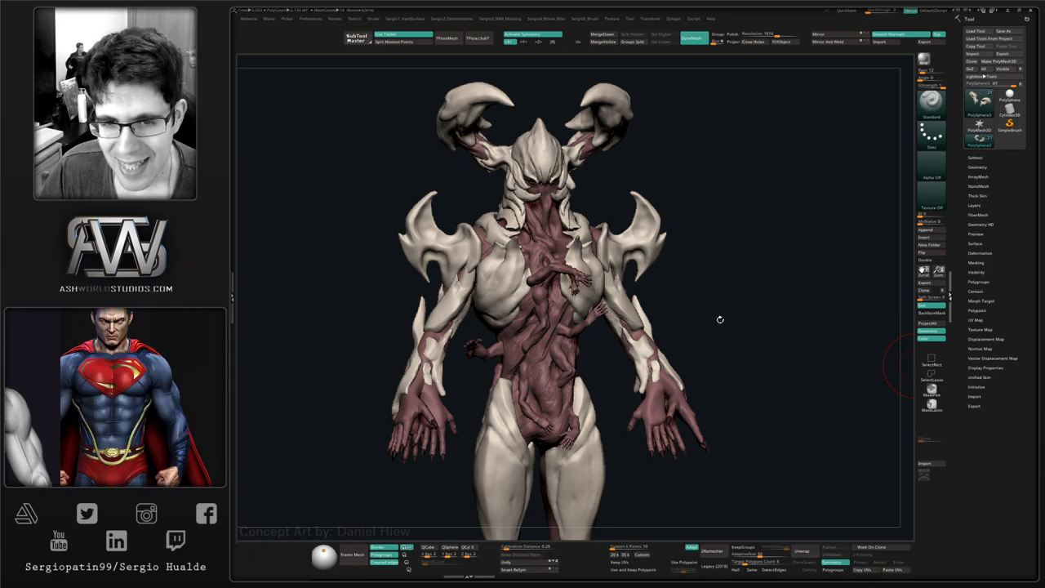
- Examine the horned creature's torso, arms and head armor from front and three-quarter views
left_click_drag(718, 319, 598, 343)
mouse_move(598, 344)
right_mouse_down("alt")
mouse_move(699, 366)
mouse_move(607, 351)
mouse_move(604, 383)
mouse_move(626, 282)
right_mouse_up("alt")
mouse_move(627, 323)
right_mouse_down("ctrl")
mouse_move(630, 303)
mouse_move(611, 336)
right_mouse_up("ctrl")
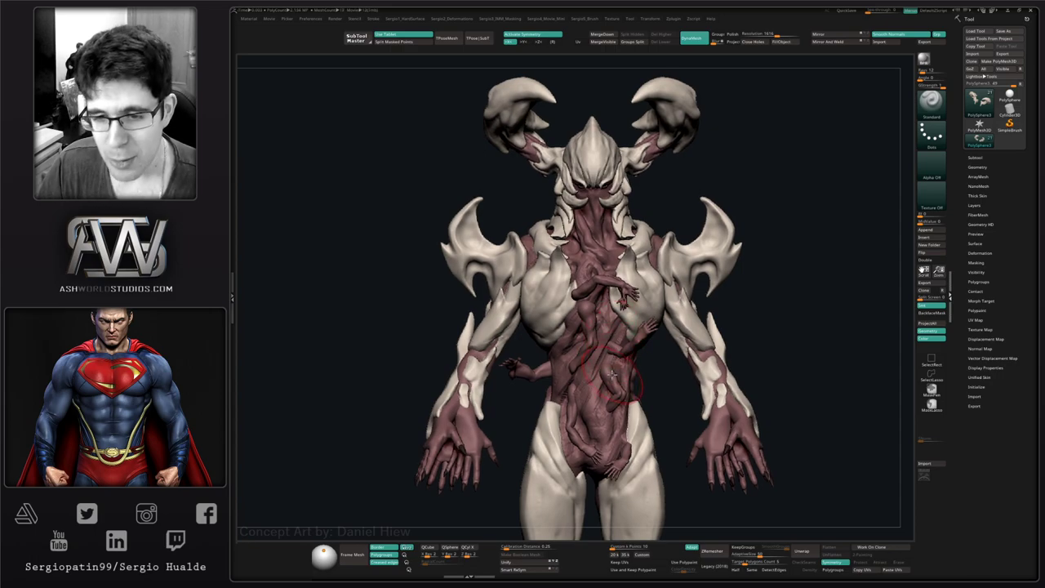
left_click_drag(496, 418, 506, 441)
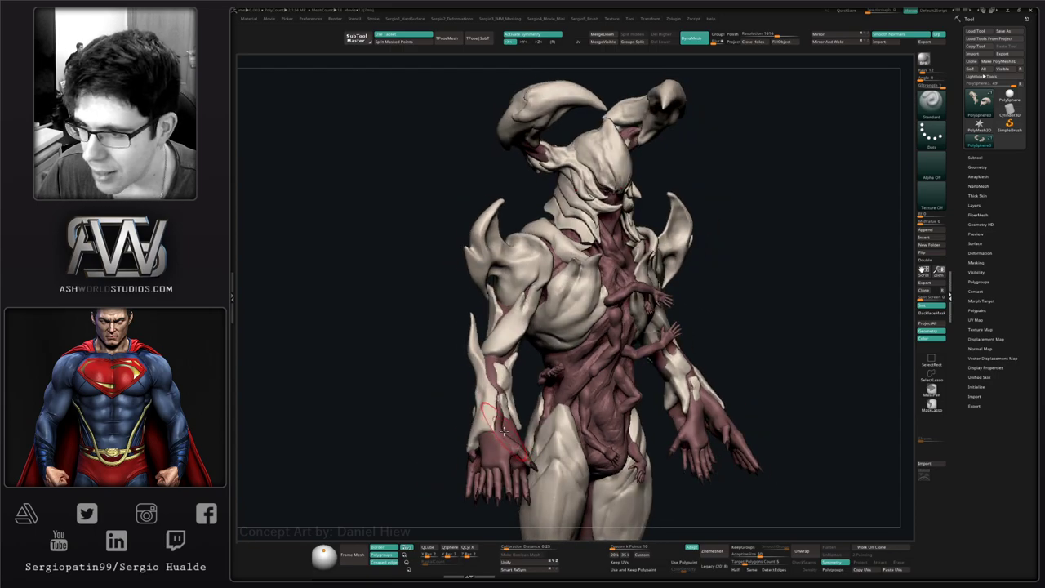
right_click_drag(512, 455, 495, 431)
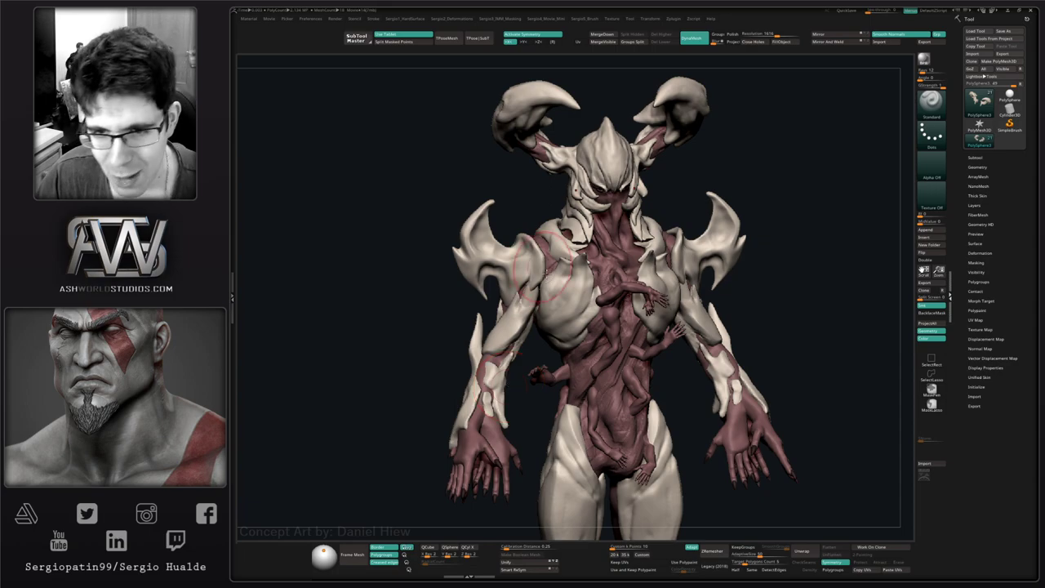
left_click_drag(771, 294, 720, 151)
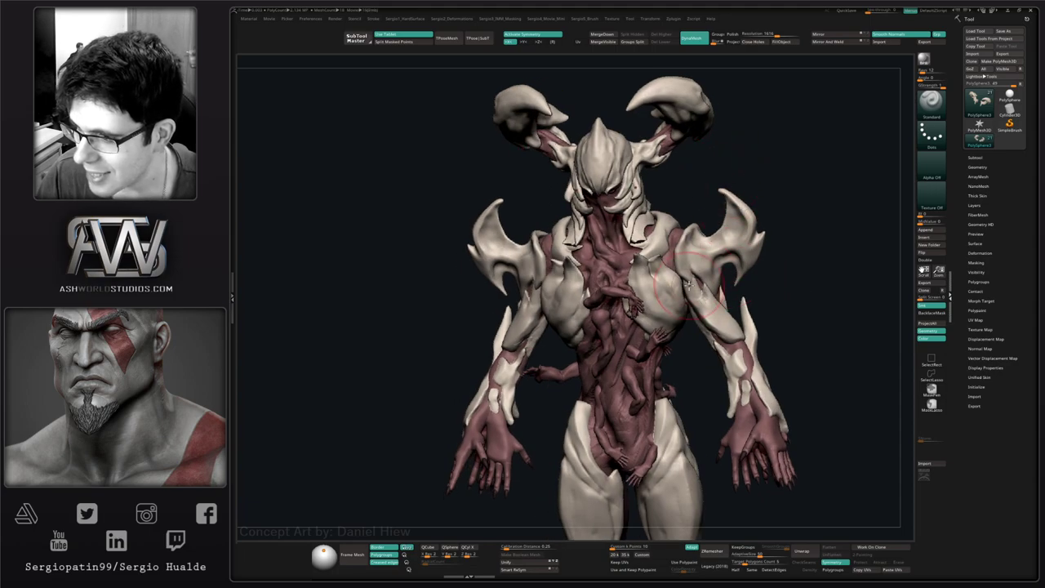
left_click_drag(691, 289, 694, 292, "shift")
right_click_drag(684, 292, 667, 271, "ctrl")
mouse_move(659, 311)
right_mouse_down("ctrl")
mouse_move(666, 328)
mouse_move(680, 287)
right_mouse_up("ctrl")
- Select the pale chest armor plates on the creature and isolate them from the other subtools
right_click_drag(576, 312, 714, 326)
left_click(605, 306, "alt")
key("4")
mouse_move(578, 305)
right_mouse_down()
mouse_move(603, 311)
mouse_move(582, 297)
mouse_move(600, 298)
mouse_move(602, 312)
right_mouse_up()
key("alt+s")
right_click_drag(601, 312, 614, 304)
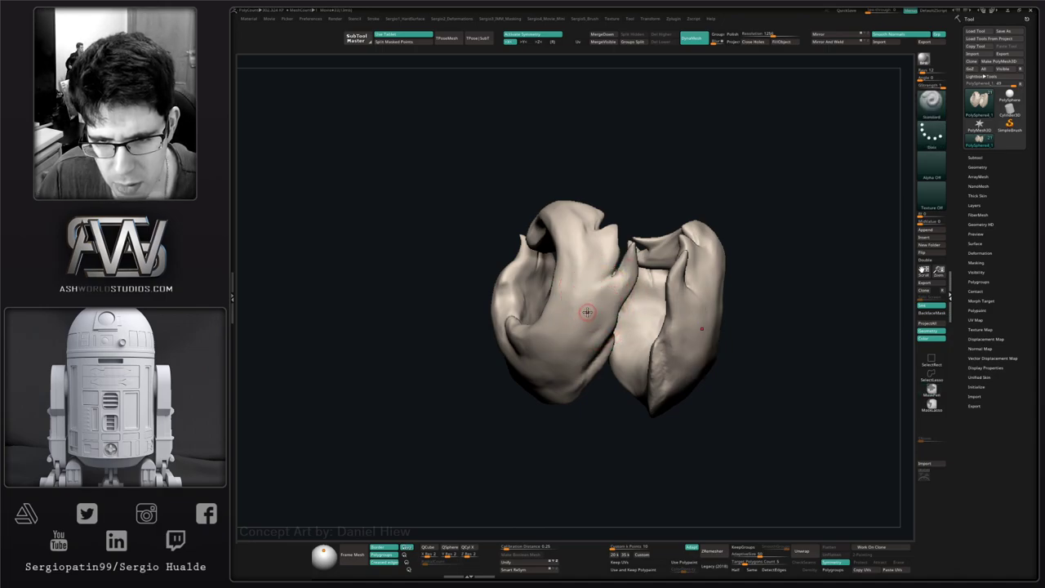
- Adjust the brush size and sculpt the front surface of the chest plates with the Standard brush
left_click_drag(591, 343, 576, 330)
key("ctrl+z")
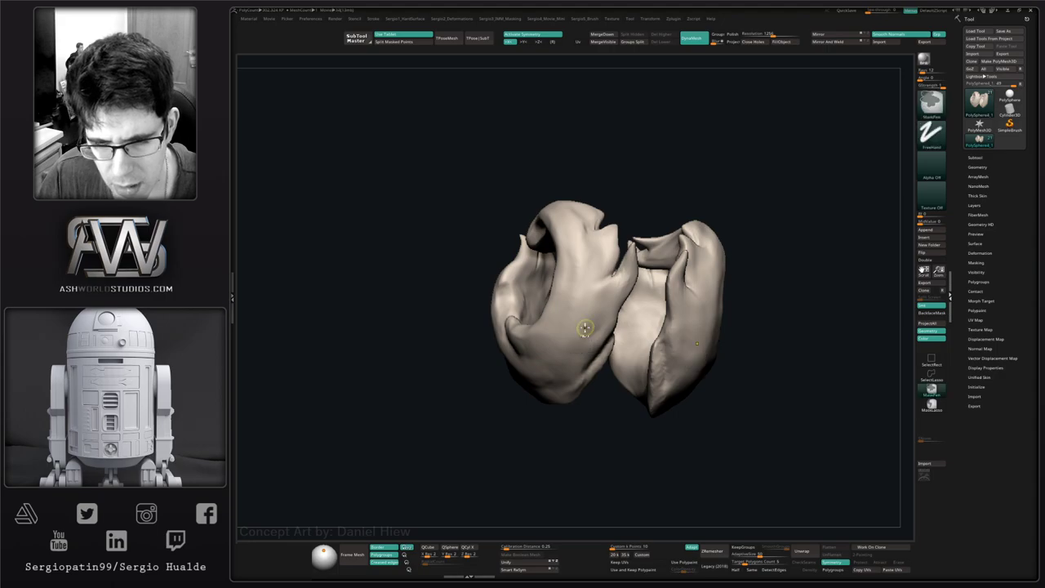
key("s")
key("space")
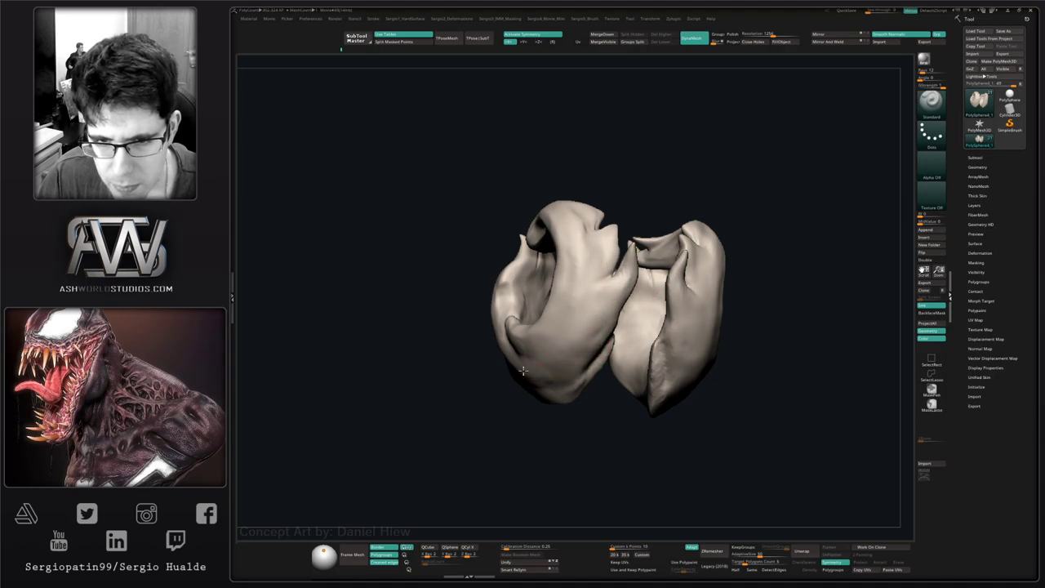
mouse_move(524, 370)
right_mouse_down()
mouse_move(516, 375)
mouse_move(539, 375)
right_mouse_up()
left_click_drag(583, 275, 602, 254)
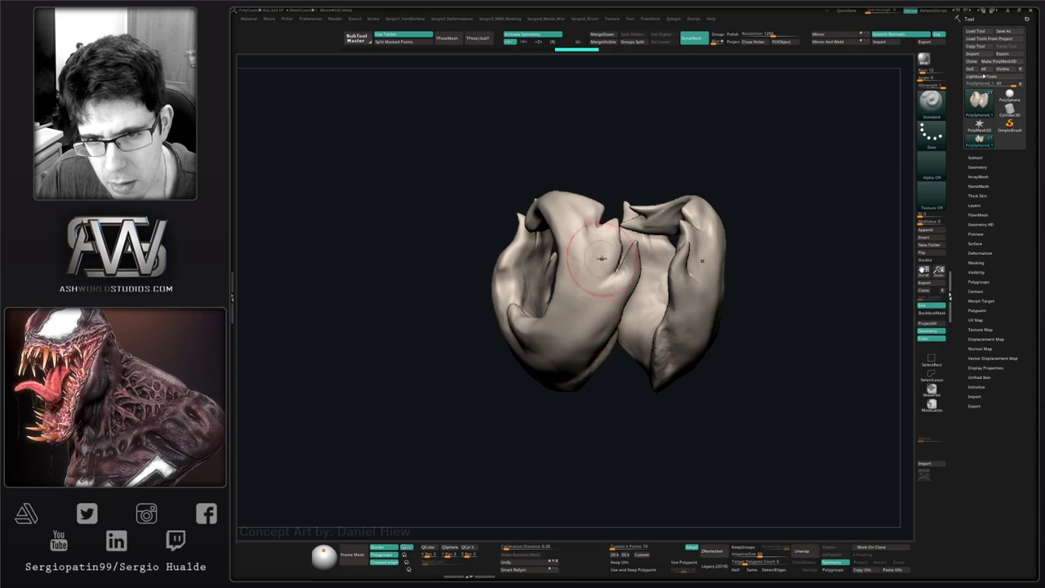
- Sculpt soft surface forms across the outer faces and sides of the chest plates with the Standard brush
key("ctrl+z")
key("ctrl+z")
key("ctrl+z")
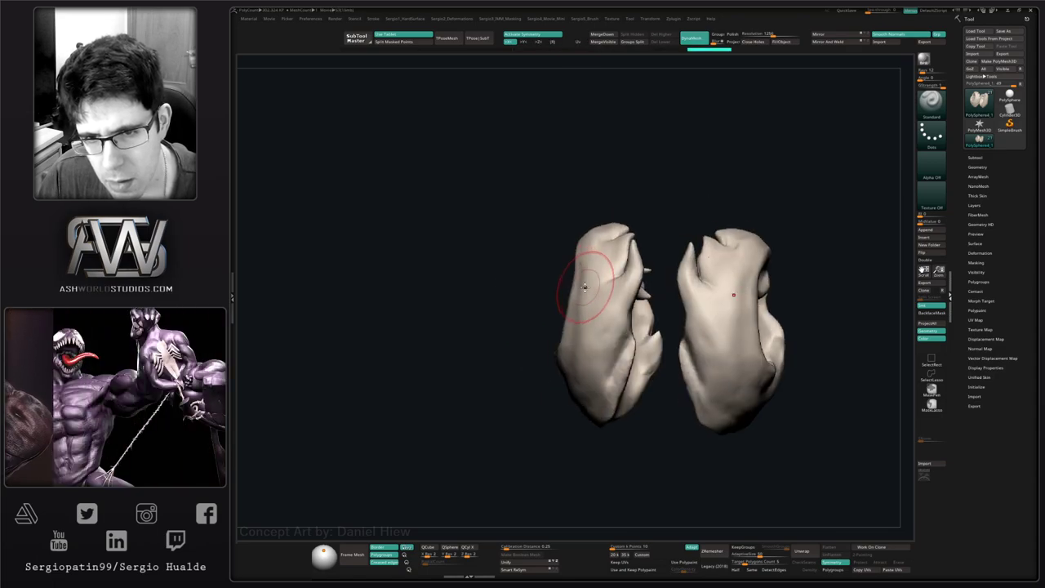
key("ctrl+z")
key("ctrl+z")
key("ctrl+z")
key("ctrl+z")
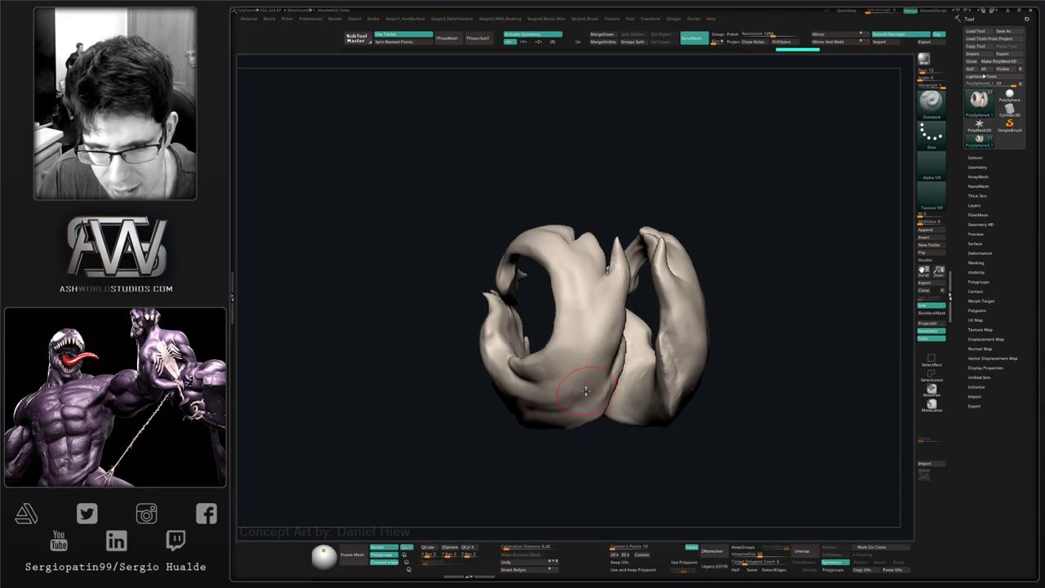
key("ctrl+z")
key("ctrl+z")
key("ctrl+z")
key("ctrl+z")
key("ctrl+z")
key("ctrl+z")
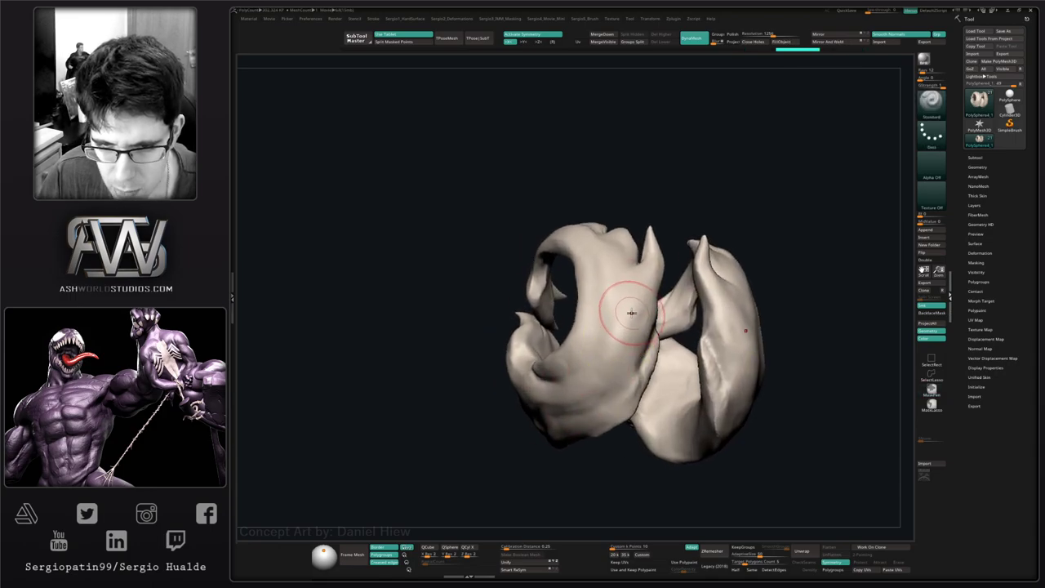
key("ctrl+z")
key("ctrl+z")
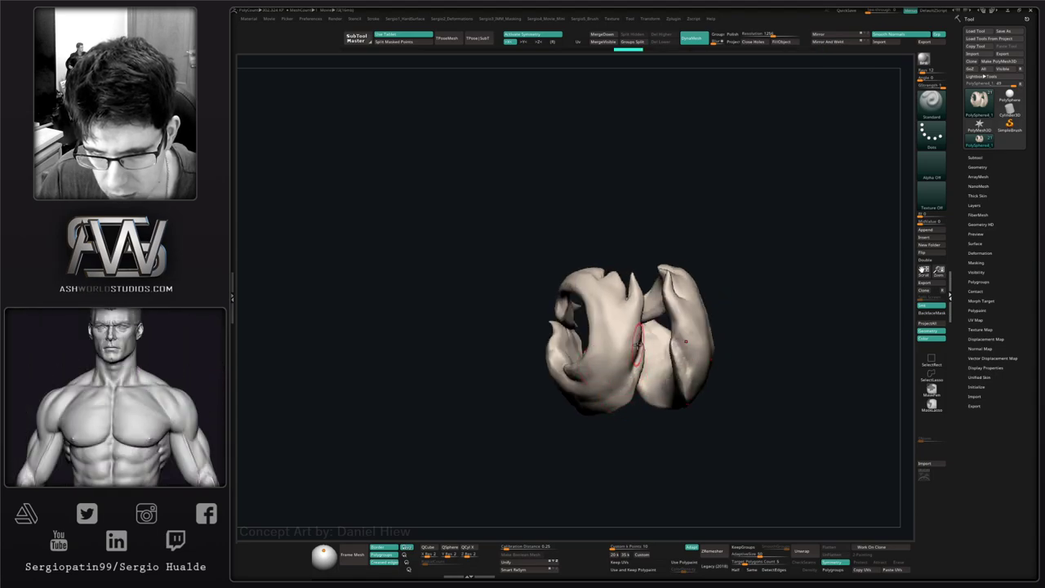
- Refine the lower folds beneath the arm openings of the chest plates with the Standard brush
key("ctrl+shift+z")
key("ctrl+shift+z")
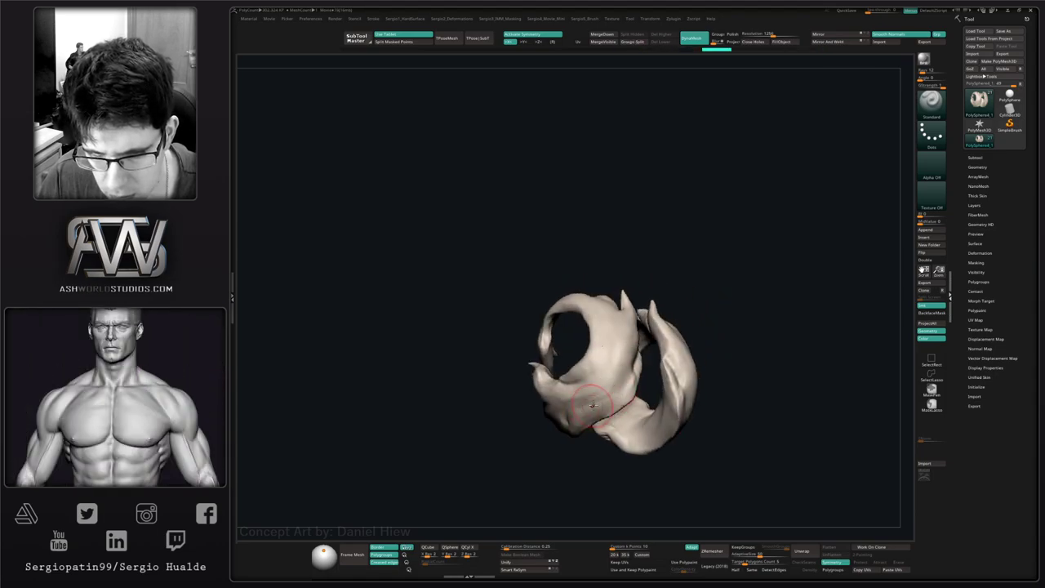
key("ctrl+shift+z")
key("ctrl+shift+z")
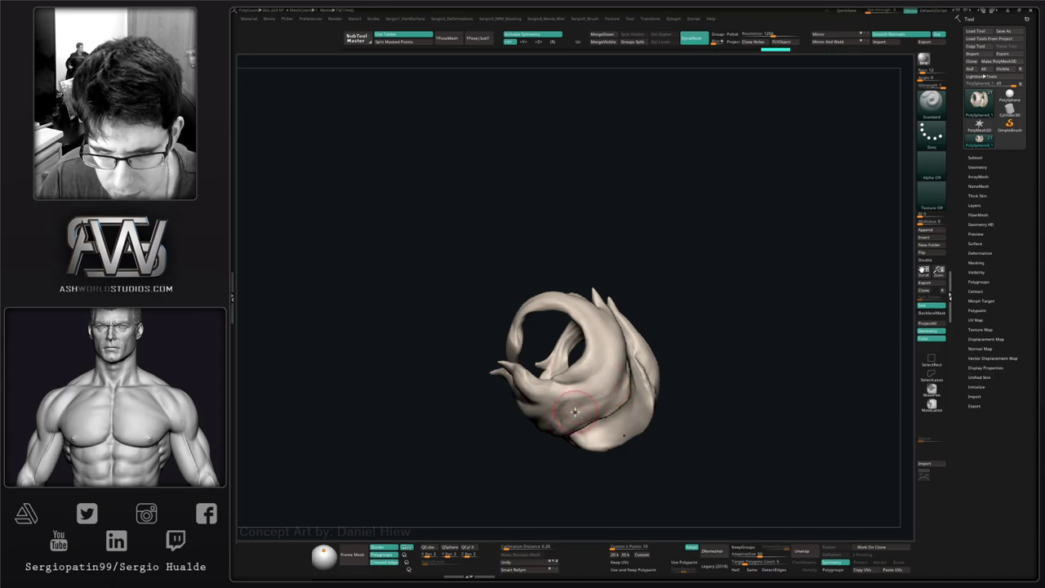
mouse_move(575, 412)
right_mouse_down()
mouse_move(624, 386)
mouse_move(569, 402)
right_mouse_up()
key("ctrl+shift+z")
- Switch to the Clay brush and build up the ridges along the lower side of the chest plates
key("b")
key("c")
key("l")
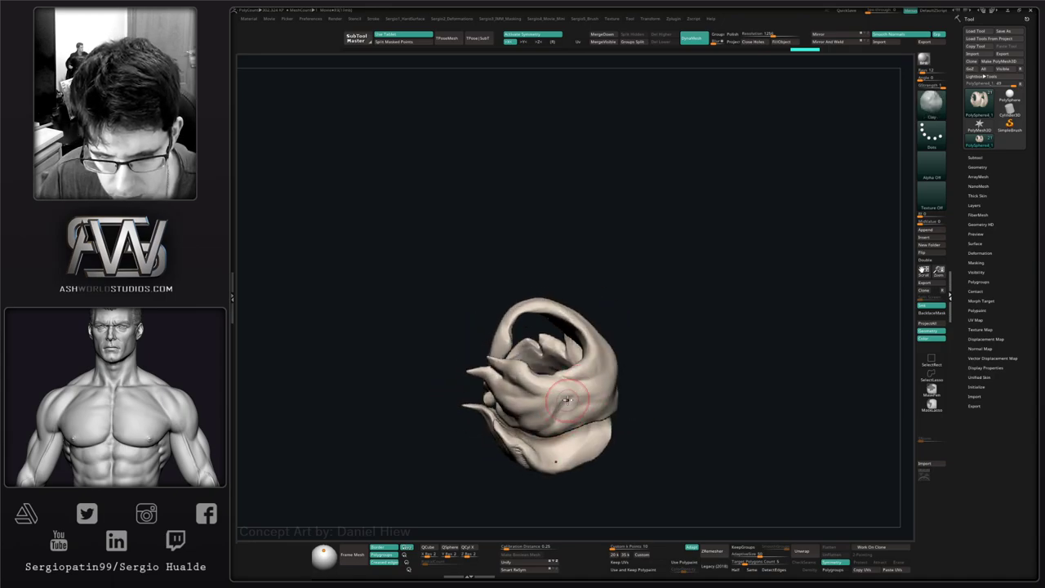
key("ctrl+shift+z")
key("space")
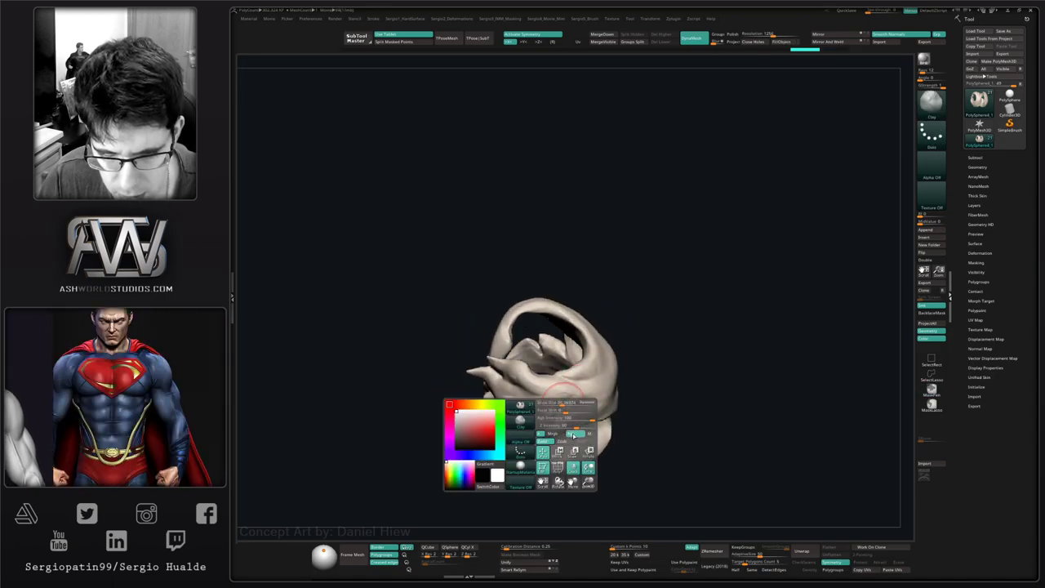
right_click_drag(556, 425, 551, 409)
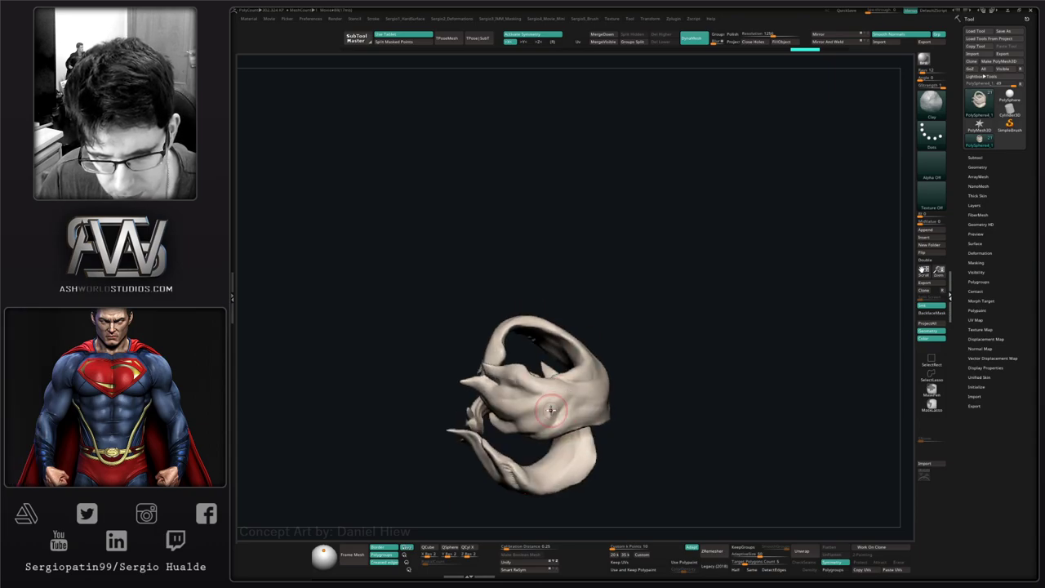
mouse_move(553, 414)
left_mouse_down()
mouse_move(576, 397)
mouse_move(578, 412)
left_mouse_up()
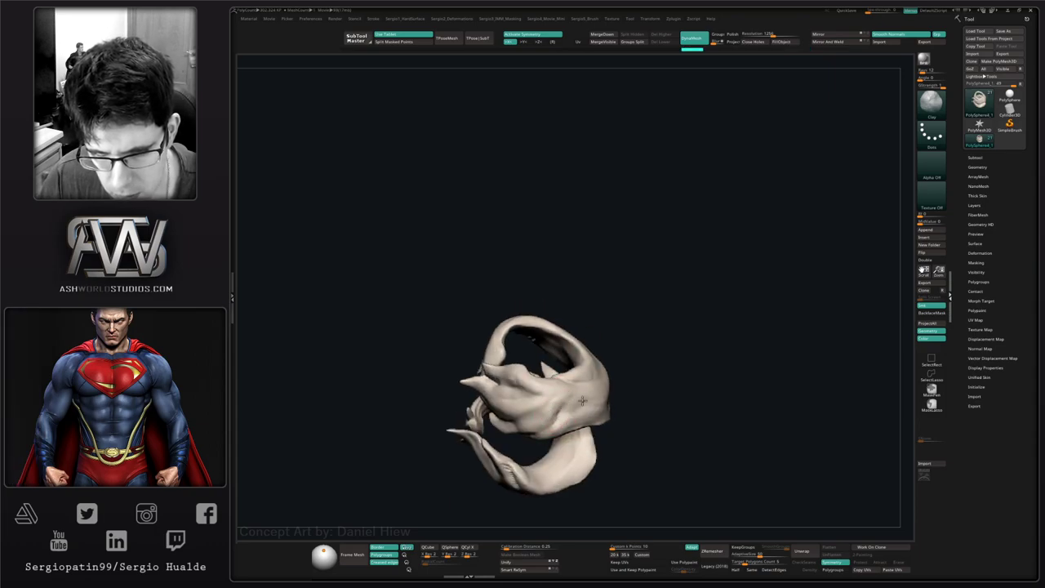
key("ctrl+shift+z")
key("ctrl+shift+z")
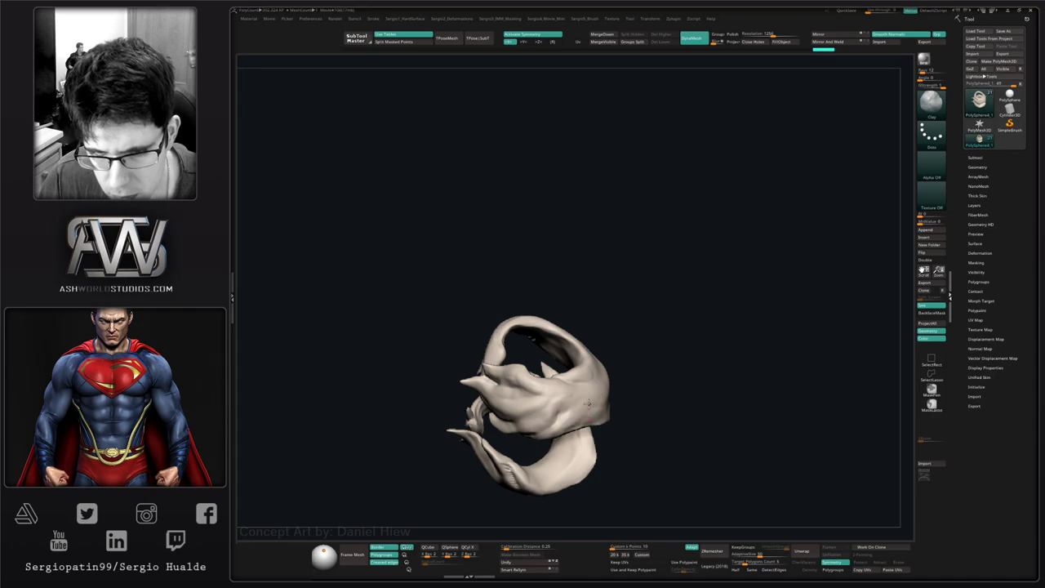
left_click_drag(589, 403, 581, 415)
mouse_move(581, 415)
right_mouse_down()
mouse_move(560, 443)
mouse_move(629, 385)
mouse_move(615, 386)
mouse_move(653, 384)
mouse_move(620, 386)
mouse_move(632, 391)
mouse_move(572, 355)
right_mouse_up()
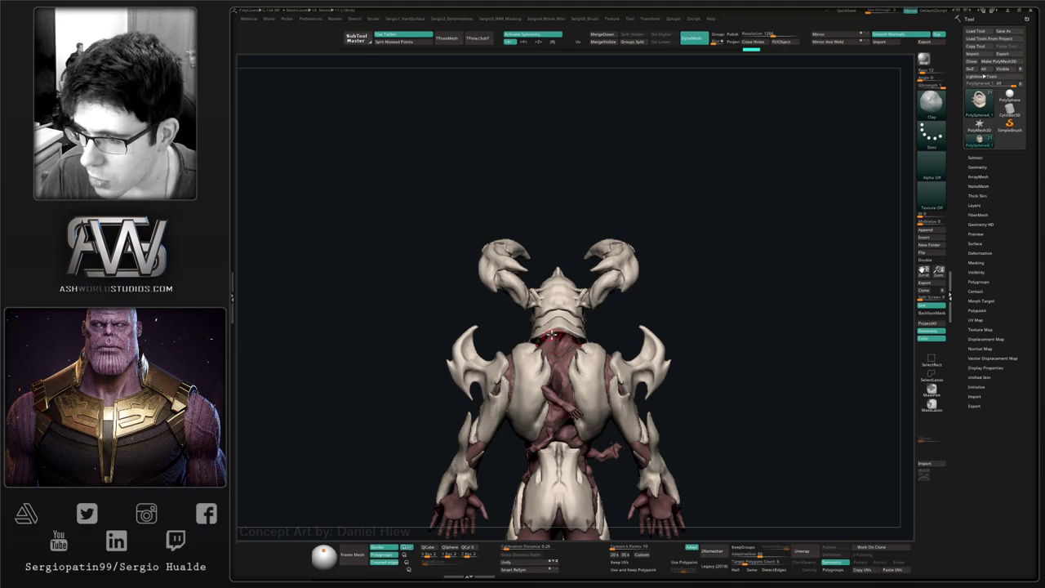
- Select the creature's upper-arm armor plates and isolate them from the rest of the model
right_click_drag(581, 374, 653, 367)
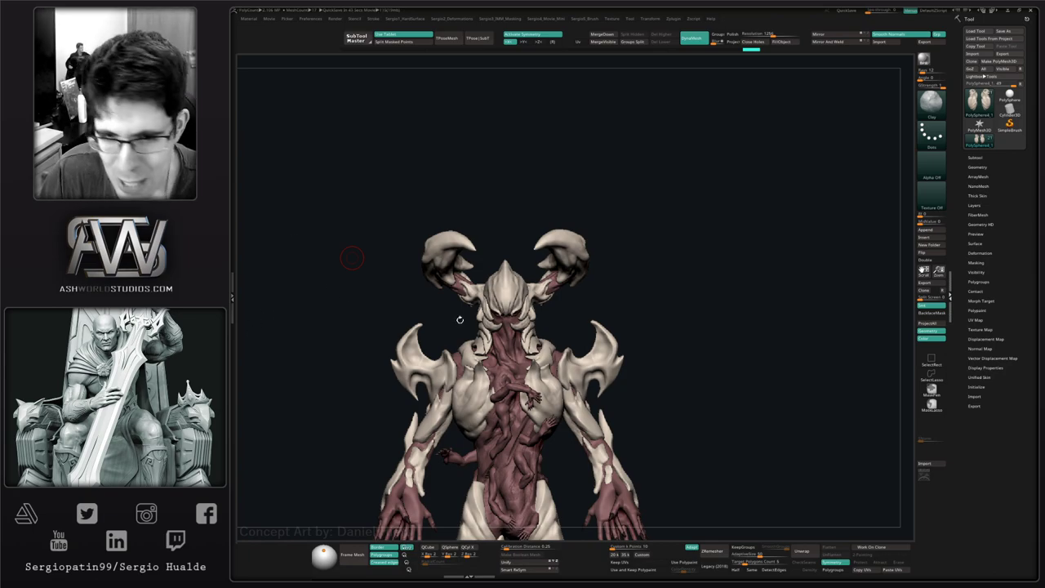
left_click_drag(707, 400, 634, 301)
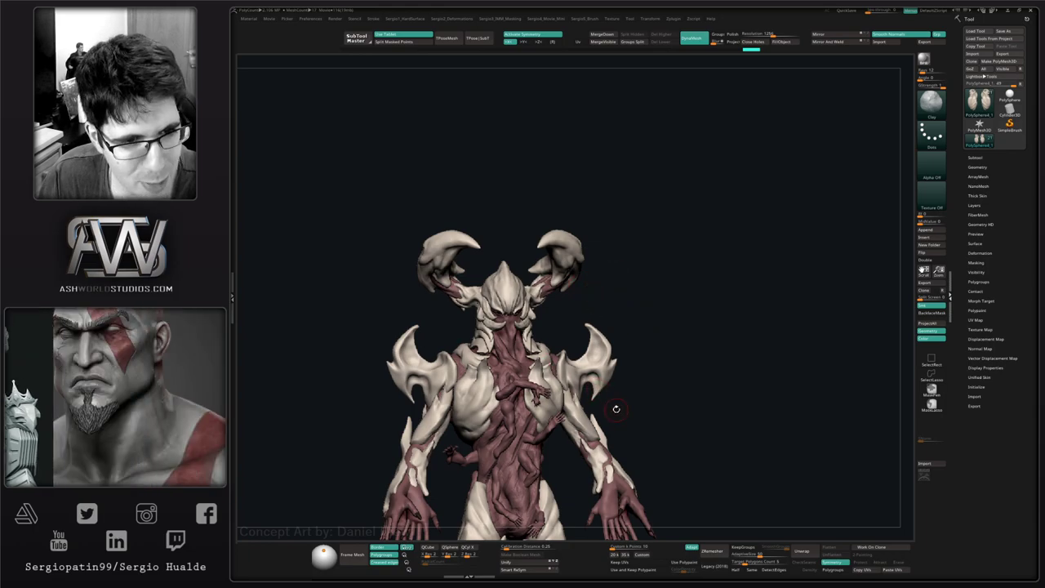
right_click_drag(600, 384, 613, 333, "alt")
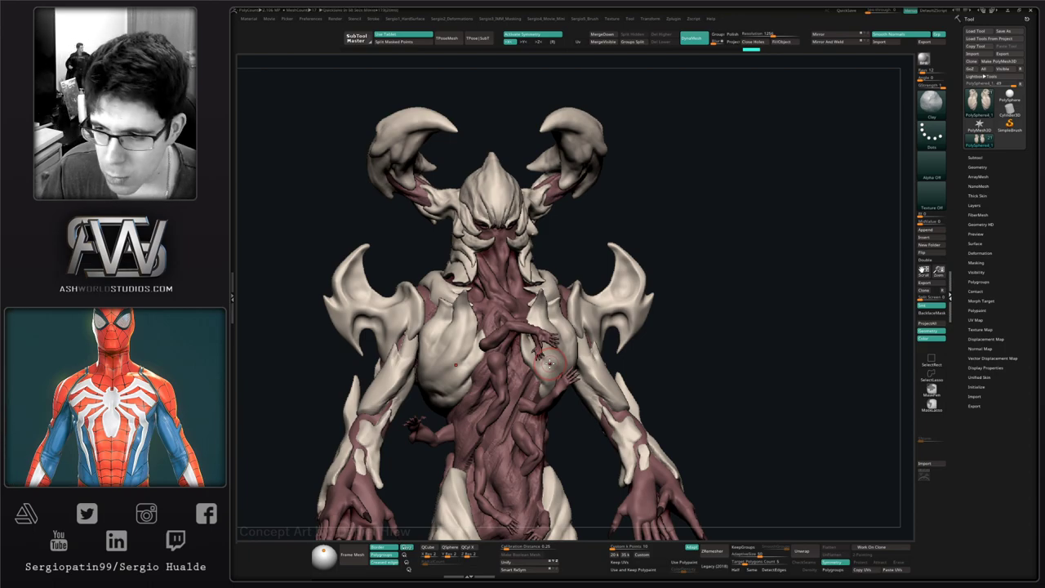
mouse_move(687, 368)
right_mouse_down()
mouse_move(684, 327)
mouse_move(645, 392)
mouse_move(573, 383)
right_mouse_up()
left_click(592, 394, "alt")
key("alt+s")
- Reshape the upper-arm plates with the Move brush and bring the full creature back into view
key("b")
key("m")
key("v")
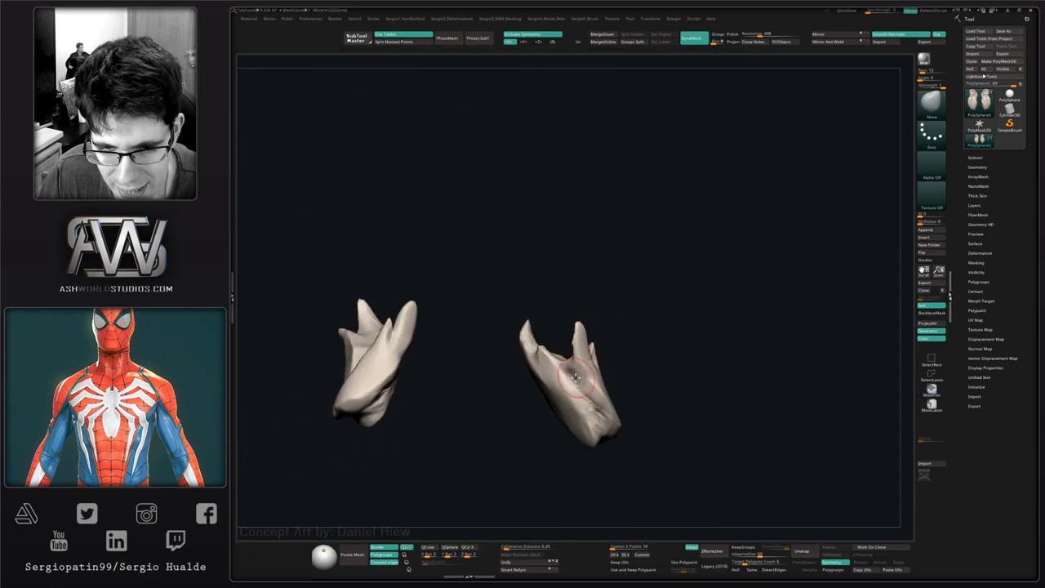
left_click_drag(562, 379, 560, 368)
right_click_drag(563, 377, 591, 394)
left_click_drag(589, 387, 562, 382)
key("alt+s")
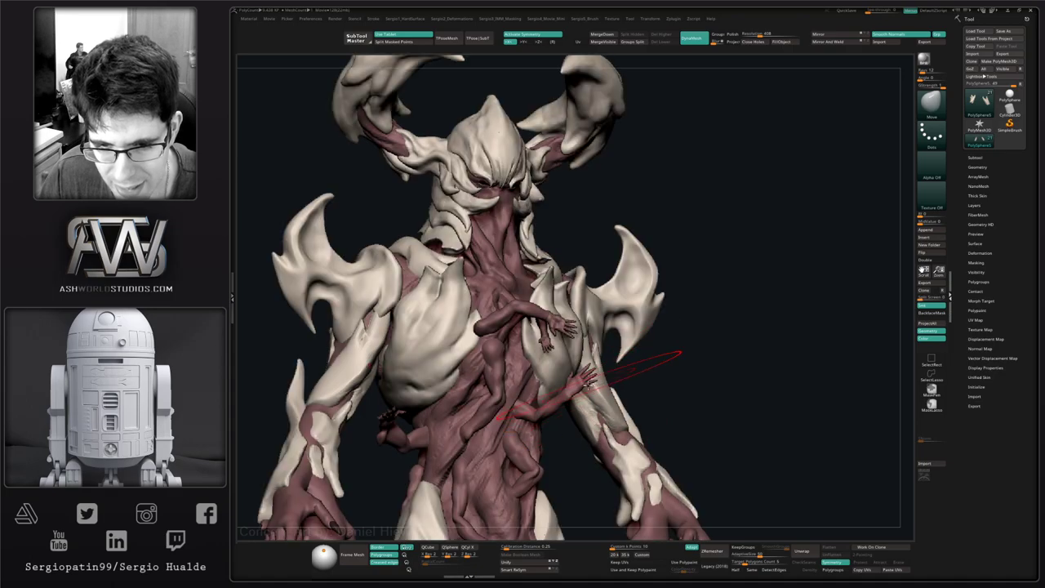
- Isolate the upper-arm plates again and adjust their inner edge with a resized Move brush
key("alt+s")
mouse_move(587, 404)
right_mouse_down("alt")
mouse_move(601, 363)
mouse_move(596, 376)
right_mouse_up("alt")
key("s")
left_click_drag(596, 376, 587, 376)
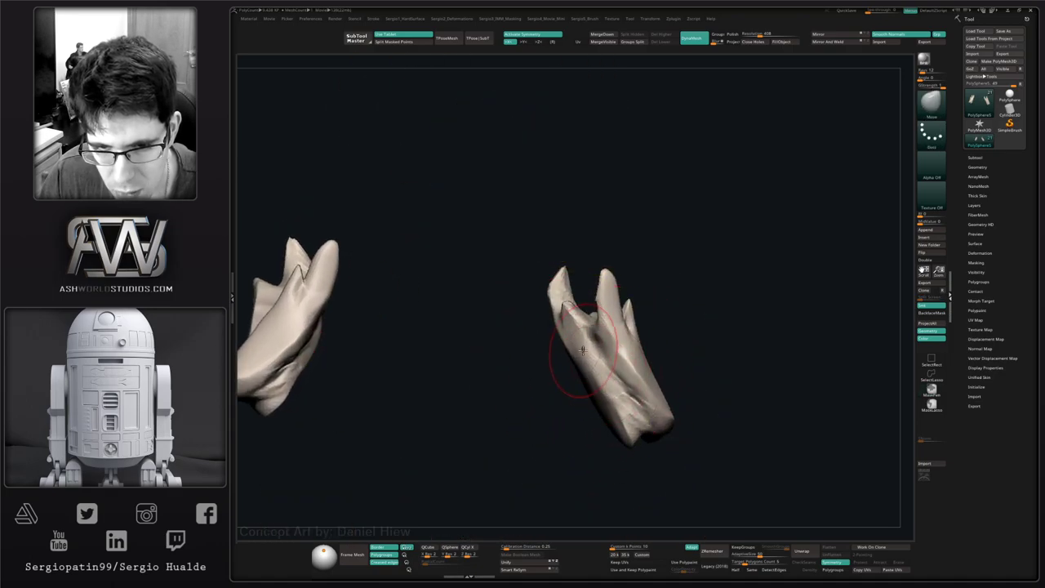
- Mask the outer section of the upper-arm plates with MaskLasso, leaving the inner section unmasked
mouse_move(587, 353)
right_mouse_down()
mouse_move(641, 315)
mouse_move(637, 325)
right_mouse_up()
left_click_drag(576, 310, 617, 369, "ctrl")
left_click(930, 405, "ctrl")
key("ctrl+z")
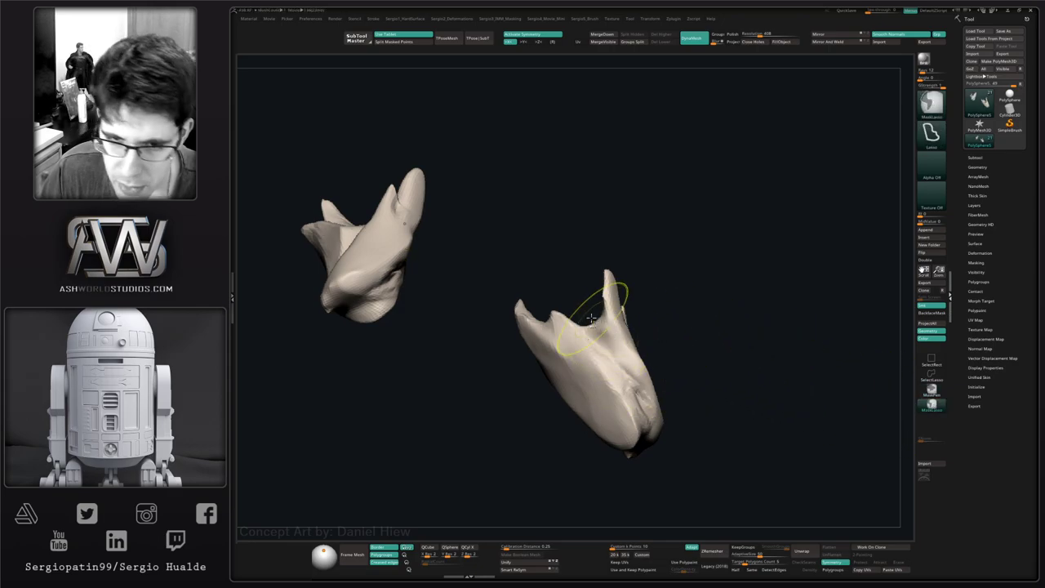
mouse_move(586, 311)
left_mouse_down("ctrl")
mouse_move(648, 447)
mouse_move(443, 396)
mouse_move(532, 278)
left_mouse_up("ctrl")
right_click_drag(562, 353, 617, 336, "alt")
mouse_move(616, 336)
left_mouse_down()
mouse_move(588, 352)
mouse_move(609, 346)
mouse_move(611, 285)
mouse_move(579, 338)
left_mouse_up()
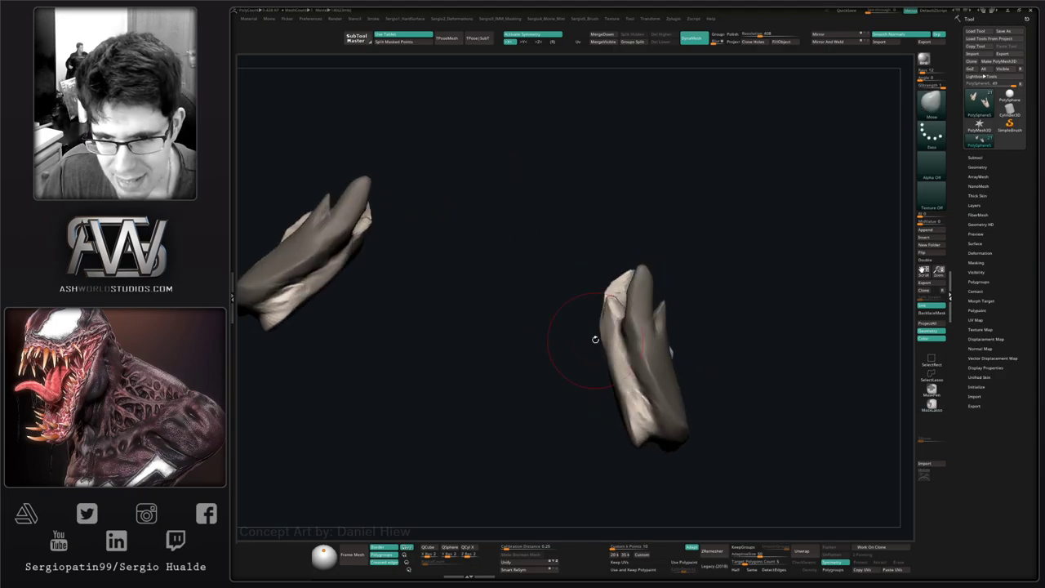
- Reshape the unmasked inner section of the upper-arm plates with a resized Move brush and compare it against the full creature
key("s")
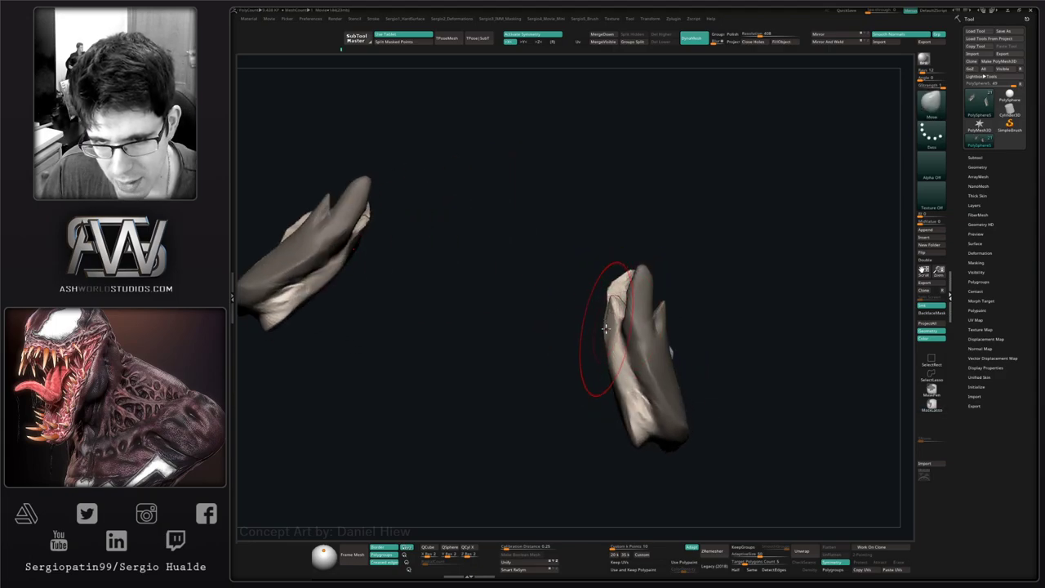
mouse_move(612, 346)
left_mouse_down()
mouse_move(670, 400)
mouse_move(644, 391)
left_mouse_up()
left_click(644, 391, "ctrl+shift")
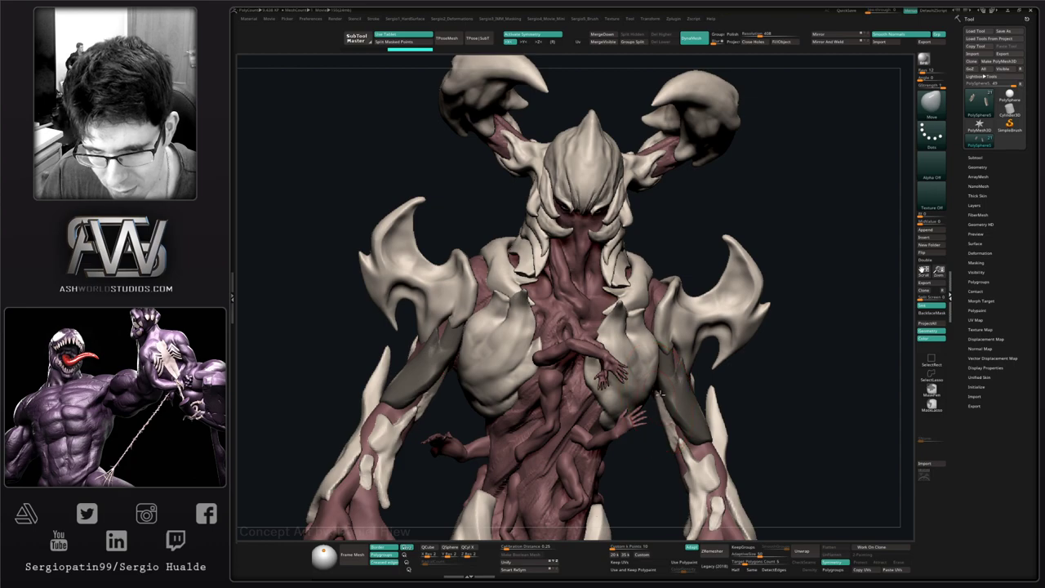
right_click_drag(673, 387, 684, 374)
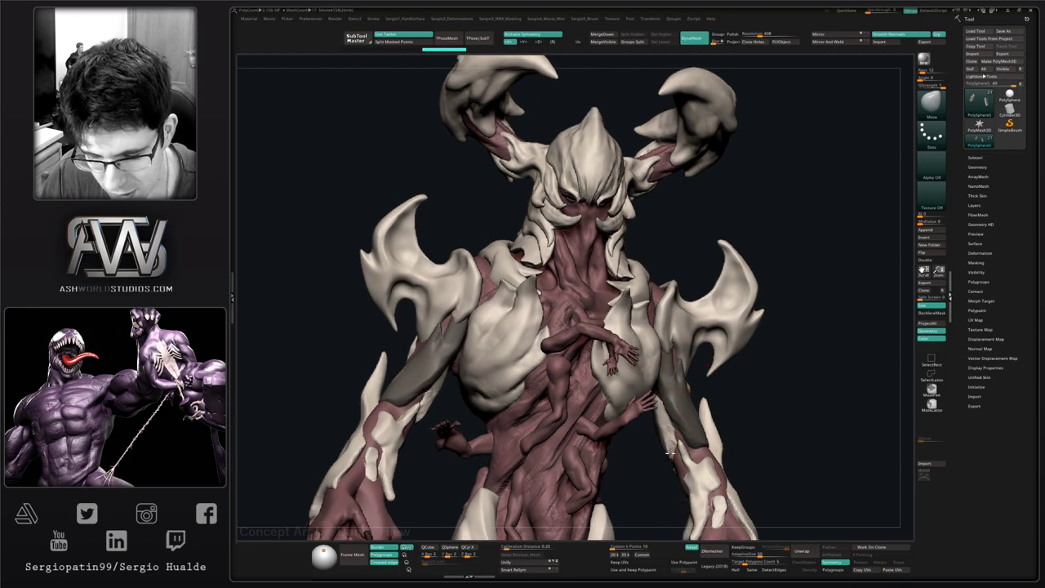
right_click_drag(669, 453, 653, 457)
- Isolate the upper-arm plates once more and refine their inner edges and sides with the Move brush
key("shift+s")
left_click_drag(633, 424, 677, 408)
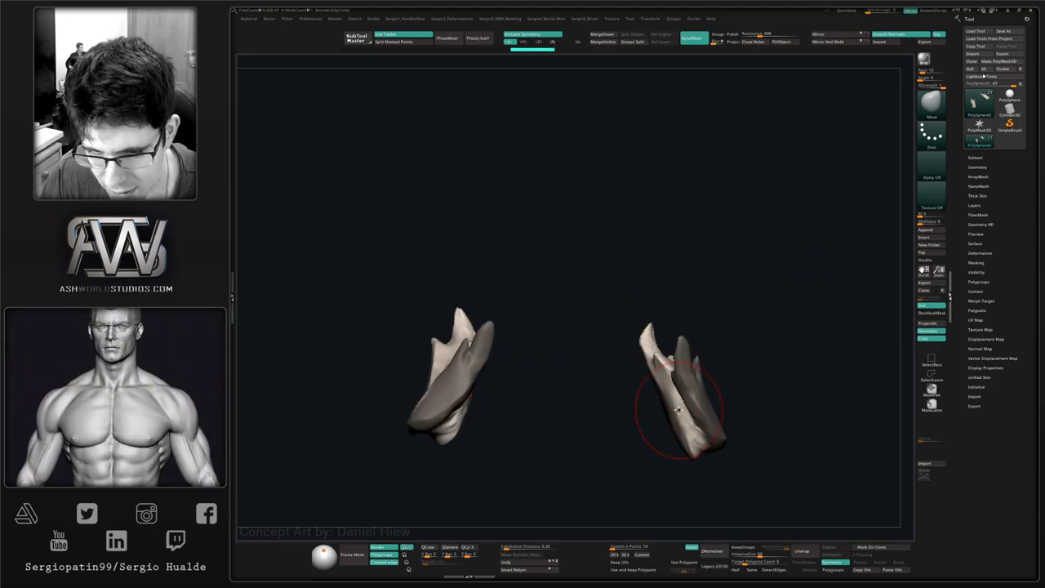
right_click_drag(671, 411, 675, 415)
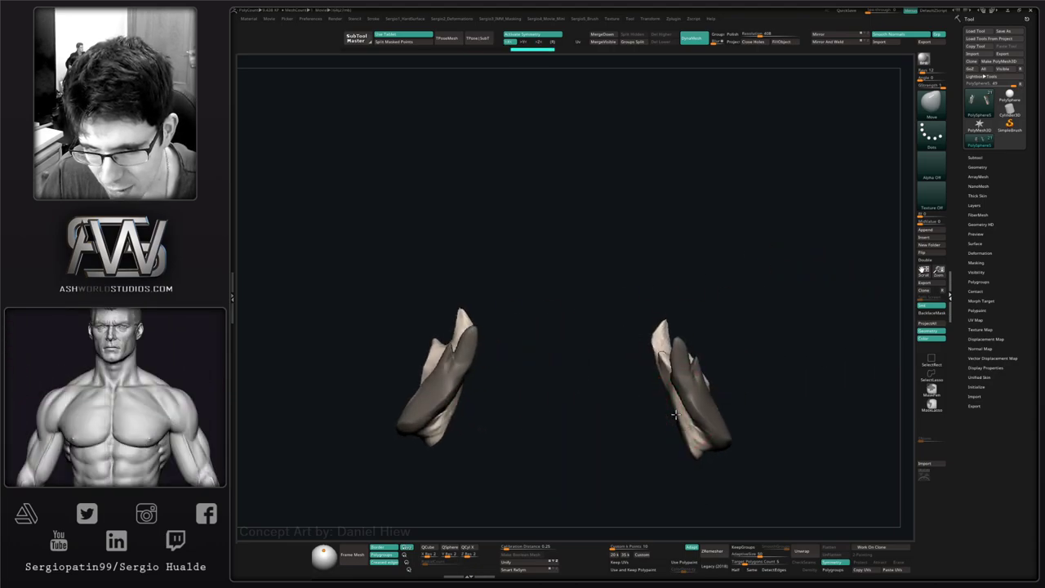
mouse_move(661, 362)
left_mouse_down()
mouse_move(676, 383)
mouse_move(666, 366)
mouse_move(650, 382)
mouse_move(690, 379)
left_mouse_up()
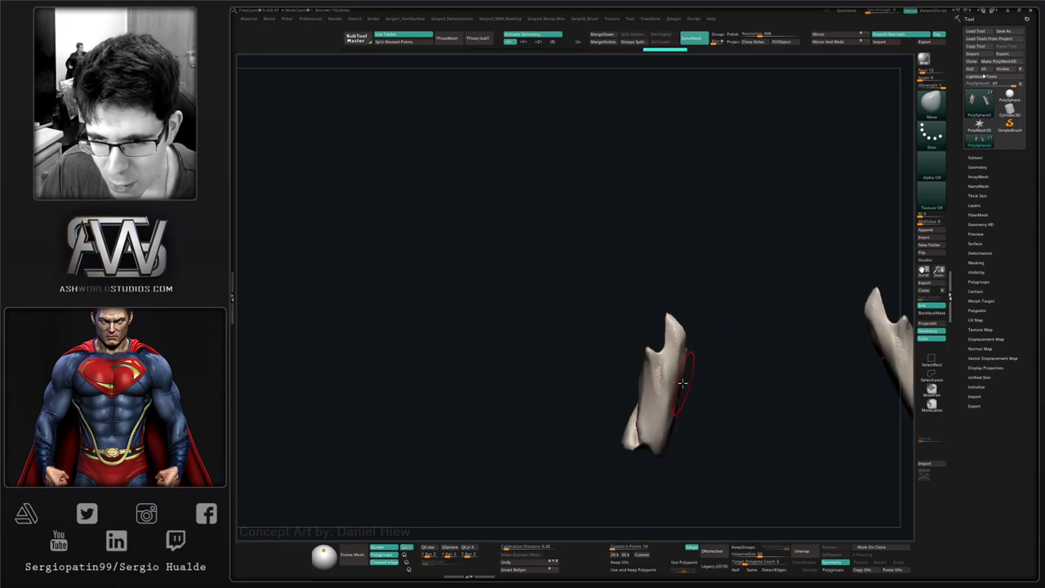
right_click_drag(669, 385, 624, 376)
left_click_drag(625, 374, 644, 368)
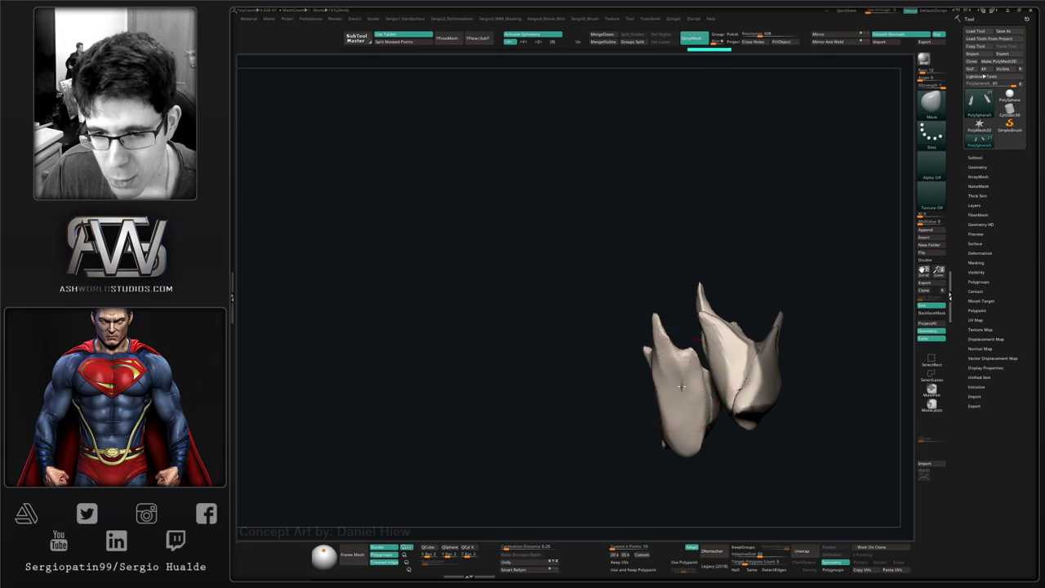
- Undo the last stroke on the upper-arm plates and readjust their surface with the Move brush
right_click_drag(767, 384, 687, 378)
key("ctrl+z")
left_click_drag(681, 369, 686, 365)
right_click_drag(685, 367, 637, 420)
right_click(637, 420)
- Flatten the pointed upper ends of the upper-arm plates with the TrimDynamic brush and smooth the transitions
mouse_move(700, 373)
right_mouse_down()
mouse_move(689, 370)
mouse_move(729, 397)
mouse_move(704, 392)
mouse_move(718, 384)
mouse_move(658, 396)
mouse_move(690, 392)
right_mouse_up()
key("ctrl+shift+t")
mouse_move(689, 356)
right_mouse_down()
mouse_move(645, 318)
mouse_move(690, 312)
right_mouse_up()
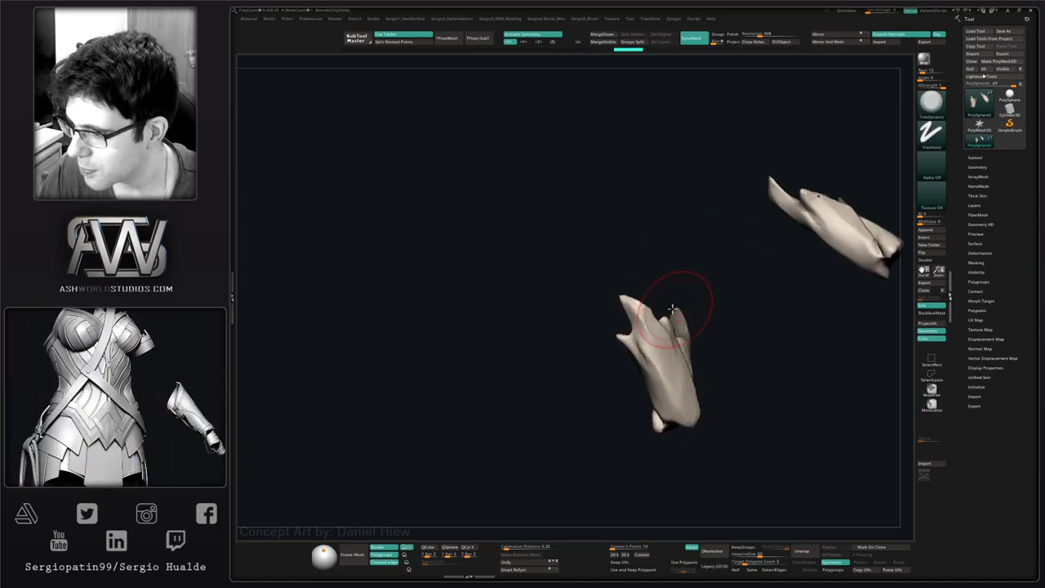
right_click_drag(660, 311, 634, 326)
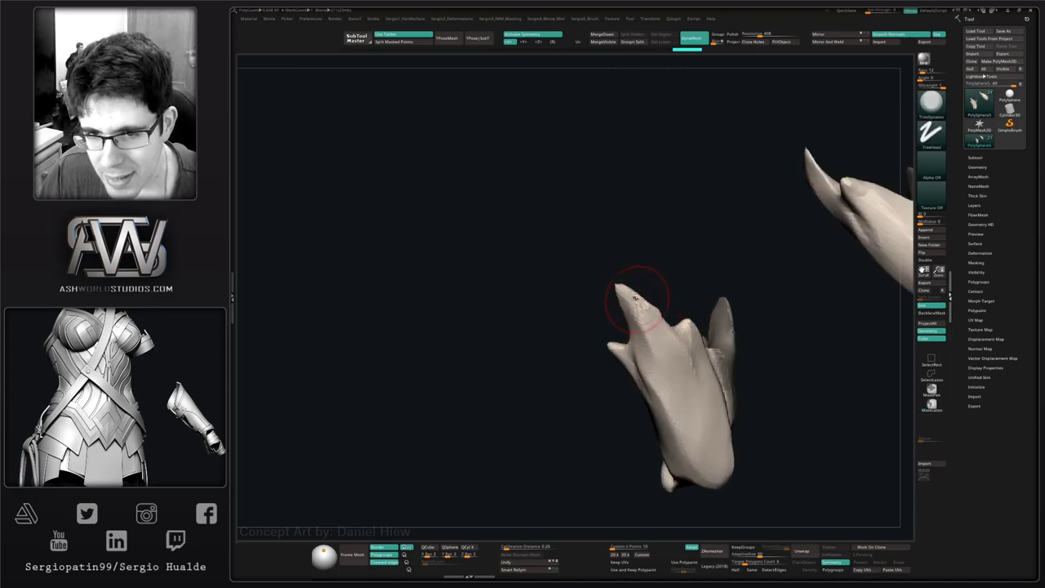
right_click_drag(665, 350, 642, 307)
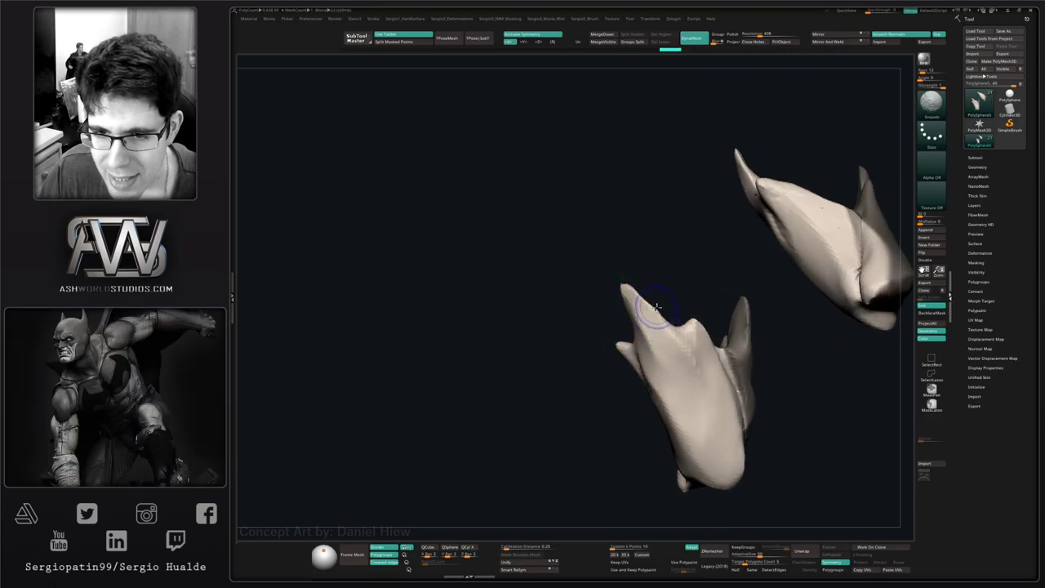
mouse_move(656, 307)
right_mouse_down()
mouse_move(630, 354)
mouse_move(667, 356)
mouse_move(657, 330)
right_mouse_up()
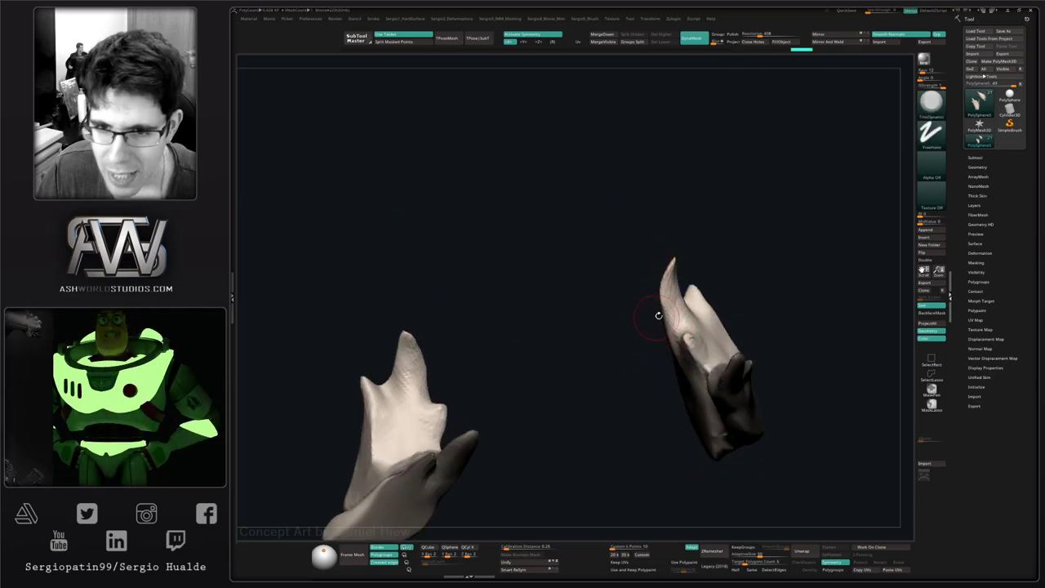
right_click_drag(657, 315, 687, 341)
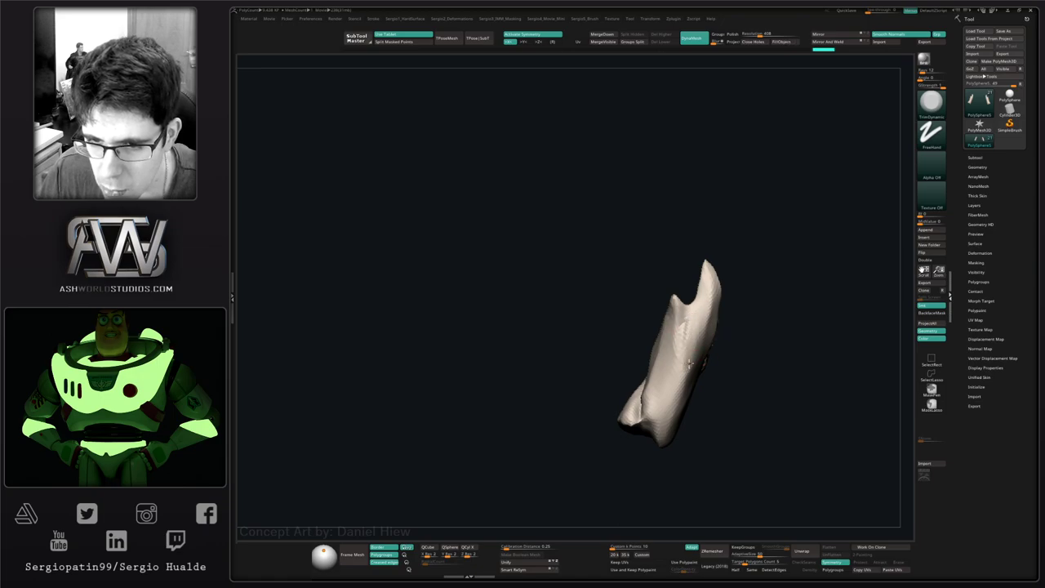
- Plane the outer surface of the upper-arm plates from the upper notch downward with the TrimDynamic brush
right_click_drag(685, 404, 694, 331)
left_click_drag(694, 331, 703, 359)
right_click_drag(704, 359, 697, 343)
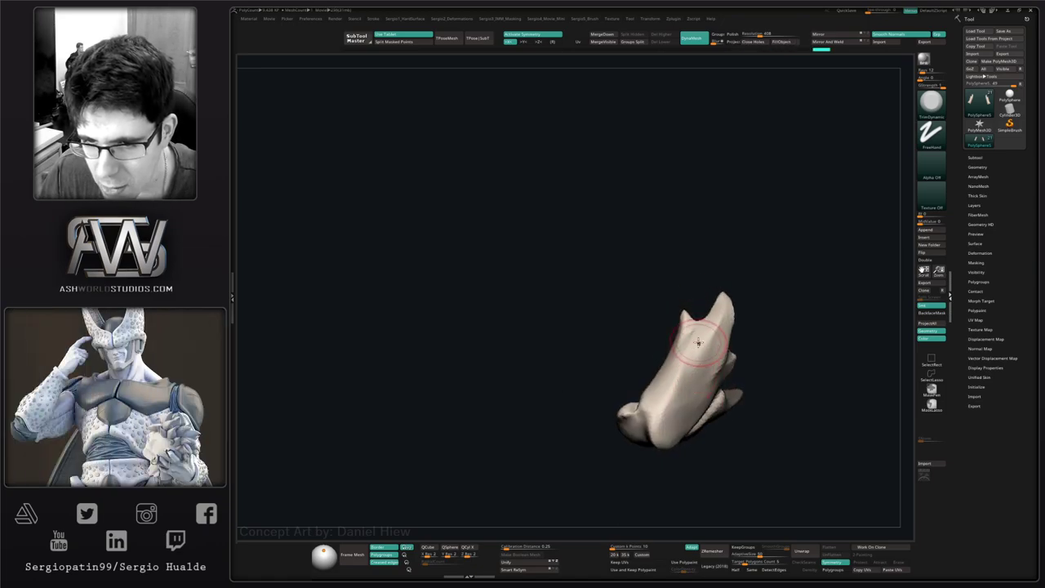
left_click_drag(697, 343, 680, 388)
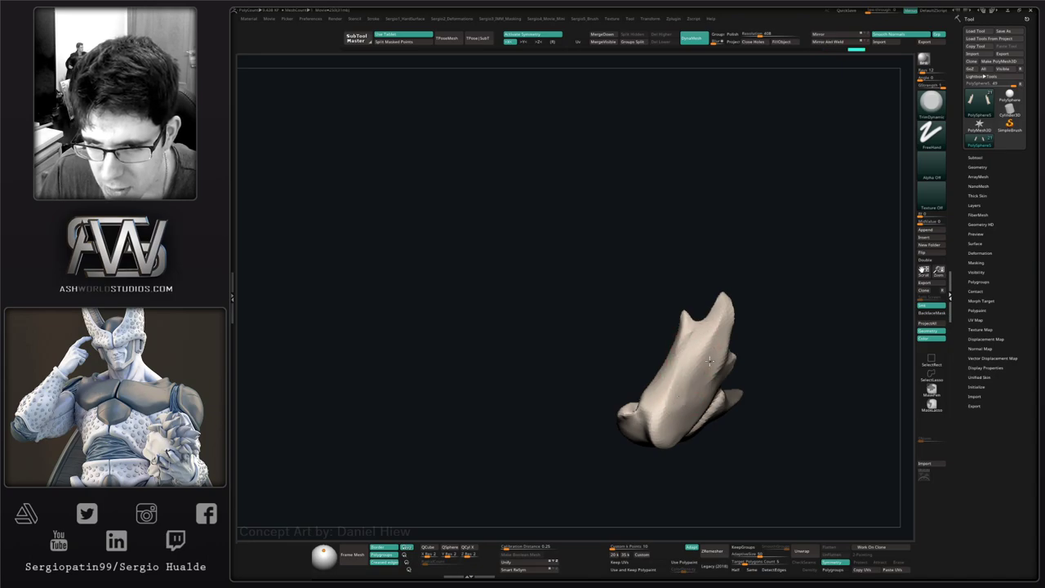
- Adjust the lower side of the upper-arm plates with a resized Move brush
mouse_move(682, 397)
right_mouse_down()
mouse_move(713, 391)
mouse_move(648, 399)
mouse_move(696, 390)
right_mouse_up()
key("b")
key("m")
key("v")
key("s")
left_click_drag(696, 390, 705, 392)
right_click_drag(700, 390, 684, 397)
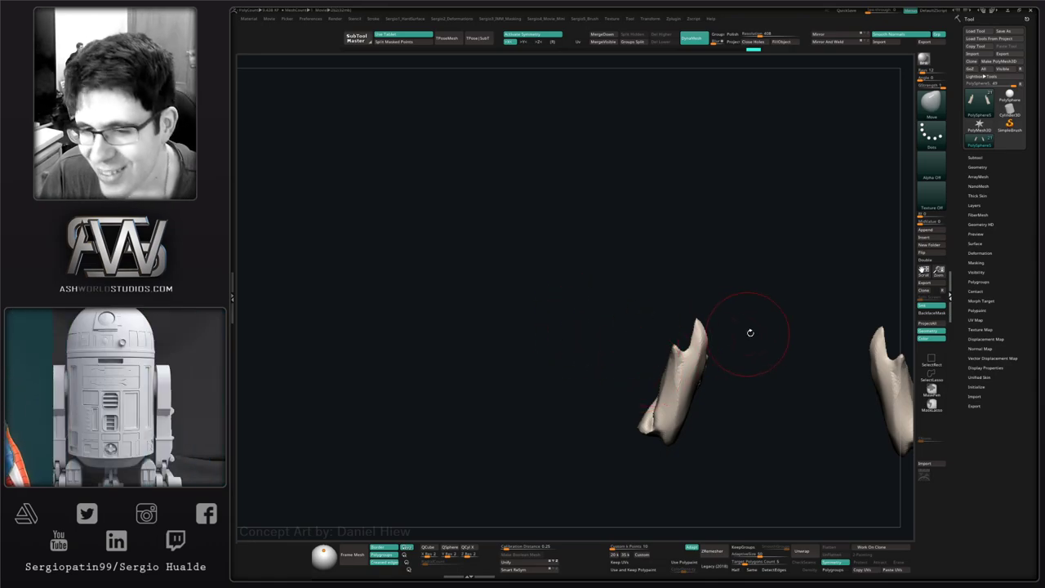
- Show the full creature and check how the upper-arm plates sit from behind, the front and the side
mouse_move(748, 331)
left_mouse_down()
mouse_move(773, 342)
mouse_move(756, 354)
mouse_move(675, 343)
mouse_move(653, 373)
left_mouse_up()
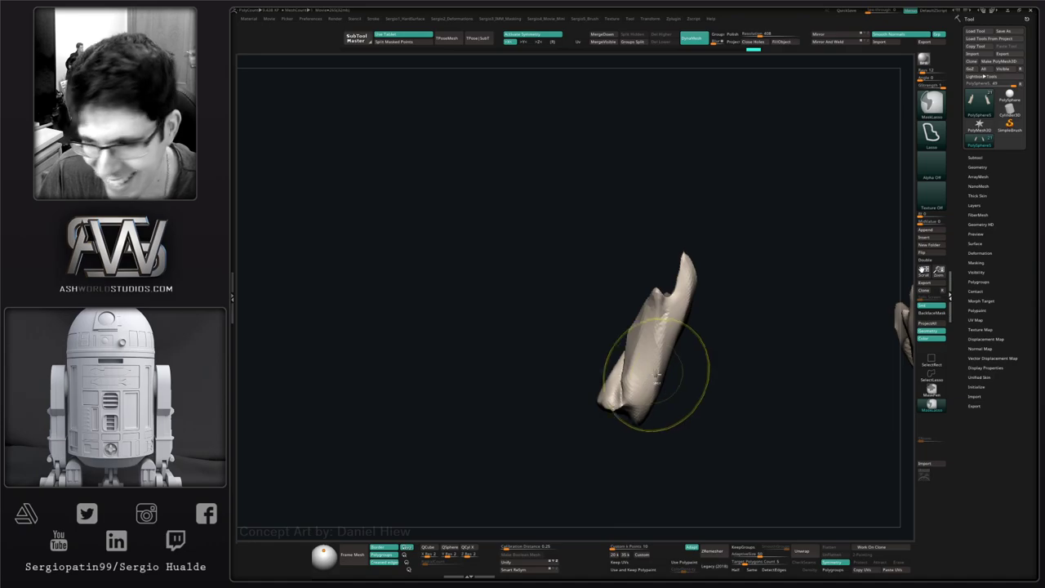
key("space")
left_click_drag(699, 333, 678, 403)
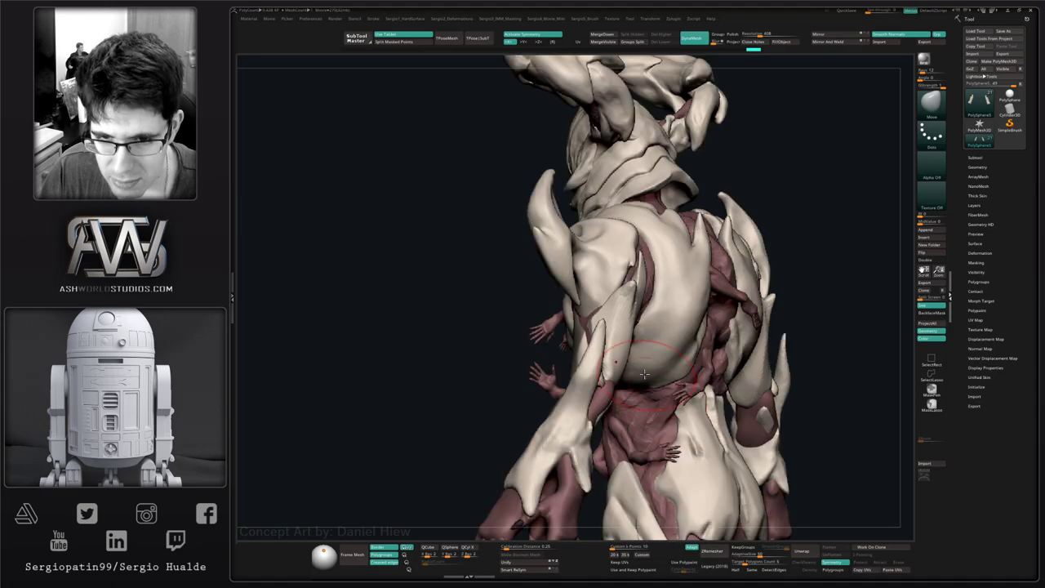
mouse_move(677, 376)
left_mouse_down()
mouse_move(628, 342)
mouse_move(617, 351)
mouse_move(622, 337)
mouse_move(608, 363)
mouse_move(579, 366)
left_mouse_up()
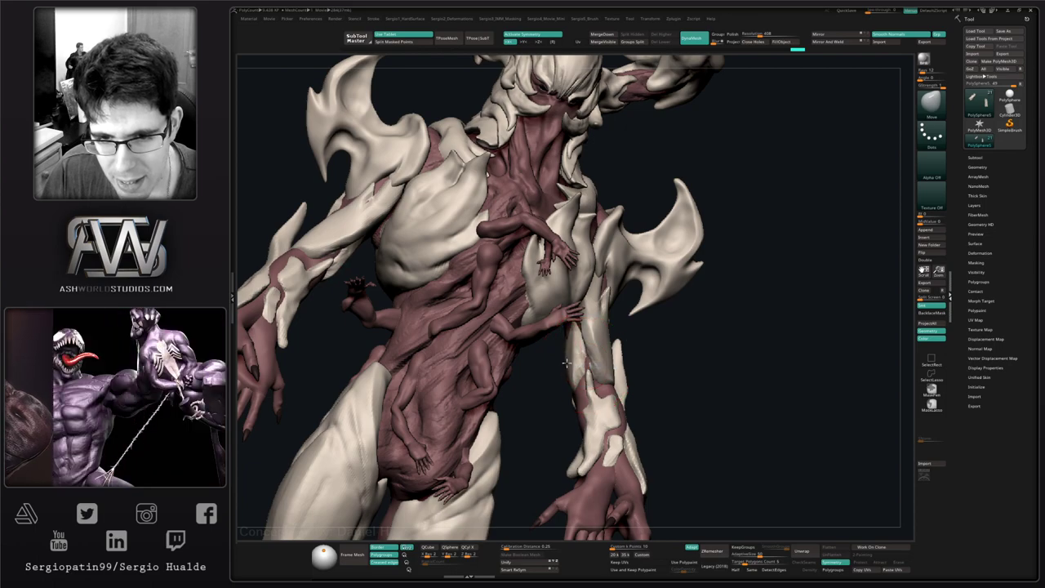
right_click_drag(566, 363, 625, 352, "ctrl")
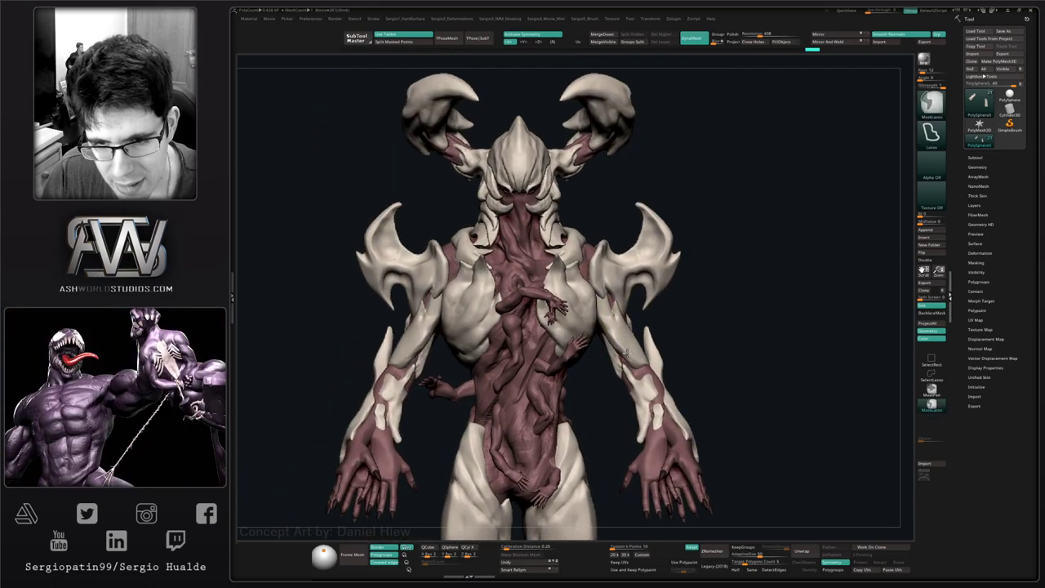
mouse_move(626, 351)
left_mouse_down()
mouse_move(608, 347)
mouse_move(624, 332)
left_mouse_up()
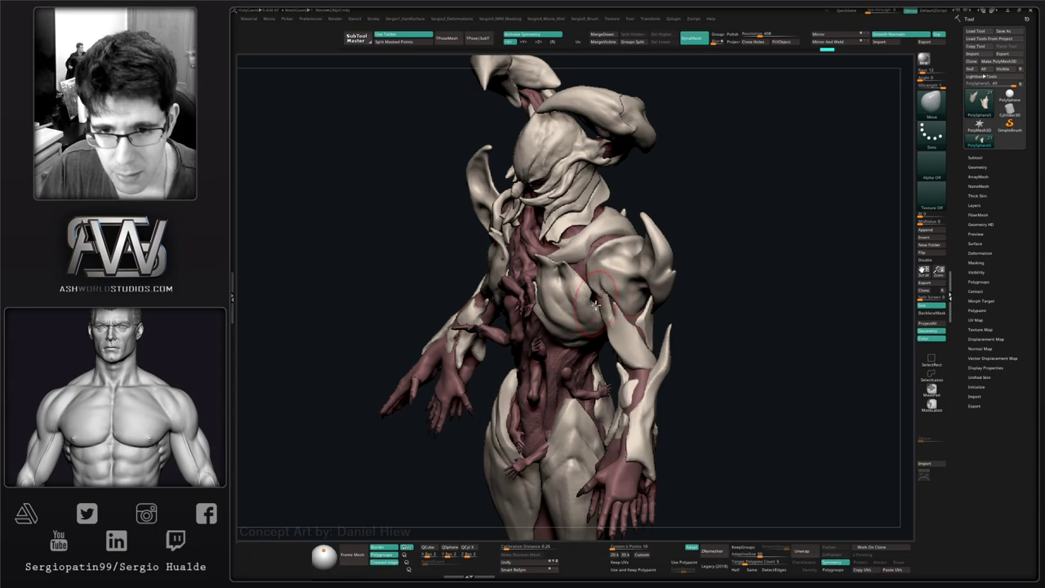
mouse_move(596, 305)
right_mouse_down()
mouse_move(633, 307)
mouse_move(607, 346)
mouse_move(569, 346)
right_mouse_up()
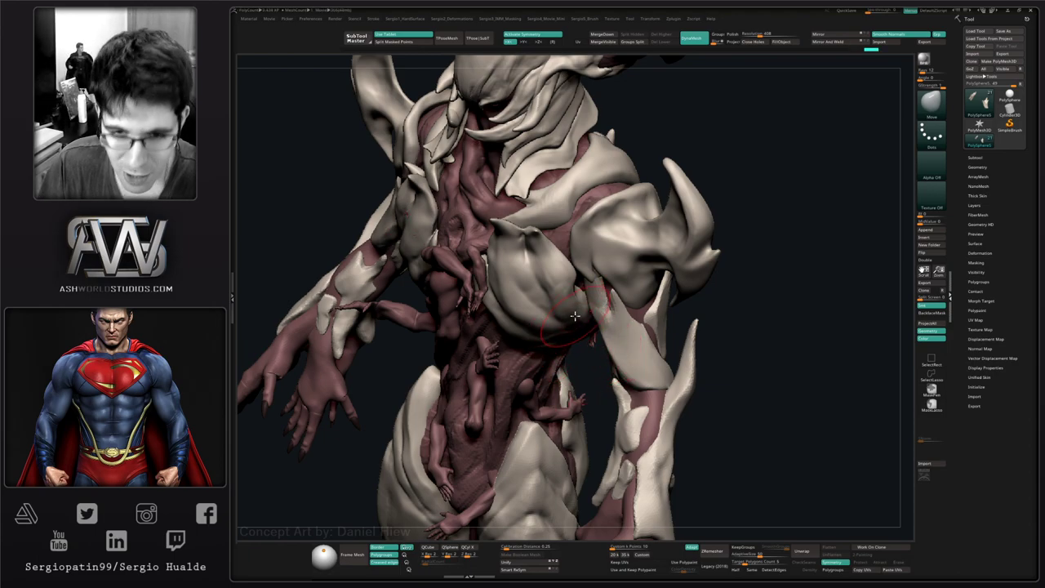
- Isolate the upper-arm plates, build up and smooth their inner edge with the Clay brush, and bring back the full creature
mouse_move(615, 311)
right_mouse_down()
mouse_move(661, 335)
mouse_move(540, 328)
mouse_move(622, 341)
mouse_move(653, 388)
mouse_move(671, 357)
right_mouse_up()
key("alt+s")
key("b")
key("c")
key("l")
mouse_move(668, 337)
left_mouse_down()
mouse_move(655, 352)
mouse_move(663, 379)
left_mouse_up()
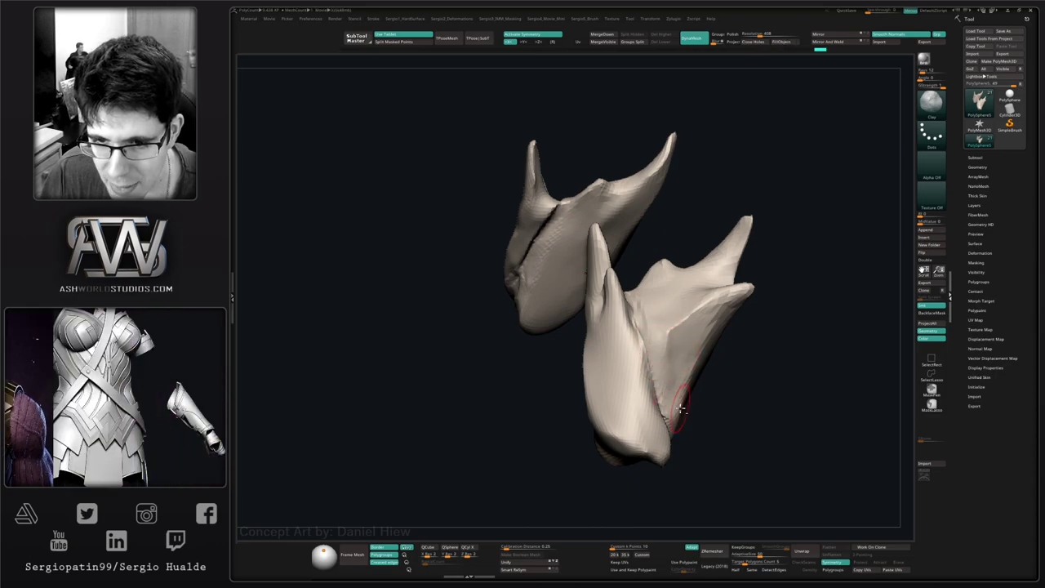
left_click_drag(677, 352, 691, 335, "shift")
right_click_drag(683, 432, 679, 396, "ctrl")
mouse_move(679, 396)
right_mouse_down()
mouse_move(677, 419)
mouse_move(645, 351)
mouse_move(563, 380)
mouse_move(572, 348)
right_mouse_up()
key("alt+s")
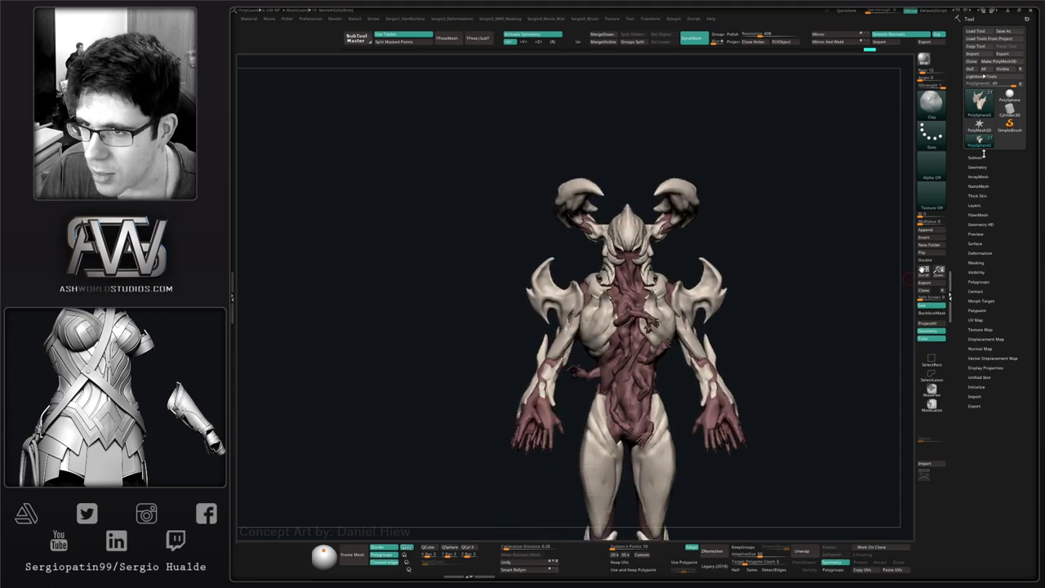
- Expand the first folder in the subtool list and isolate the arms subtool PolySphere1_2
left_click(979, 156)
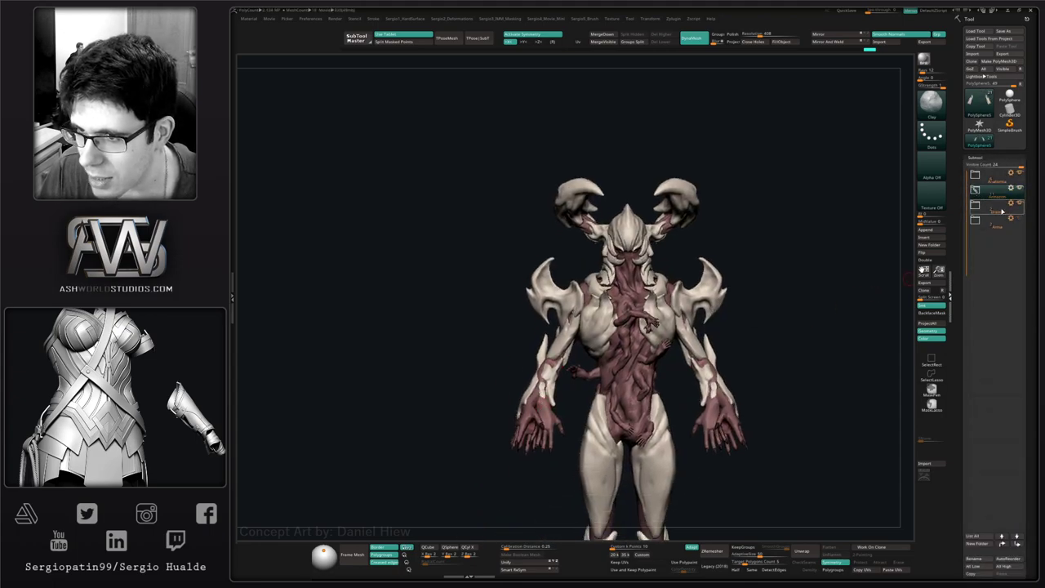
left_click(975, 176)
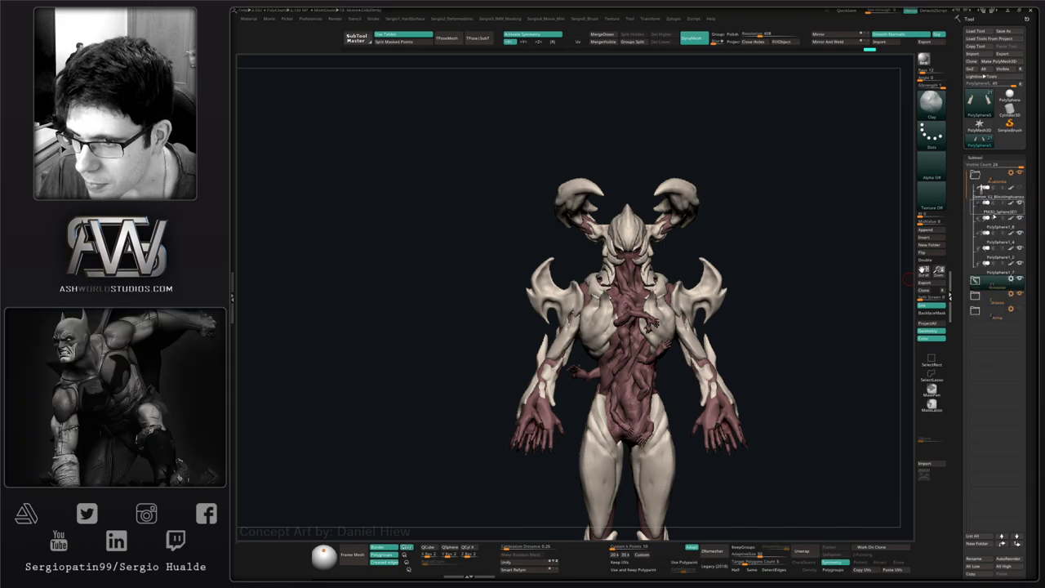
left_click(995, 211)
key("alt+s")
left_click(993, 228)
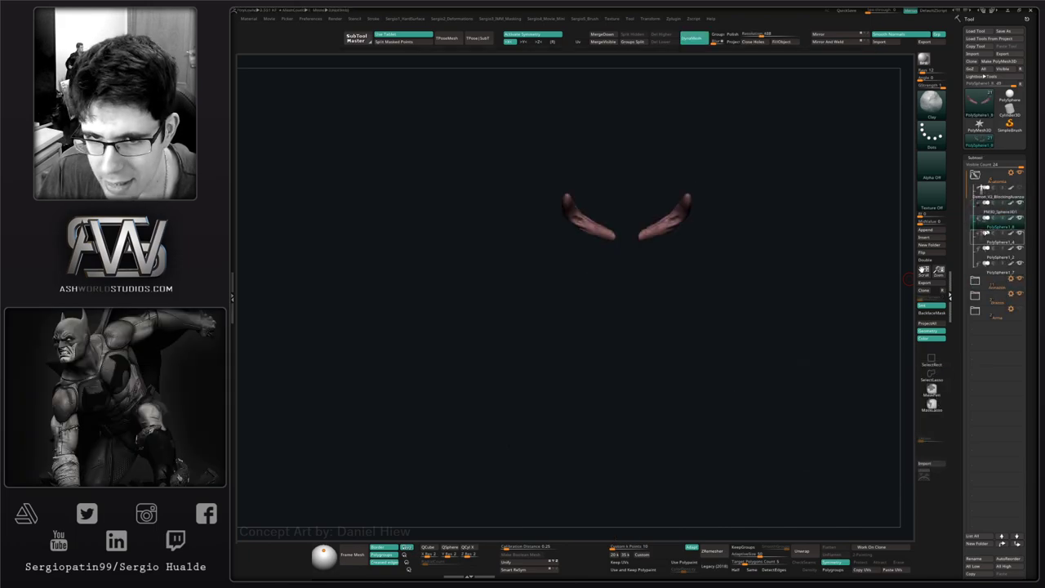
left_click(994, 257)
- Reshape the wrist and lower forearm of the arms with the Move brush, changing its size between strokes
mouse_move(569, 375)
right_mouse_down()
mouse_move(609, 371)
mouse_move(613, 382)
mouse_move(601, 388)
mouse_move(581, 362)
mouse_move(581, 326)
mouse_move(559, 345)
mouse_move(577, 329)
mouse_move(569, 318)
right_mouse_up()
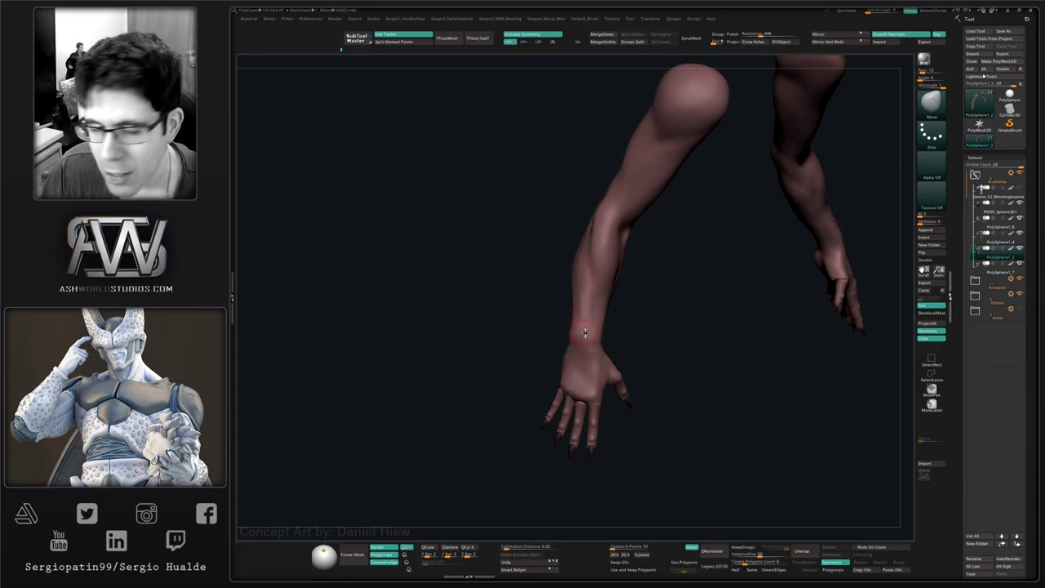
mouse_move(585, 333)
right_mouse_down()
mouse_move(555, 367)
mouse_move(583, 425)
mouse_move(579, 373)
mouse_move(563, 405)
mouse_move(583, 366)
mouse_move(541, 381)
mouse_move(560, 367)
mouse_move(522, 401)
mouse_move(577, 382)
mouse_move(540, 375)
right_mouse_up()
key("space")
left_click(601, 354)
key("s")
left_click(584, 342)
key("s")
left_click(568, 376)
- Build up the wrist and the back of the hand with a resized Clay brush and smooth the forms
key("1")
key("s")
left_click(567, 366)
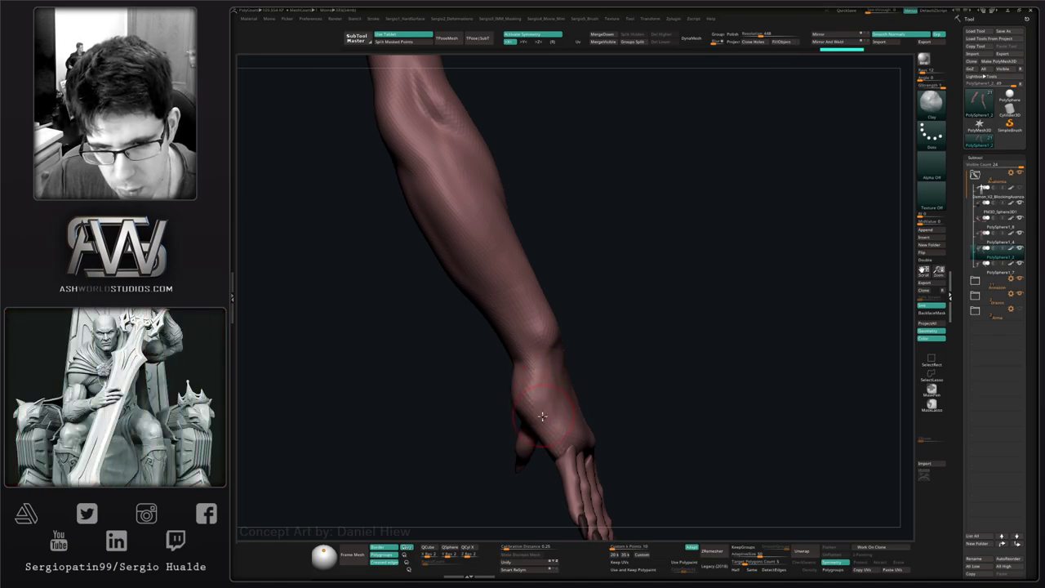
key("shift")
- Refine the contours of the wrist, elbow and forearm from several angles with the Move brush
mouse_move(544, 463)
right_mouse_down()
mouse_move(535, 403)
mouse_move(528, 430)
mouse_move(536, 408)
mouse_move(552, 431)
mouse_move(520, 412)
mouse_move(508, 427)
mouse_move(531, 422)
mouse_move(543, 435)
mouse_move(561, 399)
right_mouse_up()
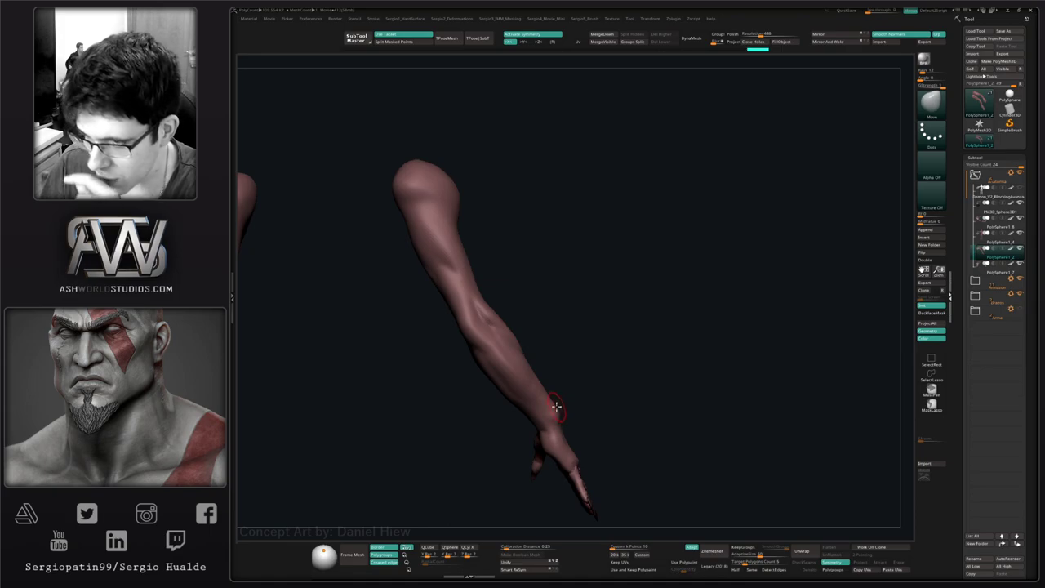
right_click_drag(600, 359, 529, 369)
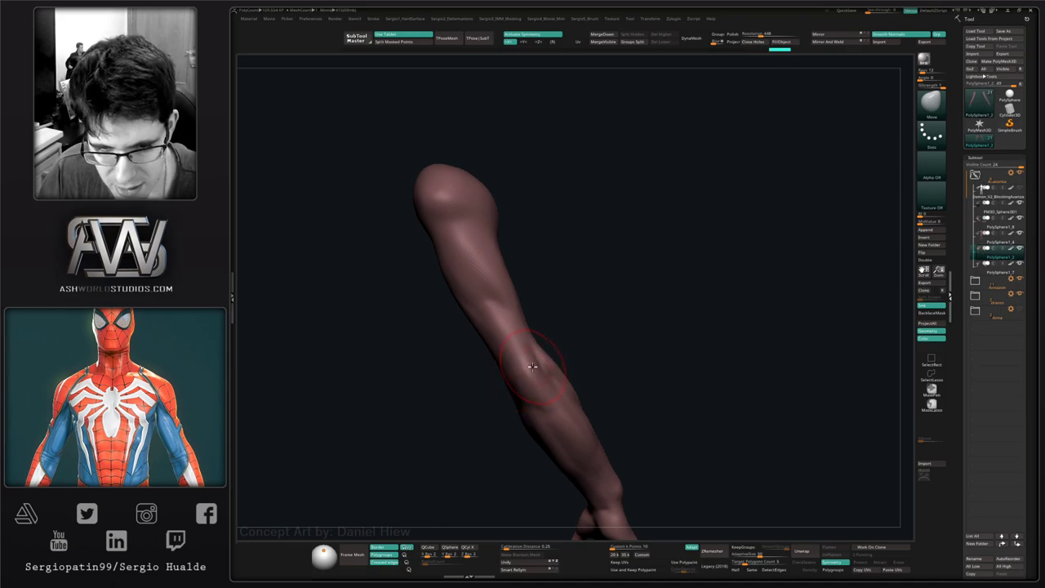
mouse_move(527, 375)
right_mouse_down()
mouse_move(521, 381)
mouse_move(537, 369)
right_mouse_up()
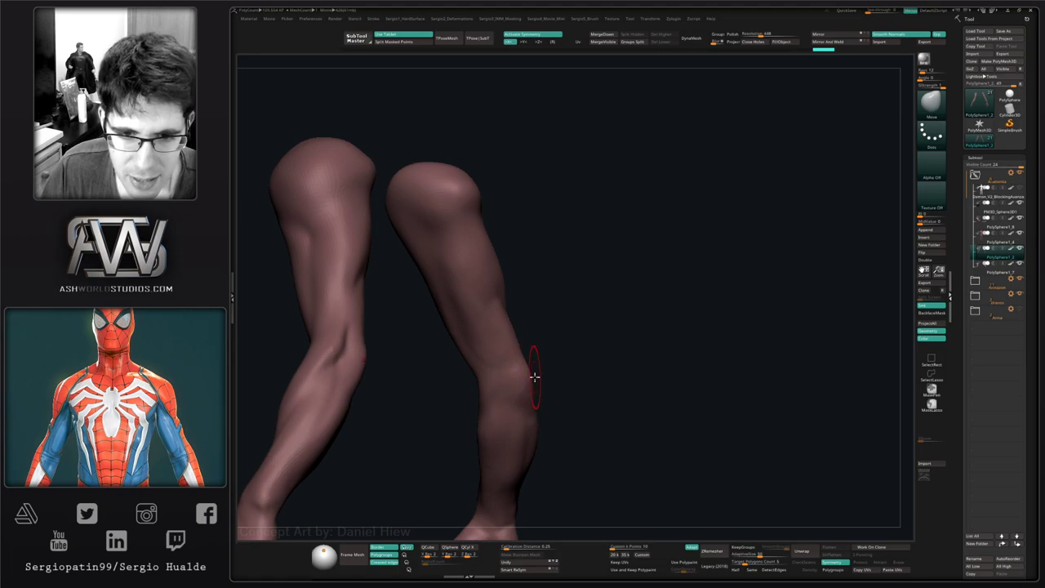
mouse_move(544, 417)
right_mouse_down()
mouse_move(531, 420)
mouse_move(545, 423)
right_mouse_up()
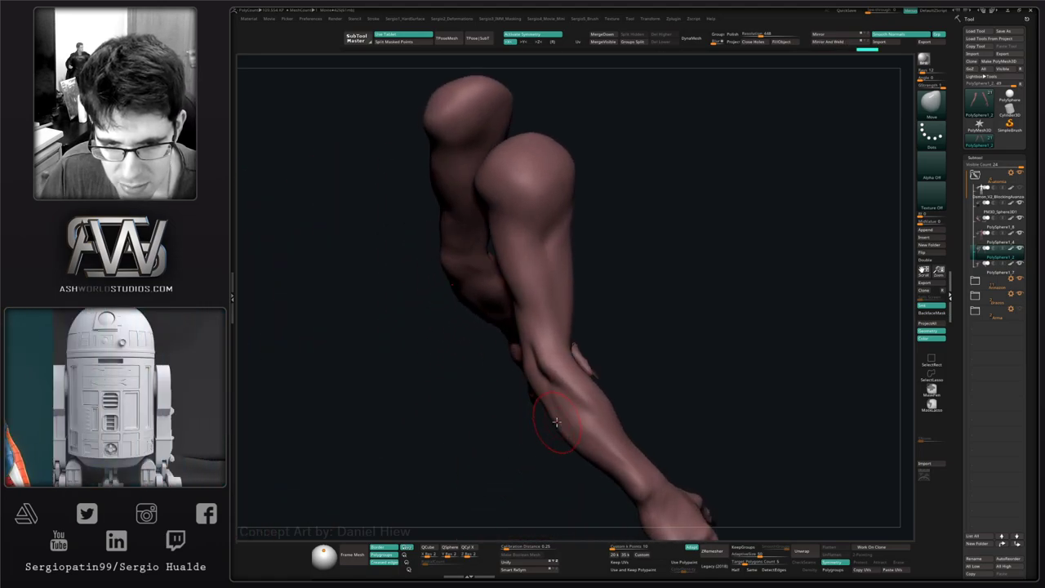
left_click_drag(547, 423, 553, 420)
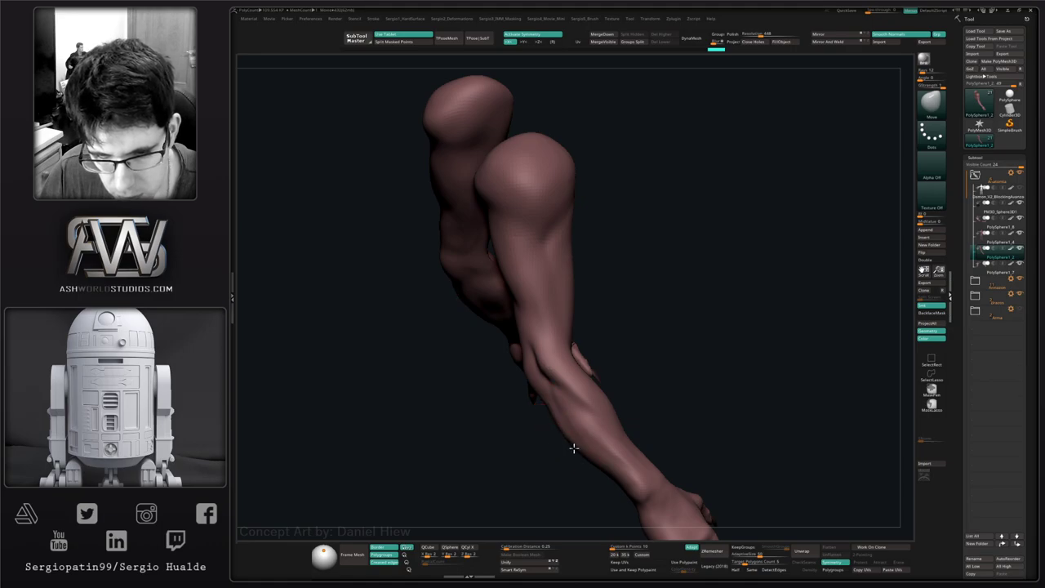
mouse_move(548, 412)
right_mouse_down()
mouse_move(560, 438)
mouse_move(586, 433)
mouse_move(567, 433)
right_mouse_up()
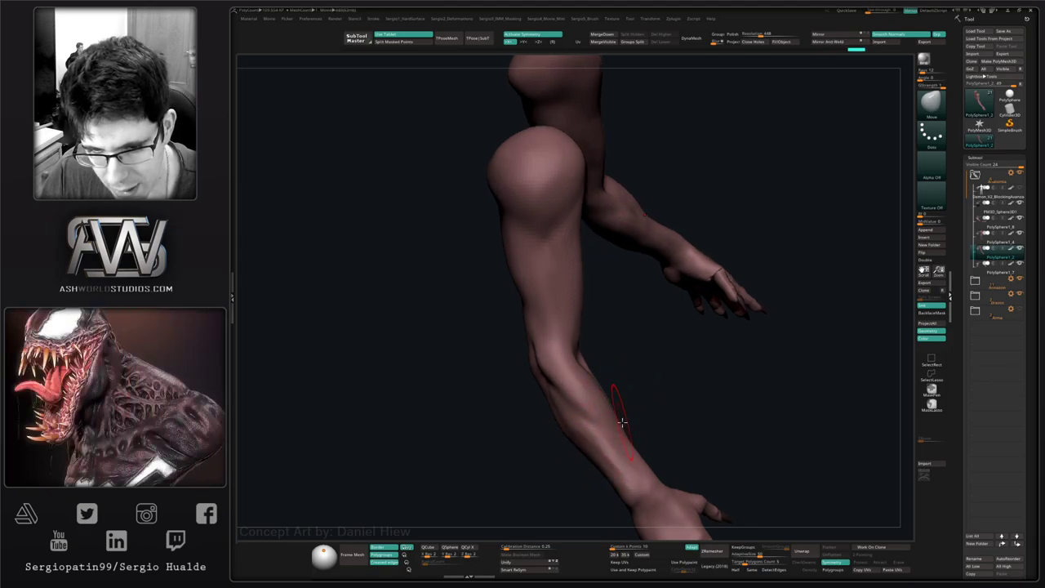
right_click_drag(620, 425, 611, 380)
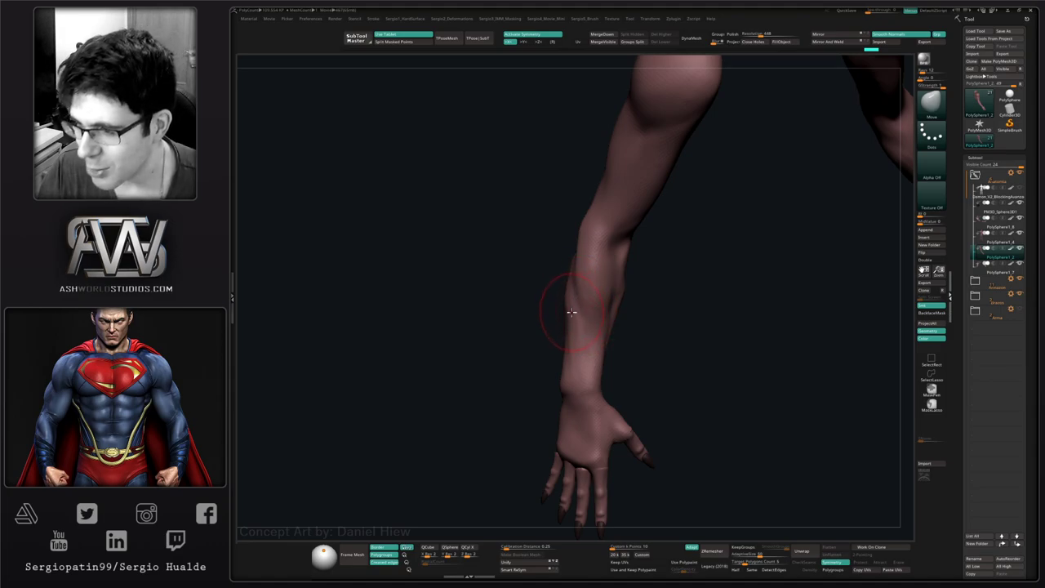
left_click_drag(658, 303, 522, 333)
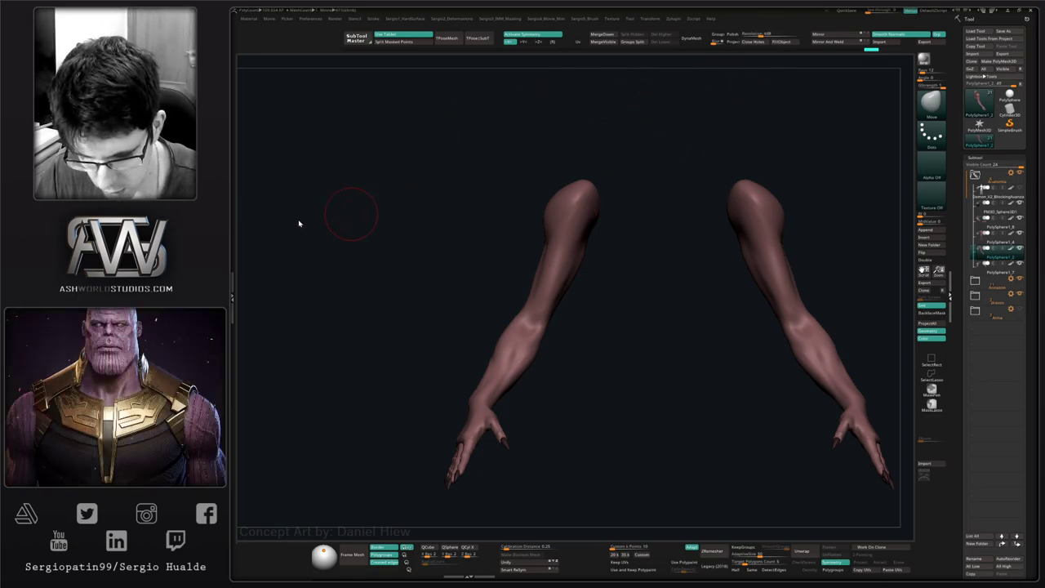
left_click_drag(356, 231, 366, 234)
key("comma")
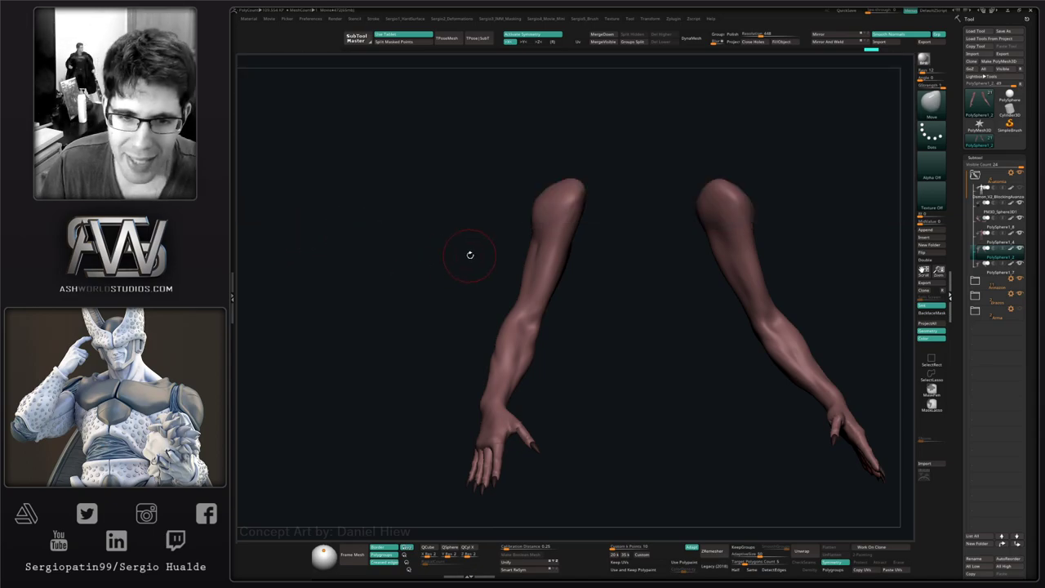
left_click_drag(468, 252, 470, 269)
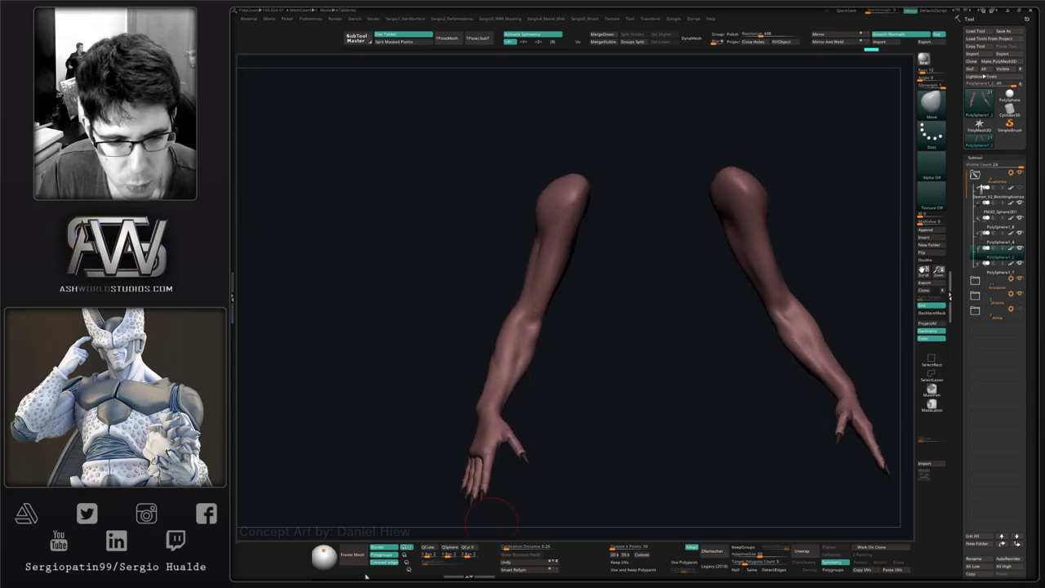
left_click_drag(501, 449, 533, 405)
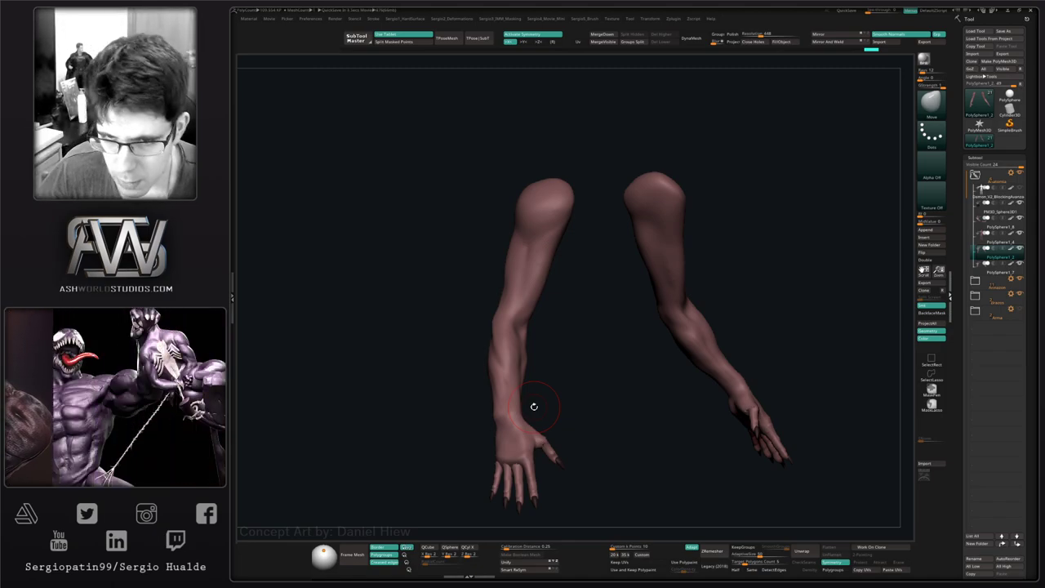
key("ctrl+z")
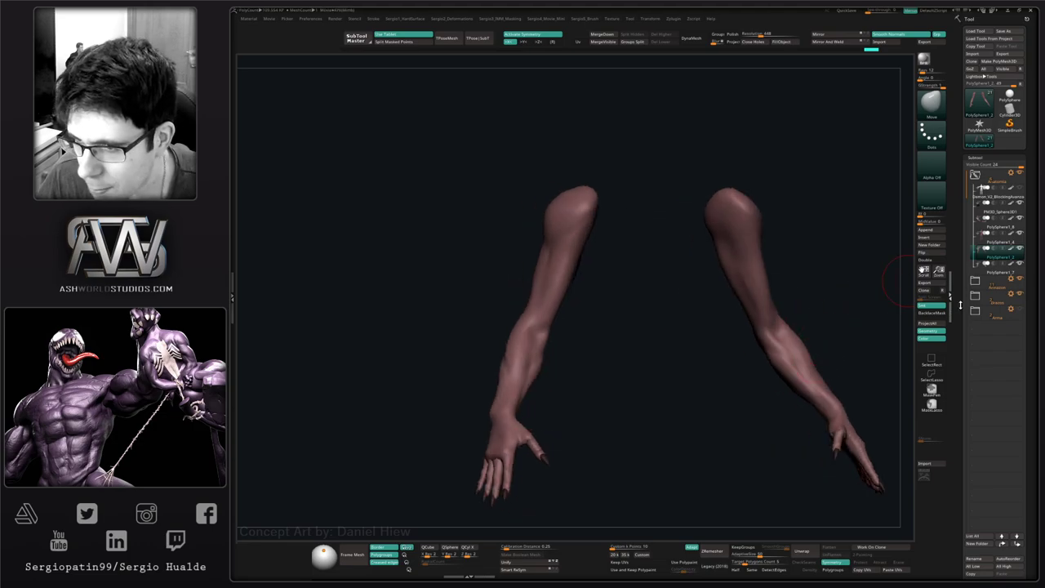
- Add a polygon sphere as a new subtool and make it the active one
left_click(930, 235)
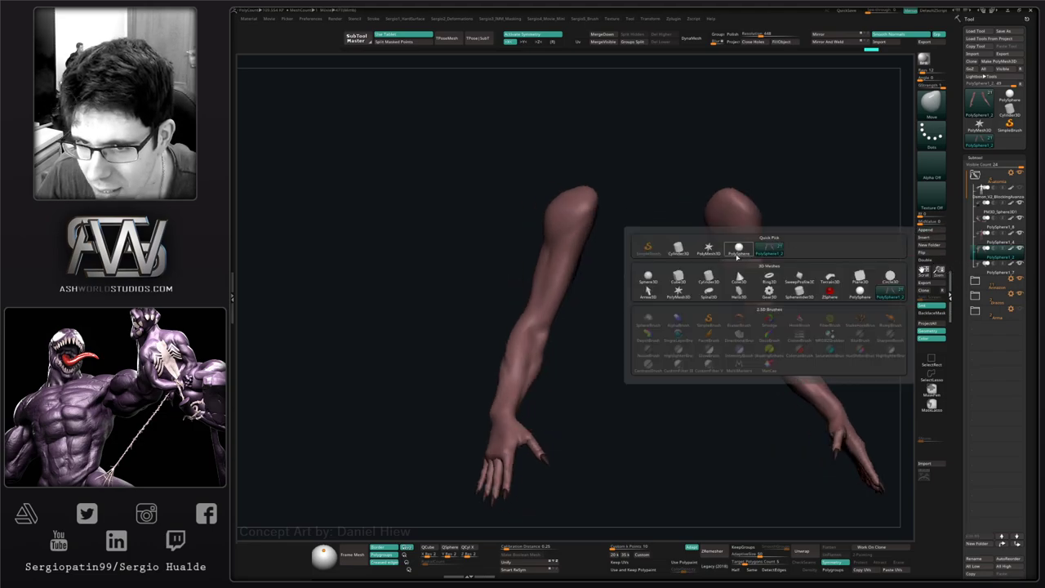
left_click(770, 250)
left_click(996, 328)
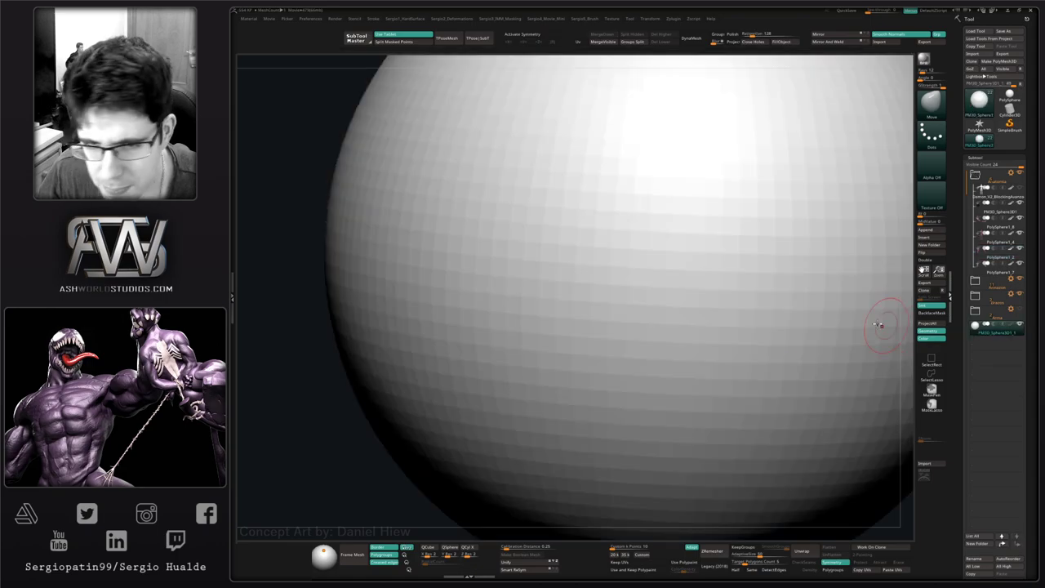
- Display the new sphere's wireframe and convert the sphere to a DynaMesh at resolution 128
key("f")
key("shift+f")
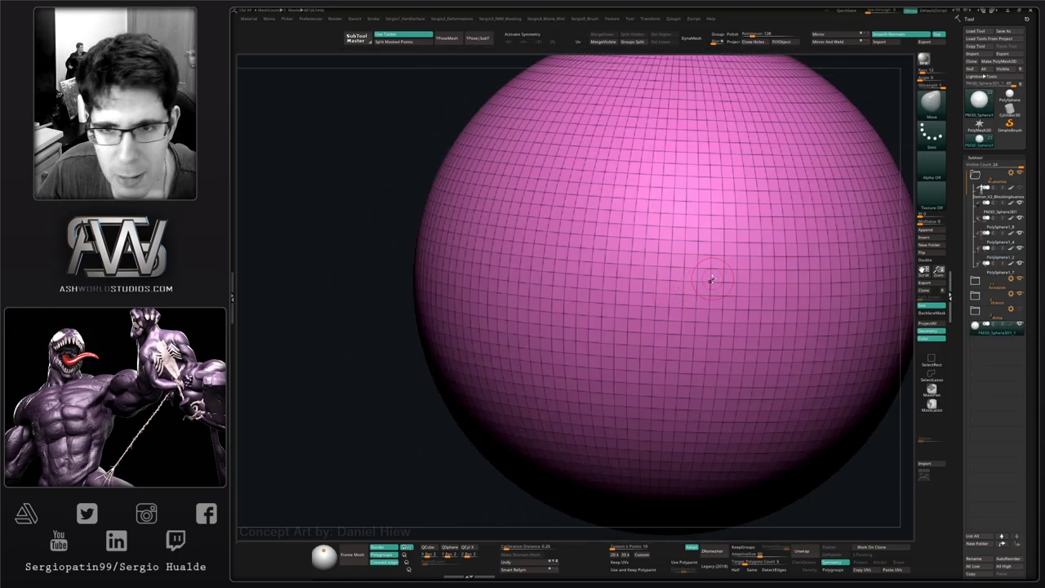
right_click_drag(719, 257, 636, 272)
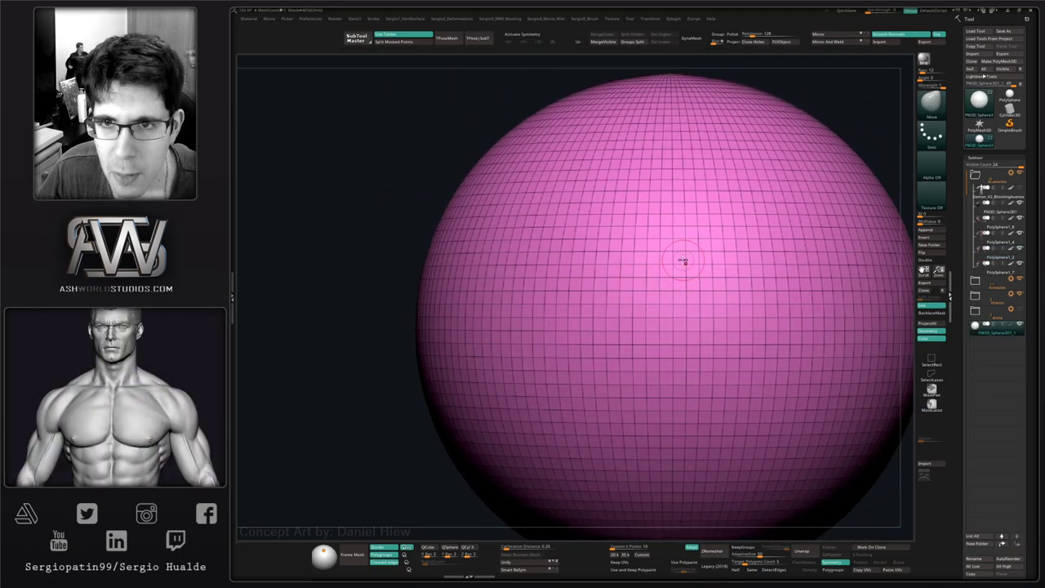
left_click(692, 38)
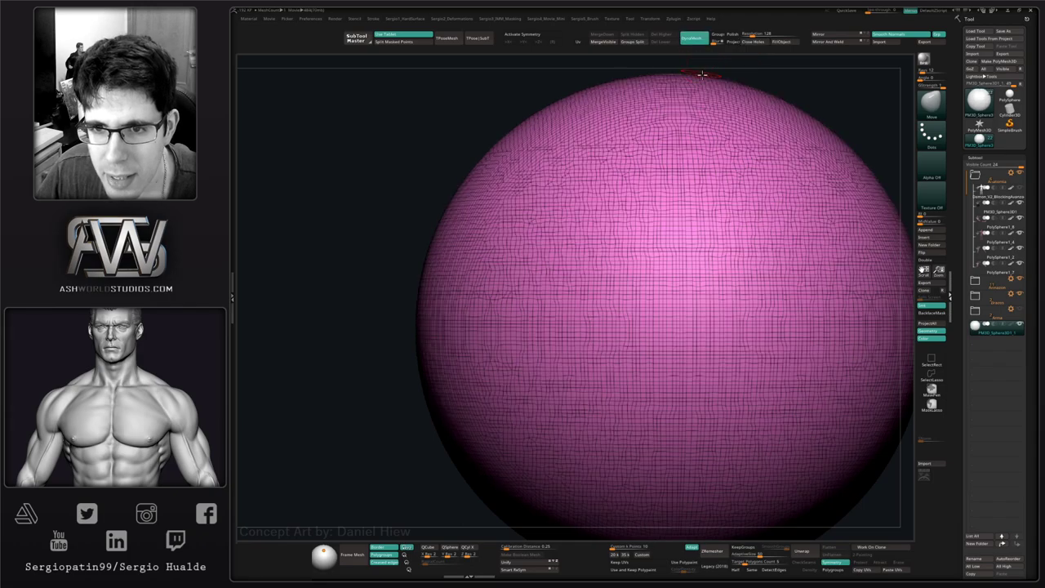
right_click_drag(671, 245, 718, 251, "alt")
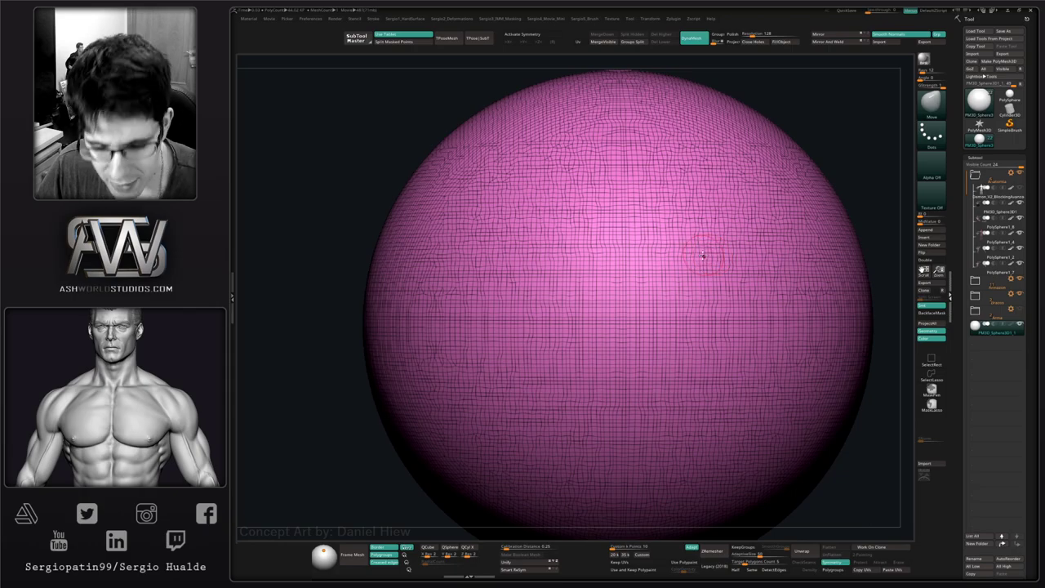
- Scale the sphere down with the gizmo and rebuild its DynaMesh at the same resolution of 128
key("w")
left_click_drag(617, 324, 505, 427)
key("q")
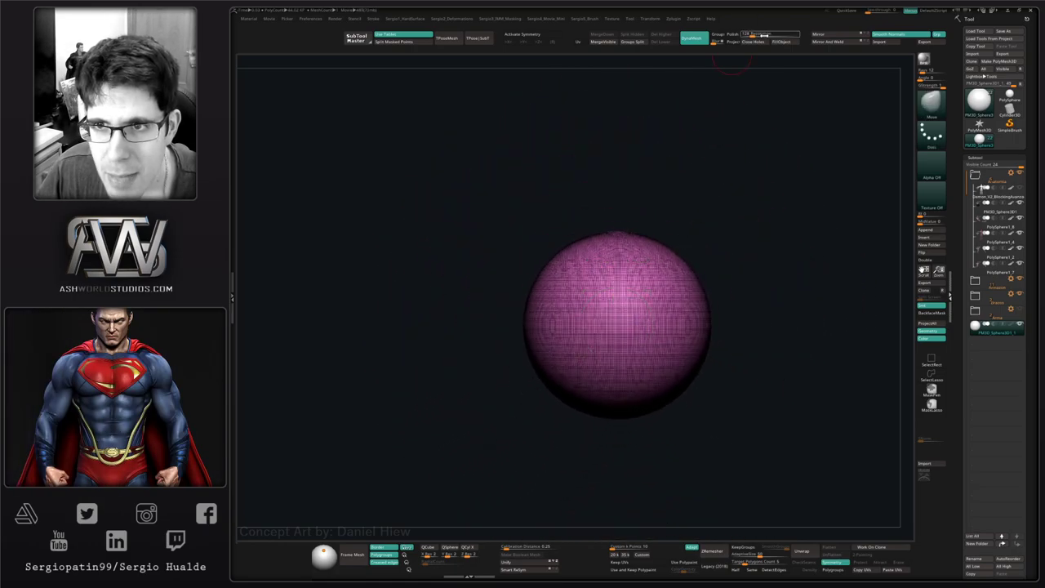
left_click_drag(723, 171, 715, 177, "ctrl")
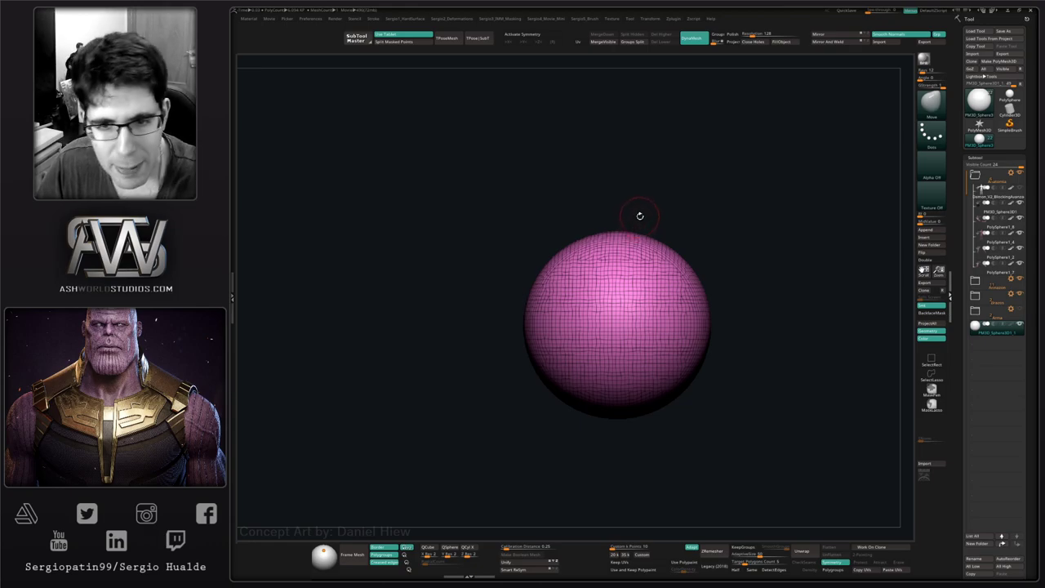
left_click_drag(738, 214, 711, 229, "alt")
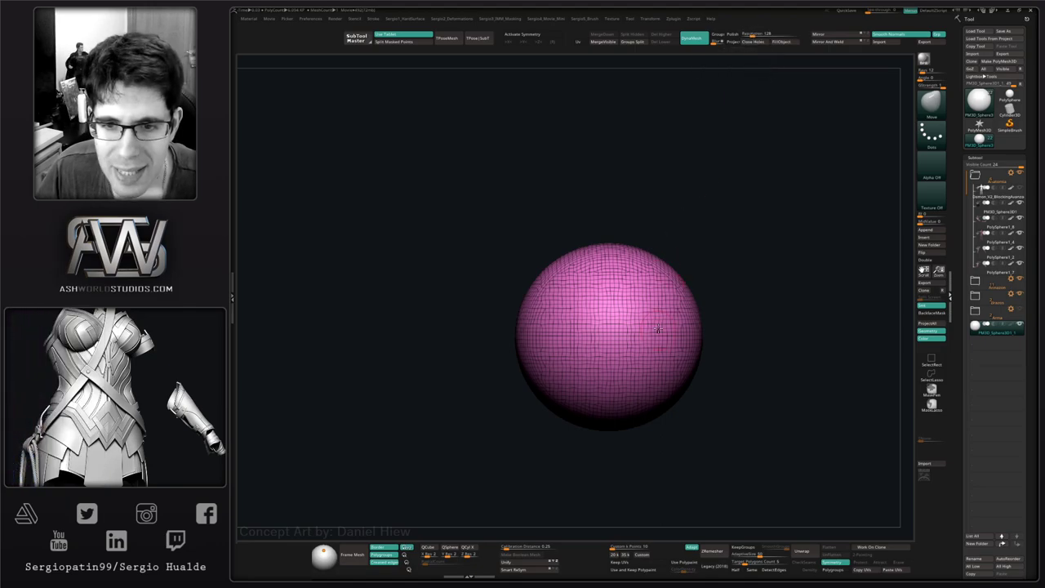
- Step back and forth through the sphere's edit history to compare its mesh density before and after remeshing
key("ctrl+z")
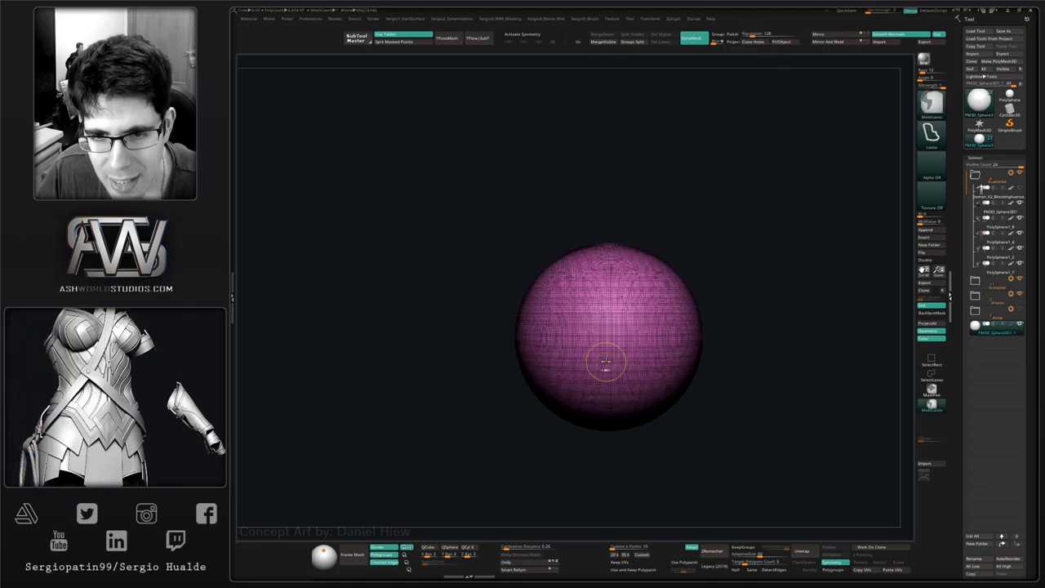
key("ctrl+shift+z")
right_click_drag(606, 364, 639, 398, "ctrl")
key("ctrl+d")
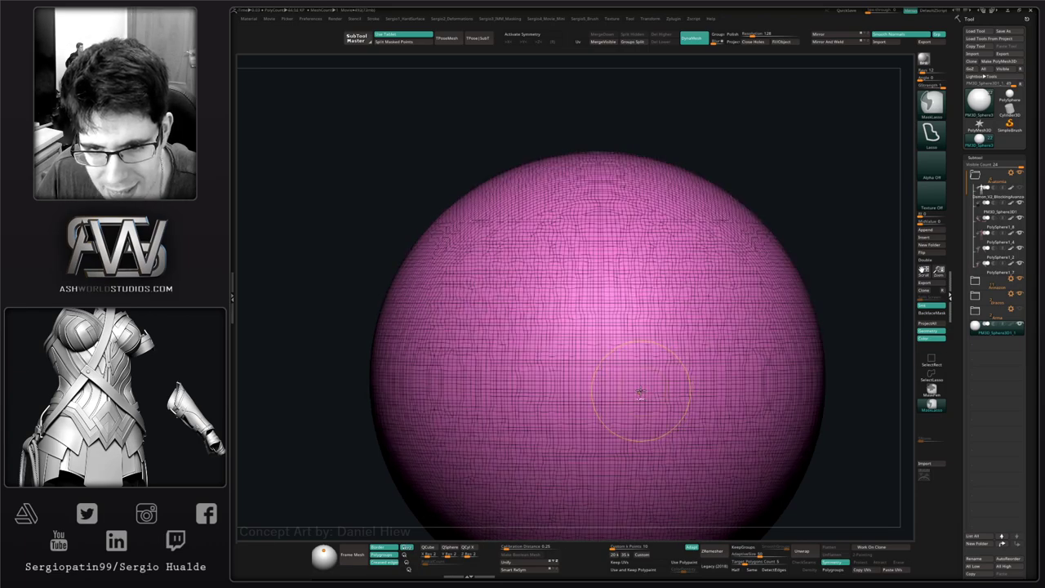
key("shift+d")
key("d")
key("shift+d")
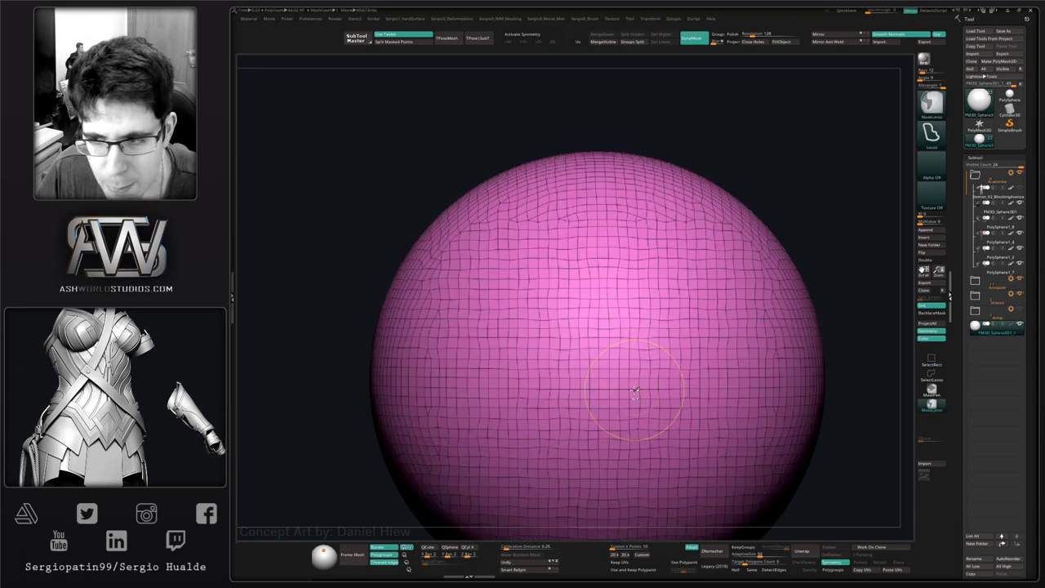
key("d")
key("shift+d")
key("ctrl+z")
key("ctrl+z")
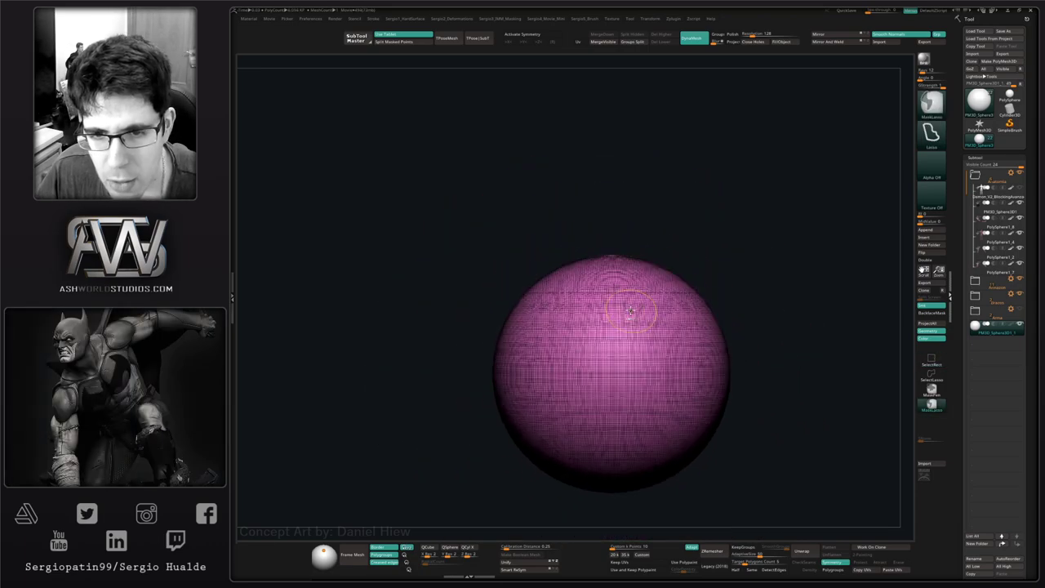
key("ctrl+shift+z")
key("ctrl+z")
right_click_drag(635, 293, 632, 230, "ctrl")
key("f")
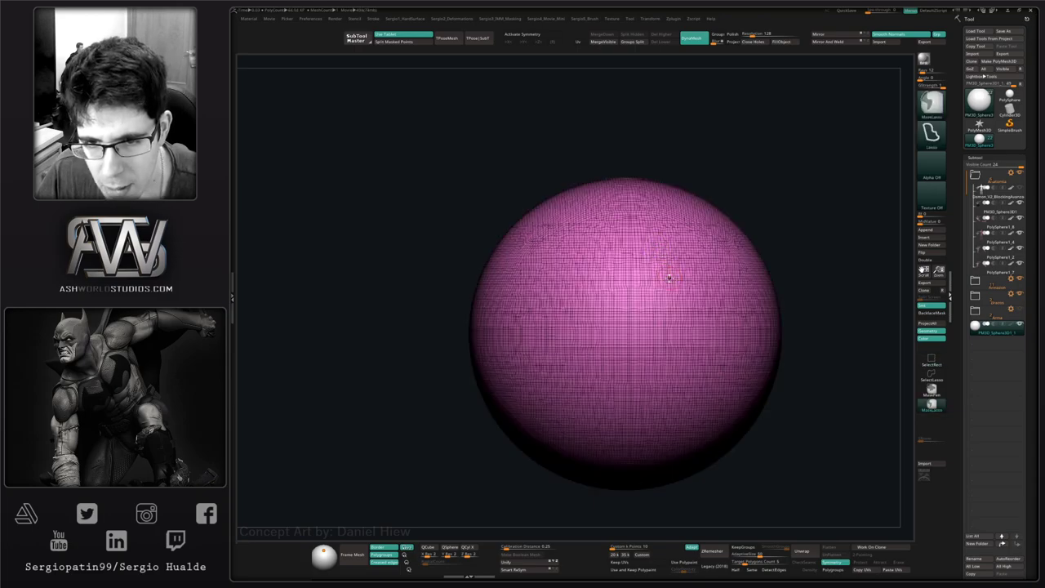
- Try enlarging the sphere with the gizmo and remeshing it, and undo these changes
key("w")
left_click_drag(678, 296, 722, 187)
left_click_drag(847, 86, 860, 90, "ctrl")
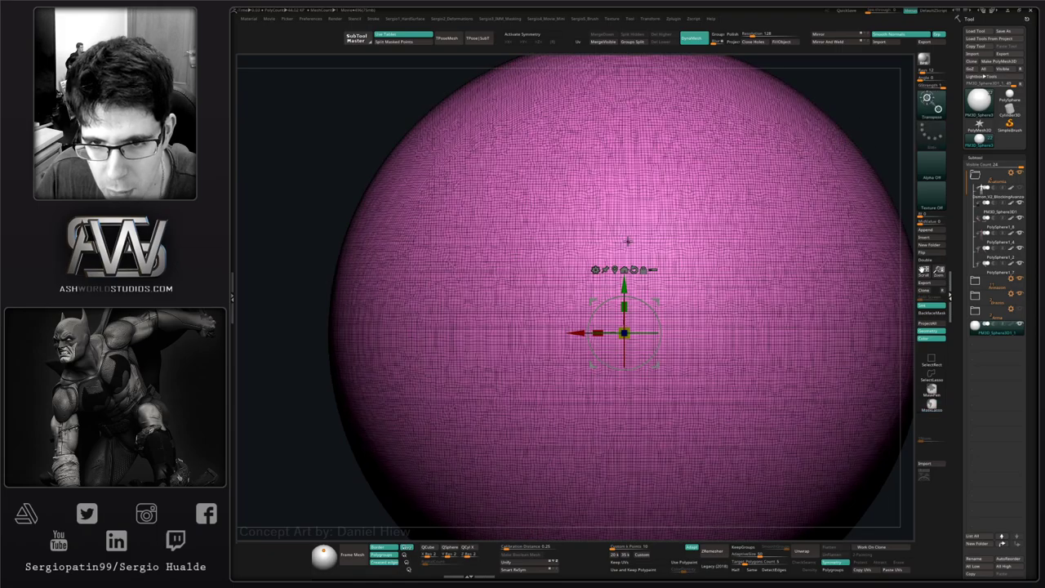
key("ctrl+z")
key("ctrl+shift+z")
key("ctrl+z")
key("ctrl+z")
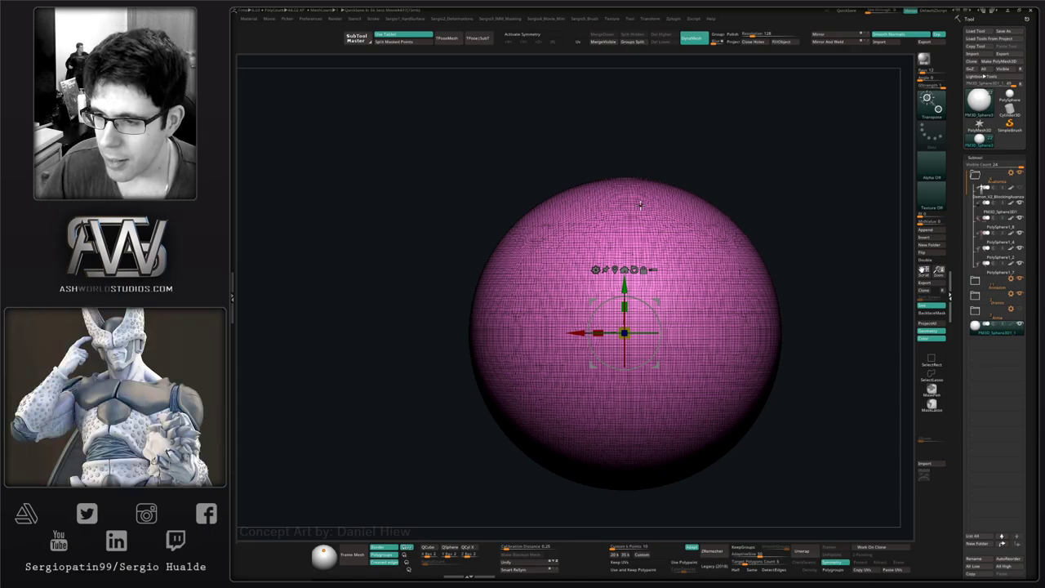
- Hide the wireframe and delete the sphere subtool
key("q")
key("shift+f")
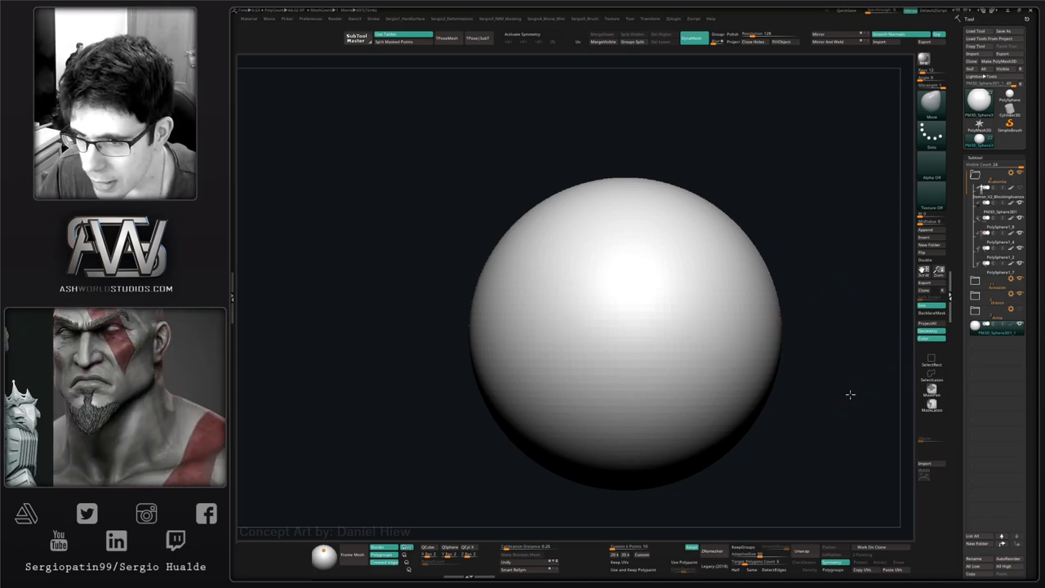
key("Delete")
left_click(895, 391)
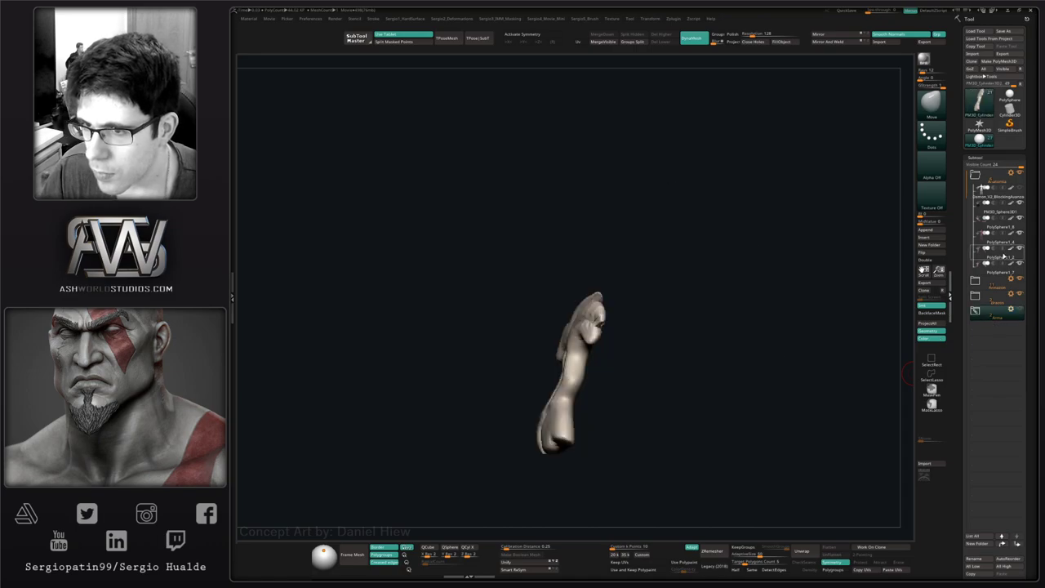
- Make the arms the active subtool and refine the forearm, wrist and hand contours with the Move brush
right_click_drag(631, 375, 644, 438, "alt")
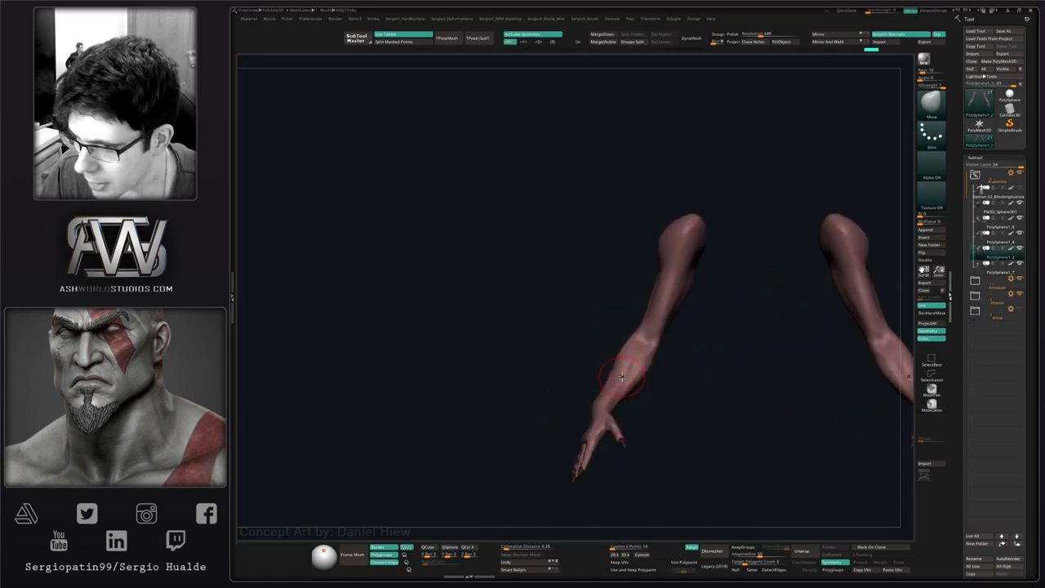
right_click_drag(625, 377, 648, 366)
left_click_drag(647, 367, 645, 353)
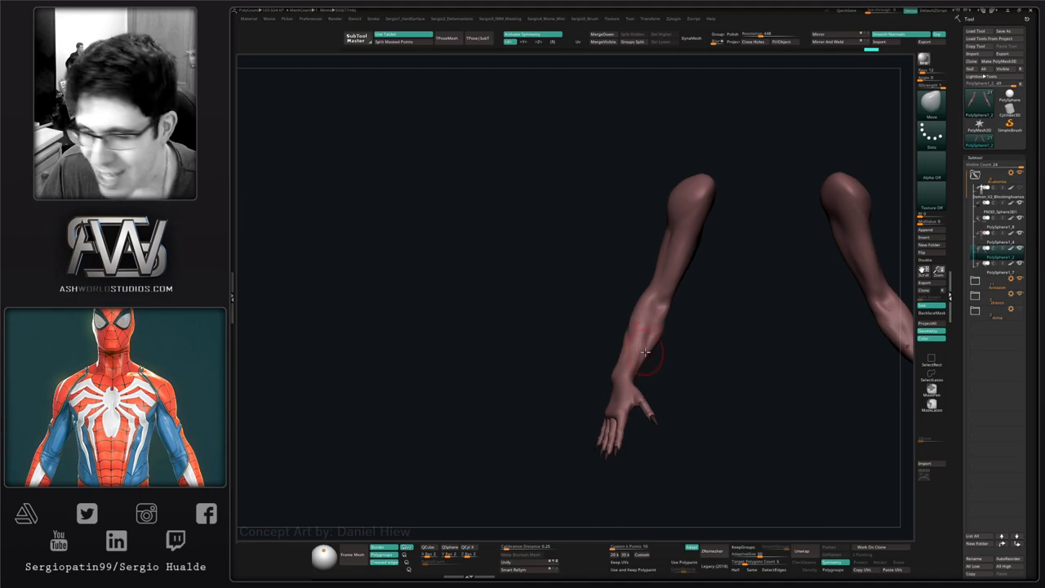
mouse_move(649, 355)
right_mouse_down()
mouse_move(625, 336)
mouse_move(593, 385)
mouse_move(633, 397)
right_mouse_up()
mouse_move(632, 397)
left_mouse_down()
mouse_move(604, 392)
mouse_move(582, 424)
left_mouse_up()
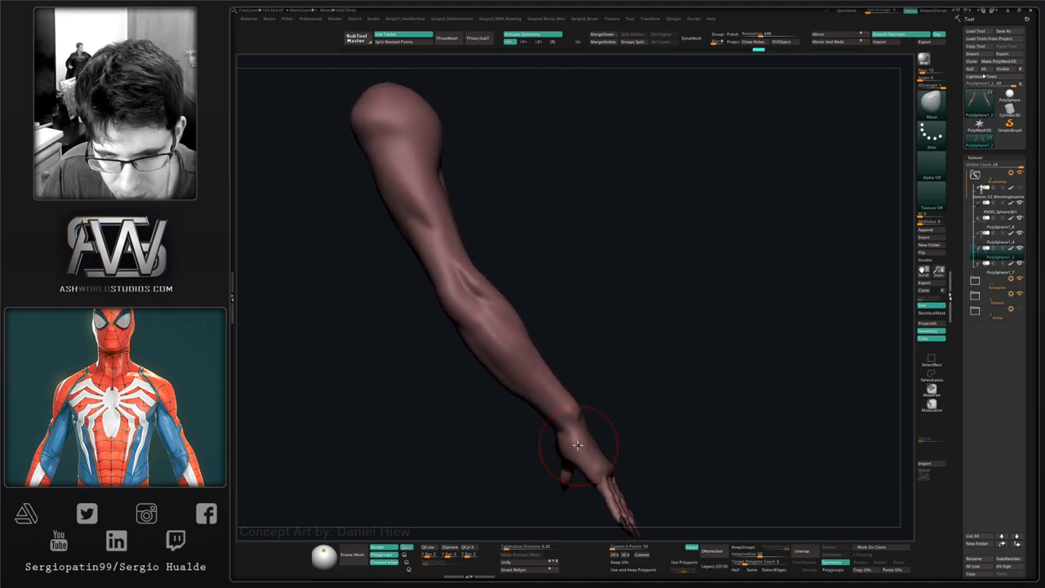
left_click_drag(571, 452, 612, 451)
right_click_drag(614, 450, 599, 418)
- Isolate the polygroup of the arm and palm and flatten the back of the hand with the TrimDynamic brush
right_click_drag(599, 418, 613, 424, "ctrl")
key("shift+f")
key("shift+f")
left_click(614, 433, "ctrl+shift")
left_click_drag(614, 433, 602, 437)
key("b")
key("t")
key("d")
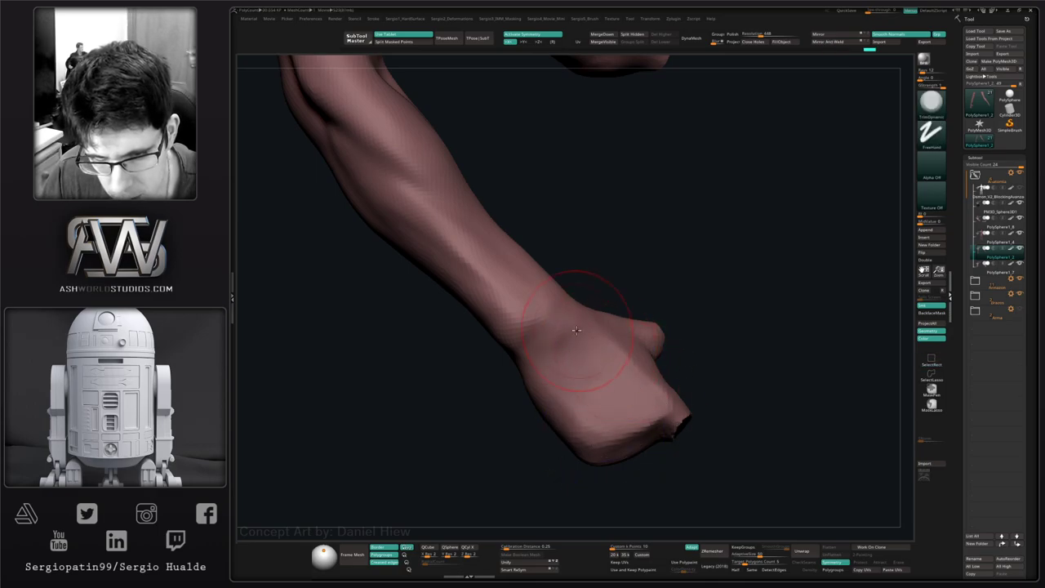
left_click_drag(595, 396, 637, 362)
- Unhide the fingers and adjust the palm's edge at the little finger with the Move Topological brush
key("shift+f")
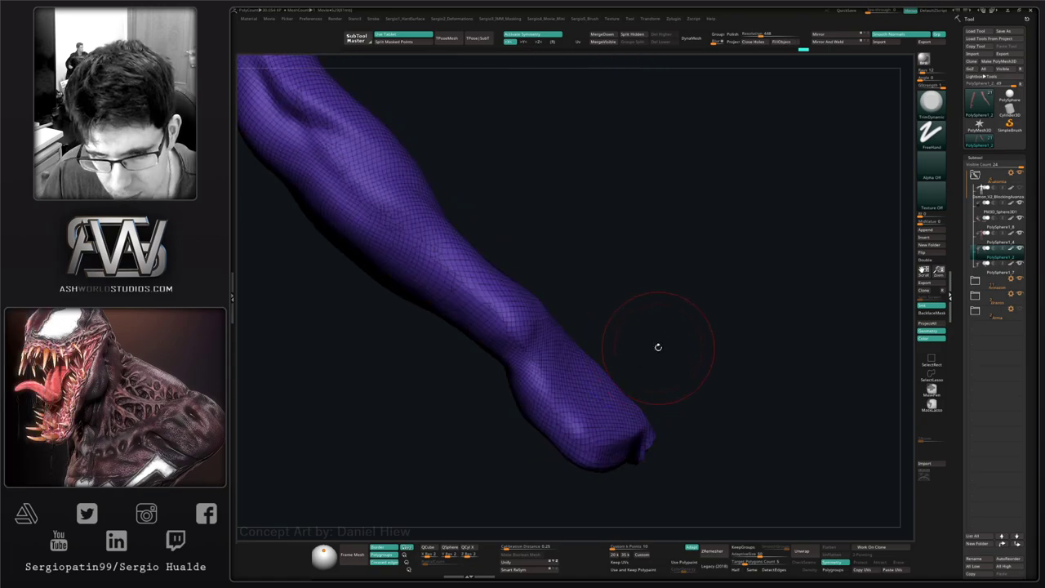
key("shift+f")
key("shift+f")
left_click(694, 367, "ctrl+shift")
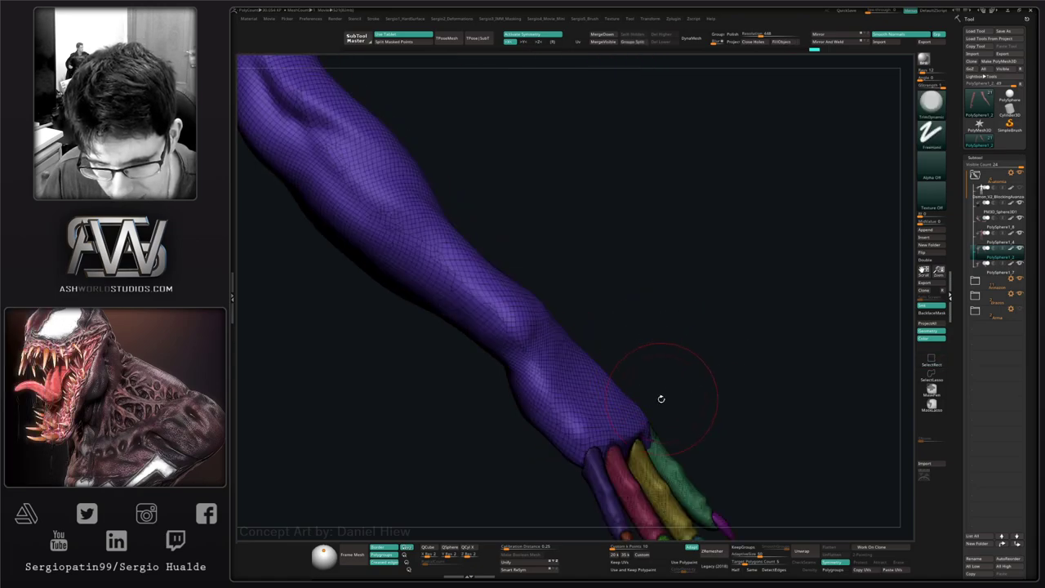
mouse_move(661, 399)
left_mouse_down()
mouse_move(655, 385)
mouse_move(667, 354)
mouse_move(641, 369)
mouse_move(627, 396)
mouse_move(617, 387)
mouse_move(653, 385)
mouse_move(643, 392)
left_mouse_up()
key("b")
key("m")
key("v")
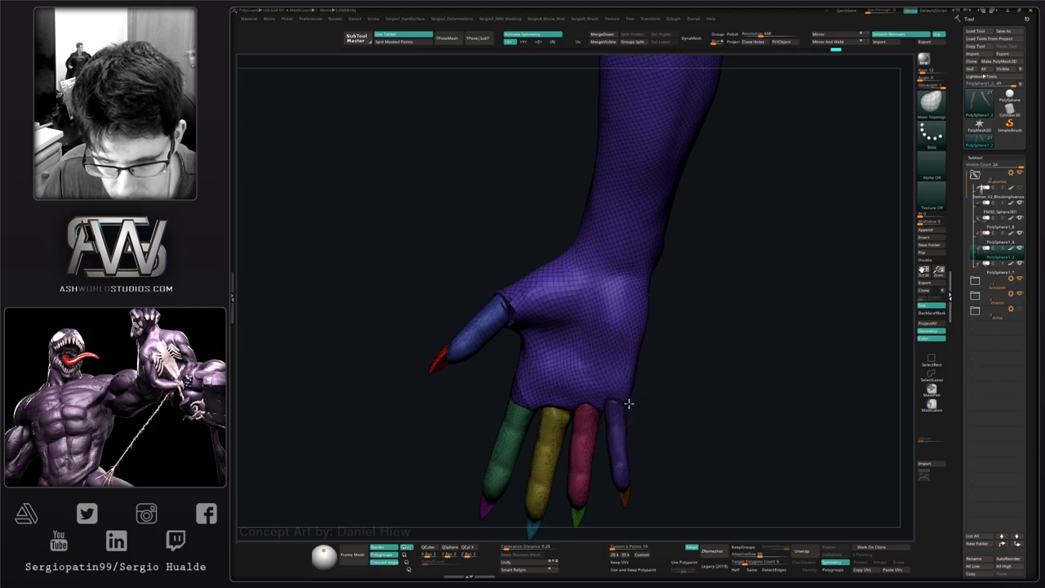
mouse_move(628, 402)
left_mouse_down()
mouse_move(566, 422)
mouse_move(645, 401)
mouse_move(634, 389)
left_mouse_up()
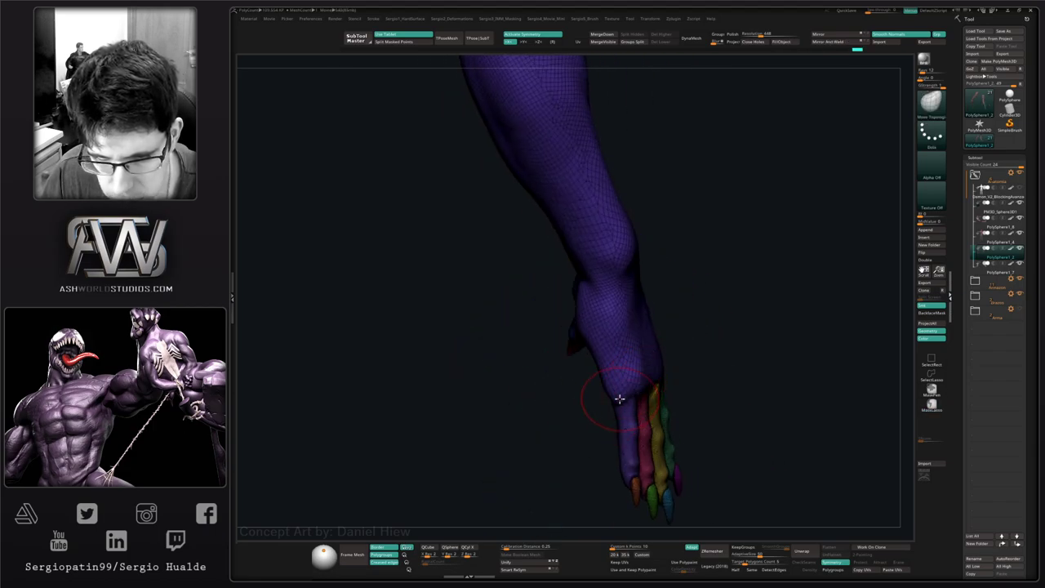
right_click_drag(620, 399, 594, 392)
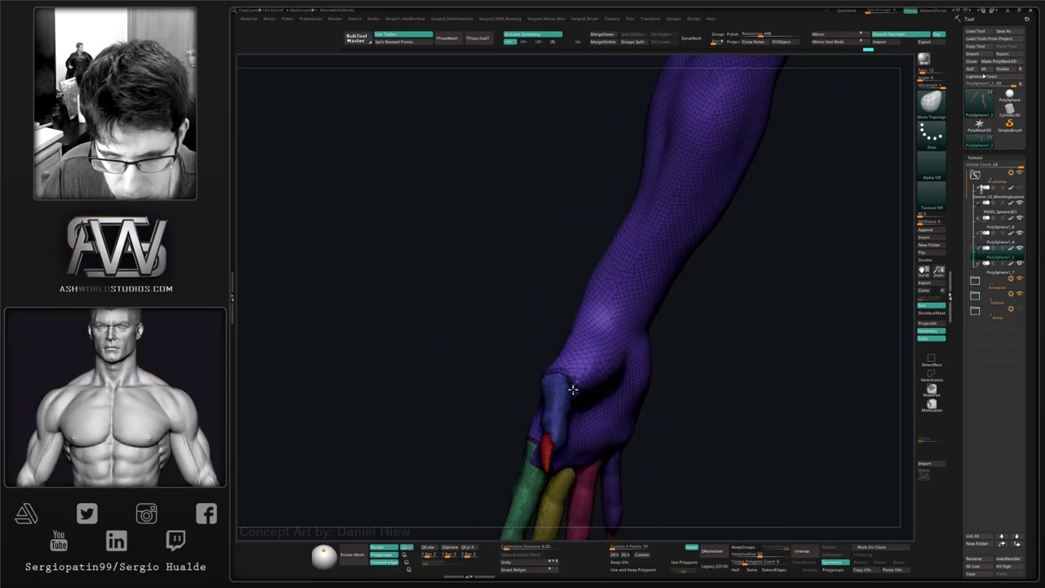
- Reshape and smooth the base of the thumb with the Move Topological brush, and hide the wireframe
mouse_move(562, 389)
left_mouse_down()
mouse_move(575, 384)
mouse_move(571, 405)
left_mouse_up()
right_click_drag(571, 406, 578, 387)
left_click_drag(583, 382, 579, 389, "shift")
key("shift+f")
mouse_move(578, 389)
right_mouse_down("ctrl")
mouse_move(552, 365)
mouse_move(562, 383)
right_mouse_up("ctrl")
left_click_drag(563, 383, 444, 439)
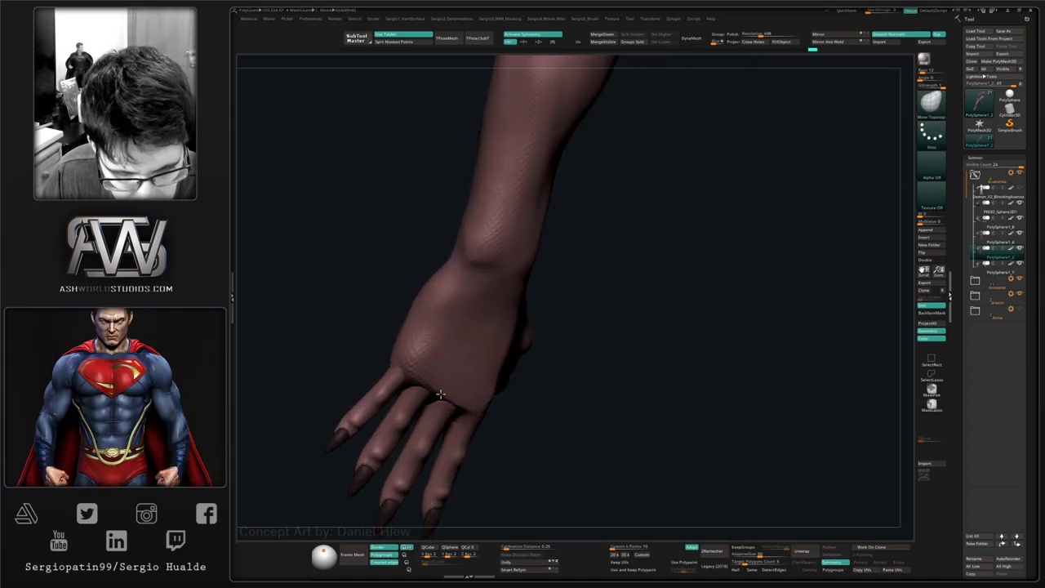
- Adjust where the fingers join the back of the hand and the palm with the Move Topological brush
left_click_drag(441, 395, 444, 403)
right_click_drag(444, 403, 516, 403)
right_click_drag(438, 408, 427, 408)
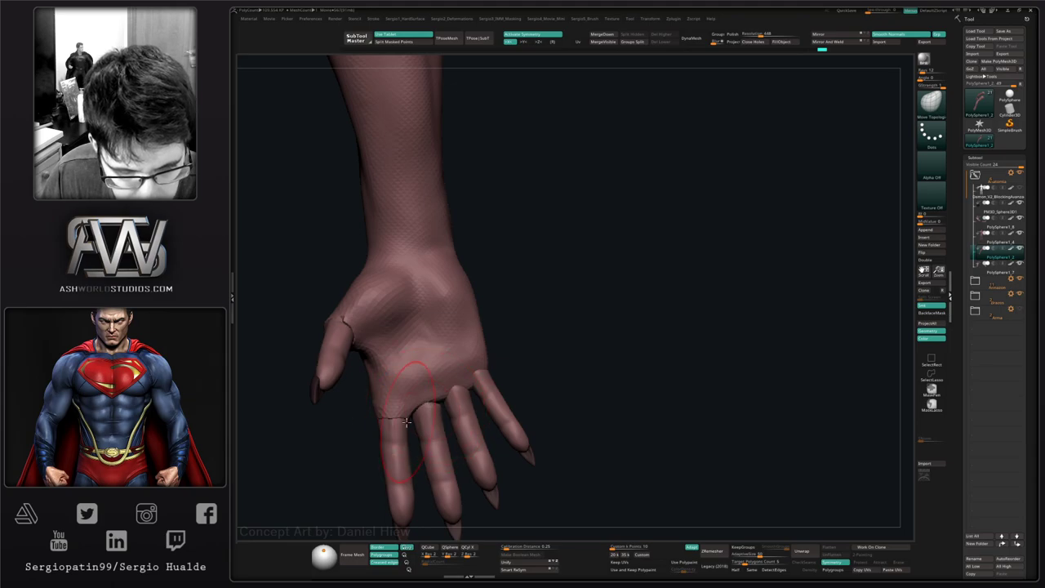
mouse_move(405, 421)
left_mouse_down()
mouse_move(402, 408)
mouse_move(421, 404)
left_mouse_up()
mouse_move(421, 404)
right_mouse_down()
mouse_move(478, 377)
mouse_move(479, 335)
mouse_move(503, 349)
mouse_move(513, 500)
right_mouse_up()
- Isolate the arm and palm polygroup, adjust the knuckle edge near the index finger with the Move brush, and unhide the fingers
mouse_move(506, 359)
right_mouse_down("ctrl")
mouse_move(497, 410)
mouse_move(492, 332)
right_mouse_up("ctrl")
key("b")
key("m")
key("v")
left_click(501, 307, "ctrl+shift")
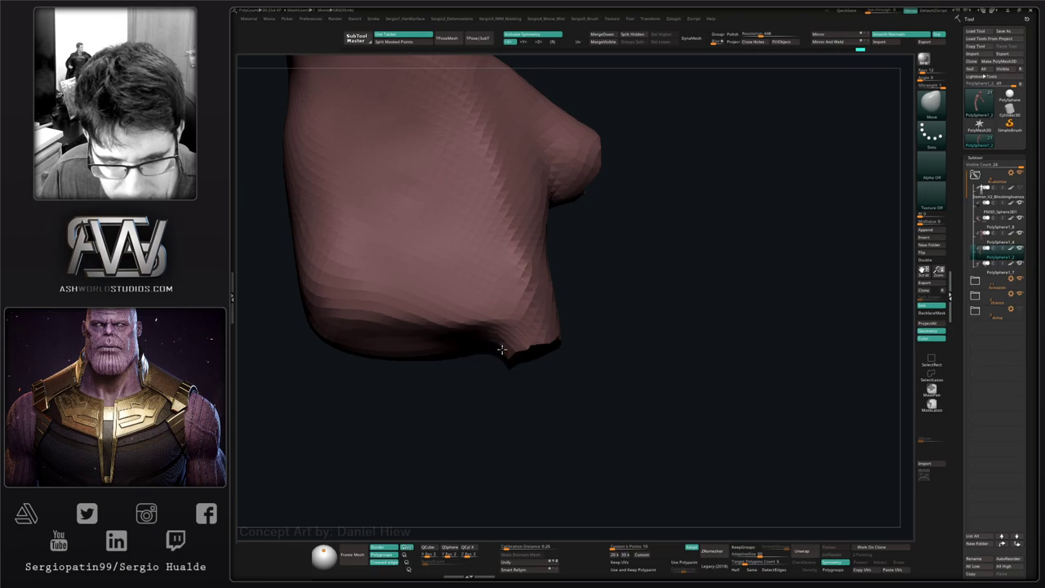
left_click(514, 376, "ctrl+shift")
- Refine the webbing between the index and middle fingers with the Move Topological brush
right_click_drag(513, 376, 505, 368)
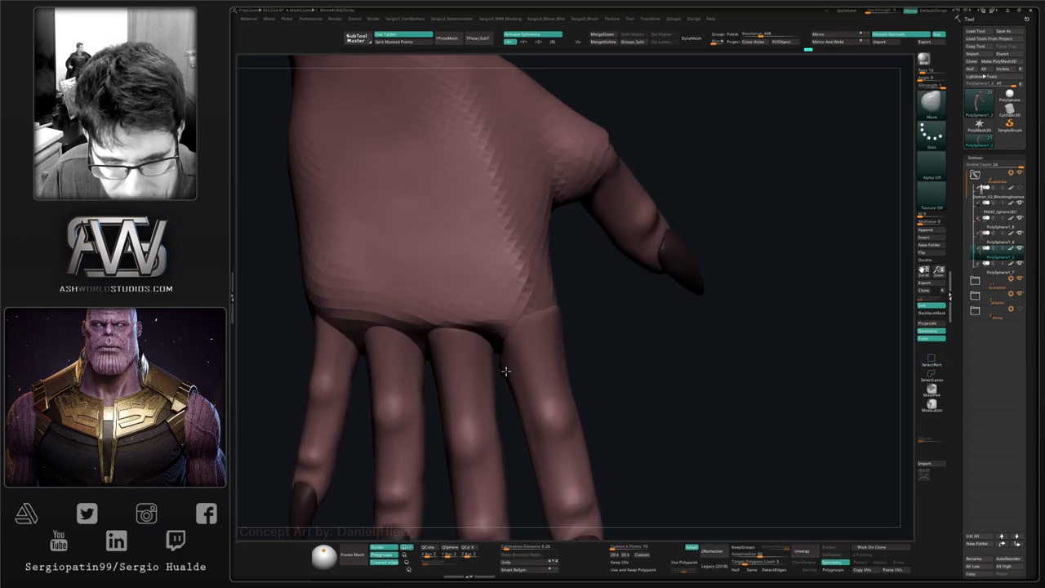
right_click(505, 368)
key("b")
key("m")
key("t")
left_click_drag(500, 362, 504, 345)
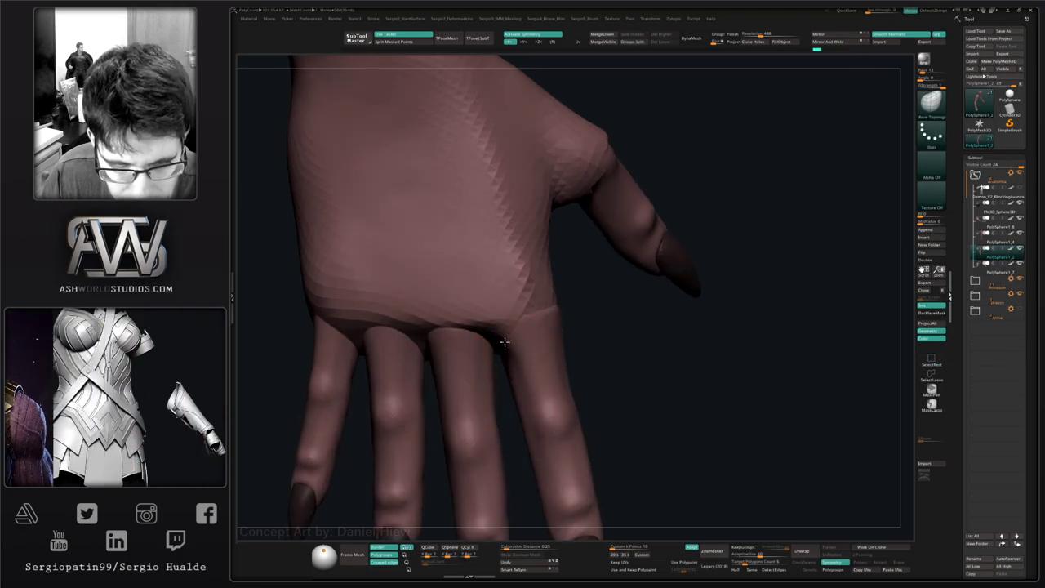
right_click_drag(503, 343, 544, 329)
left_click_drag(501, 351, 503, 340)
right_click_drag(503, 340, 518, 275)
mouse_move(496, 375)
right_mouse_down()
mouse_move(505, 349)
mouse_move(478, 488)
mouse_move(553, 366)
mouse_move(574, 359)
mouse_move(542, 326)
mouse_move(572, 365)
mouse_move(541, 366)
mouse_move(531, 346)
mouse_move(546, 329)
mouse_move(531, 356)
mouse_move(513, 327)
mouse_move(534, 352)
right_mouse_up()
- Isolate the little, ring and index fingers one at a time and thicken them with the Inflat brush
key("1")
left_click(538, 366)
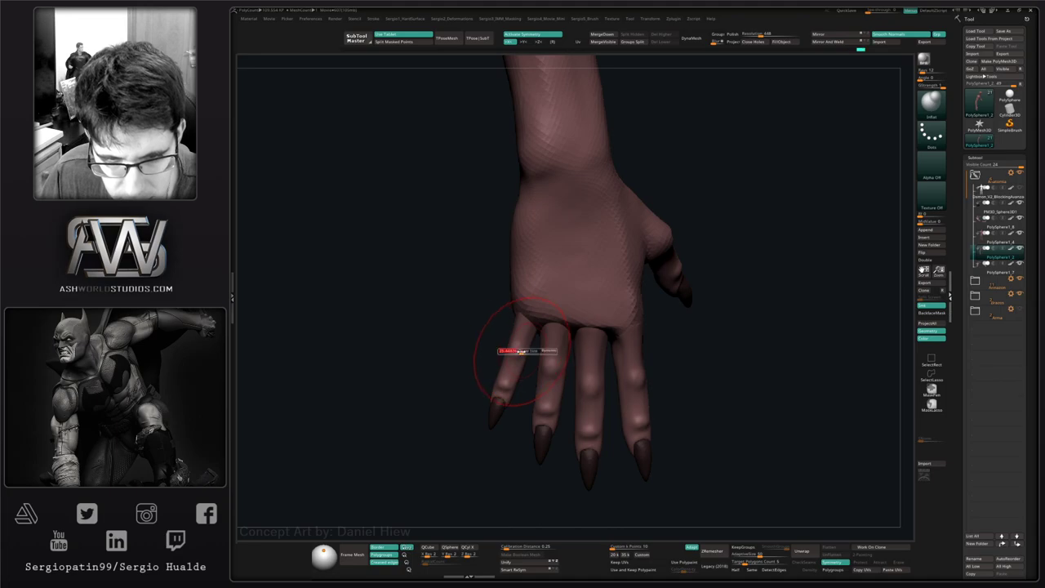
left_click(526, 339, "ctrl+shift")
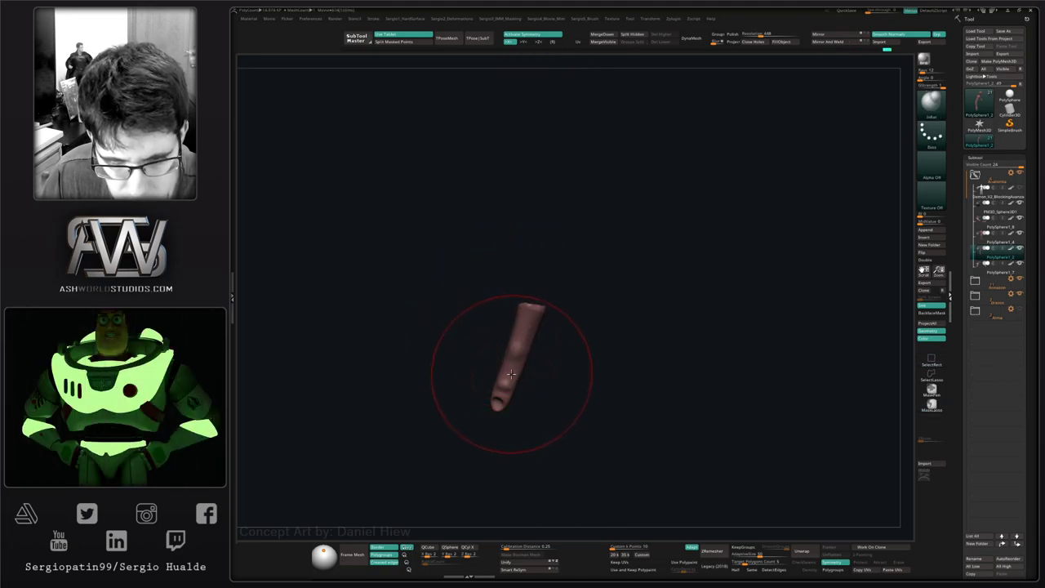
left_click(537, 363, "ctrl+shift")
left_click(550, 364, "ctrl+shift")
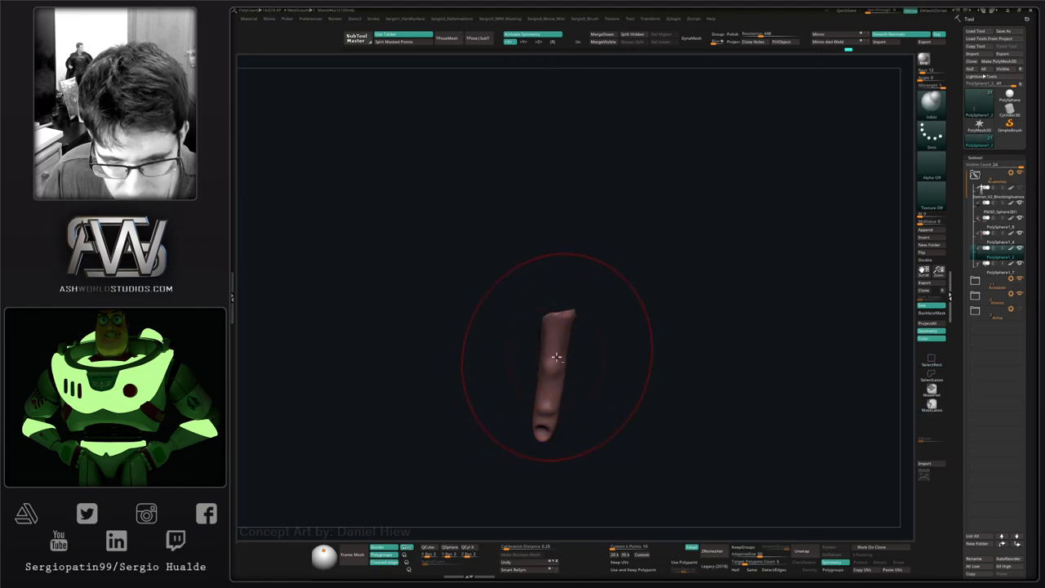
left_click(557, 421, "ctrl+shift")
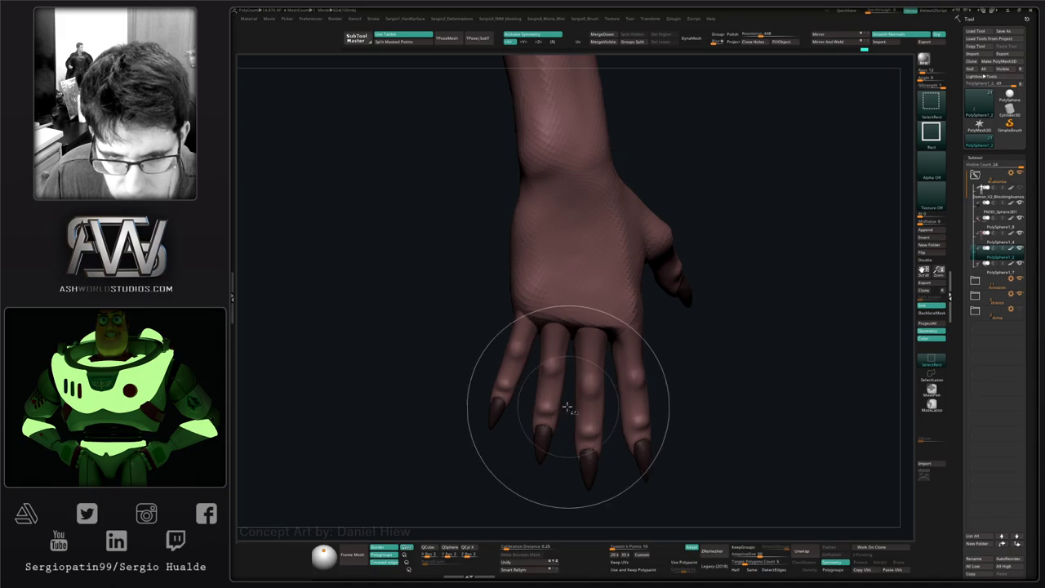
left_click(631, 376, "ctrl+shift")
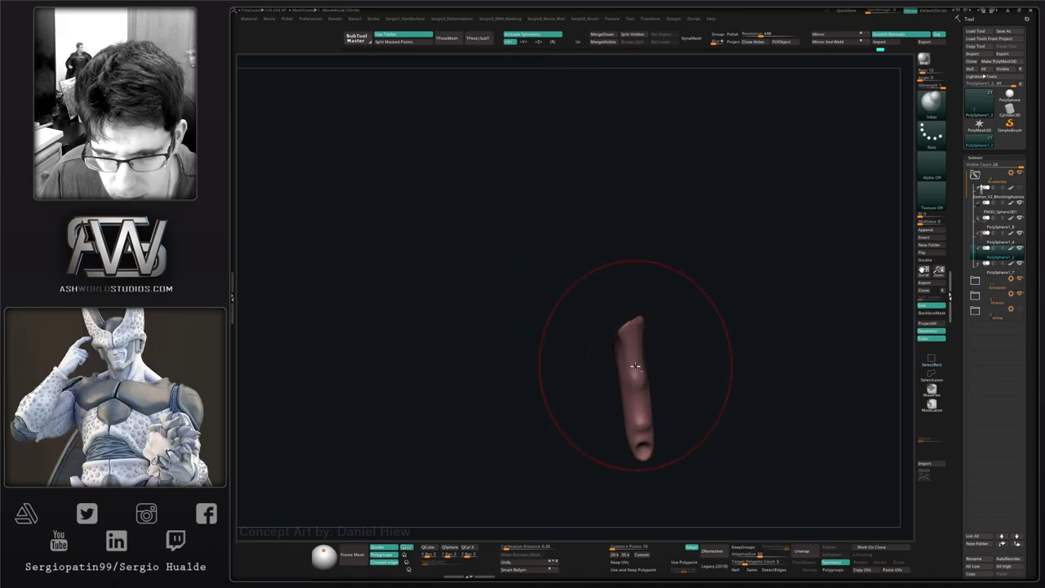
left_click(585, 426, "ctrl+shift")
- Thicken the isolated little finger with the Inflat brush, and adjust the finger bases with the Move Topological brush after unhiding the hand
right_click_drag(585, 427, 560, 387)
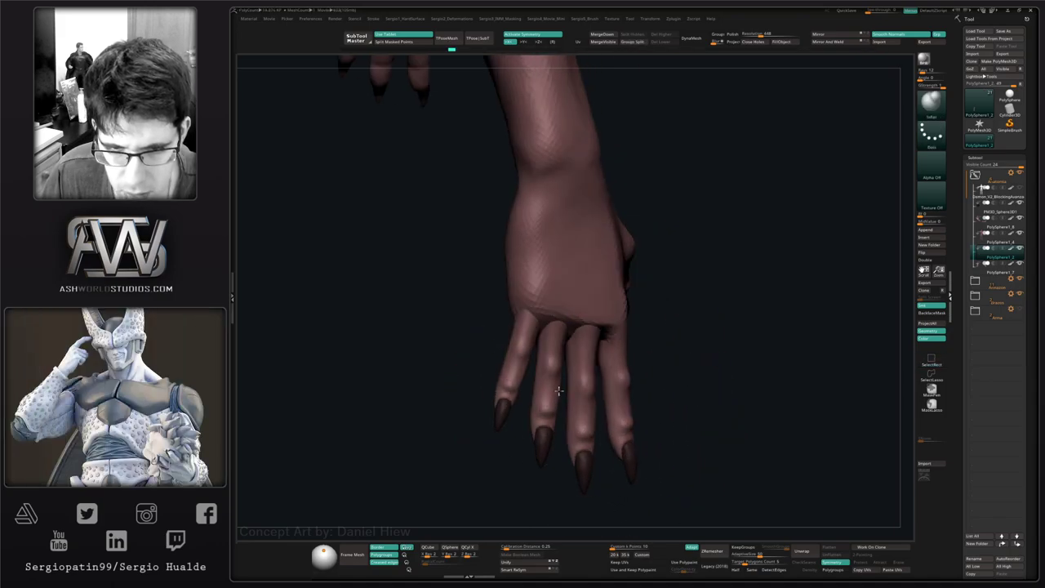
left_click(520, 351, "ctrl+shift")
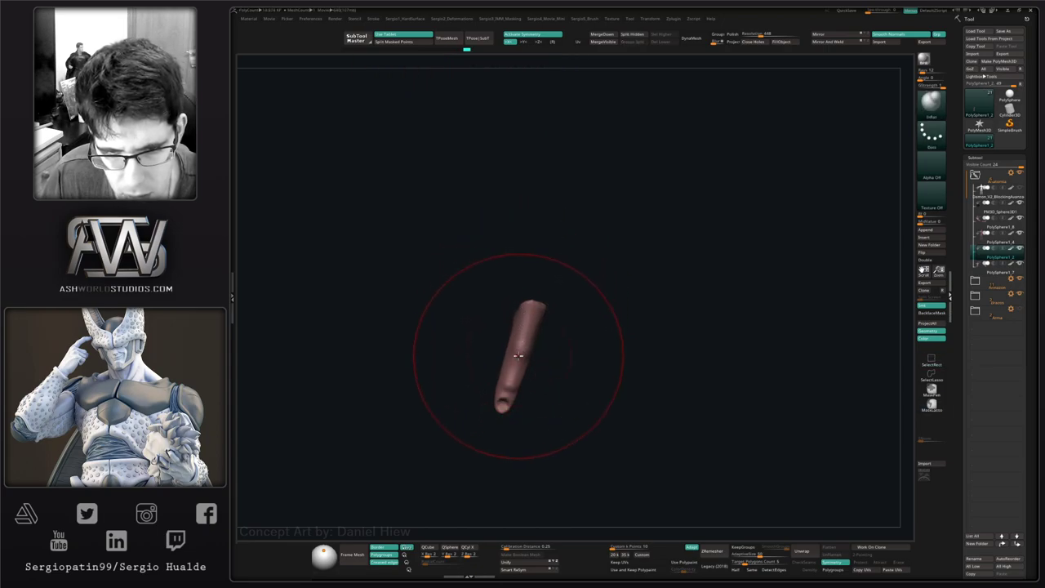
left_click(515, 378, "ctrl+shift")
mouse_move(514, 380)
right_mouse_down()
mouse_move(513, 390)
mouse_move(511, 354)
mouse_move(485, 359)
mouse_move(577, 370)
right_mouse_up()
key("s")
left_click_drag(582, 371, 574, 369)
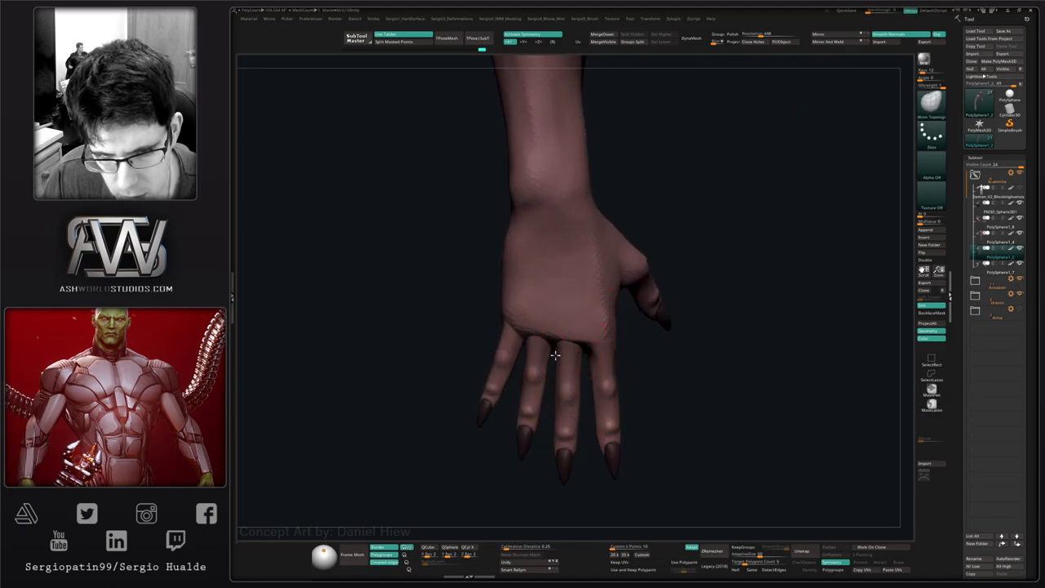
mouse_move(551, 351)
right_mouse_down()
mouse_move(508, 339)
mouse_move(504, 349)
mouse_move(518, 333)
mouse_move(528, 356)
mouse_move(538, 319)
right_mouse_up()
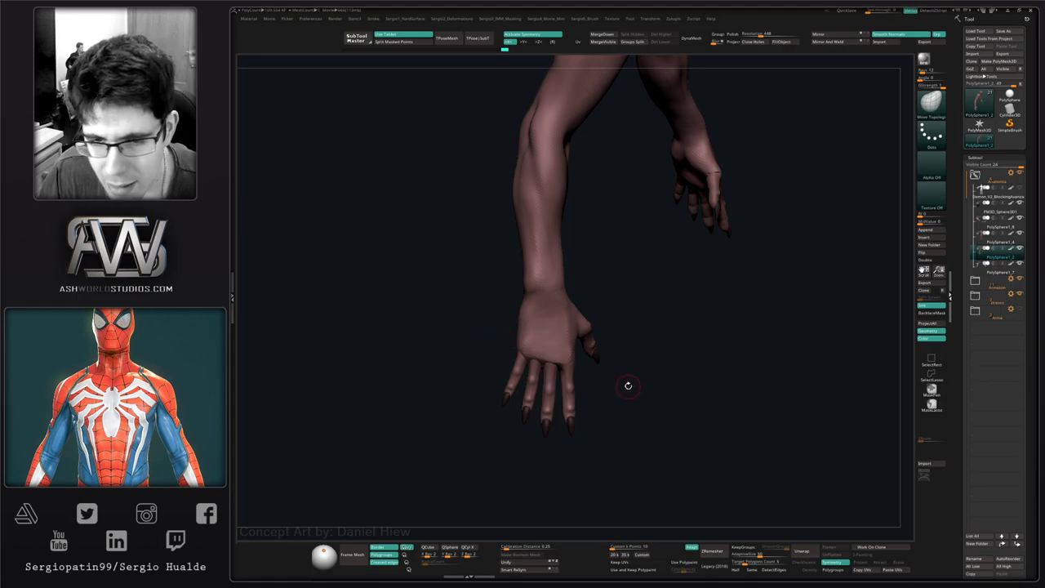
- Isolate the arm and palm polygroup and build up the knuckles along the back of the hand with the Clay brush
mouse_move(629, 386)
left_mouse_down()
mouse_move(614, 380)
mouse_move(618, 413)
left_mouse_up()
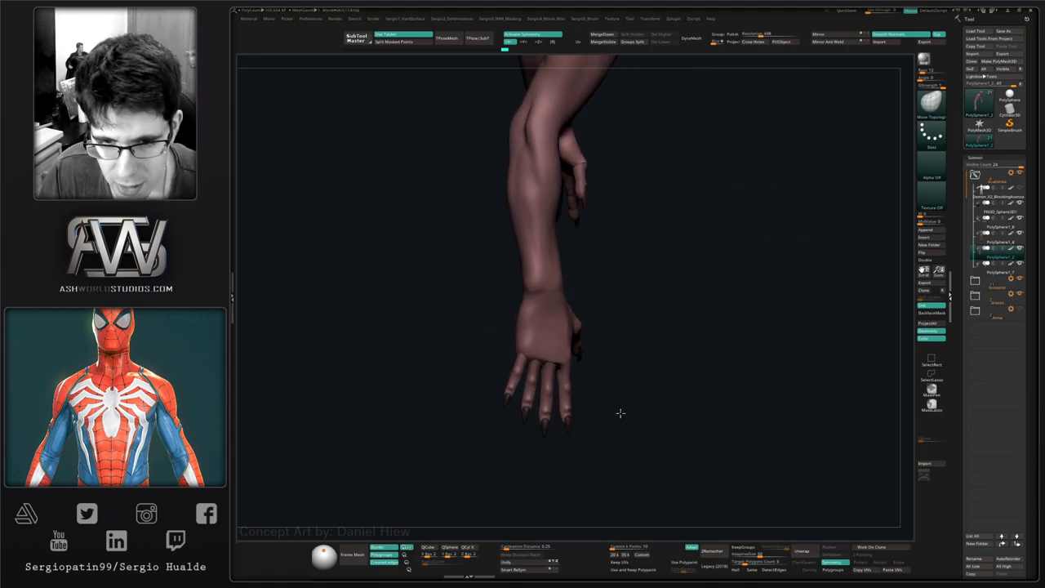
right_click_drag(618, 413, 539, 516, "ctrl")
key("b")
key("c")
key("l")
right_click_drag(562, 364, 562, 347, "ctrl")
key("s")
left_click_drag(563, 347, 553, 347)
left_click(571, 333, "ctrl+shift")
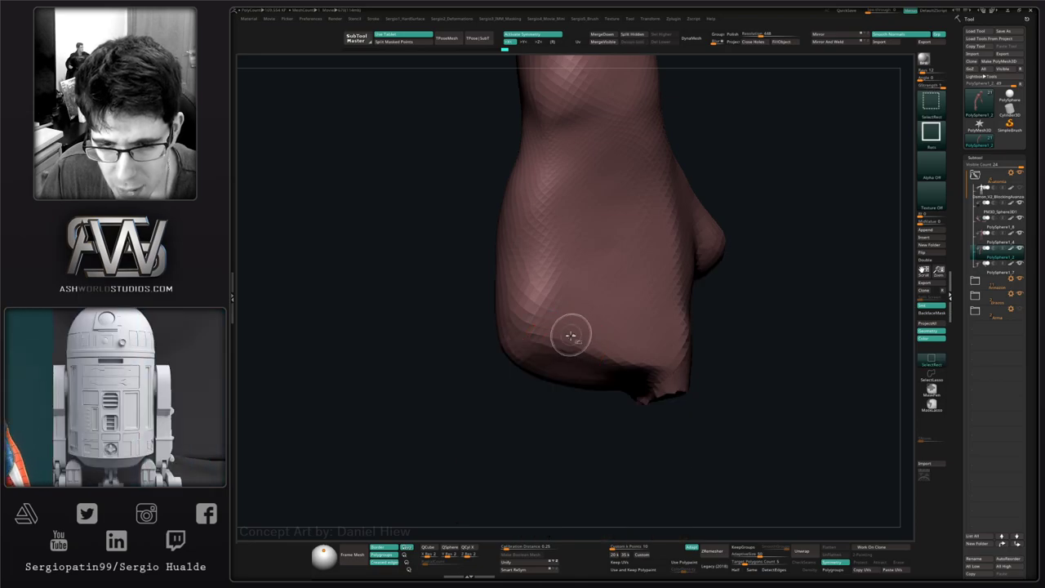
right_click_drag(571, 334, 555, 351)
left_click_drag(552, 354, 549, 353)
right_click_drag(574, 374, 594, 383)
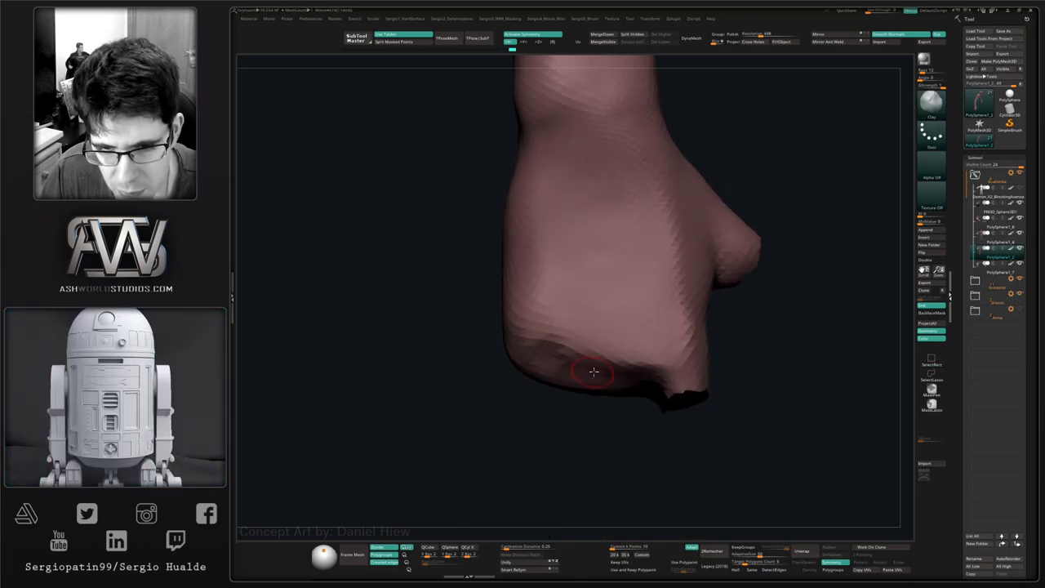
mouse_move(599, 372)
left_mouse_down()
mouse_move(608, 362)
mouse_move(602, 369)
mouse_move(661, 372)
left_mouse_up()
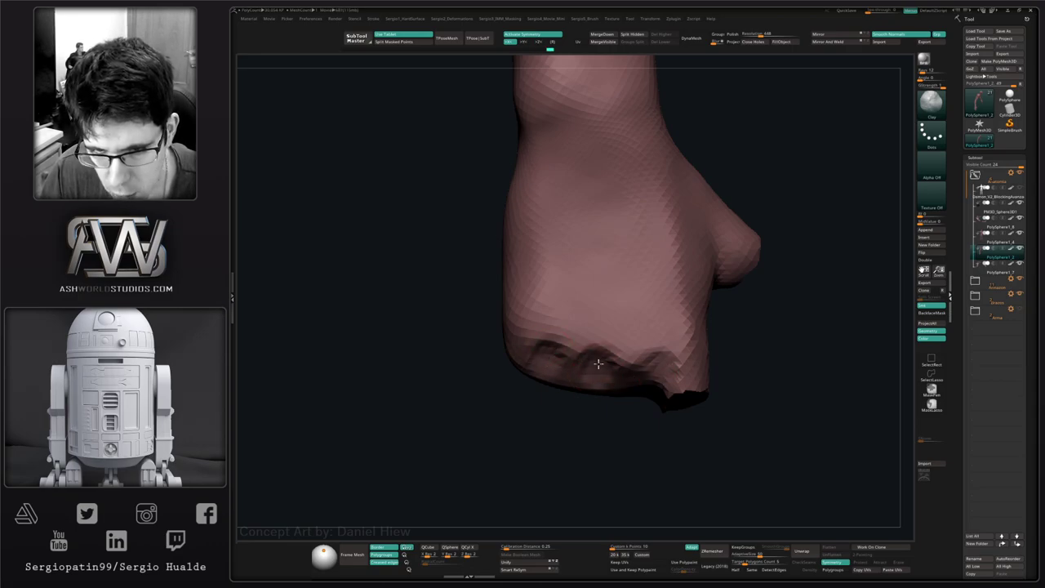
- Unhide the fingers and blend the knuckles into the finger bases with the Smooth and Move Topological brushes
left_click(593, 413, "ctrl+shift")
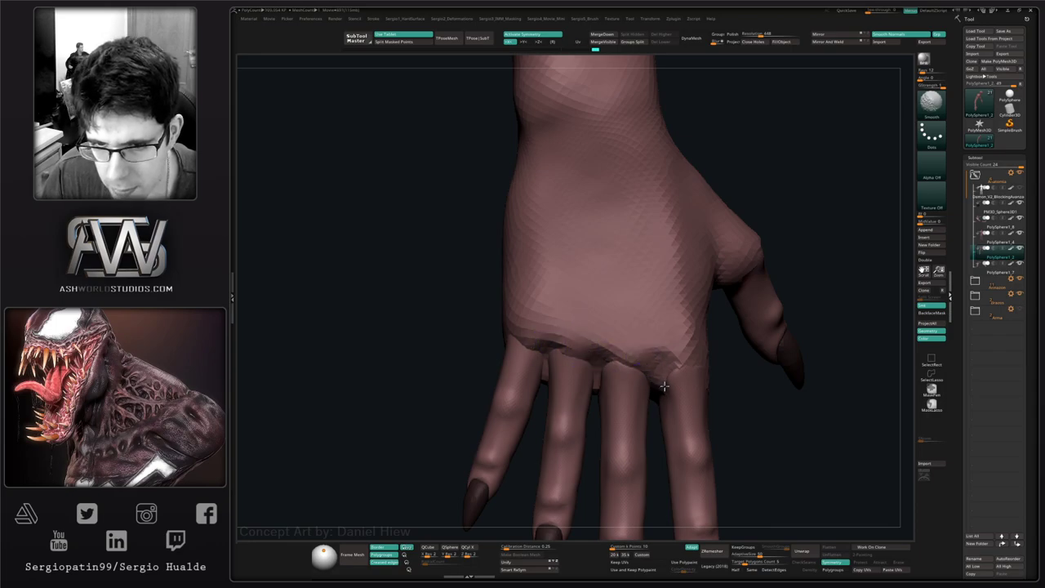
right_click_drag(664, 385, 655, 387)
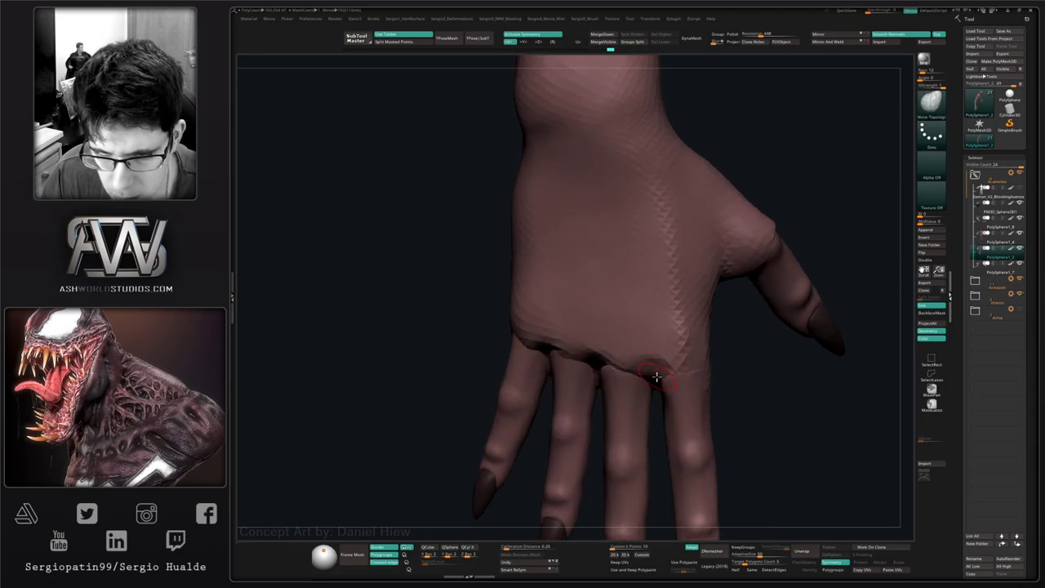
mouse_move(658, 367)
right_mouse_down("ctrl")
mouse_move(639, 341)
mouse_move(588, 357)
right_mouse_up("ctrl")
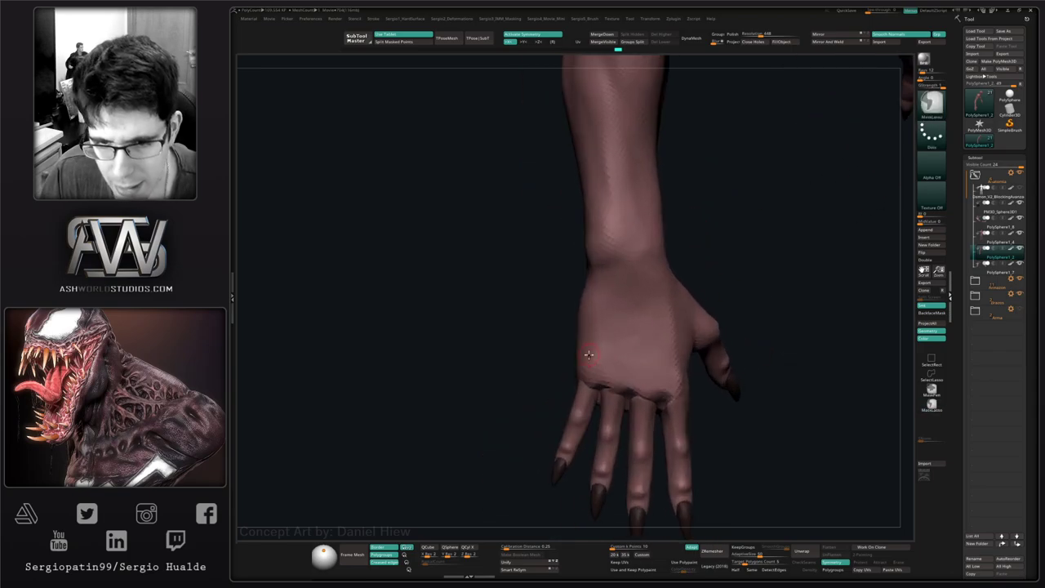
- Sculpt tendons running from the knuckles across the back of the hand with the Standard brush and smooth them
key("b")
key("s")
key("t")
key("s")
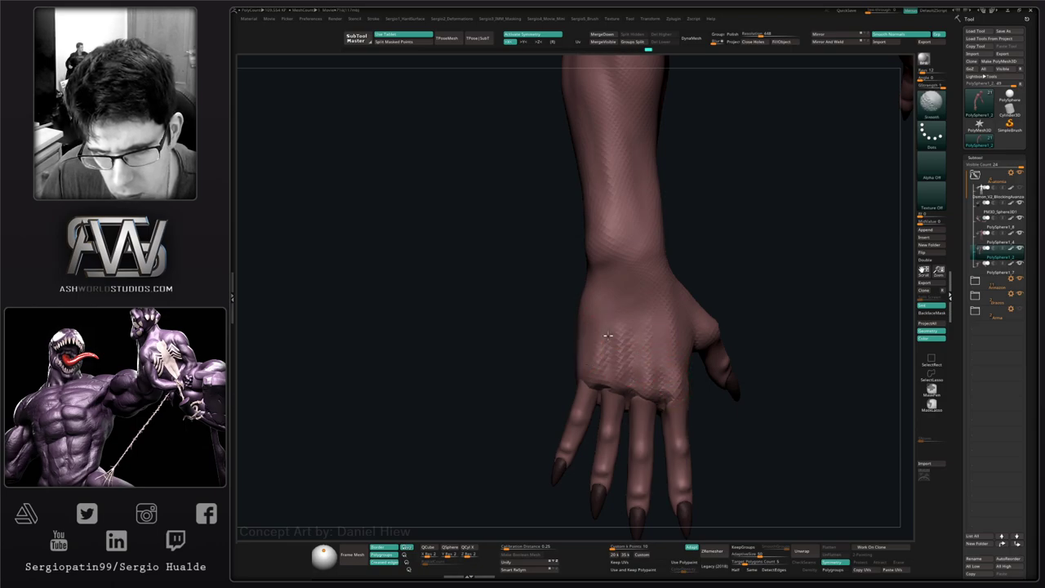
mouse_move(667, 315)
right_mouse_down()
mouse_move(683, 300)
mouse_move(648, 282)
mouse_move(650, 245)
right_mouse_up()
mouse_move(628, 327)
right_mouse_down()
mouse_move(671, 343)
mouse_move(621, 354)
mouse_move(646, 299)
mouse_move(675, 310)
mouse_move(655, 354)
mouse_move(613, 366)
mouse_move(695, 362)
mouse_move(707, 307)
mouse_move(603, 317)
mouse_move(613, 343)
mouse_move(641, 346)
right_mouse_up()
left_click_drag(586, 322, 593, 317)
right_click_drag(592, 318, 602, 345)
- Mask the inner end of the shoulder with the MaskPen brush
key("ctrl")
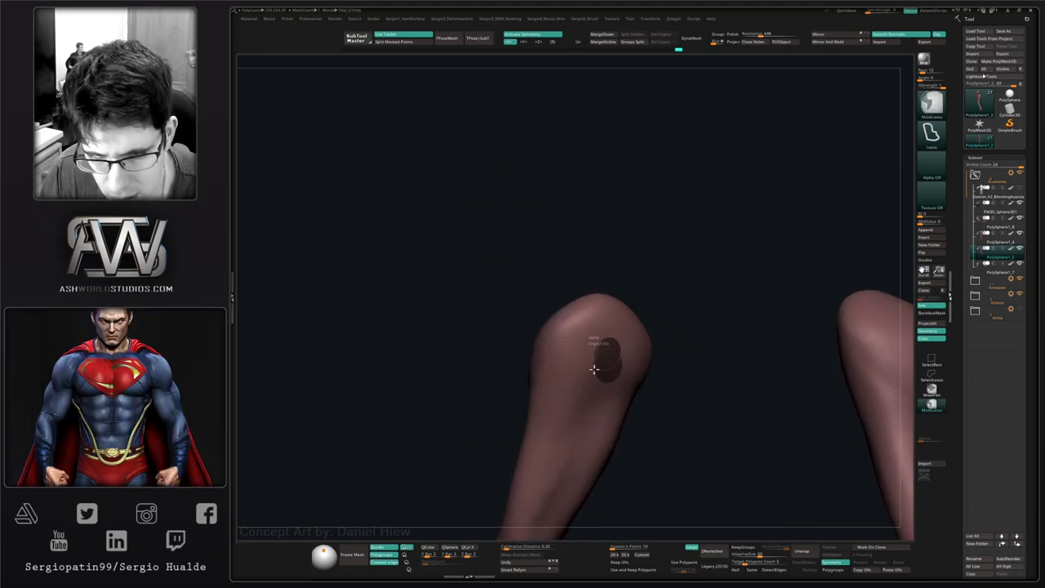
left_click_drag(593, 369, 597, 353, "ctrl")
left_click(931, 390, "ctrl")
left_click_drag(759, 365, 722, 357, "ctrl")
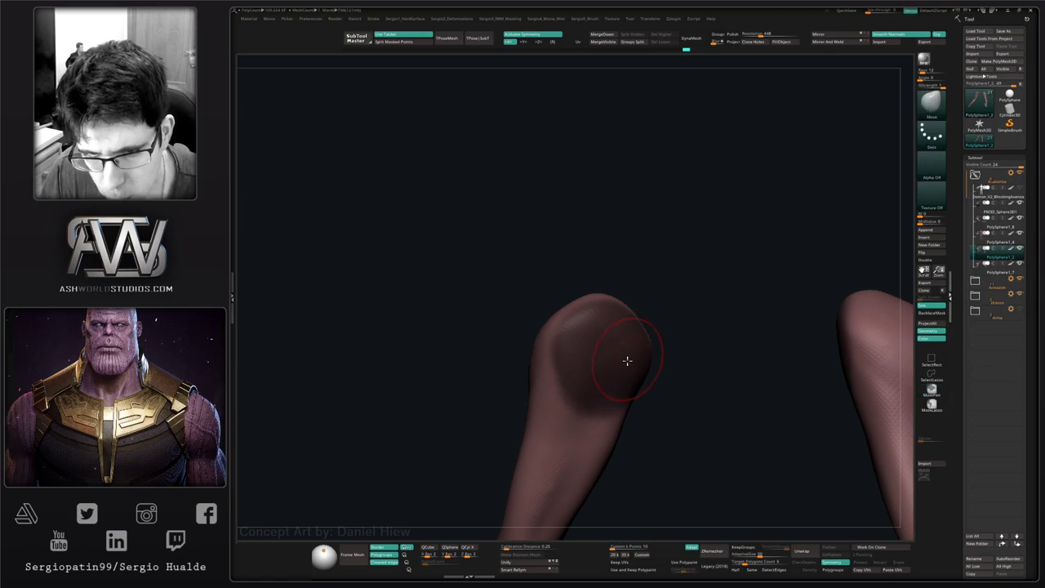
right_click_drag(627, 360, 618, 357)
mouse_move(618, 357)
left_mouse_down("ctrl")
mouse_move(590, 328)
mouse_move(574, 385)
left_mouse_up("ctrl")
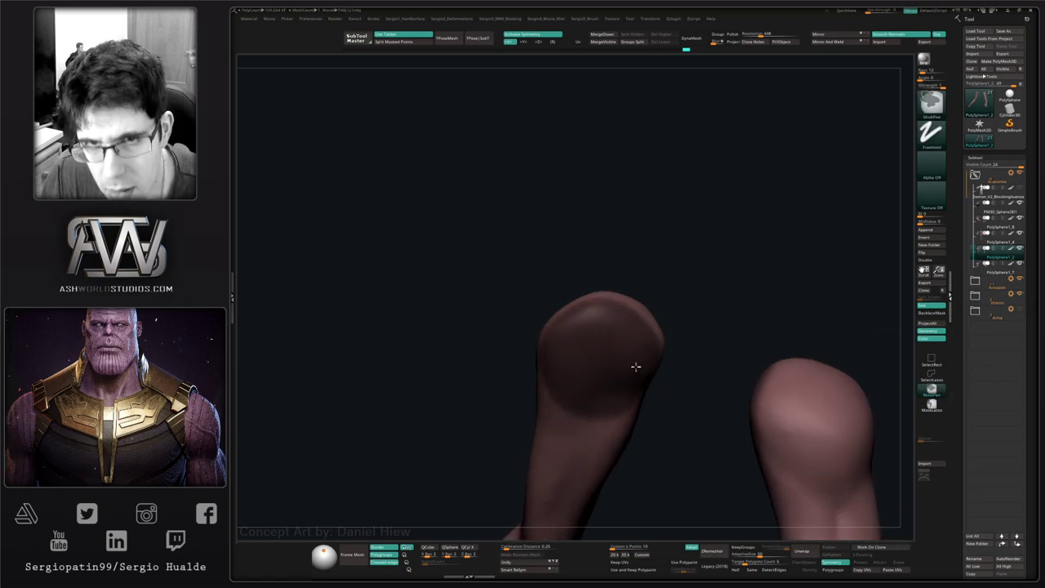
- Stretch the inner end of the shoulder toward the torso with the transform gizmo
mouse_move(613, 350)
right_mouse_down()
mouse_move(590, 366)
mouse_move(644, 348)
mouse_move(658, 356)
mouse_move(632, 360)
mouse_move(642, 364)
mouse_move(660, 341)
mouse_move(613, 342)
mouse_move(671, 325)
right_mouse_up()
key("w")
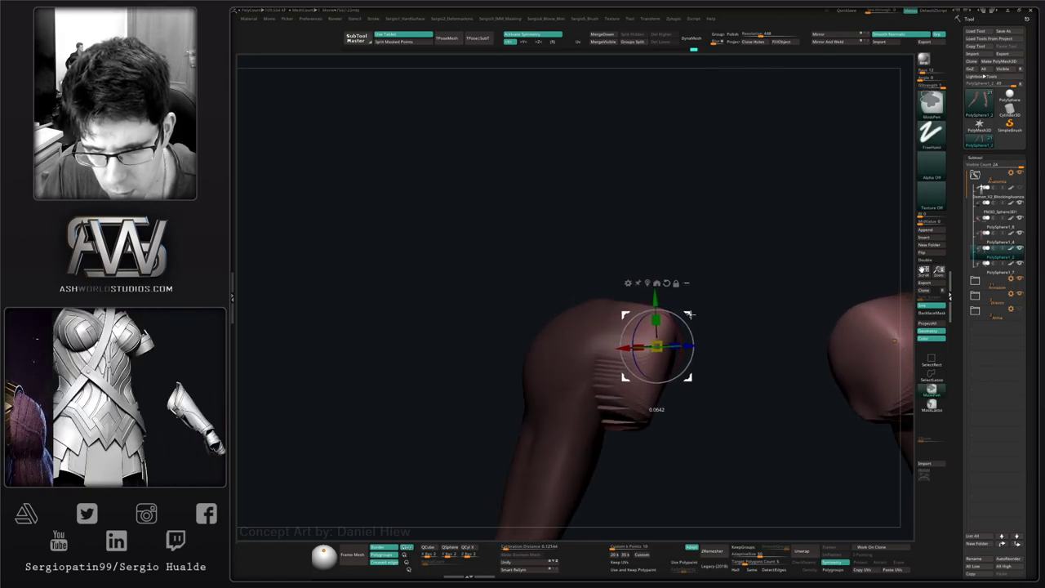
key("q")
- Smooth the stretched shoulder surface and shape its inner end with the Move brush
mouse_move(620, 380)
right_mouse_down("ctrl")
mouse_move(674, 378)
mouse_move(642, 341)
right_mouse_up("ctrl")
mouse_move(621, 392)
right_mouse_down()
mouse_move(606, 408)
mouse_move(619, 361)
mouse_move(612, 392)
mouse_move(625, 464)
mouse_move(604, 366)
right_mouse_up()
left_click_drag(595, 450, 668, 450, "shift")
right_click_drag(667, 449, 646, 443)
right_click_drag(604, 386, 664, 357)
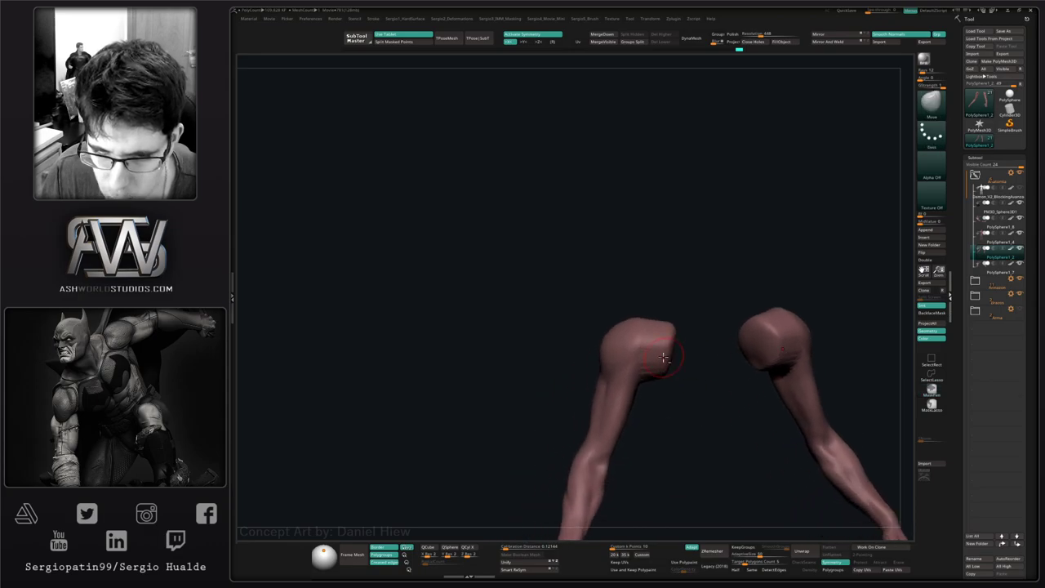
right_click_drag(632, 406, 669, 356)
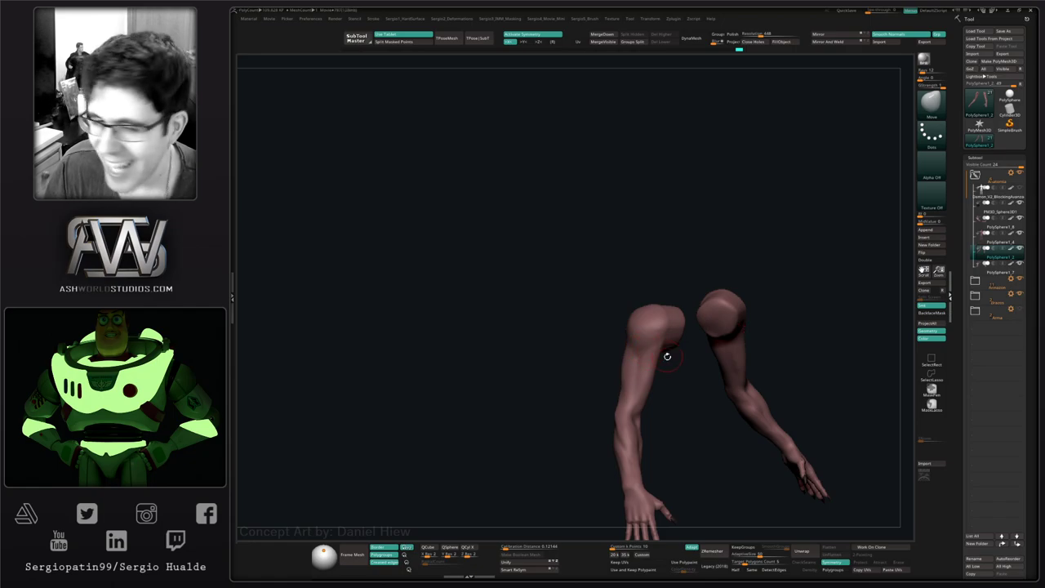
mouse_move(667, 356)
right_mouse_down("shift")
mouse_move(645, 364)
mouse_move(638, 351)
mouse_move(665, 390)
right_mouse_up("shift")
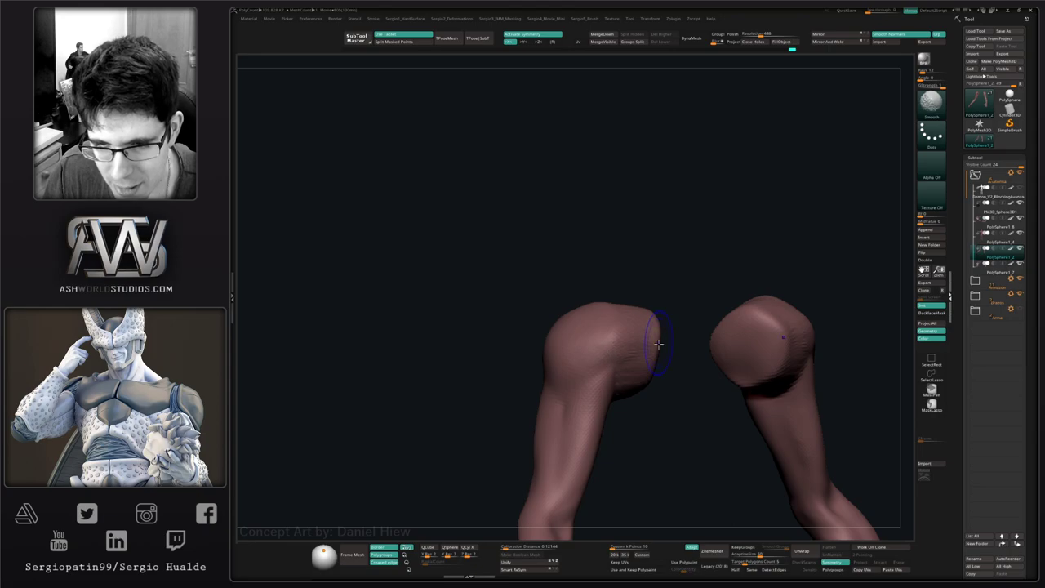
- Add volume to the front of the shoulder with the Clay and Standard brushes
mouse_move(645, 372)
right_mouse_down()
mouse_move(660, 337)
mouse_move(635, 347)
right_mouse_up()
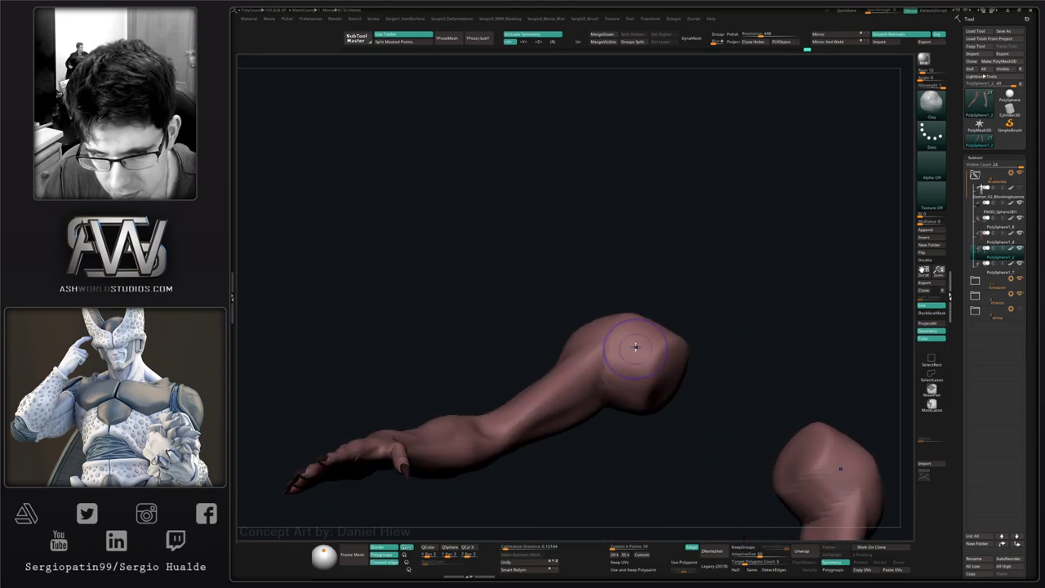
right_click_drag(616, 428, 650, 368)
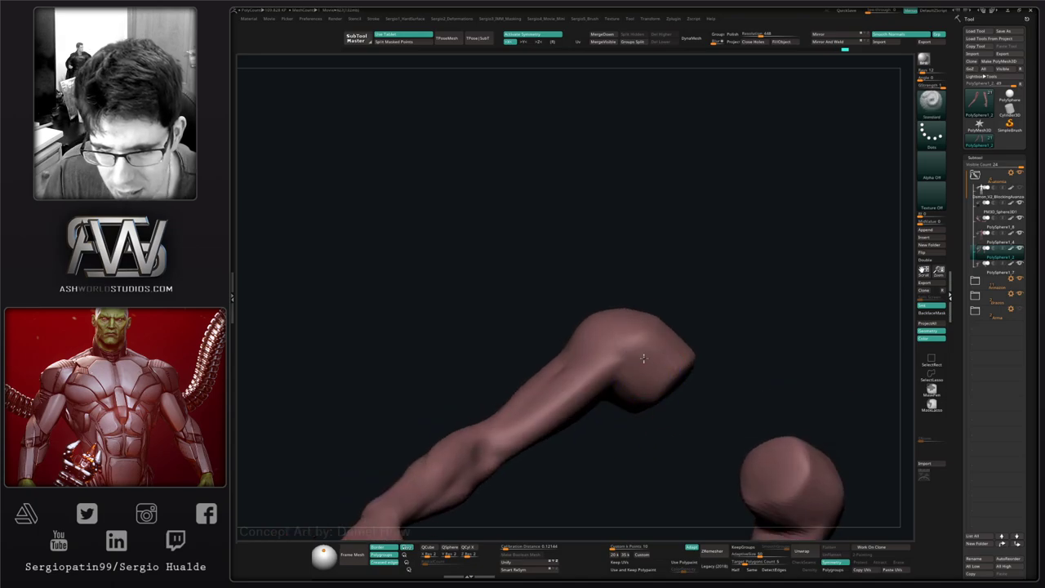
mouse_move(650, 405)
right_mouse_down()
mouse_move(641, 400)
mouse_move(647, 416)
right_mouse_up()
- Pull the lower edge of the inner shoulder down into pointed front and back flaps with the Move brush
left_click_drag(632, 411, 623, 421)
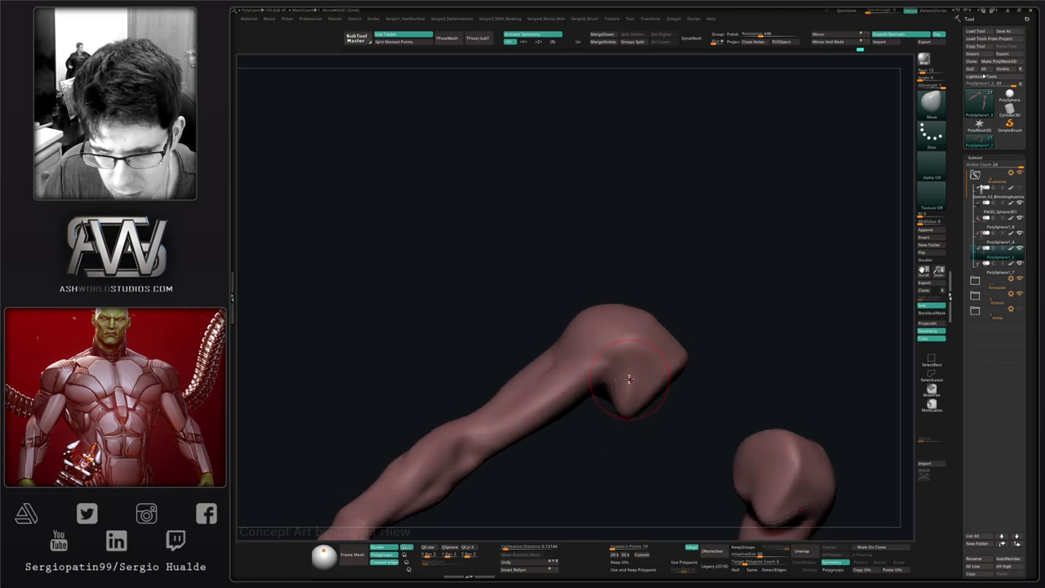
right_click_drag(629, 379, 638, 401)
left_click_drag(597, 392, 605, 499)
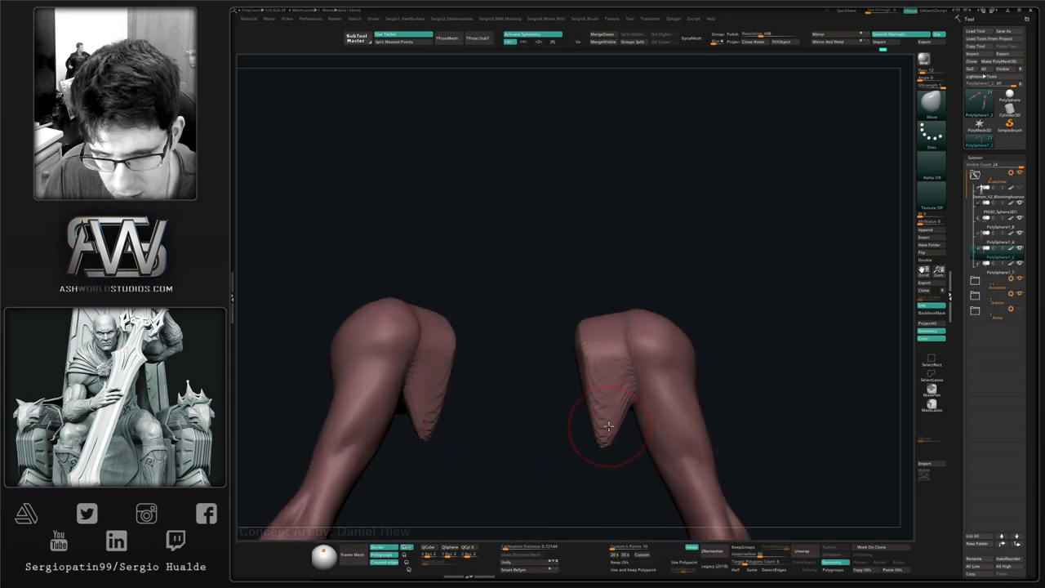
mouse_move(608, 426)
left_mouse_down("shift")
mouse_move(611, 410)
mouse_move(607, 425)
left_mouse_up("shift")
right_click_drag(608, 423, 638, 353)
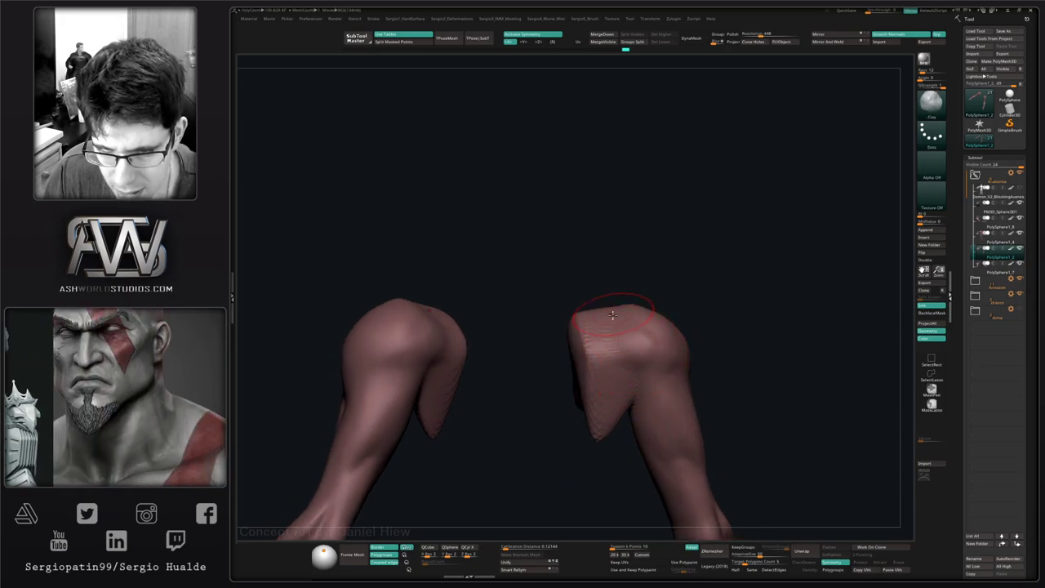
- Reshape the rear shoulder flap with the Move brush and smooth its junction with the upper arm
mouse_move(665, 384)
right_mouse_down("ctrl")
mouse_move(641, 362)
mouse_move(660, 434)
right_mouse_up("ctrl")
key("b")
key("m")
key("v")
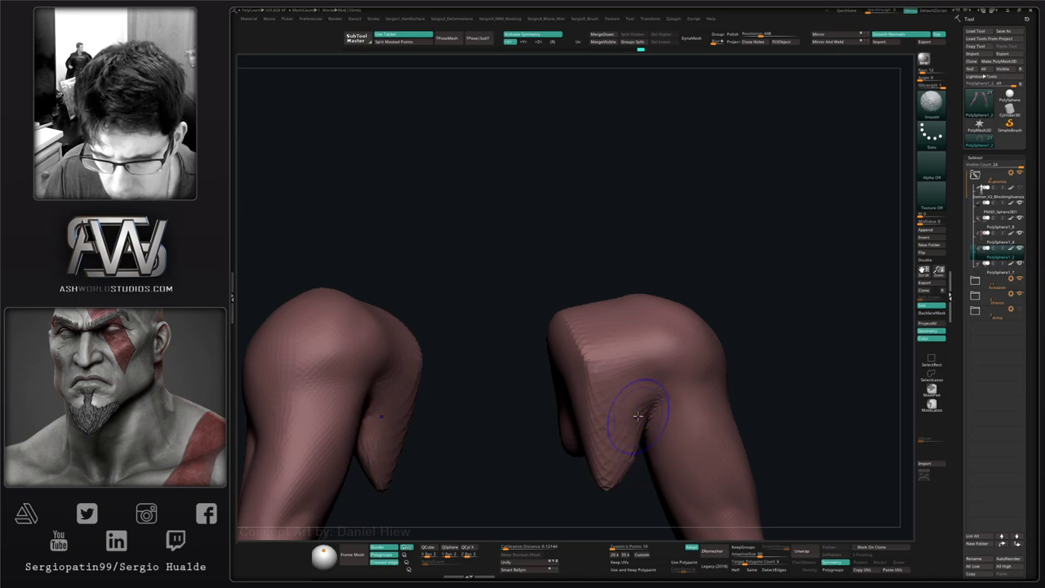
left_click_drag(639, 415, 627, 467, "shift")
- Adjust the contours of the wrist and the back of the hand with the Move brush
mouse_move(618, 495)
right_mouse_down("ctrl")
mouse_move(622, 414)
mouse_move(622, 435)
mouse_move(586, 367)
right_mouse_up("ctrl")
mouse_move(555, 436)
right_mouse_down("alt")
mouse_move(620, 373)
mouse_move(605, 462)
mouse_move(569, 429)
mouse_move(574, 398)
right_mouse_up("alt")
right_click_drag(574, 404, 624, 409)
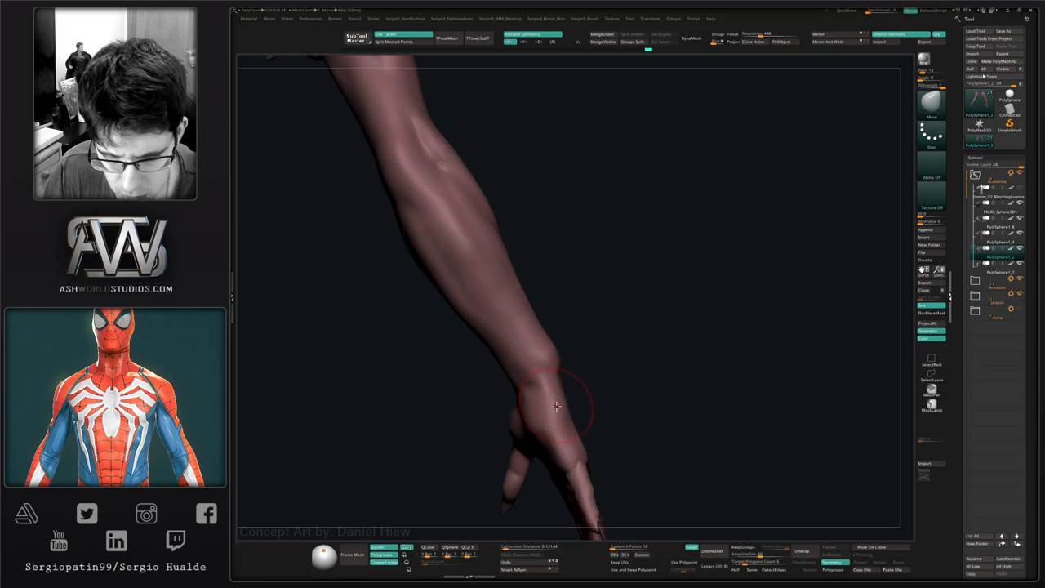
right_click_drag(569, 426, 555, 433)
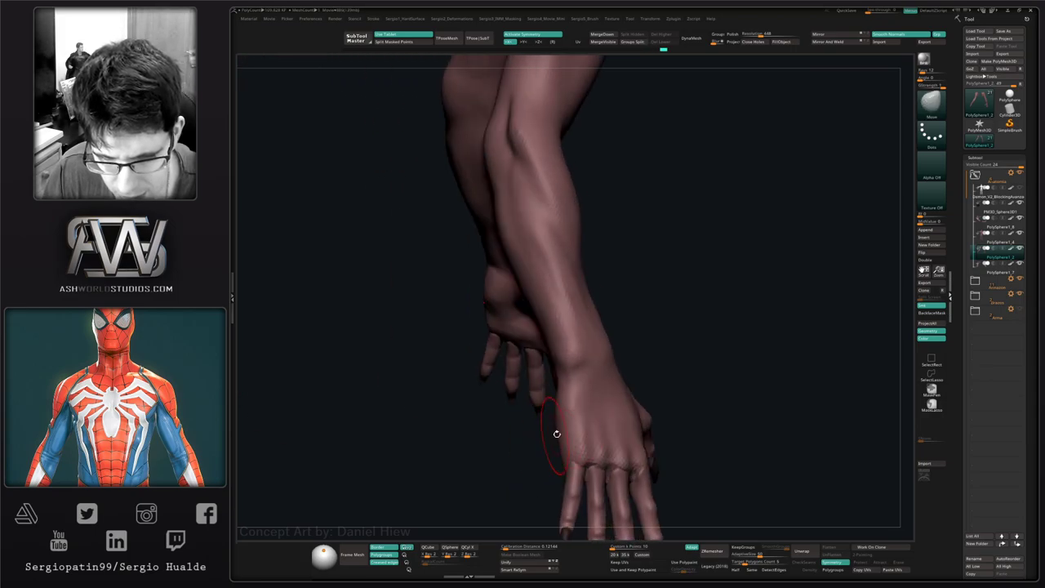
right_click_drag(576, 384, 607, 393)
key("s")
right_click_drag(560, 448, 577, 508)
mouse_move(560, 443)
right_mouse_down()
mouse_move(548, 455)
mouse_move(560, 473)
mouse_move(584, 390)
mouse_move(599, 431)
mouse_move(599, 367)
right_mouse_up()
key("s")
- Refine the front plane of the shoulder's inner end with the Move brush
right_click_drag(598, 368, 549, 435, "alt")
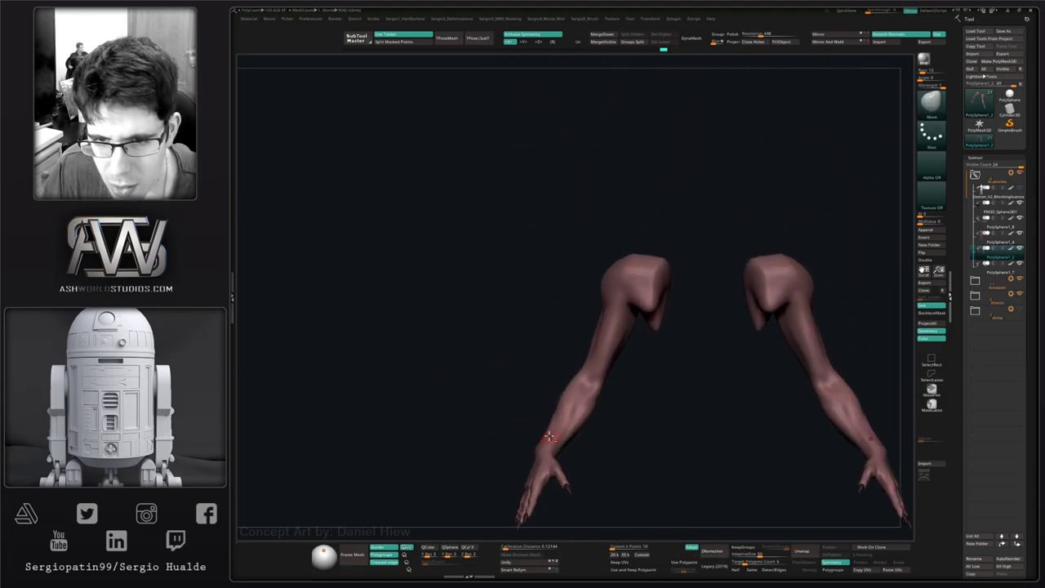
right_click_drag(597, 387, 596, 409)
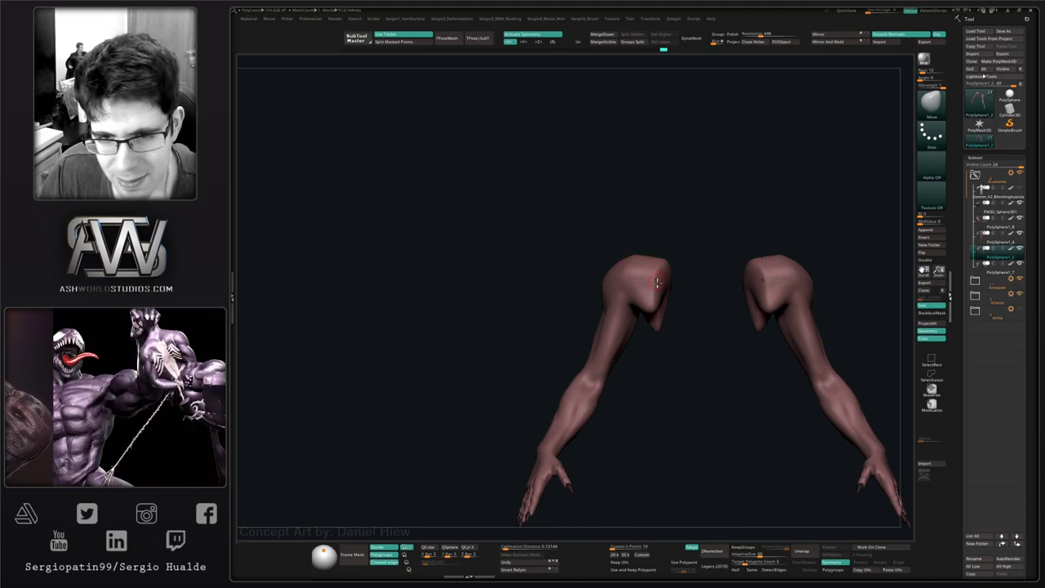
right_click_drag(665, 348, 829, 219)
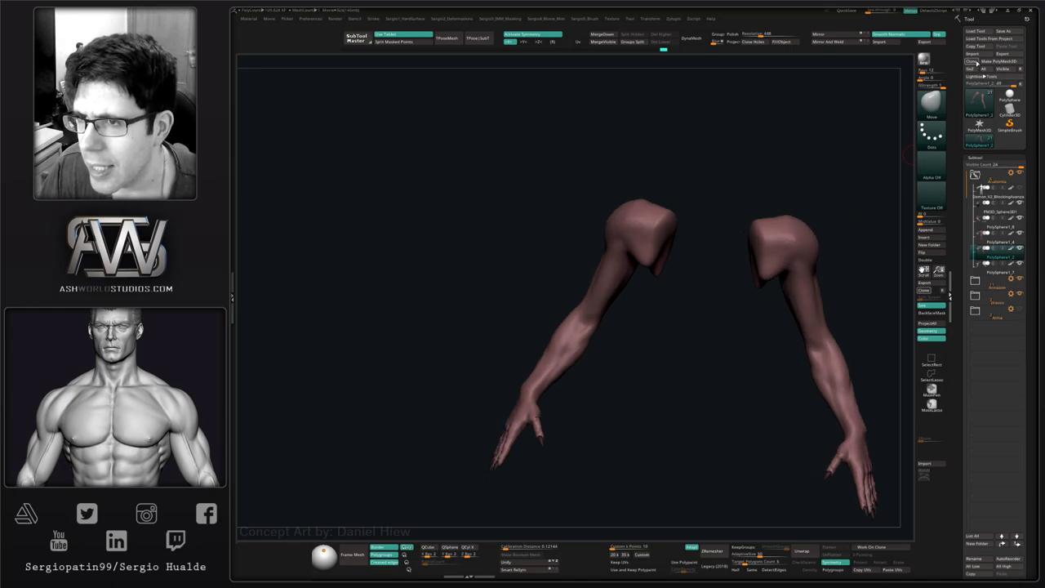
- Switch to the cloned arms tool and duplicate its arms subtool
left_click(978, 141)
right_click_drag(752, 264, 623, 340)
key("ctrl+shift+d")
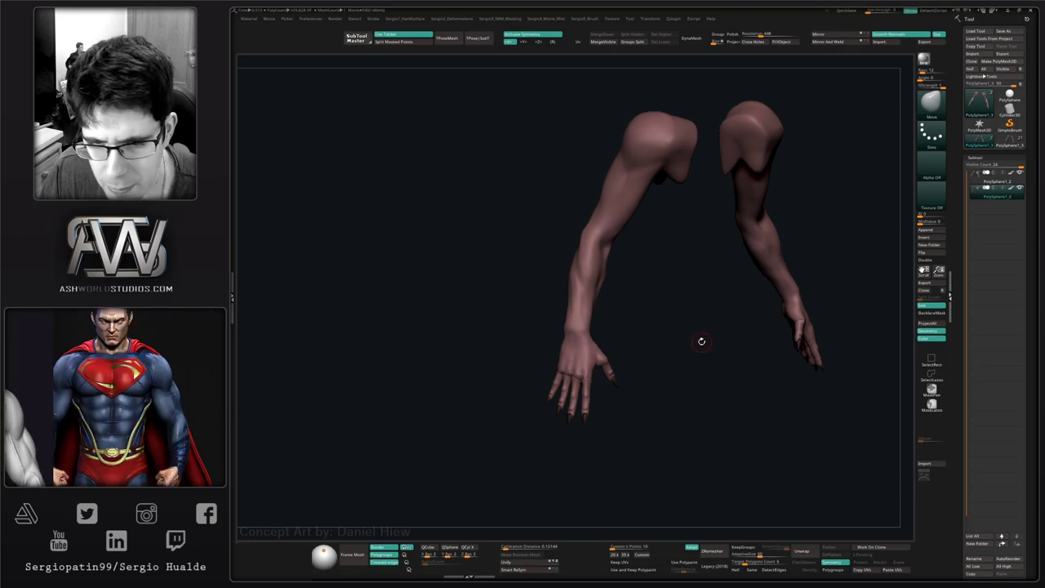
right_click_drag(700, 340, 696, 351)
right_click_drag(595, 376, 621, 372, "ctrl")
key("shift+f")
right_click_drag(674, 351, 620, 395)
key("shift+f")
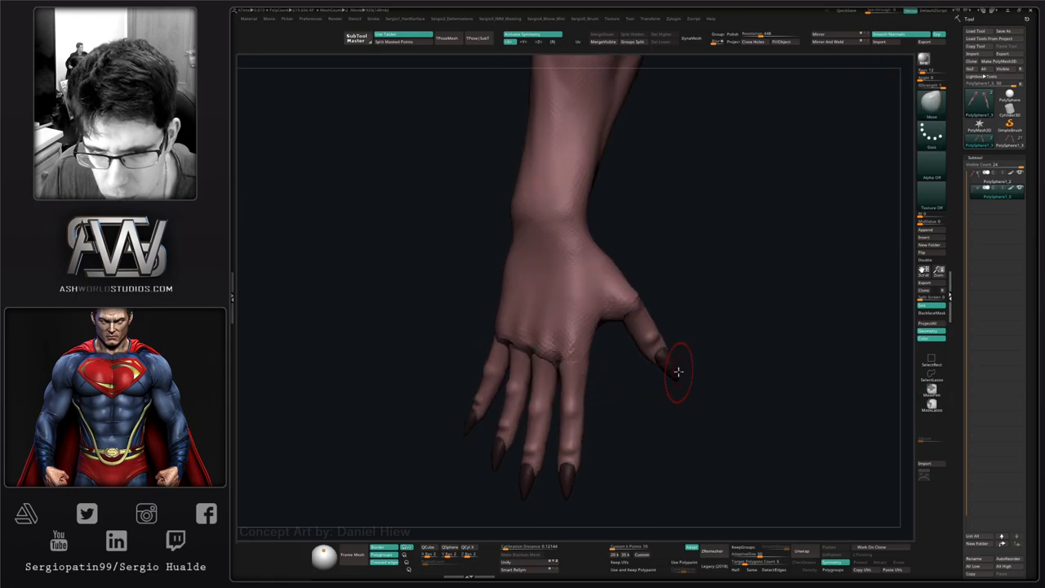
- Hide the thumb and finger claws on the duplicated arms, keeping the skin surfaces displayed
left_click(675, 371, "ctrl+shift")
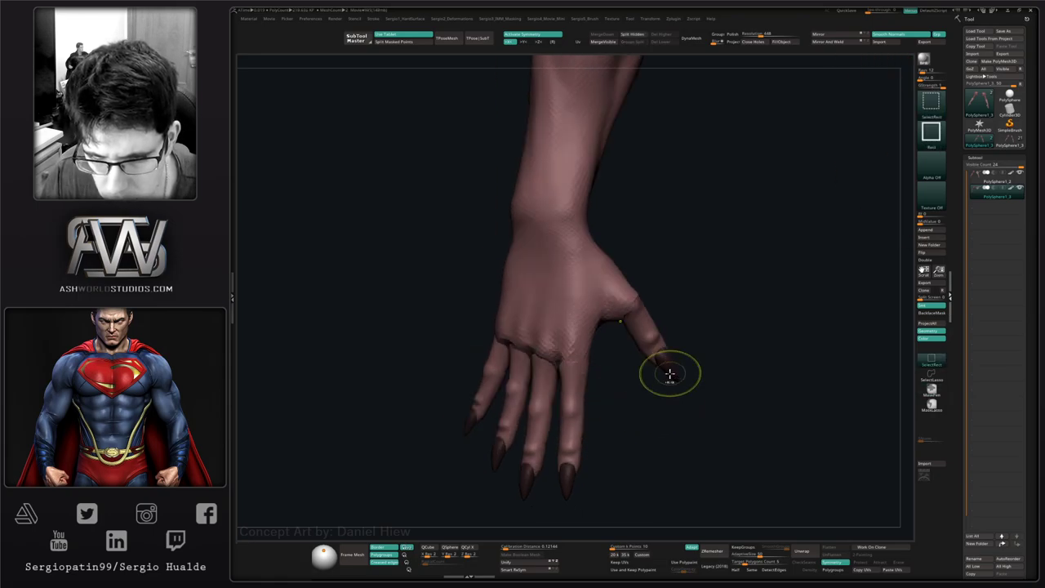
right_click_drag(669, 373, 669, 303, "ctrl")
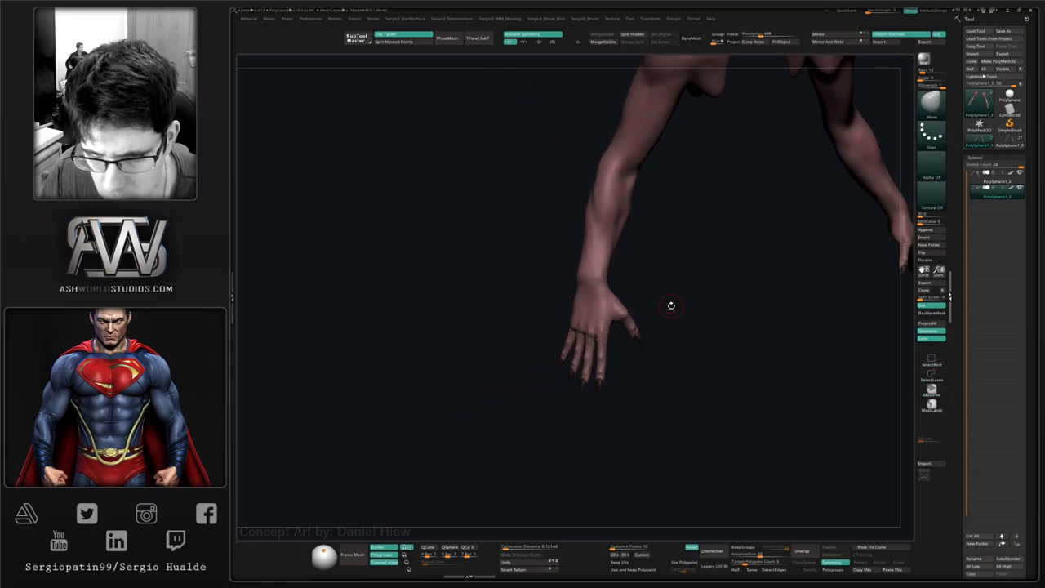
left_click(646, 350, "ctrl+shift")
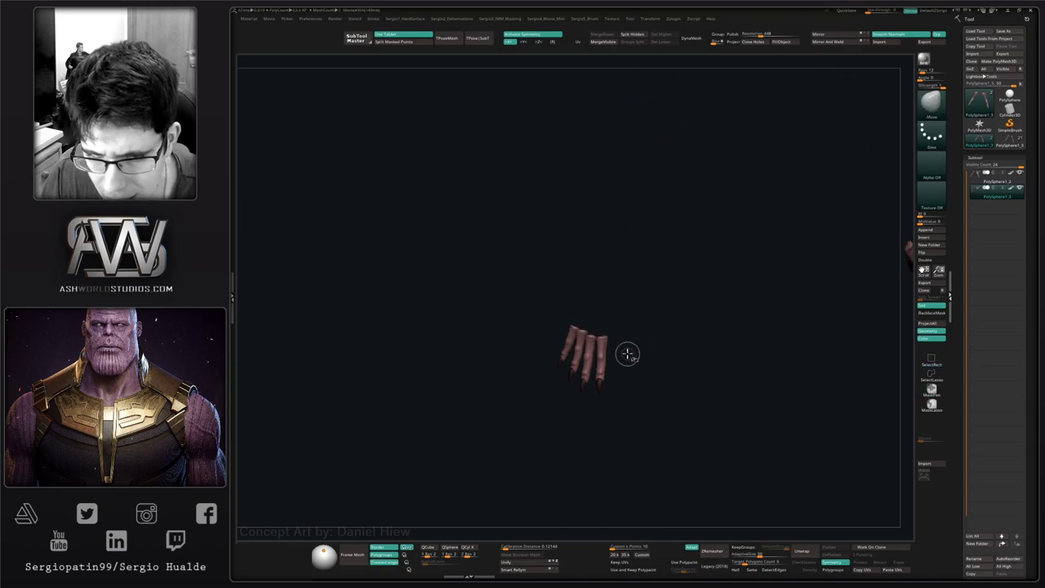
left_click(627, 354, "ctrl+shift")
right_click_drag(626, 352, 657, 362, "ctrl")
left_click(649, 351, "ctrl+shift")
left_click(649, 351, "ctrl+shift")
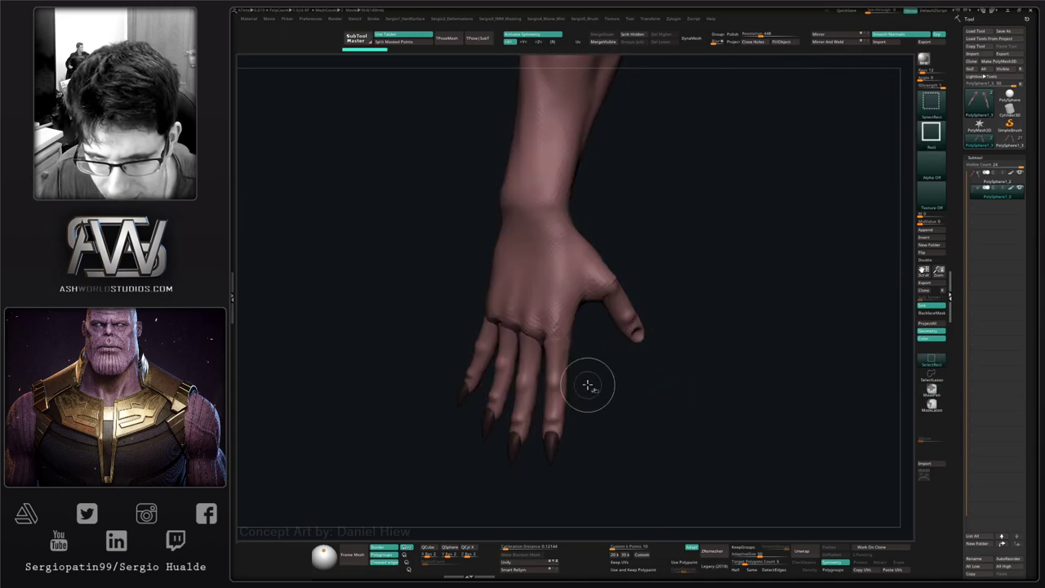
left_click(556, 434, "ctrl+shift")
left_click(514, 455, "ctrl+shift")
left_click(488, 429, "ctrl+shift")
left_click(463, 399, "ctrl+shift")
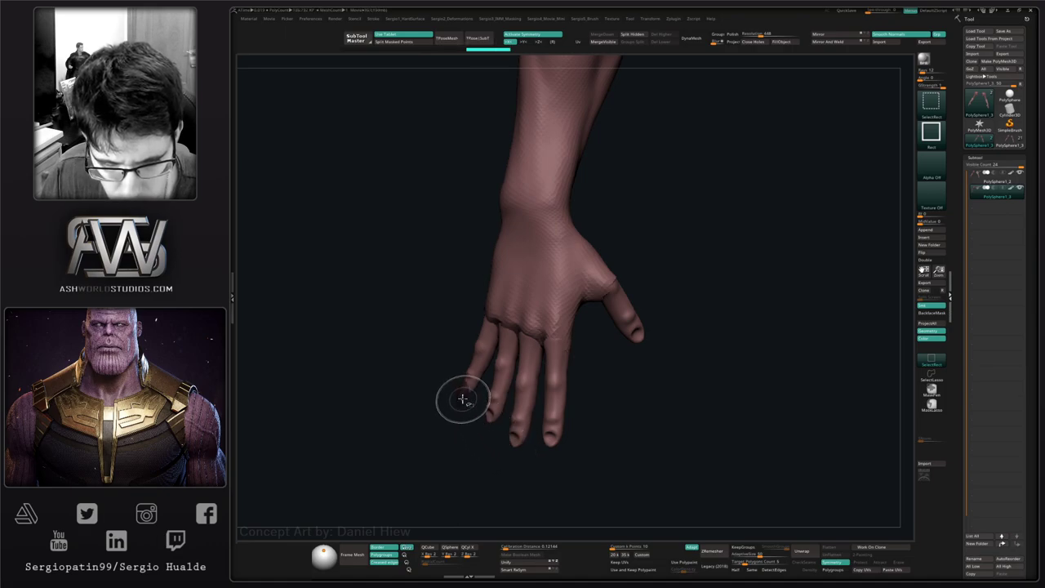
- Remesh the clawless duplicate with DynaMesh at a higher resolution and examine the joins between palm and fingers
mouse_move(600, 408)
right_mouse_down("ctrl")
mouse_move(599, 334)
mouse_move(559, 362)
mouse_move(538, 426)
mouse_move(538, 375)
right_mouse_up("ctrl")
mouse_move(572, 343)
right_mouse_down()
mouse_move(586, 349)
mouse_move(559, 311)
mouse_move(563, 353)
right_mouse_up()
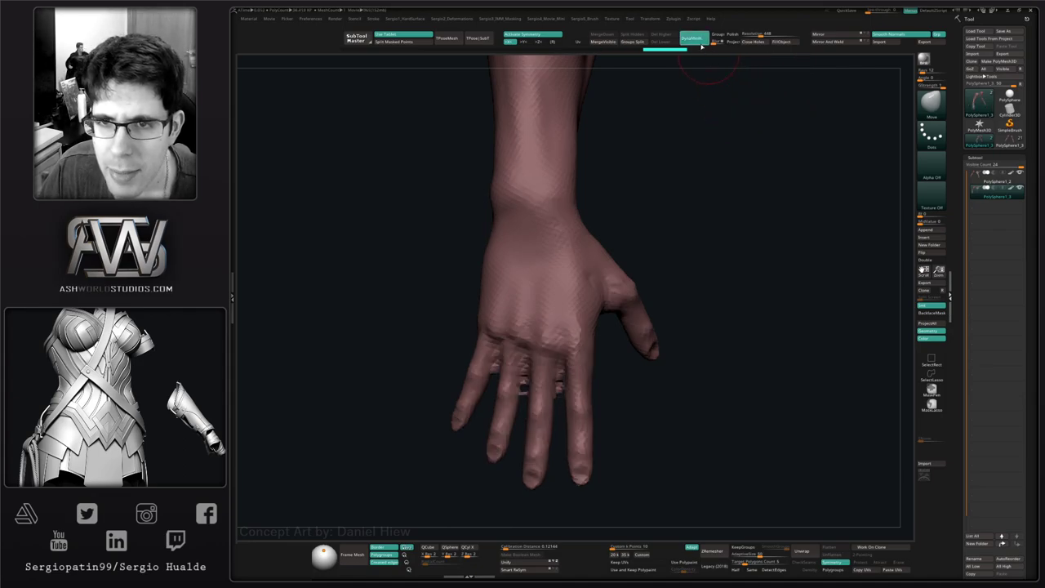
left_click(775, 34)
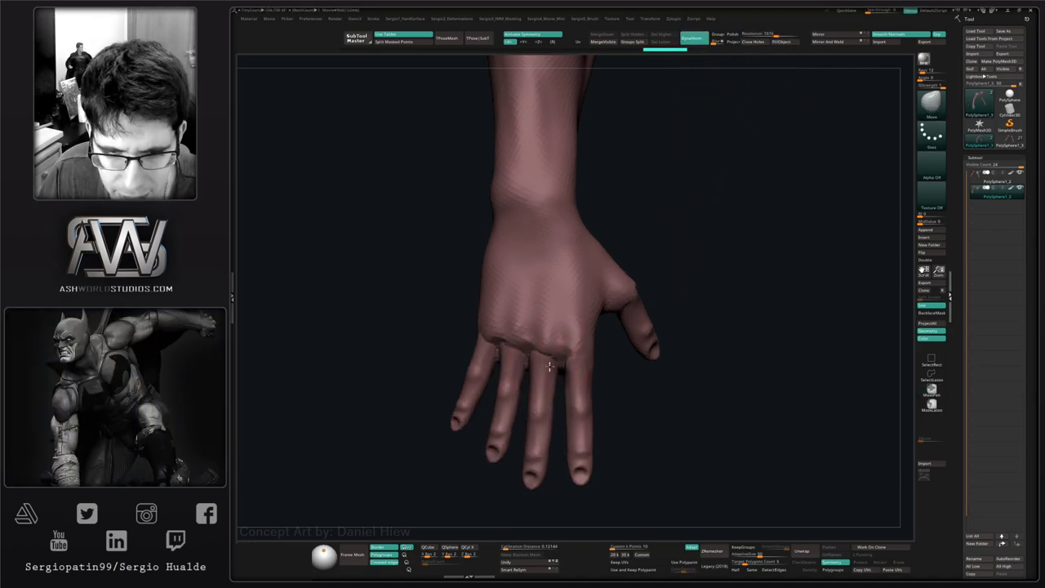
mouse_move(549, 366)
right_mouse_down("ctrl")
mouse_move(524, 403)
mouse_move(523, 432)
right_mouse_up("ctrl")
right_click_drag(632, 340, 623, 328)
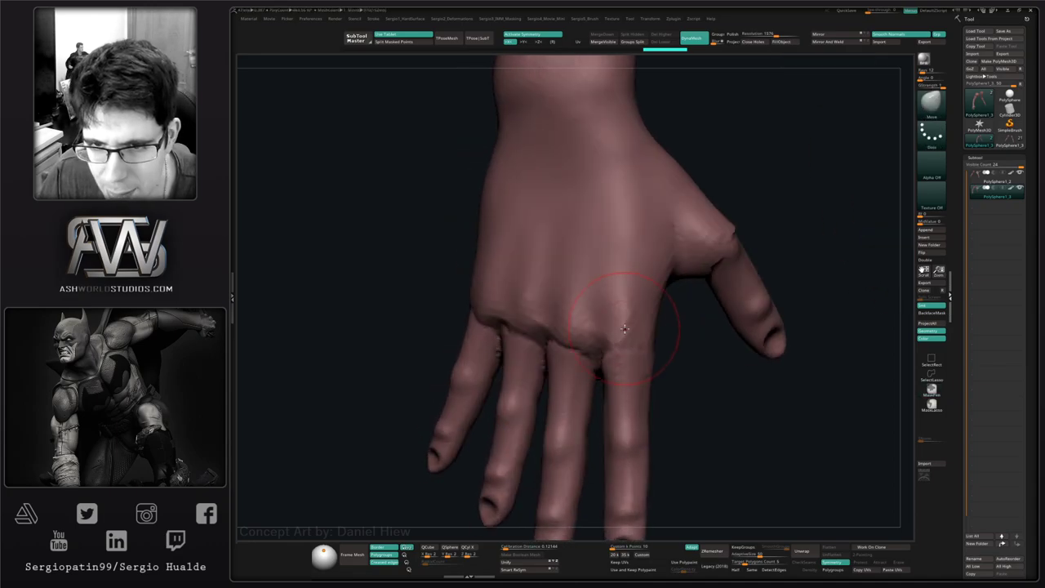
right_click_drag(676, 232, 748, 272)
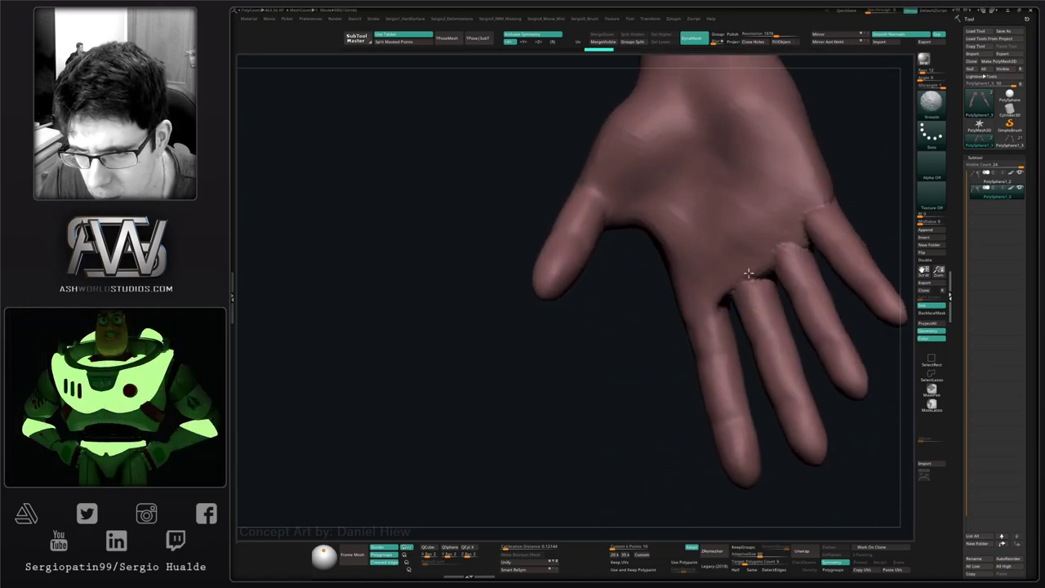
right_click_drag(841, 192, 706, 226)
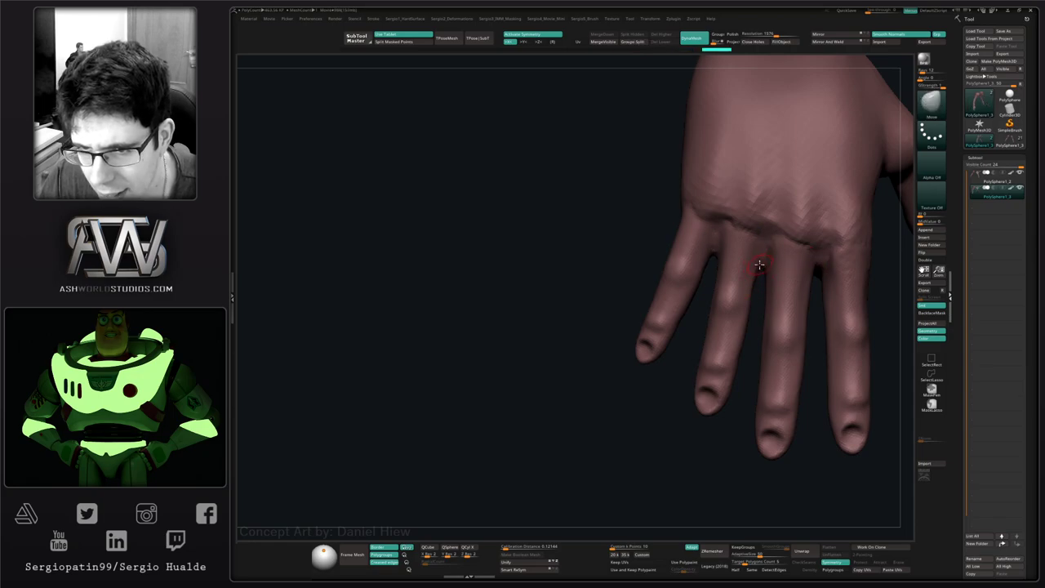
mouse_move(767, 245)
right_mouse_down()
mouse_move(702, 314)
mouse_move(702, 301)
mouse_move(681, 302)
mouse_move(687, 325)
mouse_move(677, 329)
right_mouse_up()
key("s")
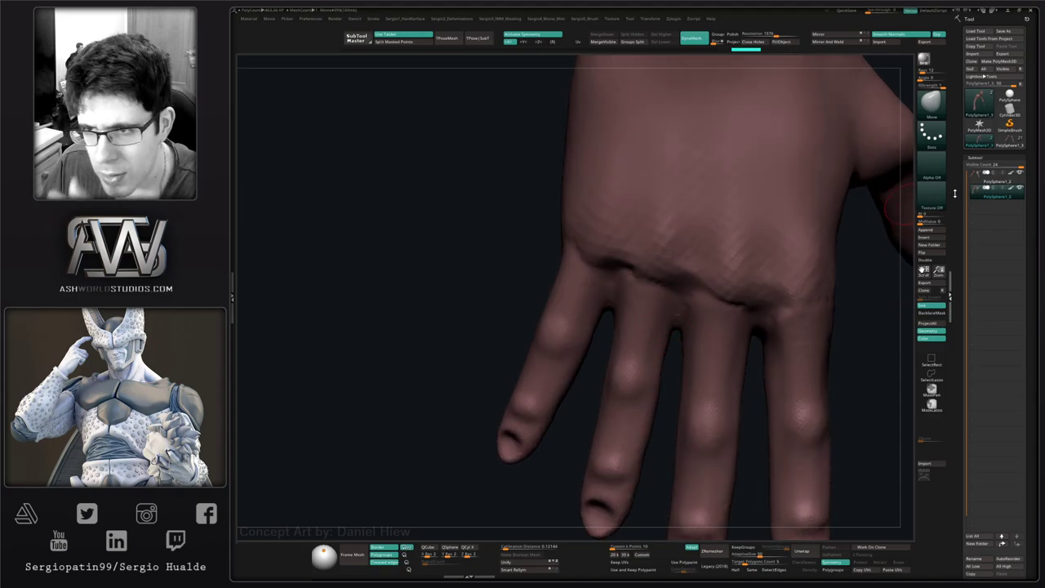
- Select the original arms subtool and adjust the gaps between its finger bases with the Move brushes, undoing unwanted strokes
left_click(973, 184)
right_click_drag(693, 315, 682, 290)
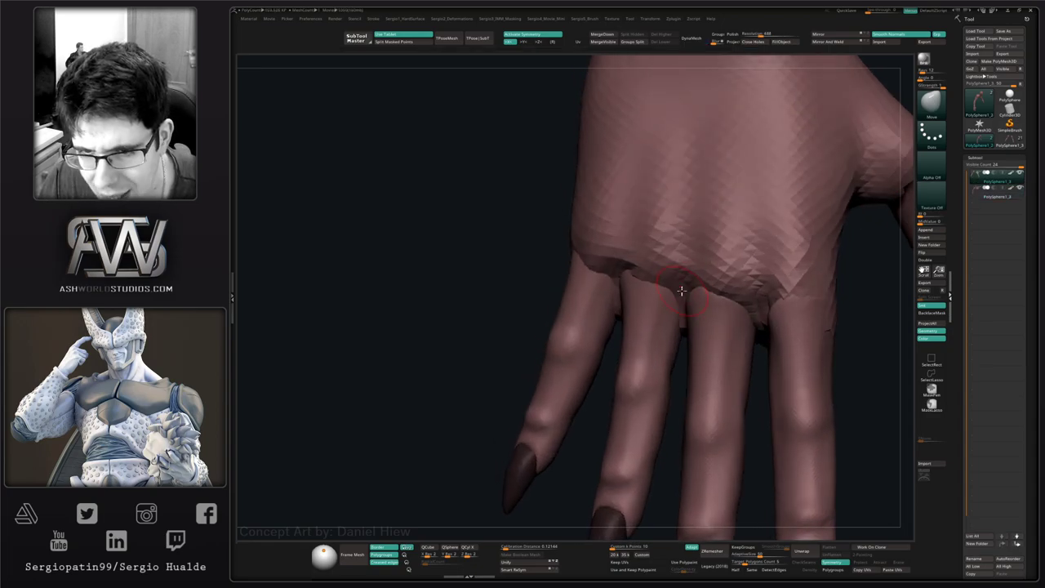
key("ctrl+z")
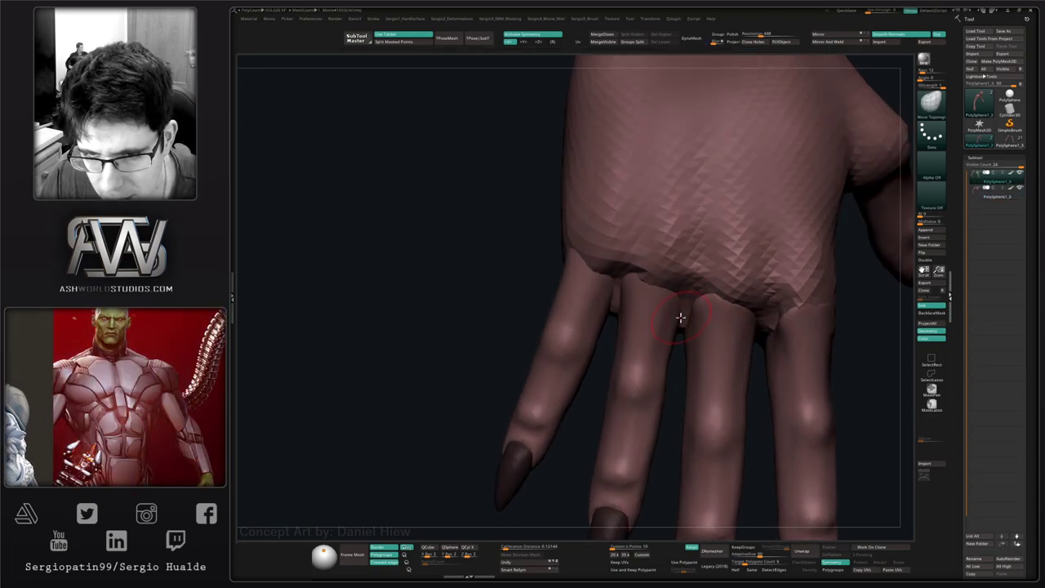
key("ctrl+z")
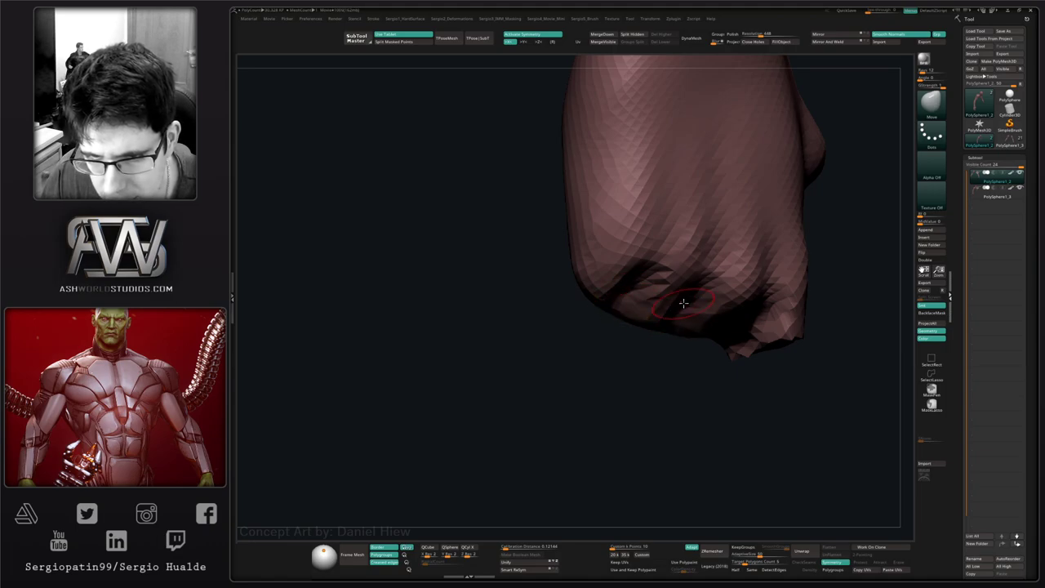
key("ctrl+z")
key("ctrl+z")
key("ctrl+z")
key("ctrl+z")
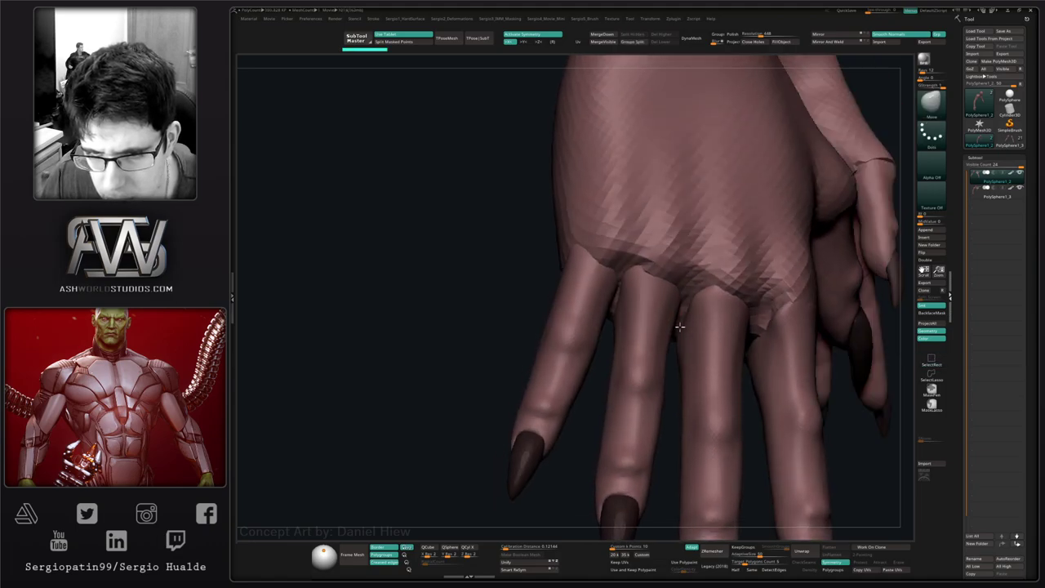
key("ctrl+z")
key("ctrl+z")
key("ctrl+z")
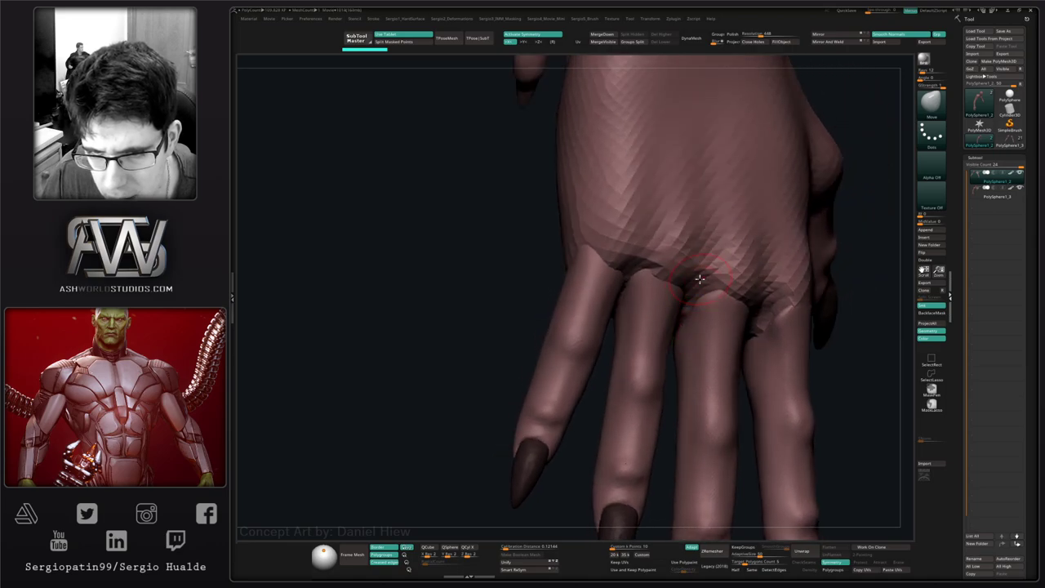
- Isolate the palm to reshape its knuckle edge, restore the fingers, and refine the finger gaps with Move Topological
left_click(700, 280, "ctrl+shift")
right_click_drag(700, 279, 688, 315)
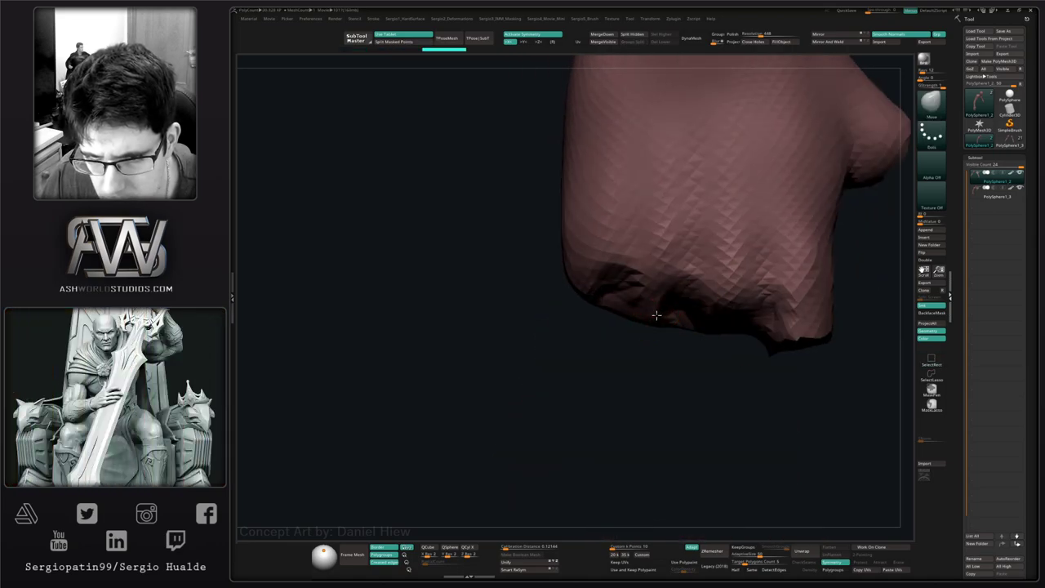
left_click(677, 354, "ctrl+shift")
mouse_move(676, 354)
right_mouse_down("ctrl")
mouse_move(692, 270)
mouse_move(679, 356)
right_mouse_up("ctrl")
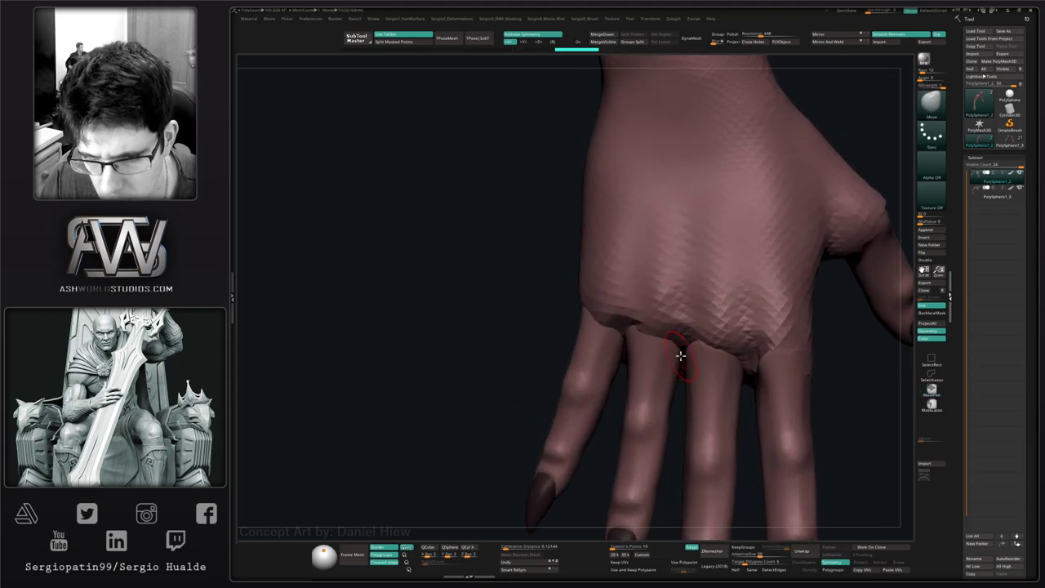
key("ctrl+shift+z")
key("ctrl+shift+z")
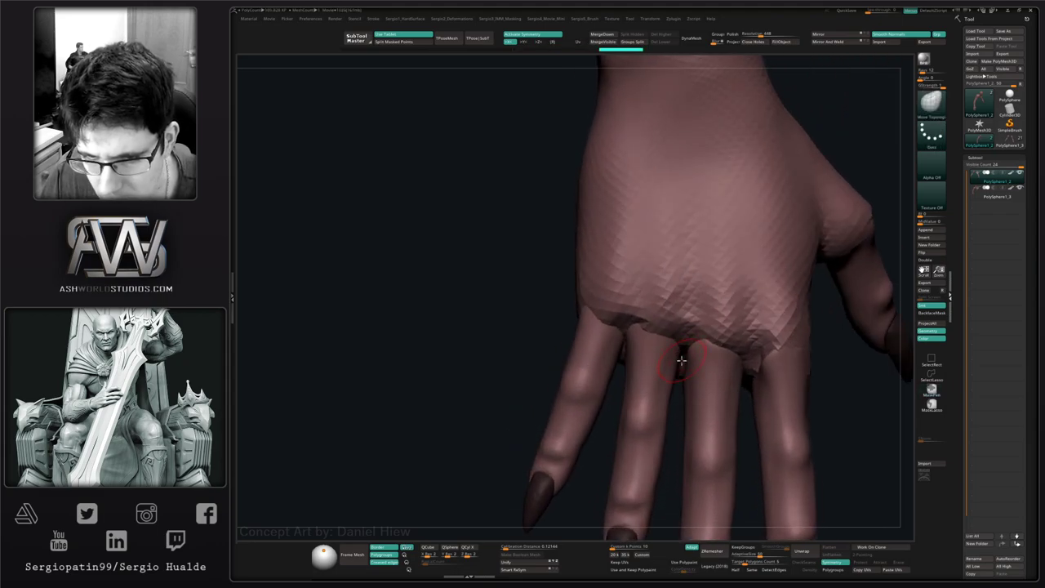
key("ctrl+shift+z")
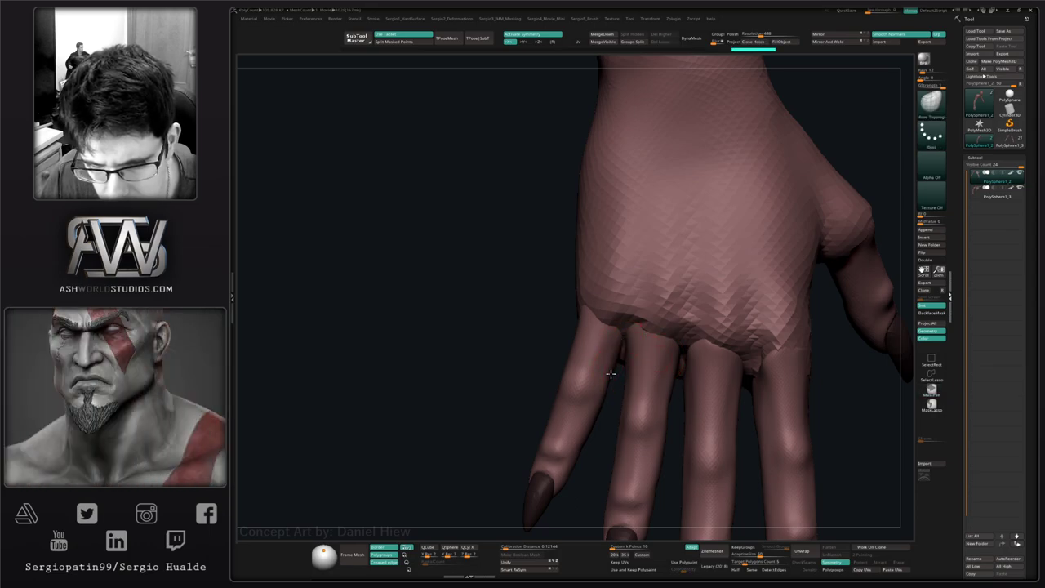
key("ctrl+z")
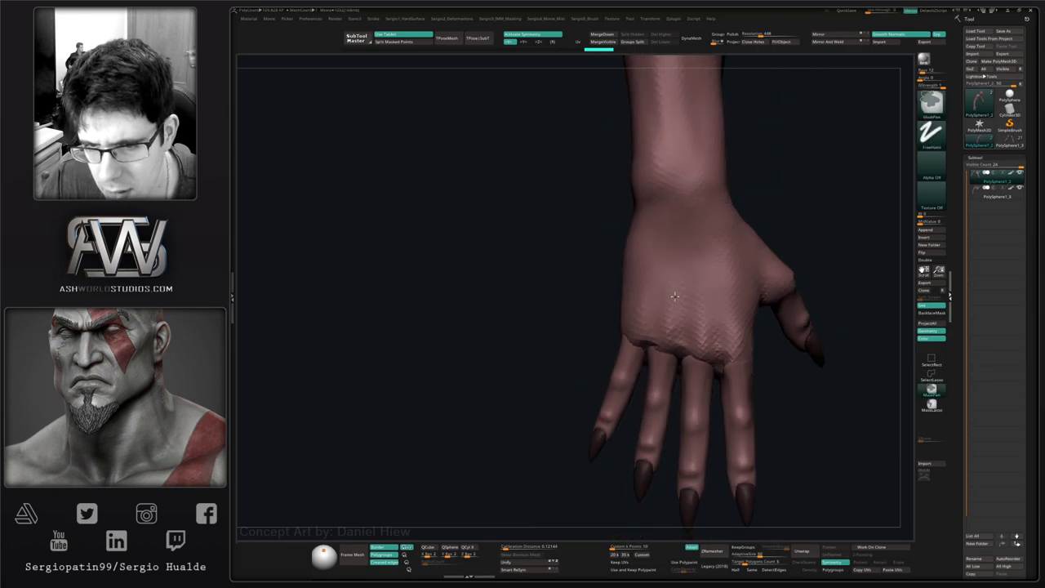
- Select the remeshed duplicate of the arms and remove it, leaving the original arms subtool
left_click(974, 198)
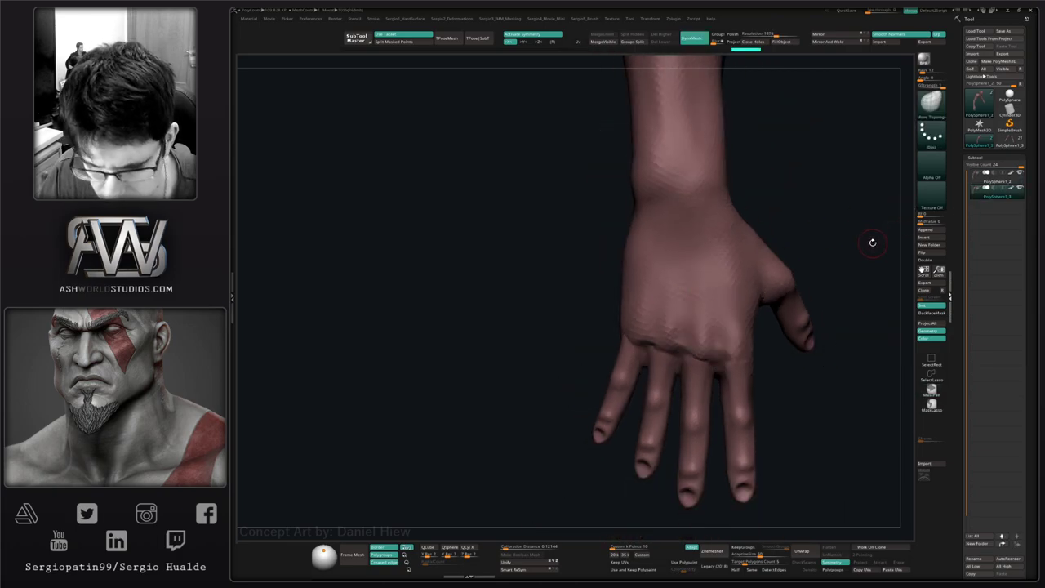
key("ctrl+z")
mouse_move(755, 293)
right_mouse_down("alt")
mouse_move(648, 275)
mouse_move(642, 321)
mouse_move(616, 319)
right_mouse_up("alt")
- Adjust the knuckle area at the base of the index finger with the Move brush
key("b")
key("m")
key("v")
key("s")
mouse_move(653, 326)
left_mouse_down()
mouse_move(668, 327)
mouse_move(652, 340)
mouse_move(665, 357)
mouse_move(653, 351)
mouse_move(667, 327)
left_mouse_up()
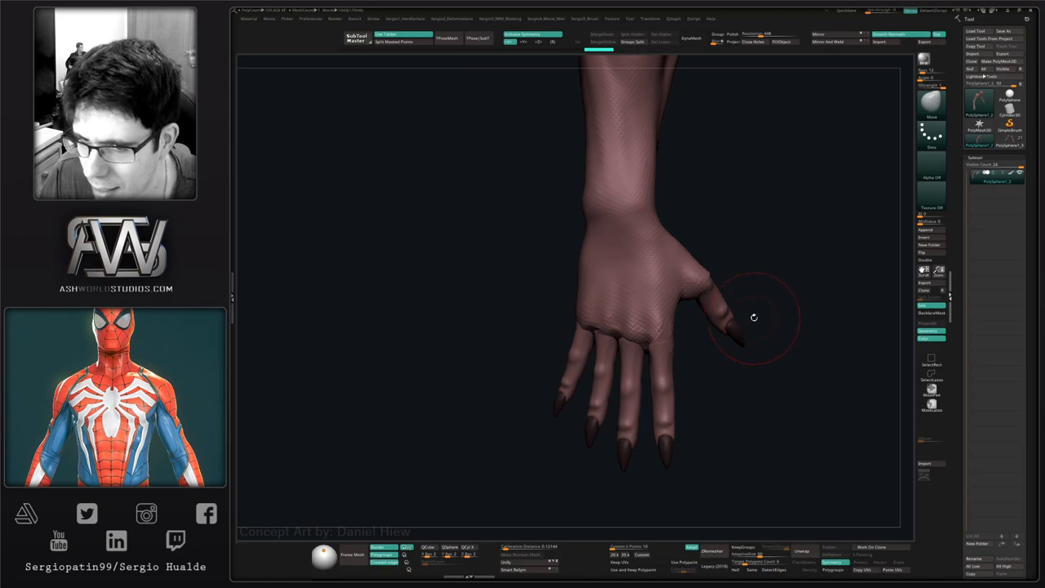
left_click_drag(753, 317, 753, 313)
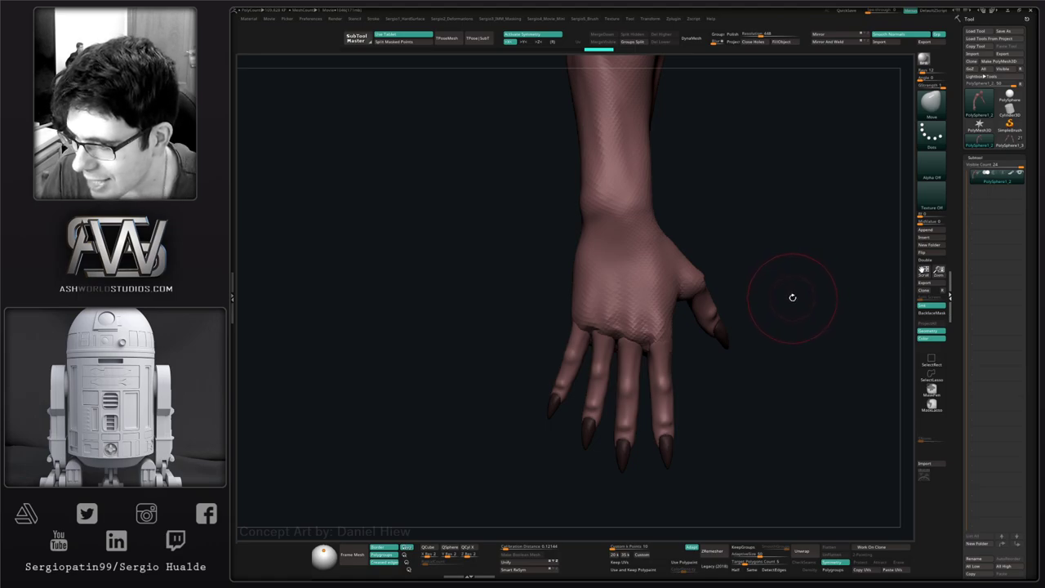
mouse_move(813, 291)
left_mouse_down()
mouse_move(799, 300)
mouse_move(717, 284)
left_mouse_up()
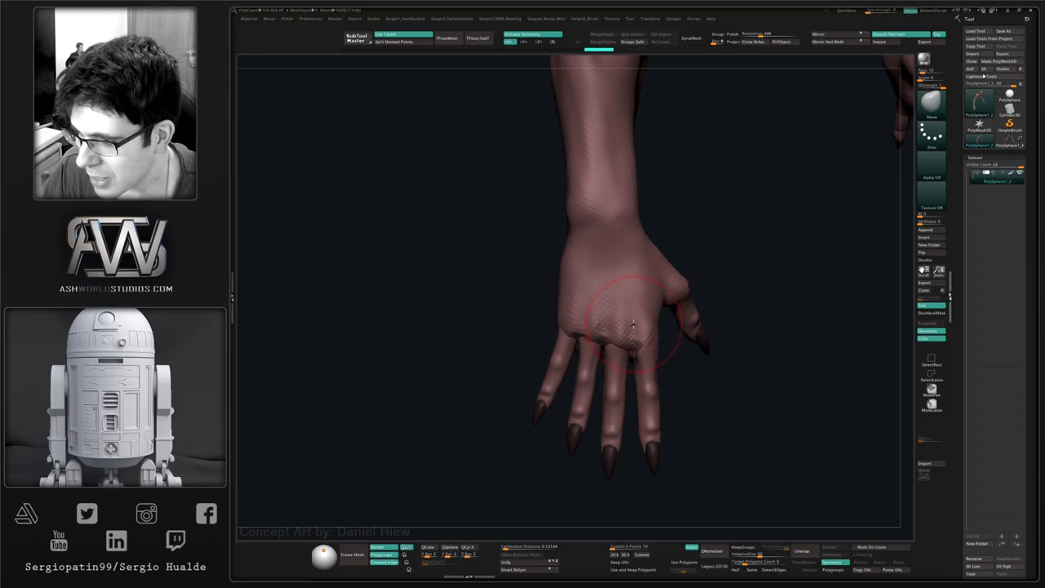
left_click_drag(687, 374, 699, 346)
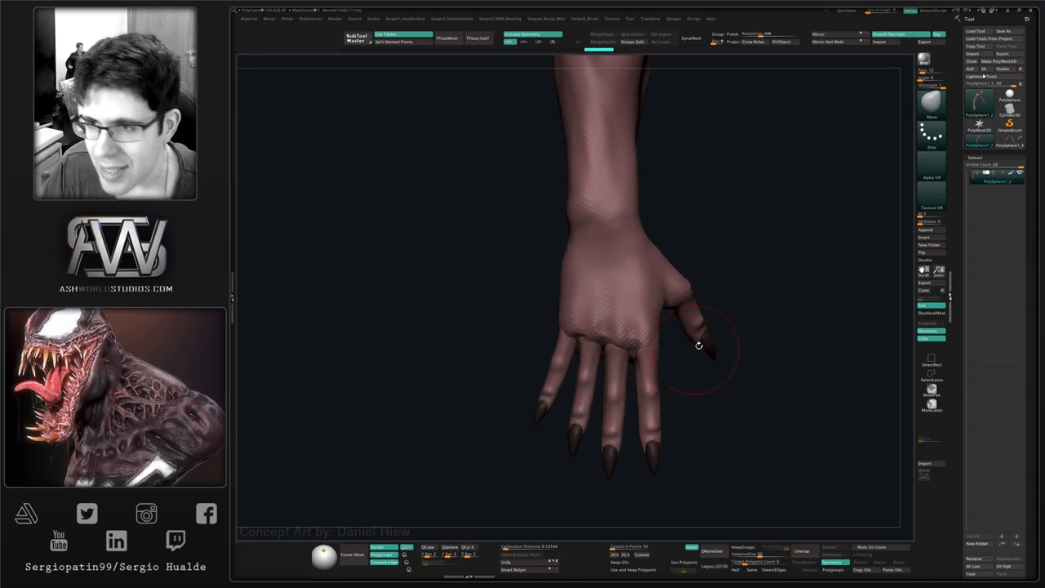
- Duplicate the adjusted arms subtool and hide the claws of the thumb and all four fingers
key("ctrl+shift+d")
mouse_move(640, 310)
right_mouse_down("alt")
mouse_move(670, 288)
mouse_move(739, 334)
mouse_move(735, 274)
right_mouse_up("alt")
left_click(719, 291, "ctrl+shift")
left_click_drag(732, 303, 715, 326, "ctrl+shift")
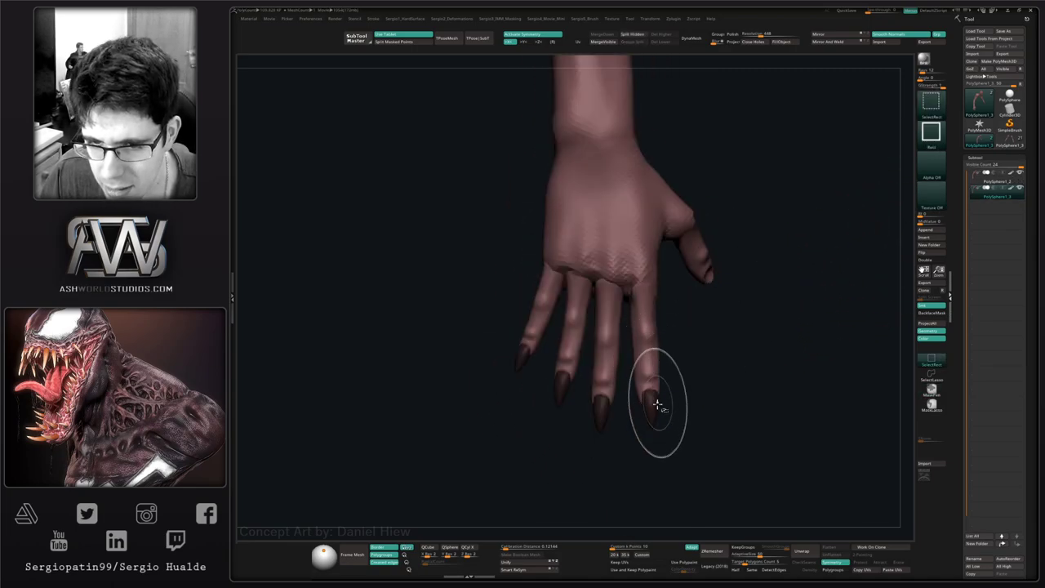
left_click(652, 409, "ctrl+shift")
left_click(602, 420, "ctrl+shift")
left_click(560, 394, "ctrl+shift")
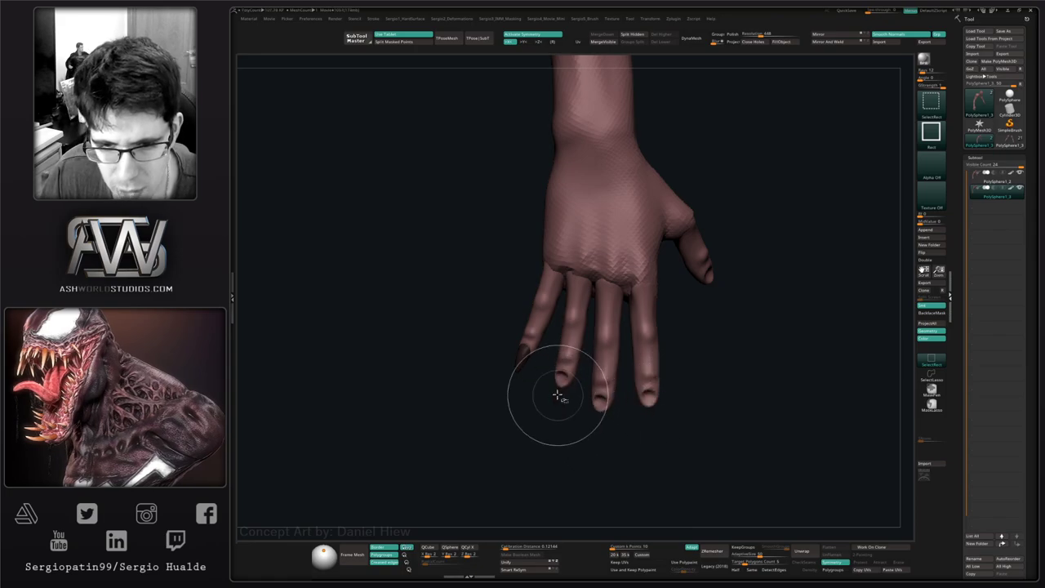
left_click(522, 365, "ctrl+shift")
- Fuse the new clawless arms into one surface with DynaMesh at a higher resolution and display their polygroups
right_click_drag(646, 381, 645, 523, "ctrl")
mouse_move(630, 418)
right_mouse_down("alt")
mouse_move(591, 352)
mouse_move(661, 331)
right_mouse_up("alt")
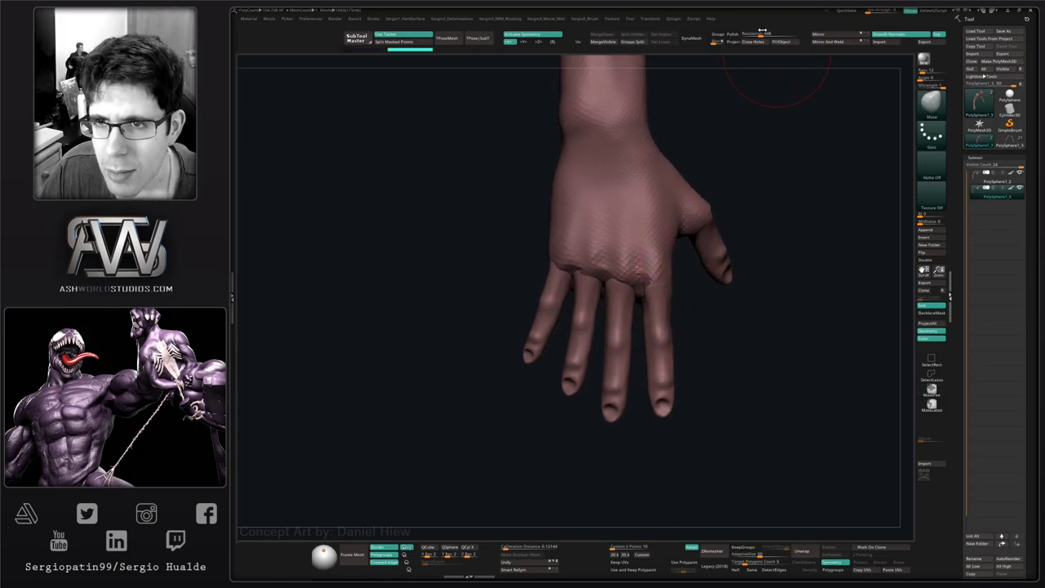
left_click(691, 38)
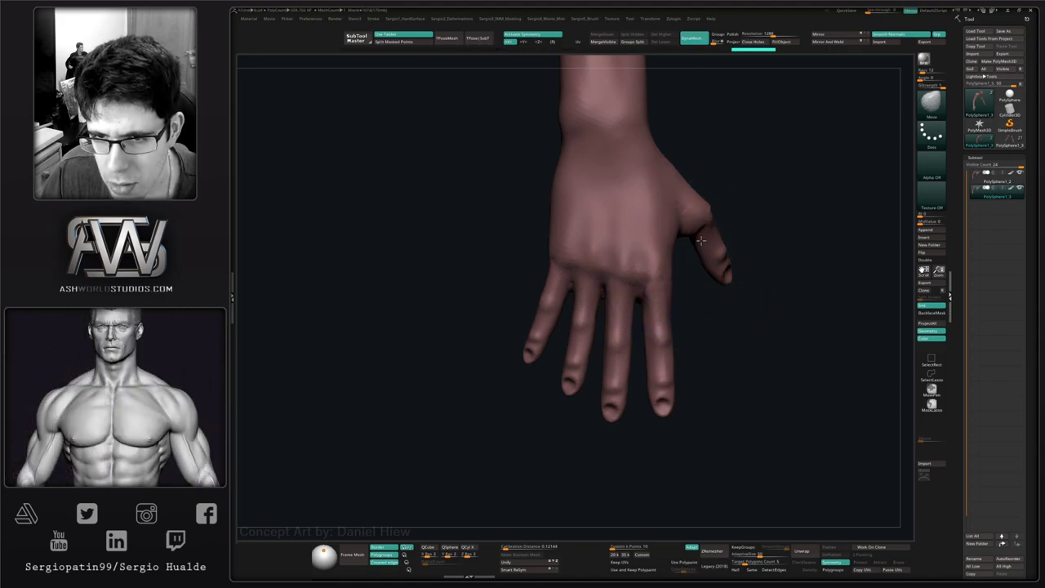
mouse_move(700, 240)
right_mouse_down()
mouse_move(699, 229)
mouse_move(669, 294)
mouse_move(715, 209)
right_mouse_up()
mouse_move(755, 248)
right_mouse_down("shift")
mouse_move(782, 267)
mouse_move(778, 280)
mouse_move(726, 259)
mouse_move(699, 264)
mouse_move(717, 265)
right_mouse_up("shift")
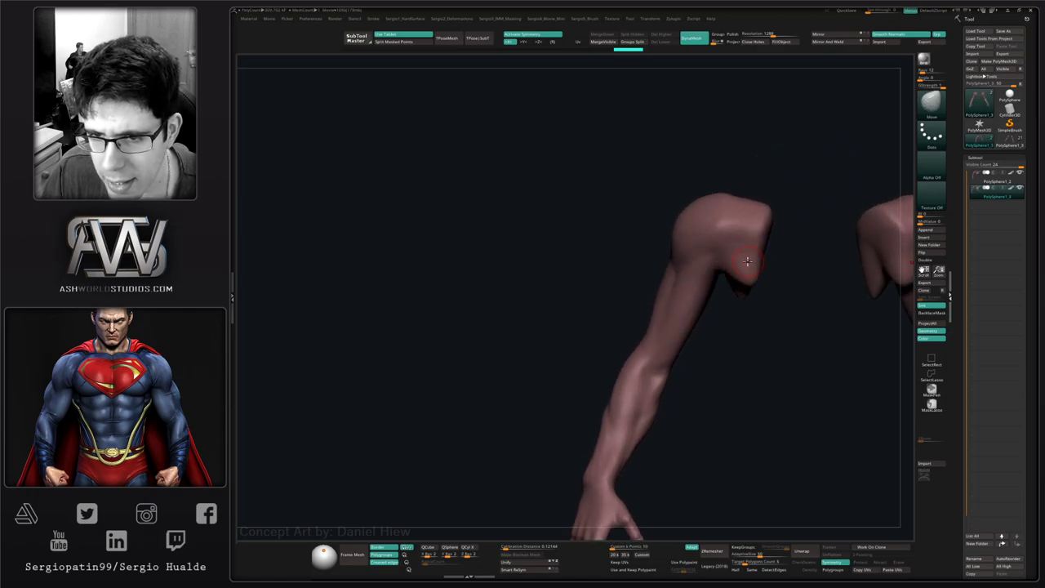
right_click_drag(752, 227, 705, 266)
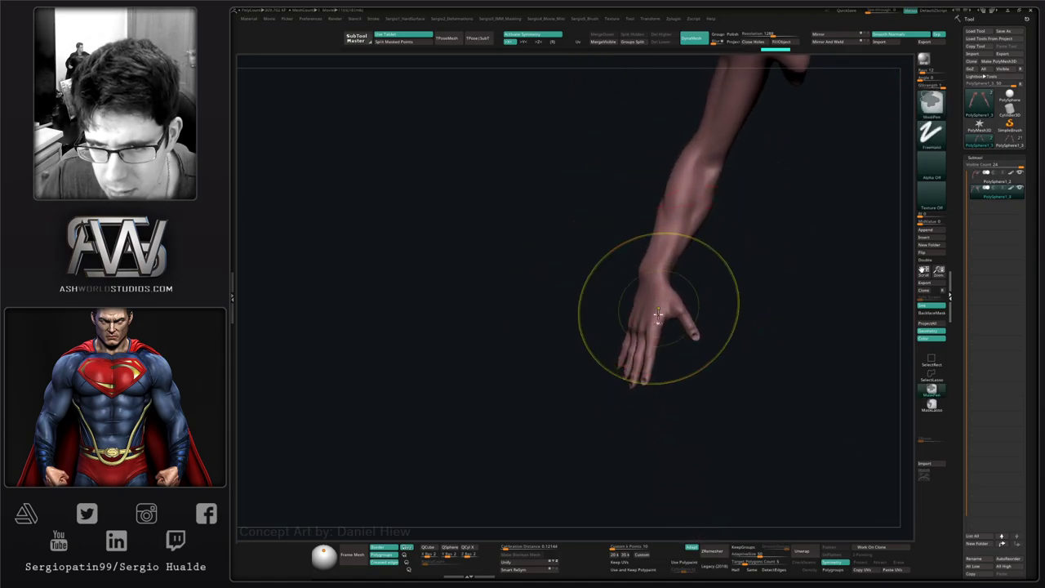
right_click_drag(661, 310, 660, 389, "ctrl")
key("shift+f")
right_click_drag(627, 352, 639, 364)
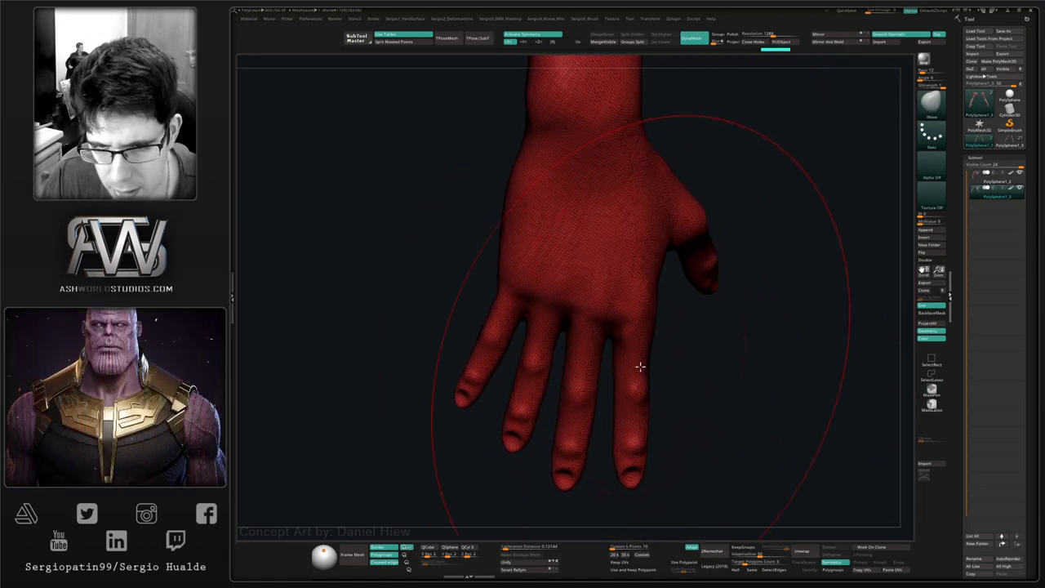
- Slice new polygroup boundaries across the bases of the fingers with the SliceCurve brush
key("s")
left_click_drag(638, 365, 630, 363)
mouse_move(632, 361)
right_mouse_down()
mouse_move(610, 363)
mouse_move(648, 334)
mouse_move(640, 305)
mouse_move(638, 347)
mouse_move(629, 342)
mouse_move(669, 350)
right_mouse_up()
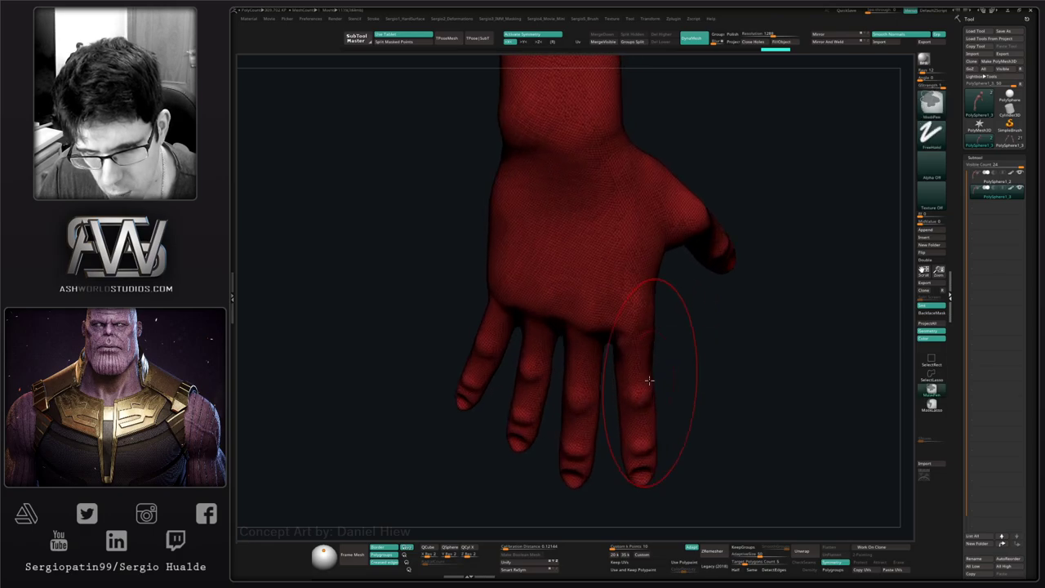
key("ctrl+shift")
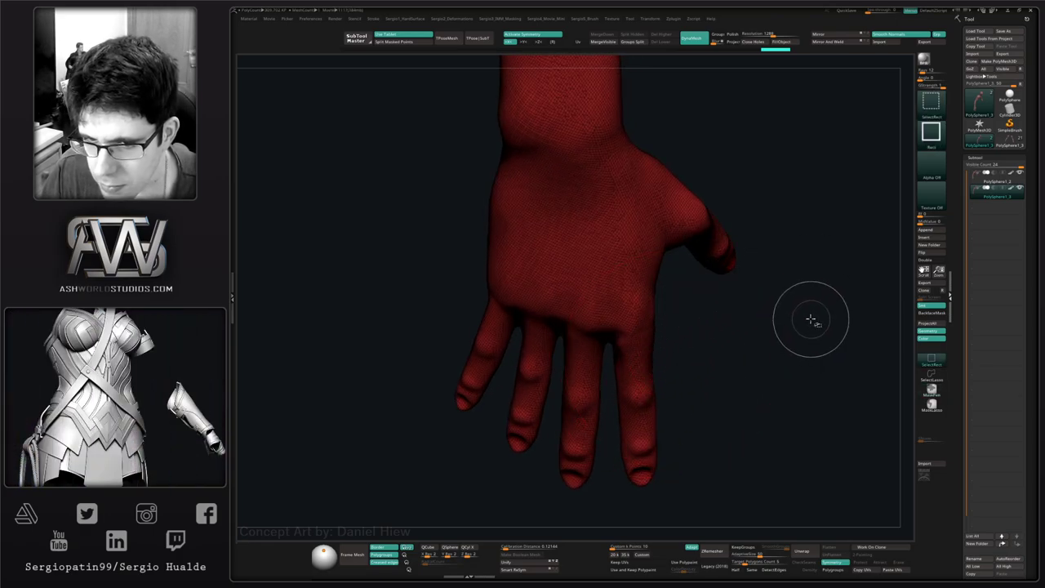
key("shift")
key("b")
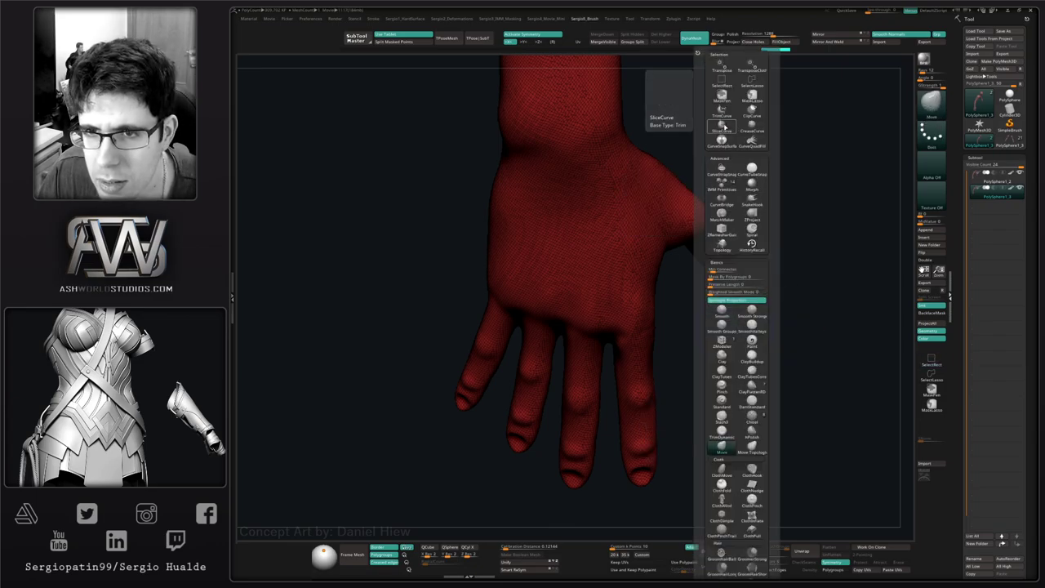
left_click(722, 126)
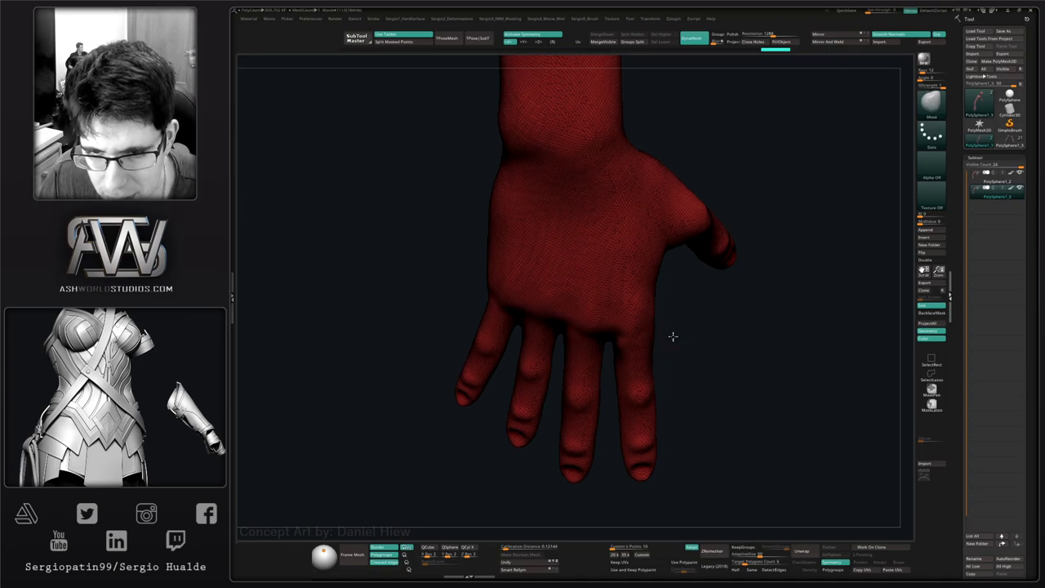
mouse_move(676, 327)
left_mouse_down("ctrl+shift")
mouse_move(611, 345)
mouse_move(600, 366)
left_mouse_up("ctrl+shift")
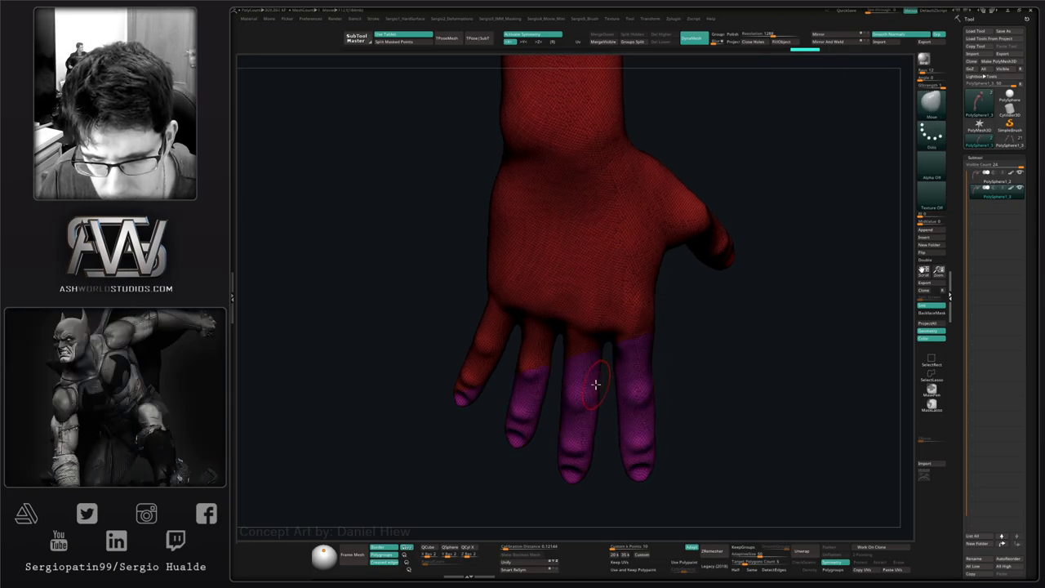
mouse_move(597, 385)
right_mouse_down("alt")
mouse_move(613, 415)
mouse_move(611, 382)
right_mouse_up("alt")
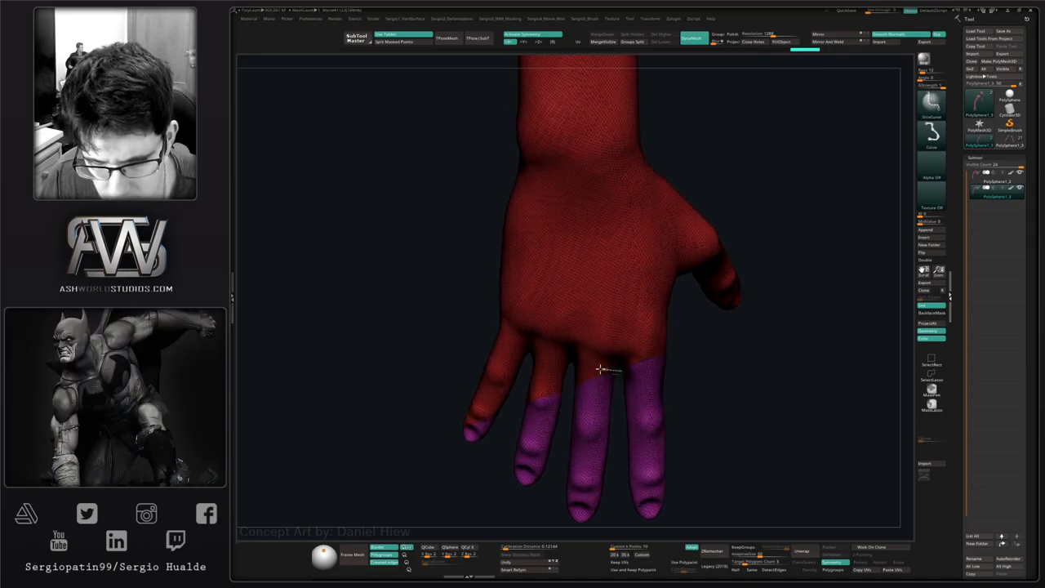
left_click_drag(573, 367, 569, 375, "ctrl+shift")
mouse_move(574, 399)
right_mouse_down()
mouse_move(583, 374)
mouse_move(559, 384)
mouse_move(528, 364)
mouse_move(585, 392)
mouse_move(613, 367)
mouse_move(609, 351)
right_mouse_up()
key("ctrl+shift")
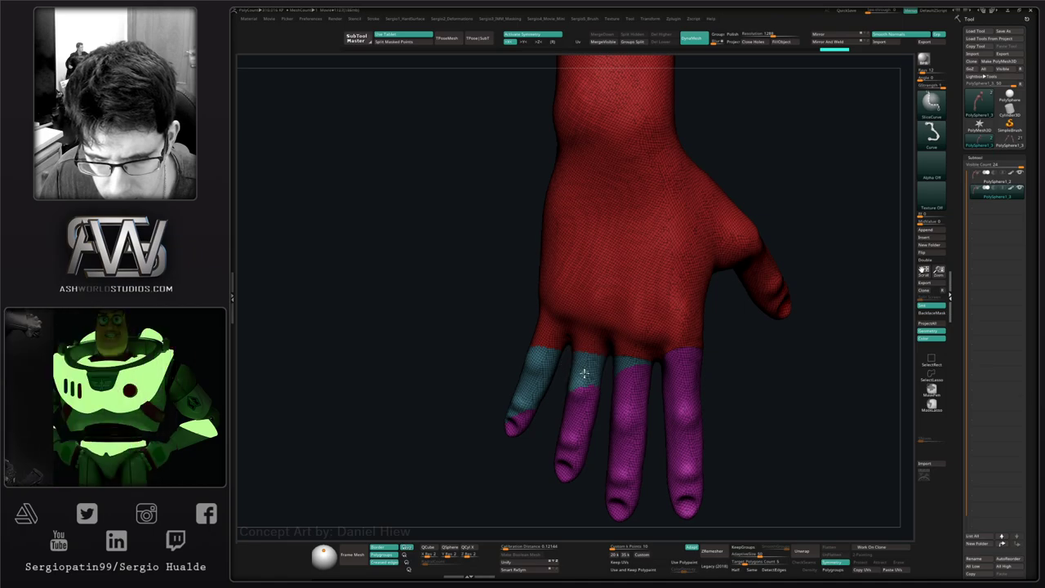
- Isolate the sliced finger polygroups to check them and bring back the whole hand
left_click(583, 382, "ctrl+alt+shift")
left_click(582, 394, "ctrl+alt+shift")
left_click(572, 393, "ctrl+shift")
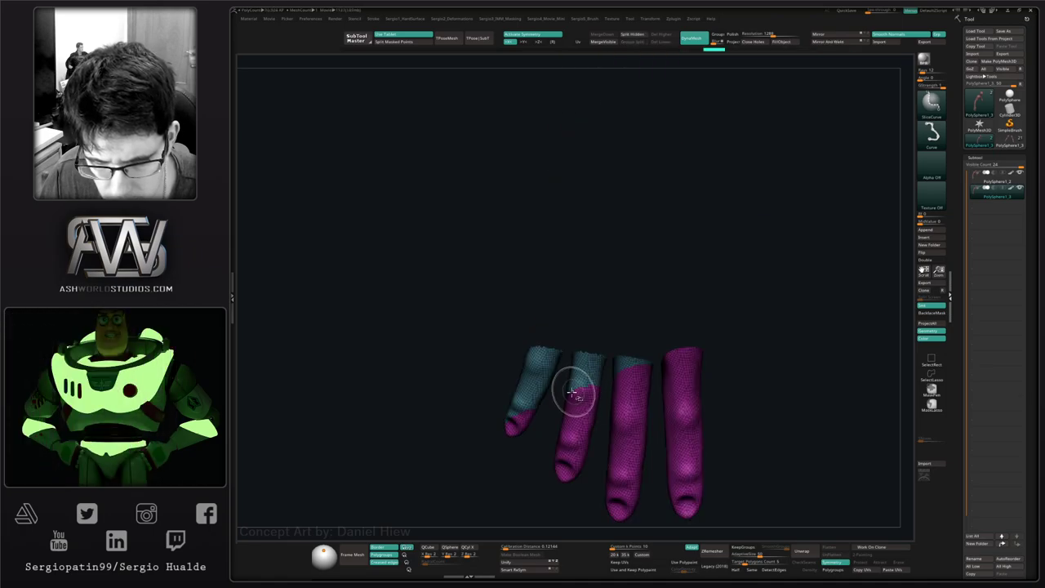
right_click_drag(688, 339, 715, 324)
right_click_drag(610, 364, 666, 277, "alt")
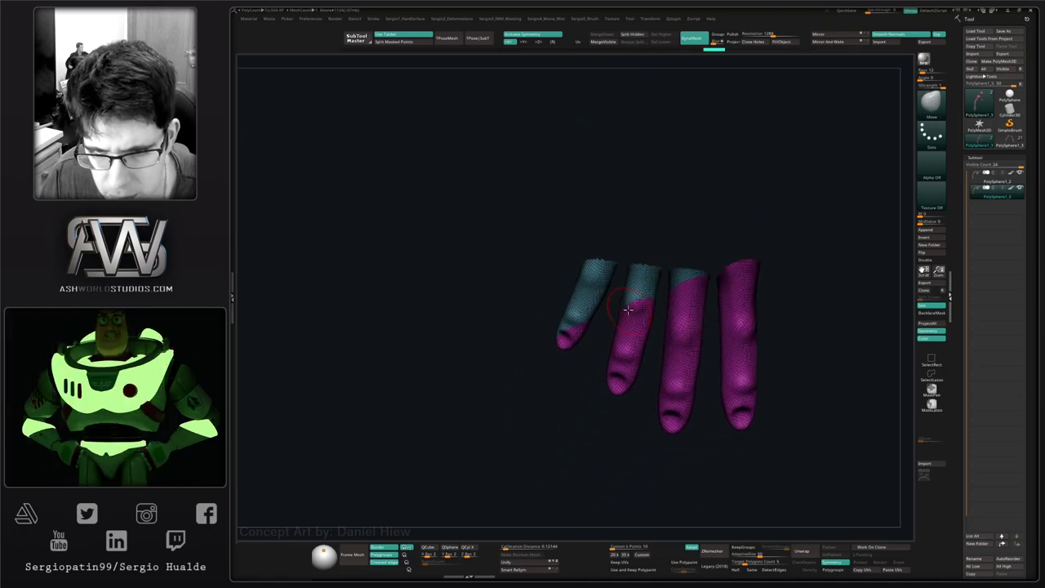
left_click_drag(642, 413, 637, 408, "ctrl+shift")
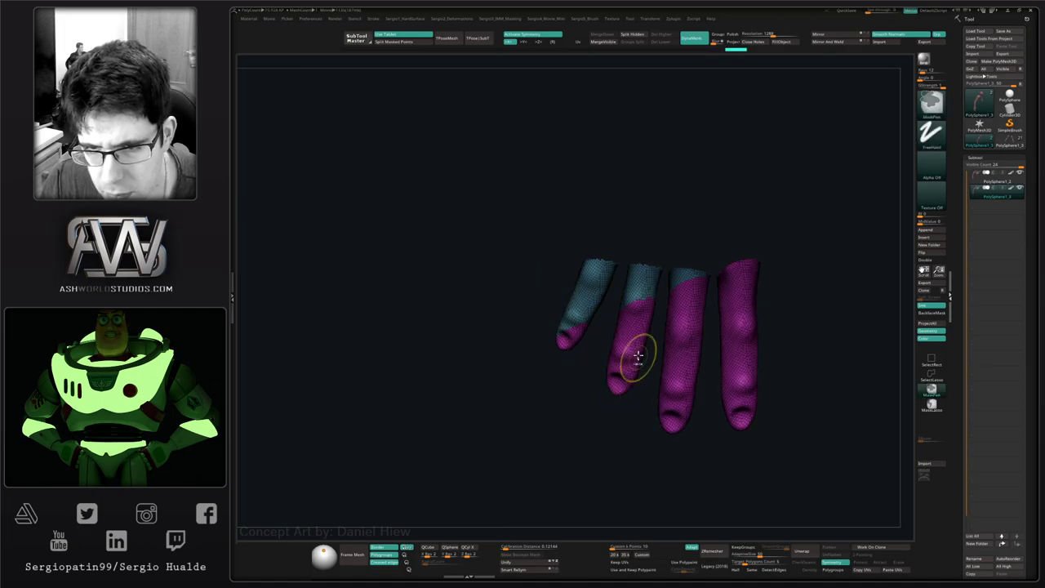
left_click(658, 231, "ctrl+shift")
- Slice additional polygroup bands across the bases of the ring and little fingers
right_click_drag(648, 308, 634, 368, "alt")
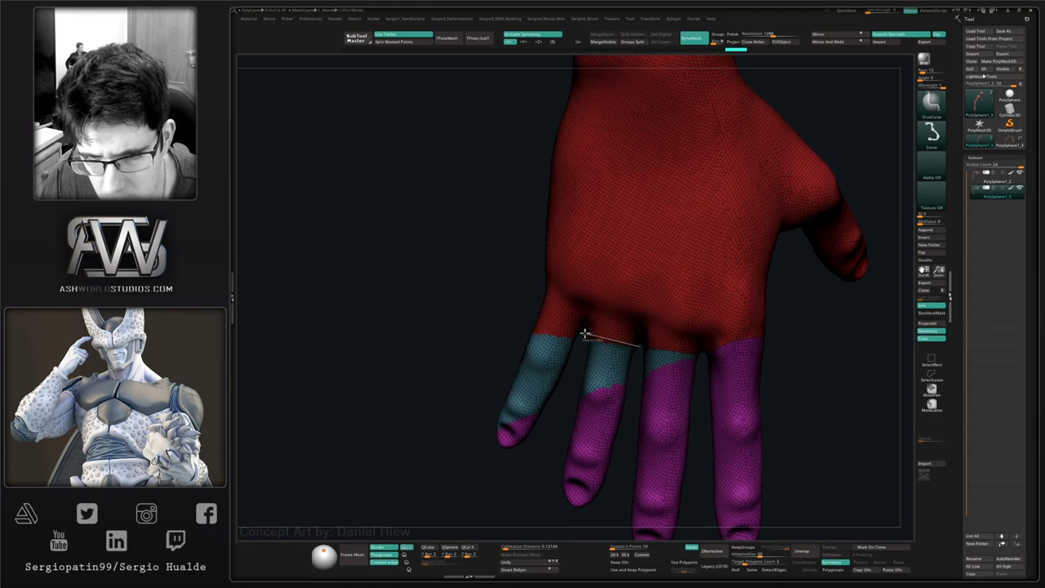
mouse_move(606, 343)
right_mouse_down()
mouse_move(526, 329)
mouse_move(602, 354)
right_mouse_up()
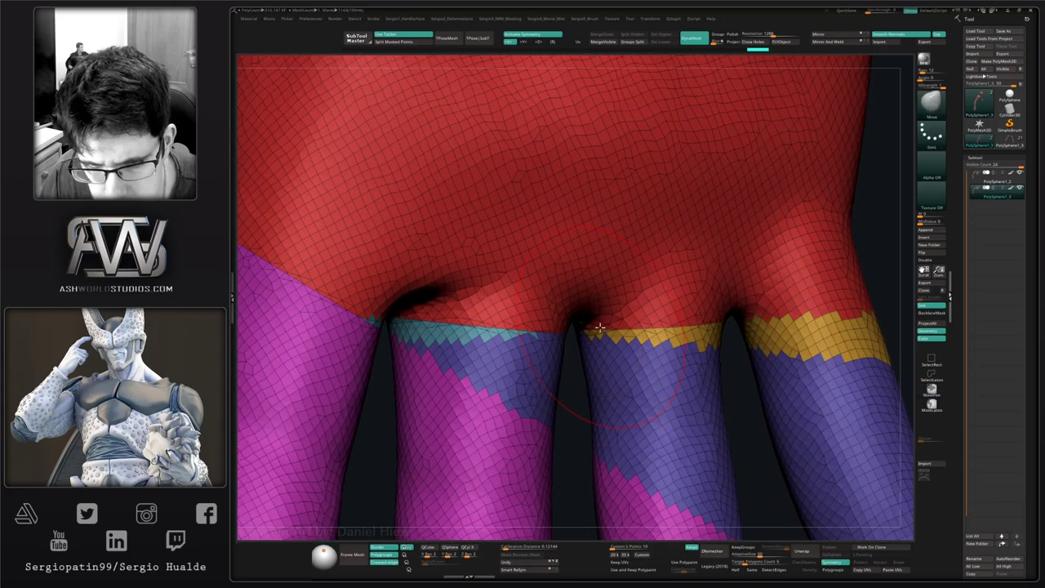
right_click_drag(563, 405, 657, 315)
right_click_drag(541, 345, 552, 487, "ctrl")
right_click_drag(547, 415, 592, 271, "ctrl")
- Undo all the slices across the fingers, back to a single polygroup for the arms
key("ctrl+z")
key("ctrl+z")
key("ctrl+z")
key("ctrl+z")
key("ctrl+z")
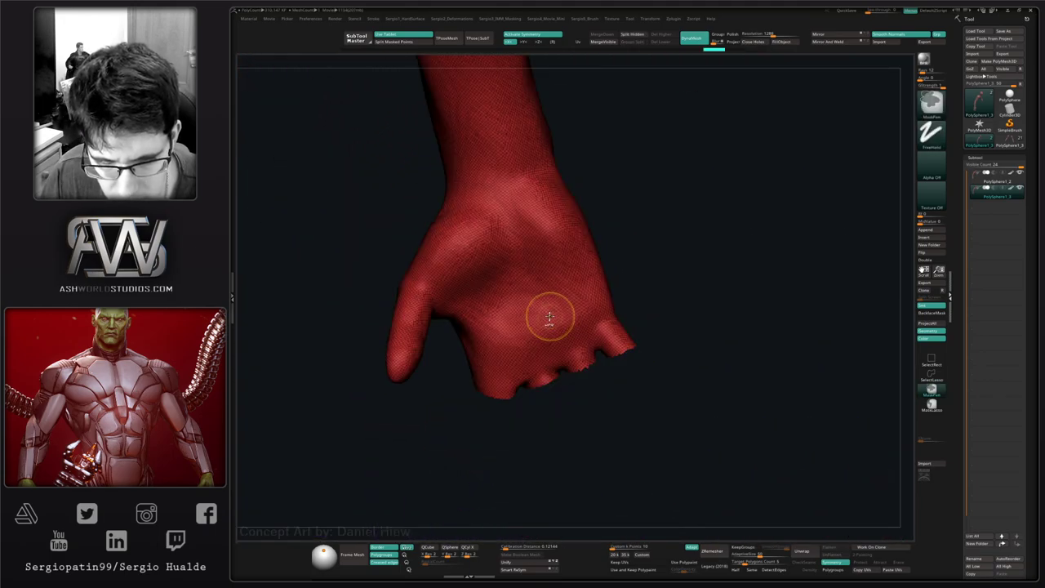
key("ctrl+z")
right_click_drag(546, 356, 650, 314)
key("ctrl+z")
key("ctrl+z")
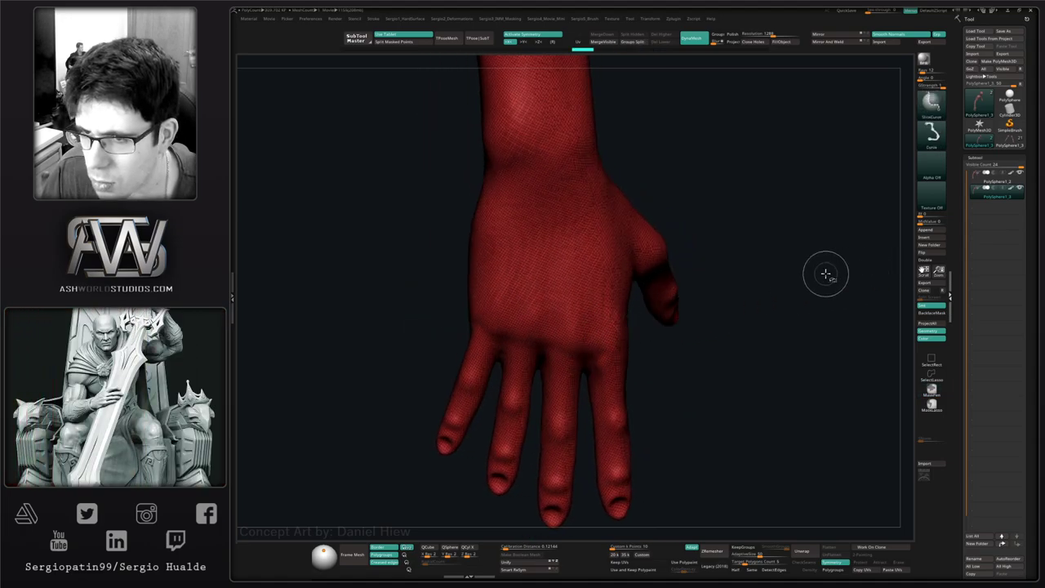
- Mask the four fingers from their bases to the tips with the MaskLasso brush
left_click(931, 100)
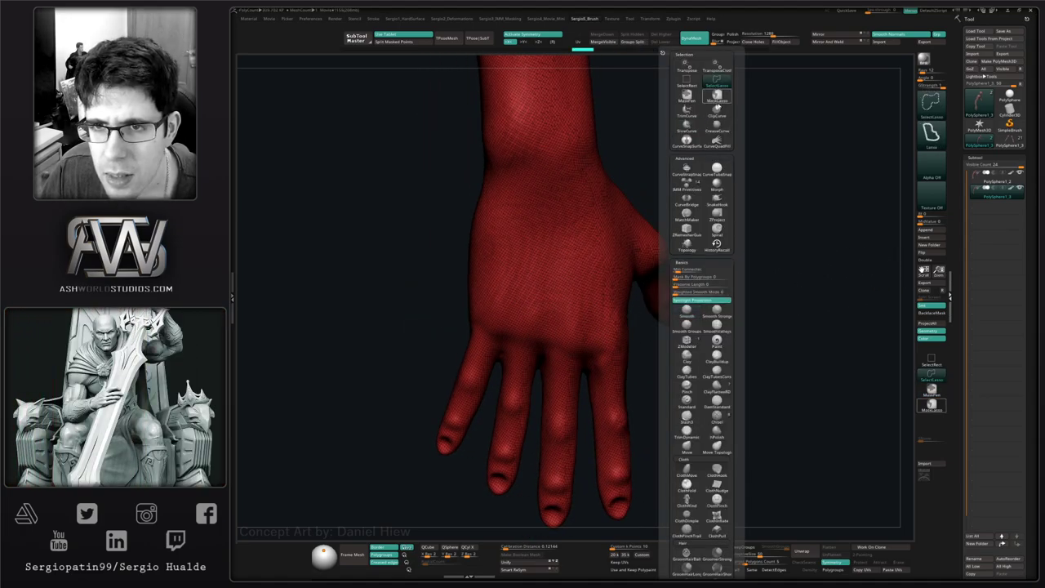
left_click(716, 98)
mouse_move(641, 397)
right_mouse_down("alt")
mouse_move(684, 385)
mouse_move(717, 409)
right_mouse_up("alt")
left_click(930, 405, "ctrl")
right_click_drag(828, 397, 688, 334)
mouse_move(688, 326)
left_mouse_down("ctrl")
mouse_move(634, 343)
mouse_move(485, 308)
mouse_move(724, 487)
mouse_move(771, 343)
left_mouse_up("ctrl")
- Turn off the polygroup display and refine the mask edge around the finger bases on both sides with the MaskPen brush
left_click(931, 398)
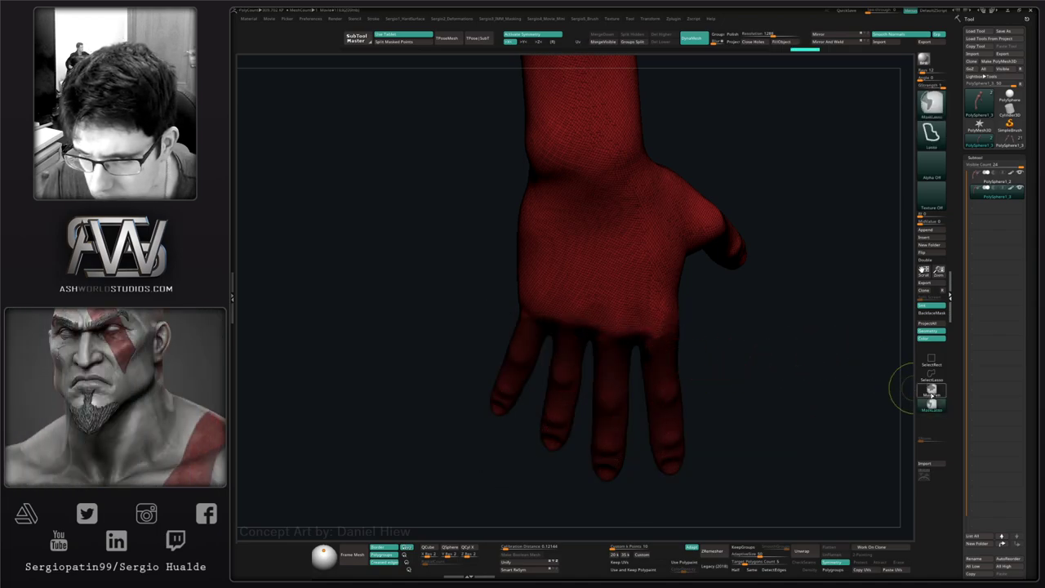
key("shift+f")
mouse_move(626, 315)
right_mouse_down("ctrl")
mouse_move(614, 331)
mouse_move(625, 347)
mouse_move(612, 359)
mouse_move(623, 368)
mouse_move(669, 334)
mouse_move(663, 291)
mouse_move(629, 334)
mouse_move(653, 369)
mouse_move(630, 299)
mouse_move(679, 304)
mouse_move(737, 283)
mouse_move(623, 317)
mouse_move(634, 346)
mouse_move(629, 366)
mouse_move(625, 343)
mouse_move(615, 367)
right_mouse_up("ctrl")
key("space")
left_click(1012, 187)
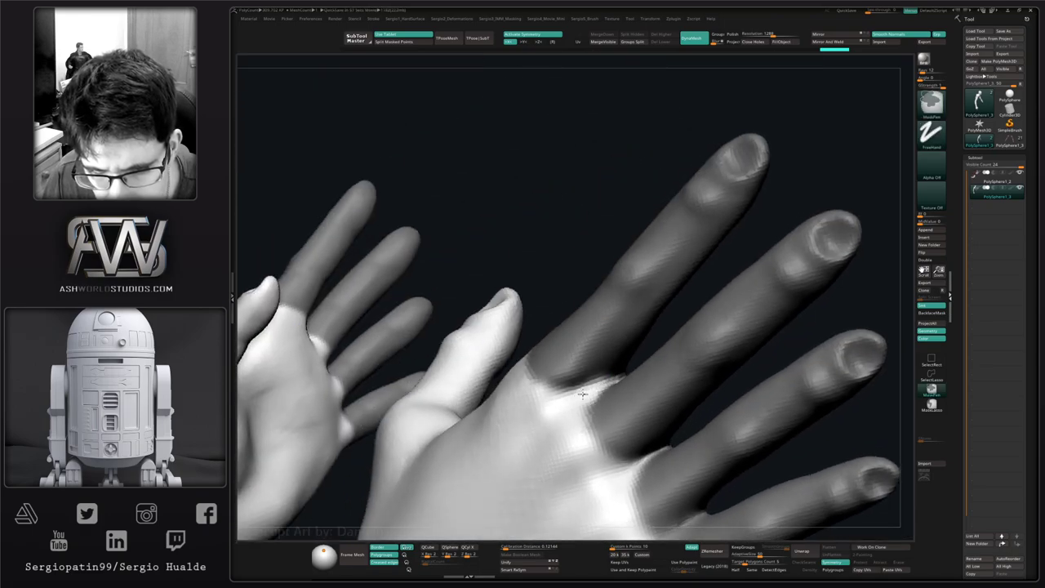
right_click_drag(591, 392, 644, 368)
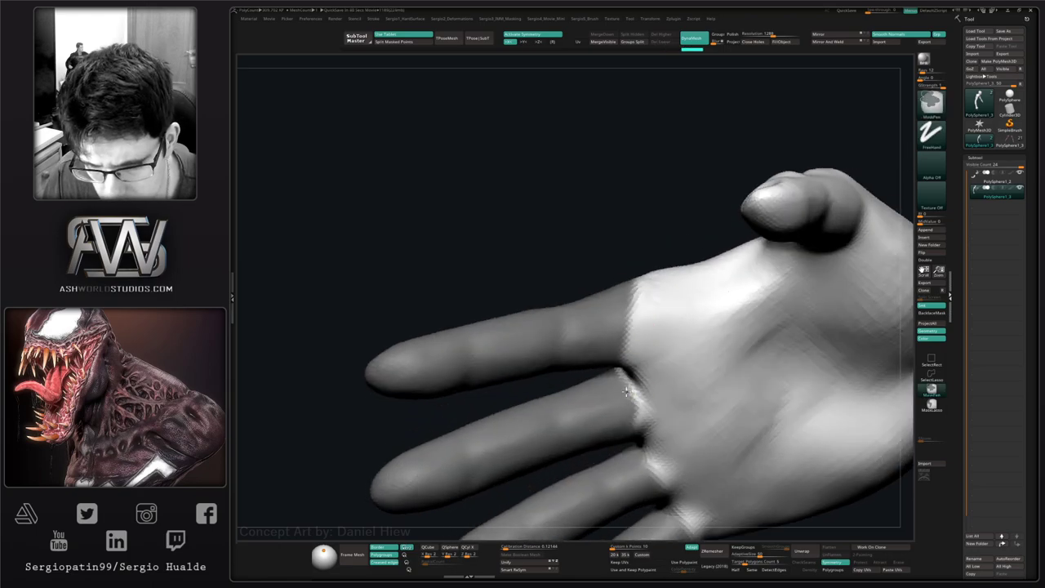
right_click_drag(632, 418, 677, 343)
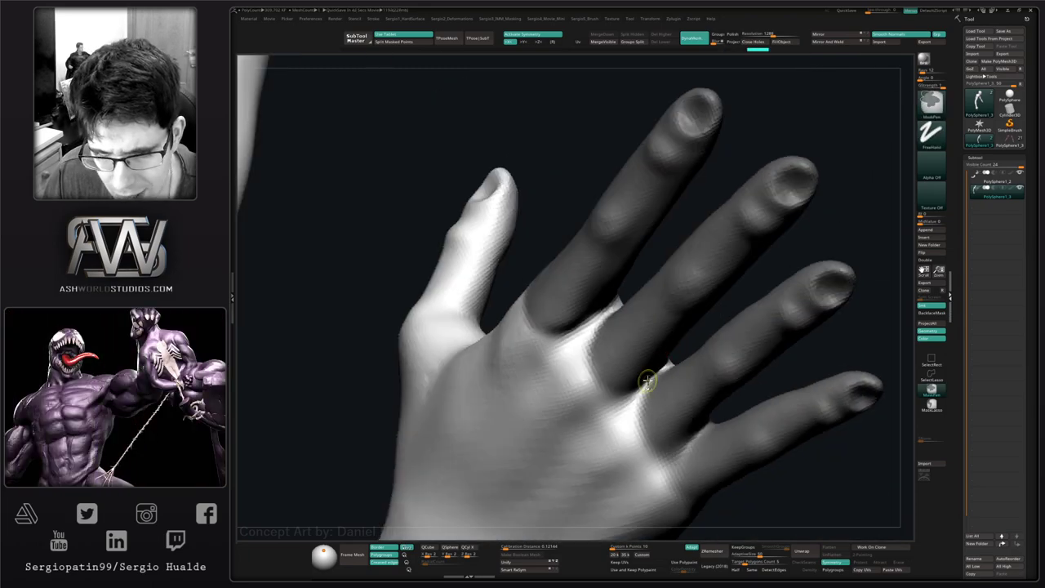
- Clean up the mask boundary in the webbing between the fingers and along the knuckles
right_click_drag(608, 395, 639, 384)
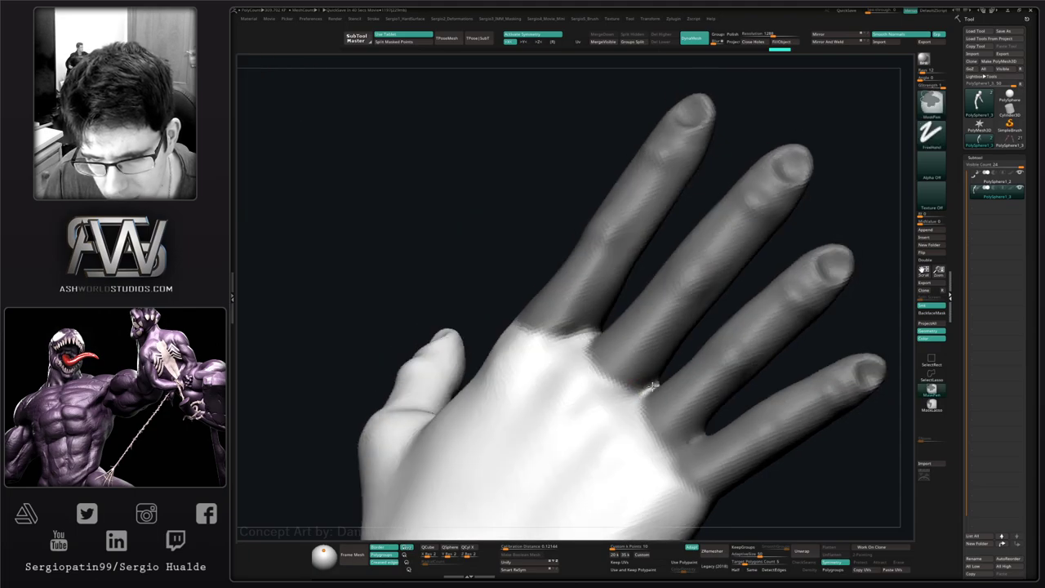
right_click_drag(662, 442, 584, 401)
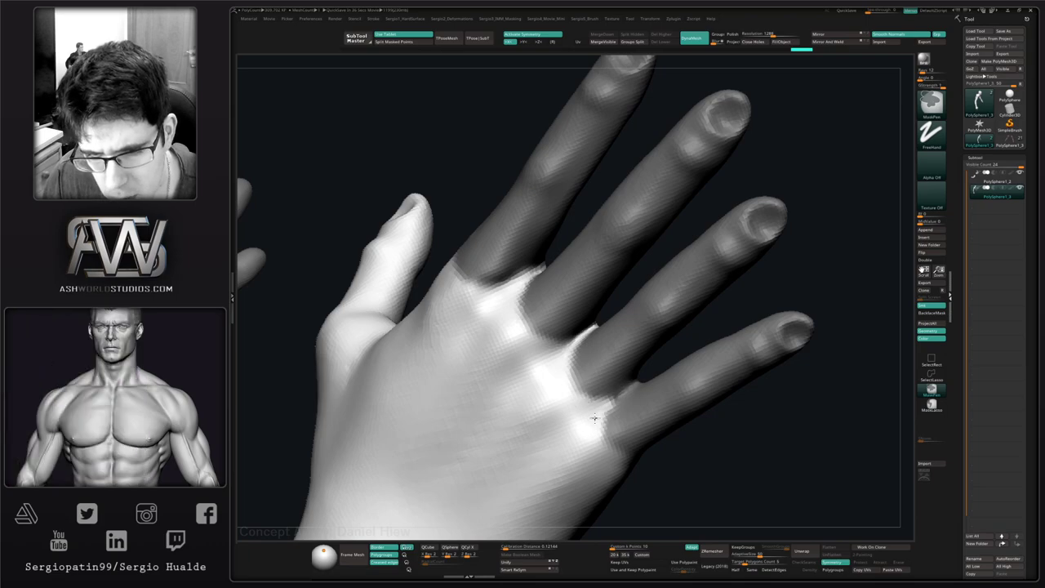
mouse_move(578, 405)
right_mouse_down()
mouse_move(534, 476)
mouse_move(611, 402)
mouse_move(648, 396)
mouse_move(618, 417)
right_mouse_up()
key("ctrl")
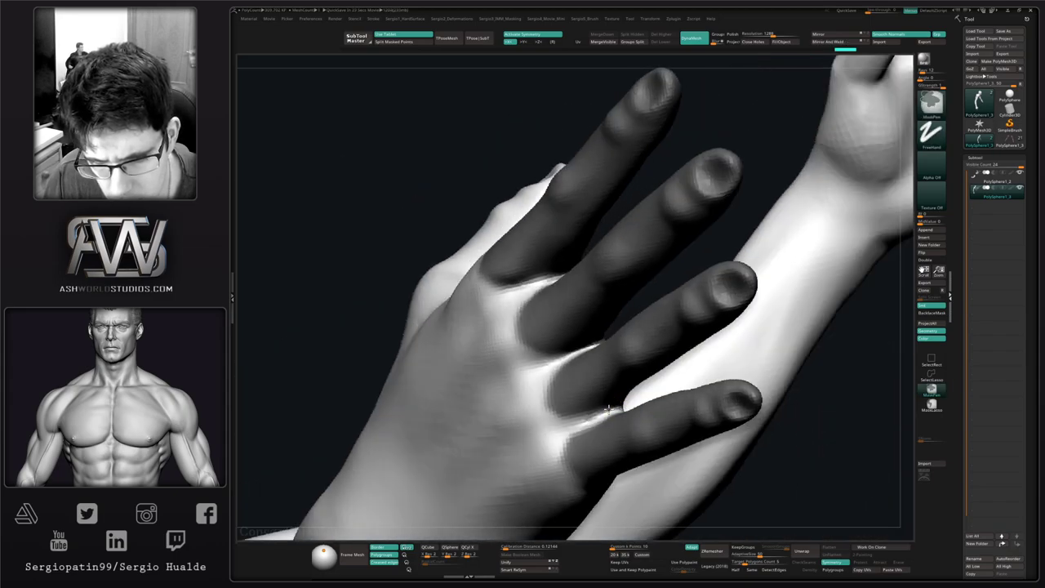
mouse_move(576, 426)
right_mouse_down()
mouse_move(580, 451)
mouse_move(566, 460)
mouse_move(592, 436)
mouse_move(545, 437)
mouse_move(673, 400)
right_mouse_up()
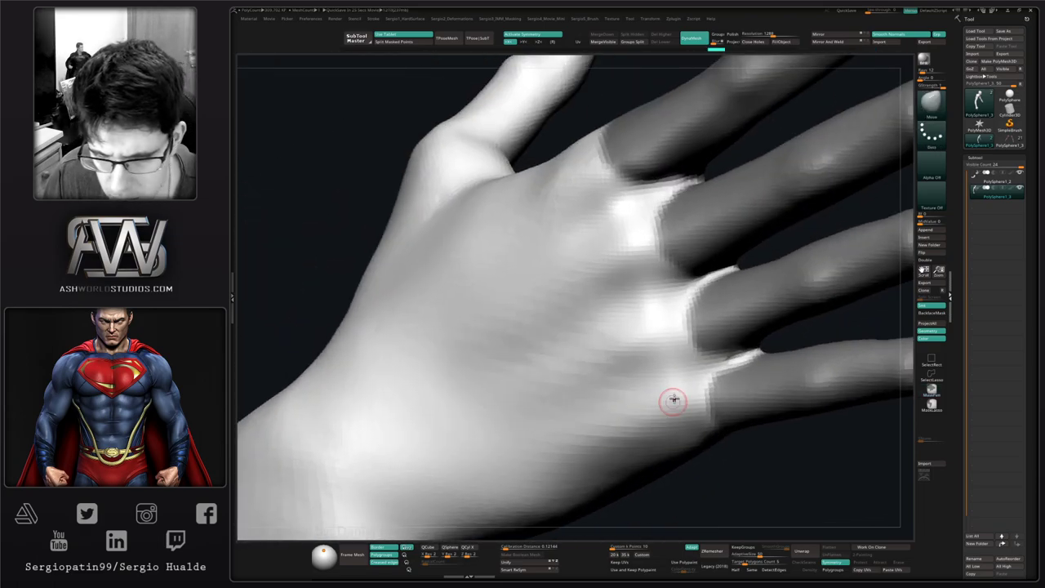
left_click_drag(728, 359, 695, 386, "shift")
right_click_drag(655, 396, 600, 420, "ctrl")
mouse_move(600, 420)
right_mouse_down()
mouse_move(567, 438)
mouse_move(633, 400)
right_mouse_up()
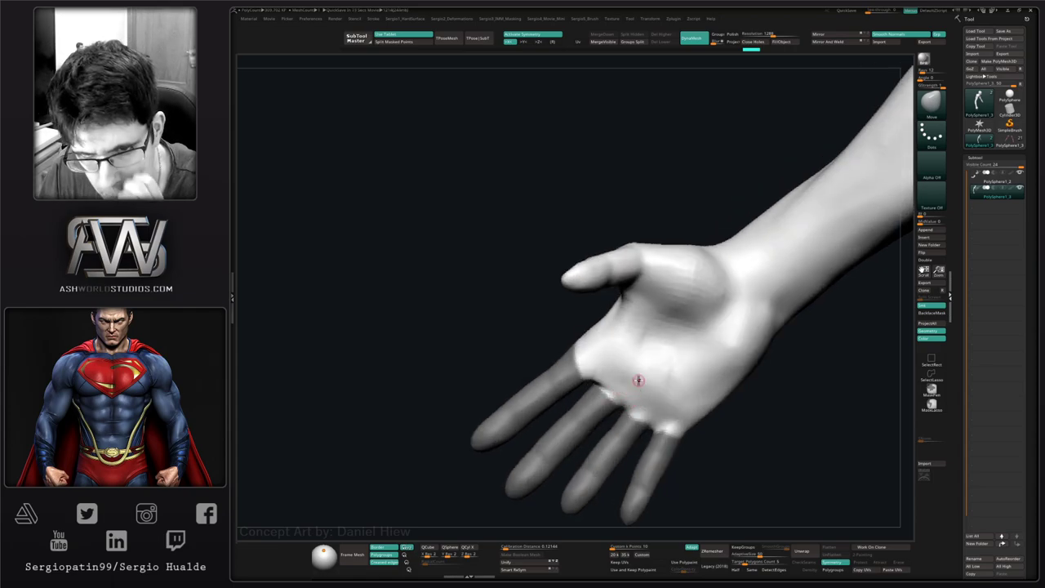
- Mask the thumb with MaskLasso and refine the mask edge around its base with MaskPen
mouse_move(638, 381)
left_mouse_down()
mouse_move(678, 448)
mouse_move(649, 385)
mouse_move(680, 361)
mouse_move(661, 349)
left_mouse_up()
left_click_drag(590, 416, 707, 379, "ctrl")
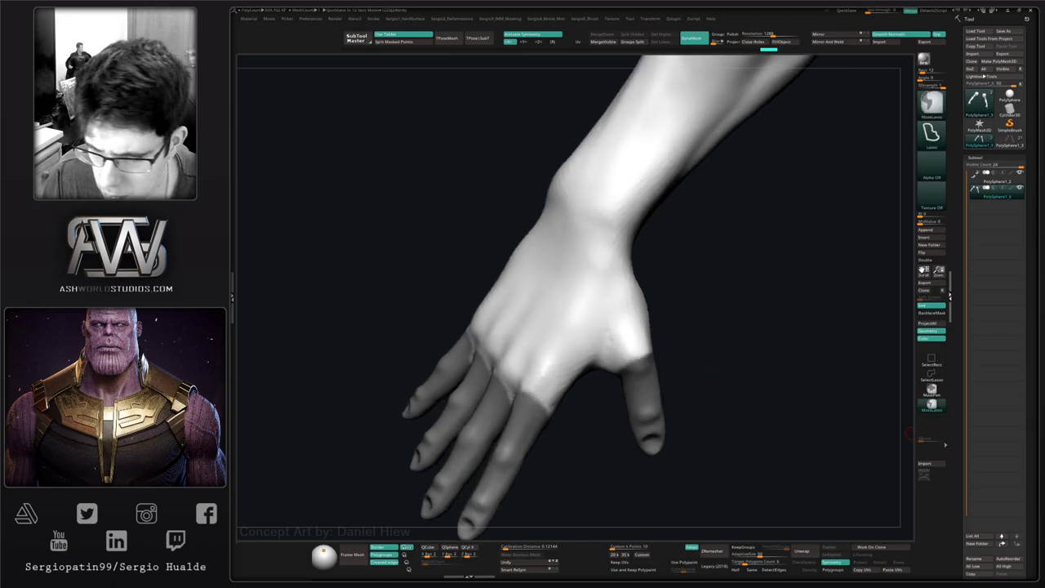
left_click(934, 395, "ctrl")
left_click_drag(634, 372, 611, 400)
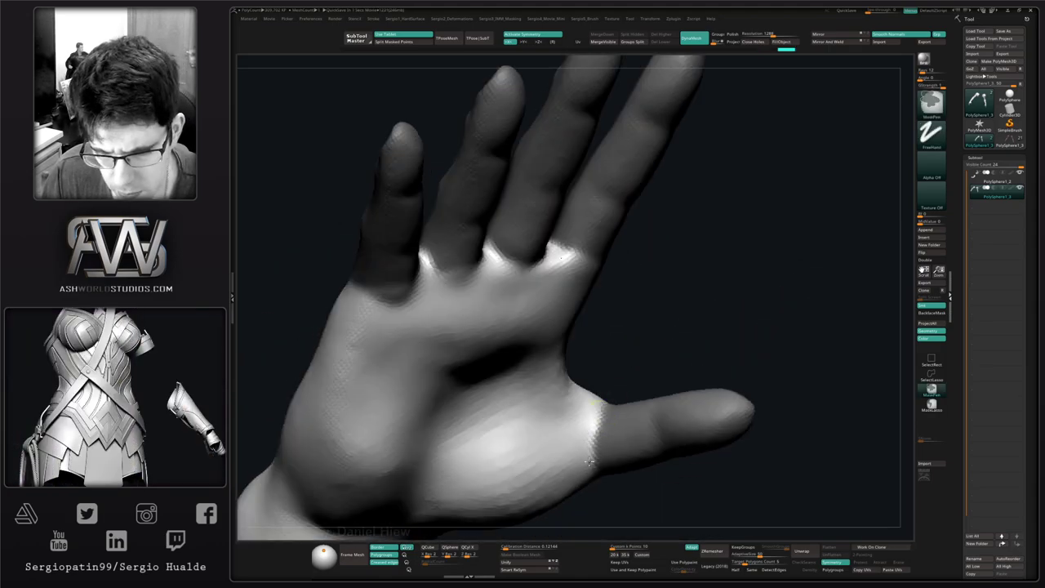
left_click_drag(589, 461, 591, 472, "ctrl+alt")
mouse_move(609, 377)
left_mouse_down()
mouse_move(606, 338)
mouse_move(610, 380)
left_mouse_up()
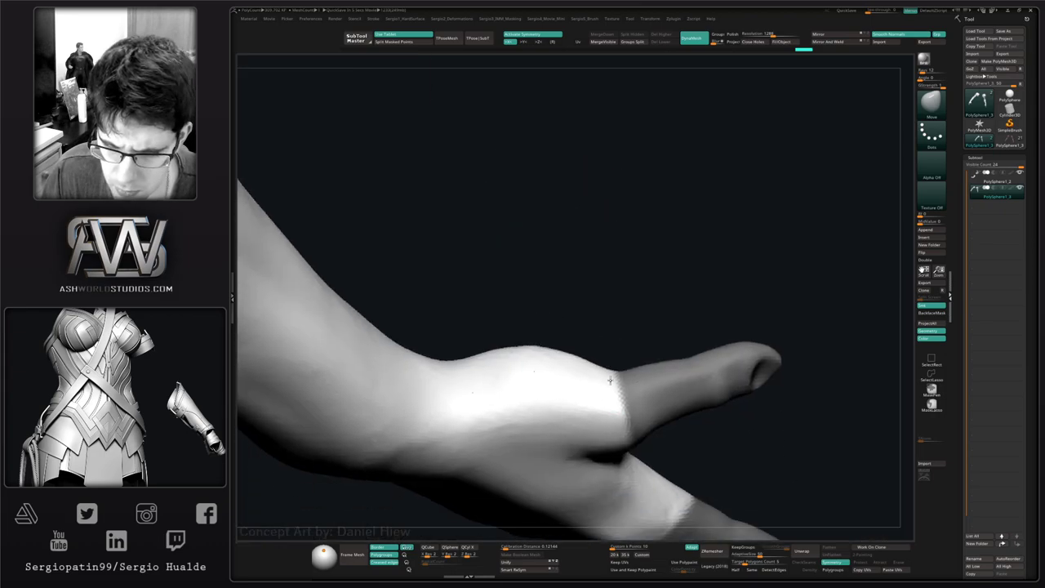
right_click_drag(610, 380, 616, 376)
mouse_move(630, 450)
right_mouse_down()
mouse_move(626, 467)
mouse_move(628, 441)
right_mouse_up()
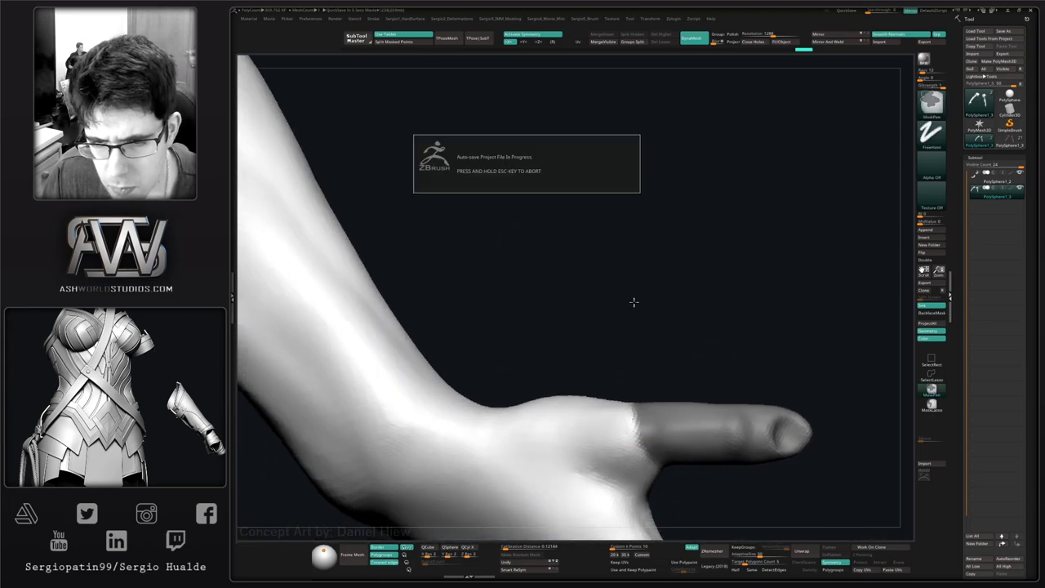
left_click_drag(628, 371, 620, 423)
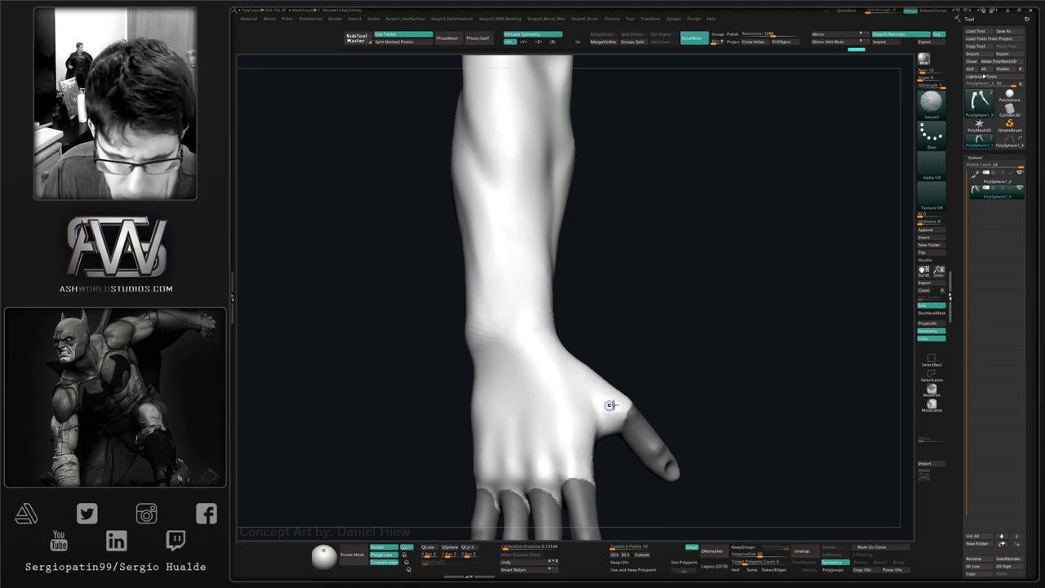
- Make the masked fingers and thumbs a separate polygroup, display the polygroups and isolate the digits
key("shift+f")
right_click_drag(611, 405, 617, 315, "alt")
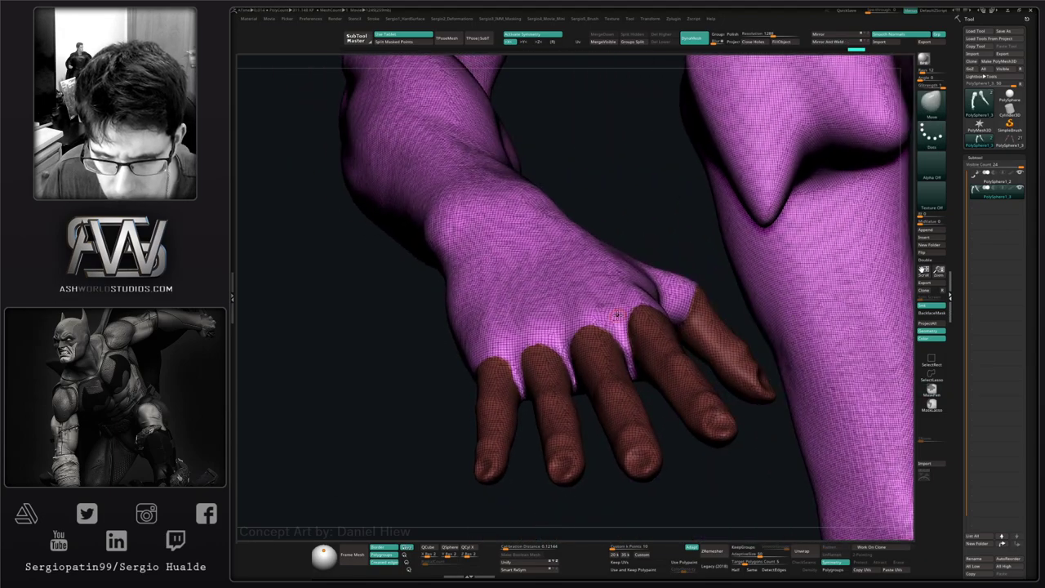
left_click(618, 315, "ctrl+shift")
left_click(629, 457, "ctrl+shift")
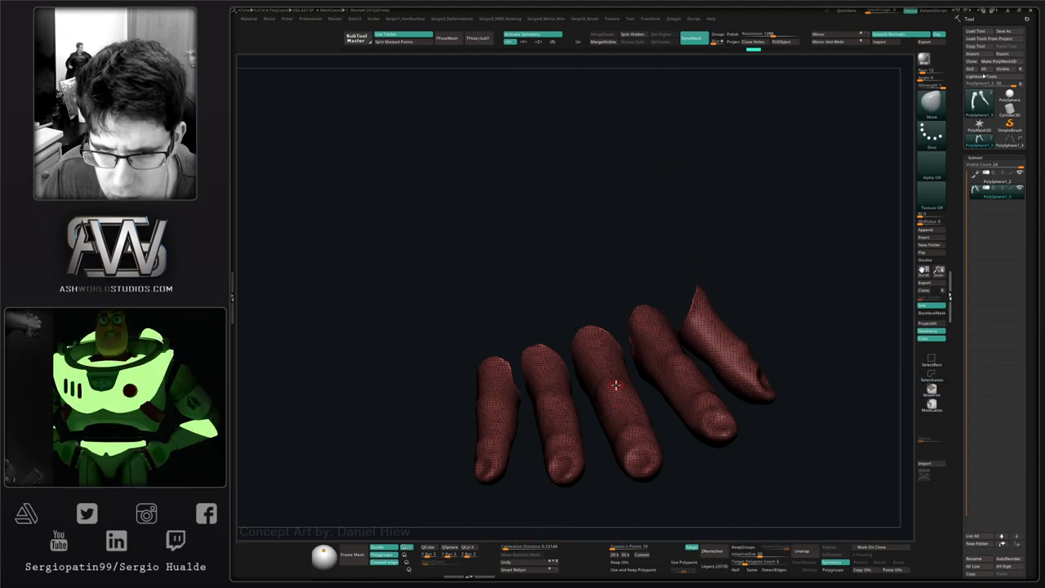
mouse_move(615, 384)
right_mouse_down()
mouse_move(602, 445)
mouse_move(601, 432)
mouse_move(642, 427)
mouse_move(654, 391)
right_mouse_up()
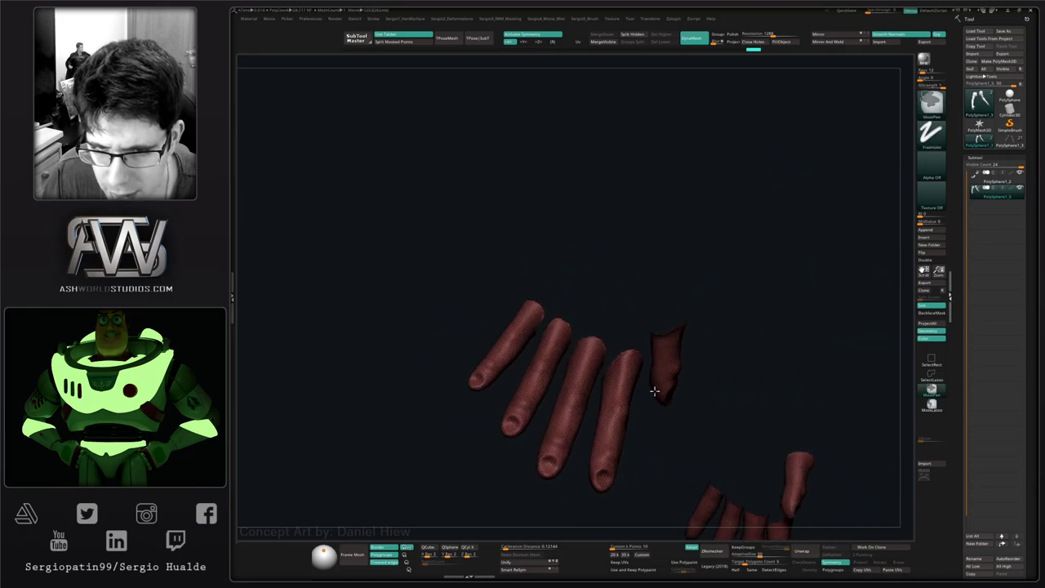
- Split the isolated fingers and thumbs into individual polygroups, and show only the arm and palm polygroup
key("shift+f")
left_click_drag(655, 391, 617, 412)
key("shift+f")
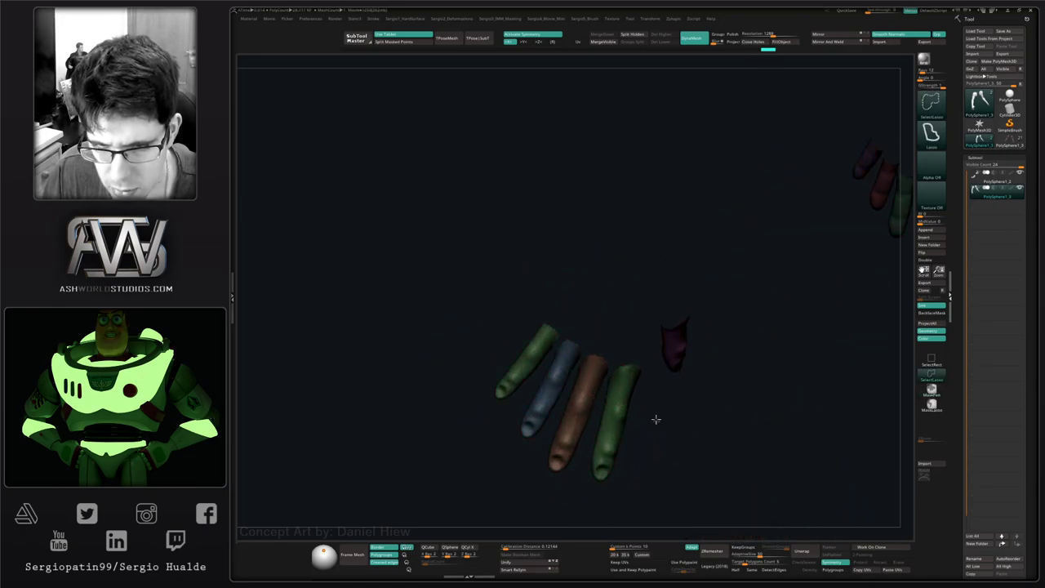
left_click(859, 124, "ctrl+shift")
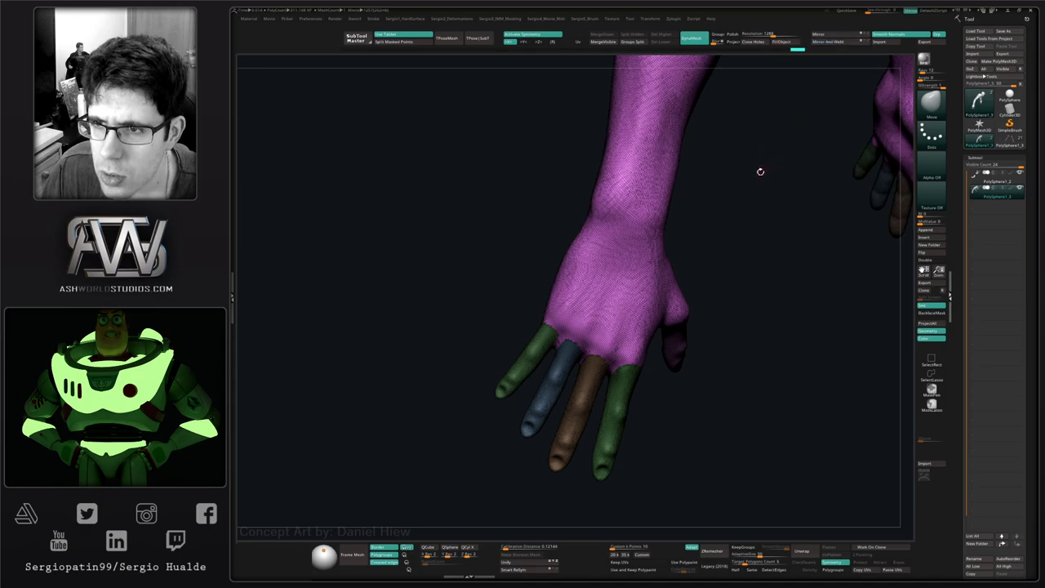
left_click_drag(638, 364, 637, 328)
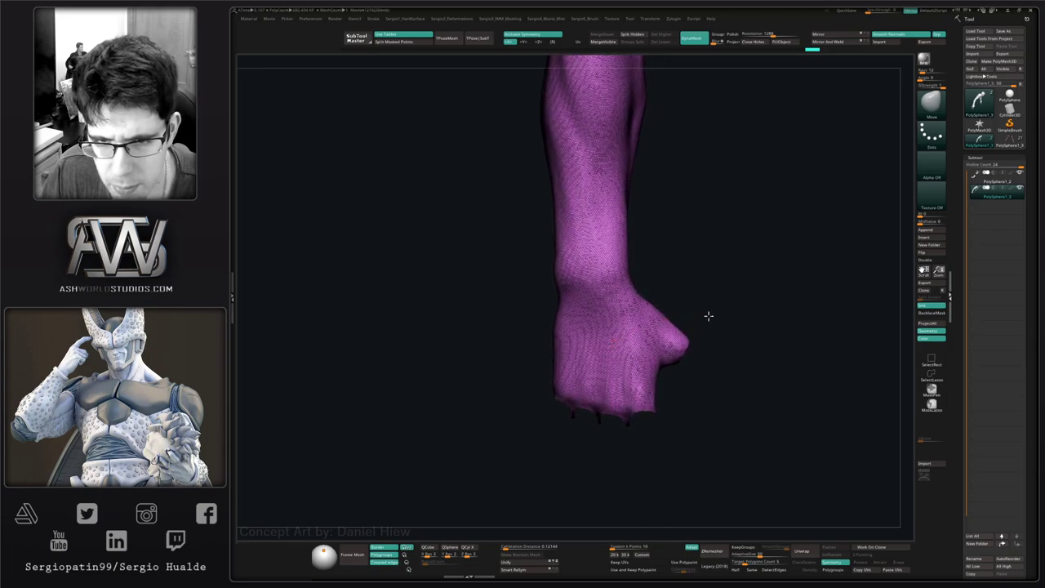
- Mask both isolated hands up to the wrist with MaskLasso
left_click_drag(708, 316, 716, 317)
left_click(931, 404)
mouse_move(746, 455)
left_mouse_down("ctrl")
mouse_move(473, 343)
mouse_move(468, 265)
mouse_move(682, 343)
left_mouse_up("ctrl")
left_click_drag(696, 293, 507, 297, "ctrl")
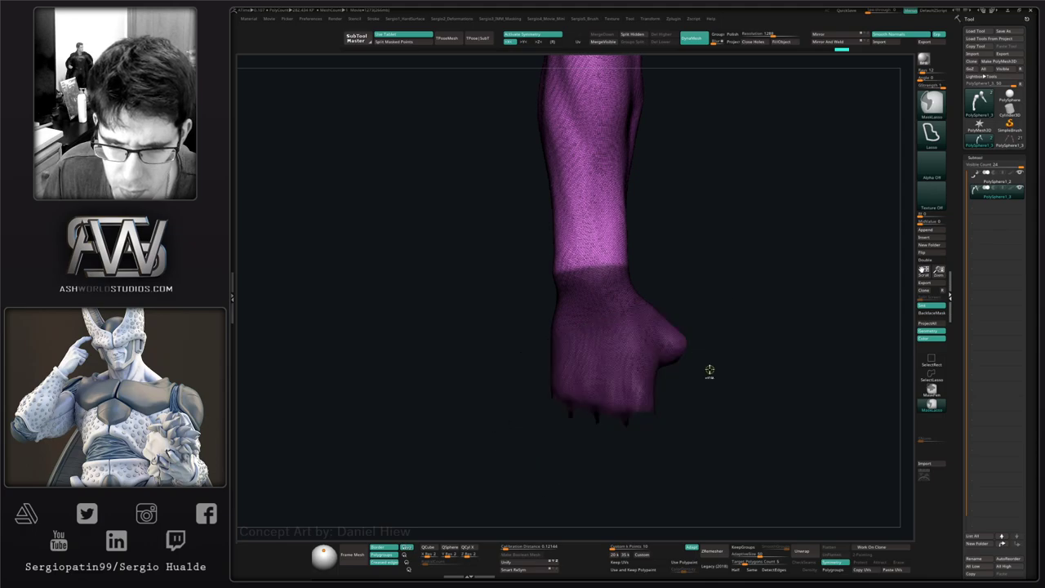
right_click_drag(593, 321, 599, 383, "alt")
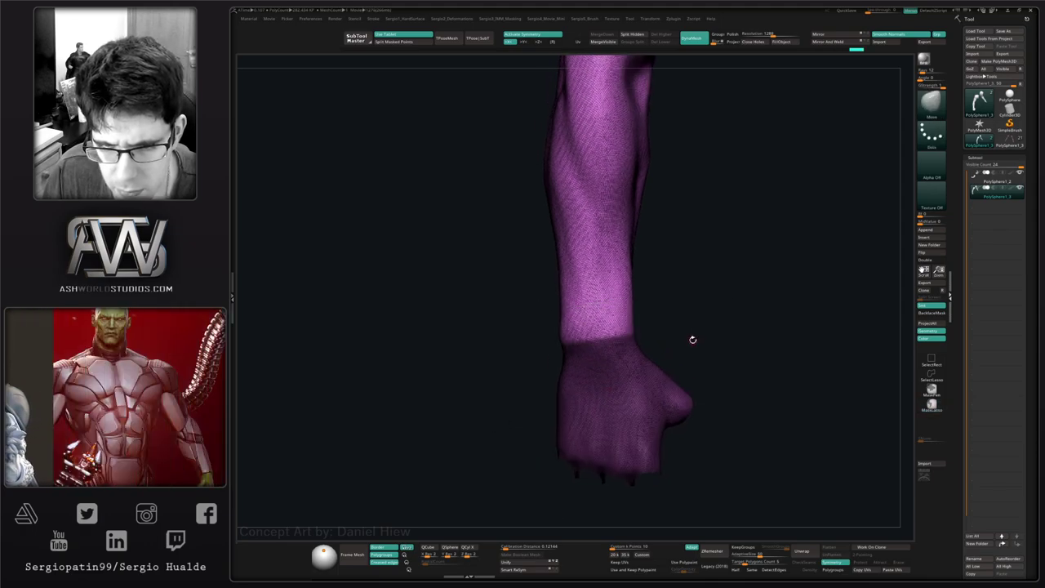
mouse_move(690, 341)
left_mouse_down()
mouse_move(625, 361)
mouse_move(697, 349)
left_mouse_up()
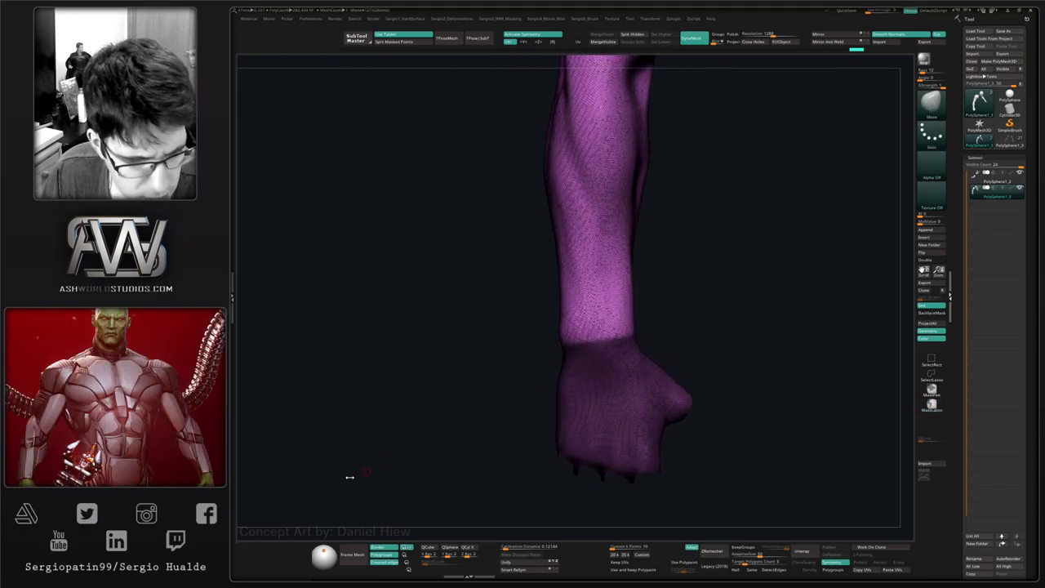
- Show the whole arm mesh again and turn the masked palm into a polygroup separate from the forearm
left_click(483, 431, "ctrl+shift")
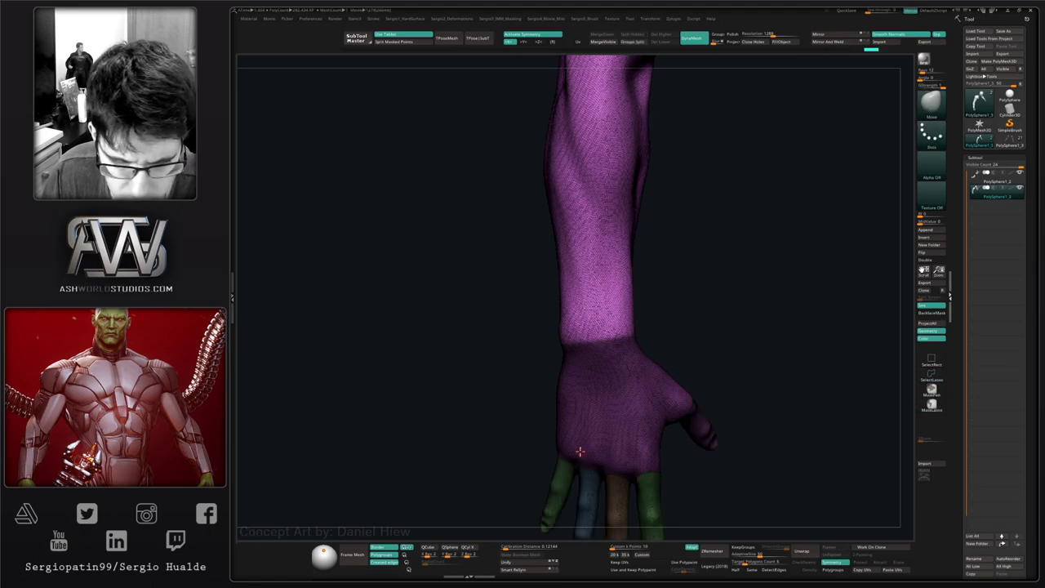
left_click_drag(537, 418, 521, 347, "alt")
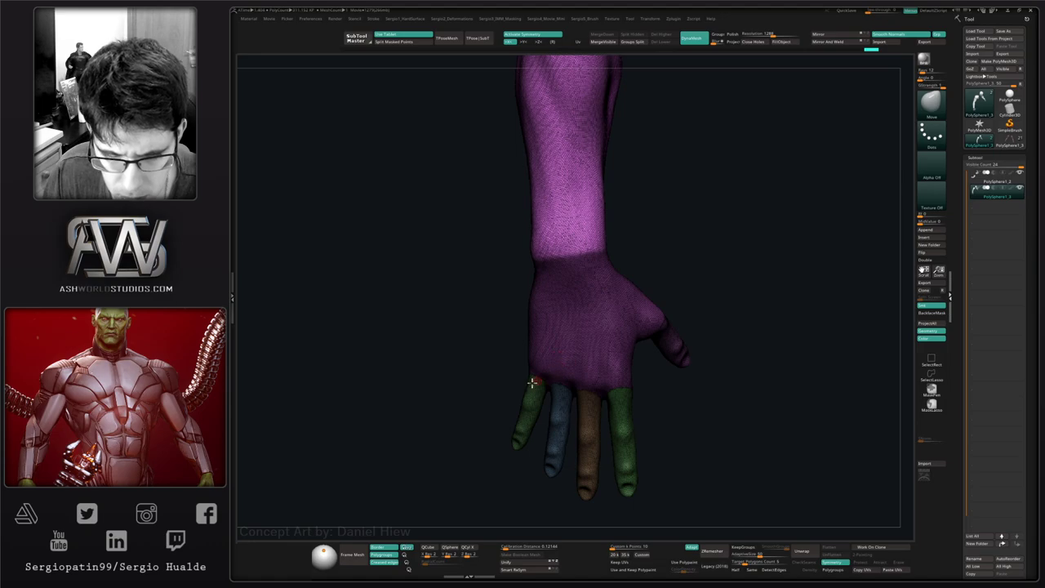
key("ctrl+w")
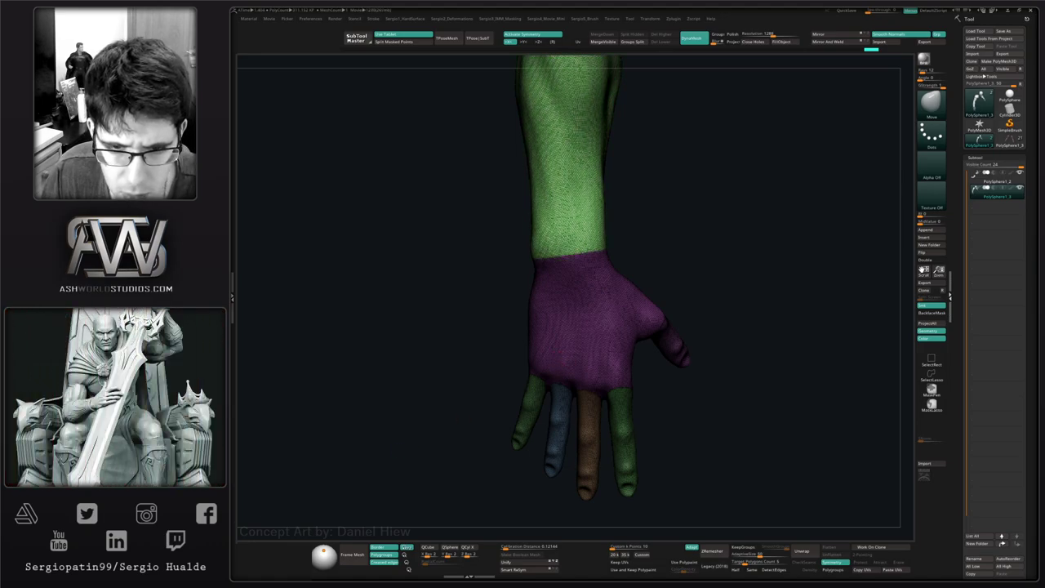
- Separate the upper arms from the forearms at the elbow as their own polygroup
right_click_drag(555, 406, 712, 371, "ctrl")
mouse_move(712, 372)
left_mouse_down()
mouse_move(655, 375)
mouse_move(597, 430)
mouse_move(665, 367)
mouse_move(691, 387)
mouse_move(658, 420)
mouse_move(579, 397)
mouse_move(613, 362)
mouse_move(554, 324)
mouse_move(473, 318)
mouse_move(620, 490)
mouse_move(674, 380)
mouse_move(772, 506)
mouse_move(683, 427)
mouse_move(677, 383)
left_mouse_up()
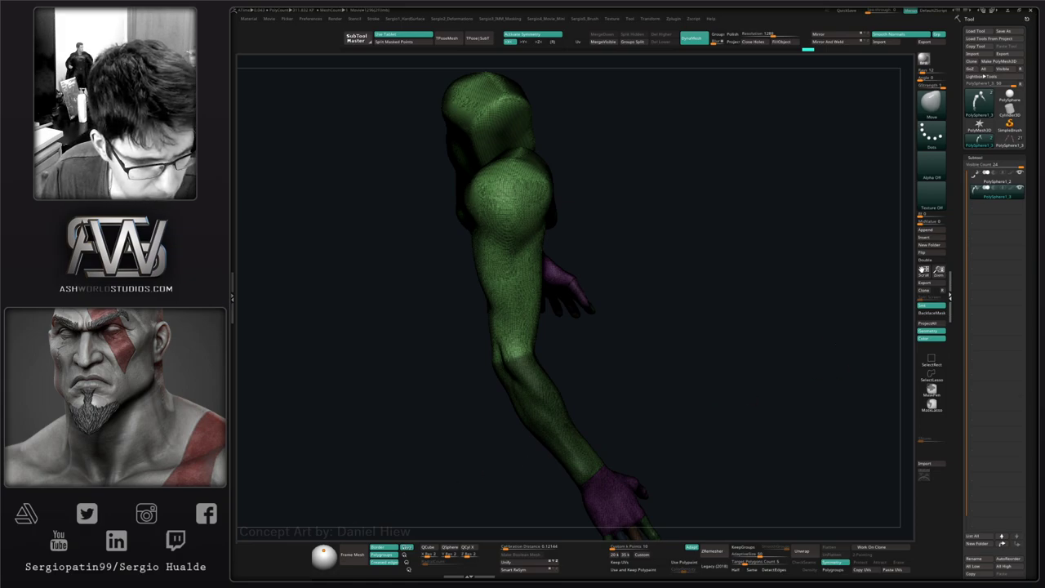
left_click(596, 378, "ctrl")
left_click_drag(625, 360, 590, 416)
left_click_drag(641, 359, 597, 311)
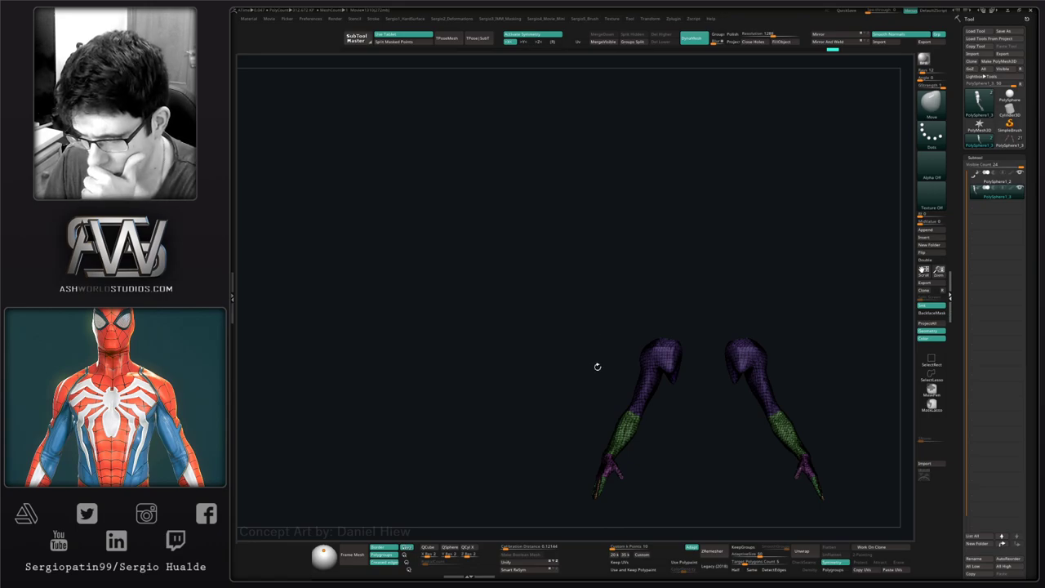
left_click_drag(595, 358, 602, 381)
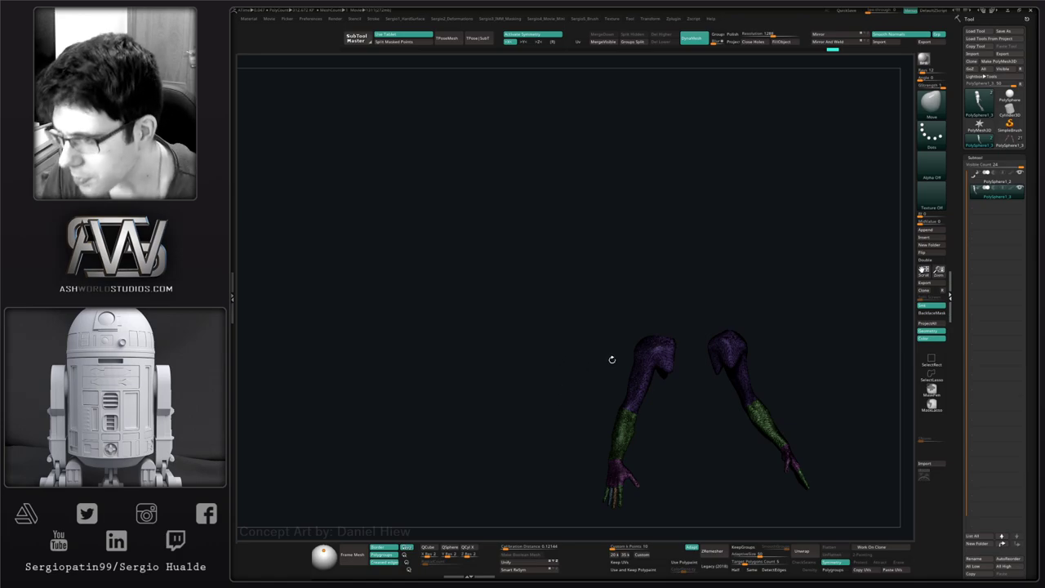
- ZRemesh the arms with KeepGroups enabled and display the resulting wireframe with polygroups
mouse_move(582, 375)
right_mouse_down()
mouse_move(622, 457)
mouse_move(613, 423)
right_mouse_up()
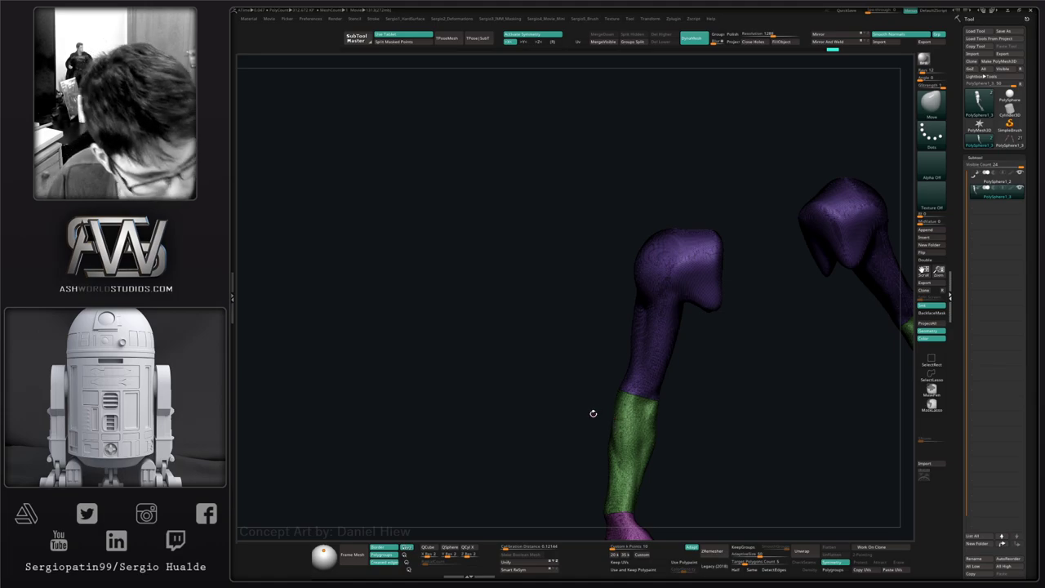
left_click_drag(691, 401, 711, 419)
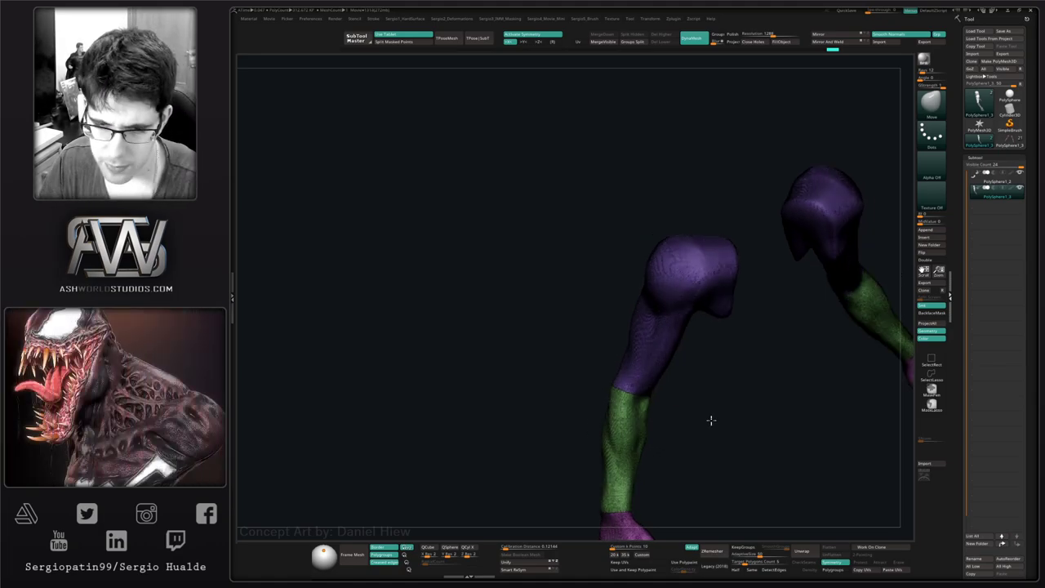
right_click_drag(711, 420, 605, 335)
key("shift+f")
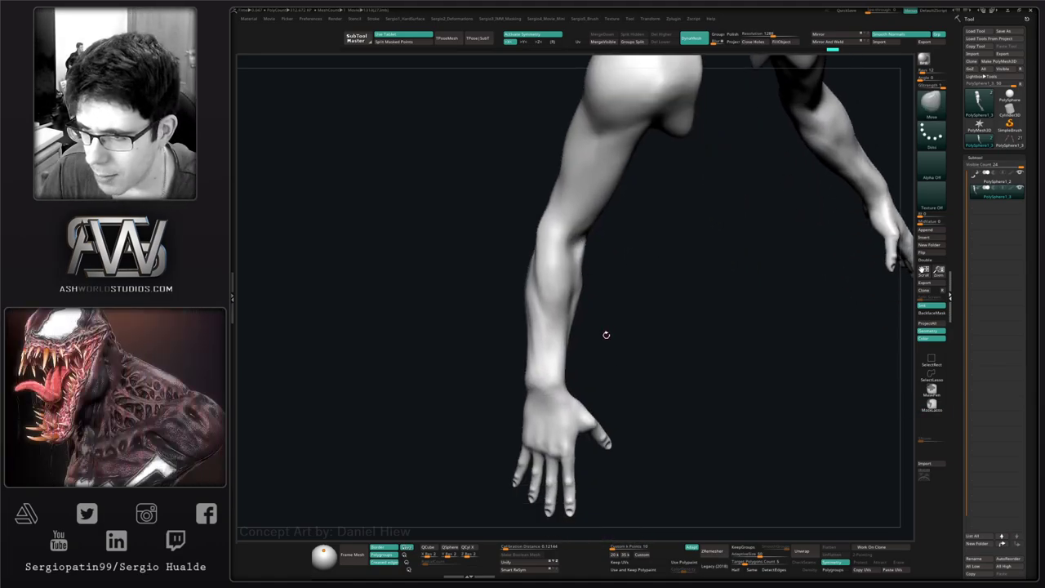
left_click_drag(605, 335, 639, 326)
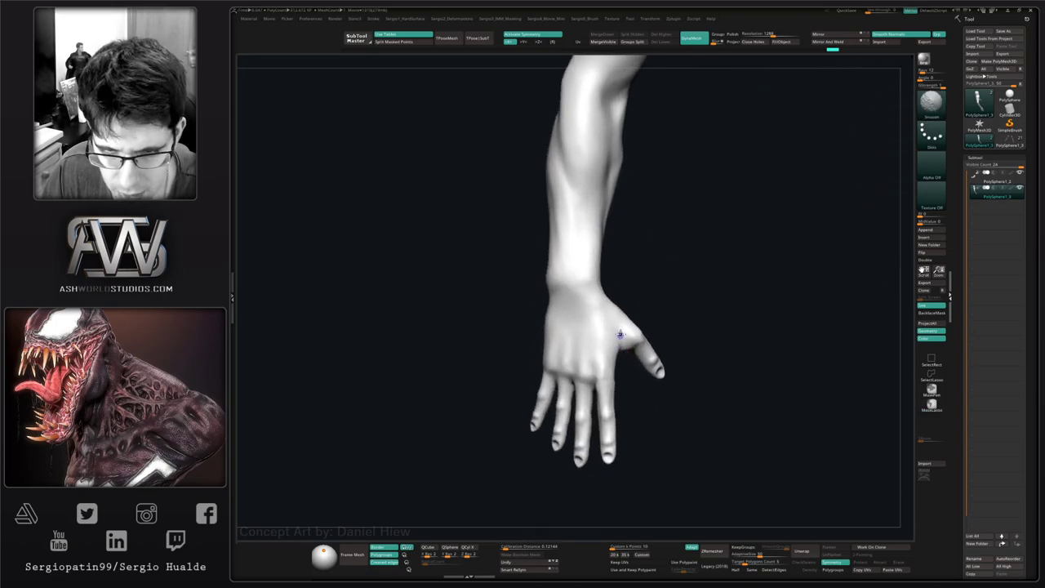
left_click(745, 546)
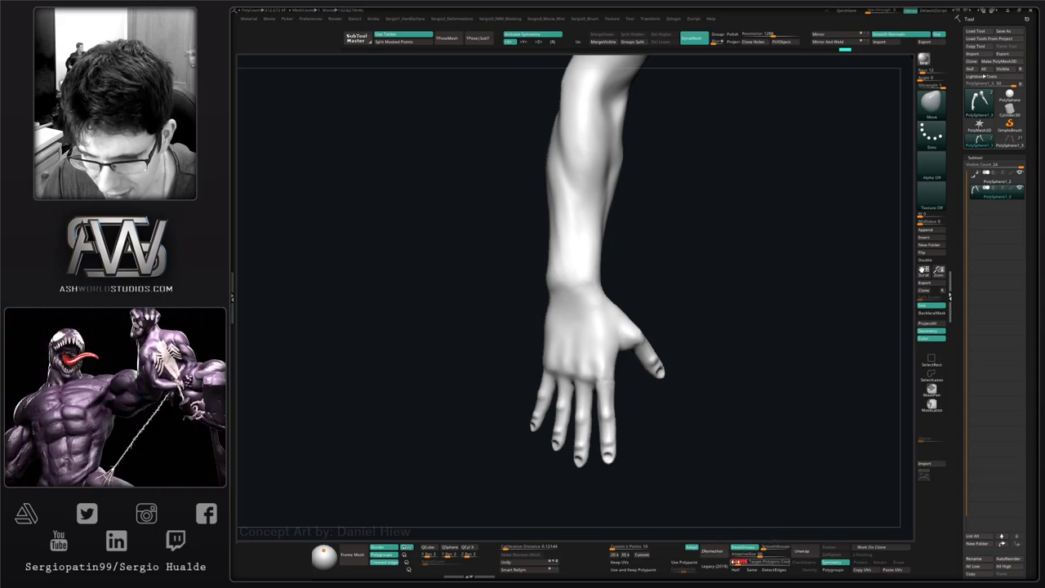
key("shift+f")
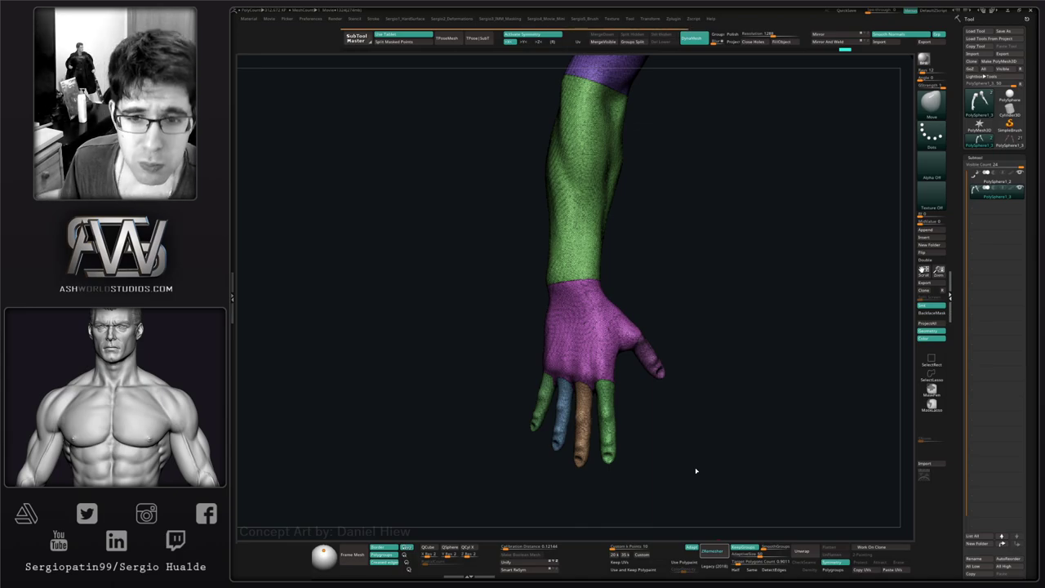
key("shift+d")
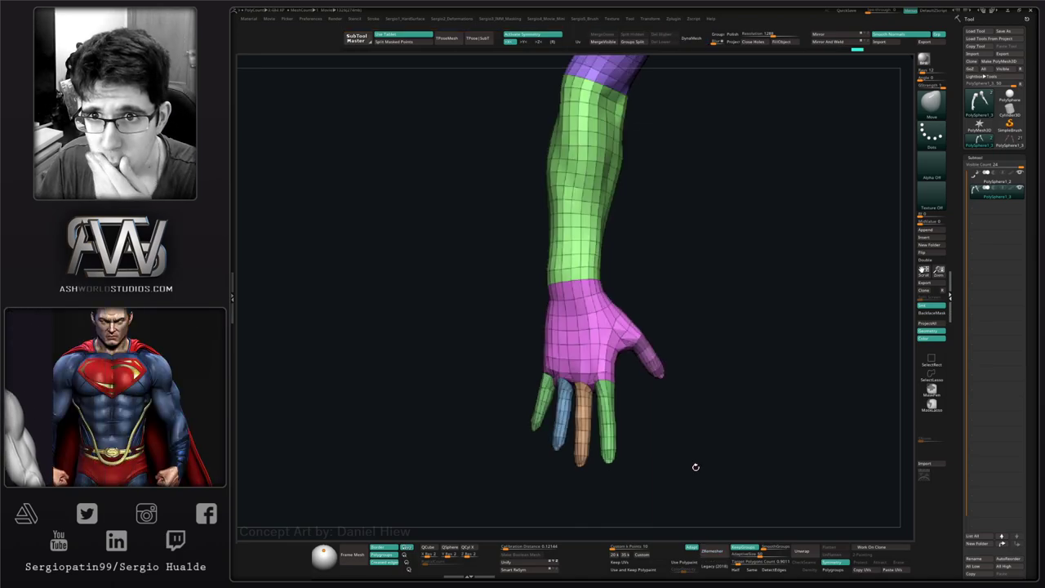
- Set the ZModeler brush's point action to Stitch for cleaning the topology at the base of the little finger
mouse_move(592, 388)
right_mouse_down()
mouse_move(695, 408)
mouse_move(582, 414)
mouse_move(594, 374)
right_mouse_up()
mouse_move(573, 413)
right_mouse_down("alt")
mouse_move(595, 335)
mouse_move(622, 377)
mouse_move(568, 349)
mouse_move(536, 390)
mouse_move(537, 357)
mouse_move(581, 369)
mouse_move(531, 366)
mouse_move(537, 320)
mouse_move(518, 299)
mouse_move(504, 303)
mouse_move(532, 378)
mouse_move(496, 386)
mouse_move(566, 326)
mouse_move(552, 308)
mouse_move(620, 319)
mouse_move(607, 343)
mouse_move(644, 326)
mouse_move(527, 372)
mouse_move(541, 333)
mouse_move(537, 390)
mouse_move(564, 307)
mouse_move(575, 355)
mouse_move(539, 354)
mouse_move(550, 361)
mouse_move(564, 346)
mouse_move(541, 361)
mouse_move(511, 335)
mouse_move(518, 327)
mouse_move(548, 401)
mouse_move(525, 423)
mouse_move(511, 379)
mouse_move(555, 403)
mouse_move(493, 289)
mouse_move(508, 397)
mouse_move(469, 399)
mouse_move(527, 330)
right_mouse_up("alt")
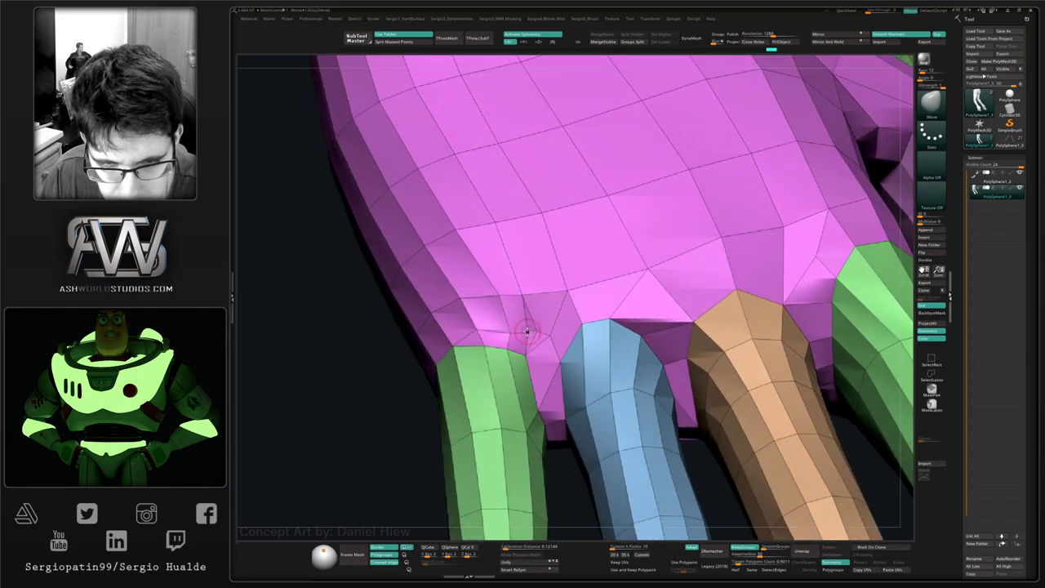
key("b")
key("z")
key("m")
key("space")
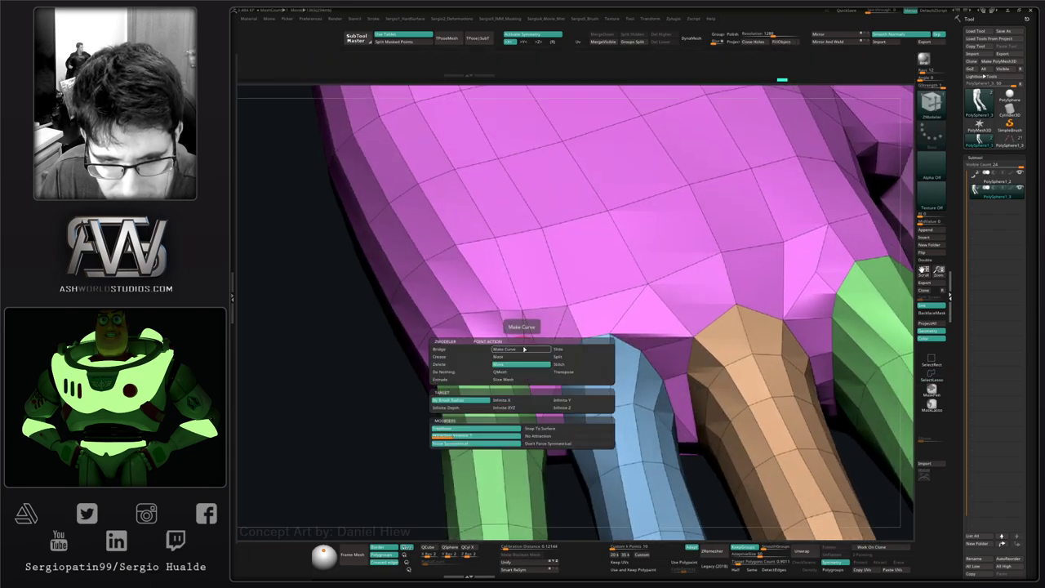
left_click(558, 364)
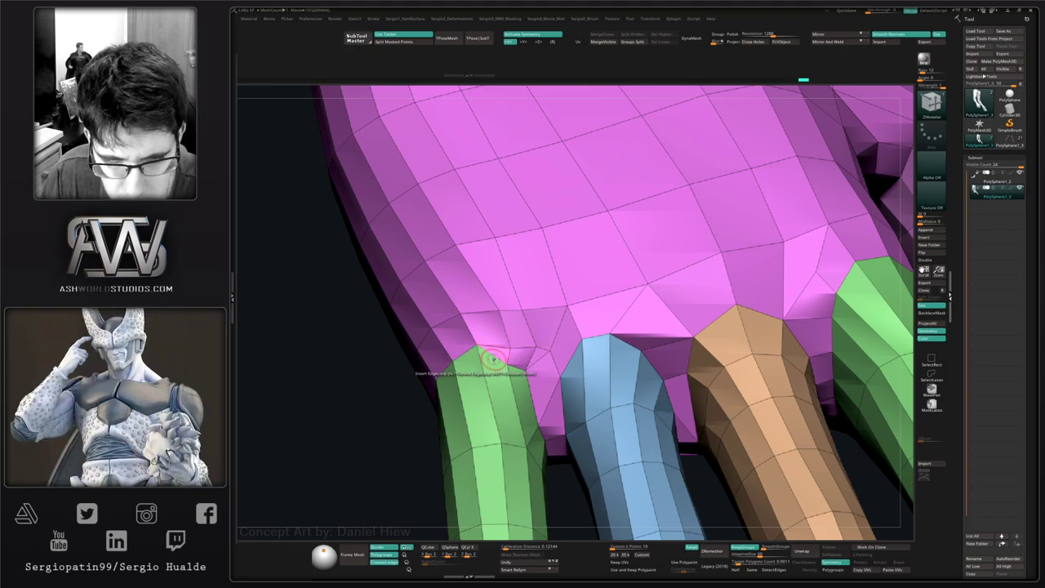
- Stitch the stray points above the little finger's base and even out the surrounding vertices with the Move brush
right_click_drag(493, 360, 492, 364)
key("b")
key("m")
key("v")
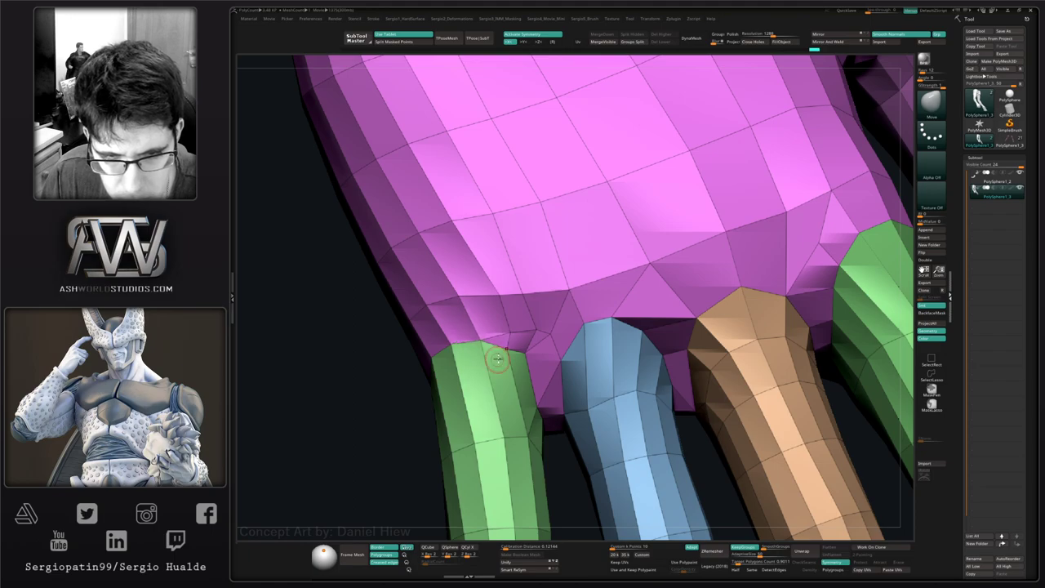
key("b")
key("z")
key("m")
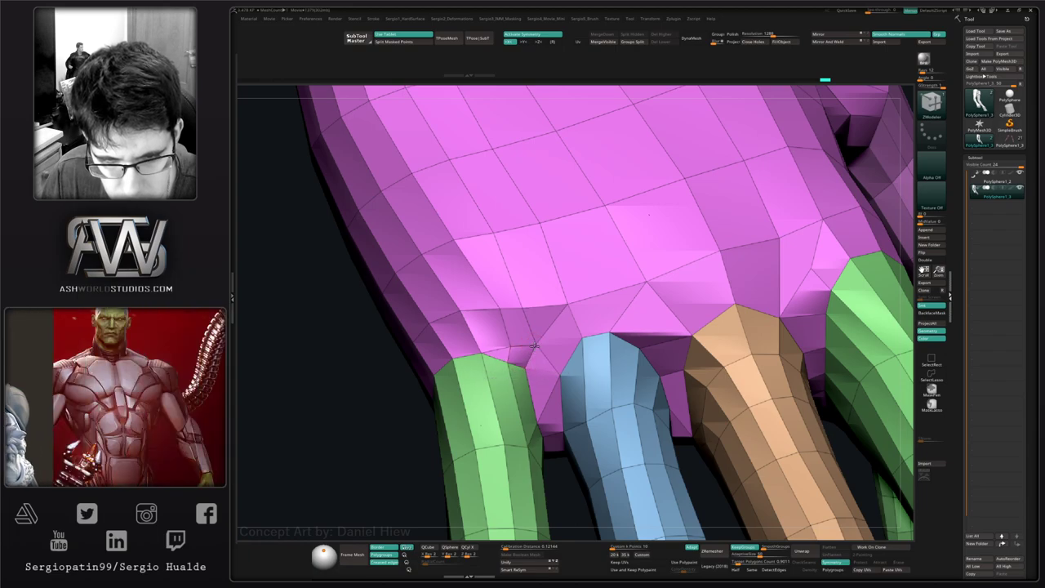
mouse_move(507, 361)
right_mouse_down("ctrl")
mouse_move(488, 347)
mouse_move(509, 367)
mouse_move(536, 359)
mouse_move(518, 344)
mouse_move(506, 349)
mouse_move(527, 369)
mouse_move(494, 355)
mouse_move(542, 352)
right_mouse_up("ctrl")
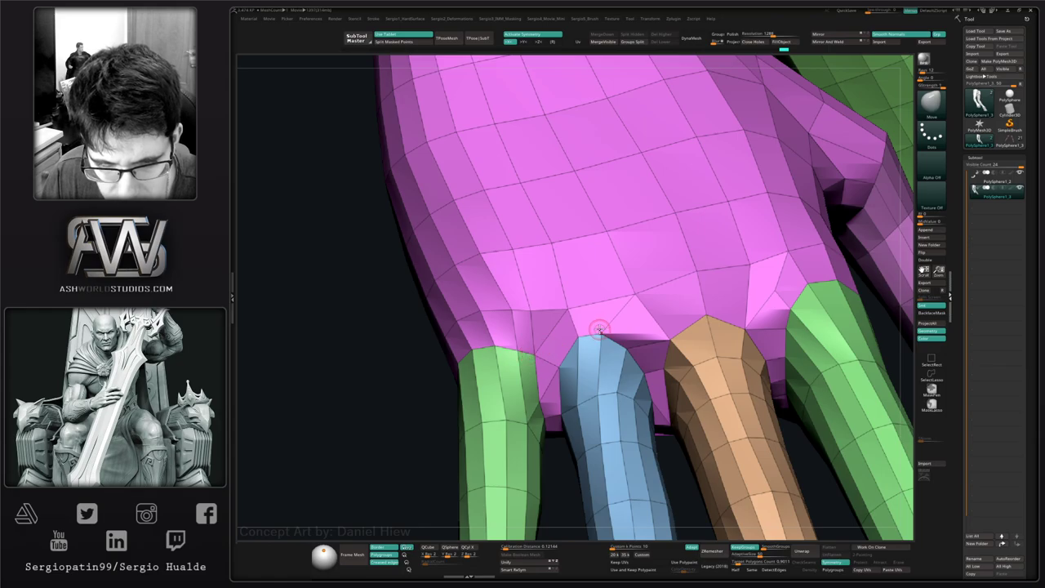
right_click_drag(551, 370, 557, 375)
mouse_move(540, 361)
right_mouse_down()
mouse_move(522, 364)
mouse_move(527, 302)
mouse_move(527, 361)
mouse_move(541, 387)
mouse_move(555, 349)
right_mouse_up()
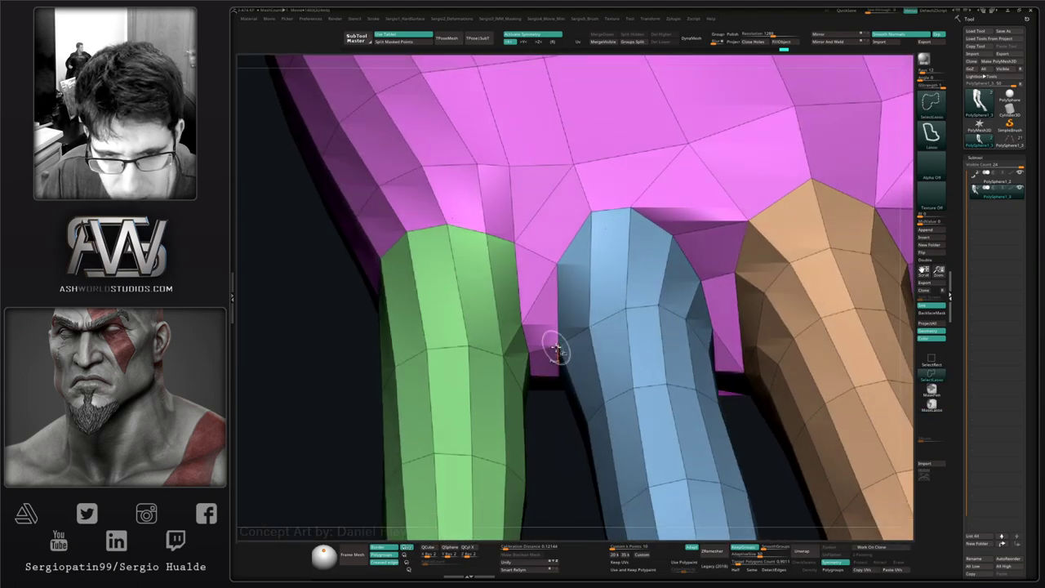
- Bridge two points between the little and ring finger bases using ZModeler's Bridge point action with the Two Points target
key("b")
key("z")
key("m")
key("space")
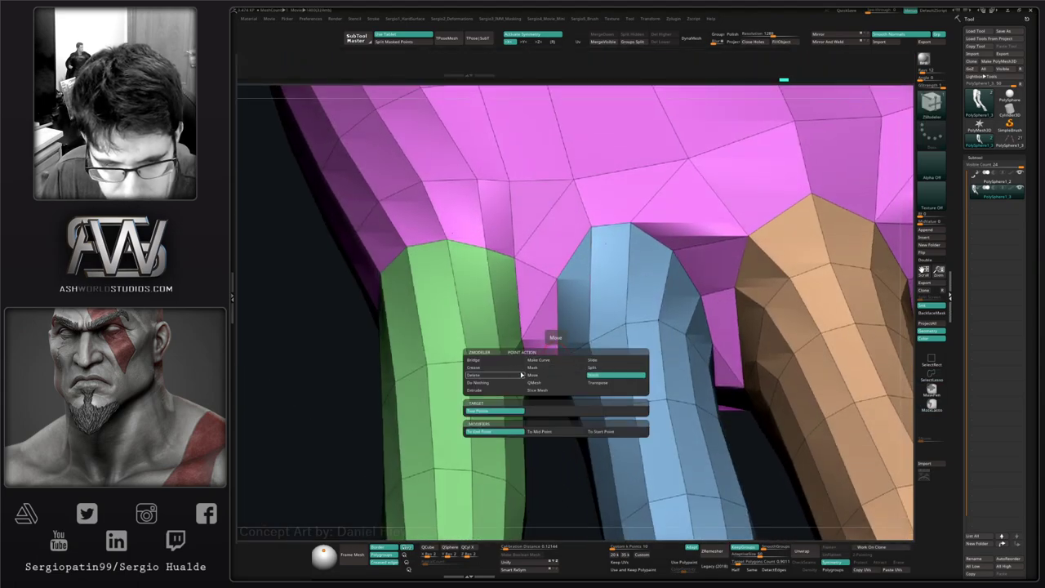
left_click(500, 360)
left_click(540, 410)
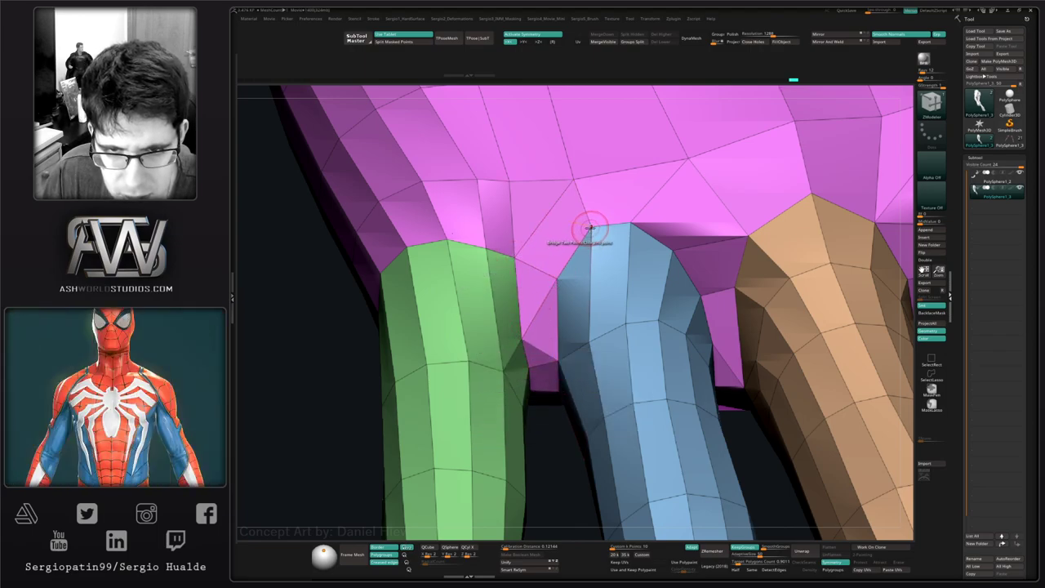
right_click_drag(558, 274, 537, 346, "alt")
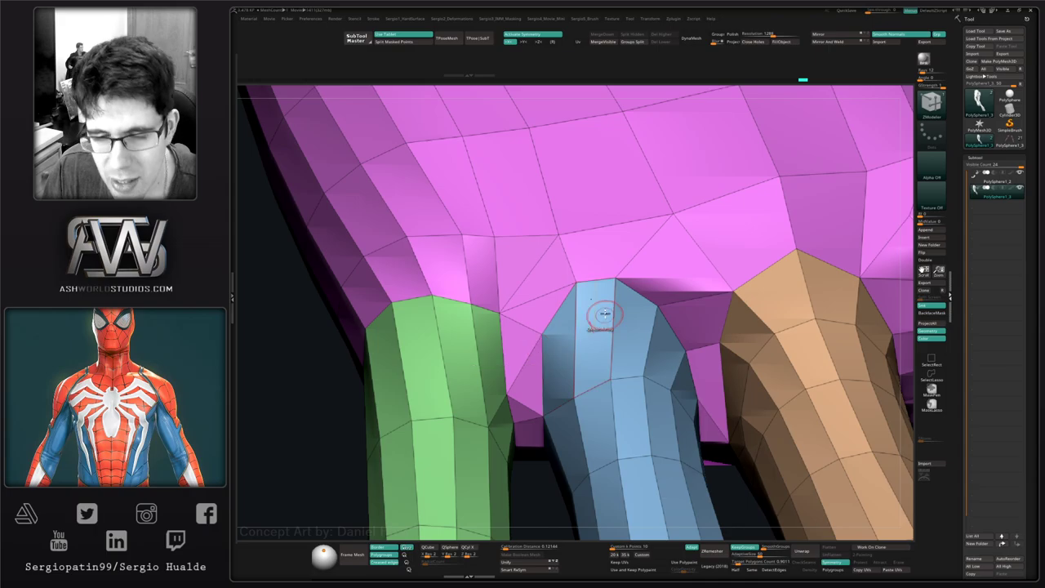
right_click_drag(605, 322, 541, 332)
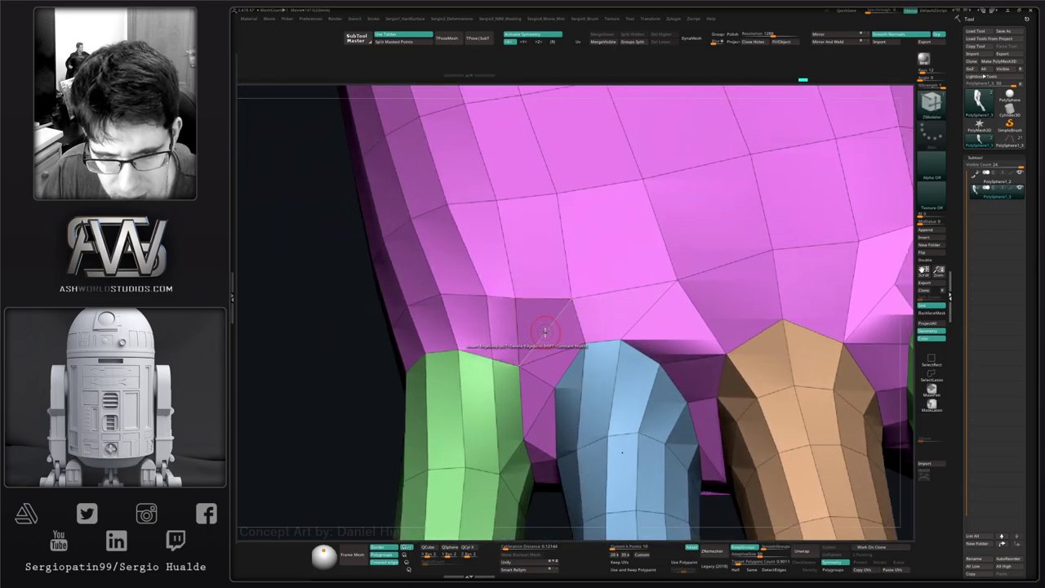
- Delete the diagonal edge above the webbing between the little and ring fingers and adjust the nearby points
key("space")
left_click(481, 389)
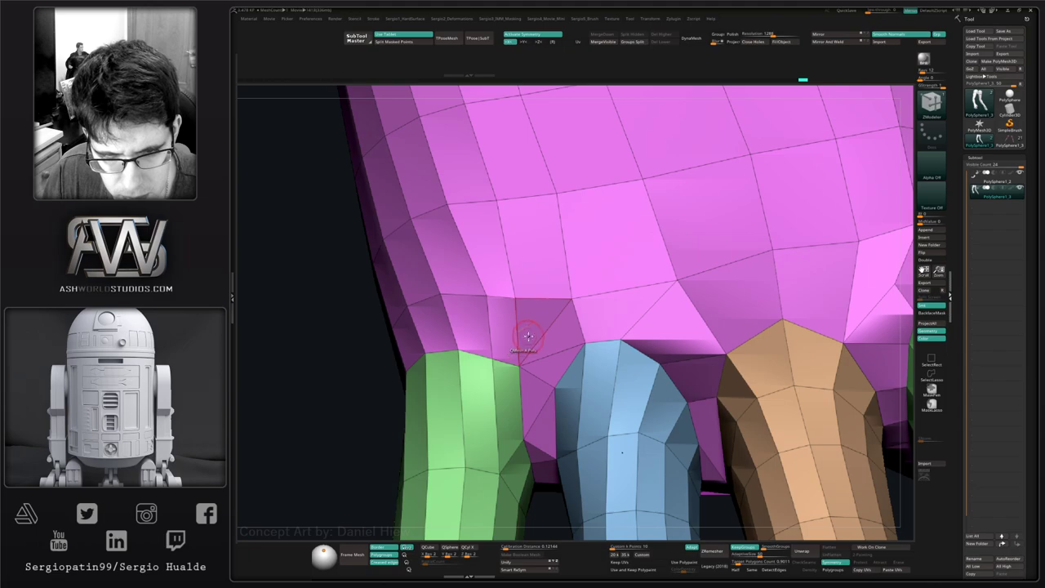
left_click(528, 336)
right_click_drag(541, 372, 551, 298)
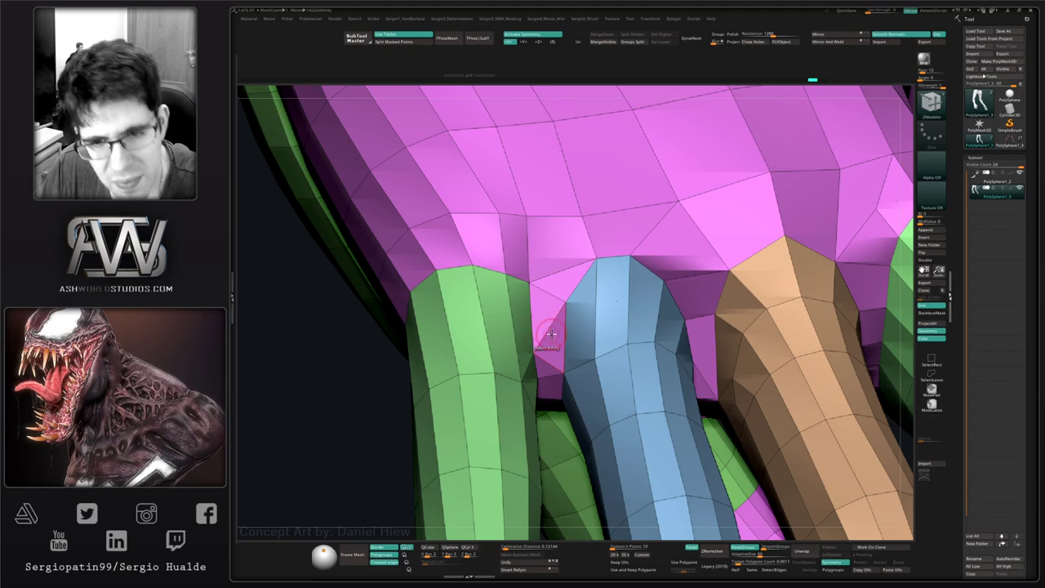
right_click_drag(552, 333, 547, 324)
right_click_drag(546, 363, 545, 333)
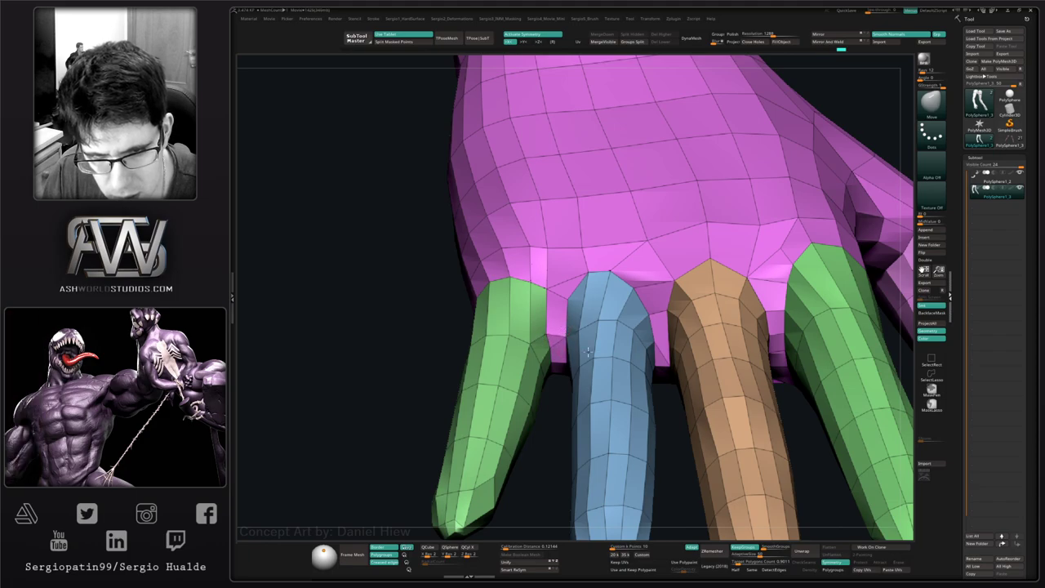
- Set the ZModeler point action to Stitch and merge the stray points around the finger bases and across the palm
mouse_move(587, 352)
right_mouse_down()
mouse_move(616, 341)
mouse_move(612, 312)
mouse_move(563, 306)
mouse_move(567, 333)
right_mouse_up()
key("b")
key("z")
key("m")
key("space")
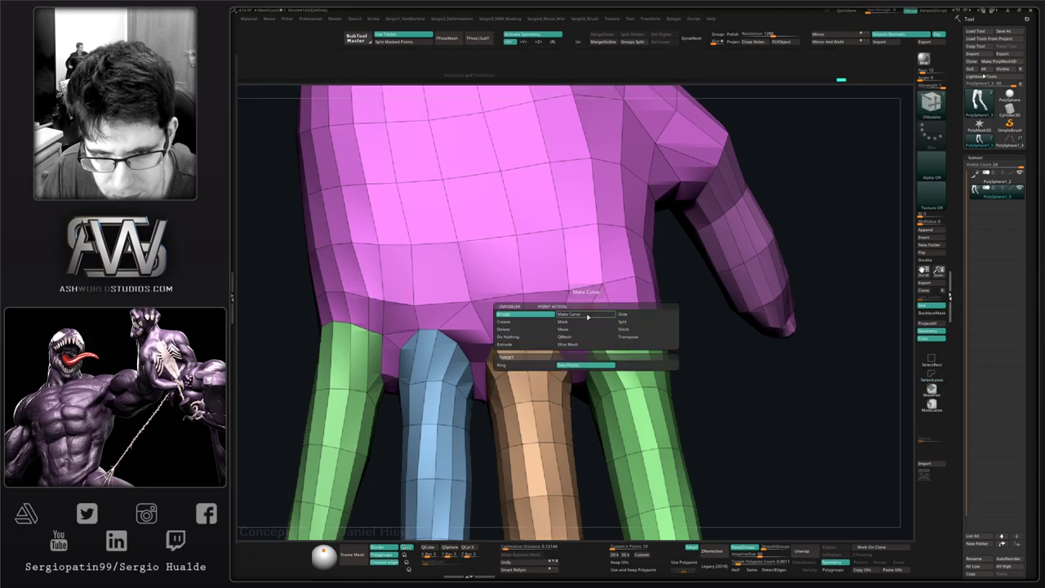
left_click(632, 323)
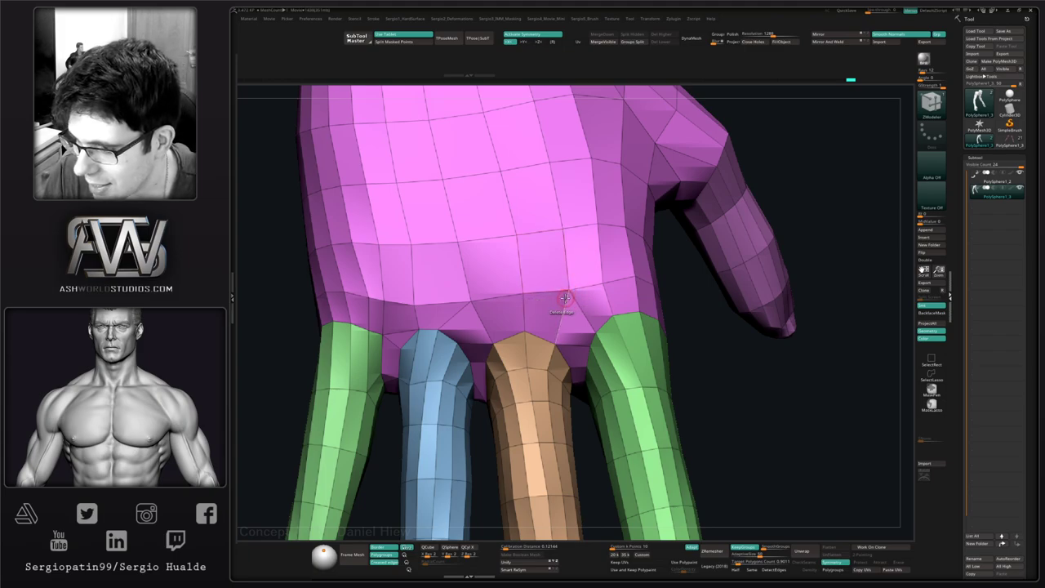
mouse_move(564, 319)
right_mouse_down("ctrl")
mouse_move(557, 284)
mouse_move(566, 326)
mouse_move(600, 348)
mouse_move(554, 327)
mouse_move(571, 310)
mouse_move(545, 325)
mouse_move(549, 343)
mouse_move(547, 286)
mouse_move(555, 325)
mouse_move(584, 347)
mouse_move(569, 384)
mouse_move(556, 302)
mouse_move(563, 387)
mouse_move(644, 384)
mouse_move(642, 427)
mouse_move(625, 412)
mouse_move(605, 415)
right_mouse_up("ctrl")
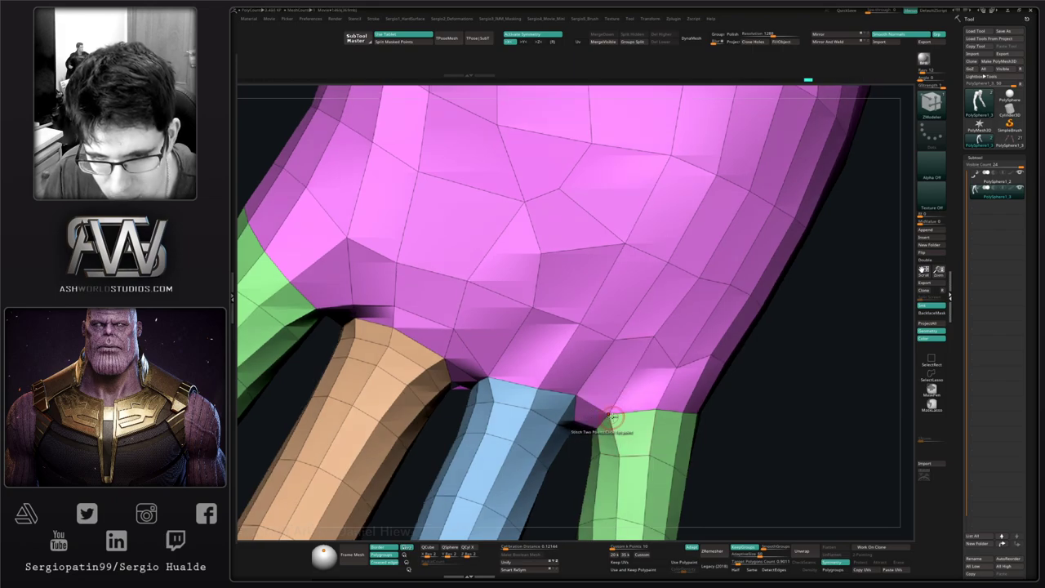
mouse_move(611, 416)
right_mouse_down("ctrl")
mouse_move(622, 395)
mouse_move(648, 386)
right_mouse_up("ctrl")
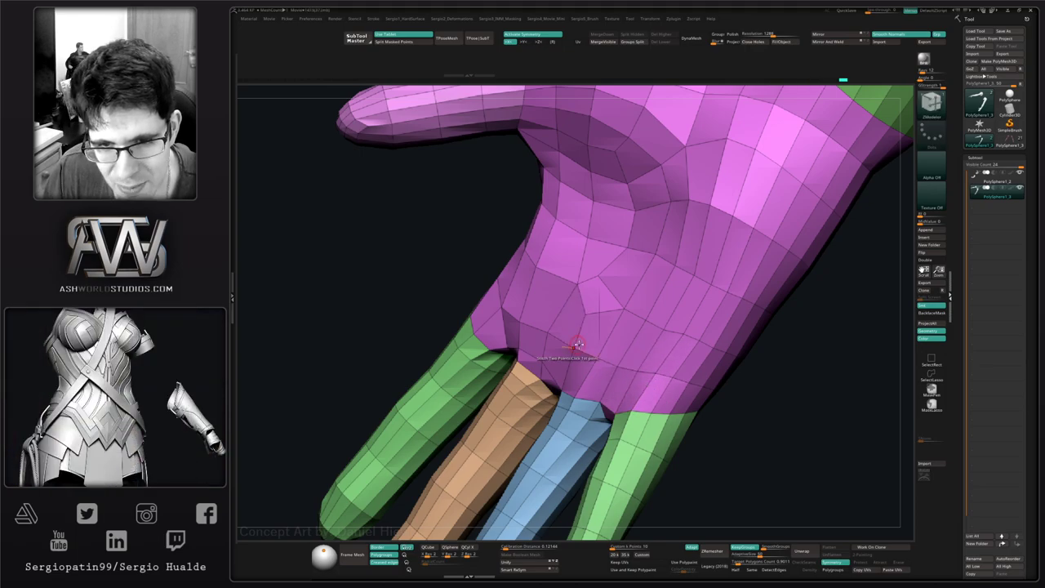
right_click_drag(586, 359, 597, 316)
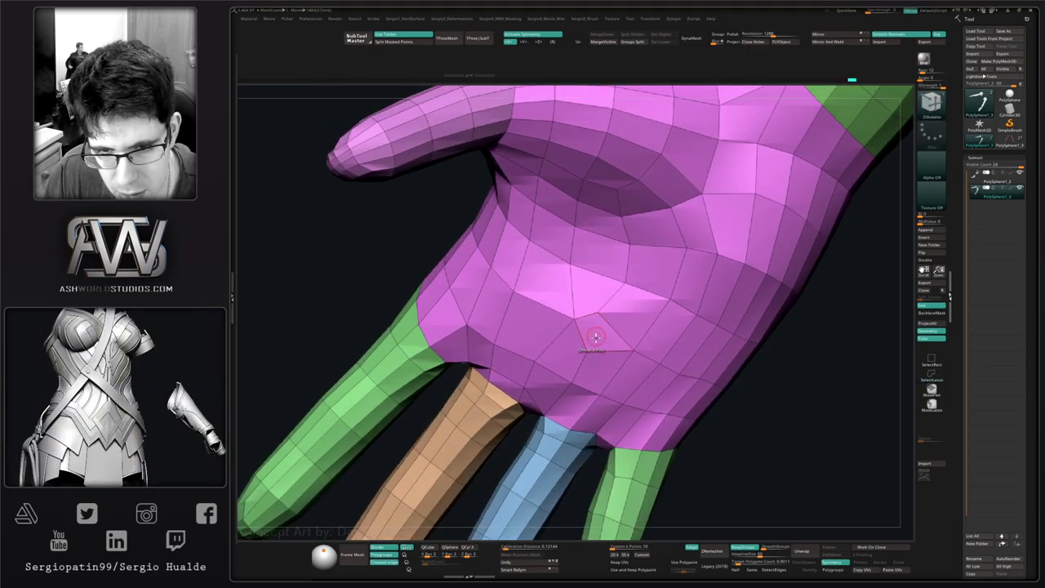
- Smooth the palm's polygons below the finger bases to even out the cleaned-up topology
key("b")
key("m")
key("v")
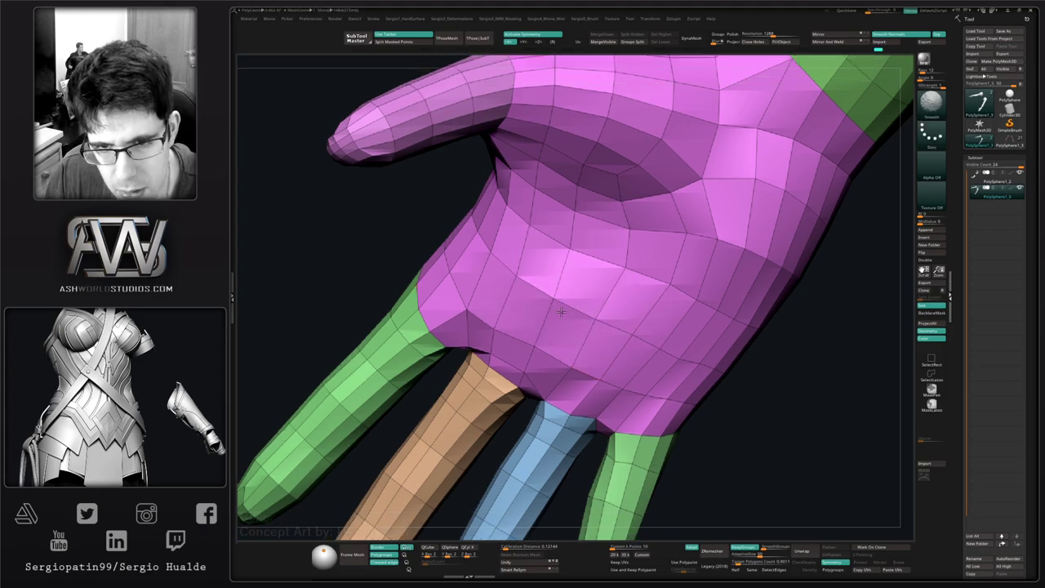
left_click_drag(560, 311, 582, 261, "shift")
- Set the ZModeler edge action to Insert and add extra edge loops around the thumb down to its tip
mouse_move(636, 306)
right_mouse_down("alt")
mouse_move(692, 282)
mouse_move(612, 317)
mouse_move(558, 376)
mouse_move(573, 346)
mouse_move(565, 343)
mouse_move(563, 366)
right_mouse_up("alt")
mouse_move(564, 366)
right_mouse_down()
mouse_move(583, 343)
mouse_move(561, 361)
mouse_move(574, 263)
mouse_move(626, 282)
mouse_move(548, 328)
mouse_move(539, 313)
mouse_move(535, 335)
mouse_move(577, 348)
mouse_move(558, 353)
mouse_move(618, 321)
mouse_move(629, 381)
right_mouse_up()
key("b")
key("z")
key("m")
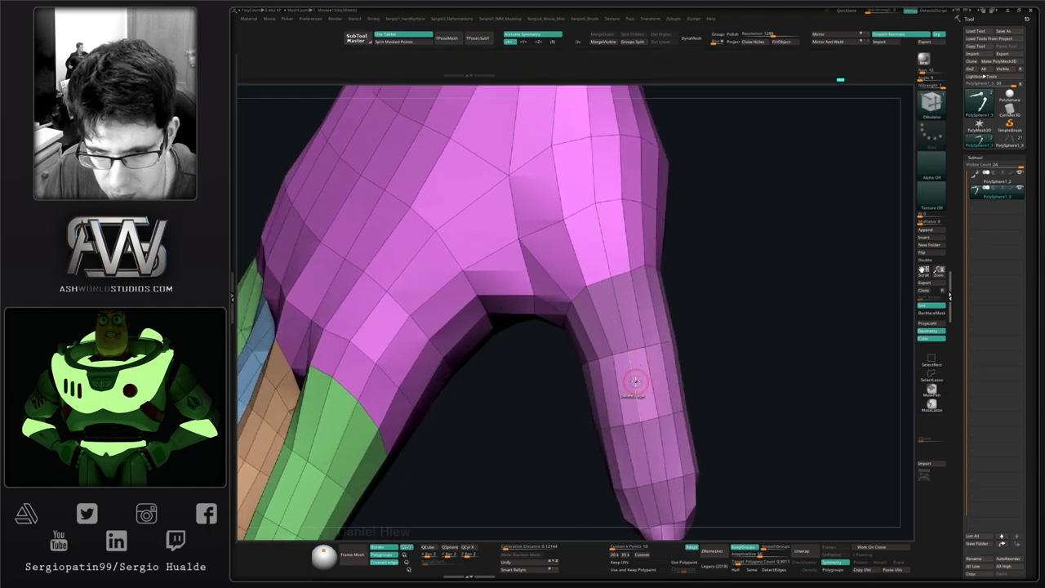
key("space")
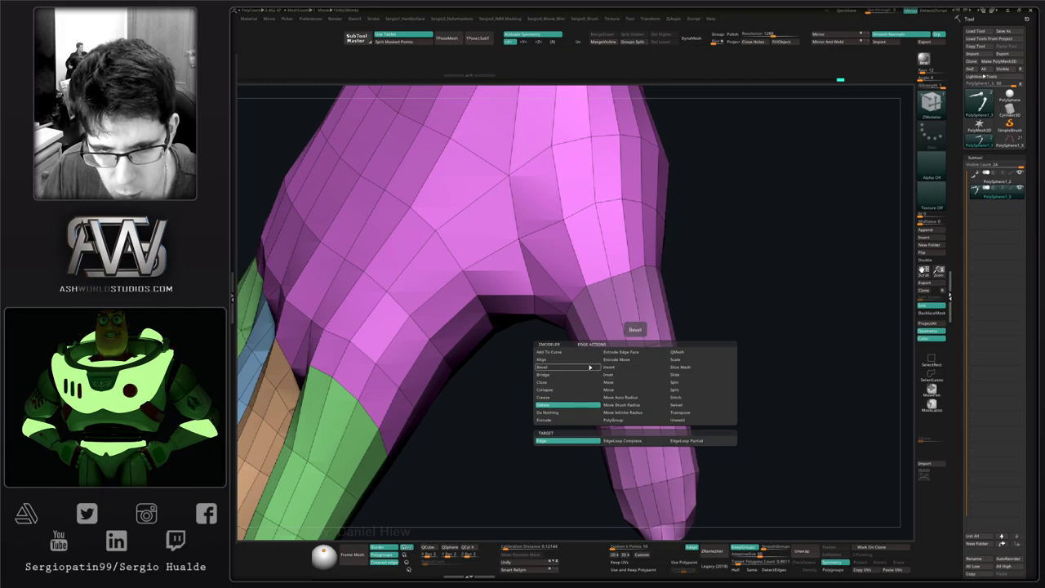
left_click(584, 377)
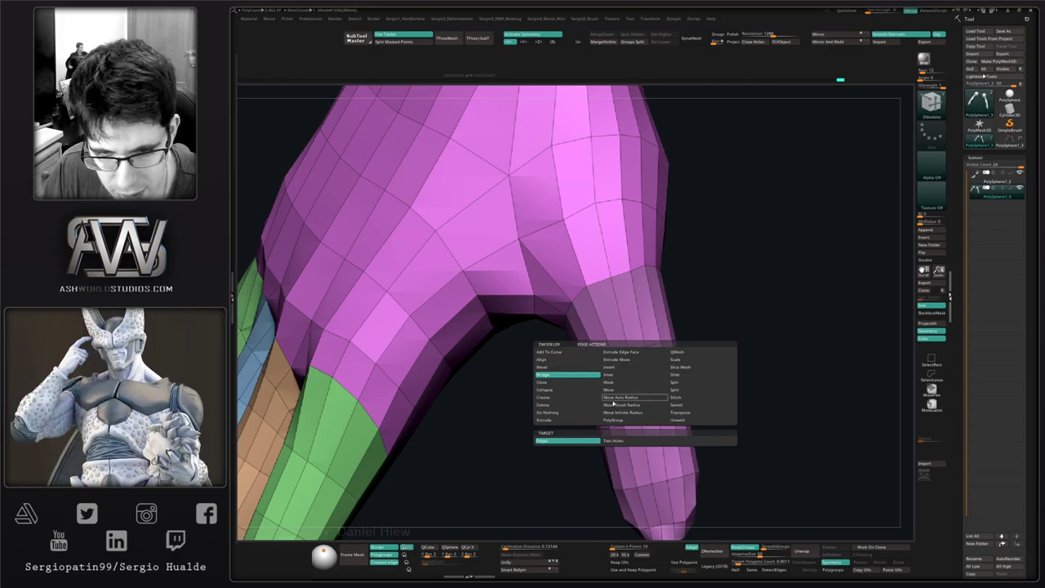
left_click(622, 368)
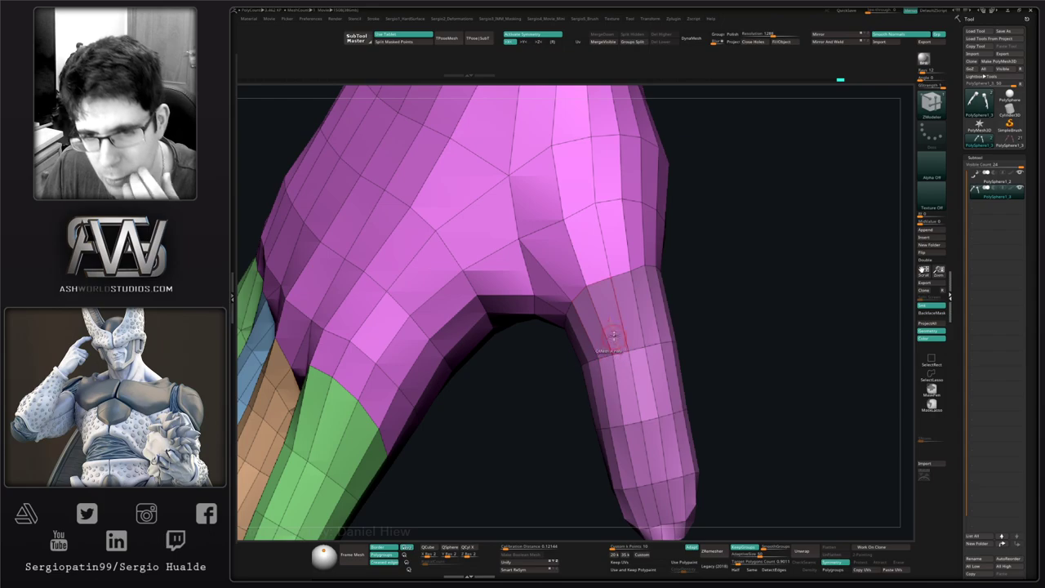
left_click(634, 385)
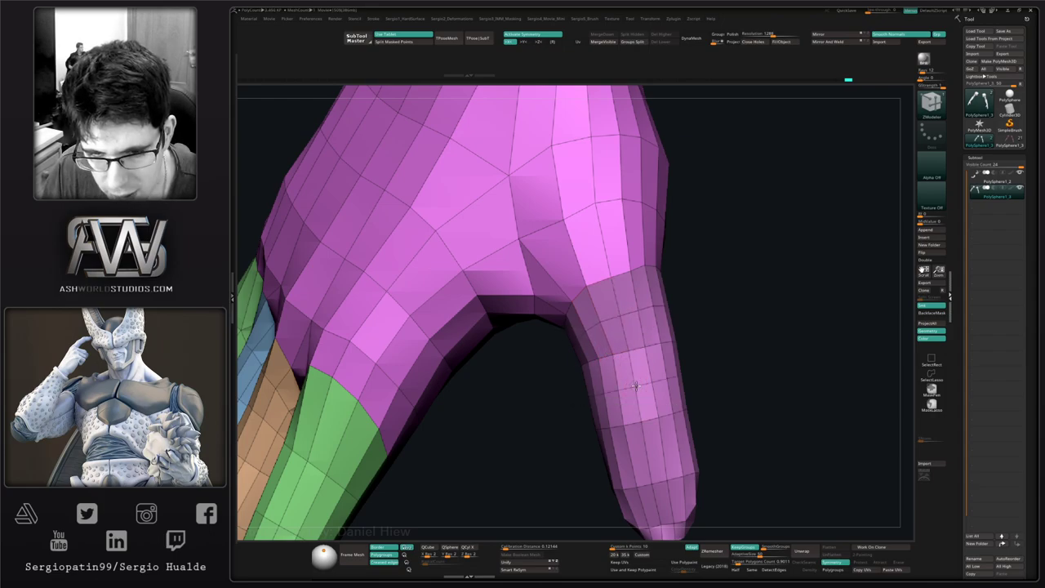
right_click_drag(629, 379, 592, 274, "alt")
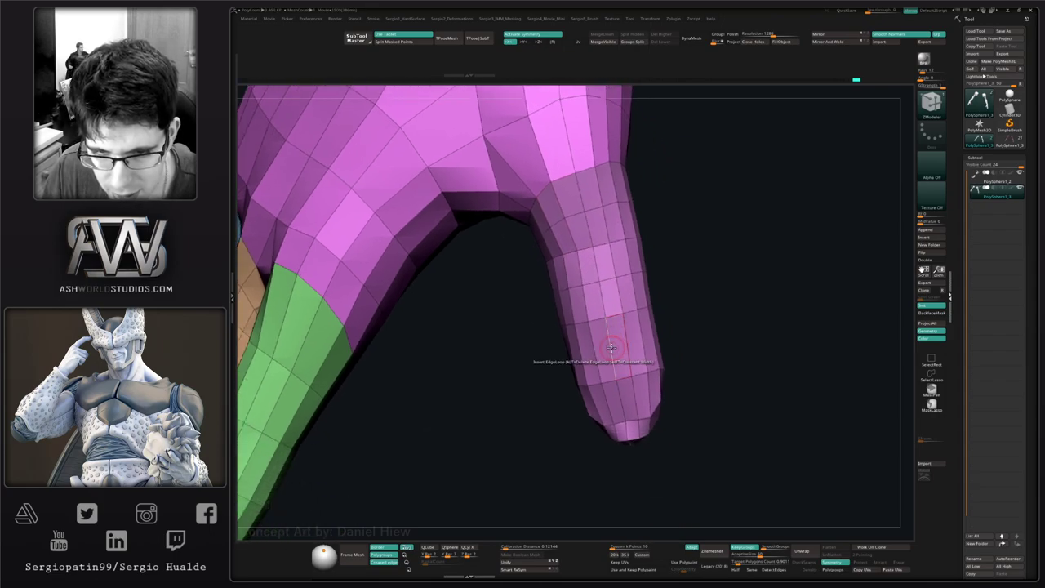
left_click(619, 398)
- Insert additional edge loops around the index, middle, ring and little fingers along their full length
right_click_drag(599, 411, 529, 310, "ctrl")
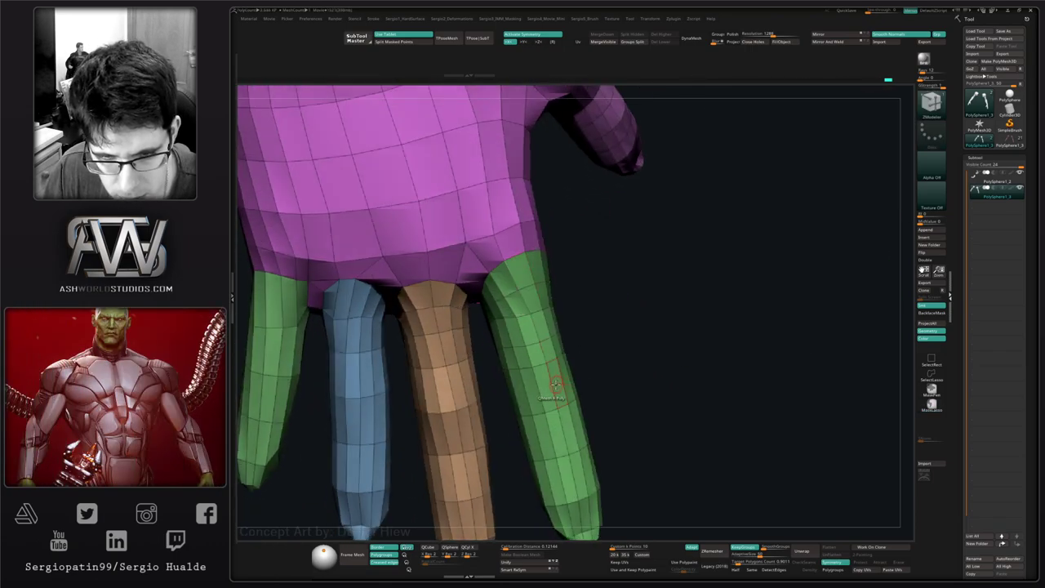
right_click_drag(563, 430, 545, 374)
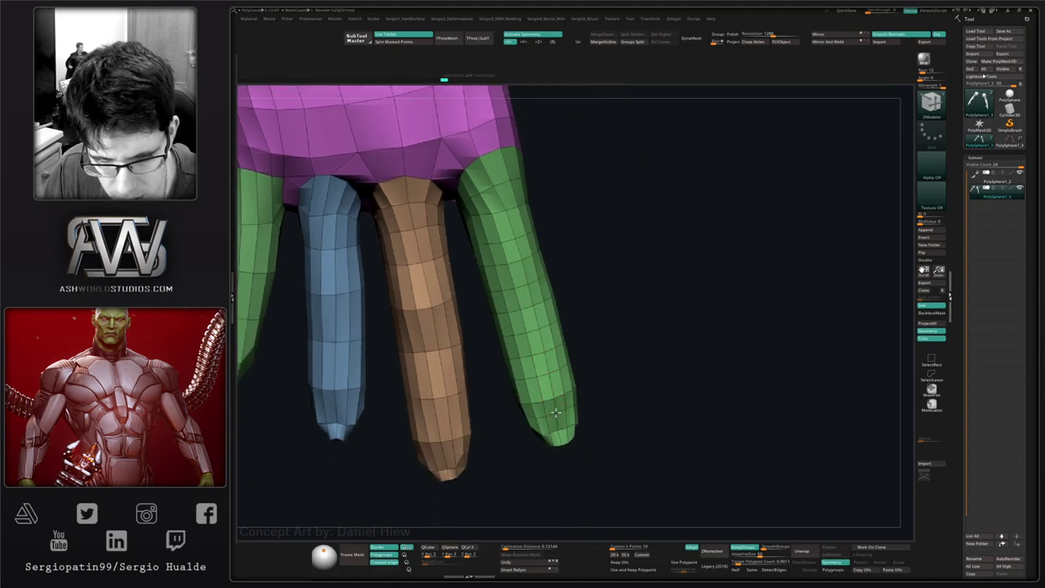
right_click_drag(508, 415, 600, 403)
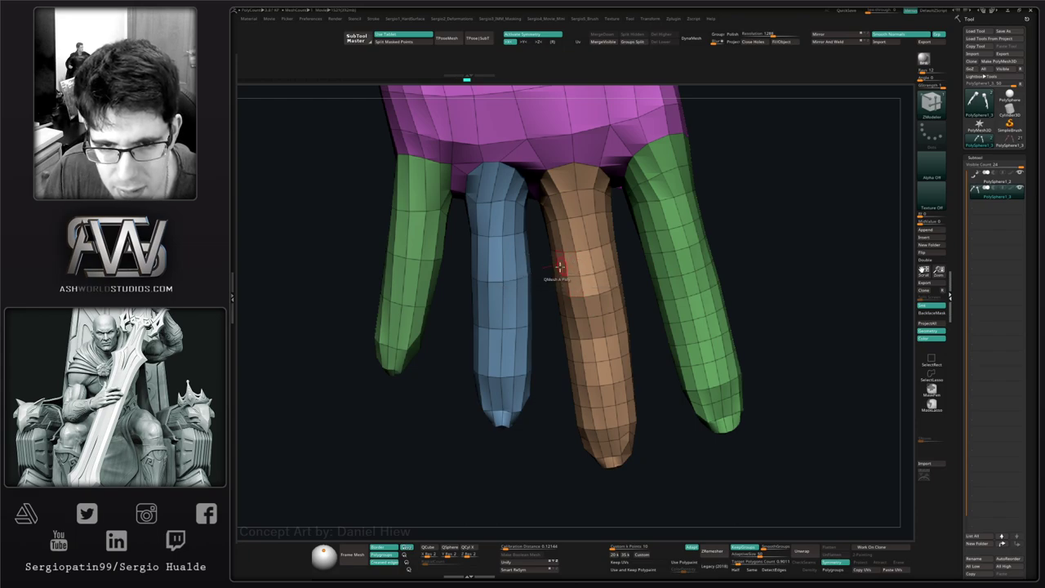
right_click_drag(495, 259, 558, 261, "alt")
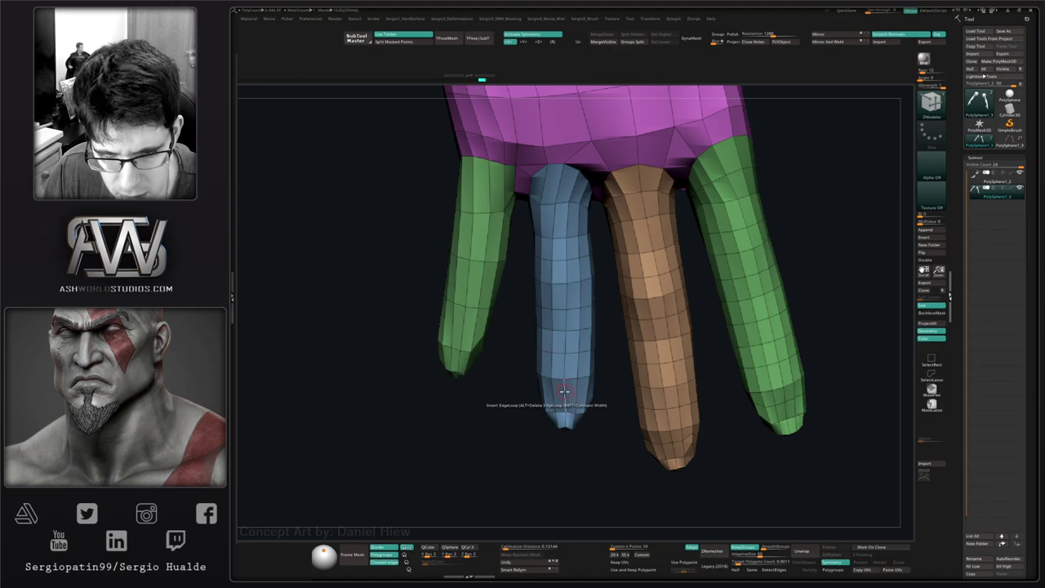
right_click_drag(535, 350, 547, 413, "alt")
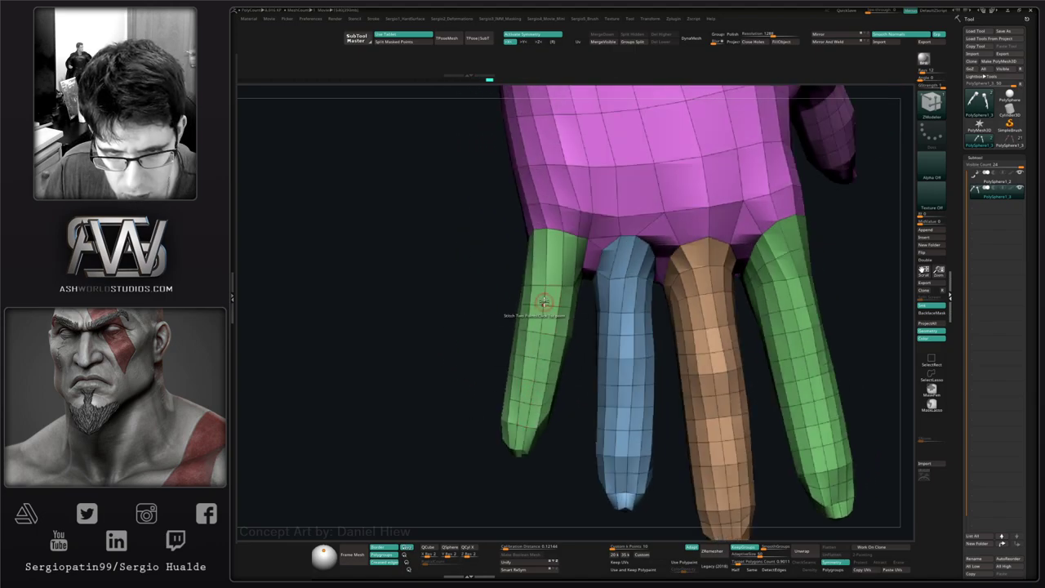
left_click(544, 260)
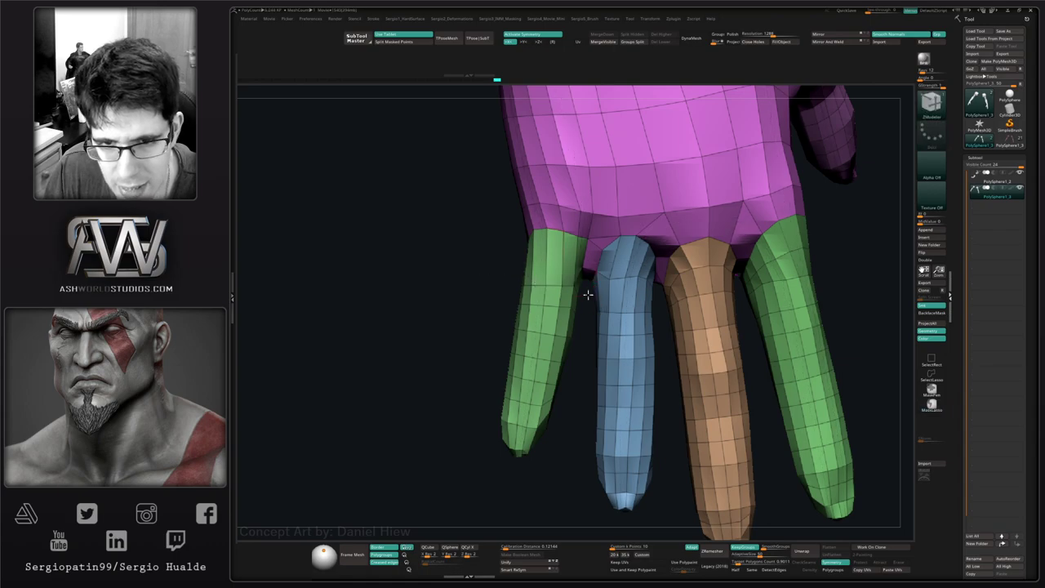
right_click_drag(552, 272, 567, 292)
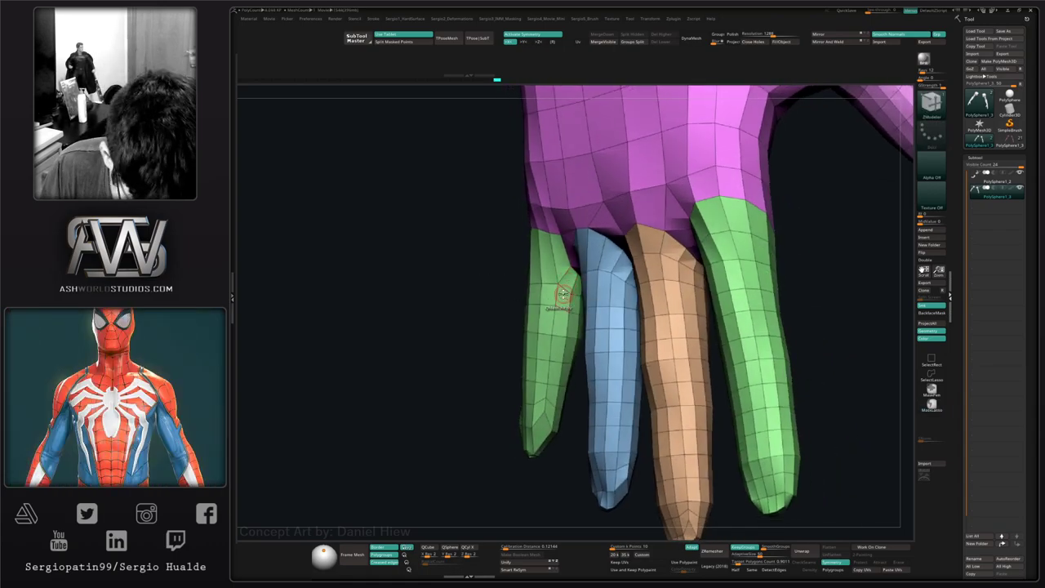
- Mask the whole mesh except the upper part of the little finger
mouse_move(546, 297)
right_mouse_down()
mouse_move(576, 304)
mouse_move(491, 347)
right_mouse_up()
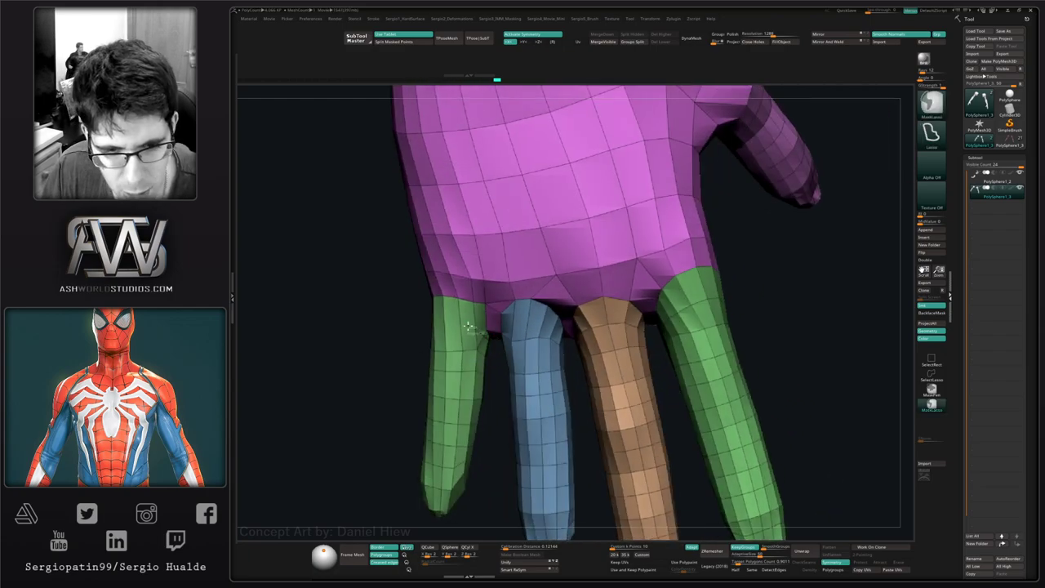
left_click_drag(486, 332, 426, 361, "ctrl")
left_click_drag(498, 367, 497, 357, "ctrl")
left_click(497, 355, "ctrl")
- Reshape the base of the little finger with the Move brush, adjusting the brush size and mask as needed
key("b")
key("m")
key("v")
key("s")
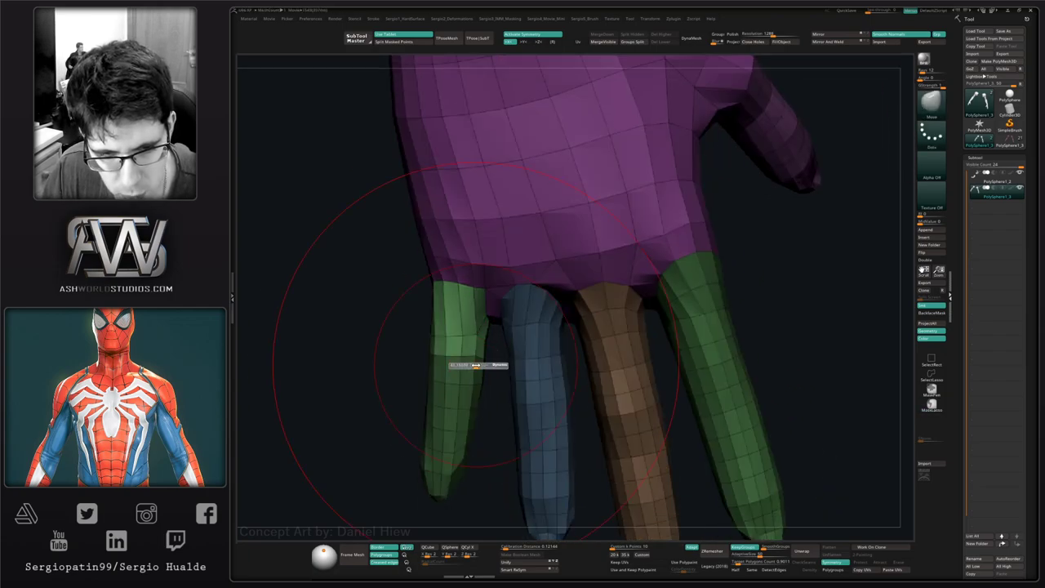
left_click_drag(461, 327, 463, 316)
right_click_drag(462, 316, 487, 319)
left_click_drag(415, 343, 421, 353, "ctrl")
mouse_move(421, 352)
right_mouse_down()
mouse_move(455, 373)
mouse_move(498, 362)
mouse_move(496, 318)
right_mouse_up()
key("s")
left_click(495, 363)
right_click_drag(496, 318, 513, 342)
mouse_move(513, 343)
right_mouse_down("ctrl")
mouse_move(512, 324)
mouse_move(523, 393)
mouse_move(518, 333)
mouse_move(494, 327)
right_mouse_up("ctrl")
- Hide the polygons closing the inner side of the shoulder, plus the ragged polygon loop along its edge
right_click_drag(495, 327, 514, 490, "alt")
mouse_move(515, 490)
right_mouse_down()
mouse_move(532, 349)
mouse_move(535, 372)
mouse_move(613, 338)
right_mouse_up()
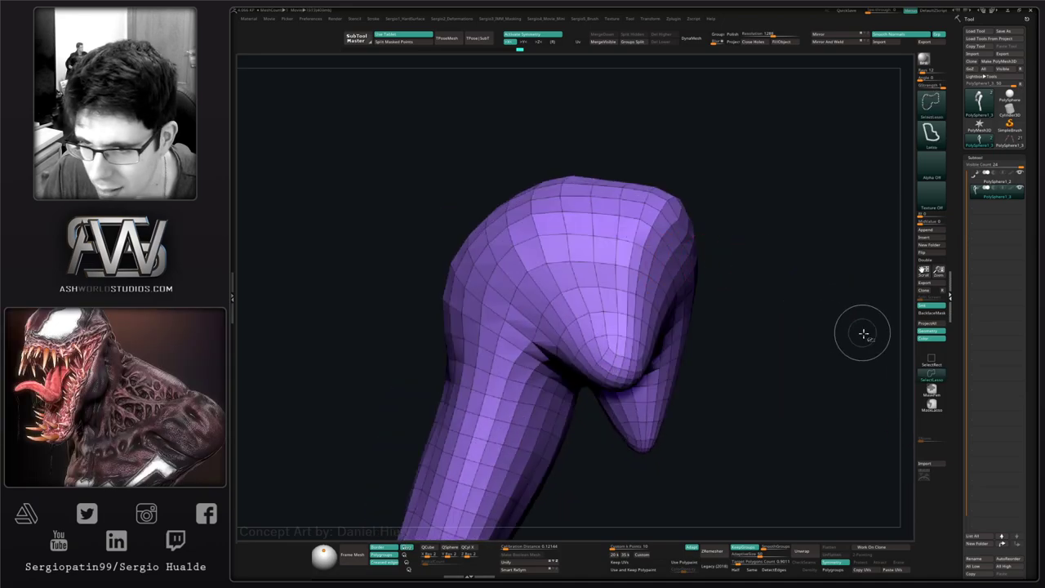
right_click_drag(711, 279, 735, 242)
mouse_move(726, 147)
left_mouse_down("ctrl+shift")
mouse_move(610, 144)
mouse_move(588, 440)
mouse_move(729, 334)
left_mouse_up("ctrl+shift")
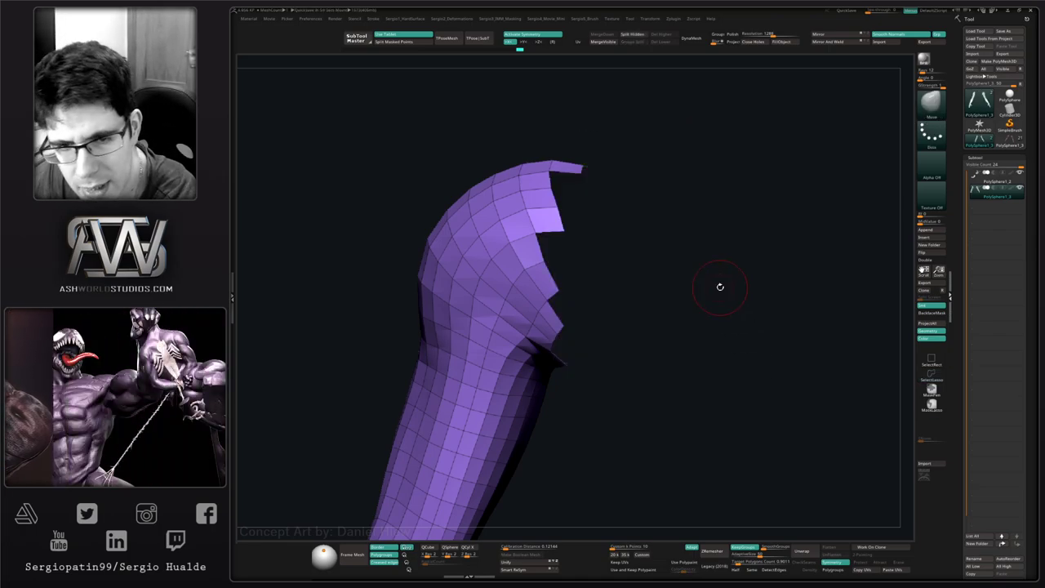
left_click(531, 267, "ctrl+shift")
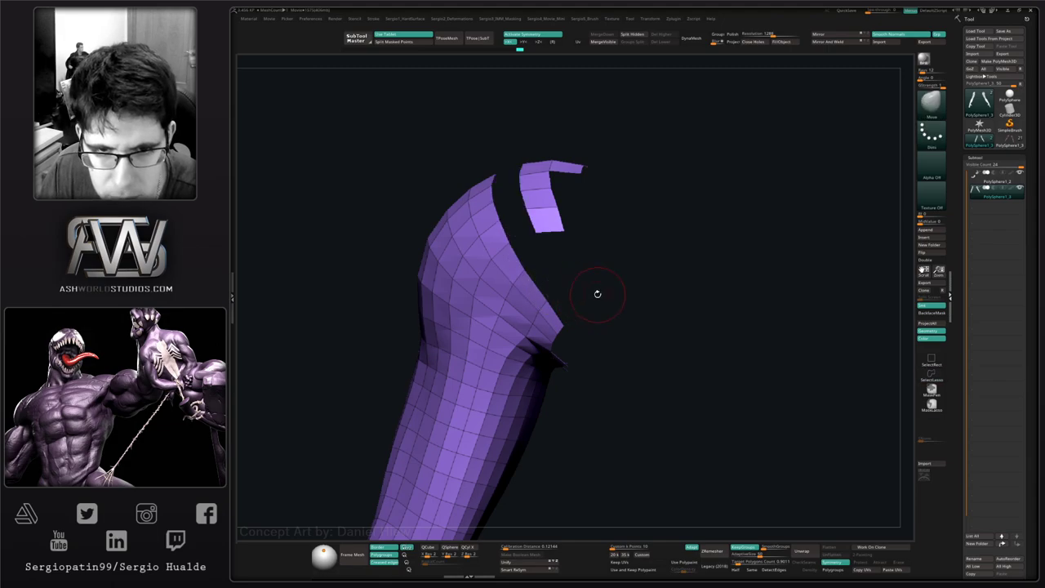
mouse_move(596, 294)
left_mouse_down()
mouse_move(507, 287)
mouse_move(515, 310)
mouse_move(479, 316)
mouse_move(503, 257)
mouse_move(523, 346)
left_mouse_up()
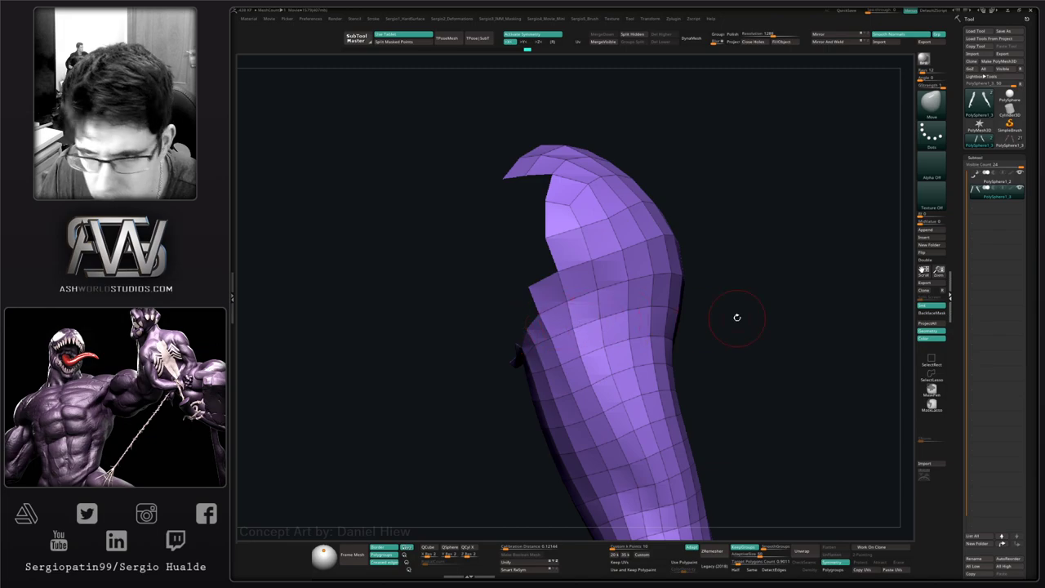
- Turn on double-sided display and hide the remaining excess polygons around the shoulder opening
left_click(924, 259)
mouse_move(518, 354)
right_mouse_down()
mouse_move(427, 327)
mouse_move(497, 311)
mouse_move(547, 350)
mouse_move(531, 382)
mouse_move(509, 310)
right_mouse_up()
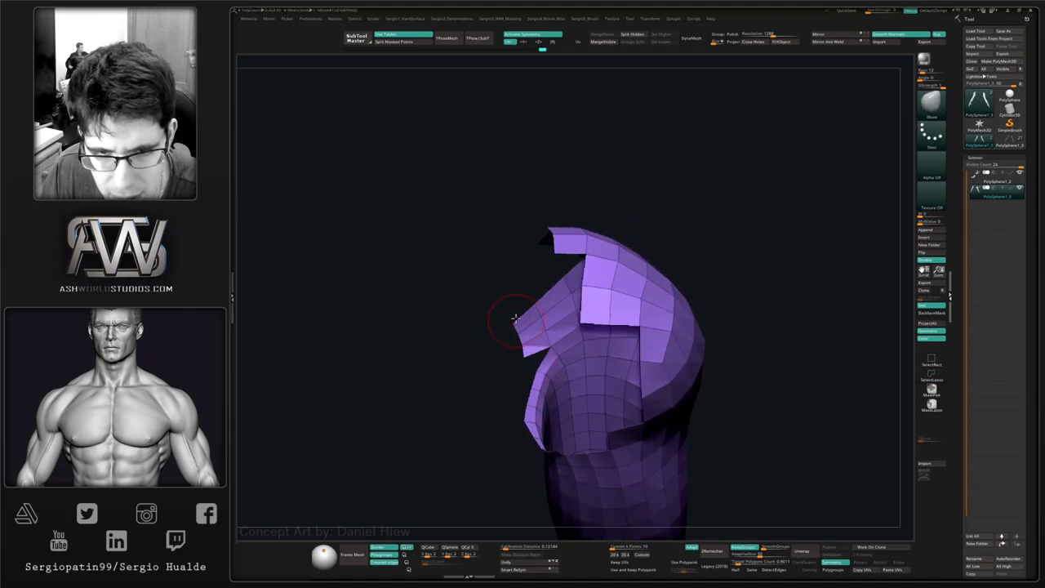
mouse_move(538, 345)
right_mouse_down()
mouse_move(540, 309)
mouse_move(629, 357)
mouse_move(611, 340)
right_mouse_up()
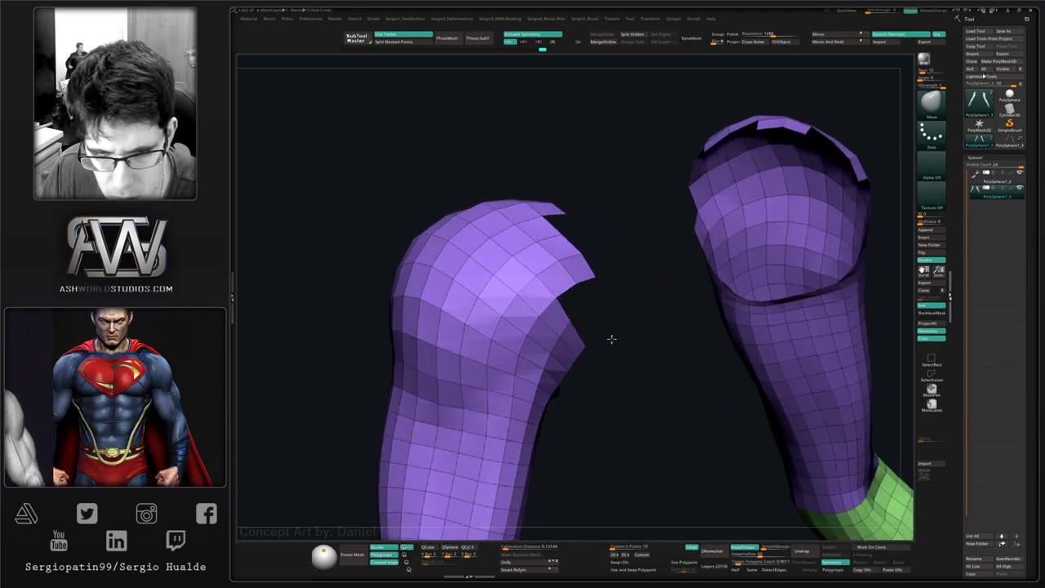
mouse_move(602, 292)
right_mouse_down()
mouse_move(568, 334)
mouse_move(582, 391)
right_mouse_up()
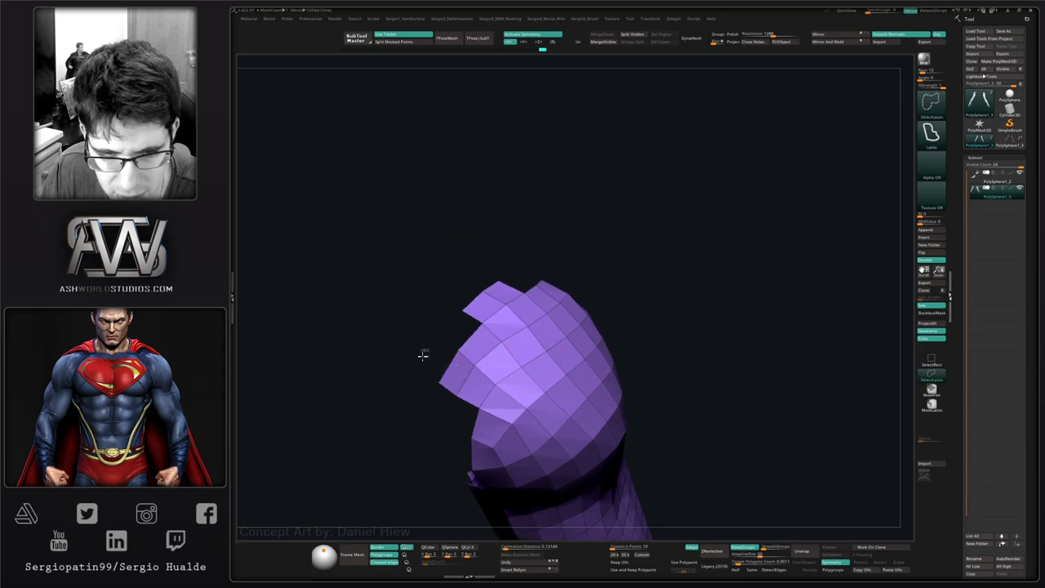
mouse_move(422, 355)
left_mouse_down("ctrl+alt+shift")
mouse_move(501, 350)
mouse_move(429, 275)
left_mouse_up("ctrl+alt+shift")
right_click_drag(538, 298, 569, 325)
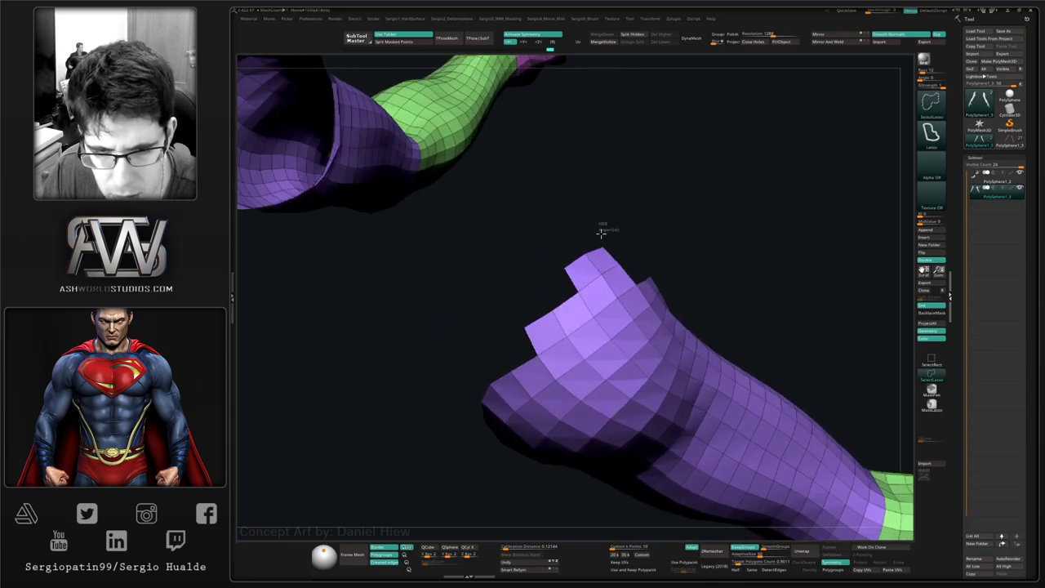
left_click_drag(601, 231, 648, 240, "ctrl+alt+shift")
mouse_move(637, 245)
right_mouse_down("ctrl")
mouse_move(576, 287)
mouse_move(602, 297)
mouse_move(587, 367)
mouse_move(580, 342)
mouse_move(663, 346)
mouse_move(506, 364)
mouse_move(532, 405)
right_mouse_up("ctrl")
right_click_drag(558, 362, 616, 333)
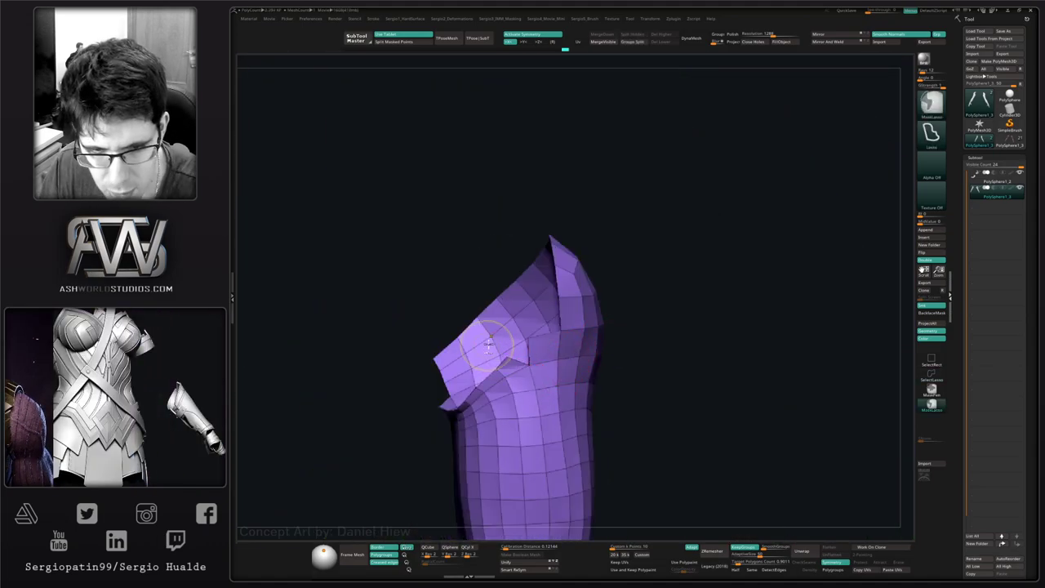
- Stitch the separated points along the shoulder's open edge with ZModeler's Two Points target and the To End Point modifier
right_click_drag(500, 356, 525, 395, "ctrl")
key("b")
key("z")
key("m")
key("s")
key("space")
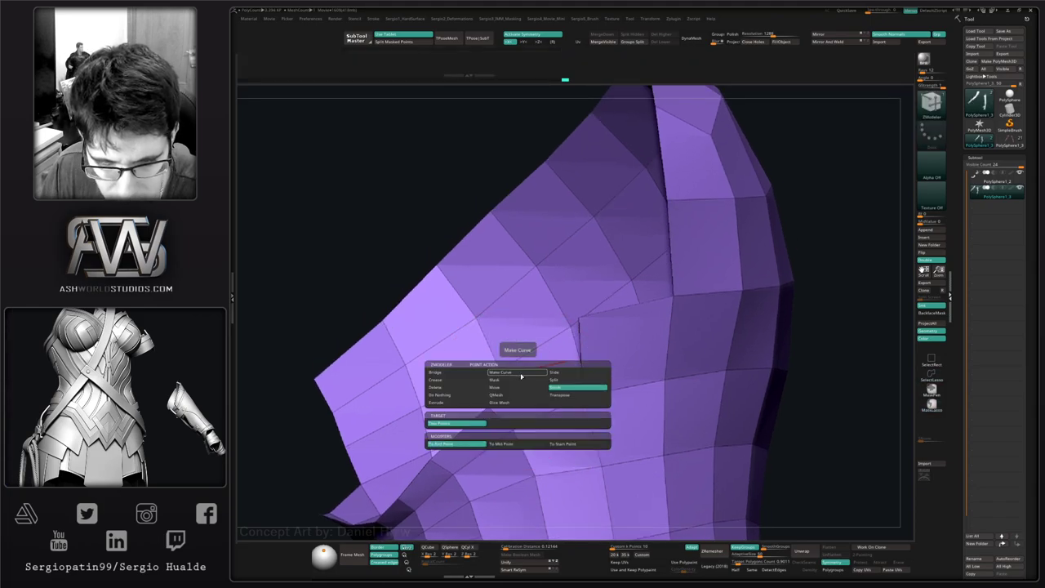
left_click(520, 376)
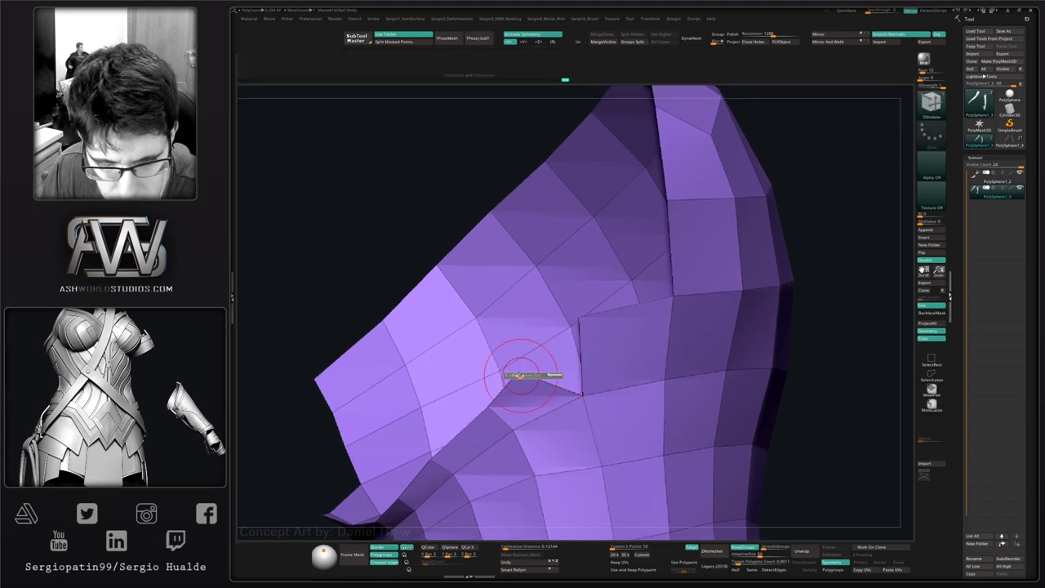
left_click(578, 322)
mouse_move(566, 385)
right_mouse_down("ctrl")
mouse_move(560, 403)
mouse_move(547, 353)
mouse_move(542, 423)
mouse_move(552, 337)
right_mouse_up("ctrl")
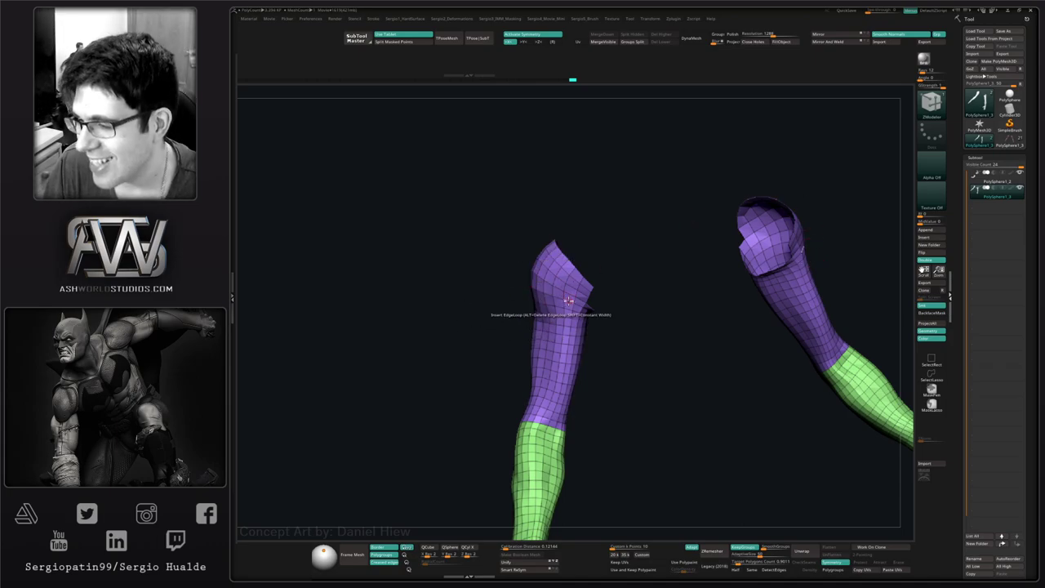
- Switch to the Clay brush and review the retopologized arms from several angles, alone and together with the original sculpt
right_click_drag(557, 315, 561, 415)
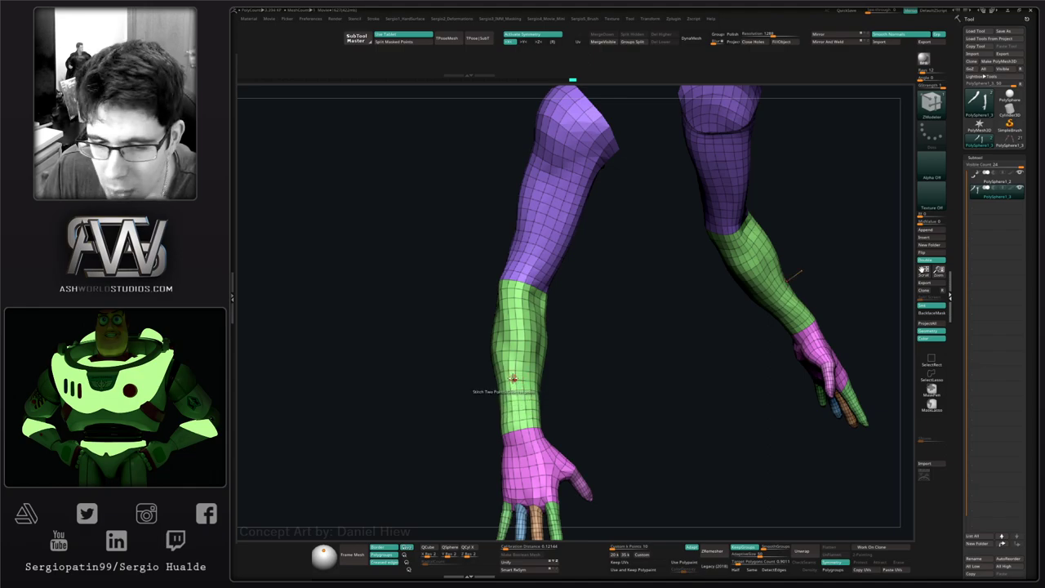
key("b")
key("c")
key("l")
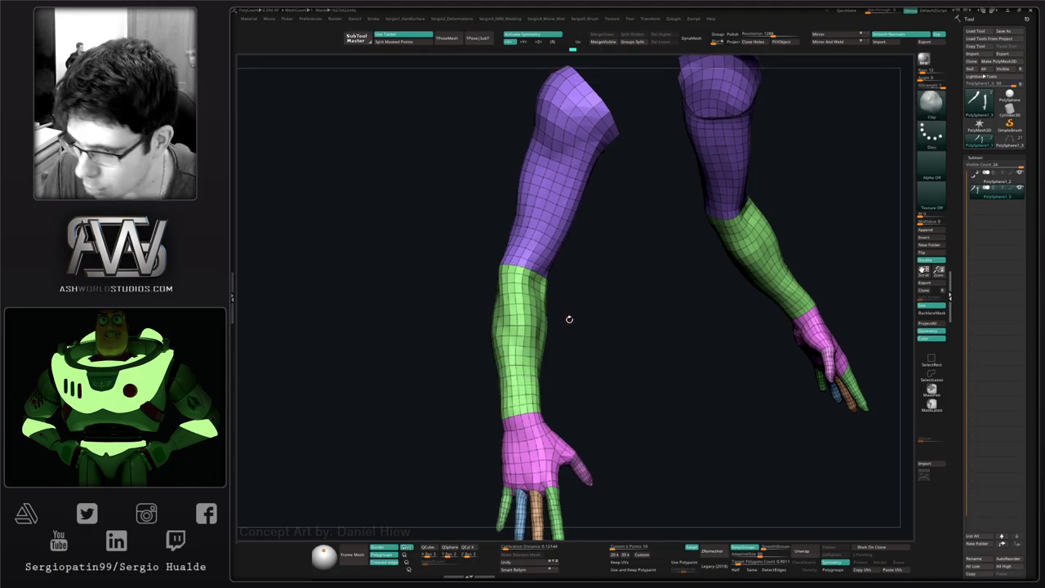
right_click_drag(569, 319, 565, 319, "ctrl")
mouse_move(565, 319)
right_mouse_down()
mouse_move(583, 319)
mouse_move(567, 368)
right_mouse_up()
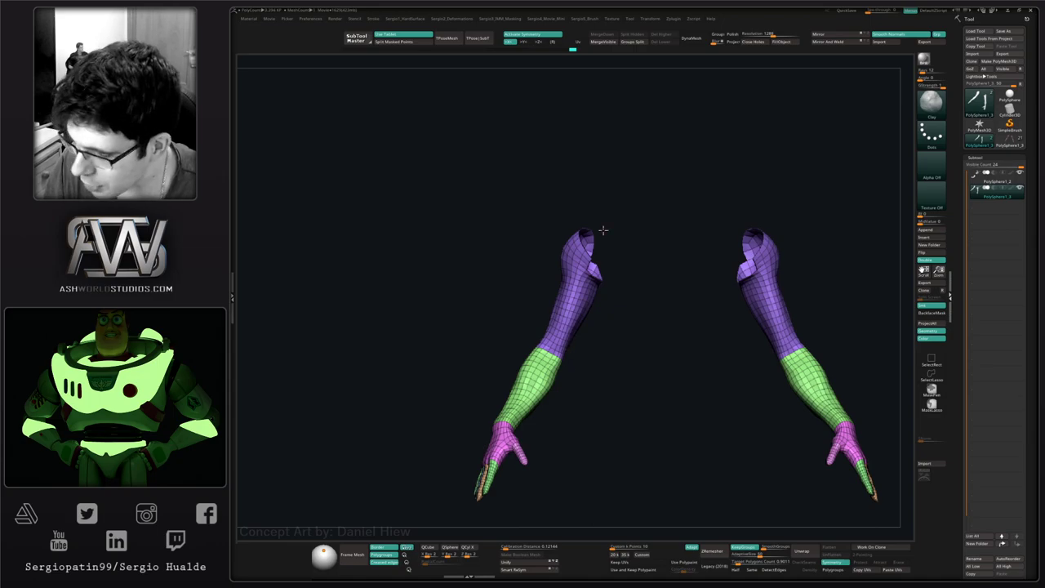
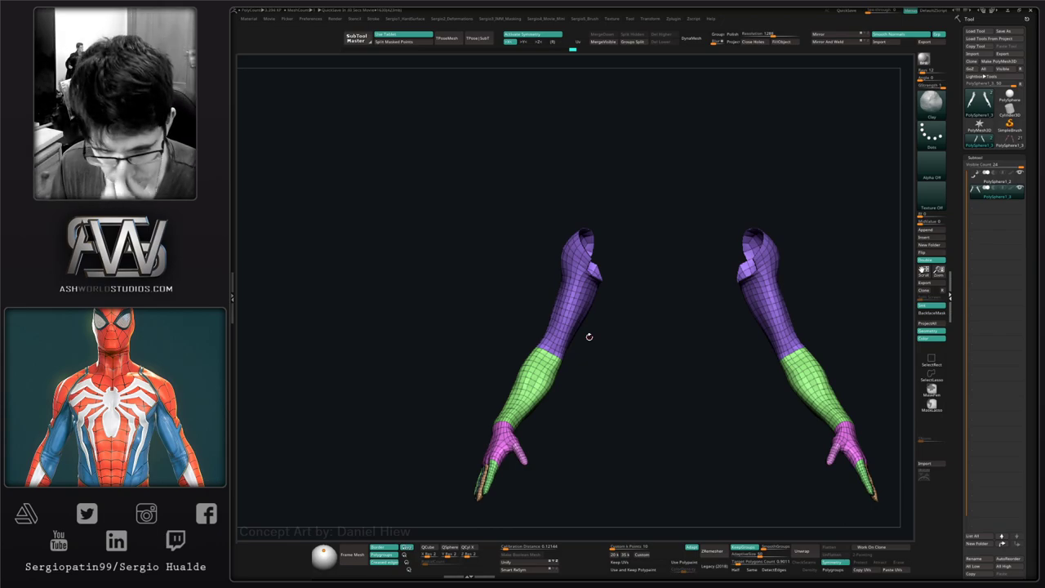
left_click_drag(503, 164, 557, 415)
right_click_drag(557, 415, 555, 326)
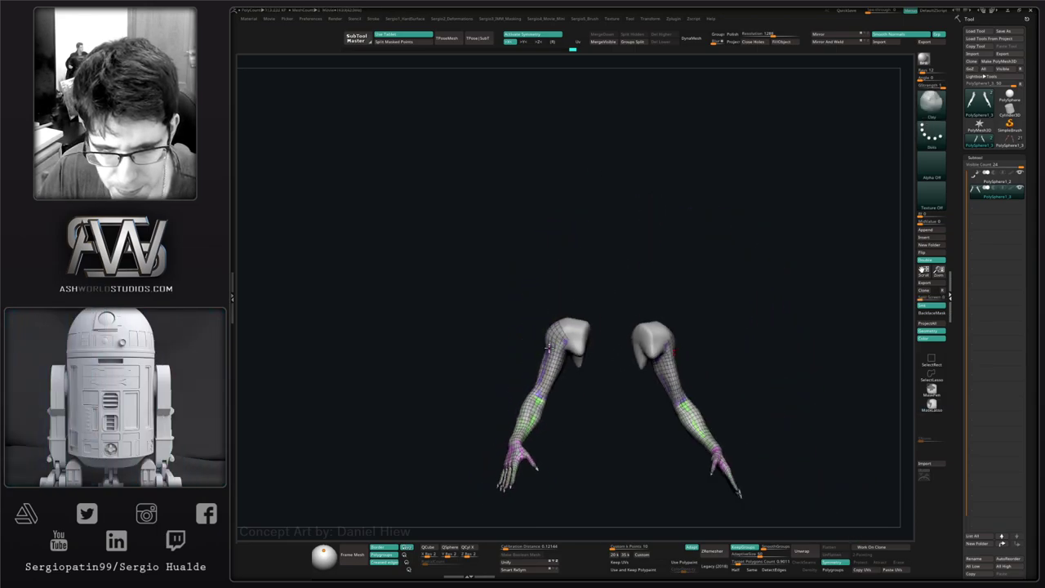
right_click_drag(522, 376, 557, 347)
- Hide the wireframe and try subdividing the retopologized arms and projecting the original sculpt's detail onto them with ProjectAll
key("shift+f")
key("shift+d")
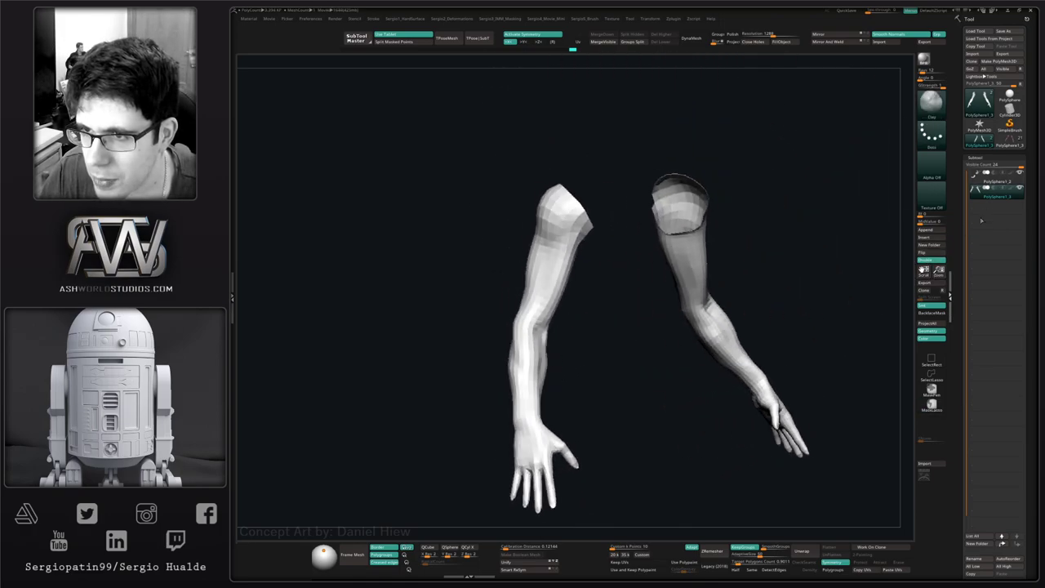
key("ctrl+d")
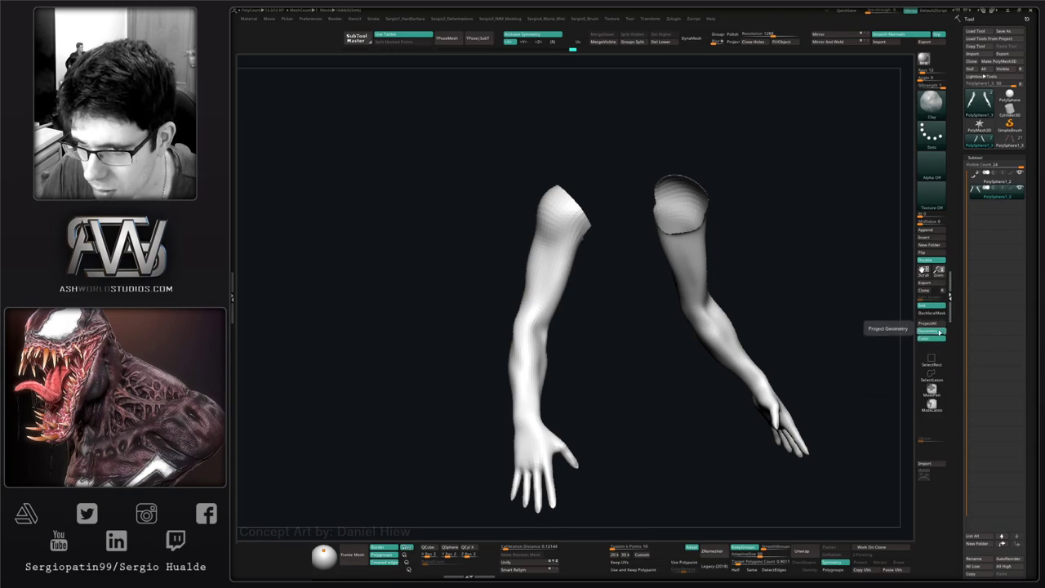
mouse_move(1019, 190)
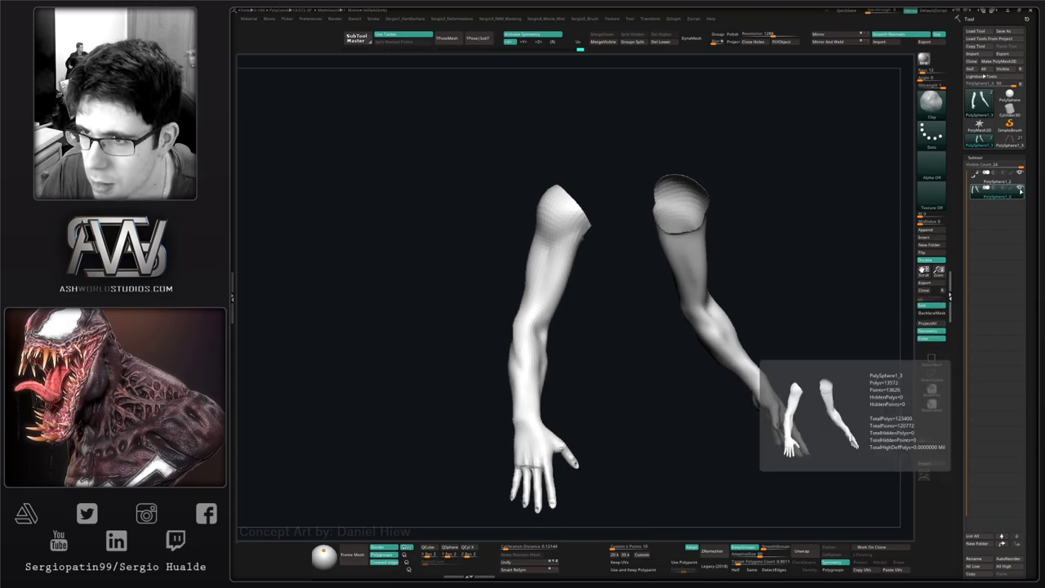
left_click(932, 324)
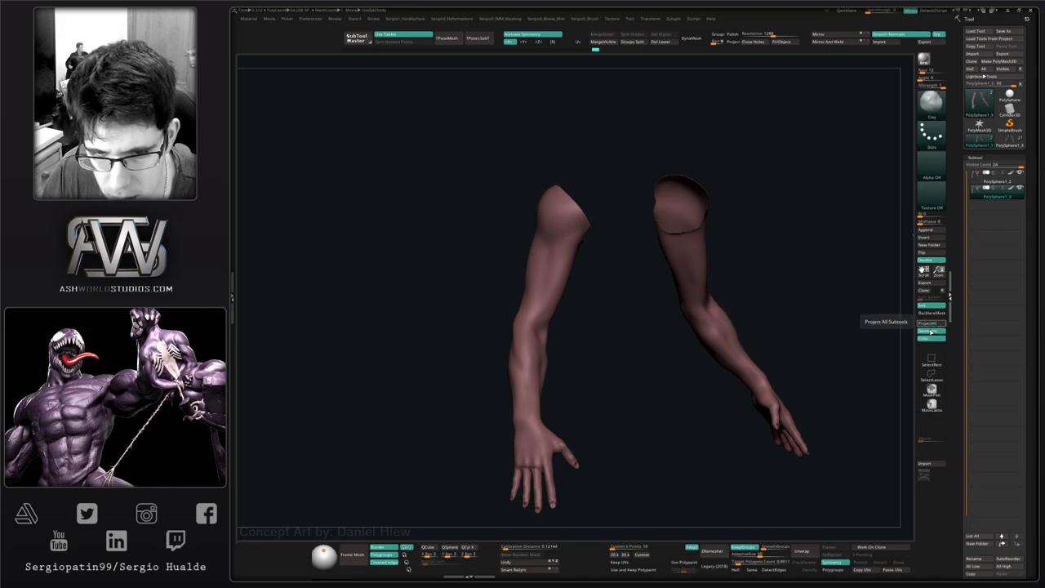
- Examine the projection around the knuckles, thumb base and fingertips, comparing the retopologized hand with the original one
mouse_move(613, 403)
right_mouse_down("alt")
mouse_move(653, 282)
mouse_move(657, 351)
mouse_move(671, 274)
mouse_move(604, 412)
right_mouse_up("alt")
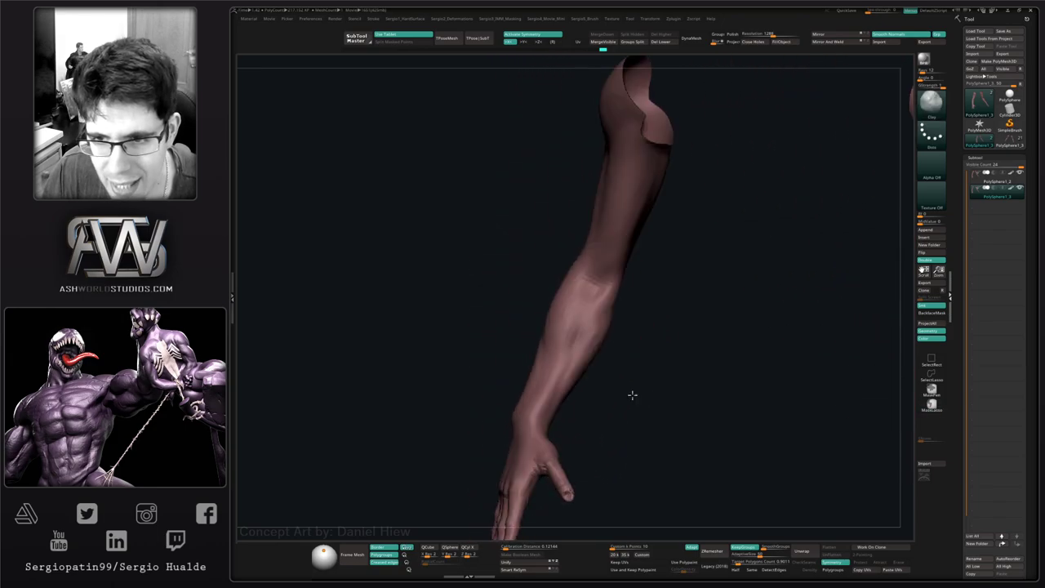
right_click_drag(549, 354, 539, 410, "ctrl")
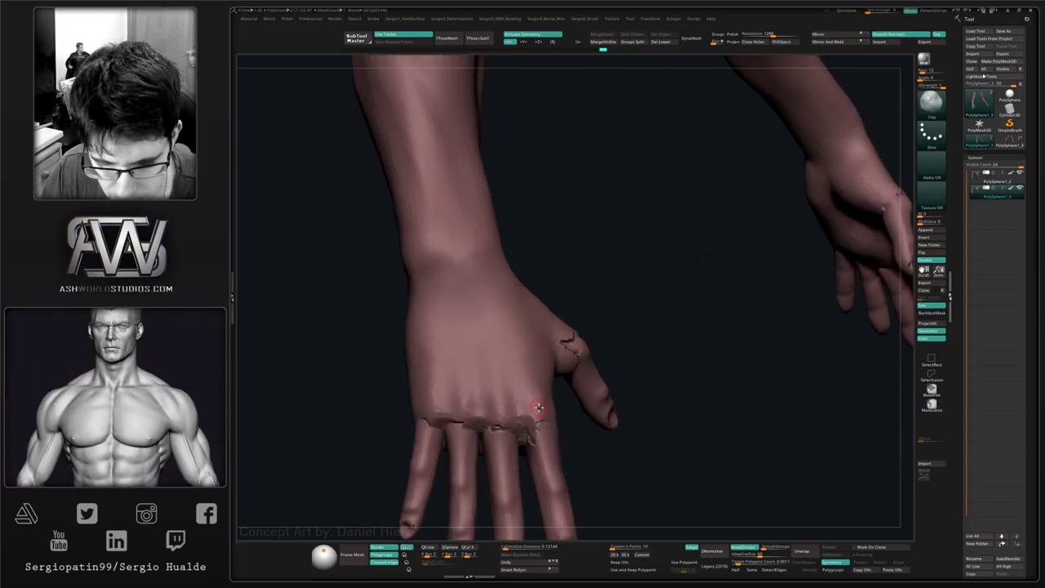
key("shift+f")
key("shift+f")
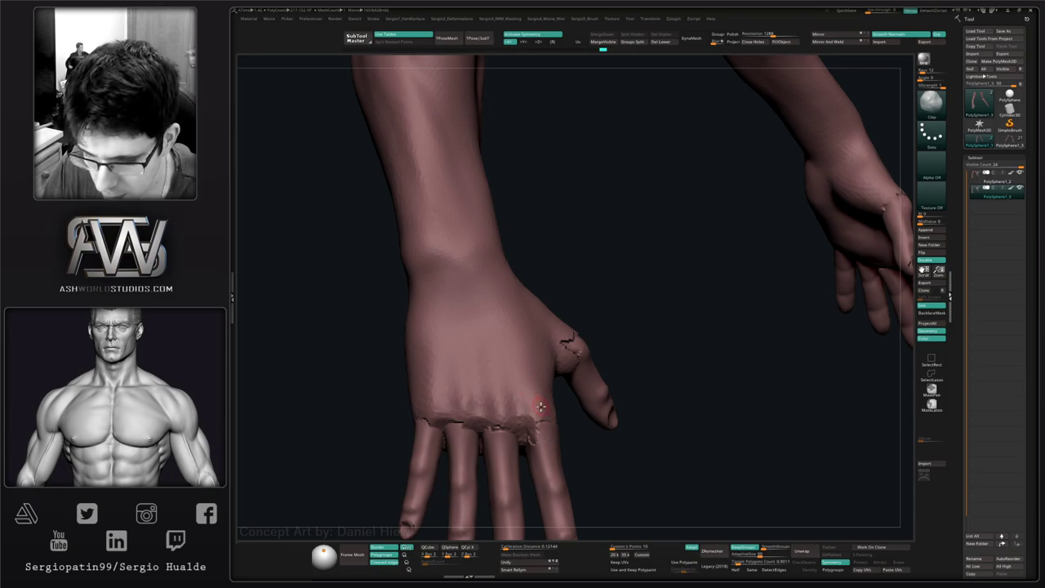
left_click(539, 420, "alt")
left_click(539, 420, "alt")
left_click(541, 419, "alt")
key("ctrl+shift+z")
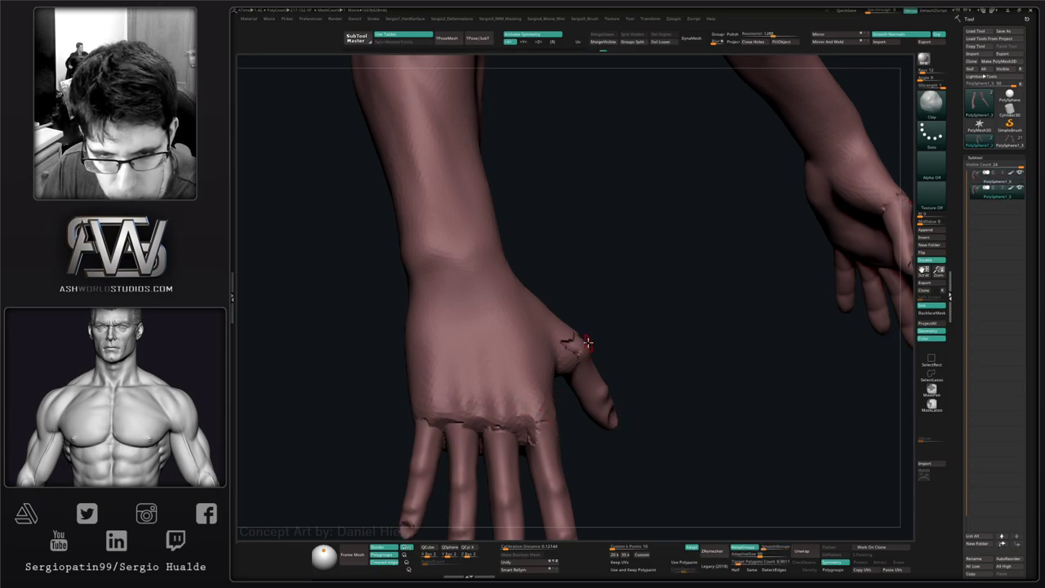
key("ctrl+z")
mouse_move(567, 404)
left_mouse_down("alt")
mouse_move(542, 357)
mouse_move(568, 410)
left_mouse_up("alt")
right_click_drag(663, 365, 623, 374)
right_click_drag(563, 510, 565, 322, "alt")
- Undo the projection and subdivisions on the retopologized arms
key("ctrl+z")
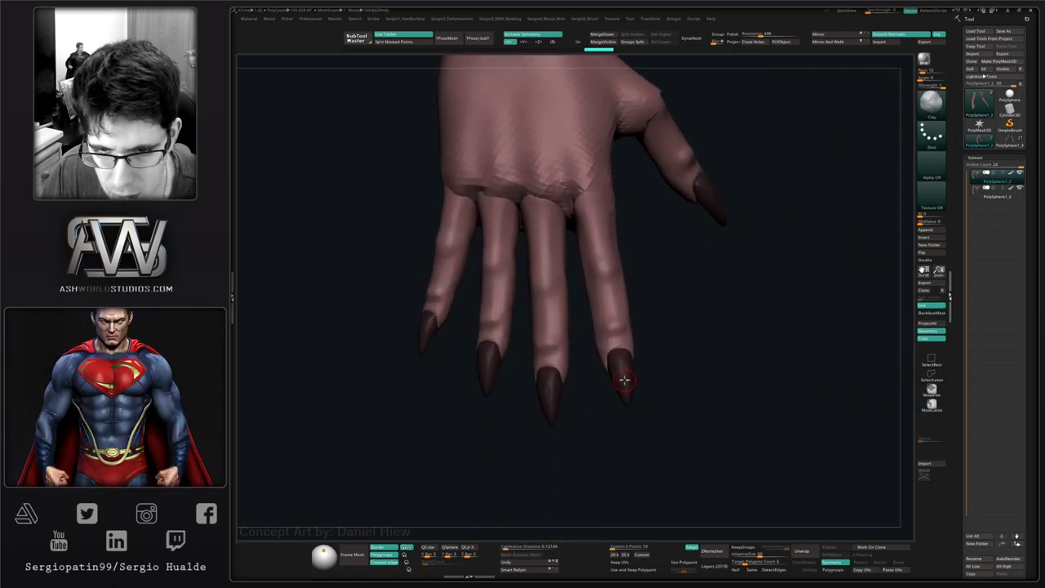
key("ctrl+z")
key("ctrl+z")
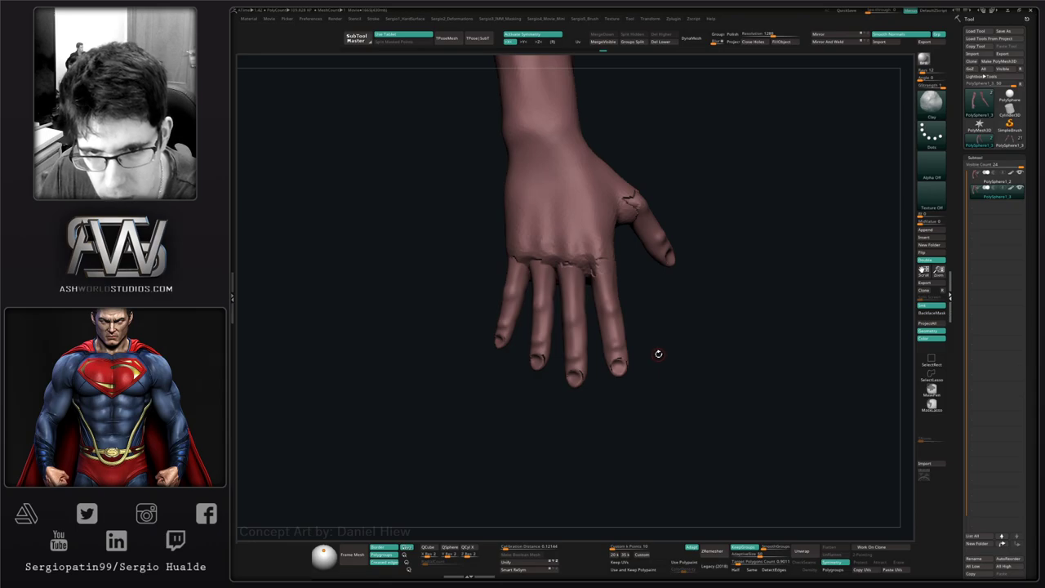
key("ctrl+z")
key("ctrl+z")
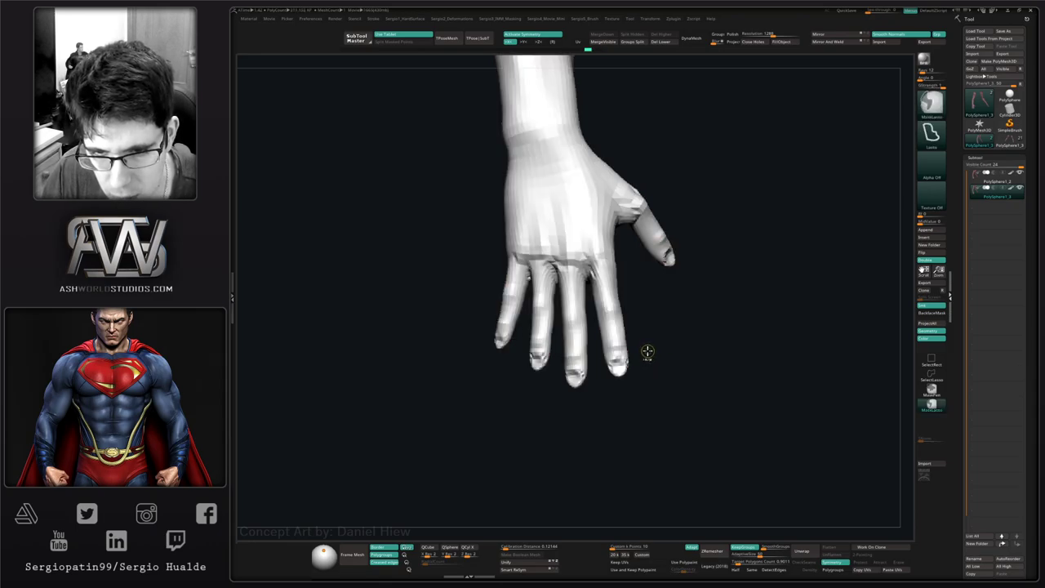
key("ctrl+z")
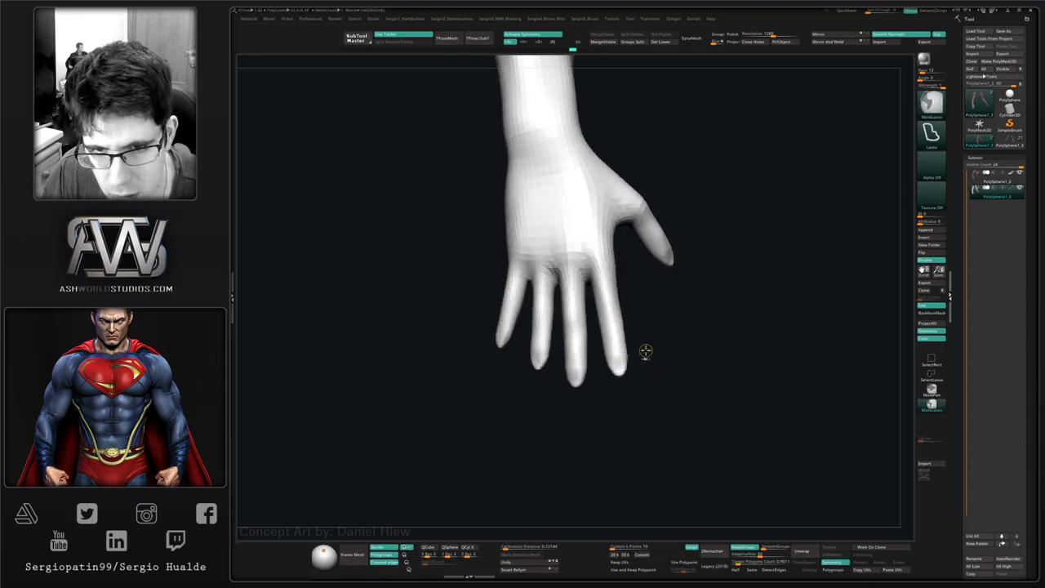
- Hide the five claws on the original arm mesh PolySphere1_2 and split the hidden parts into a separate subtool
left_click(987, 180)
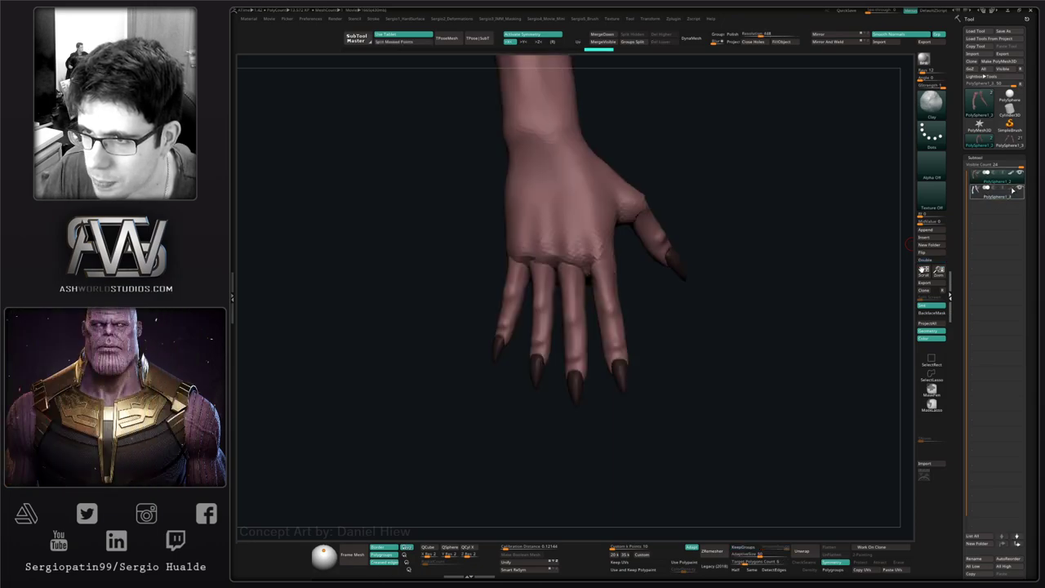
left_click(579, 397, "ctrl+alt+shift")
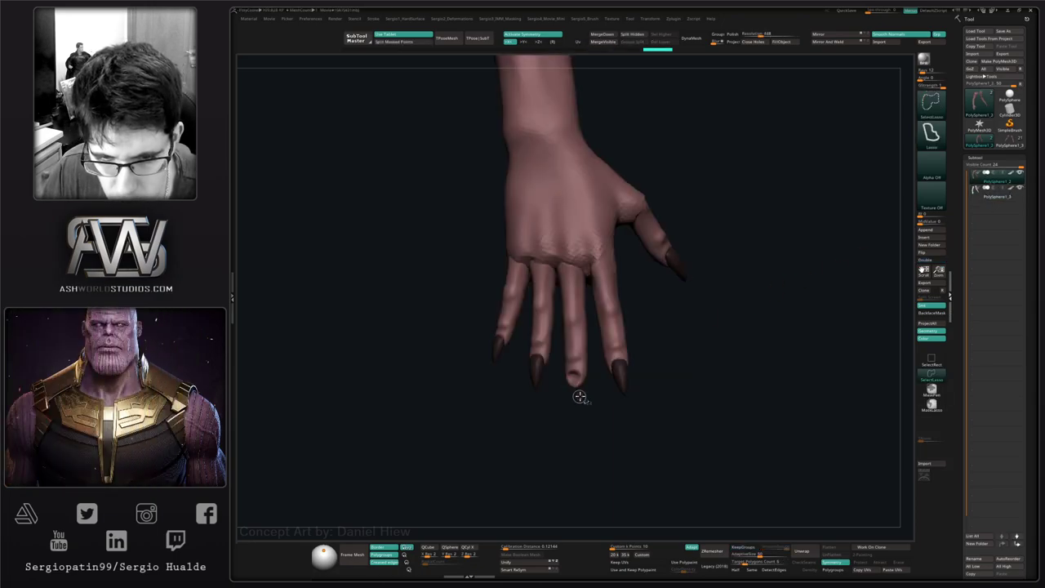
left_click(620, 382, "ctrl+alt+shift")
left_click(536, 371, "ctrl+alt+shift")
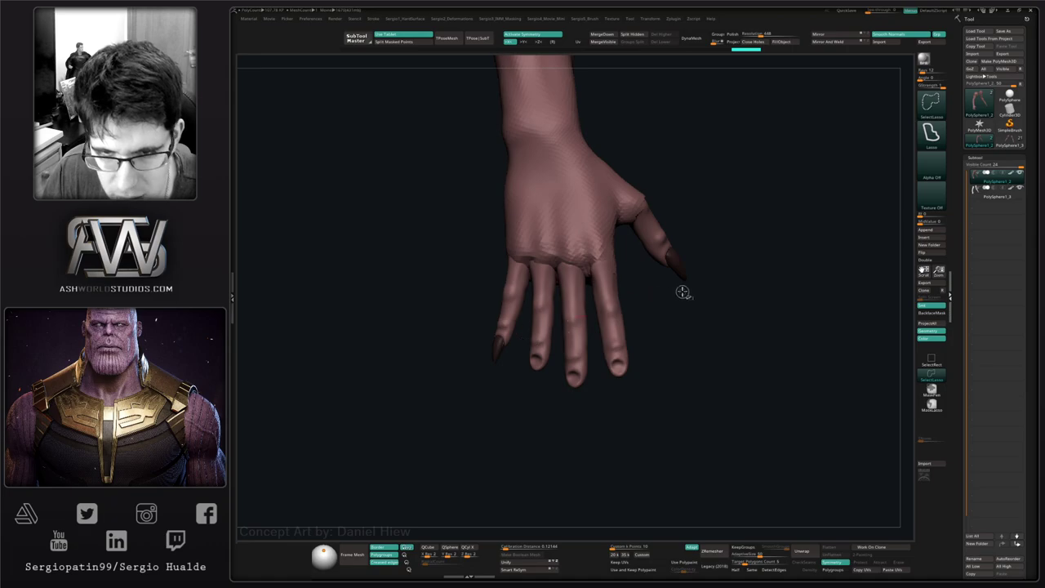
left_click(497, 348, "ctrl+alt+shift")
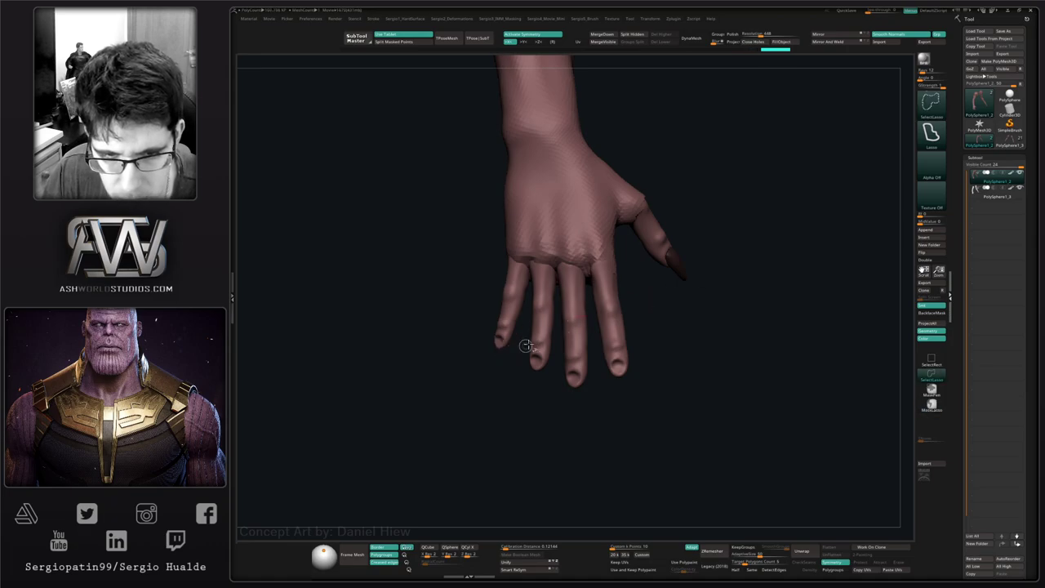
left_click(673, 276, "ctrl+alt+shift")
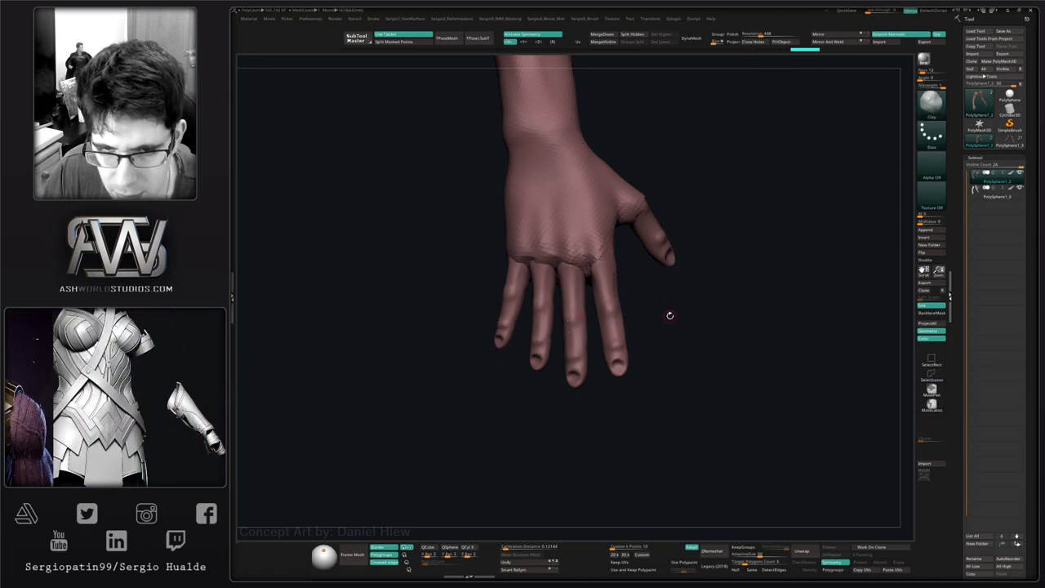
left_click(632, 34)
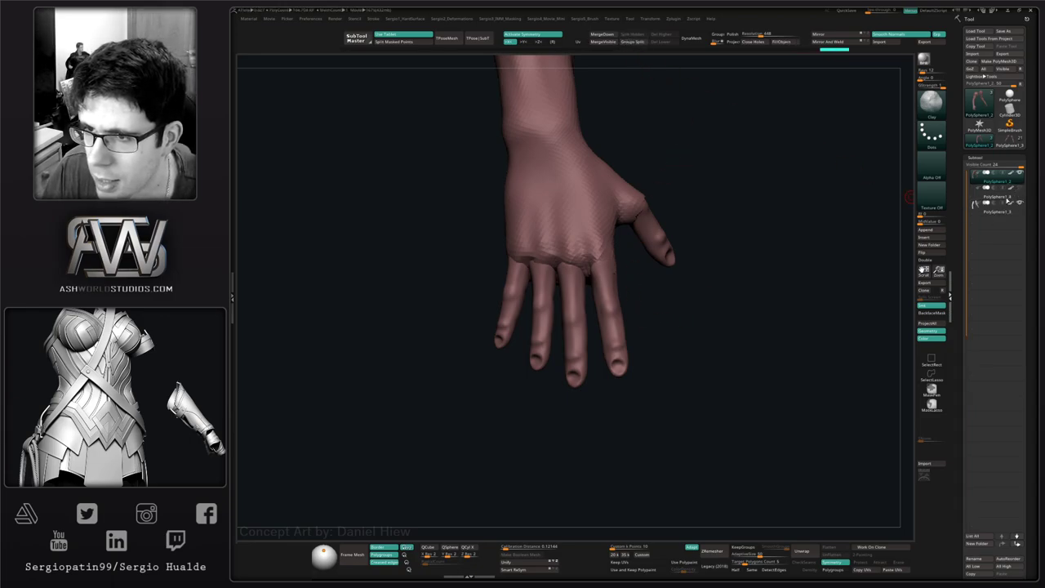
- Move the retopologized arms above the claws subtool and project the original's detail onto them with ProjectAll at successive subdivision levels
left_click_drag(982, 206, 984, 198)
left_click(984, 198)
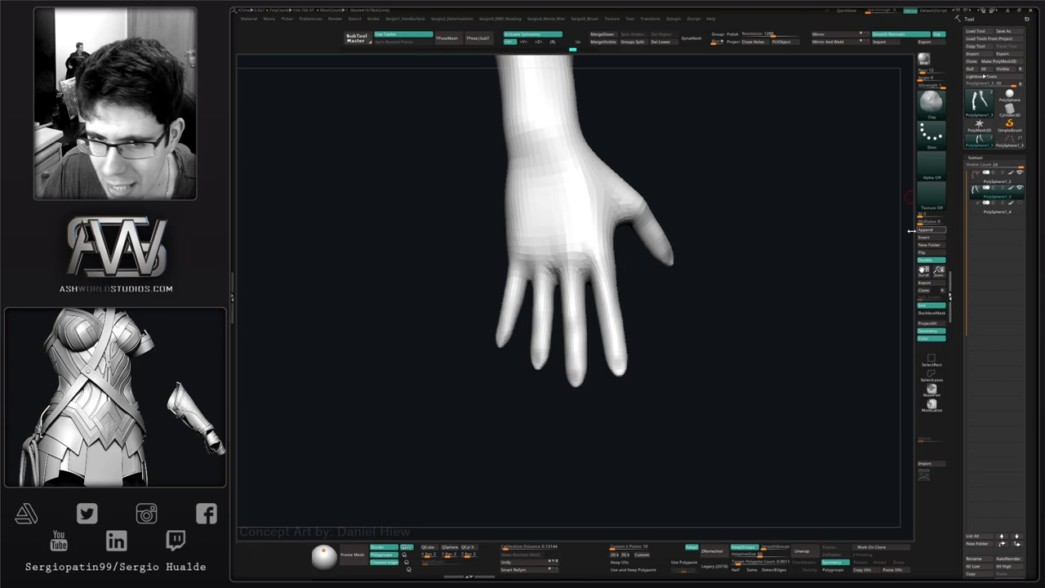
left_click(929, 324)
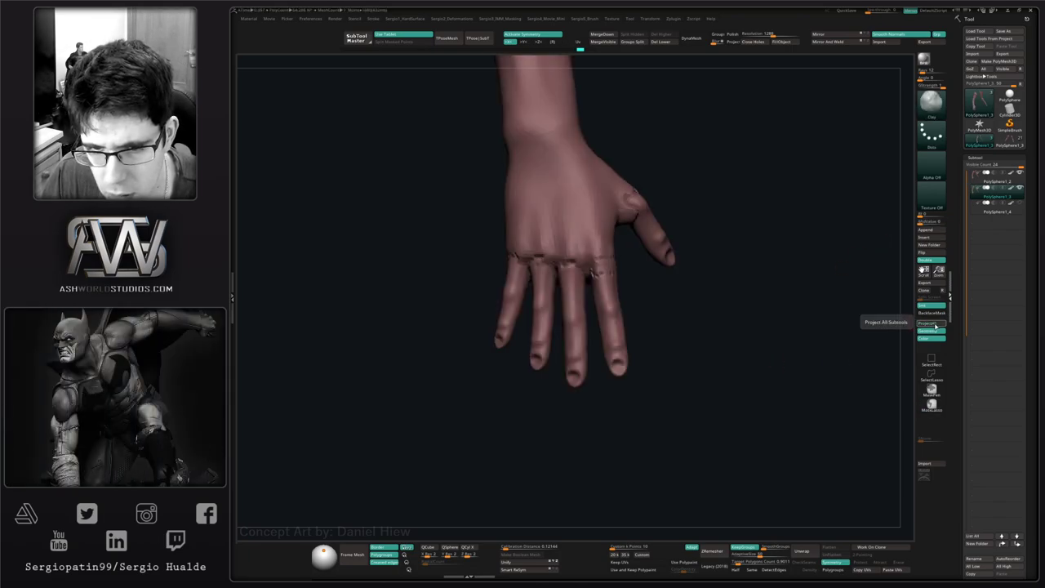
left_click(931, 325)
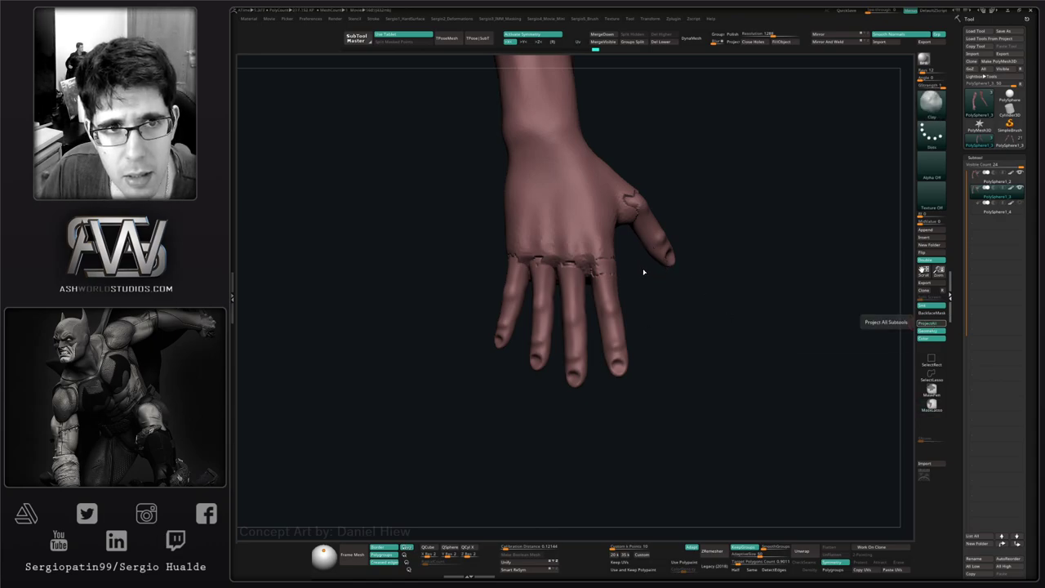
- Examine the projected arm from the open shoulder down to the finger bases and thumb
left_click_drag(635, 382, 638, 511, "alt")
mouse_move(603, 386)
right_mouse_down("ctrl")
mouse_move(613, 193)
mouse_move(604, 300)
mouse_move(612, 373)
right_mouse_up("ctrl")
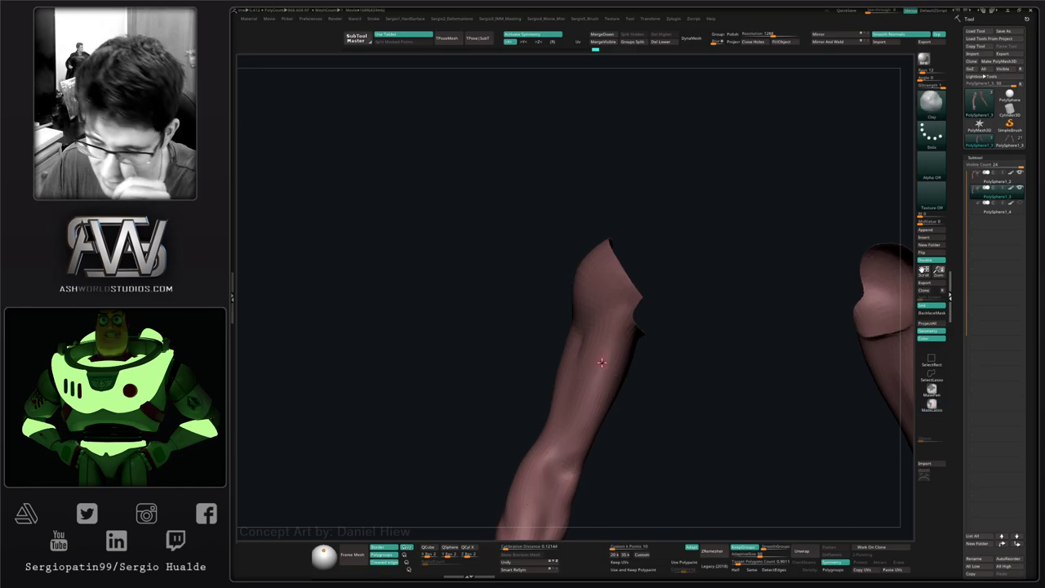
right_click_drag(590, 352, 618, 351)
mouse_move(618, 351)
right_mouse_down()
mouse_move(601, 360)
mouse_move(612, 310)
right_mouse_up()
mouse_move(600, 350)
right_mouse_down("ctrl")
mouse_move(625, 270)
mouse_move(604, 364)
mouse_move(578, 324)
mouse_move(589, 360)
right_mouse_up("ctrl")
mouse_move(589, 359)
right_mouse_down("ctrl")
mouse_move(592, 412)
mouse_move(601, 362)
right_mouse_up("ctrl")
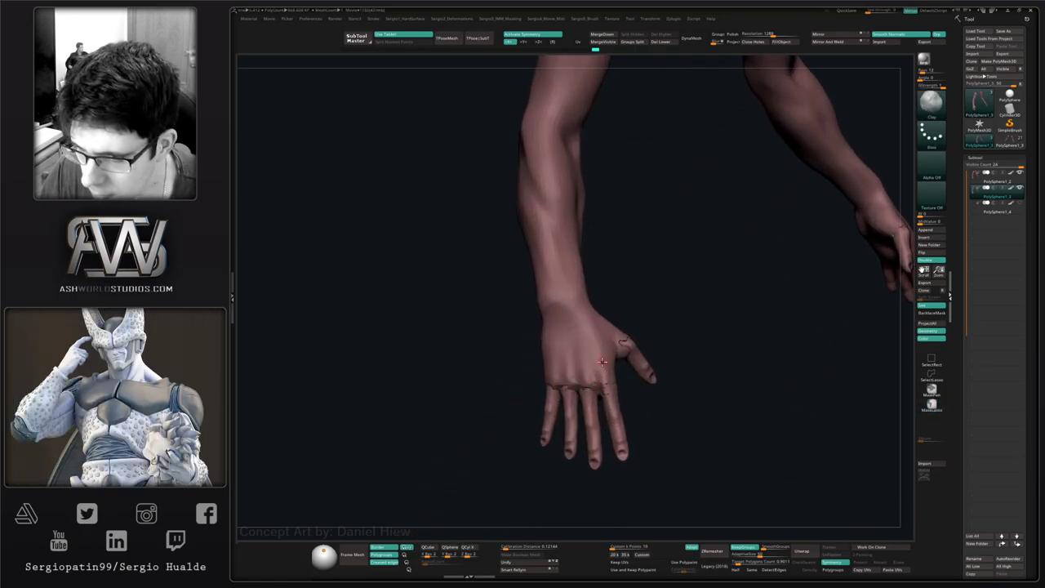
right_click_drag(663, 323, 702, 351)
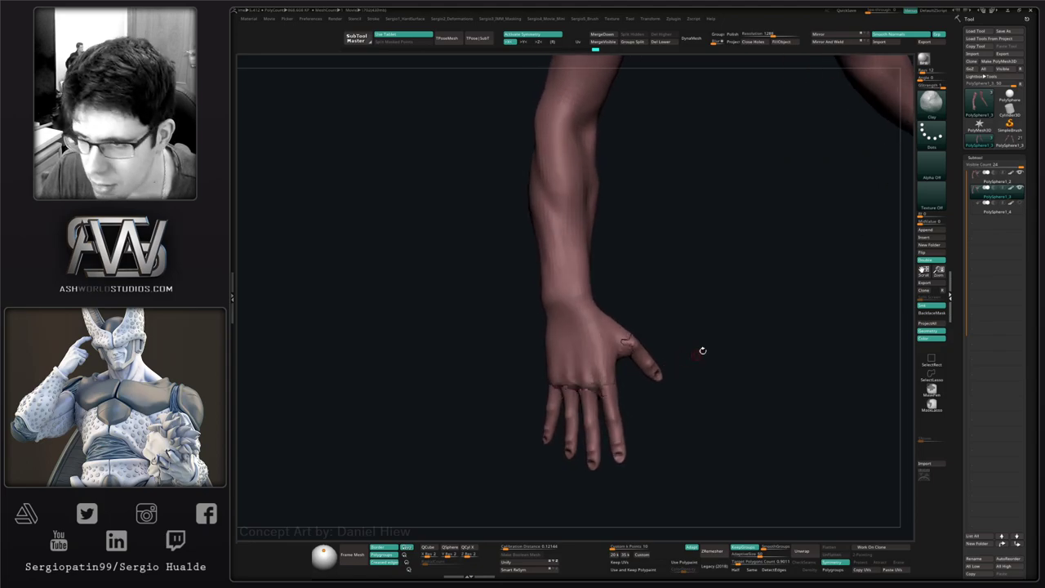
- ZRemesh the separated claws with a reduced target polygon count, then remesh them again with the Half option
left_click(982, 214)
right_click_drag(669, 389, 683, 309, "alt")
mouse_move(621, 344)
right_mouse_down("ctrl")
mouse_move(667, 389)
mouse_move(634, 390)
mouse_move(613, 366)
mouse_move(651, 385)
mouse_move(607, 310)
right_mouse_up("ctrl")
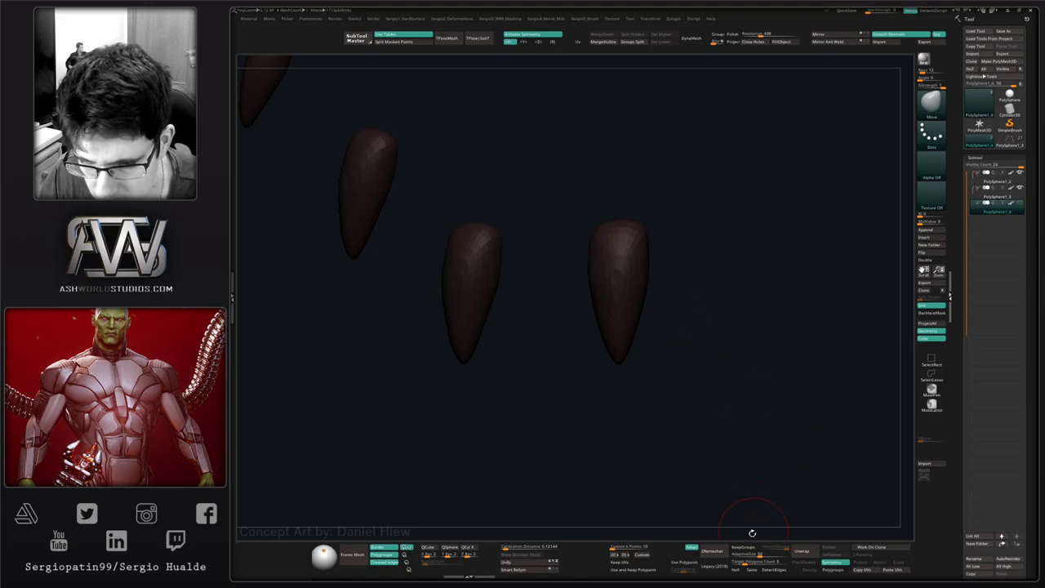
left_click_drag(744, 562, 734, 562)
left_click(712, 551)
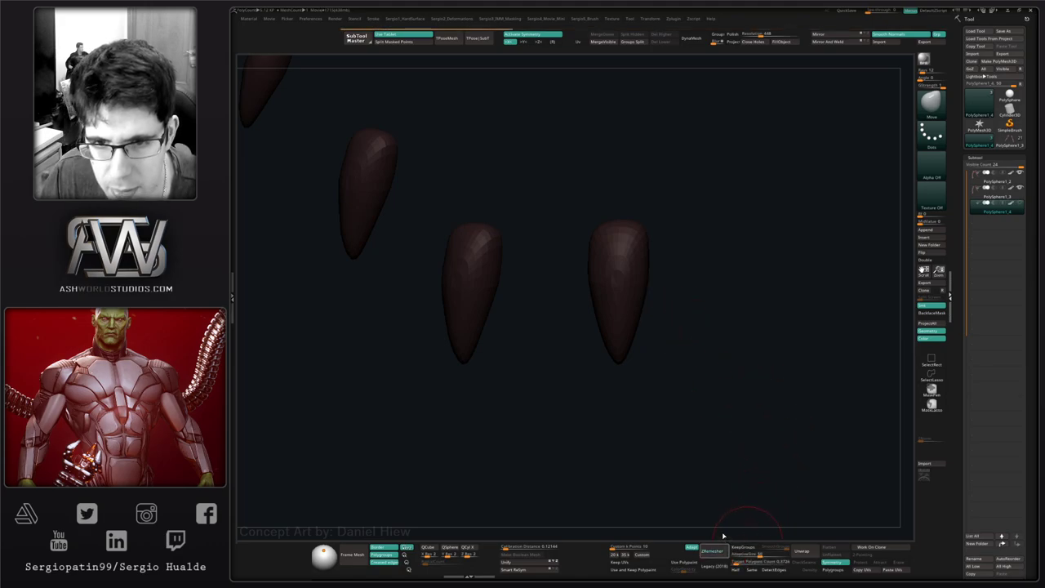
right_click_drag(709, 441, 707, 419)
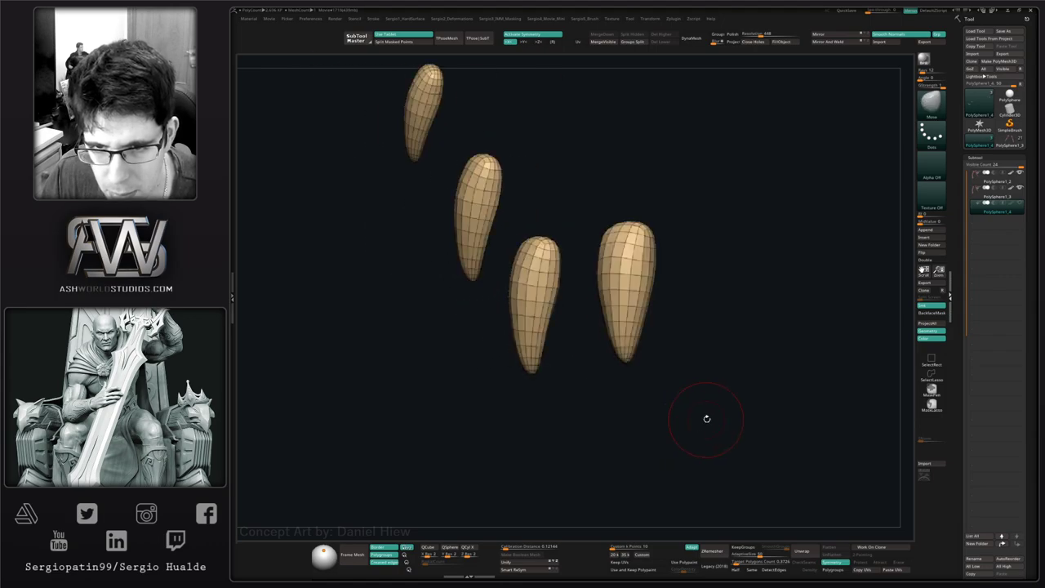
left_click(712, 552)
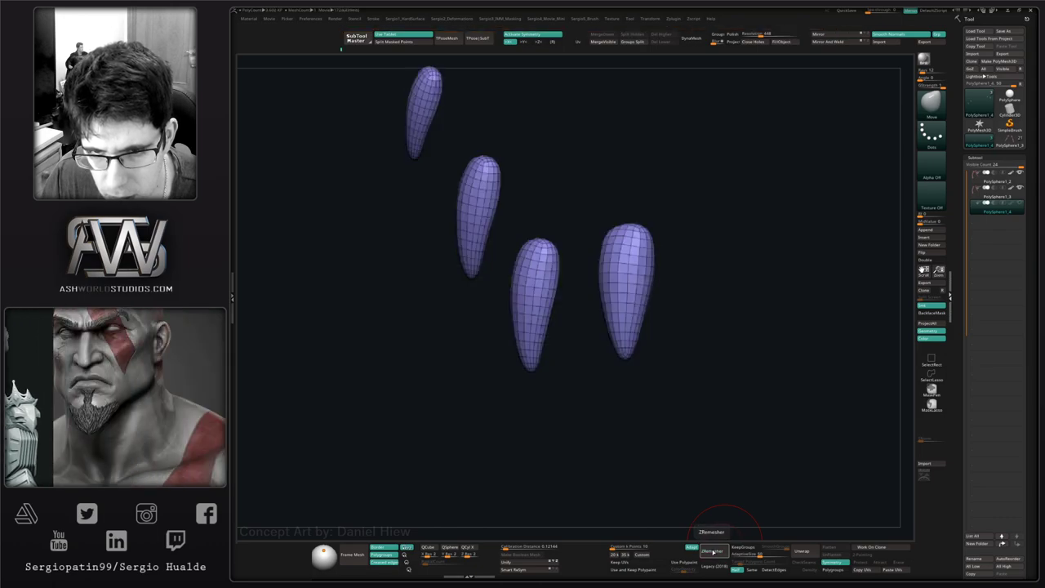
- Delete surplus crosswise edge loops on the index finger's claw with the ZModeler brush's edge loop action
left_click_drag(726, 466, 704, 471, "shift")
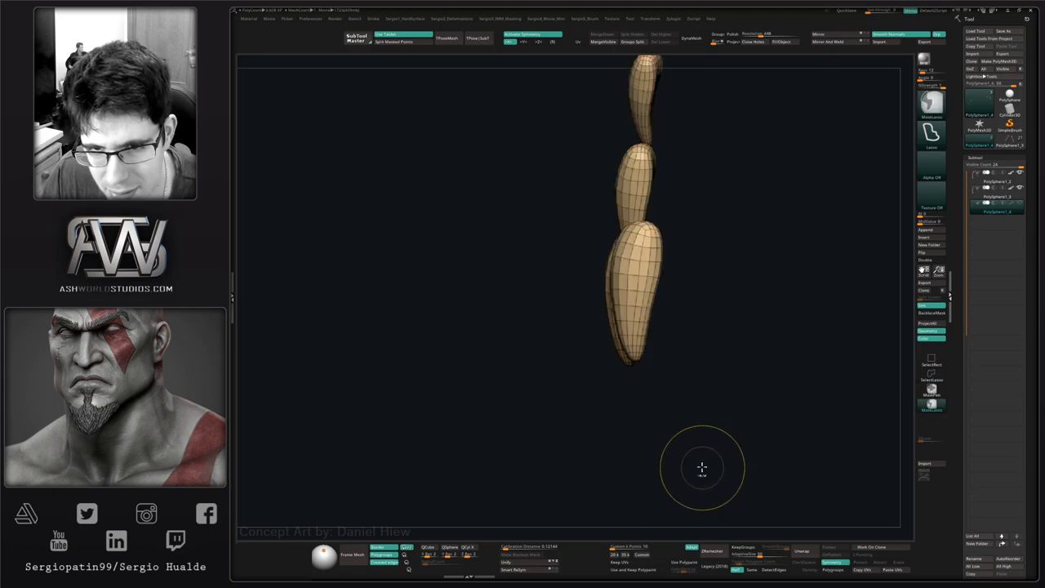
left_click_drag(695, 466, 631, 340)
mouse_move(631, 340)
right_mouse_down("ctrl")
mouse_move(623, 354)
mouse_move(641, 408)
mouse_move(628, 367)
right_mouse_up("ctrl")
key("b")
key("z")
key("m")
key("s")
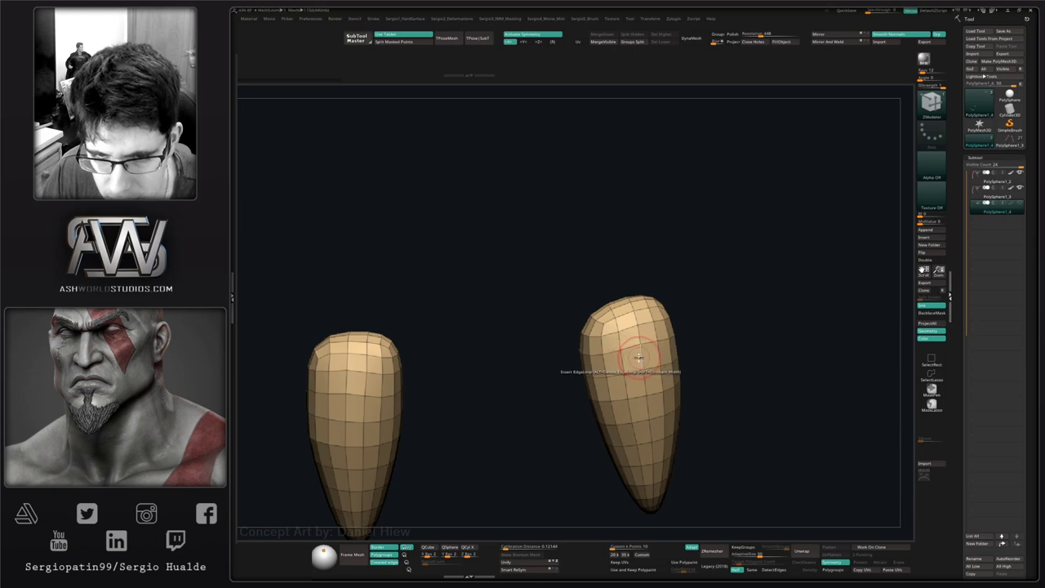
key("space")
key("space")
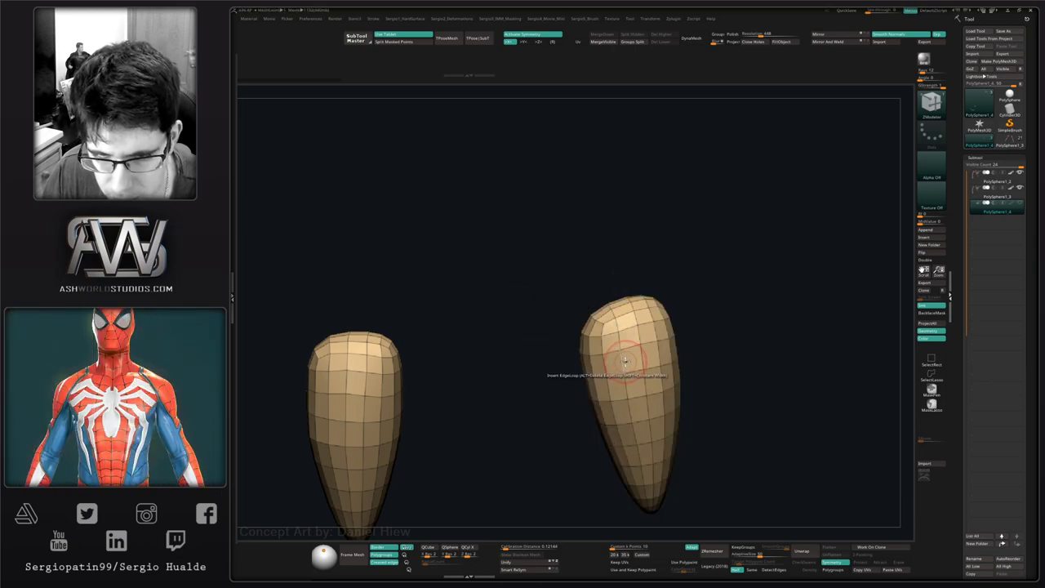
left_click(626, 364, "alt")
mouse_move(630, 372)
right_mouse_down("alt")
mouse_move(625, 327)
mouse_move(654, 329)
right_mouse_up("alt")
left_click_drag(655, 330, 657, 305)
left_click(672, 337)
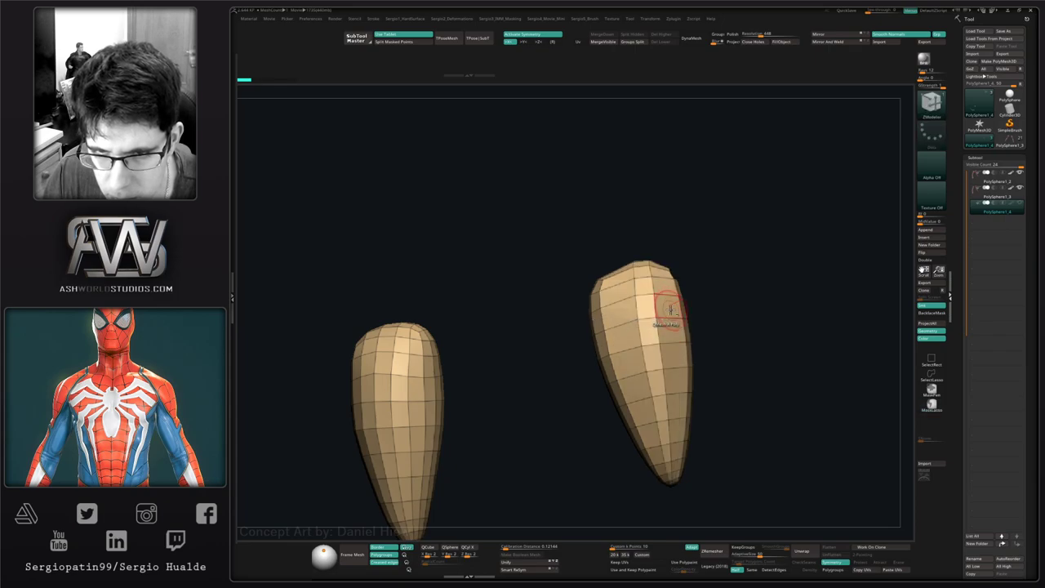
- Undo the last edge edits on the index finger's claw and thin its remaining crosswise loops toward the tip
mouse_move(672, 339)
right_mouse_down()
mouse_move(618, 367)
mouse_move(675, 351)
mouse_move(688, 337)
mouse_move(672, 330)
right_mouse_up()
key("ctrl+z")
key("ctrl+z")
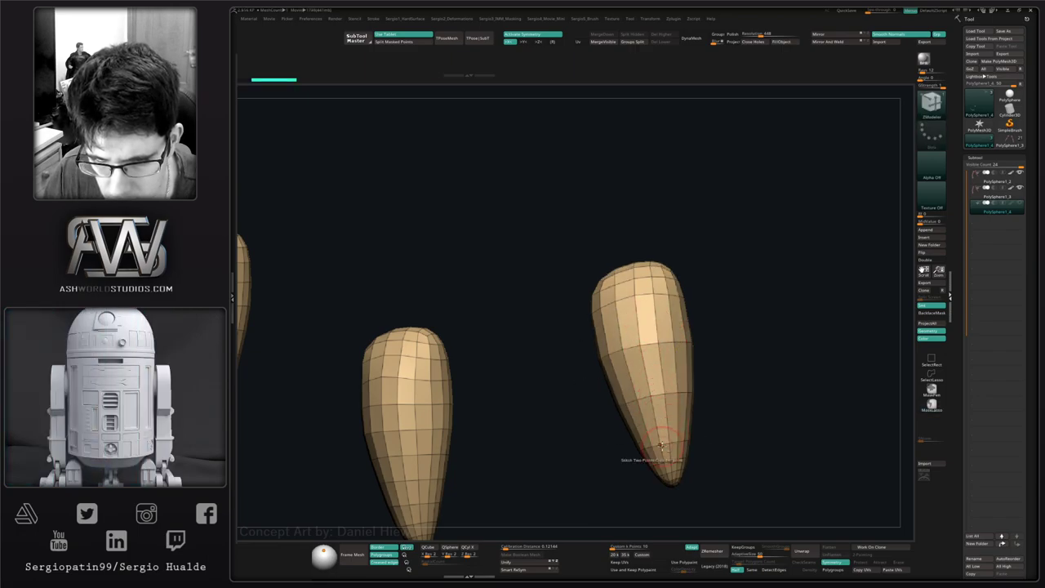
mouse_move(661, 446)
right_mouse_down("alt")
mouse_move(652, 352)
mouse_move(652, 520)
right_mouse_up("alt")
left_click(658, 377)
mouse_move(640, 359)
right_mouse_down()
mouse_move(630, 400)
mouse_move(642, 426)
mouse_move(618, 385)
right_mouse_up()
left_click(627, 363)
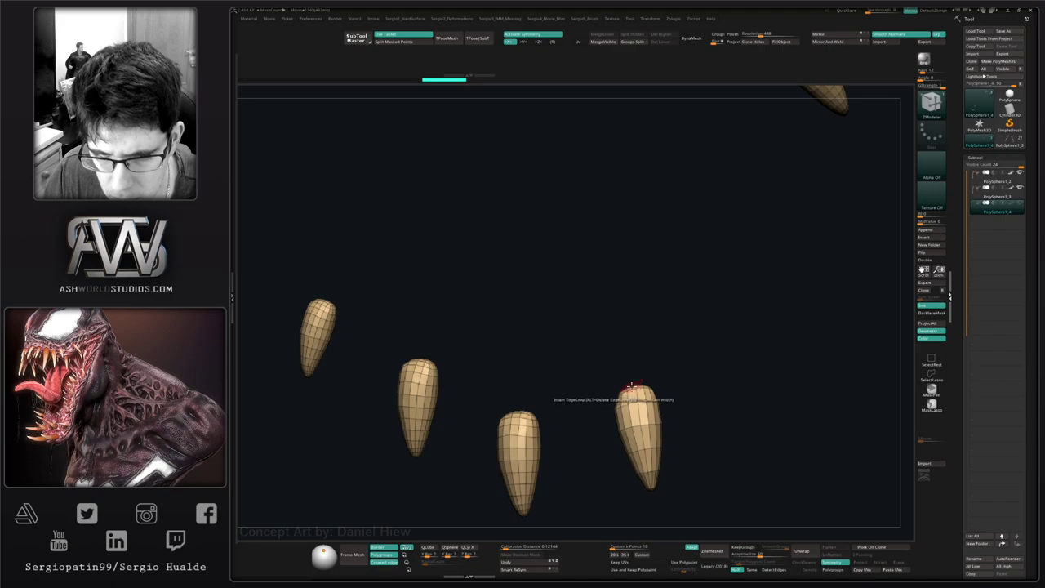
- Remove the surplus crosswise edge loops from the middle finger's claw
mouse_move(614, 429)
right_mouse_down("alt")
mouse_move(706, 298)
mouse_move(684, 300)
right_mouse_up("alt")
right_click_drag(620, 346, 613, 406, "ctrl")
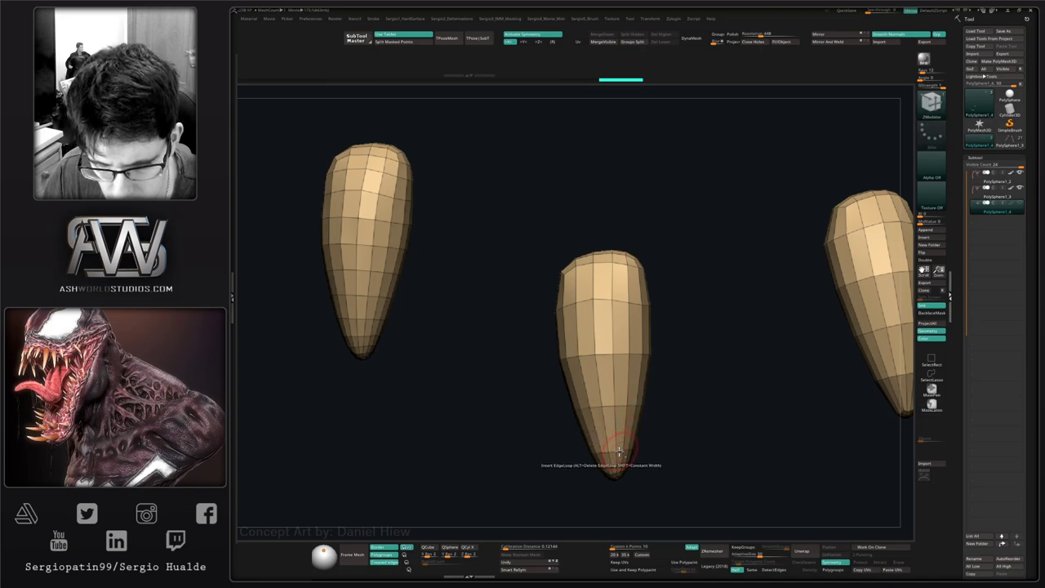
right_click_drag(612, 455, 592, 364, "ctrl")
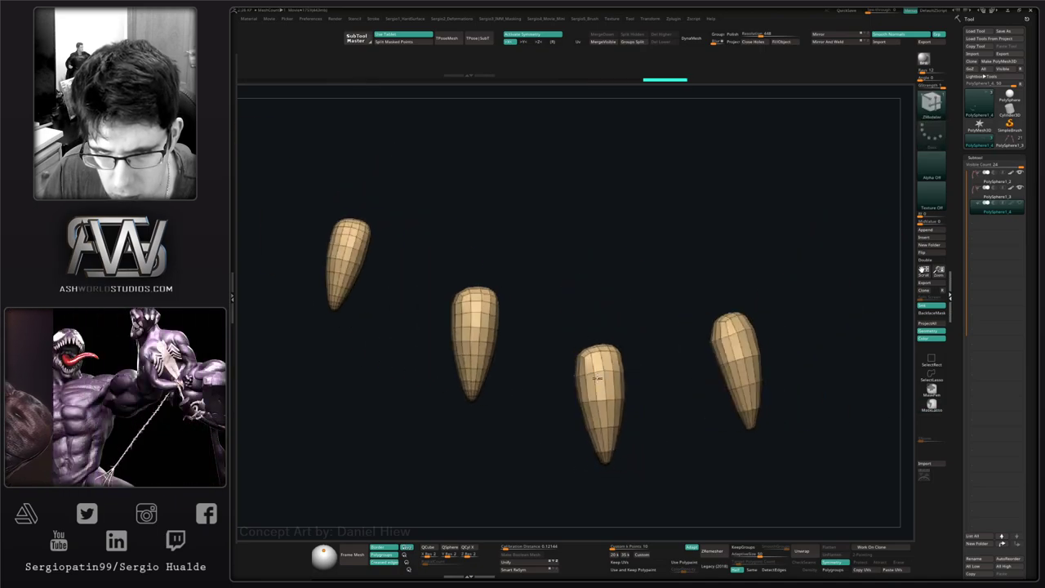
- Delete alternate crosswise edge loops on the ring finger's claw from its base to its tip
right_click_drag(454, 338, 650, 395, "alt")
right_click_drag(548, 367, 545, 335)
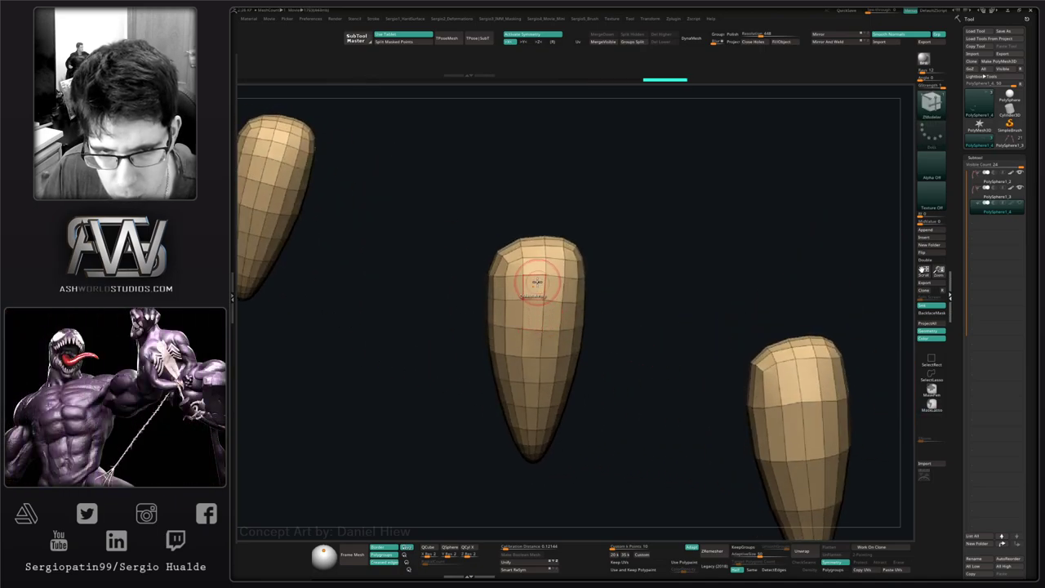
left_click(529, 301, "alt")
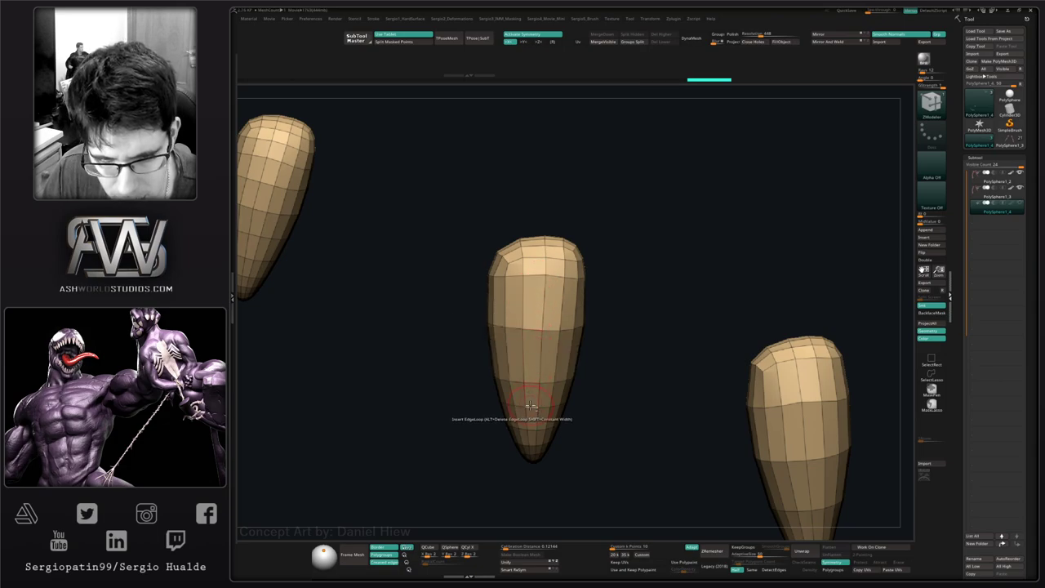
right_click_drag(531, 452, 541, 364, "ctrl")
right_click_drag(541, 363, 549, 298)
right_click_drag(549, 298, 546, 490, "ctrl")
right_click_drag(546, 367, 540, 261, "ctrl")
left_click(553, 374, "alt")
- Thin the crosswise edge loops on the little finger's claw and undo the unwanted edit near its tip
right_click_drag(540, 261, 816, 403, "alt")
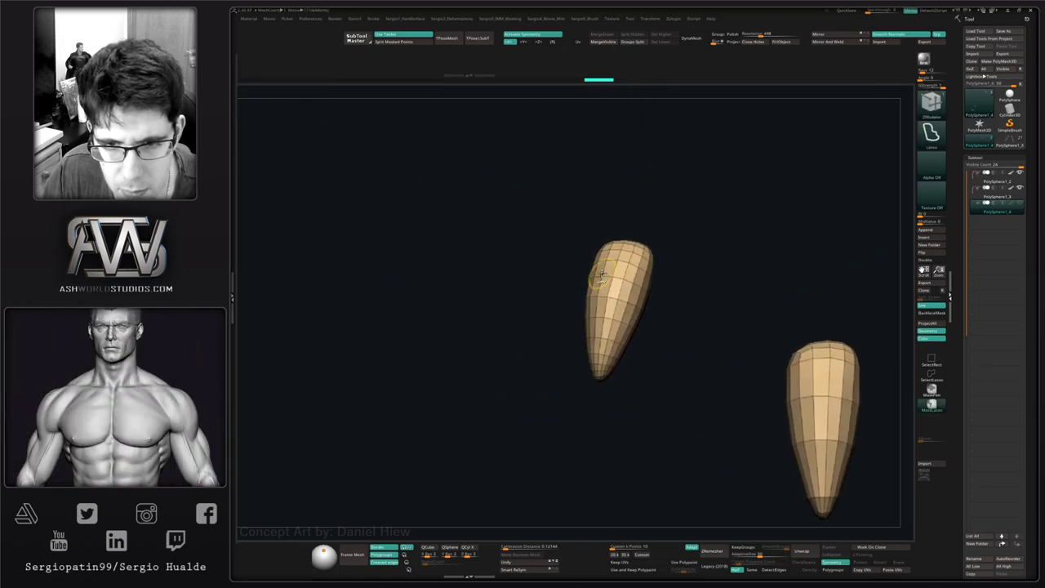
right_click_drag(600, 275, 608, 359, "ctrl")
right_click_drag(629, 292, 669, 245)
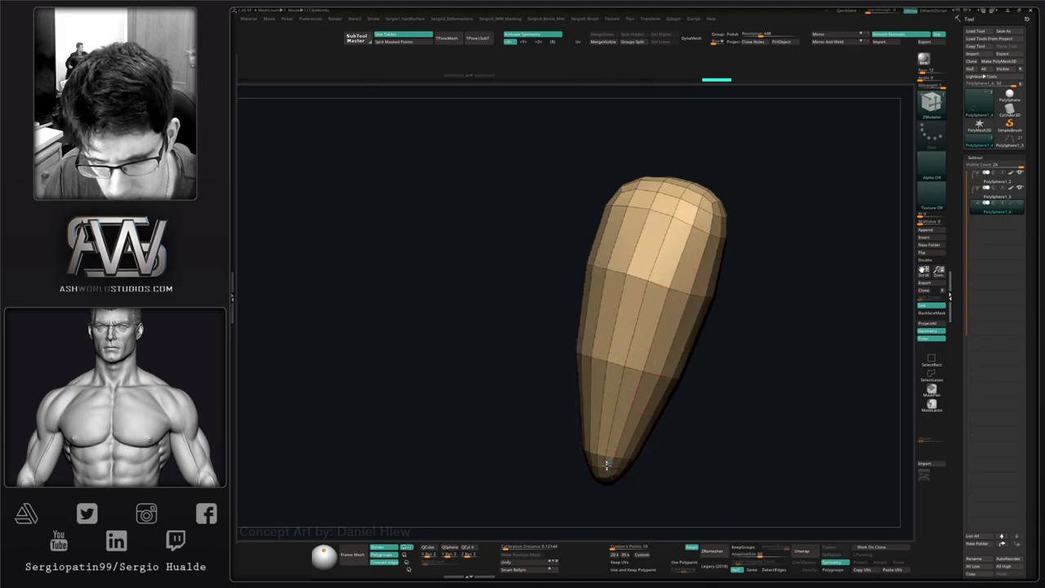
key("ctrl+z")
left_click(611, 469)
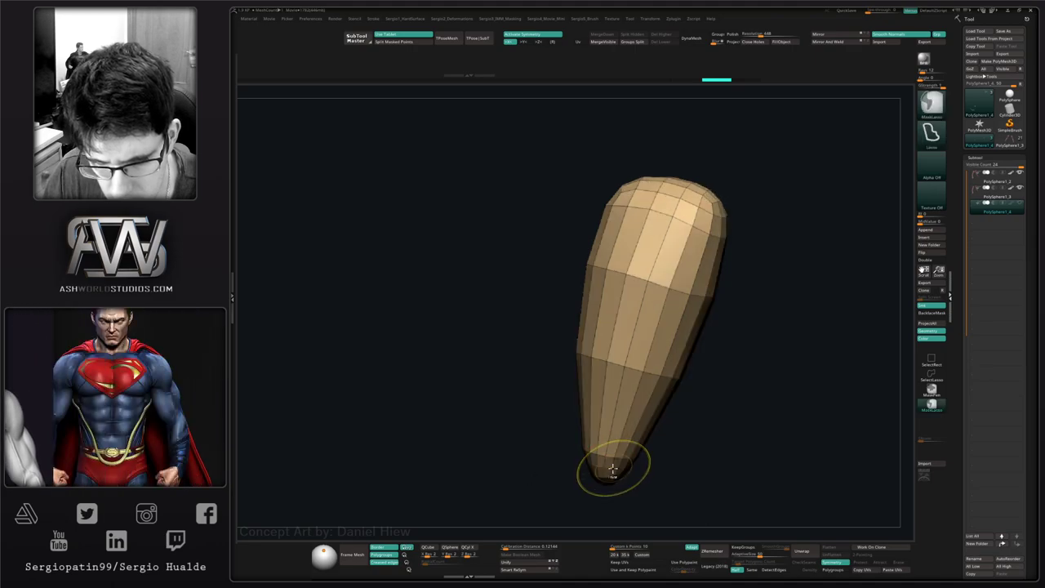
left_click(605, 467)
- Delete alternate crosswise edge loops along the thumb's claw
right_click_drag(609, 470, 626, 208, "ctrl")
right_click_drag(674, 373, 530, 326, "alt")
mouse_move(620, 370)
right_mouse_down()
mouse_move(584, 455)
mouse_move(625, 509)
right_mouse_up()
right_click_drag(709, 333, 337, 459, "alt")
right_click_drag(511, 366, 545, 418, "ctrl")
right_click_drag(545, 402, 623, 422, "alt")
right_click_drag(548, 347, 552, 369, "ctrl")
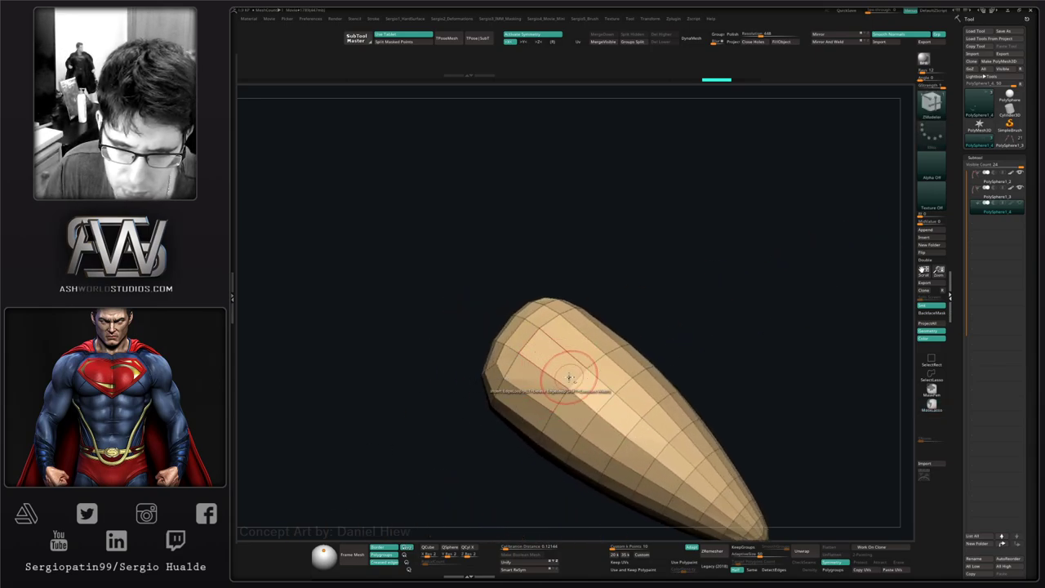
left_click(609, 401, "alt")
left_click(656, 443, "alt")
right_click_drag(646, 448, 550, 342, "alt")
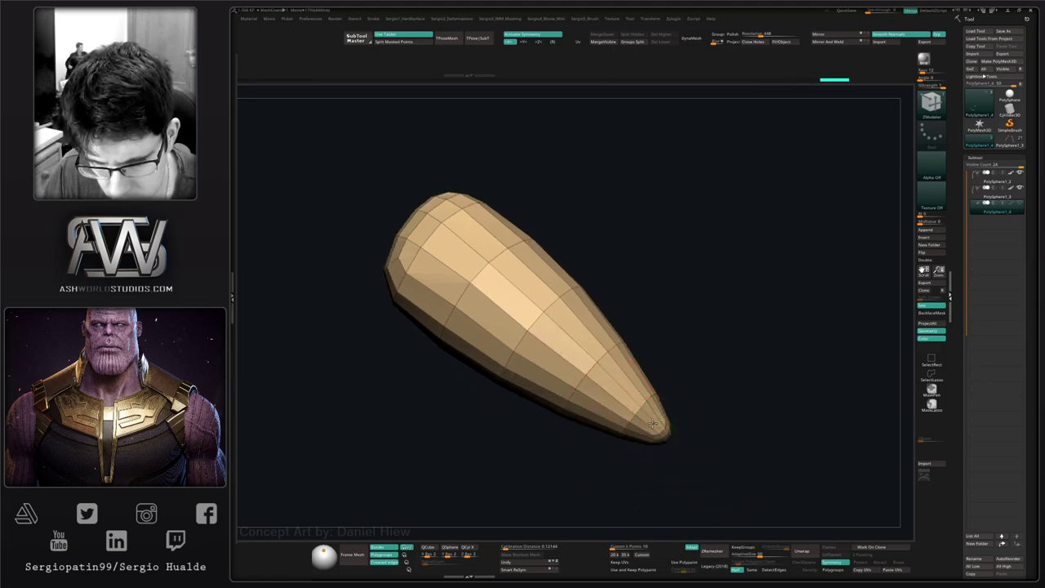
- Examine the thinned claws, then view them in place on the hand without the wireframe
right_click_drag(616, 446, 607, 229, "ctrl")
right_click_drag(595, 407, 681, 234, "alt")
right_click_drag(611, 336, 595, 364)
key("alt+s")
key("shift+f")
right_click_drag(392, 387, 634, 379, "alt")
right_click_drag(704, 295, 669, 351)
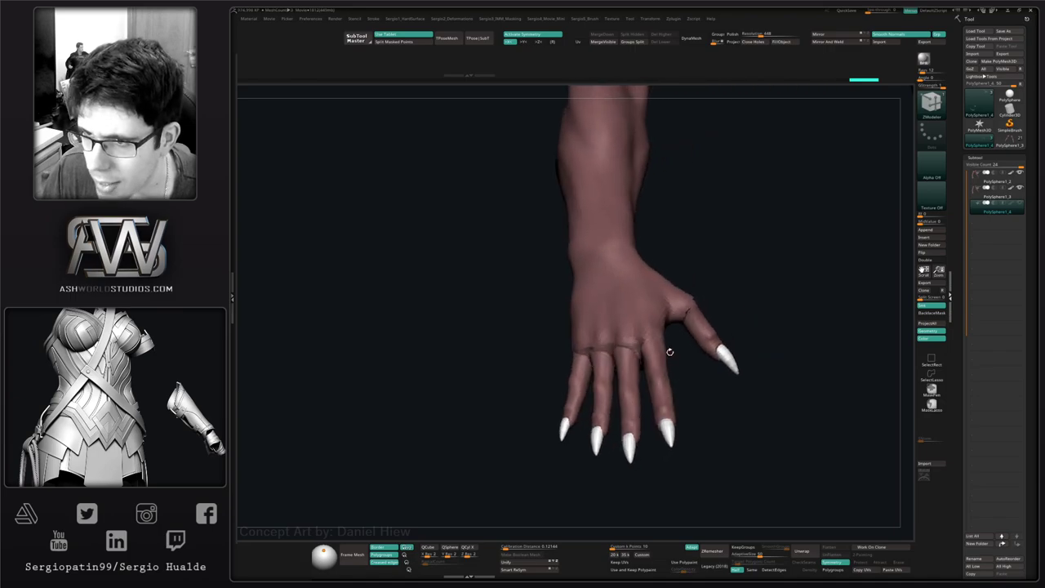
- Duplicate the thinned claws, step the original claws subtool back through its history, and select the copy PolySphere1_5
left_click_drag(670, 352, 724, 354)
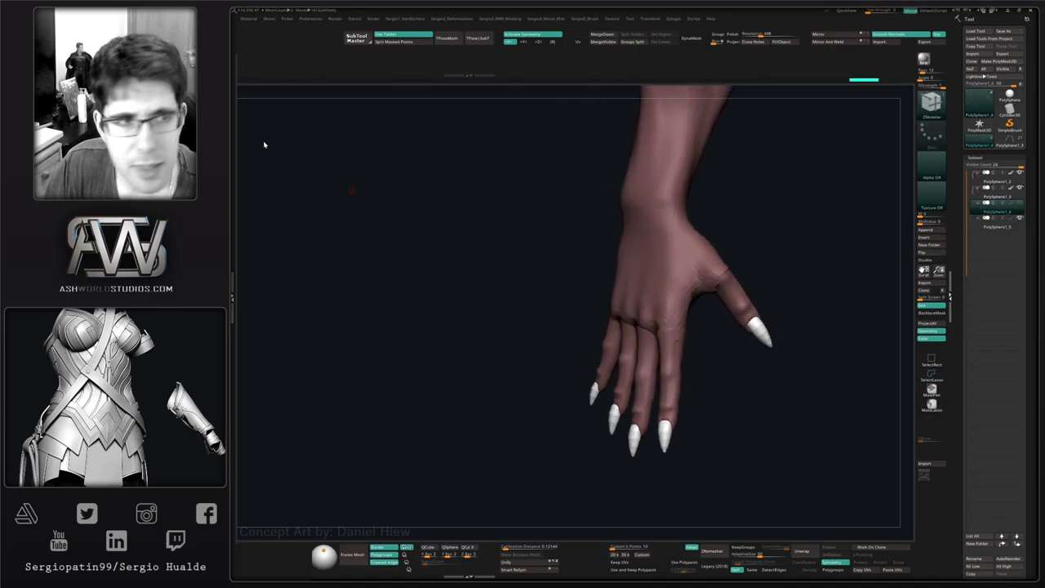
key("ctrl")
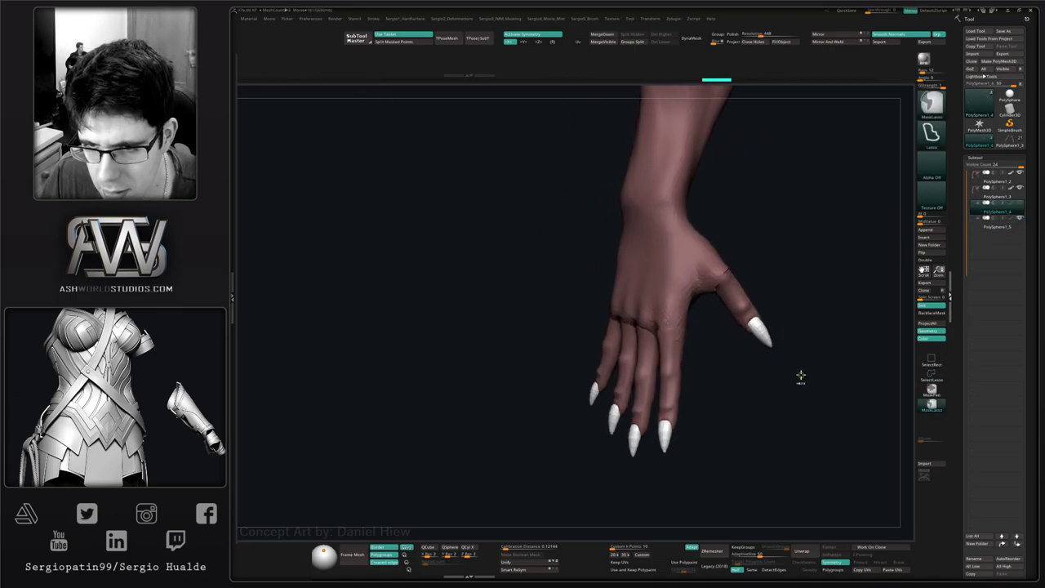
left_click(990, 227)
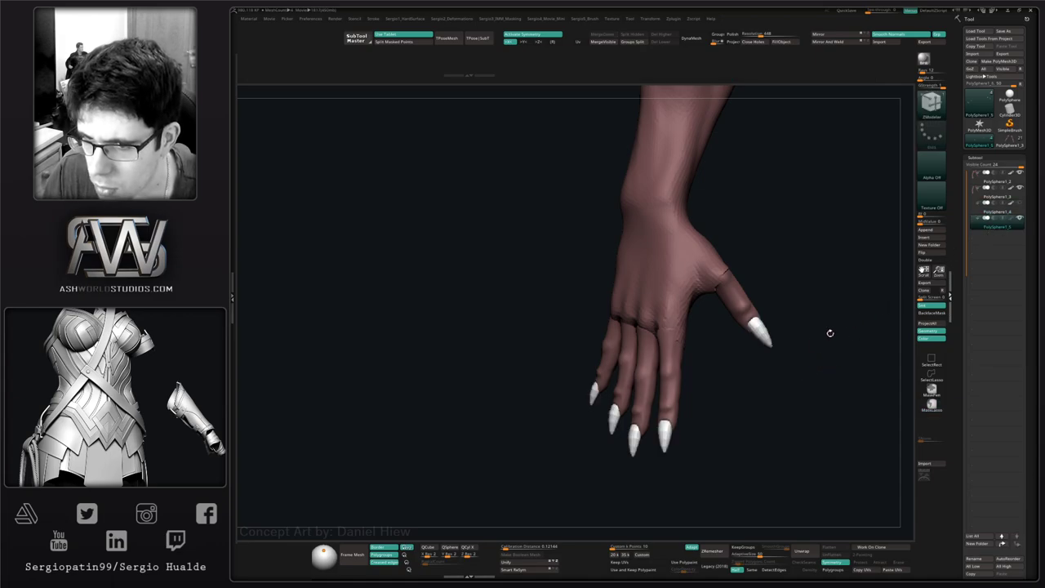
left_click_drag(827, 331, 807, 348)
- Project detail and polypaint onto the PolySphere1_5 claws with ProjectAll, and hide the source subtools PolySphere1_4 and PolySphere1_2
left_click(931, 325)
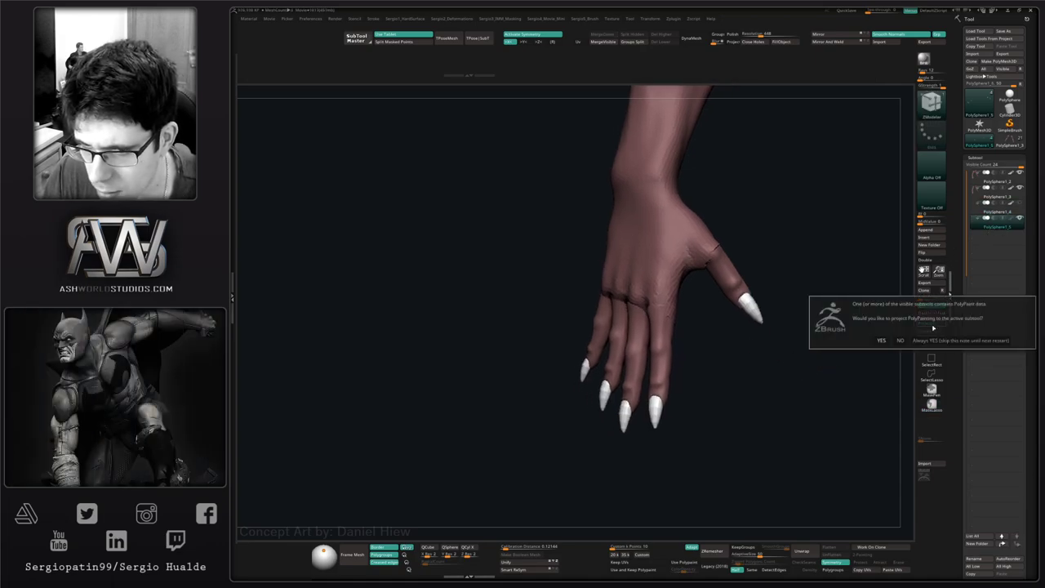
left_click(915, 340)
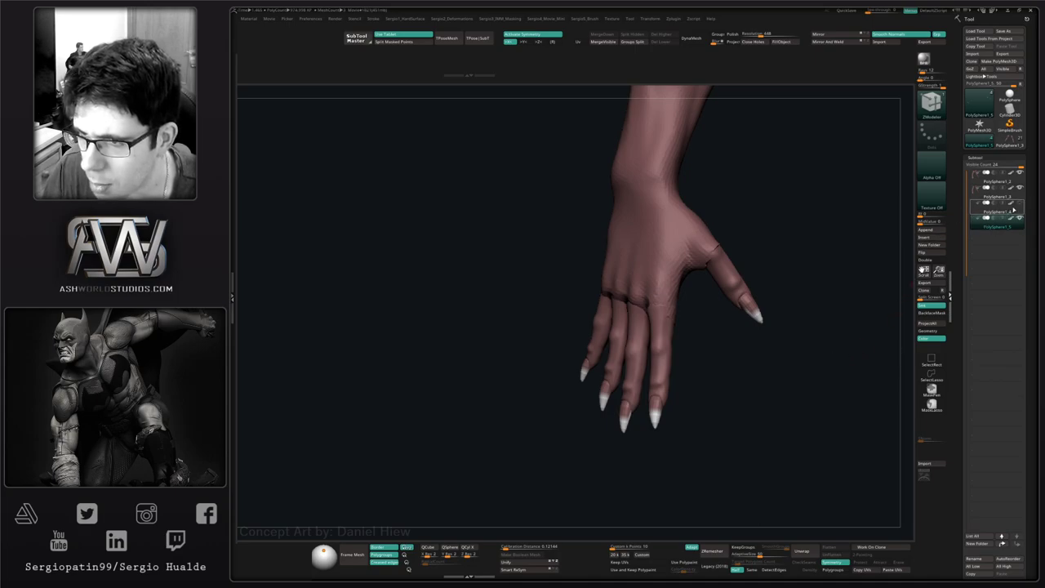
left_click(1019, 203)
left_click(1019, 173)
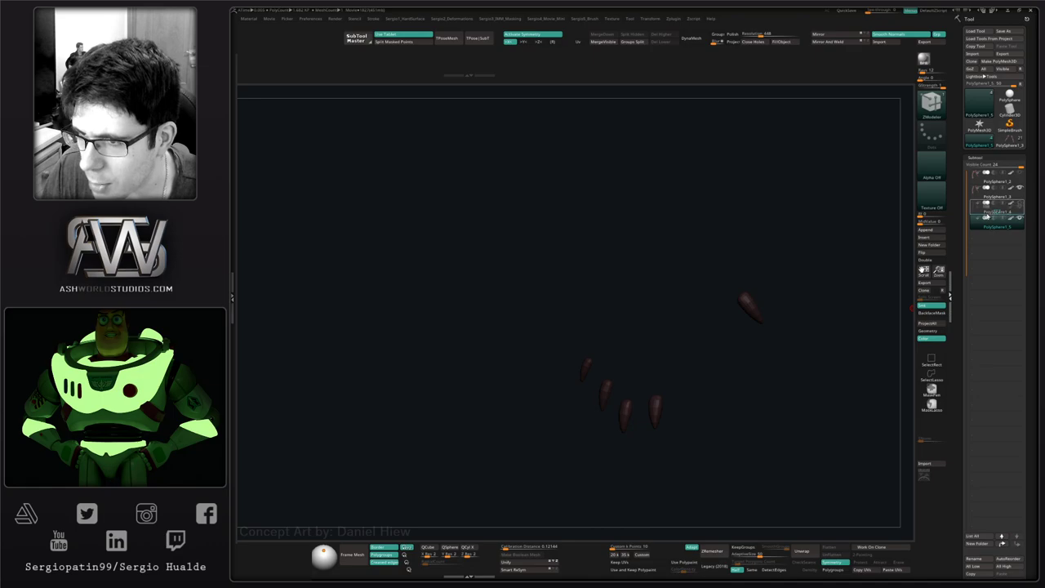
- Show the retopologized arms with the new claws and activate Dynamic Subdiv on the claws, always accepting automatic activation
key("alt+s")
right_click_drag(720, 395, 777, 309, "alt")
key("shift+f")
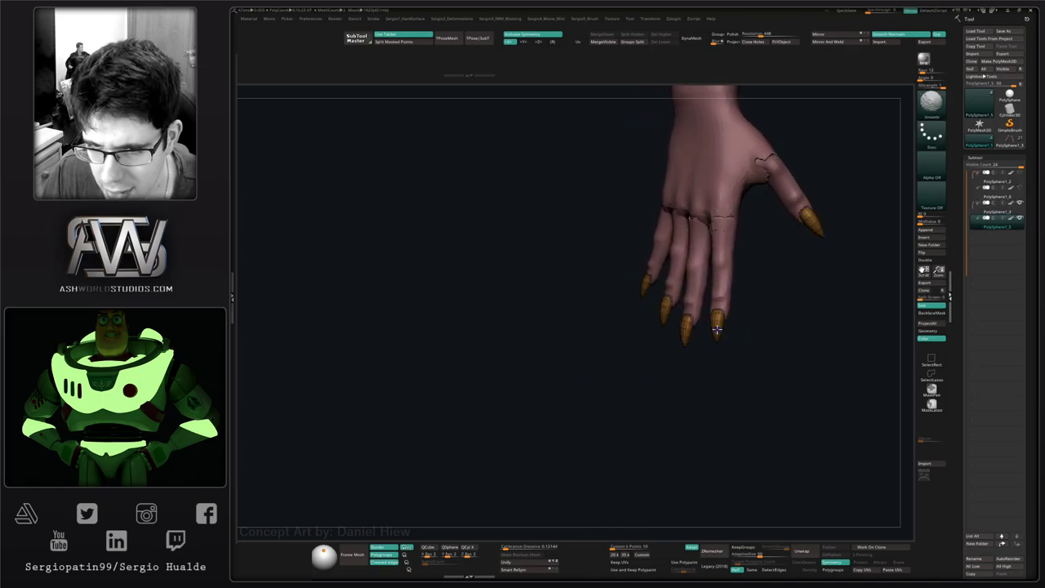
right_click_drag(717, 329, 741, 464, "ctrl")
key("d")
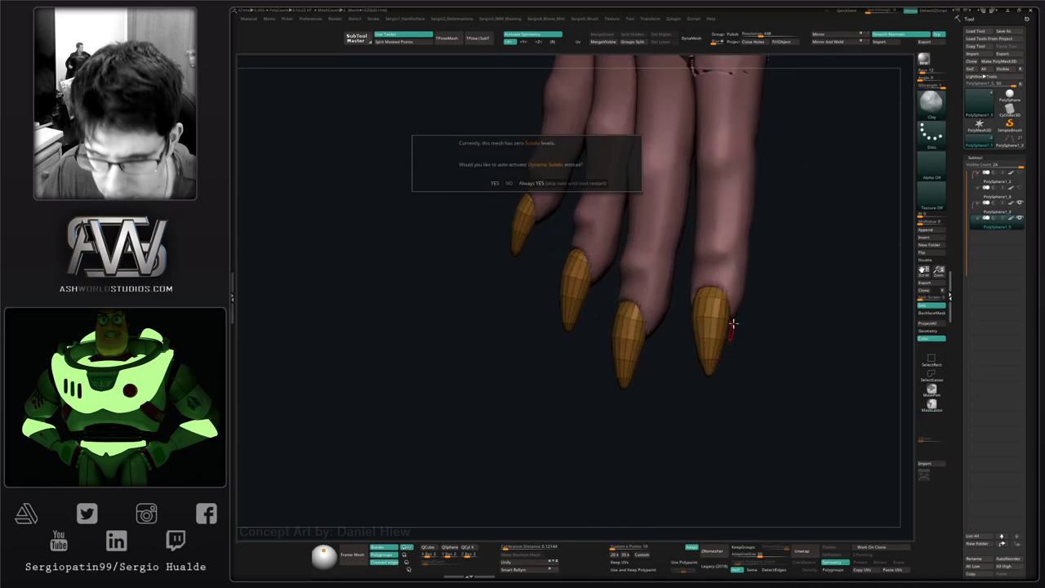
left_click(602, 181)
key("shift+f")
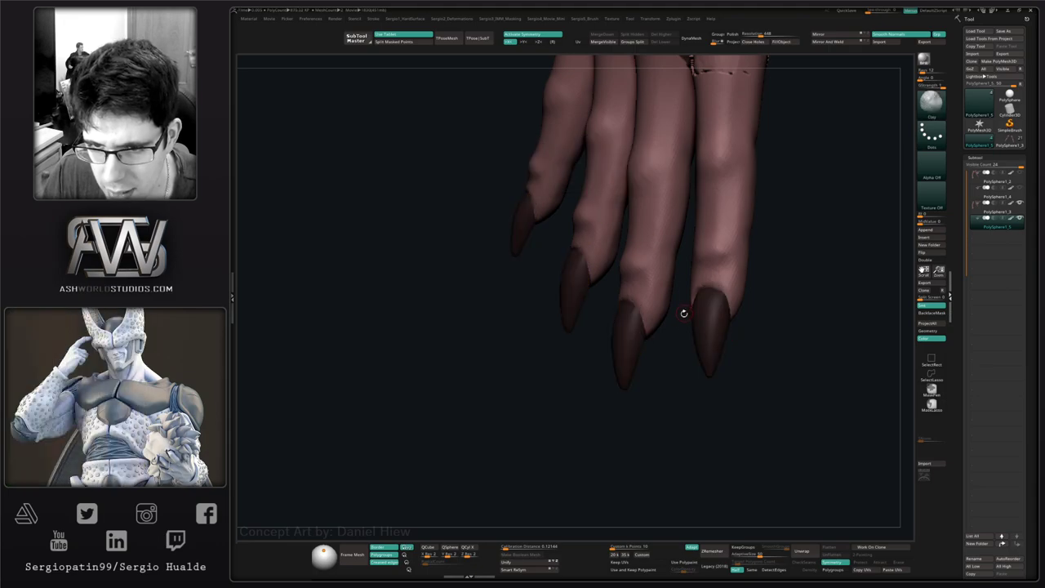
right_click_drag(684, 313, 731, 311, "ctrl")
left_click_drag(730, 310, 686, 245)
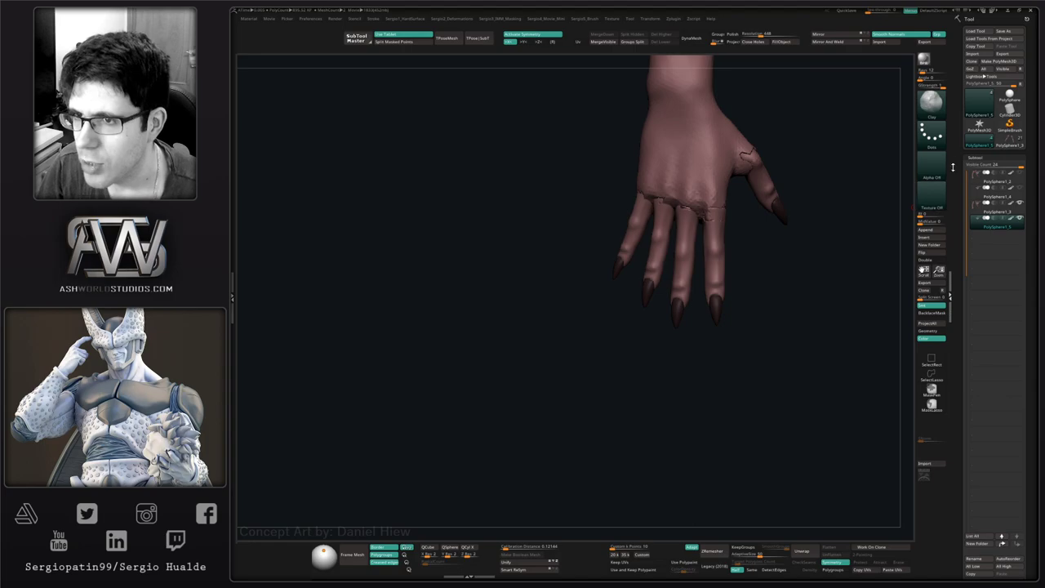
- Append the retopologized arms PolySphere1_3 and the new claws PolySphere1_5 to the full creature tool
left_click(994, 206)
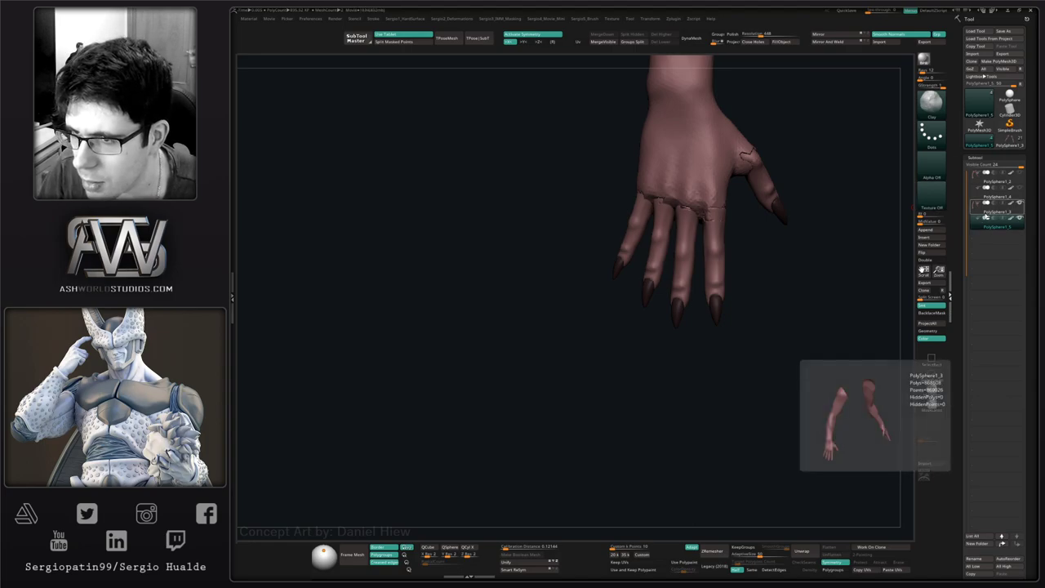
left_click(1007, 142)
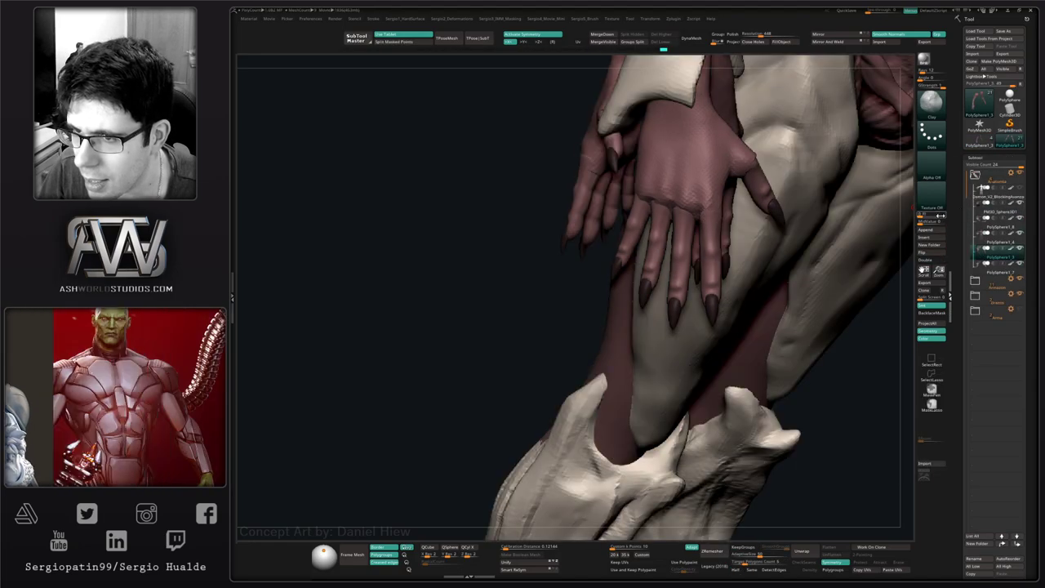
left_click(933, 231)
left_click(811, 254)
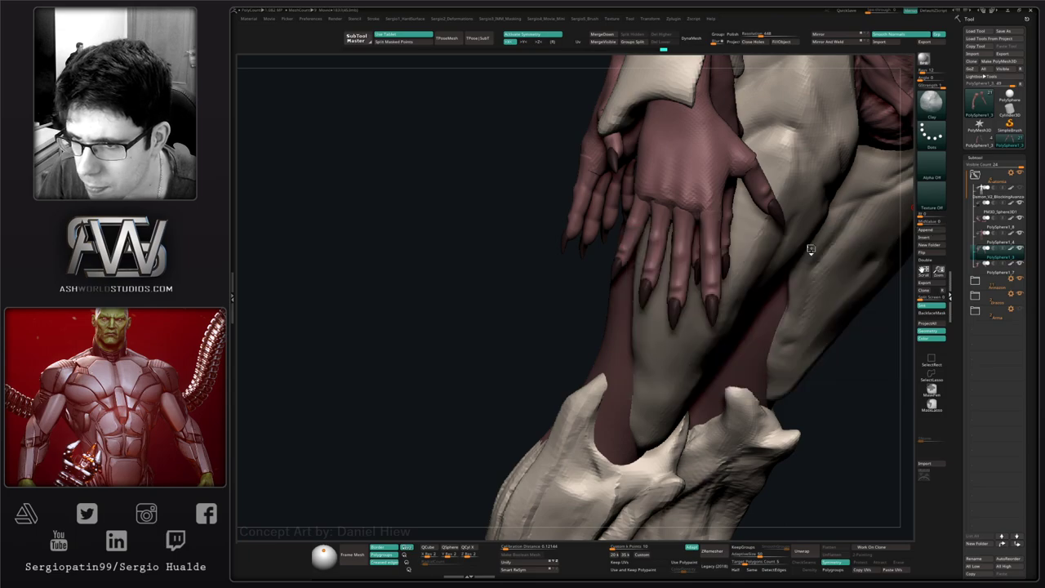
left_click(986, 145)
left_click(986, 223)
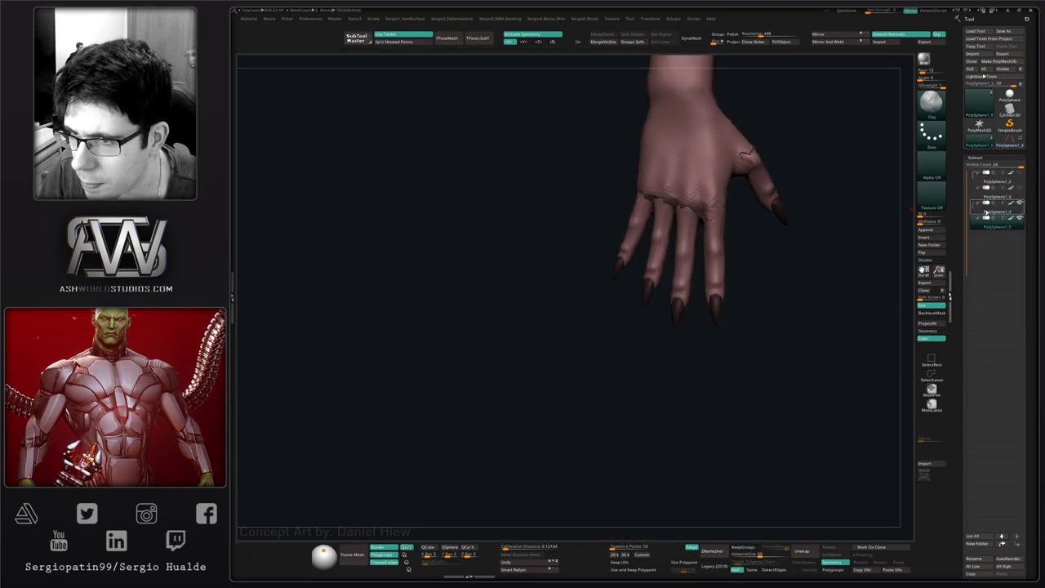
left_click(979, 174)
left_click(931, 229)
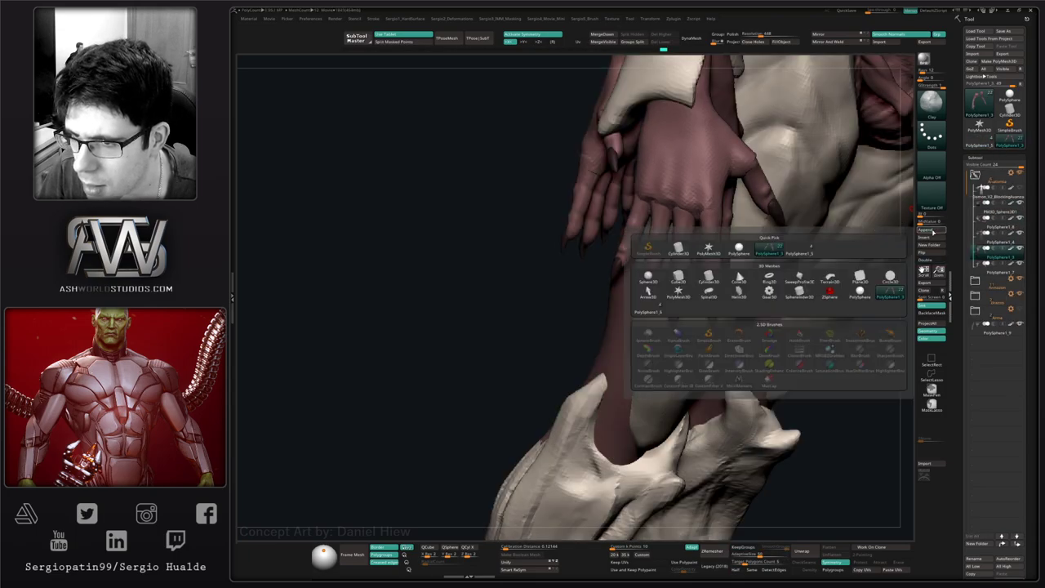
left_click(811, 254)
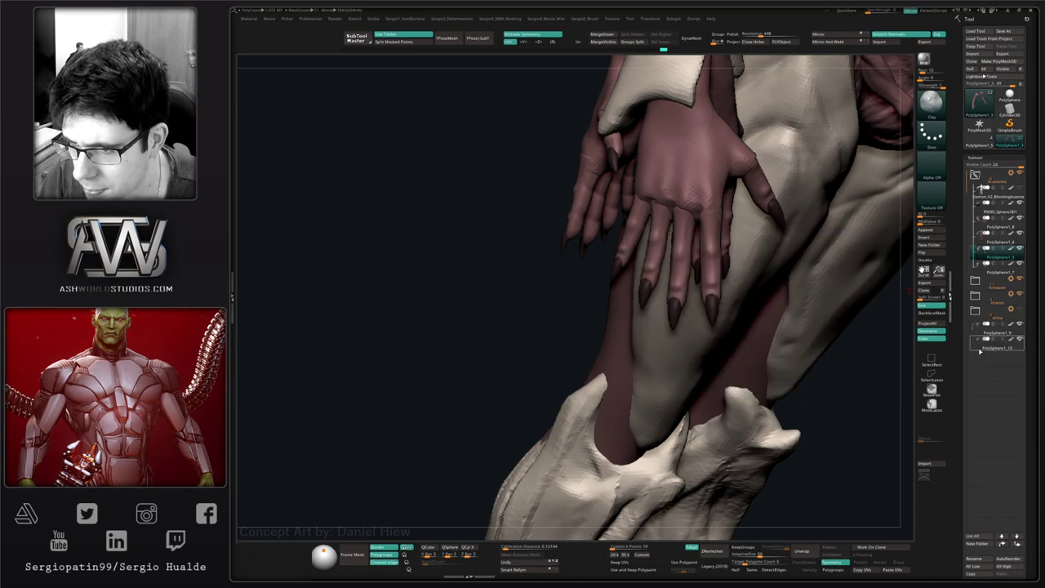
- Select the appended arms PolySphere1_9, hide the old arms in the Anatomia folder, and collapse that folder
left_click(979, 351)
left_click(981, 334)
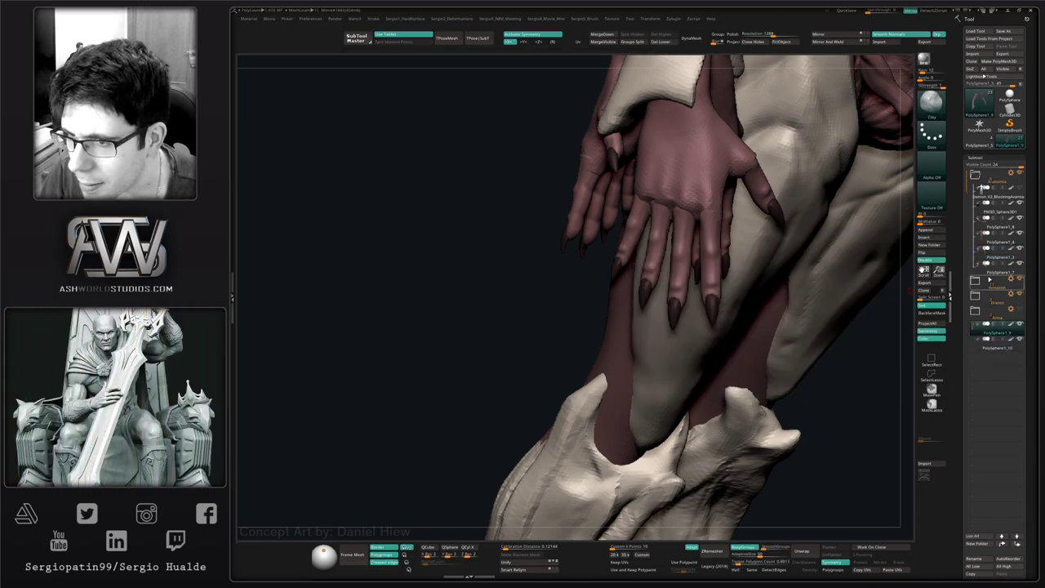
mouse_move(1002, 254)
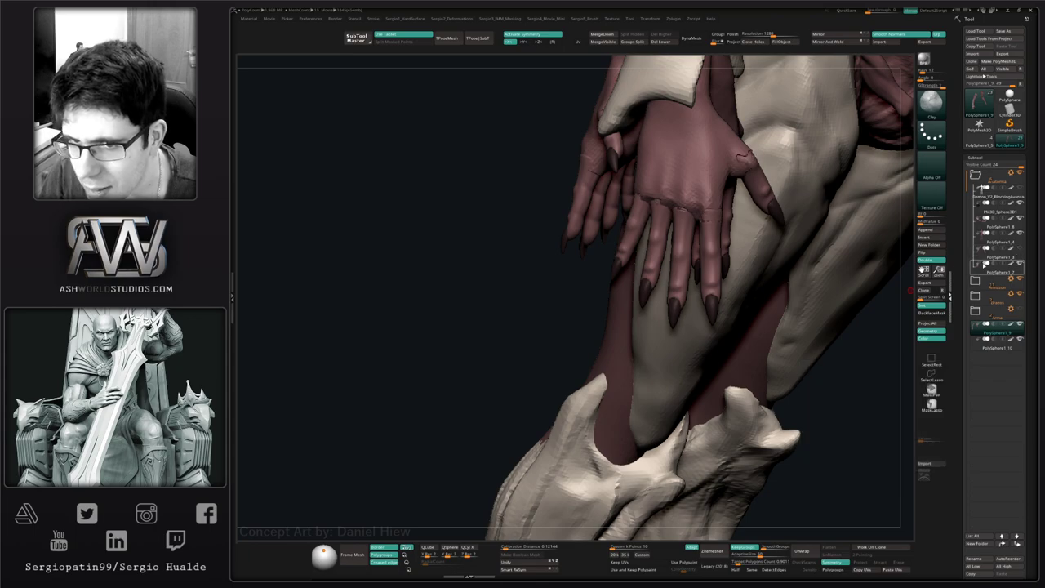
right_click_drag(730, 233, 813, 324, "ctrl")
key("ctrl")
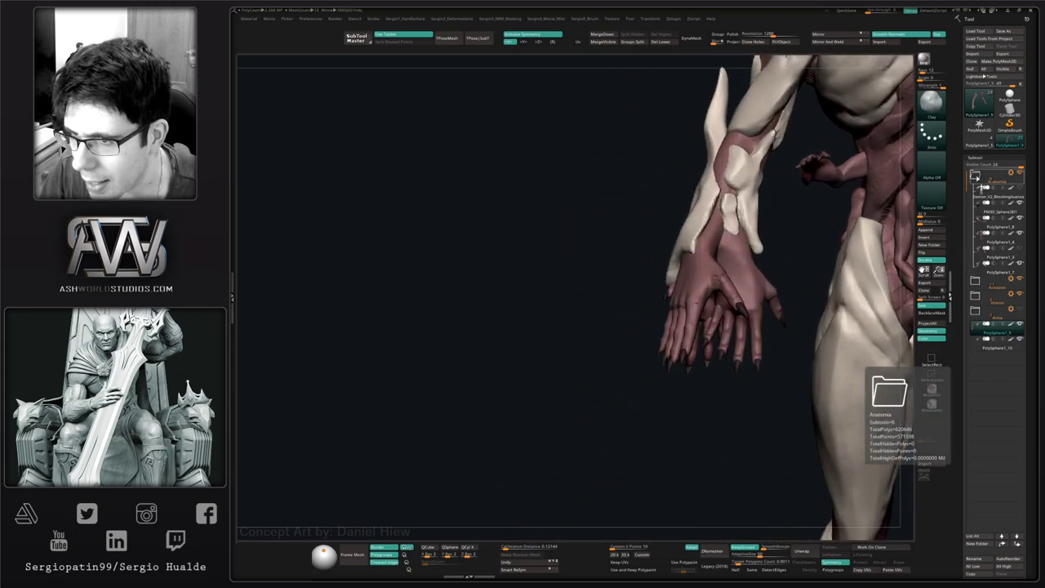
left_click(975, 176)
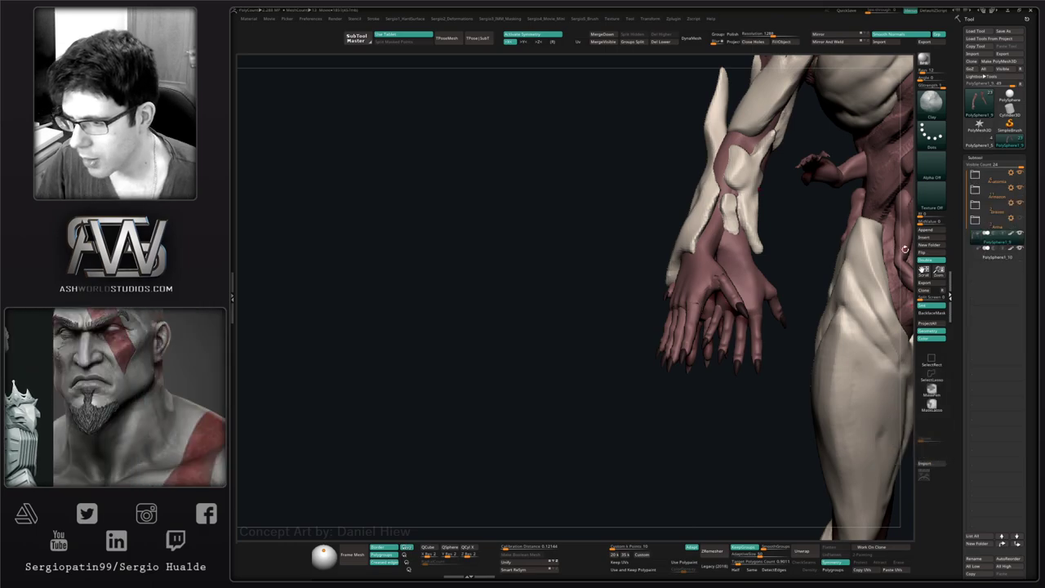
- Isolate the appended arms and smooth the cracked seams at the finger bases on the back of the hand and palm
left_click_drag(827, 276, 706, 274)
key("shift+s")
mouse_move(706, 274)
right_mouse_down("ctrl")
mouse_move(716, 350)
mouse_move(738, 361)
mouse_move(726, 353)
right_mouse_up("ctrl")
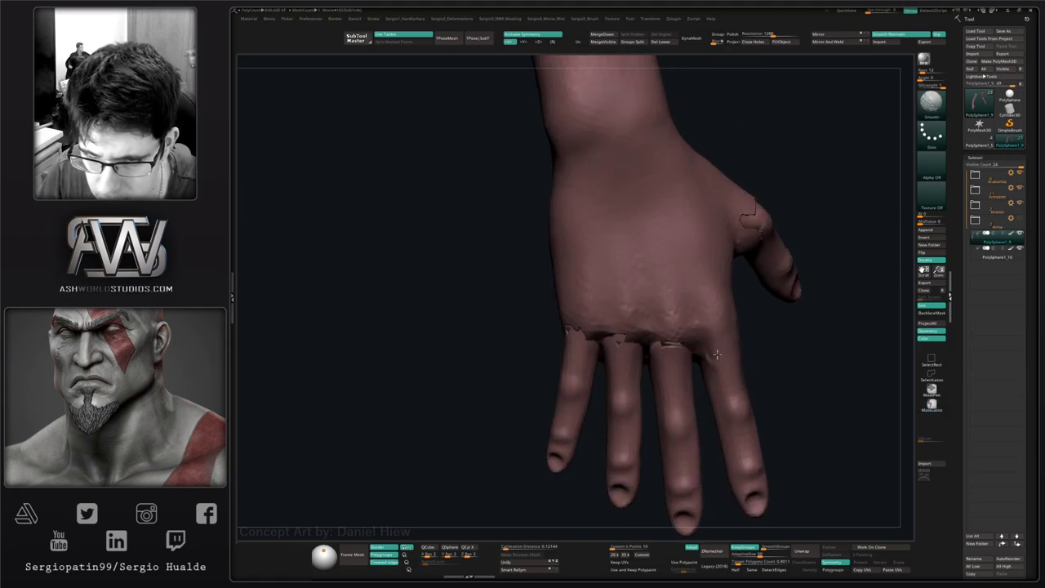
left_click_drag(716, 355, 607, 351, "shift")
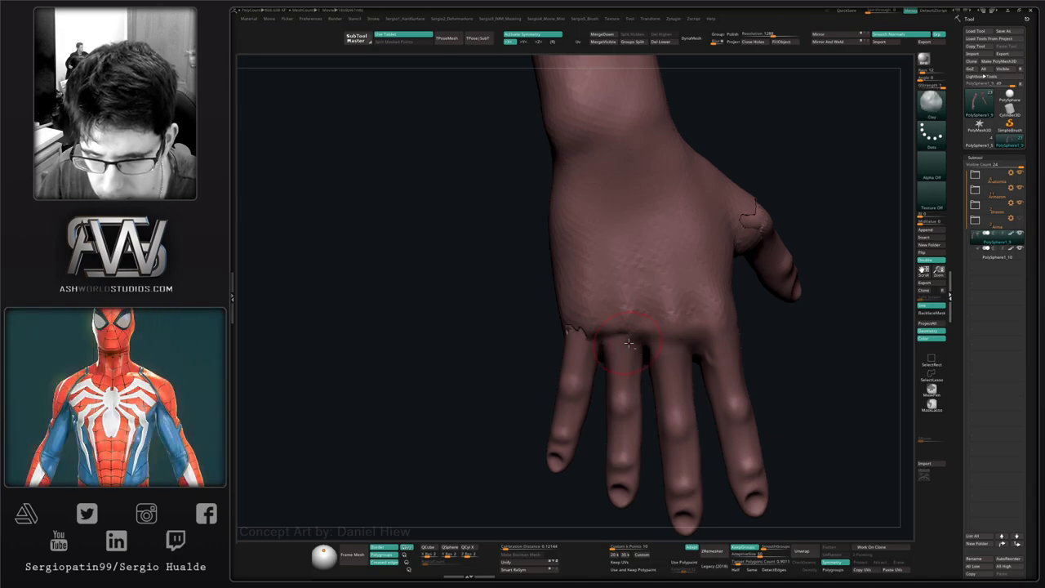
mouse_move(628, 343)
right_mouse_down()
mouse_move(599, 390)
mouse_move(764, 341)
mouse_move(707, 343)
mouse_move(759, 286)
mouse_move(754, 299)
mouse_move(717, 272)
right_mouse_up()
left_click_drag(764, 352, 785, 352, "shift")
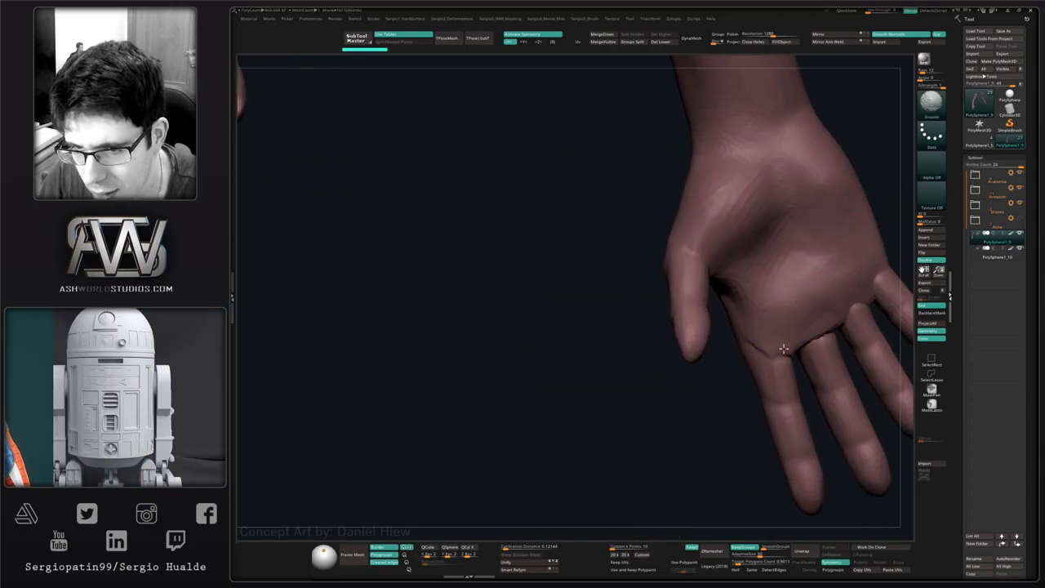
- Smooth the crease along the finger roots and soften the forms across the palm and thumb base
key("alt+s")
right_click_drag(789, 329, 833, 266, "ctrl")
key("alt+s")
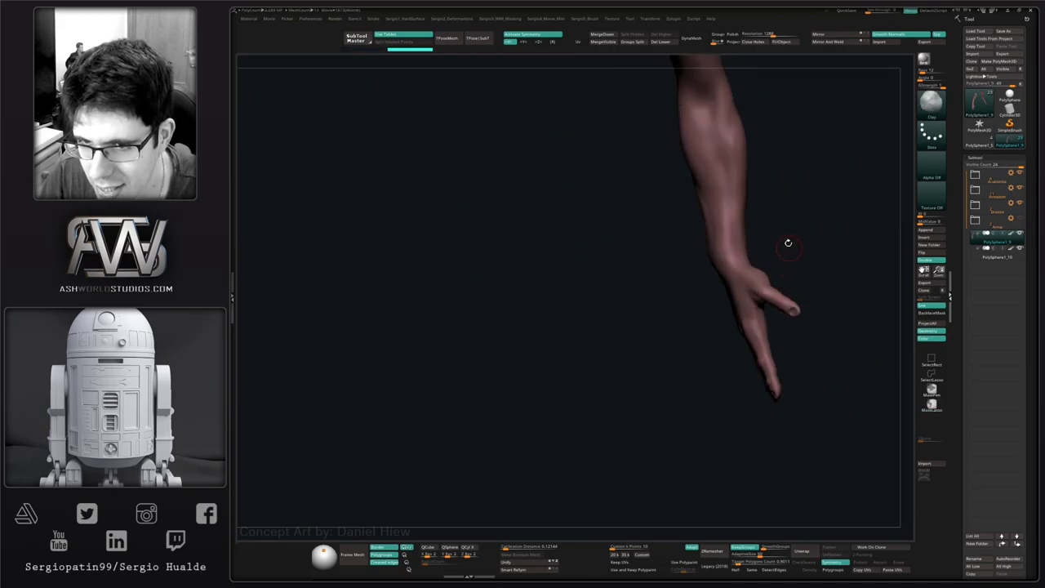
key("alt+s")
mouse_move(720, 137)
right_mouse_down("alt")
mouse_move(724, 244)
mouse_move(741, 315)
mouse_move(690, 286)
mouse_move(745, 305)
mouse_move(727, 374)
mouse_move(733, 414)
mouse_move(747, 420)
right_mouse_up("alt")
key("alt+s")
right_click_drag(746, 421, 787, 393)
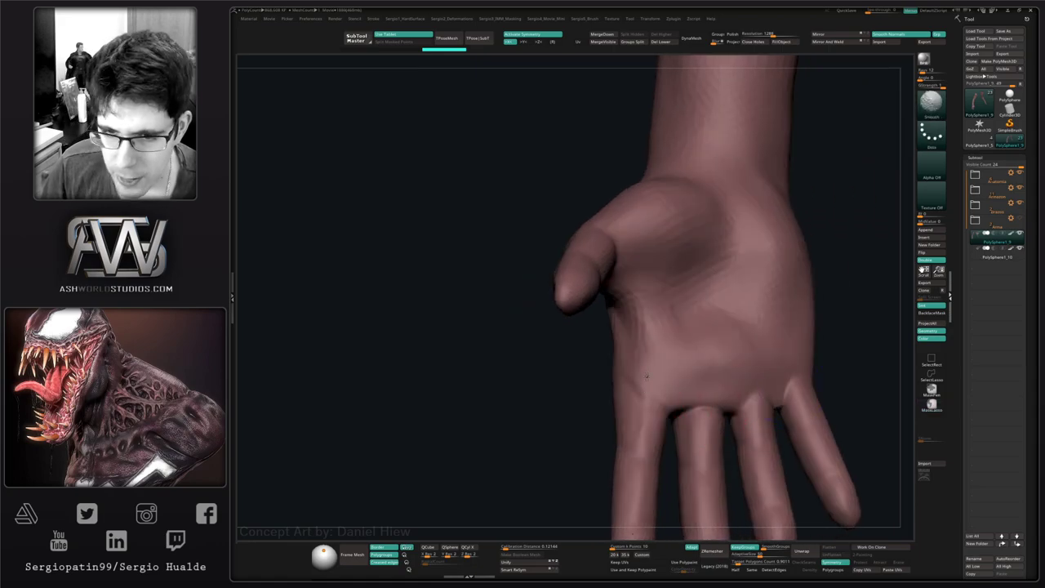
right_click_drag(646, 377, 657, 418)
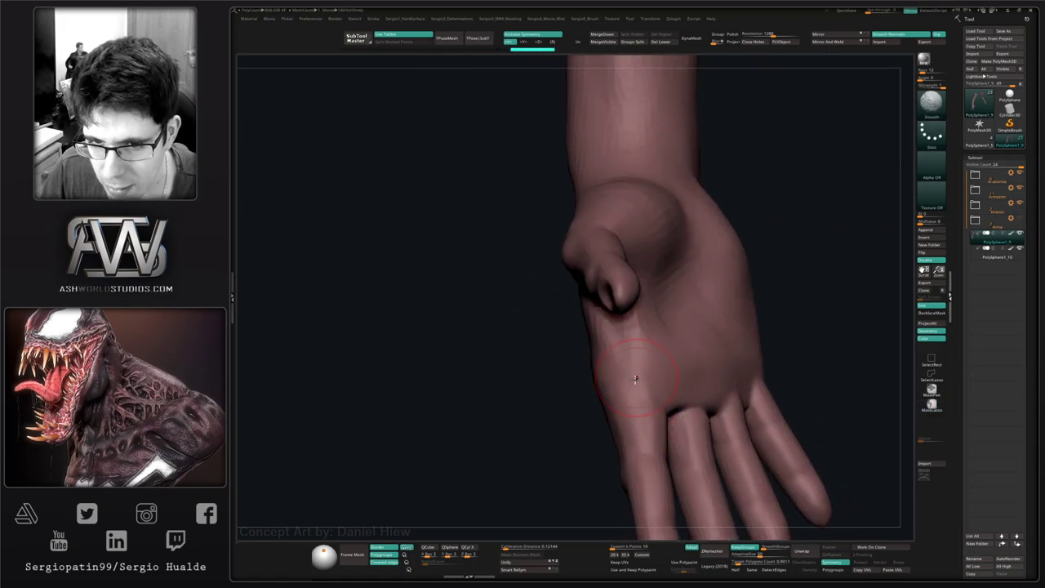
right_click_drag(635, 378, 612, 359)
right_click_drag(604, 319, 618, 299, "ctrl")
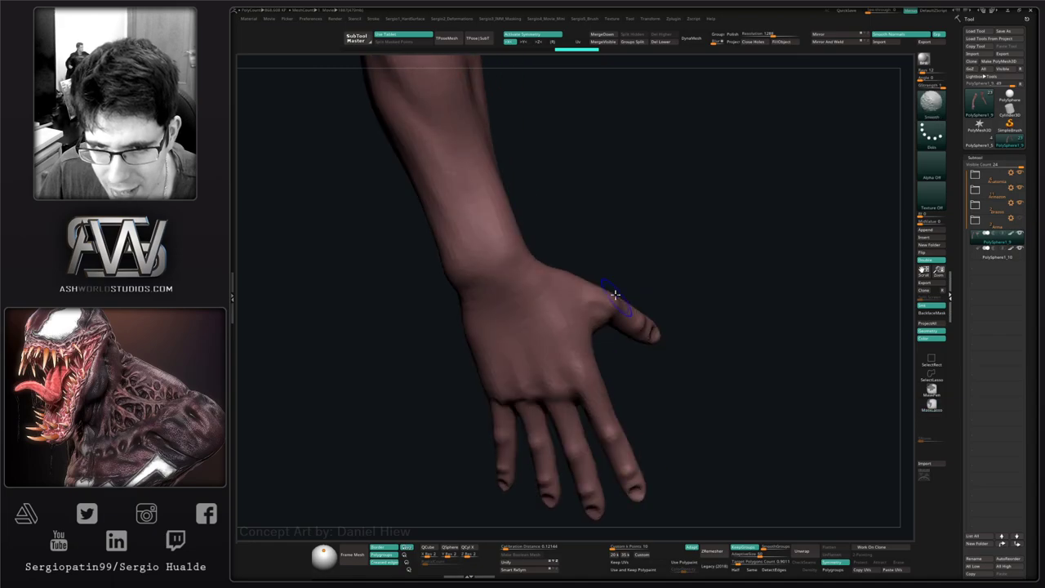
- Smooth the shoulder end of the arm and the surface just above the elbow
key("shift+f")
mouse_move(628, 354)
right_mouse_down()
mouse_move(644, 319)
mouse_move(648, 361)
mouse_move(648, 291)
mouse_move(630, 346)
right_mouse_up()
key("shift+f")
key("s")
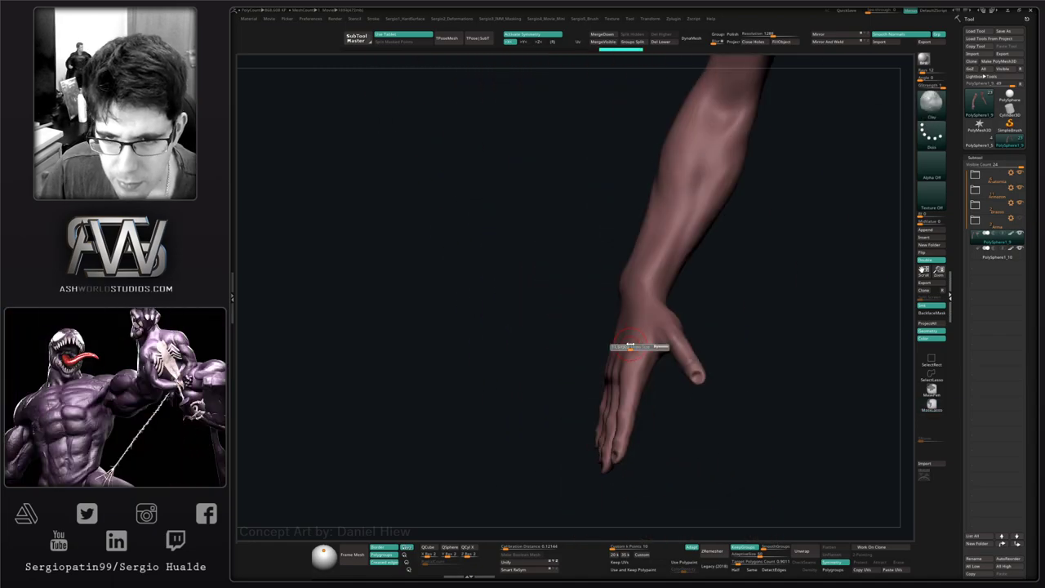
right_click_drag(664, 234, 655, 193, "ctrl")
mouse_move(633, 304)
right_mouse_down()
mouse_move(649, 329)
mouse_move(699, 324)
mouse_move(655, 172)
right_mouse_up()
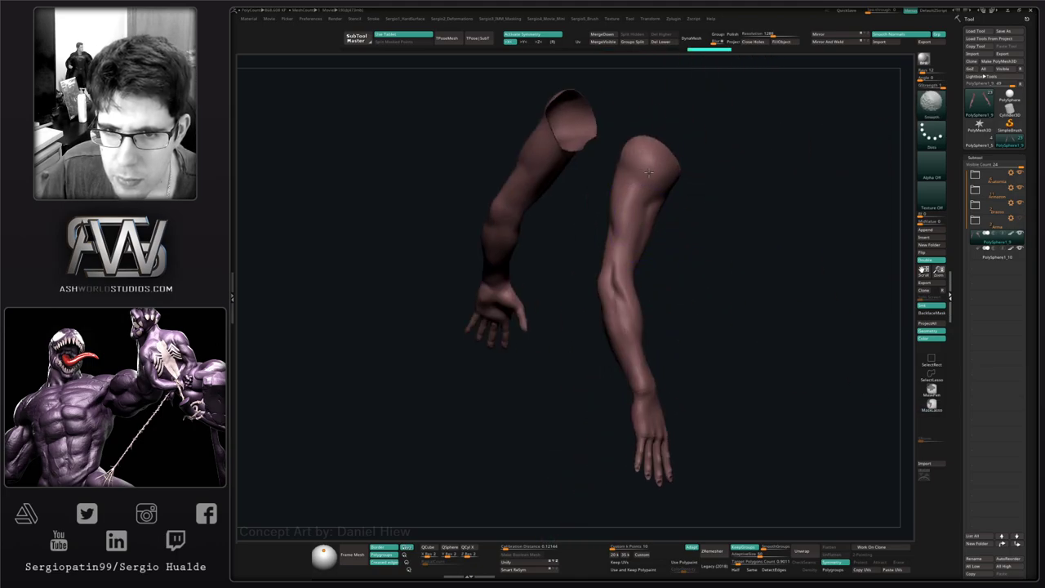
left_click_drag(649, 173, 651, 181, "shift")
mouse_move(613, 325)
right_mouse_down()
mouse_move(672, 331)
mouse_move(665, 325)
right_mouse_up()
left_click_drag(640, 265, 642, 290, "shift")
- Smooth the middle of the palm and adjust the inner outline of the upper arm with the Move brush
mouse_move(673, 325)
right_mouse_down()
mouse_move(670, 345)
mouse_move(627, 319)
right_mouse_up()
right_click_drag(627, 320, 639, 361, "ctrl")
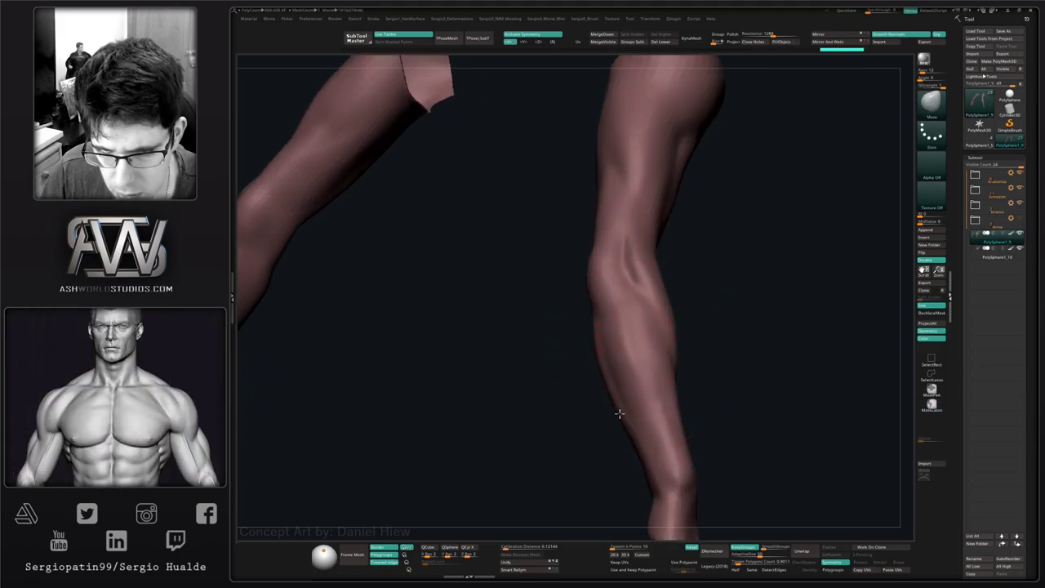
mouse_move(619, 413)
right_mouse_down("ctrl")
mouse_move(624, 356)
mouse_move(637, 349)
mouse_move(666, 382)
mouse_move(662, 410)
mouse_move(650, 423)
mouse_move(660, 325)
right_mouse_up("ctrl")
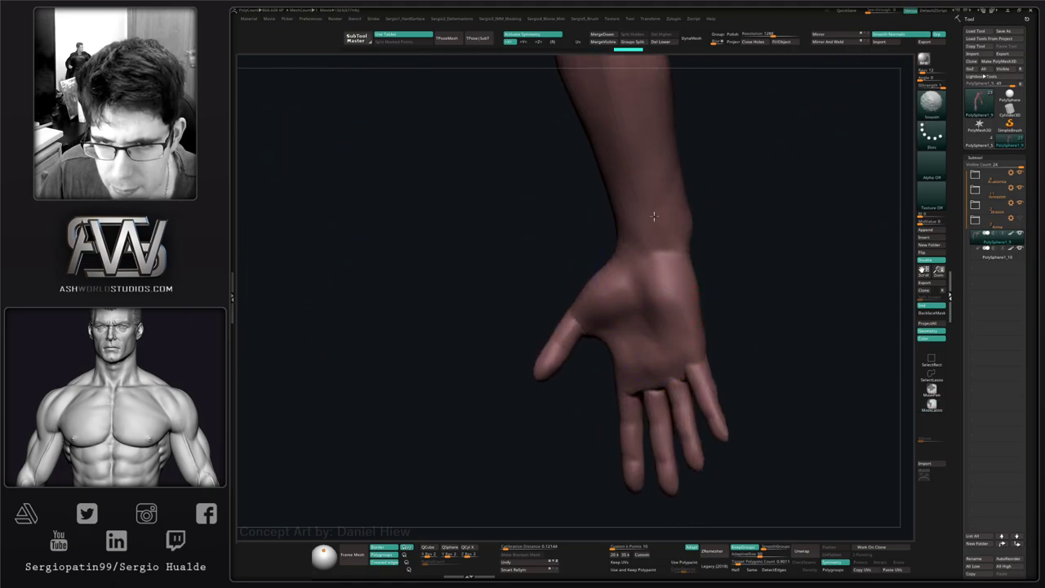
left_click_drag(657, 303, 655, 297, "shift")
right_click_drag(655, 297, 611, 246, "ctrl")
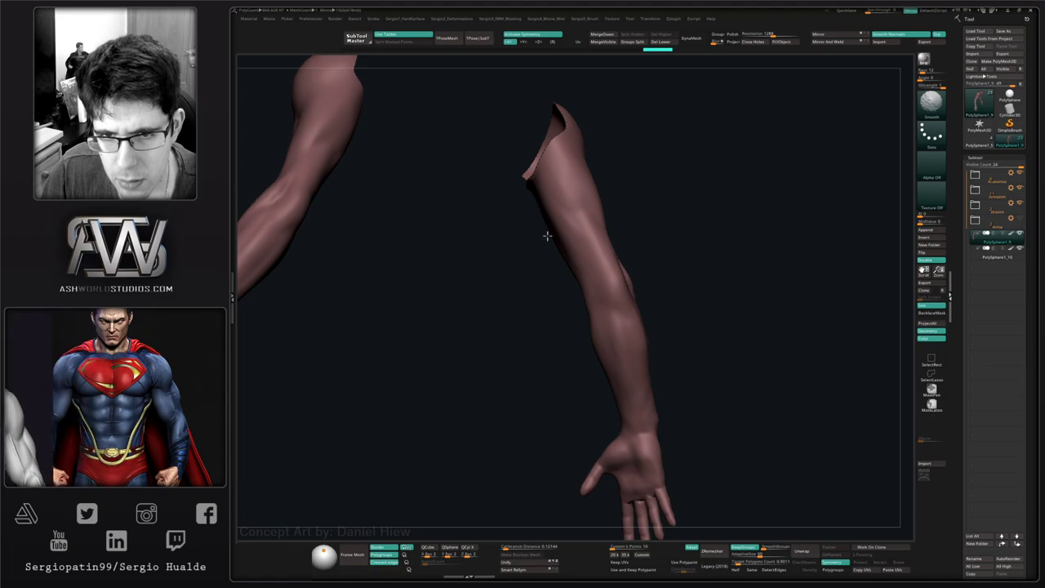
left_click_drag(548, 233, 560, 240)
- Resize the Move brush and nudge the shape of the hand just below the wrist
mouse_move(644, 330)
right_mouse_down()
mouse_move(683, 413)
mouse_move(644, 364)
mouse_move(622, 373)
mouse_move(675, 390)
right_mouse_up()
key("s")
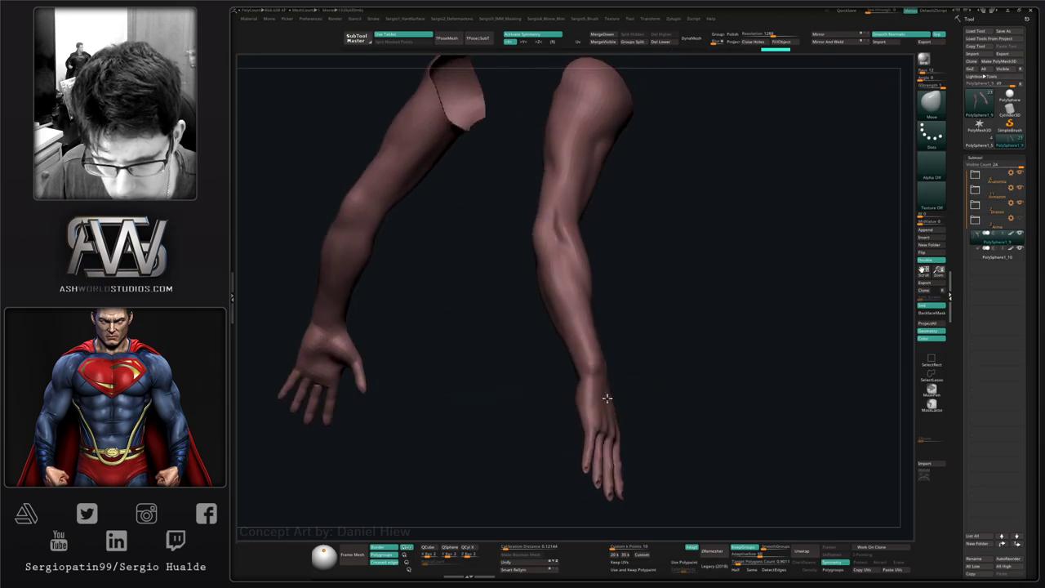
mouse_move(606, 397)
right_mouse_down()
mouse_move(571, 384)
mouse_move(633, 393)
mouse_move(645, 409)
mouse_move(636, 438)
mouse_move(628, 390)
mouse_move(609, 406)
right_mouse_up()
key("s")
left_click_drag(609, 405, 598, 411)
- Build up the web between the thumb and index finger on the back of the hand with the Clay brush
right_click_drag(596, 411, 587, 393)
key("b")
key("c")
key("l")
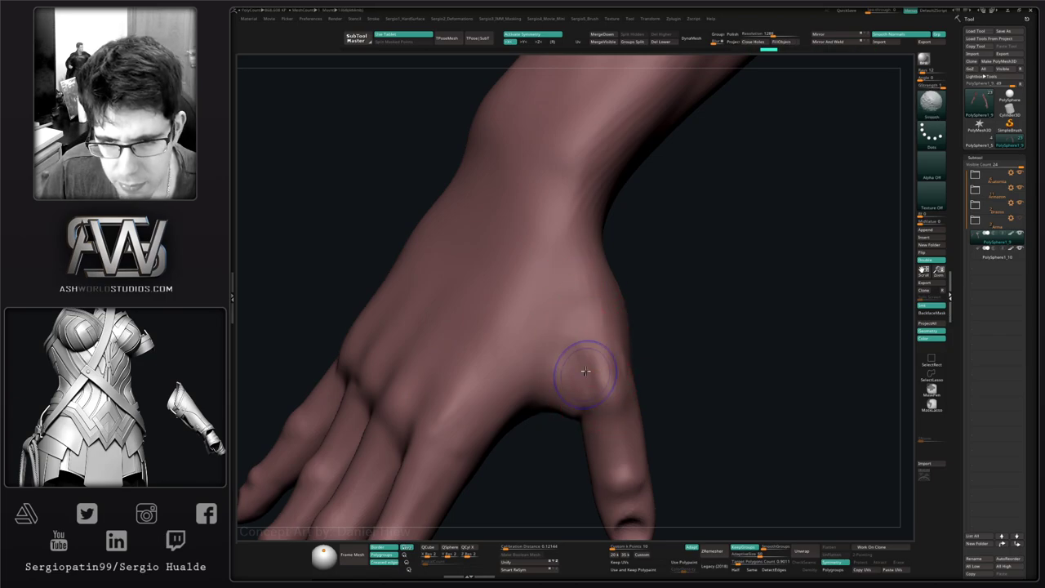
right_click_drag(559, 346, 552, 364)
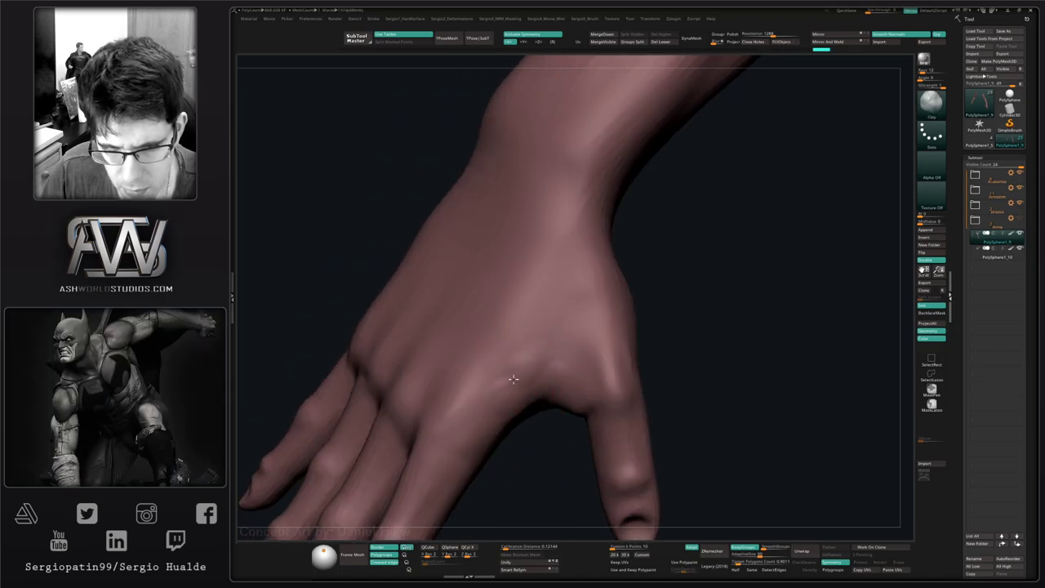
right_click_drag(508, 413, 546, 376)
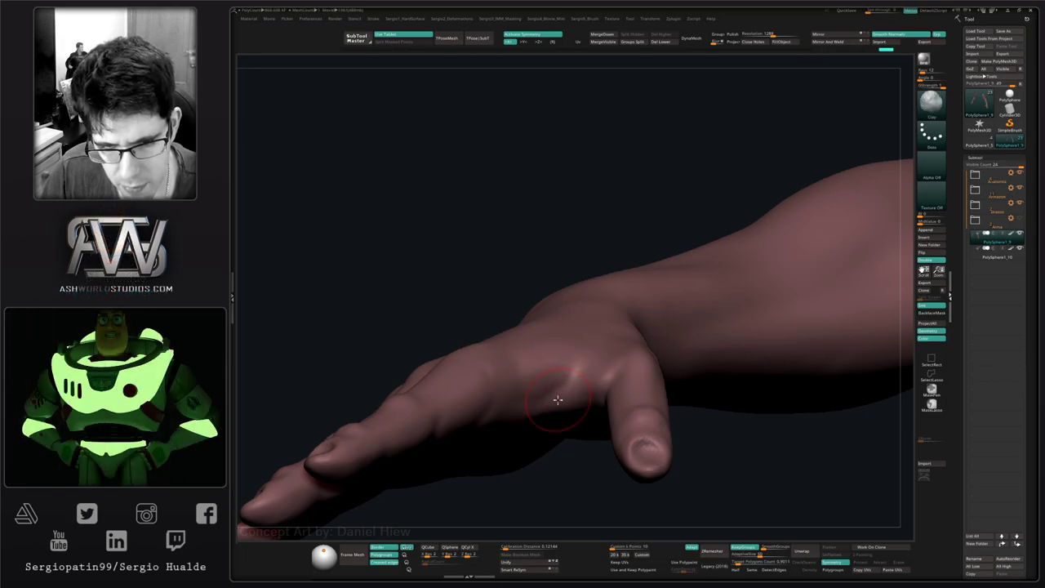
mouse_move(556, 399)
right_mouse_down()
mouse_move(560, 422)
mouse_move(562, 391)
right_mouse_up()
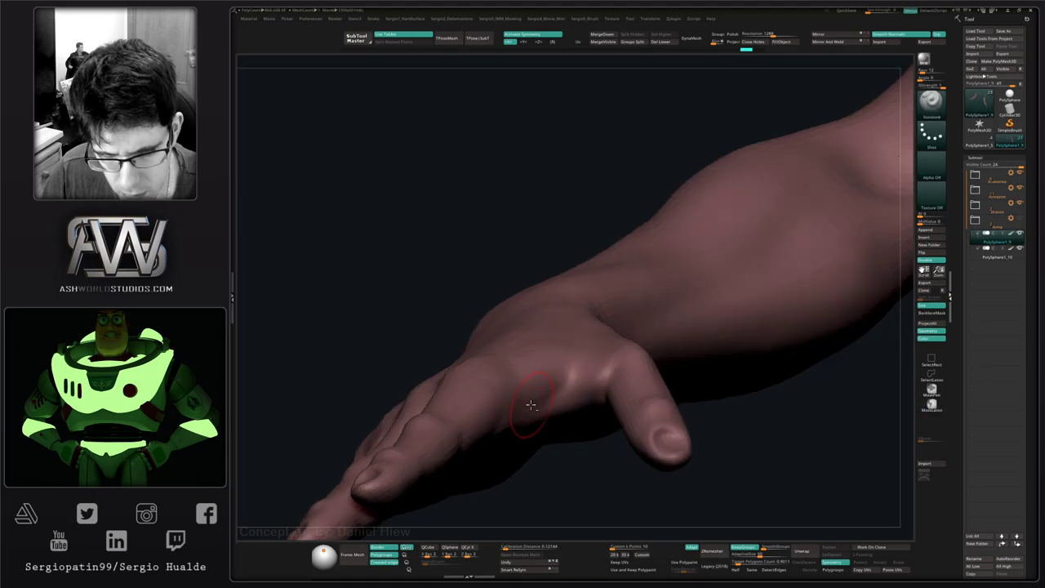
- Define the skin fold between the thumb and index finger with the Standard brush
left_click_drag(532, 405, 545, 377)
mouse_move(546, 363)
right_mouse_down()
mouse_move(569, 402)
mouse_move(566, 344)
right_mouse_up()
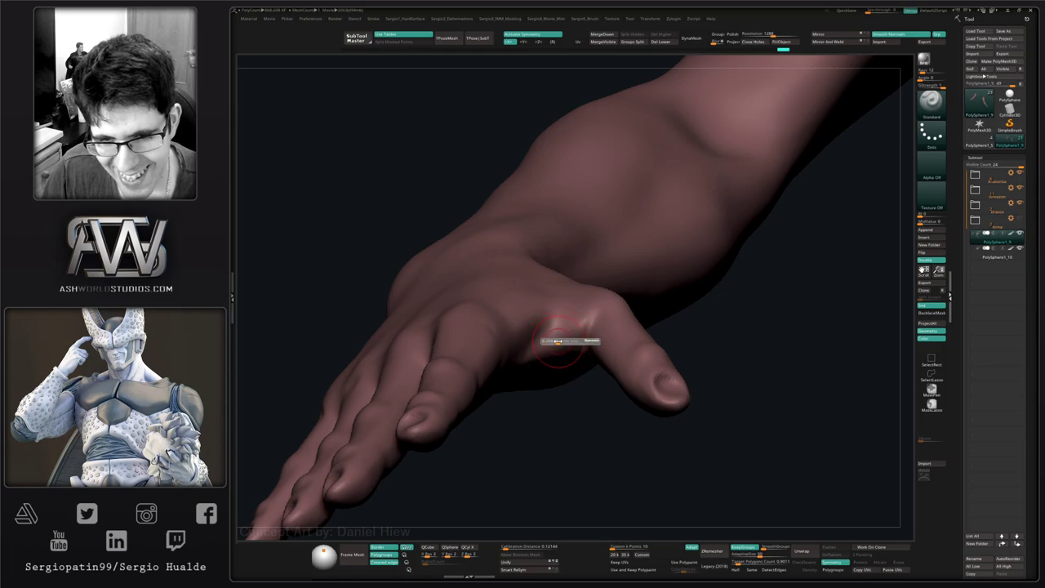
right_click_drag(573, 372, 538, 349)
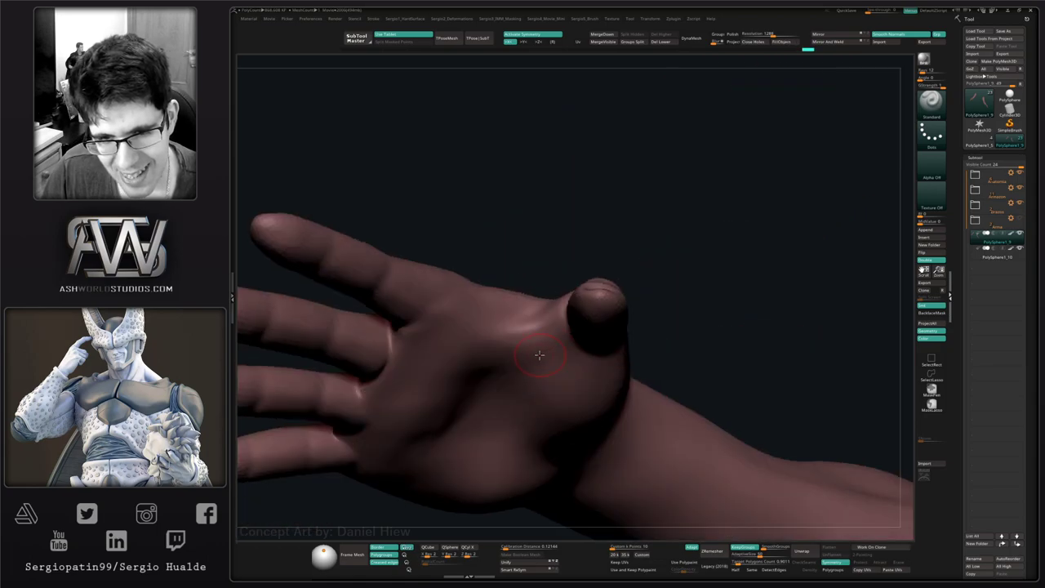
- Blend the thumb web into the palm and the back of the hand using the Clay brush and smoothing
key("b")
key("c")
key("l")
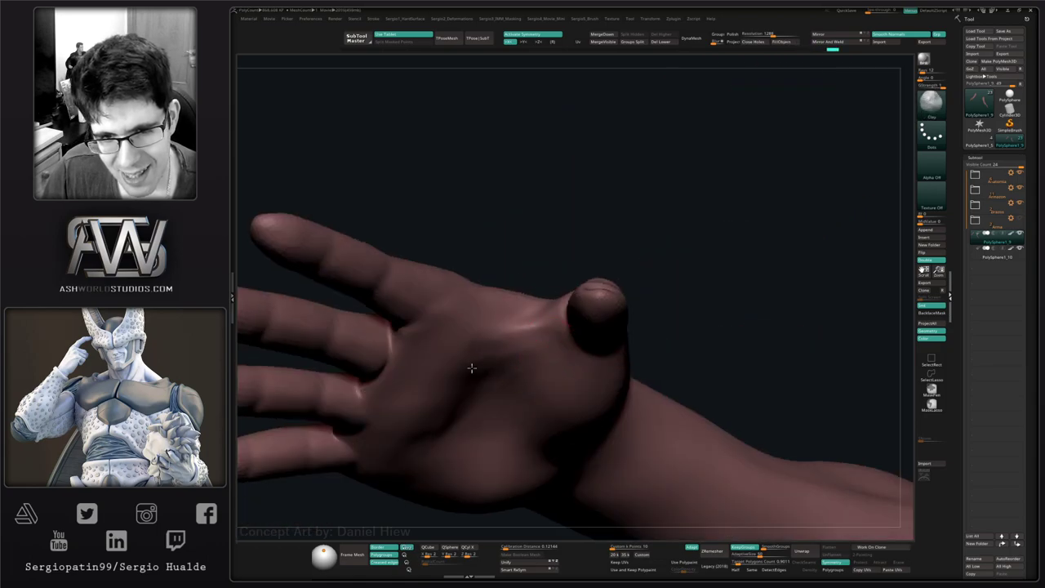
key("shift")
mouse_move(537, 340)
right_mouse_down()
mouse_move(502, 310)
mouse_move(536, 427)
mouse_move(546, 373)
mouse_move(539, 379)
right_mouse_up()
key("ctrl")
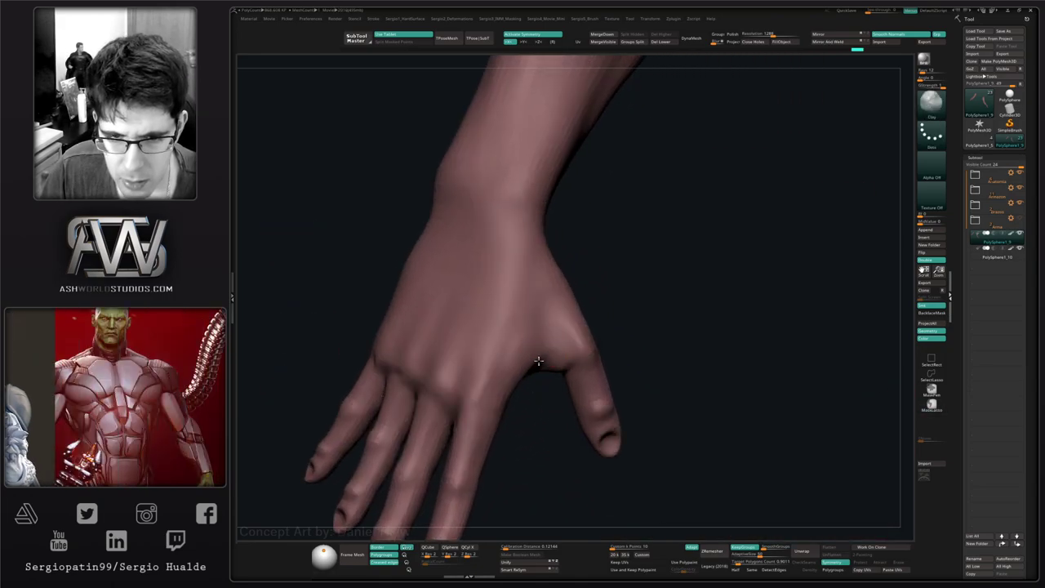
key("shift")
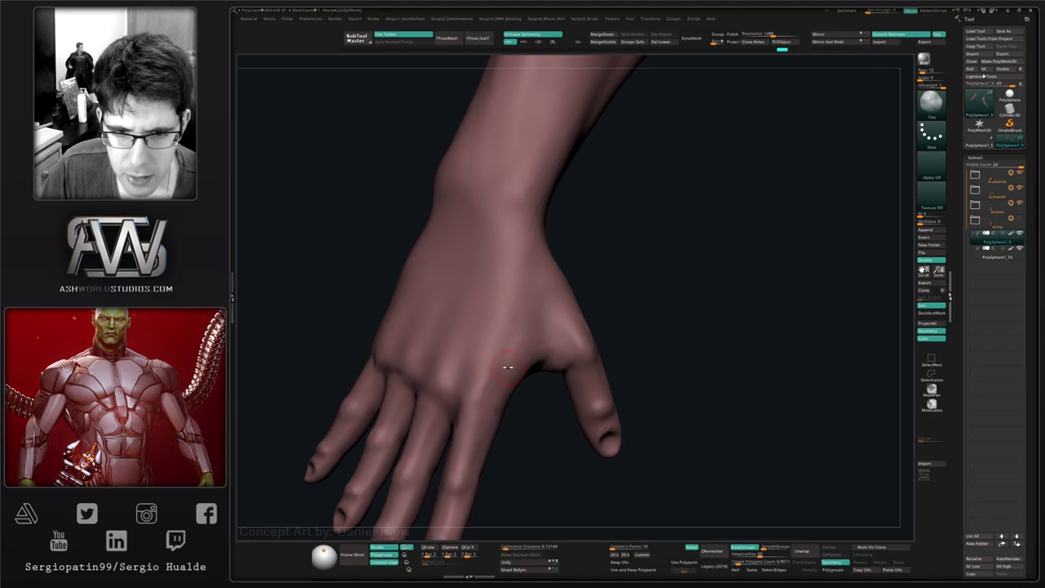
- Sculpt the extensor tendons fanning from the wrist to the knuckles with the Clay brush
mouse_move(506, 362)
right_mouse_down()
mouse_move(543, 373)
mouse_move(525, 406)
right_mouse_up()
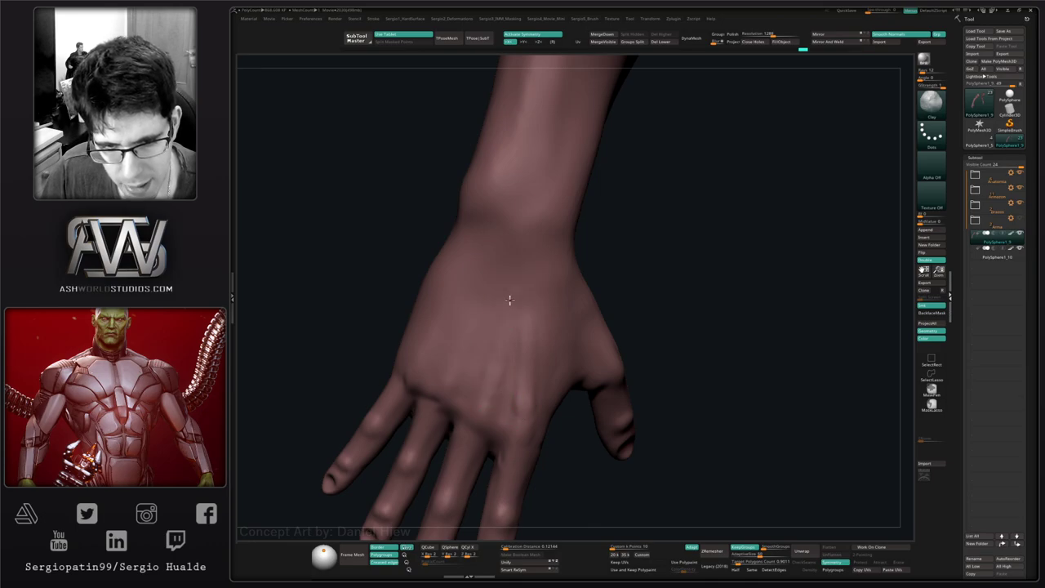
right_click_drag(495, 332, 479, 382)
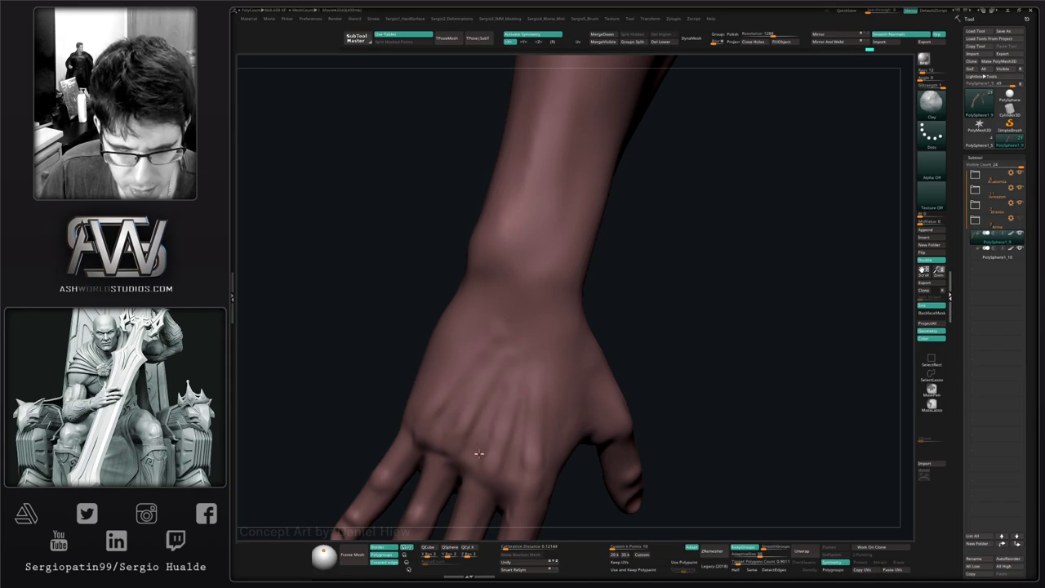
right_click_drag(505, 477, 480, 406)
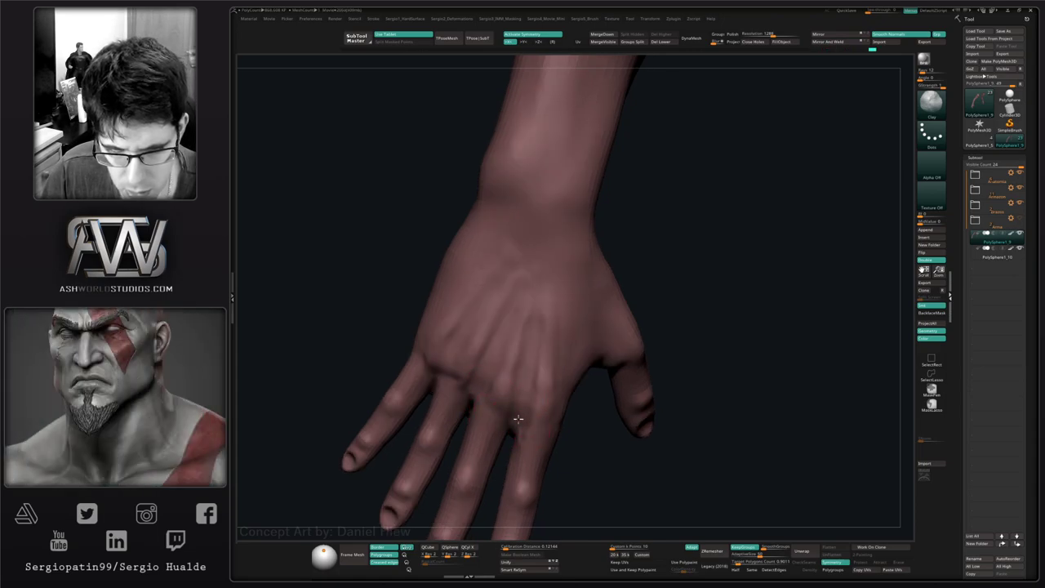
right_click_drag(518, 419, 492, 423)
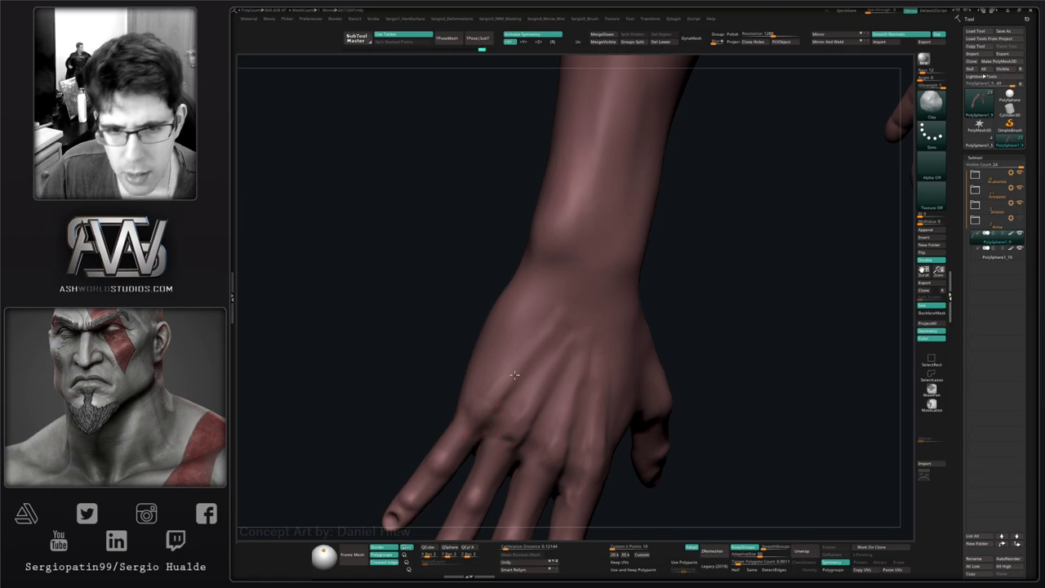
- Refine the little-finger side of the hand and add small bony forms below the wrist with the Clay brush
right_click_drag(514, 375, 498, 362)
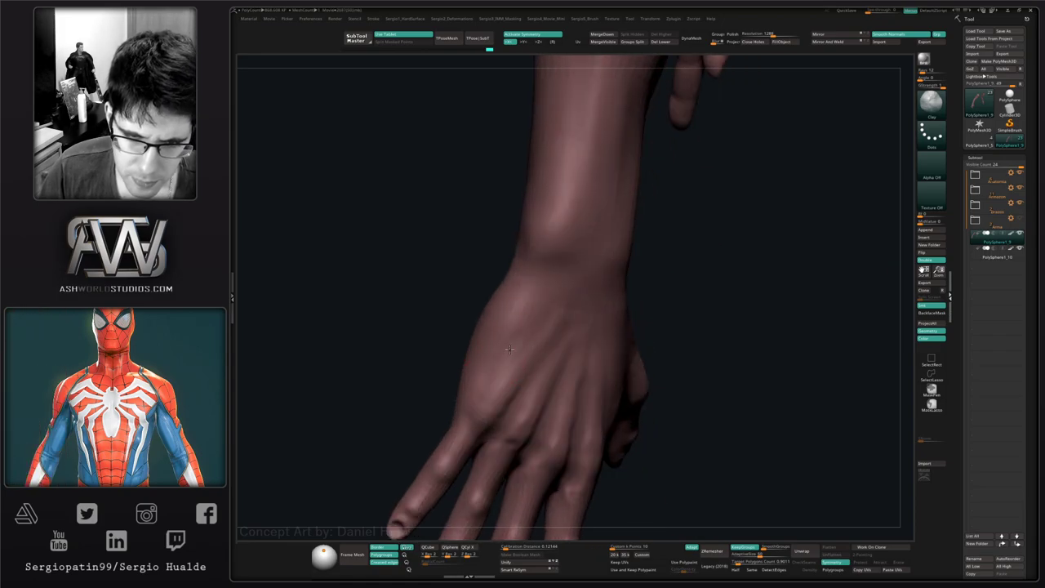
right_click_drag(538, 329, 501, 409)
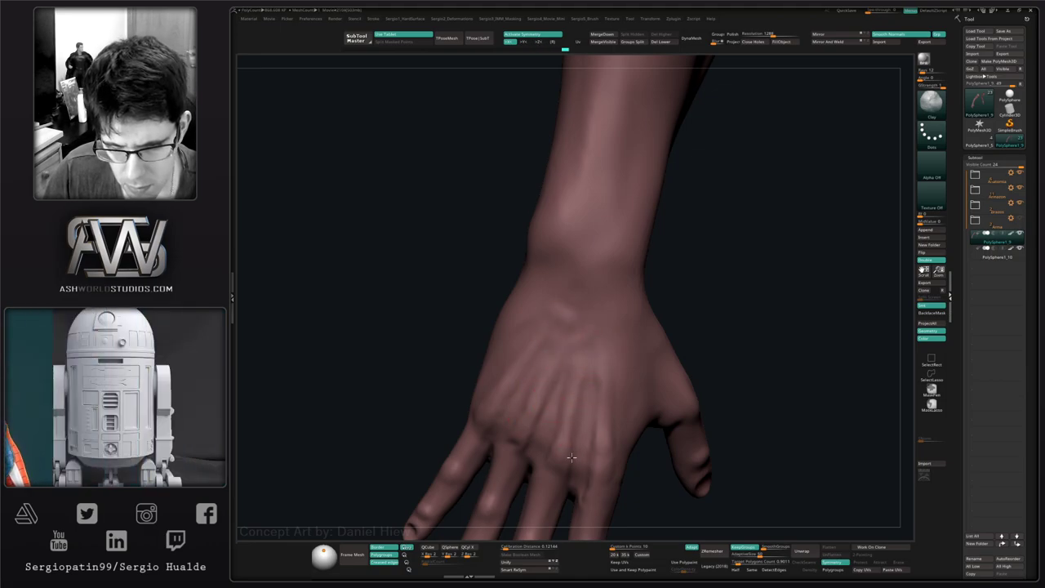
right_click_drag(623, 425, 619, 386)
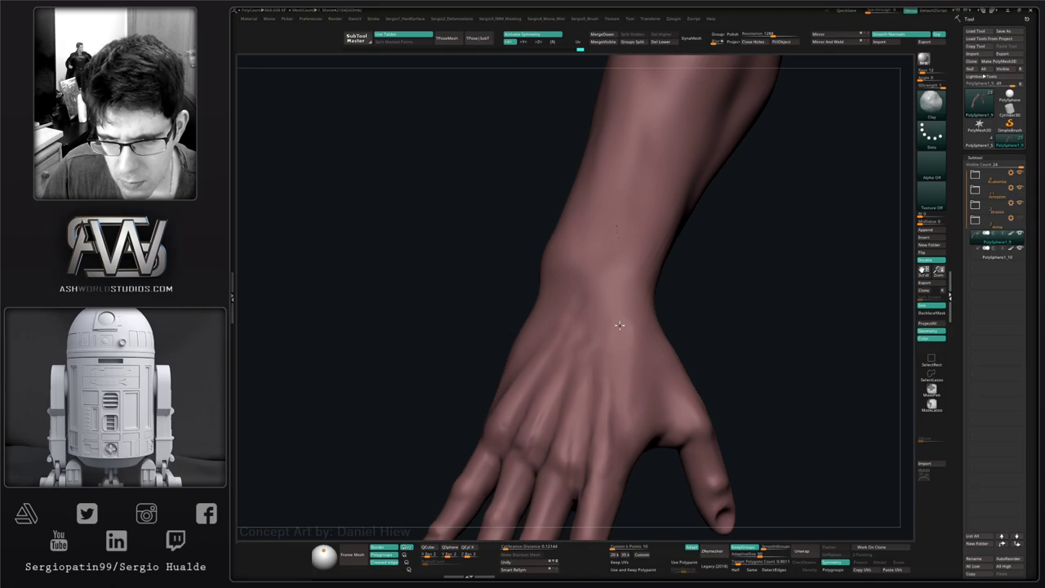
mouse_move(615, 454)
right_mouse_down()
mouse_move(625, 384)
mouse_move(601, 340)
right_mouse_up()
mouse_move(609, 416)
right_mouse_down()
mouse_move(601, 449)
mouse_move(511, 375)
mouse_move(623, 406)
mouse_move(588, 401)
mouse_move(613, 319)
right_mouse_up()
- Turn off the arm subtool's colour display and refine the tendon leading to the little-finger knuckle
left_click(1012, 235)
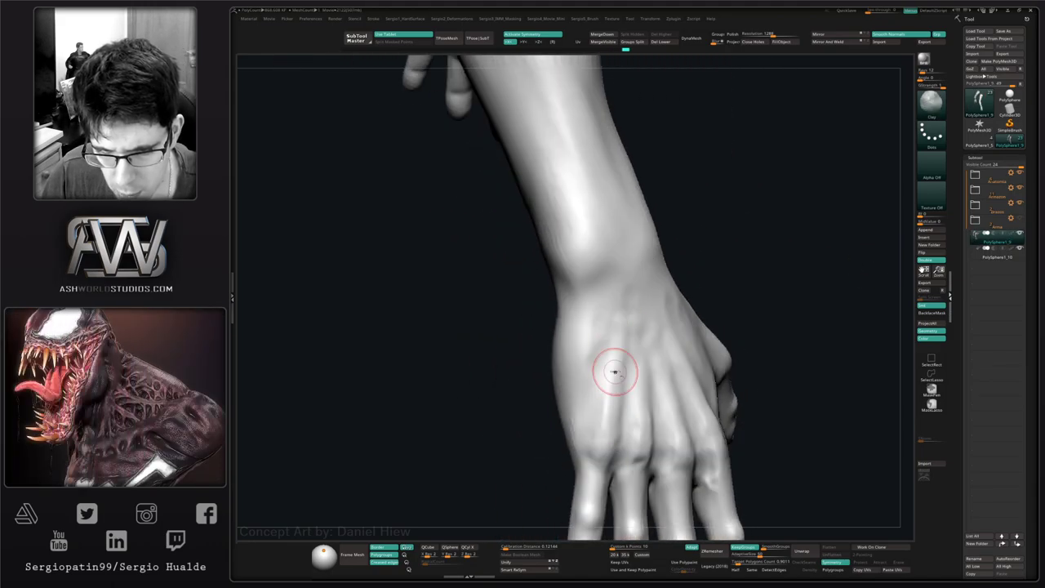
right_click_drag(613, 429, 607, 422)
key("space")
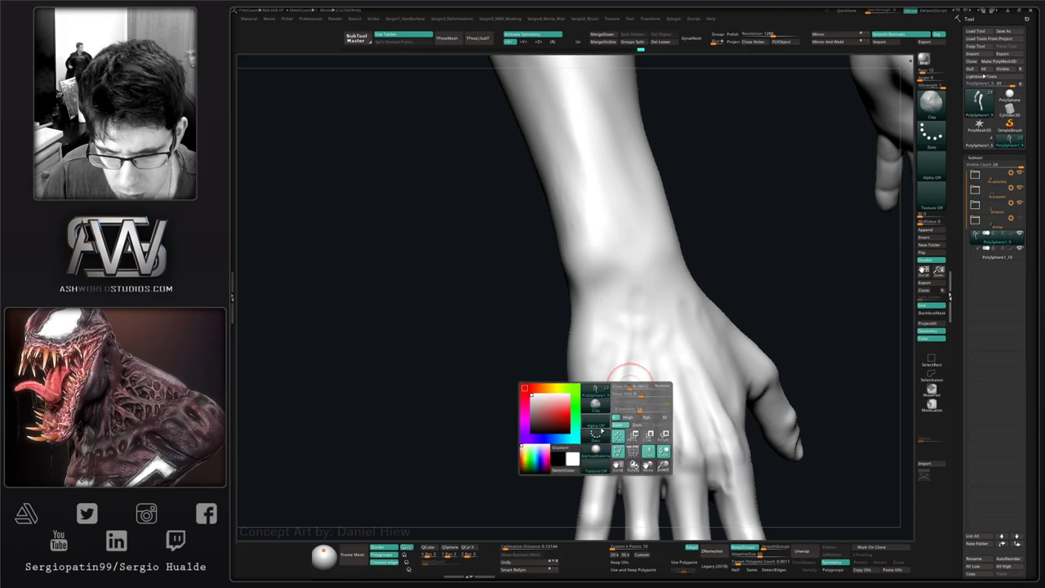
right_click_drag(625, 378, 611, 405)
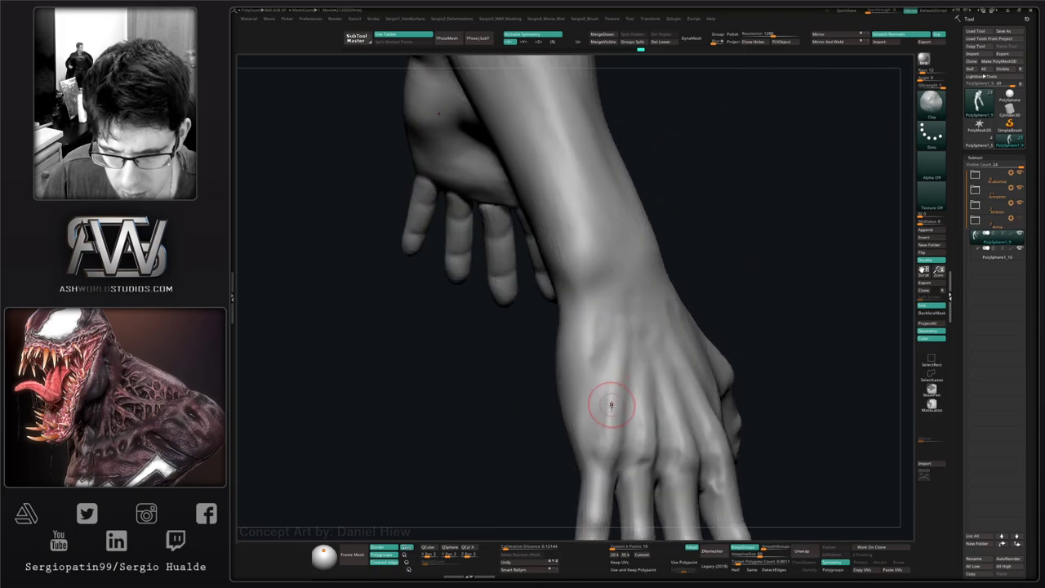
mouse_move(614, 360)
right_mouse_down()
mouse_move(624, 353)
mouse_move(615, 358)
right_mouse_up()
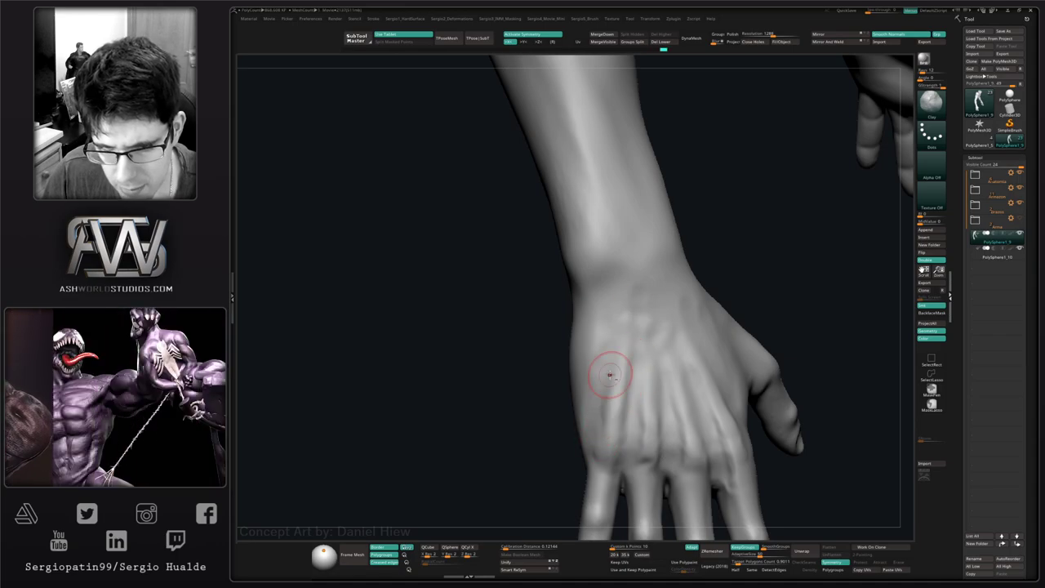
right_click_drag(621, 448, 610, 350)
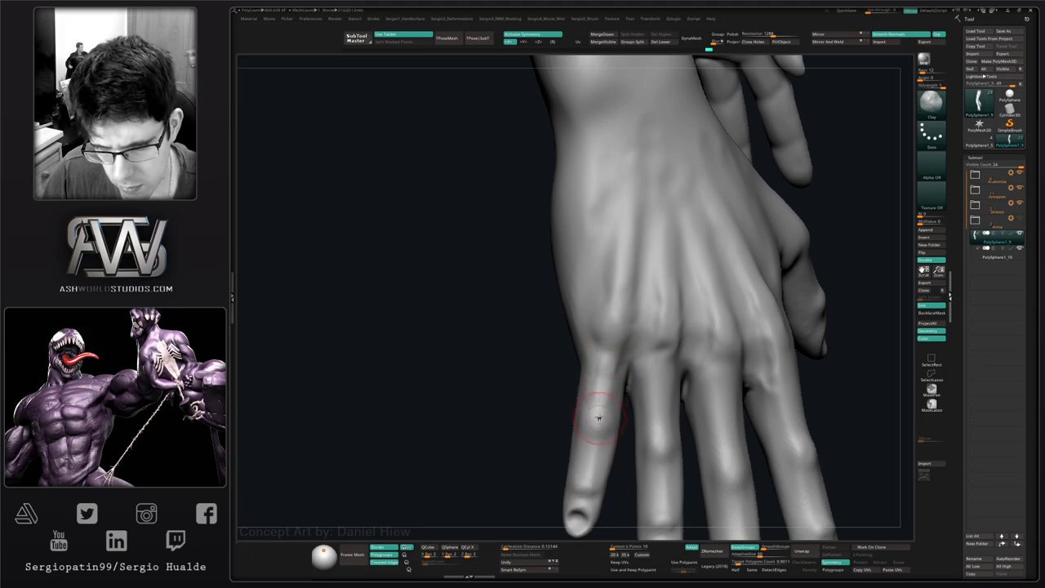
- Sculpt the little finger's joints with the Clay brush and smooth the forms around the fingertips
right_click_drag(598, 418, 607, 374)
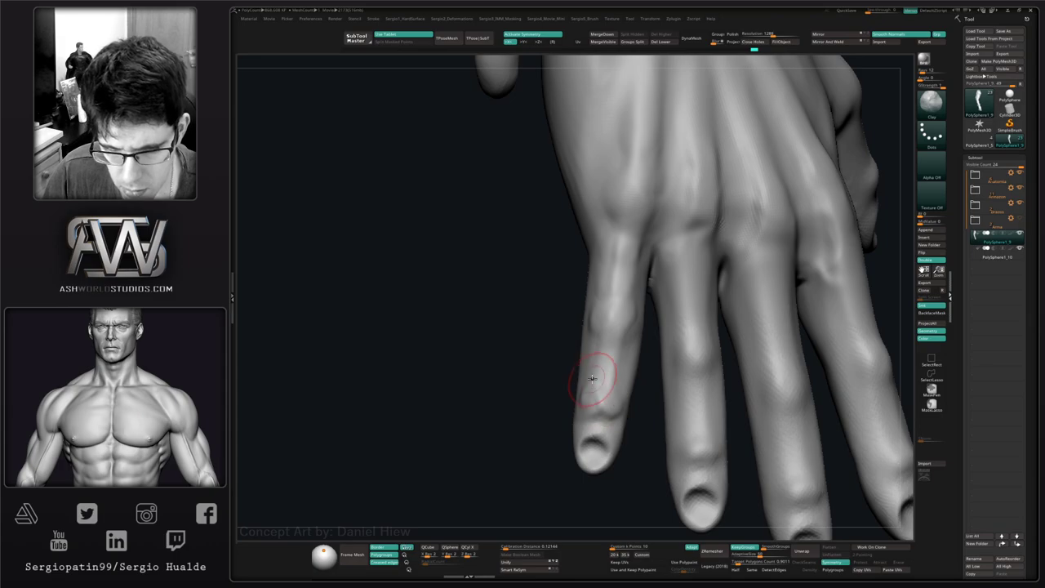
mouse_move(622, 393)
right_mouse_down()
mouse_move(614, 380)
mouse_move(605, 389)
right_mouse_up()
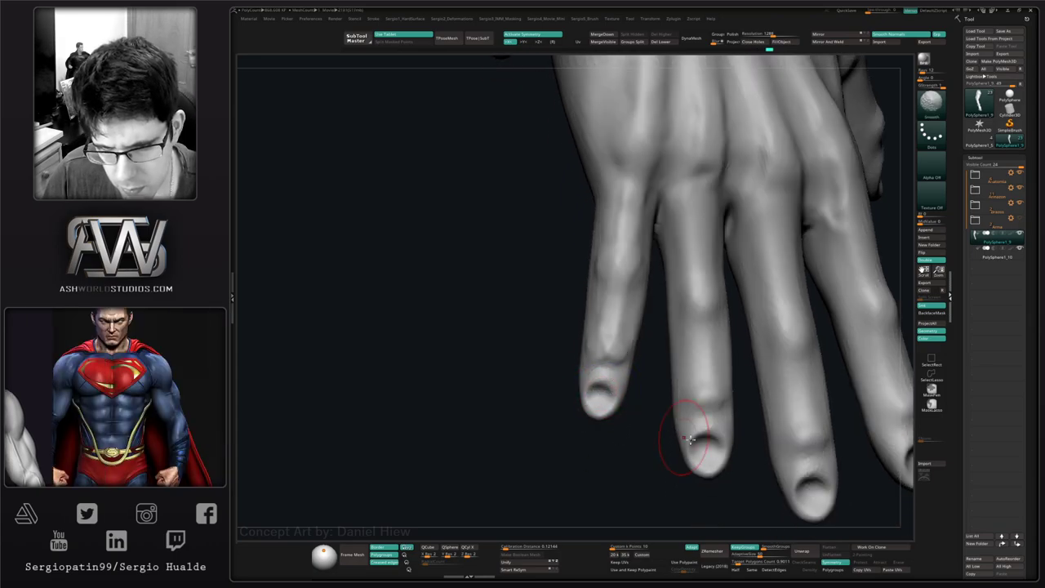
right_click_drag(712, 419, 603, 399)
key("shift")
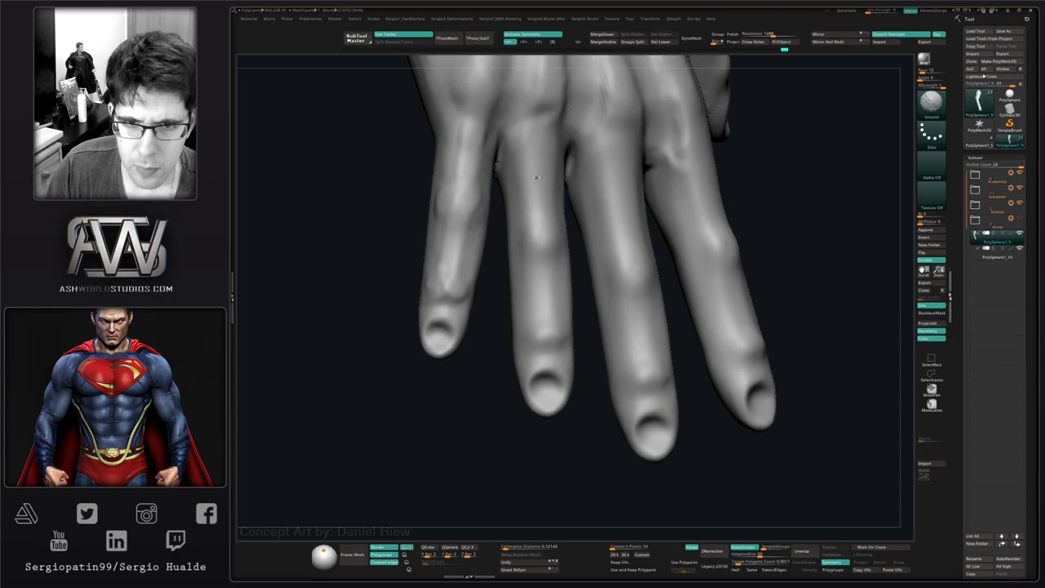
- Show the polygroup wireframe and rework the web between the little and ring fingers with the Clay brush
mouse_move(536, 177)
right_mouse_down()
mouse_move(609, 443)
mouse_move(554, 328)
mouse_move(571, 474)
right_mouse_up()
key("shift+f")
right_click_drag(571, 384, 573, 457, "ctrl")
left_click_drag(566, 318, 565, 371)
right_click_drag(584, 391, 583, 457, "ctrl")
key("ctrl+z")
key("s")
left_click_drag(567, 358, 557, 361)
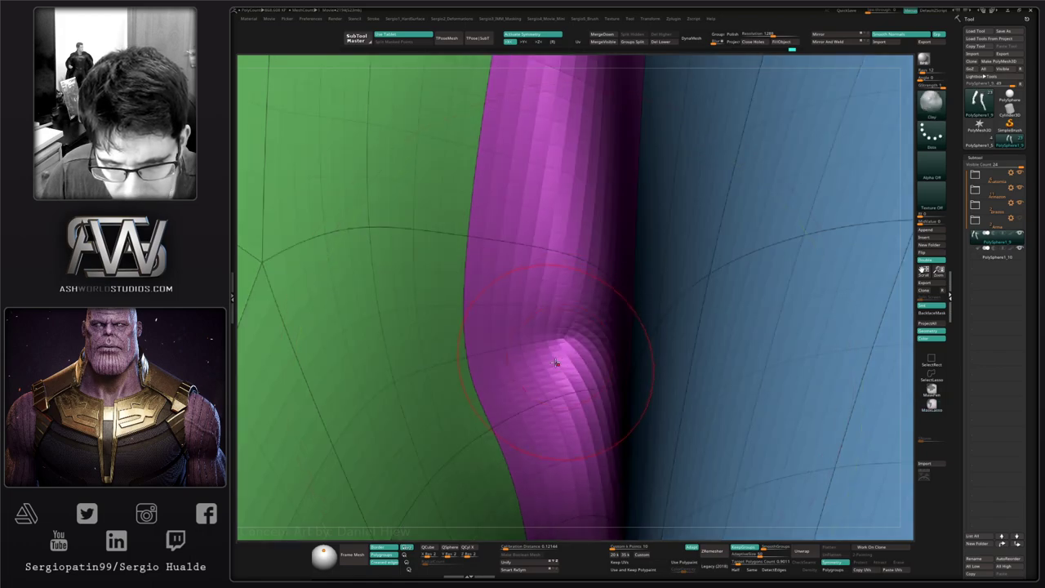
- Examine the topology of the webs between the fingers at several subdivision levels, with and without the polygroup wireframe
right_click_drag(563, 359, 544, 207, "ctrl")
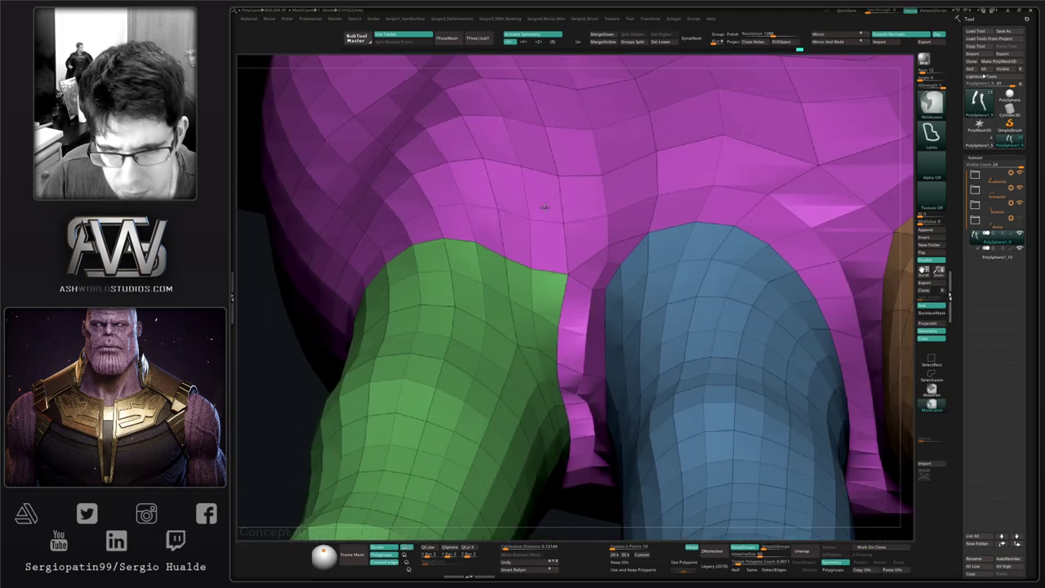
key("shift+f")
key("d")
key("d")
key("d")
mouse_move(583, 411)
right_mouse_down("ctrl")
mouse_move(587, 403)
mouse_move(588, 427)
mouse_move(581, 391)
right_mouse_up("ctrl")
key("shift+d")
key("shift+d")
key("shift+d")
key("shift+d")
key("shift+d")
key("shift+d")
key("shift+d")
key("shift+d")
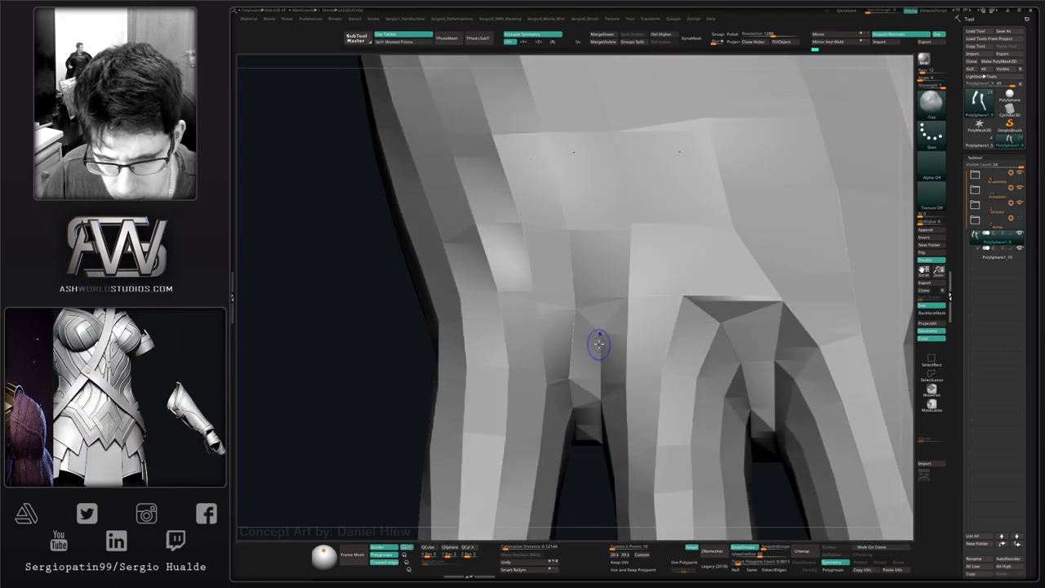
key("shift+f")
key("shift+f")
key("shift+f")
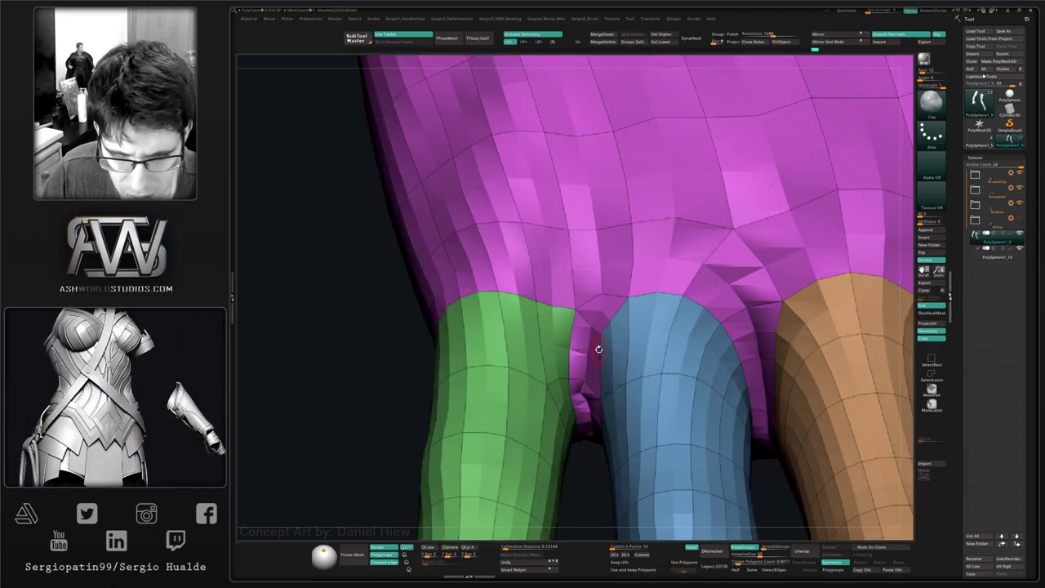
right_click_drag(601, 378, 587, 576)
mouse_move(574, 431)
right_mouse_down()
mouse_move(556, 421)
mouse_move(565, 147)
right_mouse_up()
key("d")
key("d")
key("d")
right_click_drag(601, 329, 600, 196, "ctrl")
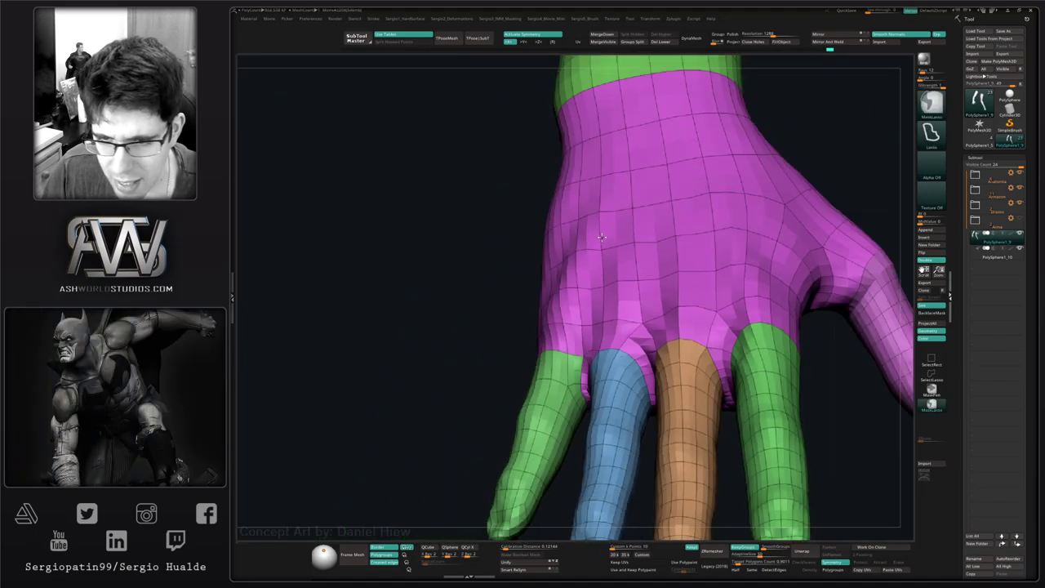
- Hide the wireframe, then smooth and refine the webs and knuckle bases of the little and ring fingers on the back of the hand
key("shift+f")
right_click_drag(578, 343, 608, 365)
key("s")
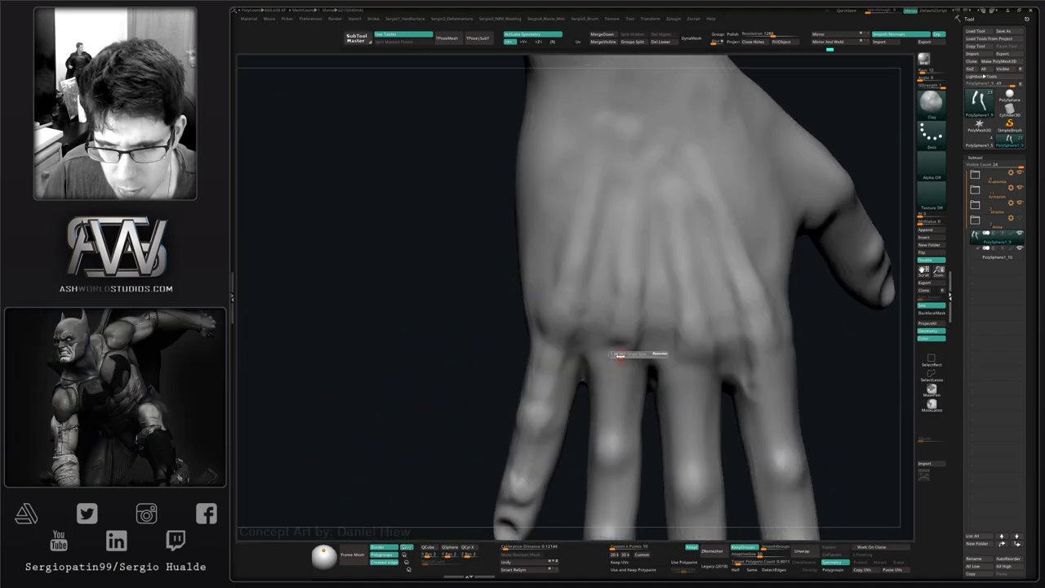
mouse_move(620, 354)
left_mouse_down("shift")
mouse_move(628, 361)
mouse_move(616, 364)
mouse_move(613, 350)
mouse_move(618, 387)
left_mouse_up("shift")
key("s")
key("s")
key("s")
key("s")
right_click_drag(614, 432, 607, 394)
left_click_drag(594, 367, 590, 354)
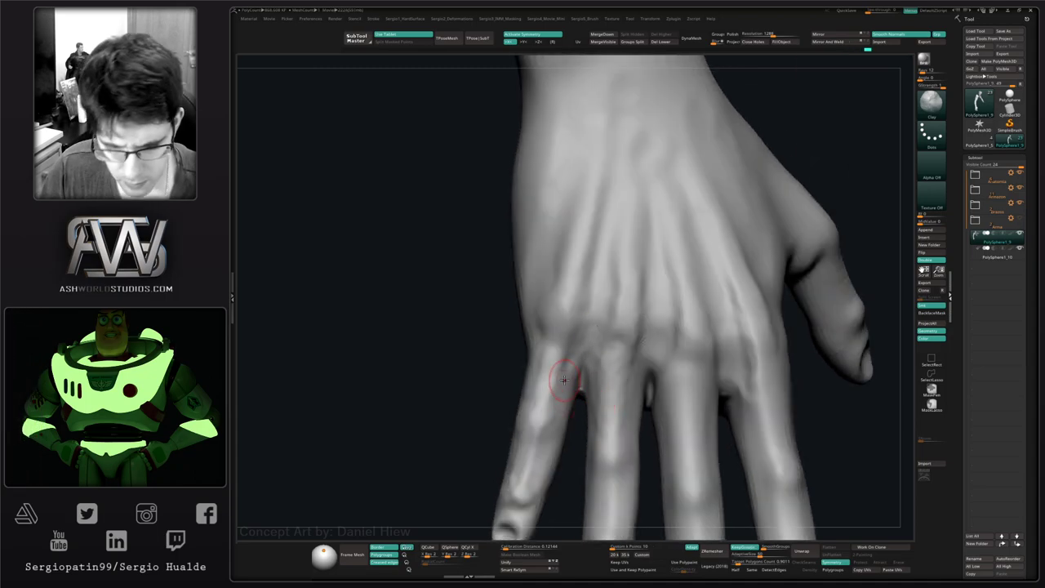
left_click_drag(564, 380, 568, 348)
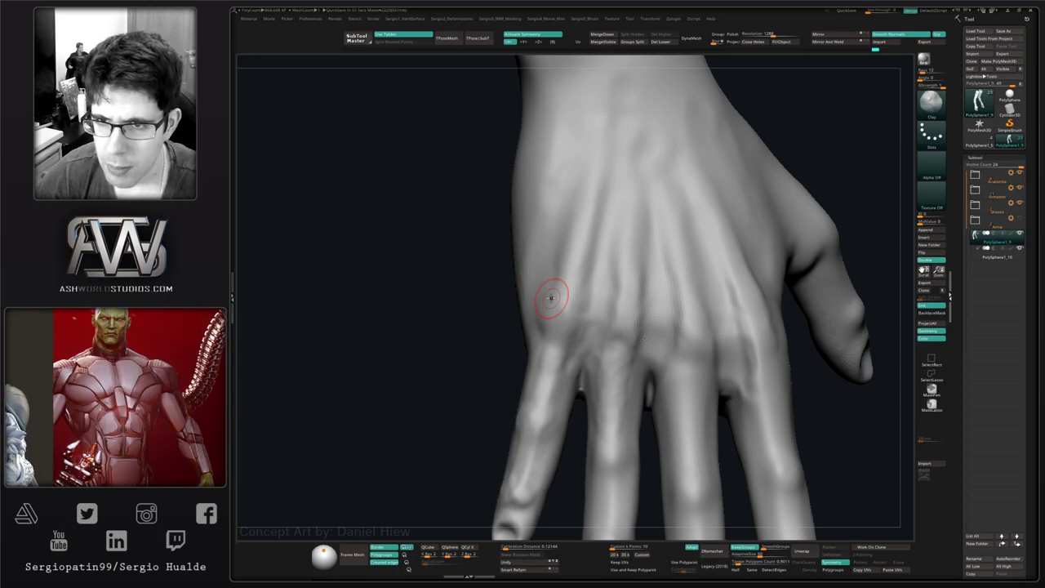
- Sculpt the two thumb tendons running from the wrist to the base of the thumb with the Clay brush
mouse_move(812, 378)
left_mouse_down()
mouse_move(753, 296)
mouse_move(645, 420)
mouse_move(612, 341)
mouse_move(625, 364)
mouse_move(587, 316)
left_mouse_up()
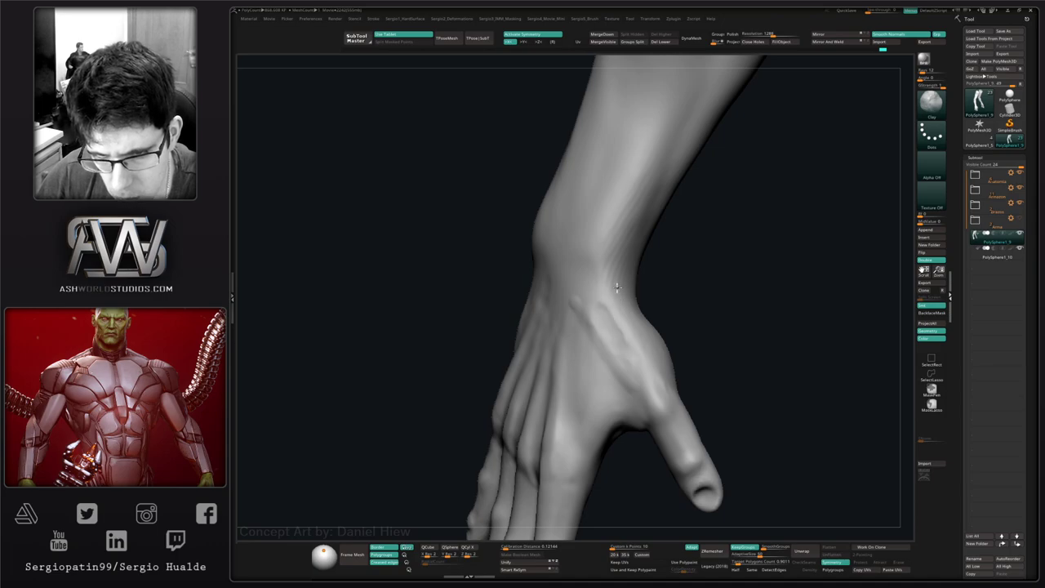
left_click_drag(616, 287, 615, 299)
mouse_move(652, 374)
right_mouse_down()
mouse_move(637, 373)
mouse_move(628, 312)
right_mouse_up()
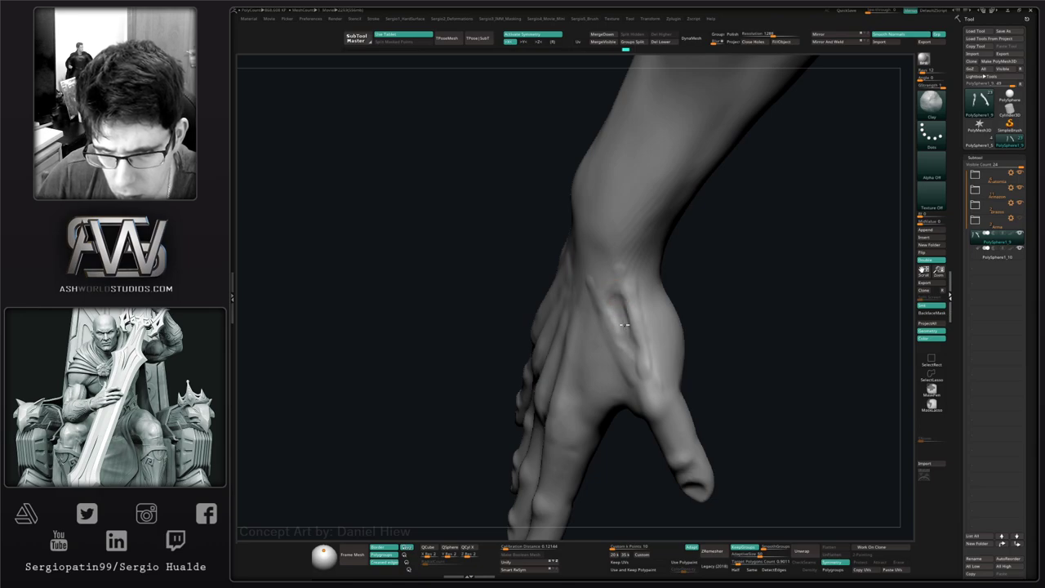
right_click_drag(627, 352, 639, 364)
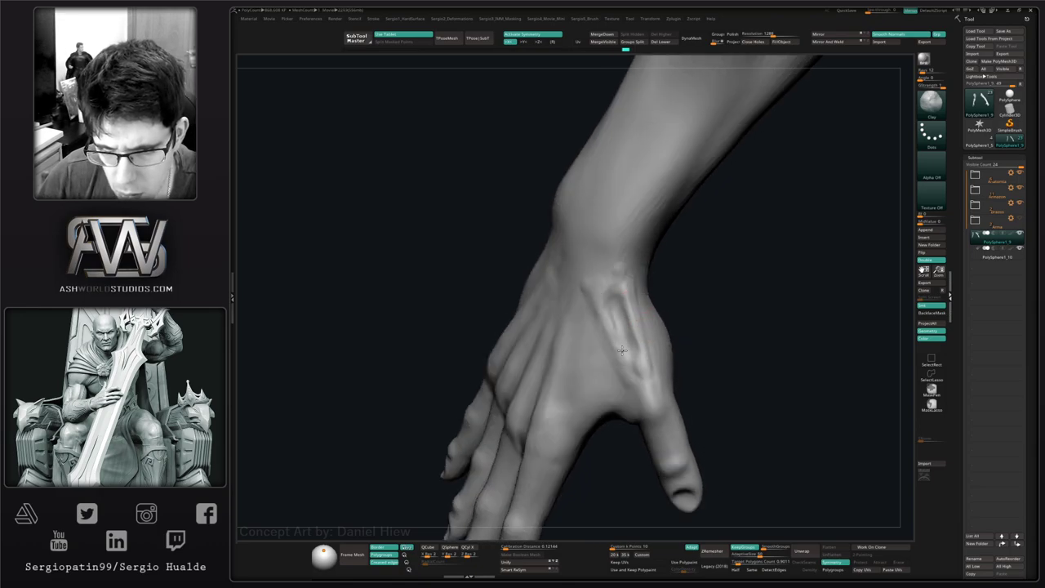
left_click_drag(658, 413, 671, 395, "ctrl+shift")
right_click_drag(671, 395, 675, 386)
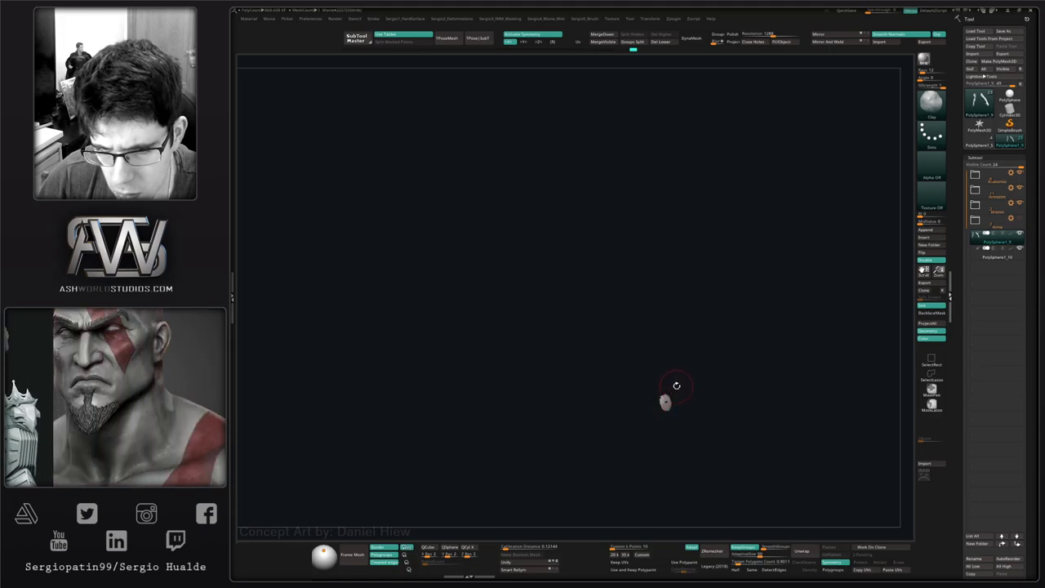
left_click(681, 391, "ctrl+shift")
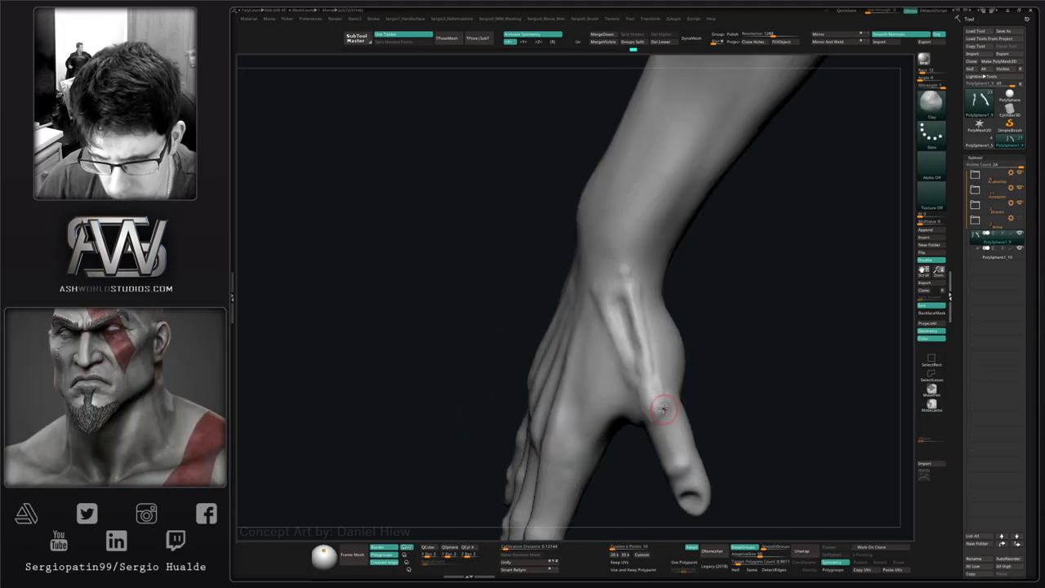
- Smooth the thumb tendons and the hollow between them just below the wrist
key("shift")
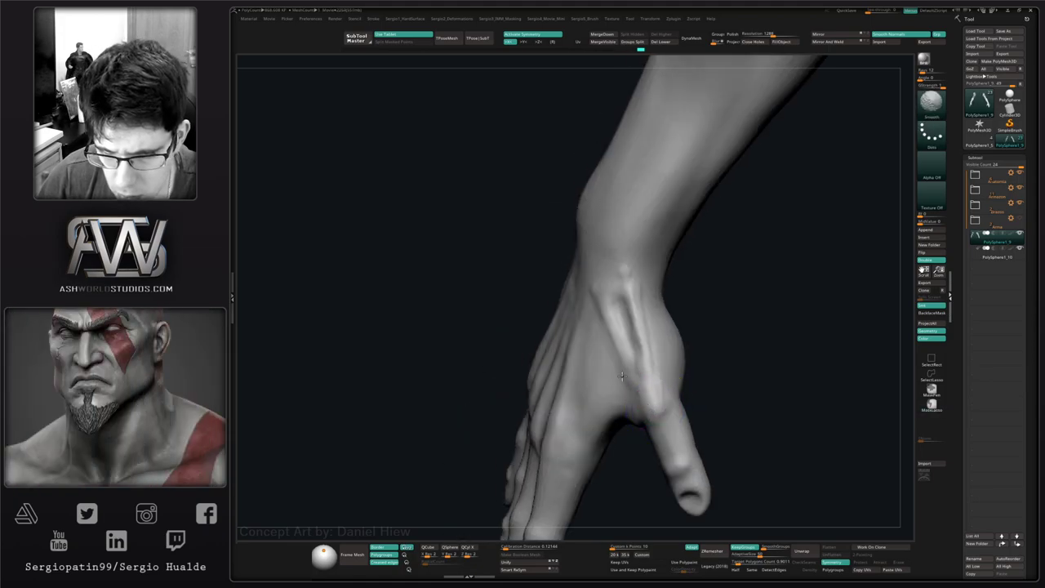
right_click_drag(654, 370, 635, 319)
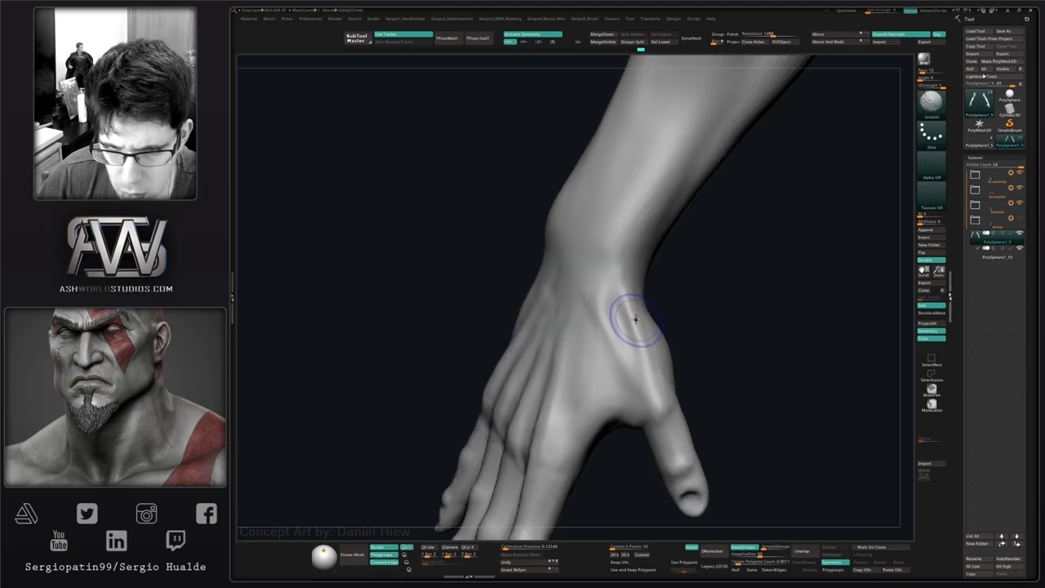
mouse_move(634, 319)
left_mouse_down("shift")
mouse_move(625, 389)
mouse_move(621, 302)
left_mouse_up("shift")
right_click_drag(627, 365, 618, 400)
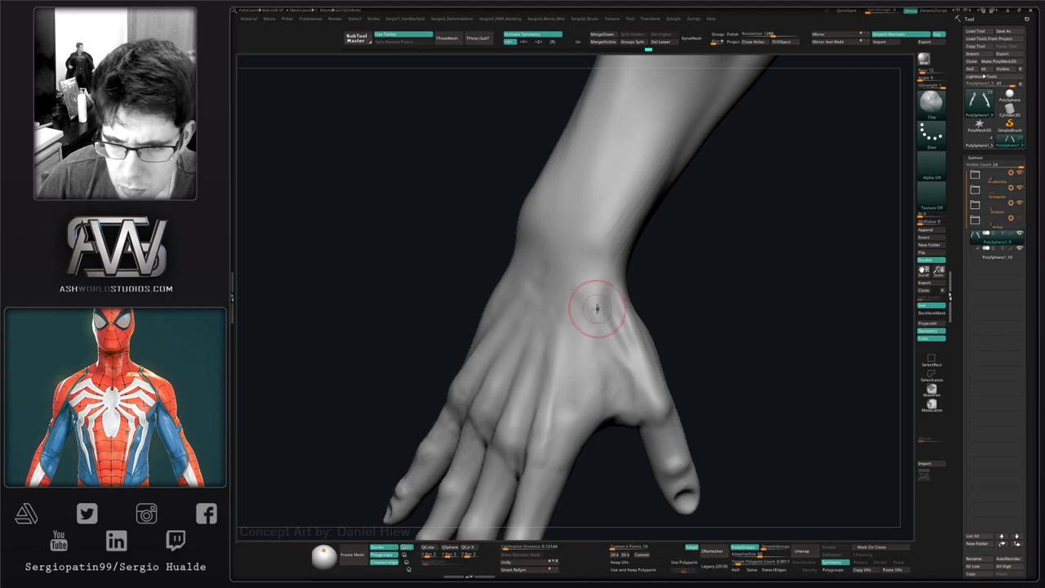
key("shift")
- Adjust the brush size and build up the muscle between the thumb and index finger with the Clay brush
mouse_move(612, 383)
right_mouse_down()
mouse_move(606, 373)
mouse_move(646, 385)
right_mouse_up()
right_click(647, 385)
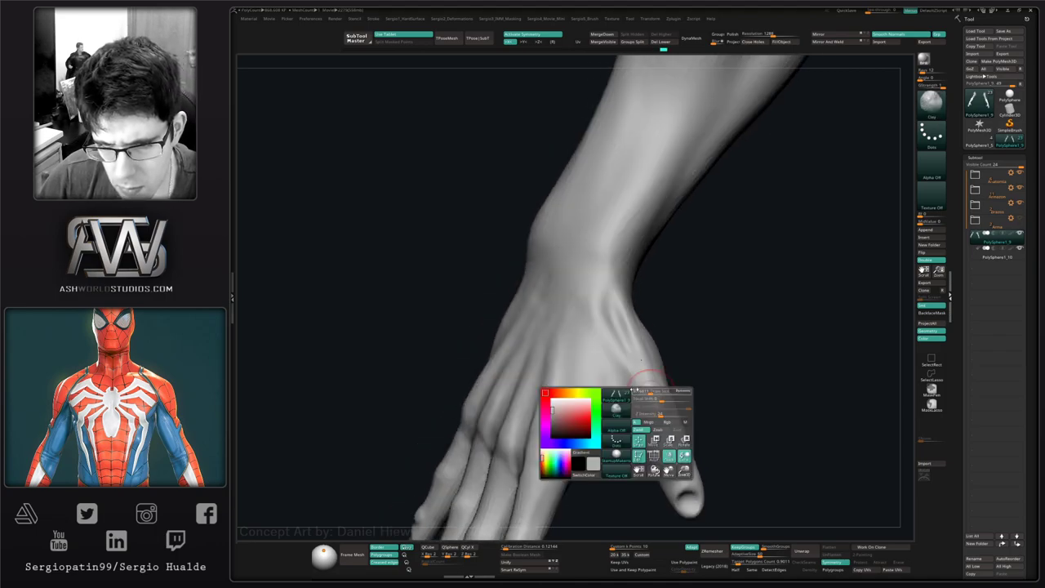
key("s")
left_click_drag(640, 388, 644, 399)
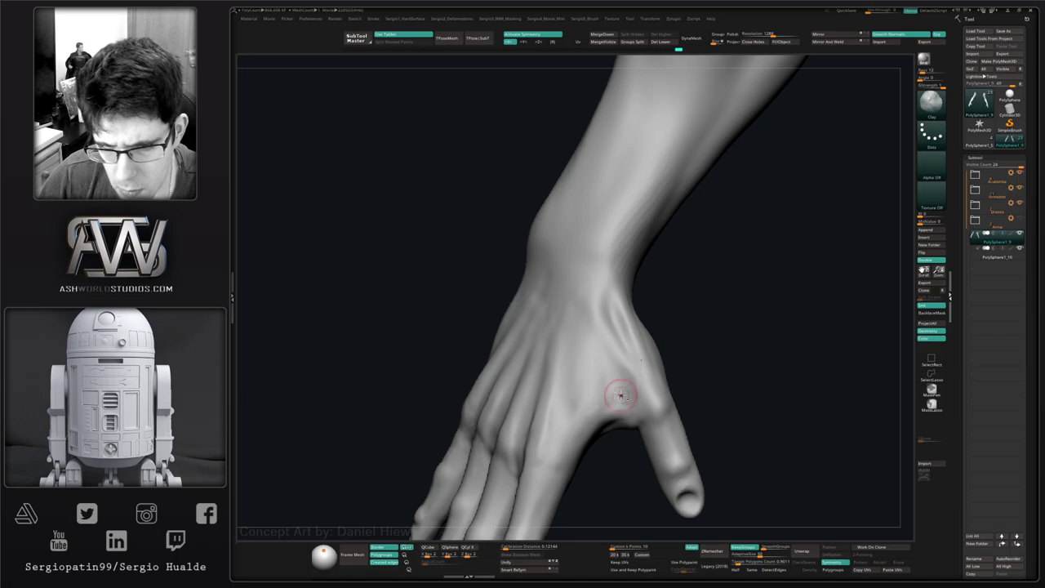
left_click_drag(609, 411, 615, 424)
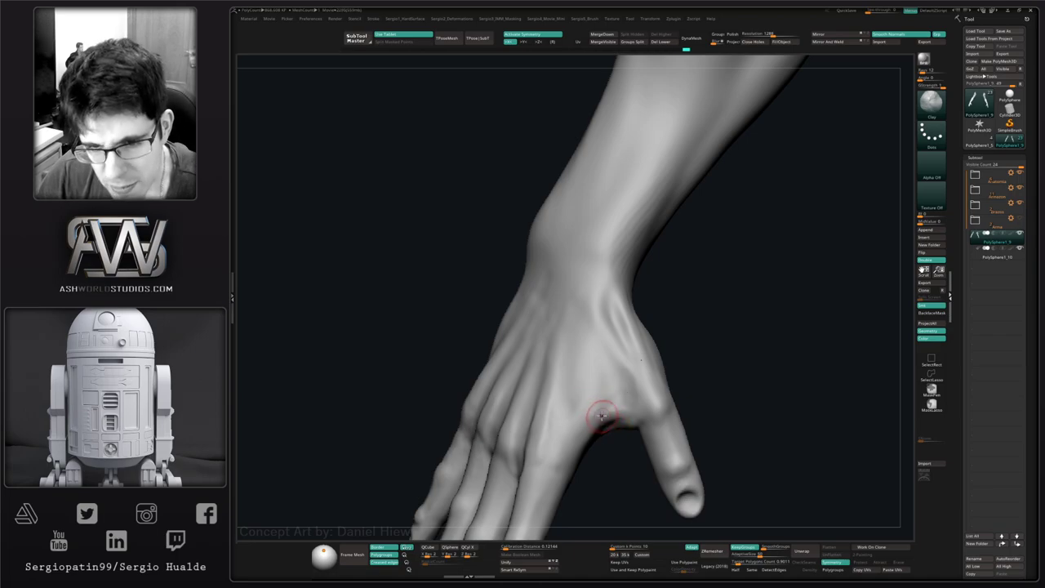
- Reshape the thumb web from the side and the palm view with the Move brush
mouse_move(599, 303)
right_mouse_down()
mouse_move(611, 336)
mouse_move(658, 312)
right_mouse_up()
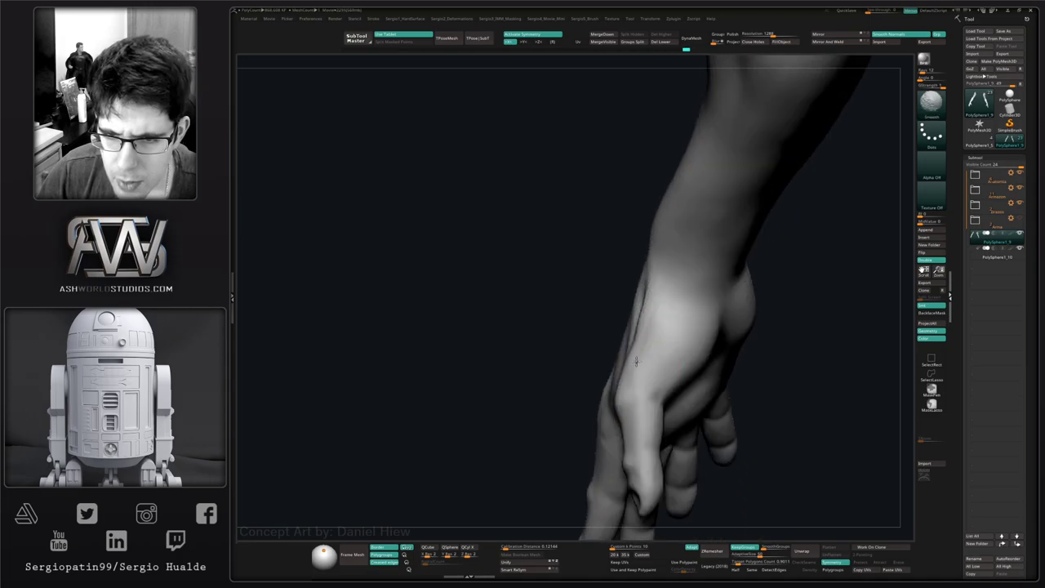
key("shift")
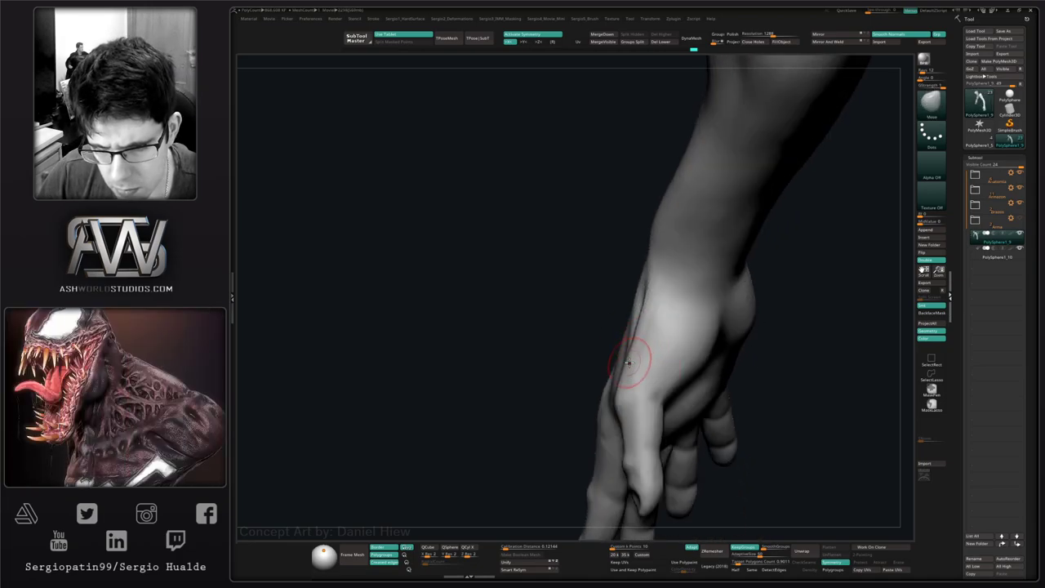
mouse_move(634, 362)
right_mouse_down()
mouse_move(680, 338)
mouse_move(693, 368)
mouse_move(686, 333)
right_mouse_up()
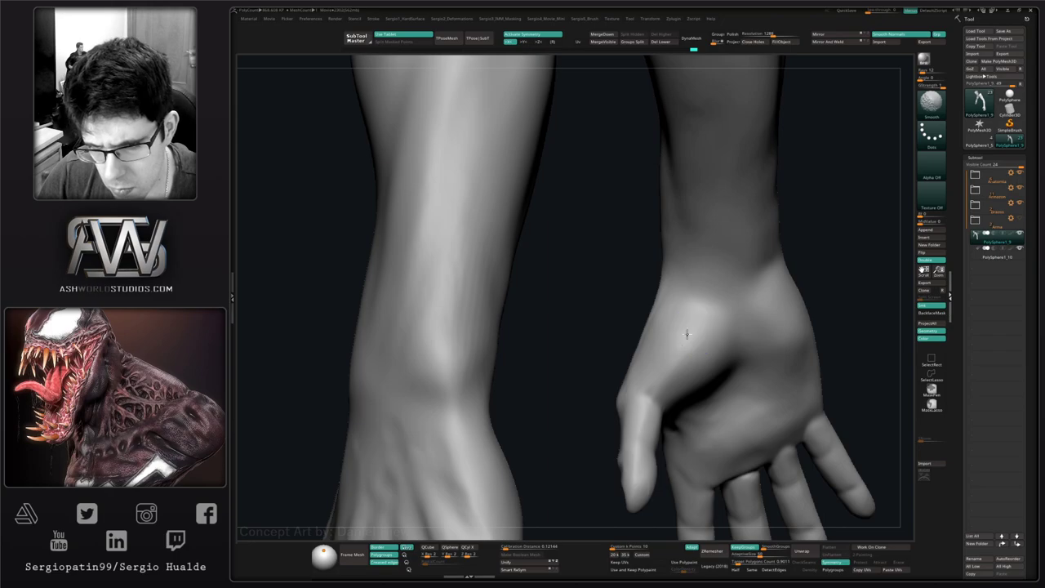
right_click_drag(699, 396, 650, 344)
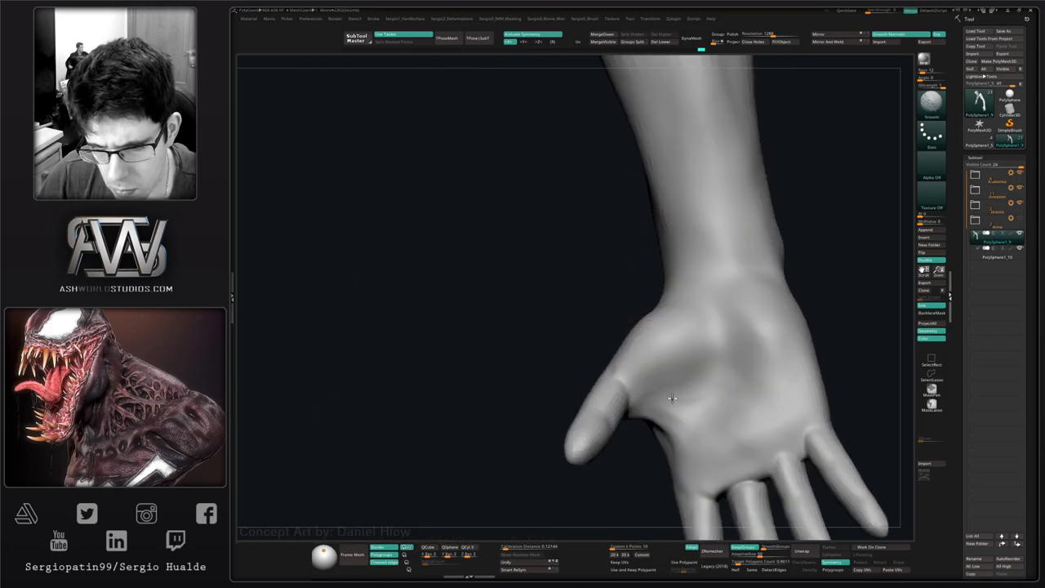
mouse_move(671, 398)
right_mouse_down()
mouse_move(659, 413)
mouse_move(669, 402)
right_mouse_up()
left_click_drag(641, 420, 628, 427)
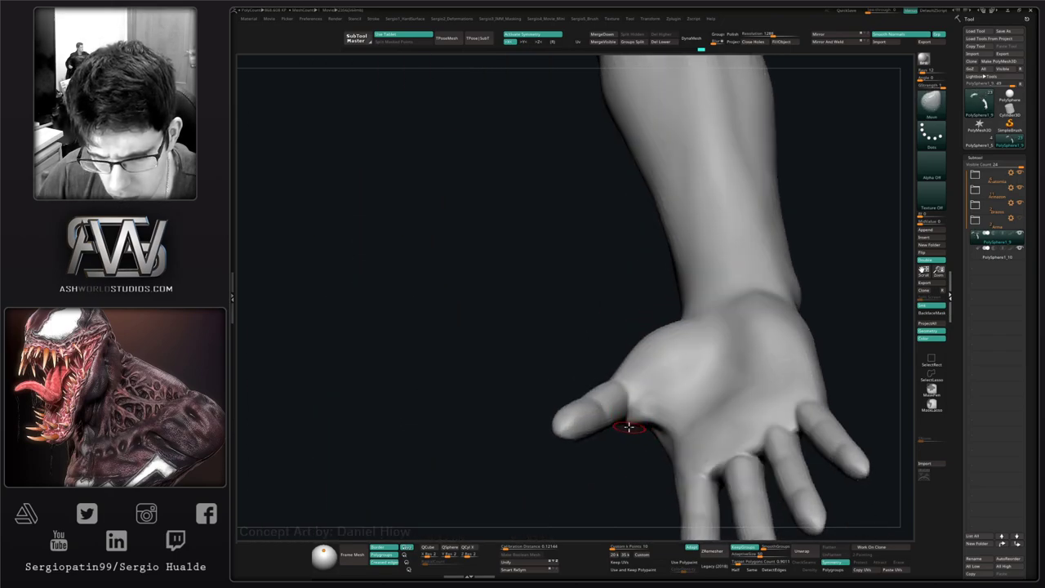
- Refine the edge of the thumb web on the back of the hand with the Clay brush and smooth it
right_click_drag(633, 431, 658, 359)
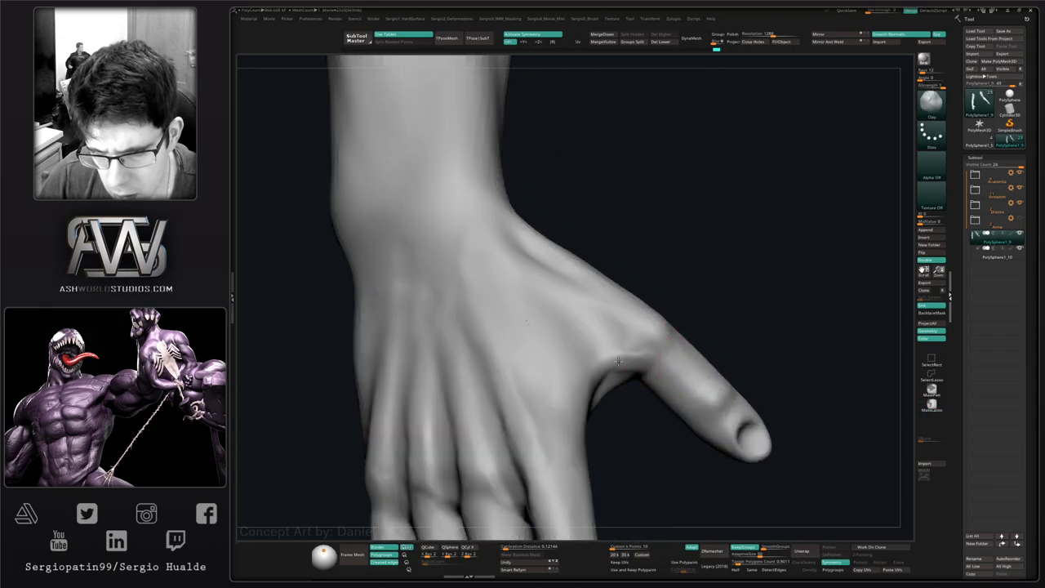
left_click_drag(618, 361, 606, 385)
mouse_move(631, 432)
left_mouse_down()
mouse_move(656, 400)
mouse_move(635, 380)
left_mouse_up()
key("ctrl+z")
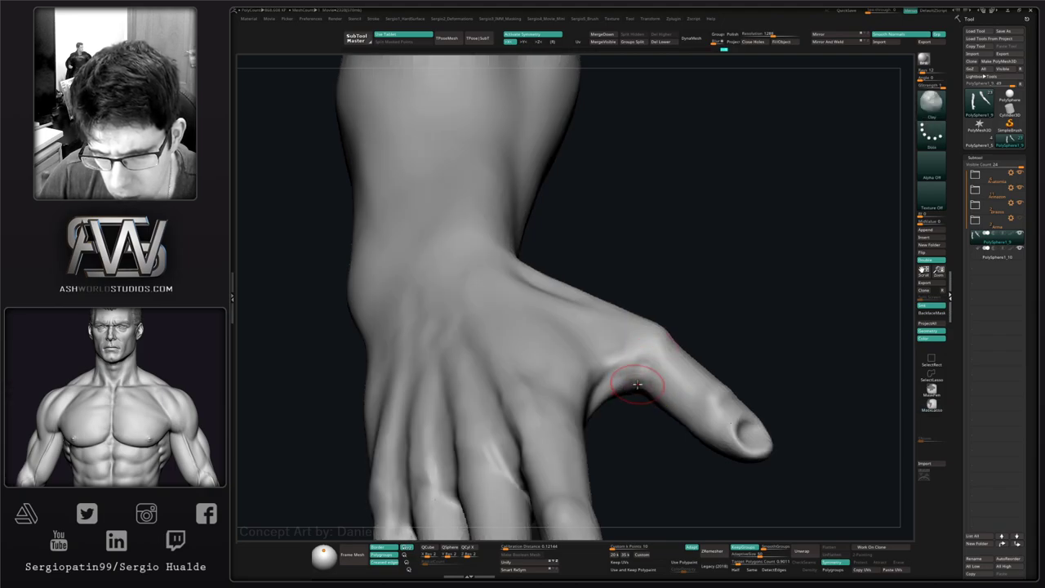
key("shift")
right_click_drag(653, 389, 637, 367)
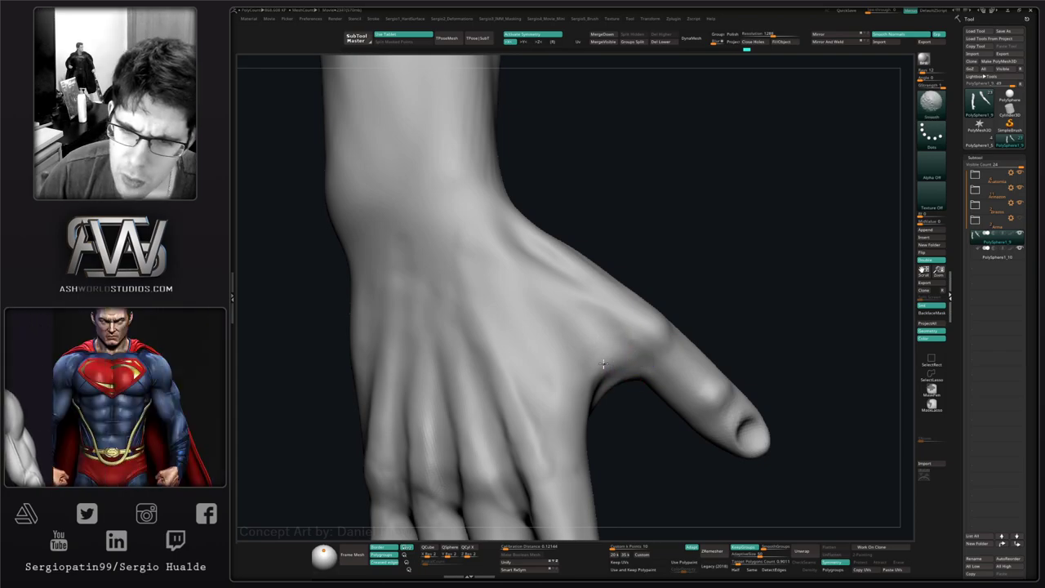
mouse_move(641, 385)
right_mouse_down()
mouse_move(650, 392)
mouse_move(677, 361)
right_mouse_up()
key("shift")
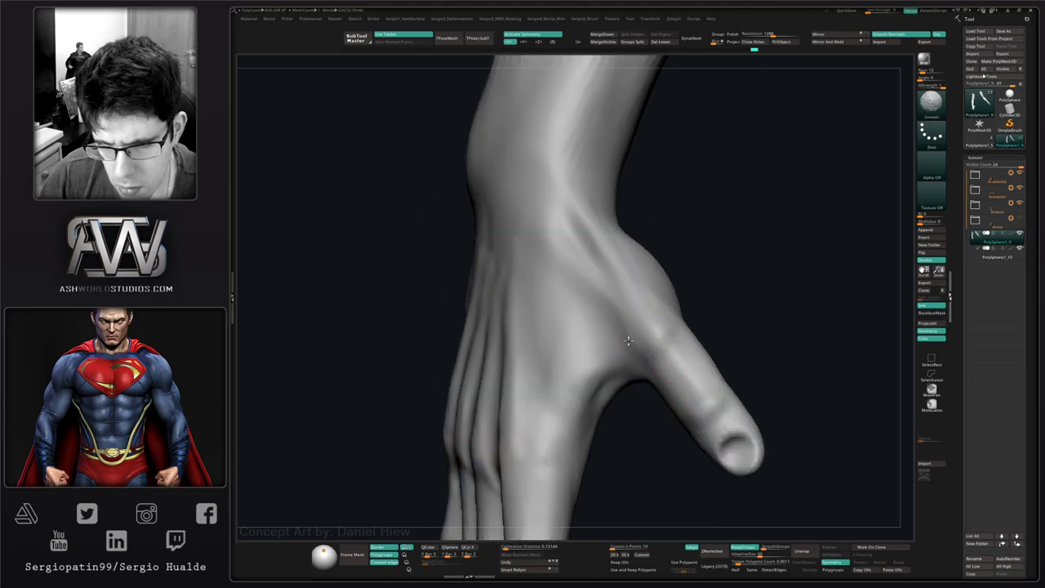
- Sculpt the palm's fleshy pads and the area beneath the fingers with the Clay brush
mouse_move(580, 280)
right_mouse_down("ctrl")
mouse_move(590, 233)
mouse_move(630, 380)
mouse_move(625, 343)
mouse_move(621, 421)
mouse_move(597, 410)
mouse_move(604, 371)
mouse_move(595, 373)
right_mouse_up("ctrl")
mouse_move(594, 372)
right_mouse_down("ctrl")
mouse_move(583, 367)
mouse_move(601, 401)
right_mouse_up("ctrl")
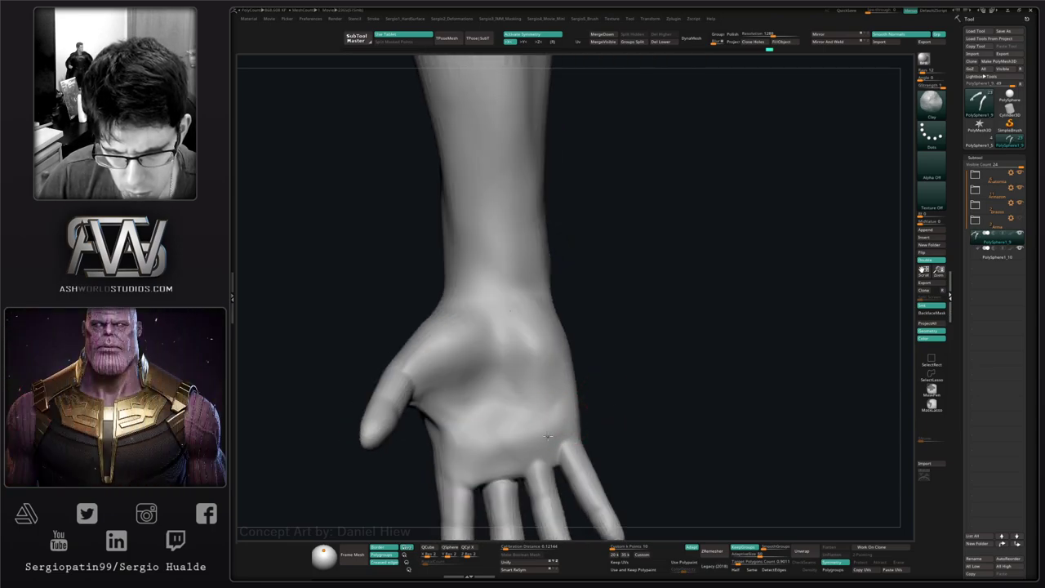
right_click_drag(547, 437, 629, 368)
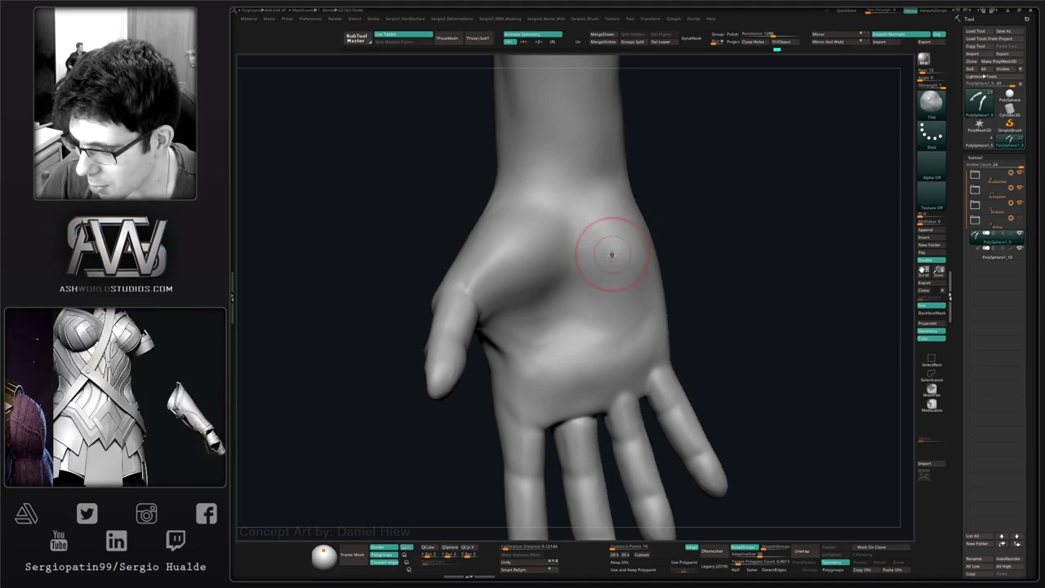
mouse_move(577, 381)
right_mouse_down()
mouse_move(587, 392)
mouse_move(568, 380)
right_mouse_up()
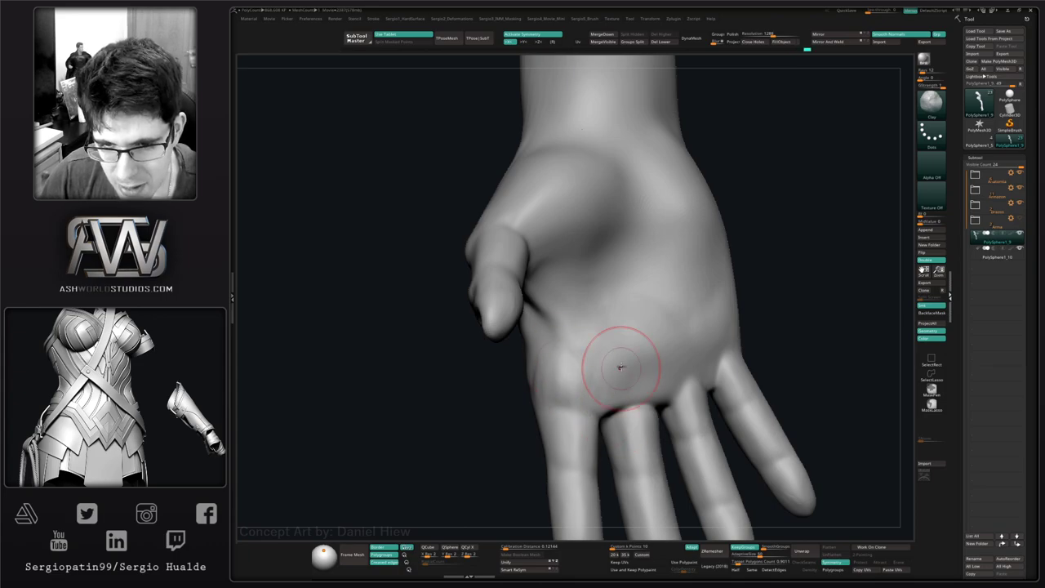
mouse_move(656, 391)
right_mouse_down()
mouse_move(618, 406)
mouse_move(620, 380)
right_mouse_up()
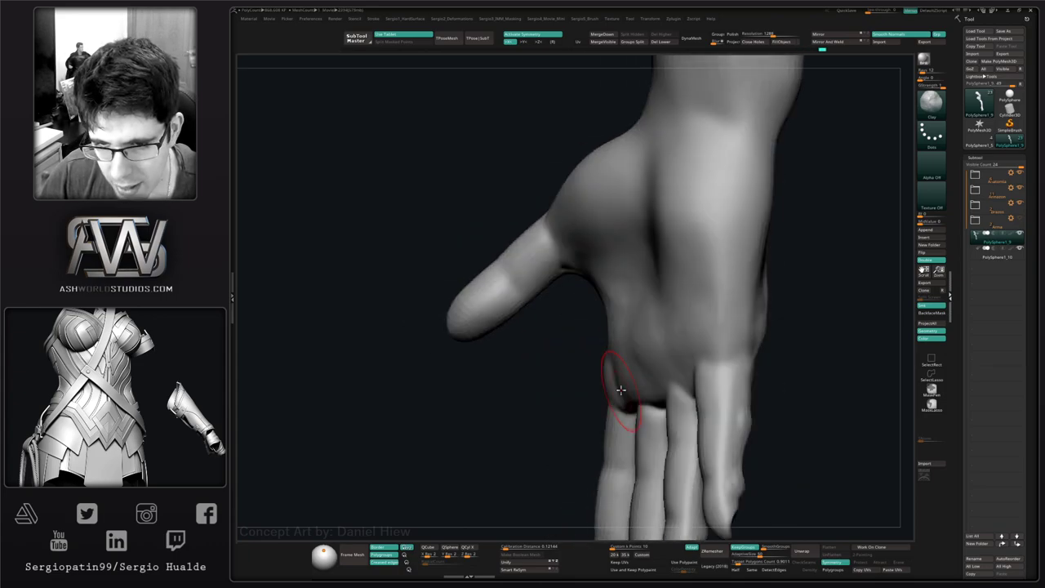
- Reshape the palm's outline between the thumb and index finger with a resized Move brush
key("b")
key("m")
key("v")
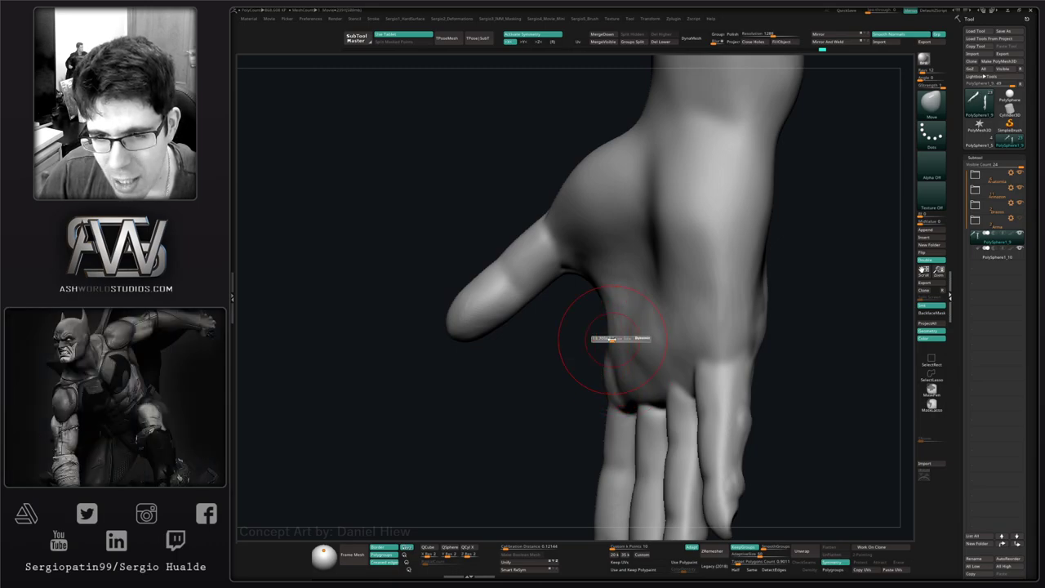
right_click_drag(628, 362, 624, 344)
key("s")
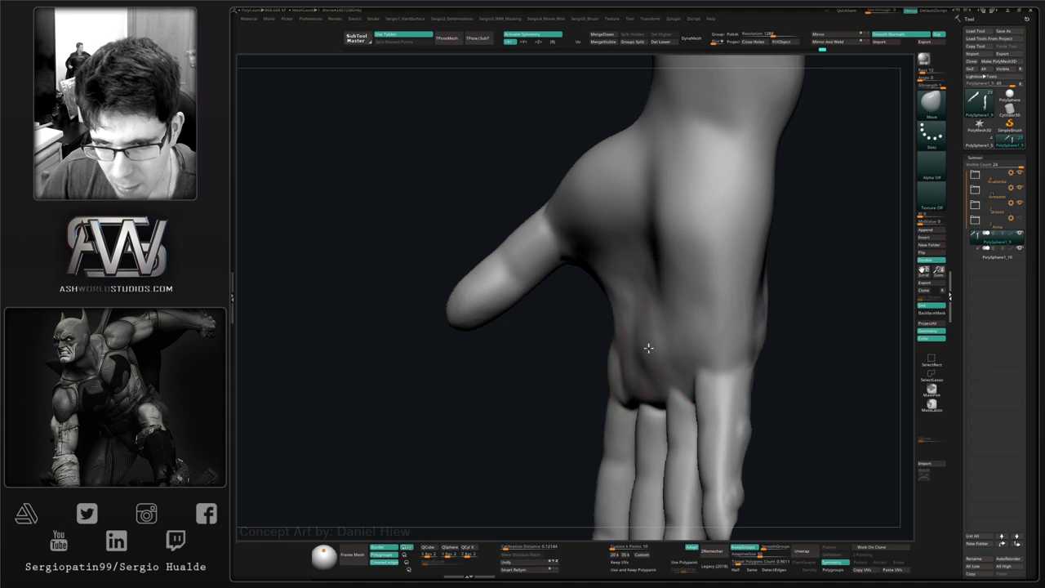
mouse_move(656, 348)
right_mouse_down()
mouse_move(651, 321)
mouse_move(634, 372)
mouse_move(629, 354)
mouse_move(601, 362)
mouse_move(608, 358)
right_mouse_up()
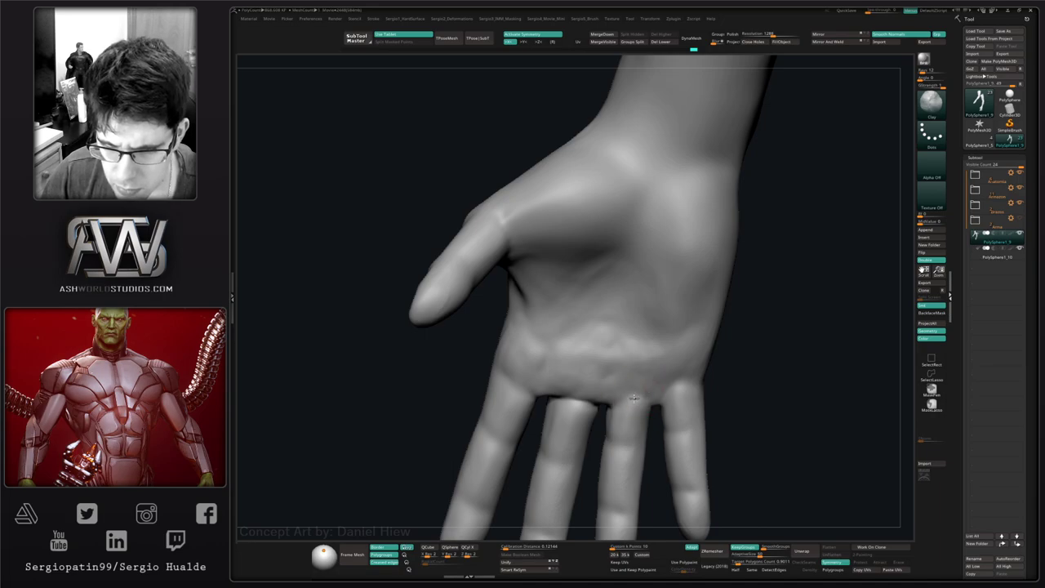
- Equip the DamStandard brush with the ~BrushAlpha alpha and carve the crease at the palm-side base of the ring finger
right_click_drag(639, 404, 670, 367)
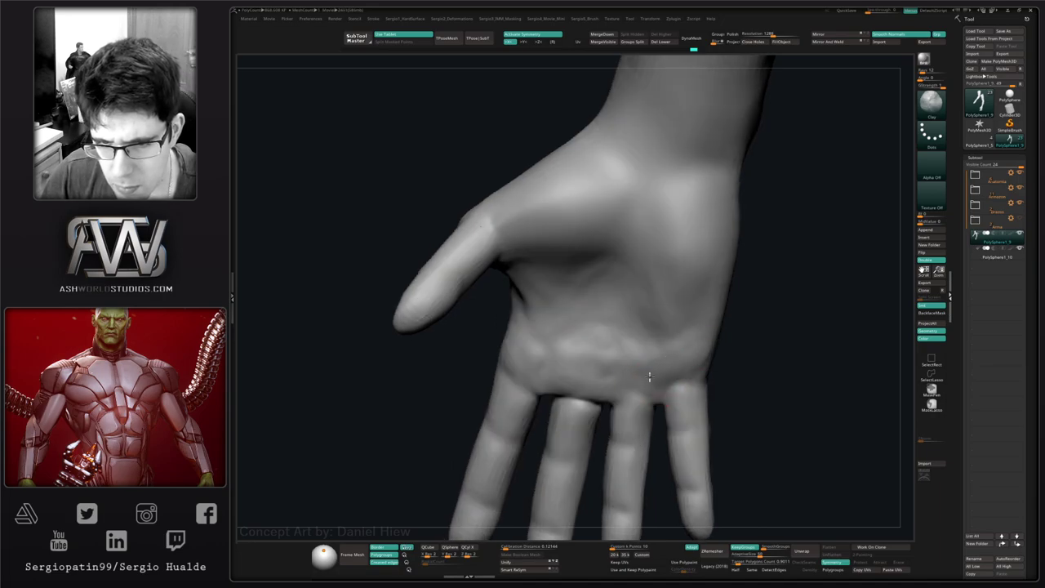
key("b")
key("d")
key("s")
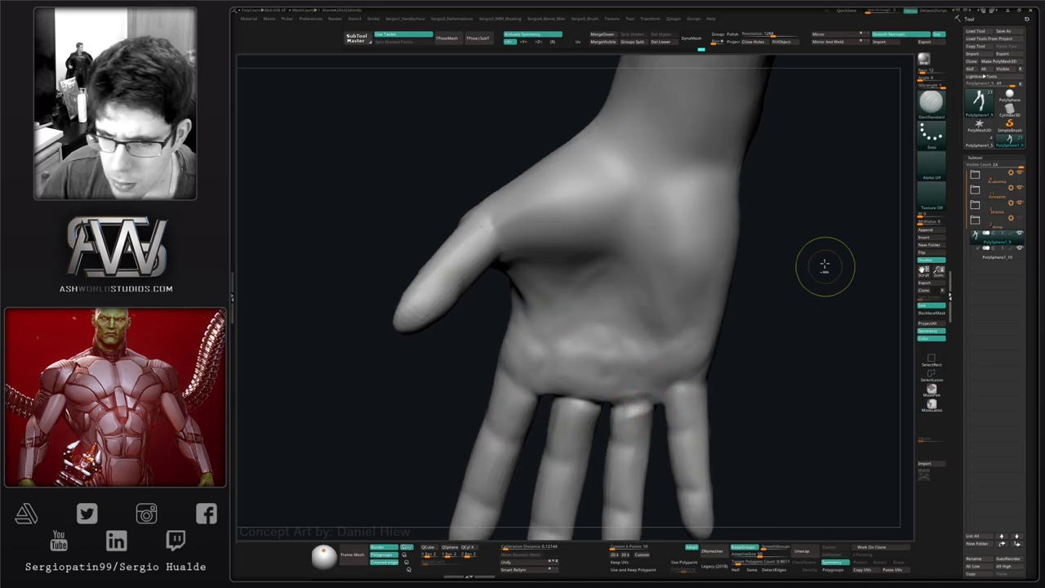
left_click(929, 169)
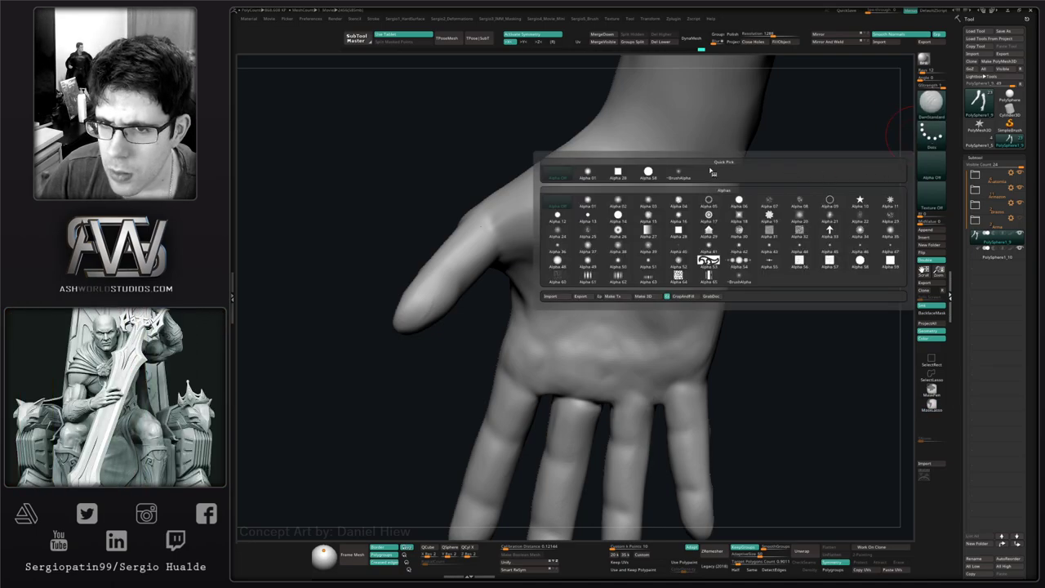
left_click(678, 172)
left_click_drag(614, 404, 647, 408)
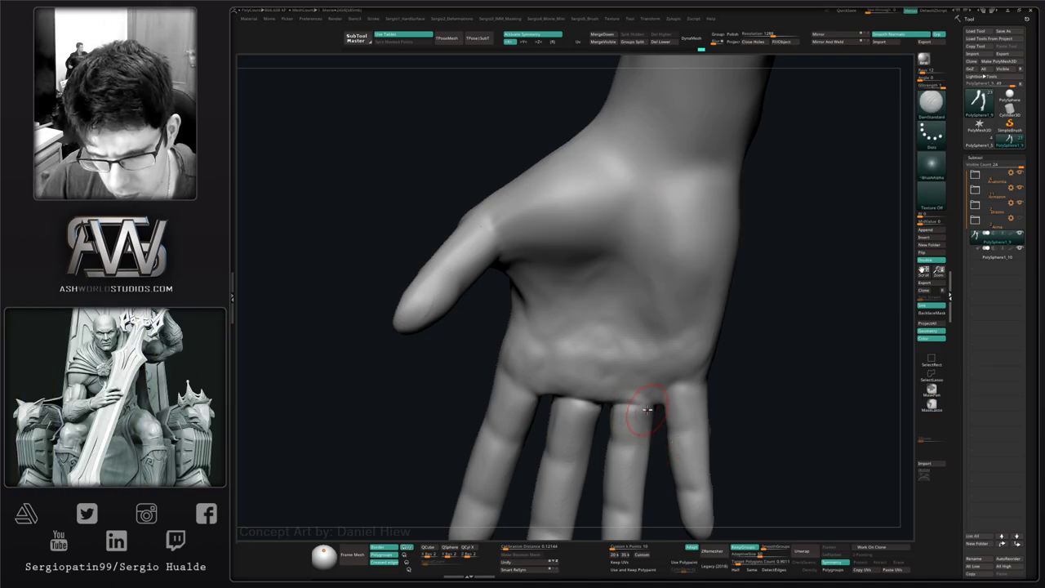
mouse_move(647, 410)
right_mouse_down()
mouse_move(655, 407)
mouse_move(620, 402)
right_mouse_up()
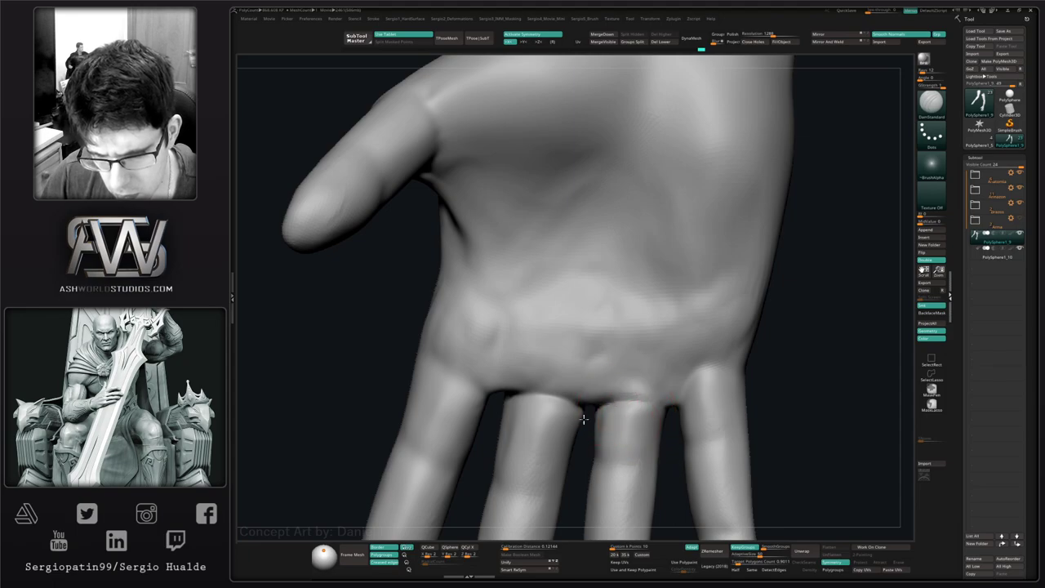
- Refine the palm pad beneath the little finger with the Clay brush
key("b")
key("c")
key("l")
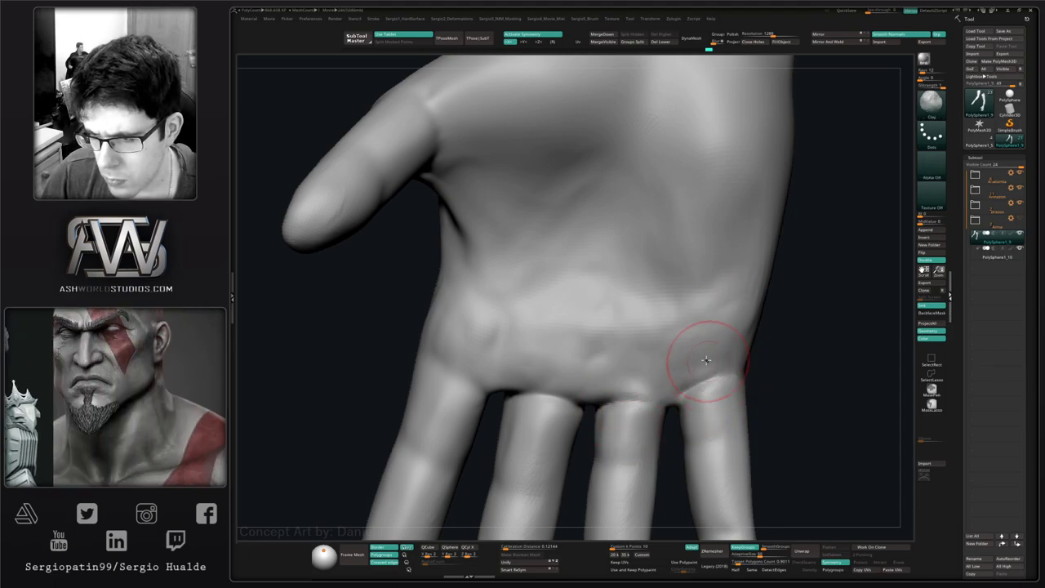
left_click_drag(733, 292, 737, 299)
left_click_drag(753, 365, 803, 352)
- Carve a horizontal crease across the palm above the finger pads with the DamStandard brush
key("b")
key("d")
key("s")
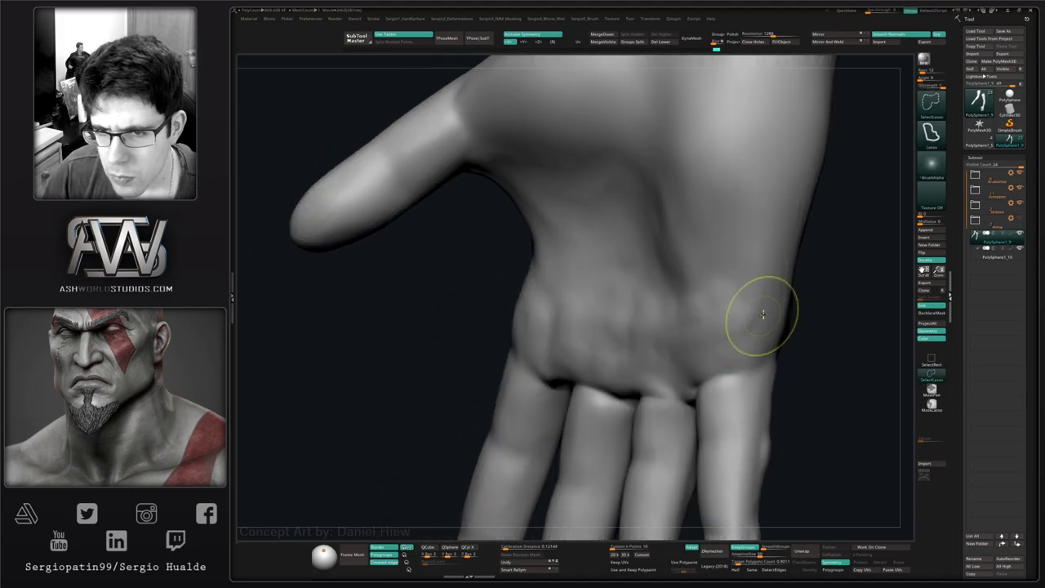
left_click_drag(765, 295, 645, 309)
right_click_drag(637, 310, 666, 315)
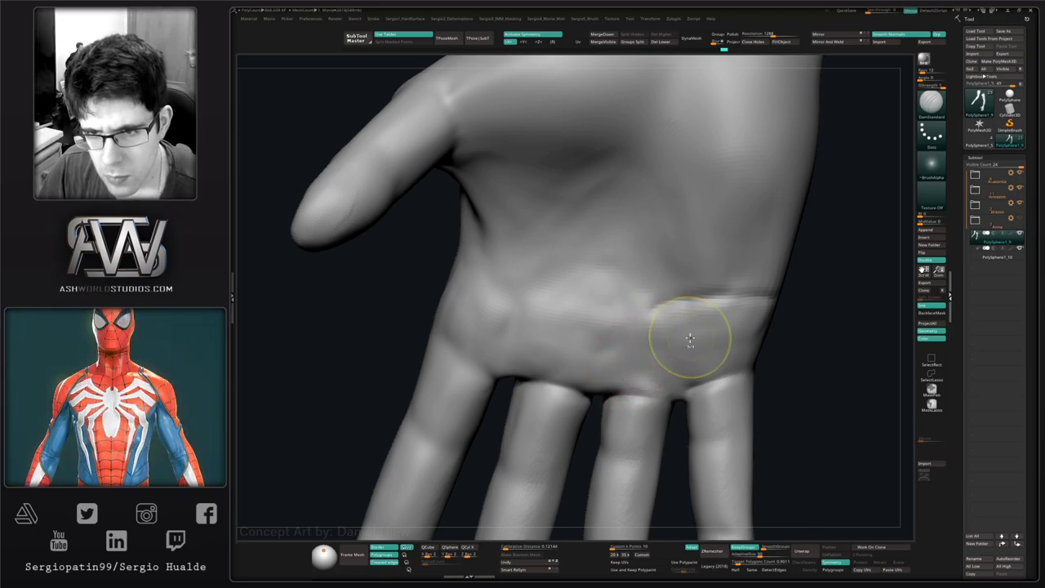
right_click_drag(690, 339, 646, 395, "ctrl")
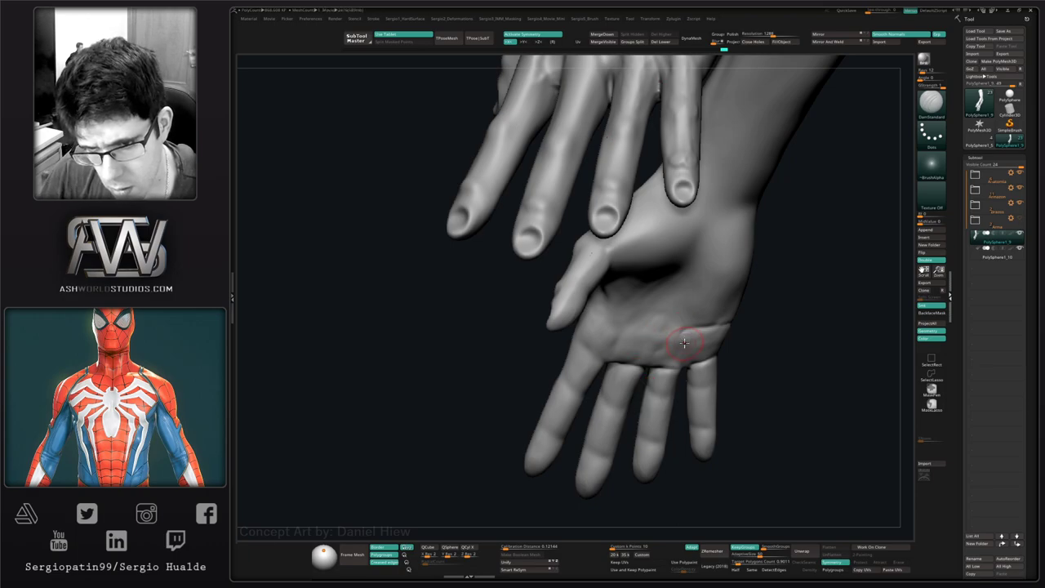
right_click_drag(687, 343, 700, 327)
left_click_drag(700, 327, 618, 322)
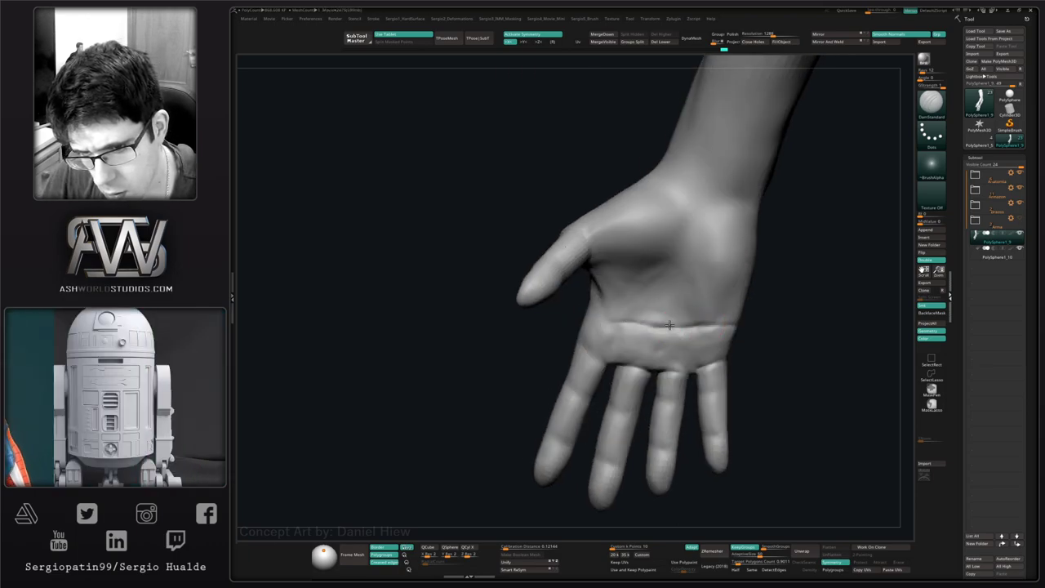
- Smooth the horizontal palm crease and recut it with DamStandard, from the little-finger side toward the index finger
mouse_move(742, 324)
right_mouse_down()
mouse_move(685, 333)
mouse_move(707, 338)
right_mouse_up()
left_click_drag(717, 320, 626, 341, "shift")
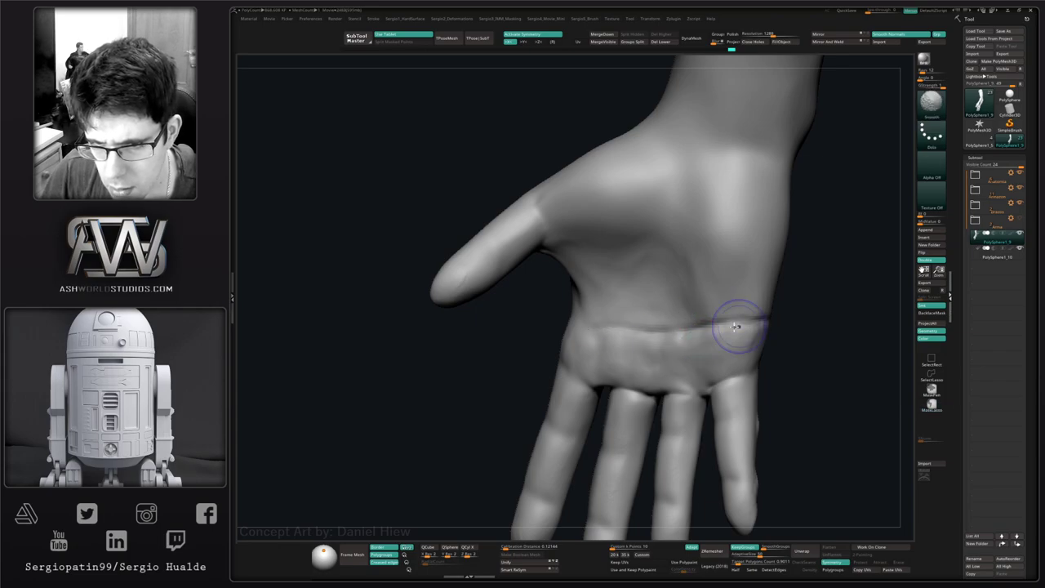
right_click_drag(775, 310, 759, 322)
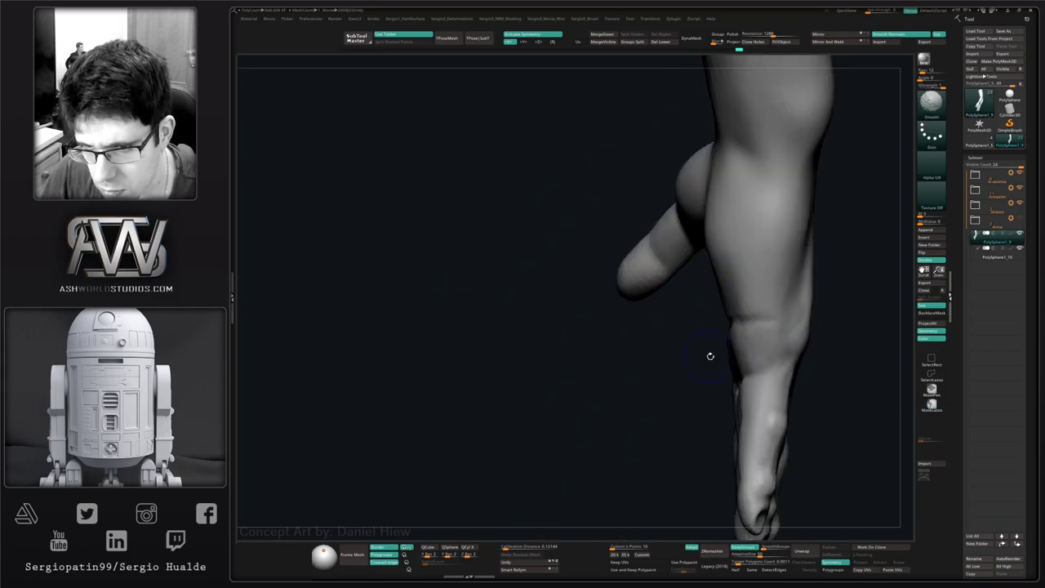
mouse_move(709, 354)
right_mouse_down()
mouse_move(746, 322)
mouse_move(771, 322)
right_mouse_up()
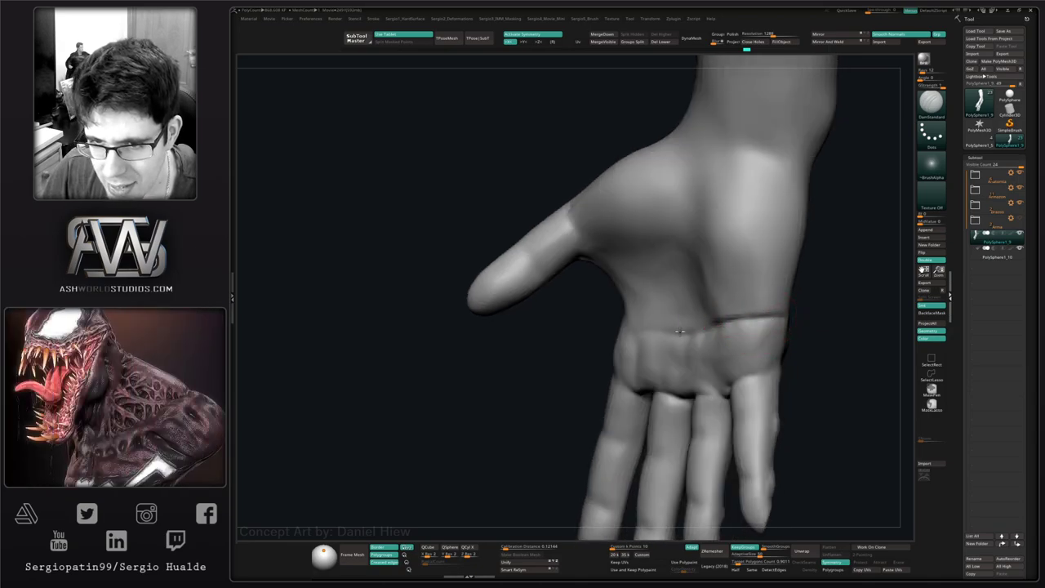
right_click_drag(680, 330, 742, 327)
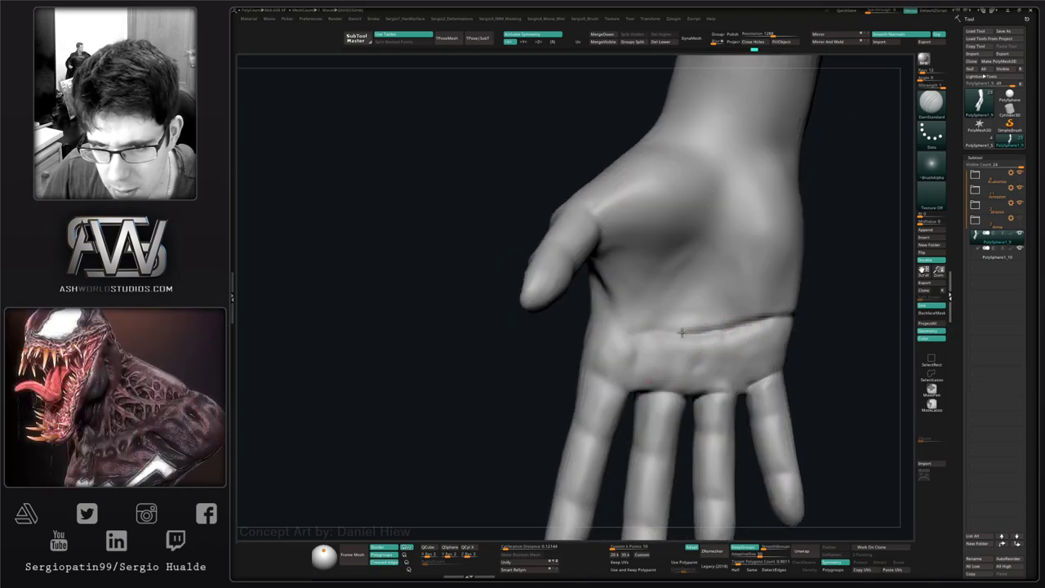
key("shift+f")
right_click_drag(642, 304, 651, 319)
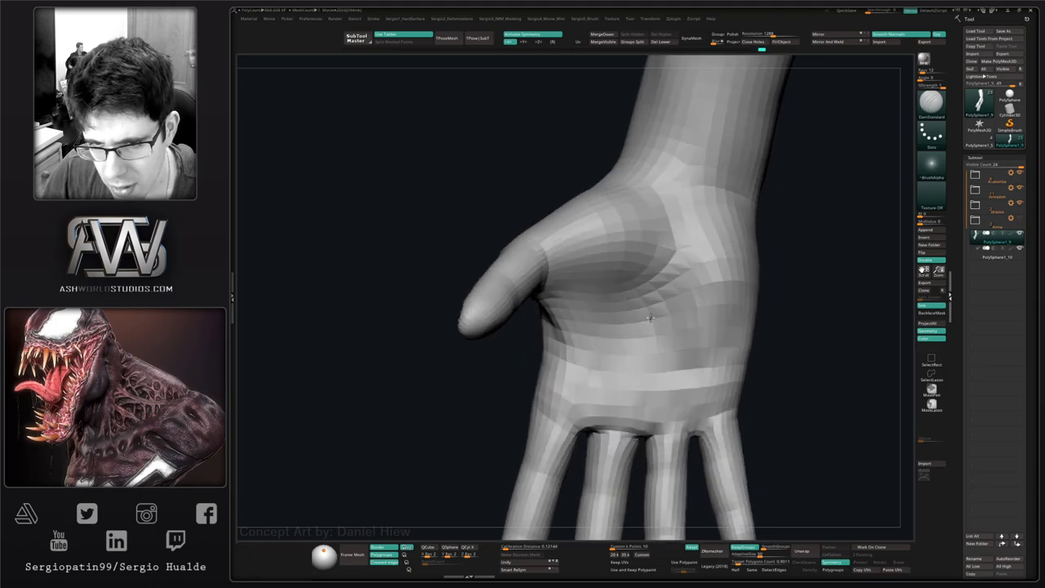
key("d")
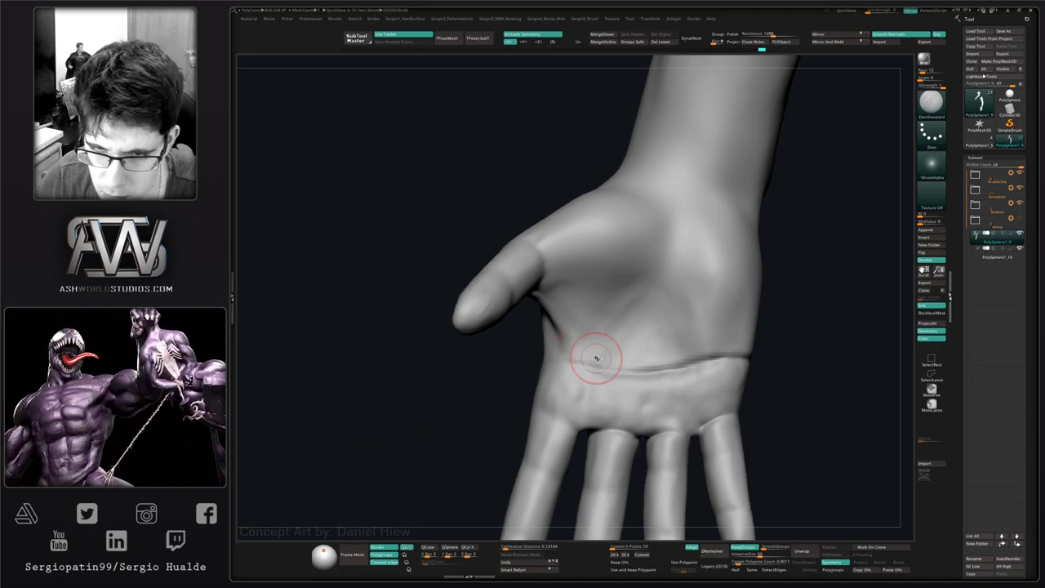
- Carve a faint diagonal crease from the middle of the palm toward the fingers and soften it with smoothing
right_click_drag(595, 354, 650, 351)
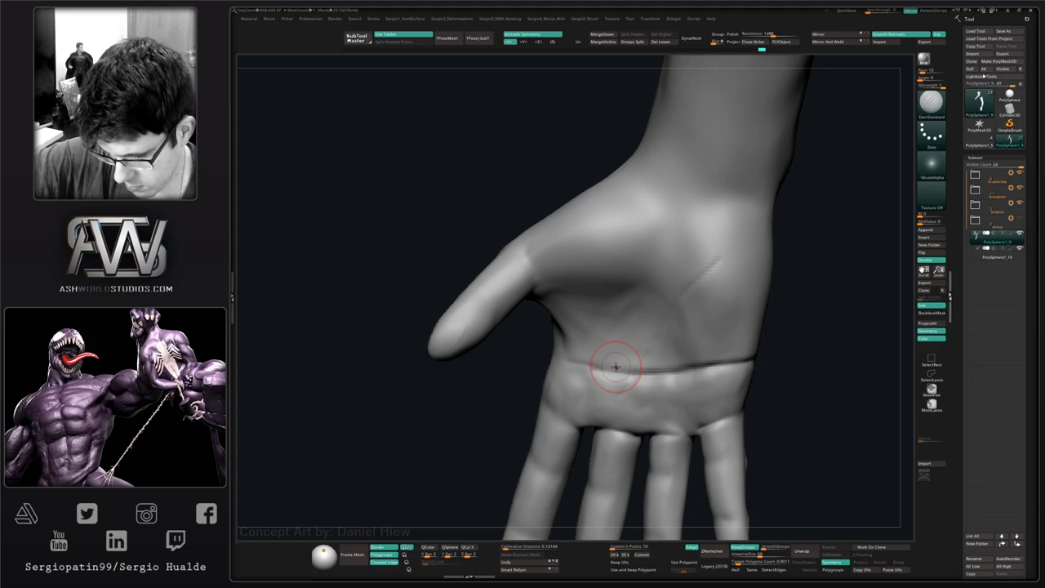
right_click_drag(597, 374, 641, 339)
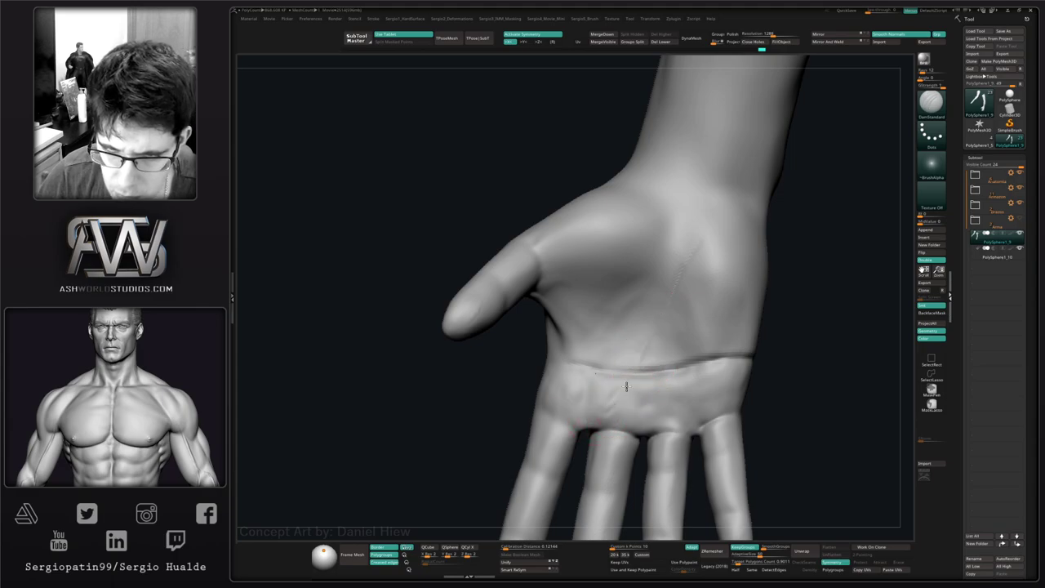
mouse_move(670, 291)
left_mouse_down()
mouse_move(608, 400)
mouse_move(648, 389)
mouse_move(684, 258)
mouse_move(639, 375)
left_mouse_up()
left_click_drag(672, 327, 629, 373, "shift")
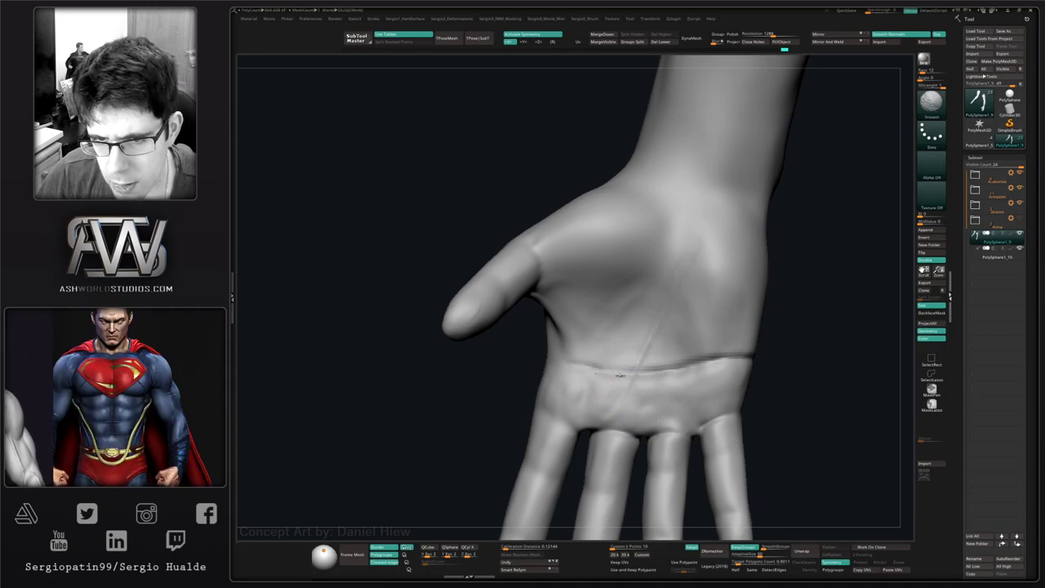
right_click_drag(600, 353, 659, 348)
left_click_drag(659, 348, 657, 346, "shift")
right_click_drag(657, 345, 669, 338)
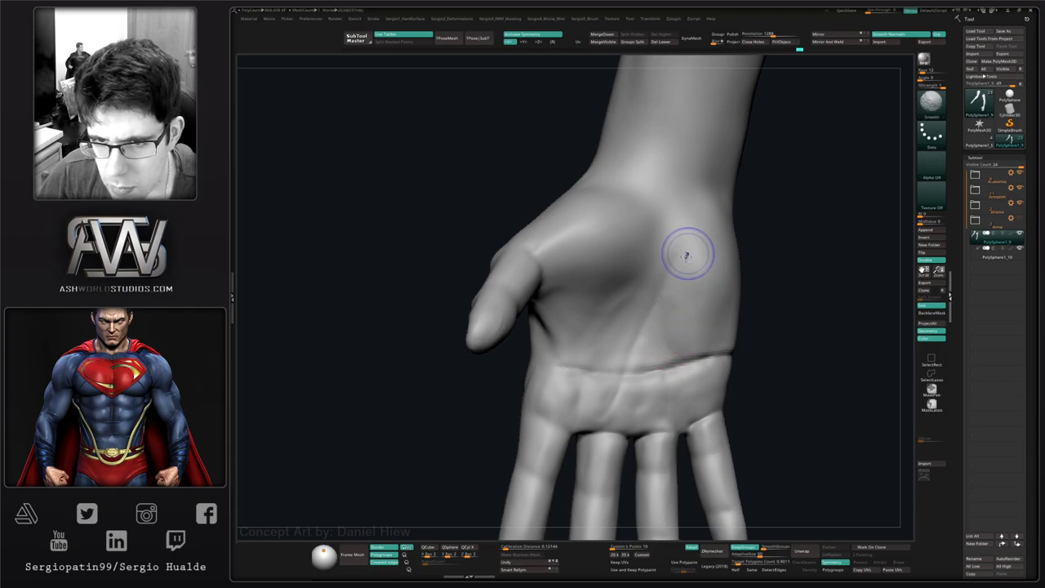
- Carve the V-shaped crease separating the thumb pad from the heel of the palm with DamStandard and smooth its edges
mouse_move(671, 253)
right_mouse_down()
mouse_move(676, 265)
mouse_move(646, 298)
mouse_move(664, 268)
mouse_move(662, 330)
right_mouse_up()
key("b")
key("d")
key("s")
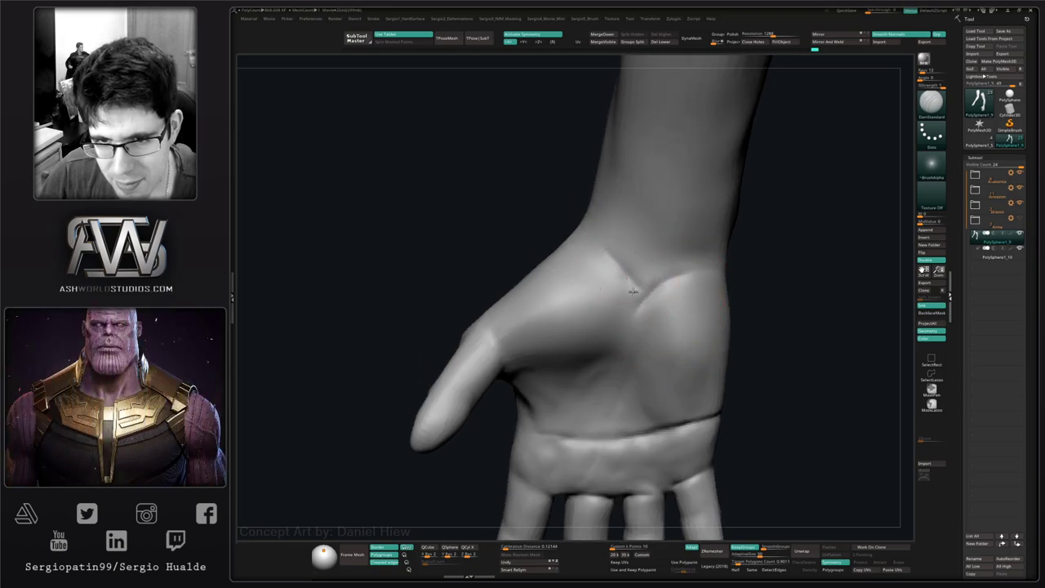
left_click_drag(629, 323, 625, 336)
right_click_drag(627, 326, 635, 349)
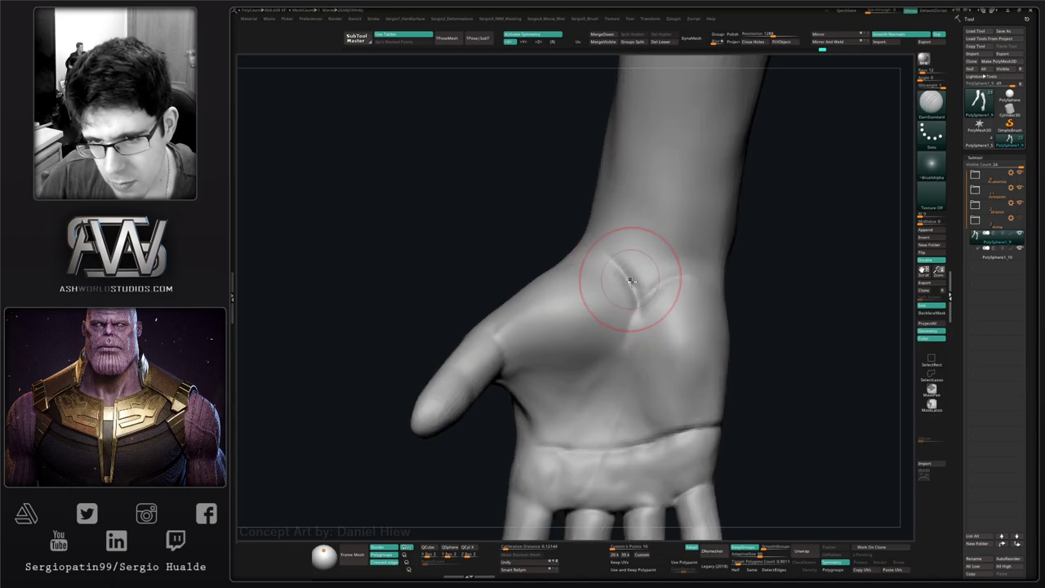
mouse_move(623, 308)
left_mouse_down("shift")
mouse_move(625, 327)
mouse_move(652, 302)
left_mouse_up("shift")
left_click_drag(605, 248, 626, 278, "shift")
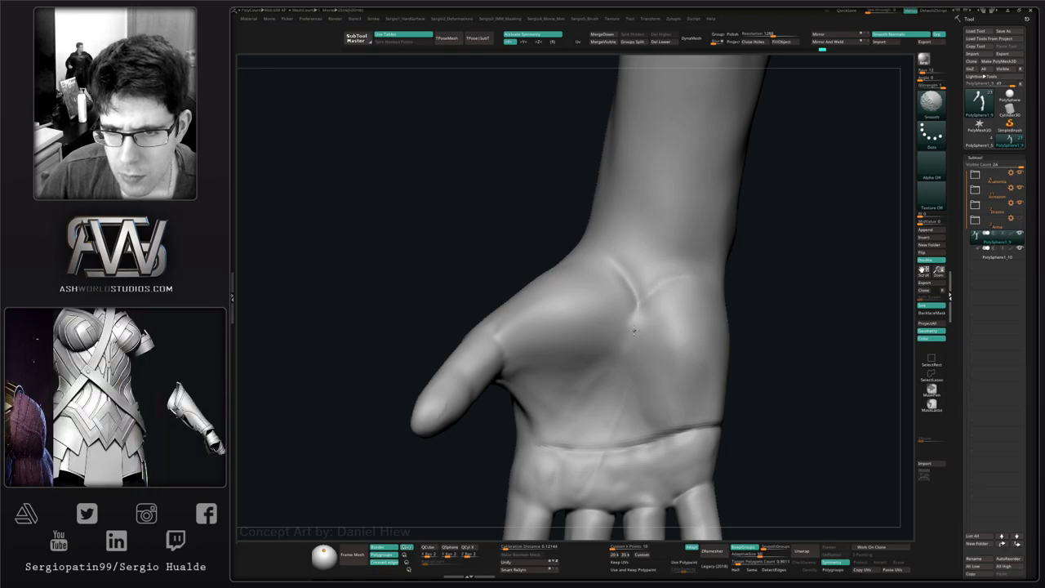
- Define the base of the palm pads and the fold at the inner wrist with a resized Clay brush, smoothing the strokes
mouse_move(604, 278)
right_mouse_down()
mouse_move(664, 357)
mouse_move(694, 326)
mouse_move(727, 336)
mouse_move(670, 351)
right_mouse_up()
key("s")
left_click_drag(665, 334, 669, 334)
right_click_drag(668, 337, 658, 378)
key("b")
key("c")
key("l")
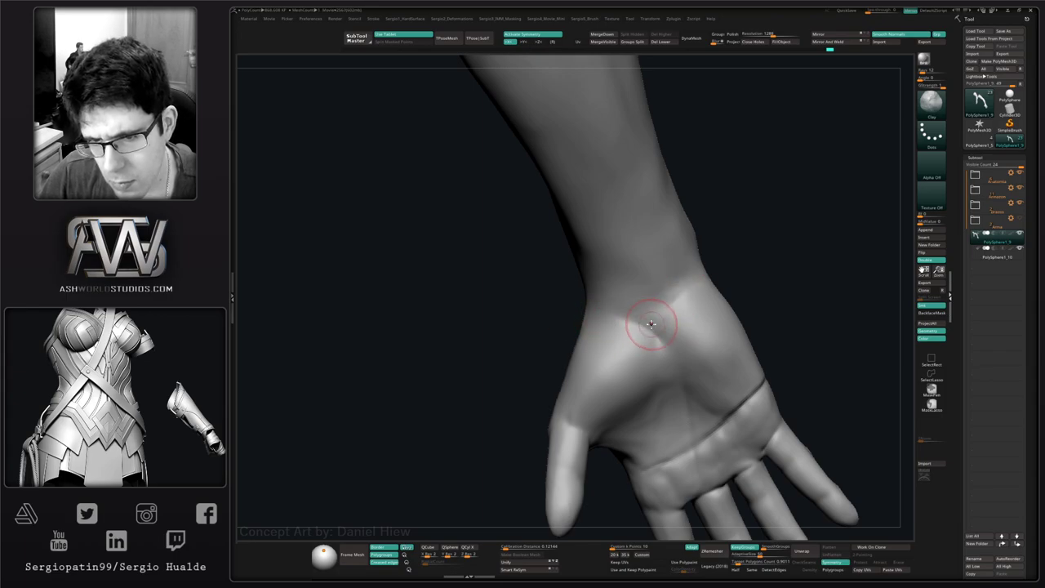
mouse_move(651, 324)
left_mouse_down()
mouse_move(676, 324)
mouse_move(671, 343)
left_mouse_up()
left_click_drag(703, 294, 662, 335)
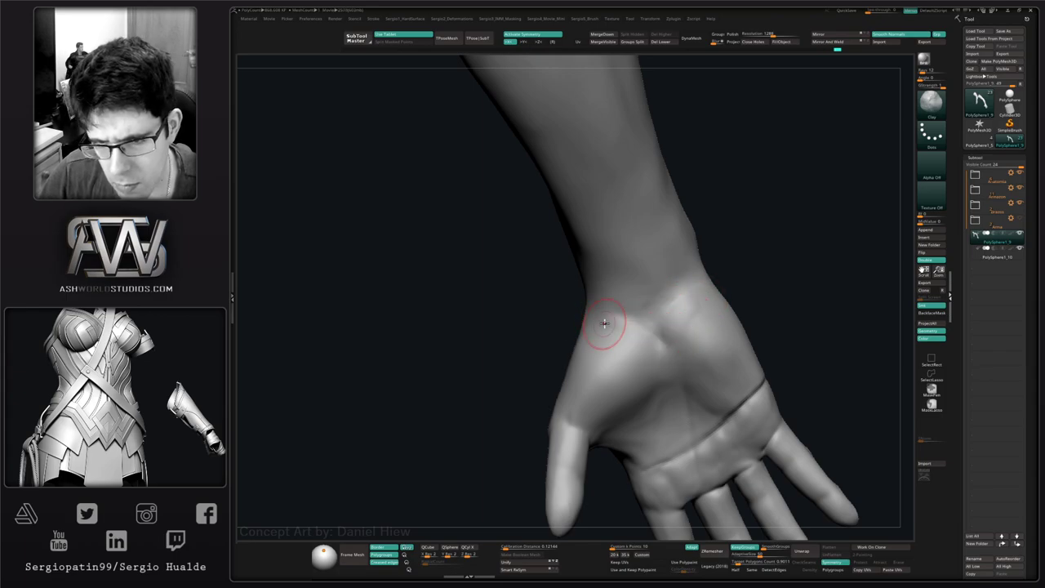
key("shift")
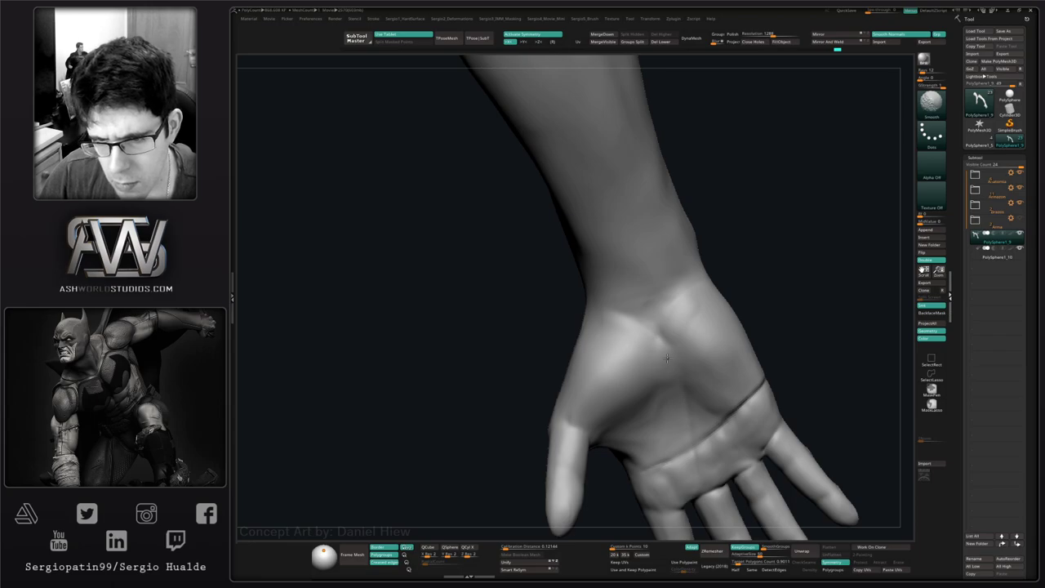
left_click_drag(625, 308, 655, 292)
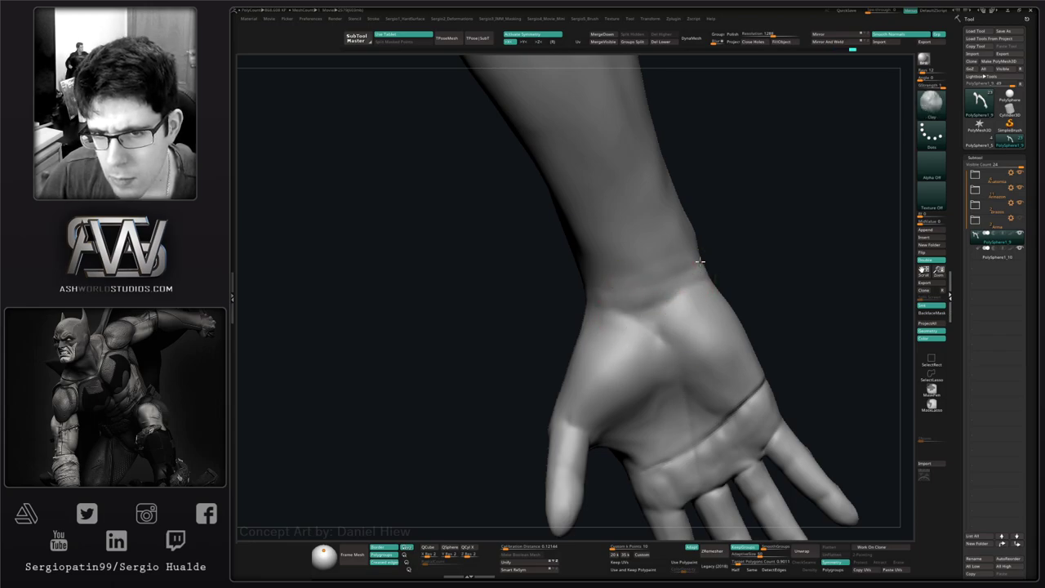
key("shift")
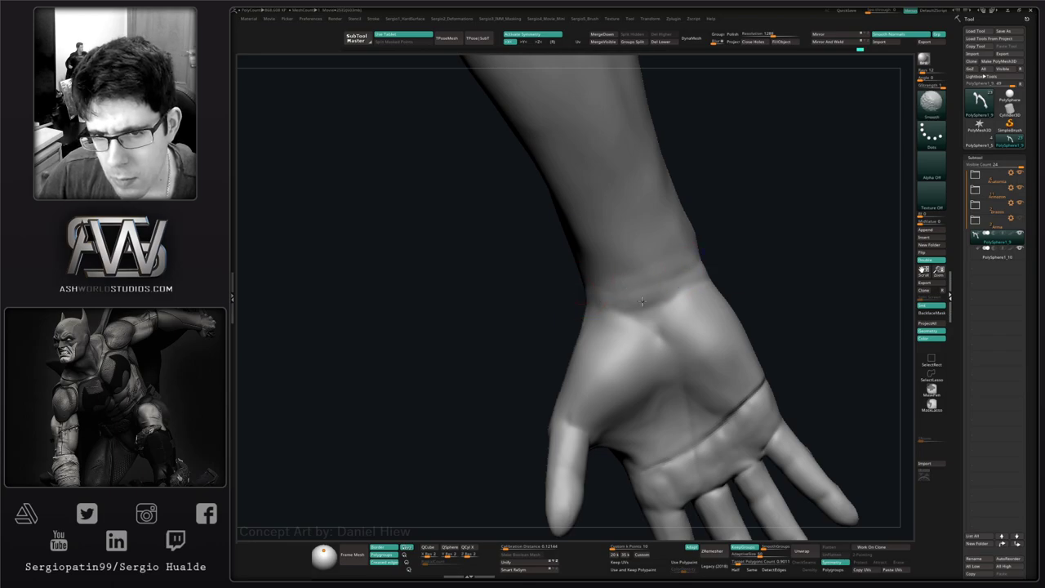
- Sculpt the bony forms on the thumb side of the back of the wrist with Clay and smooth them
mouse_move(629, 277)
right_mouse_down()
mouse_move(676, 296)
mouse_move(663, 318)
right_mouse_up()
right_click_drag(508, 344, 546, 347)
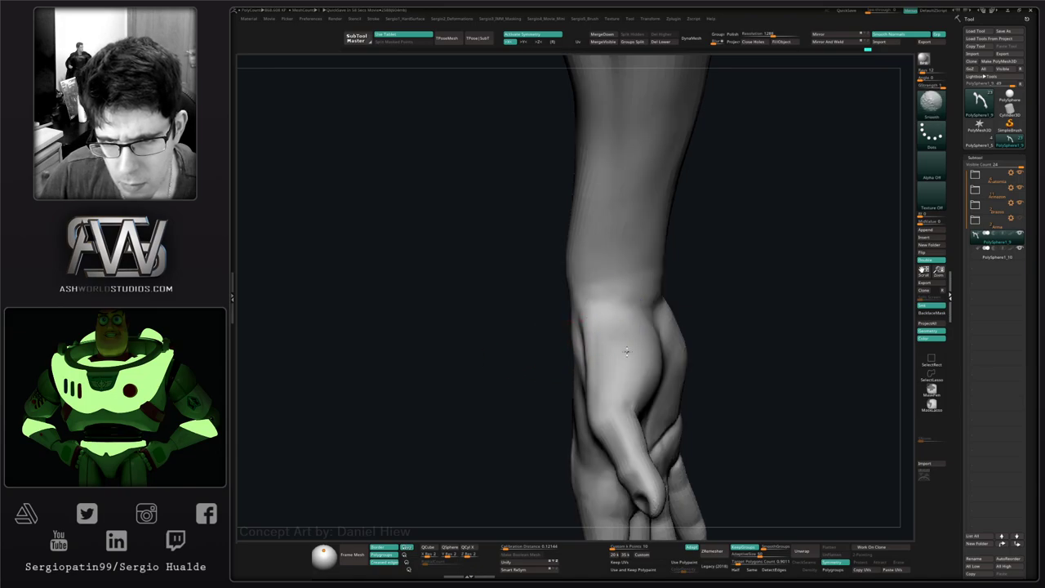
right_click_drag(625, 352, 615, 334, "ctrl")
left_click_drag(616, 334, 625, 368)
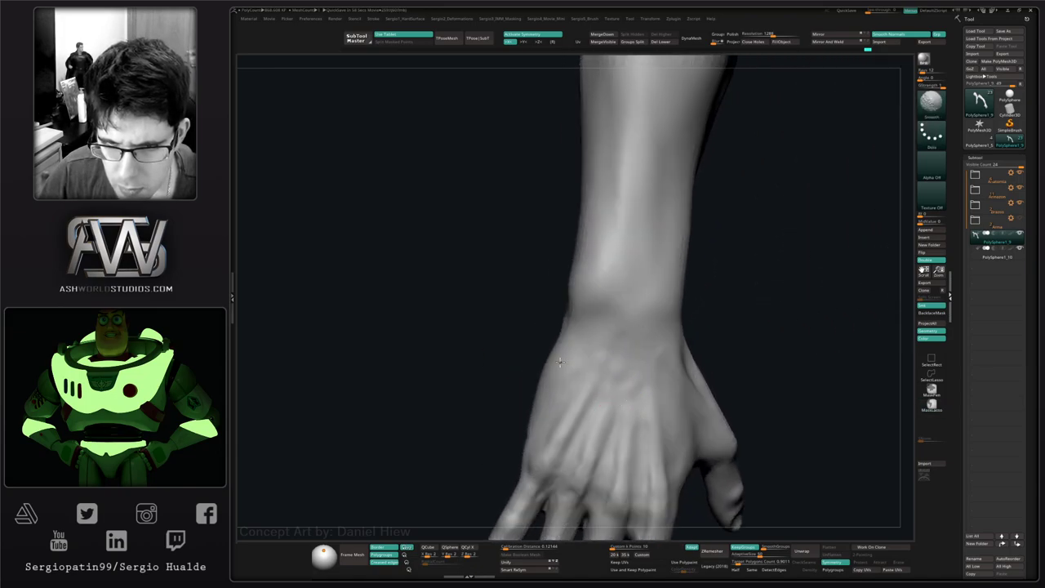
left_click_drag(560, 362, 675, 291)
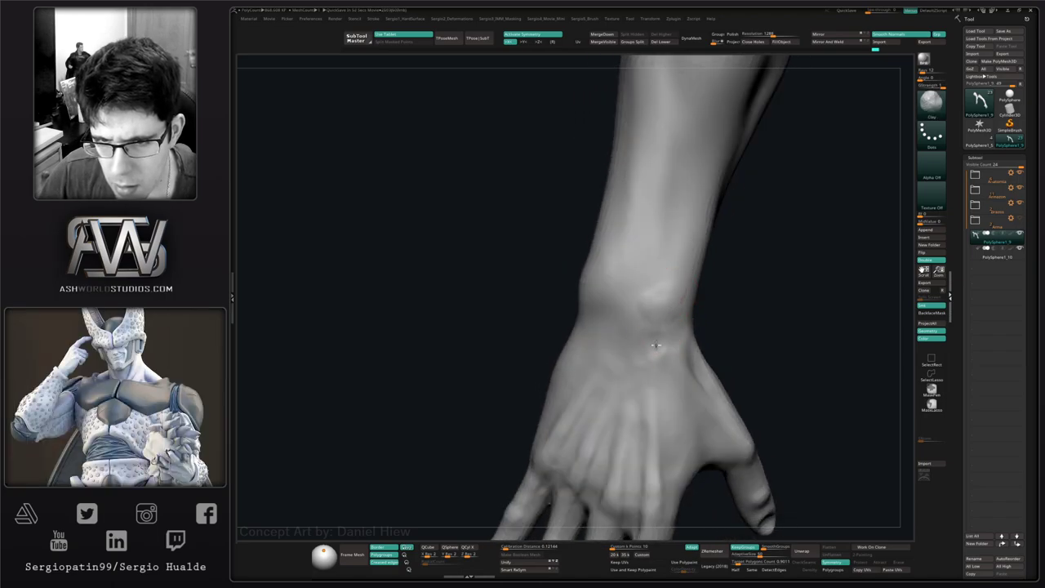
left_click_drag(654, 331, 676, 353)
left_click_drag(662, 328, 673, 301, "shift")
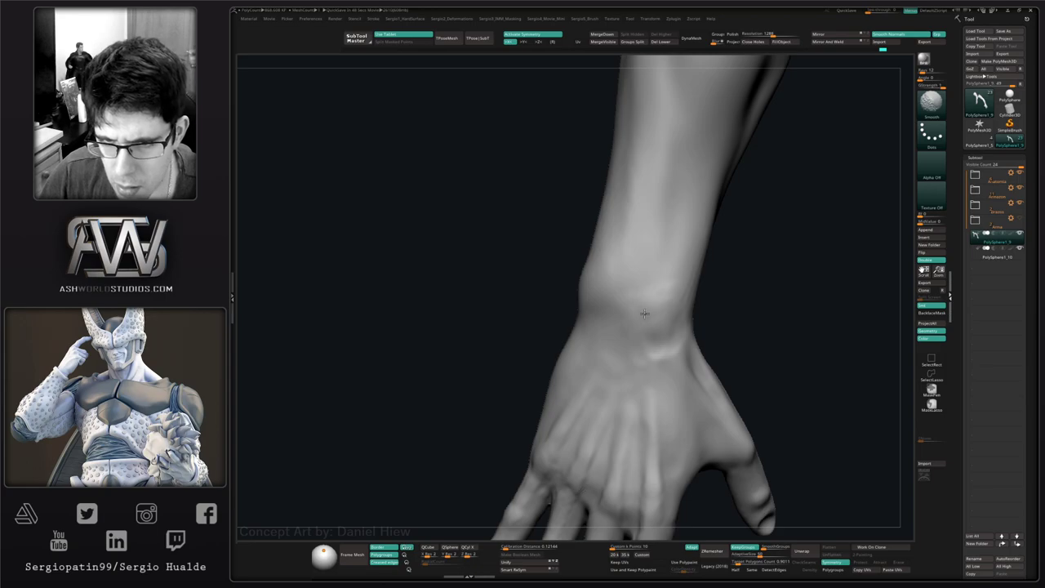
mouse_move(645, 358)
left_mouse_down("shift")
mouse_move(664, 363)
mouse_move(609, 326)
left_mouse_up("shift")
- Refine the middle of the back of the wrist with the Clay brush and smooth the surface
right_click_drag(643, 325, 620, 323)
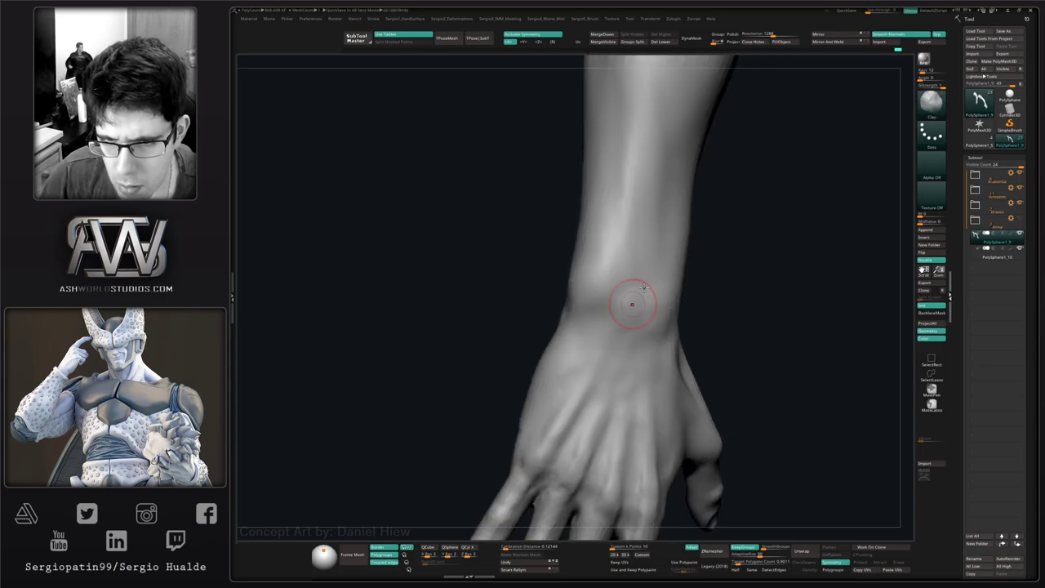
key("shift")
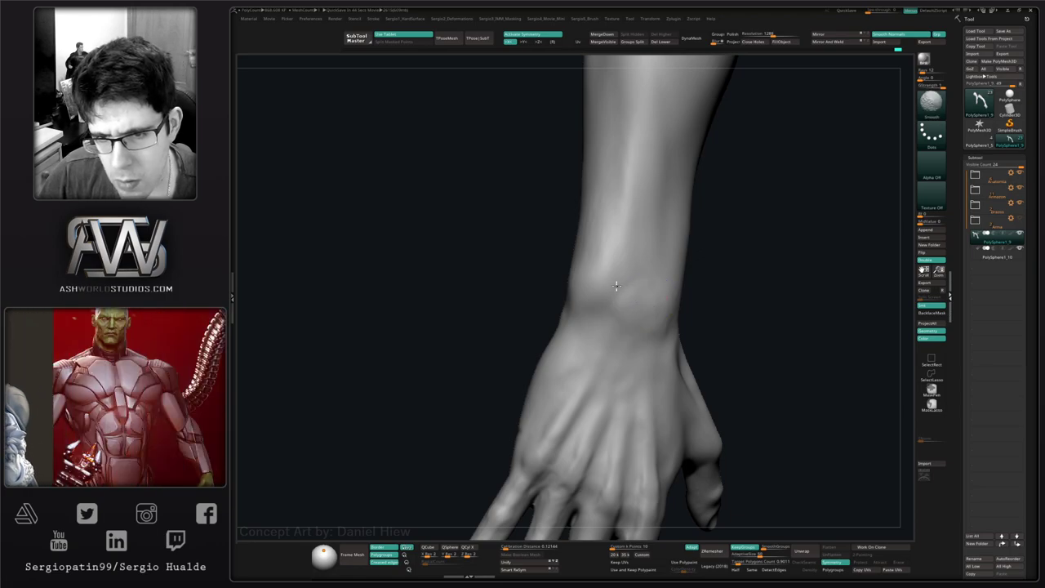
mouse_move(646, 327)
right_mouse_down()
mouse_move(664, 299)
mouse_move(656, 307)
mouse_move(704, 334)
right_mouse_up()
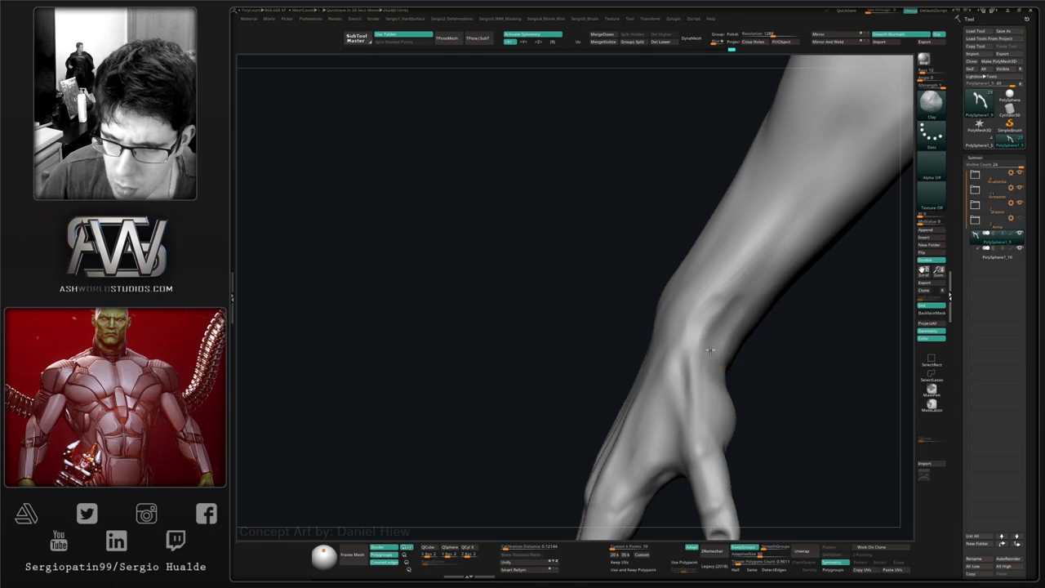
- Refine the bony bump and tendons on the back of the wrist with a resized Clay brush, smoothing the surrounding surface
key("shift")
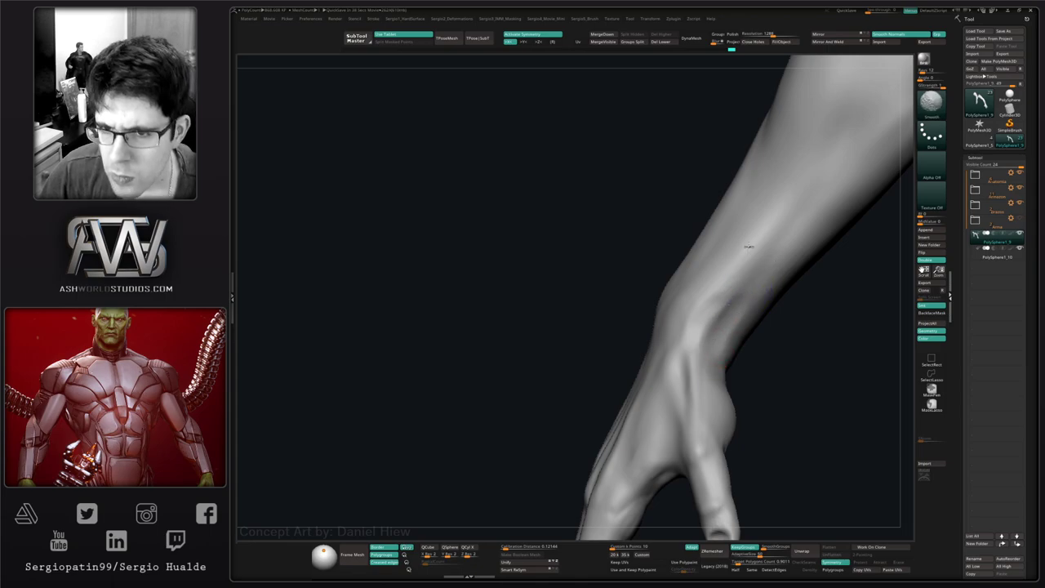
mouse_move(707, 299)
right_mouse_down()
mouse_move(612, 394)
mouse_move(612, 327)
right_mouse_up()
right_click_drag(612, 326, 633, 356)
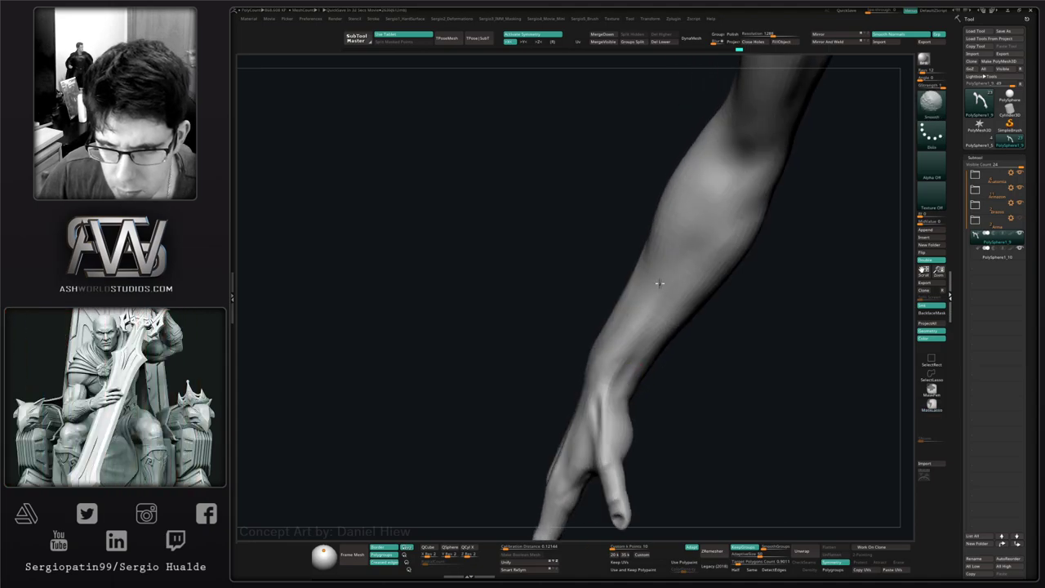
mouse_move(633, 337)
right_mouse_down()
mouse_move(631, 359)
mouse_move(562, 334)
mouse_move(570, 360)
mouse_move(552, 338)
right_mouse_up()
key("1")
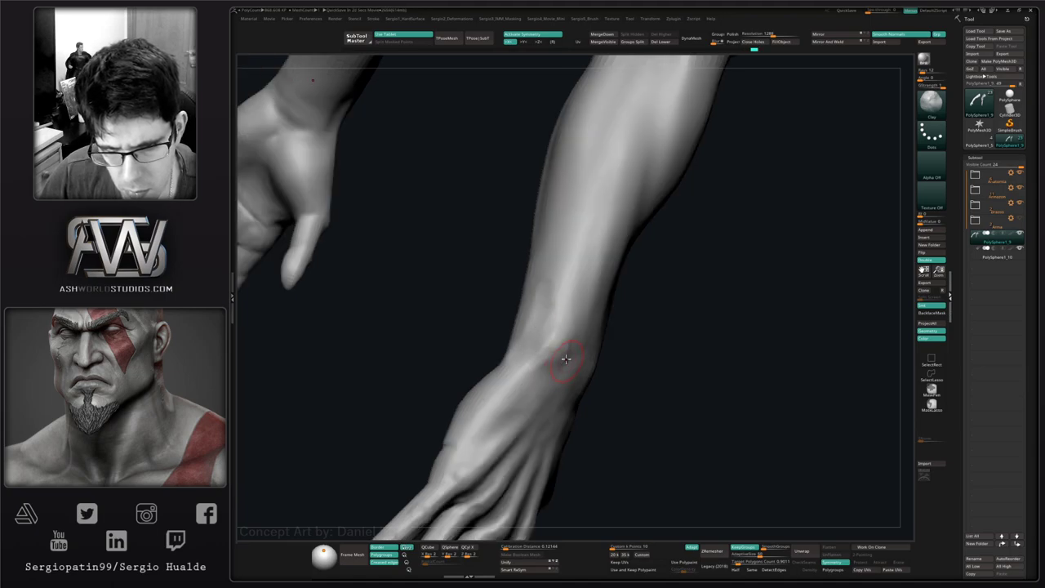
right_click_drag(566, 359, 551, 329)
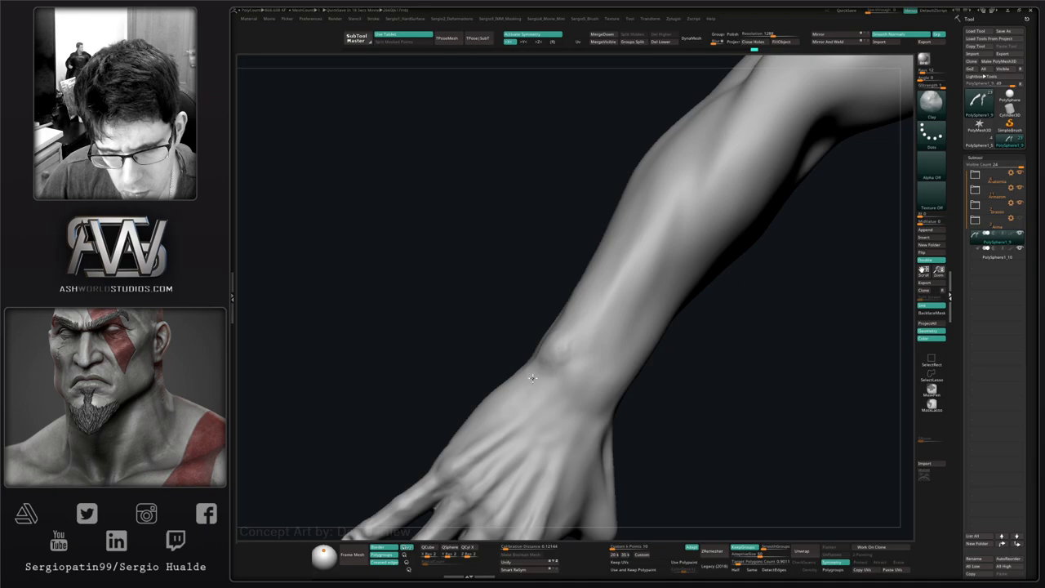
right_click_drag(563, 373, 582, 333)
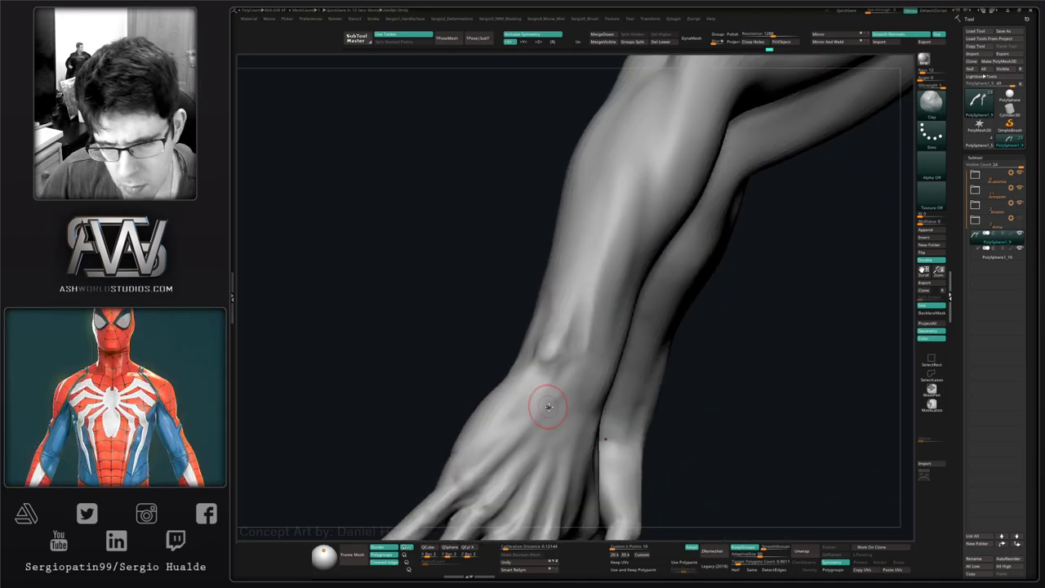
mouse_move(548, 406)
right_mouse_down()
mouse_move(546, 377)
mouse_move(510, 382)
mouse_move(532, 371)
mouse_move(533, 356)
mouse_move(503, 362)
mouse_move(511, 349)
right_mouse_up()
key("s")
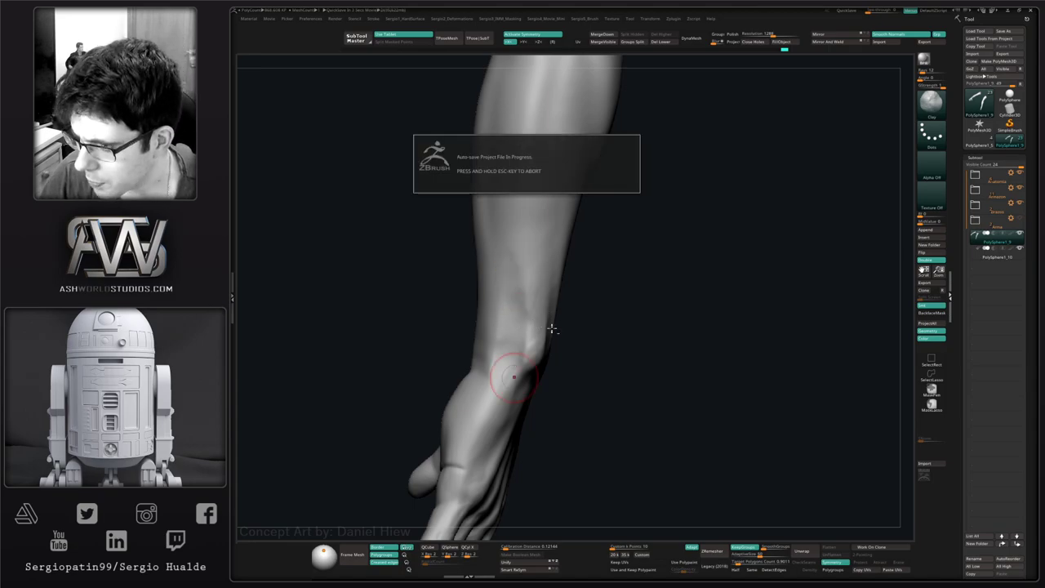
- Define the ulna ridge along the back of the forearm from the wrist to the elbow with the Clay brush
mouse_move(576, 330)
right_mouse_down()
mouse_move(555, 330)
mouse_move(586, 342)
mouse_move(576, 296)
mouse_move(583, 361)
mouse_move(596, 231)
mouse_move(568, 204)
mouse_move(570, 225)
right_mouse_up()
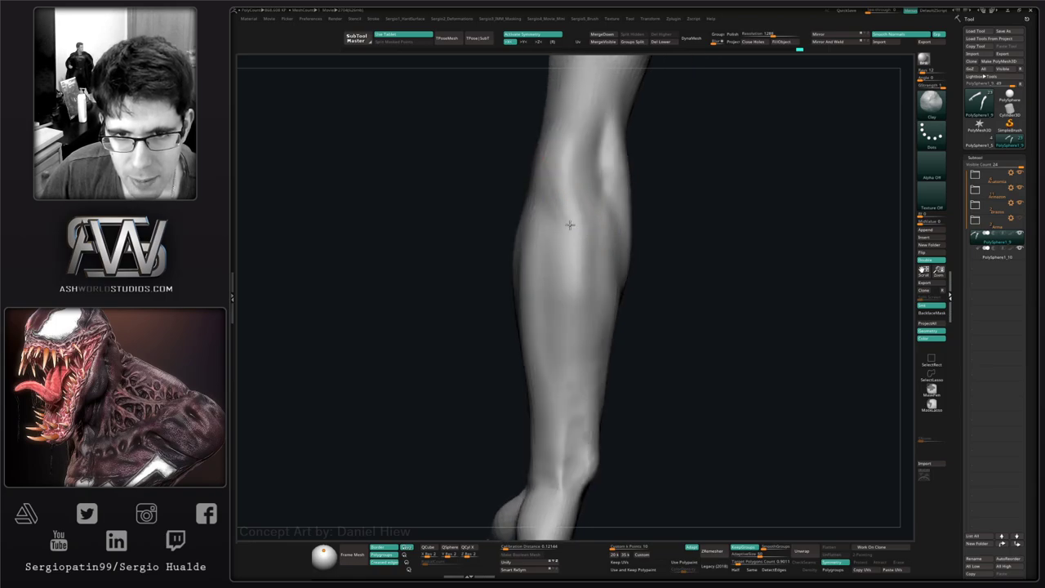
right_click_drag(580, 366, 572, 245)
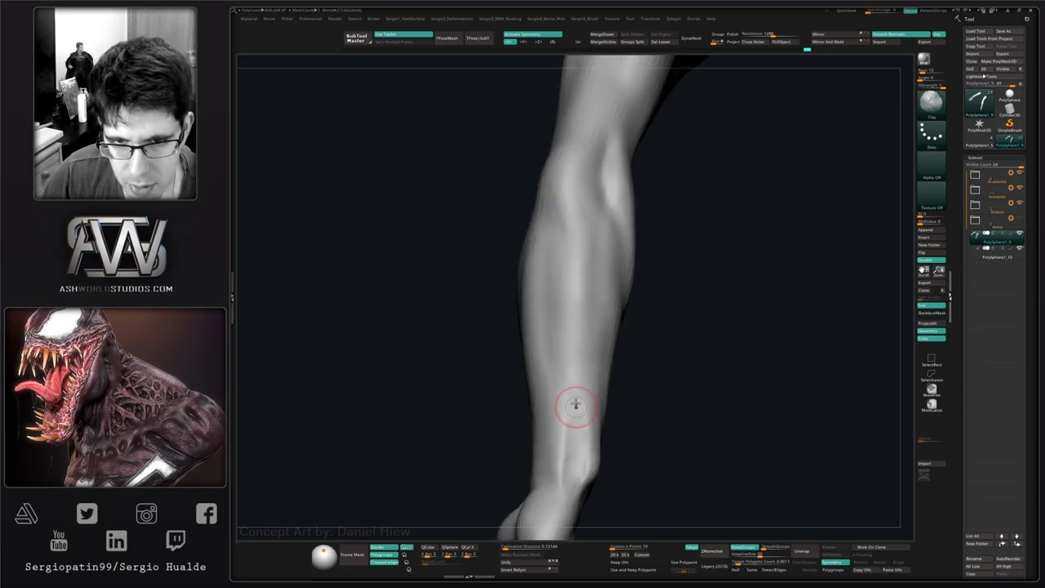
right_click_drag(575, 383, 580, 410)
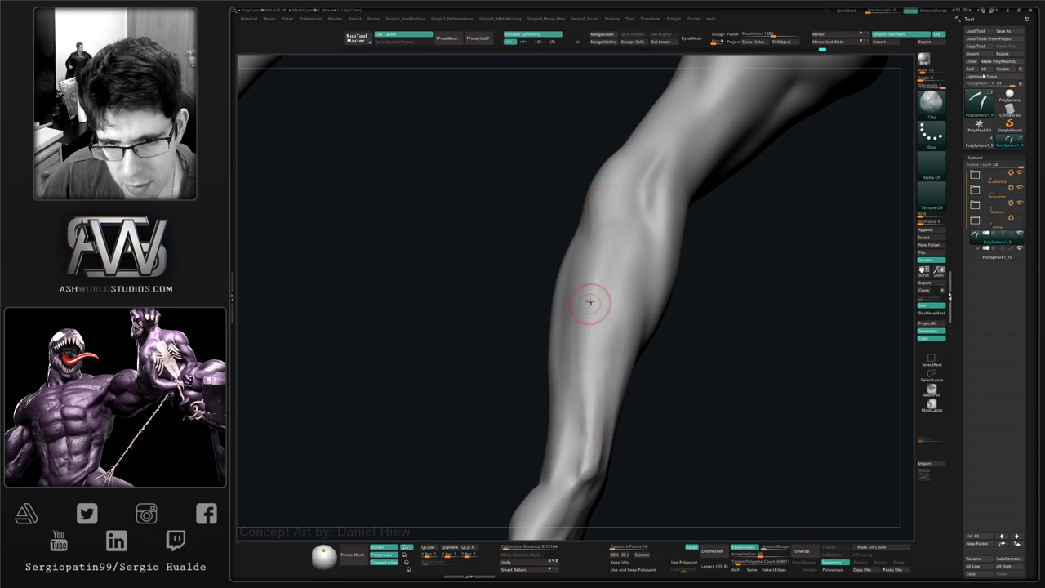
right_click_drag(603, 334, 590, 287)
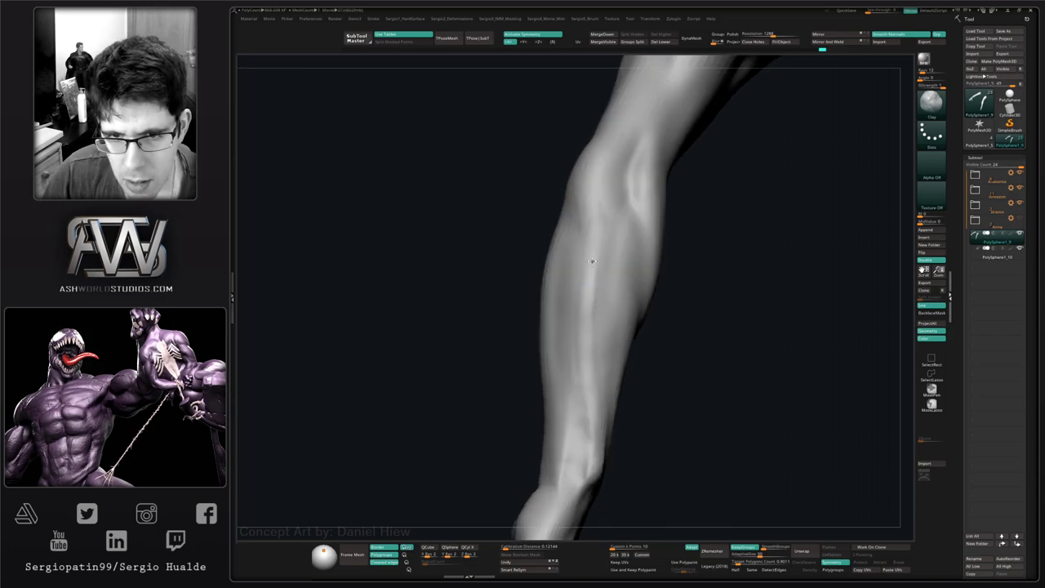
mouse_move(586, 202)
right_mouse_down()
mouse_move(610, 199)
mouse_move(599, 280)
right_mouse_up()
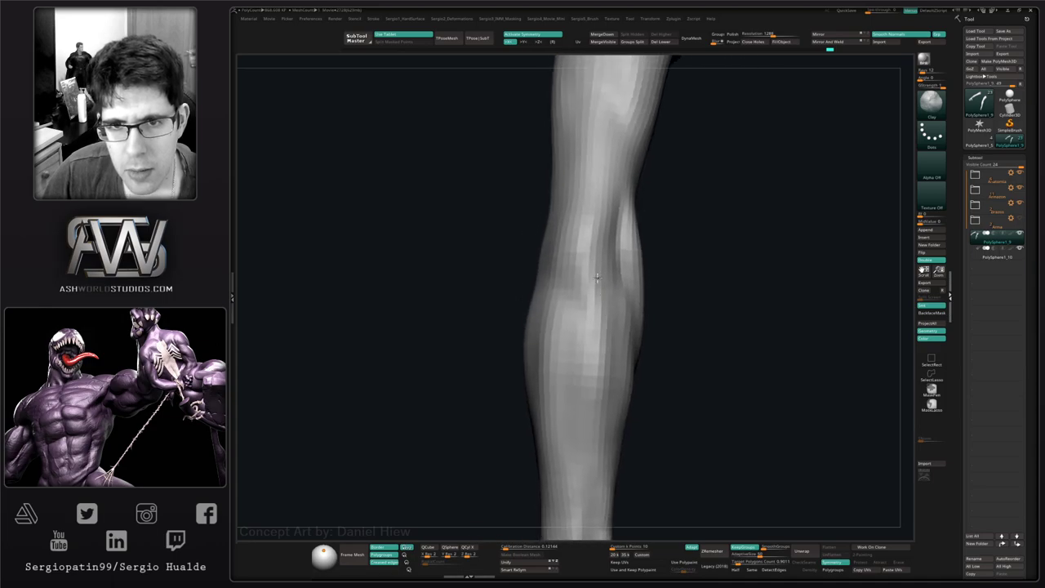
- Sculpt the bony point of the elbow and the hollows around it with the Clay brush
left_click_drag(585, 233, 571, 240)
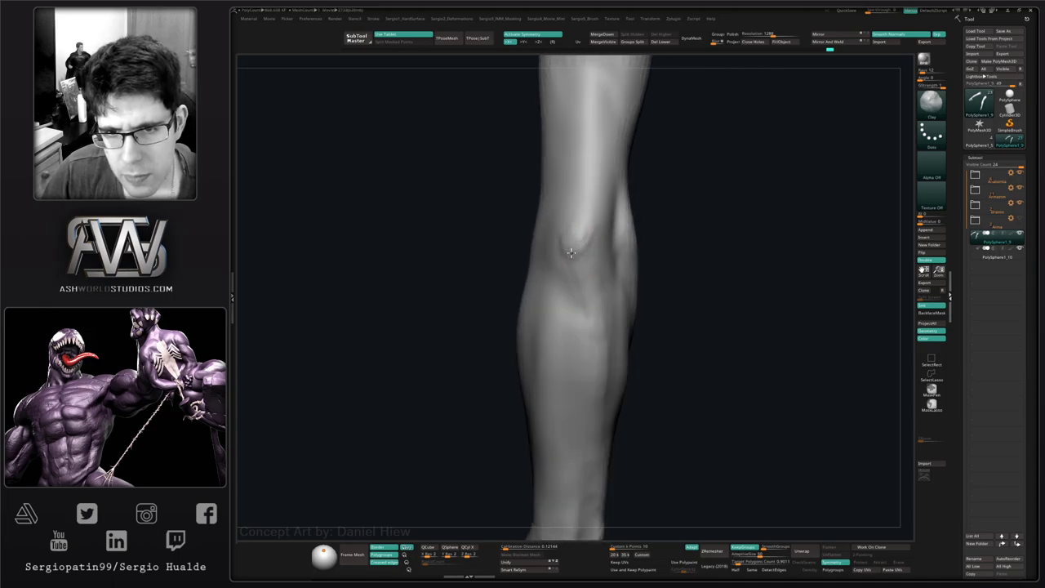
mouse_move(576, 219)
right_mouse_down()
mouse_move(587, 249)
mouse_move(545, 235)
right_mouse_up()
mouse_move(545, 235)
left_mouse_down()
mouse_move(522, 230)
mouse_move(547, 217)
mouse_move(551, 228)
left_mouse_up()
mouse_move(537, 240)
left_mouse_down()
mouse_move(553, 240)
mouse_move(531, 234)
mouse_move(585, 237)
left_mouse_up()
mouse_move(614, 255)
right_mouse_down()
mouse_move(596, 248)
mouse_move(608, 261)
mouse_move(602, 234)
right_mouse_up()
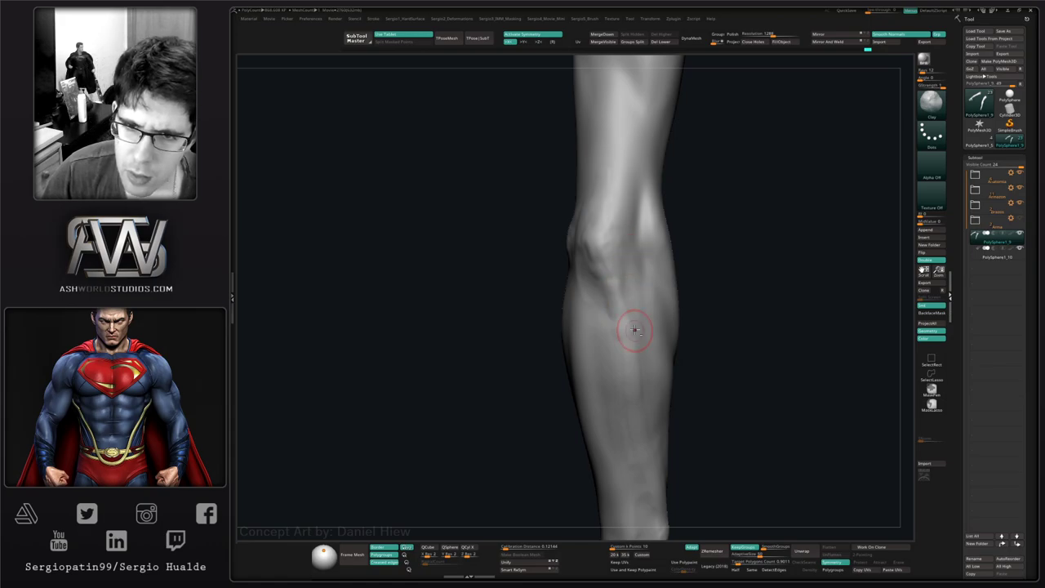
right_click_drag(630, 331, 587, 233)
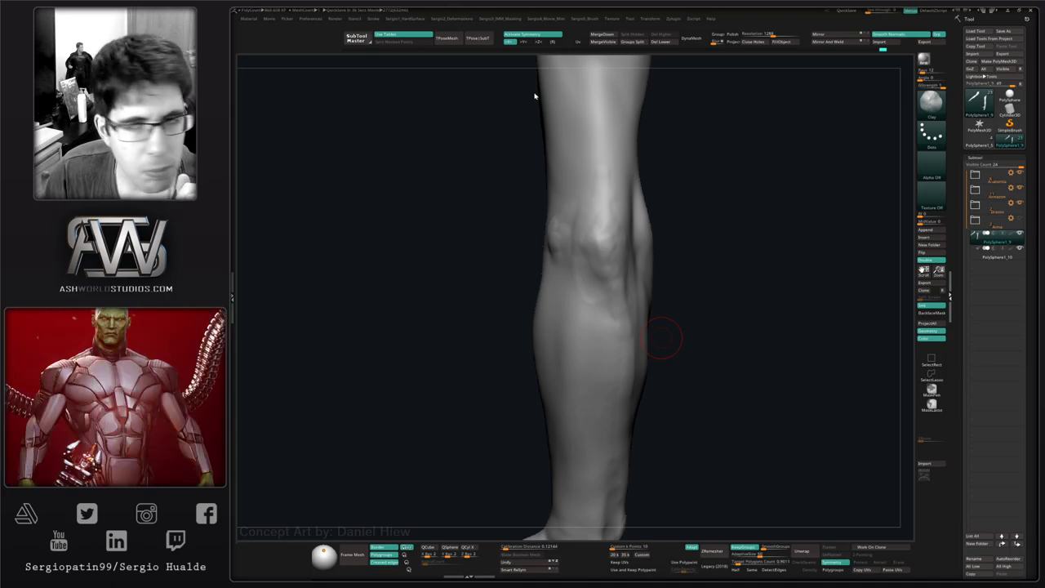
- Adjust the silhouette of the elbow in side view with an enlarged Move brush
left_click_drag(826, 108, 657, 258)
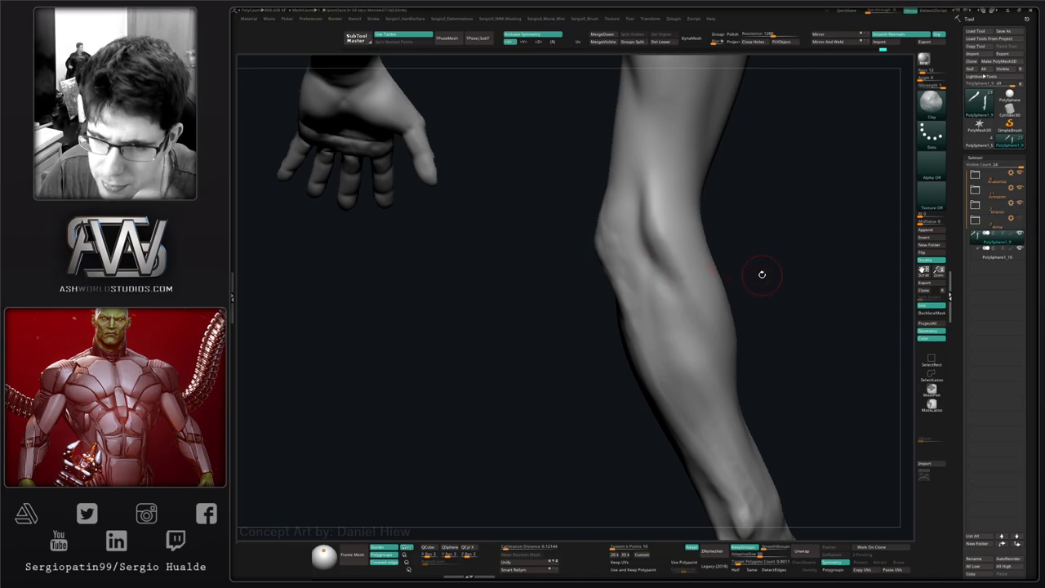
left_click_drag(759, 273, 651, 273)
right_click_drag(650, 272, 640, 306, "ctrl")
left_click_drag(641, 306, 637, 301)
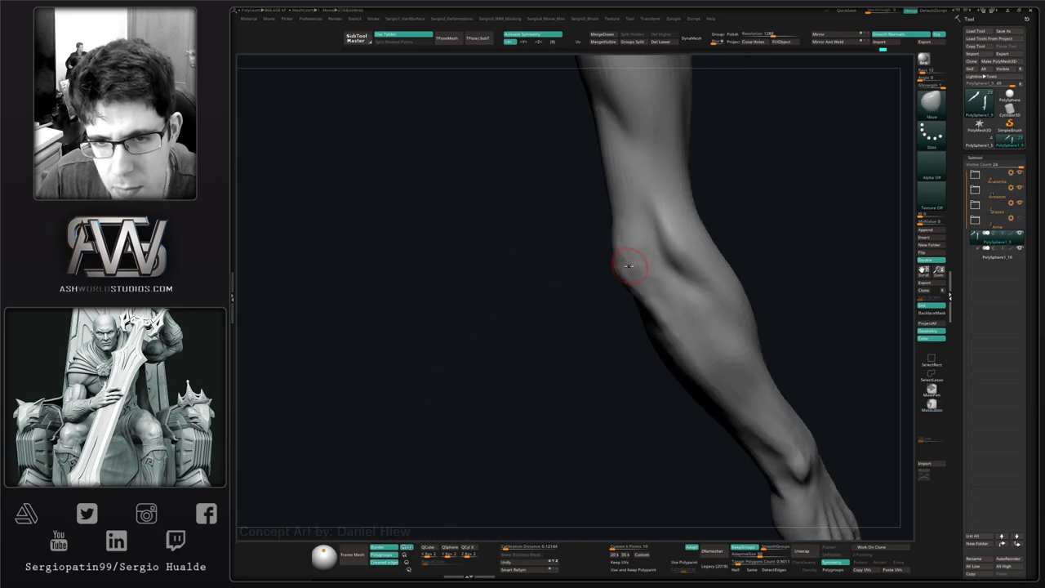
left_click_drag(628, 266, 625, 256)
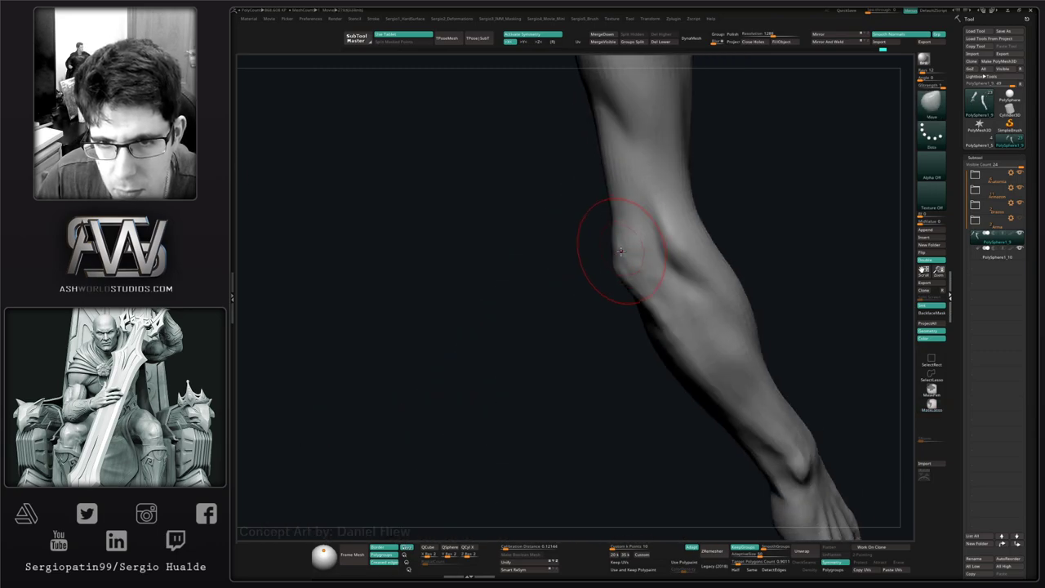
mouse_move(631, 272)
right_mouse_down()
mouse_move(641, 276)
mouse_move(627, 263)
mouse_move(621, 326)
mouse_move(599, 327)
right_mouse_up()
- Sculpt the folds at the elbow and the lower triceps forms above it with the Clay brush
key("b")
key("c")
key("l")
left_click_drag(571, 369, 596, 385)
right_click_drag(599, 285, 600, 310)
mouse_move(593, 320)
left_mouse_down()
mouse_move(574, 231)
mouse_move(590, 323)
left_mouse_up()
right_click_drag(591, 332, 606, 314)
left_click_drag(574, 233, 593, 321)
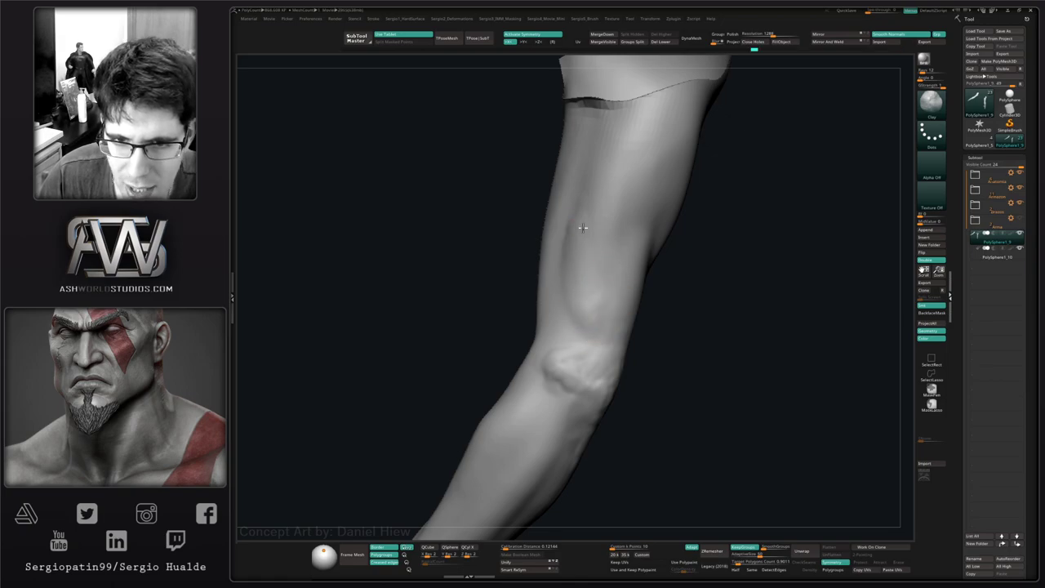
mouse_move(581, 227)
left_mouse_down()
mouse_move(592, 330)
mouse_move(575, 328)
mouse_move(586, 273)
mouse_move(582, 300)
left_mouse_up()
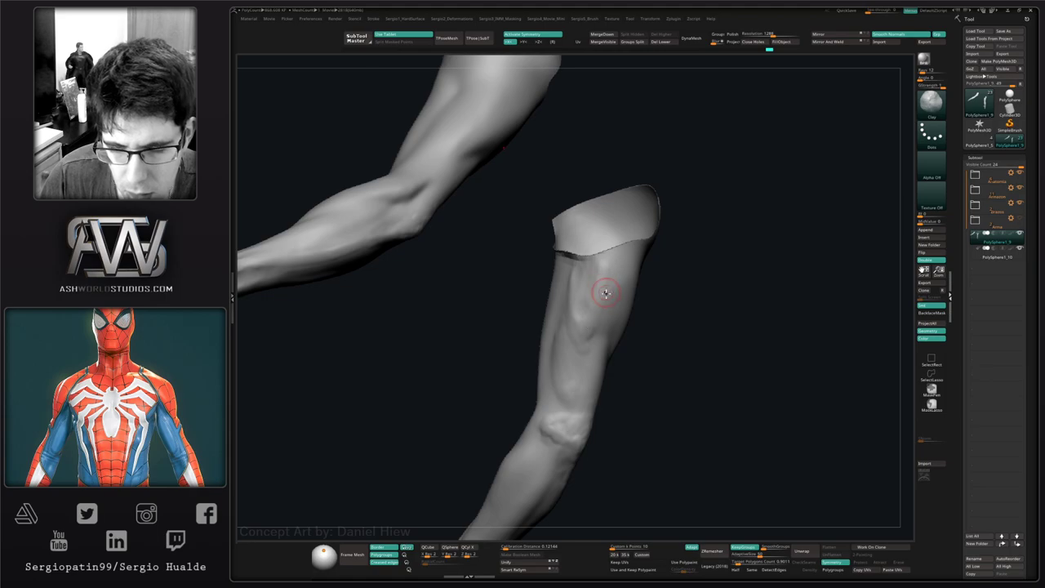
- Build up the outer head of the triceps and the outer upper arm below the deltoid with the Clay brush
right_click_drag(606, 293, 599, 296)
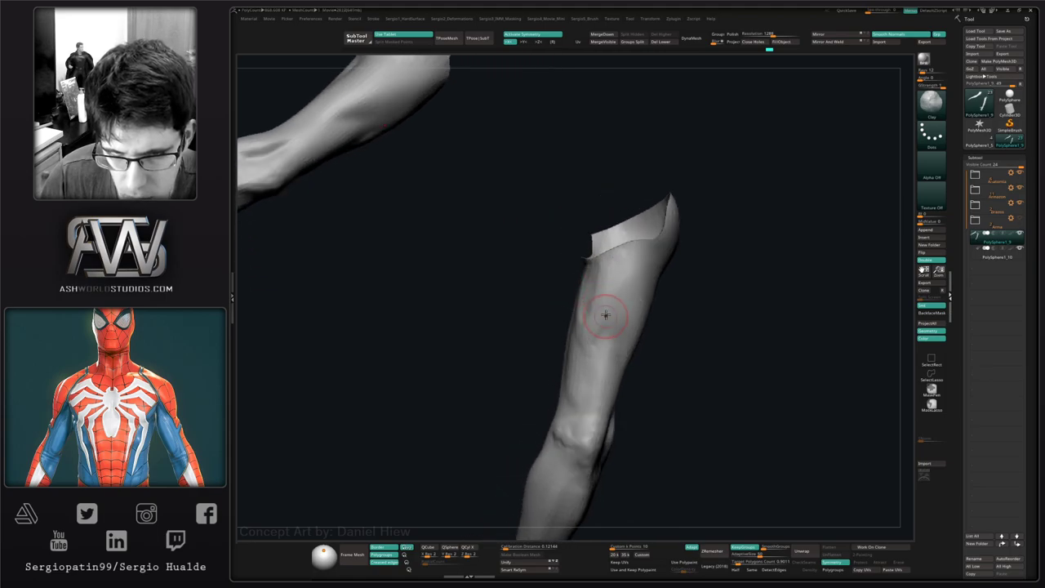
left_click_drag(605, 315, 627, 268)
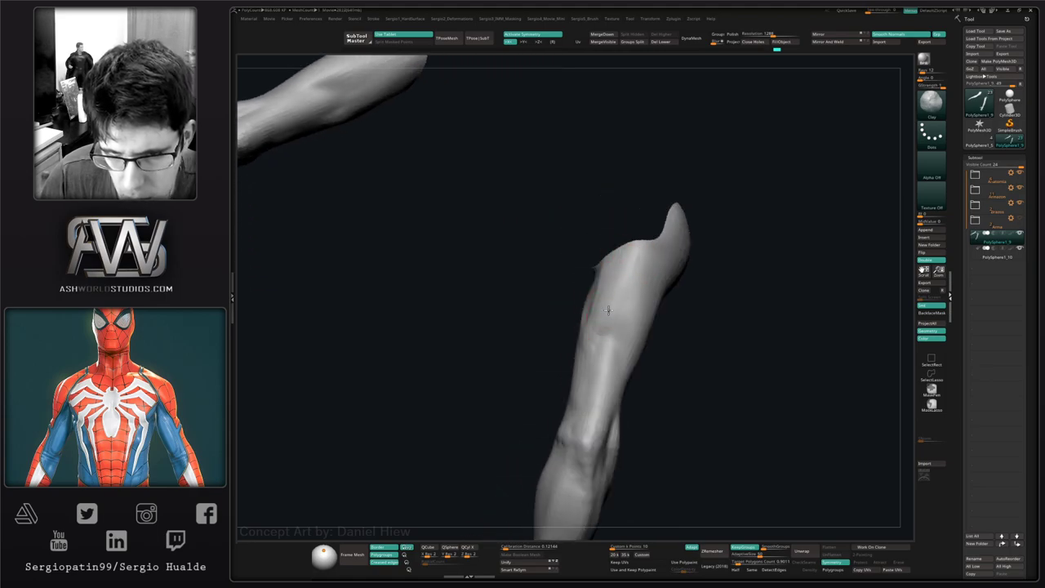
left_click_drag(607, 311, 633, 335)
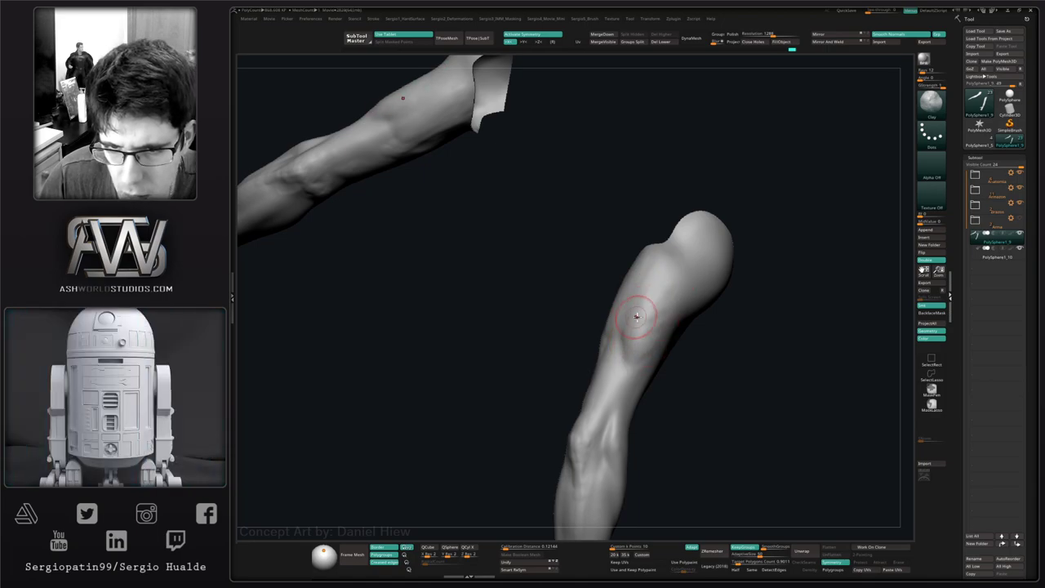
mouse_move(636, 317)
left_mouse_down()
mouse_move(702, 345)
mouse_move(653, 275)
left_mouse_up()
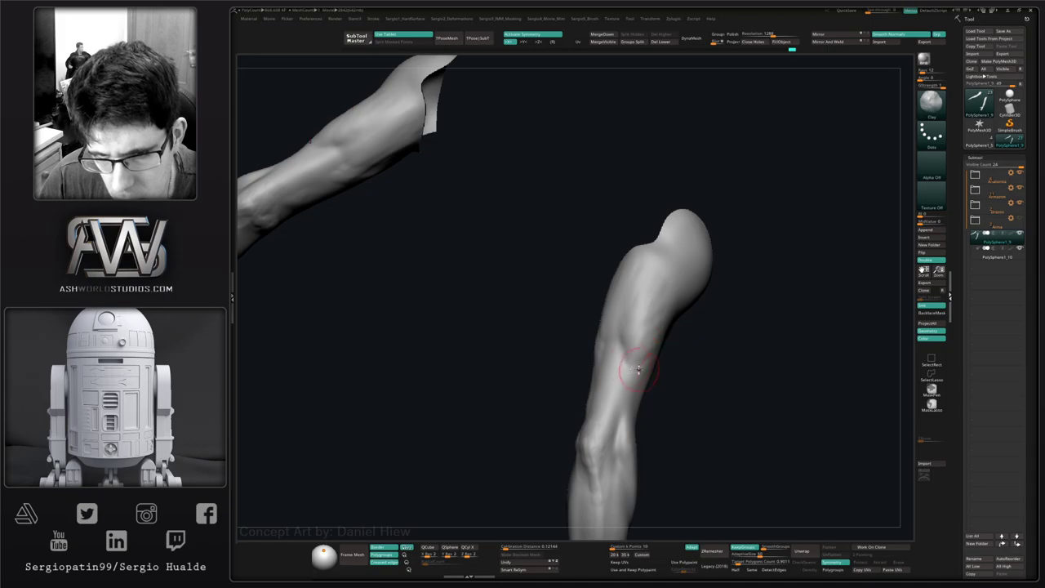
right_click_drag(638, 370, 644, 389)
left_click_drag(642, 387, 622, 400)
right_click_drag(623, 400, 634, 392)
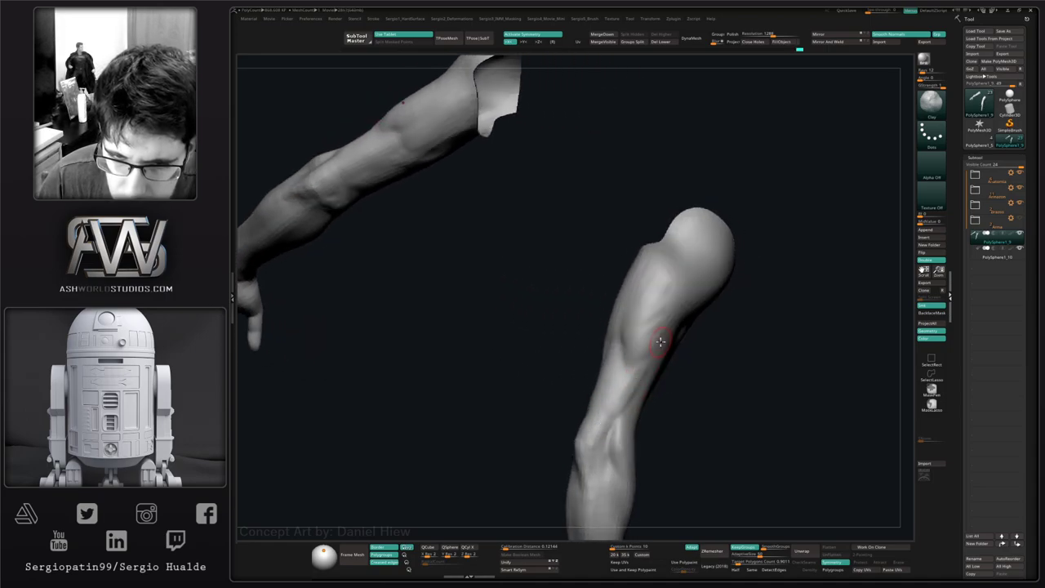
left_click_drag(660, 341, 600, 364)
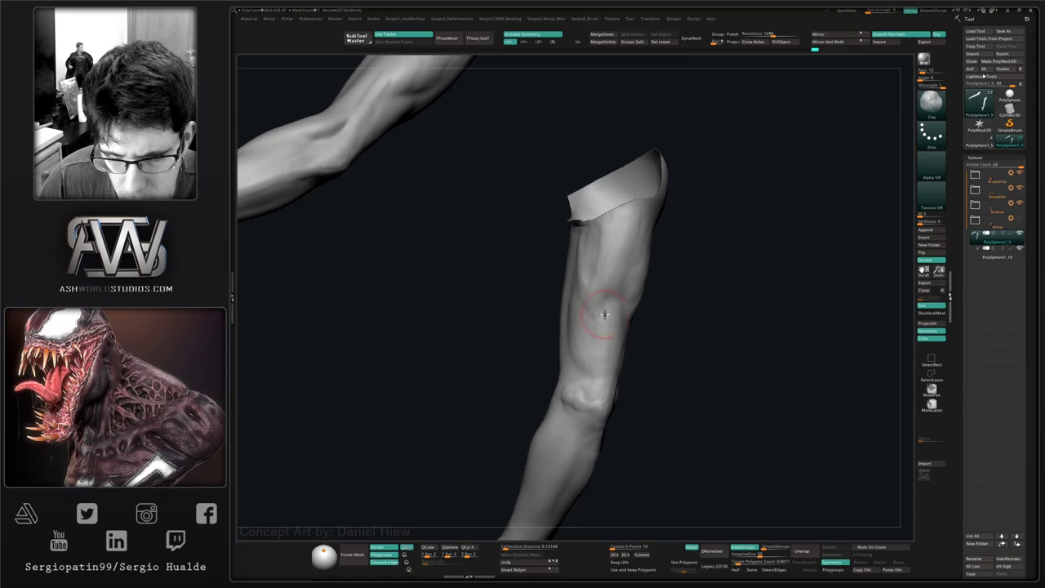
- Refine the flat triceps tendon area between the muscle heads and the elbow with the Clay brush
left_click_drag(604, 313, 598, 345)
right_click_drag(599, 389, 618, 303)
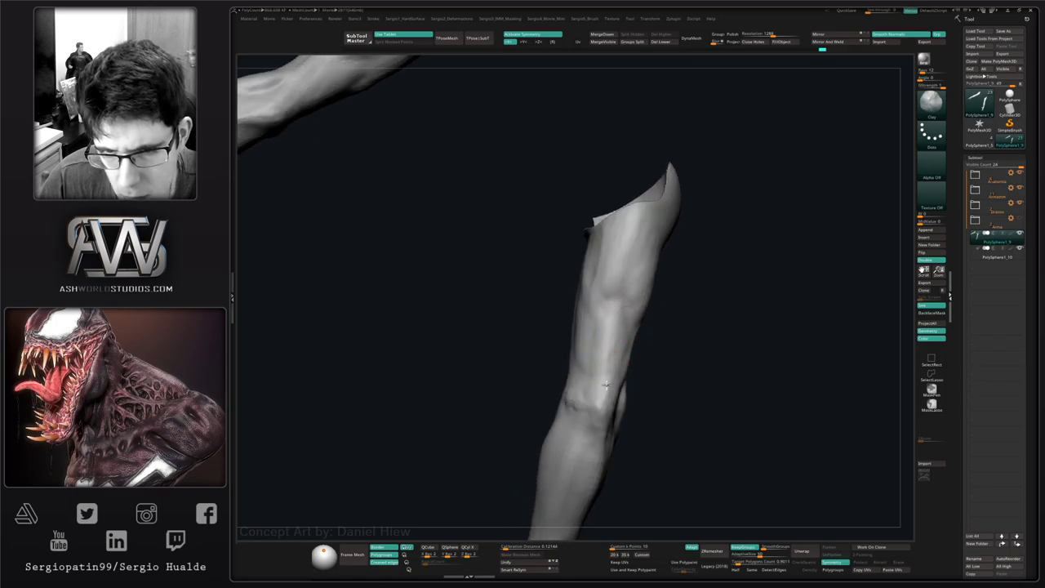
right_click_drag(607, 360, 623, 324)
right_click_drag(600, 379, 620, 318)
right_click_drag(620, 318, 576, 333, "ctrl")
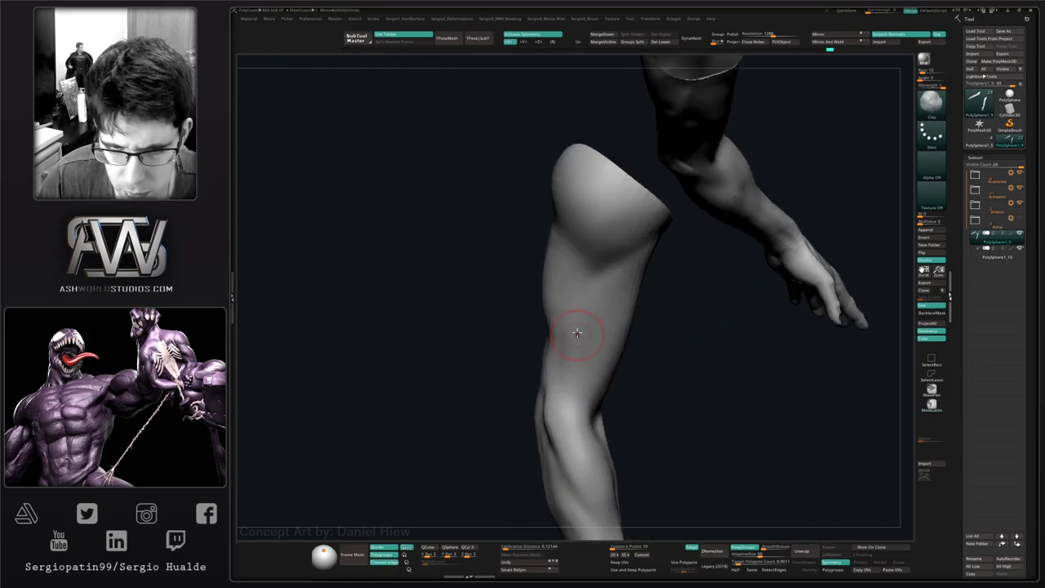
- Define the muscles on the side of the upper arm and their transition into the elbow with the Clay brush
right_click_drag(578, 280, 593, 311)
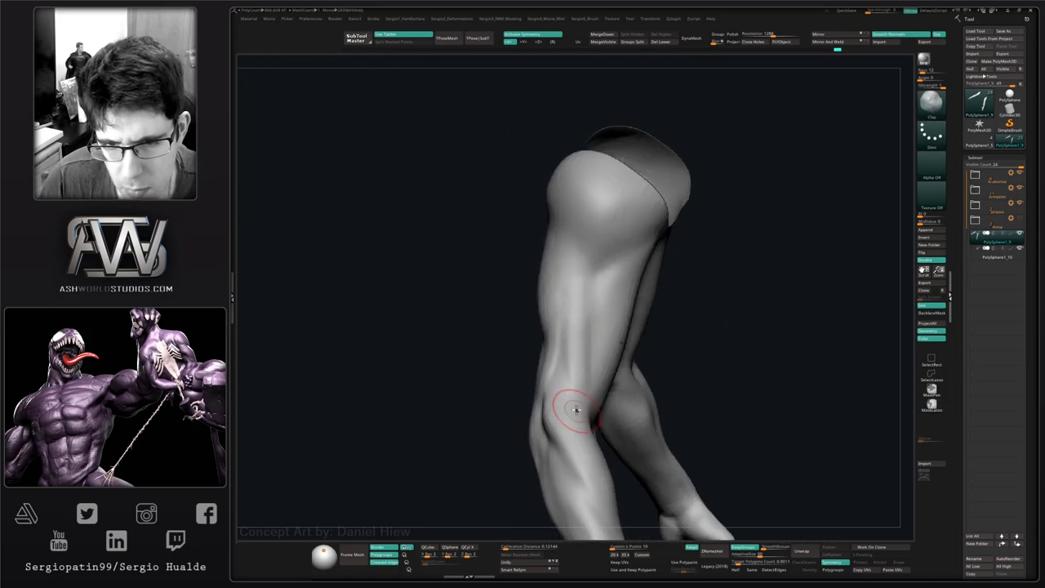
right_click_drag(560, 401, 561, 341)
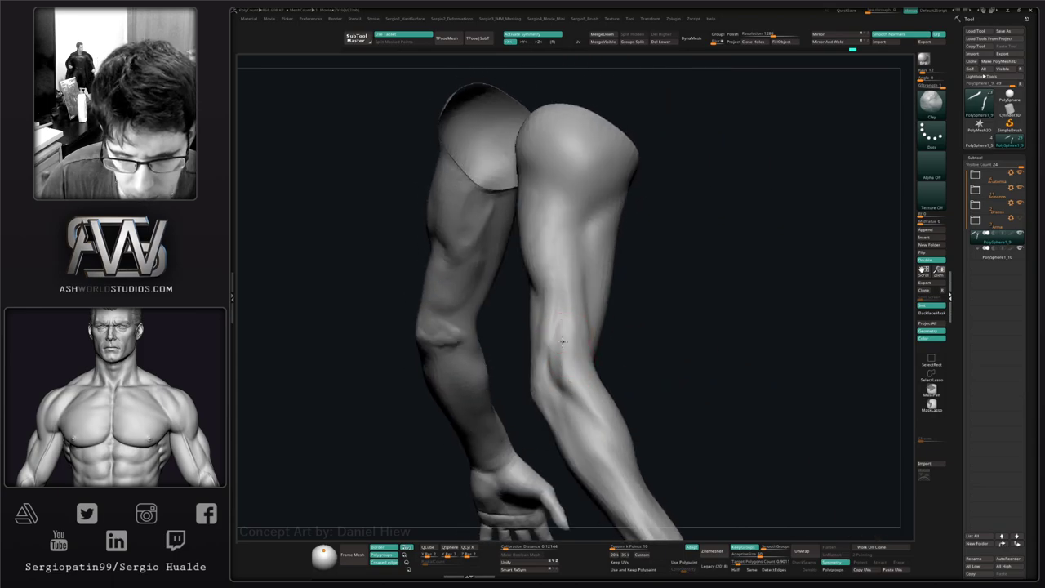
right_click_drag(595, 419, 596, 404)
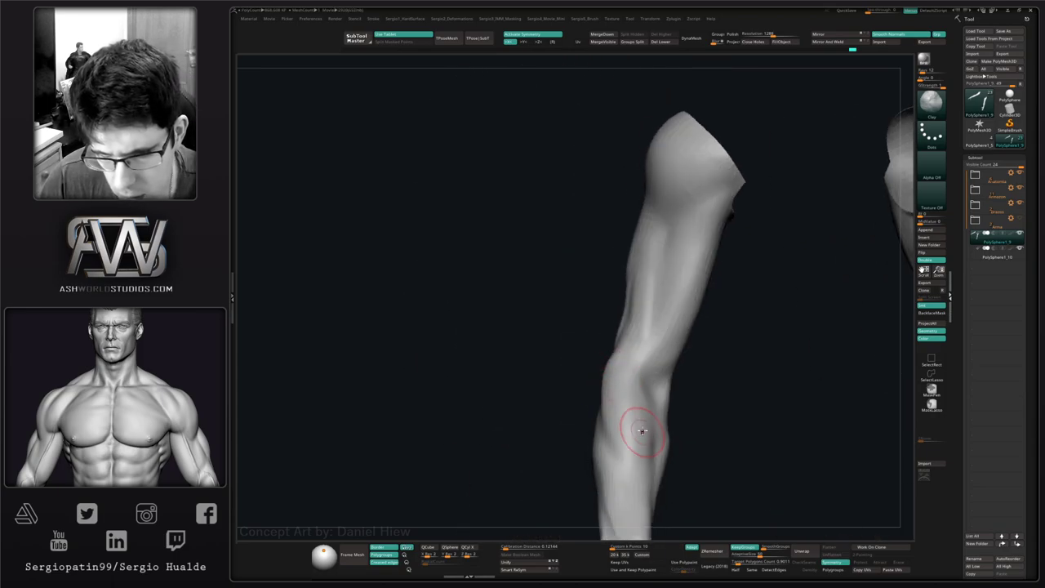
right_click_drag(642, 431, 609, 344)
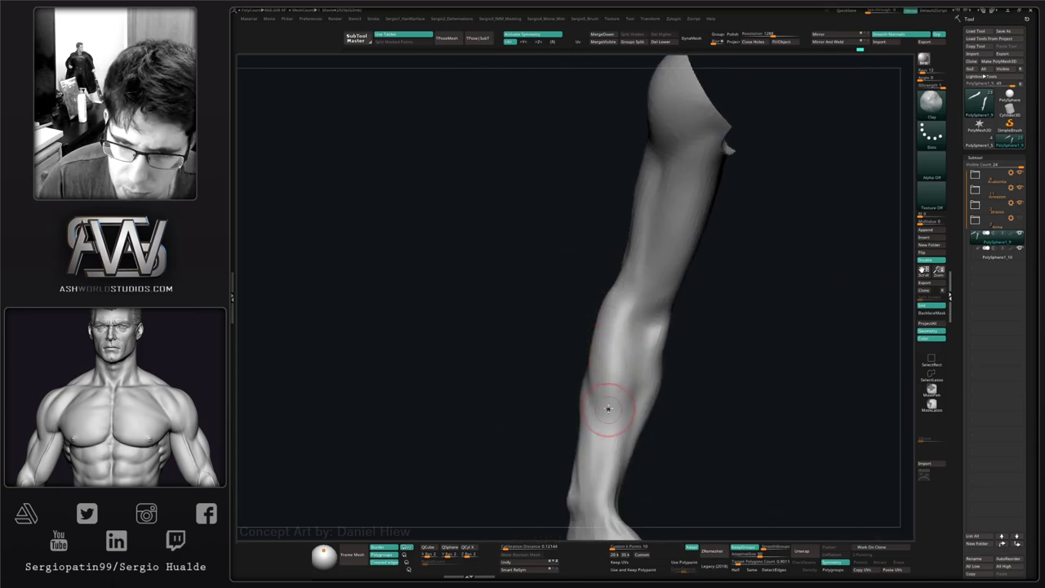
- Sculpt the forearm muscles on the thumb side as they taper into the wrist with the Clay brush
mouse_move(608, 412)
right_mouse_down()
mouse_move(641, 379)
mouse_move(611, 366)
mouse_move(601, 329)
mouse_move(593, 398)
mouse_move(595, 369)
right_mouse_up()
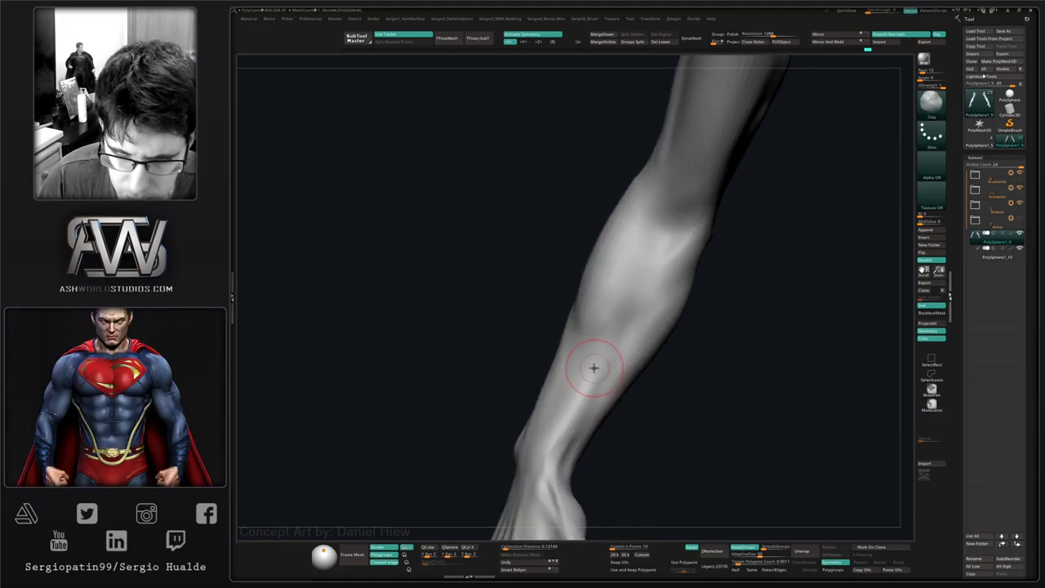
left_click_drag(572, 417, 564, 437)
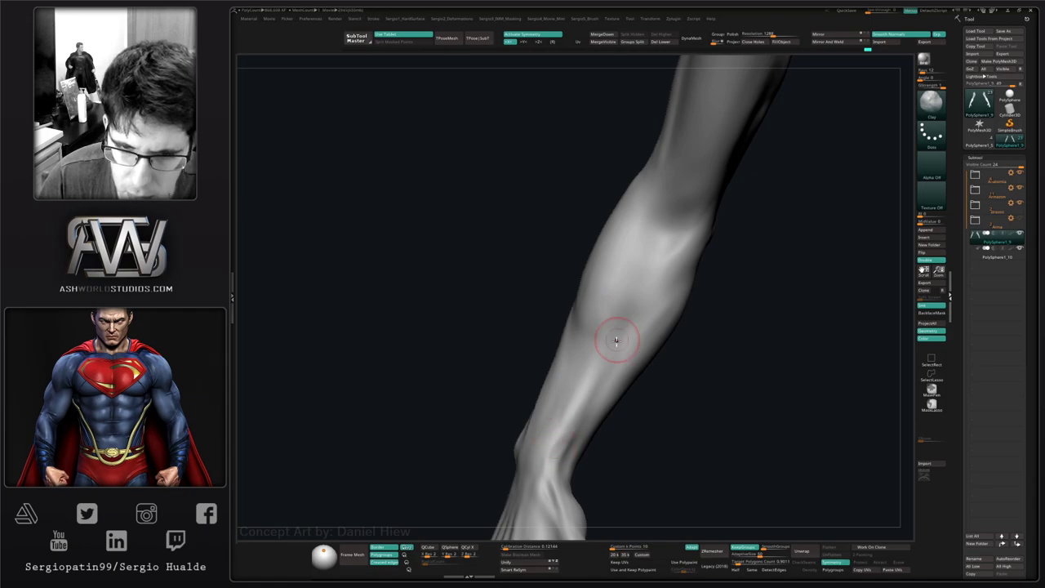
right_click_drag(616, 340, 585, 397)
- Adjust the silhouette of the lower forearm just above the wrist with the Move brush
right_click_drag(587, 439, 595, 406)
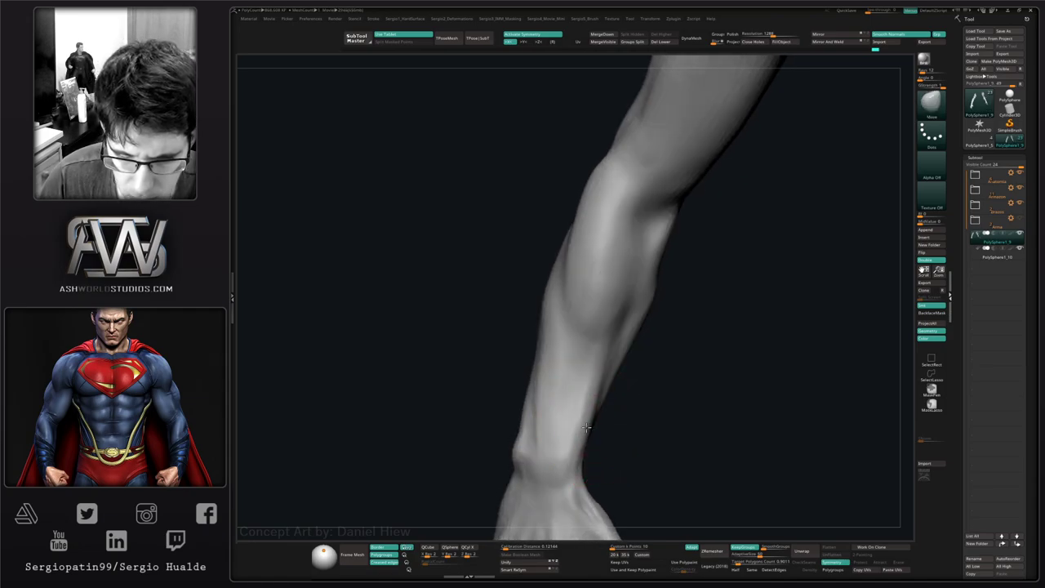
mouse_move(582, 454)
right_mouse_down()
mouse_move(599, 450)
mouse_move(598, 403)
right_mouse_up()
mouse_move(582, 444)
right_mouse_down()
mouse_move(634, 383)
mouse_move(620, 366)
mouse_move(610, 401)
mouse_move(656, 335)
right_mouse_up()
- Refine the forearm muscle volumes just below the inner elbow crease with the Clay brush
key("b")
key("c")
key("l")
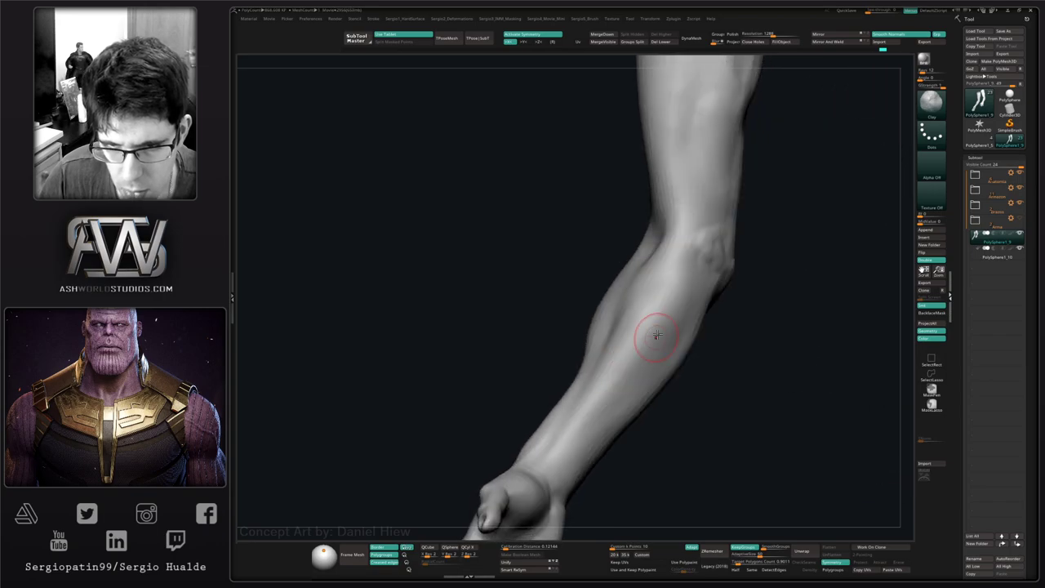
right_click_drag(702, 283, 669, 311)
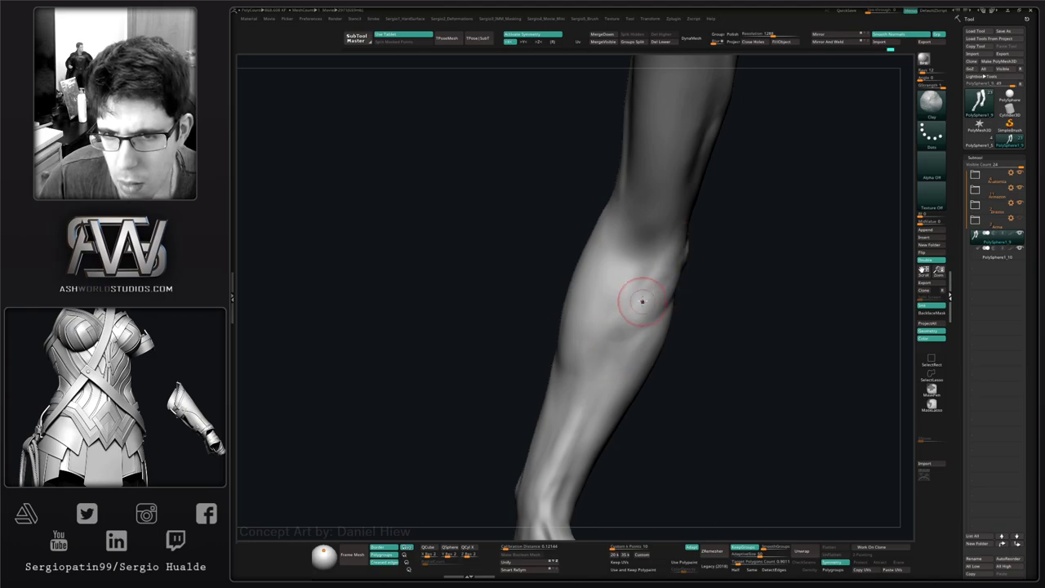
right_click_drag(641, 301, 672, 298)
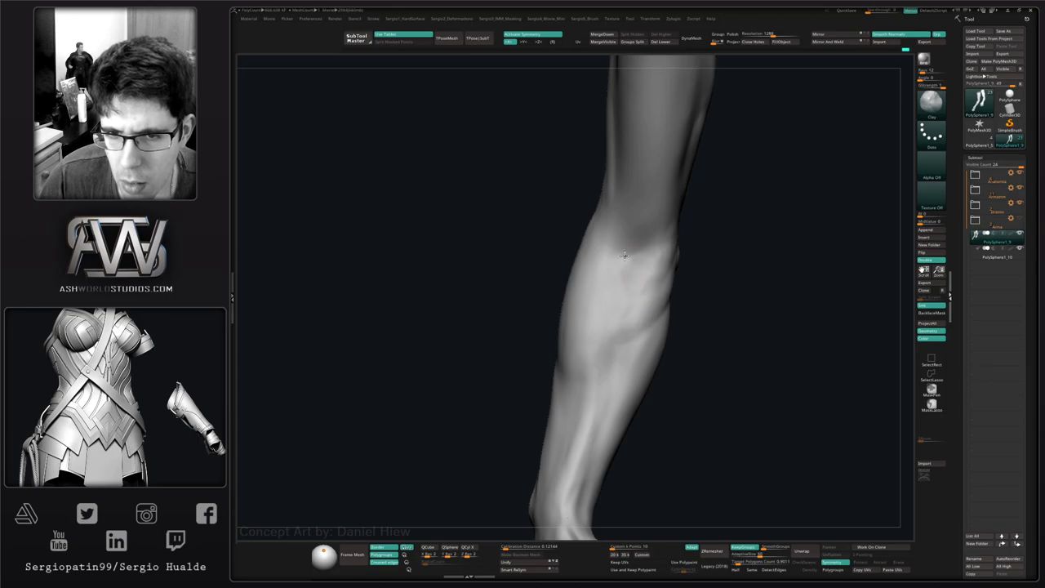
mouse_move(629, 261)
right_mouse_down()
mouse_move(649, 277)
mouse_move(641, 272)
mouse_move(651, 309)
mouse_move(678, 250)
right_mouse_up()
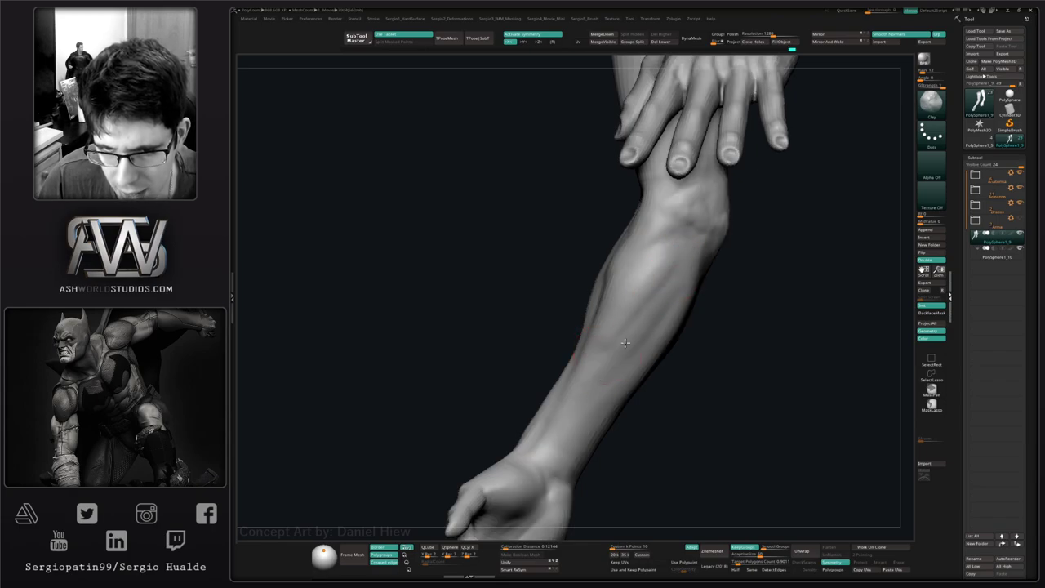
- Sculpt the flexor muscles on the palm side of the forearm as they run from the elbow to the wrist
right_click_drag(661, 286, 643, 285)
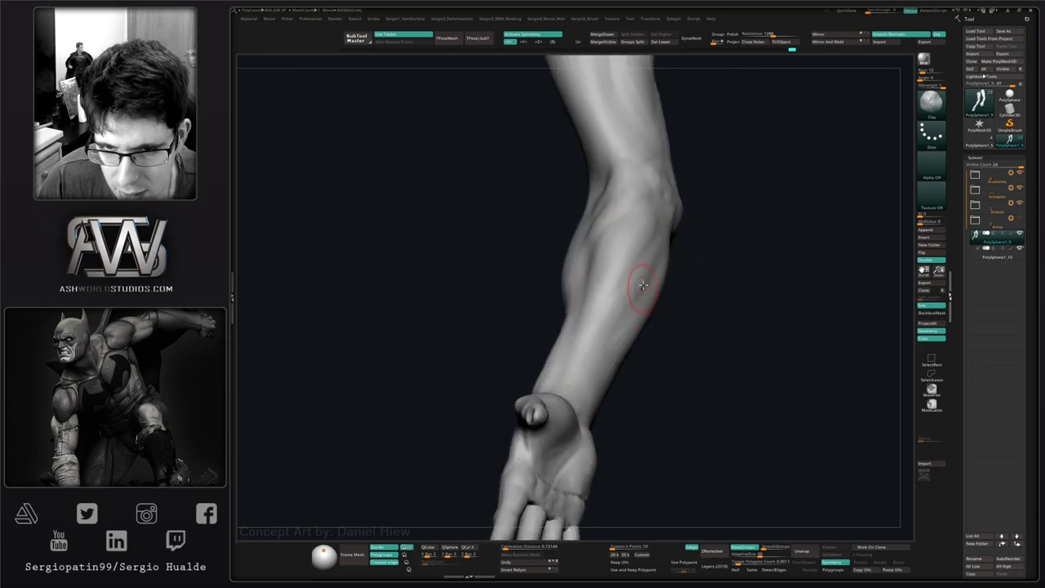
right_click_drag(590, 395, 580, 394)
left_click_drag(580, 394, 667, 277)
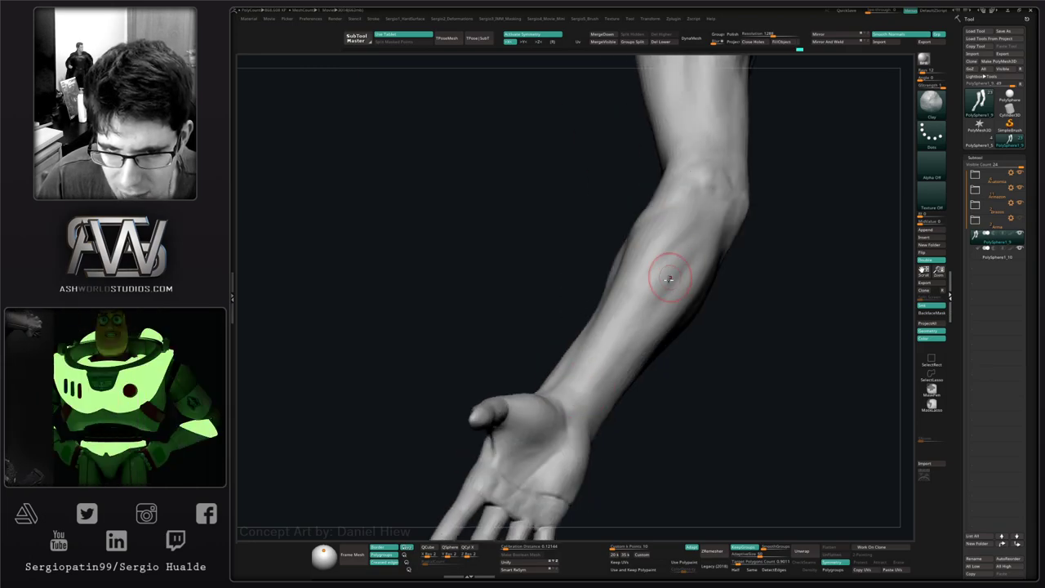
right_click_drag(667, 278, 611, 371)
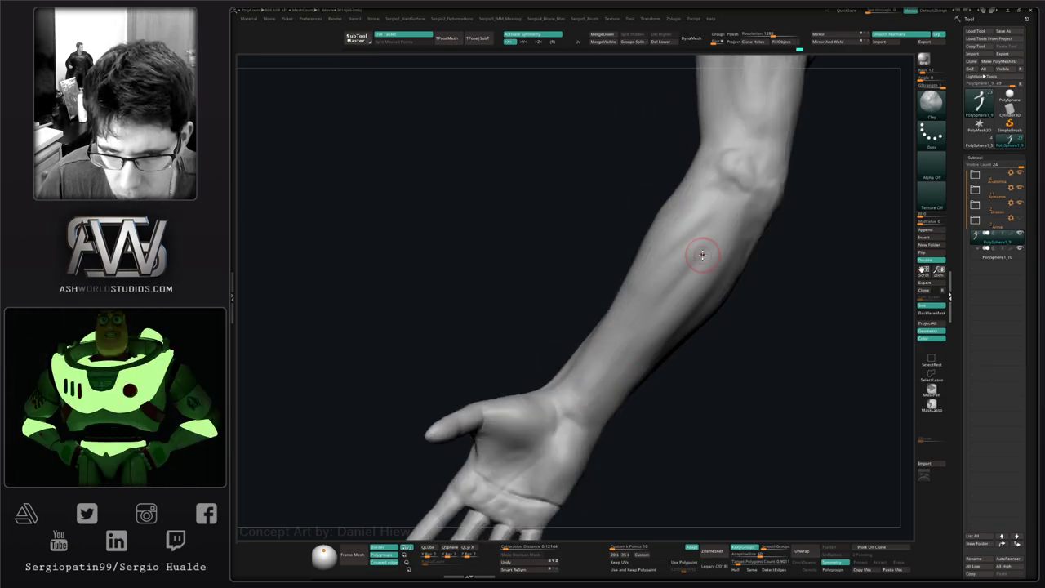
right_click_drag(681, 289, 617, 380)
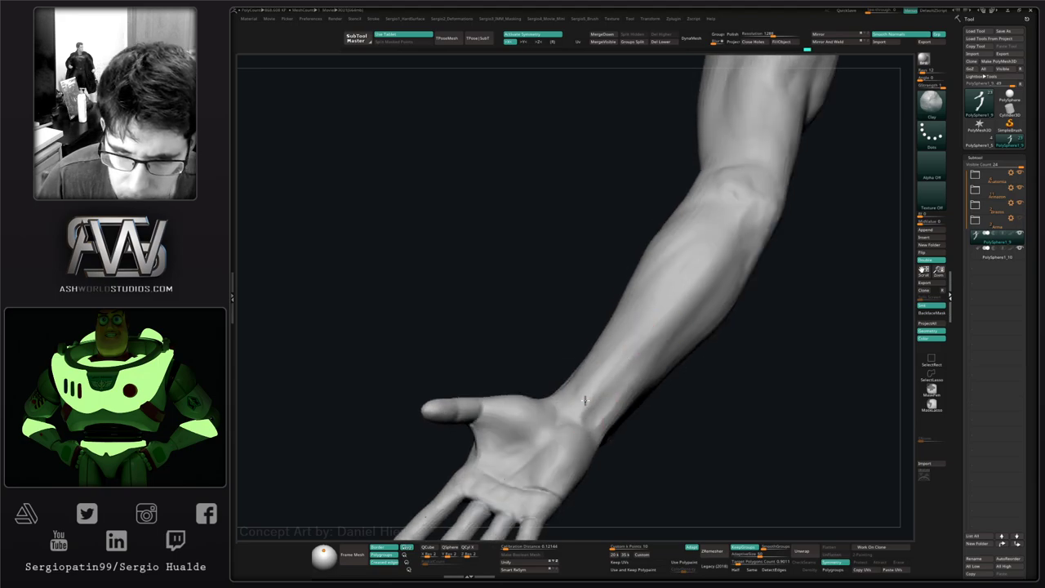
right_click_drag(658, 326, 579, 381)
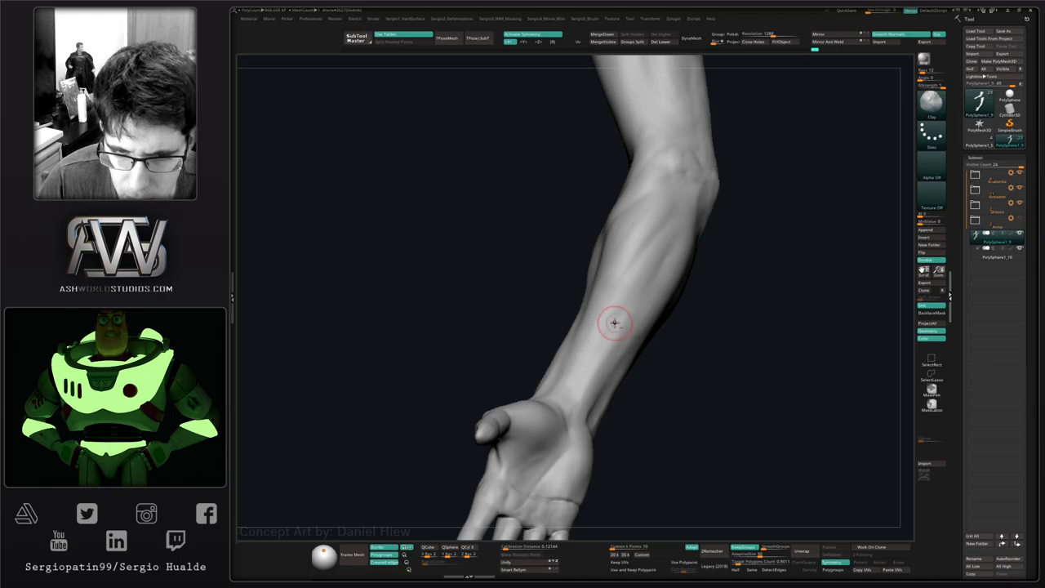
- Carve the grooves between the tendons on the palm side of the wrist with the DamStandard brush
key("shift+d")
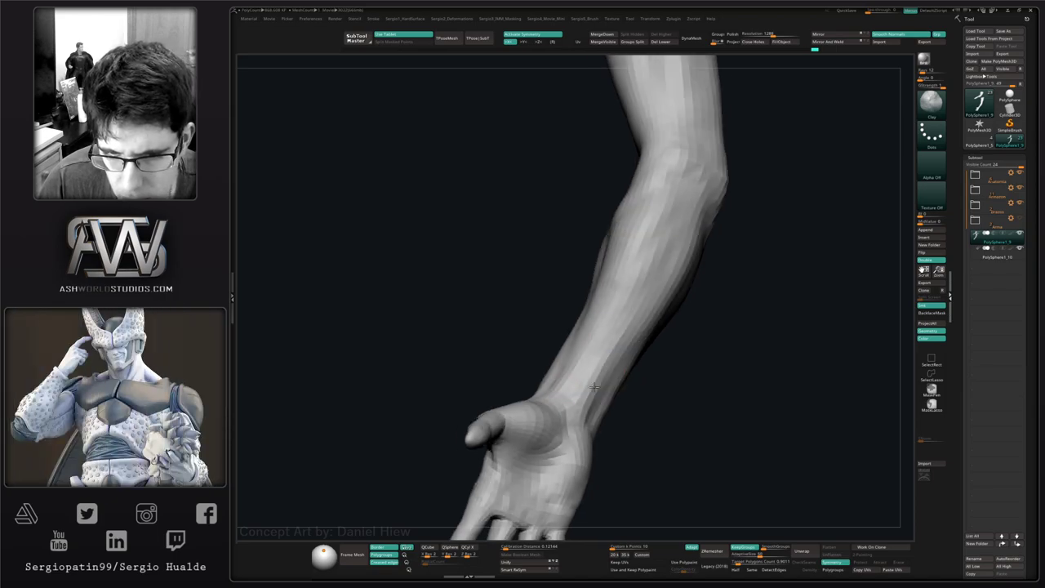
key("d")
right_click_drag(593, 387, 576, 408)
key("b")
key("d")
key("s")
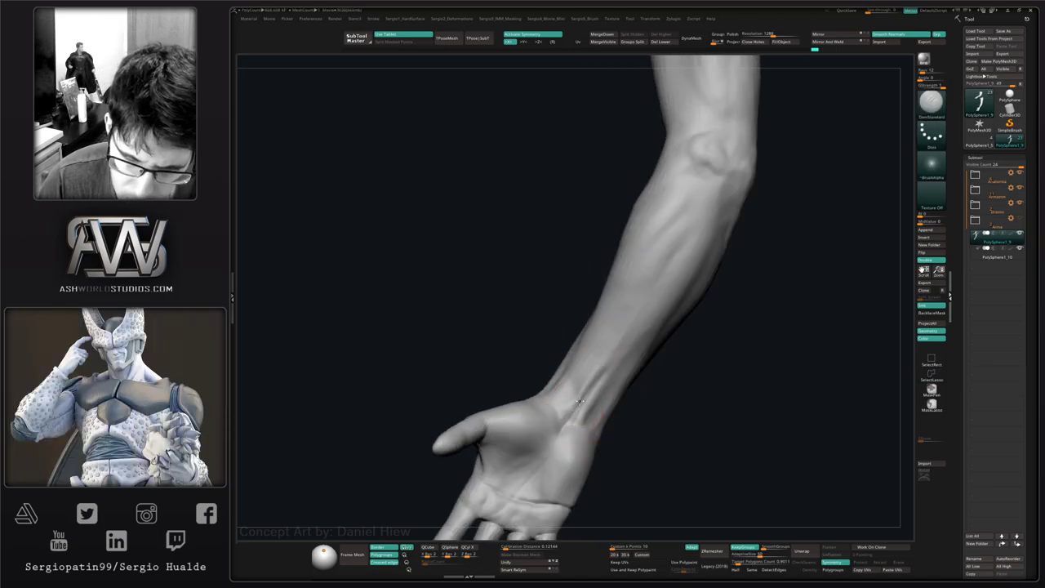
left_click_drag(578, 400, 567, 374)
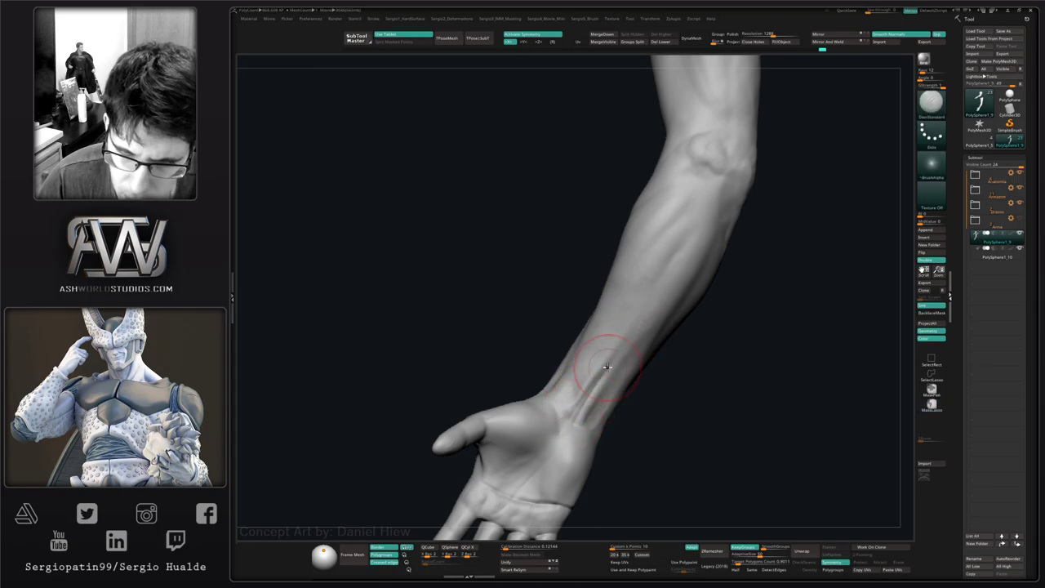
left_click_drag(562, 410, 588, 421)
right_click_drag(627, 338, 641, 349)
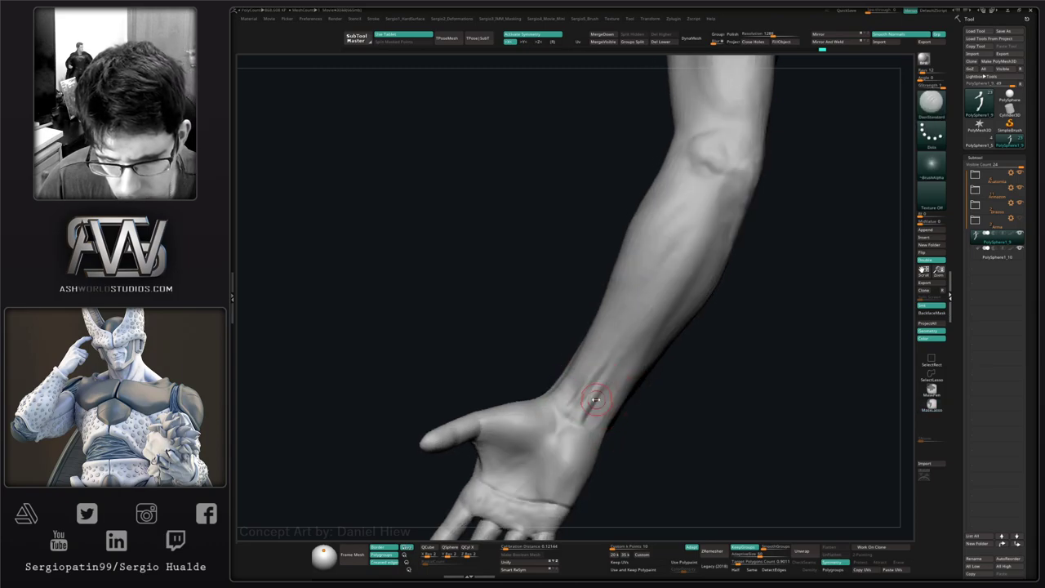
- Smooth the carved tendon grooves so they blend into the inner wrist and lower forearm
left_click_drag(619, 353, 605, 368, "shift")
mouse_move(571, 410)
left_mouse_down("shift")
mouse_move(586, 391)
mouse_move(590, 401)
left_mouse_up("shift")
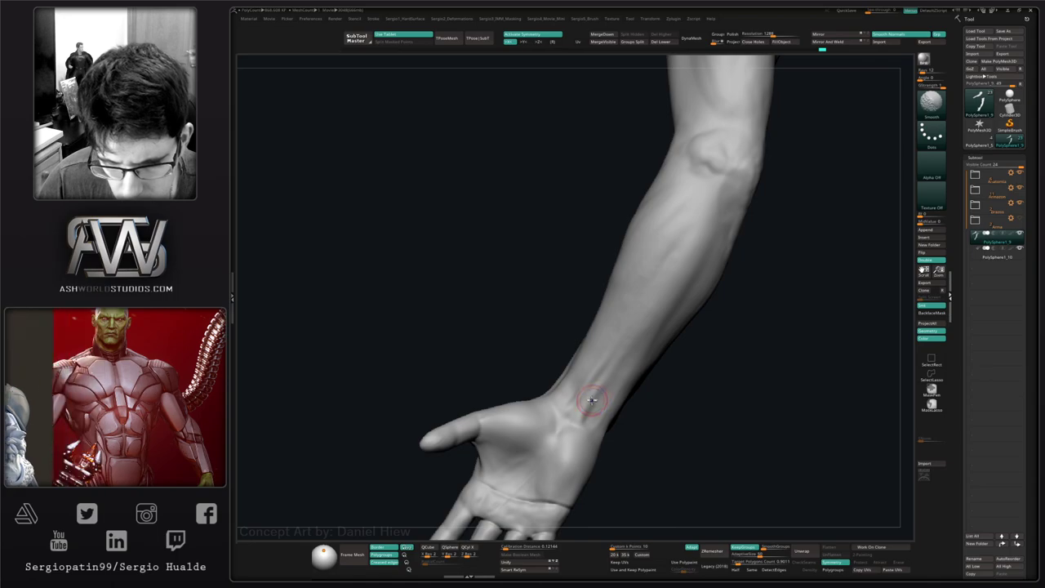
right_click_drag(595, 373, 633, 377)
left_click_drag(593, 399, 594, 375, "shift")
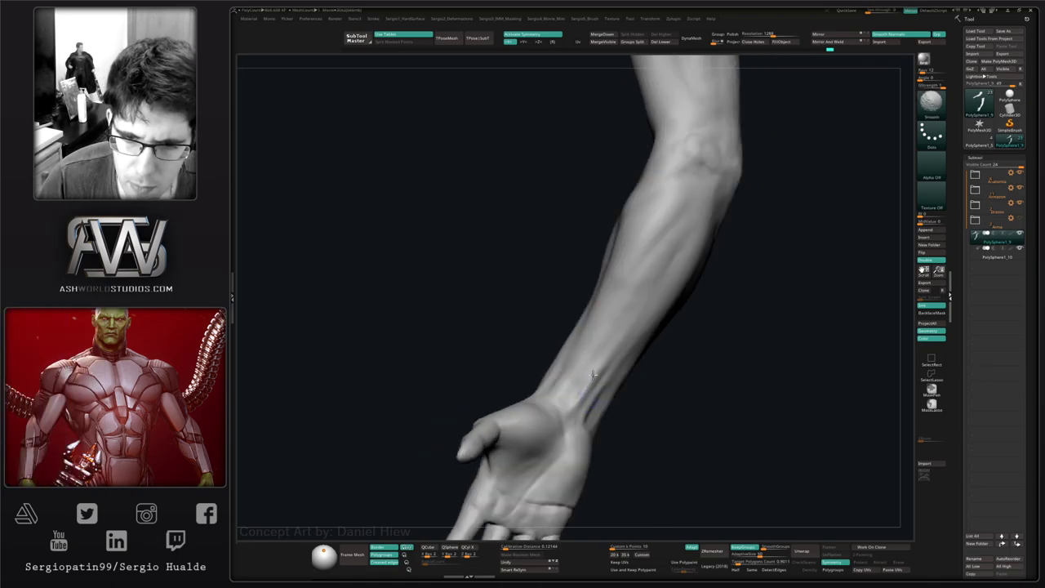
- Build up the tendons and flexor volume of the lower inner forearm with the Standard and Clay brushes
right_click_drag(651, 336, 614, 360)
key("s")
left_click_drag(614, 361, 627, 363)
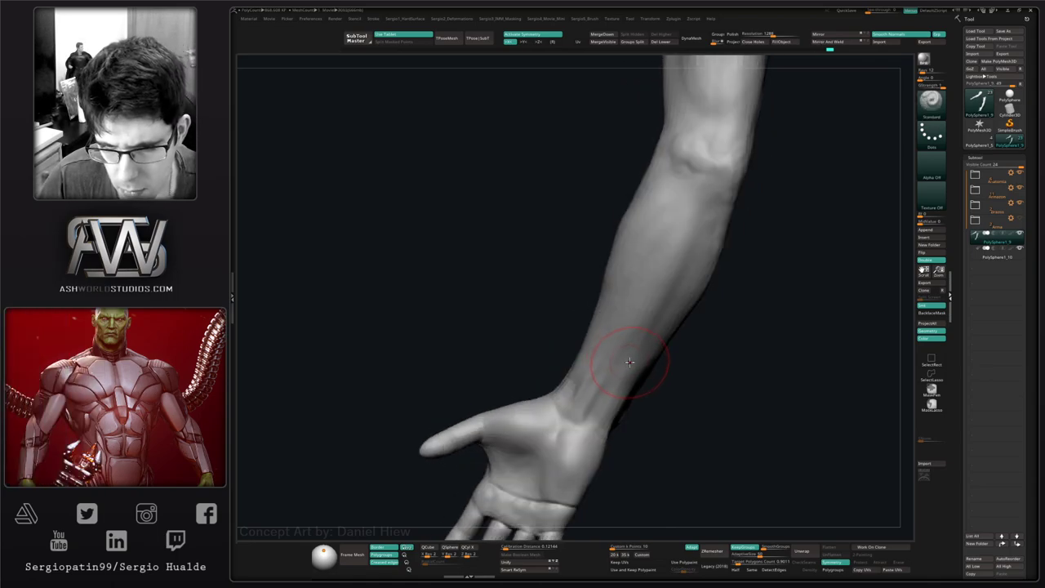
key("b")
key("c")
key("l")
key("s")
right_click_drag(627, 369, 629, 343)
left_click_drag(618, 380, 677, 268)
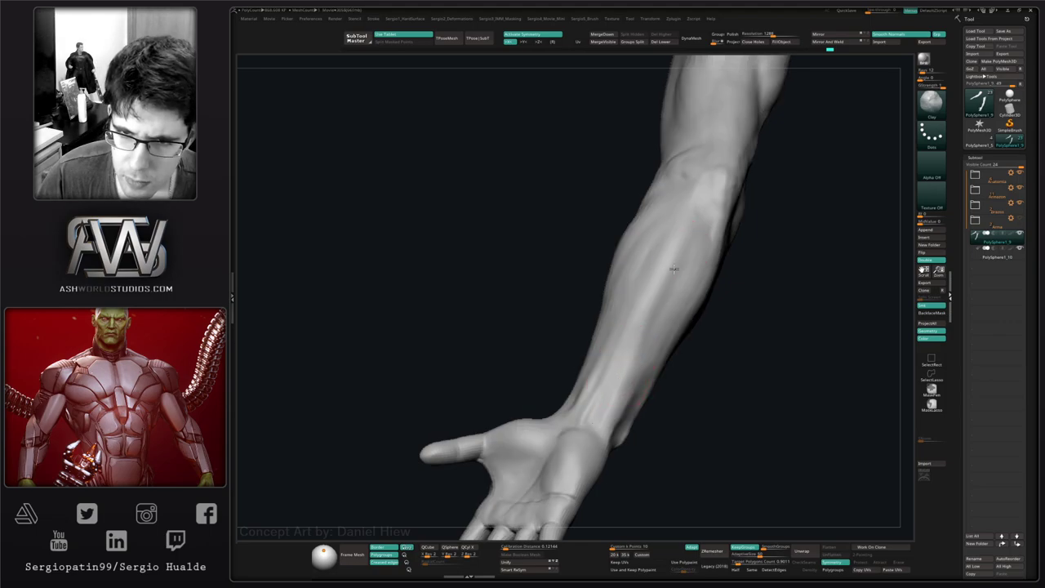
- Cut the muscle separations on the inner forearm below the elbow with the DamStandard brush
right_click_drag(670, 312, 694, 280)
key("s")
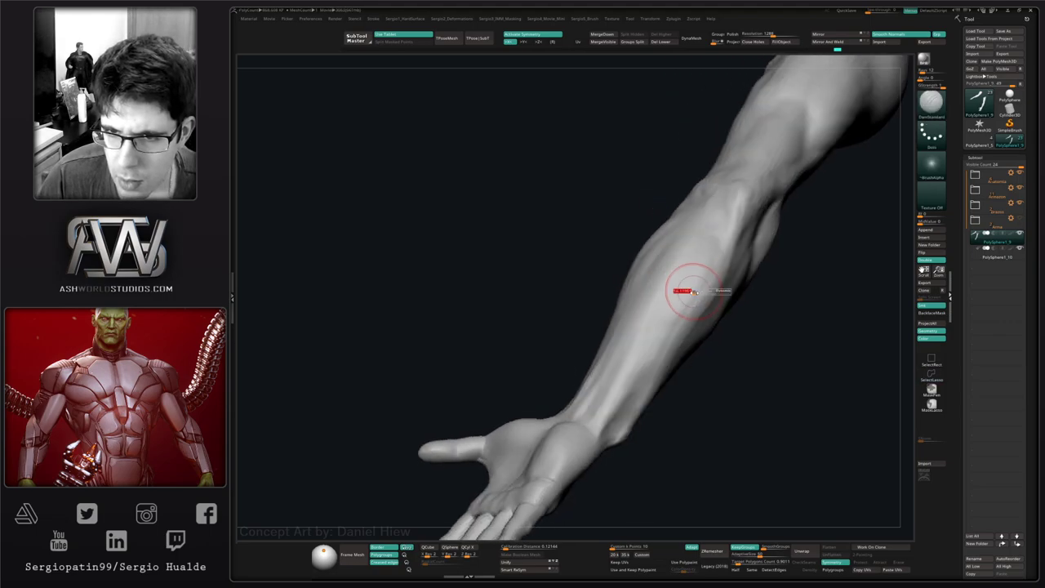
left_click_drag(691, 289, 717, 292)
mouse_move(717, 292)
right_mouse_down()
mouse_move(699, 289)
mouse_move(707, 279)
right_mouse_up()
key("s")
mouse_move(721, 259)
left_mouse_down()
mouse_move(730, 232)
mouse_move(710, 274)
left_mouse_up()
right_click_drag(726, 244, 714, 318)
key("space")
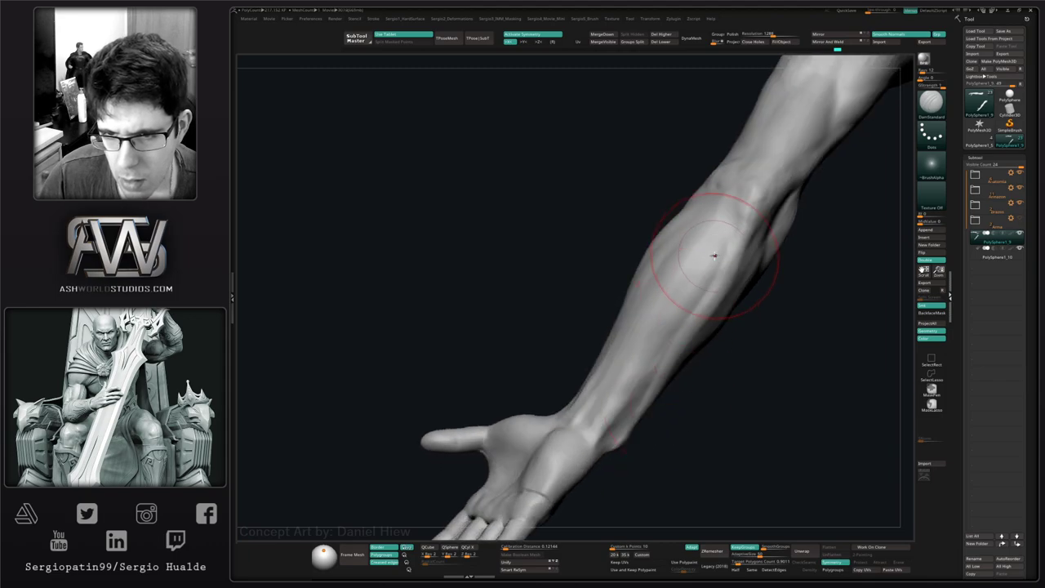
- Fill and soften the upper inner forearm muscles with the Clay brush
key("b")
key("c")
key("l")
left_click_drag(717, 275, 682, 316)
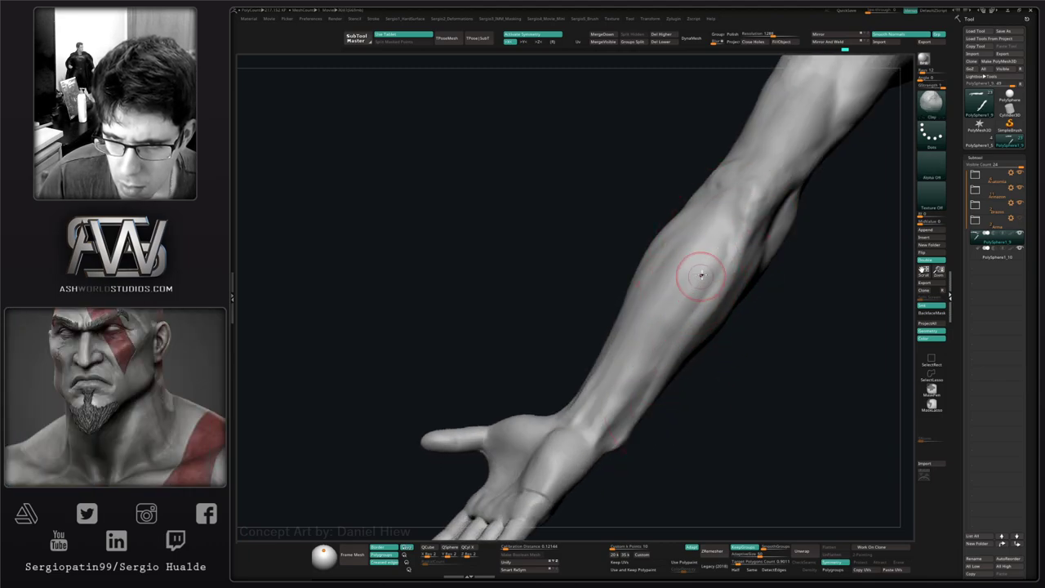
right_click_drag(634, 394, 665, 375)
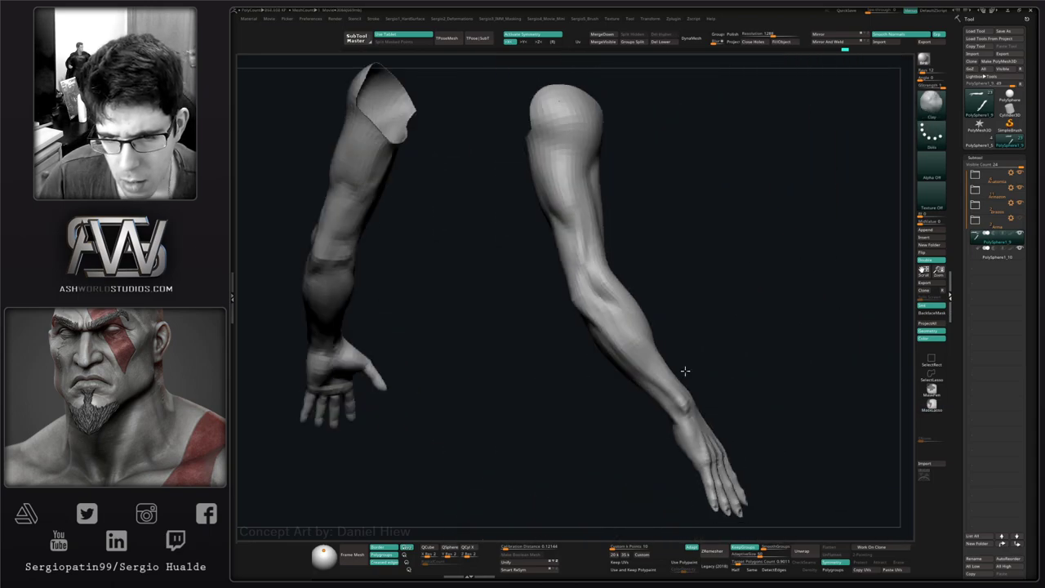
- Adjust the silhouette of the forearm between the elbow and the wrist with the Move brush
mouse_move(685, 371)
right_mouse_down("ctrl")
mouse_move(651, 373)
mouse_move(613, 351)
right_mouse_up("ctrl")
key("b")
key("m")
key("v")
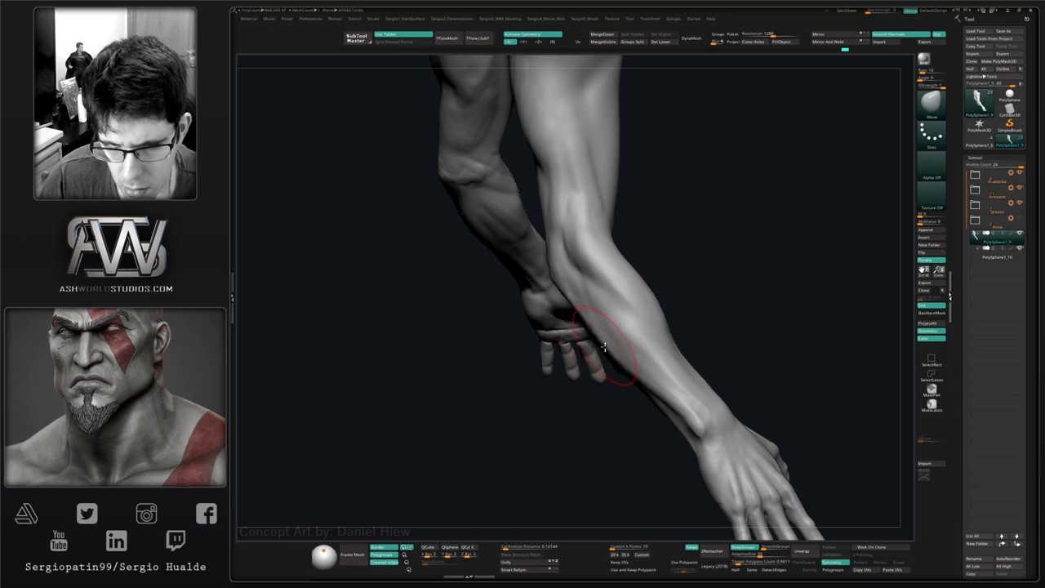
mouse_move(649, 421)
right_mouse_down()
mouse_move(662, 397)
mouse_move(652, 388)
mouse_move(711, 334)
mouse_move(632, 321)
right_mouse_up()
- Isolate the inner forearm muscle mass with a lasso mask and reshape its outline with the Move brush
key("shift")
key("ctrl")
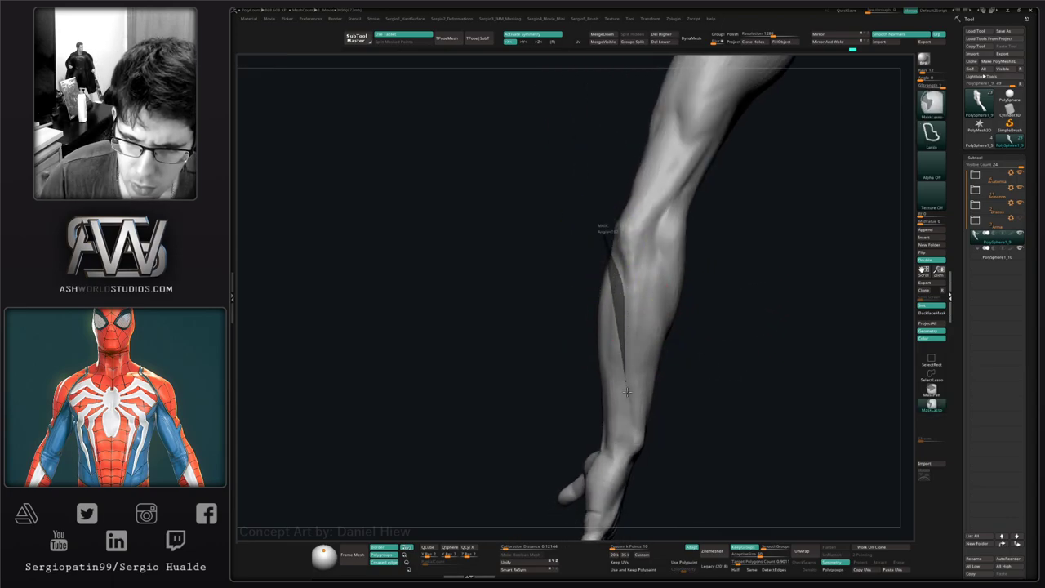
mouse_move(627, 391)
left_mouse_down("ctrl")
mouse_move(560, 464)
mouse_move(552, 282)
left_mouse_up("ctrl")
mouse_move(583, 355)
right_mouse_down()
mouse_move(667, 366)
mouse_move(683, 322)
mouse_move(683, 338)
mouse_move(634, 326)
right_mouse_up()
left_click(667, 359, "ctrl")
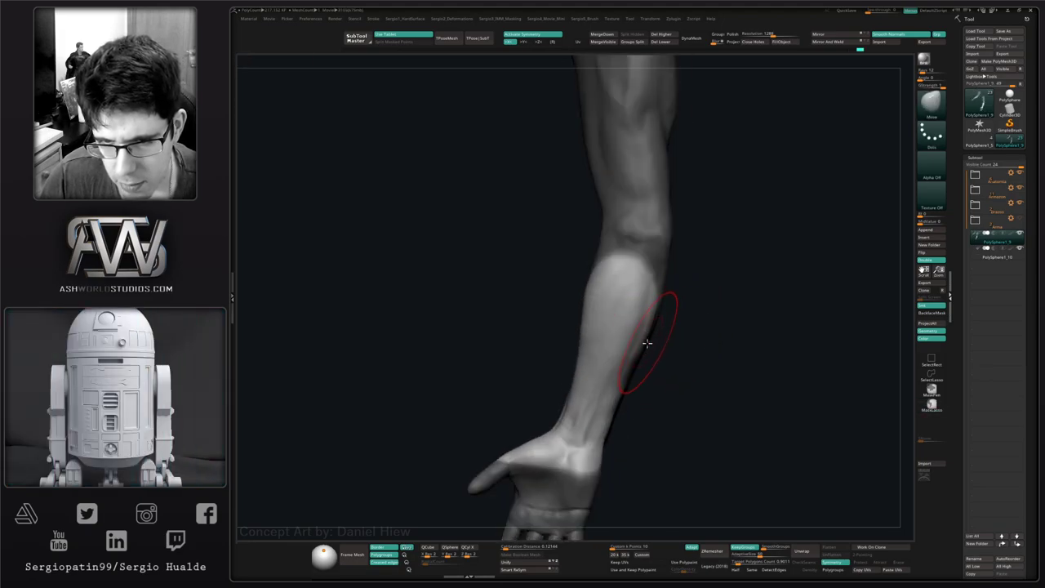
right_click_drag(648, 381, 604, 293)
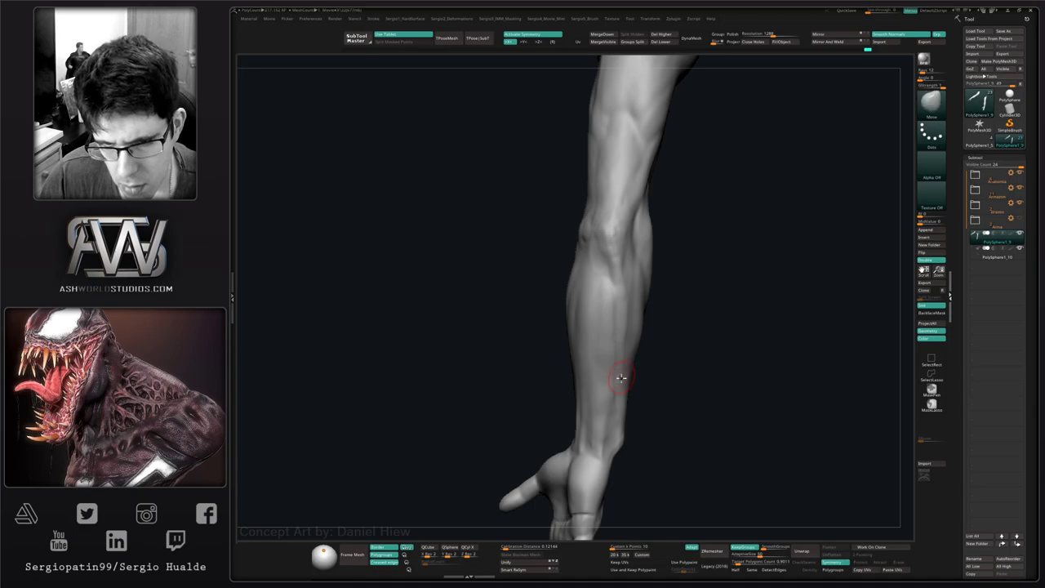
- Refine the thumb-side contour of the forearm above the wrist with the Move brush
mouse_move(621, 378)
right_mouse_down()
mouse_move(613, 414)
mouse_move(602, 361)
mouse_move(614, 348)
mouse_move(595, 312)
mouse_move(632, 426)
mouse_move(618, 392)
mouse_move(622, 340)
mouse_move(574, 401)
mouse_move(564, 380)
right_mouse_up()
key("2")
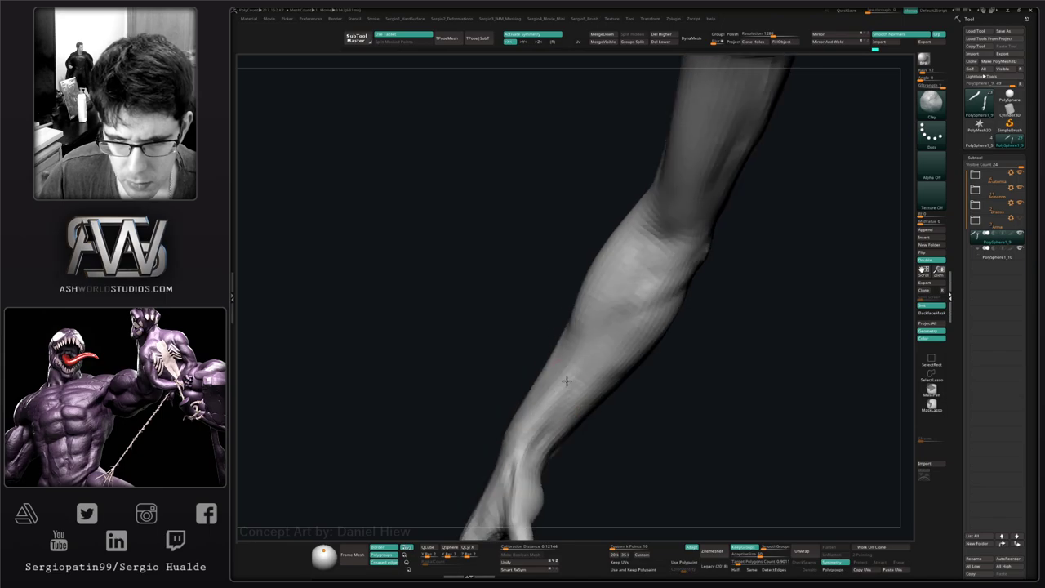
key("b")
key("m")
key("v")
key("s")
left_click_drag(564, 372, 571, 372)
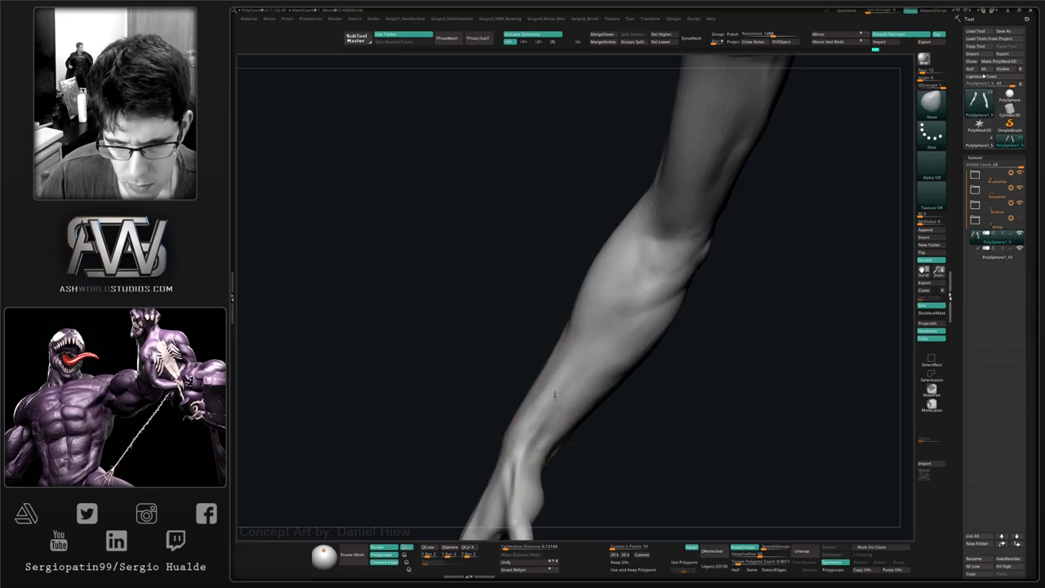
right_click_drag(555, 395, 608, 386)
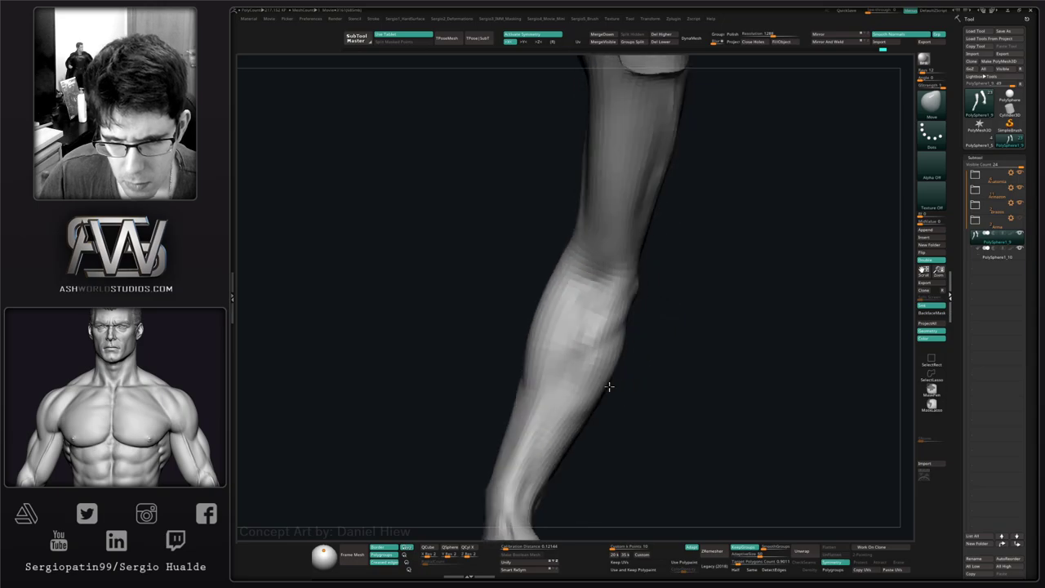
- Smooth the muscle transitions around the elbow and along the upper arm
key("shift")
right_click_drag(632, 343, 602, 337)
right_click_drag(632, 307, 608, 314)
right_click_drag(658, 263, 646, 307)
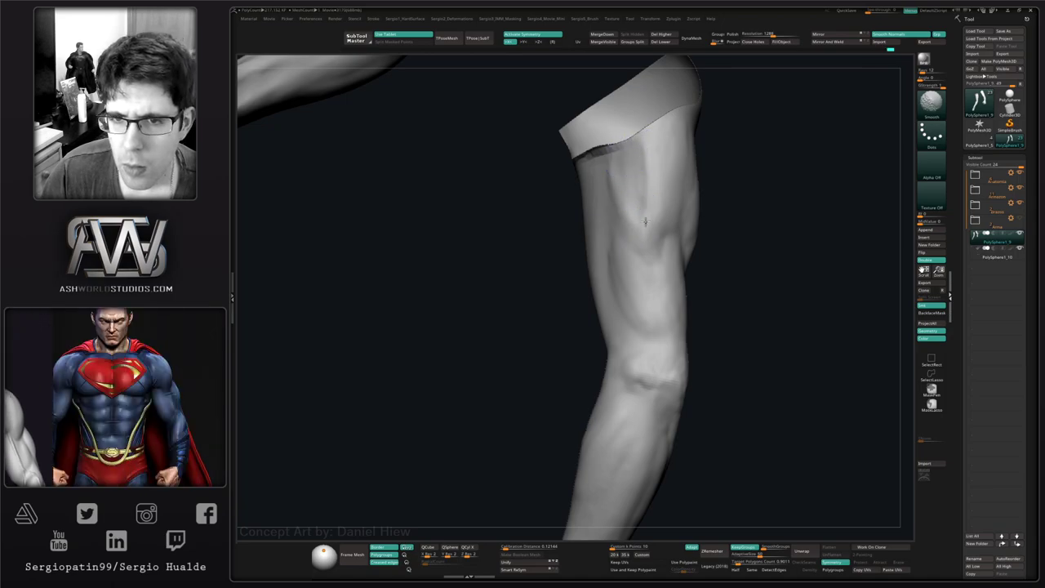
right_click_drag(643, 157, 700, 174)
right_click_drag(715, 244, 756, 188)
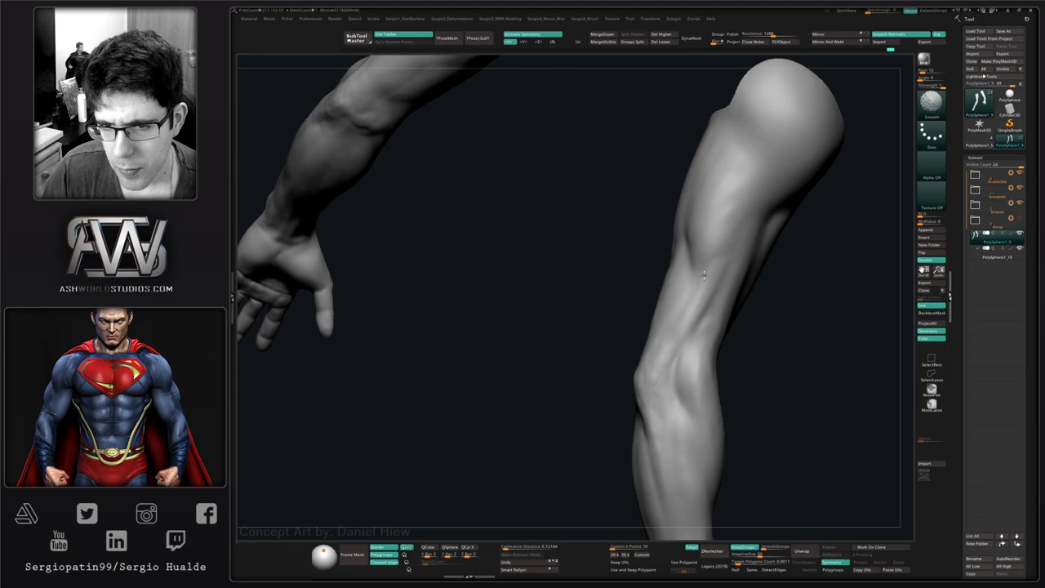
- Define the extensor muscles and tendons on the back of the forearm down to the wrist with Clay, smoothing the transitions
mouse_move(695, 286)
right_mouse_down("ctrl")
mouse_move(678, 243)
mouse_move(676, 382)
mouse_move(688, 370)
mouse_move(697, 378)
mouse_move(660, 432)
mouse_move(644, 413)
mouse_move(670, 397)
mouse_move(618, 378)
mouse_move(629, 324)
right_mouse_up("ctrl")
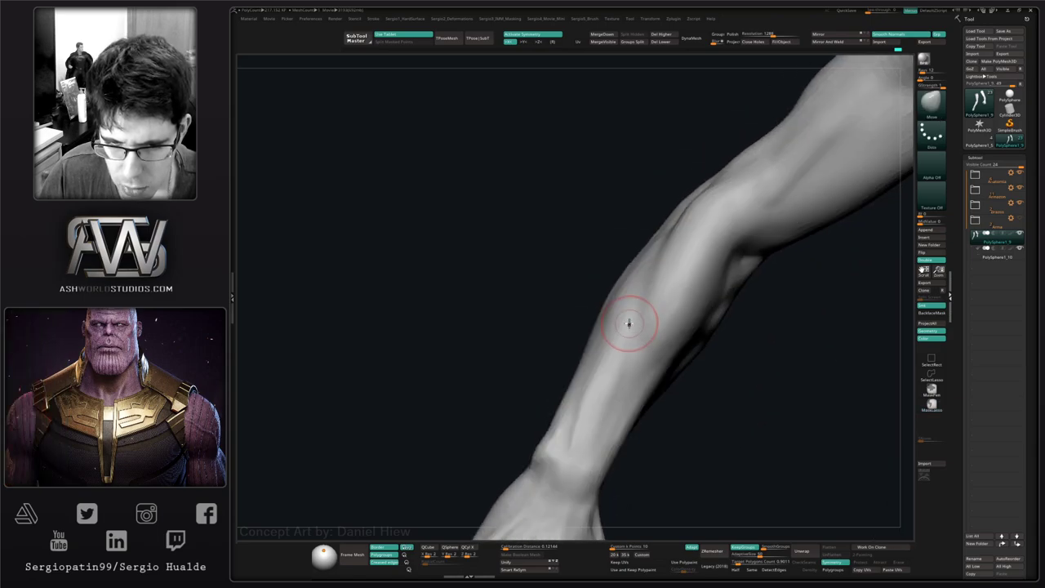
key("shift+f")
key("shift+f")
key("b")
key("c")
key("l")
key("s")
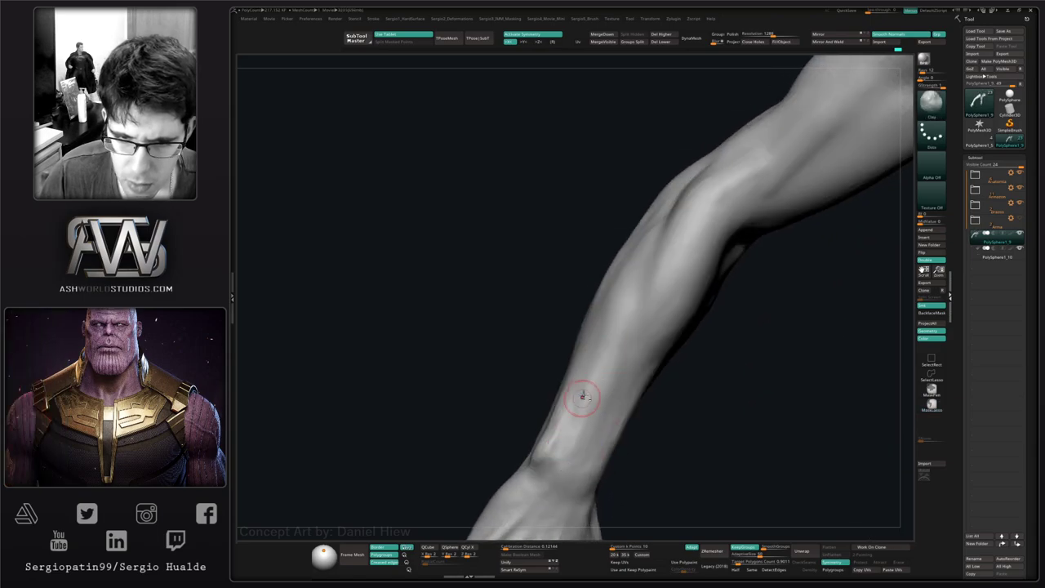
right_click_drag(601, 372, 566, 460)
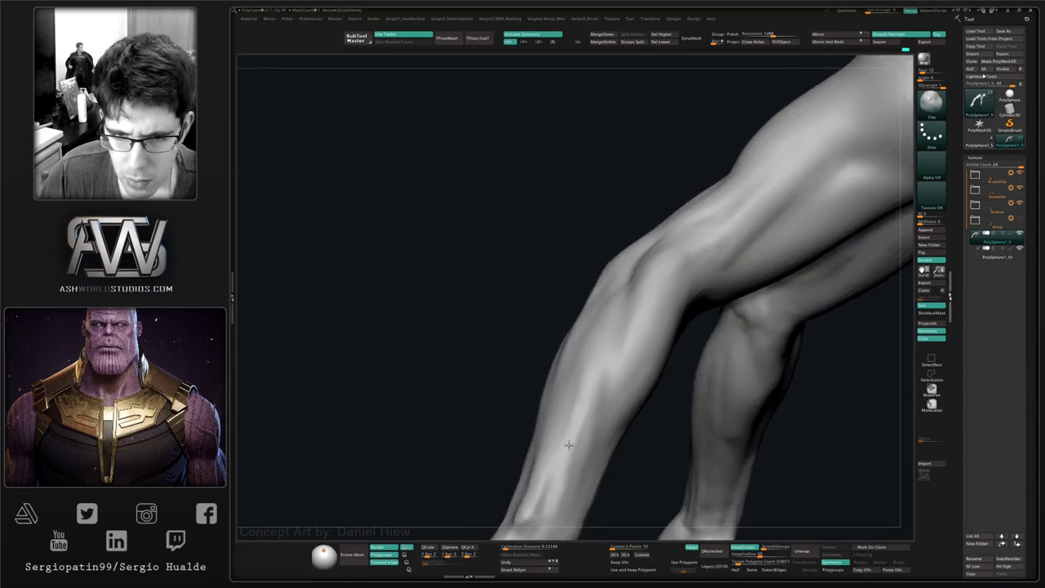
right_click_drag(606, 365, 608, 328)
mouse_move(577, 468)
right_mouse_down()
mouse_move(613, 392)
mouse_move(597, 468)
right_mouse_up()
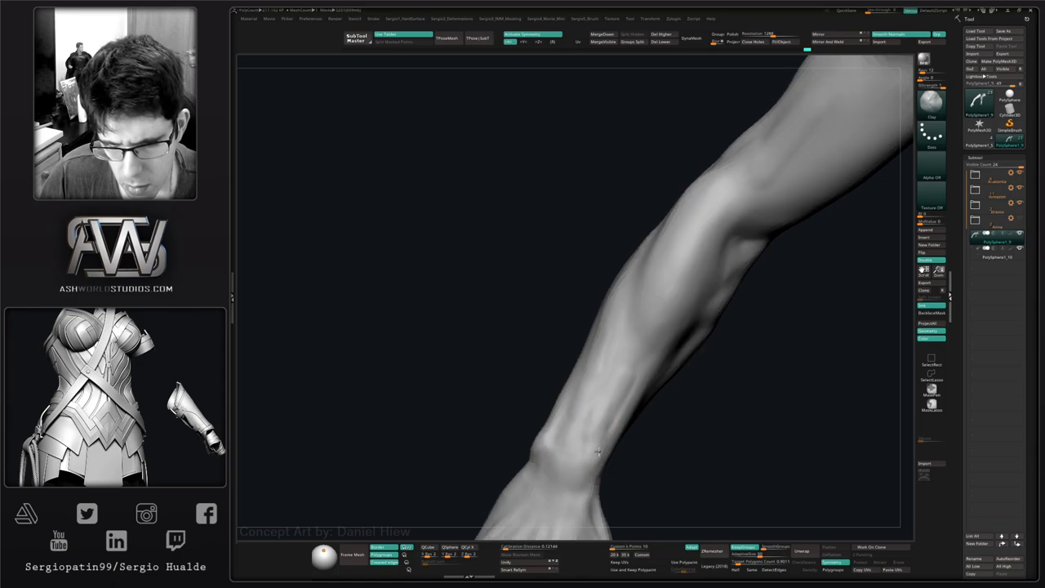
right_click_drag(597, 452, 604, 414)
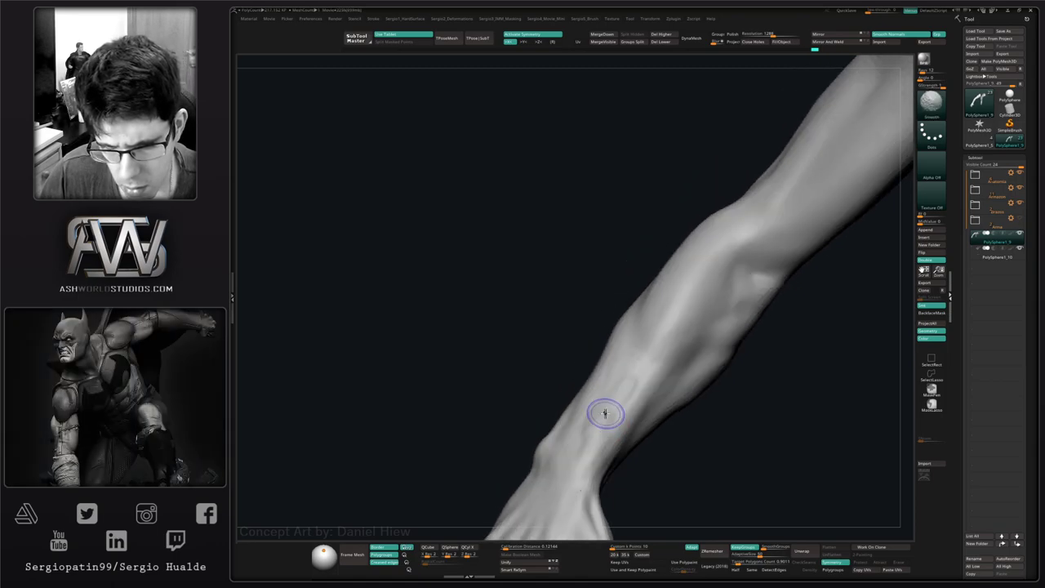
- Refine the outer forearm muscles with Clay and sharpen the grooves leading to the wrist with DamStandard
right_click_drag(604, 467, 615, 439)
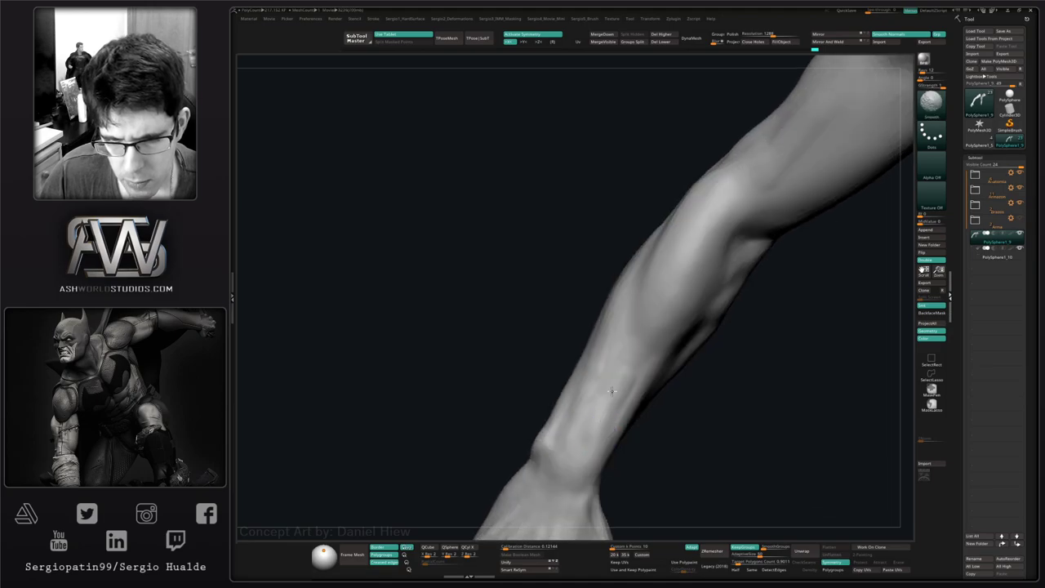
mouse_move(604, 314)
right_mouse_down()
mouse_move(590, 403)
mouse_move(601, 432)
mouse_move(625, 288)
right_mouse_up()
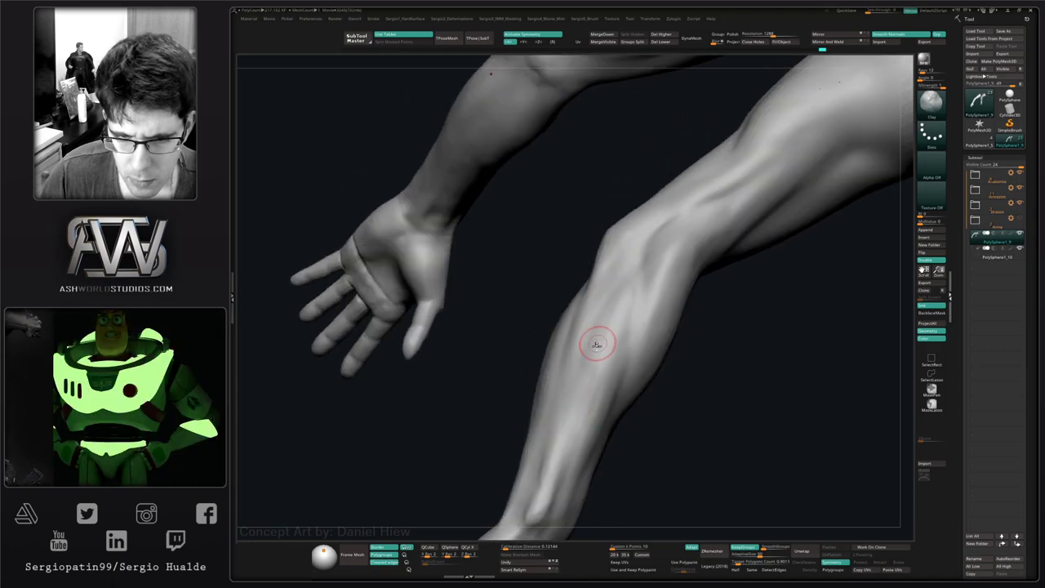
mouse_move(609, 324)
right_mouse_down()
mouse_move(583, 453)
mouse_move(609, 360)
mouse_move(664, 270)
mouse_move(669, 309)
mouse_move(649, 322)
mouse_move(654, 364)
right_mouse_up()
key("b")
key("d")
key("s")
key("s")
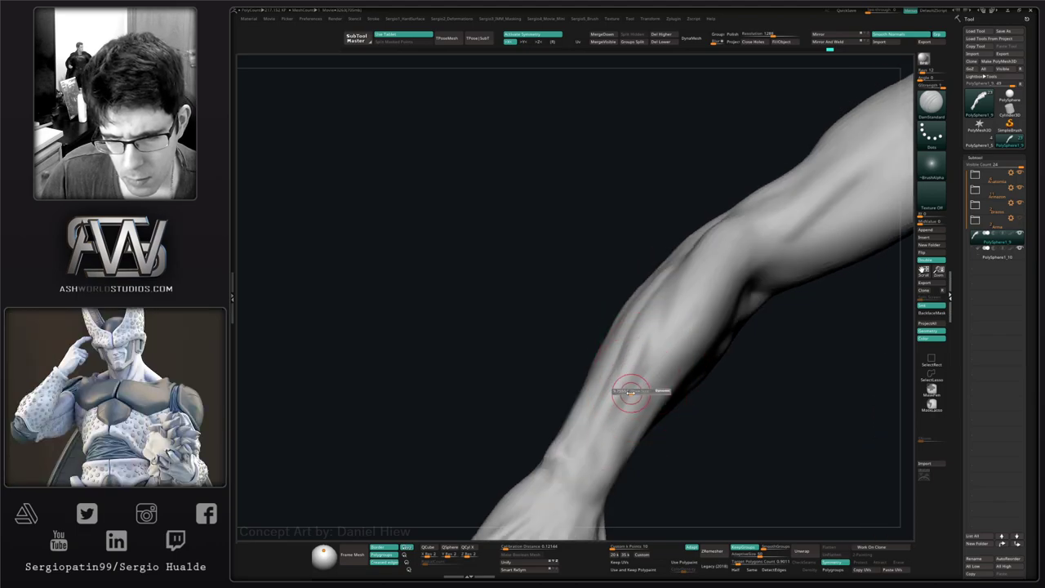
- Build up the forearm tendons toward the wrist with Clay and smooth their transitions
key("b")
key("c")
key("l")
right_click_drag(609, 435, 613, 300)
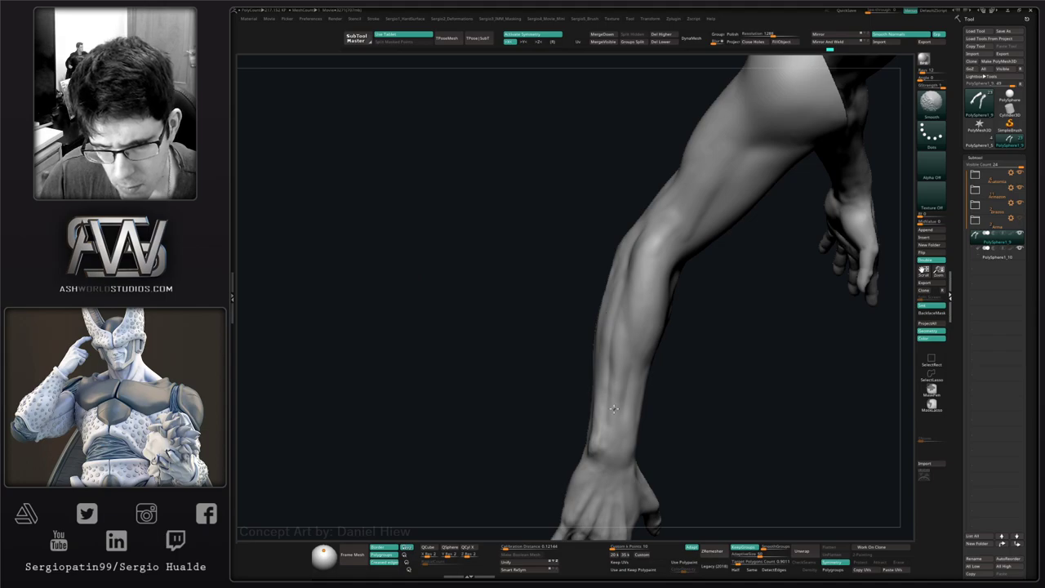
right_click_drag(634, 401, 606, 373)
- Accentuate the muscle separation on the back of the lower forearm with DamStandard and soften it
key("b")
key("d")
key("s")
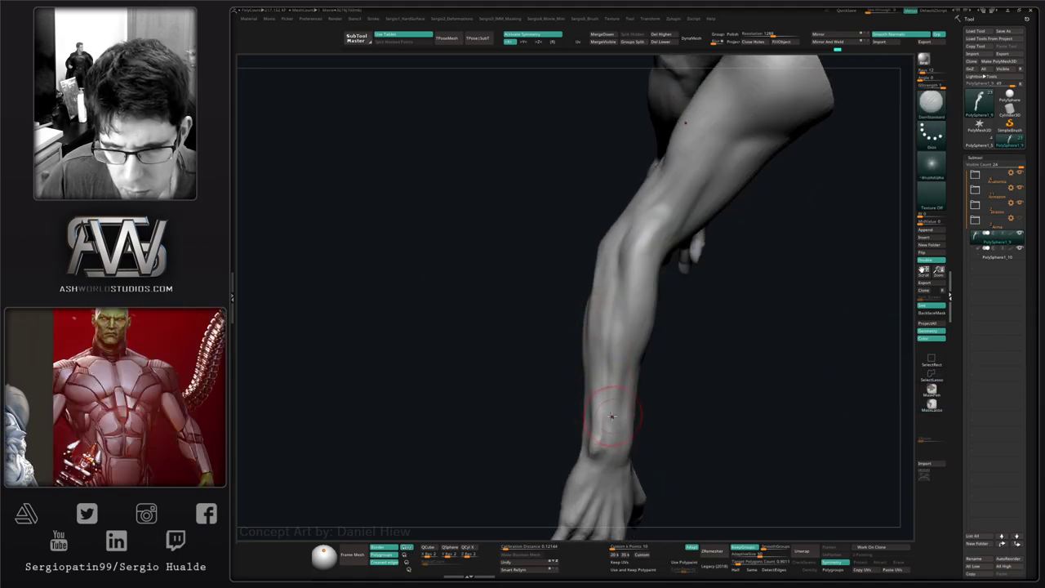
mouse_move(601, 420)
right_mouse_down()
mouse_move(610, 374)
mouse_move(623, 377)
mouse_move(623, 413)
right_mouse_up()
key("shift")
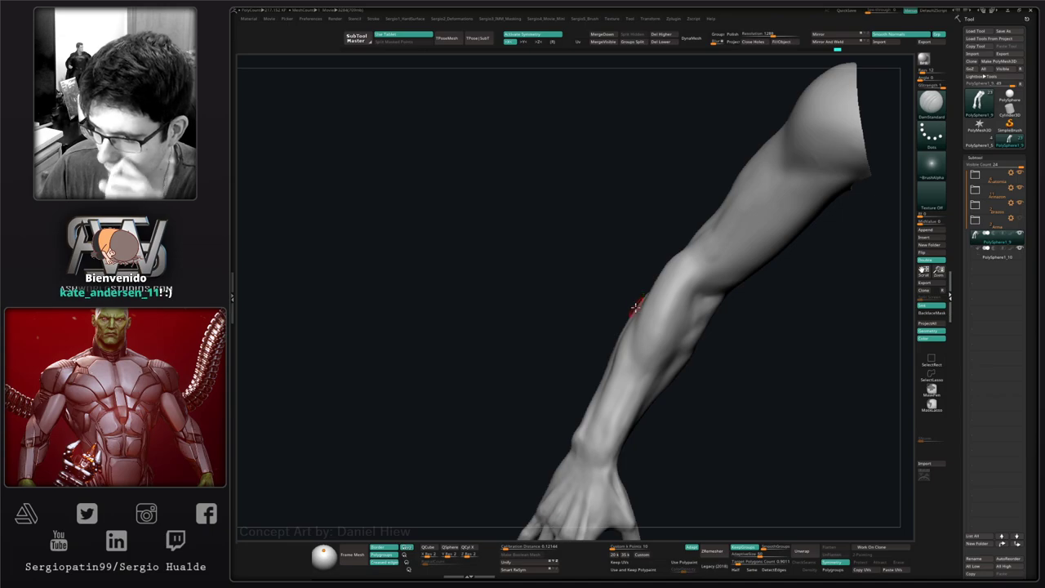
- Flatten the muscle planes along the forearm with TrimDynamic and smooth the result
right_click_drag(635, 307, 628, 377, "ctrl")
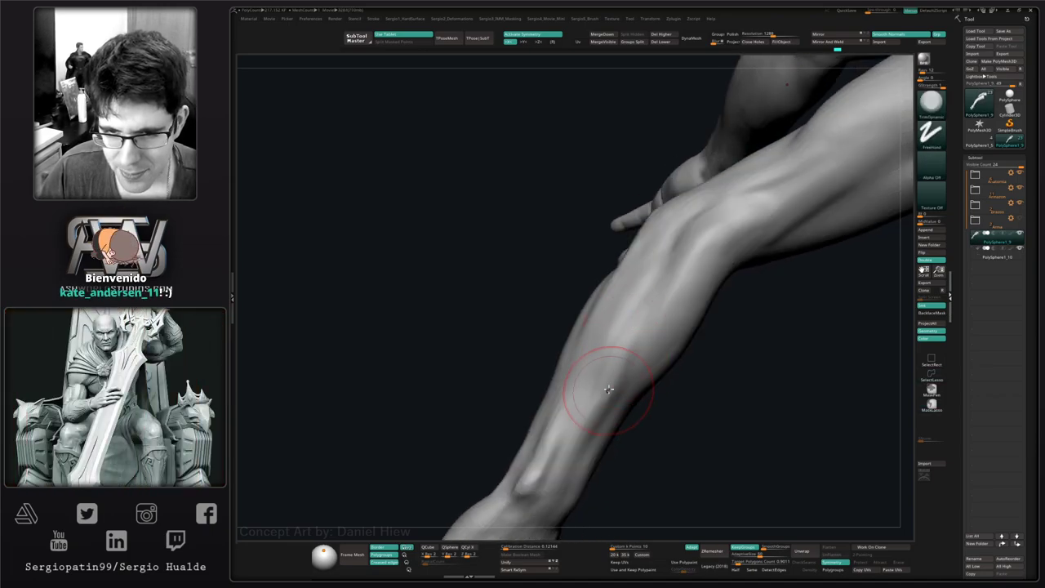
mouse_move(571, 438)
right_mouse_down()
mouse_move(629, 373)
mouse_move(641, 307)
right_mouse_up()
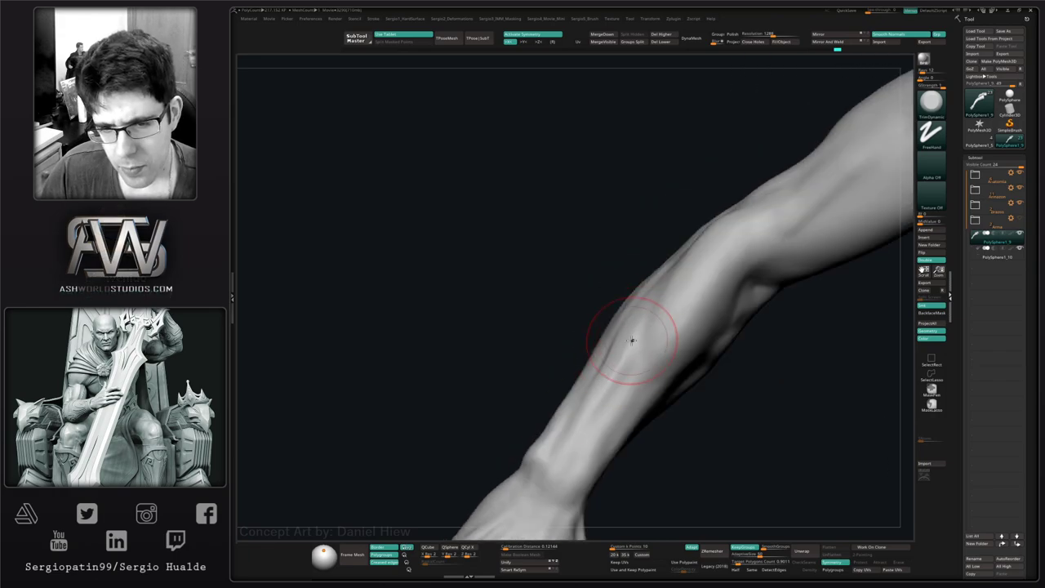
key("s")
left_click_drag(625, 389, 613, 389)
mouse_move(614, 389)
right_mouse_down()
mouse_move(630, 363)
mouse_move(632, 430)
mouse_move(642, 340)
mouse_move(640, 396)
mouse_move(662, 387)
mouse_move(666, 421)
mouse_move(711, 399)
mouse_move(670, 426)
mouse_move(673, 404)
right_mouse_up()
key("shift")
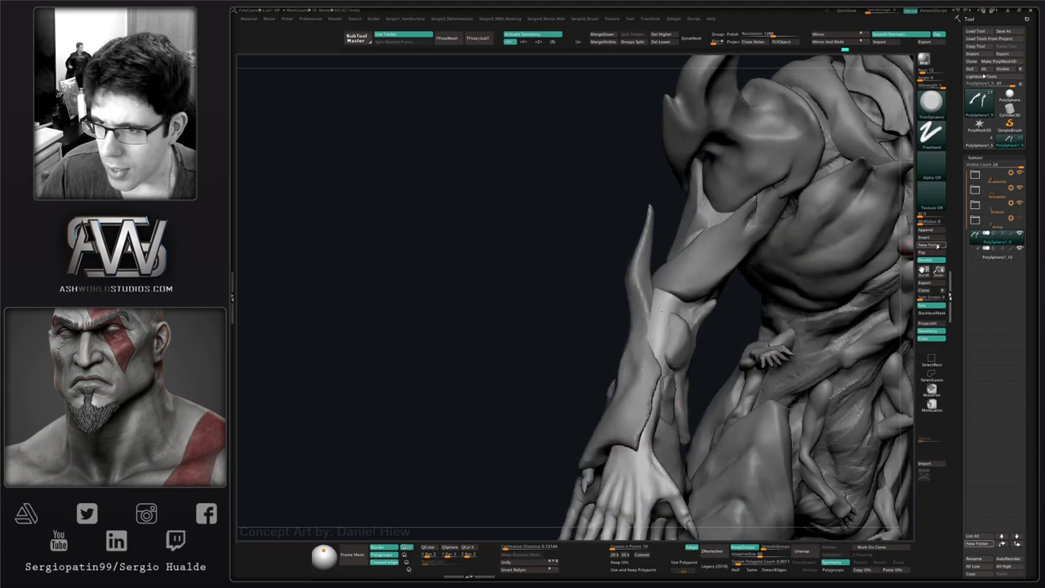
- Show the full character, look through the subtool folders for the old hands, and hide the overlapping PolySphere1_7 subtool
key("alt+s")
left_click(979, 210)
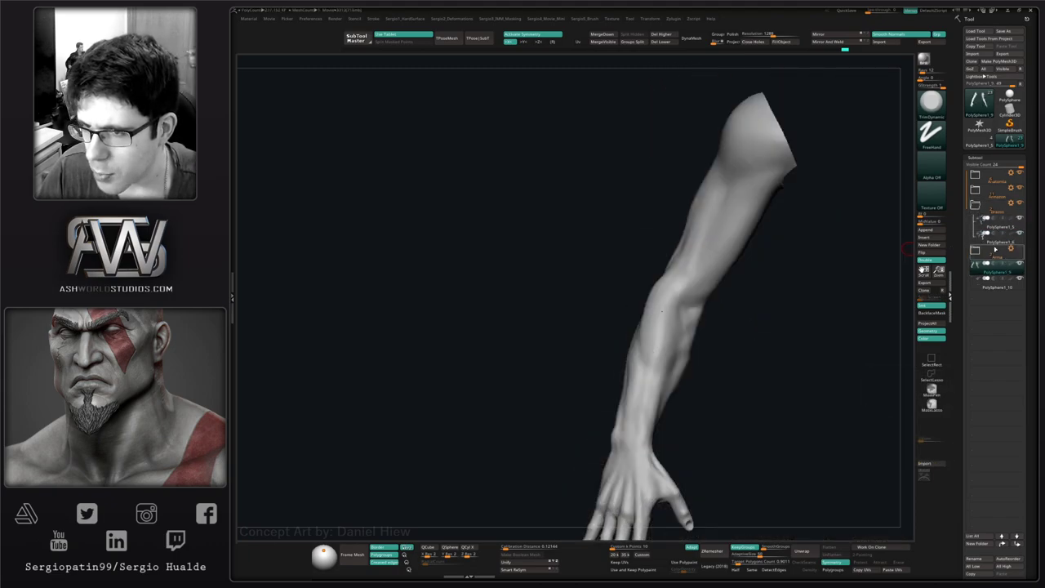
mouse_move(1008, 224)
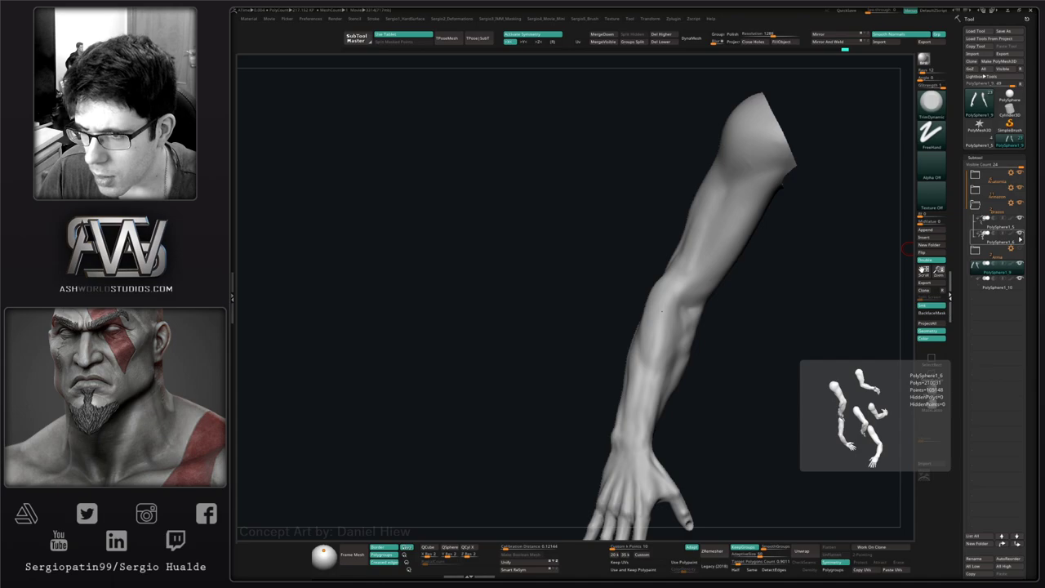
left_click(981, 192)
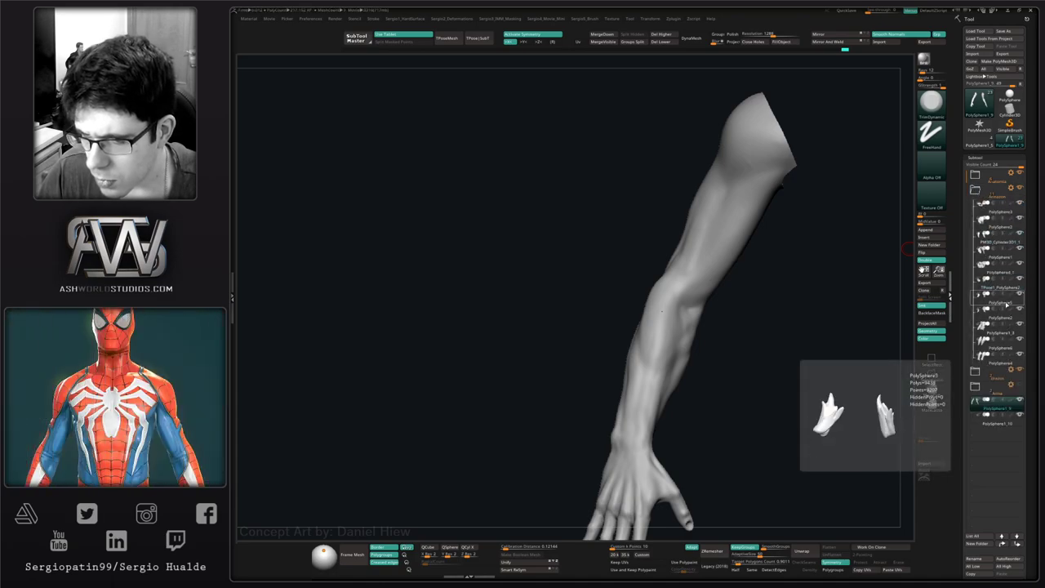
left_click(975, 189)
mouse_move(992, 269)
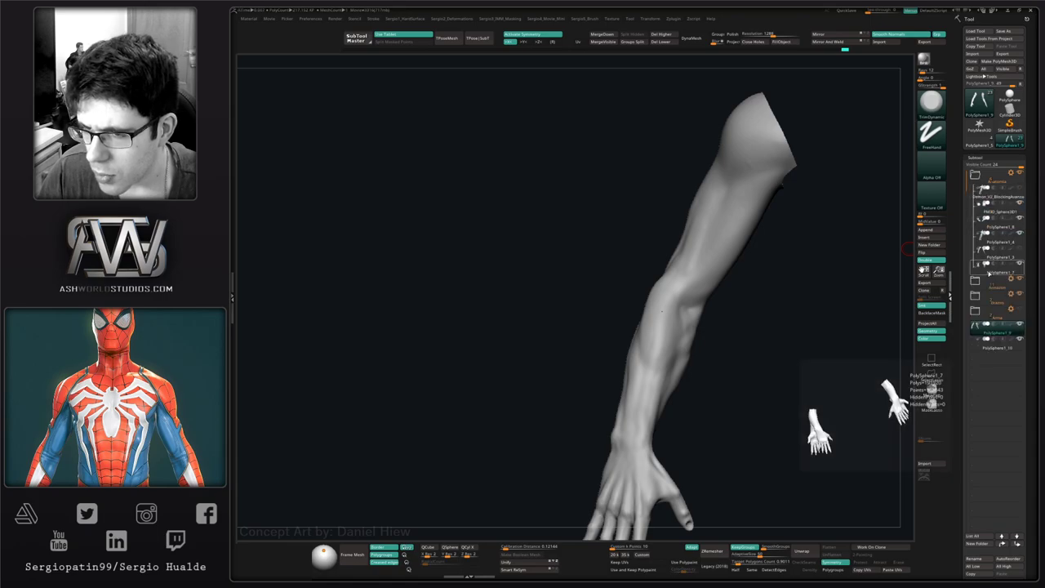
key("alt+s")
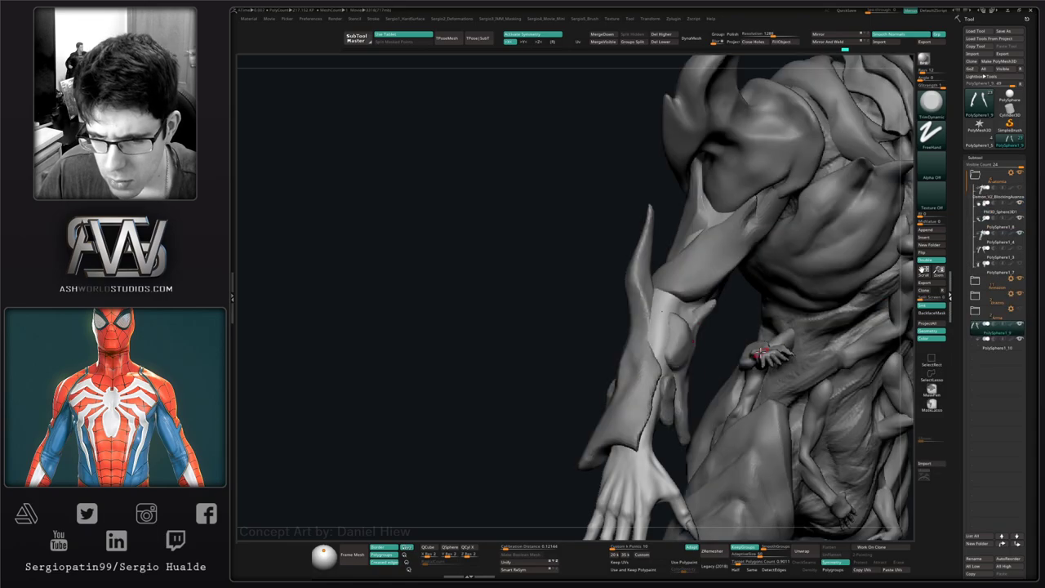
- Isolate the arms again and even out the surface on the back of the hand
right_click_drag(676, 394, 674, 295, "ctrl")
right_click_drag(674, 296, 662, 409, "alt")
left_click_drag(661, 409, 687, 406)
right_click_drag(687, 405, 591, 314)
key("shift+s")
mouse_move(591, 359)
right_mouse_down()
mouse_move(625, 393)
mouse_move(671, 372)
right_mouse_up()
mouse_move(671, 373)
right_mouse_down("alt")
mouse_move(668, 323)
mouse_move(644, 335)
mouse_move(656, 302)
right_mouse_up("alt")
left_click_drag(678, 326, 669, 249, "shift")
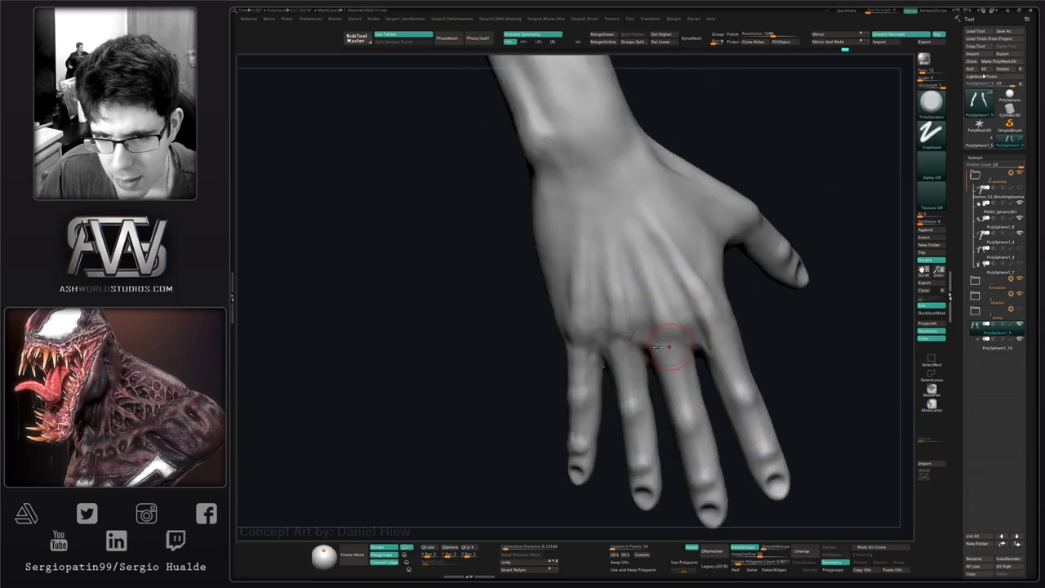
- Sculpt the knuckles and the webbing between the little and ring fingers with Clay and Standard, smoothing the transitions
key("2")
left_click_drag(629, 315, 629, 303)
right_click_drag(629, 302, 611, 322)
key("1")
left_click_drag(611, 321, 601, 323)
key("2")
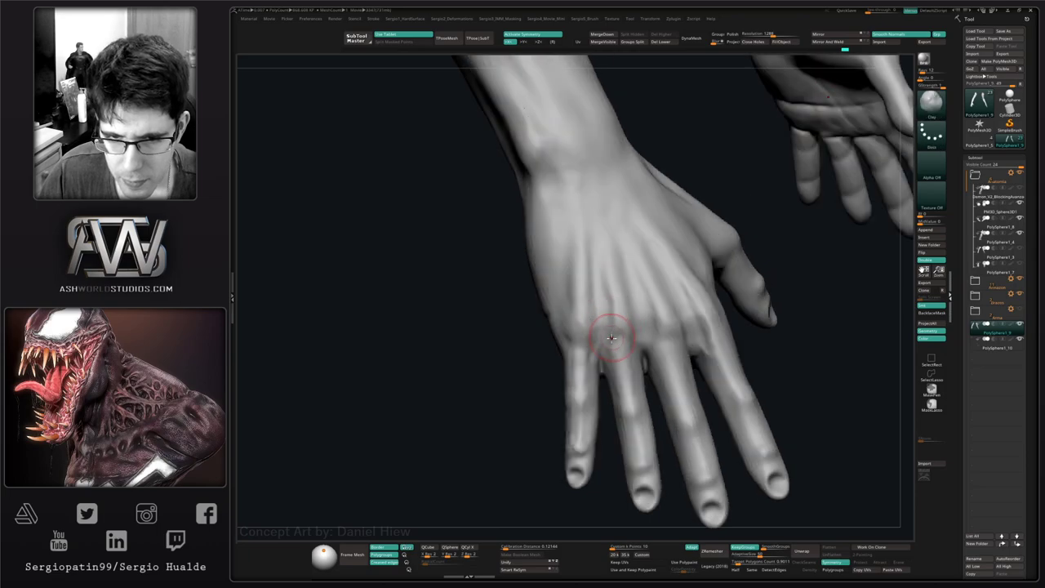
mouse_move(595, 329)
right_mouse_down("ctrl")
mouse_move(603, 362)
mouse_move(594, 361)
right_mouse_up("ctrl")
key("3")
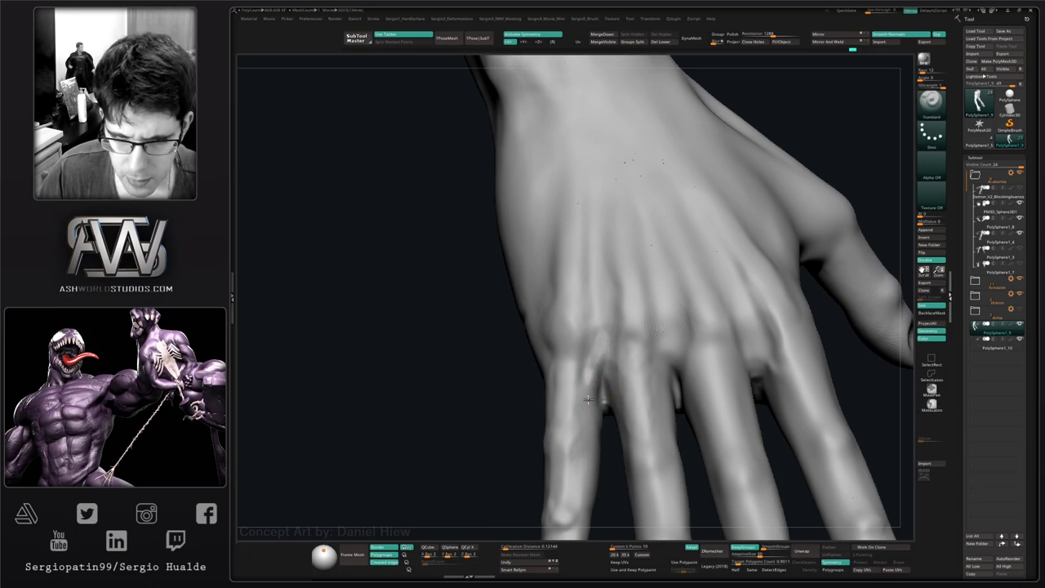
key("shift")
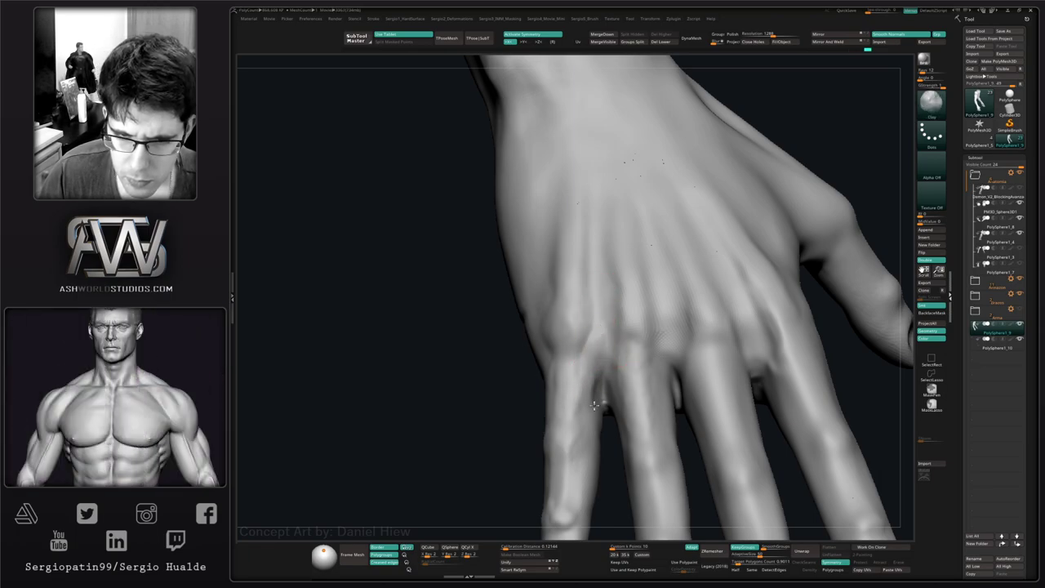
key("shift")
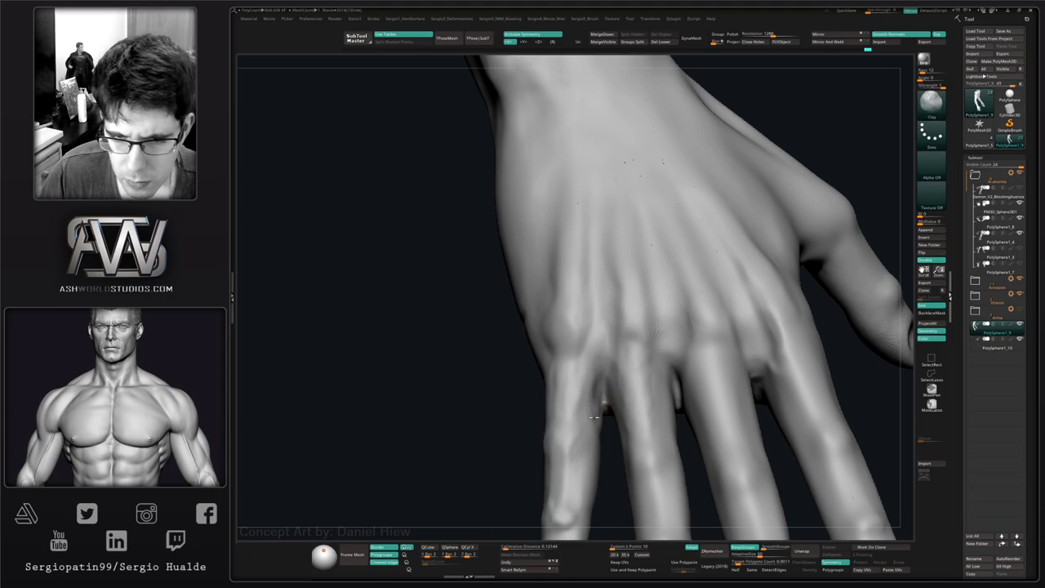
mouse_move(594, 417)
right_mouse_down()
mouse_move(600, 457)
mouse_move(669, 467)
mouse_move(619, 349)
mouse_move(615, 403)
mouse_move(634, 355)
right_mouse_up()
key("shift")
- Switch to the Move brush and lower the arm mesh by two subdivision levels
key("b")
key("m")
key("v")
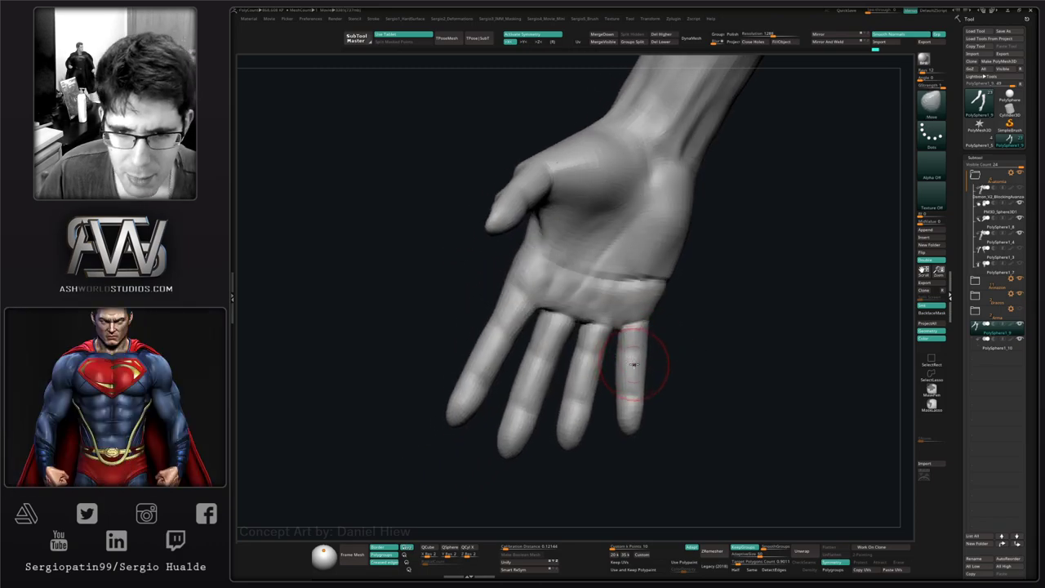
key("shift+d")
key("shift+d")
key("shift+d")
key("d")
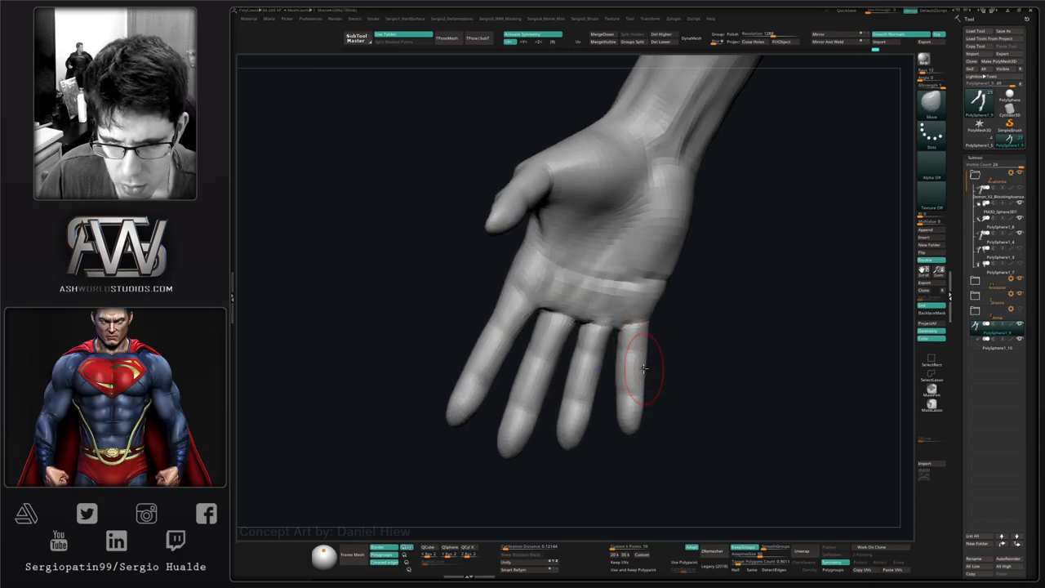
- Mask the four fingers with a lasso, soften the mask edge, and invert it to protect the palm
mouse_move(676, 326)
left_mouse_down("ctrl")
mouse_move(556, 324)
mouse_move(674, 133)
mouse_move(711, 327)
left_mouse_up("ctrl")
right_click_drag(657, 345, 656, 306, "alt")
left_click(675, 328, "ctrl")
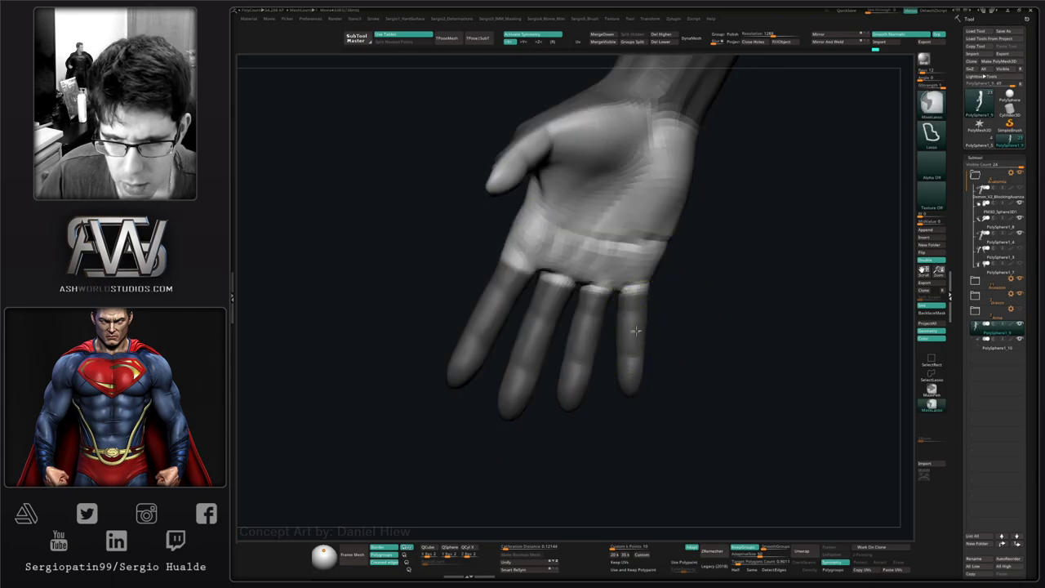
left_click(636, 340, "ctrl")
left_click(651, 343, "ctrl")
left_click_drag(647, 343, 645, 339, "ctrl")
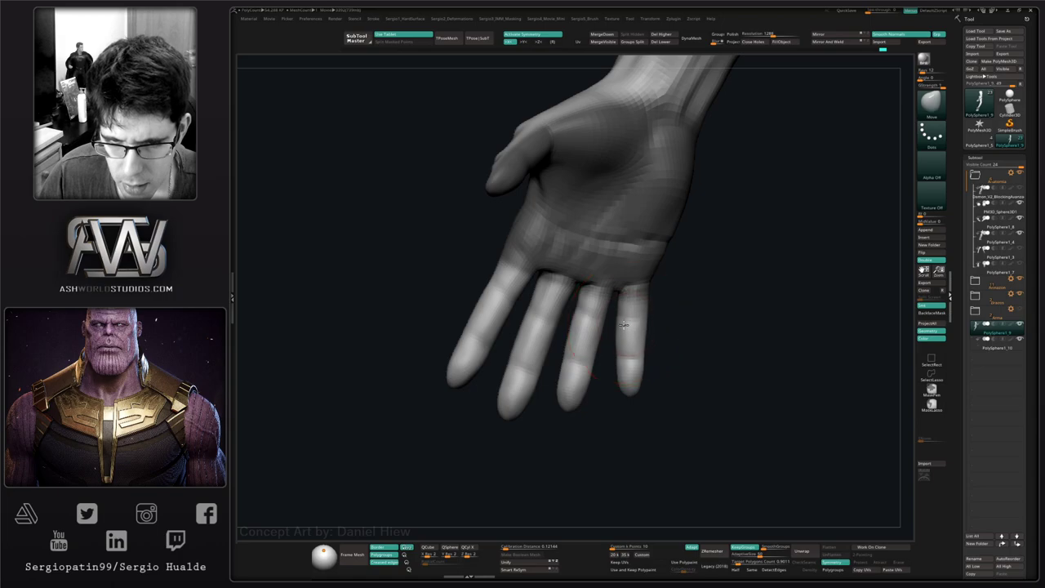
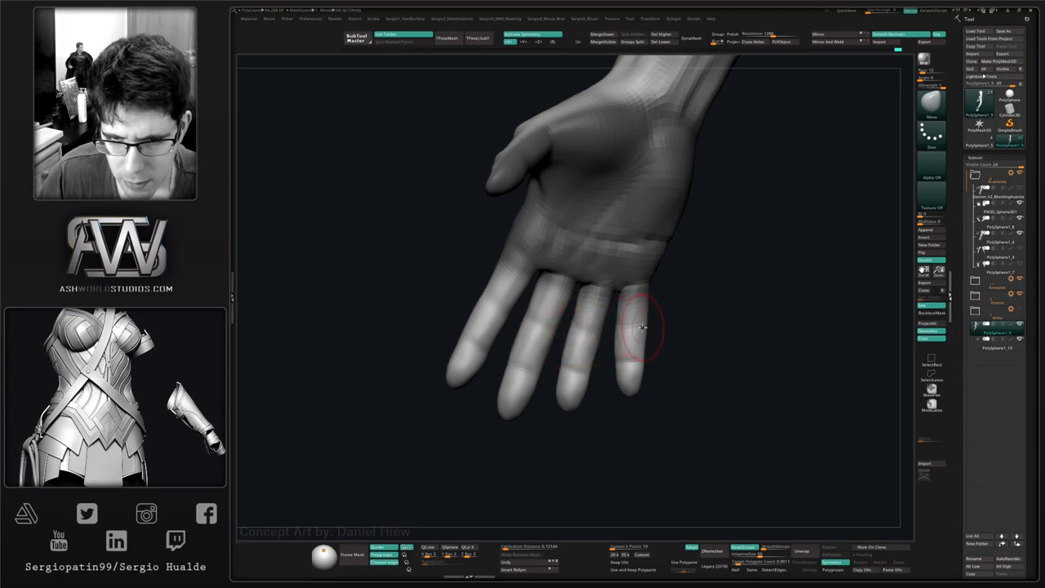
- Reshape the contours of the unmasked fingers with the Move brush from the palm and back sides
right_click_drag(642, 328, 693, 350)
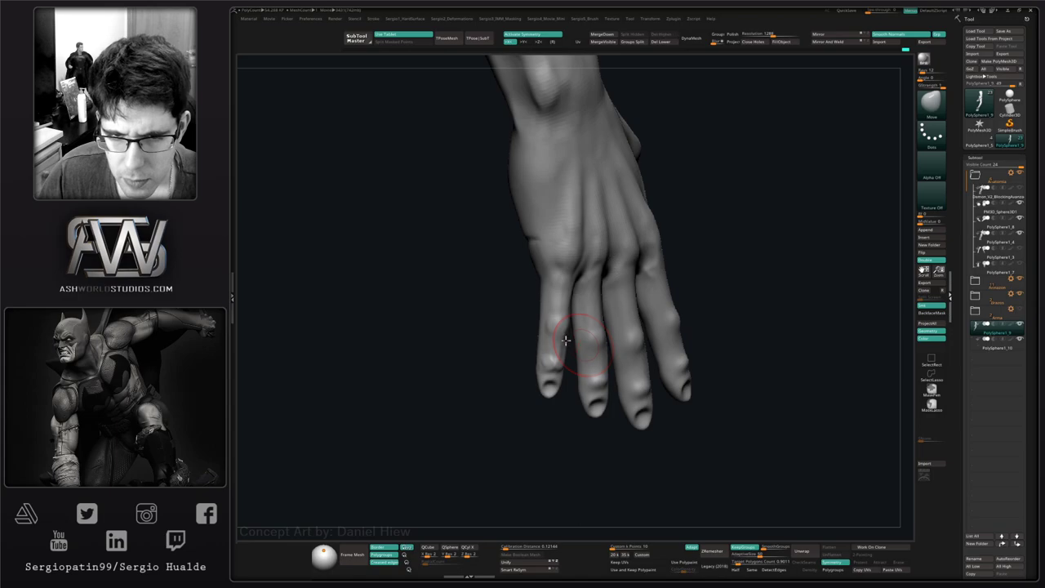
mouse_move(566, 340)
right_mouse_down()
mouse_move(590, 345)
mouse_move(579, 335)
mouse_move(632, 291)
mouse_move(679, 330)
mouse_move(585, 343)
right_mouse_up()
right_click_drag(584, 343, 592, 387, "ctrl")
right_click_drag(574, 322, 553, 373)
- Carve the joint creases on the palm side of the fingers with DamStandard, including the little finger
key("b")
key("d")
key("s")
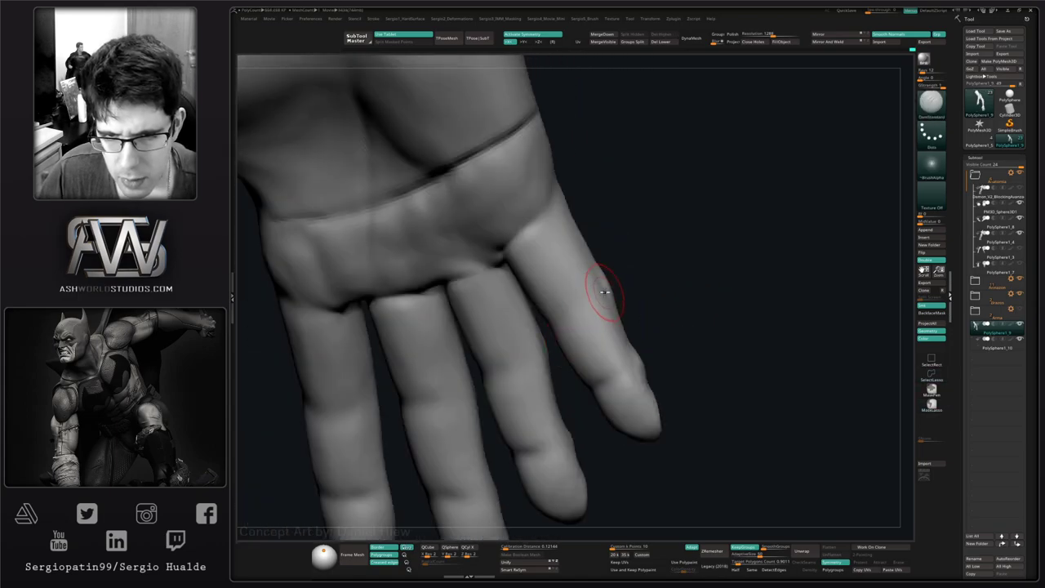
right_click_drag(552, 333, 571, 303)
right_click_drag(541, 338, 570, 353)
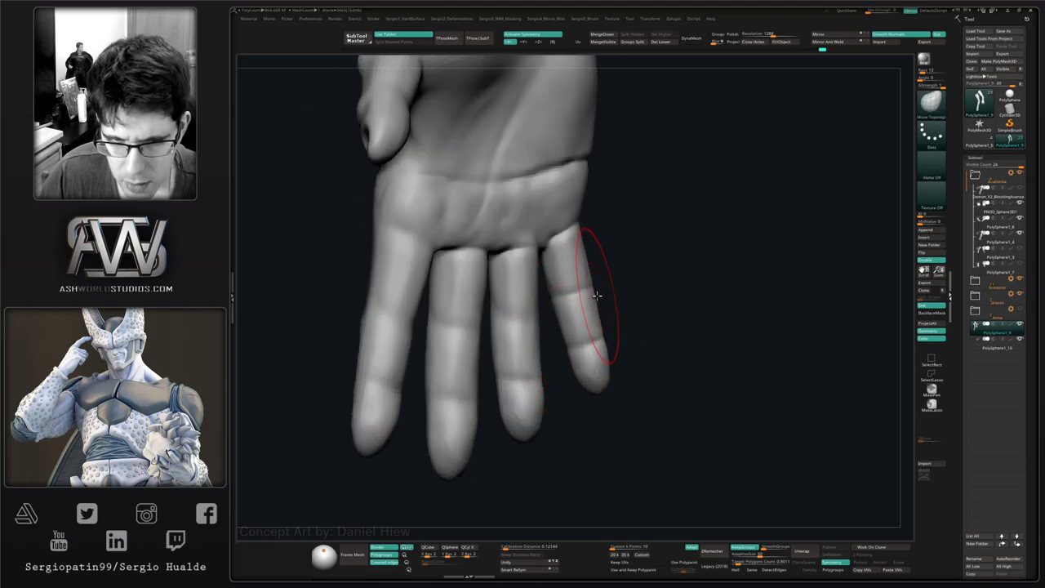
- Adjust the widths and spacing of the fingers from the palm side with Move Topological
right_click_drag(551, 342, 529, 395)
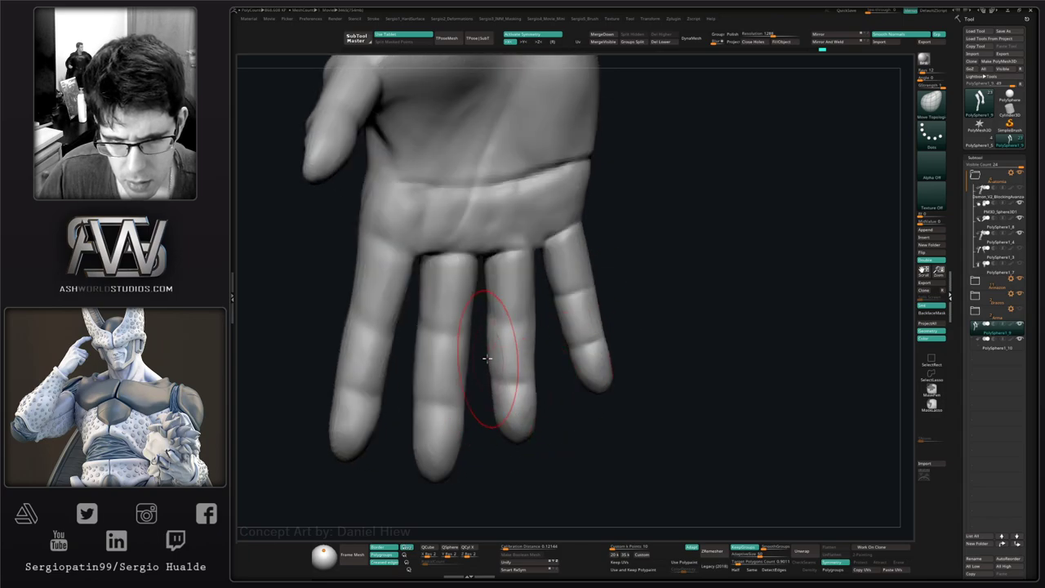
right_click_drag(536, 326, 508, 380)
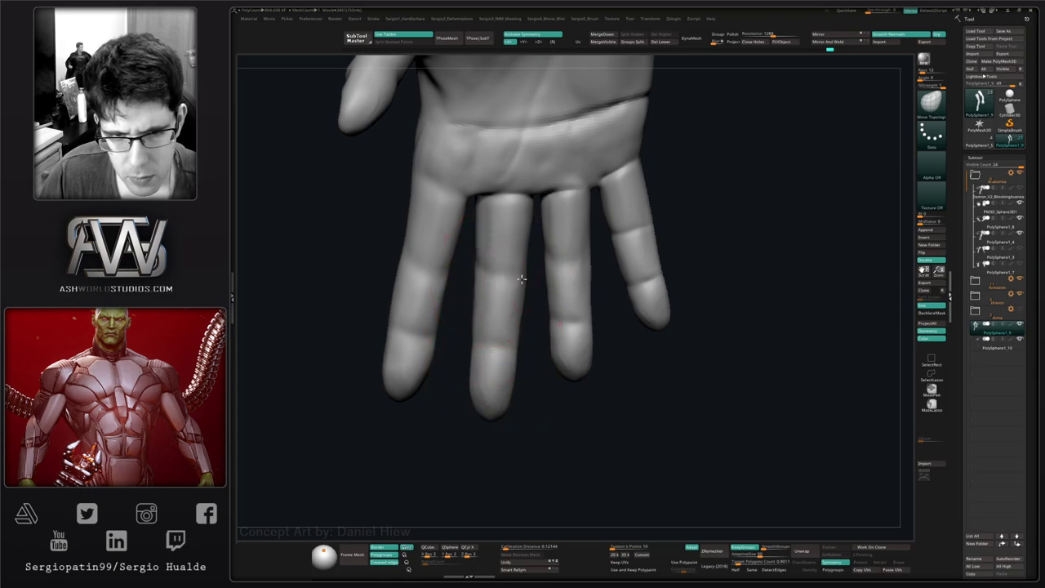
mouse_move(521, 279)
right_mouse_down()
mouse_move(437, 269)
mouse_move(388, 367)
right_mouse_up()
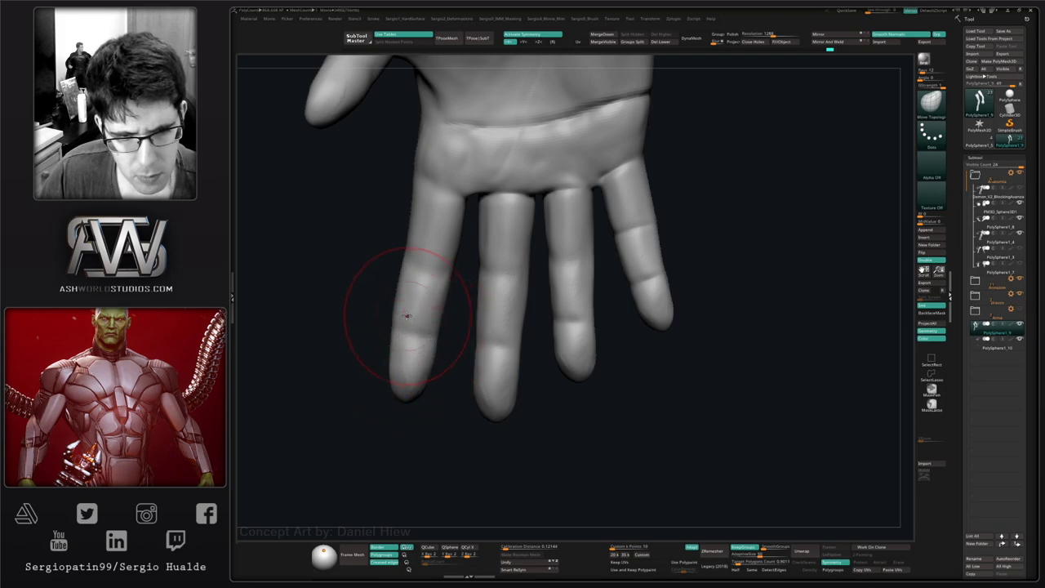
right_click_drag(404, 277, 475, 290)
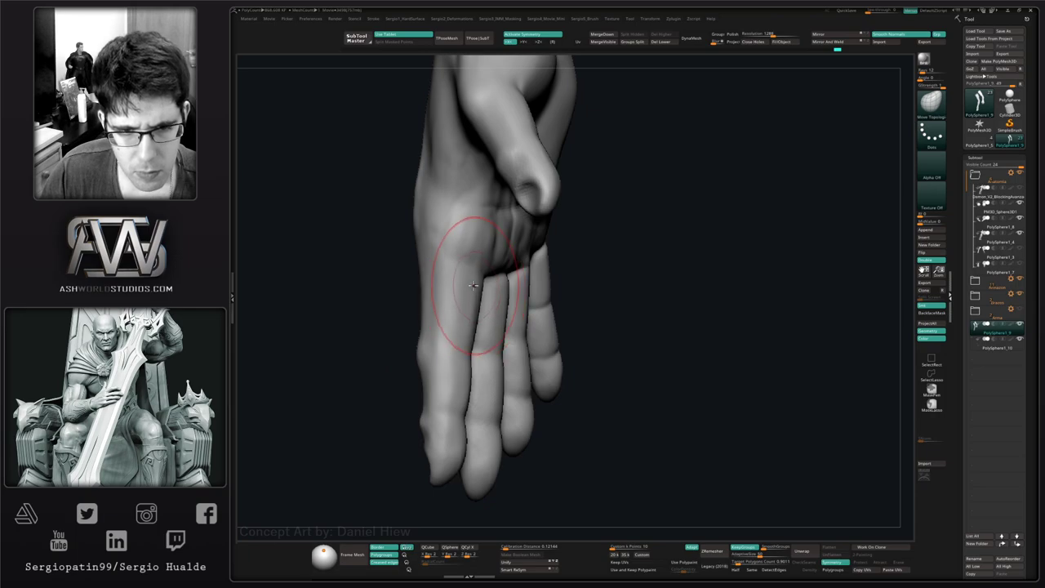
- Examine the finger widths, spacing and silhouettes from the thumb side, the palm and the back of the hand
right_click_drag(455, 357, 426, 395)
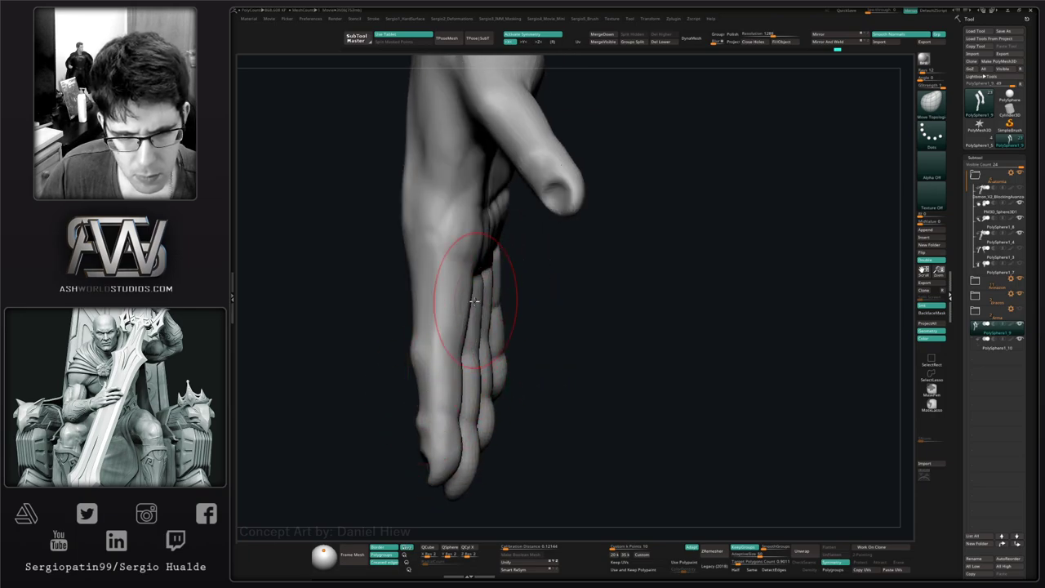
right_click_drag(473, 302, 462, 432)
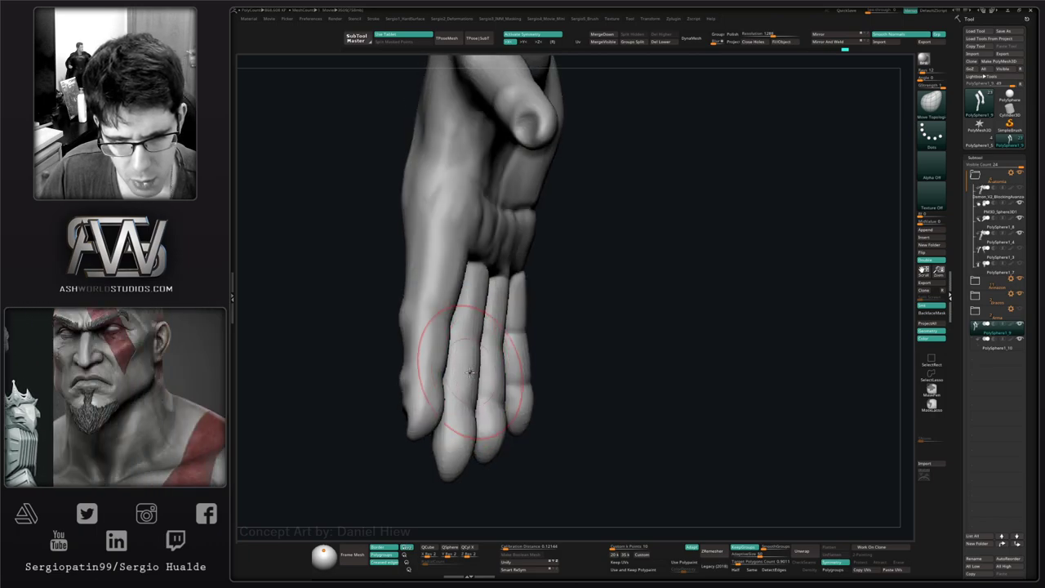
right_click_drag(512, 318, 496, 349)
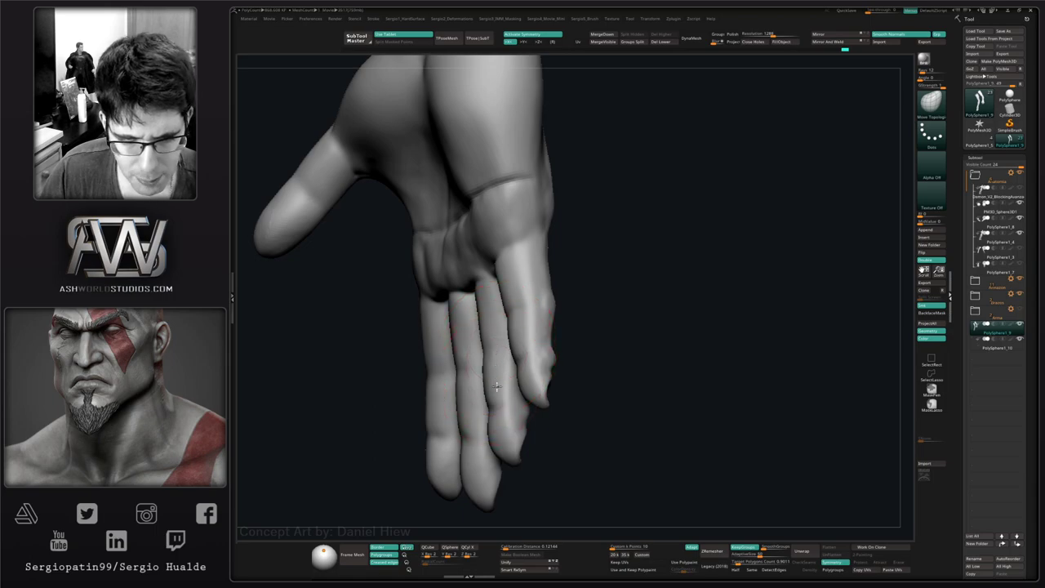
right_click_drag(496, 399, 519, 308)
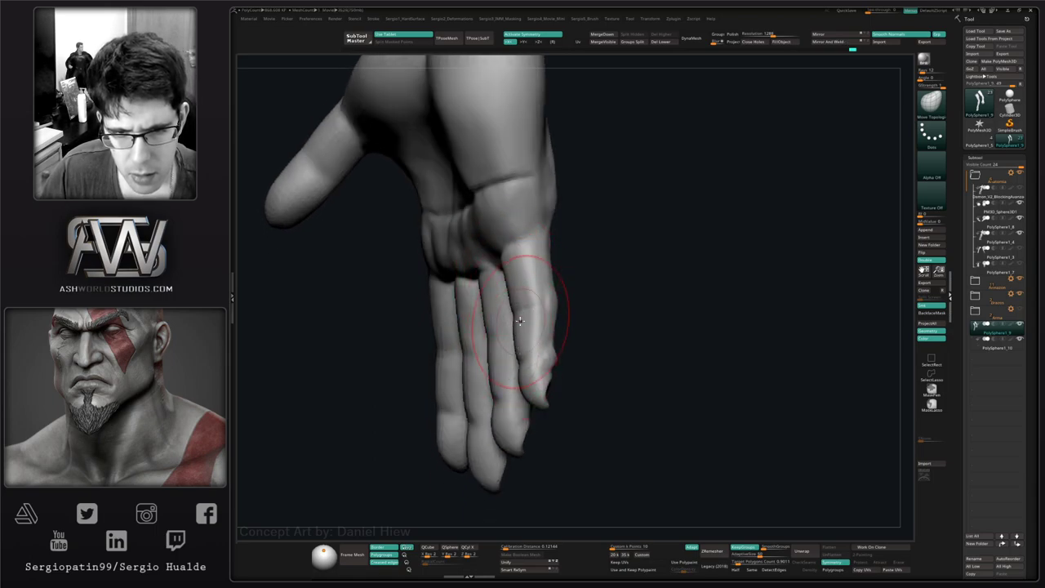
mouse_move(522, 331)
right_mouse_down()
mouse_move(553, 351)
mouse_move(520, 312)
mouse_move(531, 333)
mouse_move(510, 320)
mouse_move(508, 376)
mouse_move(483, 299)
mouse_move(536, 305)
mouse_move(545, 329)
mouse_move(484, 337)
mouse_move(517, 341)
right_mouse_up()
mouse_move(517, 341)
right_mouse_down("ctrl")
mouse_move(525, 406)
mouse_move(535, 399)
right_mouse_up("ctrl")
- Raise the arms' subdivision level and refine the index finger's base knuckle with the Clay brush
key("d")
key("d")
key("b")
key("c")
key("l")
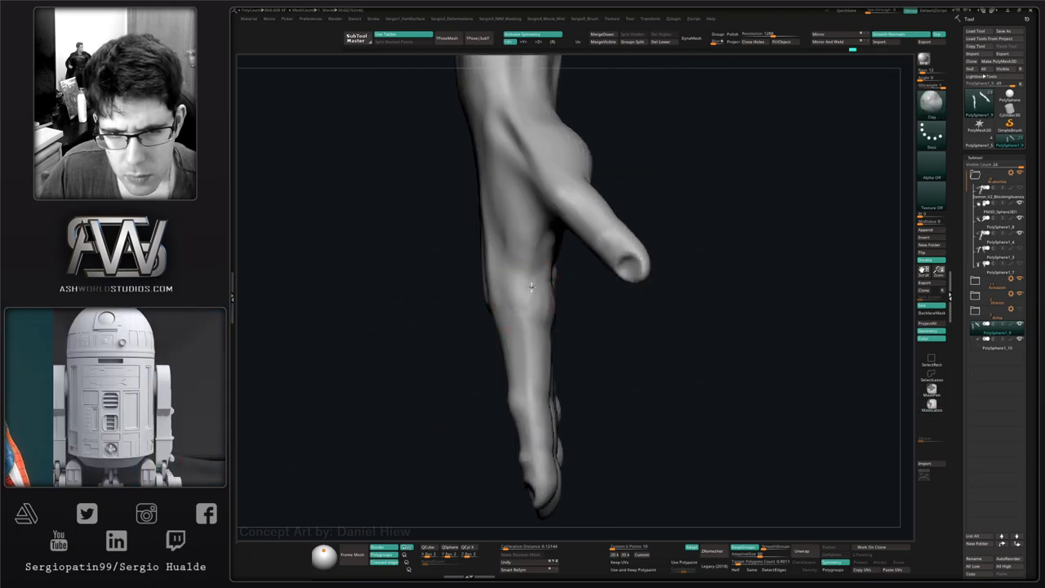
right_click_drag(550, 303, 516, 358)
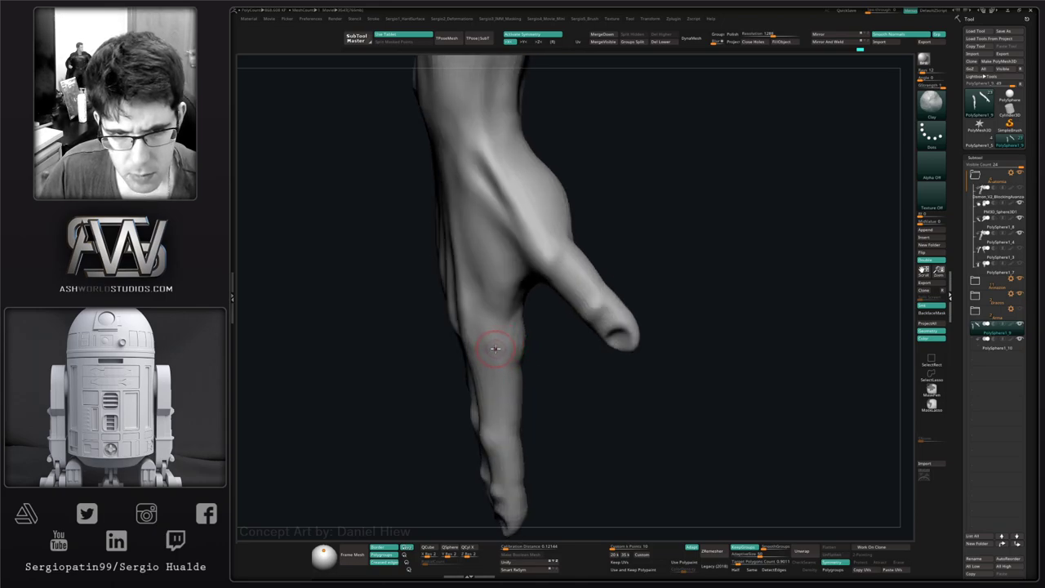
right_click_drag(496, 348, 508, 272)
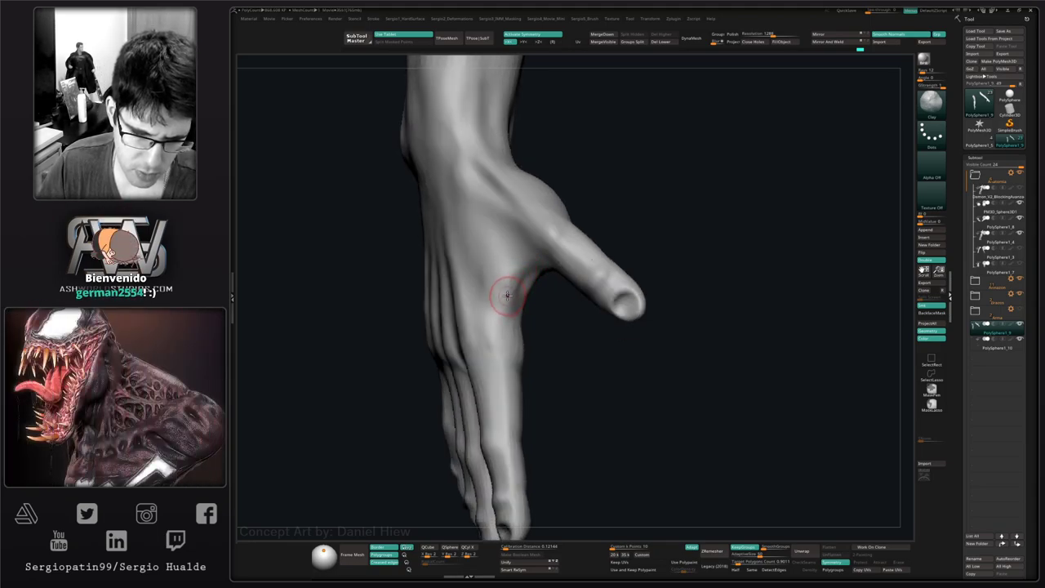
right_click_drag(510, 297, 526, 328)
- Refine the side of the hand between the thumb web and the index knuckle with the Move, Standard and Clay brushes
key("b")
key("m")
key("v")
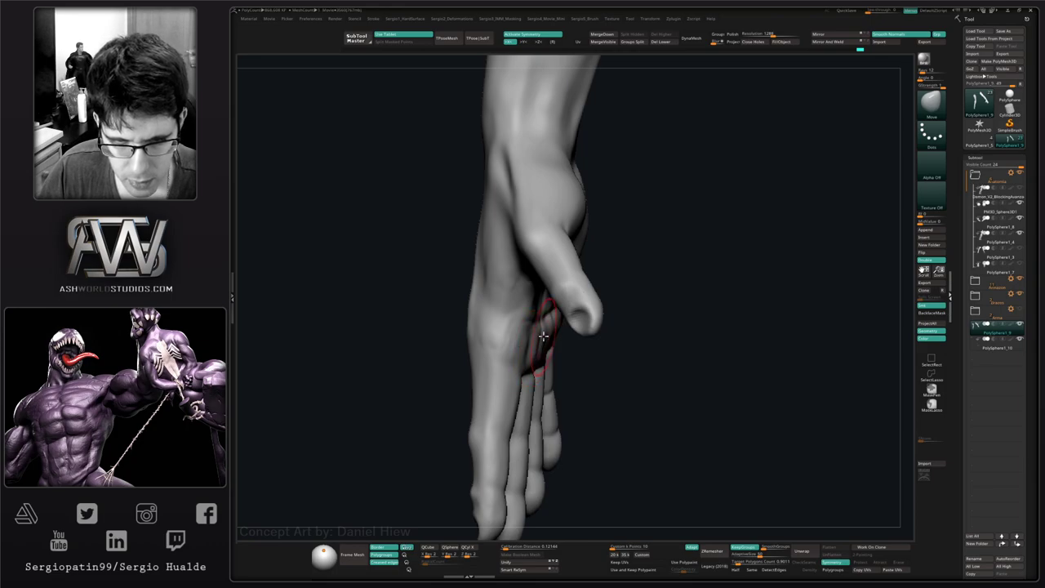
right_click_drag(540, 328, 531, 324, "shift")
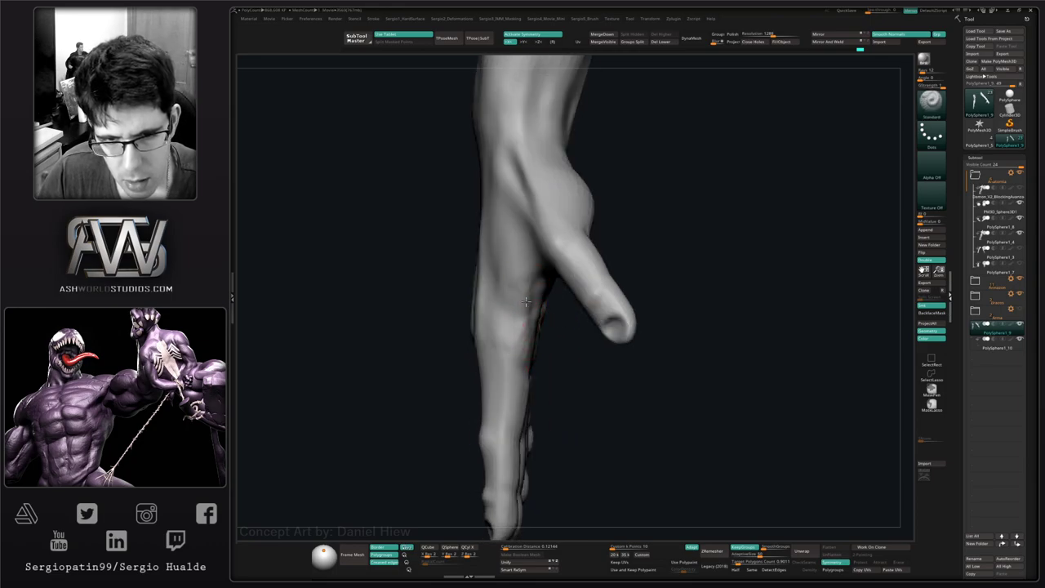
right_click_drag(526, 302, 499, 284)
left_click_drag(528, 251, 532, 279)
right_click_drag(531, 279, 521, 288)
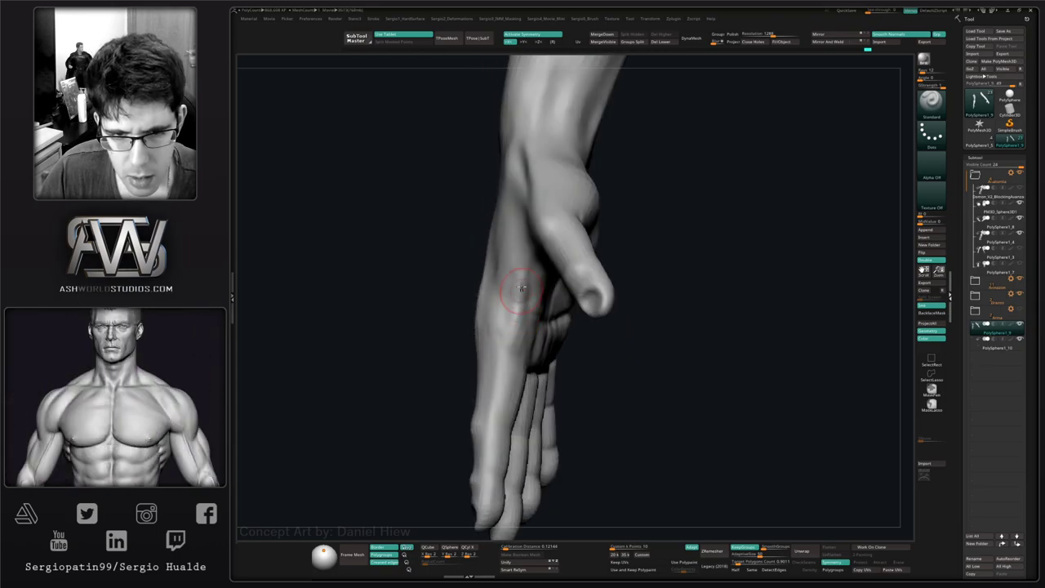
mouse_move(520, 324)
right_mouse_down()
mouse_move(503, 349)
mouse_move(525, 312)
right_mouse_up()
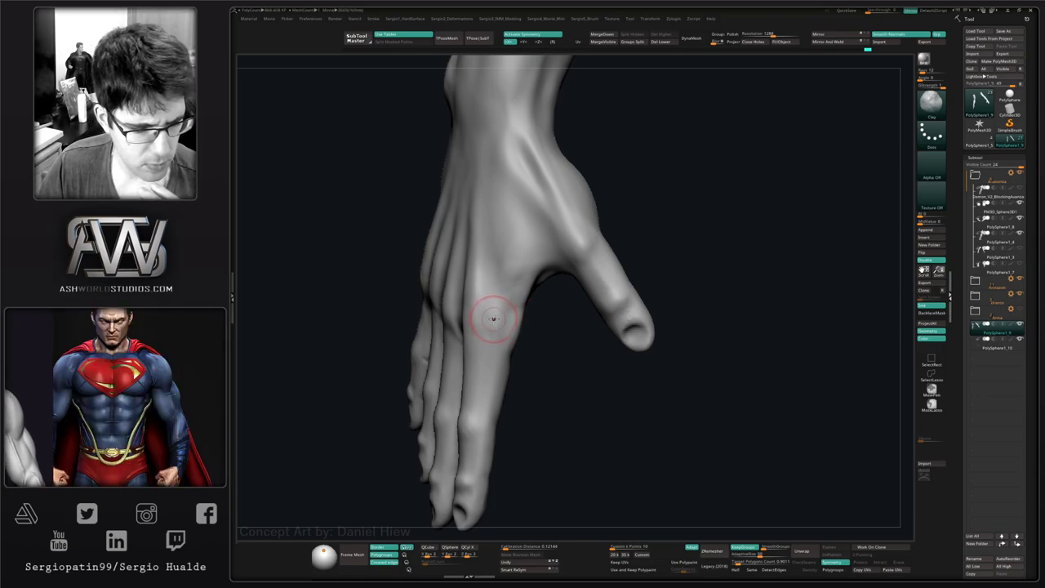
mouse_move(496, 316)
right_mouse_down()
mouse_move(543, 328)
mouse_move(502, 324)
right_mouse_up()
- Lower the arms' subdivision level and leave only the arms and claws visible, hiding the body subtools
key("shift+d")
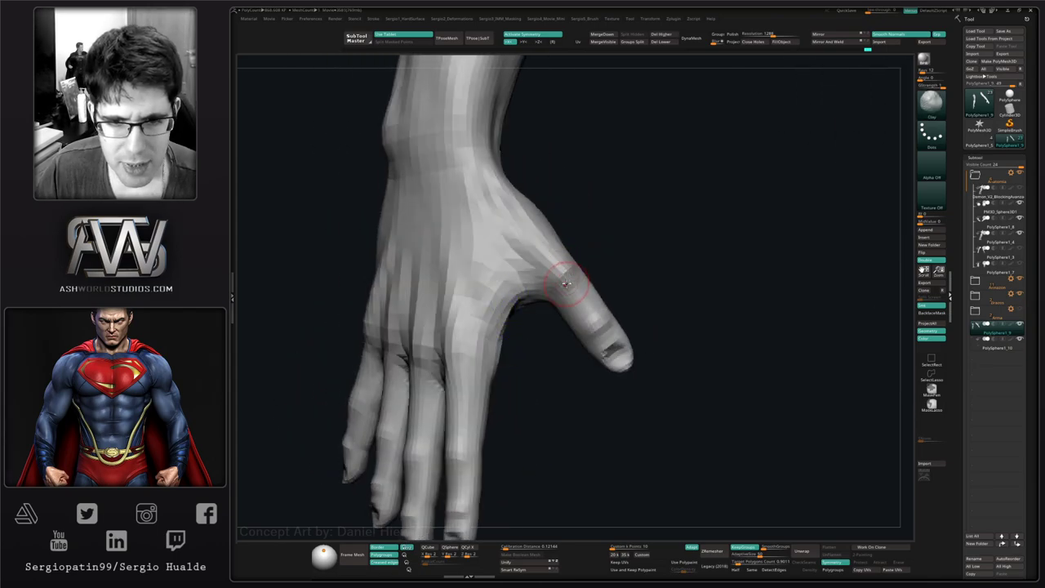
key("alt+s")
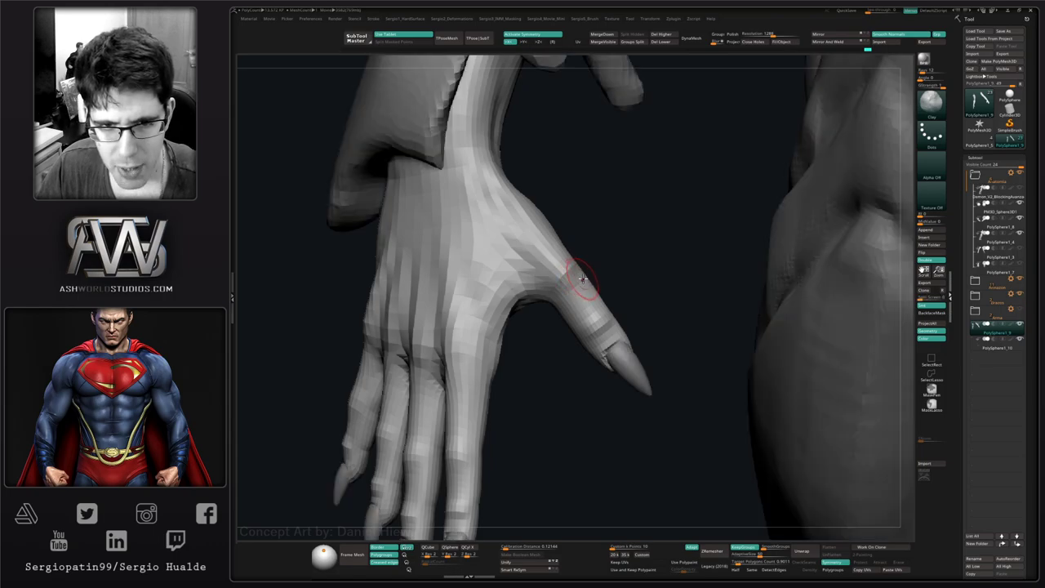
key("shift")
left_click(1021, 177, "shift")
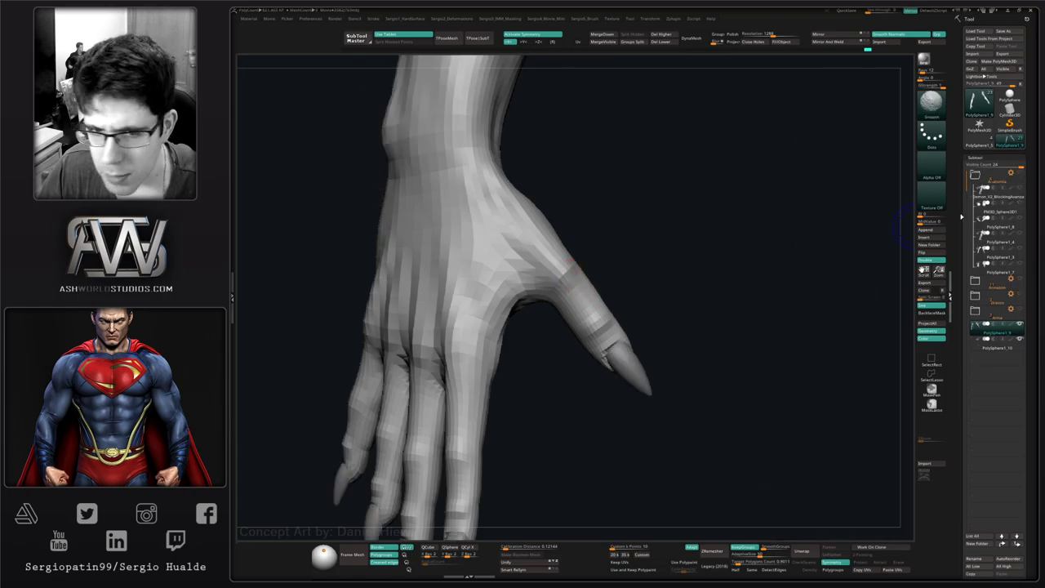
mouse_move(677, 328)
right_mouse_down("ctrl")
mouse_move(644, 315)
mouse_move(655, 340)
mouse_move(599, 354)
mouse_move(606, 367)
right_mouse_up("ctrl")
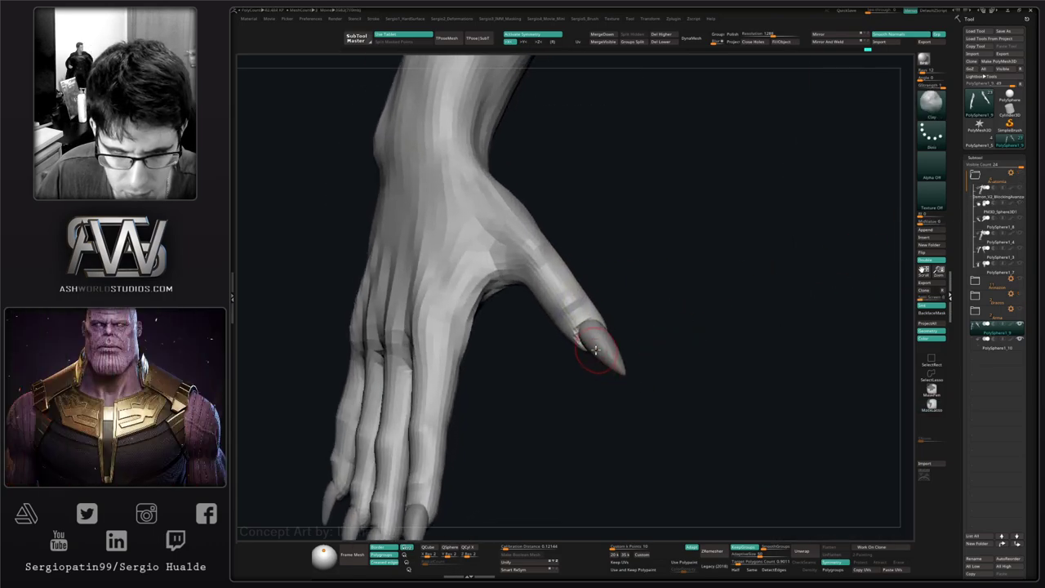
- Select the claws subtool, enlarge the Move brush, and reselect the arms subtool
left_click(601, 346, "alt")
key("b")
key("m")
key("v")
key("s")
left_click_drag(599, 352, 617, 354)
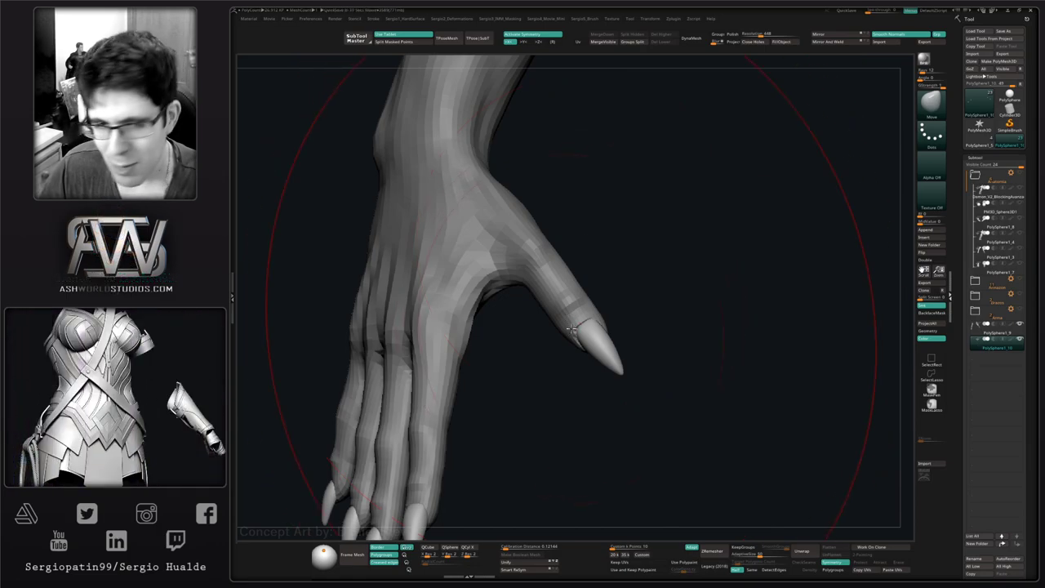
mouse_move(677, 286)
right_mouse_down()
mouse_move(678, 241)
mouse_move(609, 362)
mouse_move(604, 307)
mouse_move(622, 300)
right_mouse_up()
right_click_drag(622, 300, 600, 317, "ctrl")
left_click(599, 316, "alt")
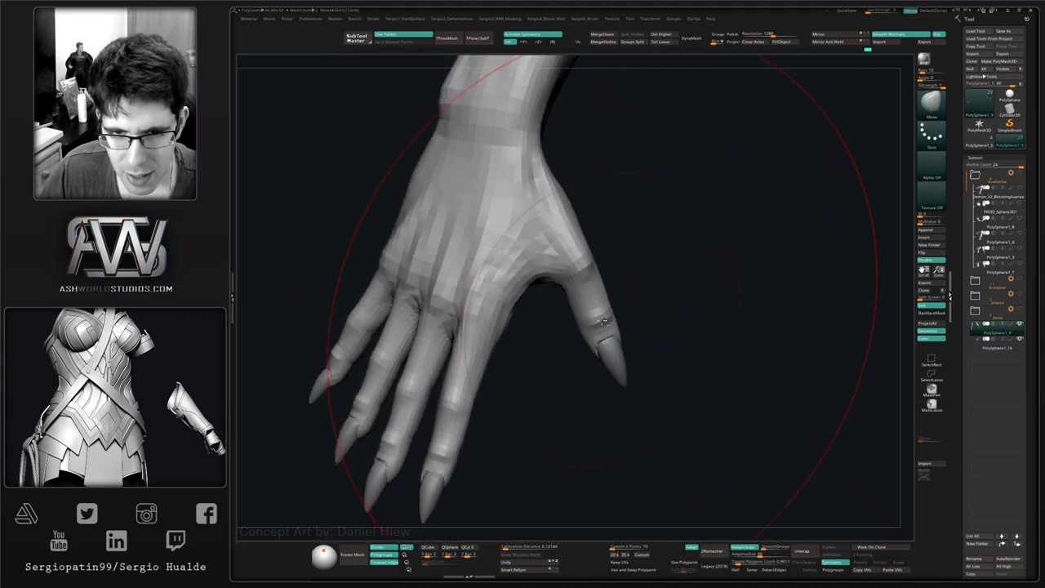
- Mask the thumb with a lasso, invert the mask to protect the rest of the hand, and soften its edge
key("w")
mouse_move(638, 311)
left_mouse_down()
mouse_move(635, 268)
mouse_move(613, 236)
left_mouse_up()
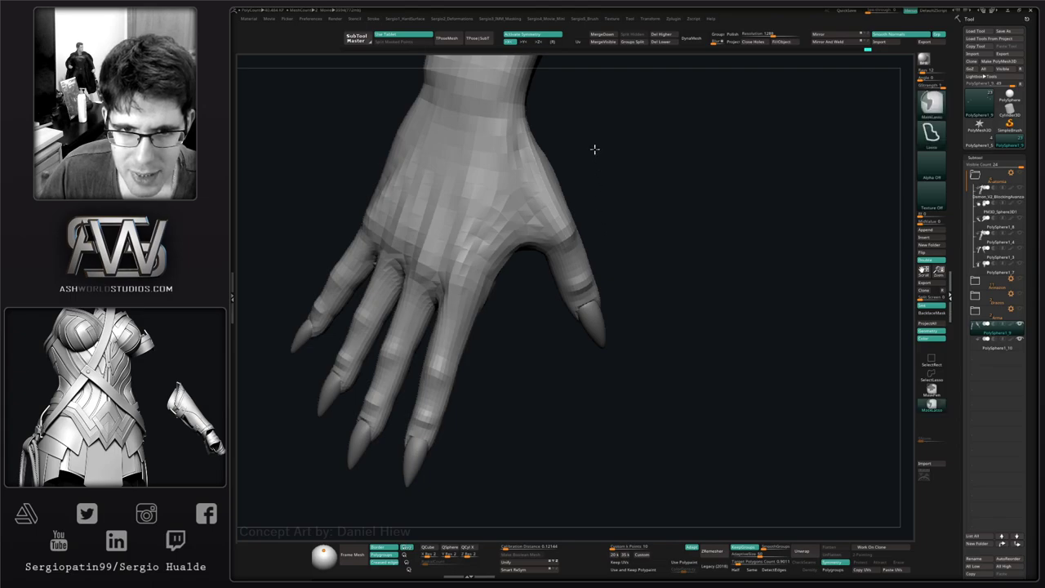
mouse_move(583, 141)
left_mouse_down("ctrl")
mouse_move(531, 210)
mouse_move(690, 310)
mouse_move(645, 216)
left_mouse_up("ctrl")
left_click(623, 266, "ctrl")
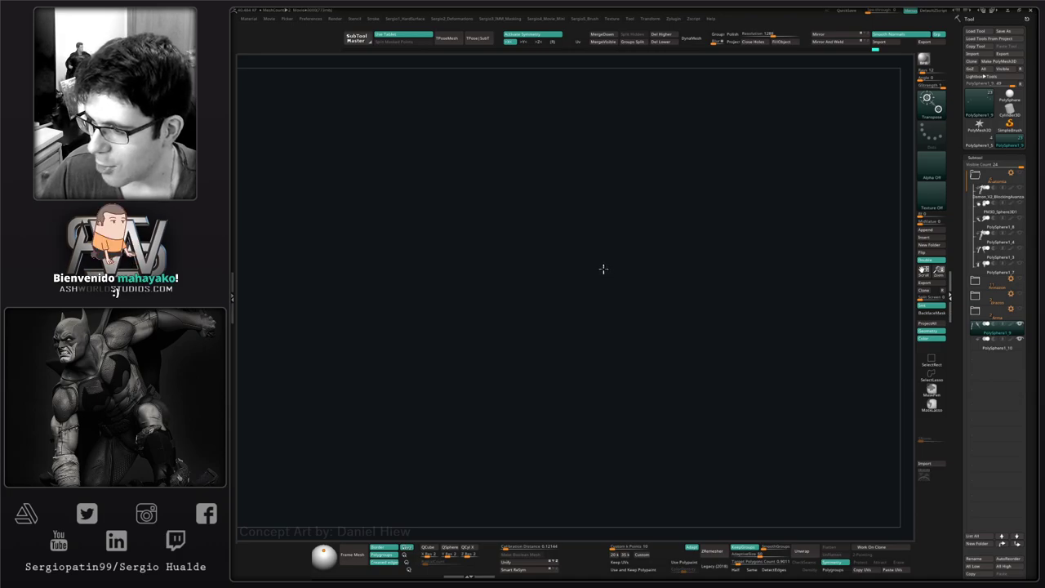
key("f")
right_click_drag(582, 369, 500, 366)
mouse_move(498, 366)
left_mouse_down()
mouse_move(533, 284)
mouse_move(542, 302)
mouse_move(520, 314)
mouse_move(509, 348)
mouse_move(568, 271)
mouse_move(577, 295)
mouse_move(619, 306)
mouse_move(579, 315)
mouse_move(605, 345)
mouse_move(597, 312)
left_mouse_up()
left_click(577, 294, "ctrl")
key("q")
key("s")
left_click(643, 288, "ctrl")
left_click(610, 314, "ctrl")
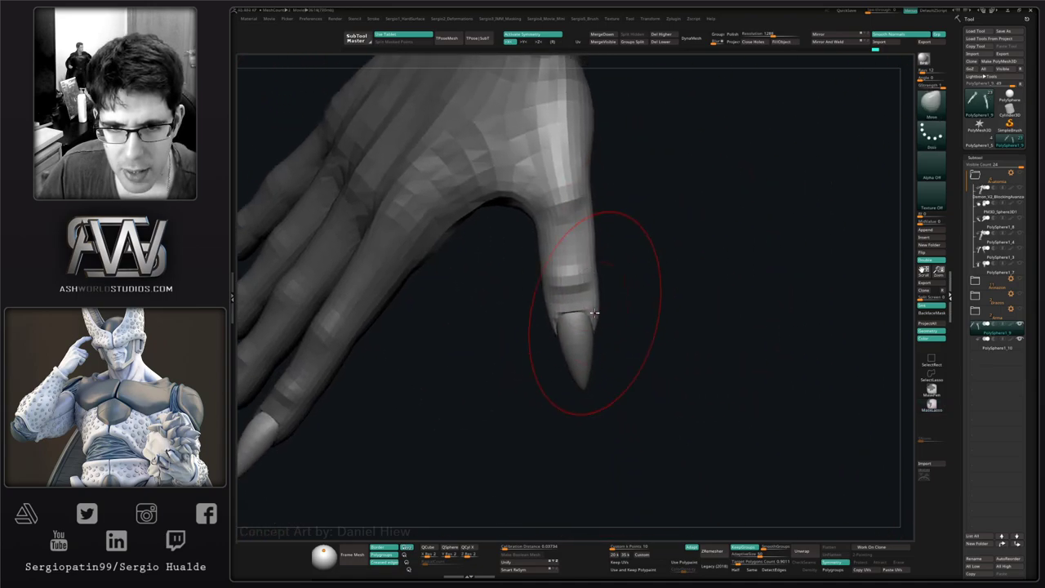
- Place the transform gizmo on the middle of the unmasked thumb
key("w")
left_click_drag(589, 269, 594, 325)
right_click_drag(594, 325, 562, 380)
right_click_drag(575, 420, 531, 359)
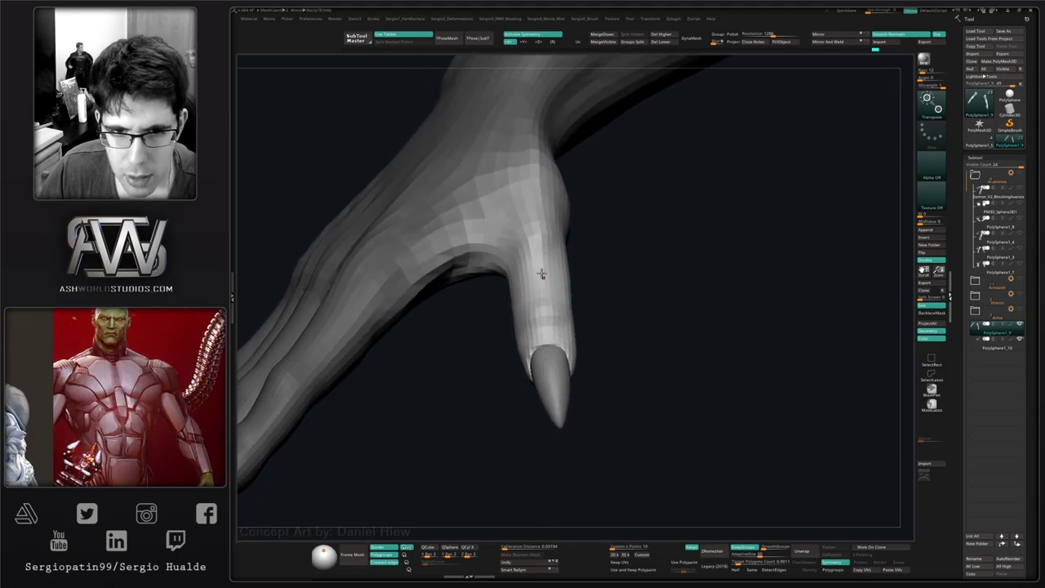
left_click(538, 285, "alt")
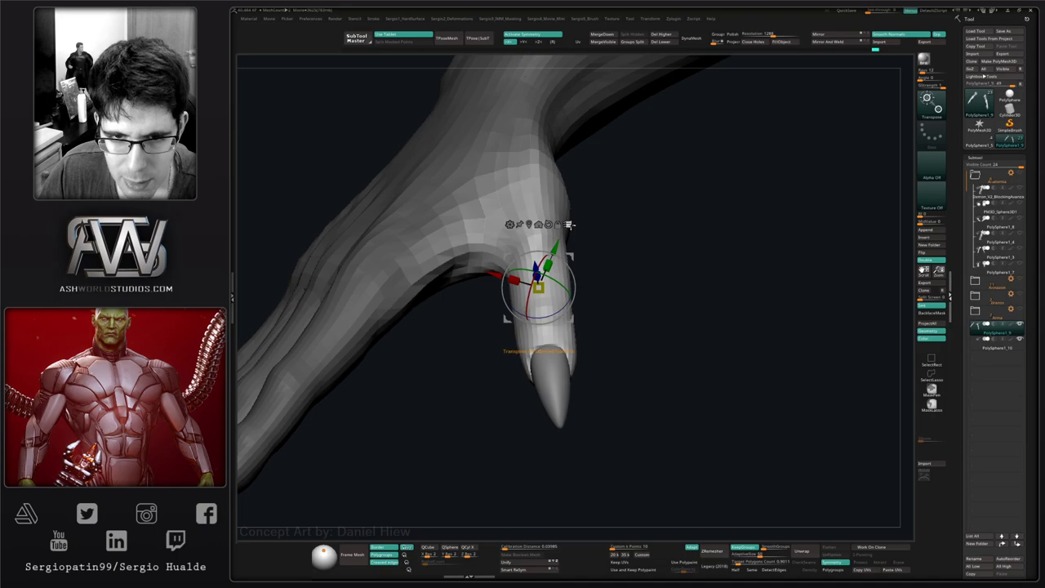
right_click_drag(570, 258, 586, 227, "alt")
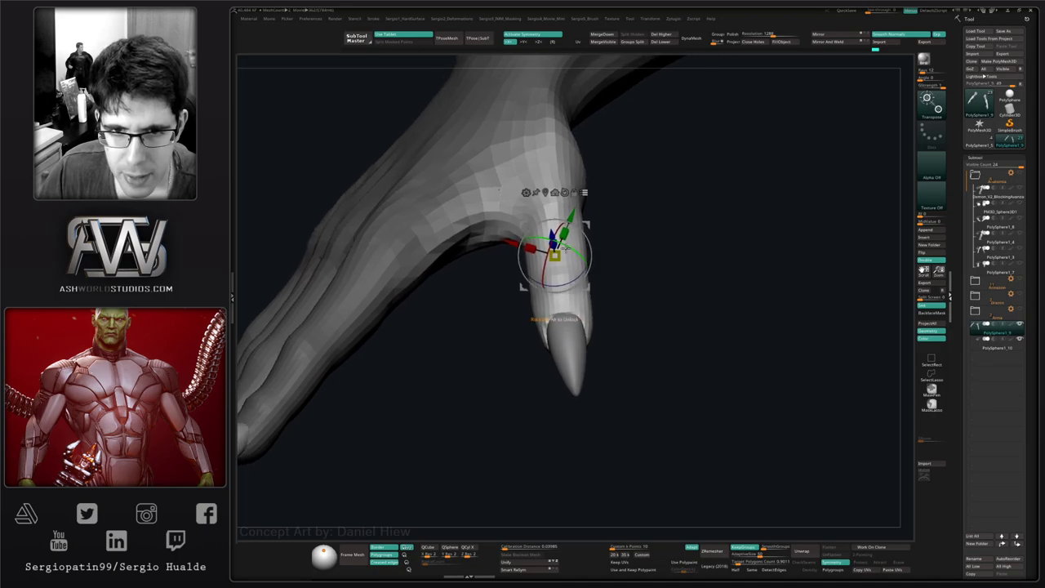
left_click(571, 344, "ctrl+shift")
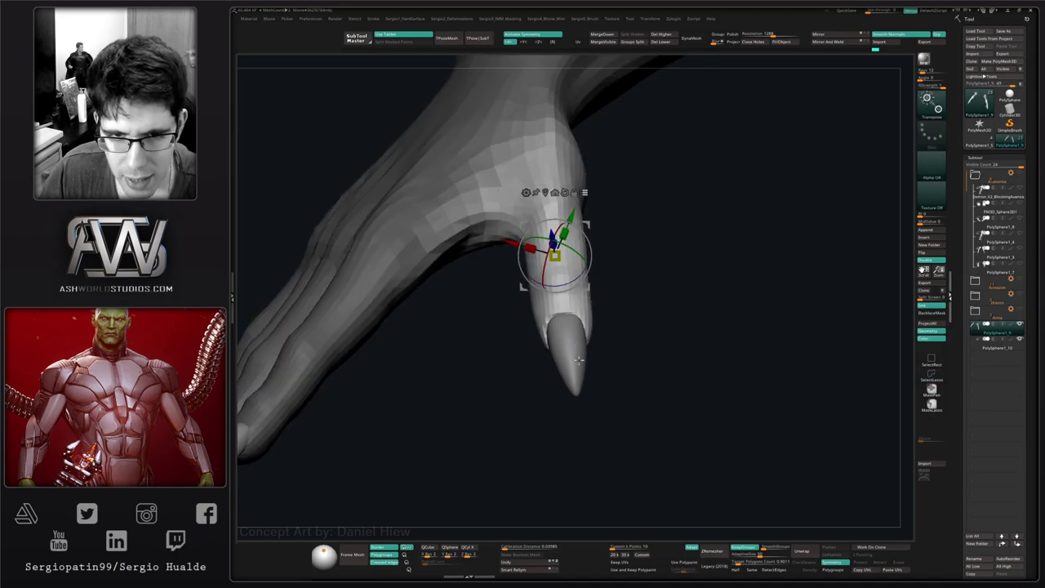
- Try to rotate the unmasked thumb about its base with the gizmo, and undo the last rotation
mouse_move(584, 318)
right_mouse_down()
mouse_move(491, 221)
mouse_move(484, 186)
right_mouse_up()
left_click(491, 222, "alt")
left_click_drag(509, 210, 519, 222)
right_click_drag(514, 206, 518, 231)
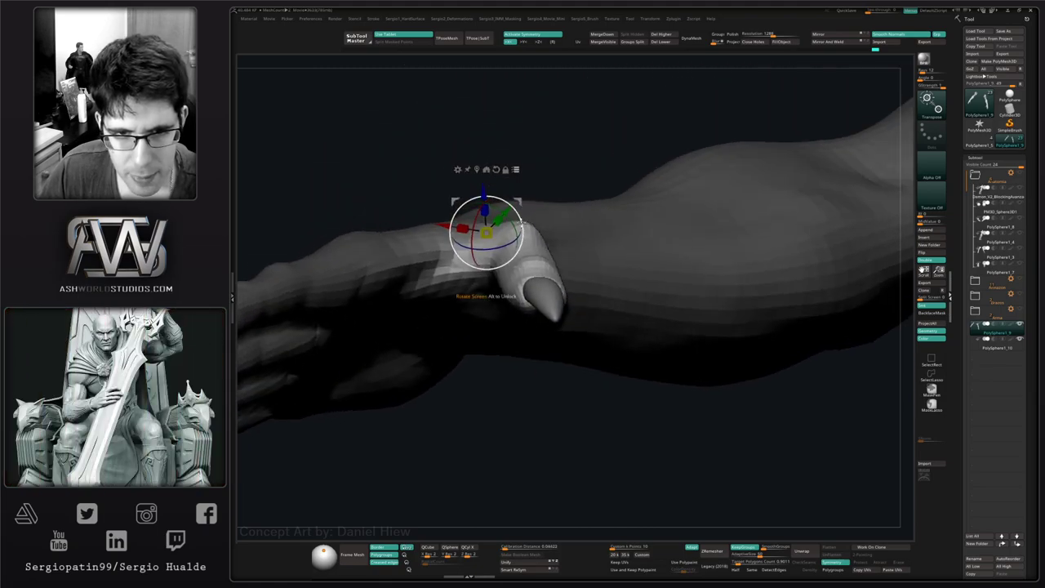
left_click_drag(518, 231, 506, 258)
right_click_drag(506, 258, 524, 284, "ctrl")
key("q")
key("ctrl+z")
right_click_drag(443, 320, 500, 287, "alt")
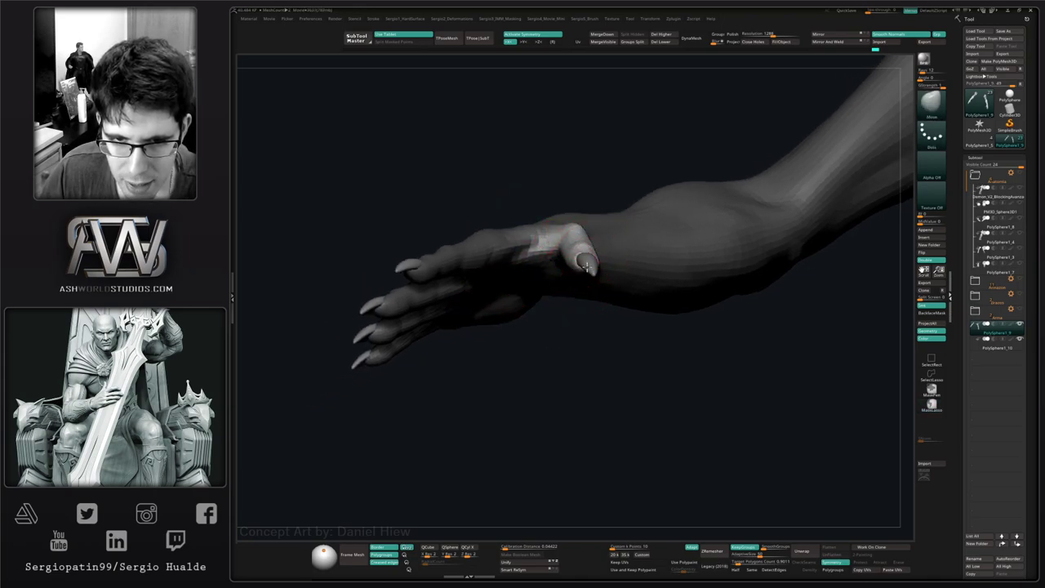
- Isolate the claws subtool and mask the four finger claws, leaving only the thumb's claw unmasked
left_click(586, 268, "alt")
key("alt+s")
mouse_move(470, 222)
left_mouse_down("ctrl")
mouse_move(310, 418)
mouse_move(495, 318)
left_mouse_up("ctrl")
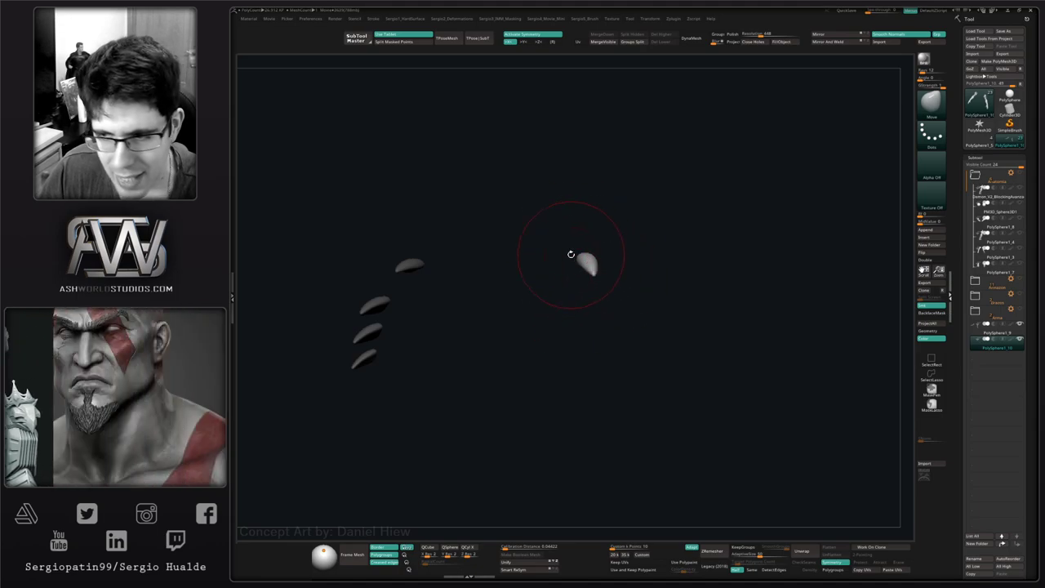
mouse_move(570, 255)
right_mouse_down("alt")
mouse_move(558, 330)
mouse_move(573, 354)
right_mouse_up("alt")
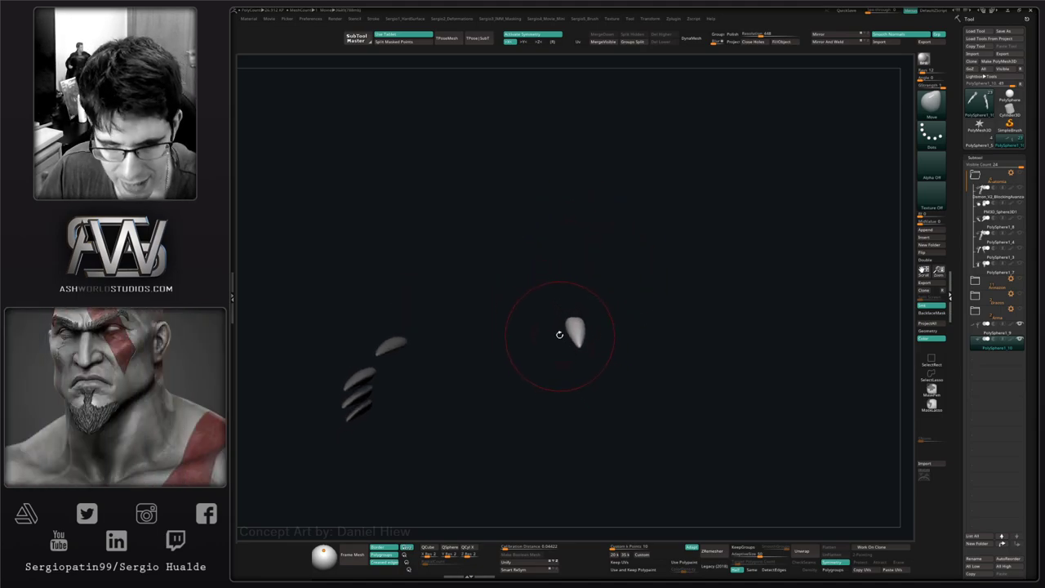
left_click(559, 335, "ctrl+shift")
- Reselect the arms, place the gizmo at the thumb's base, and rotate the thumb with its claw into a new pose
key("w")
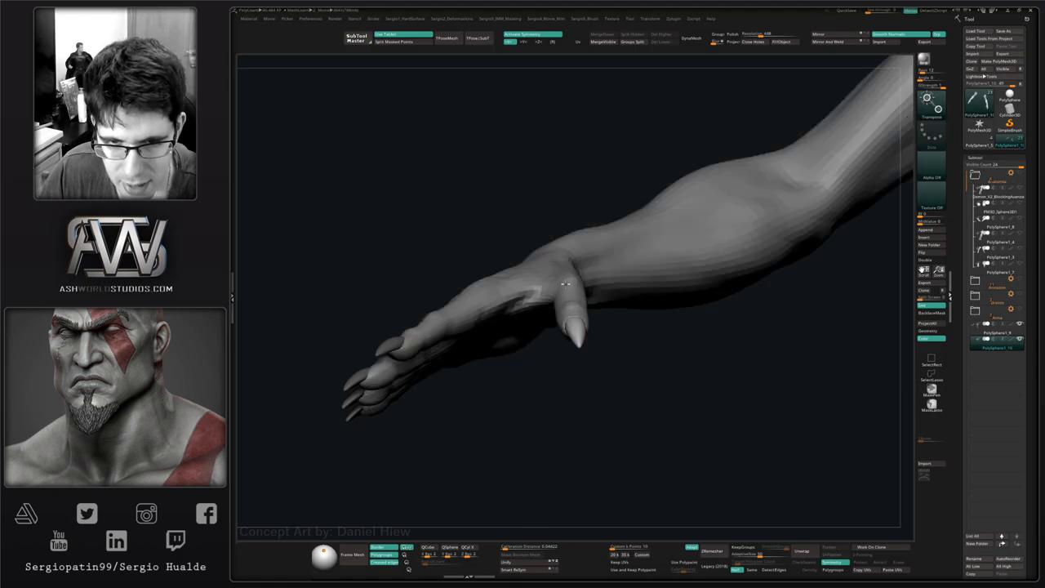
left_click(564, 283, "alt")
right_click_drag(577, 287, 574, 315, "ctrl")
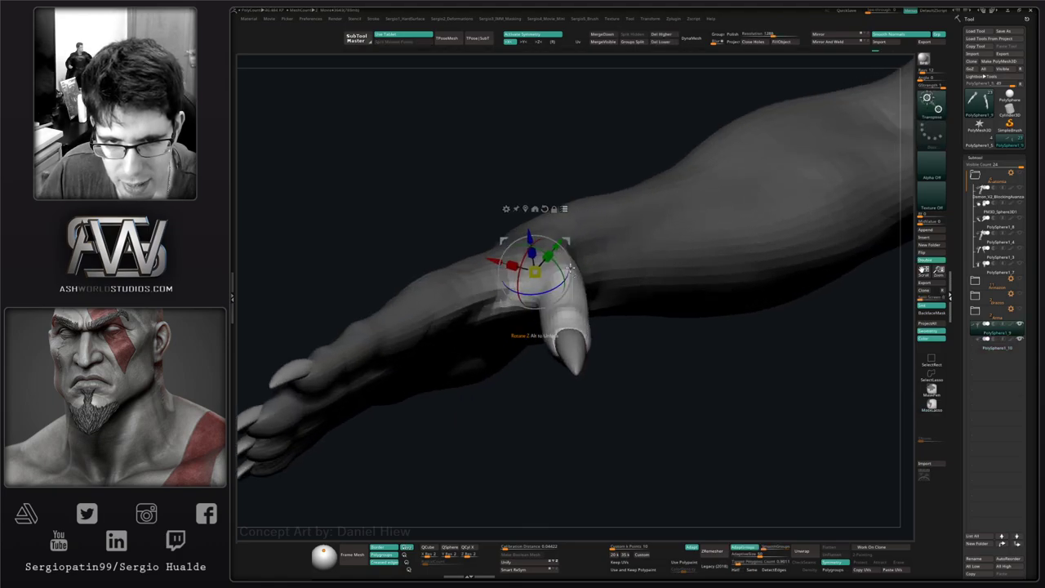
left_click_drag(565, 282, 562, 301)
key("ctrl+z")
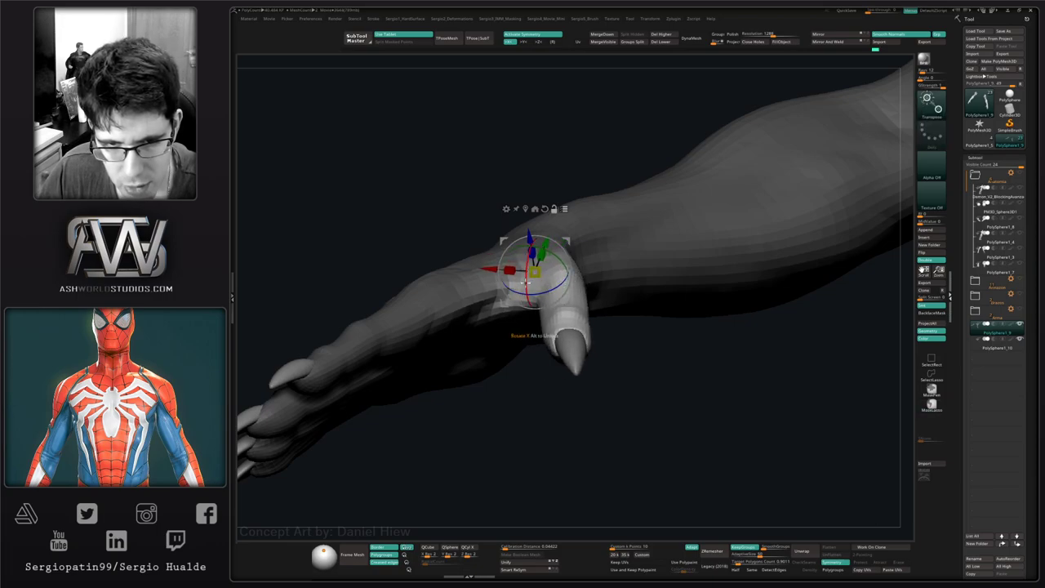
left_click_drag(565, 260, 566, 269)
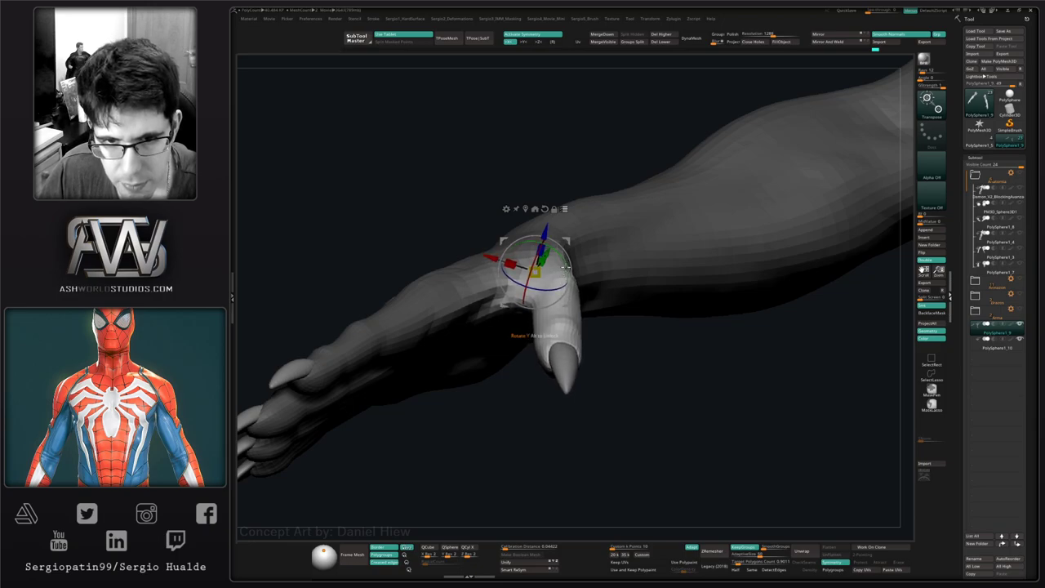
right_click_drag(565, 268, 573, 303)
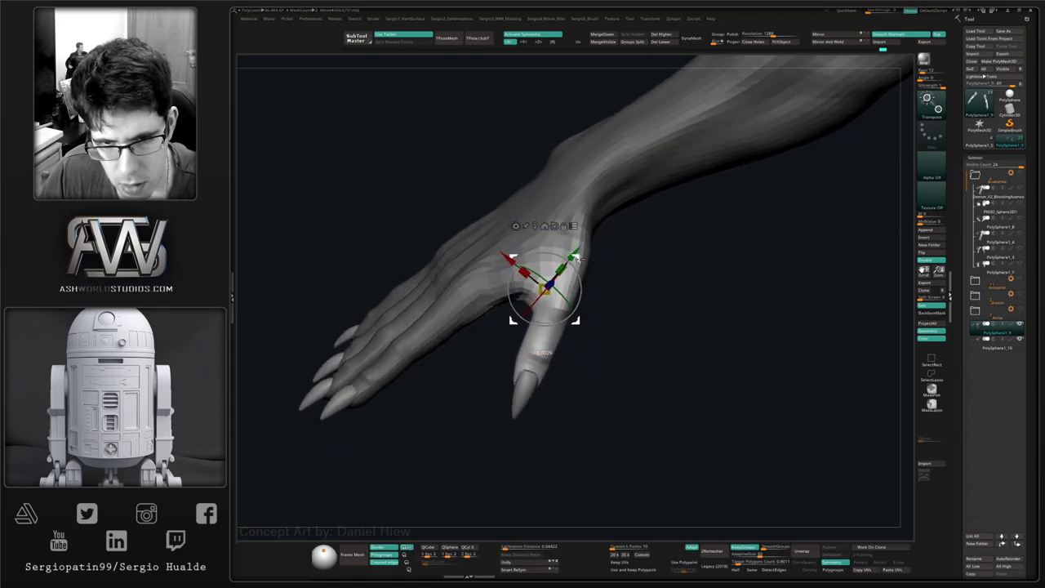
mouse_move(580, 263)
right_mouse_down()
mouse_move(602, 286)
mouse_move(578, 284)
right_mouse_up()
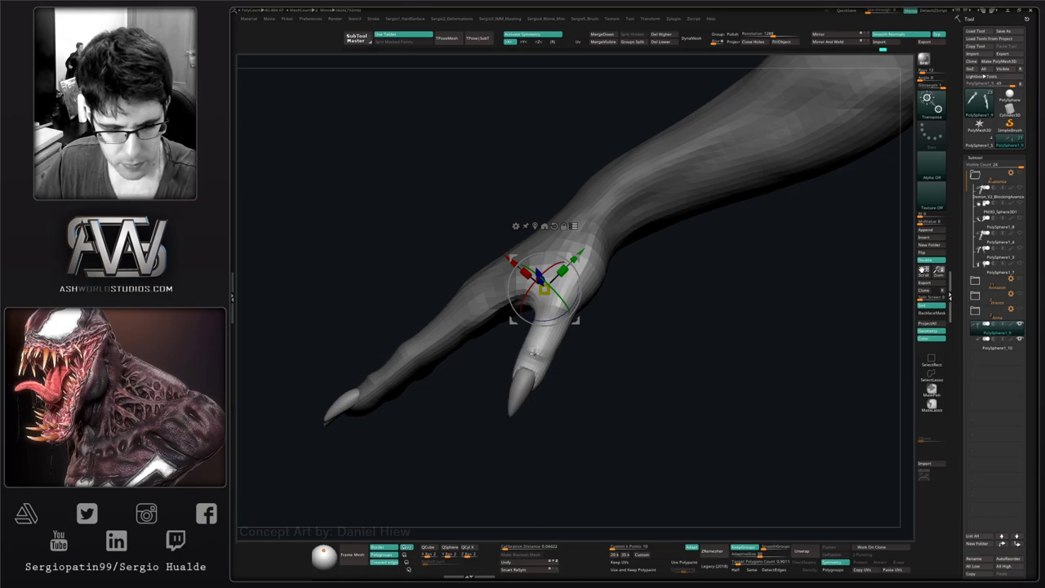
- Reshape the base of the thumb and its transition into the palm with the Move brush
mouse_move(552, 342)
left_mouse_down()
mouse_move(642, 345)
mouse_move(625, 326)
mouse_move(557, 321)
mouse_move(540, 344)
mouse_move(600, 348)
left_mouse_up()
key("q")
left_click_drag(537, 296, 528, 283)
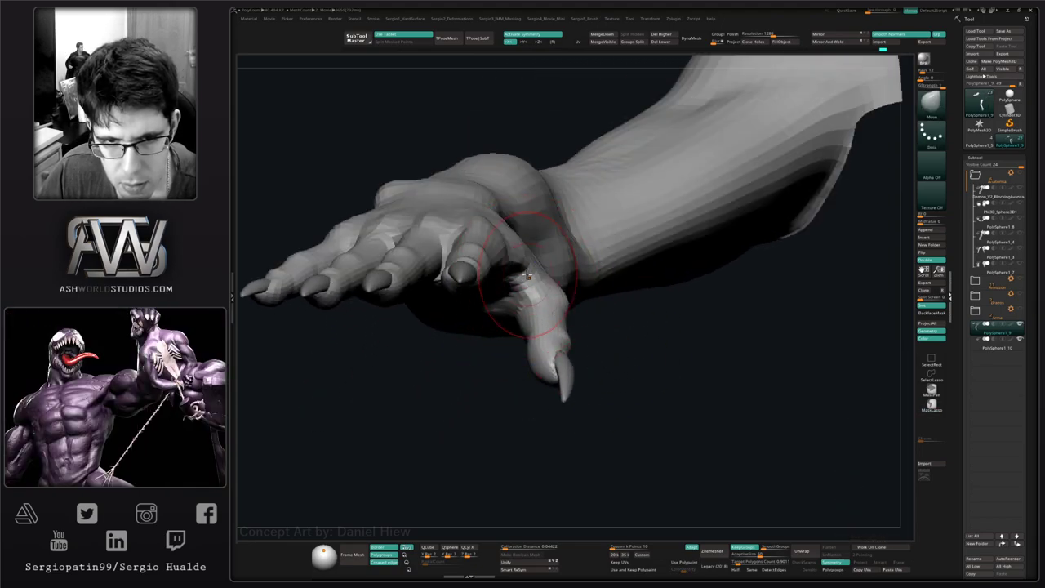
right_click_drag(543, 333, 525, 236)
left_click_drag(525, 236, 525, 253)
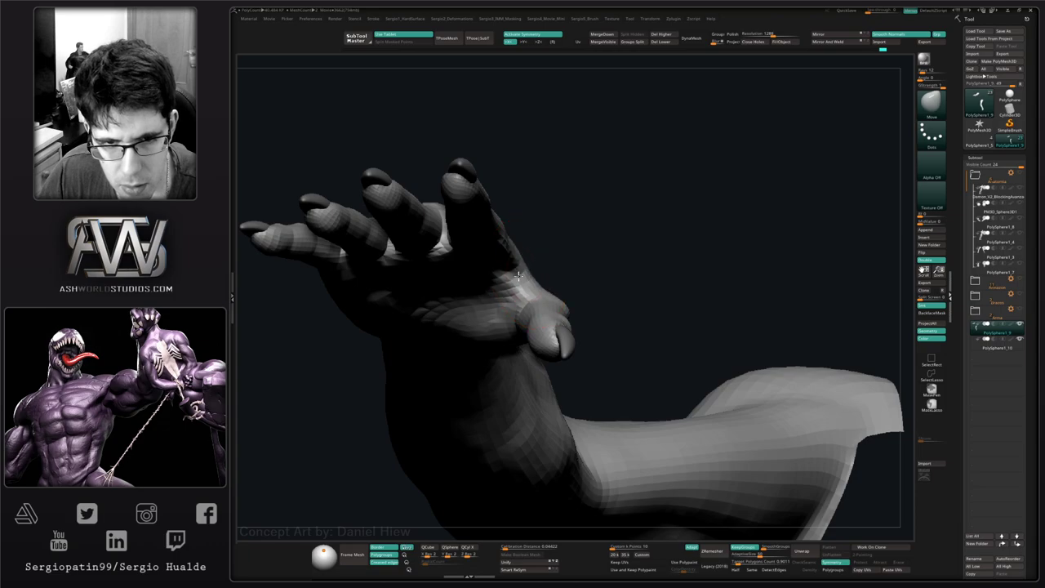
mouse_move(531, 282)
right_mouse_down()
mouse_move(535, 298)
mouse_move(543, 285)
right_mouse_up()
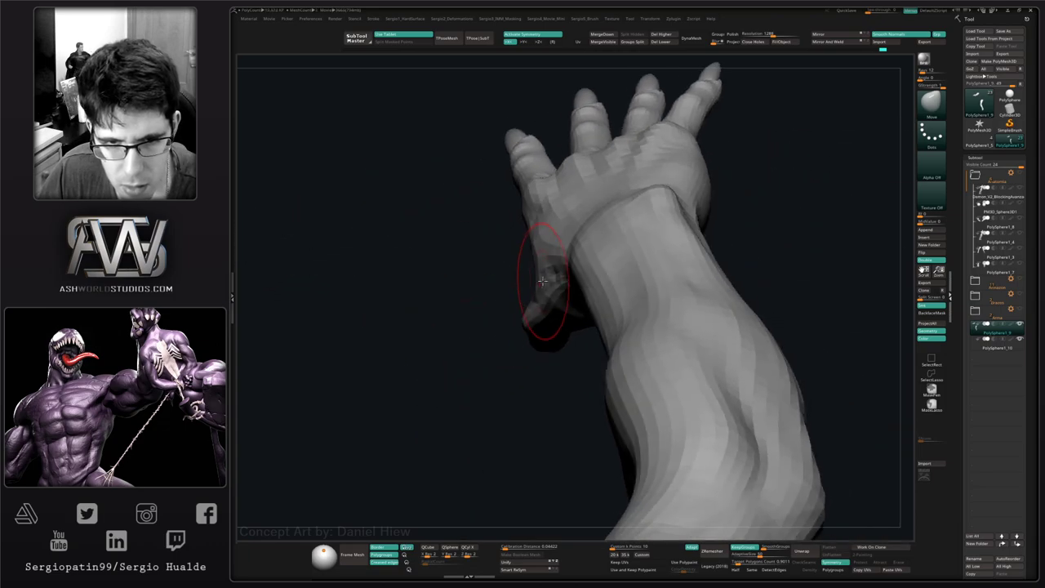
- Reduce the Move brush size and refine the thumb-side contour of the hand down to the wrist
key("s")
left_click_drag(545, 278, 539, 278)
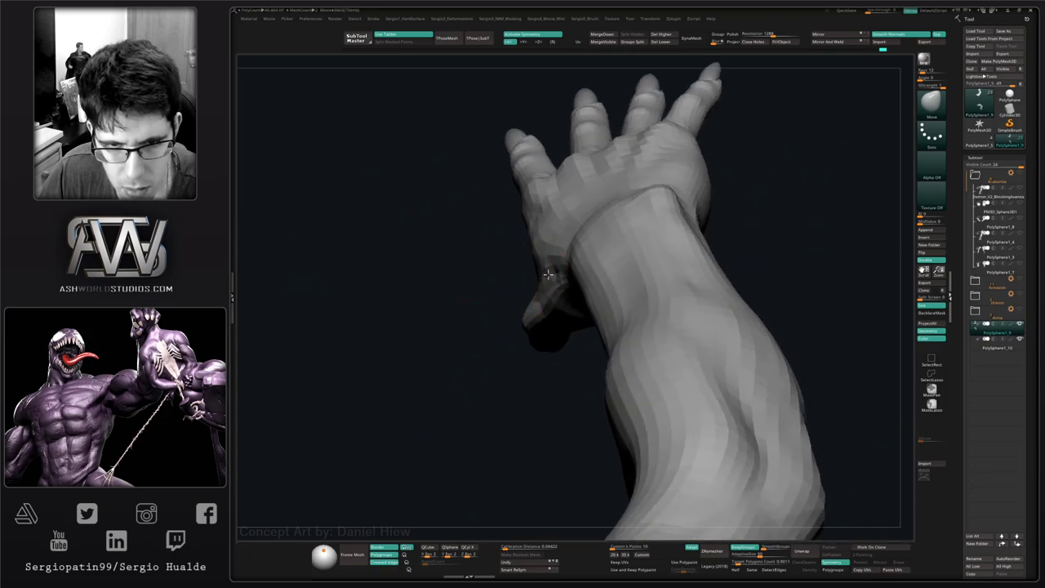
mouse_move(545, 269)
left_mouse_down()
mouse_move(509, 252)
mouse_move(530, 192)
left_mouse_up()
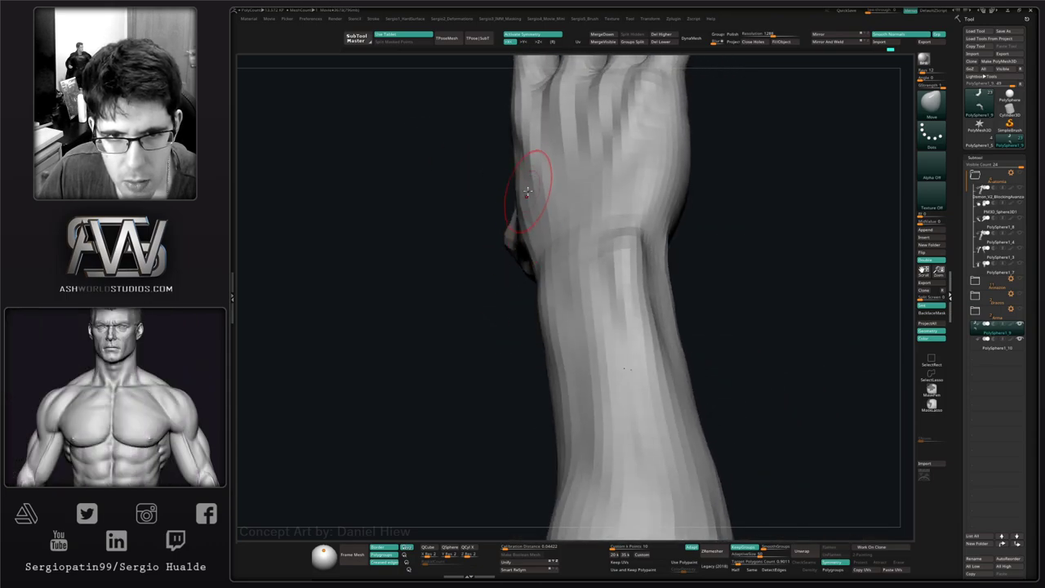
left_click_drag(512, 148, 541, 300)
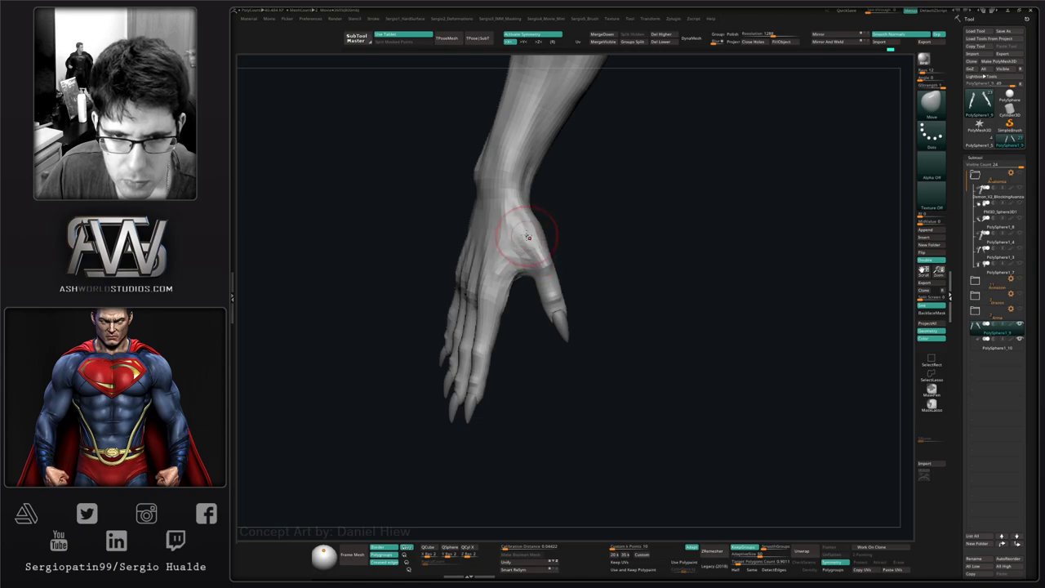
left_click_drag(527, 237, 552, 219)
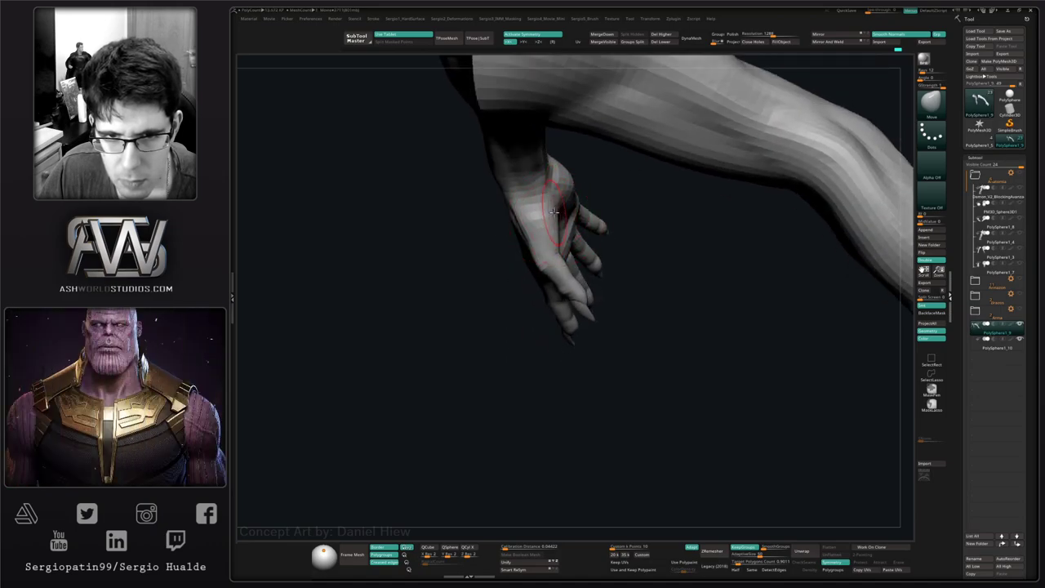
- Adjust the volume and outline of the fleshy thumb mound on the palm side with the Move brush
mouse_move(557, 234)
left_mouse_down()
mouse_move(586, 216)
mouse_move(564, 239)
left_mouse_up()
right_click_drag(593, 237, 618, 277)
left_click_drag(618, 278, 601, 263)
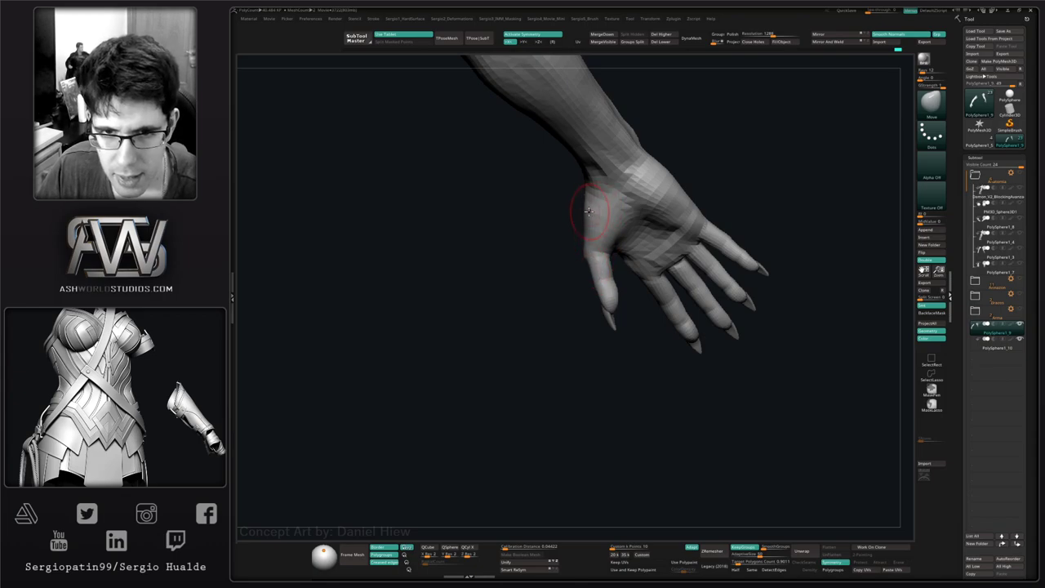
left_click_drag(588, 236, 593, 221)
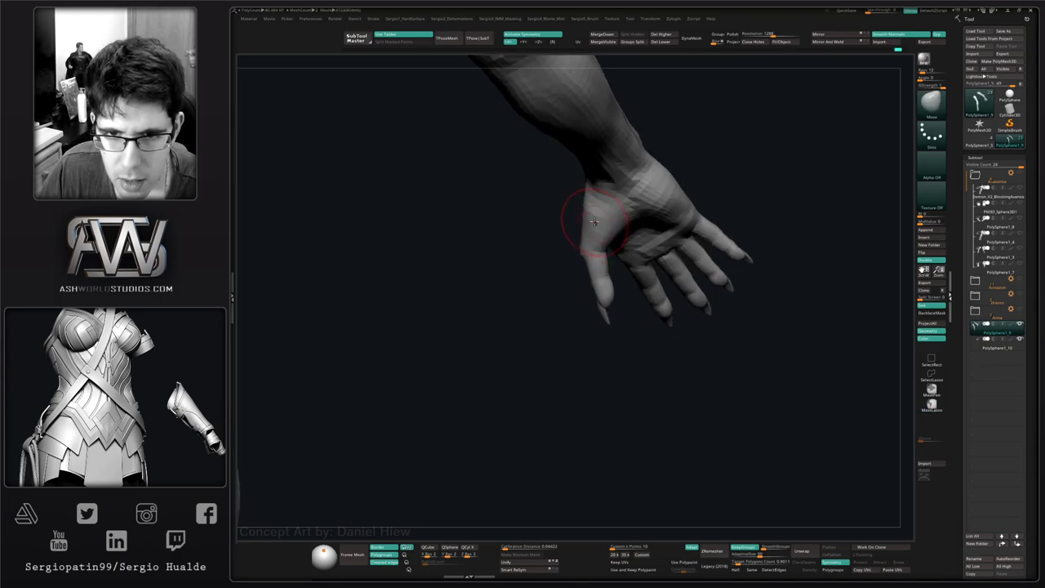
- Raise the hand's subdivision level and build up the little finger's knuckle and outer edge with the Clay brush
mouse_move(590, 218)
right_mouse_down("ctrl")
mouse_move(596, 299)
mouse_move(602, 273)
mouse_move(646, 280)
mouse_move(628, 228)
mouse_move(658, 288)
mouse_move(634, 253)
mouse_move(626, 319)
mouse_move(589, 282)
mouse_move(555, 338)
mouse_move(571, 337)
mouse_move(520, 315)
mouse_move(539, 351)
right_mouse_up("ctrl")
key("d")
left_click_drag(498, 325, 506, 323)
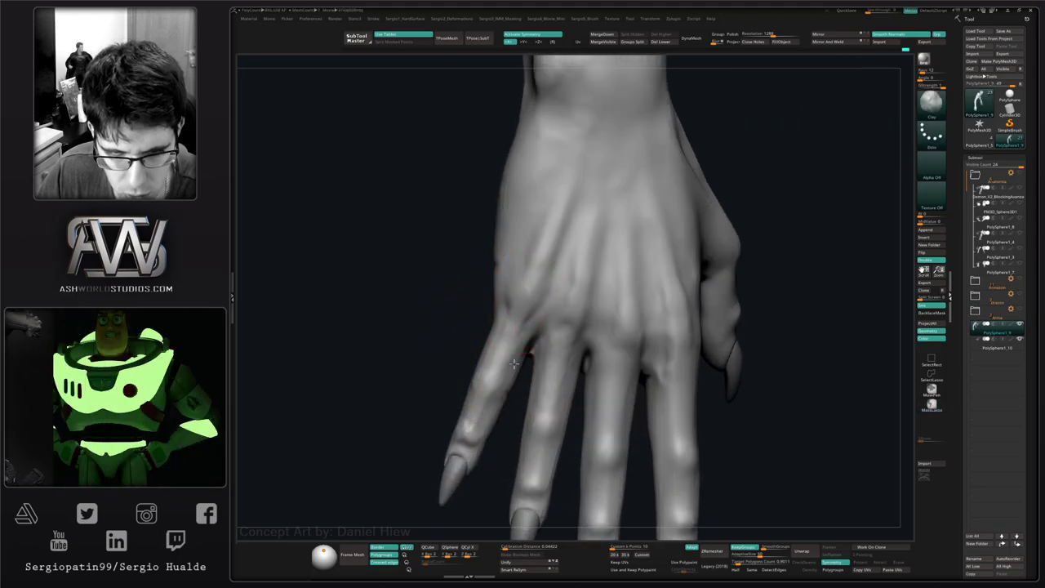
right_click_drag(506, 328, 486, 352)
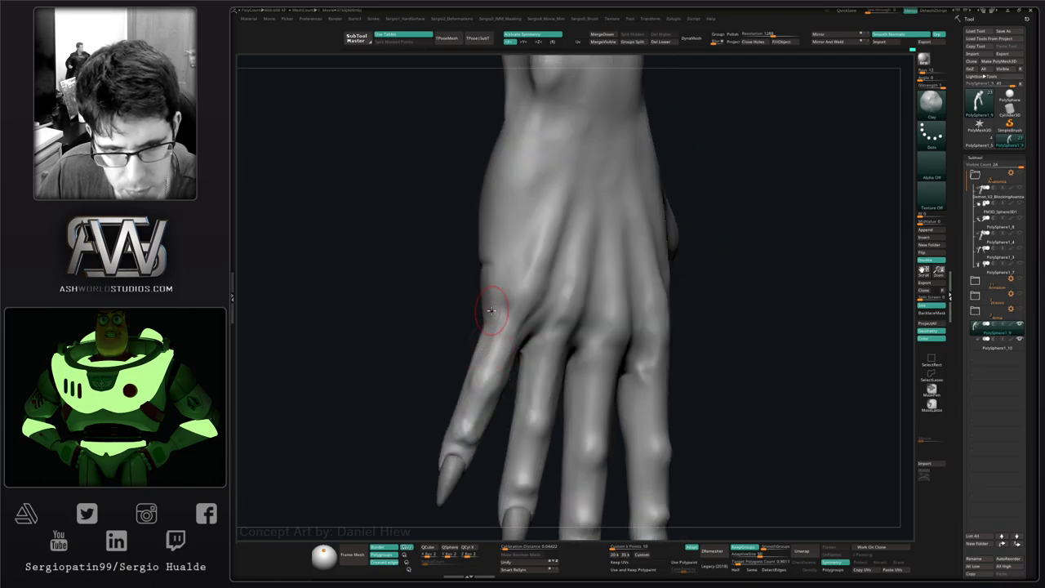
right_click_drag(491, 310, 446, 317)
right_click_drag(422, 349, 452, 299)
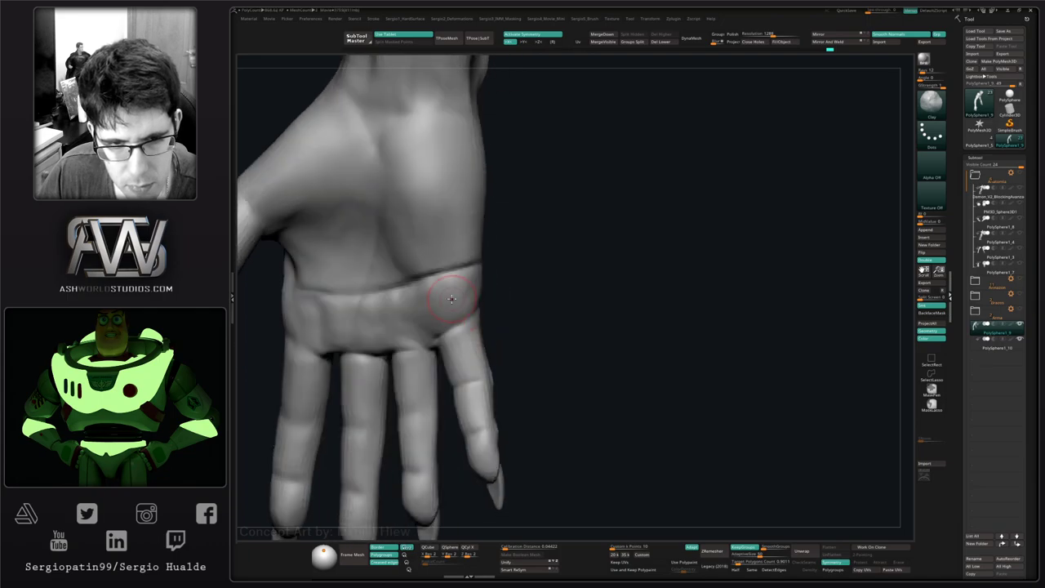
- Sculpt the webbing between the little and ring fingers on the palm side with the Clay brush
right_click_drag(409, 334, 484, 318)
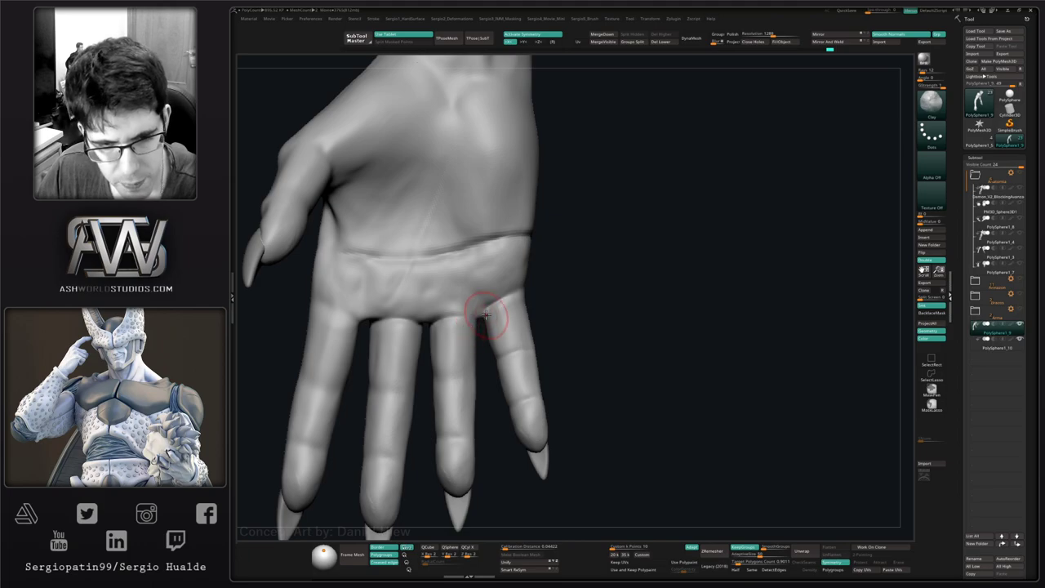
right_click_drag(485, 315, 483, 341)
left_click_drag(483, 340, 469, 336)
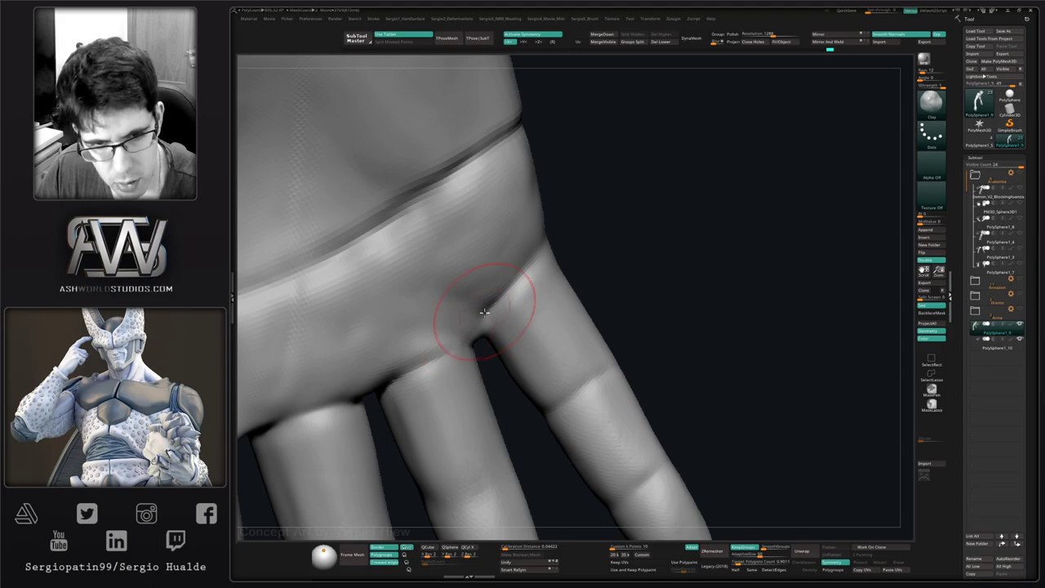
right_click_drag(484, 312, 464, 336)
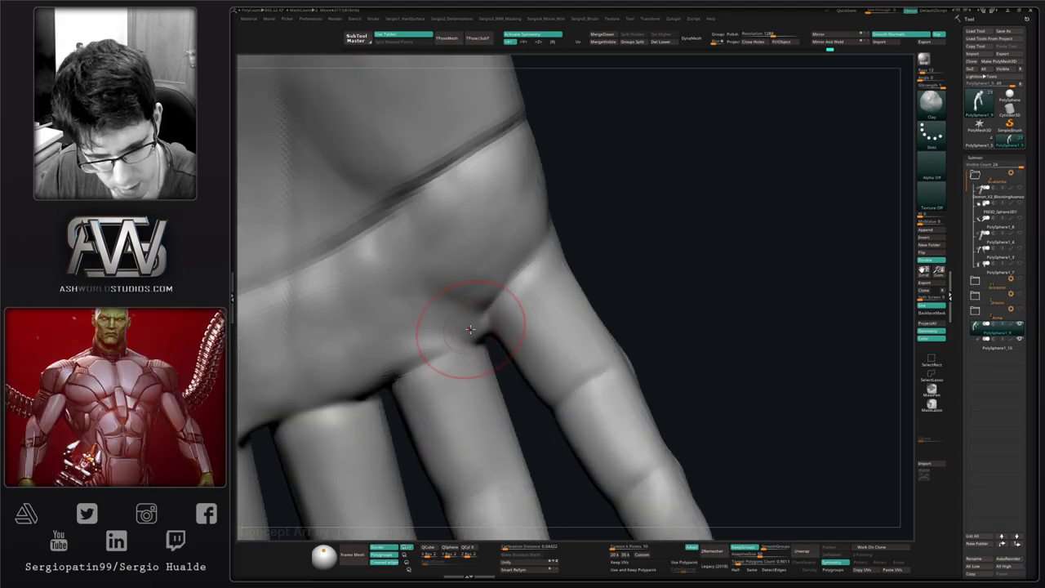
- Refine and smooth the skin fold between the little and ring fingers using the Standard and Clay brushes
key("b")
key("s")
key("t")
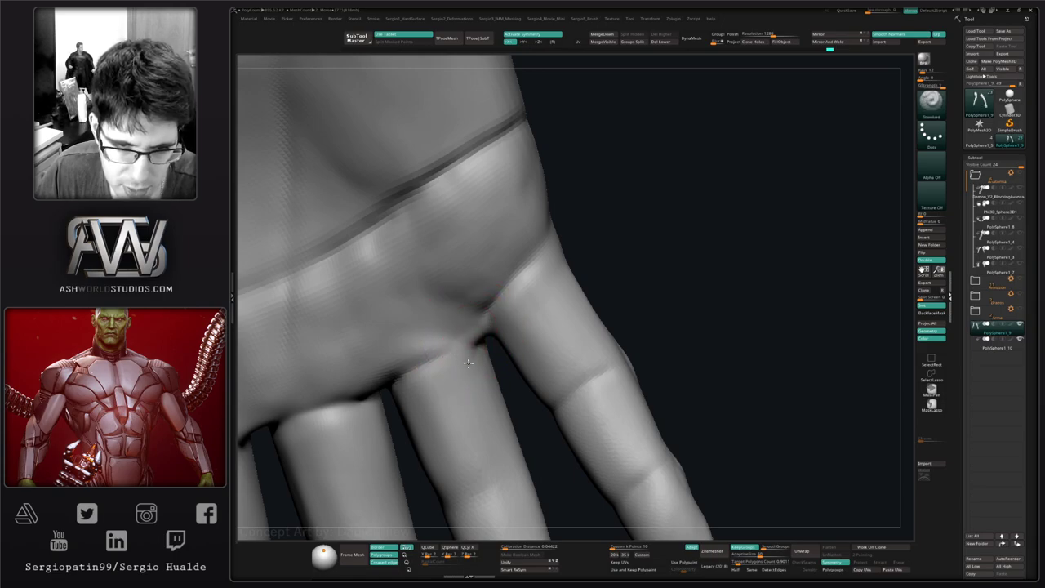
right_click_drag(481, 370, 488, 323)
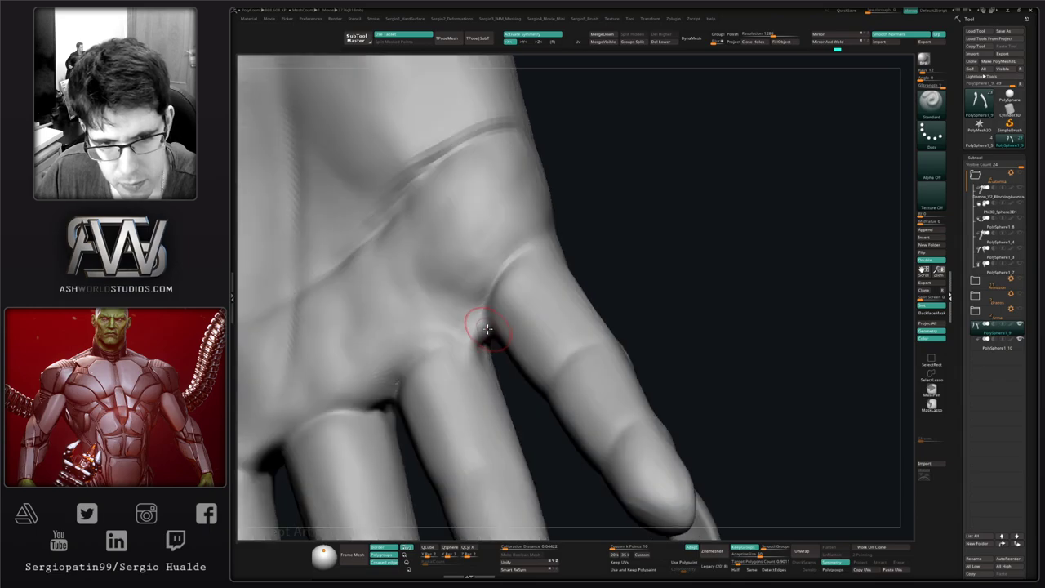
key("b")
key("c")
key("l")
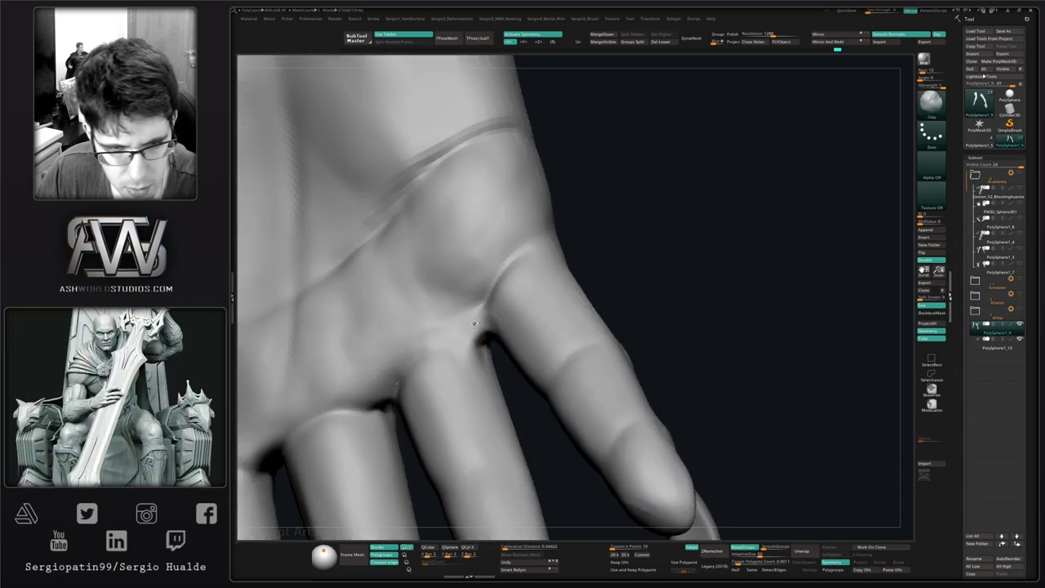
right_click_drag(473, 324, 480, 374)
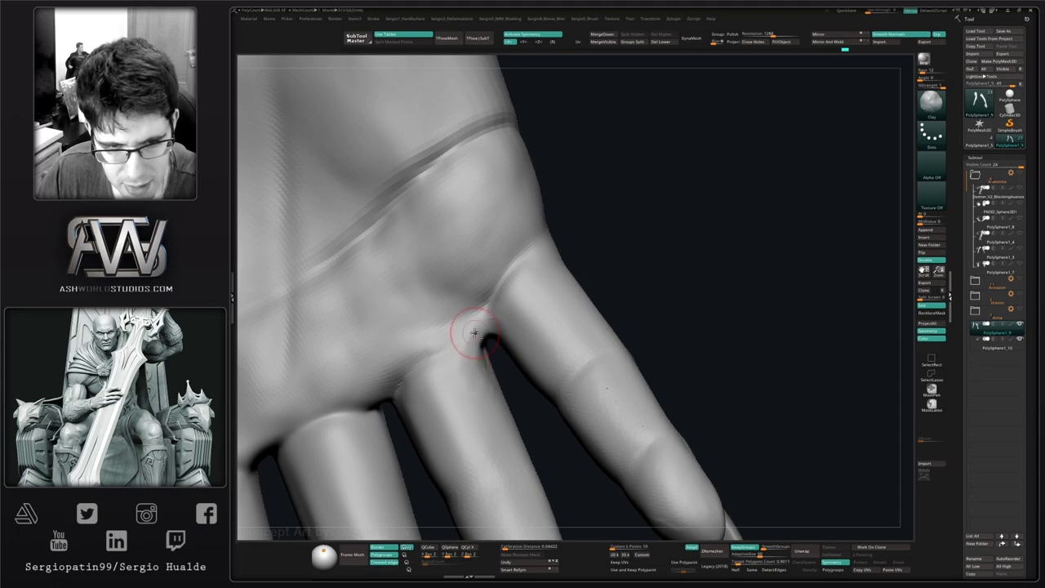
mouse_move(478, 384)
right_mouse_down()
mouse_move(489, 359)
mouse_move(498, 384)
mouse_move(466, 369)
right_mouse_up()
key("shift")
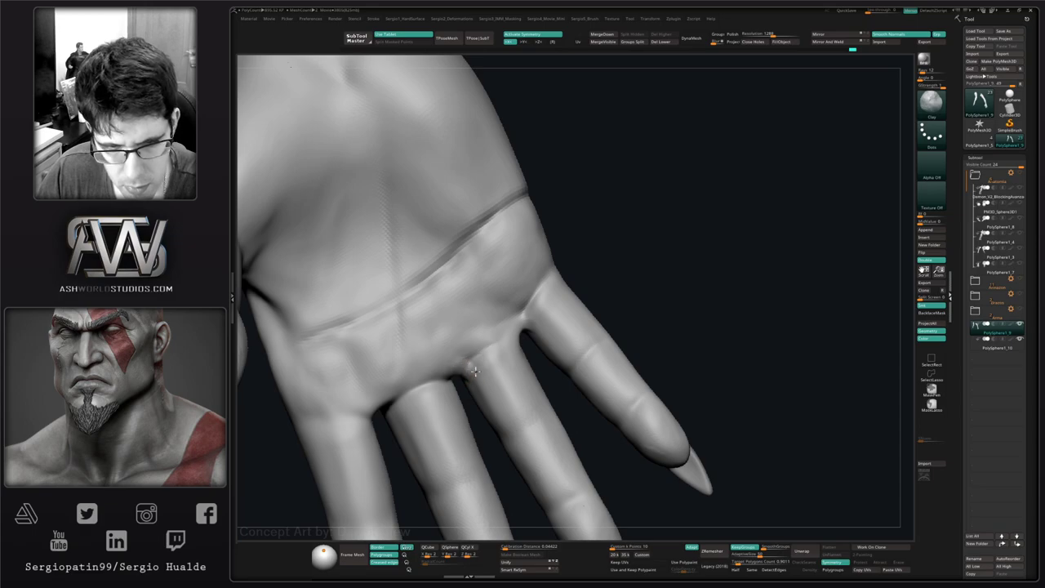
- Sculpt the webbing between the ring and middle fingers and the adjoining palm pad with the Clay brush
right_click_drag(469, 385, 468, 382)
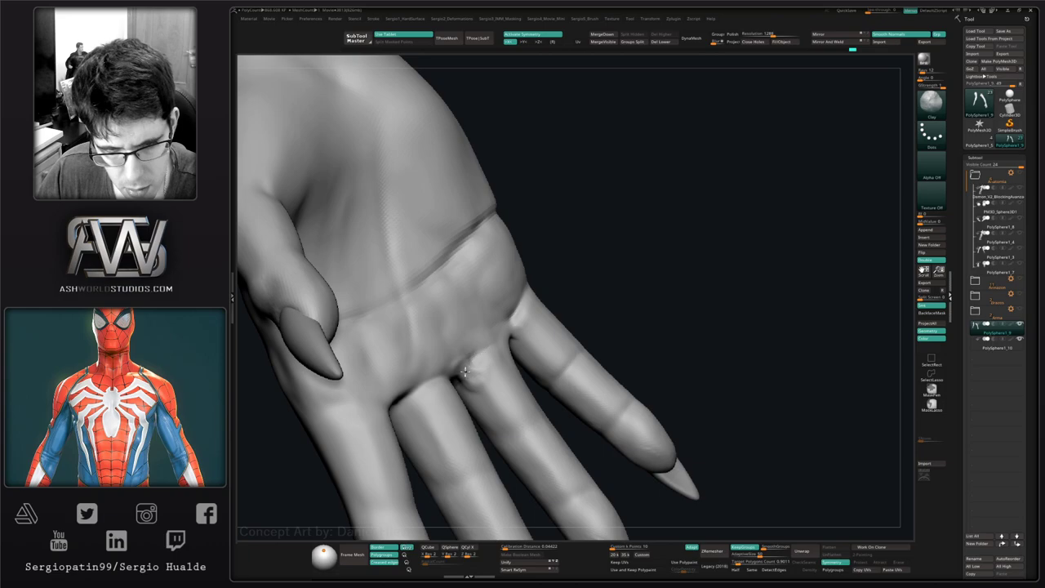
mouse_move(465, 372)
left_mouse_down()
mouse_move(473, 359)
mouse_move(481, 378)
left_mouse_up()
right_click_drag(482, 386, 490, 337)
mouse_move(459, 353)
left_mouse_down()
mouse_move(450, 363)
mouse_move(478, 334)
mouse_move(460, 342)
mouse_move(476, 303)
left_mouse_up()
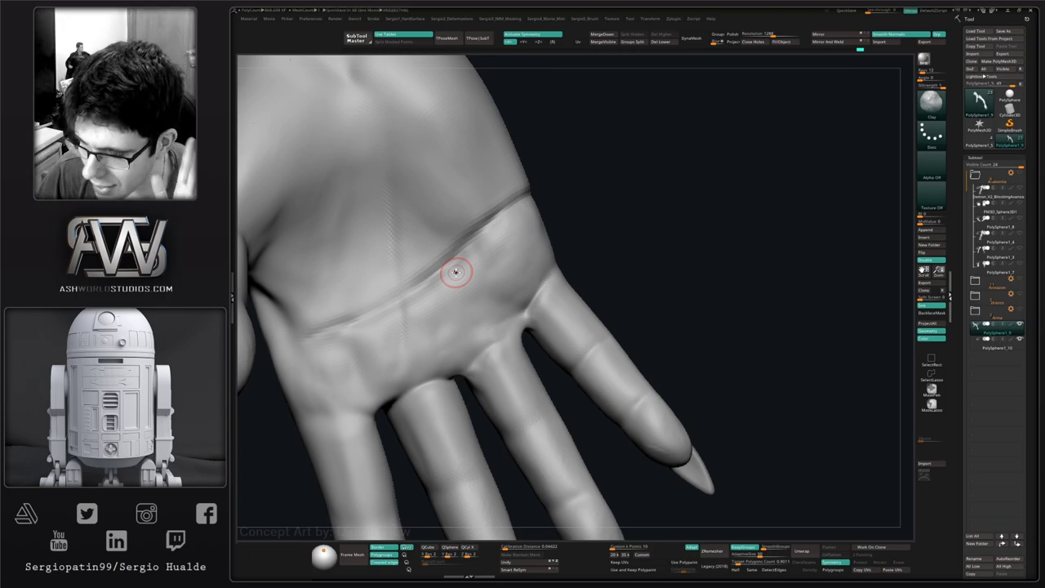
- Shape the palm-side base of the middle finger with the Clay brush and smooth the pad above it
right_click_drag(545, 379, 563, 336, "alt")
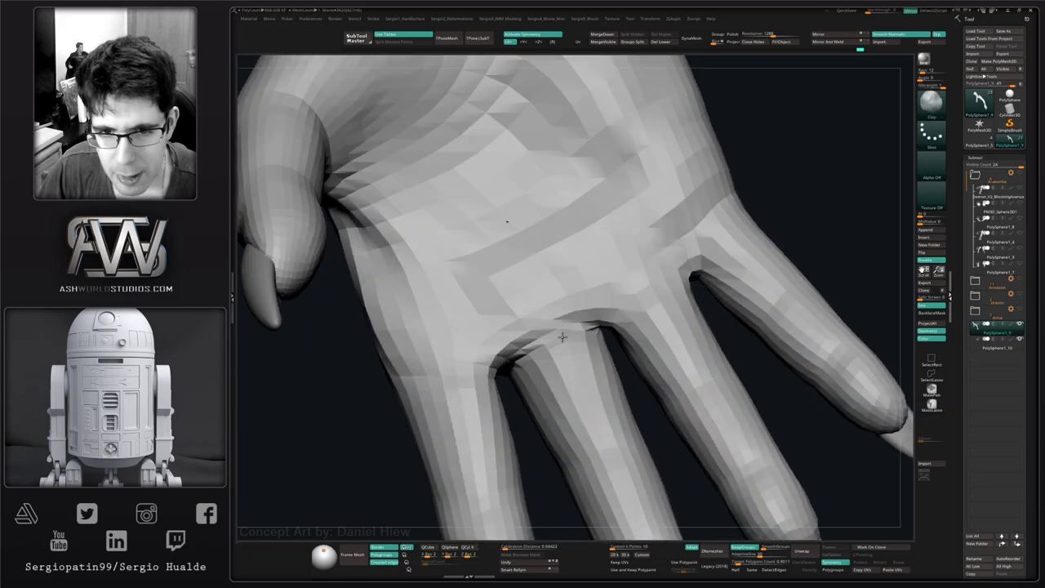
left_click_drag(562, 336, 559, 335)
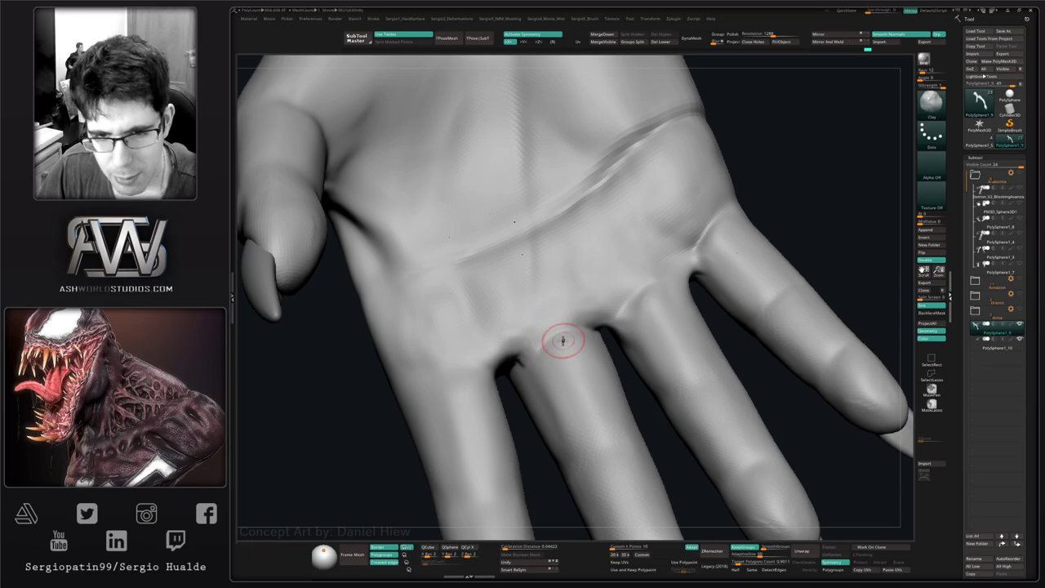
right_click_drag(561, 340, 546, 350)
right_click_drag(589, 322, 575, 333)
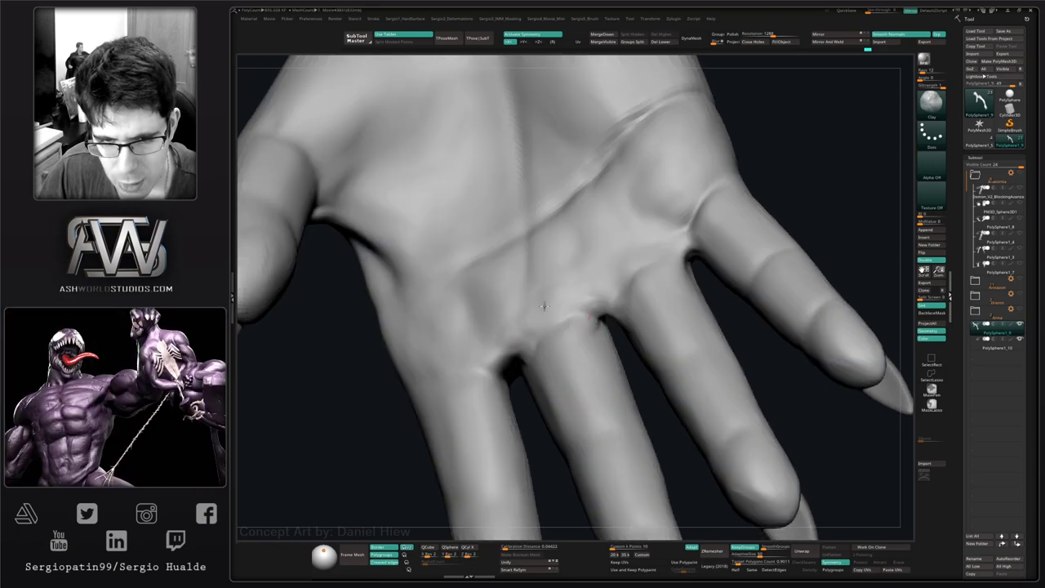
left_click_drag(551, 309, 591, 297, "shift")
- Build up and smooth the webbing between the middle and index fingers on the palm side
mouse_move(591, 297)
right_mouse_down()
mouse_move(552, 308)
mouse_move(587, 362)
right_mouse_up()
left_click_drag(564, 361, 557, 367)
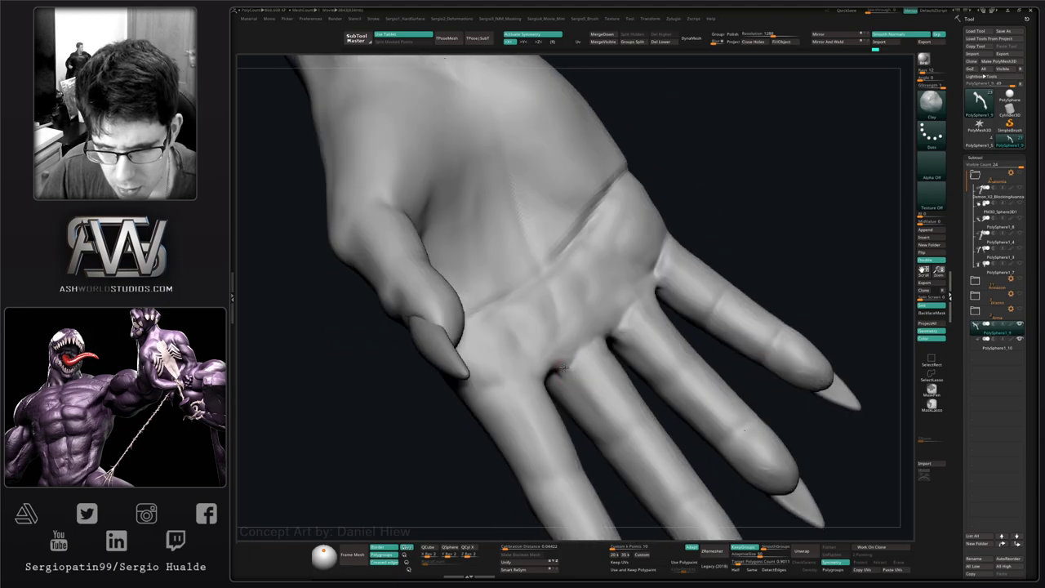
right_click_drag(562, 368, 556, 357)
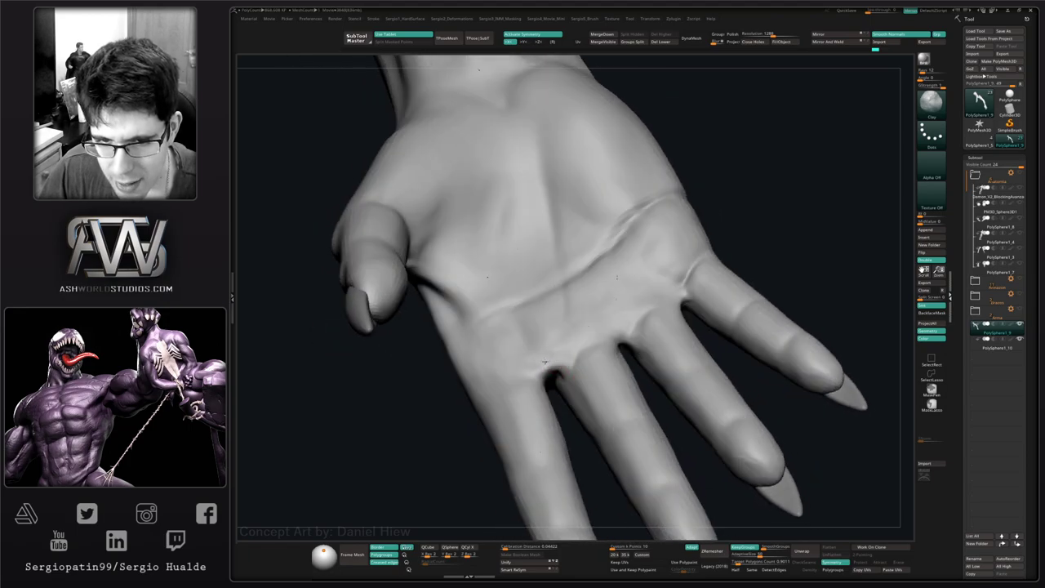
right_click_drag(560, 362, 554, 370)
key("shift")
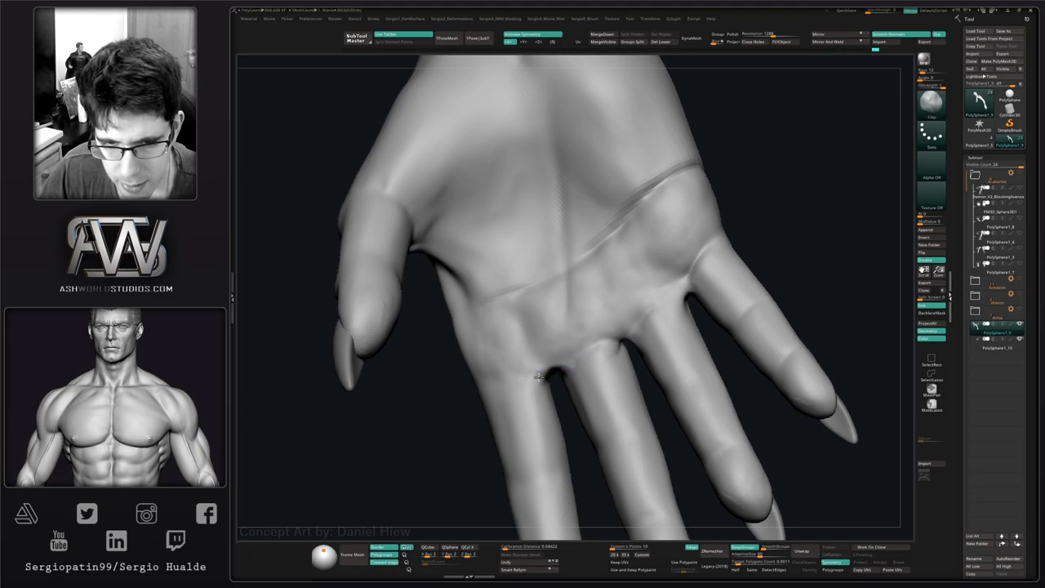
mouse_move(551, 374)
right_mouse_down()
mouse_move(540, 381)
mouse_move(520, 370)
right_mouse_up()
key("shift")
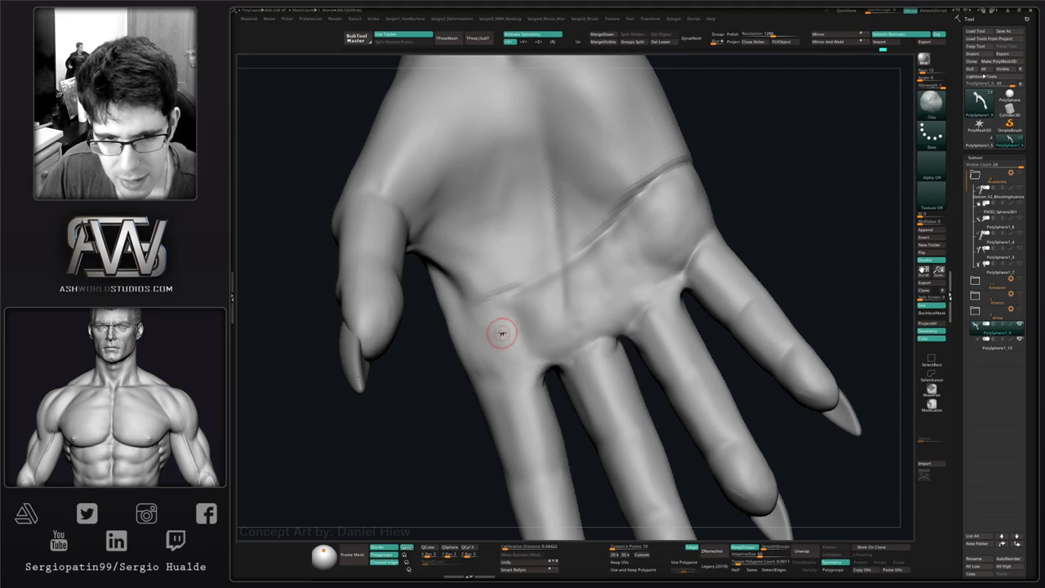
- Adjust the palm's edge below the index finger with a resized Move brush and return to the higher subdivision level
key("b")
key("m")
key("v")
key("s")
left_click_drag(471, 329, 476, 329)
mouse_move(460, 337)
right_mouse_down()
mouse_move(447, 338)
mouse_move(466, 373)
mouse_move(454, 313)
mouse_move(508, 345)
right_mouse_up()
key("d")
key("shift+d")
key("d")
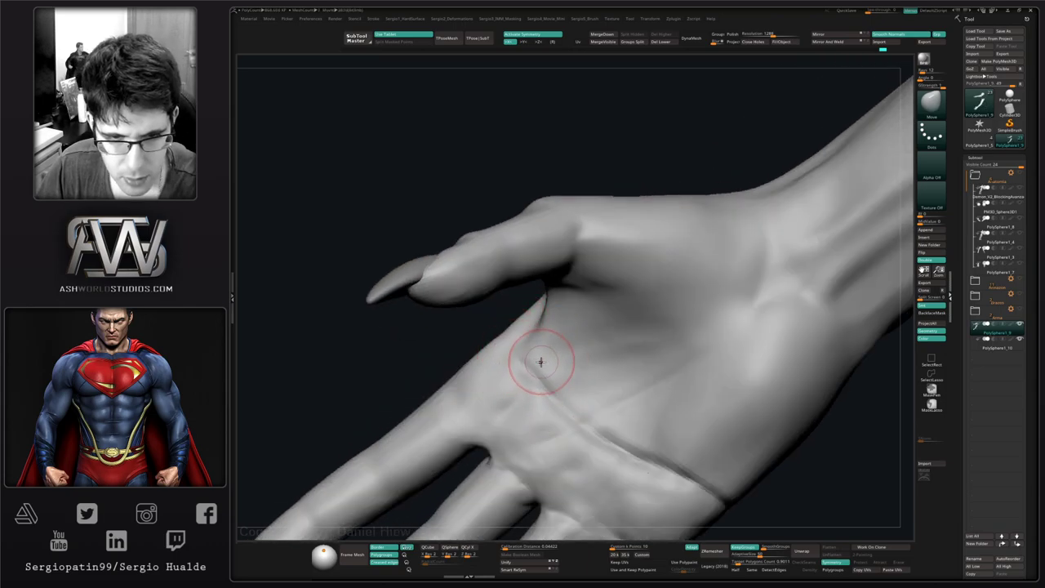
mouse_move(534, 362)
right_mouse_down()
mouse_move(550, 341)
mouse_move(541, 350)
mouse_move(545, 314)
mouse_move(550, 329)
right_mouse_up()
- Build up the webbing between the thumb and index finger with the ClayBuildup brush
key("b")
key("c")
key("b")
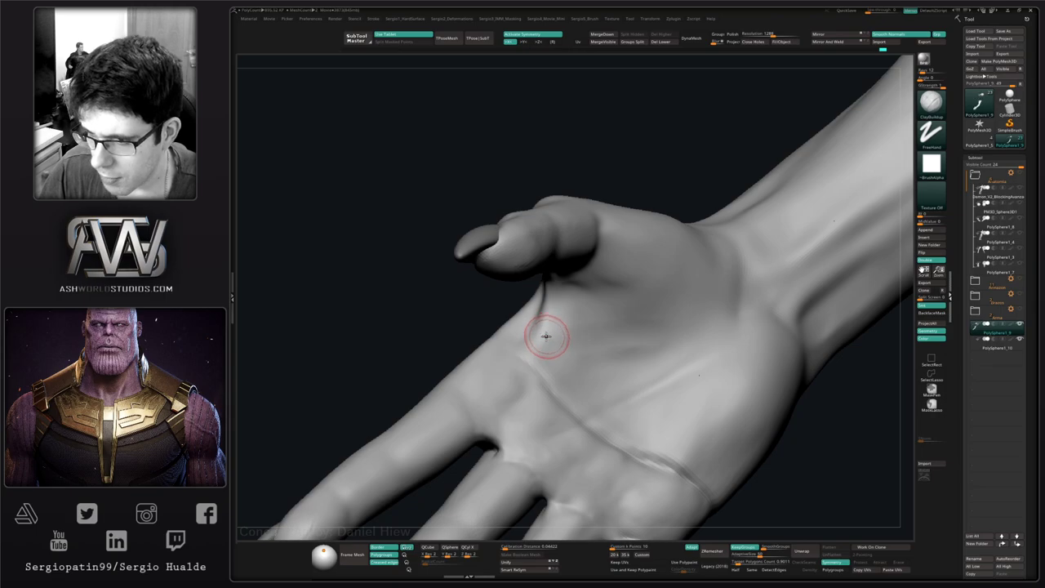
mouse_move(531, 306)
right_mouse_down()
mouse_move(550, 350)
mouse_move(550, 301)
right_mouse_up()
left_click_drag(551, 289, 551, 334)
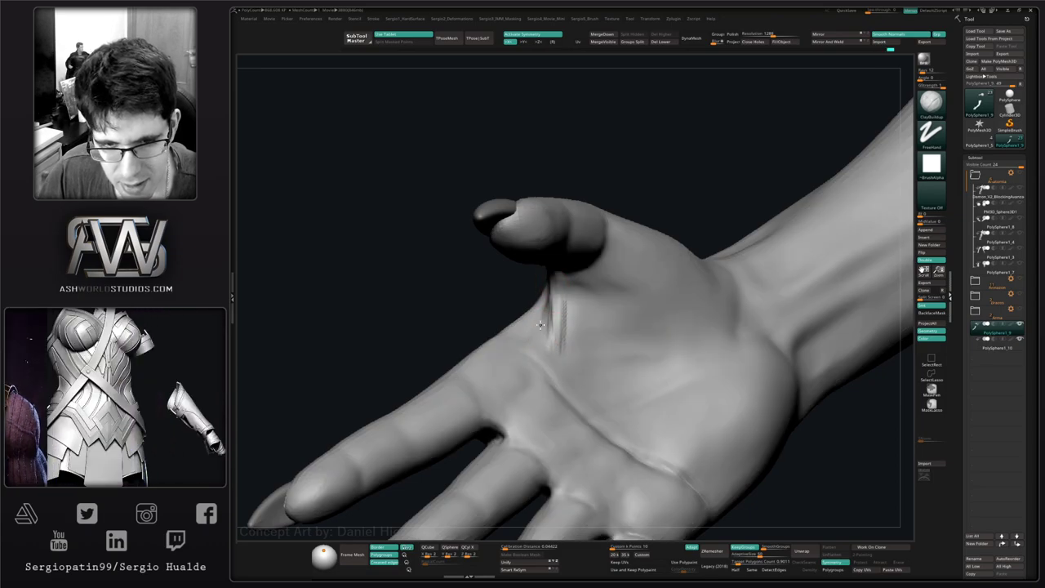
mouse_move(552, 306)
right_mouse_down()
mouse_move(556, 347)
mouse_move(550, 341)
right_mouse_up()
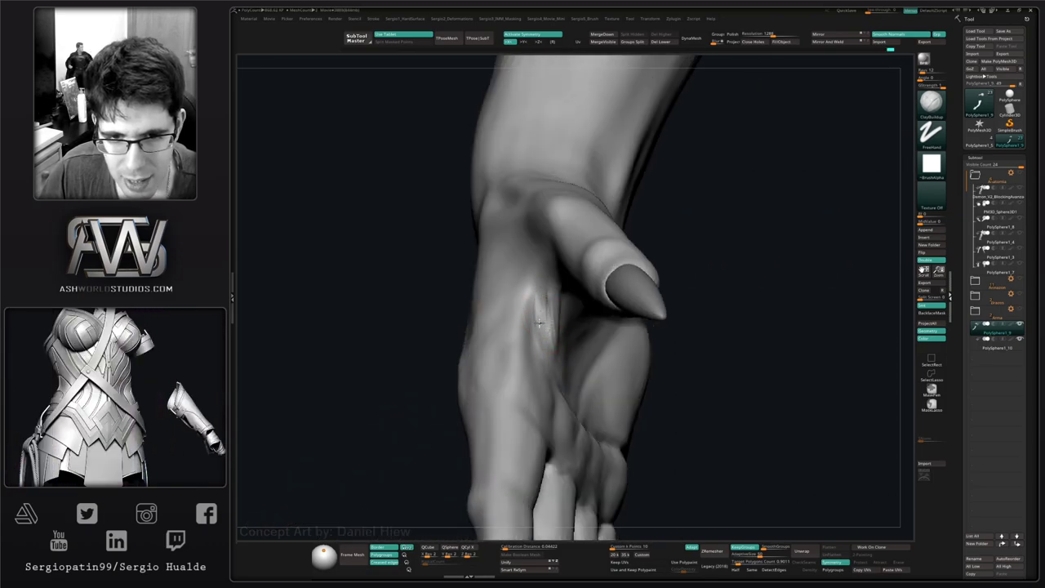
right_click_drag(537, 294, 524, 302)
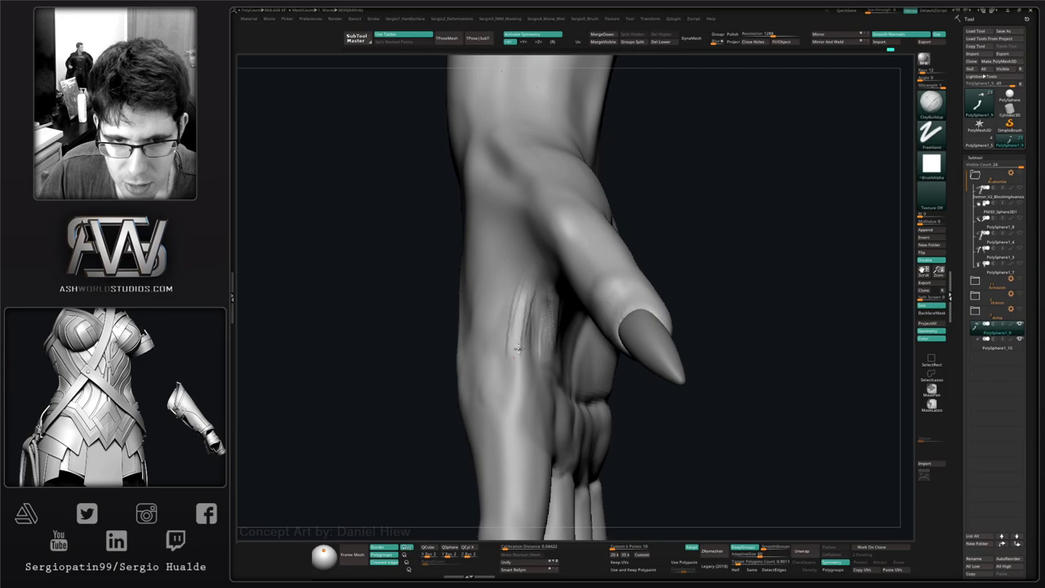
mouse_move(522, 373)
right_mouse_down()
mouse_move(512, 402)
mouse_move(478, 326)
right_mouse_up()
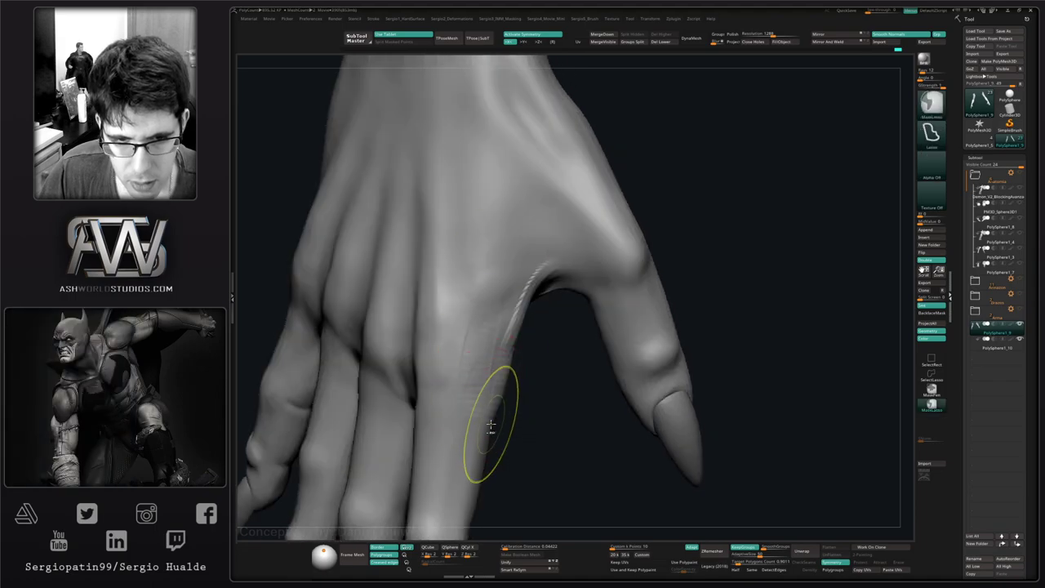
- Reshape the index finger's base beside the thumb webbing with the Move and Clay brushes and smooth it
mouse_move(490, 424)
right_mouse_down("ctrl")
mouse_move(513, 367)
mouse_move(466, 333)
right_mouse_up("ctrl")
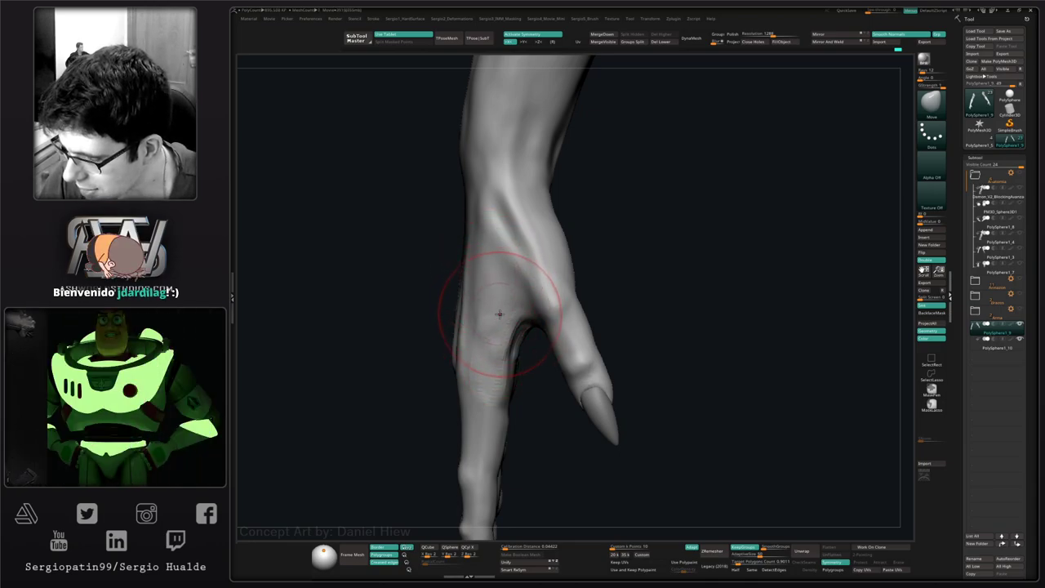
right_click_drag(517, 343, 513, 371)
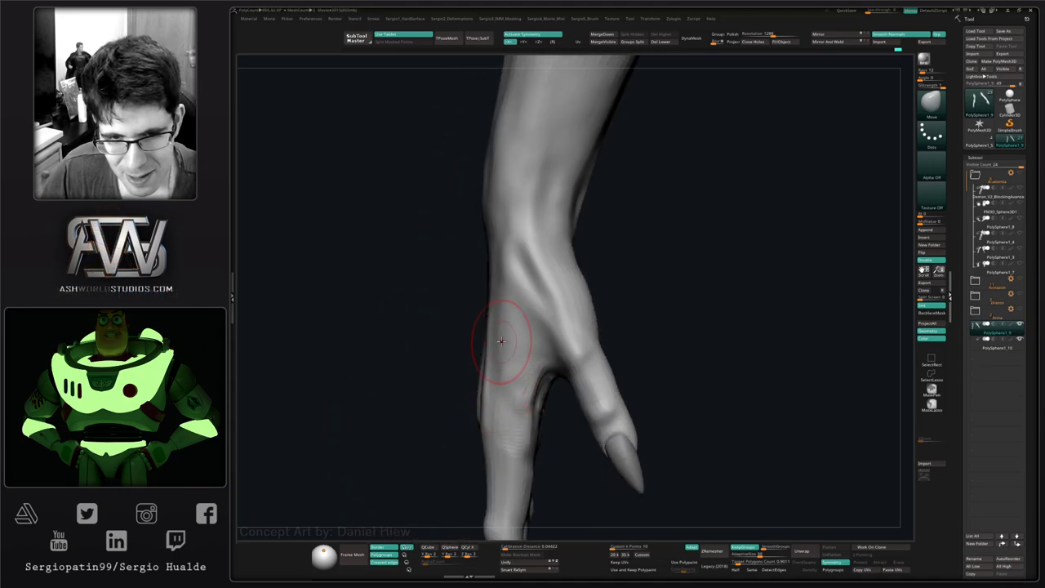
right_click_drag(506, 392, 496, 338)
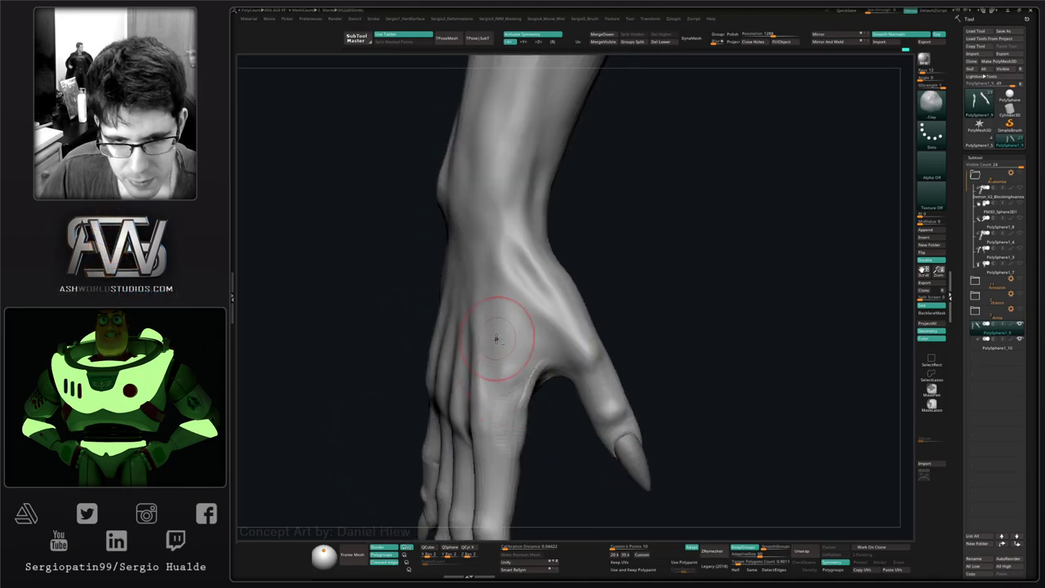
right_click_drag(501, 441, 497, 369)
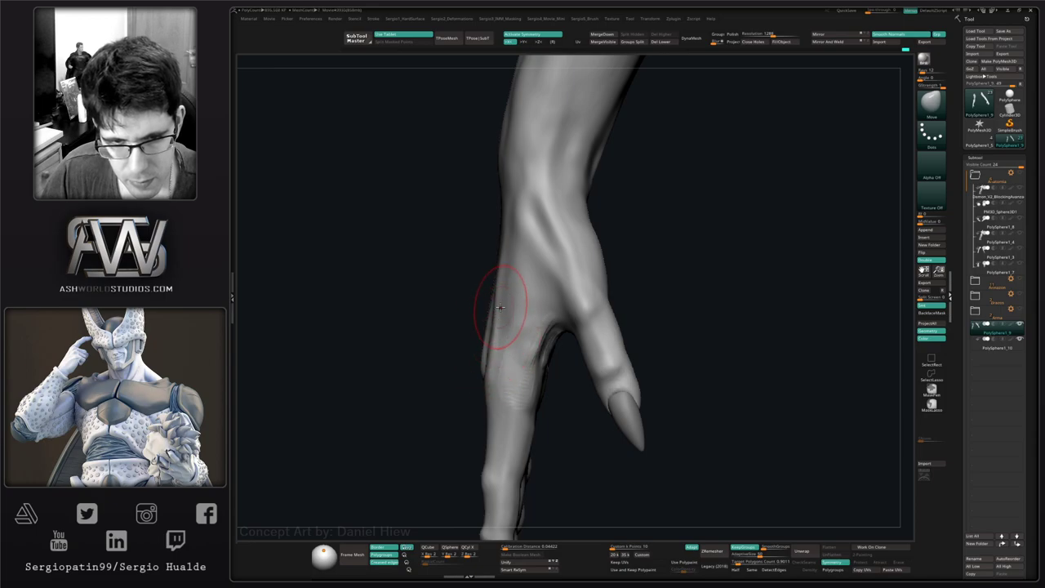
right_click_drag(504, 263, 525, 357)
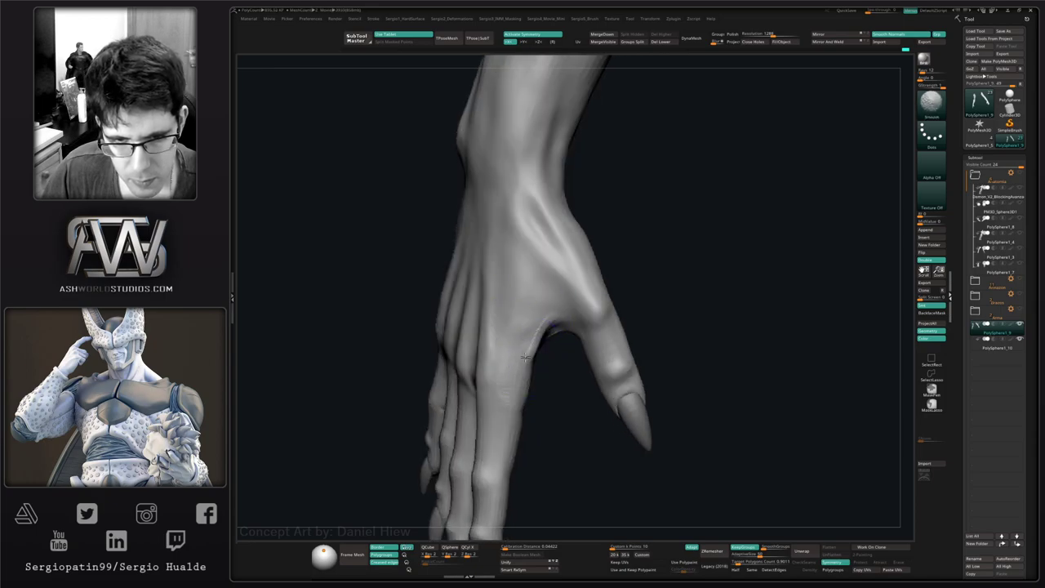
mouse_move(517, 402)
right_mouse_down()
mouse_move(531, 392)
mouse_move(512, 407)
mouse_move(513, 436)
mouse_move(523, 430)
mouse_move(450, 435)
mouse_move(456, 442)
mouse_move(397, 373)
right_mouse_up()
- Sculpt the fleshy pad on the little-finger side of the palm with the Clay brush and smooth its crease
key("s")
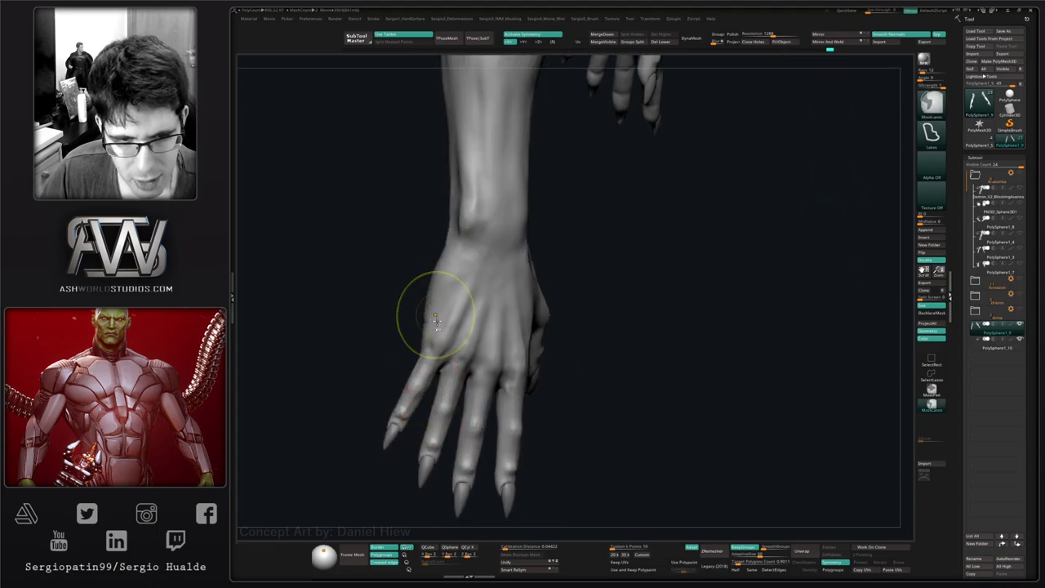
mouse_move(419, 303)
right_mouse_down()
mouse_move(445, 341)
mouse_move(452, 327)
mouse_move(513, 345)
mouse_move(473, 313)
mouse_move(464, 373)
mouse_move(511, 341)
right_mouse_up()
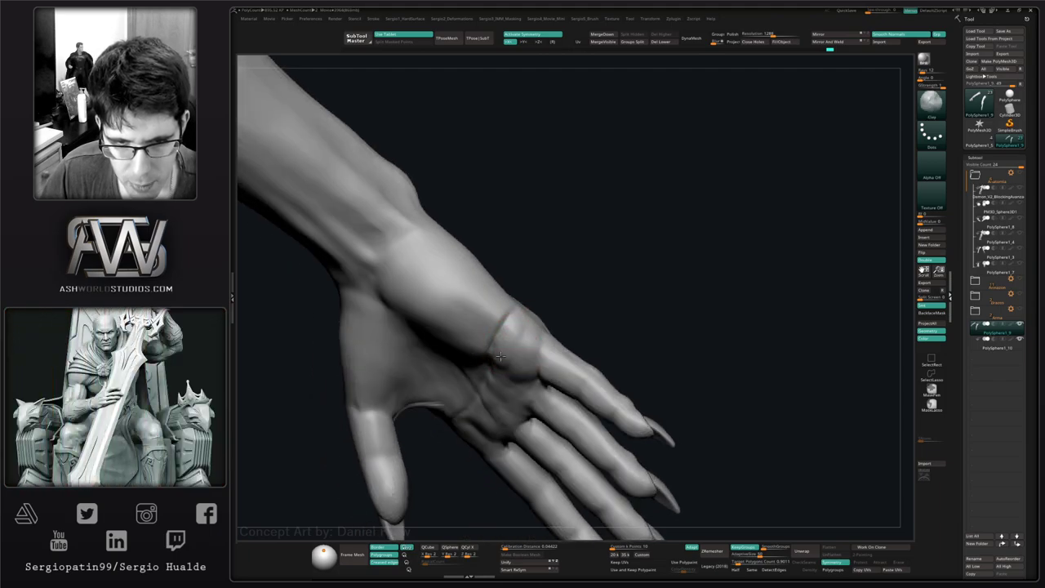
right_click_drag(492, 273, 459, 425)
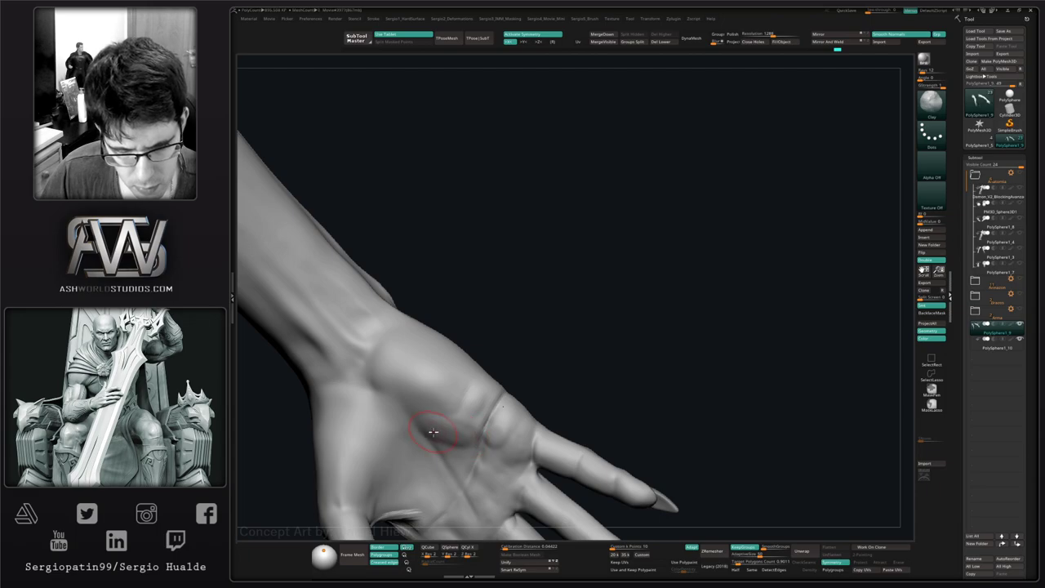
left_click_drag(414, 401, 393, 398)
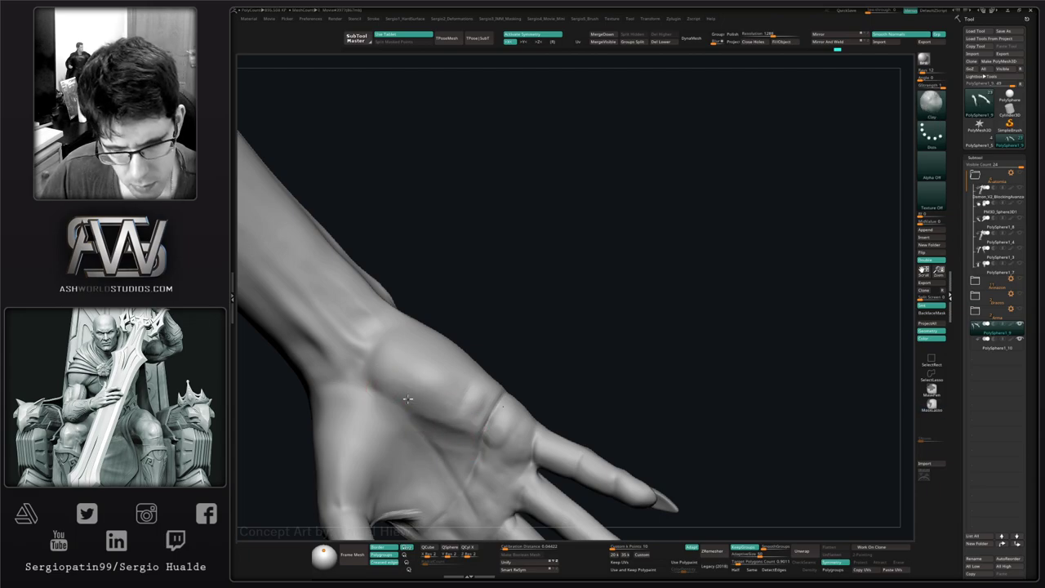
right_click_drag(483, 400, 466, 429)
left_click_drag(510, 415, 513, 381, "shift")
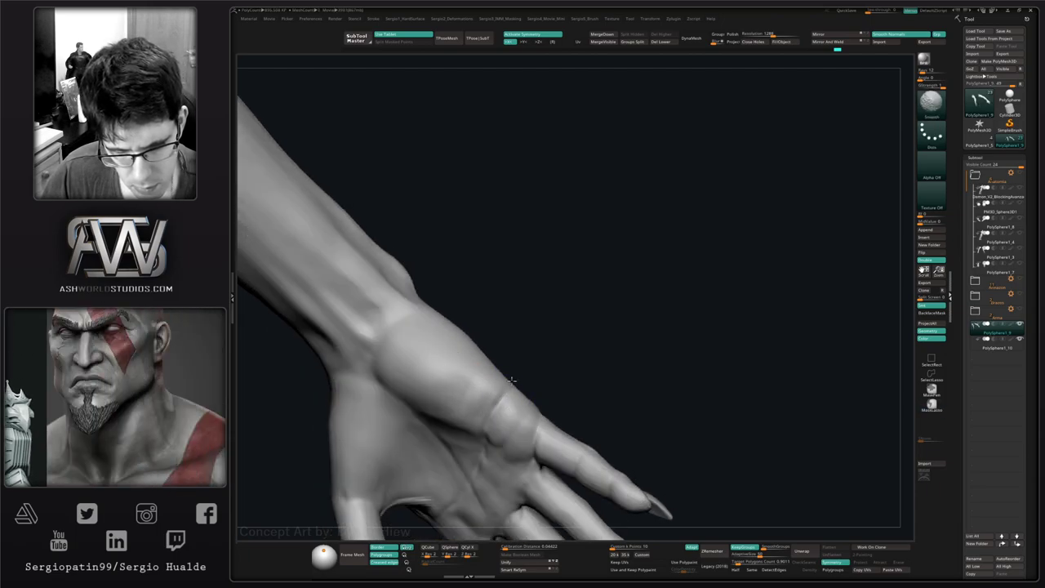
right_click_drag(512, 381, 516, 403)
left_click_drag(516, 403, 513, 434, "shift")
right_click_drag(513, 434, 486, 411)
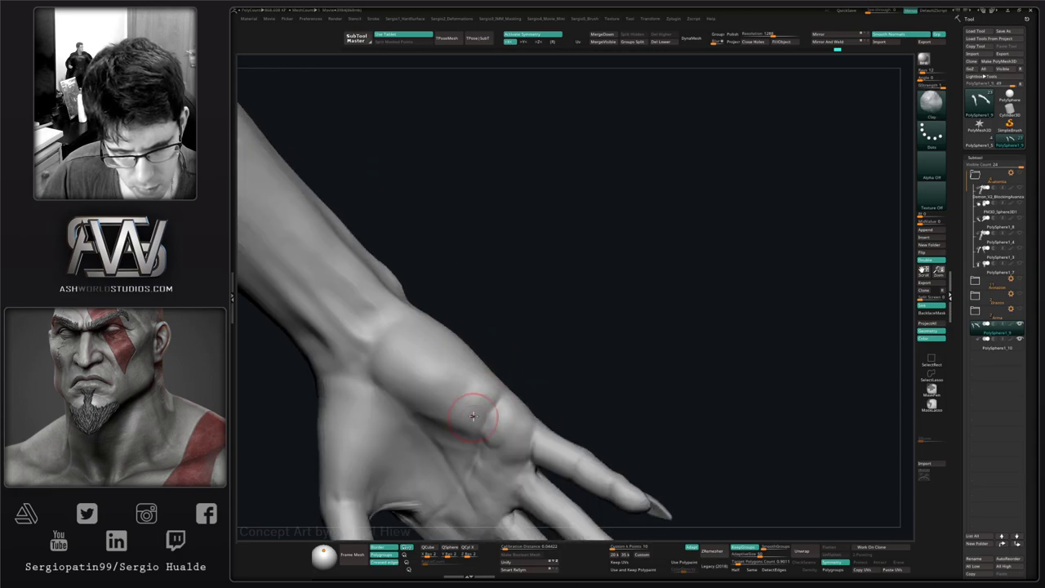
left_click_drag(427, 389, 452, 391)
- Adjust the outer profile of the hand from wrist to little finger with a resized Move brush
right_click_drag(452, 391, 448, 295, "ctrl")
key("b")
key("m")
key("v")
right_click_drag(473, 433, 480, 329)
key("s")
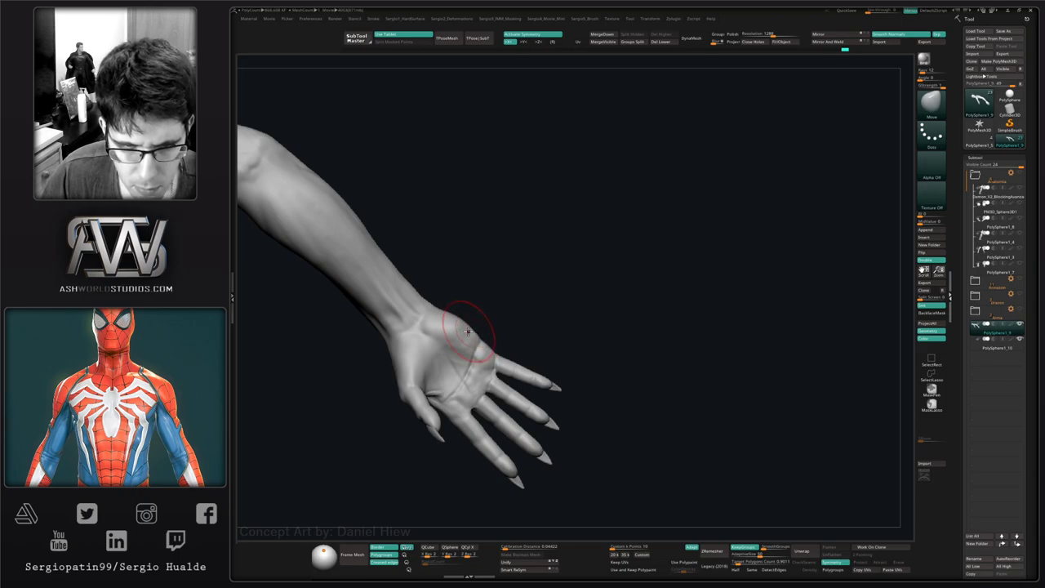
mouse_move(469, 328)
right_mouse_down()
mouse_move(473, 392)
mouse_move(462, 316)
mouse_move(444, 302)
mouse_move(455, 319)
right_mouse_up()
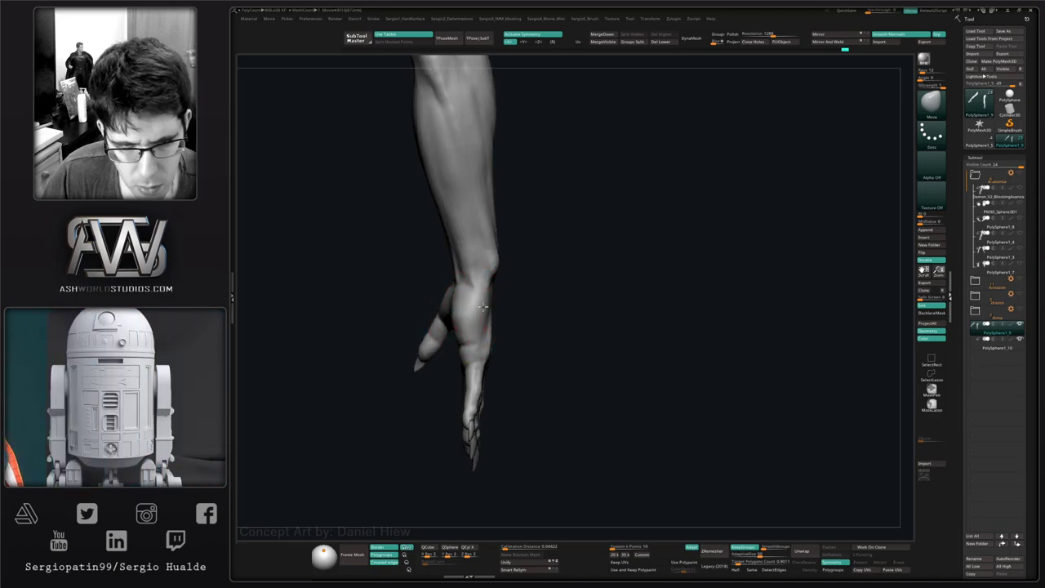
right_click_drag(484, 304, 488, 349)
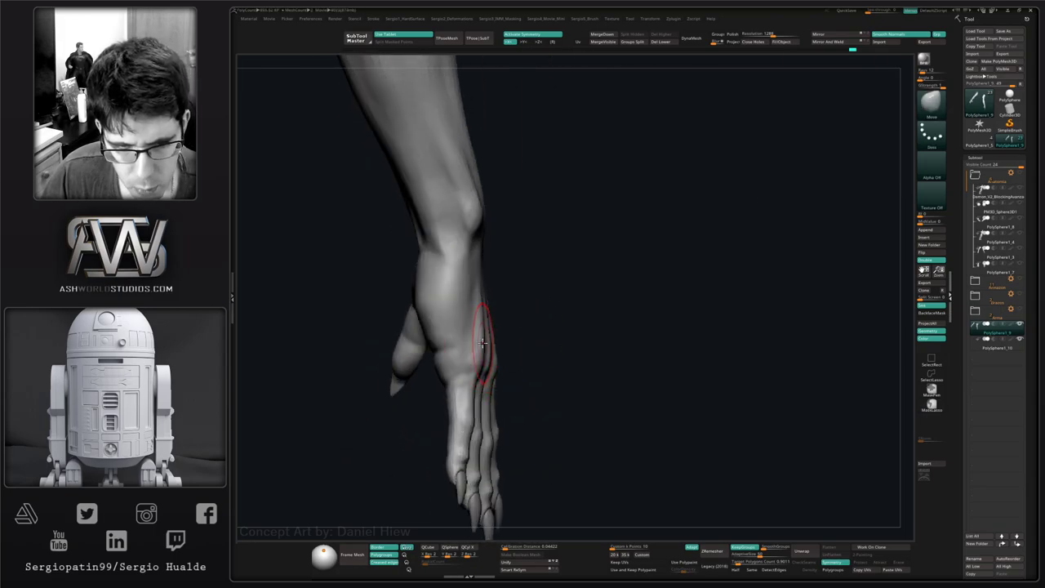
right_click_drag(482, 312, 466, 349)
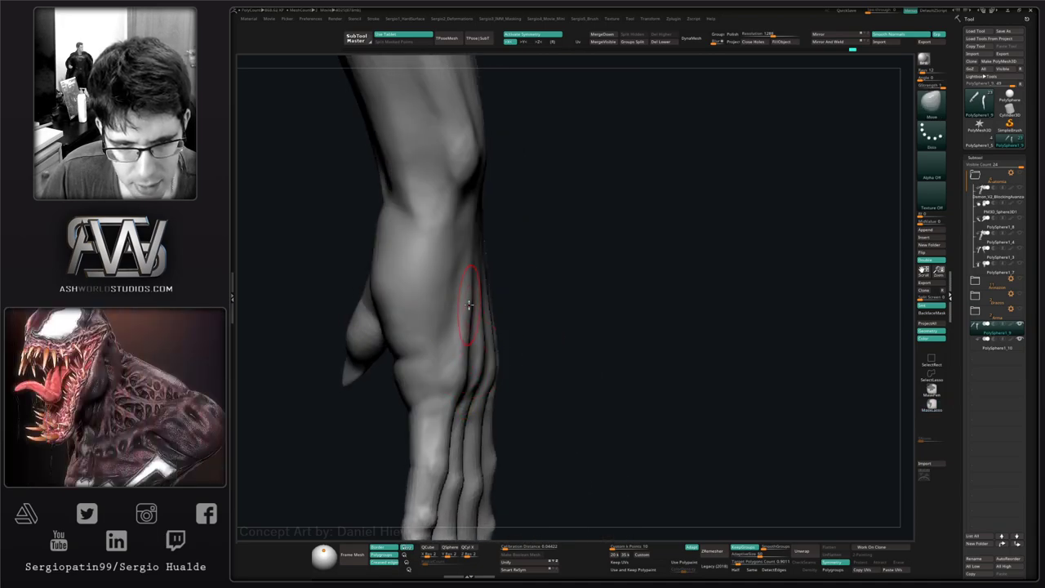
right_click_drag(467, 305, 431, 296)
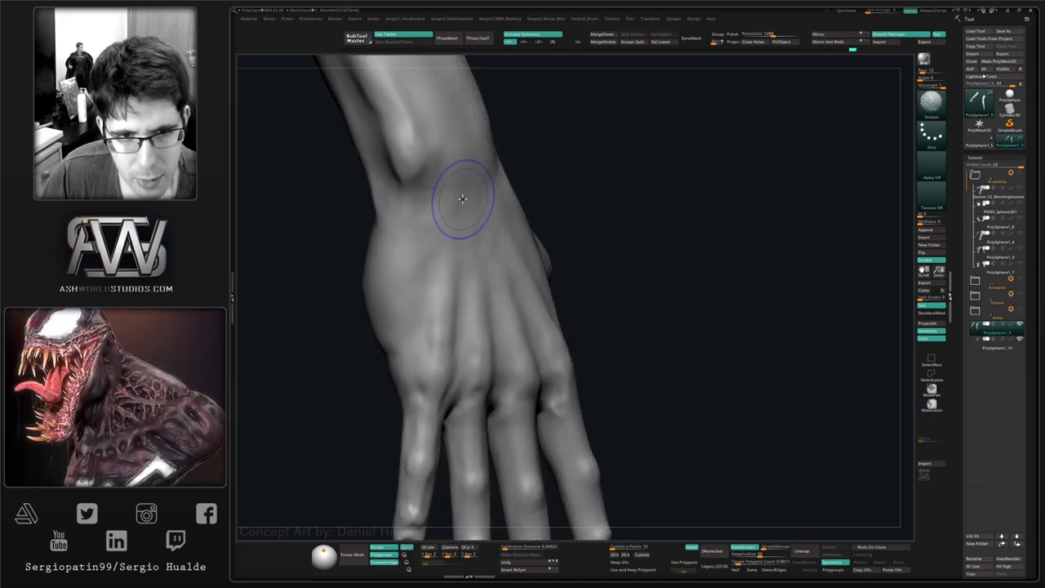
- Sculpt the tendon below the wrist's outer bone with the Standard brush and smooth the surrounding area
mouse_move(396, 258)
right_mouse_down()
mouse_move(415, 210)
mouse_move(403, 329)
mouse_move(441, 357)
mouse_move(416, 364)
right_mouse_up()
key("b")
key("s")
key("t")
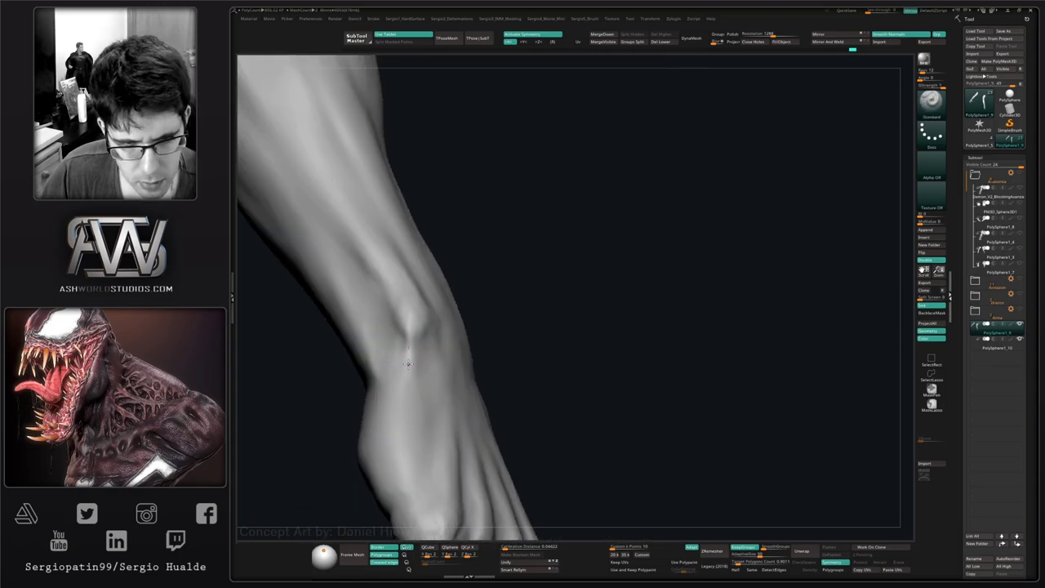
left_click_drag(417, 336, 422, 390, "shift")
left_click_drag(443, 287, 453, 317, "shift")
mouse_move(452, 317)
right_mouse_down()
mouse_move(416, 380)
mouse_move(424, 362)
mouse_move(408, 355)
mouse_move(472, 380)
right_mouse_up()
mouse_move(422, 355)
left_mouse_down()
mouse_move(418, 337)
mouse_move(400, 338)
left_mouse_up()
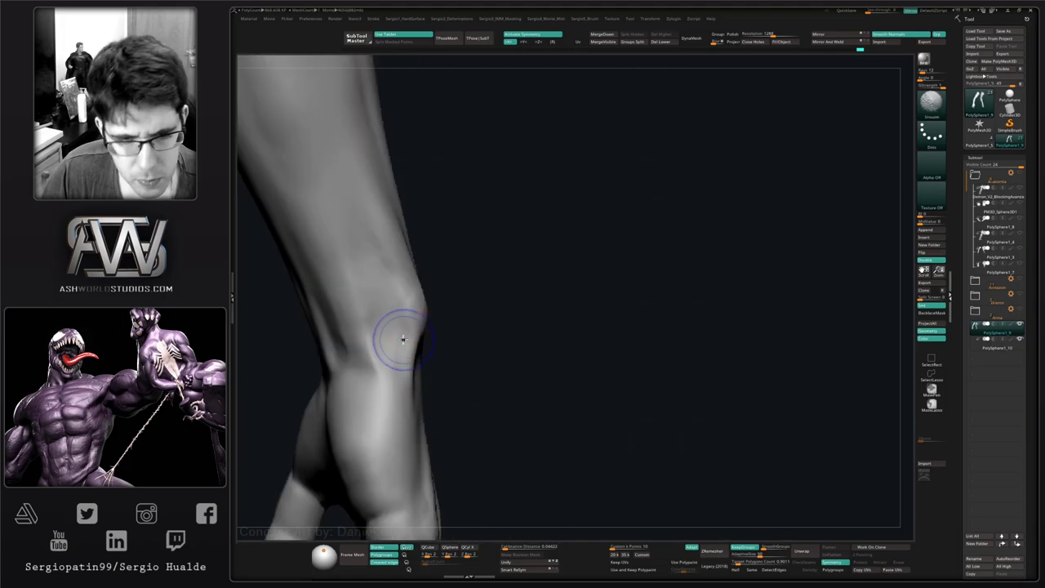
- Build up the bony bump on the outer wrist with a resized Clay brush and smooth its edges
key("b")
key("c")
key("l")
key("s")
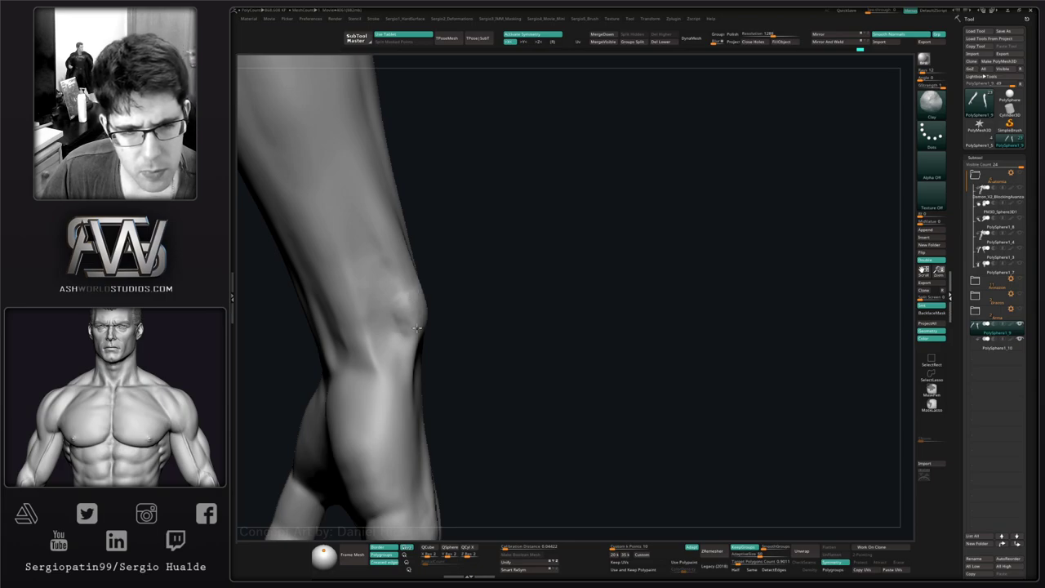
key("shift")
right_click_drag(415, 300, 413, 314)
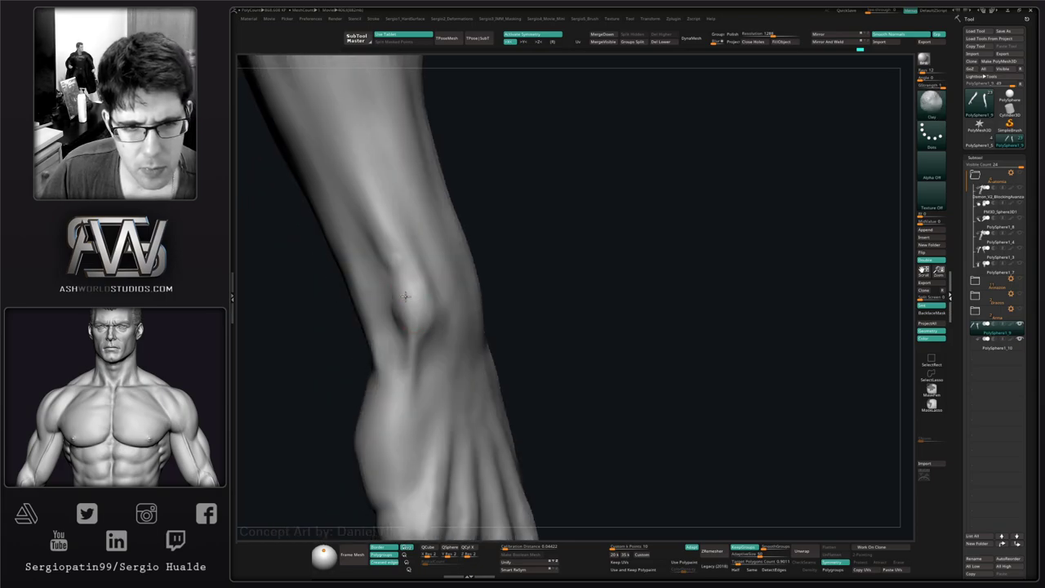
key("shift")
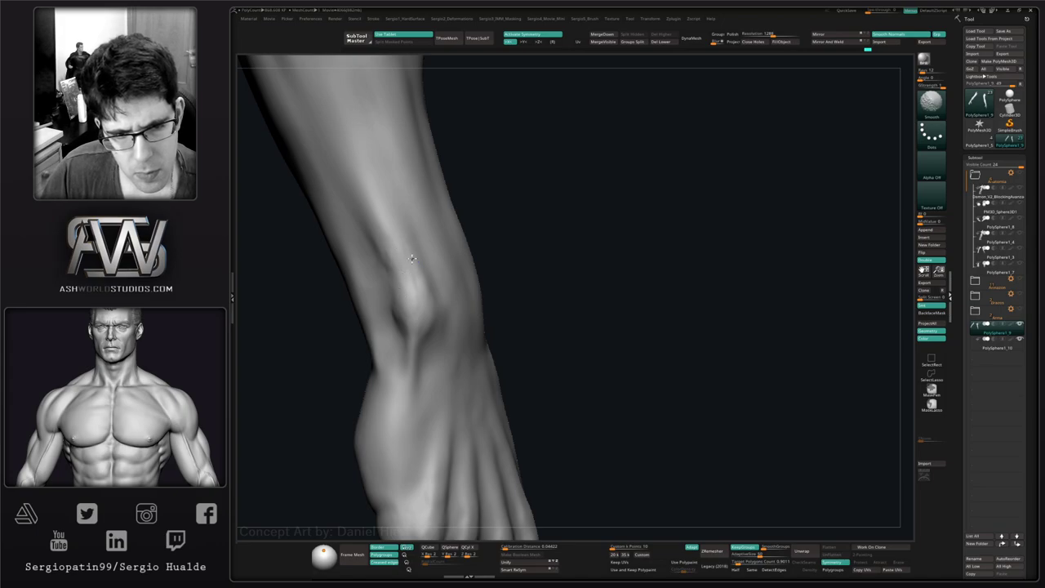
right_click_drag(438, 334, 436, 305)
mouse_move(436, 306)
left_mouse_down()
mouse_move(445, 354)
mouse_move(431, 329)
left_mouse_up()
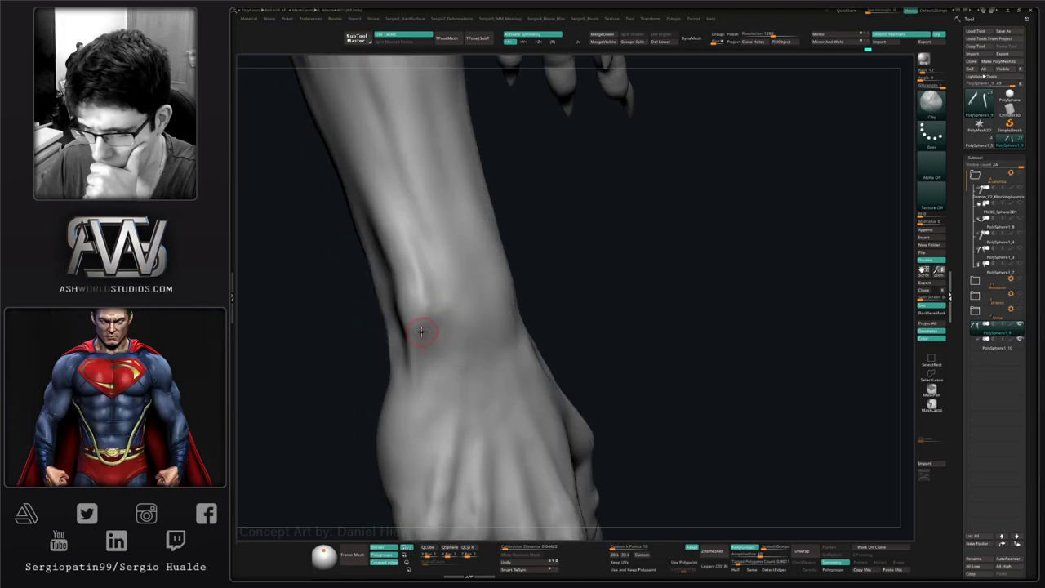
- Refine the back of the wrist and the thumb tendons with the Clay brush and smooth them
mouse_move(410, 316)
right_mouse_down()
mouse_move(443, 373)
mouse_move(433, 354)
mouse_move(443, 321)
mouse_move(431, 368)
mouse_move(453, 399)
mouse_move(429, 350)
mouse_move(444, 387)
mouse_move(426, 395)
right_mouse_up()
right_click_drag(471, 422, 487, 418)
mouse_move(473, 414)
left_mouse_down()
mouse_move(468, 396)
mouse_move(480, 420)
left_mouse_up()
mouse_move(482, 435)
right_mouse_down()
mouse_move(469, 409)
mouse_move(485, 387)
mouse_move(457, 397)
mouse_move(436, 363)
right_mouse_up()
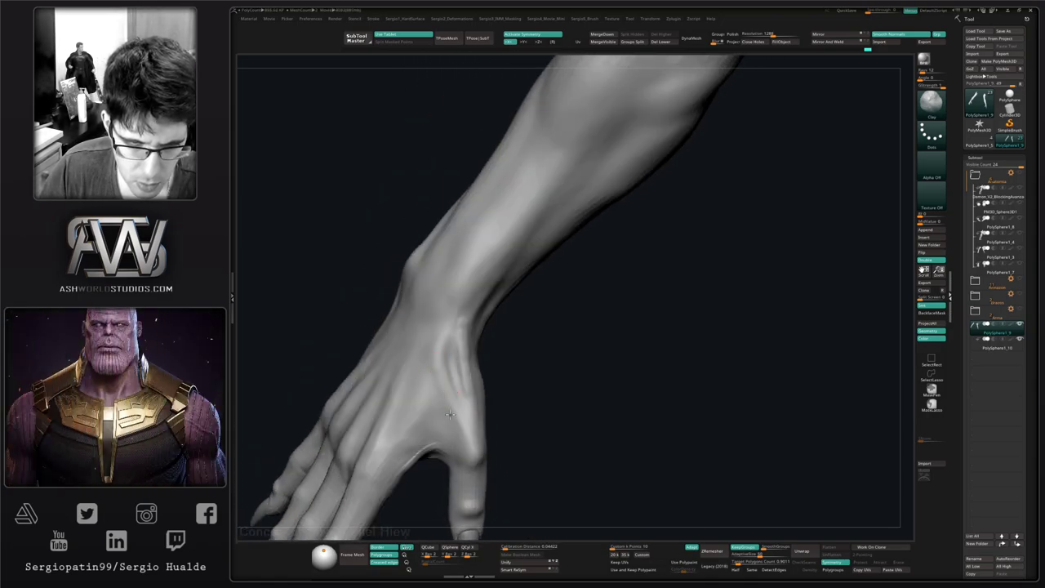
right_click_drag(450, 415, 439, 374)
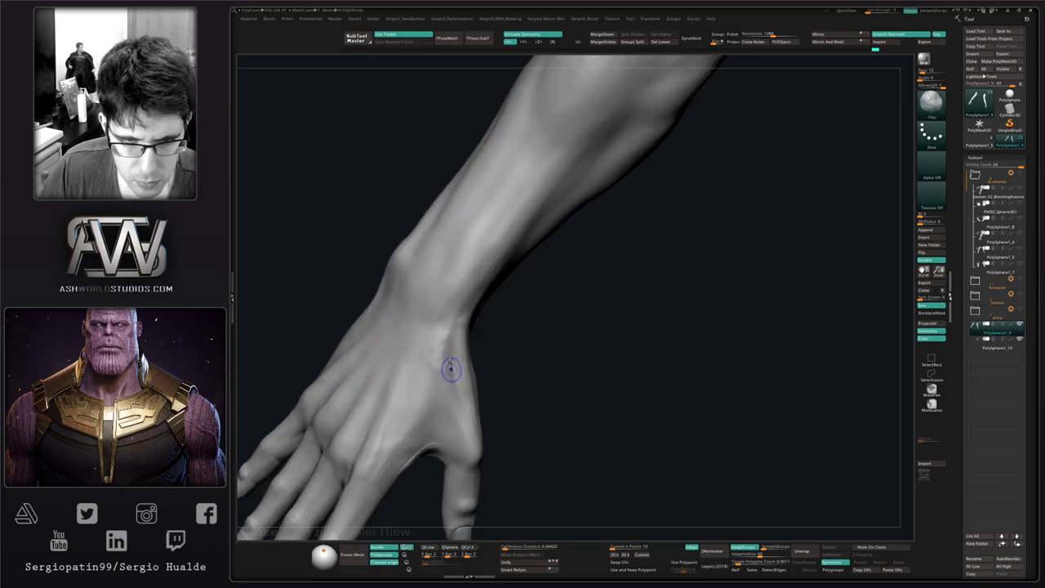
key("shift")
mouse_move(428, 404)
right_mouse_down()
mouse_move(460, 442)
mouse_move(417, 424)
mouse_move(434, 368)
right_mouse_up()
- Adjust the edge between the thumb and index finger with the Move brush and smooth the webbing
key("b")
key("m")
key("v")
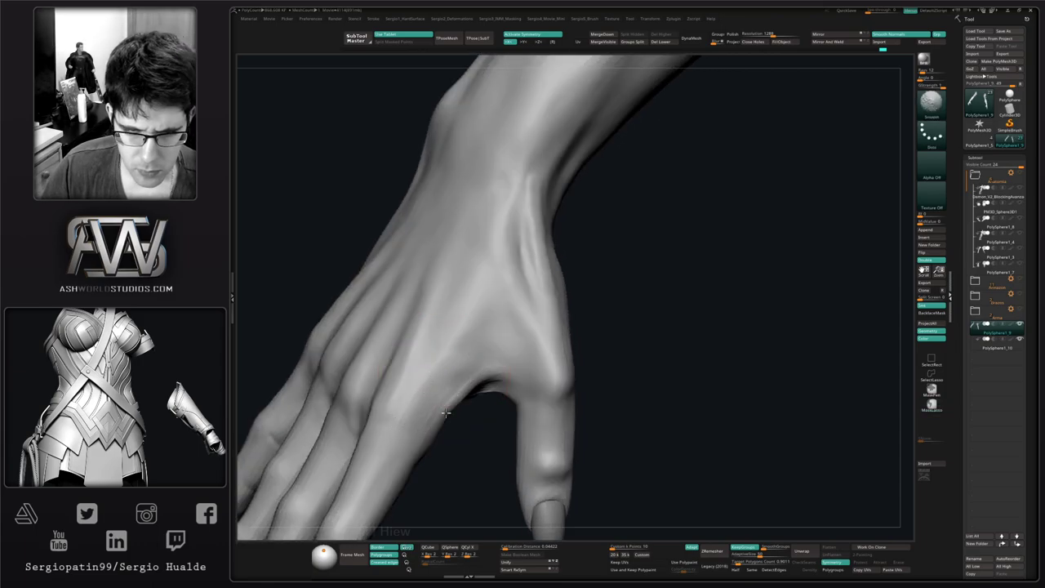
mouse_move(446, 412)
right_mouse_down()
mouse_move(501, 336)
mouse_move(436, 341)
right_mouse_up()
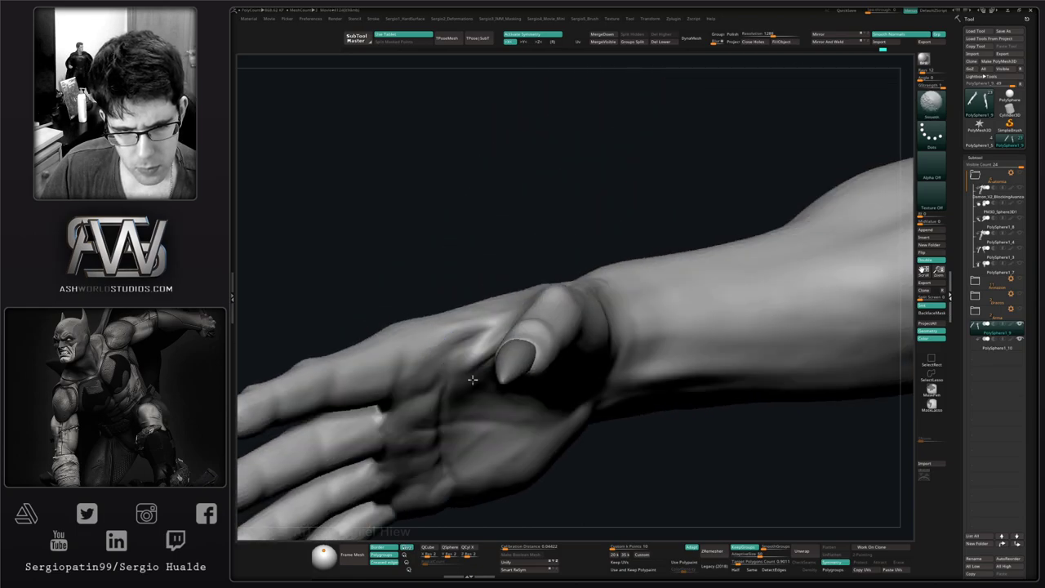
right_click_drag(472, 379, 513, 322)
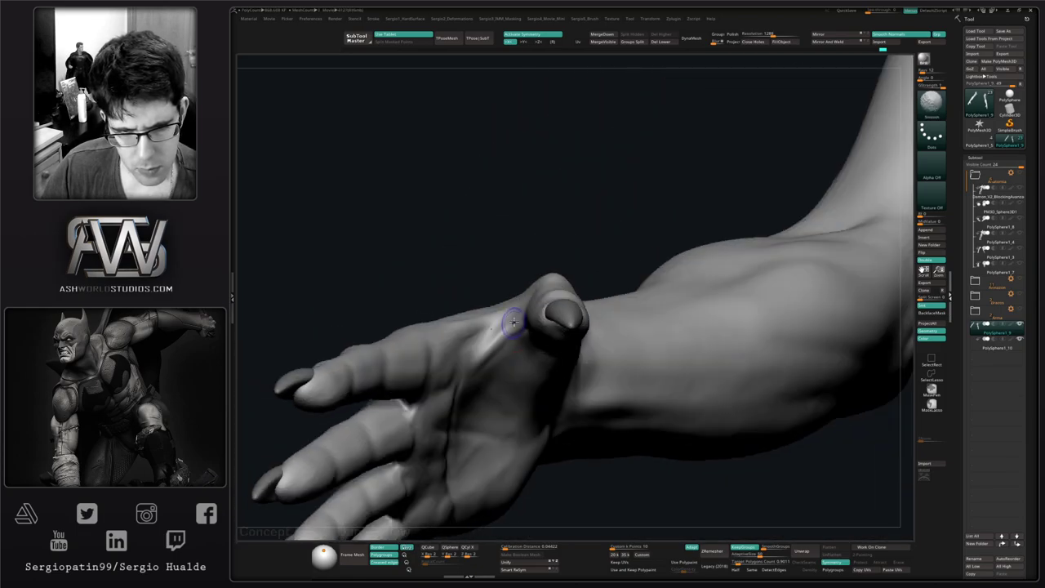
mouse_move(486, 357)
right_mouse_down()
mouse_move(526, 426)
mouse_move(521, 407)
mouse_move(553, 391)
mouse_move(541, 396)
right_mouse_up()
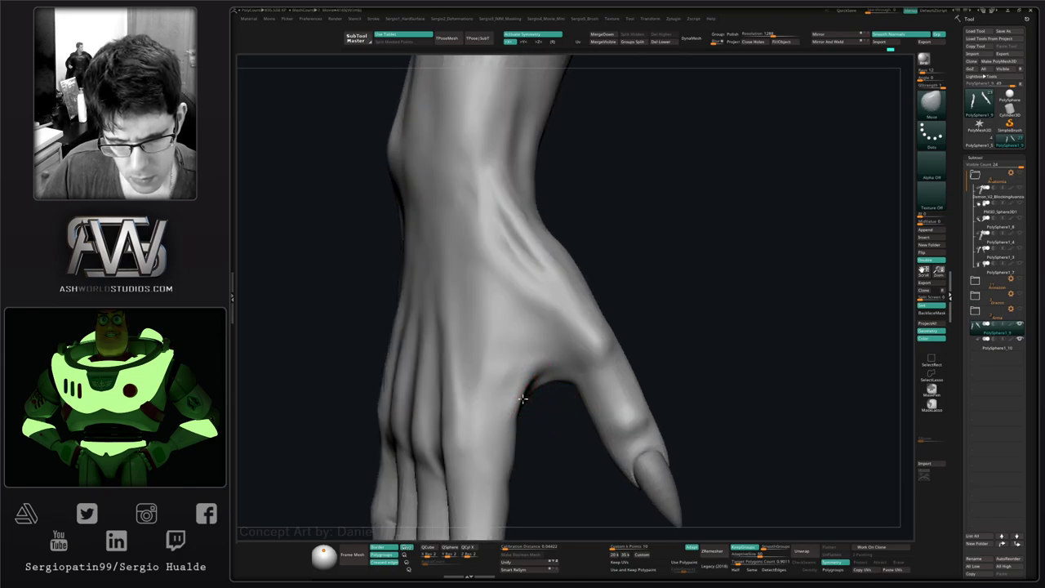
- Build up the knuckles and the skin between the finger bases on the back of the hand with a resized Clay brush
right_click_drag(520, 400, 552, 314)
mouse_move(552, 315)
right_mouse_down("ctrl")
mouse_move(514, 389)
mouse_move(541, 388)
mouse_move(527, 373)
mouse_move(540, 382)
right_mouse_up("ctrl")
key("s")
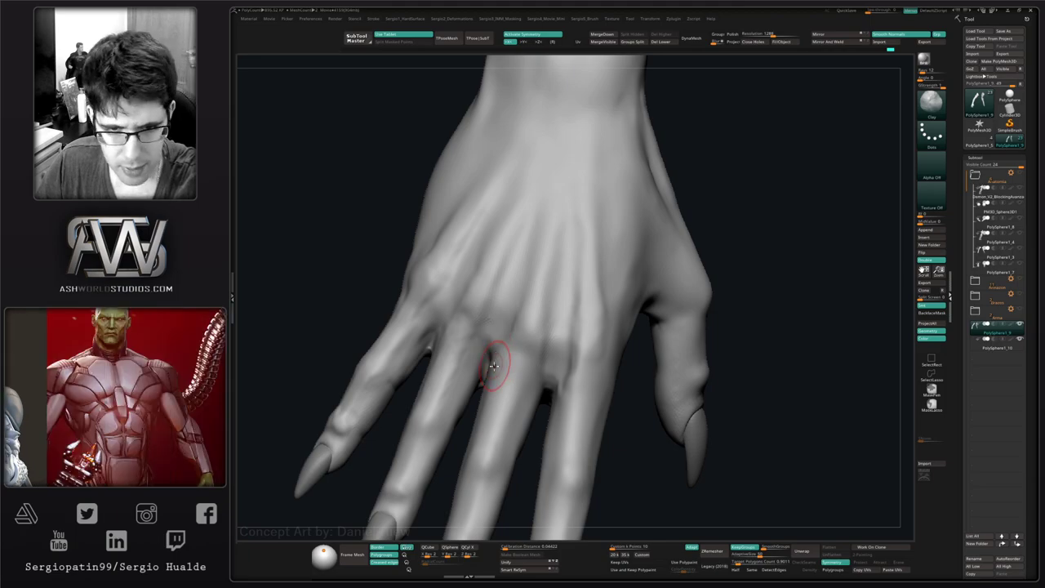
left_click_drag(589, 336, 564, 373)
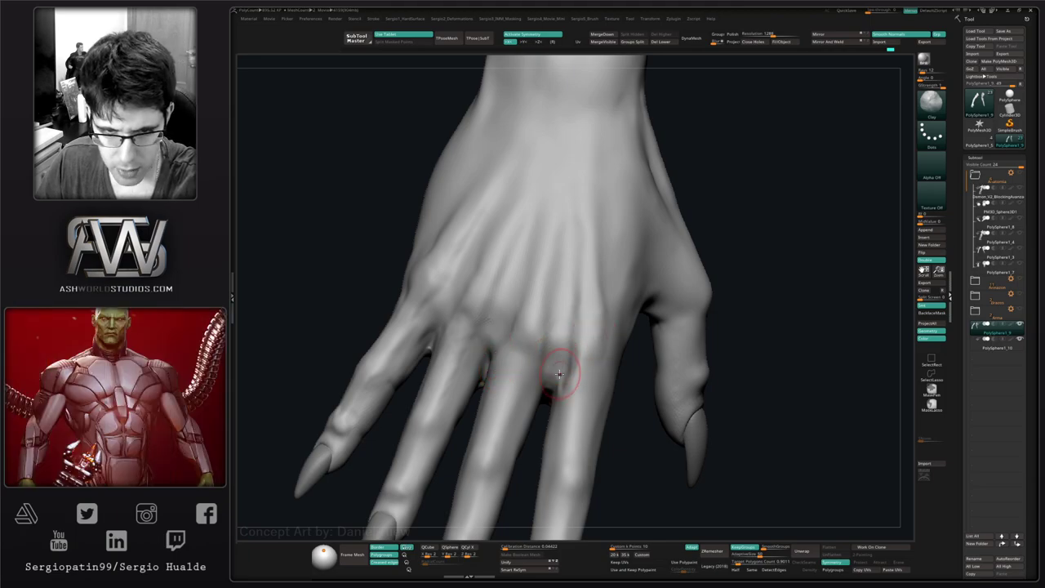
right_click_drag(541, 362, 495, 345)
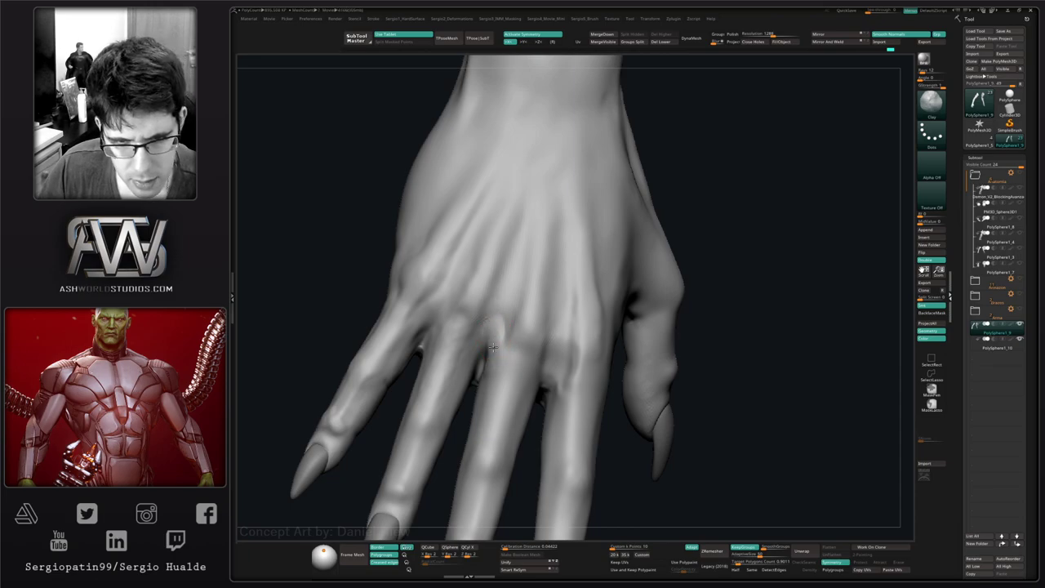
right_click_drag(452, 335, 472, 387)
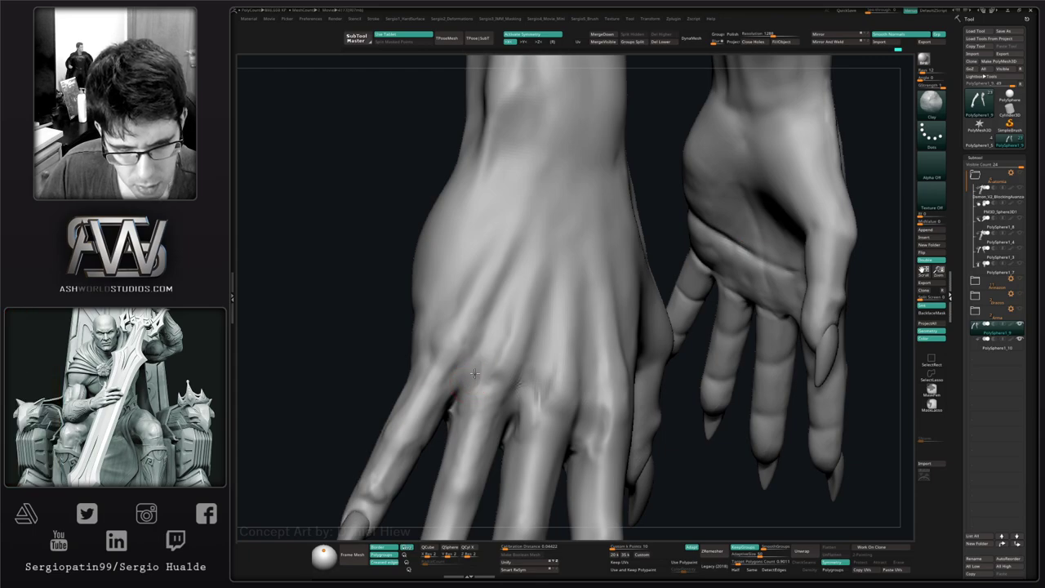
mouse_move(466, 397)
right_mouse_down()
mouse_move(460, 413)
mouse_move(551, 376)
mouse_move(576, 384)
right_mouse_up()
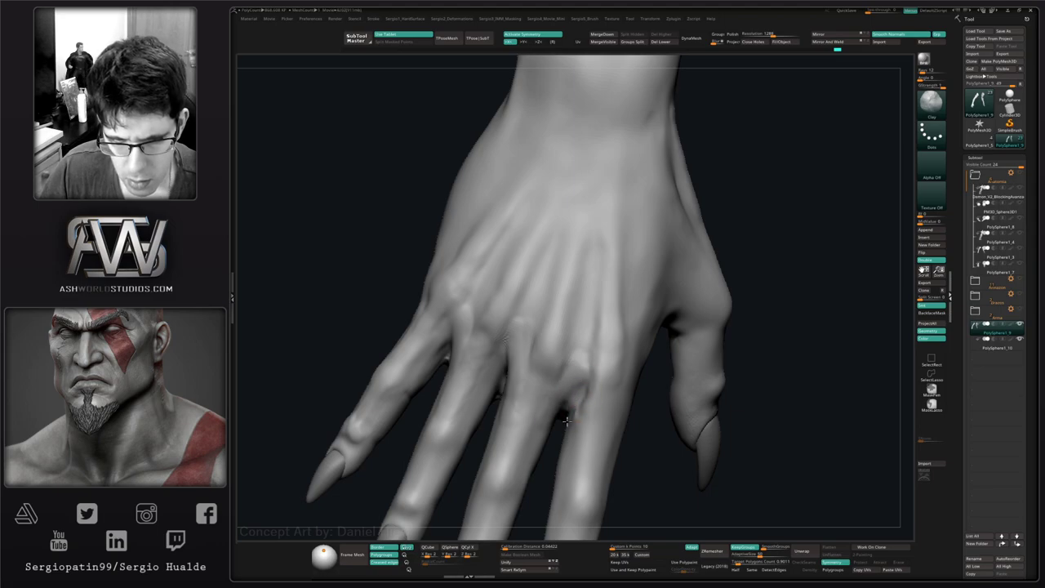
- Carve the creases around the knuckles and between the finger bases with a resized DamStandard brush
mouse_move(567, 420)
right_mouse_down()
mouse_move(591, 404)
mouse_move(589, 414)
mouse_move(578, 377)
right_mouse_up()
key("b")
key("d")
key("s")
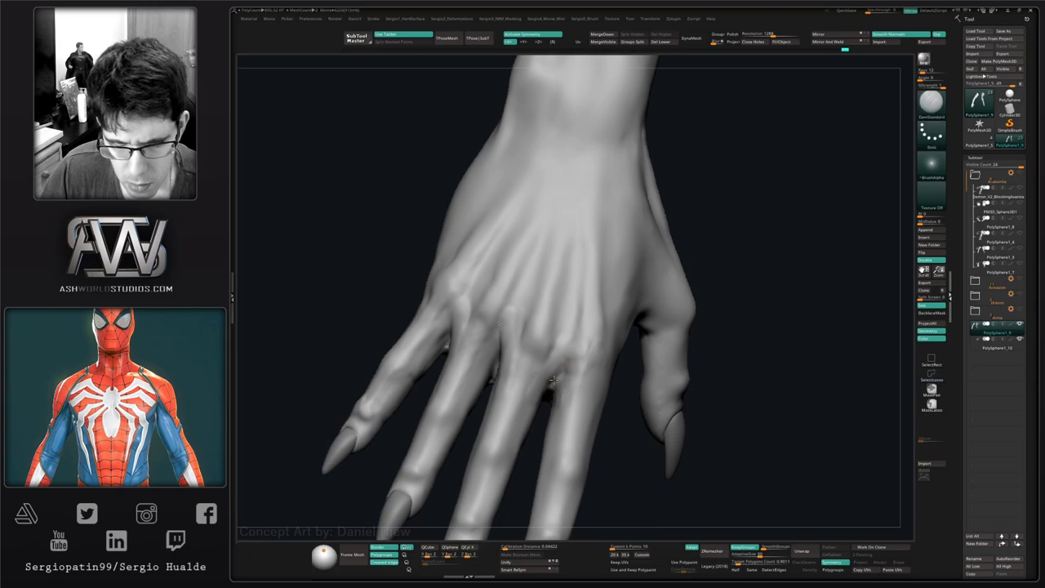
right_click_drag(471, 399, 498, 357)
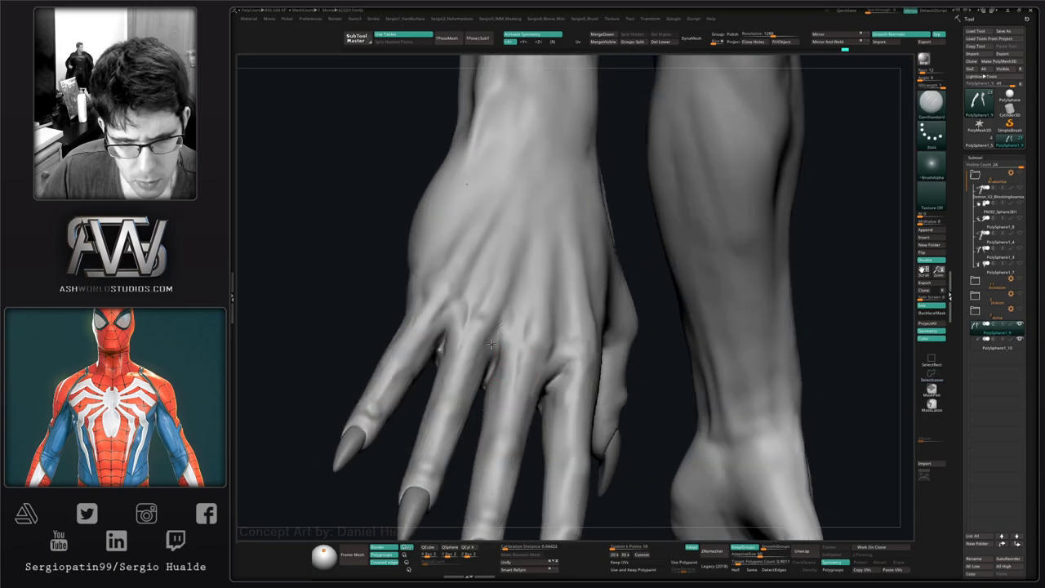
- Refine the knuckles of the little and ring fingers with the Clay brush and smooth their transitions
mouse_move(419, 336)
right_mouse_down()
mouse_move(445, 331)
mouse_move(439, 339)
mouse_move(450, 340)
right_mouse_up()
key("b")
key("c")
key("l")
mouse_move(453, 340)
left_mouse_down("shift")
mouse_move(472, 308)
mouse_move(471, 342)
left_mouse_up("shift")
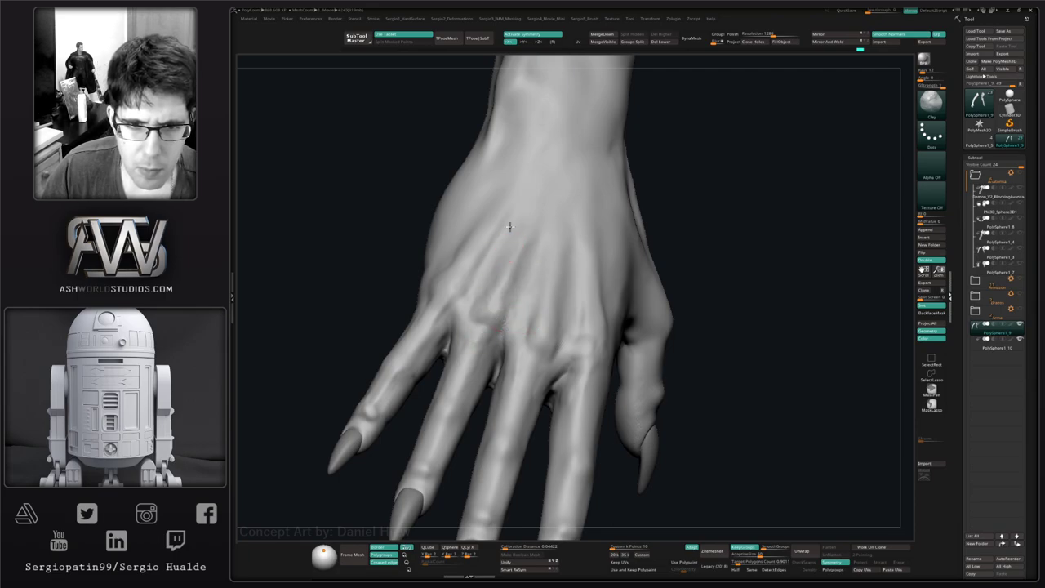
mouse_move(483, 303)
right_mouse_down()
mouse_move(493, 377)
mouse_move(509, 355)
right_mouse_up()
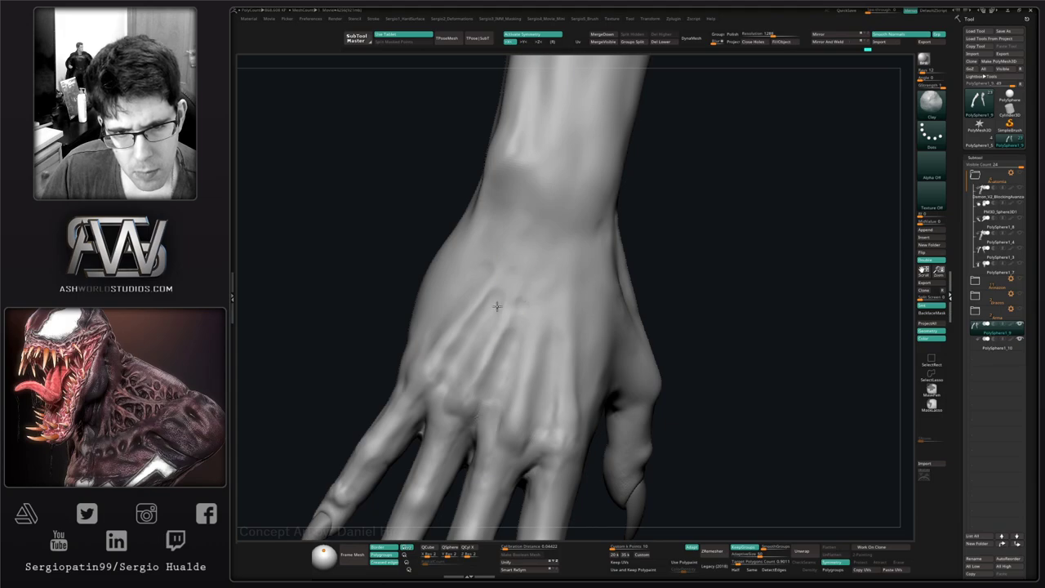
- Build up the finger tendons on the back of the hand with the Clay brush and smooth them toward the wrist
right_click_drag(563, 347, 536, 312)
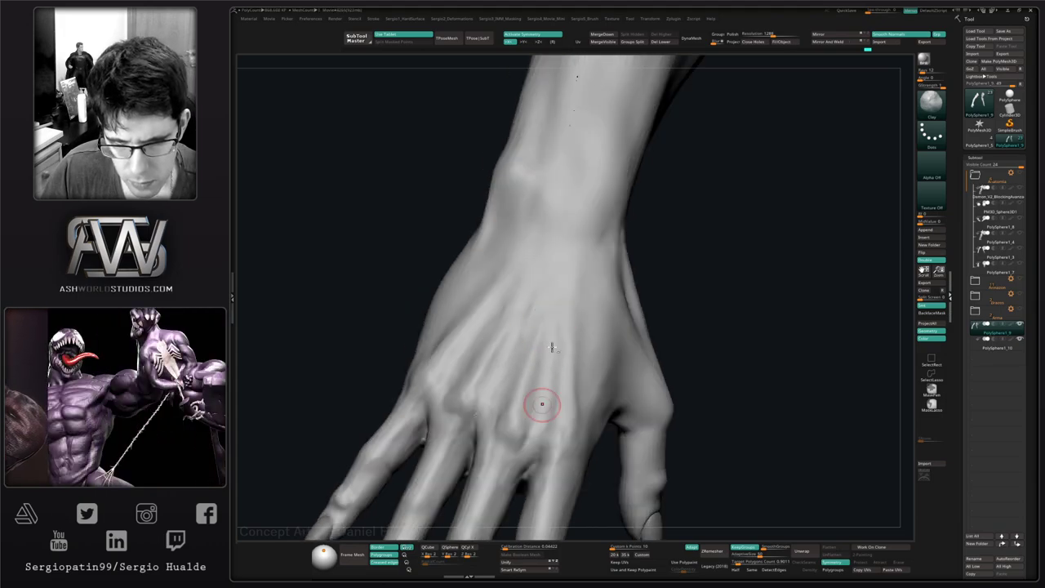
right_click_drag(552, 347, 567, 374)
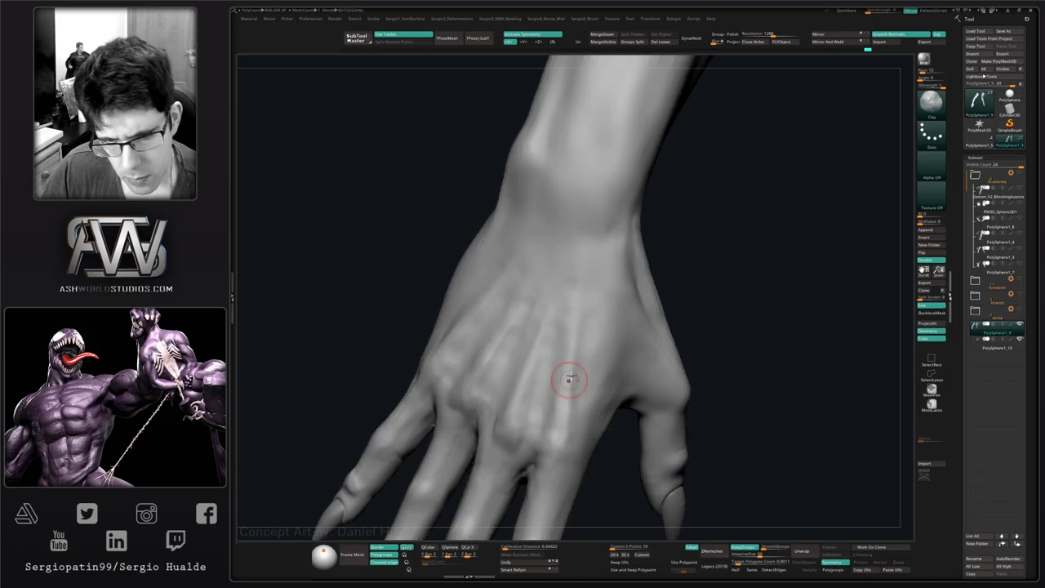
mouse_move(590, 388)
left_mouse_down()
mouse_move(582, 404)
mouse_move(591, 417)
left_mouse_up()
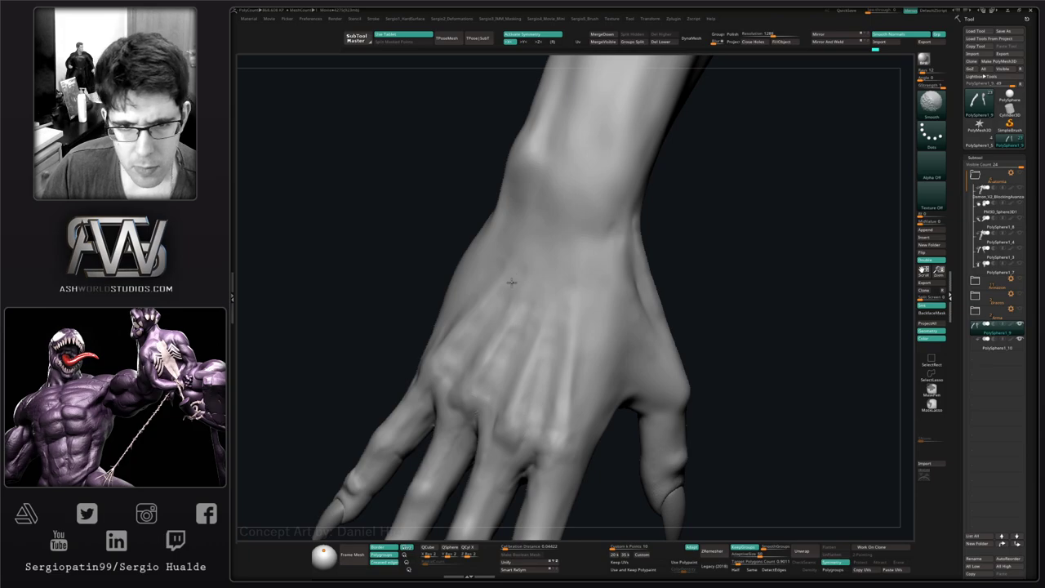
right_click_drag(531, 318, 527, 270)
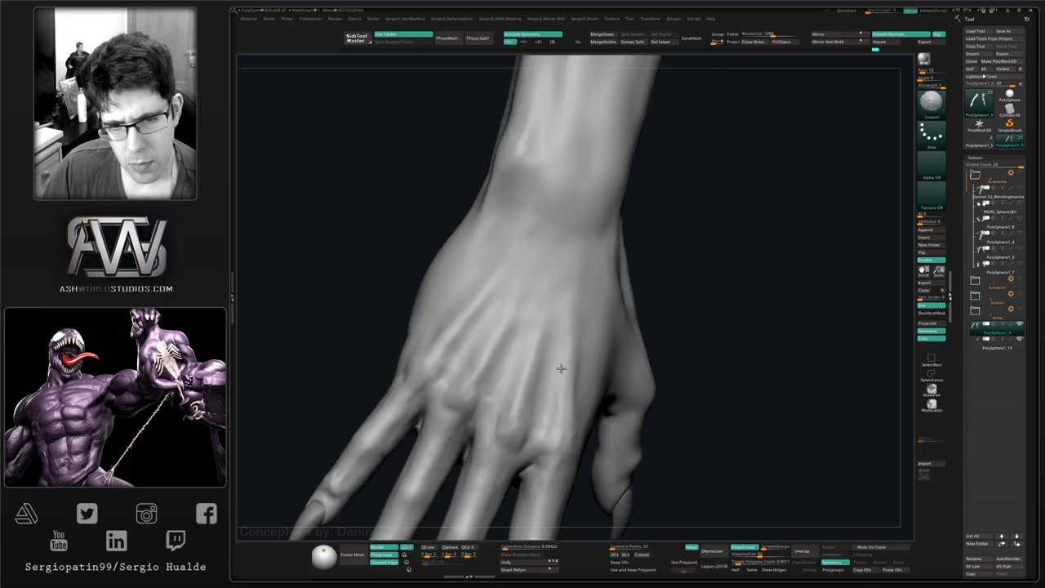
- Accentuate the tendons running to the knuckles with the Standard brush and soften their upper ends
right_click_drag(561, 368, 496, 357)
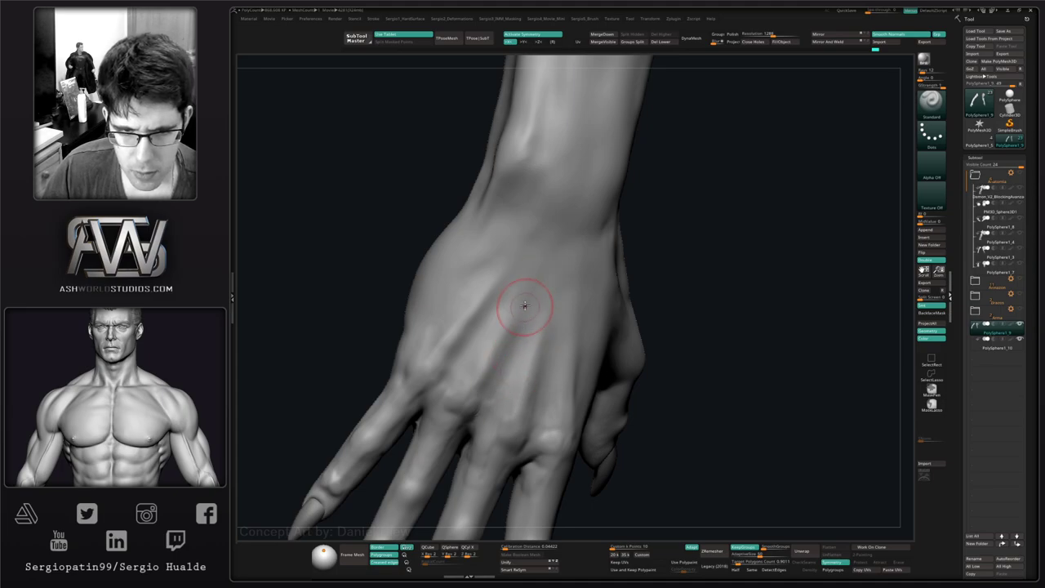
right_click_drag(549, 398, 541, 396)
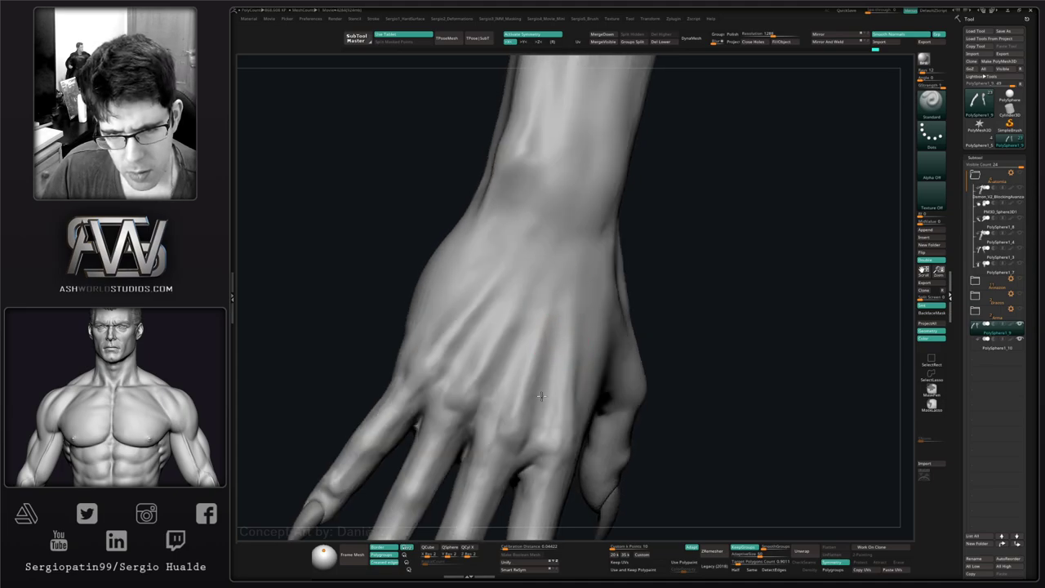
left_click_drag(521, 318, 517, 337, "shift")
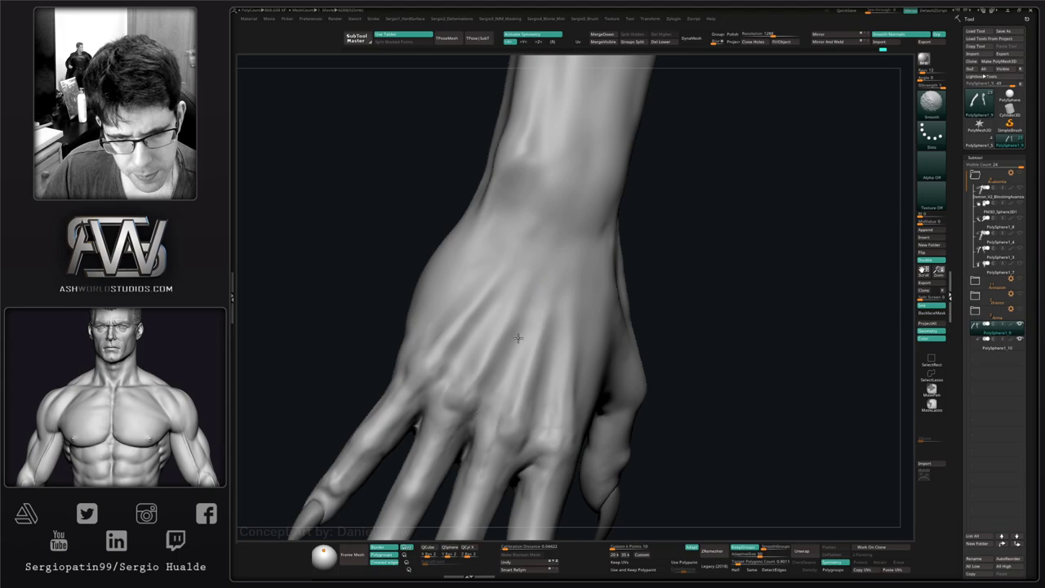
right_click_drag(568, 354, 577, 399)
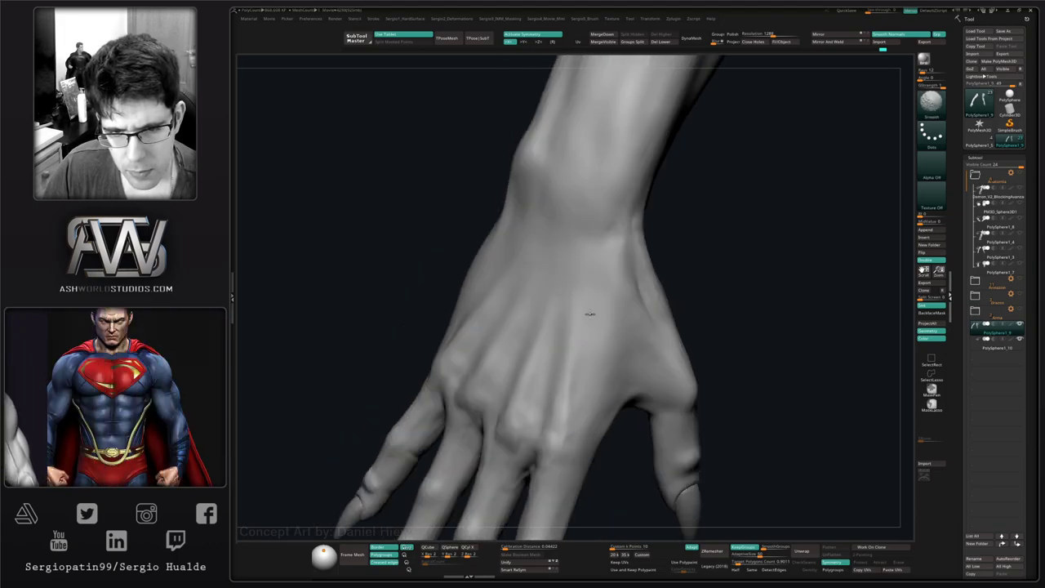
- Smooth the area around the little finger's knuckle and tendon, and refine the back of the hand with the Standard brush
mouse_move(489, 329)
right_mouse_down()
mouse_move(445, 316)
mouse_move(426, 343)
right_mouse_up()
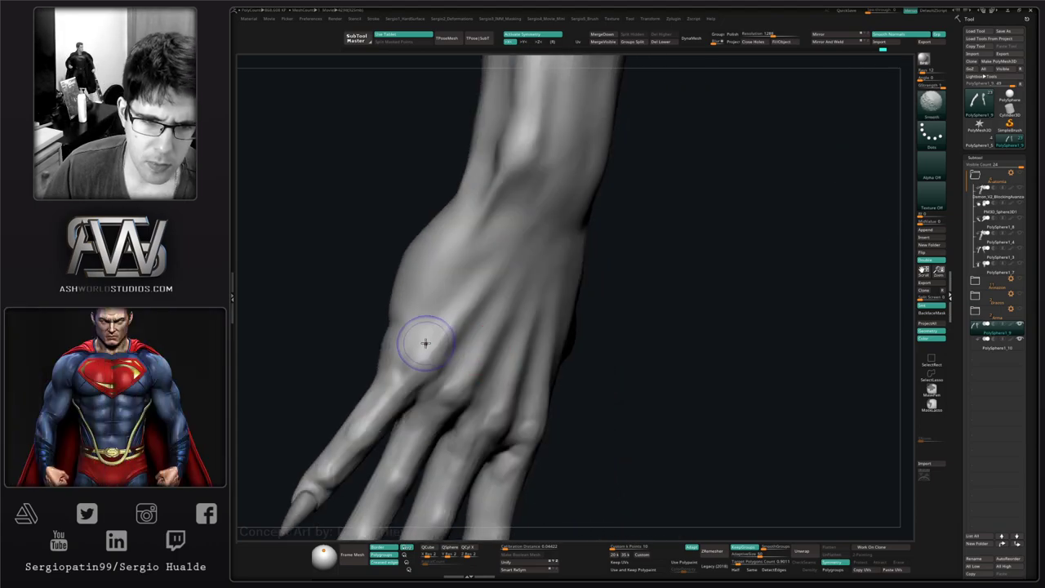
key("shift")
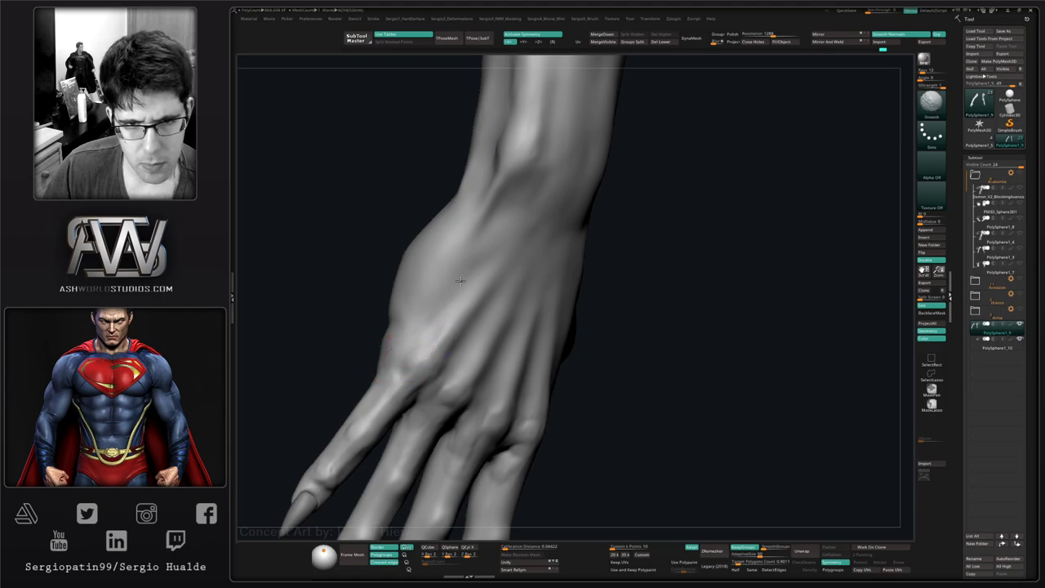
right_click_drag(461, 281, 480, 285, "ctrl")
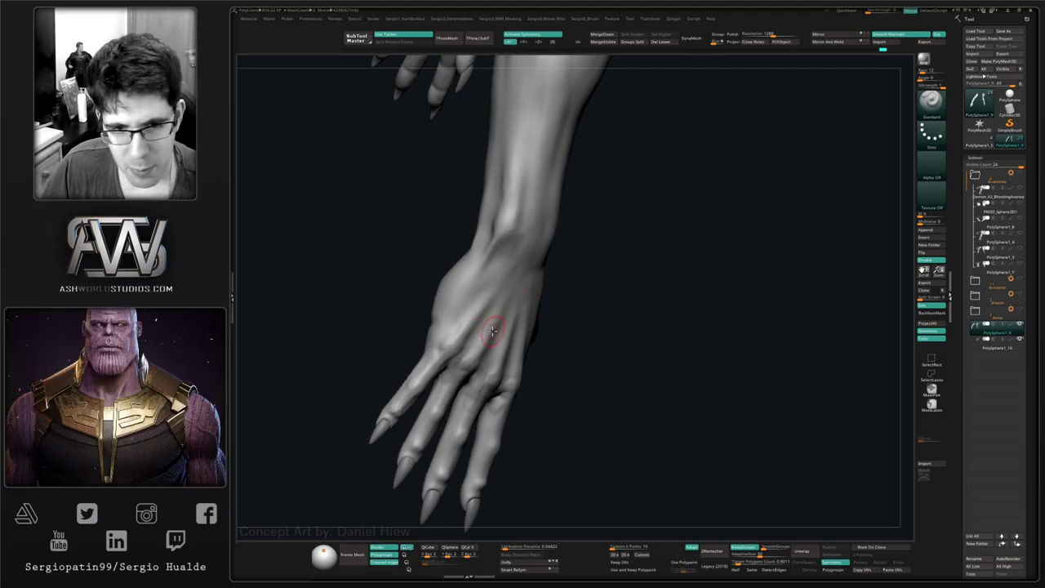
mouse_move(492, 330)
right_mouse_down()
mouse_move(508, 373)
mouse_move(527, 367)
mouse_move(481, 334)
mouse_move(480, 378)
right_mouse_up()
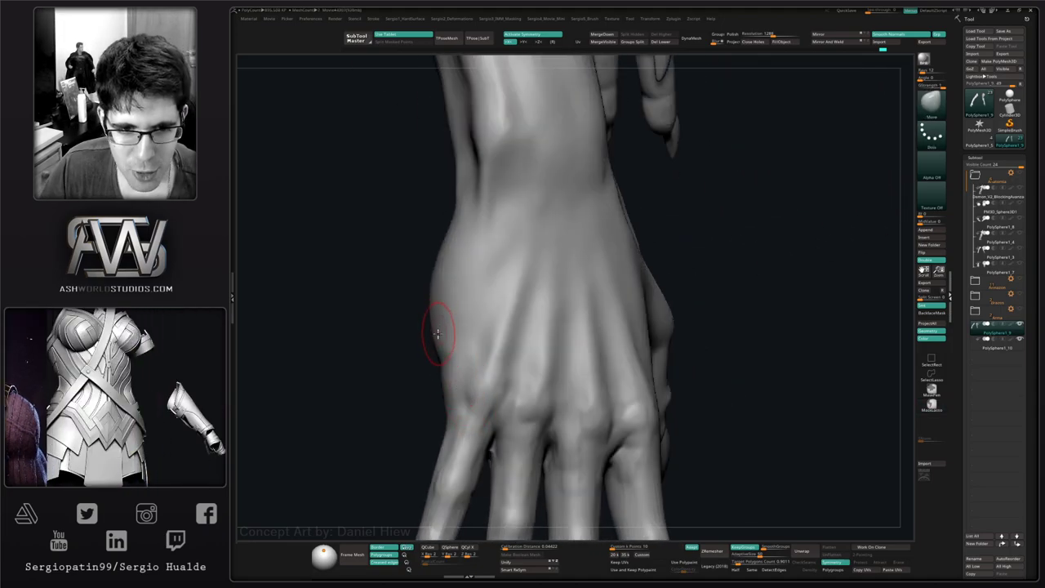
- Adjust the little-finger side contour of the hand with an enlarged Move brush
key("bracketright")
key("bracketright")
key("bracketright")
left_click_drag(431, 332, 433, 333)
mouse_move(434, 333)
right_mouse_down()
mouse_move(457, 340)
mouse_move(432, 334)
mouse_move(420, 351)
mouse_move(427, 369)
mouse_move(441, 287)
mouse_move(461, 326)
mouse_move(469, 274)
right_mouse_up()
mouse_move(482, 375)
right_mouse_down()
mouse_move(488, 321)
mouse_move(454, 401)
mouse_move(494, 380)
mouse_move(461, 359)
mouse_move(471, 367)
mouse_move(452, 368)
mouse_move(478, 367)
mouse_move(426, 367)
right_mouse_up()
- Undo the last palm edit and reshape the outer edge of the palm's heel with a resized Move brush
key("ctrl+t")
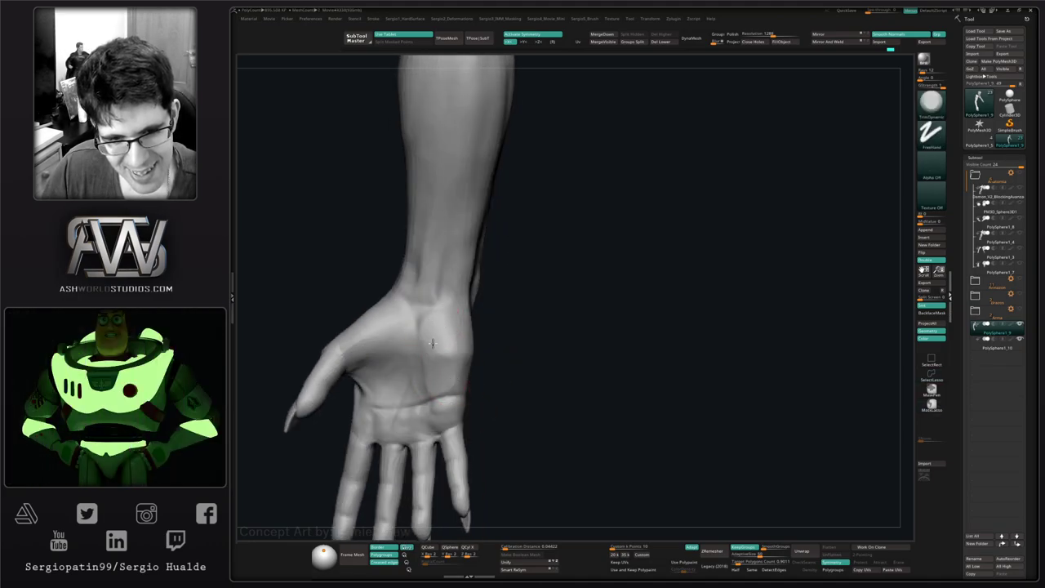
mouse_move(432, 342)
right_mouse_down()
mouse_move(468, 343)
mouse_move(432, 384)
mouse_move(431, 362)
right_mouse_up()
key("ctrl+z")
key("s")
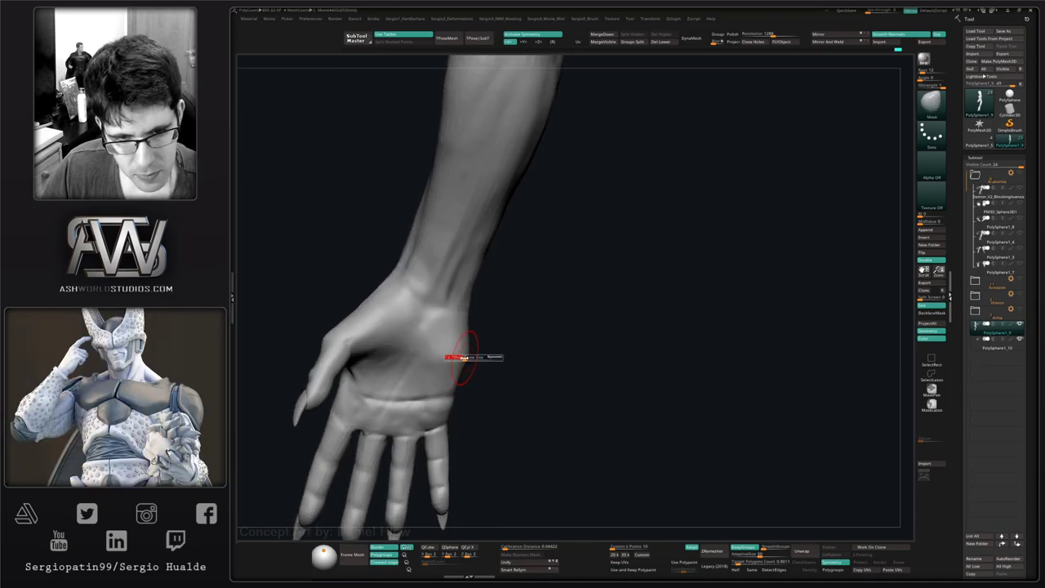
left_click_drag(464, 357, 456, 328)
- Build up the heel of the palm below the wrist with a resized Clay brush and smooth it
key("b")
key("c")
key("l")
key("s")
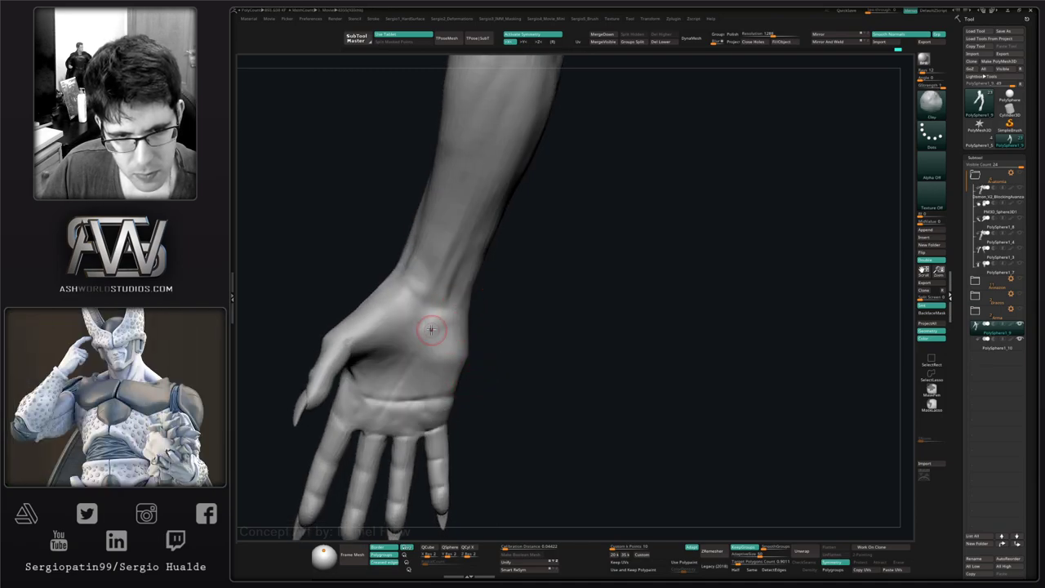
key("shift")
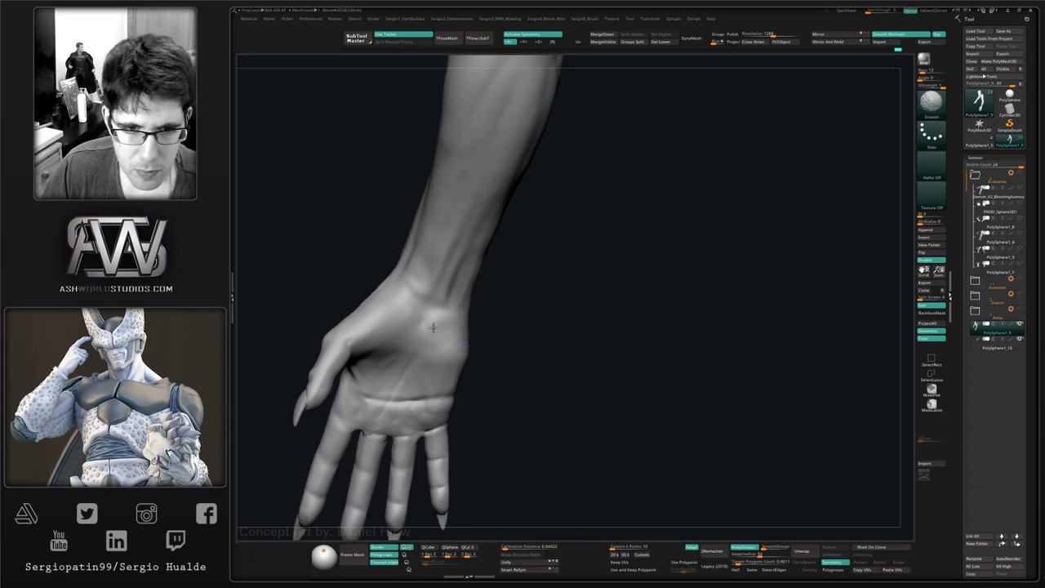
right_click_drag(458, 346, 474, 324, "shift")
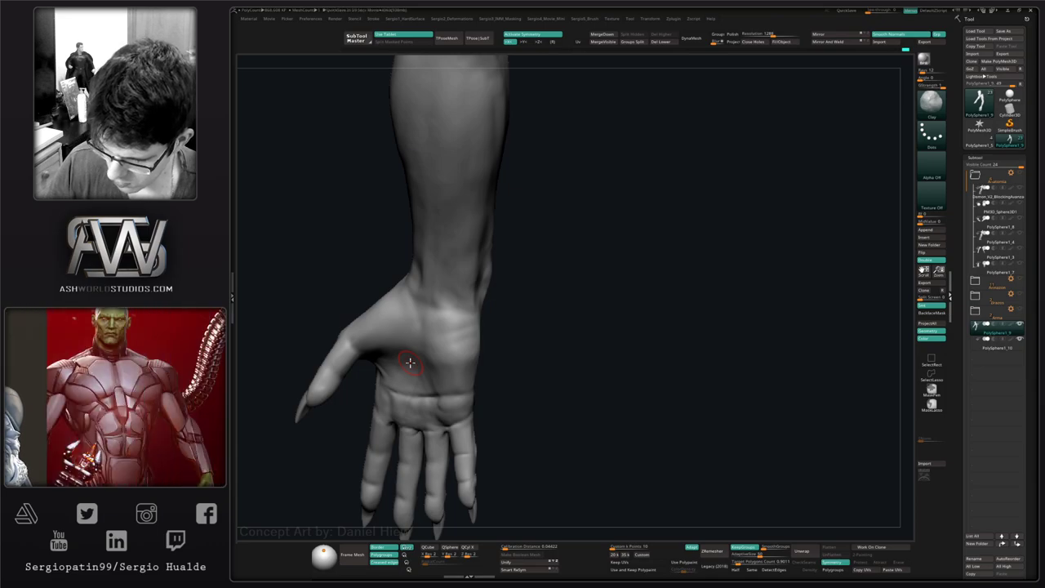
- Refine the thumb side of the wrist and the base of the thumb with the Move brush
left_click_drag(548, 350, 554, 350)
mouse_move(554, 350)
right_mouse_down()
mouse_move(416, 344)
mouse_move(400, 321)
mouse_move(375, 343)
mouse_move(392, 358)
mouse_move(420, 427)
mouse_move(432, 373)
mouse_move(413, 408)
mouse_move(419, 326)
right_mouse_up()
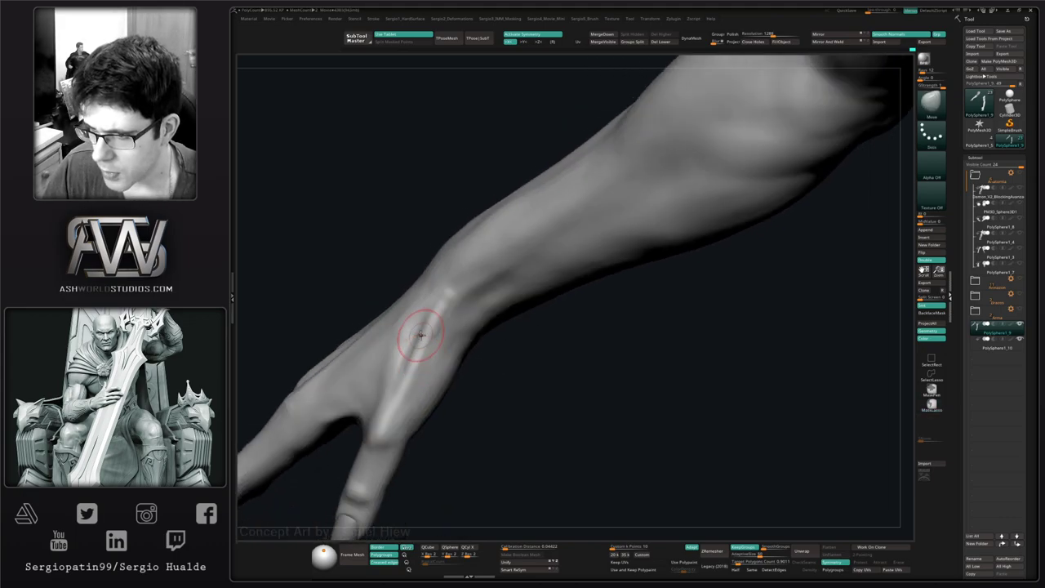
left_click_drag(402, 333, 394, 424)
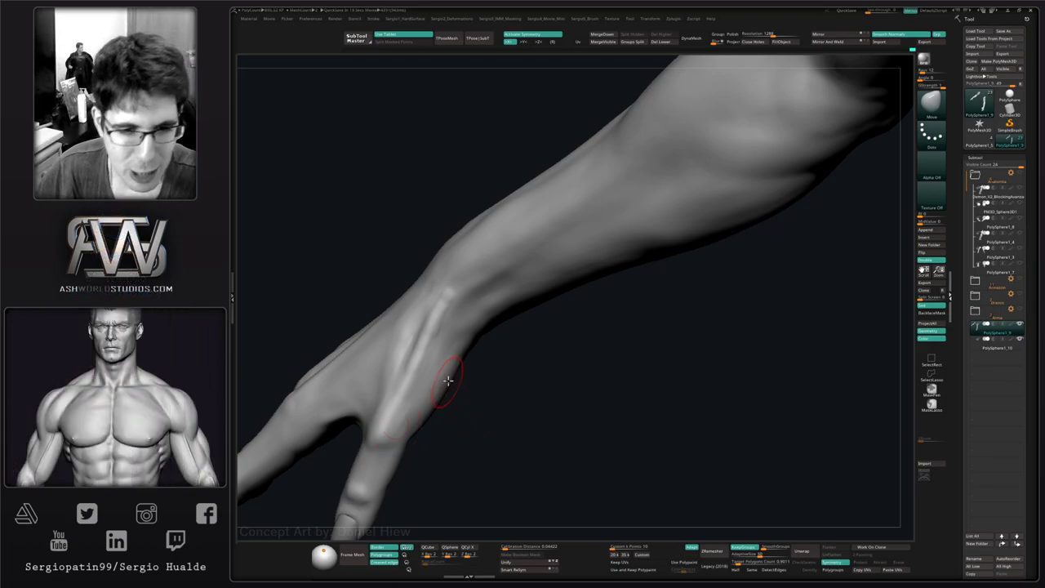
mouse_move(448, 380)
left_mouse_down()
mouse_move(504, 425)
mouse_move(520, 340)
mouse_move(450, 367)
mouse_move(431, 338)
mouse_move(482, 378)
mouse_move(509, 381)
left_mouse_up()
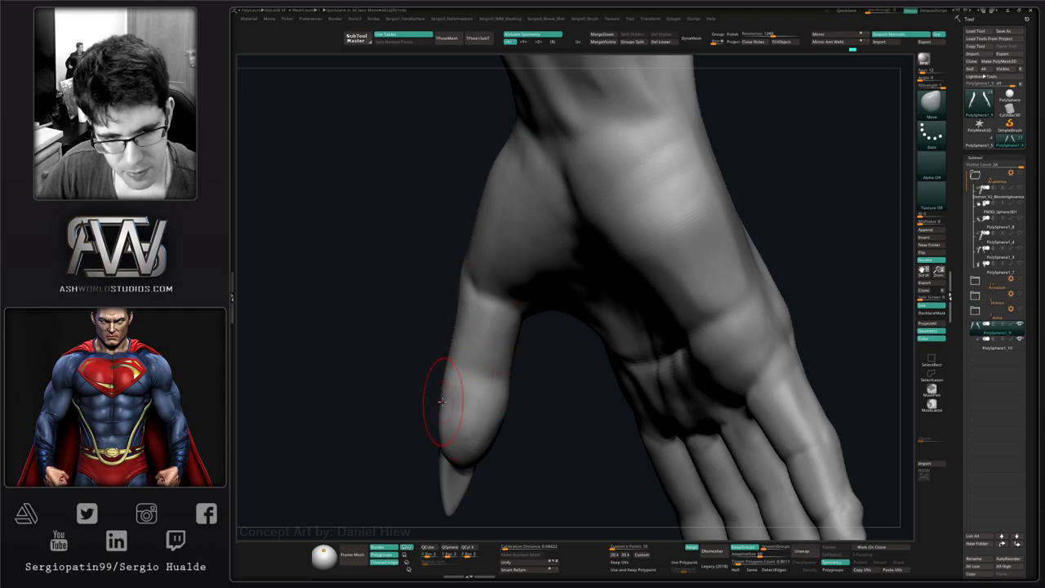
- Reshape the fleshy pad of the thumb's tip with the Move brush and smooth it
mouse_move(435, 402)
left_mouse_down()
mouse_move(511, 419)
mouse_move(450, 413)
left_mouse_up()
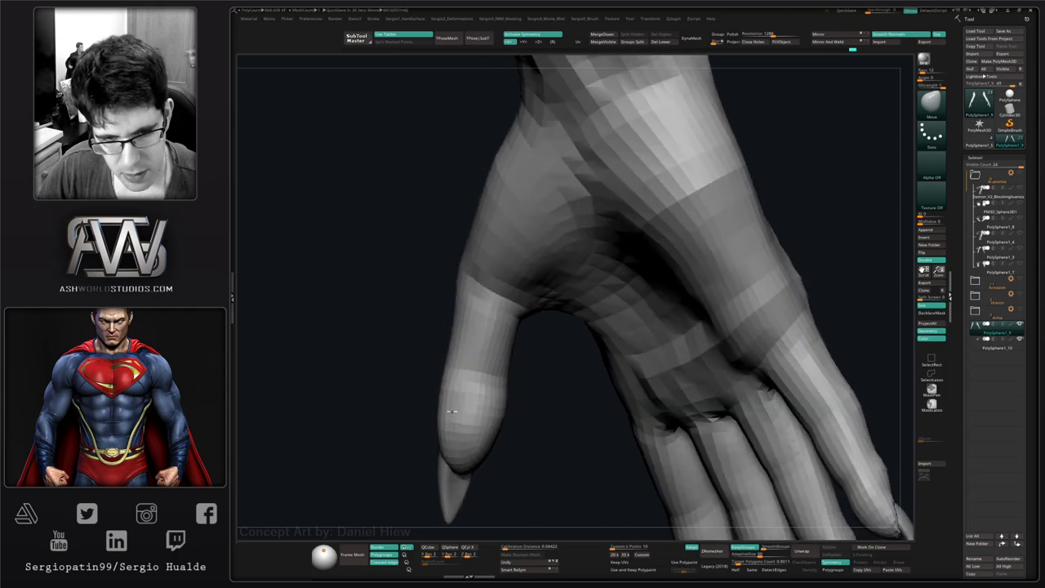
key("shift")
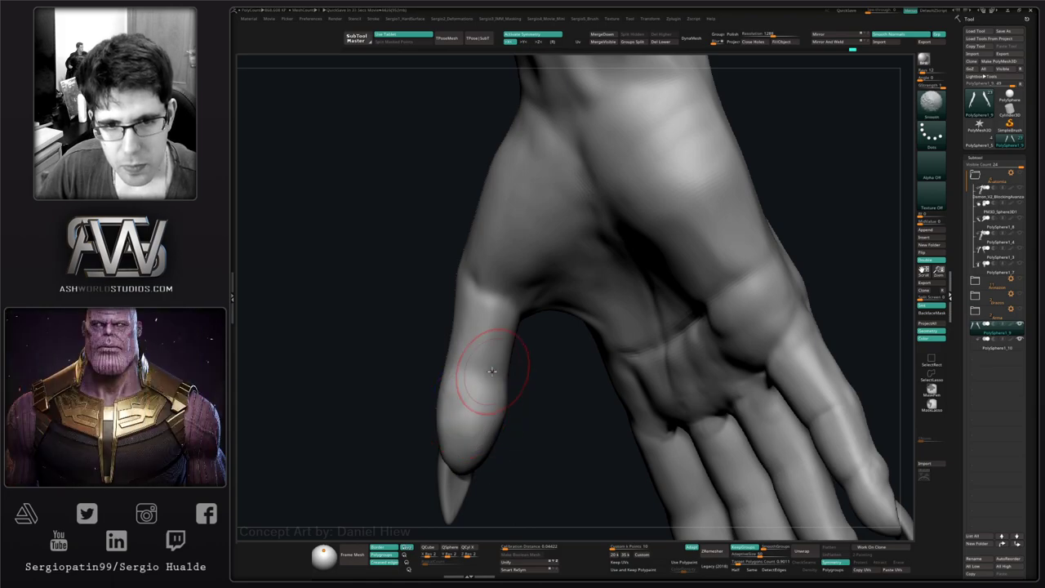
mouse_move(492, 372)
right_mouse_down("ctrl")
mouse_move(520, 354)
mouse_move(471, 266)
mouse_move(470, 378)
mouse_move(535, 324)
mouse_move(462, 399)
mouse_move(503, 387)
right_mouse_up("ctrl")
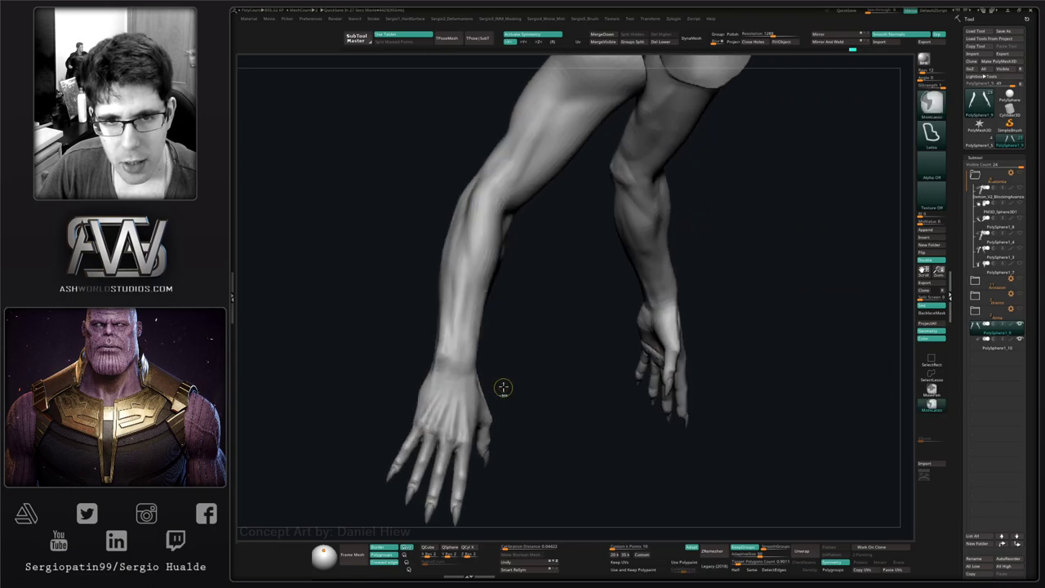
- Compare the refined arms and hands with the earlier version in the PolySphere1_3 subtool from several angles
left_click_drag(502, 387, 693, 309)
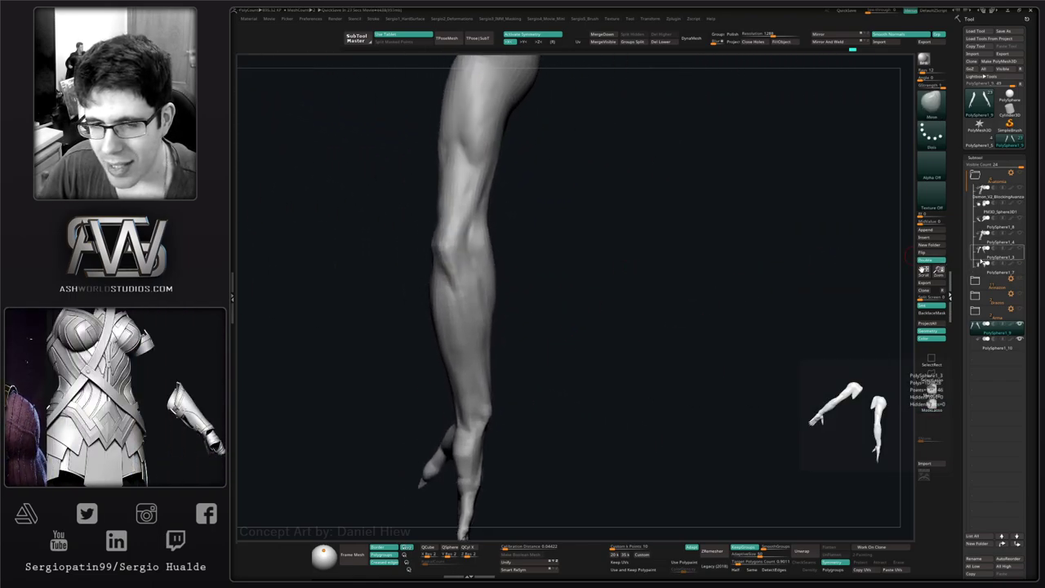
left_click(976, 256)
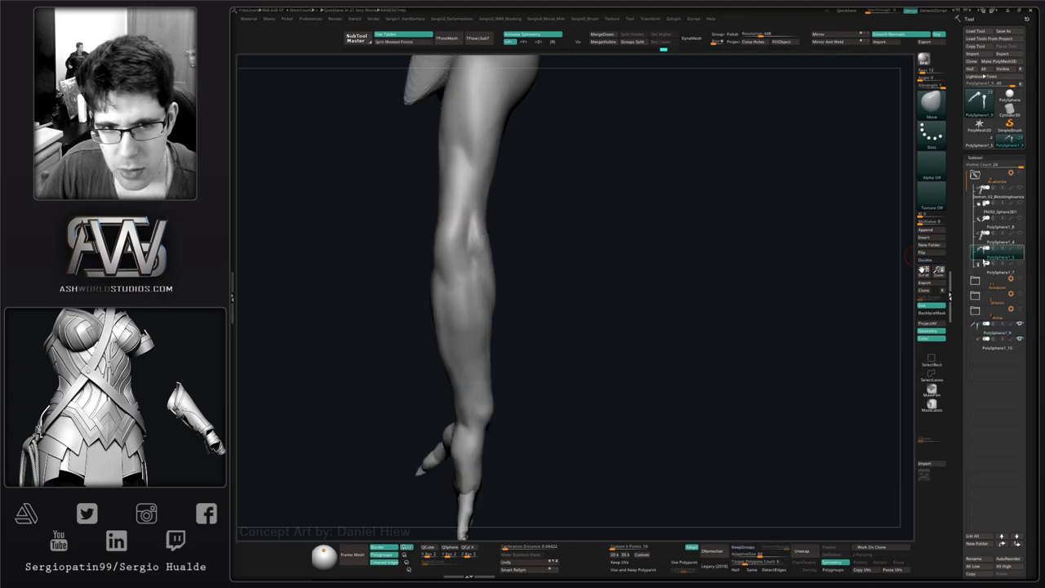
left_click_drag(619, 235, 576, 307)
left_click(982, 336)
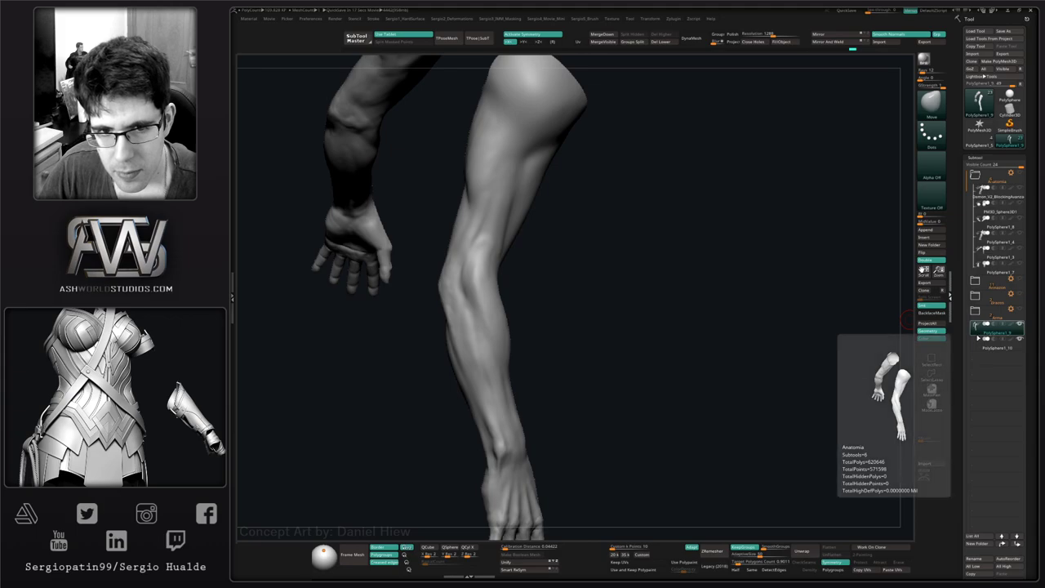
right_click_drag(588, 409, 560, 393, "alt")
left_click(1003, 251)
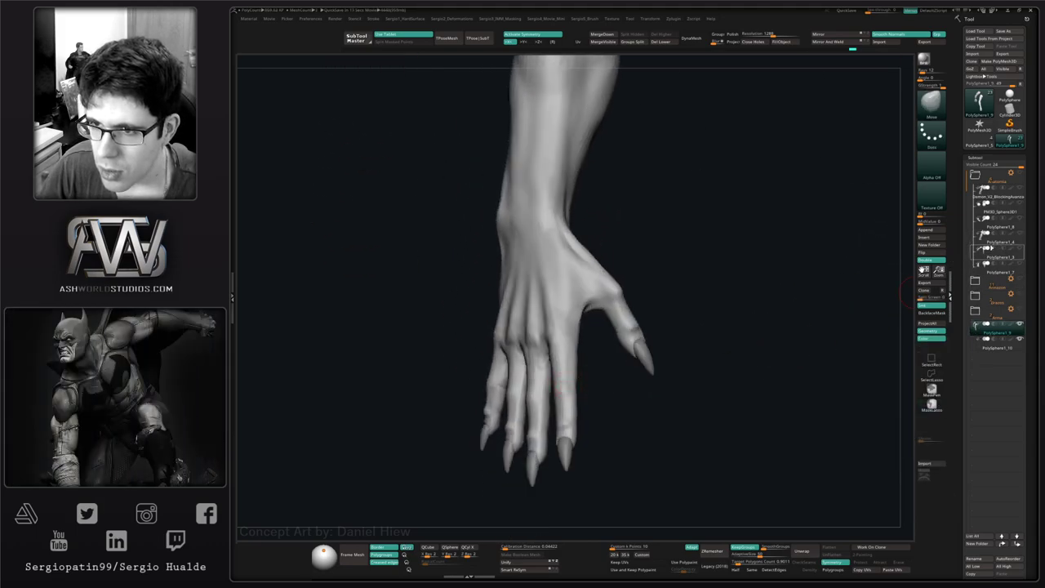
left_click(992, 257)
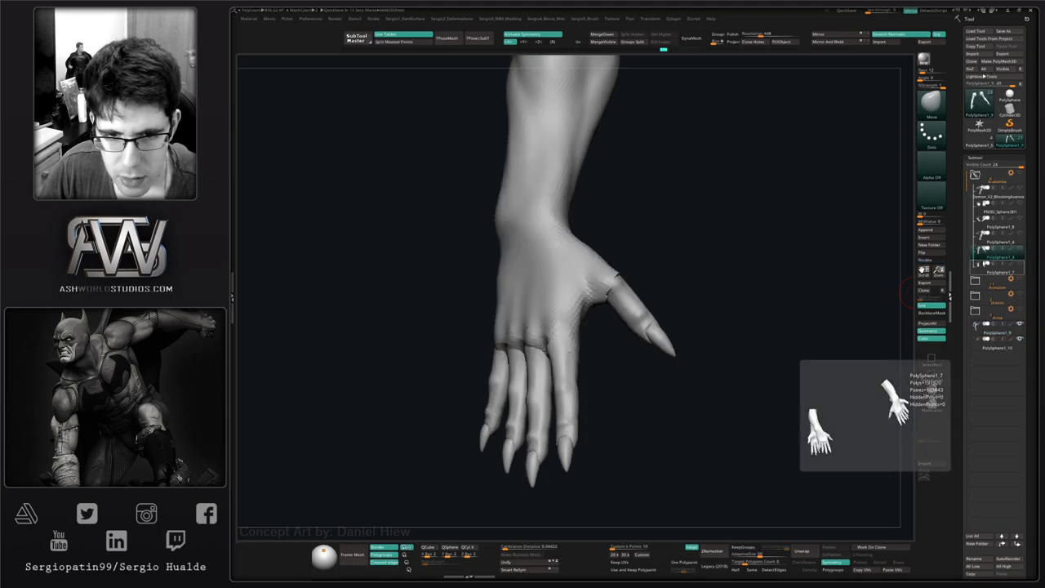
left_click(986, 333)
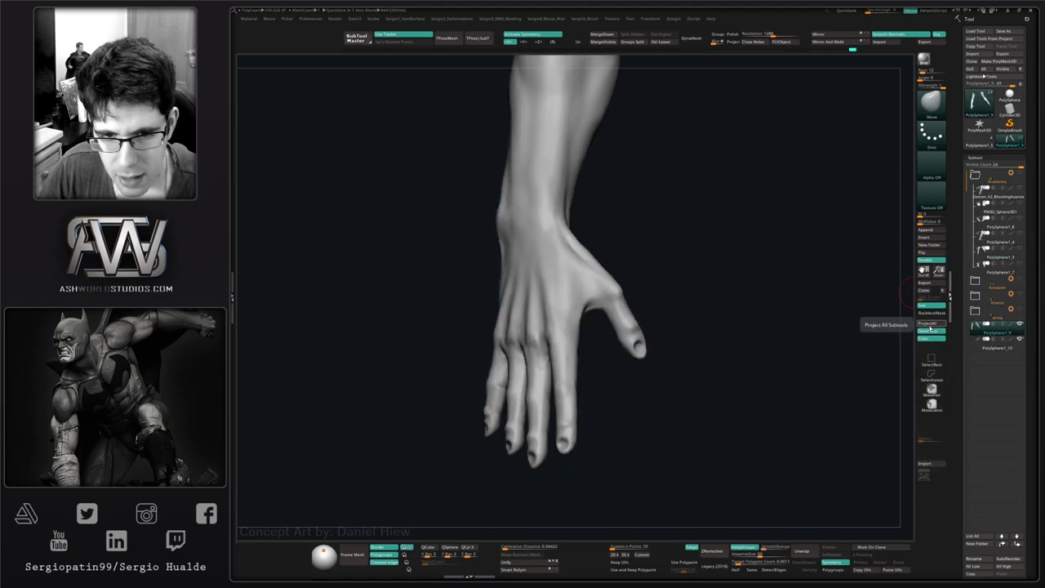
right_click_drag(803, 360, 758, 358, "ctrl")
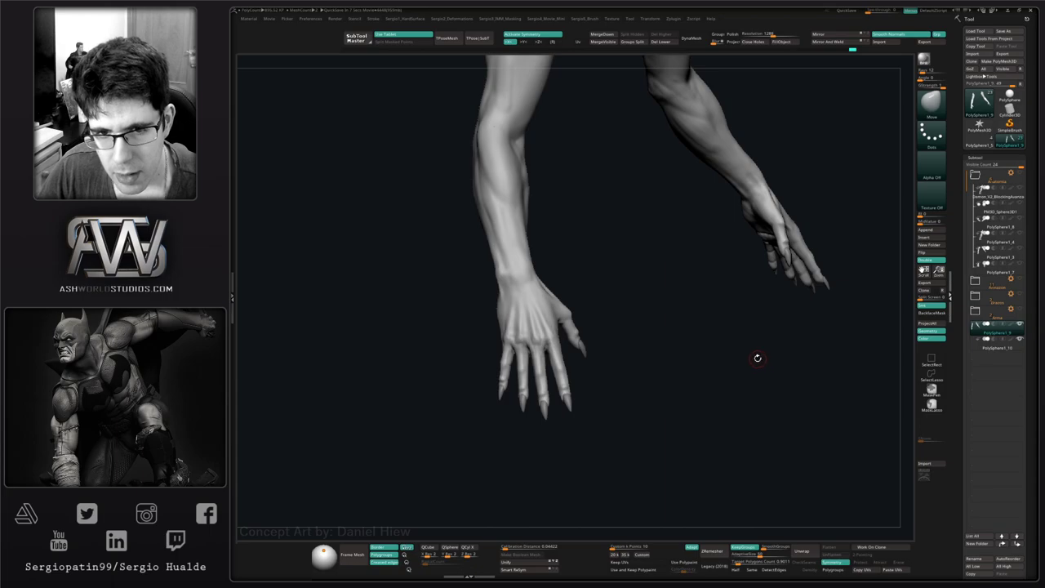
- Refine the silhouette of the demon's forearms, wrists and hands with the Move brush
right_click_drag(544, 305, 571, 330, "ctrl")
right_click_drag(571, 330, 558, 316)
scroll(558, 315, "up", 6)
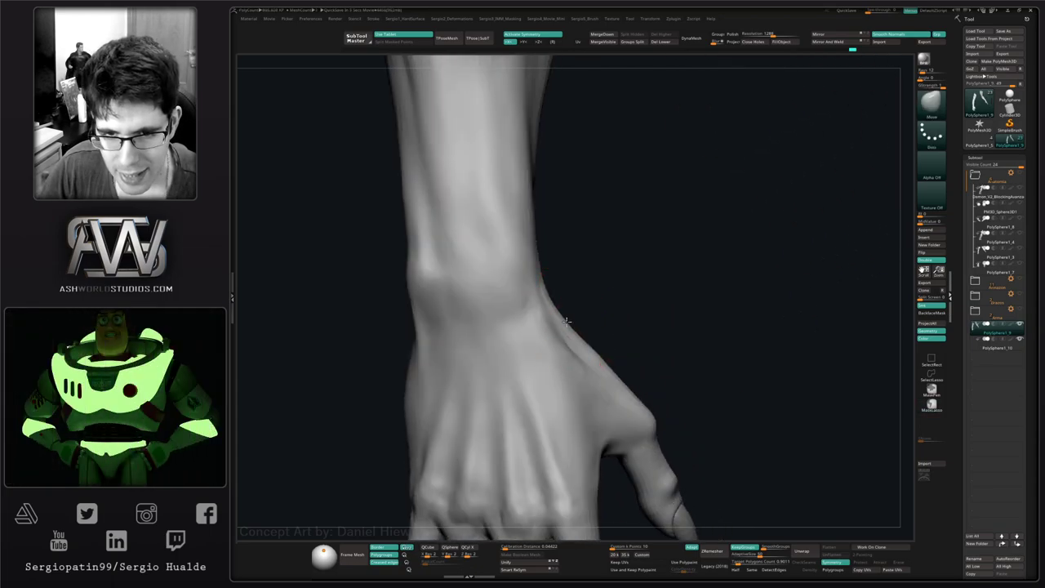
right_click_drag(595, 372, 610, 342, "ctrl")
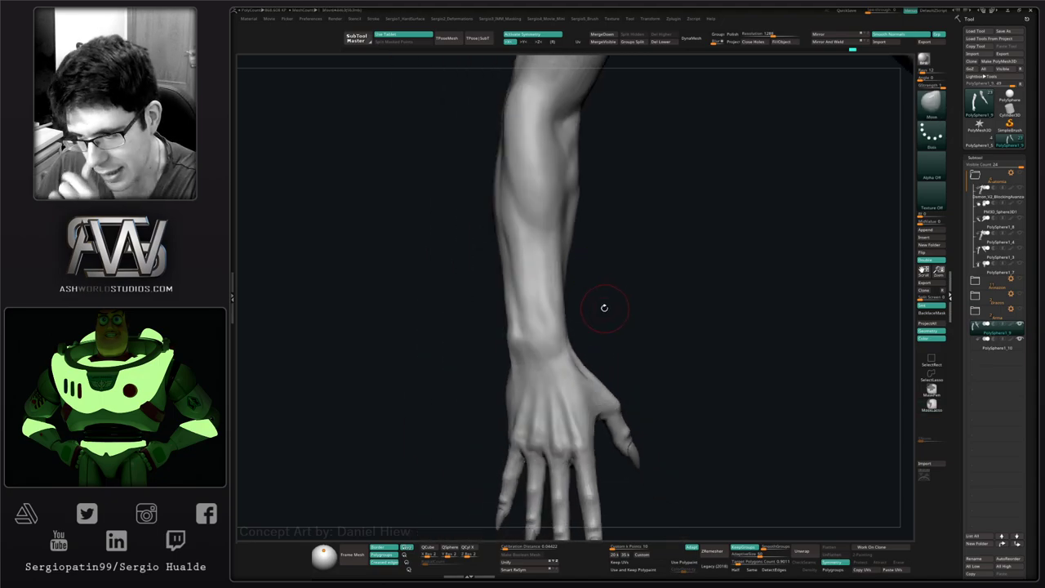
left_click_drag(640, 346, 626, 288)
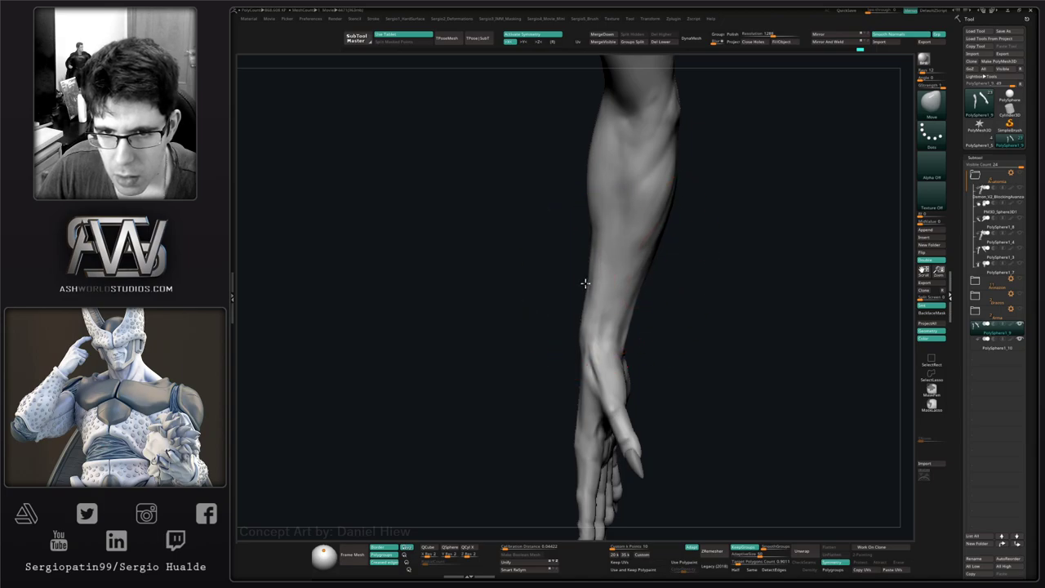
mouse_move(623, 288)
right_mouse_down("alt")
mouse_move(615, 372)
mouse_move(611, 304)
right_mouse_up("alt")
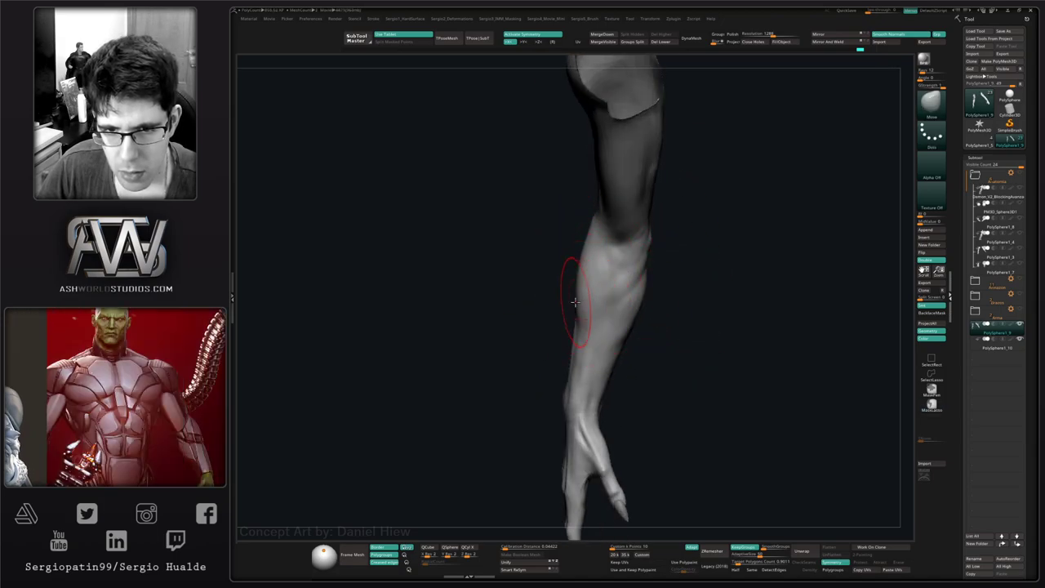
left_click_drag(610, 314, 631, 337)
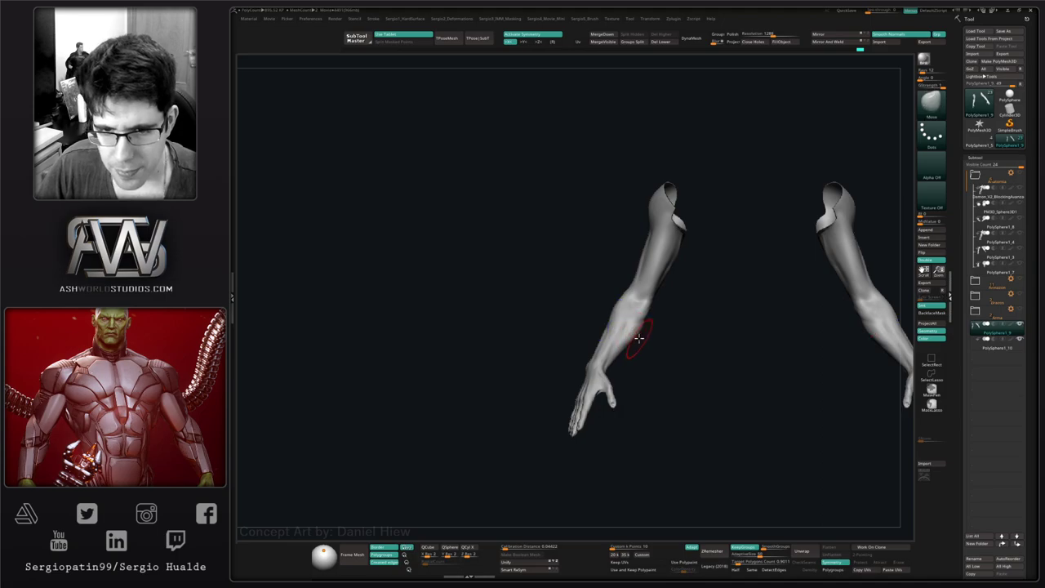
- Show the rest of the figure around the arms and hide the weapon folder
left_click(1019, 174)
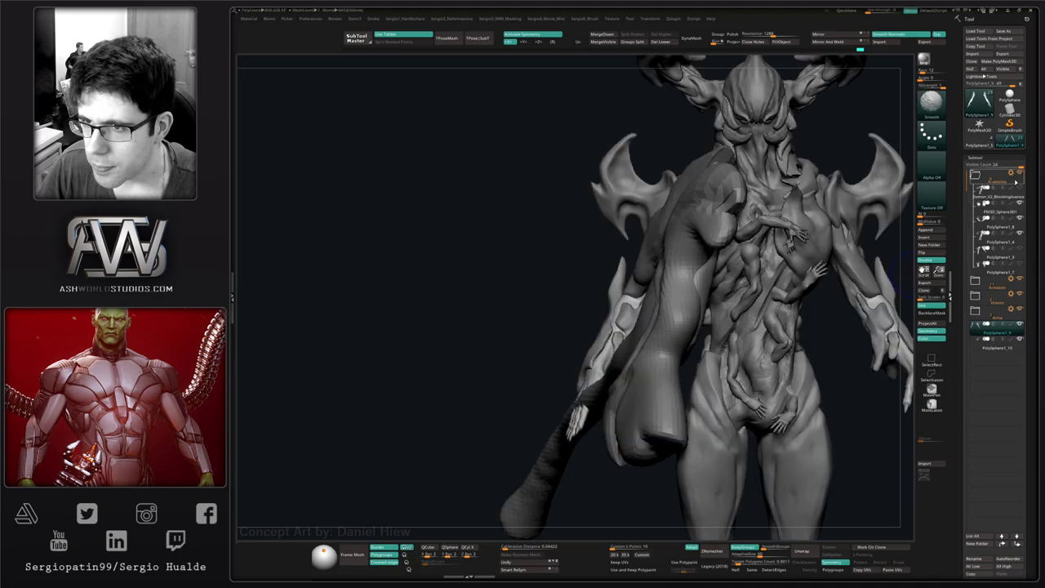
right_click_drag(693, 357, 570, 445)
left_click(1019, 311)
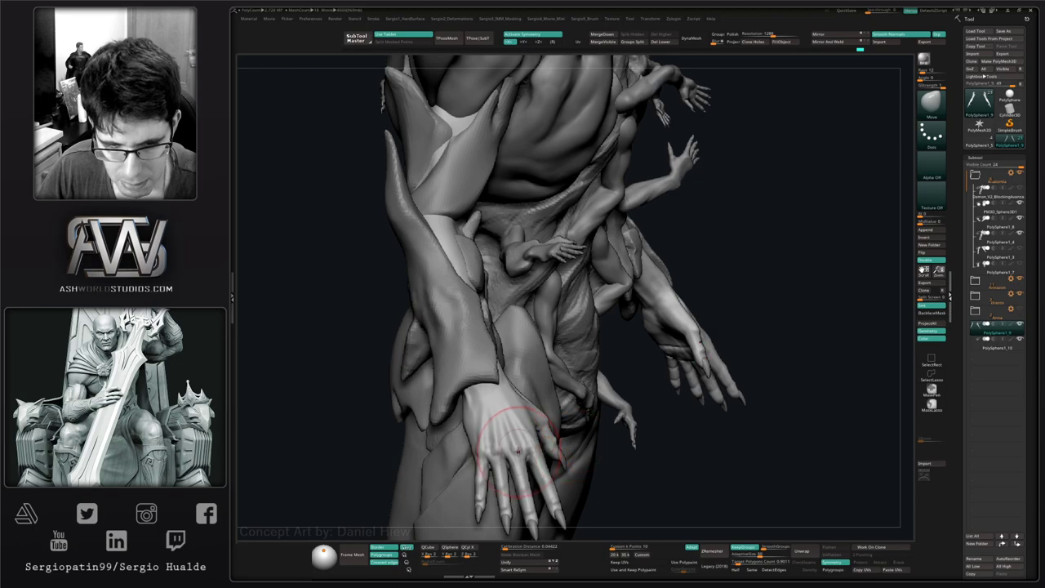
- Adjust the hand's shape below the forearm armour with the Move brush
mouse_move(517, 451)
left_mouse_down()
mouse_move(544, 461)
mouse_move(525, 431)
mouse_move(518, 472)
left_mouse_up()
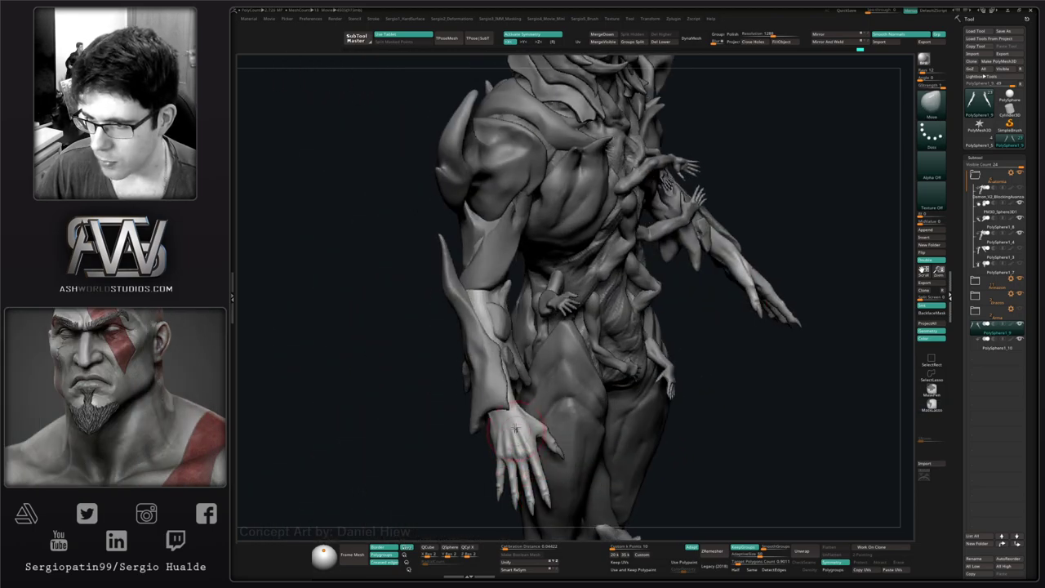
left_click_drag(520, 385, 536, 367)
mouse_move(526, 385)
right_mouse_down("ctrl")
mouse_move(544, 450)
mouse_move(560, 444)
mouse_move(548, 339)
mouse_move(575, 424)
mouse_move(526, 400)
right_mouse_up("ctrl")
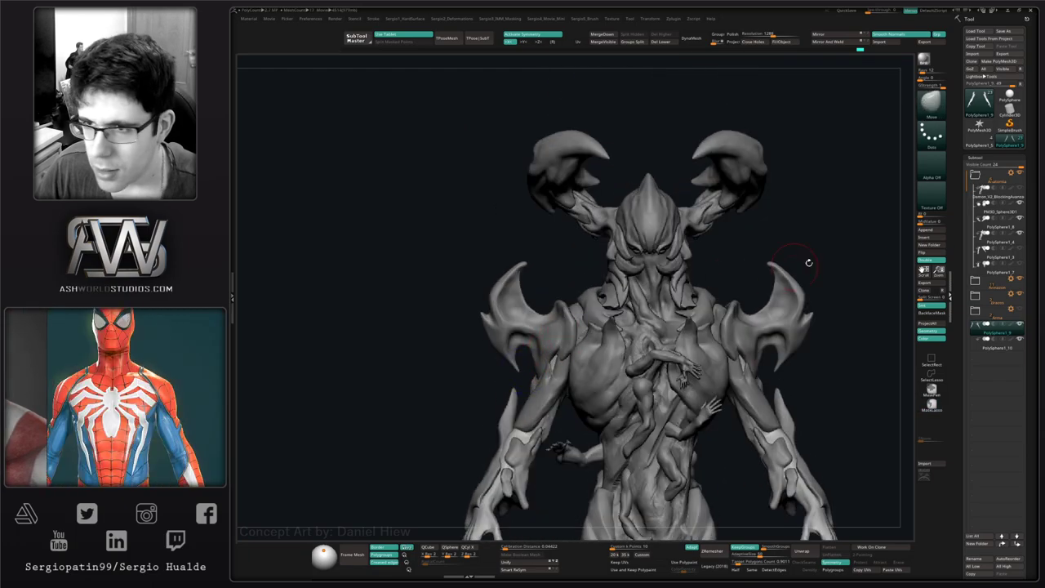
- Hide the Armazon armour folder and the horn subtool to expose the bare body
left_click(1018, 281)
right_click_drag(679, 407, 713, 290, "alt")
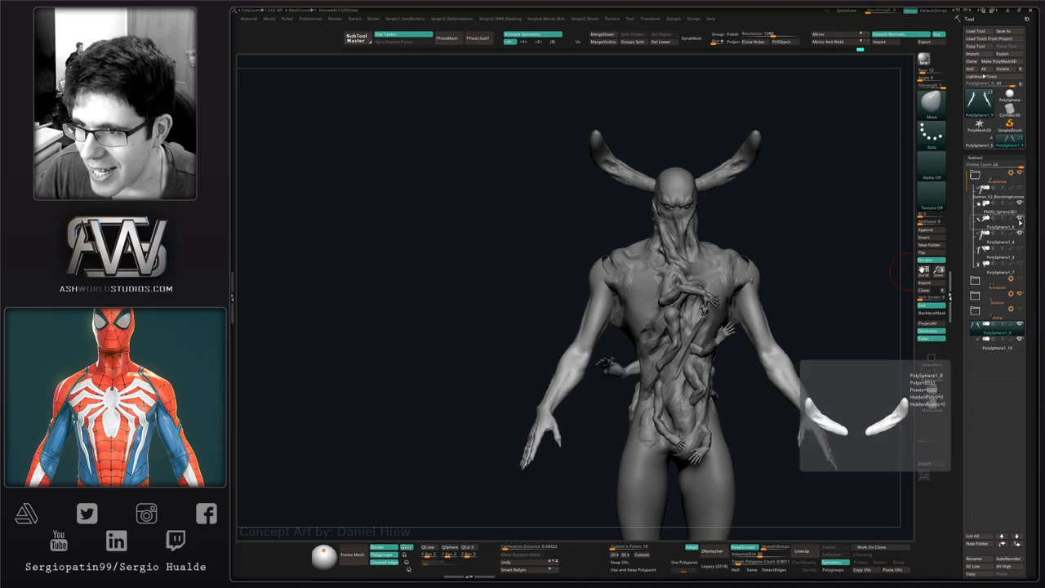
left_click(1020, 220)
- Make the body subtool active and adjust its shoulders and upper torso with the Move brush
right_click_drag(702, 272, 652, 234, "alt")
right_click_drag(726, 457, 700, 341, "ctrl")
right_click_drag(671, 275, 673, 297, "alt")
mouse_move(692, 322)
left_mouse_down()
mouse_move(703, 292)
mouse_move(666, 279)
mouse_move(691, 275)
left_mouse_up()
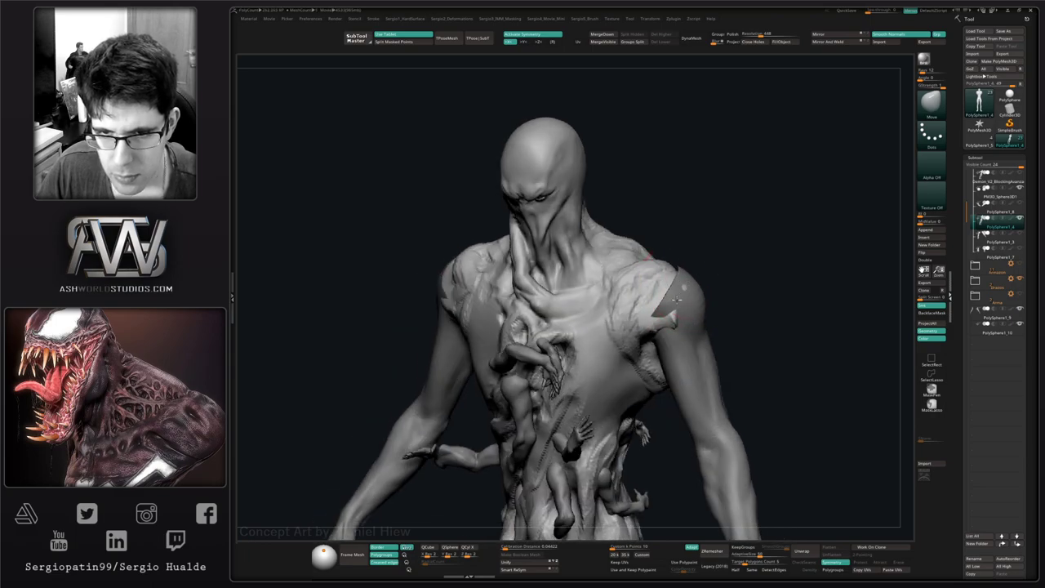
mouse_move(677, 300)
right_mouse_down()
mouse_move(698, 267)
mouse_move(714, 277)
mouse_move(676, 324)
mouse_move(693, 297)
right_mouse_up()
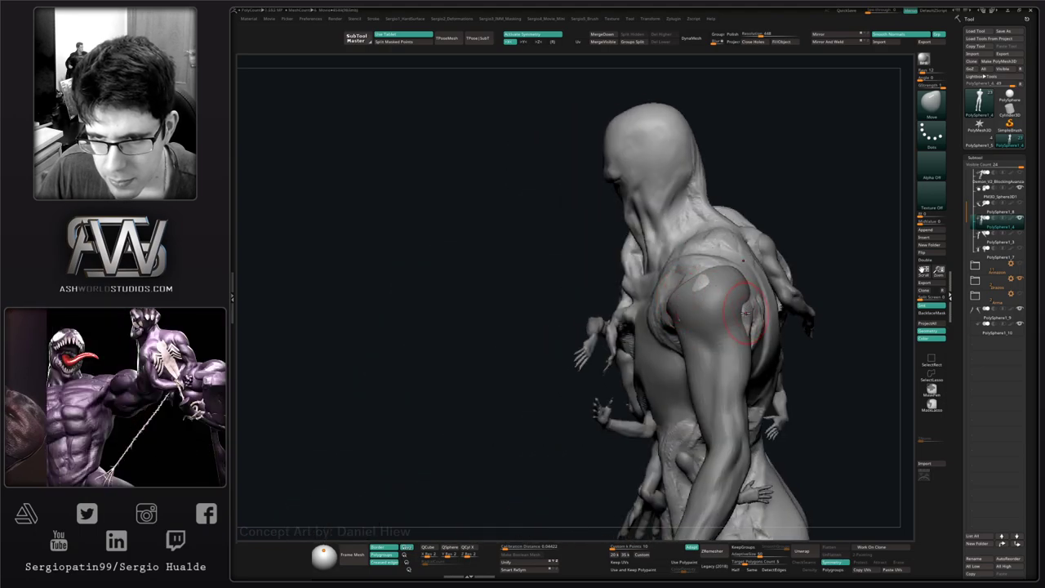
key("s")
mouse_move(739, 322)
right_mouse_down()
mouse_move(690, 347)
mouse_move(695, 332)
mouse_move(706, 351)
mouse_move(624, 314)
mouse_move(693, 318)
mouse_move(695, 343)
right_mouse_up()
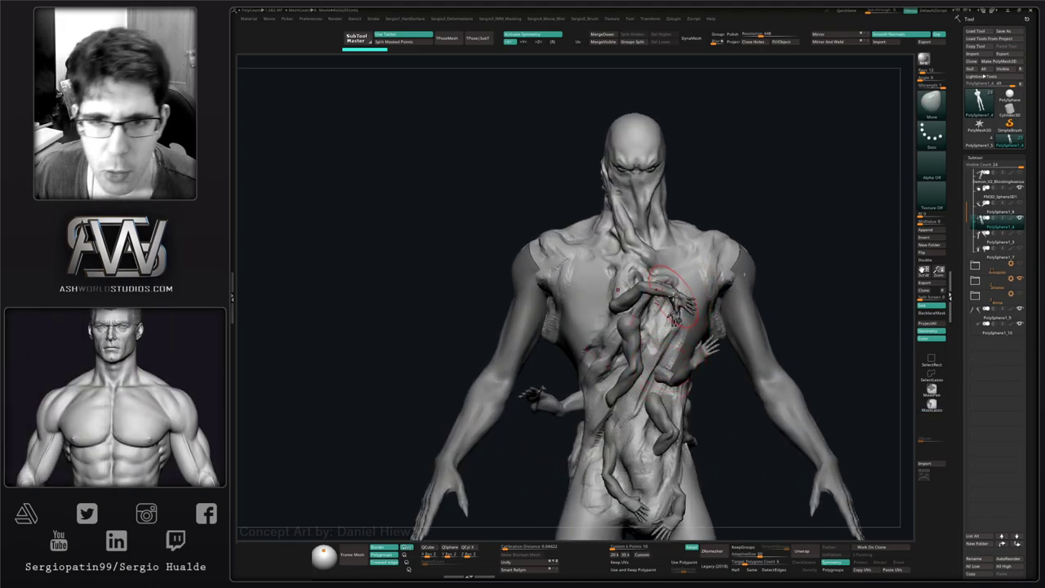
mouse_move(649, 240)
right_mouse_down()
mouse_move(618, 315)
mouse_move(620, 344)
mouse_move(604, 344)
mouse_move(624, 333)
mouse_move(591, 326)
mouse_move(584, 361)
right_mouse_up()
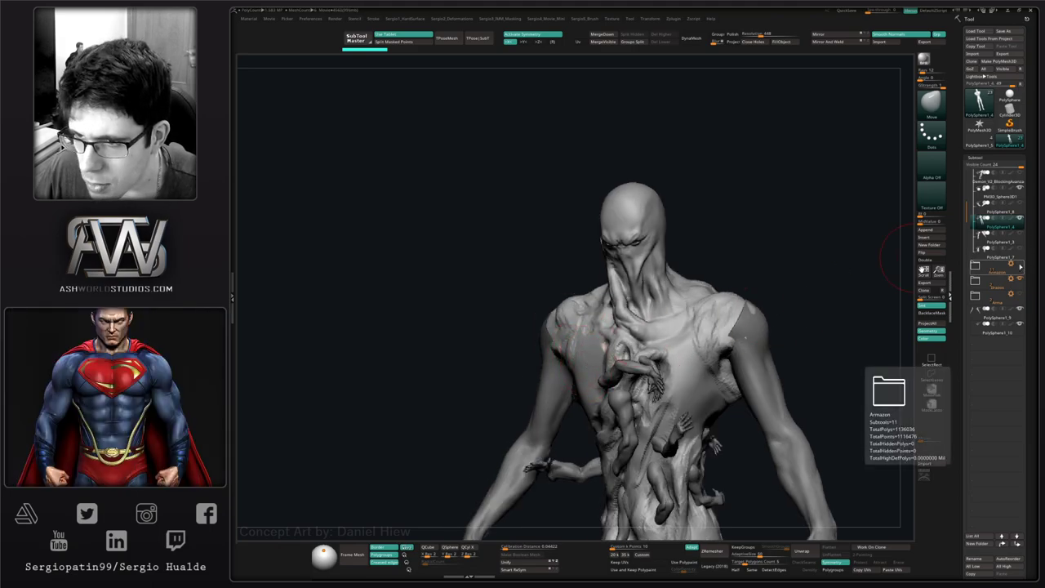
- Show the Armazon folder to compare the armour with the body, and hide it again
left_click(1021, 265)
mouse_move(641, 326)
right_mouse_down()
mouse_move(755, 374)
mouse_move(775, 359)
mouse_move(747, 351)
mouse_move(745, 328)
mouse_move(898, 249)
right_mouse_up()
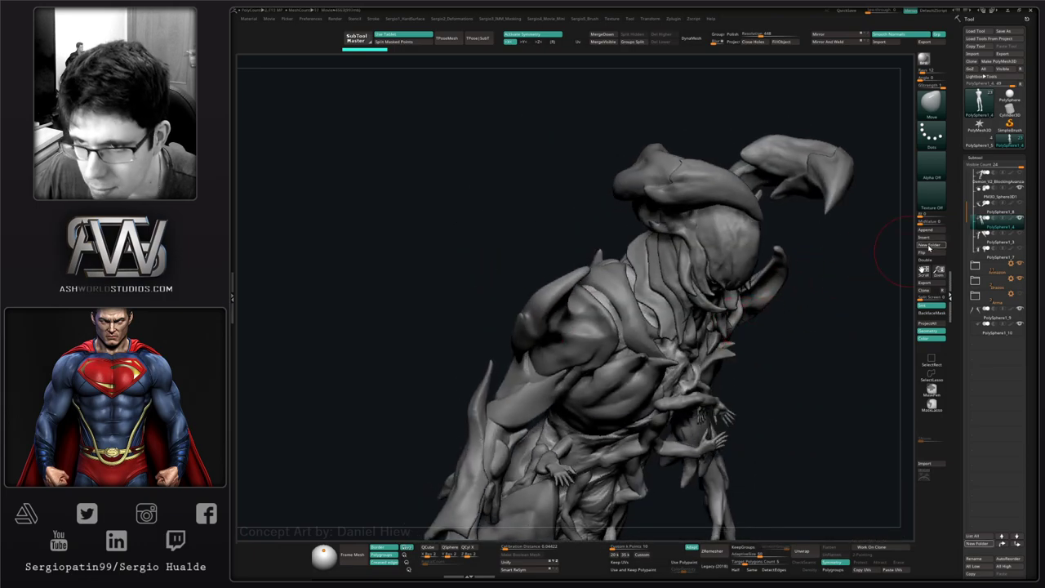
left_click(1019, 265)
- Isolate the body subtool and start building up the shoulder socket with the ClayBuildup brush
mouse_move(804, 312)
right_mouse_down()
mouse_move(563, 314)
mouse_move(570, 336)
mouse_move(542, 342)
mouse_move(548, 371)
mouse_move(559, 371)
right_mouse_up()
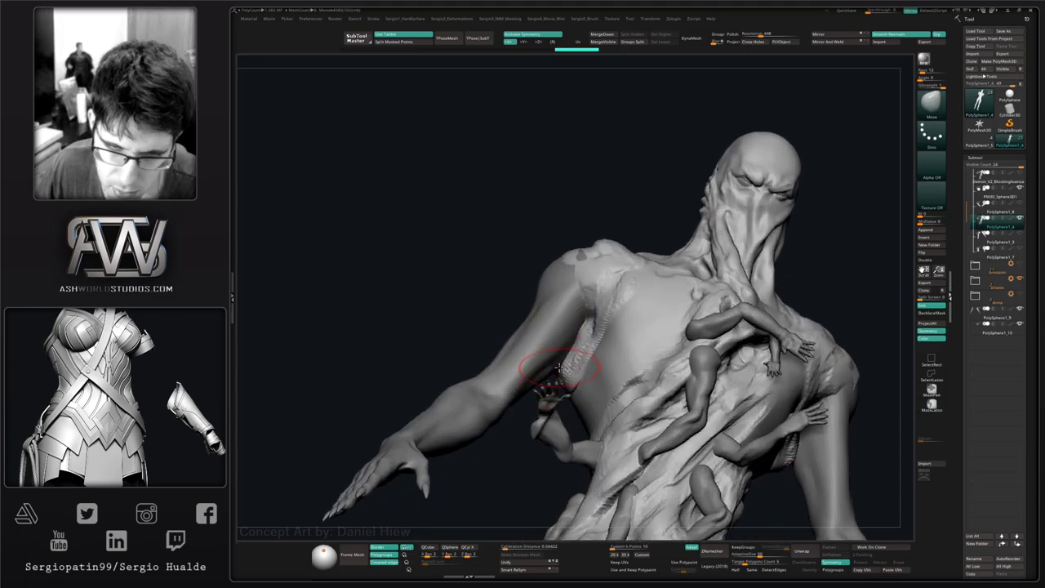
mouse_move(554, 361)
right_mouse_down()
mouse_move(568, 371)
mouse_move(617, 362)
mouse_move(602, 346)
right_mouse_up()
key("alt+s")
key("b")
key("c")
key("l")
key("b")
key("c")
key("b")
left_click_drag(558, 331, 521, 280)
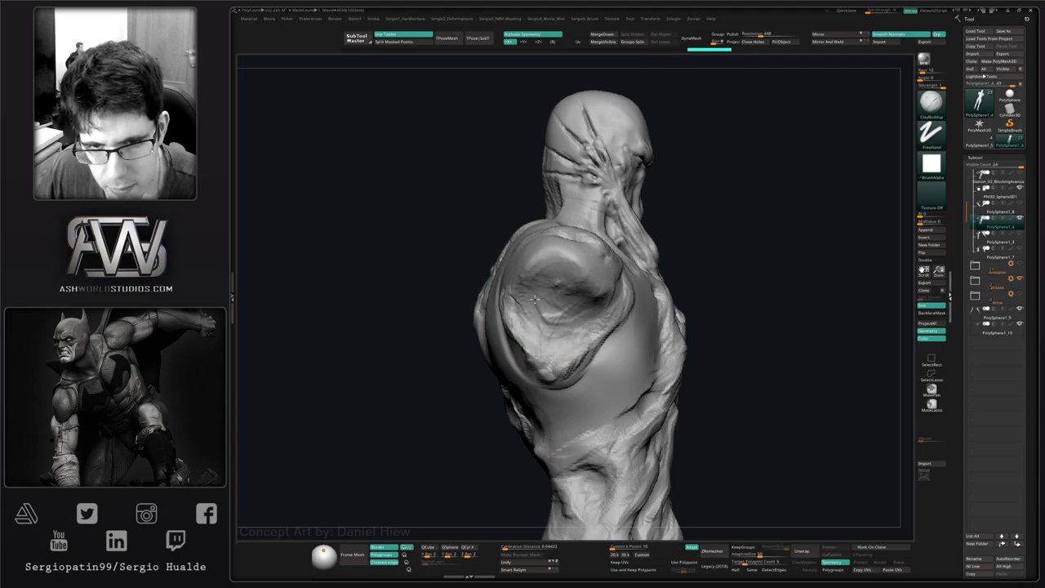
- Sculpt the armpit and the flesh around the shoulder, front and back, with the ClayBuildup brush
right_click_drag(550, 339, 595, 322)
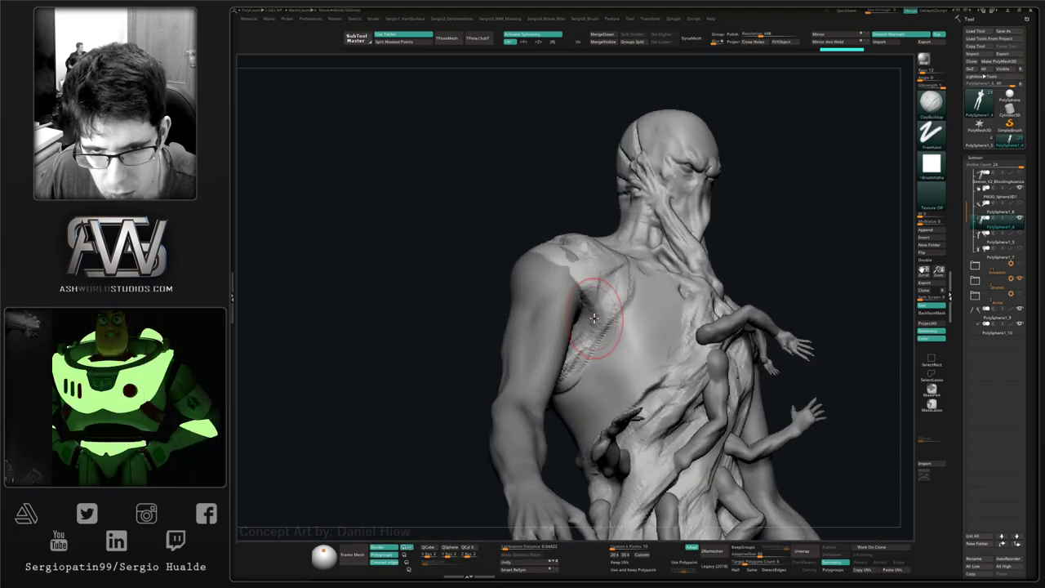
key("s")
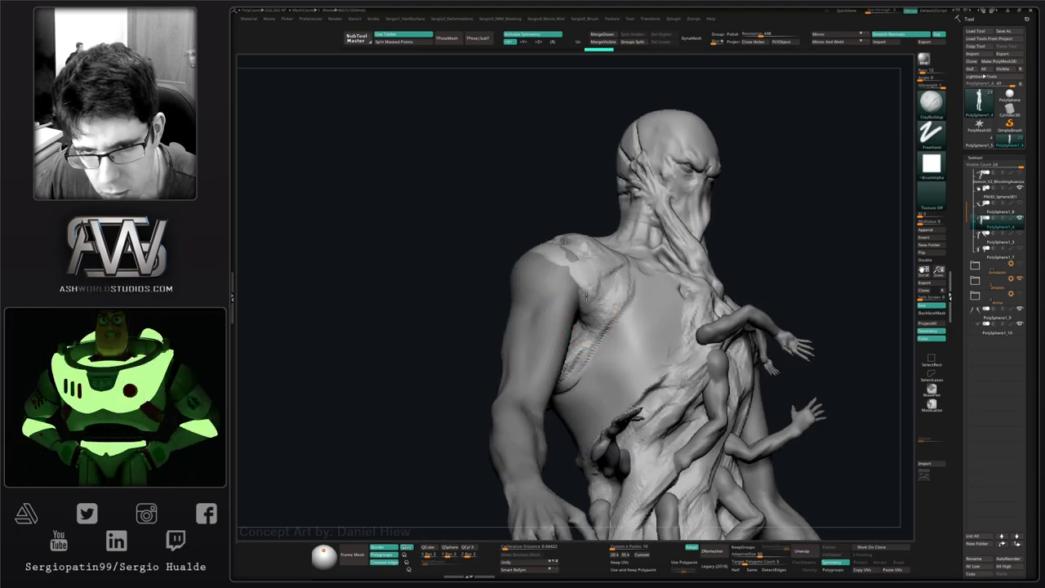
right_click_drag(609, 304, 602, 331)
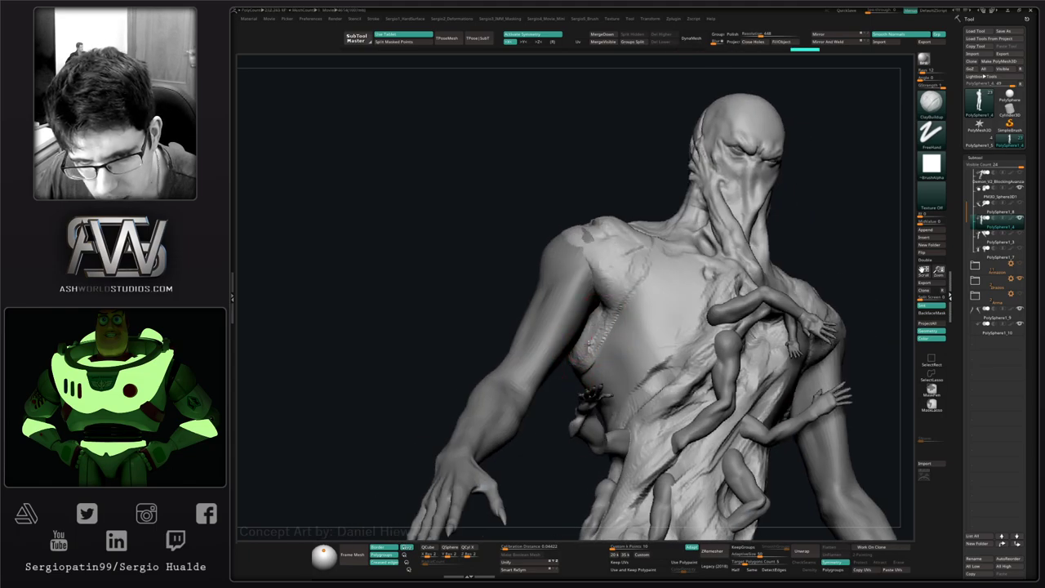
mouse_move(589, 343)
right_mouse_down()
mouse_move(560, 326)
mouse_move(558, 339)
right_mouse_up()
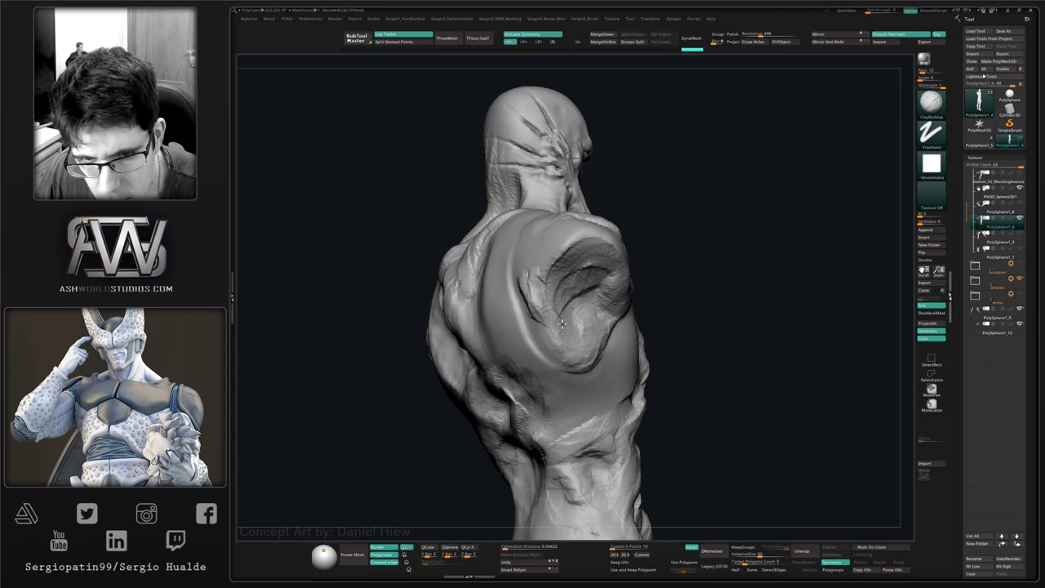
mouse_move(571, 295)
right_mouse_down()
mouse_move(549, 328)
mouse_move(539, 305)
right_mouse_up()
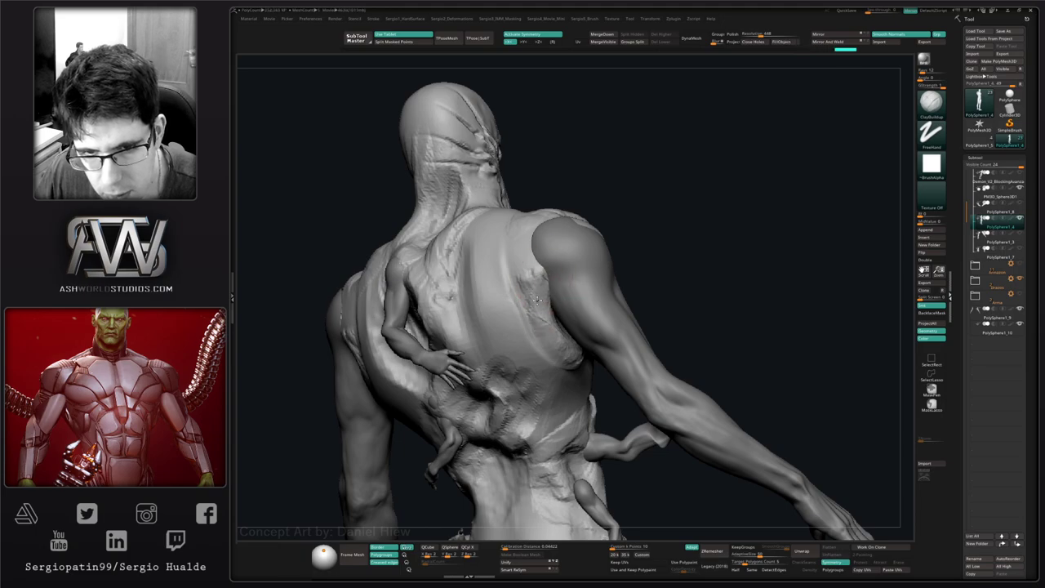
mouse_move(561, 345)
right_mouse_down()
mouse_move(566, 353)
mouse_move(558, 334)
mouse_move(578, 327)
right_mouse_up()
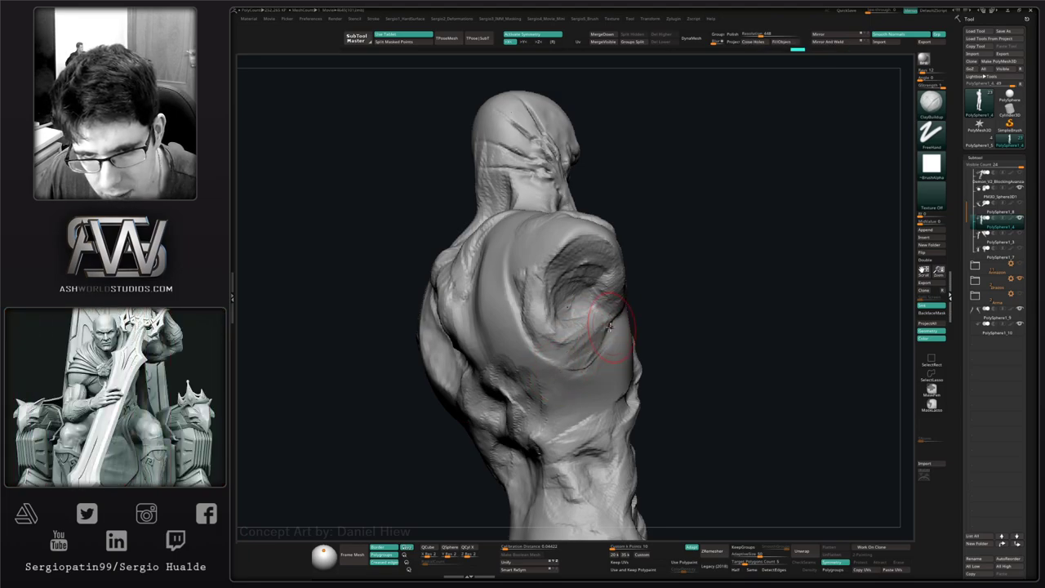
mouse_move(612, 371)
right_mouse_down()
mouse_move(575, 341)
mouse_move(598, 321)
right_mouse_up()
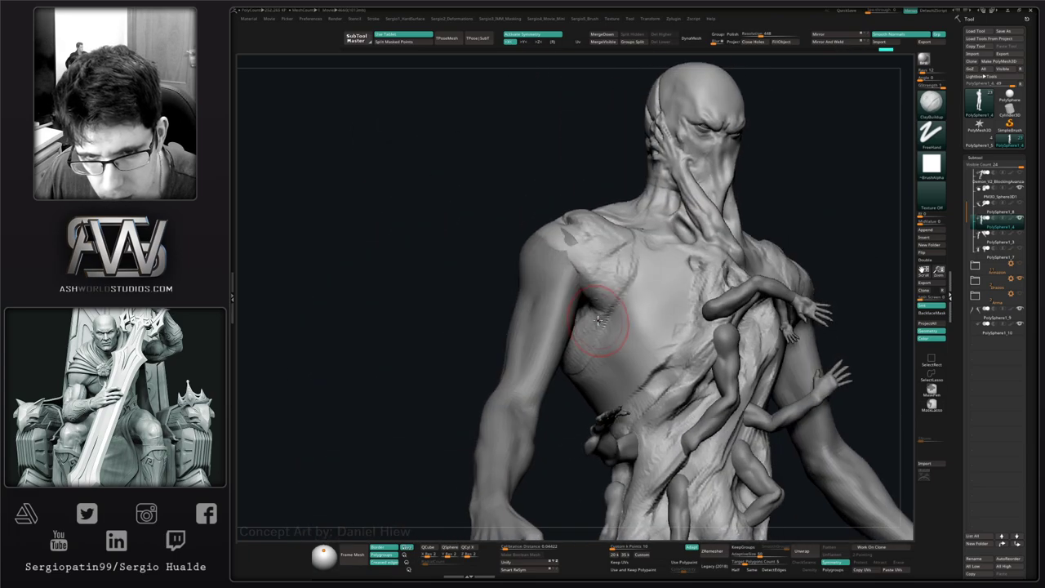
- Isolate the body to rework the inner armpit area, and bring back the other visible subtools
key("alt+s")
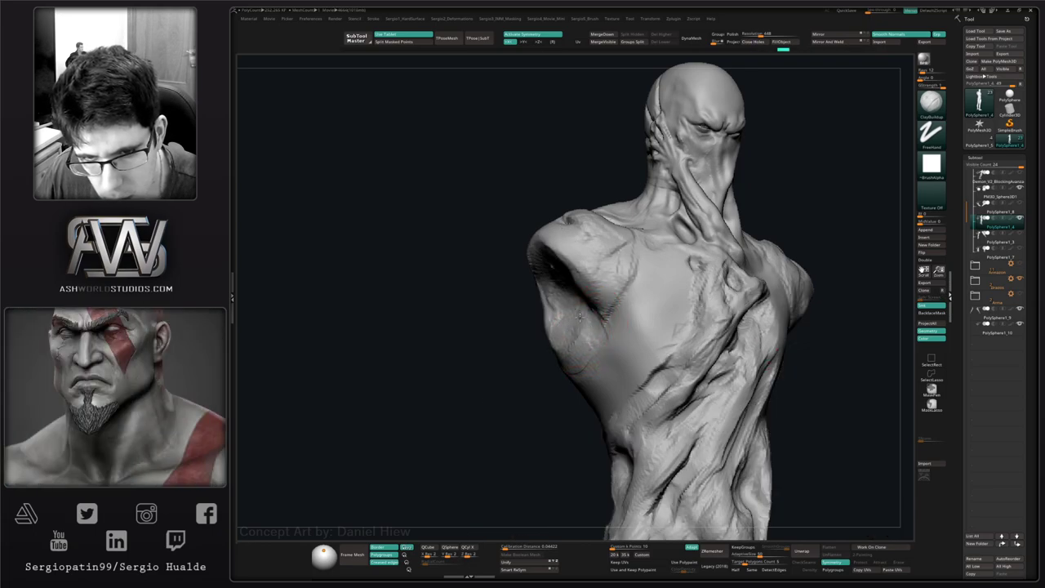
mouse_move(580, 367)
right_mouse_down("ctrl")
mouse_move(572, 338)
mouse_move(566, 373)
mouse_move(595, 370)
right_mouse_up("ctrl")
key("alt+s")
- Examine the full body from the side, front and back to judge the shoulder and torso forms
left_click_drag(751, 245, 747, 216, "alt")
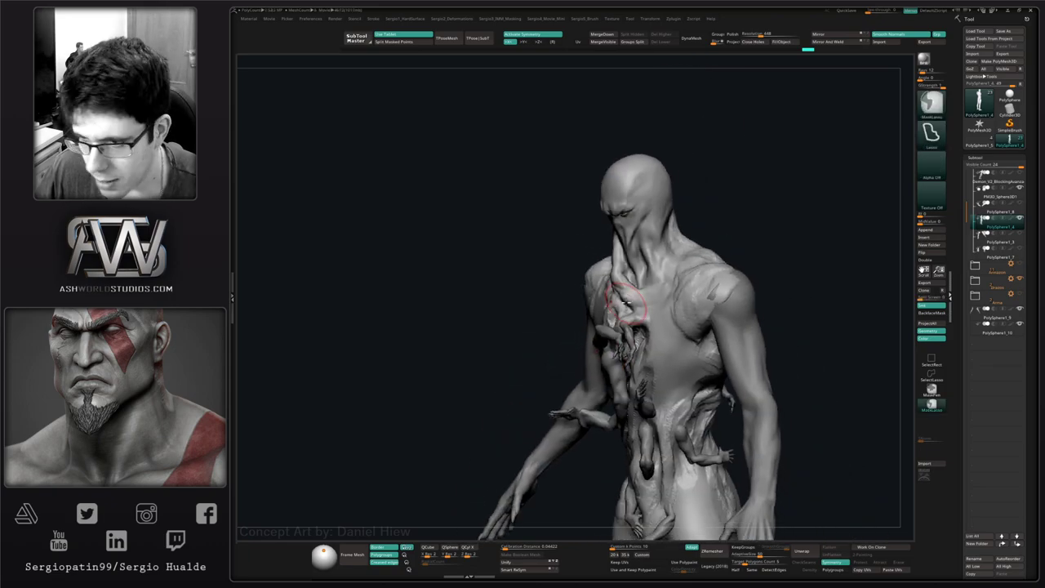
left_click_drag(734, 282, 816, 286)
mouse_move(767, 326)
left_mouse_down("alt")
mouse_move(736, 288)
mouse_move(750, 286)
mouse_move(762, 291)
mouse_move(646, 299)
left_mouse_up("alt")
mouse_move(751, 293)
left_mouse_down("alt")
mouse_move(743, 345)
mouse_move(747, 233)
left_mouse_up("alt")
right_click_drag(609, 369, 600, 334, "ctrl")
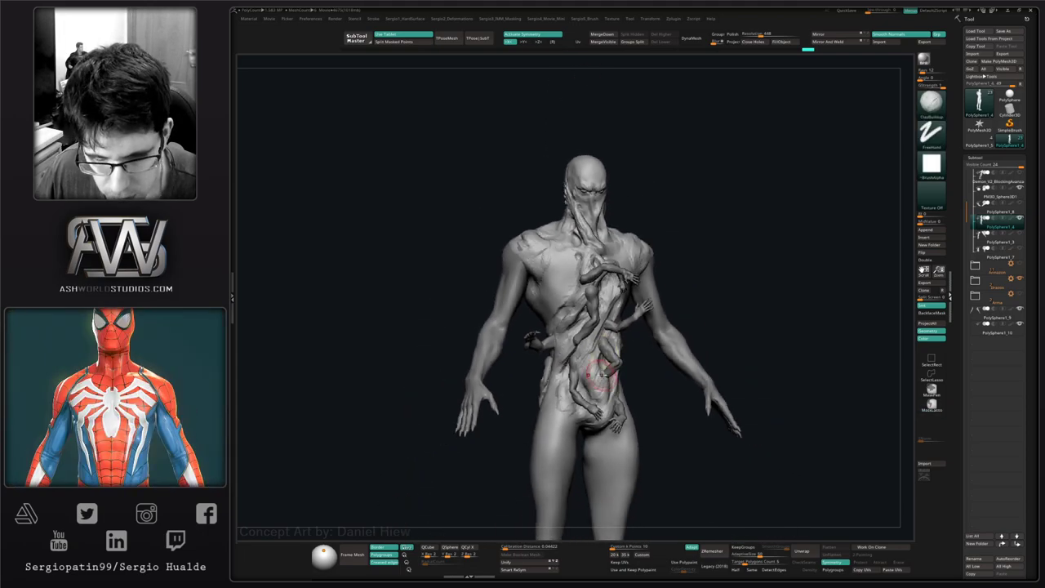
right_click_drag(571, 376, 571, 420)
right_click_drag(519, 387, 612, 338)
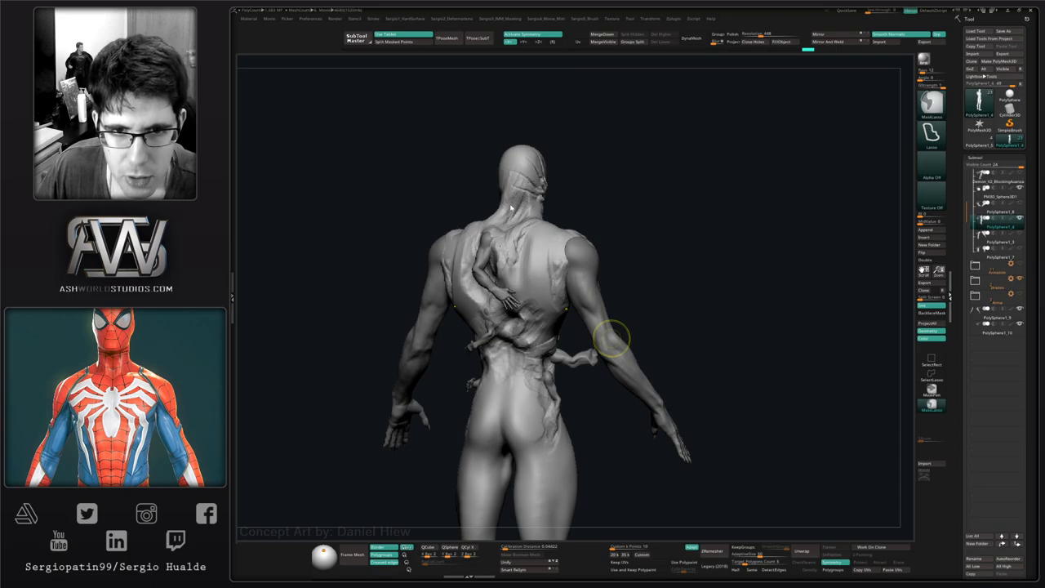
key("ctrl")
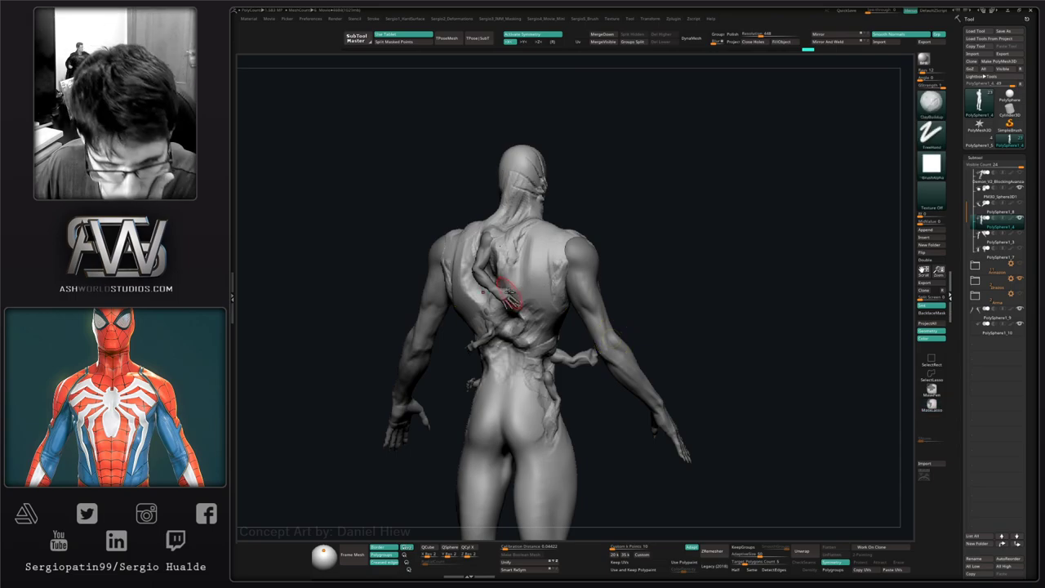
- Toggle the movie's TimeLapse recording
key("4")
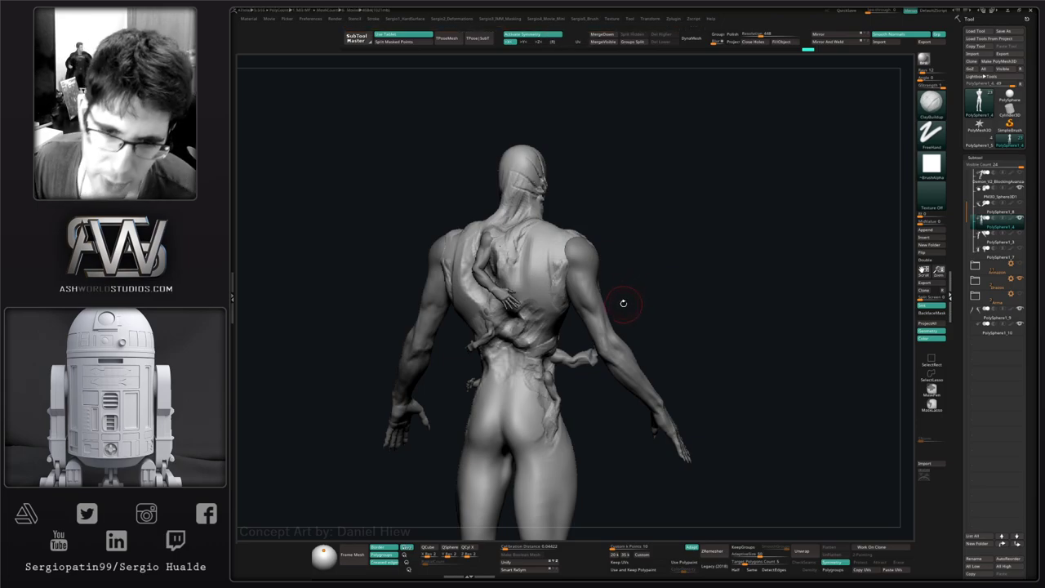
key("4")
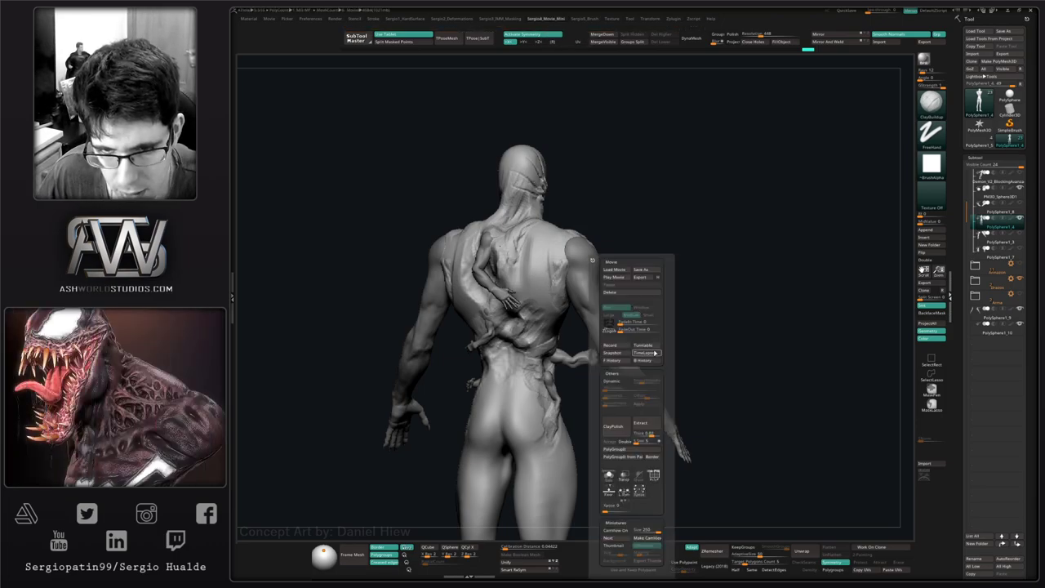
left_click(655, 352)
- Sculpt rib and muscle forms along the side of the chest below the armpit with ClayBuildup
right_click_drag(752, 308, 632, 299)
right_click_drag(632, 299, 601, 299, "alt")
mouse_move(504, 416)
right_mouse_down("alt")
mouse_move(528, 344)
mouse_move(490, 343)
mouse_move(497, 392)
mouse_move(482, 274)
right_mouse_up("alt")
right_click_drag(482, 274, 512, 348, "alt")
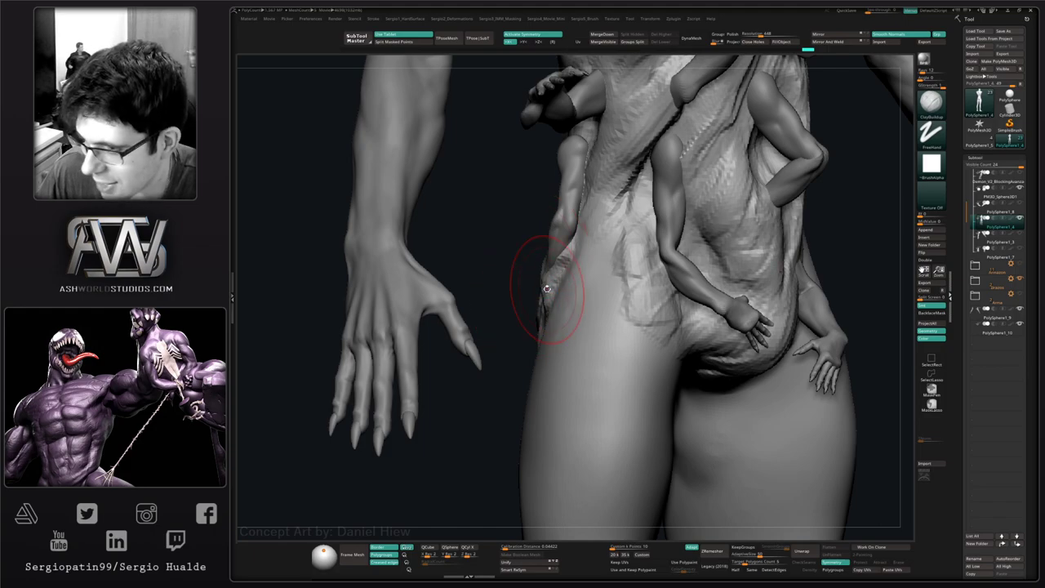
mouse_move(546, 288)
left_mouse_down()
mouse_move(617, 234)
mouse_move(639, 260)
mouse_move(632, 295)
left_mouse_up()
mouse_move(637, 304)
right_mouse_down("ctrl")
mouse_move(653, 179)
mouse_move(689, 323)
mouse_move(646, 316)
mouse_move(583, 343)
right_mouse_up("ctrl")
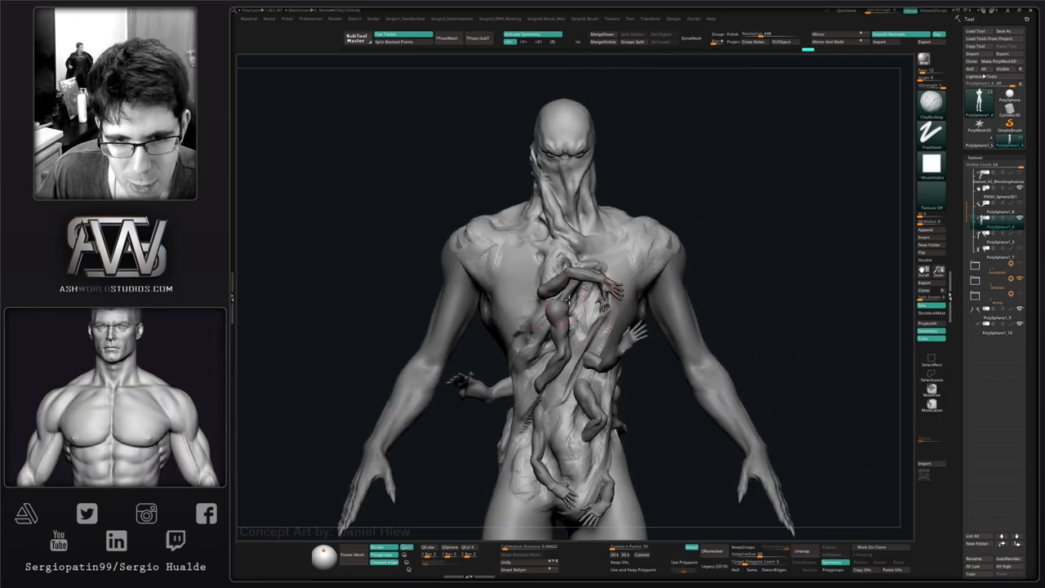
right_click_drag(569, 298, 636, 315)
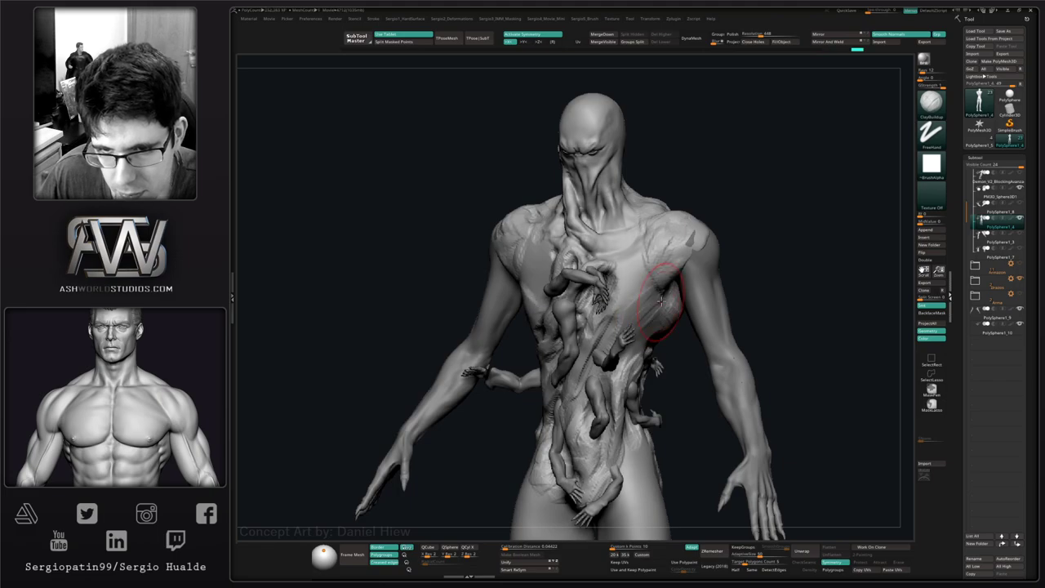
right_click_drag(651, 348, 668, 324)
mouse_move(668, 325)
left_mouse_down()
mouse_move(671, 262)
mouse_move(674, 335)
left_mouse_up()
mouse_move(677, 324)
right_mouse_down()
mouse_move(668, 331)
mouse_move(638, 306)
mouse_move(630, 278)
right_mouse_up()
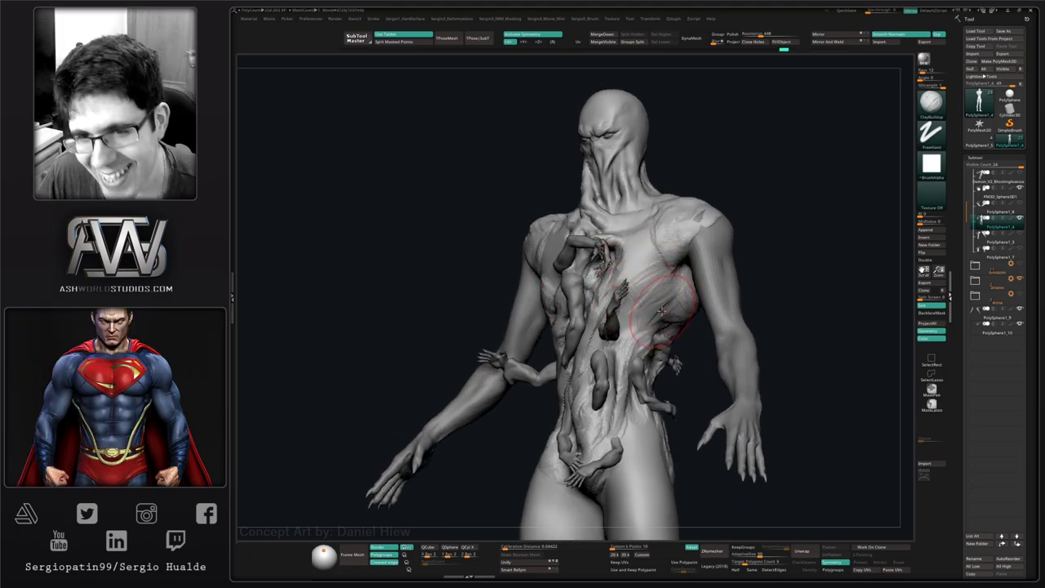
- Examine the chest, armpits and whole figure from the front and both sides
right_click_drag(658, 326, 678, 314)
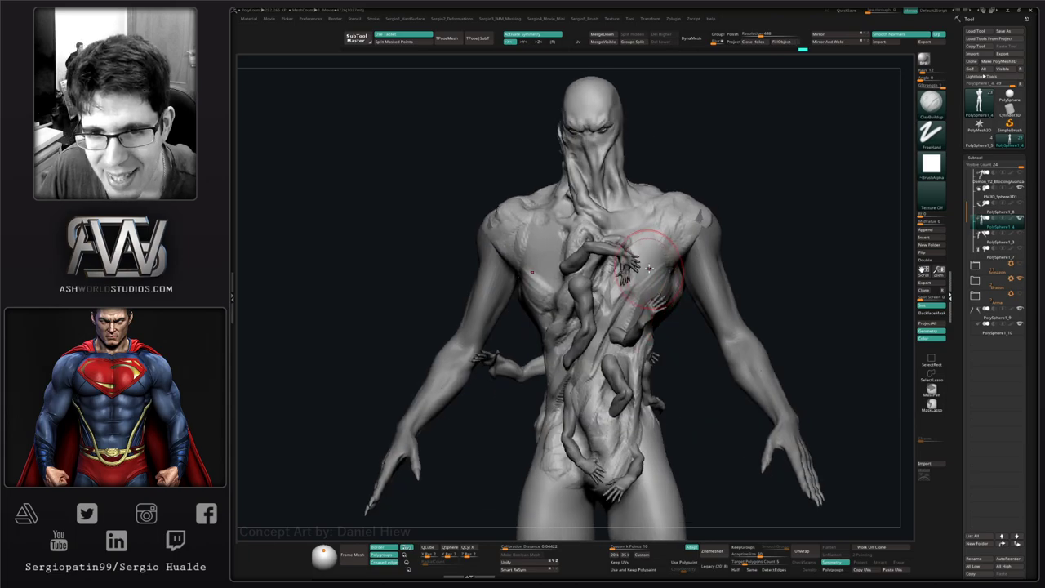
mouse_move(649, 237)
right_mouse_down()
mouse_move(626, 330)
mouse_move(657, 306)
right_mouse_up()
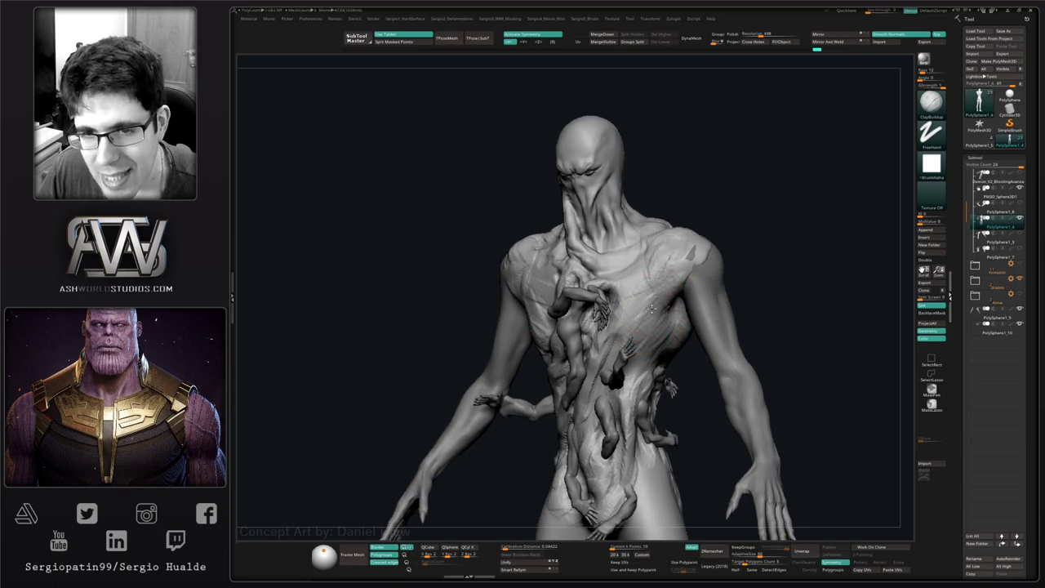
right_click_drag(659, 289, 659, 302)
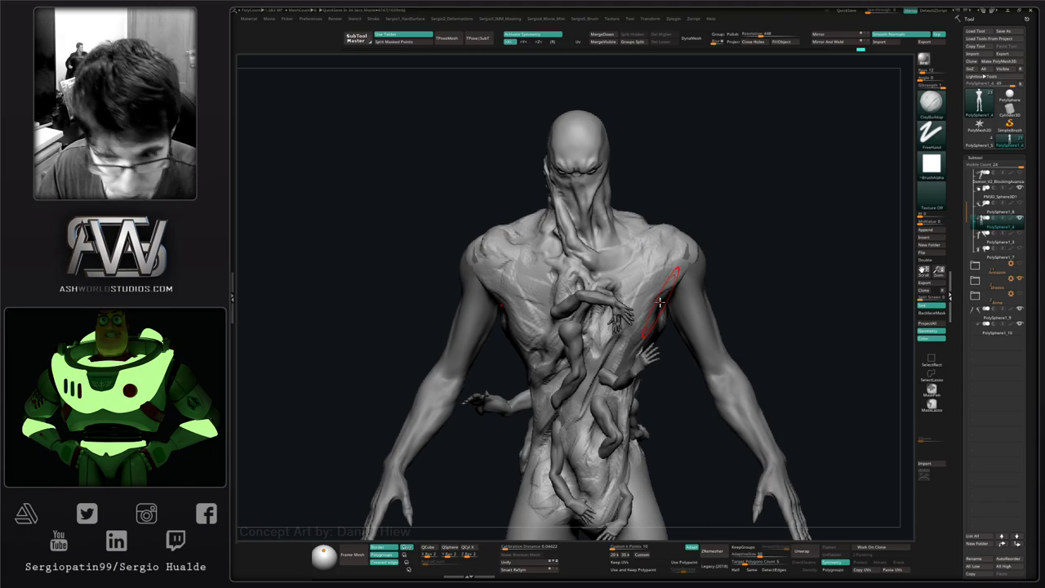
mouse_move(755, 261)
left_mouse_down()
mouse_move(767, 268)
mouse_move(667, 348)
left_mouse_up()
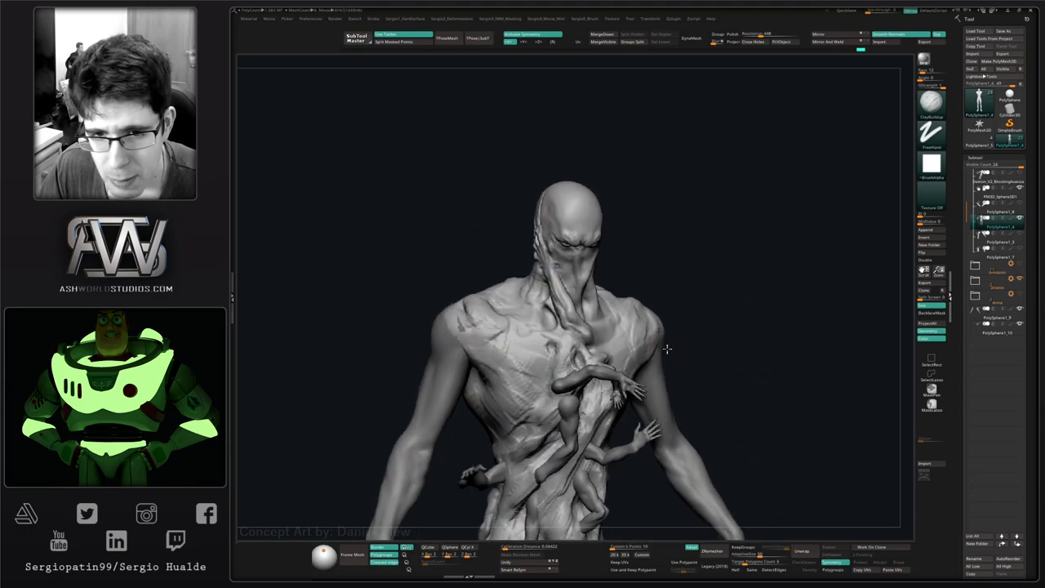
right_click_drag(667, 349, 686, 347)
right_click_drag(563, 351, 563, 290)
right_click_drag(563, 290, 555, 351, "ctrl")
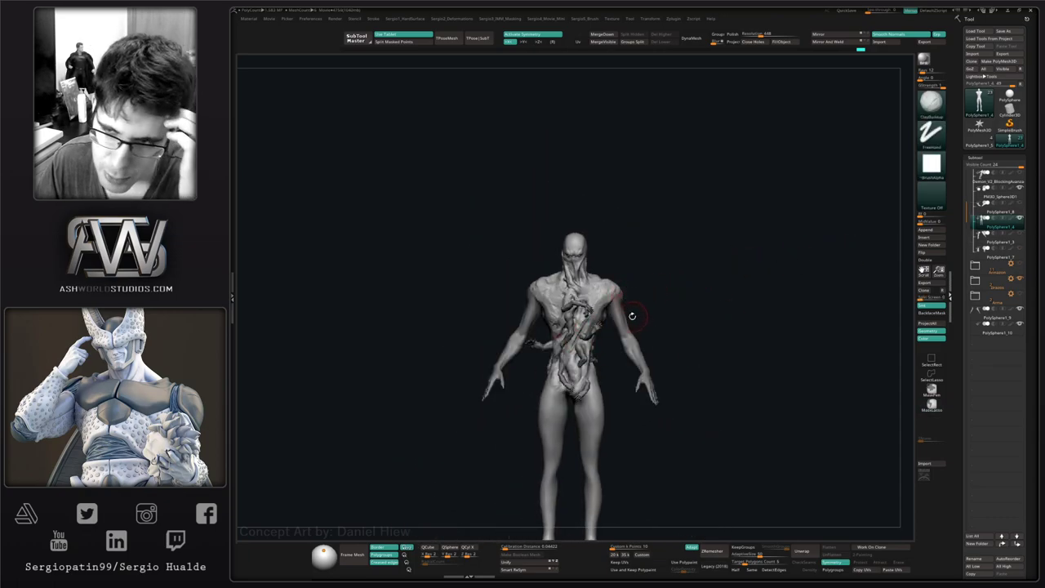
left_click_drag(627, 337, 688, 369)
- Toggle the movie's TimeLapse recording and show the uppermost hidden subtool folder
key("4")
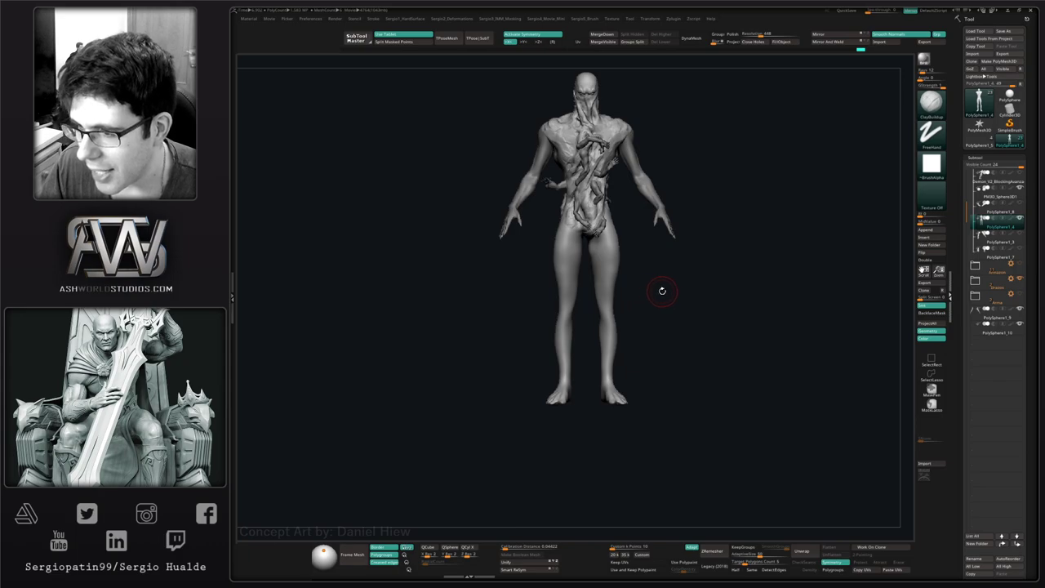
key("4")
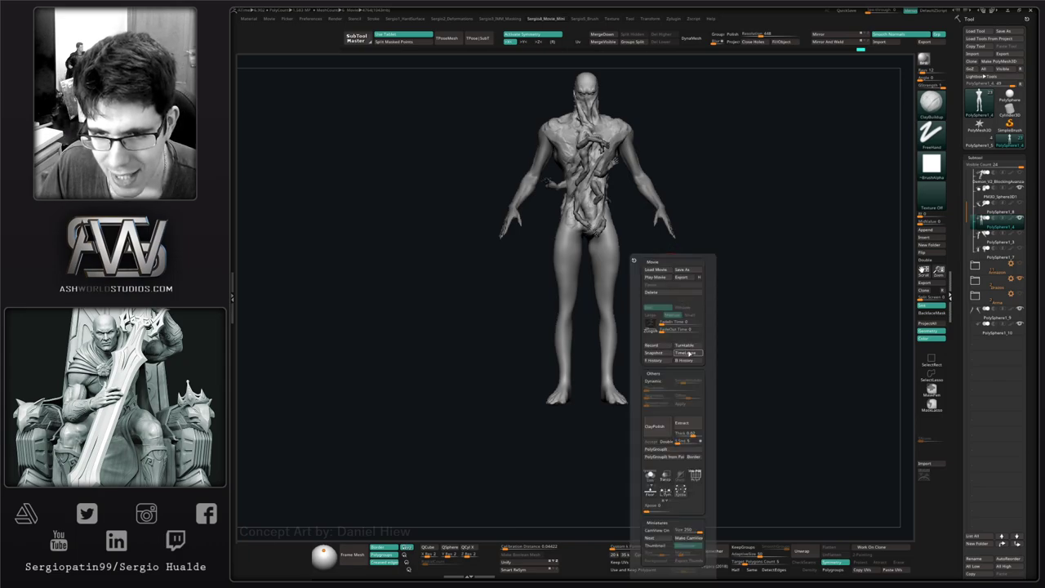
left_click_drag(776, 300, 674, 308)
left_click(1017, 266)
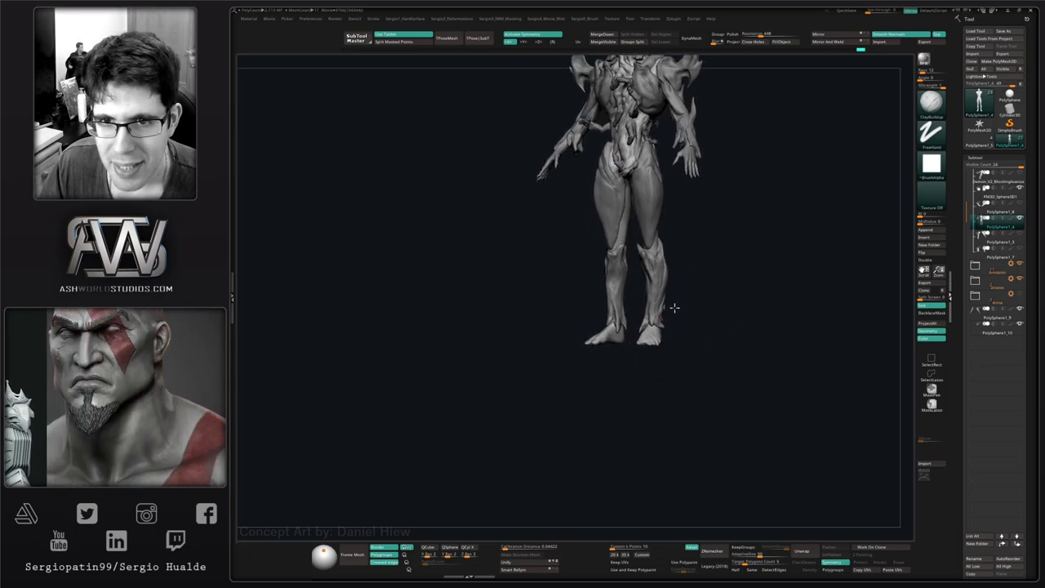
- Reshape the upper surface of the foot in front of the ankle with a resized Move brush
mouse_move(675, 308)
right_mouse_down("ctrl")
mouse_move(672, 452)
mouse_move(642, 340)
mouse_move(710, 329)
right_mouse_up("ctrl")
key("b")
key("m")
key("v")
key("s")
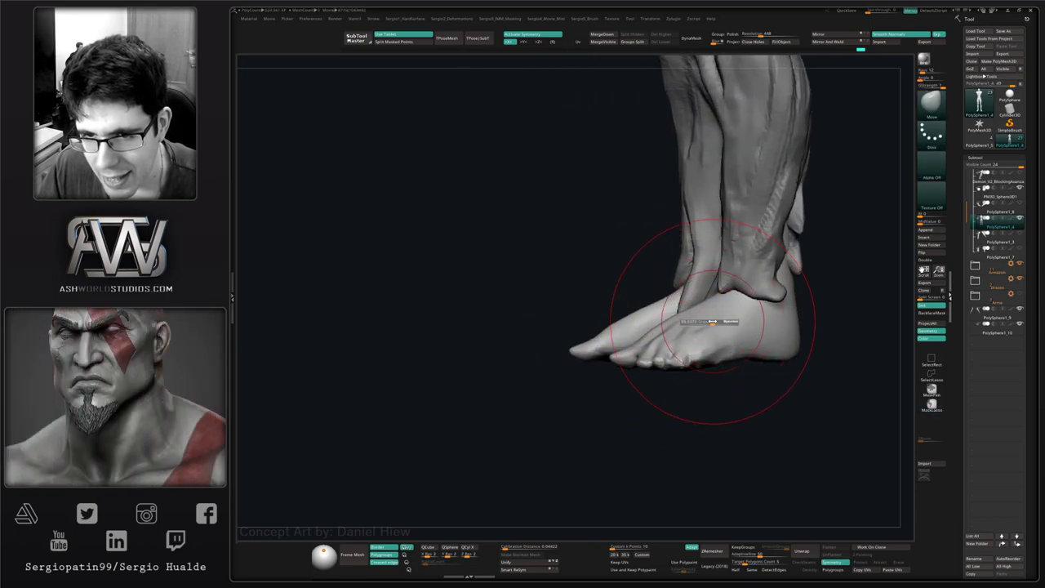
left_click_drag(712, 321, 707, 322)
left_click_drag(704, 328, 676, 321)
right_click_drag(637, 349, 735, 360)
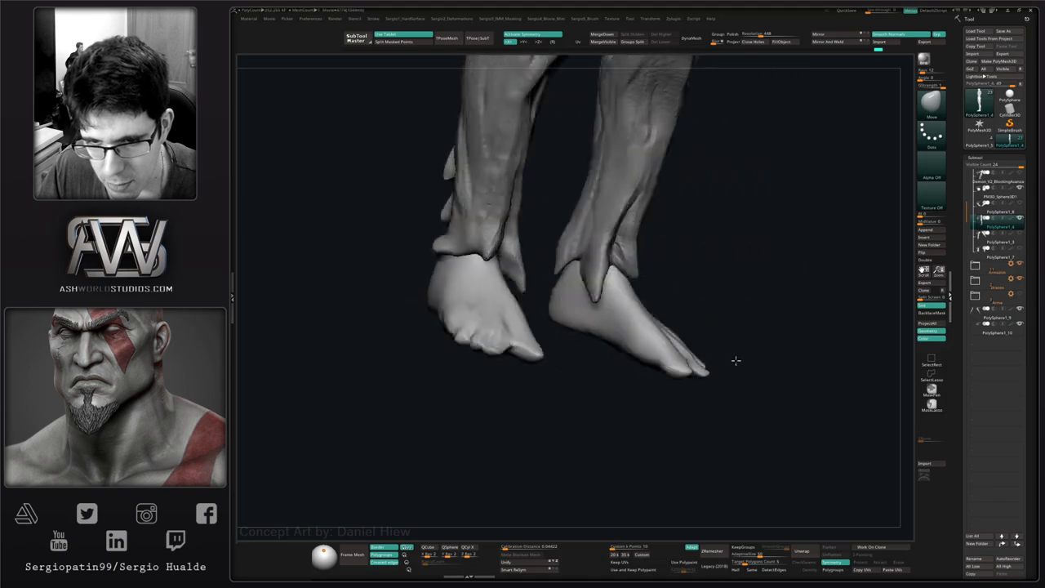
- Adjust the length and outline of the big toe with the Move brush
left_click_drag(736, 360, 677, 338)
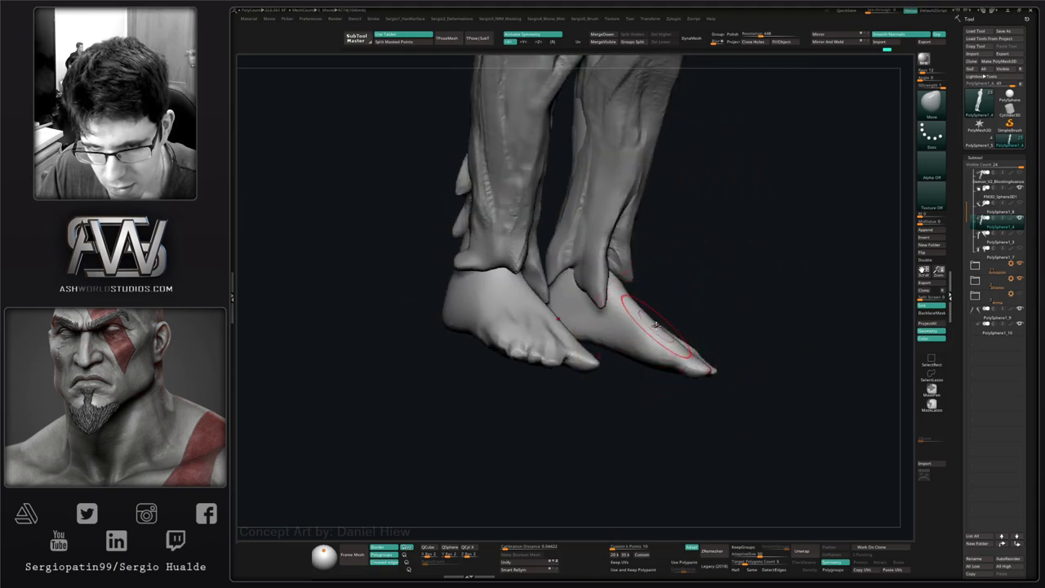
mouse_move(695, 377)
left_mouse_down()
mouse_move(683, 391)
mouse_move(726, 367)
mouse_move(715, 375)
left_mouse_up()
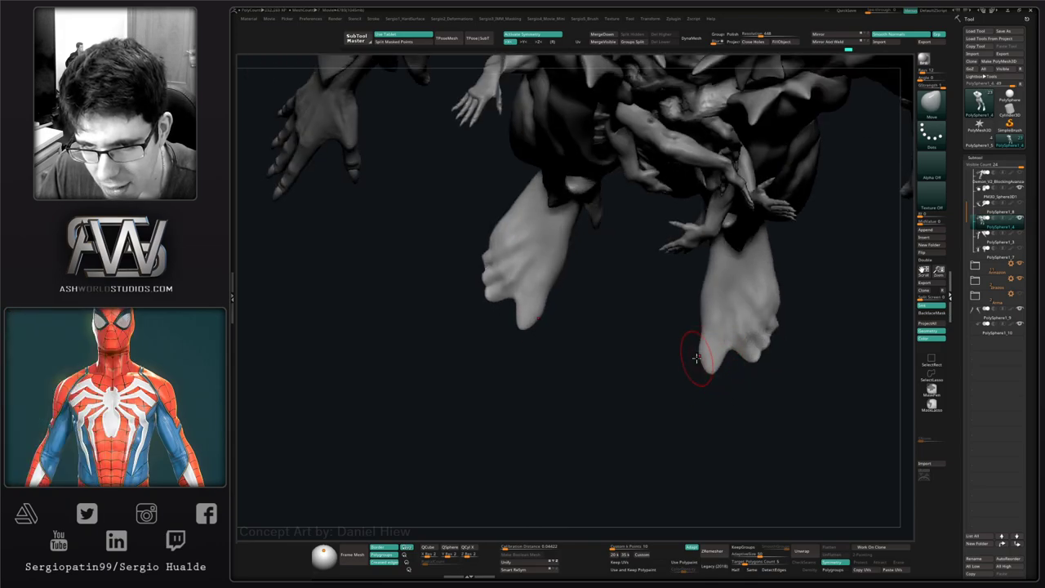
left_click_drag(704, 340, 708, 349)
mouse_move(708, 350)
right_mouse_down()
mouse_move(734, 361)
mouse_move(739, 383)
mouse_move(726, 358)
right_mouse_up()
- Carve the separation between the big toe and the second toe with DamStandard
key("ctrl+shift")
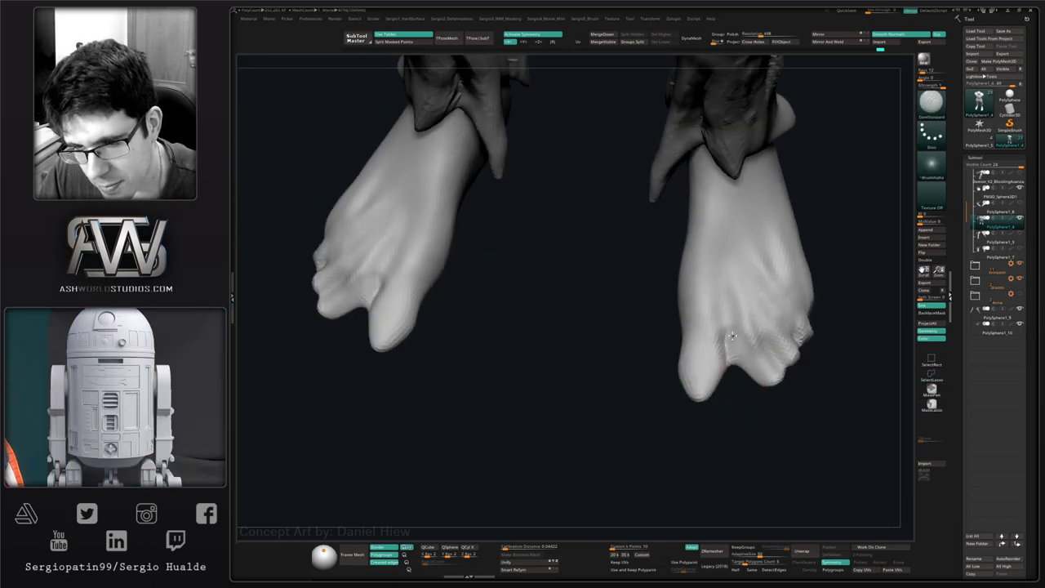
left_click_drag(723, 336, 728, 373)
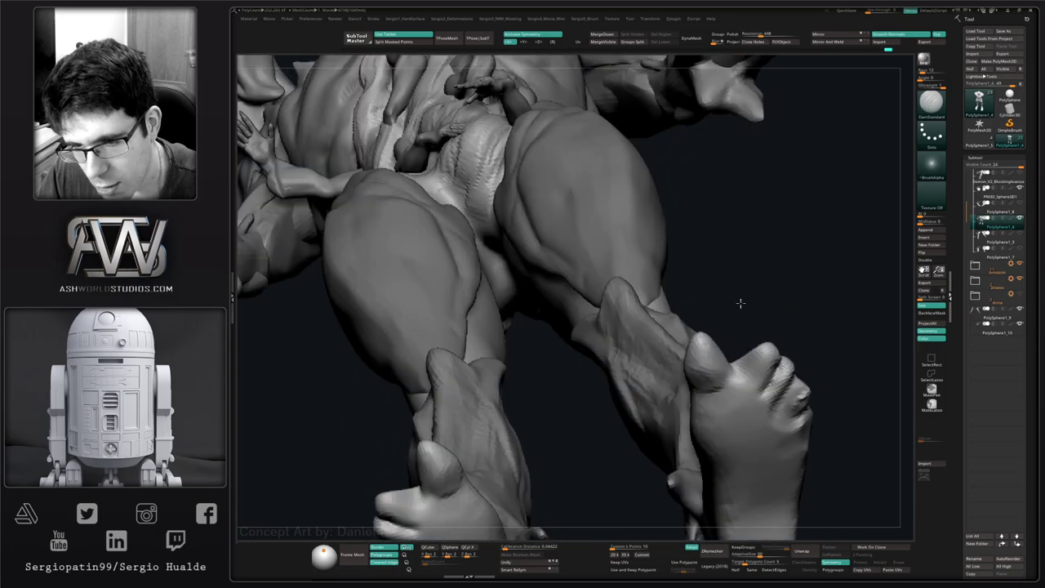
left_click_drag(733, 369, 728, 381)
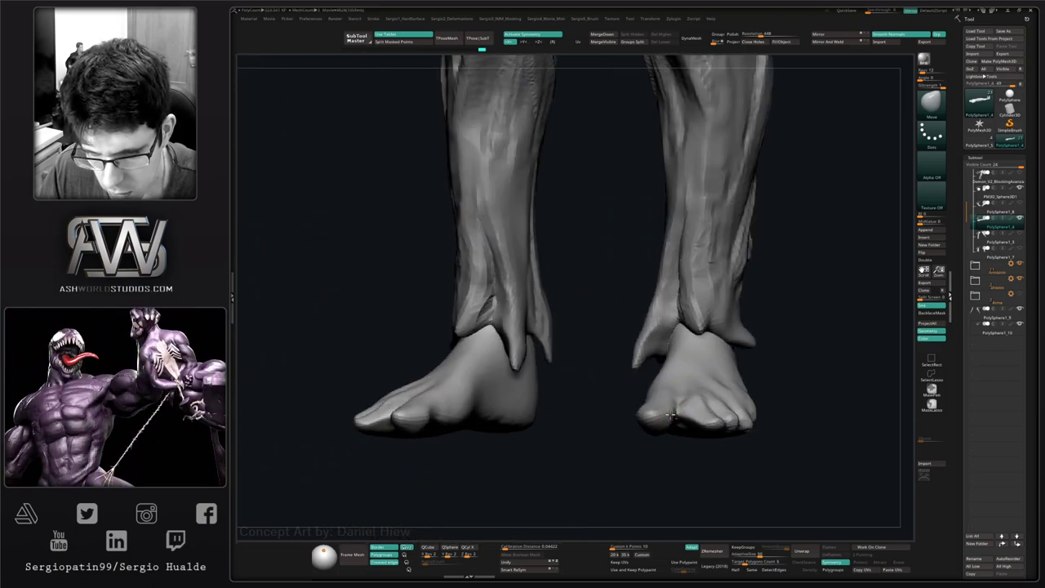
- Refine the big toe's tip and build a flat nail plane on top with the Clay brush
mouse_move(658, 420)
left_mouse_down()
mouse_move(674, 432)
mouse_move(651, 415)
left_mouse_up()
right_click_drag(652, 416, 677, 403)
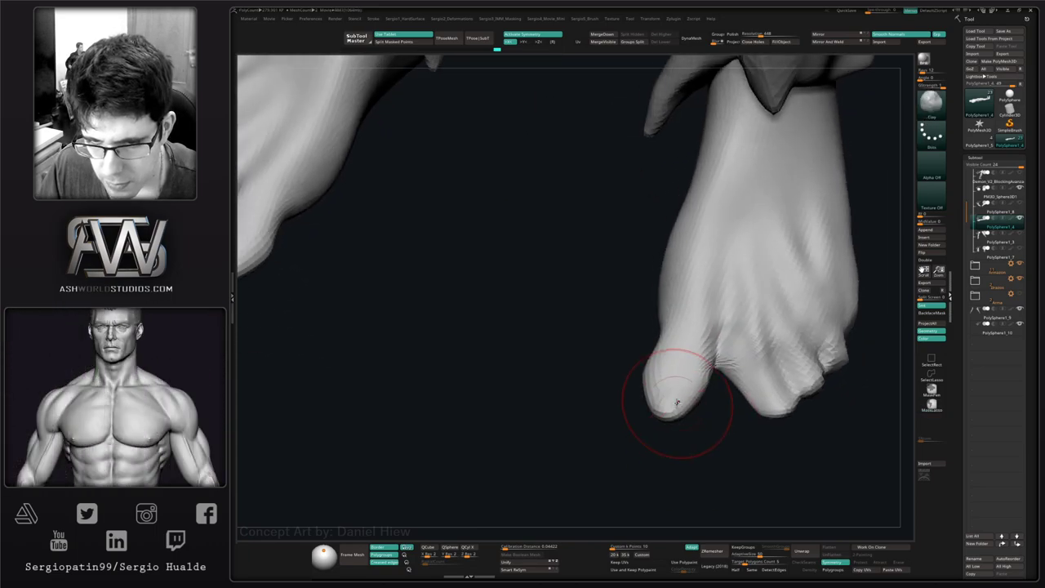
mouse_move(677, 402)
left_mouse_down()
mouse_move(663, 405)
mouse_move(682, 399)
mouse_move(671, 385)
left_mouse_up()
right_click_drag(662, 394, 655, 432)
mouse_move(653, 376)
left_mouse_down()
mouse_move(646, 396)
mouse_move(665, 413)
left_mouse_up()
mouse_move(677, 427)
right_mouse_down()
mouse_move(698, 381)
mouse_move(683, 406)
right_mouse_up()
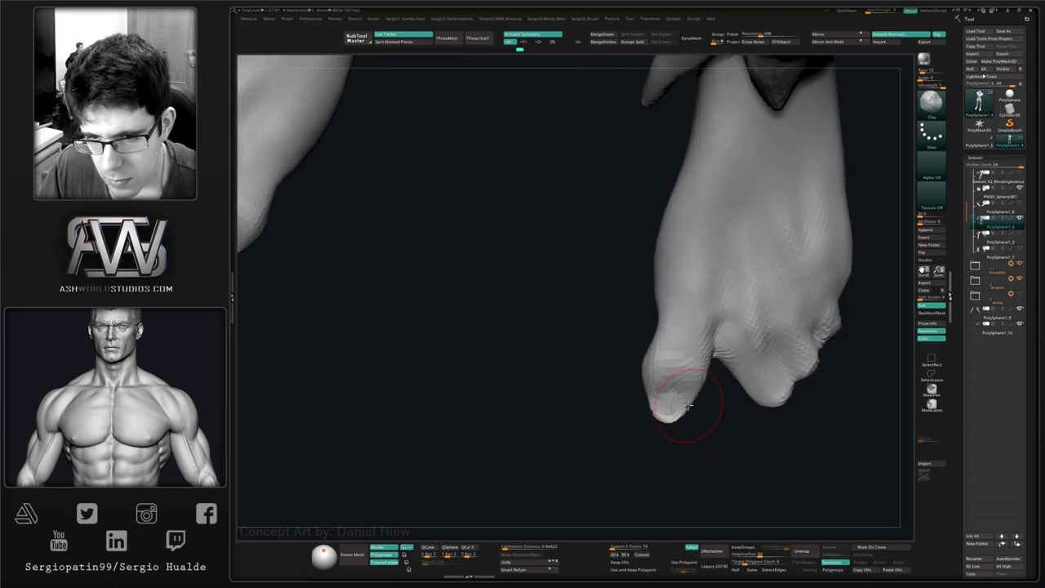
- Smooth the top of the big toe and reshape the gap beside it with the Move brush
key("b")
key("m")
key("v")
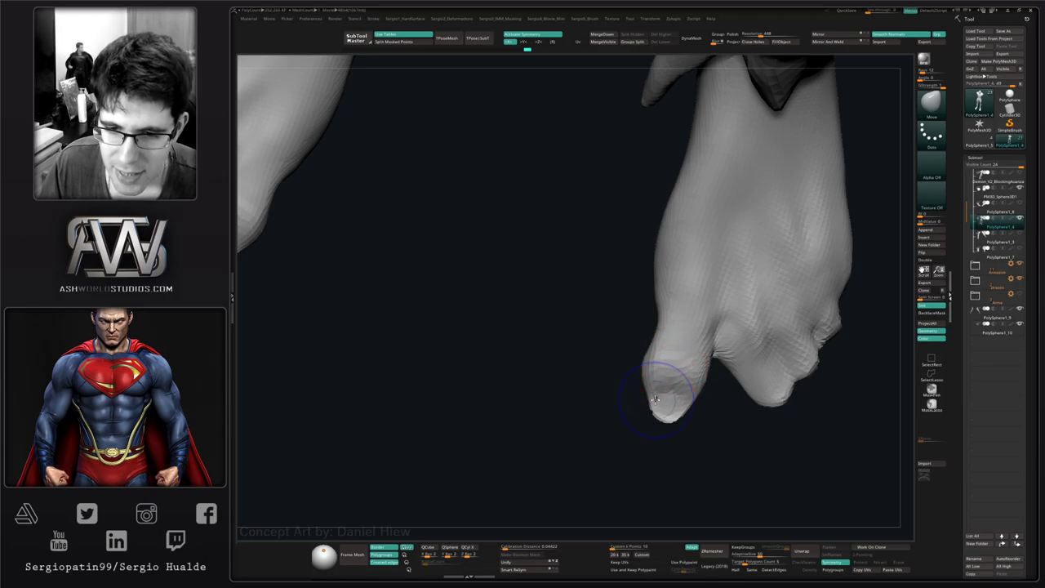
mouse_move(667, 387)
left_mouse_down("shift")
mouse_move(674, 402)
mouse_move(658, 406)
mouse_move(693, 429)
left_mouse_up("shift")
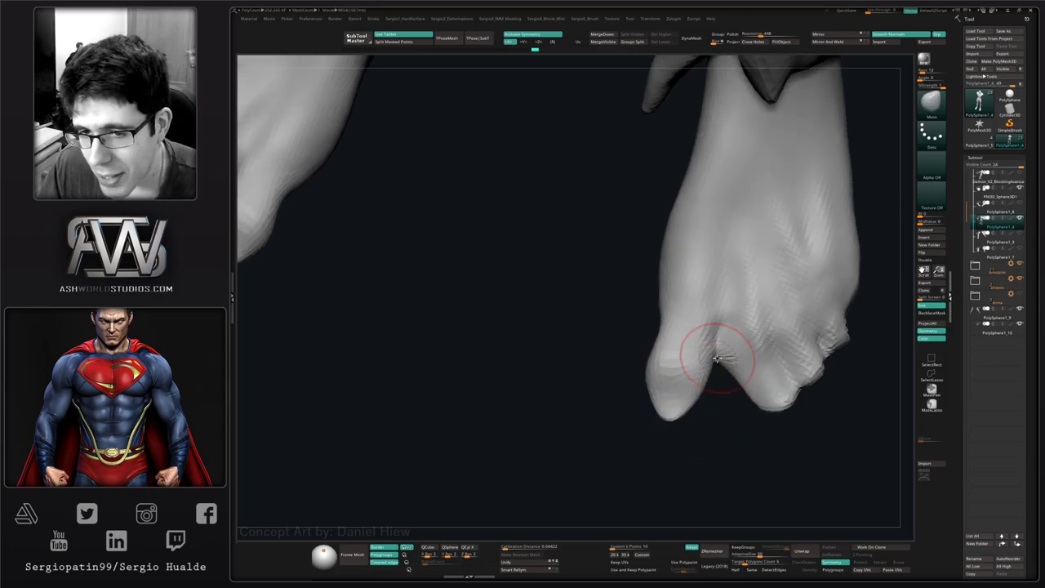
left_click_drag(716, 357, 710, 349)
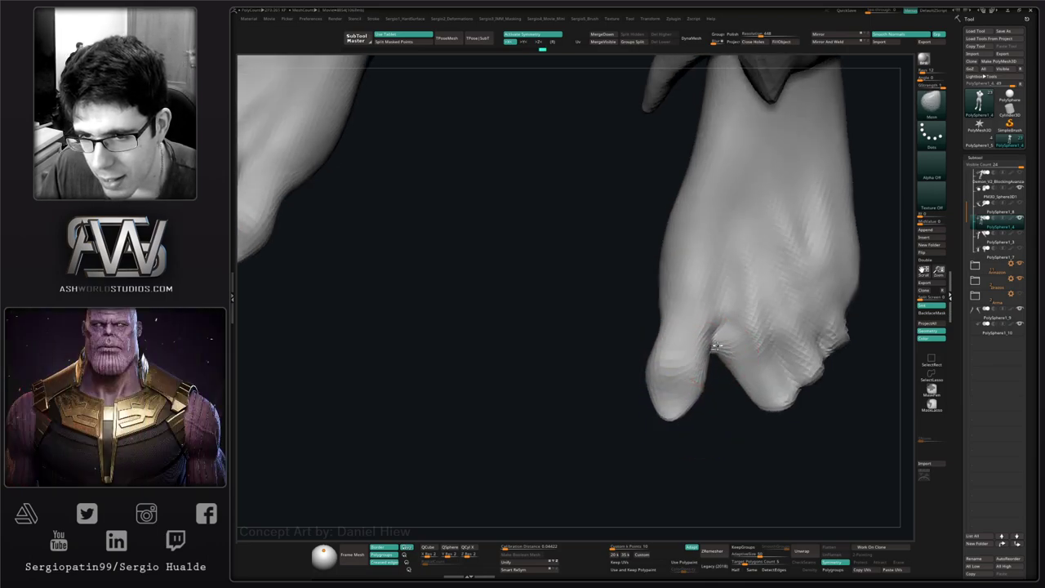
right_click_drag(741, 359, 732, 351)
left_click_drag(728, 352, 723, 343)
mouse_move(699, 352)
right_mouse_down()
mouse_move(656, 335)
mouse_move(709, 359)
right_mouse_up()
- Work the web between the big toe and second toe with the Clay brush and smooth it
key("b")
key("c")
key("l")
left_click_drag(711, 334, 715, 360)
right_click_drag(719, 359, 705, 375)
left_click_drag(713, 346, 708, 364, "shift")
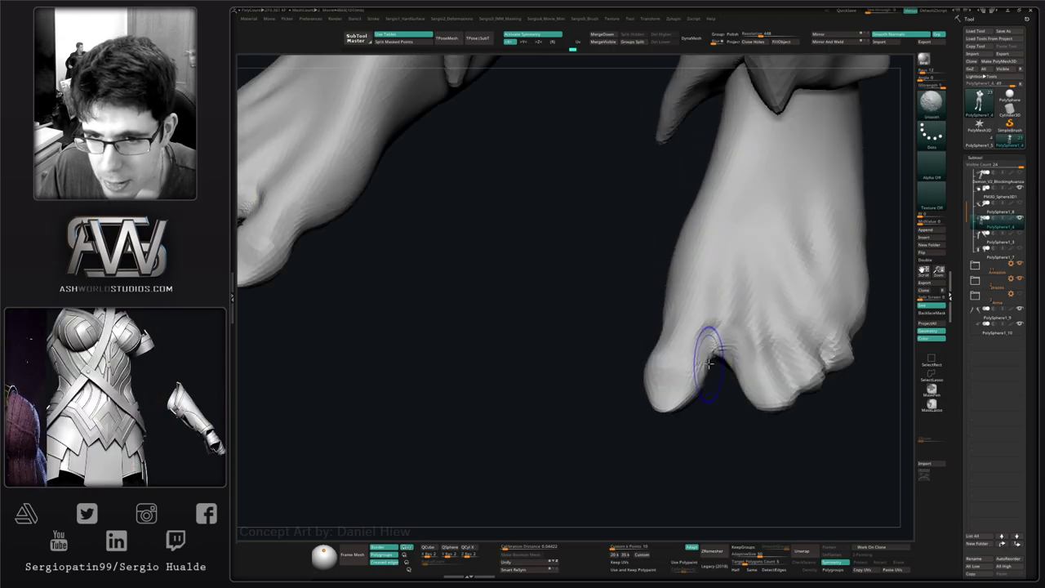
- Smooth the inner side of the big toe and its joint, touching up the surface with the Clay brush
right_click_drag(709, 364, 706, 346)
left_click_drag(707, 346, 704, 400, "shift")
right_click_drag(705, 401, 693, 378)
left_click_drag(693, 378, 637, 418, "shift")
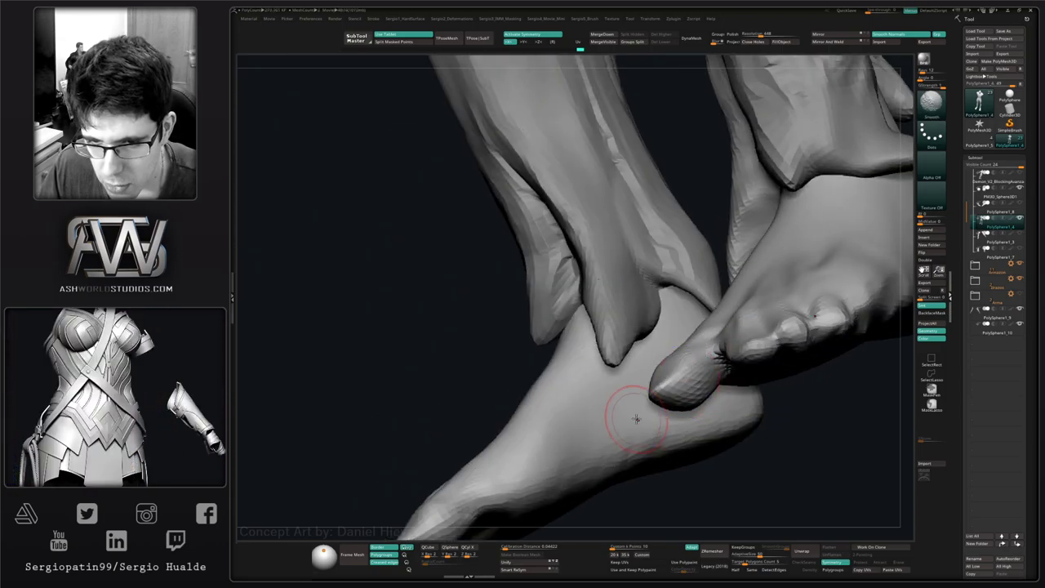
right_click_drag(653, 400, 711, 328)
left_click_drag(711, 328, 707, 350, "shift")
mouse_move(707, 350)
right_mouse_down()
mouse_move(708, 333)
mouse_move(702, 359)
right_mouse_up()
mouse_move(706, 338)
left_mouse_down("shift")
mouse_move(694, 351)
mouse_move(669, 328)
left_mouse_up("shift")
left_click_drag(693, 331, 701, 353, "shift")
mouse_move(690, 346)
left_mouse_down()
mouse_move(671, 339)
mouse_move(680, 323)
mouse_move(684, 333)
left_mouse_up()
mouse_move(684, 333)
right_mouse_down()
mouse_move(711, 319)
mouse_move(684, 343)
mouse_move(694, 347)
right_mouse_up()
- Refine the big toe's volume from the side and below, using the Move, Inflat and Clay brushes
key("b")
key("m")
key("v")
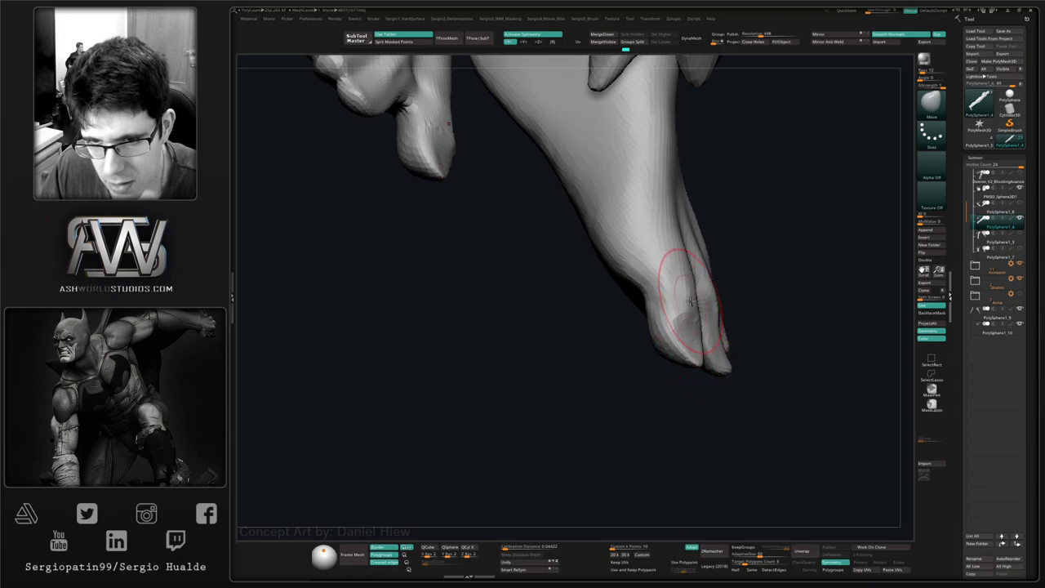
left_click_drag(689, 287, 684, 290)
mouse_move(690, 308)
right_mouse_down()
mouse_move(700, 326)
mouse_move(722, 324)
mouse_move(695, 300)
mouse_move(699, 357)
mouse_move(674, 374)
mouse_move(685, 352)
mouse_move(643, 377)
mouse_move(716, 369)
mouse_move(737, 429)
mouse_move(741, 387)
mouse_move(767, 392)
mouse_move(737, 426)
mouse_move(735, 349)
right_mouse_up()
key("b")
key("i")
key("n")
key("b")
key("c")
key("l")
key("b")
key("m")
key("v")
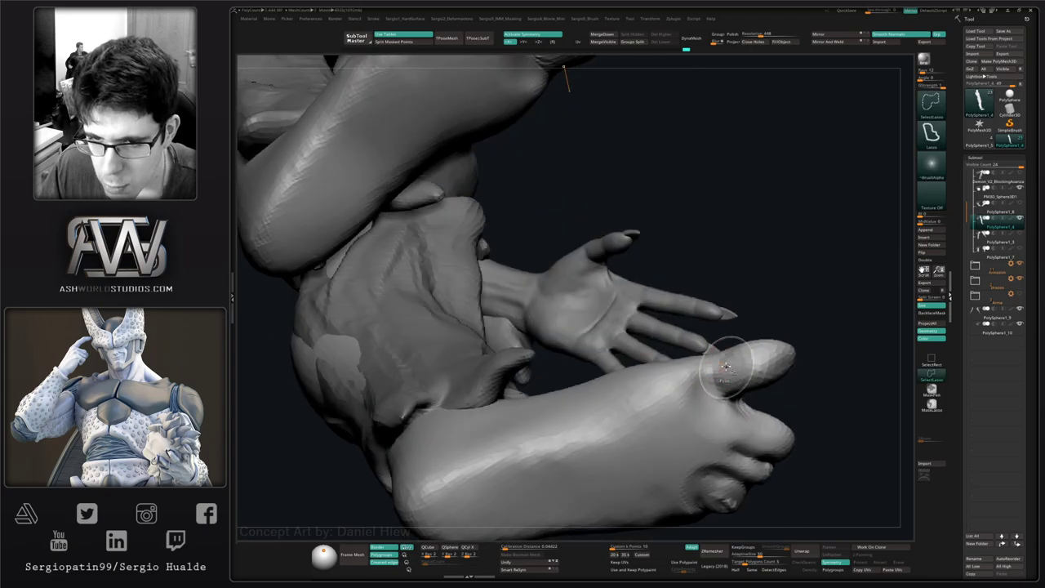
- Define the crease under the base of the big toe with DamStandard and soften it with the Clay brush
key("b")
key("d")
key("s")
right_click_drag(745, 402, 713, 381)
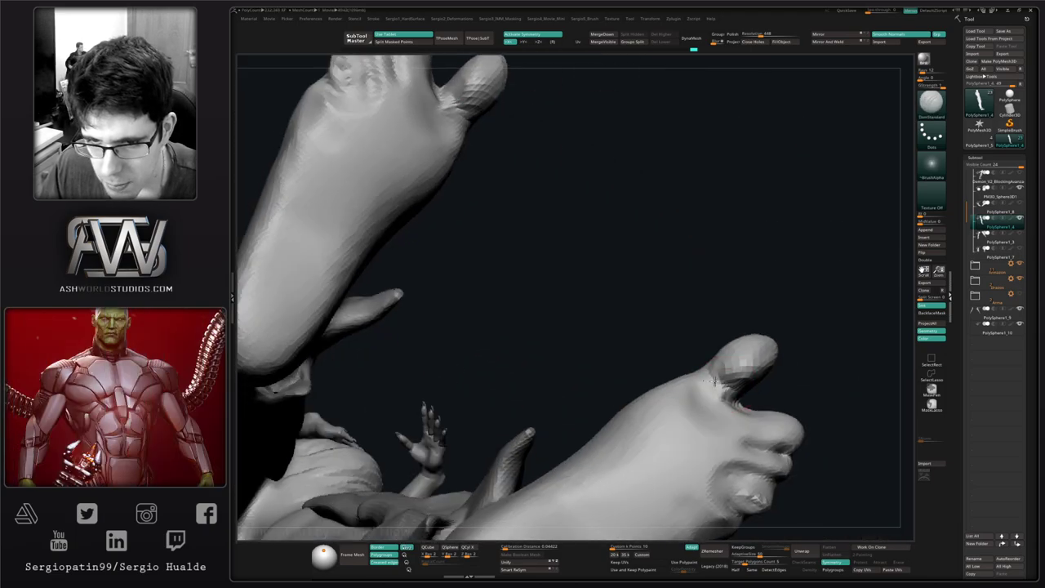
key("b")
key("c")
key("l")
left_click_drag(708, 382, 710, 390)
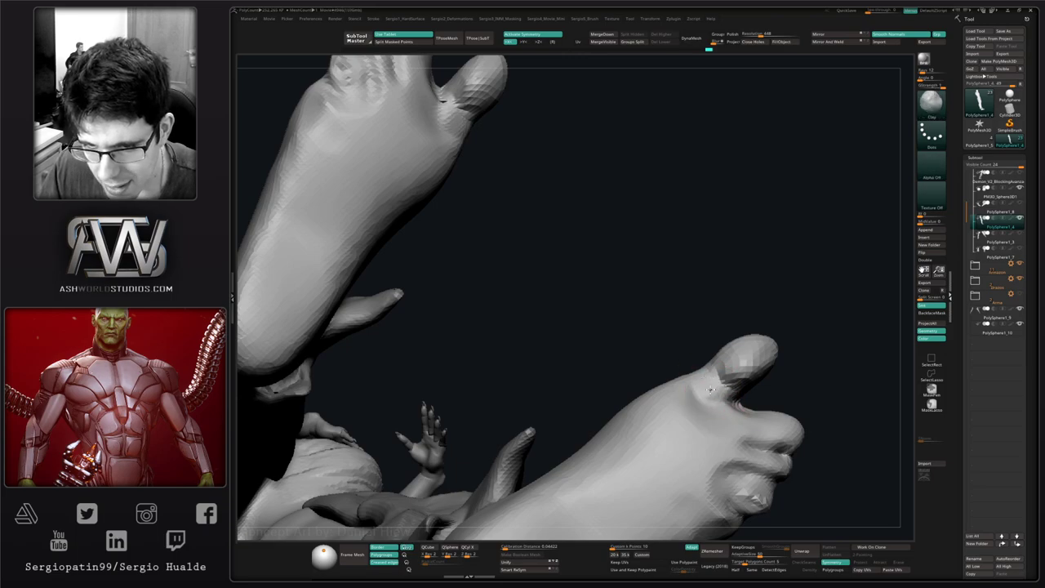
mouse_move(719, 392)
right_mouse_down()
mouse_move(735, 432)
mouse_move(742, 362)
mouse_move(715, 409)
mouse_move(702, 392)
right_mouse_up()
- Push the pad below the big toe into shape with the Move brush
key("b")
key("m")
key("v")
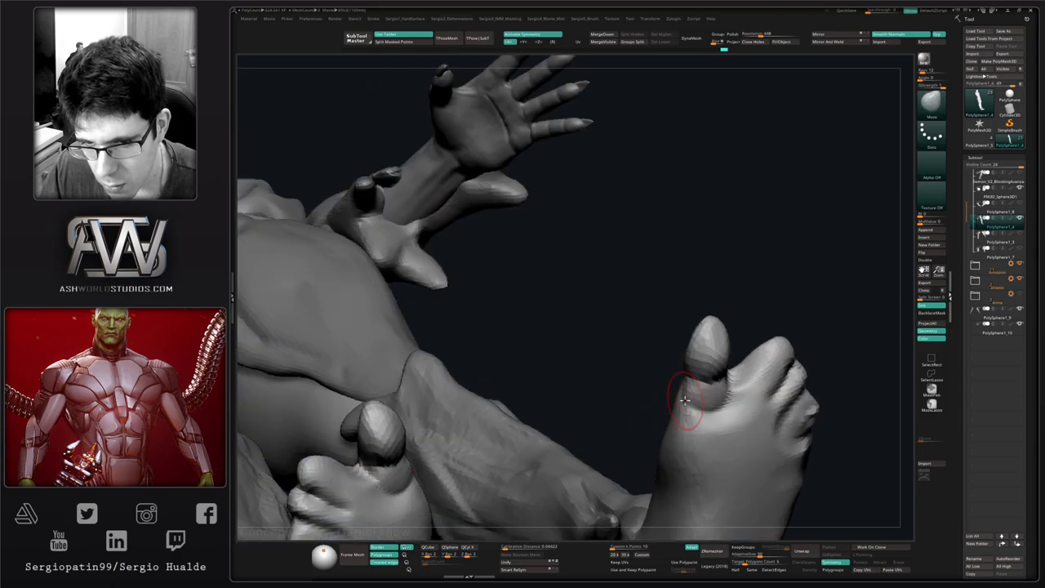
left_click_drag(702, 392, 705, 400)
right_click_drag(705, 400, 735, 395)
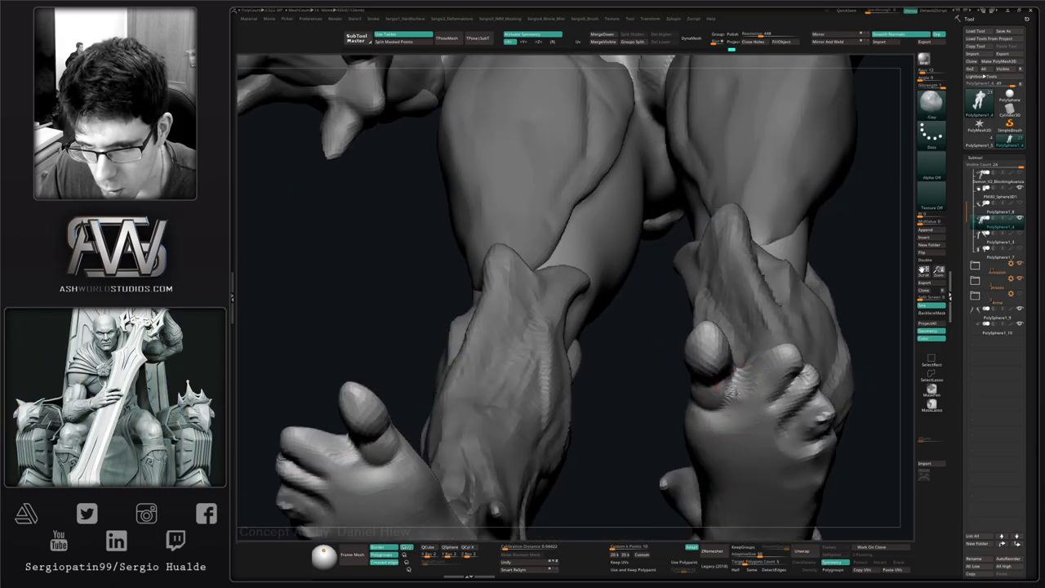
- Build up the sole's ball and arch forms with the Clay brush
right_click_drag(735, 414, 715, 395)
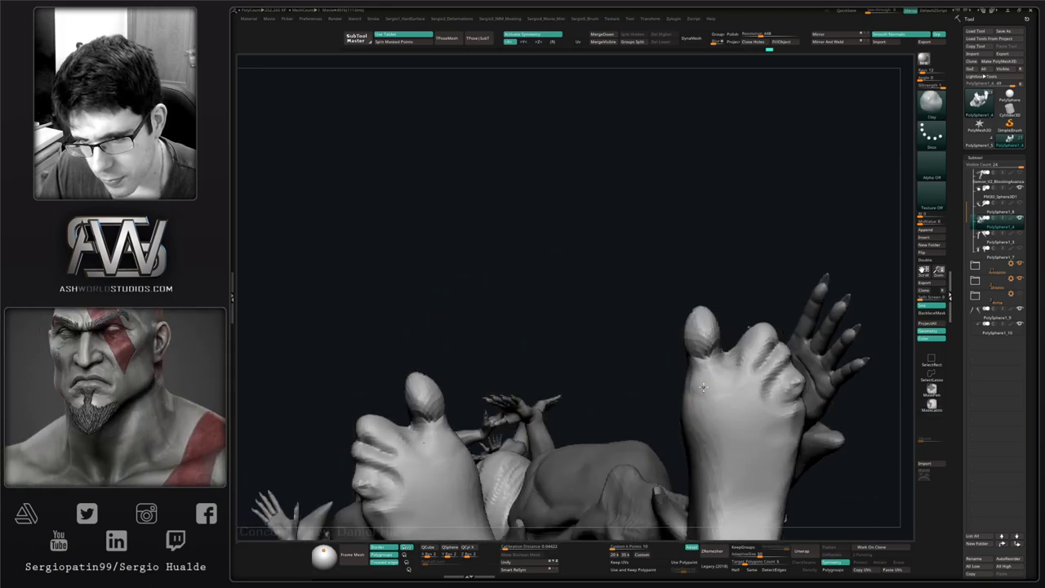
right_click_drag(725, 384, 689, 361, "alt")
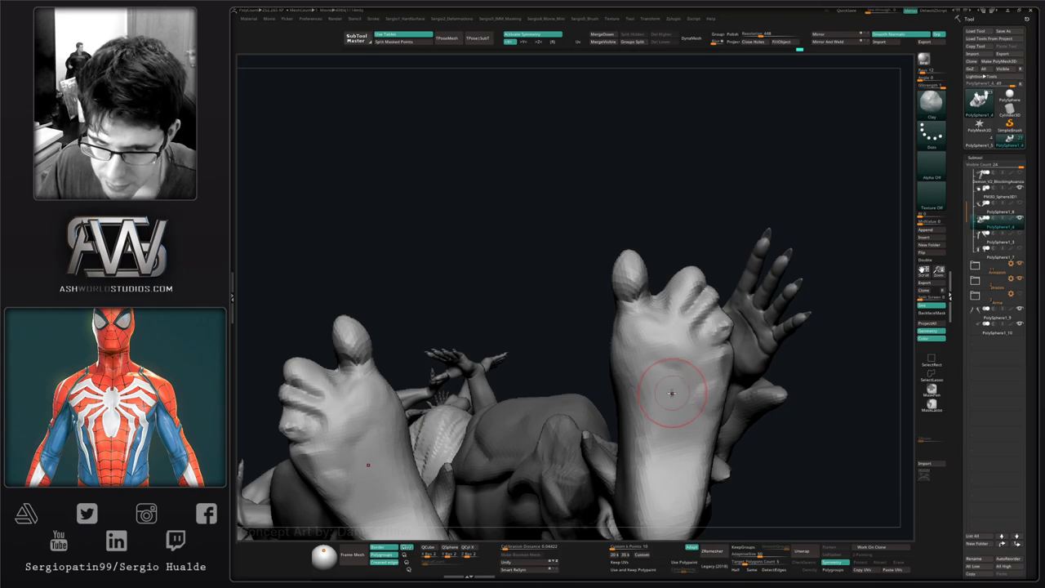
left_click_drag(655, 417, 637, 393)
right_click_drag(645, 404, 656, 432, "ctrl")
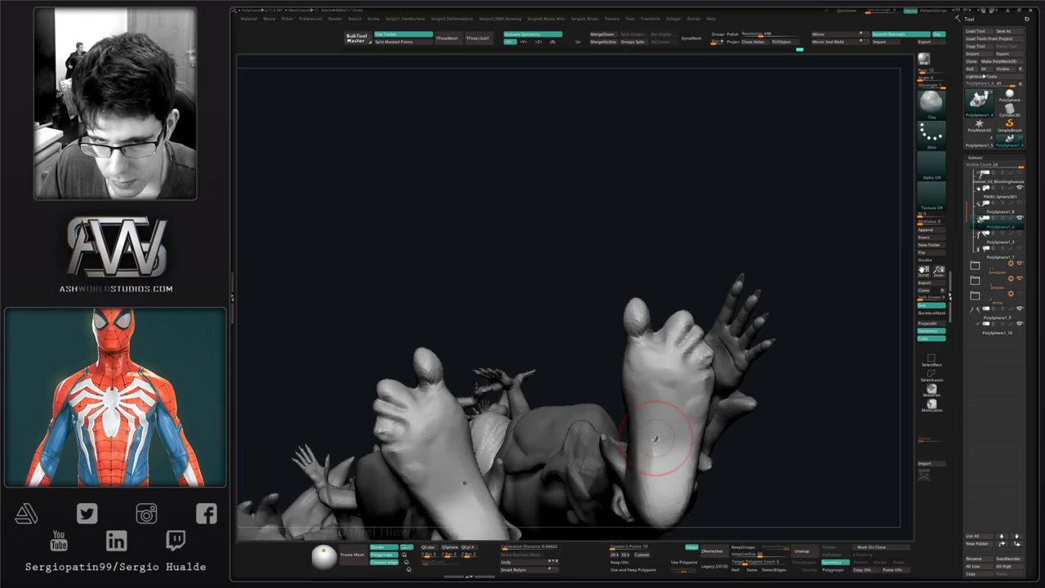
mouse_move(656, 436)
left_mouse_down()
mouse_move(640, 471)
mouse_move(642, 445)
left_mouse_up()
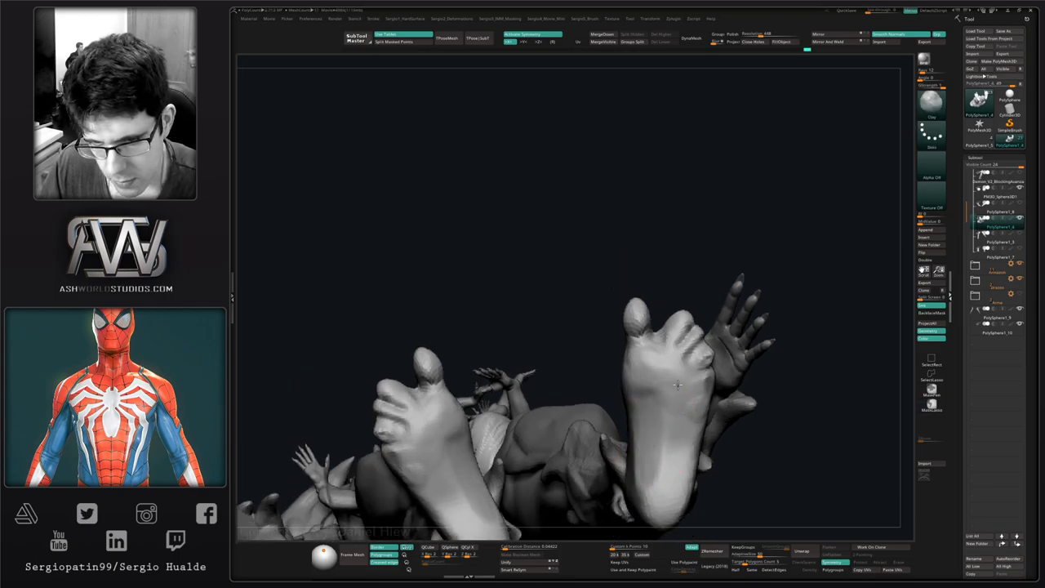
- Adjust the sole's outer edge and the ball of the foot with the Move brush
right_click_drag(676, 384, 675, 356)
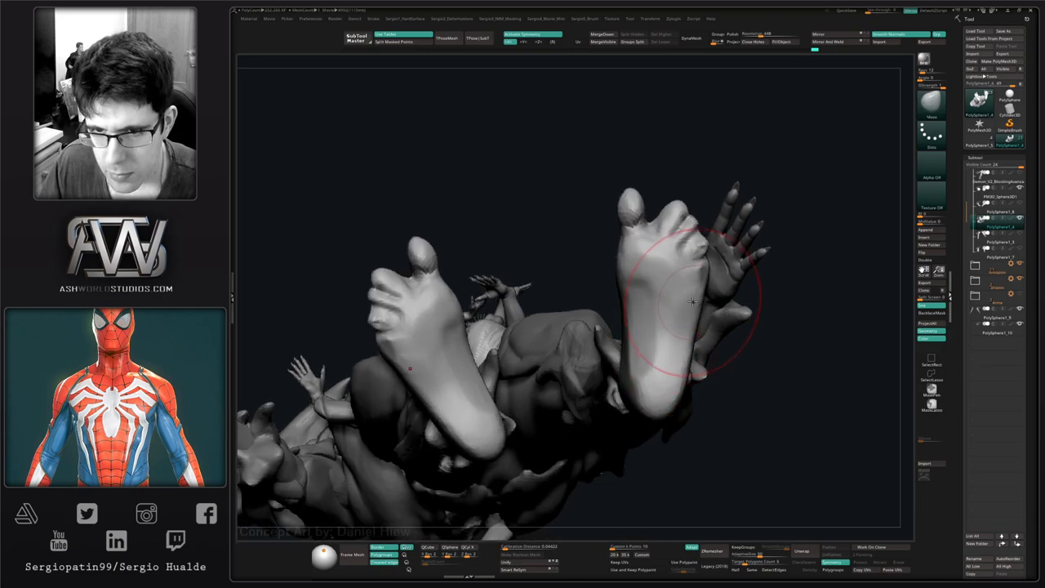
mouse_move(694, 303)
left_mouse_down()
mouse_move(672, 386)
mouse_move(645, 405)
mouse_move(662, 397)
mouse_move(674, 331)
left_mouse_up()
left_click_drag(690, 301, 681, 294)
left_click_drag(624, 273, 631, 265)
right_click_drag(635, 255, 632, 355, "alt")
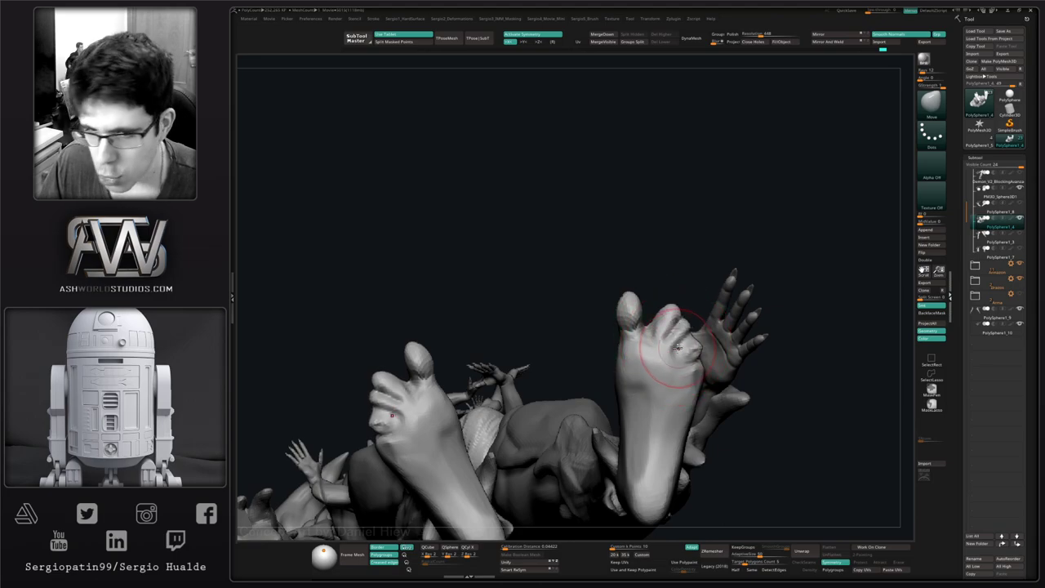
mouse_move(671, 351)
right_mouse_down()
mouse_move(670, 482)
mouse_move(679, 419)
mouse_move(665, 450)
right_mouse_up()
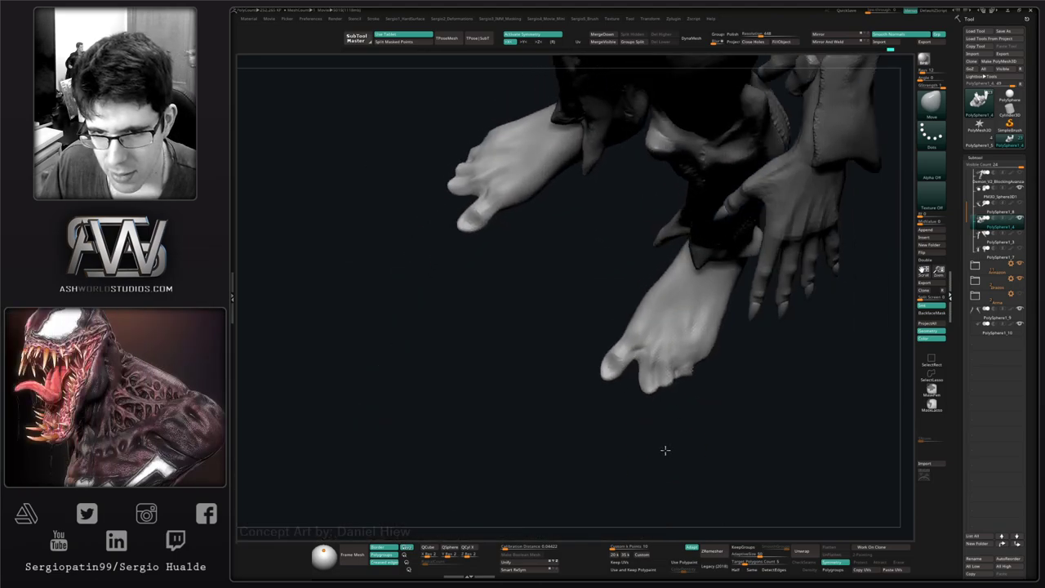
- Round out the heel and smooth the transition along the sole's outer edge with the Clay brush
mouse_move(665, 450)
left_mouse_down()
mouse_move(676, 380)
mouse_move(673, 368)
mouse_move(635, 362)
left_mouse_up()
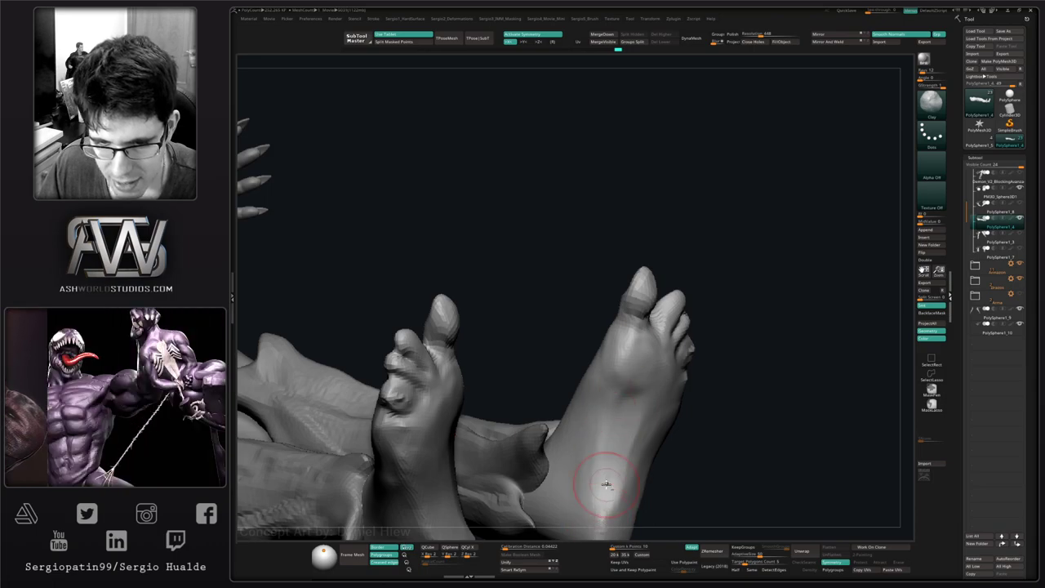
right_click_drag(611, 492, 629, 371, "alt")
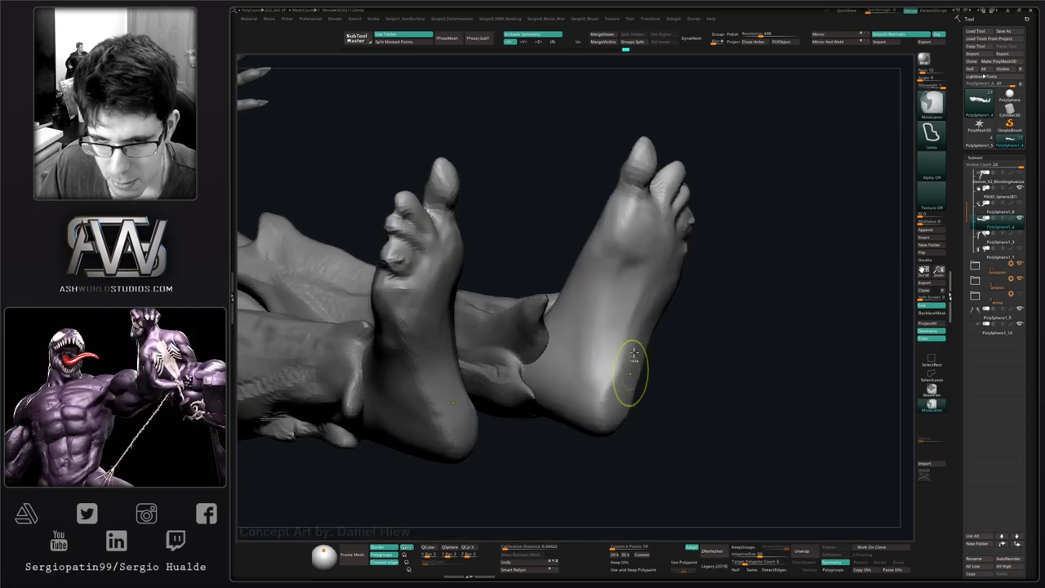
left_click_drag(618, 288, 596, 395)
right_click_drag(613, 403, 602, 441)
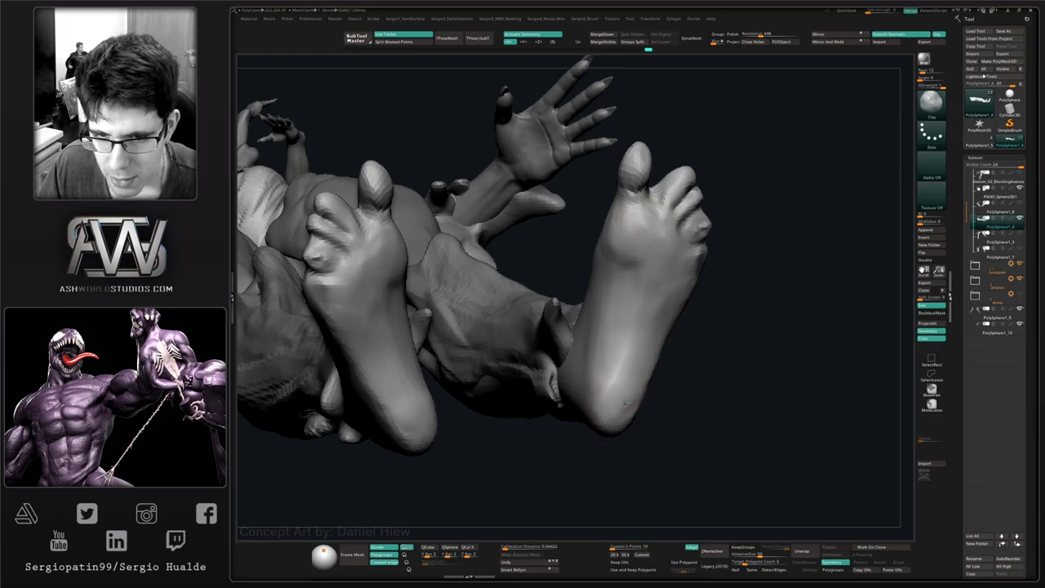
right_click_drag(658, 377, 652, 320)
left_click_drag(700, 271, 665, 343)
right_click_drag(718, 285, 692, 261)
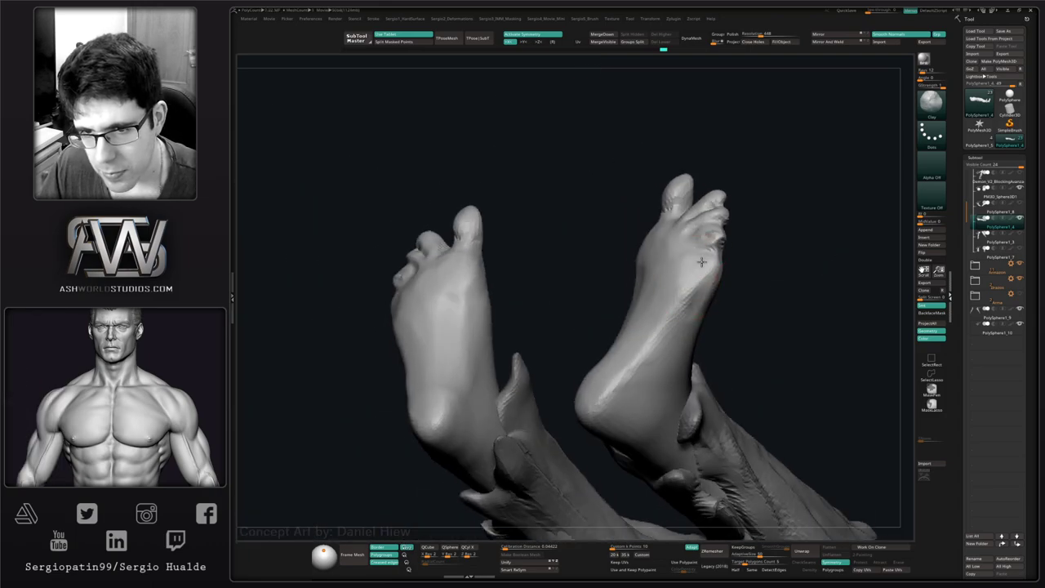
- Refine the ball of the foot, the arch and the heel underside with the Clay brush
mouse_move(701, 262)
left_mouse_down()
mouse_move(677, 312)
mouse_move(674, 291)
left_mouse_up()
left_click_drag(666, 249, 661, 238)
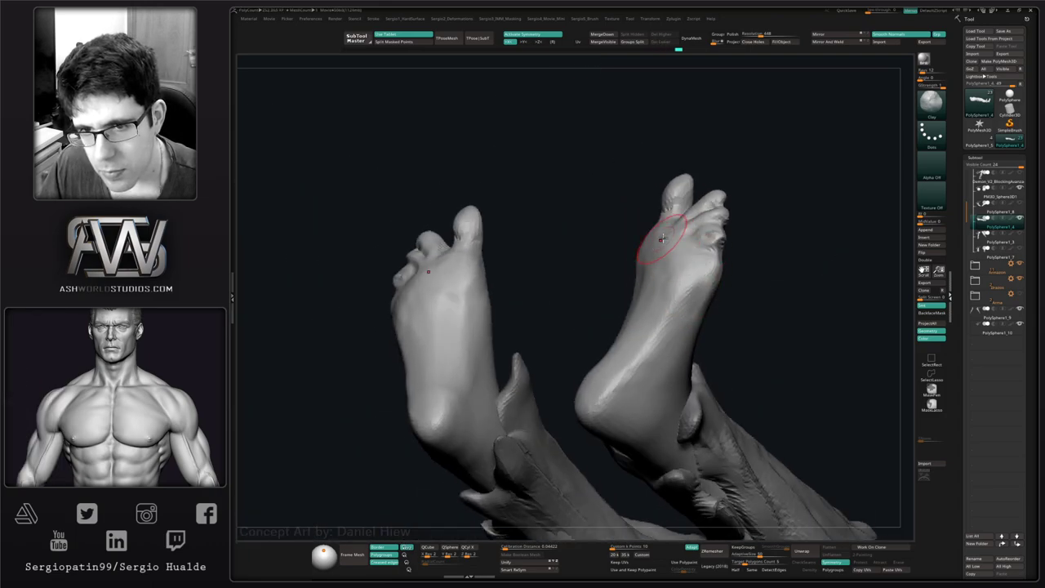
right_click_drag(676, 291, 676, 264)
right_click_drag(661, 314, 660, 252)
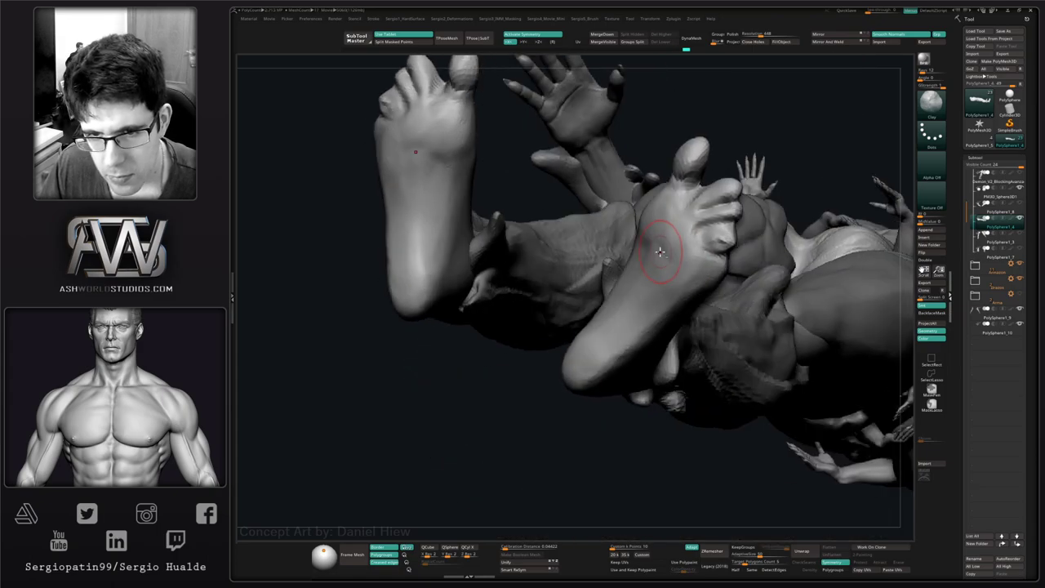
left_click_drag(577, 348, 626, 310)
mouse_move(627, 310)
right_mouse_down()
mouse_move(653, 294)
mouse_move(637, 275)
right_mouse_up()
left_click_drag(637, 275, 583, 331)
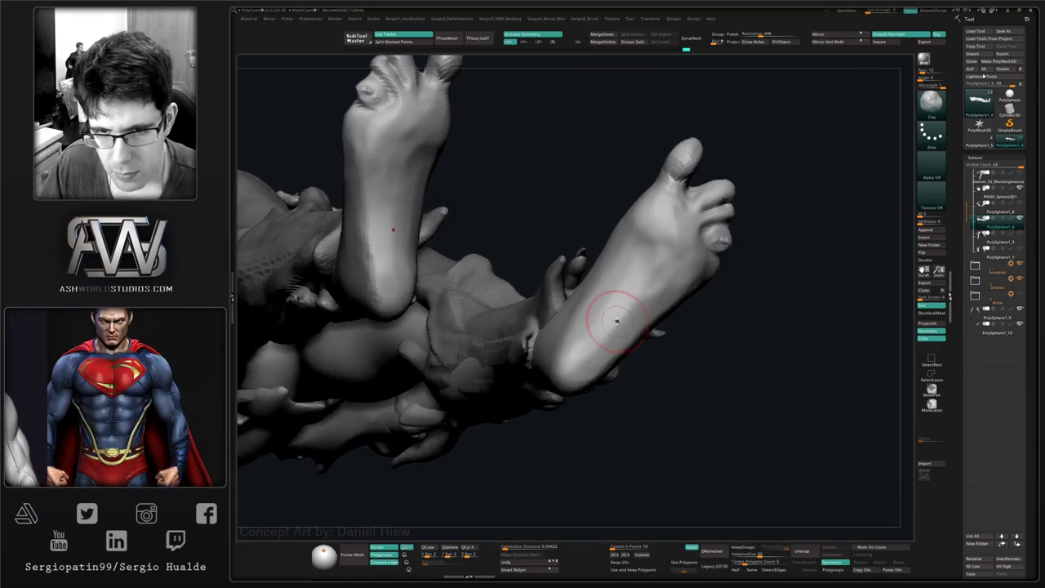
- Isolate the legs and hide everything above the ankles with a lasso selection so only the feet show
key("alt+s")
mouse_move(633, 282)
right_mouse_down()
mouse_move(626, 380)
mouse_move(612, 411)
right_mouse_up()
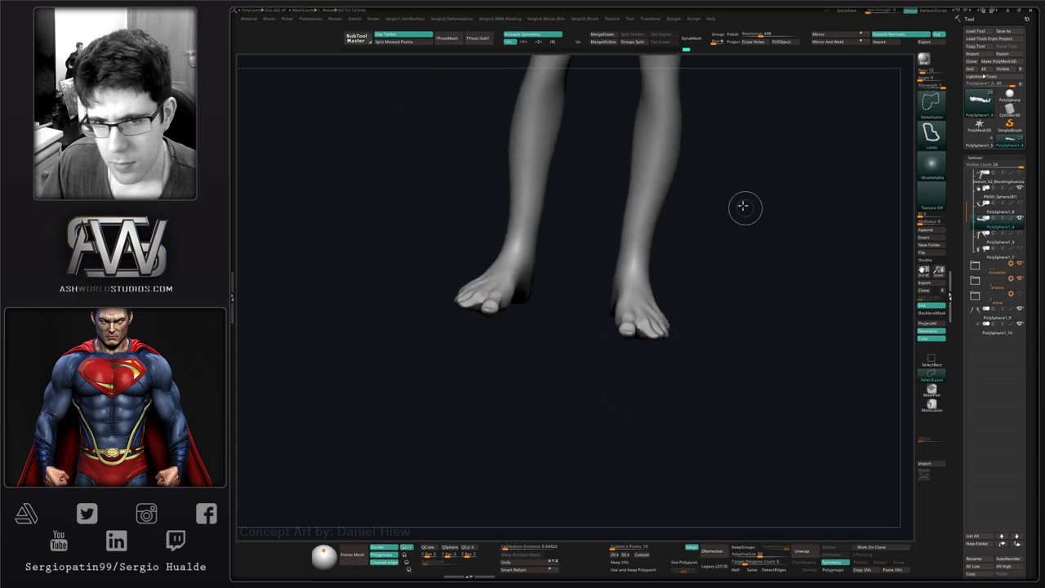
left_click_drag(741, 206, 694, 401, "ctrl+shift")
mouse_move(694, 402)
right_mouse_down()
mouse_move(655, 305)
mouse_move(571, 390)
mouse_move(625, 350)
mouse_move(614, 346)
right_mouse_up()
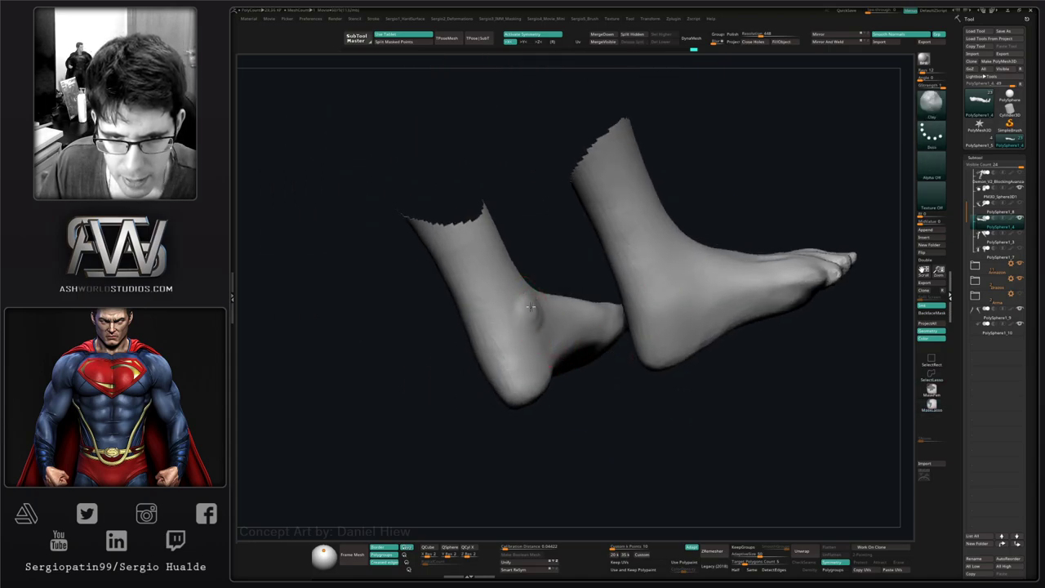
- Build up rounded ankle bones on the inner and outer sides of the ankle with the Clay brush
mouse_move(532, 296)
right_mouse_down()
mouse_move(560, 306)
mouse_move(555, 345)
mouse_move(569, 338)
right_mouse_up()
left_click(570, 306)
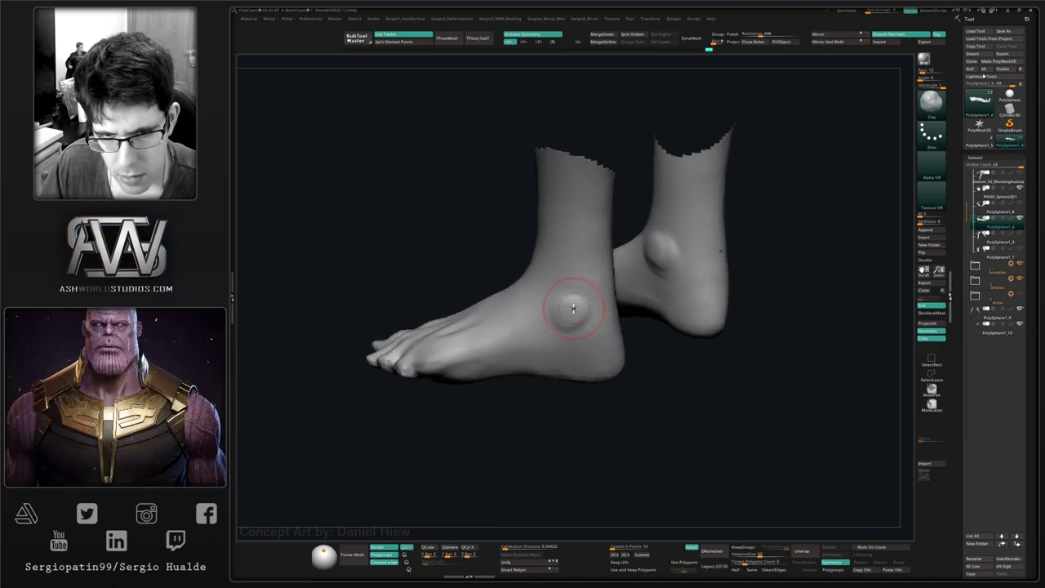
mouse_move(573, 308)
left_mouse_down()
mouse_move(569, 328)
mouse_move(571, 304)
left_mouse_up()
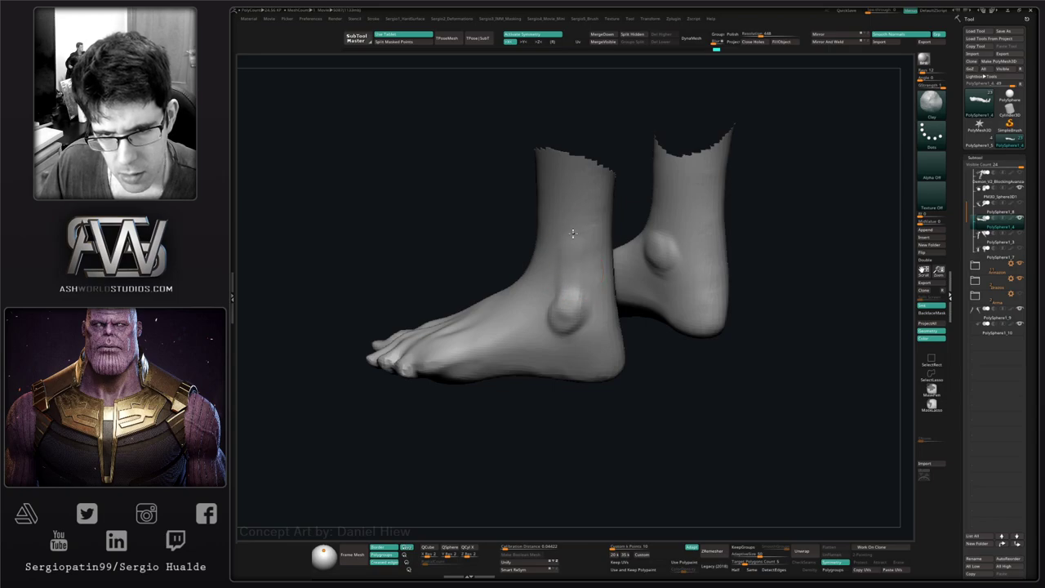
mouse_move(542, 339)
right_mouse_down()
mouse_move(563, 339)
mouse_move(564, 296)
mouse_move(538, 374)
mouse_move(536, 315)
mouse_move(552, 351)
right_mouse_up()
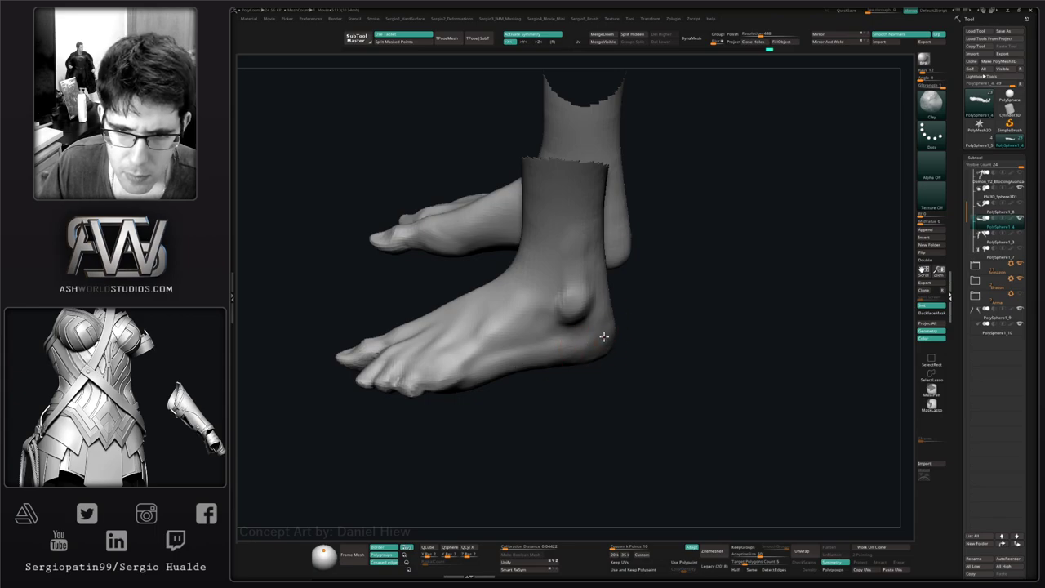
- Sculpt the tendons over the instep and the forms along the foot's inner side with the Clay brush
mouse_move(521, 343)
right_mouse_down()
mouse_move(529, 297)
mouse_move(550, 368)
mouse_move(532, 300)
mouse_move(550, 298)
right_mouse_up()
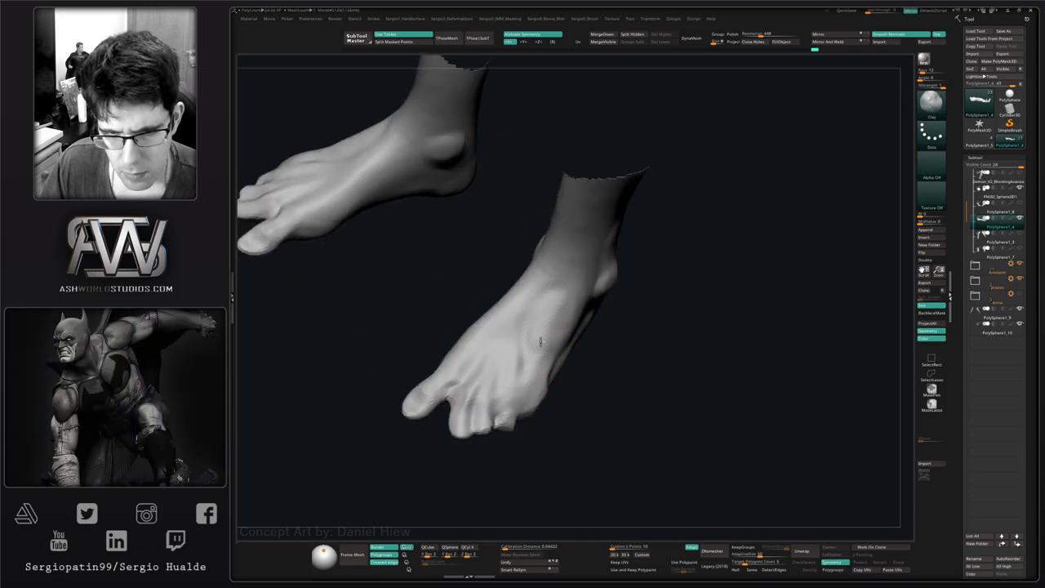
right_click_drag(540, 342, 520, 385)
right_click_drag(484, 424, 479, 419)
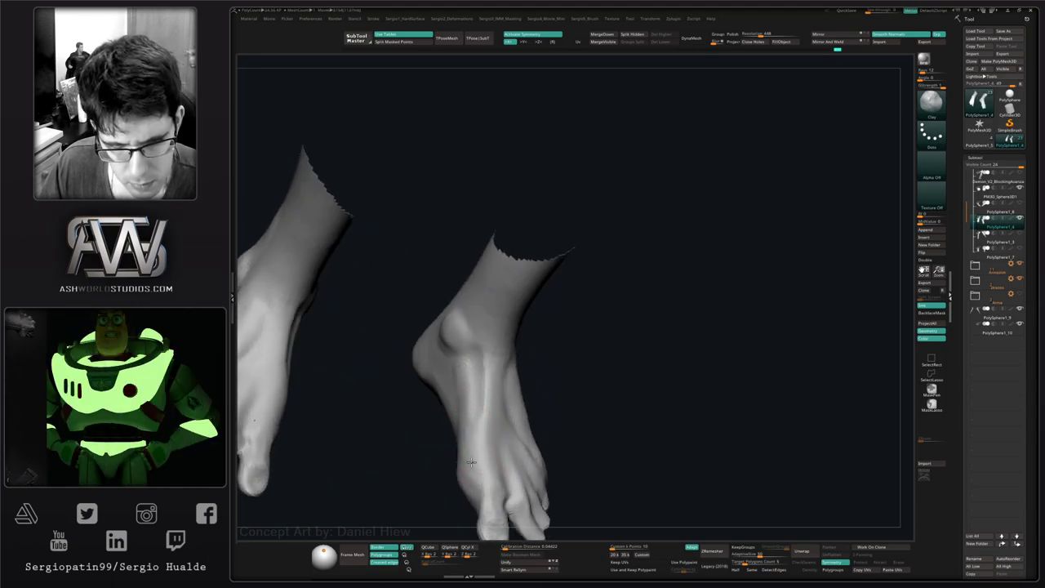
right_click_drag(479, 399, 515, 391)
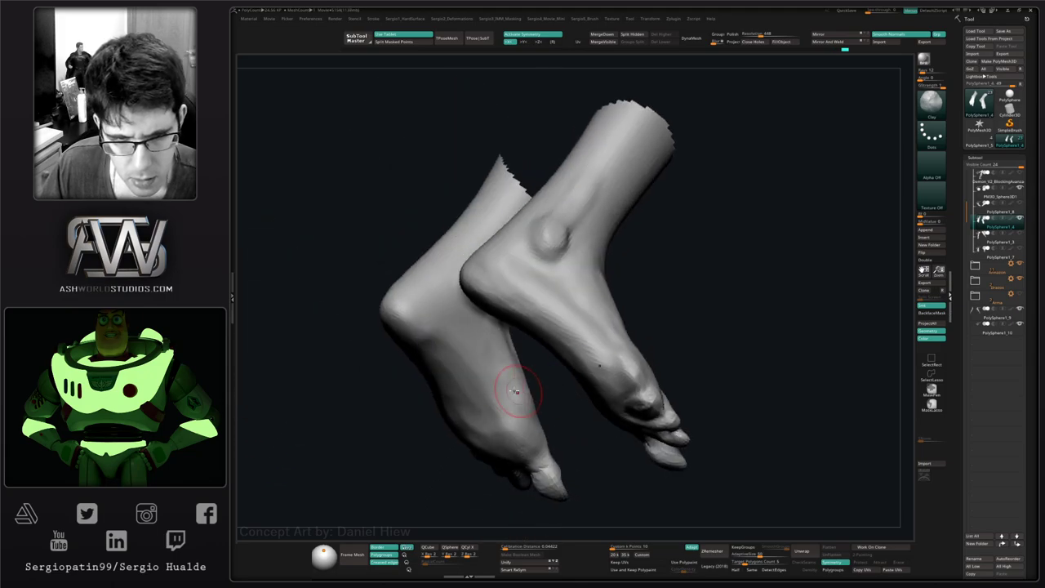
- Define the Achilles tendon and the hollows between it and the ankle bones with the Clay brush
right_click_drag(395, 304, 488, 368)
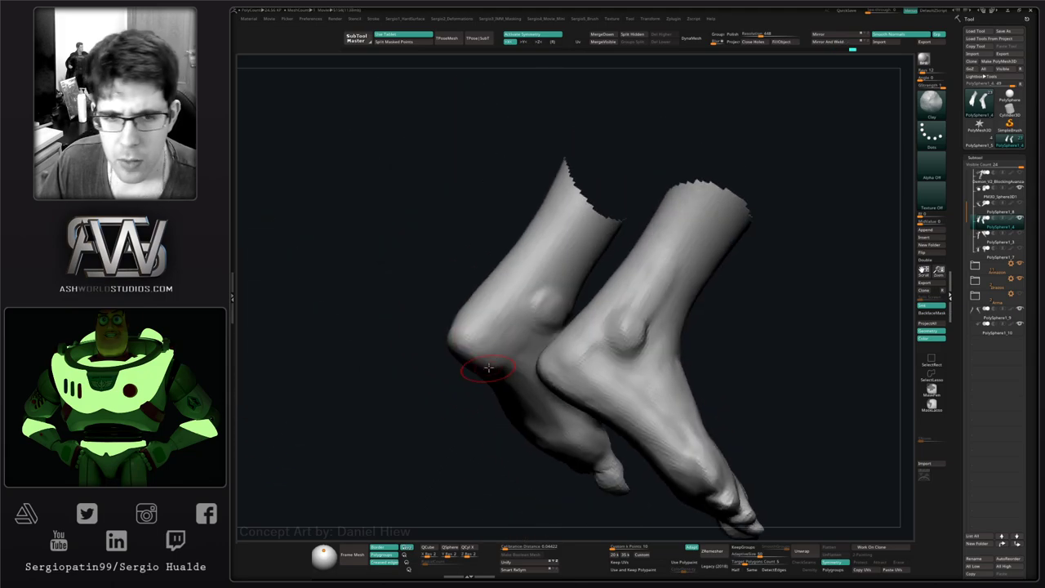
right_click_drag(490, 320, 495, 365)
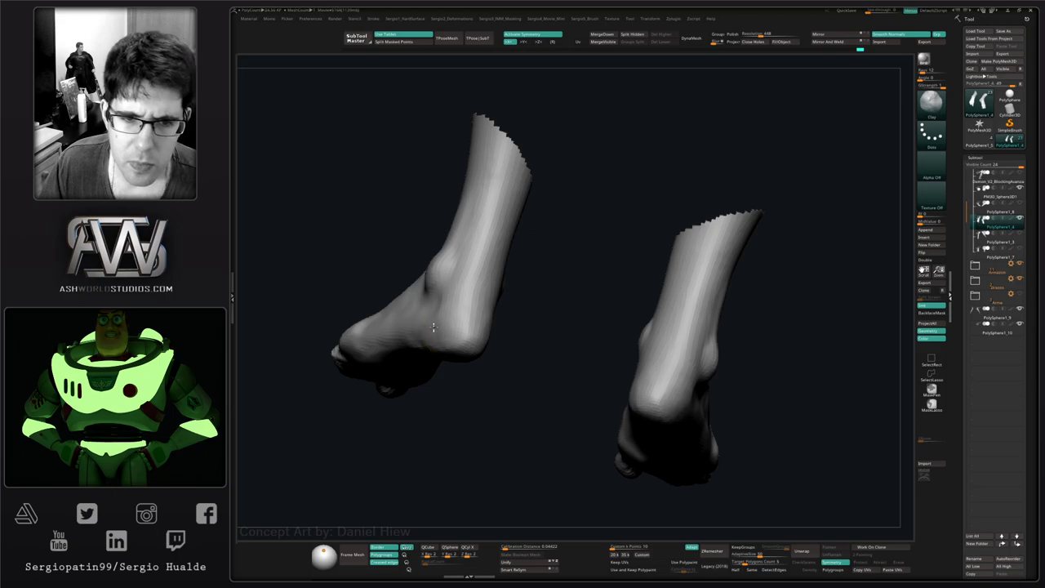
mouse_move(433, 327)
right_mouse_down()
mouse_move(479, 394)
mouse_move(450, 381)
right_mouse_up()
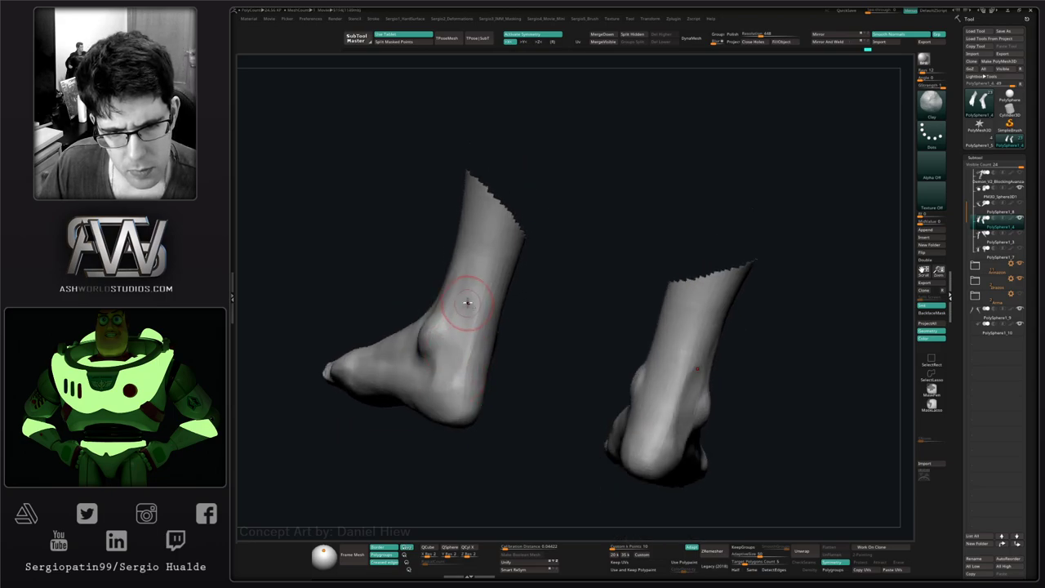
right_click_drag(454, 333, 433, 322)
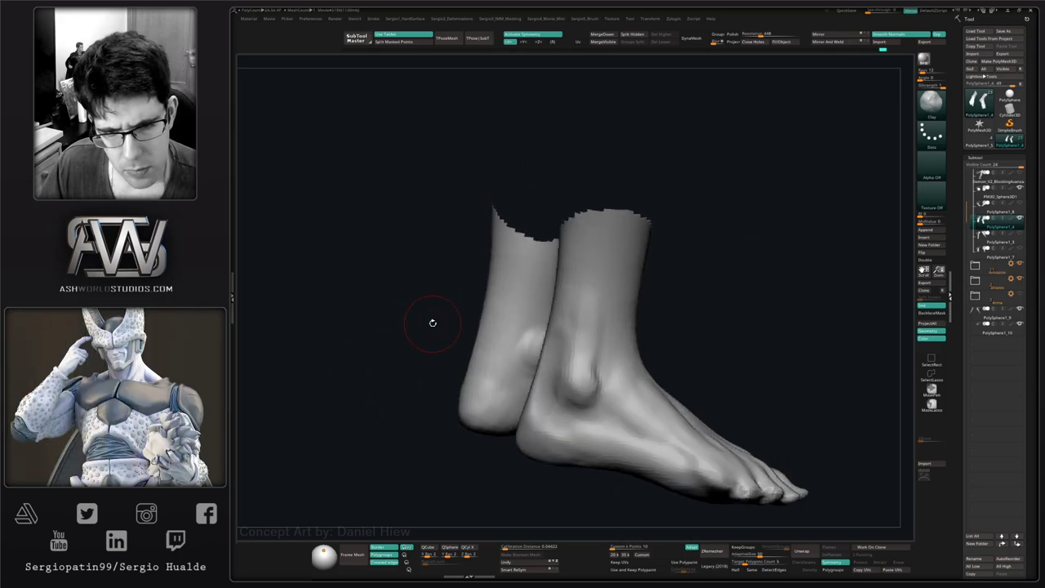
mouse_move(503, 346)
left_mouse_down()
mouse_move(499, 363)
mouse_move(506, 353)
left_mouse_up()
mouse_move(517, 289)
left_mouse_down()
mouse_move(506, 320)
mouse_move(513, 388)
left_mouse_up()
right_click_drag(489, 384, 534, 422)
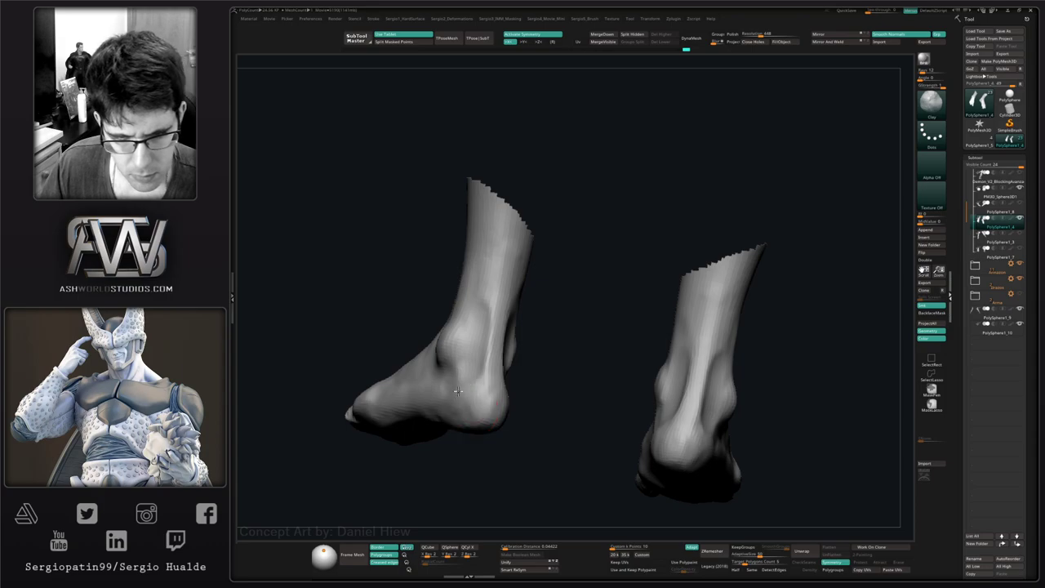
- Adjust the shape of the ankle and instep with the Move brush
mouse_move(476, 398)
right_mouse_down()
mouse_move(499, 450)
mouse_move(529, 419)
mouse_move(517, 473)
mouse_move(536, 367)
mouse_move(507, 373)
mouse_move(590, 291)
right_mouse_up()
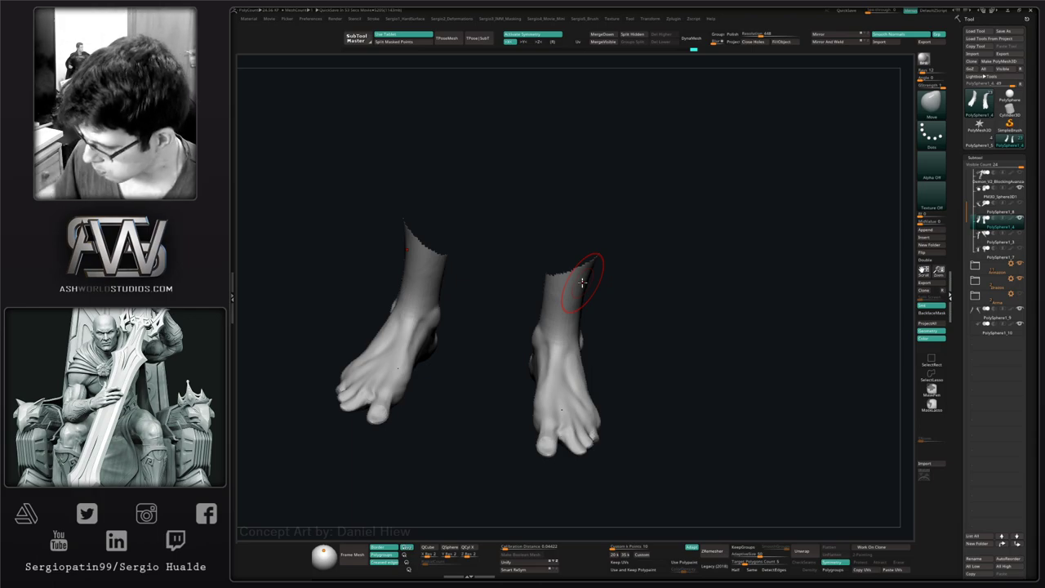
right_click_drag(637, 275, 643, 322)
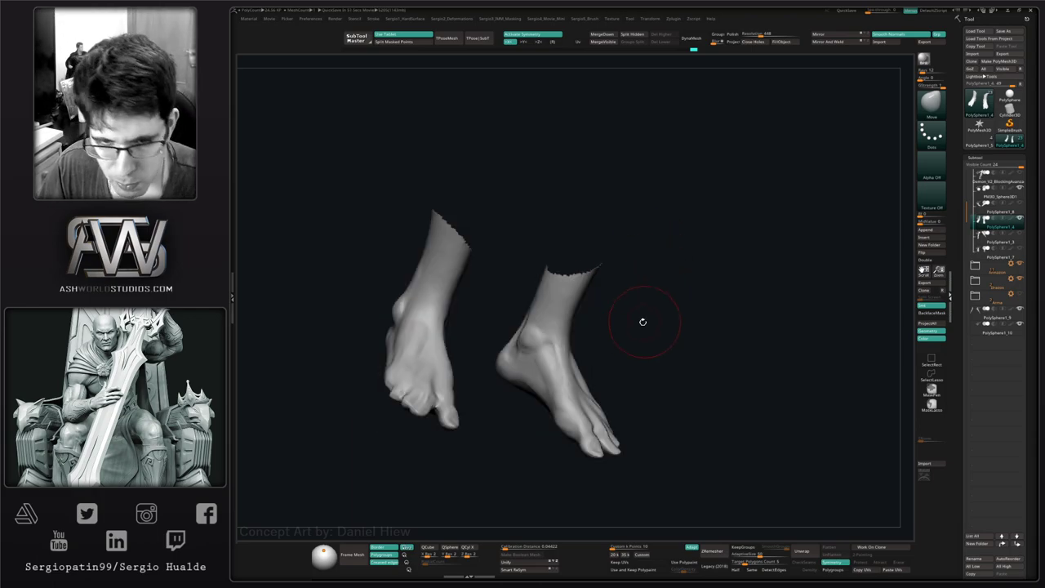
right_click_drag(563, 364, 582, 331, "ctrl")
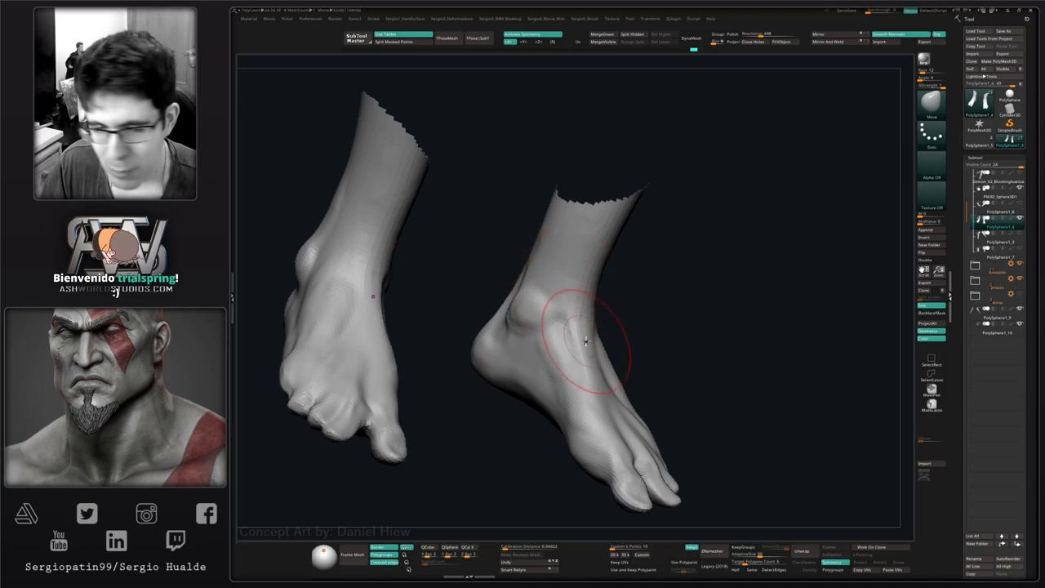
mouse_move(571, 338)
right_mouse_down()
mouse_move(572, 359)
mouse_move(563, 350)
mouse_move(582, 338)
right_mouse_up()
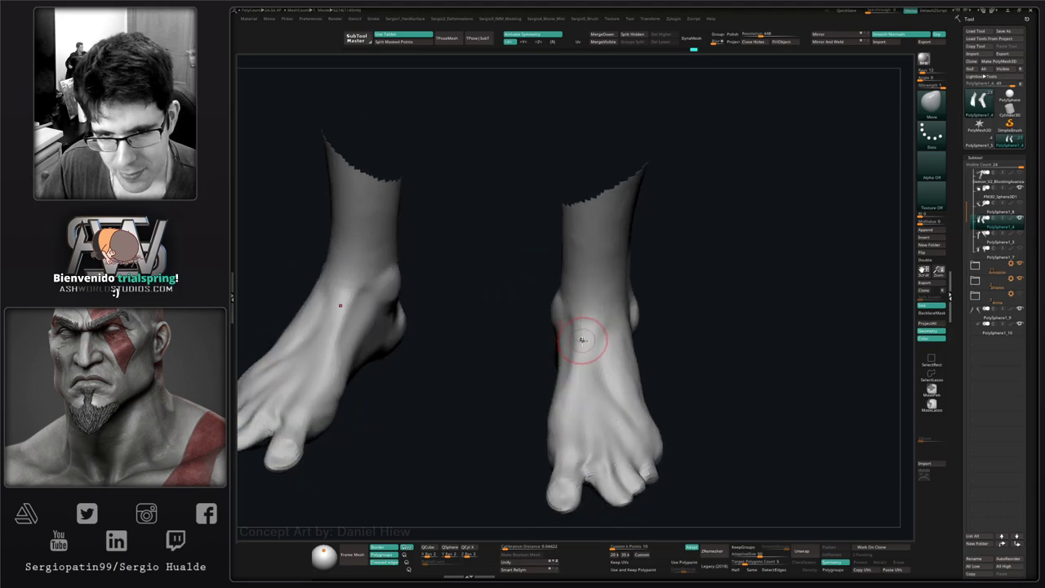
- Refine the forms on top of the foot with the Clay brush and correct their contour with the Move brush
right_click_drag(583, 378, 578, 411)
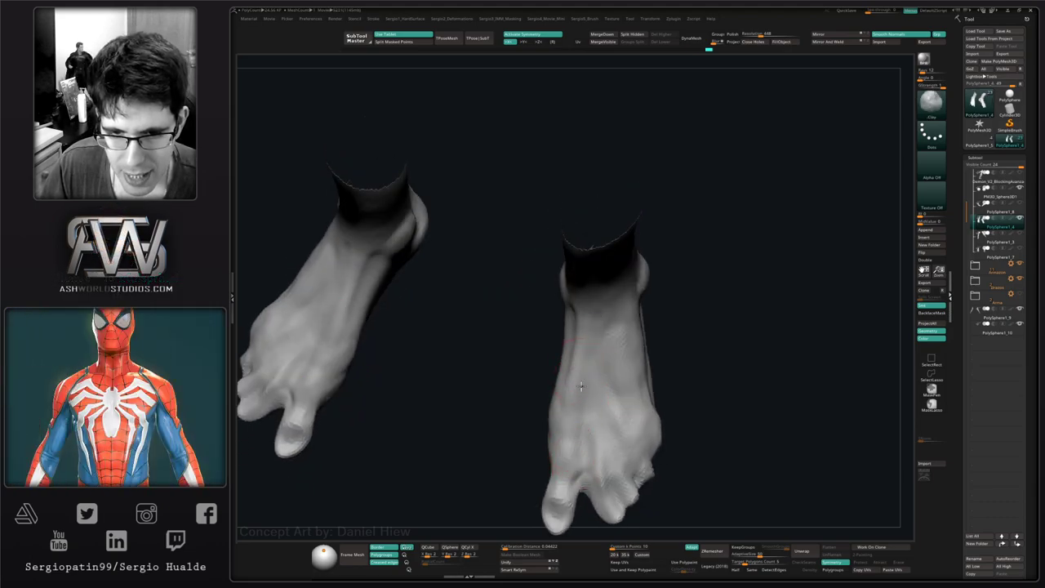
key("b")
key("m")
key("v")
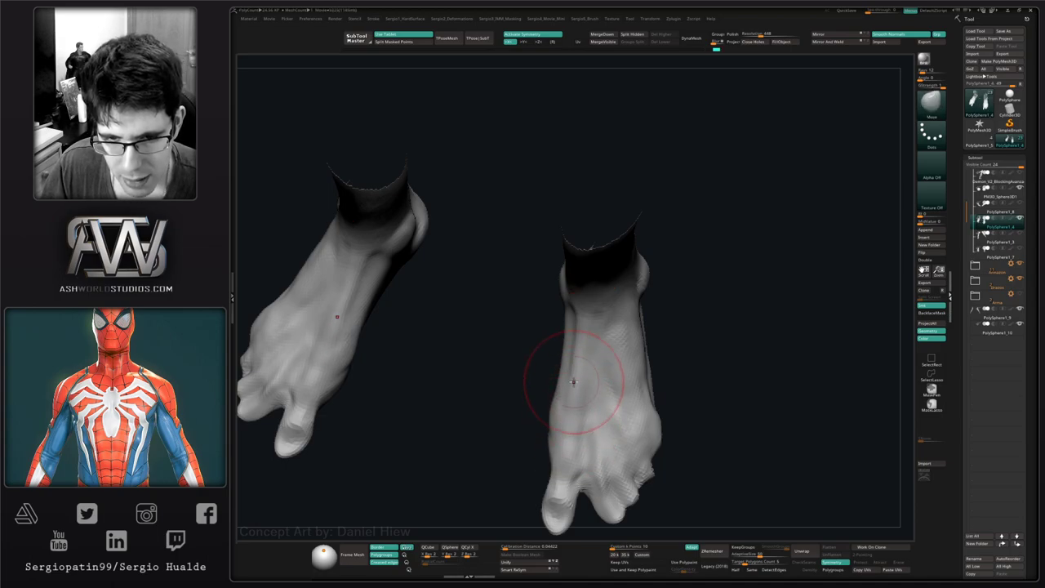
mouse_move(576, 377)
right_mouse_down()
mouse_move(585, 369)
mouse_move(555, 343)
right_mouse_up()
mouse_move(539, 347)
right_mouse_down()
mouse_move(577, 335)
mouse_move(542, 400)
mouse_move(526, 395)
mouse_move(535, 389)
right_mouse_up()
- Sculpt the area around the inner ankle bone with a resized Clay brush
key("b")
key("c")
key("l")
right_click(534, 389)
key("s")
left_click_drag(537, 388, 529, 388)
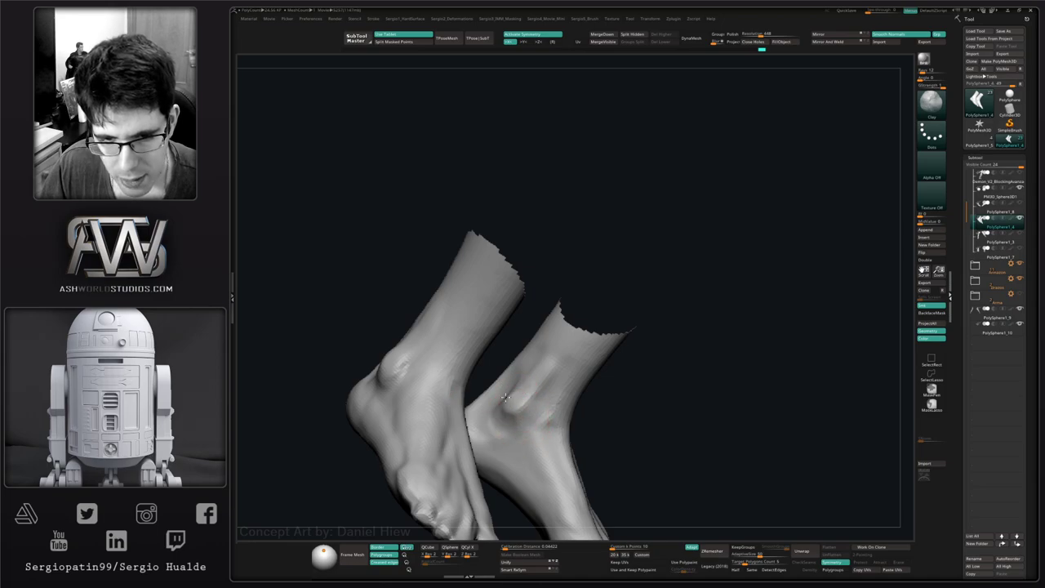
- Smooth the ankle bones and rework their blend into the heel and Achilles tendon with the Clay brush
left_click_drag(563, 364, 522, 427, "shift")
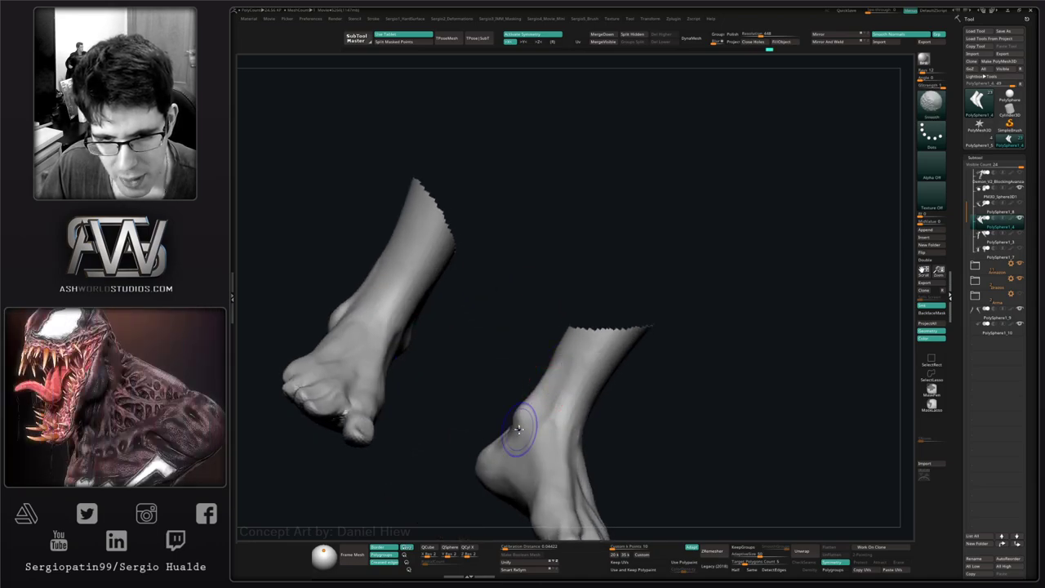
mouse_move(445, 465)
left_mouse_down()
mouse_move(569, 476)
mouse_move(542, 483)
left_mouse_up()
left_click_drag(506, 371, 522, 422, "shift")
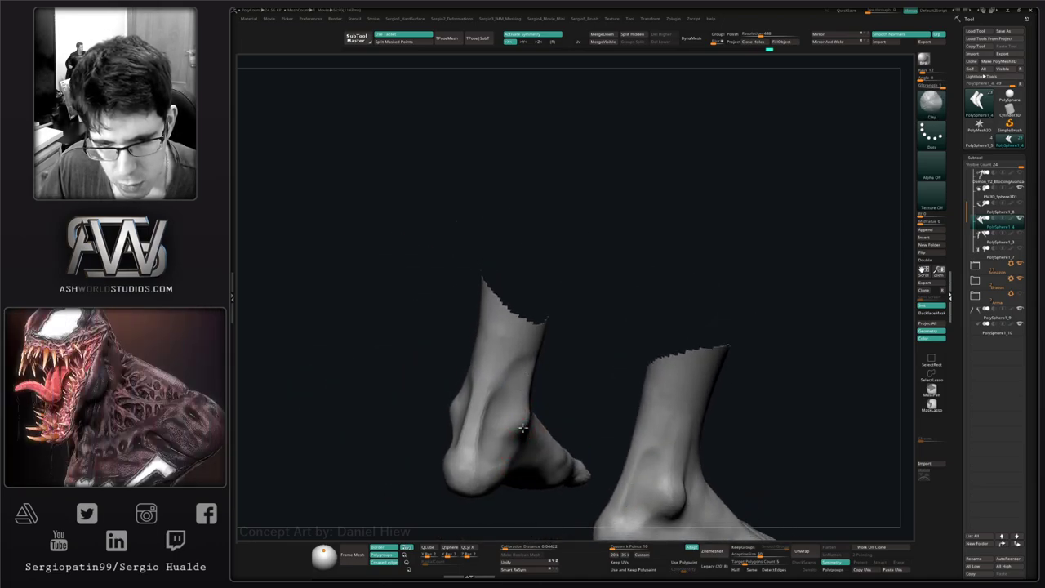
right_click_drag(523, 420, 534, 384)
mouse_move(544, 426)
right_mouse_down()
mouse_move(517, 420)
mouse_move(546, 445)
right_mouse_up()
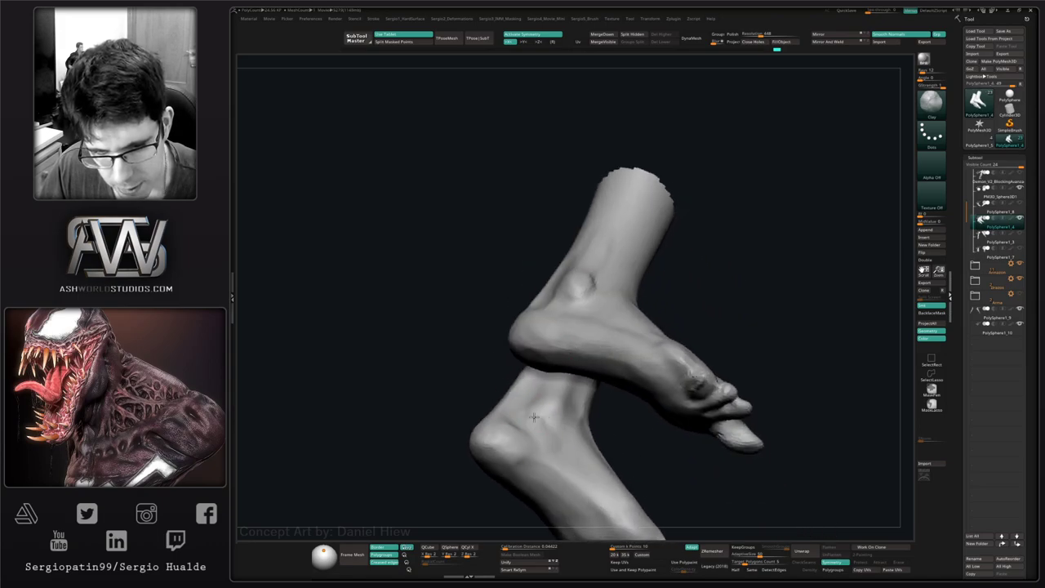
right_click_drag(537, 392, 541, 443)
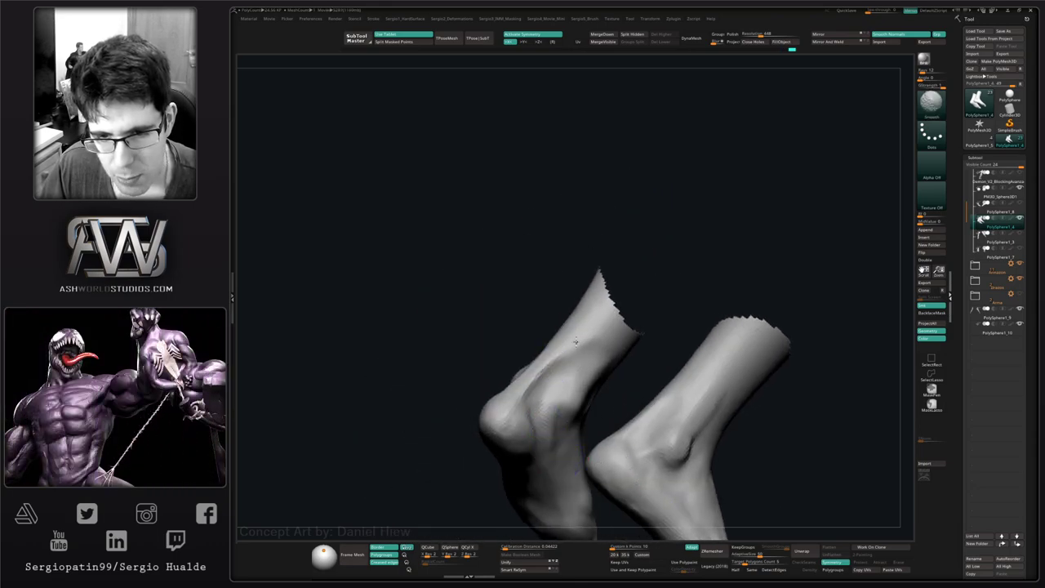
- Reshape the back of the ankle above the heel with the Move brush and smooth the side of the heel
right_click_drag(576, 341, 571, 417)
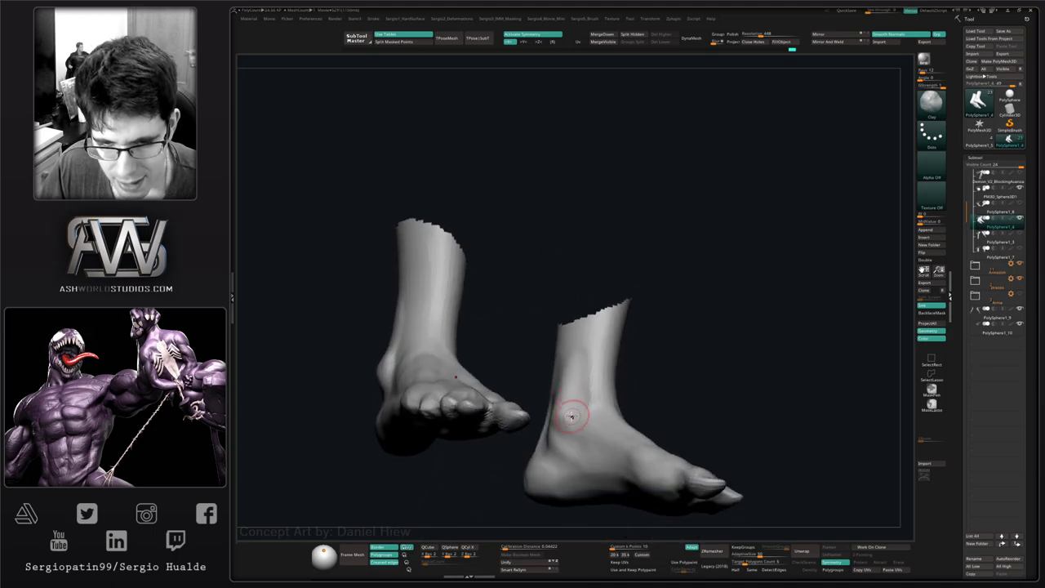
key("b")
key("m")
key("v")
key("s")
key("s")
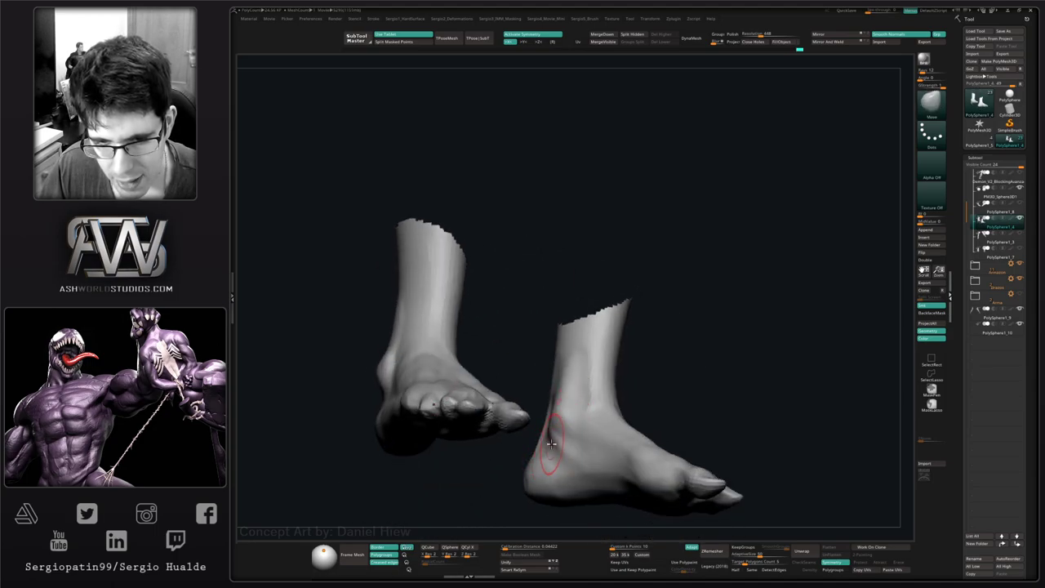
right_click_drag(566, 436, 579, 449)
left_click_drag(579, 450, 573, 464, "shift")
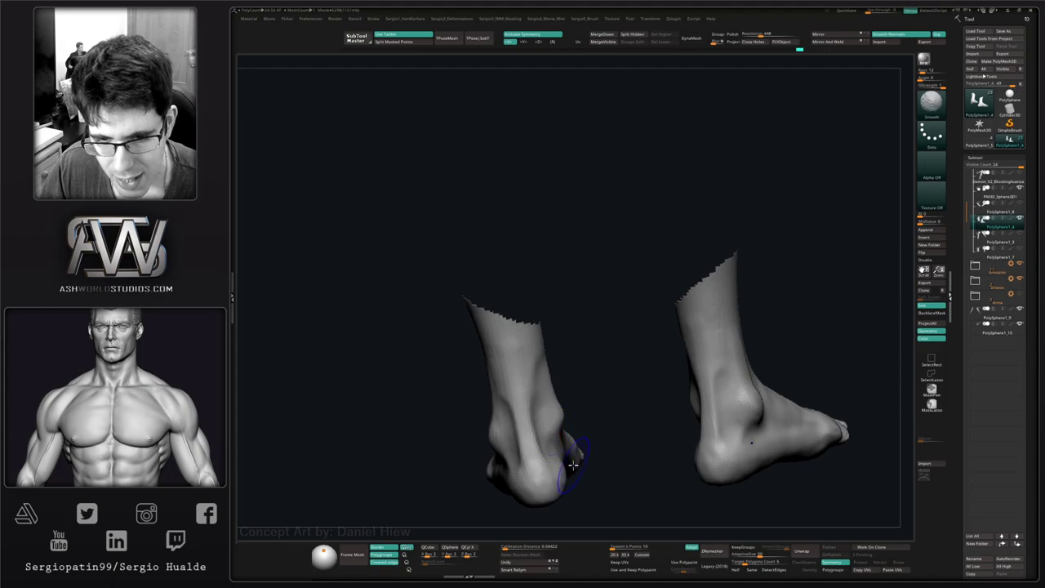
mouse_move(573, 465)
right_mouse_down()
mouse_move(566, 392)
mouse_move(573, 412)
right_mouse_up()
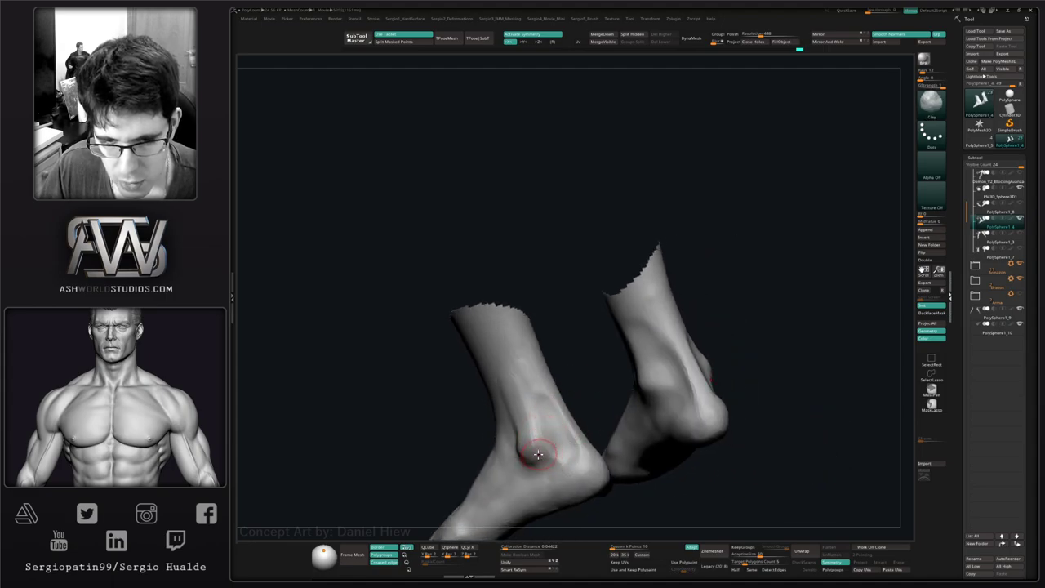
- Build up the ankle bone and the ridge above it with a resized Clay brush, and smooth their blend into the lower leg
right_click_drag(537, 457, 536, 451)
key("s")
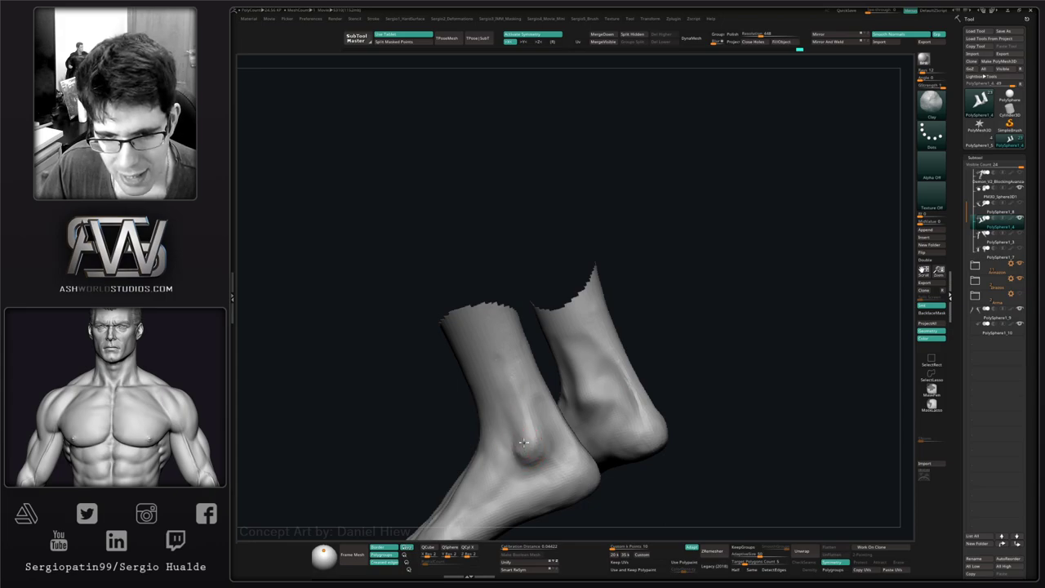
left_click_drag(523, 415, 538, 465)
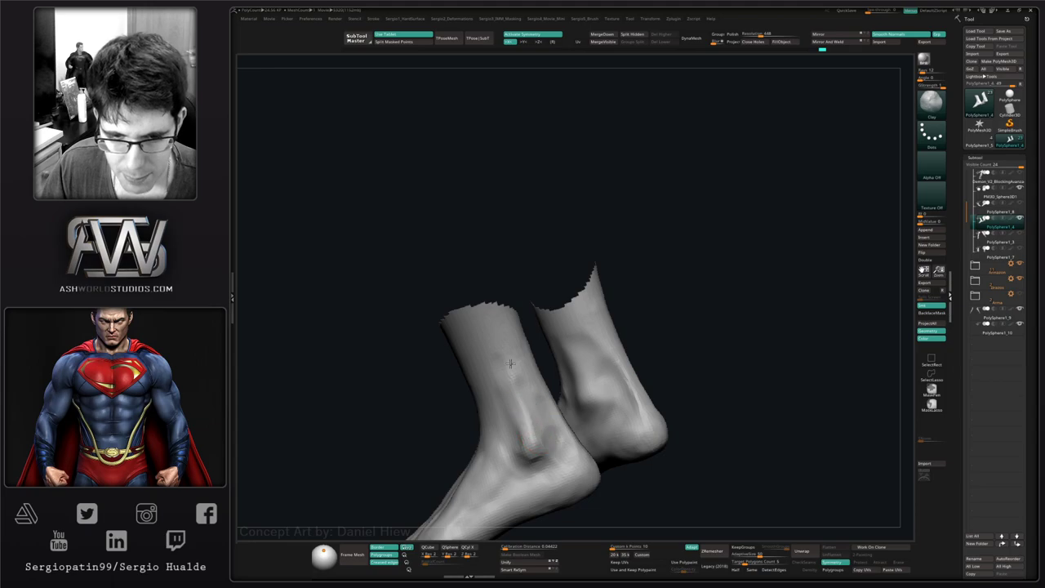
right_click_drag(509, 363, 547, 428)
right_click_drag(544, 465, 551, 478)
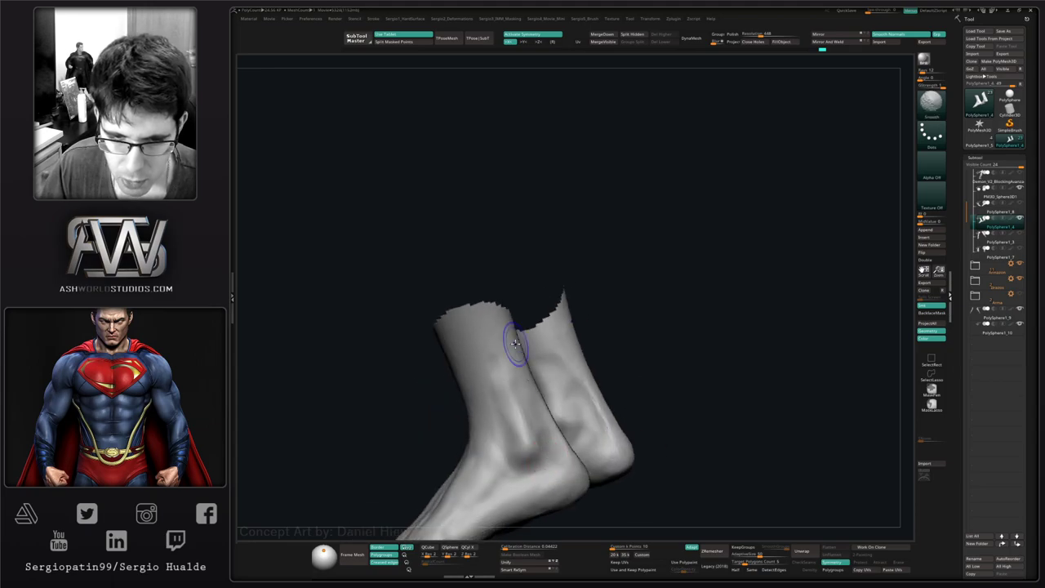
mouse_move(515, 344)
right_mouse_down()
mouse_move(501, 441)
mouse_move(553, 407)
right_mouse_up()
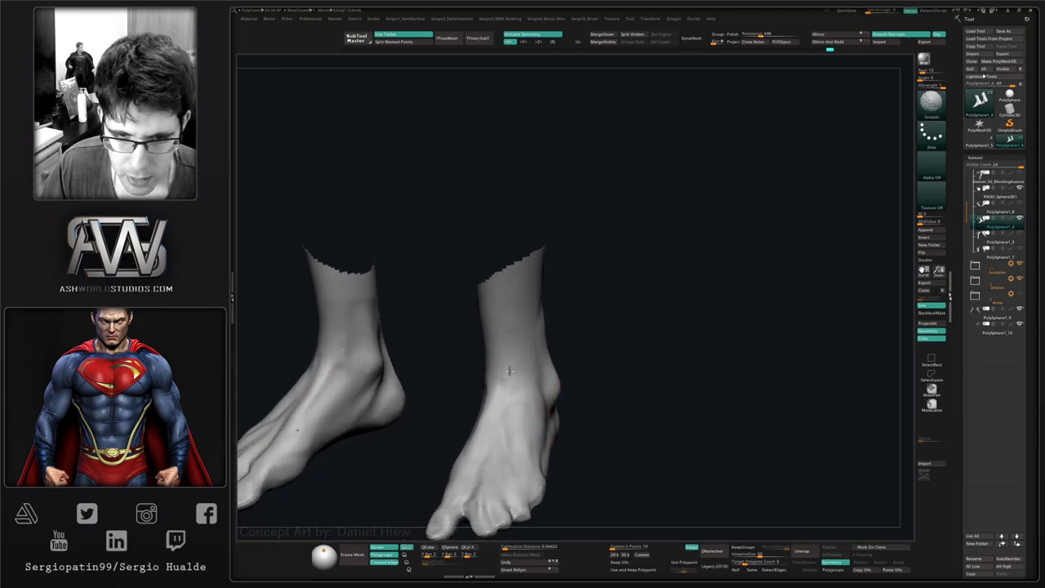
- Reshape the tip of the big toe with the Move brush and adjust the brush settings
mouse_move(489, 371)
right_mouse_down("ctrl")
mouse_move(566, 400)
mouse_move(536, 380)
mouse_move(507, 325)
mouse_move(537, 471)
mouse_move(526, 338)
mouse_move(508, 425)
mouse_move(449, 443)
mouse_move(427, 436)
mouse_move(457, 462)
mouse_move(436, 441)
right_mouse_up("ctrl")
key("b")
key("m")
key("v")
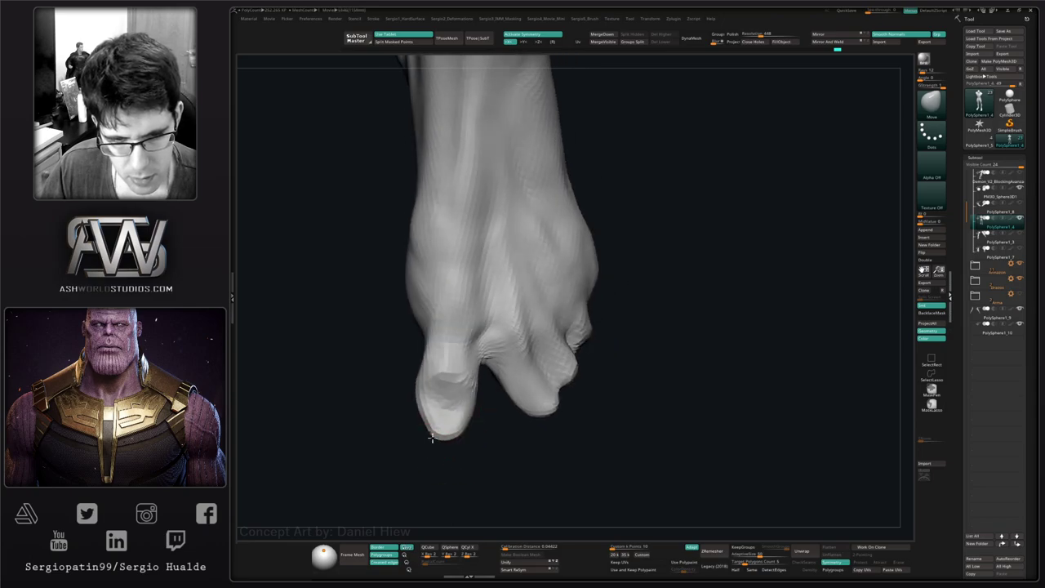
left_click_drag(445, 434, 459, 430)
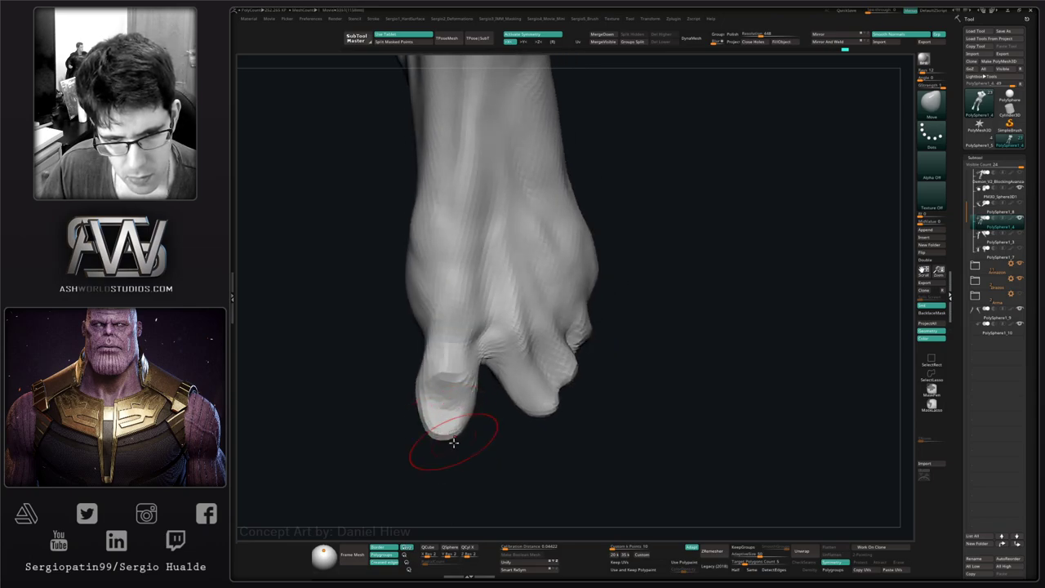
mouse_move(453, 441)
right_mouse_down()
mouse_move(443, 413)
mouse_move(458, 429)
right_mouse_up()
key("space")
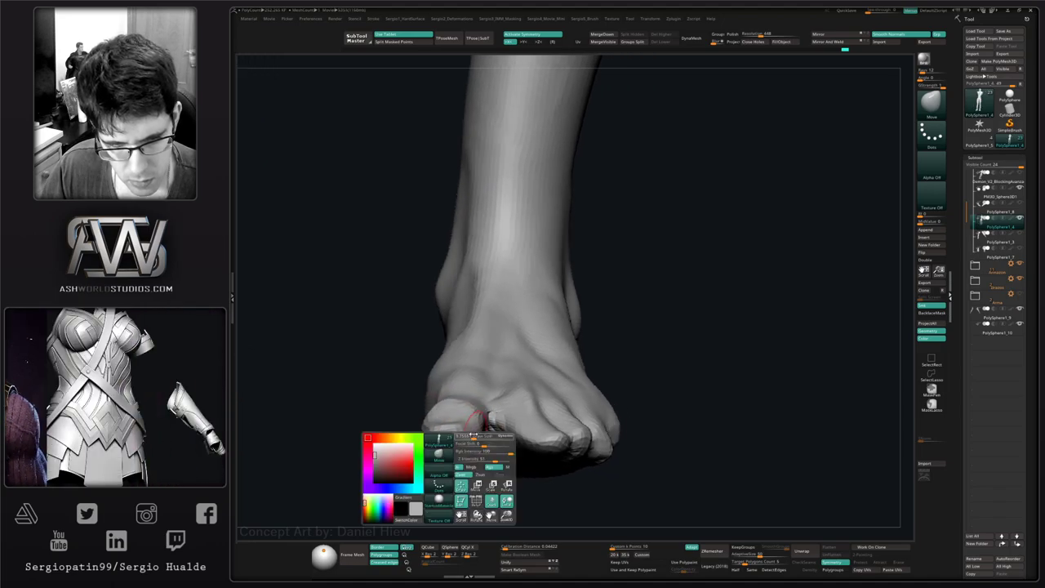
- Sculpt the underside of the big toe with the Clay brush and correct its contour with the Move brush
mouse_move(435, 424)
right_mouse_down()
mouse_move(420, 408)
mouse_move(434, 494)
right_mouse_up()
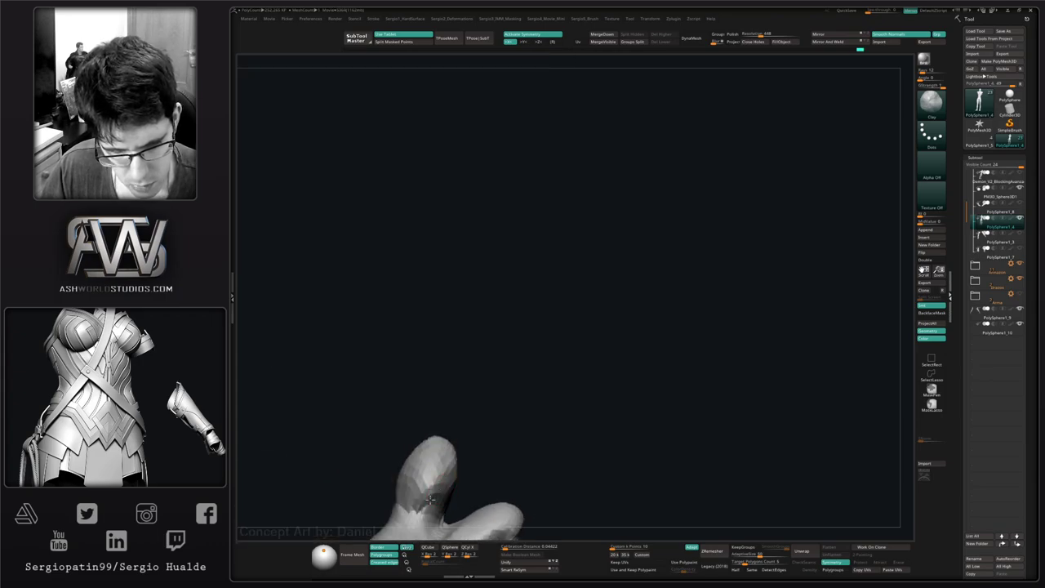
left_click_drag(431, 501, 448, 494)
right_click_drag(434, 482, 430, 494)
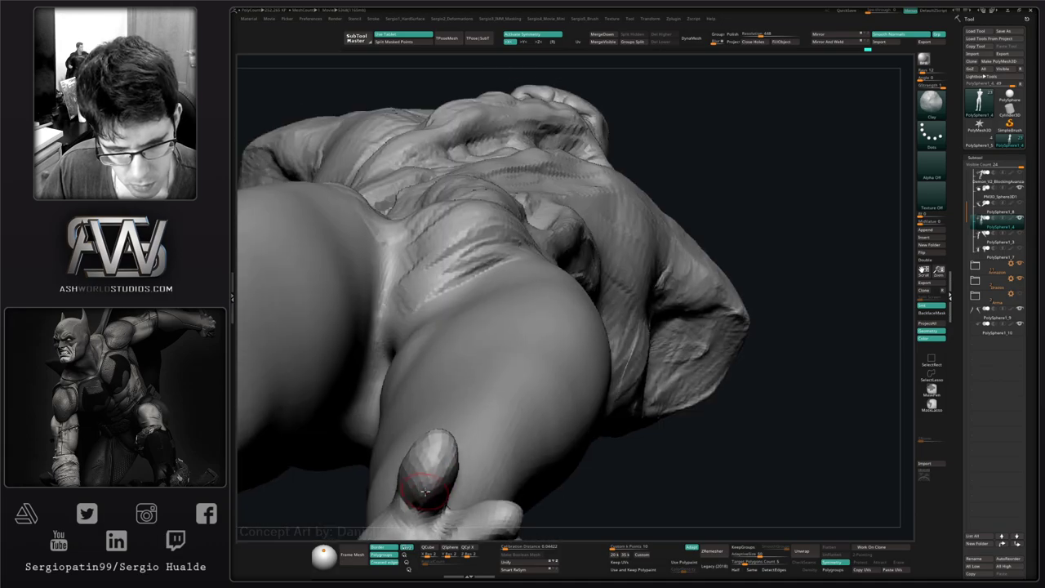
left_click_drag(432, 488, 436, 488)
left_click_drag(433, 495, 436, 485)
key("s")
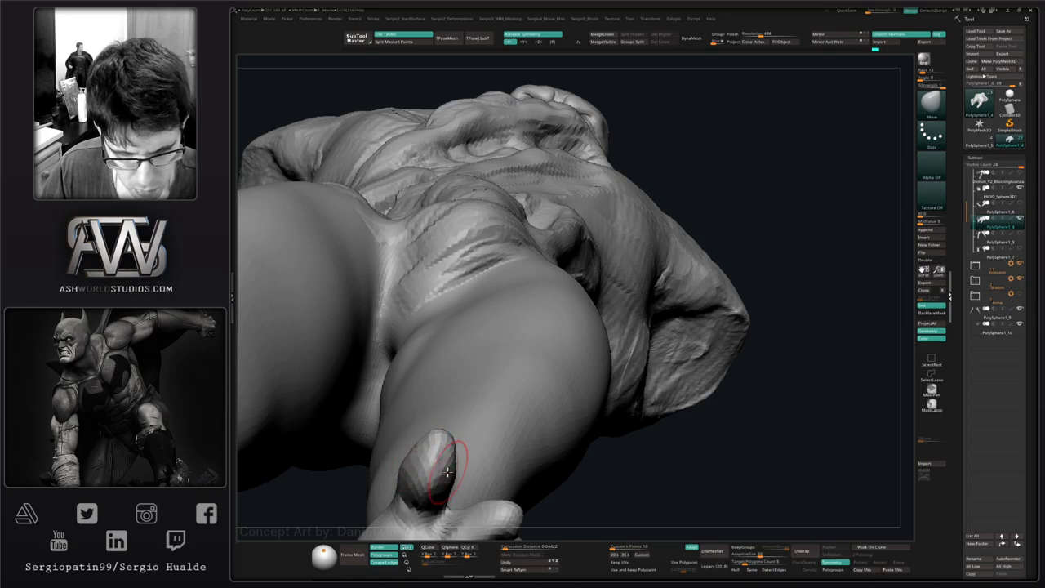
mouse_move(447, 472)
right_mouse_down()
mouse_move(436, 522)
mouse_move(489, 275)
mouse_move(457, 441)
mouse_move(443, 413)
mouse_move(403, 438)
mouse_move(421, 435)
mouse_move(413, 457)
mouse_move(402, 443)
mouse_move(426, 443)
mouse_move(415, 432)
right_mouse_up()
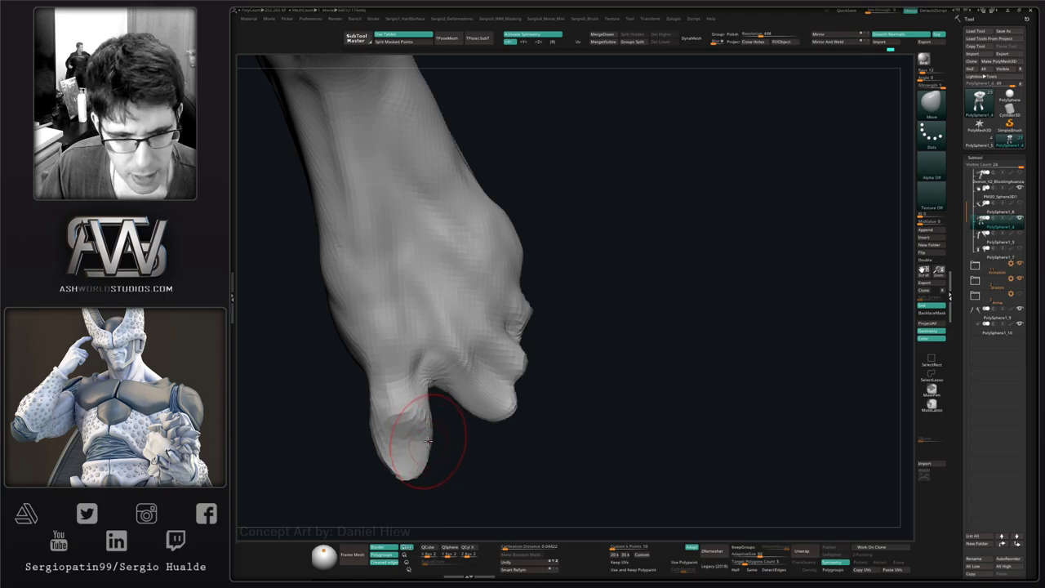
- Refine the forms around the small toes with the DamStandard brush and reshape them with a resized Move brush
mouse_move(423, 404)
right_mouse_down()
mouse_move(437, 428)
mouse_move(466, 406)
mouse_move(457, 384)
mouse_move(448, 394)
mouse_move(538, 398)
mouse_move(548, 372)
mouse_move(535, 346)
right_mouse_up()
key("b")
key("d")
key("s")
key("s")
key("b")
key("m")
key("v")
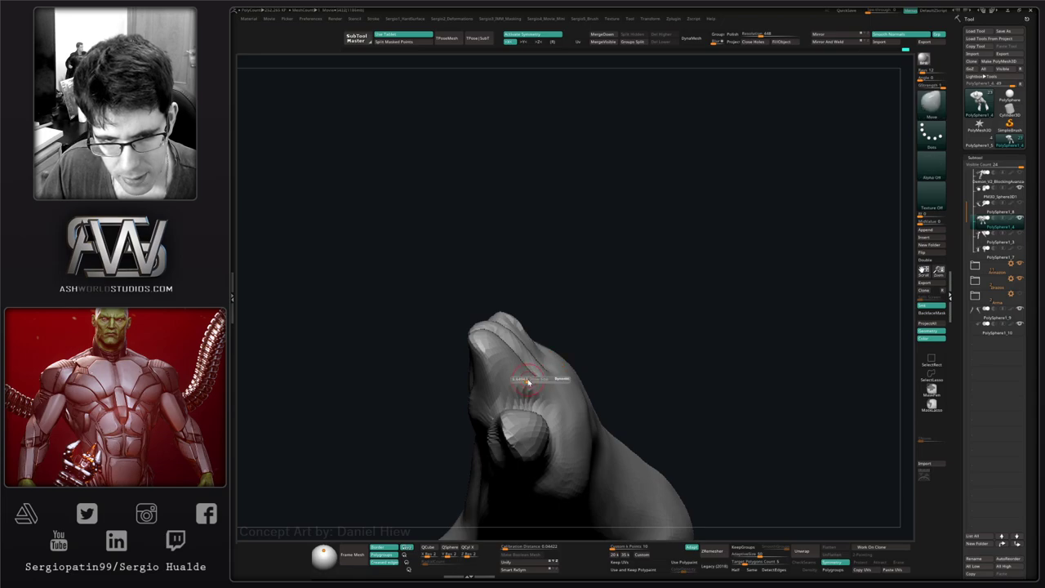
left_click_drag(532, 381, 517, 388)
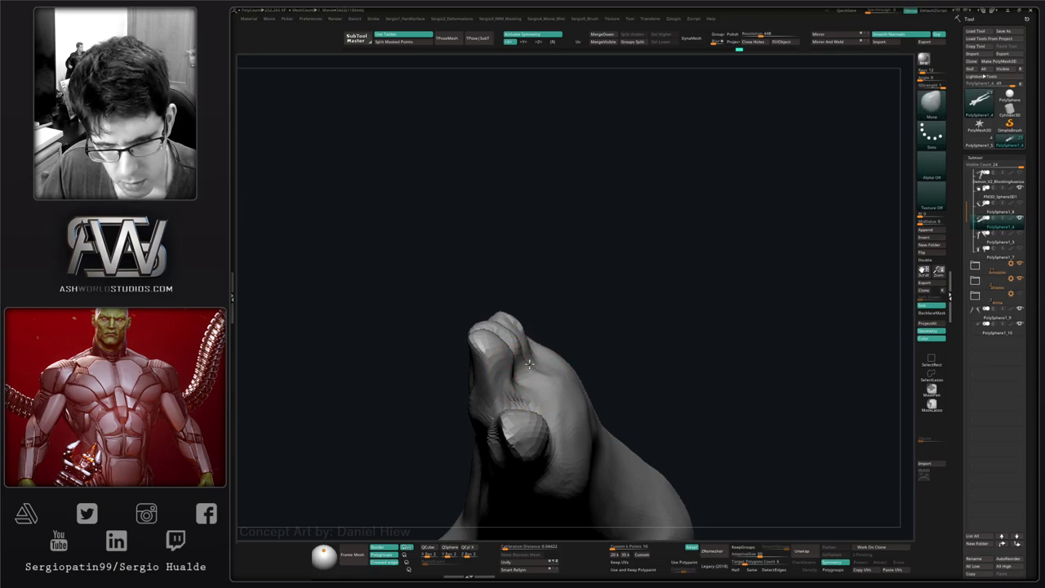
- Mask the foot except the small toes and the area behind them, and adjust the toes' position with the Move brush
mouse_move(531, 369)
right_mouse_down()
mouse_move(494, 377)
mouse_move(542, 361)
mouse_move(601, 386)
mouse_move(560, 377)
mouse_move(556, 405)
mouse_move(583, 427)
mouse_move(618, 418)
mouse_move(634, 391)
right_mouse_up()
key("b")
key("d")
key("s")
key("ctrl")
mouse_move(634, 386)
left_mouse_down("ctrl")
mouse_move(515, 412)
mouse_move(573, 485)
mouse_move(610, 454)
left_mouse_up("ctrl")
mouse_move(611, 441)
right_mouse_down()
mouse_move(601, 303)
mouse_move(590, 357)
mouse_move(617, 367)
mouse_move(544, 436)
mouse_move(582, 373)
mouse_move(551, 427)
mouse_move(533, 415)
right_mouse_up()
key("ctrl")
key("s")
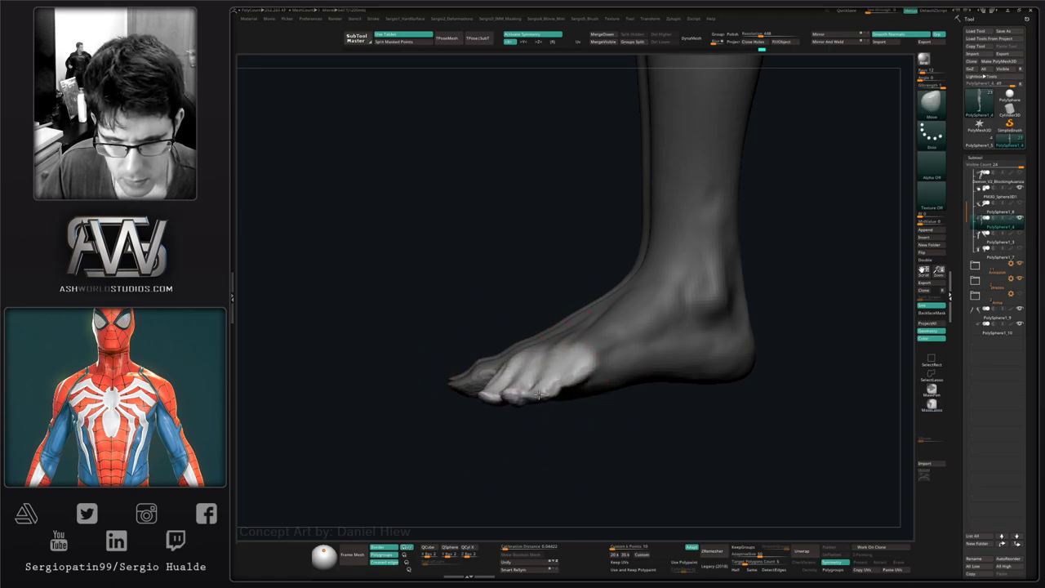
mouse_move(480, 393)
right_mouse_down()
mouse_move(522, 420)
mouse_move(508, 396)
mouse_move(476, 411)
mouse_move(538, 357)
right_mouse_up()
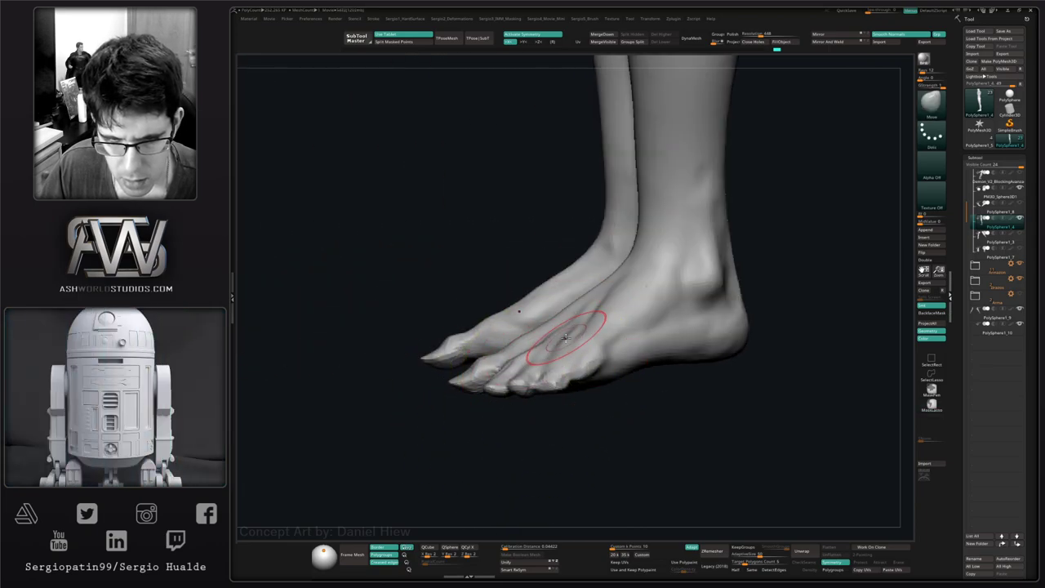
right_click_drag(578, 353, 618, 354)
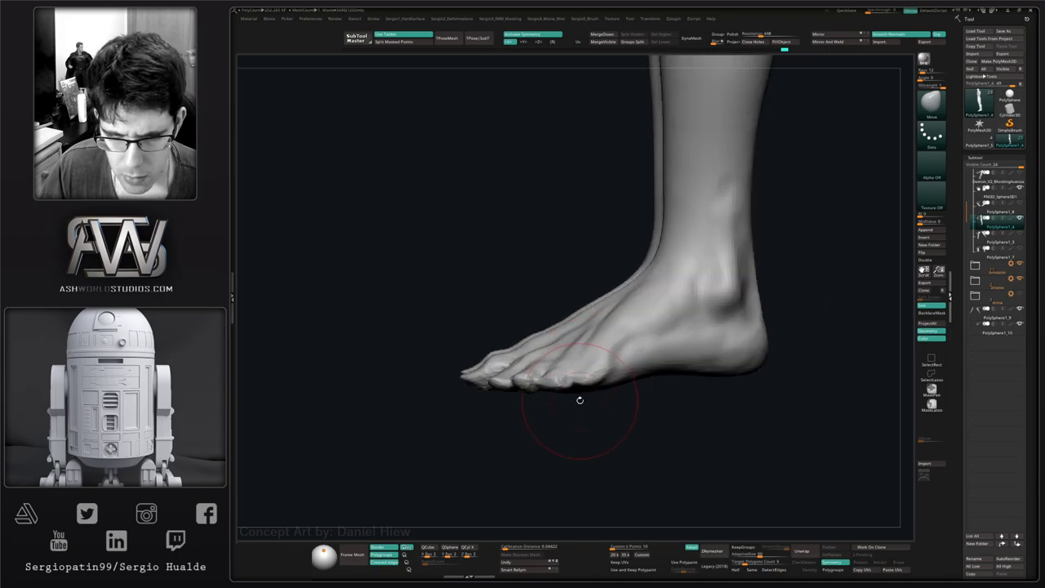
- Examine the proportions of the feet and legs, both on the bare body and with the complete armoured figure shown
mouse_move(580, 400)
right_mouse_down()
mouse_move(571, 384)
mouse_move(581, 418)
mouse_move(579, 408)
mouse_move(557, 454)
mouse_move(625, 428)
mouse_move(495, 389)
mouse_move(515, 400)
mouse_move(513, 425)
mouse_move(550, 426)
mouse_move(553, 410)
mouse_move(578, 408)
right_mouse_up()
mouse_move(601, 355)
right_mouse_down()
mouse_move(566, 380)
mouse_move(560, 439)
mouse_move(577, 432)
mouse_move(564, 368)
right_mouse_up()
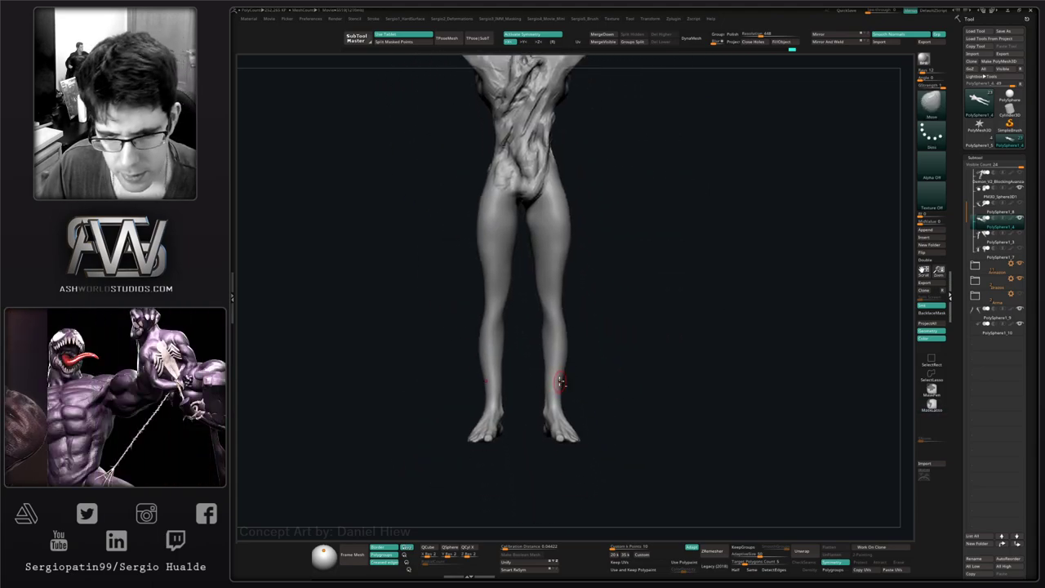
mouse_move(535, 408)
right_mouse_down()
mouse_move(584, 437)
mouse_move(595, 490)
right_mouse_up()
mouse_move(596, 489)
right_mouse_down()
mouse_move(574, 436)
mouse_move(620, 476)
mouse_move(572, 421)
mouse_move(593, 450)
mouse_move(560, 460)
mouse_move(600, 449)
mouse_move(583, 460)
mouse_move(587, 447)
right_mouse_up()
right_click_drag(587, 447, 531, 344, "ctrl")
right_click_drag(531, 344, 541, 408)
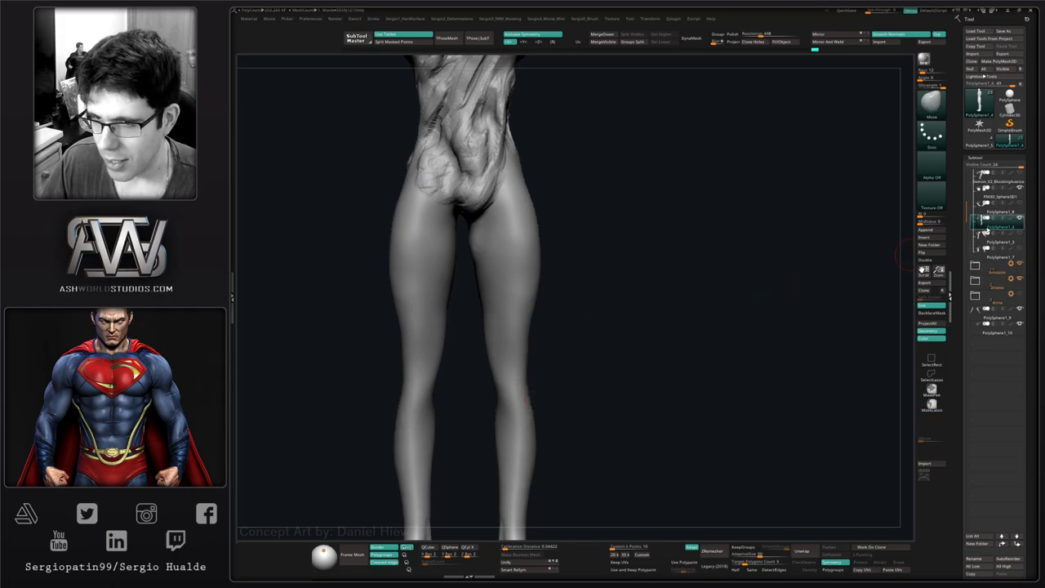
key("shift+s")
right_click_drag(569, 365, 604, 350, "alt")
mouse_move(604, 349)
right_mouse_down("ctrl")
mouse_move(560, 341)
mouse_move(565, 326)
right_mouse_up("ctrl")
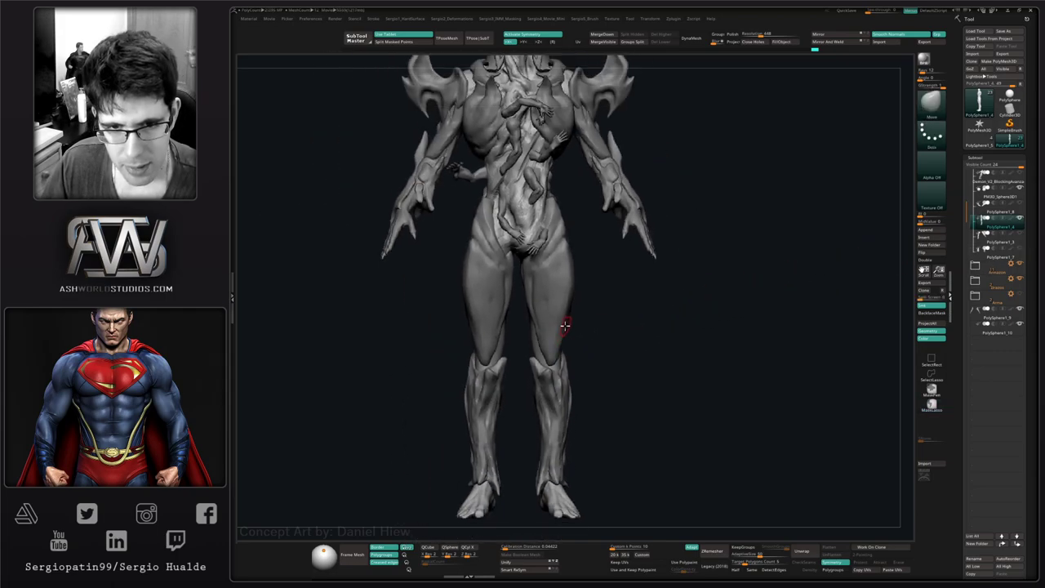
key("shift+s")
key("shift+s")
- Select the lower leg armour and adjust its front silhouette from knee to ankle with a large Move brush
left_click(550, 396, "alt")
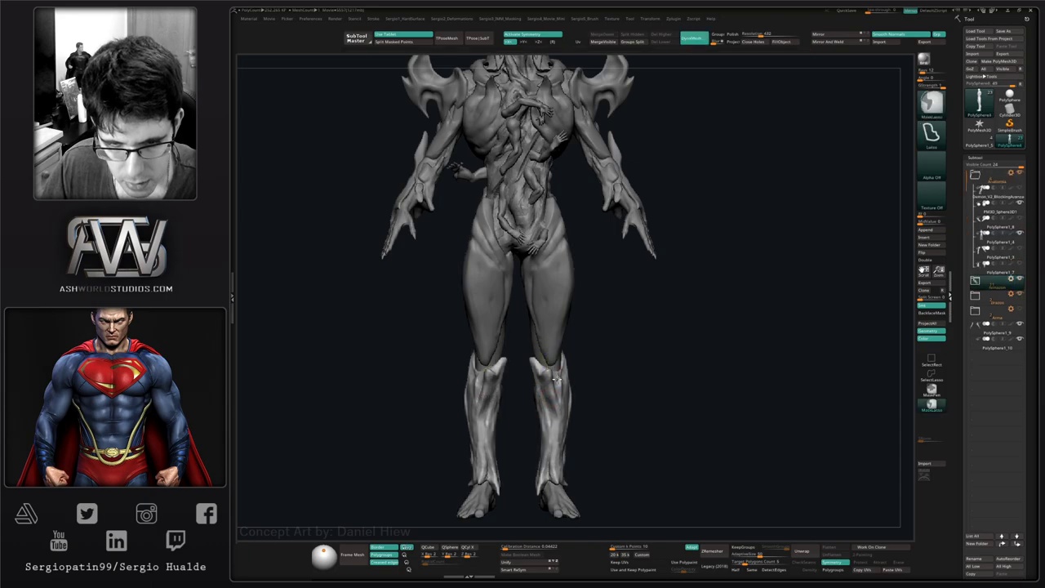
mouse_move(551, 396)
right_mouse_down("alt")
mouse_move(555, 459)
mouse_move(555, 369)
mouse_move(558, 385)
right_mouse_up("alt")
key("s")
mouse_move(552, 364)
left_mouse_down()
mouse_move(574, 364)
mouse_move(561, 338)
mouse_move(542, 362)
left_mouse_up()
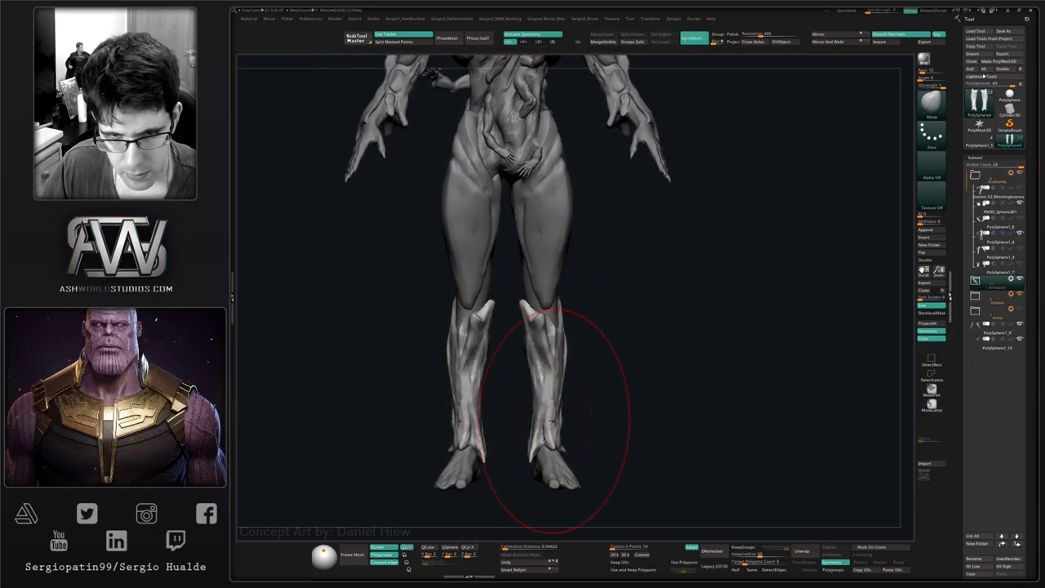
right_click_drag(566, 432, 557, 432)
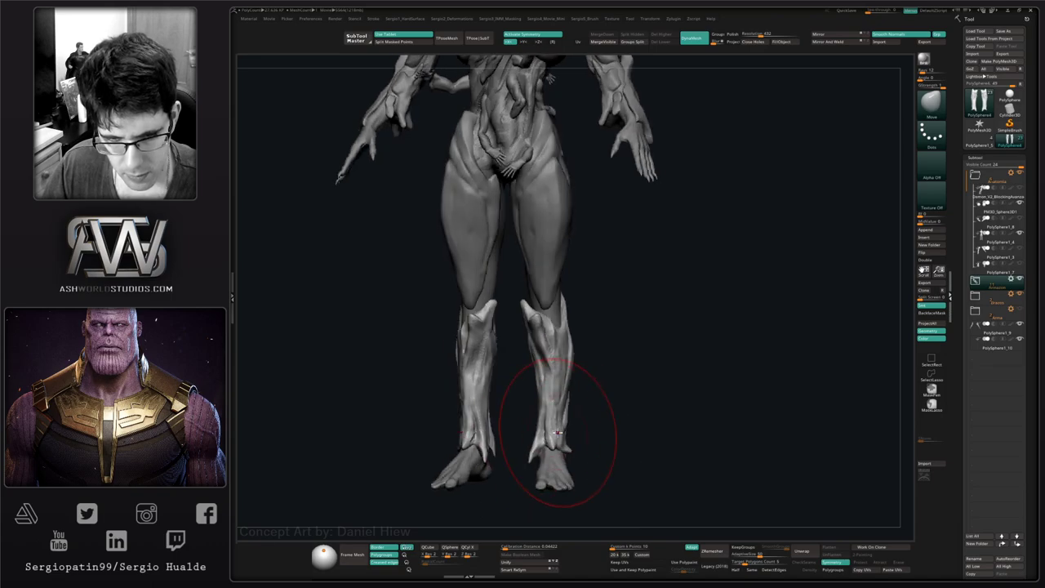
left_click_drag(568, 424, 533, 451)
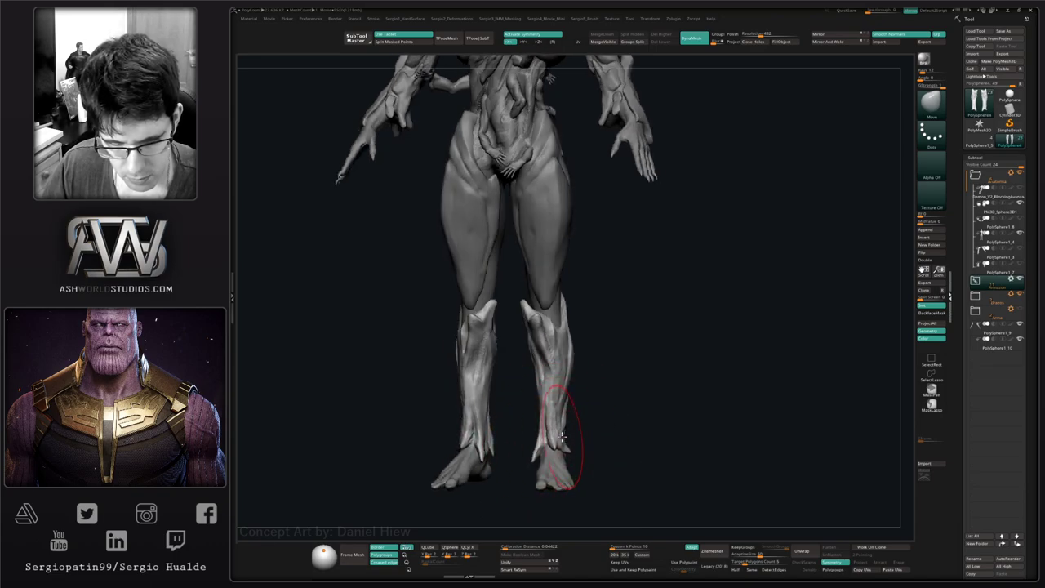
- Reshape the calf contour of the lower leg armour from the side and back with the Move brush
mouse_move(542, 433)
right_mouse_down()
mouse_move(532, 438)
mouse_move(564, 431)
mouse_move(572, 453)
mouse_move(564, 373)
mouse_move(577, 364)
mouse_move(565, 364)
right_mouse_up()
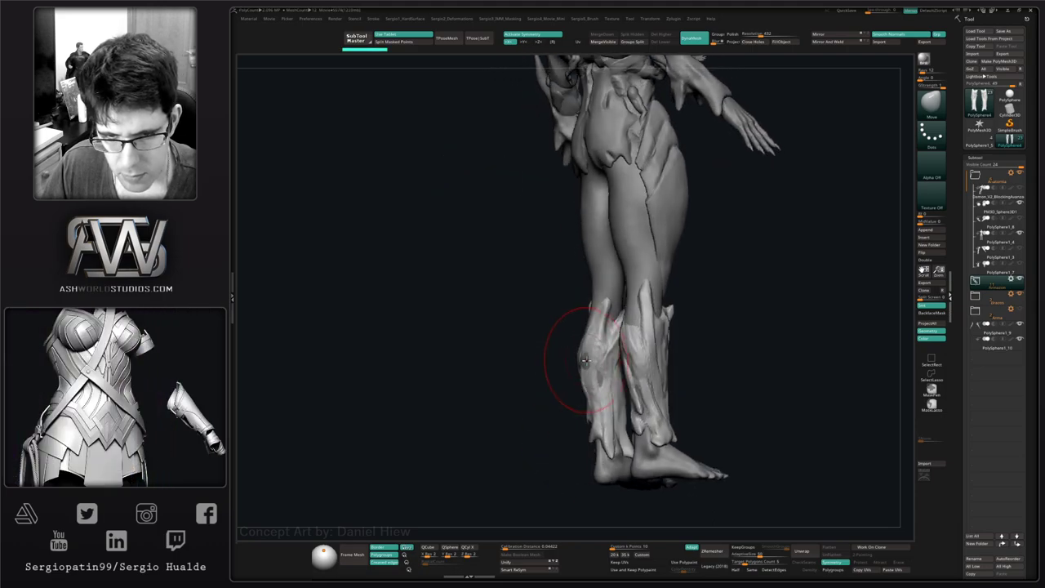
left_click_drag(580, 362, 577, 368)
right_click_drag(581, 372, 593, 371)
left_click_drag(576, 328, 572, 323)
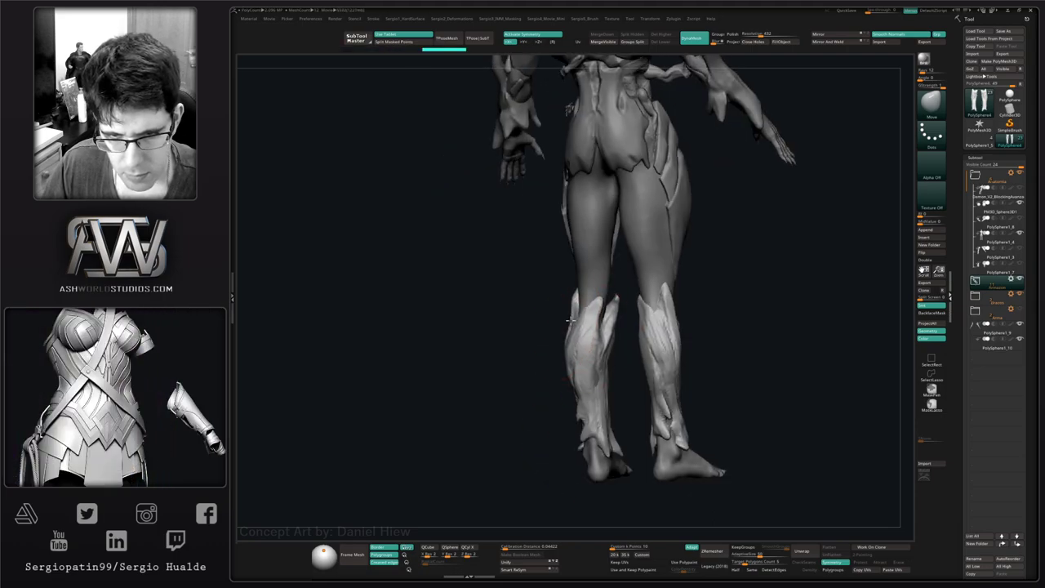
mouse_move(569, 320)
right_mouse_down()
mouse_move(604, 378)
mouse_move(592, 378)
right_mouse_up()
left_click_drag(590, 378, 588, 374)
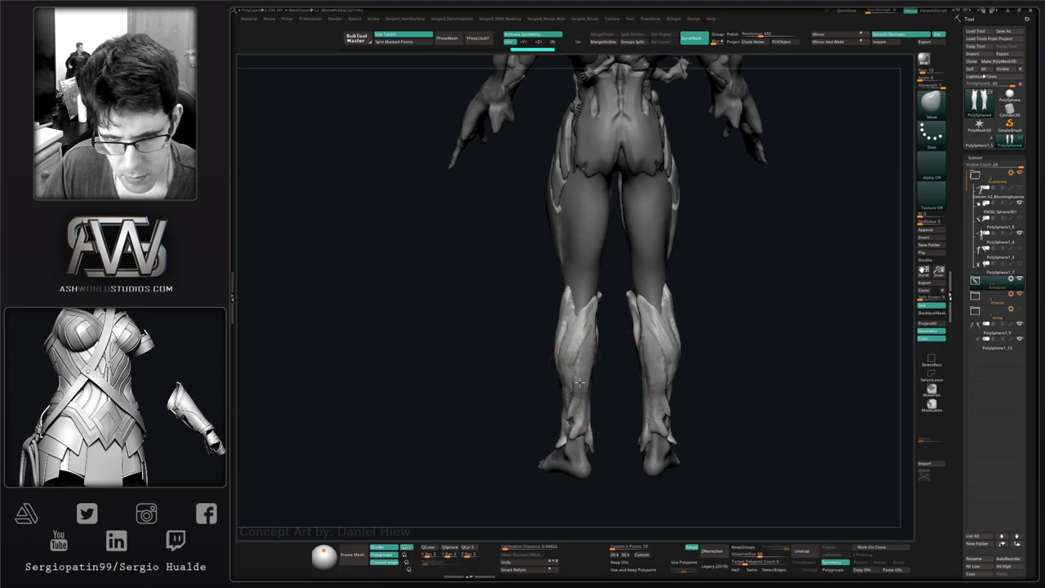
- Pull the outer upper spike of the lower leg armour beside the back of the knee with the Move brush
mouse_move(588, 375)
right_mouse_down()
mouse_move(563, 366)
mouse_move(541, 334)
right_mouse_up()
right_click_drag(593, 374, 572, 394)
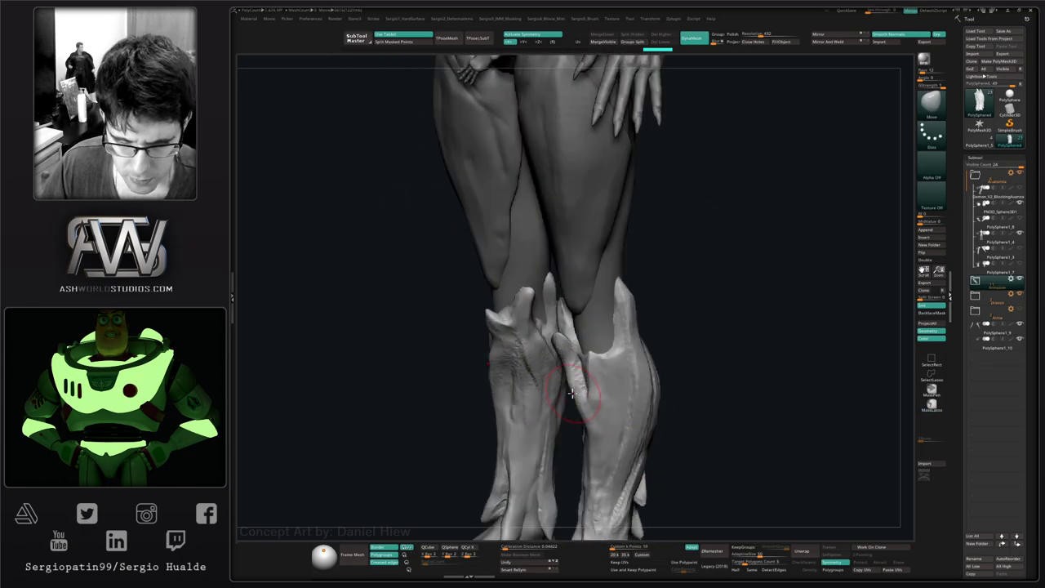
right_click_drag(602, 430, 589, 363, "ctrl")
right_click_drag(590, 363, 555, 376)
left_click(601, 375, "alt")
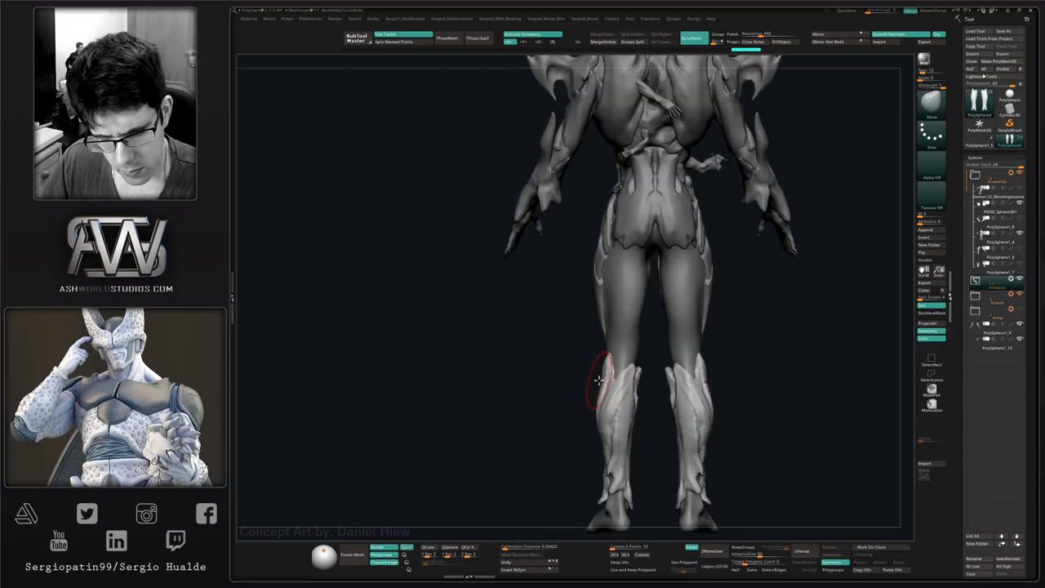
right_click_drag(595, 459, 595, 471, "ctrl")
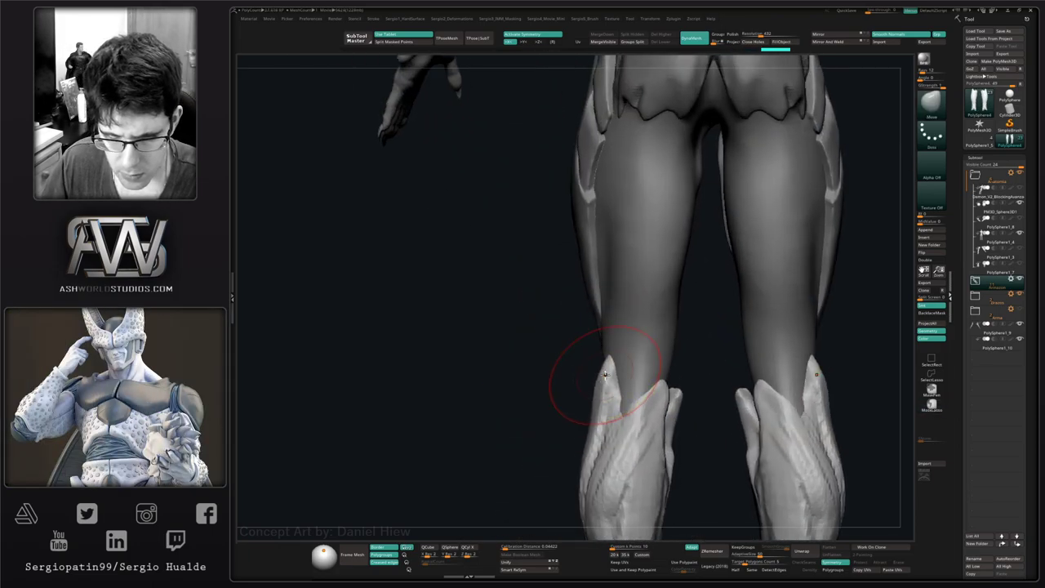
left_click_drag(602, 371, 586, 351)
- Isolate the lower leg armour, mask everything except its outer upper spike and adjust the spike with the transform gizmo
key("ctrl+shift+s")
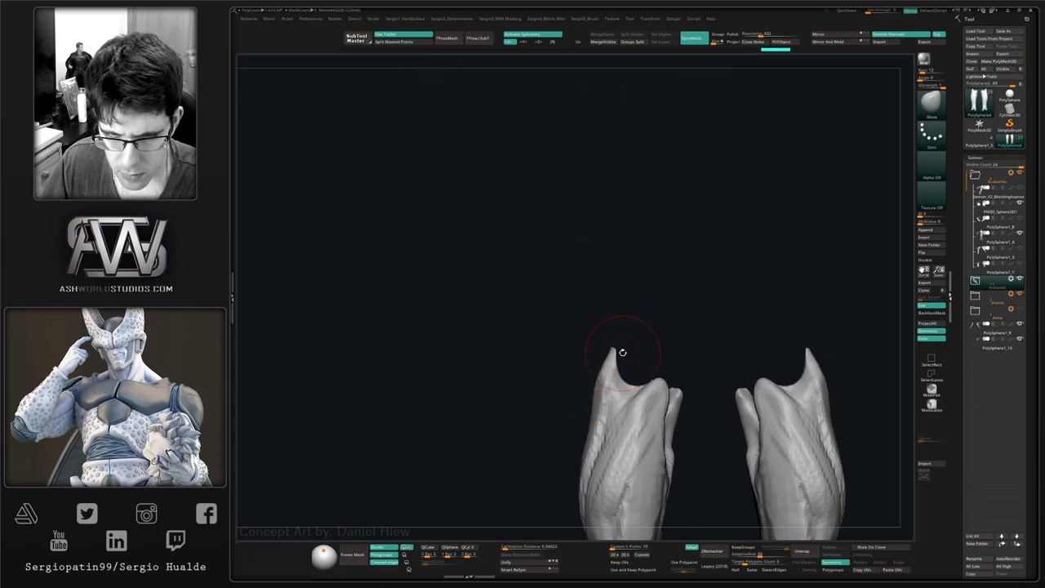
right_click_drag(621, 352, 618, 334)
mouse_move(627, 382)
left_mouse_down("ctrl")
mouse_move(578, 317)
mouse_move(596, 320)
left_mouse_up("ctrl")
key("ctrl+i")
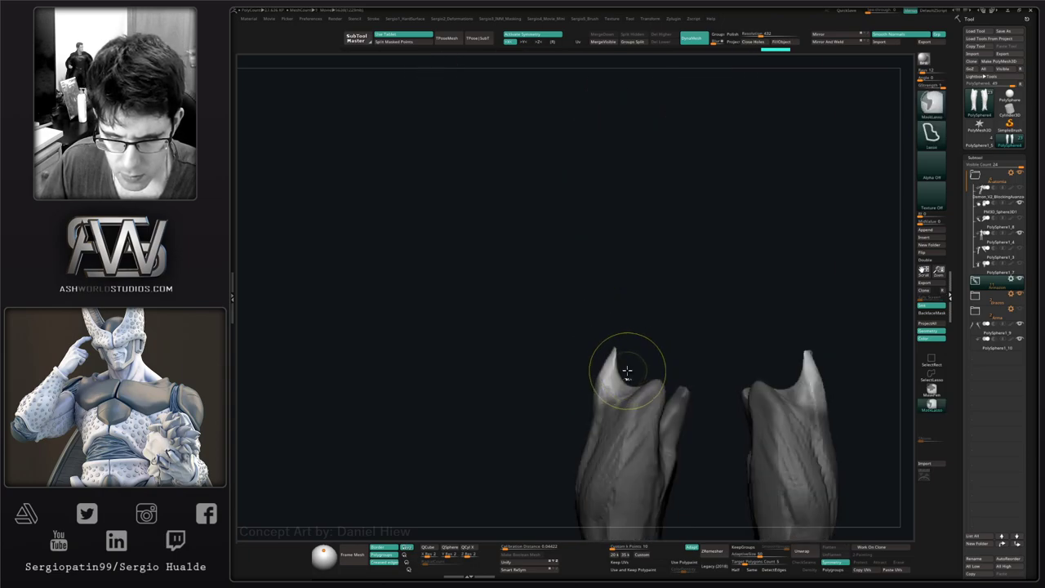
key("w")
left_click_drag(637, 364, 626, 357)
key("ctrl+shift+s")
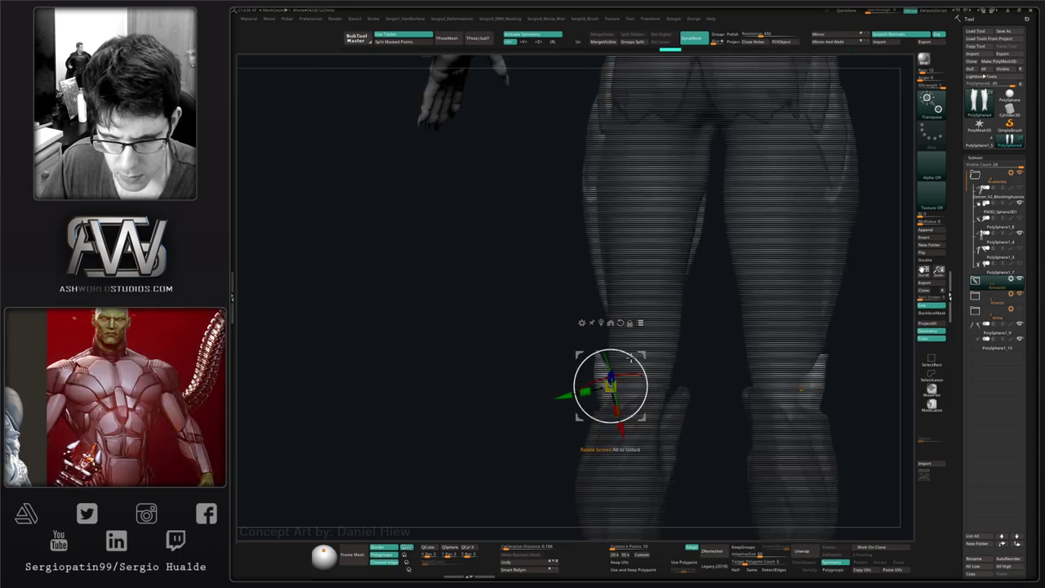
- Undo the last change to the armour spike and turn off the ghosted display of the figure
key("ctrl+z")
key("f")
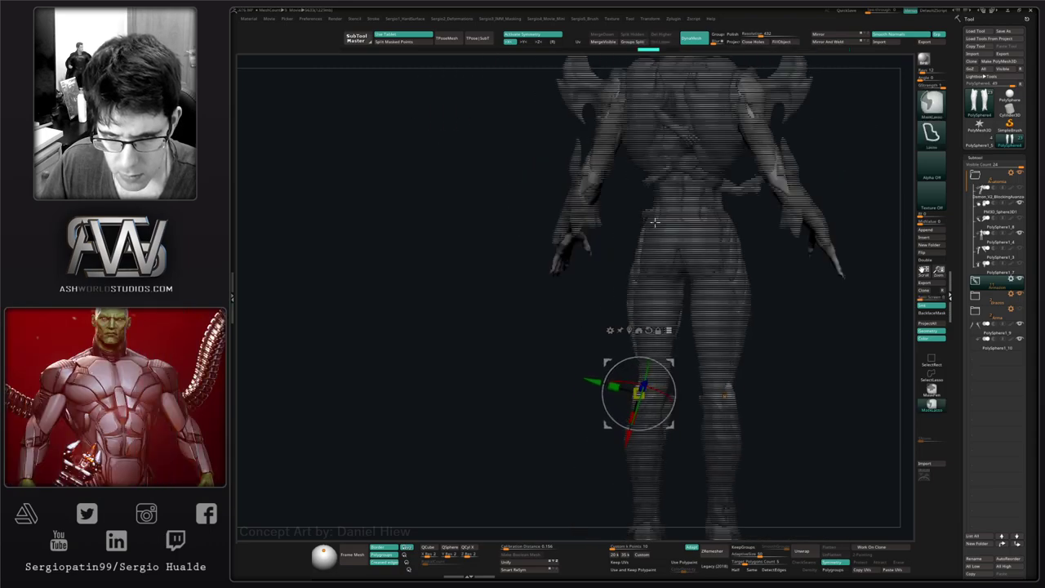
left_click(653, 251, "ctrl+shift")
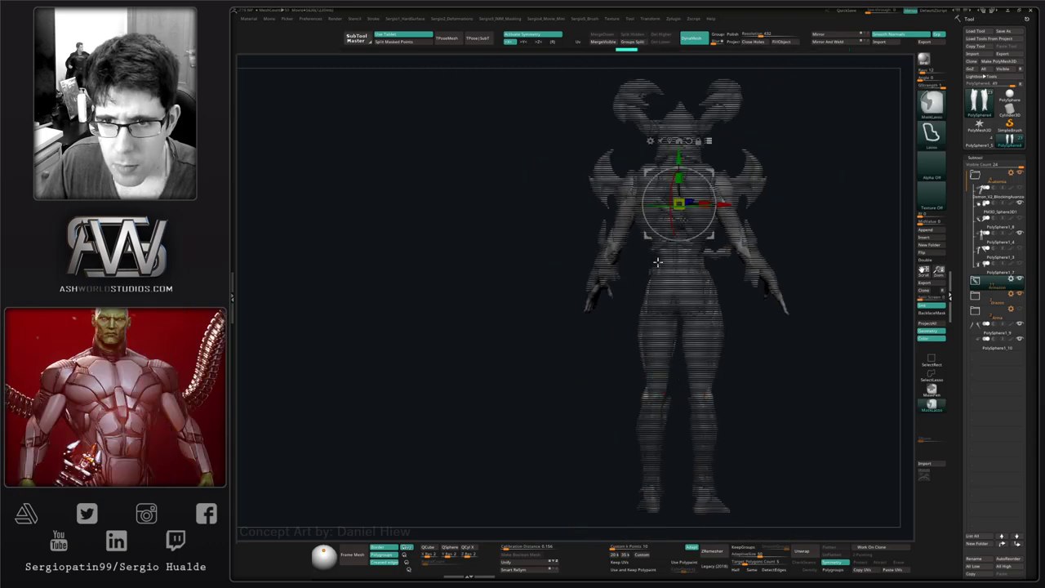
left_click(709, 141)
mouse_move(522, 269)
right_mouse_down()
mouse_move(621, 285)
mouse_move(641, 359)
mouse_move(561, 373)
mouse_move(565, 408)
mouse_move(581, 407)
right_mouse_up()
right_click(639, 364)
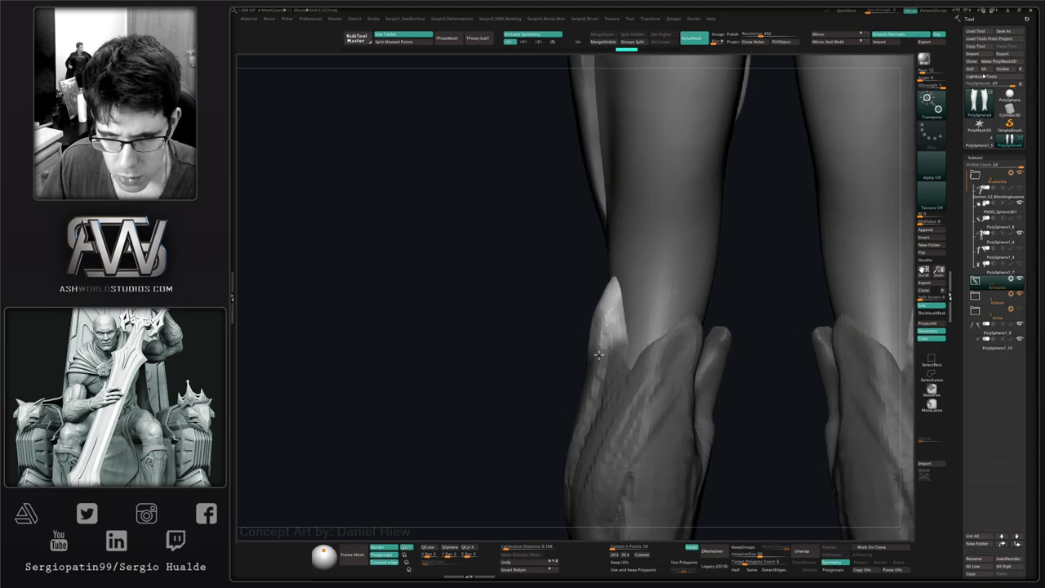
- Bend the outer upper spike of the lower leg armour outward with the transform gizmo, clear the mask and smooth the spike's base
mouse_move(630, 337)
left_mouse_down()
mouse_move(621, 323)
mouse_move(589, 326)
mouse_move(599, 324)
mouse_move(589, 325)
mouse_move(586, 304)
left_mouse_up()
key("q")
left_click_drag(563, 370, 581, 319, "ctrl")
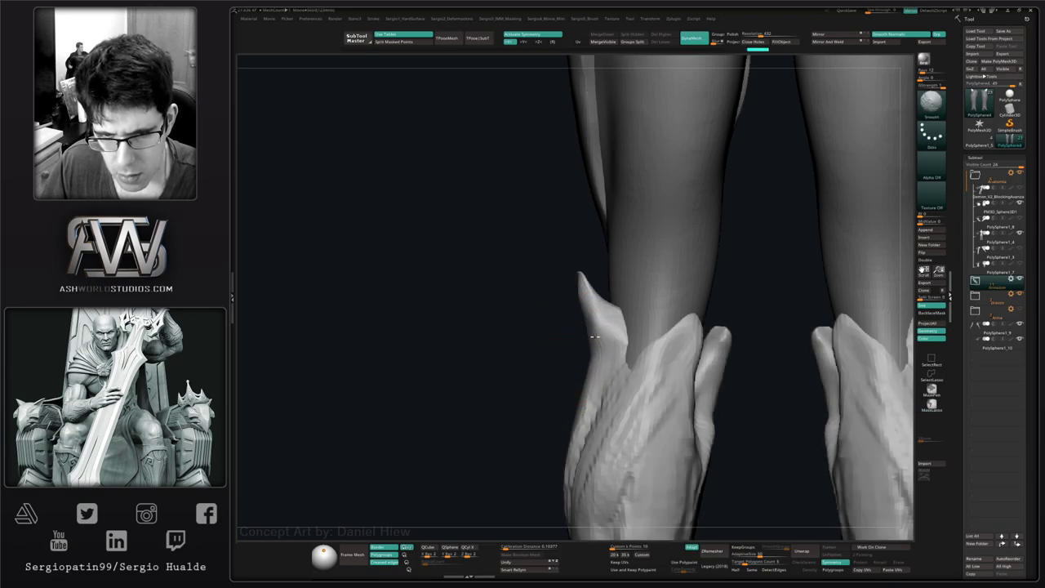
right_click_drag(594, 337, 638, 338)
mouse_move(593, 364)
left_mouse_down()
mouse_move(595, 324)
mouse_move(604, 377)
left_mouse_up()
right_click_drag(611, 390, 656, 389)
left_click_drag(597, 326, 600, 453)
- Build up the outer upper spike of the lower leg armour with the Clay brush and smooth its surface
key("b")
key("c")
key("l")
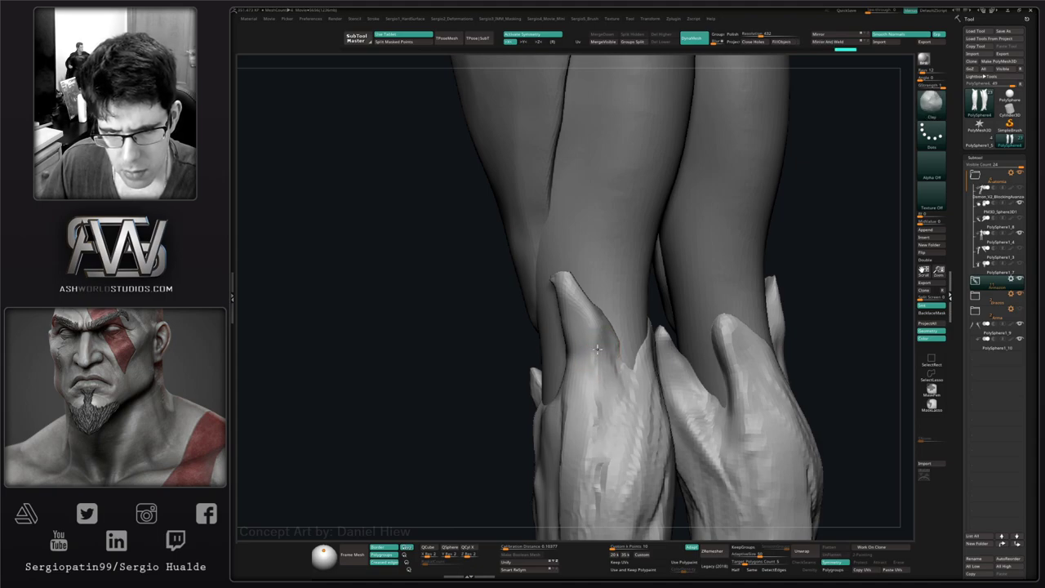
left_click_drag(597, 350, 615, 394)
right_click_drag(588, 404, 584, 346, "ctrl")
mouse_move(585, 347)
right_mouse_down()
mouse_move(633, 334)
mouse_move(578, 379)
right_mouse_up()
left_click_drag(575, 330, 576, 334, "shift")
mouse_move(570, 332)
right_mouse_down()
mouse_move(601, 340)
mouse_move(586, 346)
mouse_move(583, 336)
mouse_move(601, 350)
right_mouse_up()
key("s")
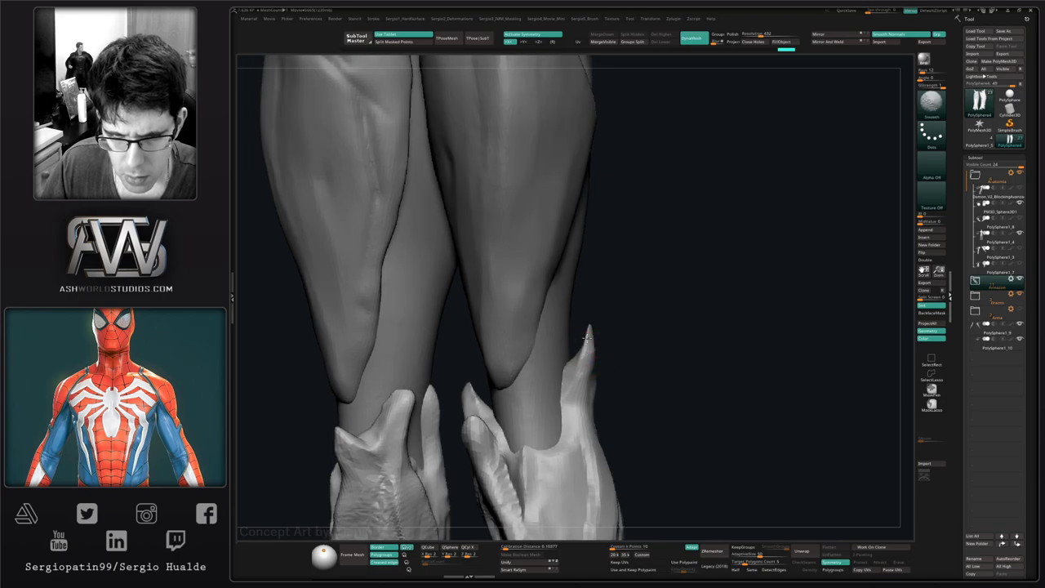
mouse_move(587, 401)
right_mouse_down("alt")
mouse_move(621, 371)
mouse_move(600, 389)
mouse_move(615, 378)
mouse_move(591, 370)
mouse_move(620, 380)
mouse_move(590, 384)
mouse_move(623, 425)
mouse_move(618, 388)
right_mouse_up("alt")
mouse_move(608, 400)
right_mouse_down()
mouse_move(623, 422)
mouse_move(636, 383)
mouse_move(617, 385)
right_mouse_up()
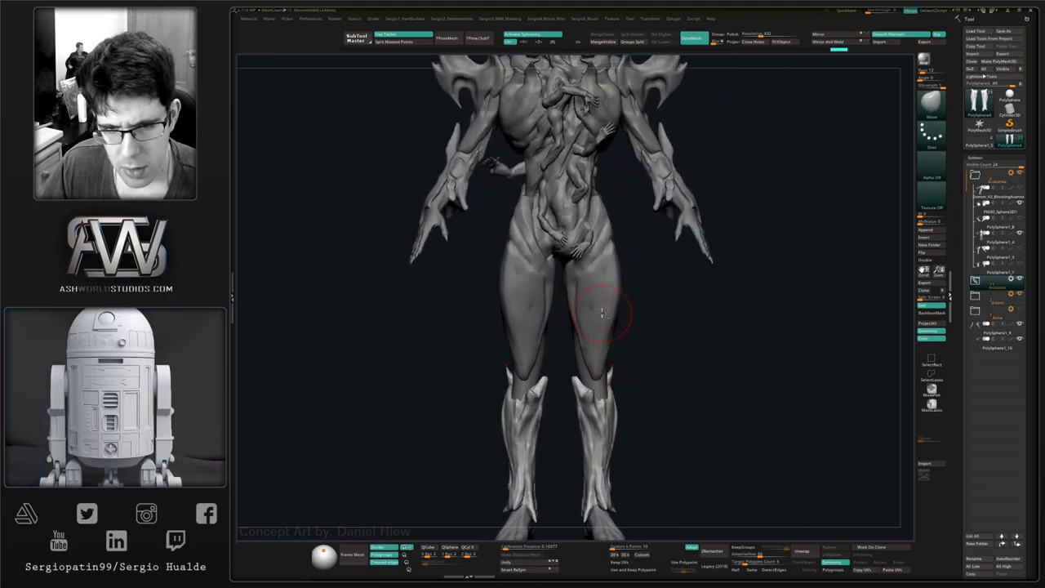
- Select the thigh armour and reshape its contour with the Move brush from the front and sides, undoing the last stroke
right_click_drag(609, 327, 611, 356, "alt")
left_click(600, 381, "alt")
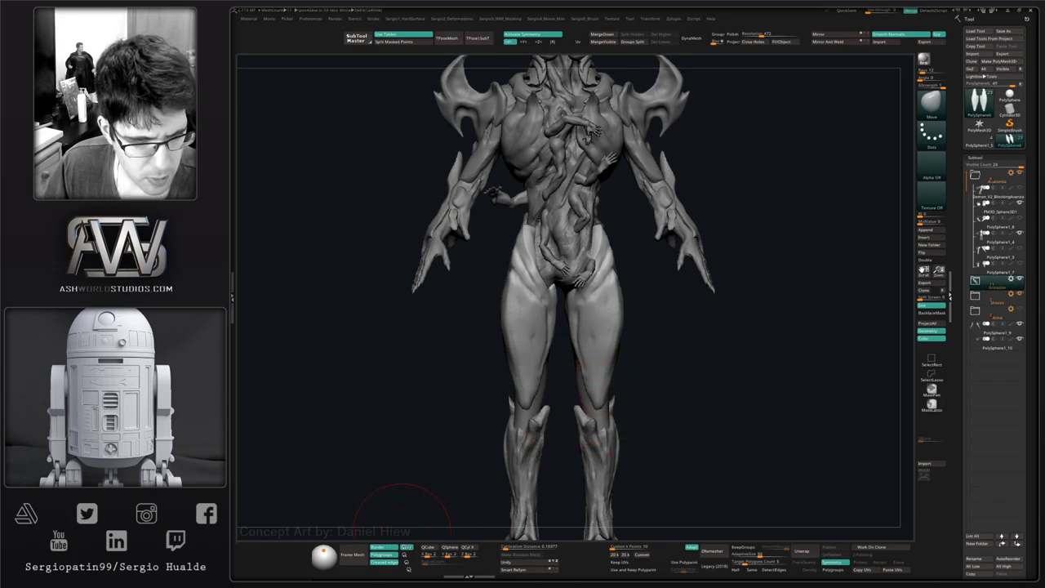
right_click_drag(678, 386, 677, 375)
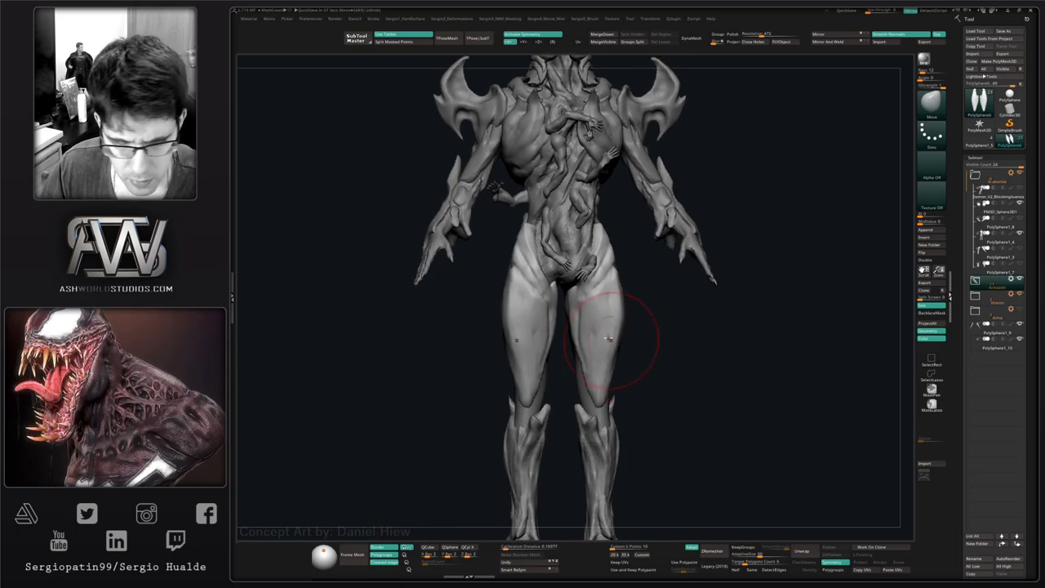
mouse_move(608, 338)
right_mouse_down()
mouse_move(592, 335)
mouse_move(636, 390)
mouse_move(618, 365)
right_mouse_up()
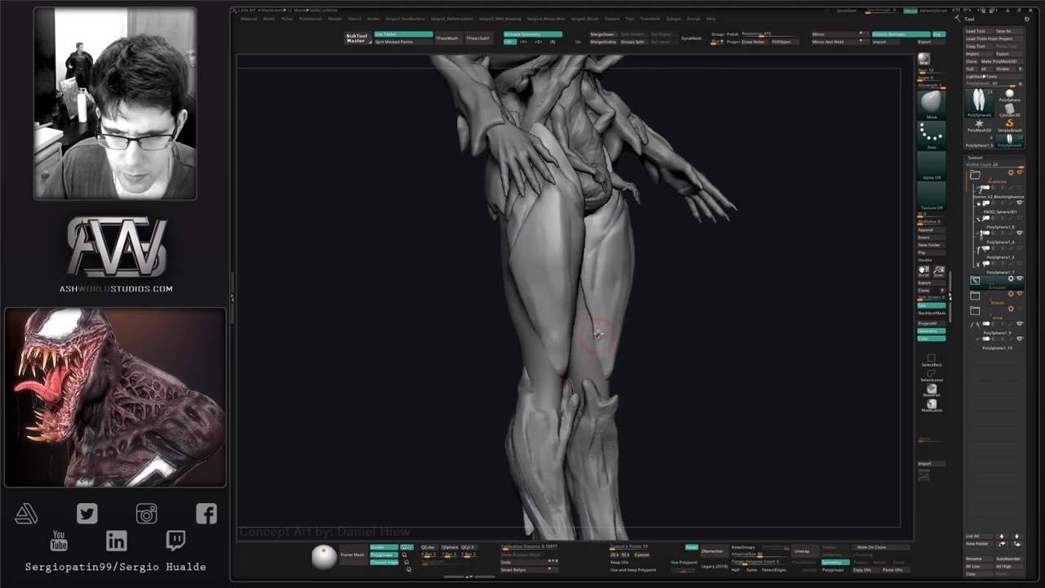
right_click_drag(601, 315, 594, 351)
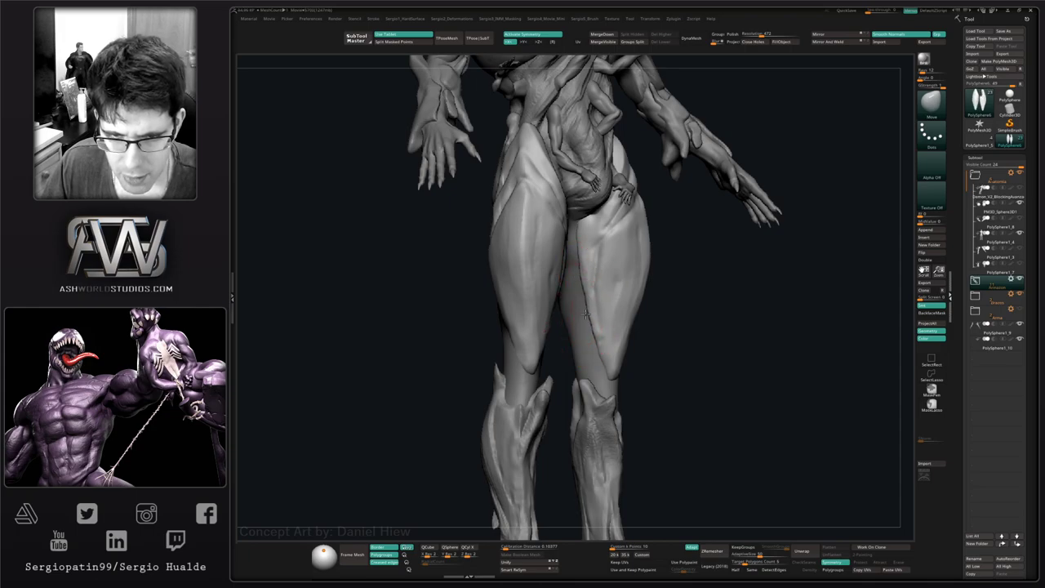
mouse_move(611, 351)
right_mouse_down()
mouse_move(622, 330)
mouse_move(677, 354)
mouse_move(640, 330)
mouse_move(612, 358)
mouse_move(622, 353)
mouse_move(621, 309)
right_mouse_up()
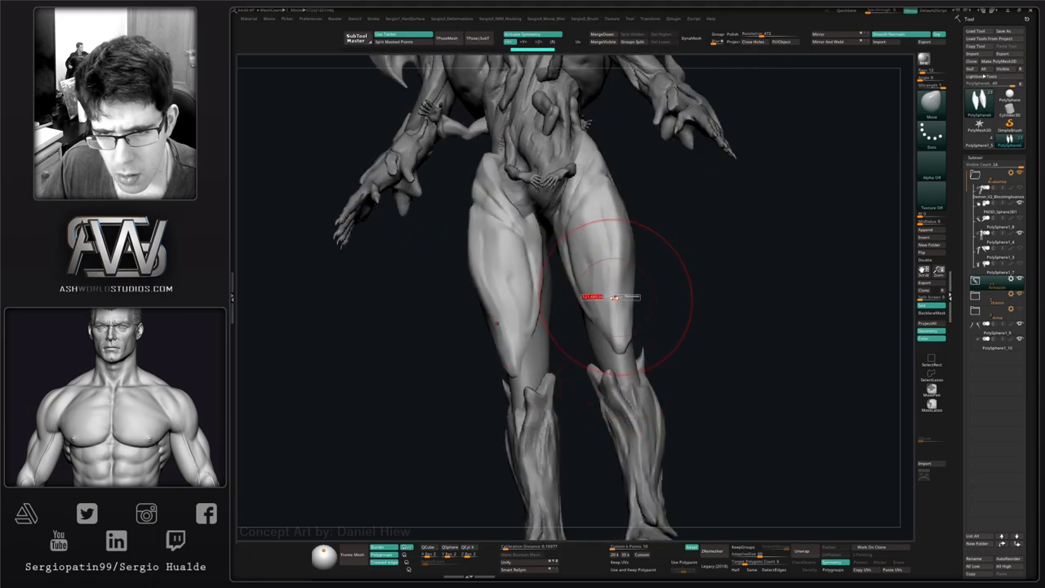
left_click_drag(614, 298, 611, 296)
key("ctrl+z")
right_click_drag(613, 345, 613, 318)
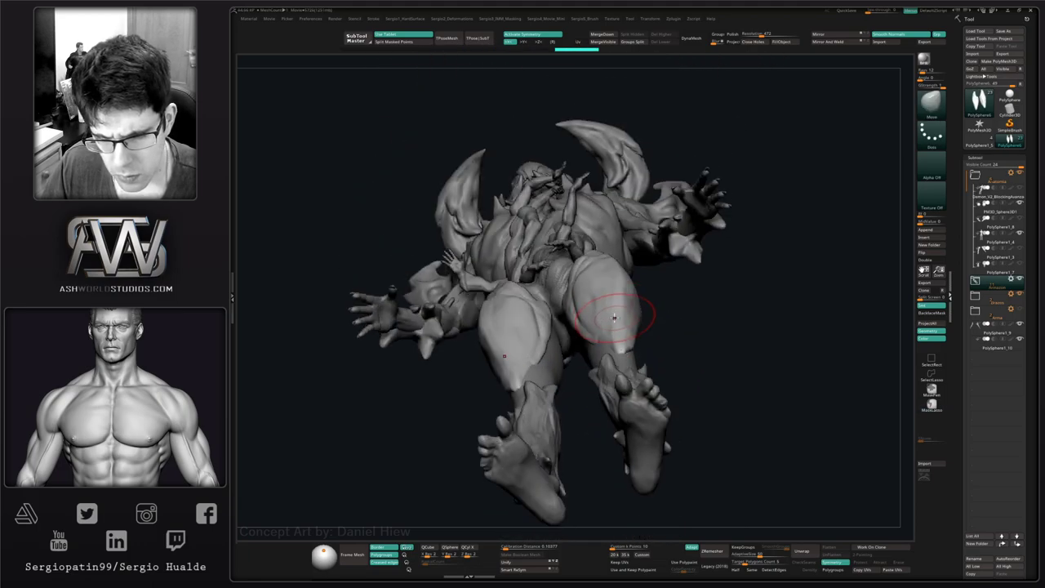
- Inspect the thigh armour in isolation, restore the full figure and add volume to the front of the thigh with the Clay brush
key("alt+s")
right_click_drag(611, 359, 599, 356)
key("s")
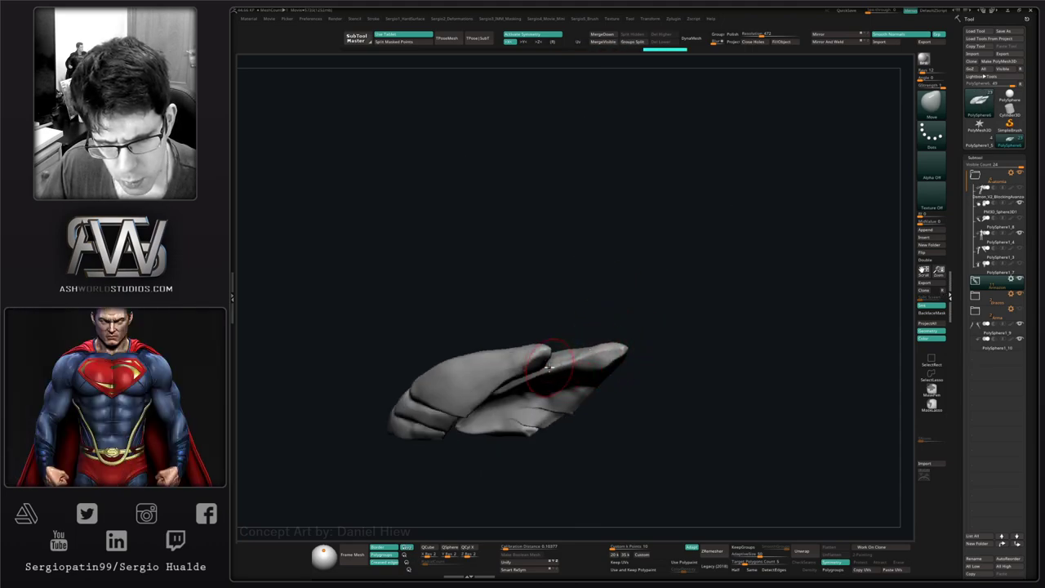
right_click_drag(548, 368, 599, 339)
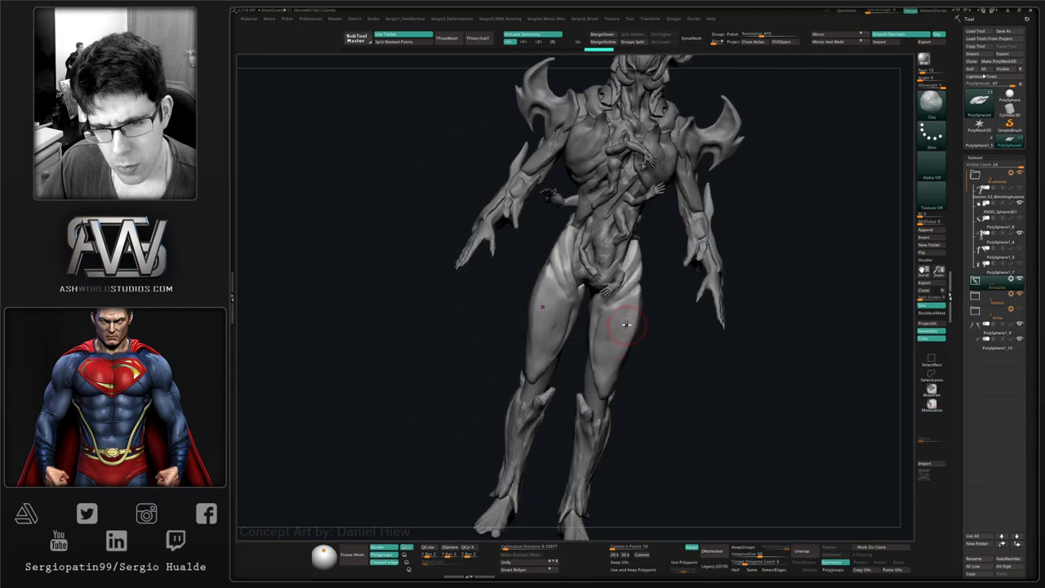
left_click_drag(637, 335, 630, 340)
- Adjust the upper thigh armour around the hips with the Move brush and check the full-figure silhouette
mouse_move(627, 356)
right_mouse_down()
mouse_move(603, 394)
mouse_move(653, 373)
mouse_move(602, 333)
mouse_move(688, 408)
mouse_move(685, 398)
right_mouse_up()
mouse_move(641, 334)
right_mouse_down("alt")
mouse_move(685, 364)
mouse_move(624, 391)
right_mouse_up("alt")
right_click_drag(483, 390, 478, 367)
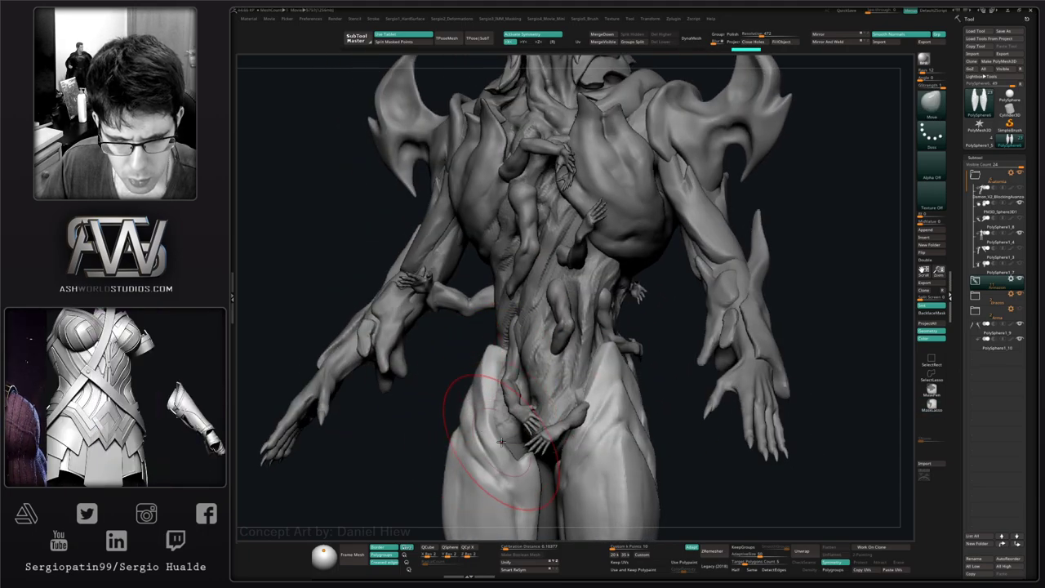
right_click_drag(488, 441, 483, 412)
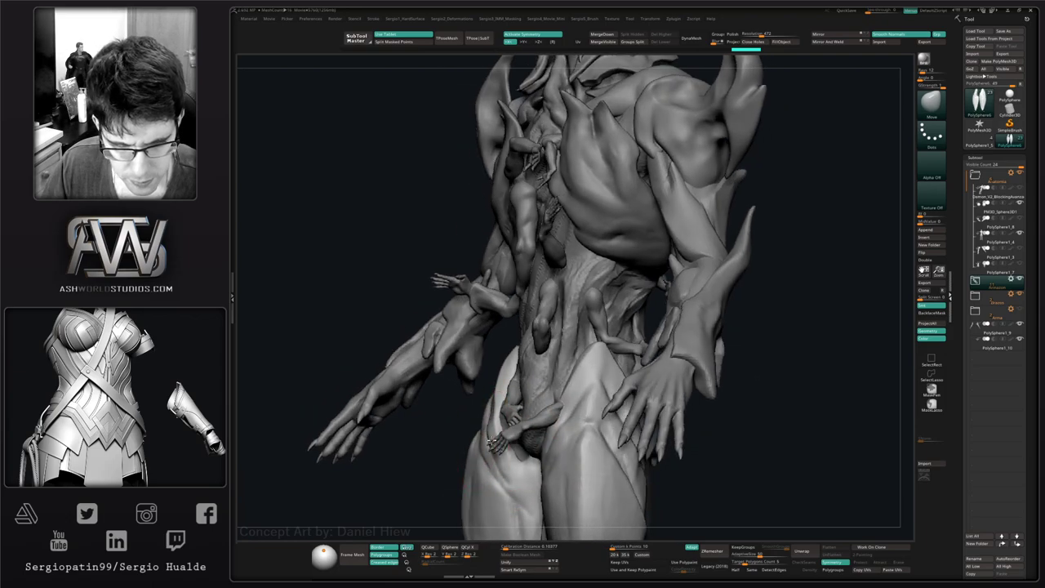
mouse_move(488, 457)
right_mouse_down()
mouse_move(538, 443)
mouse_move(509, 451)
mouse_move(491, 433)
mouse_move(800, 443)
mouse_move(515, 387)
mouse_move(571, 435)
mouse_move(542, 312)
mouse_move(542, 346)
right_mouse_up()
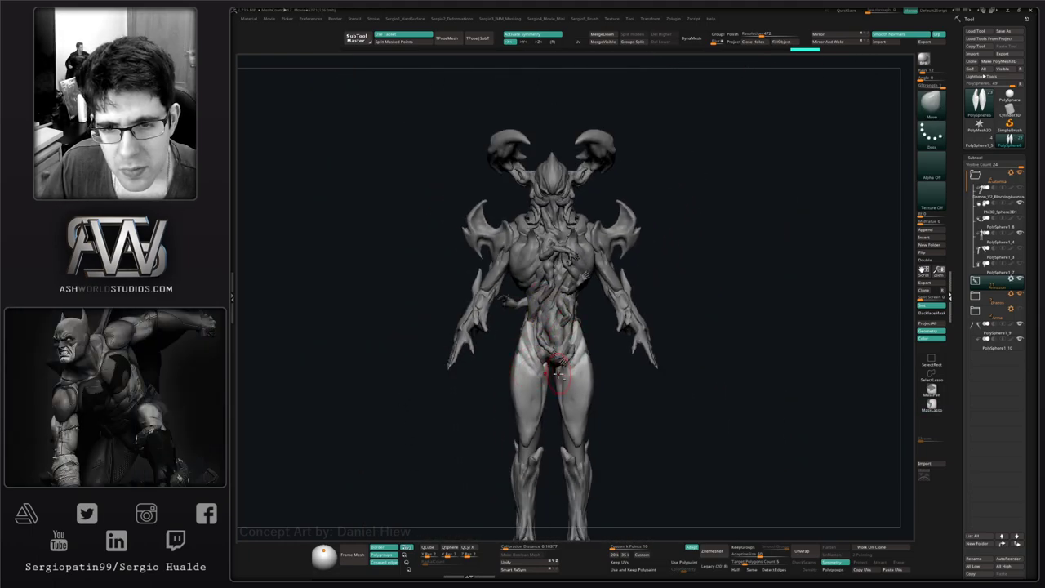
right_click_drag(558, 373, 529, 342)
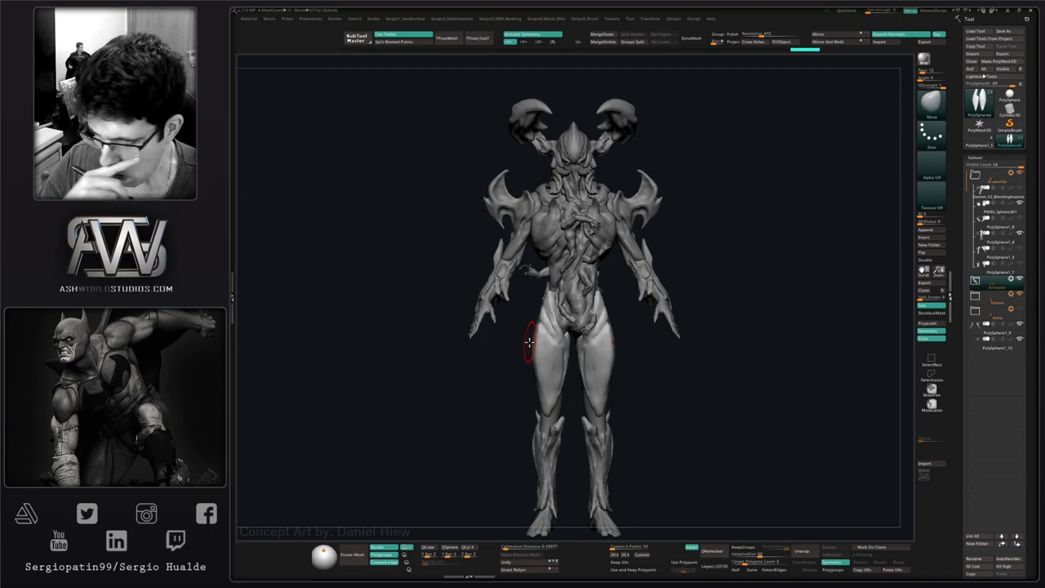
mouse_move(602, 374)
right_mouse_down()
mouse_move(591, 337)
mouse_move(622, 334)
mouse_move(602, 358)
mouse_move(605, 373)
mouse_move(649, 395)
right_mouse_up()
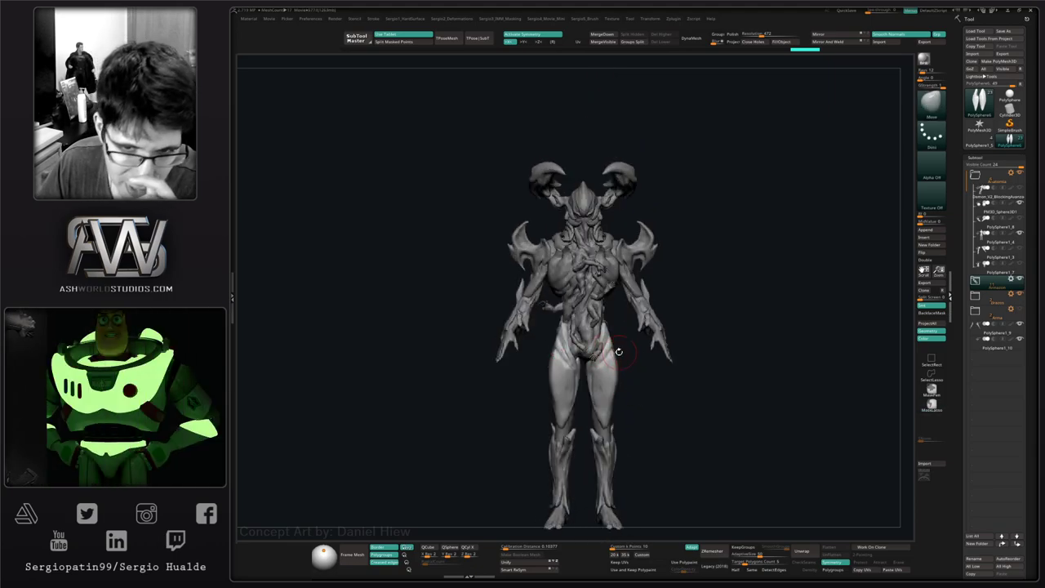
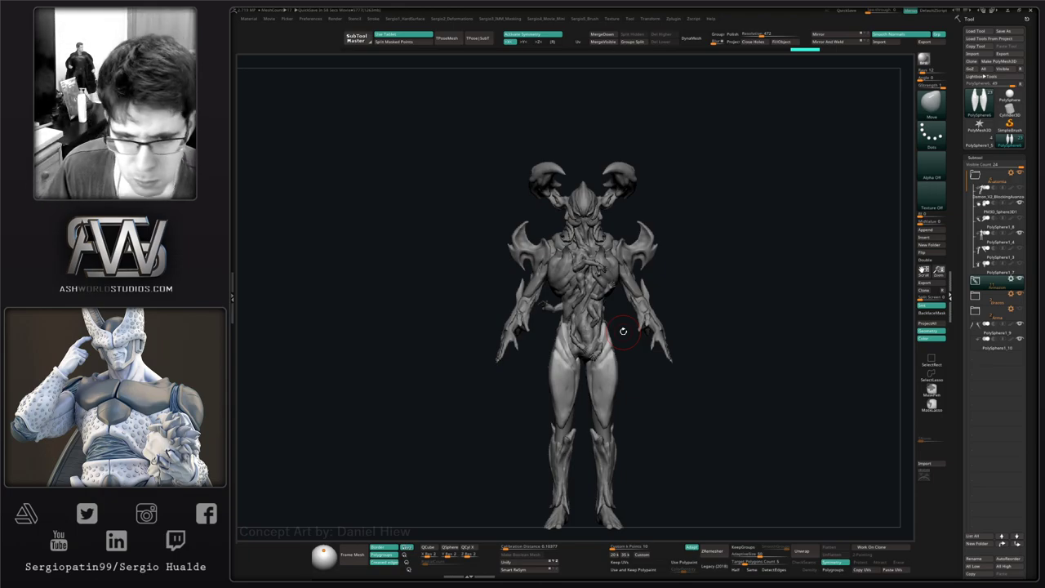
- Select the body mesh beneath the leg armour, check the leg profile and isolate the body for work on the knees
right_click_drag(663, 330, 638, 370)
right_click_drag(637, 370, 614, 346, "alt")
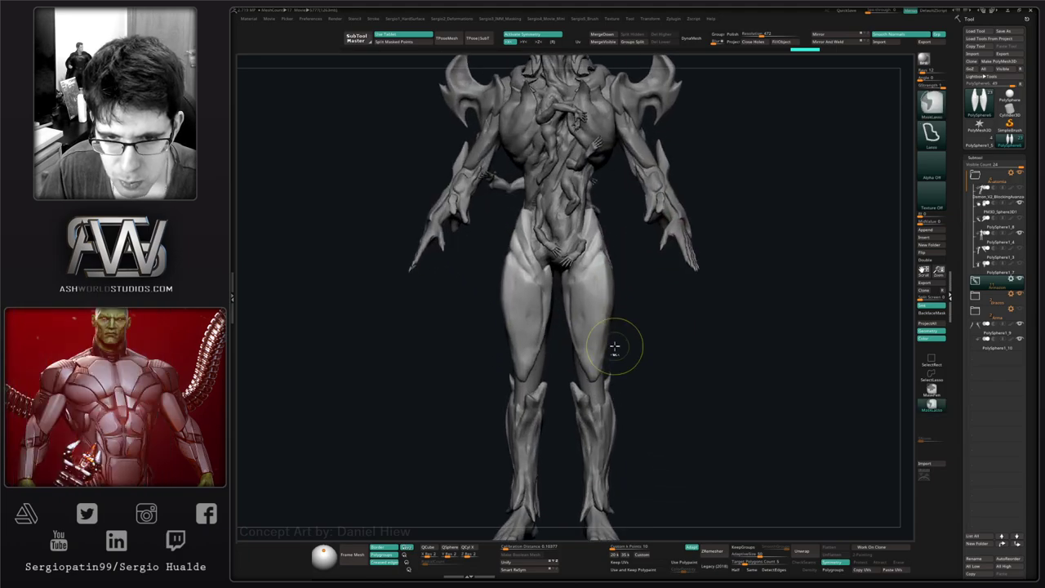
left_click(597, 394, "alt")
right_click_drag(611, 387, 600, 367, "ctrl")
left_click_drag(598, 368, 601, 361, "shift")
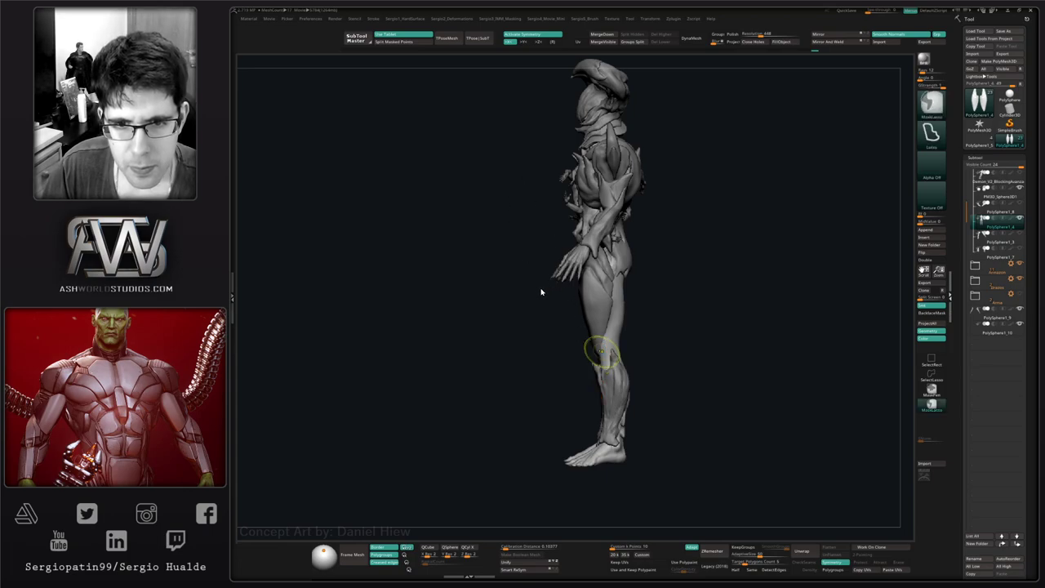
left_click_drag(641, 338, 711, 338)
right_click_drag(641, 329, 608, 317, "alt")
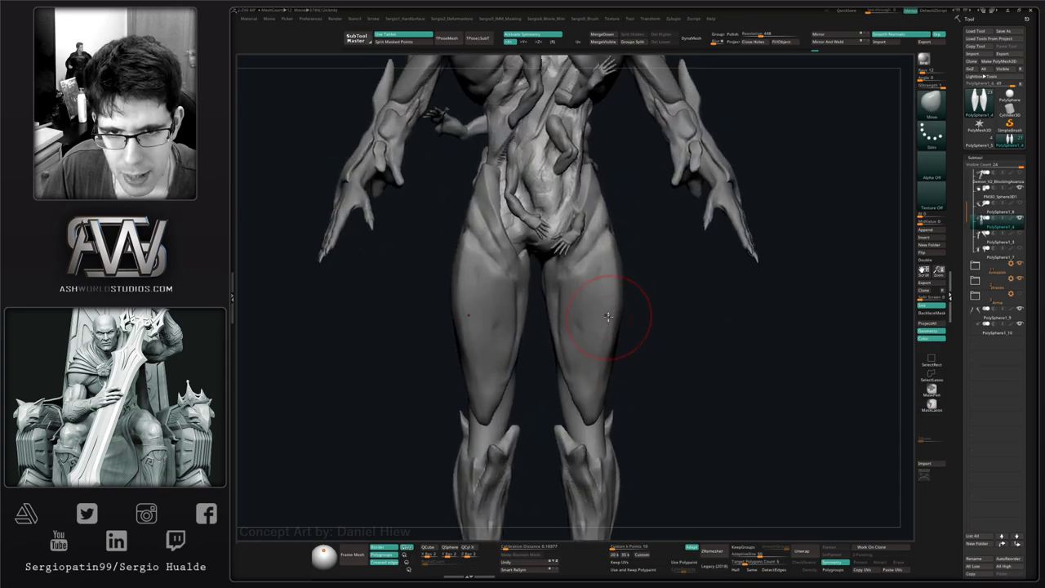
key("alt+s")
left_click(632, 352, "ctrl+shift")
right_click_drag(607, 354, 596, 331, "alt")
right_click_drag(596, 334, 588, 389, "ctrl")
- Rough in the kneecaps on the front of the body's knees with the Clay brush and show the full figure again
key("b")
key("c")
key("l")
key("s")
left_click_drag(591, 362, 582, 362)
right_click_drag(582, 362, 590, 364)
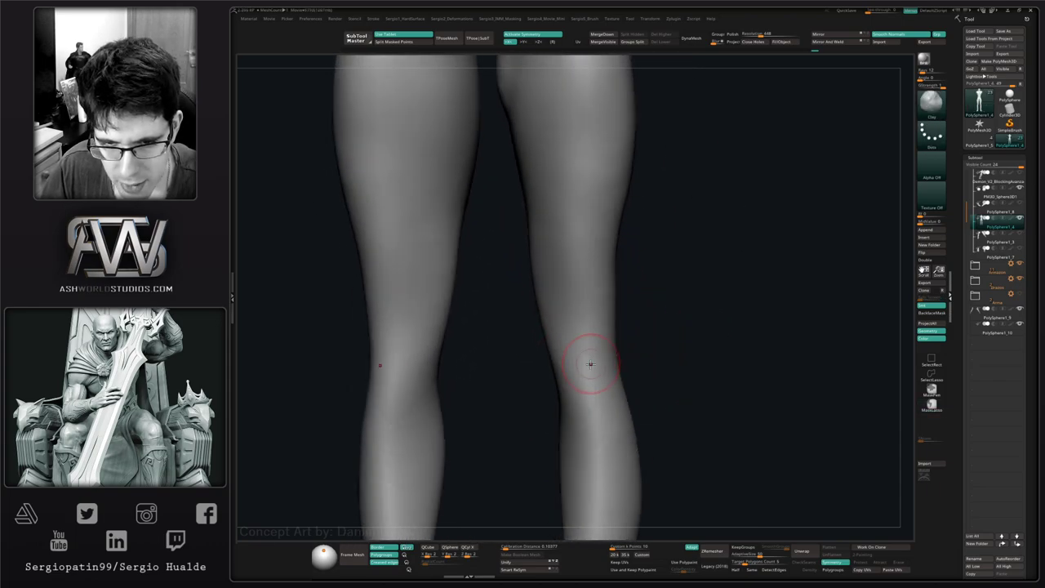
mouse_move(590, 364)
left_mouse_down()
mouse_move(587, 345)
mouse_move(592, 373)
left_mouse_up()
key("alt+s")
right_click_drag(588, 363, 575, 217, "ctrl")
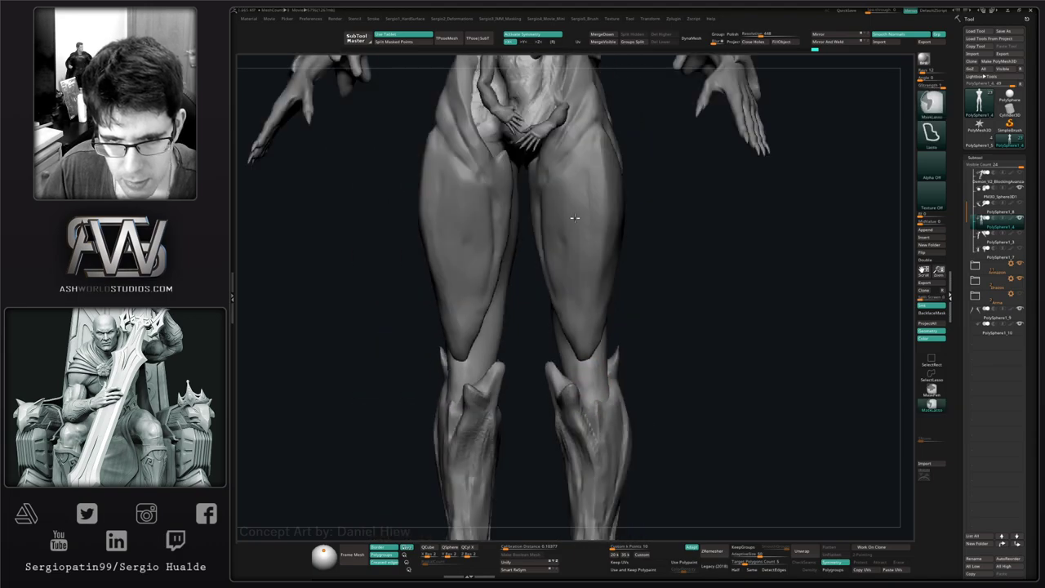
- Isolate the body again and define the kneecap forms with the Clay brush from several angles
scroll(604, 375, "down", 3)
left_click(608, 382, "ctrl+shift")
scroll(595, 396, "up", 5)
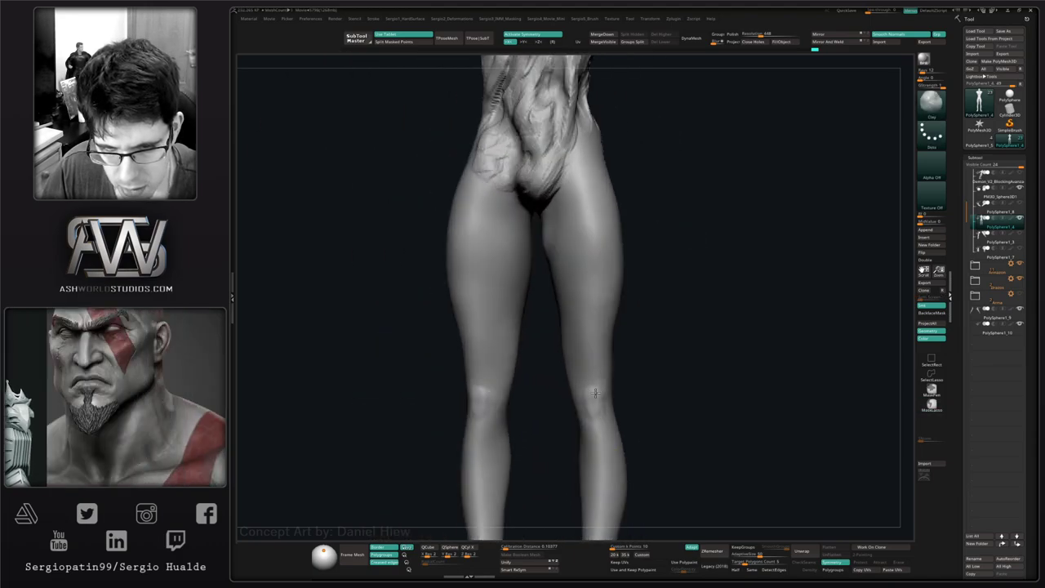
scroll(602, 427, "up", 5)
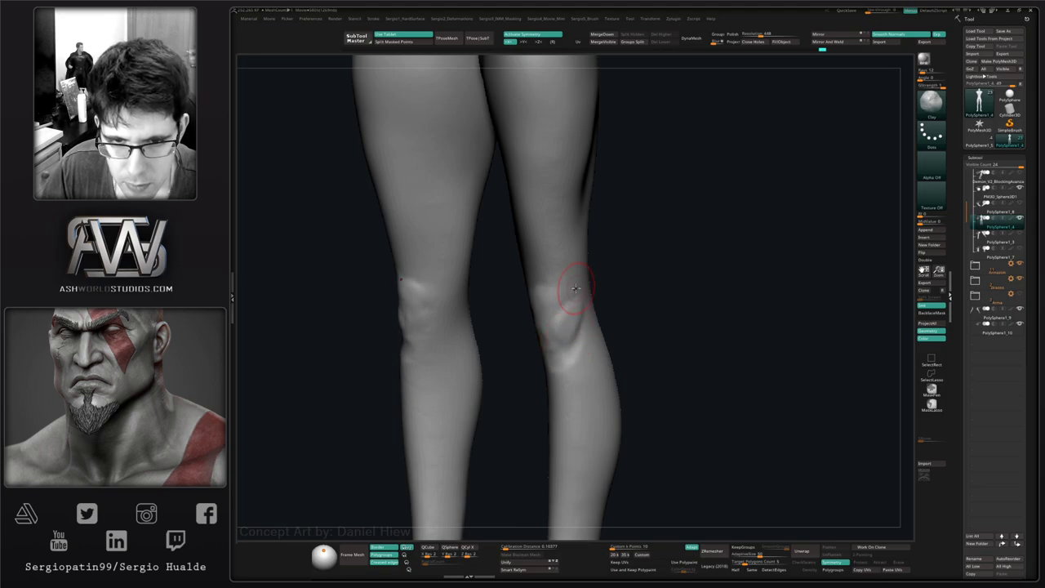
left_click_drag(573, 288, 551, 308)
right_click_drag(559, 344, 624, 342)
mouse_move(540, 299)
left_mouse_down()
mouse_move(545, 336)
mouse_move(539, 286)
left_mouse_up()
right_click_drag(585, 323, 523, 321)
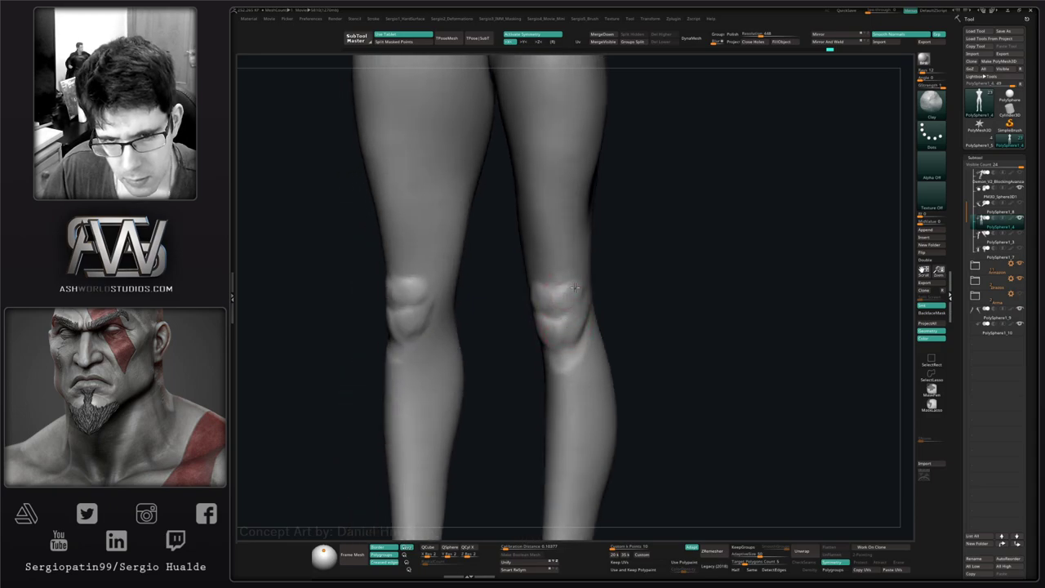
left_click_drag(578, 285, 572, 302)
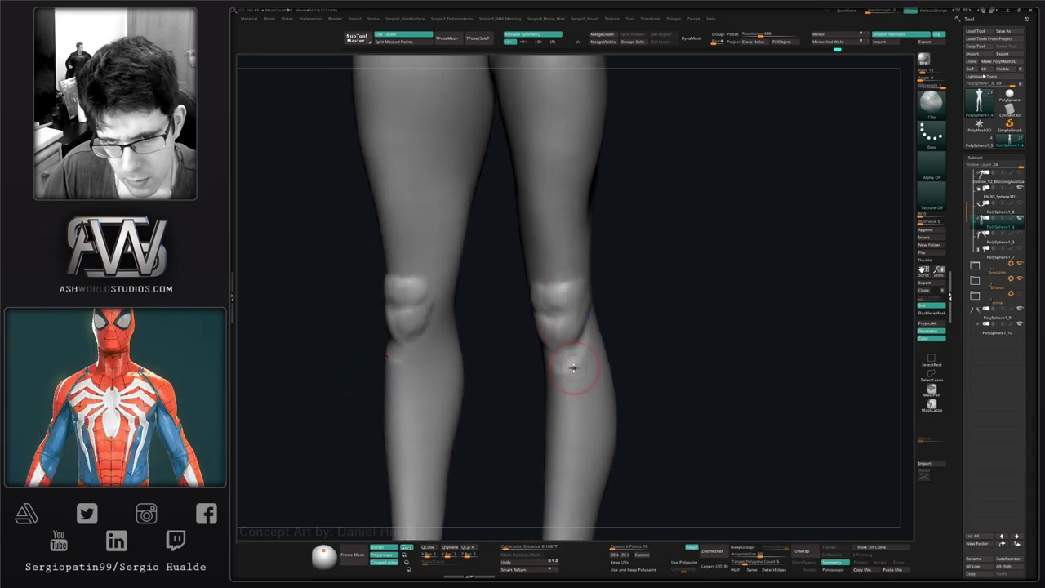
- Sculpt the tendon below the kneecap and the inner edge of the shin with the Clay brush
mouse_move(569, 373)
left_mouse_down()
mouse_move(567, 354)
mouse_move(569, 408)
left_mouse_up()
right_click_drag(569, 427, 636, 425)
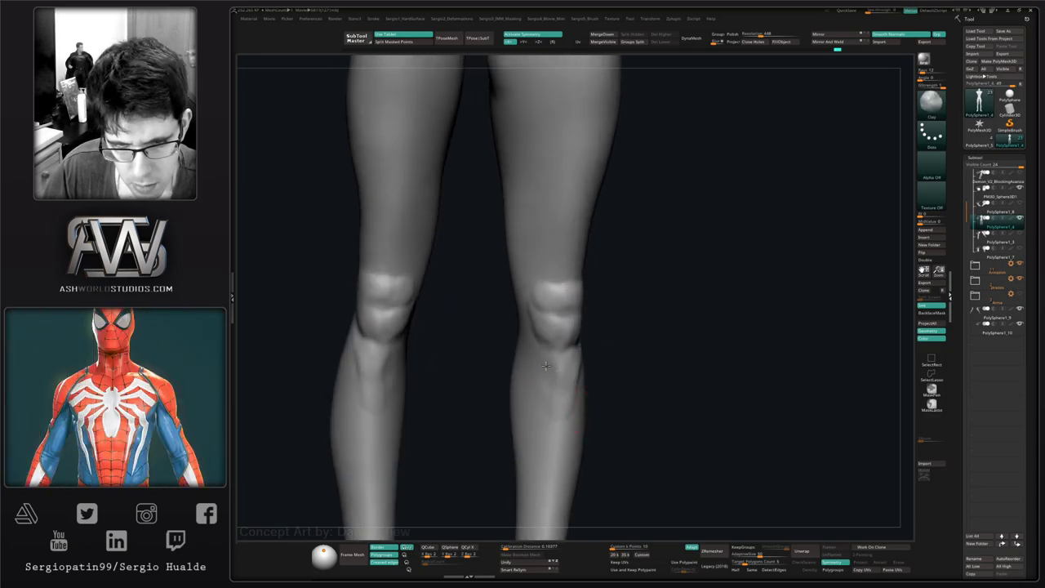
left_click_drag(545, 352, 536, 422)
left_click_drag(530, 382, 539, 445)
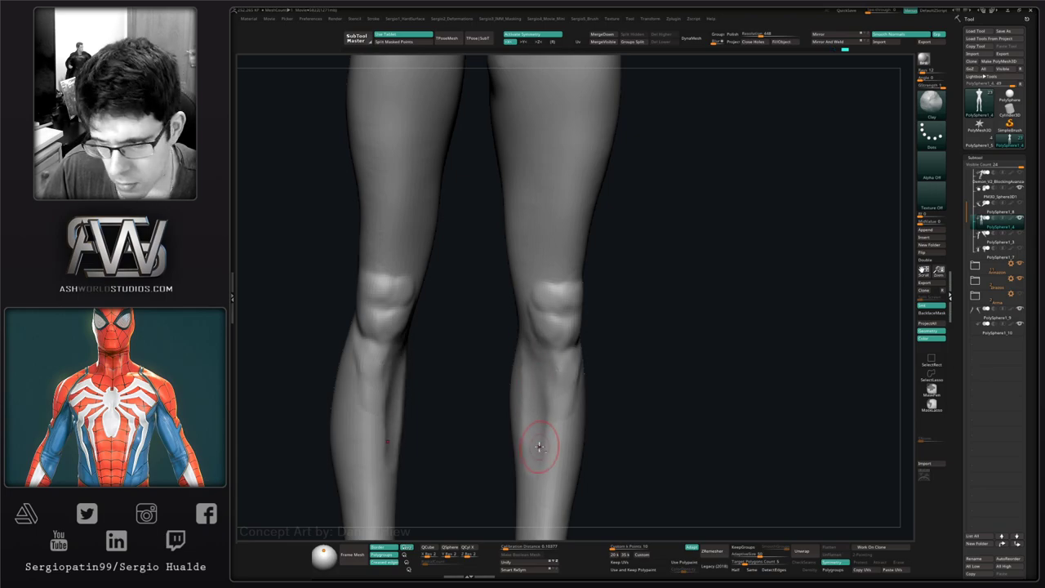
- Smooth the lower edge of the kneecap and the inner side of the shin
right_click_drag(539, 446, 562, 301)
left_click_drag(581, 309, 582, 322, "shift")
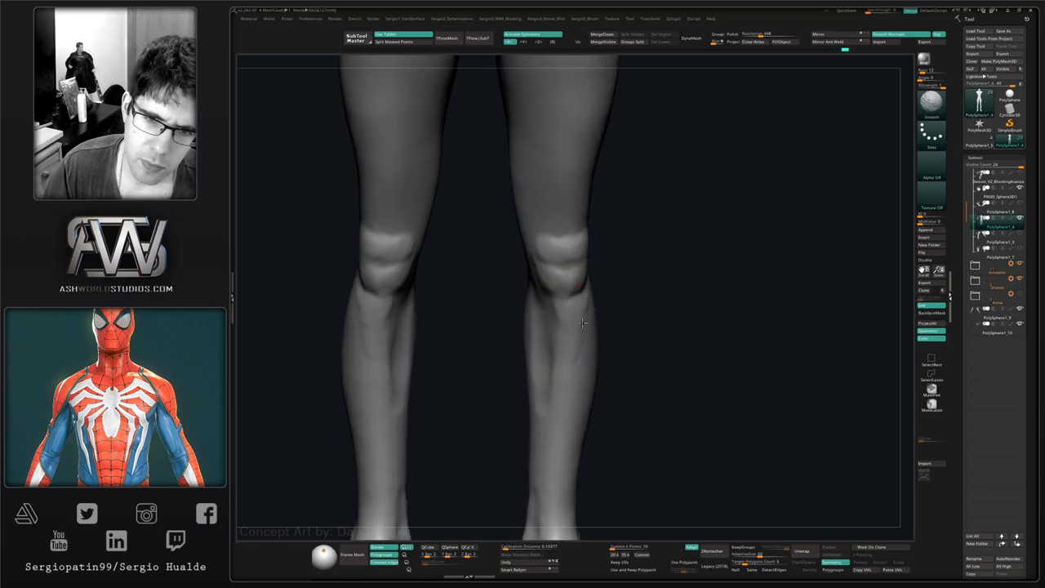
right_click_drag(558, 419, 534, 334)
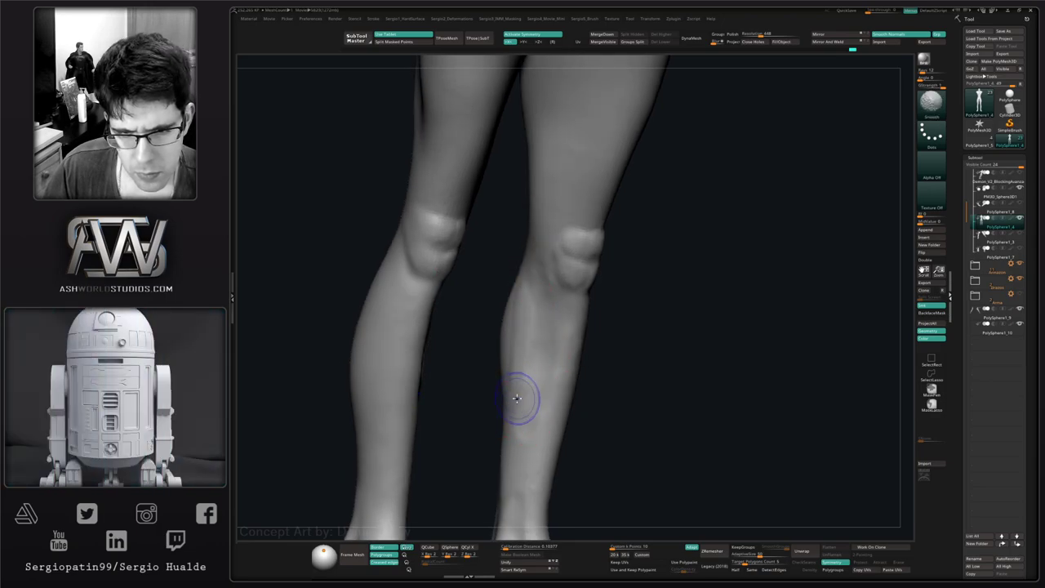
key("shift")
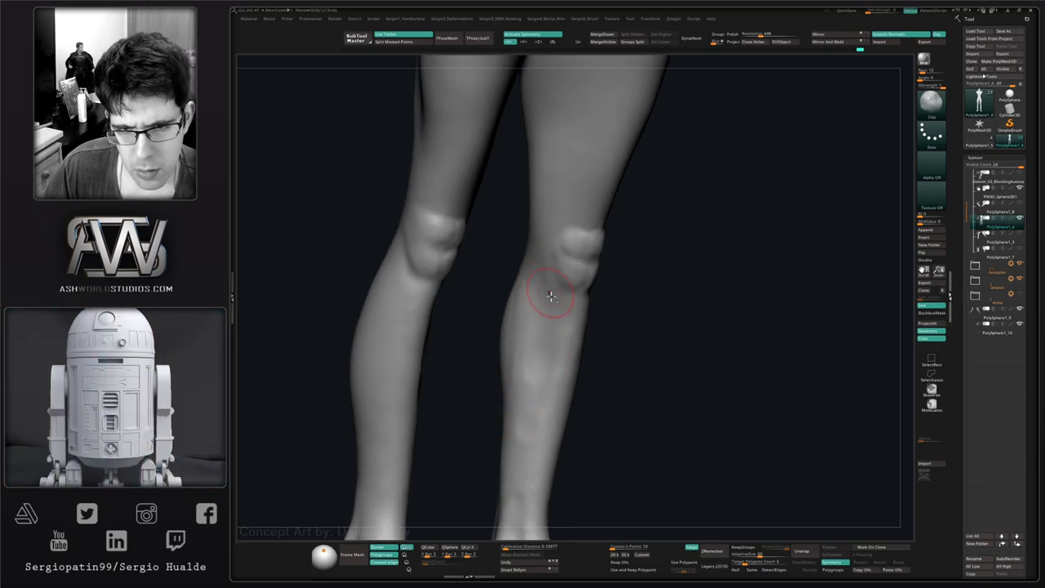
- Shape the muscle form along the inner side of the knee with the Clay brush and blend it into the calf
right_click_drag(553, 292, 558, 341)
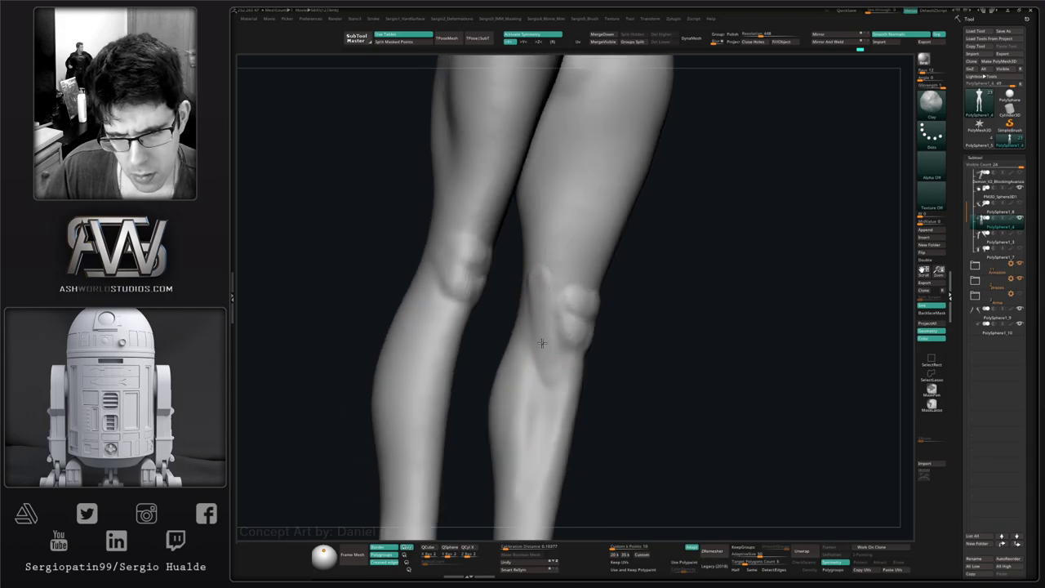
left_click_drag(542, 343, 538, 373)
mouse_move(549, 289)
left_mouse_down("shift")
mouse_move(528, 265)
mouse_move(542, 367)
left_mouse_up("shift")
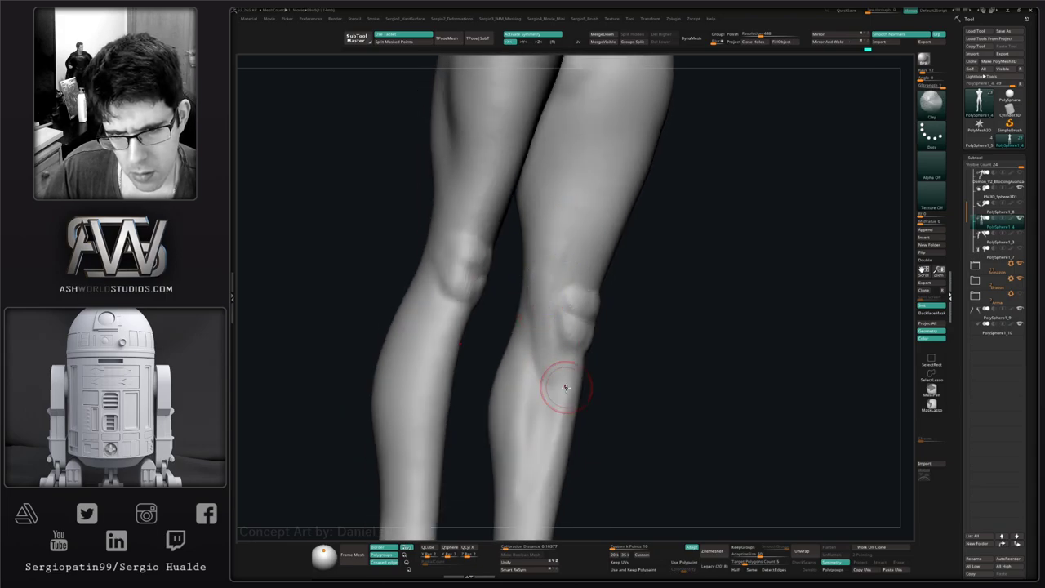
right_click_drag(566, 388, 637, 336)
key("shift+alt+s")
key("shift+alt+s")
right_click_drag(563, 321, 557, 331)
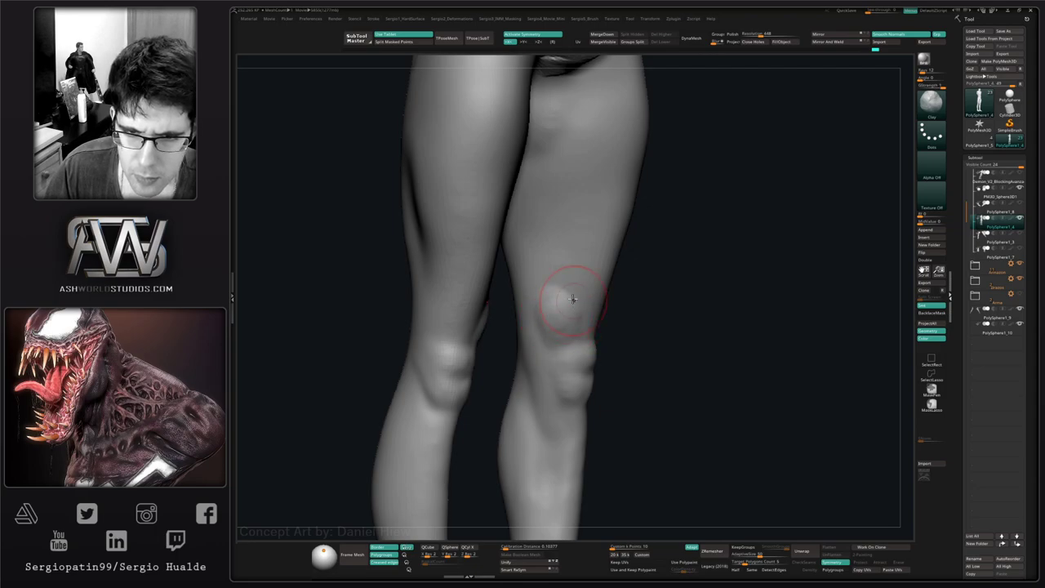
- Build up the lower thigh above the kneecap with the Clay brush and smooth it into the inner thigh
mouse_move(564, 313)
left_mouse_down()
mouse_move(576, 289)
mouse_move(553, 337)
mouse_move(555, 280)
mouse_move(600, 322)
left_mouse_up()
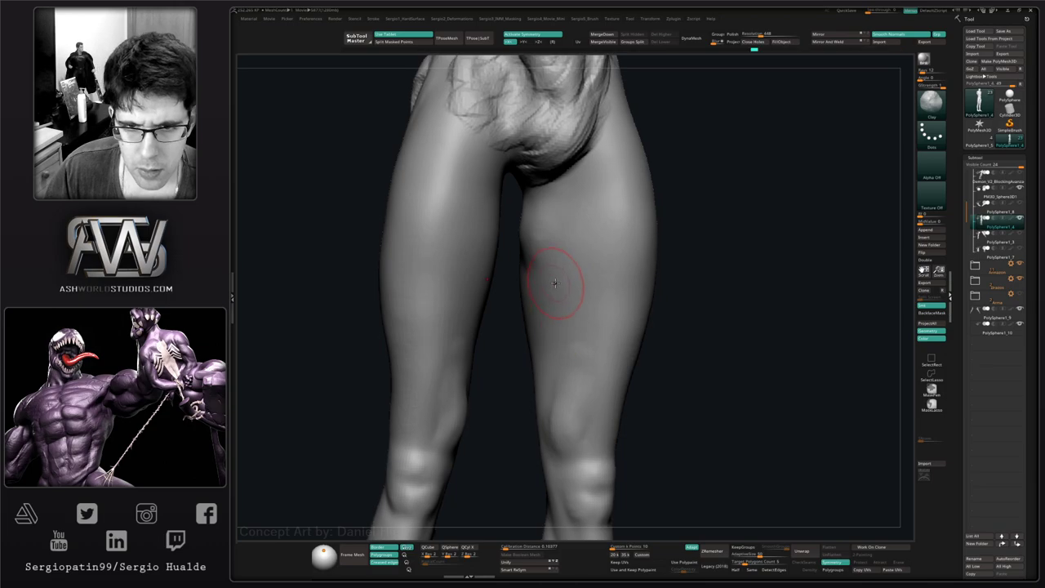
key("shift")
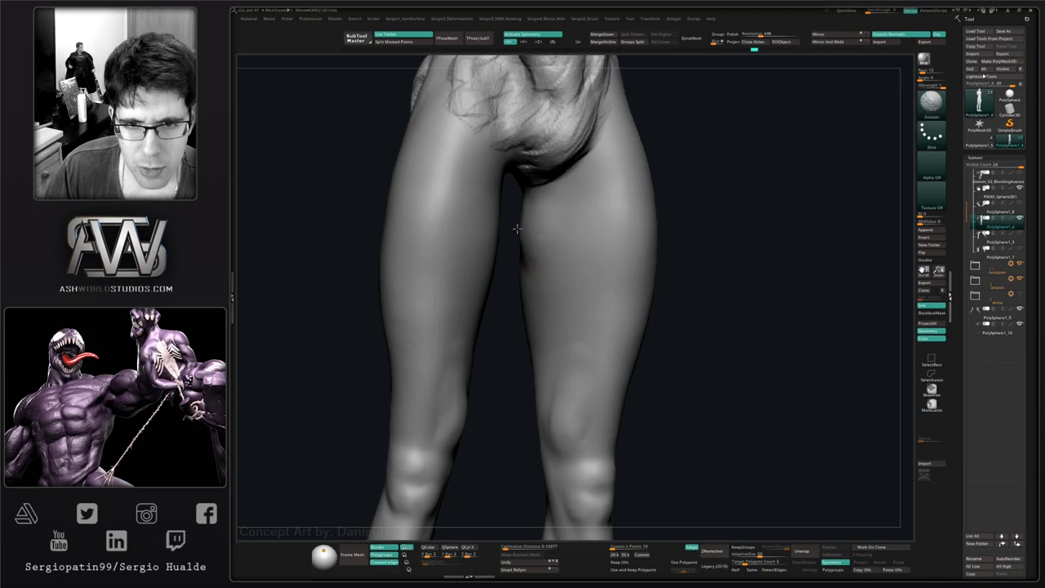
mouse_move(549, 232)
right_mouse_down("alt")
mouse_move(567, 310)
mouse_move(548, 314)
right_mouse_up("alt")
right_click_drag(548, 313, 570, 311)
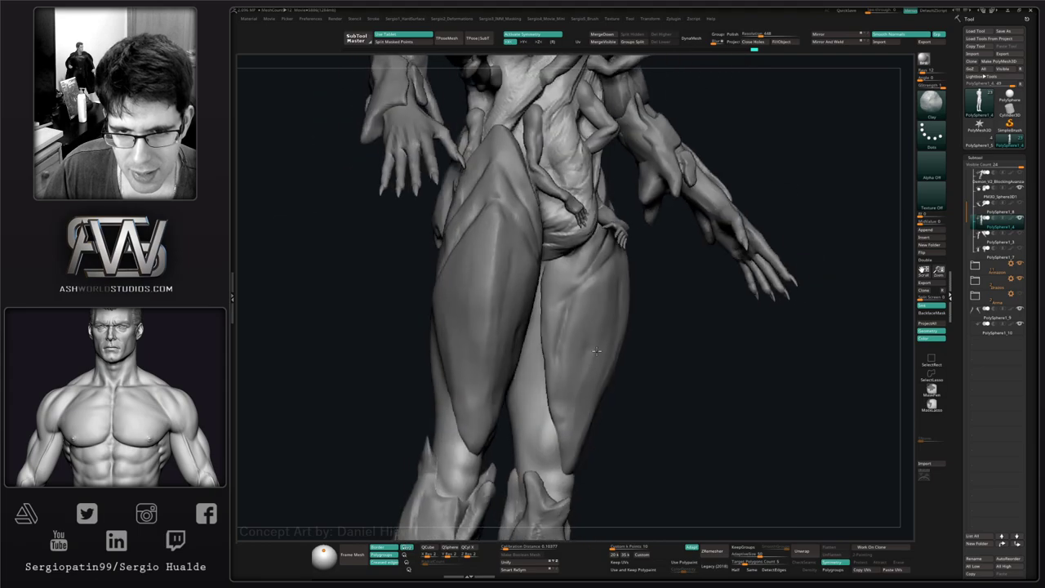
- Select the thigh armour and reshape its outer silhouette with the Move brush, with the whole character shown
right_click_drag(596, 351, 596, 341)
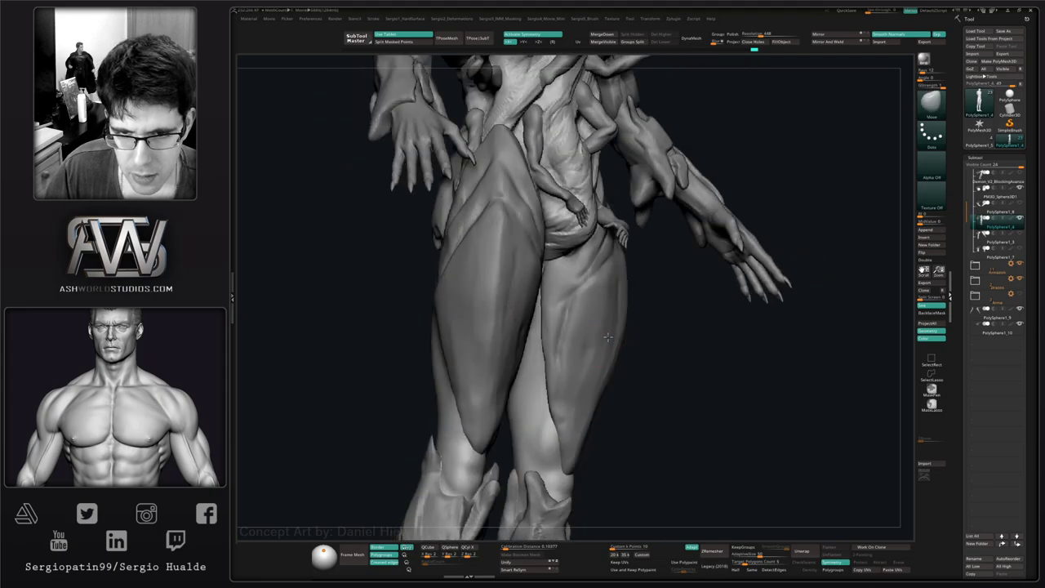
left_click(607, 336, "alt")
key("s")
mouse_move(612, 336)
left_mouse_down()
mouse_move(628, 337)
mouse_move(629, 283)
left_mouse_up()
right_click_drag(637, 398, 595, 377, "ctrl")
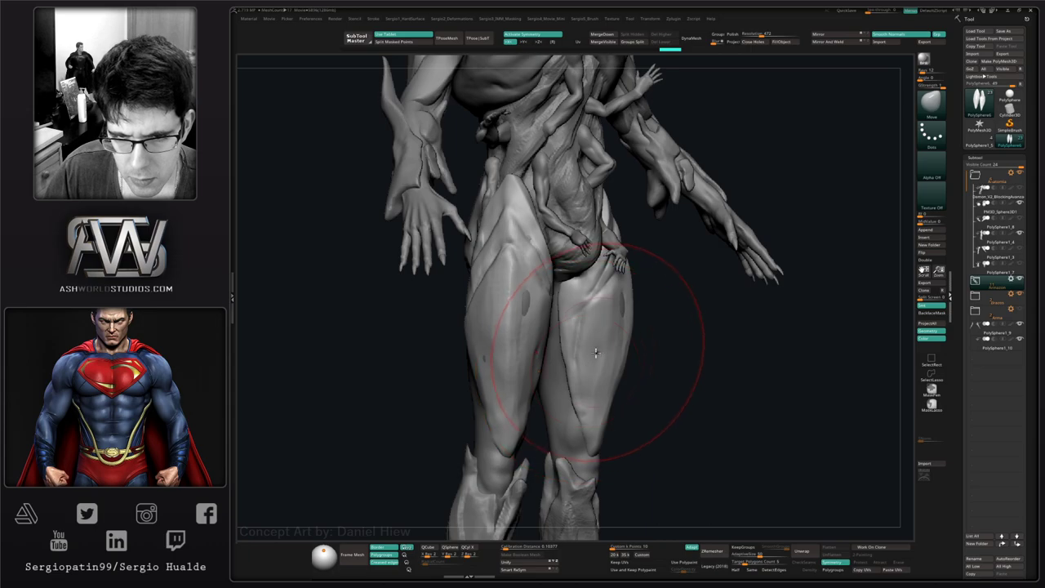
left_click_drag(595, 354, 583, 363)
- Isolate the body and adjust the upper thigh contour from the front with the Move brush, smoothing the surface
left_click(555, 382, "alt")
key("alt+s")
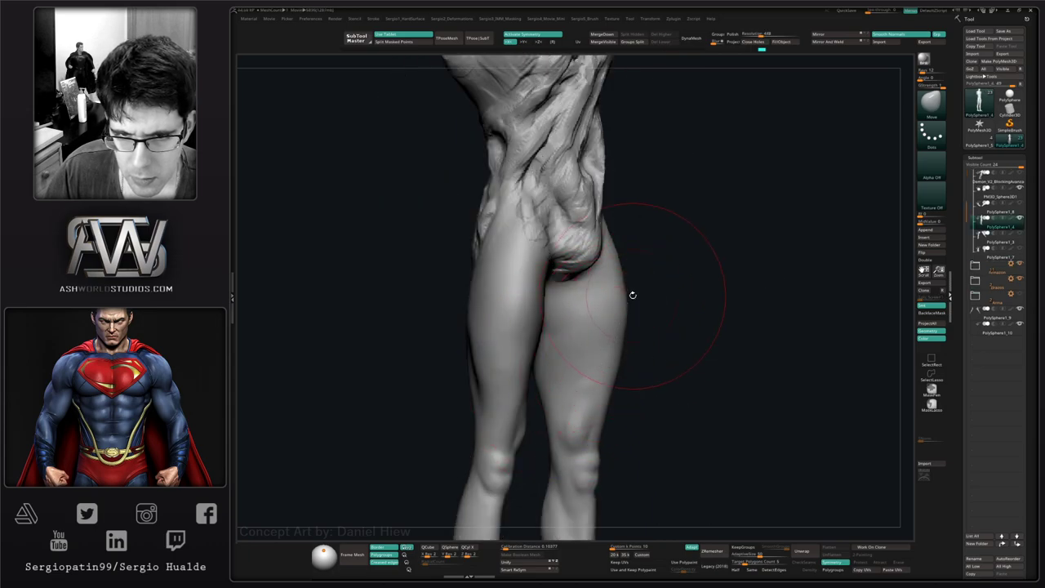
mouse_move(629, 294)
left_mouse_down()
mouse_move(620, 322)
mouse_move(603, 319)
left_mouse_up()
key("[")
left_click_drag(594, 269, 619, 273, "shift")
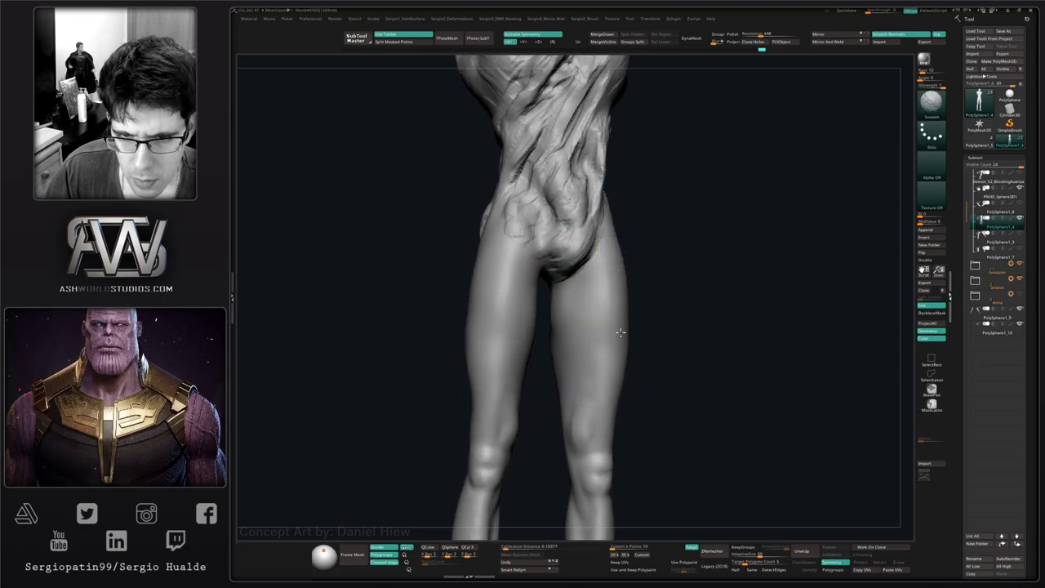
- Smooth the inner thigh from behind and correct the outer thigh contour with the Move brush
right_click_drag(580, 341, 644, 334)
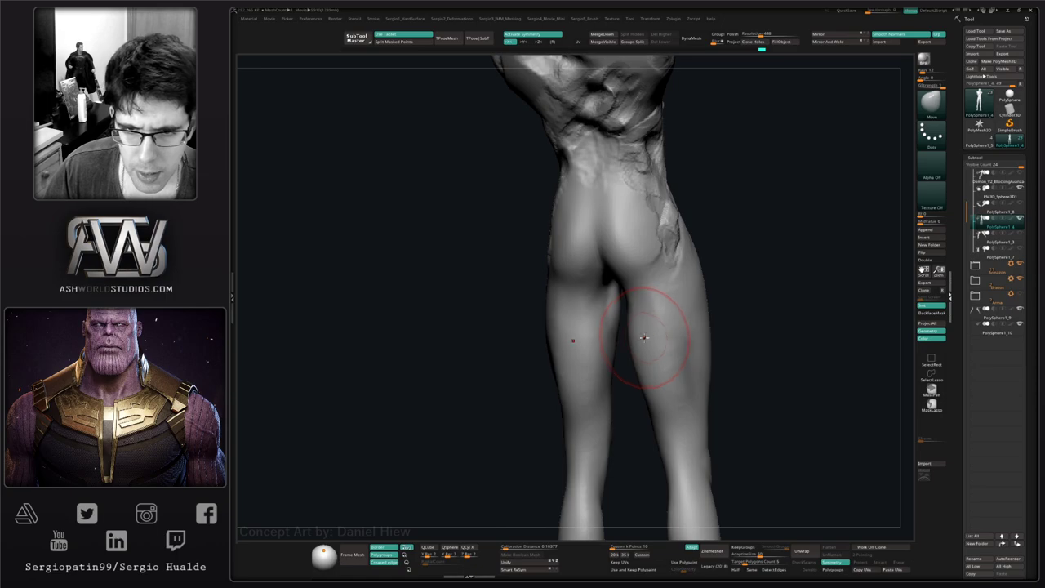
left_click_drag(621, 300, 626, 327, "shift")
mouse_move(583, 384)
right_mouse_down()
mouse_move(583, 340)
mouse_move(571, 338)
right_mouse_up()
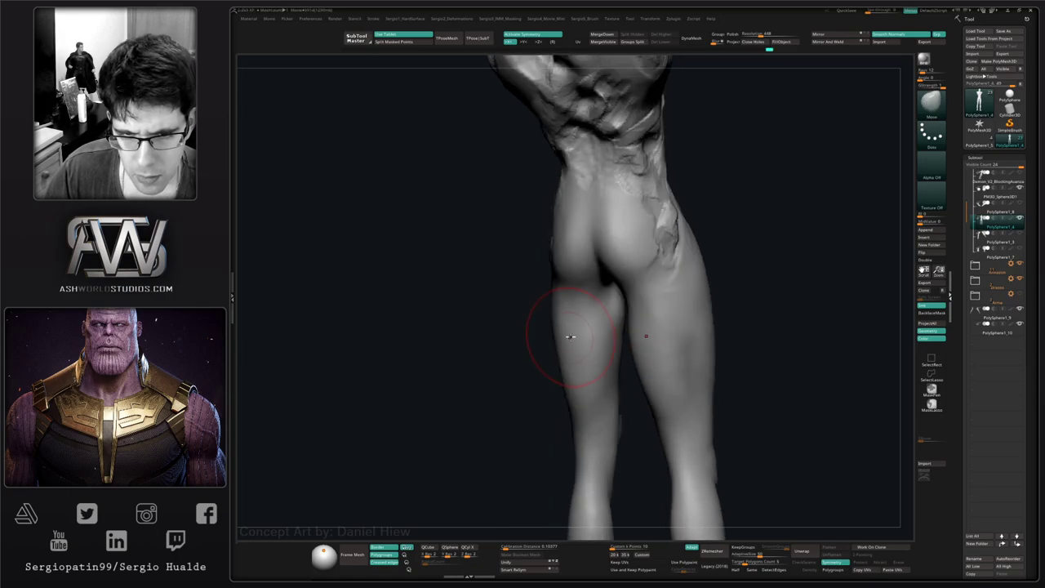
left_click_drag(557, 335, 562, 334)
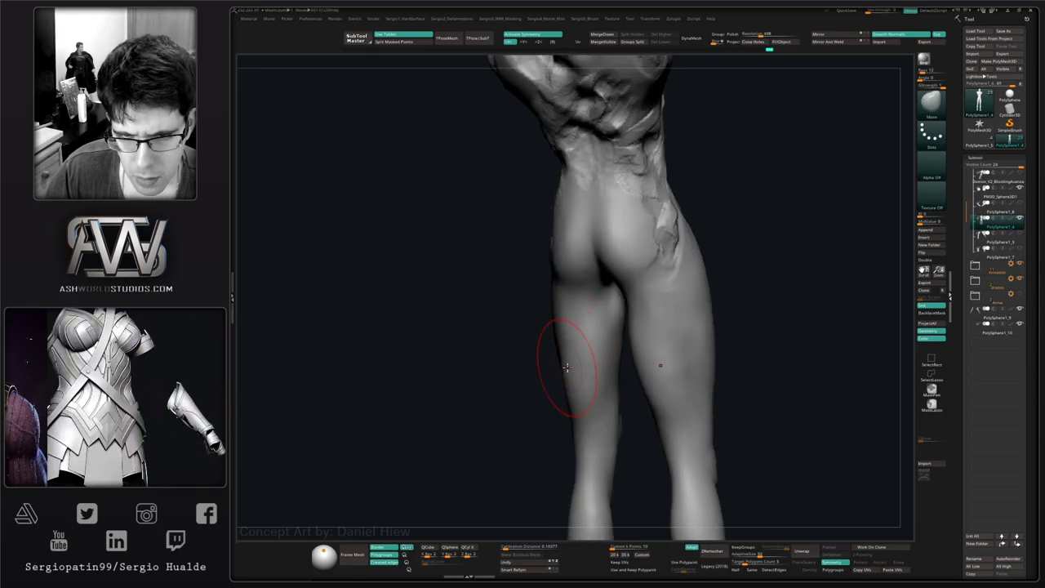
mouse_move(561, 372)
right_mouse_down()
mouse_move(542, 357)
mouse_move(532, 316)
right_mouse_up()
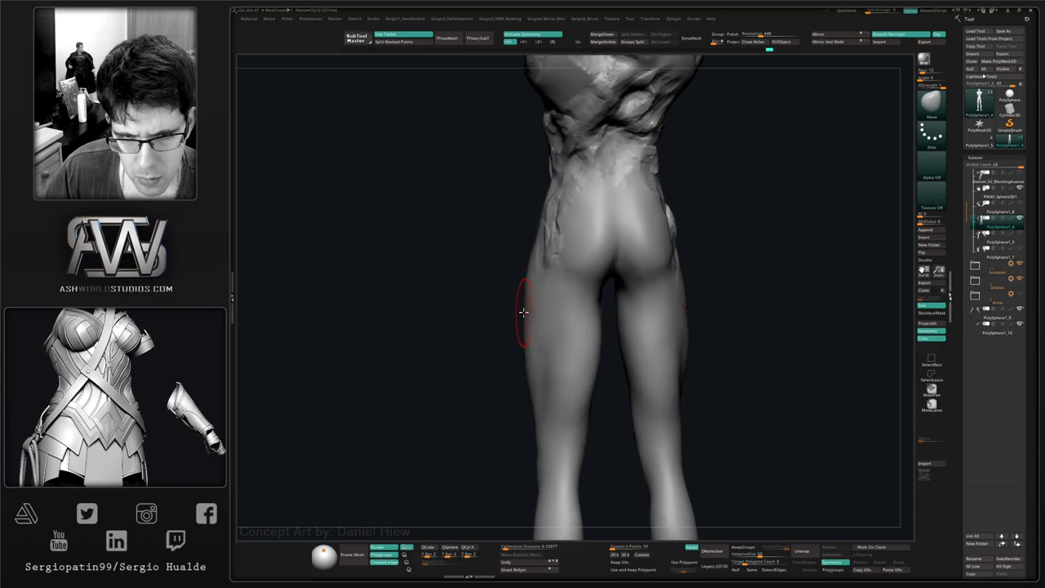
right_click_drag(540, 351, 581, 267, "ctrl")
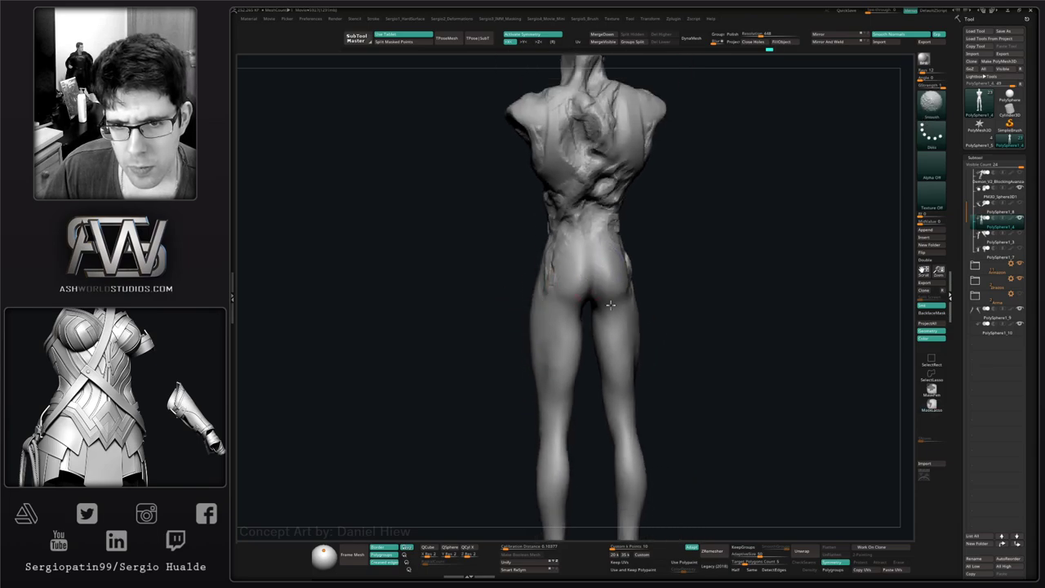
- Sculpt the muscle forms of the rear and inner thigh with the Clay brush
mouse_move(610, 305)
right_mouse_down()
mouse_move(602, 274)
mouse_move(599, 354)
mouse_move(574, 326)
mouse_move(547, 330)
mouse_move(542, 351)
mouse_move(527, 289)
mouse_move(541, 345)
mouse_move(537, 392)
mouse_move(506, 318)
right_mouse_up()
key("b")
key("c")
key("l")
key("s")
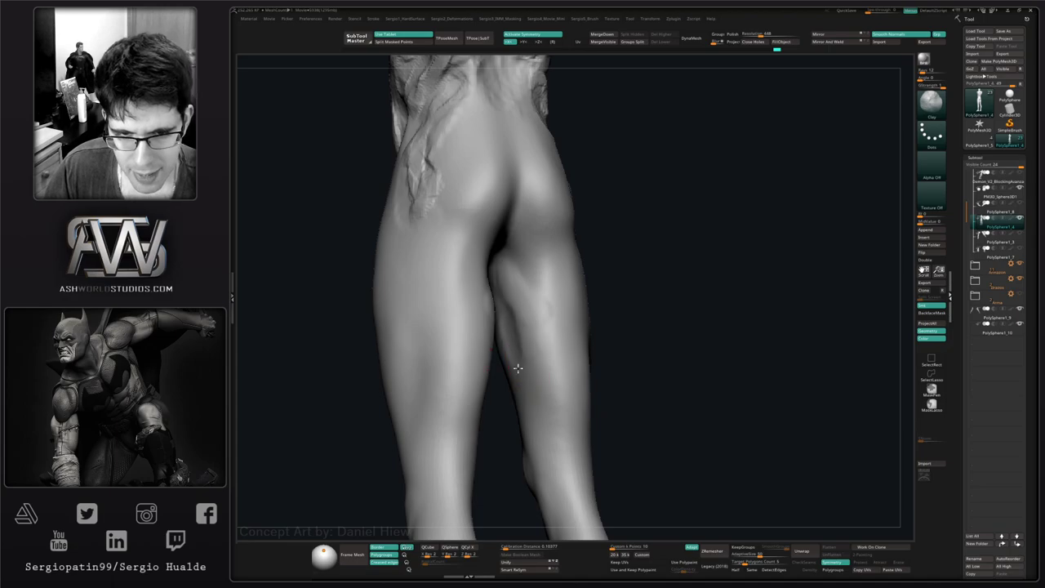
right_click_drag(517, 368, 537, 362)
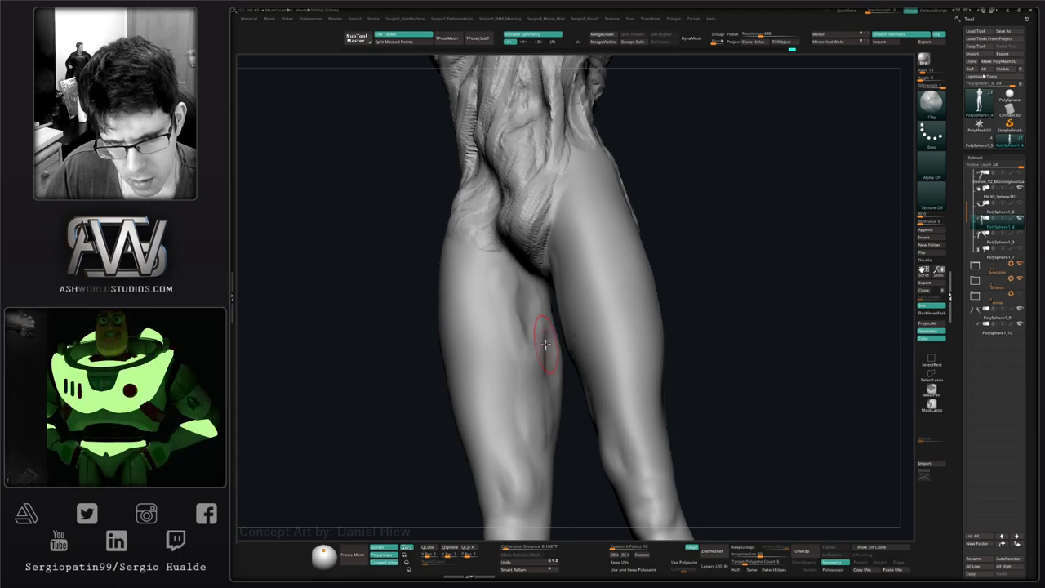
mouse_move(515, 396)
right_mouse_down()
mouse_move(490, 376)
mouse_move(590, 283)
right_mouse_up()
- Refine the outer side of the knee beside the armour and isolate the body for DamStandard detailing
right_click_drag(574, 327, 647, 316)
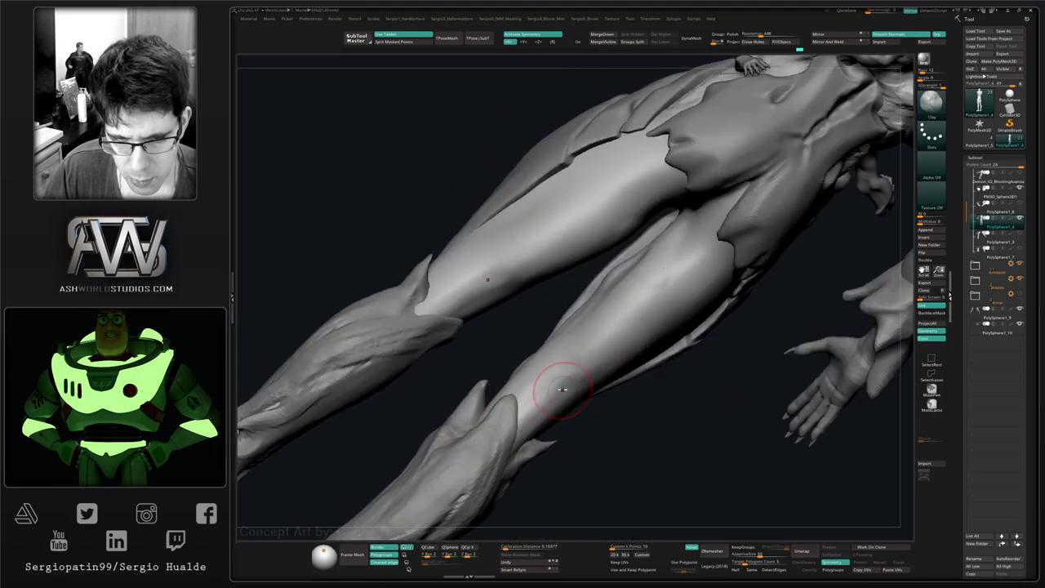
mouse_move(560, 369)
right_mouse_down()
mouse_move(552, 452)
mouse_move(625, 450)
mouse_move(615, 403)
mouse_move(522, 369)
mouse_move(529, 381)
right_mouse_up()
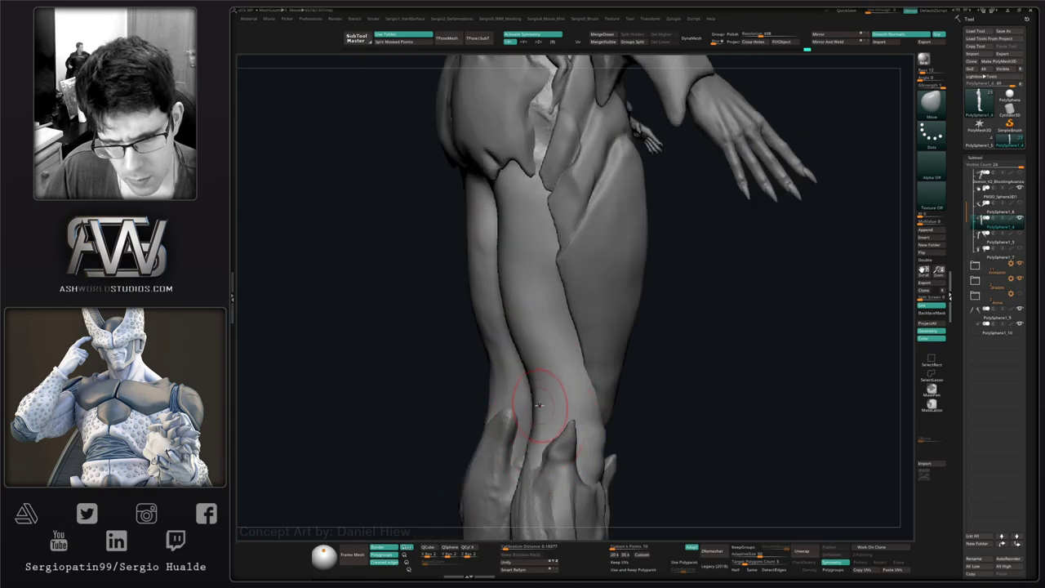
key("b")
key("d")
key("s")
key("alt+s")
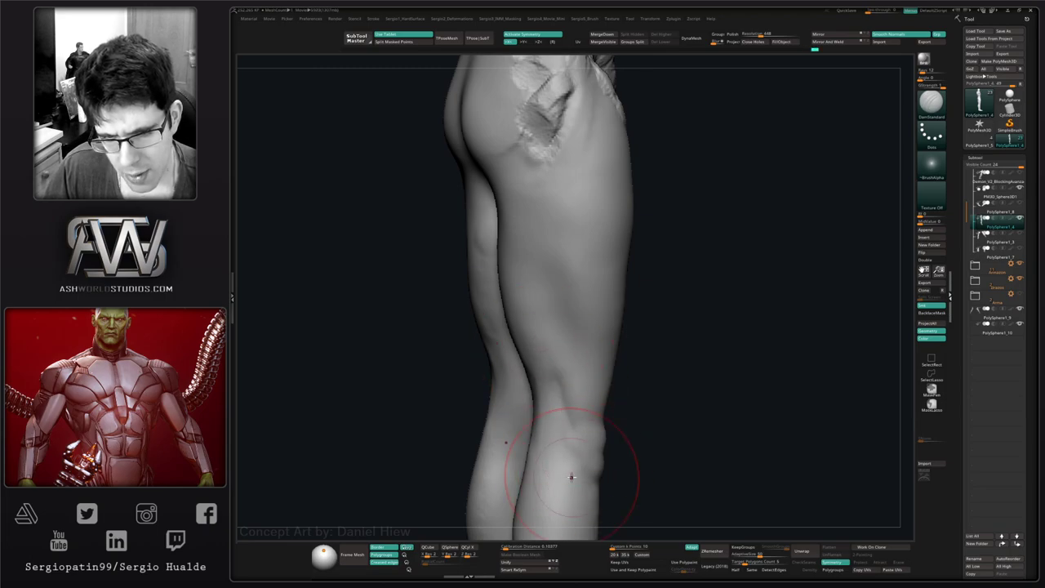
- Reshape the contours behind the knee and along the upper calf with the Move brush
mouse_move(571, 476)
right_mouse_down()
mouse_move(560, 350)
mouse_move(571, 381)
mouse_move(539, 395)
mouse_move(560, 395)
right_mouse_up()
key("b")
key("m")
key("v")
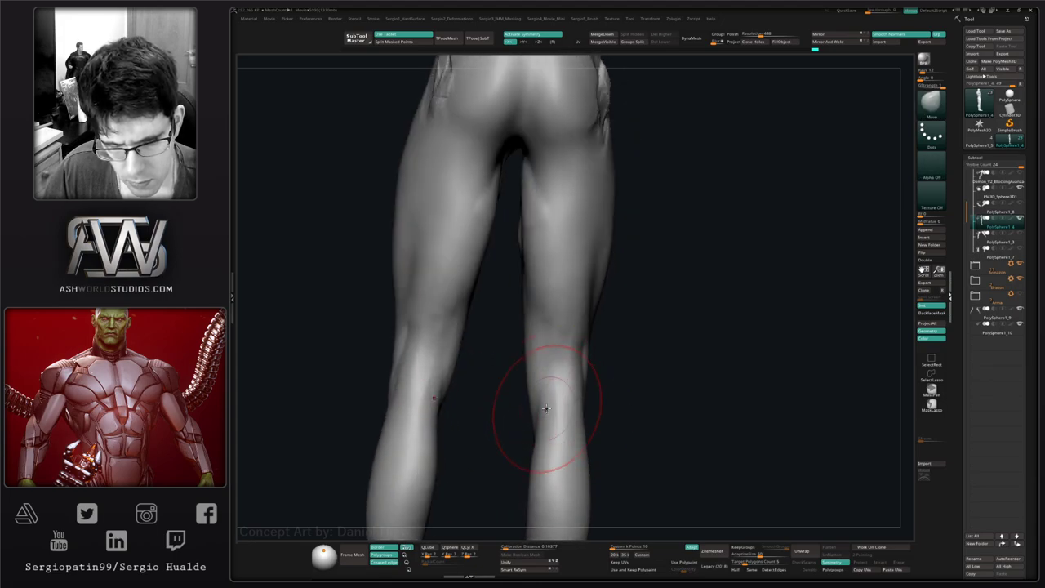
mouse_move(522, 378)
right_mouse_down()
mouse_move(520, 410)
mouse_move(565, 412)
right_mouse_up()
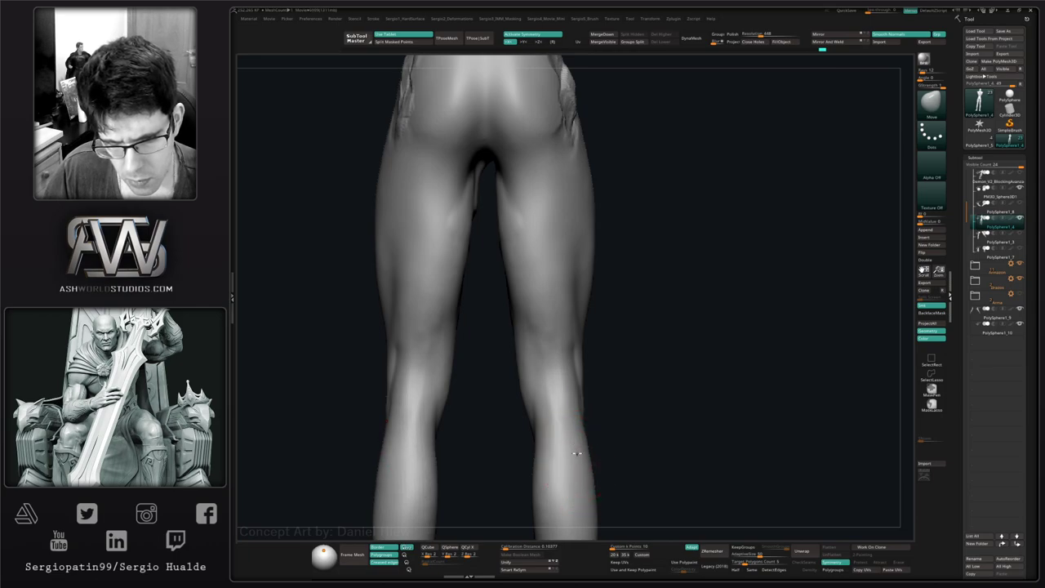
right_click_drag(564, 386, 569, 441, "alt")
- Build up the hamstring masses on the back of the thighs with the Clay brush and smooth them
key("2")
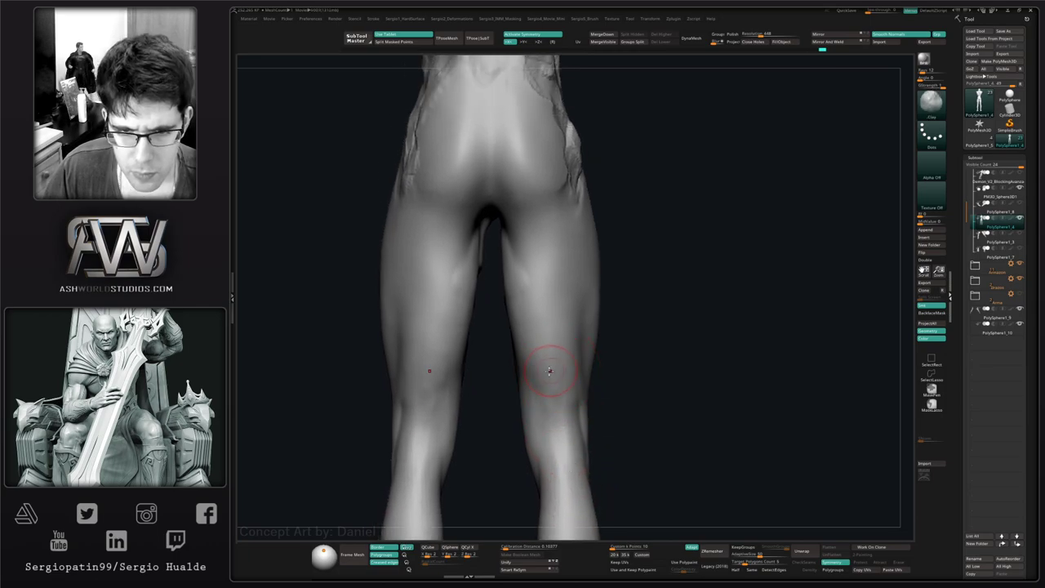
right_click_drag(534, 297, 555, 410)
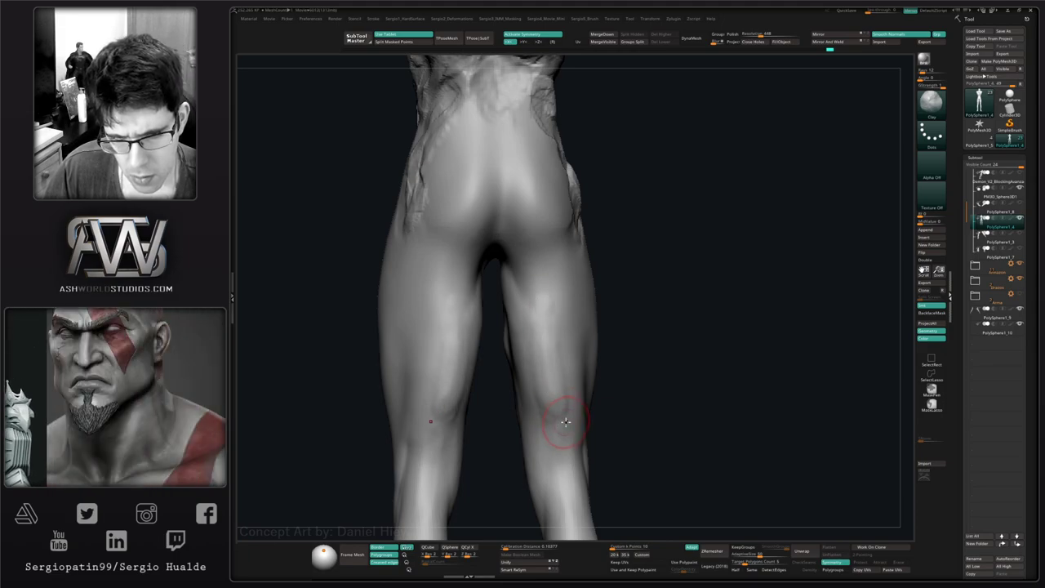
mouse_move(552, 389)
left_mouse_down("shift")
mouse_move(553, 317)
mouse_move(531, 345)
left_mouse_up("shift")
mouse_move(567, 303)
right_mouse_down()
mouse_move(576, 367)
mouse_move(560, 373)
right_mouse_up()
- Carve the separation of the hamstrings above the back of the knee with DamStandard and soften it
key("s")
key("s")
left_click_drag(560, 416, 565, 417)
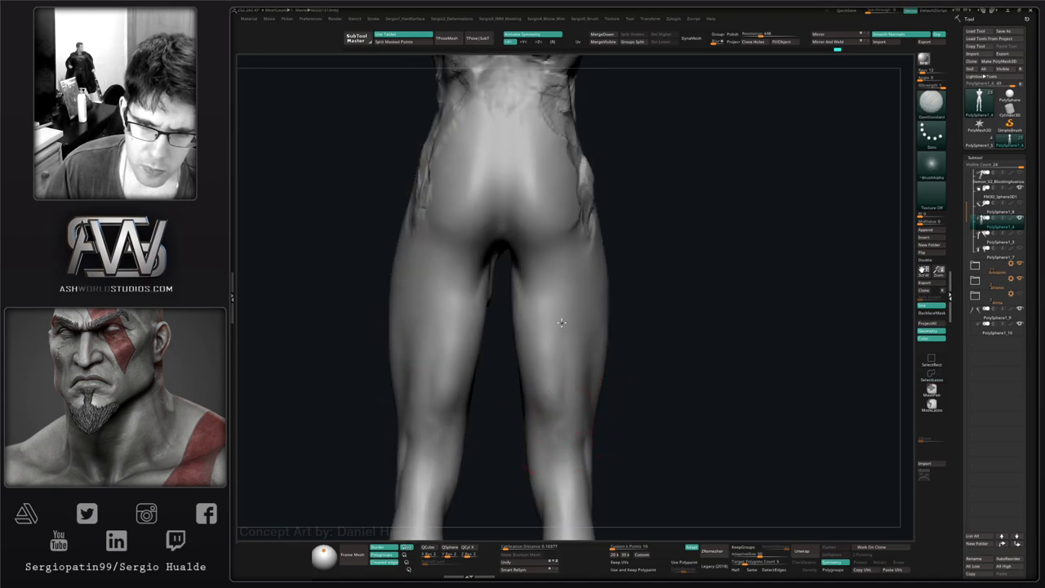
key("shift")
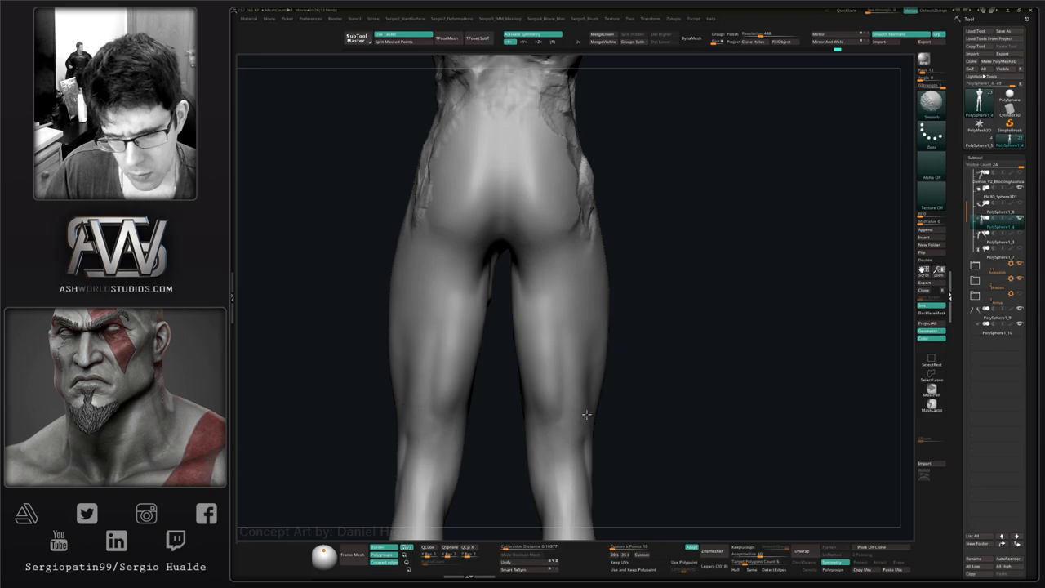
right_click_drag(586, 415, 569, 408)
- Add volume along the hamstrings from the knee up to the mid thigh with the Clay brush and smooth it
key("b")
key("c")
key("l")
left_click_drag(568, 409, 547, 310)
right_click_drag(547, 310, 533, 364)
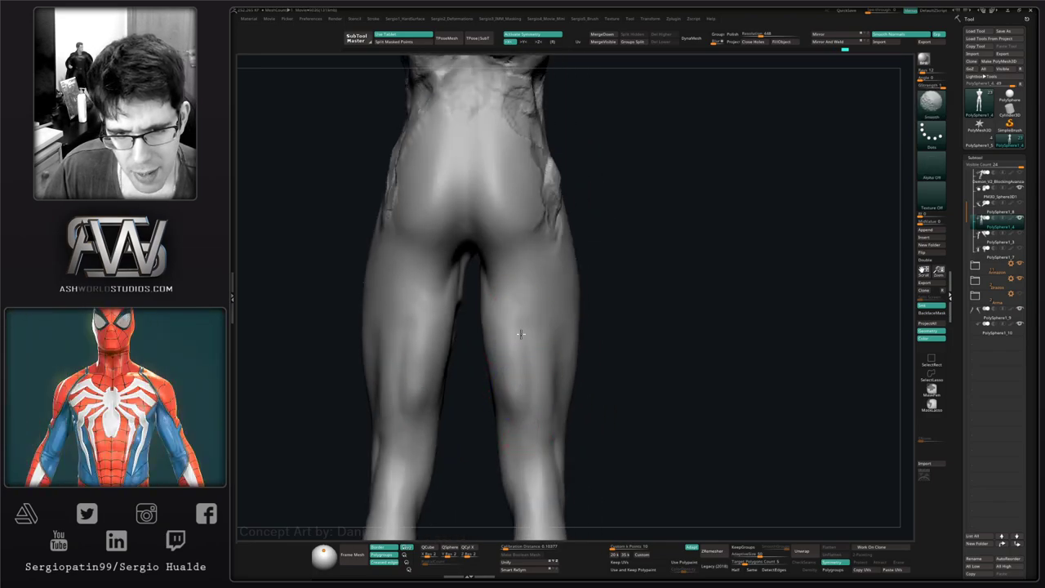
right_click_drag(536, 275, 546, 299)
- Show the whole character and adjust the rear thigh contours against the armour with the Move brush
key("alt+s")
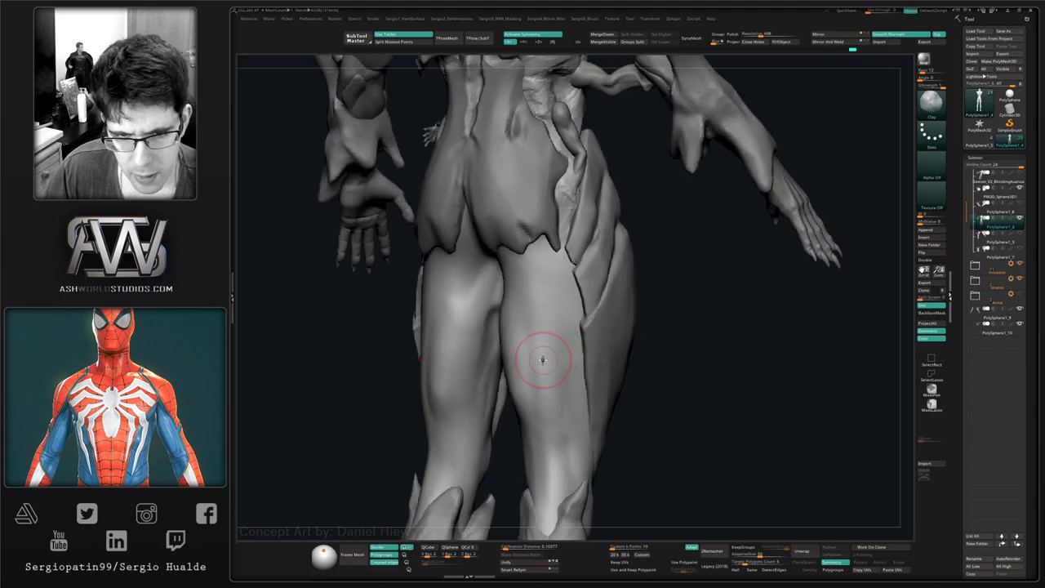
mouse_move(541, 359)
right_mouse_down()
mouse_move(510, 371)
mouse_move(521, 364)
mouse_move(512, 400)
mouse_move(518, 382)
right_mouse_up()
key("b")
key("m")
key("v")
key("s")
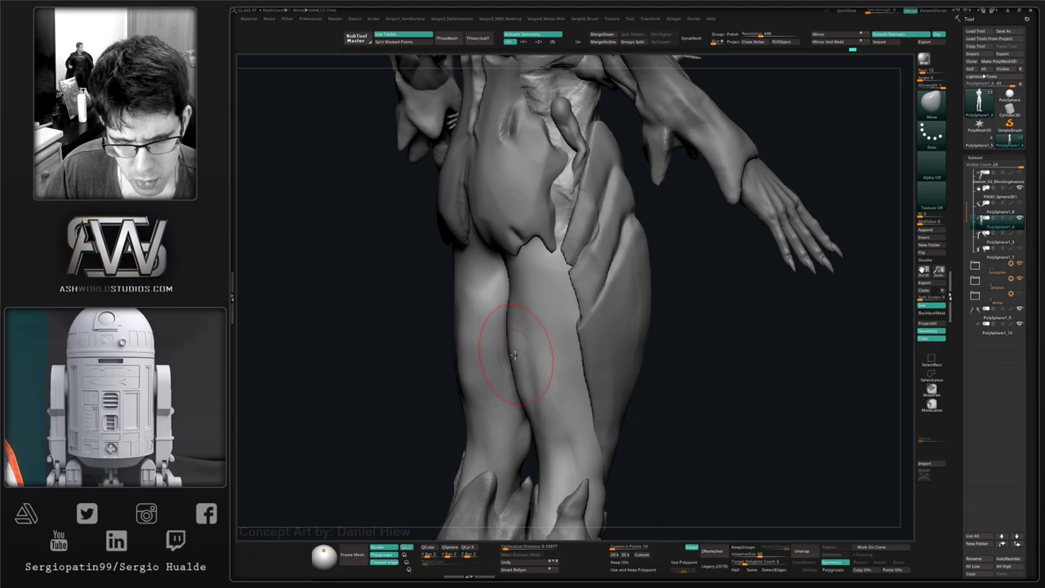
mouse_move(511, 347)
right_mouse_down()
mouse_move(568, 378)
mouse_move(515, 398)
right_mouse_up()
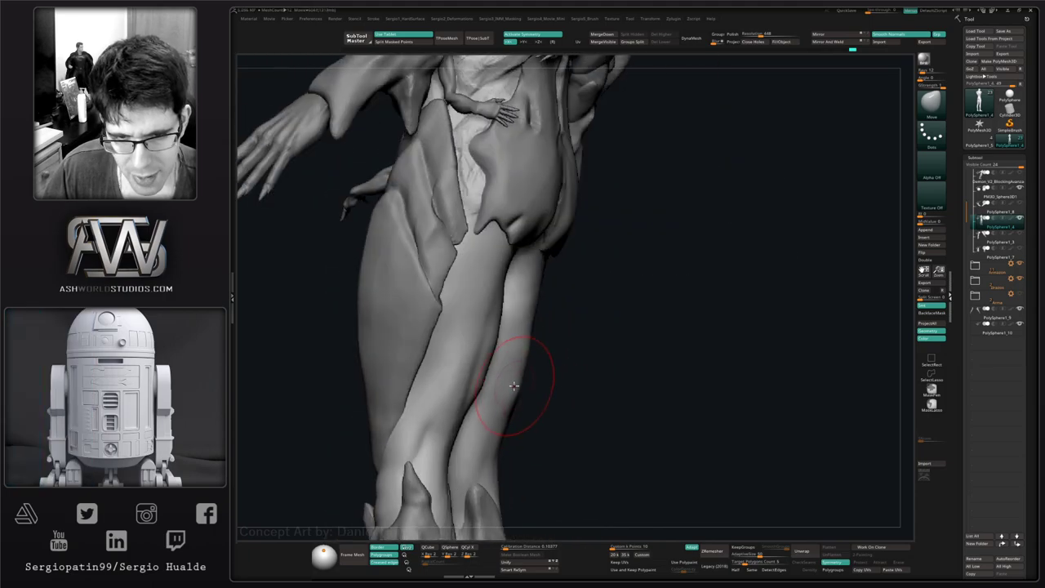
left_click_drag(513, 385, 525, 380)
mouse_move(519, 378)
right_mouse_down("ctrl")
mouse_move(509, 353)
mouse_move(544, 363)
mouse_move(541, 449)
mouse_move(524, 385)
right_mouse_up("ctrl")
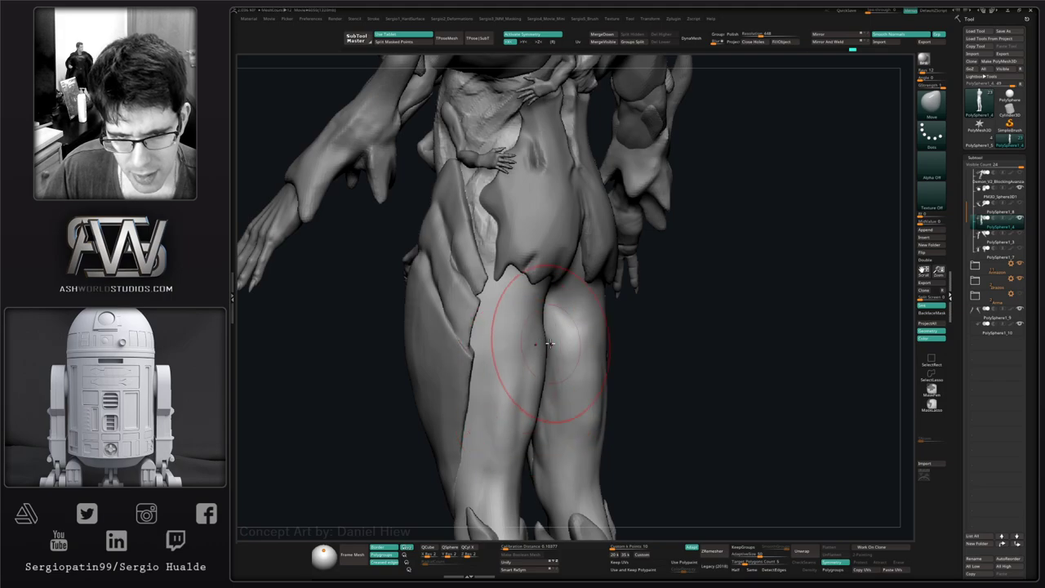
right_click_drag(549, 344, 542, 319)
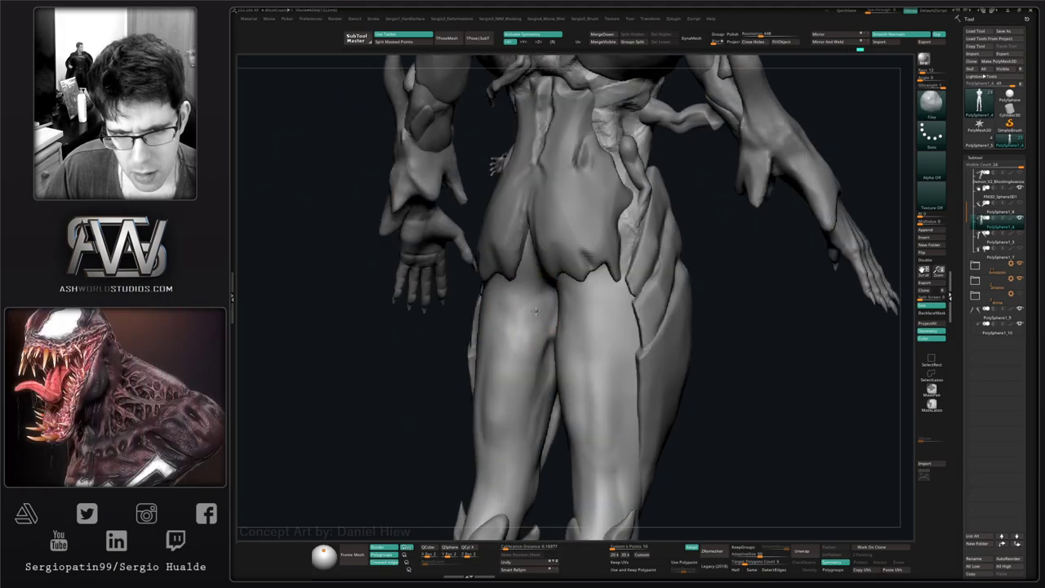
- Strengthen the muscle forms on the back of the thighs below the buttock armour with the Clay brush
mouse_move(542, 362)
right_mouse_down()
mouse_move(537, 319)
mouse_move(569, 307)
mouse_move(545, 353)
right_mouse_up()
key("b")
key("c")
key("l")
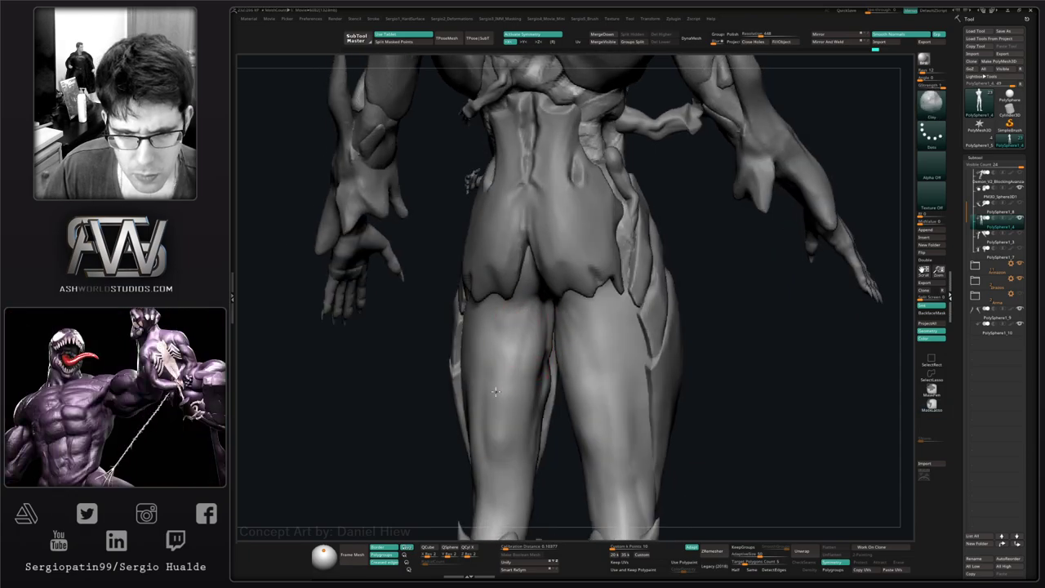
right_click_drag(495, 392, 509, 327)
right_click_drag(513, 410, 514, 350)
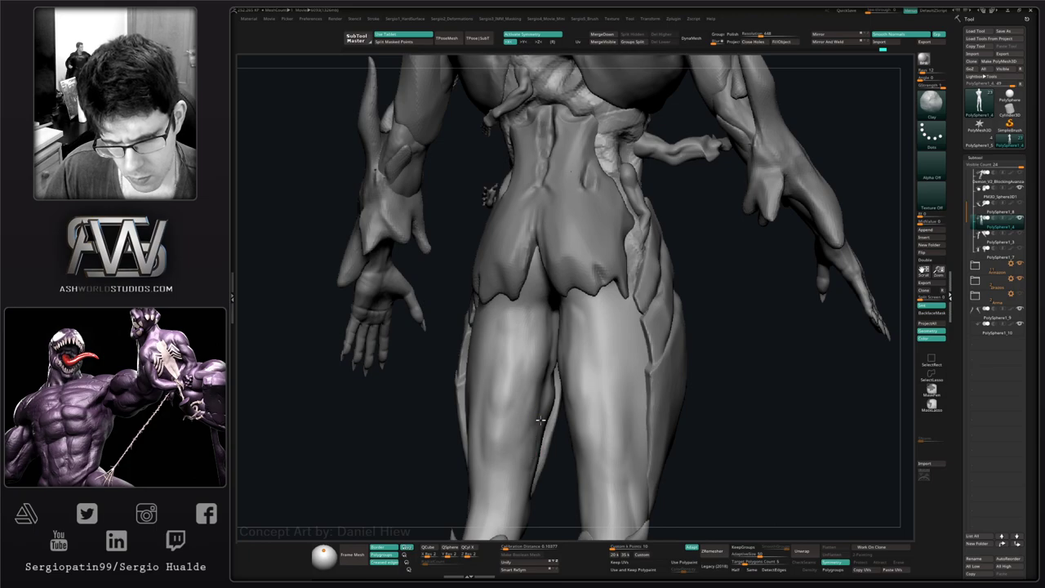
- Smooth the back of the thighs and their inner edge below the buttock armour
mouse_move(529, 436)
right_mouse_down("ctrl")
mouse_move(527, 367)
mouse_move(535, 418)
mouse_move(542, 367)
mouse_move(526, 391)
right_mouse_up("ctrl")
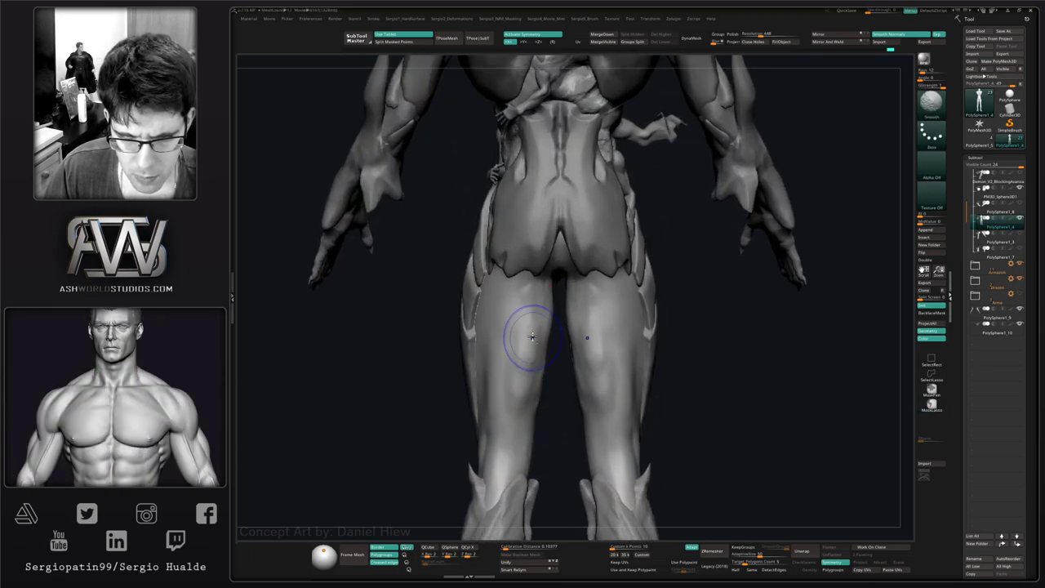
right_click_drag(537, 364, 508, 351)
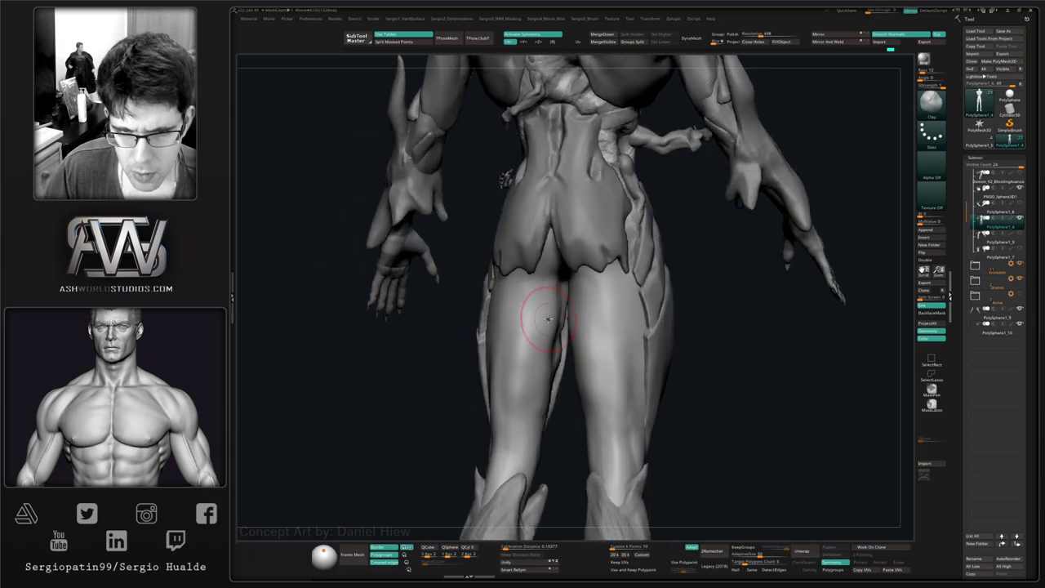
right_click(559, 329)
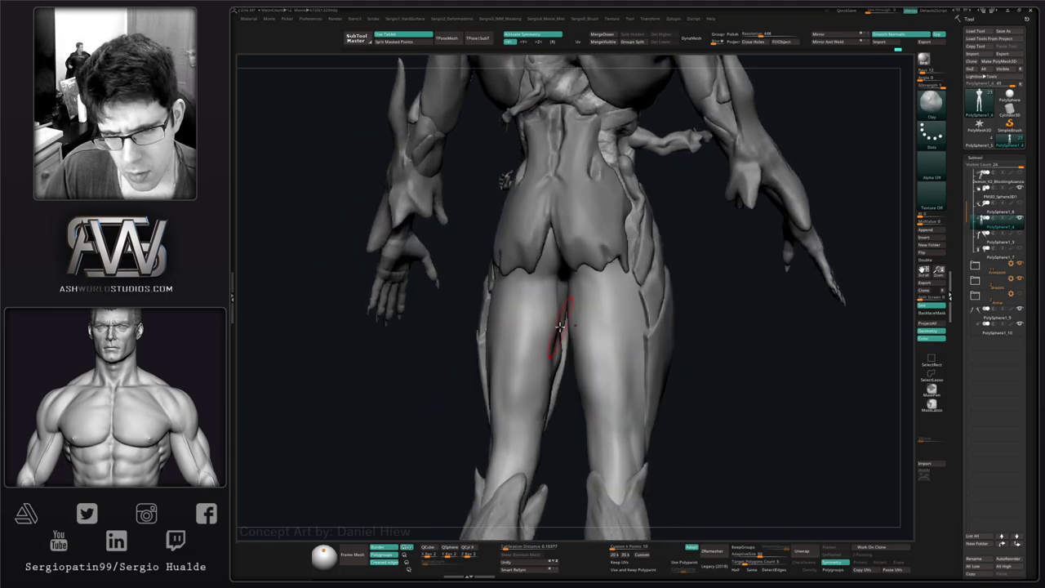
mouse_move(556, 351)
left_mouse_down("shift")
mouse_move(563, 305)
mouse_move(562, 343)
left_mouse_up("shift")
- Isolate the body, carve the muscle crease on the upper inner thigh with the DamStandard brush and soften it
mouse_move(576, 340)
right_mouse_down()
mouse_move(556, 343)
mouse_move(597, 351)
mouse_move(590, 333)
mouse_move(610, 348)
right_mouse_up()
left_click_drag(558, 350, 612, 352)
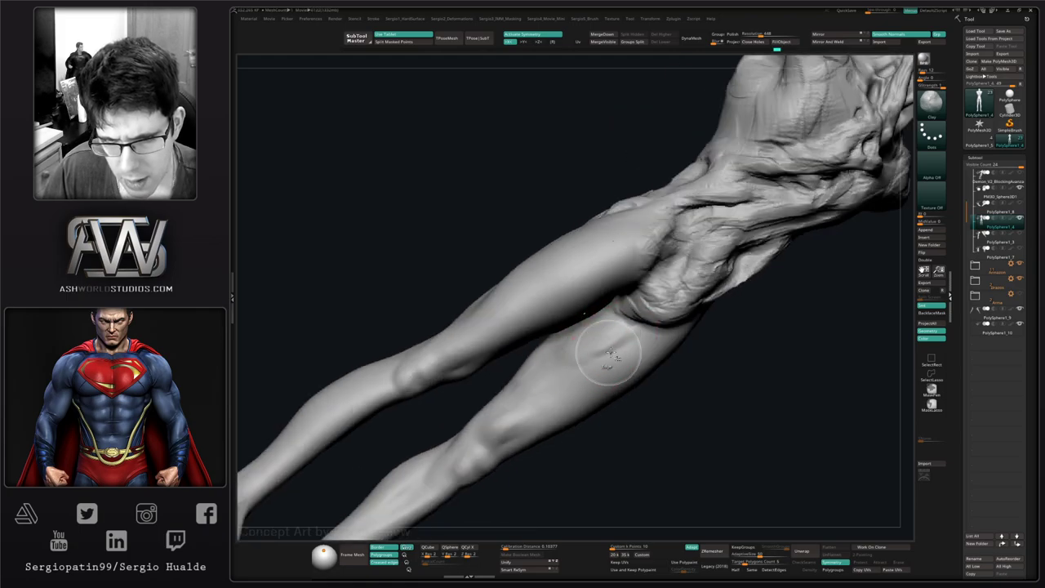
key("b")
key("d")
key("s")
key("shift")
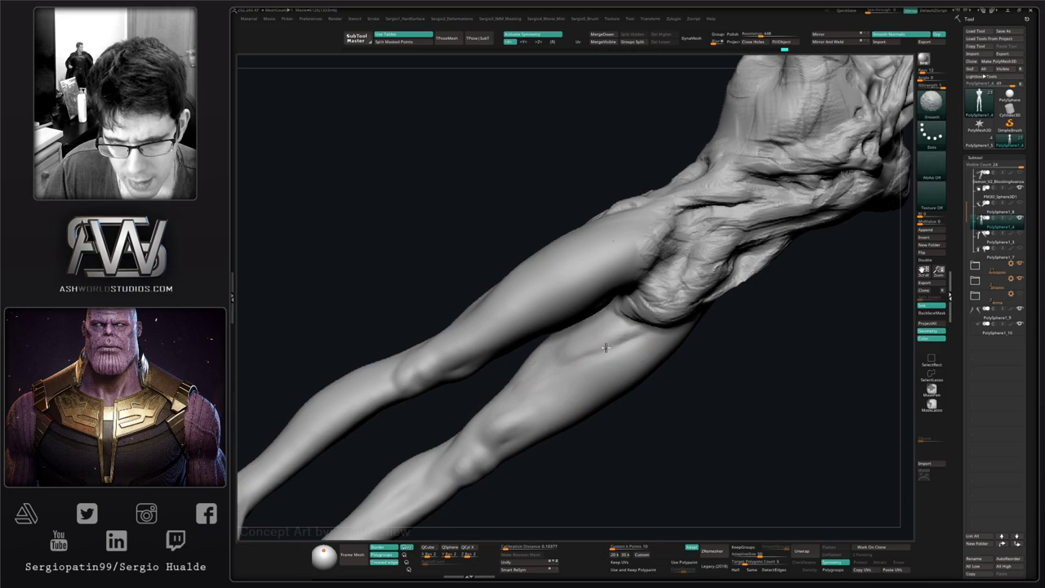
- Build up the inner thigh below the groin with the Clay brush and smooth the transition
right_click_drag(643, 344, 626, 366)
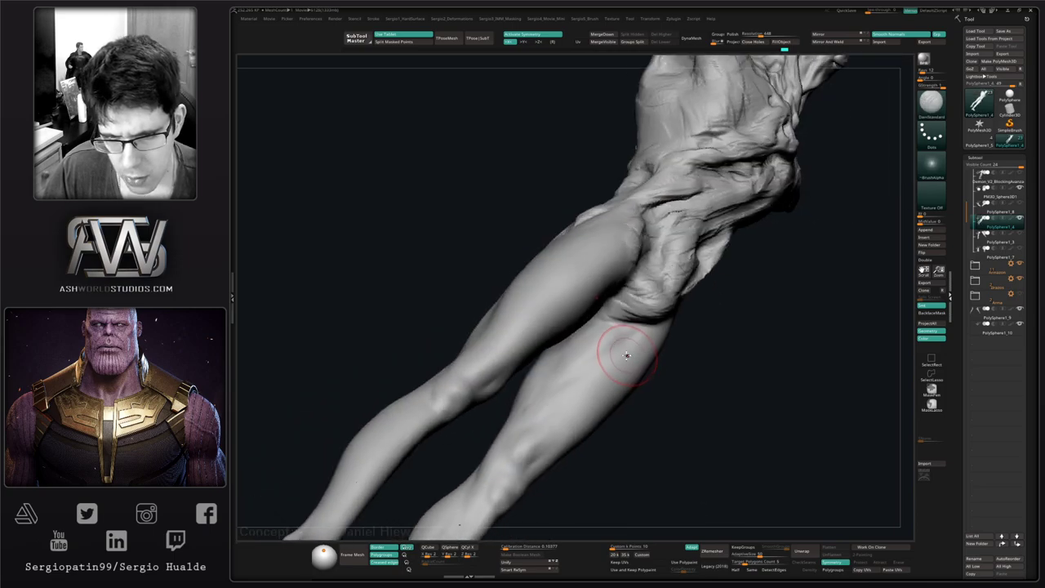
key("b")
key("c")
key("l")
key("s")
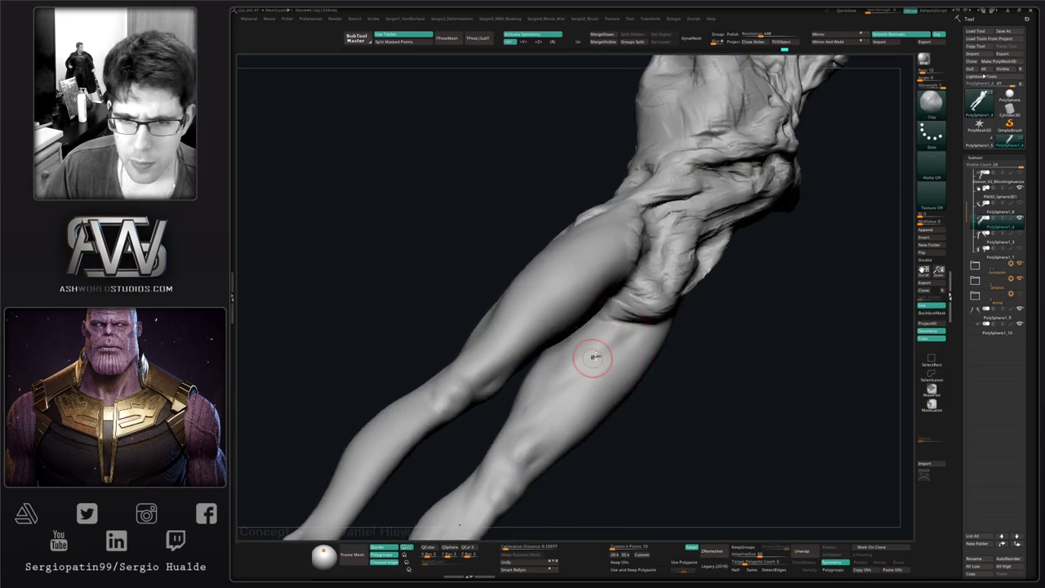
key("shift")
- Show the whole character and adjust the inner thigh contours below the buttock armour with the Move brush
mouse_move(541, 409)
right_mouse_down()
mouse_move(609, 440)
mouse_move(555, 400)
mouse_move(583, 385)
mouse_move(563, 369)
right_mouse_up()
right_click_drag(555, 306, 560, 305)
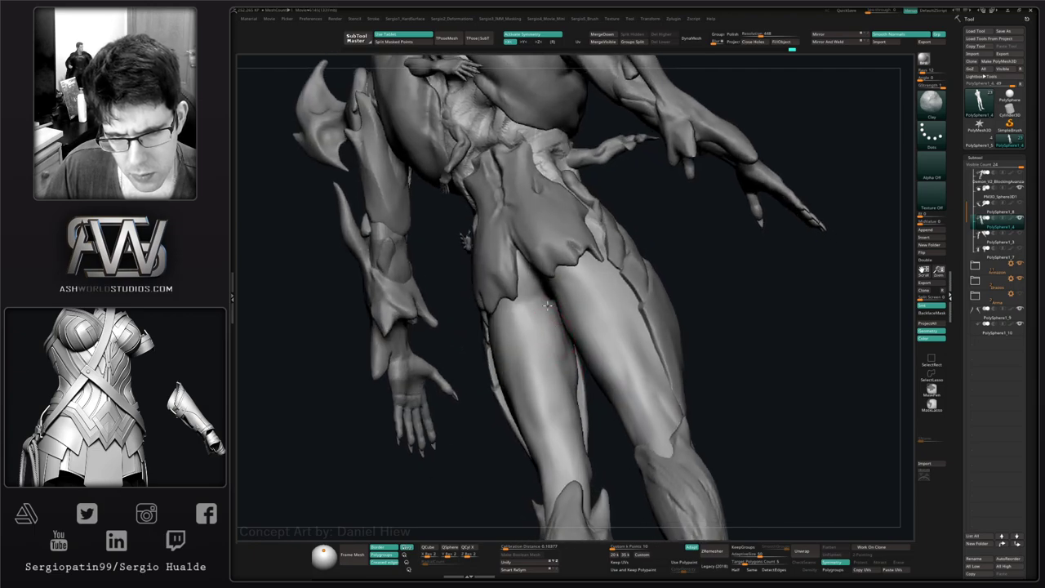
right_click_drag(560, 332, 582, 407)
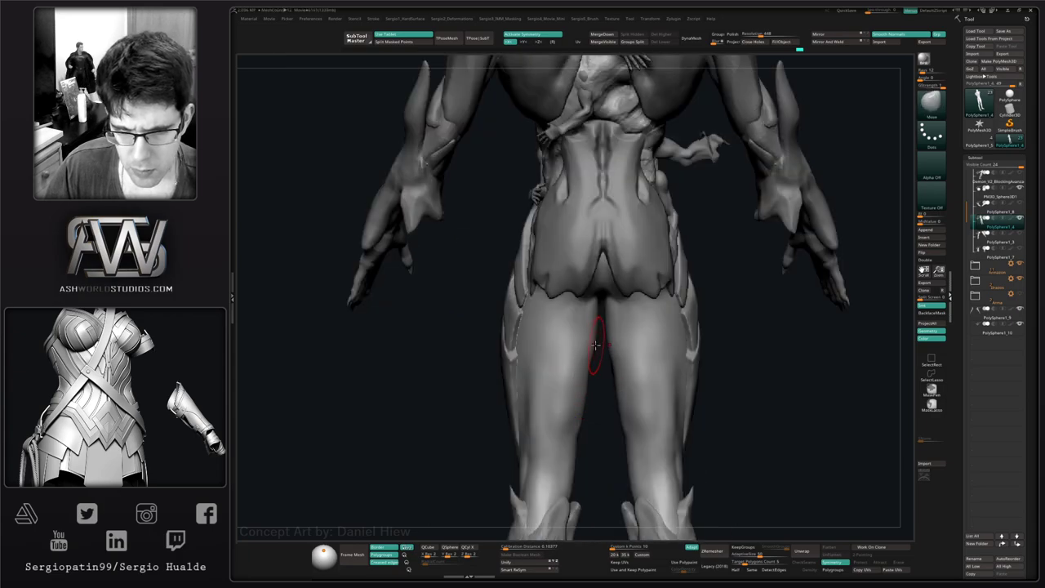
mouse_move(595, 344)
right_mouse_down()
mouse_move(592, 369)
mouse_move(586, 347)
right_mouse_up()
- Isolate the body and build up the inner thigh muscles toward the knee with the Clay brush, smoothing them
key("b")
key("c")
key("l")
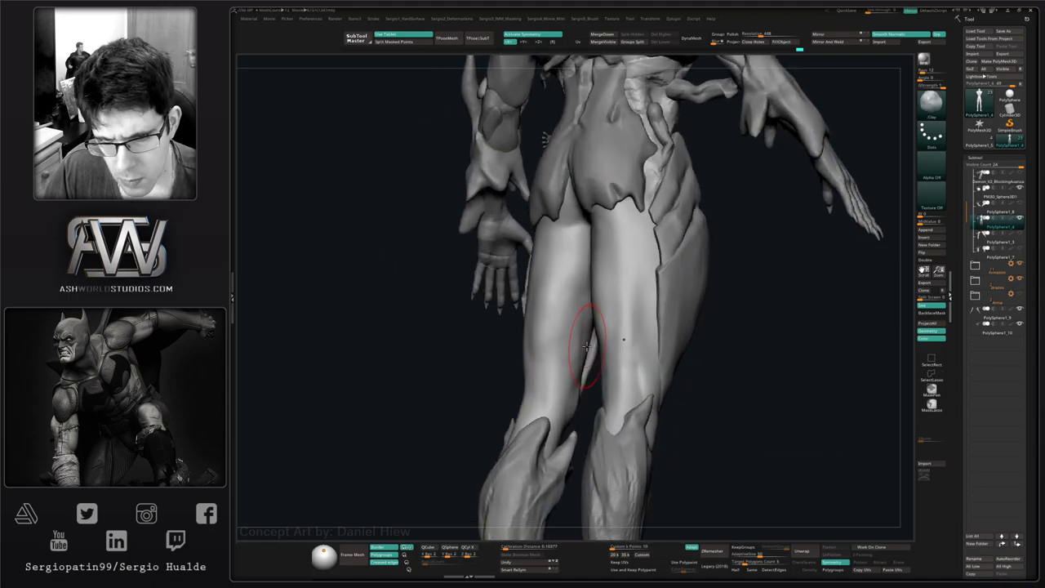
key("alt+shift+s")
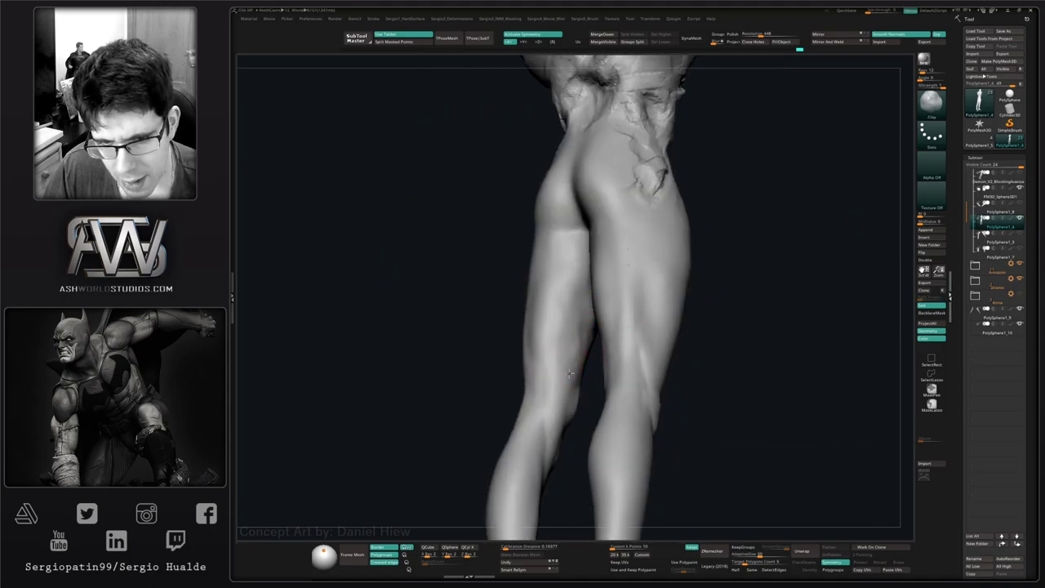
mouse_move(573, 394)
right_mouse_down()
mouse_move(567, 351)
mouse_move(597, 357)
mouse_move(569, 356)
mouse_move(550, 388)
right_mouse_up()
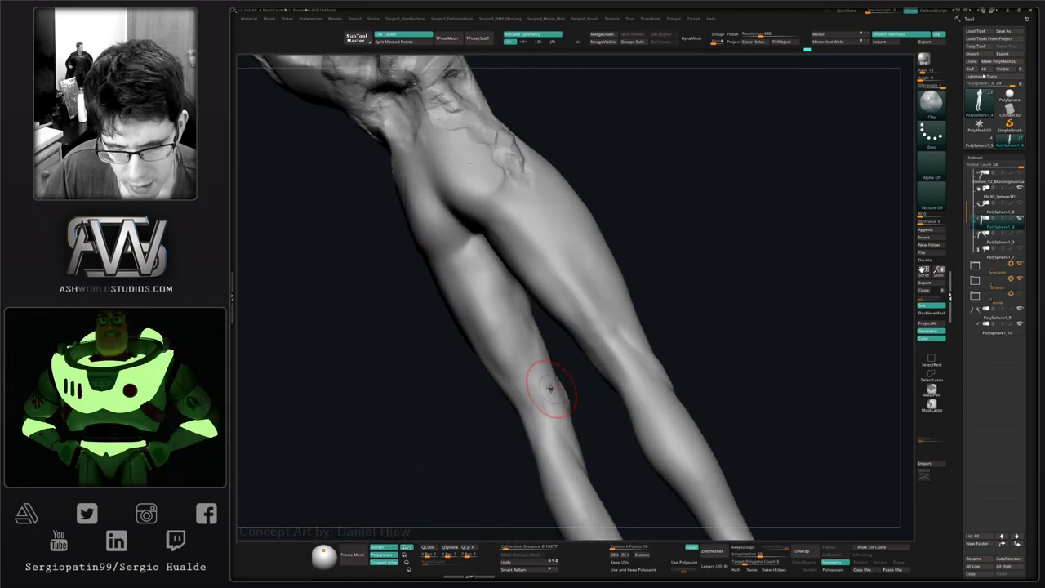
mouse_move(545, 331)
right_mouse_down()
mouse_move(515, 397)
mouse_move(552, 362)
mouse_move(569, 321)
mouse_move(563, 395)
mouse_move(558, 311)
right_mouse_up()
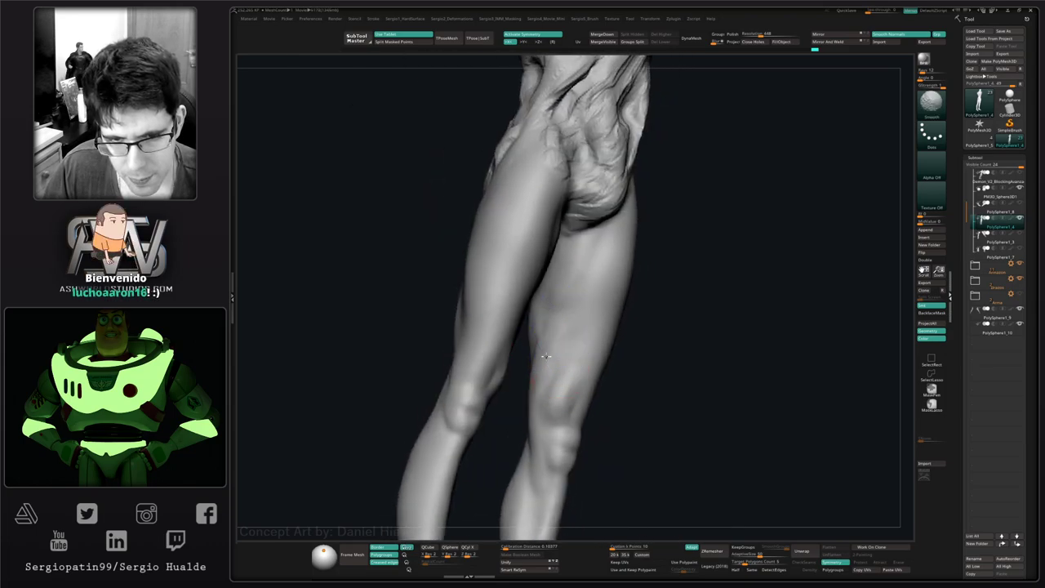
mouse_move(531, 362)
right_mouse_down()
mouse_move(571, 357)
mouse_move(536, 352)
mouse_move(541, 326)
mouse_move(529, 330)
mouse_move(543, 398)
mouse_move(522, 423)
right_mouse_up()
key("ctrl")
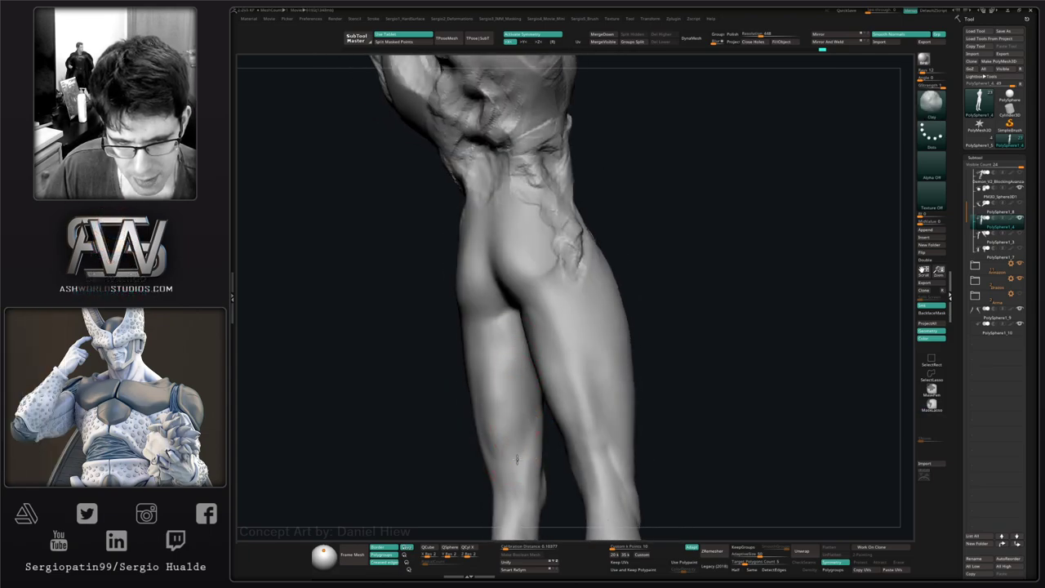
- Define the hamstring forms down the back and outer side of the thighs with the Clay and DamStandard brushes
mouse_move(501, 367)
right_mouse_down()
mouse_move(502, 443)
mouse_move(473, 455)
mouse_move(497, 431)
mouse_move(491, 390)
right_mouse_up()
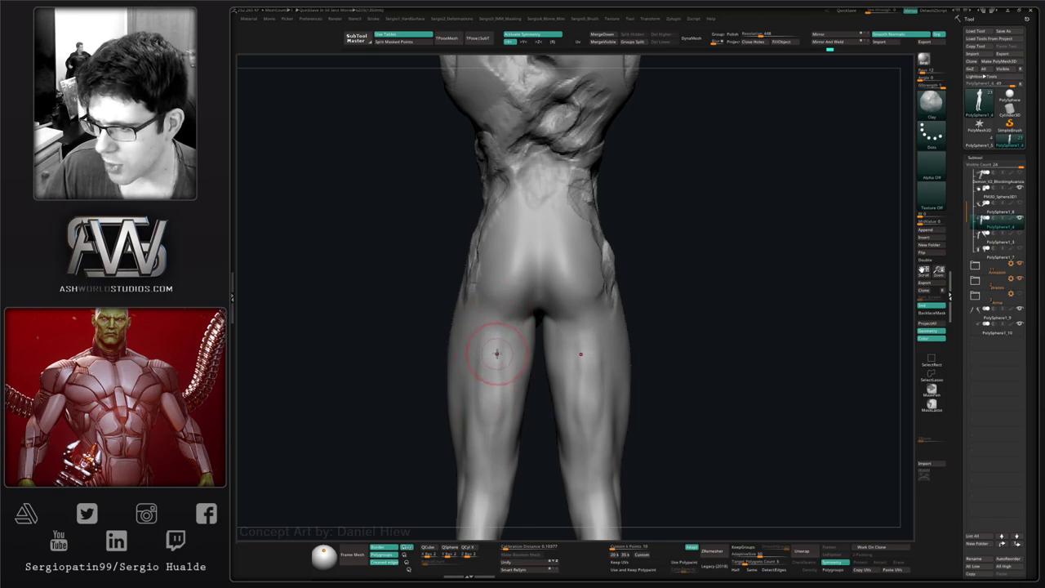
right_click_drag(531, 337, 503, 323)
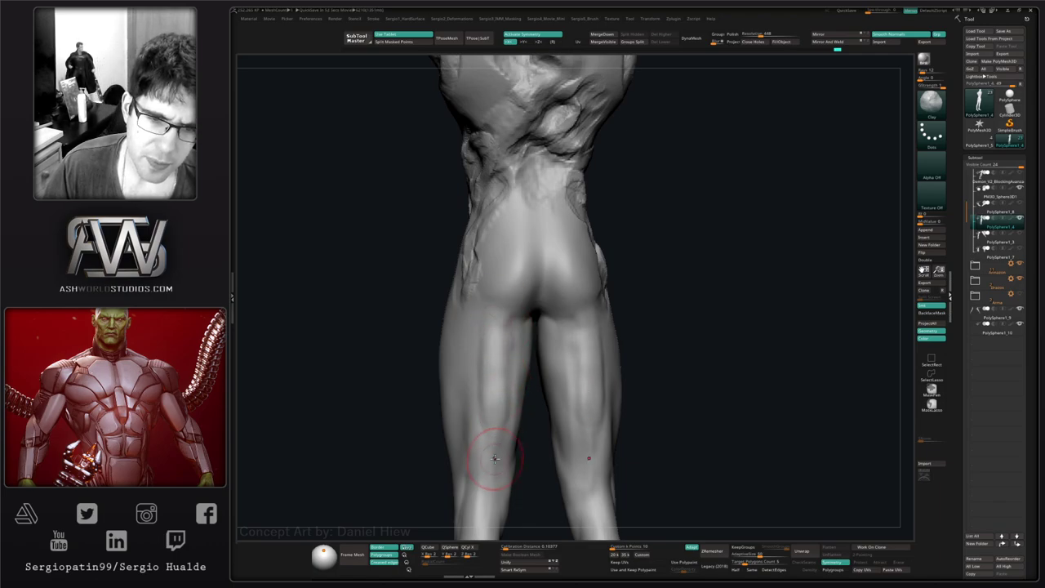
right_click_drag(495, 459, 480, 380)
key("ctrl+shift")
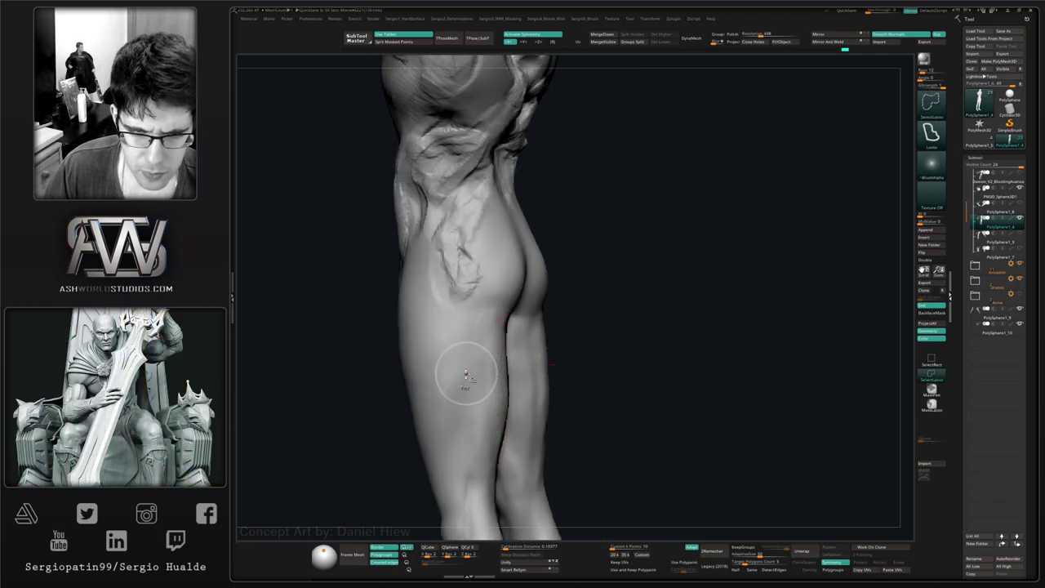
right_click_drag(443, 432, 501, 318)
key("shift")
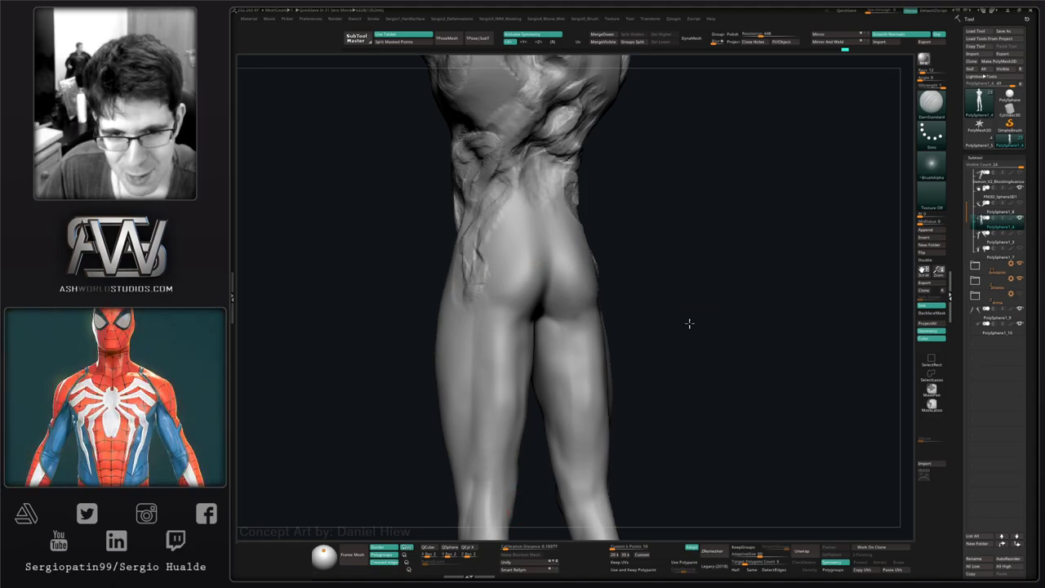
- Smooth the back and outer side of the thighs down to the knee
left_click_drag(688, 319, 517, 380, "shift")
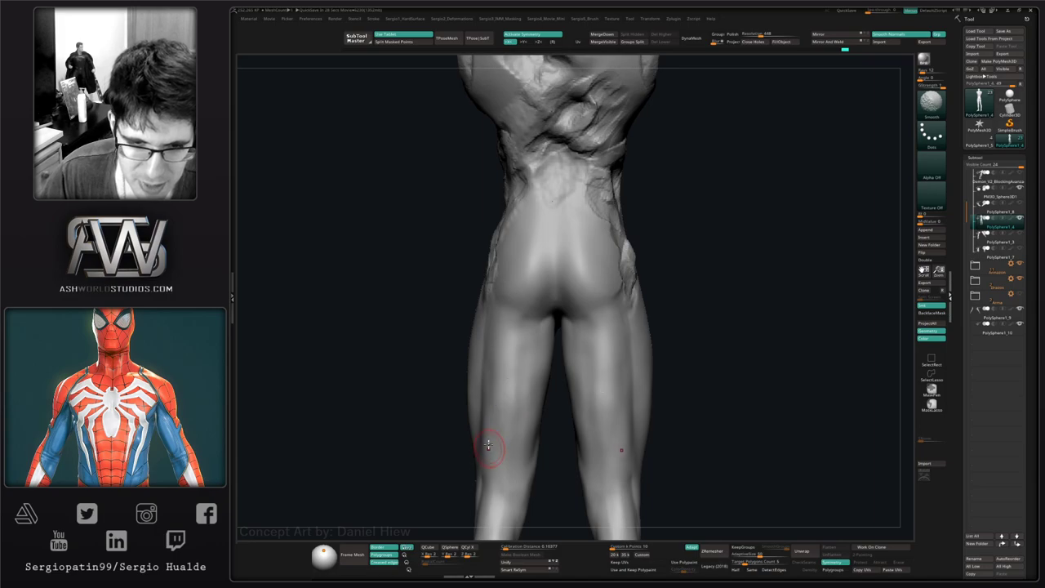
left_click_drag(428, 454, 483, 481)
mouse_move(400, 498)
left_mouse_down("alt")
mouse_move(406, 383)
mouse_move(473, 421)
left_mouse_up("alt")
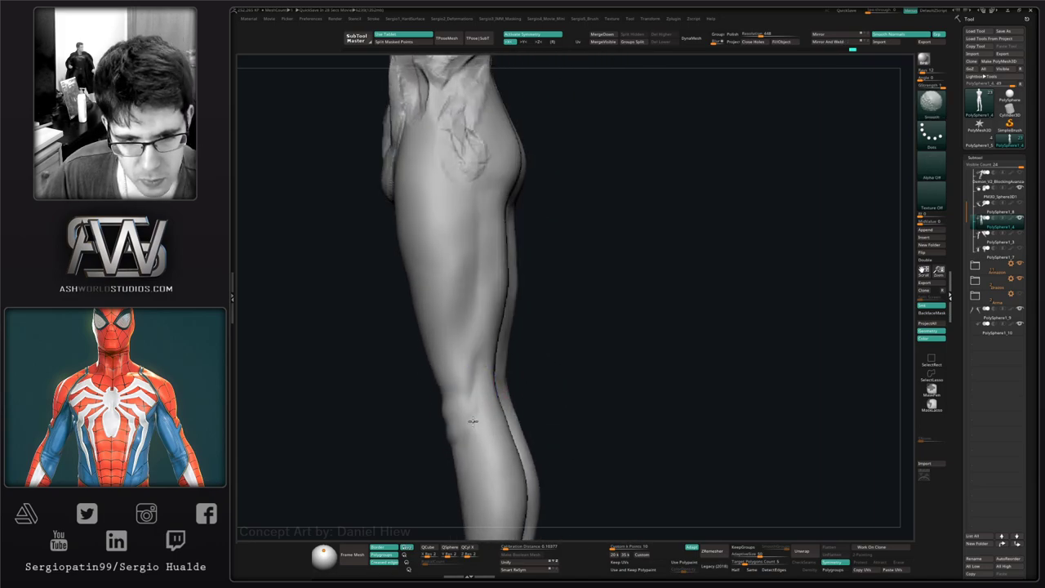
- Add volume to the outer thigh and the tendon area beside the knee with the Clay brush
key("b")
key("c")
key("l")
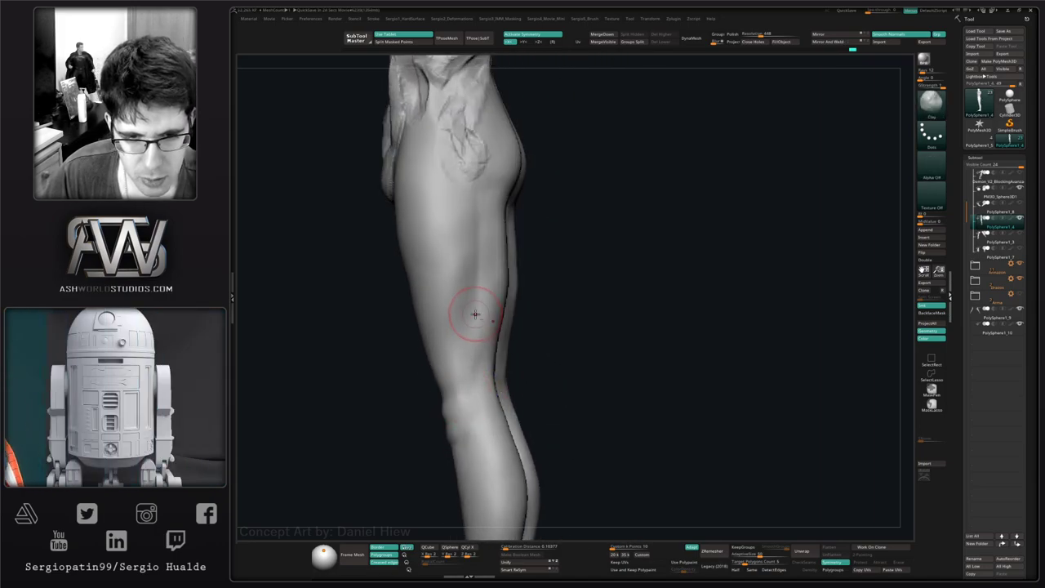
right_click_drag(466, 449, 466, 401)
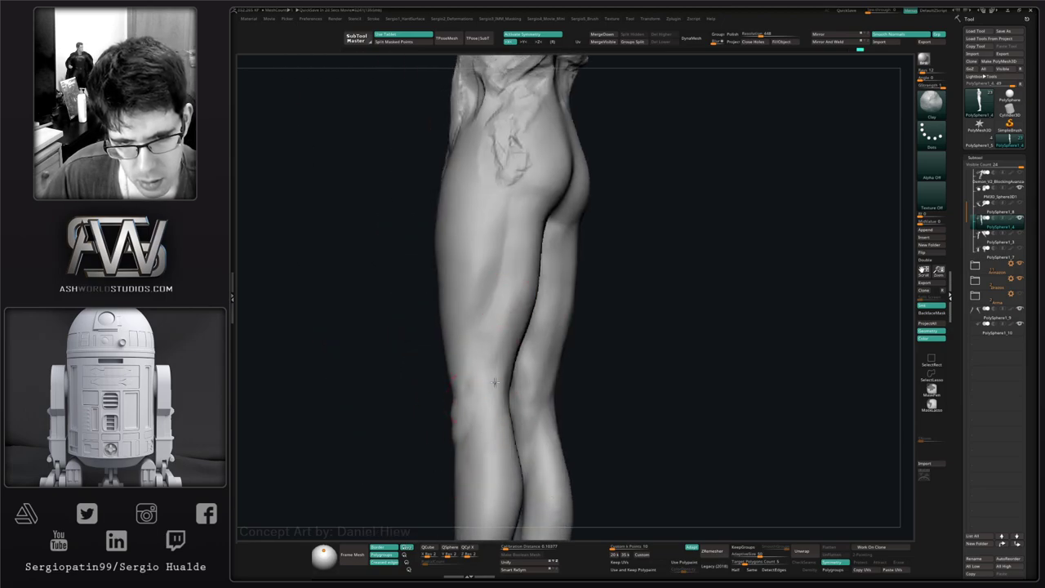
- Shape the front and inner thigh muscles above the knee with the Clay brush
right_click_drag(483, 520, 493, 447, "ctrl")
right_click_drag(493, 448, 501, 398)
mouse_move(502, 398)
right_mouse_down("alt")
mouse_move(522, 380)
mouse_move(533, 410)
mouse_move(534, 341)
right_mouse_up("alt")
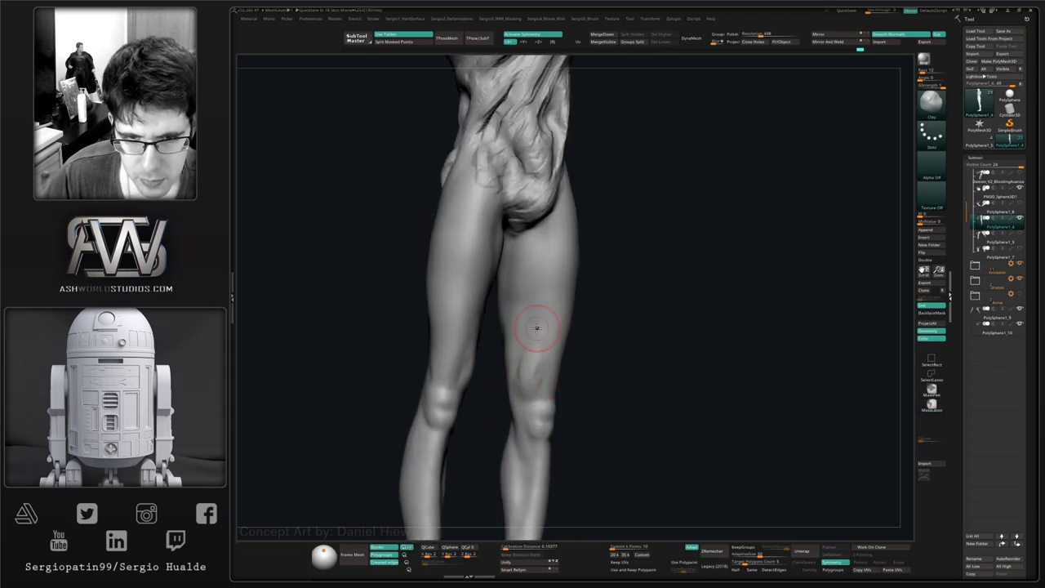
right_click_drag(539, 326, 530, 353)
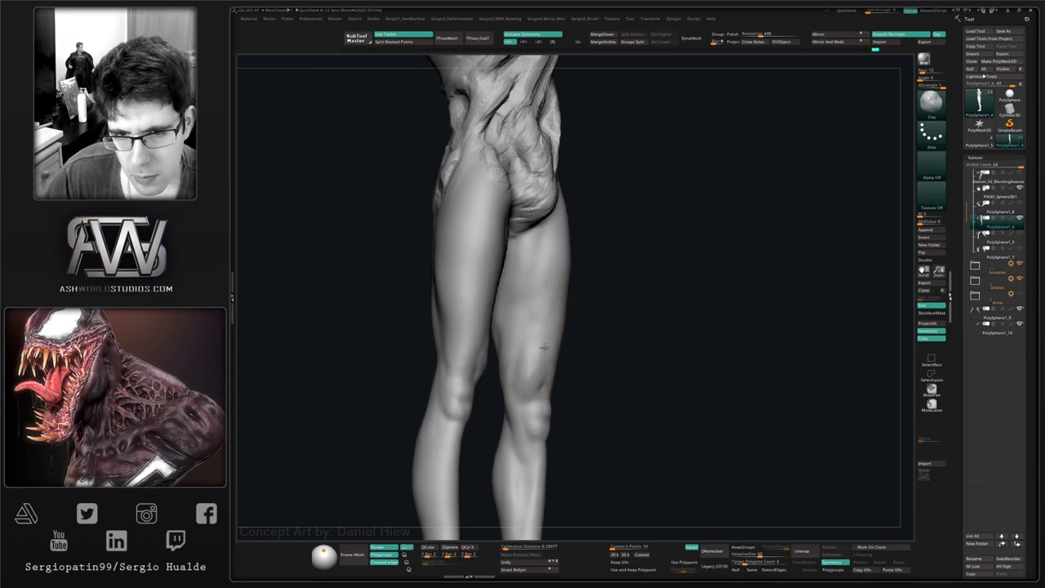
- Refine the muscle separations on the lower front thigh with the DamStandard brush and smooth them
right_click_drag(551, 313, 539, 327)
key("b")
key("d")
key("s")
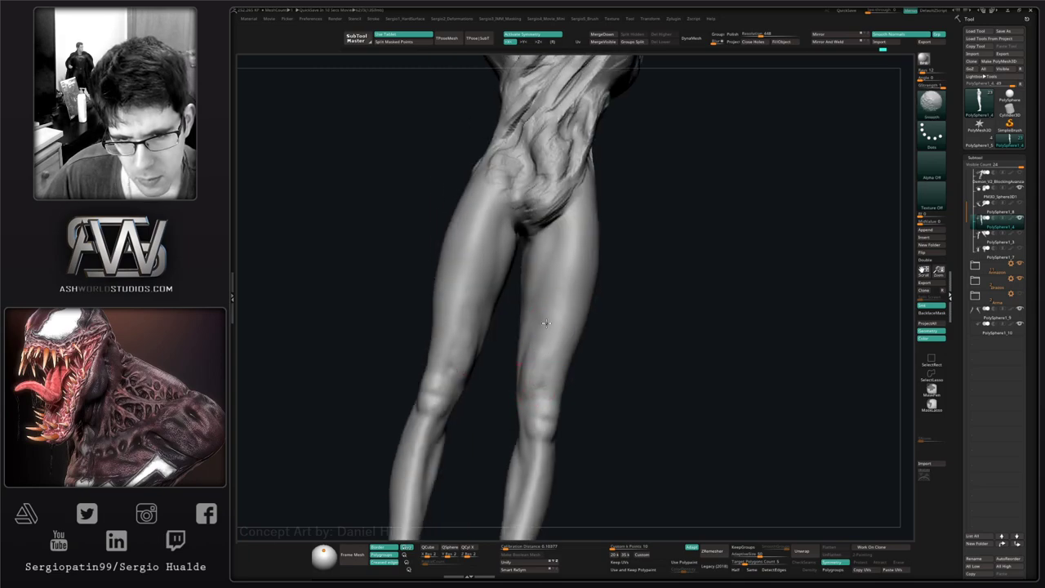
mouse_move(538, 371)
right_mouse_down()
mouse_move(547, 410)
mouse_move(526, 401)
mouse_move(541, 409)
mouse_move(543, 436)
mouse_move(551, 417)
right_mouse_up()
- Sculpt a raised skin fold across the top of the kneecaps with the Standard brush
key("space")
key("b")
key("s")
key("t")
left_click_drag(515, 426, 571, 416)
right_click_drag(571, 417, 525, 420)
left_click_drag(555, 426, 583, 410)
right_click_drag(534, 445, 564, 429)
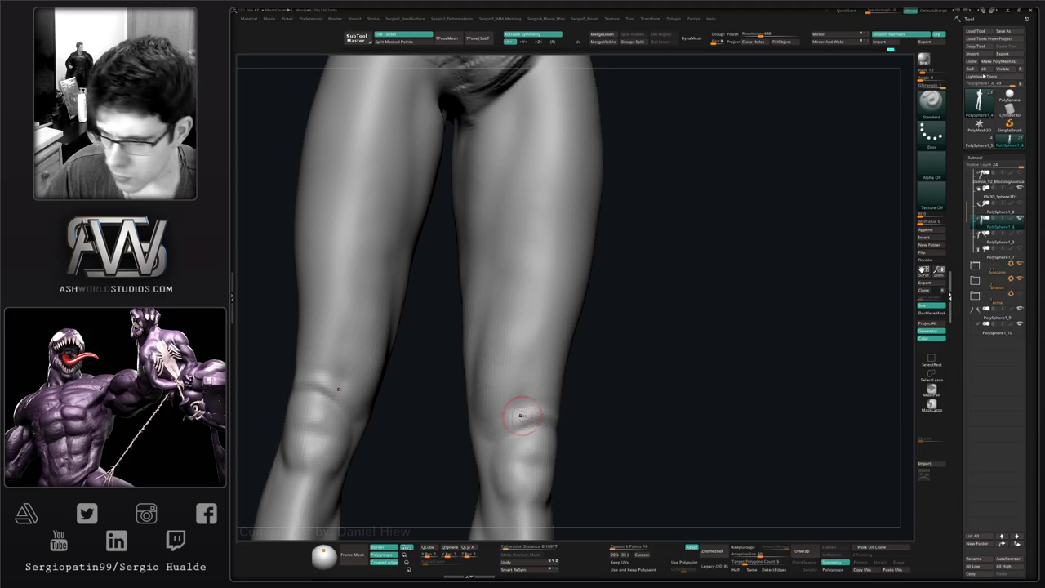
right_click_drag(520, 416, 586, 327)
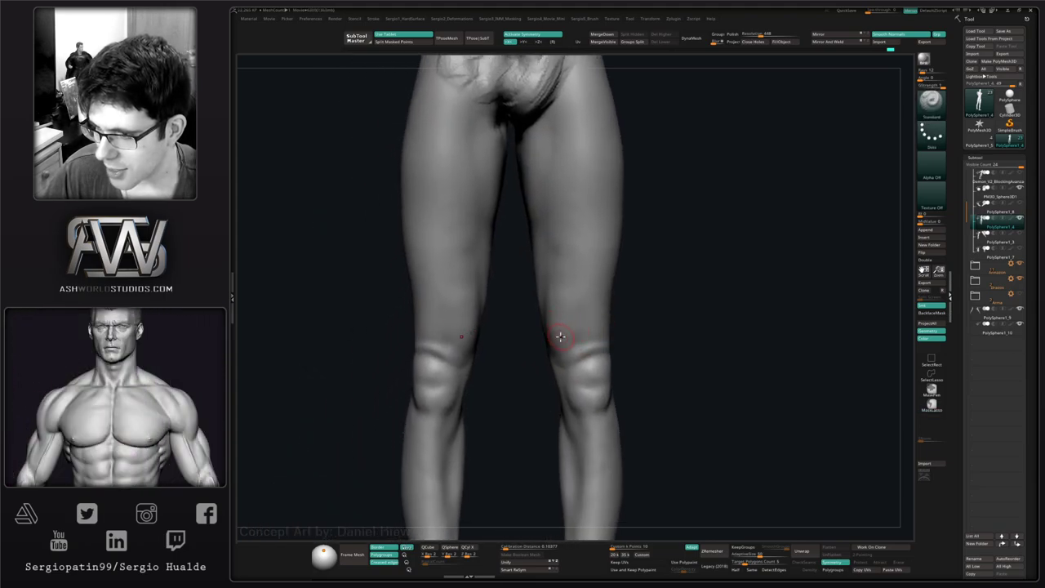
- Build up the inner quadriceps bulge just above the kneecap with the Clay brush
mouse_move(565, 374)
right_mouse_down("alt")
mouse_move(574, 334)
mouse_move(590, 351)
mouse_move(555, 397)
mouse_move(531, 371)
mouse_move(527, 407)
right_mouse_up("alt")
key("b")
key("c")
key("l")
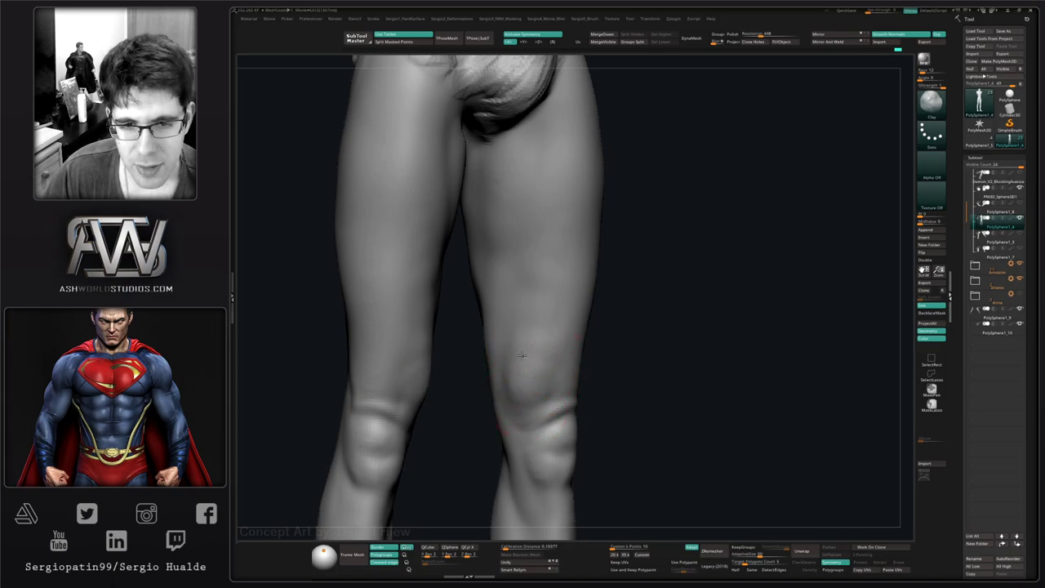
mouse_move(521, 355)
right_mouse_down()
mouse_move(551, 382)
mouse_move(538, 362)
right_mouse_up()
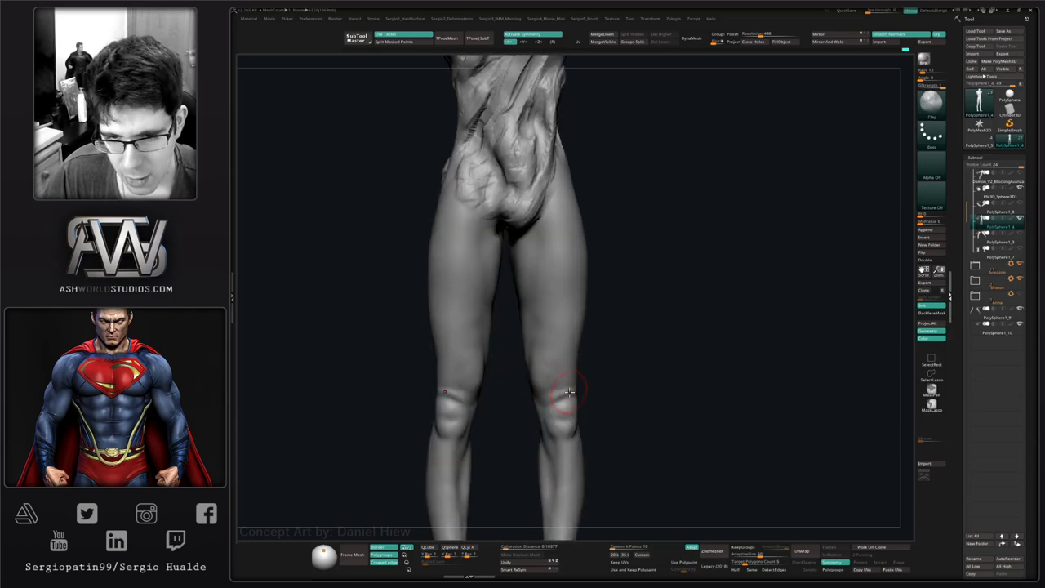
- Extend the fold above the kneecap around the outer side of the knee with a smaller Standard brush and soften it
right_click_drag(569, 392, 536, 466, "ctrl")
mouse_move(588, 379)
right_mouse_down()
mouse_move(567, 384)
mouse_move(592, 389)
right_mouse_up()
key("b")
key("s")
key("t")
key("s")
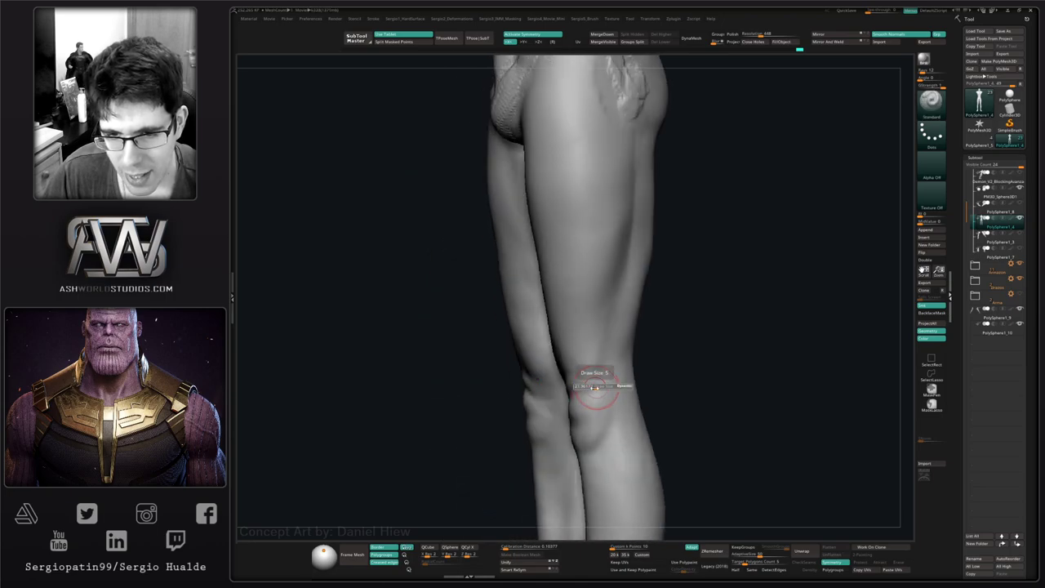
left_click(596, 390)
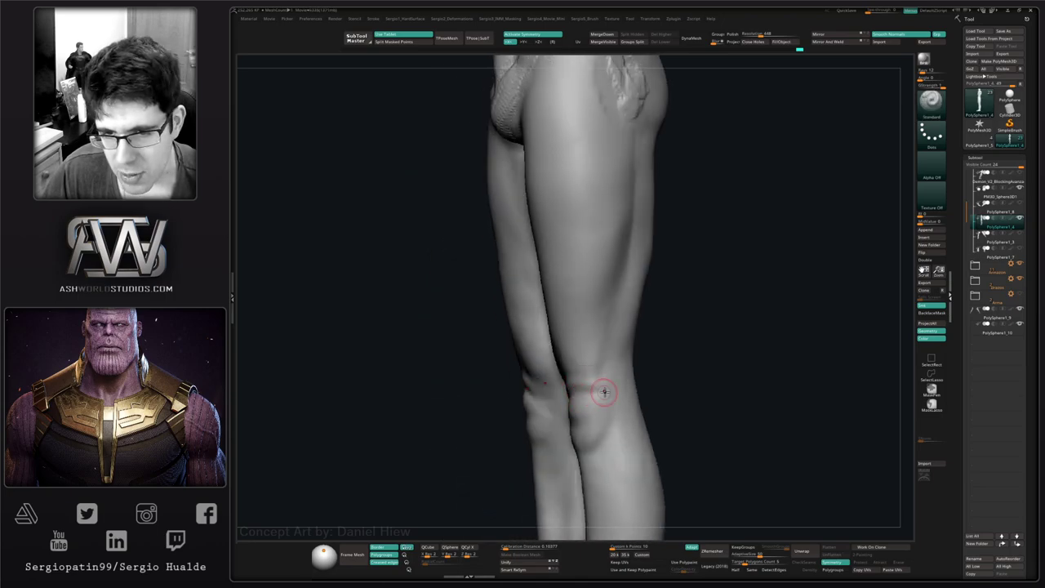
mouse_move(595, 390)
right_mouse_down()
mouse_move(589, 411)
mouse_move(632, 400)
mouse_move(590, 390)
mouse_move(612, 395)
right_mouse_up()
left_click_drag(539, 397, 529, 429, "shift")
right_click_drag(560, 384, 528, 397)
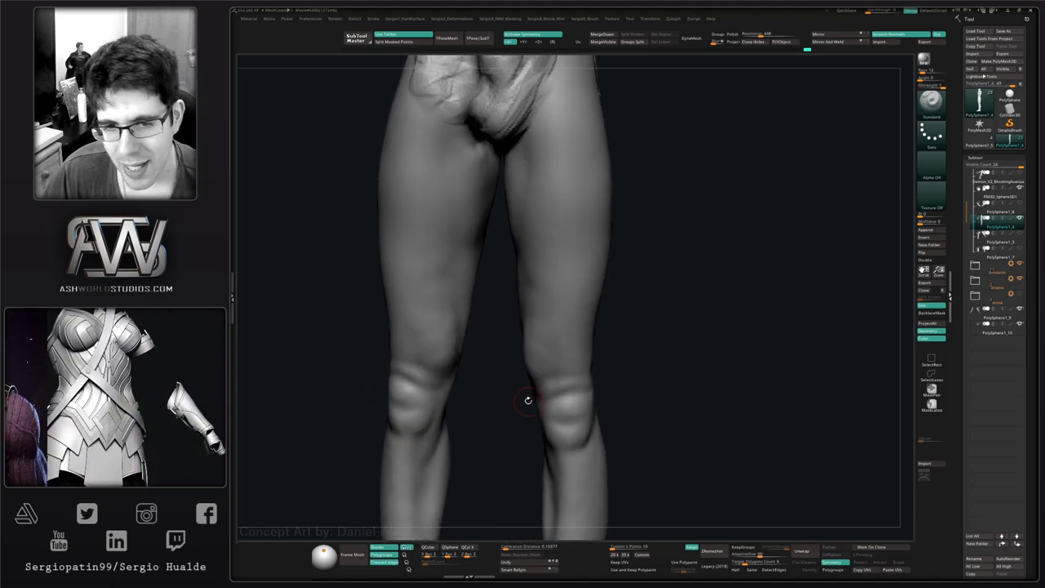
- Refine the volumes of the front thighs and around the knees with the Clay brush
key("b")
key("c")
key("l")
right_click_drag(542, 357, 501, 424)
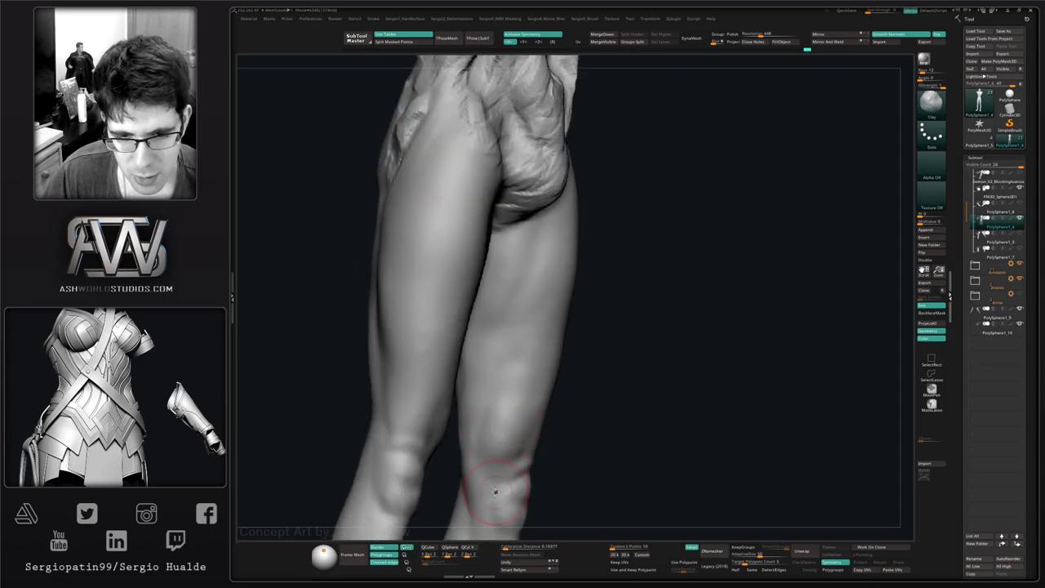
right_click_drag(485, 445, 537, 324, "shift")
mouse_move(509, 403)
right_mouse_down("ctrl")
mouse_move(517, 345)
mouse_move(524, 412)
right_mouse_up("ctrl")
right_click_drag(524, 412, 530, 490, "ctrl")
right_click_drag(493, 415, 472, 340)
- Turn symmetry off to smooth the inner thigh just below the groin, and turn symmetry back on
key("x")
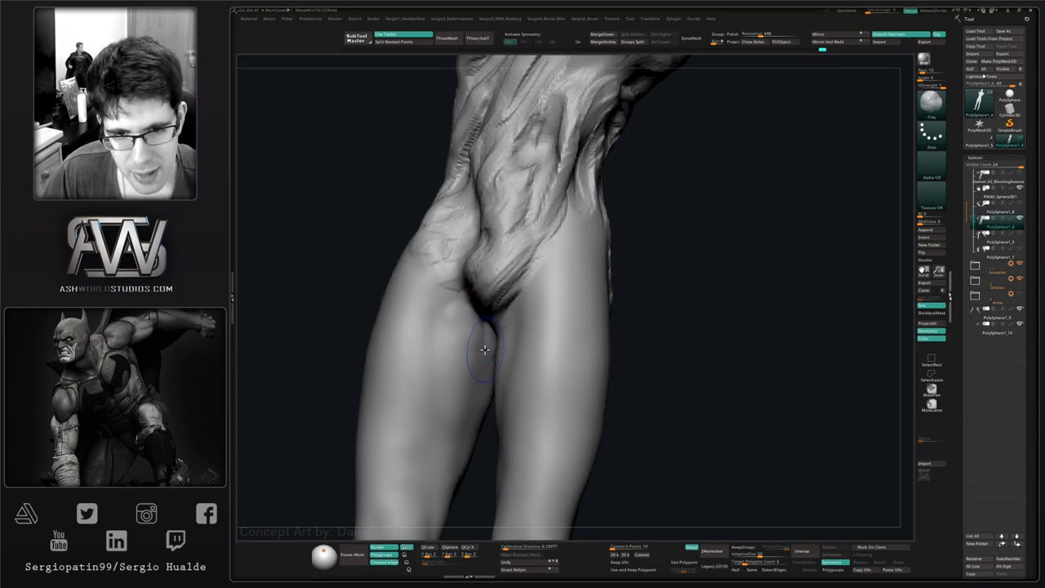
left_click_drag(484, 350, 452, 319, "shift")
mouse_move(478, 355)
right_mouse_down()
mouse_move(512, 384)
mouse_move(466, 381)
mouse_move(493, 341)
right_mouse_up()
key("s")
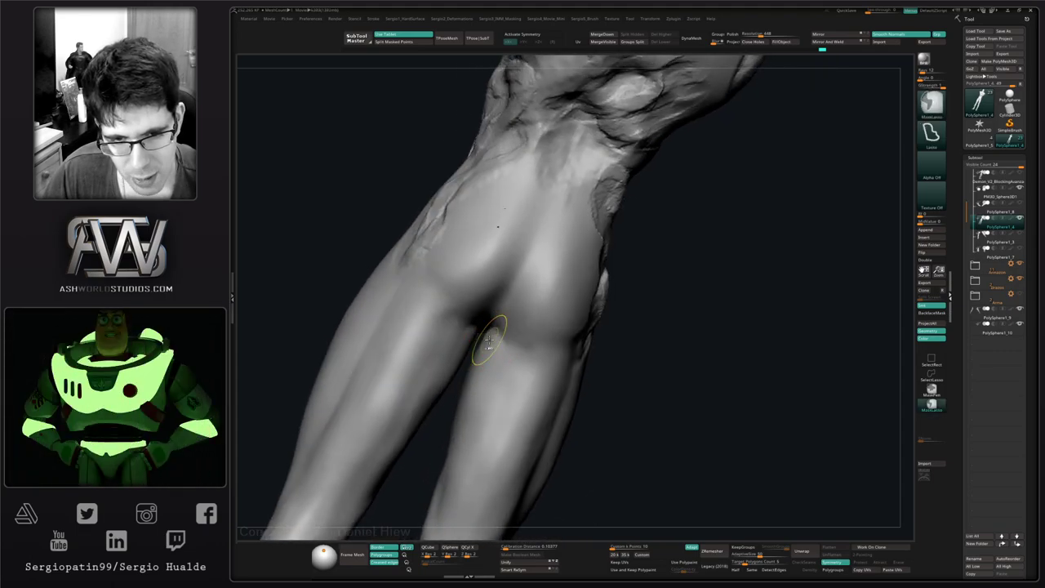
key("x")
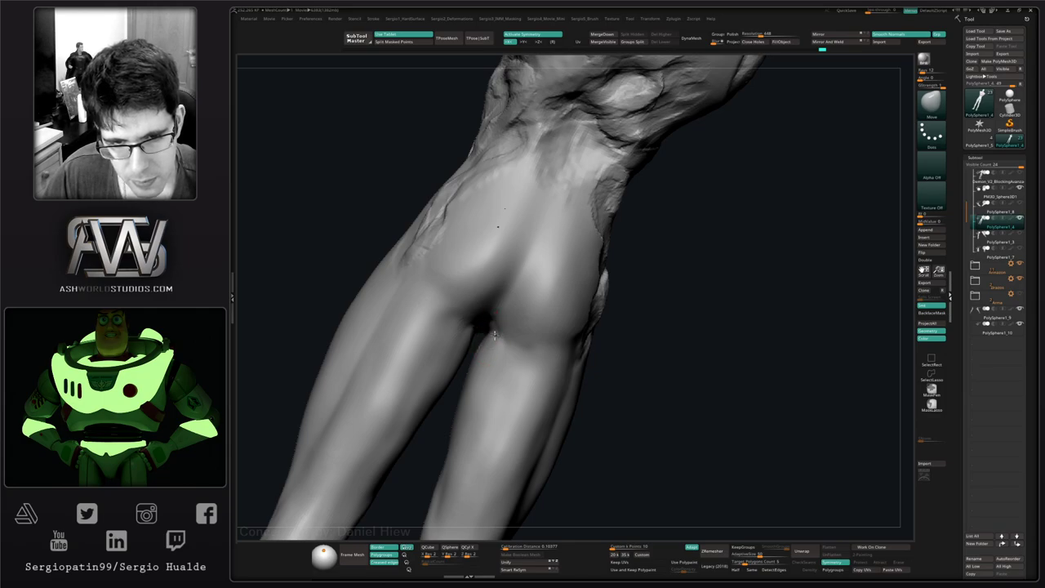
- Show the armour around the body again and adjust the contour of the back thighs with a larger Move brush
key("shift")
right_click_drag(487, 415, 482, 377, "ctrl")
mouse_move(477, 408)
right_mouse_down()
mouse_move(522, 430)
mouse_move(481, 429)
right_mouse_up()
key("alt+s")
key("s")
left_click_drag(476, 428, 459, 427)
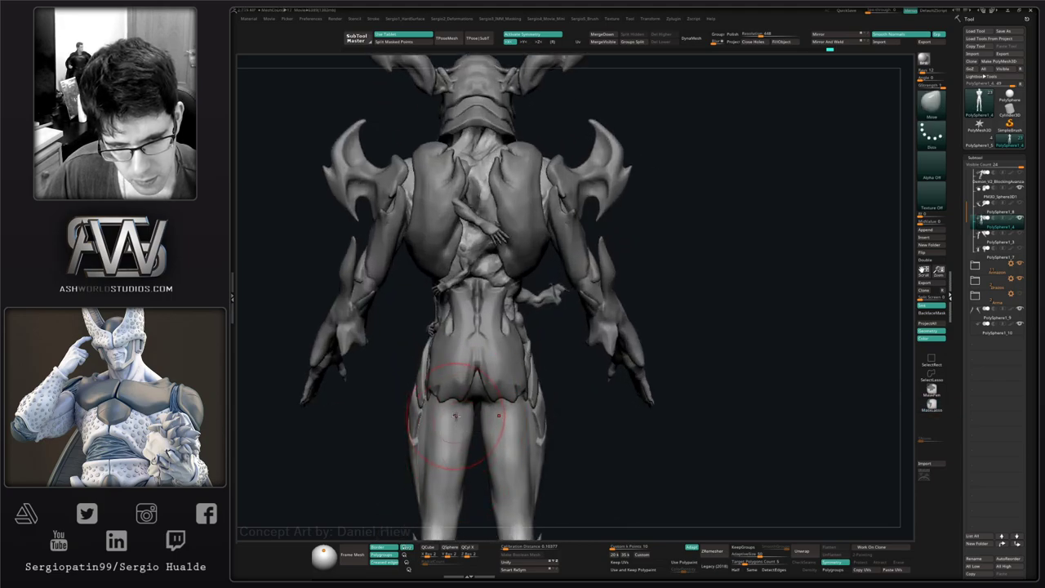
key("s")
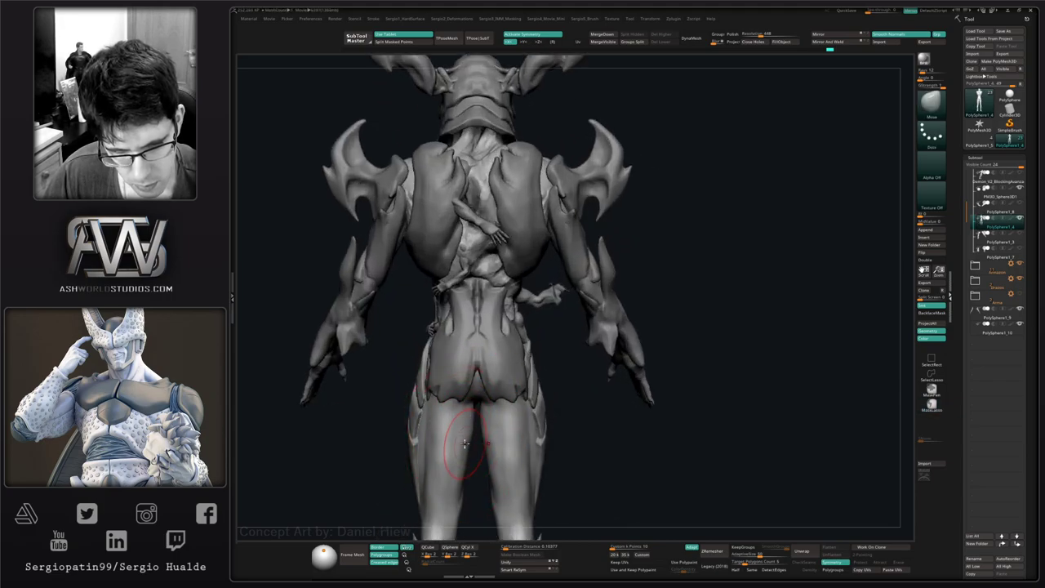
- Refine the hamstring volumes between the hip armour and the shin guards with the Clay brush
key("shift")
mouse_move(452, 482)
right_mouse_down()
mouse_move(466, 413)
mouse_move(459, 445)
mouse_move(469, 431)
right_mouse_up()
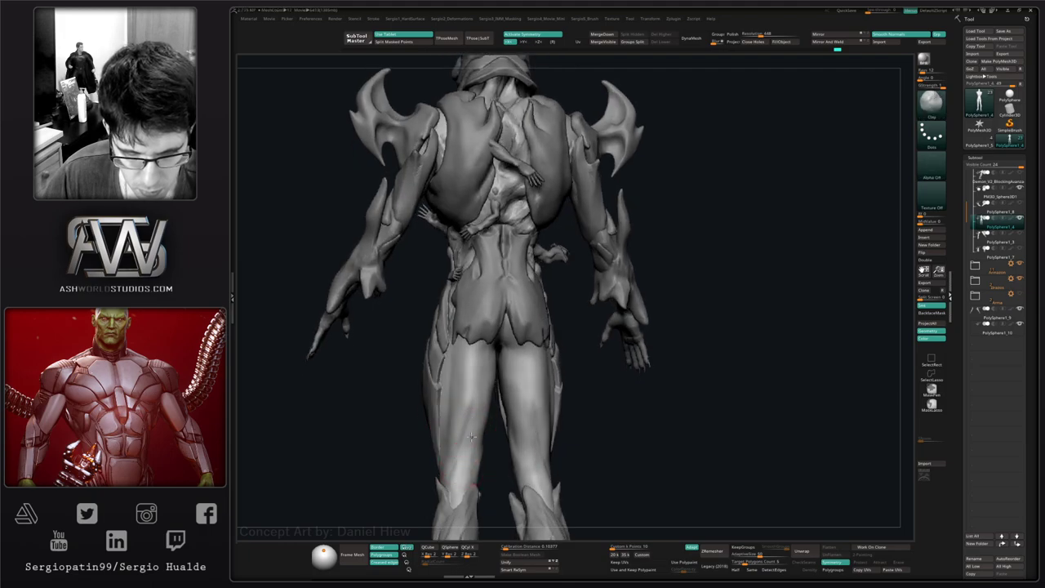
right_click_drag(462, 460, 478, 419)
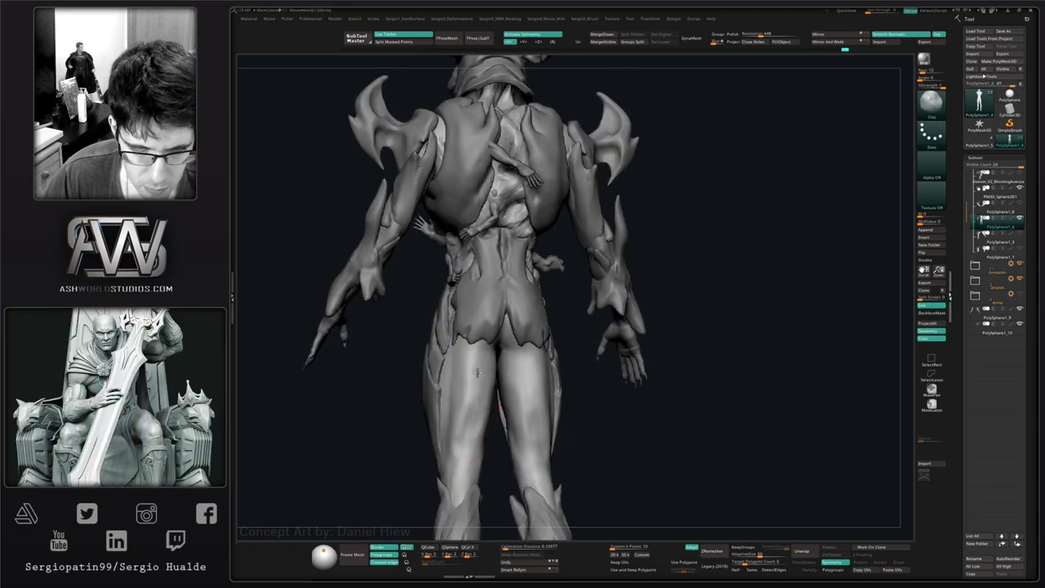
right_click_drag(441, 483, 454, 463)
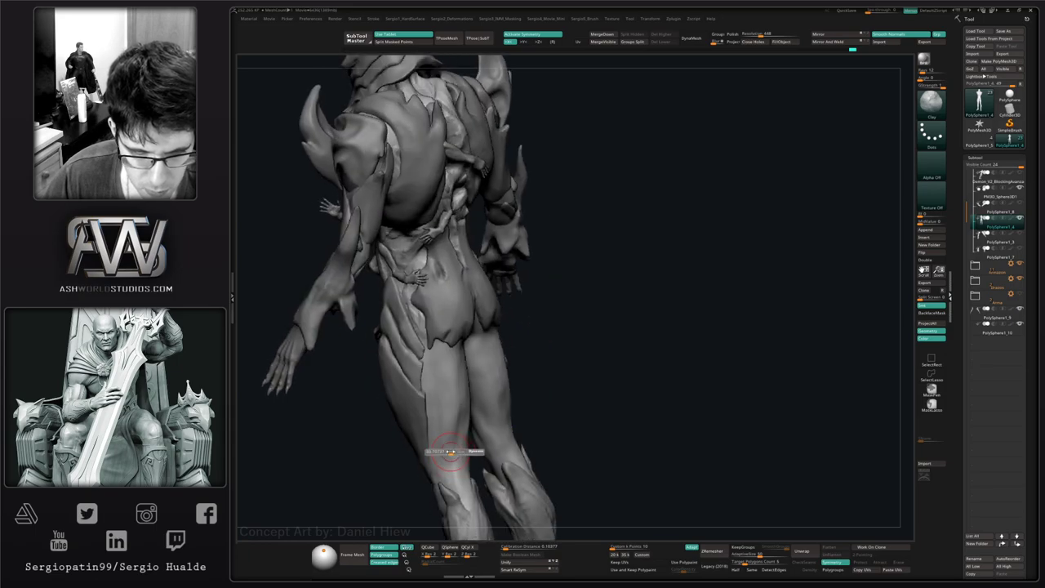
- Reshape the back of the leg just above the shin guard with the Move brush to fit the surrounding armour
right_click_drag(450, 371, 454, 406)
key("b")
key("m")
key("v")
right_click_drag(450, 466, 445, 448)
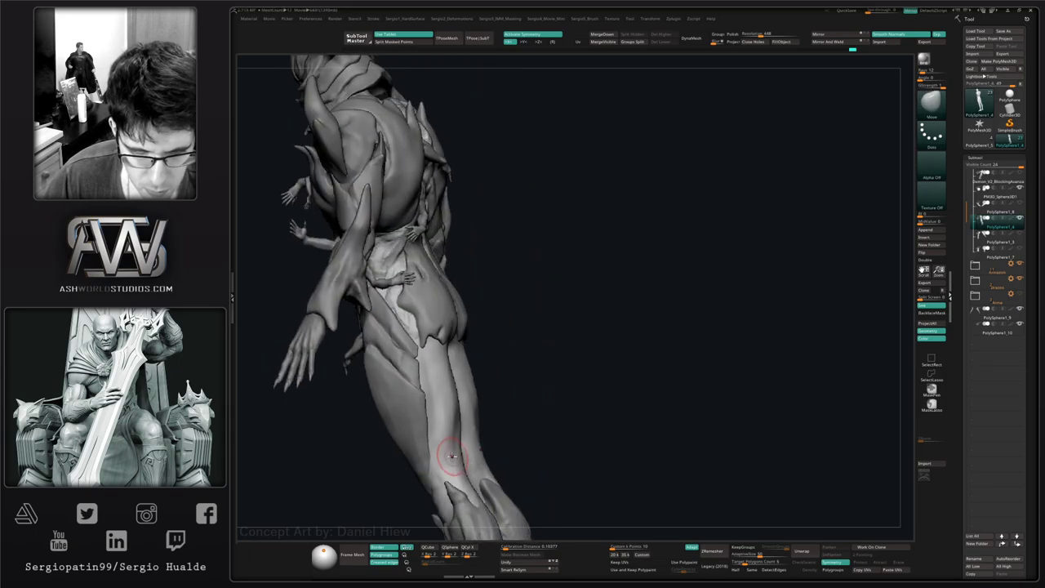
left_click_drag(434, 451, 456, 450)
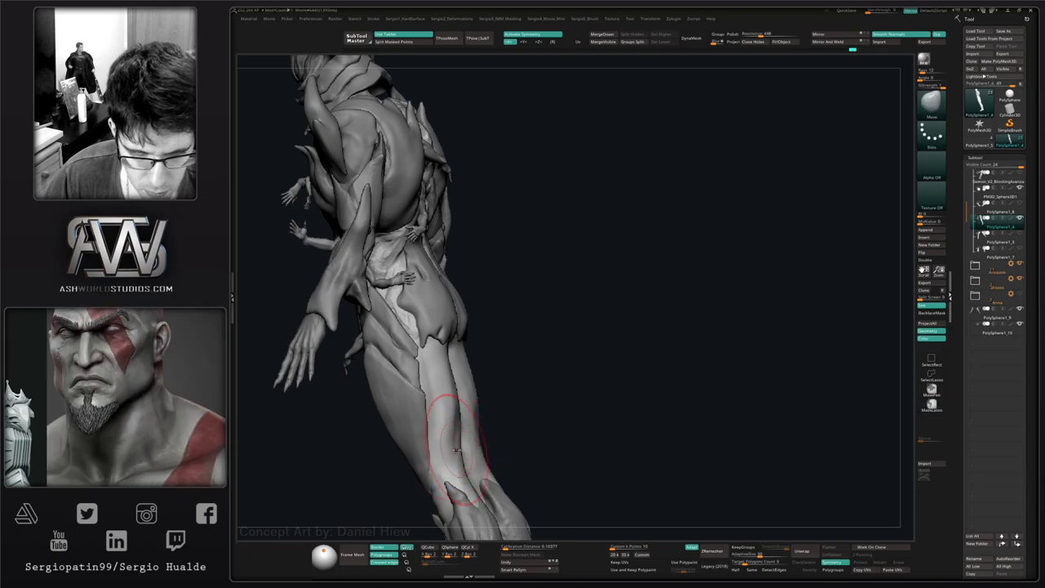
mouse_move(462, 498)
right_mouse_down()
mouse_move(551, 308)
mouse_move(520, 359)
mouse_move(550, 357)
right_mouse_up()
- Isolate the body, refine the kneecap with the Clay brush and adjust its side profile with the Move brush
key("alt+s")
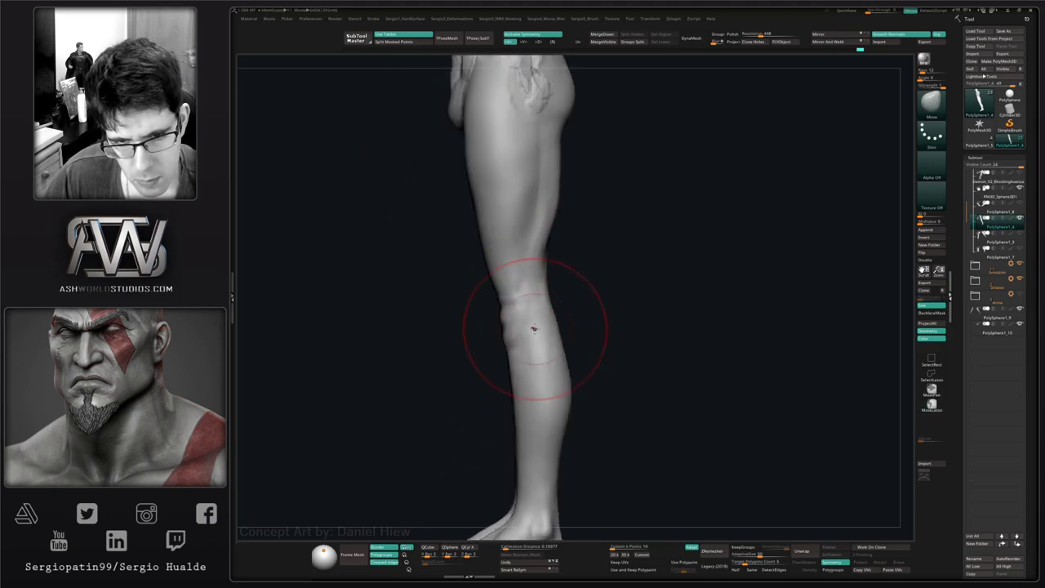
right_click_drag(513, 327, 511, 352, "ctrl")
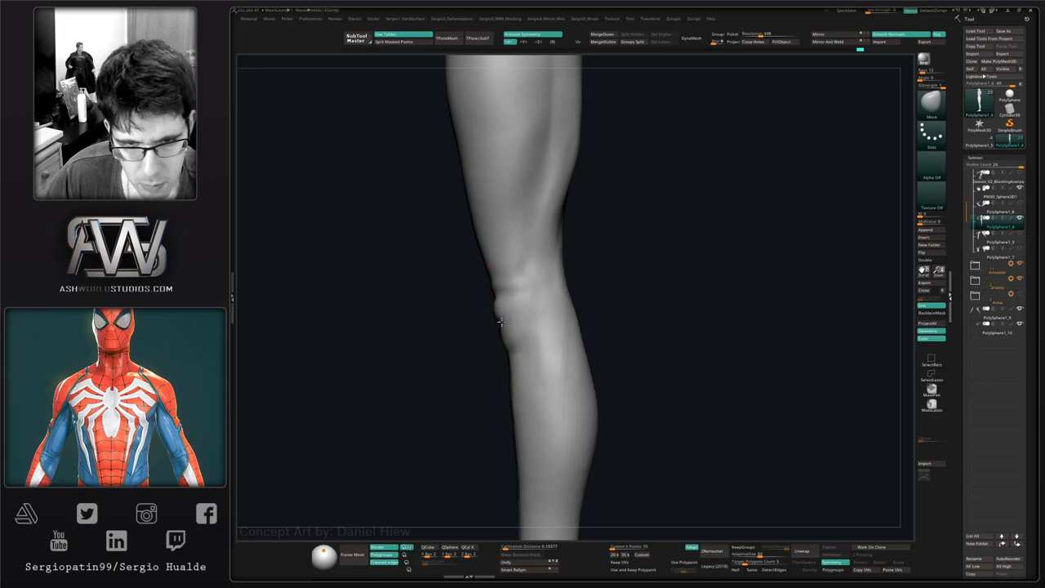
mouse_move(500, 321)
right_mouse_down()
mouse_move(546, 333)
mouse_move(491, 320)
right_mouse_up()
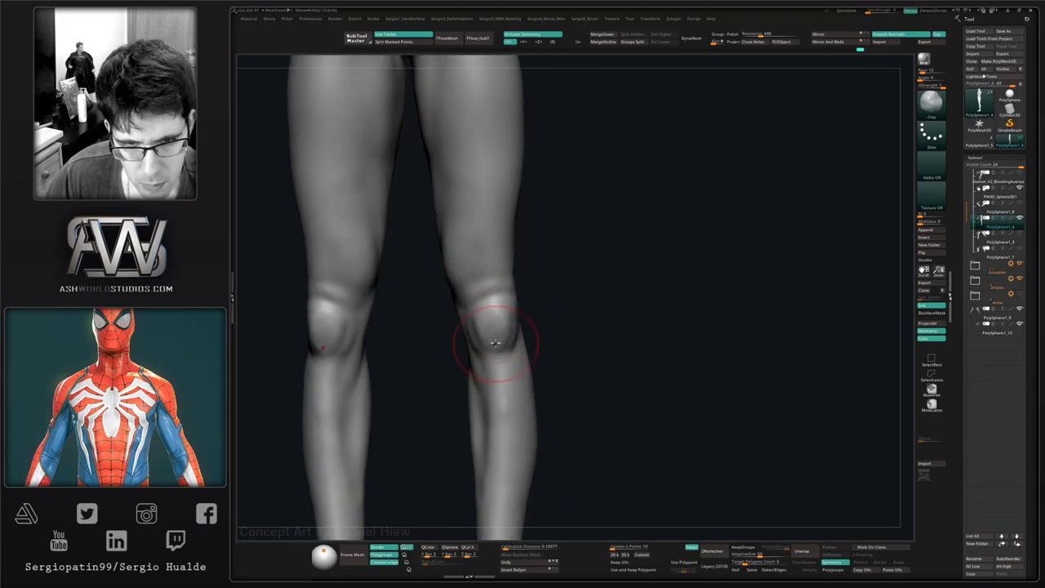
mouse_move(490, 362)
right_mouse_down()
mouse_move(448, 388)
mouse_move(478, 373)
right_mouse_up()
key("b")
key("m")
key("v")
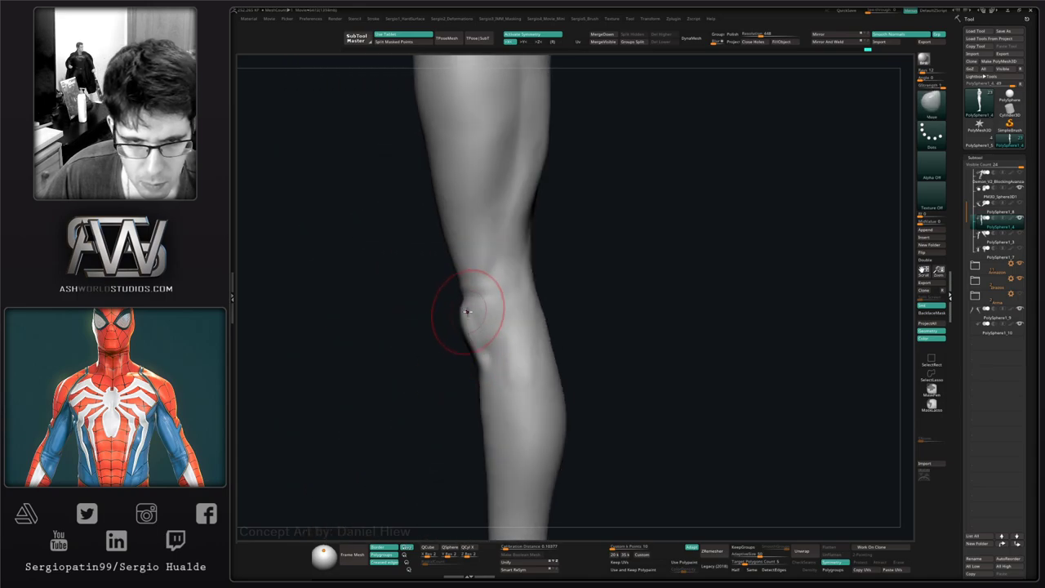
right_click_drag(466, 305, 455, 299, "shift")
- Build up the area around the kneecap with the Clay brush and correct its front contour with the Move brush
key("b")
key("c")
key("l")
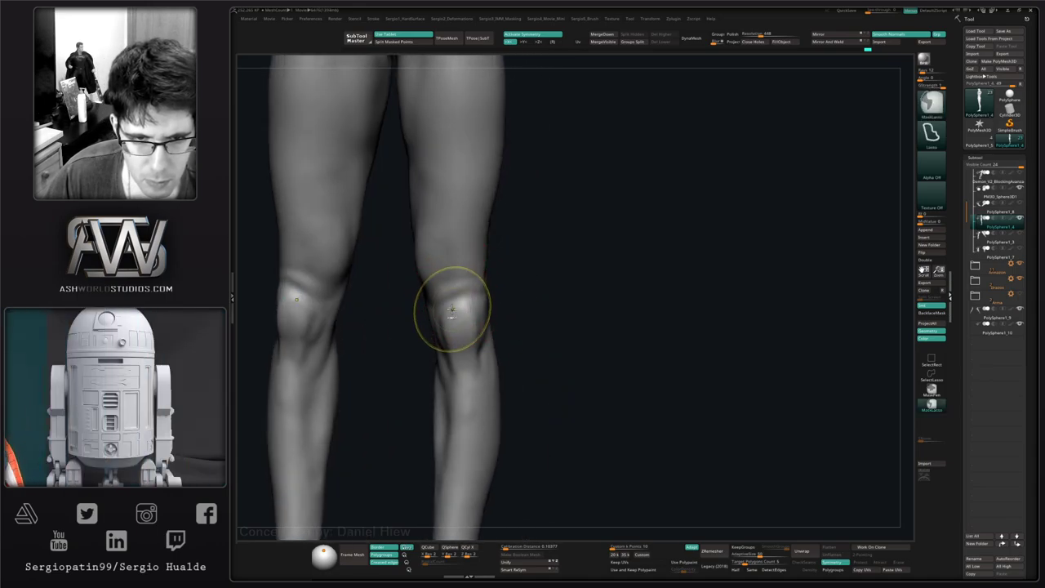
right_click_drag(457, 350, 460, 337)
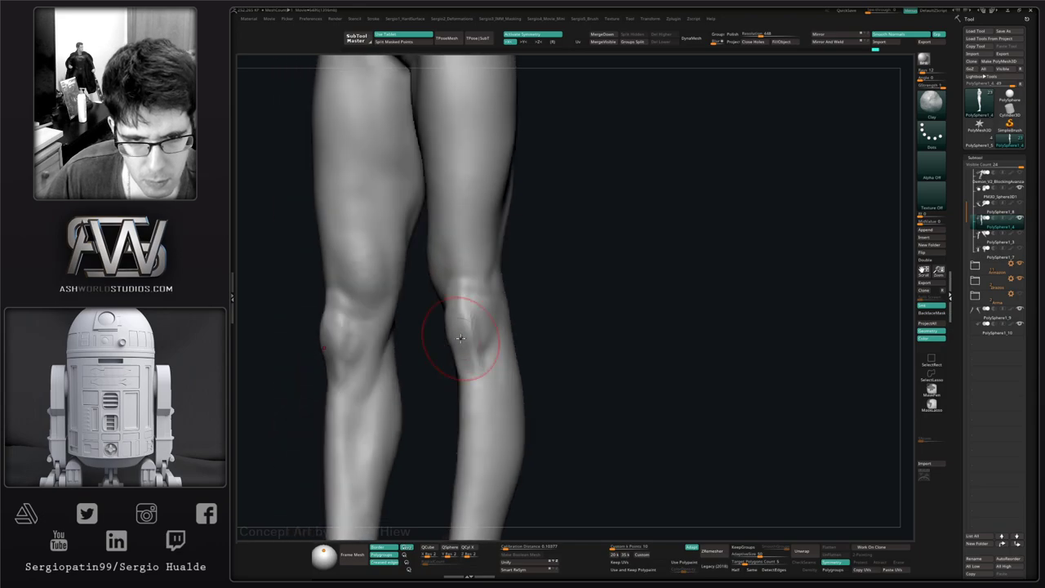
mouse_move(467, 372)
right_mouse_down()
mouse_move(479, 362)
mouse_move(458, 360)
mouse_move(462, 347)
right_mouse_up()
key("b")
key("m")
key("v")
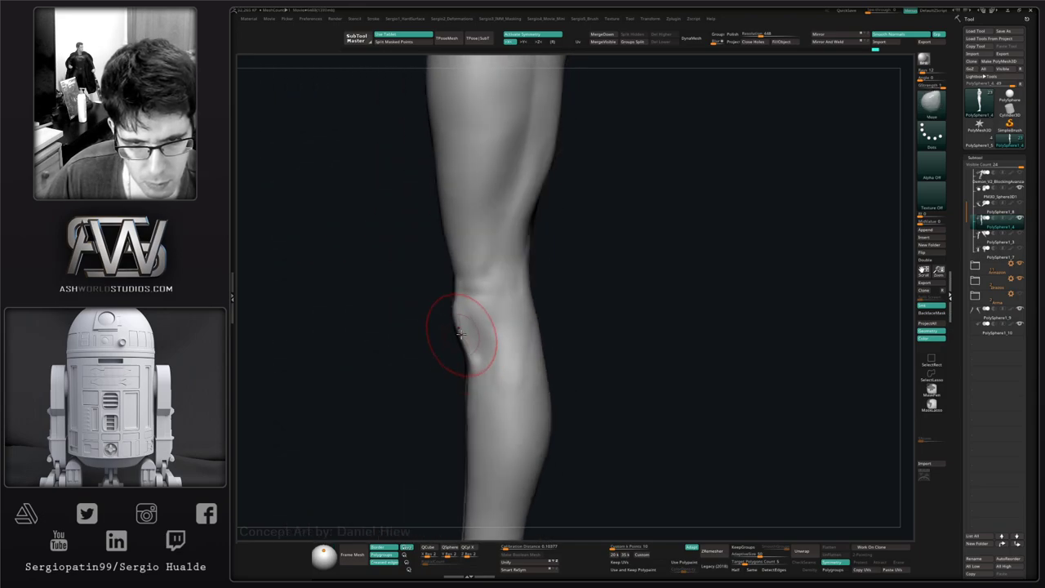
- Reshape the side profile of the knee and lower leg with a larger Move brush
right_click_drag(459, 291, 504, 354, "ctrl")
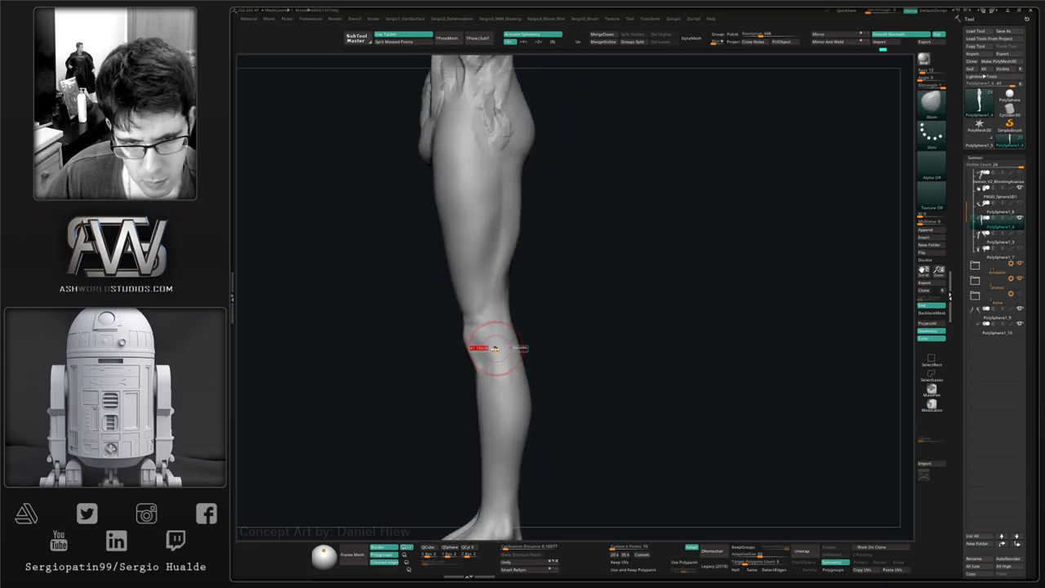
left_click_drag(494, 348, 506, 350)
right_click_drag(517, 401, 499, 343, "ctrl")
key("s")
mouse_move(499, 402)
left_mouse_down()
mouse_move(512, 401)
mouse_move(506, 424)
left_mouse_up()
key("ctrl+z")
key("ctrl+shift+z")
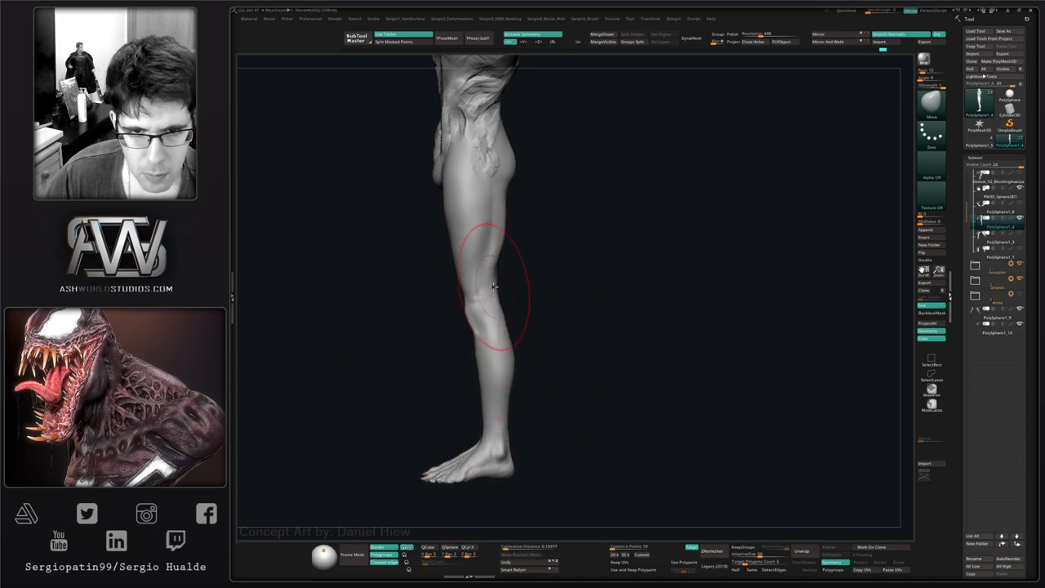
right_click_drag(515, 289, 516, 414, "alt")
key("s")
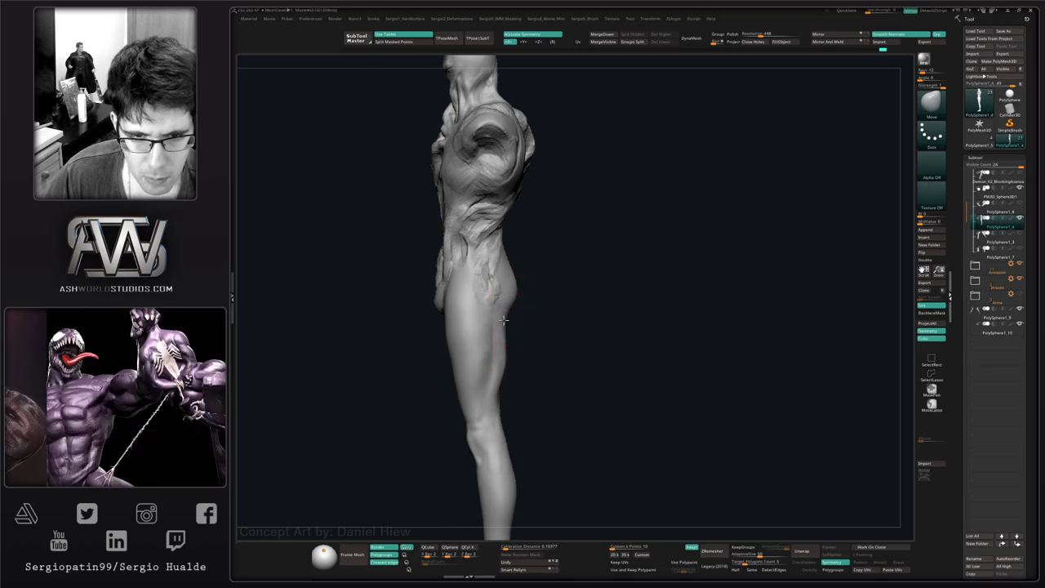
- Flatten the planes of the hamstrings at the back of the thighs with the TrimDynamic brush and smooth them
mouse_move(505, 346)
right_mouse_down()
mouse_move(497, 359)
mouse_move(510, 345)
mouse_move(511, 361)
mouse_move(501, 322)
mouse_move(495, 431)
mouse_move(521, 334)
mouse_move(538, 314)
mouse_move(531, 427)
mouse_move(519, 336)
right_mouse_up()
key("ctrl+1")
key("shift")
key("ctrl")
key("ctrl+shift")
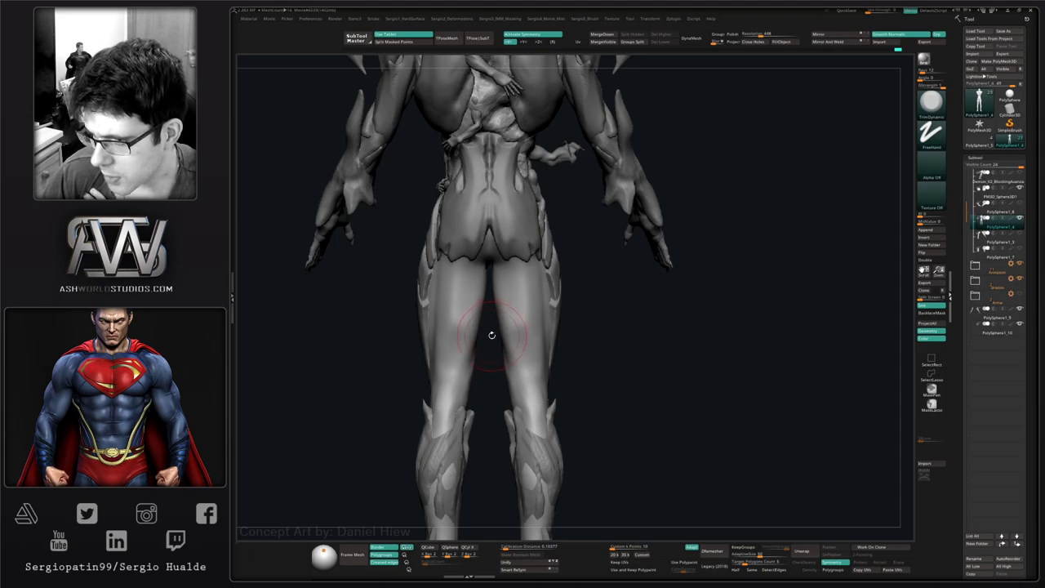
right_click_drag(457, 315, 470, 356, "alt")
right_click_drag(470, 356, 461, 359, "ctrl")
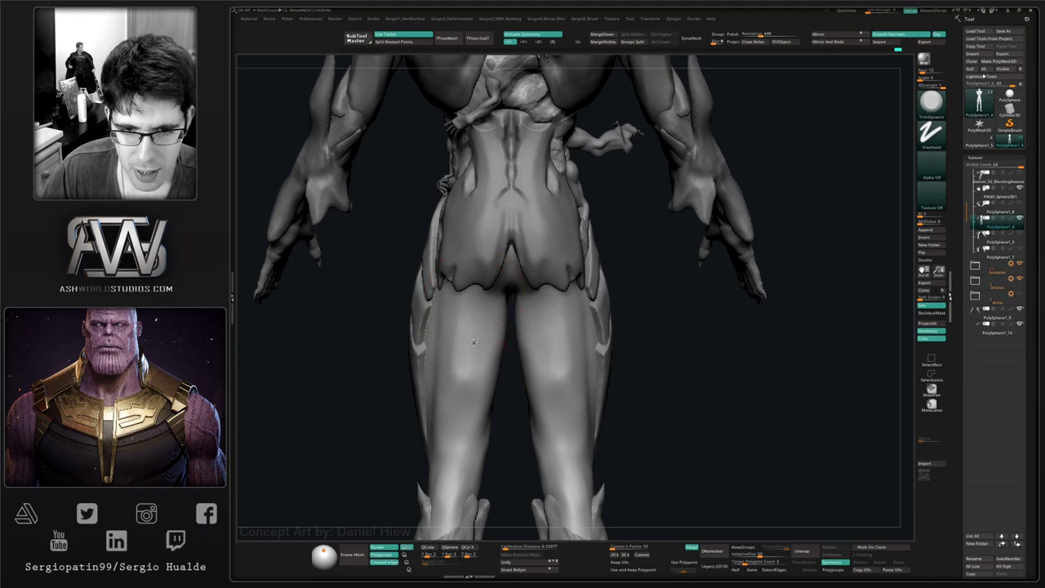
left_click_drag(479, 369, 470, 388, "shift")
right_click_drag(469, 387, 455, 380)
mouse_move(455, 395)
left_mouse_down()
mouse_move(449, 443)
mouse_move(470, 352)
left_mouse_up()
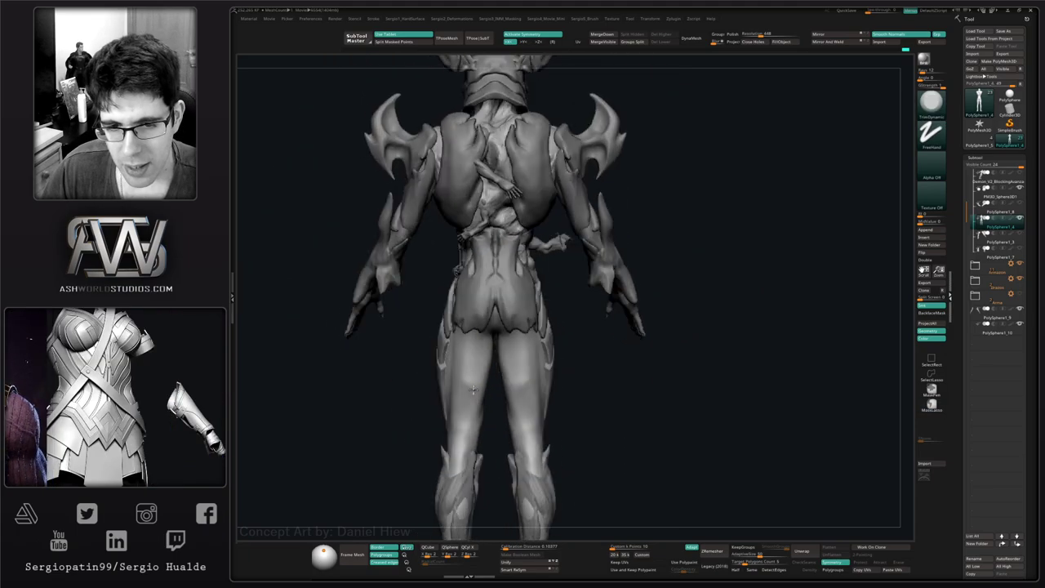
mouse_move(490, 408)
right_mouse_down()
mouse_move(494, 392)
mouse_move(471, 364)
mouse_move(483, 402)
right_mouse_up()
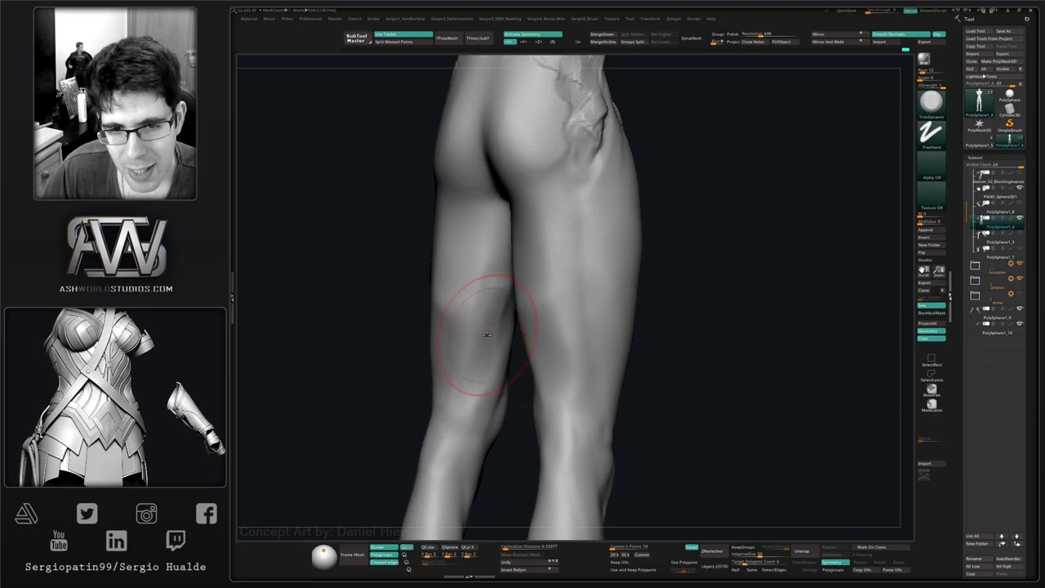
mouse_move(486, 334)
right_mouse_down()
mouse_move(479, 320)
mouse_move(488, 323)
right_mouse_up()
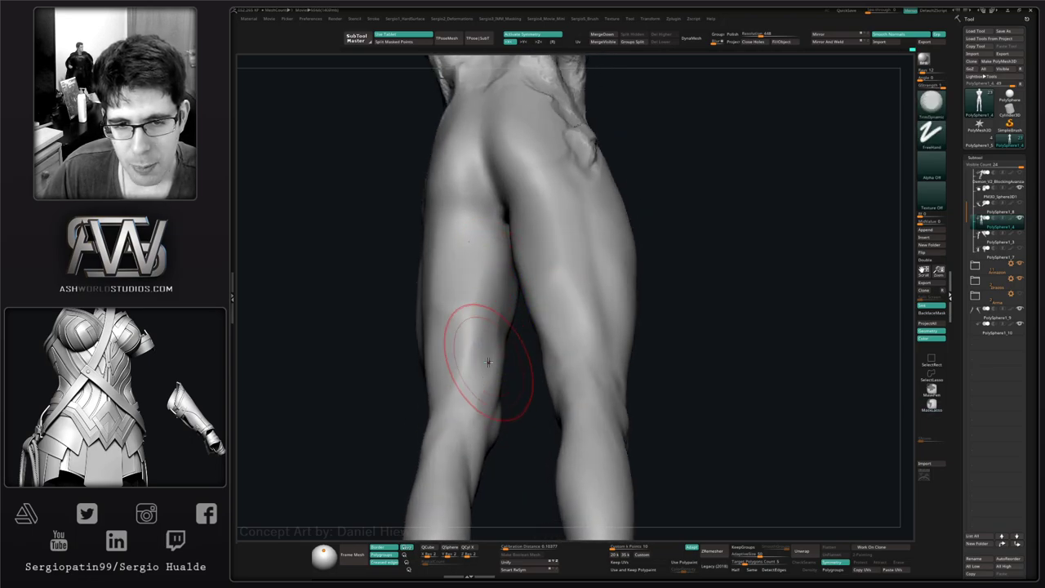
- Build up the inner hamstring tendon running down behind the knee with the Clay brush and smooth it
right_click_drag(488, 361, 490, 390)
right_click_drag(490, 390, 485, 369, "ctrl")
mouse_move(476, 456)
right_mouse_down("ctrl")
mouse_move(484, 476)
mouse_move(483, 422)
right_mouse_up("ctrl")
right_click_drag(477, 464, 476, 384, "alt")
key("1")
key("s")
key("s")
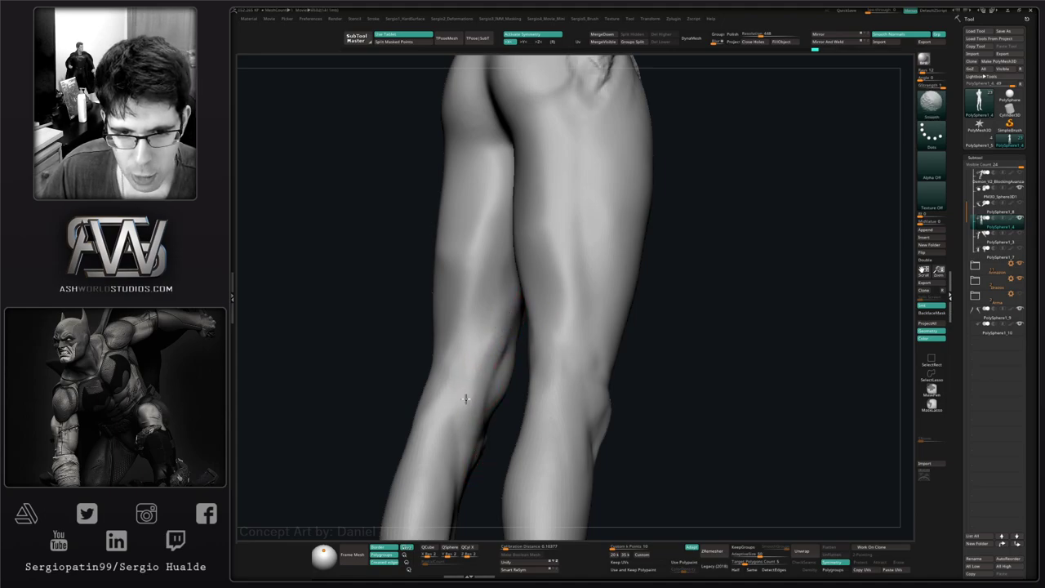
left_click_drag(501, 320, 476, 373)
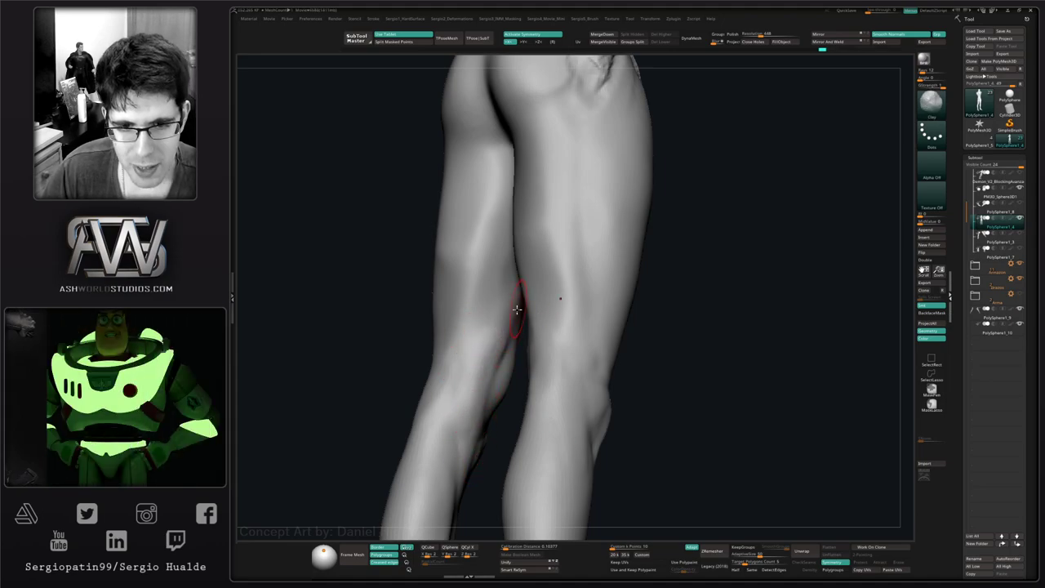
key("shift")
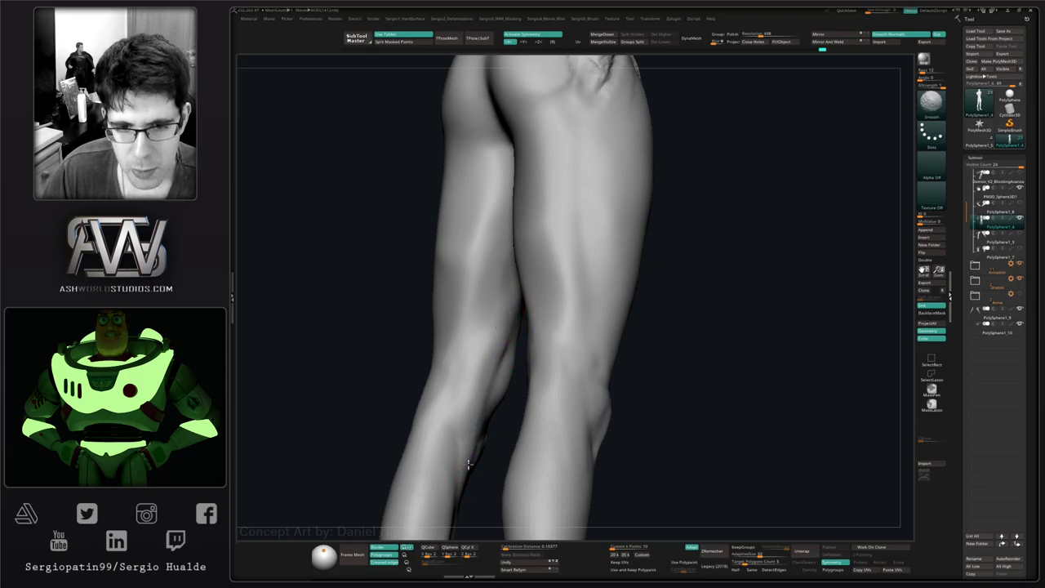
left_click_drag(468, 456, 517, 310, "shift")
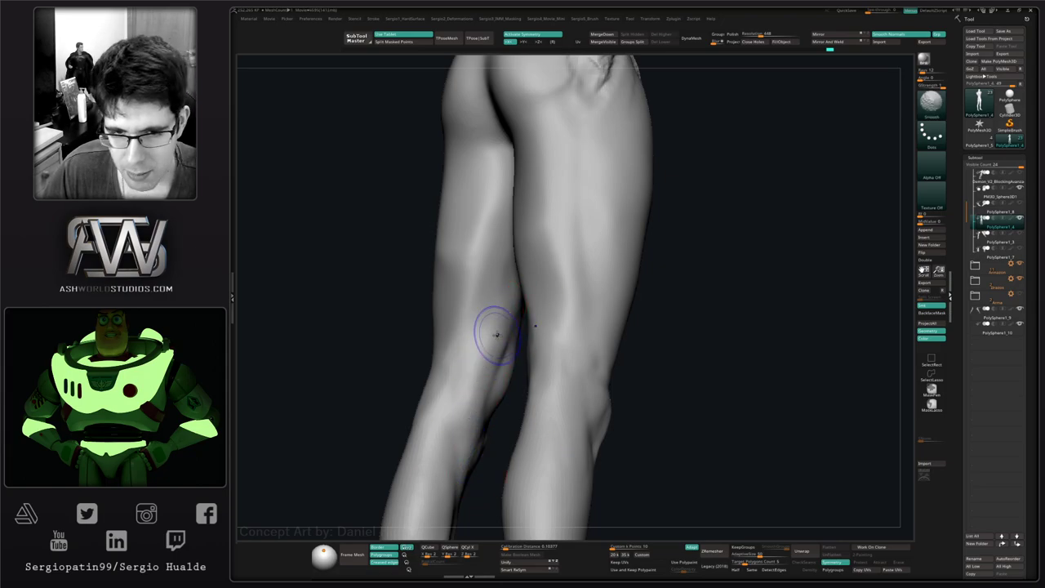
- Adjust the inner contour of the leg around the back of the knee with the Move brush and smooth the area
right_click_drag(497, 335, 492, 406)
key("s")
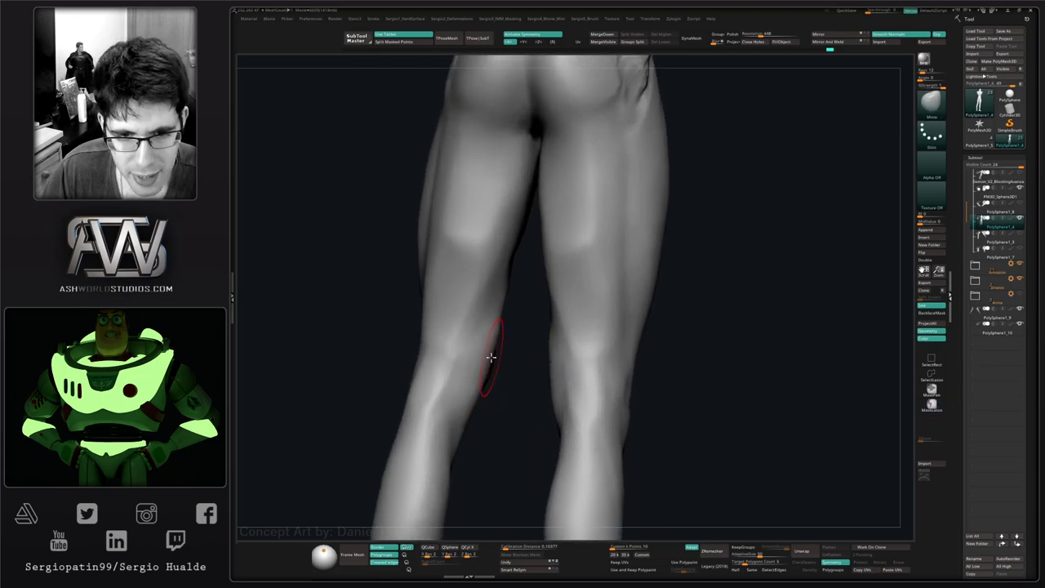
left_click_drag(491, 356, 496, 340)
right_click_drag(495, 354, 493, 328)
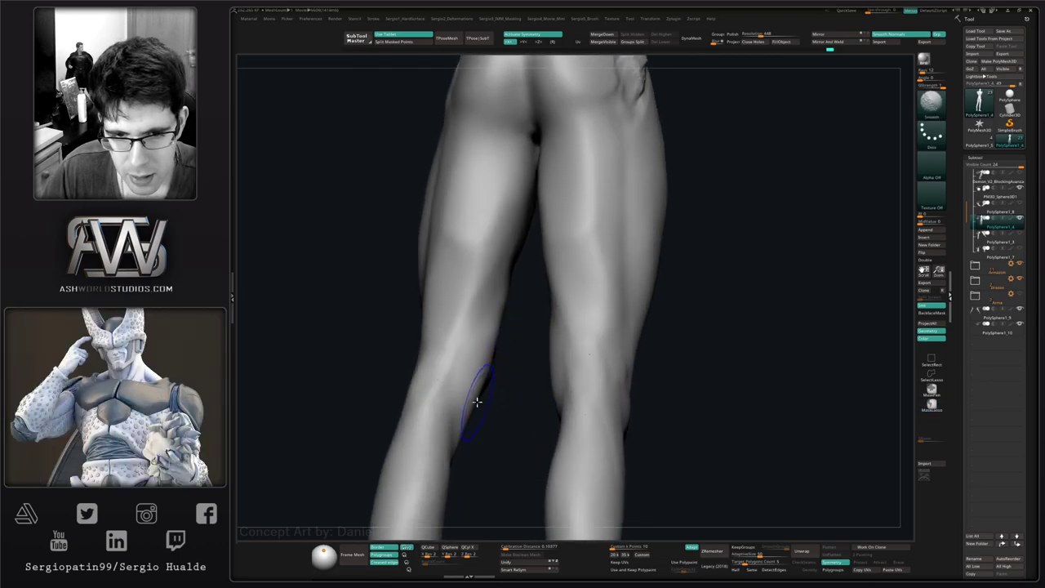
mouse_move(443, 389)
right_mouse_down()
mouse_move(448, 428)
mouse_move(446, 384)
right_mouse_up()
right_click_drag(447, 383, 445, 372)
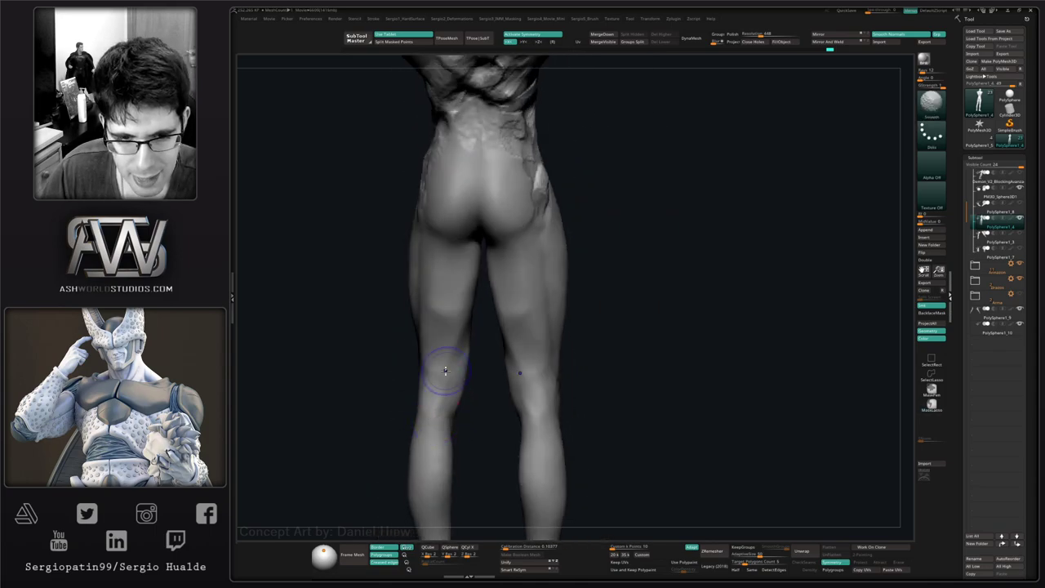
right_click_drag(433, 440, 420, 431)
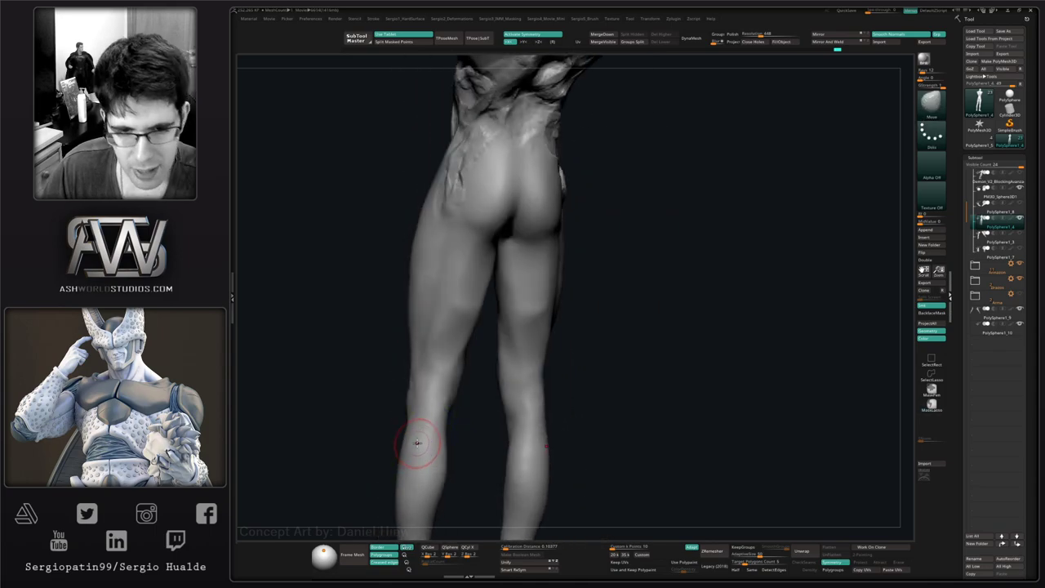
- Soften the upper back thighs and refine the outer and front thigh volumes with the Move and Clay brushes
mouse_move(441, 365)
right_mouse_down()
mouse_move(494, 352)
mouse_move(459, 303)
mouse_move(482, 315)
mouse_move(491, 277)
mouse_move(506, 291)
right_mouse_up()
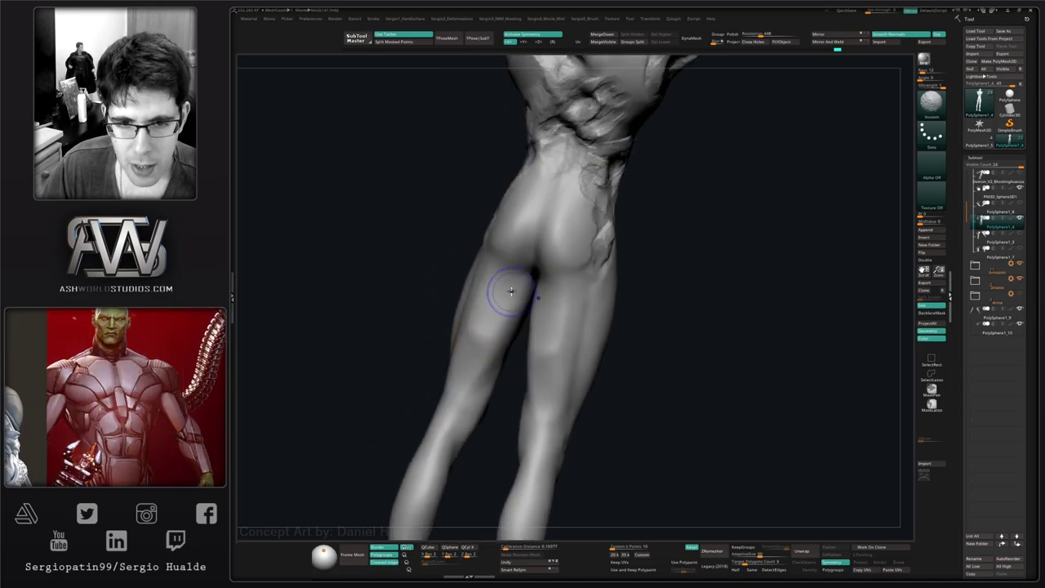
mouse_move(486, 359)
right_mouse_down()
mouse_move(503, 388)
mouse_move(490, 295)
right_mouse_up()
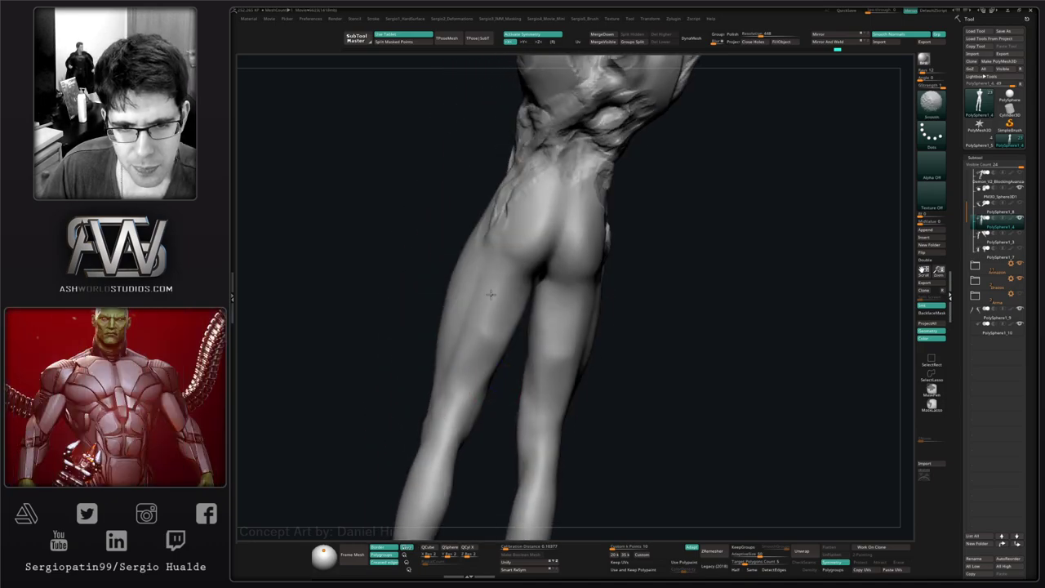
mouse_move(499, 363)
right_mouse_down()
mouse_move(531, 391)
mouse_move(542, 372)
right_mouse_up()
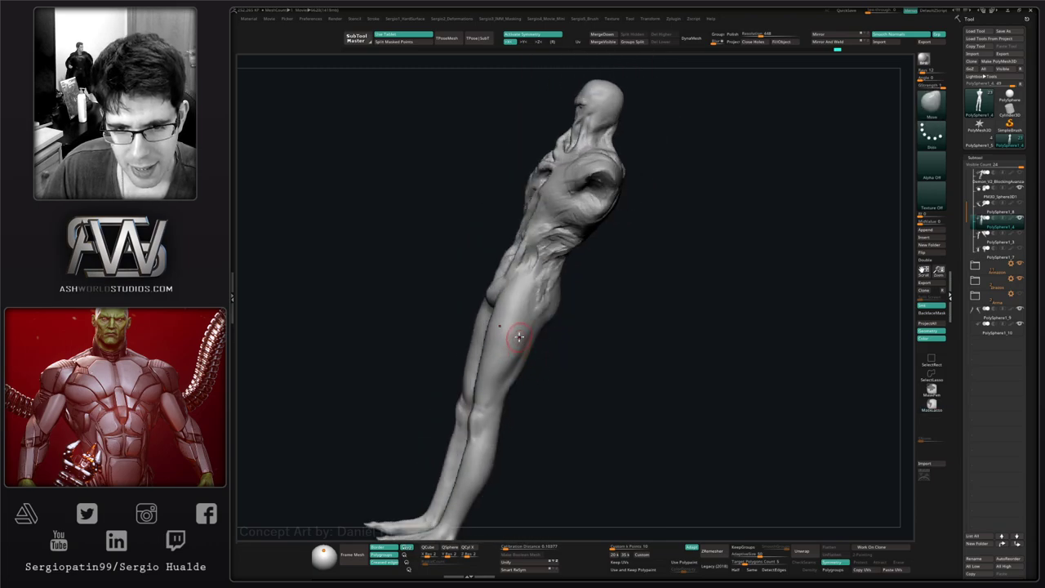
right_click_drag(519, 335, 479, 361)
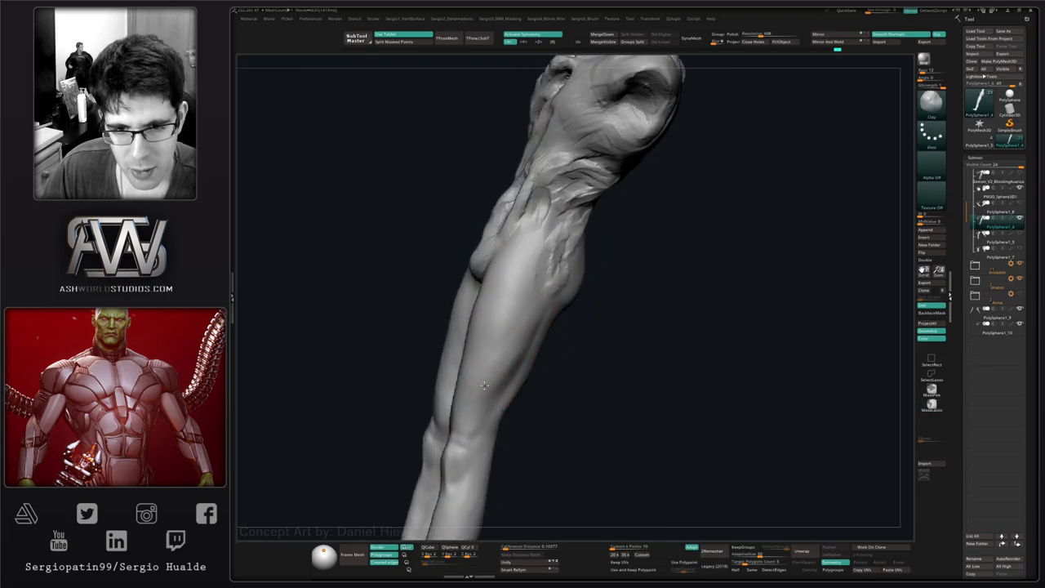
mouse_move(490, 354)
right_mouse_down()
mouse_move(509, 327)
mouse_move(515, 346)
mouse_move(501, 303)
right_mouse_up()
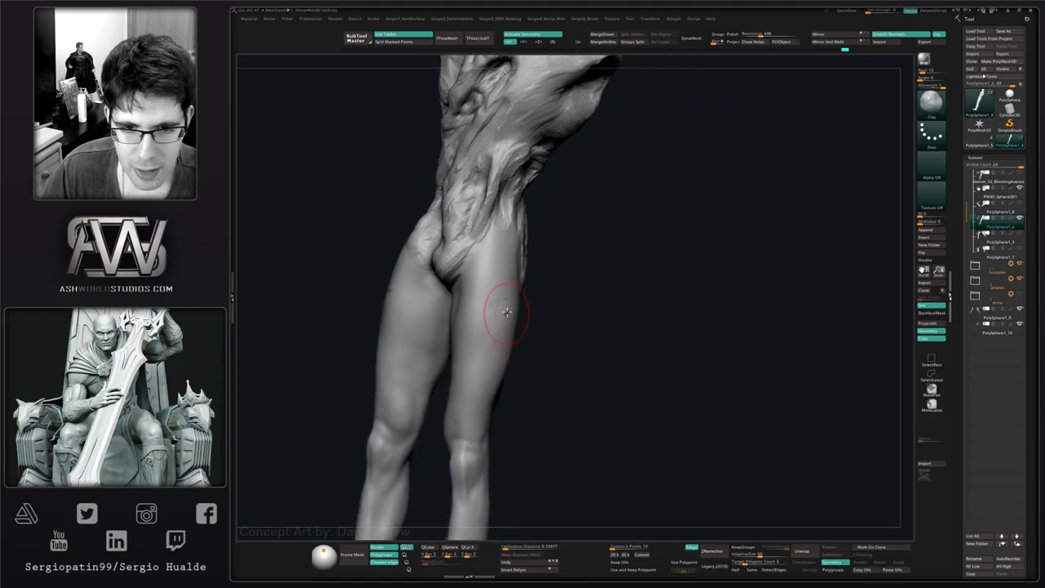
- Examine the thigh and knee shapes against the full figure with the armour shown
mouse_move(475, 355)
right_mouse_down()
mouse_move(484, 392)
mouse_move(442, 396)
mouse_move(423, 431)
right_mouse_up()
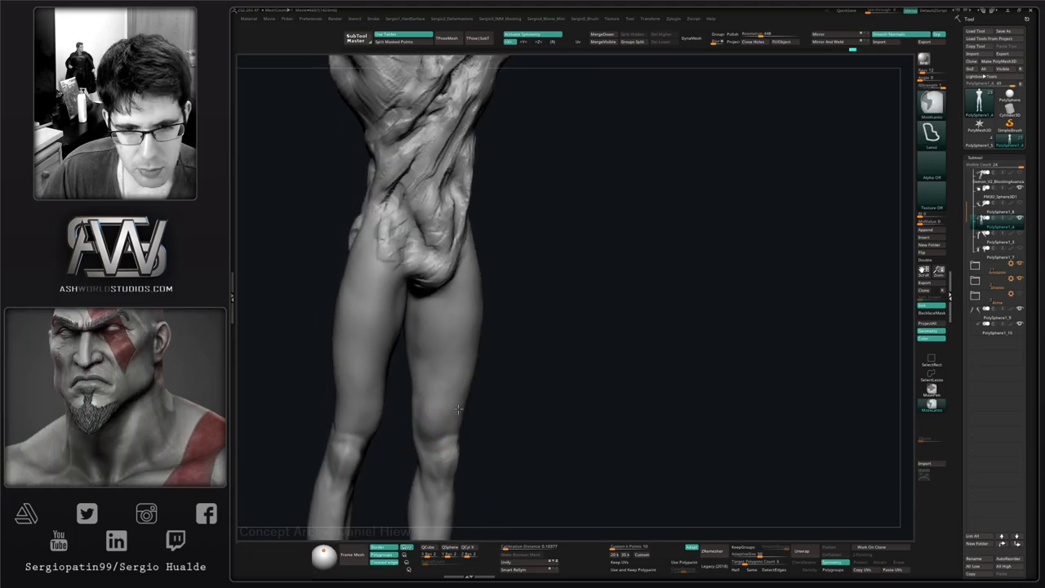
key("f")
right_click_drag(466, 362, 568, 315)
key("alt+s")
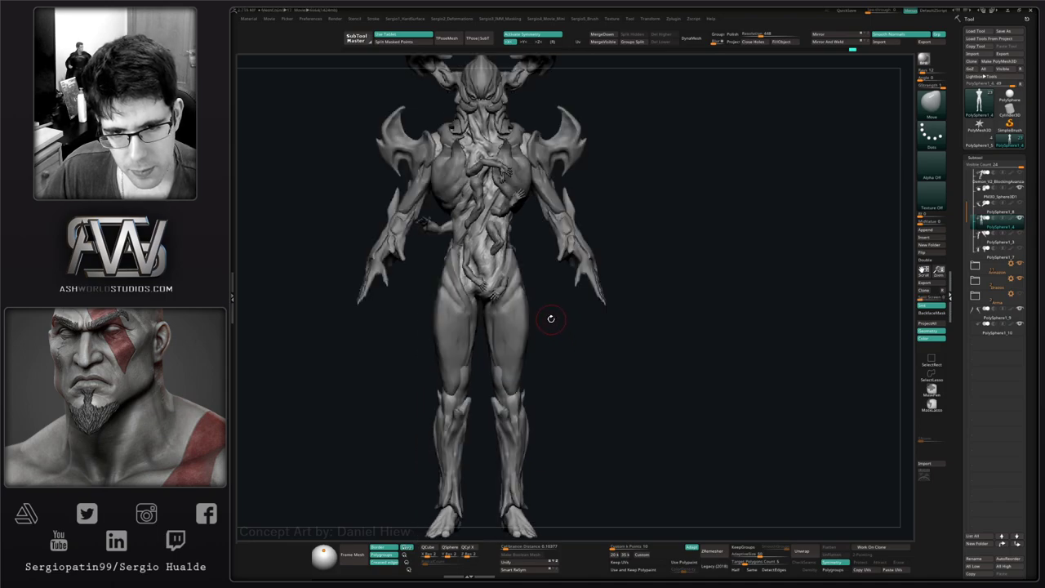
key("alt+s")
key("alt+s")
right_click_drag(540, 392, 561, 375, "ctrl")
mouse_move(560, 374)
right_mouse_down("alt")
mouse_move(579, 393)
mouse_move(546, 387)
mouse_move(506, 441)
right_mouse_up("alt")
- Turn symmetry off and smooth the rough surface detail on the front of the torso and the shoulder
key("x")
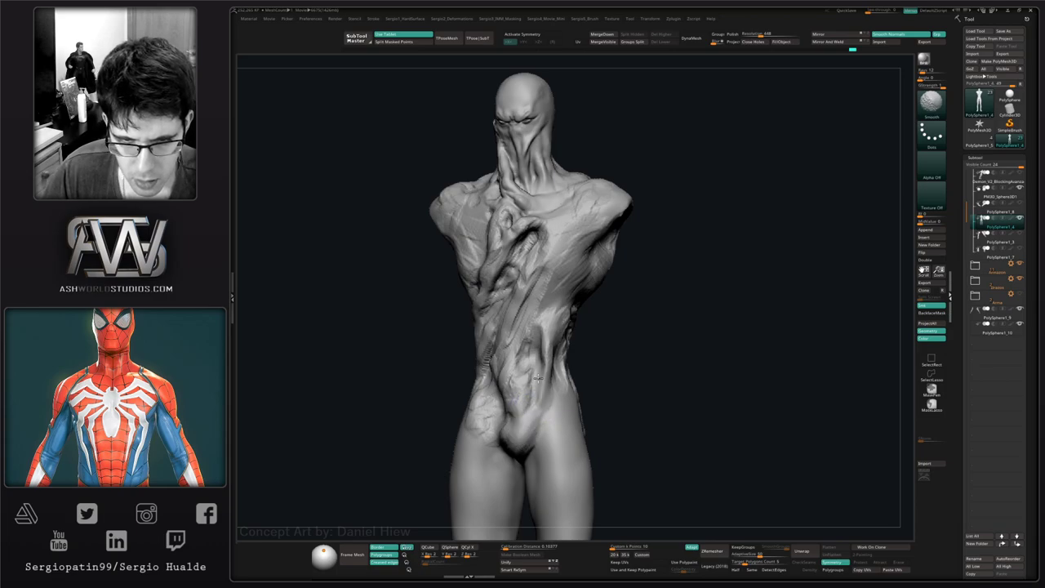
right_click_drag(519, 372, 533, 408)
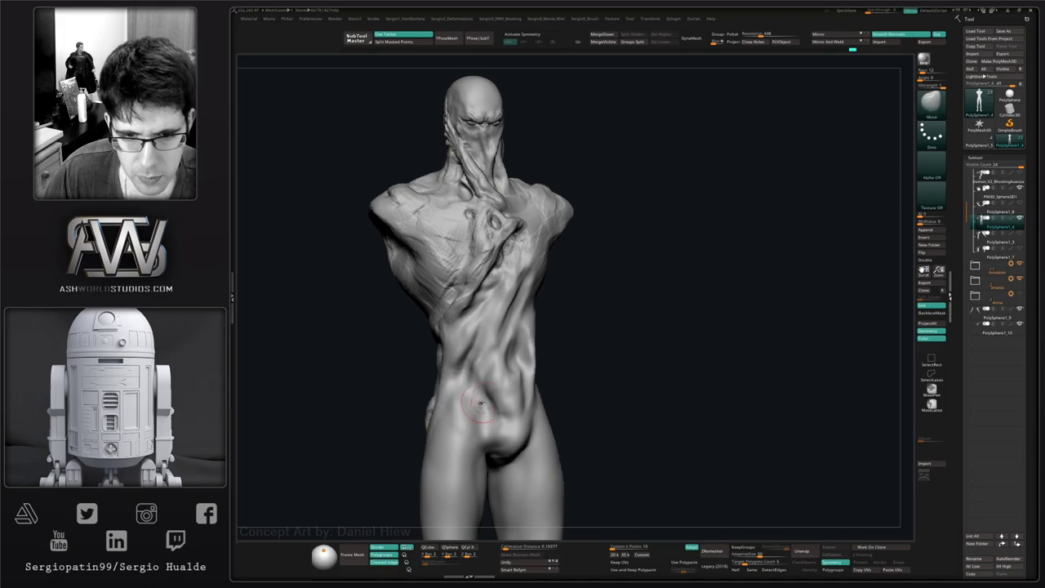
right_click_drag(475, 436, 481, 410)
right_click_drag(476, 459, 449, 439)
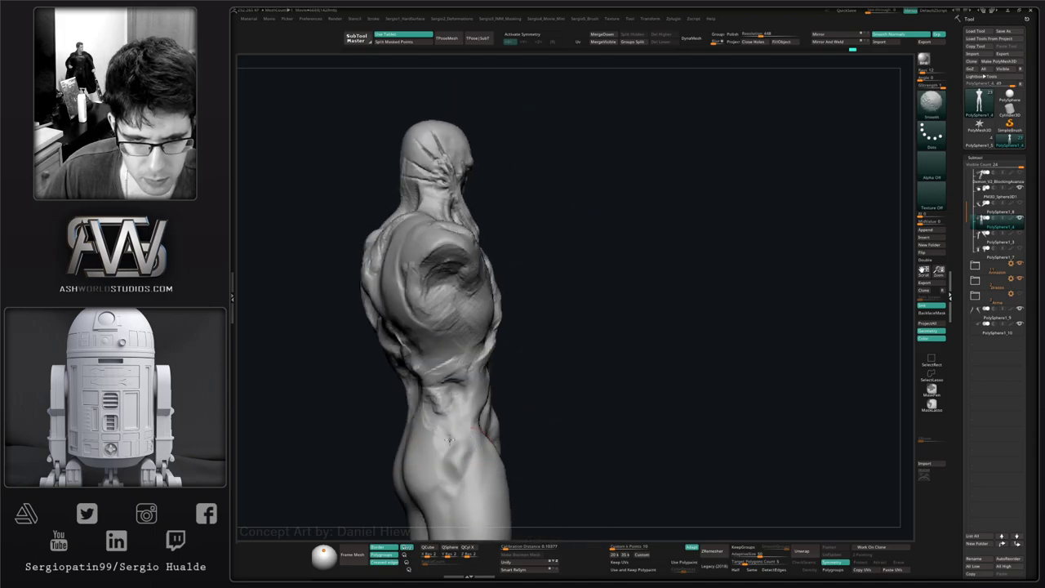
mouse_move(460, 362)
right_mouse_down()
mouse_move(497, 373)
mouse_move(479, 386)
right_mouse_up()
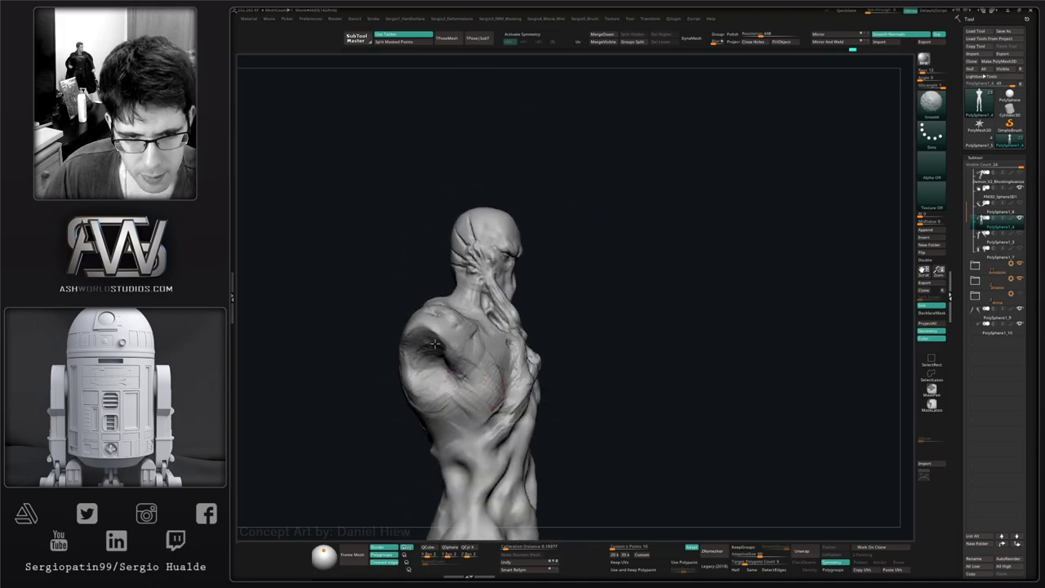
mouse_move(499, 435)
right_mouse_down()
mouse_move(544, 369)
mouse_move(565, 361)
right_mouse_up()
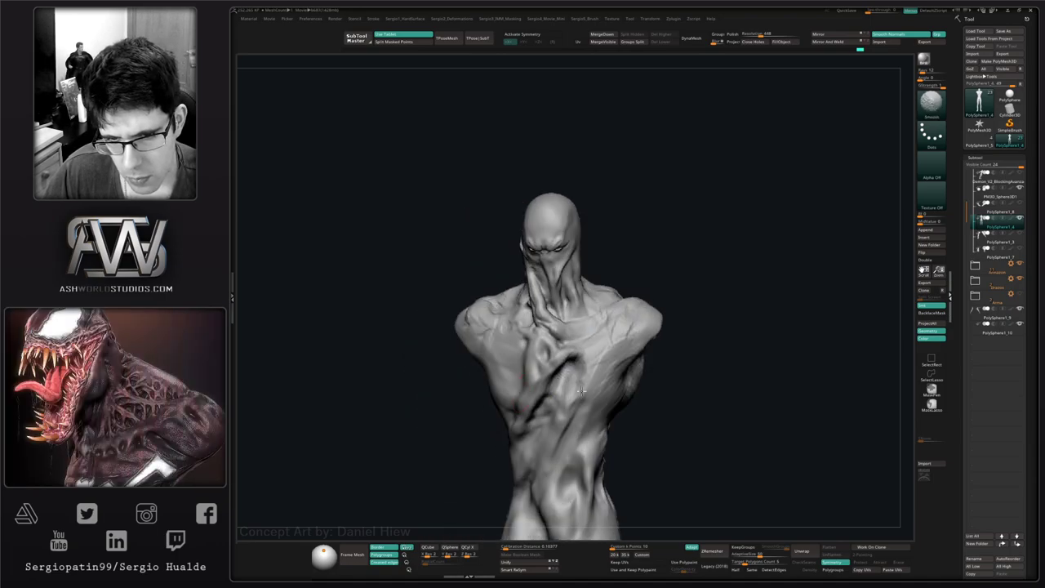
- Smooth the rough surface along the flanks, the lower back and the upper back
mouse_move(586, 425)
right_mouse_down()
mouse_move(563, 379)
mouse_move(580, 343)
right_mouse_up()
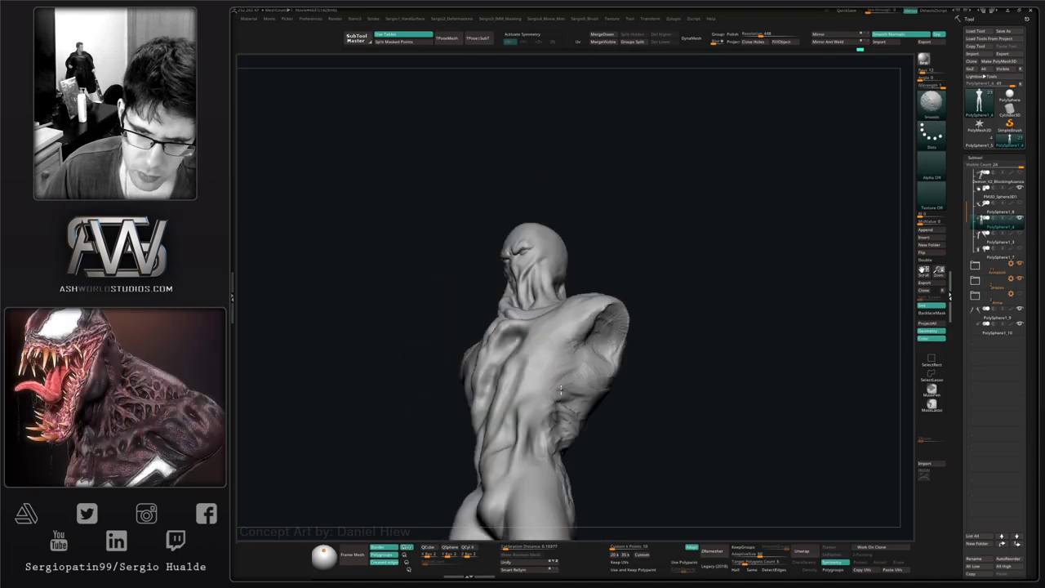
right_click_drag(587, 416, 540, 441)
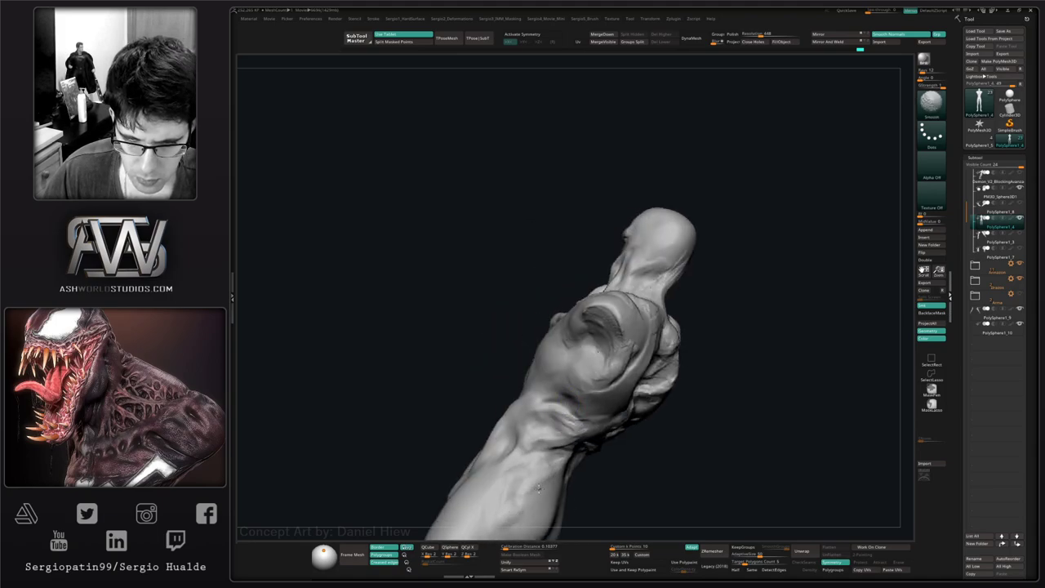
mouse_move(578, 325)
right_mouse_down()
mouse_move(604, 342)
mouse_move(614, 299)
right_mouse_up()
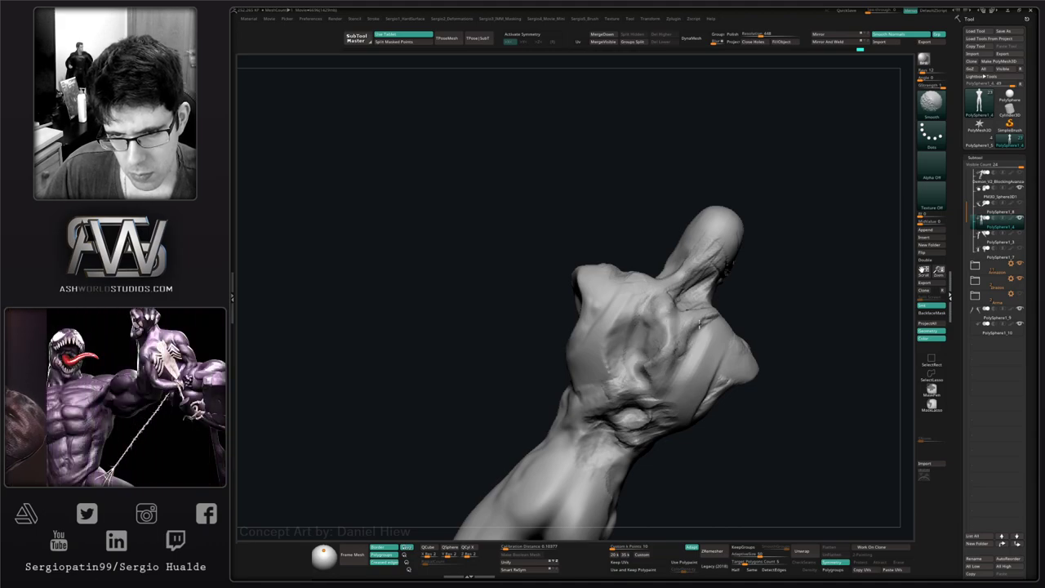
right_click_drag(634, 353, 576, 343)
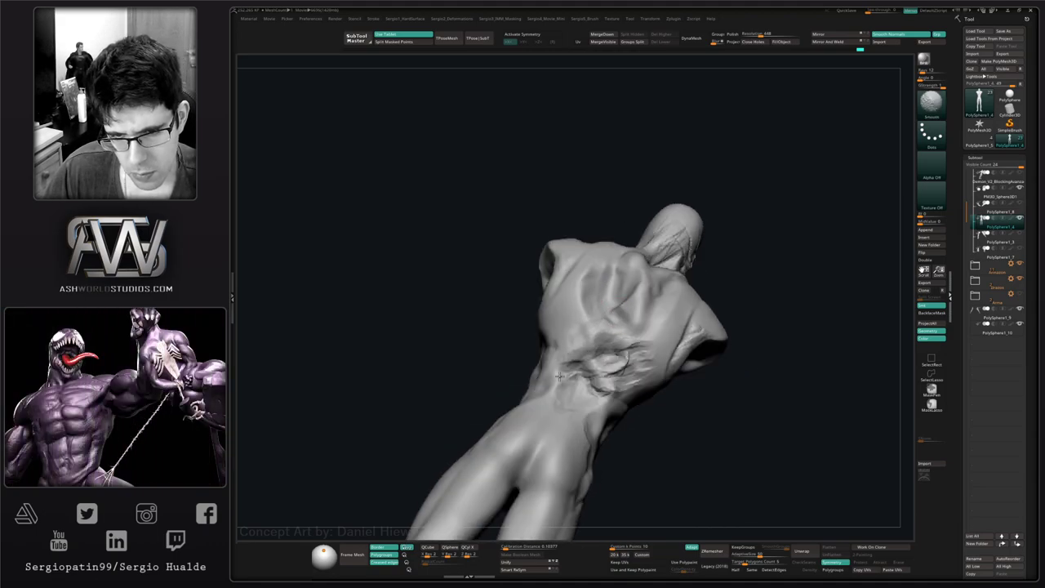
right_click_drag(584, 396, 553, 357)
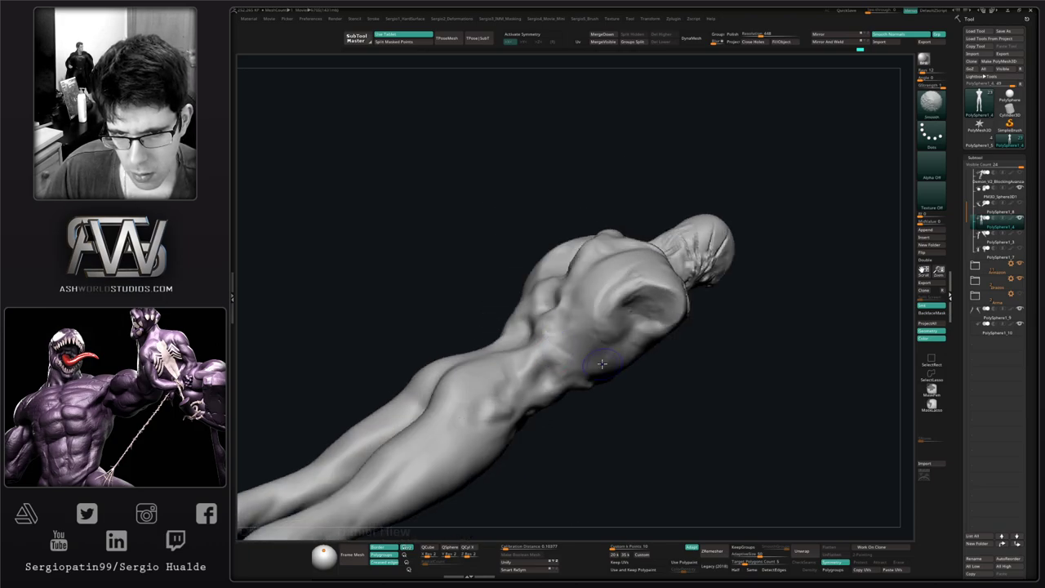
mouse_move(602, 363)
right_mouse_down()
mouse_move(623, 345)
mouse_move(593, 400)
mouse_move(563, 343)
right_mouse_up()
- Turn symmetry on to adjust the base of the neck with the Move brush, and smooth the neck and upper back
key("x")
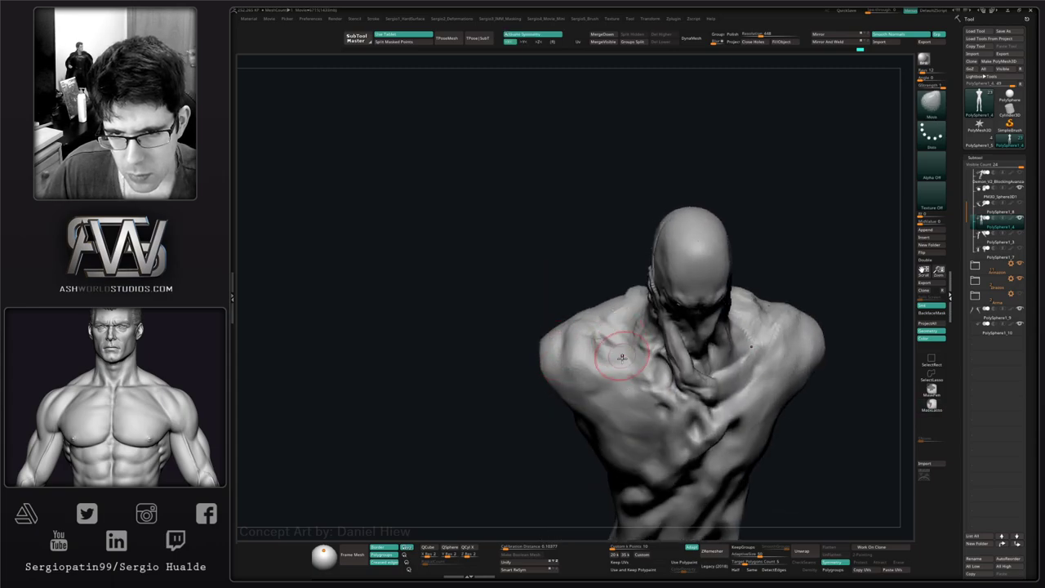
right_click_drag(621, 357, 637, 302)
left_click_drag(643, 294, 660, 281)
right_click_drag(751, 342, 758, 328)
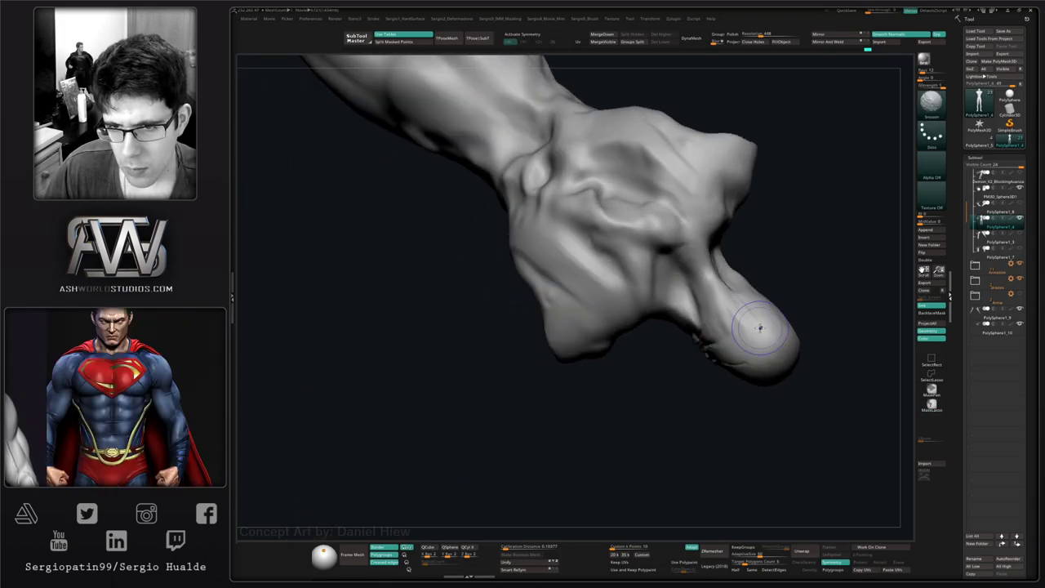
mouse_move(707, 304)
right_mouse_down()
mouse_move(706, 279)
mouse_move(722, 281)
mouse_move(671, 251)
mouse_move(642, 286)
right_mouse_up()
right_click_drag(613, 353, 632, 327)
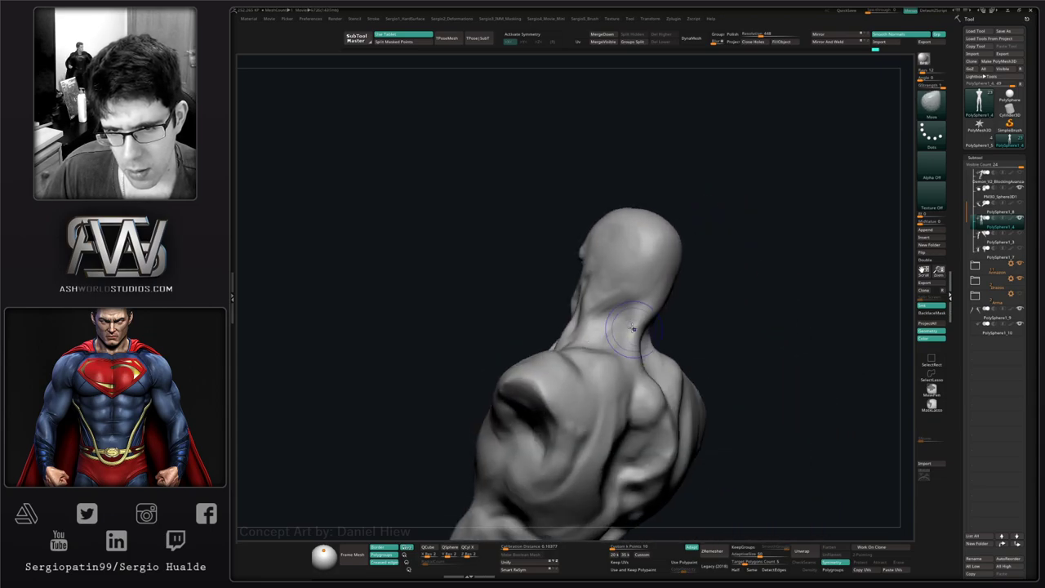
right_click_drag(597, 361, 603, 303)
- Show the complete demon and examine its overall proportions and silhouette from the front and back
mouse_move(631, 237)
right_mouse_down("shift")
mouse_move(697, 326)
mouse_move(620, 339)
mouse_move(644, 298)
mouse_move(604, 412)
mouse_move(641, 398)
mouse_move(635, 424)
right_mouse_up("shift")
key("alt+s")
right_click_drag(653, 367, 614, 355)
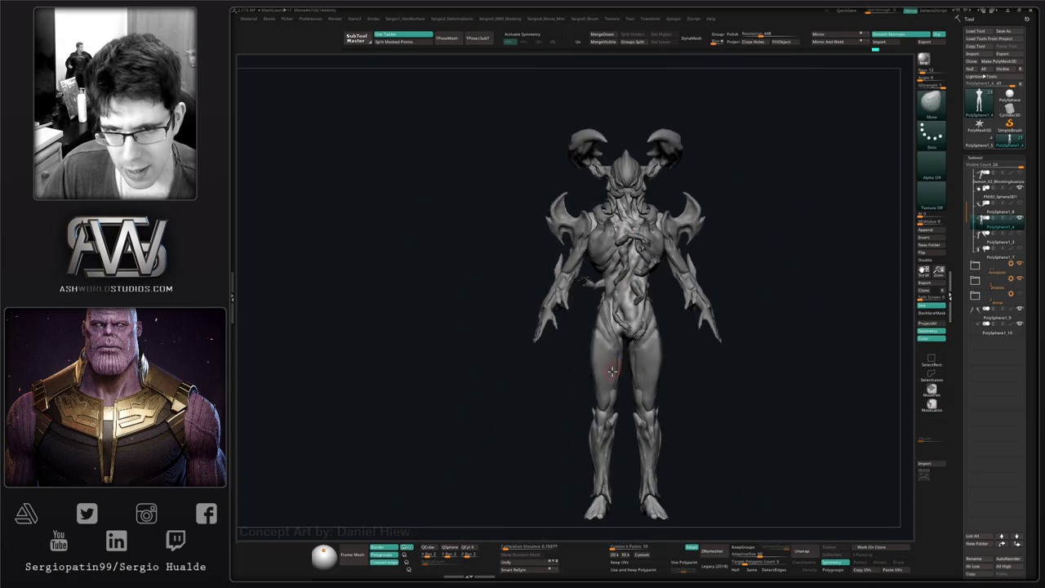
right_click_drag(693, 374, 654, 383)
mouse_move(569, 361)
right_mouse_down("ctrl")
mouse_move(517, 397)
mouse_move(692, 478)
right_mouse_up("ctrl")
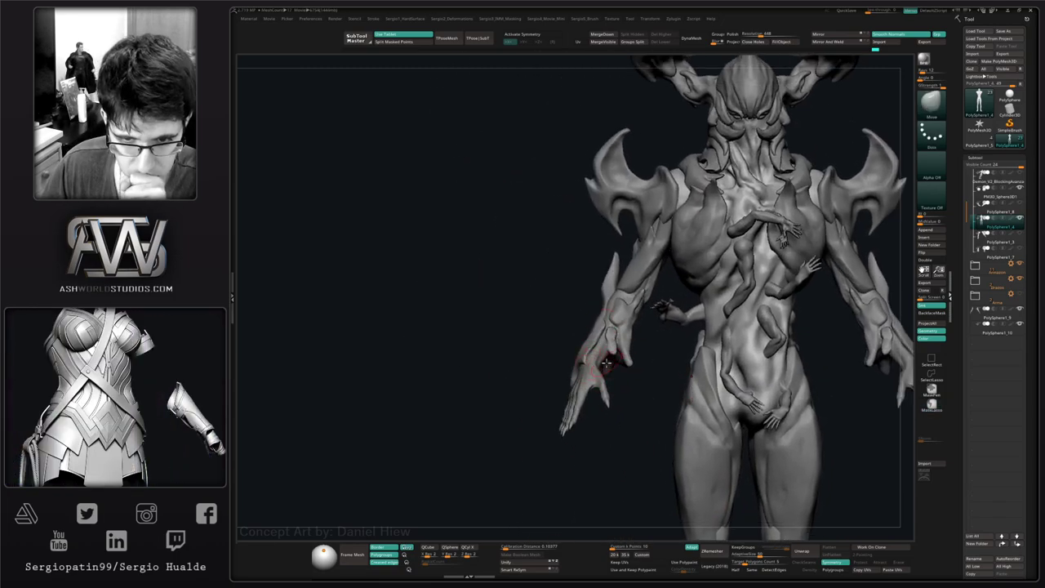
right_click_drag(606, 362, 505, 332)
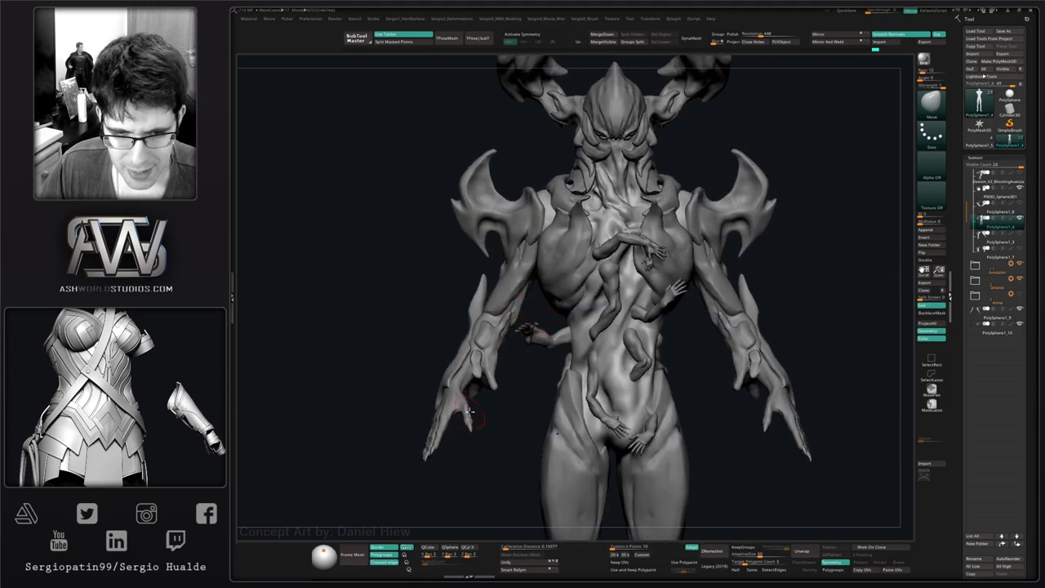
right_click_drag(522, 396, 624, 297)
right_click_drag(624, 297, 617, 344)
right_click_drag(617, 344, 628, 271, "alt")
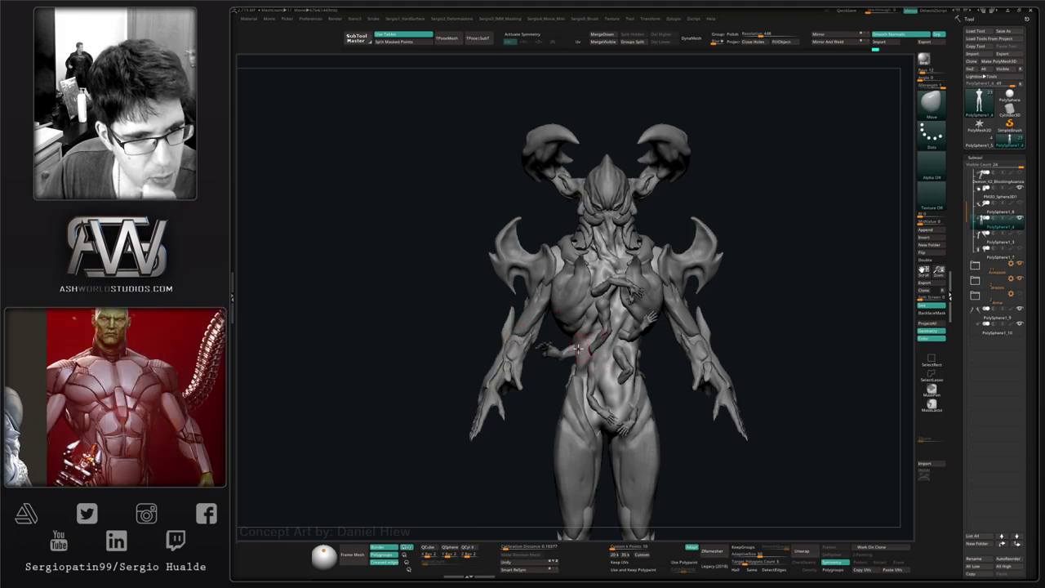
mouse_move(598, 338)
right_mouse_down("alt")
mouse_move(615, 378)
mouse_move(583, 389)
mouse_move(628, 390)
mouse_move(623, 362)
mouse_move(628, 392)
mouse_move(669, 369)
right_mouse_up("alt")
key("alt+s")
key("alt+s")
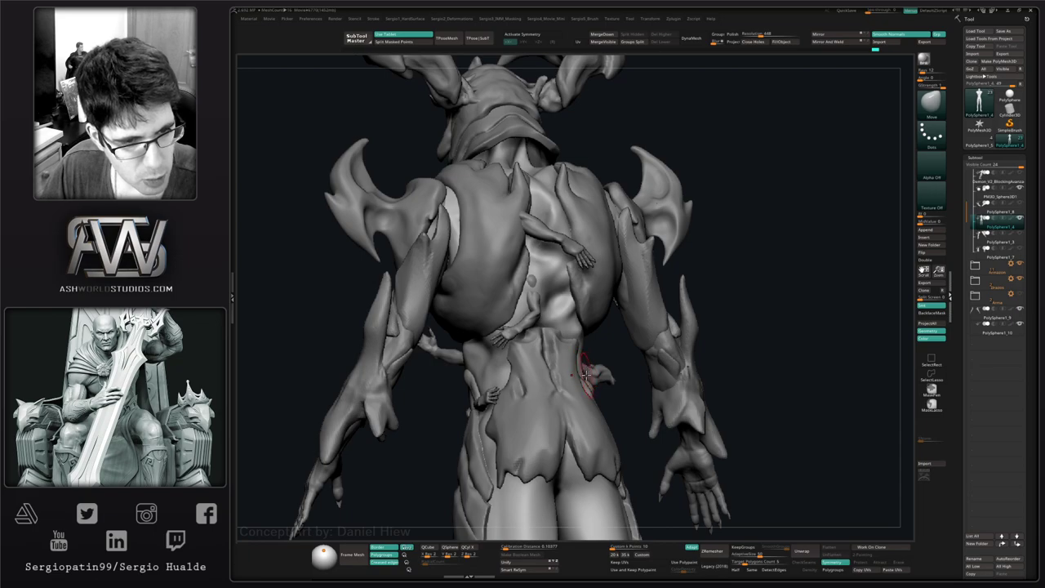
- Work the centre of the upper chest below the neck with the Clay brush, checking it against the armour
mouse_move(611, 381)
right_mouse_down()
mouse_move(540, 414)
mouse_move(601, 401)
mouse_move(566, 377)
mouse_move(603, 457)
mouse_move(598, 388)
right_mouse_up()
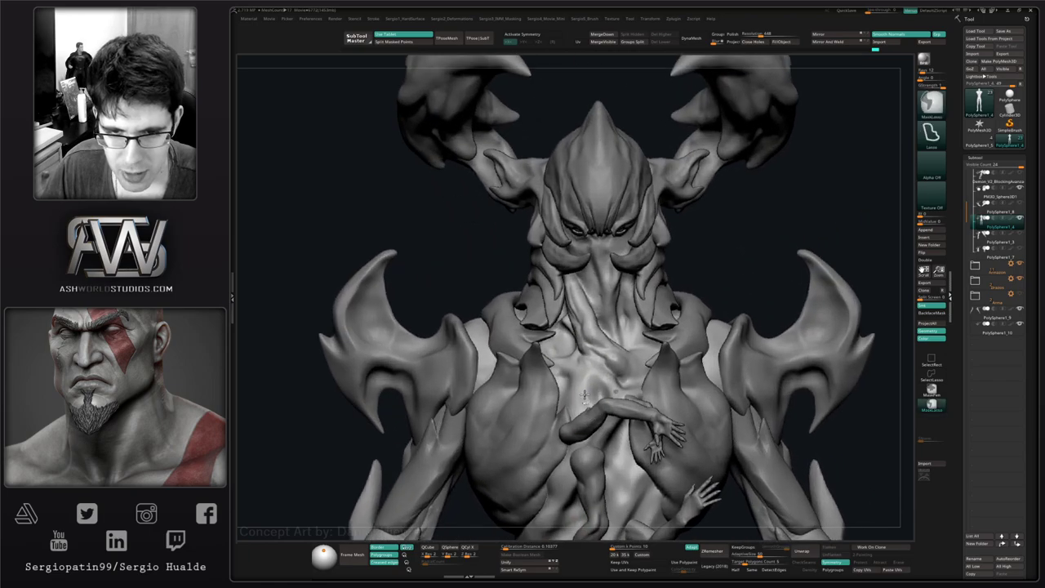
key("b")
key("c")
key("l")
key("alt+shift+s")
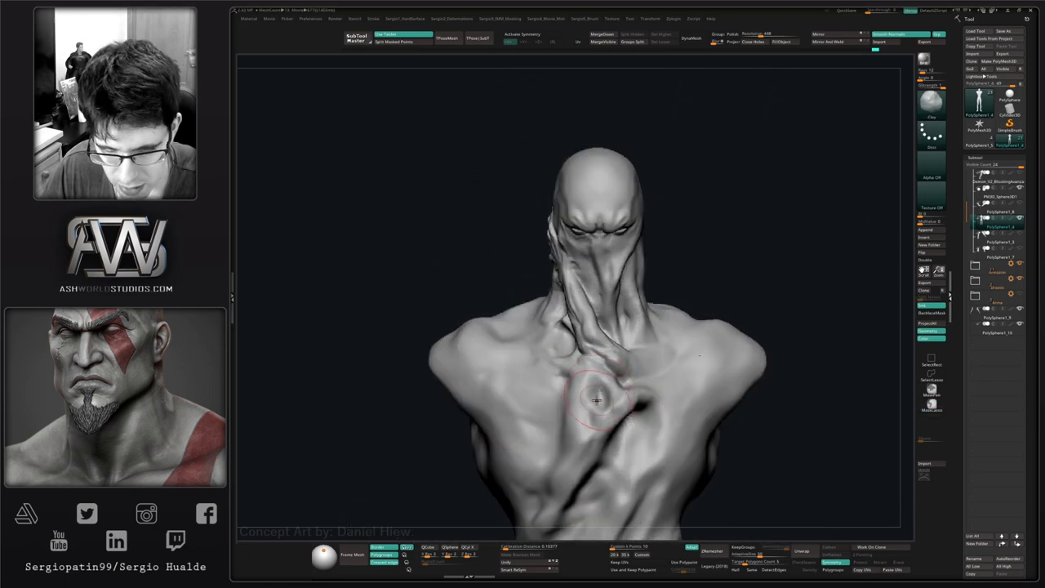
mouse_move(599, 399)
right_mouse_down()
mouse_move(618, 351)
mouse_move(597, 372)
mouse_move(613, 361)
right_mouse_up()
key("alt+shift+s")
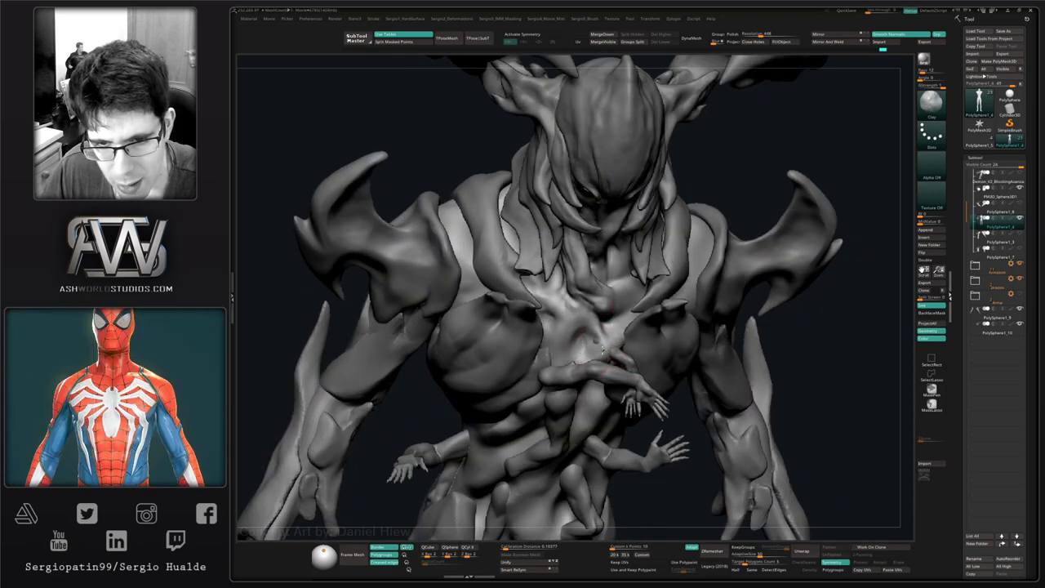
mouse_move(580, 370)
right_mouse_down()
mouse_move(581, 385)
mouse_move(616, 385)
mouse_move(605, 347)
mouse_move(585, 410)
mouse_move(596, 369)
right_mouse_up()
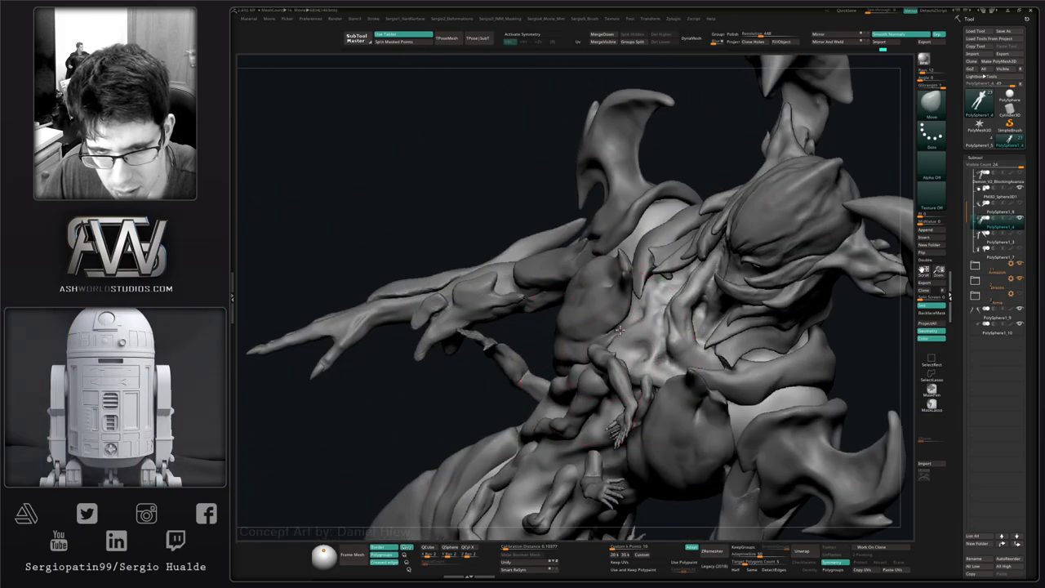
- Build up flowing muscle strands on the side of the waist below the chest armour with the Clay brush
key("s")
mouse_move(616, 335)
right_mouse_down()
mouse_move(586, 381)
mouse_move(604, 376)
mouse_move(595, 372)
mouse_move(600, 399)
mouse_move(593, 388)
right_mouse_up()
key("b")
key("c")
key("l")
mouse_move(538, 393)
left_mouse_down()
mouse_move(521, 409)
mouse_move(524, 424)
left_mouse_up()
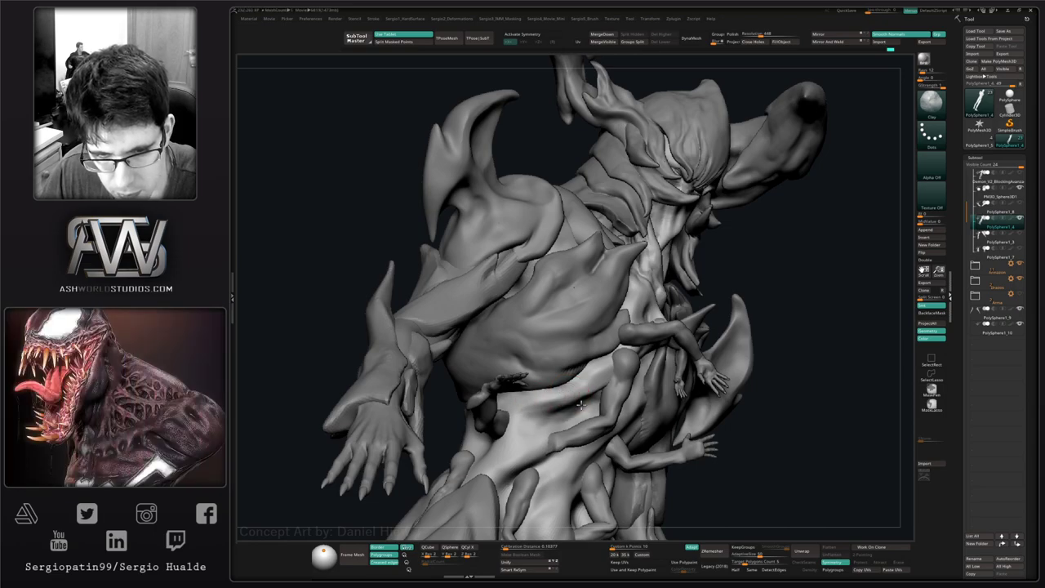
right_click_drag(524, 424, 534, 414)
mouse_move(535, 414)
left_mouse_down()
mouse_move(551, 413)
mouse_move(539, 408)
mouse_move(485, 452)
left_mouse_up()
mouse_move(494, 455)
right_mouse_down()
mouse_move(549, 395)
mouse_move(538, 407)
right_mouse_up()
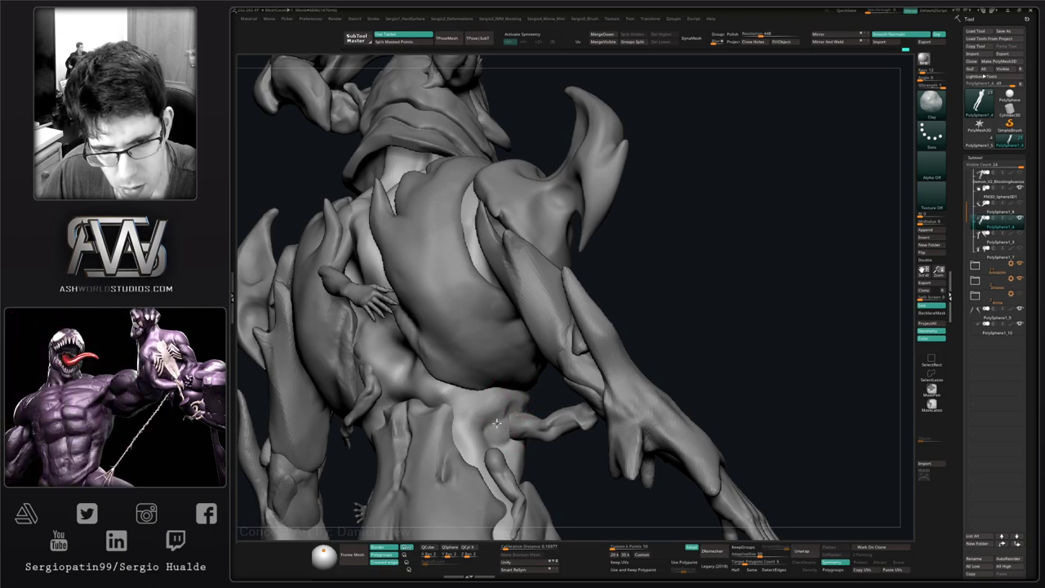
- Refine the folds where the embedded arms meet the side of the waist with the DamStandard and Clay brushes
mouse_move(513, 444)
right_mouse_down()
mouse_move(404, 449)
mouse_move(531, 414)
mouse_move(511, 416)
mouse_move(514, 432)
mouse_move(576, 370)
mouse_move(572, 383)
right_mouse_up()
key("b")
key("d")
key("s")
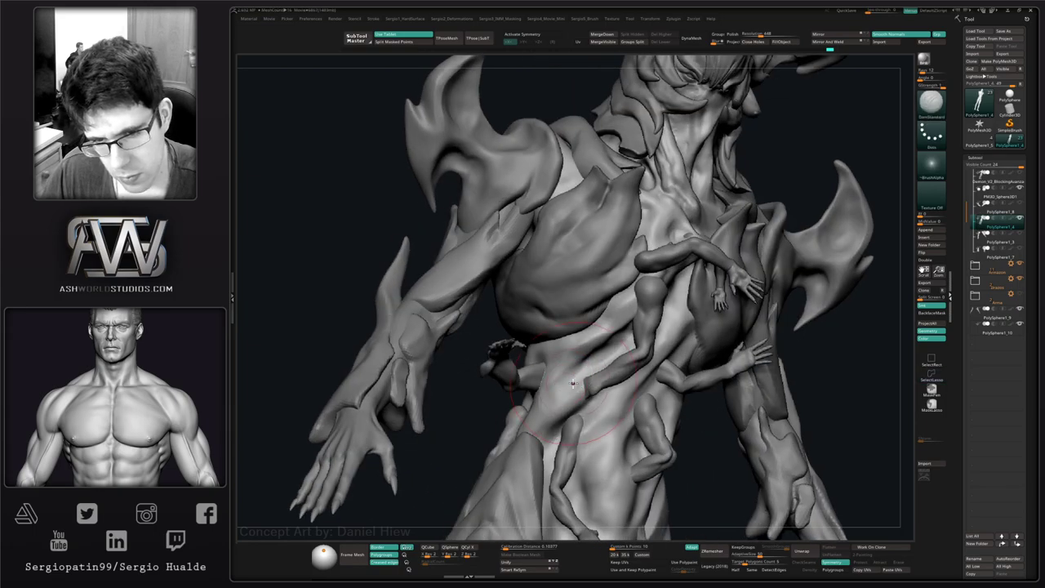
key("b")
key("c")
key("l")
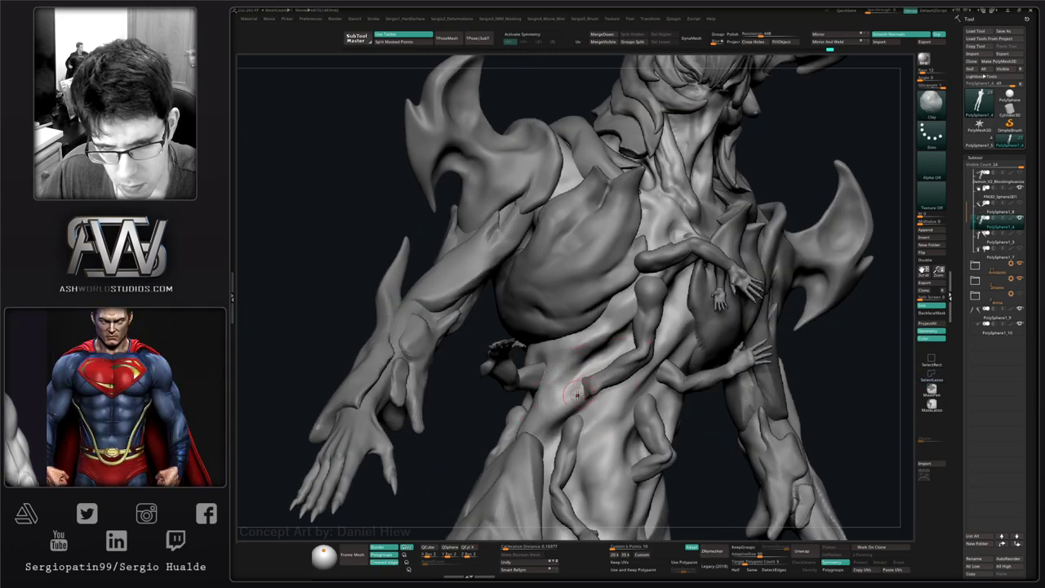
right_click_drag(576, 395, 588, 385)
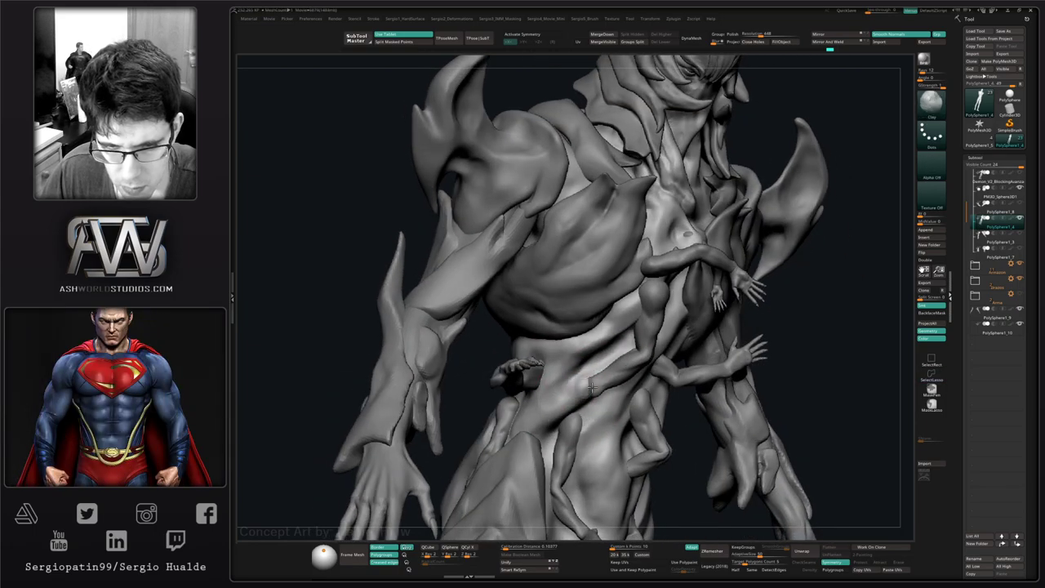
left_click_drag(591, 386, 592, 385)
mouse_move(601, 382)
right_mouse_down()
mouse_move(607, 413)
mouse_move(611, 390)
right_mouse_up()
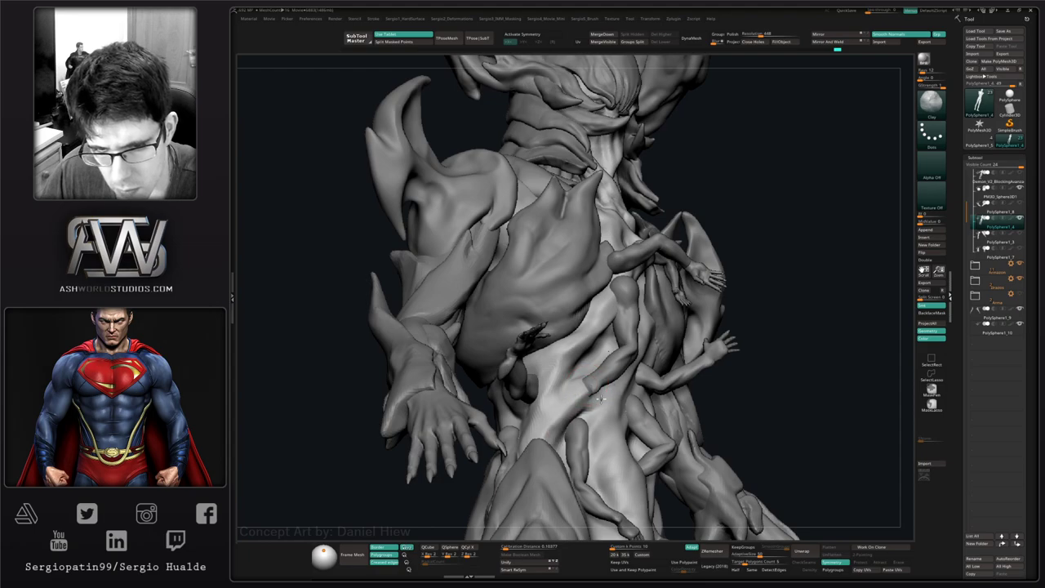
- Sculpt the diagonal strands across the abdomen and ribs around the embedded arms with the Clay brush
right_click_drag(600, 398, 594, 349)
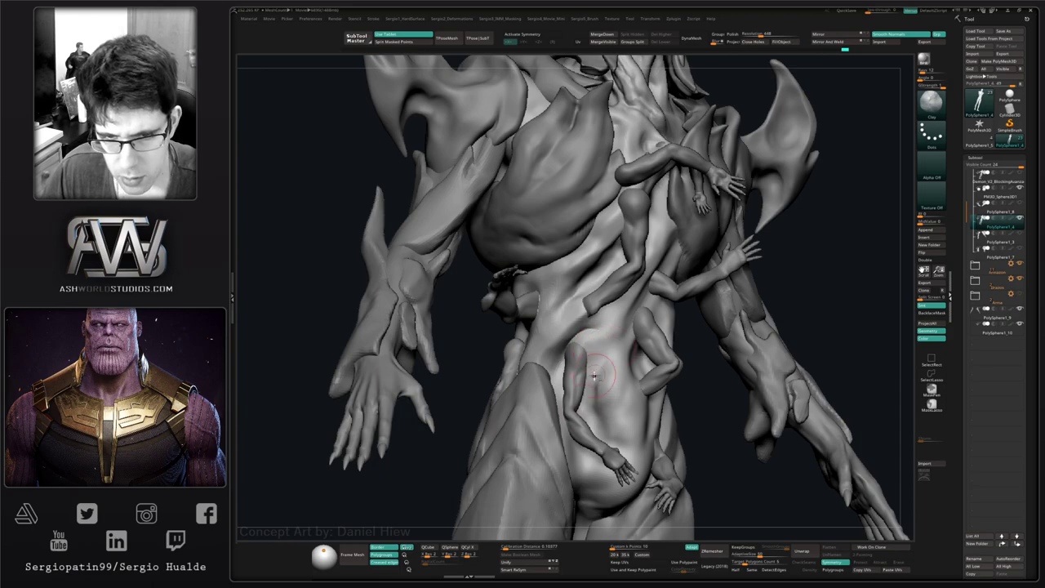
right_click_drag(621, 388, 578, 361)
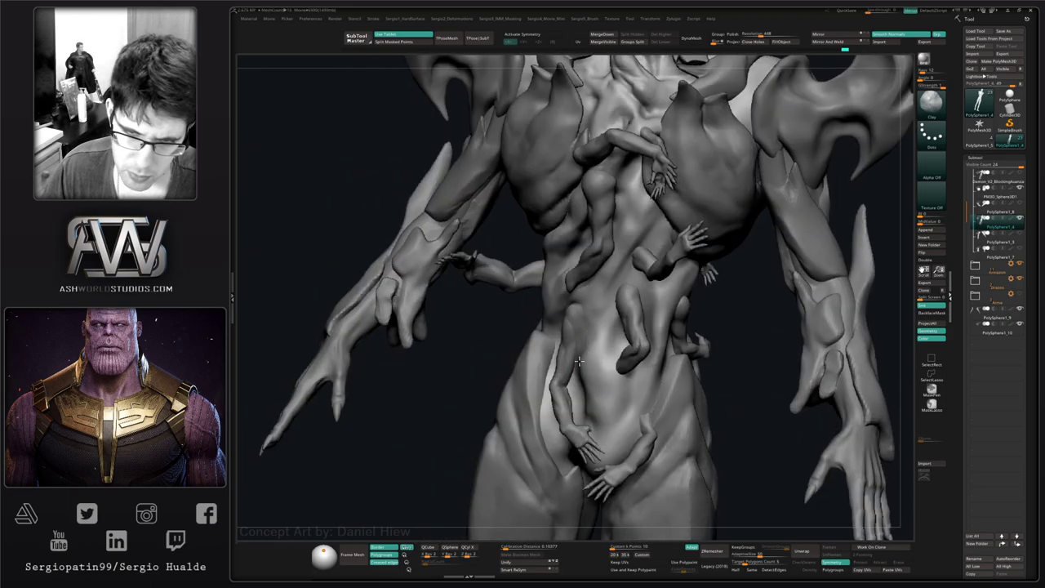
mouse_move(598, 408)
right_mouse_down()
mouse_move(598, 352)
mouse_move(614, 393)
mouse_move(601, 296)
mouse_move(621, 377)
mouse_move(541, 211)
mouse_move(518, 309)
mouse_move(572, 324)
mouse_move(601, 294)
right_mouse_up()
key("alt+s")
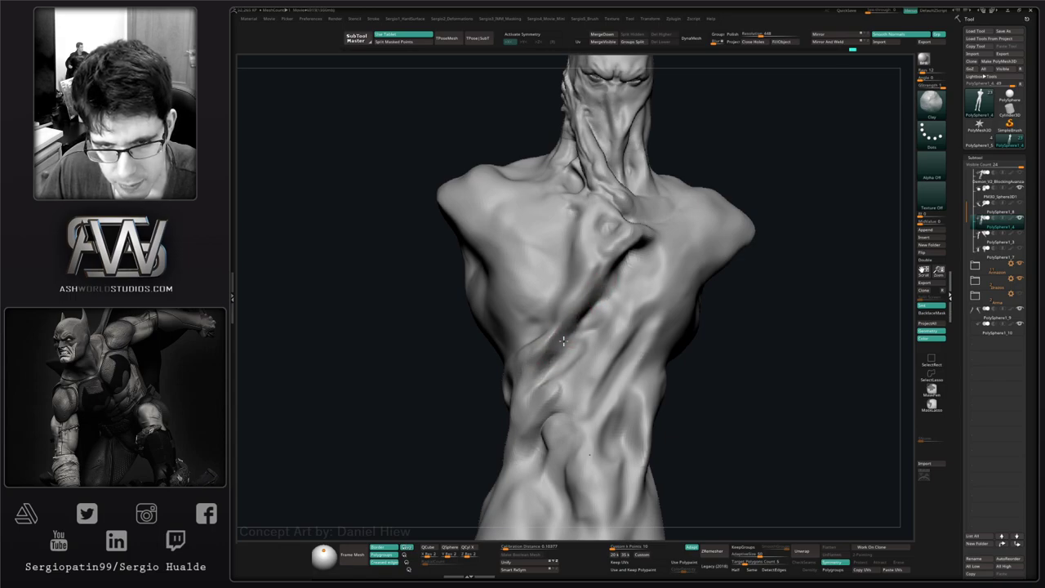
mouse_move(563, 341)
right_mouse_down()
mouse_move(578, 360)
mouse_move(548, 341)
right_mouse_up()
key("alt+s")
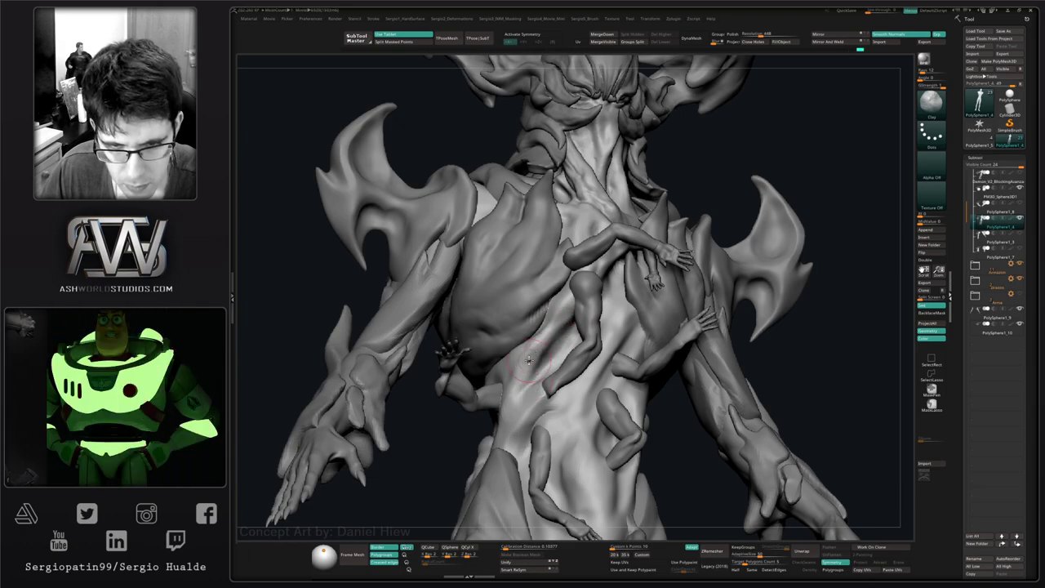
mouse_move(524, 381)
left_mouse_down()
mouse_move(555, 346)
mouse_move(535, 364)
left_mouse_up()
mouse_move(572, 335)
right_mouse_down()
mouse_move(556, 387)
mouse_move(548, 348)
right_mouse_up()
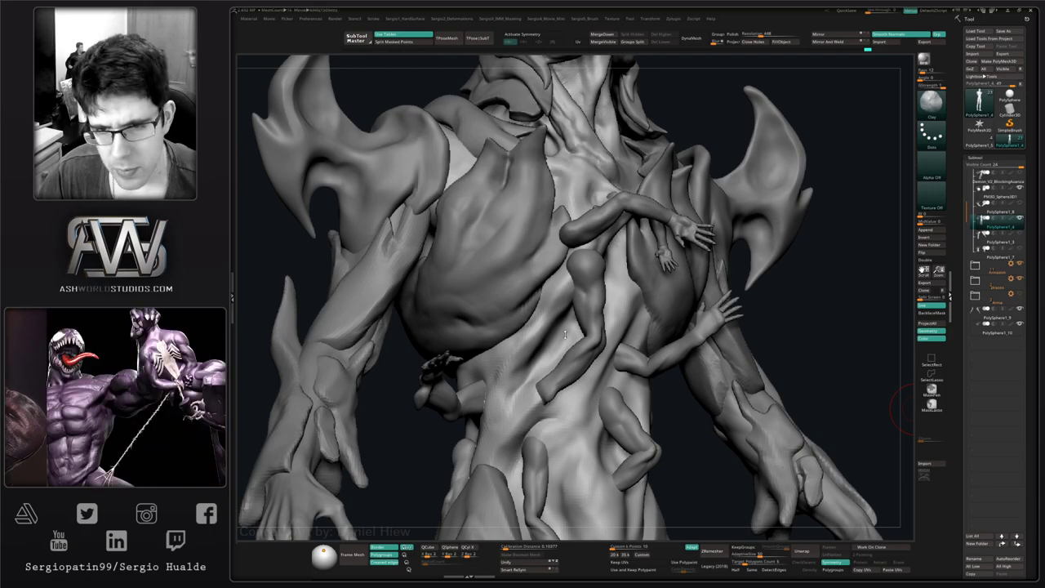
- Work the abdomen strands around the embedded arm sockets with the Clay brush, checking the torso alone and with the armour
left_click_drag(786, 303, 675, 353)
mouse_move(675, 353)
right_mouse_down("alt")
mouse_move(697, 312)
mouse_move(665, 273)
mouse_move(622, 357)
mouse_move(642, 322)
right_mouse_up("alt")
key("s")
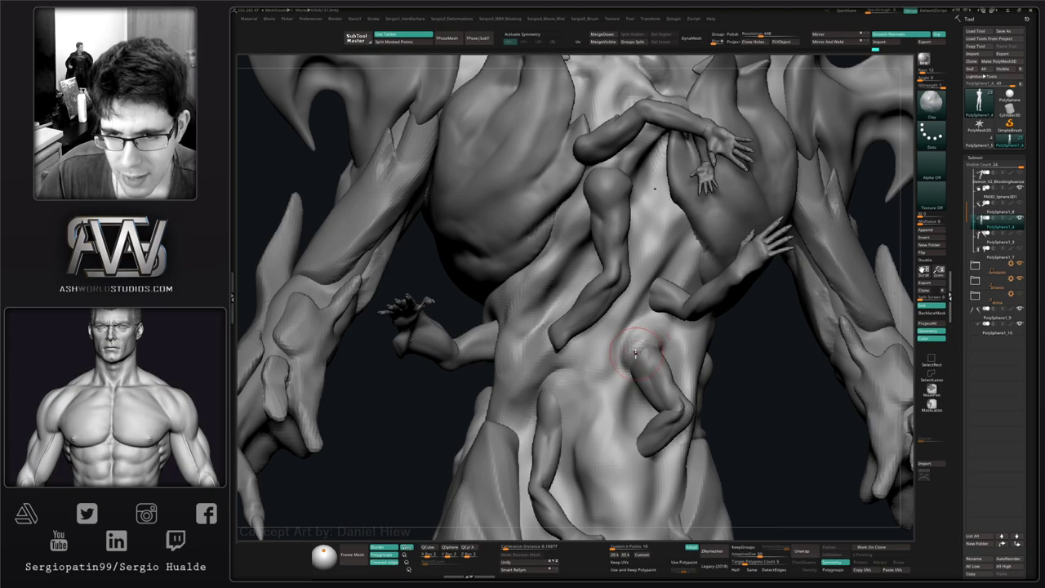
right_click_drag(676, 359, 671, 320)
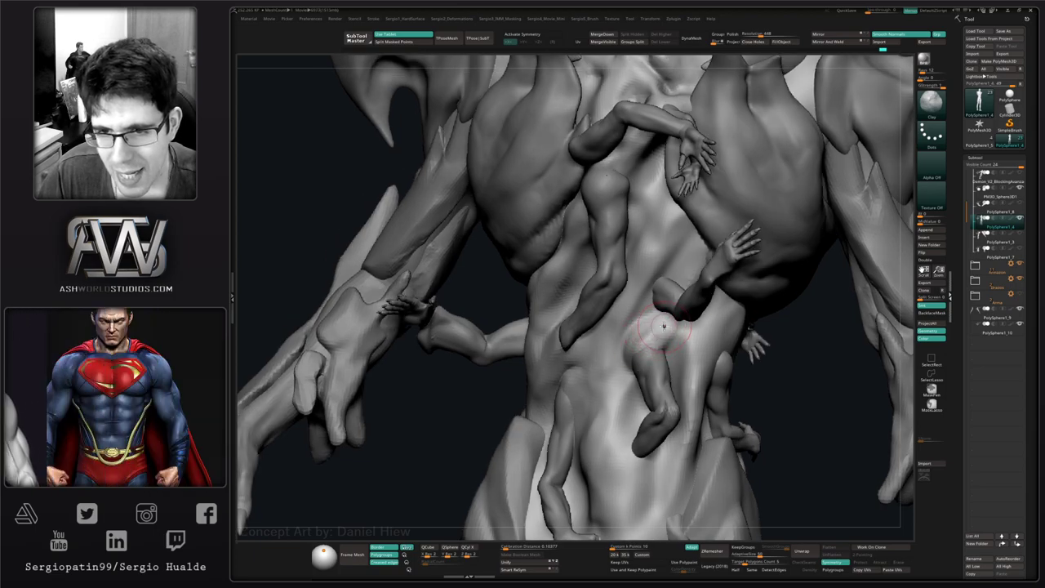
key("alt+s")
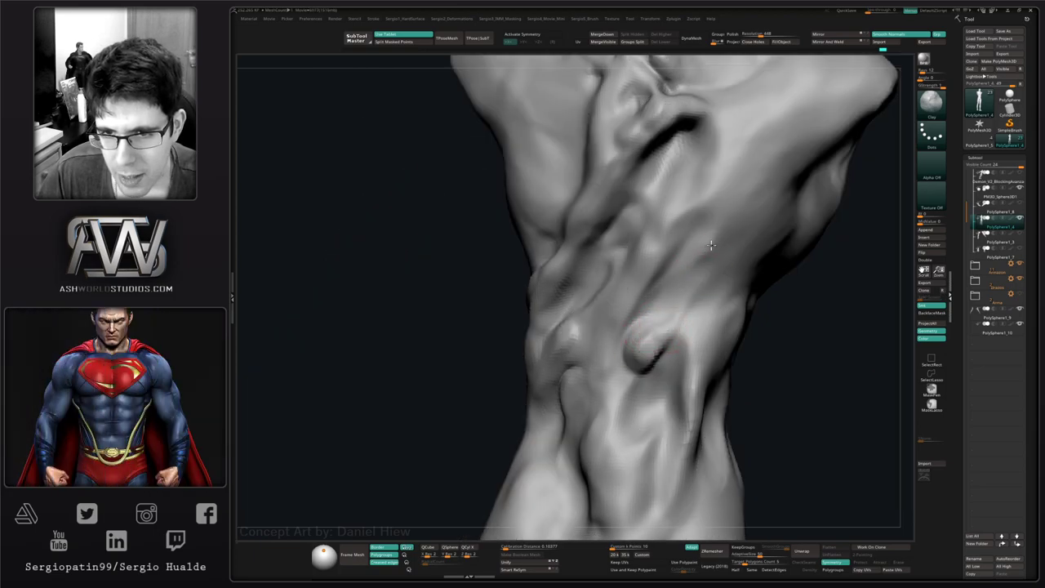
mouse_move(668, 306)
right_mouse_down()
mouse_move(667, 264)
mouse_move(678, 289)
mouse_move(675, 274)
mouse_move(638, 289)
right_mouse_up()
key("alt+s")
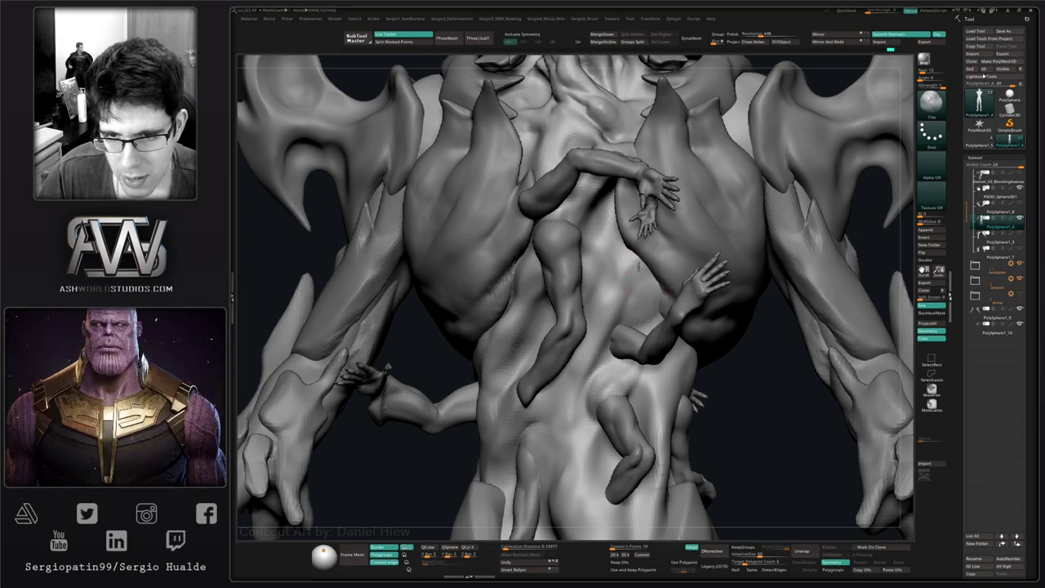
left_click(634, 310, "ctrl+shift")
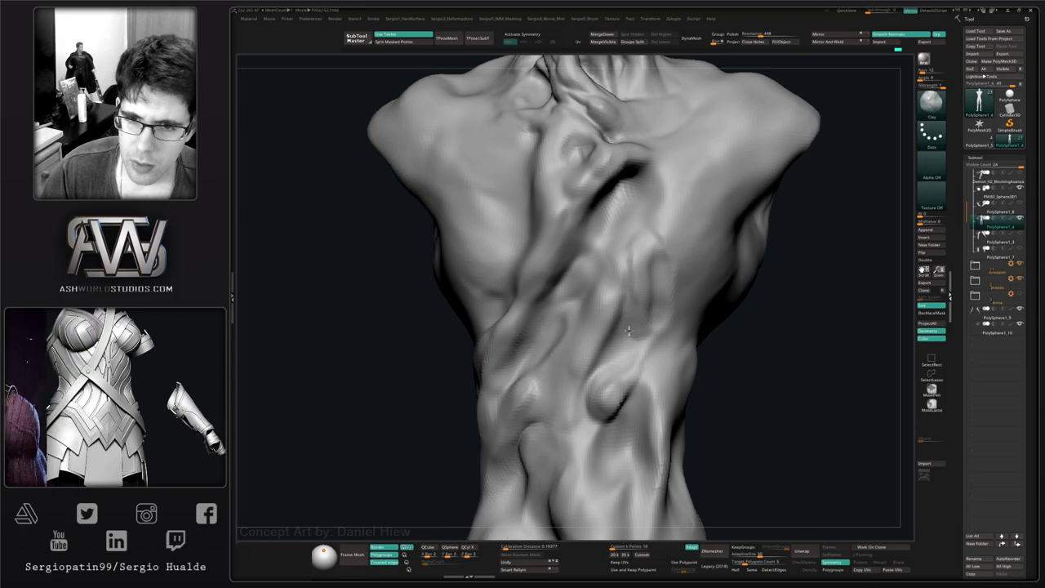
key("alt+s")
- Sculpt the flowing forms below the upper arm socket at the centre of the chest with the Clay brush on the isolated torso
left_click_drag(639, 292, 640, 274)
right_click_drag(611, 268, 620, 326, "alt")
left_click_drag(618, 289, 621, 276)
mouse_move(622, 276)
right_mouse_down()
mouse_move(653, 276)
mouse_move(620, 277)
right_mouse_up()
key("alt+s")
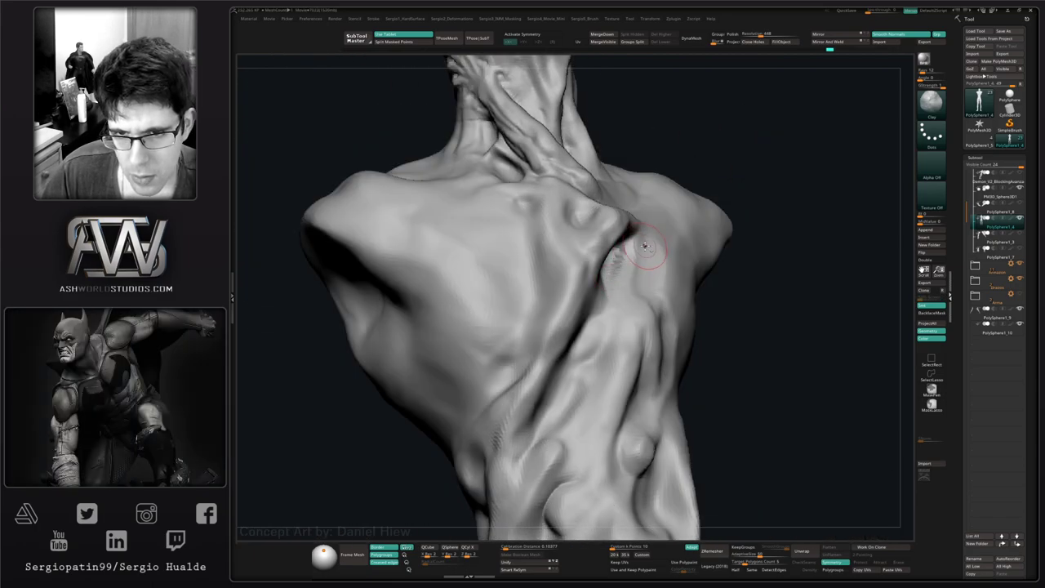
right_click_drag(643, 255, 631, 249)
mouse_move(630, 256)
left_mouse_down()
mouse_move(624, 276)
mouse_move(670, 263)
mouse_move(676, 239)
mouse_move(677, 273)
mouse_move(659, 249)
mouse_move(660, 277)
mouse_move(637, 262)
left_mouse_up()
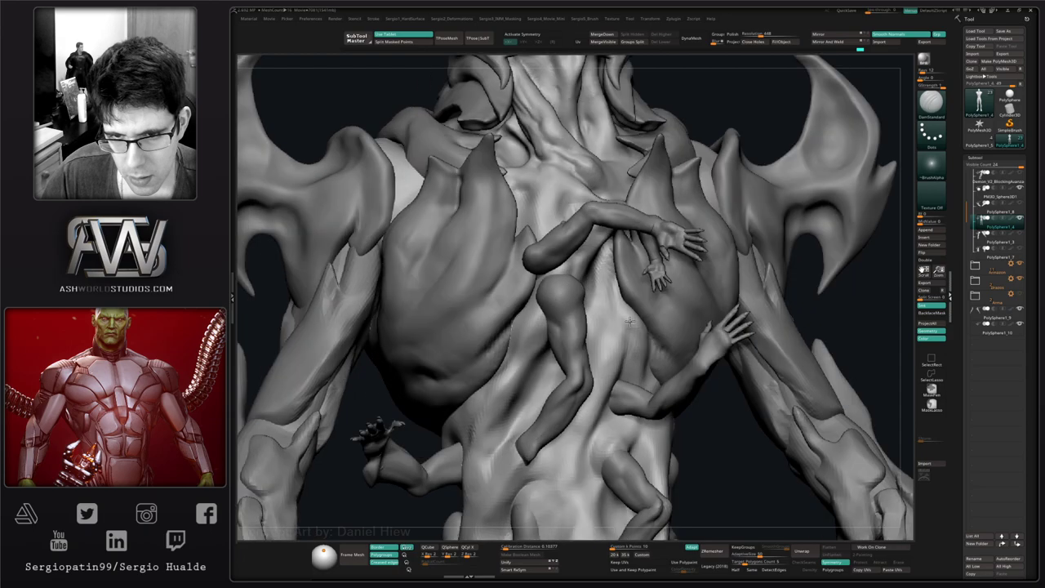
- Reshape the muscle beside the inner edge of the chest armour with the Move brush and smooth its surface
key("b")
key("m")
key("v")
right_click_drag(619, 304, 612, 293)
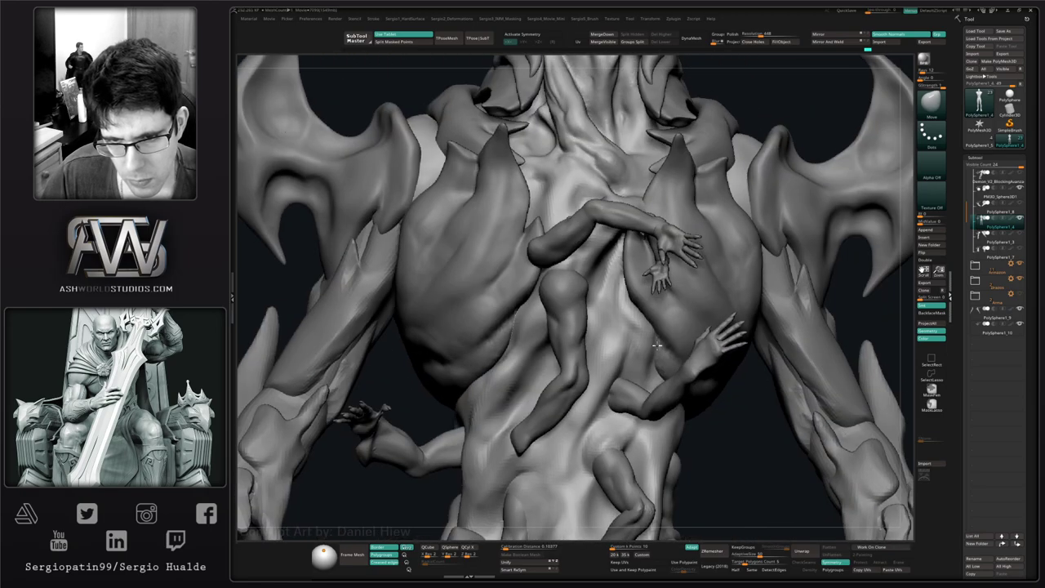
mouse_move(644, 333)
left_mouse_down("shift")
mouse_move(620, 302)
mouse_move(652, 314)
left_mouse_up("shift")
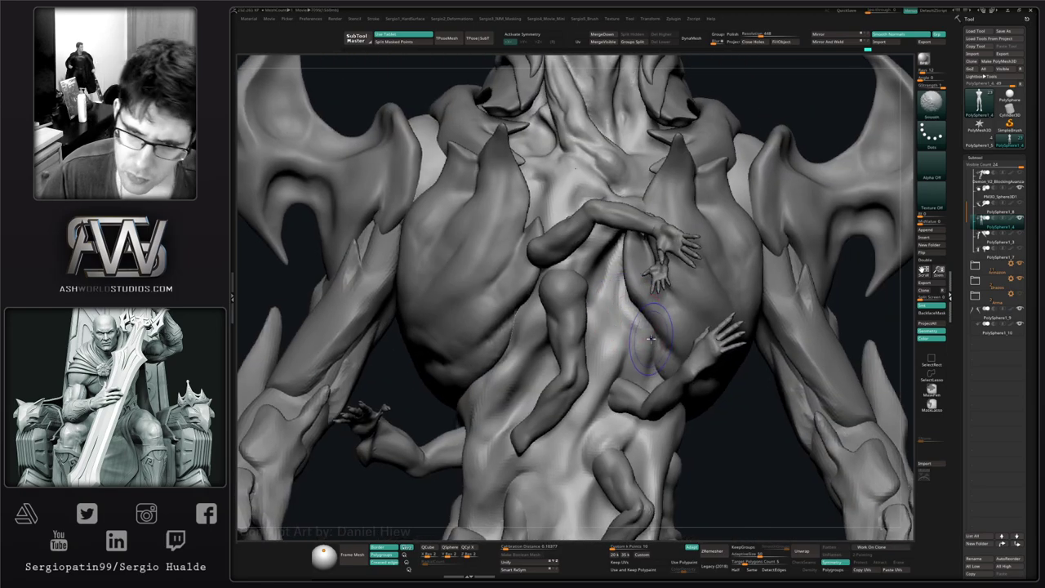
- Raise a winding strand from the upper arm socket down across the ribs with the Standard brush
key("b")
key("s")
key("t")
right_click_drag(655, 376, 625, 339, "alt")
key("alt+s")
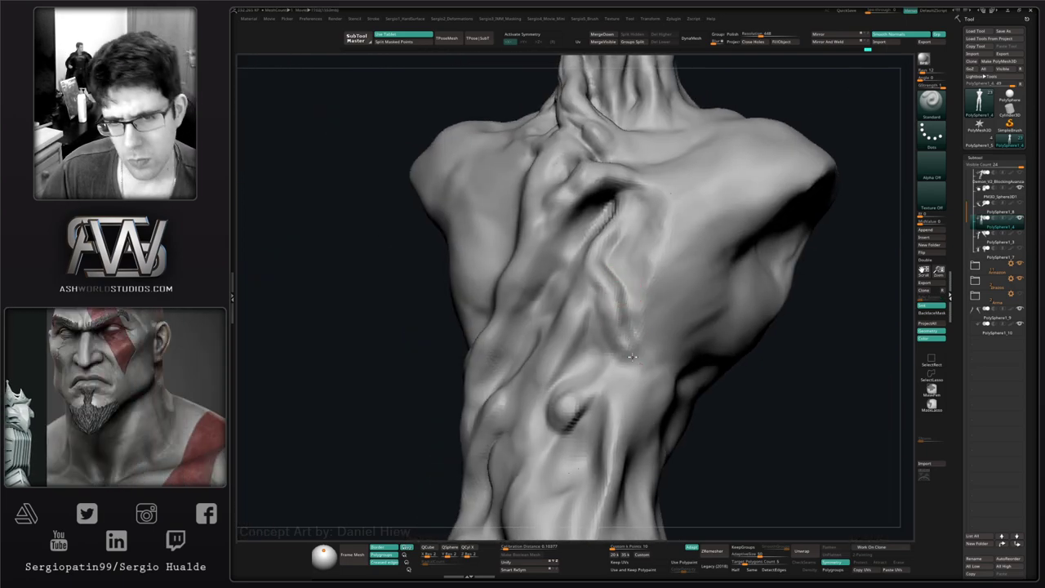
right_click_drag(612, 355, 637, 362)
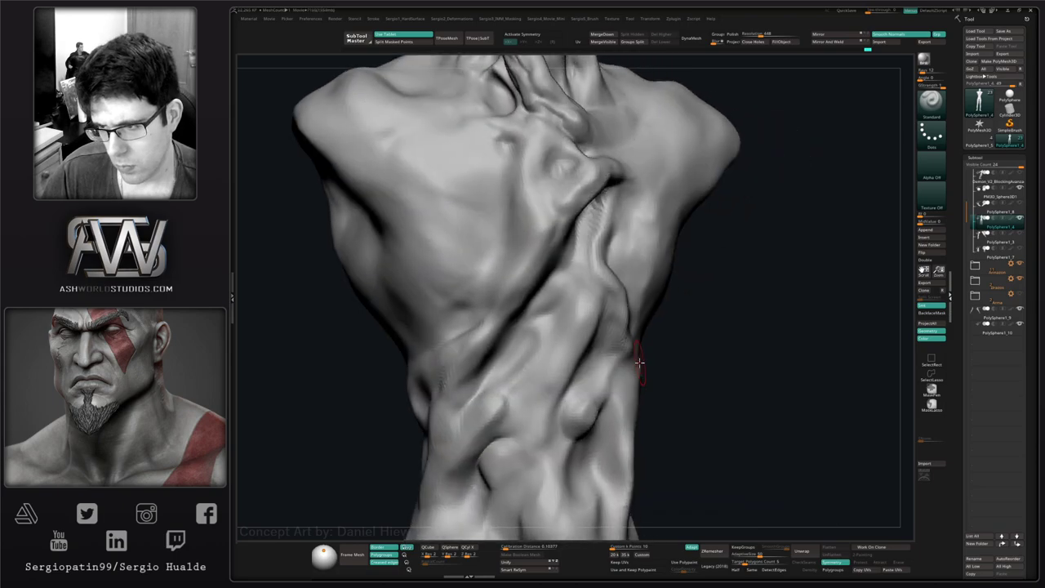
- Adjust the rib strands between the embedded arms to fit the chest armour with the Move brush
key("alt+s")
right_click_drag(611, 327, 631, 308)
key("s")
key("b")
key("m")
key("v")
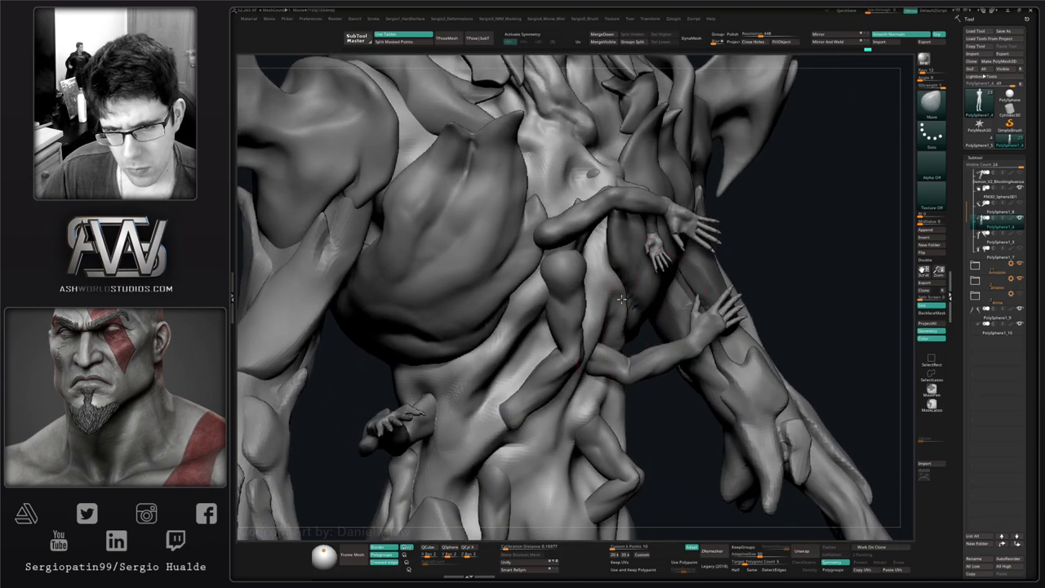
left_click_drag(589, 303, 600, 310)
mouse_move(608, 326)
right_mouse_down("ctrl")
mouse_move(608, 281)
mouse_move(602, 305)
right_mouse_up("ctrl")
left_click_drag(603, 305, 641, 299)
mouse_move(641, 300)
right_mouse_down()
mouse_move(649, 310)
mouse_move(584, 309)
right_mouse_up()
- Blend the new rib strand into the surrounding chest muscle with the Clay brush on the isolated torso
key("b")
key("c")
key("l")
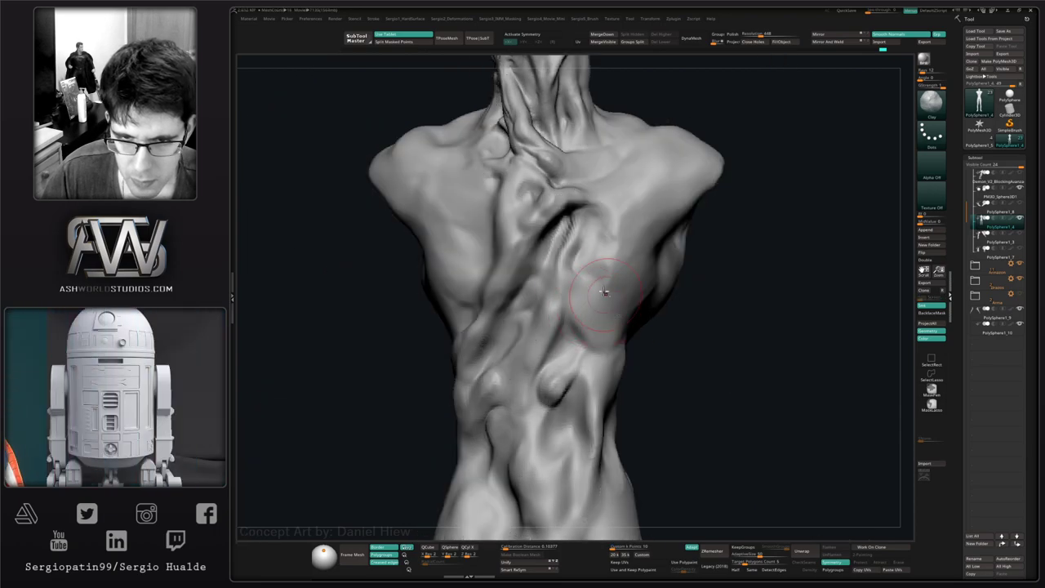
mouse_move(594, 273)
right_mouse_down()
mouse_move(592, 310)
mouse_move(616, 357)
mouse_move(600, 349)
right_mouse_up()
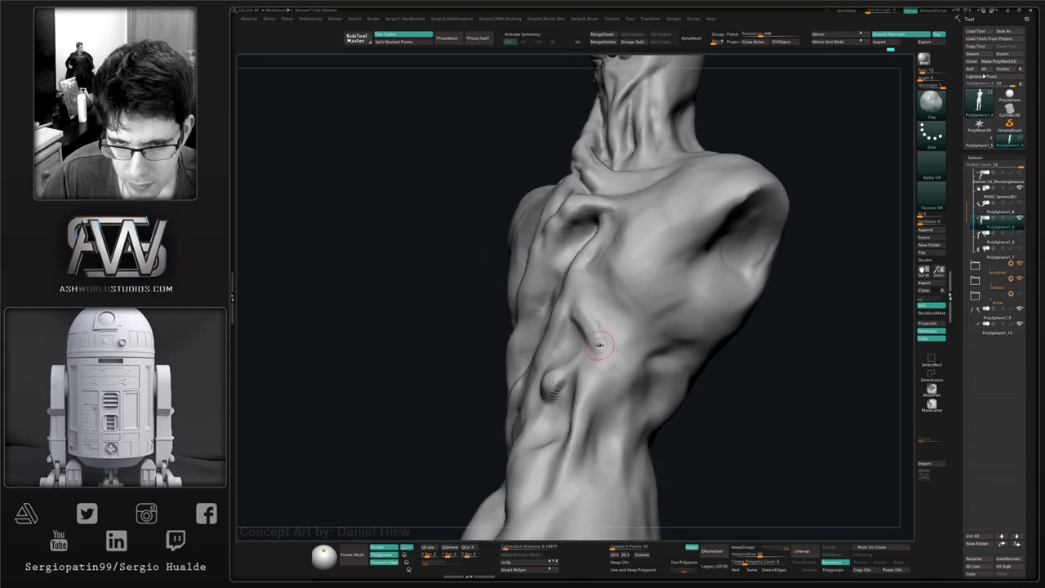
- Add a diagonal band of volume across the lower ribs with the ClayBuildup brush and check it against the armour
key("b")
key("c")
key("b")
key("s")
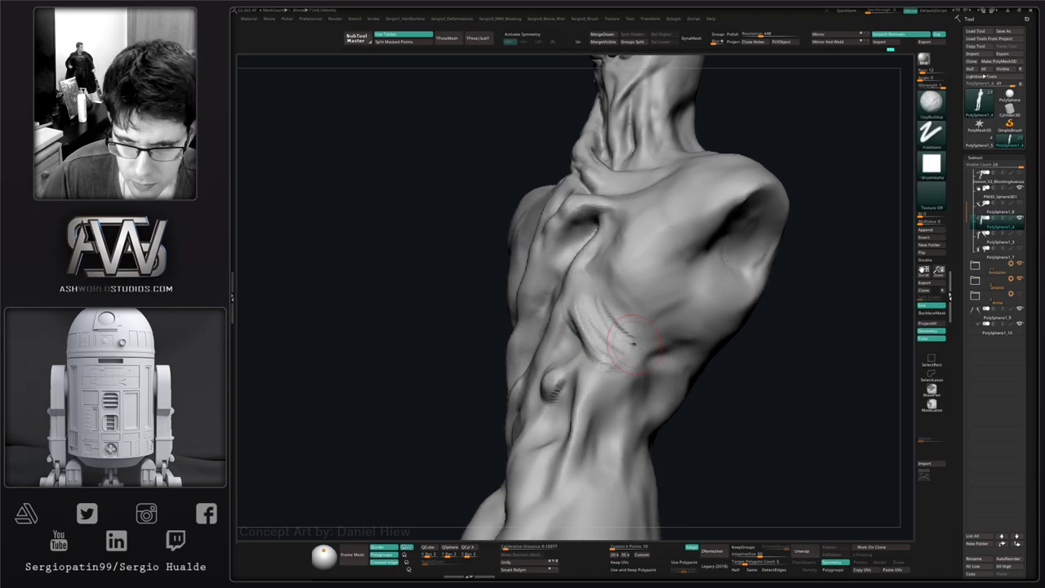
right_click_drag(632, 343, 620, 351)
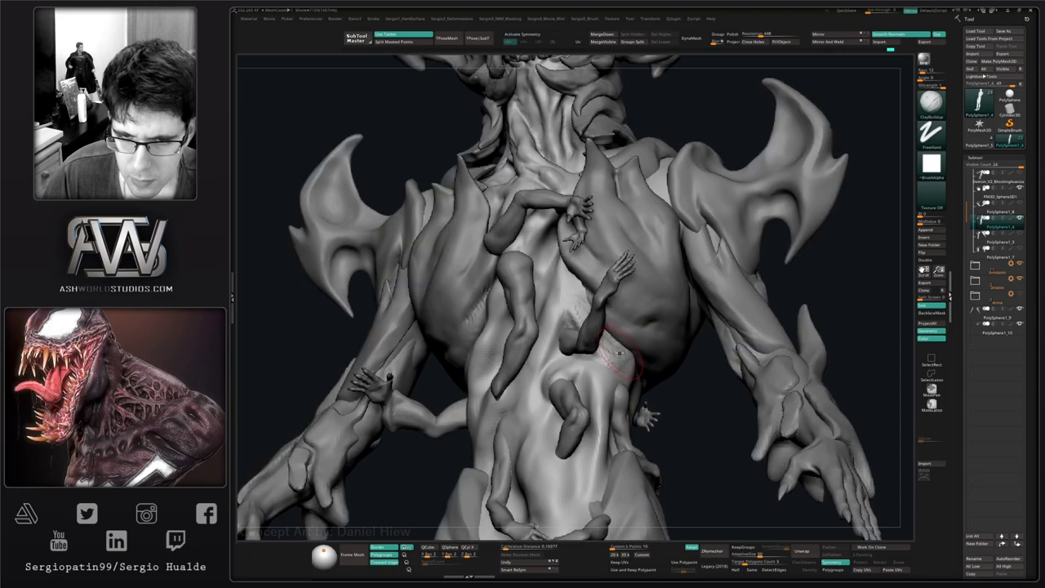
- Shift the rib band towards the inner edge of the chest armour with the Move brush and add volume with ClayBuildup
mouse_move(619, 353)
right_mouse_down()
mouse_move(600, 357)
mouse_move(626, 363)
mouse_move(600, 338)
mouse_move(609, 338)
mouse_move(607, 312)
right_mouse_up()
key("b")
key("m")
key("v")
key("b")
key("c")
key("b")
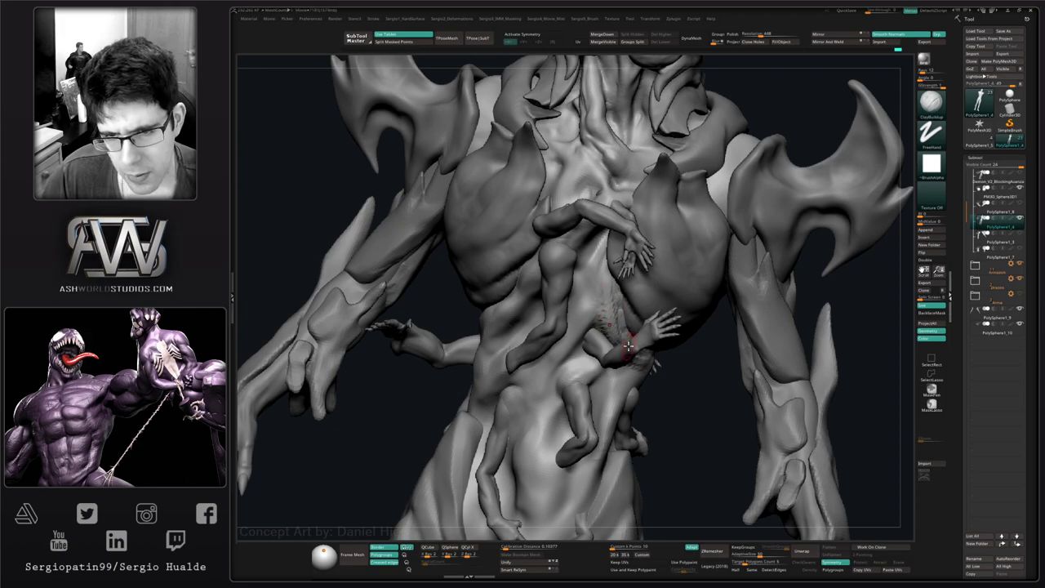
- Form a curved ridge following the lower edge of the chest armour with the Move and ClayBuildup brushes
mouse_move(627, 346)
right_mouse_down("ctrl")
mouse_move(599, 294)
mouse_move(620, 289)
mouse_move(573, 298)
mouse_move(598, 338)
mouse_move(601, 317)
mouse_move(575, 365)
mouse_move(605, 349)
right_mouse_up("ctrl")
key("b")
key("m")
key("v")
key("b")
key("c")
key("b")
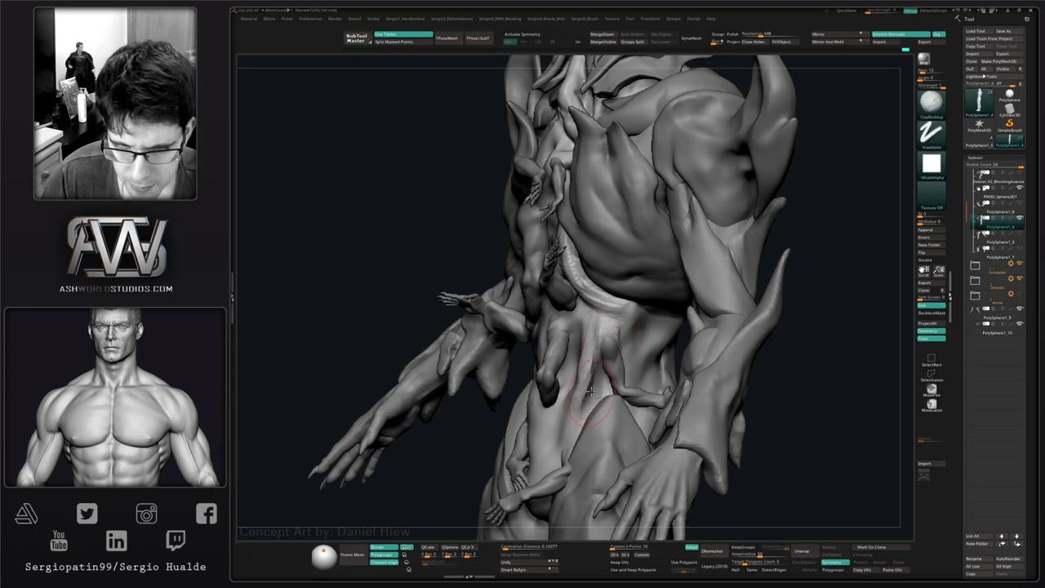
- Build up the side of the waist below the curved ridge with ClayBuildup, smooth it and adjust its shape with the Move brush
right_click_drag(596, 329, 572, 413)
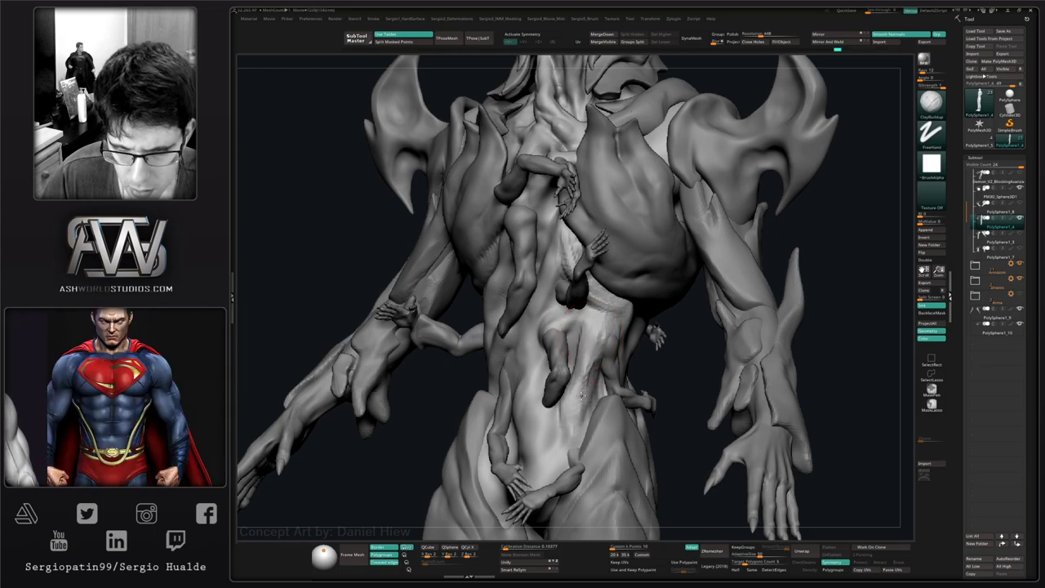
mouse_move(579, 387)
right_mouse_down()
mouse_move(574, 375)
mouse_move(589, 381)
mouse_move(574, 391)
right_mouse_up()
key("shift")
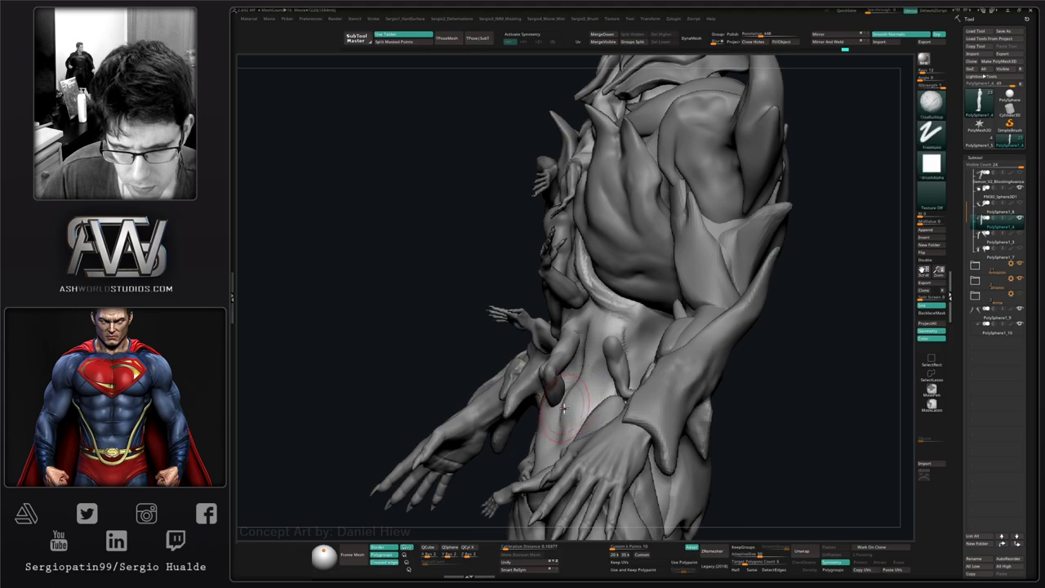
key("shift")
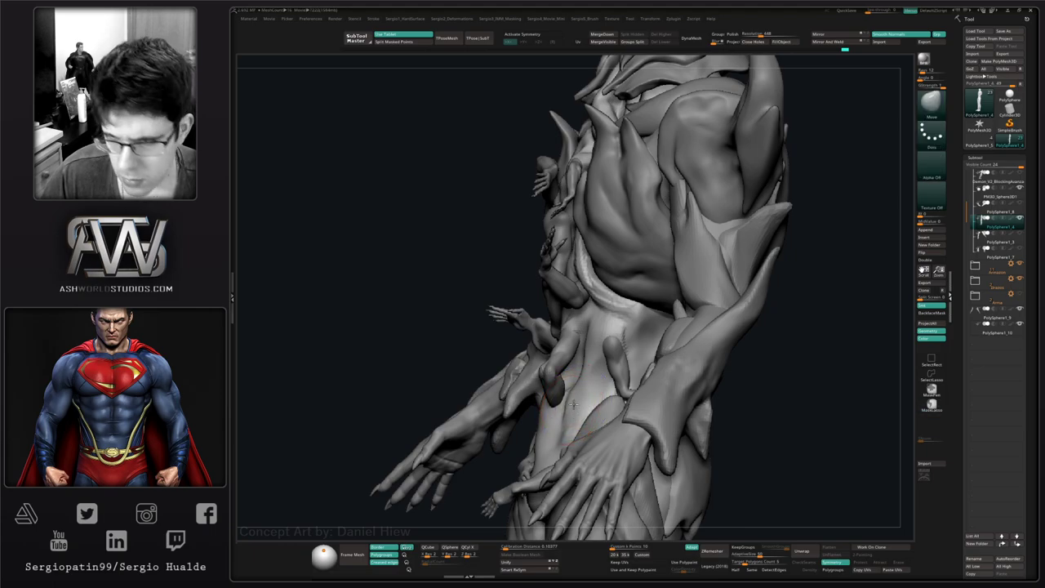
mouse_move(573, 403)
right_mouse_down("shift")
mouse_move(569, 375)
mouse_move(554, 371)
mouse_move(560, 359)
right_mouse_up("shift")
key("alt+s")
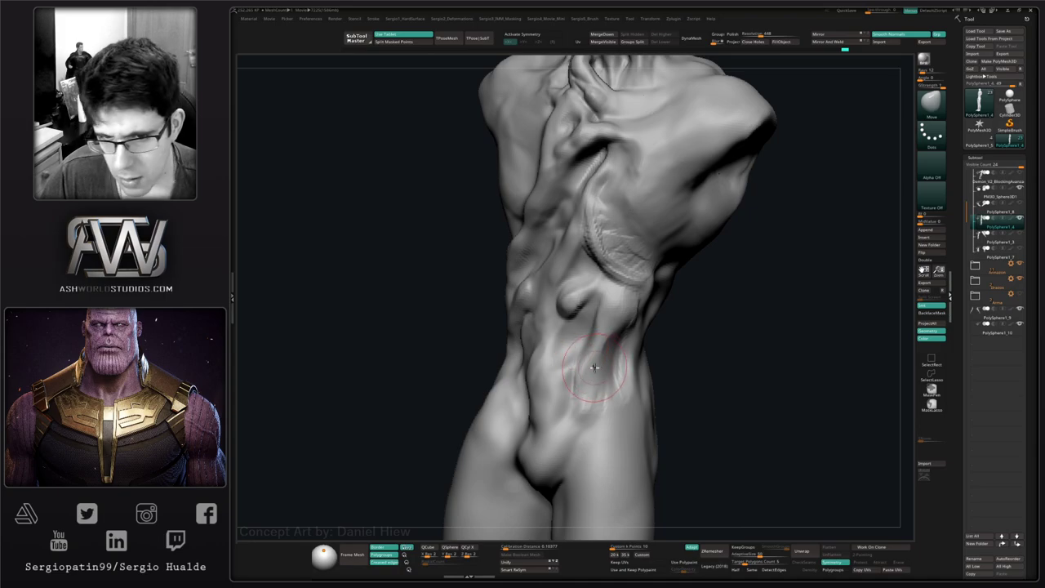
- Refine the strands running down the side of the waist to the hip with the Clay and Move brushes on the isolated torso
mouse_move(574, 371)
right_mouse_down()
mouse_move(589, 369)
mouse_move(602, 395)
mouse_move(592, 337)
right_mouse_up()
key("b")
key("c")
key("l")
mouse_move(565, 384)
right_mouse_down()
mouse_move(602, 352)
mouse_move(600, 330)
right_mouse_up()
key("b")
key("m")
key("v")
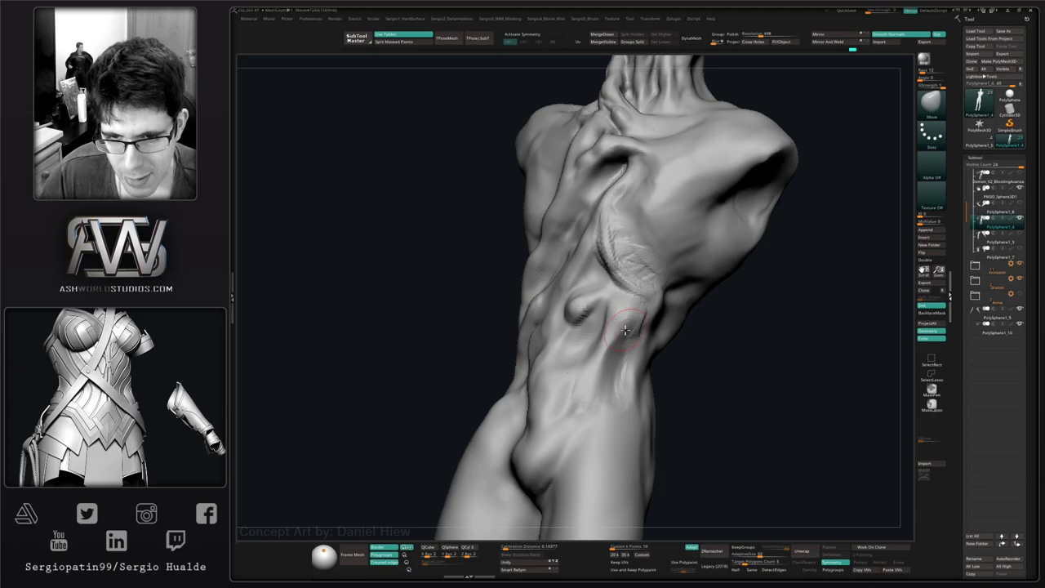
- Blend the waist surface into the shoulder of the rear embedded arm with the Clay and Smooth brushes
mouse_move(601, 380)
right_mouse_down()
mouse_move(601, 390)
mouse_move(579, 368)
mouse_move(605, 389)
mouse_move(599, 369)
mouse_move(613, 342)
mouse_move(574, 309)
mouse_move(594, 308)
mouse_move(604, 328)
mouse_move(619, 314)
right_mouse_up()
key("shift+s")
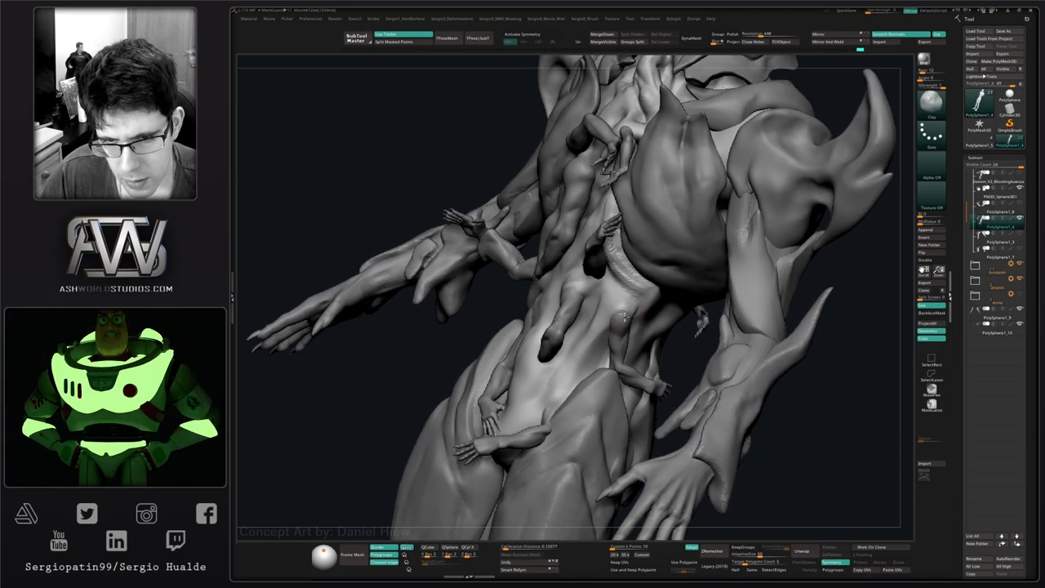
left_click(620, 334, "ctrl+shift")
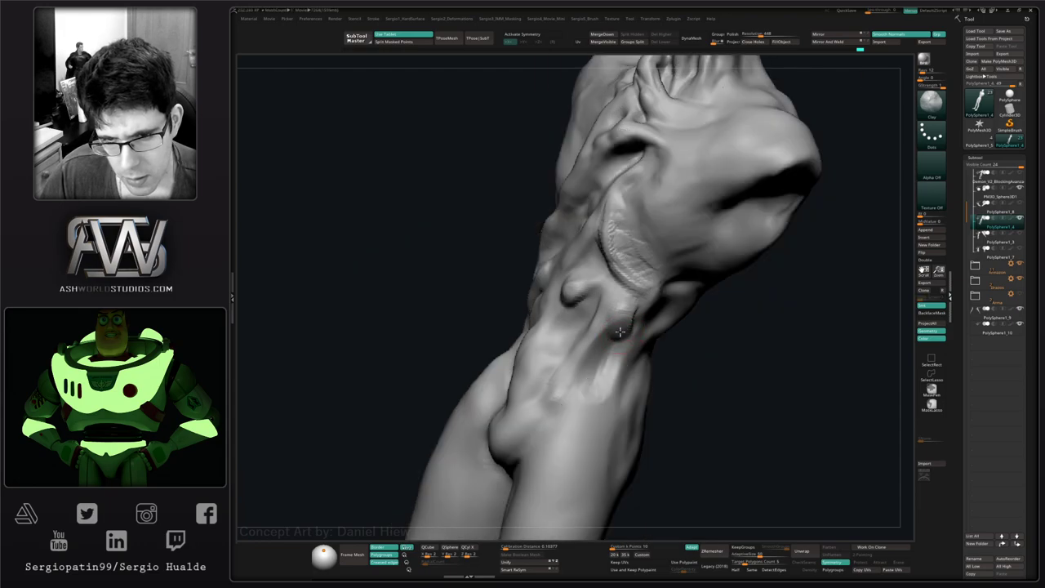
left_click(620, 327, "ctrl+shift")
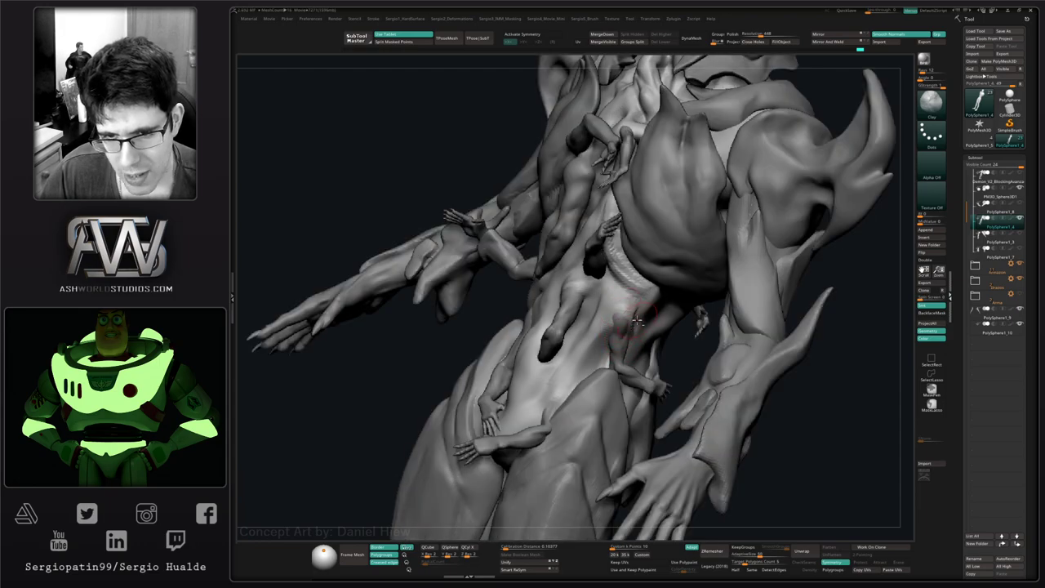
key("shift")
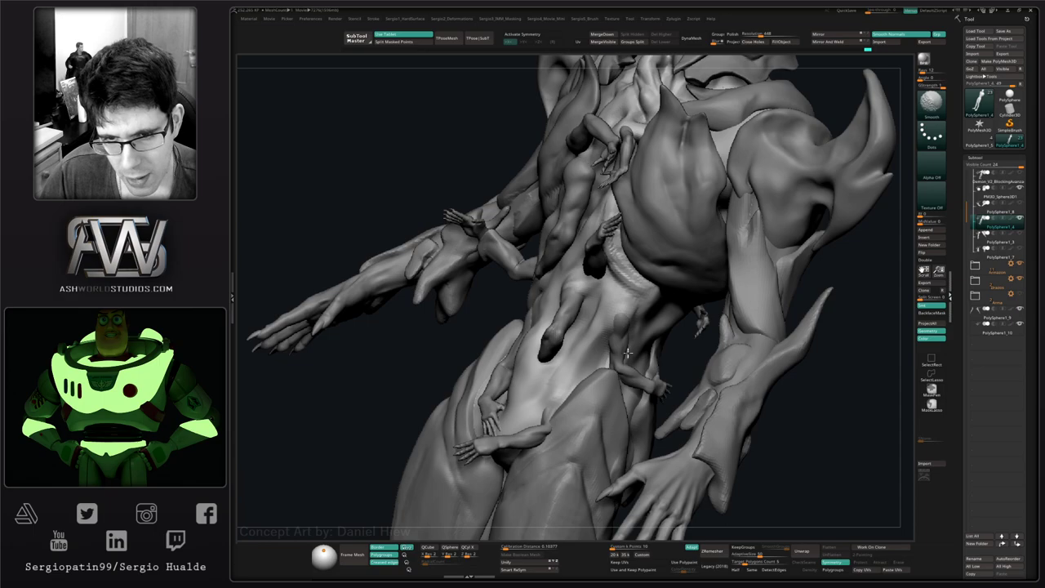
mouse_move(627, 353)
right_mouse_down()
mouse_move(653, 339)
mouse_move(632, 319)
mouse_move(609, 339)
mouse_move(607, 295)
right_mouse_up()
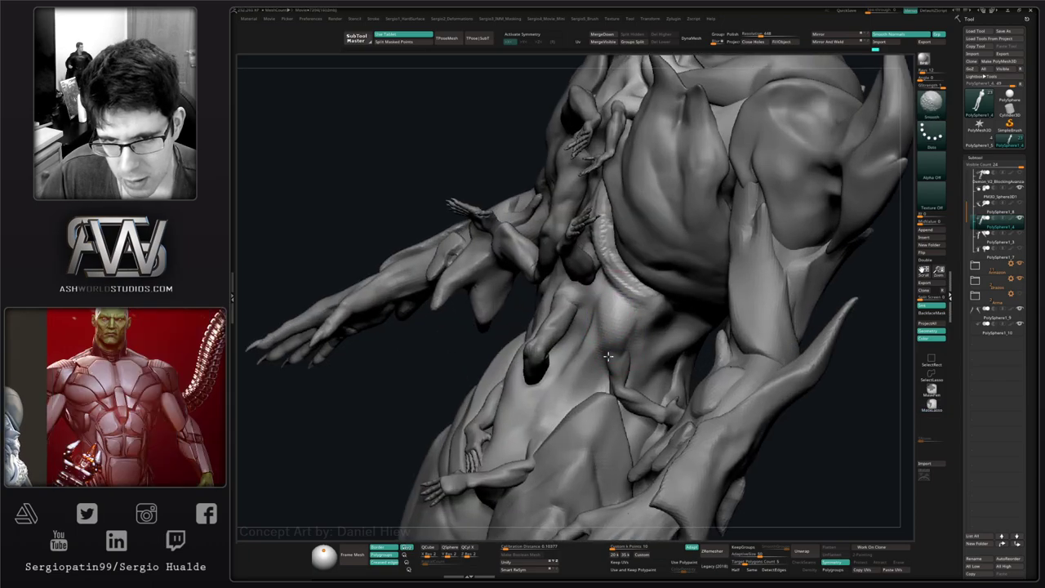
- Carve the muscle creases of the demon's abdomen around the embedded arms with the Standard brush
right_click_drag(610, 332, 600, 335)
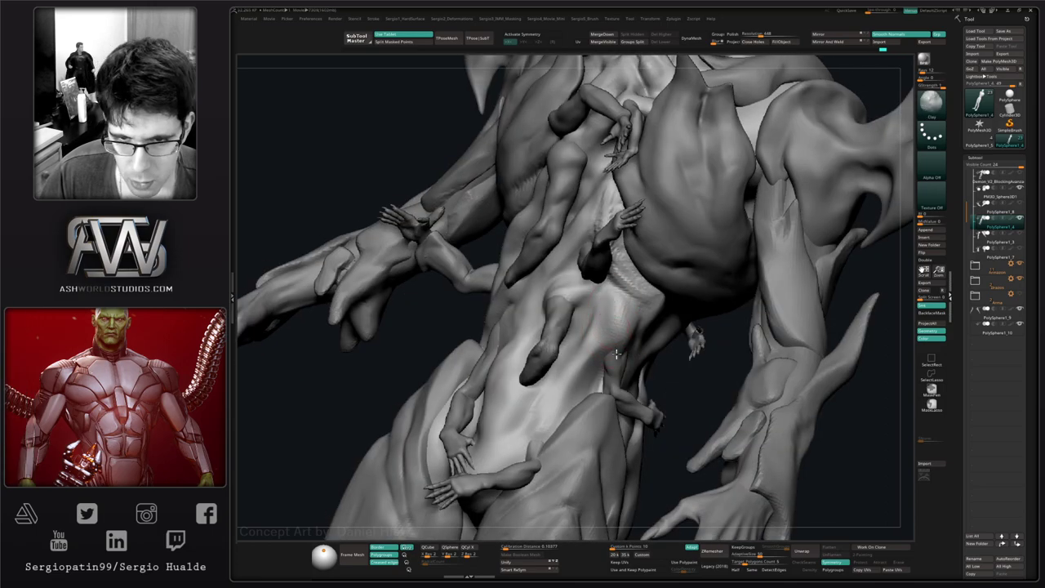
right_click_drag(614, 341, 618, 374)
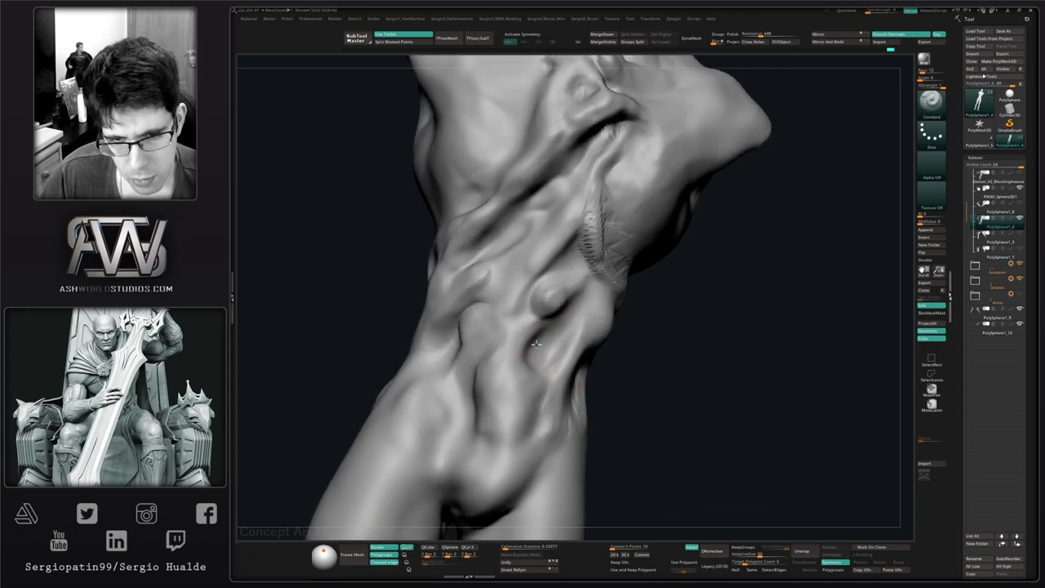
right_click_drag(536, 343, 520, 338)
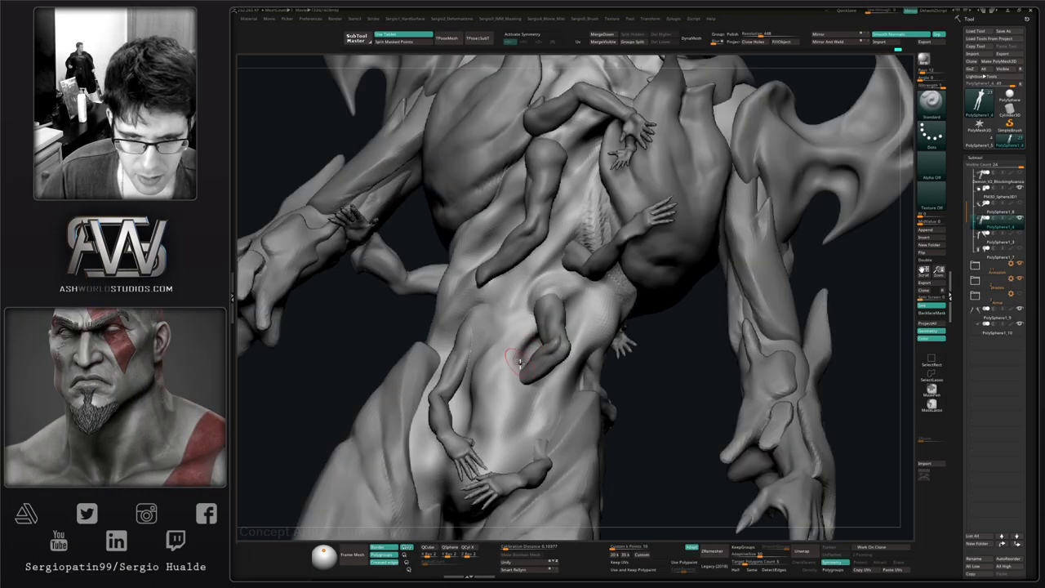
right_click_drag(519, 363, 493, 371)
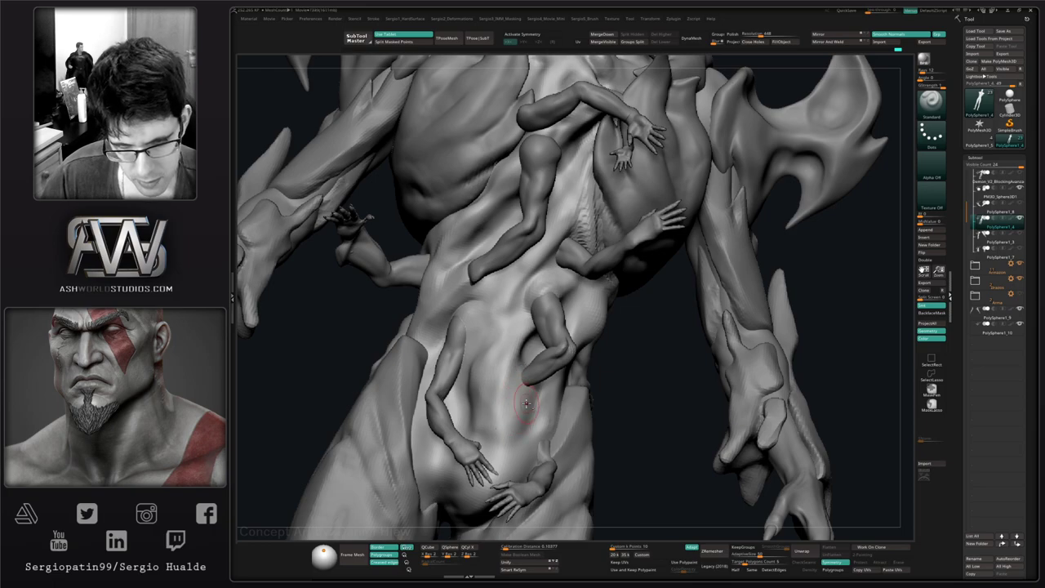
- Build up the abdominal folds between the embedded arms with the Clay brush
key("b")
key("c")
key("l")
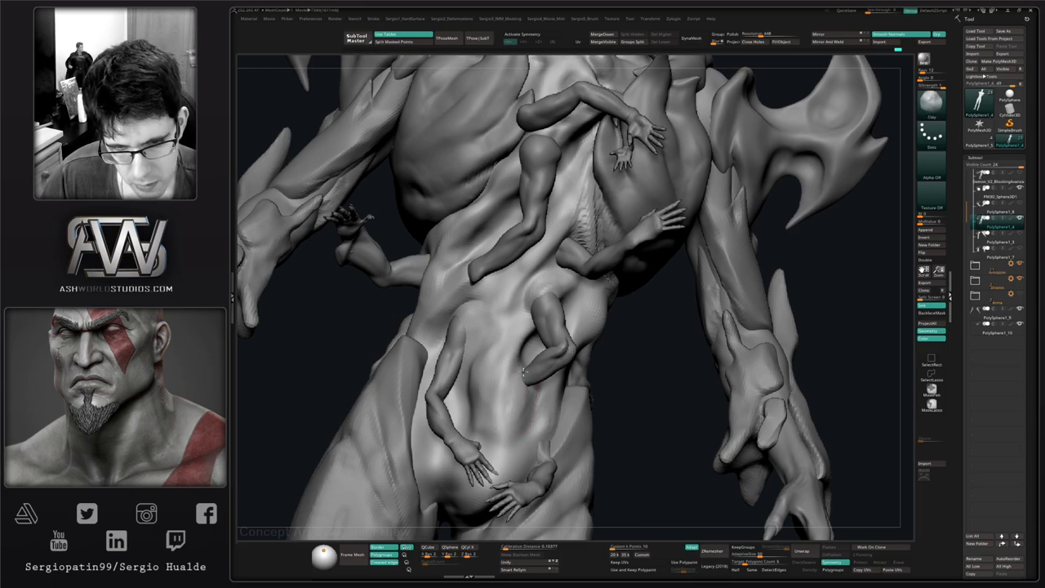
right_click_drag(519, 369, 488, 365)
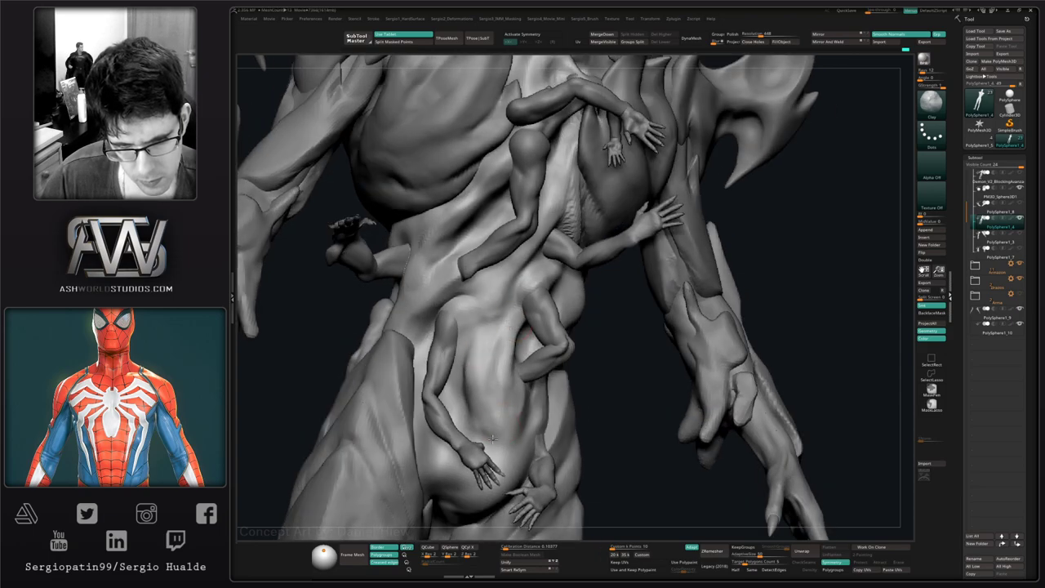
right_click_drag(491, 446, 490, 314, "alt")
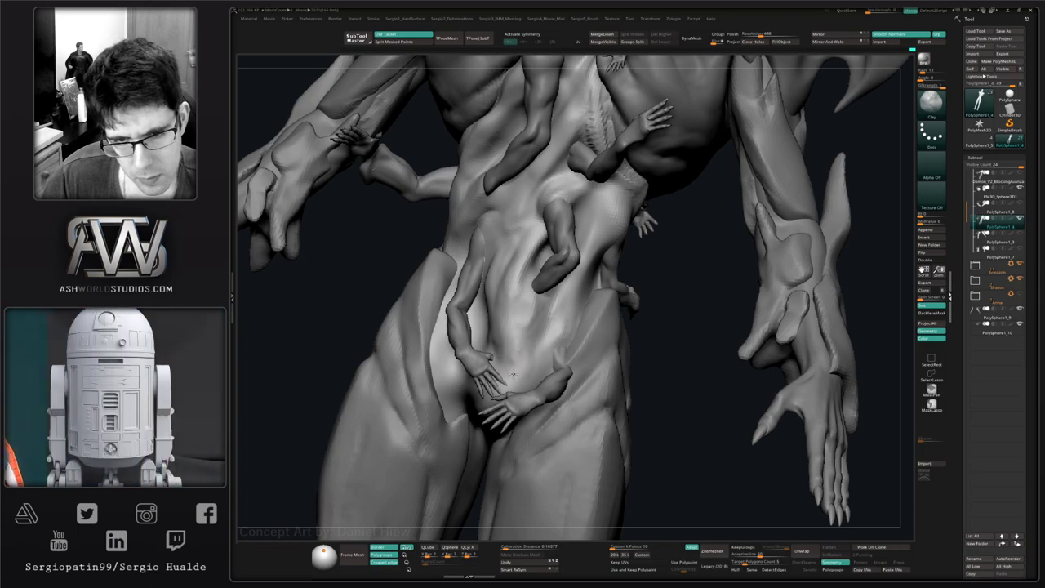
- Isolate the body and sculpt the folds of the lower abdomen and pelvis with the Clay brush
right_click_drag(524, 367, 528, 395)
key("alt+s")
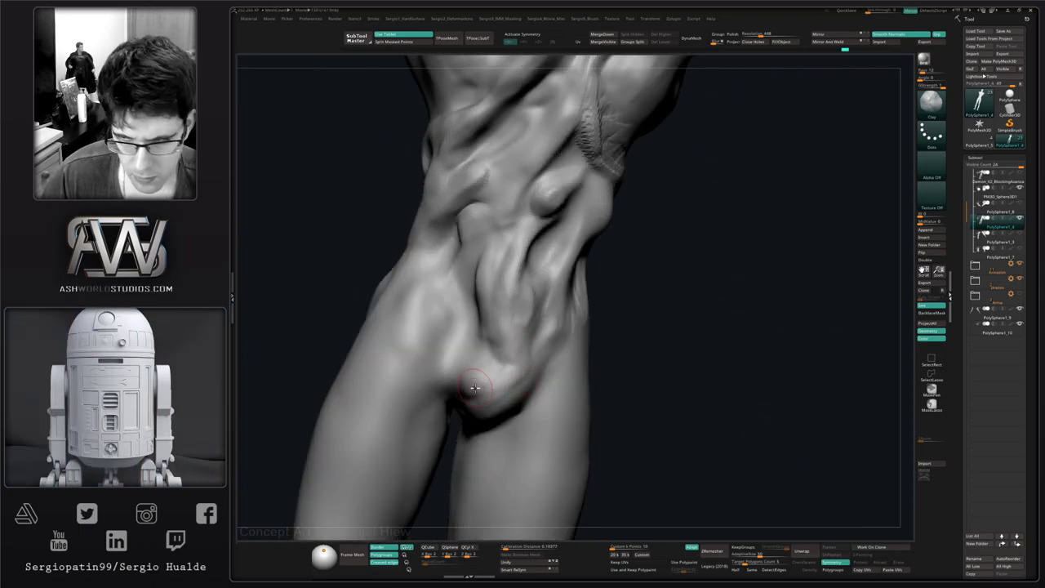
mouse_move(523, 374)
right_mouse_down()
mouse_move(507, 408)
mouse_move(476, 421)
right_mouse_up()
right_click_drag(531, 376, 534, 406)
right_click_drag(573, 348, 518, 419)
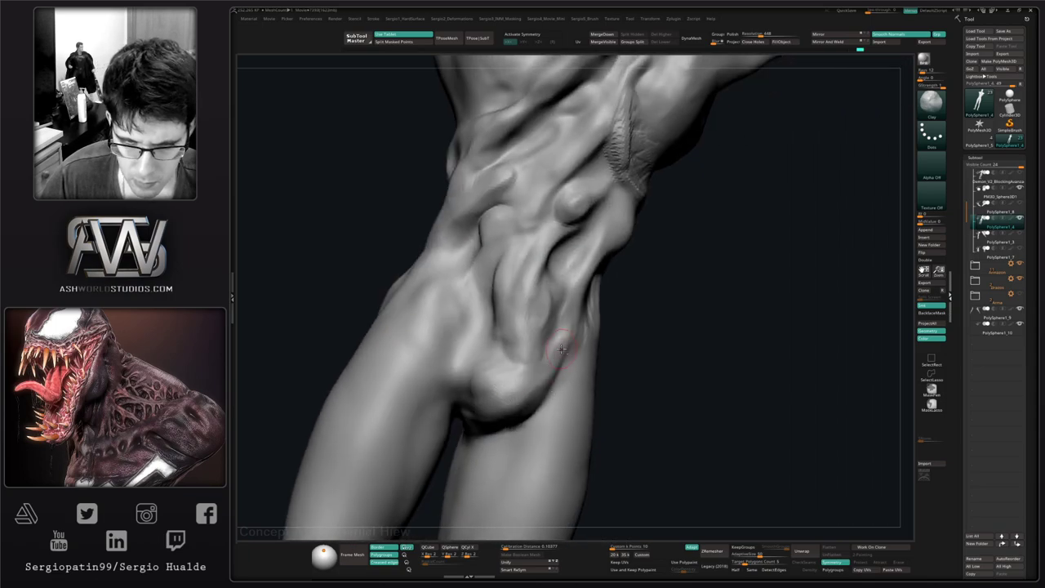
right_click_drag(486, 423, 497, 401)
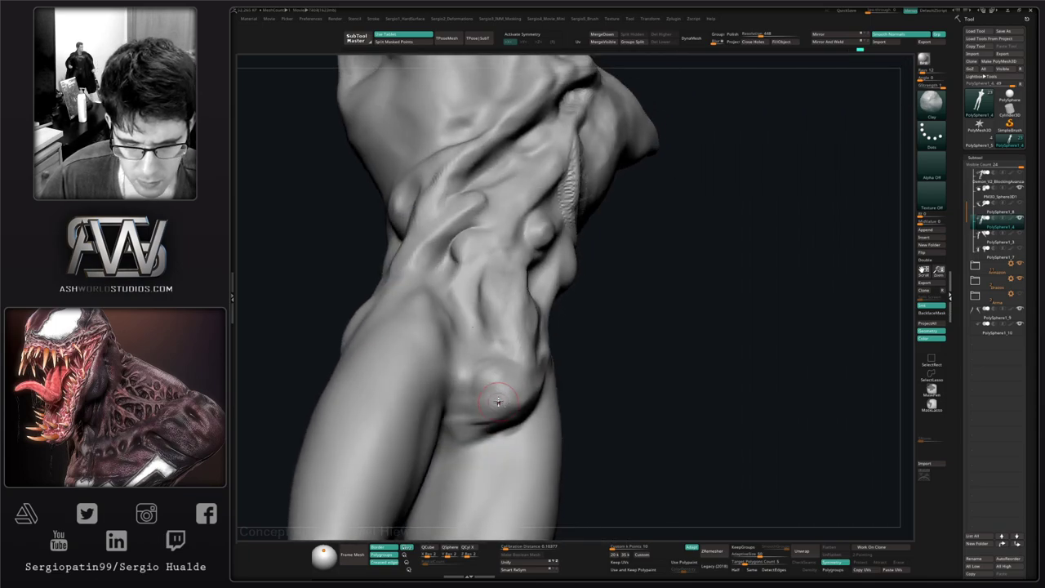
mouse_move(495, 357)
right_mouse_down()
mouse_move(497, 379)
mouse_move(490, 351)
mouse_move(466, 332)
mouse_move(465, 305)
mouse_move(474, 360)
right_mouse_up()
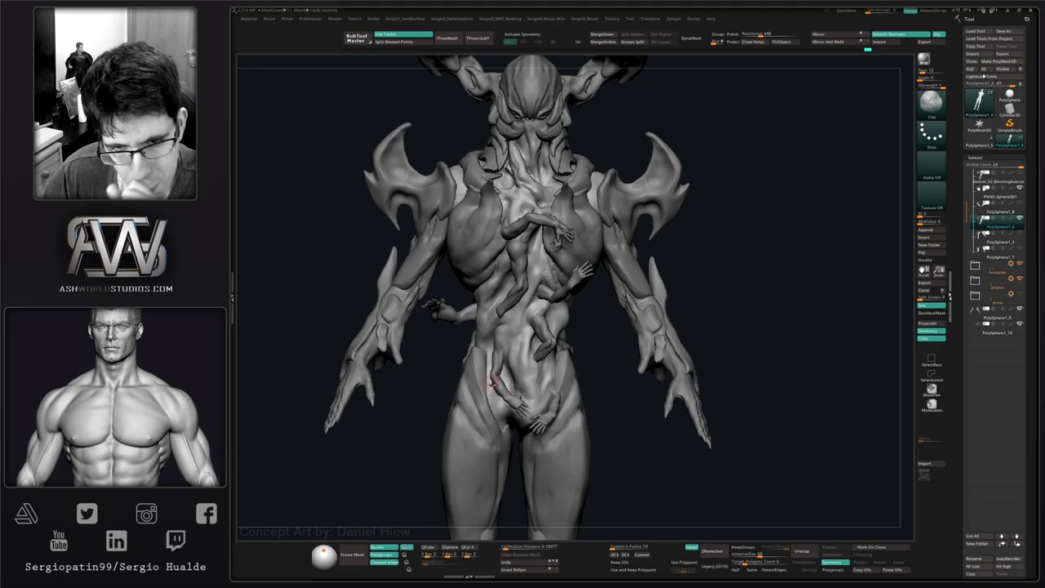
- Shape the flank beneath the rib plate with the Clay brush, working on the isolated body
right_click_drag(531, 324, 535, 349, "ctrl")
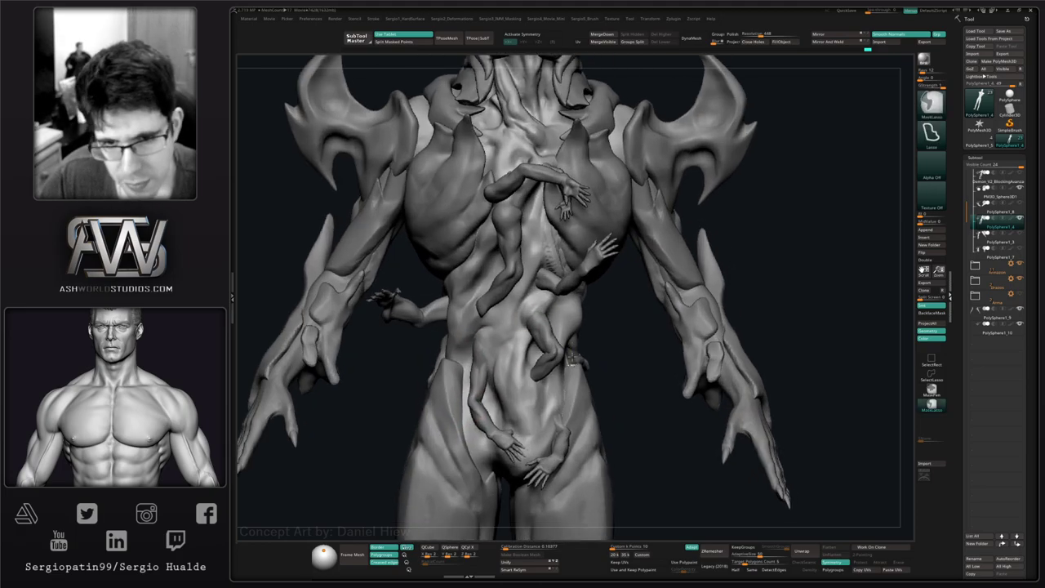
mouse_move(624, 338)
right_mouse_down()
mouse_move(574, 340)
mouse_move(554, 297)
mouse_move(592, 341)
mouse_move(557, 301)
mouse_move(594, 296)
mouse_move(590, 311)
right_mouse_up()
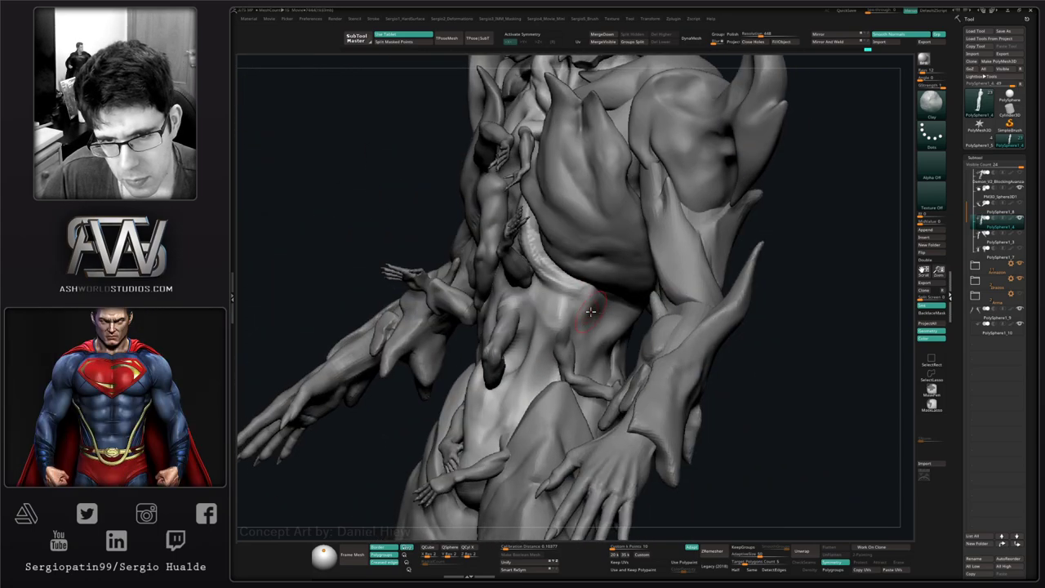
key("alt+s")
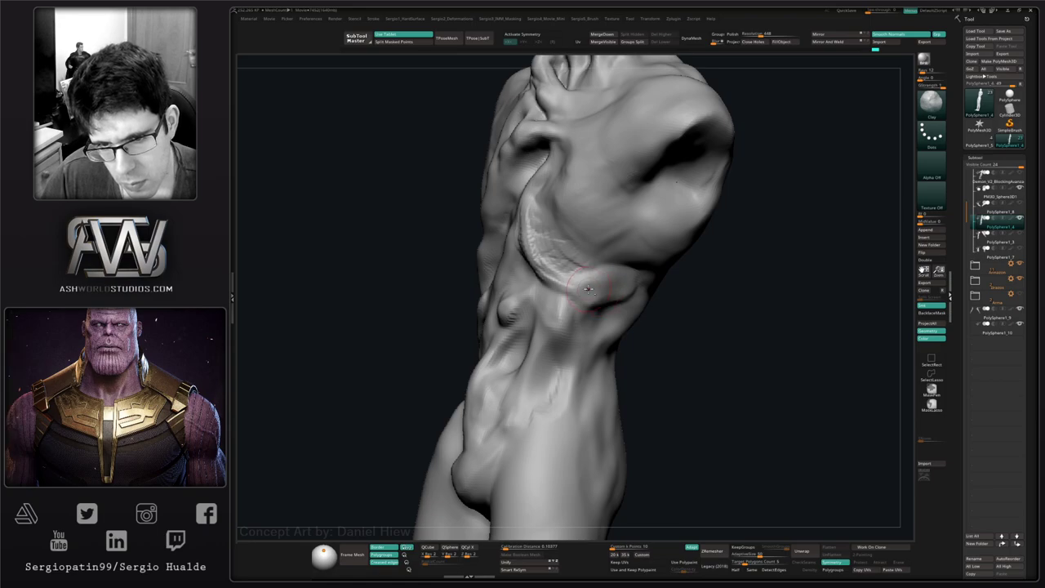
mouse_move(577, 280)
right_mouse_down()
mouse_move(721, 502)
mouse_move(566, 237)
mouse_move(576, 275)
right_mouse_up()
key("alt+s")
mouse_move(473, 297)
right_mouse_down("ctrl")
mouse_move(467, 244)
mouse_move(551, 351)
mouse_move(563, 344)
mouse_move(593, 359)
mouse_move(590, 370)
mouse_move(612, 374)
right_mouse_up("ctrl")
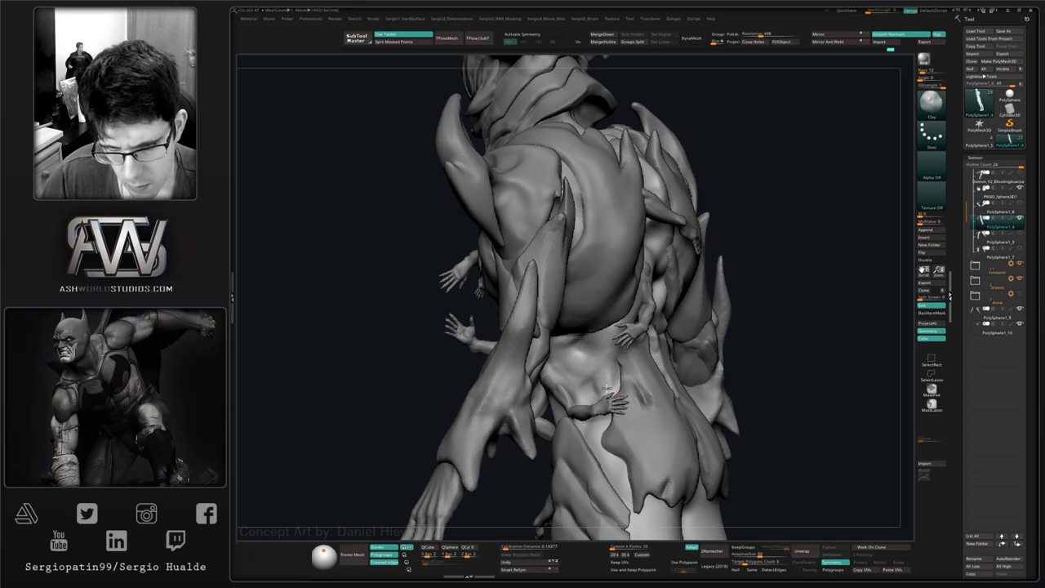
- Refine the muscle forms along the side of the waist above the hip with the Clay brush
key("alt+s")
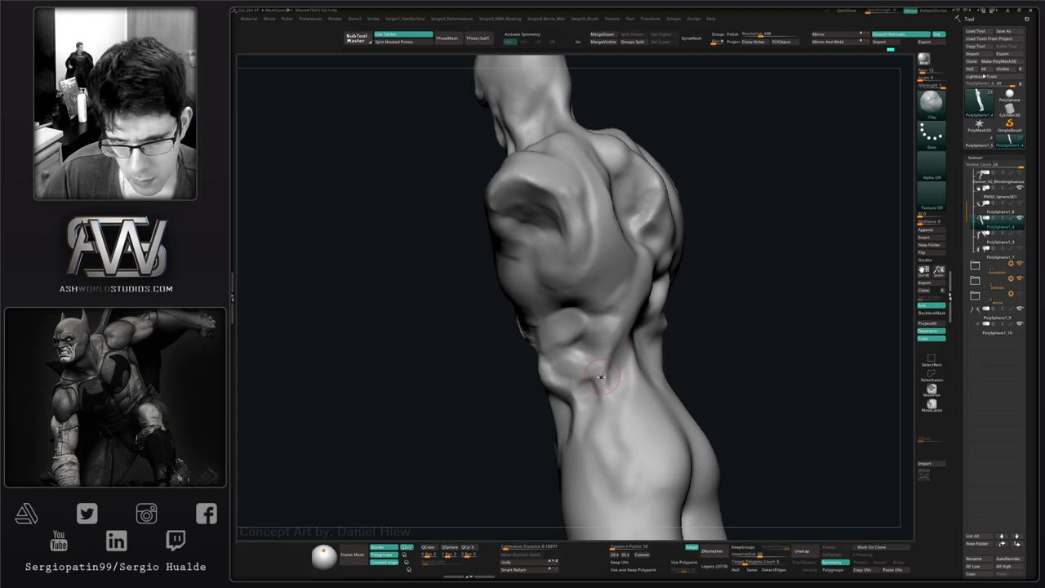
right_click_drag(560, 354, 581, 413)
key("alt+s")
left_click(575, 389, "ctrl+shift")
left_click(581, 402, "ctrl+shift")
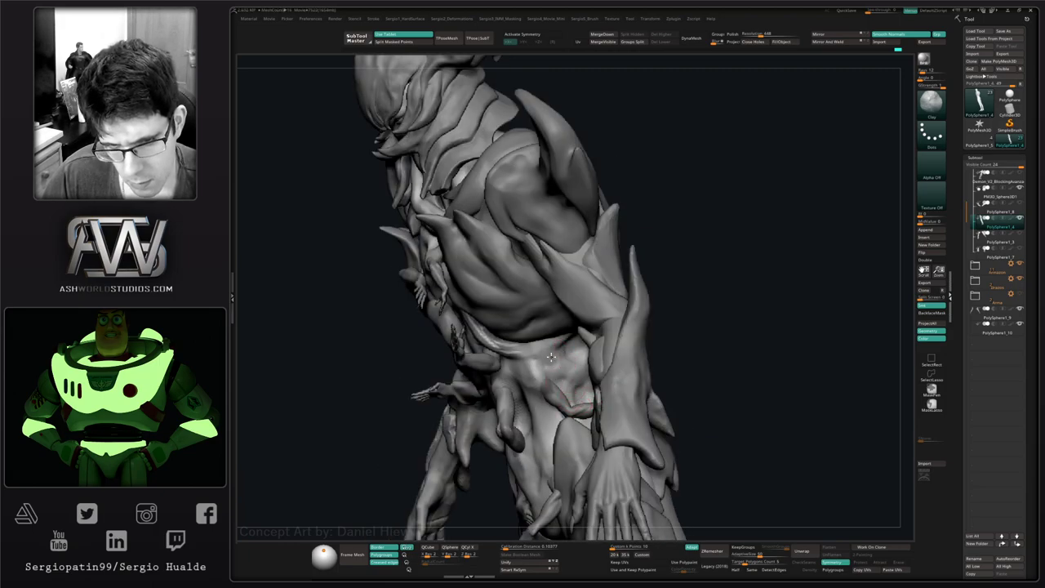
key("ctrl")
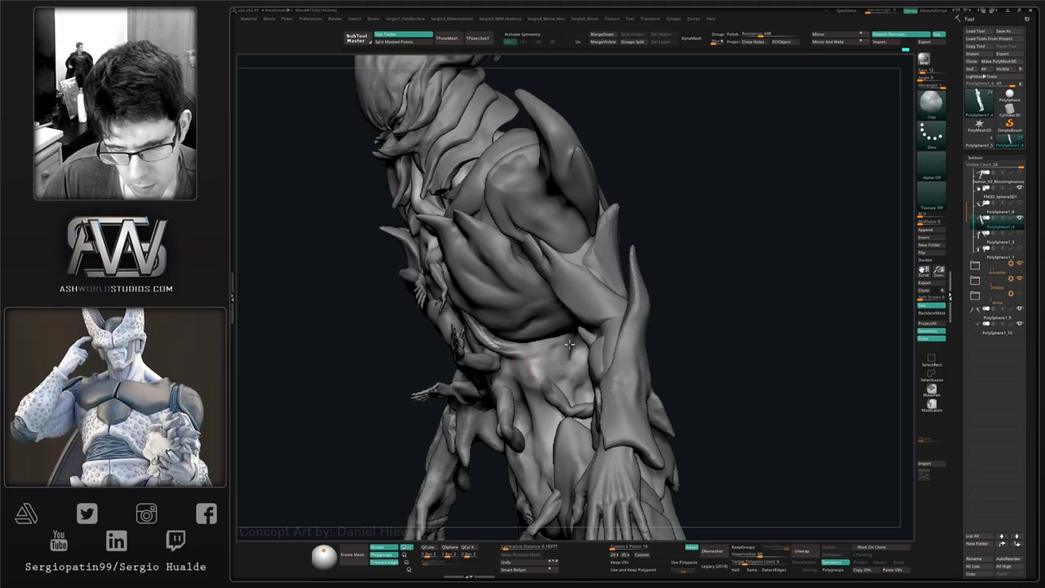
right_click_drag(546, 336, 557, 362, "ctrl")
- Build up muscle folds on the flank below the rib plate with the ClayBuildup brush
key("b")
key("c")
key("b")
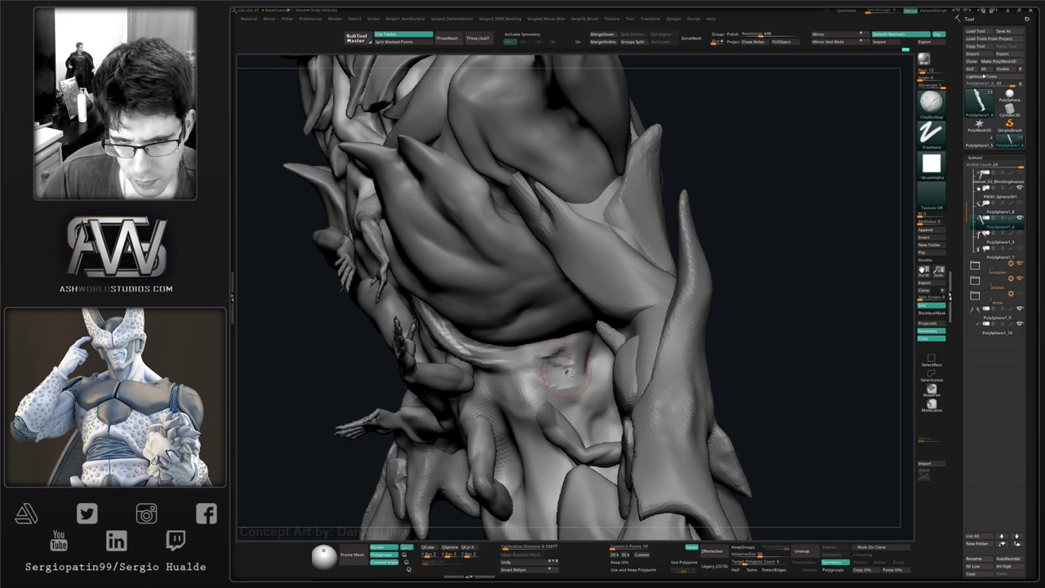
mouse_move(573, 338)
left_mouse_down()
mouse_move(585, 347)
mouse_move(578, 356)
mouse_move(595, 360)
left_mouse_up()
mouse_move(563, 359)
right_mouse_down("ctrl")
mouse_move(547, 327)
mouse_move(576, 384)
mouse_move(469, 408)
right_mouse_up("ctrl")
right_click_drag(588, 418, 521, 432)
key("alt+s")
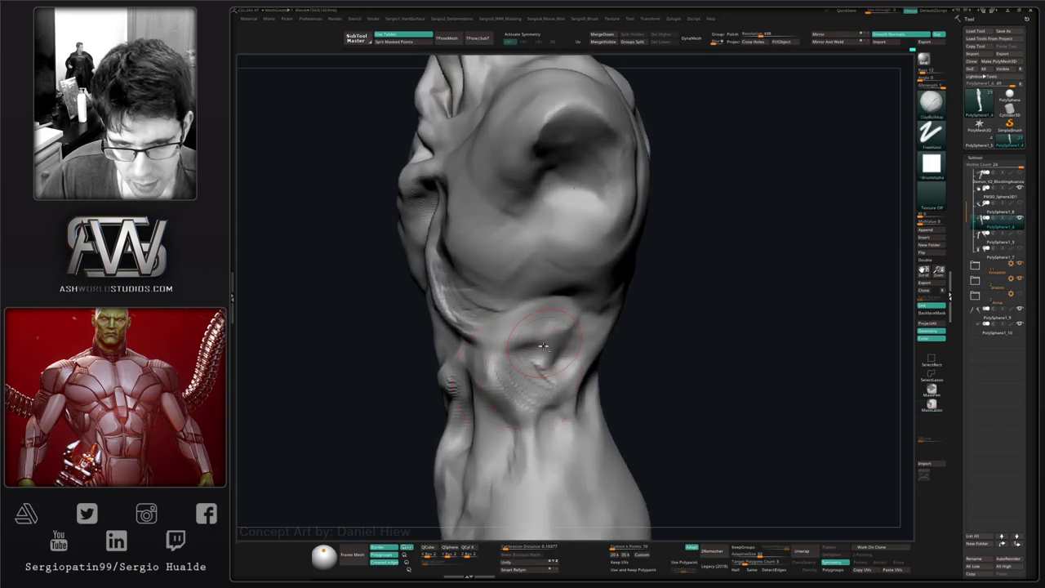
right_click_drag(543, 346, 575, 376)
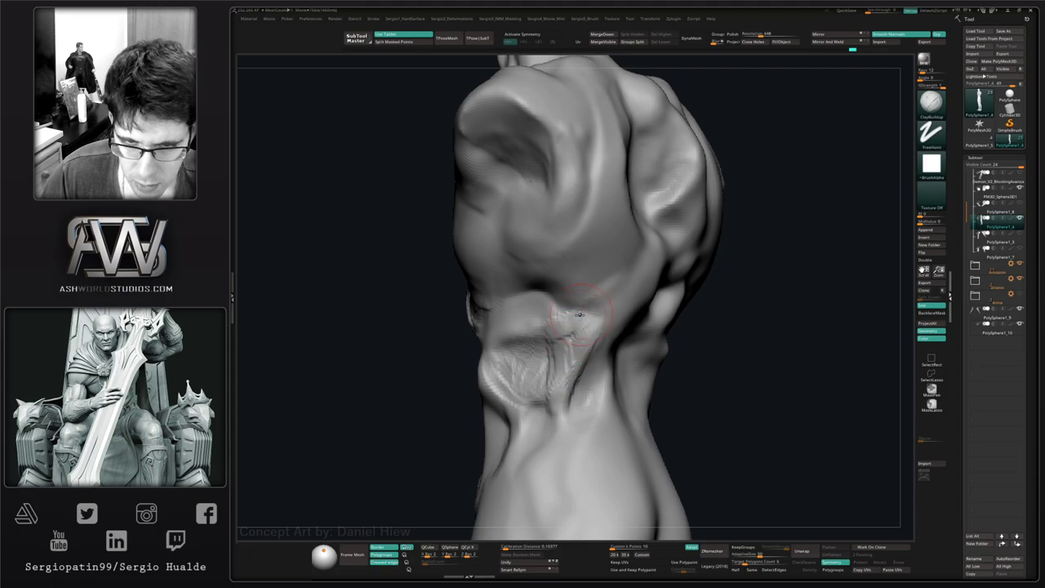
key("alt+s")
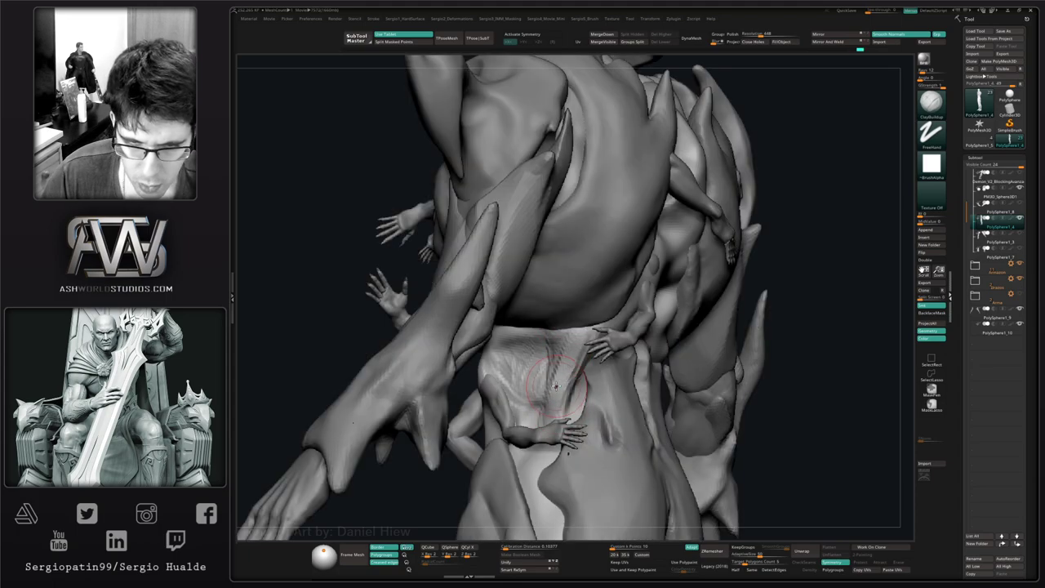
- Add diagonal muscle striations across the side of the waist above the small arm with the ClayBuildup brush
mouse_move(522, 376)
right_mouse_down()
mouse_move(597, 391)
mouse_move(547, 381)
mouse_move(525, 353)
mouse_move(512, 364)
mouse_move(529, 385)
mouse_move(493, 387)
right_mouse_up()
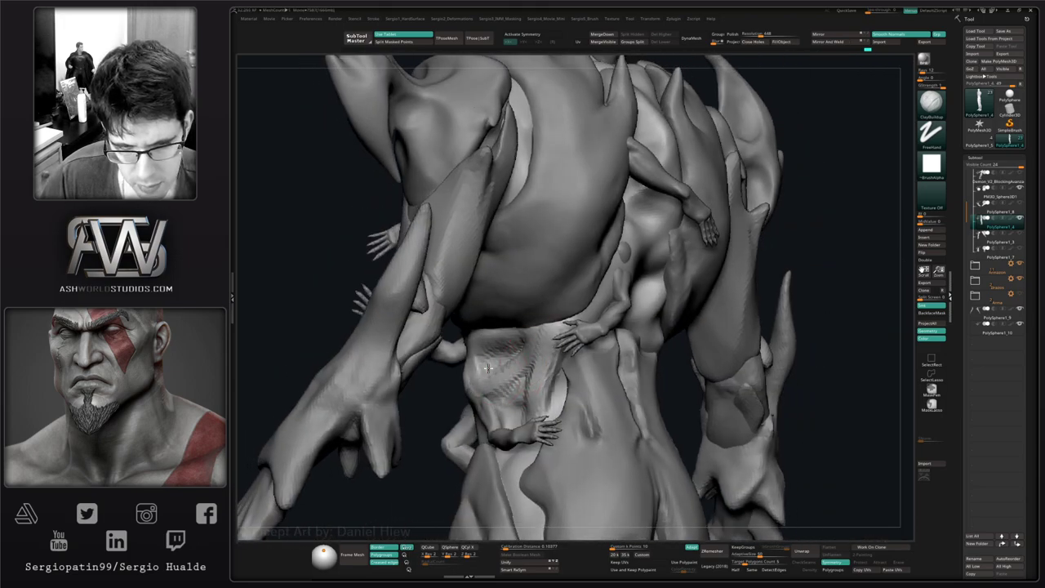
right_click_drag(487, 368, 513, 415)
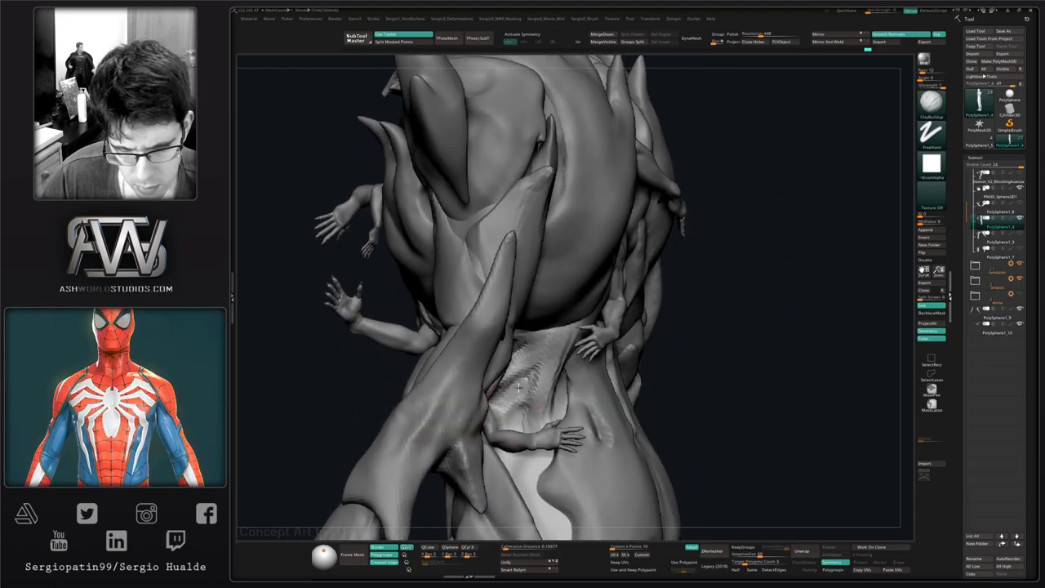
right_click_drag(524, 374, 487, 350)
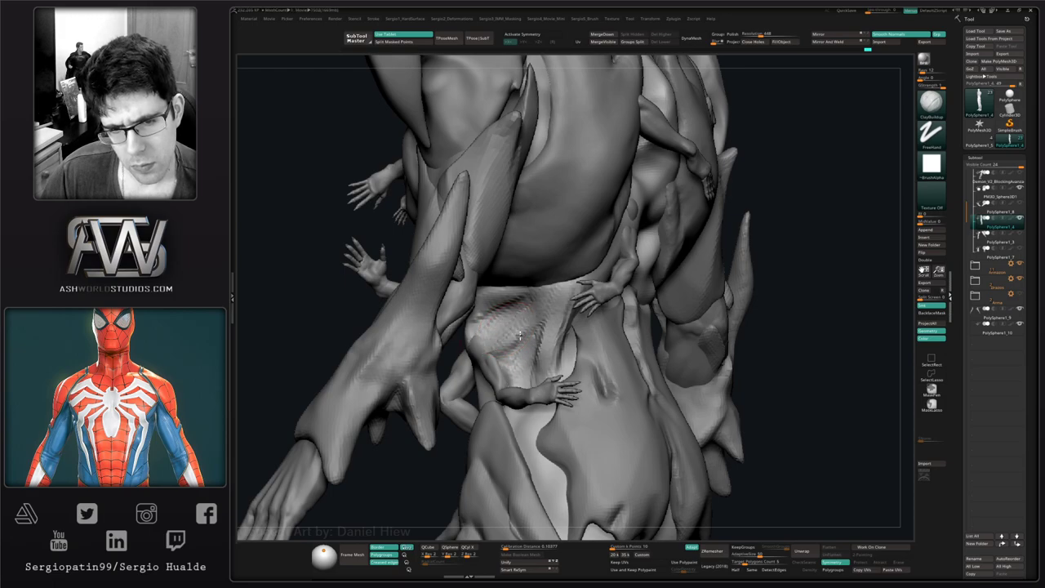
right_click_drag(505, 347, 424, 359)
- Sculpt matching muscle strands on the opposite rear side of the waist with the ClayBuildup brush
mouse_move(522, 408)
right_mouse_down("ctrl")
mouse_move(519, 349)
mouse_move(534, 345)
mouse_move(547, 361)
mouse_move(601, 373)
mouse_move(589, 417)
right_mouse_up("ctrl")
right_click_drag(583, 381, 577, 418, "ctrl")
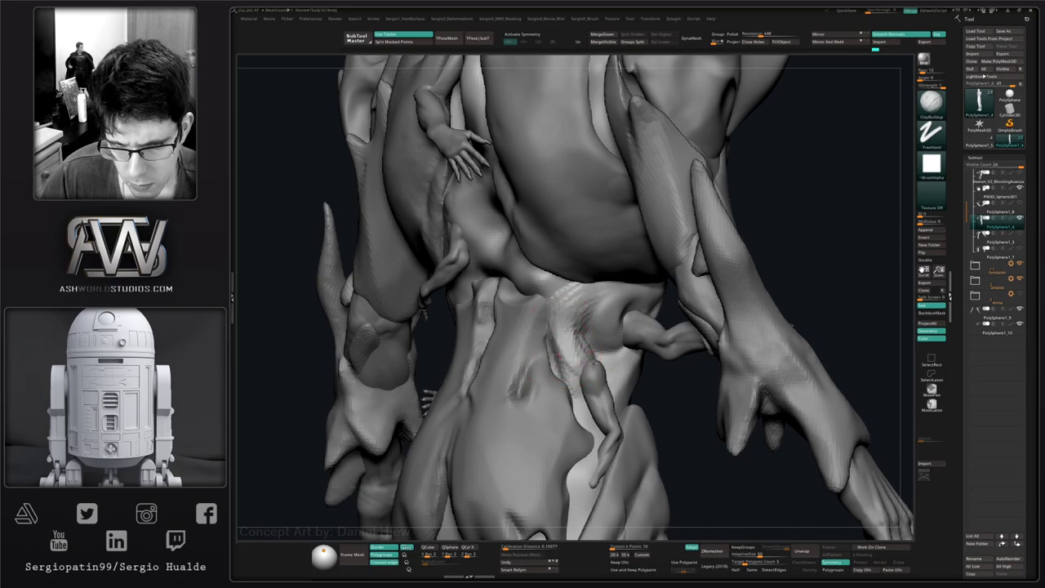
left_click_drag(594, 362, 584, 331)
mouse_move(635, 350)
right_mouse_down()
mouse_move(600, 361)
mouse_move(579, 343)
mouse_move(538, 351)
mouse_move(535, 322)
mouse_move(596, 318)
mouse_move(542, 300)
mouse_move(532, 345)
right_mouse_up()
- Select the rib armor plates and adjust their rear lower edge near the small hand with the Move brush
left_click(518, 326, "alt")
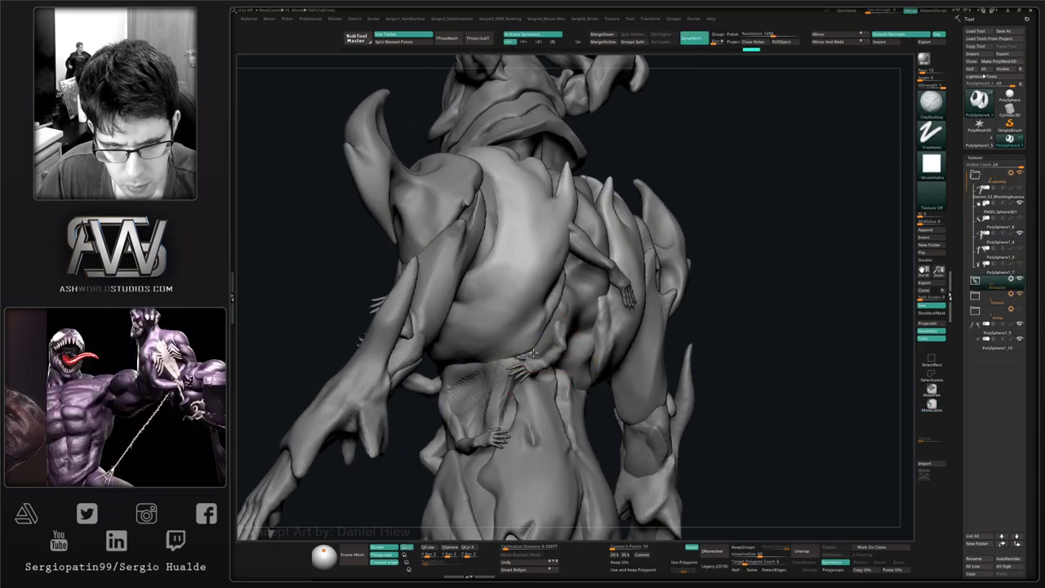
key("ctrl")
left_click(535, 356, "ctrl")
left_click_drag(536, 356, 532, 347)
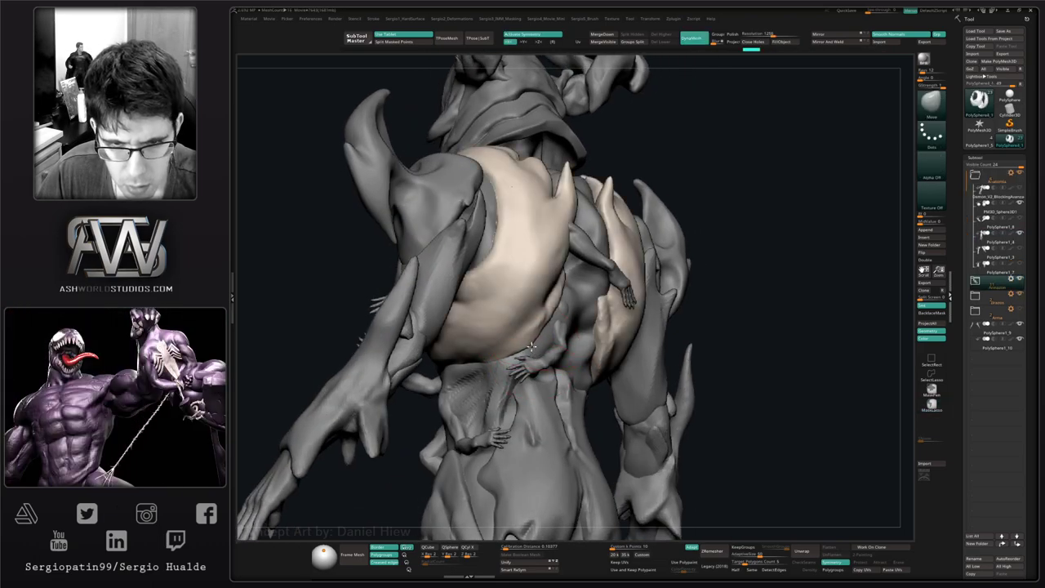
right_click_drag(530, 344, 532, 300, "ctrl")
right_click_drag(465, 323, 611, 370)
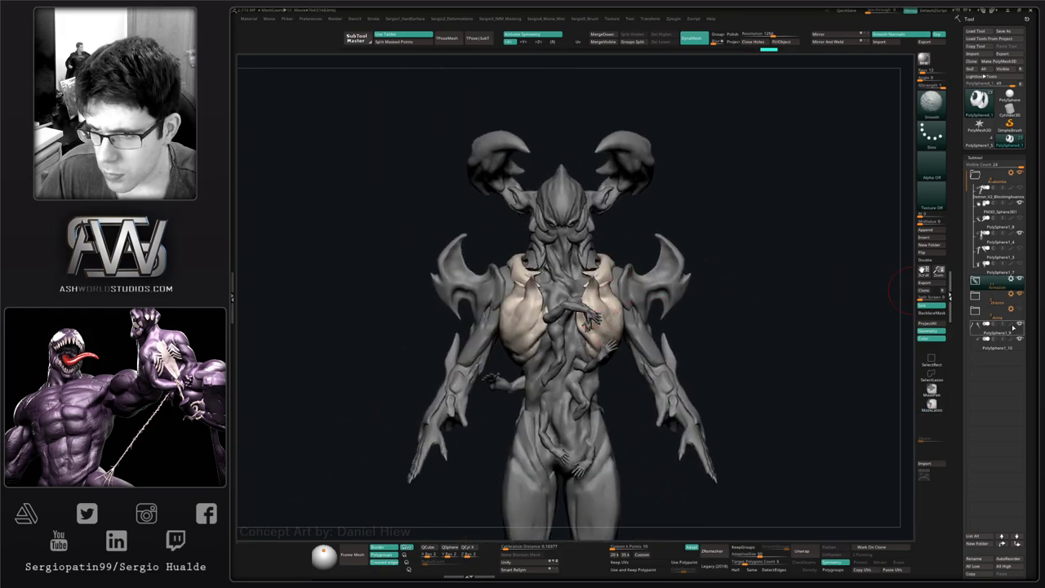
- Turn on the polypaint colors for all subtools of the demon
left_click(1011, 325, "shift")
mouse_move(698, 354)
right_mouse_down()
mouse_move(736, 356)
mouse_move(733, 314)
mouse_move(690, 347)
right_mouse_up()
mouse_move(632, 406)
right_mouse_down("alt")
mouse_move(630, 341)
mouse_move(627, 394)
right_mouse_up("alt")
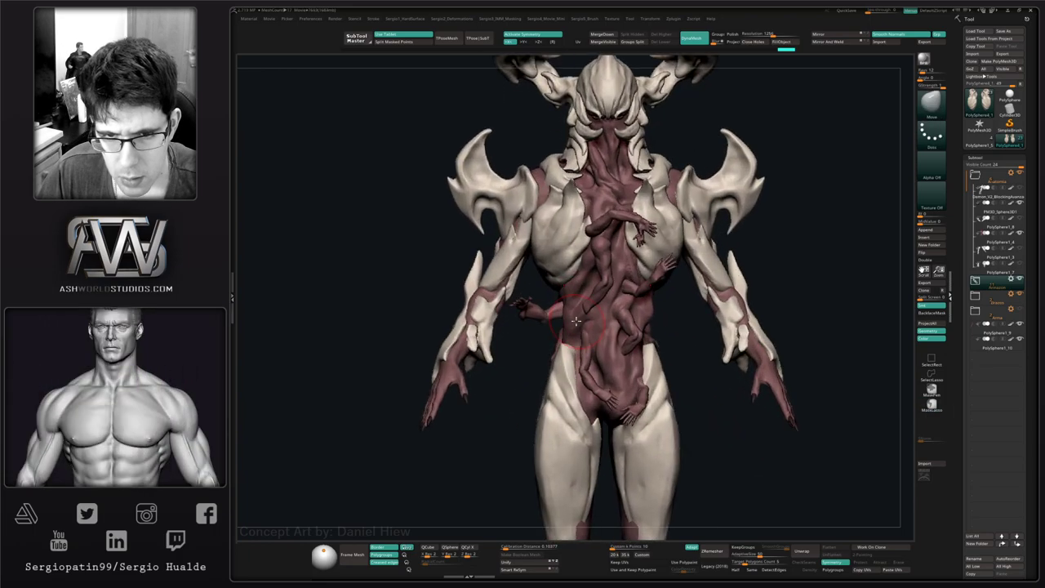
- Select the red inner body and adjust the waist silhouette with the Move brush
left_click(575, 324, "alt")
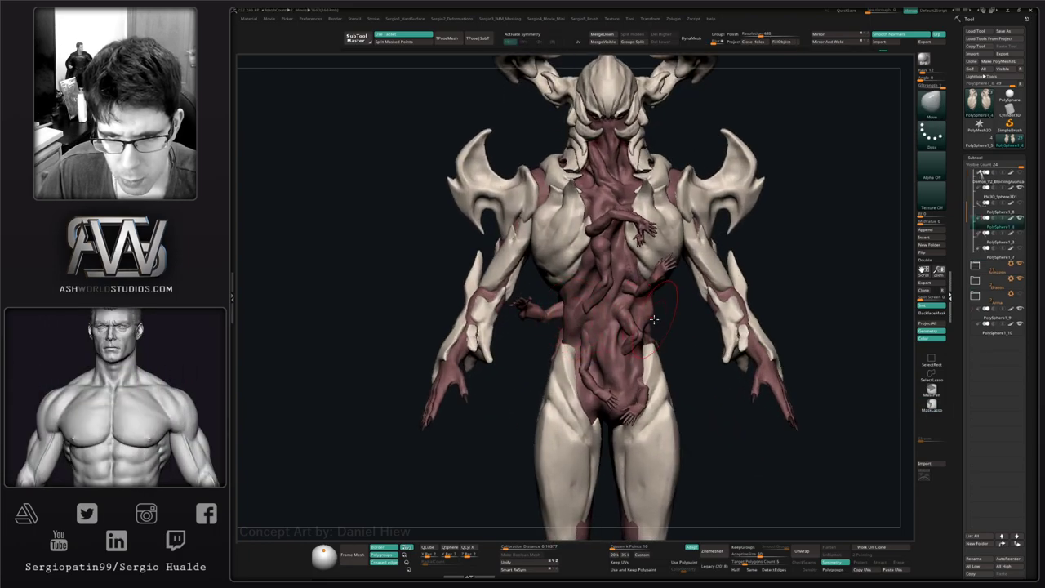
key("ctrl")
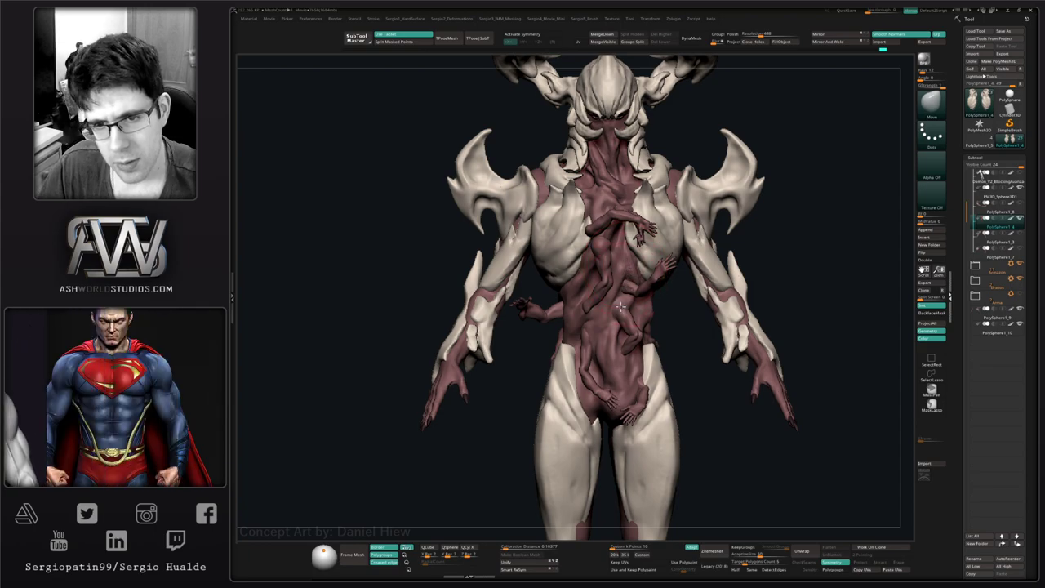
right_click_drag(625, 237, 582, 302, "alt")
right_click_drag(583, 302, 586, 271, "ctrl")
key("4")
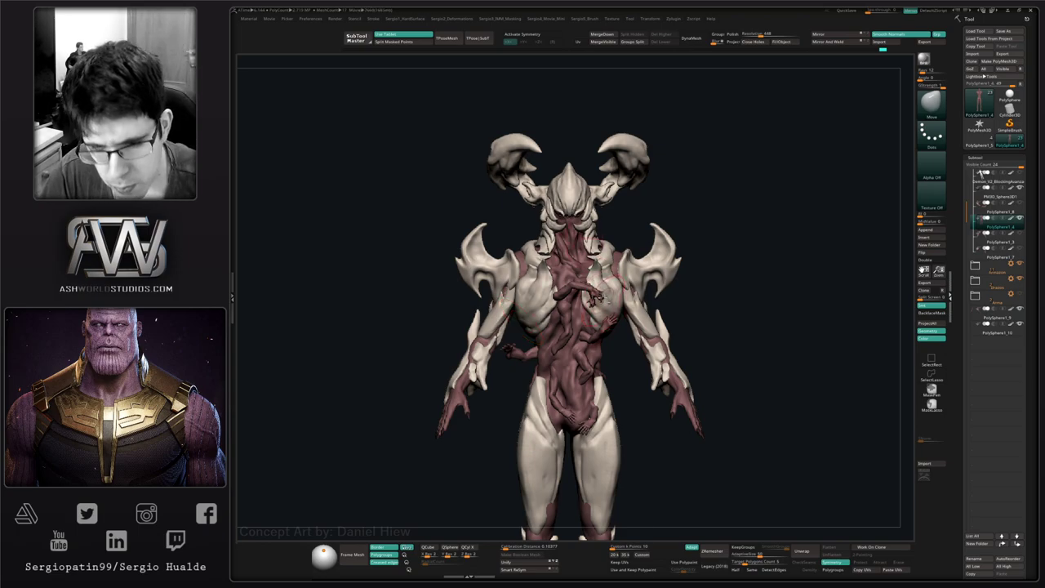
- Combine the demon's visible subtools into a single TPose mesh for adjusting the whole figure
key("4")
left_click(629, 354)
left_click(630, 352)
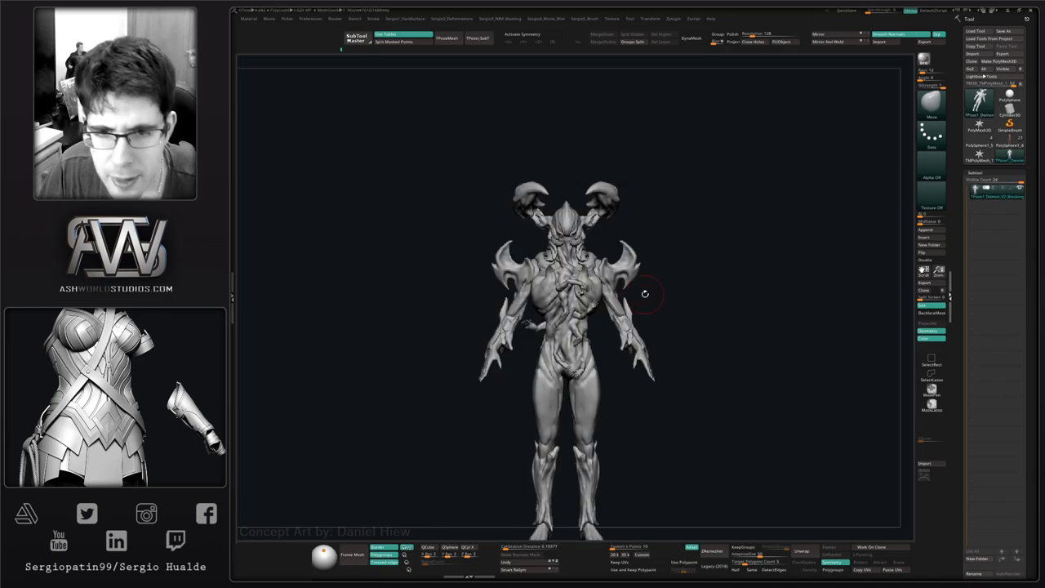
right_click_drag(545, 318, 593, 297, "alt")
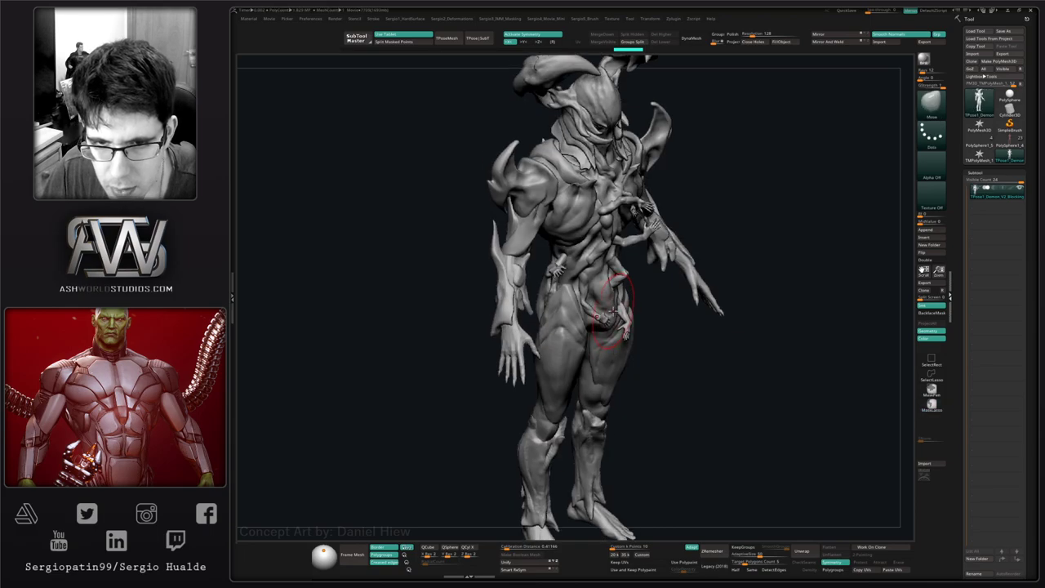
- Adjust the silhouette of the demon's lower legs in side view with the Move brush
mouse_move(613, 310)
right_mouse_down()
mouse_move(589, 281)
mouse_move(606, 309)
right_mouse_up()
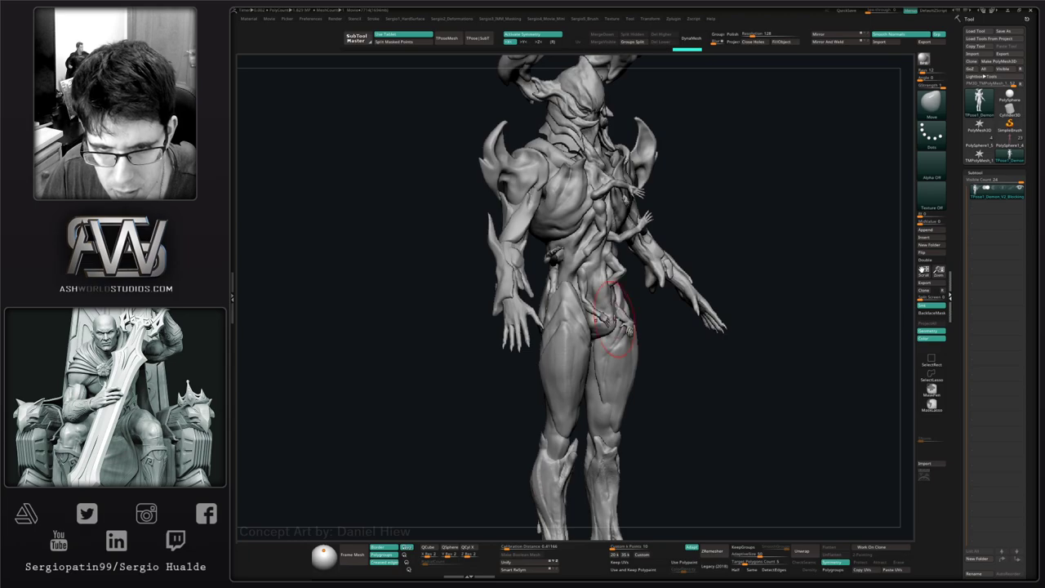
mouse_move(613, 319)
right_mouse_down()
mouse_move(620, 282)
mouse_move(555, 303)
mouse_move(611, 291)
right_mouse_up()
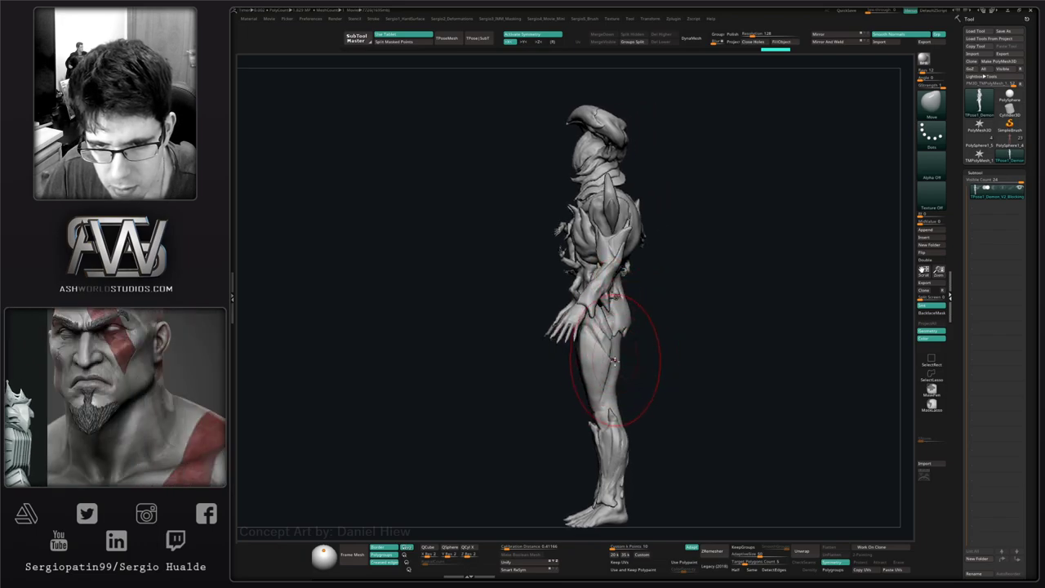
left_click_drag(619, 435, 612, 437)
right_click_drag(616, 457, 621, 431, "ctrl")
left_click_drag(618, 465, 625, 466)
mouse_move(625, 462)
right_mouse_down("ctrl")
mouse_move(622, 433)
mouse_move(602, 466)
mouse_move(593, 397)
mouse_move(636, 411)
mouse_move(594, 385)
mouse_move(584, 354)
right_mouse_up("ctrl")
- Try to reshape the front of the chest in side view with the Move brush
key("b")
key("m")
key("t")
right_click_drag(585, 354, 612, 356, "alt")
right_click_drag(590, 300, 600, 322)
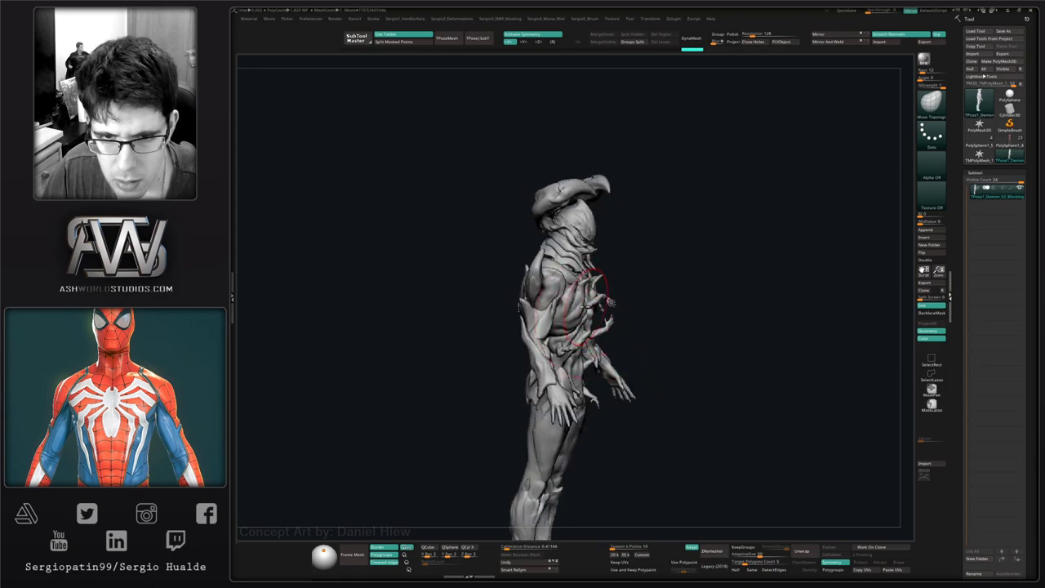
key("b")
key("m")
key("v")
left_click_drag(587, 302, 586, 310)
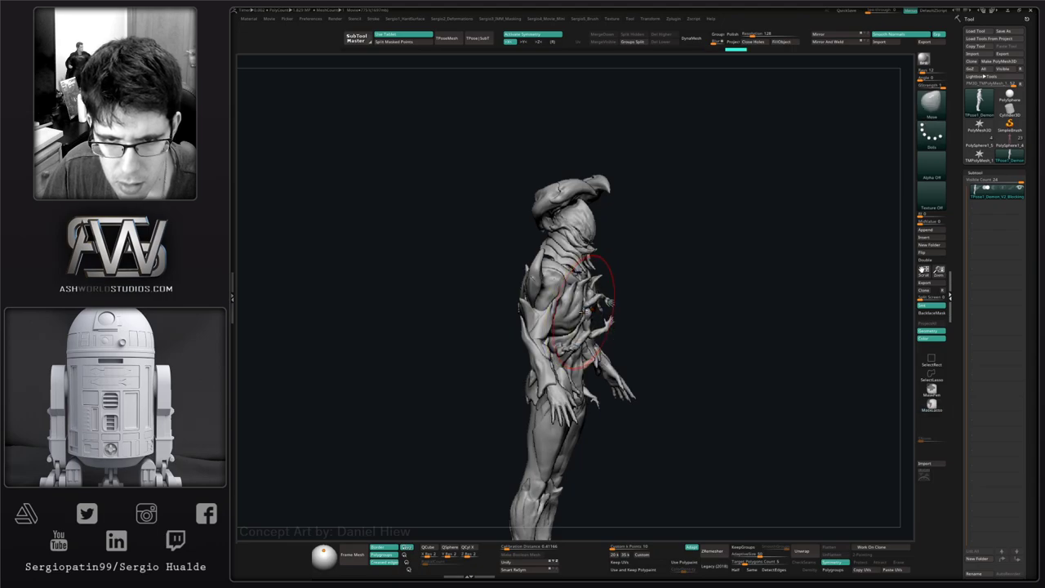
mouse_move(586, 339)
right_mouse_down("ctrl")
mouse_move(587, 300)
mouse_move(580, 356)
mouse_move(674, 334)
mouse_move(648, 270)
mouse_move(613, 310)
mouse_move(612, 337)
right_mouse_up("ctrl")
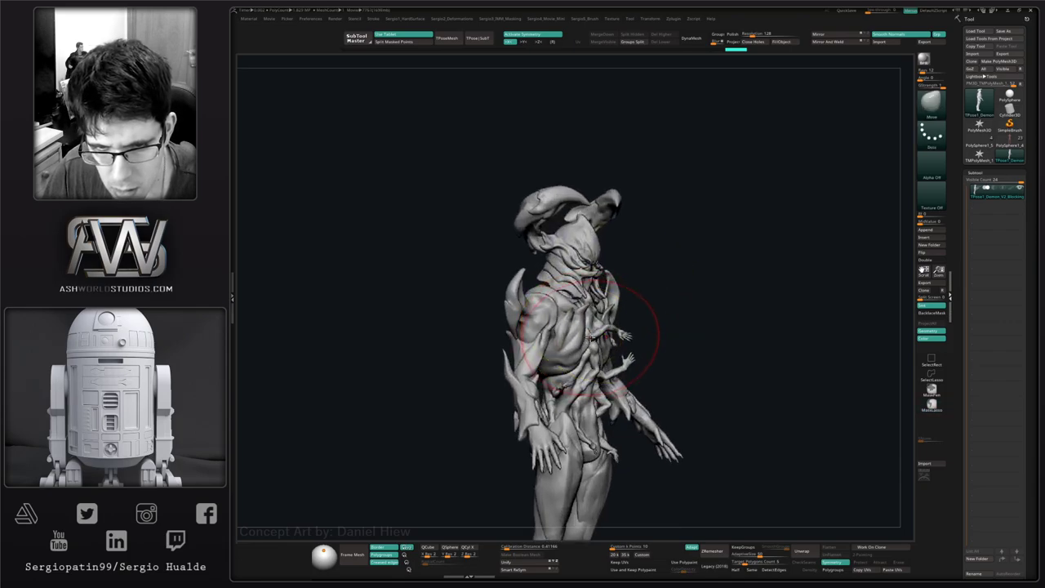
key("ctrl+z")
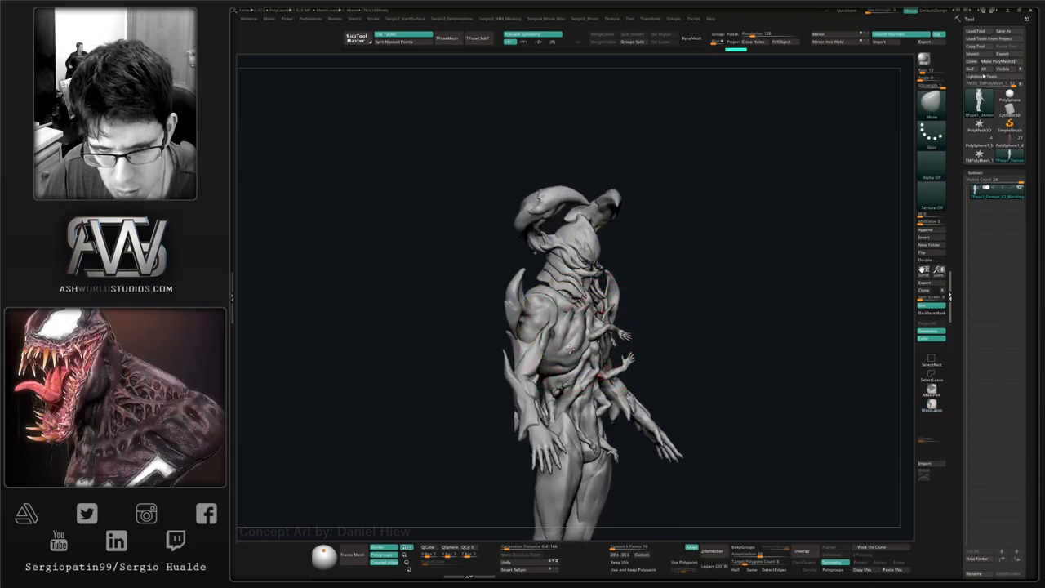
- Mask everything except the two shoulder spikes by lassoing the spikes from the front and inverting the mask
mouse_move(569, 348)
right_mouse_down()
mouse_move(583, 335)
mouse_move(563, 309)
mouse_move(572, 327)
right_mouse_up()
mouse_move(681, 342)
right_mouse_down()
mouse_move(648, 345)
mouse_move(659, 348)
mouse_move(603, 312)
mouse_move(613, 321)
right_mouse_up()
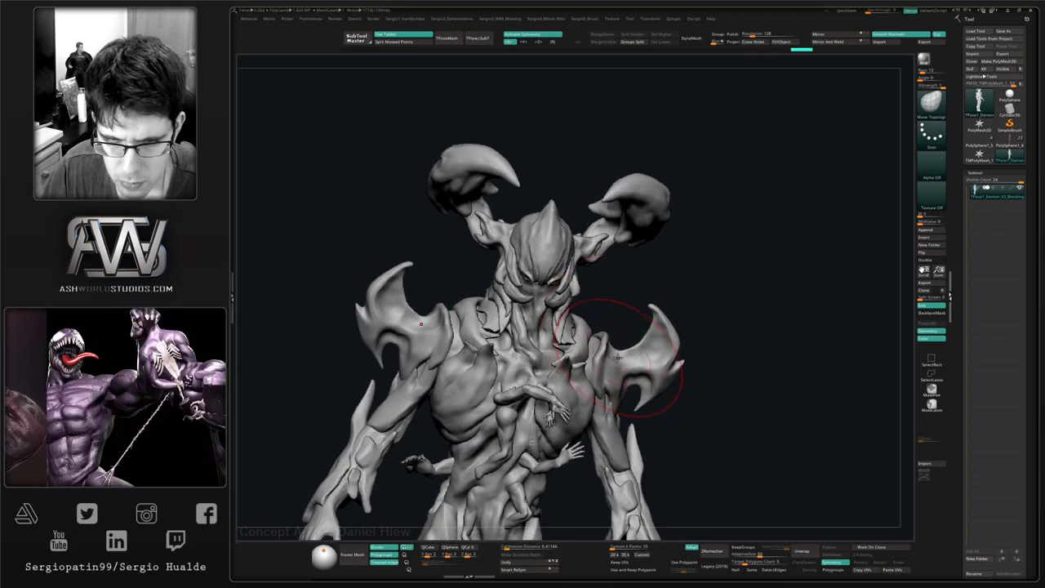
right_click_drag(621, 362, 618, 365, "shift")
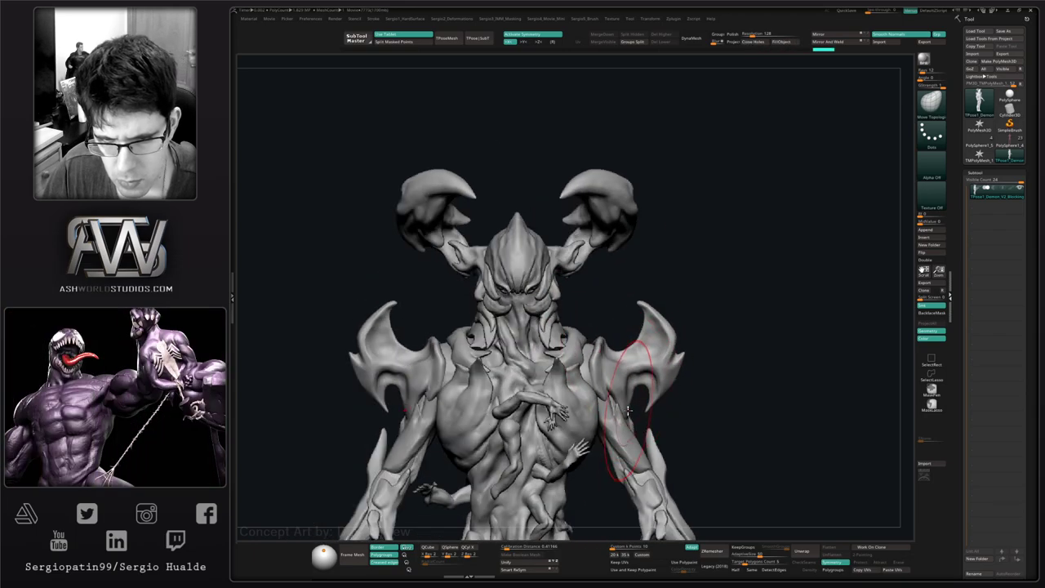
left_click_drag(713, 302, 623, 304, "ctrl")
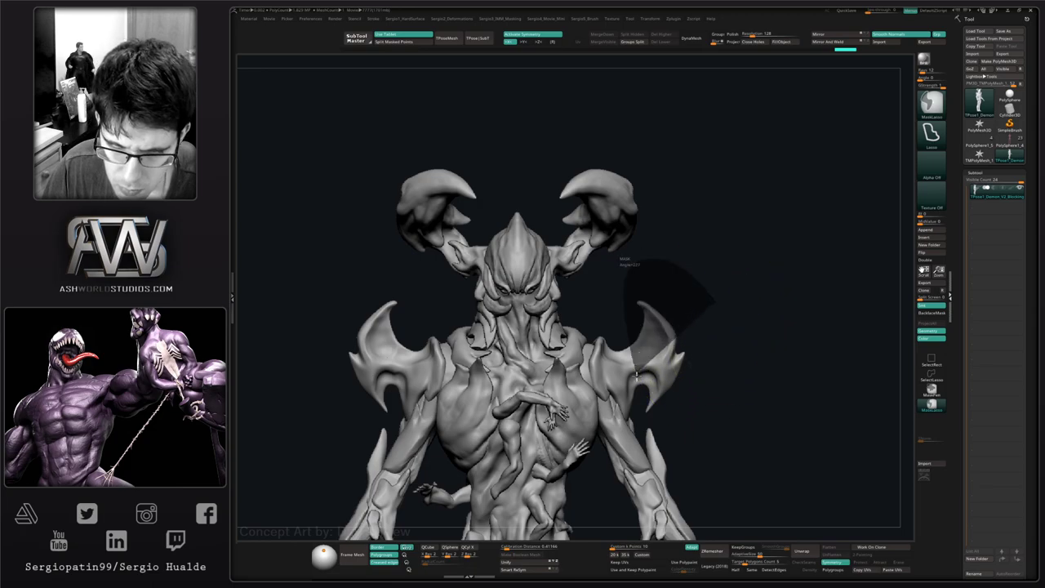
left_click_drag(666, 430, 688, 384, "ctrl")
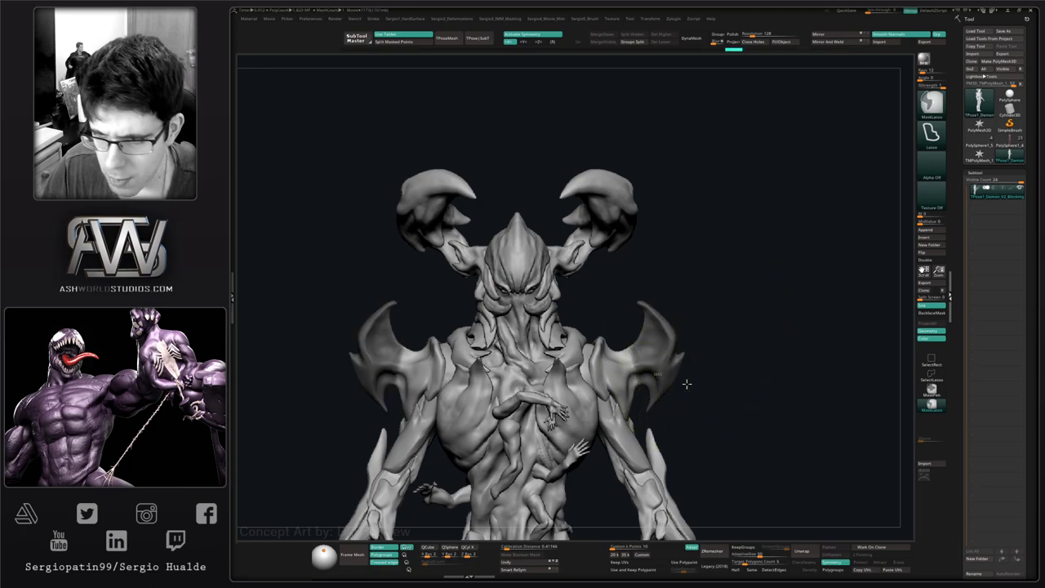
left_click(686, 383, "ctrl")
key("w")
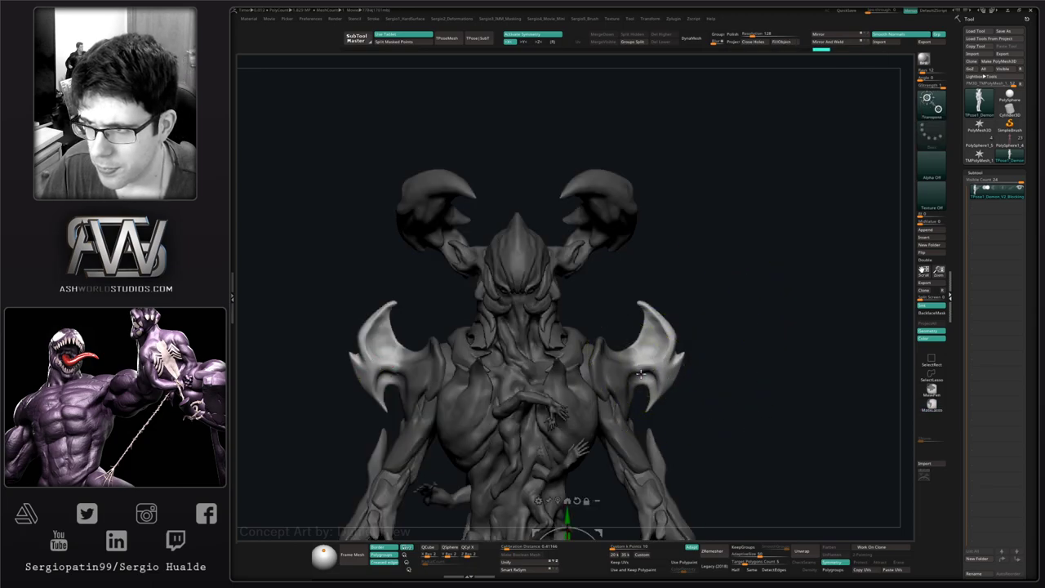
- Reposition the unmasked shoulder spikes with the transform gizmo placed on the spike
left_click(629, 368, "alt")
left_click_drag(666, 360, 667, 339)
right_click_drag(676, 372, 683, 295, "ctrl")
key("q")
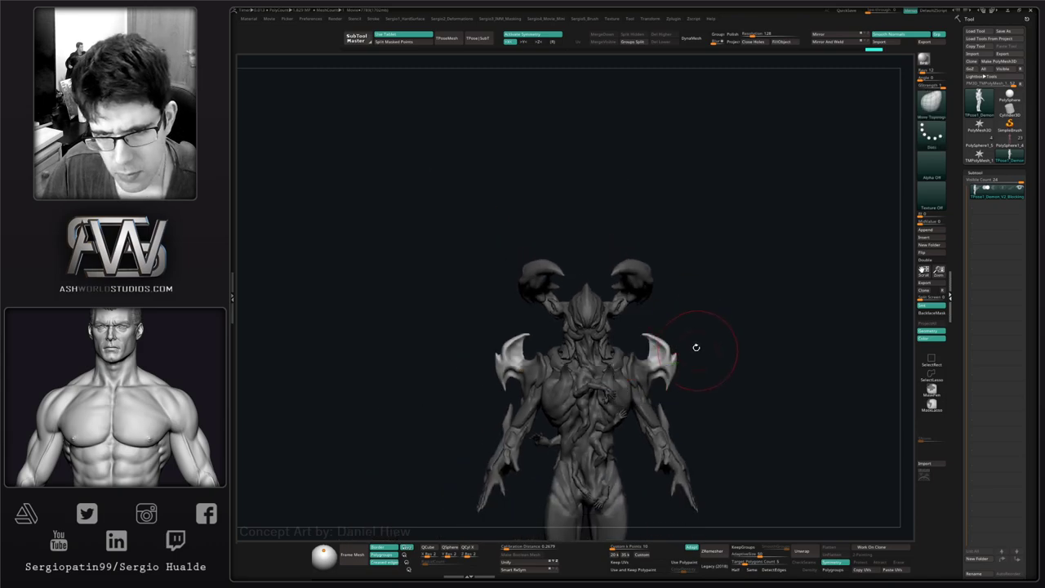
right_click_drag(696, 348, 685, 285, "alt")
- Refine the outer edge of the unmasked shoulder spikes with the Move brush and clear the mask
left_click_drag(695, 307, 707, 323, "ctrl")
key("b")
key("m")
key("v")
key("ctrl+z")
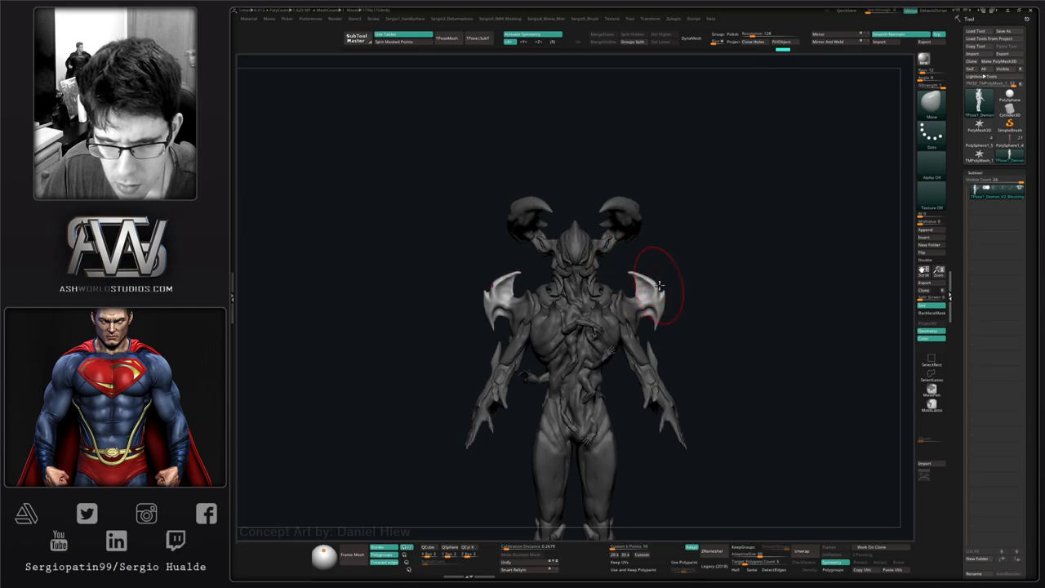
left_click_drag(660, 291, 663, 287)
right_click_drag(661, 298, 663, 428, "ctrl")
left_click_drag(693, 328, 695, 361, "ctrl")
- Shape the inner curves of the shoulder spikes from the front and back with a smaller Move brush
key("s")
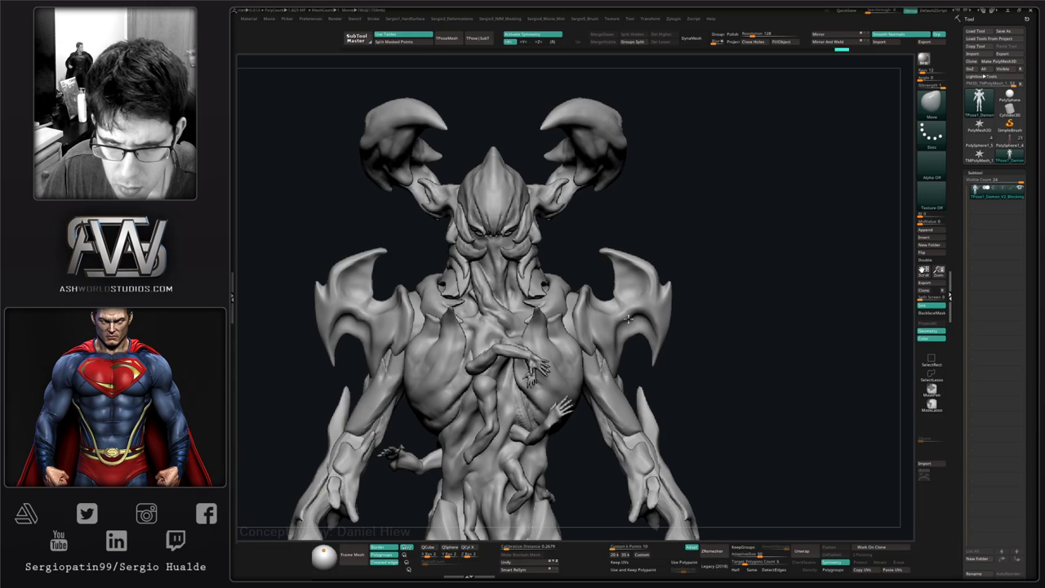
left_click_drag(629, 325, 632, 322)
right_click_drag(632, 322, 636, 320)
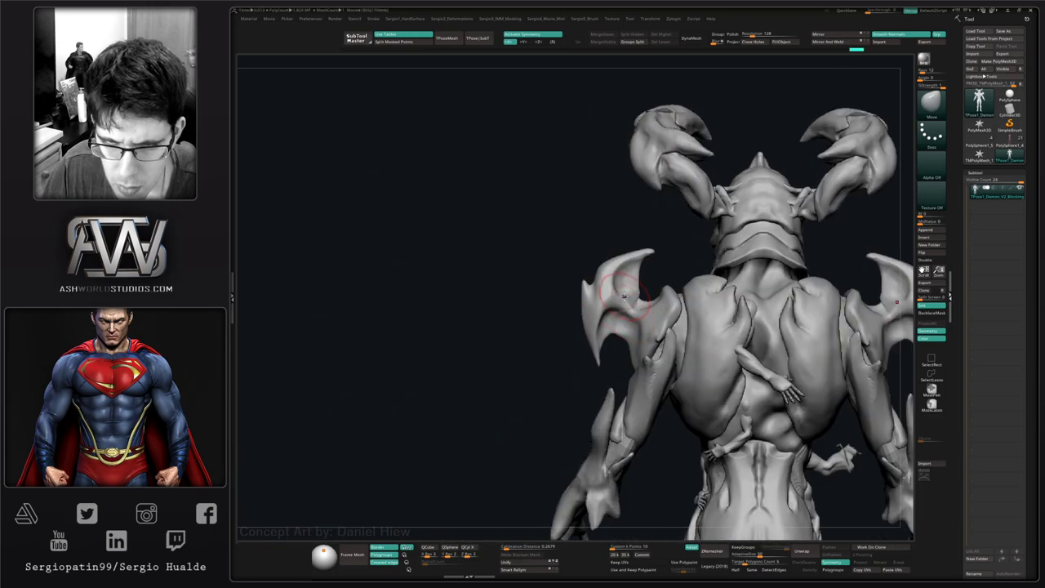
left_click_drag(623, 295, 628, 304)
right_click_drag(628, 327, 628, 281, "ctrl")
mouse_move(572, 330)
right_mouse_down()
mouse_move(669, 332)
mouse_move(666, 313)
mouse_move(712, 302)
mouse_move(711, 275)
mouse_move(686, 284)
mouse_move(697, 289)
mouse_move(663, 321)
mouse_move(692, 295)
mouse_move(695, 313)
mouse_move(664, 294)
mouse_move(622, 314)
mouse_move(630, 345)
mouse_move(612, 323)
right_mouse_up()
- Calibrate a Transpose line to the head's height and extend it down past the feet to measure body proportions
mouse_move(567, 233)
left_mouse_down("ctrl")
mouse_move(629, 231)
mouse_move(573, 238)
left_mouse_up("ctrl")
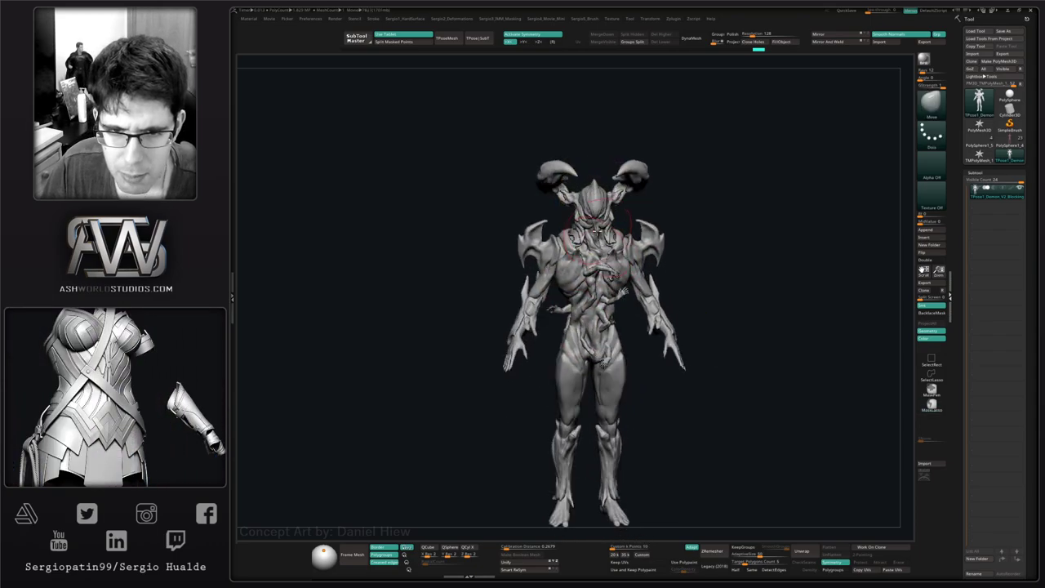
left_click(561, 227, "ctrl")
key("w")
right_click_drag(602, 207, 586, 264, "alt")
right_click_drag(586, 263, 576, 296, "ctrl")
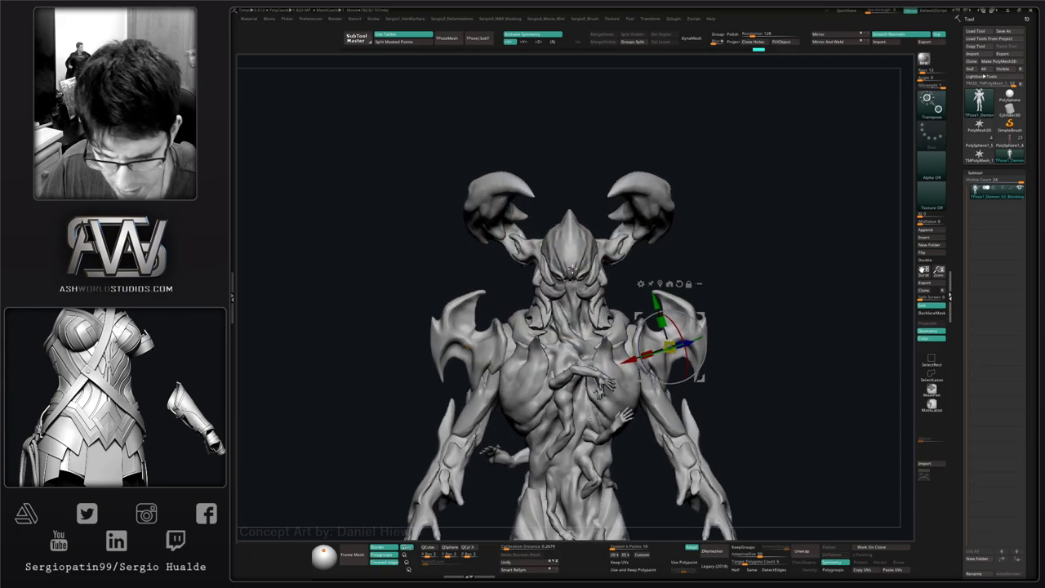
key("y")
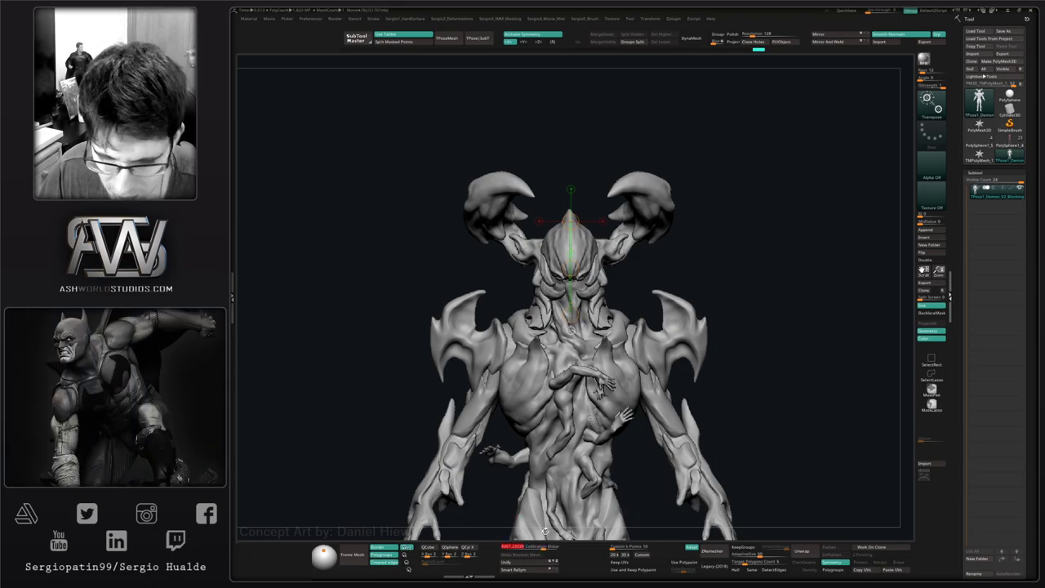
right_click_drag(688, 405, 589, 163)
left_click_drag(562, 210, 565, 444)
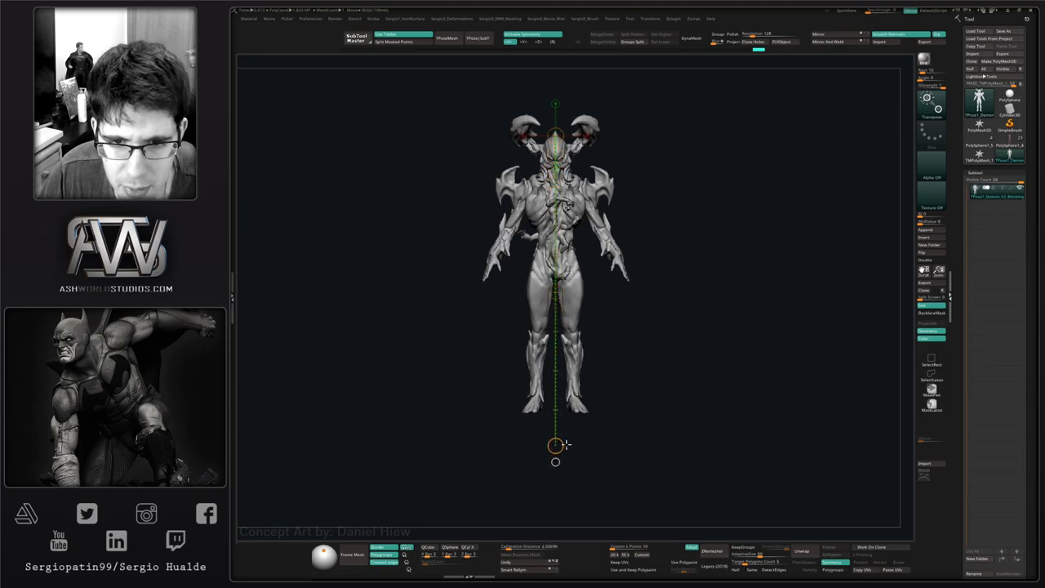
- Recheck the figure's proportions in head heights with the Transpose line and return to the Move brush
right_click_drag(598, 275, 585, 355, "alt")
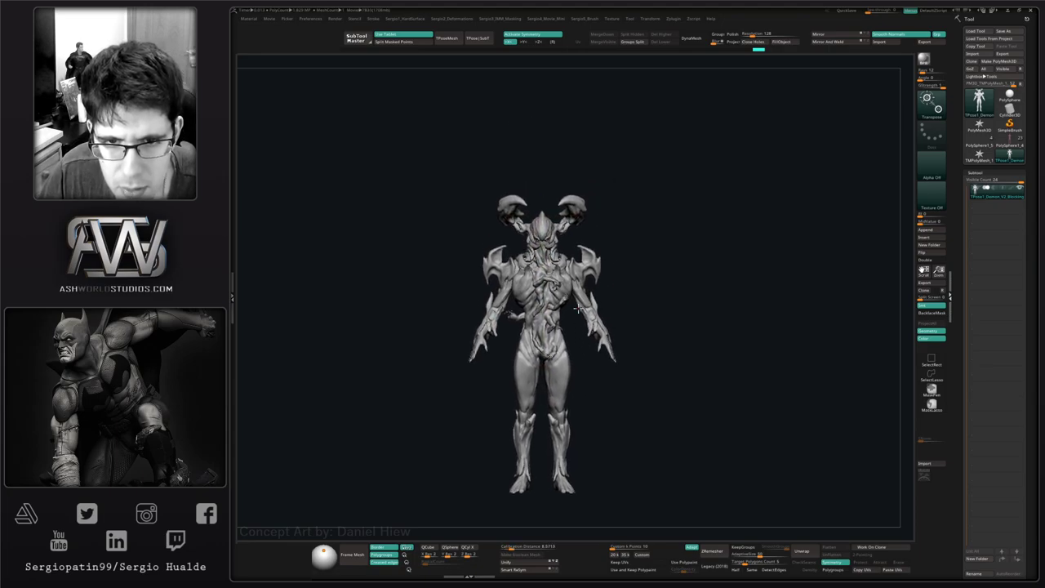
mouse_move(634, 256)
left_mouse_down()
mouse_move(587, 259)
mouse_move(663, 259)
mouse_move(648, 266)
left_mouse_up()
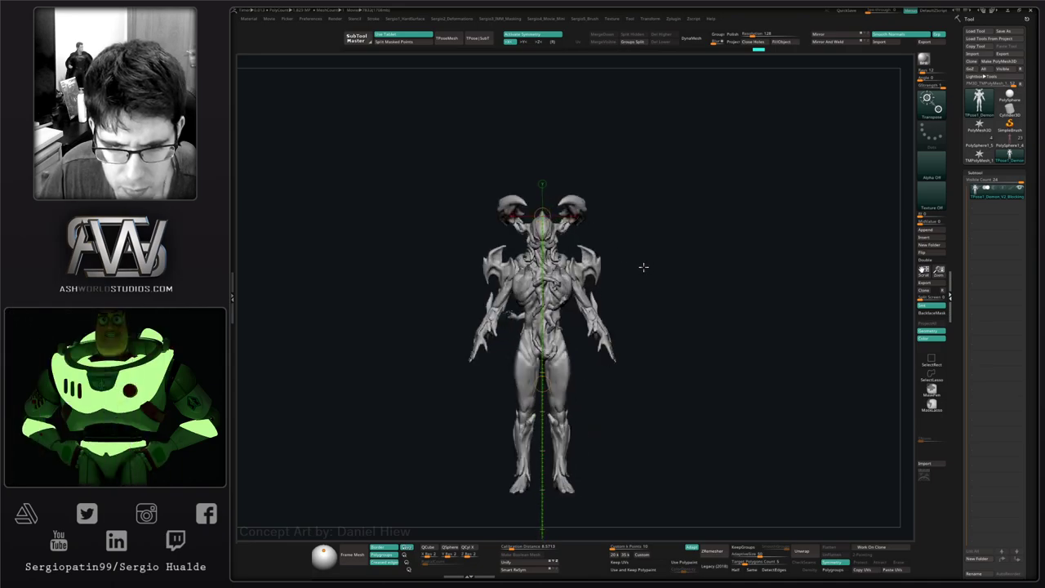
right_click_drag(578, 330, 579, 315, "alt")
left_click_drag(545, 345, 547, 344)
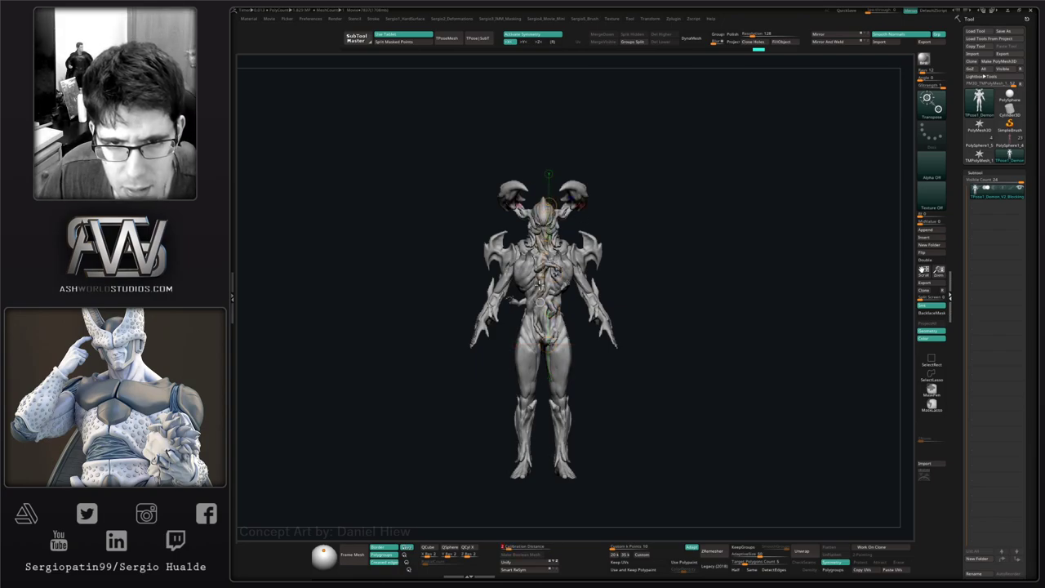
left_click_drag(542, 383, 544, 533)
scroll(582, 301, "up", 3)
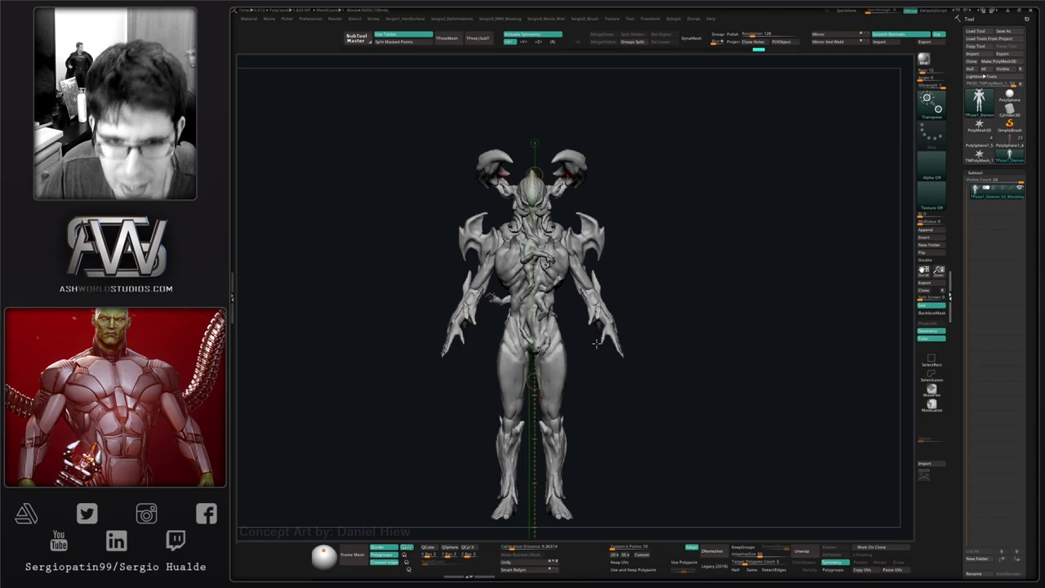
key("q")
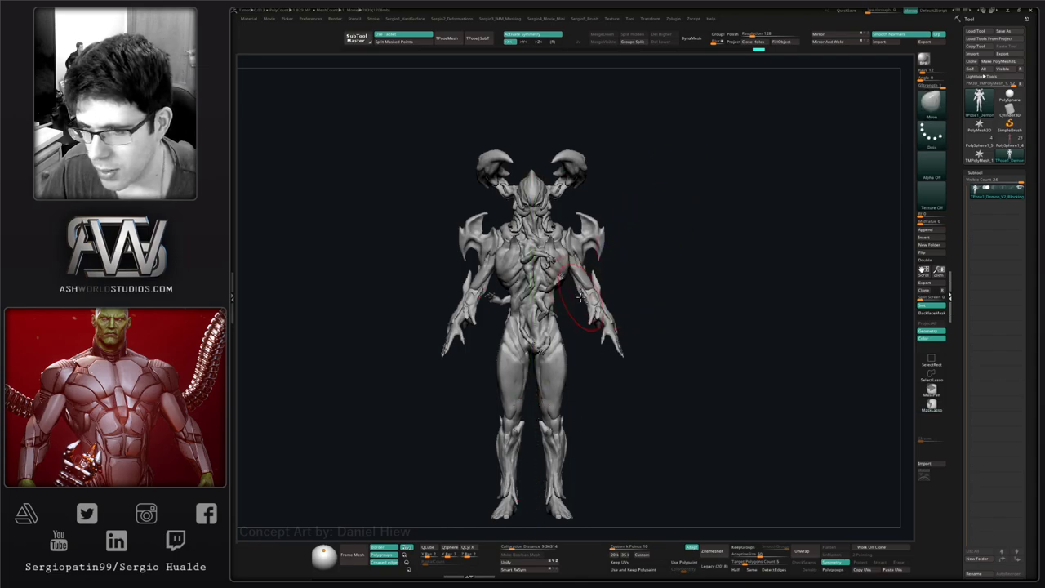
- Mask the demon's arms and turn the figure to an exact side view
mouse_move(626, 296)
left_mouse_down()
mouse_move(605, 369)
mouse_move(607, 345)
mouse_move(618, 354)
mouse_move(543, 304)
left_mouse_up()
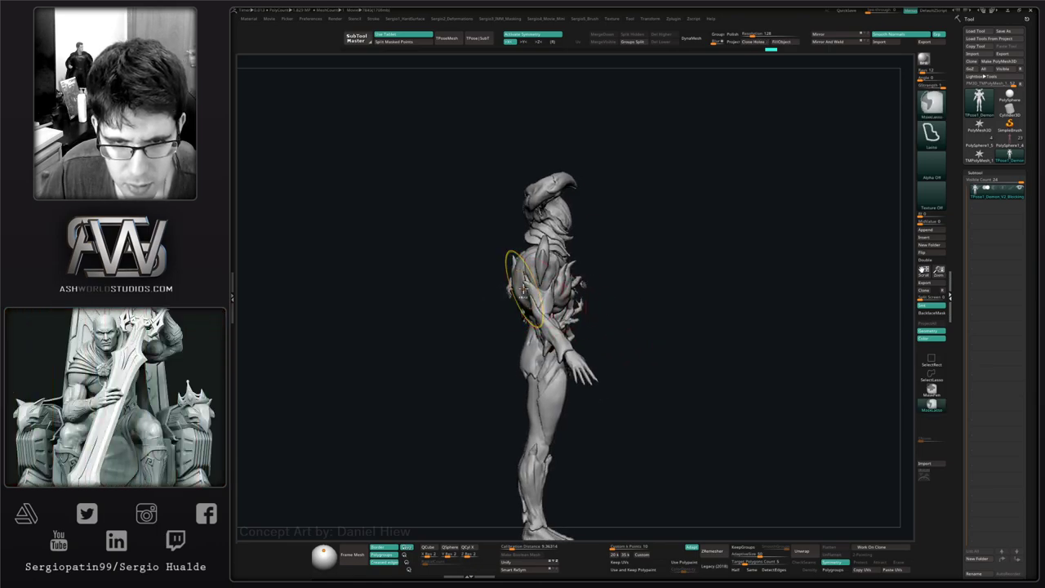
mouse_move(503, 285)
left_mouse_down()
mouse_move(521, 268)
mouse_move(498, 276)
left_mouse_up()
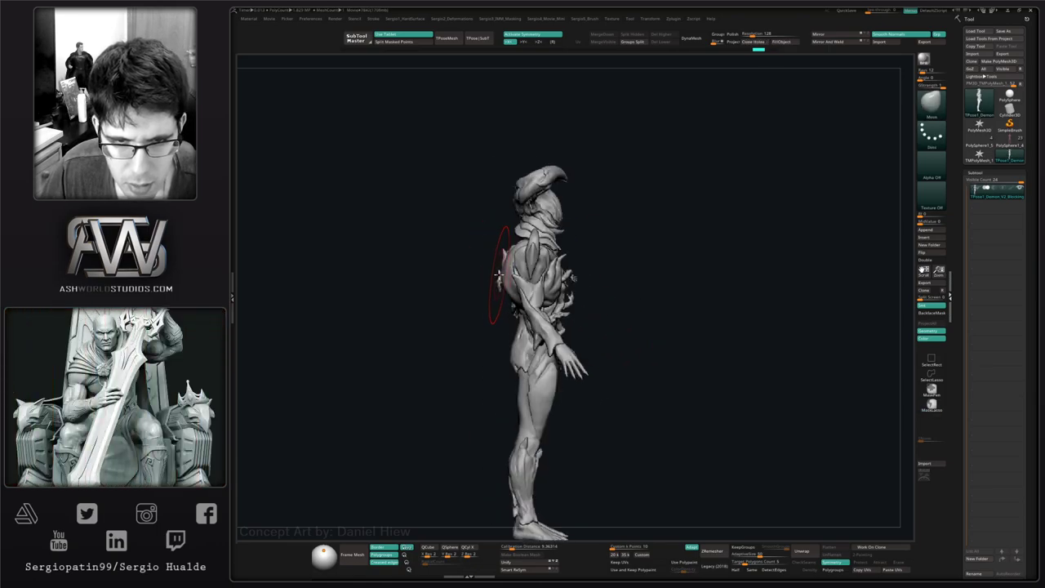
right_click_drag(517, 329, 508, 277, "alt")
right_click_drag(508, 277, 524, 214, "ctrl")
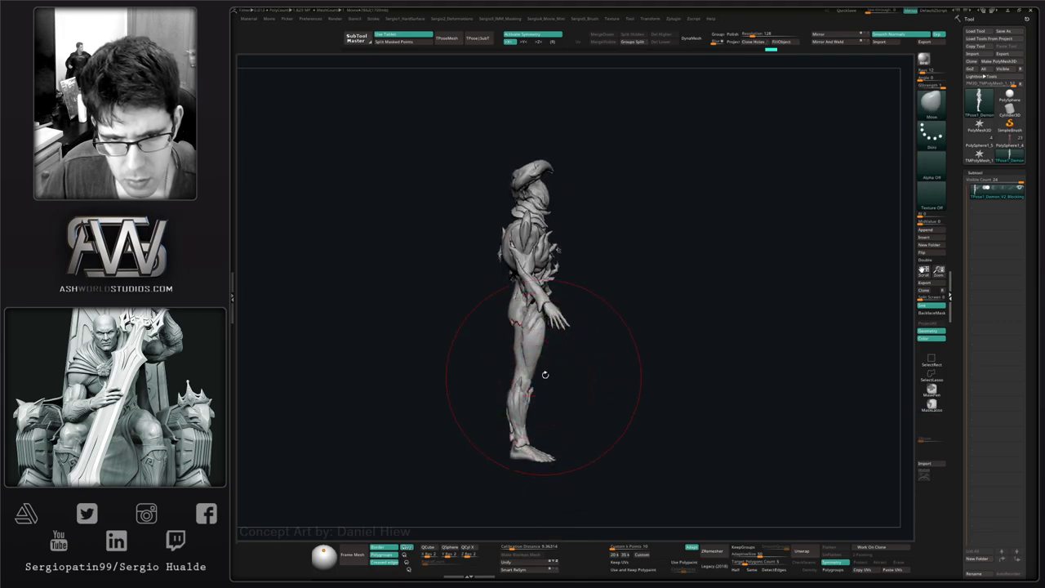
right_click_drag(545, 373, 581, 354, "shift")
left_click_drag(643, 246, 674, 338, "ctrl")
right_click_drag(658, 330, 717, 331)
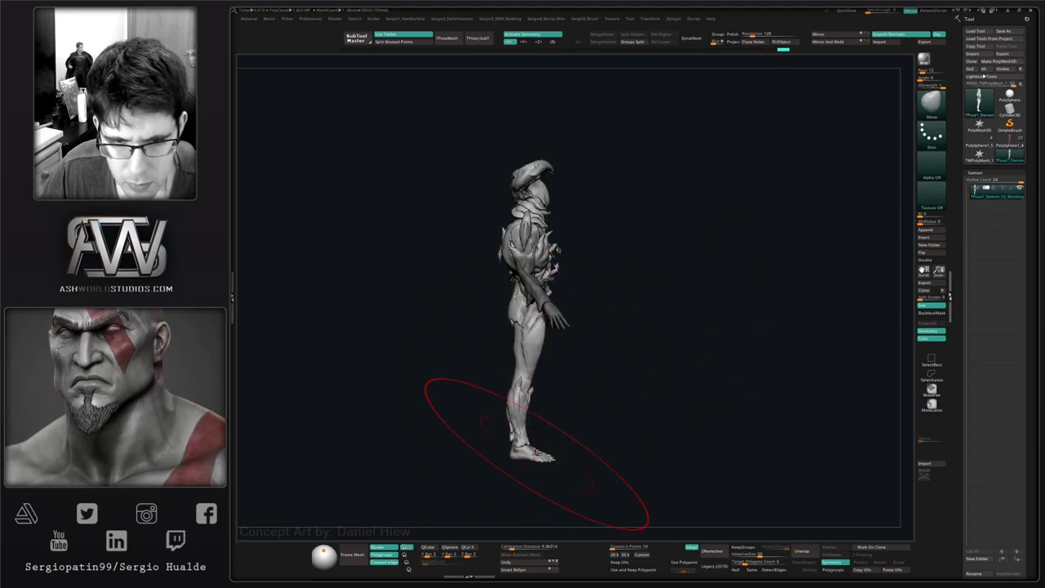
- Shift the feet, shins and thighs slightly forward in side view and adjust the toes with the Move brush
left_click_drag(534, 454, 540, 454)
left_click_drag(528, 393, 535, 392)
left_click_drag(532, 346, 535, 345)
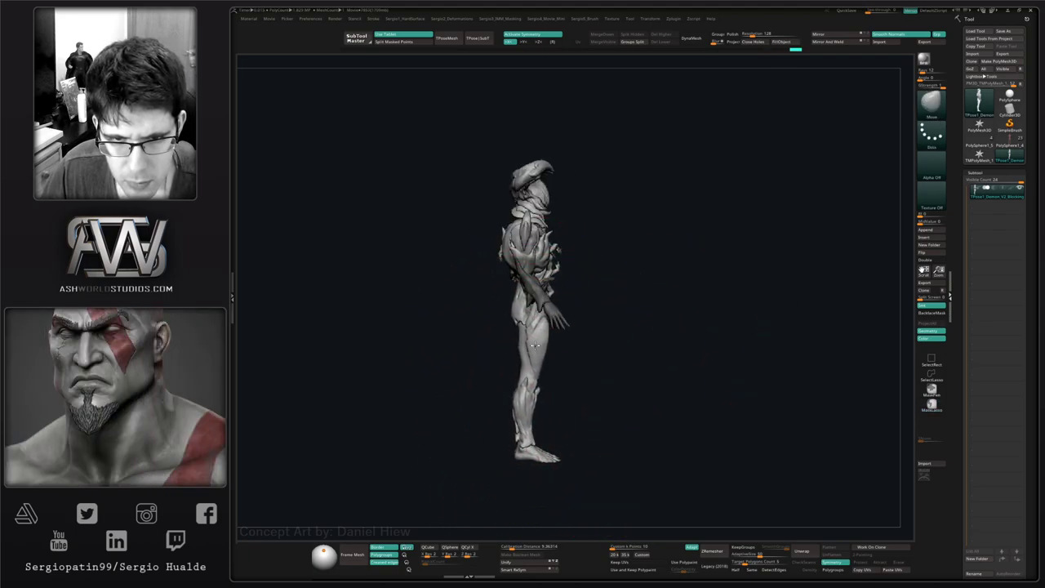
left_click_drag(533, 459, 538, 455)
mouse_move(537, 430)
right_mouse_down("ctrl")
mouse_move(552, 357)
mouse_move(578, 420)
right_mouse_up("ctrl")
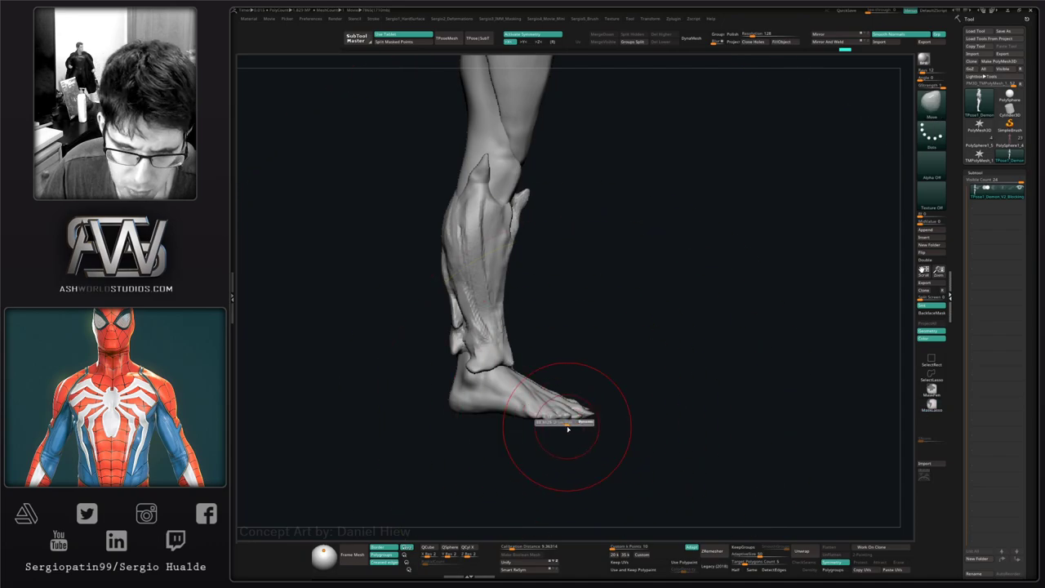
left_click_drag(575, 419, 566, 417)
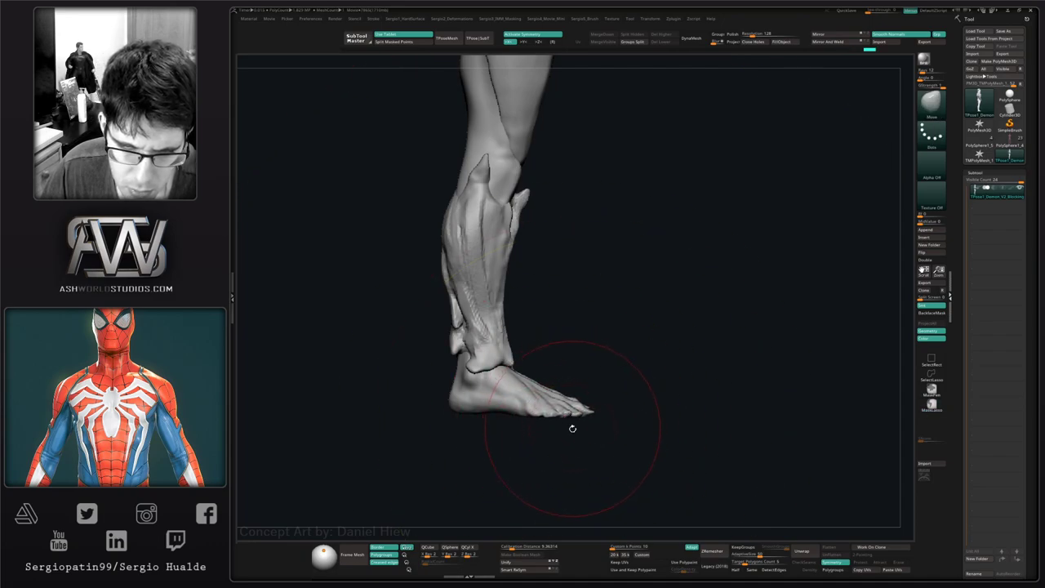
- Transfer the adjusted TPose mesh back onto the demon's original subtools
mouse_move(572, 428)
right_mouse_down("ctrl")
mouse_move(579, 384)
mouse_move(653, 335)
mouse_move(615, 378)
mouse_move(632, 288)
right_mouse_up("ctrl")
left_click(478, 37)
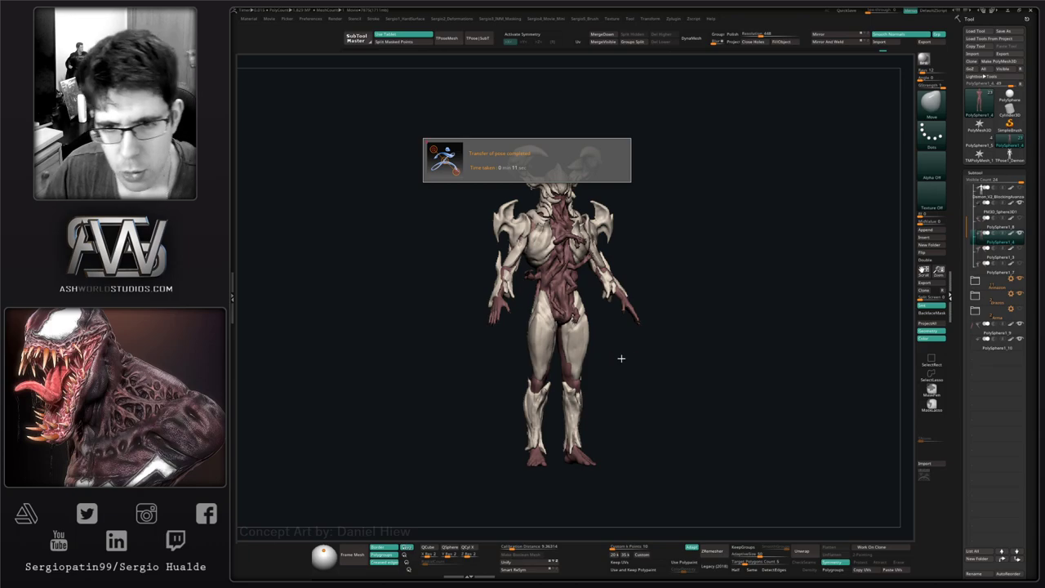
left_click(688, 359)
mouse_move(607, 319)
right_mouse_down("shift")
mouse_move(582, 315)
mouse_move(595, 340)
mouse_move(600, 300)
mouse_move(592, 346)
right_mouse_up("shift")
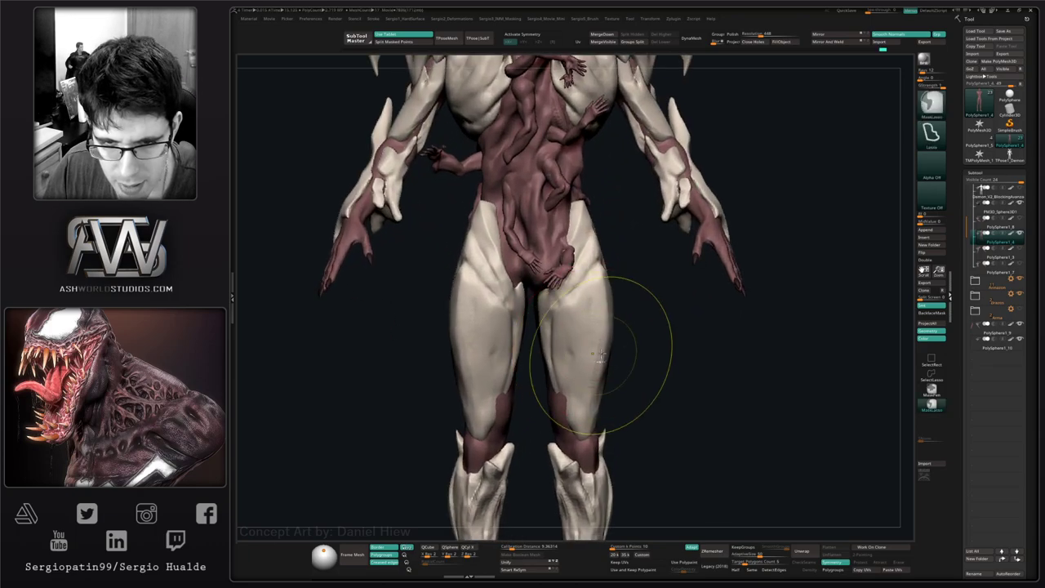
- Append a Cylinder3D as a new subtool to the demon
key("f")
mouse_move(618, 354)
left_mouse_down()
mouse_move(637, 350)
mouse_move(670, 383)
mouse_move(630, 323)
left_mouse_up()
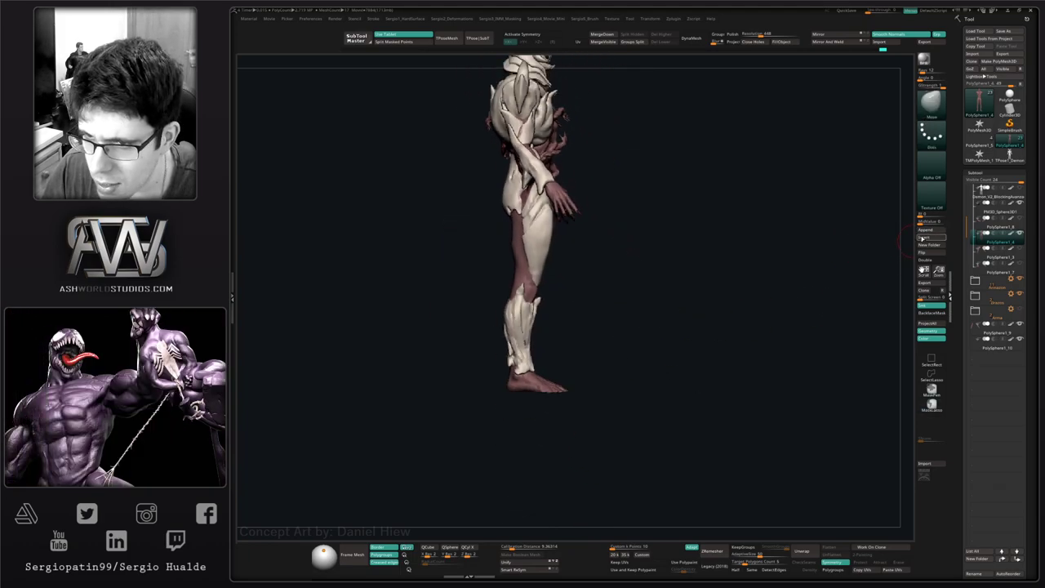
left_click(922, 230)
left_click(714, 283)
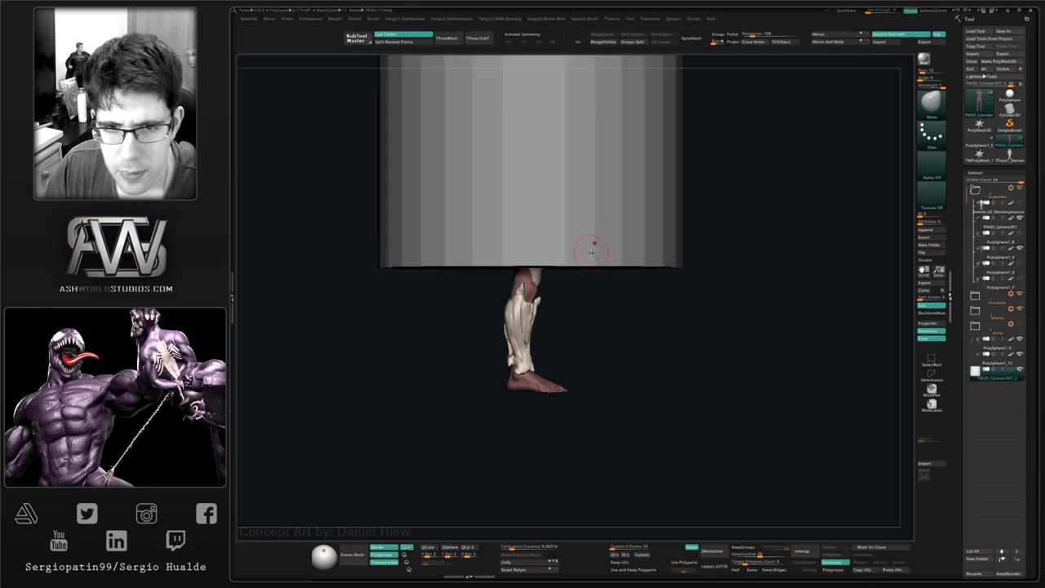
- Scale the cylinder down, flatten it into a wide disc and position it beneath the demon's feet as a base
key("w")
key("y")
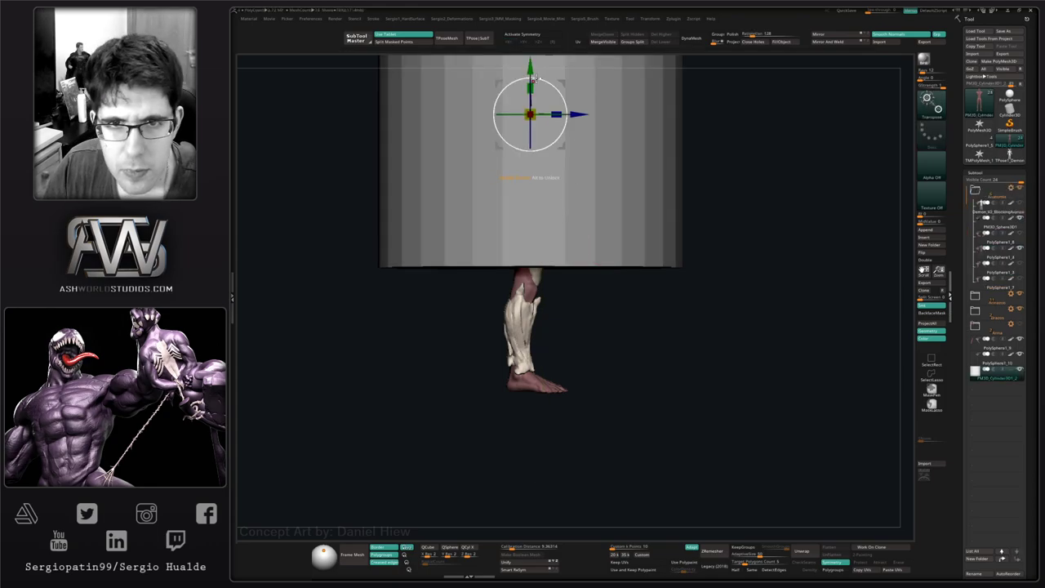
key("f")
left_click_drag(533, 298, 450, 459)
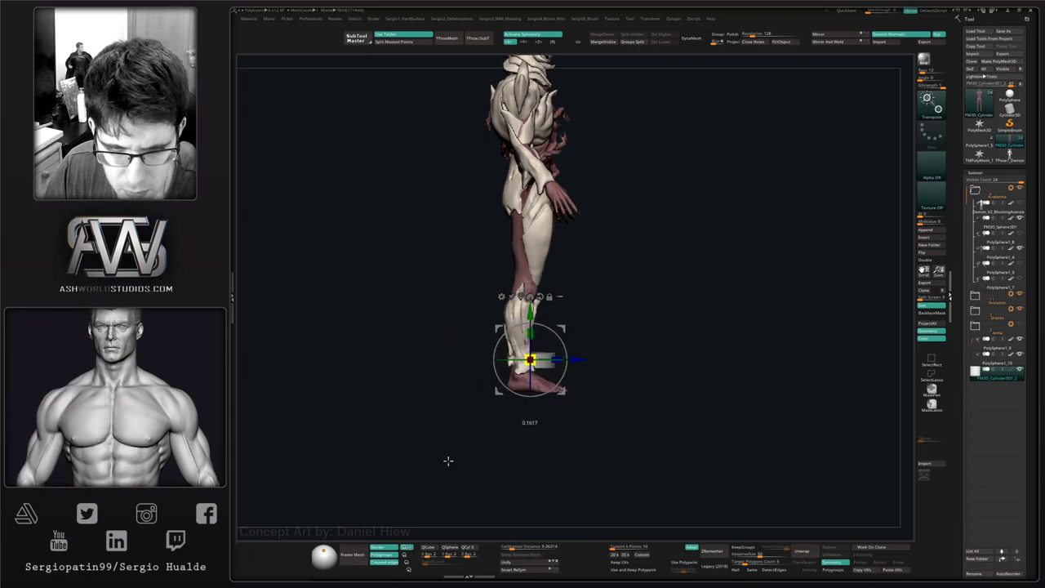
left_click_drag(530, 312, 532, 358)
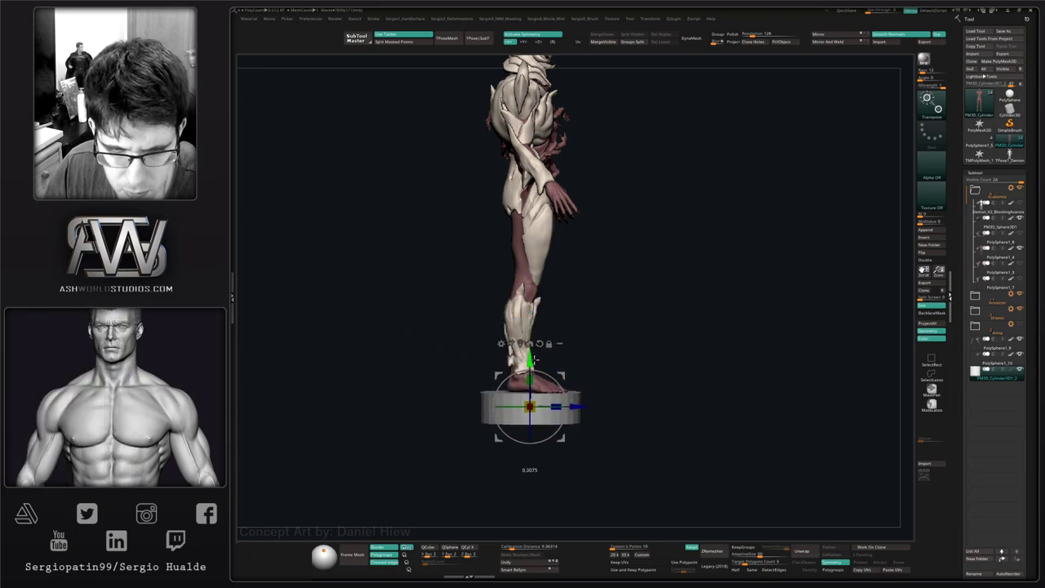
left_click_drag(532, 401, 534, 351)
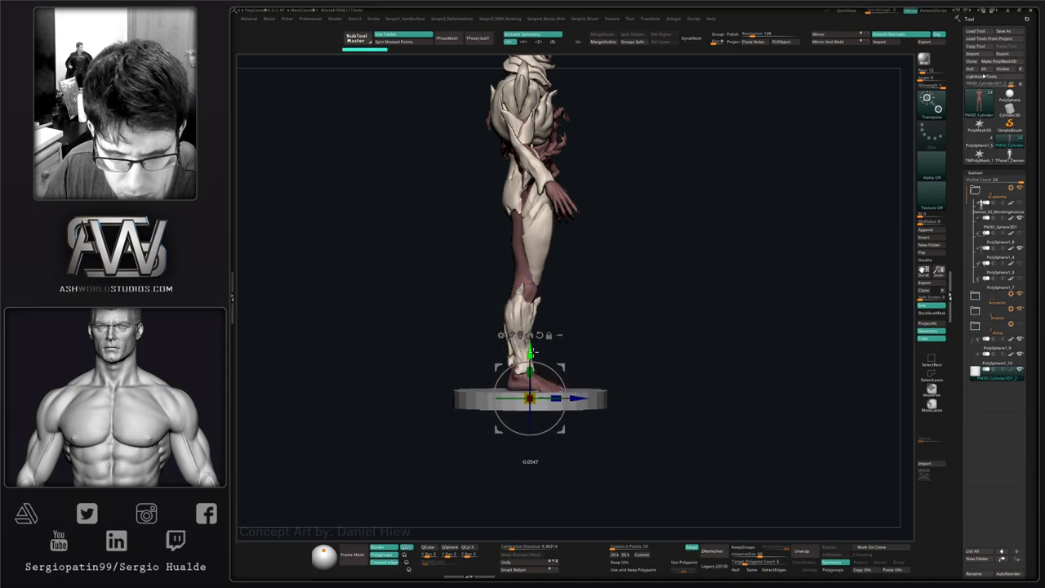
key("q")
- Select the feet subtool and adjust the toes against the base surface with a smaller Move brush
mouse_move(645, 359)
right_mouse_down()
mouse_move(555, 368)
mouse_move(598, 531)
right_mouse_up()
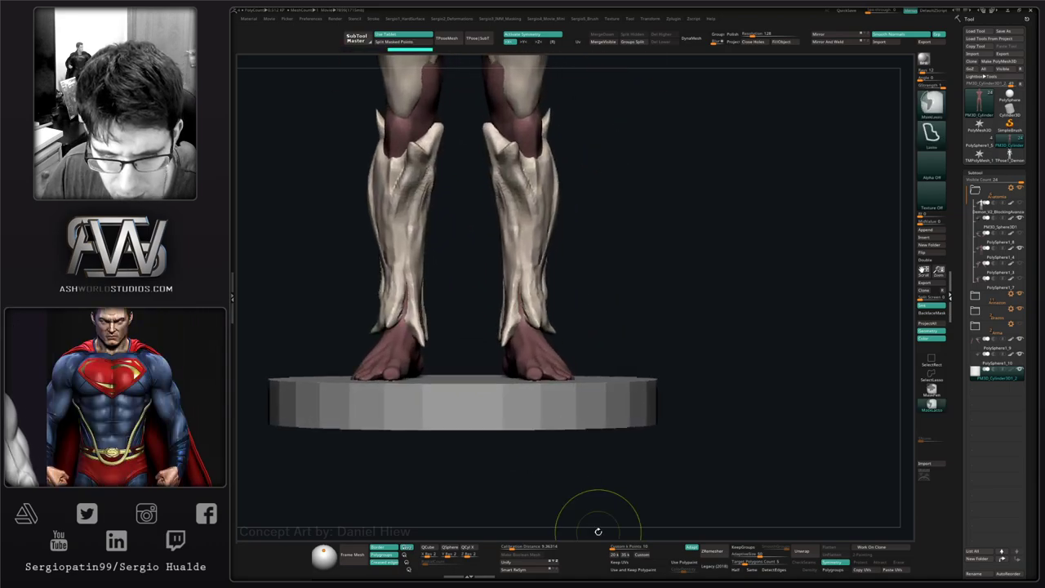
left_click(541, 364, "alt")
right_click_drag(584, 386, 506, 394)
right_click_drag(563, 394, 579, 490, "ctrl")
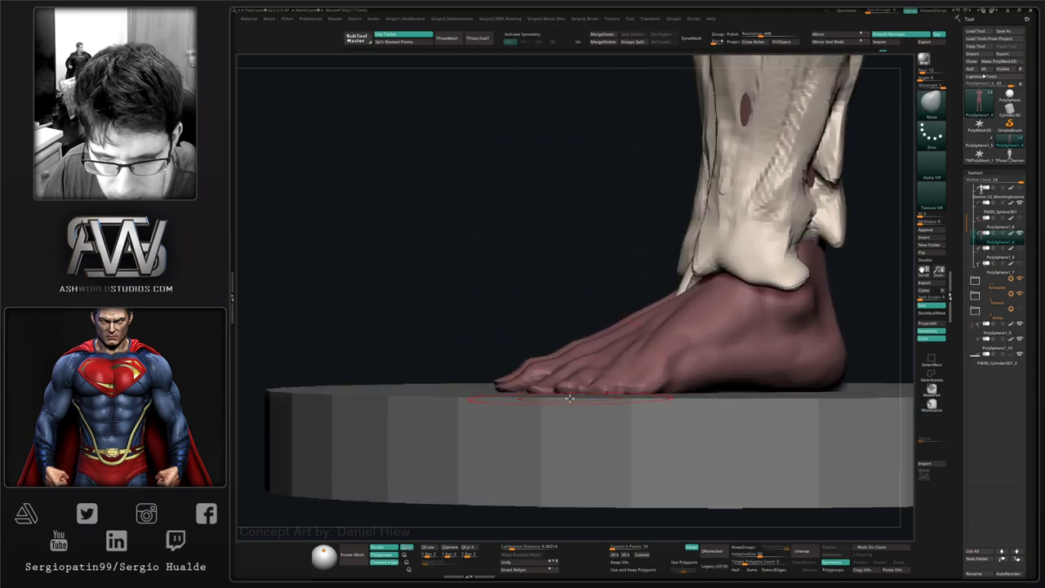
key("s")
mouse_move(570, 398)
left_mouse_down()
mouse_move(593, 397)
mouse_move(542, 378)
left_mouse_up()
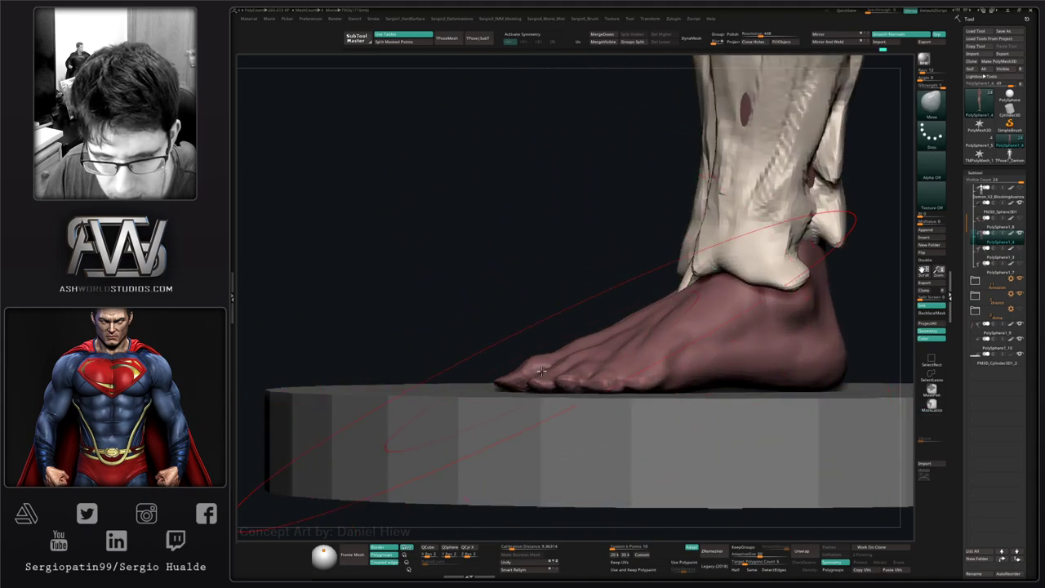
right_click_drag(542, 382, 635, 389)
key("s")
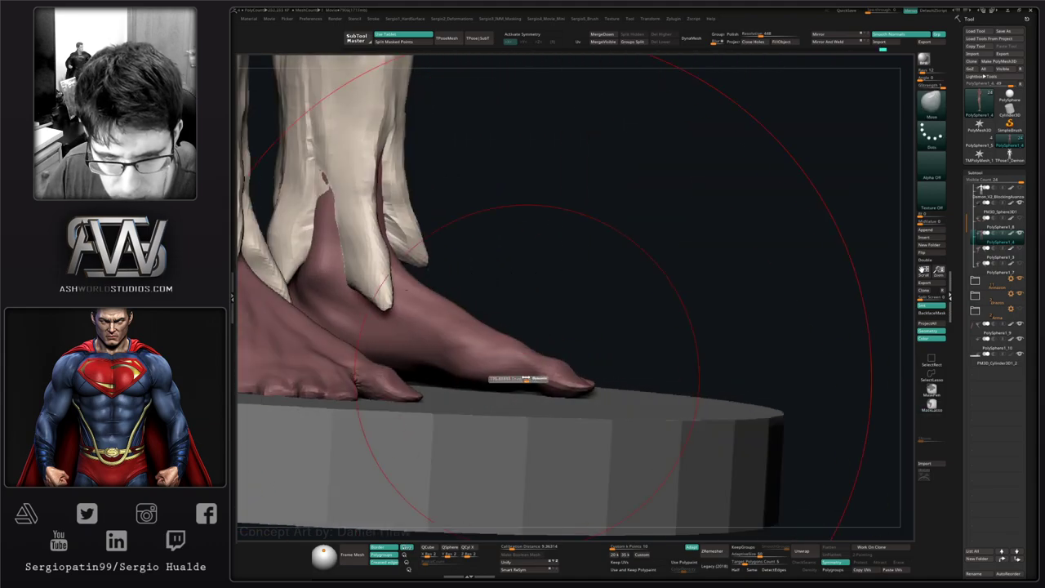
key("bracketleft")
key("bracketleft")
key("bracketleft")
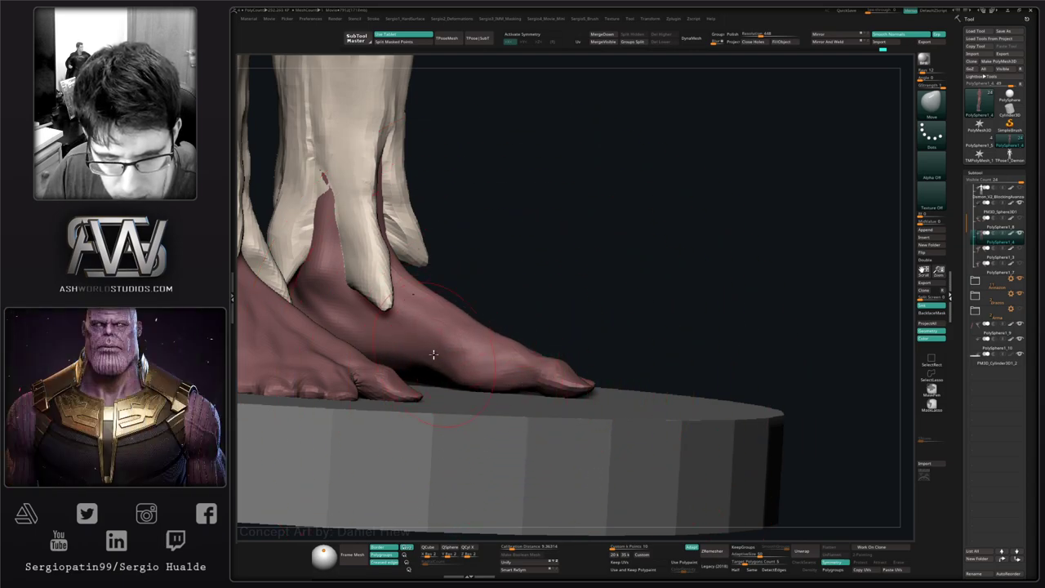
mouse_move(463, 386)
right_mouse_down("ctrl")
mouse_move(490, 360)
mouse_move(566, 350)
mouse_move(544, 390)
mouse_move(518, 346)
mouse_move(593, 360)
mouse_move(555, 366)
mouse_move(548, 343)
mouse_move(561, 426)
mouse_move(531, 428)
mouse_move(612, 511)
right_mouse_up("ctrl")
right_click_drag(627, 466, 658, 473)
right_click_drag(658, 473, 617, 512, "ctrl")
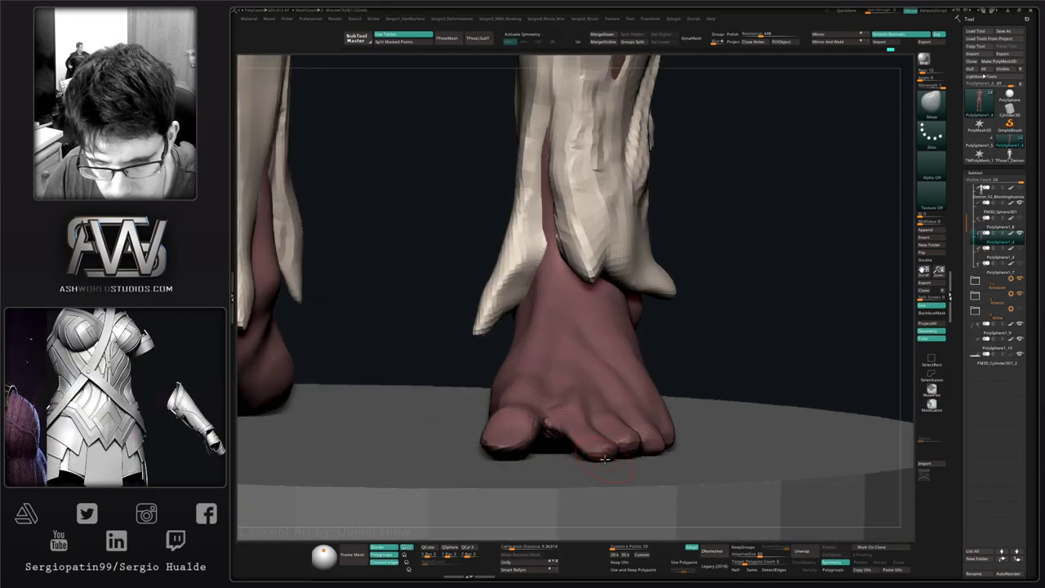
right_click_drag(645, 450, 708, 442)
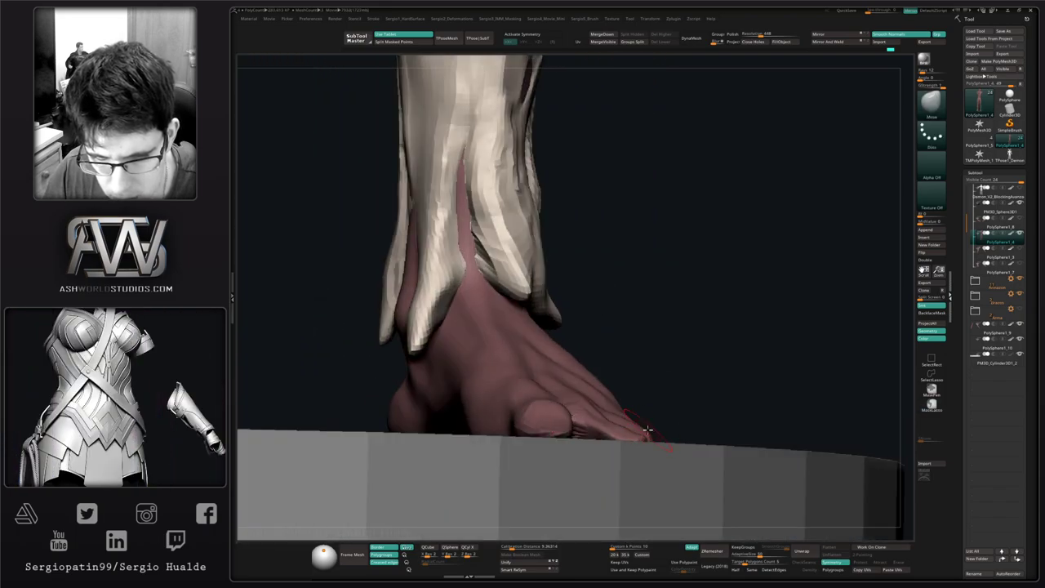
right_click_drag(648, 430, 585, 435)
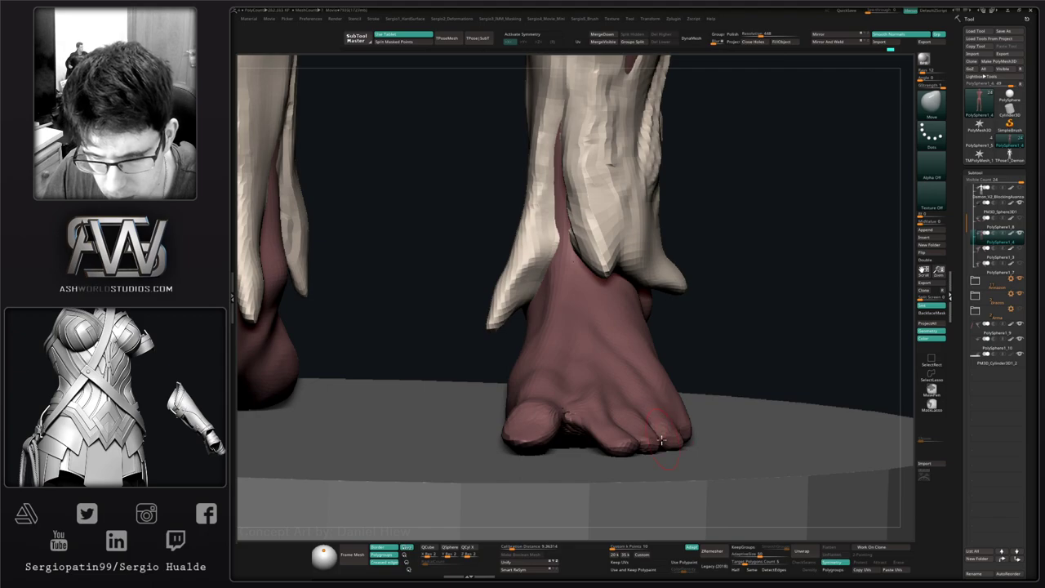
- Review the whole figure on its base and move the PolySphere1_9 and PolySphere1_10 subtools into the anatomy folder
right_click_drag(661, 440, 678, 220, "ctrl")
right_click_drag(677, 221, 577, 371, "alt")
right_click_drag(578, 371, 610, 371)
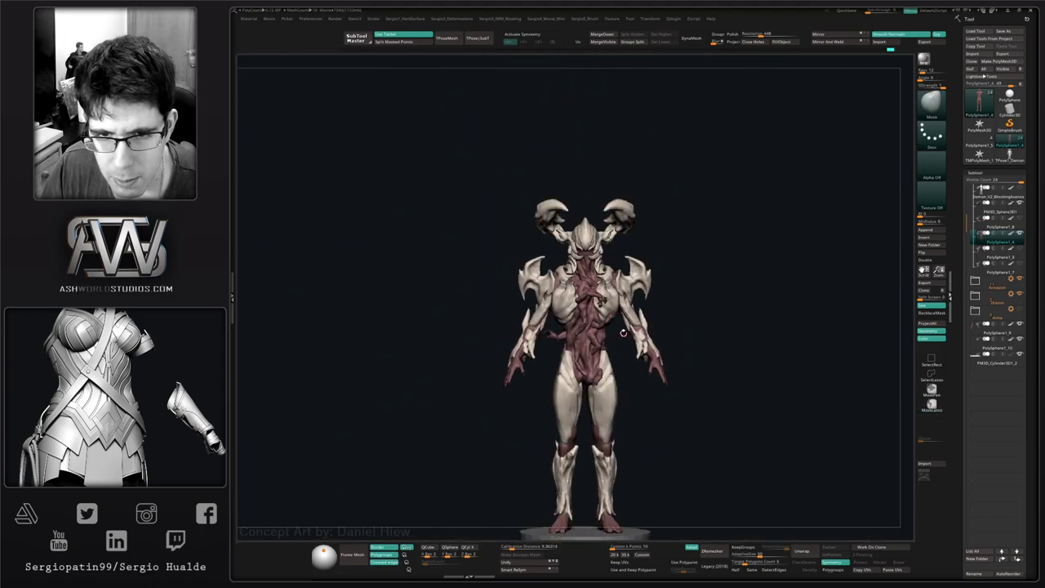
right_click_drag(686, 345, 688, 329, "alt")
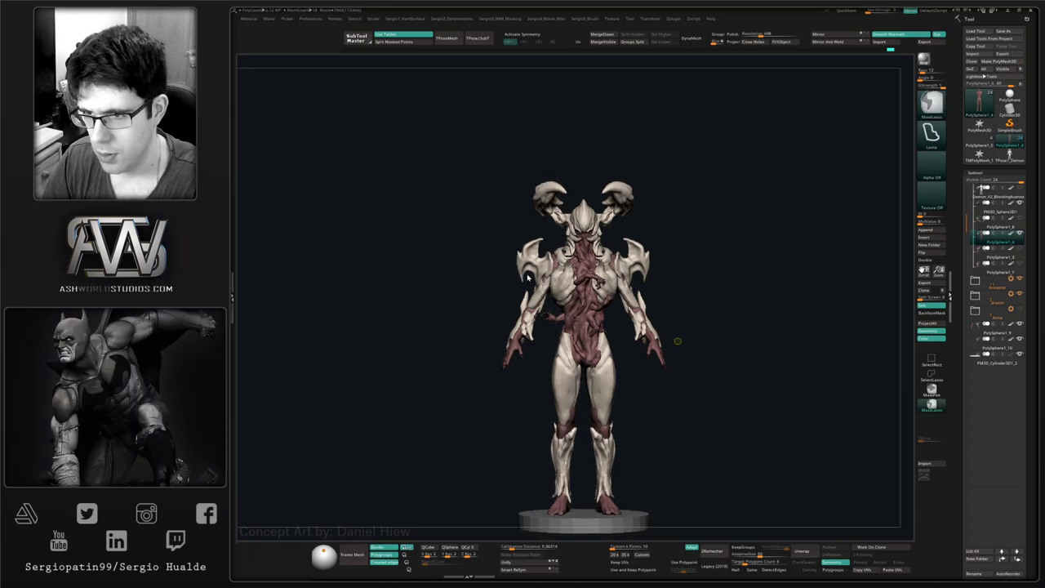
right_click_drag(676, 322, 643, 290)
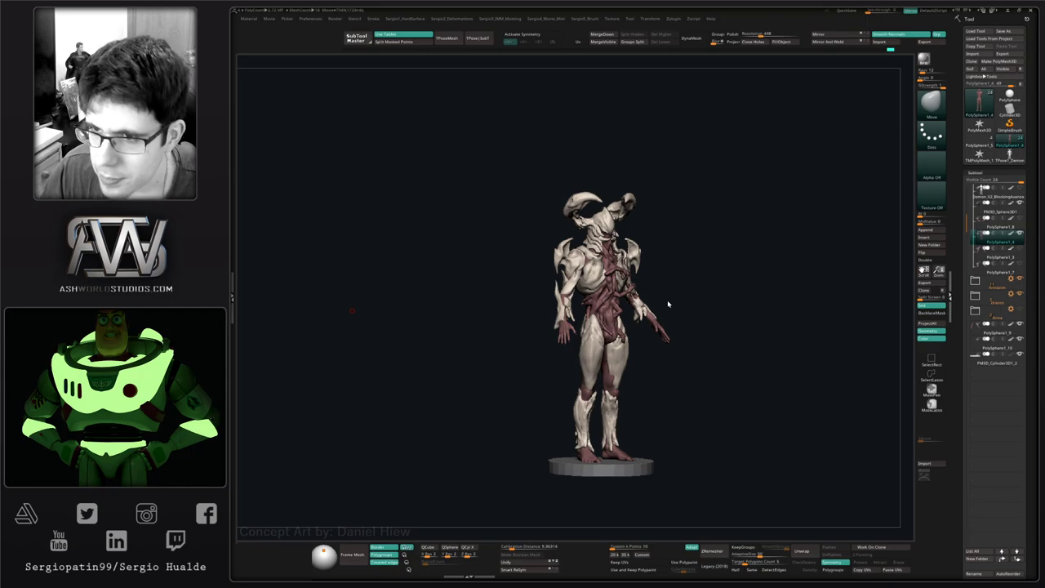
right_click_drag(750, 357, 813, 314, "shift")
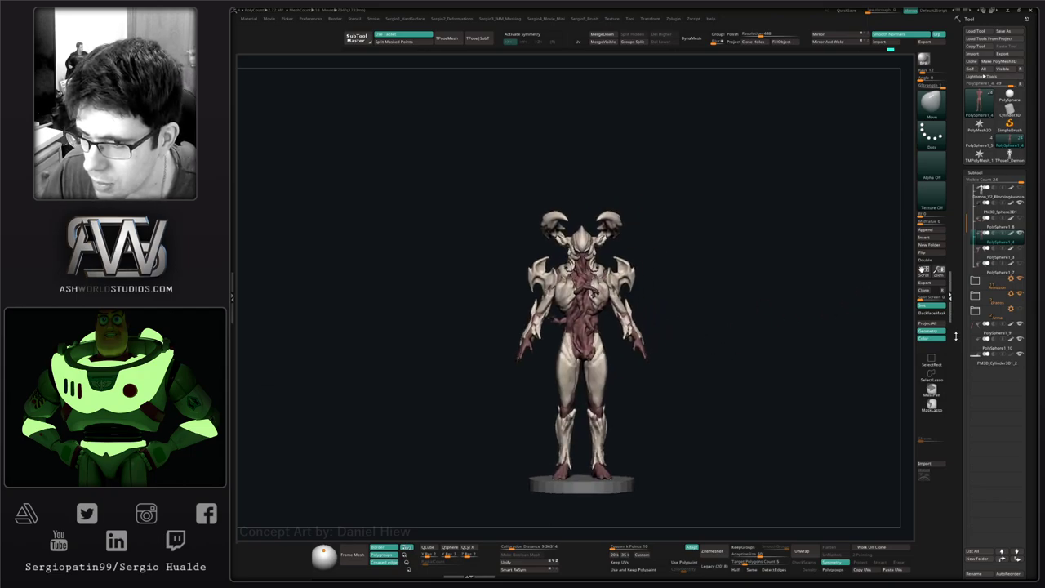
mouse_move(983, 333)
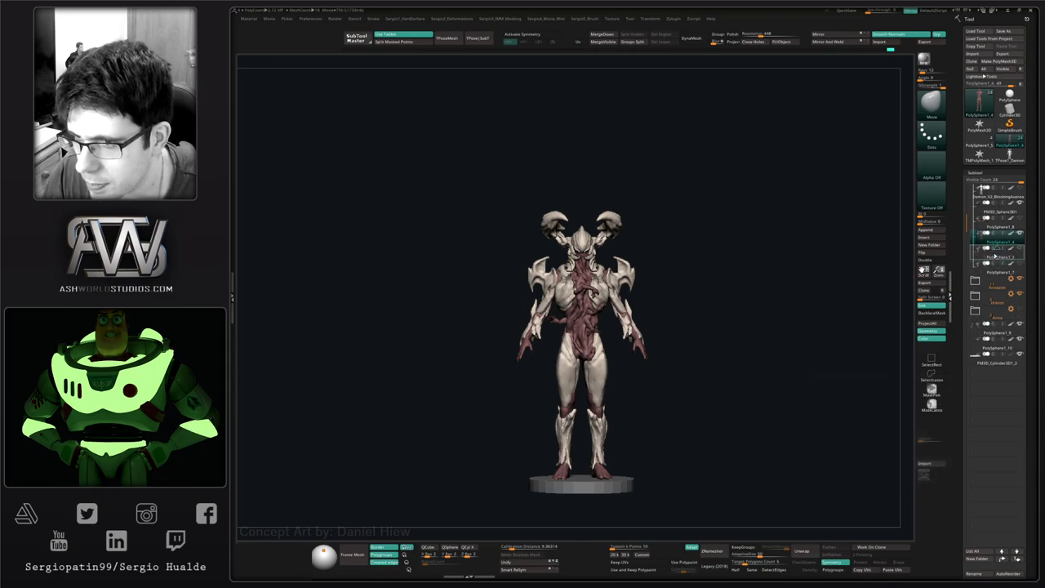
left_click_drag(994, 256, 994, 256)
mouse_move(985, 347)
left_mouse_down()
mouse_move(992, 269)
mouse_move(986, 354)
left_mouse_up()
mouse_move(986, 364)
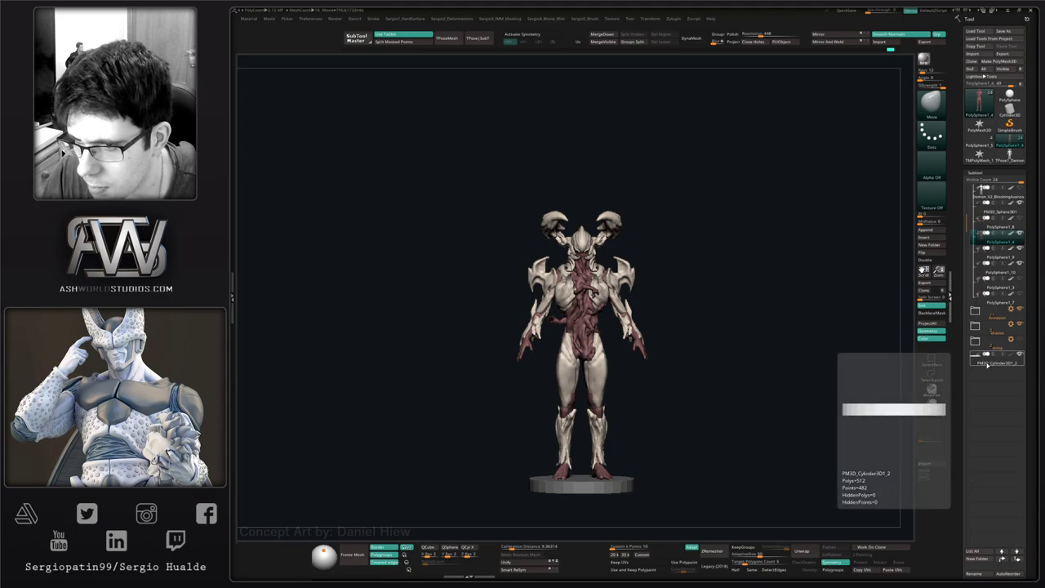
- Hide the base cylinder and the anatomy folder, and show the expanded weapon folder
left_click(1017, 356)
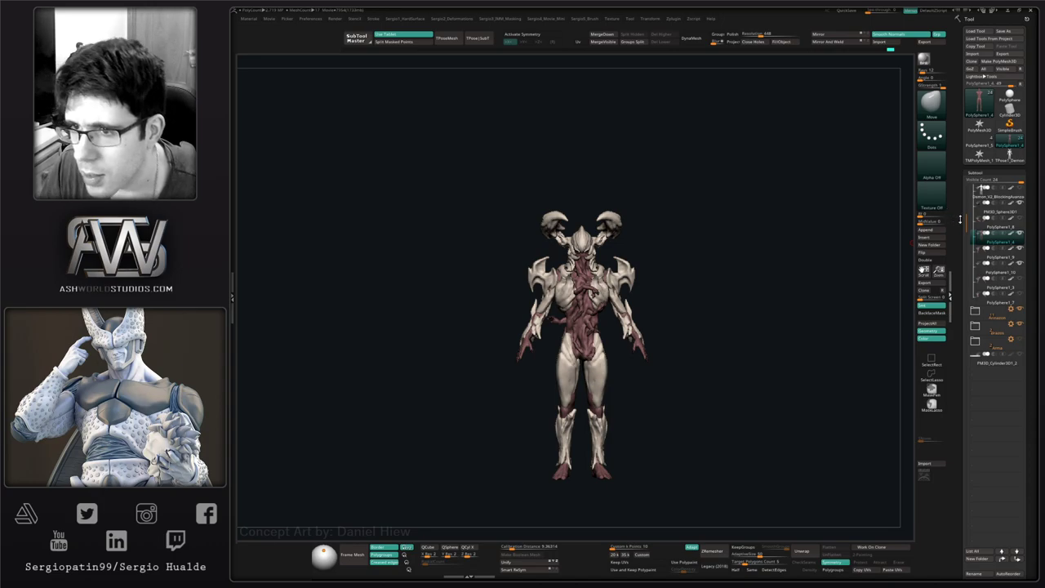
left_click_drag(966, 194, 966, 186)
left_click(975, 188)
left_click(1019, 189)
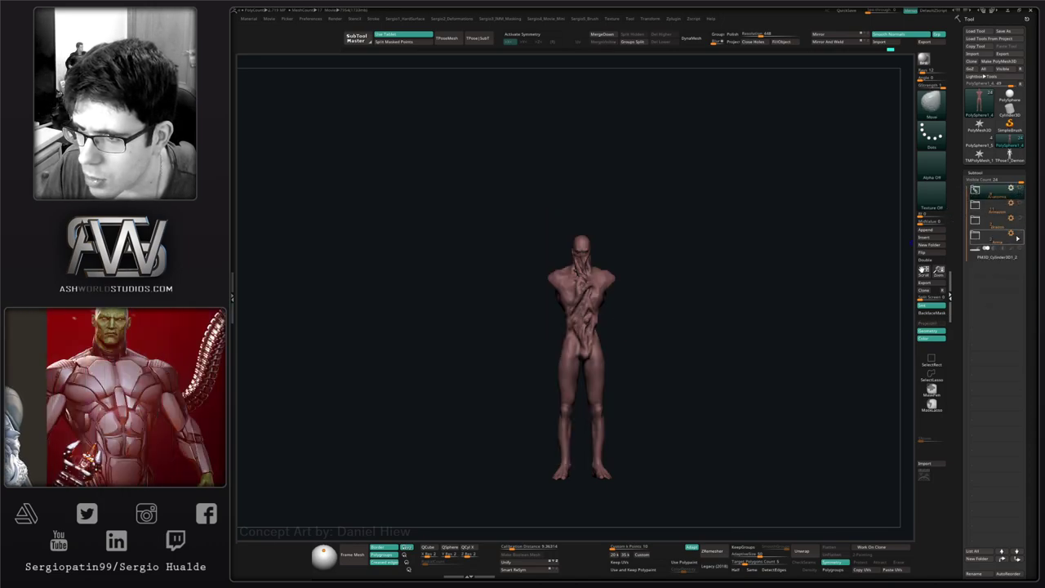
left_click(1018, 234)
left_click(975, 236)
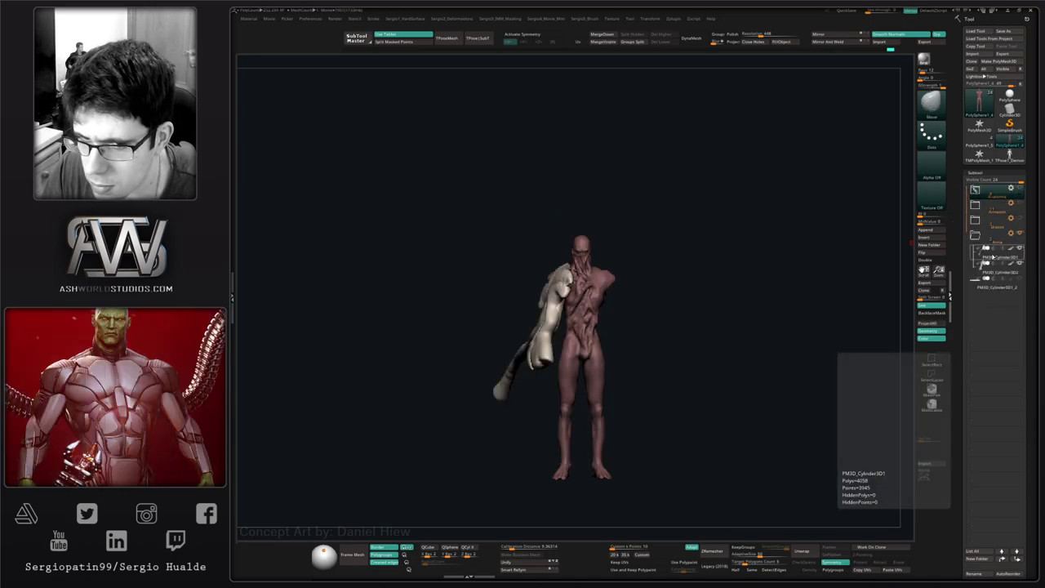
- Merge the axe's handle and head subtools into one and duplicate the merged axe
left_click(990, 258)
left_click_drag(745, 337, 798, 333)
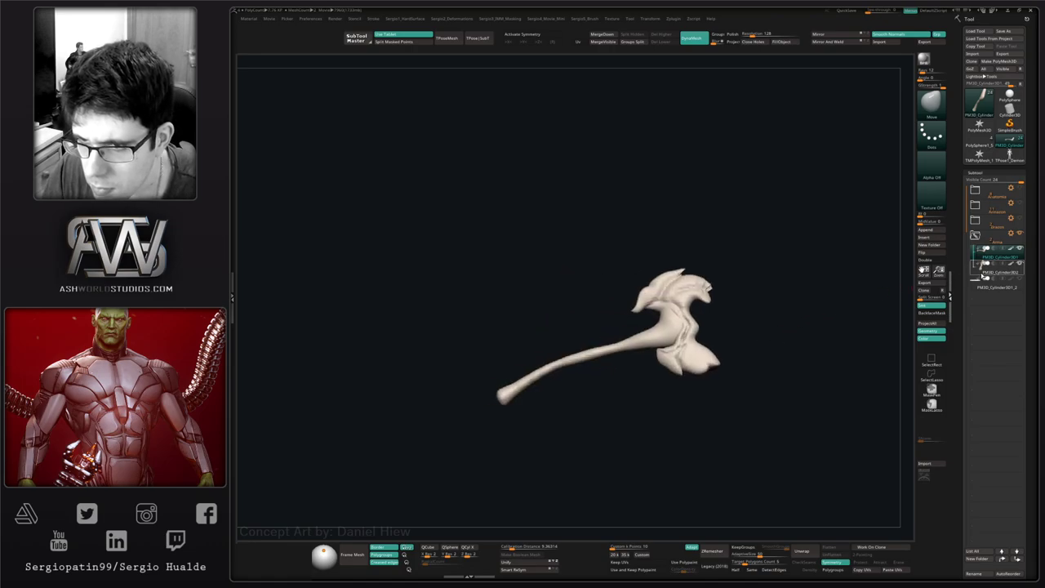
left_click(976, 280)
left_click(999, 259)
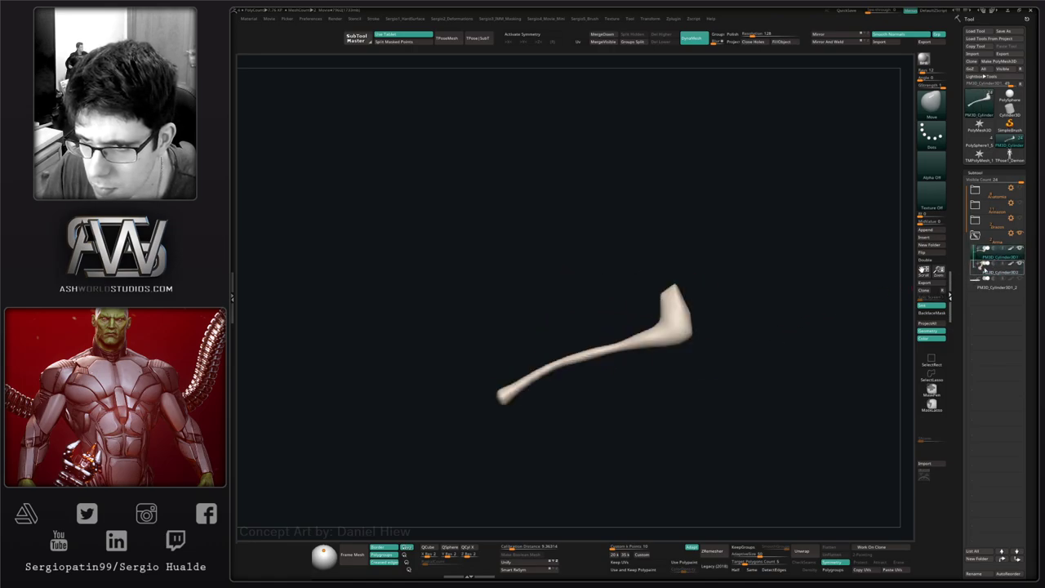
left_click_drag(802, 338, 799, 351)
left_click_drag(660, 346, 620, 336)
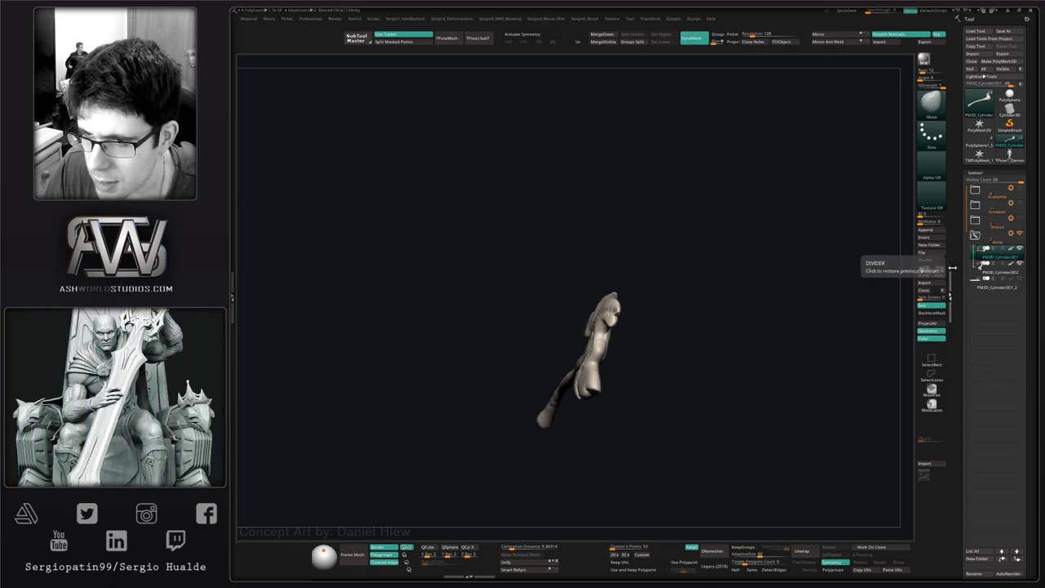
mouse_move(979, 276)
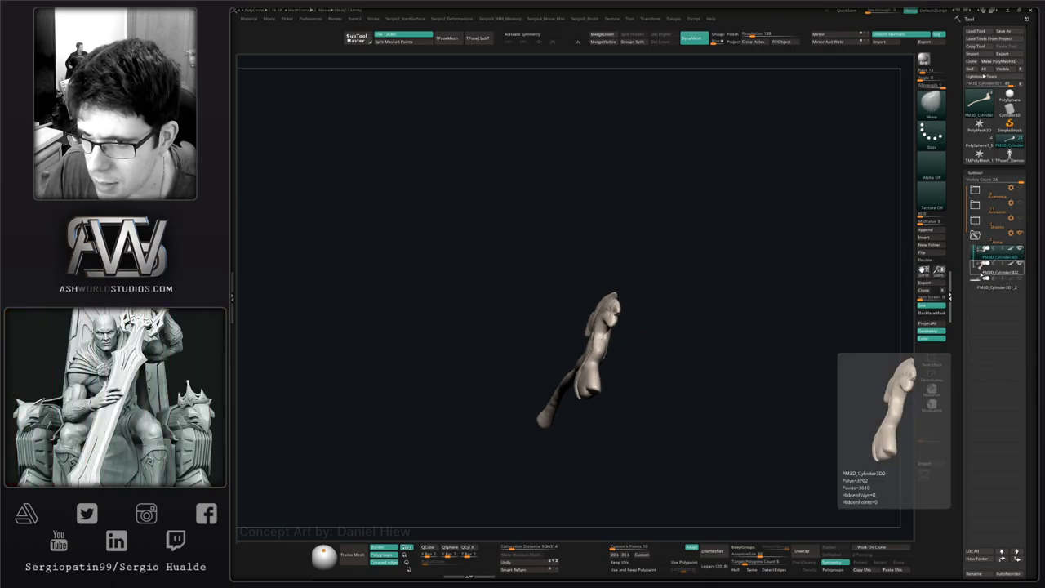
left_click(615, 37)
left_click(634, 53)
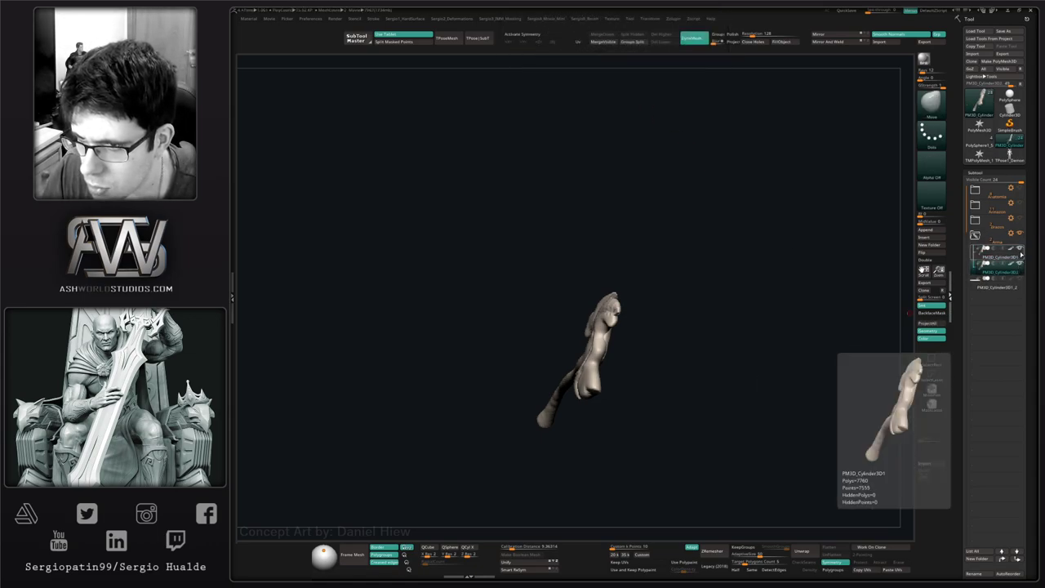
- Stand the duplicated axe upright with the Transpose gizmo and display its wireframe
left_click_drag(678, 327, 672, 317)
key("w")
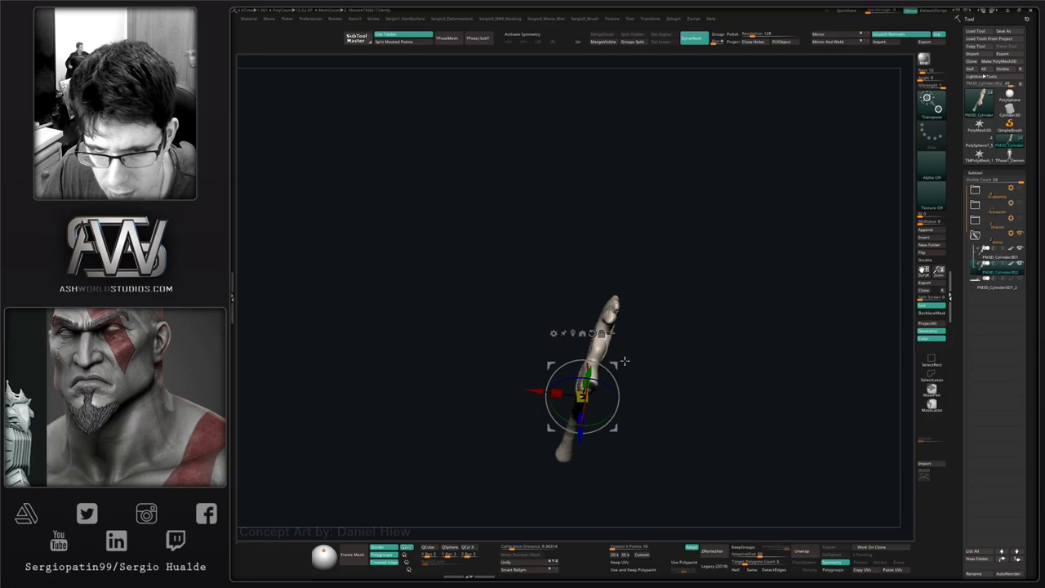
left_click_drag(619, 359, 677, 337, "ctrl")
key("ctrl+z")
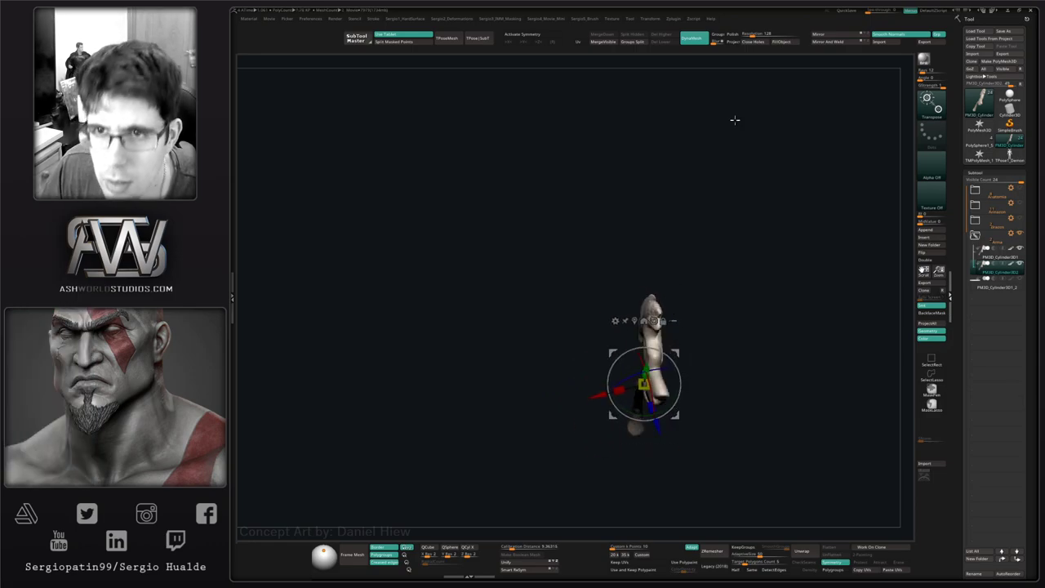
right_click_drag(710, 316, 684, 391, "ctrl")
right_click_drag(684, 391, 662, 376, "alt")
left_click_drag(662, 376, 708, 247)
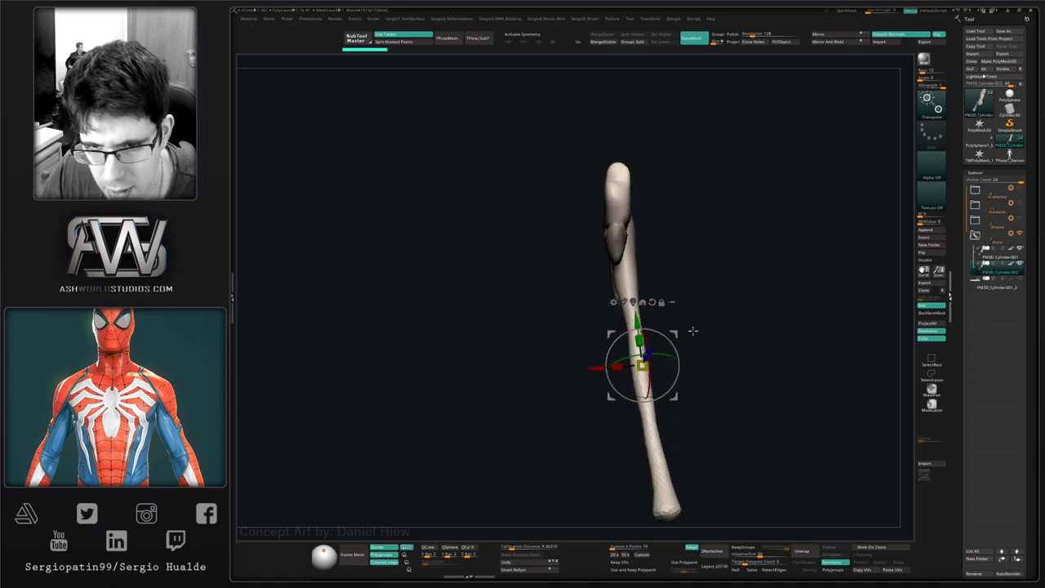
left_click_drag(692, 331, 661, 285)
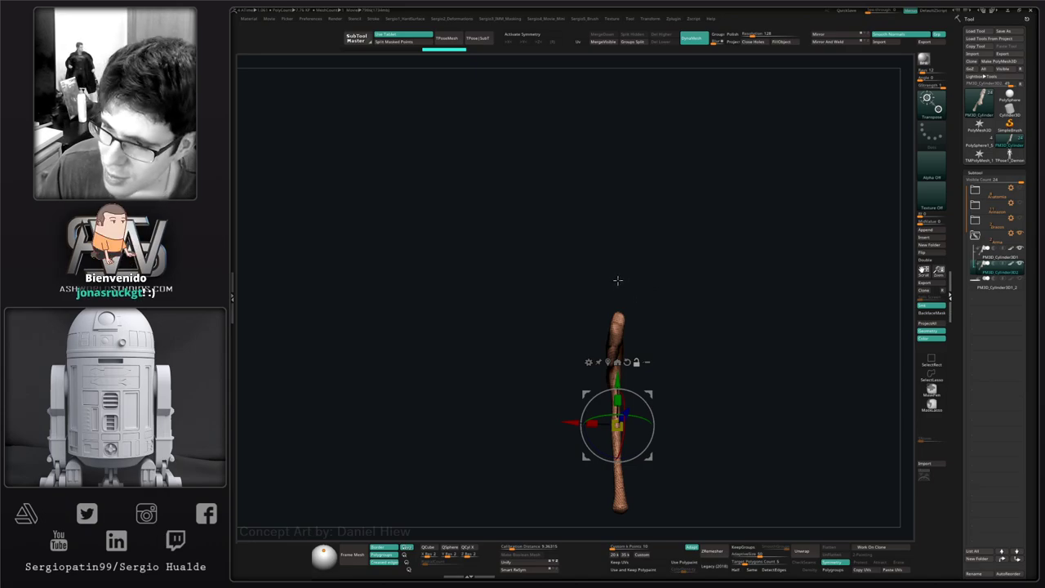
left_click_drag(646, 305, 631, 282)
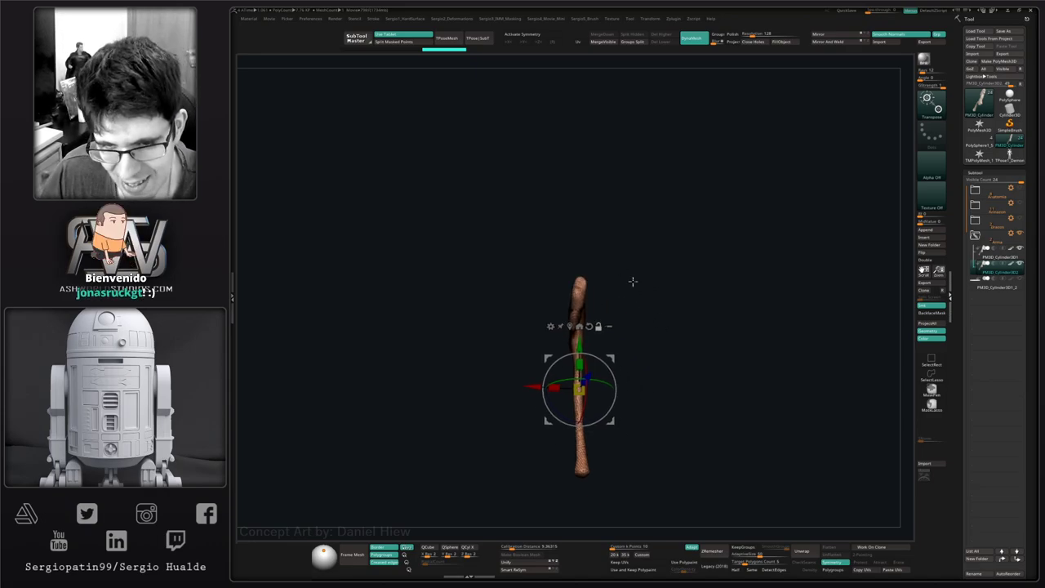
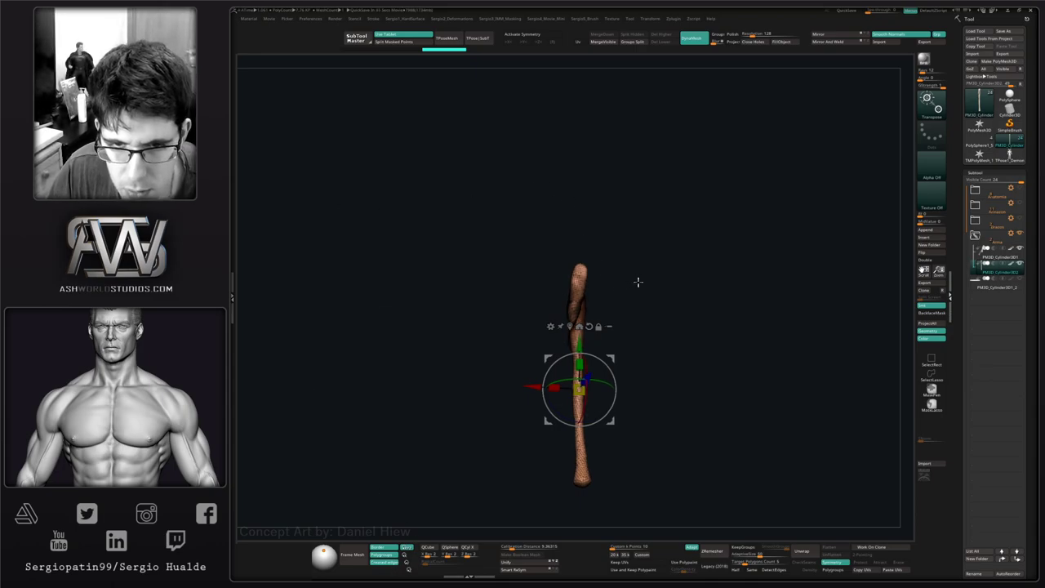
- Fine-tune the upright axe's rotation and apply Mirror And Weld to make it symmetrical
right_click_drag(604, 288, 601, 320, "ctrl")
right_click_drag(602, 298, 507, 289, "alt")
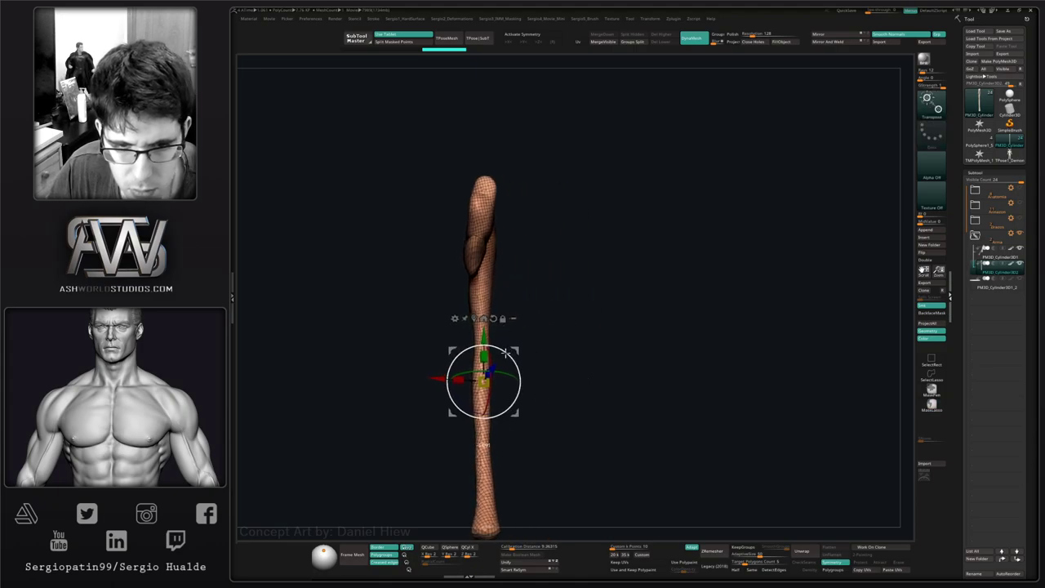
left_click_drag(506, 352, 506, 354)
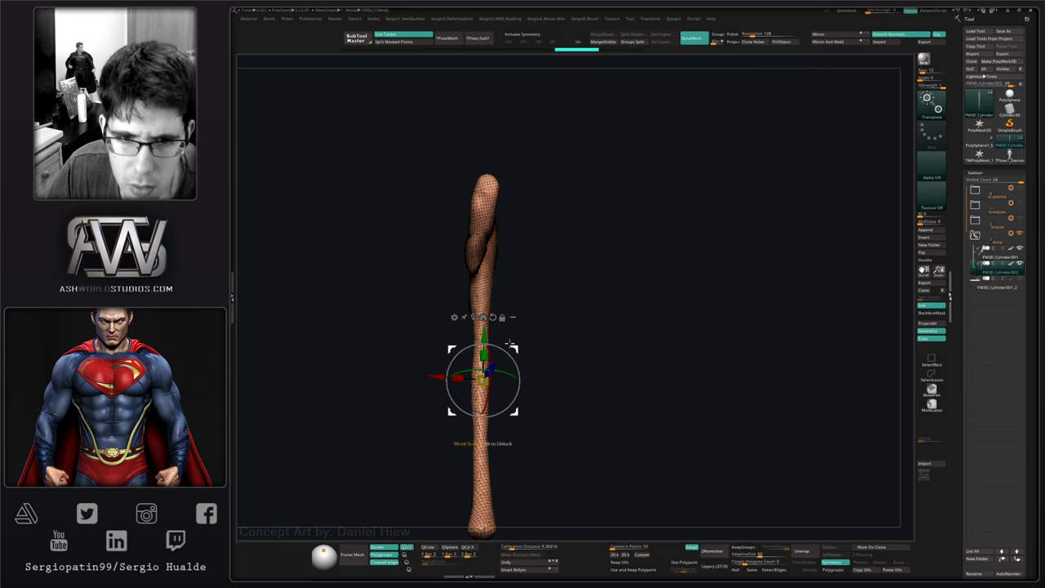
left_click_drag(516, 349, 504, 350)
left_click(832, 41)
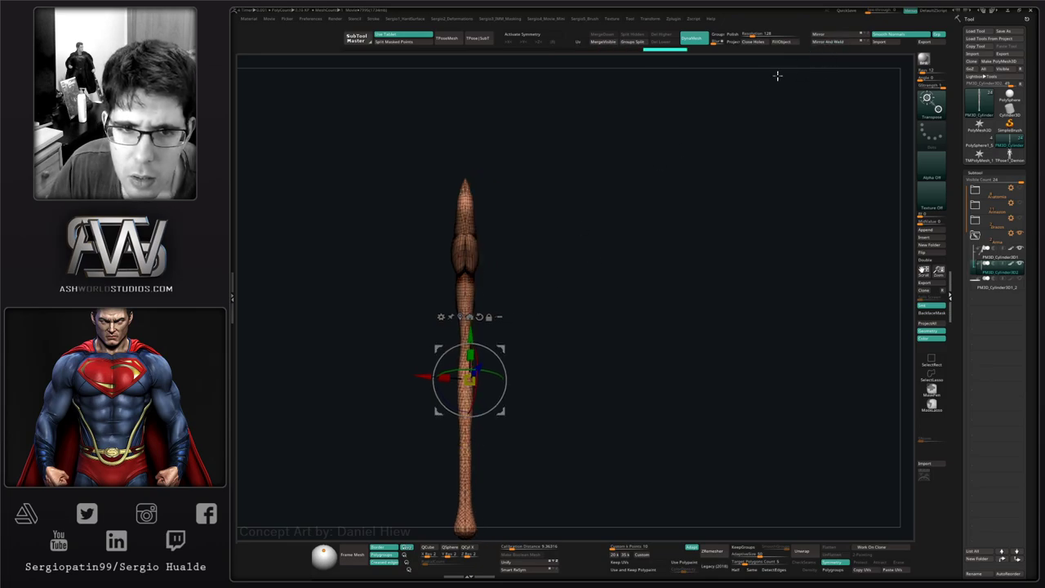
- Turn on symmetry, smooth the crease where the axe head meets the handle, and rebuild the axe with DynaMesh
mouse_move(530, 241)
left_mouse_down()
mouse_move(569, 244)
mouse_move(526, 253)
left_mouse_up()
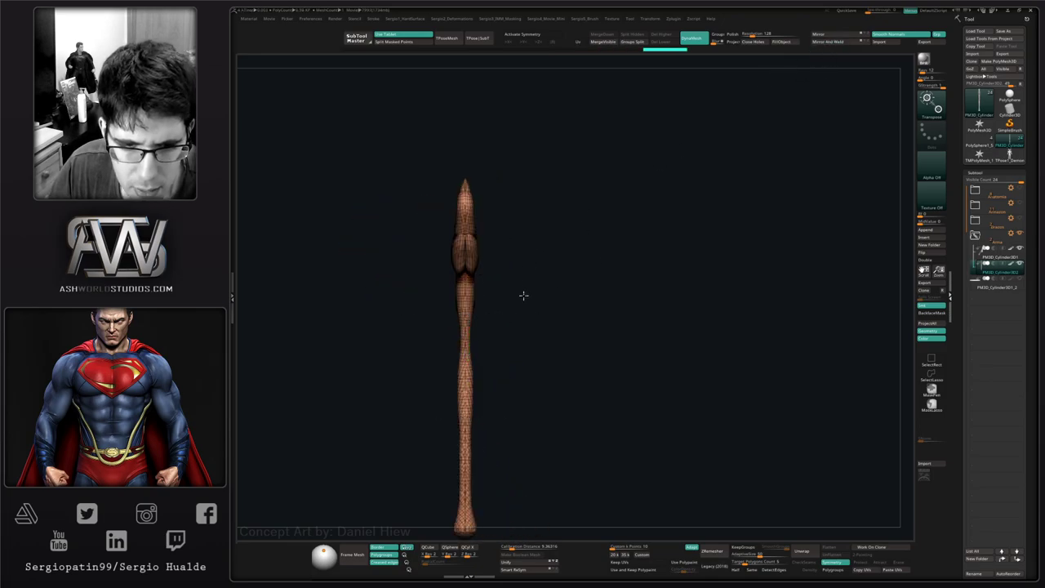
mouse_move(523, 296)
left_mouse_down("alt")
mouse_move(531, 196)
mouse_move(566, 223)
left_mouse_up("alt")
left_click_drag(527, 171, 530, 259, "alt")
key("q")
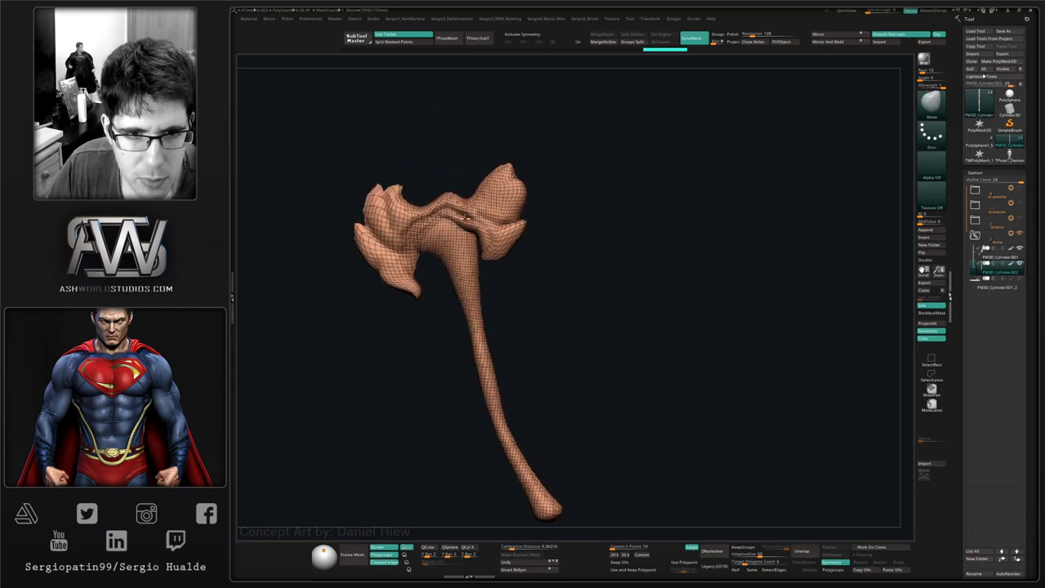
mouse_move(467, 222)
left_mouse_down("shift")
mouse_move(435, 250)
mouse_move(470, 220)
left_mouse_up("shift")
key("x")
mouse_move(506, 220)
left_mouse_down("alt")
mouse_move(503, 262)
mouse_move(475, 270)
left_mouse_up("alt")
mouse_move(607, 182)
left_mouse_down("ctrl")
mouse_move(563, 224)
mouse_move(459, 277)
mouse_move(395, 257)
mouse_move(354, 264)
mouse_move(373, 286)
left_mouse_up("ctrl")
key("ctrl+z")
- Reshape the axe's handle and head silhouette with broad Move brush strokes
mouse_move(376, 359)
left_mouse_down()
mouse_move(449, 395)
mouse_move(437, 321)
left_mouse_up()
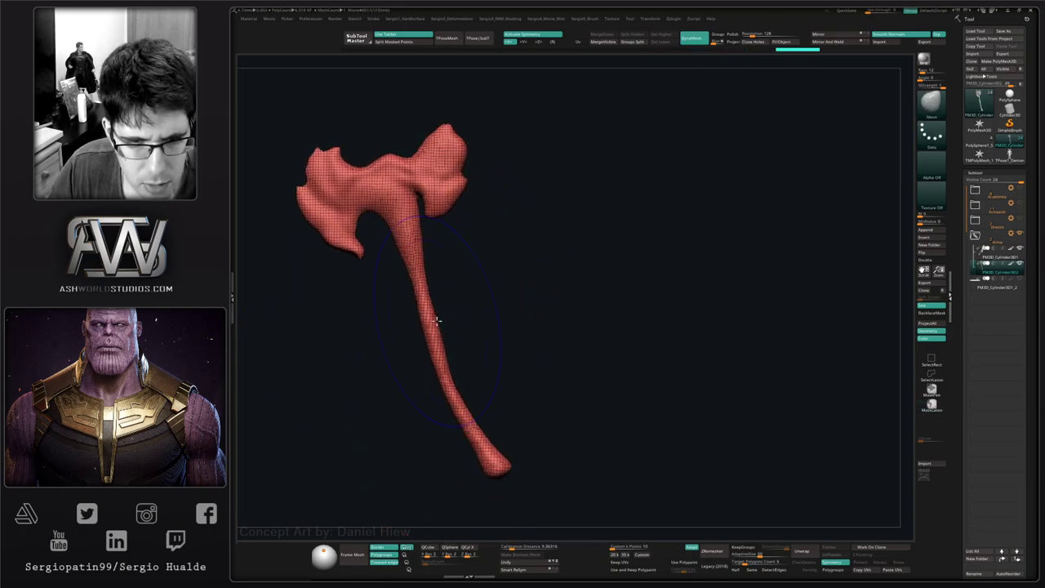
mouse_move(493, 450)
left_mouse_down()
mouse_move(546, 430)
mouse_move(534, 352)
mouse_move(480, 316)
left_mouse_up()
left_click_drag(466, 272, 561, 256)
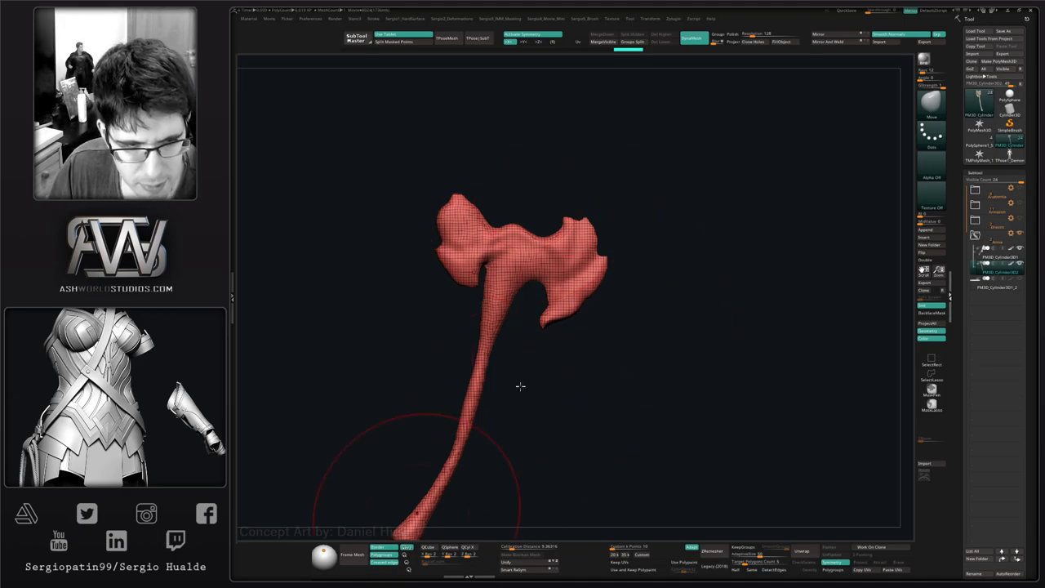
left_click_drag(520, 386, 530, 383)
mouse_move(441, 277)
left_mouse_down()
mouse_move(552, 356)
mouse_move(552, 329)
left_mouse_up()
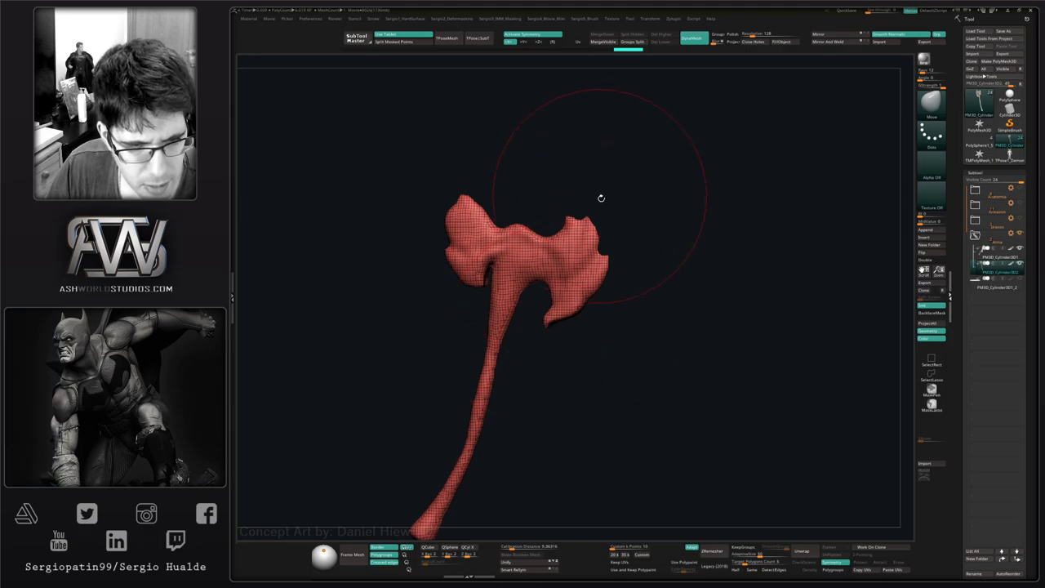
- Raise the DynaMesh resolution to 256, remesh the axe, and smooth its head
mouse_move(552, 287)
right_mouse_down("ctrl")
mouse_move(564, 340)
mouse_move(567, 299)
mouse_move(556, 322)
right_mouse_up("ctrl")
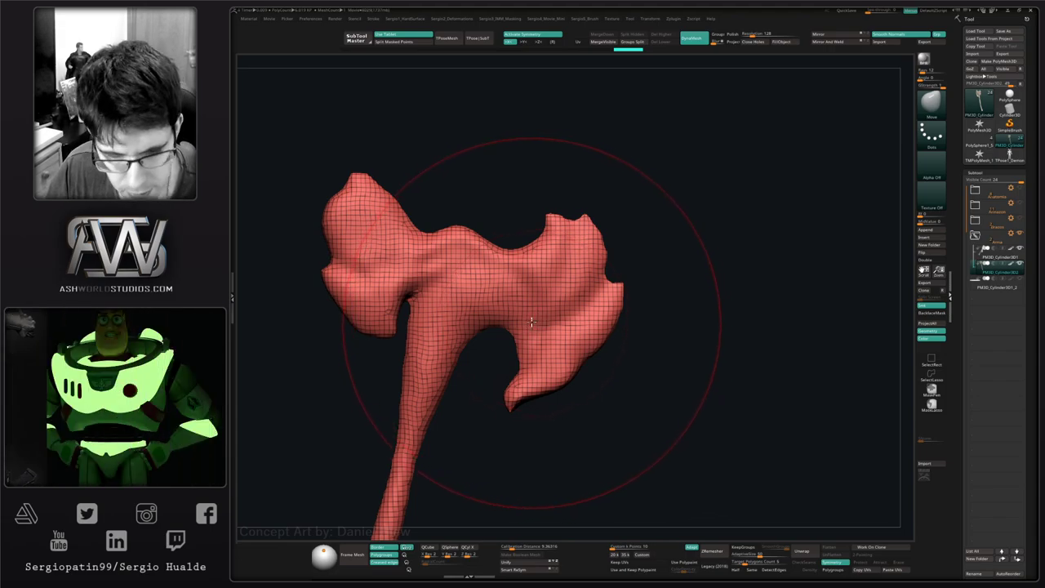
key("alt+s")
key("alt+s")
right_click_drag(555, 320, 554, 352, "ctrl")
right_click_drag(554, 352, 568, 356, "alt")
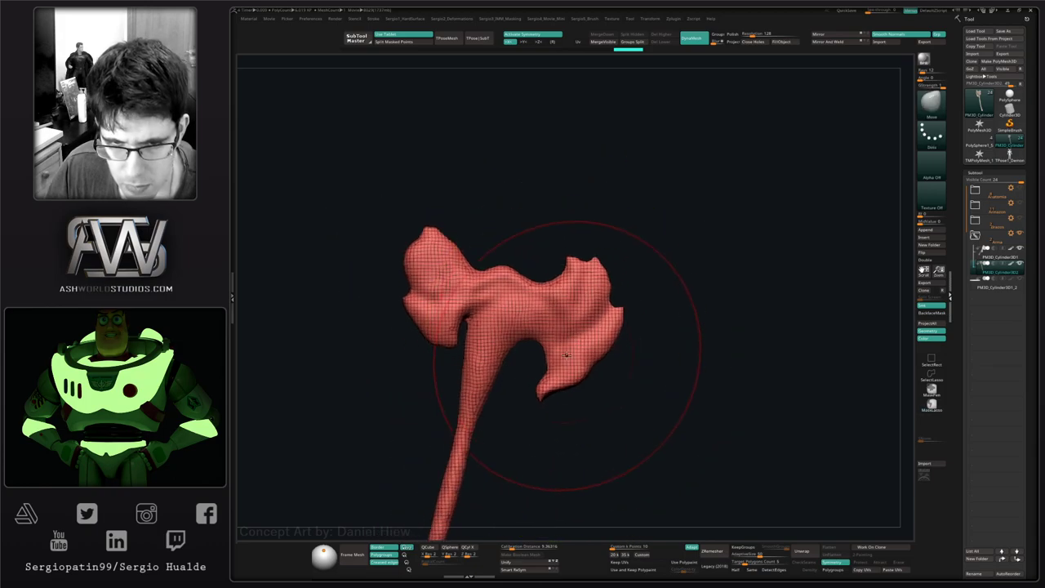
key("s")
left_click_drag(569, 366, 552, 366)
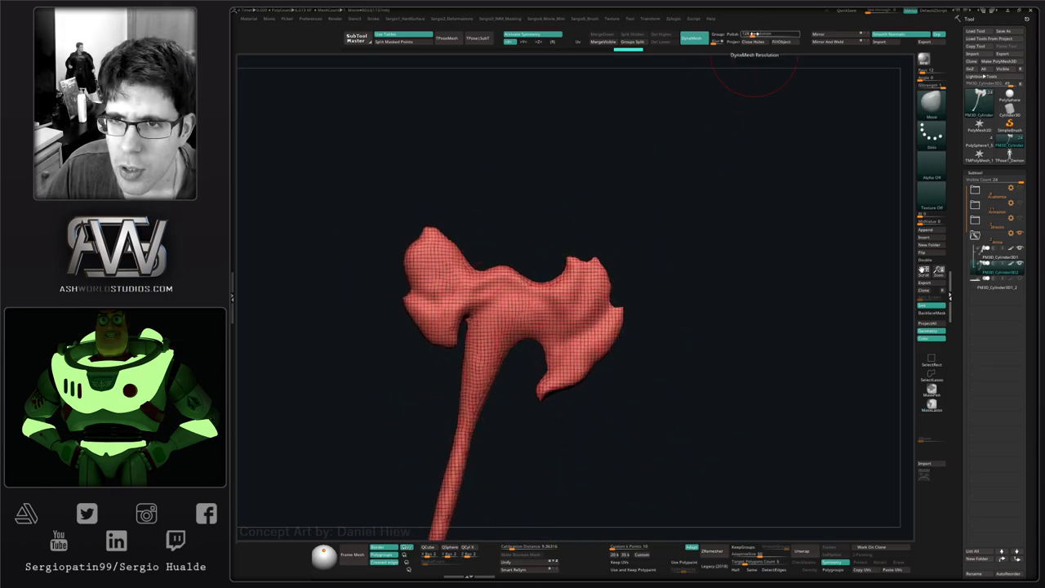
left_click_drag(754, 34, 759, 35)
left_click_drag(735, 126, 729, 192, "ctrl")
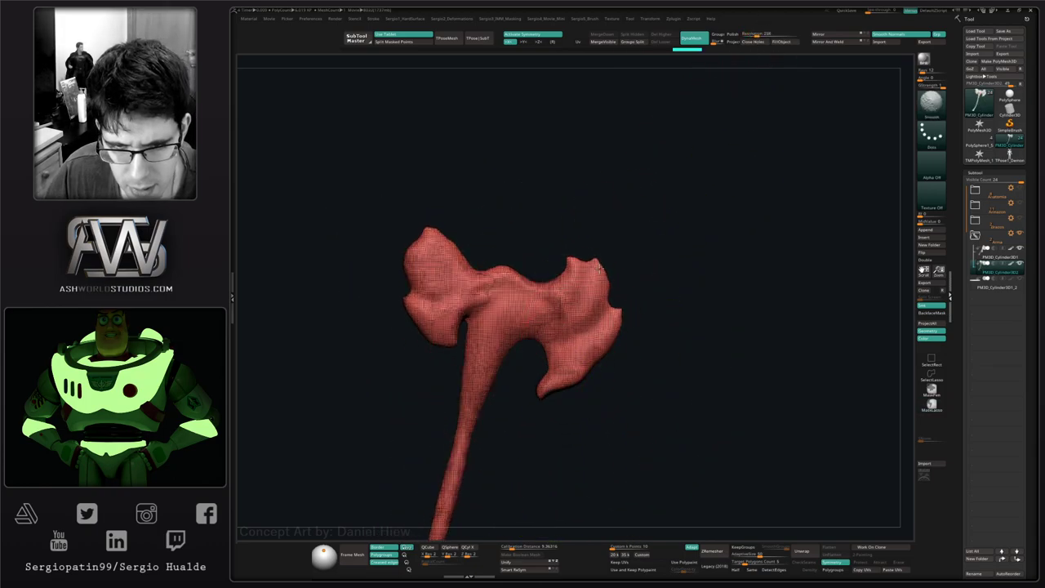
mouse_move(600, 267)
left_mouse_down("shift")
mouse_move(427, 291)
mouse_move(430, 325)
left_mouse_up("shift")
- Pull the lower tip of the axe's large blade into a longer hook with the Move brush
right_click_drag(544, 375, 545, 366, "ctrl")
right_click_drag(545, 367, 565, 350, "alt")
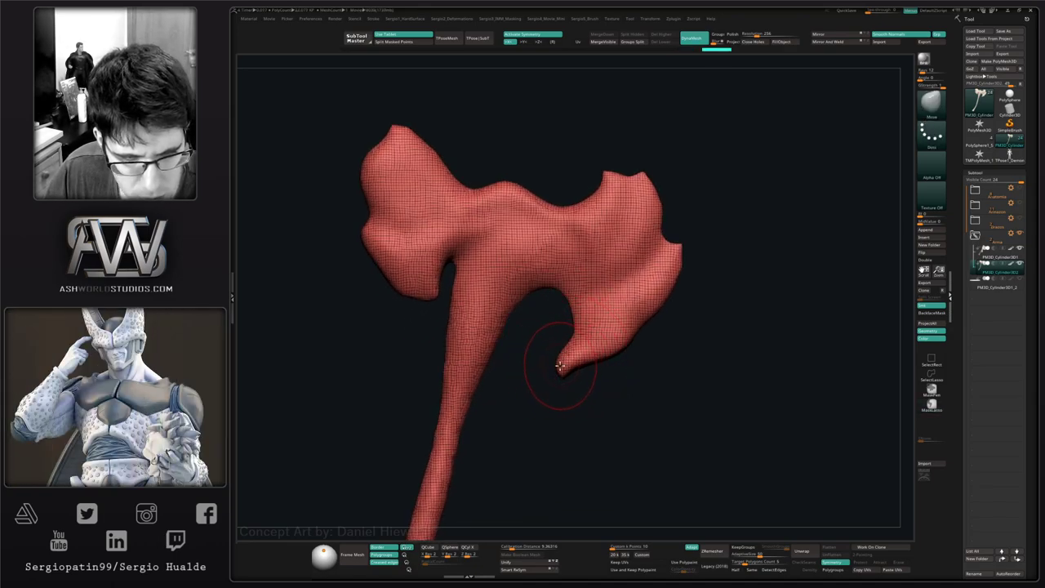
left_click_drag(560, 365, 553, 383)
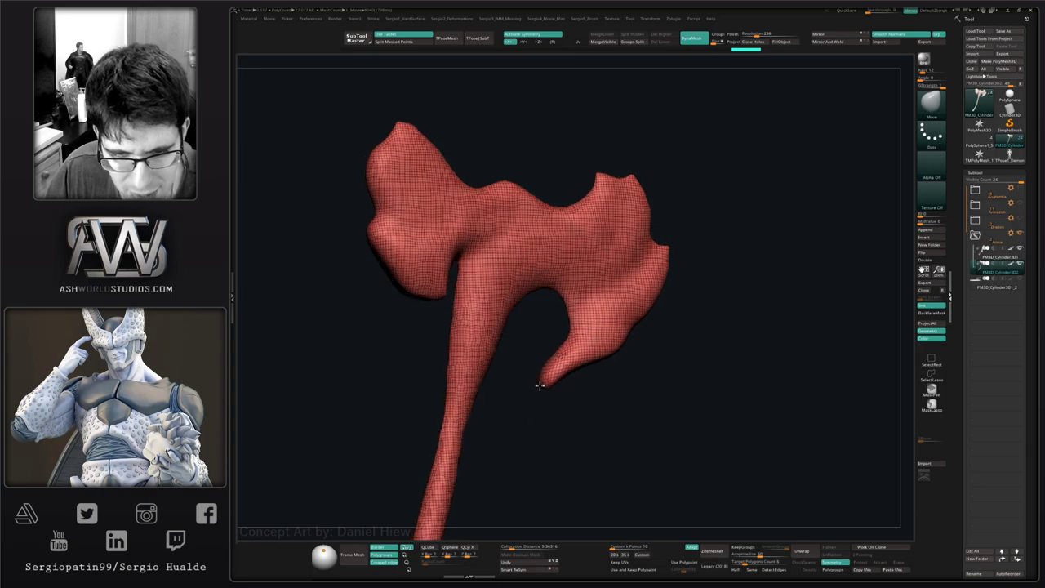
right_click_drag(546, 381, 526, 380)
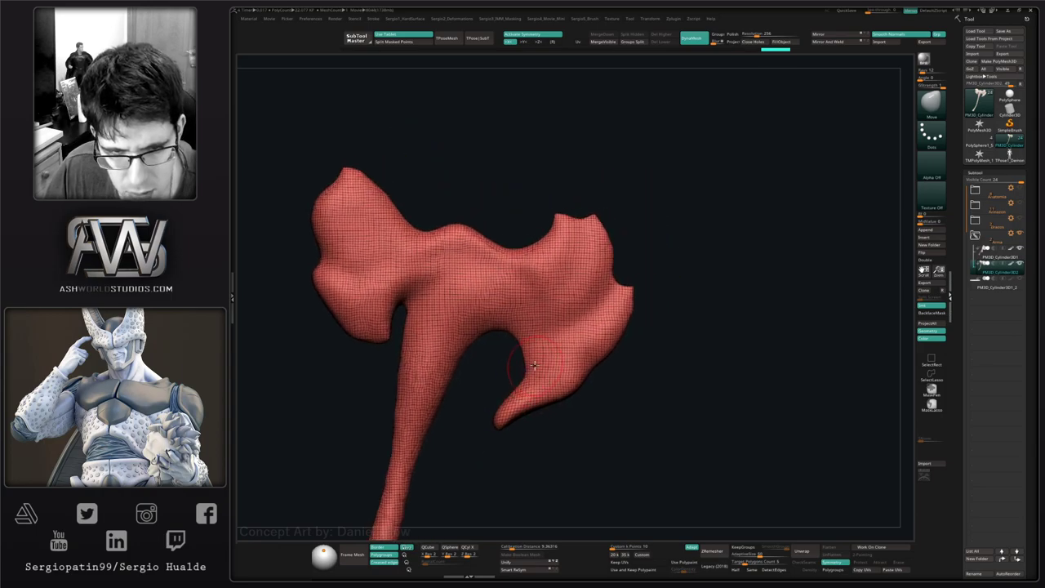
- Assign the blade's lower hook its own polygroup and split it into a separate subtool with Groups Split
mouse_move(552, 325)
left_mouse_down("ctrl+shift")
mouse_move(574, 413)
mouse_move(490, 351)
mouse_move(540, 416)
left_mouse_up("ctrl+shift")
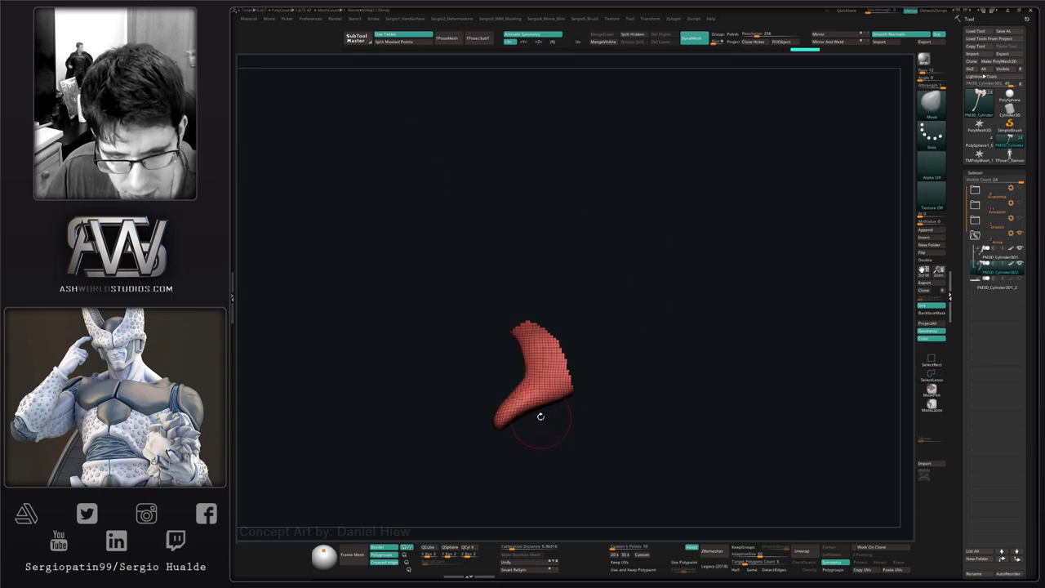
key("ctrl+w")
left_click(570, 414, "ctrl+shift")
right_click_drag(576, 399, 582, 440, "alt")
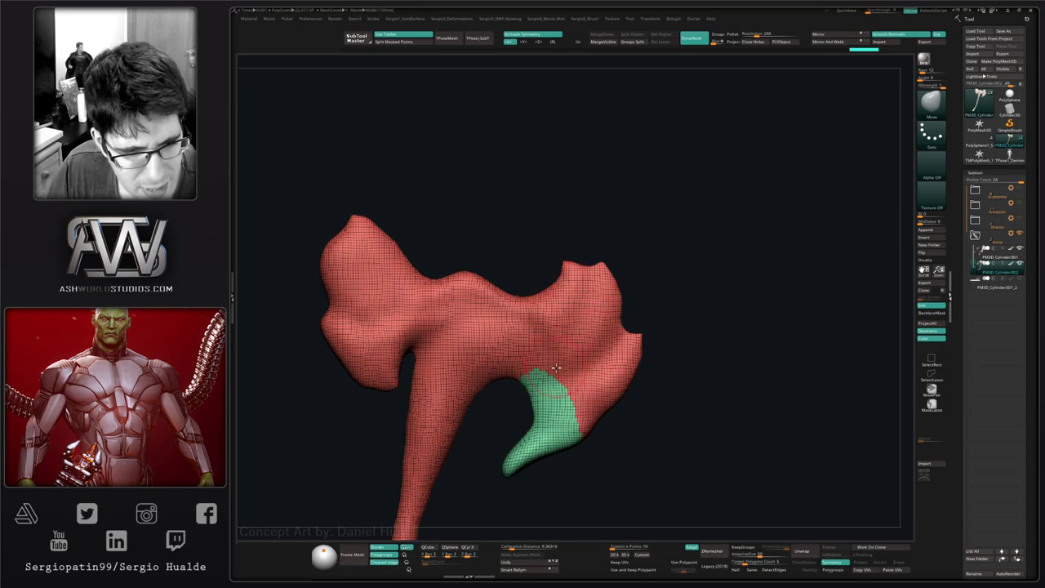
right_click_drag(565, 418, 629, 377, "alt")
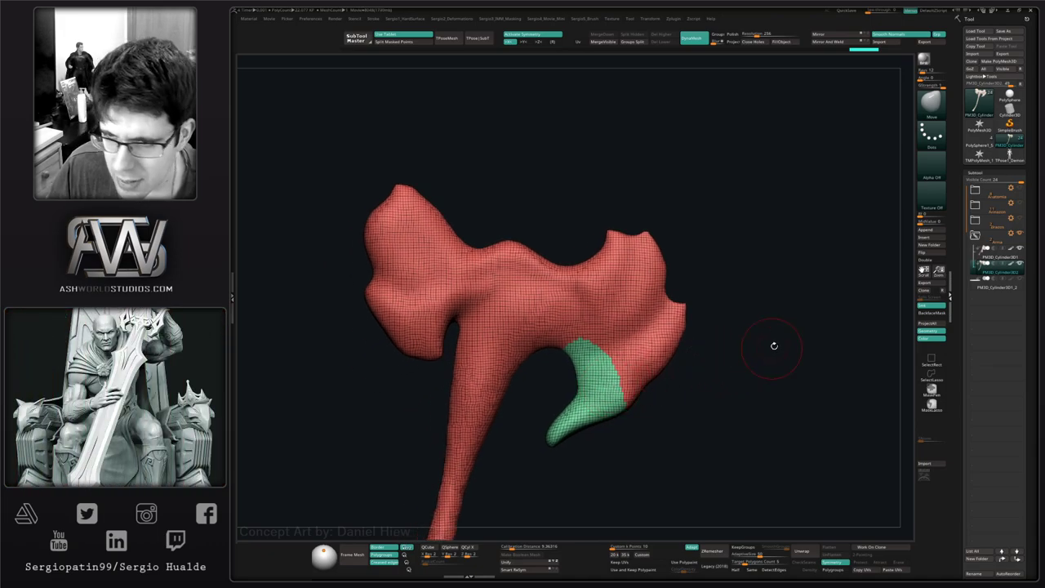
left_click(633, 41)
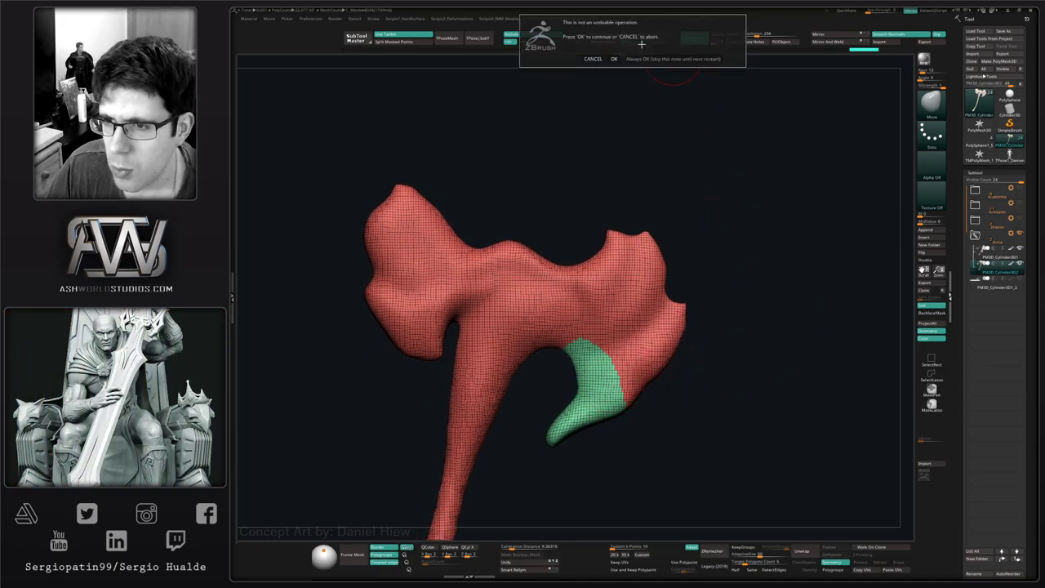
left_click(644, 60)
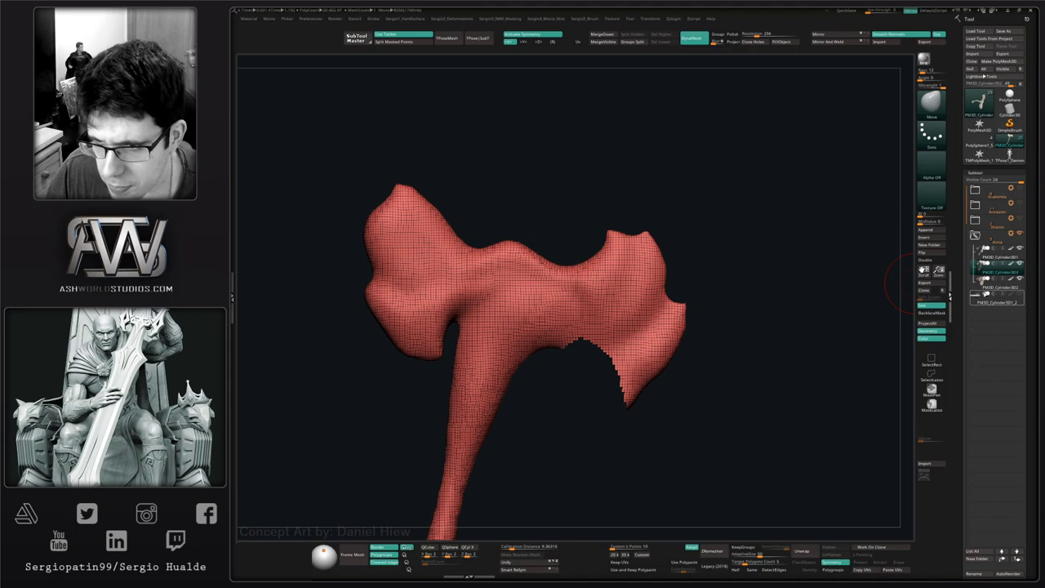
- Select the split hook subtool, remesh it with DynaMesh to close its open side, and smooth the cut edges
left_click(998, 280)
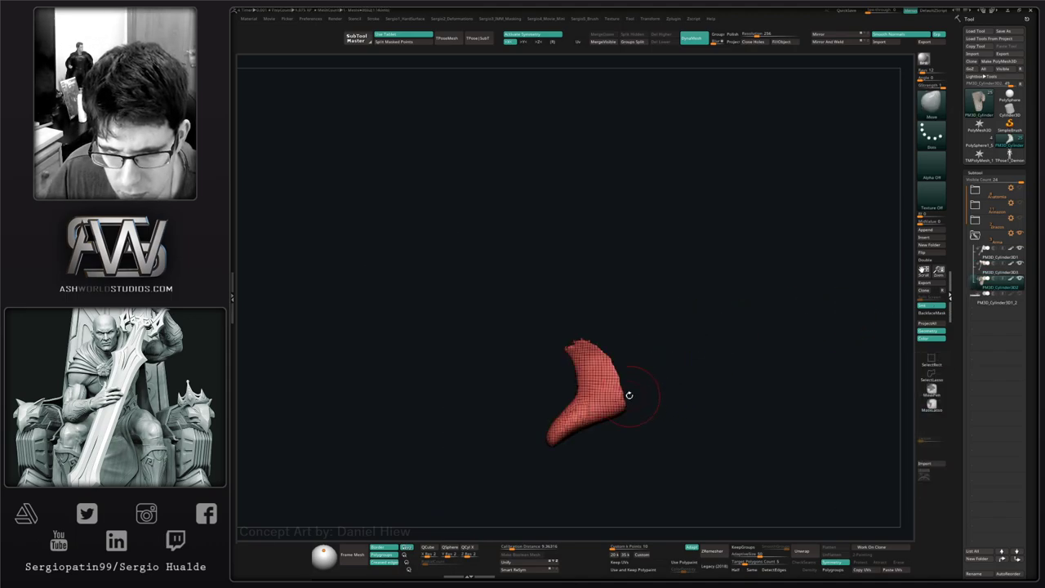
left_click_drag(580, 343, 591, 342, "shift")
left_click_drag(639, 411, 672, 382, "ctrl")
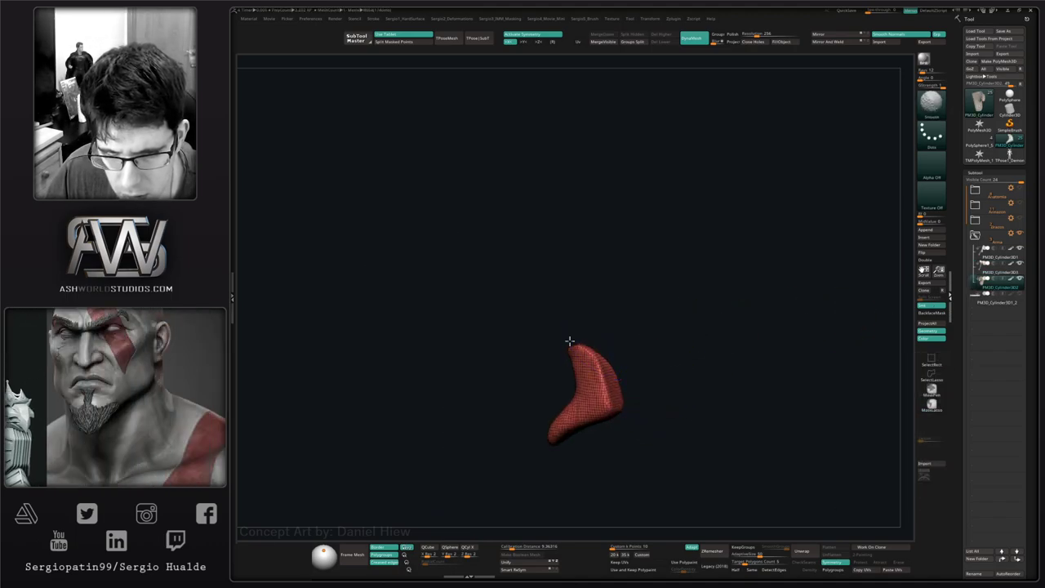
left_click_drag(569, 343, 617, 357, "shift")
- Turn off solo display, hide the original axe, and remesh the main axe subtool with DynaMesh
key("alt+s")
right_click_drag(622, 360, 632, 355, "alt")
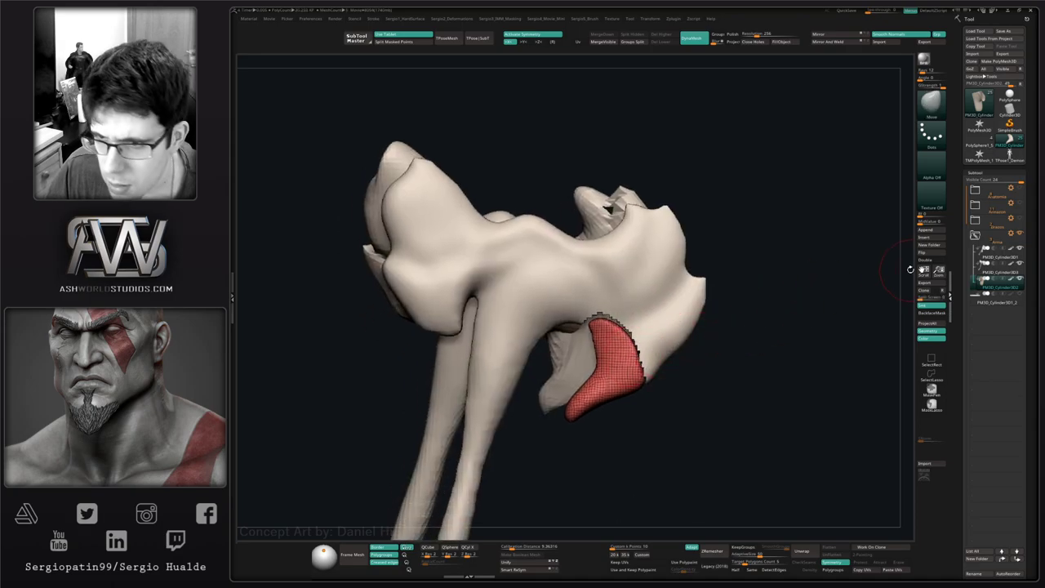
left_click(1018, 250)
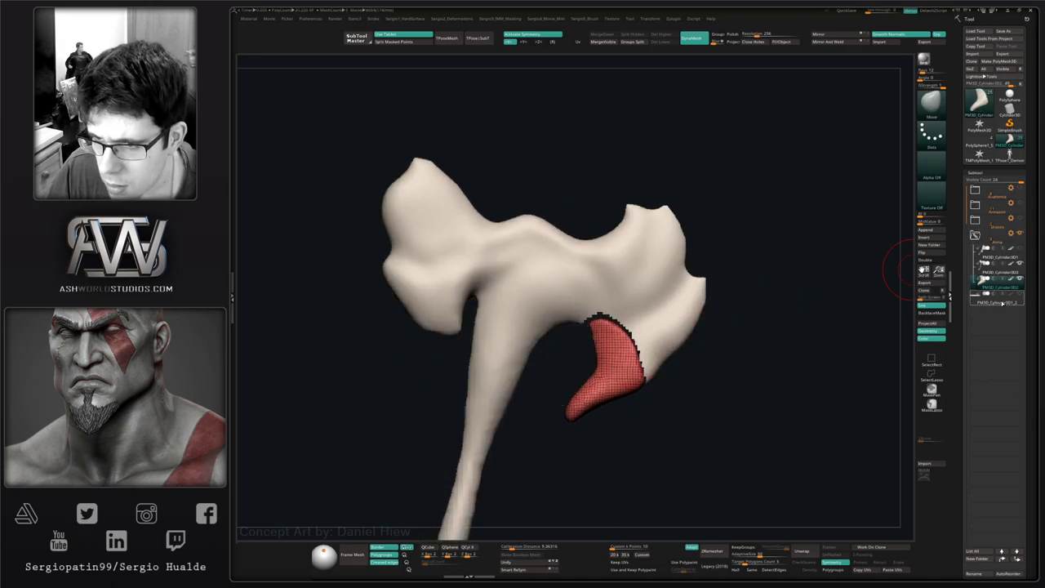
left_click(996, 274)
left_click_drag(732, 348, 700, 366, "ctrl")
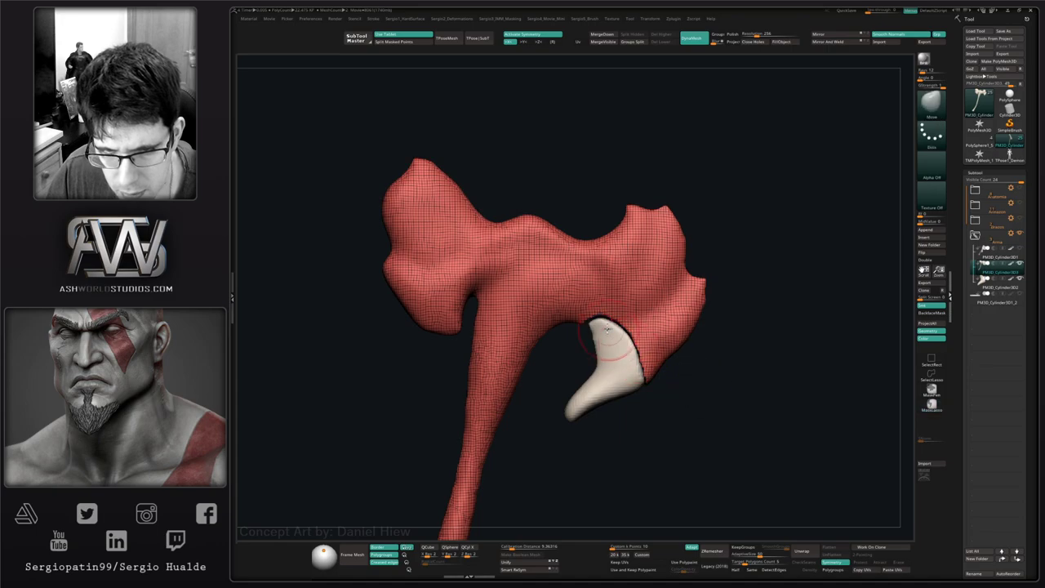
- Smooth the main axe's cut edge and pull the blade's lower point down over the hook with the Move brush
left_click_drag(589, 324, 643, 379, "shift")
key("shift")
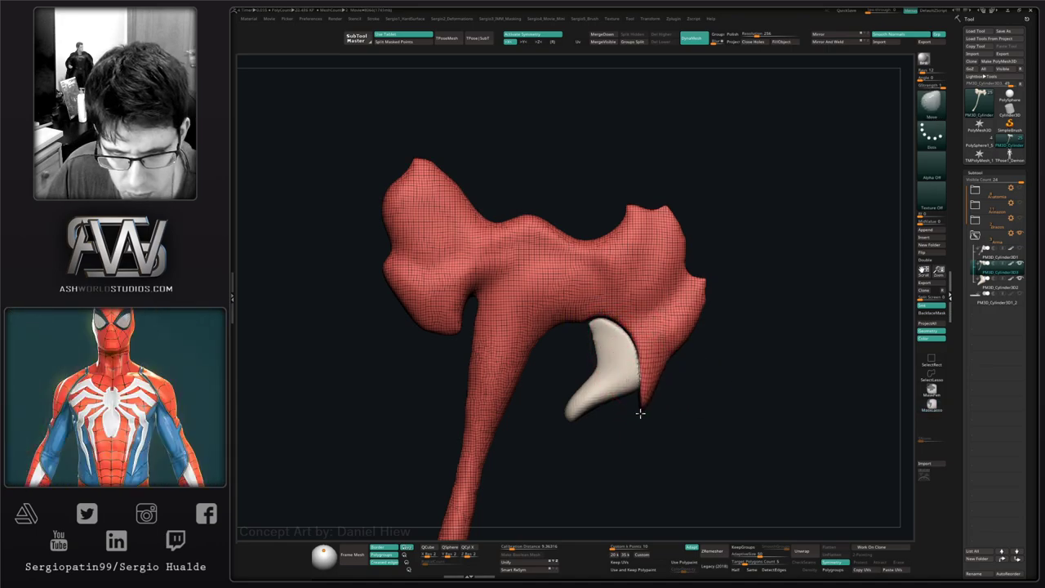
left_click_drag(627, 333, 623, 338)
left_click_drag(604, 315, 602, 321)
right_click_drag(615, 330, 610, 362, "alt")
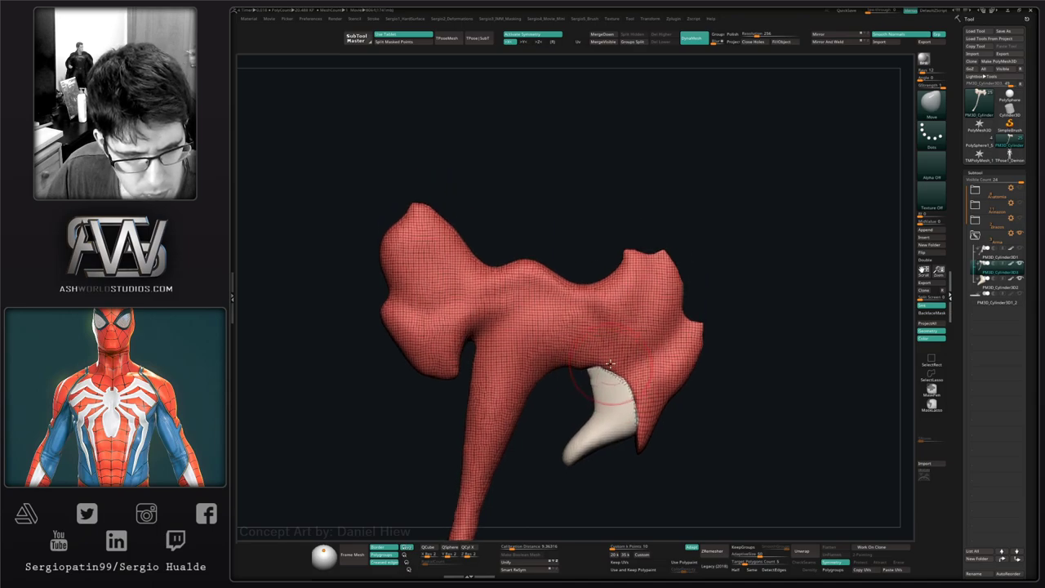
- Hide the wireframe and carve diagonal creases between the handle and the large blade with the DamStandard brush
key("b")
key("d")
key("s")
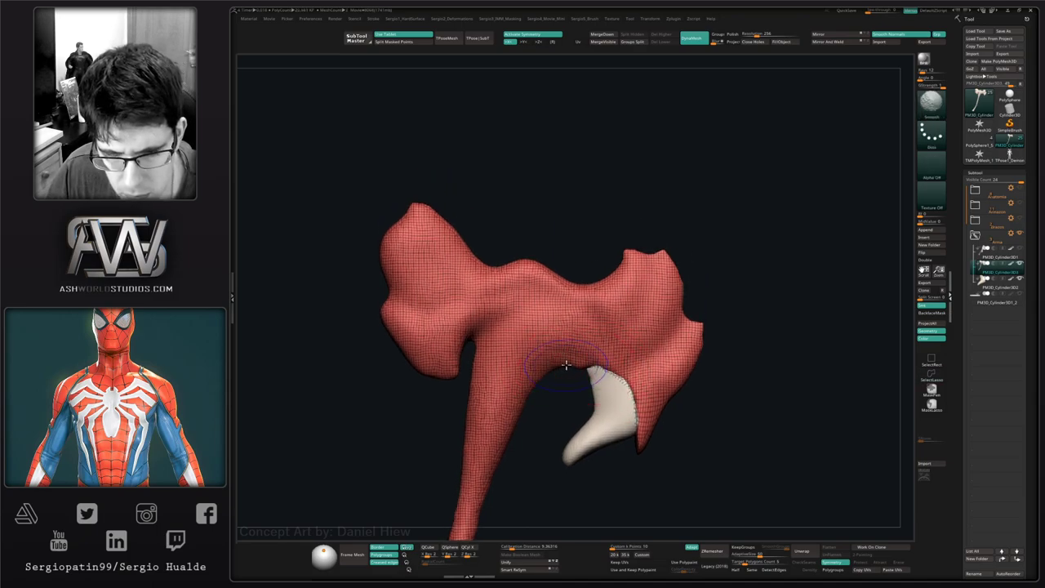
key("shift+f")
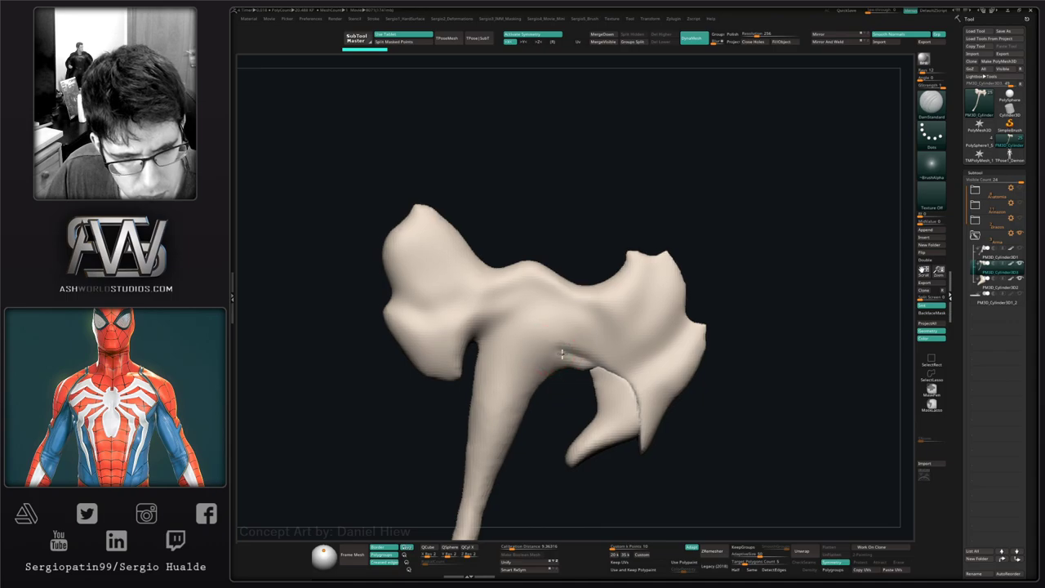
right_click_drag(547, 348, 596, 376, "alt")
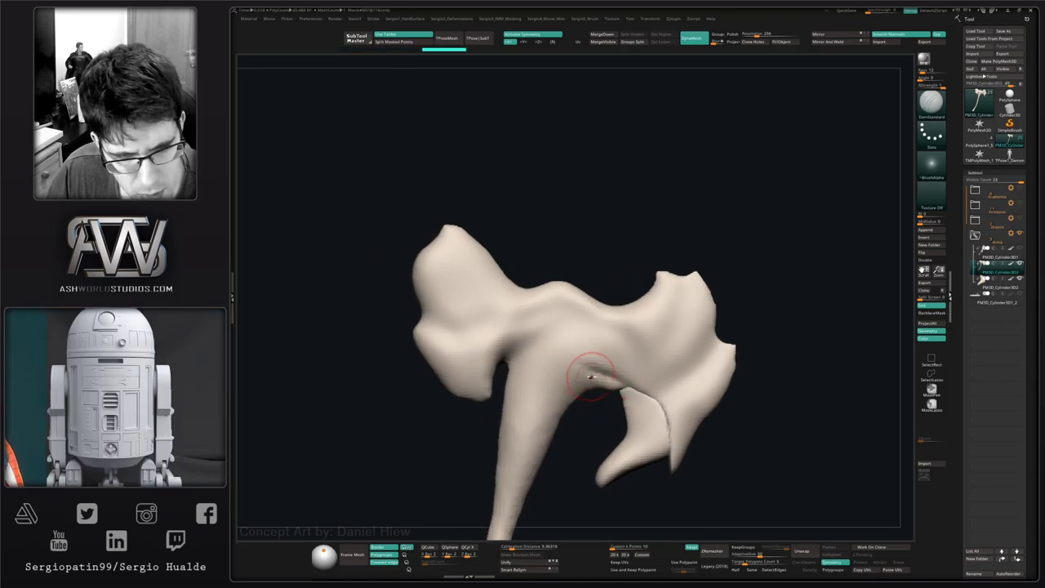
mouse_move(623, 379)
left_mouse_down()
mouse_move(563, 335)
mouse_move(616, 333)
mouse_move(651, 287)
left_mouse_up()
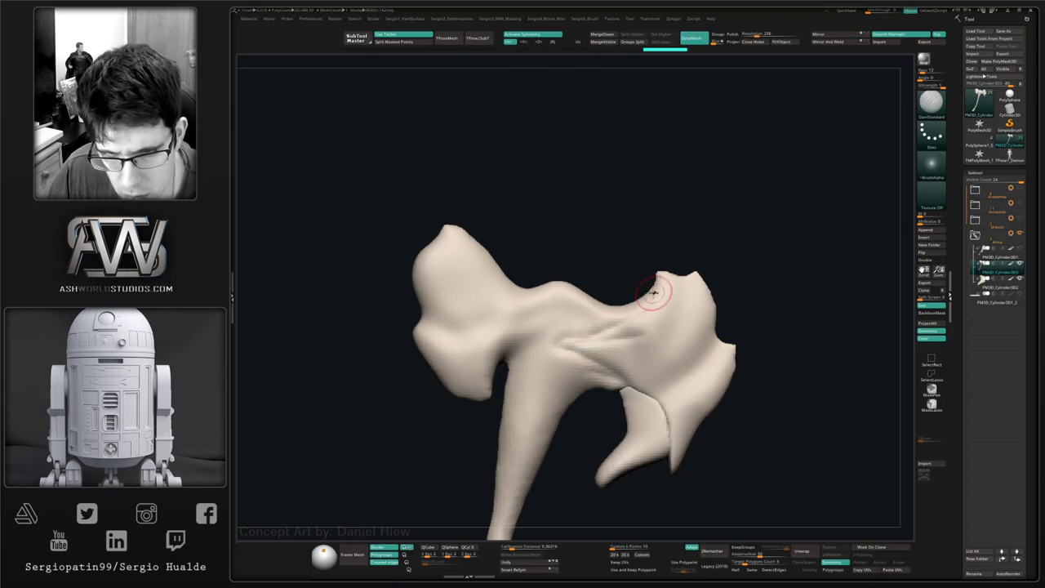
- Soften and deepen the creases at the base of the large blade, and remesh the axe with DynaMesh
mouse_move(600, 331)
left_mouse_down("shift")
mouse_move(550, 338)
mouse_move(604, 364)
left_mouse_up("shift")
right_click_drag(625, 338, 535, 404, "alt")
right_click_drag(536, 404, 564, 418)
mouse_move(524, 374)
left_mouse_down()
mouse_move(552, 367)
mouse_move(504, 391)
left_mouse_up()
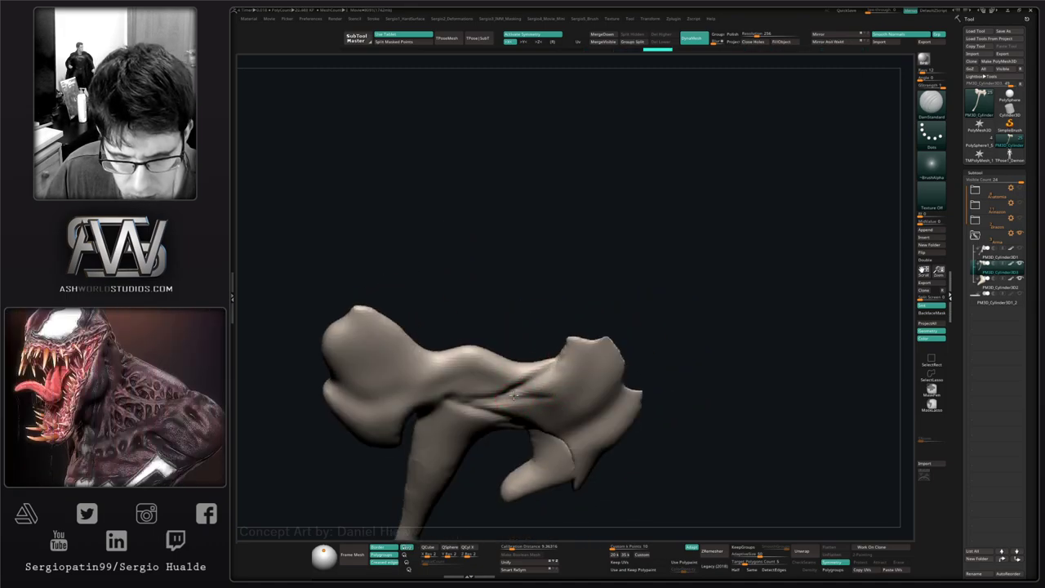
right_click_drag(515, 394, 539, 366)
mouse_move(555, 367)
left_mouse_down()
mouse_move(485, 396)
mouse_move(441, 394)
left_mouse_up()
right_click_drag(483, 398, 537, 384, "alt")
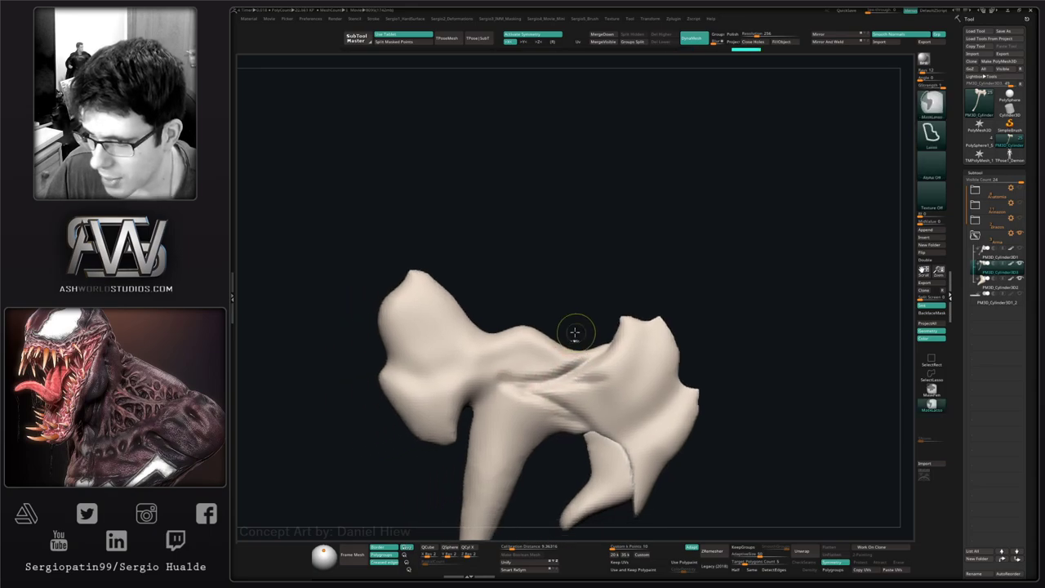
left_click_drag(576, 333, 606, 329, "ctrl")
right_click_drag(615, 381, 578, 352, "alt")
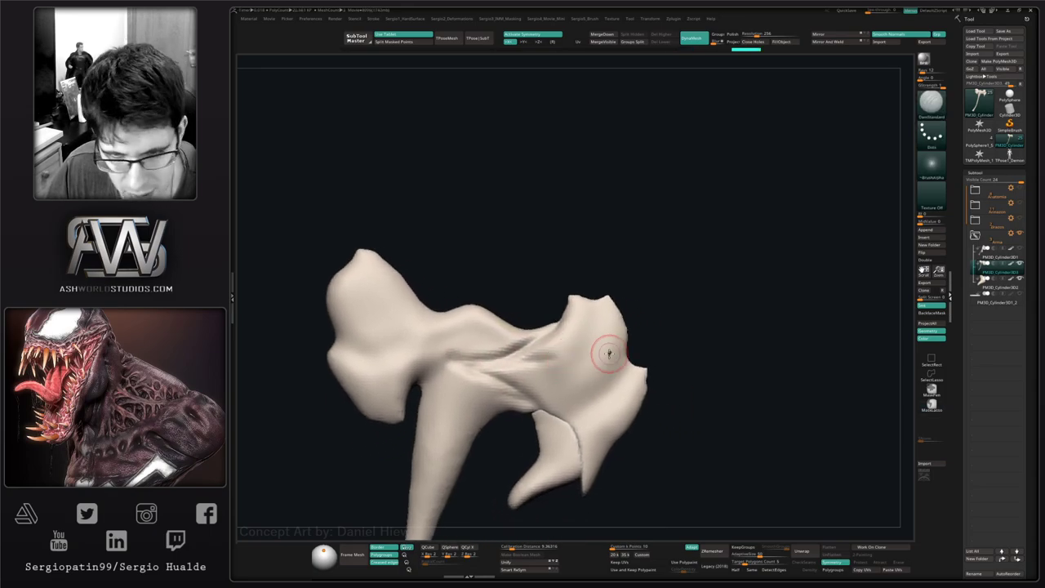
- Carve a groove across the large blade from its outer notch to the creases near the handle
left_click_drag(607, 352, 528, 361)
right_click_drag(629, 340, 546, 367)
left_click_drag(546, 367, 573, 349)
mouse_move(573, 349)
right_mouse_down()
mouse_move(490, 356)
mouse_move(676, 356)
mouse_move(574, 362)
right_mouse_up()
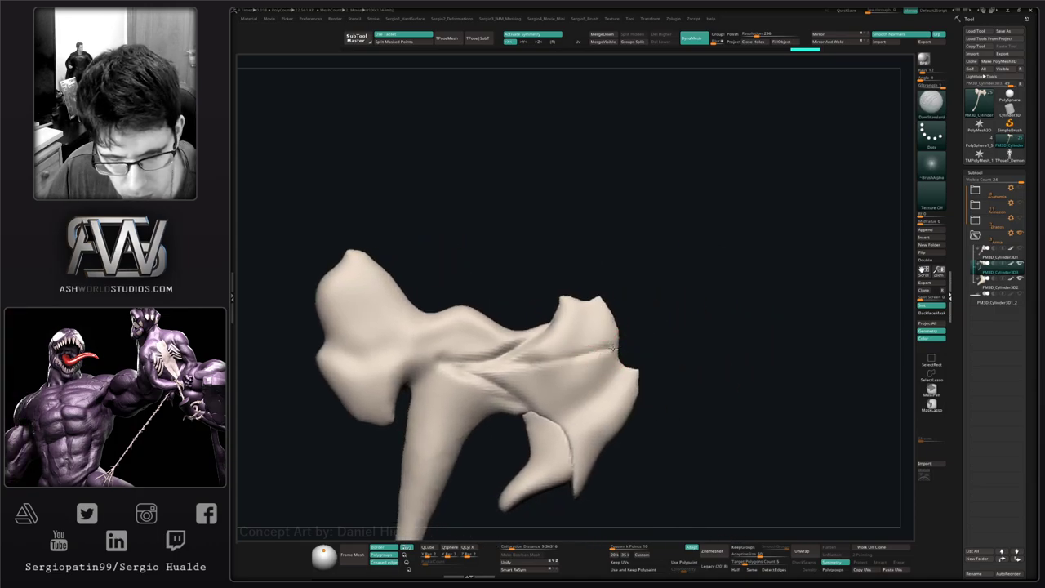
left_click_drag(576, 356, 563, 358)
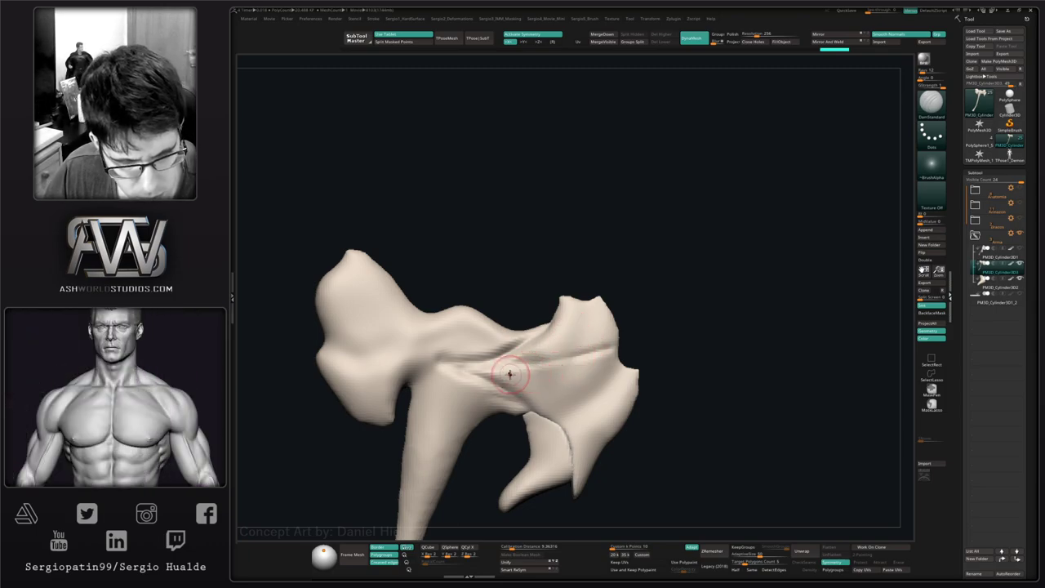
left_click_drag(500, 366, 508, 363)
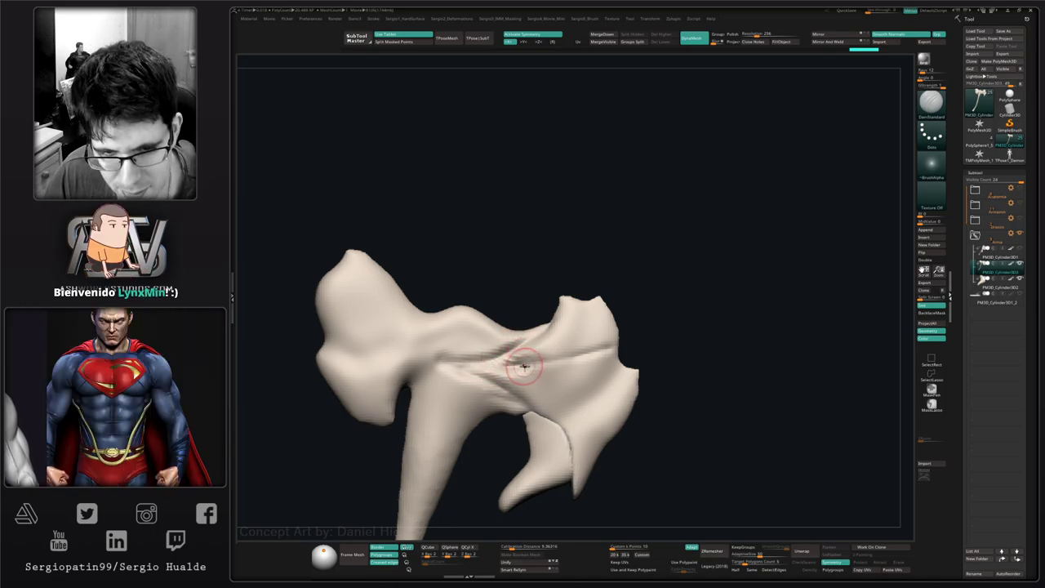
left_click_drag(496, 367, 531, 359)
- Rework the junction of the blade's groove and creases using the Move brush
key("b")
key("m")
key("v")
right_click_drag(532, 359, 510, 359)
left_click_drag(518, 352, 513, 357)
right_click_drag(514, 357, 496, 367)
left_click_drag(501, 369, 504, 363)
right_click_drag(504, 363, 492, 362)
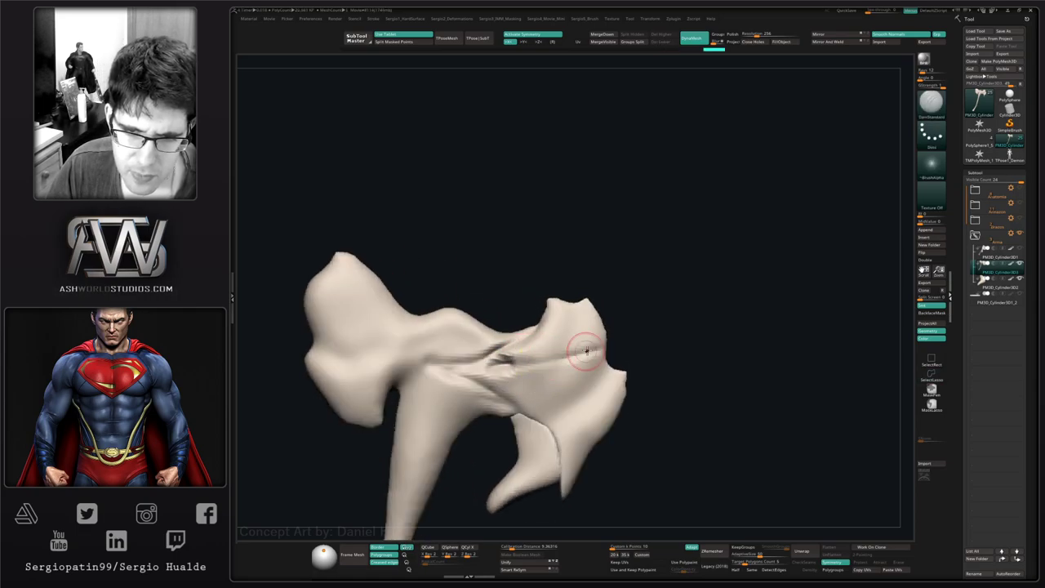
- Smooth the groove across the large blade and round off the blade's upper edge with the Move brush
left_click_drag(586, 349, 617, 336)
key("ctrl+z")
key("s")
right_click_drag(585, 301, 562, 341, "alt")
mouse_move(563, 342)
left_mouse_down("shift")
mouse_move(553, 345)
mouse_move(550, 328)
mouse_move(576, 341)
left_mouse_up("shift")
right_click_drag(577, 352, 532, 349, "alt")
key("s")
left_click_drag(532, 349, 537, 349)
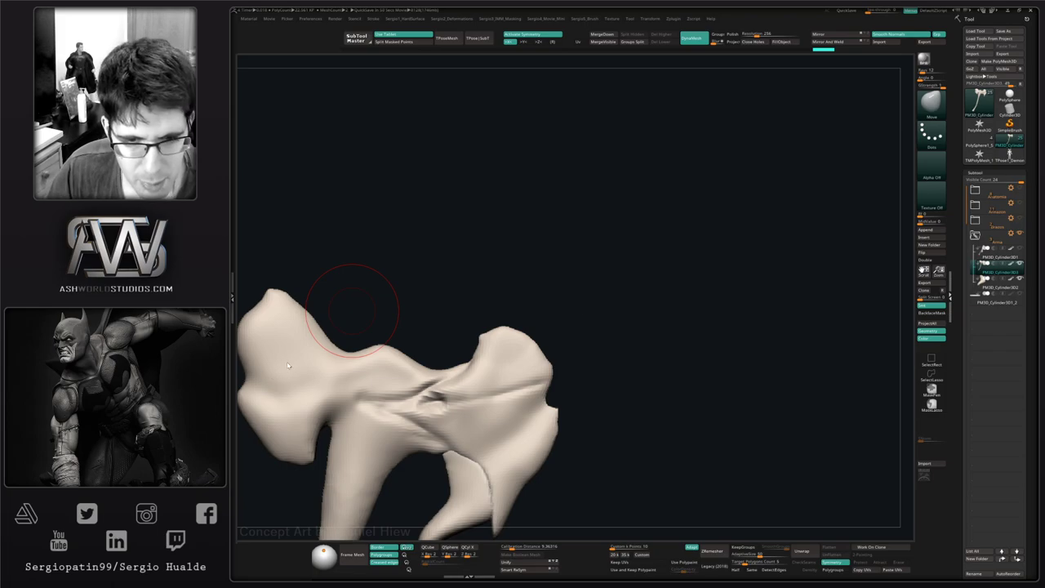
- Adjust the lower part of the large blade beside the hook from the axe's other side with the Move brush
right_click_drag(641, 327, 737, 331)
right_click_drag(563, 321, 517, 320, "alt")
left_click(510, 392, "alt")
right_click_drag(514, 413, 482, 367, "ctrl")
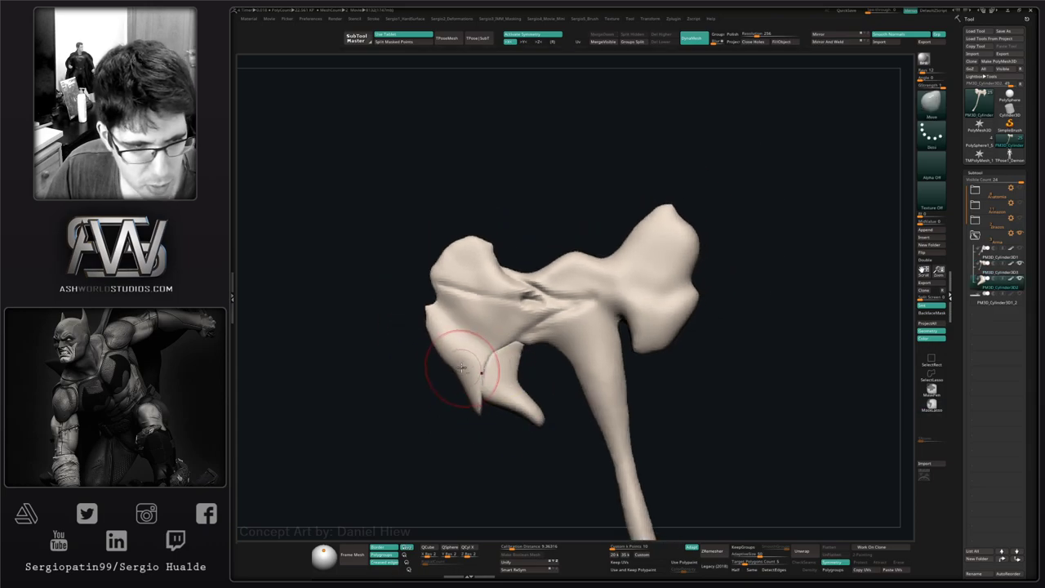
left_click(462, 367, "alt")
key("s")
left_click_drag(462, 367, 470, 367)
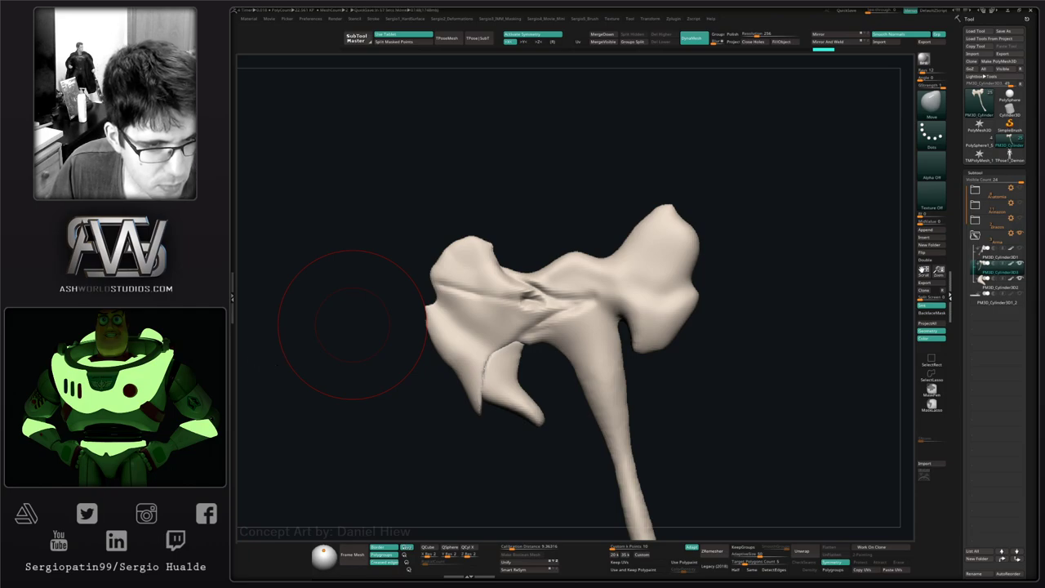
mouse_move(355, 379)
left_mouse_down()
mouse_move(389, 420)
mouse_move(506, 357)
left_mouse_up()
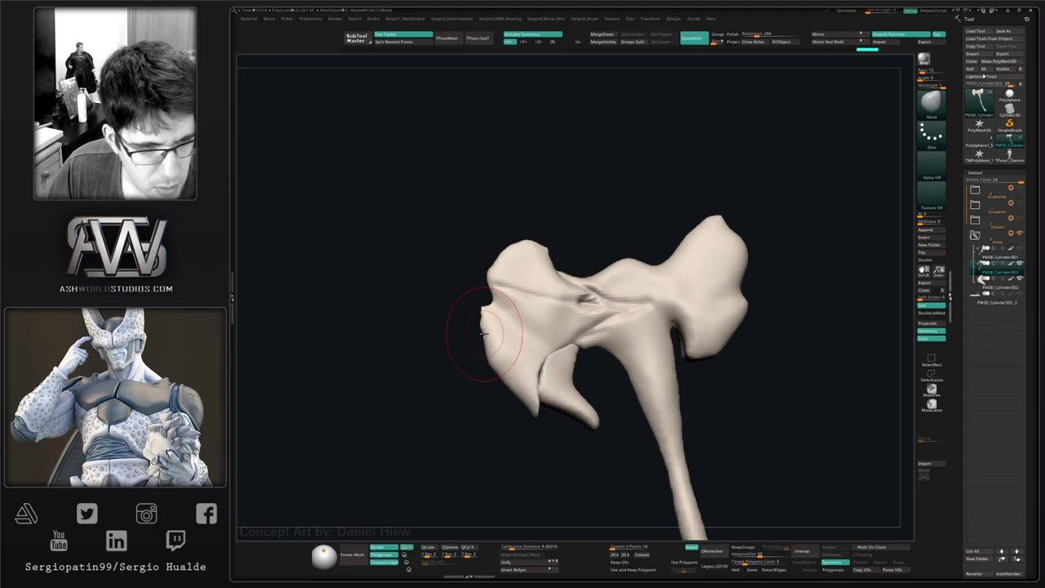
- Carve a second groove inward from the large blade's outer notch with the DamStandard brush
key("ctrl+shift")
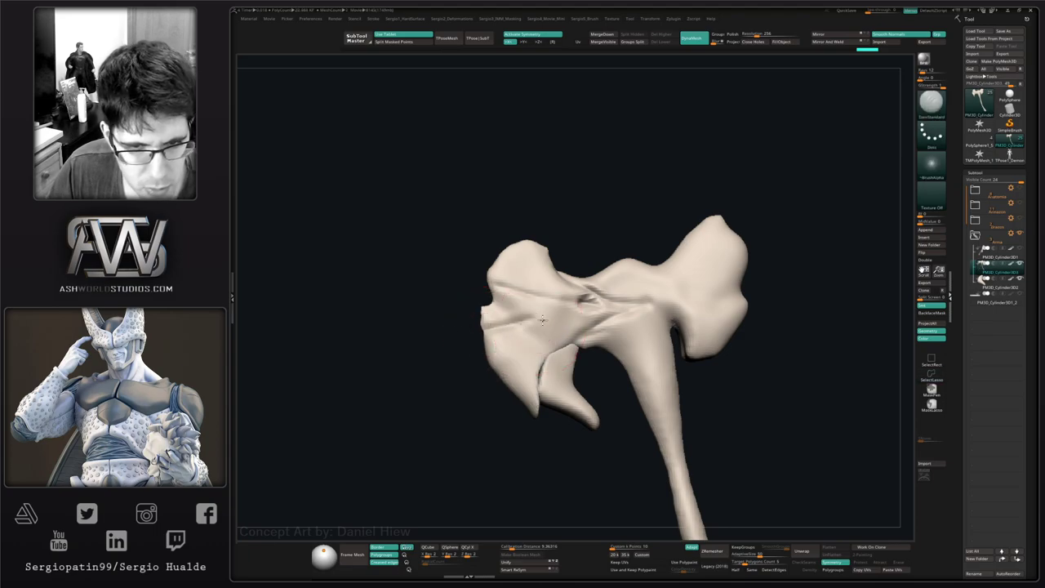
left_click_drag(469, 340, 509, 367)
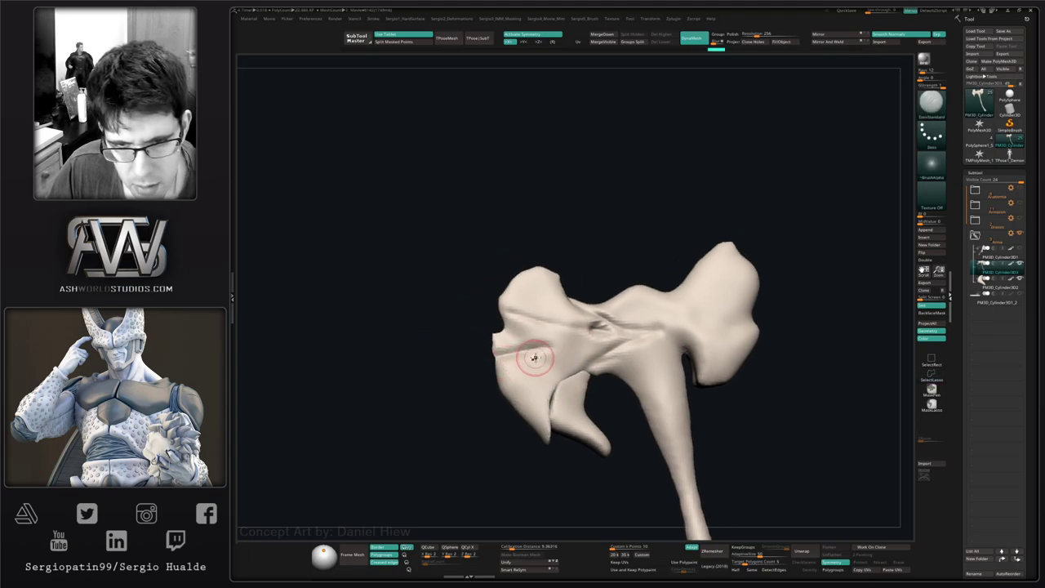
left_click_drag(600, 333, 653, 333)
mouse_move(586, 364)
left_mouse_down()
mouse_move(622, 349)
mouse_move(548, 383)
left_mouse_up()
- Smooth the second groove and pull the blade's middle section outward and up over the notch with the Move brush
key("b")
key("m")
key("v")
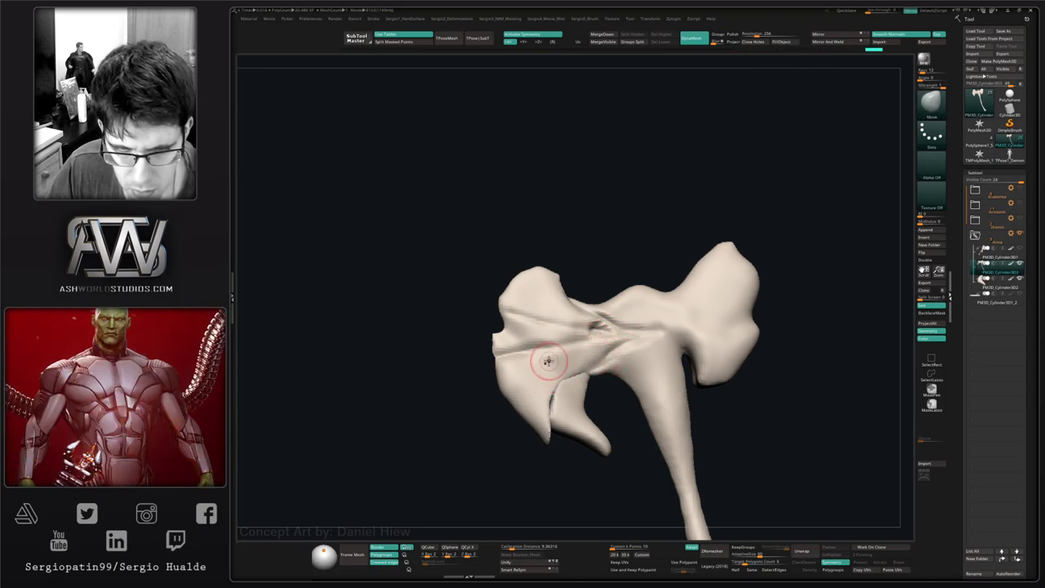
right_click_drag(548, 361, 562, 392, "alt")
left_click_drag(546, 352, 525, 352, "shift")
right_click_drag(525, 352, 536, 389, "alt")
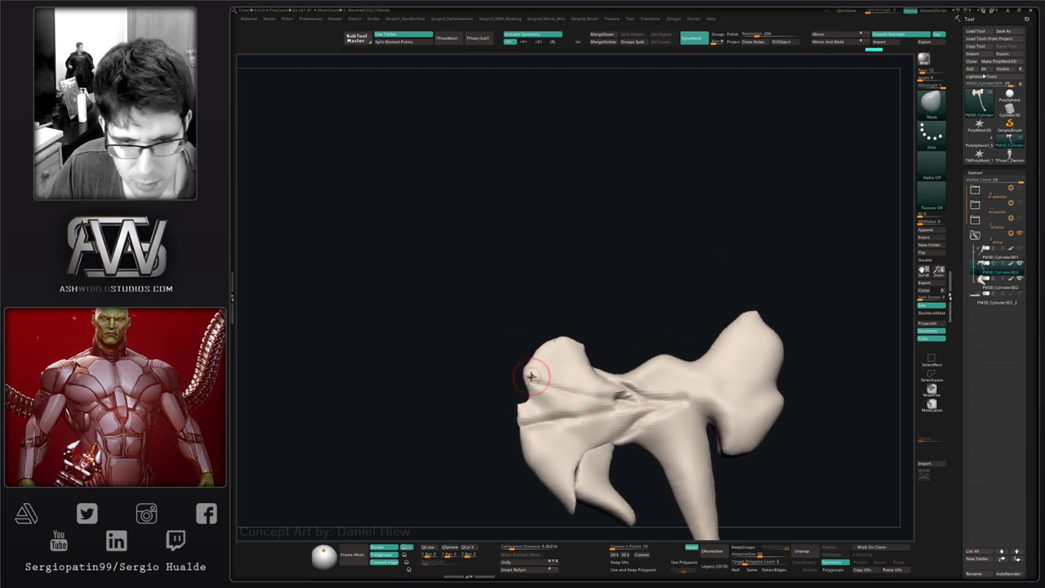
mouse_move(529, 395)
left_mouse_down()
mouse_move(506, 390)
mouse_move(524, 357)
left_mouse_up()
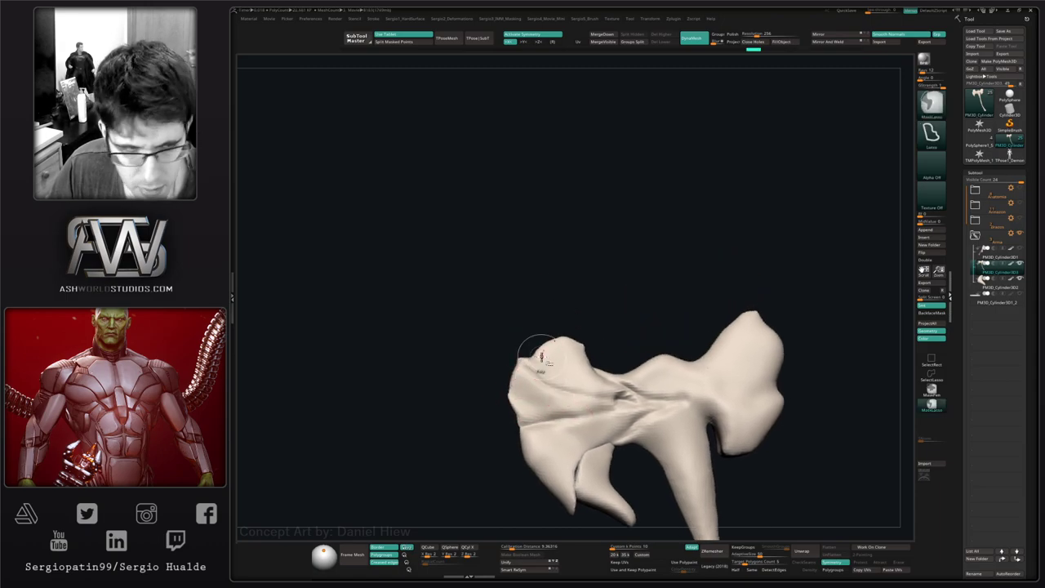
- Carve a crease between the large blade's upper lobe and its middle section with the DamStandard brush
key("b")
key("d")
key("s")
right_click_drag(557, 345, 558, 336)
left_click_drag(537, 364, 575, 387)
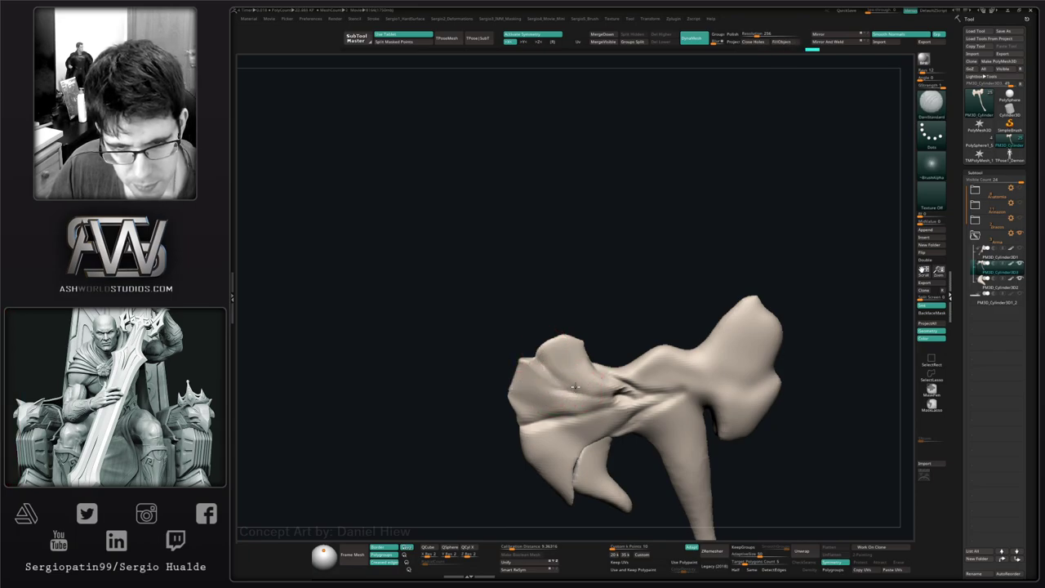
- Pull the middle section's upper corner into a sharp point with the Move brush, masking the upper lobe to refine its edge
right_click_drag(595, 378, 579, 340)
key("b")
key("m")
key("v")
left_click_drag(568, 345, 573, 337)
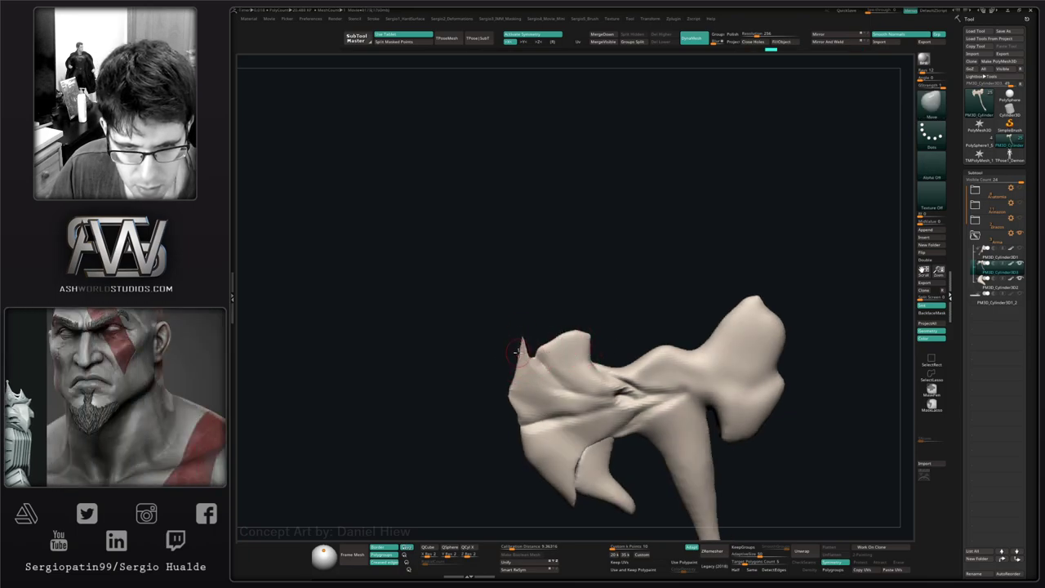
key("ctrl")
left_click_drag(552, 372, 540, 372, "ctrl")
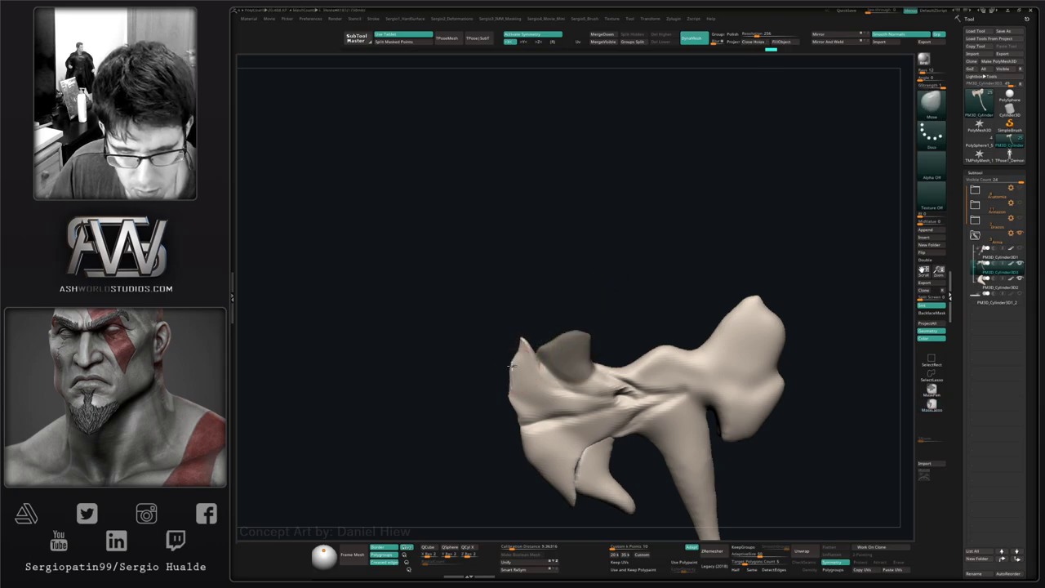
mouse_move(513, 353)
right_mouse_down()
mouse_move(511, 377)
mouse_move(523, 377)
right_mouse_up()
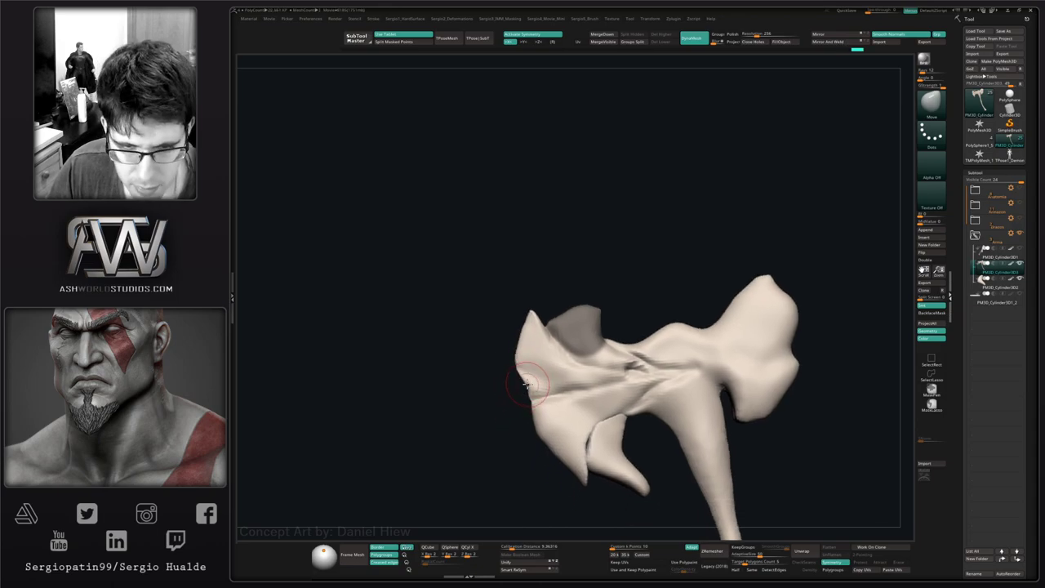
- Mask the upper and middle blade sections with a lasso and pull the lower section's outer corner outward
key("ctrl")
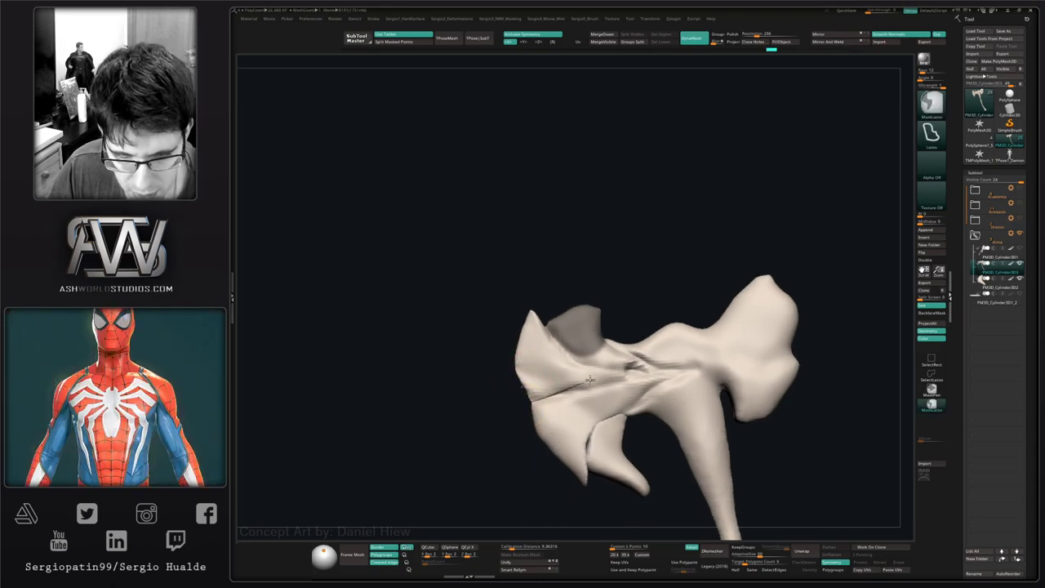
left_click_drag(589, 379, 471, 404, "ctrl")
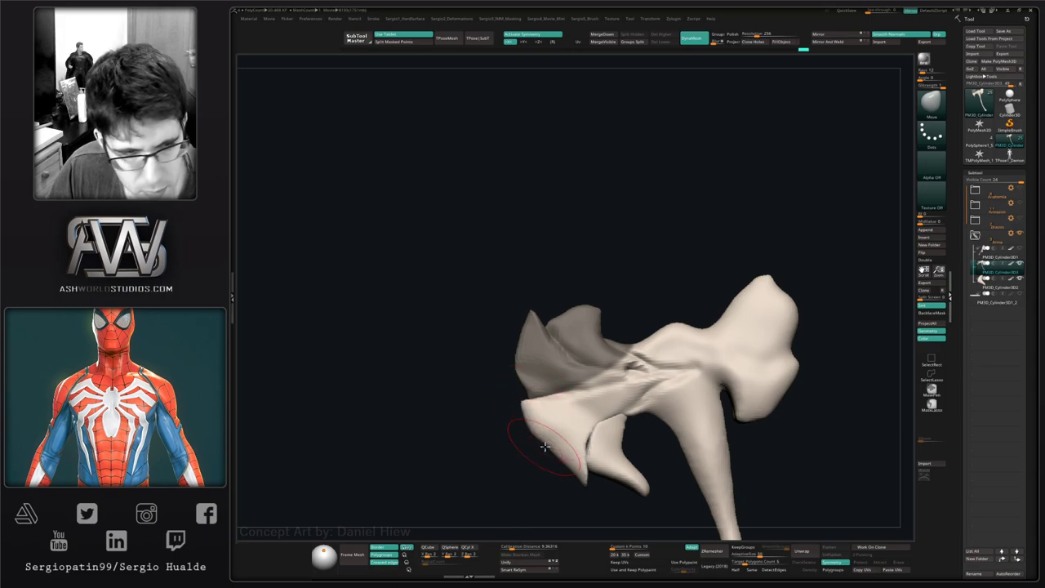
right_click_drag(544, 447, 514, 400, "alt")
- Cut a small notch into the lower blade section's outer edge with DamStandard and shape it with the Move brush
key("b")
key("d")
key("s")
key("s")
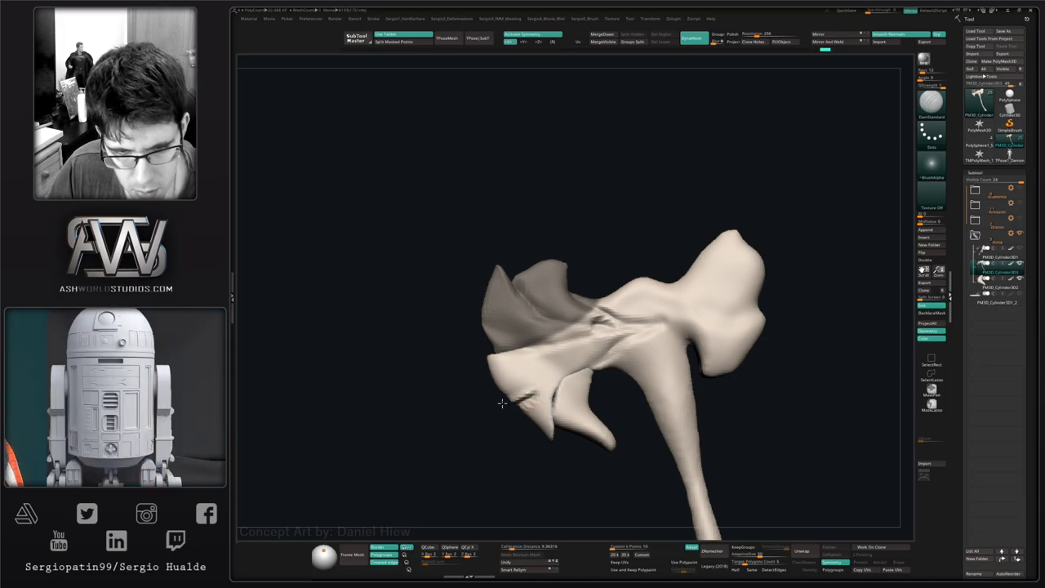
left_click_drag(512, 419, 516, 402)
key("m")
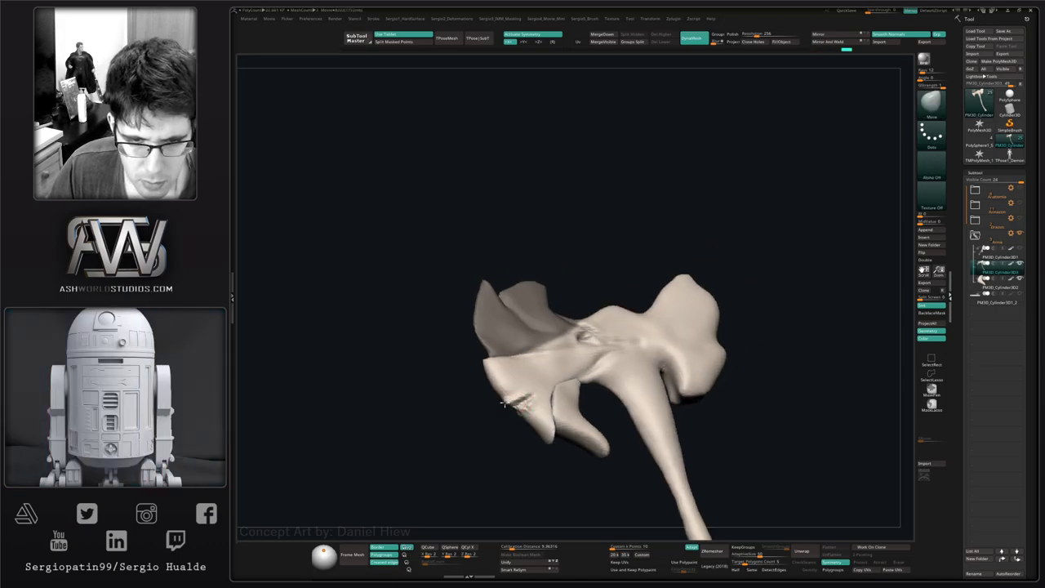
right_click_drag(515, 413, 526, 458, "ctrl")
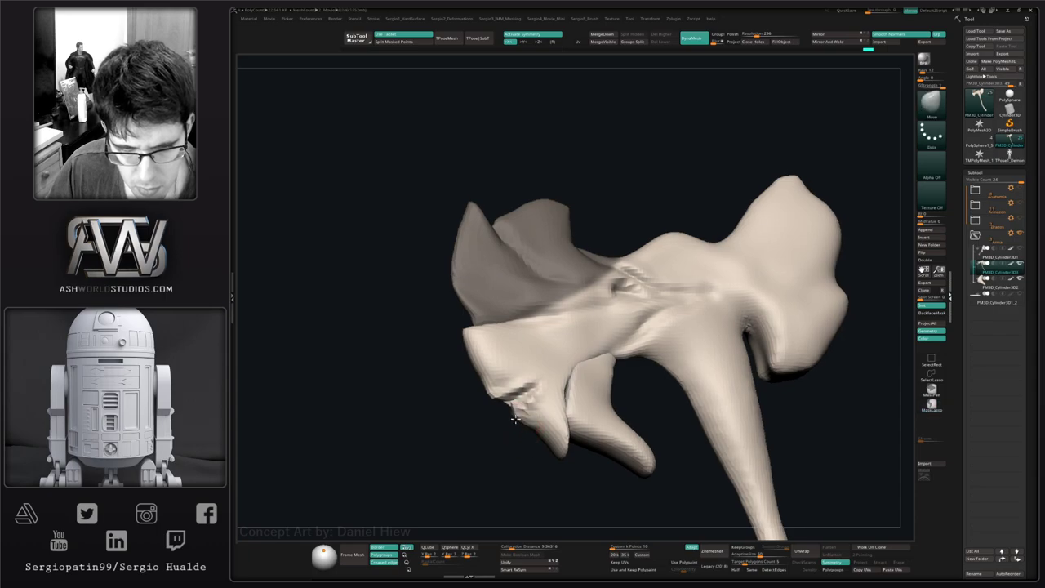
scroll(516, 416, "up", 2)
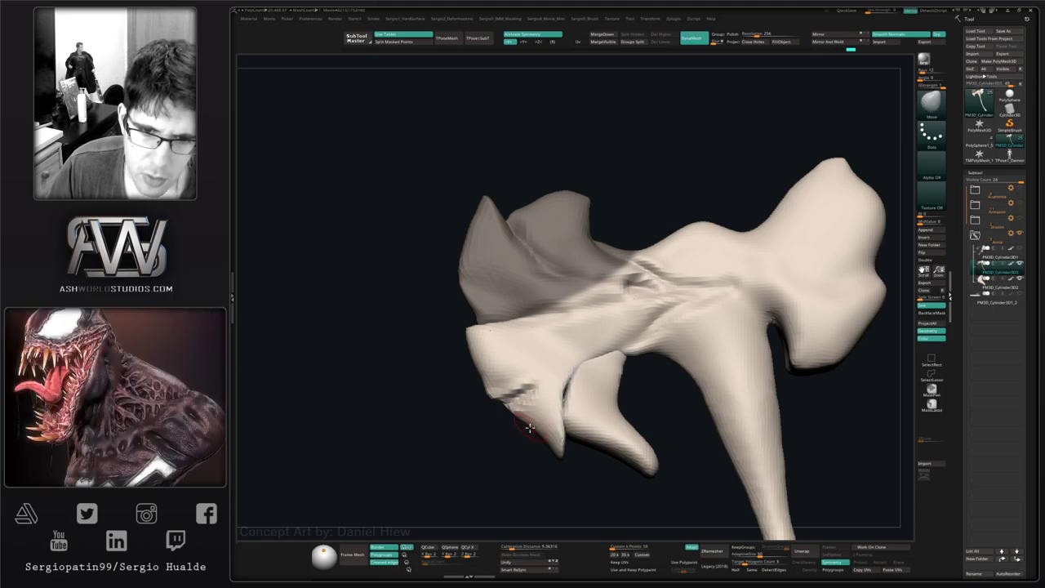
mouse_move(530, 428)
right_mouse_down("ctrl")
mouse_move(500, 374)
mouse_move(486, 422)
right_mouse_up("ctrl")
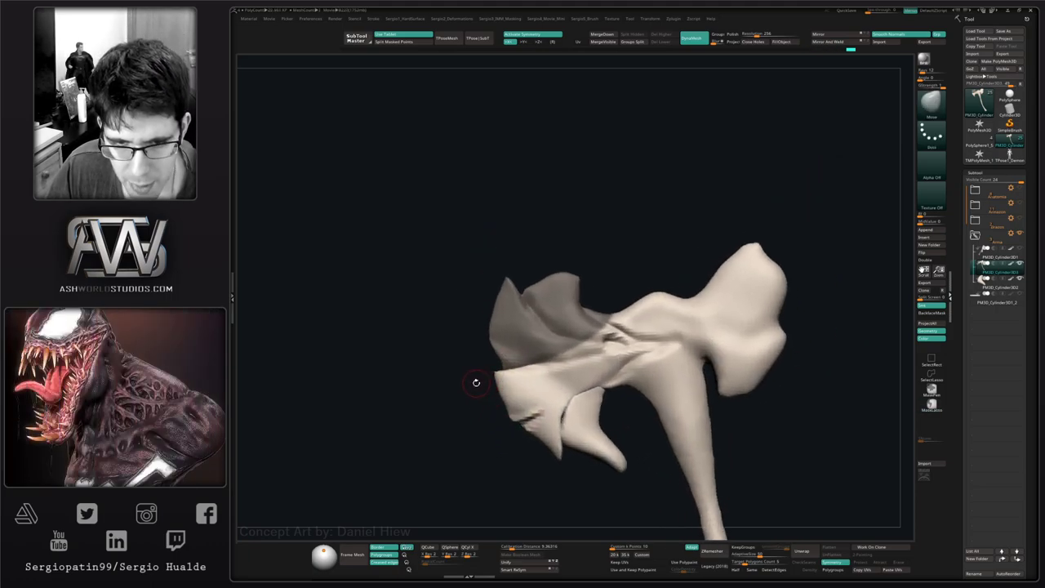
- Clear the mask and reshape the crease junction near the handle with the Move brush
left_click_drag(476, 382, 468, 395, "ctrl")
mouse_move(517, 377)
right_mouse_down("alt")
mouse_move(462, 397)
mouse_move(463, 357)
mouse_move(484, 397)
right_mouse_up("alt")
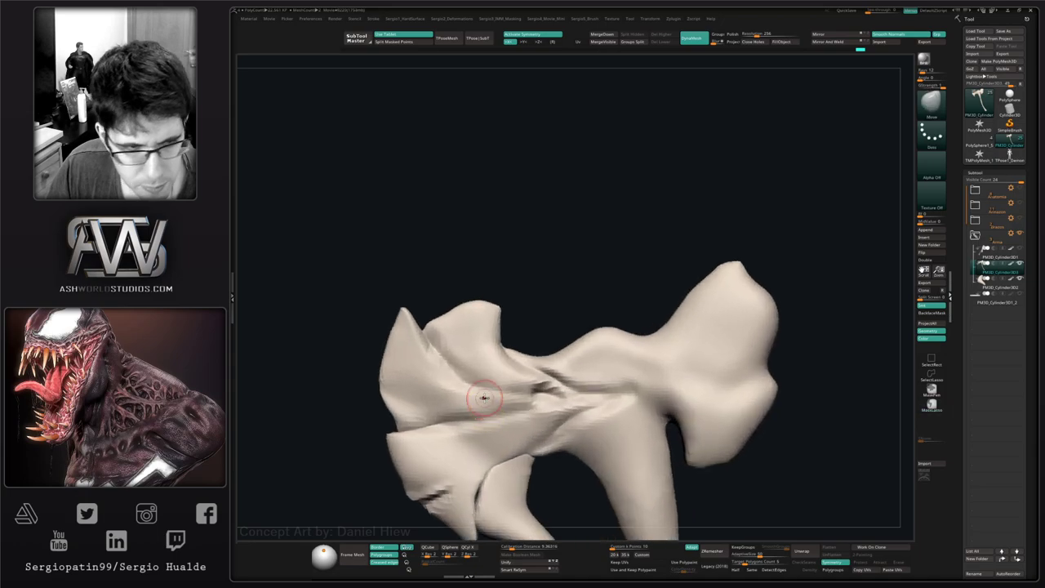
scroll(486, 396, "up", 3)
key("ctrl+shift")
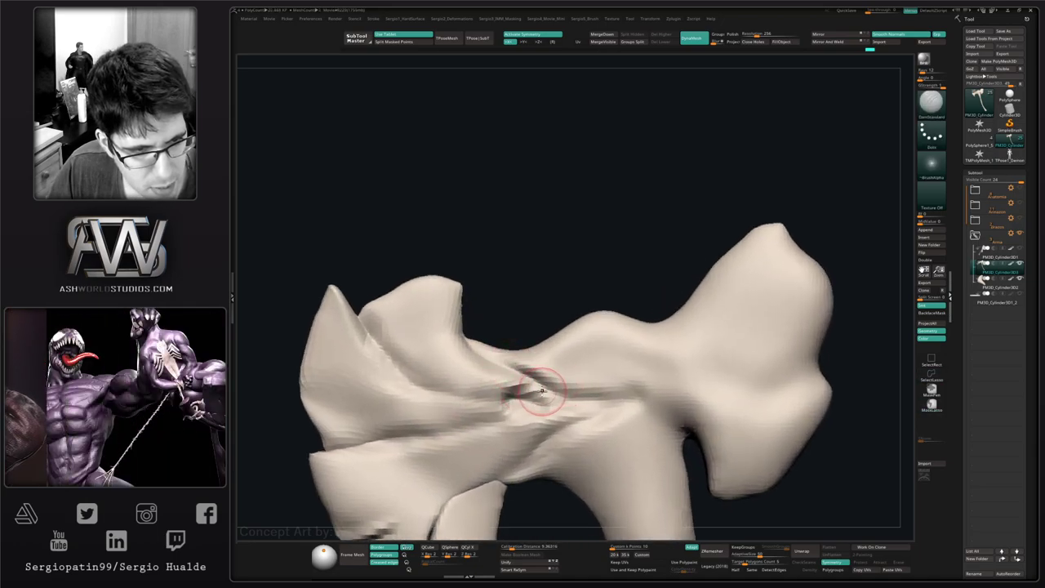
key("b")
key("m")
key("v")
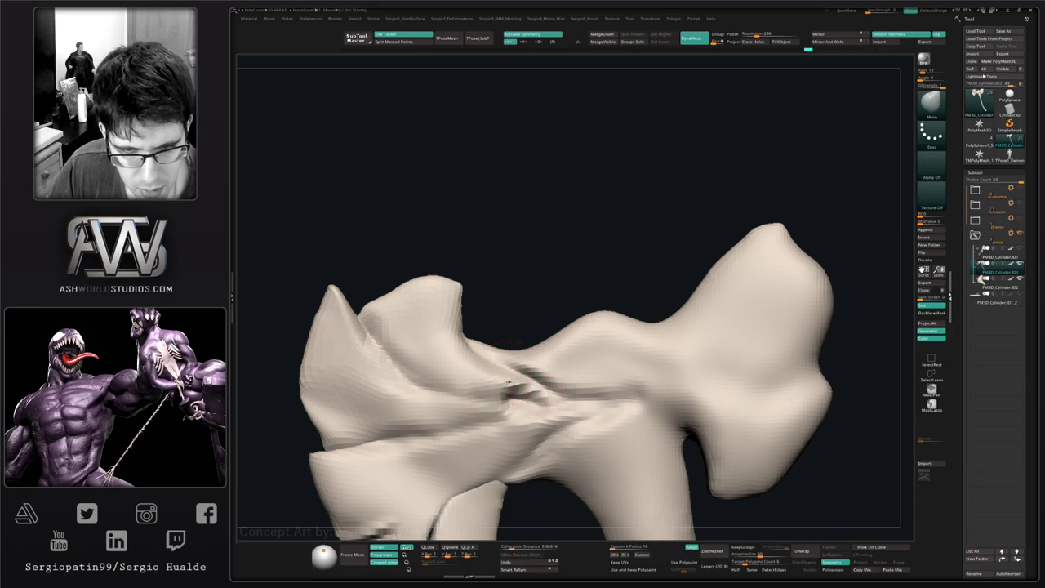
left_click_drag(507, 382, 508, 394)
left_click_drag(530, 399, 542, 413)
- Tighten the creases running from the lower blade section toward the handle with the Move brush
right_click_drag(489, 394, 547, 368, "alt")
mouse_move(546, 368)
left_mouse_down()
mouse_move(569, 356)
mouse_move(612, 397)
left_mouse_up()
right_click_drag(586, 417, 558, 386, "alt")
key("s")
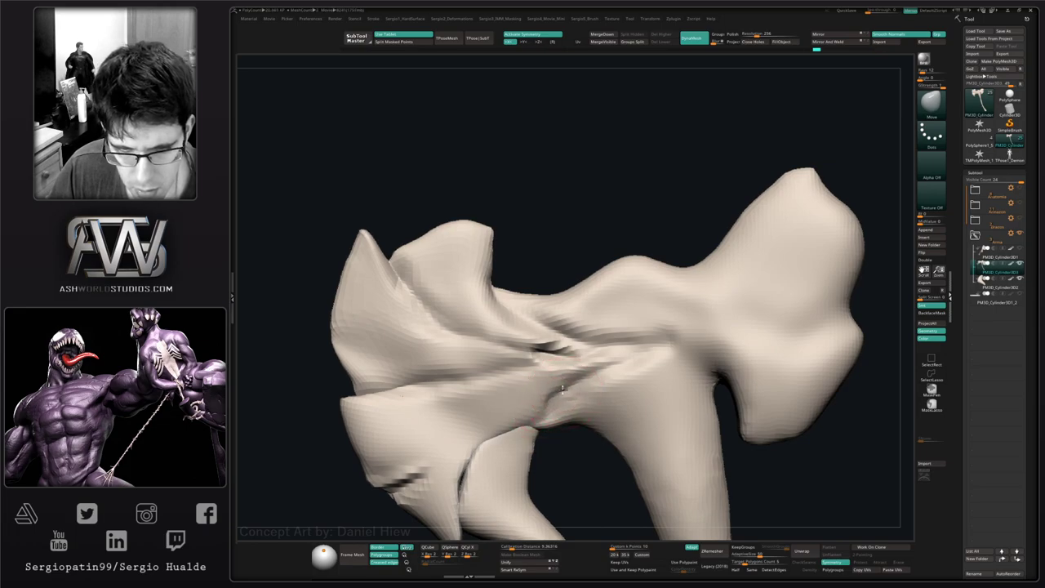
left_click_drag(563, 389, 569, 393)
- Build up the ridges between the creases at the blade junction with ClayBuildup and smooth them
mouse_move(595, 366)
right_mouse_down("alt")
mouse_move(534, 362)
mouse_move(542, 375)
mouse_move(528, 361)
right_mouse_up("alt")
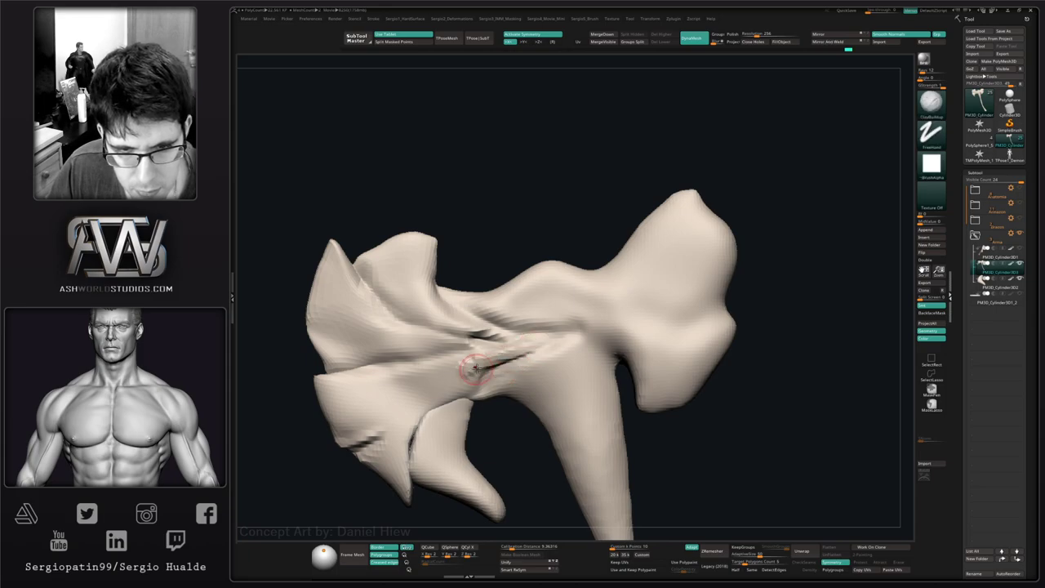
right_click_drag(459, 391, 550, 366, "alt")
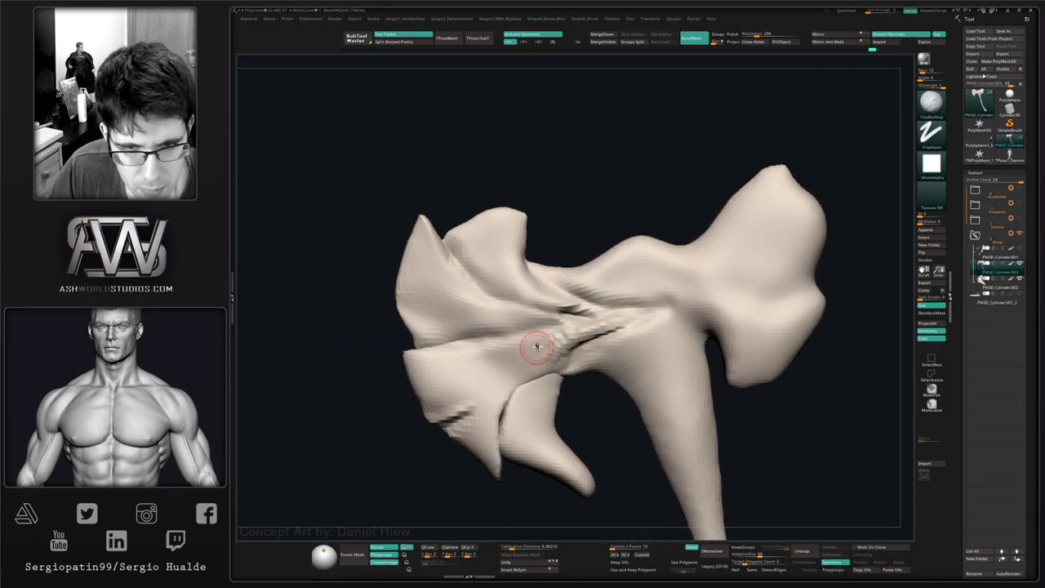
mouse_move(544, 329)
left_mouse_down("shift")
mouse_move(560, 327)
mouse_move(536, 313)
left_mouse_up("shift")
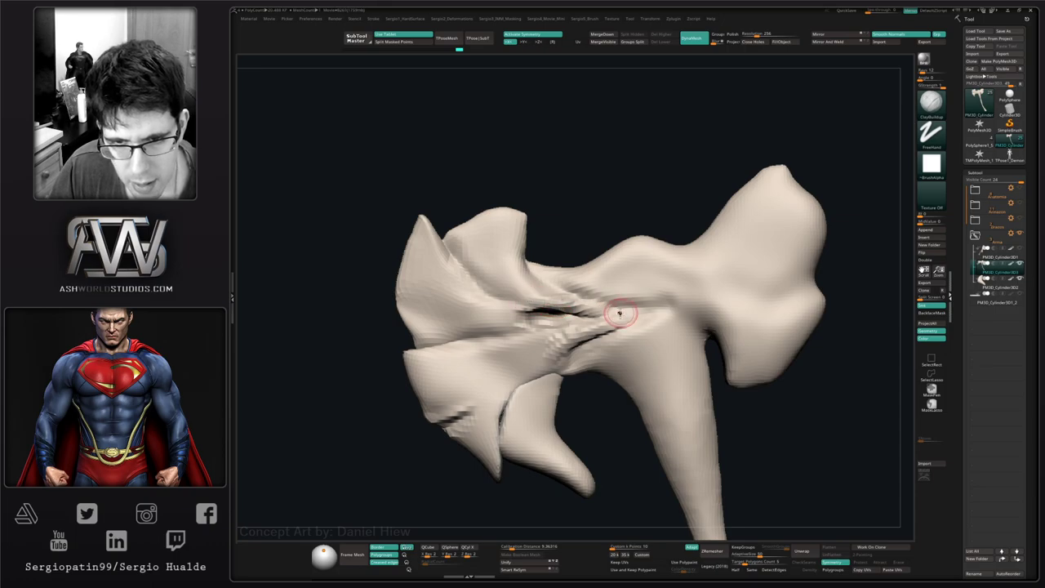
mouse_move(620, 313)
left_mouse_down()
mouse_move(583, 308)
mouse_move(568, 321)
left_mouse_up()
- Flatten the surface of the large blade's middle section with the TrimDynamic brush
key("ctrl+2")
right_click_drag(545, 316, 552, 359, "alt")
mouse_move(563, 371)
left_mouse_down()
mouse_move(576, 348)
mouse_move(528, 337)
left_mouse_up()
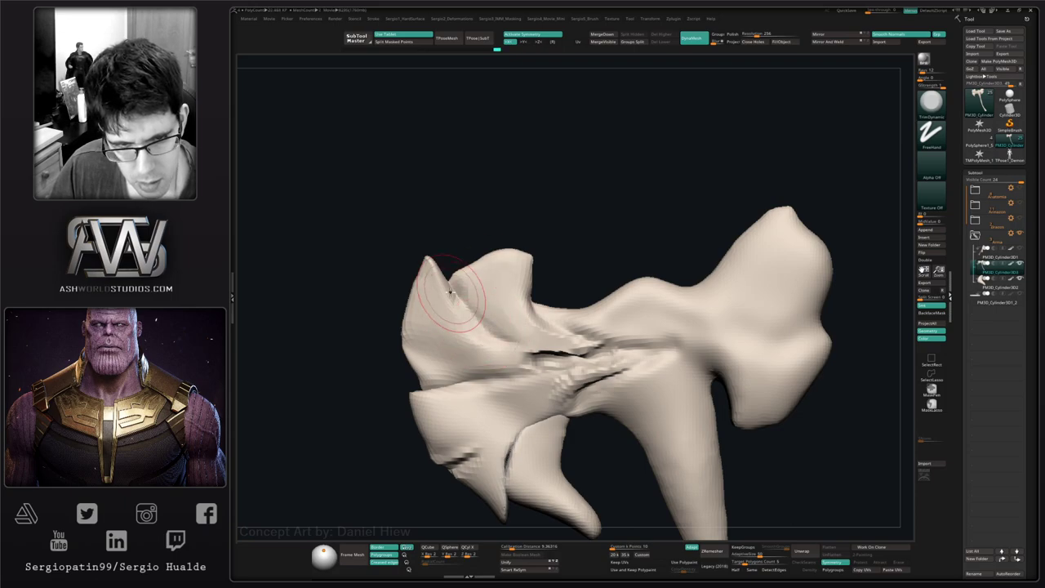
mouse_move(451, 299)
left_mouse_down()
mouse_move(427, 361)
mouse_move(454, 360)
left_mouse_up()
- Add volume to the large blade's middle section with the Inflat brush
key("b")
key("c")
key("l")
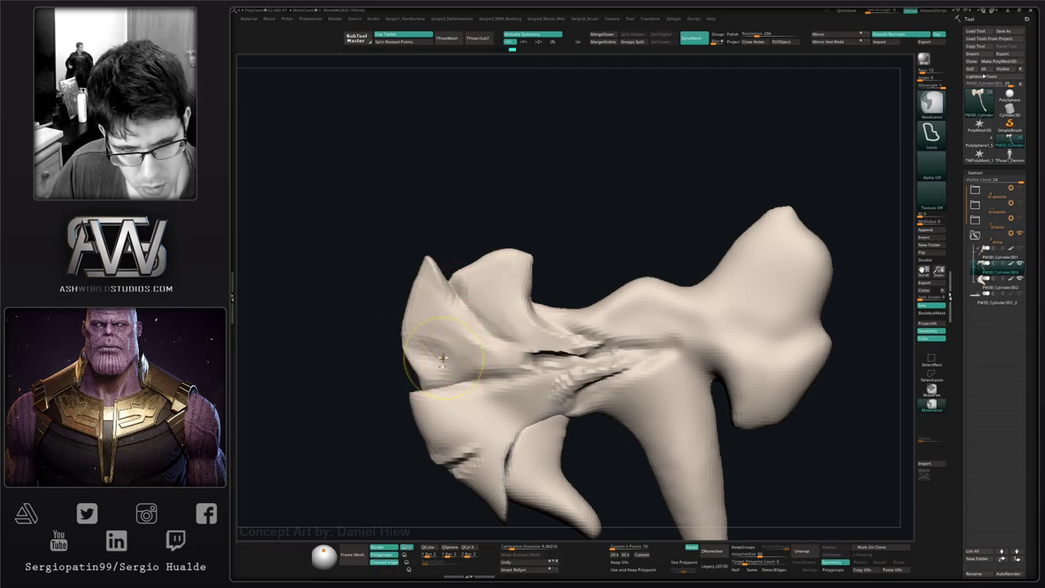
mouse_move(418, 359)
right_mouse_down()
mouse_move(473, 357)
mouse_move(445, 355)
right_mouse_up()
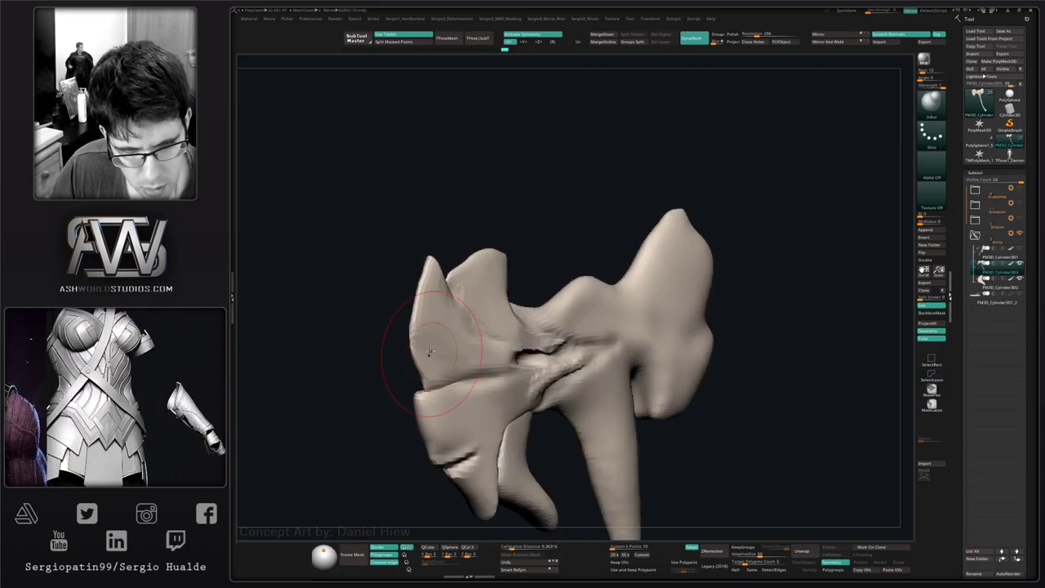
left_click_drag(430, 350, 472, 367)
right_click_drag(473, 366, 443, 357)
left_click_drag(432, 342, 453, 357)
- Flatten the lower blade section around its small notch with the TrimDynamic brush
key("ctrl+shift+d")
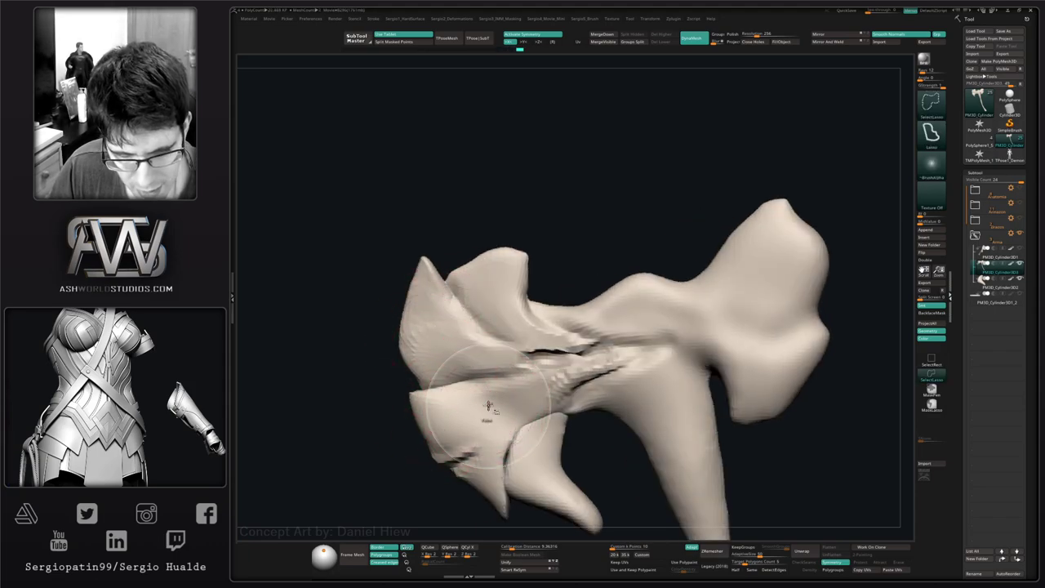
key("b")
key("i")
key("n")
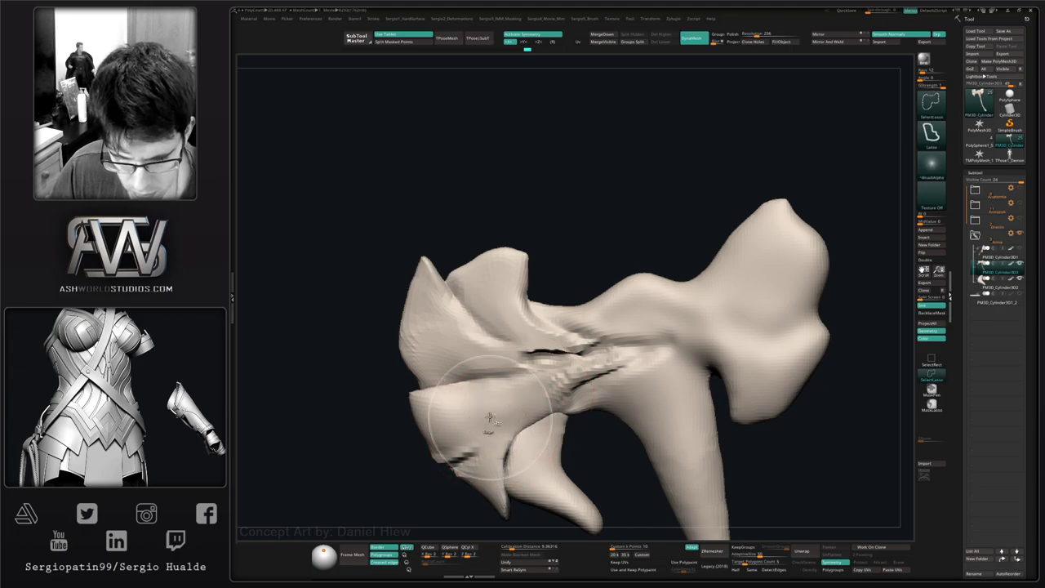
key("b")
key("t")
key("d")
mouse_move(439, 473)
left_mouse_down("alt")
mouse_move(436, 416)
mouse_move(501, 443)
left_mouse_up("alt")
mouse_move(532, 411)
left_mouse_down()
mouse_move(537, 421)
mouse_move(500, 410)
mouse_move(514, 417)
left_mouse_up()
- Select the blade hook, widen its base toward the large blade, and pull its tip up into a shorter curve with the Move brush
left_click(524, 413, "alt")
key("b")
key("m")
key("v")
key("s")
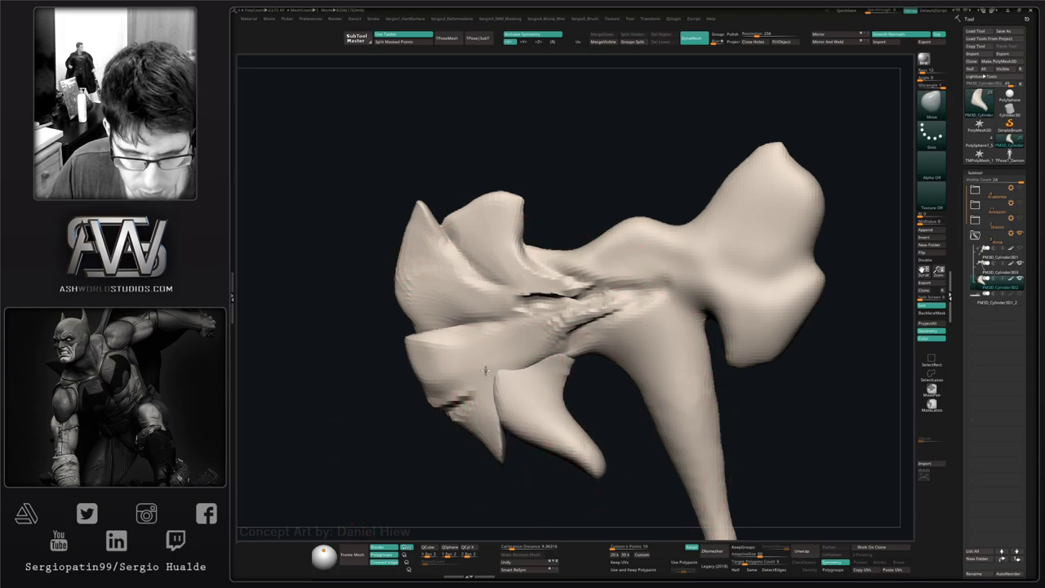
right_click_drag(485, 371, 450, 374)
left_click_drag(479, 475, 529, 506, "ctrl")
mouse_move(516, 443)
right_mouse_down("alt")
mouse_move(513, 410)
mouse_move(492, 409)
right_mouse_up("alt")
left_click_drag(507, 416, 516, 418)
right_click_drag(518, 418, 536, 442)
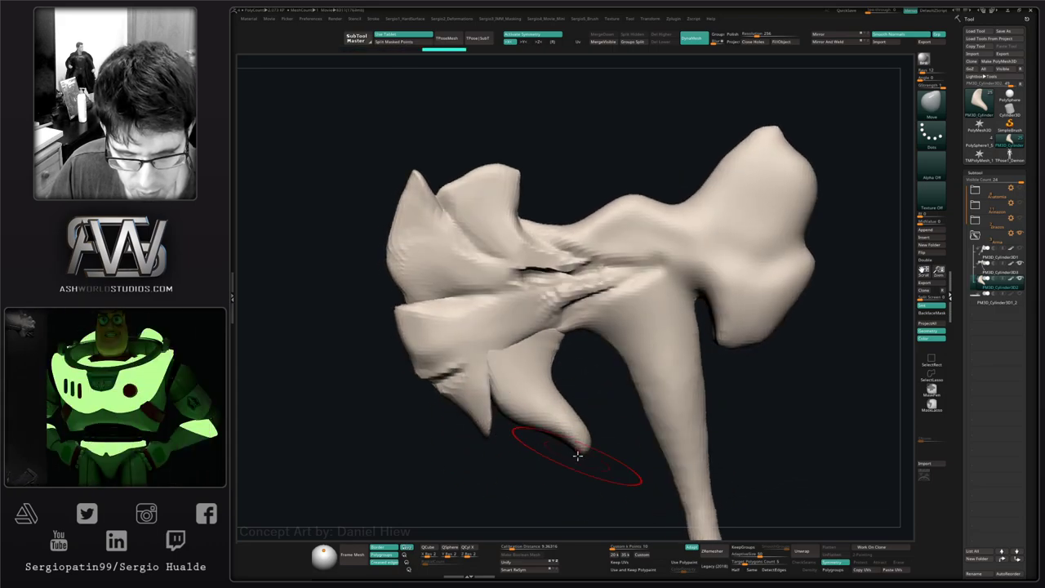
left_click_drag(577, 454, 587, 416)
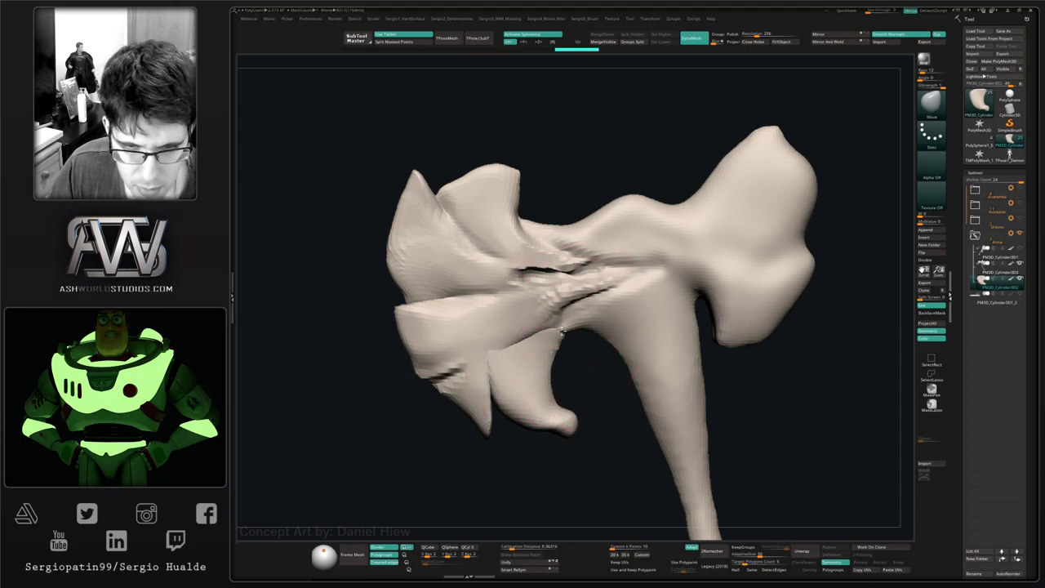
- Reshape the blade hook into a slim curve with a pointed tip using the Move brush, and smooth its surface
left_click_drag(542, 312, 536, 323)
left_click_drag(570, 411, 566, 421, "shift")
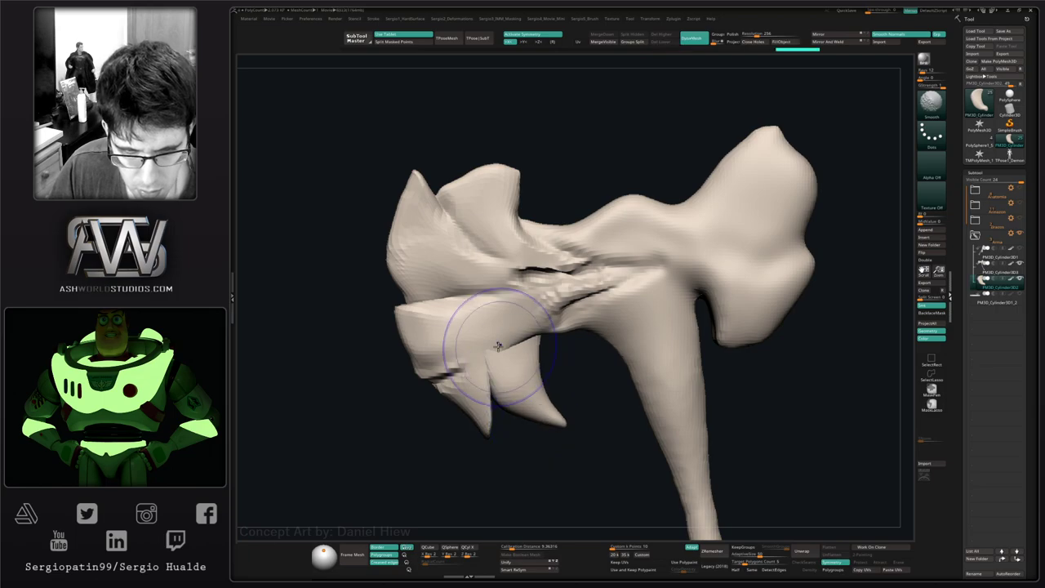
right_click_drag(495, 334, 520, 377)
mouse_move(519, 380)
left_mouse_down()
mouse_move(503, 378)
mouse_move(523, 390)
mouse_move(529, 437)
mouse_move(535, 425)
mouse_move(509, 427)
left_mouse_up()
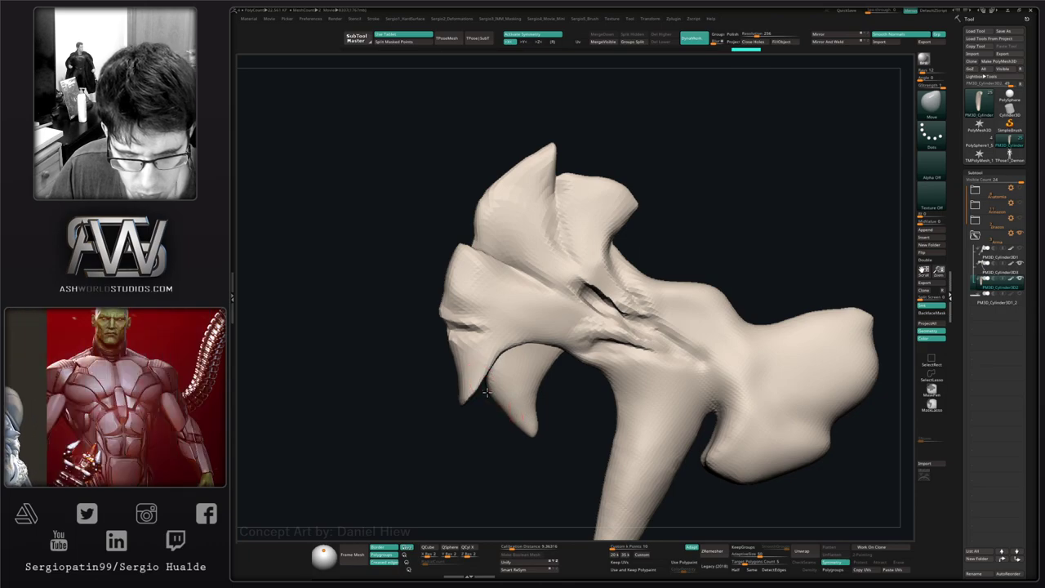
key("shift")
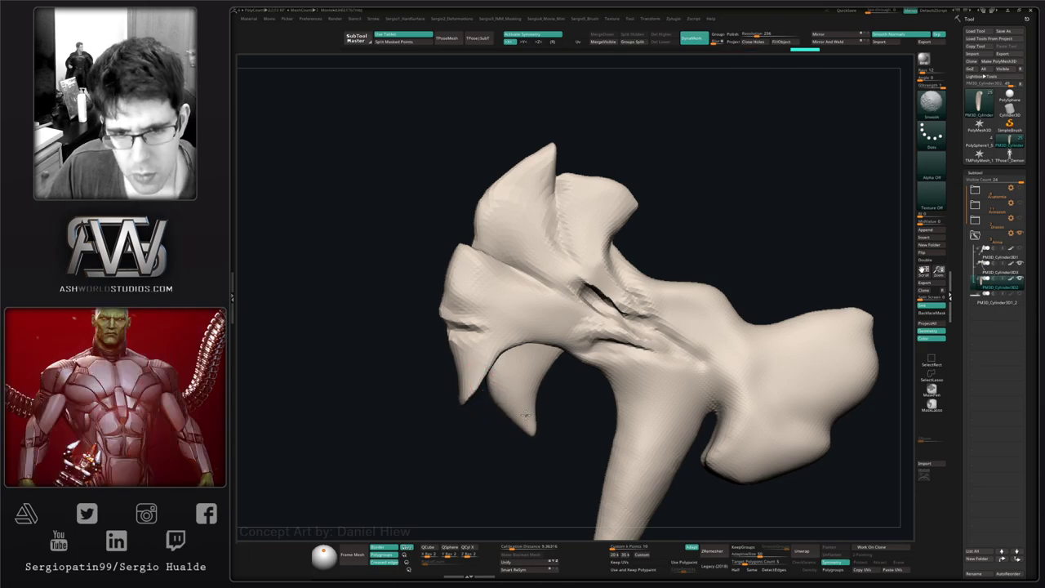
left_click_drag(535, 389, 536, 381)
mouse_move(539, 385)
right_mouse_down()
mouse_move(532, 415)
mouse_move(541, 380)
mouse_move(474, 400)
mouse_move(494, 384)
mouse_move(539, 403)
right_mouse_up()
right_click_drag(537, 325, 570, 342, "alt")
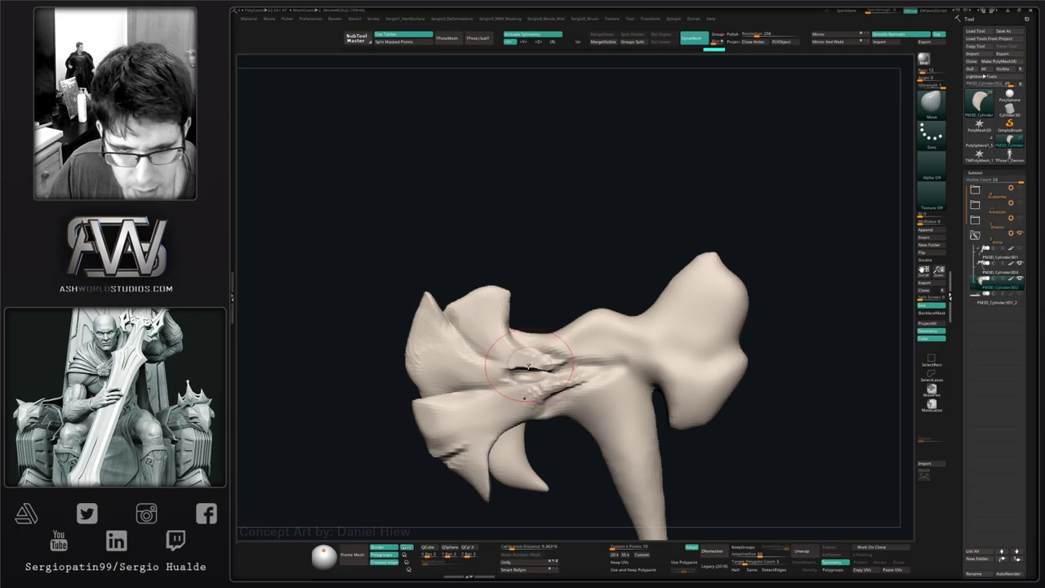
right_click_drag(517, 359, 538, 343, "alt")
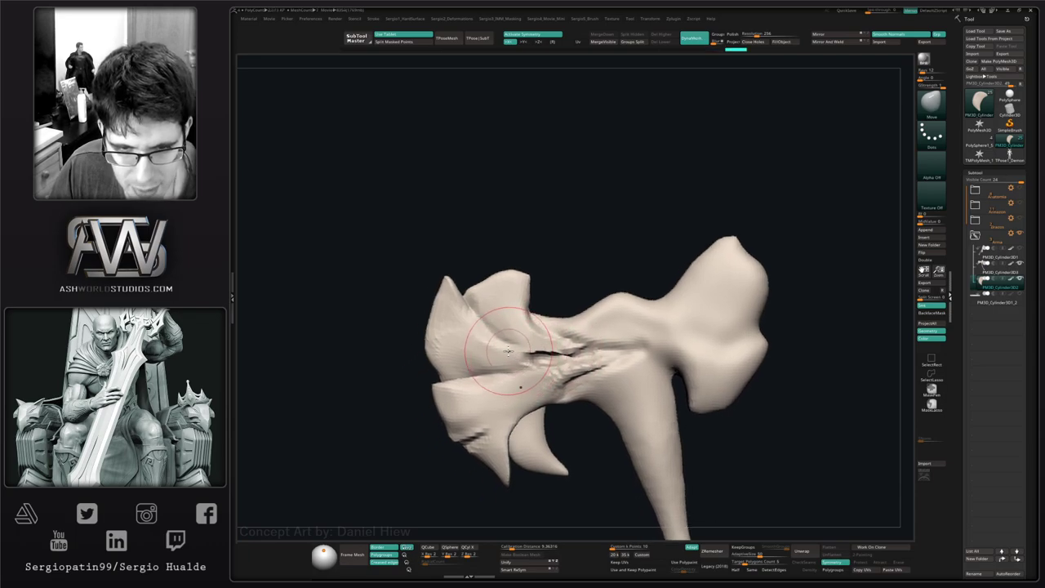
- Mask the whole large blade on the axe body with a lasso and split the masked part into its own subtool
left_click(511, 361, "alt")
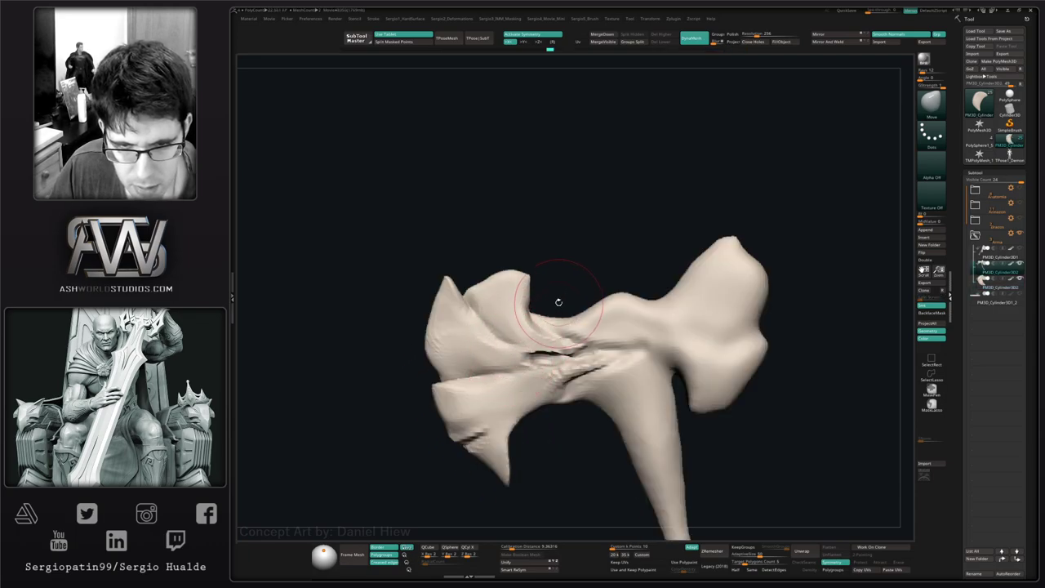
key("ctrl")
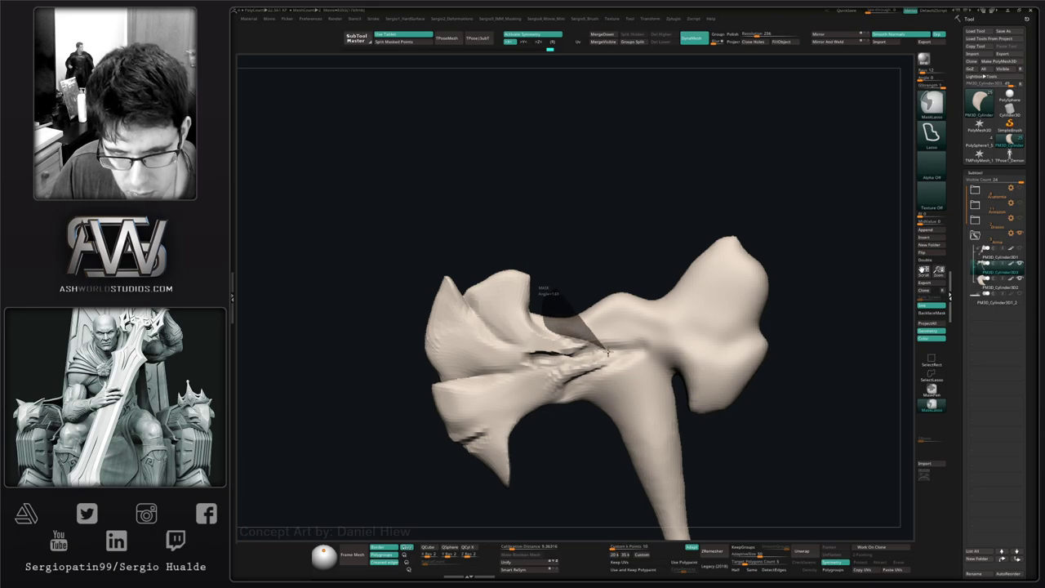
mouse_move(583, 374)
left_mouse_down("ctrl")
mouse_move(534, 408)
mouse_move(518, 513)
mouse_move(416, 407)
mouse_move(532, 191)
mouse_move(534, 257)
left_mouse_up("ctrl")
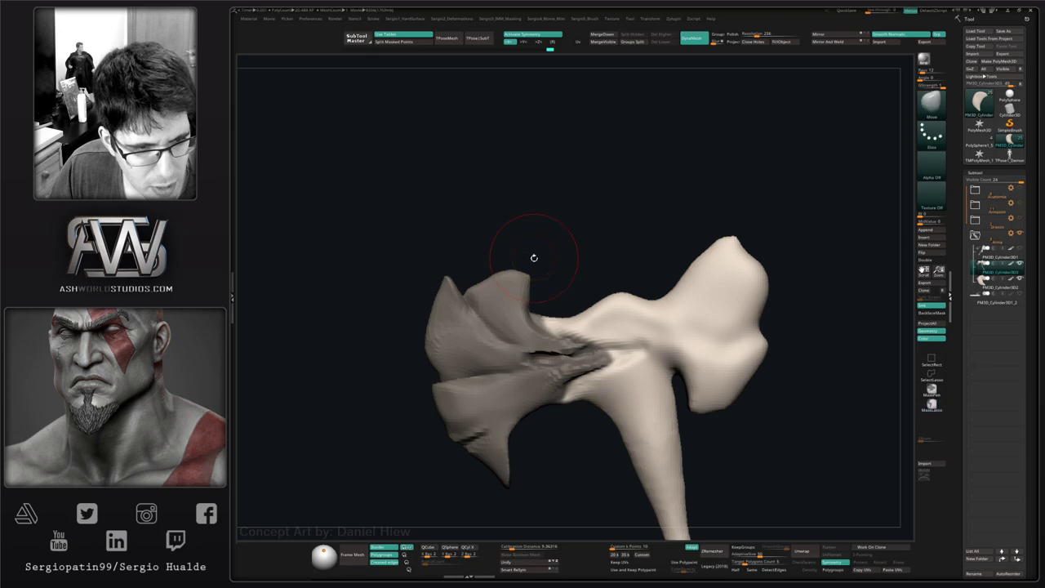
right_click_drag(562, 333, 574, 380, "alt")
left_click_drag(552, 349, 544, 364, "ctrl+alt")
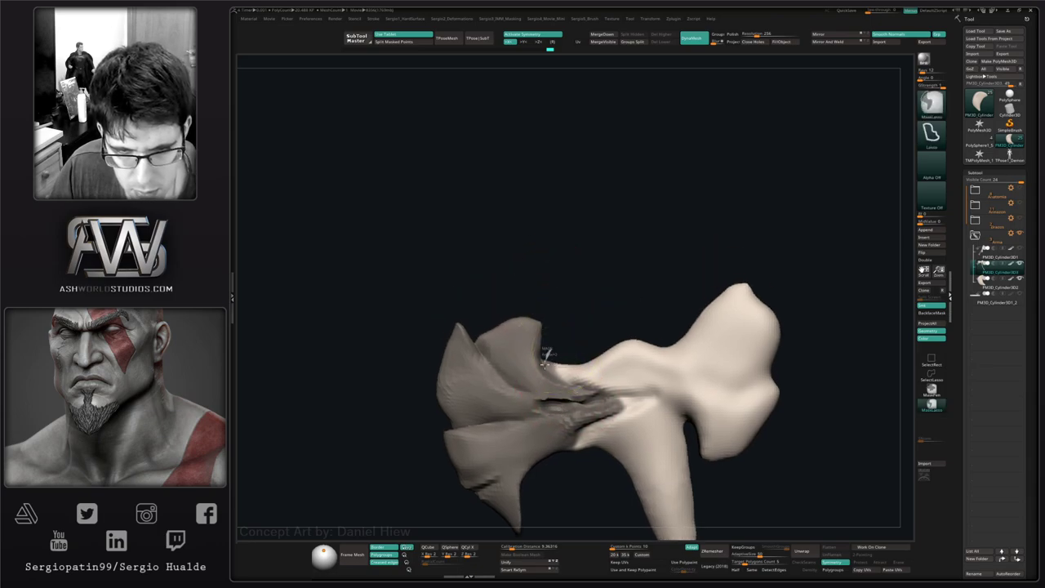
right_click_drag(611, 350, 571, 327, "alt")
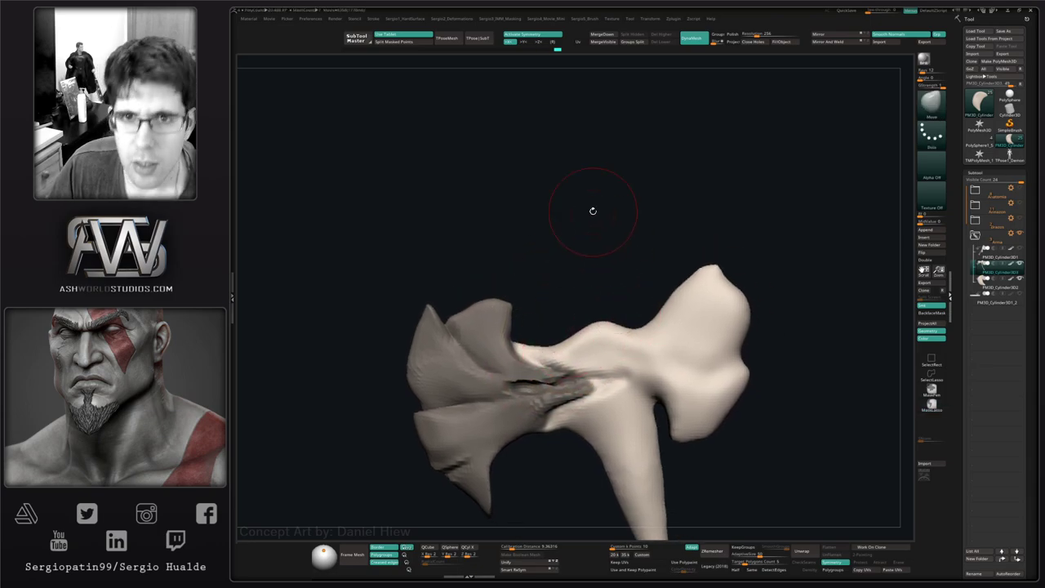
left_click_drag(612, 224, 623, 263)
key("shift+f")
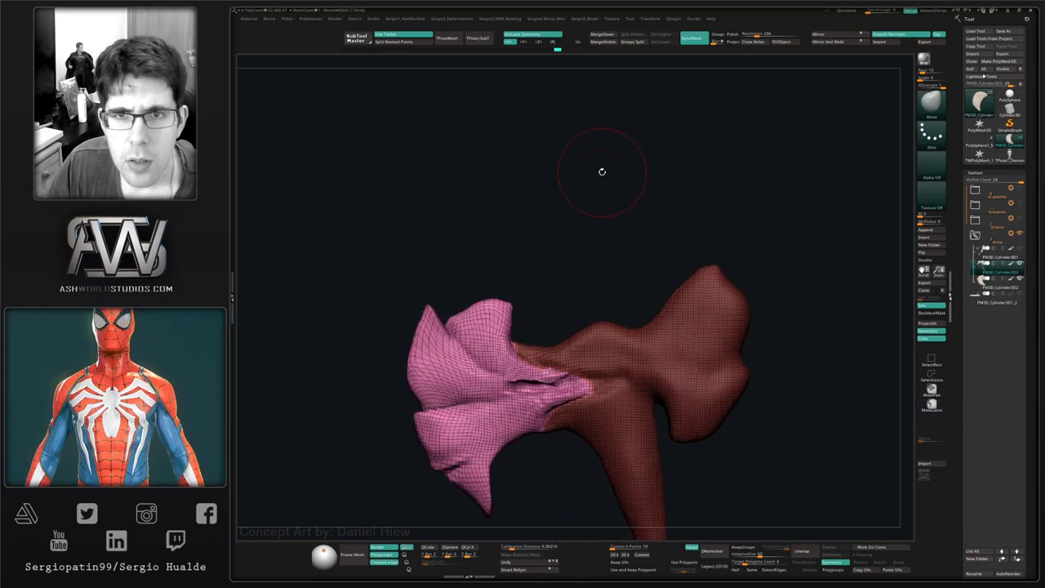
left_click(631, 43)
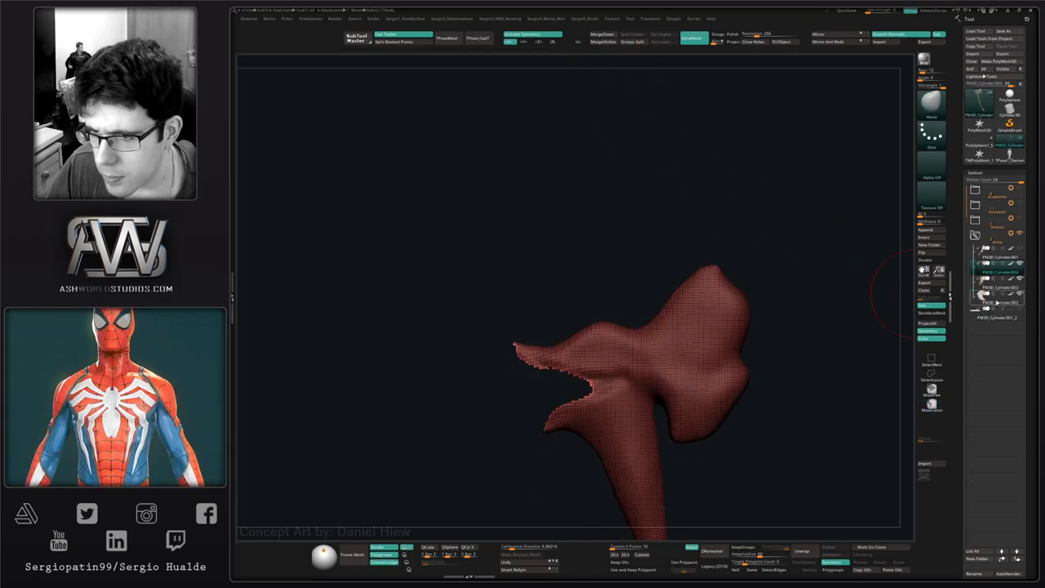
- Select the split-off large blade, close its cut side, and smooth the jagged edge into a clean point
left_click(996, 283)
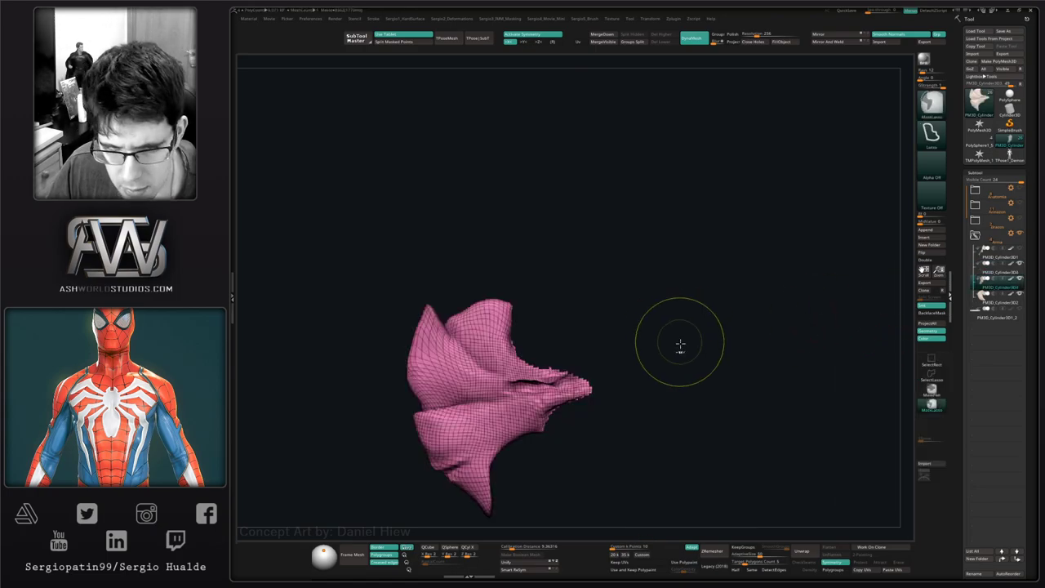
key("shift+f")
mouse_move(579, 350)
left_mouse_down()
mouse_move(545, 353)
mouse_move(578, 404)
mouse_move(592, 346)
left_mouse_up()
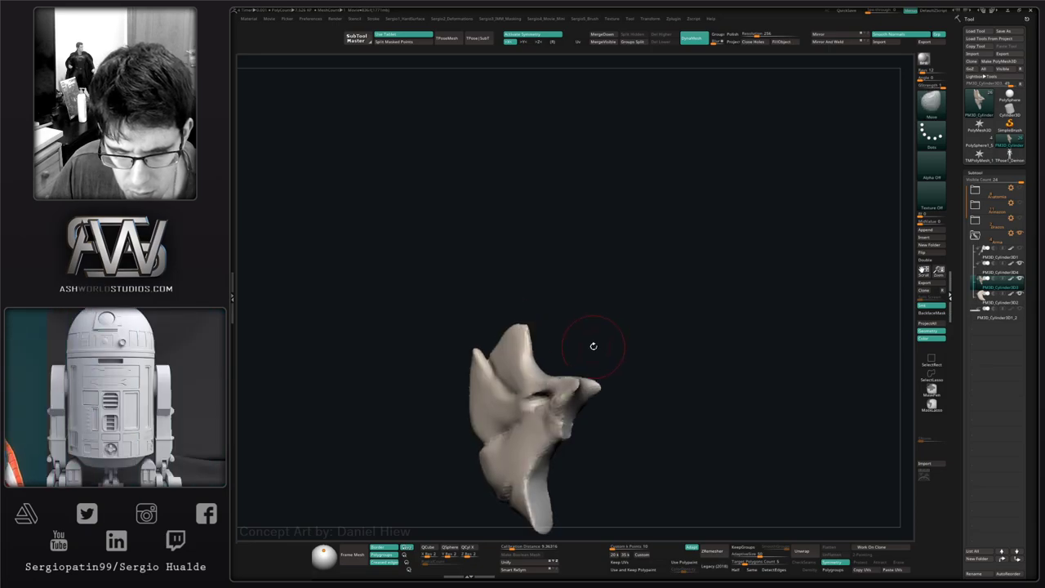
mouse_move(561, 418)
left_mouse_down("shift")
mouse_move(569, 438)
mouse_move(604, 439)
left_mouse_up("shift")
right_click_drag(604, 439, 623, 345)
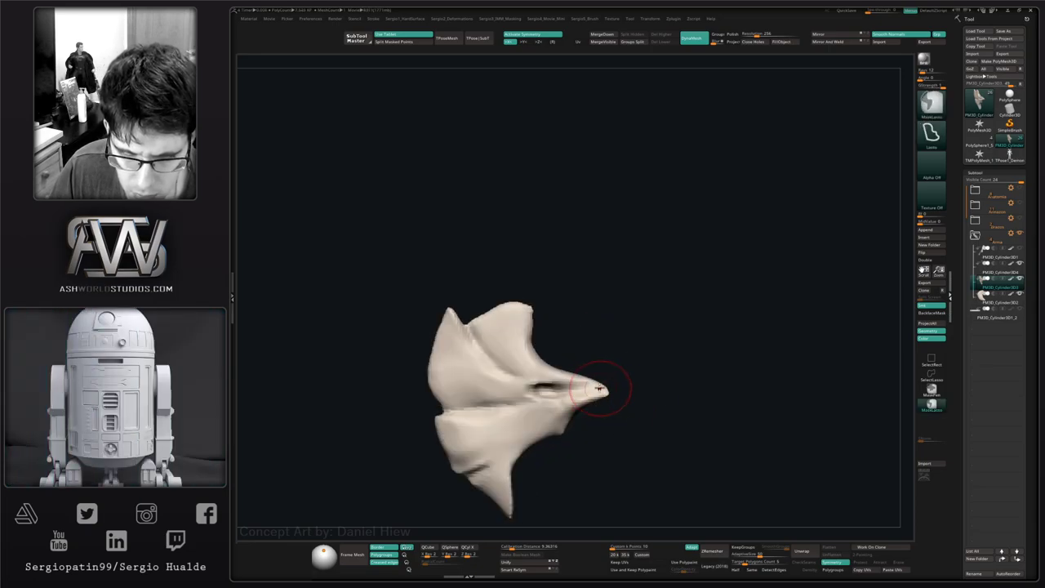
mouse_move(601, 403)
right_mouse_down()
mouse_move(570, 393)
mouse_move(589, 376)
mouse_move(619, 386)
right_mouse_up()
- Deepen the crevice near the large blade's inner point and carve a groove along its lower section with the ClayBuildup brush
key("b")
key("c")
key("b")
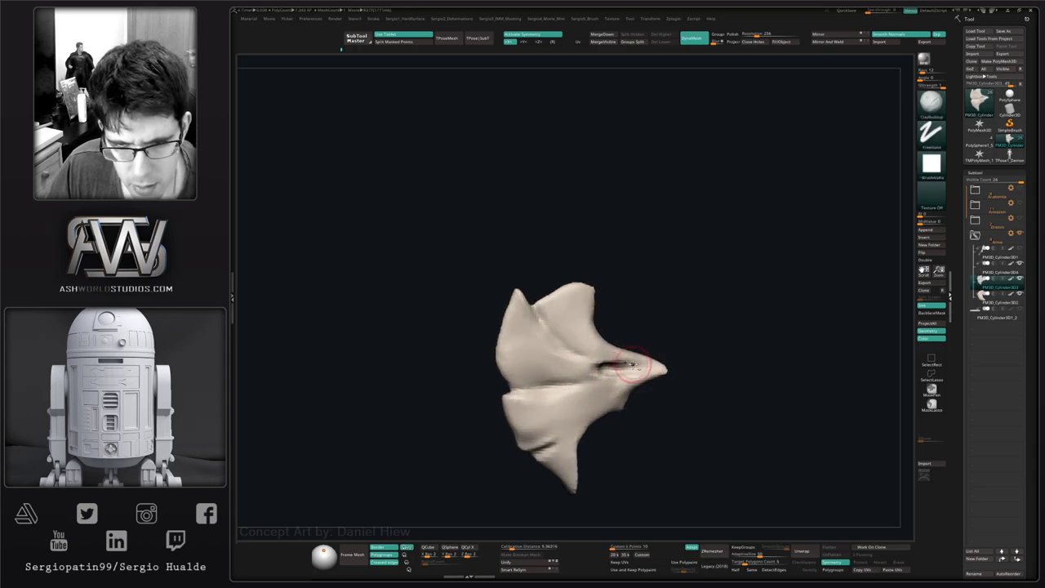
left_click_drag(627, 360, 578, 375)
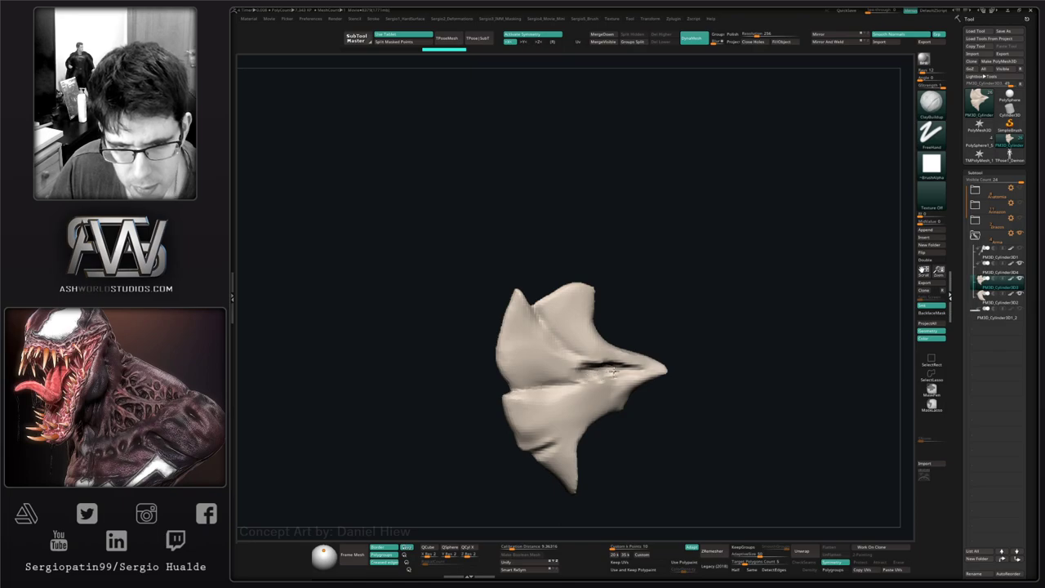
right_click_drag(609, 376, 572, 365, "alt")
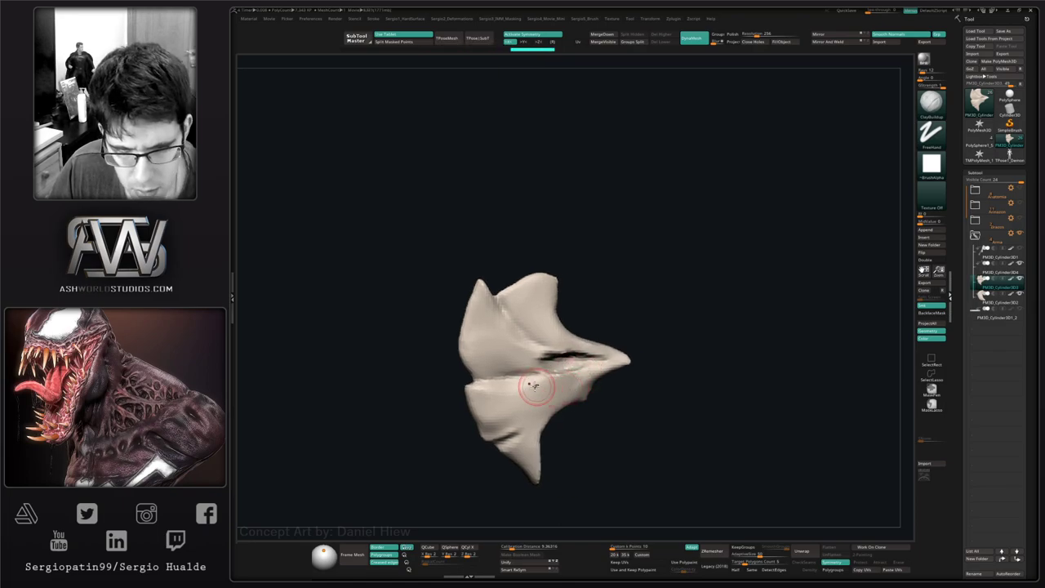
- Shape the ridge between the large blade's upper and lower sections with the Move brush
key("b")
key("m")
key("v")
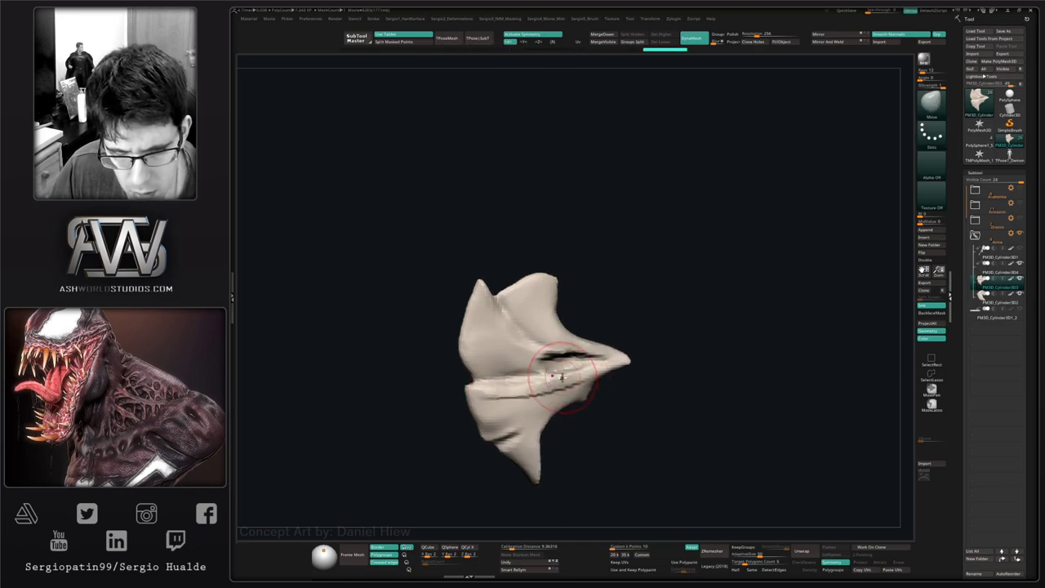
mouse_move(541, 379)
left_mouse_down()
mouse_move(511, 384)
mouse_move(572, 369)
mouse_move(556, 359)
mouse_move(548, 372)
left_mouse_up()
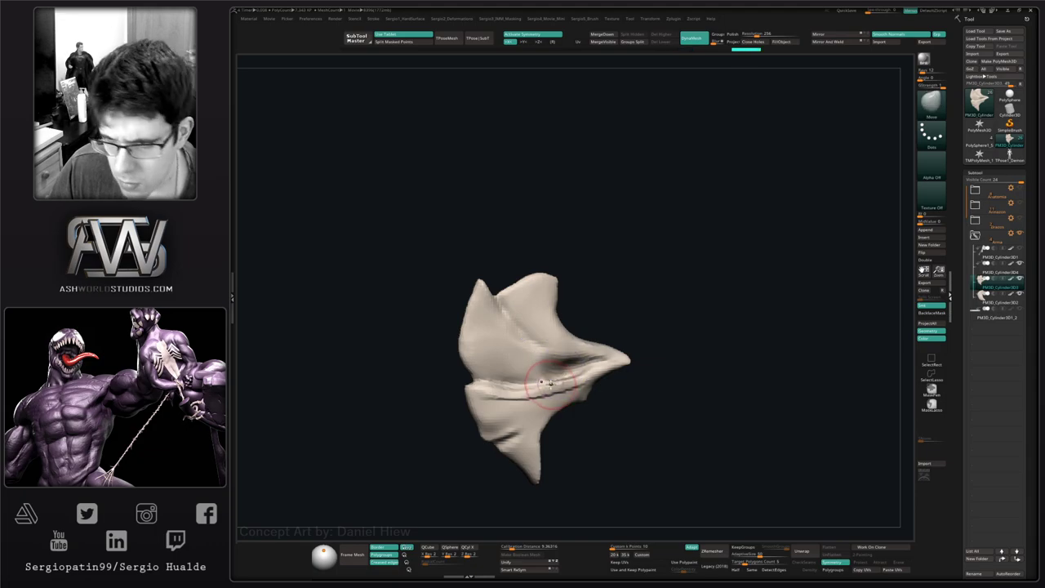
right_click_drag(568, 385, 594, 383, "alt")
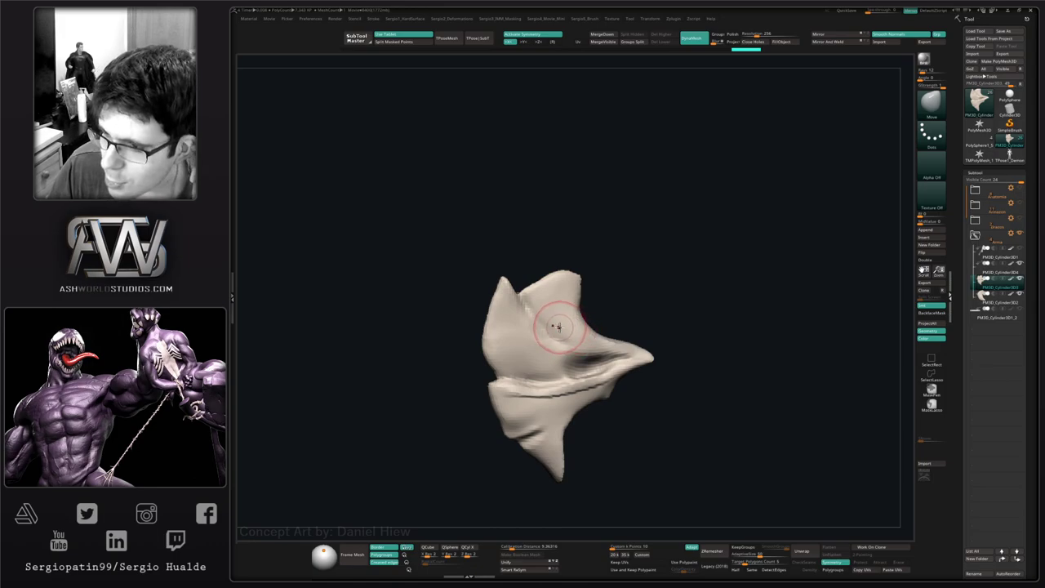
- Refine the surface around the large blade's central ridge with the Clay brush and smooth its outer edge
mouse_move(548, 360)
right_mouse_down()
mouse_move(602, 372)
mouse_move(598, 400)
mouse_move(529, 382)
right_mouse_up()
key("b")
key("c")
key("l")
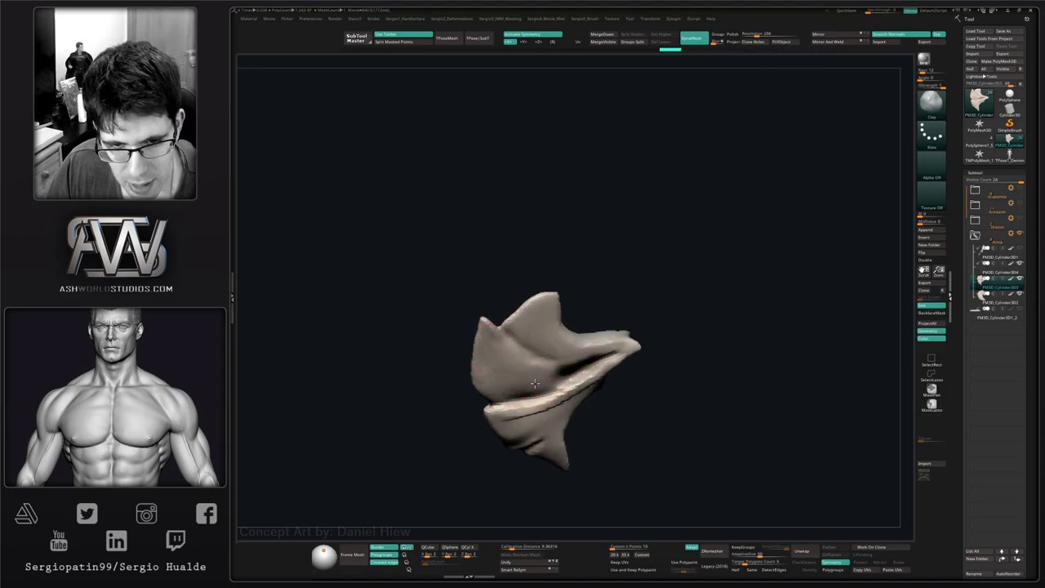
mouse_move(504, 390)
right_mouse_down()
mouse_move(491, 375)
mouse_move(536, 384)
right_mouse_up()
mouse_move(499, 384)
left_mouse_down("shift")
mouse_move(511, 372)
mouse_move(530, 387)
mouse_move(475, 355)
left_mouse_up("shift")
mouse_move(475, 359)
right_mouse_down()
mouse_move(464, 371)
mouse_move(502, 377)
right_mouse_up()
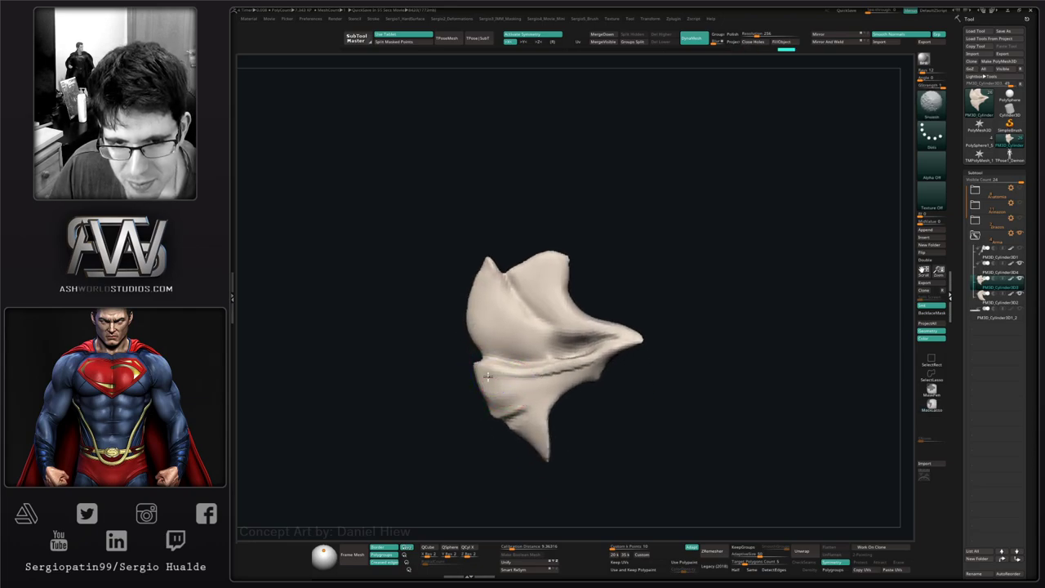
mouse_move(550, 381)
right_mouse_down("alt")
mouse_move(512, 371)
mouse_move(547, 384)
mouse_move(552, 331)
right_mouse_up("alt")
mouse_move(512, 378)
right_mouse_down()
mouse_move(534, 380)
mouse_move(509, 375)
right_mouse_up()
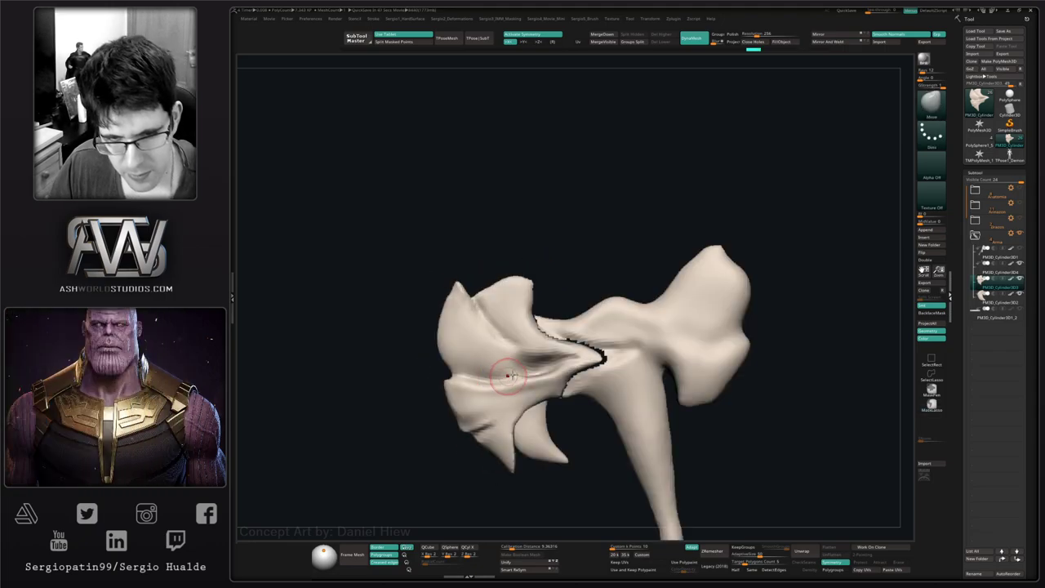
- Select the remaining axe body, clear its mask, hide the handle, and split the hidden handle into its own subtool
right_click_drag(600, 364, 607, 340, "alt")
left_click(536, 365, "alt")
left_click_drag(694, 394, 694, 444, "ctrl")
right_click_drag(603, 349, 607, 390, "alt")
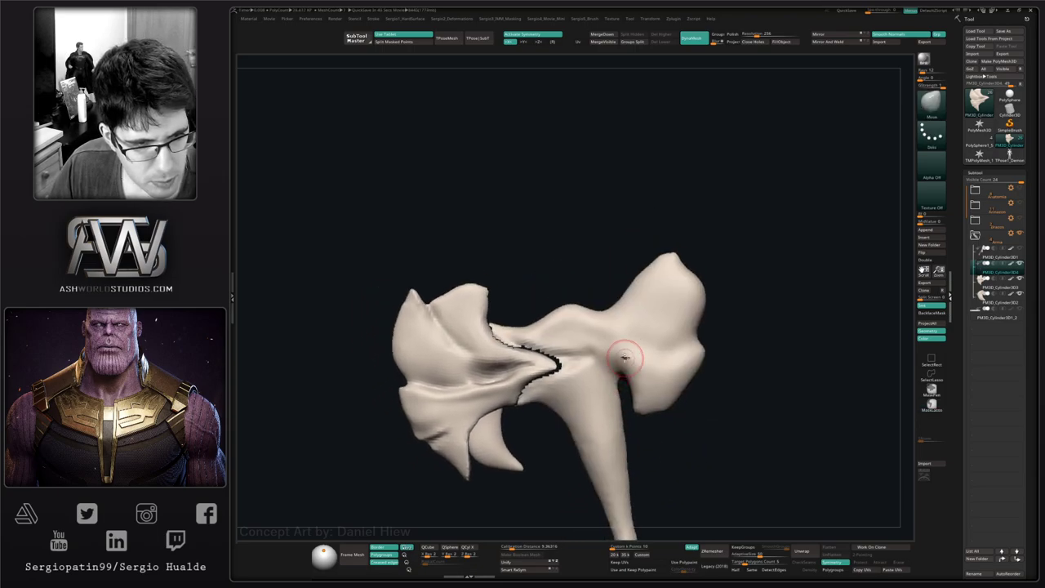
mouse_move(569, 265)
left_mouse_down("ctrl+shift")
mouse_move(478, 275)
mouse_move(512, 359)
mouse_move(617, 374)
mouse_move(634, 431)
mouse_move(737, 215)
mouse_move(701, 219)
left_mouse_up("ctrl+shift")
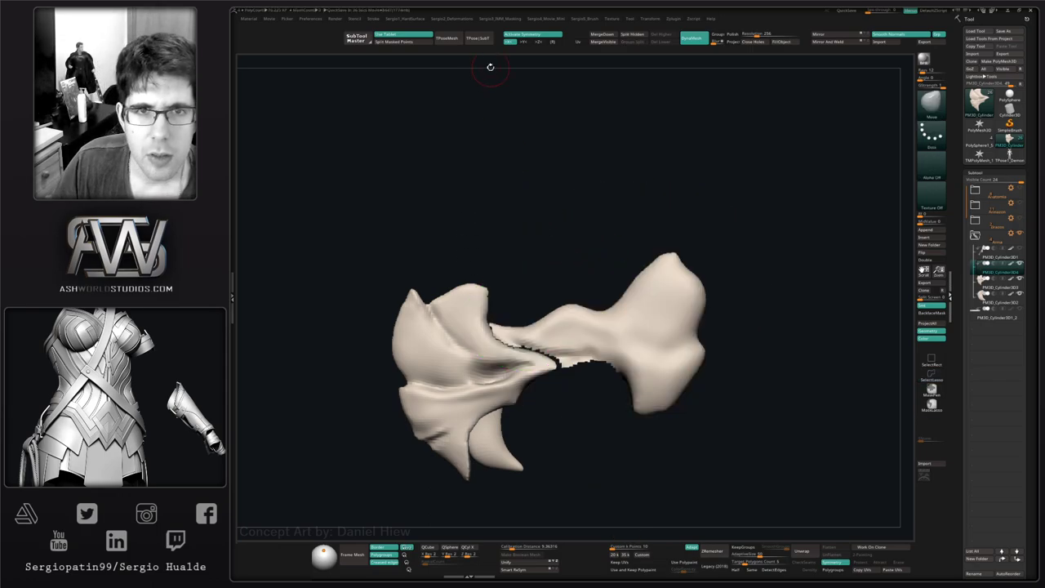
left_click(630, 37)
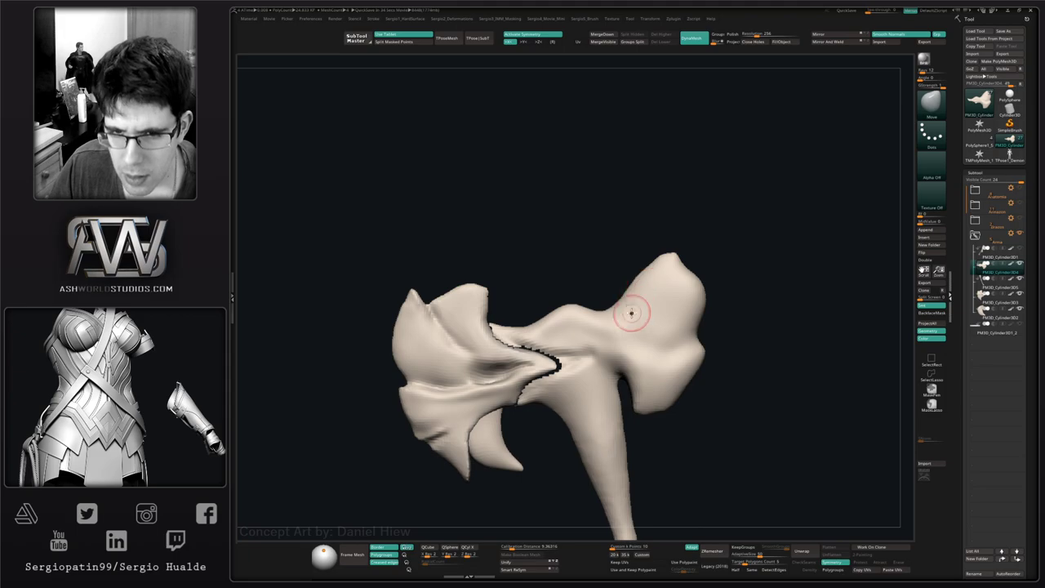
- Close the cut sides of the rear blade and handle, then isolate the handle and smooth its top edge
key("alt+s")
left_click(579, 347, "ctrl+shift")
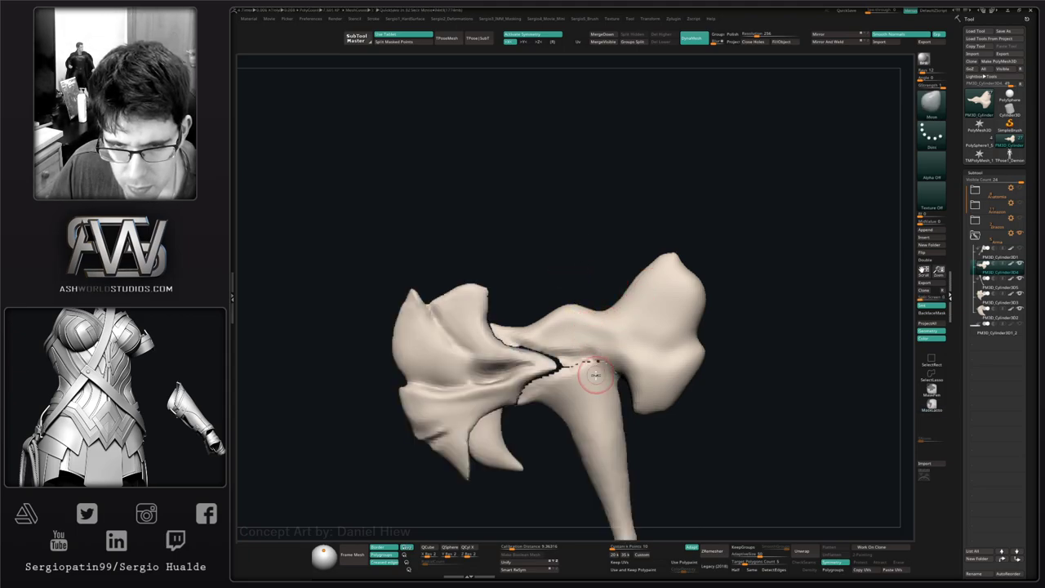
left_click(595, 373, "ctrl+shift")
left_click(637, 314, "ctrl+shift")
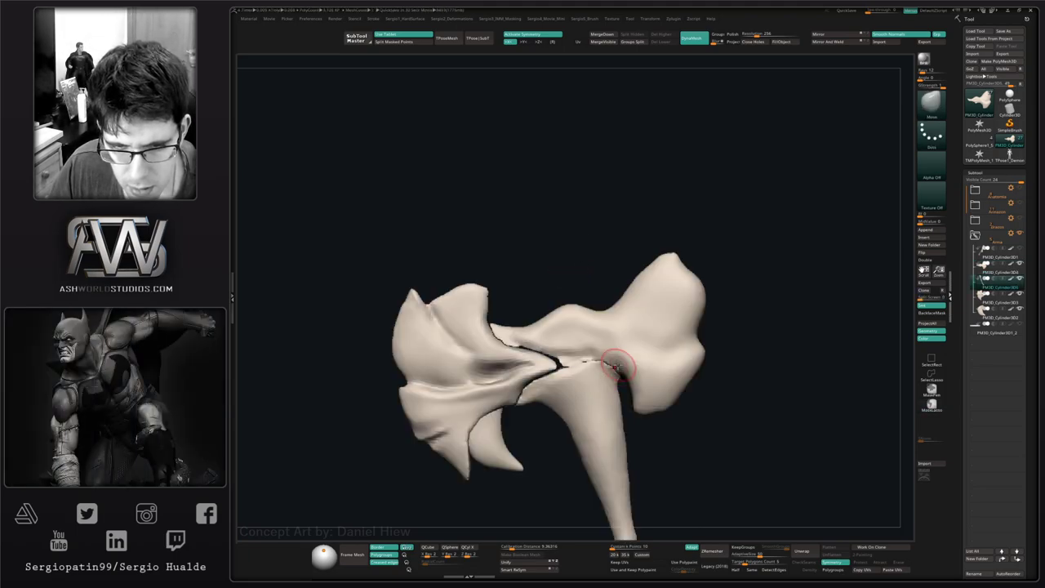
left_click(562, 385, "ctrl+shift")
right_click_drag(564, 386, 538, 400)
left_click_drag(540, 380, 515, 398, "shift")
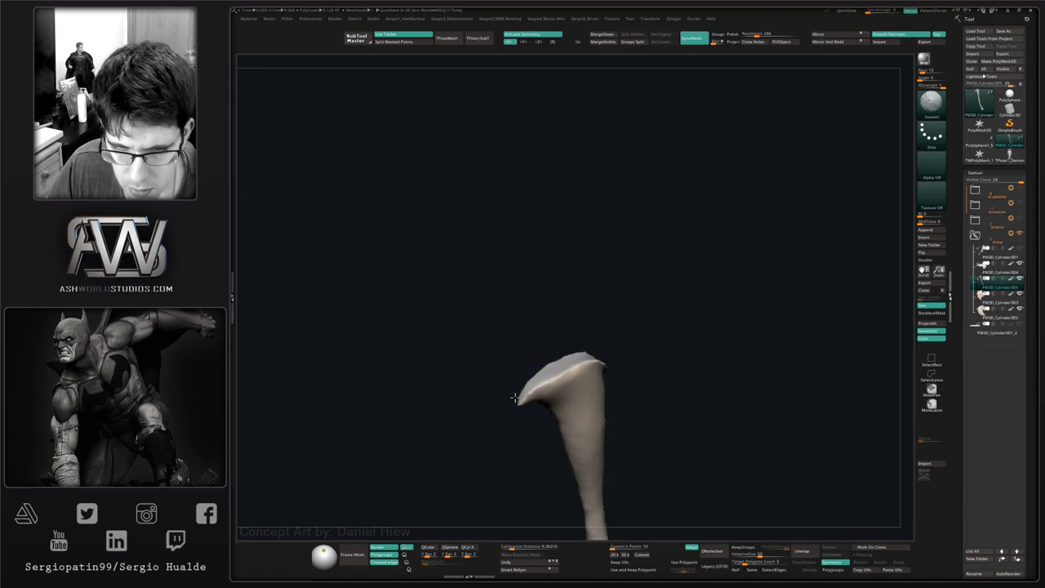
- Isolate the rear blade and smooth the cut edge along its underside
key("alt+s")
left_click(607, 346, "alt")
right_click_drag(607, 346, 593, 291)
key("alt+s")
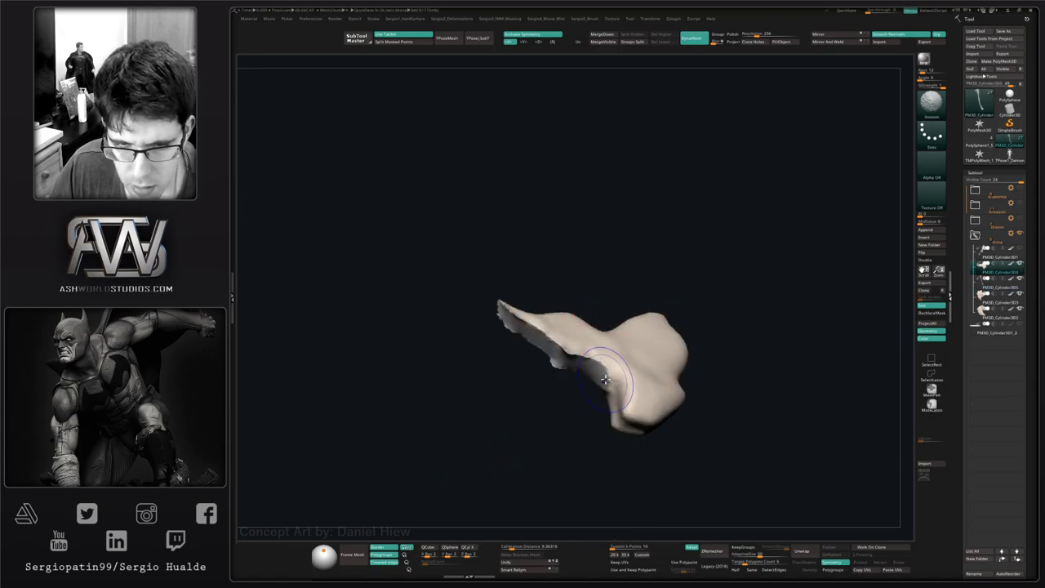
mouse_move(512, 316)
left_mouse_down("shift")
mouse_move(490, 289)
mouse_move(571, 408)
mouse_move(629, 464)
mouse_move(614, 381)
left_mouse_up("shift")
left_click(613, 381, "ctrl+shift")
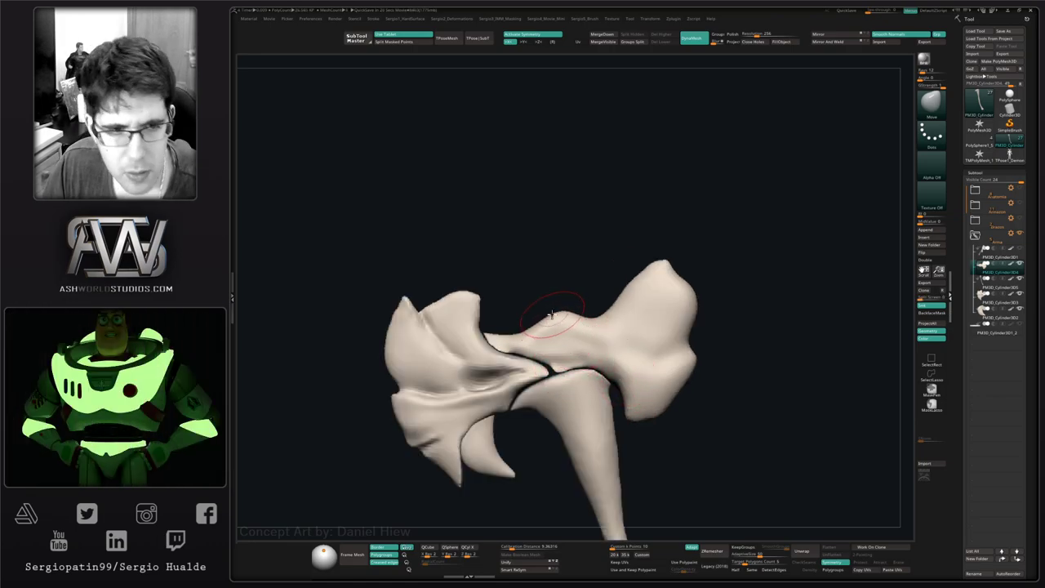
- Isolate the rear blade and mask all of it except the lower edge of its narrow neck
right_click_drag(519, 318, 540, 334, "ctrl")
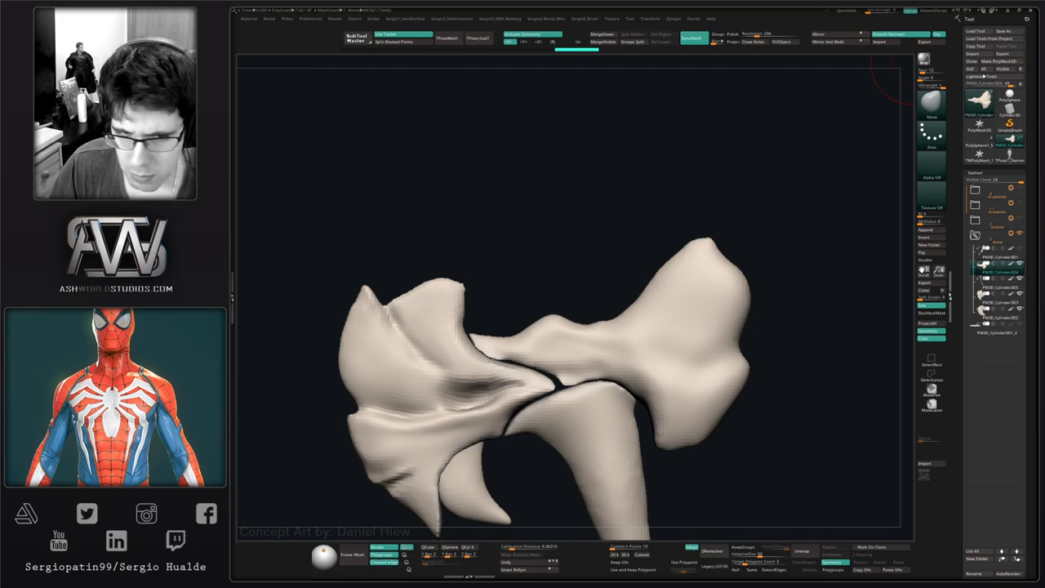
left_click_drag(536, 294, 564, 322, "alt")
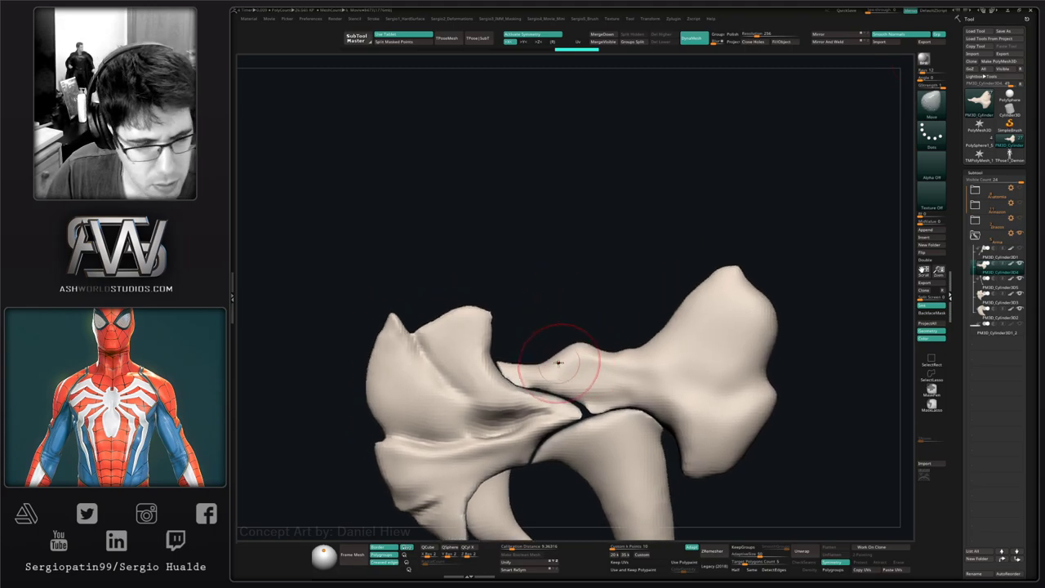
mouse_move(552, 363)
left_mouse_down()
mouse_move(495, 361)
mouse_move(481, 378)
mouse_move(555, 404)
mouse_move(563, 457)
mouse_move(587, 432)
left_mouse_up()
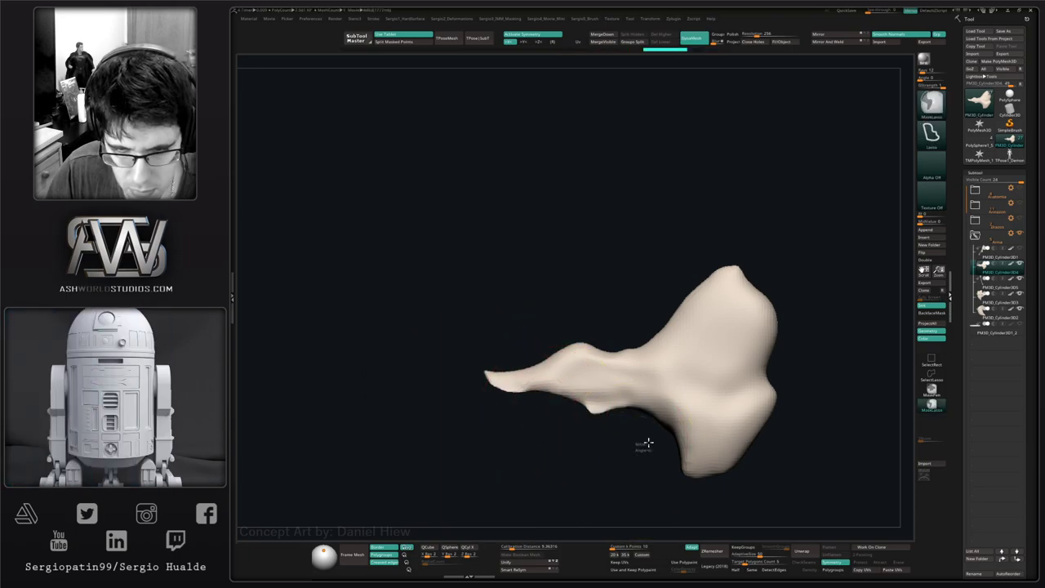
mouse_move(616, 388)
left_mouse_down("ctrl")
mouse_move(541, 381)
mouse_move(495, 480)
mouse_move(569, 469)
left_mouse_up("ctrl")
left_click(569, 464, "ctrl")
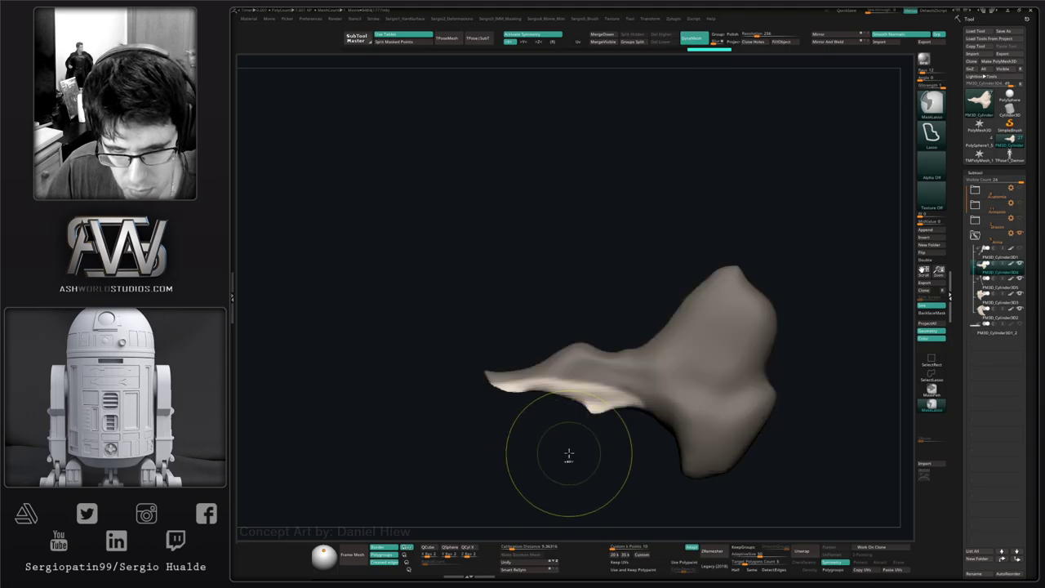
- Pull the unmasked lower edge of the rear blade's neck down toward the handle, then isolate the piece and smooth that edge
key("s")
left_click(576, 437, "ctrl+shift")
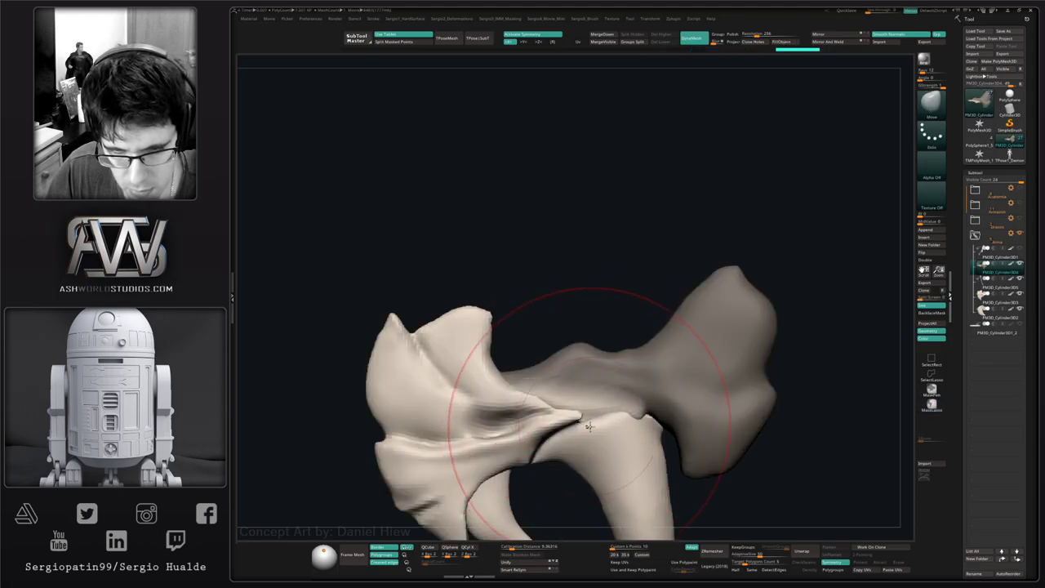
left_click_drag(623, 431, 607, 448)
key("alt+s")
key("s")
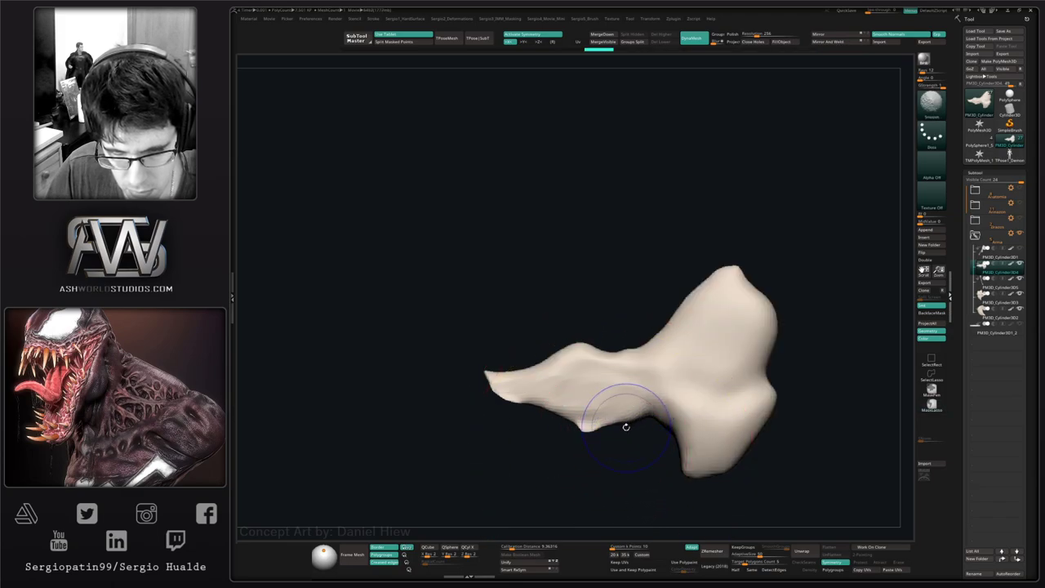
left_click_drag(510, 423, 523, 396)
right_click_drag(533, 402, 529, 426)
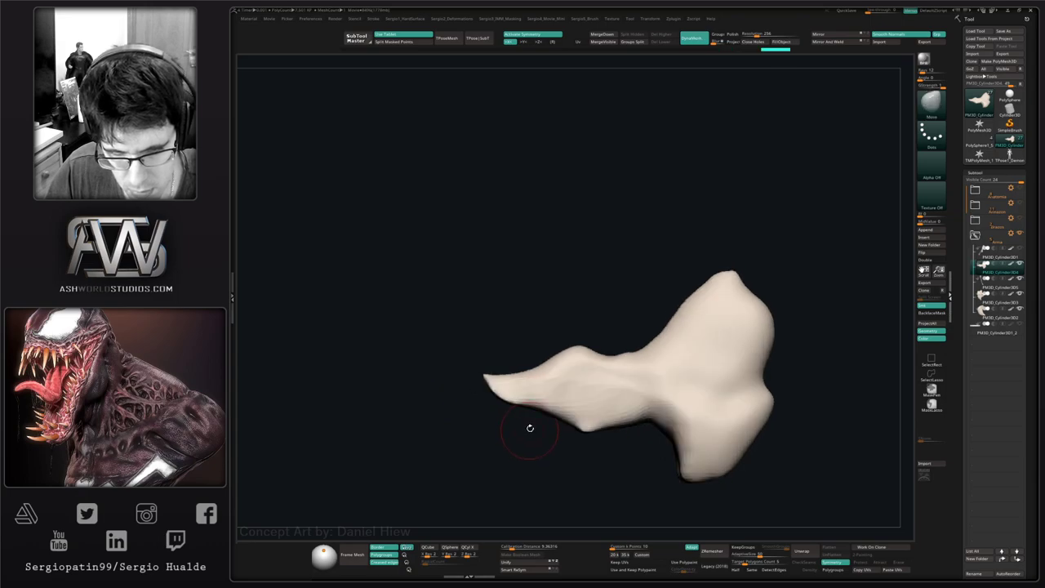
- Raise the upper edge of the rear blade's neck into a small bump beside the large blade with the Move brush
key("s")
mouse_move(552, 367)
right_mouse_down()
mouse_move(559, 405)
mouse_move(533, 423)
right_mouse_up()
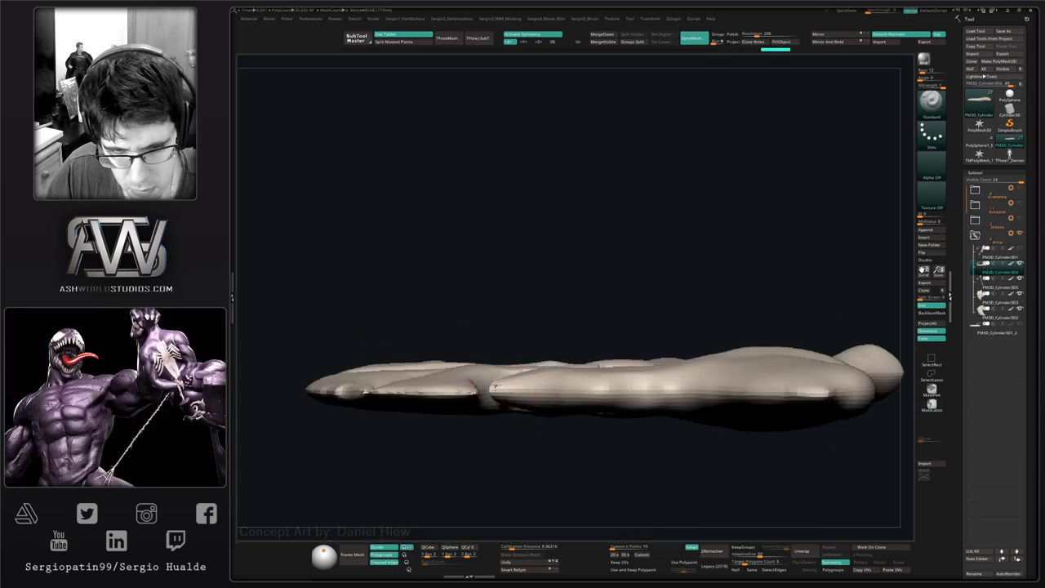
mouse_move(516, 388)
right_mouse_down()
mouse_move(539, 362)
mouse_move(542, 393)
right_mouse_up()
key("b")
key("m")
key("v")
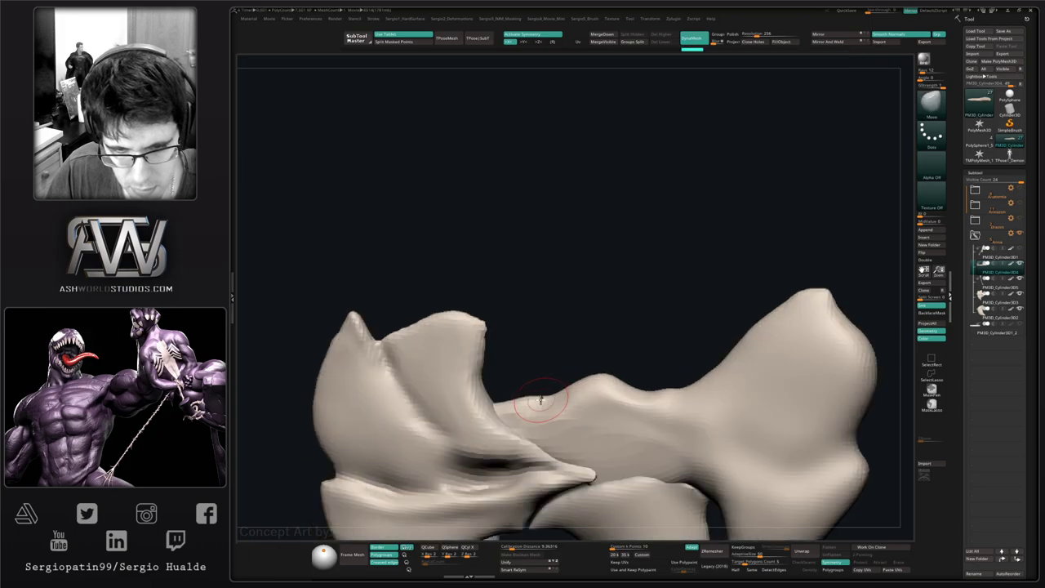
left_click_drag(536, 397, 531, 390)
mouse_move(513, 401)
right_mouse_down()
mouse_move(550, 391)
mouse_move(541, 387)
mouse_move(557, 375)
right_mouse_up()
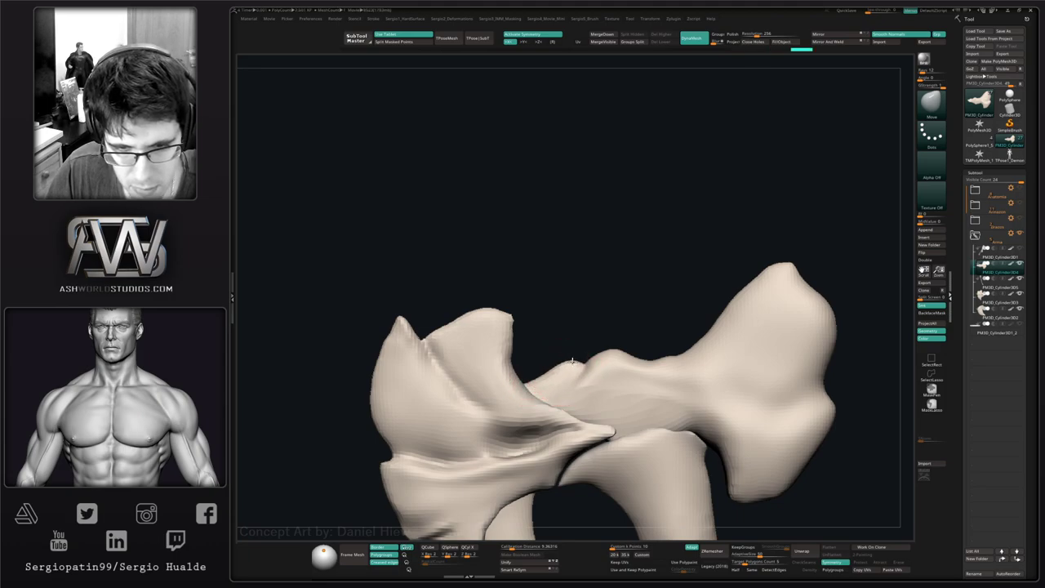
scroll(557, 374, "down", 2)
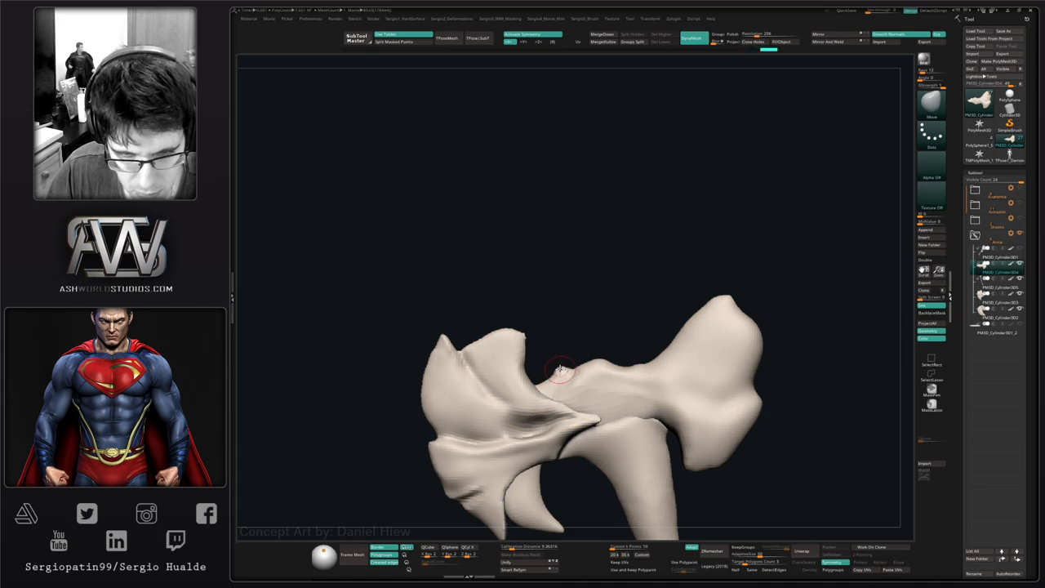
- Carve a groove across the rear blade's neck beside the small upper bump with the DamStandard brush
mouse_move(552, 388)
right_mouse_down()
mouse_move(568, 384)
mouse_move(564, 410)
right_mouse_up()
key("b")
key("d")
key("s")
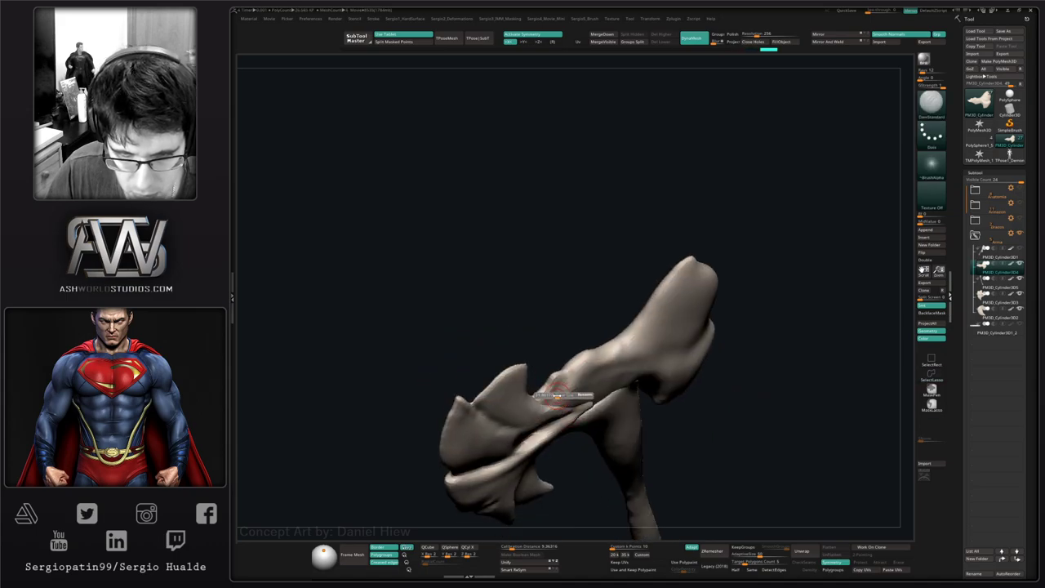
right_click_drag(572, 374, 571, 411)
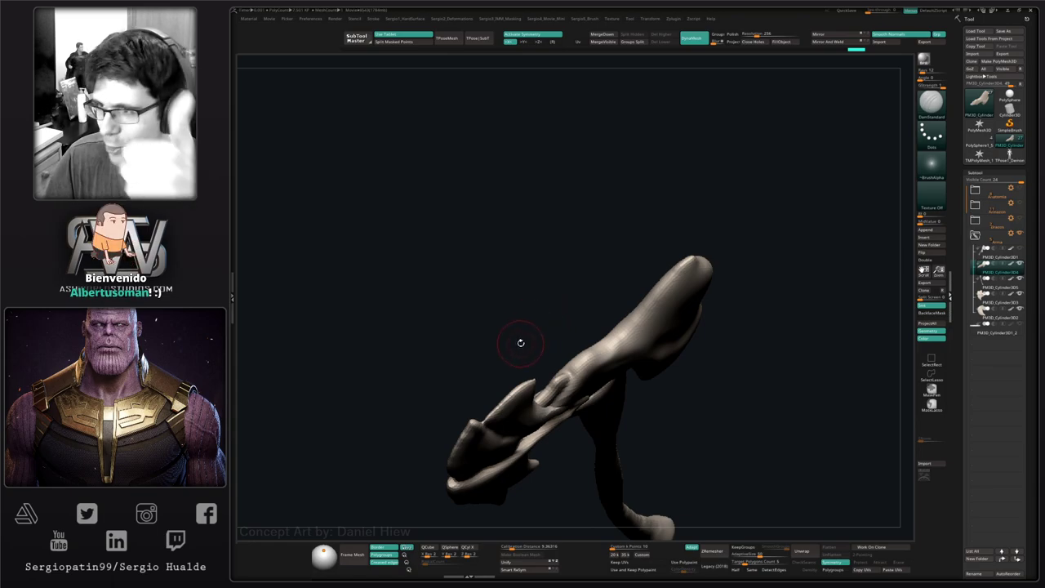
- Flatten the neck surface around the new groove with the TrimDynamic brush and soften it with light smoothing
mouse_move(542, 375)
right_mouse_down()
mouse_move(564, 377)
mouse_move(556, 441)
mouse_move(552, 424)
right_mouse_up()
left_click_drag(543, 385, 539, 395)
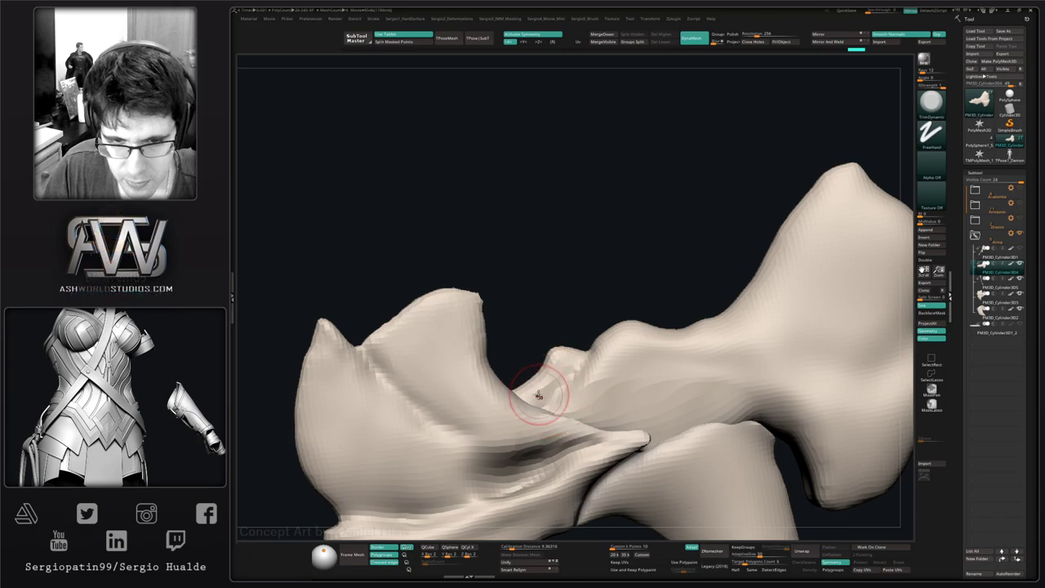
right_click_drag(535, 411, 554, 437)
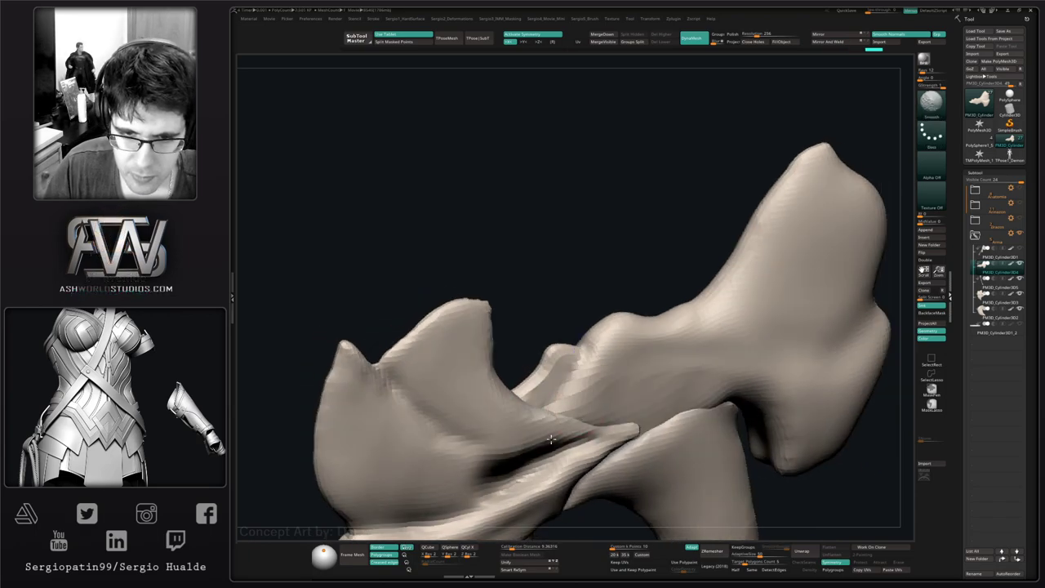
right_click_drag(585, 388, 571, 374)
mouse_move(572, 374)
left_mouse_down()
mouse_move(552, 398)
mouse_move(558, 409)
left_mouse_up()
right_click_drag(558, 409, 573, 423)
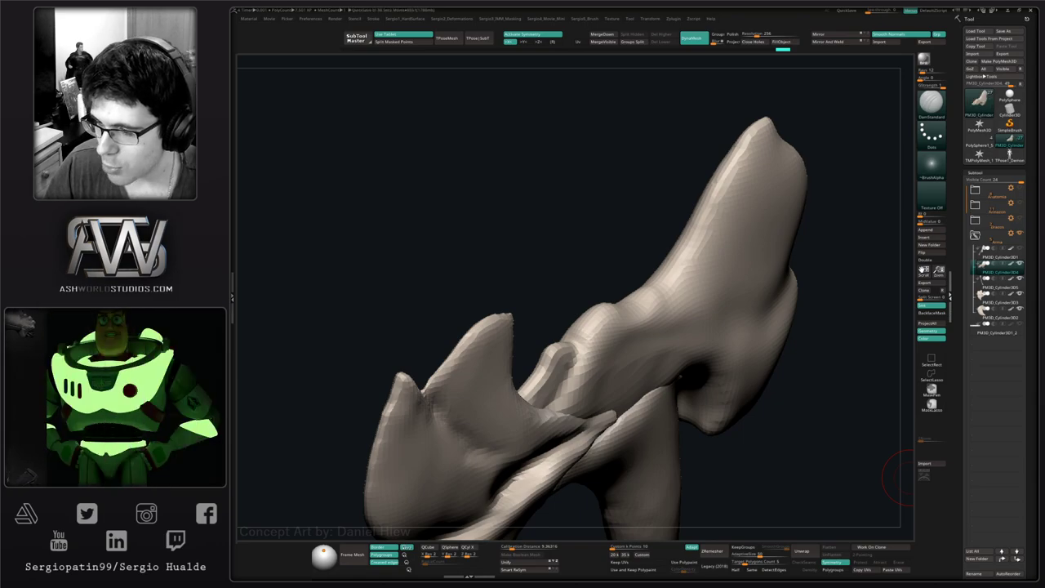
- Refine the groove on the rear blade's neck with the Standard brush and smooth the surface around it
left_click_drag(811, 314, 763, 303)
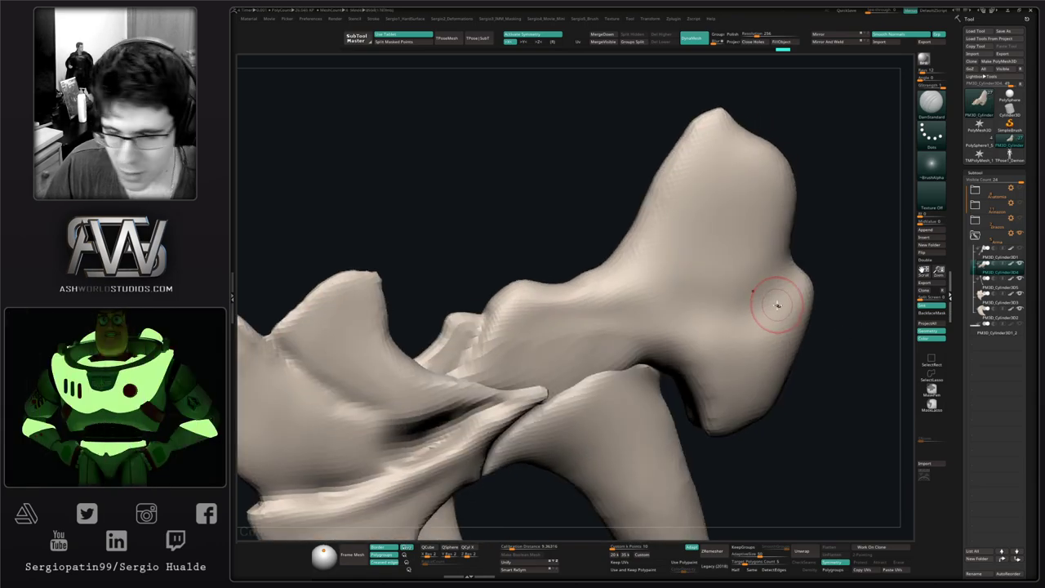
mouse_move(432, 327)
left_mouse_down()
mouse_move(579, 315)
mouse_move(573, 367)
left_mouse_up()
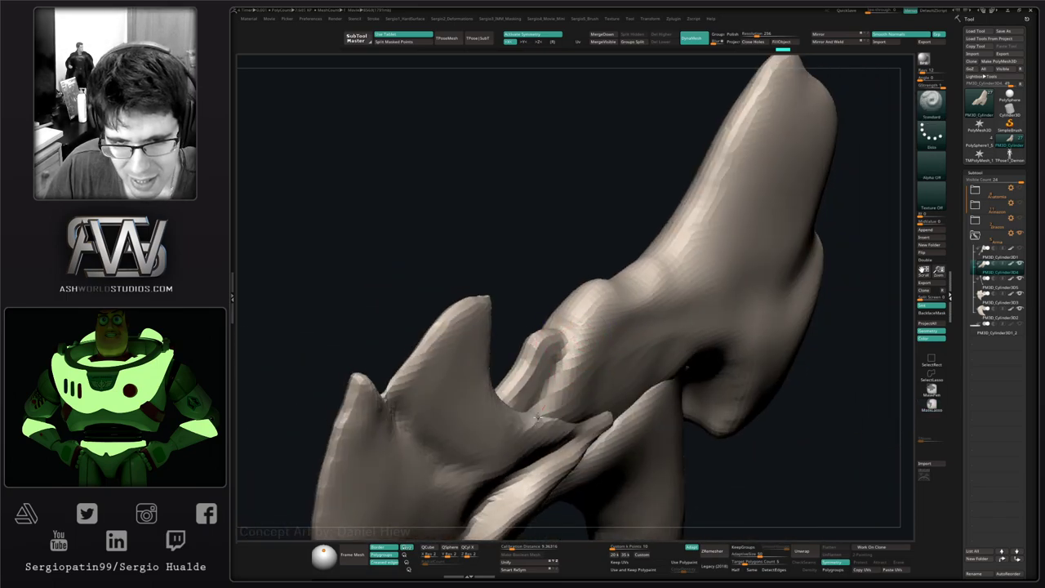
left_click_drag(545, 415, 563, 413)
right_click_drag(561, 413, 588, 343)
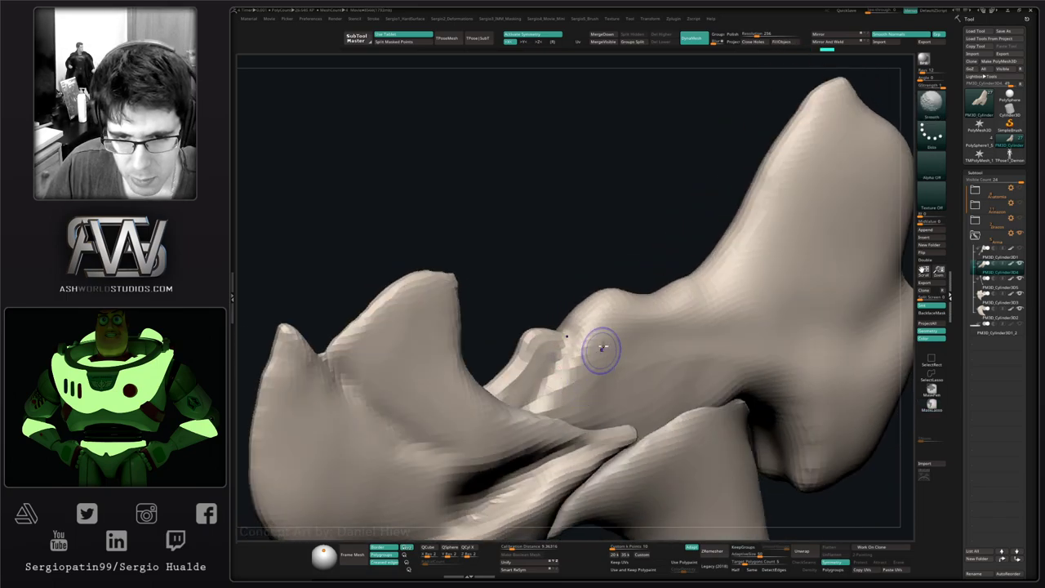
left_click_drag(548, 427, 573, 431, "shift")
right_click_drag(583, 446, 591, 402)
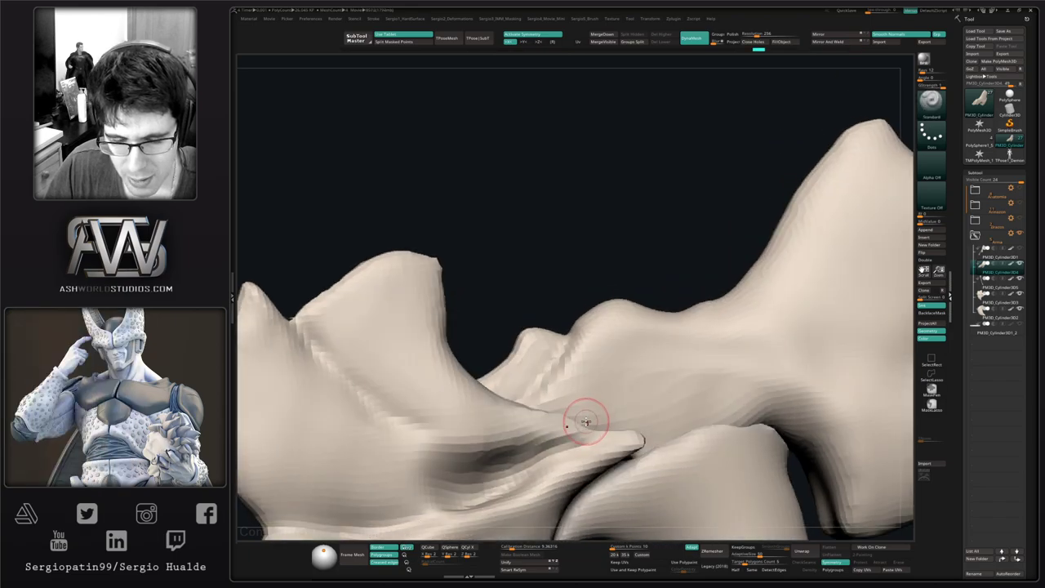
- Isolate the rear blade, flatten and soften its neck around the groove with TrimDynamic, and show all axe pieces again
key("b")
key("m")
key("v")
key("s")
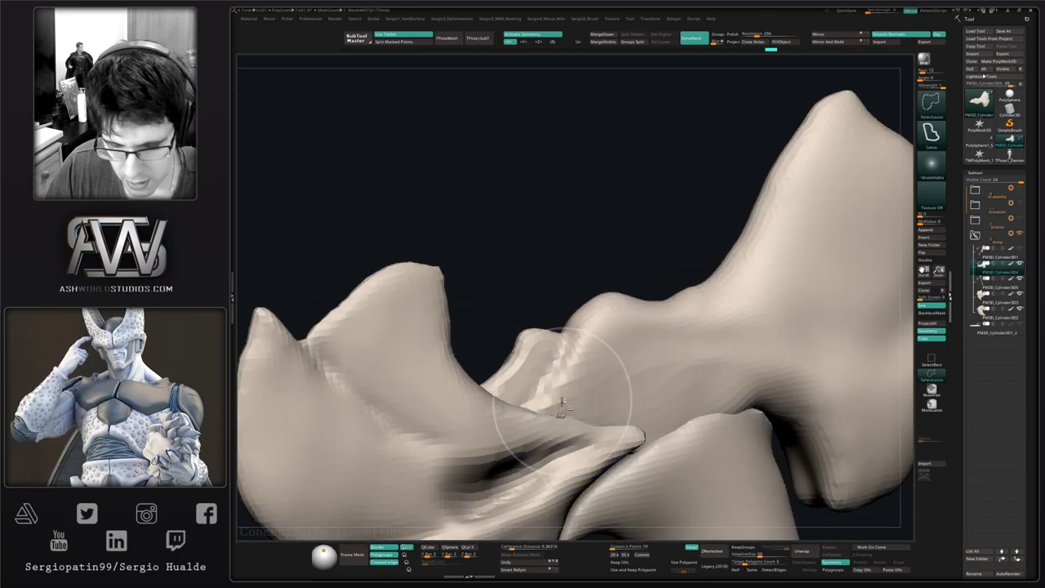
mouse_move(591, 362)
left_mouse_down()
mouse_move(572, 396)
mouse_move(575, 413)
left_mouse_up()
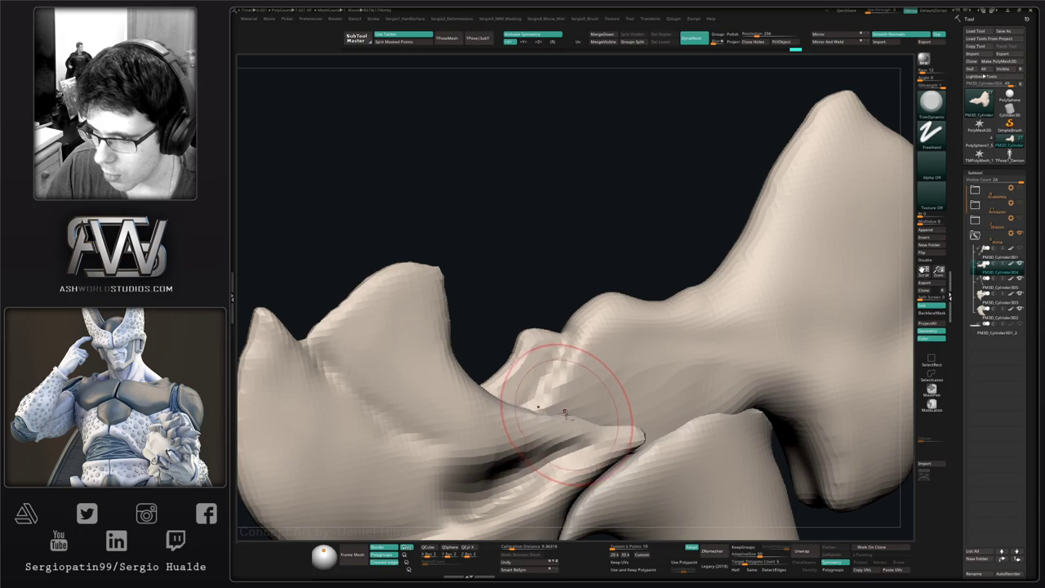
key("alt+s")
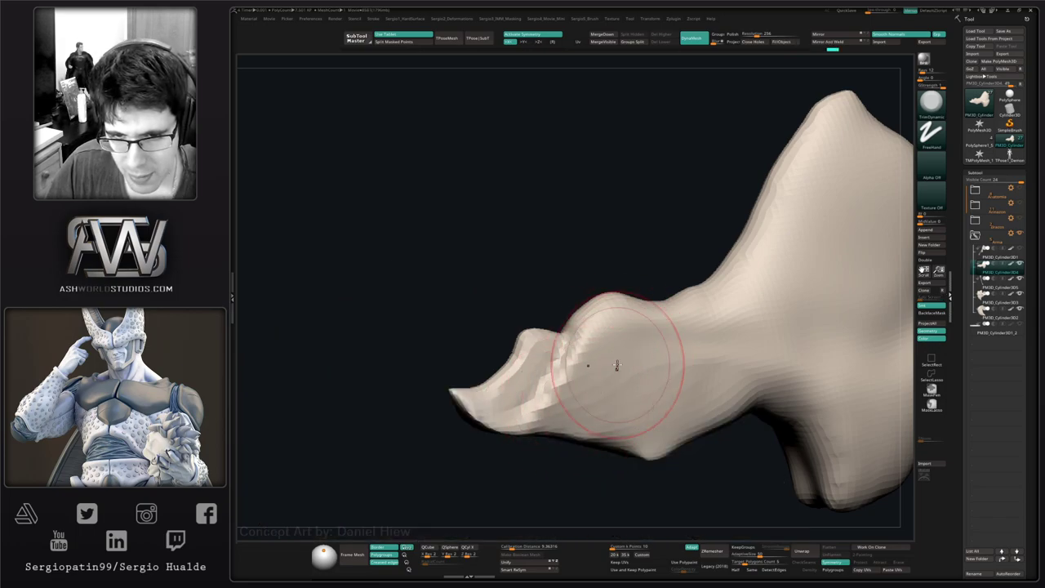
left_click_drag(643, 398, 650, 360)
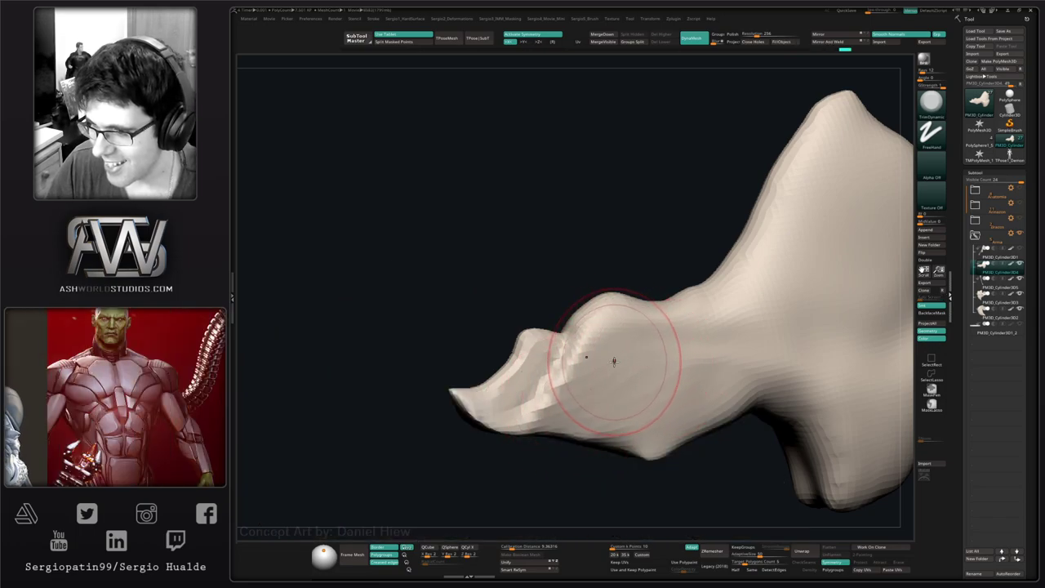
mouse_move(612, 363)
right_mouse_down()
mouse_move(604, 375)
mouse_move(612, 345)
right_mouse_up()
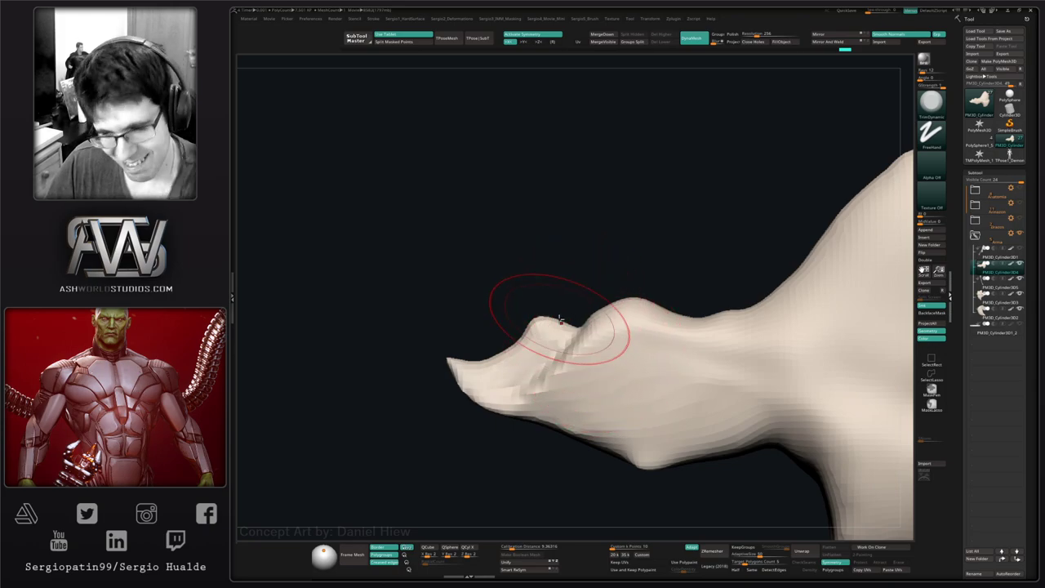
mouse_move(579, 367)
right_mouse_down()
mouse_move(612, 385)
mouse_move(700, 368)
mouse_move(629, 335)
mouse_move(618, 398)
mouse_move(602, 367)
right_mouse_up()
key("shift")
key("alt+s")
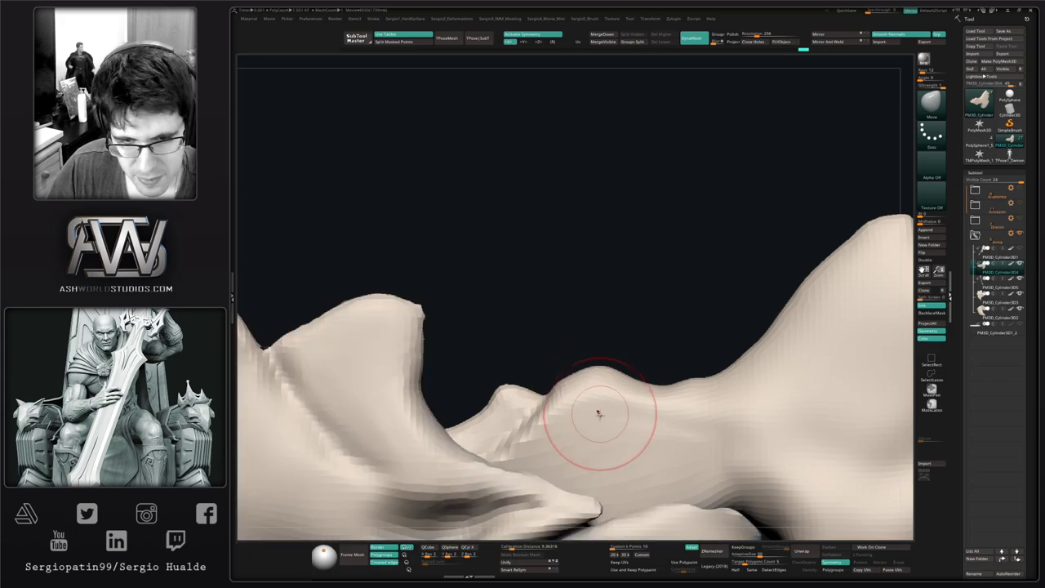
- Select and isolate the large blade, extend the upper corner of its connecting tip with the Move brush, and show the other pieces
right_click_drag(597, 413, 560, 394, "ctrl")
left_click(557, 403, "alt")
key("alt+s")
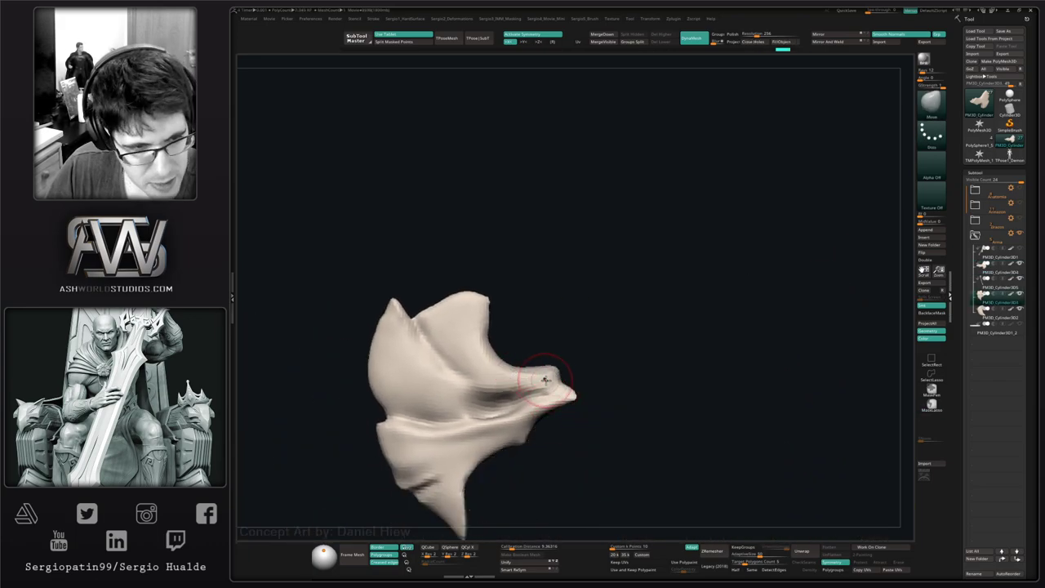
mouse_move(560, 371)
left_mouse_down()
mouse_move(570, 365)
mouse_move(573, 410)
left_mouse_up()
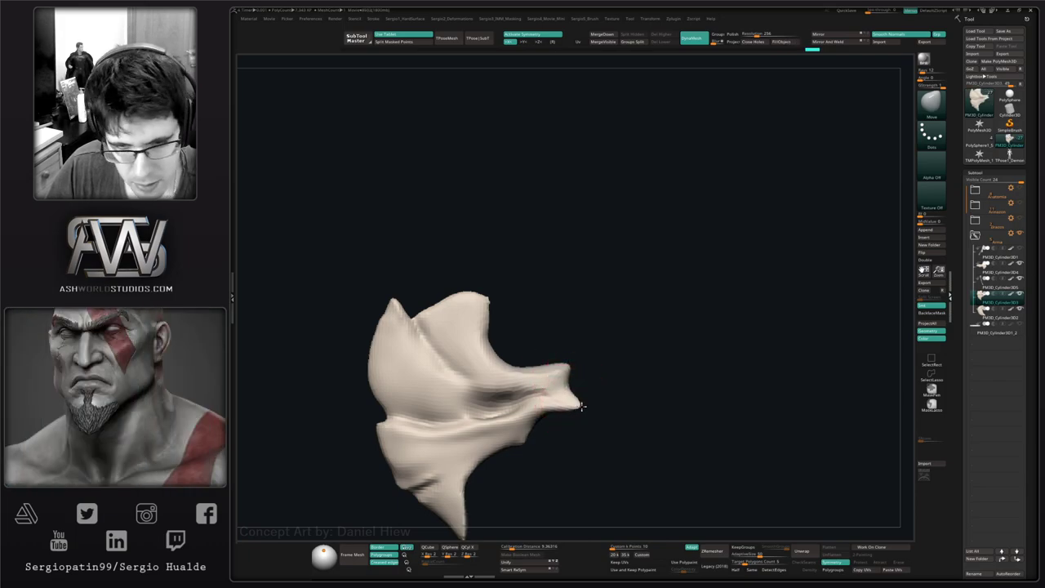
left_click(580, 405, "ctrl+shift")
left_click_drag(603, 394, 603, 393)
mouse_move(603, 392)
right_mouse_down()
mouse_move(621, 392)
mouse_move(602, 389)
right_mouse_up()
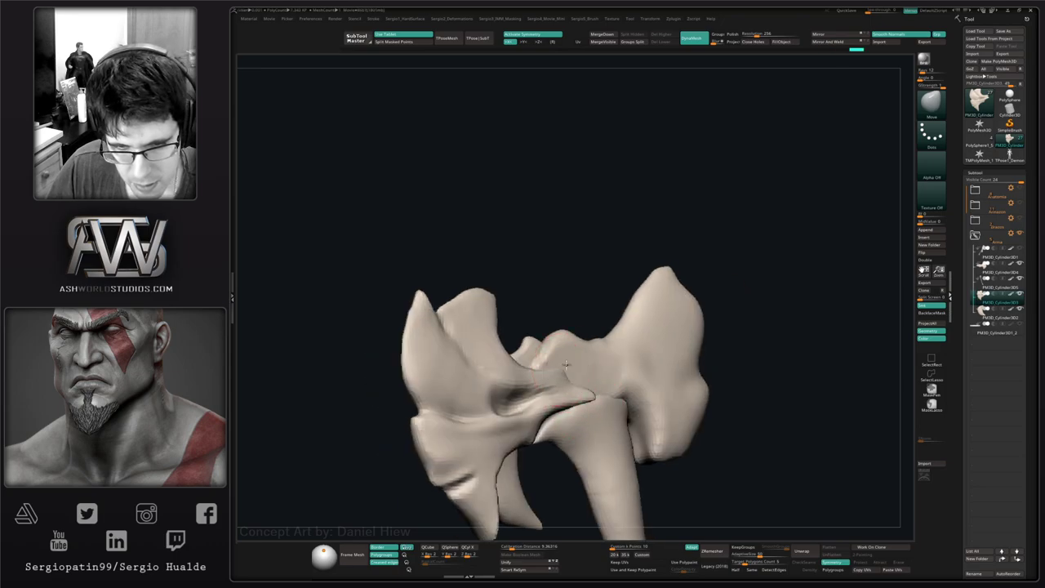
- Isolate the large blade and carve a notch between the two prongs of its connecting tip with the DamStandard brush
key("ctrl+shift")
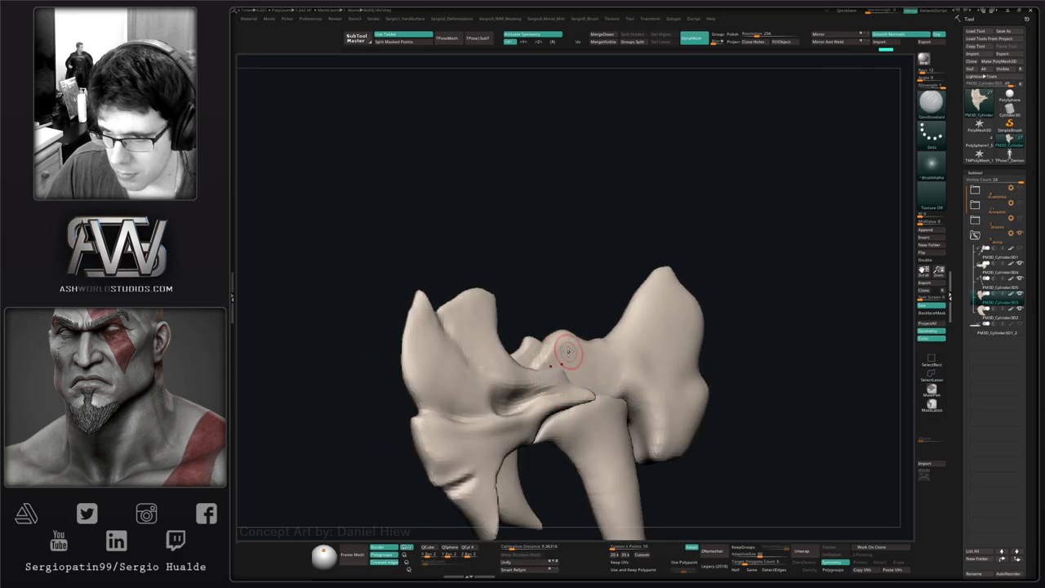
mouse_move(566, 355)
right_mouse_down()
mouse_move(552, 373)
mouse_move(564, 405)
mouse_move(555, 375)
mouse_move(587, 352)
mouse_move(604, 383)
right_mouse_up()
left_click(553, 373, "ctrl+shift")
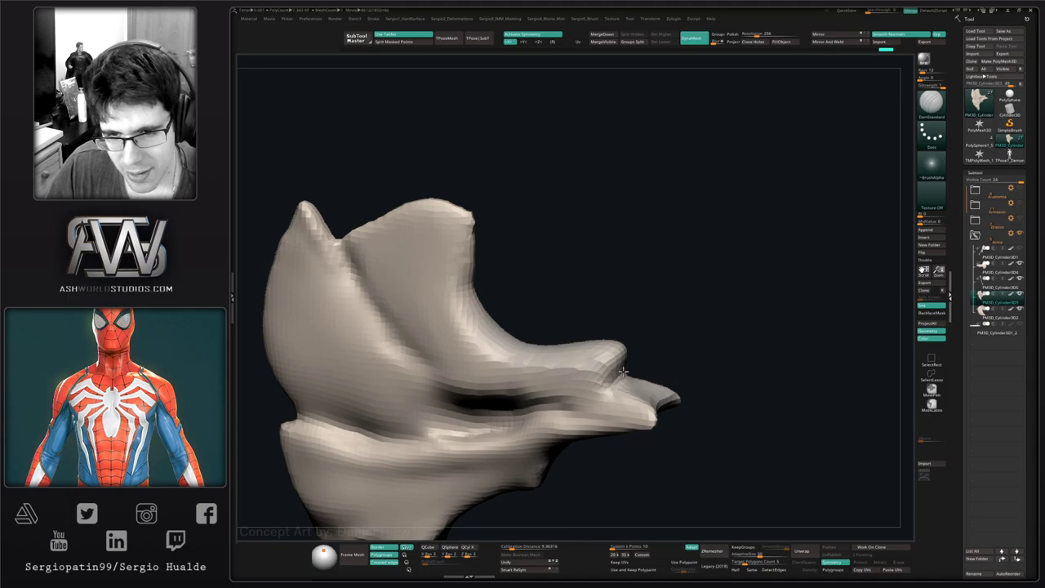
right_click_drag(606, 388, 601, 397)
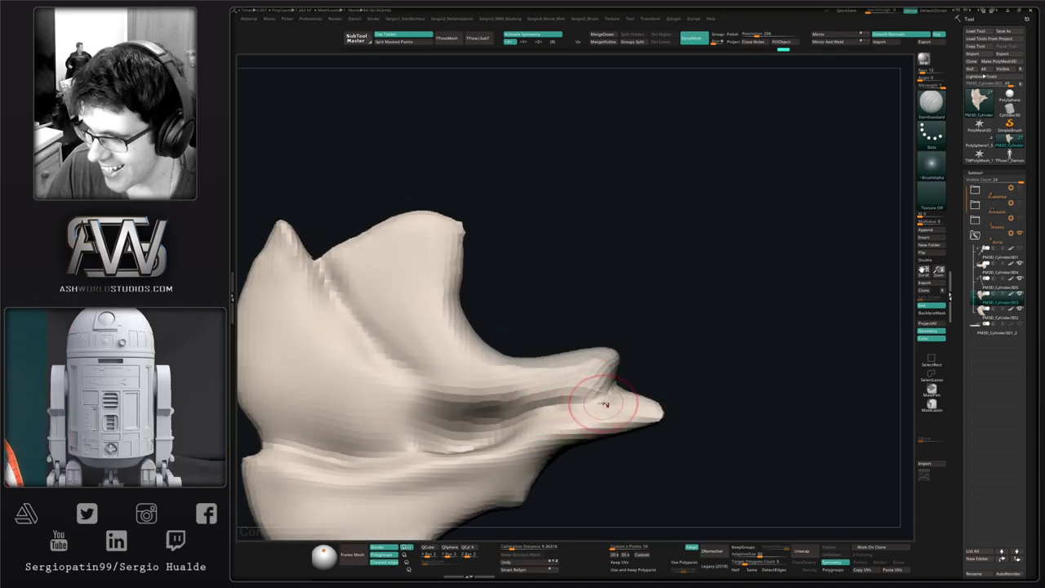
left_click_drag(529, 419, 588, 406)
right_click_drag(494, 434, 589, 434)
left_click_drag(491, 434, 554, 405)
mouse_move(554, 404)
right_mouse_down()
mouse_move(607, 383)
mouse_move(618, 396)
right_mouse_up()
- Reshape the upper prong of the large blade's connecting tip with the Move brush
key("b")
key("m")
key("v")
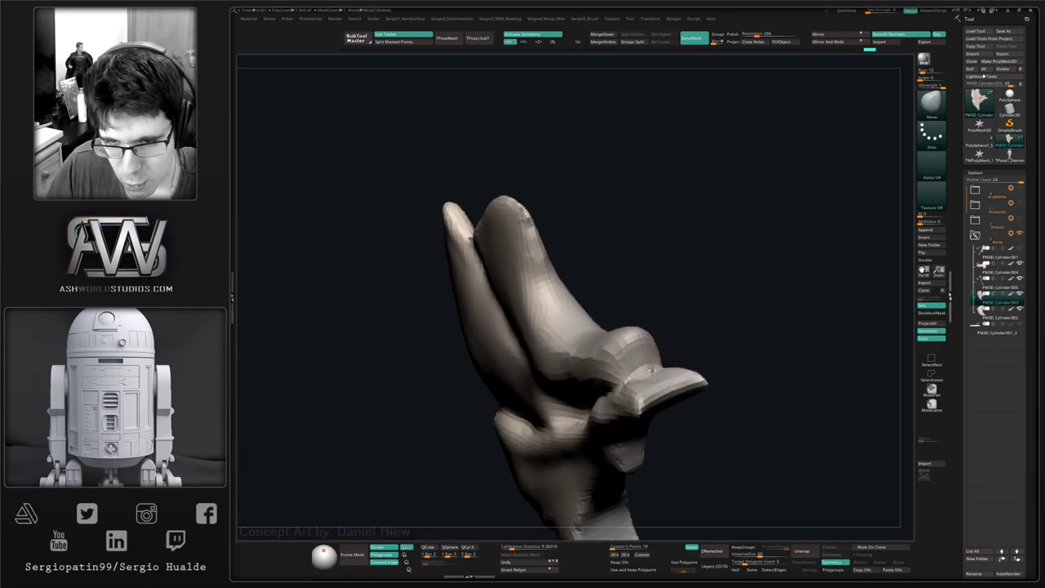
left_click_drag(647, 372, 655, 367)
right_click_drag(654, 368, 666, 368)
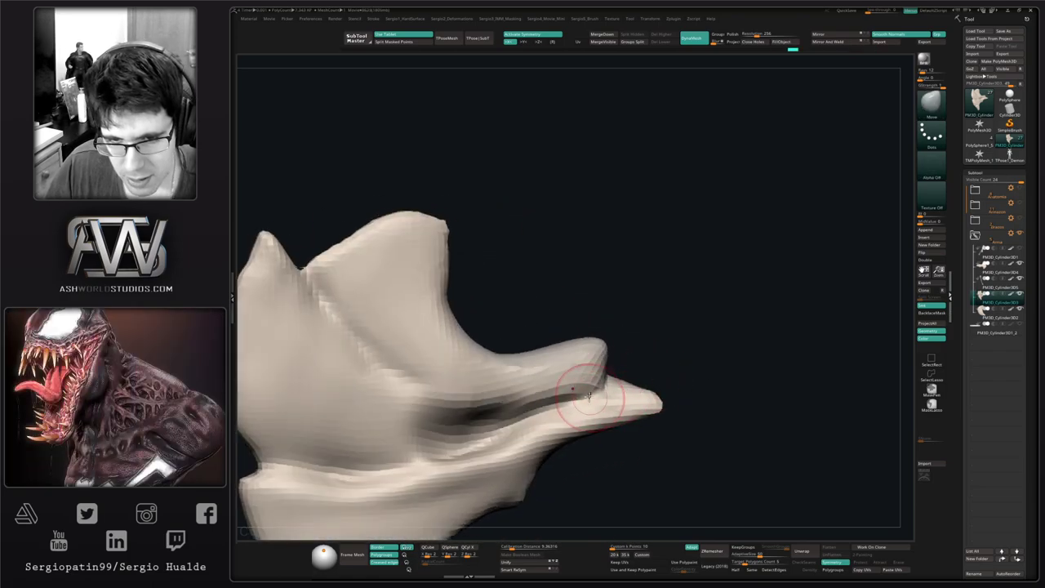
- Flatten the groove and upper prong of the large blade's connecting tip with TrimDynamic, smooth the prong's end, and show all axe pieces
key("b")
key("t")
key("d")
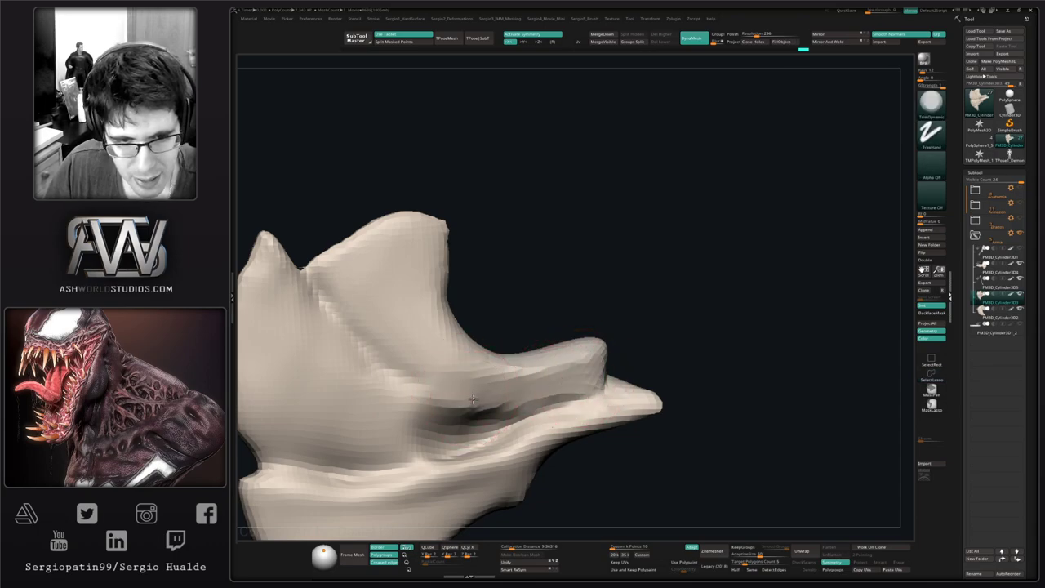
left_click_drag(474, 399, 460, 402)
right_click_drag(522, 391, 499, 347, "ctrl")
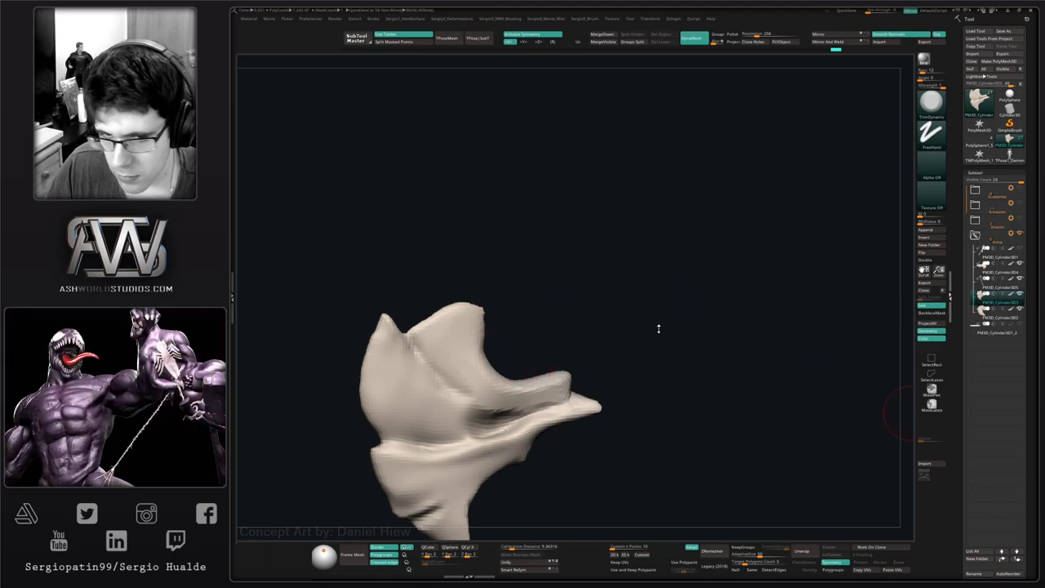
right_click_drag(658, 328, 649, 369)
left_click_drag(630, 367, 626, 374, "shift")
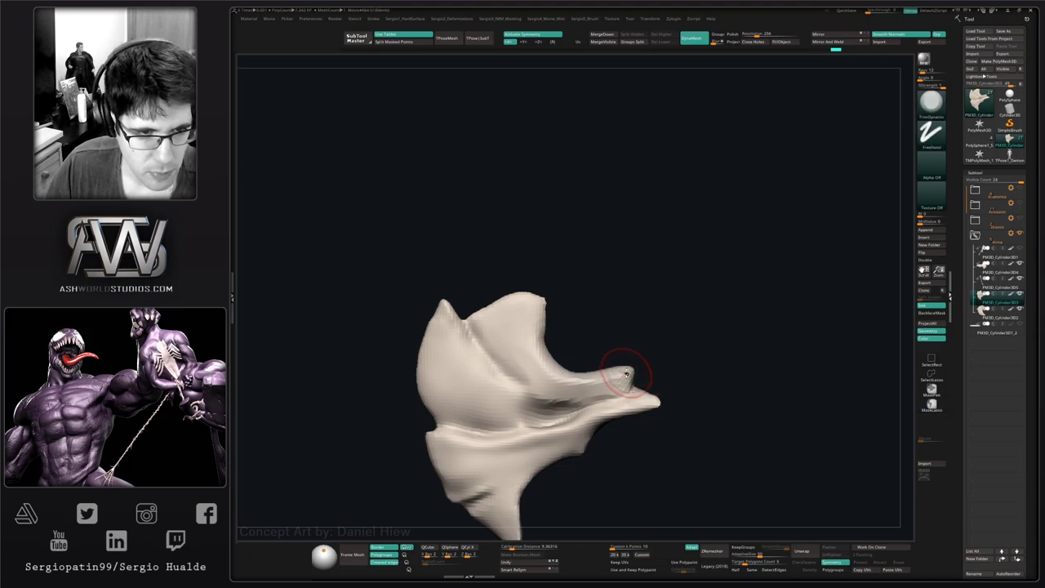
mouse_move(624, 385)
right_mouse_down()
mouse_move(634, 392)
mouse_move(623, 367)
mouse_move(613, 401)
mouse_move(583, 380)
right_mouse_up()
mouse_move(614, 383)
left_mouse_down()
mouse_move(585, 385)
mouse_move(626, 373)
mouse_move(601, 373)
mouse_move(609, 333)
left_mouse_up()
- Carve a small eye-shaped hollow into the rear blade's neck with ClayBuildup and smooth the surface around it
key("b")
key("c")
key("b")
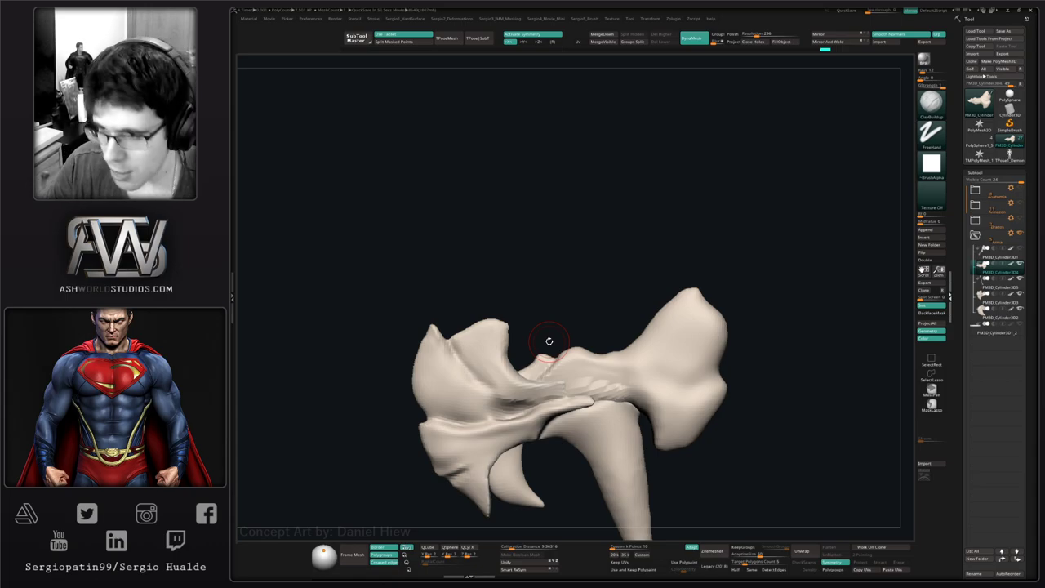
left_click_drag(741, 263, 721, 288)
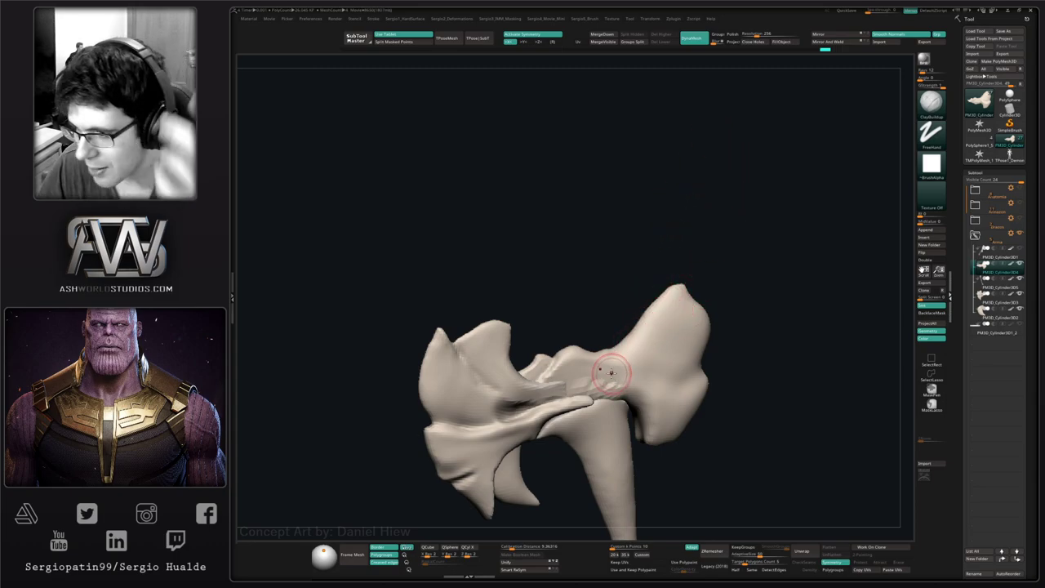
left_click_drag(737, 345, 701, 342)
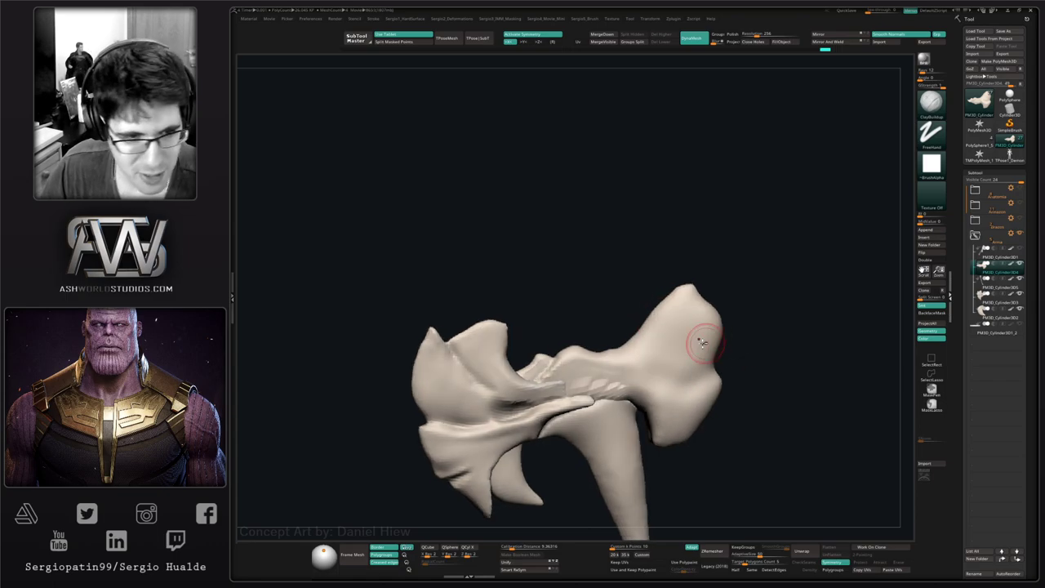
right_click_drag(623, 347, 582, 385, "alt")
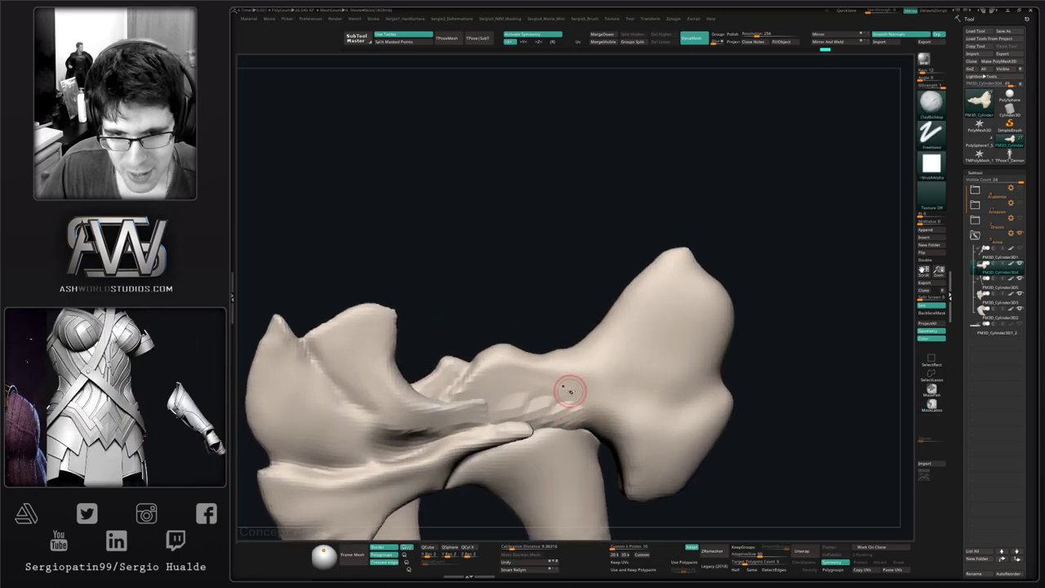
left_click_drag(540, 393, 551, 402)
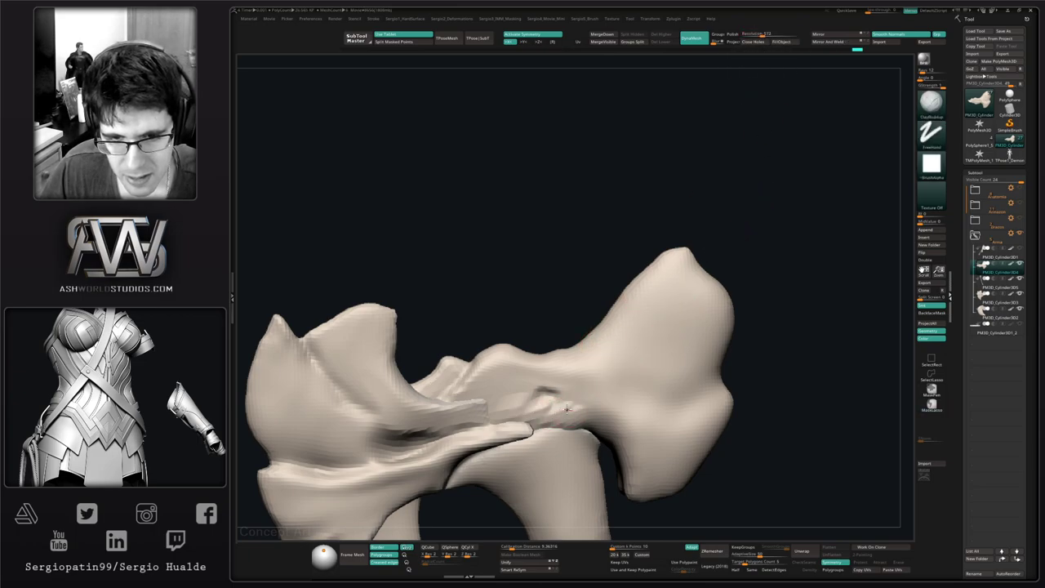
mouse_move(578, 413)
left_mouse_down("shift")
mouse_move(545, 394)
mouse_move(553, 390)
left_mouse_up("shift")
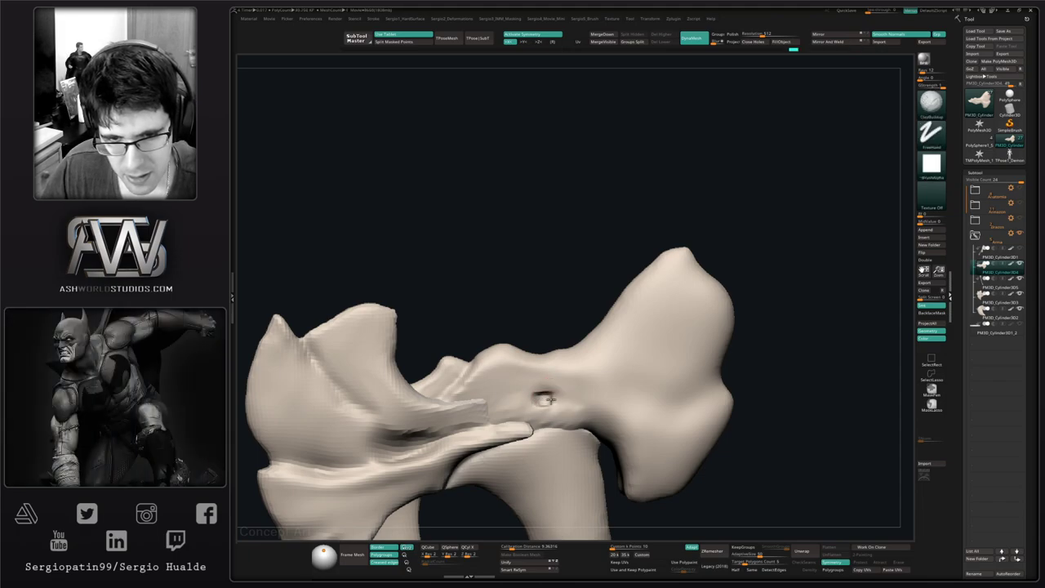
right_click_drag(563, 390, 520, 371, "alt")
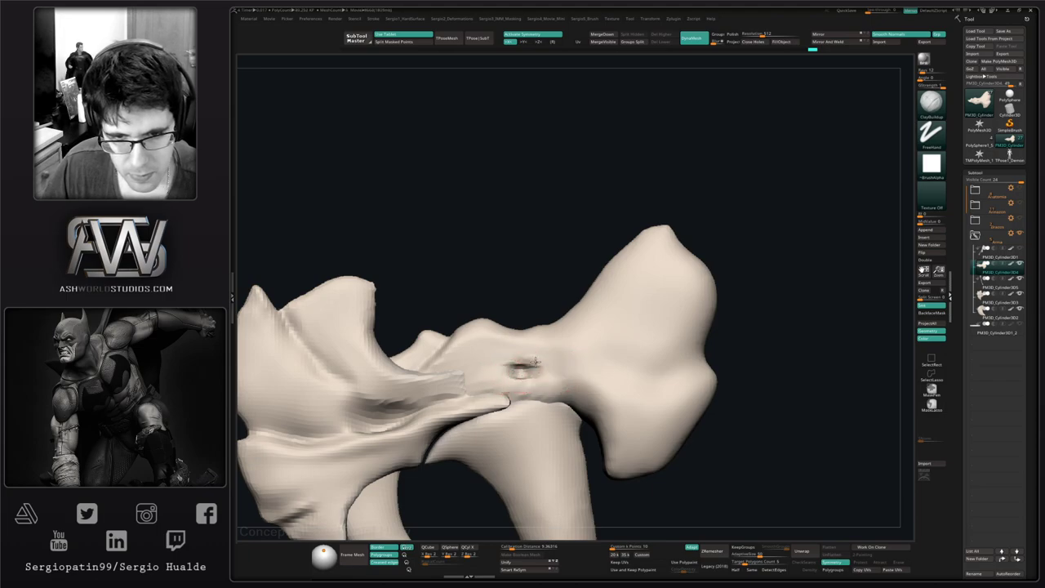
- Build up flowing ridges around the neck's hollow and along the rear blade's lower lobe with ClayBuildup
mouse_move(546, 374)
left_mouse_down()
mouse_move(567, 373)
mouse_move(599, 400)
left_mouse_up()
right_click_drag(599, 400, 552, 378, "alt")
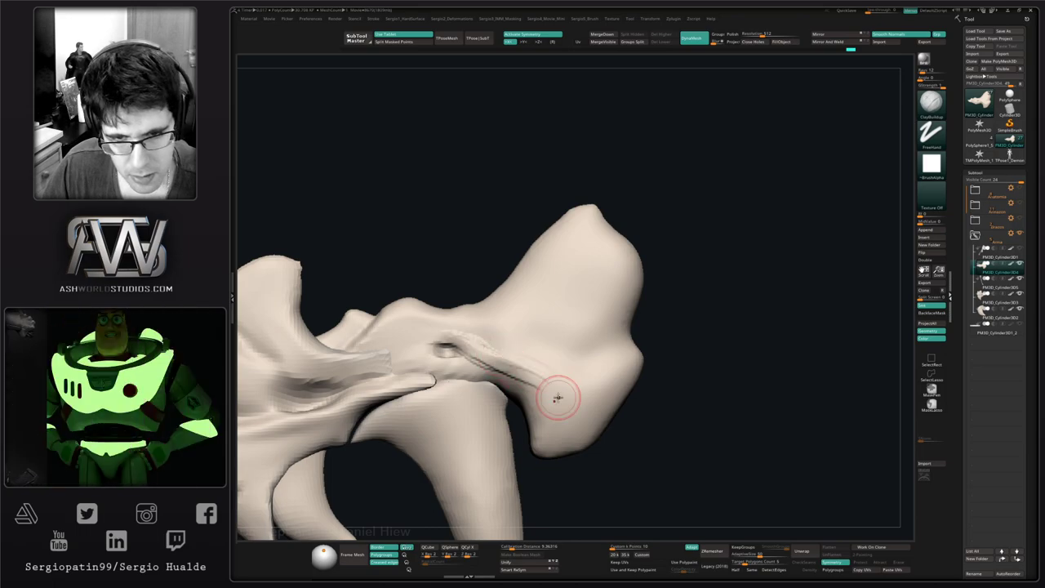
left_click_drag(485, 376, 422, 375)
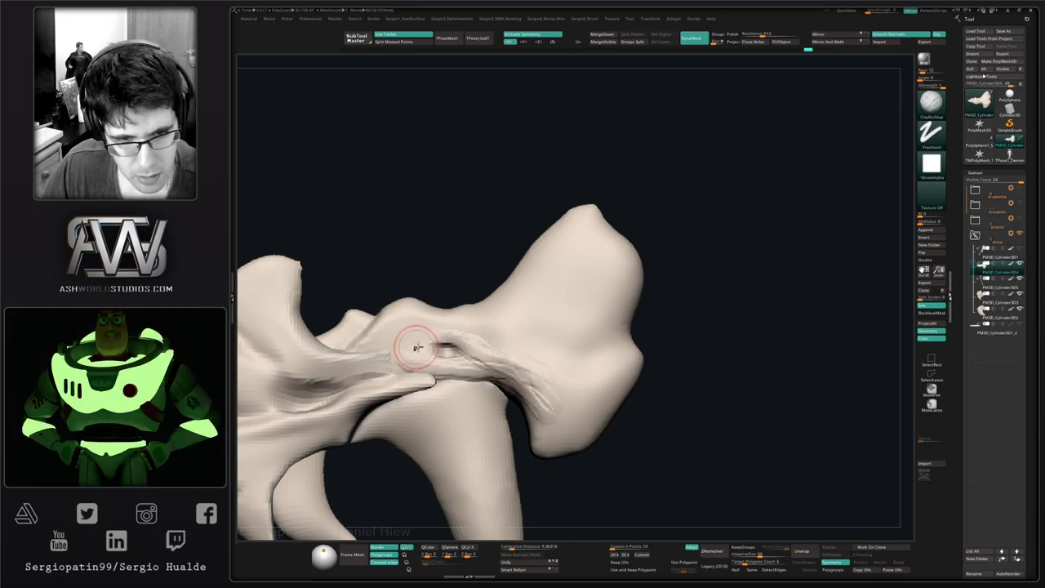
right_click_drag(426, 379, 482, 373, "alt")
mouse_move(444, 366)
left_mouse_down()
mouse_move(548, 362)
mouse_move(460, 338)
mouse_move(456, 349)
mouse_move(493, 367)
left_mouse_up()
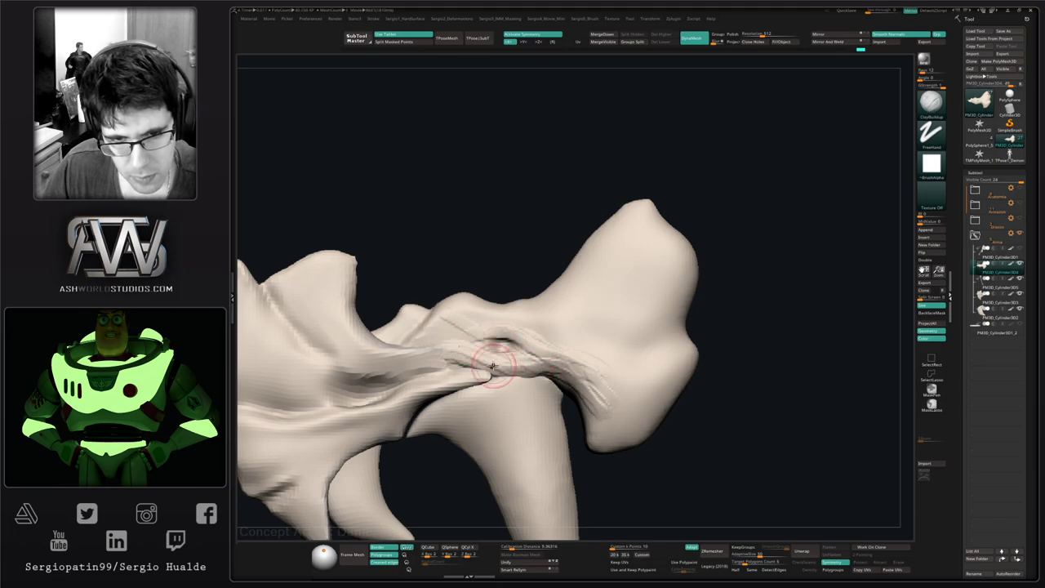
mouse_move(527, 369)
right_mouse_down()
mouse_move(501, 350)
mouse_move(490, 362)
right_mouse_up()
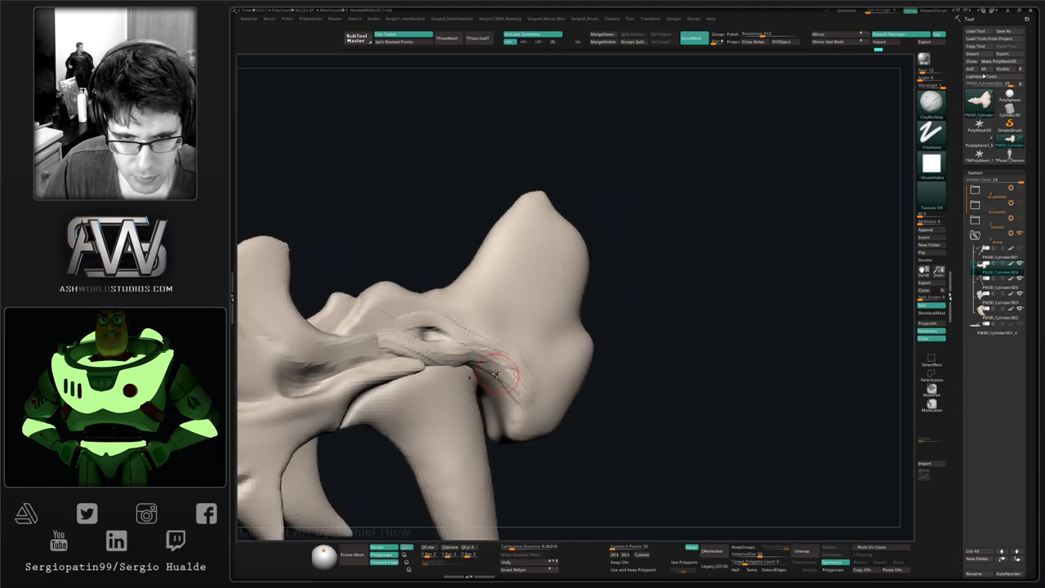
mouse_move(510, 386)
left_mouse_down()
mouse_move(483, 374)
mouse_move(522, 403)
left_mouse_up()
right_click_drag(517, 419, 541, 407)
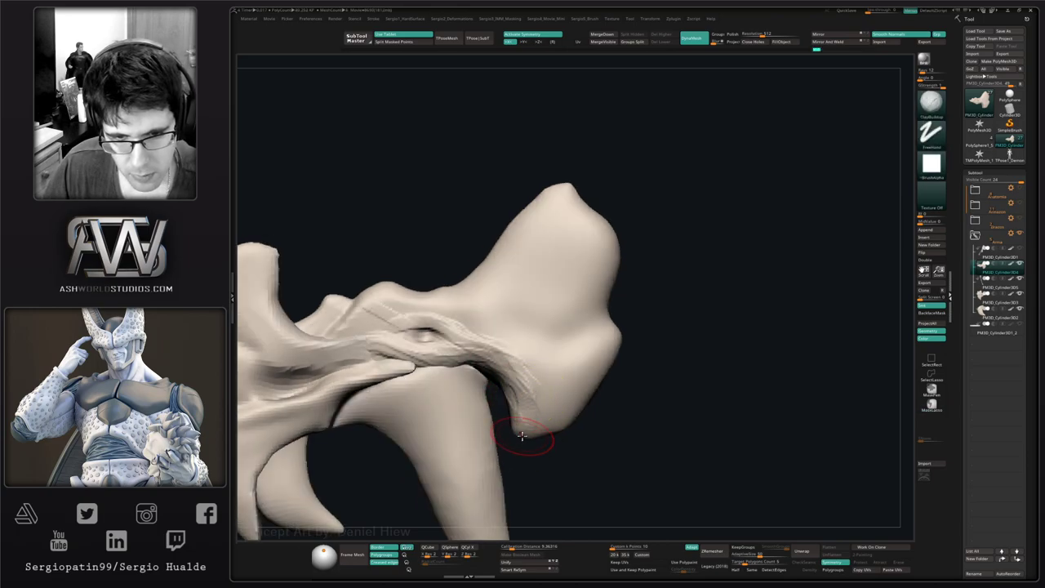
- Adjust the rear blade's lower corner with the Move brush and flatten the ridges on its lower lobe with TrimDynamic
key("b")
key("m")
key("v")
left_click_drag(525, 436, 506, 431)
right_click_drag(522, 437, 540, 431)
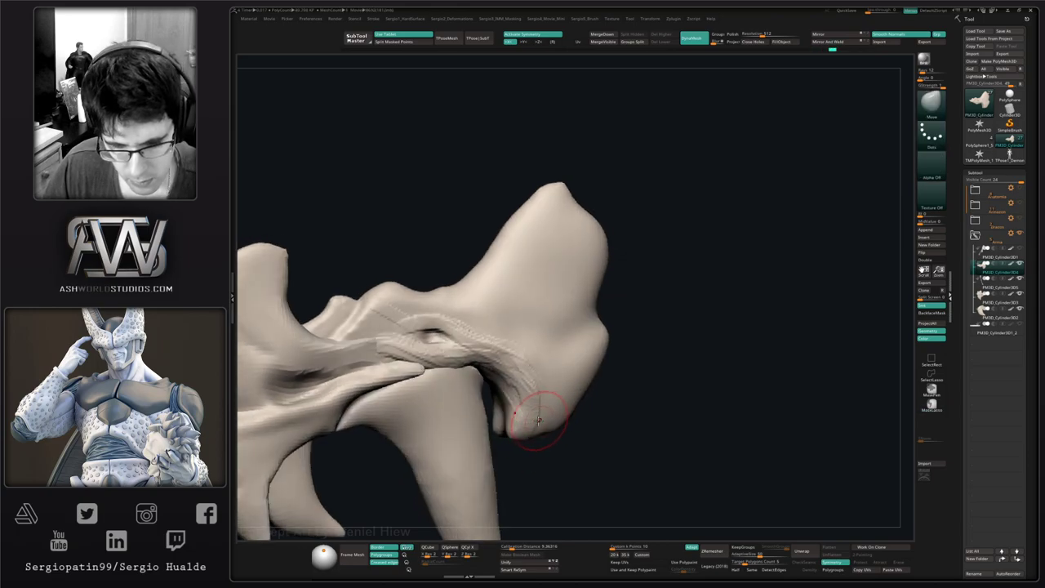
key("b")
key("t")
key("d")
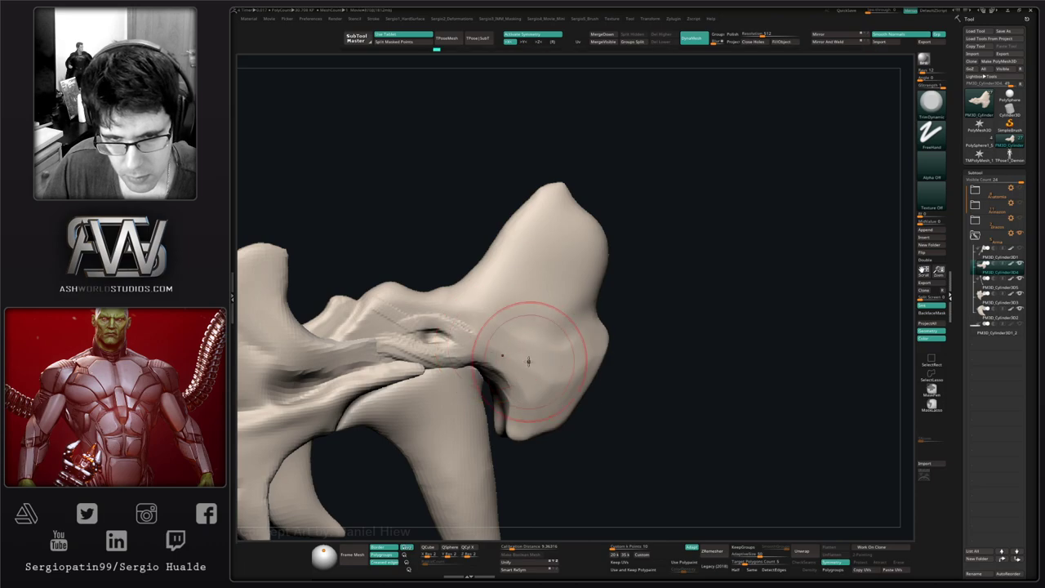
mouse_move(536, 414)
right_mouse_down("alt")
mouse_move(531, 367)
mouse_move(497, 381)
right_mouse_up("alt")
- Isolate the rear blade and add volume around the end of its lower lobe with the Clay brush
key("shift+s")
key("1")
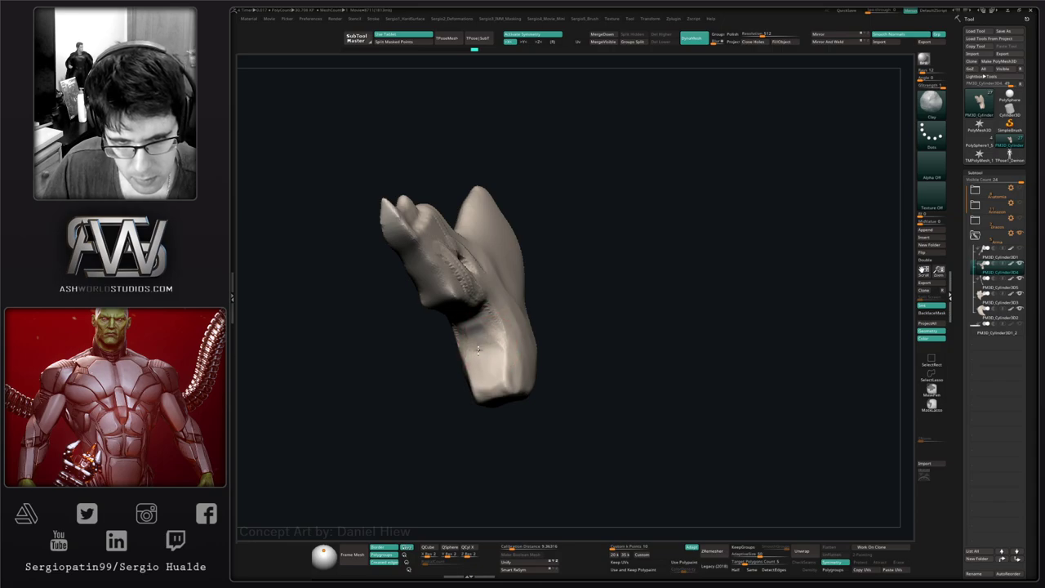
left_click_drag(478, 351, 486, 375)
right_click_drag(490, 375, 464, 360)
left_click_drag(507, 347, 517, 359)
right_click_drag(496, 359, 513, 365)
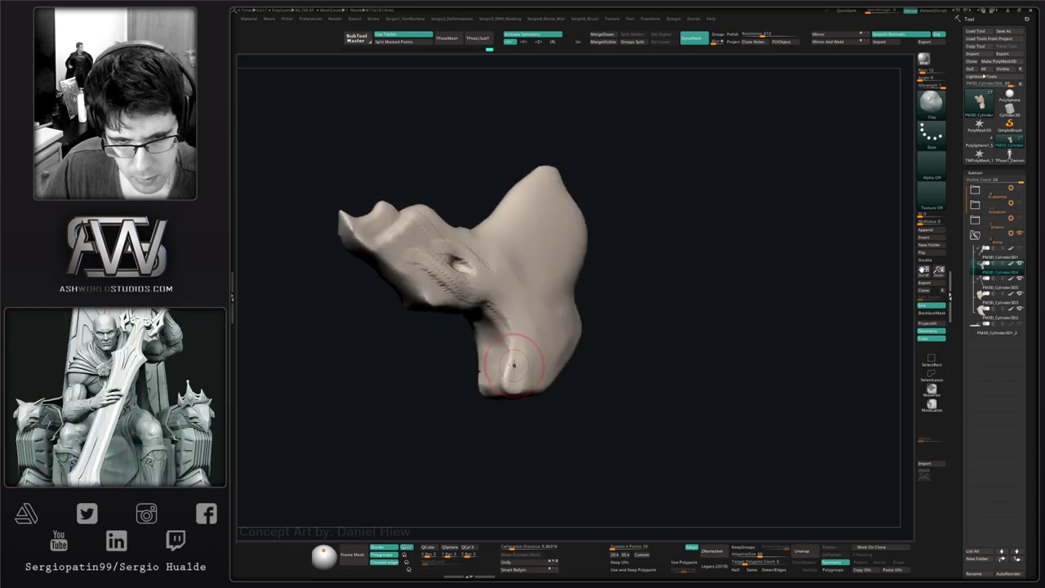
mouse_move(513, 387)
left_mouse_down()
mouse_move(531, 367)
mouse_move(494, 359)
mouse_move(541, 382)
left_mouse_up()
mouse_move(534, 389)
right_mouse_down()
mouse_move(519, 392)
mouse_move(524, 366)
right_mouse_up()
- Trim the rear blade's lower lobe into flat planes along its inner and outer edges with TrimDynamic
key("2")
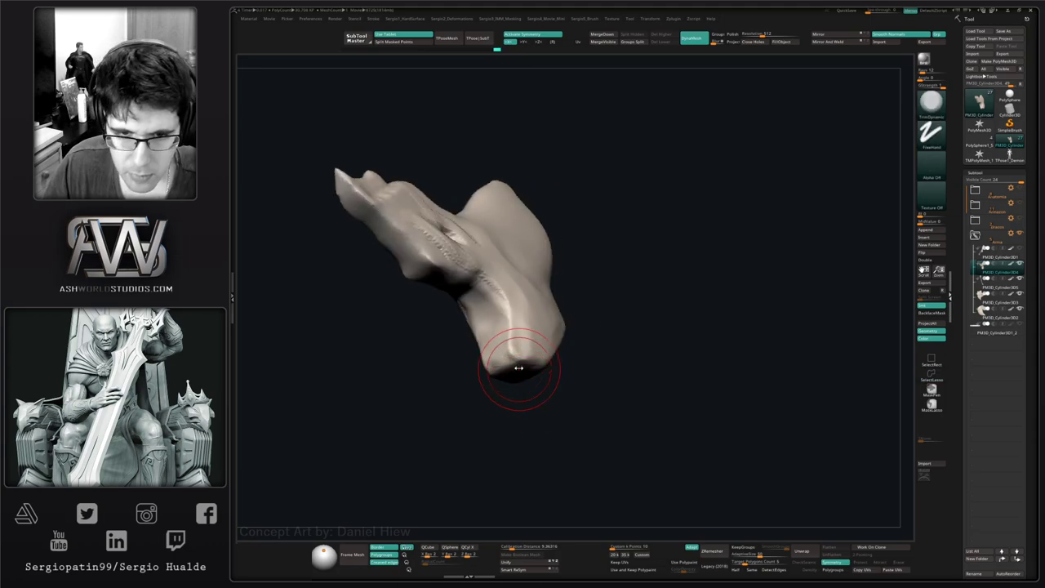
left_click_drag(518, 368, 516, 358)
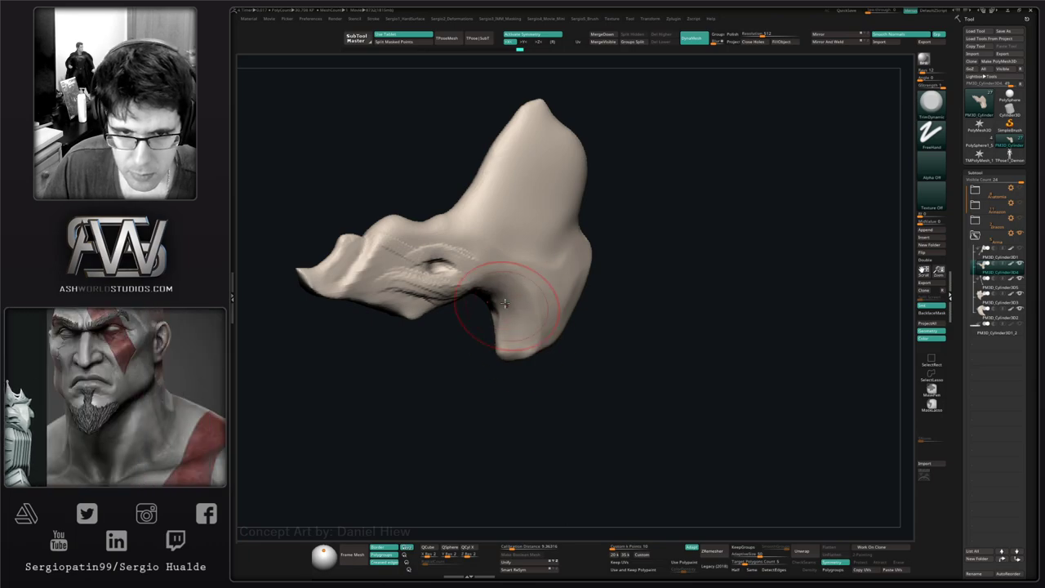
left_click_drag(528, 324, 523, 351)
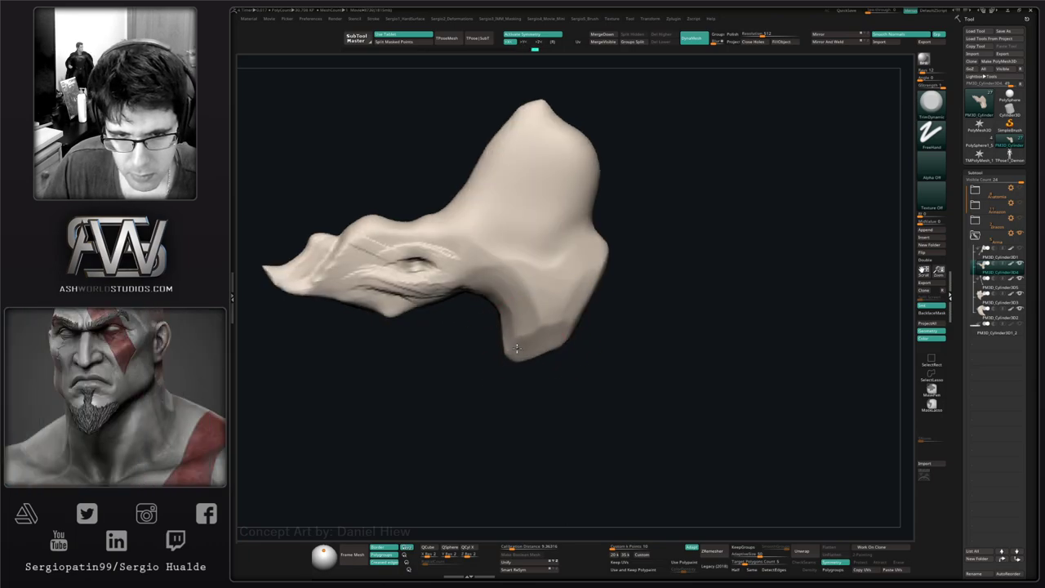
left_click_drag(578, 319, 582, 305)
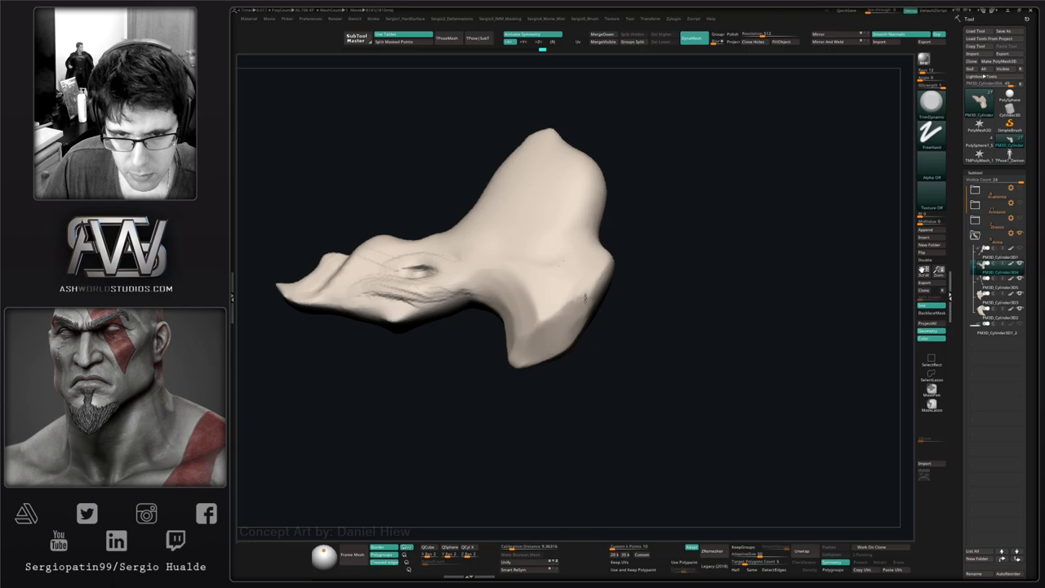
mouse_move(543, 353)
left_mouse_down()
mouse_move(560, 297)
mouse_move(599, 274)
mouse_move(551, 310)
left_mouse_up()
mouse_move(598, 275)
left_mouse_down()
mouse_move(568, 311)
mouse_move(517, 315)
mouse_move(529, 268)
mouse_move(537, 303)
mouse_move(560, 322)
mouse_move(607, 278)
mouse_move(583, 285)
mouse_move(548, 320)
left_mouse_up()
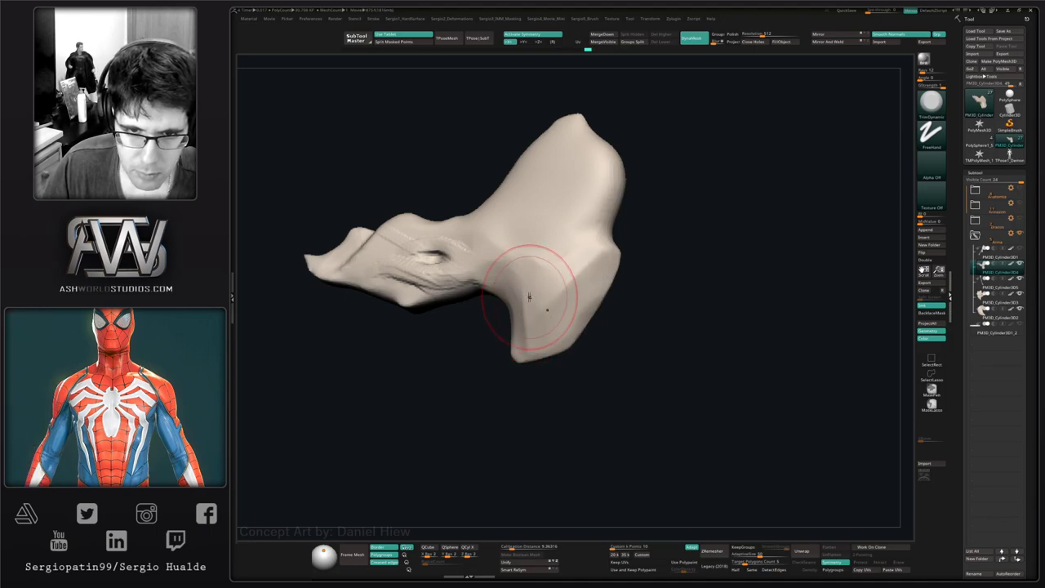
right_click_drag(529, 313, 535, 383, "alt")
right_click_drag(535, 384, 571, 371)
left_click_drag(591, 341, 576, 364)
mouse_move(614, 384)
right_mouse_down()
mouse_move(560, 362)
mouse_move(607, 392)
mouse_move(597, 390)
right_mouse_up()
- Pull the rear blade's lower lobe into a curved, pointed spike with the Move brush and smooth its tip
key("b")
key("m")
key("v")
mouse_move(590, 380)
left_mouse_down()
mouse_move(578, 419)
mouse_move(543, 460)
left_mouse_up()
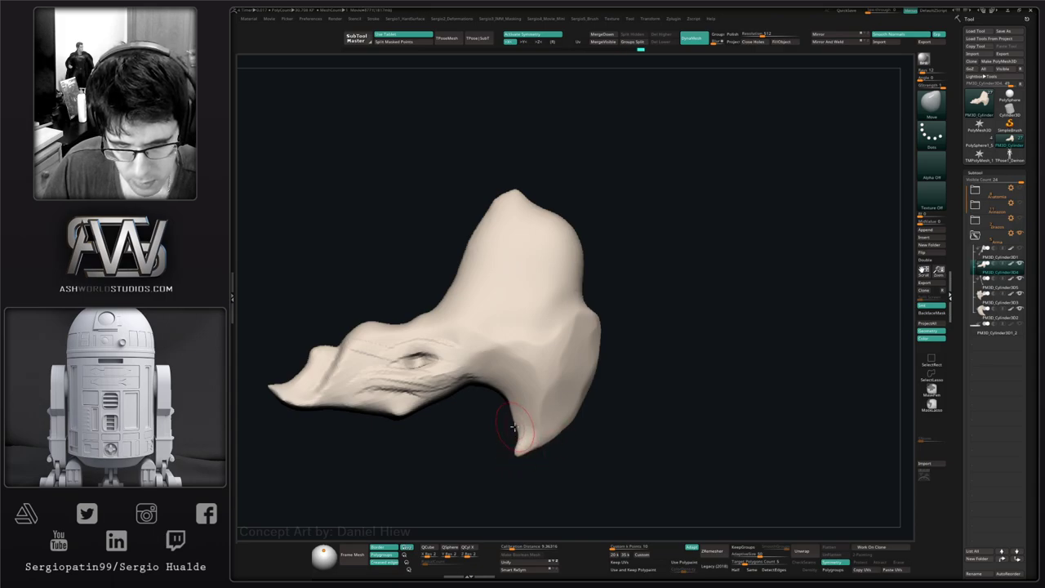
right_click_drag(514, 421, 529, 438)
left_click_drag(522, 442, 518, 445, "shift")
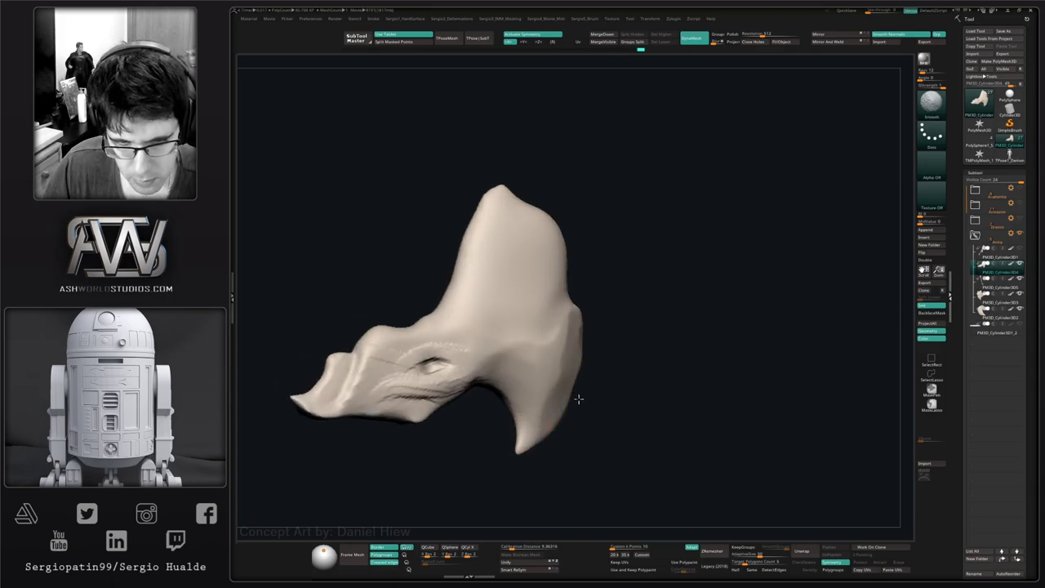
mouse_move(551, 360)
right_mouse_down()
mouse_move(536, 408)
mouse_move(547, 419)
right_mouse_up()
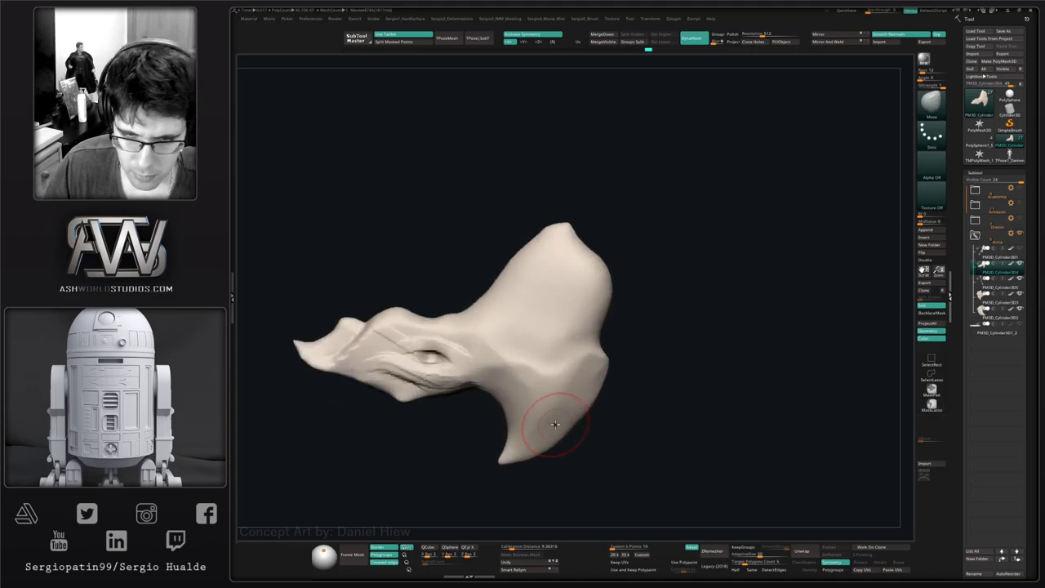
right_click_drag(552, 376, 599, 401)
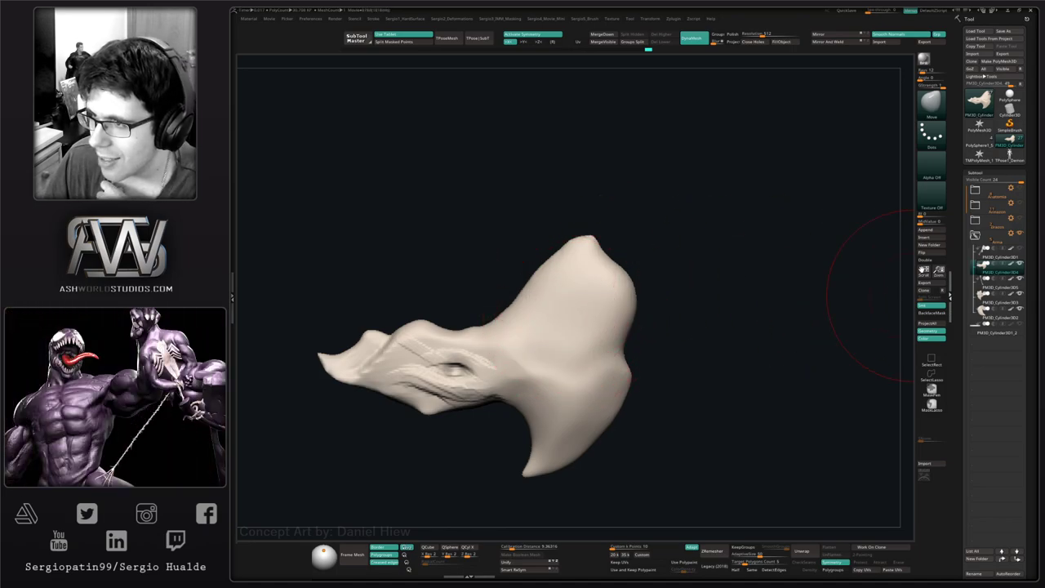
mouse_move(659, 329)
left_mouse_down()
mouse_move(600, 244)
mouse_move(563, 405)
left_mouse_up()
key("b")
key("d")
key("s")
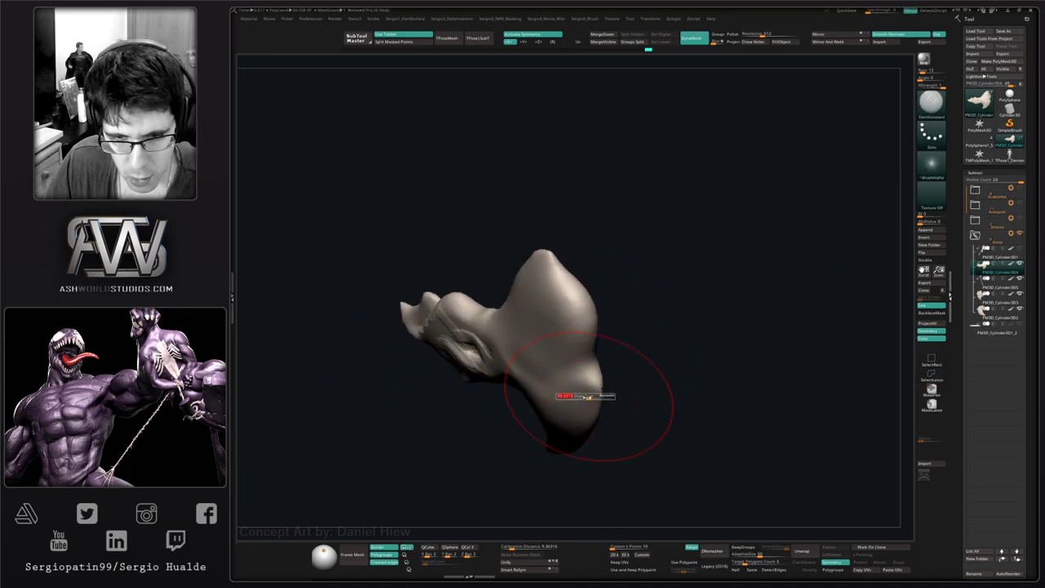
right_click_drag(583, 404, 555, 428, "alt")
mouse_move(555, 428)
right_mouse_down()
mouse_move(574, 403)
mouse_move(564, 438)
mouse_move(582, 419)
right_mouse_up()
- Push in the rear blade's outer edge between the upper lobe and the lower spike with the Move brush
key("b")
key("m")
key("v")
key("s")
left_click_drag(560, 422, 567, 420)
right_click_drag(571, 421, 574, 419, "ctrl")
left_click_drag(574, 419, 583, 398)
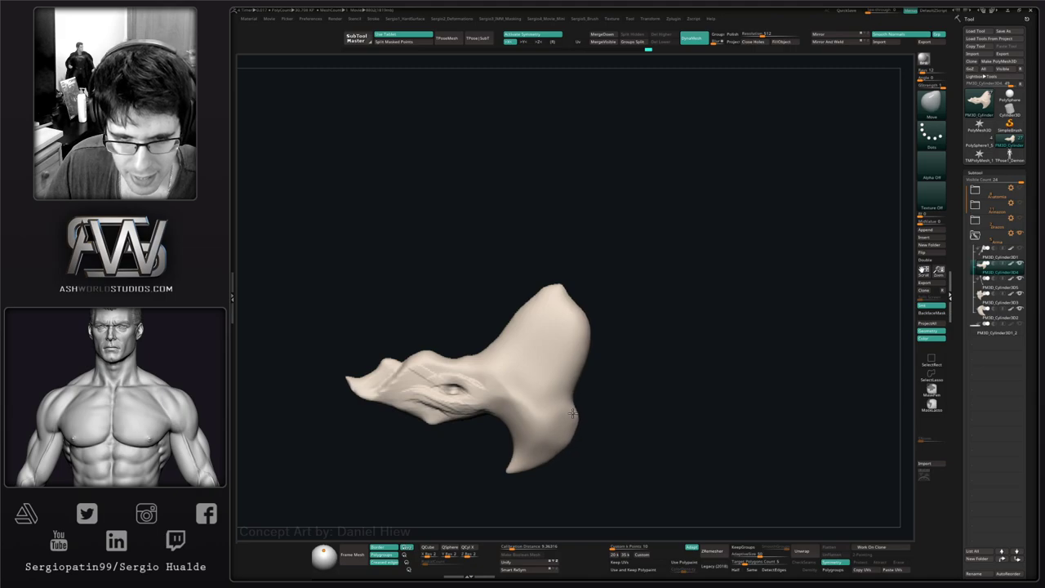
right_click_drag(582, 414, 576, 439)
right_click_drag(576, 439, 576, 460, "ctrl")
- Carve a deep crease separating the rear blade's upper lobe from its lower spike with the DamStandard brush
key("b")
key("d")
key("s")
key("s")
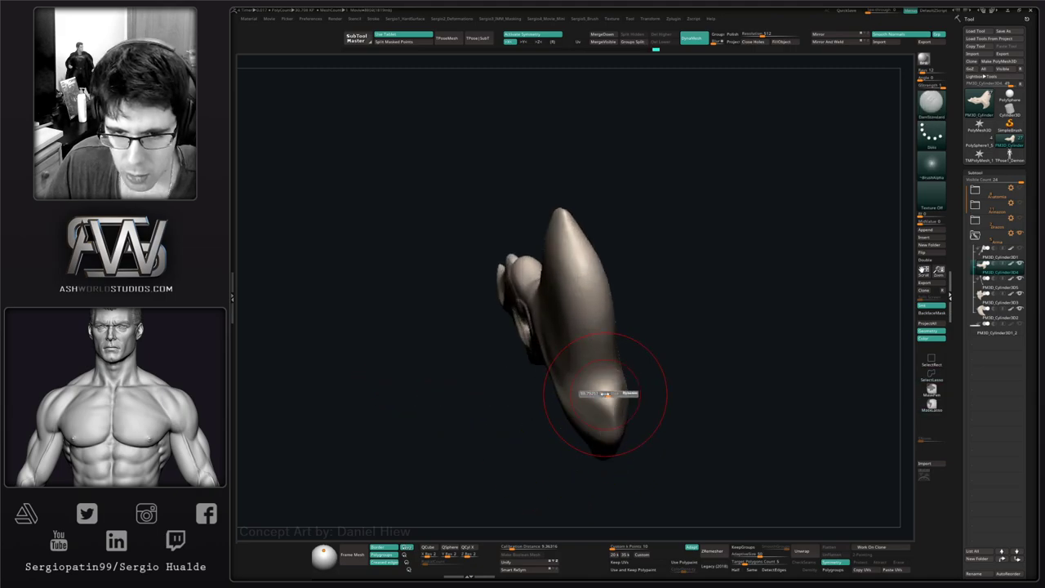
right_click_drag(606, 392, 618, 402)
mouse_move(620, 402)
left_mouse_down()
mouse_move(608, 386)
mouse_move(628, 392)
mouse_move(613, 370)
left_mouse_up()
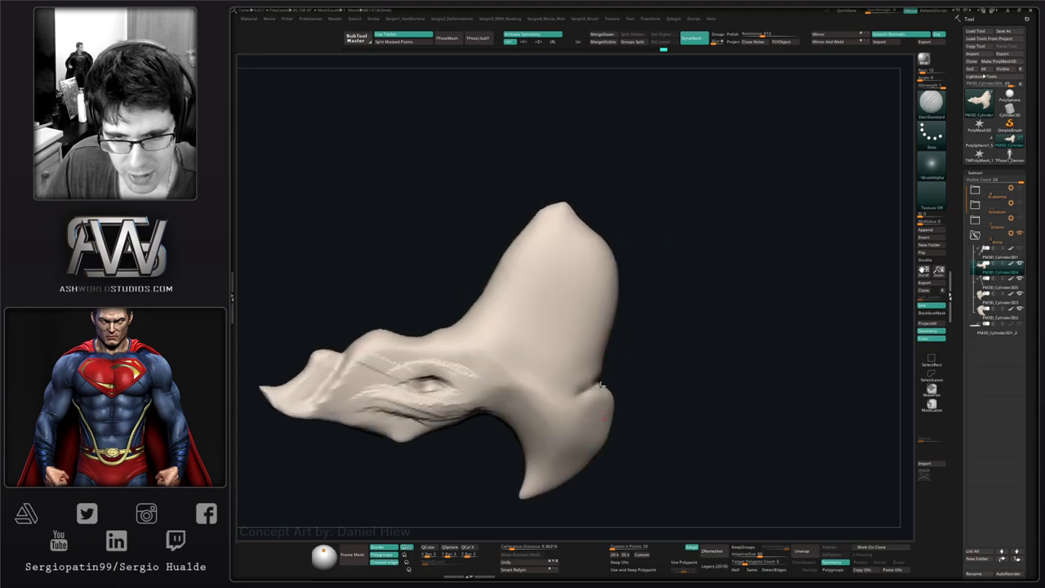
left_click_drag(572, 404, 601, 422, "alt")
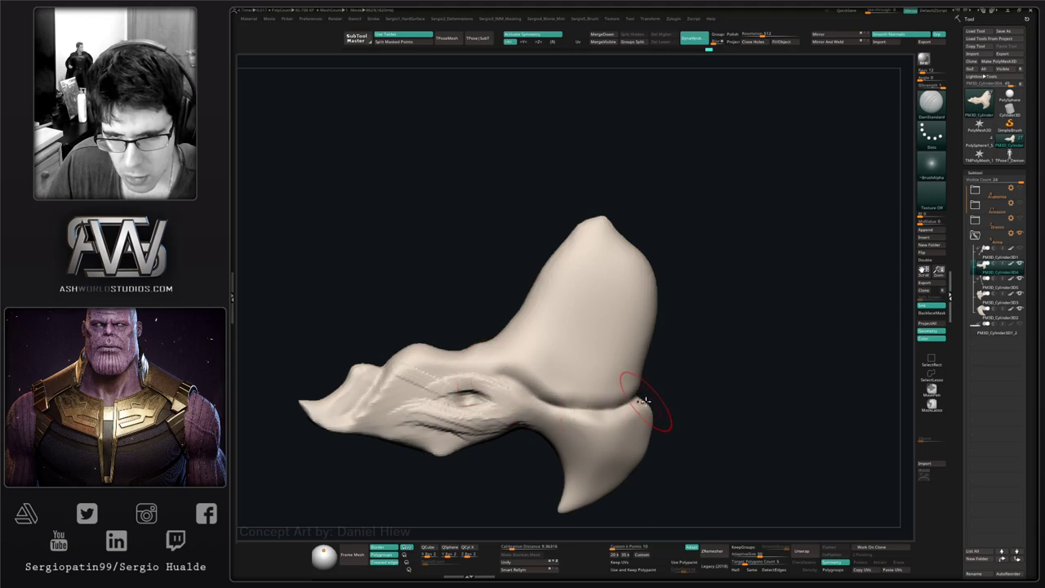
right_click_drag(646, 401, 621, 414)
left_click_drag(647, 398, 548, 400)
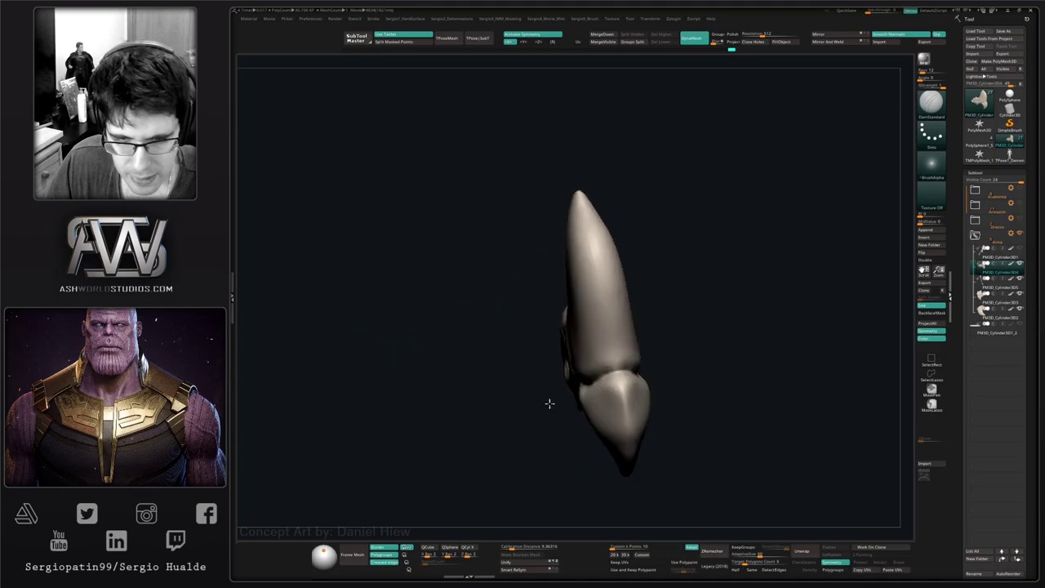
- Thin the rear blade's profile around the lower spike and crease with the Move brush
key("b")
key("m")
key("v")
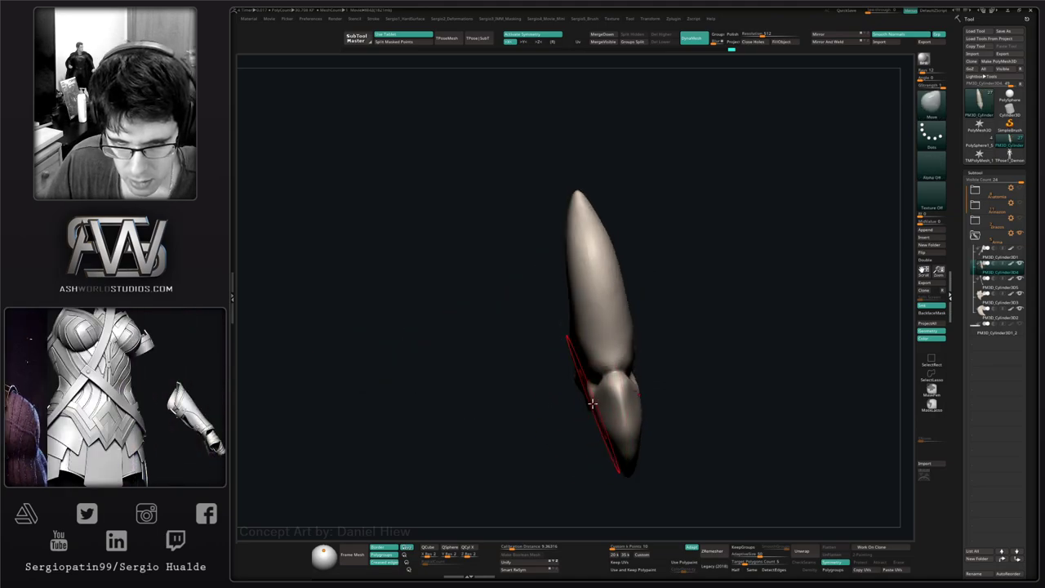
mouse_move(653, 401)
left_mouse_down()
mouse_move(631, 422)
mouse_move(629, 406)
mouse_move(618, 415)
left_mouse_up()
key("s")
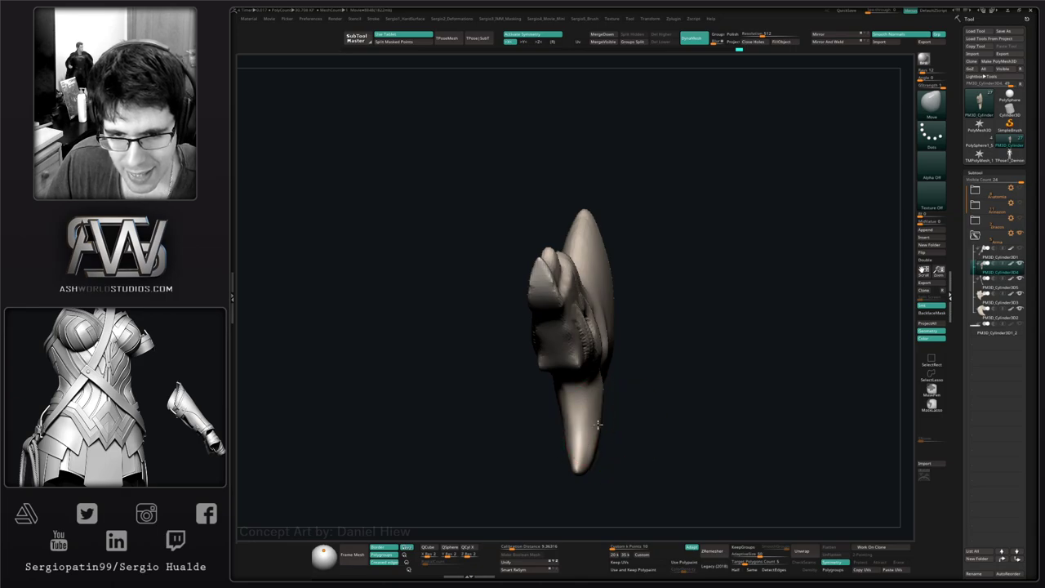
mouse_move(601, 445)
left_mouse_down()
mouse_move(611, 362)
mouse_move(684, 399)
mouse_move(661, 409)
mouse_move(683, 376)
left_mouse_up()
- Build up volume on the rear blade's upper lobe beside the crease with the ClayBuildup brush
key("b")
key("c")
key("b")
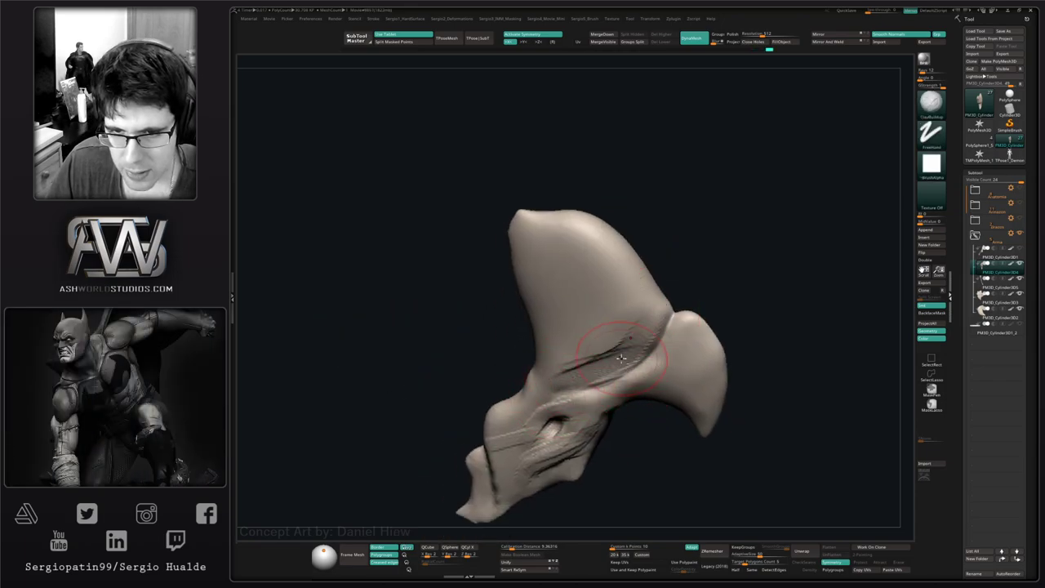
mouse_move(622, 358)
left_mouse_down()
mouse_move(633, 337)
mouse_move(614, 345)
mouse_move(640, 306)
mouse_move(581, 358)
mouse_move(606, 347)
left_mouse_up()
- Mask the rear blade's lower spike with a lasso and flatten the upper lobe's faces with TrimDynamic
key("b")
key("t")
key("d")
key("ctrl+z")
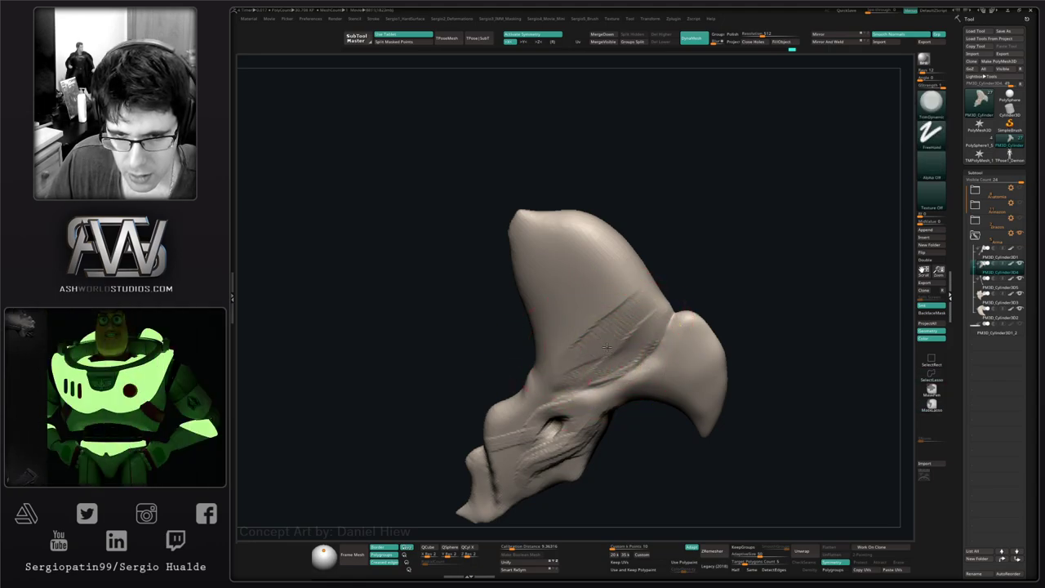
left_click_drag(719, 299, 659, 228)
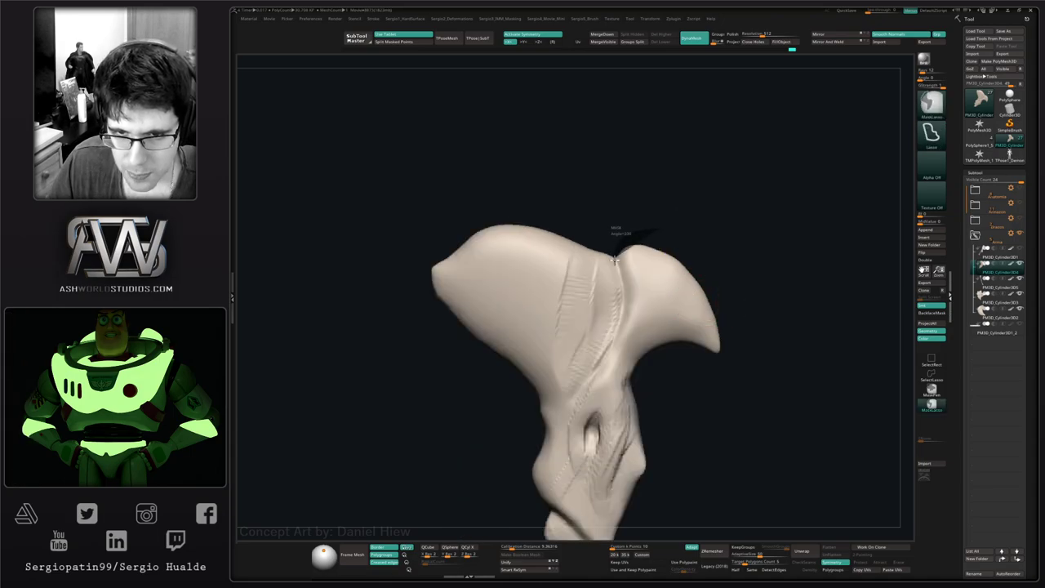
mouse_move(614, 260)
left_mouse_down("ctrl")
mouse_move(621, 323)
mouse_move(571, 408)
mouse_move(792, 250)
mouse_move(784, 247)
left_mouse_up("ctrl")
left_click_drag(784, 247, 804, 295, "alt")
key("s")
mouse_move(592, 375)
left_mouse_down()
mouse_move(604, 361)
mouse_move(576, 413)
mouse_move(585, 365)
mouse_move(544, 303)
mouse_move(498, 351)
mouse_move(583, 384)
mouse_move(569, 321)
mouse_move(532, 307)
left_mouse_up()
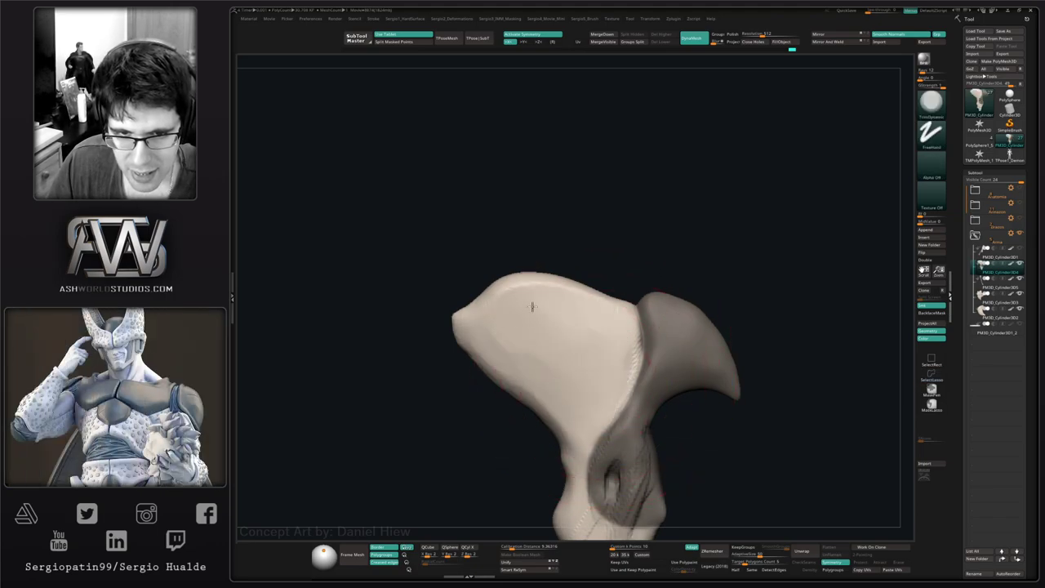
mouse_move(592, 389)
left_mouse_down()
mouse_move(585, 378)
mouse_move(611, 326)
mouse_move(523, 360)
mouse_move(505, 332)
mouse_move(535, 410)
mouse_move(565, 428)
left_mouse_up()
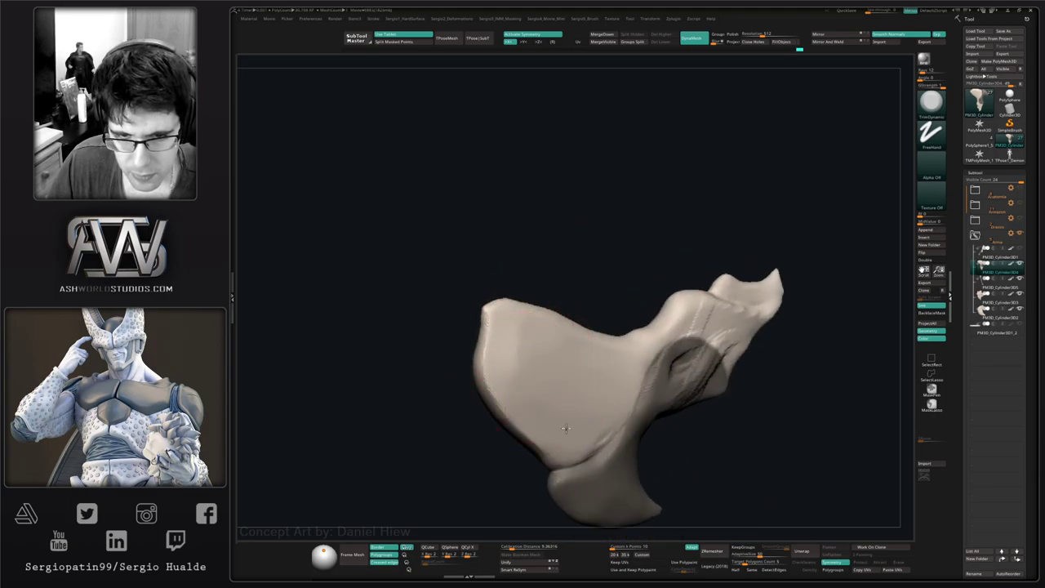
mouse_move(577, 410)
right_mouse_down()
mouse_move(618, 390)
mouse_move(606, 418)
mouse_move(620, 435)
mouse_move(634, 396)
right_mouse_up()
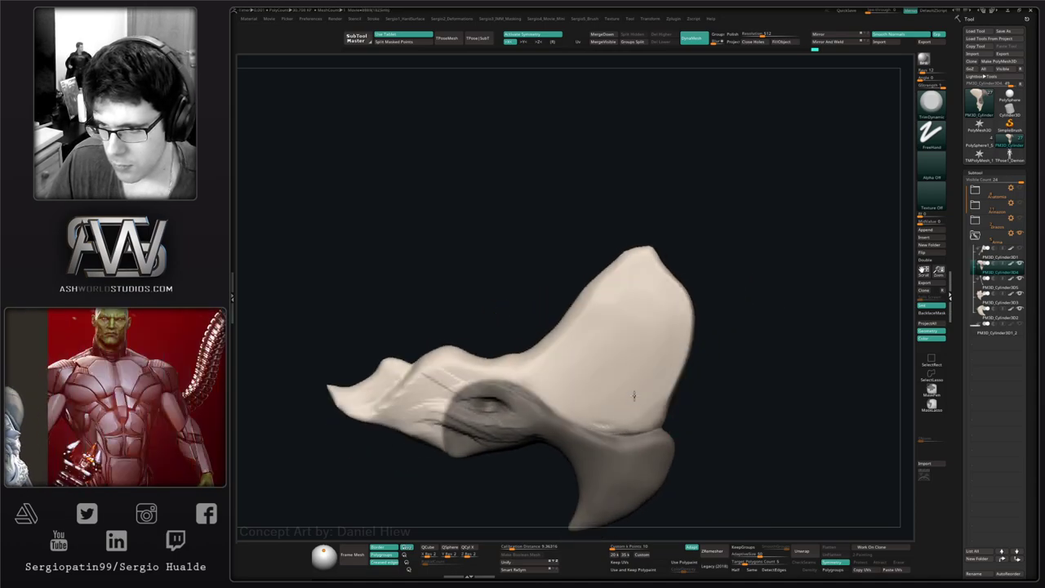
- Reshape the outer edge of the rear blade's upper lobe with the Move brush
right_click_drag(625, 356, 634, 418, "alt")
right_click_drag(650, 361, 609, 353, "alt")
key("b")
key("m")
key("v")
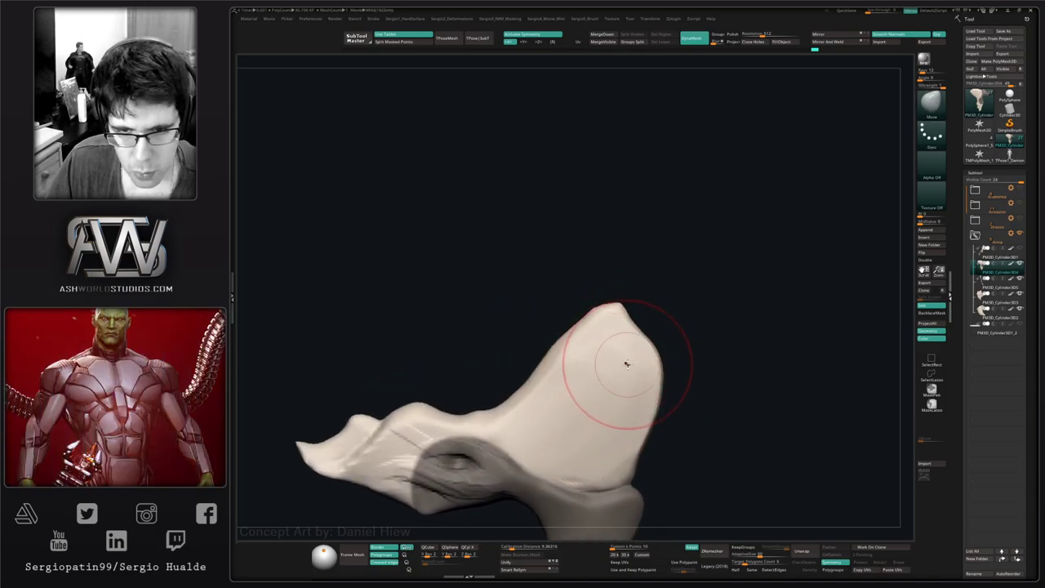
mouse_move(639, 468)
left_mouse_down()
mouse_move(633, 479)
mouse_move(652, 406)
left_mouse_up()
right_click_drag(649, 360, 650, 367)
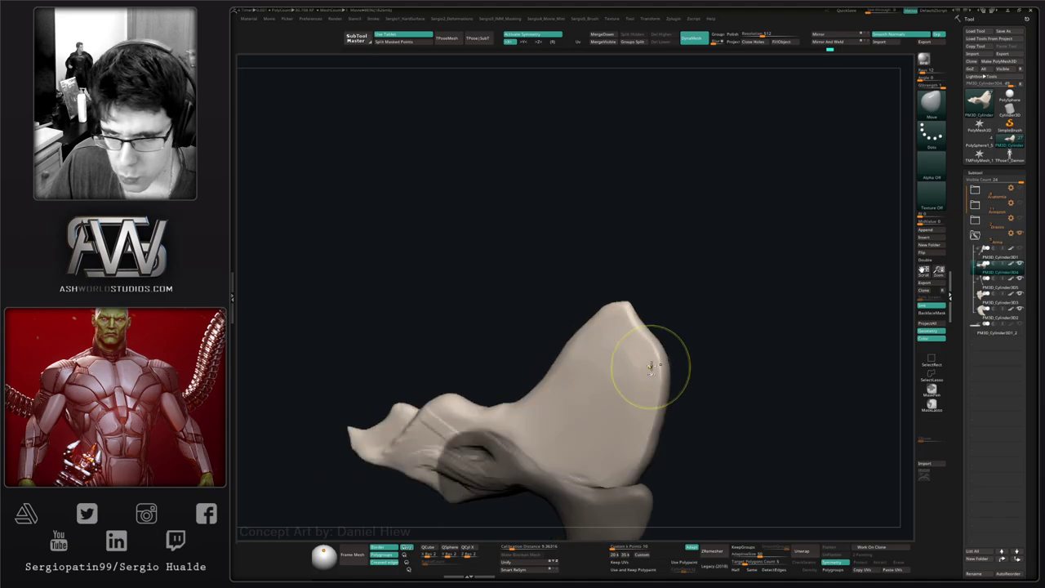
- Carve a hooked groove across the upper lobe, from a notch in its outer edge to the inner edge, with DamStandard
key("b")
key("d")
key("s")
left_click_drag(656, 359, 639, 365)
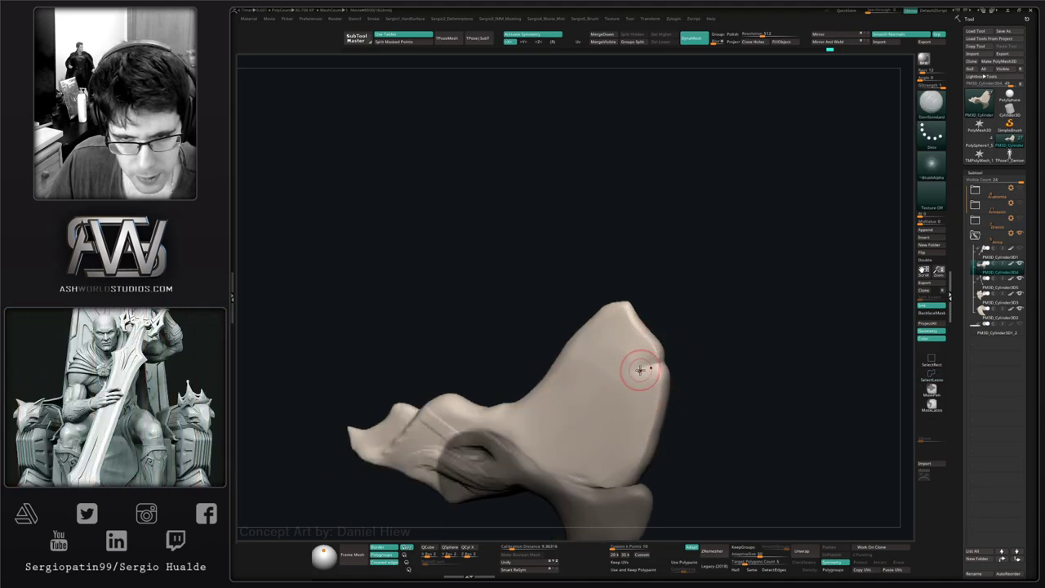
right_click(640, 369)
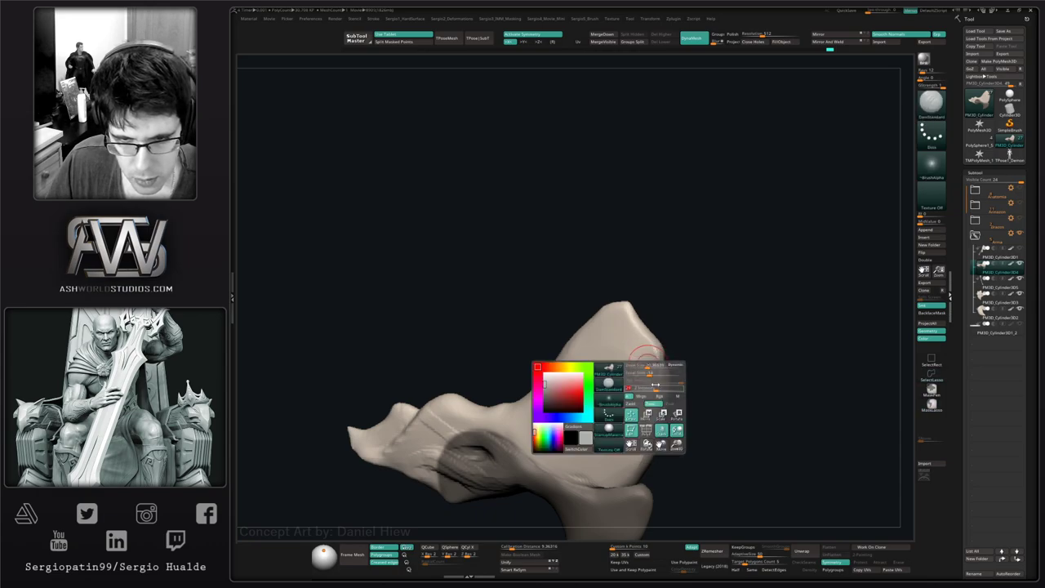
right_click_drag(644, 360, 647, 364)
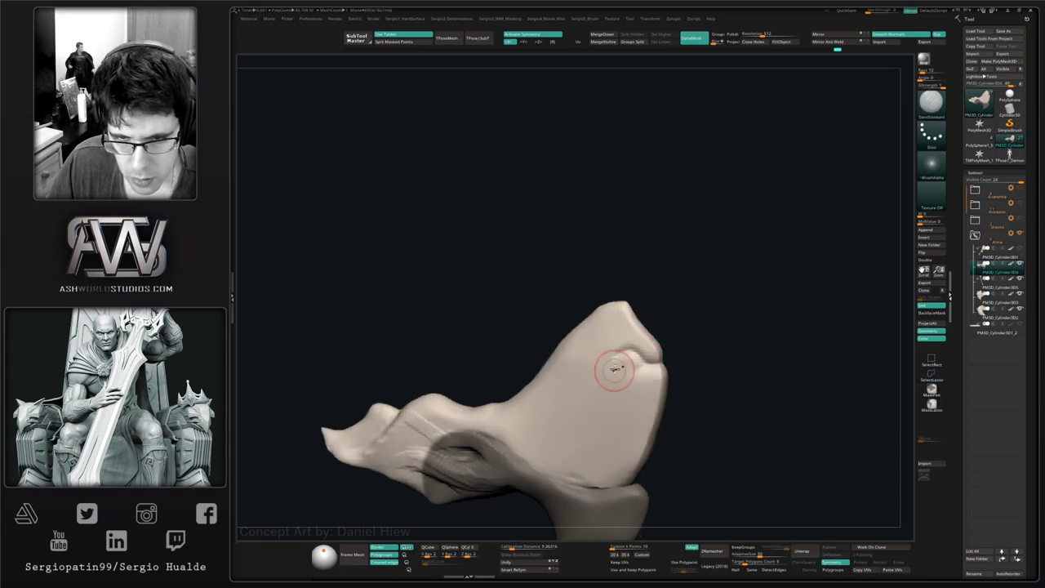
left_click_drag(615, 370, 519, 408)
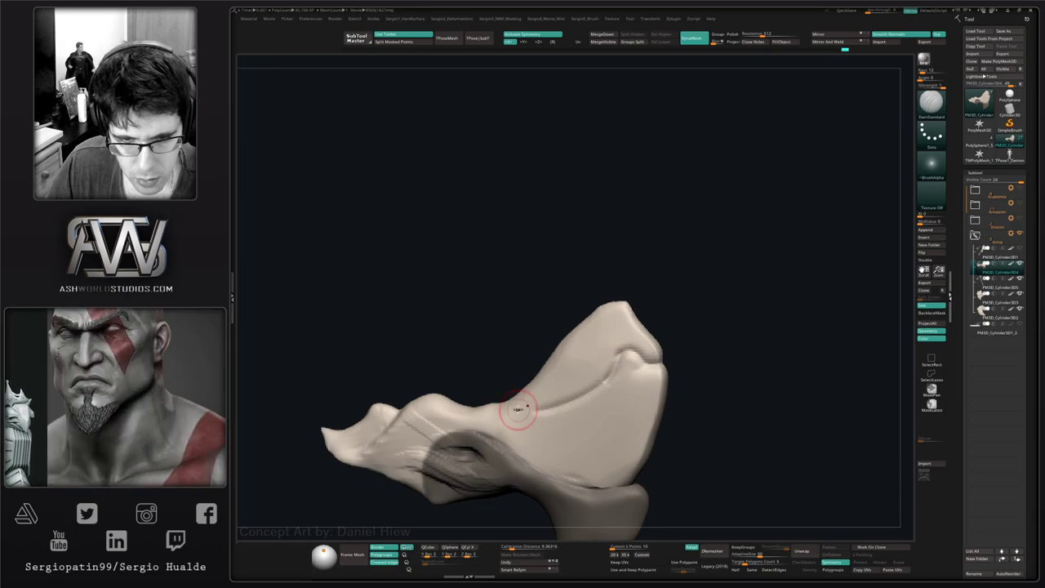
right_click_drag(576, 425, 600, 428, "alt")
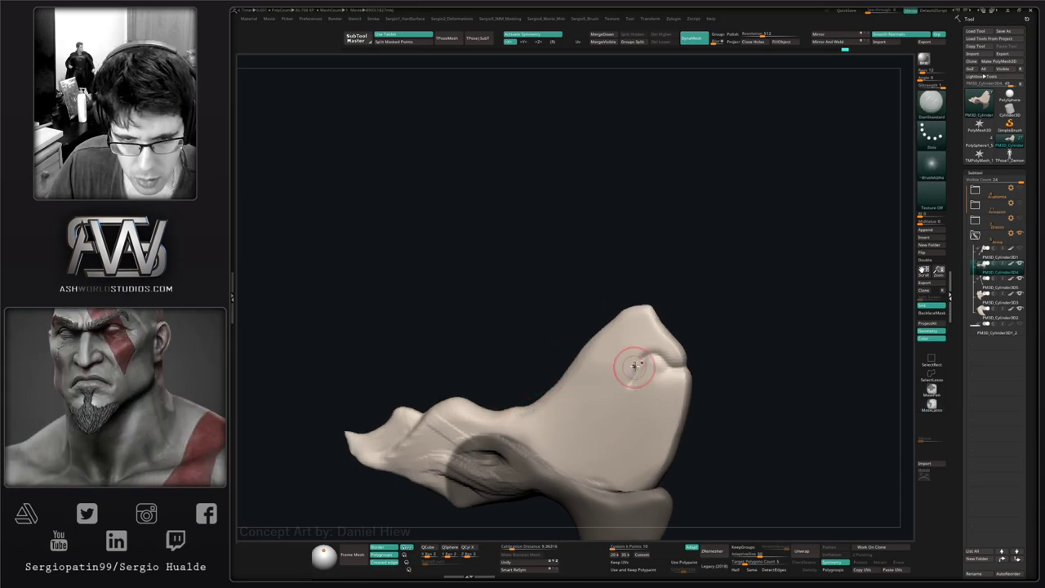
left_click_drag(636, 378, 535, 411)
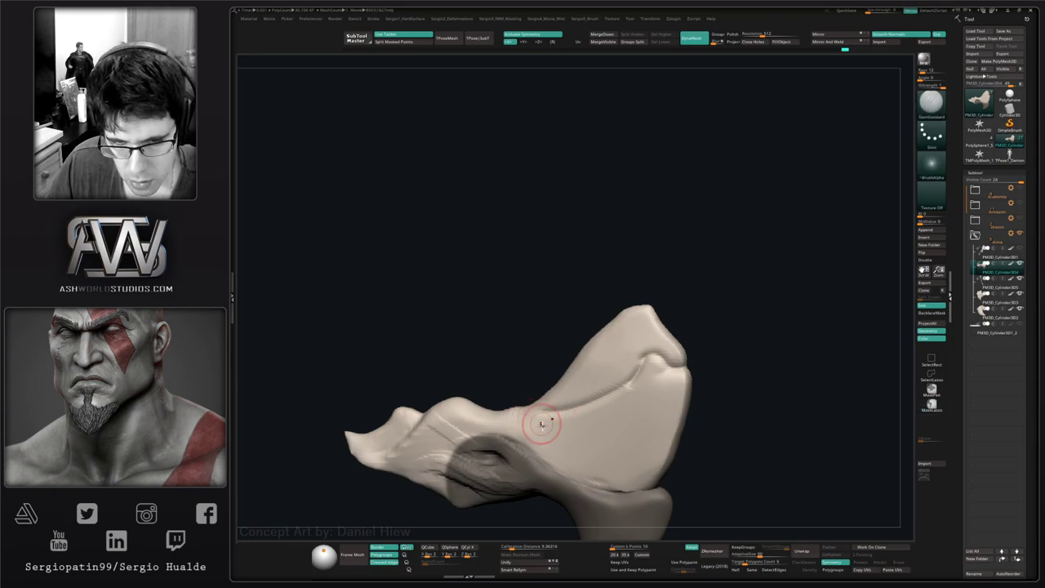
right_click_drag(541, 425, 530, 420)
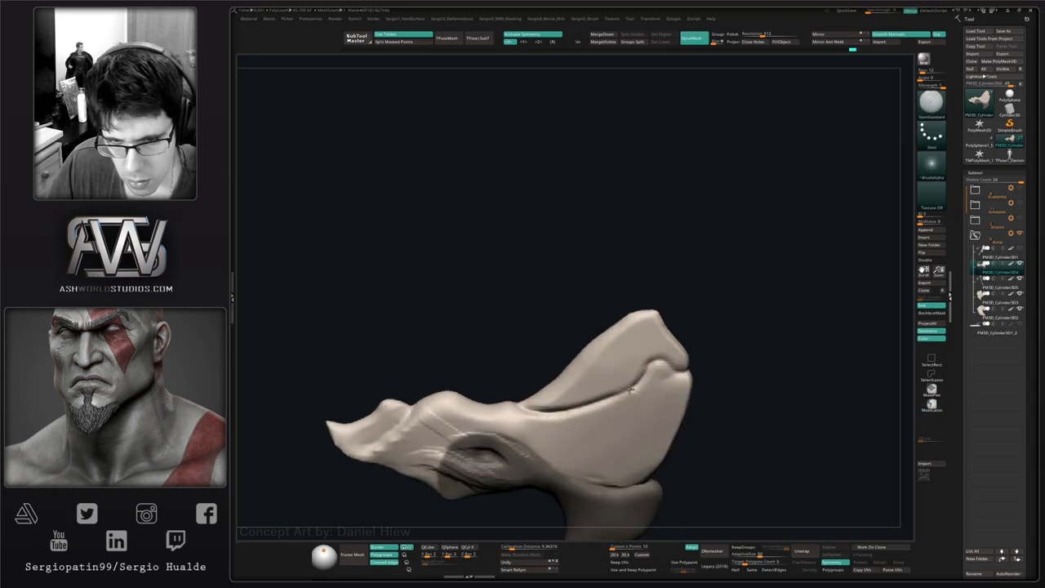
- Mask the plate on the lower-spike side of the carved groove with a lasso selection
mouse_move(638, 385)
right_mouse_down()
mouse_move(634, 356)
mouse_move(609, 372)
right_mouse_up()
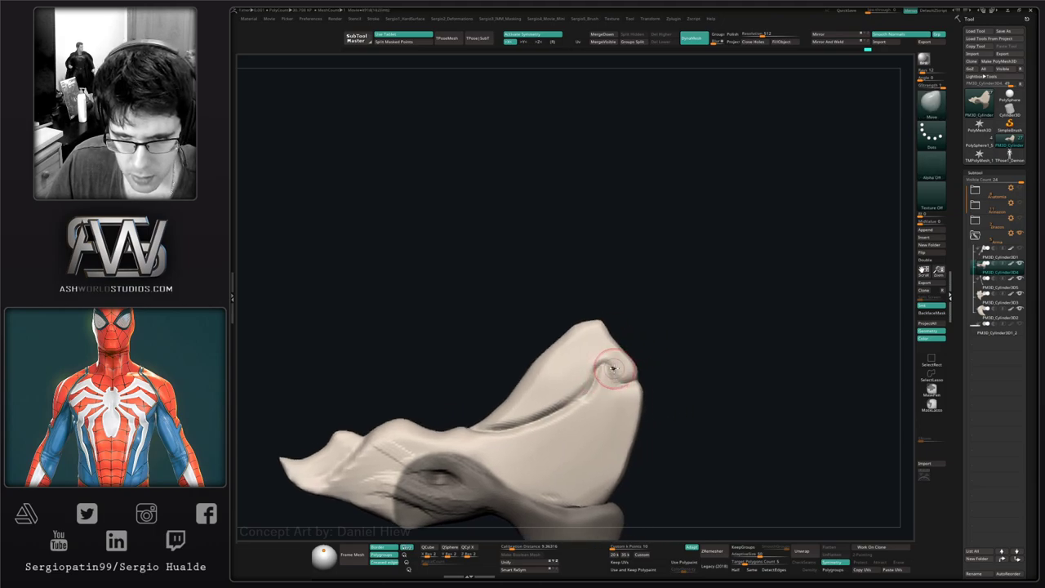
key("ctrl")
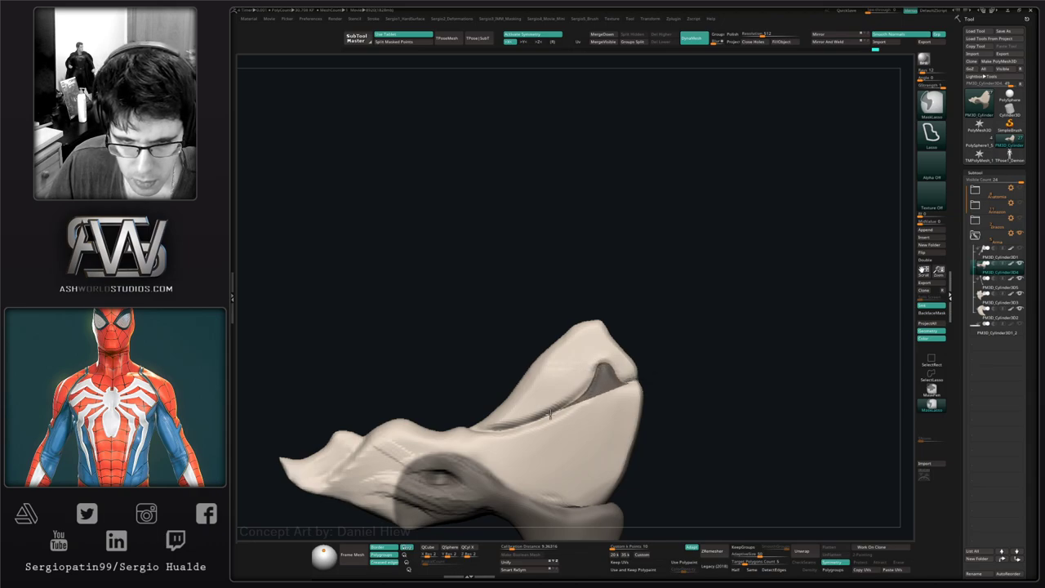
mouse_move(484, 433)
left_mouse_down("ctrl")
mouse_move(508, 535)
mouse_move(692, 387)
left_mouse_up("ctrl")
- Smooth the unmasked part of the upper lobe and pull it into a slimmer, curved point with the Move brush
mouse_move(660, 361)
right_mouse_down("alt")
mouse_move(690, 390)
mouse_move(659, 385)
mouse_move(647, 375)
mouse_move(672, 364)
mouse_move(653, 359)
right_mouse_up("alt")
key("s")
mouse_move(621, 347)
left_mouse_down("shift")
mouse_move(567, 395)
mouse_move(563, 425)
mouse_move(574, 434)
mouse_move(577, 419)
left_mouse_up("shift")
key("s")
key("s")
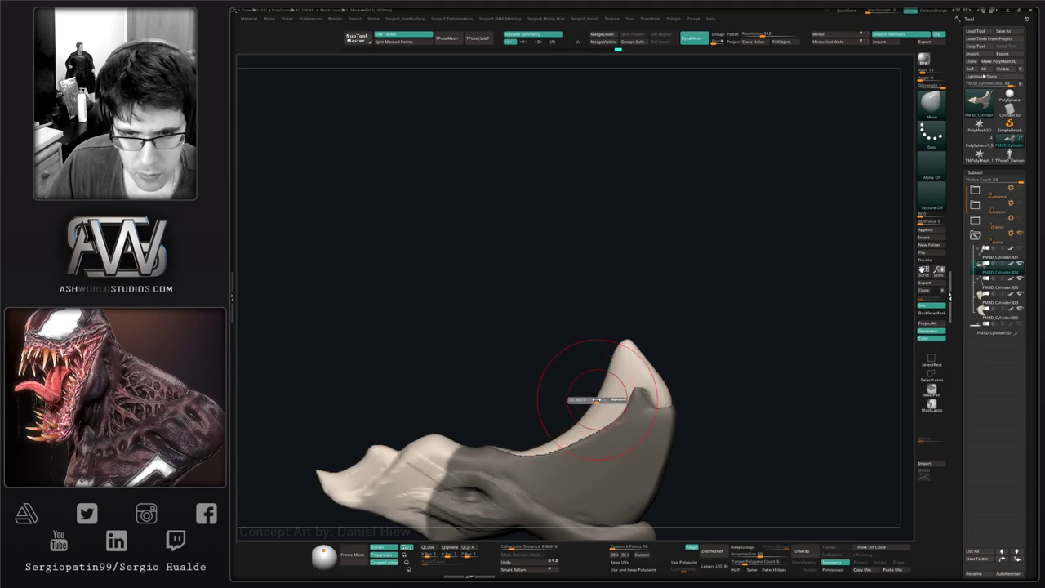
left_click_drag(623, 343, 598, 336)
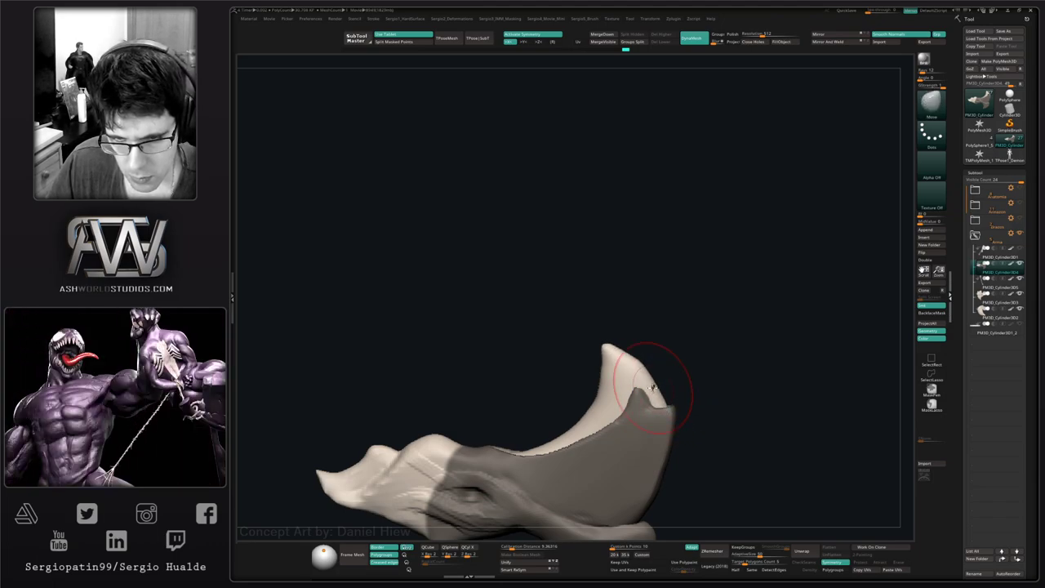
- Invert the mask, smooth the plate's edge along the groove, and clear the mask
left_click(679, 385, "ctrl")
key("s")
key("s")
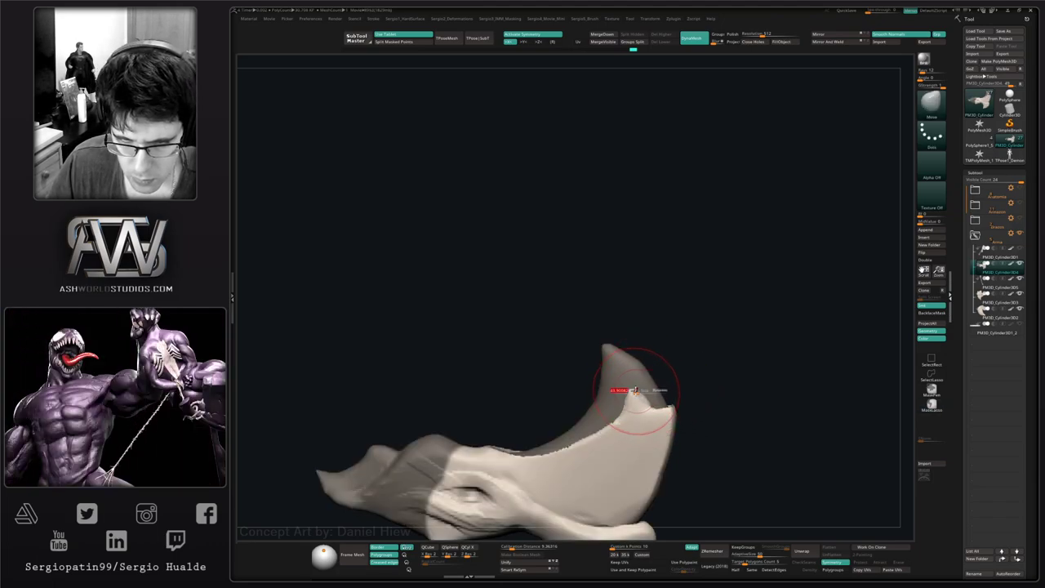
right_click_drag(647, 397, 623, 380, "alt")
mouse_move(651, 388)
left_mouse_down("shift")
mouse_move(616, 381)
mouse_move(563, 418)
left_mouse_up("shift")
right_click_drag(589, 456, 573, 460)
mouse_move(605, 393)
left_mouse_down("shift")
mouse_move(527, 438)
mouse_move(478, 436)
left_mouse_up("shift")
right_click_drag(526, 504, 529, 476)
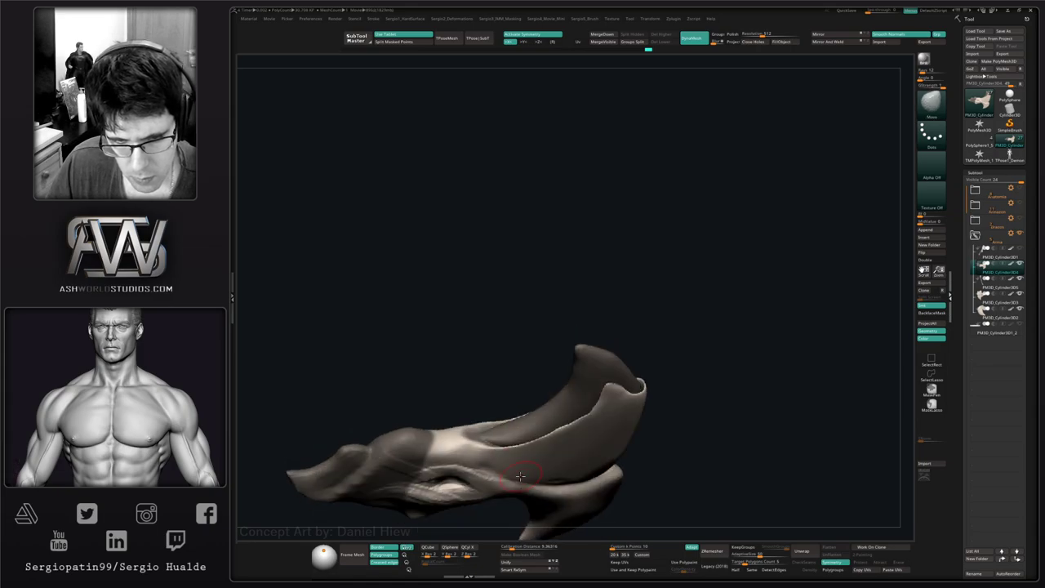
mouse_move(474, 437)
left_mouse_down("shift")
mouse_move(581, 420)
mouse_move(518, 448)
left_mouse_up("shift")
mouse_move(518, 447)
right_mouse_down()
mouse_move(538, 437)
mouse_move(559, 459)
mouse_move(575, 435)
mouse_move(567, 426)
mouse_move(560, 436)
mouse_move(541, 427)
mouse_move(538, 445)
mouse_move(566, 461)
mouse_move(580, 430)
mouse_move(563, 427)
right_mouse_up()
mouse_move(554, 377)
left_mouse_down("ctrl")
mouse_move(531, 405)
mouse_move(501, 401)
mouse_move(530, 395)
left_mouse_up("ctrl")
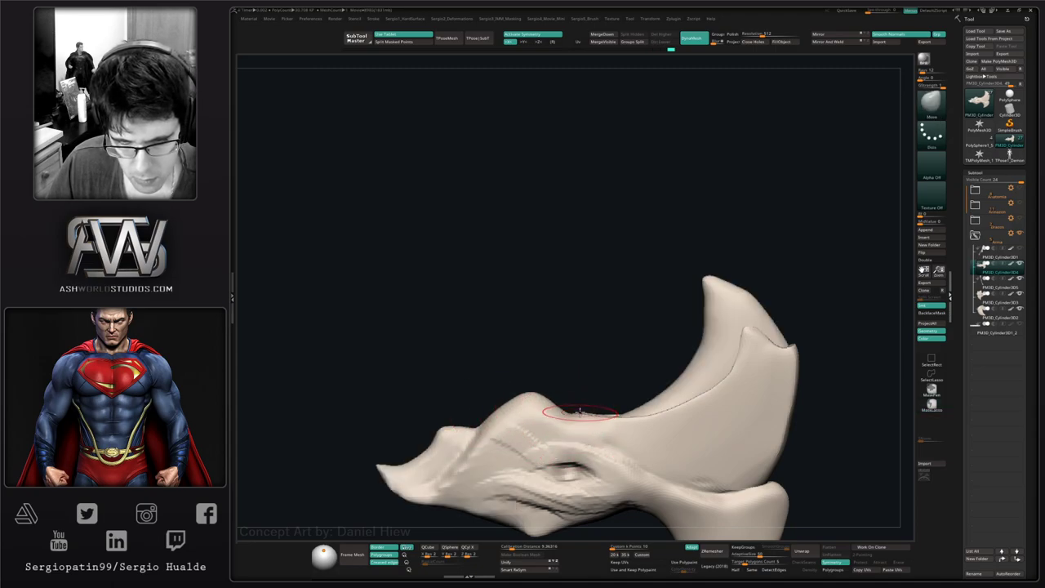
- Build up the groove's inner end with the Clay brush and refine the transition with DamStandard and smoothing
key("c")
mouse_move(580, 412)
right_mouse_down()
mouse_move(576, 420)
mouse_move(576, 408)
mouse_move(586, 412)
right_mouse_up()
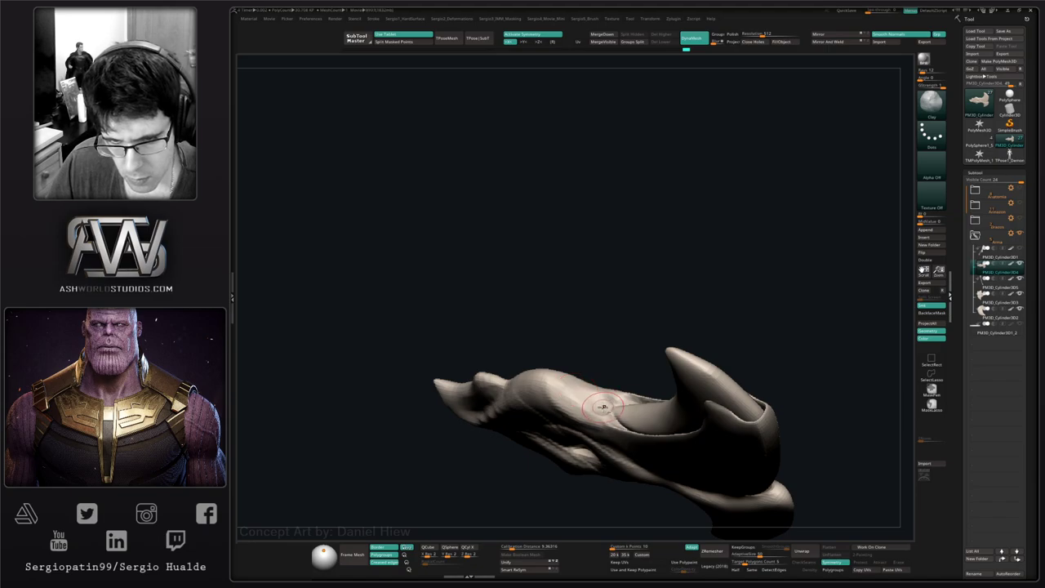
right_click_drag(605, 411, 598, 408)
key("b")
key("d")
key("s")
key("shift")
mouse_move(539, 370)
right_mouse_down()
mouse_move(578, 370)
mouse_move(570, 392)
mouse_move(595, 420)
mouse_move(542, 373)
right_mouse_up()
key("ctrl+shift")
mouse_move(582, 412)
right_mouse_down()
mouse_move(583, 428)
mouse_move(635, 428)
right_mouse_up()
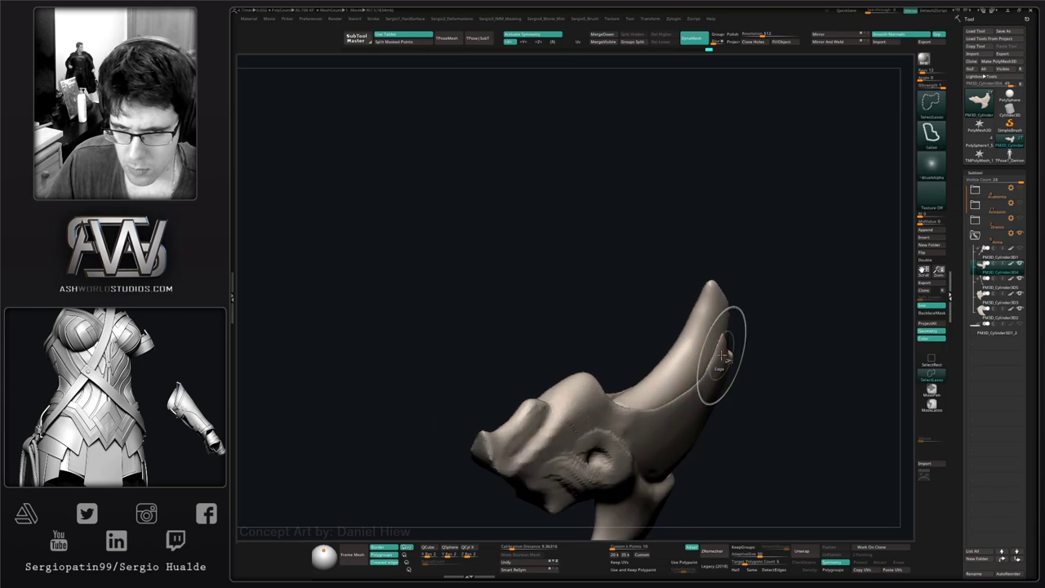
- Inflate the plate's pointed corner beside the outer notch with the Inflat brush and smooth it
key("b")
key("i")
key("n")
left_click_drag(722, 351, 713, 382)
mouse_move(714, 382)
right_mouse_down()
mouse_move(699, 373)
mouse_move(665, 385)
mouse_move(682, 383)
right_mouse_up()
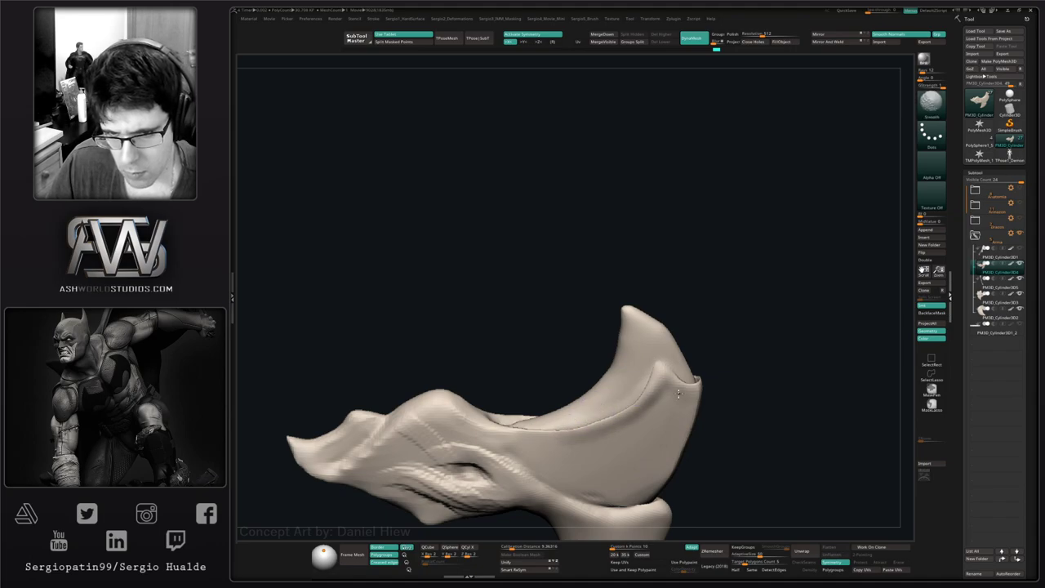
- Examine the rear blade's shape together with the rest of the axe head, then isolate it again
right_click_drag(678, 393, 663, 359, "ctrl")
right_click_drag(663, 359, 648, 378)
right_click_drag(634, 420, 620, 337, "ctrl")
left_click(625, 408, "ctrl")
left_click(599, 394, "ctrl")
key("shift+s")
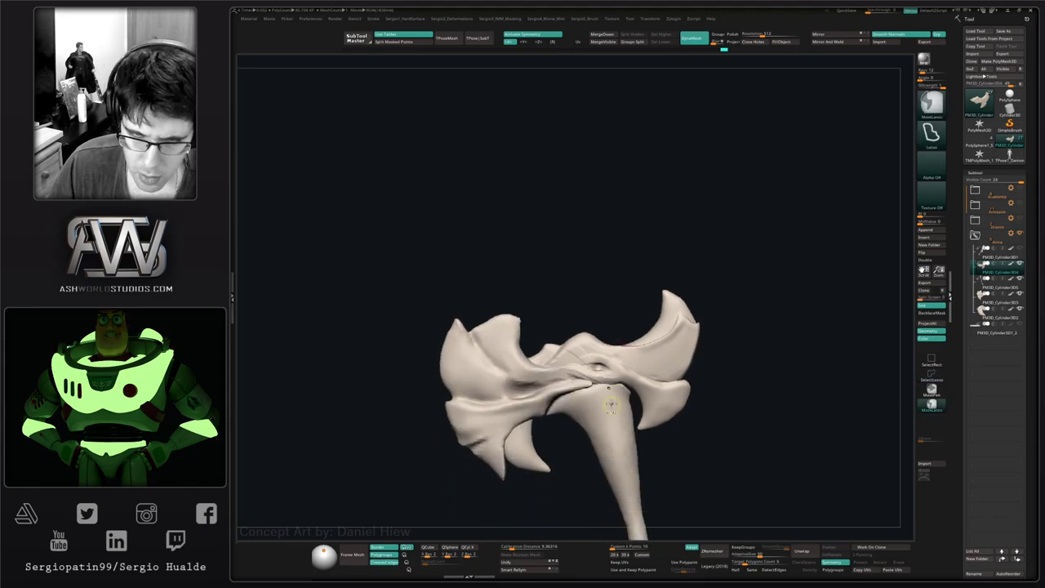
mouse_move(610, 404)
right_mouse_down()
mouse_move(735, 348)
mouse_move(723, 362)
mouse_move(621, 384)
mouse_move(660, 429)
mouse_move(620, 386)
mouse_move(660, 394)
right_mouse_up()
right_click_drag(634, 354, 634, 370)
key("shift+s")
mouse_move(685, 333)
right_mouse_down()
mouse_move(652, 296)
mouse_move(665, 345)
mouse_move(641, 360)
right_mouse_up()
- Carve a crease between the rear blade's pointed inner tip and its central body with DamStandard
key("b")
key("m")
key("v")
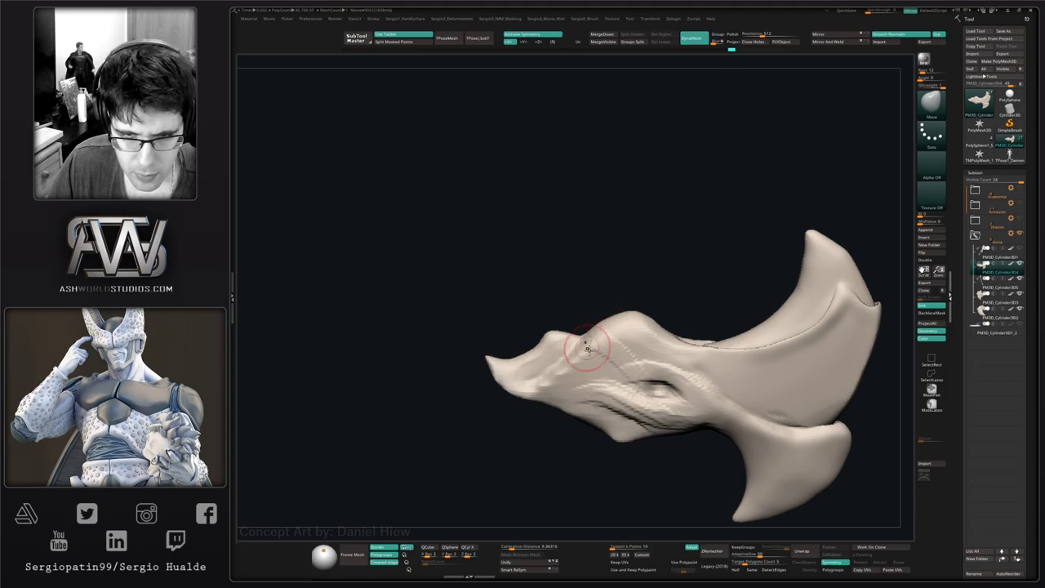
right_click_drag(587, 349, 606, 397)
key("b")
key("d")
key("s")
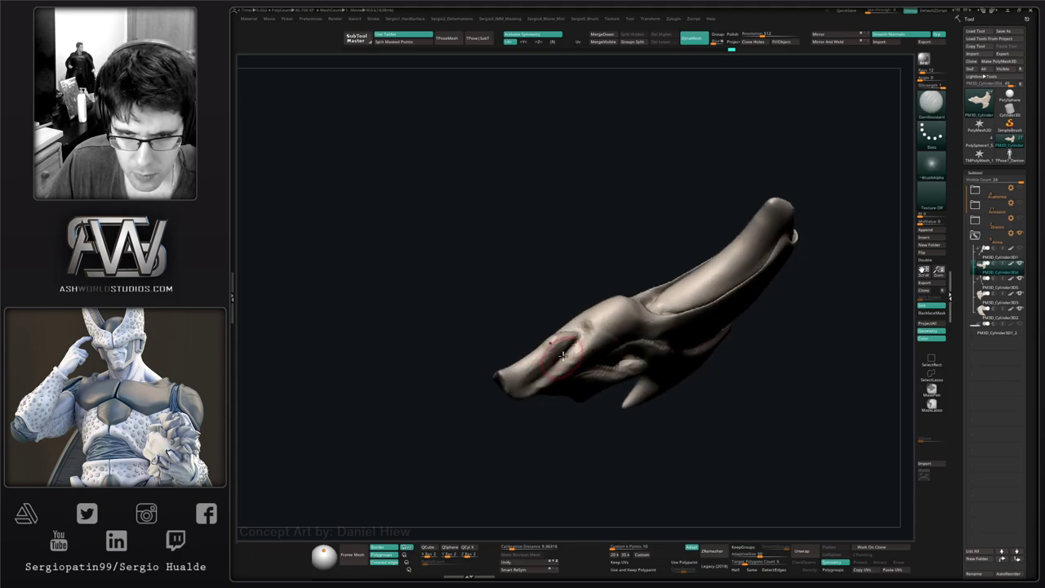
right_click_drag(512, 395, 560, 356)
mouse_move(501, 398)
right_mouse_down()
mouse_move(538, 396)
mouse_move(588, 345)
right_mouse_up()
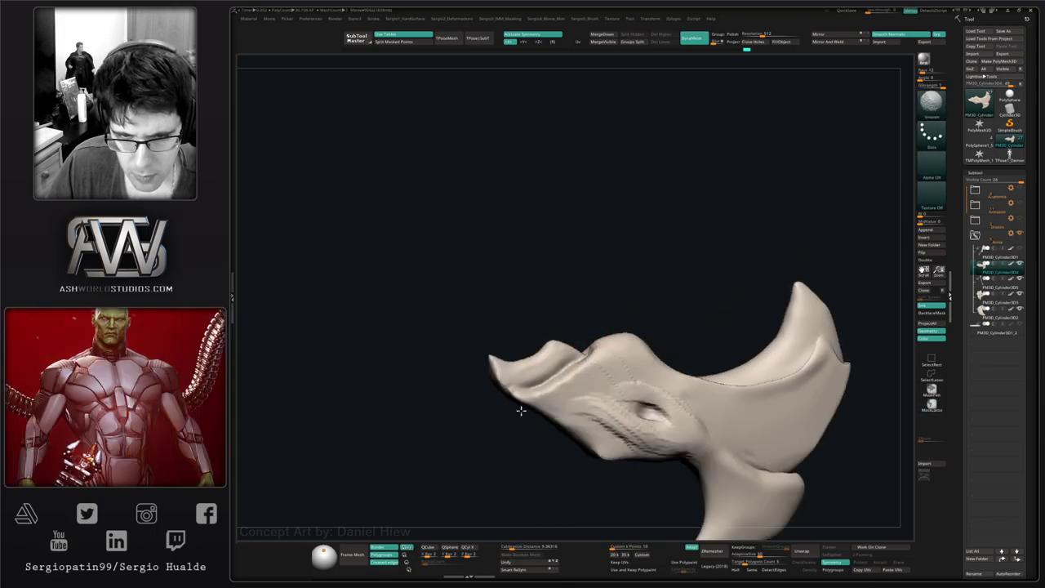
right_click_drag(520, 410, 567, 378)
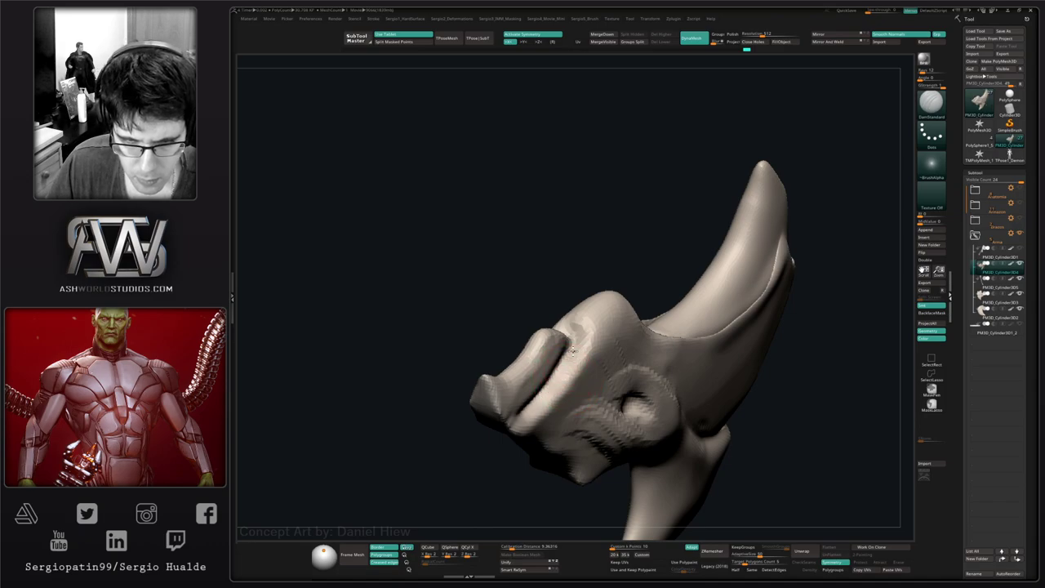
- Deepen the crease down to the piece's lower edge with DamStandard and smooth the tip's surface beside it
right_click_drag(507, 438, 539, 367)
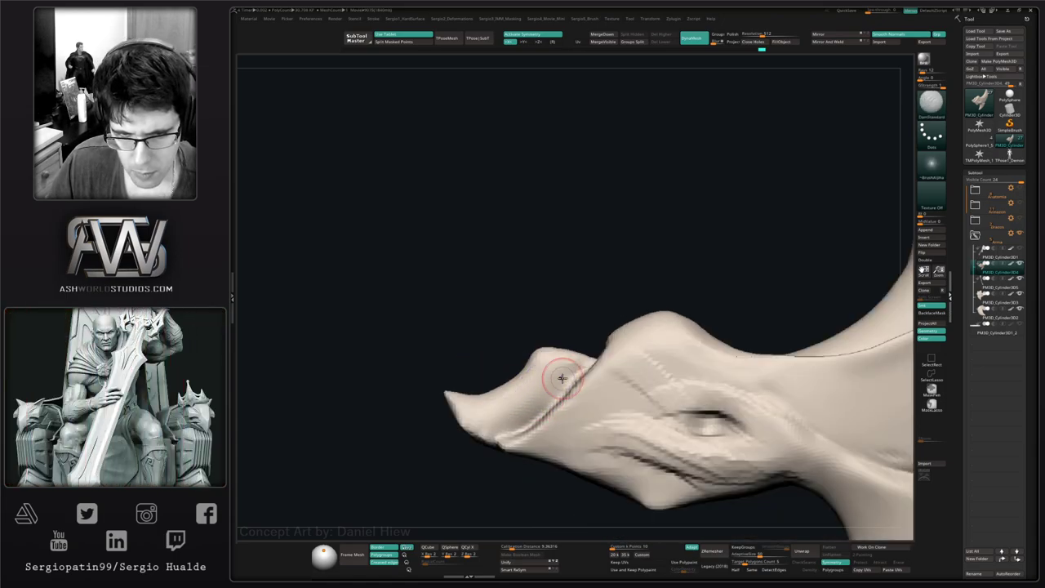
mouse_move(576, 371)
left_mouse_down()
mouse_move(507, 434)
mouse_move(552, 367)
mouse_move(501, 433)
left_mouse_up()
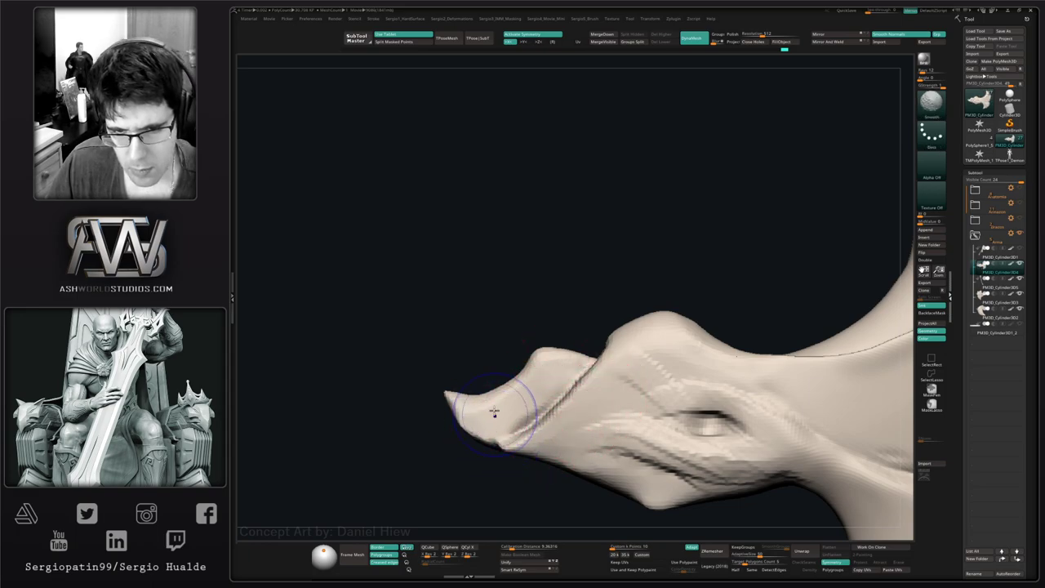
mouse_move(598, 463)
right_mouse_down("ctrl")
mouse_move(624, 414)
mouse_move(607, 417)
mouse_move(601, 482)
mouse_move(613, 384)
right_mouse_up("ctrl")
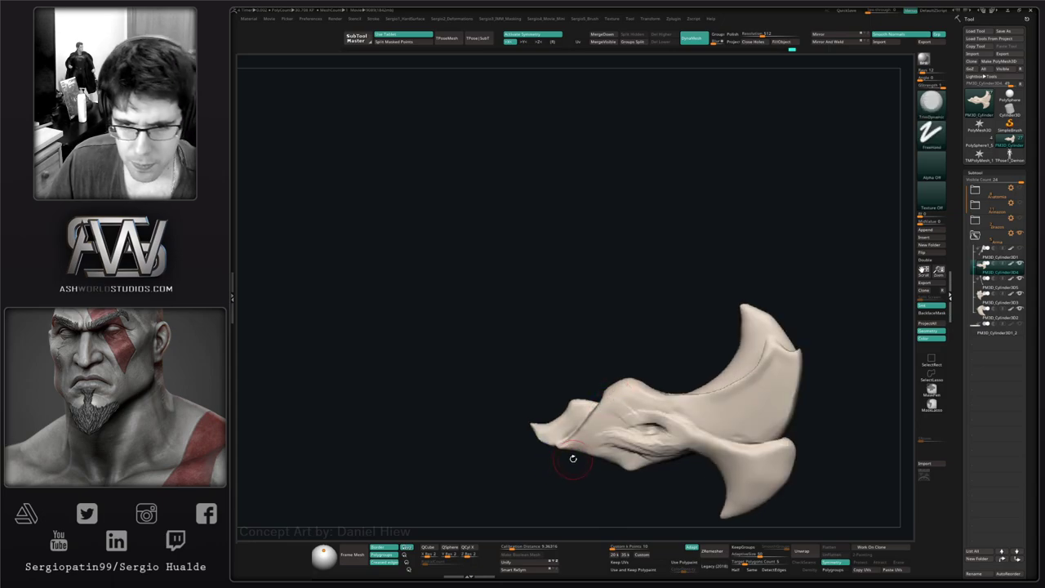
- Build up the underside of the rear blade's central body with ClayBuildup and smooth the result
right_click_drag(581, 450, 600, 359, "ctrl")
mouse_move(621, 430)
right_mouse_down("alt")
mouse_move(616, 382)
mouse_move(629, 438)
right_mouse_up("alt")
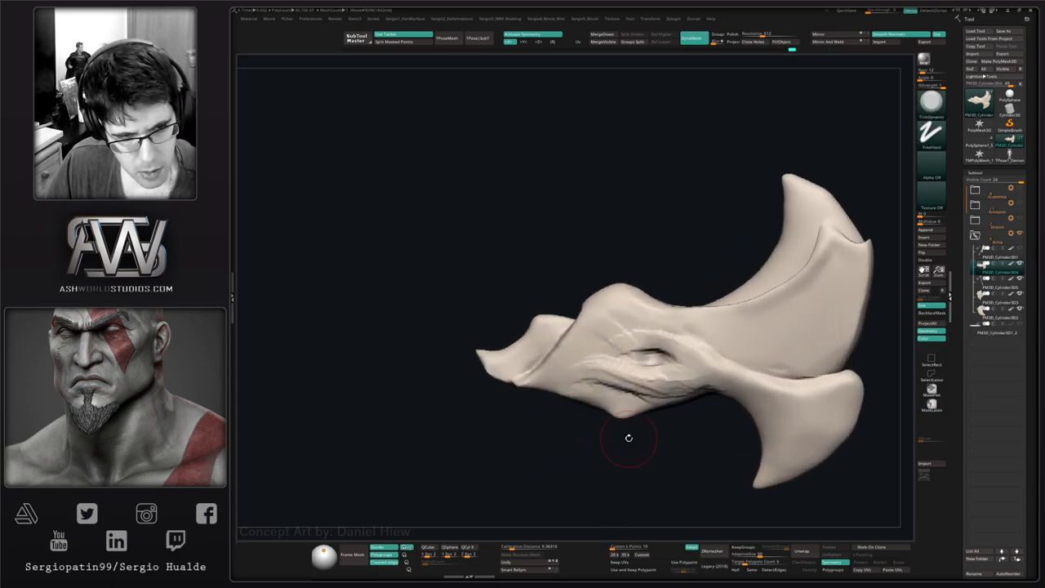
mouse_move(640, 387)
right_mouse_down()
mouse_move(625, 350)
mouse_move(640, 430)
right_mouse_up()
key("b")
key("c")
key("b")
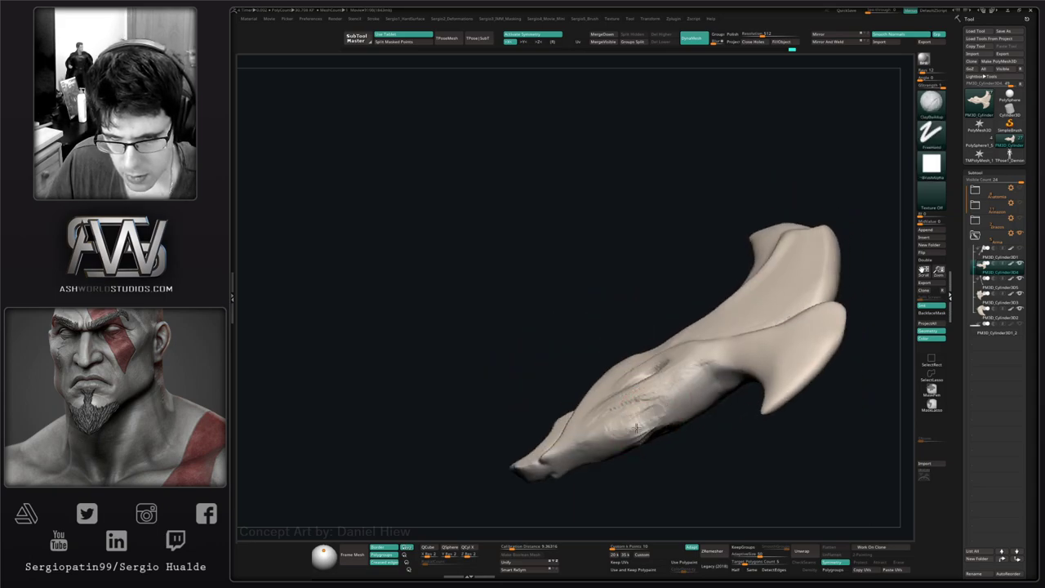
mouse_move(637, 428)
left_mouse_down()
mouse_move(667, 405)
mouse_move(638, 409)
mouse_move(677, 419)
left_mouse_up()
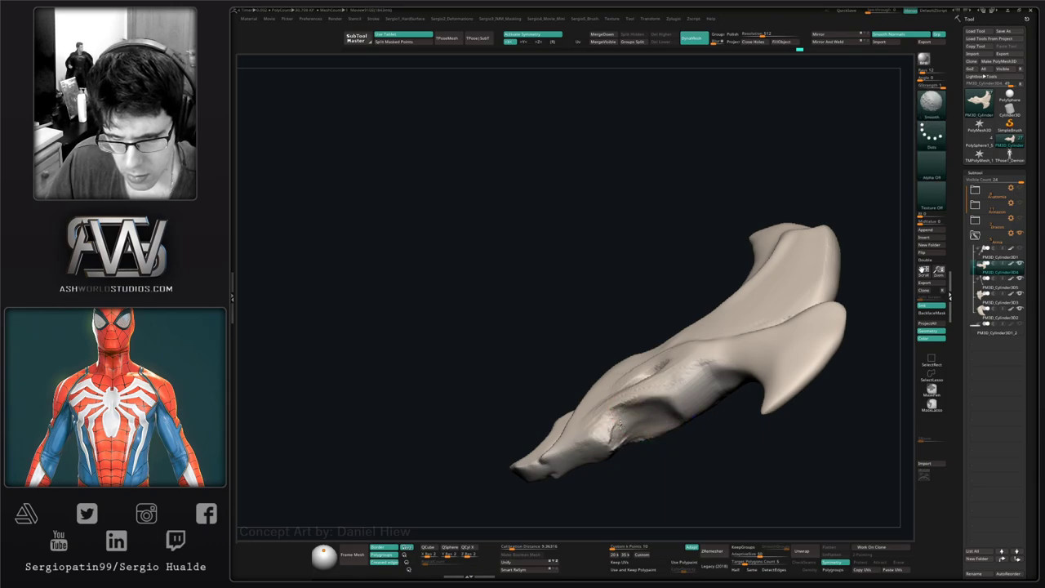
mouse_move(628, 477)
left_mouse_down()
mouse_move(691, 455)
mouse_move(641, 437)
left_mouse_up()
- Show the whole axe head again and pull the rear blade's outer edge and lower spike outward with the Move brush
mouse_move(641, 437)
right_mouse_down("ctrl")
mouse_move(645, 475)
mouse_move(618, 366)
right_mouse_up("ctrl")
key("alt+s")
right_click_drag(611, 328, 629, 378, "ctrl")
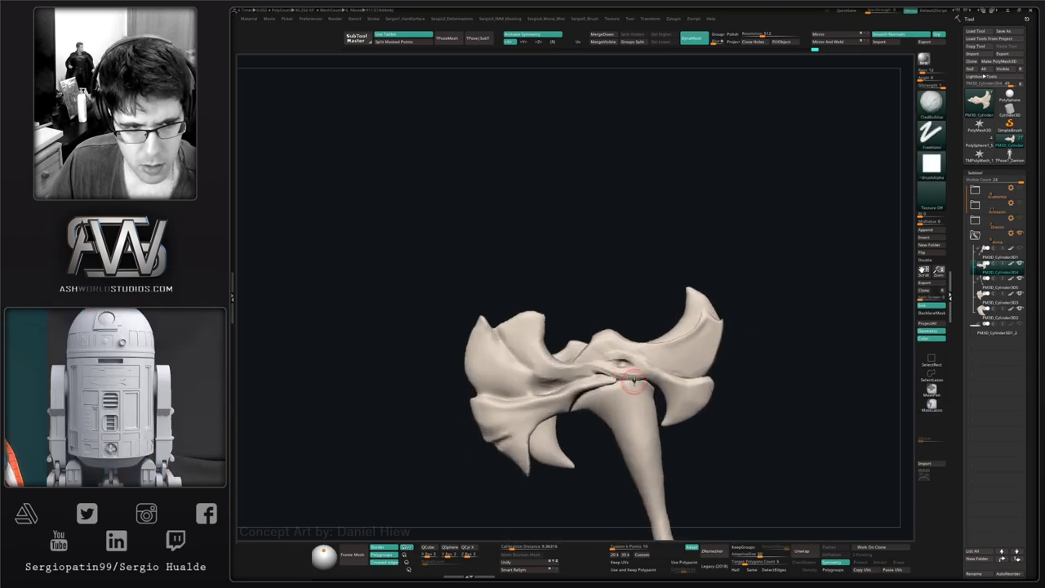
key("b")
key("m")
key("v")
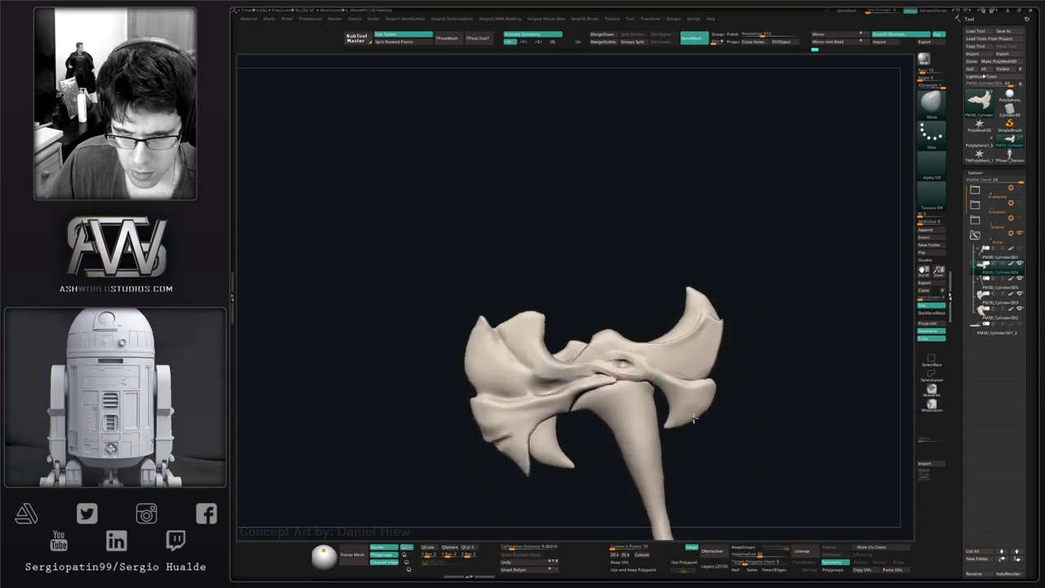
key("s")
mouse_move(716, 378)
left_mouse_down()
mouse_move(726, 367)
mouse_move(712, 415)
left_mouse_up()
left_click_drag(722, 374, 725, 376)
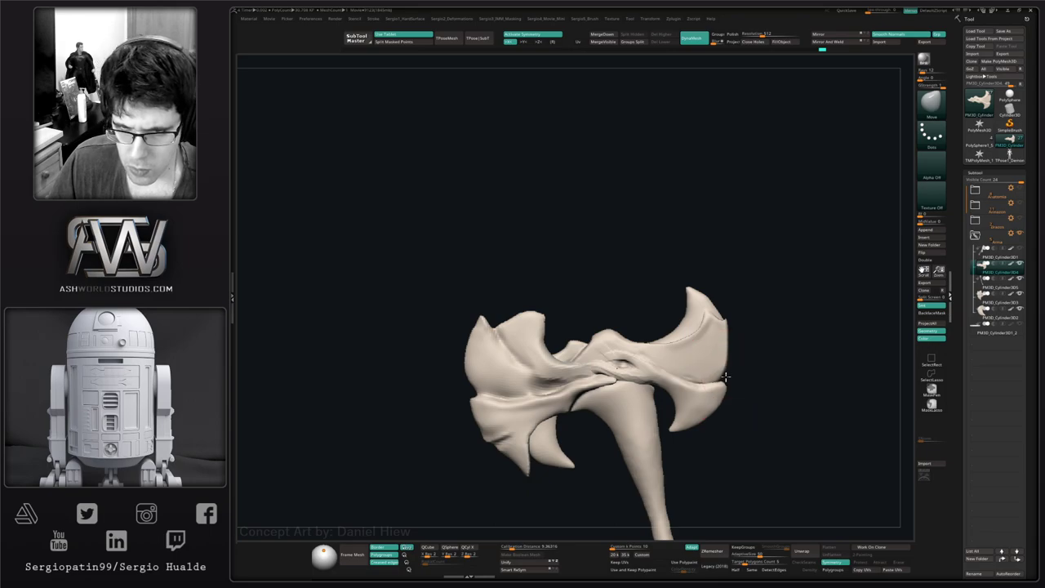
- Select the front blade, stretch its upper point upward and push its lower outer edge outward with the Move brush
mouse_move(703, 284)
left_mouse_down("alt")
mouse_move(700, 413)
mouse_move(682, 408)
left_mouse_up("alt")
right_click_drag(664, 415, 590, 388)
left_click(585, 407, "alt")
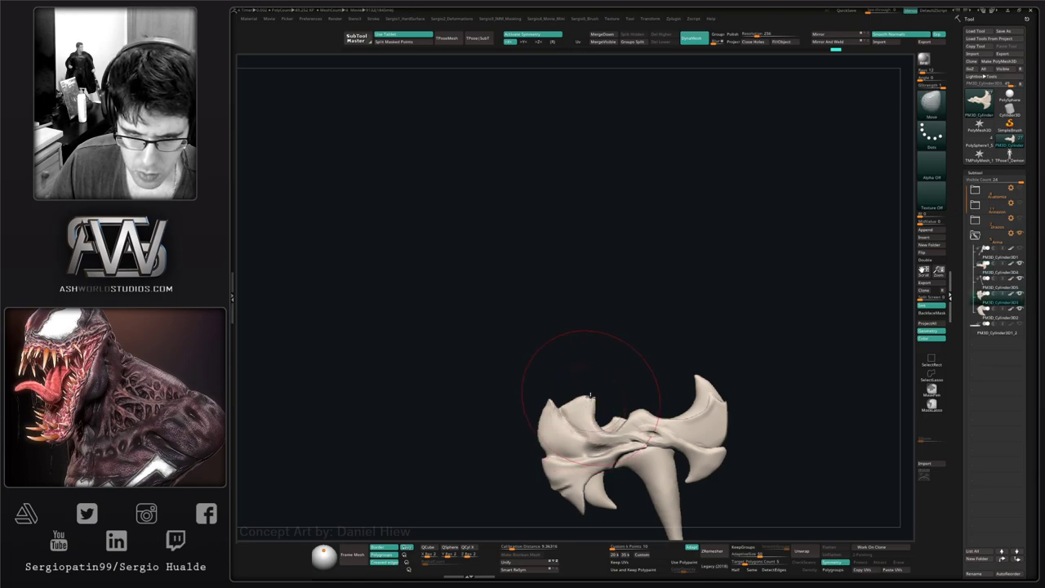
left_click_drag(585, 405, 592, 368)
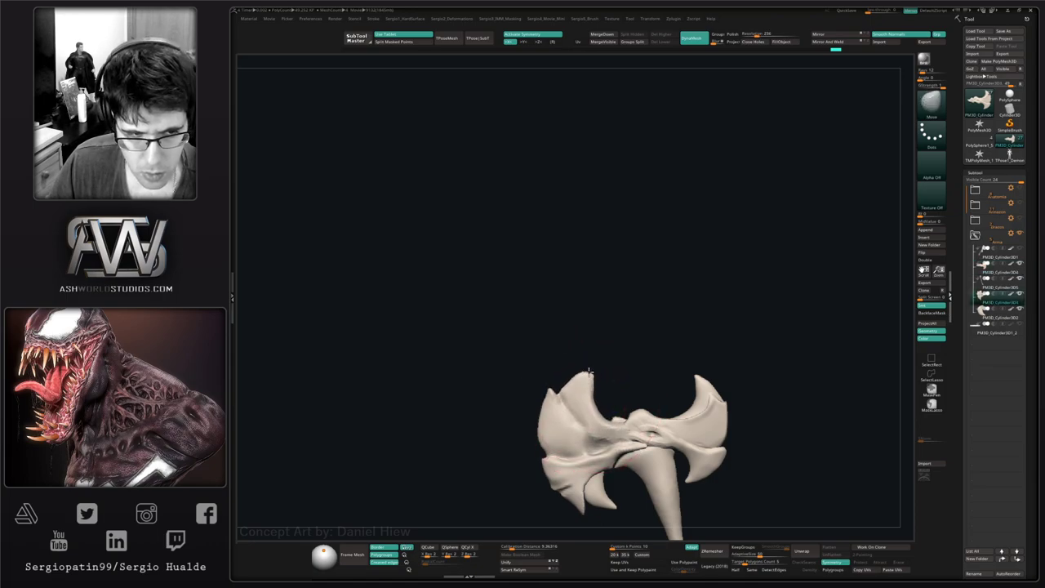
left_click_drag(582, 475, 579, 468)
right_click_drag(579, 474, 576, 402, "alt")
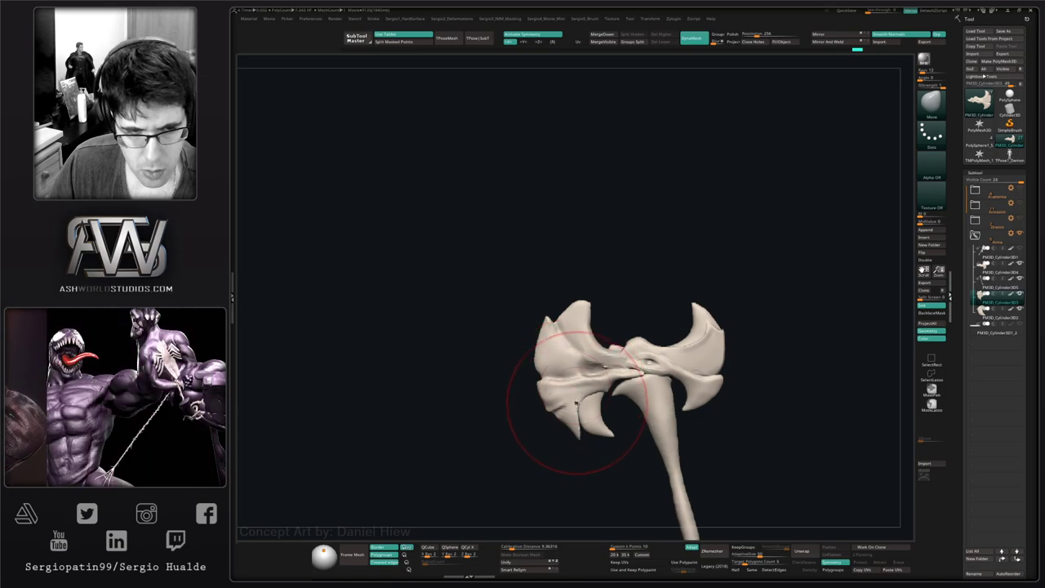
left_click_drag(558, 406, 550, 407)
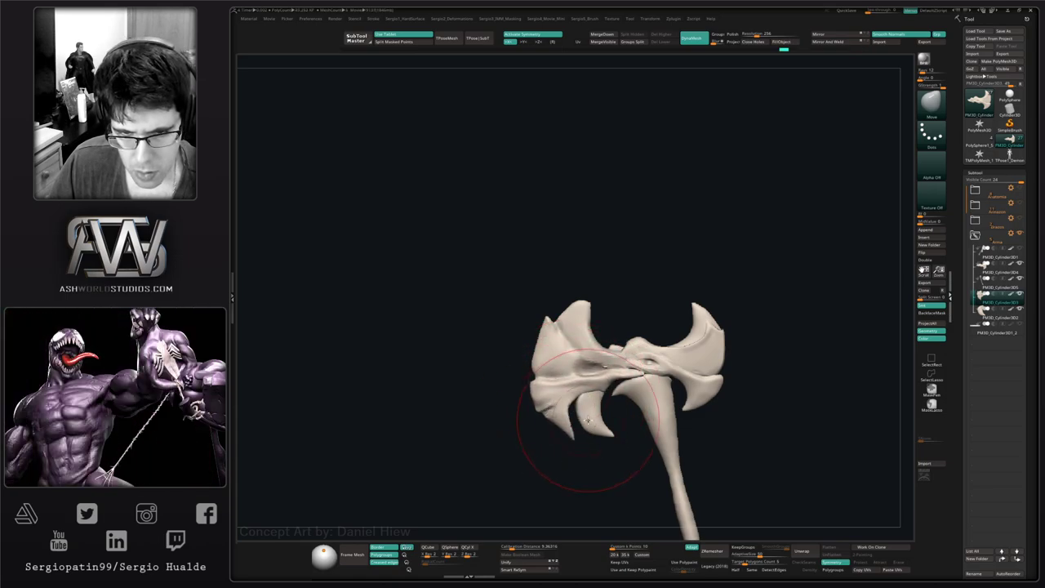
- Refine the shapes of the hook and the front blade's lower spike with a smaller Move brush
left_click(573, 394, "alt")
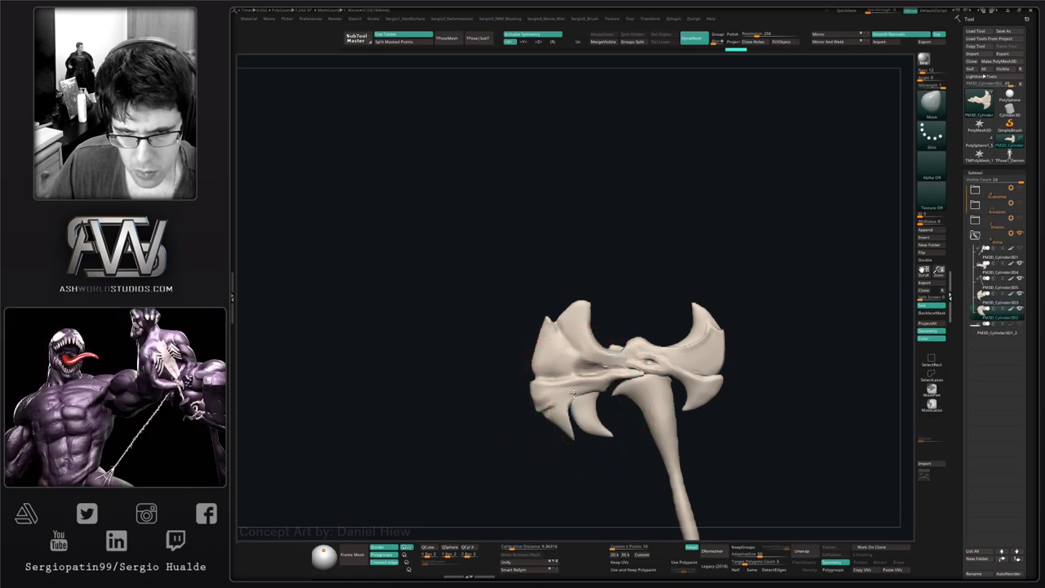
key("bracketleft")
key("bracketleft")
key("bracketleft")
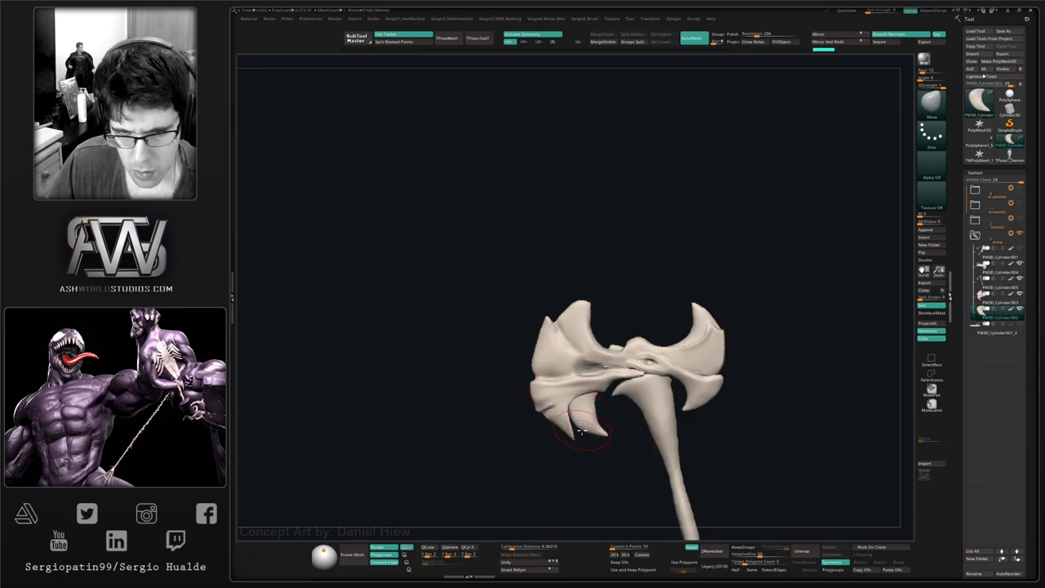
mouse_move(581, 430)
right_mouse_down("ctrl")
mouse_move(580, 404)
mouse_move(573, 453)
mouse_move(597, 430)
right_mouse_up("ctrl")
left_click(574, 436, "alt")
left_click_drag(584, 440, 590, 422)
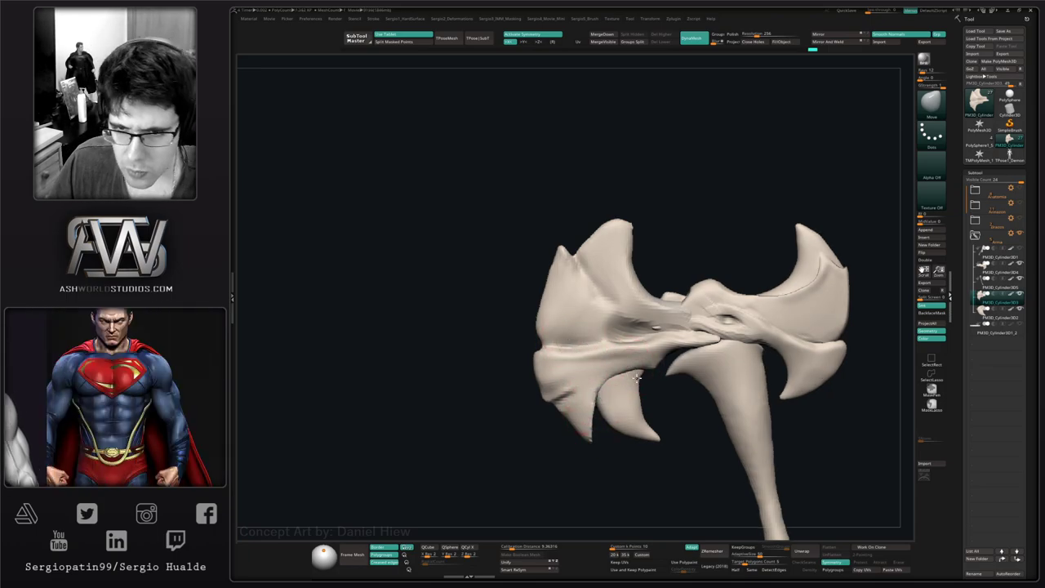
- Isolate the front blade and remesh it with DynaMesh at resolution 472
right_click_drag(569, 335, 673, 277)
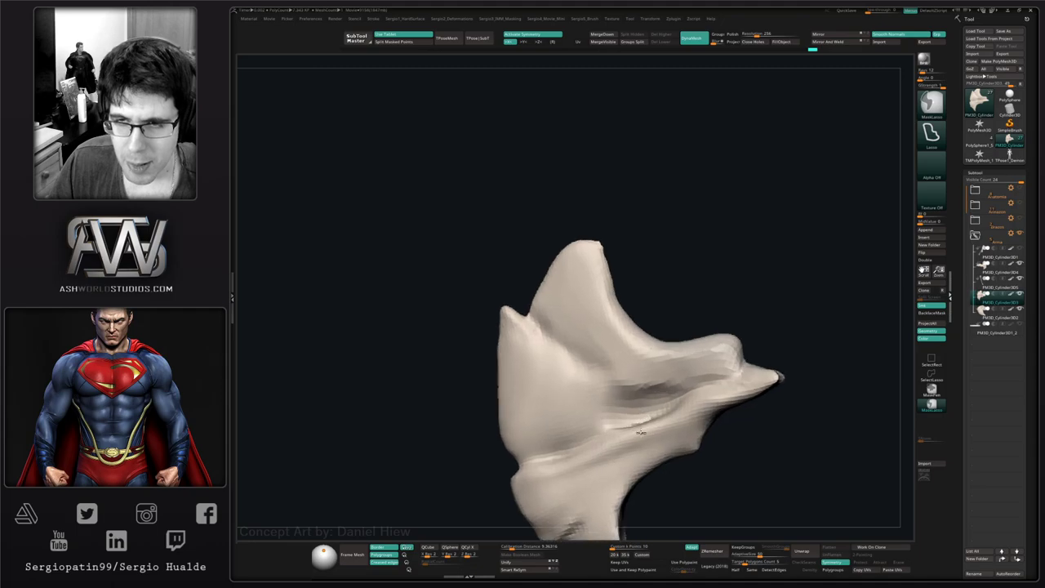
left_click(762, 35)
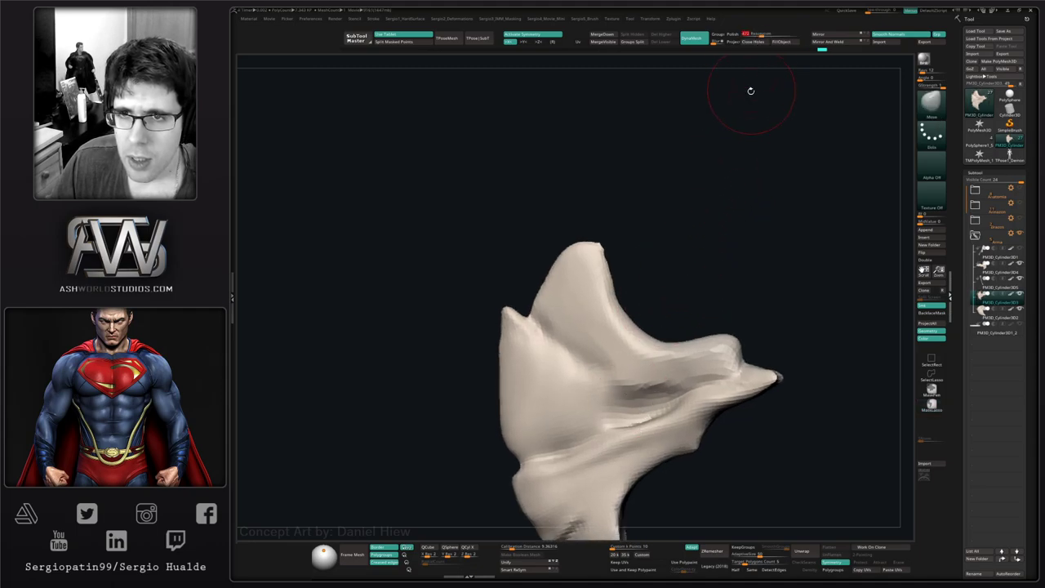
left_click_drag(751, 106, 745, 276, "ctrl")
mouse_move(693, 393)
right_mouse_down("alt")
mouse_move(698, 320)
mouse_move(679, 354)
mouse_move(656, 358)
right_mouse_up("alt")
right_click_drag(657, 358, 660, 355, "ctrl")
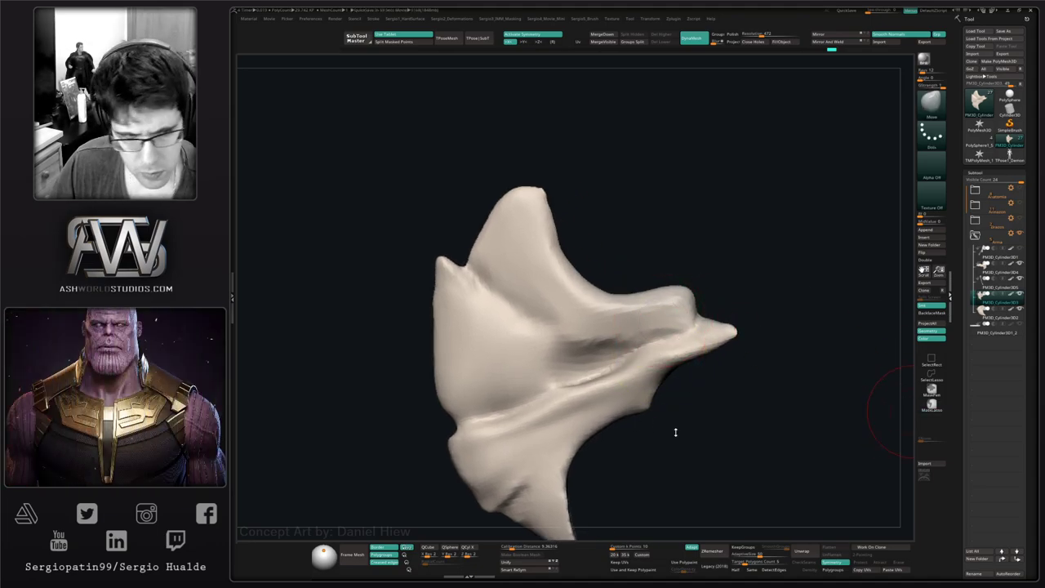
- Clean up the front blade's narrow inner tip and reshape the lower edge beside it with the Move brush
right_click_drag(675, 432, 668, 450)
right_click_drag(648, 354, 615, 366, "alt")
mouse_move(616, 365)
right_mouse_down("ctrl")
mouse_move(641, 377)
mouse_move(645, 367)
right_mouse_up("ctrl")
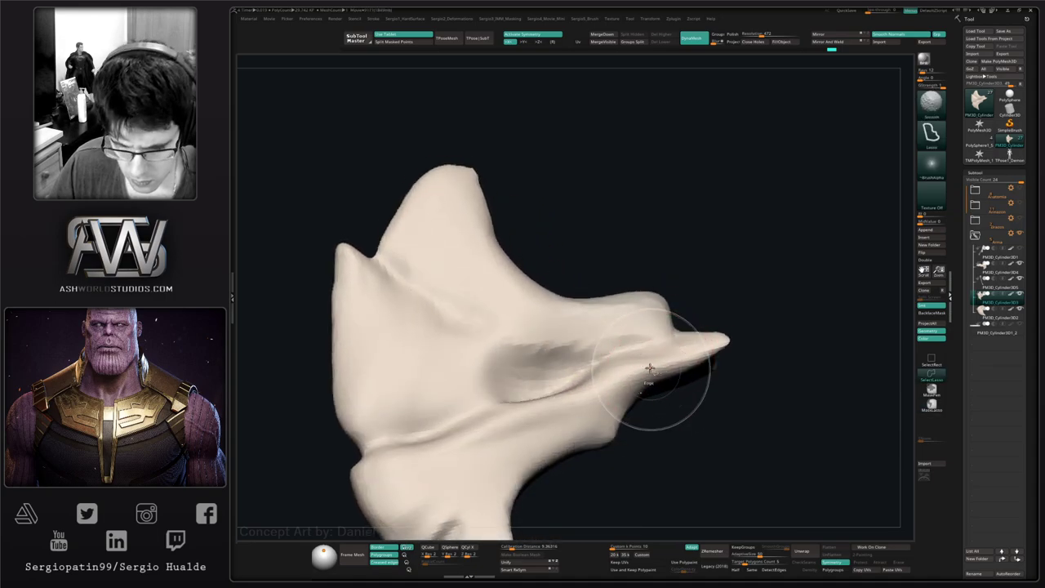
mouse_move(671, 358)
left_mouse_down()
mouse_move(715, 350)
mouse_move(674, 362)
left_mouse_up()
key("ctrl+z")
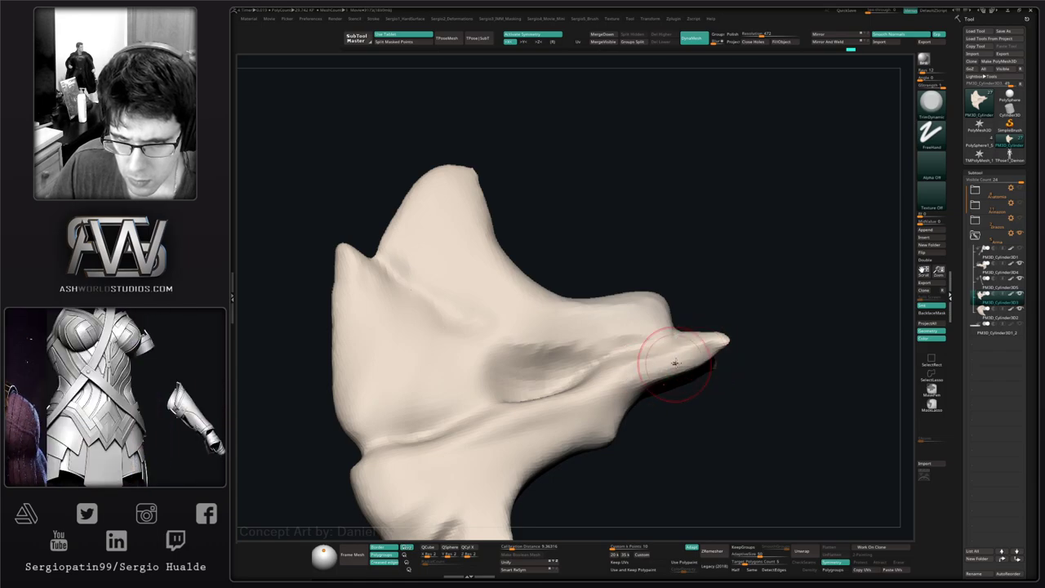
mouse_move(609, 429)
right_mouse_down()
mouse_move(631, 352)
mouse_move(662, 377)
mouse_move(678, 371)
right_mouse_up()
key("b")
key("m")
key("v")
left_click_drag(647, 377, 658, 367)
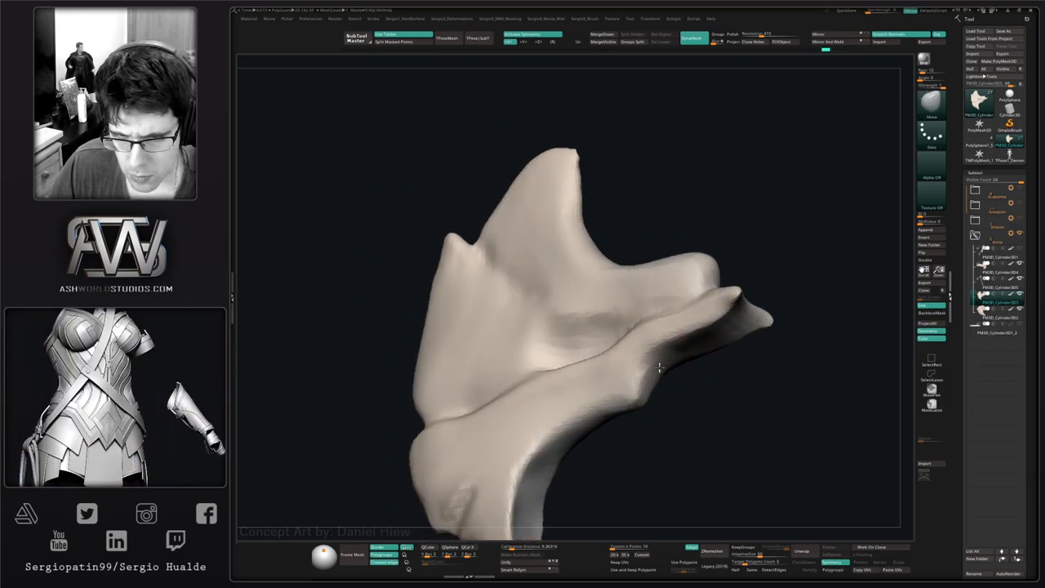
right_click_drag(674, 367, 666, 347)
left_click_drag(660, 347, 671, 339)
- Fill the hollow end face of the front blade's inner tip with the Standard brush and flatten it with TrimDynamic
key("b")
key("c")
key("l")
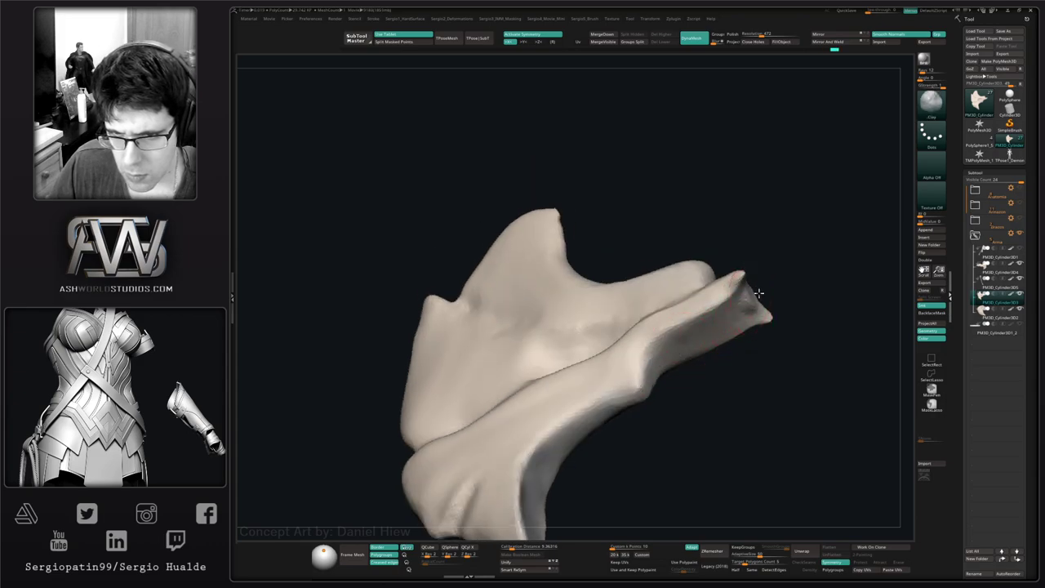
mouse_move(758, 300)
right_mouse_down()
mouse_move(724, 300)
mouse_move(747, 300)
right_mouse_up()
key("b")
key("s")
key("t")
left_click_drag(747, 300, 732, 282)
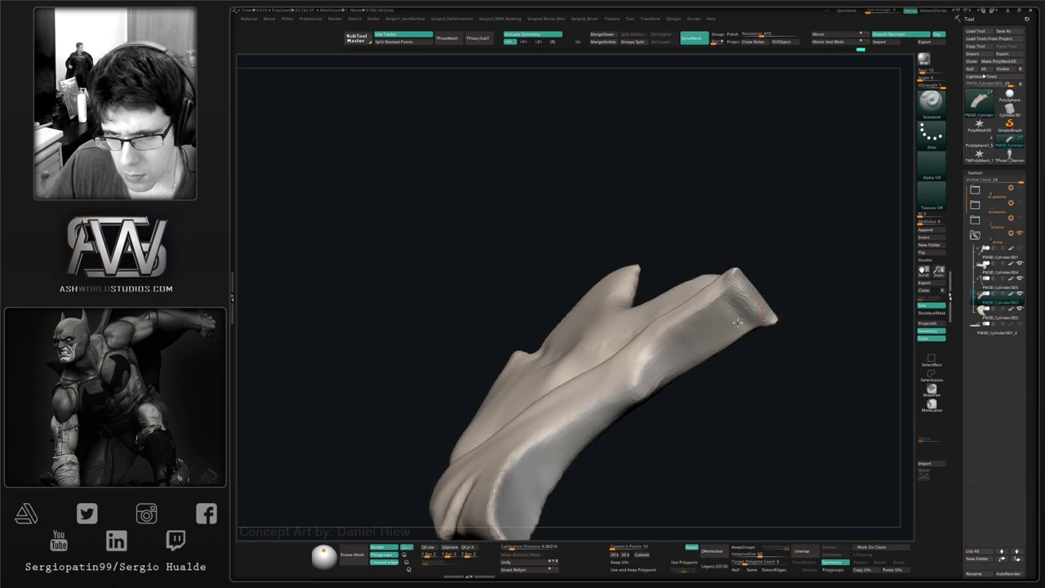
key("b")
key("t")
key("d")
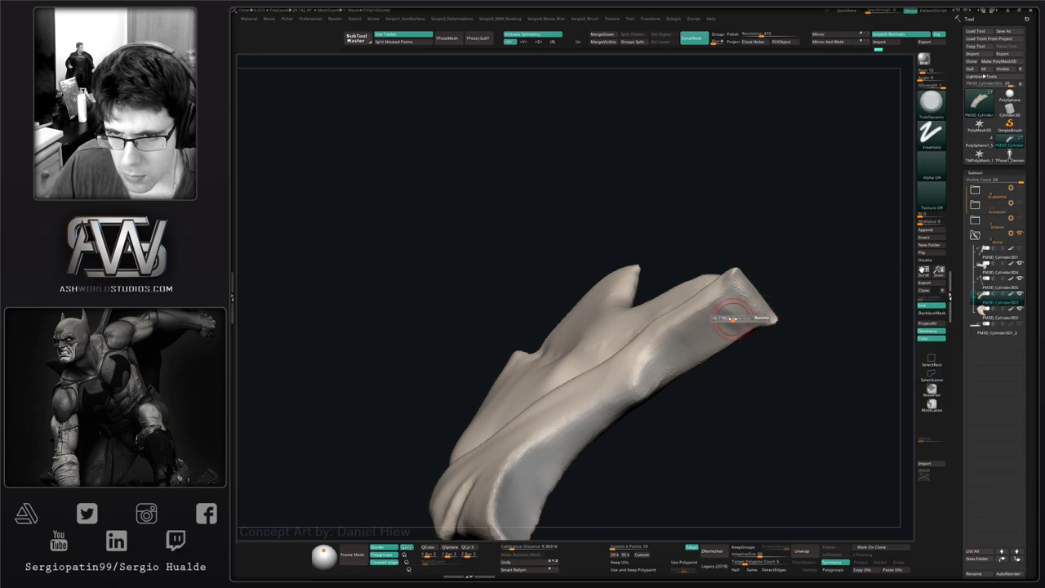
- Carve a deeper recess between the front blade's converging ridges and build up the upper ridge with ClayBuildup
mouse_move(734, 326)
right_mouse_down()
mouse_move(734, 304)
mouse_move(774, 334)
mouse_move(763, 353)
mouse_move(728, 326)
mouse_move(661, 373)
mouse_move(668, 343)
mouse_move(677, 373)
mouse_move(715, 323)
mouse_move(664, 350)
mouse_move(659, 337)
right_mouse_up()
key("b")
key("c")
key("b")
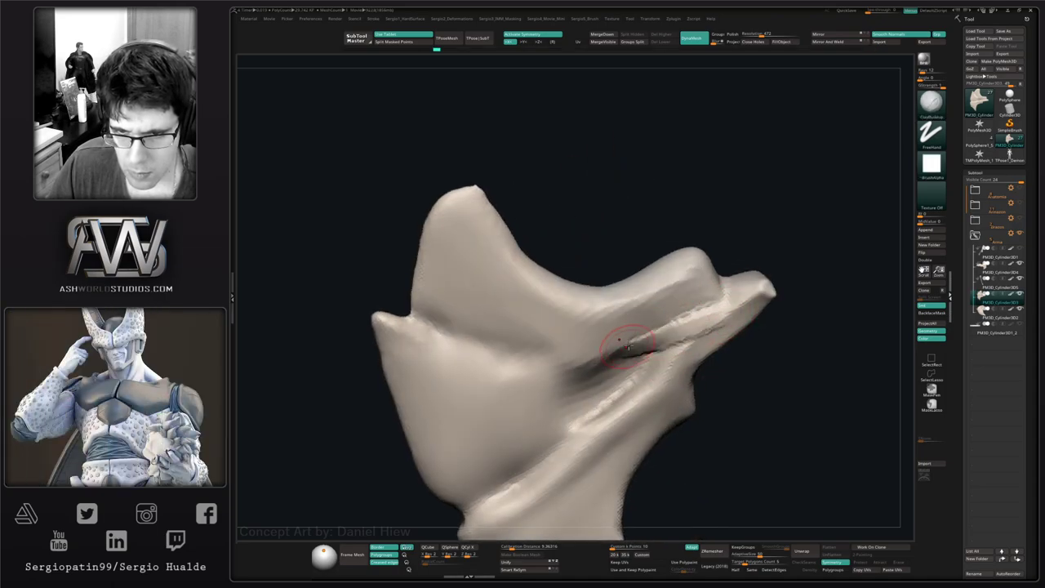
left_click_drag(632, 345, 575, 369, "alt")
key("ctrl+z")
left_click_drag(709, 328, 565, 369, "alt")
mouse_move(602, 365)
right_mouse_down("alt")
mouse_move(624, 352)
mouse_move(627, 330)
right_mouse_up("alt")
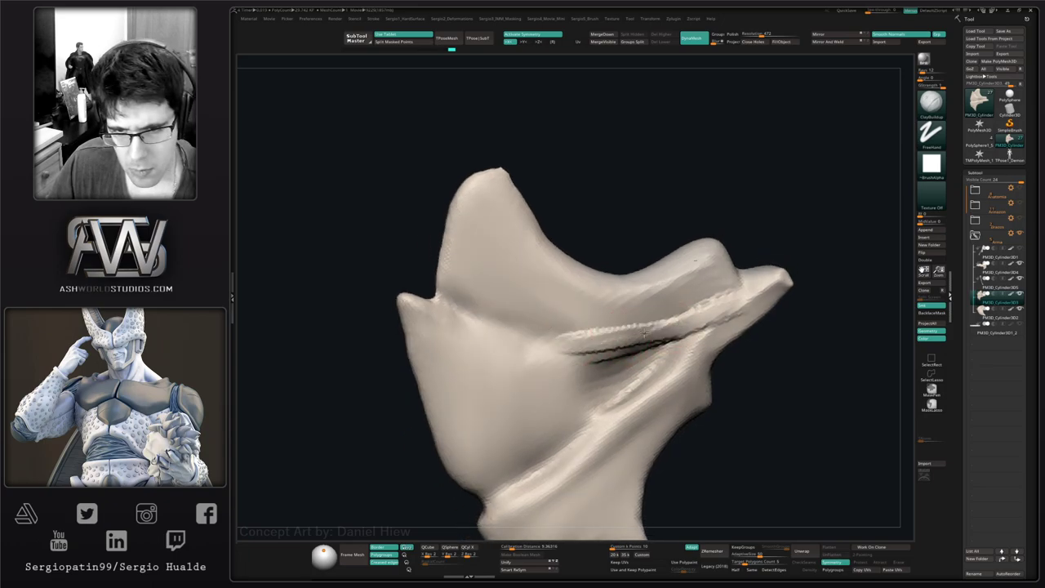
right_click_drag(629, 354, 604, 365, "alt")
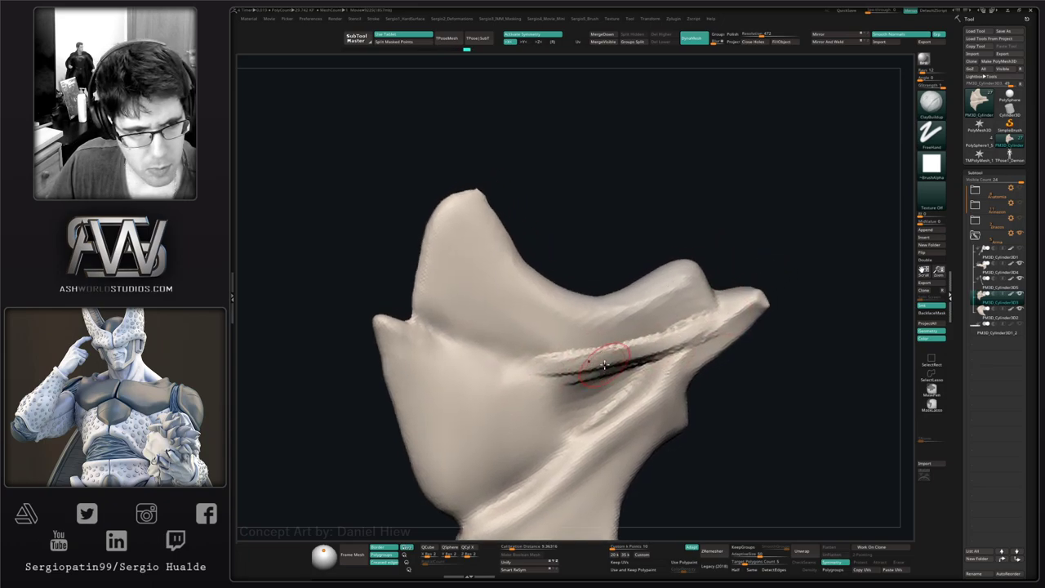
left_click_drag(597, 342, 666, 342)
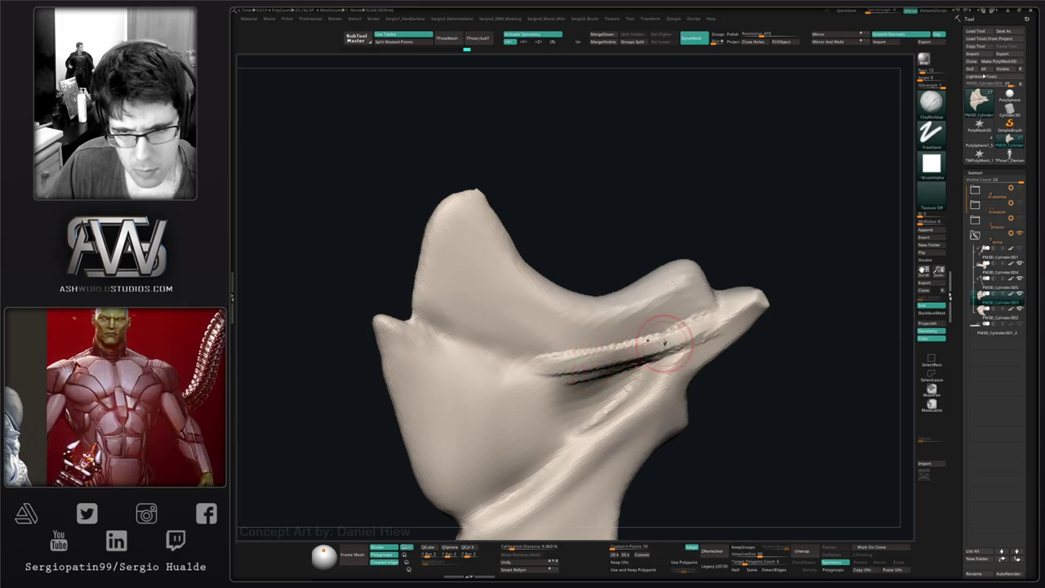
- Smooth the front blade's upper ridge and define the crease along it with DamStandard
mouse_move(553, 364)
left_mouse_down("shift")
mouse_move(690, 327)
mouse_move(729, 301)
mouse_move(631, 340)
left_mouse_up("shift")
key("b")
key("d")
key("s")
key("ctrl+z")
left_click_drag(732, 302, 600, 351)
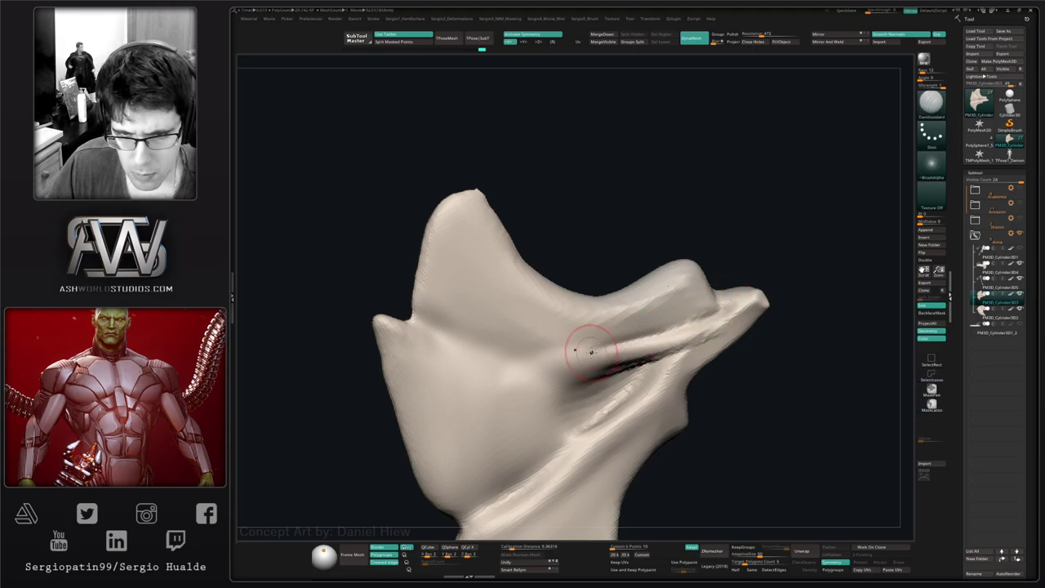
right_click_drag(665, 334, 541, 386, "alt")
mouse_move(598, 345)
right_mouse_down()
mouse_move(597, 388)
mouse_move(604, 350)
mouse_move(615, 365)
mouse_move(616, 351)
mouse_move(581, 369)
right_mouse_up()
key("shift")
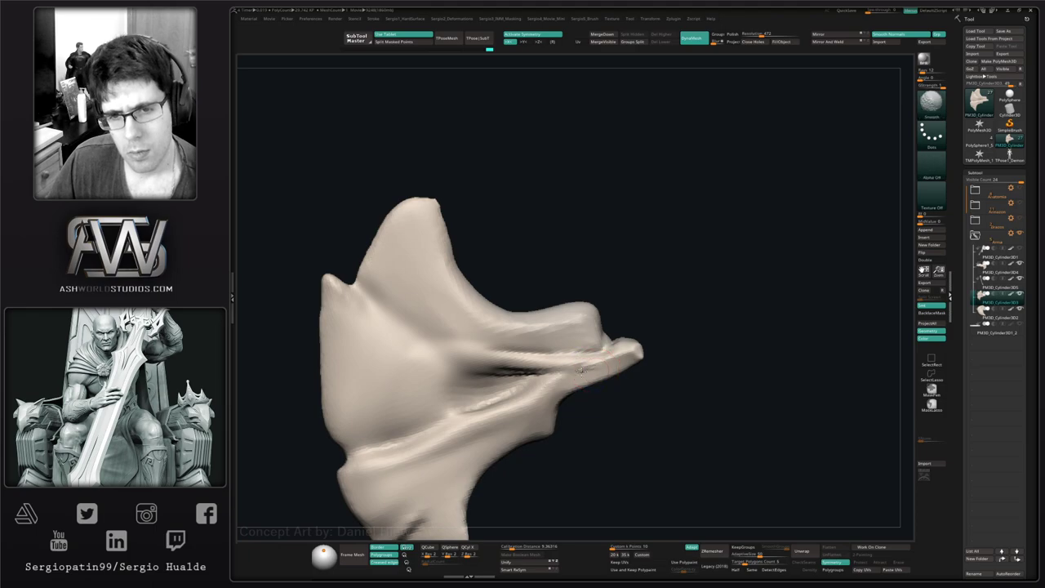
left_click_drag(502, 361, 555, 376, "shift")
key("ctrl+shift")
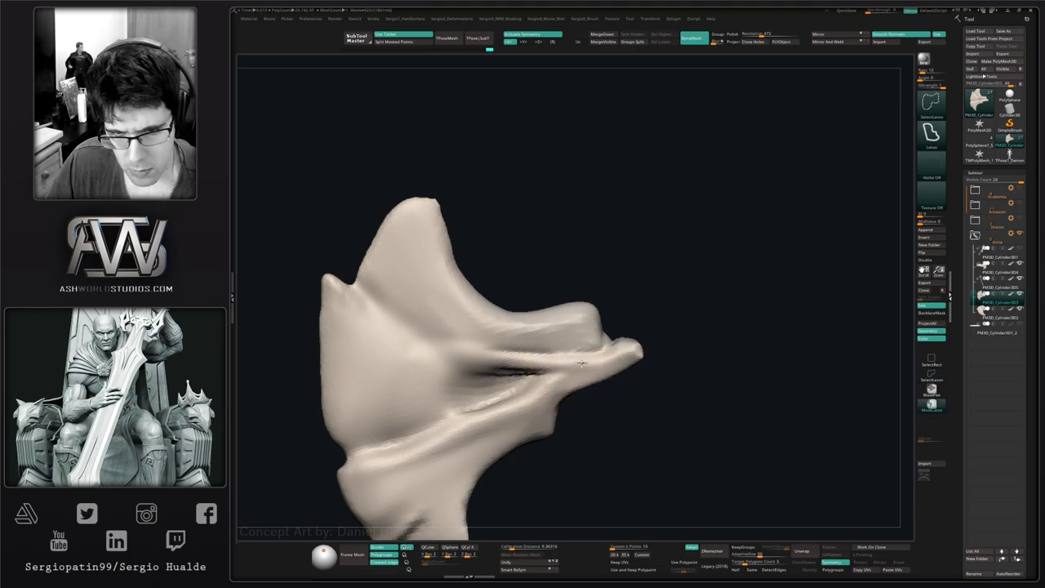
- Flatten the surfaces inside and around the front blade's recess with TrimDynamic
key("b")
key("t")
key("d")
left_click_drag(541, 371, 454, 379)
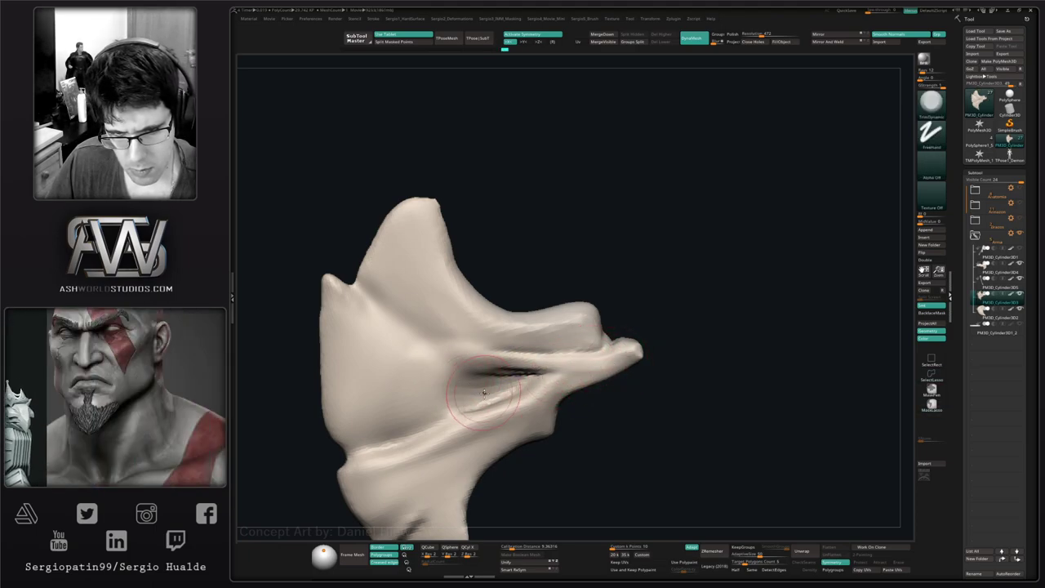
right_click_drag(549, 394, 617, 363, "alt")
right_click_drag(594, 404, 570, 361, "alt")
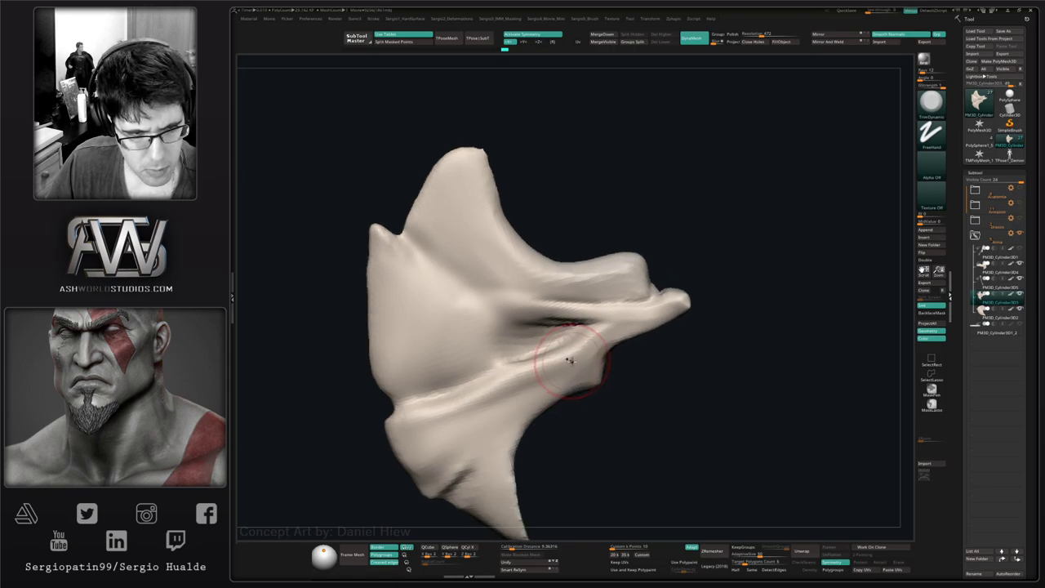
- Carve the crease along the lower ridge beneath the hollow of the blade piece with the DamStandard brush
key("ctrl+shift+z")
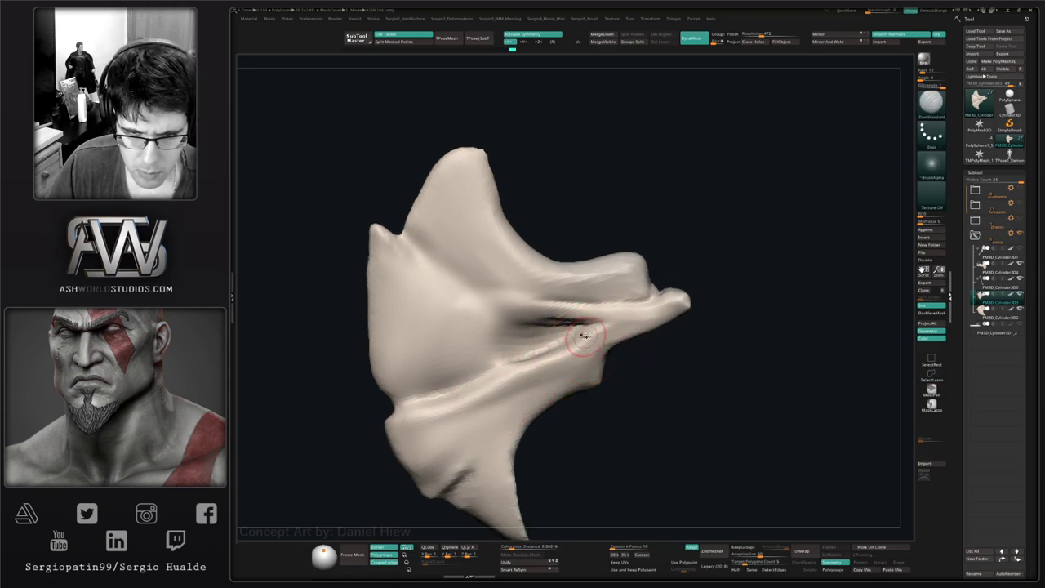
right_click_drag(537, 372, 567, 351)
left_click_drag(576, 331, 498, 380)
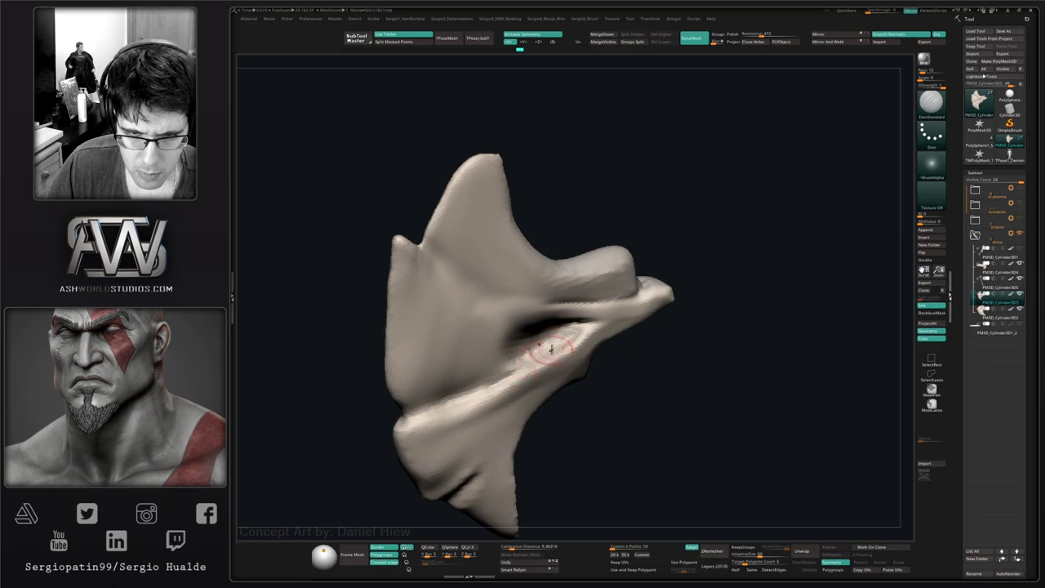
left_click_drag(552, 349, 447, 414)
right_click_drag(447, 415, 565, 343)
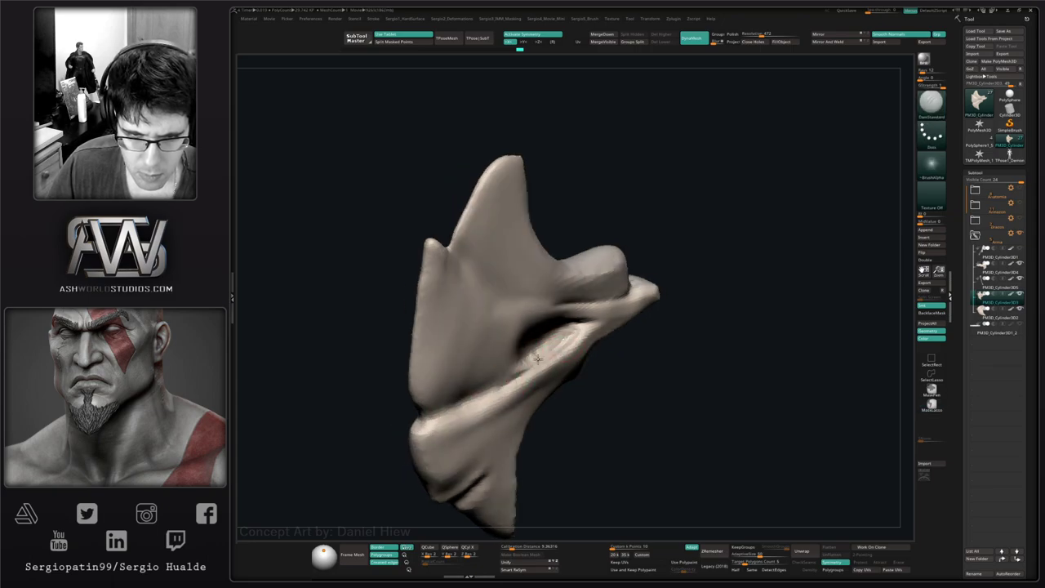
right_click_drag(460, 411, 536, 373)
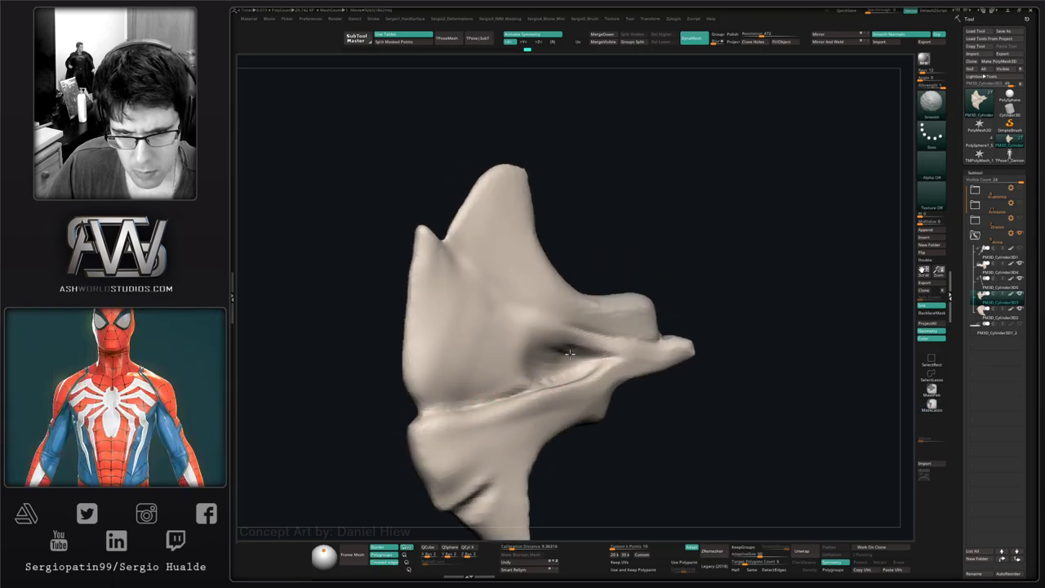
- Smooth the hollow in the blade piece and add material inside it with the ClayBuildup brush
mouse_move(570, 353)
left_mouse_down("shift")
mouse_move(552, 374)
mouse_move(572, 362)
left_mouse_up("shift")
key("b")
key("c")
key("b")
mouse_move(567, 329)
right_mouse_down()
mouse_move(562, 283)
mouse_move(567, 341)
right_mouse_up()
left_click_drag(560, 373, 570, 369)
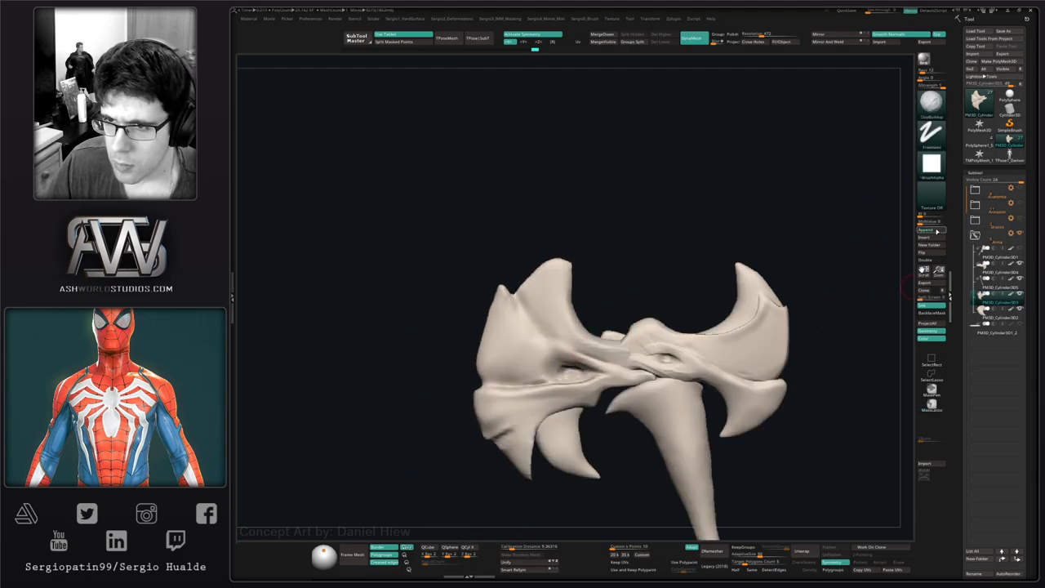
- Append a cylinder as a new subtool and make it active for transforming
left_click(924, 229)
left_click(695, 281)
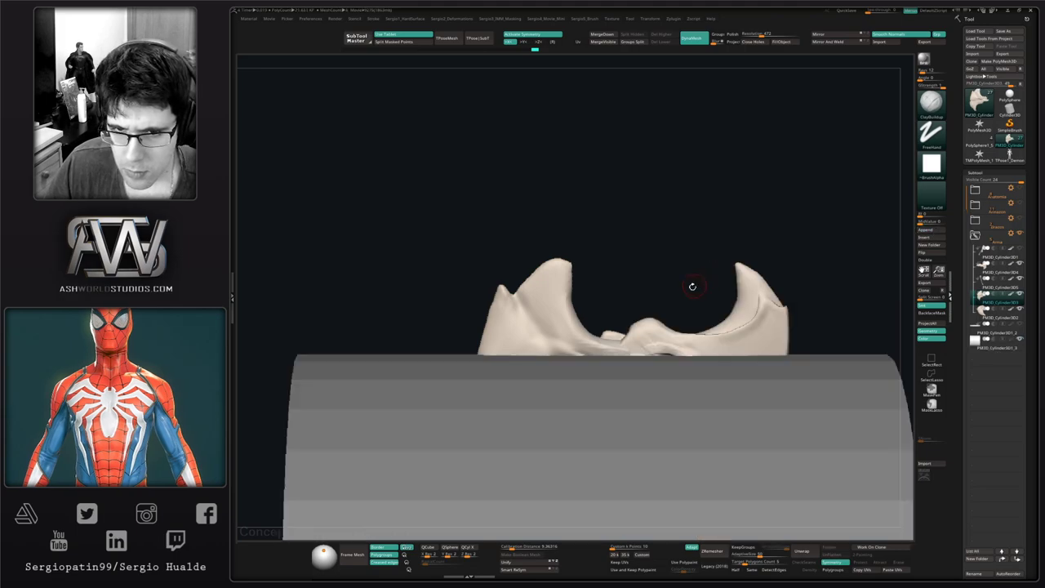
left_click(632, 399, "alt")
right_click_drag(632, 399, 609, 234, "ctrl")
key("w")
right_click_drag(658, 383, 679, 411, "shift")
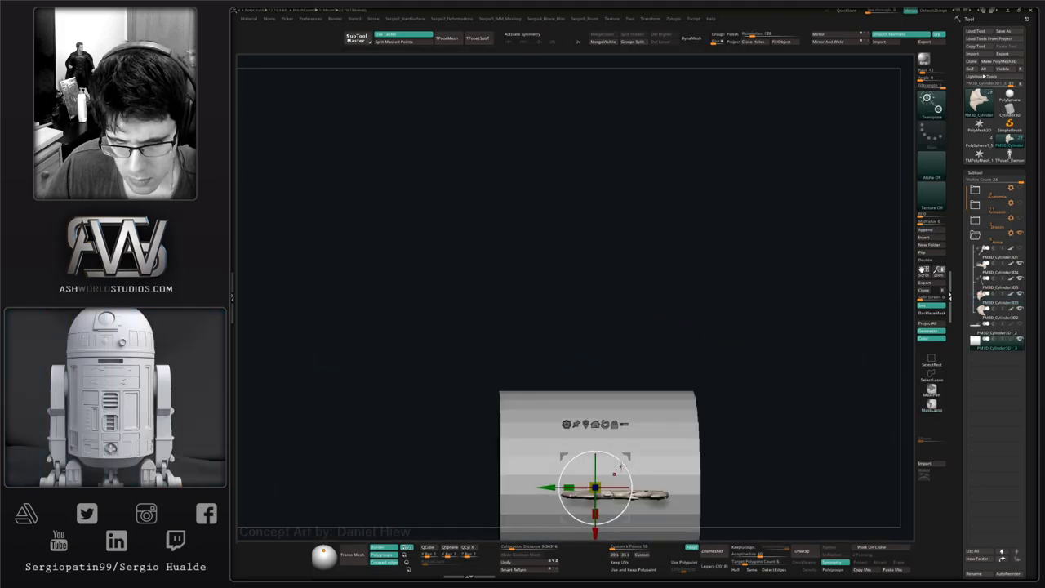
- Reorient the cylinder, scale it down and bring it close to the axe head
left_click_drag(618, 459, 618, 506, "shift")
right_click_drag(724, 445, 689, 363)
right_click_drag(612, 401, 615, 333, "alt")
left_click_drag(600, 392, 544, 474)
left_click_drag(567, 395, 542, 400)
left_click_drag(630, 368, 626, 281)
right_click_drag(626, 286, 628, 491, "ctrl")
- Shape the cylinder into a thin elliptical rod and position it through the hollow of the blade piece
left_click_drag(558, 332, 541, 368)
left_click_drag(589, 300, 586, 288)
right_click_drag(586, 290, 555, 319)
left_click_drag(540, 320, 493, 322)
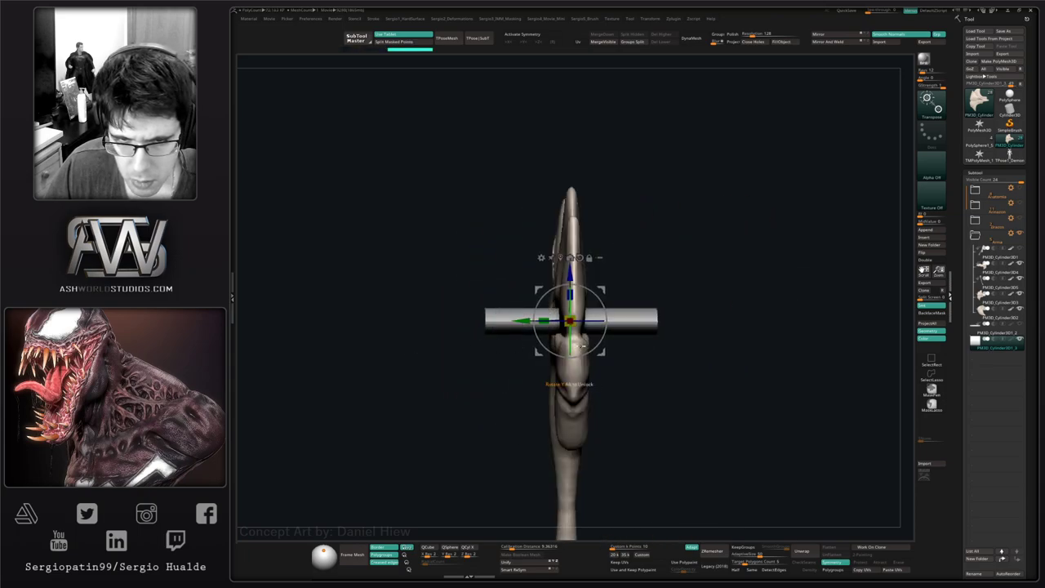
right_click_drag(545, 318, 578, 314, "shift")
right_click_drag(572, 228, 578, 321, "ctrl")
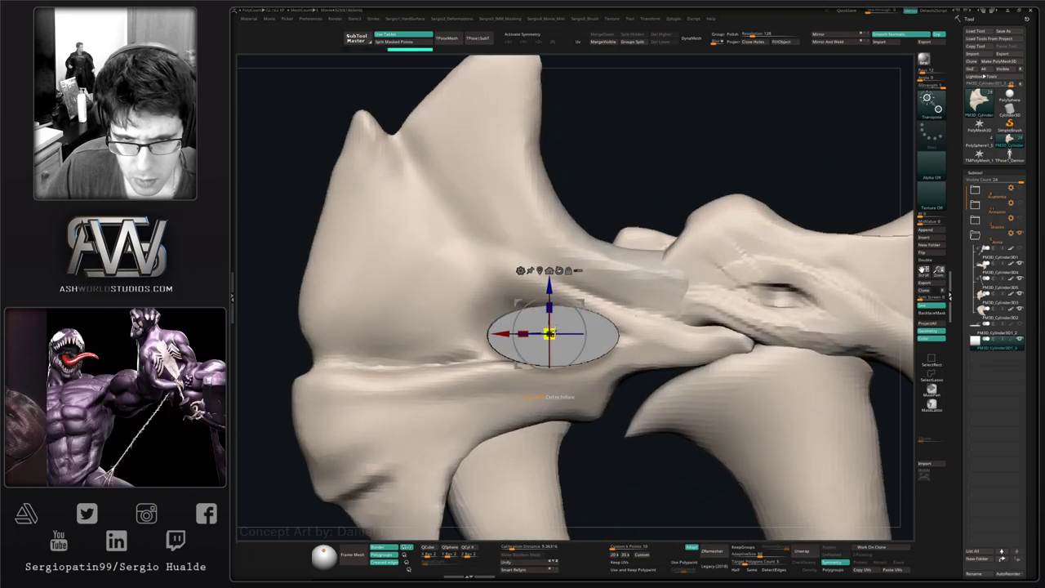
mouse_move(554, 329)
left_mouse_down()
mouse_move(500, 373)
mouse_move(529, 355)
left_mouse_up()
key("q")
right_click_drag(587, 330, 849, 369)
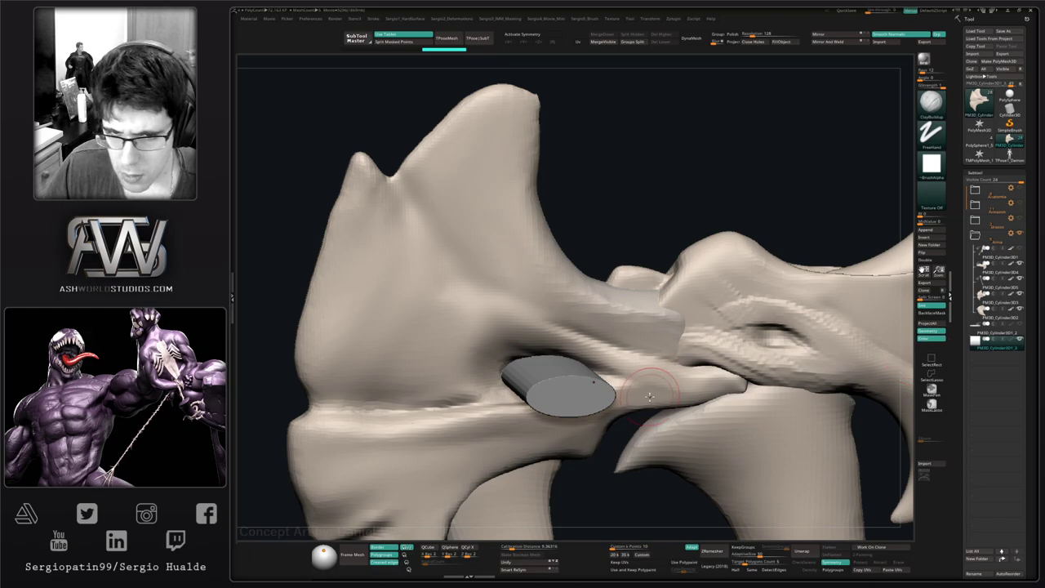
- Place the elliptical rod below the blade subtool, merge it as a subtraction and remesh with DynaMesh to cut the oval hole
right_click_drag(649, 397, 644, 355)
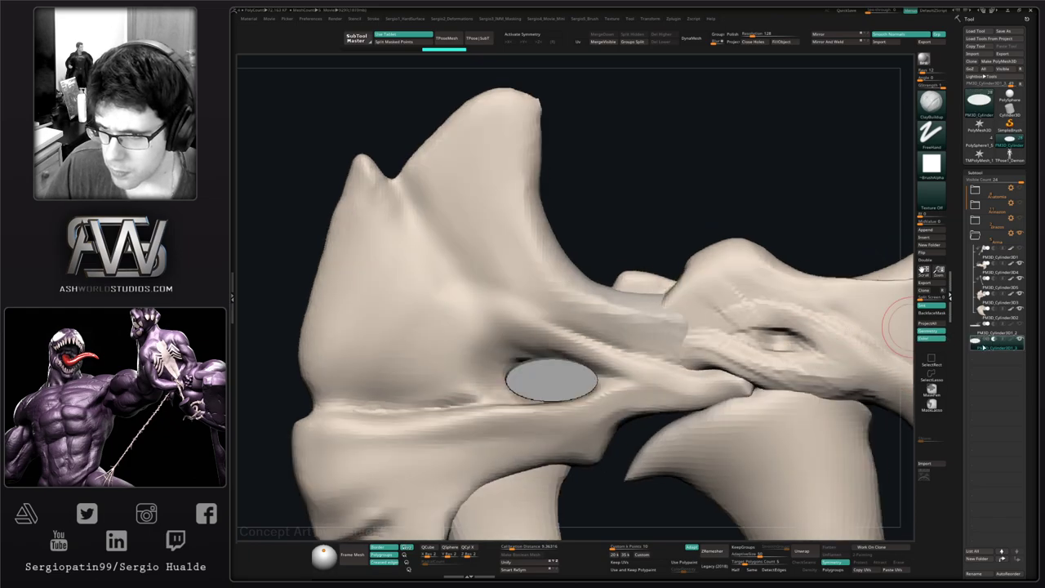
left_click_drag(983, 347, 981, 307)
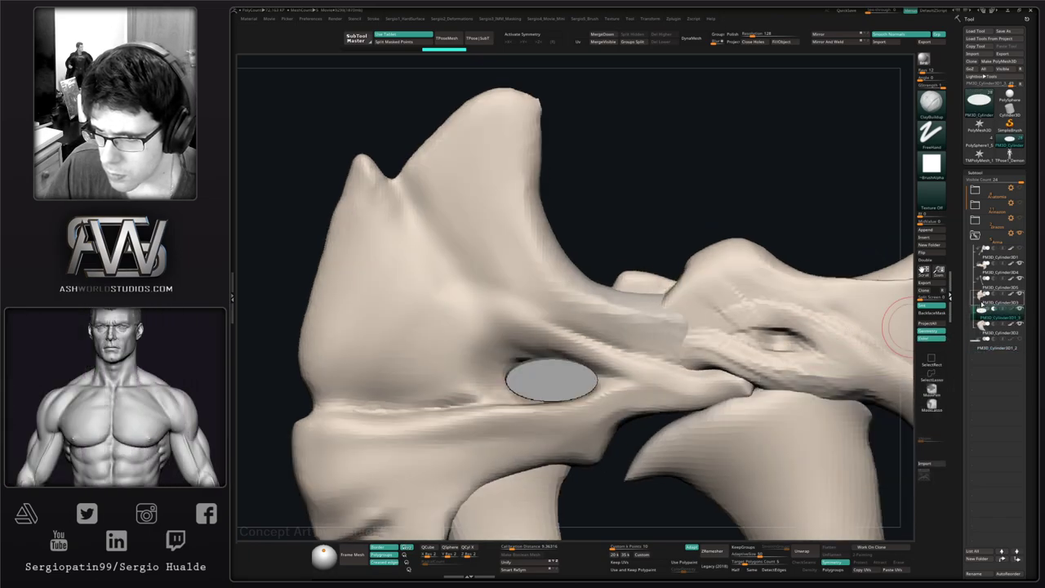
key("alt+s")
left_click(982, 299)
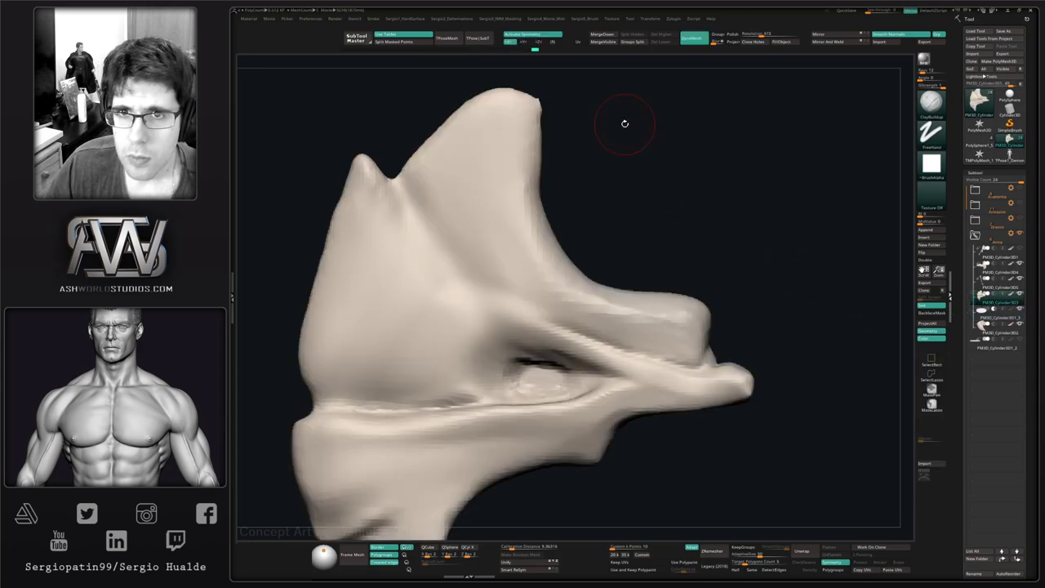
left_click(605, 36)
left_click_drag(692, 173, 702, 184, "ctrl")
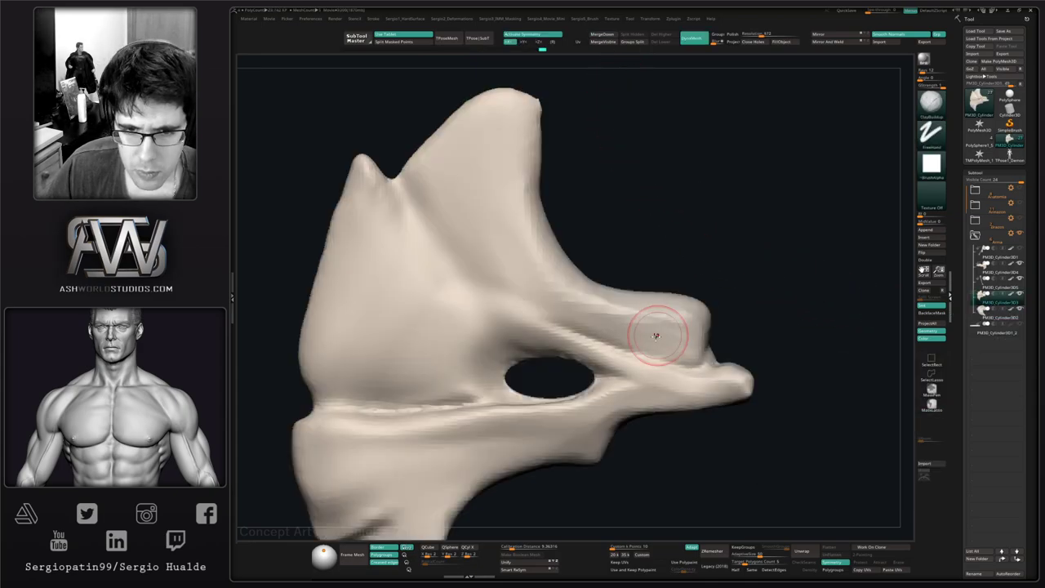
- Smooth the rim of the oval hole on the blade piece
mouse_move(589, 375)
right_mouse_down("alt")
mouse_move(722, 292)
mouse_move(578, 341)
mouse_move(624, 359)
right_mouse_up("alt")
mouse_move(629, 346)
left_mouse_down("shift")
mouse_move(648, 334)
mouse_move(634, 345)
left_mouse_up("shift")
right_click_drag(634, 345, 651, 314)
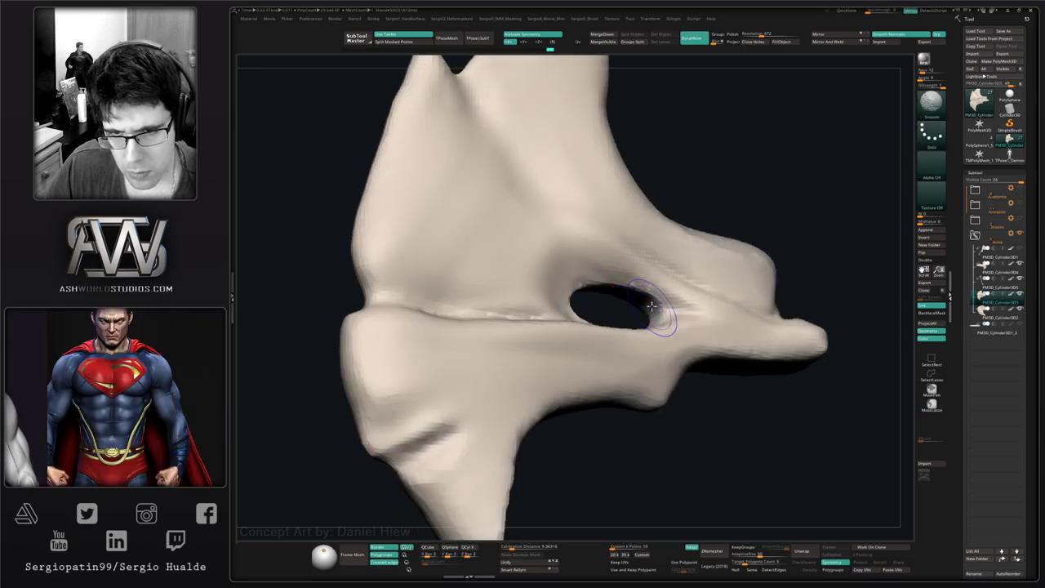
left_click_drag(651, 306, 592, 308, "shift")
right_click_drag(593, 307, 583, 324)
left_click_drag(583, 324, 651, 310, "shift")
mouse_move(645, 311)
right_mouse_down()
mouse_move(617, 319)
mouse_move(643, 387)
mouse_move(624, 317)
mouse_move(565, 356)
mouse_move(580, 338)
mouse_move(552, 343)
mouse_move(573, 336)
right_mouse_up()
- Smooth the ridge just above the oval hole
key("shift+f")
key("shift+f")
left_click(574, 336, "ctrl+shift")
right_click(549, 352)
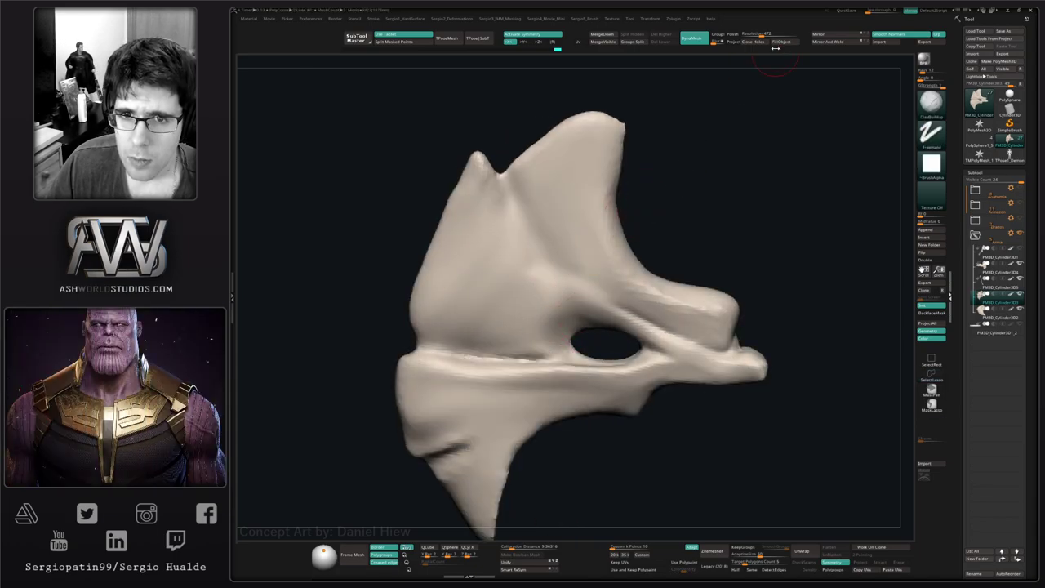
left_click_drag(631, 299, 625, 305, "shift")
mouse_move(626, 306)
right_mouse_down()
mouse_move(597, 322)
mouse_move(667, 310)
mouse_move(575, 332)
right_mouse_up()
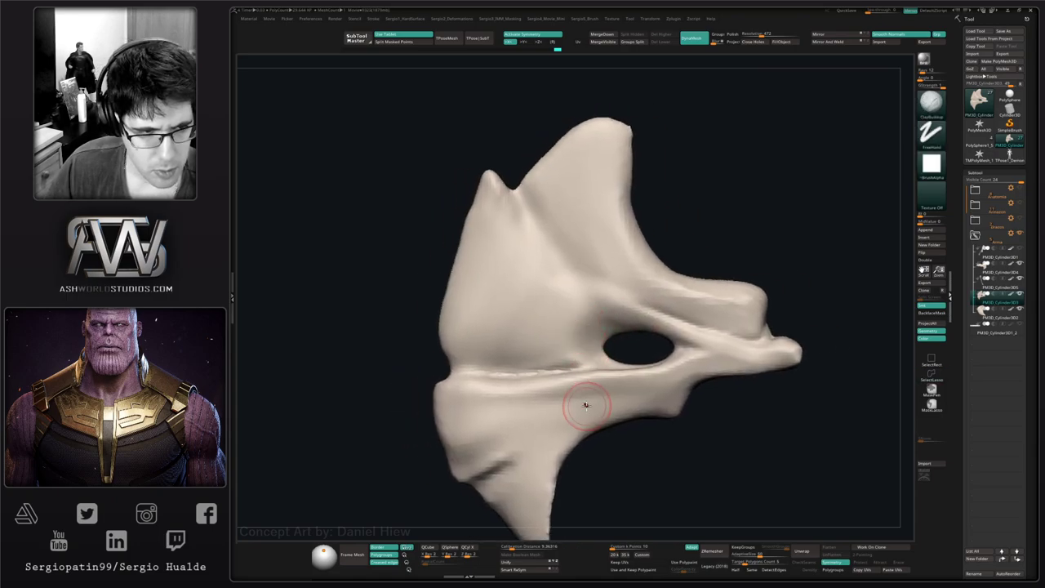
- Adjust the hole's lower edge and the seam above the lower lobe with the Move brush
key("b")
key("m")
key("v")
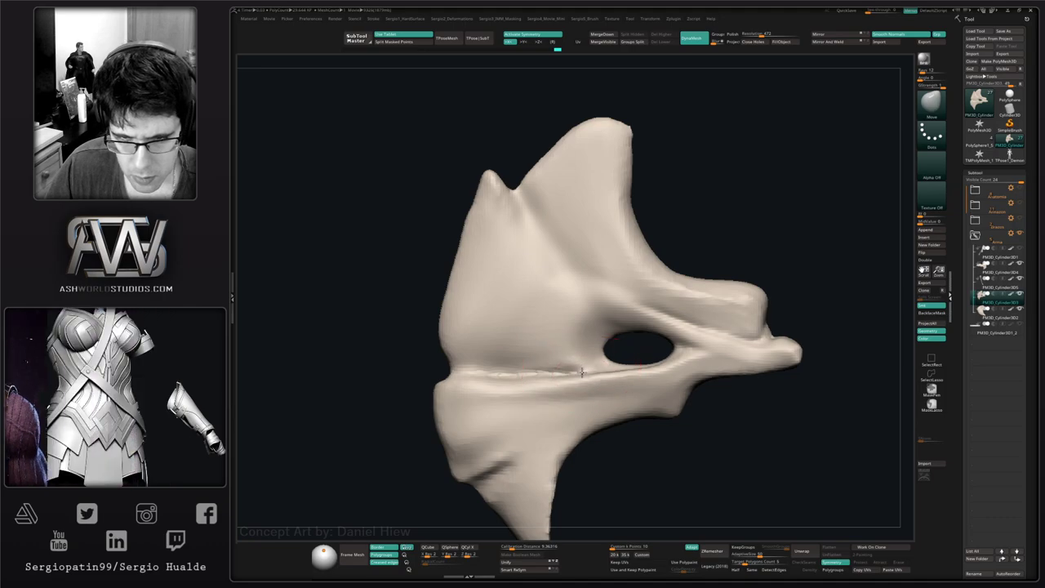
left_click_drag(601, 378, 605, 375)
left_click_drag(529, 388, 522, 384)
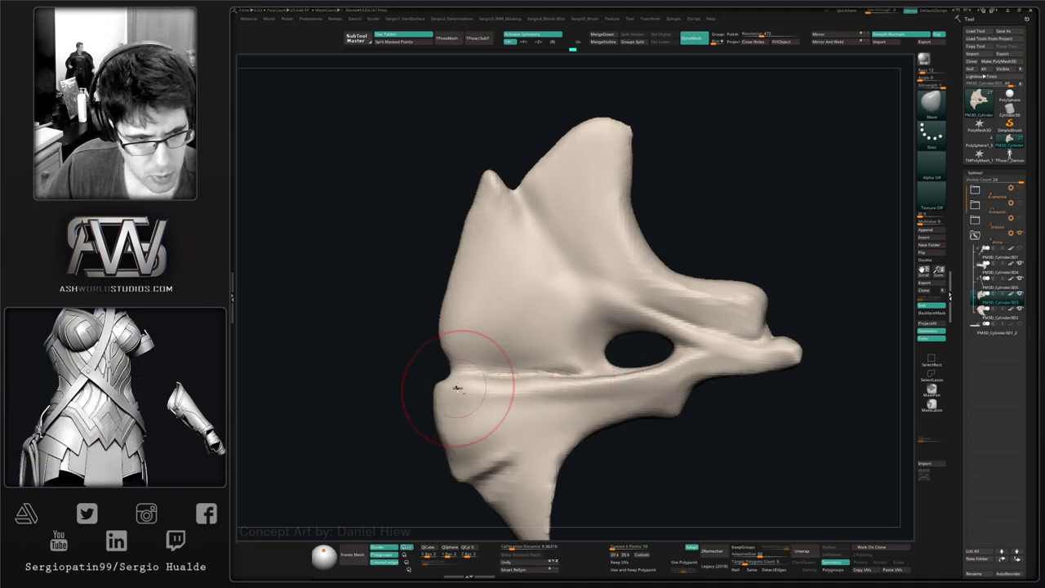
- Lasso-mask the lower lobe along the seam, invert the mask and pull the lobe's upper outer corner outward with the Move brush
right_click_drag(458, 385, 509, 379, "alt")
left_click_drag(501, 365, 530, 364, "ctrl")
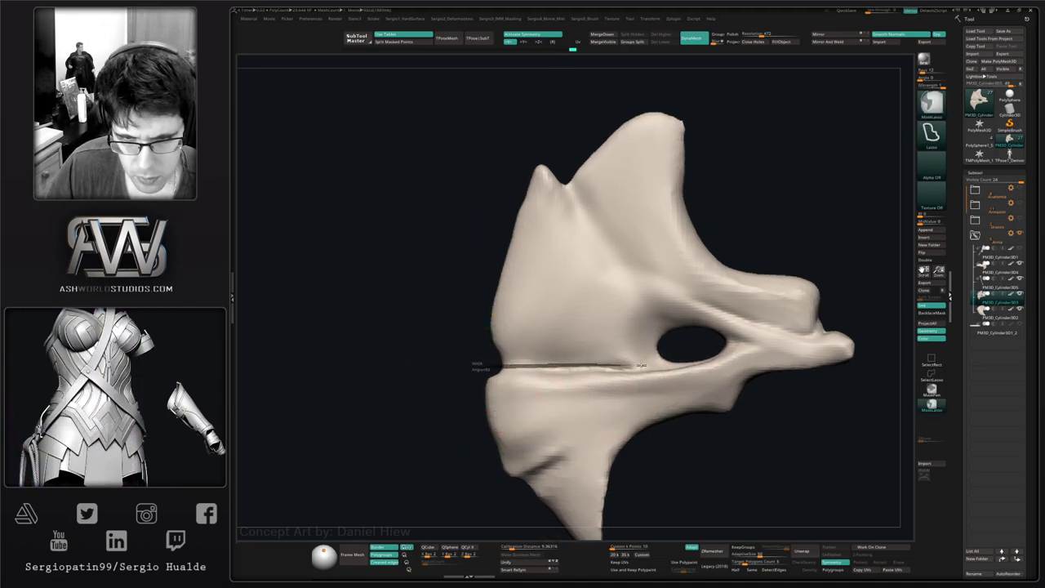
left_click_drag(641, 365, 478, 365, "ctrl")
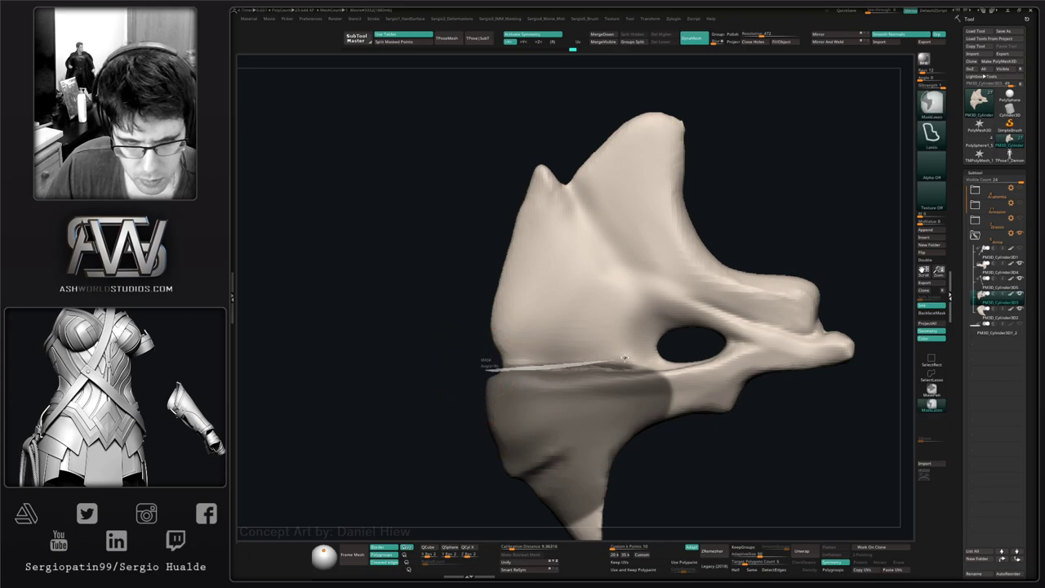
left_click(467, 400, "ctrl")
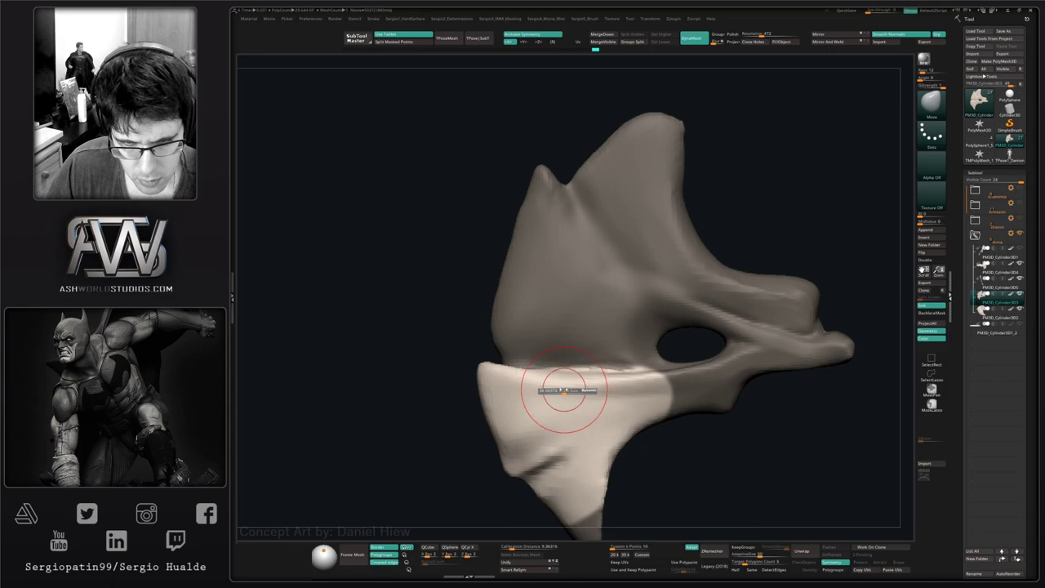
mouse_move(493, 441)
left_mouse_down()
mouse_move(531, 453)
mouse_move(555, 436)
mouse_move(531, 366)
left_mouse_up()
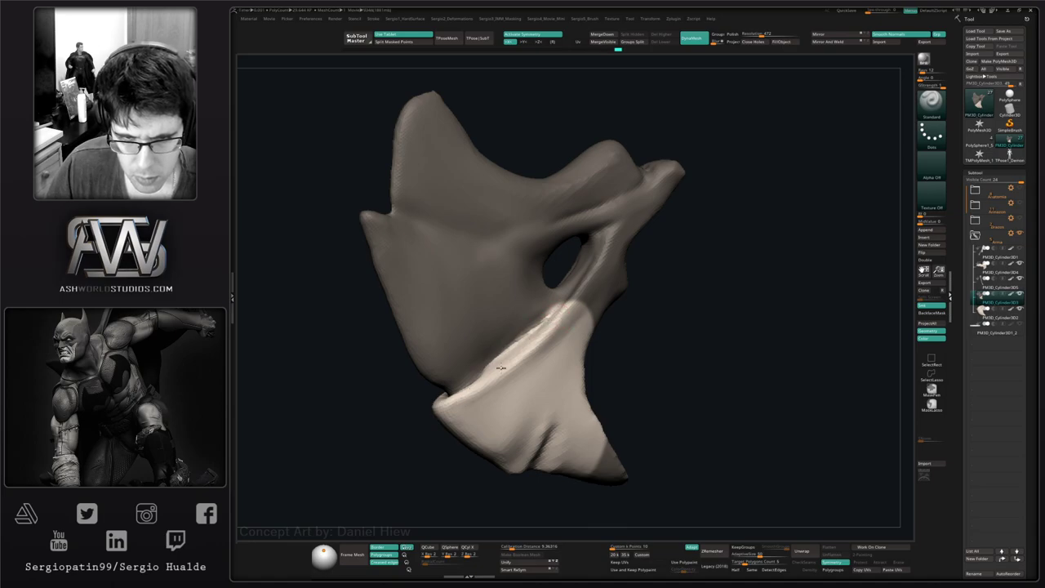
- Build up the lower lobe's upper edge along the mask with the Clay brush, then clear the mask
key("b")
key("c")
key("l")
key("s")
left_click_drag(535, 378, 545, 378)
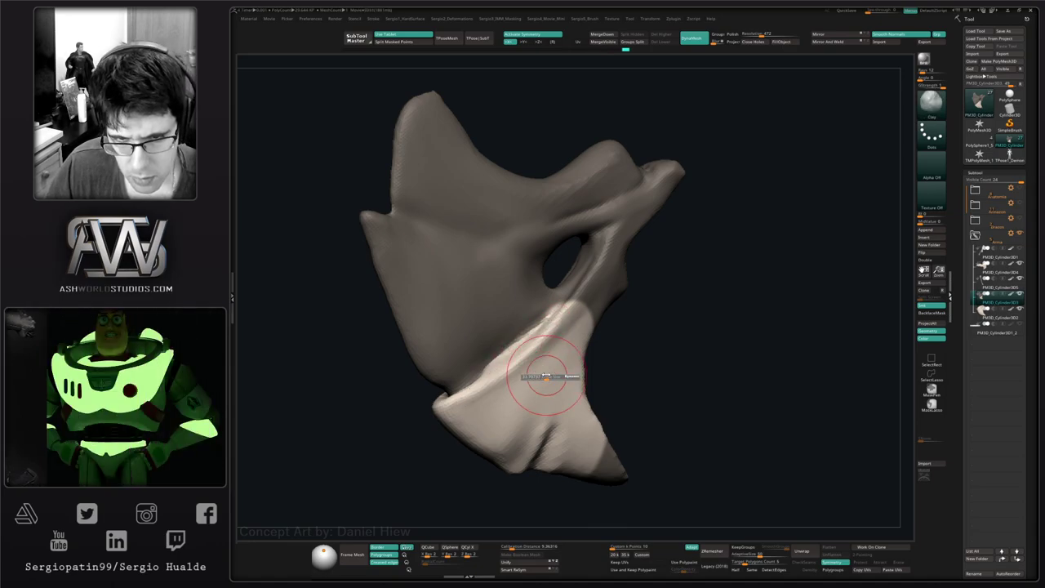
left_click_drag(561, 339, 499, 386)
left_click_drag(632, 339, 658, 359, "ctrl")
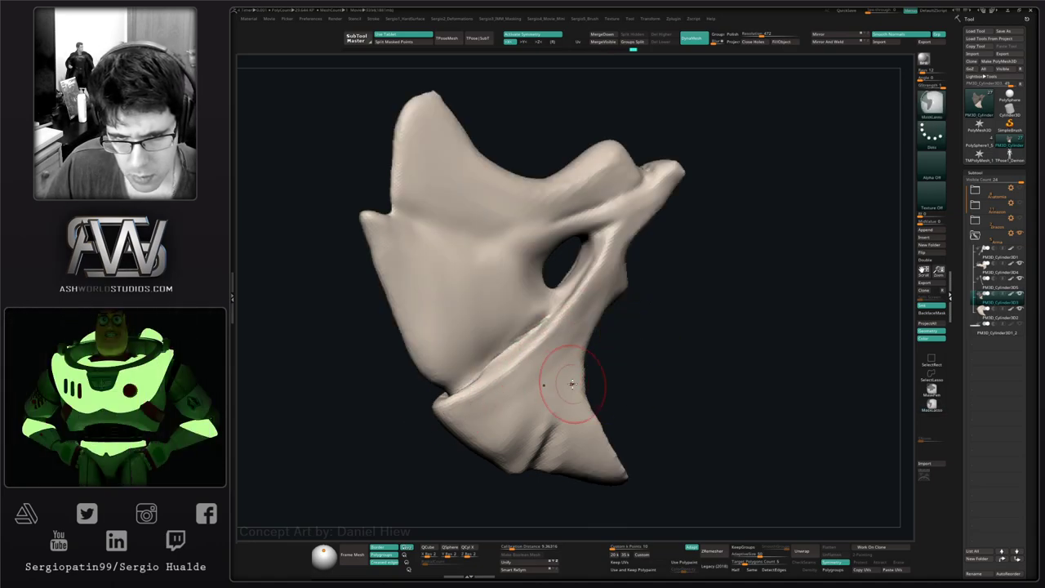
- Smooth the lower lobe's ridge toward the hole and the surface above its slit
right_click_drag(571, 383, 564, 421)
left_click_drag(545, 359, 578, 328, "shift")
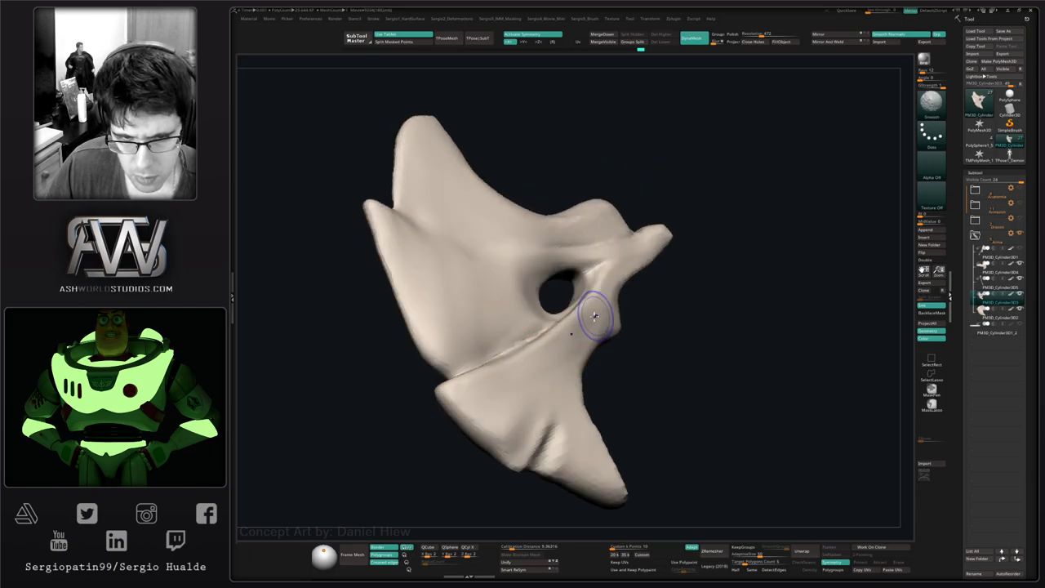
right_click_drag(612, 296, 496, 415)
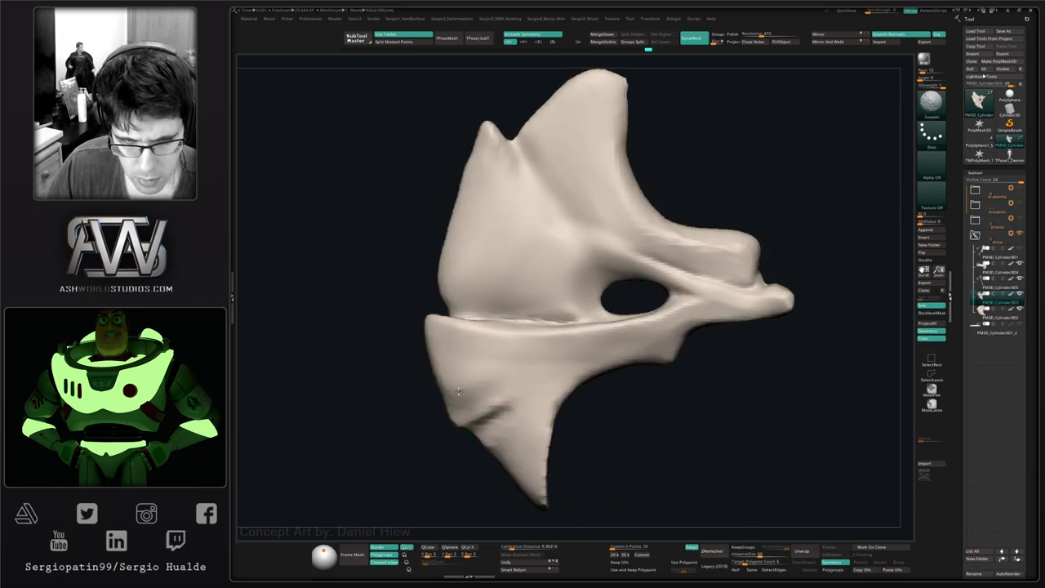
right_click_drag(510, 371, 479, 380)
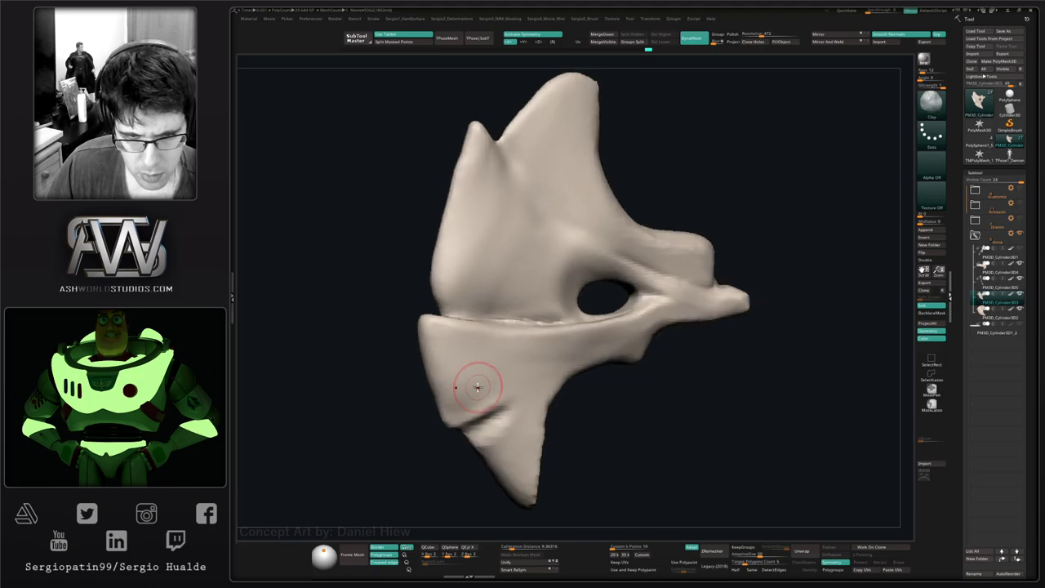
mouse_move(478, 380)
left_mouse_down("shift")
mouse_move(437, 399)
mouse_move(473, 389)
left_mouse_up("shift")
right_click_drag(478, 387, 500, 382)
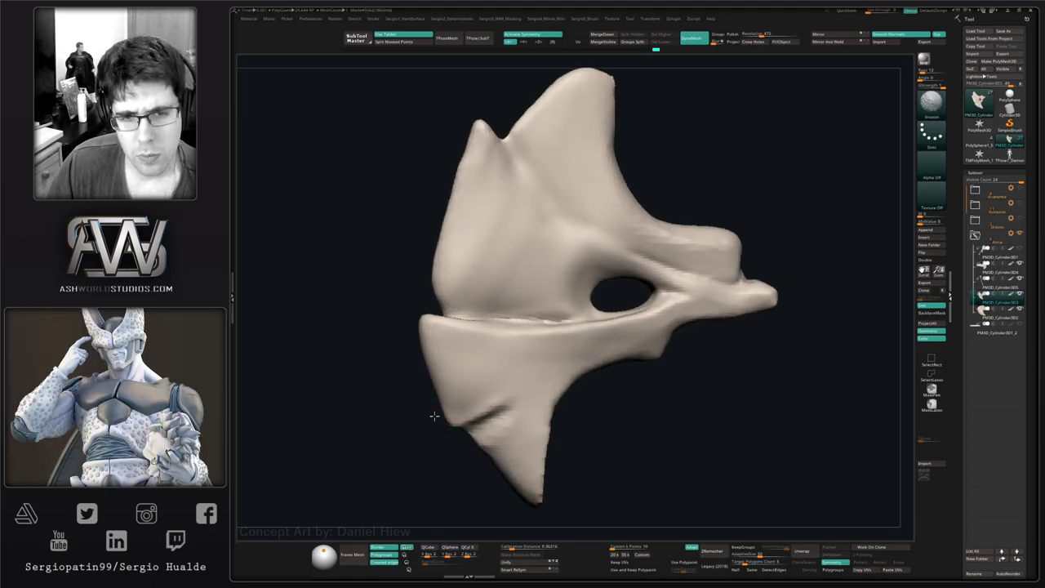
- Reshape the outer edge and lower tip of the blade's lower lobe with the Move brush and show all subtools
key("b")
key("m")
key("v")
key("s")
left_click_drag(443, 398, 453, 395)
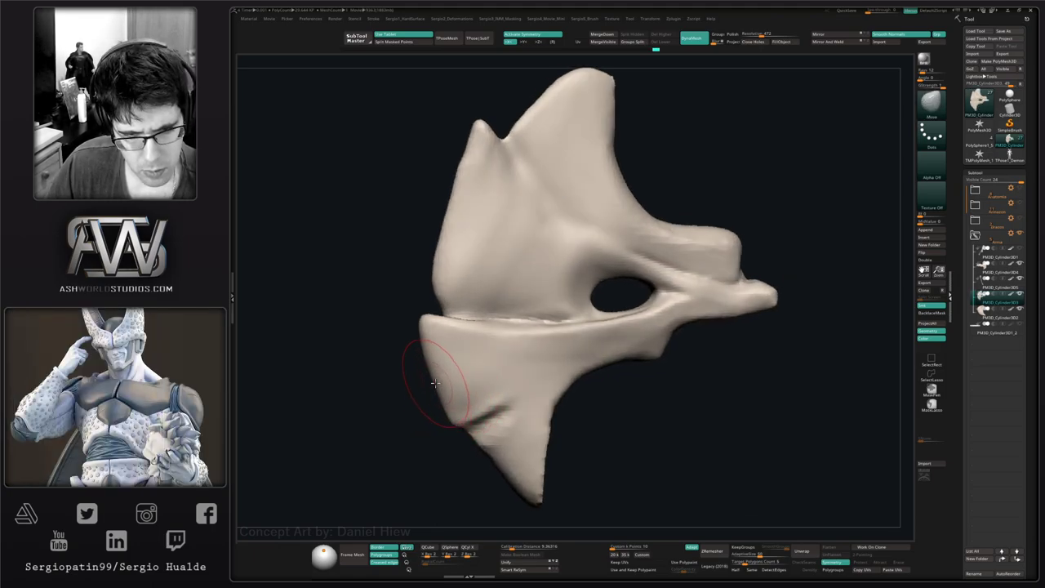
right_click_drag(451, 384, 490, 358)
key("alt+s")
key("p")
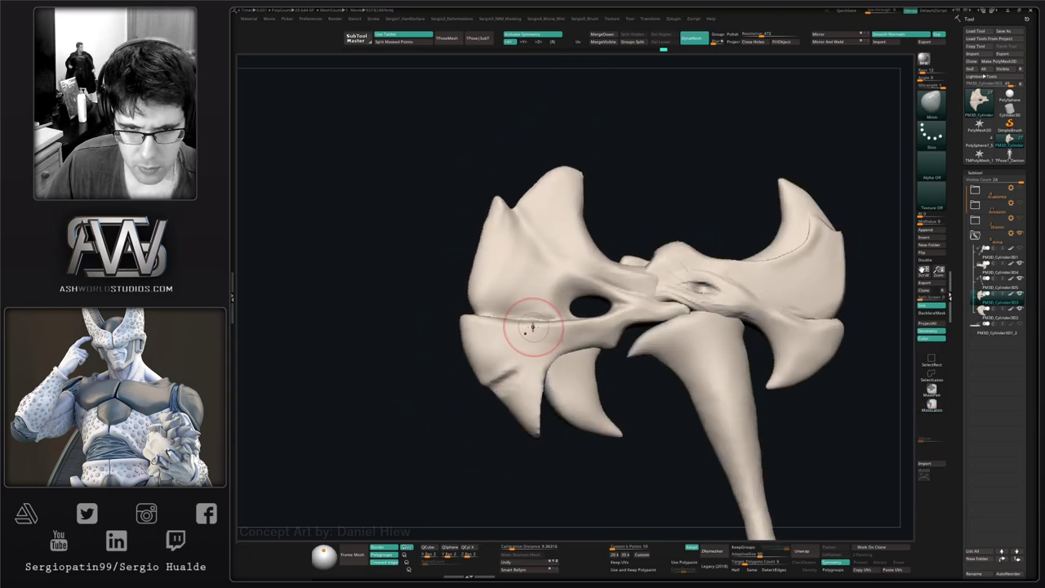
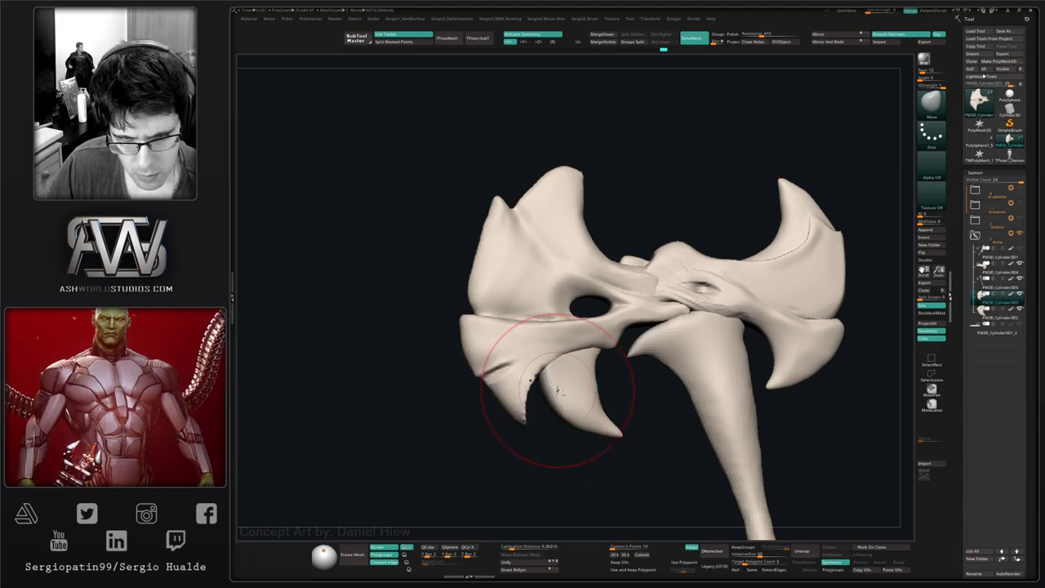
- Select the curved spike under the blade and move it up and inward against the lower lobe
left_click(559, 397, "alt")
left_click_drag(551, 397, 538, 382)
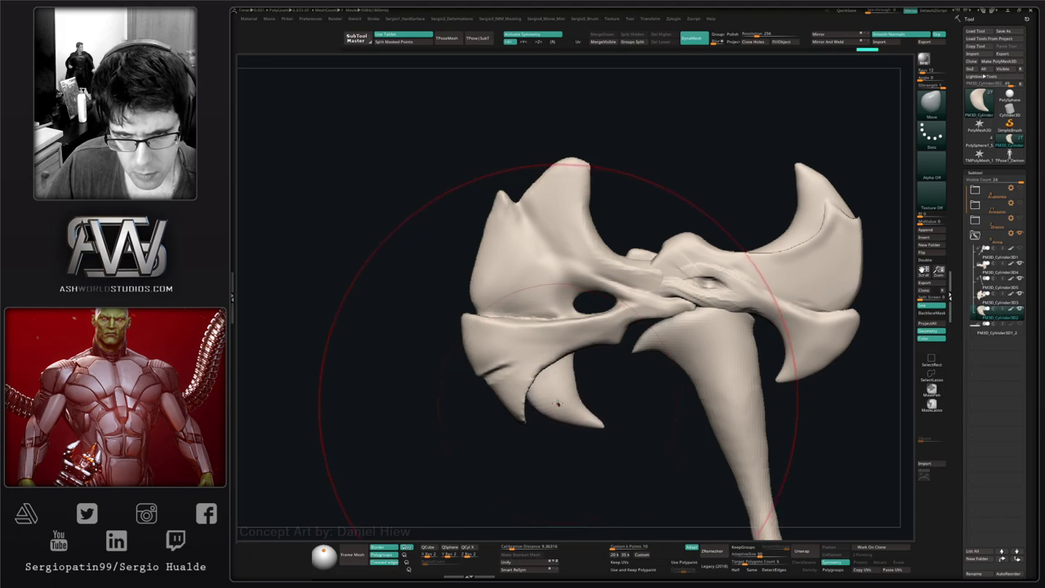
right_click_drag(558, 403, 571, 452, "alt")
- Make the blade piece with the oval hole active, reduce the Move brush size and isolate the piece
left_click(524, 410, "alt")
key("s")
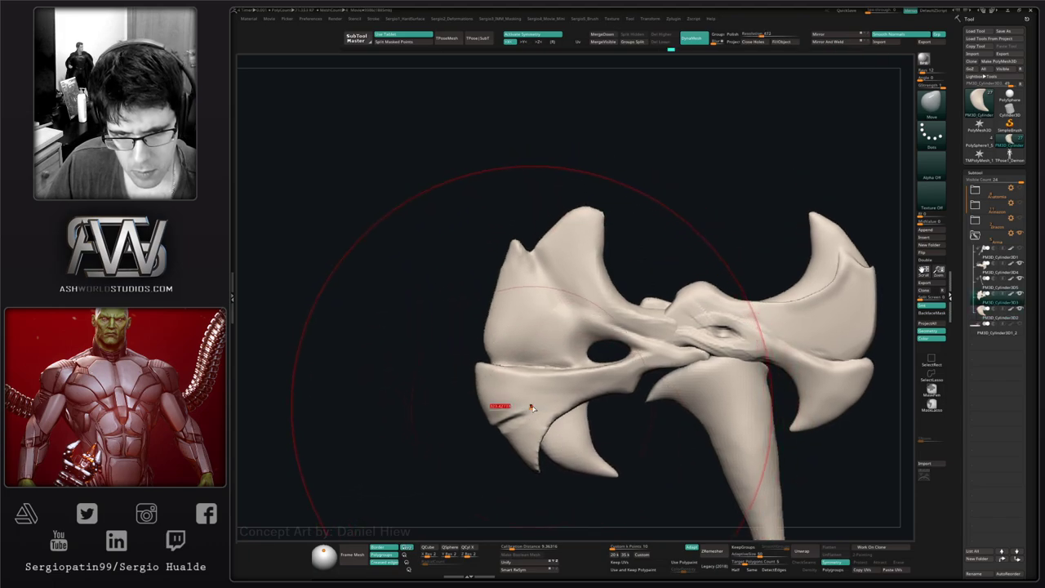
left_click_drag(514, 407, 495, 406)
key("alt+shift+s")
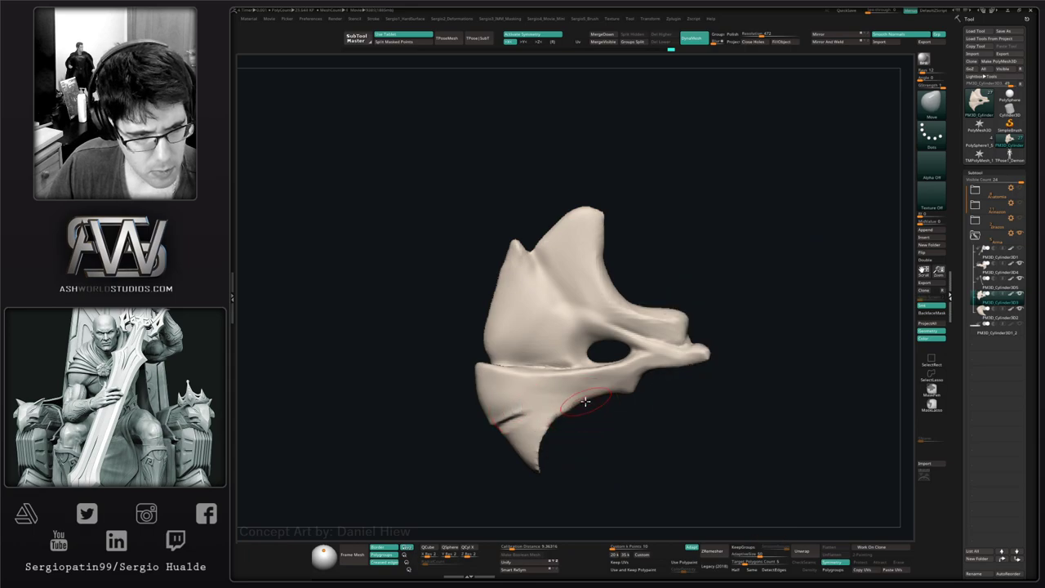
- Smooth the concave inner edge of the blade's lower lobe down to its pointed tip
right_click_drag(581, 402, 517, 392)
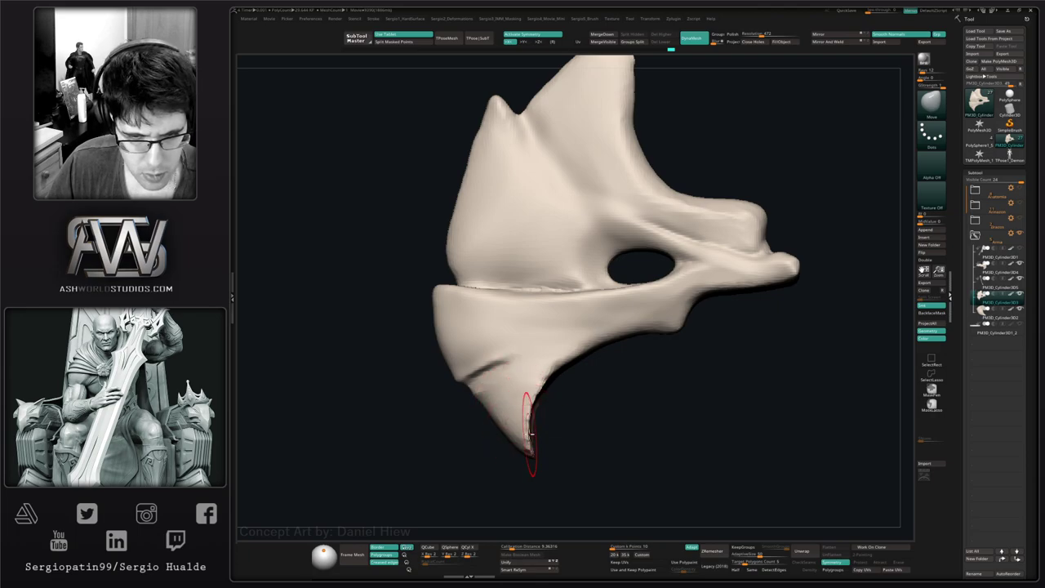
mouse_move(531, 435)
right_mouse_down()
mouse_move(550, 427)
mouse_move(527, 422)
right_mouse_up()
left_click_drag(550, 376, 536, 420, "shift")
mouse_move(539, 429)
right_mouse_down()
mouse_move(514, 428)
mouse_move(522, 460)
mouse_move(506, 453)
right_mouse_up()
key("bracketright")
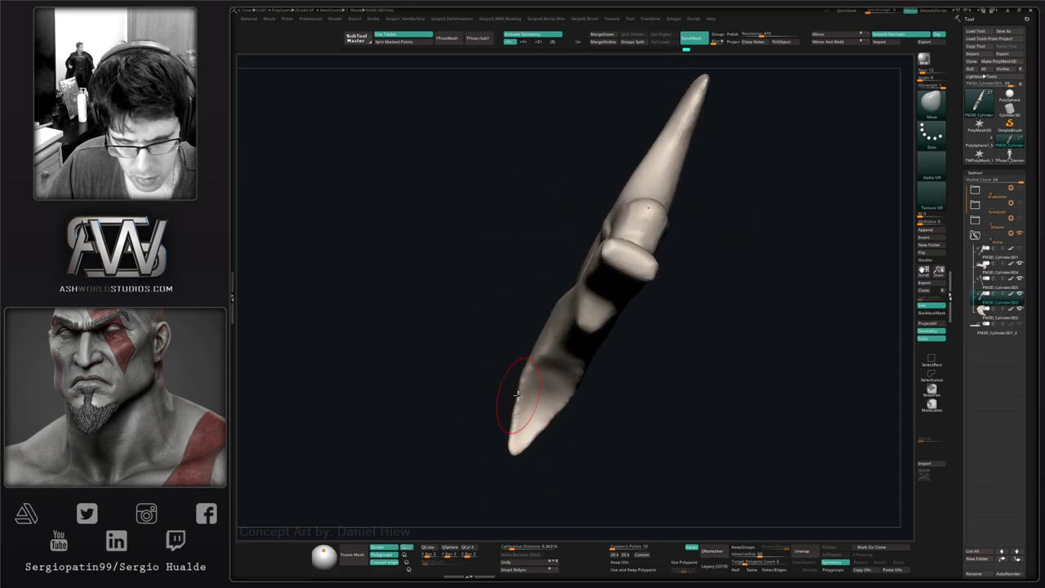
right_click_drag(529, 372, 562, 418)
- Flatten the outer edge of the lower lobe above the slit with the TrimDynamic brush
key("s")
key("b")
key("t")
key("d")
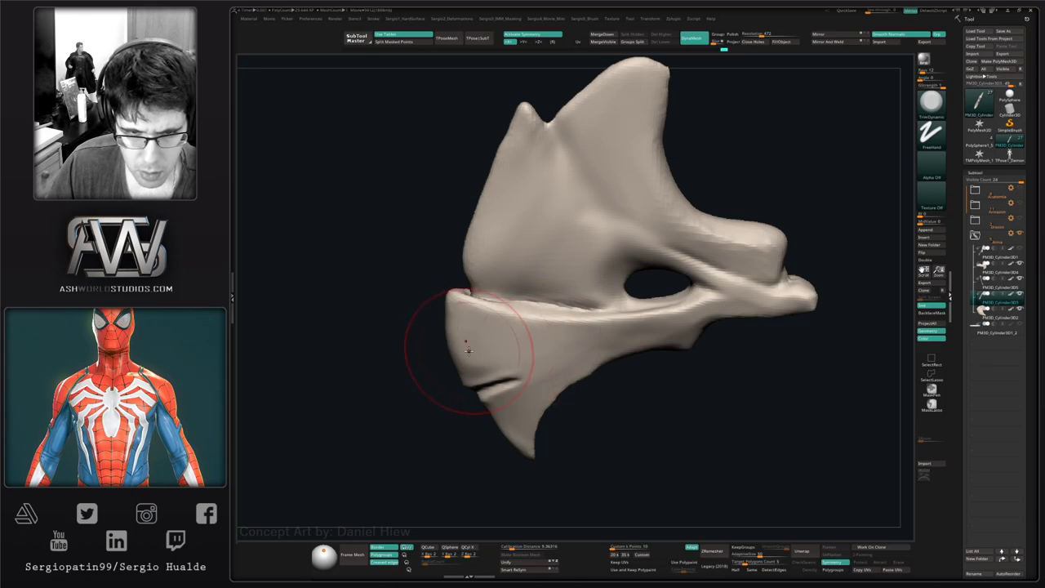
right_click_drag(468, 350, 461, 330)
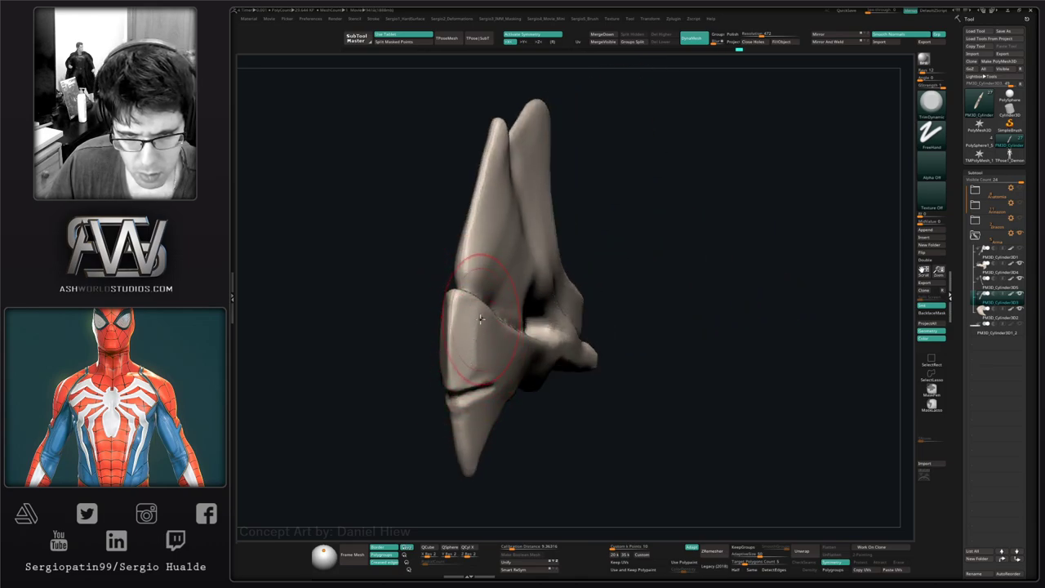
left_click_drag(479, 319, 482, 320)
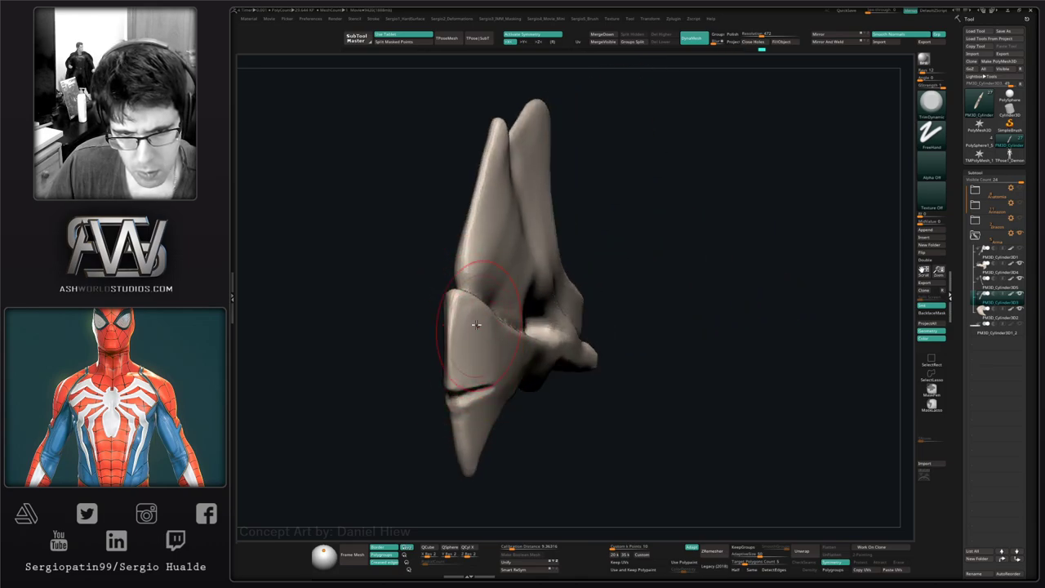
right_click_drag(476, 324, 428, 330)
- Plane the underside of the lower lobe toward its tip with the TrimDynamic brush and show all subtools
right_click_drag(541, 378, 486, 372)
right_click_drag(459, 427, 464, 429)
key("b")
key("c")
key("l")
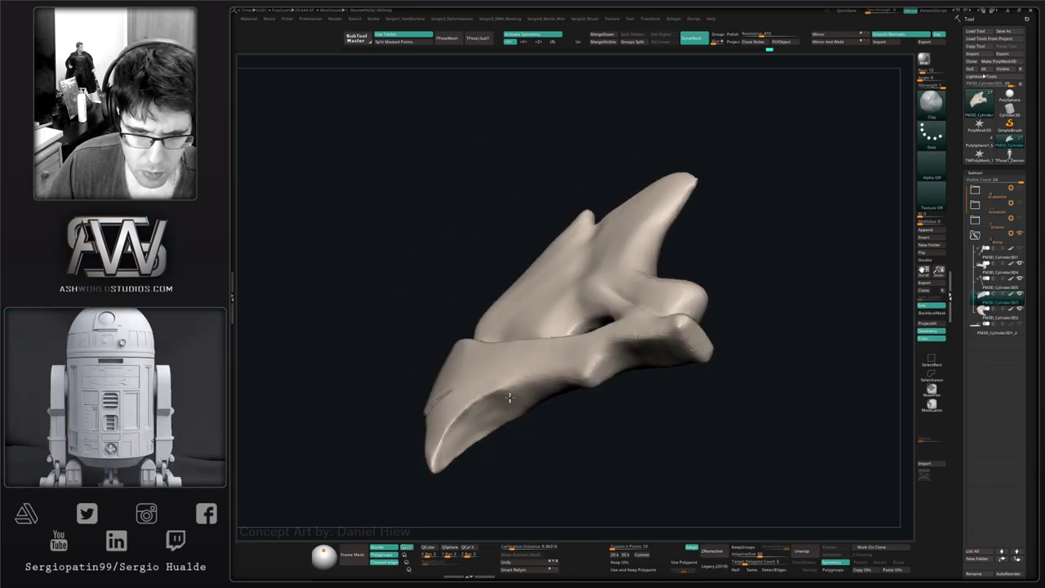
key("b")
key("t")
key("d")
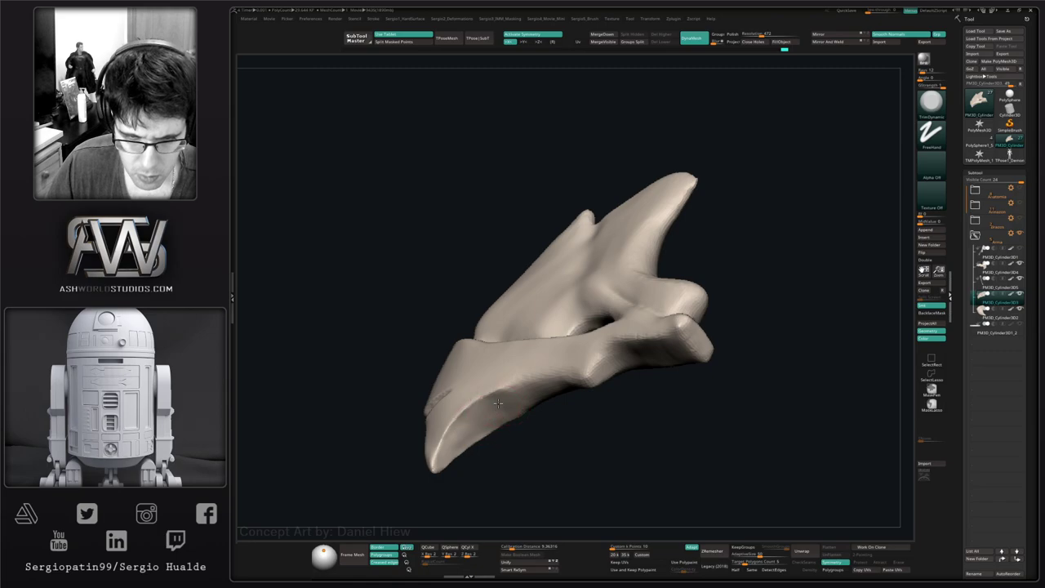
left_click_drag(472, 405, 437, 456)
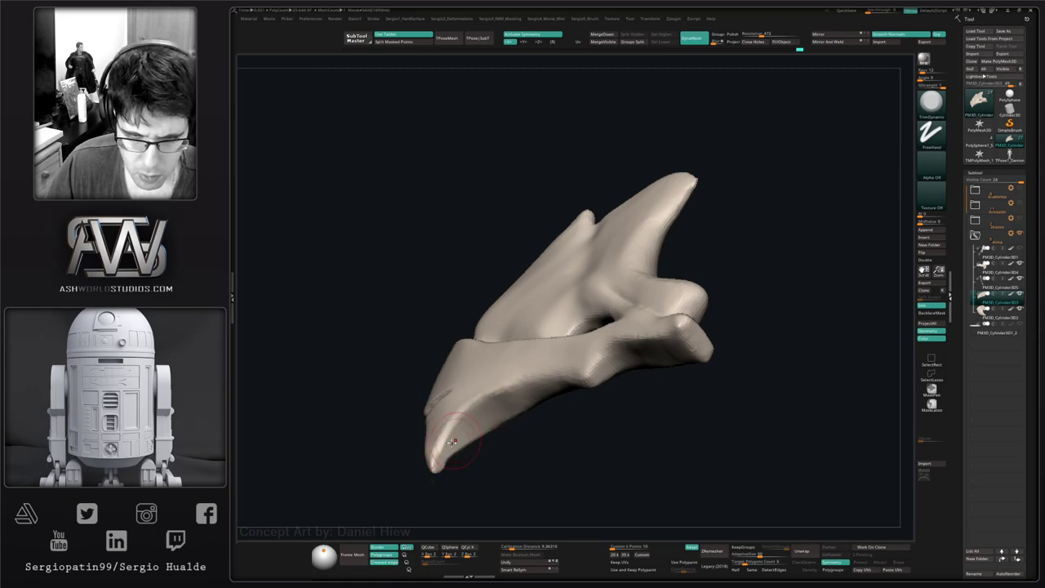
right_click_drag(565, 372, 498, 417)
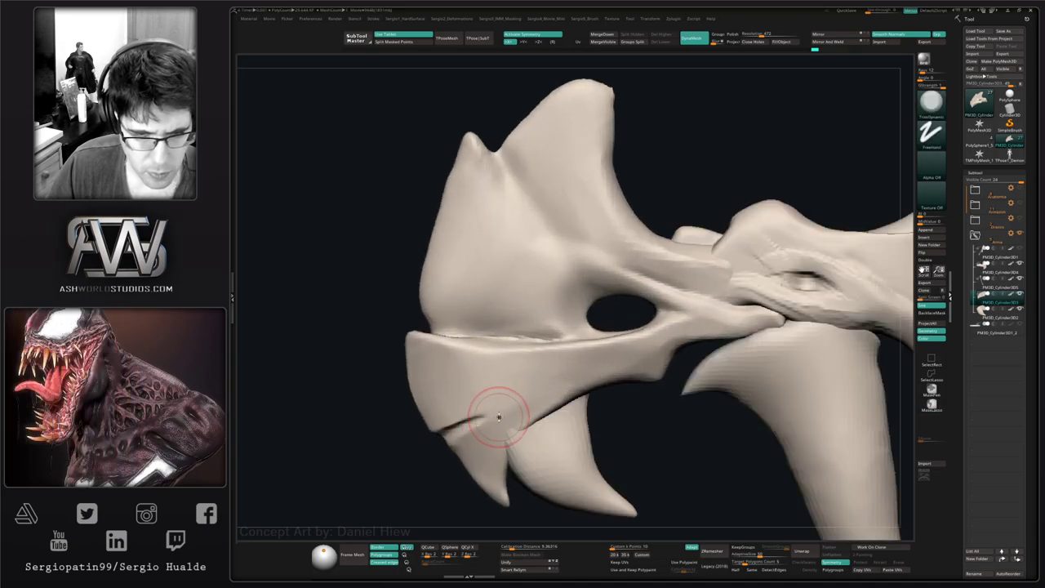
- Isolate the blade piece, lasso-mask a patch on the lower lobe's concave inner edge and invert the mask
right_click_drag(521, 466, 505, 411)
key("ctrl")
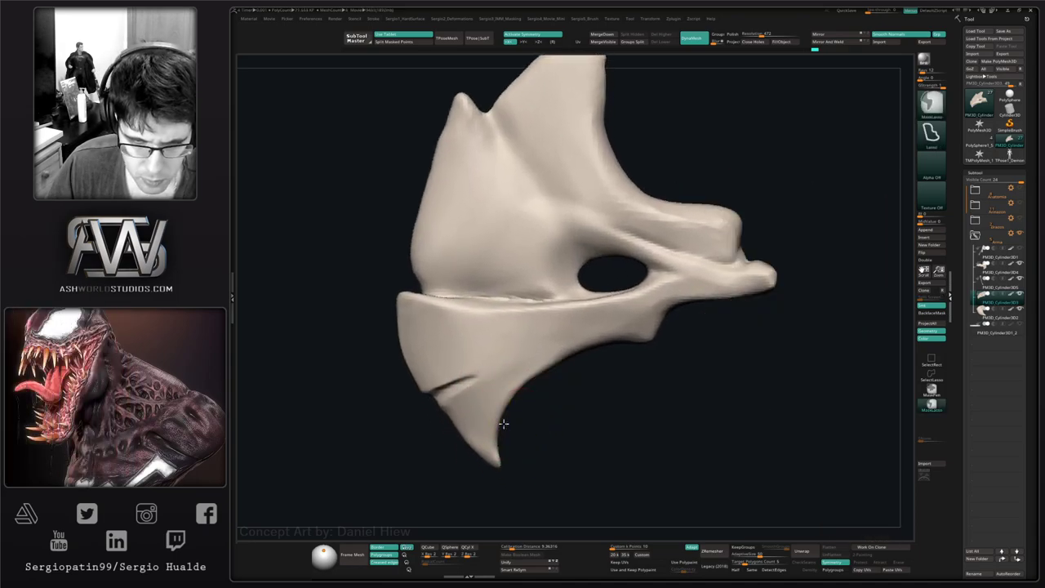
left_click_drag(555, 416, 532, 384, "ctrl")
left_click(519, 419, "ctrl")
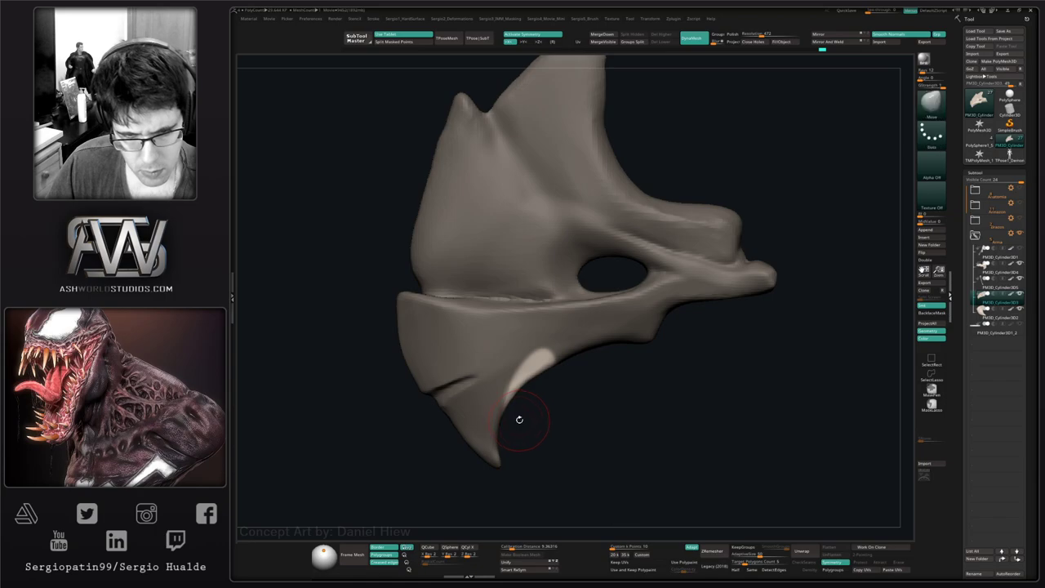
- Pull the unmasked patch outward into a squared spur beside the lower tip and clear the mask
left_click_drag(525, 424, 530, 424)
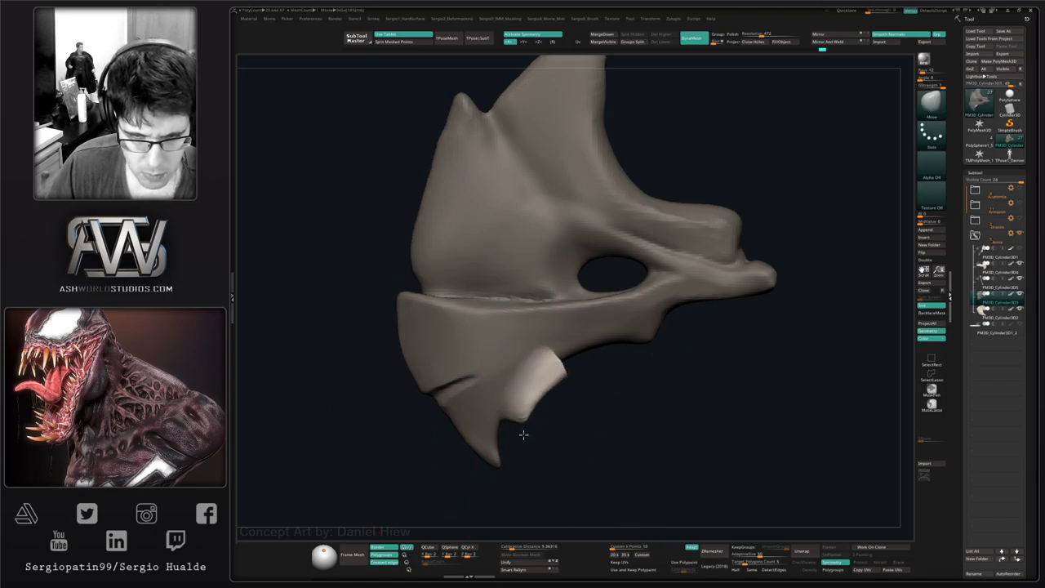
key("w")
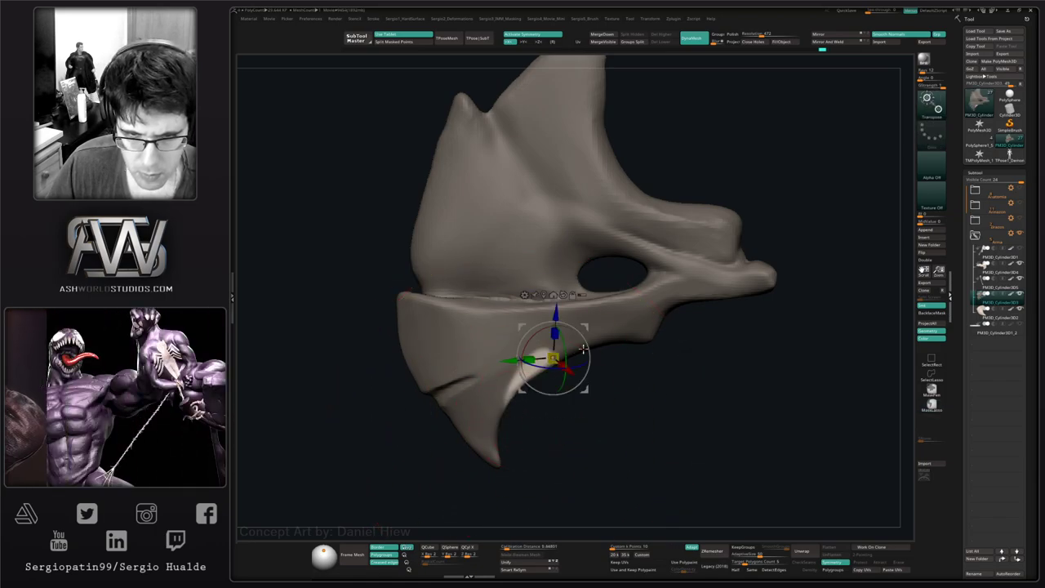
left_click_drag(583, 349, 587, 334)
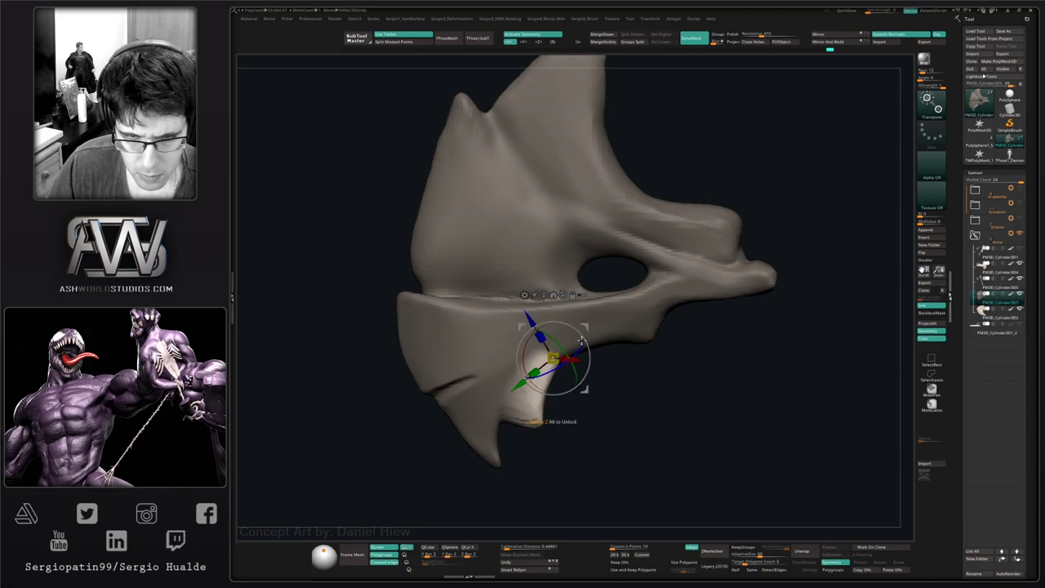
key("q")
left_click(564, 412, "ctrl")
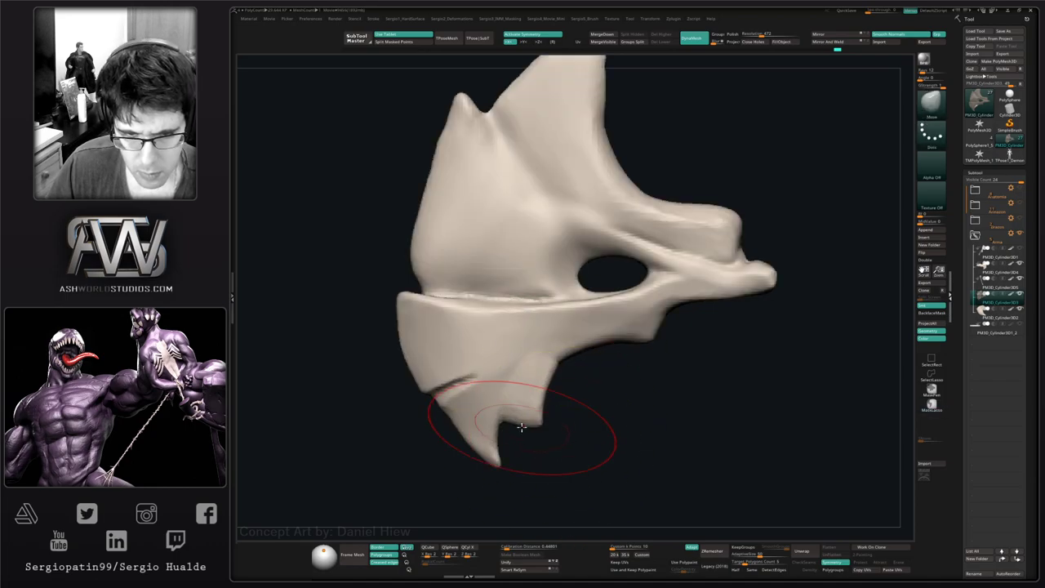
- Adjust the notch between the spur and the lower tip with the Move brush and smooth the spur
key("ctrl+z")
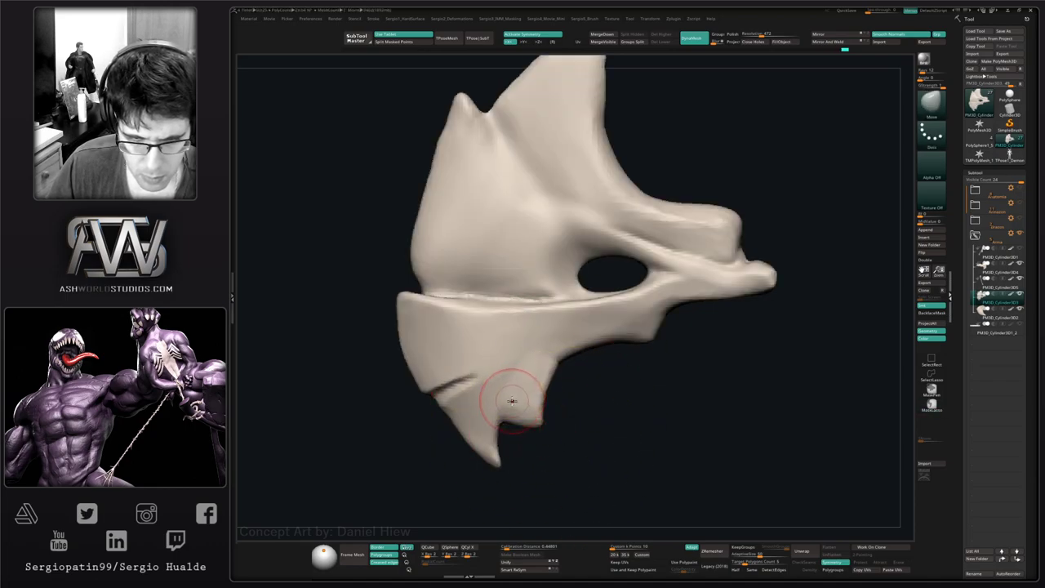
mouse_move(513, 434)
right_mouse_down()
mouse_move(512, 417)
mouse_move(511, 434)
right_mouse_up()
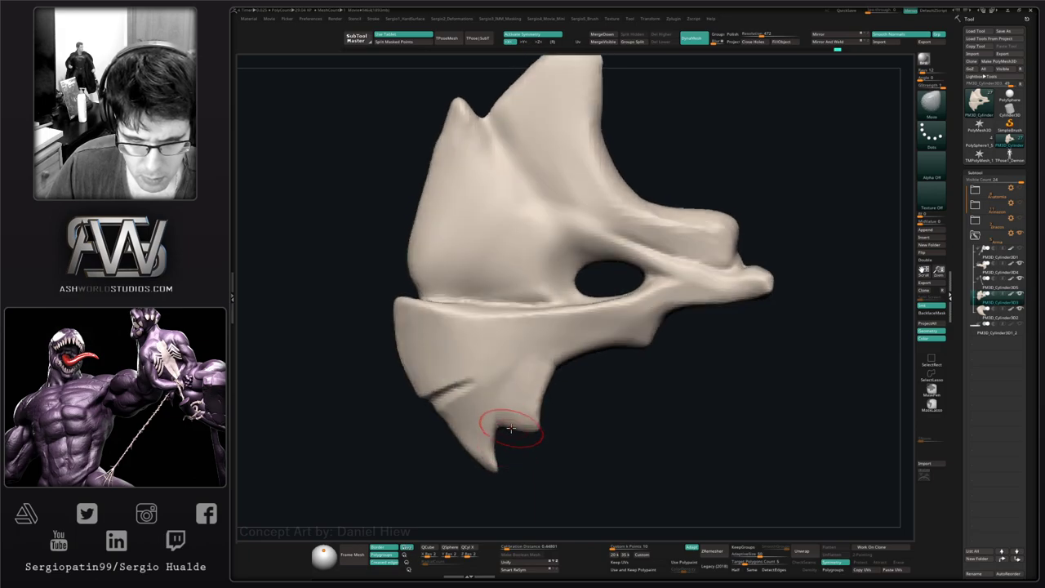
left_click_drag(510, 428, 487, 429)
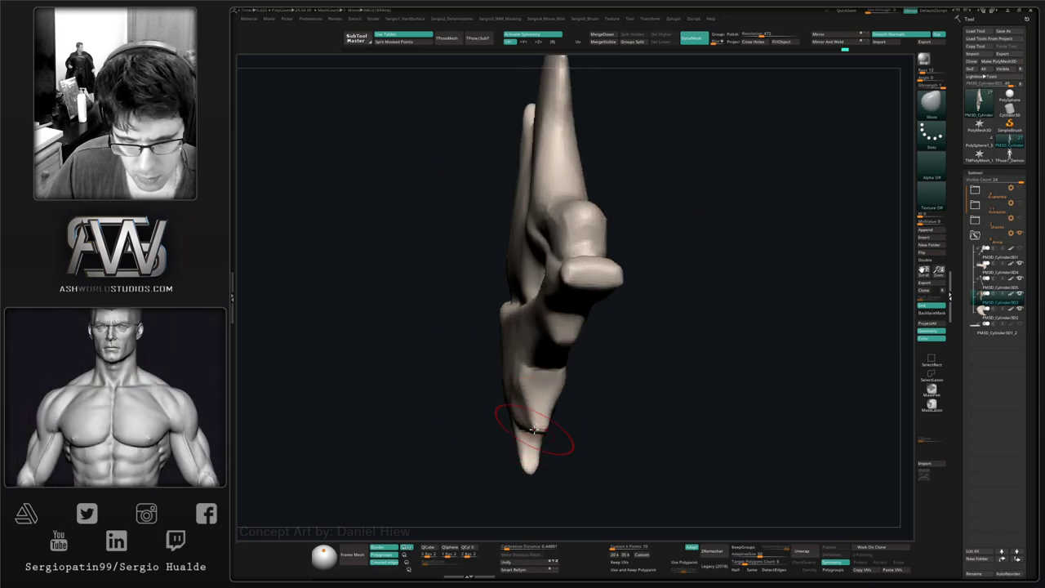
left_click_drag(518, 412, 533, 401, "shift")
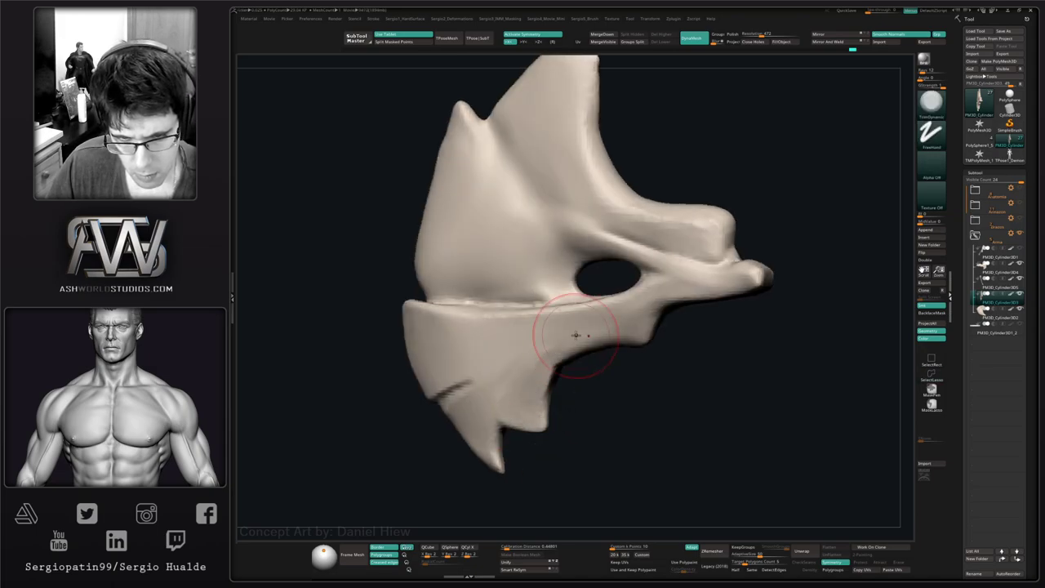
- Shape the squared spur into a pointed tooth with the Move brush
right_click_drag(514, 421, 541, 455)
key("b")
key("m")
key("v")
left_click_drag(542, 448, 576, 442)
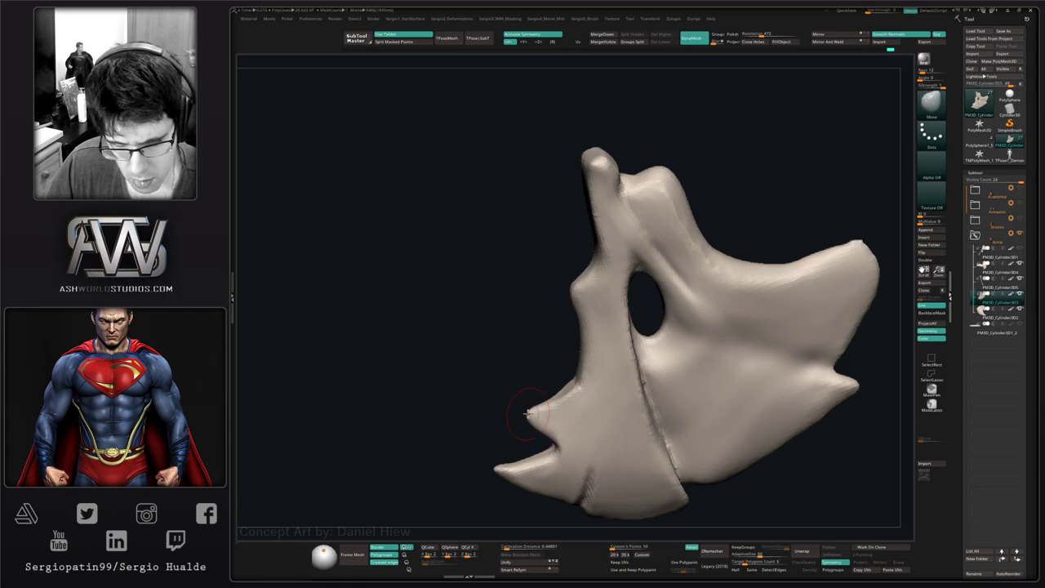
mouse_move(510, 410)
left_mouse_down()
mouse_move(564, 485)
mouse_move(523, 414)
left_mouse_up()
- Select the curved spike behind the blade and adjust its shape with a larger Move brush
left_click(521, 421, "alt")
mouse_move(517, 431)
right_mouse_down()
mouse_move(501, 411)
mouse_move(534, 422)
mouse_move(525, 423)
right_mouse_up()
key("bracketright")
mouse_move(521, 424)
left_mouse_down()
mouse_move(526, 406)
mouse_move(517, 408)
mouse_move(555, 413)
mouse_move(553, 401)
mouse_move(549, 414)
mouse_move(568, 428)
left_mouse_up()
- Mask the blade piece except for the new spur and narrow the spur's thickness with the gizmo
left_click(553, 434, "ctrl")
key("w")
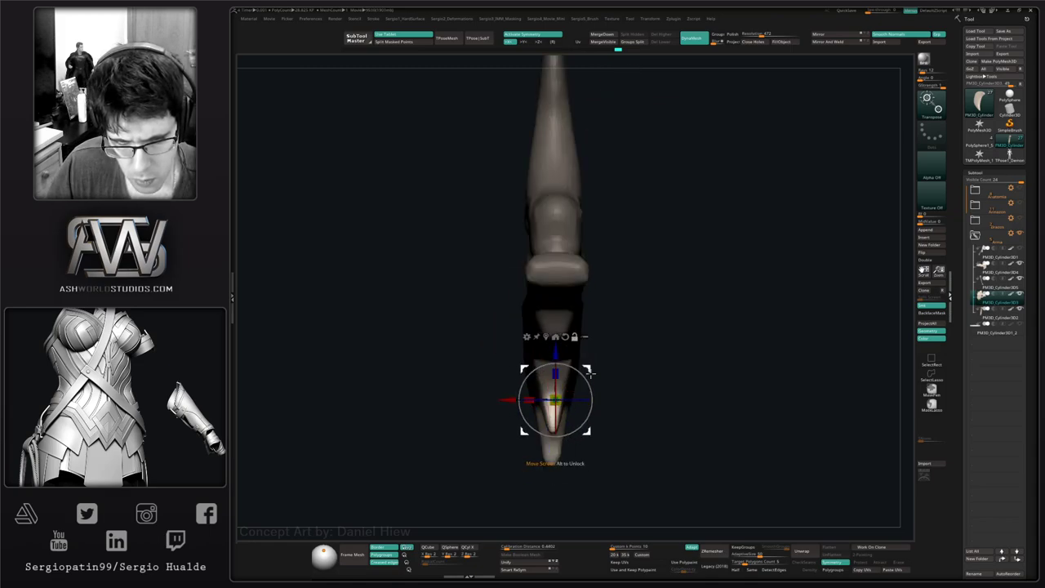
left_click_drag(588, 372, 610, 391)
left_click_drag(641, 368, 647, 368)
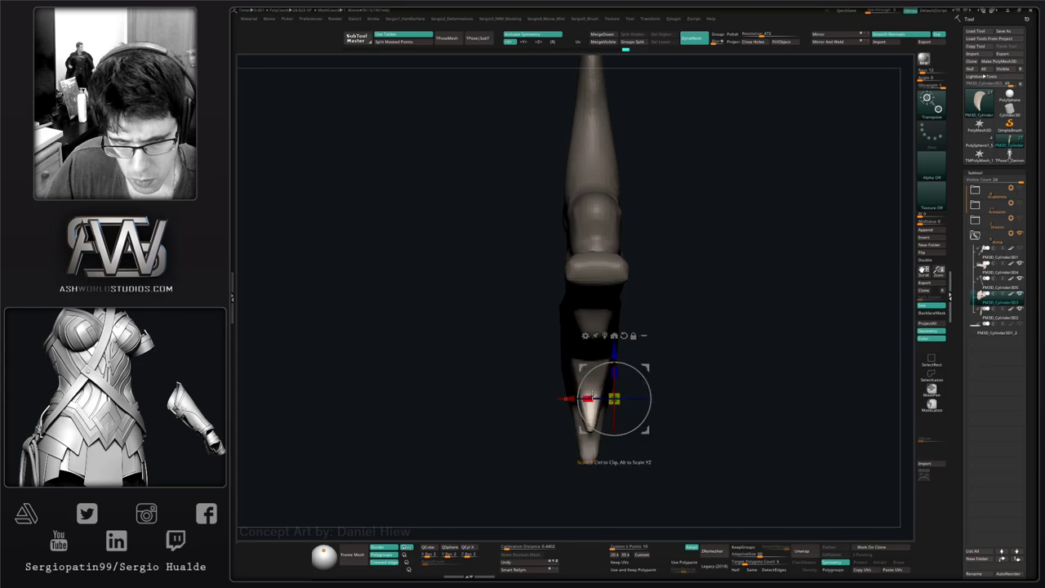
left_click_drag(589, 398, 575, 399)
key("q")
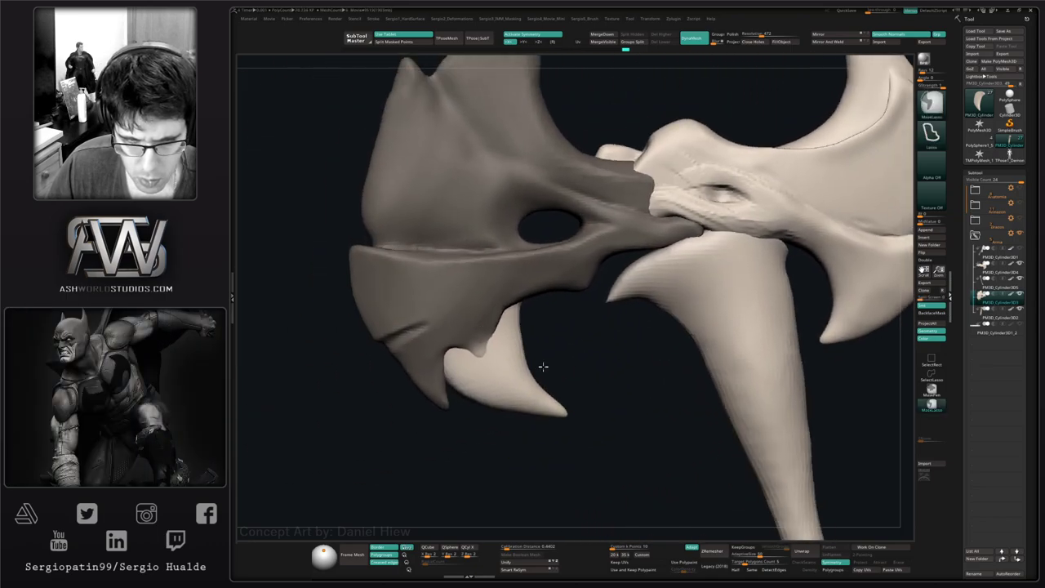
- Isolate the blade piece unmasked and refine the spur's profile edge-on with the Move brush
mouse_move(543, 366)
right_mouse_down()
mouse_move(527, 385)
mouse_move(565, 406)
right_mouse_up()
right_click_drag(571, 359, 515, 358)
mouse_move(514, 357)
left_mouse_down()
mouse_move(567, 333)
mouse_move(491, 331)
mouse_move(478, 295)
left_mouse_up()
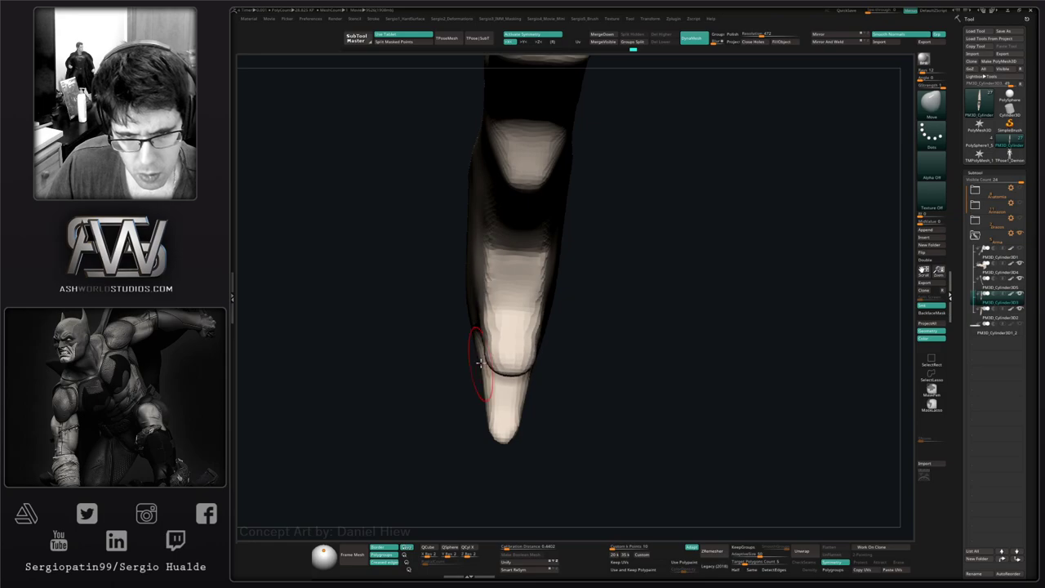
left_click_drag(494, 372, 490, 343)
right_click_drag(483, 337, 529, 398)
- Flatten the spur's surface with TrimDynamic and slim it into a narrow tooth with the Move brush
key("ctrl+shift+t")
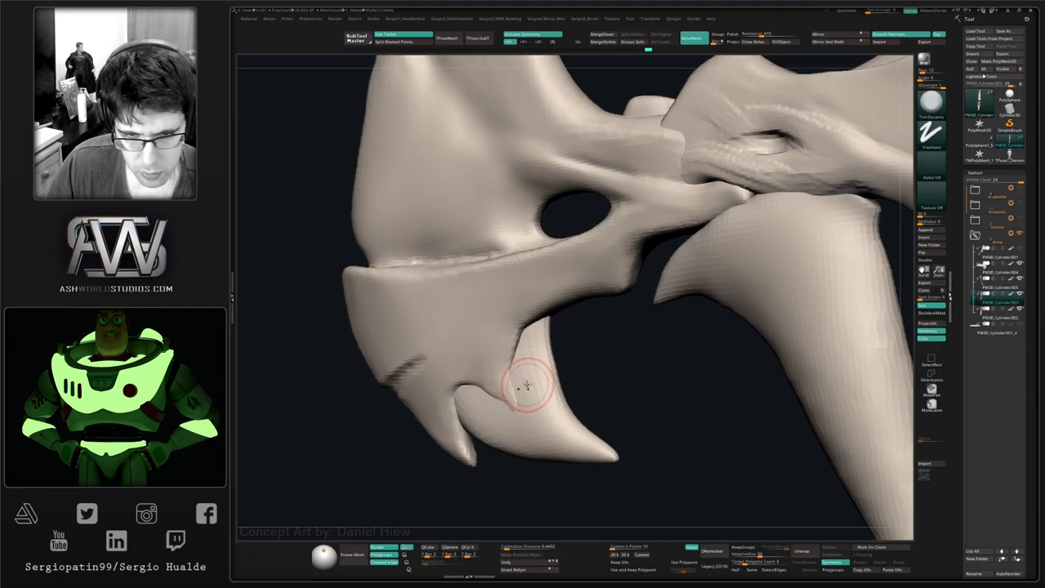
left_click_drag(527, 385, 508, 399)
right_click_drag(508, 406, 545, 397)
right_click_drag(474, 390, 494, 397)
mouse_move(515, 410)
left_mouse_down()
mouse_move(506, 401)
mouse_move(523, 414)
mouse_move(515, 390)
left_mouse_up()
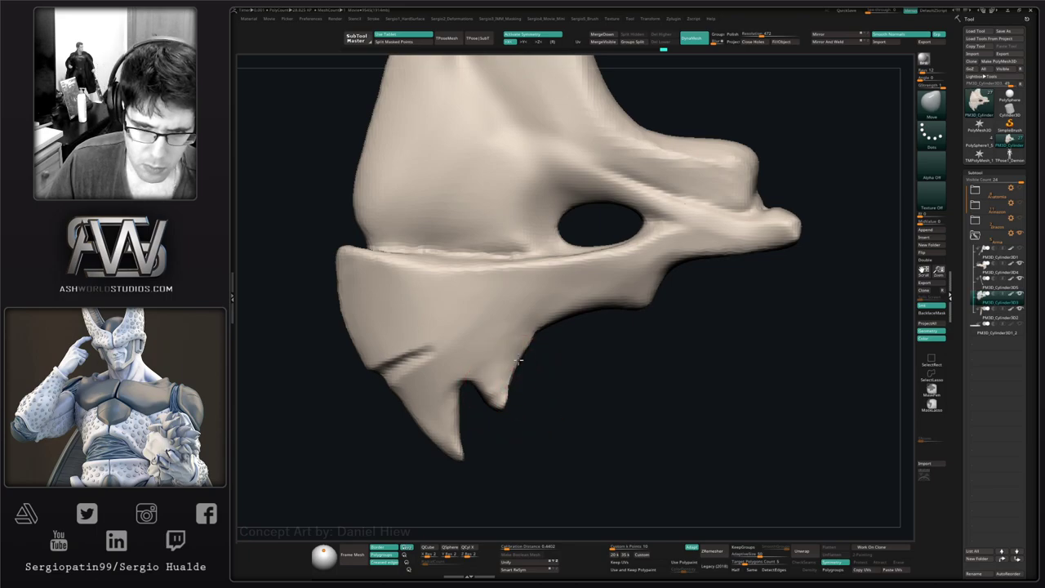
- Smooth the narrow spur and the surface around it, adjust its tip and show all subtools
right_click_drag(512, 385, 522, 368)
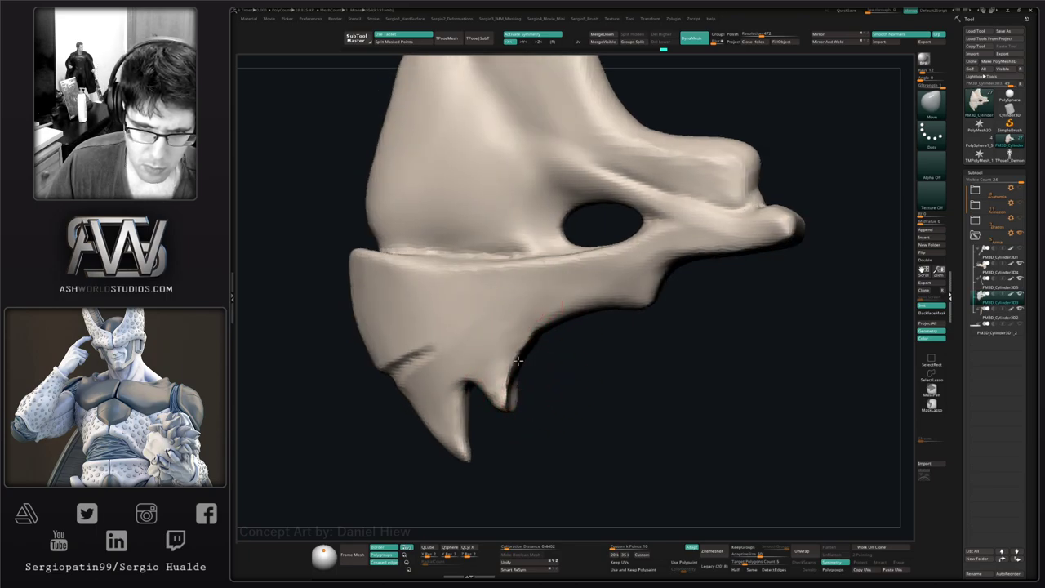
left_click_drag(511, 395, 492, 379, "shift")
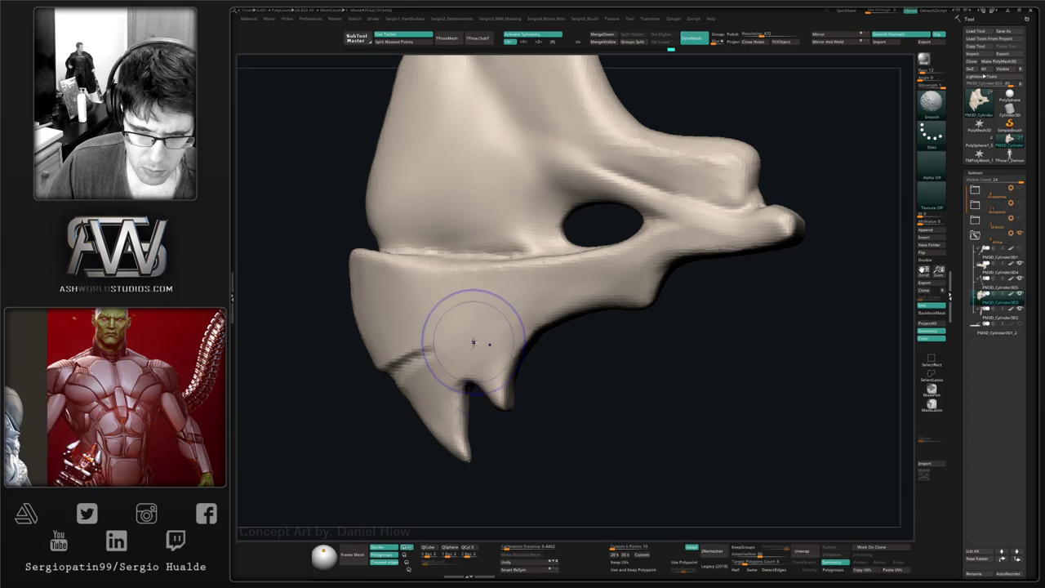
left_click_drag(513, 426, 497, 431)
key("alt+s")
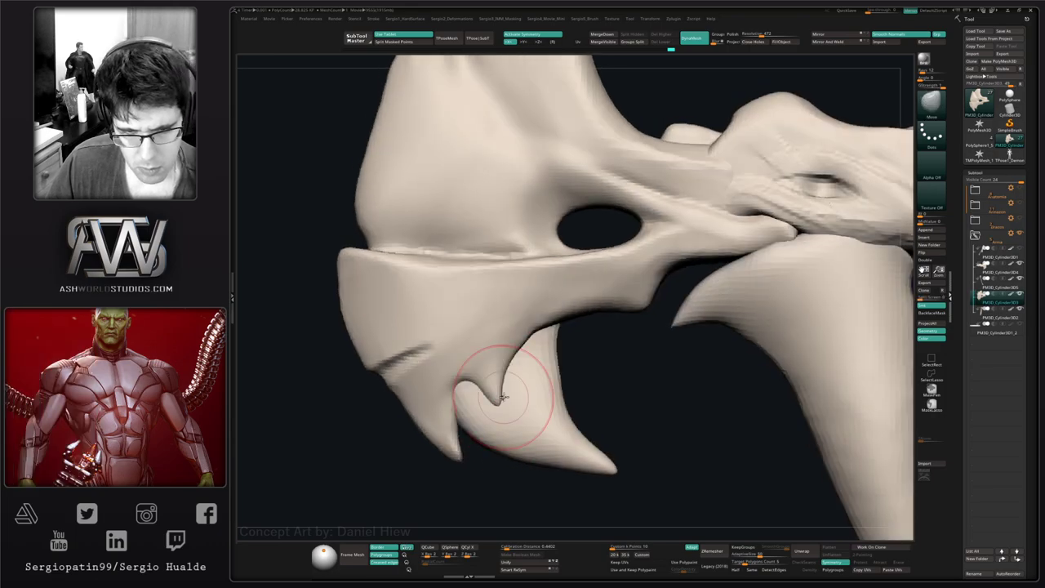
- Select the curved spike under the blade and reshape it from the side with a larger Move brush
left_click(534, 419, "alt")
right_click_drag(533, 419, 526, 425)
key("bracketright")
key("bracketright")
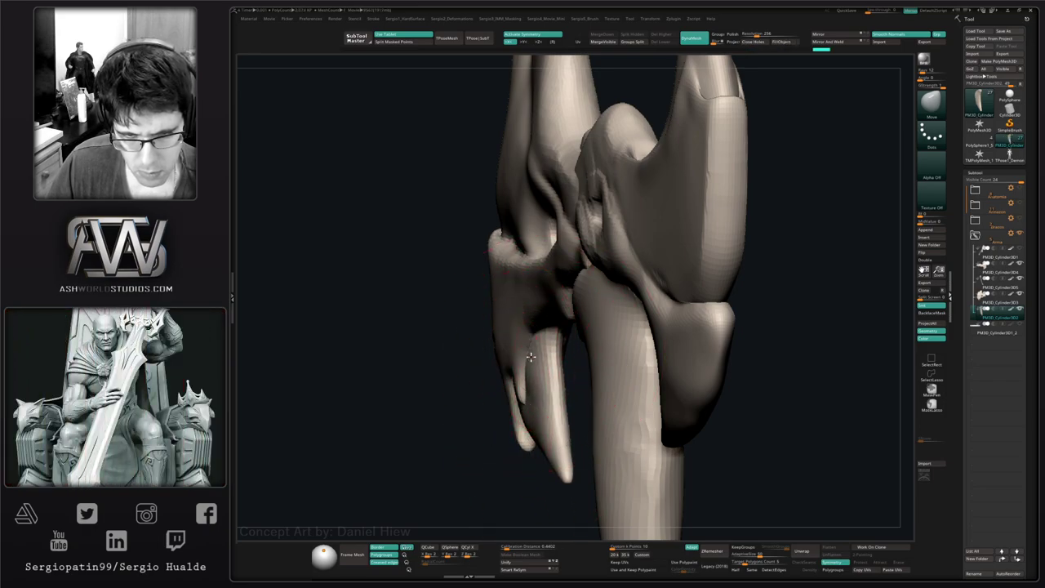
left_click_drag(530, 357, 524, 352)
- Make the blade piece with the oval hole active and carve its lower lobe's slit deeper with the DamStandard brush
mouse_move(514, 349)
right_mouse_down("ctrl")
mouse_move(487, 343)
mouse_move(563, 391)
mouse_move(519, 413)
mouse_move(517, 428)
mouse_move(504, 388)
mouse_move(522, 412)
mouse_move(478, 401)
mouse_move(497, 392)
mouse_move(507, 367)
mouse_move(501, 436)
mouse_move(477, 445)
right_mouse_up("ctrl")
key("b")
key("d")
key("s")
key("s")
left_click(478, 443, "alt")
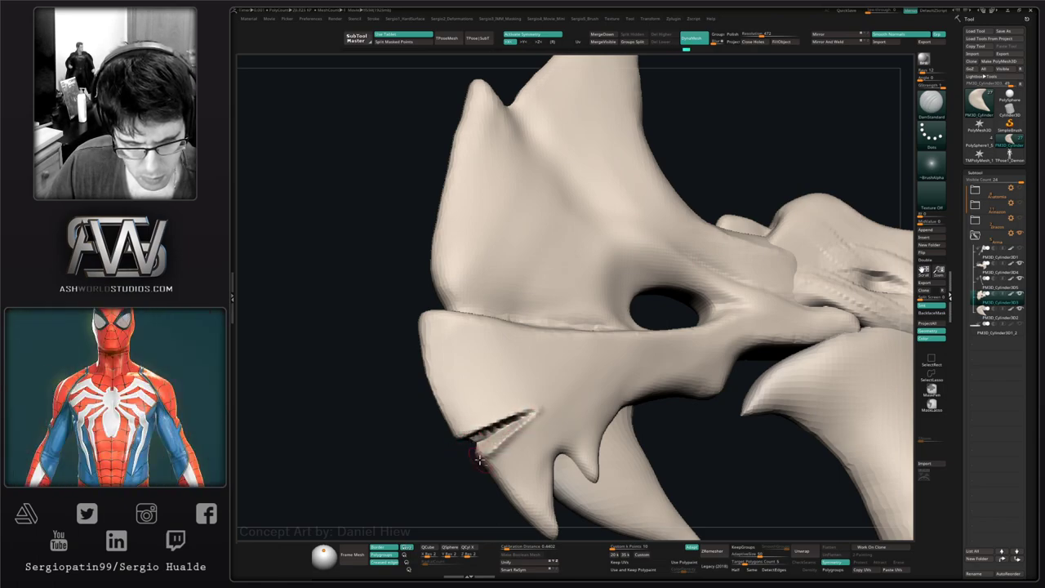
- Reshape the lower rim of the slit at the blade's outer edge with the Move brush
mouse_move(479, 458)
right_mouse_down()
mouse_move(512, 450)
mouse_move(494, 449)
right_mouse_up()
key("b")
key("m")
key("v")
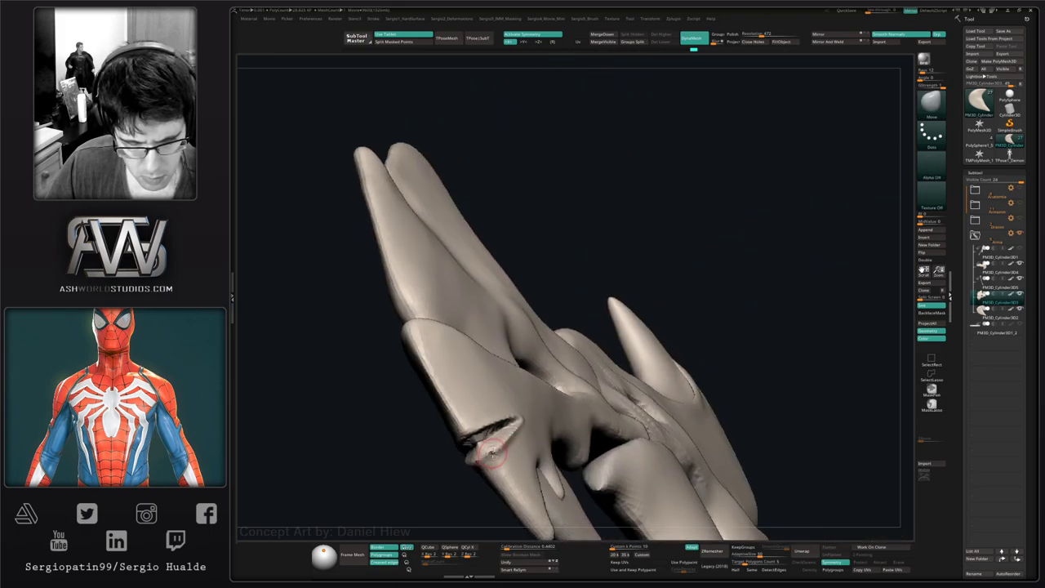
left_click_drag(494, 449, 502, 447)
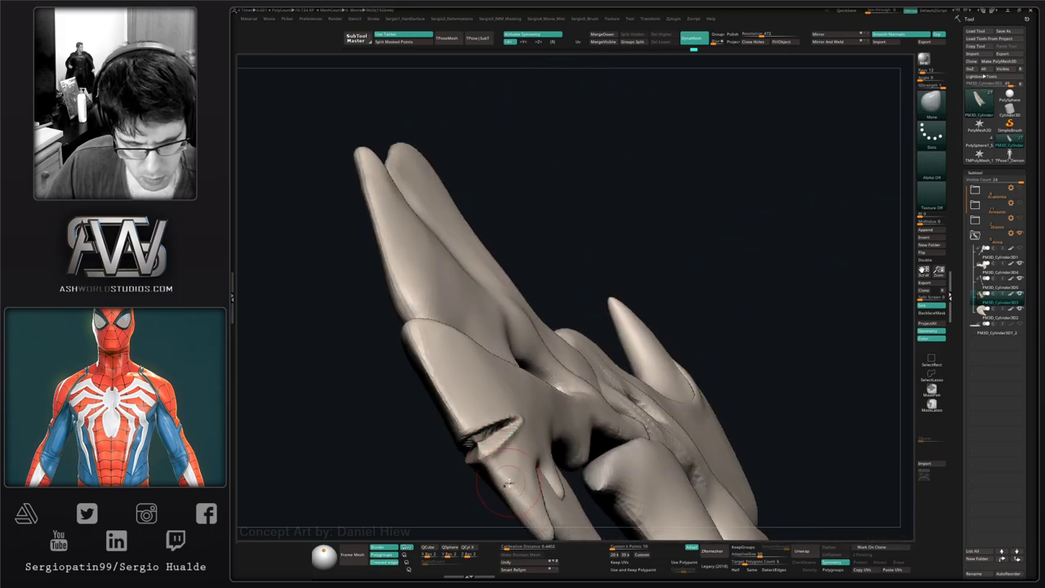
mouse_move(506, 469)
right_mouse_down()
mouse_move(529, 415)
mouse_move(497, 419)
right_mouse_up()
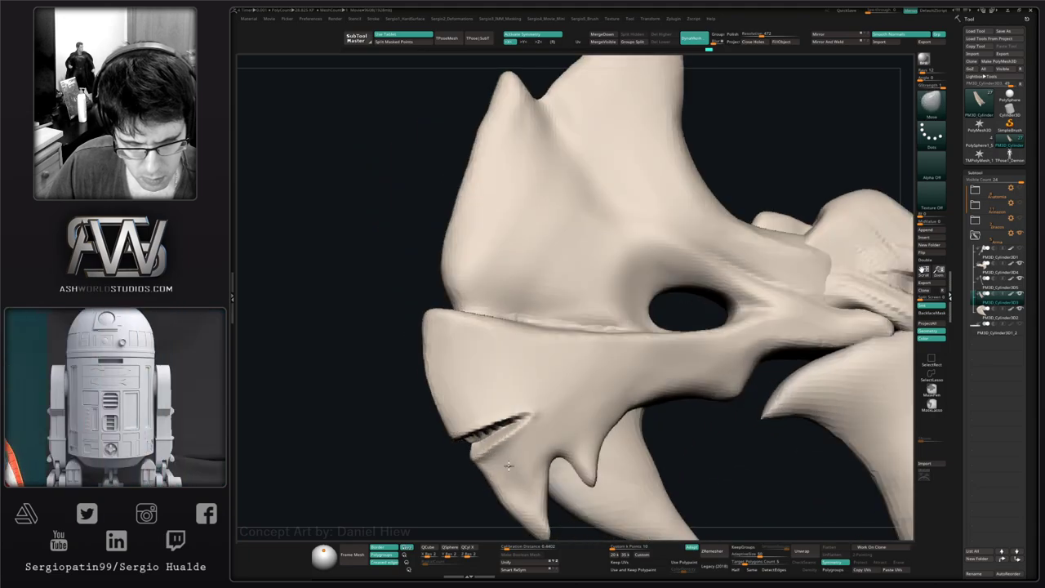
left_click_drag(482, 442, 469, 443)
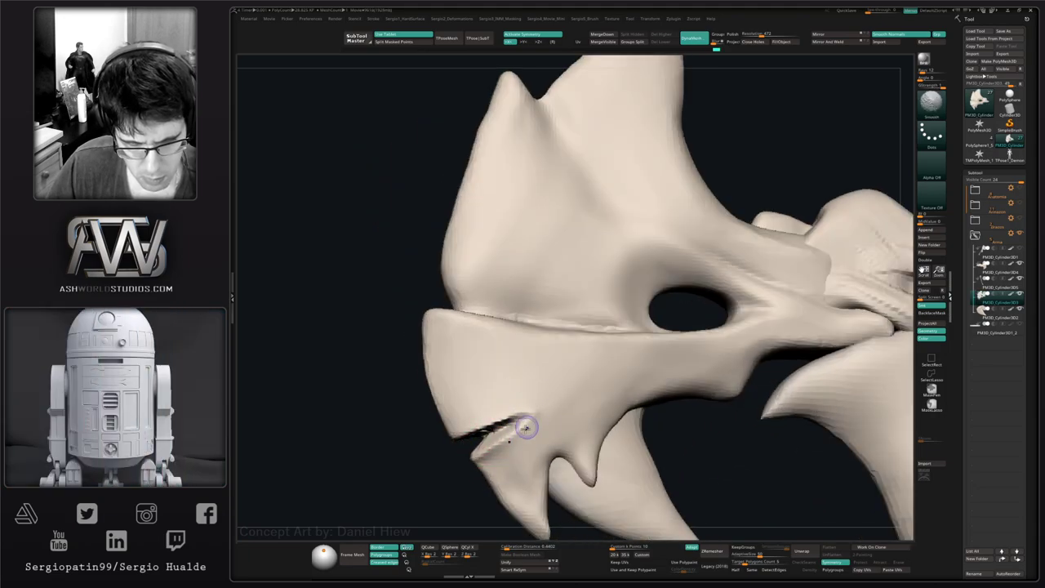
- Carve and smooth the inner end of the lower lobe's slit and its lower rim with the DamStandard brush
mouse_move(525, 427)
right_mouse_down()
mouse_move(490, 438)
mouse_move(501, 426)
right_mouse_up()
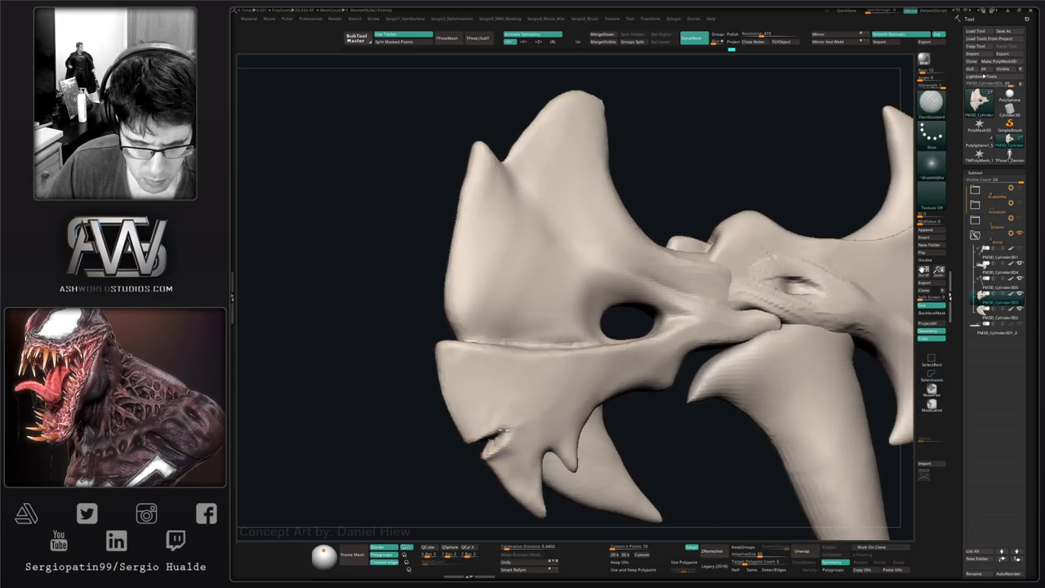
mouse_move(514, 425)
left_mouse_down()
mouse_move(494, 438)
mouse_move(506, 447)
left_mouse_up()
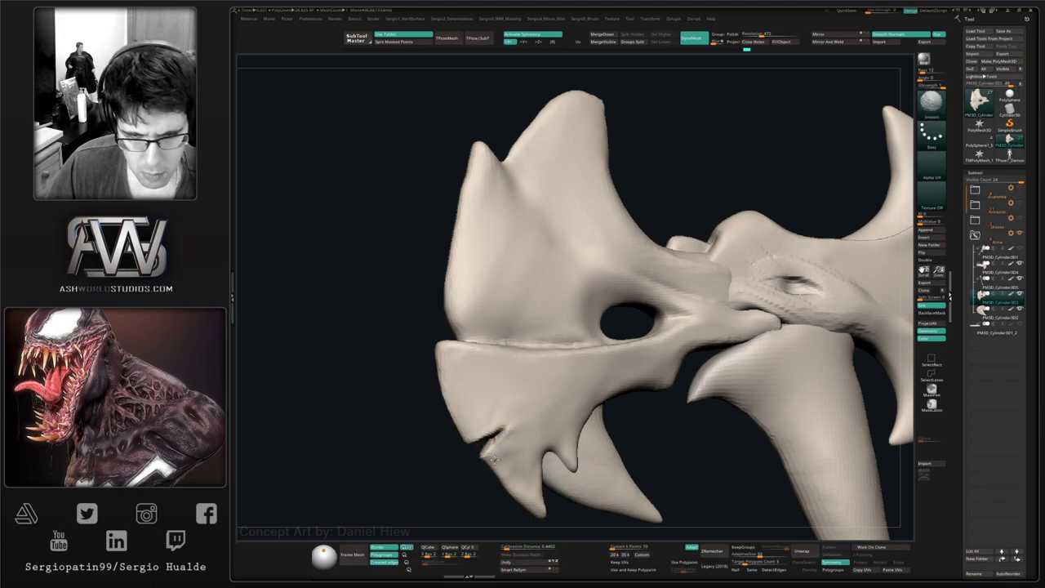
right_click_drag(529, 439, 515, 441, "ctrl")
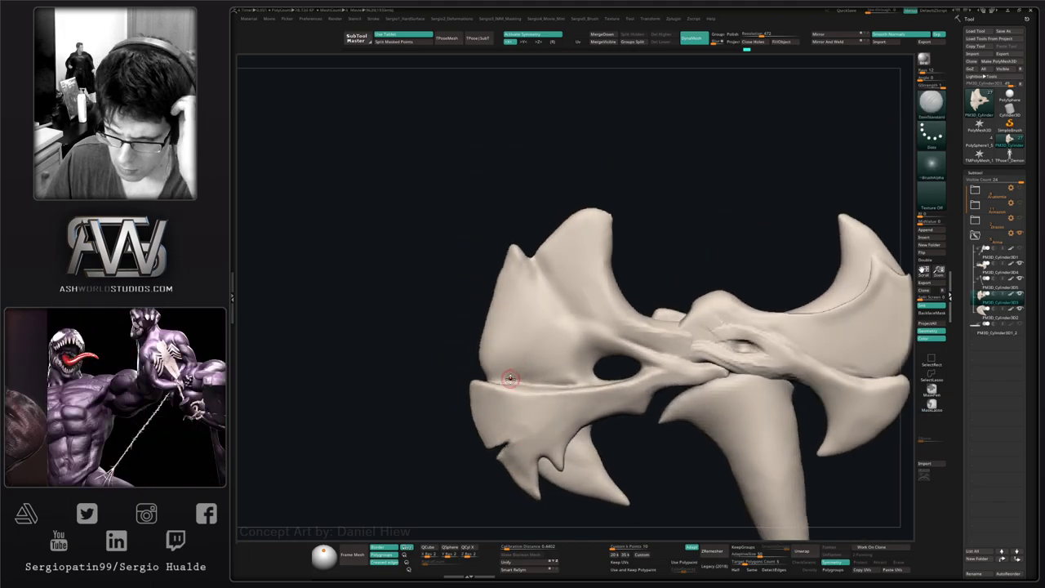
- Isolate the holed blade piece, reshape its lower arm's blunt end with the Move brush, and show all subtools
right_click_drag(557, 358, 531, 375, "alt")
right_click_drag(530, 375, 620, 465, "ctrl")
key("alt+s")
key("b")
key("m")
key("v")
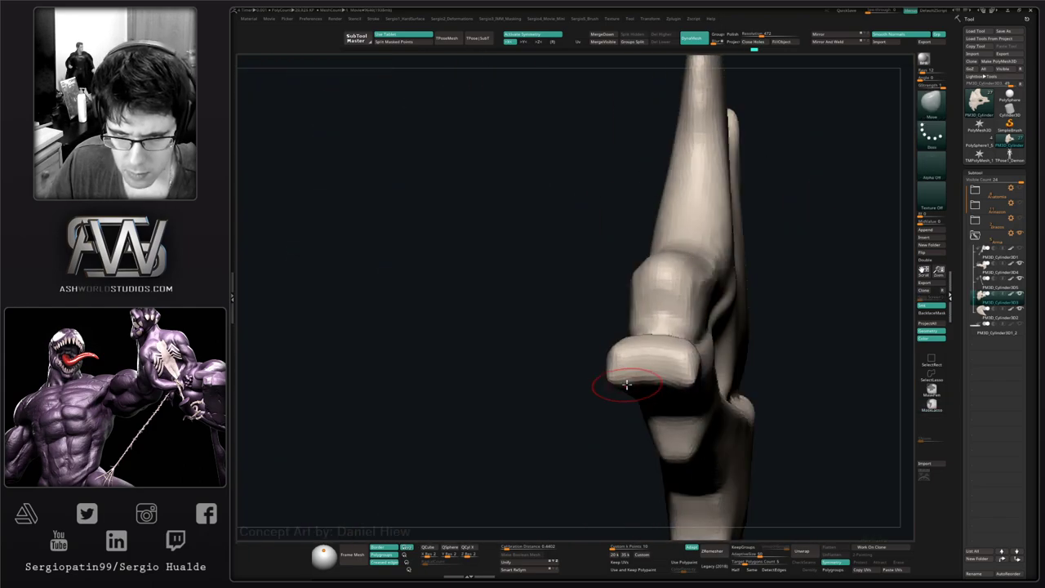
mouse_move(625, 378)
left_mouse_down()
mouse_move(635, 351)
mouse_move(613, 351)
left_mouse_up()
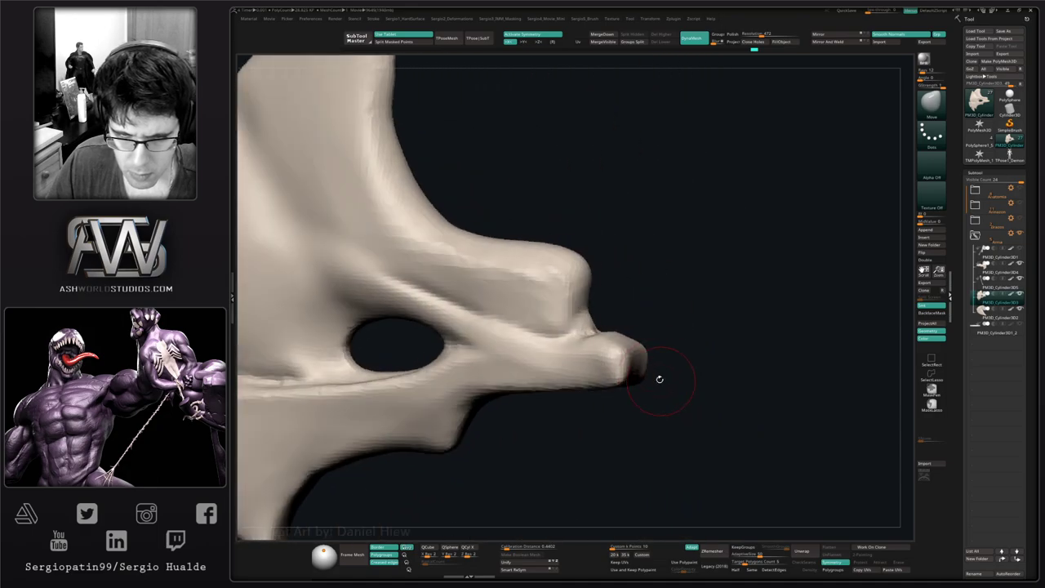
right_click_drag(659, 379, 602, 383)
key("alt+s")
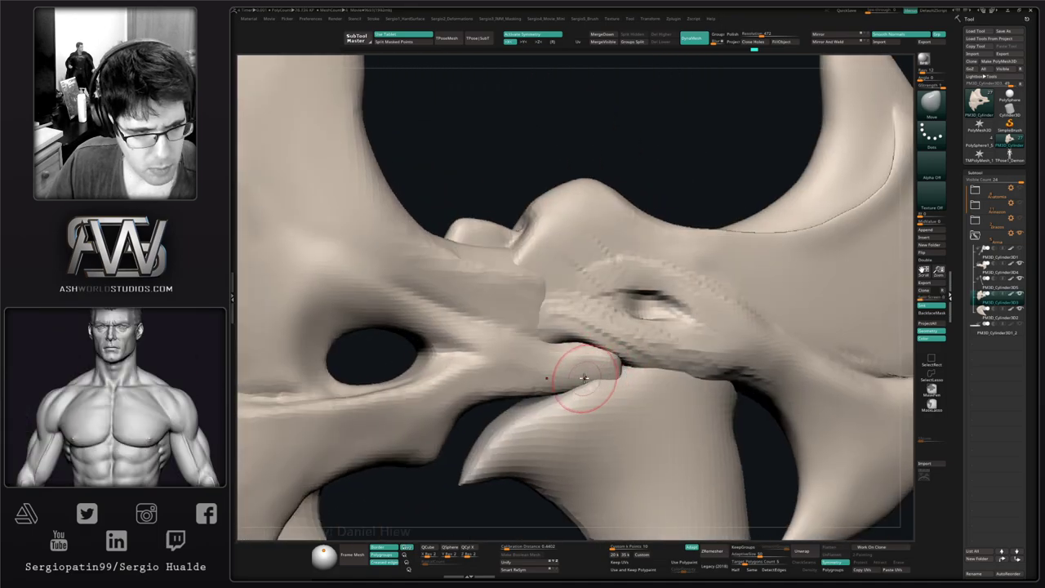
- Isolate the blade piece again and carve the lower arm's underside and end face with the DamStandard brush
key("alt+s")
key("b")
key("d")
key("s")
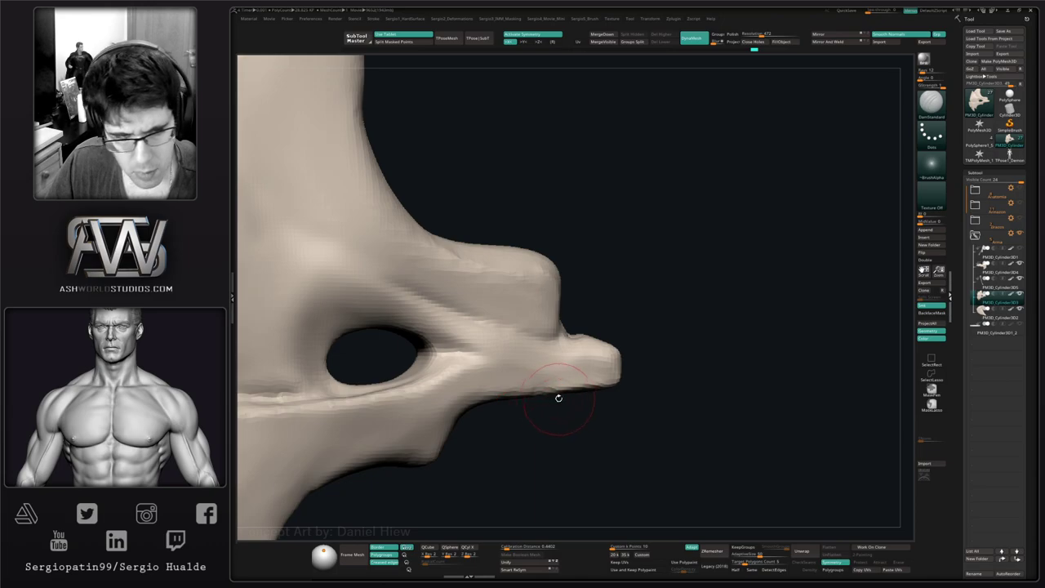
mouse_move(558, 397)
right_mouse_down()
mouse_move(585, 397)
mouse_move(589, 380)
right_mouse_up()
mouse_move(485, 384)
left_mouse_down()
mouse_move(620, 383)
mouse_move(611, 389)
left_mouse_up()
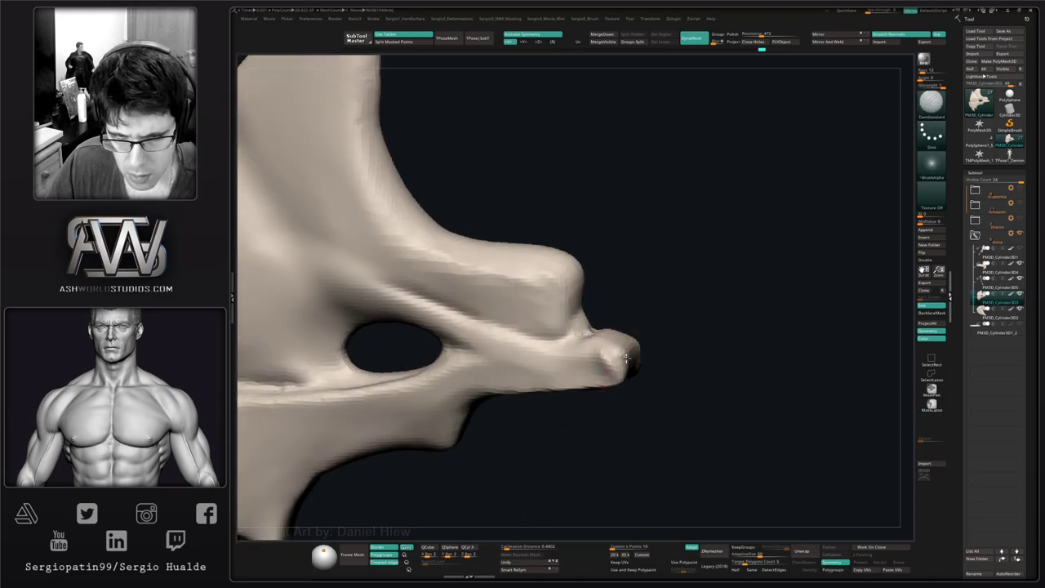
right_click_drag(626, 349, 585, 355)
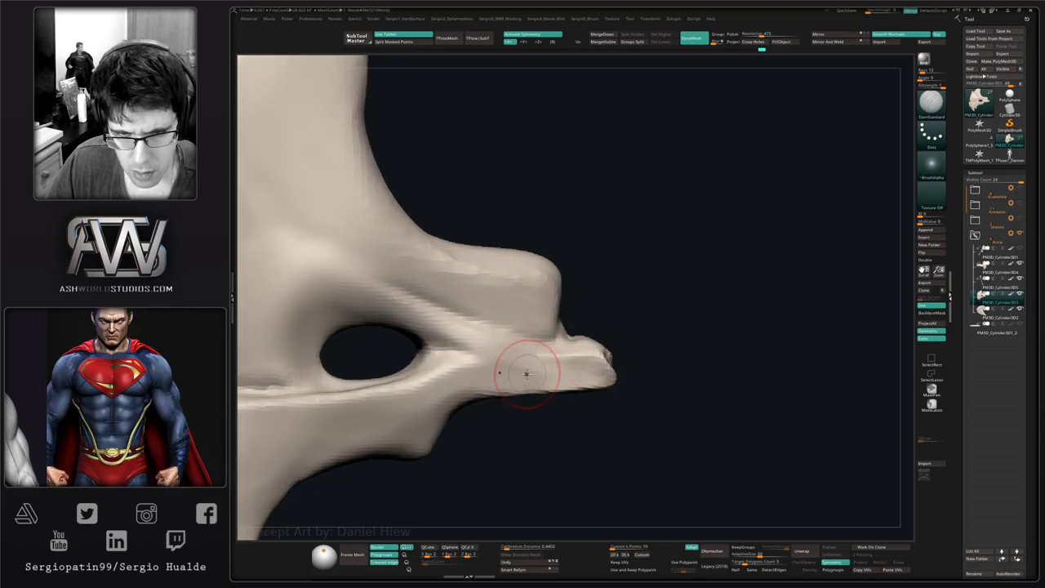
right_click_drag(526, 373, 591, 386)
left_click_drag(589, 386, 590, 408)
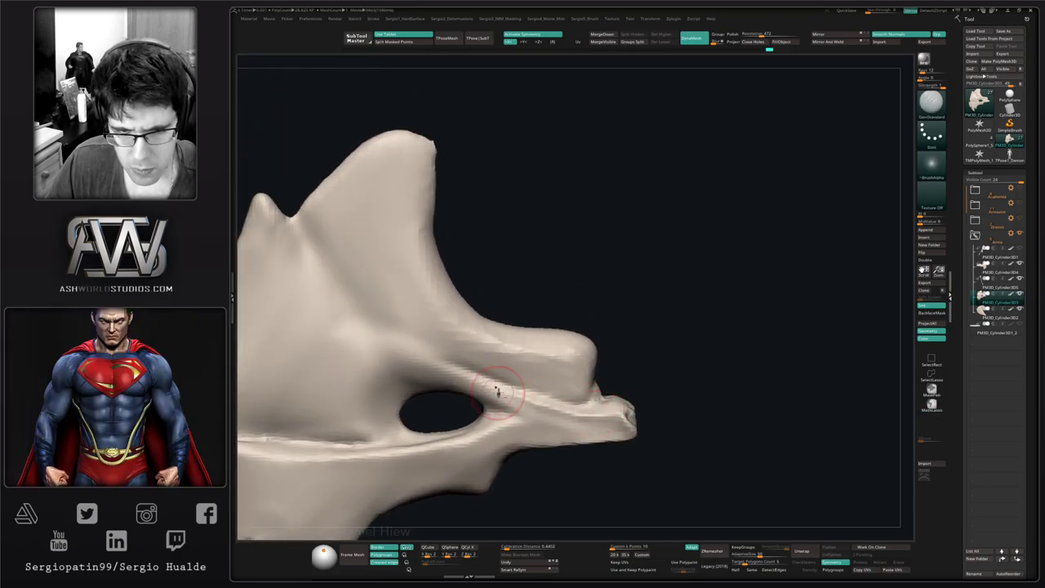
right_click_drag(573, 408, 617, 392, "alt")
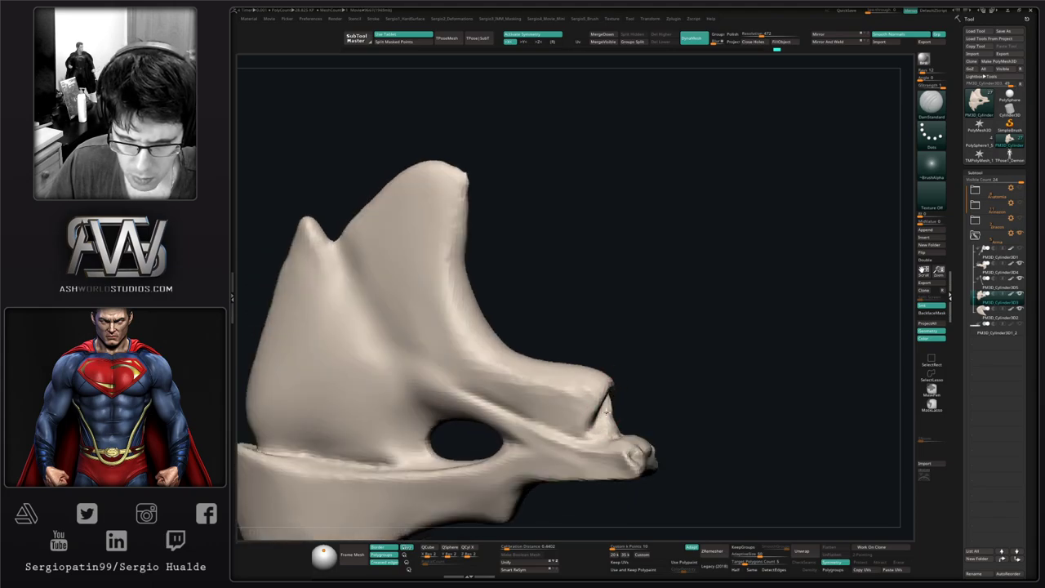
- Hollow out the upper arm's blunt end face and smooth the recess
left_click_drag(605, 413, 610, 422)
key("b")
key("c")
key("l")
right_click_drag(605, 421, 615, 418)
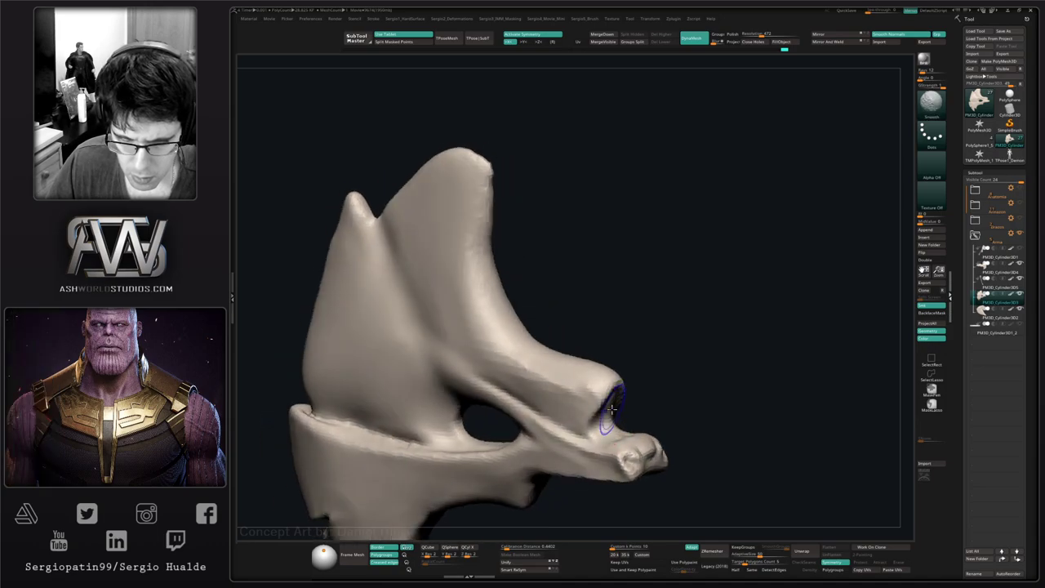
left_click_drag(611, 408, 597, 430)
right_click_drag(605, 434, 600, 408)
- Reshape the upper arm's end into a sharper overhanging corner with the Move brush
key("b")
key("m")
key("v")
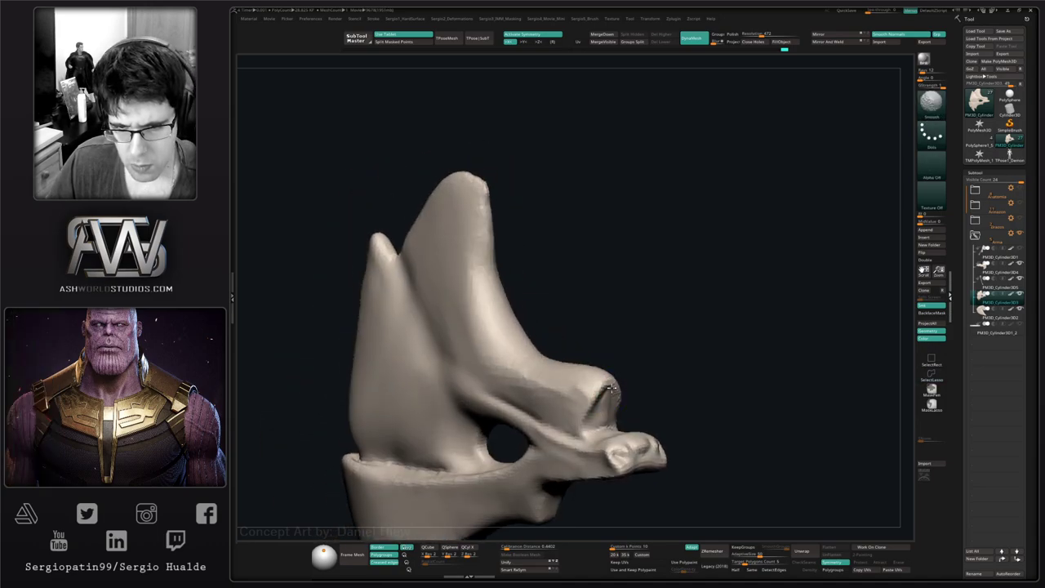
left_click_drag(601, 406, 609, 413)
right_click_drag(609, 413, 615, 398, "shift")
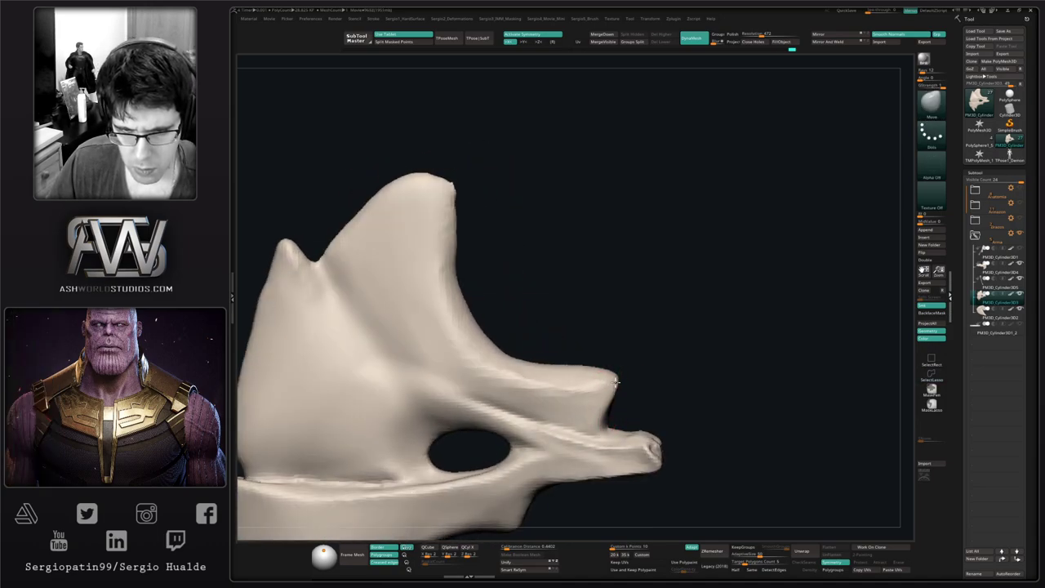
left_click_drag(618, 399, 614, 394)
right_click_drag(615, 381, 621, 375)
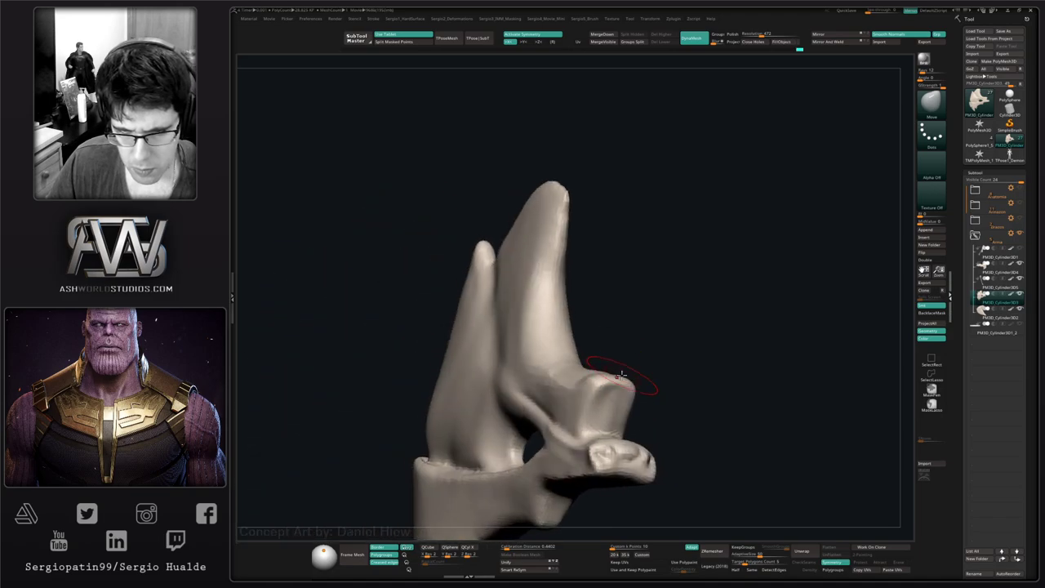
left_click_drag(596, 373, 561, 381)
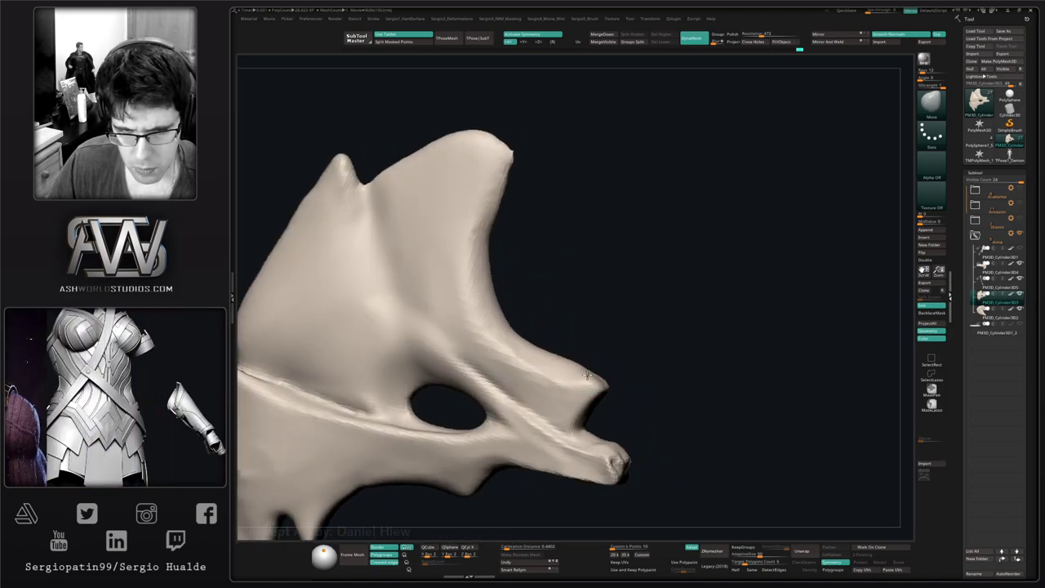
- Flatten the top surface of the upper arm with the TrimDynamic brush
right_click_drag(542, 378, 560, 408)
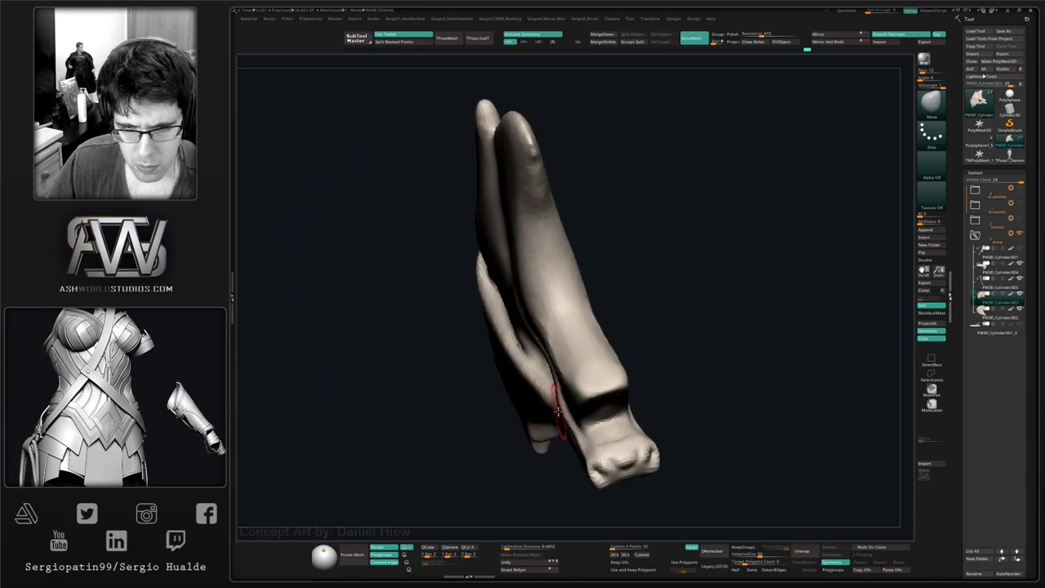
key("ctrl+shift+t")
left_click_drag(583, 362, 602, 364)
right_click_drag(592, 364, 599, 378)
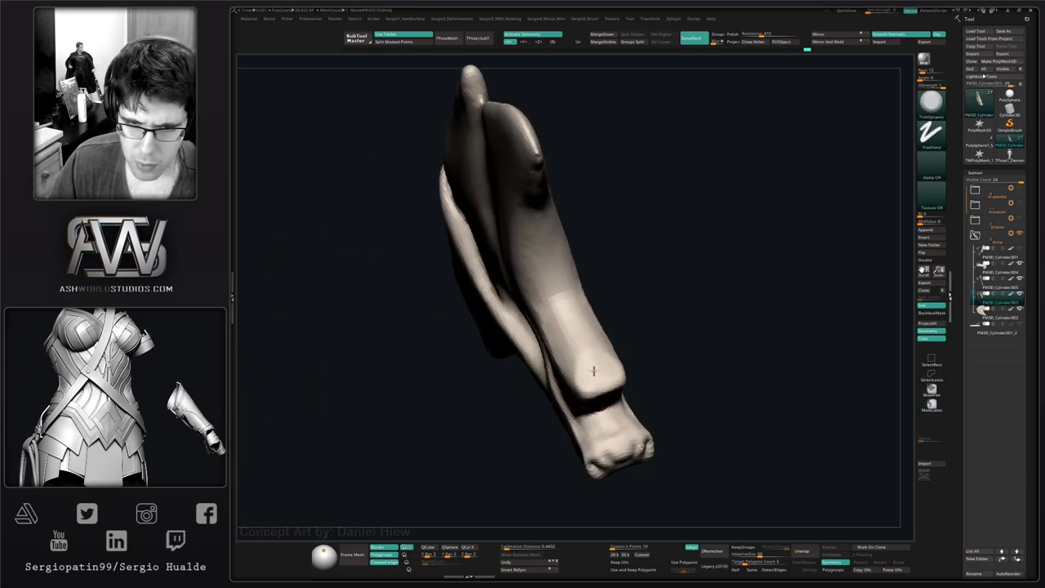
mouse_move(565, 326)
left_mouse_down()
mouse_move(623, 355)
mouse_move(582, 380)
mouse_move(582, 405)
mouse_move(562, 394)
mouse_move(583, 427)
left_mouse_up()
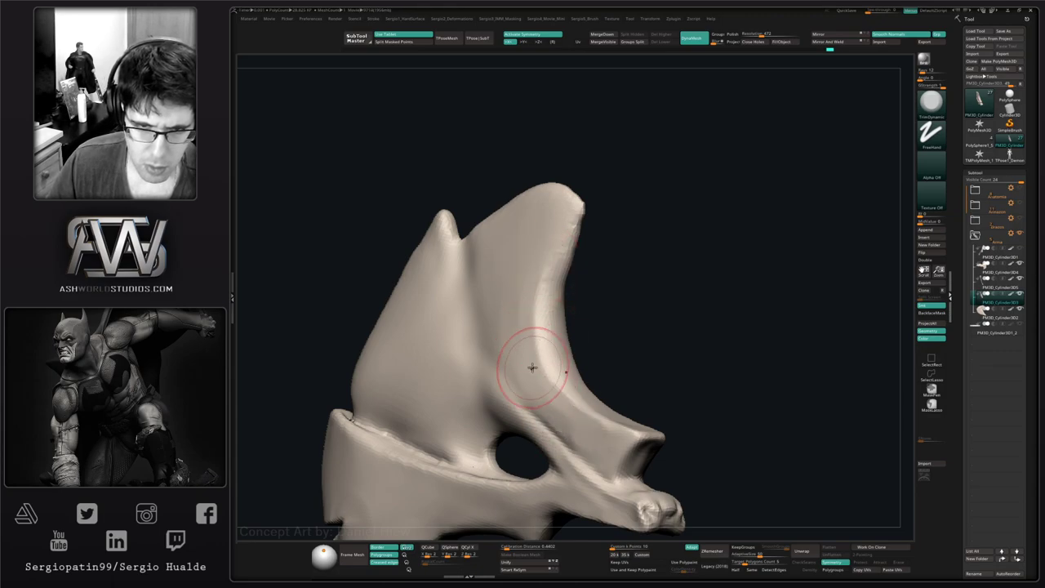
- Trim and smooth the upper lobe's inner edge and the blade surface above the oval hole
mouse_move(556, 405)
left_mouse_down("shift")
mouse_move(534, 349)
mouse_move(563, 388)
mouse_move(597, 404)
left_mouse_up("shift")
mouse_move(597, 404)
right_mouse_down("ctrl")
mouse_move(594, 380)
mouse_move(588, 404)
mouse_move(630, 352)
mouse_move(566, 447)
right_mouse_up("ctrl")
right_click_drag(566, 359, 520, 399, "alt")
mouse_move(633, 355)
left_mouse_down()
mouse_move(650, 359)
mouse_move(605, 358)
mouse_move(711, 367)
mouse_move(606, 371)
left_mouse_up()
right_click_drag(606, 371, 651, 302, "alt")
left_click_drag(651, 302, 601, 368, "shift")
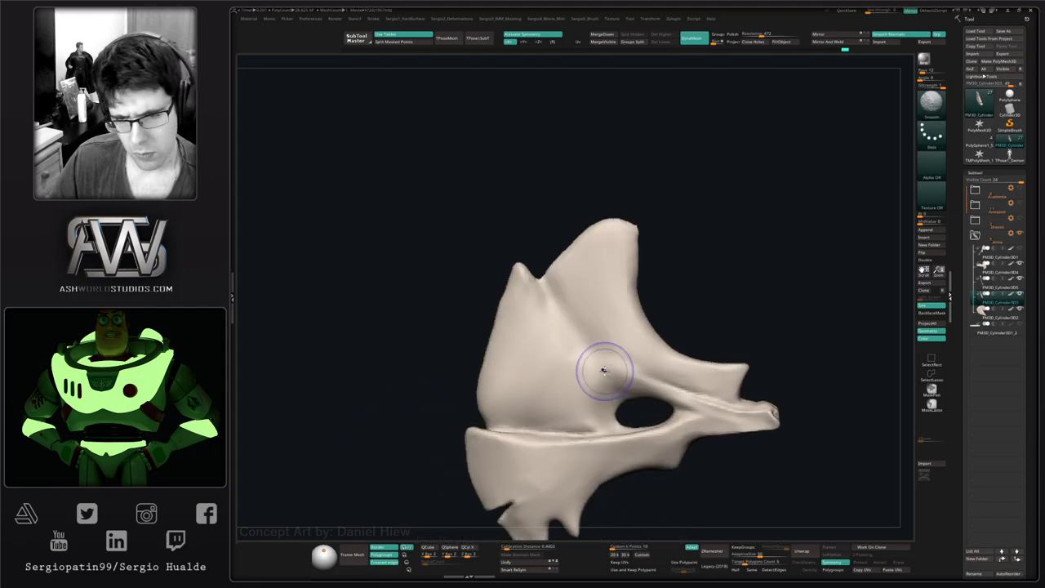
mouse_move(580, 366)
right_mouse_down("alt")
mouse_move(611, 370)
mouse_move(578, 387)
right_mouse_up("alt")
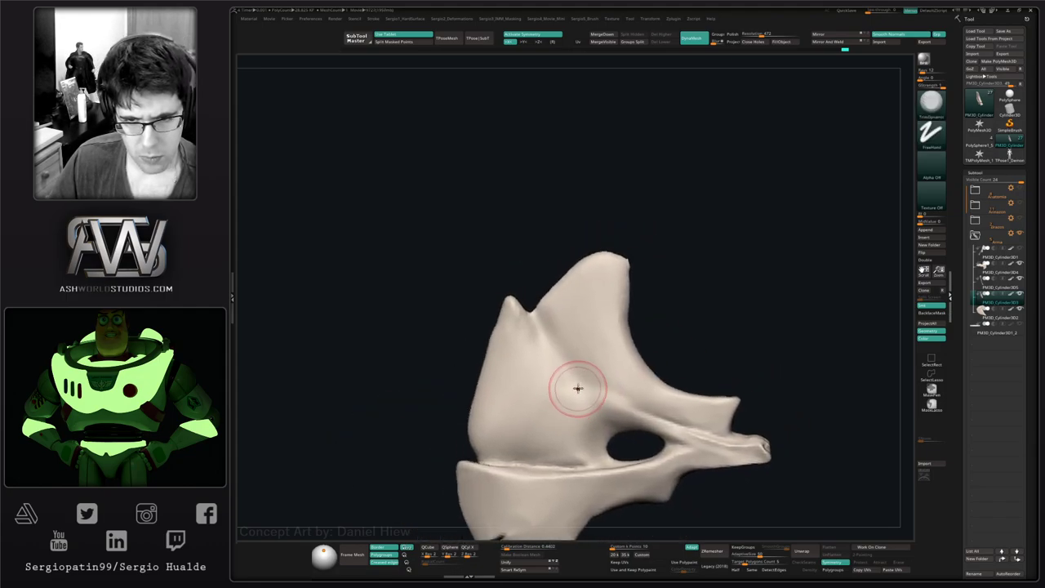
mouse_move(636, 352)
right_mouse_down("alt")
mouse_move(581, 365)
mouse_move(581, 349)
right_mouse_up("alt")
key("b")
key("d")
key("s")
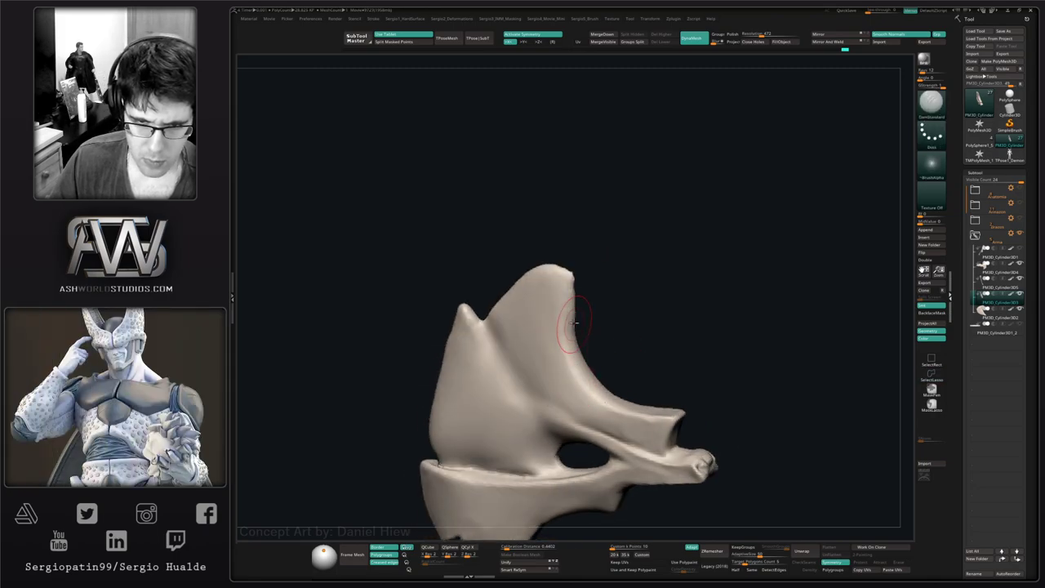
right_click_drag(578, 387, 574, 364)
key("ctrl+z")
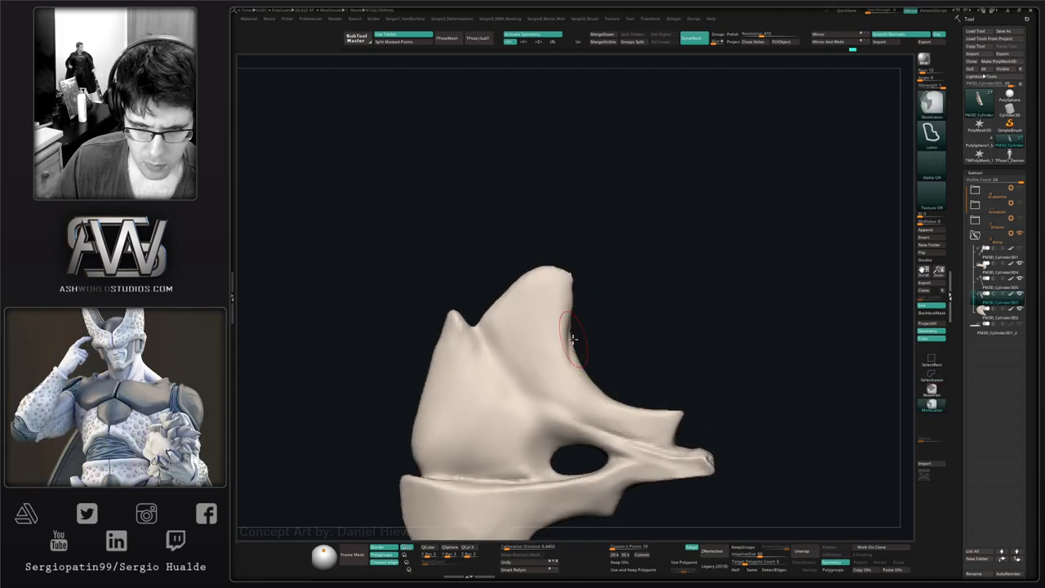
- Mask the arms beside the upper lobe's inner edge with the MaskLasso brush
left_click_drag(572, 338, 595, 412)
mouse_move(584, 384)
right_mouse_down()
mouse_move(648, 356)
mouse_move(639, 331)
mouse_move(655, 354)
mouse_move(634, 341)
right_mouse_up()
key("ctrl")
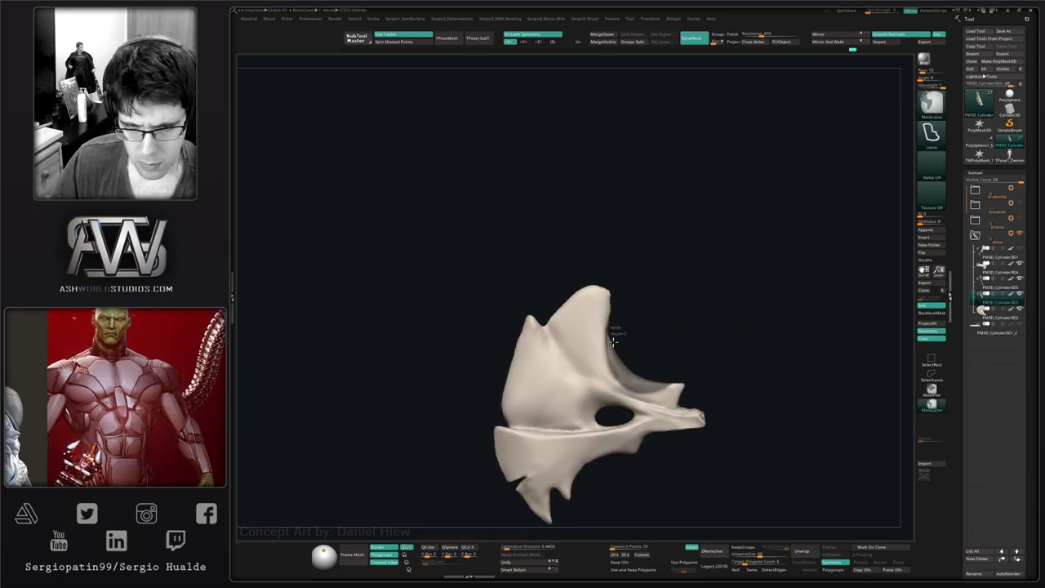
mouse_move(614, 329)
left_mouse_down("ctrl")
mouse_move(713, 423)
mouse_move(716, 277)
left_mouse_up("ctrl")
- Shift the unmasked upper lobe away from the arms with a large Move brush and adjust its outer edge
key("b")
key("m")
key("v")
key("s")
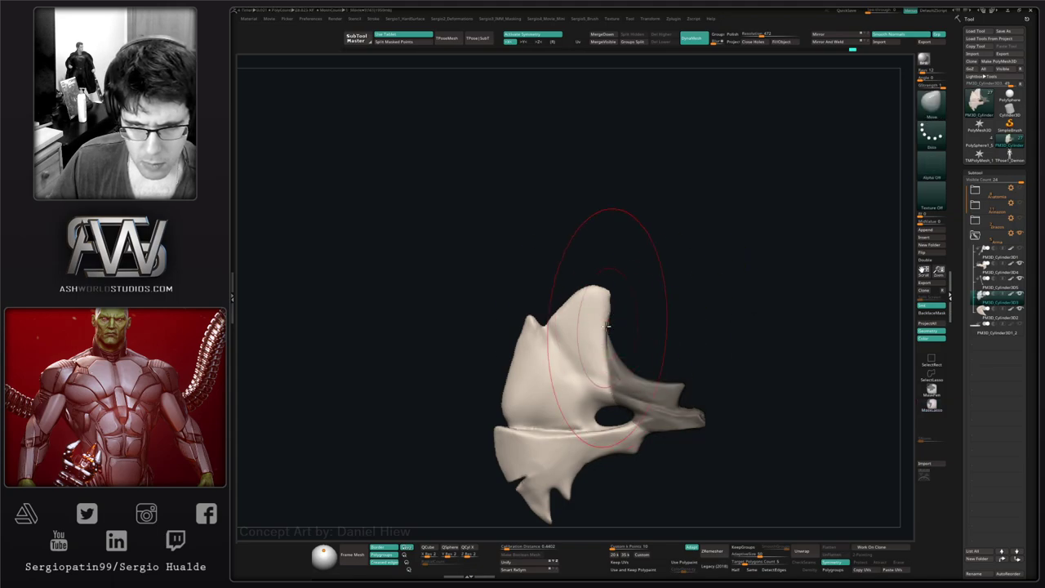
left_click_drag(590, 293, 569, 303)
key("s")
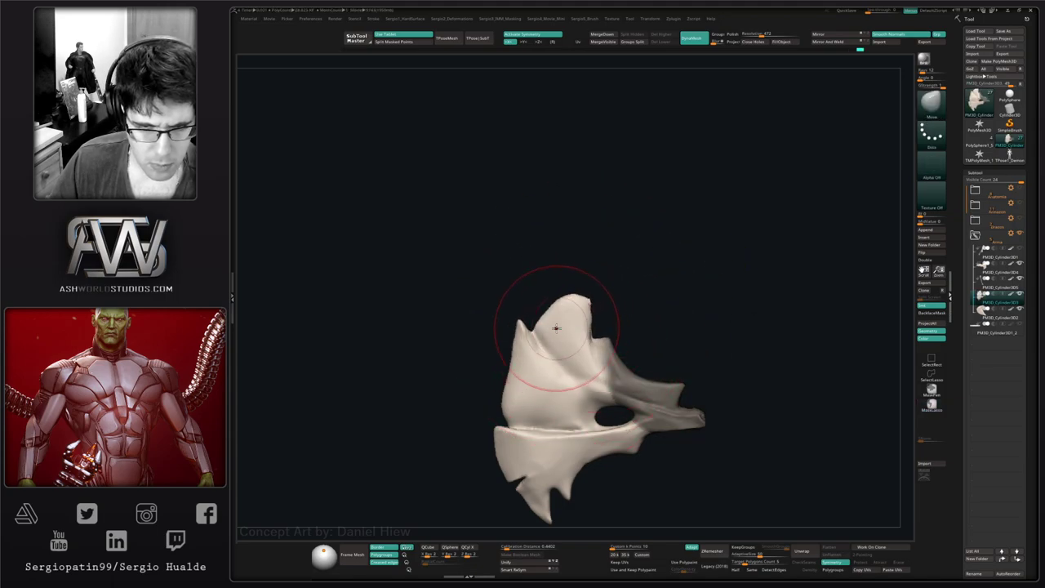
left_click_drag(512, 358, 498, 407)
key("s")
key("ctrl+z")
key("s")
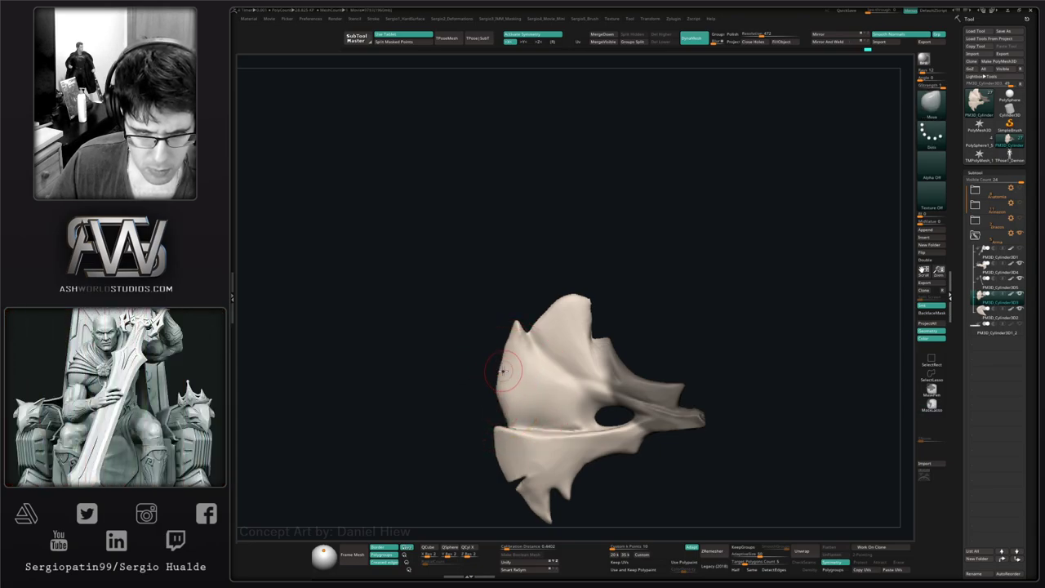
- Lower and reshape the upper lobe's rounded crest with a resized Move brush
right_click_drag(539, 356, 545, 395, "alt")
key("s")
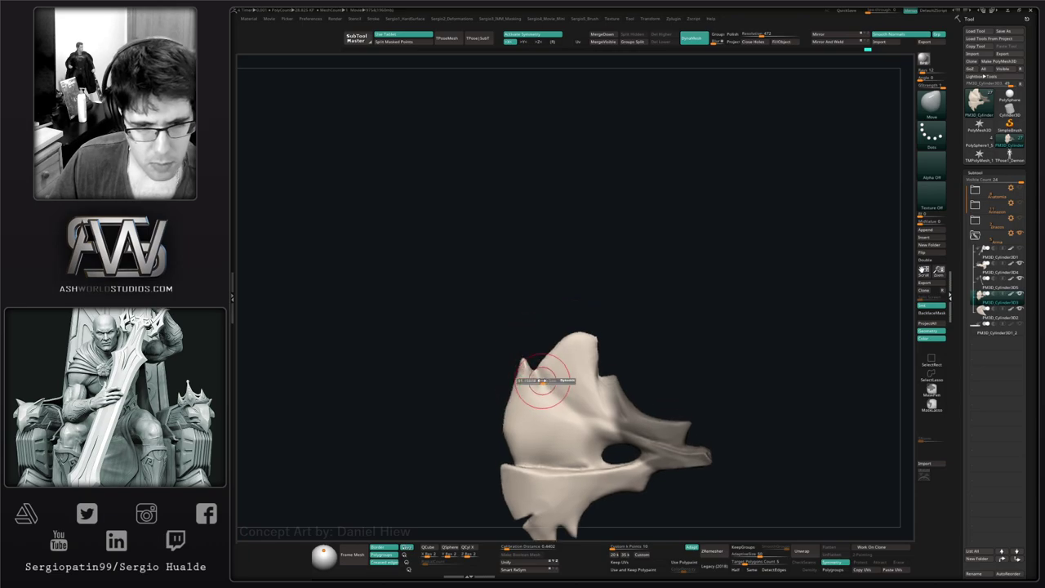
left_click_drag(546, 381, 555, 381)
mouse_move(586, 339)
left_mouse_down()
mouse_move(547, 365)
mouse_move(533, 361)
left_mouse_up()
key("s")
key("s")
left_click_drag(550, 357, 560, 348)
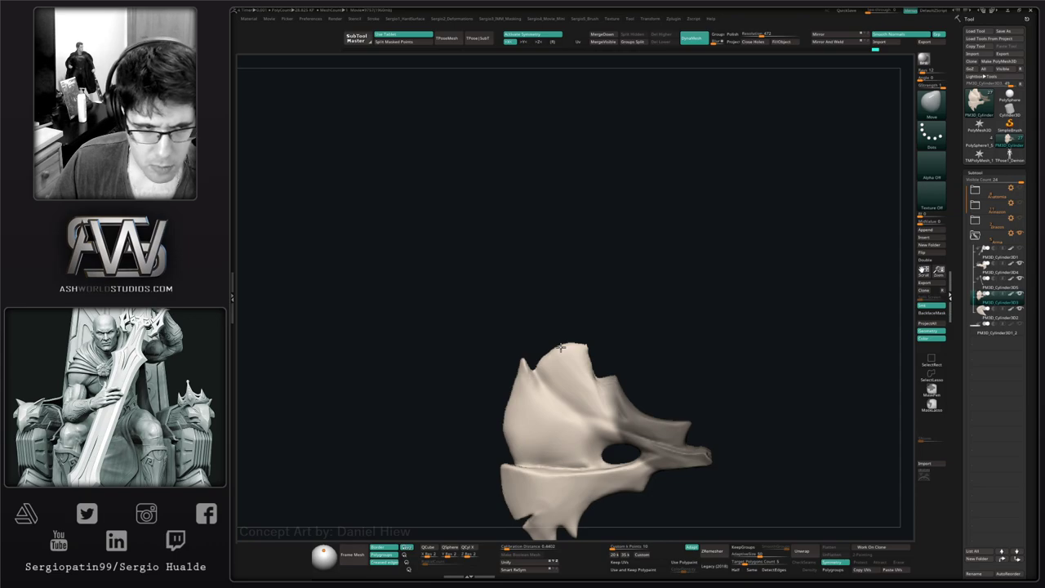
- Invert the mask, pull the arm's protruding step back against the upper lobe with the Move brush, and clear the mask
left_click(628, 364, "ctrl")
key("s")
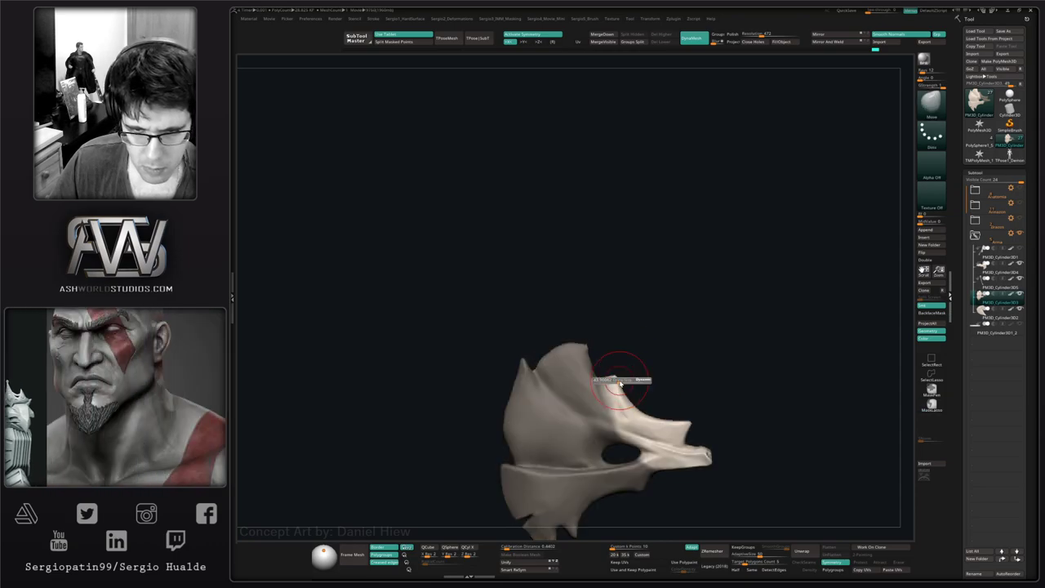
left_click_drag(622, 366, 632, 366)
mouse_move(617, 382)
left_mouse_down()
mouse_move(581, 368)
mouse_move(593, 382)
left_mouse_up()
right_click_drag(593, 382, 576, 413)
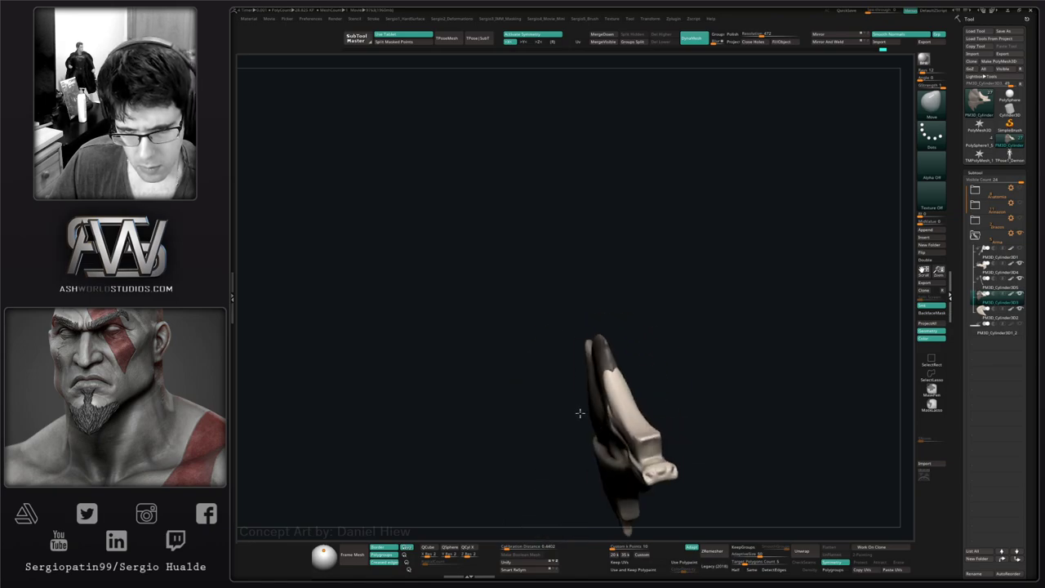
left_click_drag(604, 379, 609, 380)
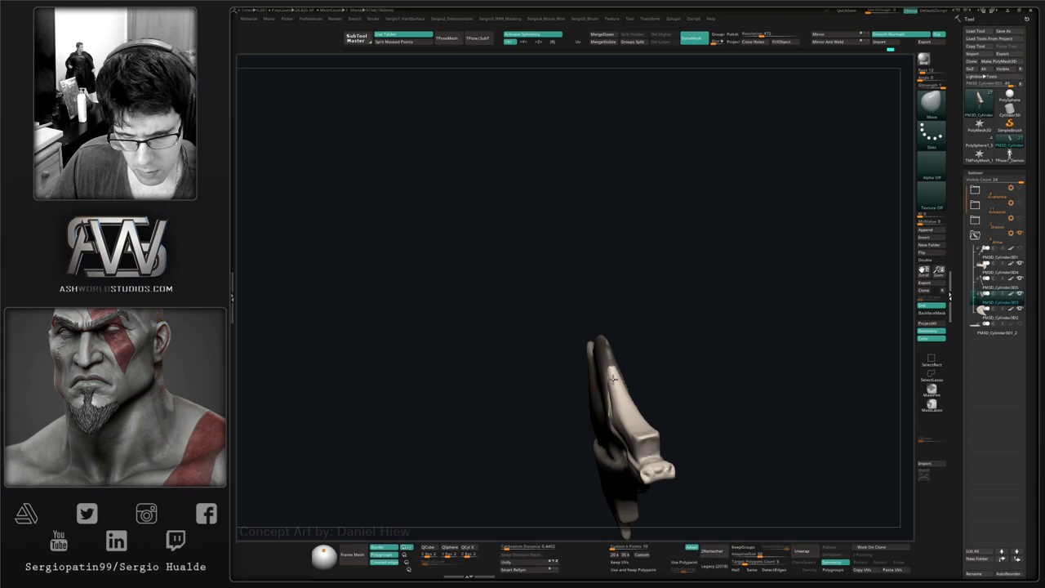
right_click_drag(612, 377, 636, 380)
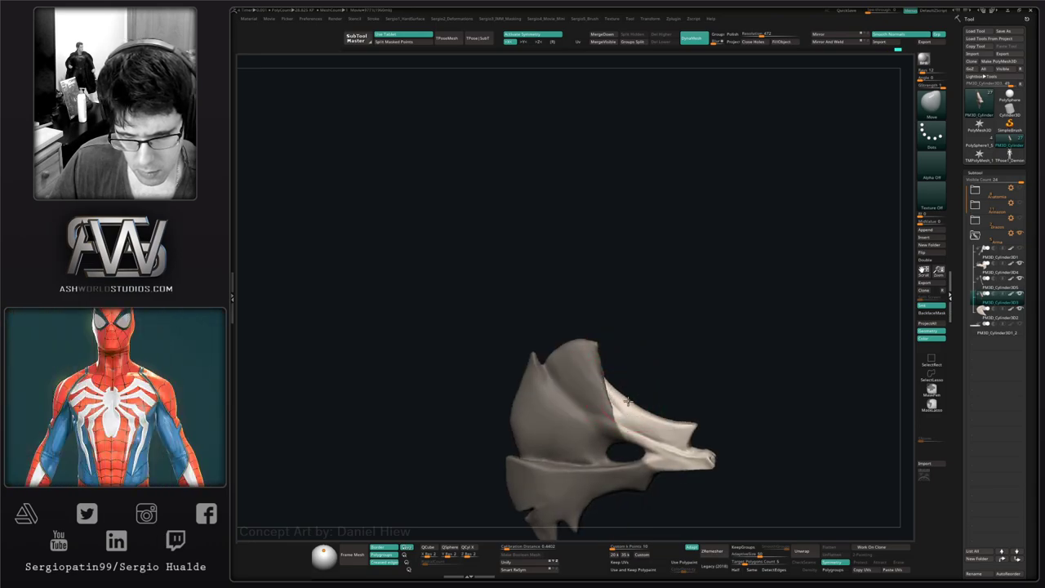
left_click_drag(642, 365, 642, 401, "ctrl")
- Pull the upper lobe's inner top corner into a hooked point with the Move brush and smooth the concave edge beneath it
mouse_move(642, 401)
right_mouse_down()
mouse_move(618, 369)
mouse_move(578, 396)
mouse_move(594, 335)
right_mouse_up()
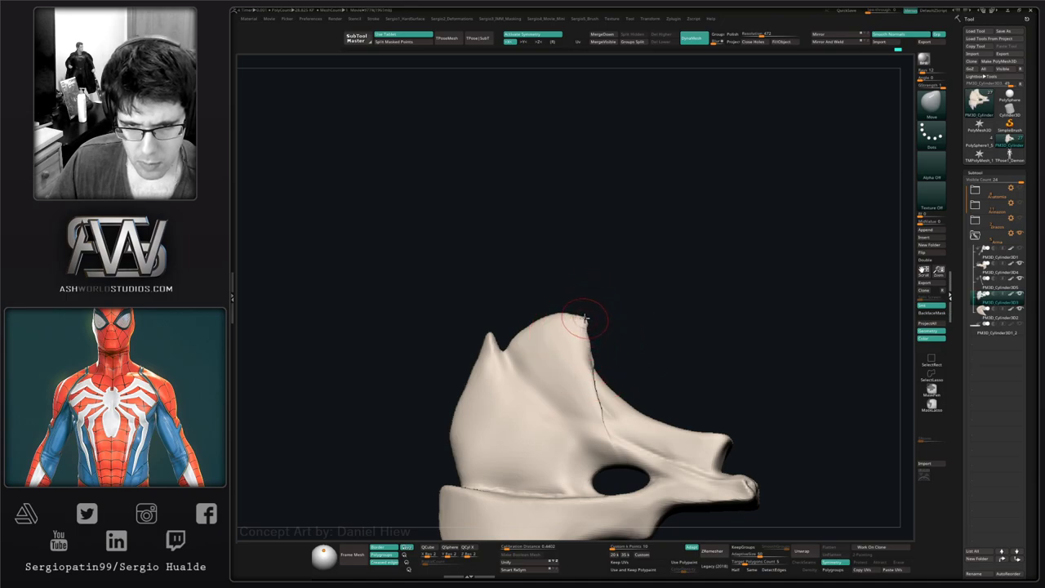
key("s")
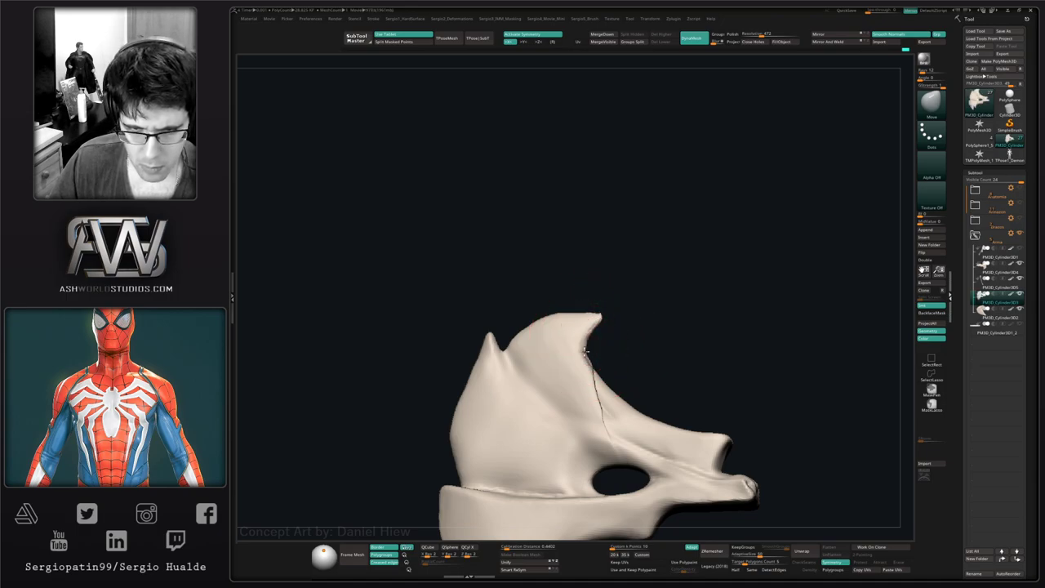
right_click_drag(604, 354, 600, 360)
left_click_drag(593, 362, 583, 362)
right_click_drag(583, 362, 593, 328)
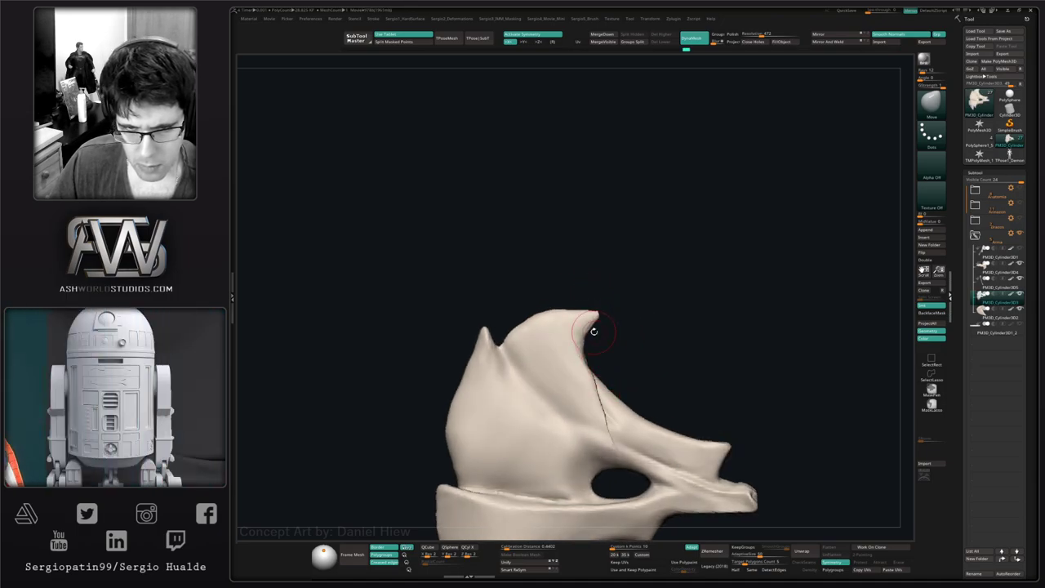
left_click_drag(593, 329, 584, 381, "shift")
key("s")
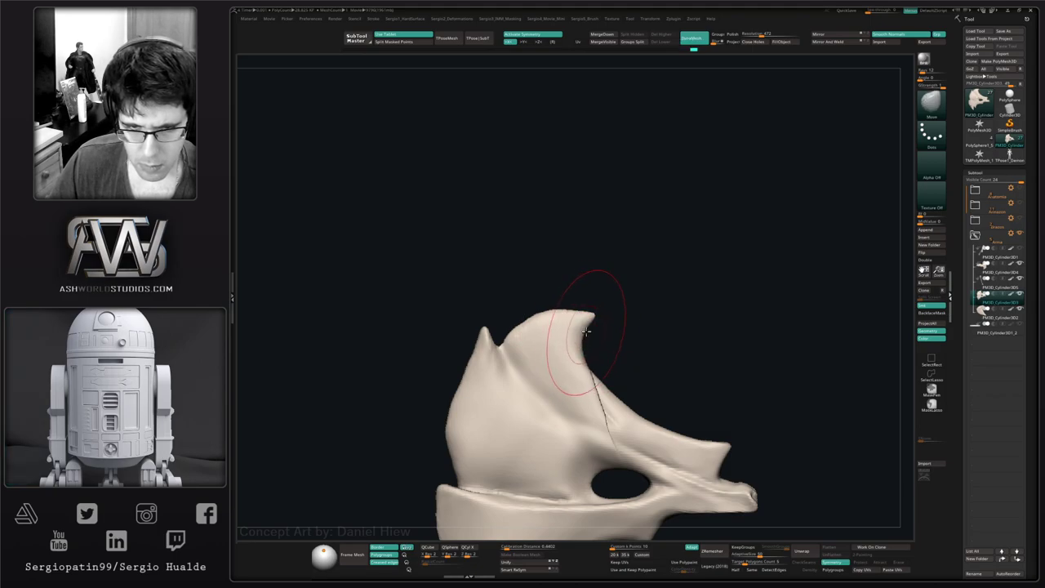
- Refine the curve below the hooked tip and the upper lobe's outer edge with a resized Move brush and smoothing
mouse_move(597, 329)
left_mouse_down()
mouse_move(566, 317)
mouse_move(479, 373)
mouse_move(477, 421)
left_mouse_up()
mouse_move(463, 416)
left_mouse_down()
mouse_move(453, 417)
mouse_move(464, 375)
left_mouse_up()
key("s")
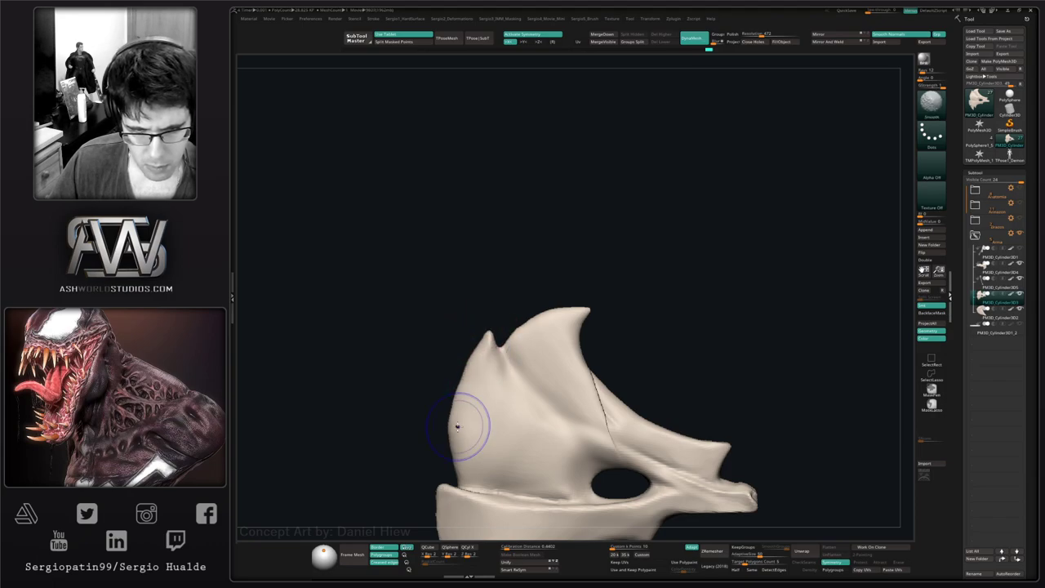
right_click_drag(490, 445, 492, 420, "ctrl")
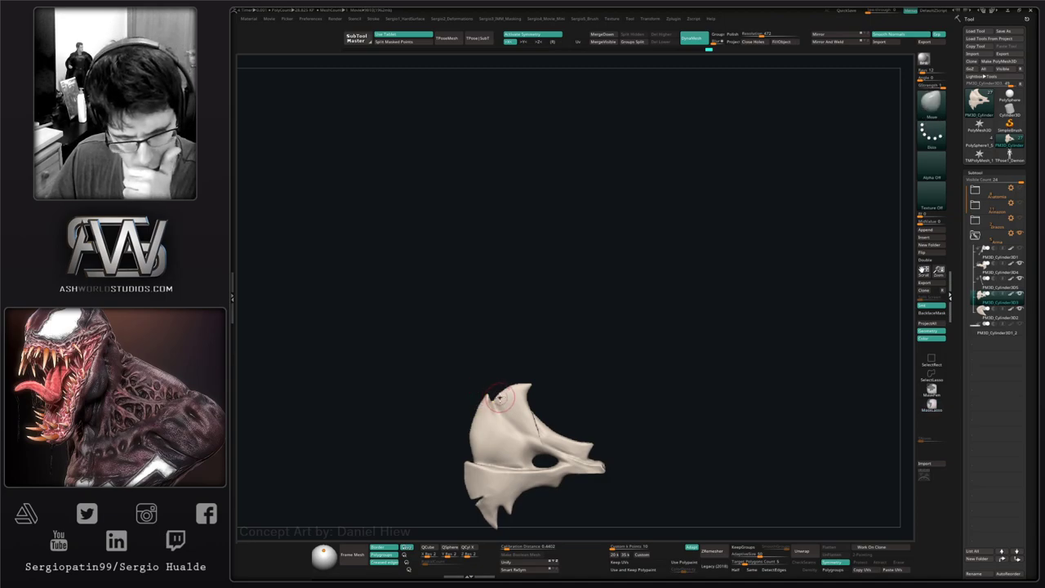
- Define the crease between the connecting arm and the upper lobe on the blade's reverse side with the DamStandard brush
mouse_move(515, 325)
right_mouse_down()
mouse_move(597, 373)
mouse_move(550, 392)
mouse_move(494, 350)
mouse_move(525, 414)
mouse_move(539, 363)
right_mouse_up()
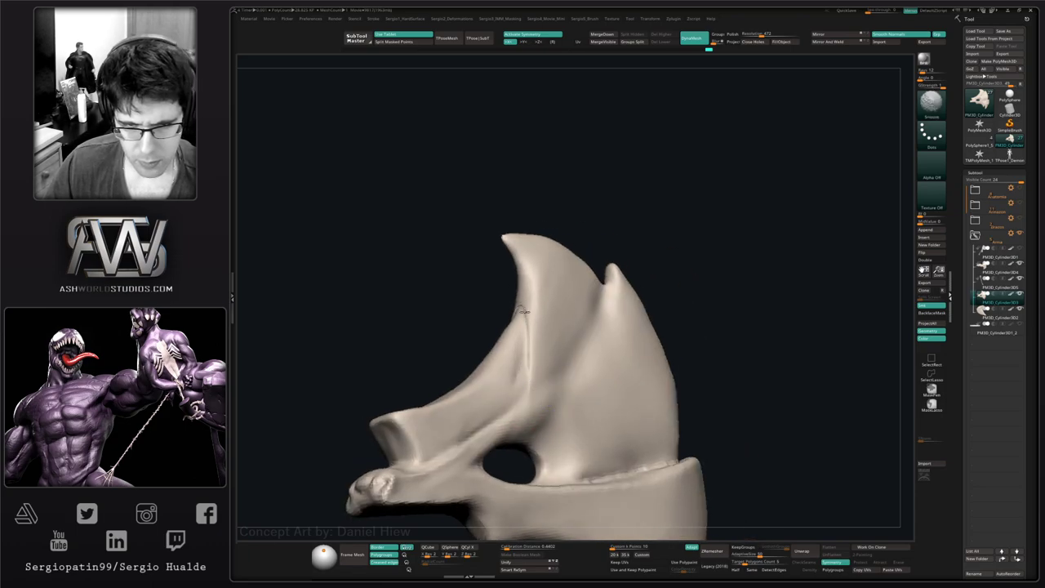
mouse_move(532, 400)
right_mouse_down()
mouse_move(514, 400)
mouse_move(541, 373)
right_mouse_up()
key("b")
key("d")
key("s")
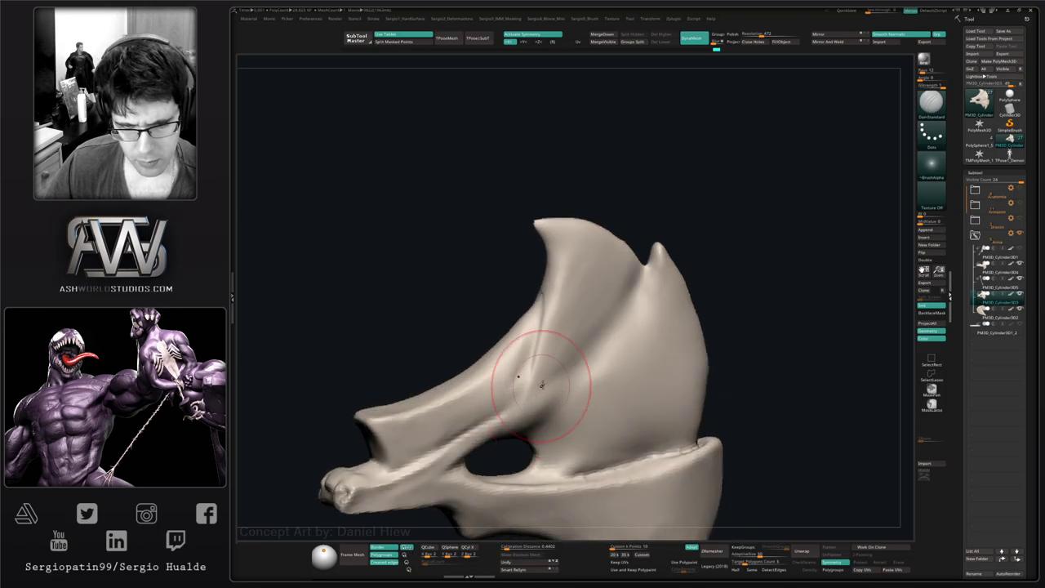
mouse_move(491, 431)
right_mouse_down()
mouse_move(590, 373)
mouse_move(595, 380)
right_mouse_up()
- Sculpt the ridge and recess along the hole's upper rim on the reverse side with the ClayBuildup brush
key("b")
key("c")
key("b")
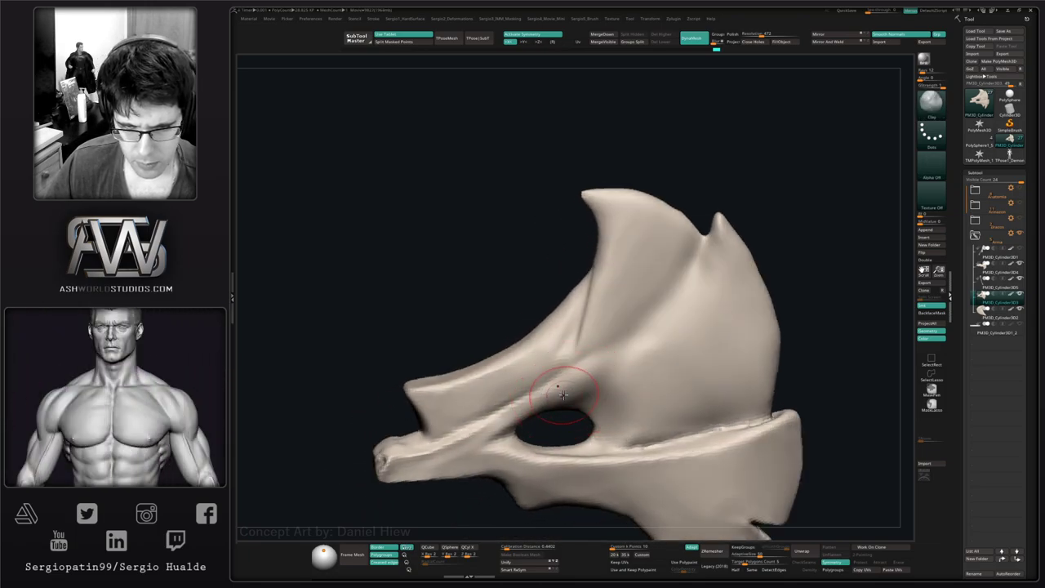
left_click_drag(541, 419, 576, 374, "shift")
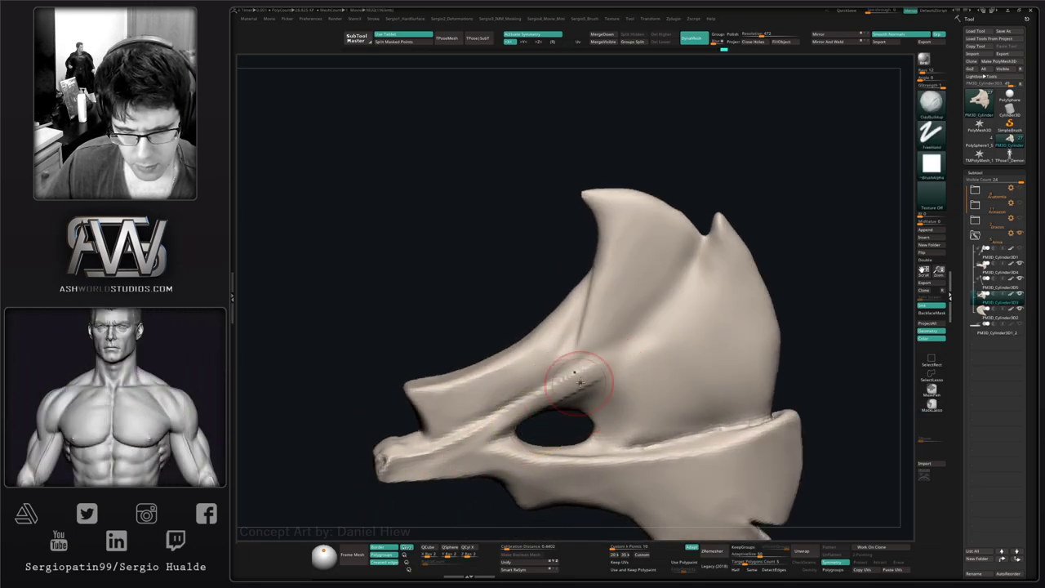
right_click_drag(519, 425, 596, 394)
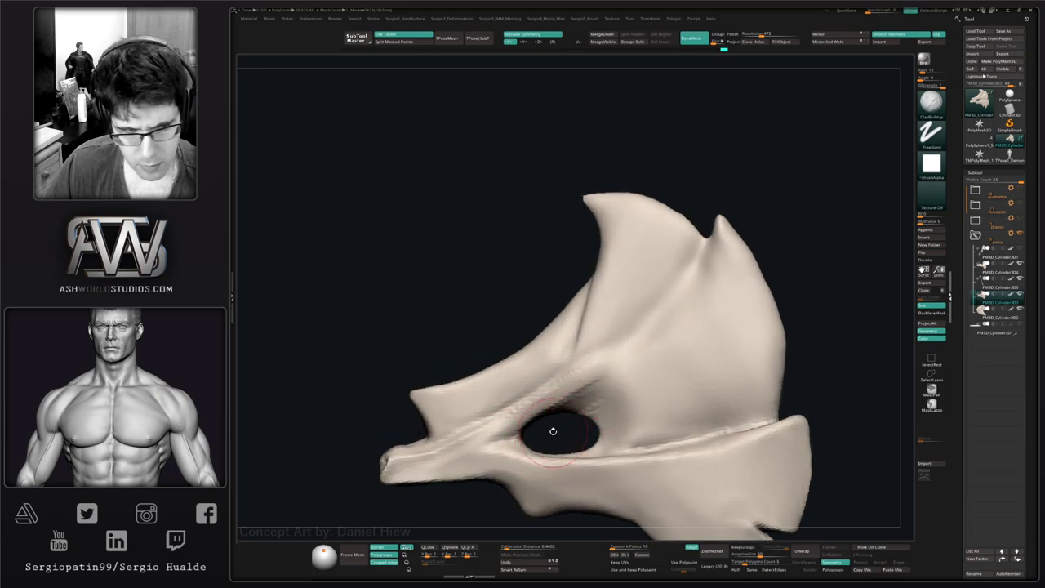
- Carve a narrow elongated gouge into the lower lobe's face below the dividing slit with the ClayBuildup brush
mouse_move(553, 430)
right_mouse_down()
mouse_move(543, 384)
mouse_move(599, 439)
mouse_move(550, 397)
mouse_move(564, 425)
mouse_move(660, 490)
mouse_move(566, 419)
mouse_move(572, 350)
mouse_move(561, 403)
mouse_move(577, 363)
mouse_move(542, 334)
mouse_move(515, 352)
mouse_move(618, 326)
mouse_move(536, 348)
mouse_move(493, 400)
right_mouse_up()
right_click_drag(494, 400, 509, 373)
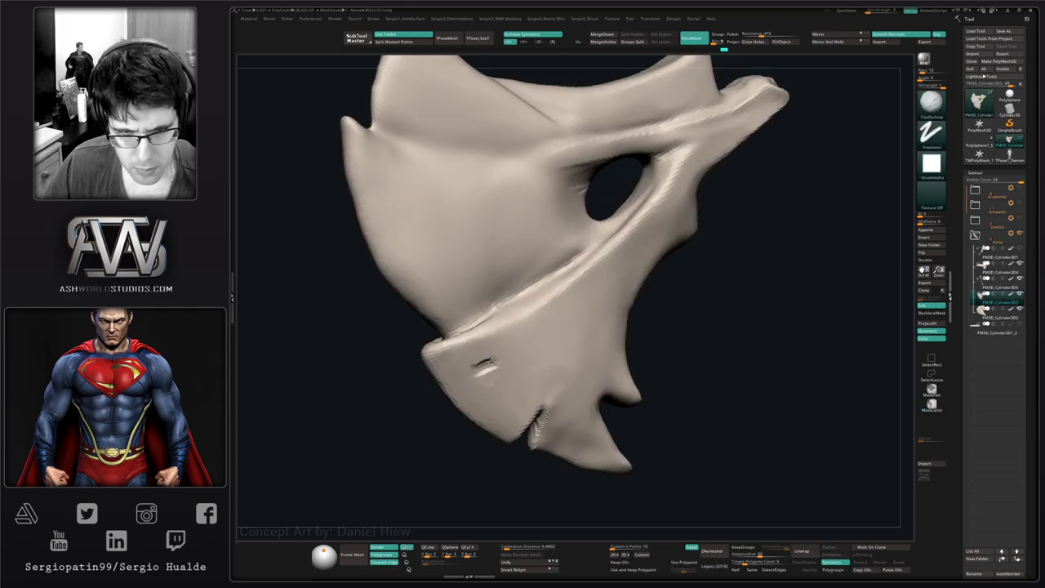
right_click_drag(527, 356, 542, 334)
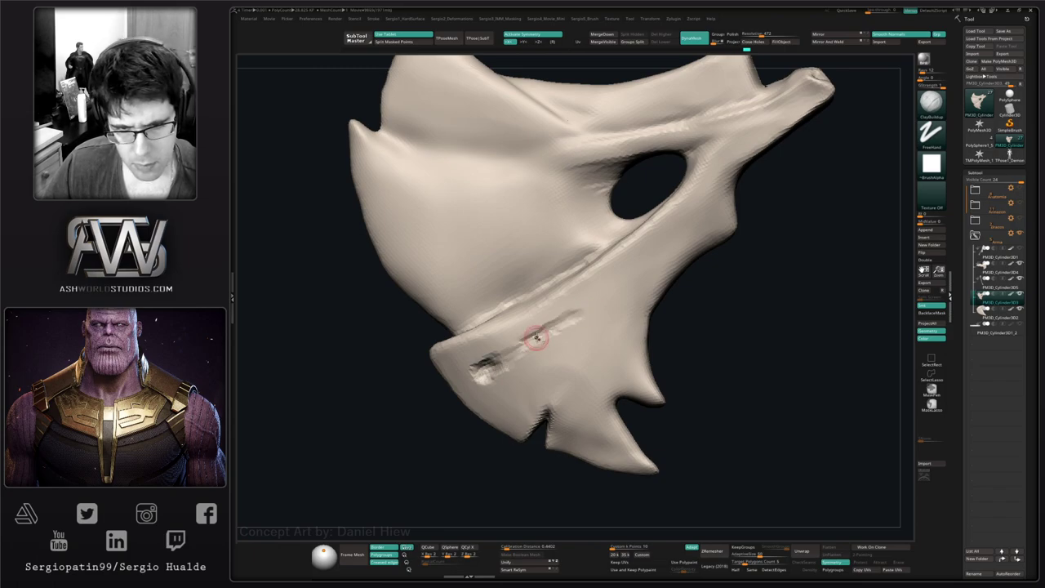
mouse_move(536, 337)
right_mouse_down()
mouse_move(546, 343)
mouse_move(560, 329)
mouse_move(529, 394)
right_mouse_up()
key("ctrl+z")
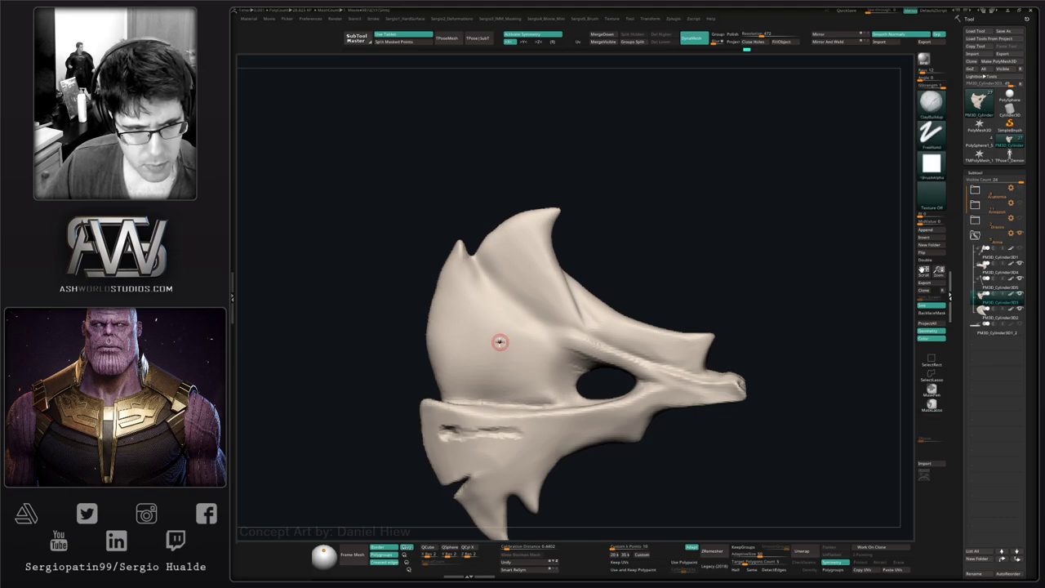
- Carve curved grooves across the upper lobe's face, running from below the notch toward the hole, with the ClayBuildup brush
mouse_move(465, 283)
left_mouse_down()
mouse_move(476, 324)
mouse_move(537, 364)
left_mouse_up()
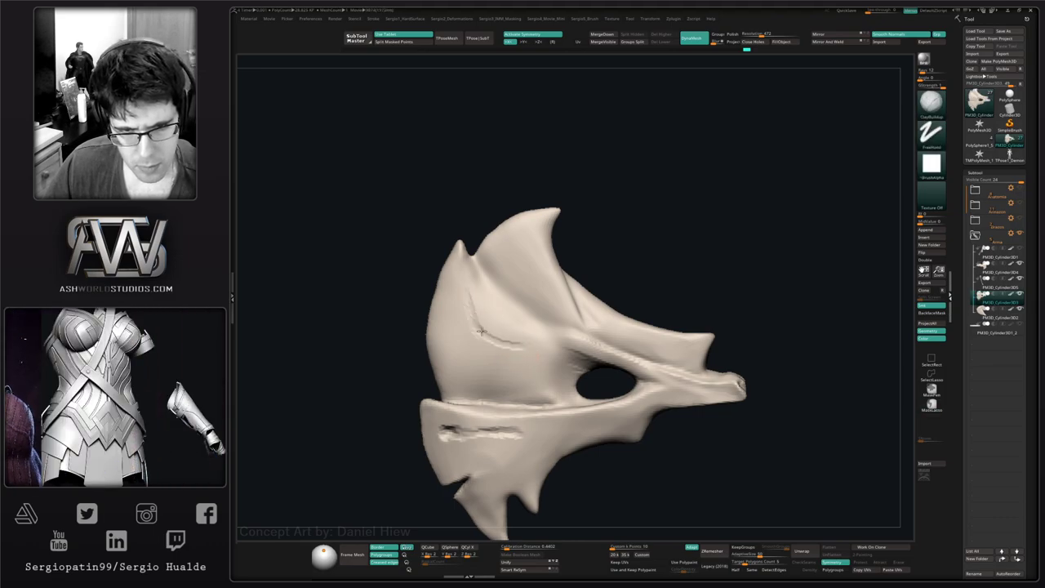
left_click_drag(479, 326, 548, 368)
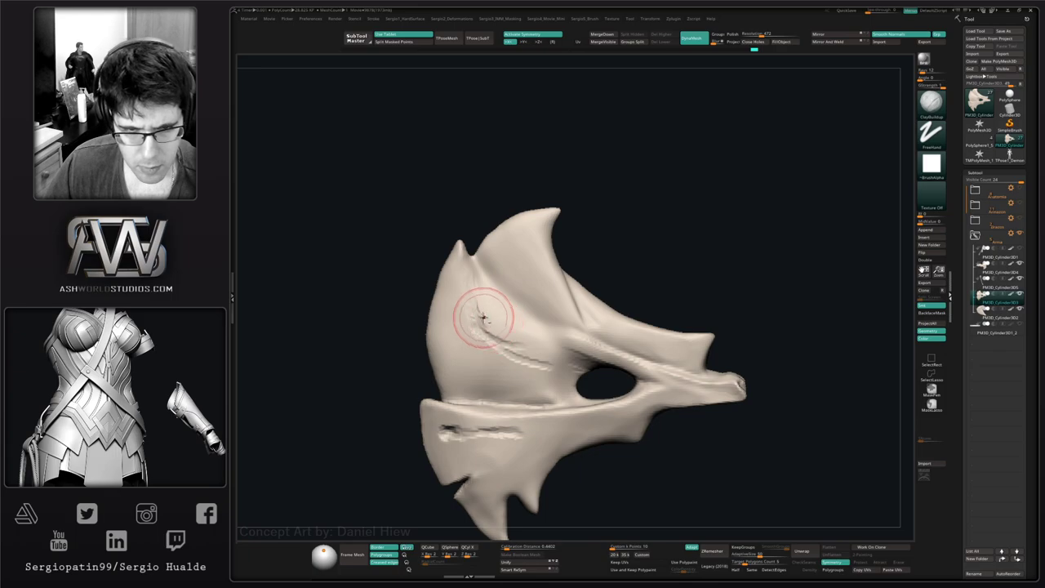
left_click_drag(486, 302, 542, 359)
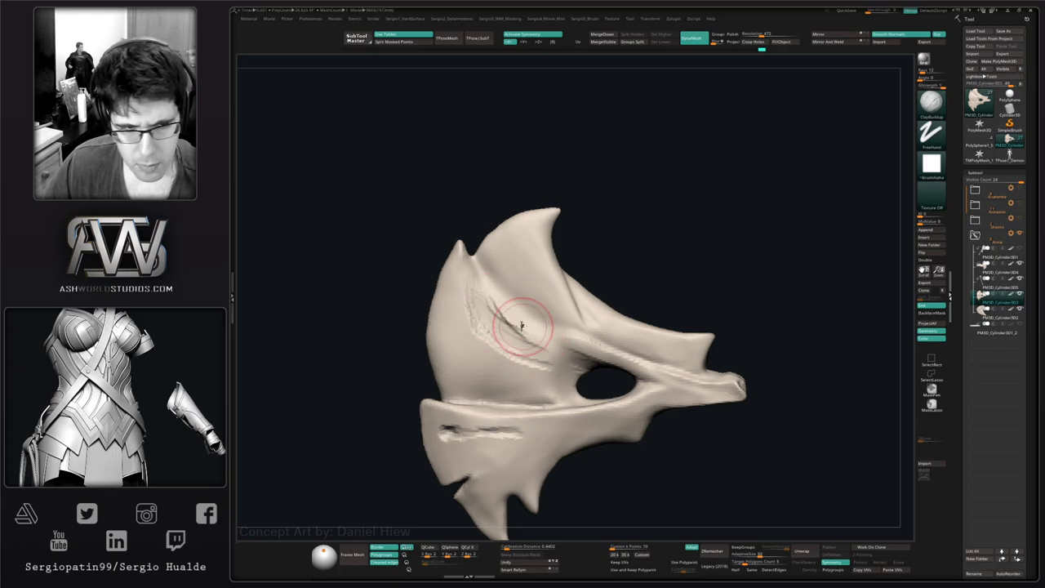
- Sharpen the upper lobe's curved grooves and extend them up to the notch with the DamStandard brush
key("2")
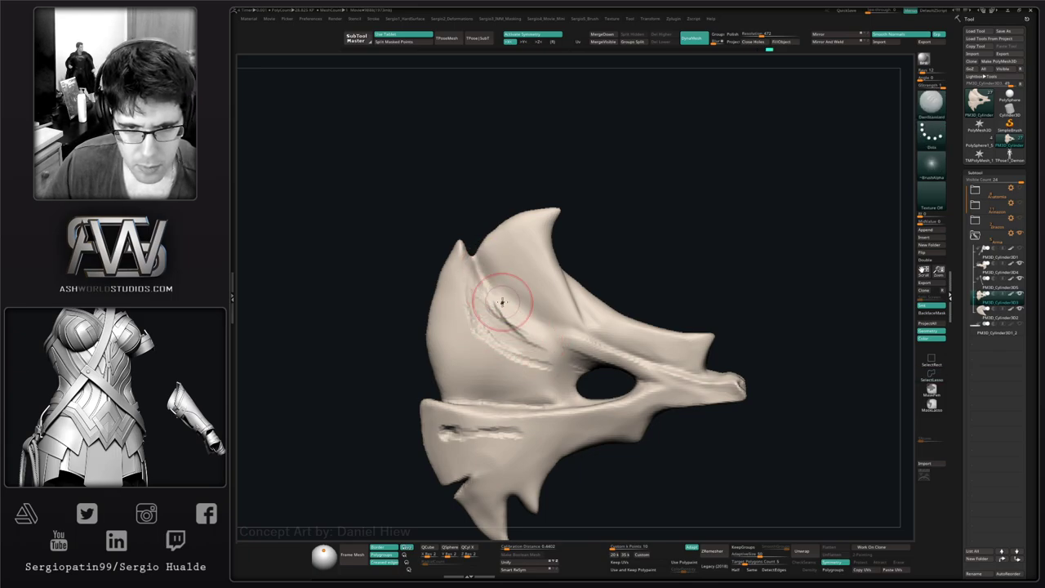
left_click_drag(506, 312, 533, 324)
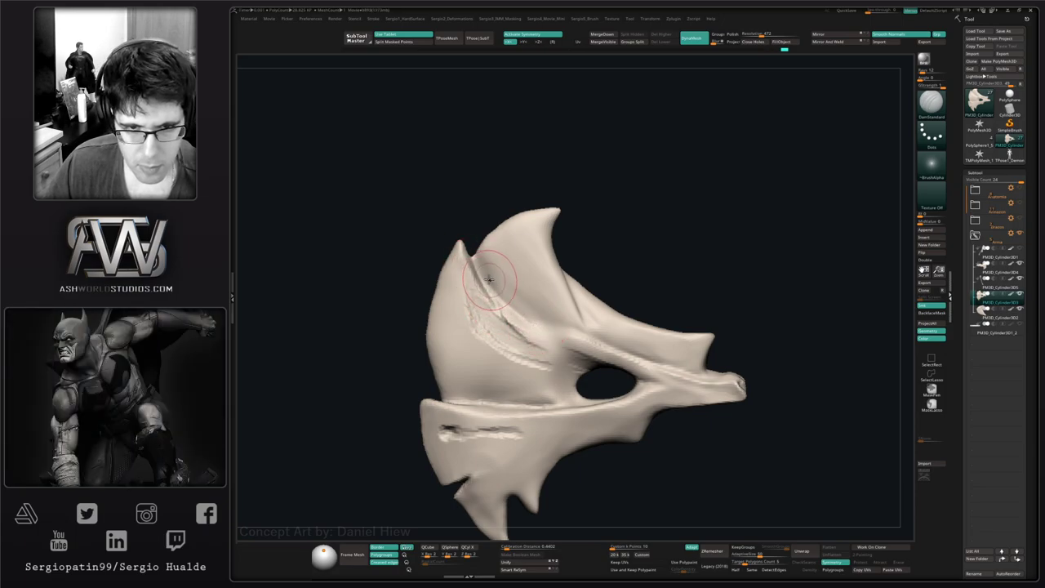
right_click_drag(526, 314, 488, 289)
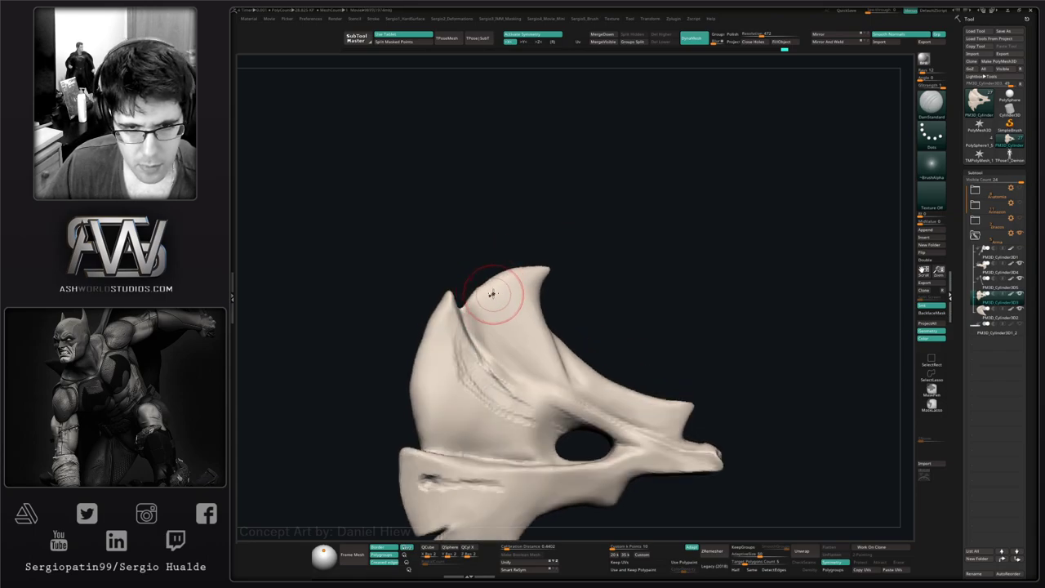
- Adjust the corner at the upper connecting arm's end with a resized Move brush
mouse_move(545, 334)
right_mouse_down()
mouse_move(560, 345)
mouse_move(547, 362)
mouse_move(562, 354)
mouse_move(544, 350)
right_mouse_up()
key("b")
key("m")
key("v")
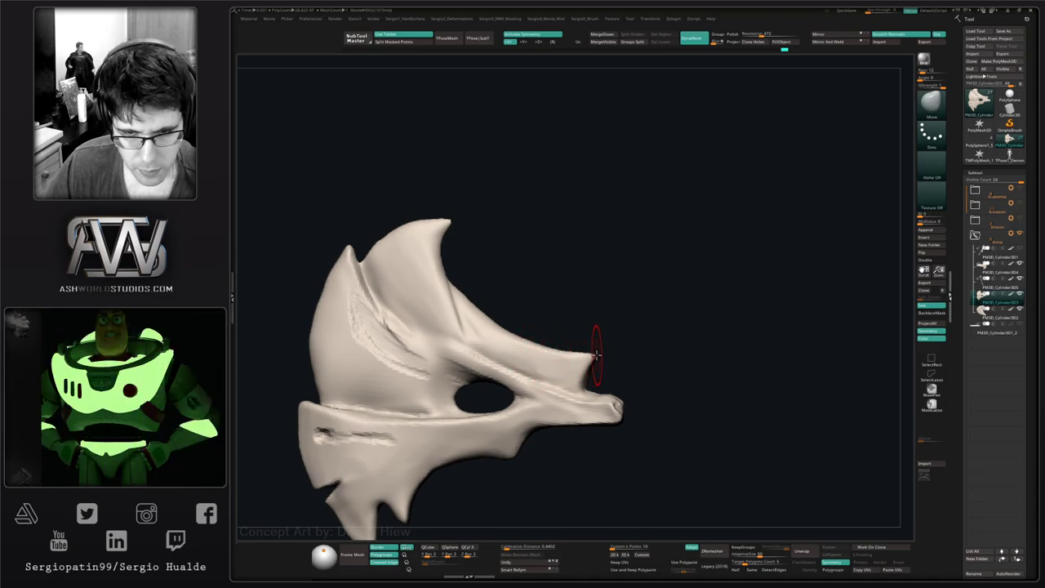
right_click_drag(613, 357, 605, 324, "ctrl")
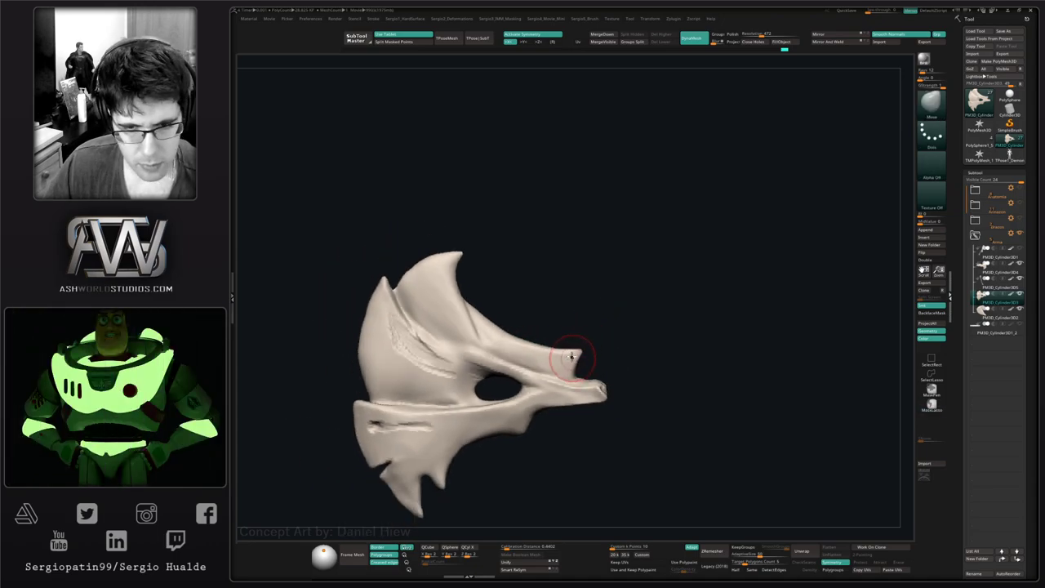
key("shift+s")
mouse_move(571, 355)
right_mouse_down("ctrl")
mouse_move(562, 322)
mouse_move(618, 288)
mouse_move(572, 315)
mouse_move(602, 369)
mouse_move(543, 349)
right_mouse_up("ctrl")
- Select the opposite blade piece and thicken its body with the Inflat brush, smoothing the surface
left_click(605, 361, "alt")
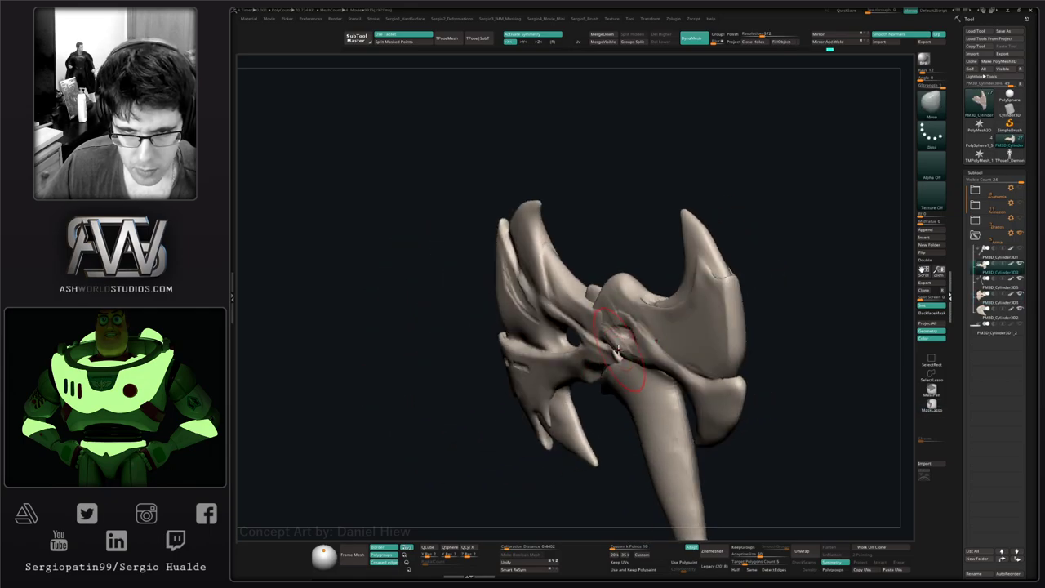
mouse_move(618, 351)
right_mouse_down()
mouse_move(653, 397)
mouse_move(644, 371)
mouse_move(665, 328)
right_mouse_up()
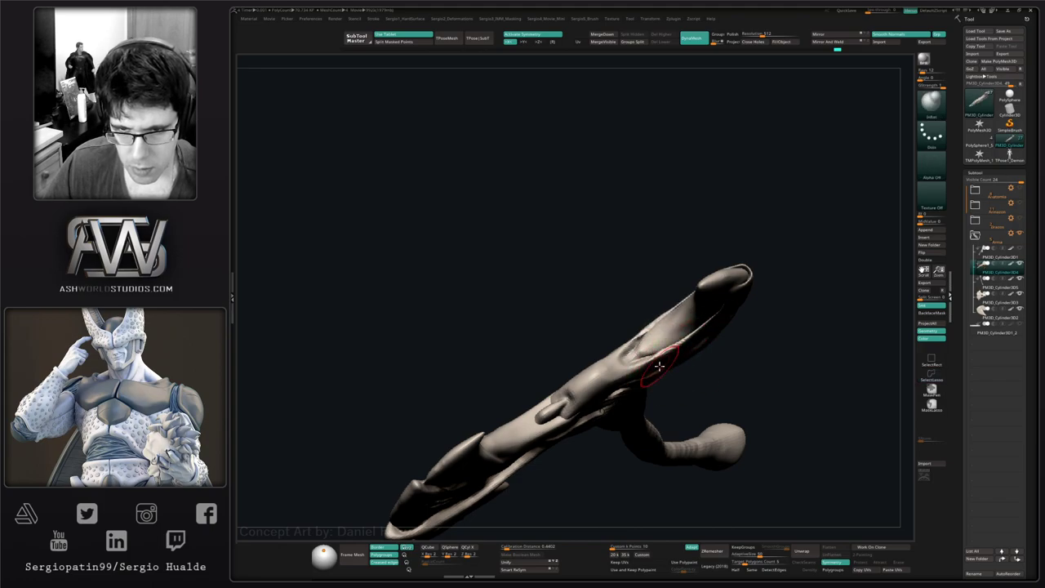
right_click_drag(658, 365, 699, 331)
right_click_drag(636, 352, 645, 377)
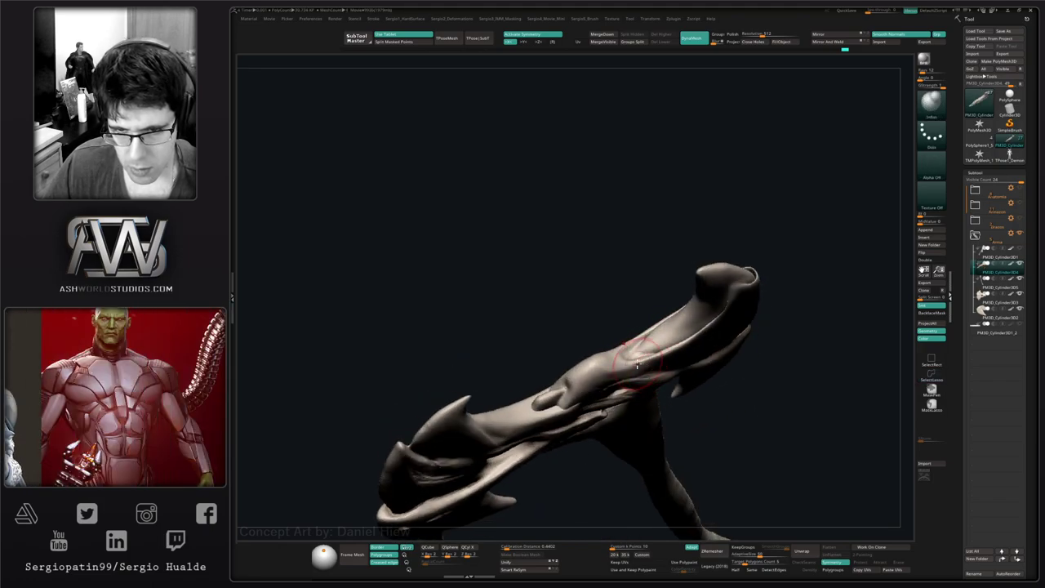
right_click_drag(695, 351, 724, 309)
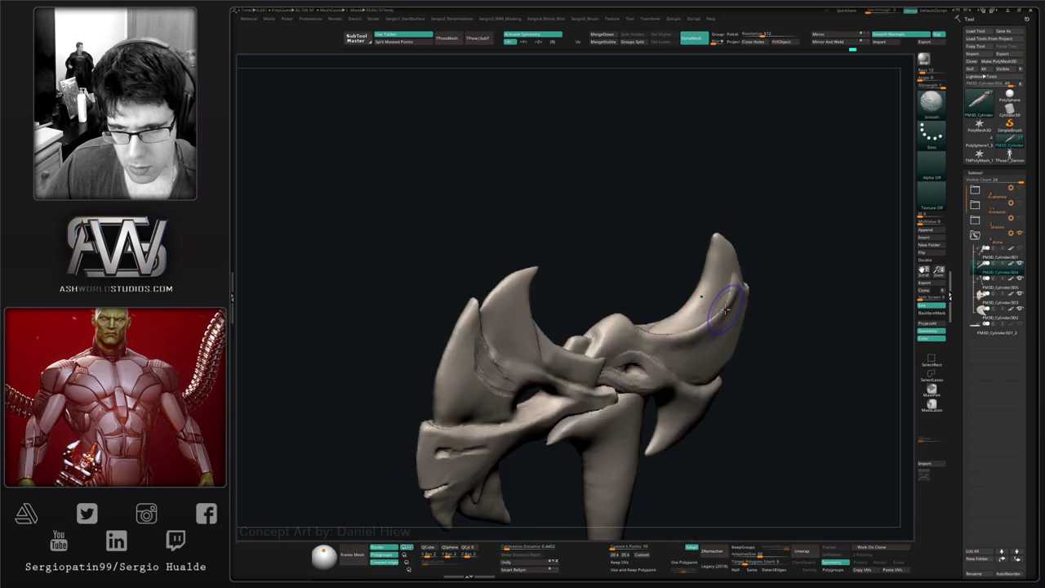
- Mask the opposite blade piece's narrow end beyond the diagonal crease with the MaskLasso brush
mouse_move(682, 339)
right_mouse_down()
mouse_move(672, 356)
mouse_move(686, 231)
mouse_move(709, 252)
right_mouse_up()
mouse_move(643, 307)
right_mouse_down("alt")
mouse_move(679, 272)
mouse_move(604, 313)
mouse_move(609, 268)
mouse_move(640, 286)
right_mouse_up("alt")
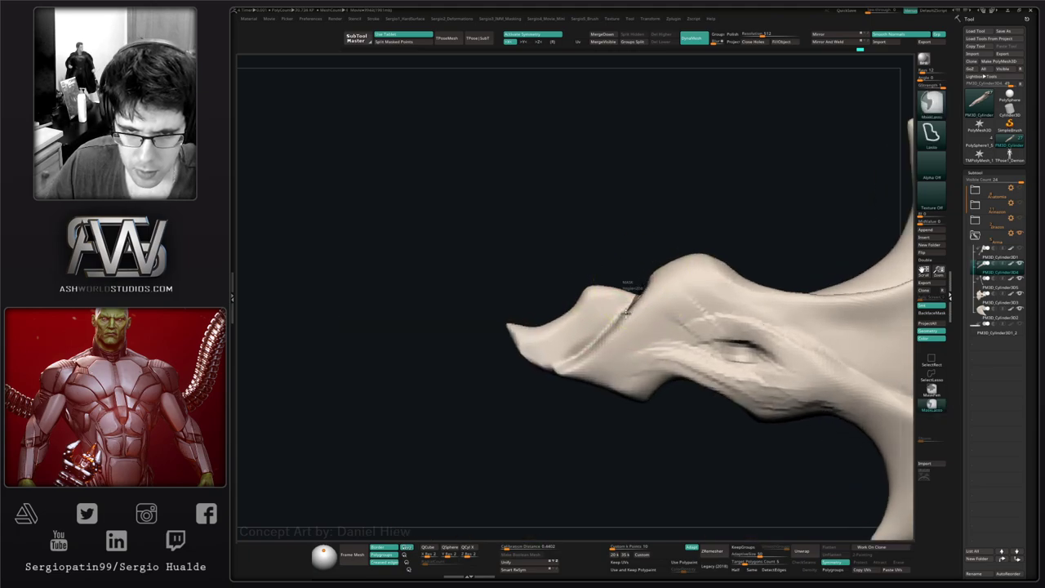
mouse_move(626, 313)
left_mouse_down("ctrl")
mouse_move(497, 390)
mouse_move(612, 266)
left_mouse_up("ctrl")
right_click_drag(613, 275, 618, 331)
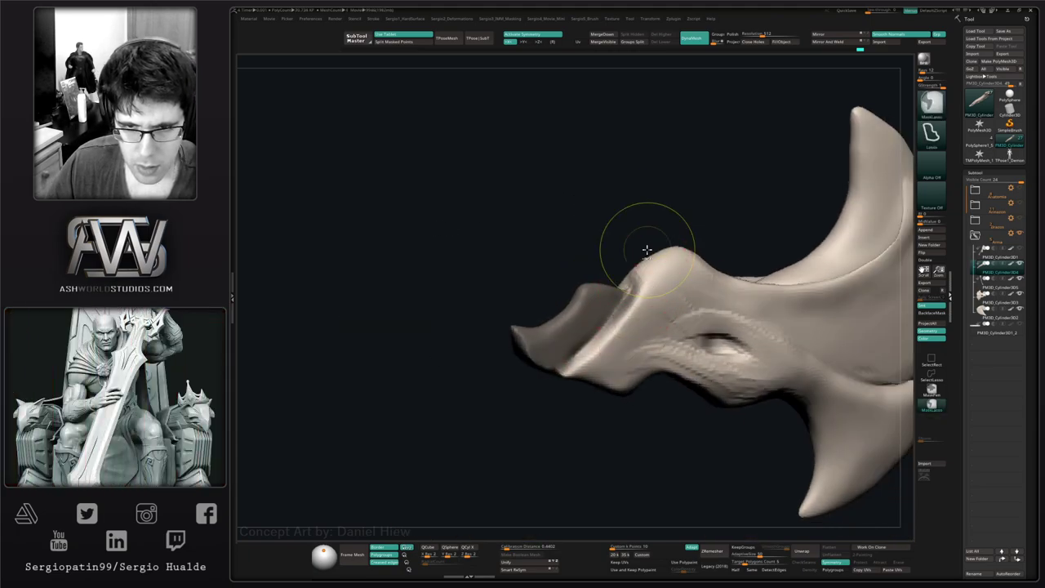
right_click_drag(700, 315, 618, 332)
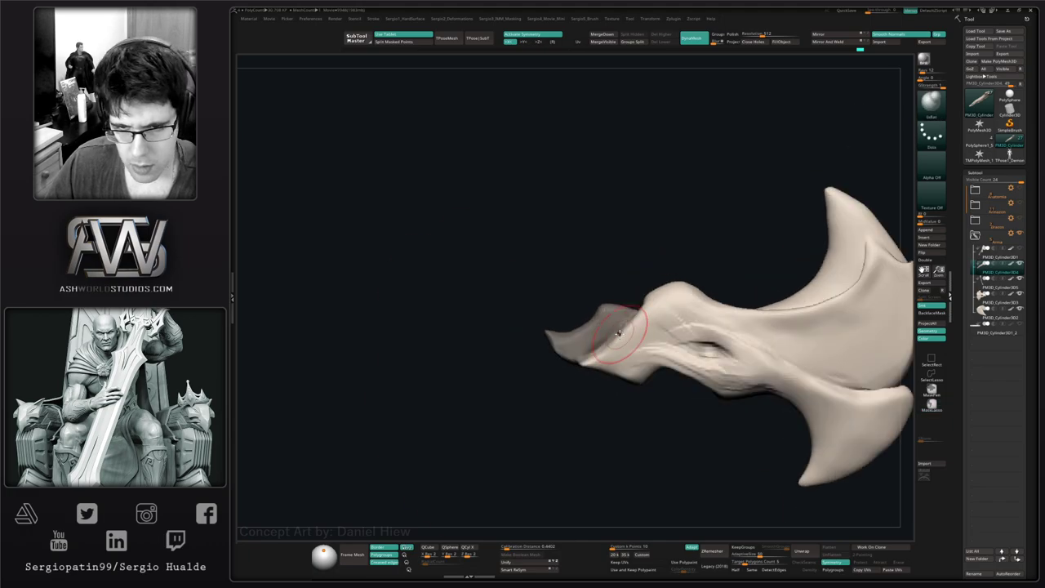
- Invert the mask, reshape the narrow end behind the connecting arm with the Move brush, and clear the mask
left_click(626, 276, "ctrl")
key("b")
key("m")
key("v")
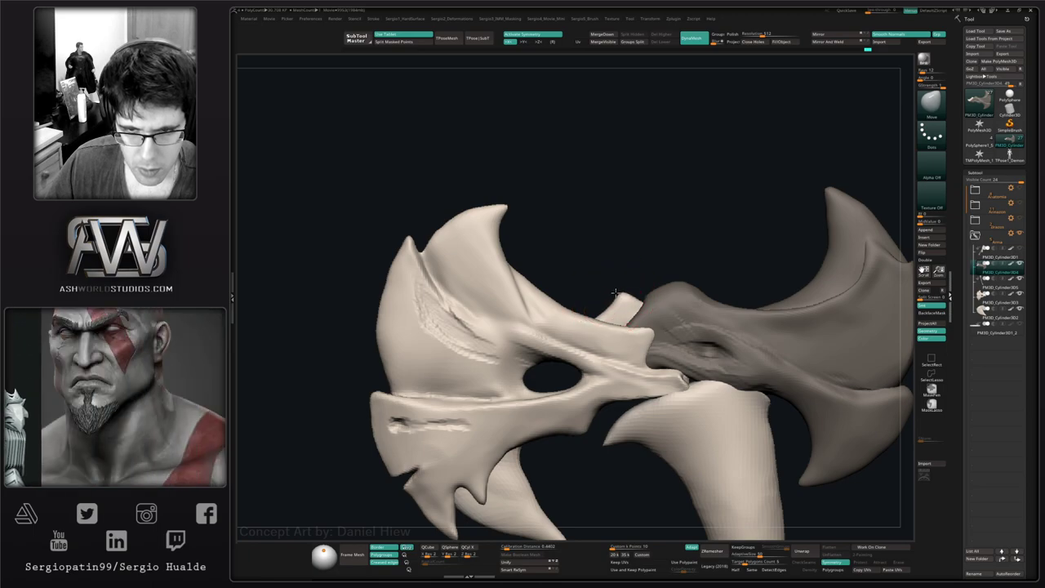
key("f")
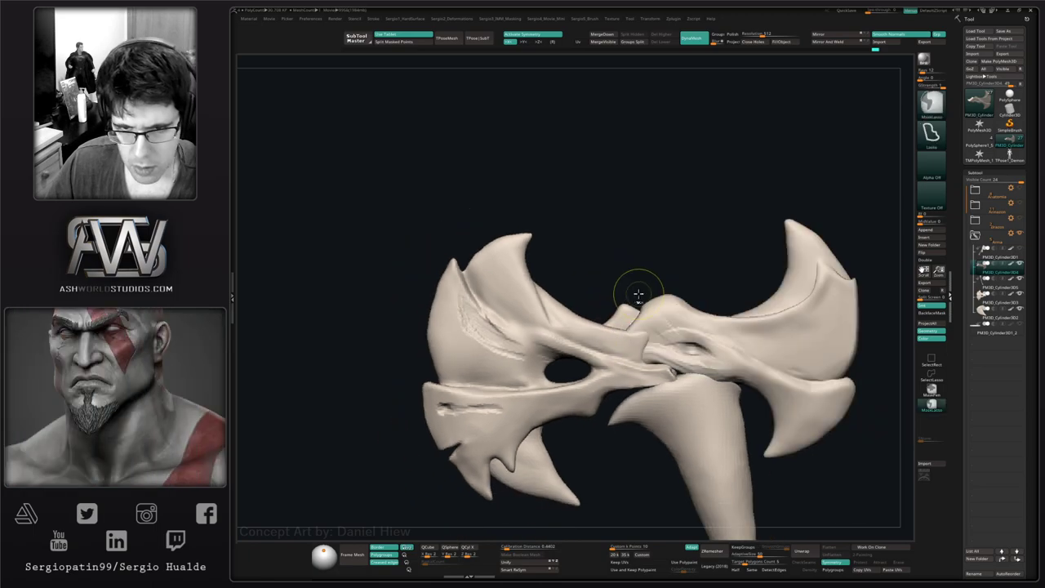
- Reshape the two bumps on top of the axe head's centre with a resized Move brush
mouse_move(619, 320)
left_mouse_down()
mouse_move(682, 307)
mouse_move(660, 309)
left_mouse_up()
key("s")
key("s")
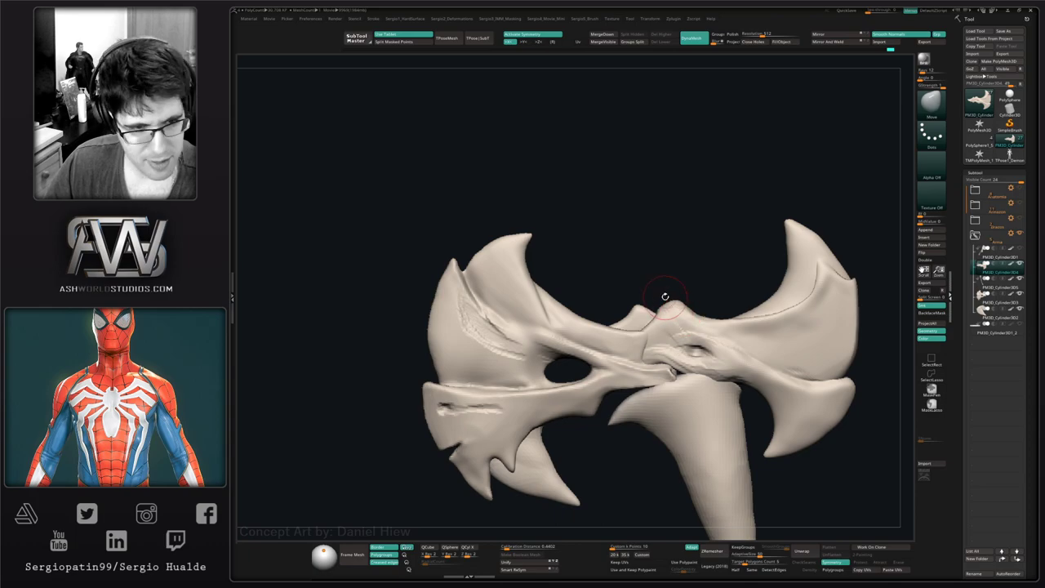
right_click_drag(665, 296, 658, 346, "ctrl")
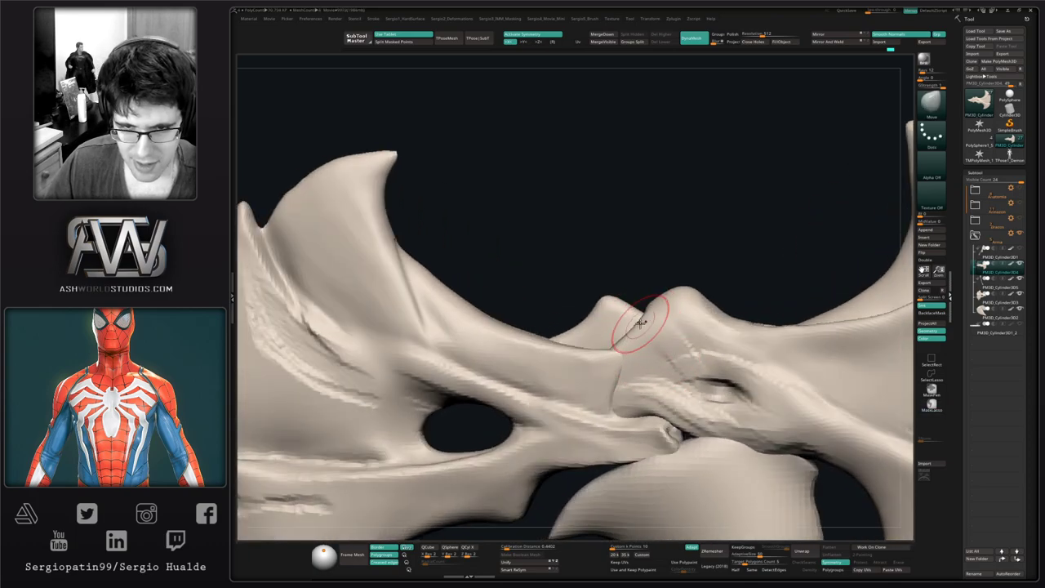
scroll(643, 346, "down", 5)
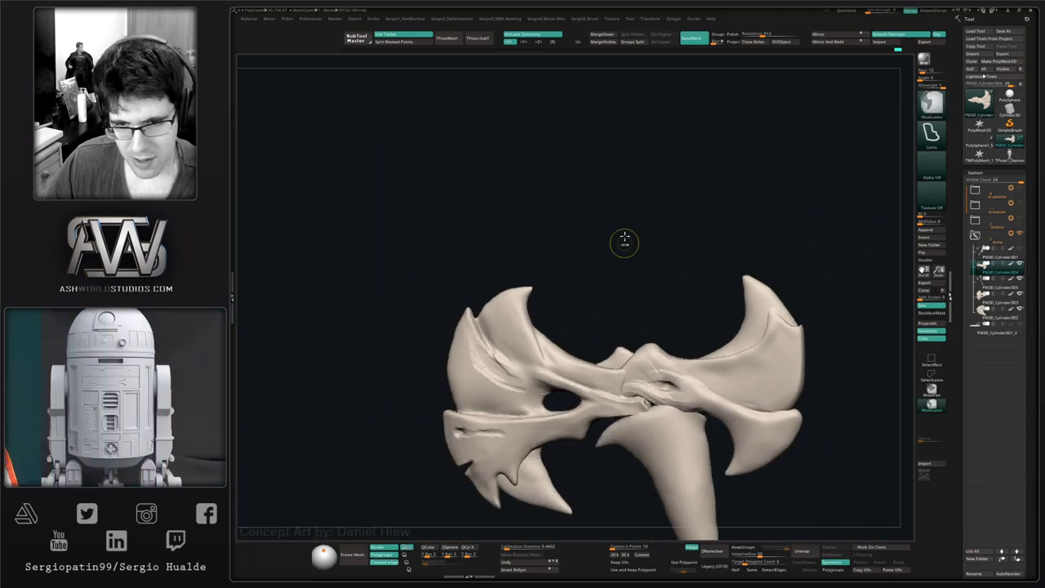
scroll(653, 376, "down", 4)
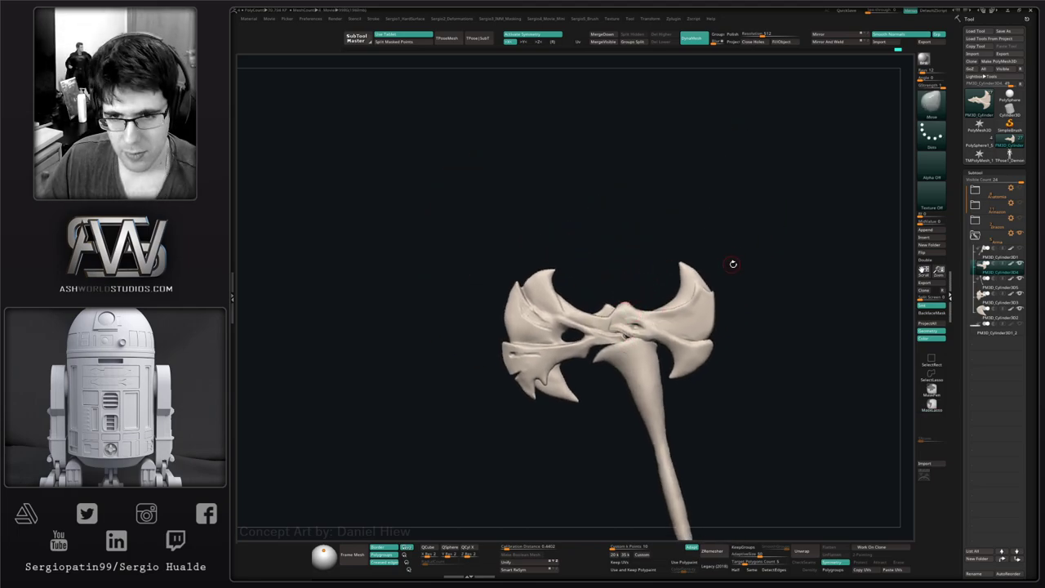
- Select the crescent piece forming the spike beneath the holed blade and check it in isolation
mouse_move(742, 281)
right_mouse_down()
mouse_move(769, 288)
mouse_move(728, 284)
right_mouse_up()
mouse_move(604, 333)
right_mouse_down("alt")
mouse_move(662, 330)
mouse_move(617, 338)
right_mouse_up("alt")
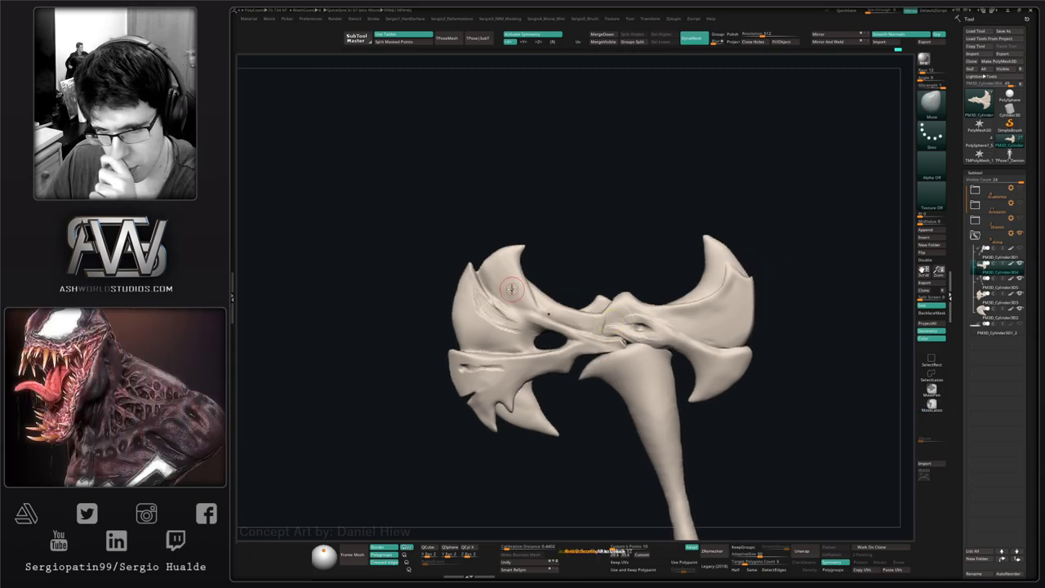
right_click_drag(732, 305, 682, 303, "alt")
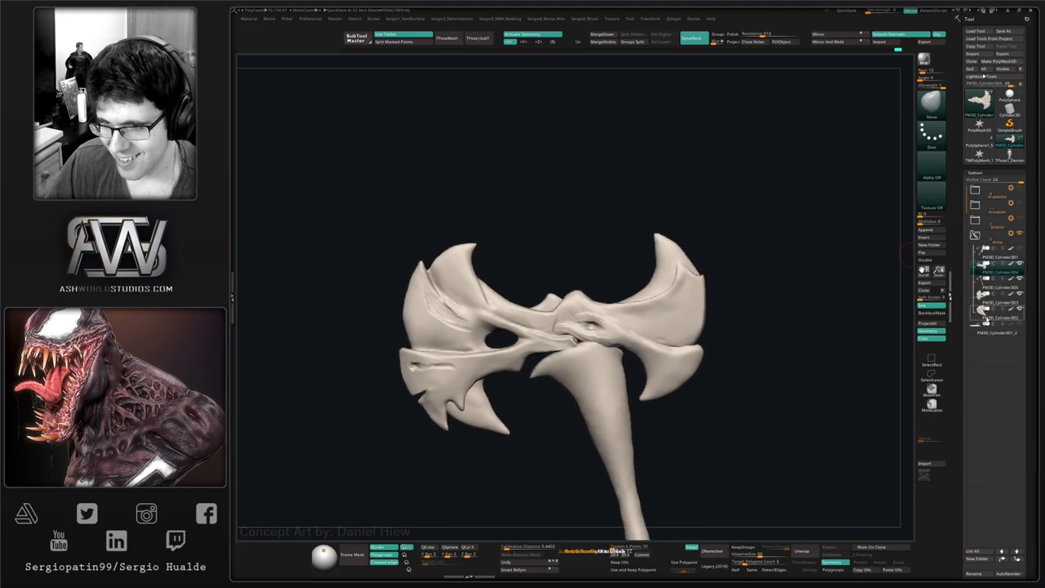
left_click(986, 317)
key("alt+s")
key("alt+s")
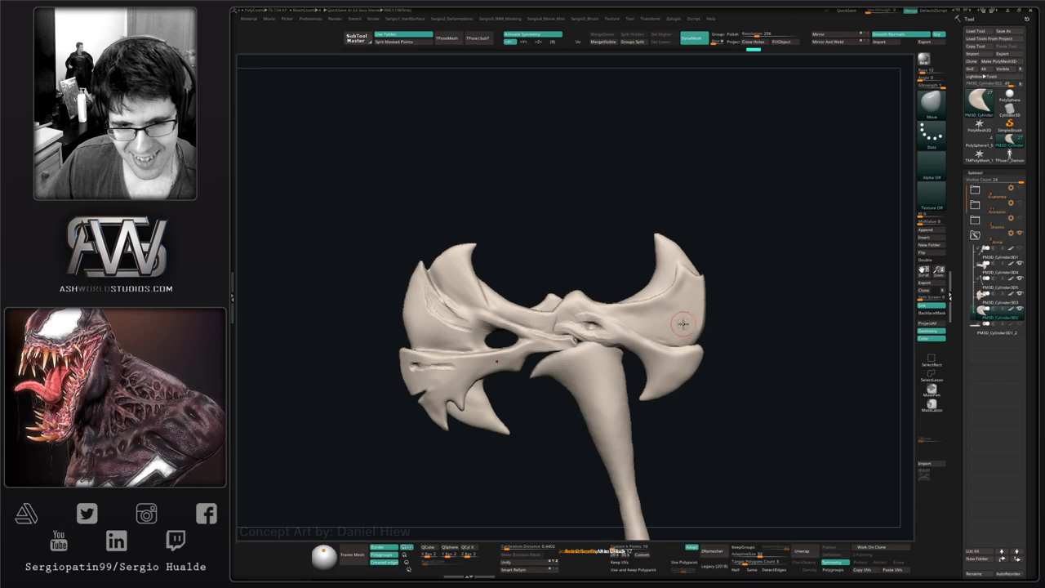
- Smooth the crescent piece's concave inner edge down to the spike tip and nudge it with the Move brush
right_click_drag(456, 426, 520, 410, "alt")
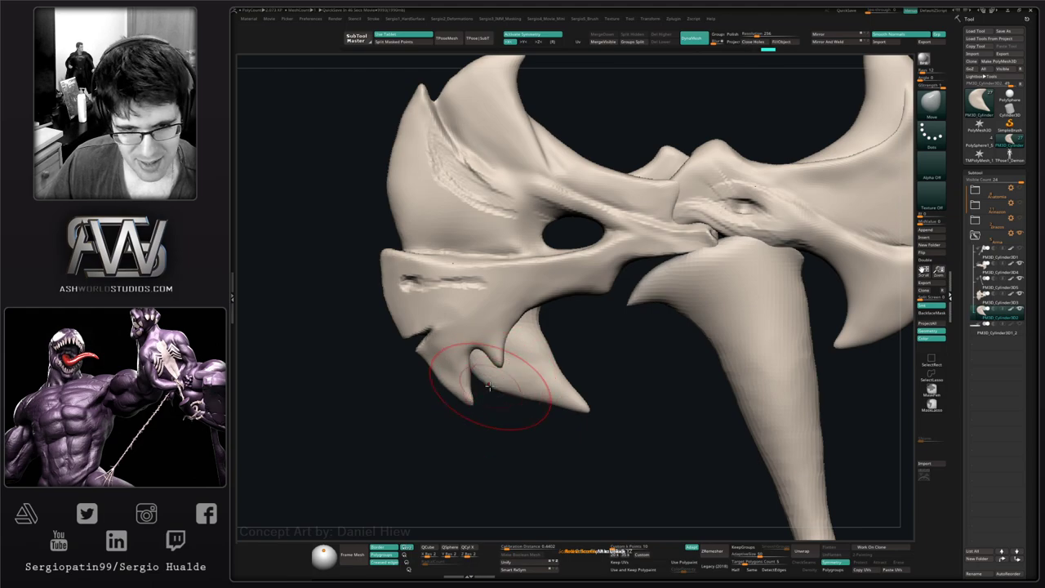
key("alt+s")
key("s")
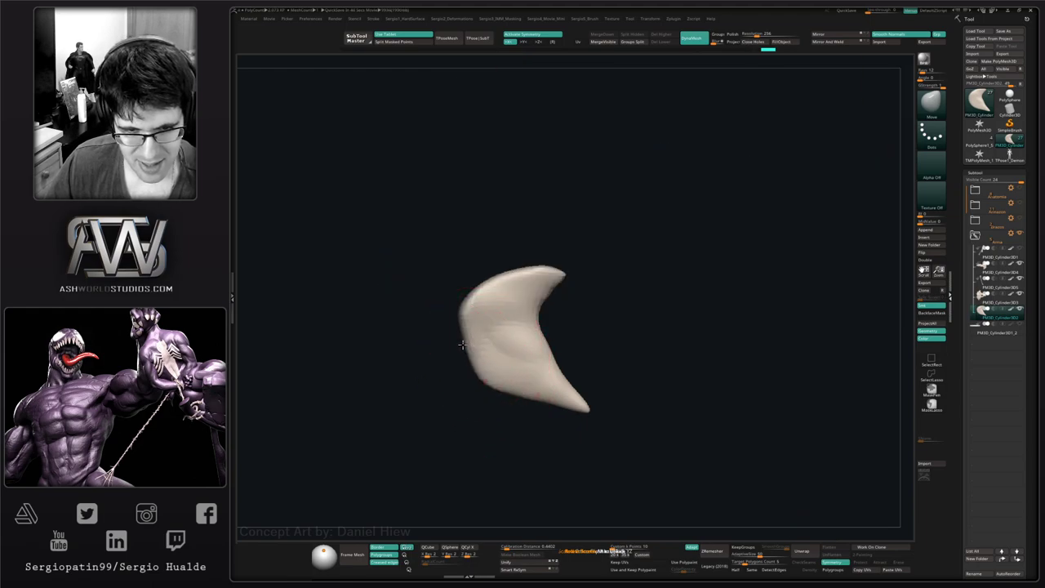
key("shift+ctrl+f")
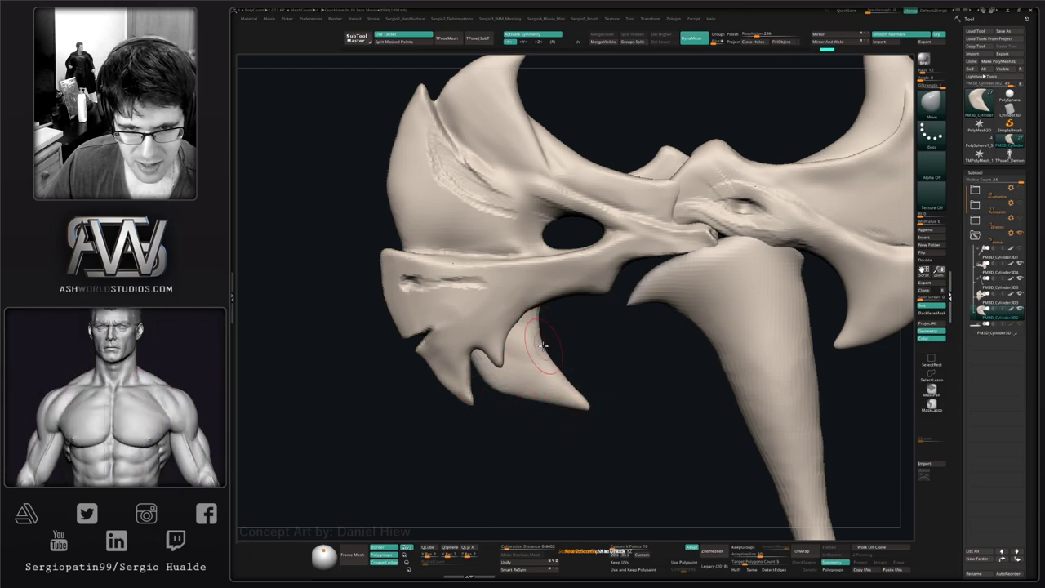
left_click_drag(530, 314, 594, 401, "shift")
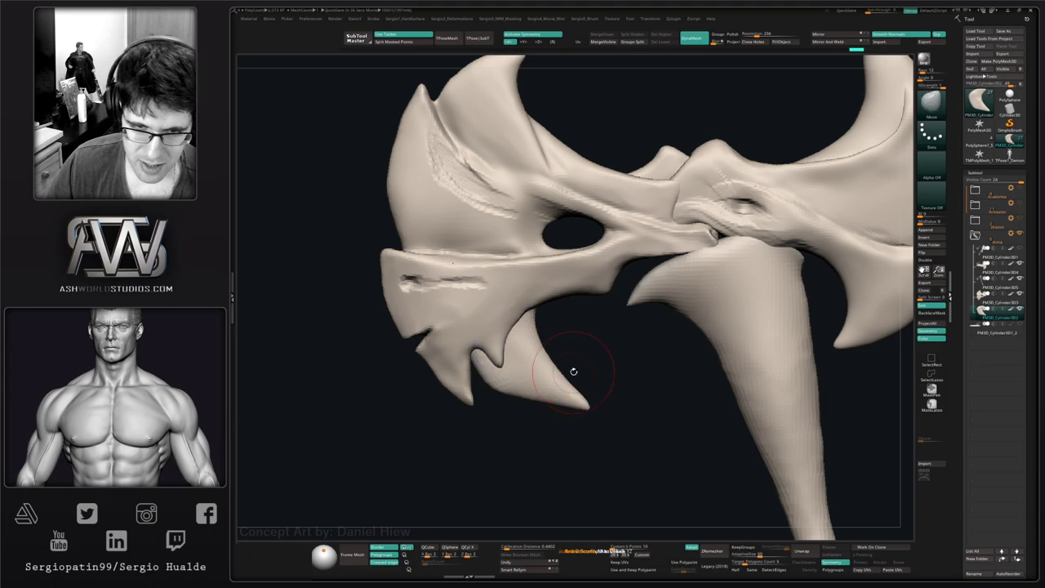
mouse_move(563, 366)
left_mouse_down("shift")
mouse_move(536, 314)
mouse_move(581, 391)
mouse_move(558, 359)
mouse_move(588, 351)
left_mouse_up("shift")
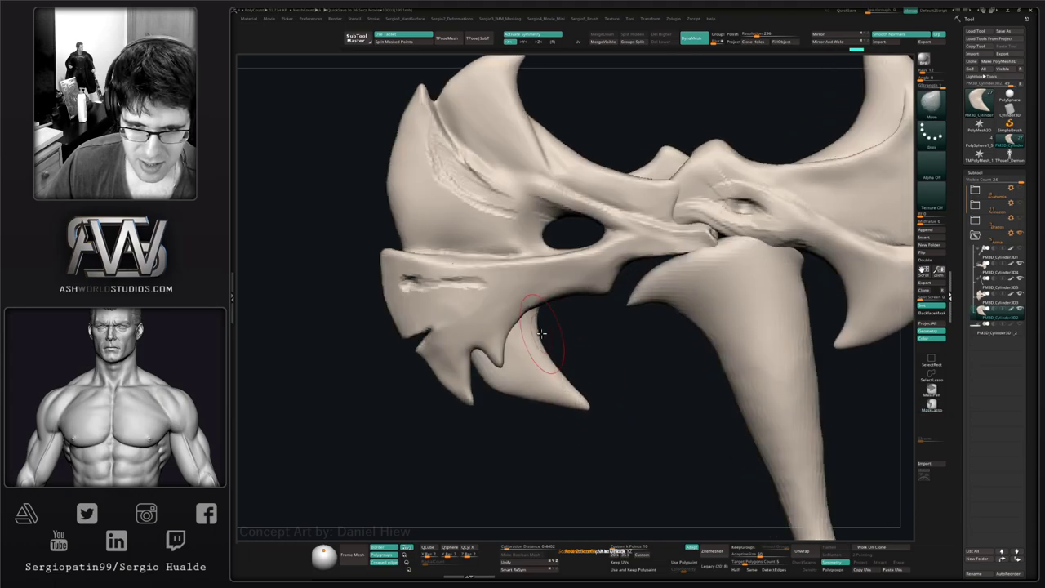
left_click_drag(536, 328, 546, 328)
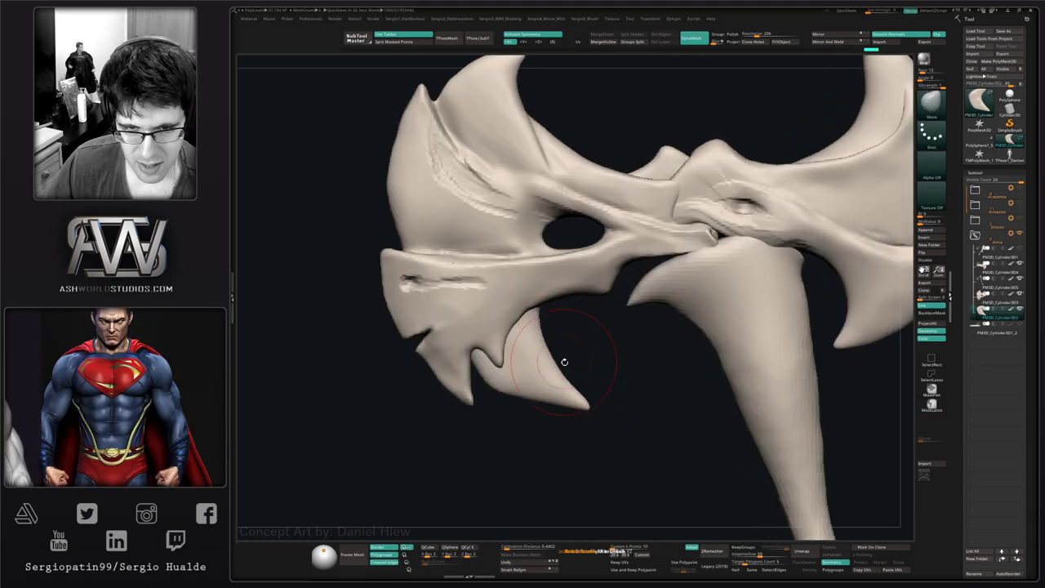
- Duplicate the crescent piece as a separate subtool
right_click_drag(573, 396, 548, 395, "ctrl")
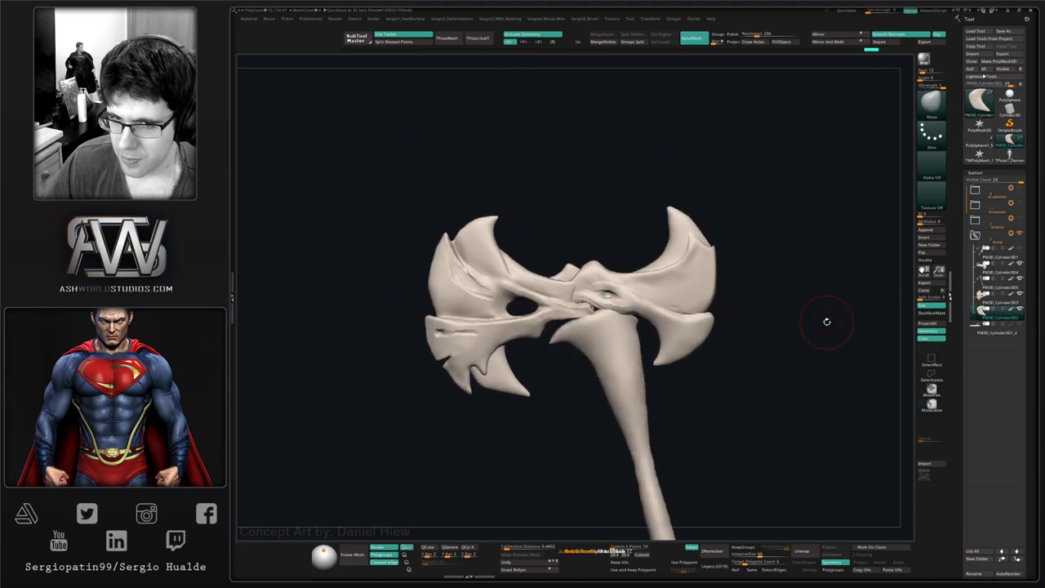
key("ctrl+shift+d")
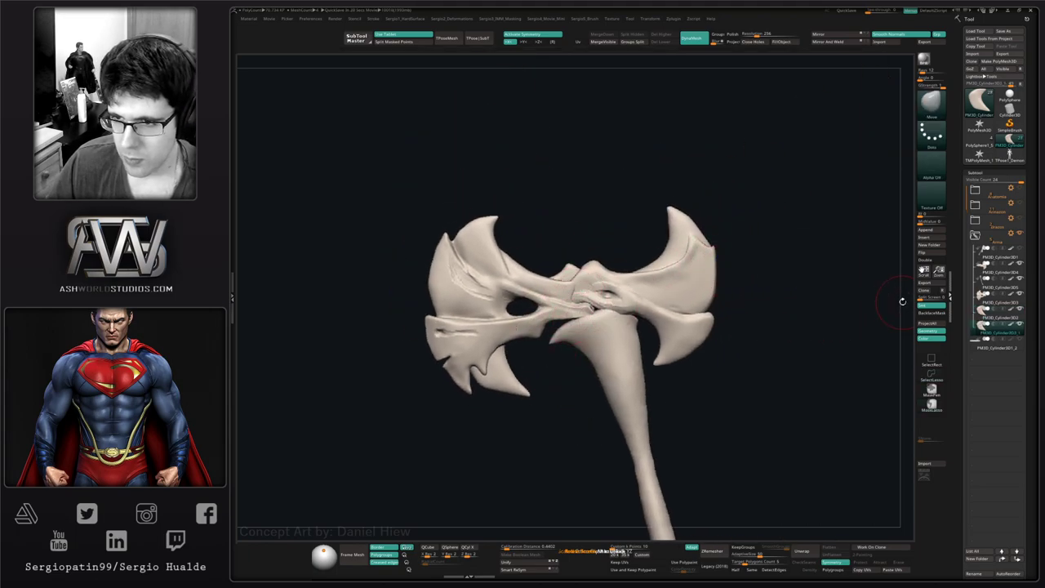
right_click_drag(722, 336, 735, 375, "alt")
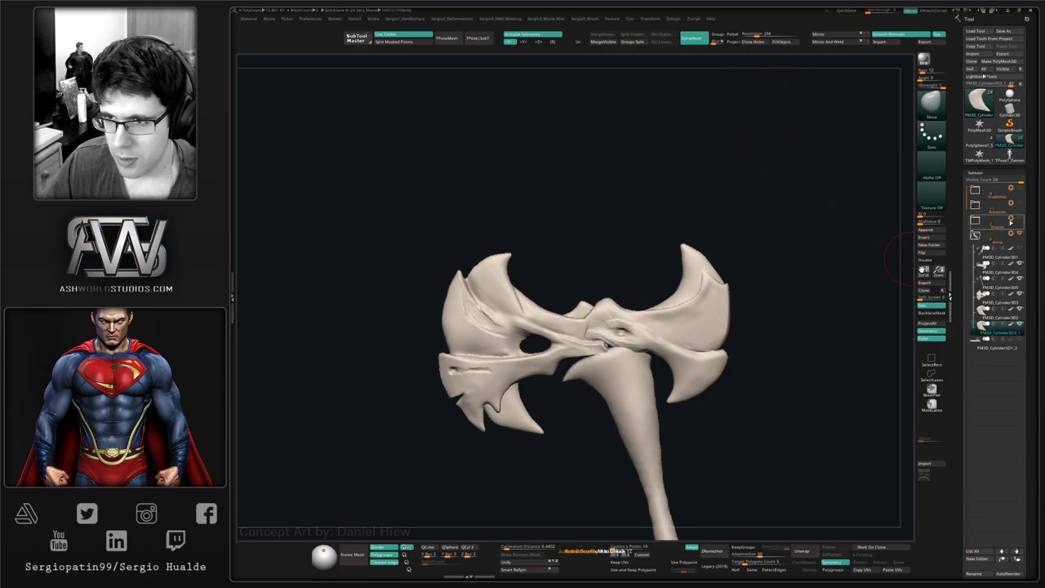
- Show the armour and muscle figure folders in turn beside the axe for reference, and hide both again
left_click(1019, 203)
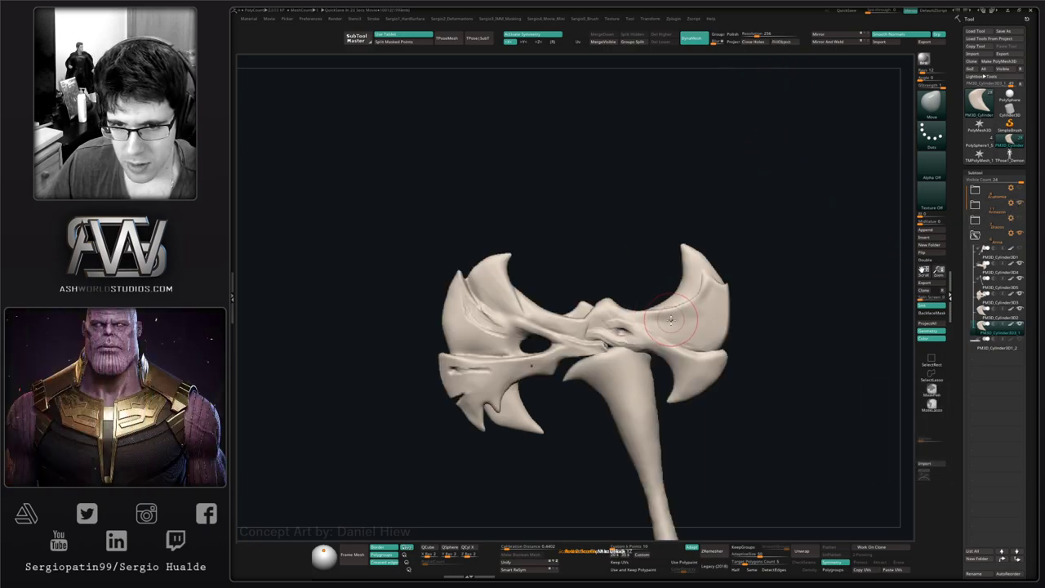
right_click_drag(670, 320, 618, 230, "ctrl")
right_click_drag(630, 348, 617, 308, "alt")
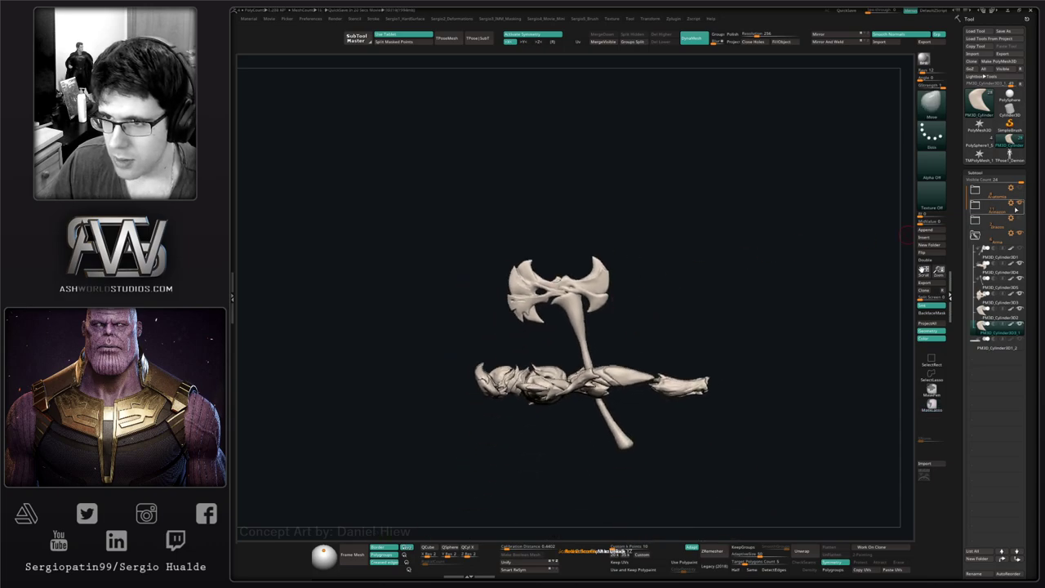
left_click(1019, 204)
left_click(1020, 218)
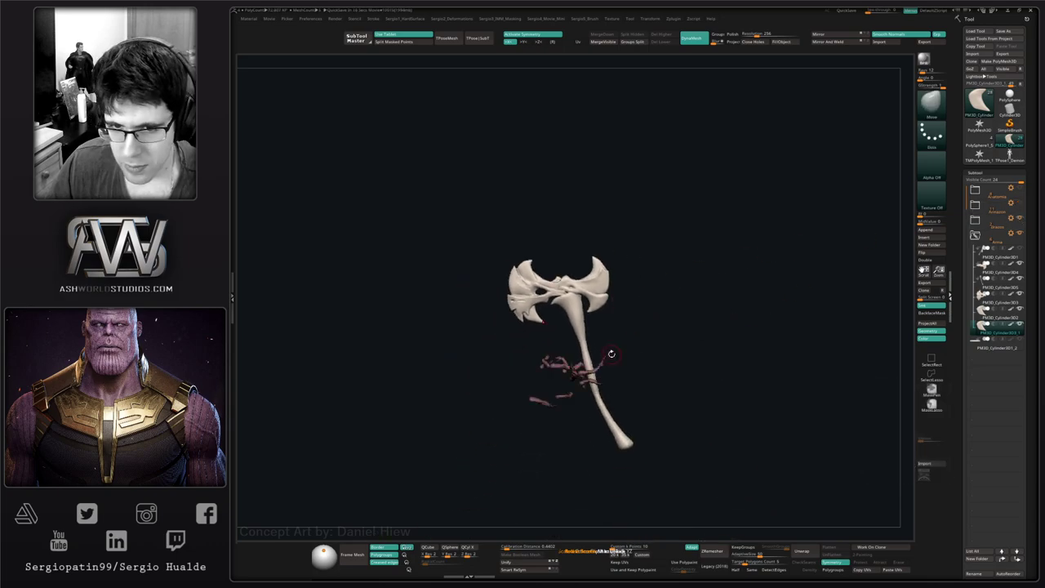
right_click_drag(611, 353, 568, 430, "ctrl")
right_click(563, 433)
left_click_drag(462, 470, 600, 435)
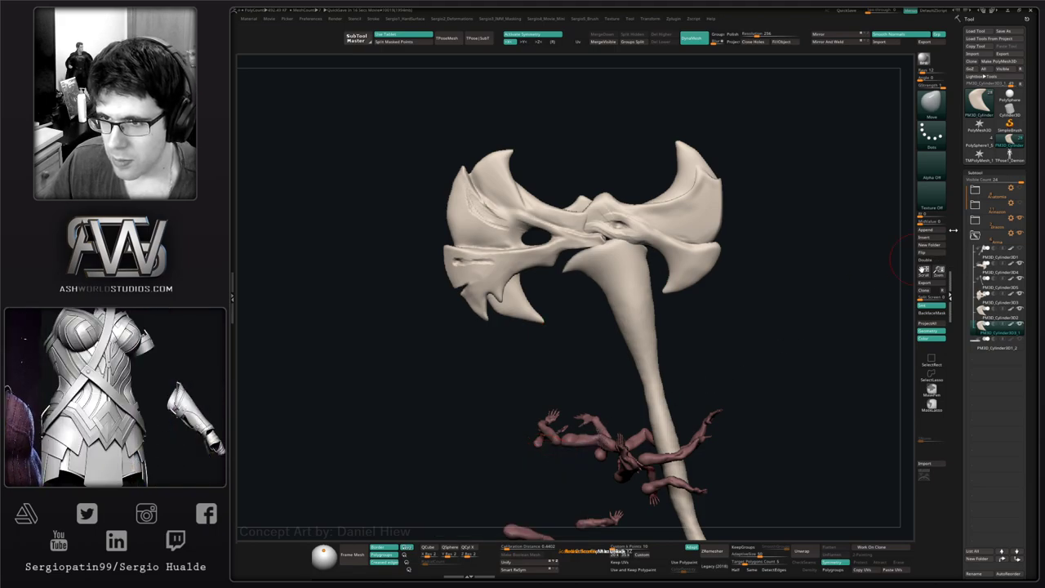
left_click(1018, 221)
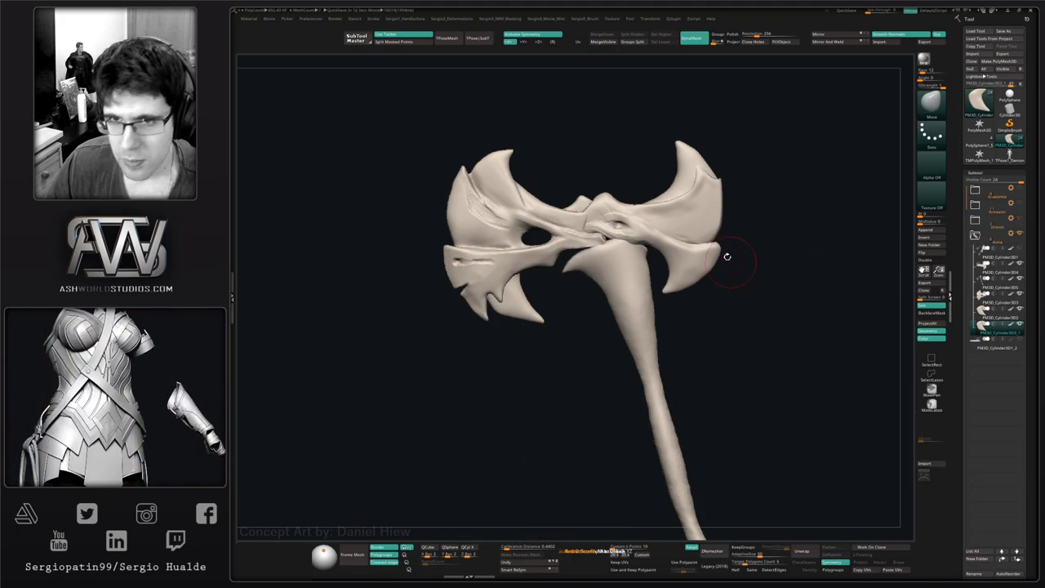
- Fill the duplicated crescent with dark red and move it up behind the axe head's centre
left_click(785, 43)
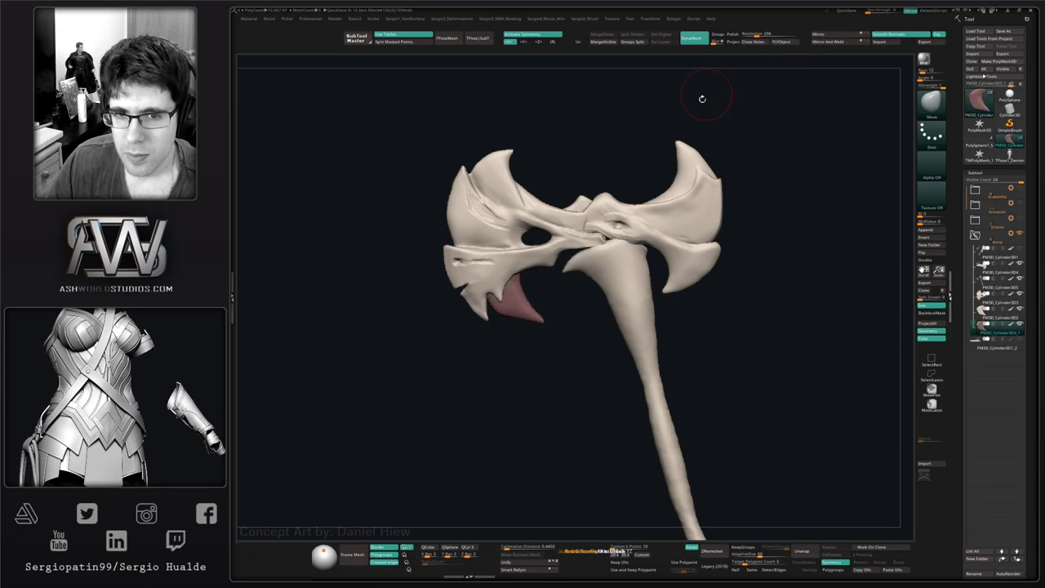
key("w")
mouse_move(586, 449)
left_mouse_down("alt")
mouse_move(575, 297)
mouse_move(551, 274)
mouse_move(588, 298)
mouse_move(648, 213)
mouse_move(647, 176)
left_mouse_up("alt")
key("ctrl+z")
right_click_drag(644, 247, 565, 364, "alt")
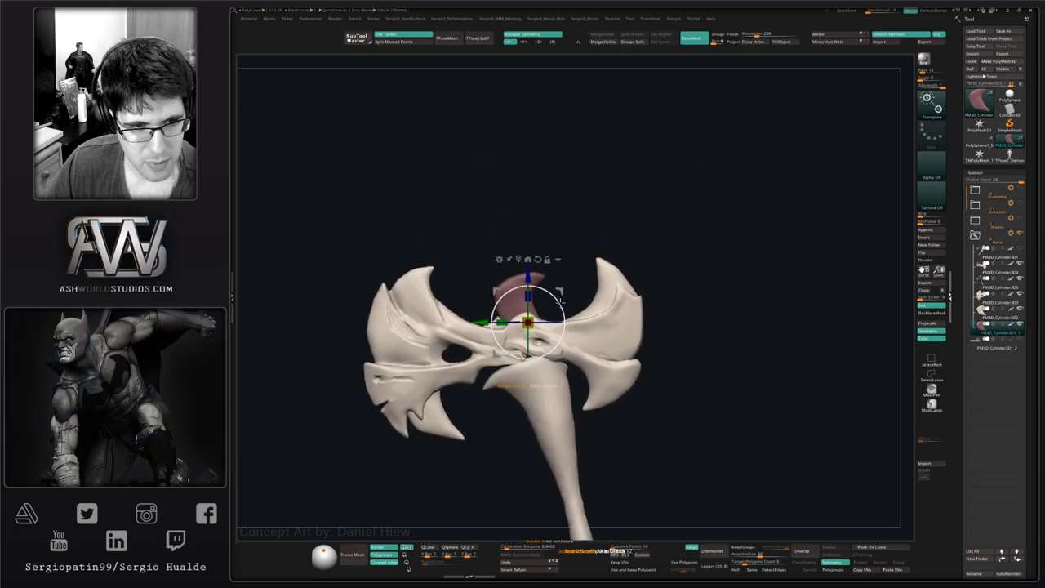
right_click_drag(563, 305, 598, 315)
key("q")
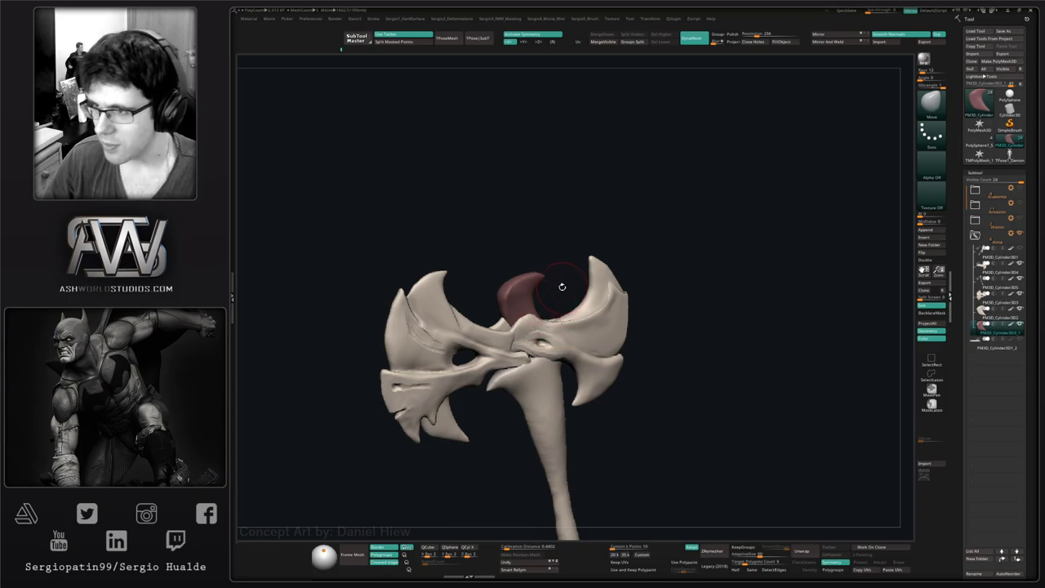
- Isolate the red crescent, thicken its body with the Inflat brush and bring back the other pieces
mouse_move(567, 310)
right_mouse_down()
mouse_move(539, 312)
mouse_move(528, 329)
right_mouse_up()
key("alt+s")
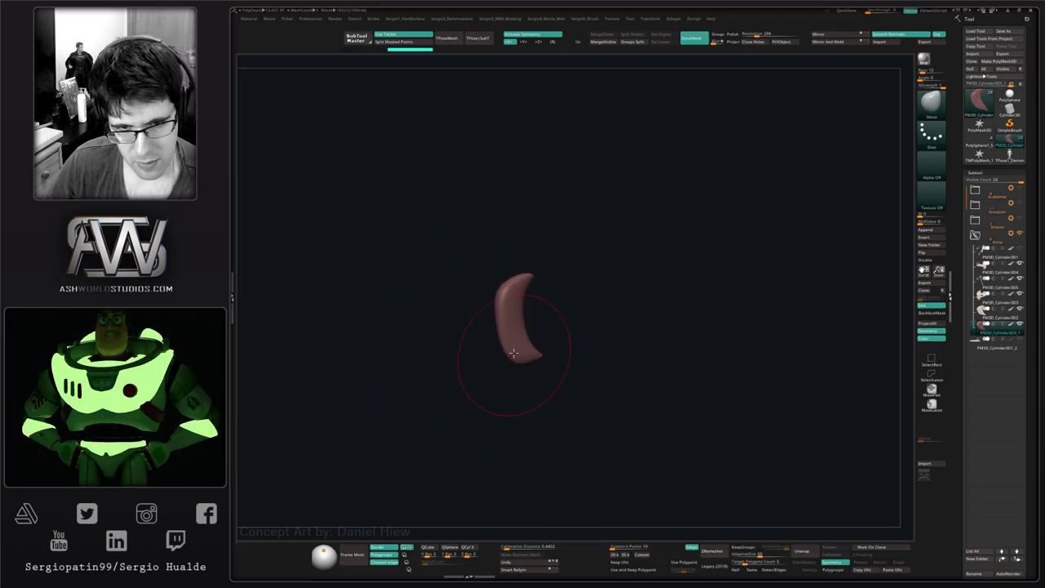
key("b")
key("i")
key("n")
left_click_drag(526, 334, 521, 295)
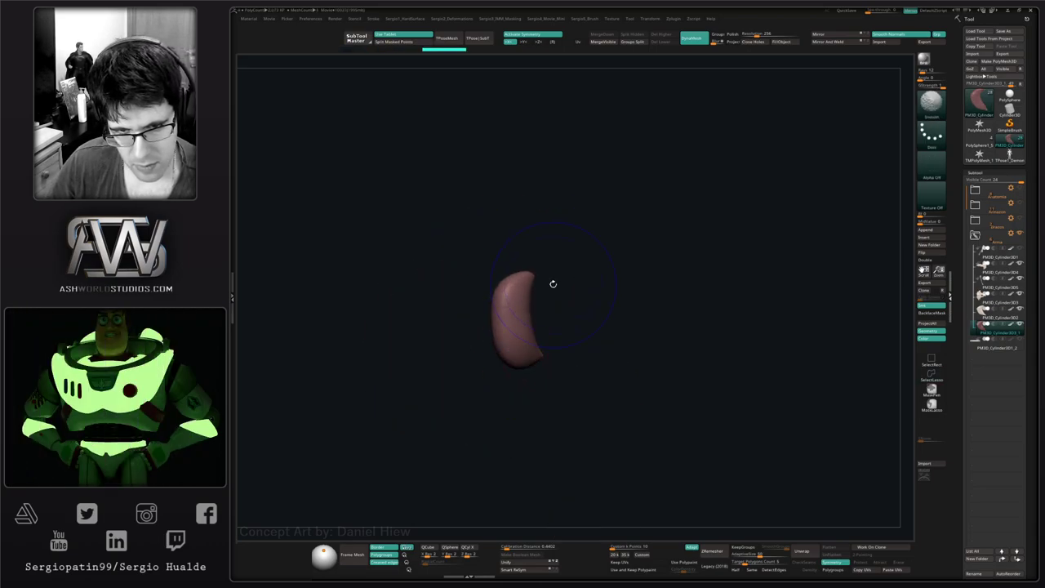
key("alt+s")
- Stretch the lower end of the red piece towards the hole in the blade with the Move brush
right_click_drag(553, 284, 522, 289)
key("b")
key("m")
key("v")
right_click_drag(512, 334, 511, 356, "ctrl")
left_click_drag(492, 358, 415, 349)
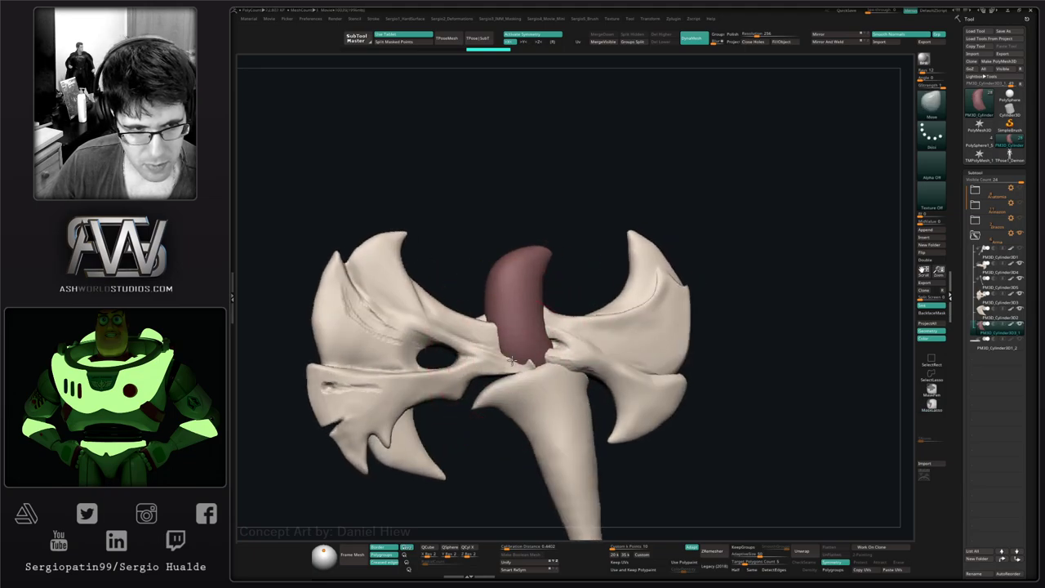
- Push the red piece's upper tip down into the central joint with a larger Move brush and smooth it
right_click_drag(534, 282, 529, 284)
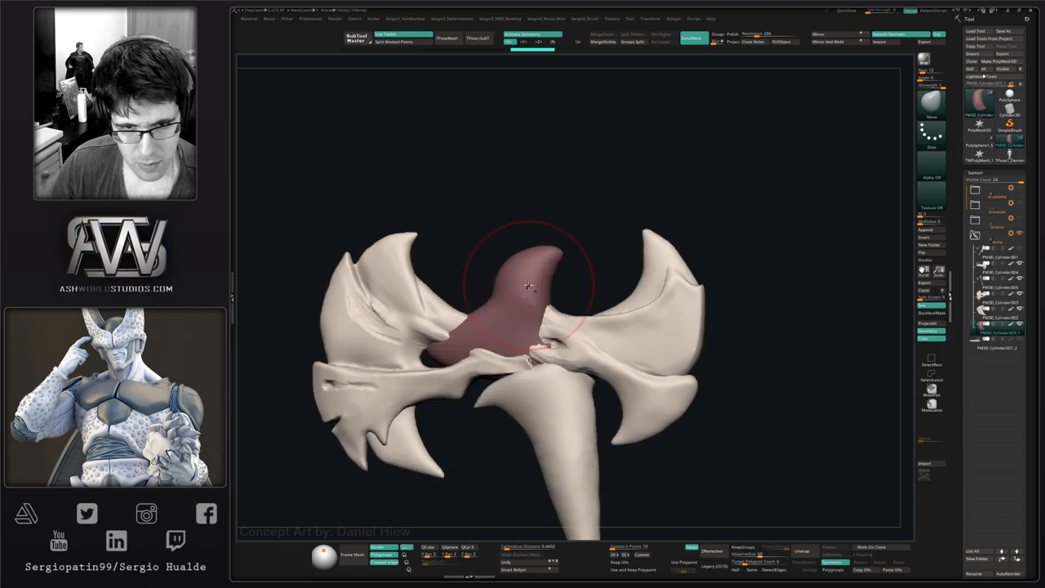
key("]")
left_click_drag(546, 252, 560, 310)
left_click_drag(506, 330, 534, 321, "shift")
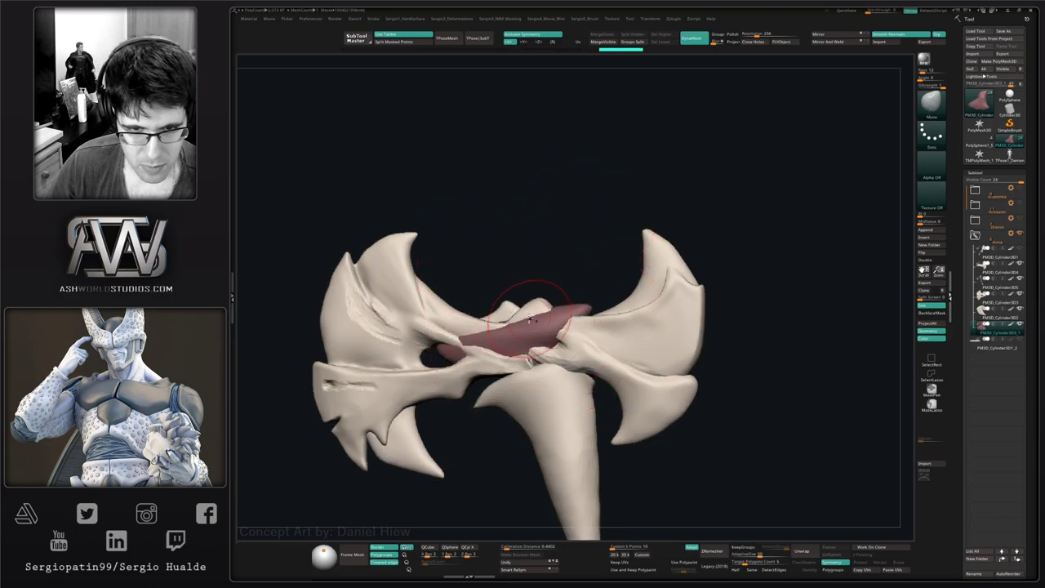
right_click_drag(530, 307, 553, 337)
left_click_drag(567, 316, 545, 330)
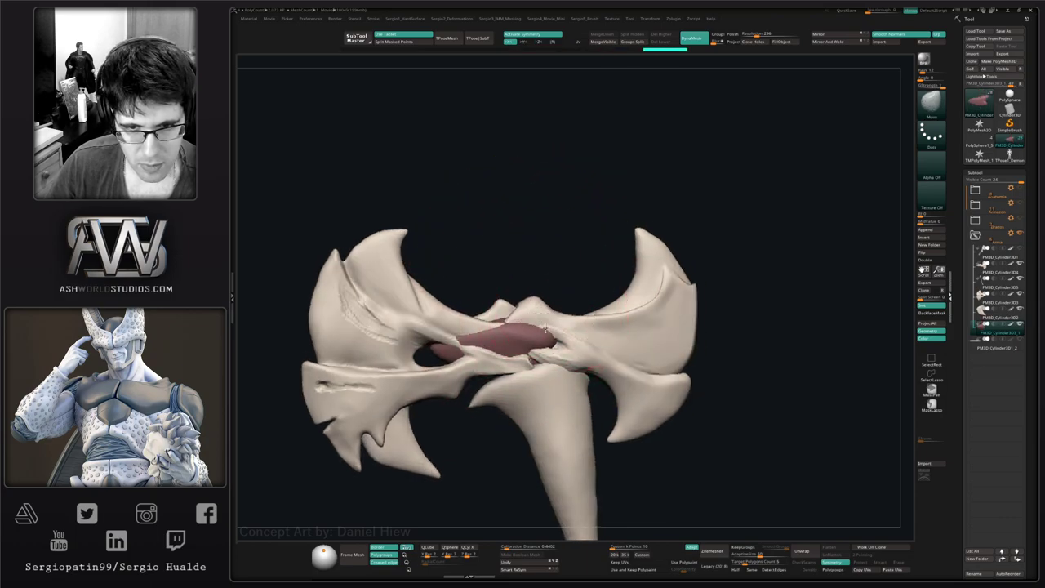
- Trim the front of the red piece with TrimDynamic, undo the last stroke and smooth the surface
right_click_drag(549, 316, 568, 314)
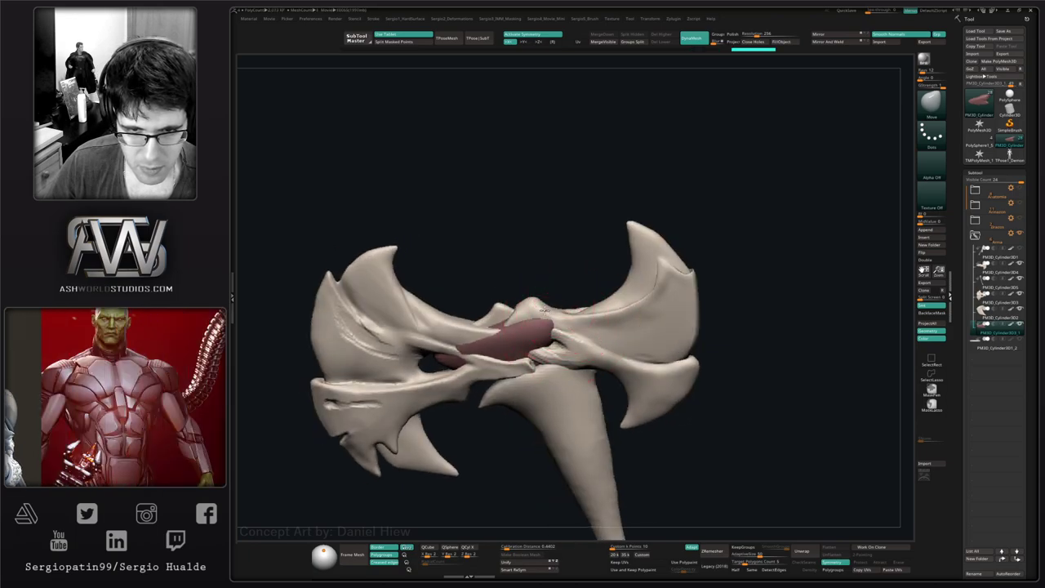
right_click_drag(543, 318, 535, 341)
key("ctrl+shift+t")
left_click_drag(529, 345, 503, 345)
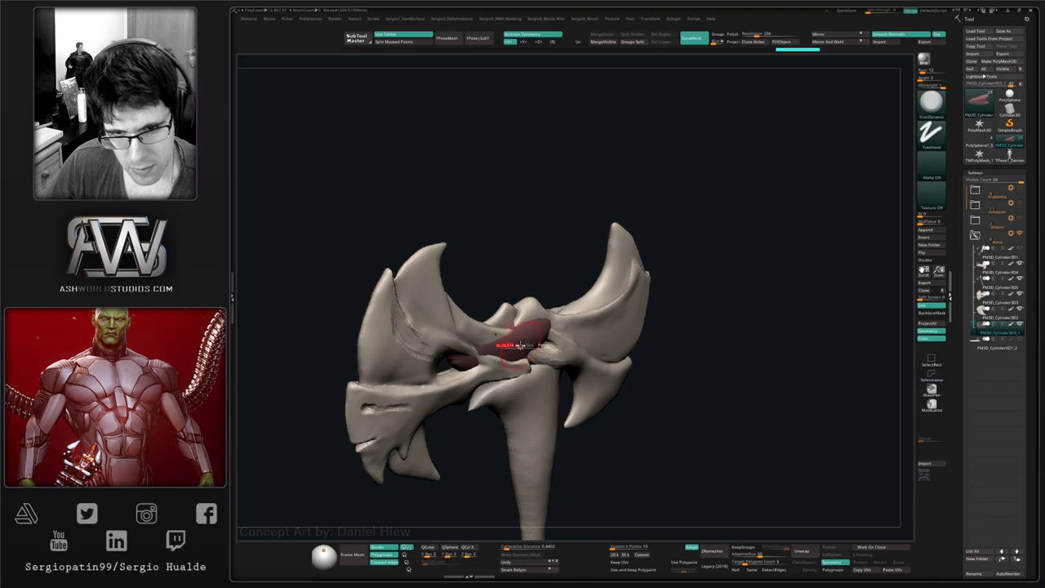
right_click_drag(517, 343, 506, 340)
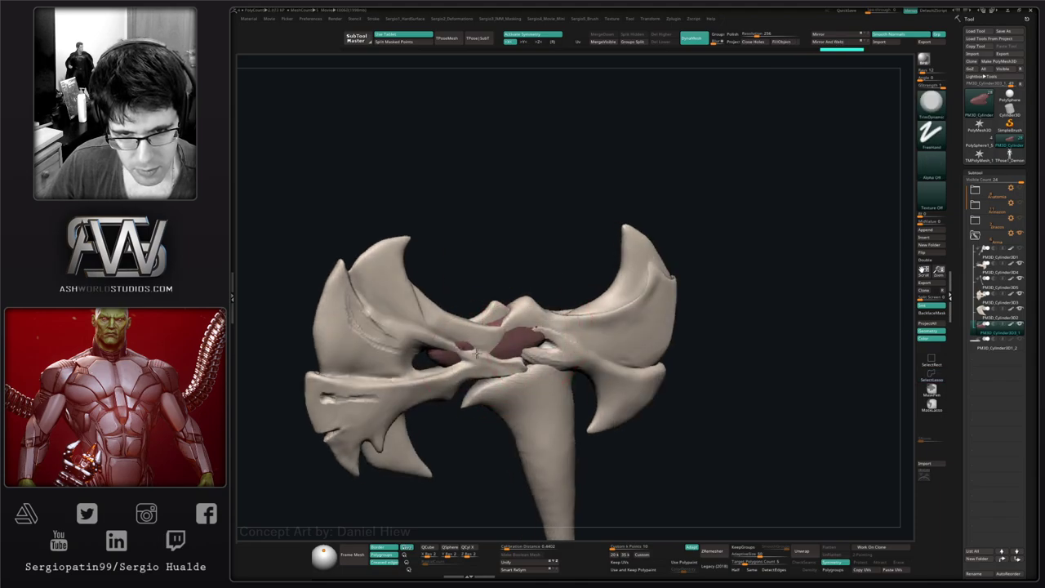
key("ctrl+z")
left_click_drag(500, 343, 484, 358, "shift")
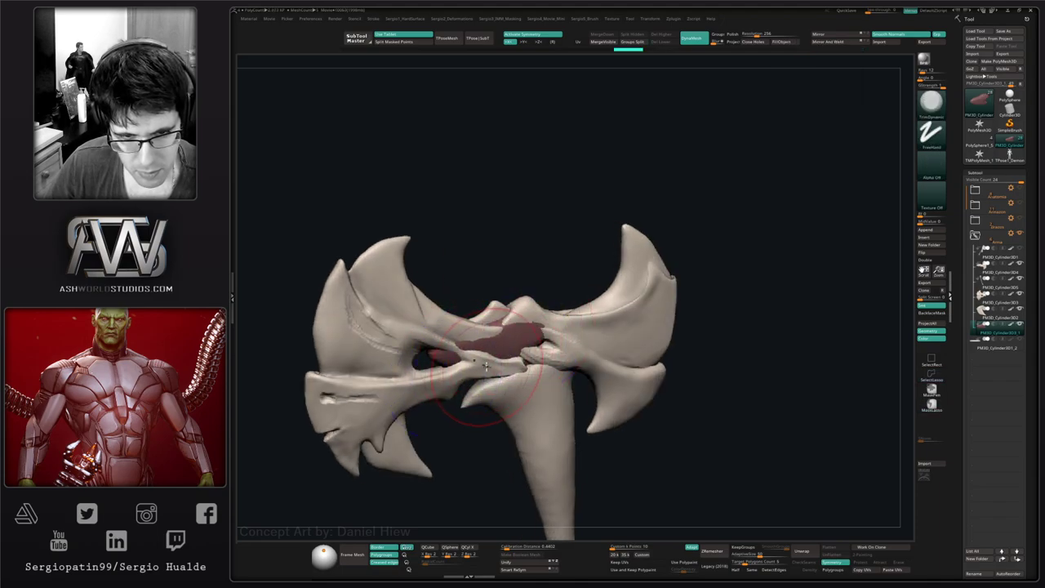
- Extend the narrow end of the red piece with the Move brush so it fills the blade's oval hole
right_click_drag(485, 367, 470, 306)
key("b")
key("m")
key("v")
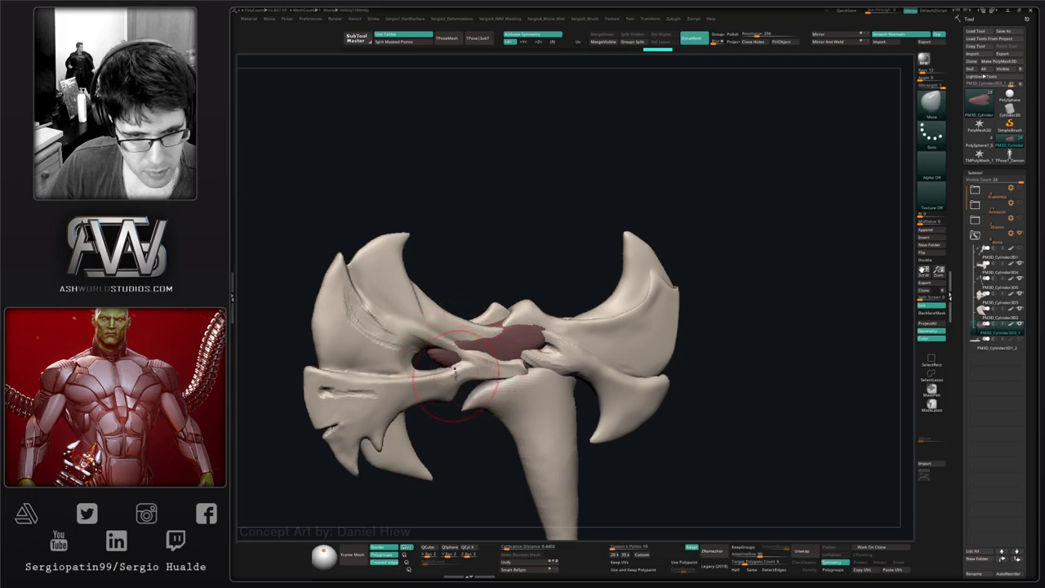
right_click_drag(455, 373, 423, 368)
left_click_drag(422, 368, 426, 366)
right_click_drag(425, 366, 395, 360)
left_click_drag(422, 367, 419, 371)
mouse_move(418, 370)
right_mouse_down()
mouse_move(433, 359)
mouse_move(400, 367)
right_mouse_up()
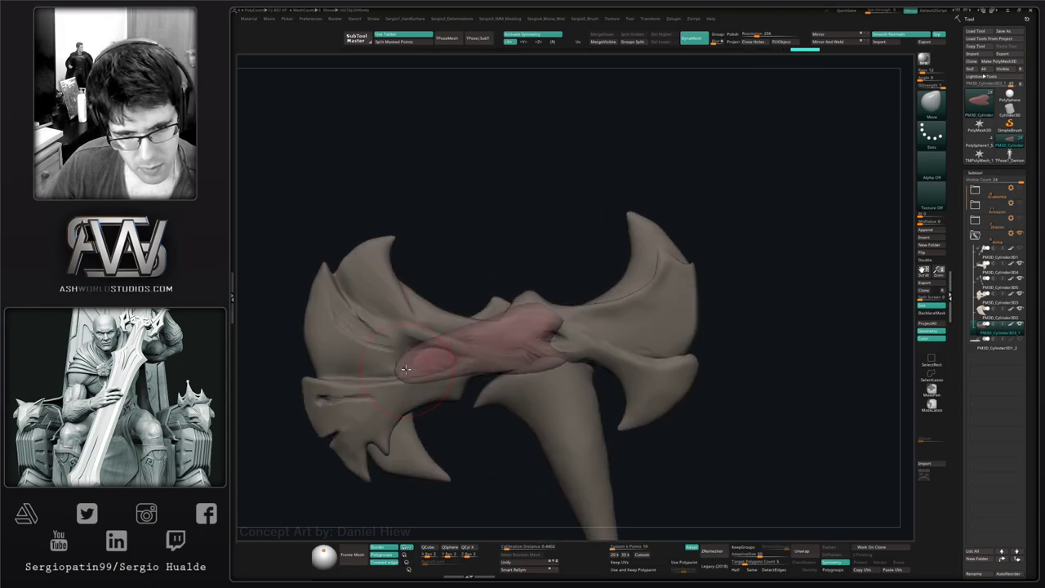
left_click_drag(417, 339, 434, 369)
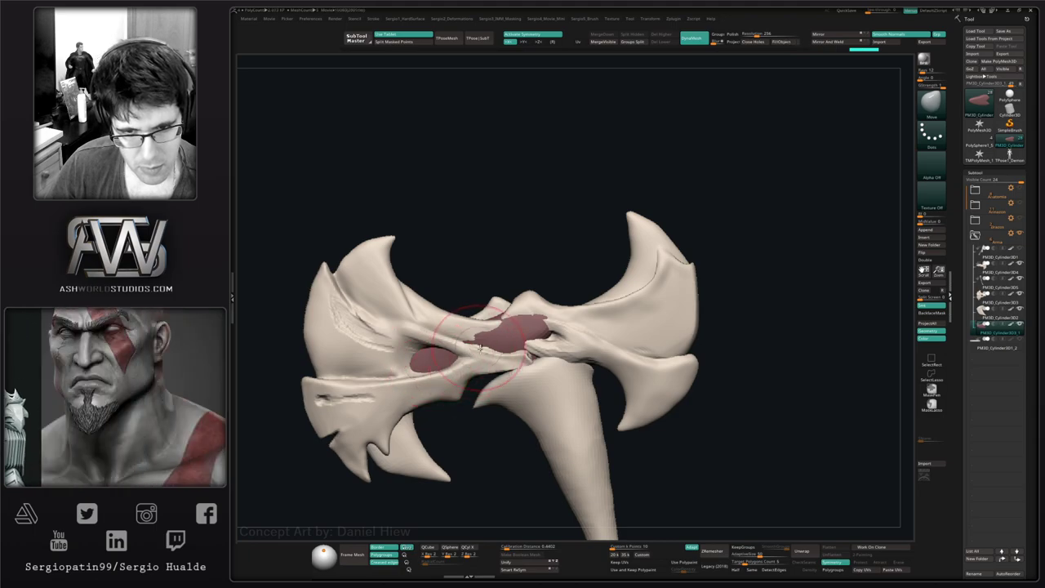
- Remesh the stretched red piece with DynaMesh and reduce the brush size
right_click_drag(565, 232, 580, 283, "alt")
left_click_drag(569, 325, 561, 314, "ctrl")
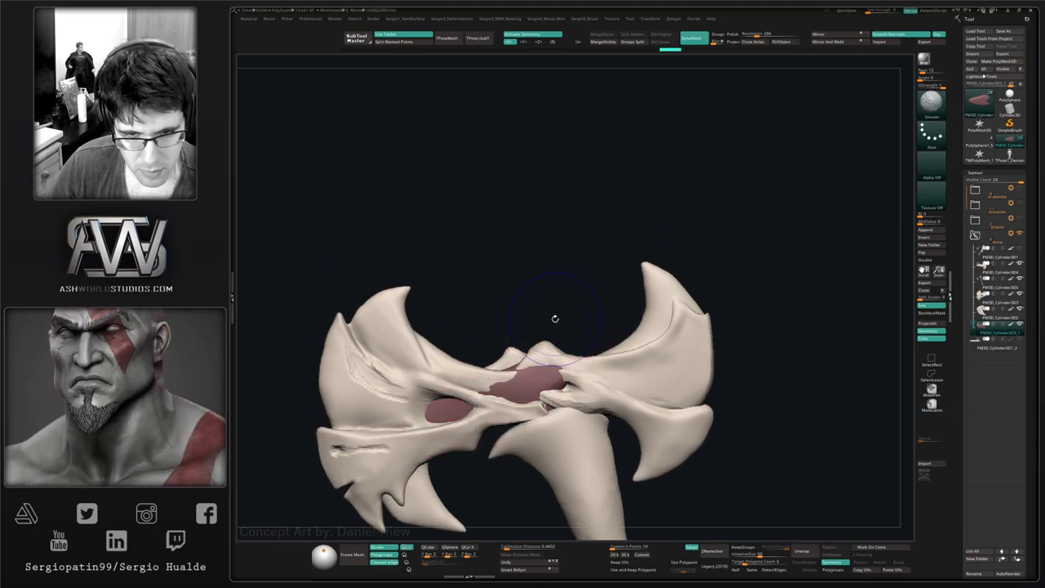
mouse_move(556, 368)
right_mouse_down("alt")
mouse_move(582, 343)
mouse_move(543, 365)
right_mouse_up("alt")
key("s")
left_click_drag(540, 367, 534, 367)
- Isolate the red flesh piece and carve grooves along its upper side with the DamStandard brush
key("alt+s")
mouse_move(541, 361)
right_mouse_down("ctrl")
mouse_move(531, 391)
mouse_move(529, 367)
right_mouse_up("ctrl")
key("b")
key("d")
key("s")
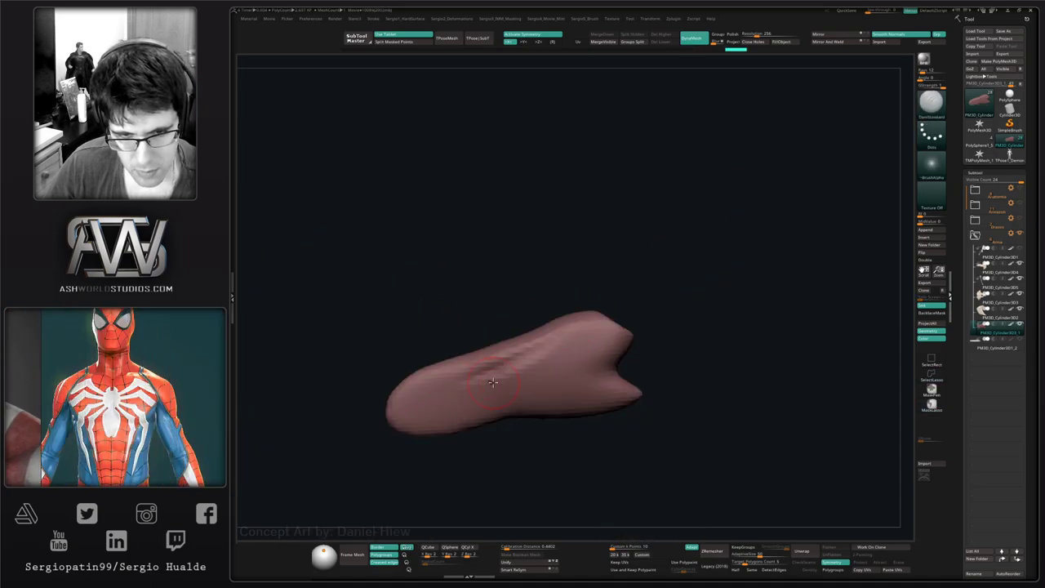
right_click_drag(493, 382, 529, 363)
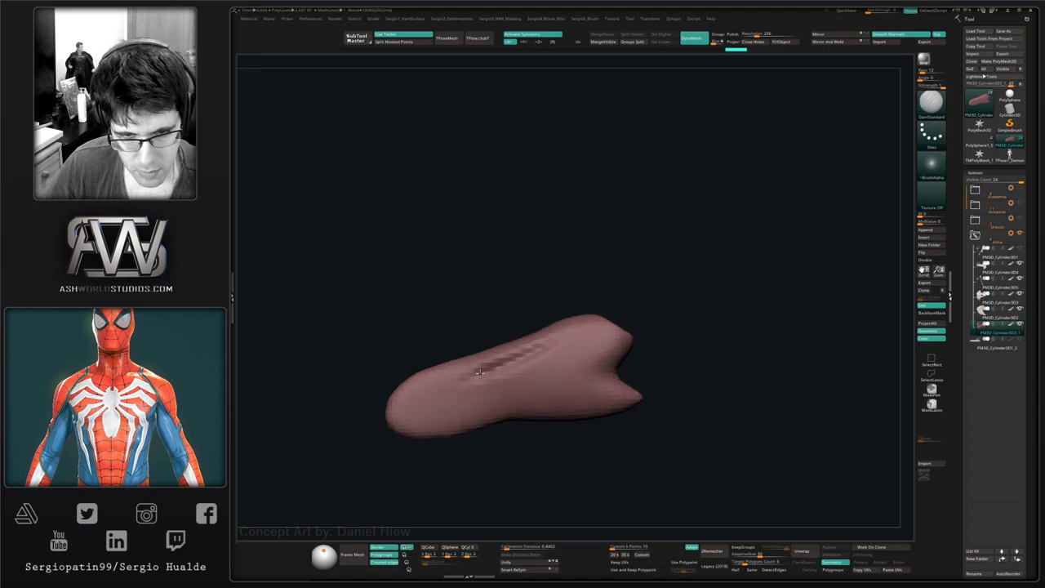
left_click_drag(479, 372, 562, 333)
key("alt+s")
mouse_move(572, 390)
right_mouse_down()
mouse_move(555, 362)
mouse_move(495, 374)
right_mouse_up()
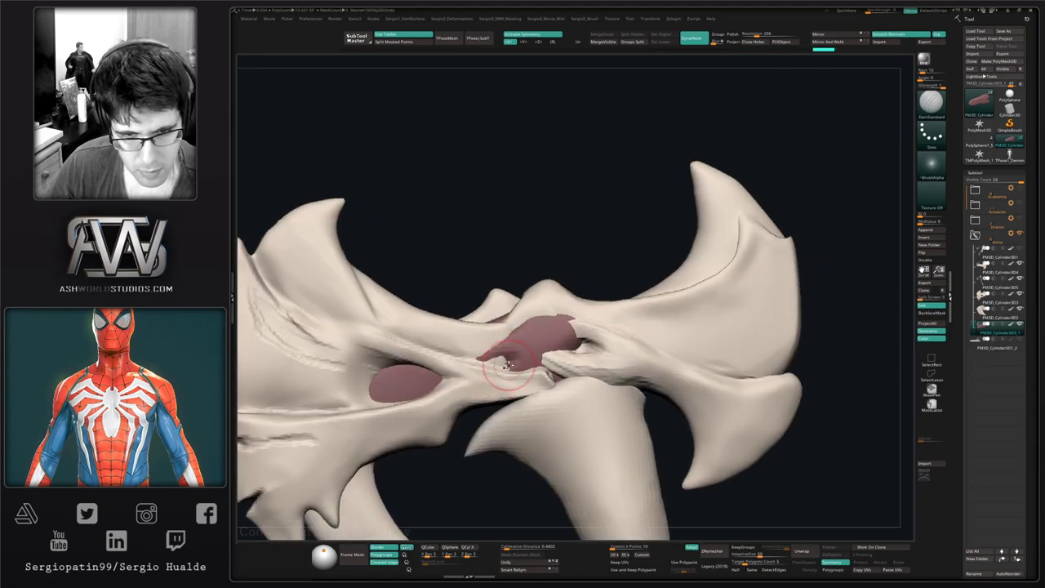
- Smooth the carved area in the joint, raise the DynaMesh resolution and remesh the red piece
mouse_move(507, 365)
left_mouse_down("shift")
mouse_move(516, 355)
mouse_move(500, 365)
left_mouse_up("shift")
left_click(762, 33)
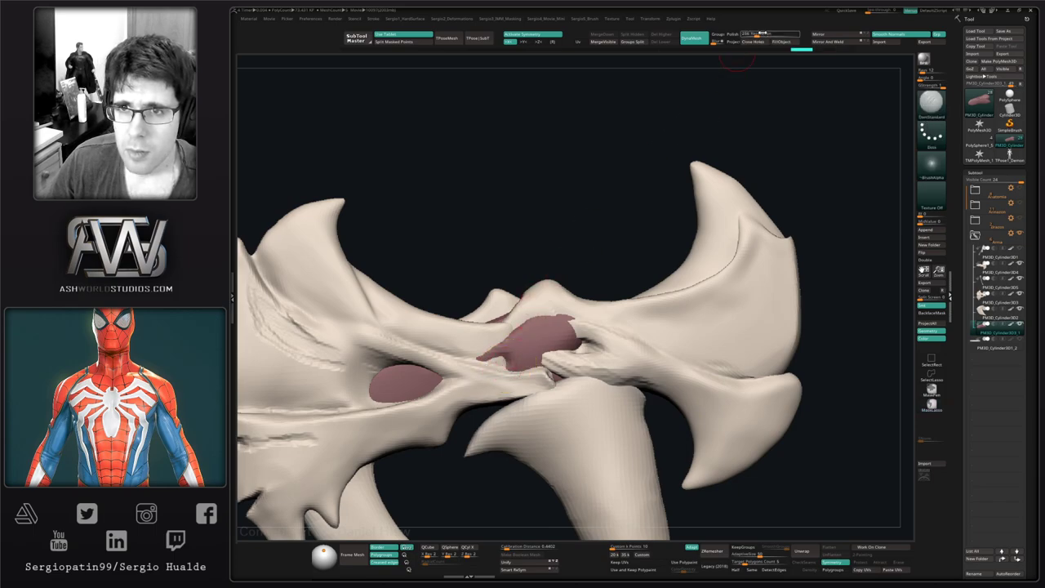
left_click_drag(762, 34, 763, 34)
left_click_drag(618, 237, 608, 249, "ctrl")
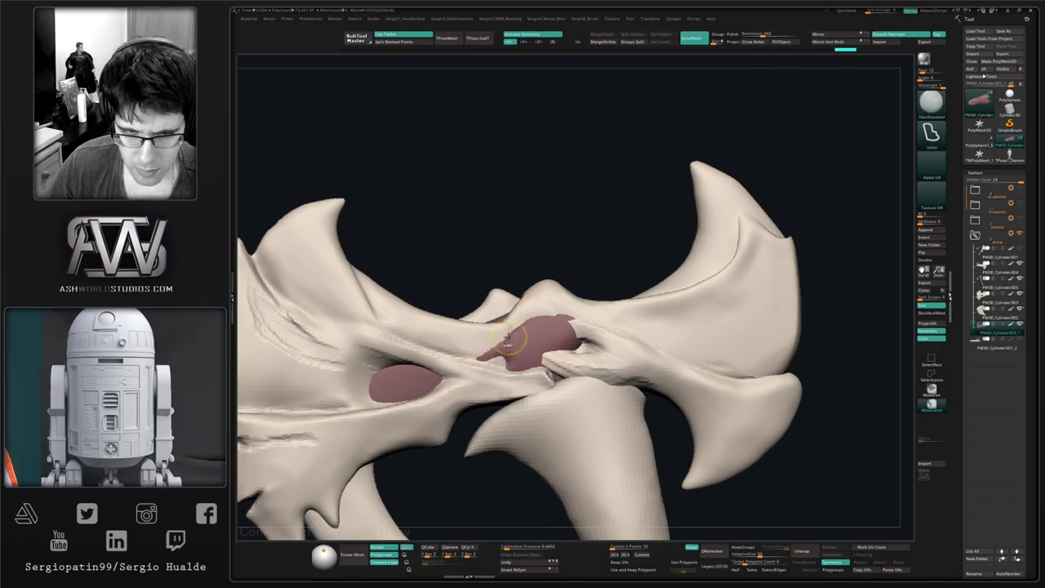
- Carve short notches into the middle of the red piece with the DamStandard brush
right_click_drag(506, 339, 485, 373)
key("shift+s")
left_click_drag(480, 370, 475, 383)
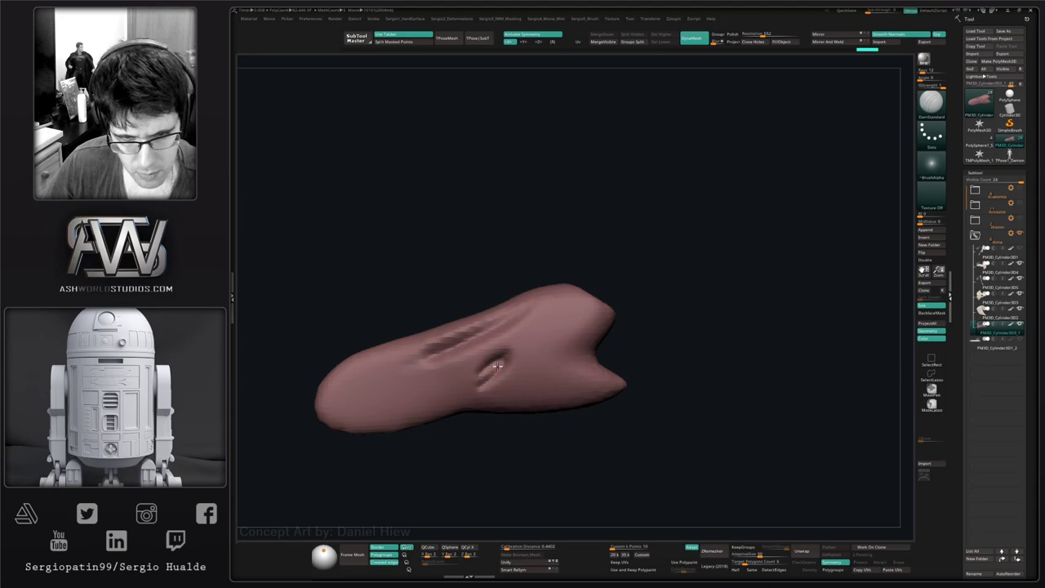
mouse_move(508, 352)
left_mouse_down()
mouse_move(464, 380)
mouse_move(500, 383)
left_mouse_up()
key("shift+s")
right_click_drag(498, 347, 465, 364)
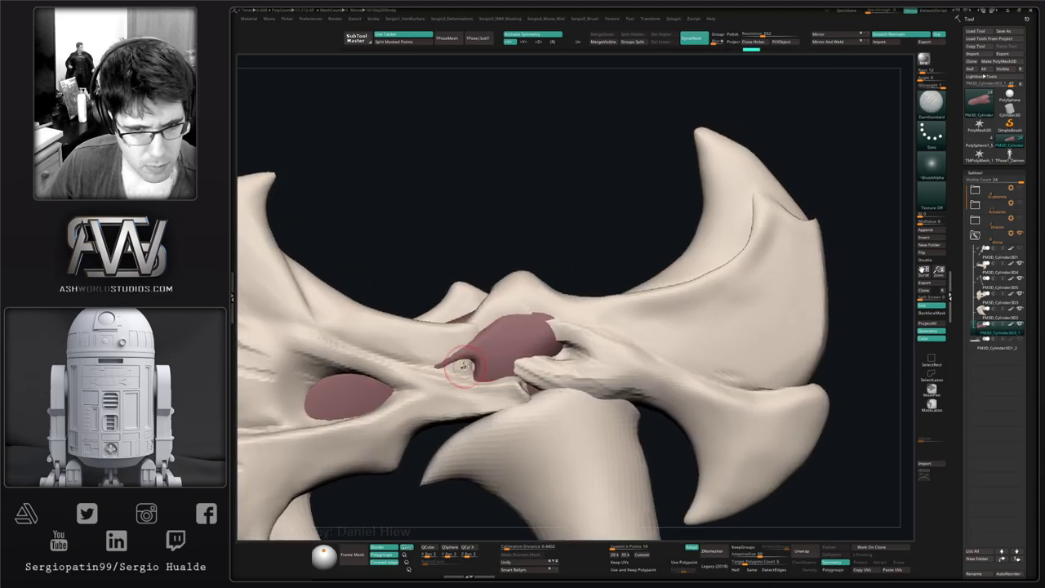
- Deepen the hollows around the middle notch with ClayBuildup to shape a forked strand in the joint
left_click(457, 369, "ctrl+shift")
mouse_move(472, 348)
left_mouse_down()
mouse_move(429, 375)
mouse_move(467, 381)
left_mouse_up()
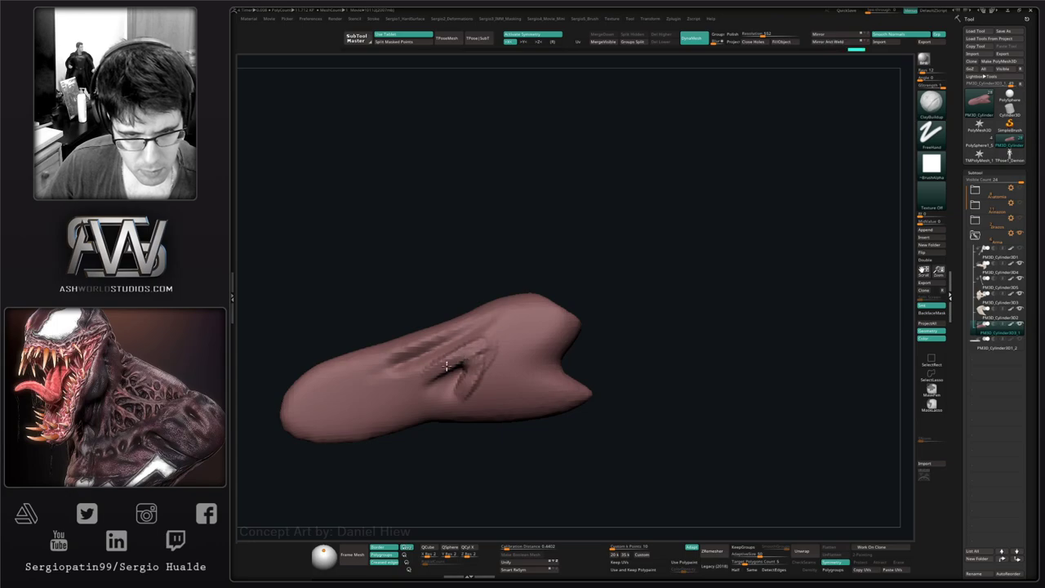
left_click_drag(490, 346, 475, 375)
right_click_drag(498, 343, 469, 366, "alt")
mouse_move(486, 353)
left_mouse_down()
mouse_move(443, 390)
mouse_move(442, 404)
left_mouse_up()
key("alt+s")
left_click_drag(482, 351, 442, 402)
right_click_drag(495, 387, 519, 364, "alt")
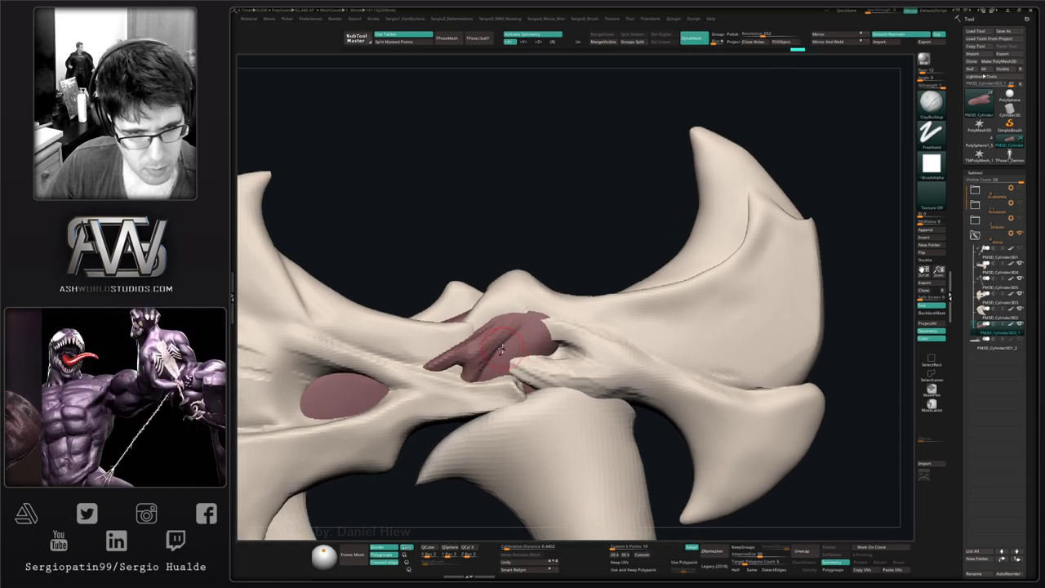
- Carve a small hollow near the upper tip of the red piece with ClayBuildup to split the strand's end
mouse_move(526, 312)
left_mouse_down()
mouse_move(468, 370)
mouse_move(492, 375)
mouse_move(527, 315)
left_mouse_up()
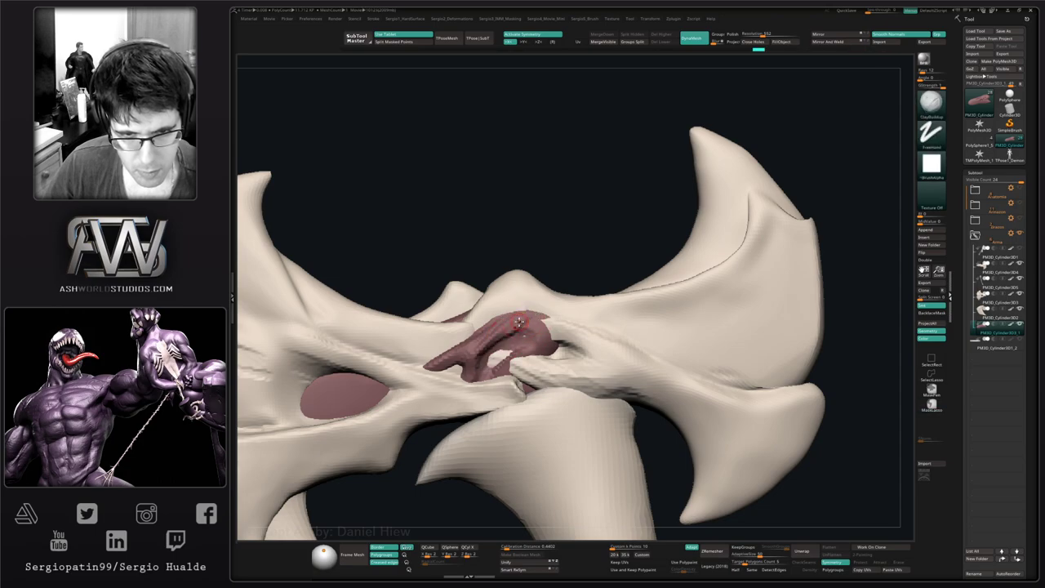
key("alt+s")
key("shift+ctrl+s")
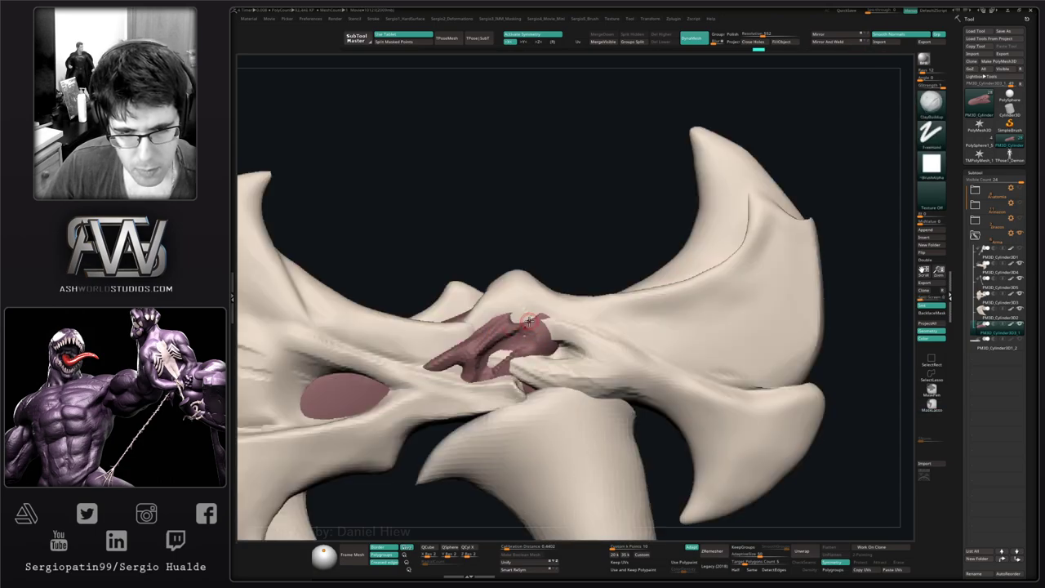
key("shift+ctrl+s")
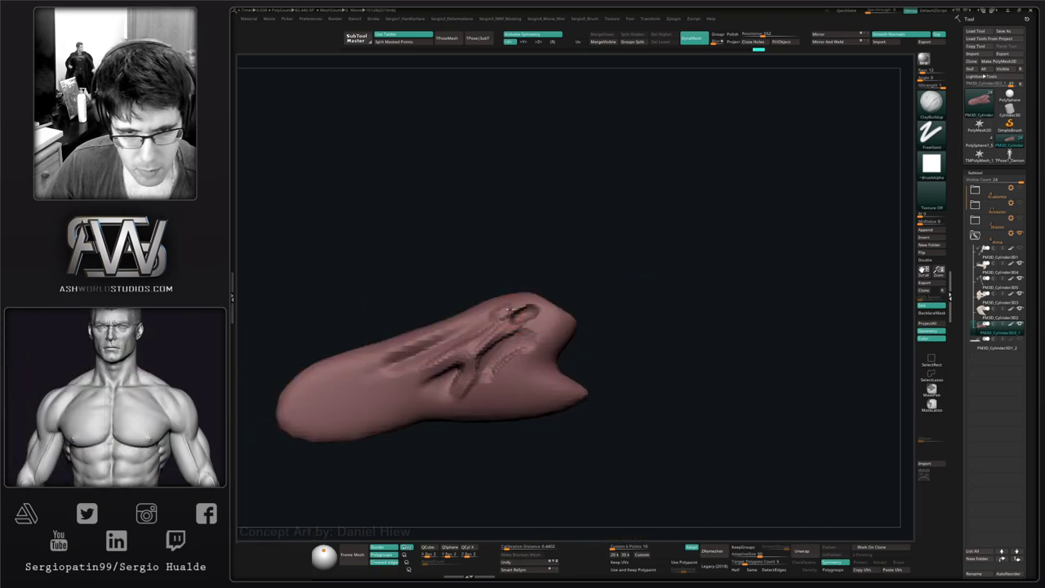
- Flatten the forked strand on the red piece with TrimDynamic and adjust its shape with the Move brush
mouse_move(457, 356)
right_mouse_down()
mouse_move(496, 348)
mouse_move(483, 360)
right_mouse_up()
key("b")
key("t")
key("d")
key("s")
left_click_drag(492, 357, 479, 357)
mouse_move(471, 392)
right_mouse_down()
mouse_move(466, 380)
mouse_move(500, 377)
mouse_move(545, 331)
right_mouse_up()
key("b")
key("m")
key("v")
key("shift+ctrl+s")
- Carve a broad hollow below the forked strand with ClayBuildup, down to the red piece's lower edge
key("b")
key("c")
key("b")
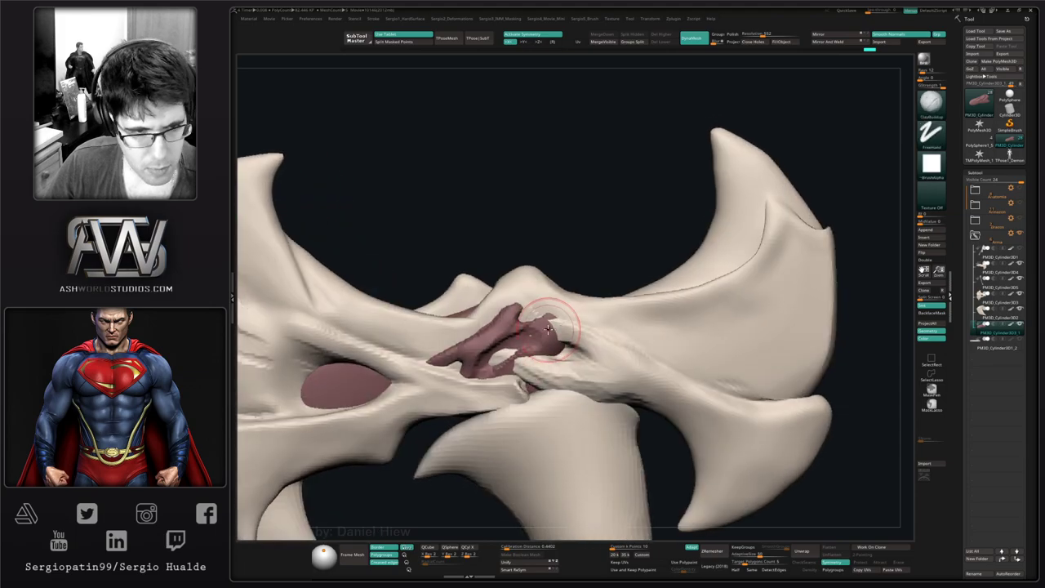
key("shift+ctrl+s")
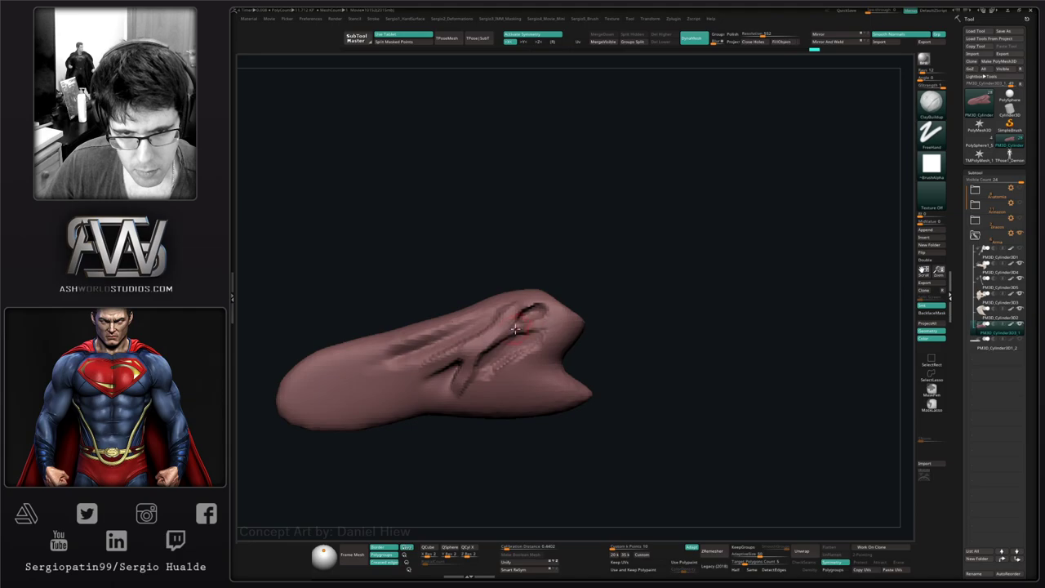
mouse_move(523, 326)
left_mouse_down()
mouse_move(548, 329)
mouse_move(553, 346)
mouse_move(502, 378)
left_mouse_up()
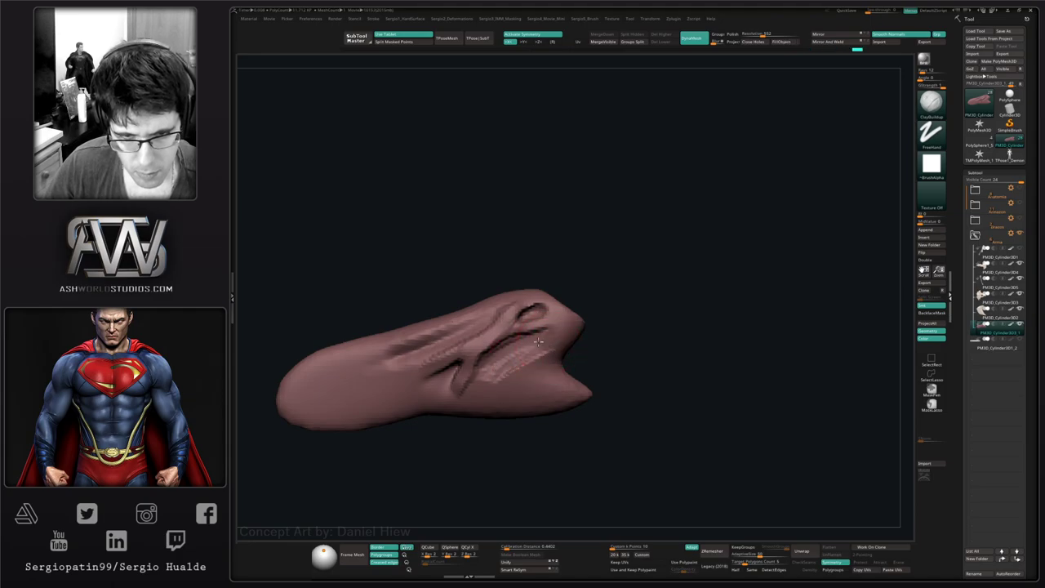
left_click_drag(547, 353, 487, 393)
left_click_drag(546, 365, 490, 407)
mouse_move(545, 333)
left_mouse_down("alt")
mouse_move(492, 366)
mouse_move(504, 359)
mouse_move(508, 401)
left_mouse_up("alt")
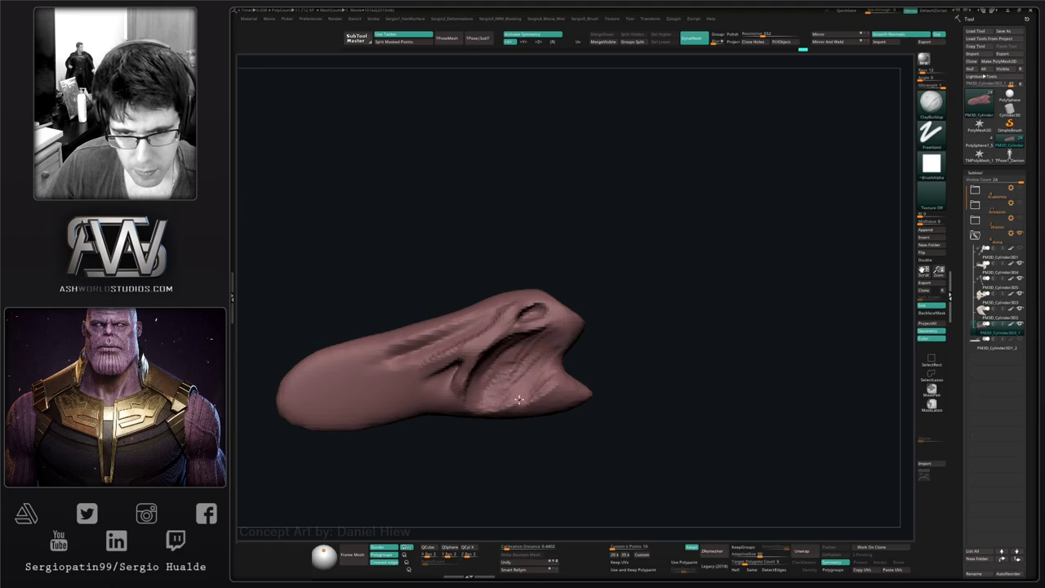
mouse_move(568, 387)
left_mouse_down()
mouse_move(495, 409)
mouse_move(562, 405)
mouse_move(485, 409)
left_mouse_up()
- Reshape the upper edge of the isolated red piece with the Move brush and show the whole axe again
right_click_drag(513, 355, 485, 369)
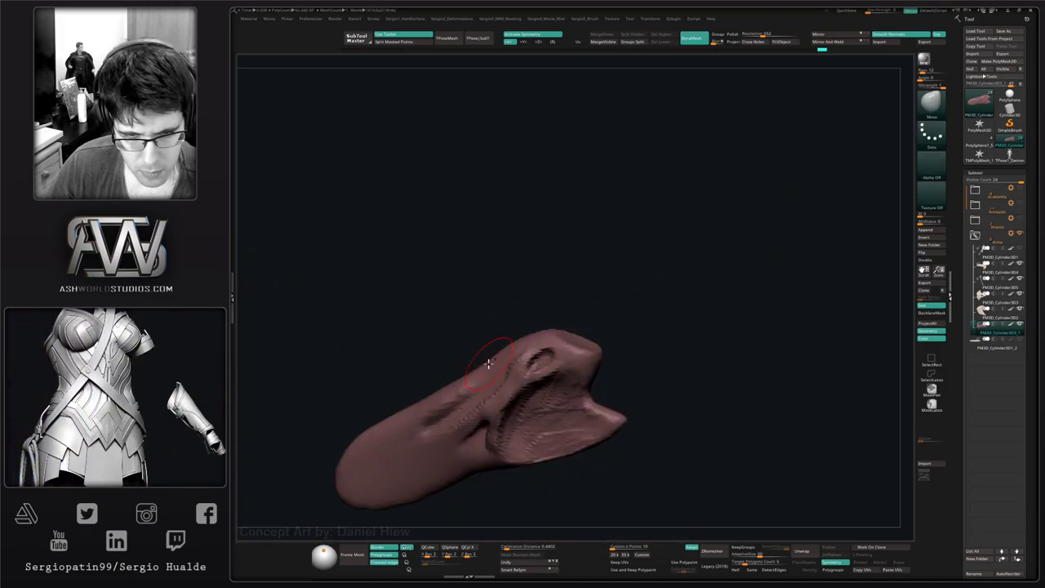
right_click_drag(489, 362, 499, 360)
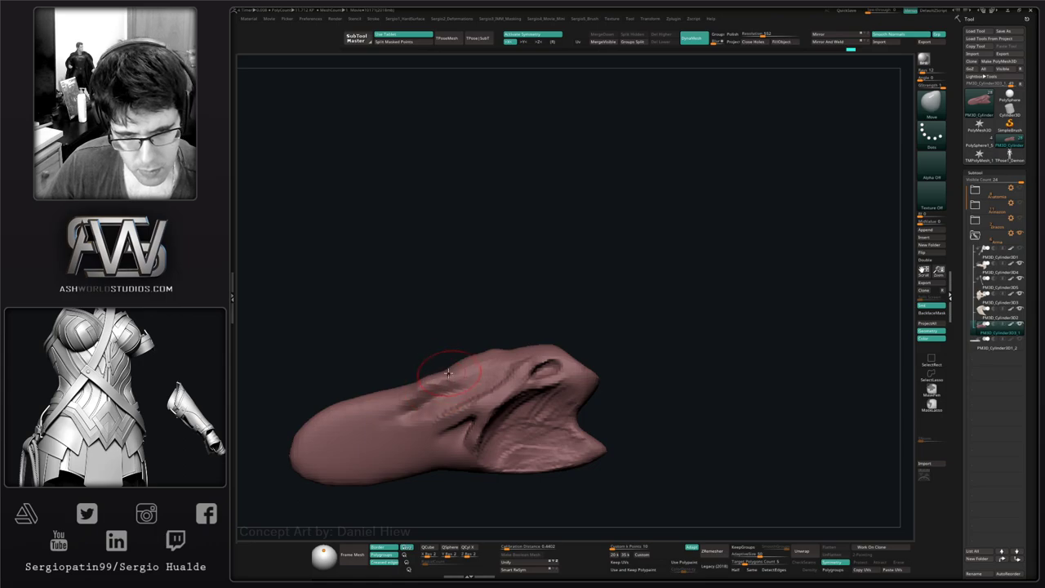
mouse_move(448, 373)
left_mouse_down()
mouse_move(444, 364)
mouse_move(419, 380)
left_mouse_up()
key("alt+s")
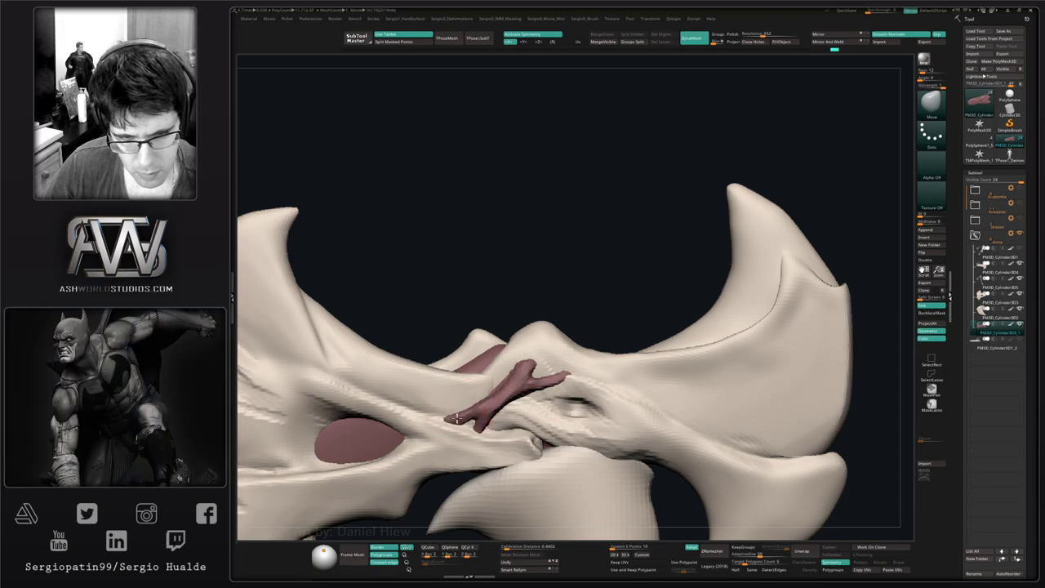
- Inspect the red strand around the central joint and adjust its lower end with the Move brush
mouse_move(457, 419)
right_mouse_down()
mouse_move(536, 406)
mouse_move(531, 387)
right_mouse_up()
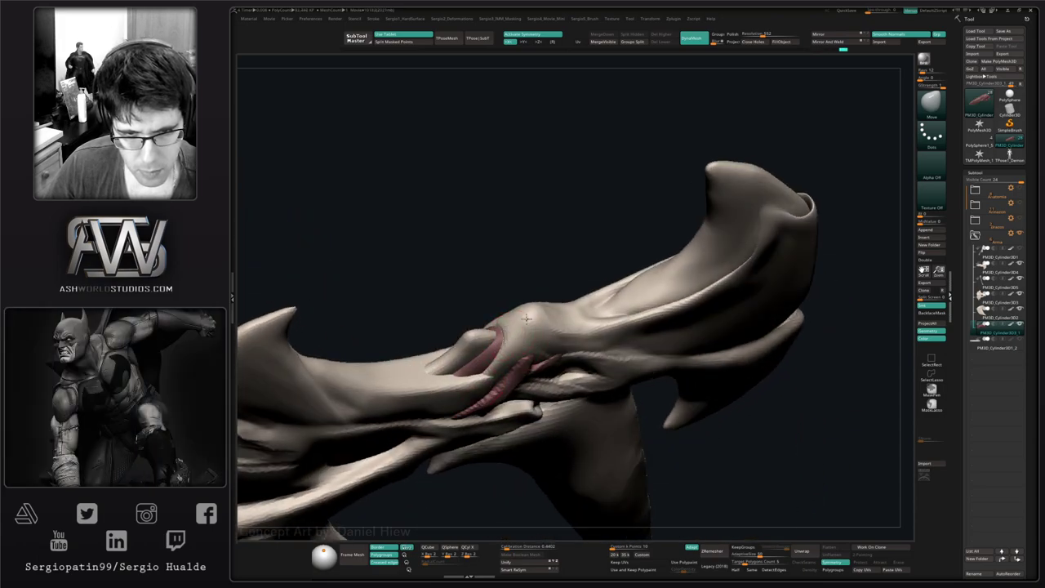
right_click_drag(553, 289, 506, 336)
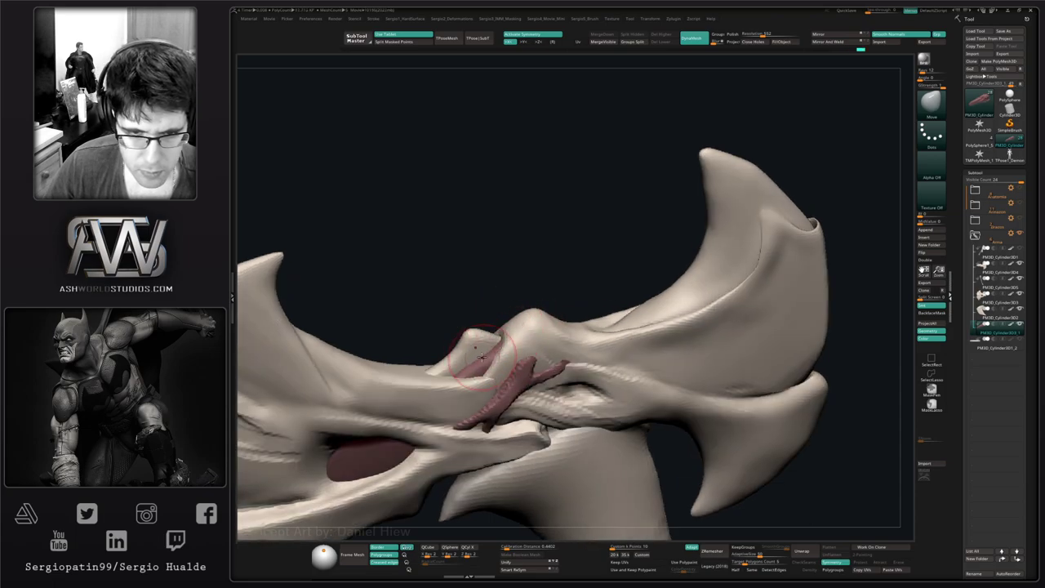
mouse_move(463, 381)
right_mouse_down()
mouse_move(483, 401)
mouse_move(484, 363)
mouse_move(498, 367)
mouse_move(508, 428)
mouse_move(516, 390)
right_mouse_up()
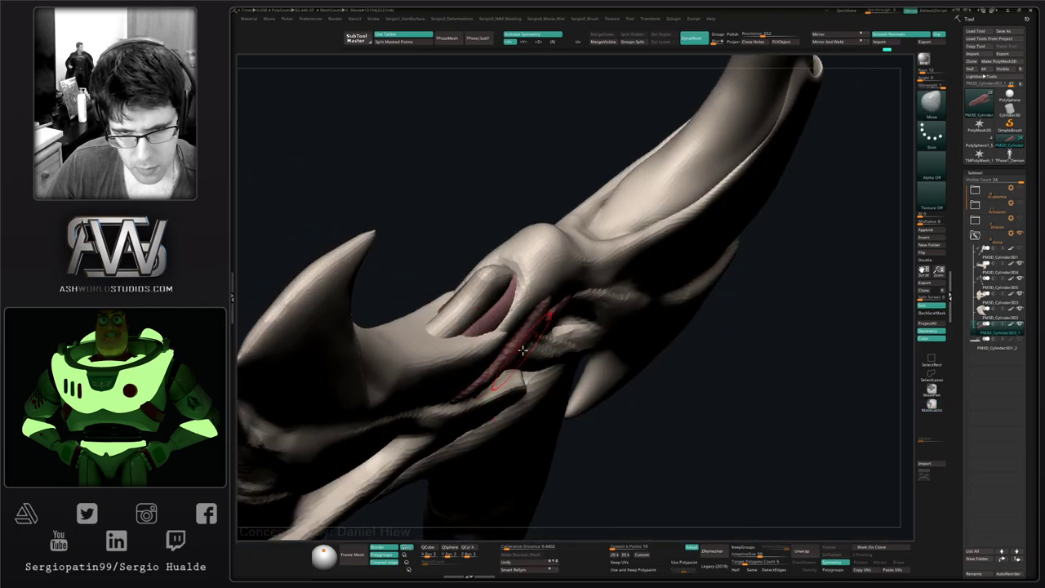
mouse_move(523, 349)
right_mouse_down()
mouse_move(525, 337)
mouse_move(490, 345)
mouse_move(432, 378)
mouse_move(454, 368)
right_mouse_up()
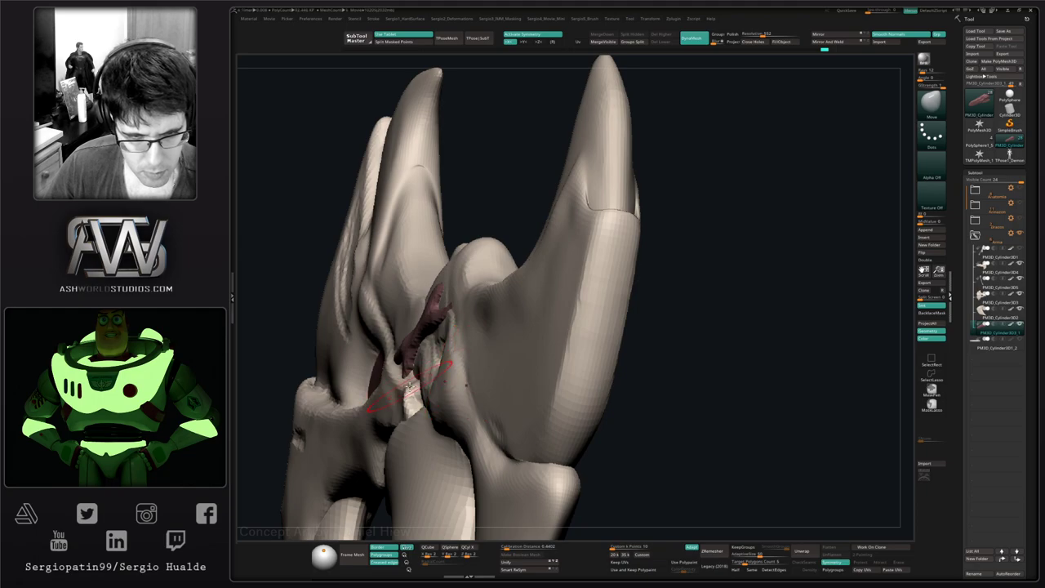
left_click_drag(399, 387, 406, 362)
right_click_drag(412, 366, 464, 338)
mouse_move(464, 338)
right_mouse_down("ctrl")
mouse_move(468, 349)
mouse_move(471, 328)
right_mouse_up("ctrl")
mouse_move(471, 328)
right_mouse_down()
mouse_move(480, 349)
mouse_move(527, 326)
mouse_move(519, 335)
mouse_move(482, 322)
right_mouse_up()
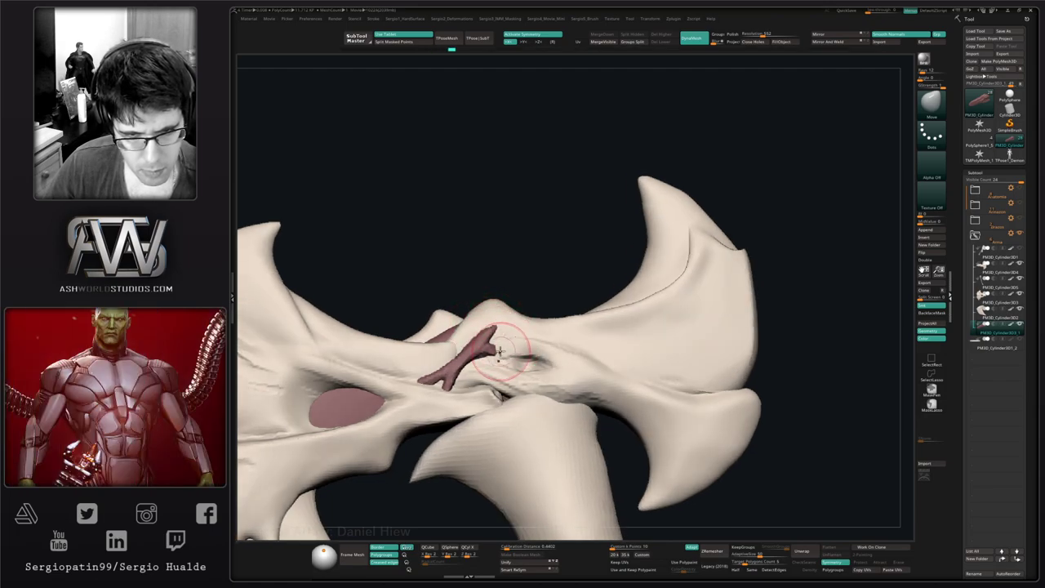
- Isolate the red piece, mask everything except the carved strand area, and bring back the other parts
key("alt+s")
right_click_drag(497, 349, 525, 308)
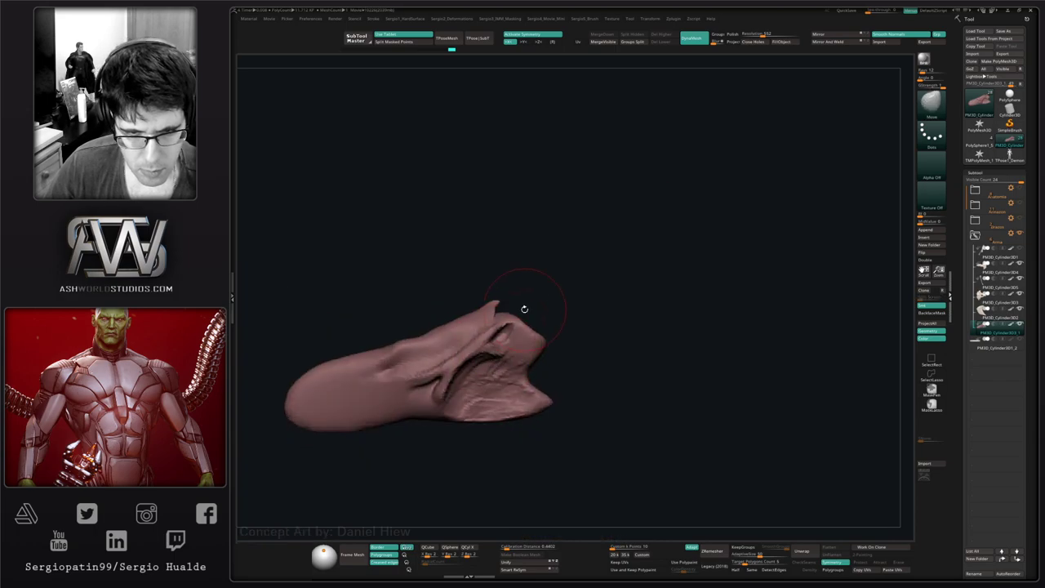
left_click_drag(394, 382, 506, 420, "ctrl")
left_click(559, 320, "ctrl")
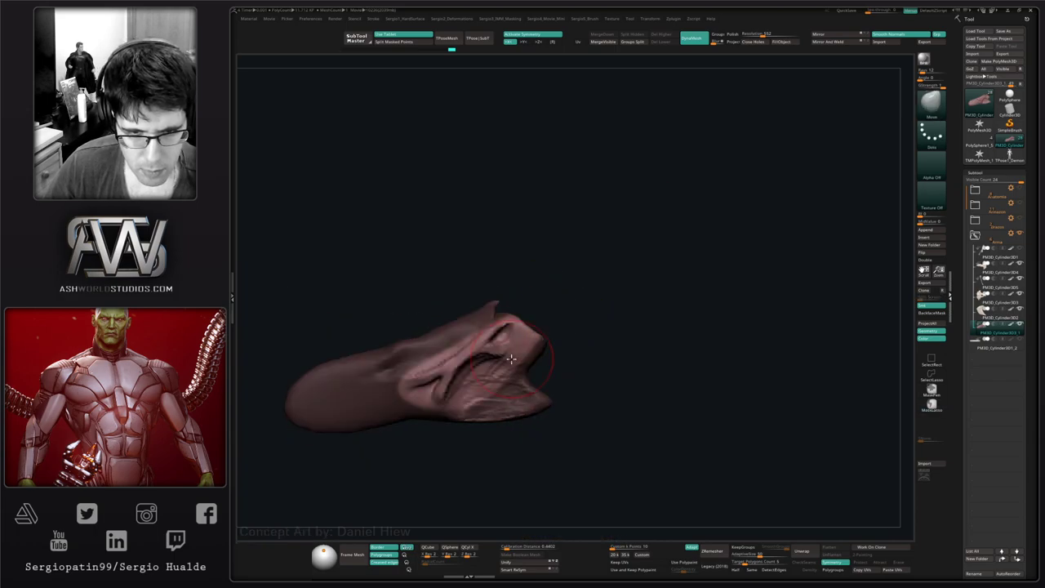
key("alt+s")
left_click(506, 346, "ctrl")
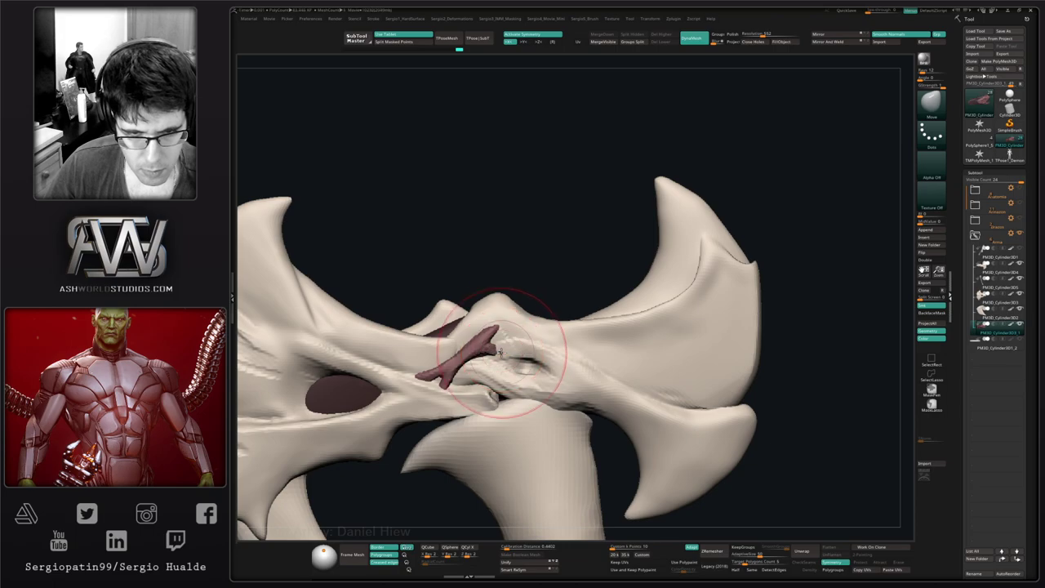
- Reposition the unmasked red strand in the joint with the Move brush and smooth it along its length
mouse_move(498, 347)
left_mouse_down()
mouse_move(501, 358)
mouse_move(491, 351)
left_mouse_up()
mouse_move(492, 351)
right_mouse_down()
mouse_move(504, 346)
mouse_move(475, 368)
mouse_move(502, 355)
right_mouse_up()
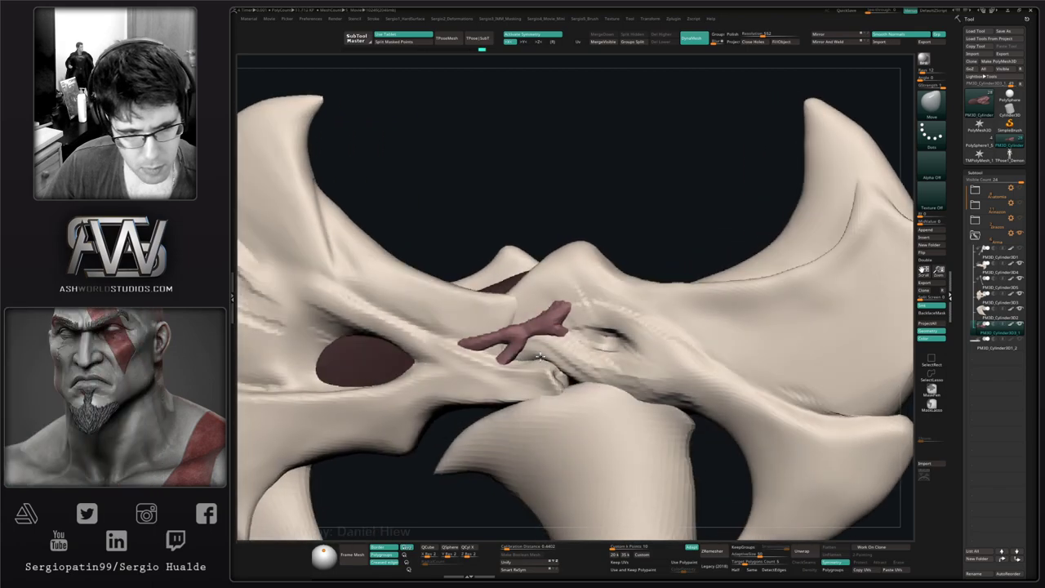
right_click_drag(540, 356, 519, 355)
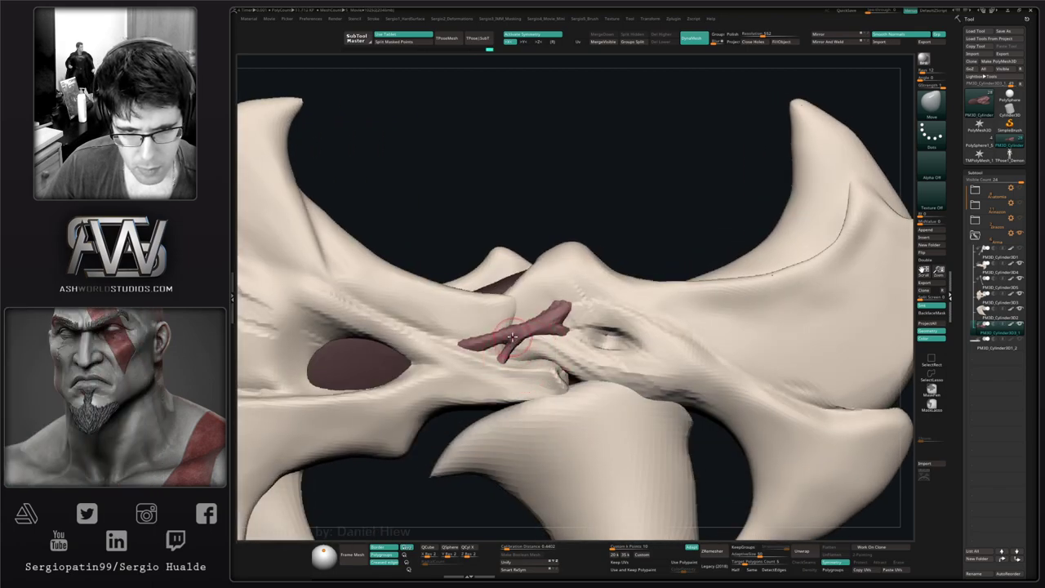
right_click_drag(468, 358, 471, 364)
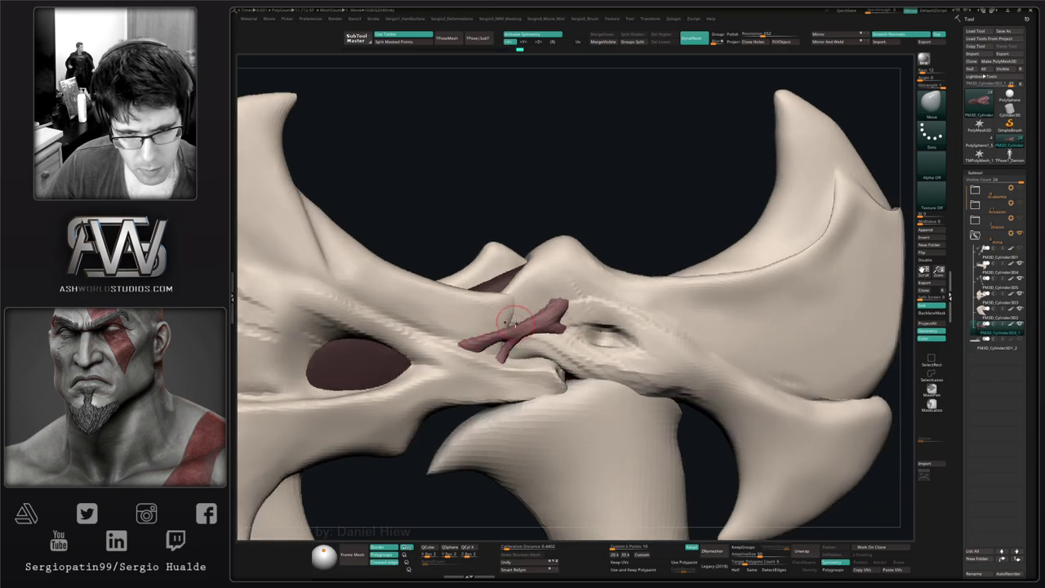
mouse_move(512, 322)
right_mouse_down()
mouse_move(541, 337)
mouse_move(486, 345)
right_mouse_up()
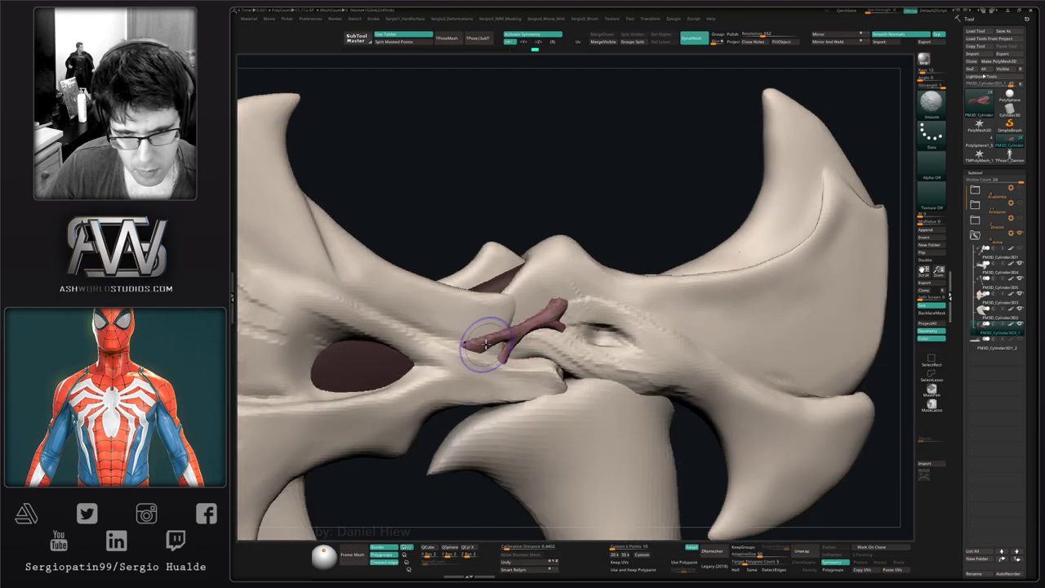
right_click_drag(564, 311, 532, 317)
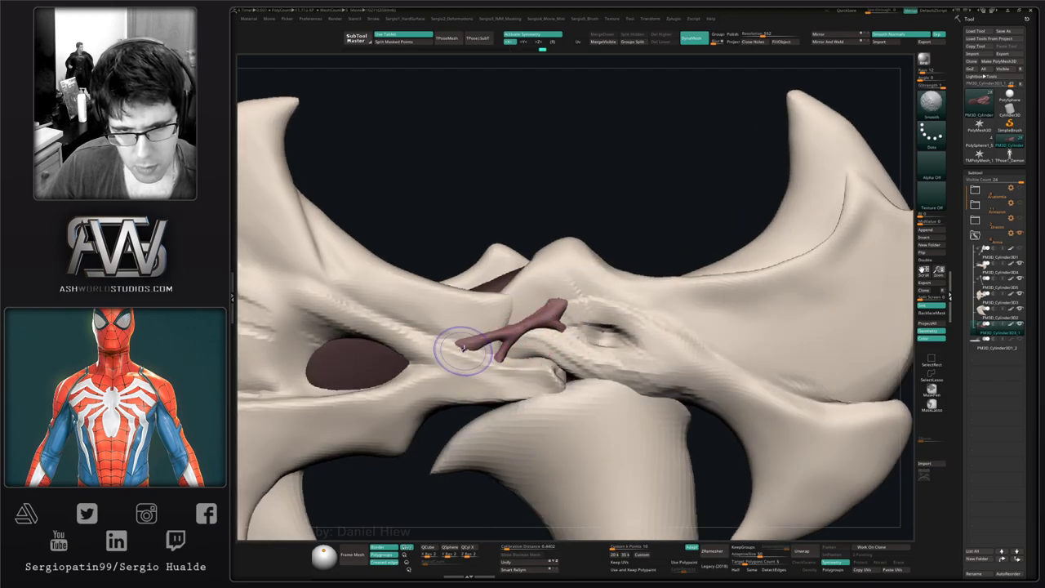
left_click_drag(459, 350, 578, 296, "shift")
mouse_move(515, 322)
right_mouse_down()
mouse_move(545, 332)
mouse_move(547, 306)
mouse_move(535, 305)
mouse_move(562, 319)
mouse_move(516, 331)
mouse_move(524, 335)
right_mouse_up()
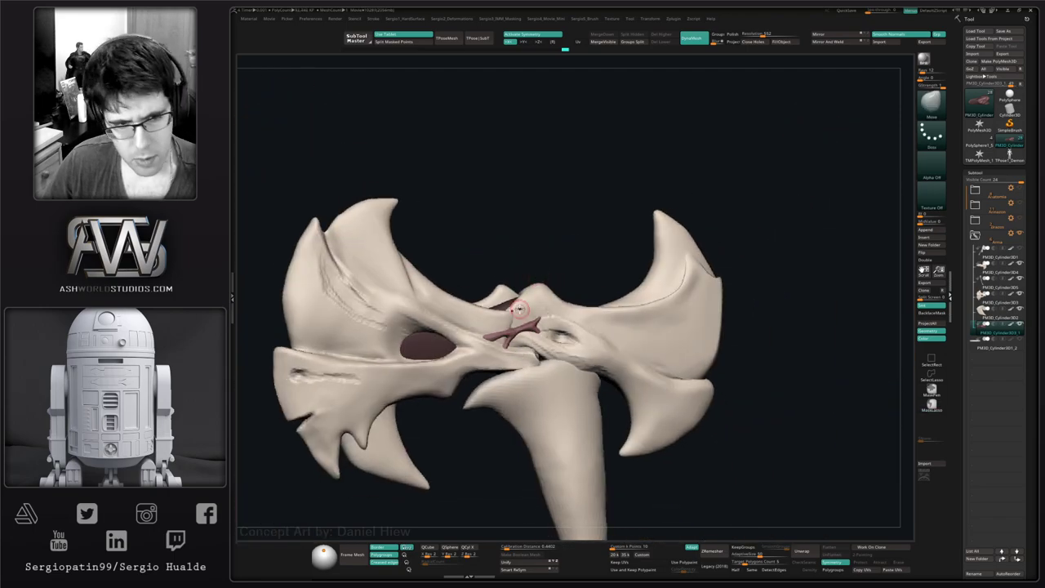
- Thicken the crossing of the red strands with the Inflat brush
key("b")
key("i")
key("n")
left_click_drag(508, 335, 514, 341)
mouse_move(511, 353)
right_mouse_down()
mouse_move(541, 336)
mouse_move(547, 316)
mouse_move(479, 347)
mouse_move(499, 335)
mouse_move(493, 302)
right_mouse_up()
- Clear the mask and adjust the red strands across the central joint with the Move brush
key("b")
key("m")
key("v")
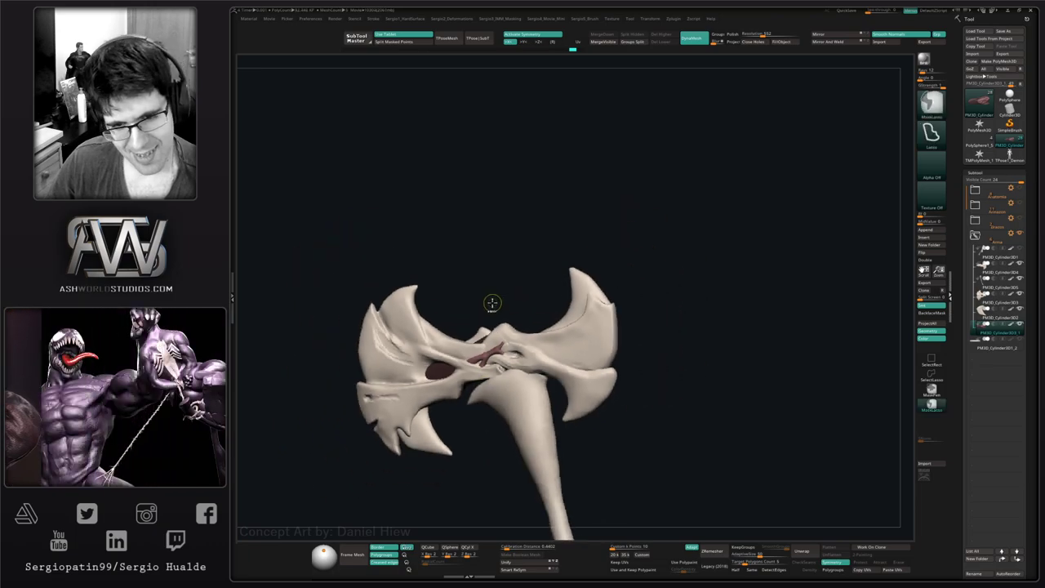
left_click_drag(483, 356, 494, 349)
right_click_drag(499, 347, 525, 364)
key("alt+s")
key("alt+s")
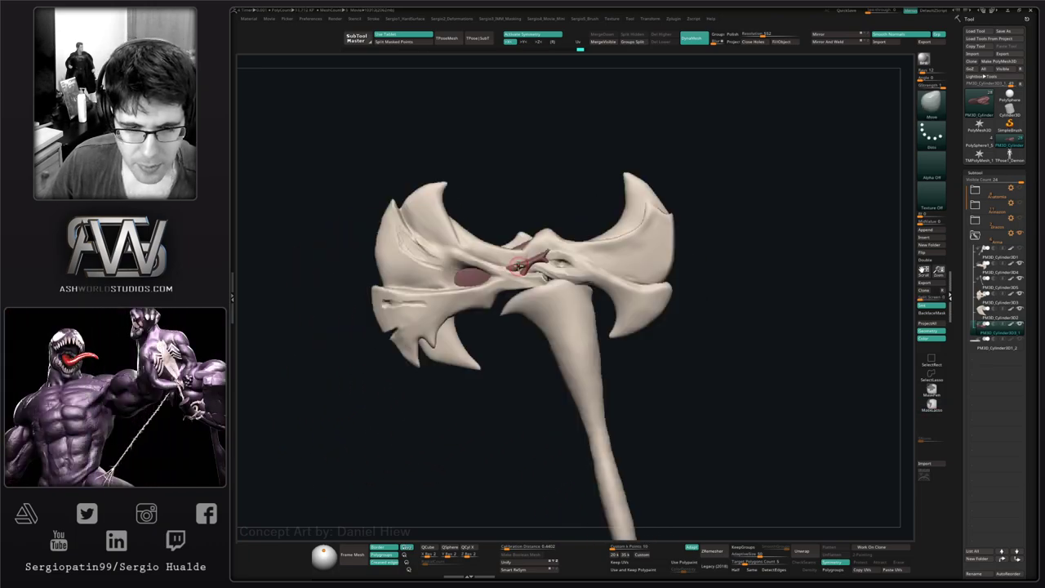
- Build up muscle-like ridges on the red flesh inside the blade hole with the ClayBuildup brush and smooth them
right_click_drag(516, 259, 509, 386, "alt")
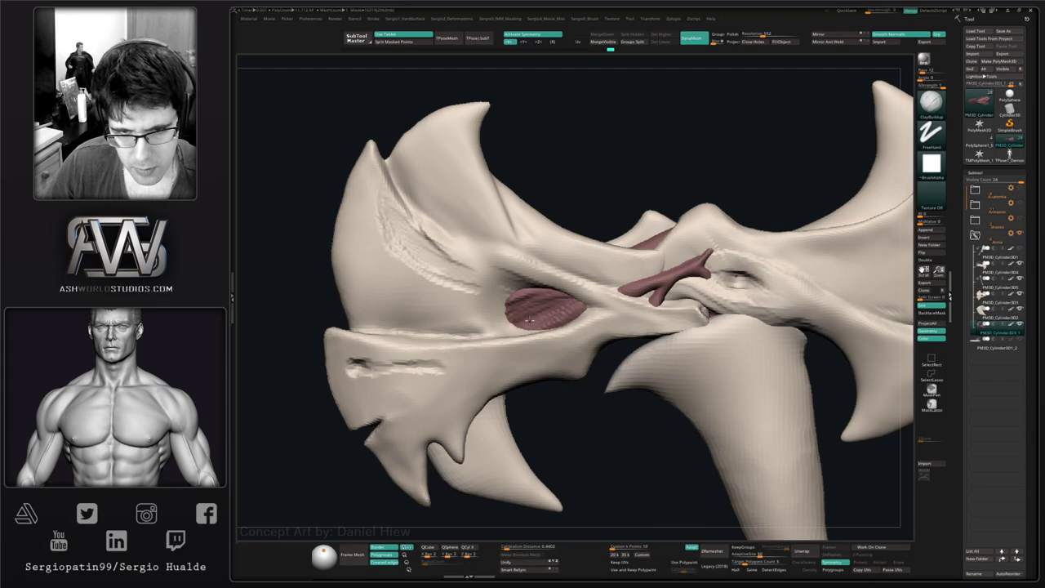
mouse_move(524, 327)
right_mouse_down()
mouse_move(588, 320)
mouse_move(531, 323)
right_mouse_up()
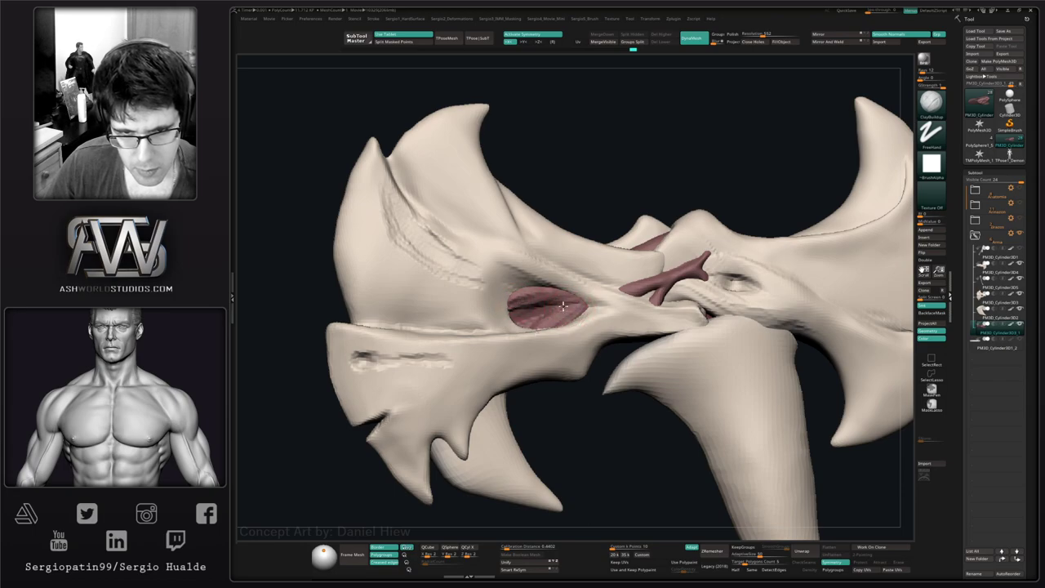
left_click_drag(555, 329, 489, 342, "shift")
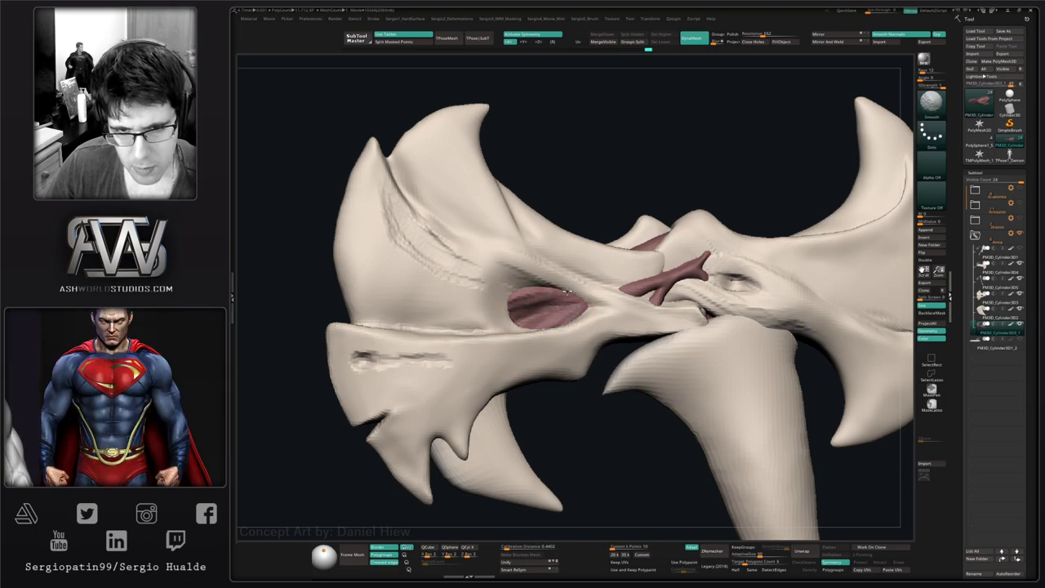
mouse_move(487, 353)
right_mouse_down("ctrl")
mouse_move(530, 320)
mouse_move(512, 324)
right_mouse_up("ctrl")
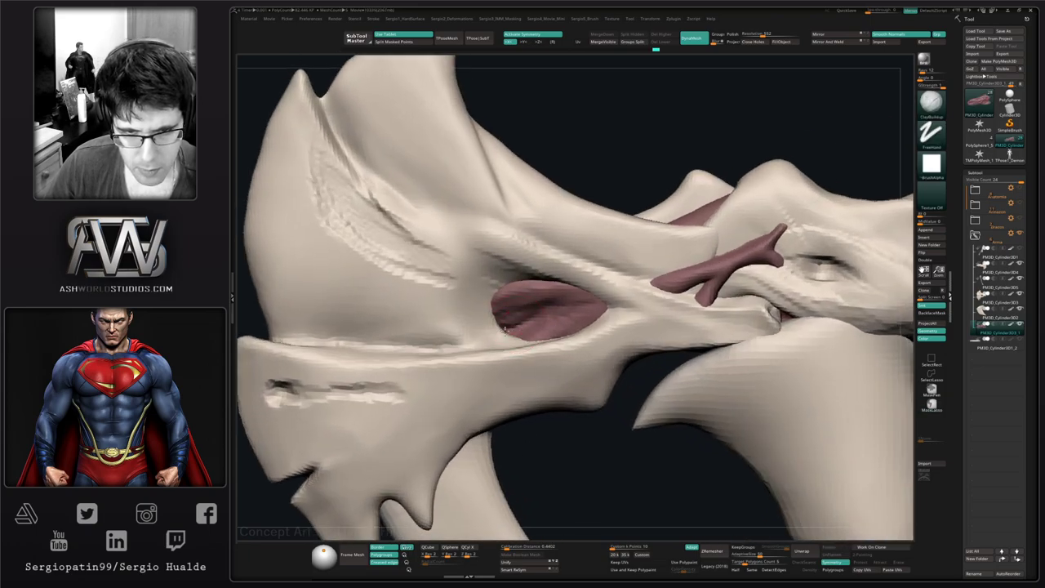
- Isolate the red piece, rework its surface in the blade hole area with the ClayBuildup brush, and bring back the other parts
key("alt+s")
mouse_move(504, 328)
left_mouse_down()
mouse_move(519, 340)
mouse_move(522, 324)
mouse_move(495, 336)
mouse_move(526, 321)
left_mouse_up()
key("b")
key("i")
key("n")
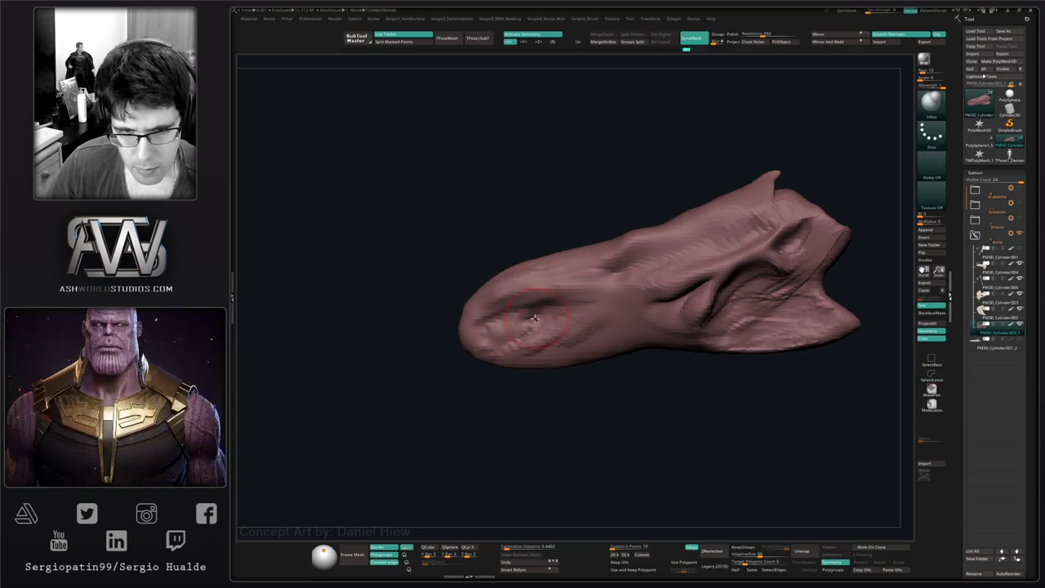
key("b")
key("c")
key("b")
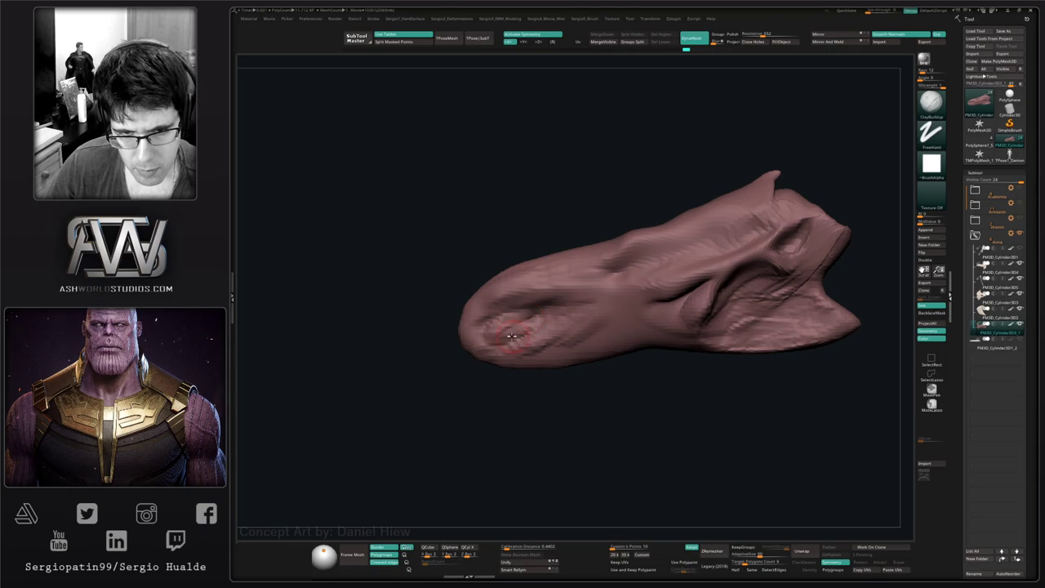
left_click_drag(511, 336, 522, 330)
key("alt+s")
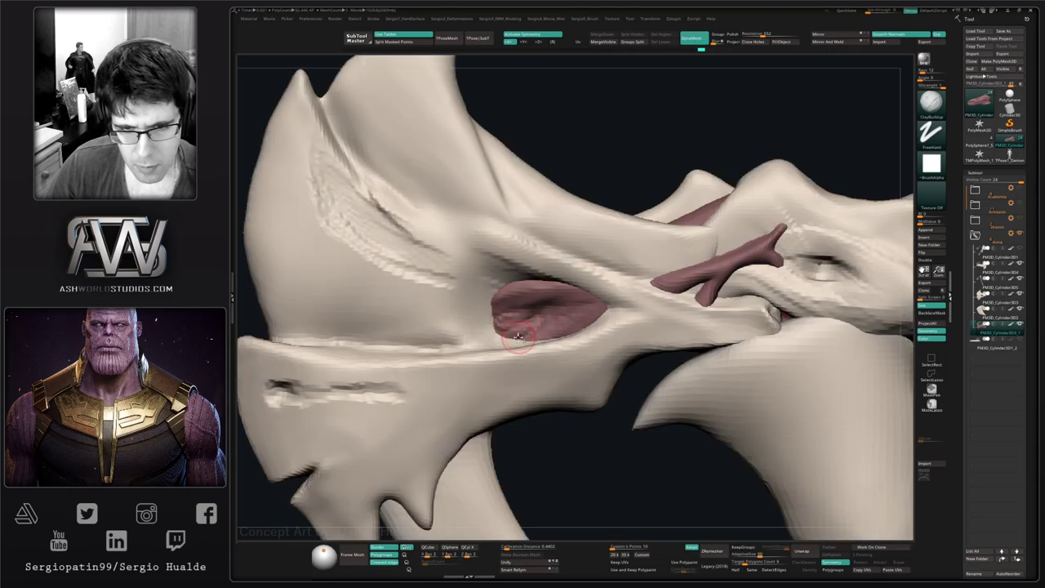
- Duplicate the red piece within its own mesh and place the copy against the upper handle, below the axe head
right_click_drag(518, 336, 544, 314, "ctrl")
right_click_drag(544, 315, 515, 297)
right_click_drag(517, 260, 551, 459)
key("alt+s")
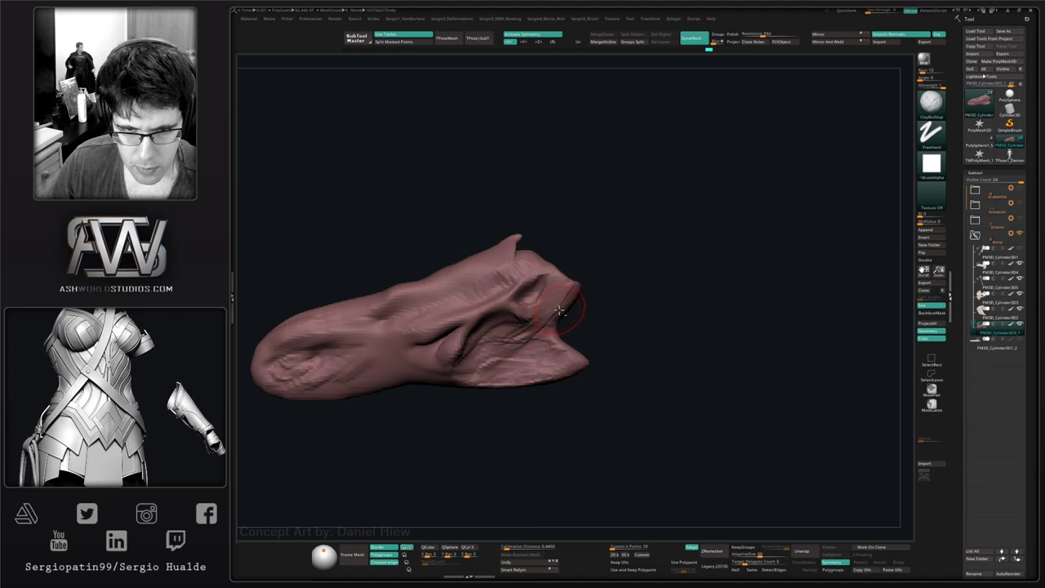
key("alt+s")
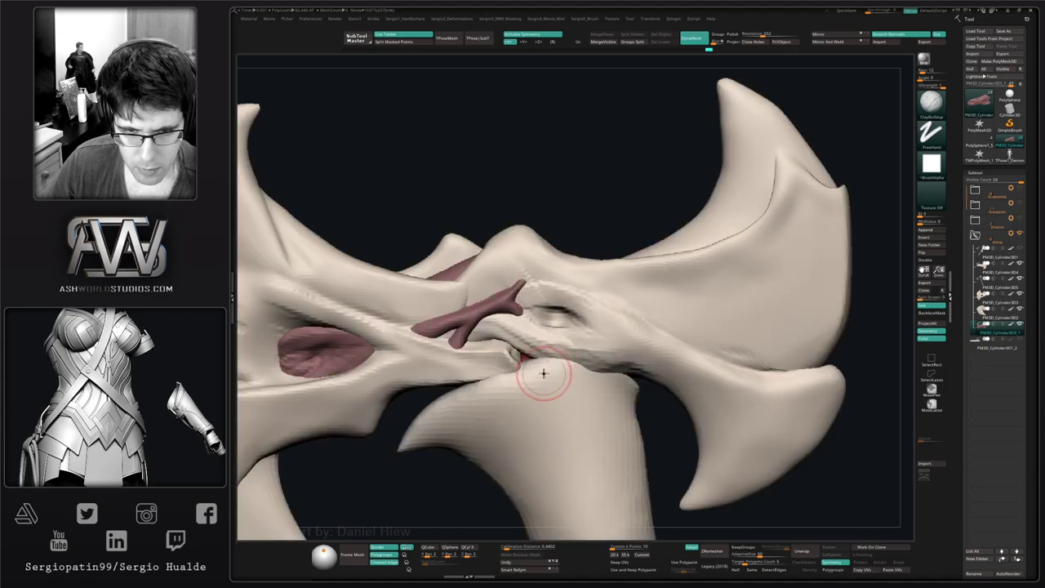
right_click_drag(544, 384, 540, 322, "ctrl")
key("alt+s")
right_click_drag(532, 378, 560, 336, "alt")
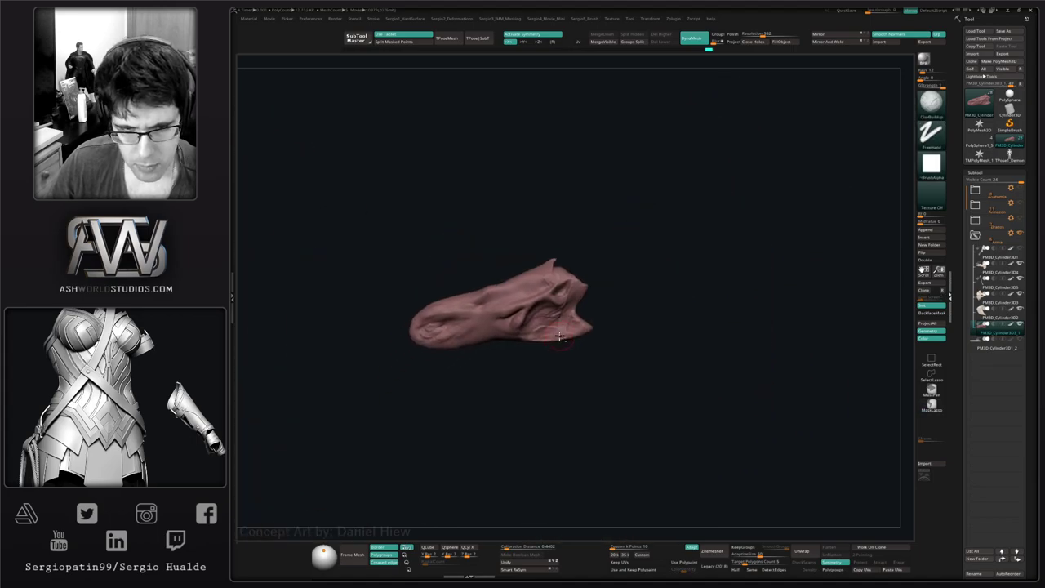
key("w")
left_click_drag(592, 248, 634, 481, "ctrl")
key("alt+s")
right_click_drag(633, 457, 617, 336, "ctrl")
right_click_drag(618, 336, 594, 253, "alt")
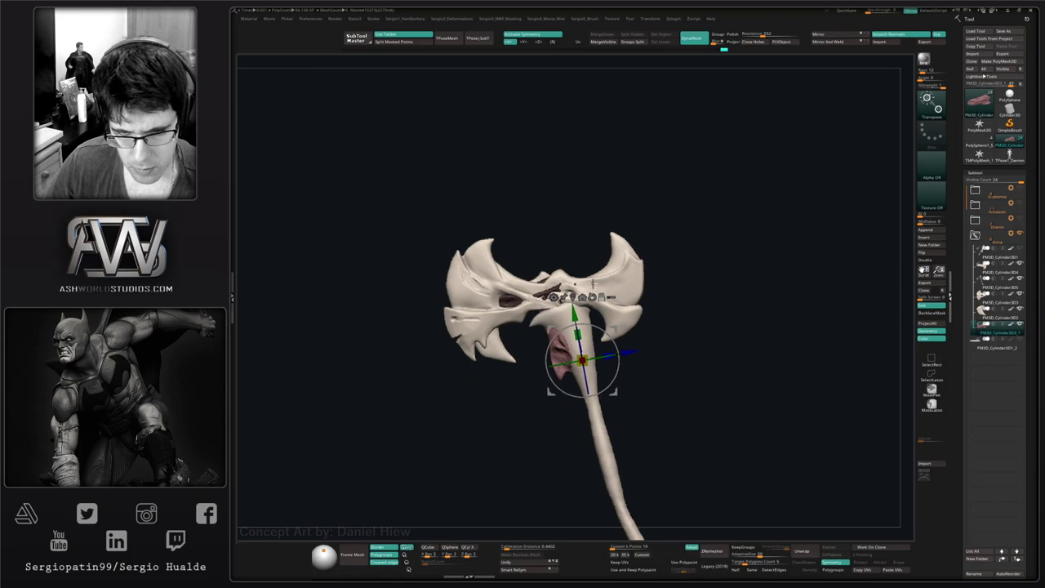
- Isolate the red mesh and turn the unmasked copy into a smooth rounded lobe with the Smooth and Inflat brushes
key("q")
key("alt+s")
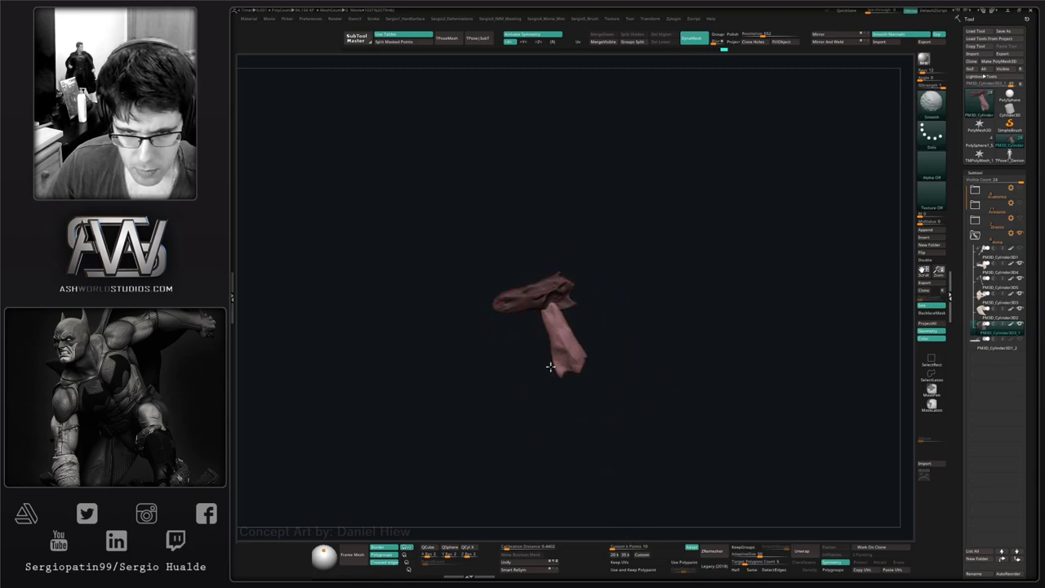
mouse_move(576, 348)
left_mouse_down()
mouse_move(554, 367)
mouse_move(574, 357)
left_mouse_up()
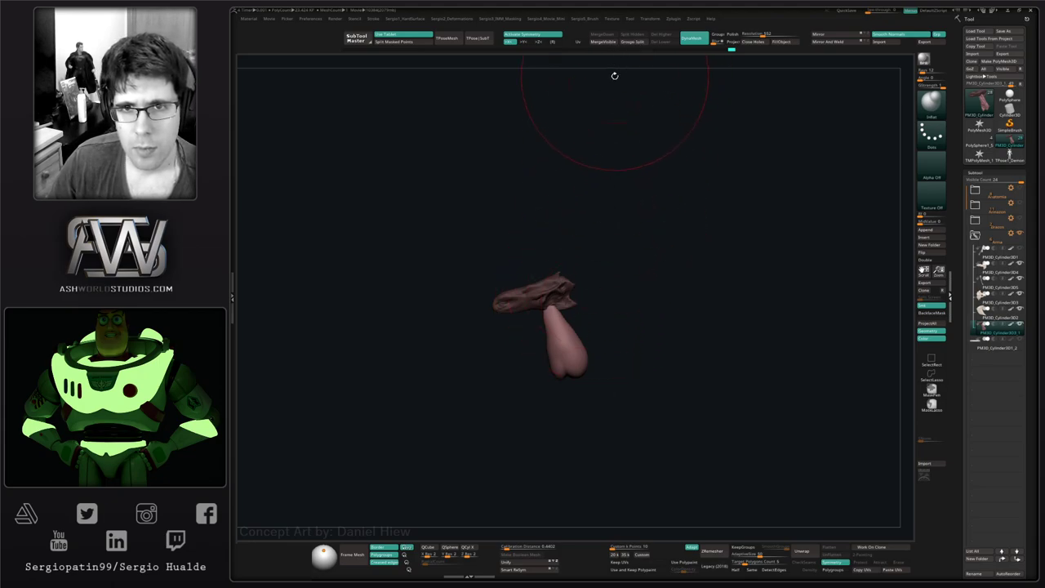
- Clear the mask, split the inflated lobe from the original red piece into its own subtool, and bring back the other parts
left_click(586, 208, "ctrl")
left_click(583, 203, "ctrl")
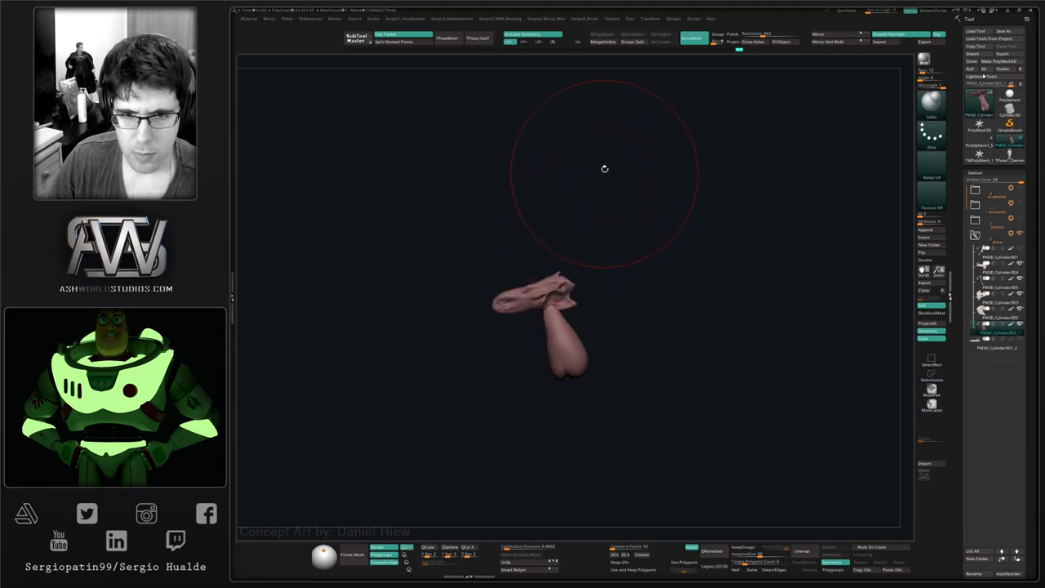
left_click(624, 42)
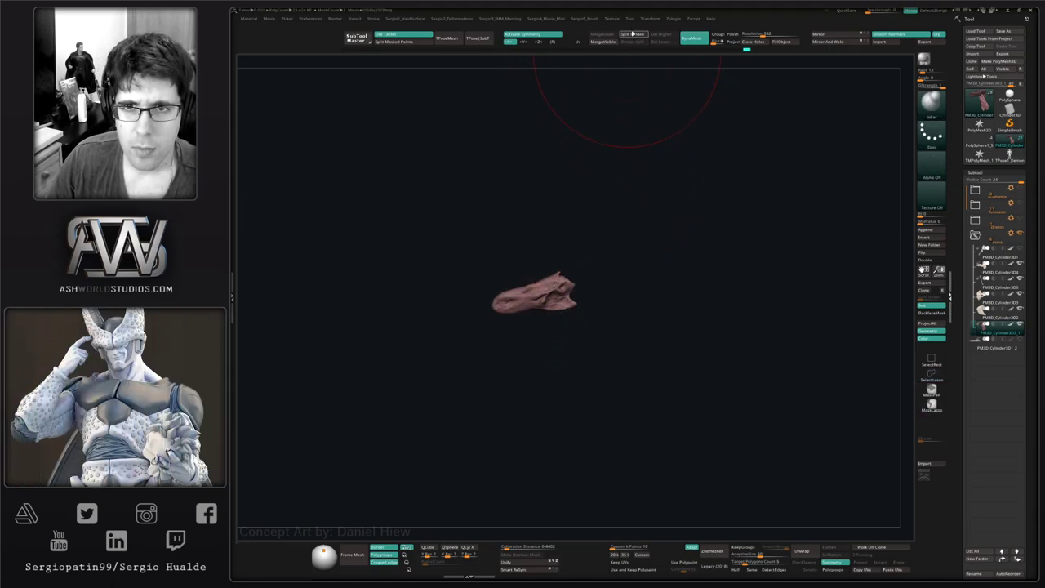
key("alt+s")
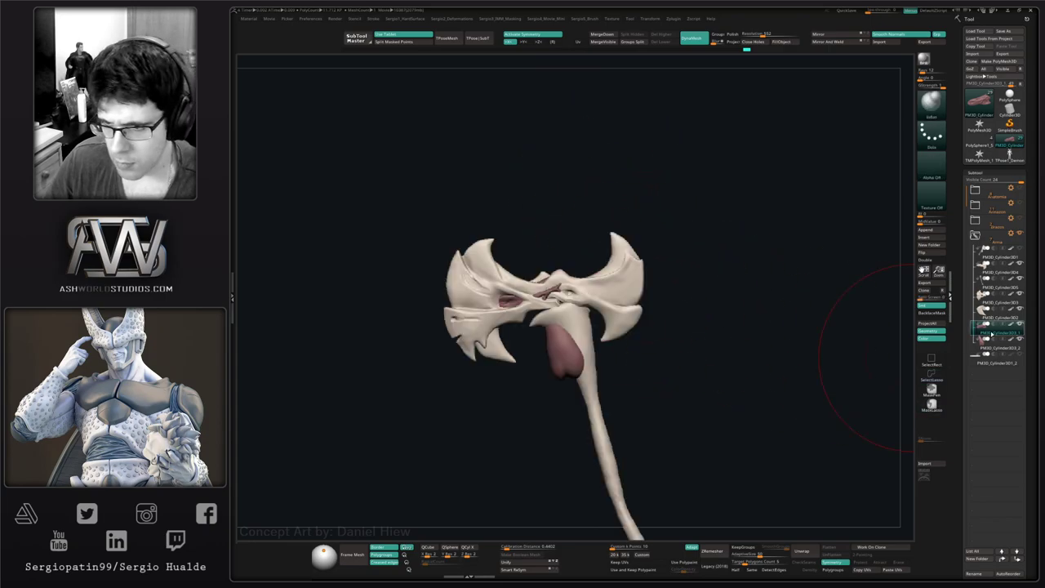
- Select the separated red lobe and push it over the upper handle with the Move brush
left_click(988, 349)
left_click_drag(640, 383, 658, 336, "alt")
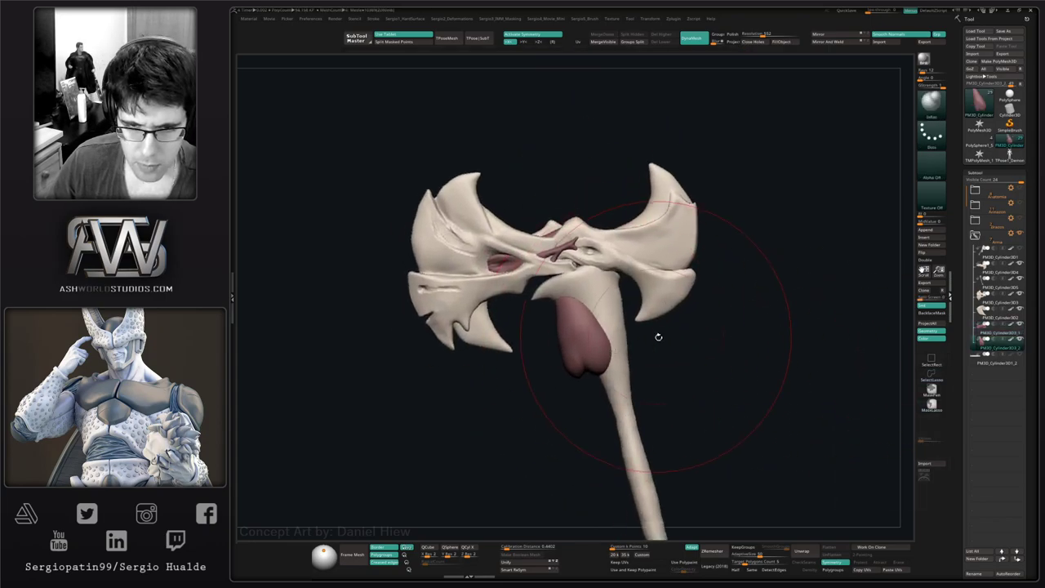
key("b")
key("m")
key("v")
left_click_drag(586, 353, 607, 358)
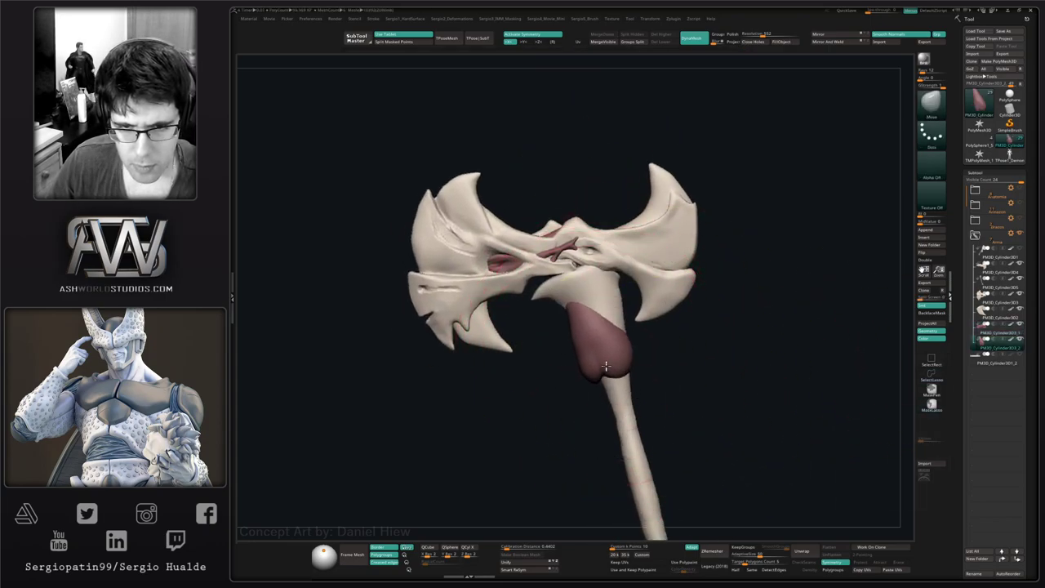
left_click_drag(353, 390, 332, 400)
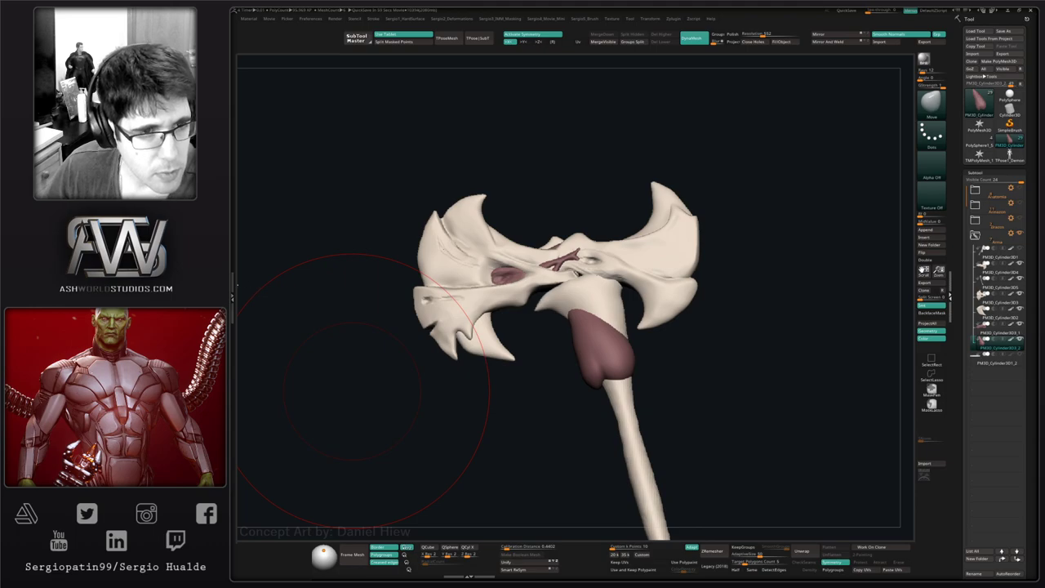
left_click_drag(680, 338, 694, 373)
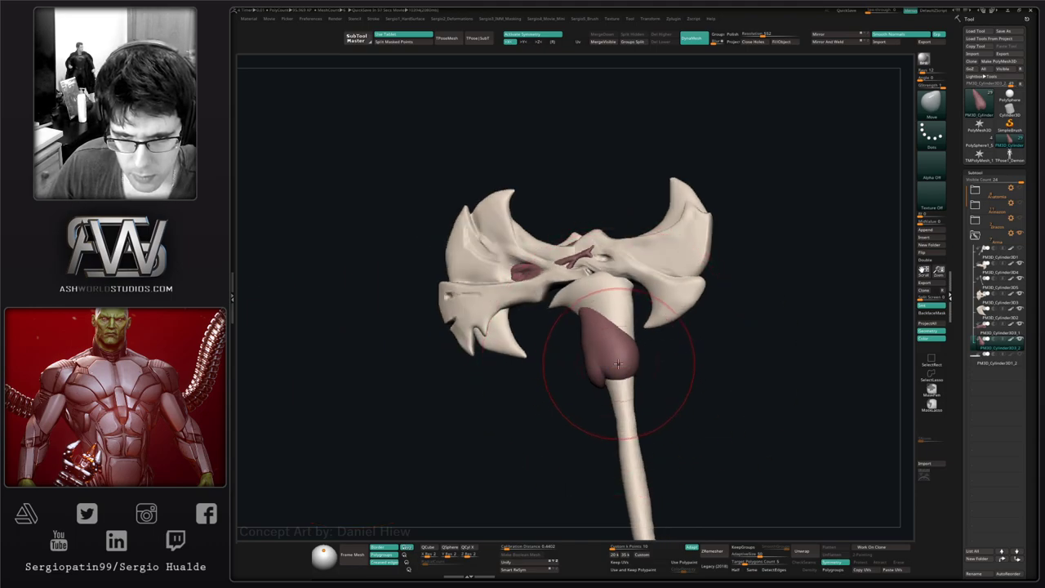
- Hide the red lobe, select the bone handle, and remesh it with an adjusted DynaMesh resolution
left_click(632, 426, "alt")
left_click_drag(651, 424, 676, 420)
left_click(762, 33)
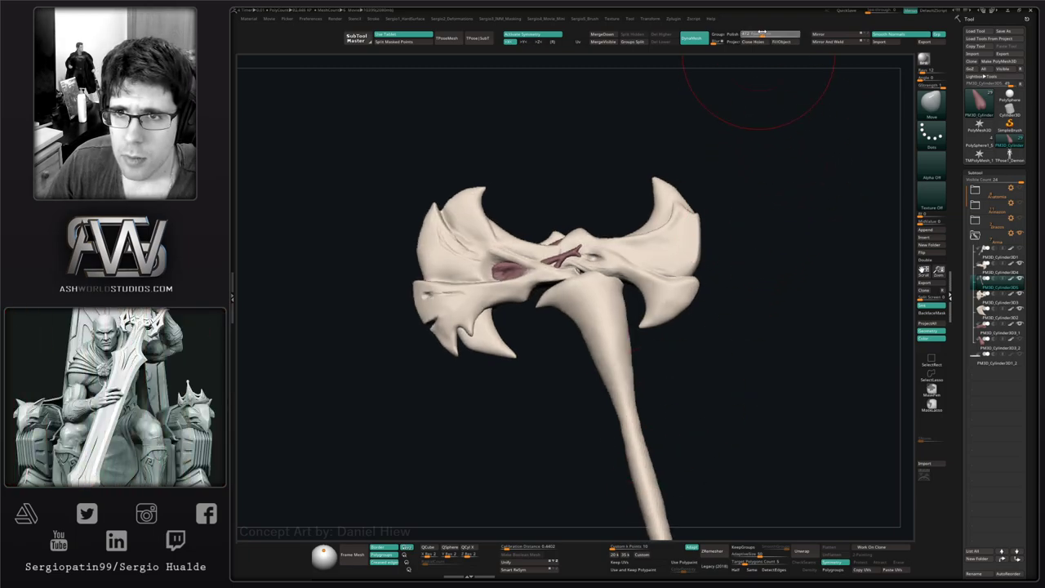
left_click(760, 35)
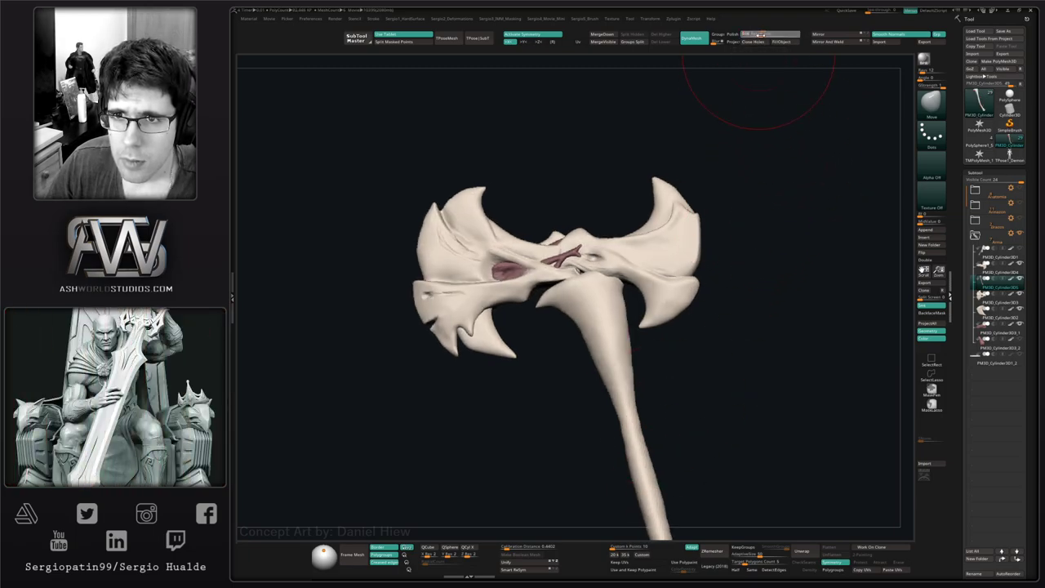
left_click_drag(741, 151, 752, 159, "ctrl")
- Smooth the bone handle from below the axe head down to its lower end
mouse_move(615, 368)
left_mouse_down("shift")
mouse_move(555, 331)
mouse_move(644, 480)
left_mouse_up("shift")
right_click_drag(644, 480, 612, 368, "ctrl")
left_click_drag(589, 276, 605, 296, "shift")
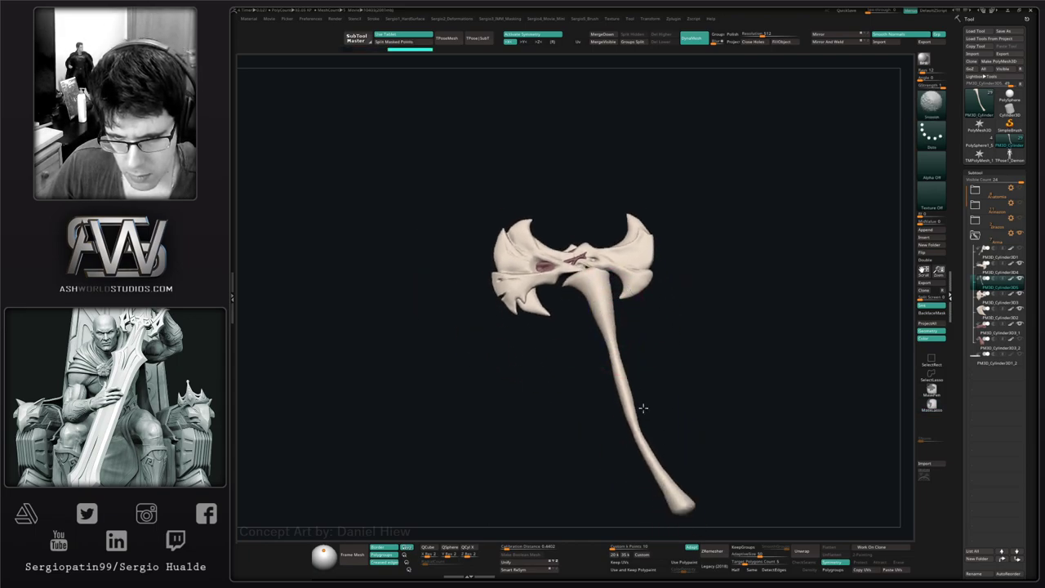
left_click_drag(643, 408, 695, 525, "shift")
- Pull the handle's lower end into a widened, downward-pointing bone knob with the Move brush and smooth it
right_click_drag(658, 420, 602, 380, "alt")
mouse_move(632, 424)
right_mouse_down("alt")
mouse_move(575, 330)
mouse_move(599, 364)
right_mouse_up("alt")
key("s")
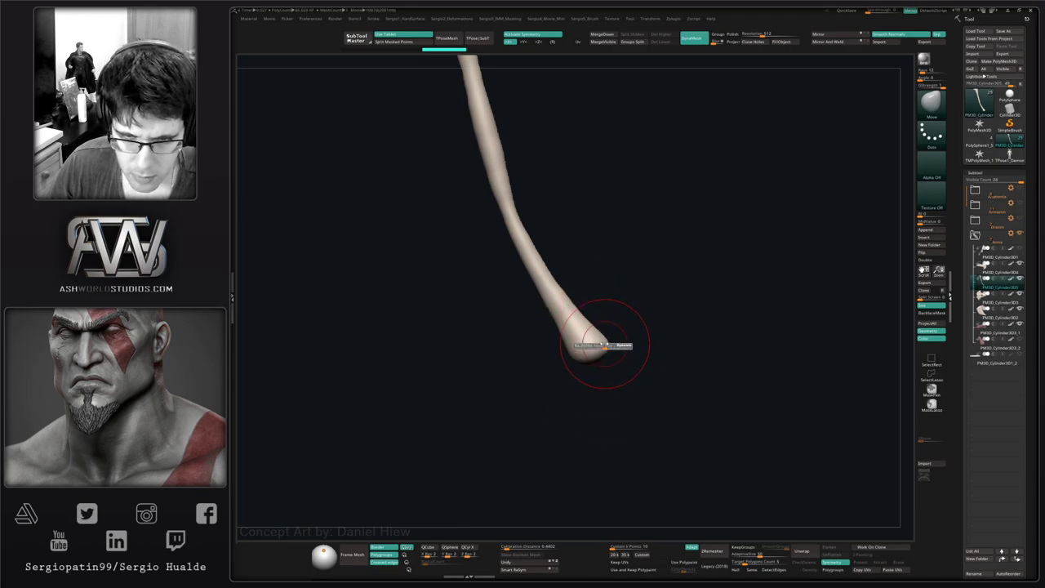
mouse_move(583, 352)
left_mouse_down()
mouse_move(581, 384)
mouse_move(596, 378)
left_mouse_up()
mouse_move(616, 400)
left_mouse_down()
mouse_move(601, 362)
mouse_move(611, 390)
left_mouse_up()
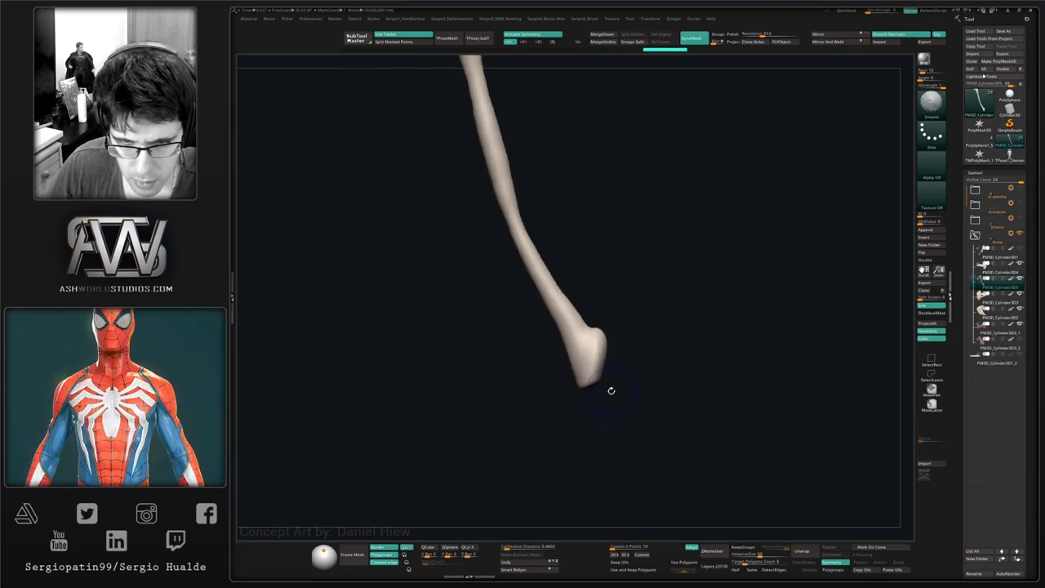
mouse_move(611, 390)
right_mouse_down("ctrl")
mouse_move(612, 414)
mouse_move(651, 423)
right_mouse_up("ctrl")
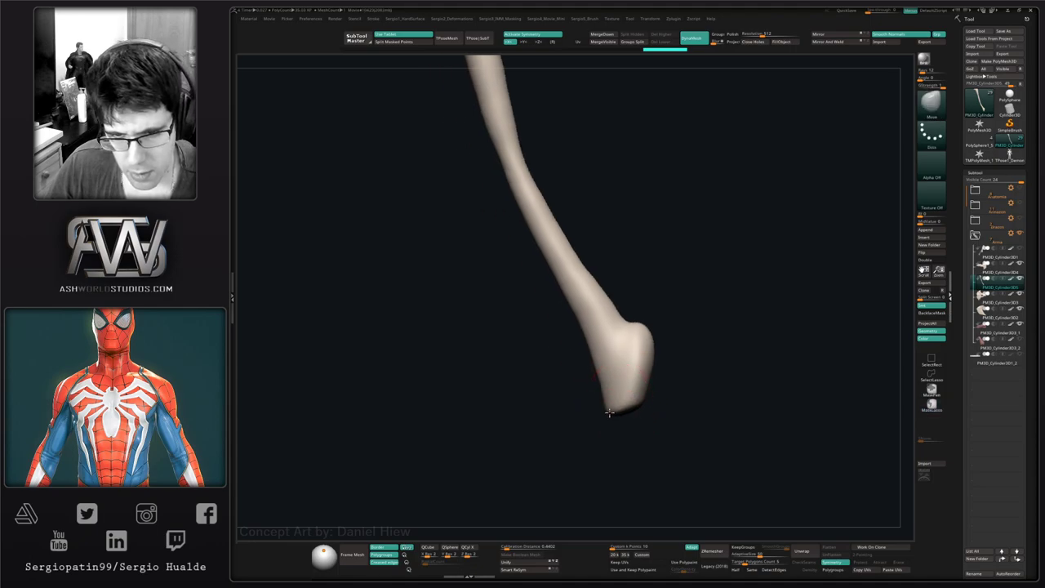
left_click_drag(609, 414, 610, 411)
- Carve a notch across the handle's end knob with the DamStandard brush and remesh the handle
mouse_move(618, 383)
right_mouse_down()
mouse_move(633, 398)
mouse_move(655, 395)
mouse_move(641, 388)
right_mouse_up()
key("b")
key("d")
key("s")
left_click_drag(618, 383, 645, 392)
mouse_move(645, 393)
right_mouse_down()
mouse_move(636, 390)
mouse_move(645, 392)
right_mouse_up()
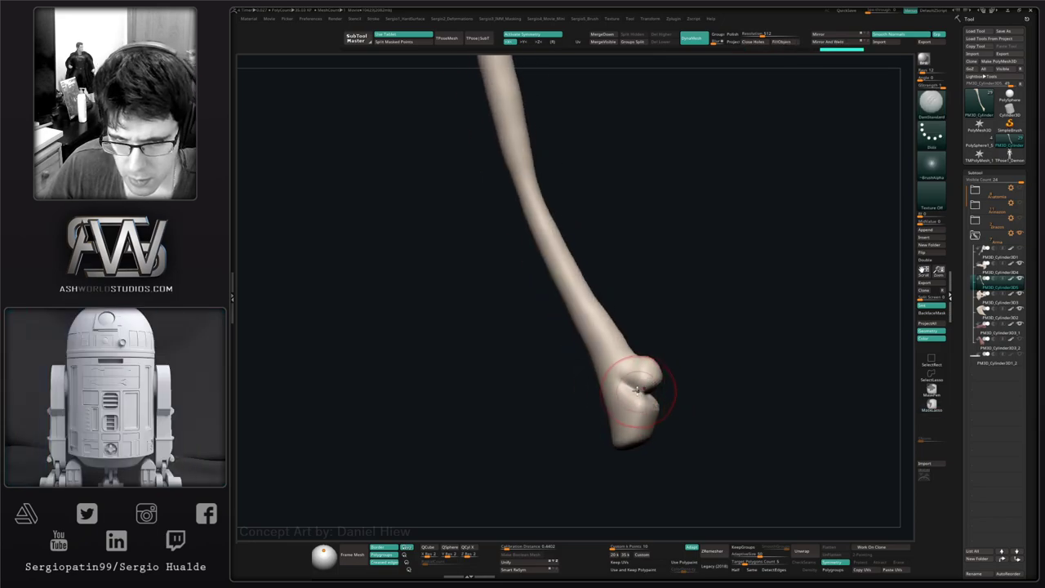
left_click_drag(637, 389, 657, 395)
key("shift+f")
left_click_drag(684, 358, 695, 384, "ctrl")
key("shift+f")
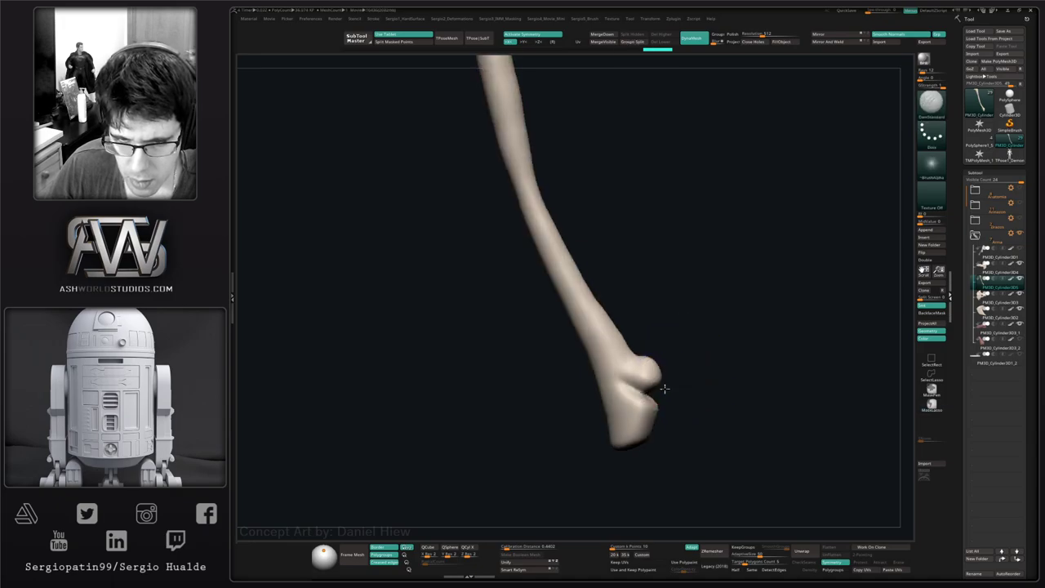
- Deepen the notch in the end knob with the DamStandard brush and adjust the two lobes with the Move brush
mouse_move(664, 389)
right_mouse_down()
mouse_move(635, 385)
mouse_move(672, 385)
mouse_move(652, 387)
right_mouse_up()
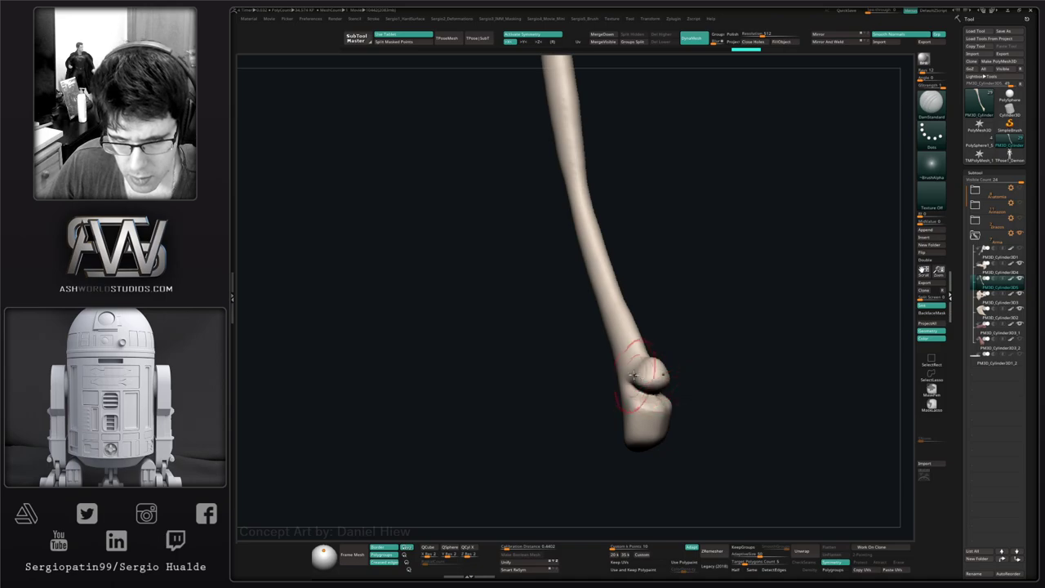
mouse_move(676, 403)
right_mouse_down()
mouse_move(698, 418)
mouse_move(653, 392)
mouse_move(591, 380)
right_mouse_up()
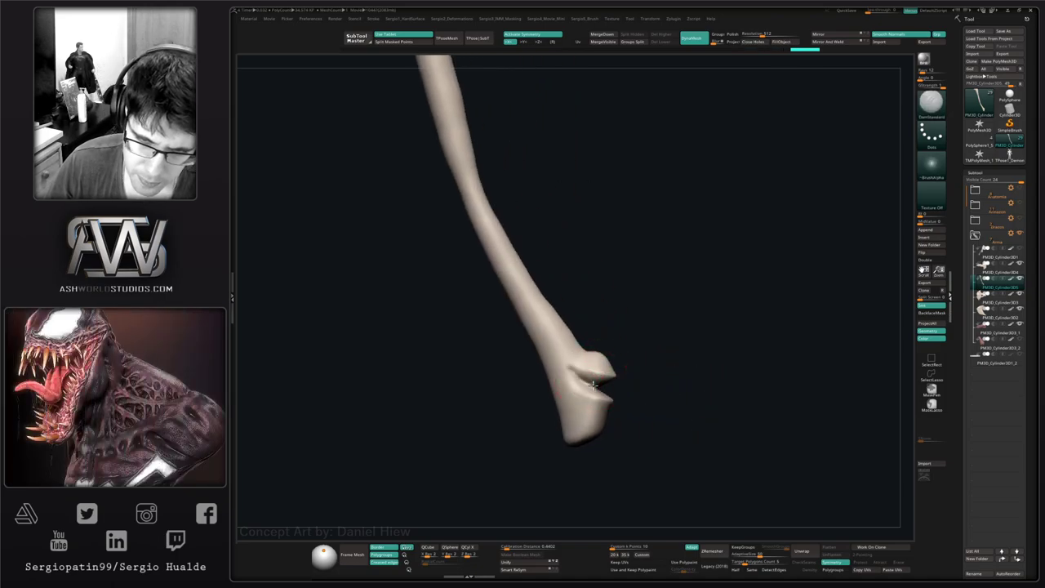
left_click_drag(593, 385, 614, 390)
mouse_move(614, 390)
right_mouse_down()
mouse_move(625, 389)
mouse_move(615, 385)
mouse_move(623, 413)
right_mouse_up()
key("b")
key("m")
key("v")
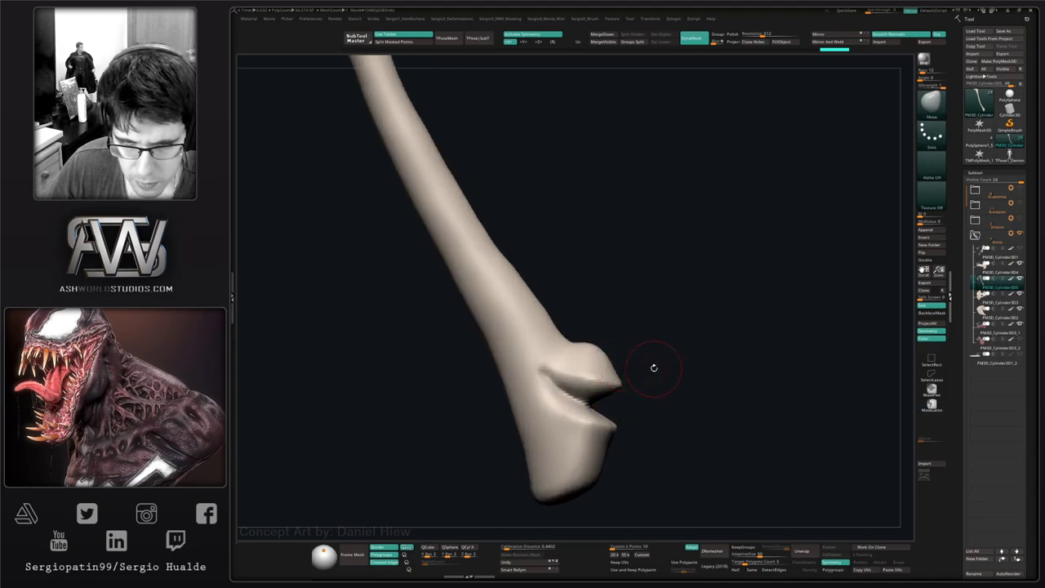
mouse_move(654, 367)
right_mouse_down("shift")
mouse_move(631, 379)
mouse_move(575, 346)
right_mouse_up("shift")
right_click_drag(599, 427, 598, 400, "ctrl")
- Flatten the faces of both end-knob lobes and the adjoining handle surface into planes with the TrimDynamic brush
key("b")
key("t")
key("d")
mouse_move(600, 404)
right_mouse_down()
mouse_move(558, 397)
mouse_move(588, 389)
mouse_move(575, 395)
right_mouse_up()
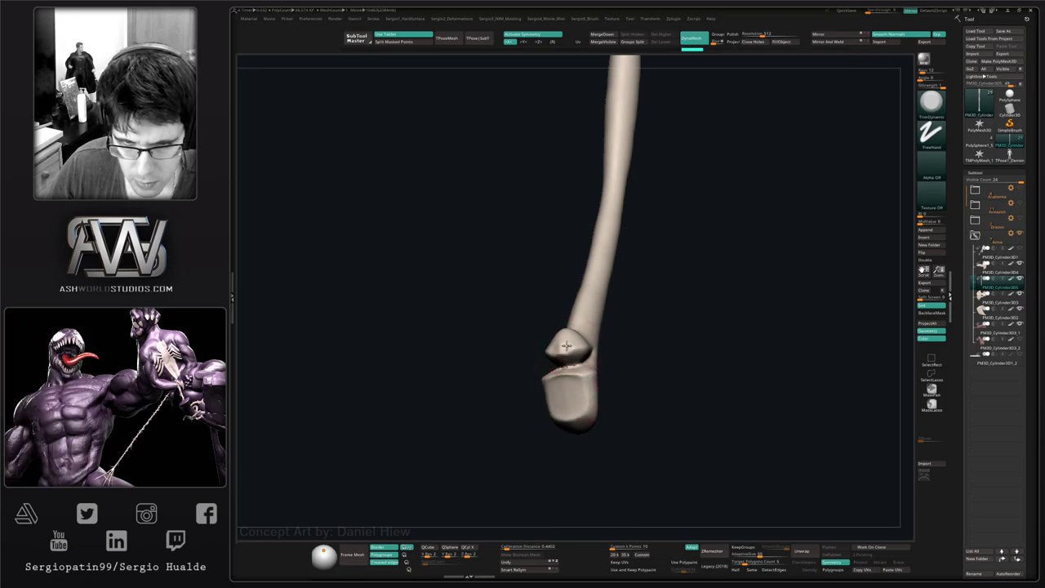
right_click_drag(573, 348, 585, 406)
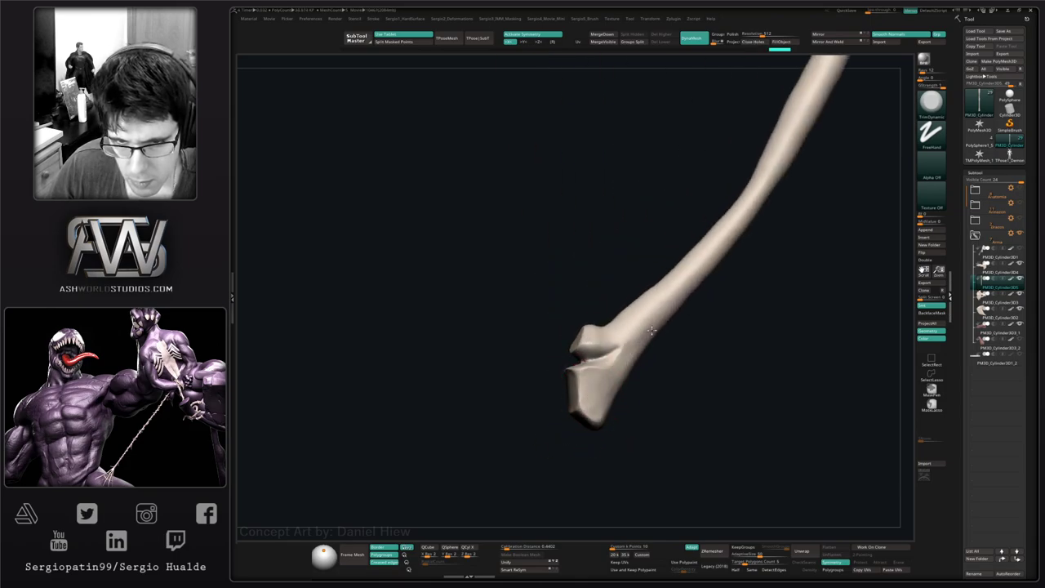
right_click_drag(625, 326, 593, 337)
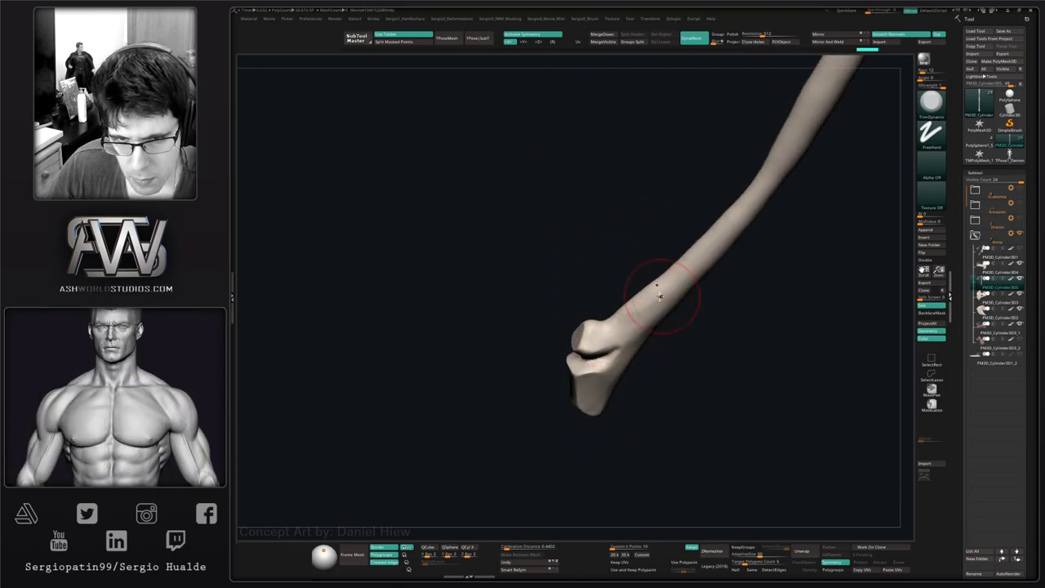
right_click_drag(658, 296, 600, 319)
right_click_drag(699, 272, 629, 327)
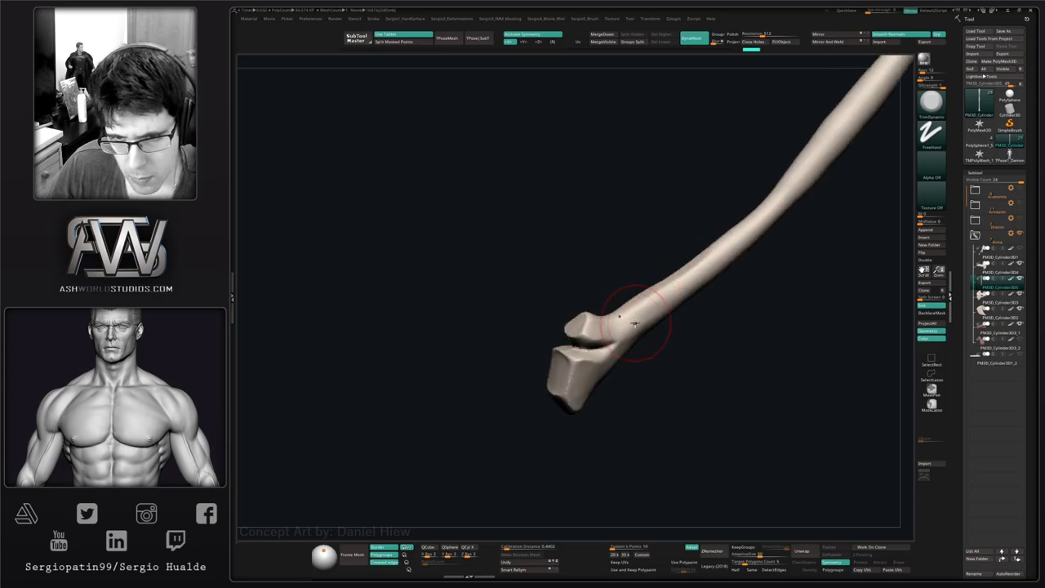
- Mask the handle's lower end with the lasso and swell the handle just above it into a flared collar with the Inflat brush
right_click_drag(727, 289, 585, 413)
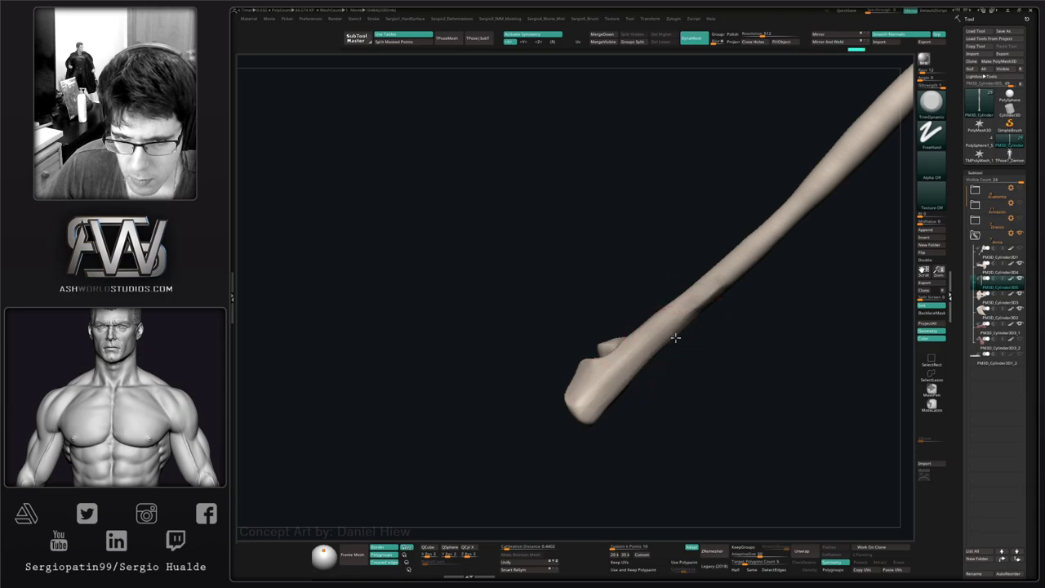
mouse_move(705, 300)
right_mouse_down()
mouse_move(707, 373)
mouse_move(746, 368)
mouse_move(748, 352)
mouse_move(620, 324)
mouse_move(622, 387)
mouse_move(593, 287)
mouse_move(630, 342)
mouse_move(595, 345)
mouse_move(610, 374)
right_mouse_up()
mouse_move(611, 374)
left_mouse_down("ctrl")
mouse_move(597, 351)
mouse_move(694, 272)
mouse_move(690, 282)
left_mouse_up("ctrl")
left_click(622, 349, "ctrl")
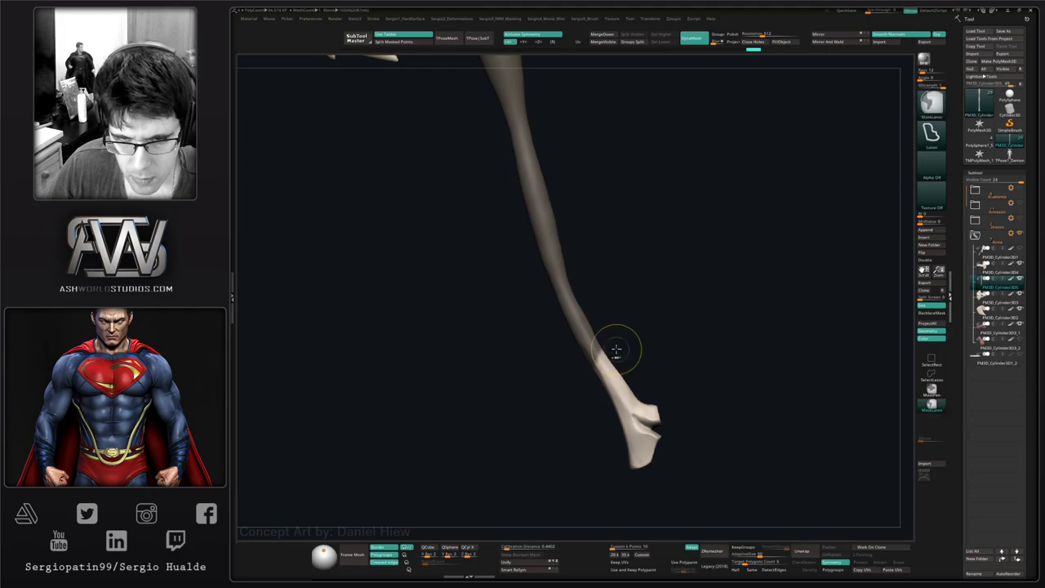
left_click(617, 351, "ctrl")
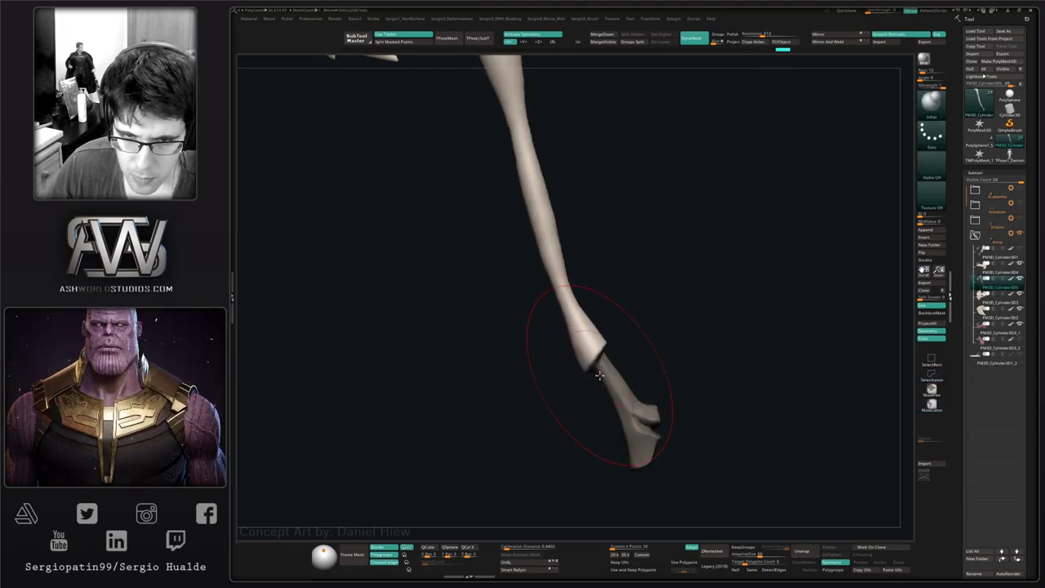
left_click_drag(597, 357, 640, 367)
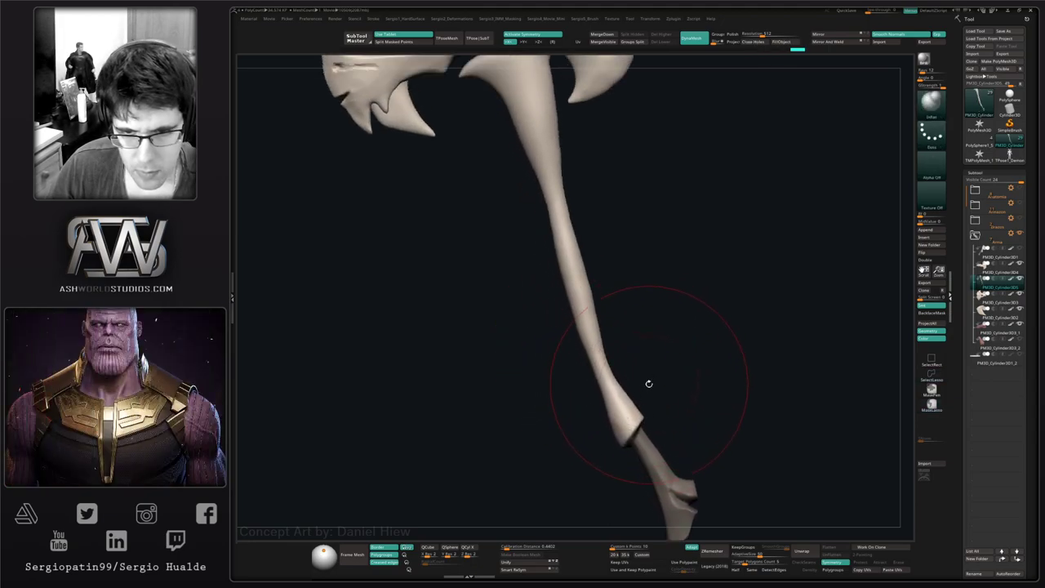
- Reshape the flared collar's lower rim into a slanted, pointed edge with the Move brush
key("b")
key("m")
key("v")
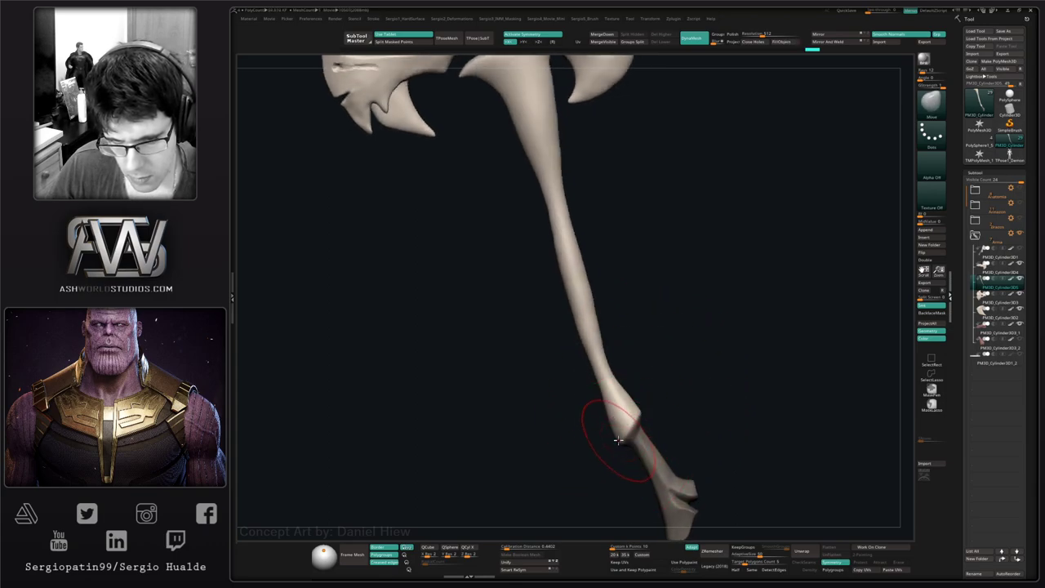
left_click_drag(621, 450, 621, 452)
mouse_move(623, 409)
left_mouse_down("alt")
mouse_move(626, 457)
mouse_move(618, 426)
left_mouse_up("alt")
- Lasso-mask the handle stretch above the collar and invert the mask so only that stretch stays editable
key("b")
key("i")
key("n")
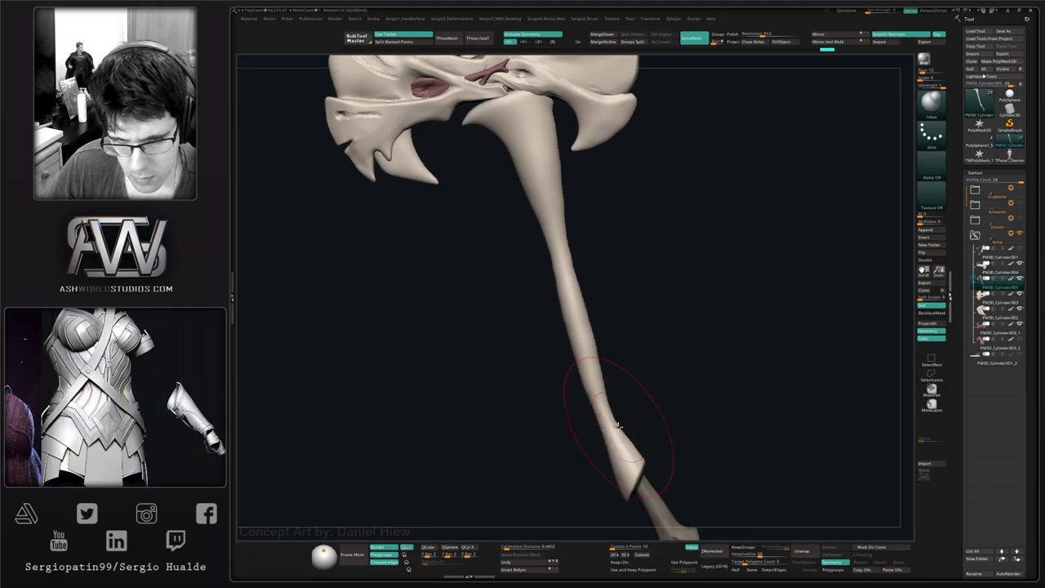
mouse_move(624, 378)
left_mouse_down()
mouse_move(630, 413)
mouse_move(531, 400)
mouse_move(699, 347)
left_mouse_up()
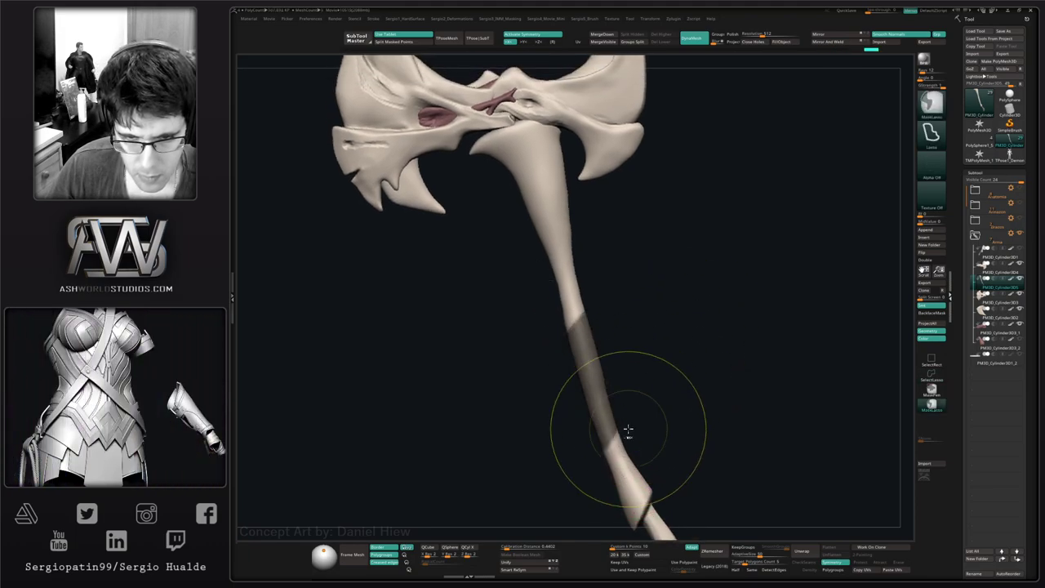
left_click_drag(628, 431, 620, 392, "alt")
mouse_move(620, 393)
right_mouse_down()
mouse_move(604, 382)
mouse_move(625, 408)
right_mouse_up()
left_click(625, 378, "ctrl")
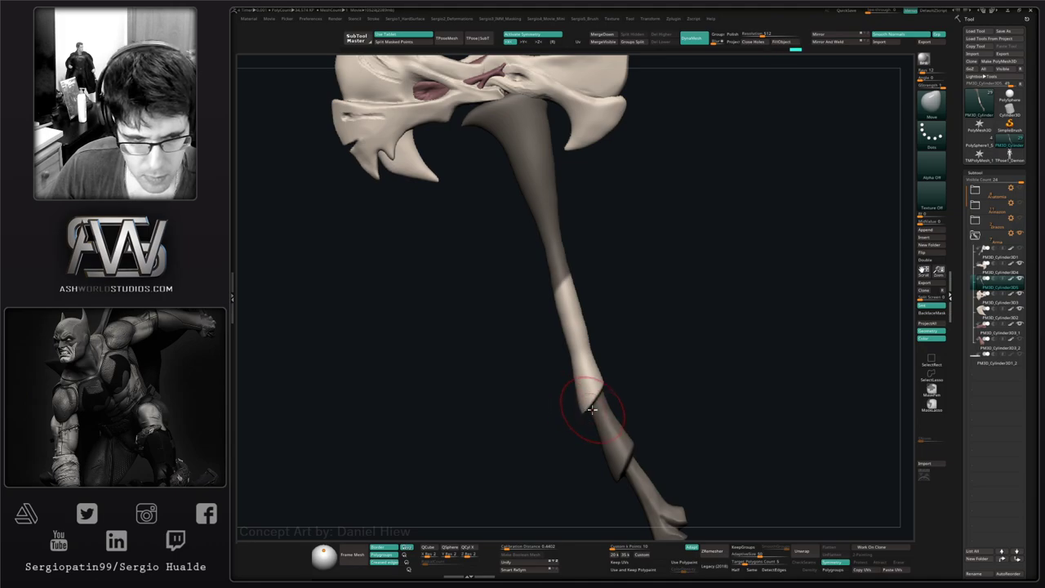
- Pull the unmasked stretch's lower edge into a second flared bone spur with the Move brush, and clear the mask
mouse_move(601, 410)
right_mouse_down("ctrl")
mouse_move(607, 371)
mouse_move(602, 401)
right_mouse_up("ctrl")
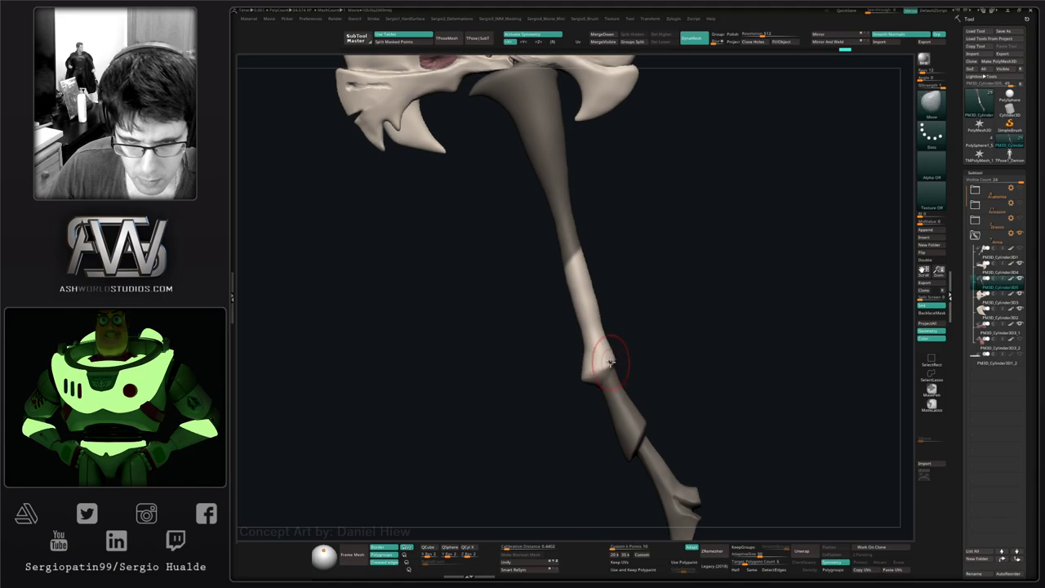
right_click_drag(624, 378, 605, 353)
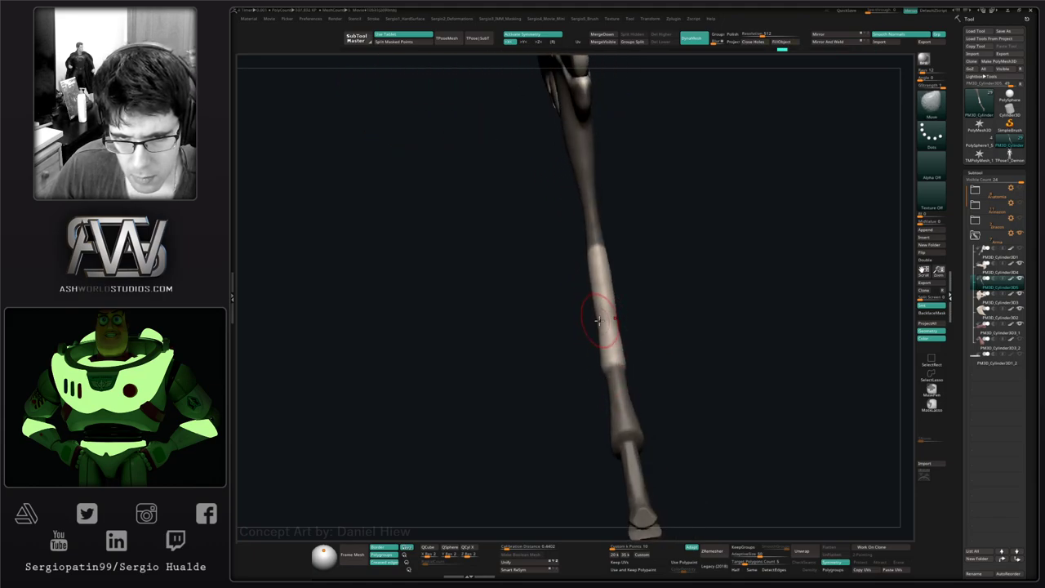
key("shift+d")
key("shift+d")
right_click_drag(606, 307, 654, 307)
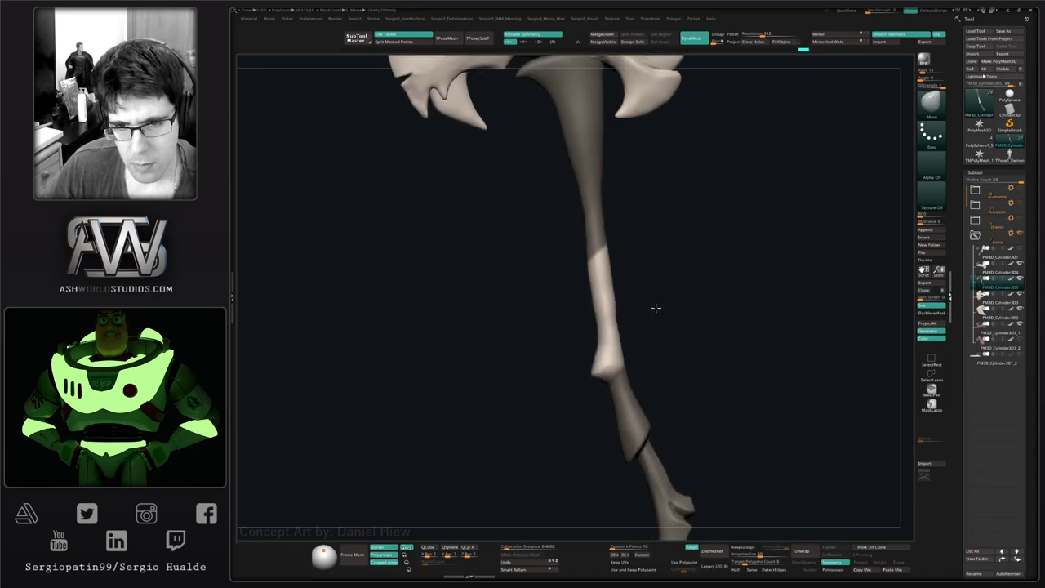
right_click_drag(616, 336, 658, 337, "ctrl")
left_click_drag(658, 337, 665, 345, "ctrl")
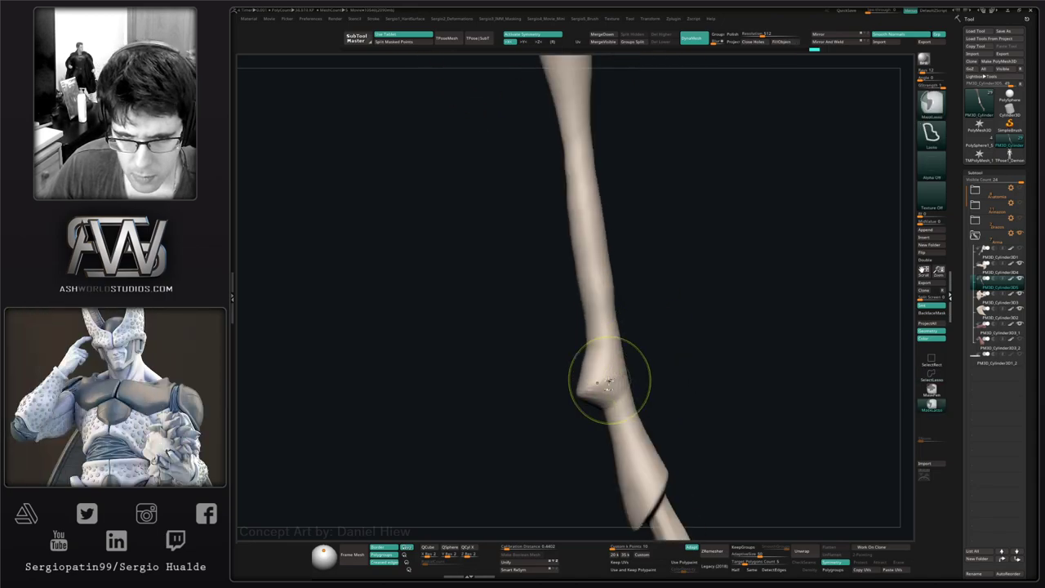
- Carve a split along the second bone spur and undercut its rim with the DamStandard brush, smoothing the cuts
right_click_drag(608, 368, 616, 372)
key("d")
left_click_drag(612, 320, 615, 368)
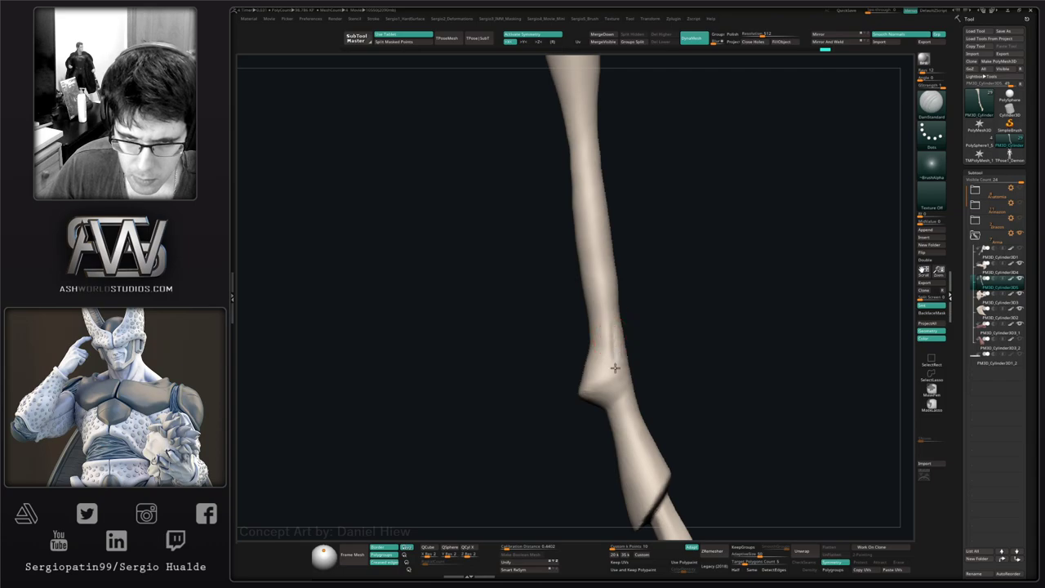
mouse_move(585, 405)
right_mouse_down()
mouse_move(604, 392)
mouse_move(605, 409)
right_mouse_up()
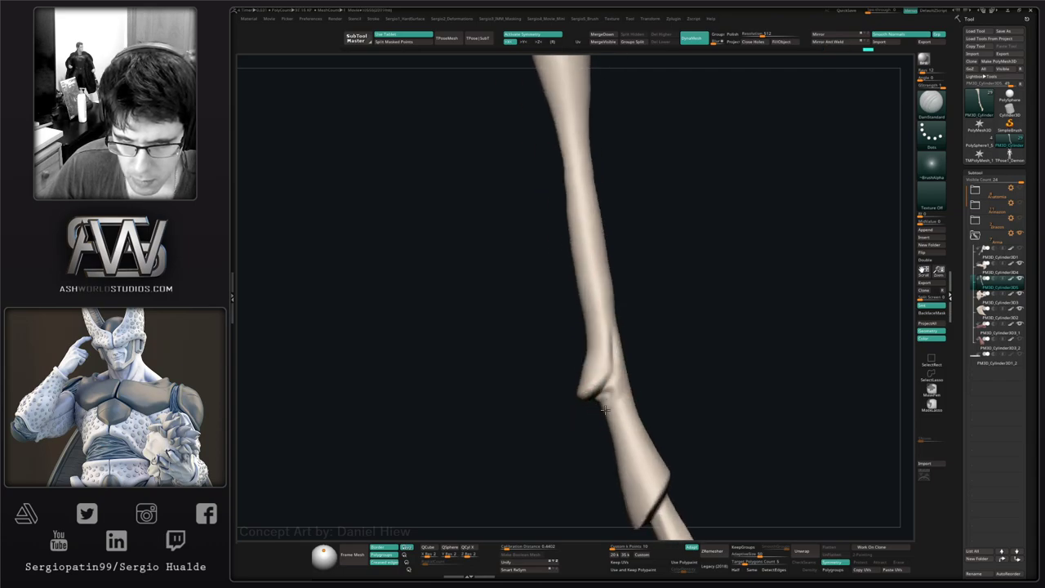
left_click_drag(597, 406, 613, 387)
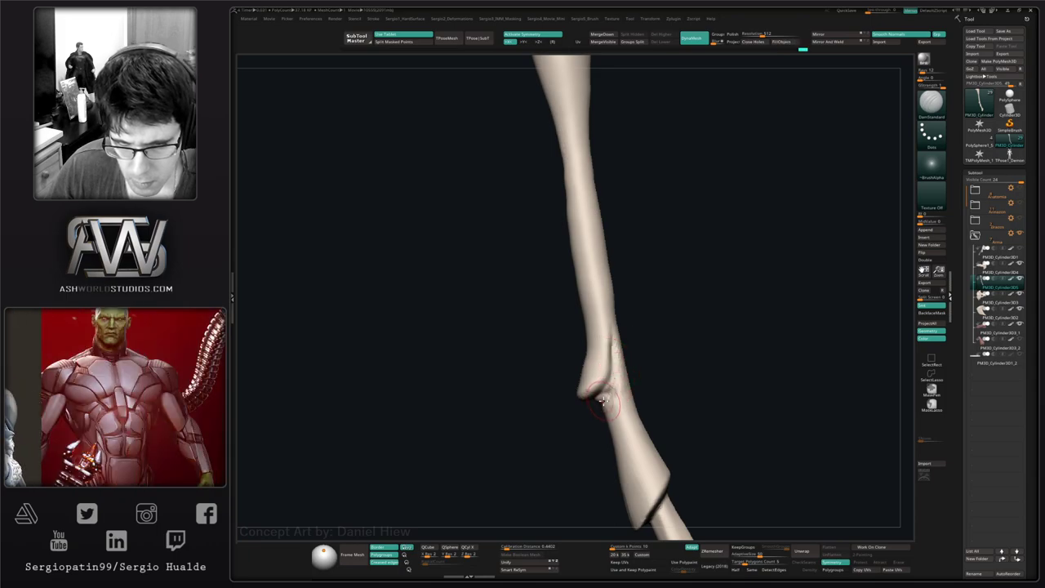
key("c")
mouse_move(611, 395)
right_mouse_down()
mouse_move(601, 397)
mouse_move(610, 397)
right_mouse_up()
key("b")
key("d")
key("s")
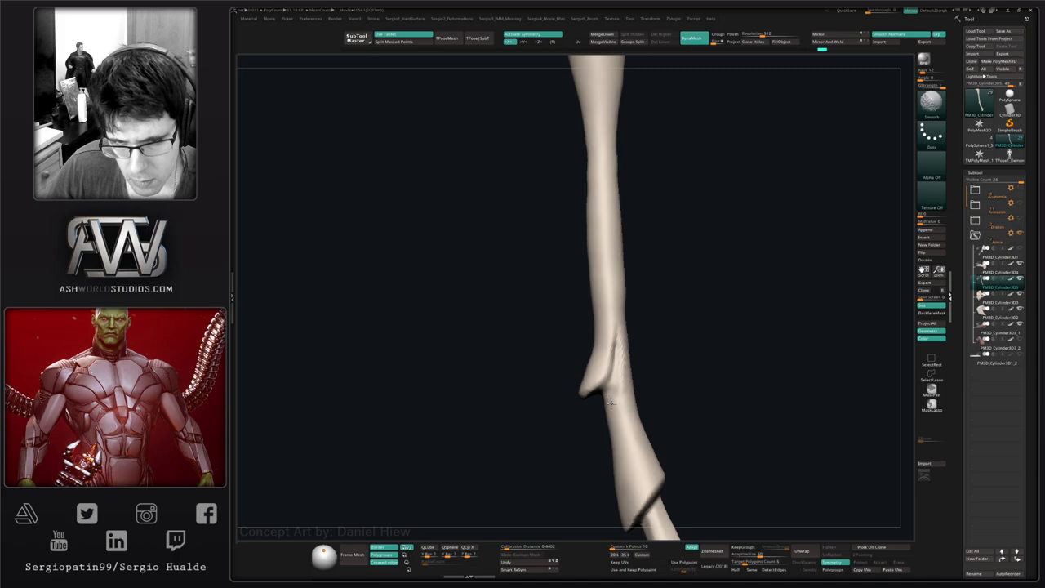
mouse_move(605, 392)
right_mouse_down()
mouse_move(623, 397)
mouse_move(569, 404)
mouse_move(583, 357)
mouse_move(601, 346)
right_mouse_up()
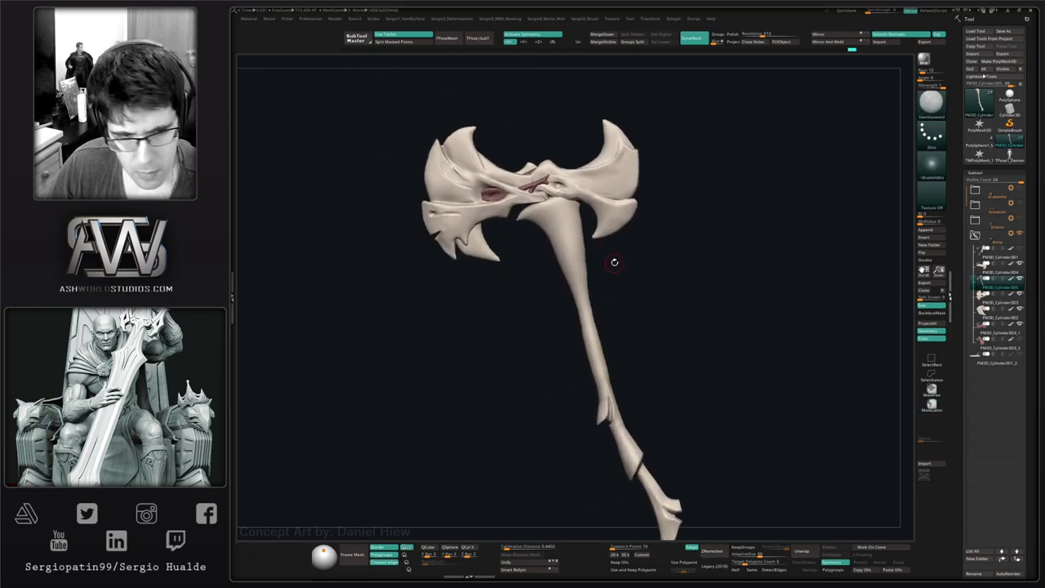
right_click_drag(605, 404, 541, 311, "alt")
mouse_move(560, 350)
right_mouse_down("ctrl")
mouse_move(613, 422)
mouse_move(563, 349)
right_mouse_up("ctrl")
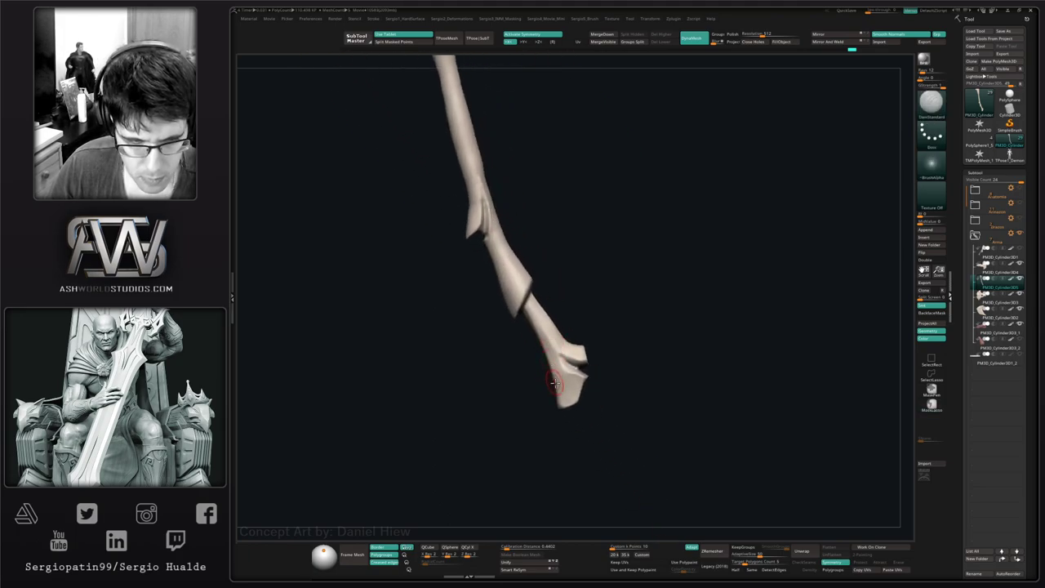
key("b")
key("m")
key("v")
key("s")
left_click_drag(575, 405, 572, 406)
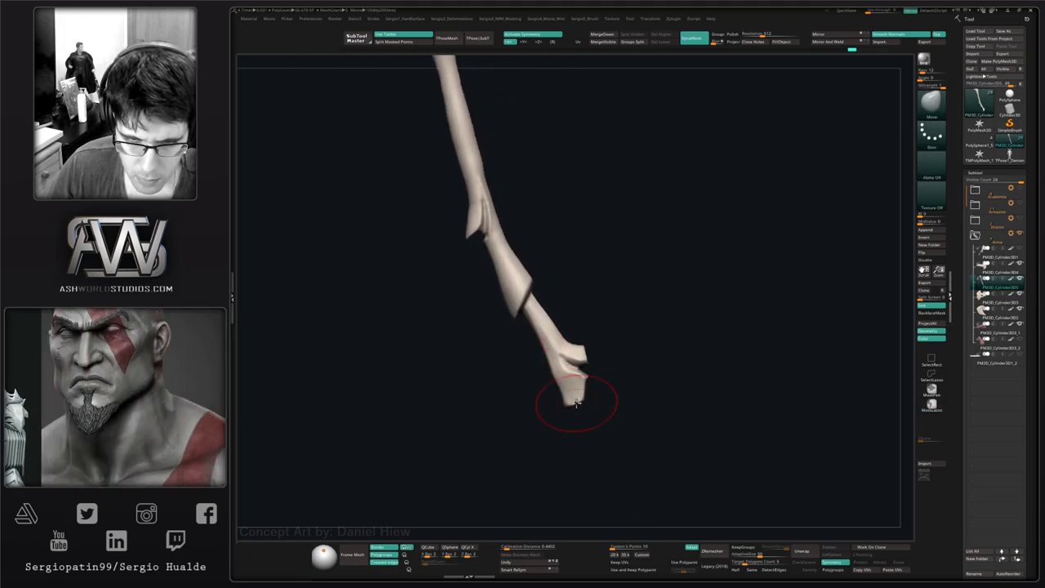
key("ctrl+z")
- Mask the end knob with the lasso and widen the handle stretch between it and the lower collar with the Move brush
left_click_drag(592, 319, 616, 382, "ctrl")
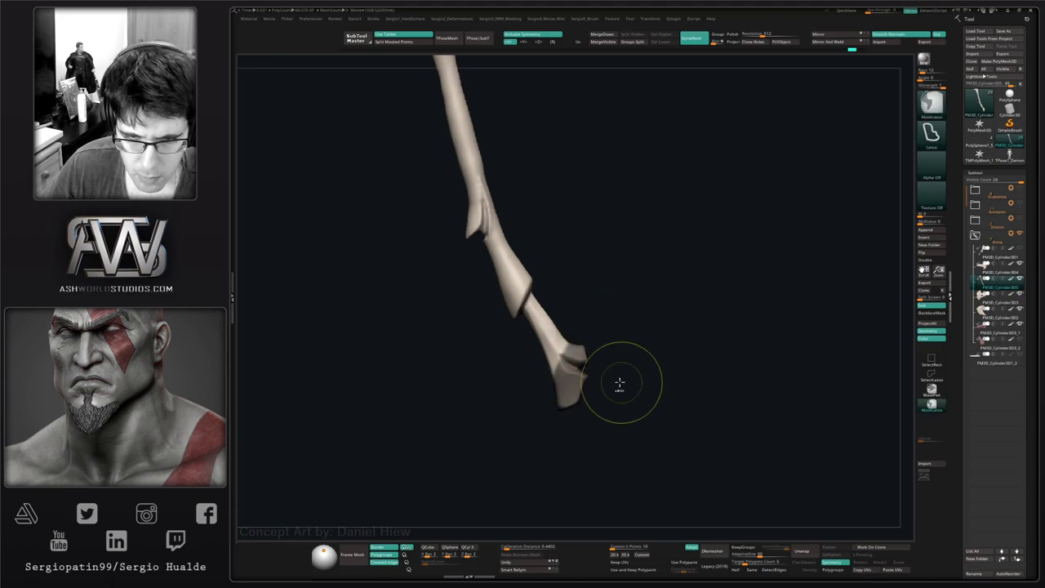
left_click(566, 388, "ctrl")
left_click(572, 396, "ctrl")
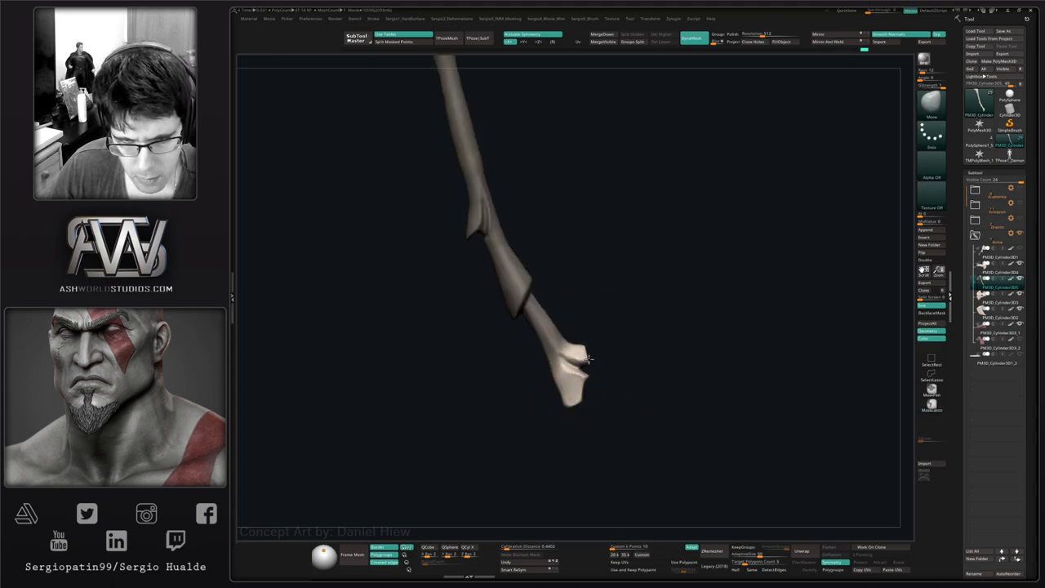
left_click(602, 338, "ctrl")
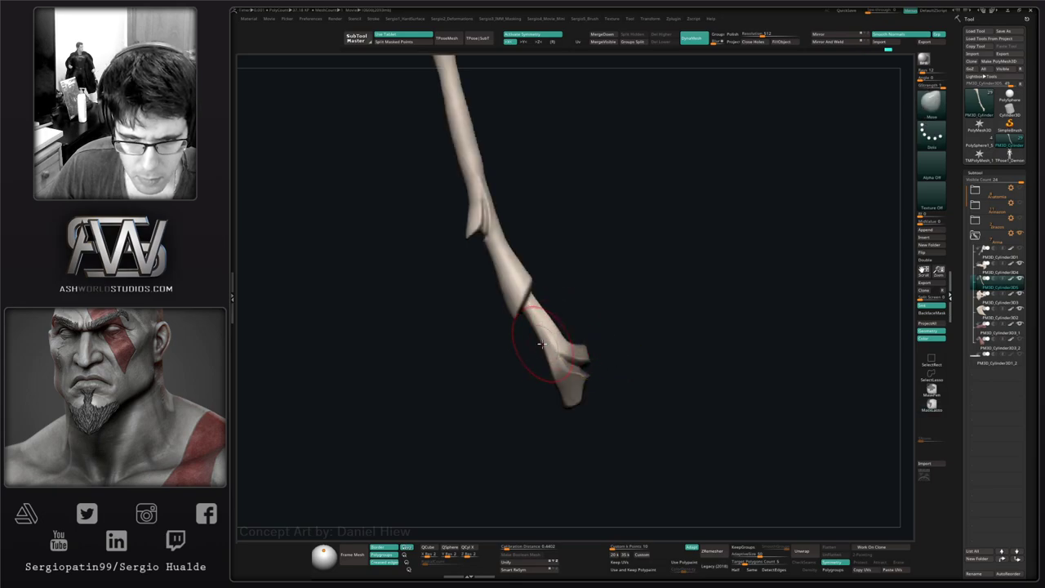
key("ctrl")
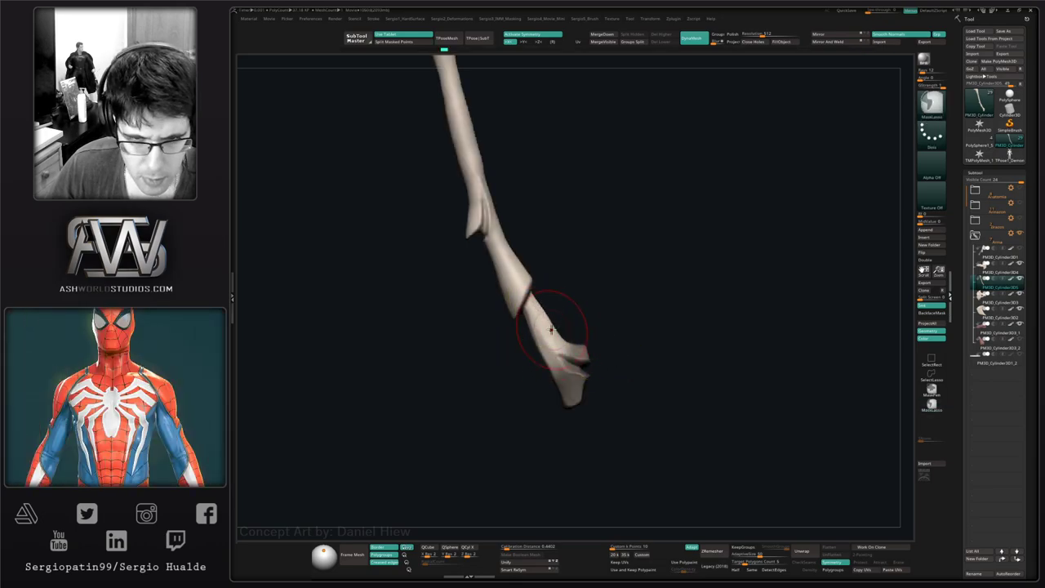
key("ctrl+z")
right_click_drag(551, 318, 547, 354, "ctrl")
- Isolate the handle section below the lower collar with an inverted lasso mask and thicken it with the Move brush
left_click_drag(533, 273, 518, 296, "ctrl")
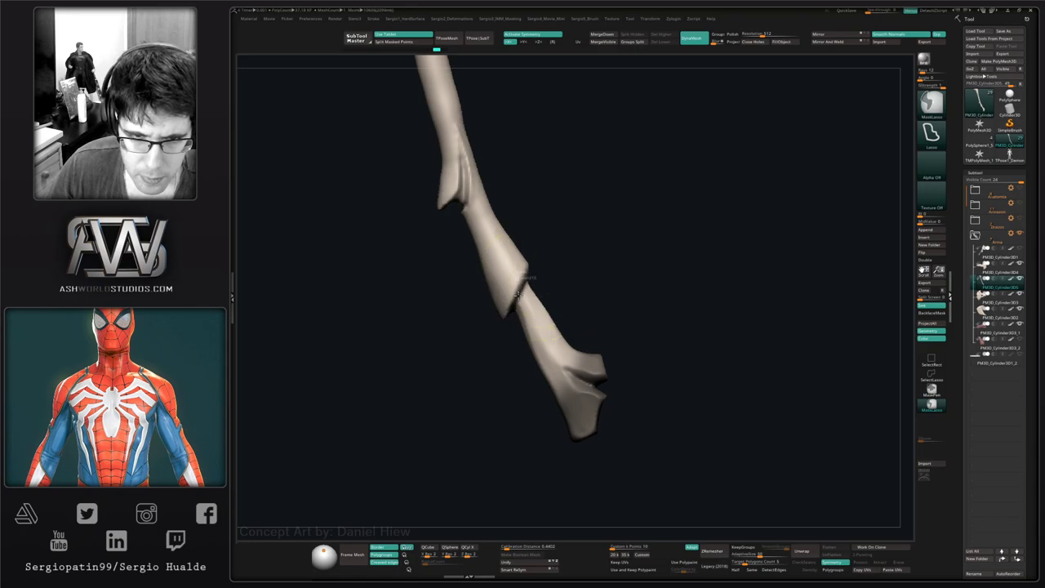
left_click_drag(509, 370, 631, 247, "ctrl")
left_click(631, 248, "ctrl")
left_click_drag(526, 318, 510, 318)
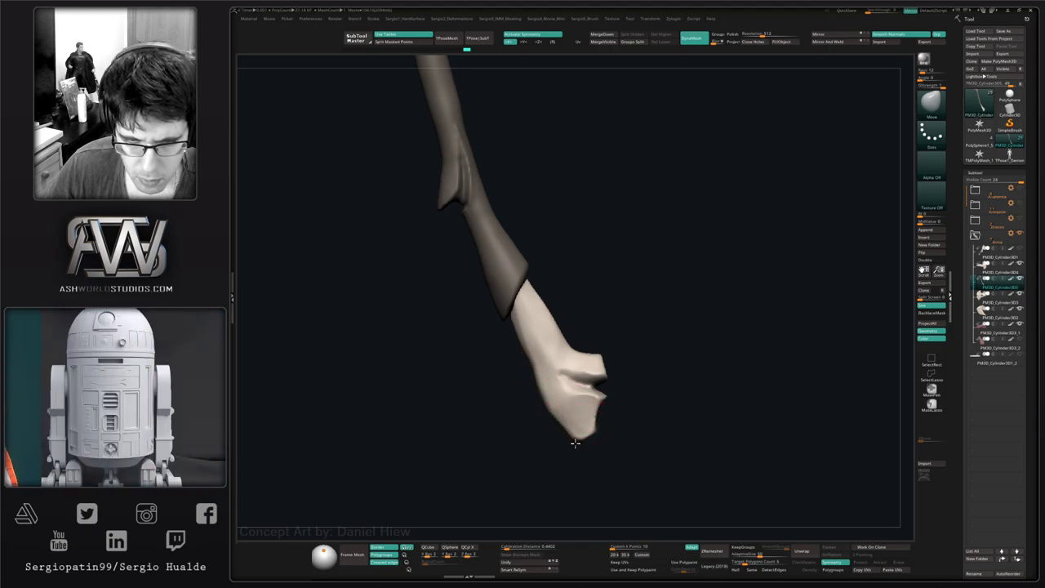
- Rotate the unmasked end section slightly outward around its joint below the lower collar with the Transpose gizmo
right_click_drag(560, 413, 561, 398, "ctrl")
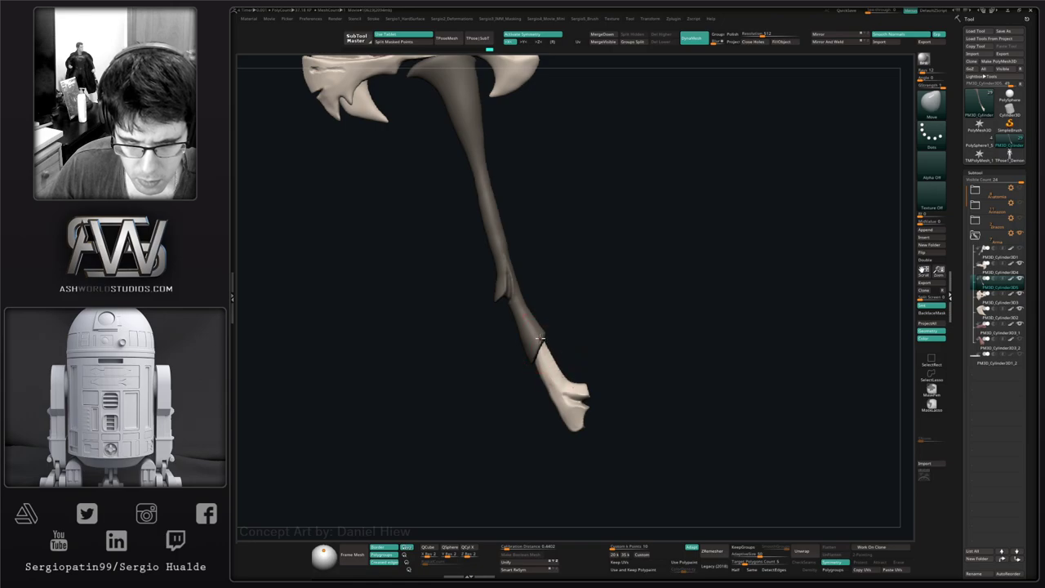
key("w")
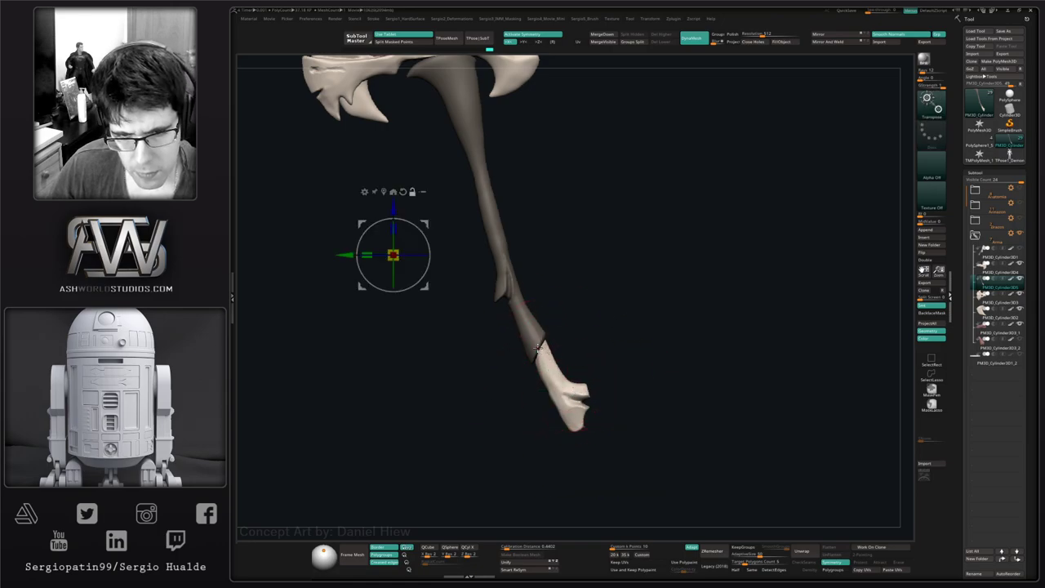
left_click(537, 349)
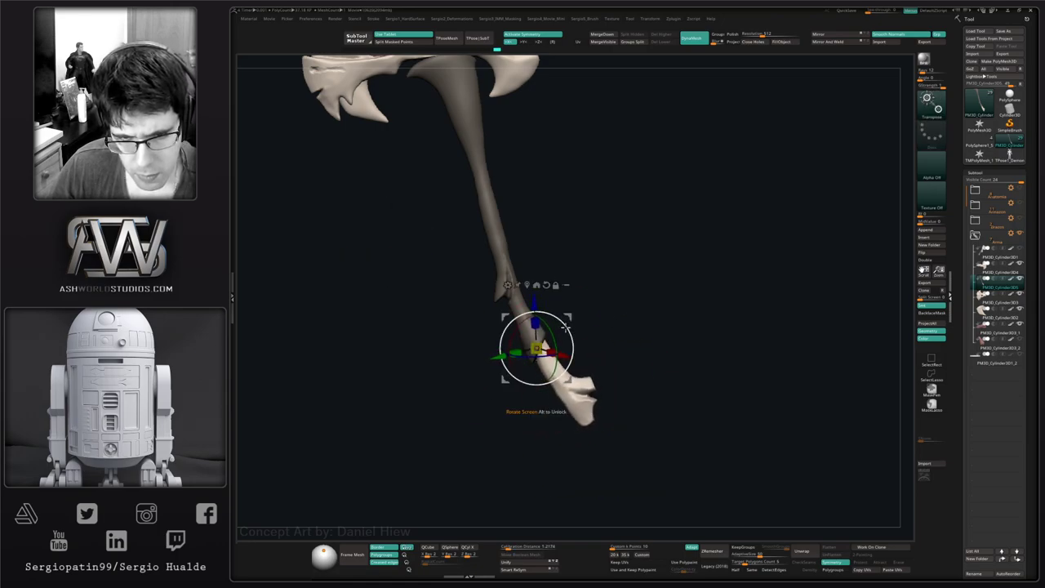
- Adjust the contour of the end section and its knob from the front and side with the Move brush
key("q")
key("bracketleft")
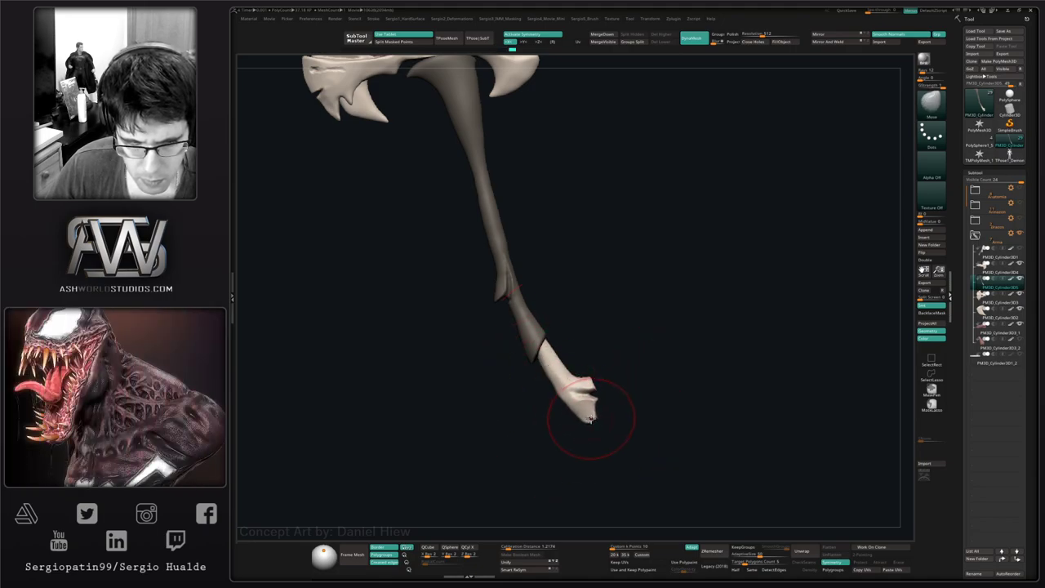
mouse_move(587, 413)
right_mouse_down("ctrl")
mouse_move(602, 441)
mouse_move(585, 427)
mouse_move(593, 408)
right_mouse_up("ctrl")
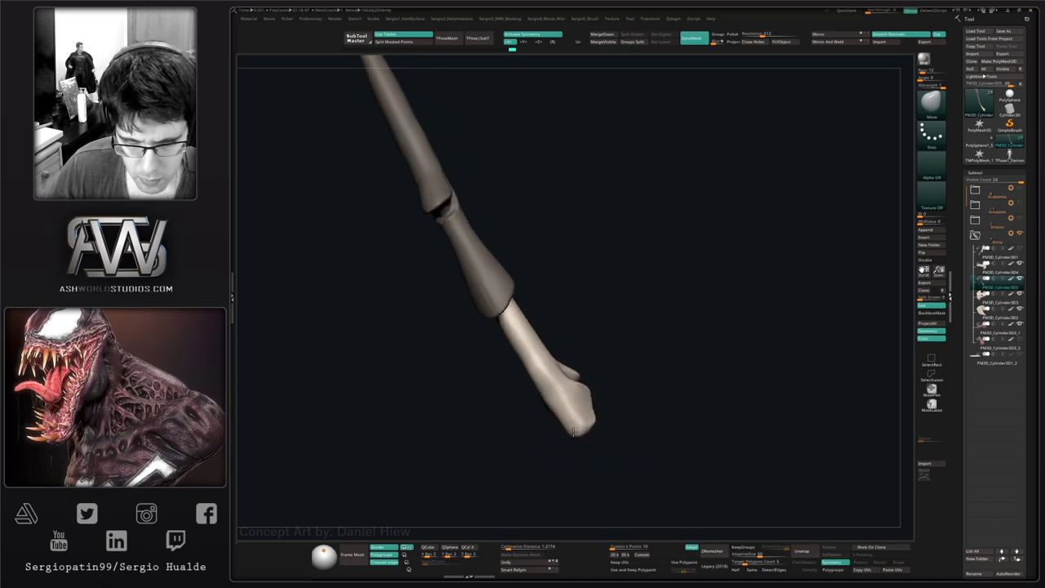
left_click_drag(542, 373, 536, 360)
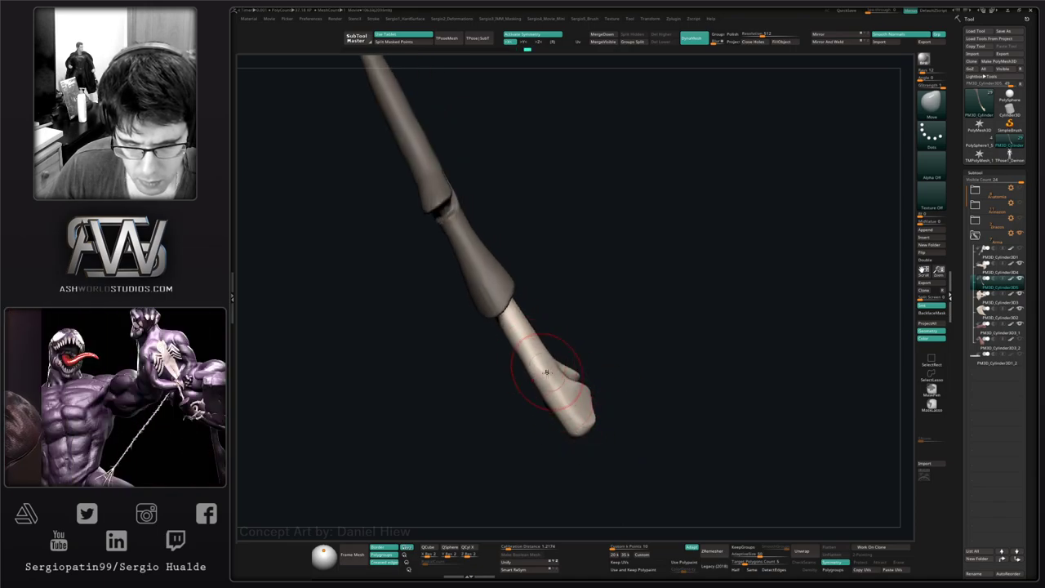
right_click_drag(548, 367, 539, 375)
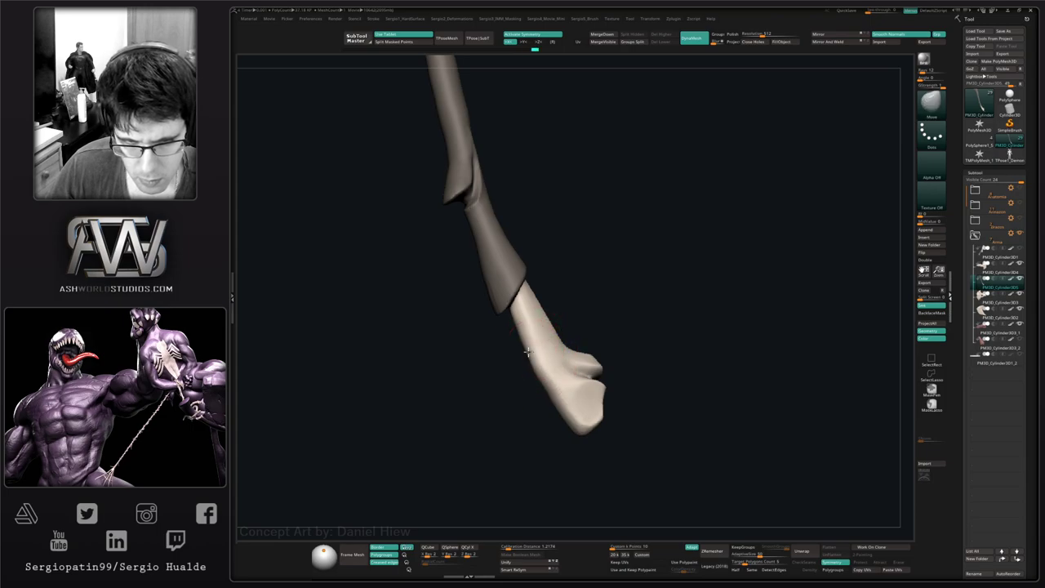
- Flatten the surface of the end section beside the knob's lower lobe with the TrimDynamic brush
key("ctrl+shift+t")
key("s")
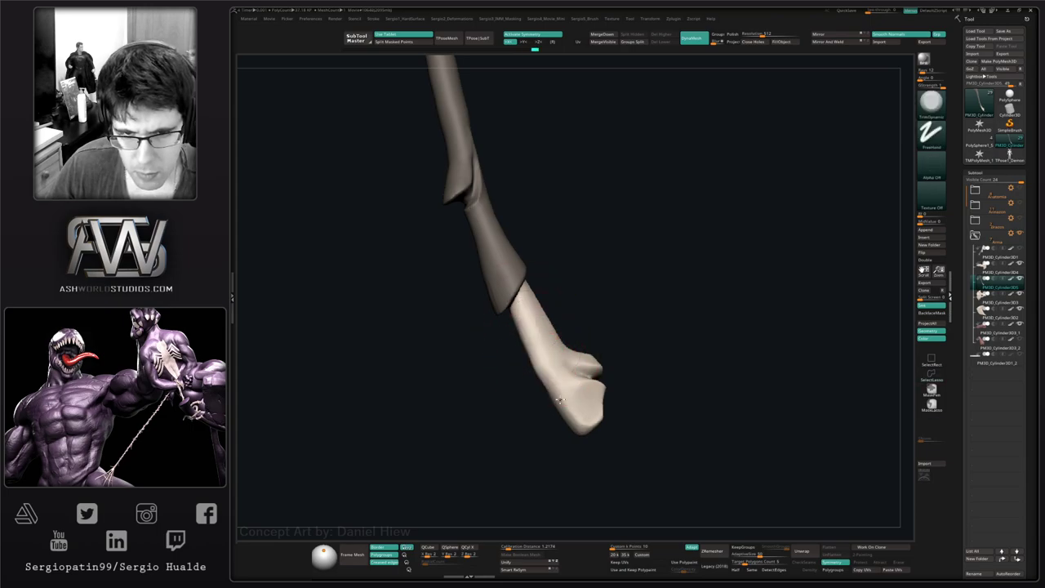
mouse_move(587, 402)
right_mouse_down()
mouse_move(583, 413)
mouse_move(605, 408)
mouse_move(564, 400)
mouse_move(622, 386)
mouse_move(600, 384)
mouse_move(601, 350)
mouse_move(591, 378)
mouse_move(599, 313)
mouse_move(566, 351)
right_mouse_up()
- Clear the mask from the handle and return to the Move brush for shaping its middle stretch
key("b")
key("m")
key("v")
mouse_move(597, 284)
right_mouse_down("alt")
mouse_move(602, 340)
mouse_move(604, 296)
right_mouse_up("alt")
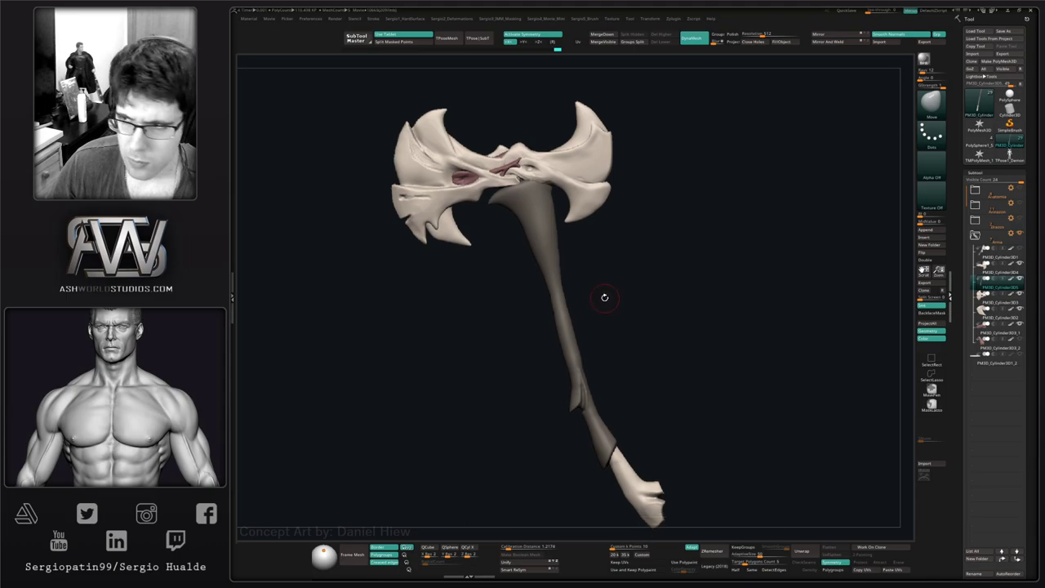
left_click_drag(623, 305, 588, 338, "ctrl")
mouse_move(587, 339)
right_mouse_down()
mouse_move(588, 416)
mouse_move(611, 408)
mouse_move(584, 286)
mouse_move(658, 305)
mouse_move(642, 308)
right_mouse_up()
right_click_drag(573, 298, 593, 351, "ctrl")
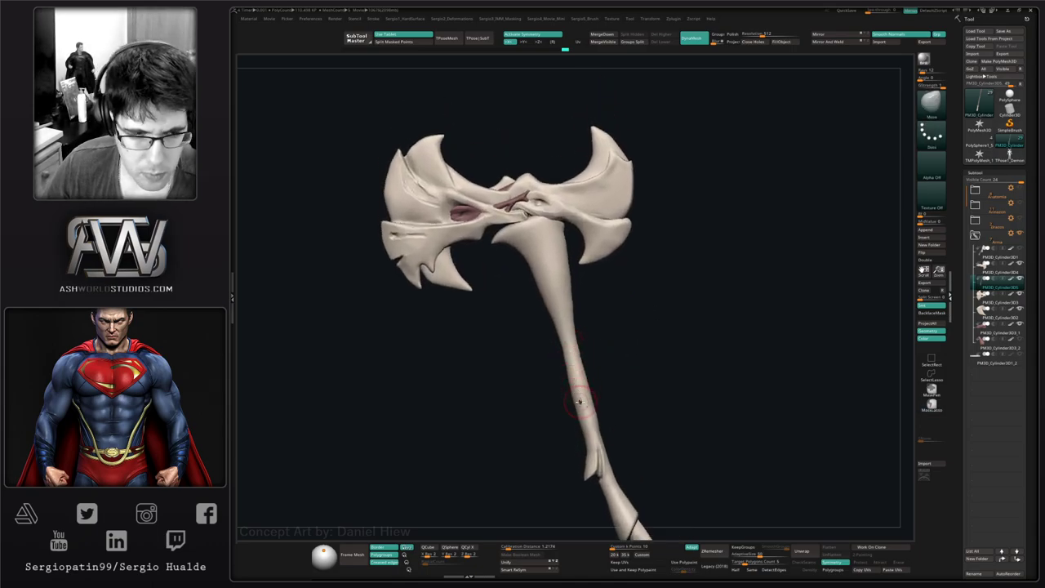
- Mask the handle above and below its middle stretch with MaskLasso, leaving only that stretch editable
right_click_drag(579, 402, 558, 370, "alt")
mouse_move(556, 334)
right_mouse_down("alt")
mouse_move(579, 358)
mouse_move(584, 399)
mouse_move(605, 410)
mouse_move(592, 364)
right_mouse_up("alt")
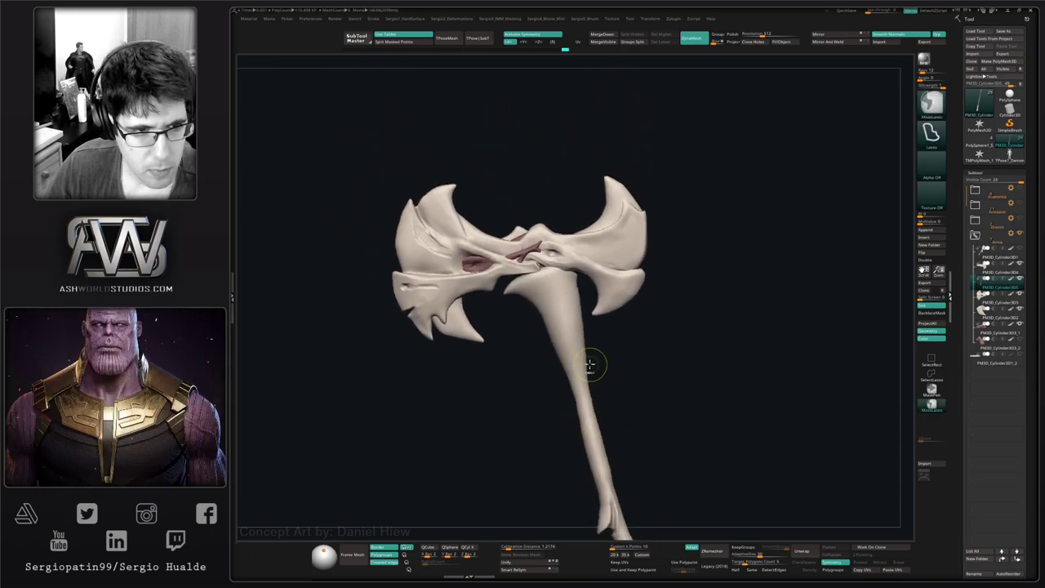
left_click_drag(543, 457, 656, 385, "ctrl")
key("ctrl+z")
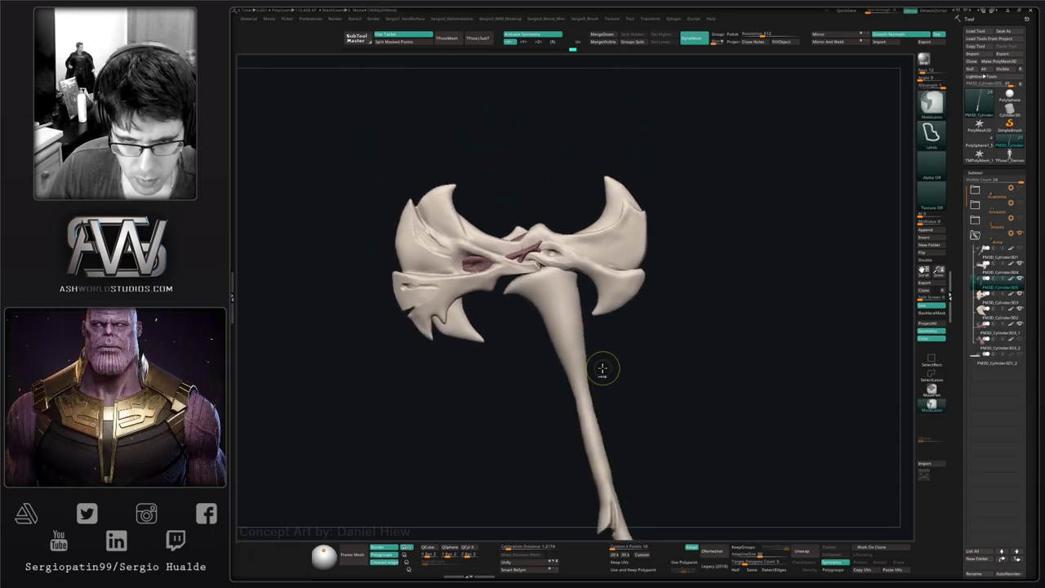
left_click_drag(575, 502, 637, 380, "ctrl")
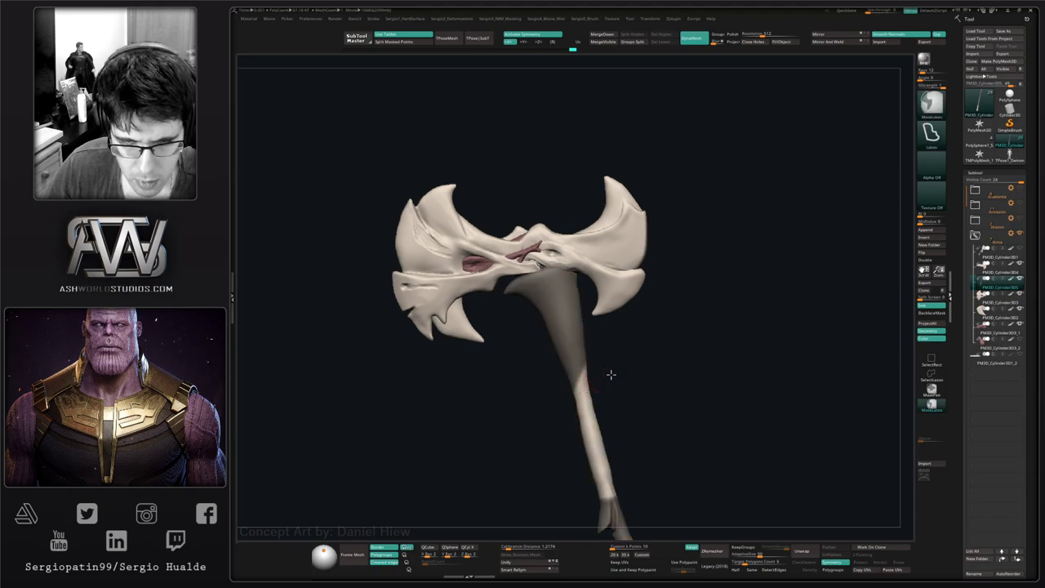
right_click_drag(589, 382, 585, 401, "ctrl")
key("ctrl+i")
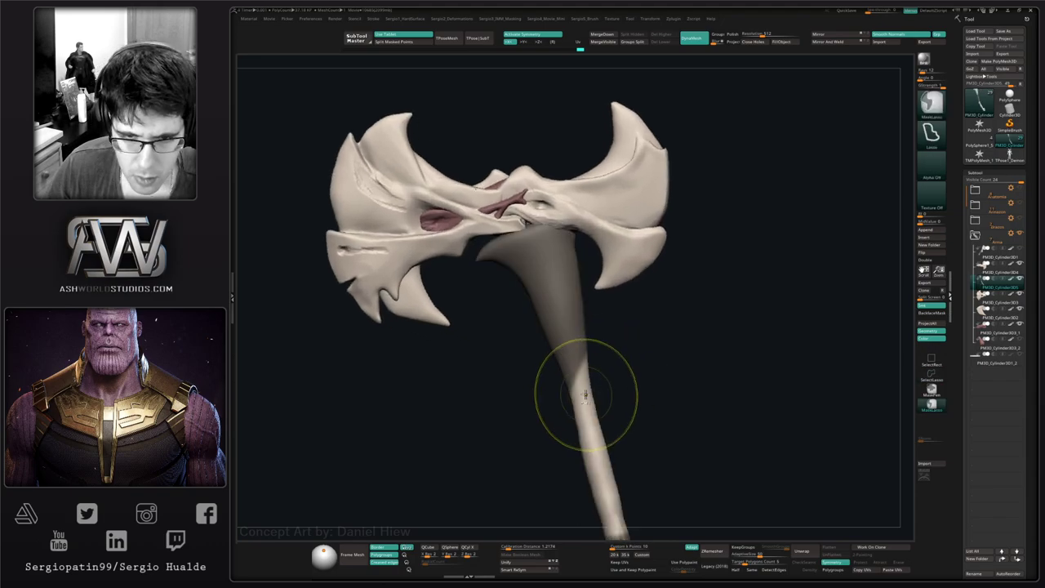
- Pull the upper end of the middle stretch into an overlapping collar with the Move brush, clear the mask and adjust the stretch's contour
mouse_move(591, 339)
right_mouse_down()
mouse_move(597, 368)
mouse_move(599, 360)
right_mouse_up()
left_click_drag(596, 359, 584, 412)
mouse_move(584, 414)
right_mouse_down()
mouse_move(586, 357)
mouse_move(577, 409)
mouse_move(590, 373)
mouse_move(579, 369)
mouse_move(596, 352)
mouse_move(662, 401)
mouse_move(660, 280)
right_mouse_up()
mouse_move(651, 377)
right_mouse_down("alt")
mouse_move(634, 354)
mouse_move(637, 378)
mouse_move(626, 278)
right_mouse_up("alt")
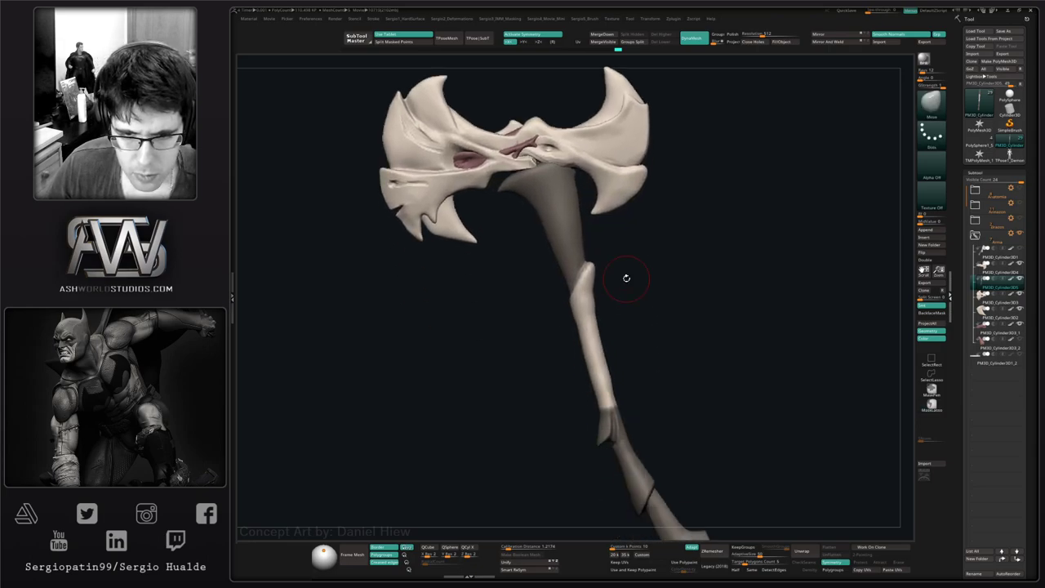
mouse_move(598, 317)
left_mouse_down()
mouse_move(589, 311)
mouse_move(633, 318)
left_mouse_up()
key("s")
left_click_drag(596, 305, 582, 337)
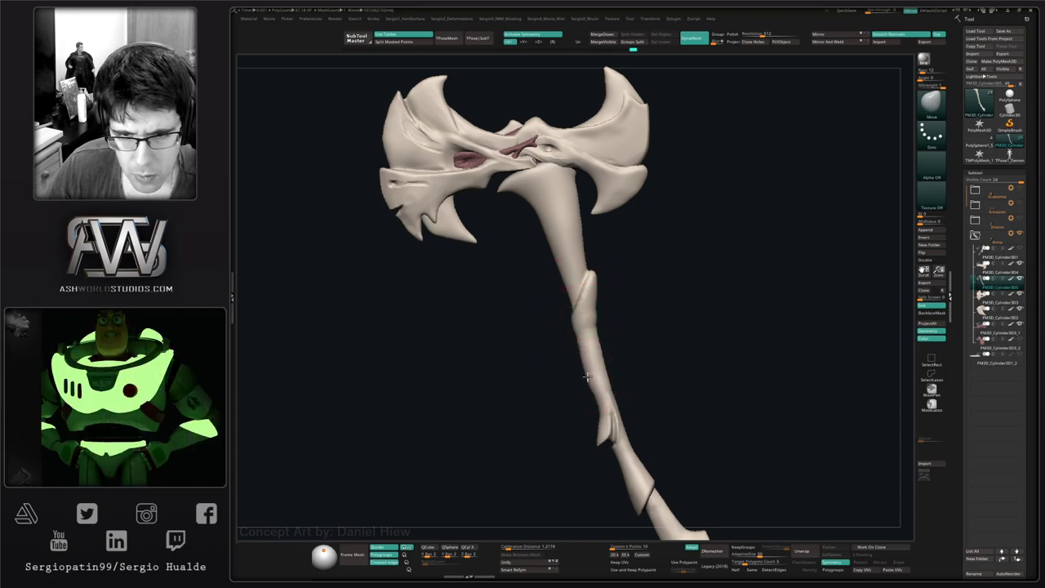
left_click_drag(598, 411, 601, 421)
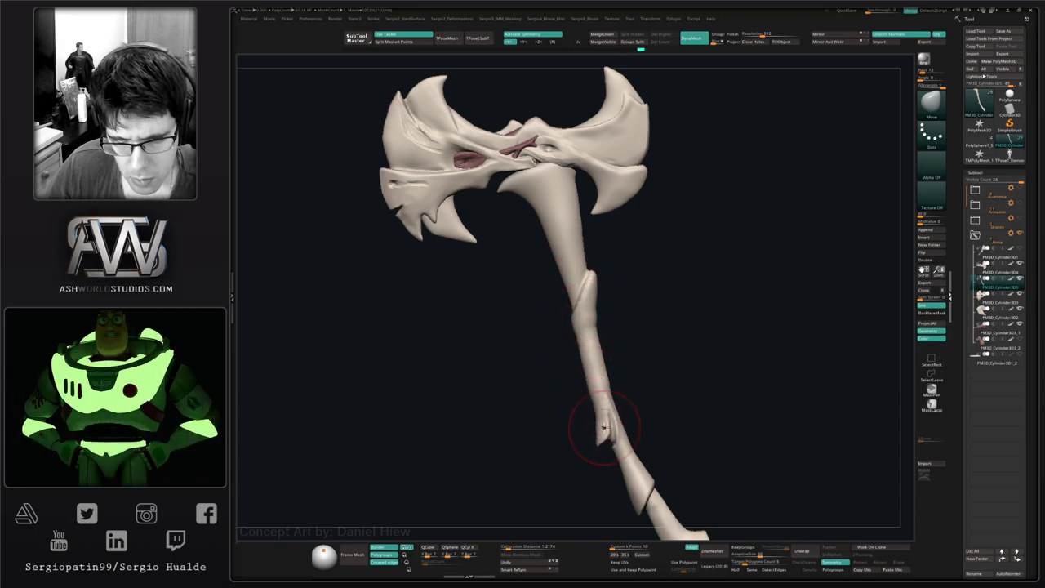
- Build up raised strands on the top handle segment just above the upper collar with the ClayBuildup brush
right_click_drag(603, 427, 612, 334, "ctrl")
right_click_drag(640, 383, 607, 358, "alt")
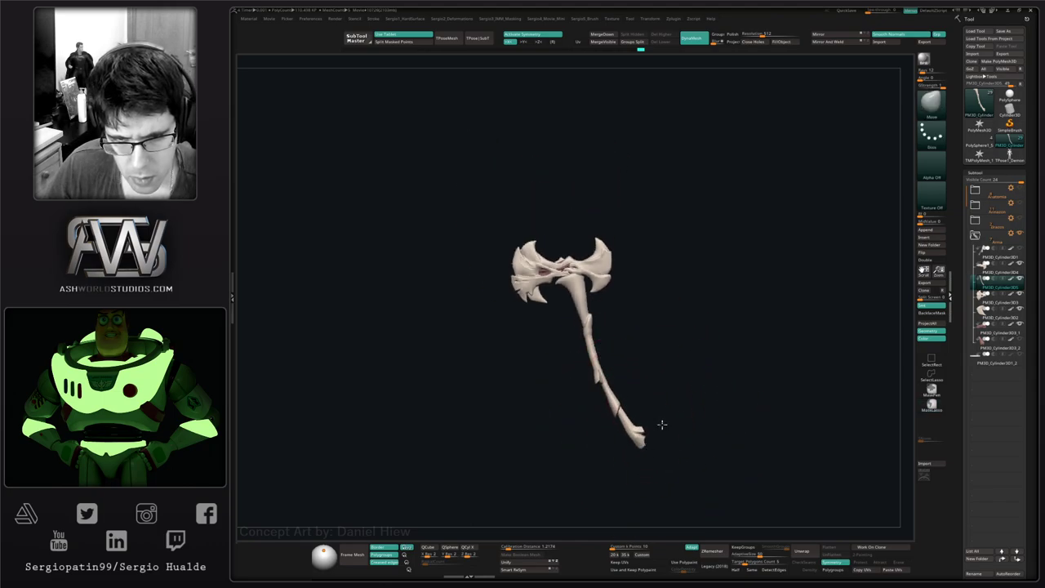
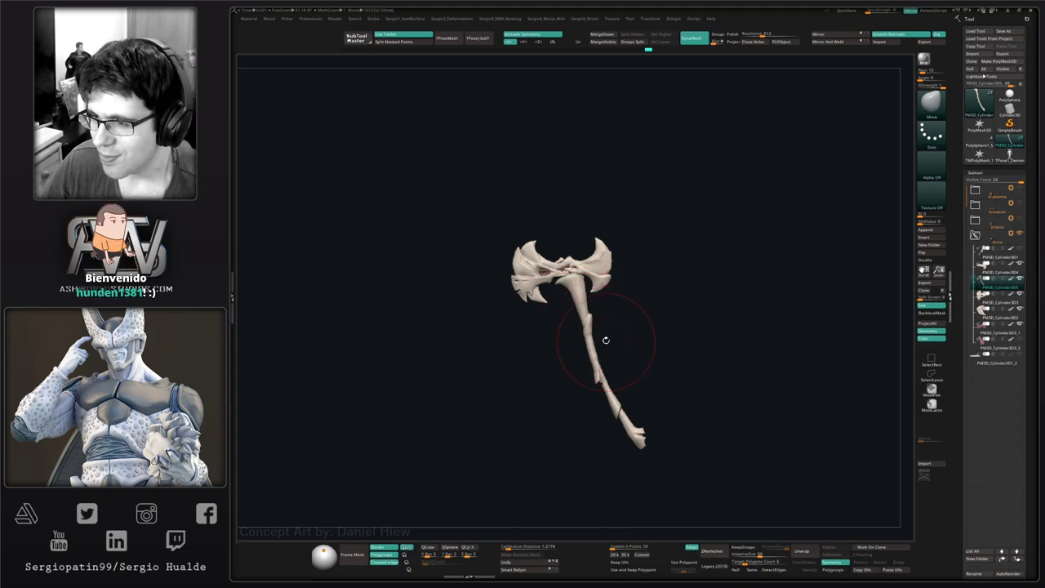
mouse_move(622, 327)
right_mouse_down("ctrl")
mouse_move(600, 347)
mouse_move(599, 380)
right_mouse_up("ctrl")
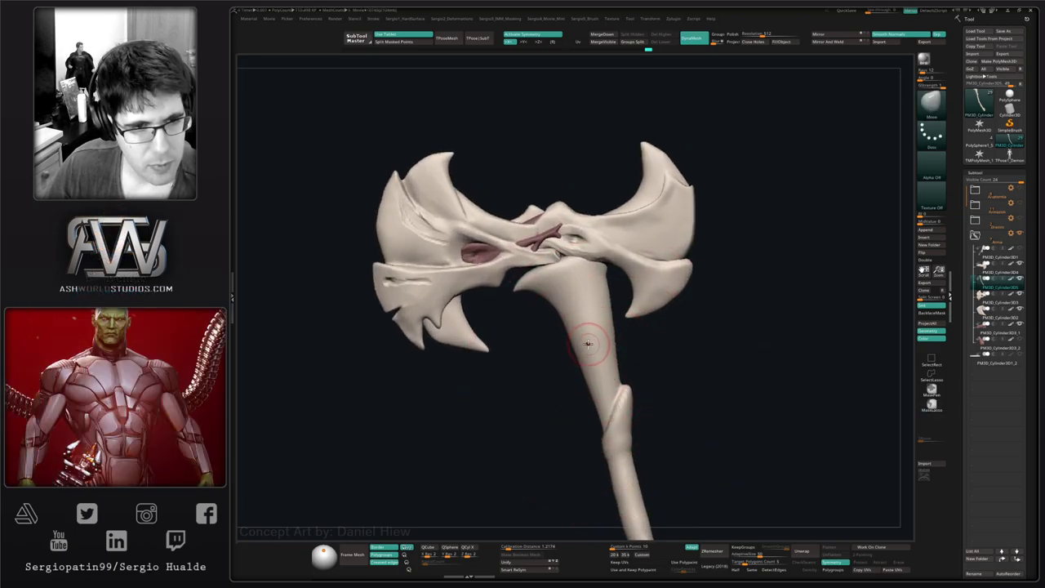
right_click_drag(588, 344, 609, 370)
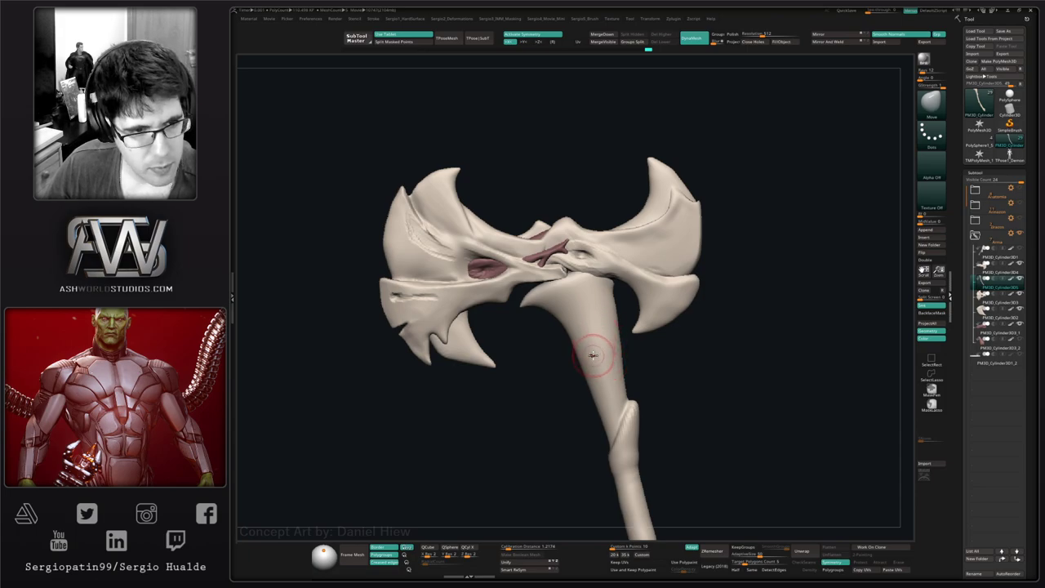
key("b")
key("c")
key("b")
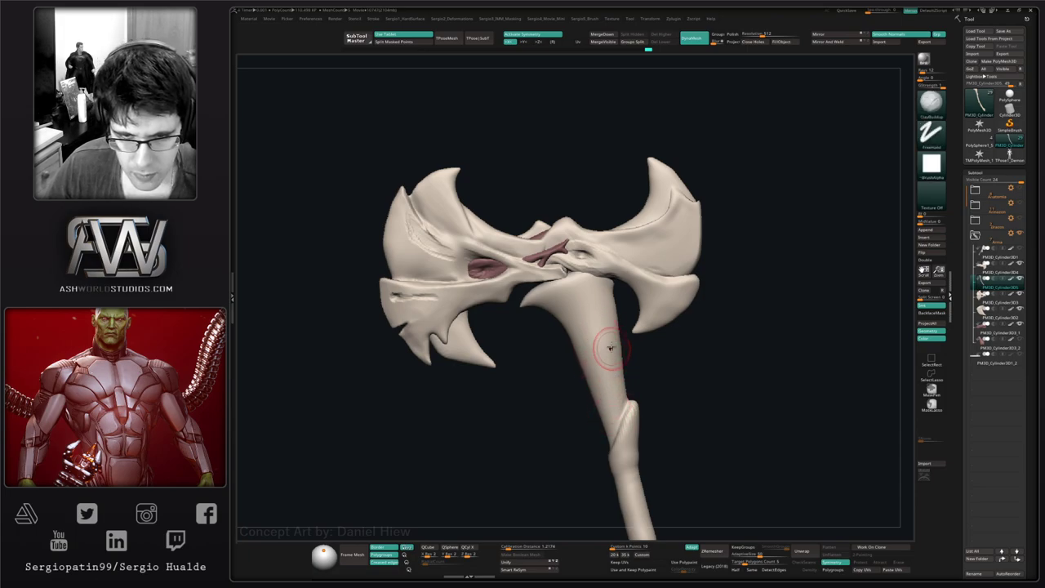
right_click_drag(611, 396, 600, 417)
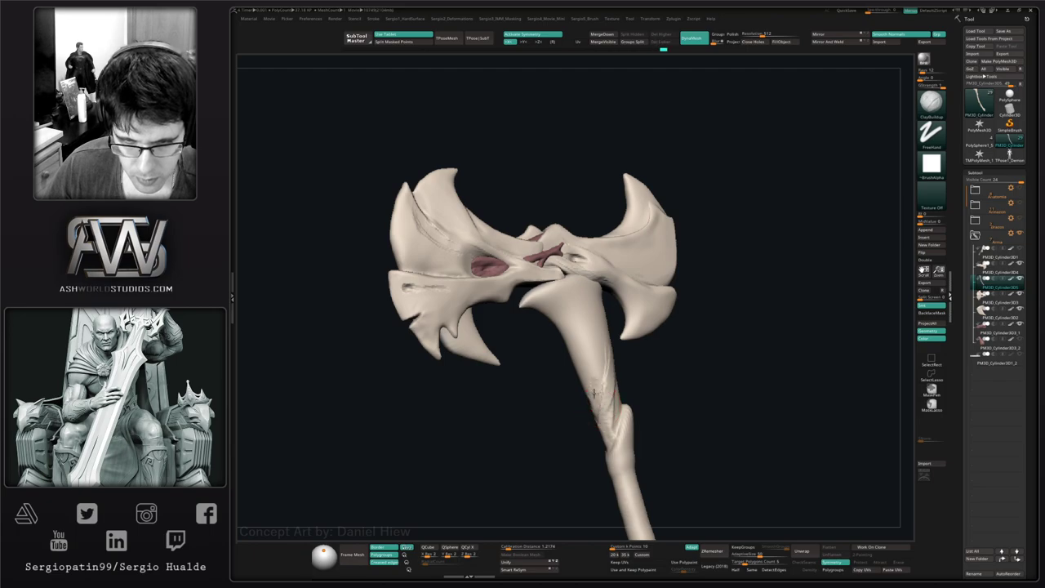
mouse_move(609, 371)
right_mouse_down()
mouse_move(615, 384)
mouse_move(630, 368)
right_mouse_up()
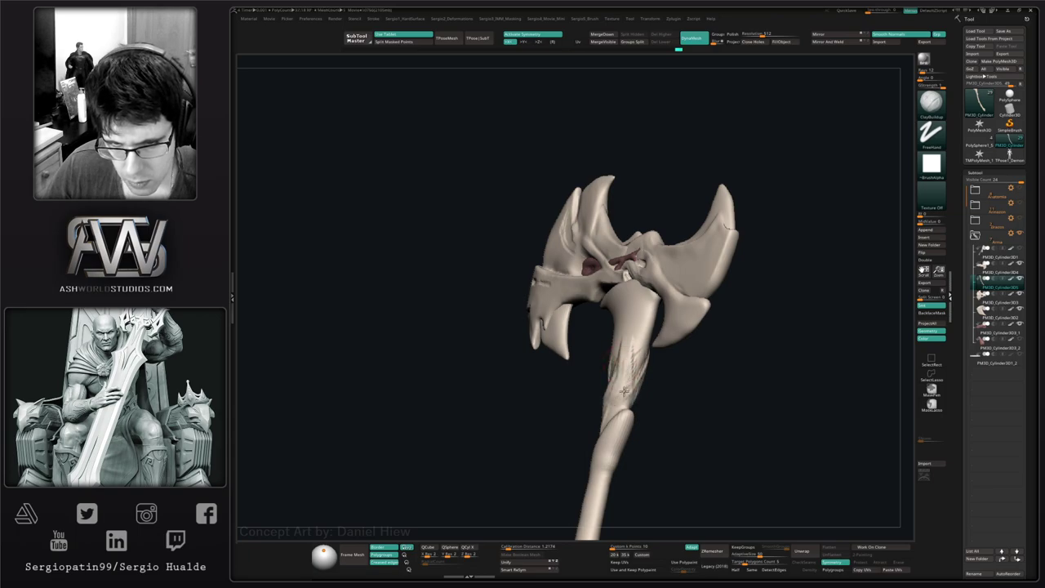
- Extend the built-up strands into a pointed spur above the upper collar and carve its edge with the DamStandard brush
right_click_drag(614, 421, 618, 421)
left_click_drag(591, 419, 606, 359)
left_click_drag(598, 396, 611, 353)
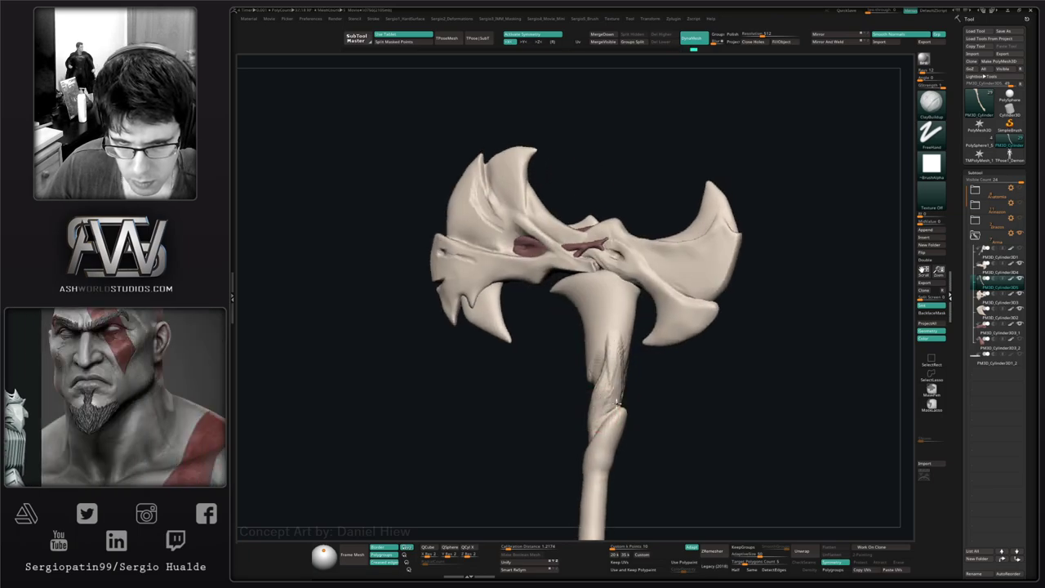
right_click_drag(613, 364, 625, 364)
left_click_drag(626, 367, 619, 327)
right_click_drag(622, 357, 622, 332)
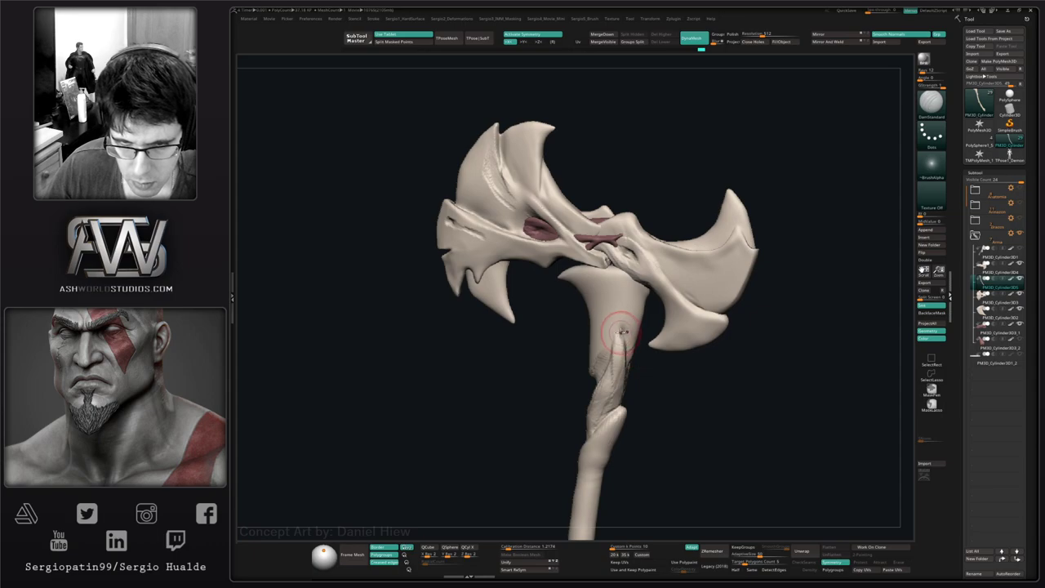
right_click_drag(600, 378, 608, 346)
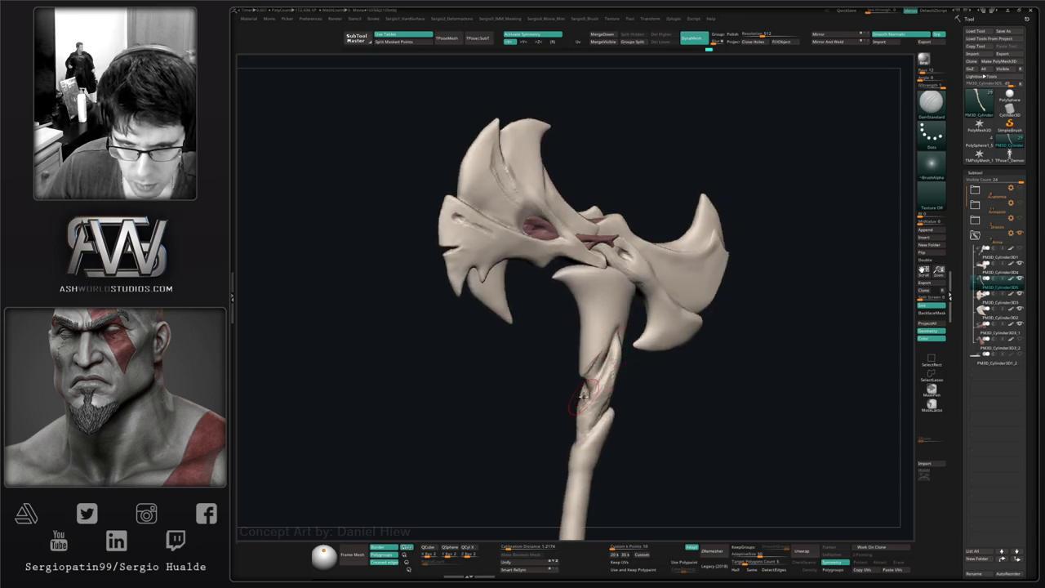
- Isolate the handle, hide its flared top segment around the pointed spur with SelectLasso and delete the hidden geometry
left_click(604, 367, "ctrl+shift")
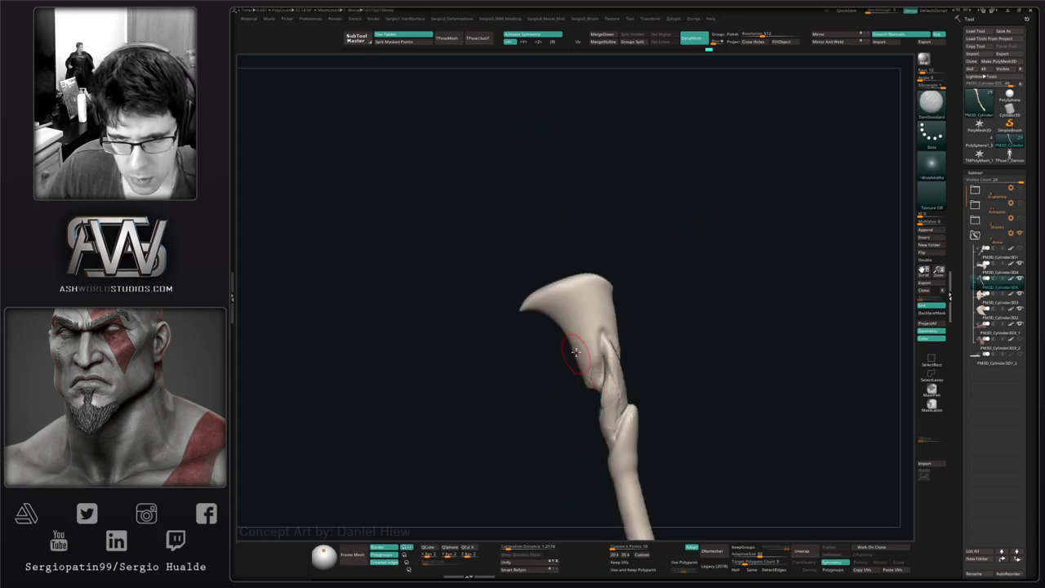
key("f")
mouse_move(455, 288)
left_mouse_down("ctrl+shift")
mouse_move(588, 438)
mouse_move(630, 353)
mouse_move(649, 355)
mouse_move(439, 289)
mouse_move(448, 288)
left_mouse_up("ctrl+shift")
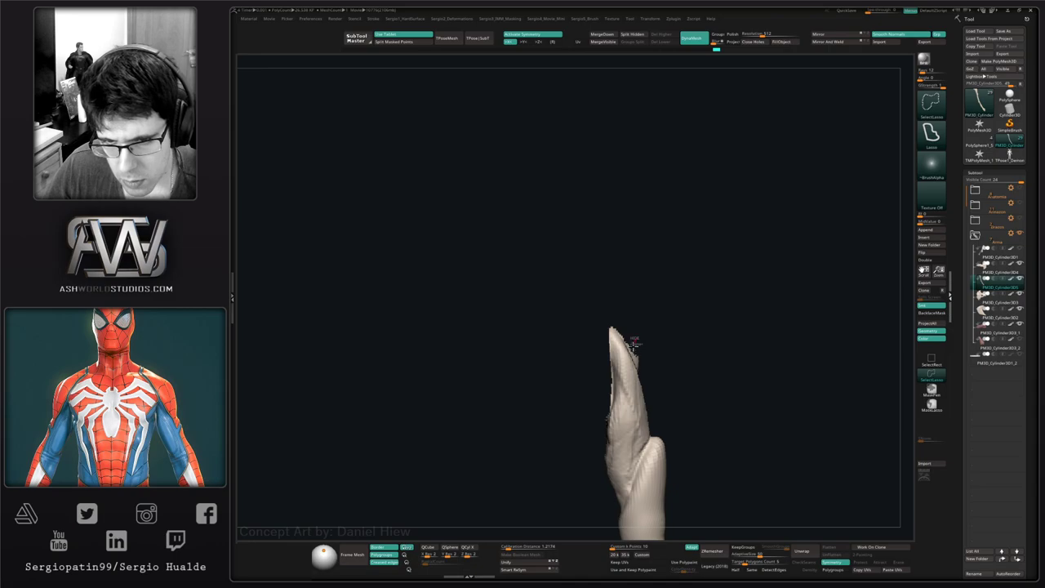
mouse_move(659, 373)
left_mouse_down("ctrl+alt+shift")
mouse_move(689, 409)
mouse_move(639, 363)
mouse_move(680, 387)
left_mouse_up("ctrl+alt+shift")
key("Delete")
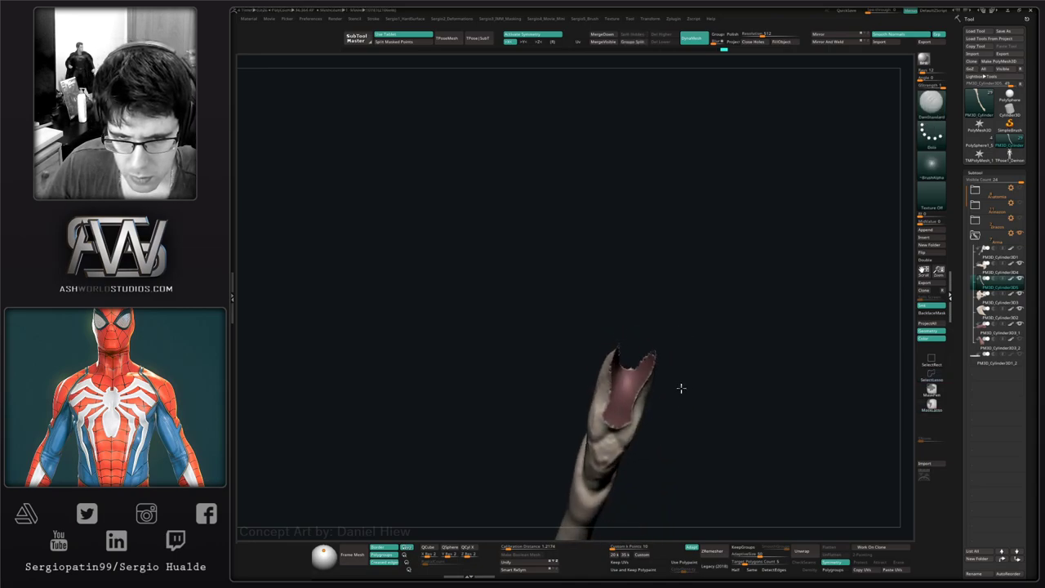
- Build up the cut opening with ClayBuildup, remesh the handle with DynaMesh to close it and smooth the capped end
key("b")
key("c")
key("b")
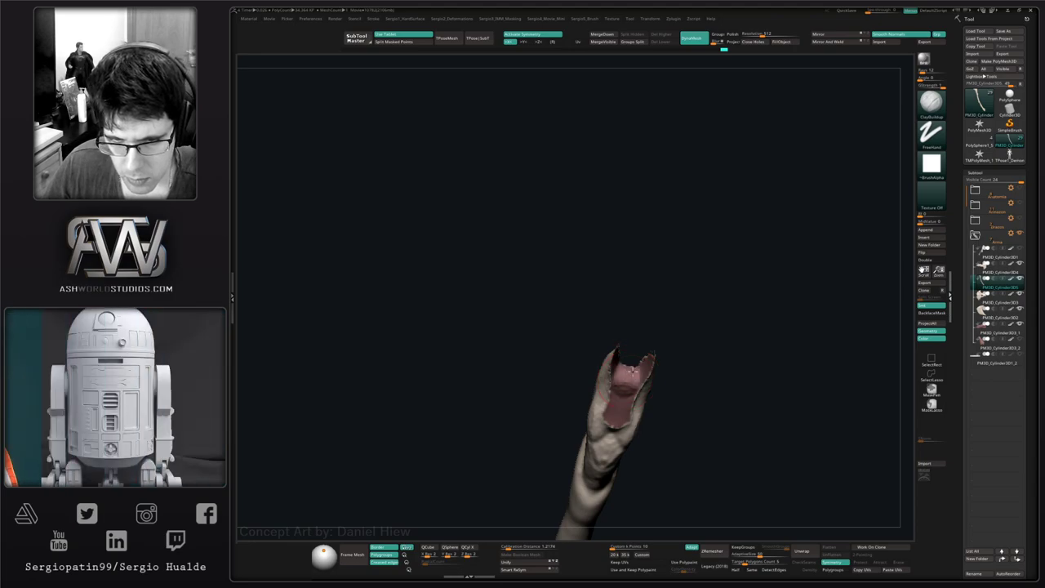
left_click_drag(647, 356, 643, 363)
mouse_move(671, 356)
left_mouse_down()
mouse_move(658, 334)
mouse_move(691, 361)
mouse_move(669, 378)
mouse_move(649, 361)
mouse_move(692, 356)
left_mouse_up()
mouse_move(690, 359)
left_mouse_down()
mouse_move(675, 371)
mouse_move(660, 354)
mouse_move(709, 375)
mouse_move(695, 386)
left_mouse_up()
mouse_move(626, 370)
left_mouse_down()
mouse_move(634, 361)
mouse_move(622, 364)
left_mouse_up()
left_click_drag(665, 329, 681, 308, "ctrl")
left_click_drag(632, 367, 653, 368, "shift")
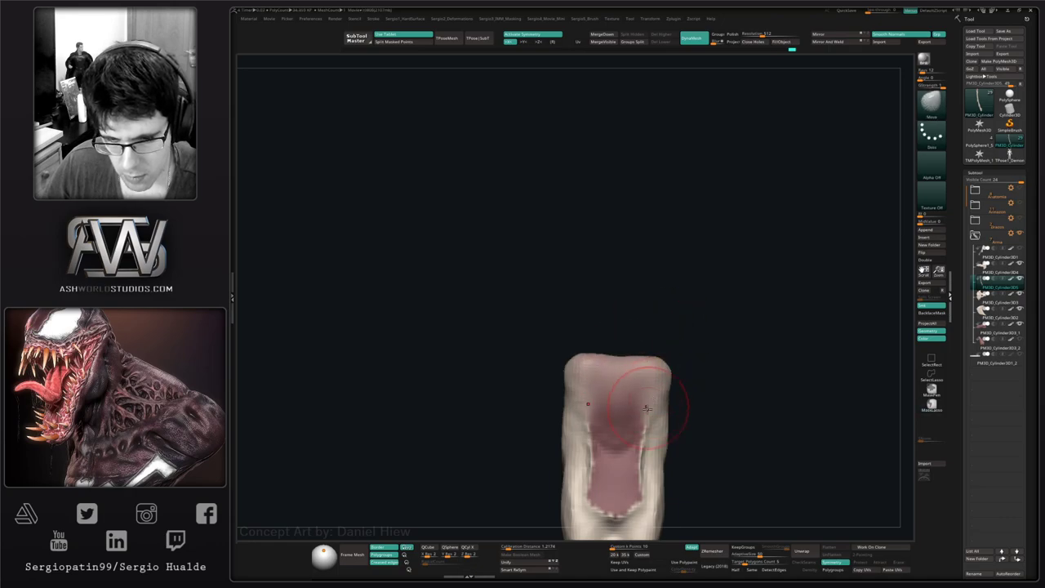
- Reshape the capped upper end of the handle with the Move brush and flatten its faces with TrimDynamic
left_click_drag(686, 408, 671, 377, "alt")
left_click_drag(623, 403, 620, 454)
mouse_move(624, 454)
right_mouse_down("ctrl")
mouse_move(629, 428)
mouse_move(580, 387)
mouse_move(586, 422)
right_mouse_up("ctrl")
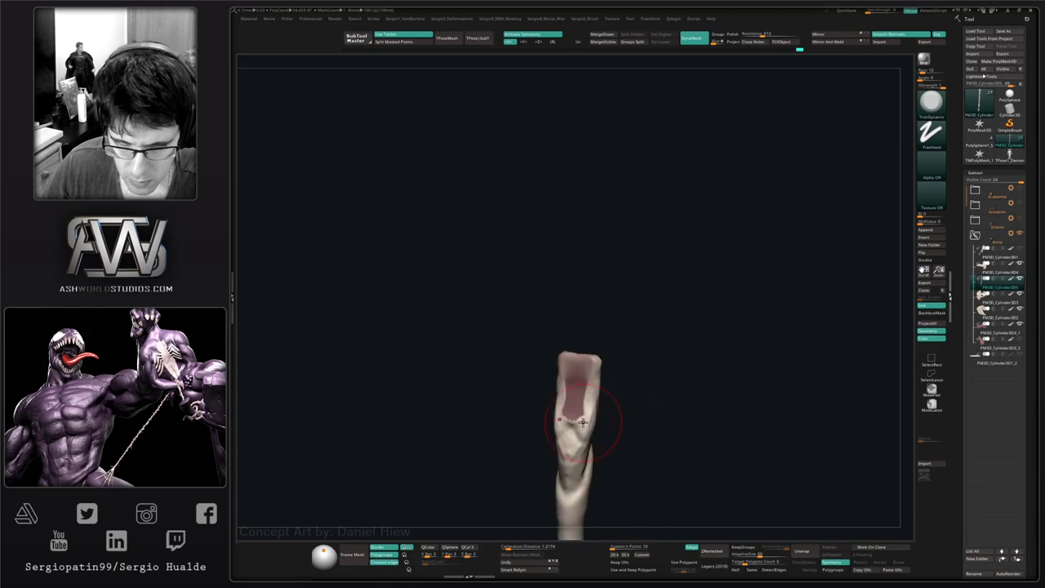
mouse_move(578, 424)
left_mouse_down()
mouse_move(565, 428)
mouse_move(569, 414)
left_mouse_up()
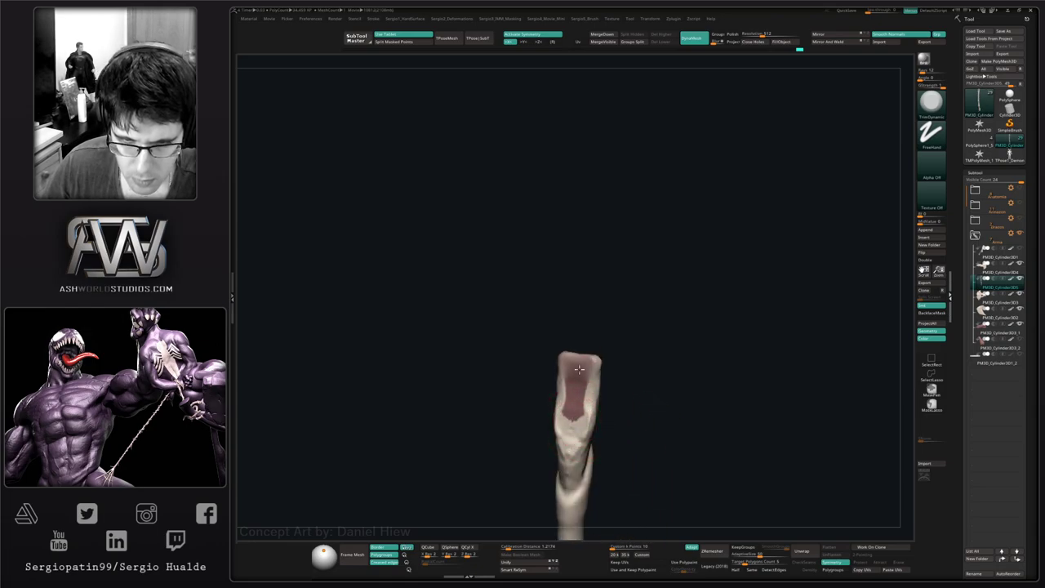
mouse_move(579, 369)
right_mouse_down()
mouse_move(550, 396)
mouse_move(607, 383)
right_mouse_up()
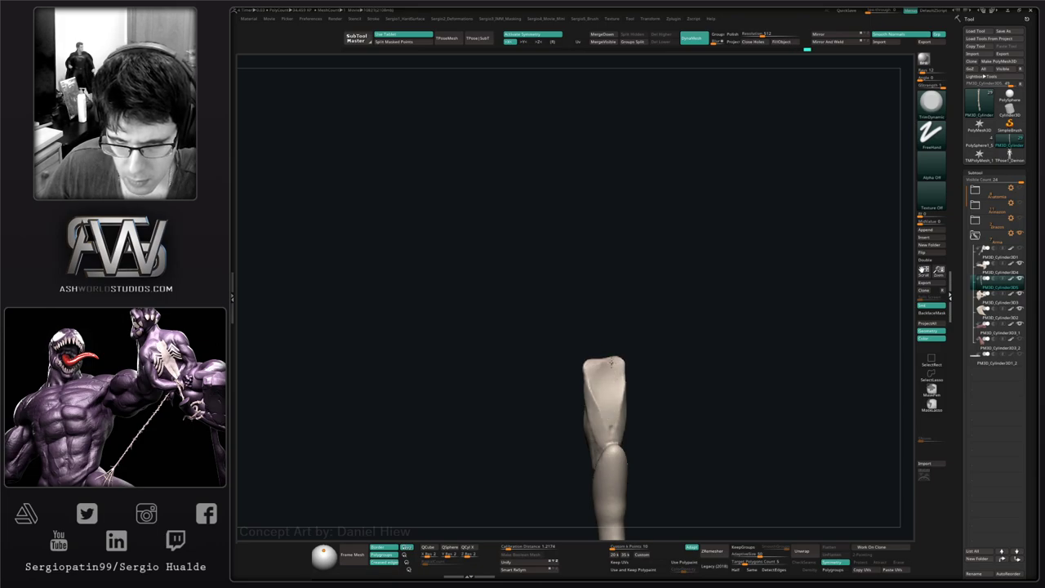
mouse_move(611, 362)
left_mouse_down()
mouse_move(646, 378)
mouse_move(555, 367)
left_mouse_up()
mouse_move(643, 430)
left_mouse_down()
mouse_move(634, 387)
mouse_move(610, 389)
mouse_move(600, 355)
left_mouse_up()
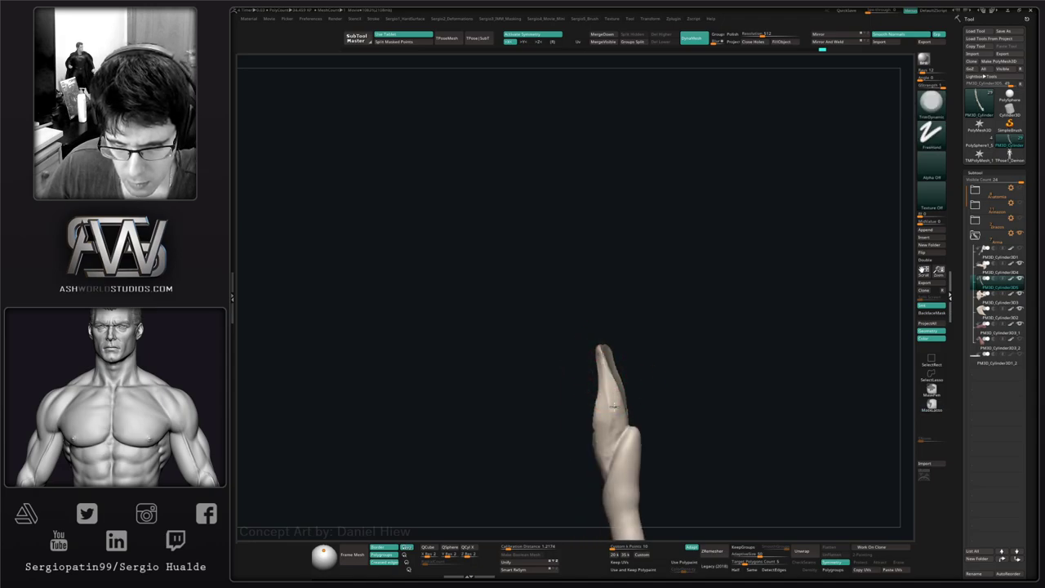
left_click_drag(592, 432, 605, 407)
- Smooth and trim the segment above the upper collar, and switch to the Clay brush for its surface
right_click_drag(609, 416, 639, 454)
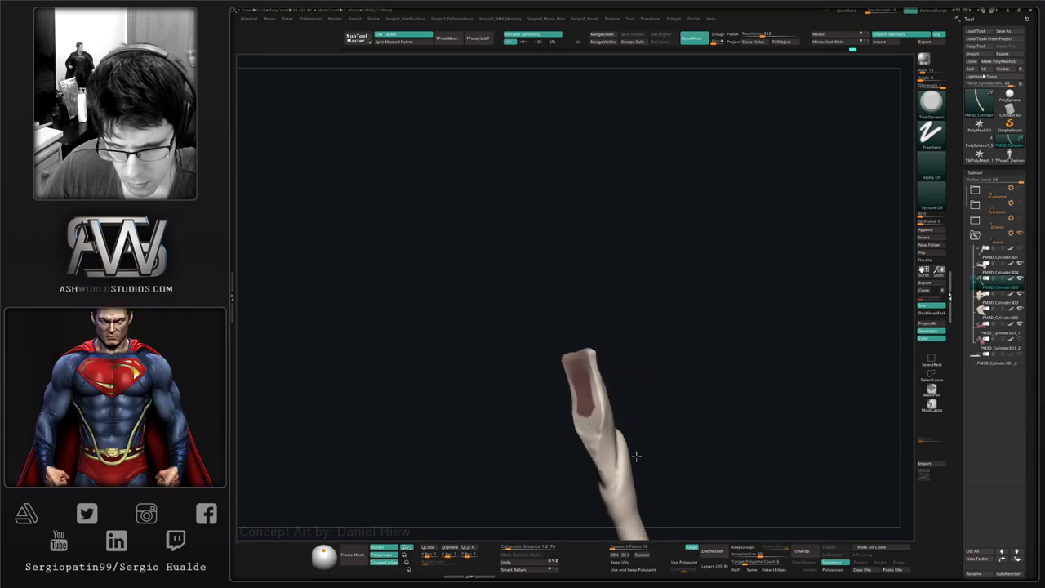
left_click_drag(614, 469, 618, 476, "shift")
right_click_drag(621, 471, 602, 427, "ctrl")
left_click_drag(601, 427, 606, 446)
key("b")
key("c")
key("l")
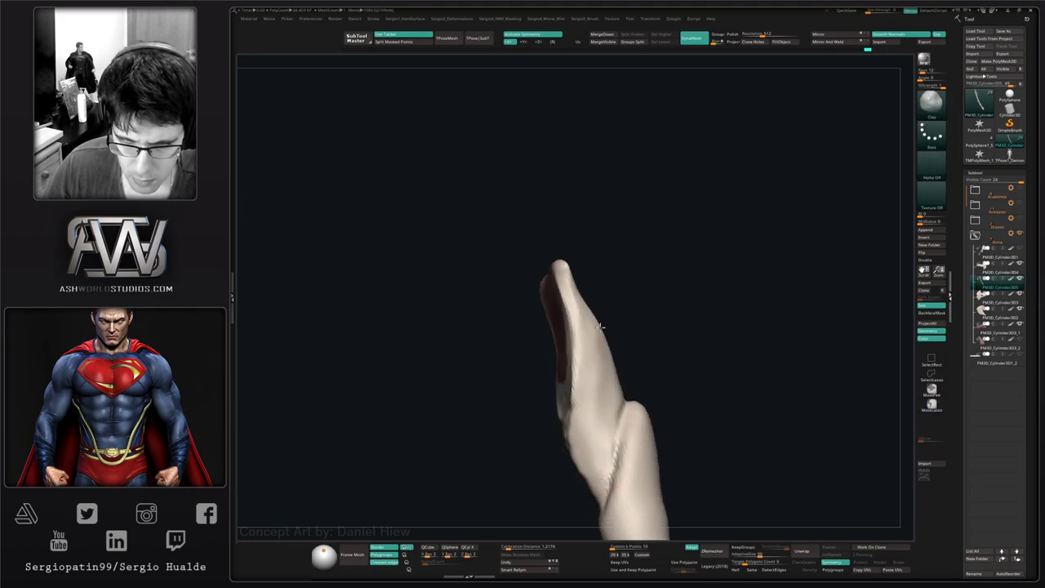
- Narrow the handle's upper end into a slim pointed tip from front and side with the Move brush
mouse_move(603, 392)
right_mouse_down()
mouse_move(583, 350)
mouse_move(607, 345)
mouse_move(588, 328)
mouse_move(618, 308)
mouse_move(579, 303)
mouse_move(576, 286)
right_mouse_up()
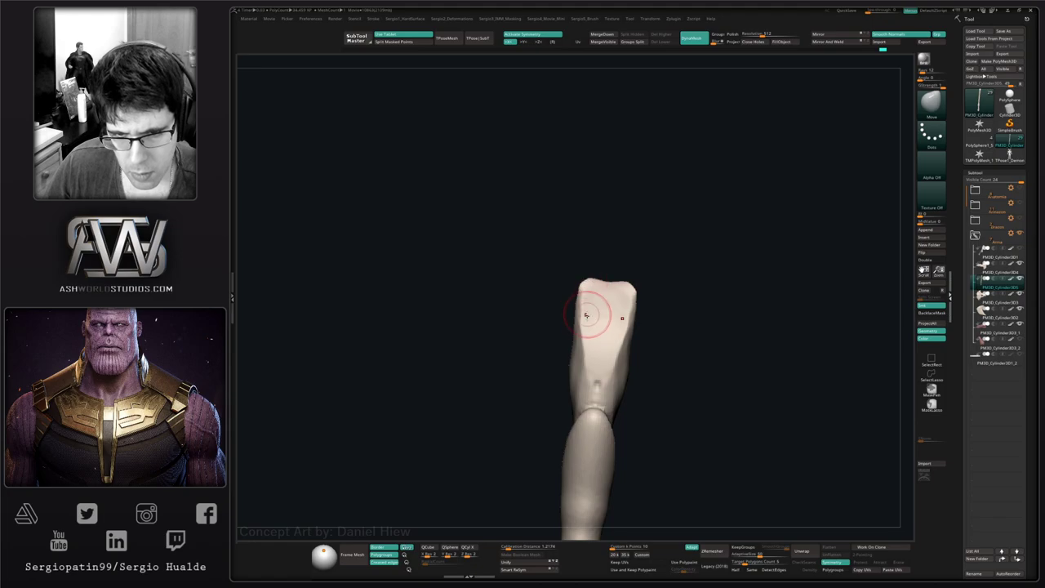
mouse_move(589, 344)
left_mouse_down()
mouse_move(569, 333)
mouse_move(561, 351)
left_mouse_up()
right_click_drag(572, 387, 597, 372)
left_click_drag(597, 371, 589, 309)
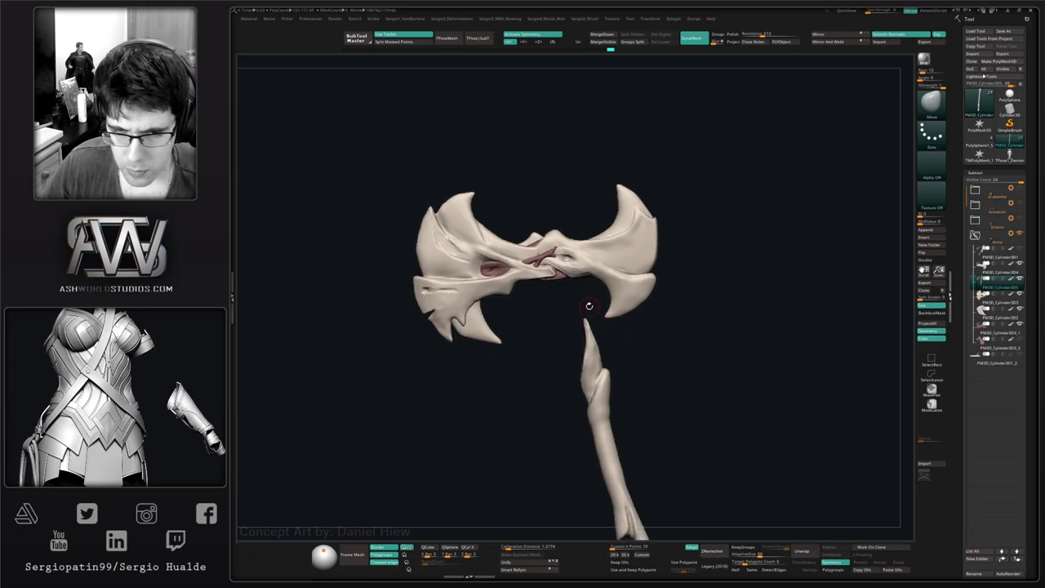
- Select the red flesh piece PM3D_Cylinder003_2 and stretch it between the axe head and the handle tip with the Move brush
key("space")
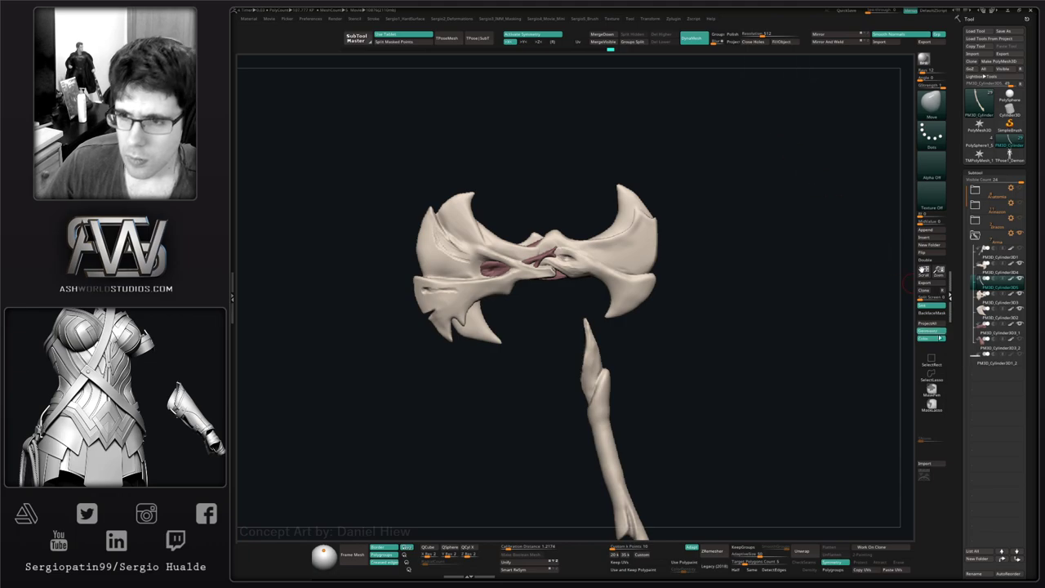
left_click(981, 347)
right_click_drag(604, 318, 594, 346, "ctrl")
key("s")
left_click_drag(587, 377, 605, 406)
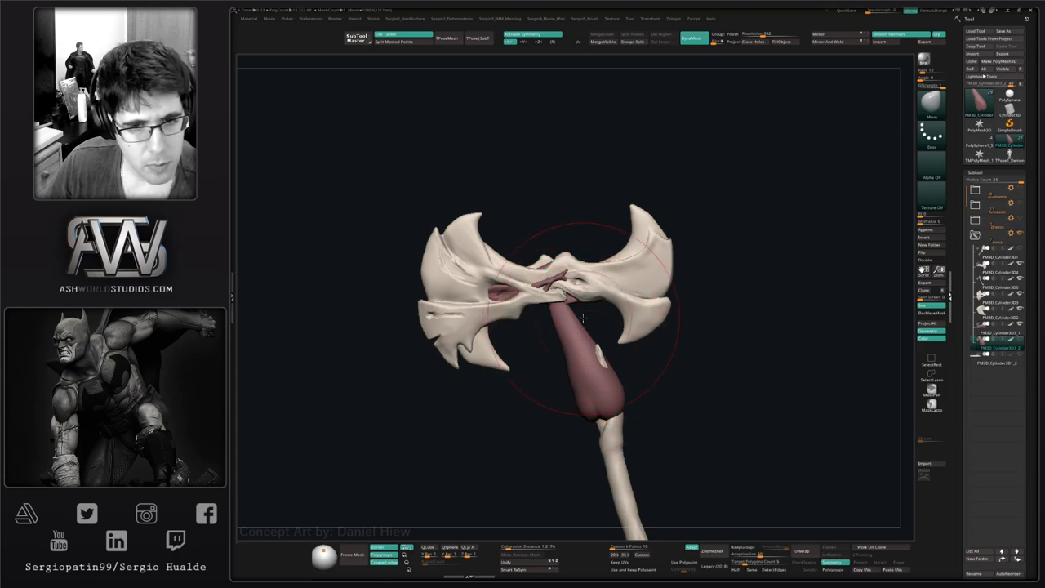
mouse_move(567, 305)
left_mouse_down()
mouse_move(611, 296)
mouse_move(580, 329)
mouse_move(513, 320)
mouse_move(506, 308)
mouse_move(595, 311)
mouse_move(584, 327)
left_mouse_up()
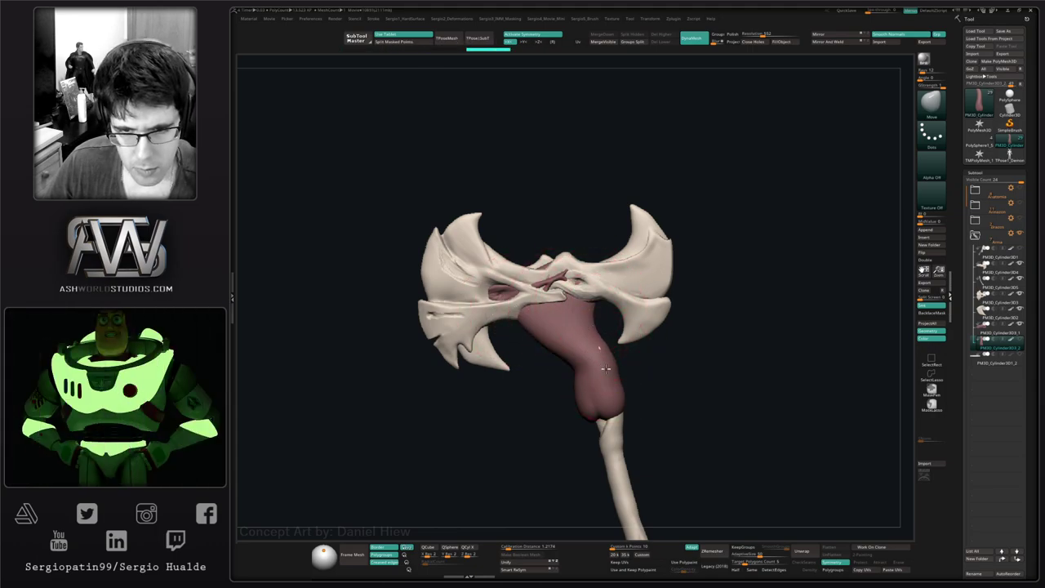
- Push the lower half of the red flesh inward and reshape it around the handle tip with the Move brush
left_click_drag(601, 368, 595, 371)
right_click_drag(596, 410, 596, 360, "ctrl")
right_click_drag(596, 360, 642, 349, "alt")
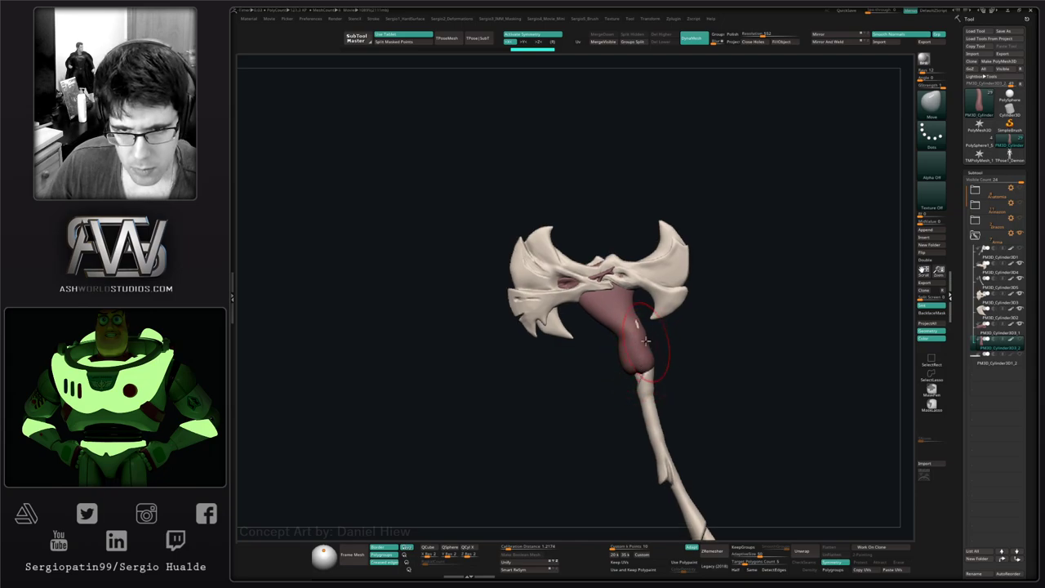
key("s")
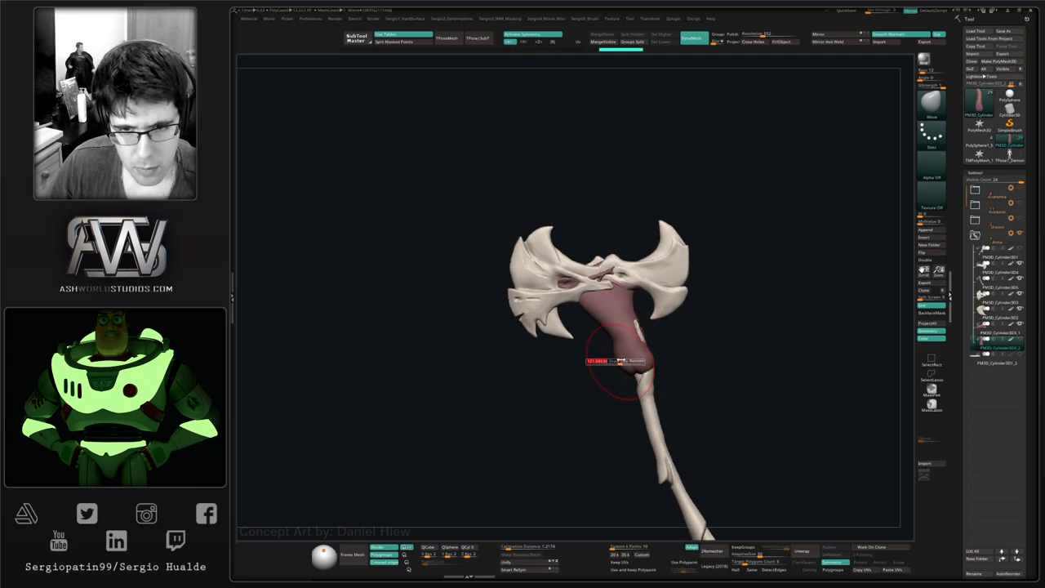
mouse_move(620, 359)
left_mouse_down()
mouse_move(608, 360)
mouse_move(600, 330)
mouse_move(599, 356)
mouse_move(628, 367)
left_mouse_up()
mouse_move(627, 351)
right_mouse_down("alt")
mouse_move(613, 334)
mouse_move(630, 368)
mouse_move(609, 383)
mouse_move(574, 361)
mouse_move(660, 354)
mouse_move(620, 308)
right_mouse_up("alt")
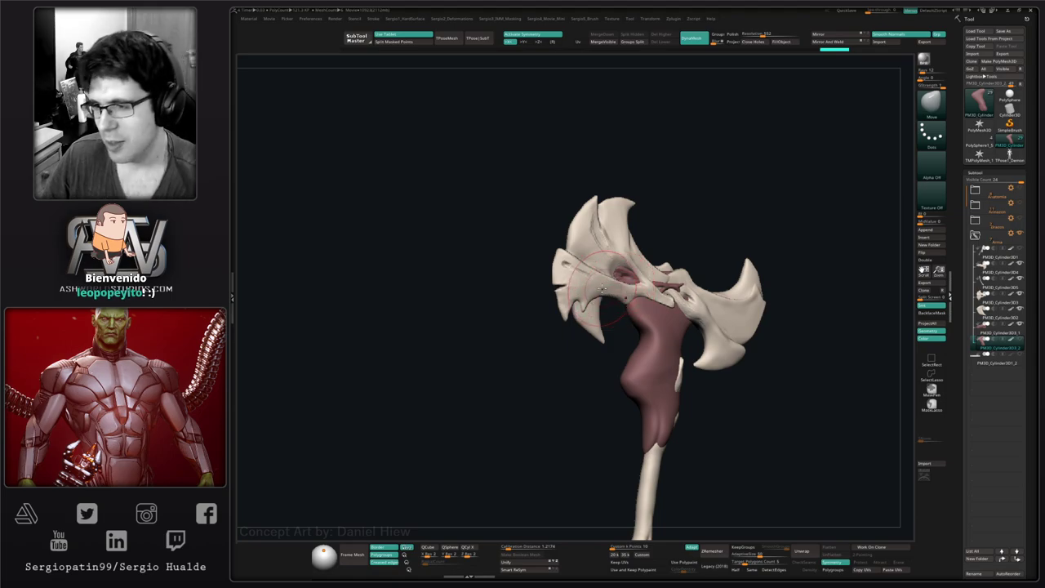
mouse_move(602, 289)
right_mouse_down()
mouse_move(629, 343)
mouse_move(695, 387)
mouse_move(654, 386)
mouse_move(667, 384)
mouse_move(640, 415)
mouse_move(679, 396)
mouse_move(655, 393)
right_mouse_up()
mouse_move(655, 394)
right_mouse_down("ctrl")
mouse_move(657, 377)
mouse_move(678, 411)
mouse_move(651, 380)
mouse_move(651, 402)
mouse_move(663, 363)
mouse_move(625, 395)
mouse_move(674, 382)
mouse_move(681, 398)
mouse_move(672, 363)
mouse_move(658, 408)
mouse_move(633, 382)
right_mouse_up("ctrl")
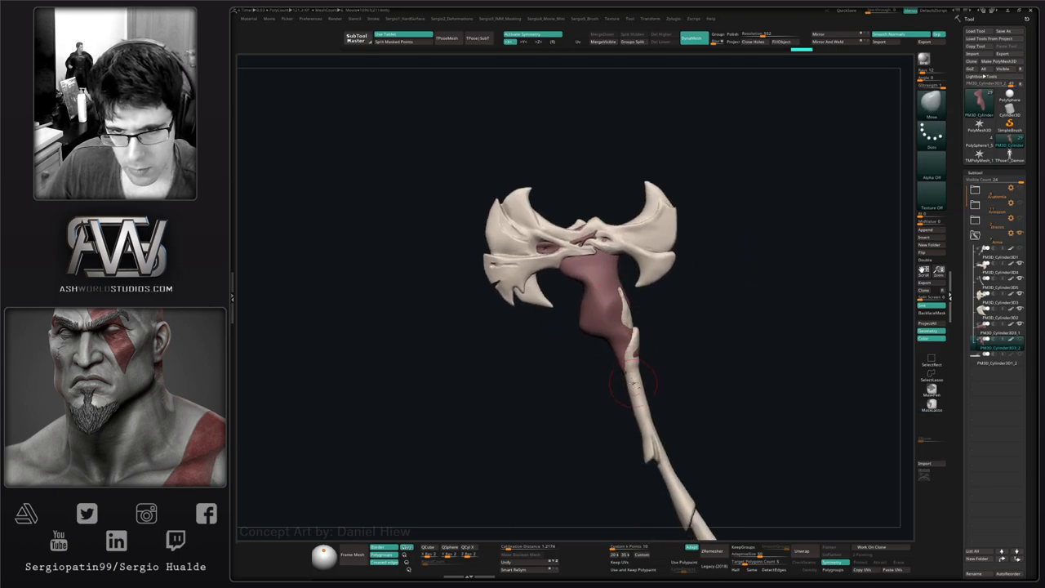
- Select the handle, keep the red flesh shown, and shift the handle beneath the axe head with the transform gizmo
left_click(633, 384, "alt")
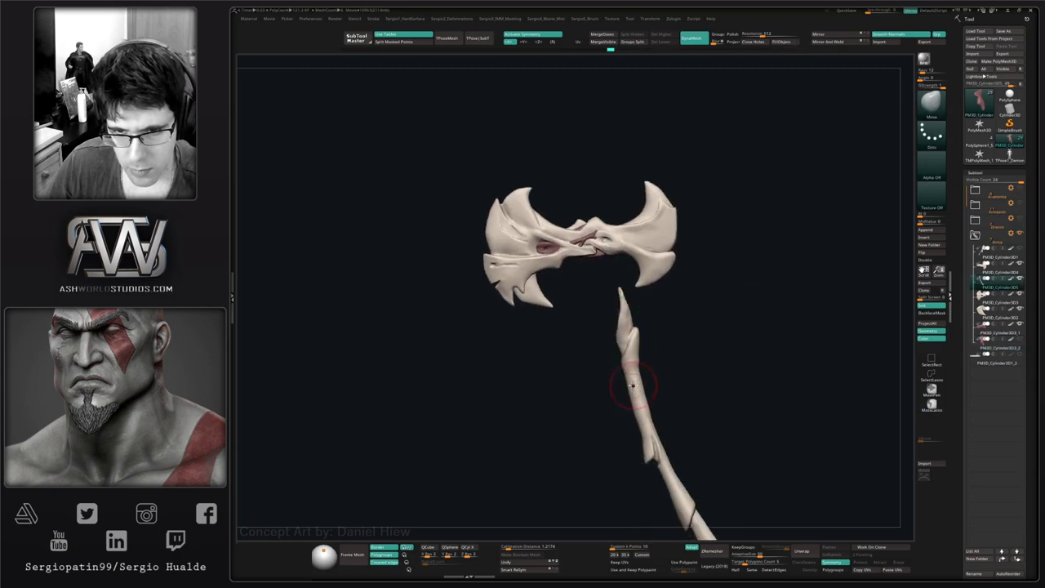
left_click(1018, 340)
key("f")
key("w")
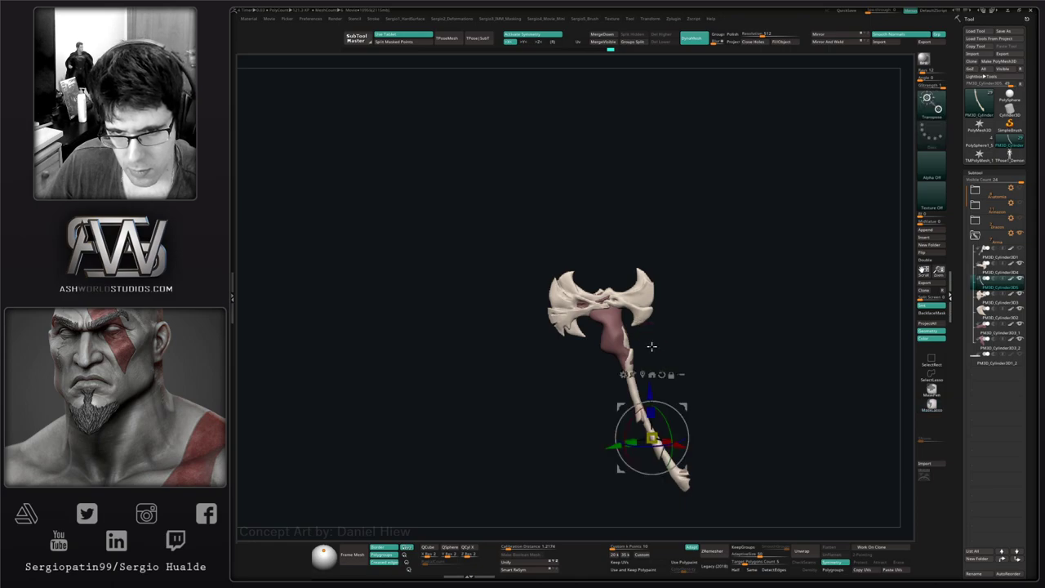
mouse_move(675, 405)
left_mouse_down()
mouse_move(660, 404)
mouse_move(667, 413)
mouse_move(633, 441)
left_mouse_up()
key("q")
key("w")
key("q")
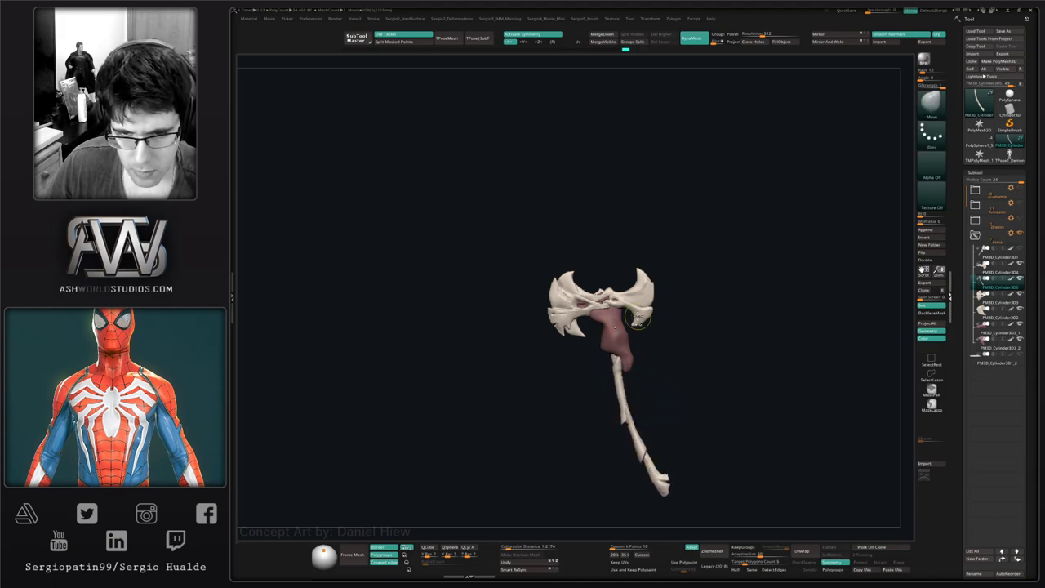
- Select the red flesh and taper its lower end around the handle's tip with the Move brush from front and side
mouse_move(640, 376)
right_mouse_down("ctrl")
mouse_move(621, 306)
mouse_move(611, 359)
right_mouse_up("ctrl")
left_click(619, 288, "alt")
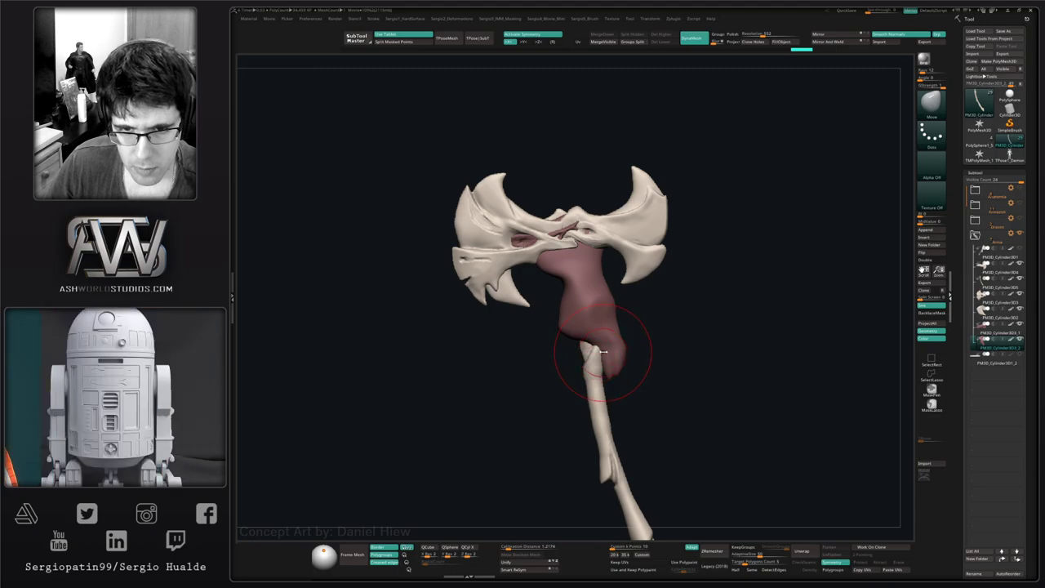
left_click_drag(612, 357, 587, 361)
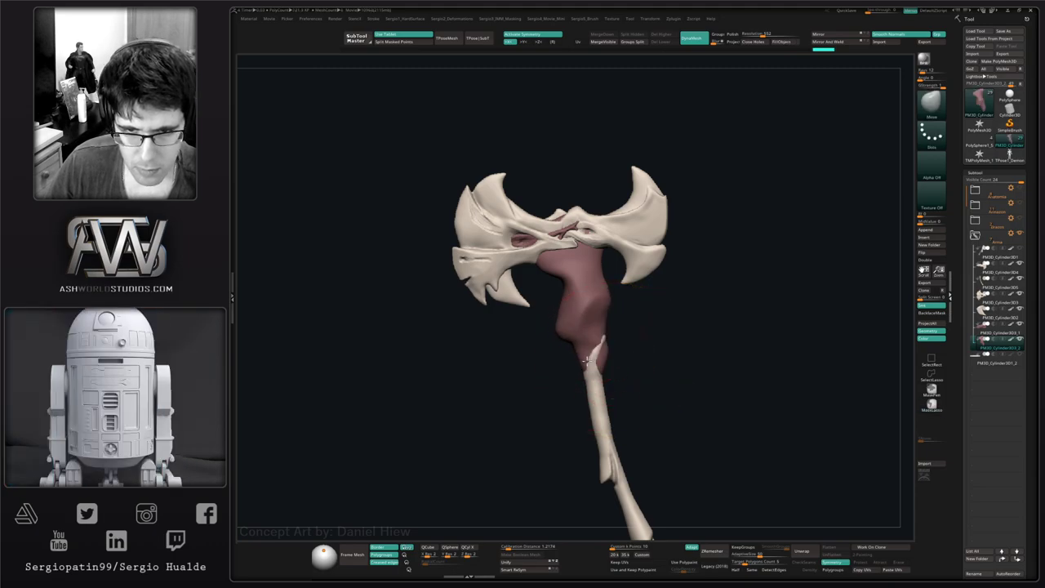
right_click_drag(591, 359, 572, 351)
mouse_move(599, 356)
left_mouse_down()
mouse_move(622, 360)
mouse_move(608, 359)
left_mouse_up()
right_click_drag(600, 321, 618, 320, "ctrl")
left_click_drag(618, 320, 602, 317)
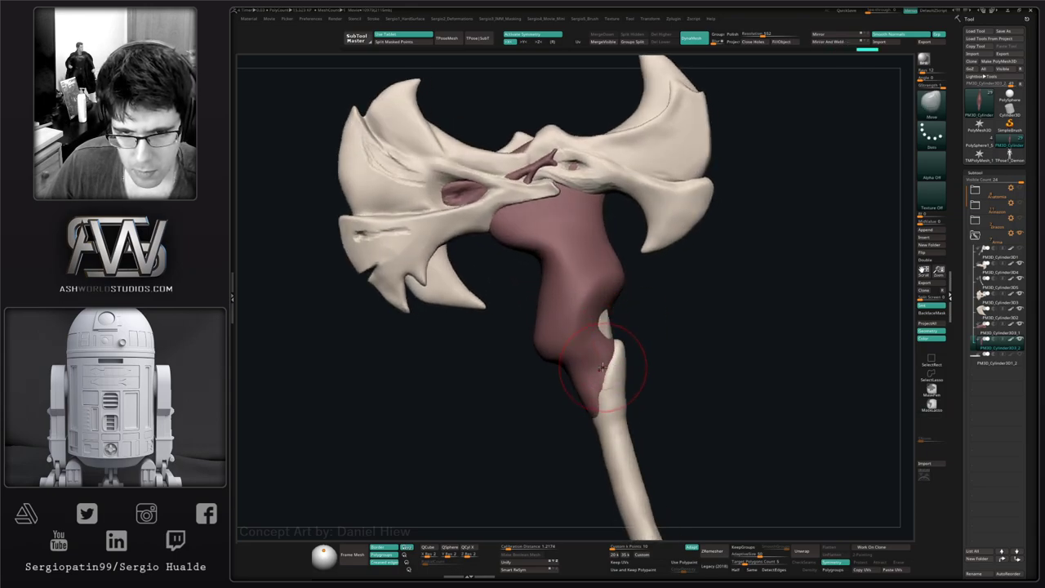
mouse_move(602, 368)
right_mouse_down()
mouse_move(593, 382)
mouse_move(595, 364)
right_mouse_up()
left_click_drag(594, 335, 610, 334)
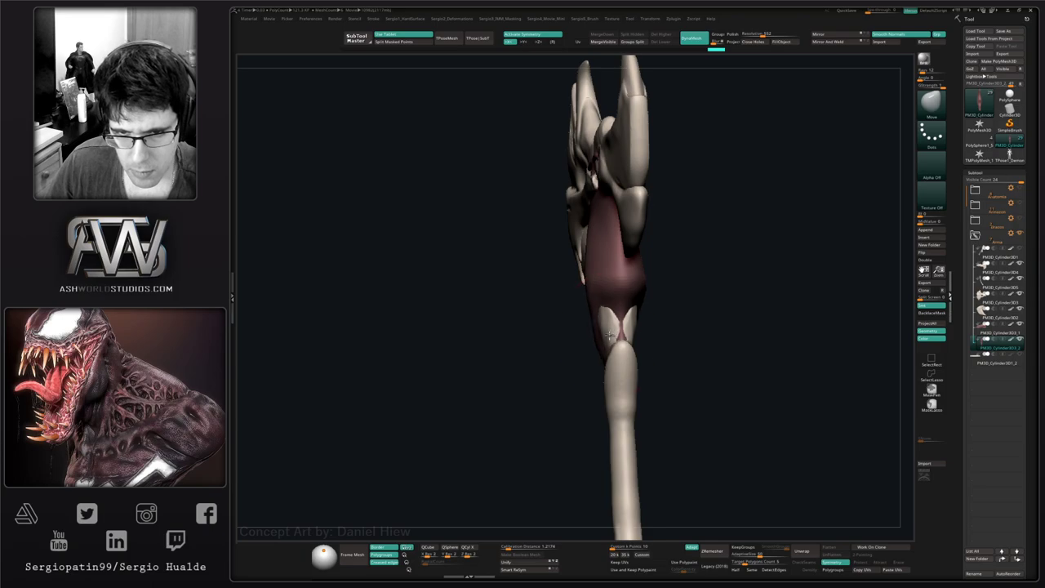
right_click_drag(609, 335, 635, 321)
- Select and isolate the handle, and widen its pointed upper end into a flared shape with the Move brush
left_click(622, 377, "alt")
right_click_drag(615, 389, 619, 350, "ctrl")
right_click_drag(619, 350, 602, 341)
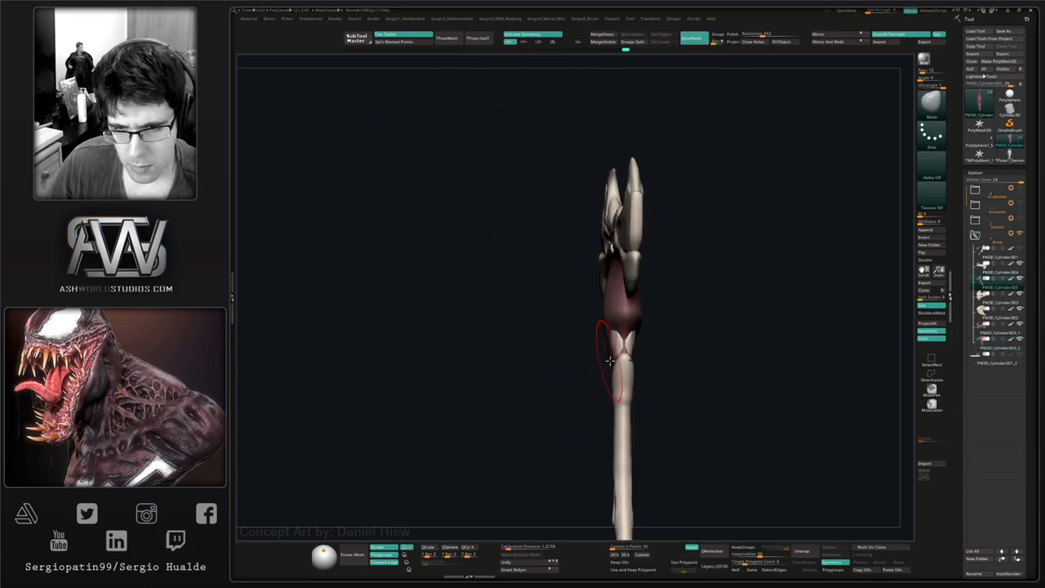
key("alt+s")
key("shift+space")
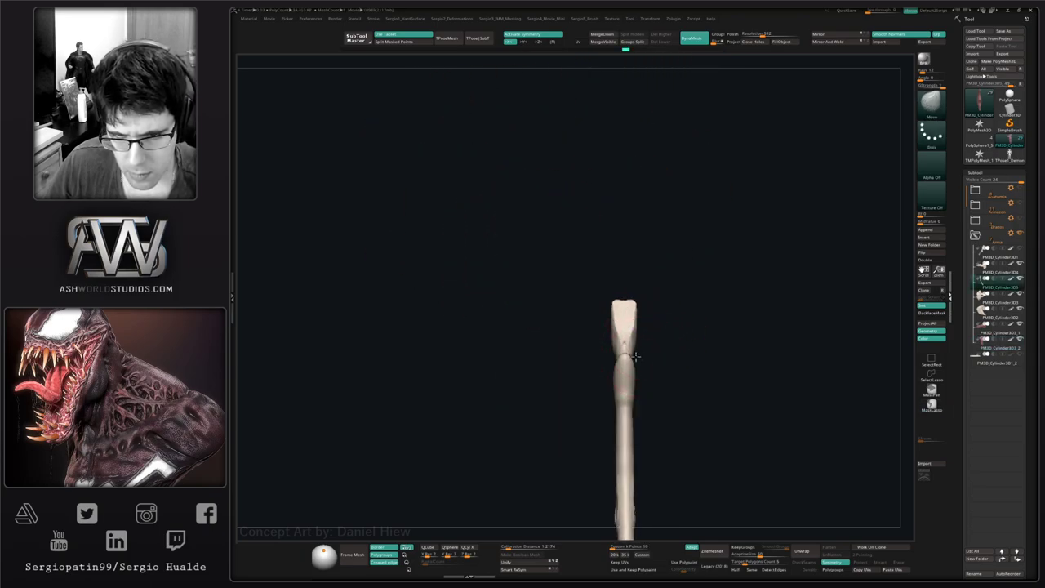
left_click_drag(635, 393, 641, 414)
mouse_move(642, 415)
right_mouse_down("ctrl")
mouse_move(640, 378)
mouse_move(706, 375)
mouse_move(658, 363)
right_mouse_up("ctrl")
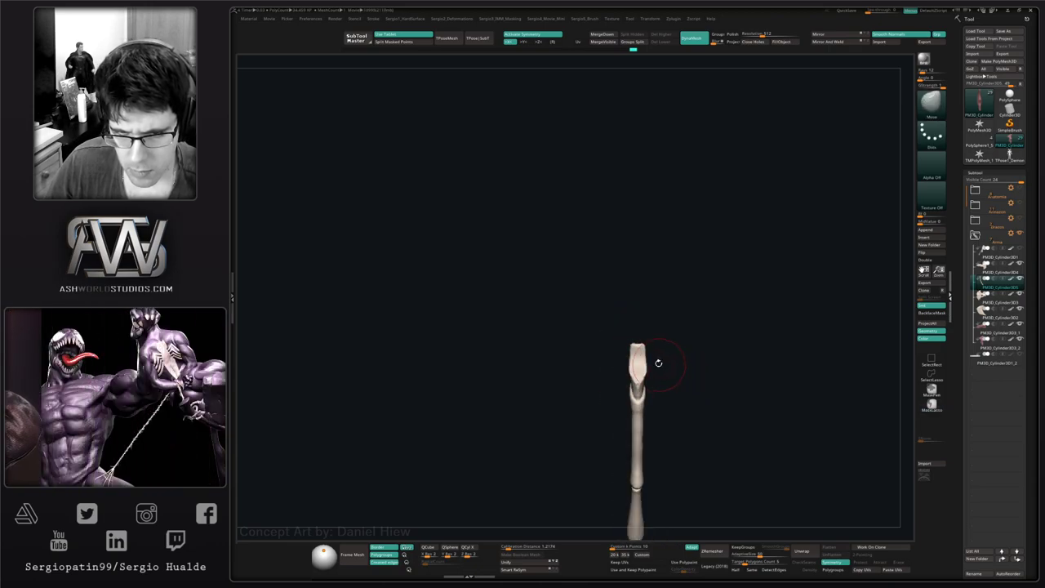
key("s")
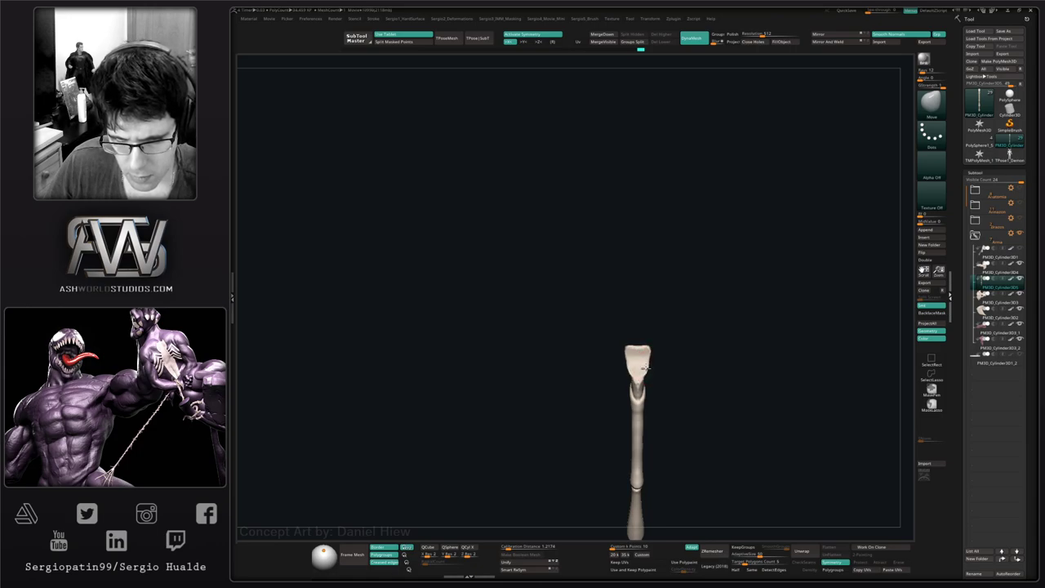
- Reshape the narrow joint and rounded segment just below the handle's flared end with the Move brush
right_click_drag(665, 371, 571, 367)
right_click_drag(642, 404, 558, 345, "alt")
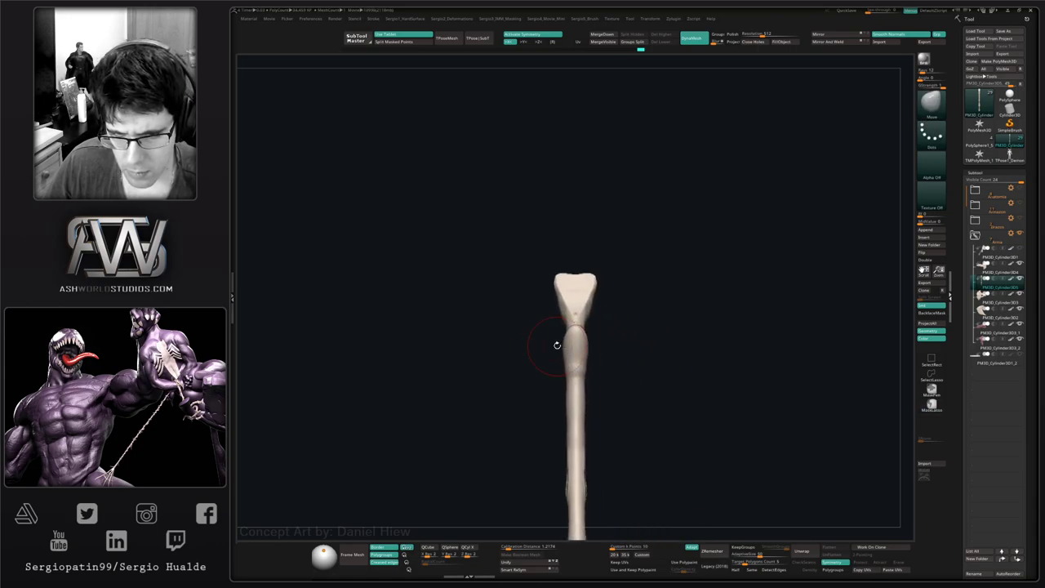
left_click_drag(603, 343, 590, 323)
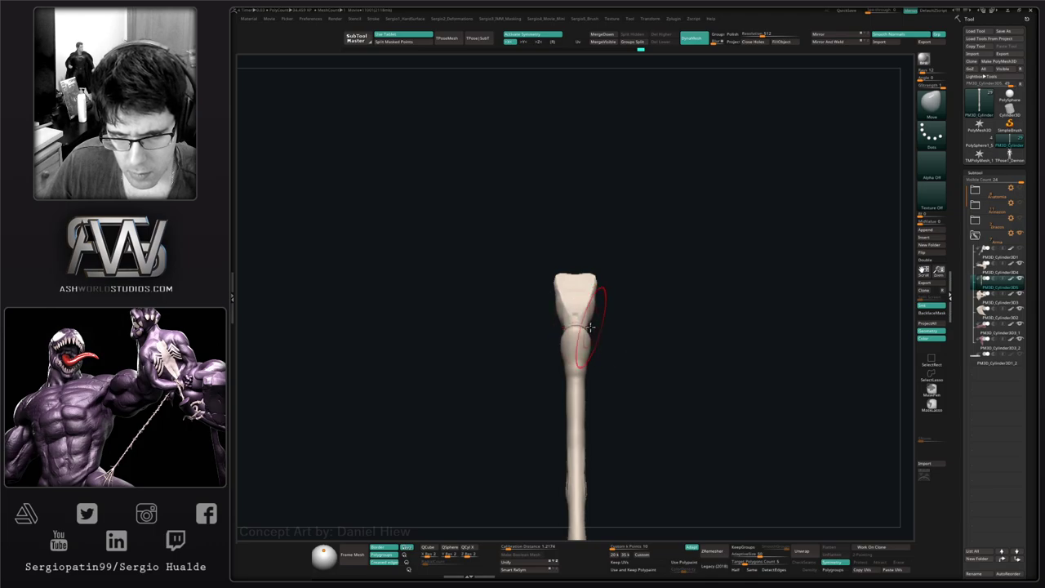
mouse_move(585, 380)
left_mouse_down()
mouse_move(590, 367)
mouse_move(591, 416)
left_mouse_up()
mouse_move(593, 432)
right_mouse_down("ctrl")
mouse_move(609, 313)
mouse_move(669, 334)
mouse_move(629, 286)
right_mouse_up("ctrl")
- Hollow the handle's flared end between two side prongs and switch to the ClayBuildup brush
key("alt+s")
mouse_move(606, 245)
right_mouse_down("ctrl")
mouse_move(618, 362)
mouse_move(639, 397)
mouse_move(614, 304)
mouse_move(612, 327)
mouse_move(633, 313)
mouse_move(638, 336)
mouse_move(643, 322)
mouse_move(639, 348)
mouse_move(610, 370)
mouse_move(637, 383)
right_mouse_up("ctrl")
key("alt+s")
key("b")
key("c")
key("b")
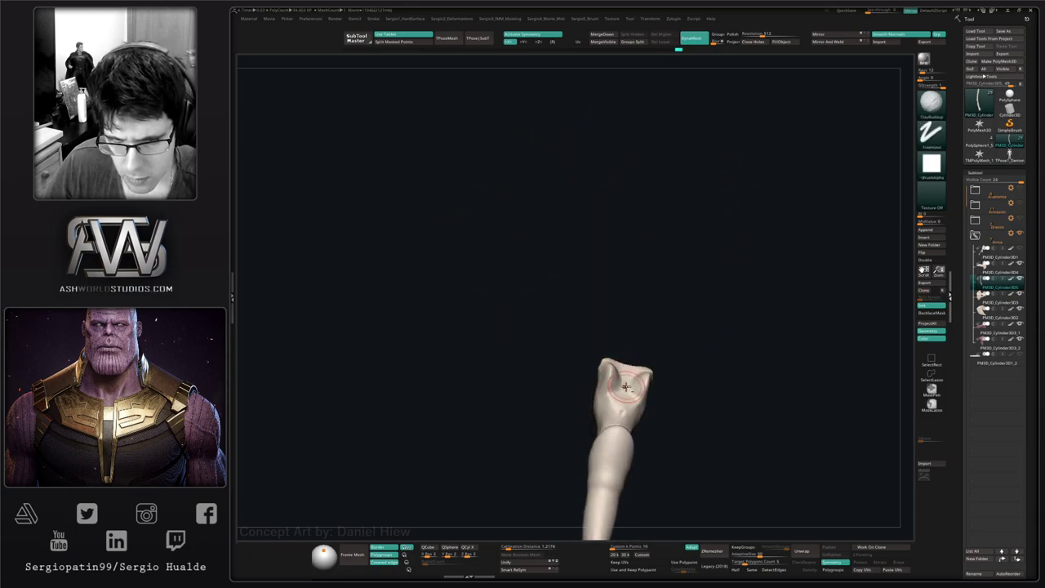
- Pull a long spike upward from between the handle's two side prongs with the Move brush
key("b")
key("m")
key("v")
left_click_drag(629, 378, 645, 297)
key("alt+s")
mouse_move(622, 347)
right_mouse_down()
mouse_move(642, 339)
mouse_move(636, 325)
right_mouse_up()
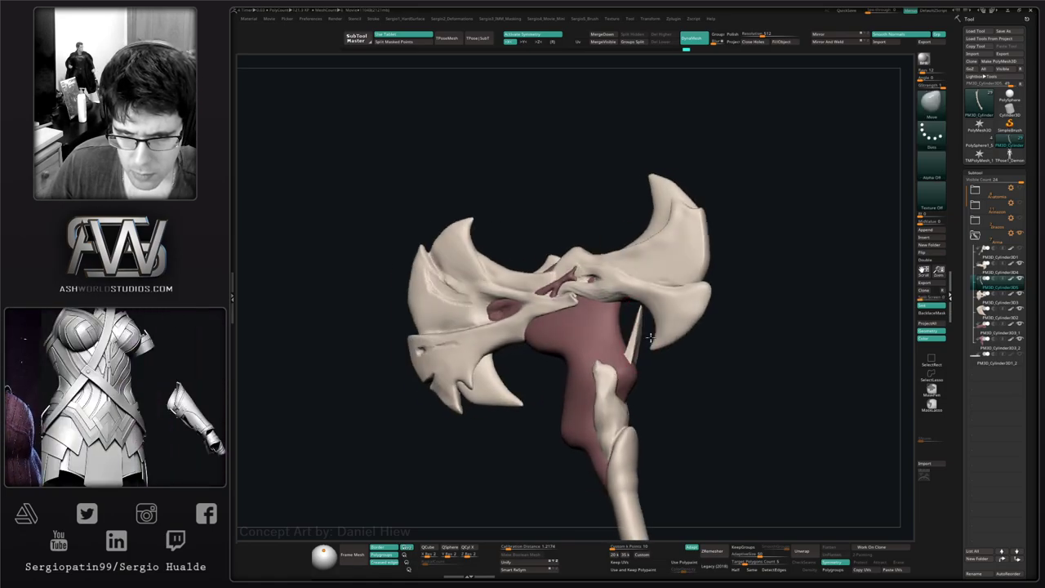
- Bend the long spike toward the red flesh with the Move brush and thicken it with the Inflat brush
left_click(634, 314, "ctrl+shift")
left_click_drag(620, 299, 600, 296)
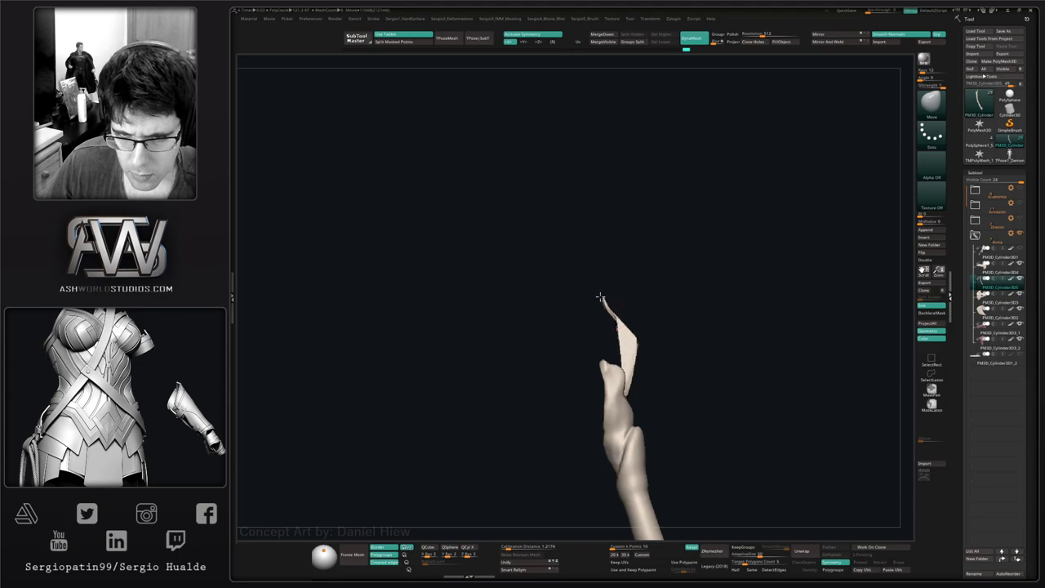
left_click_drag(633, 338, 624, 334)
key("b")
key("i")
key("n")
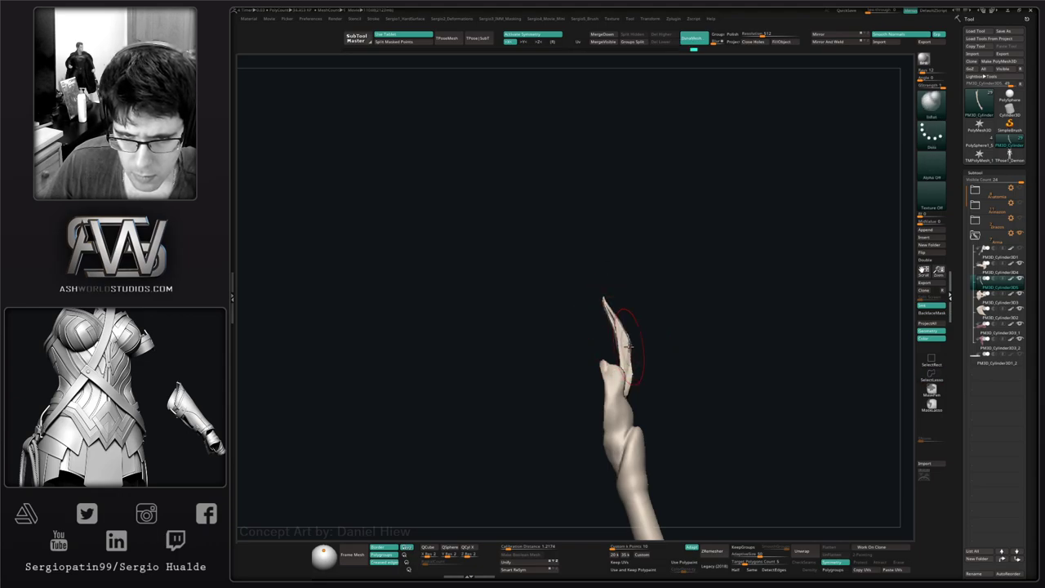
mouse_move(662, 354)
right_mouse_down()
mouse_move(682, 351)
mouse_move(650, 340)
mouse_move(626, 357)
mouse_move(635, 374)
right_mouse_up()
key("alt+s")
- Fit the red flesh behind the spike, and extend the handle's spike up to the axe head with the Move brush
left_click(635, 374, "alt")
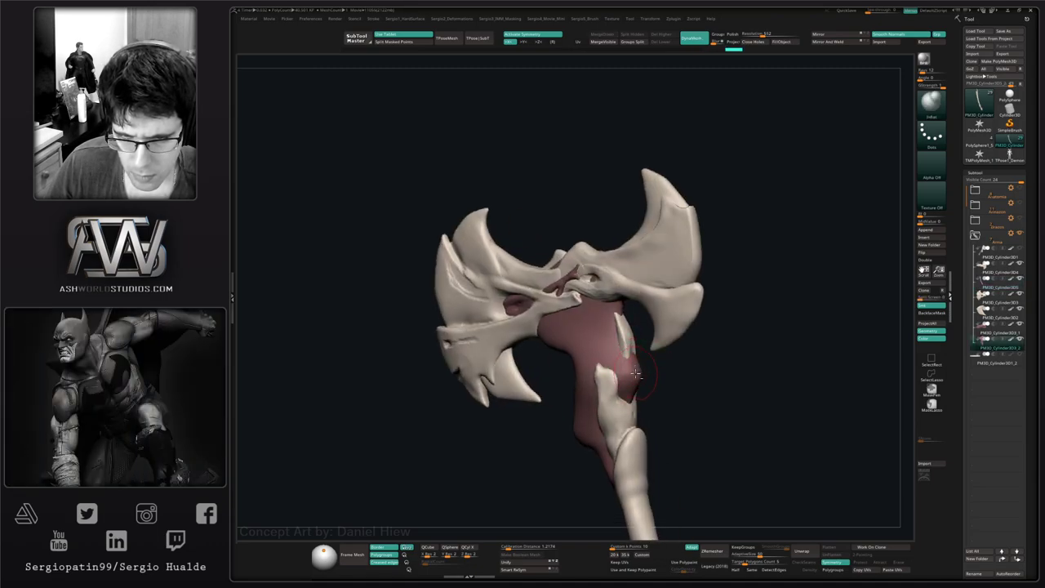
right_click_drag(621, 378, 608, 386)
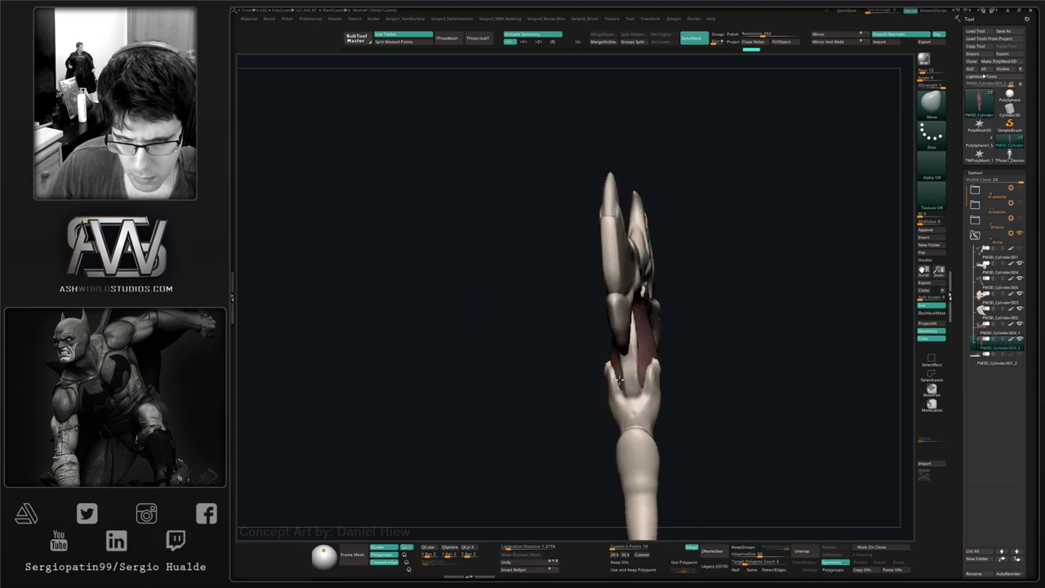
mouse_move(619, 381)
right_mouse_down()
mouse_move(640, 394)
mouse_move(624, 340)
mouse_move(606, 350)
right_mouse_up()
left_click(630, 353, "alt")
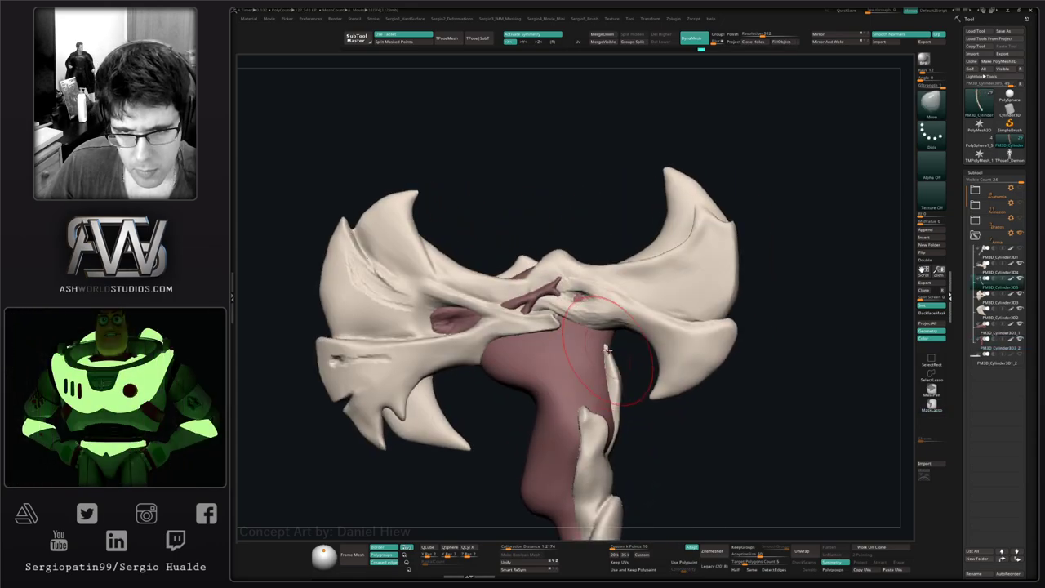
left_click_drag(601, 307, 602, 310)
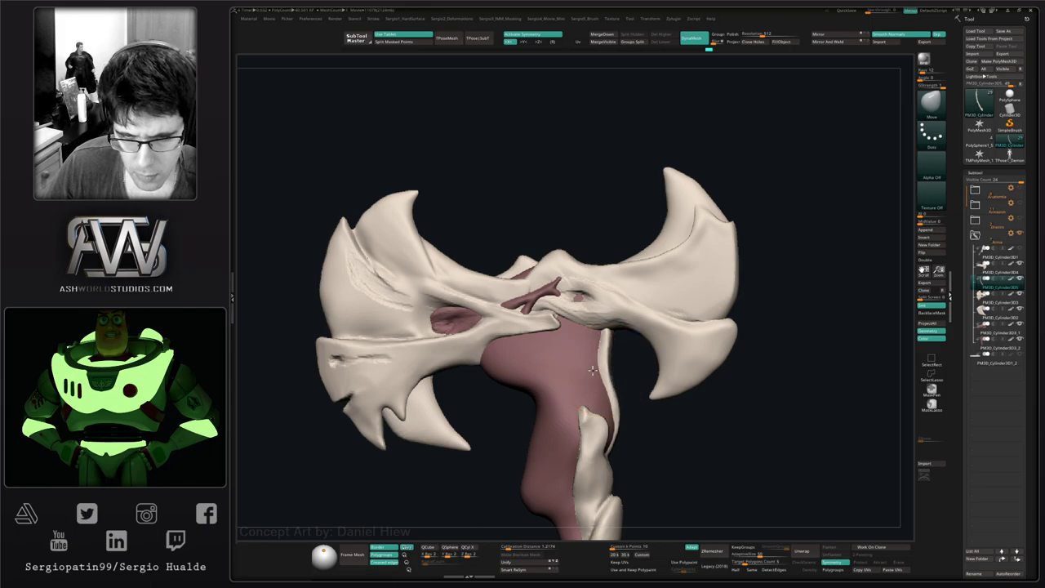
mouse_move(591, 367)
right_mouse_down()
mouse_move(624, 323)
mouse_move(608, 419)
mouse_move(563, 444)
mouse_move(594, 393)
right_mouse_up()
- Flatten the surfaces of the handle's side prongs and long spike with the TrimDynamic brush
left_click(563, 445, "ctrl+shift")
key("b")
key("t")
key("d")
key("alt+s")
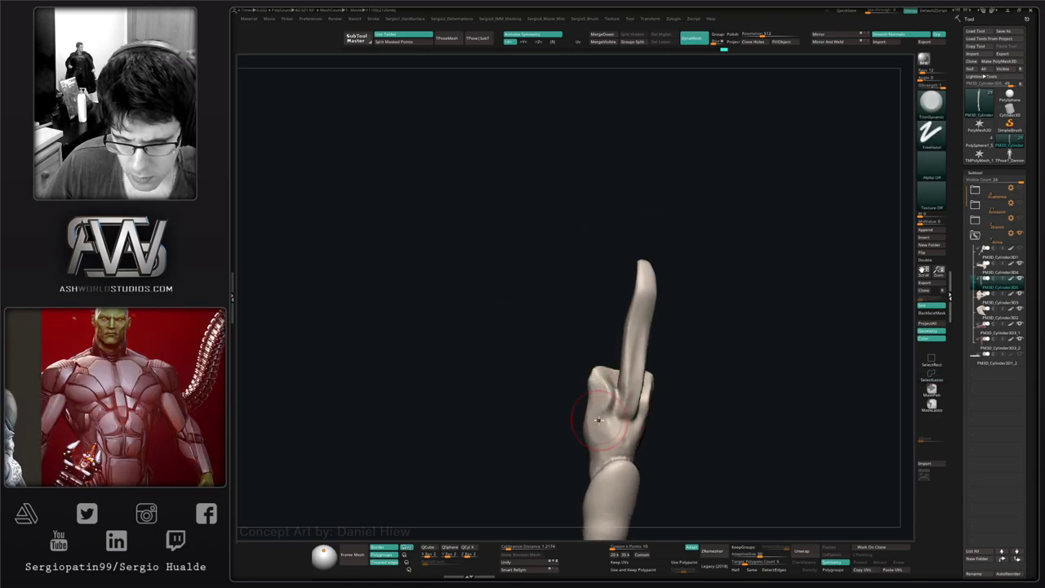
right_click_drag(623, 447, 660, 451)
mouse_move(666, 488)
right_mouse_down()
mouse_move(615, 466)
mouse_move(644, 476)
mouse_move(610, 440)
mouse_move(625, 445)
mouse_move(628, 419)
mouse_move(596, 392)
mouse_move(645, 392)
mouse_move(641, 383)
right_mouse_up()
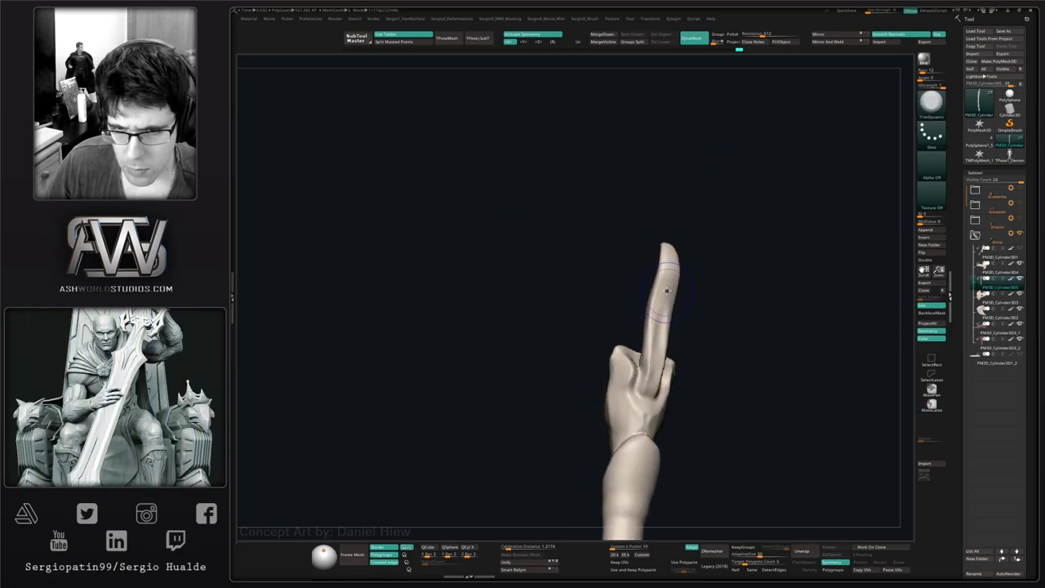
- Smooth the long spike along its length and refine its surface with the Standard brush
left_click_drag(666, 291, 657, 343, "shift")
right_click_drag(658, 349, 663, 318)
left_click_drag(659, 312, 675, 309, "shift")
key("b")
key("s")
key("t")
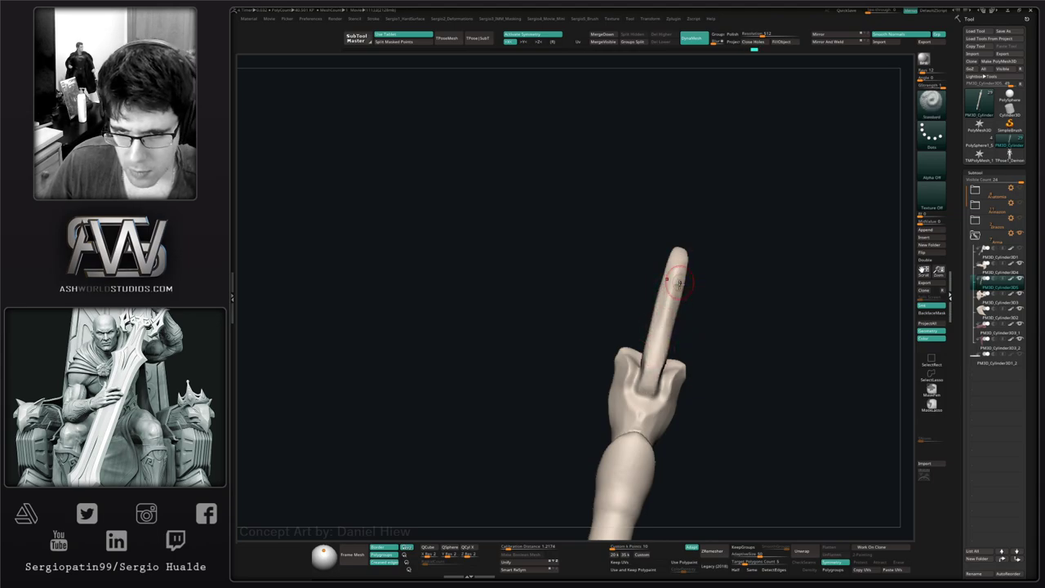
right_click_drag(667, 300, 670, 318)
key("shift+s")
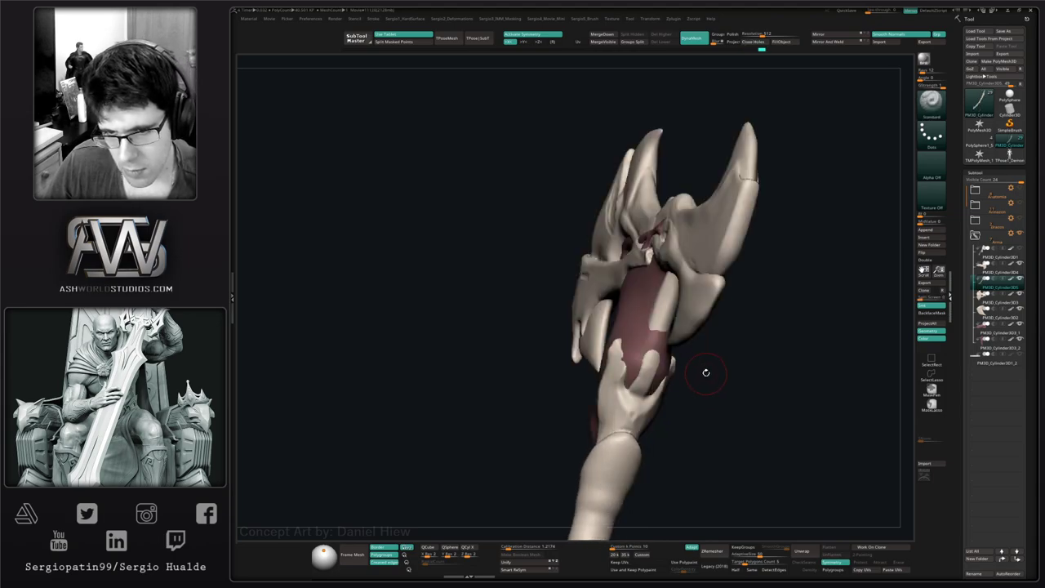
mouse_move(707, 372)
right_mouse_down()
mouse_move(627, 359)
mouse_move(636, 353)
right_mouse_up()
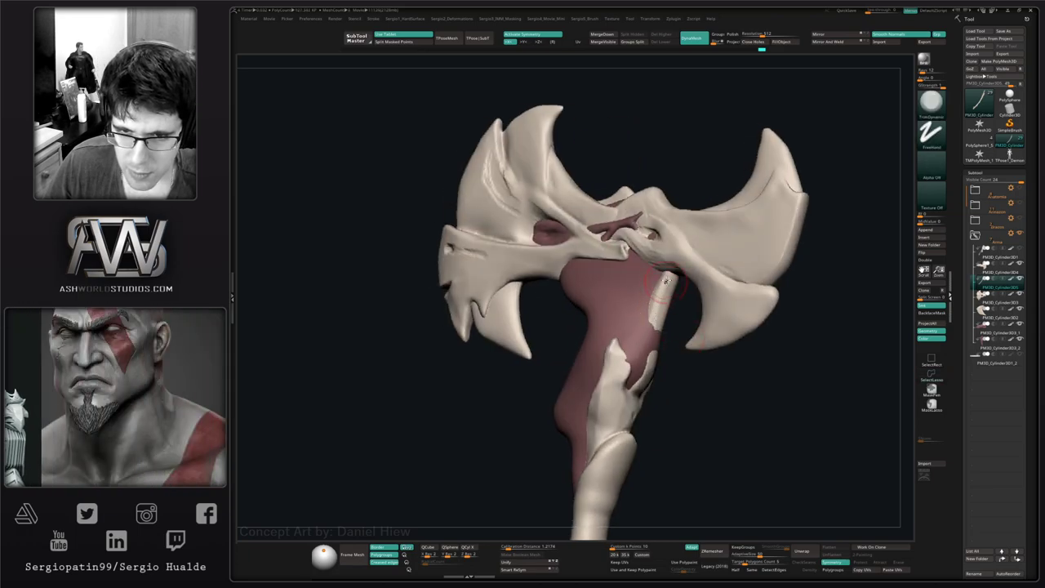
- Smooth and slim the upper end of the handle bone, isolating the piece to check its silhouette
key("shift+s")
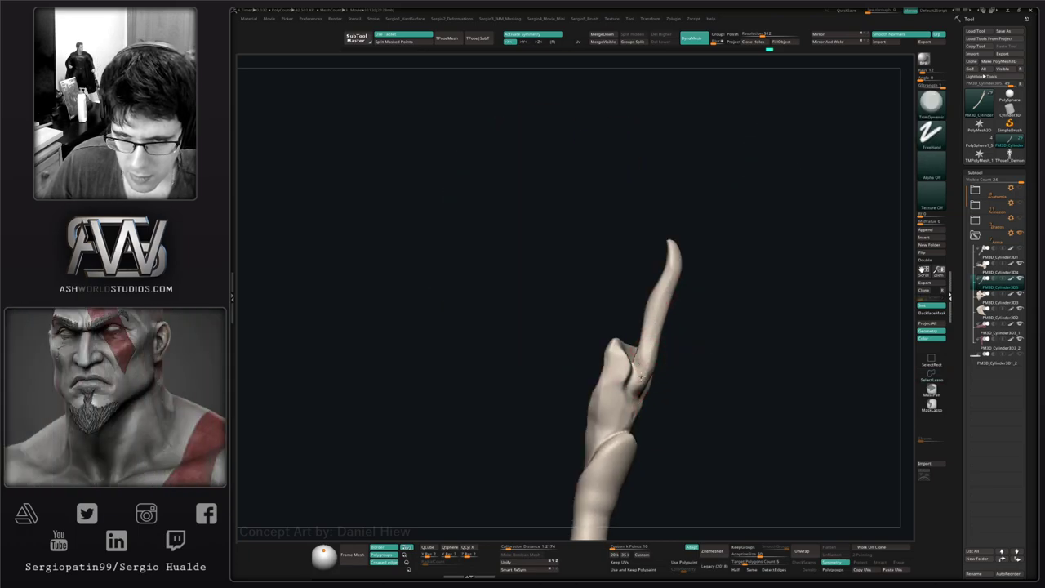
key("shift")
left_click(684, 228, "ctrl+shift")
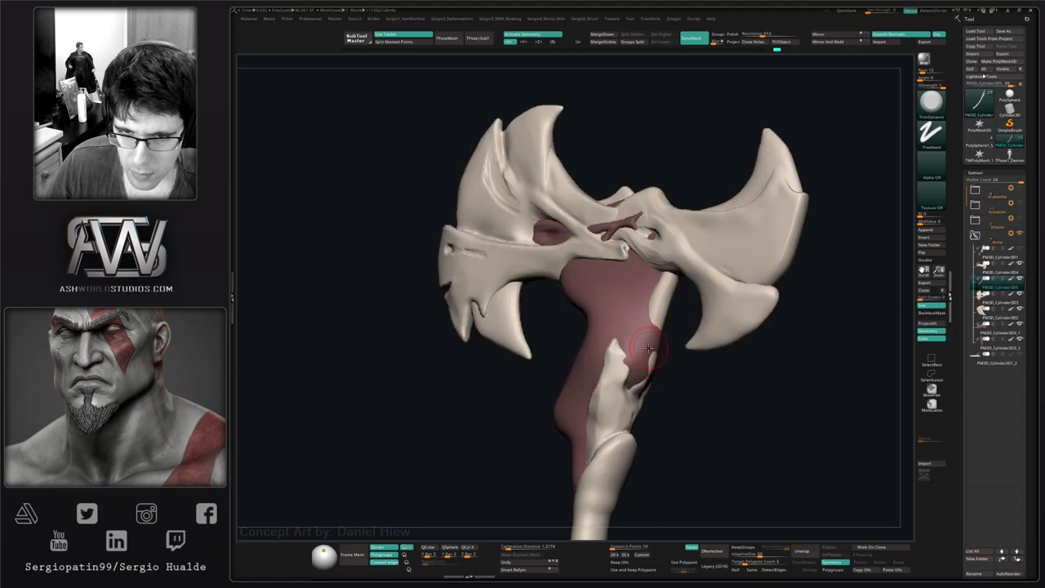
- Select the flesh piece beneath the axe head and reshape its lower part along the handle bone with the Move brush
left_click(635, 300, "alt")
key("b")
key("m")
key("v")
right_click_drag(655, 351, 656, 339)
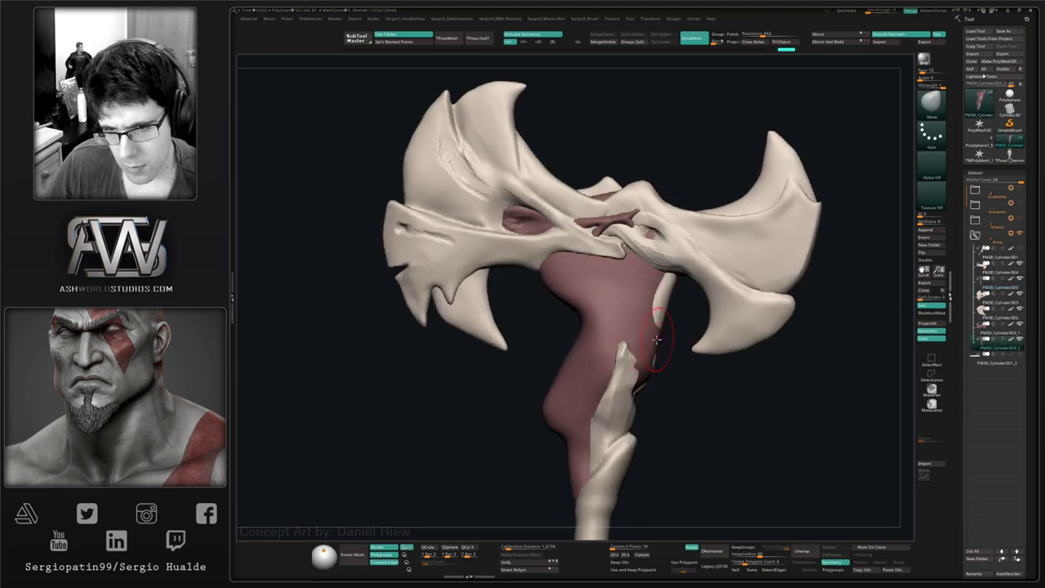
left_click(646, 341, "ctrl+shift")
mouse_move(646, 374)
left_mouse_down()
mouse_move(662, 390)
mouse_move(653, 400)
left_mouse_up()
mouse_move(671, 400)
right_mouse_down()
mouse_move(656, 398)
mouse_move(657, 362)
right_mouse_up()
left_click(657, 397, "ctrl+shift")
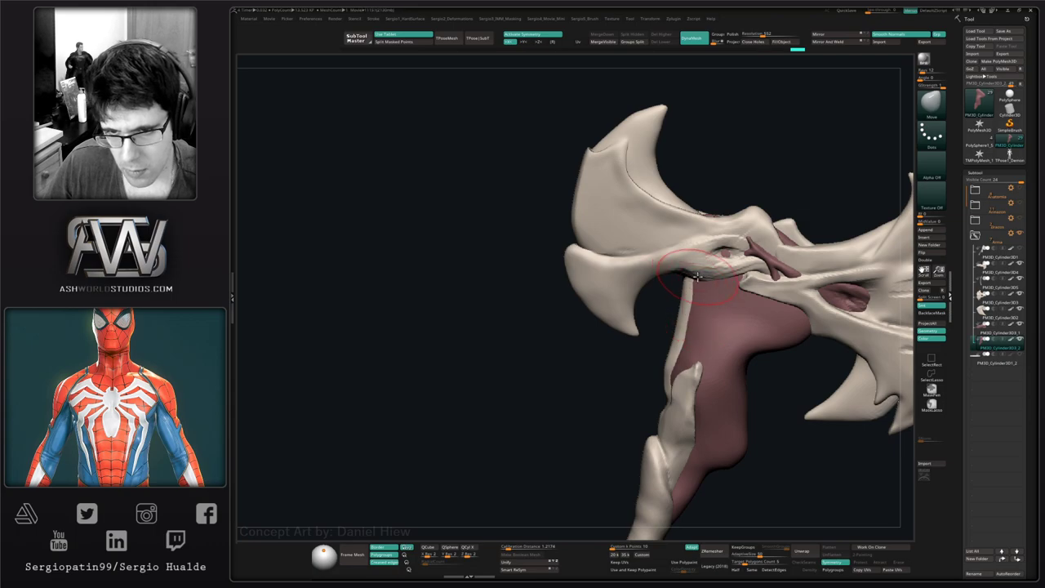
- Adjust the upper edge of the flesh piece where it meets the underside of the axe blade with the Move brush
left_click_drag(697, 277, 678, 272)
right_click_drag(690, 316, 682, 300)
key("s")
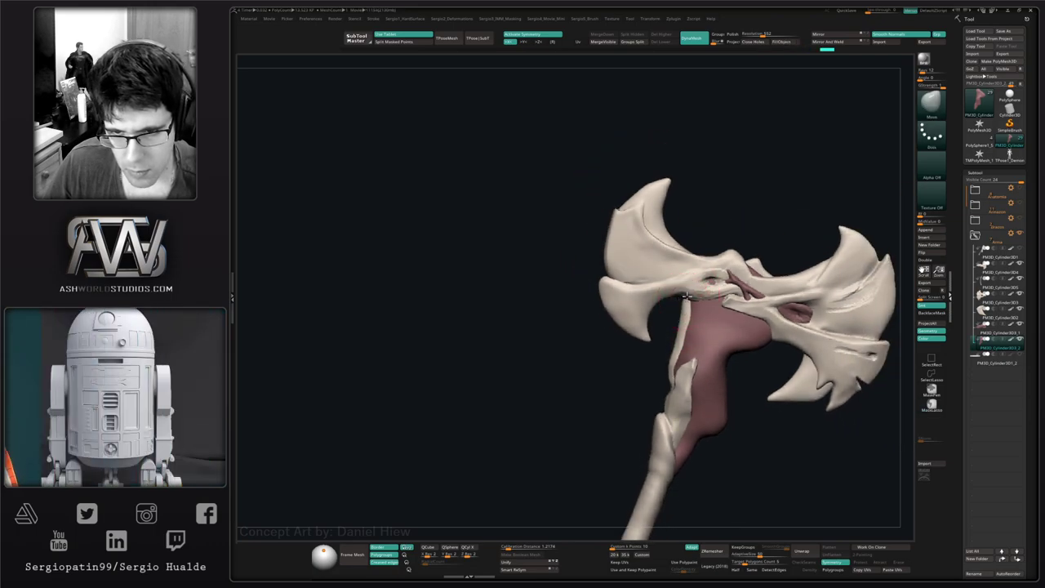
left_click_drag(686, 299, 683, 292)
left_click_drag(588, 364, 694, 370)
right_click_drag(693, 370, 633, 410, "ctrl")
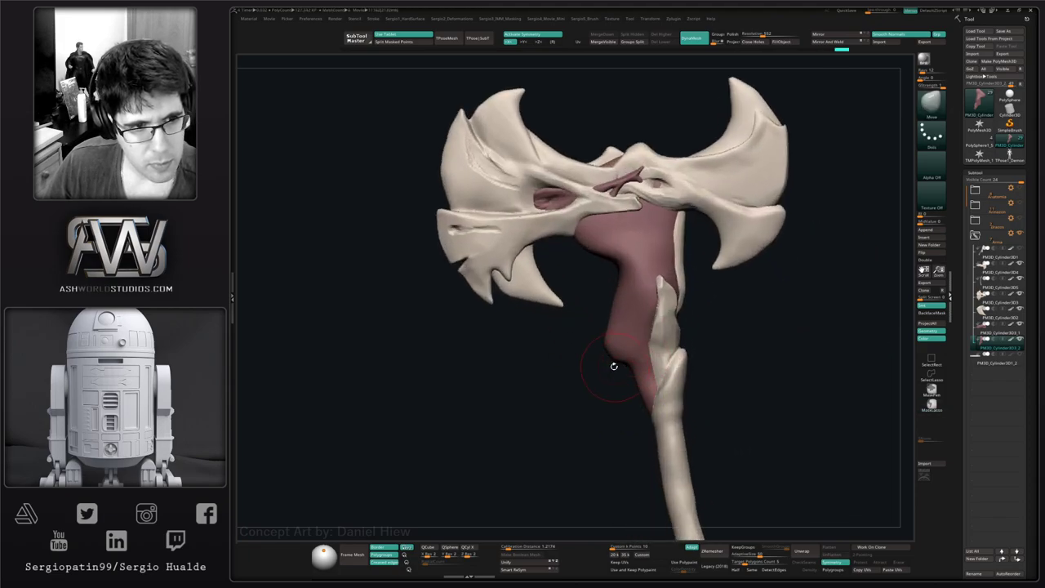
- Duplicate the flesh mesh within its subtool, move the copy down to the notch in the handle and scale it down
mouse_move(611, 364)
right_mouse_down()
mouse_move(643, 363)
mouse_move(652, 381)
mouse_move(665, 372)
mouse_move(658, 340)
mouse_move(625, 334)
mouse_move(644, 400)
mouse_move(633, 412)
mouse_move(619, 402)
mouse_move(618, 376)
mouse_move(622, 386)
mouse_move(644, 301)
right_mouse_up()
key("alt+s")
key("w")
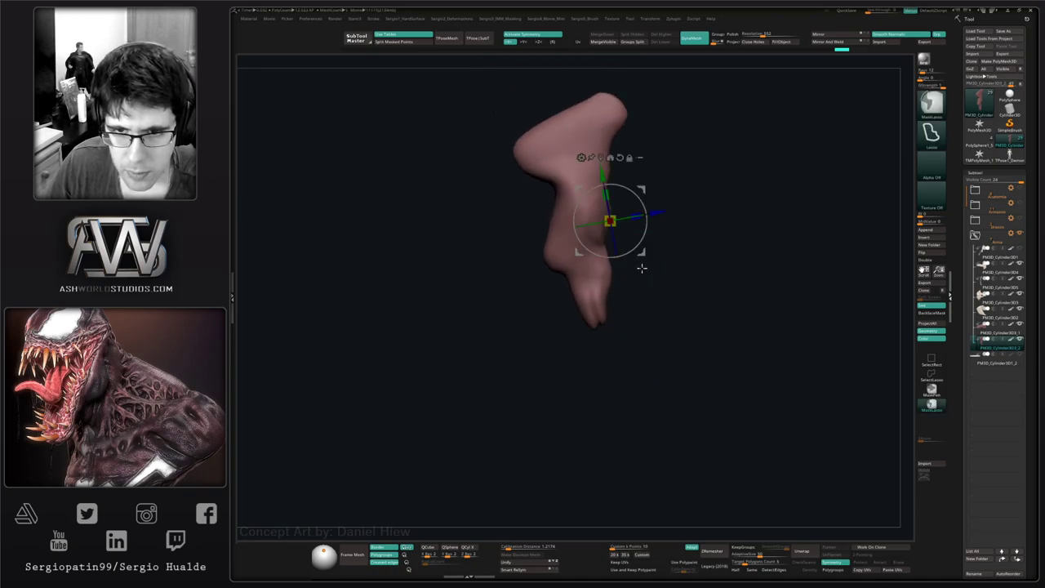
left_click_drag(642, 260, 692, 496, "ctrl")
right_click_drag(713, 425, 672, 333, "alt")
left_click_drag(651, 395, 680, 455)
left_click_drag(648, 425, 619, 341)
key("alt+s")
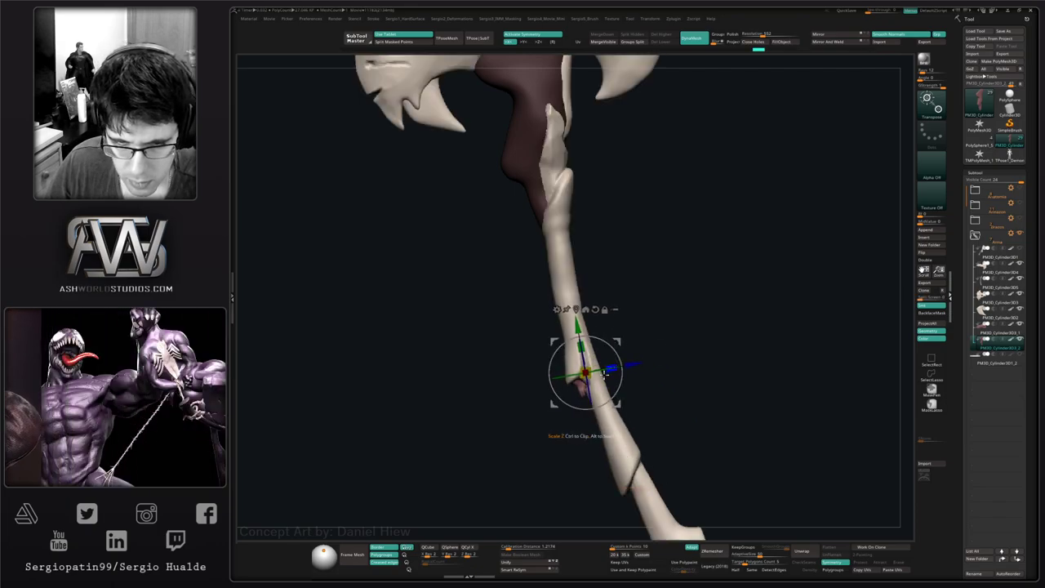
- Shape the small flesh copy to the gap in the handle bone with the Move brush
mouse_move(618, 343)
right_mouse_down("shift")
mouse_move(627, 357)
mouse_move(616, 378)
mouse_move(591, 392)
mouse_move(611, 379)
right_mouse_up("shift")
key("q")
key("s")
left_click_drag(608, 383, 589, 384)
mouse_move(599, 387)
left_mouse_down()
mouse_move(603, 364)
mouse_move(592, 397)
left_mouse_up()
- Isolate the small flesh piece, add volume to it with the ClayBuildup brush and smooth its surface
key("alt+s")
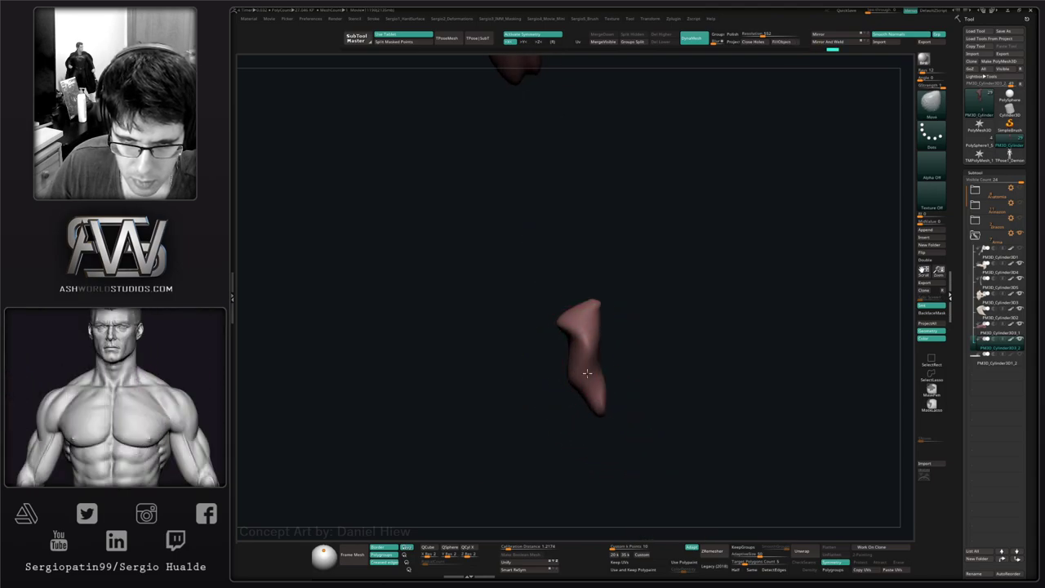
right_click_drag(587, 373, 561, 353)
key("b")
key("c")
key("b")
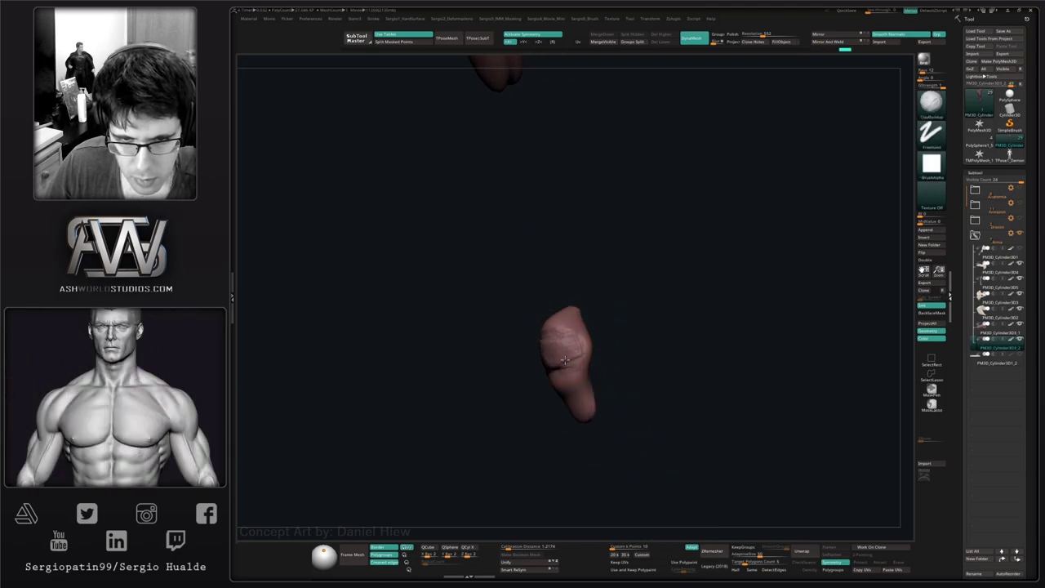
left_click_drag(570, 397, 577, 403)
left_click(576, 404, "ctrl+shift")
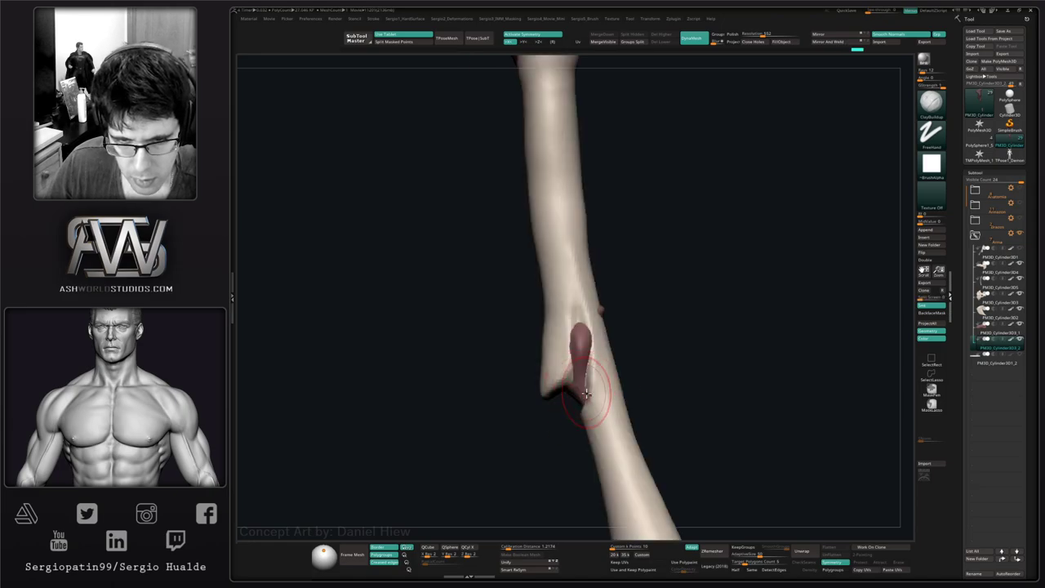
left_click(586, 356, "ctrl+shift")
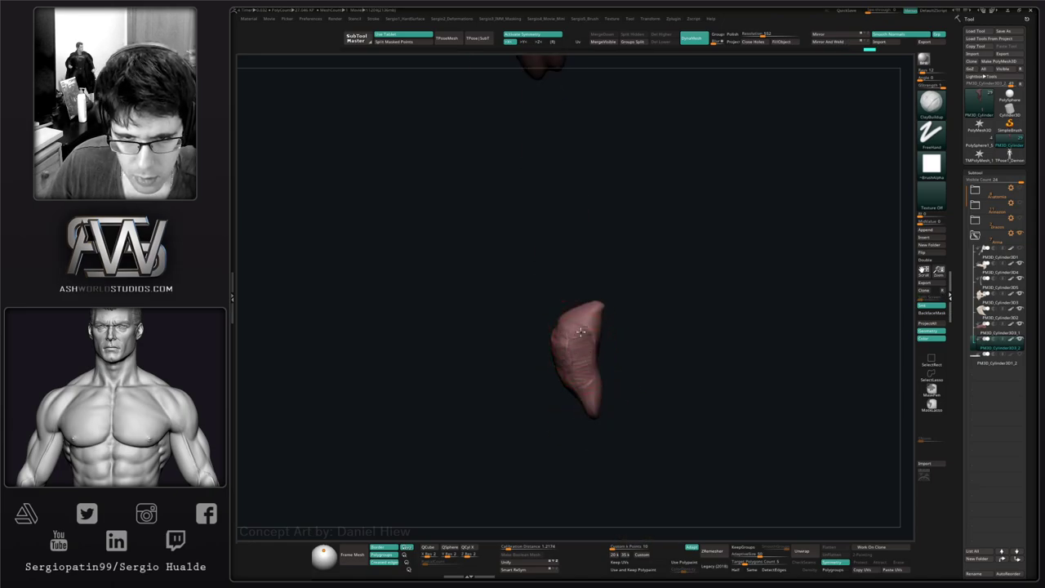
right_click_drag(603, 364, 637, 364)
left_click_drag(607, 343, 615, 389)
right_click_drag(615, 389, 583, 384)
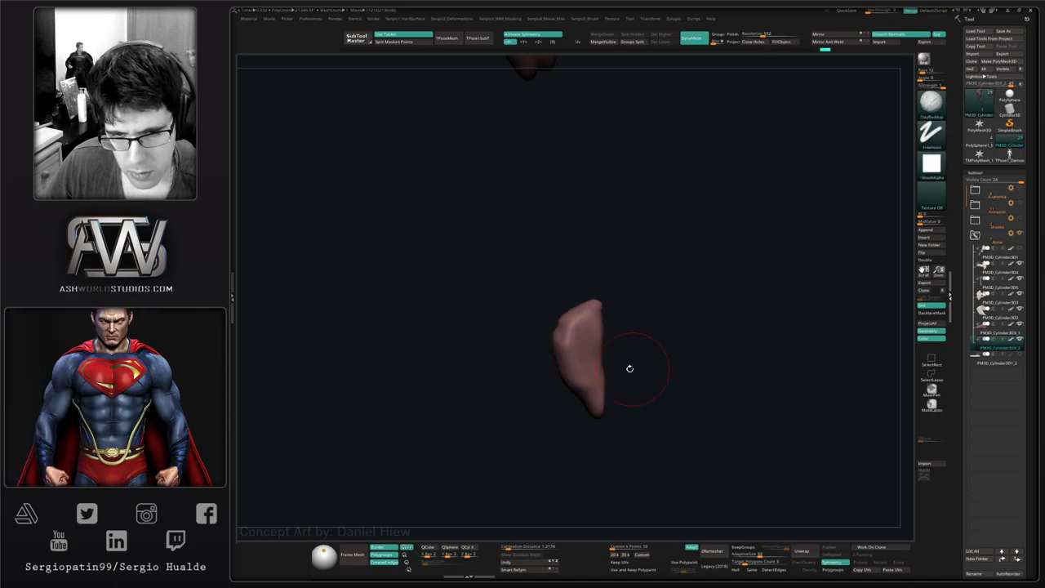
left_click(580, 427, "ctrl+shift")
- Fit the small flesh piece inside the handle's notch with the Move brush and clear the mask on the flesh mesh
key("b")
key("m")
key("v")
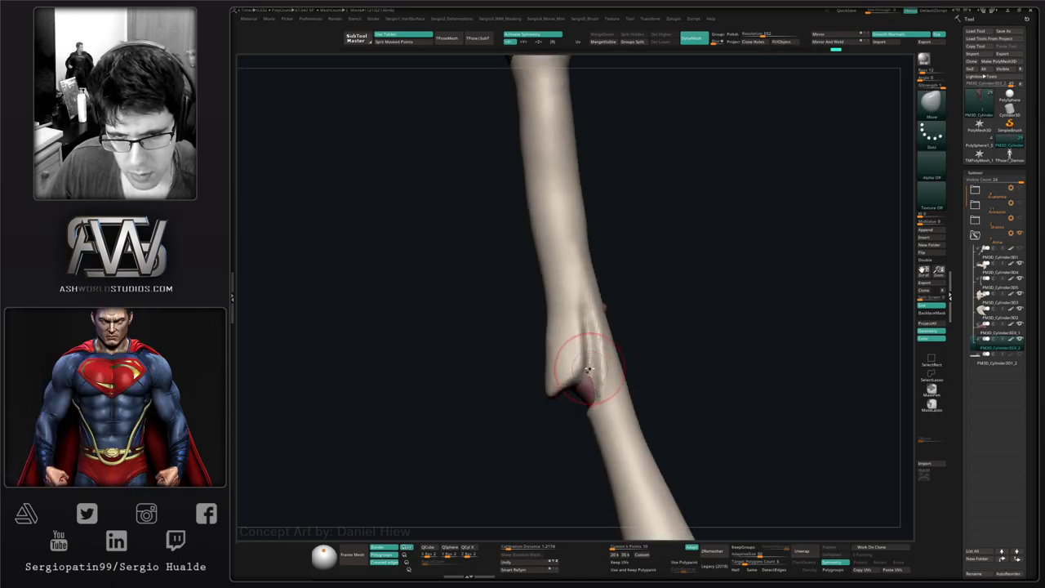
mouse_move(590, 363)
right_mouse_down()
mouse_move(613, 340)
mouse_move(633, 343)
mouse_move(632, 330)
right_mouse_up()
left_click(612, 348, "ctrl+shift")
key("shift+s")
right_click_drag(617, 268, 626, 314)
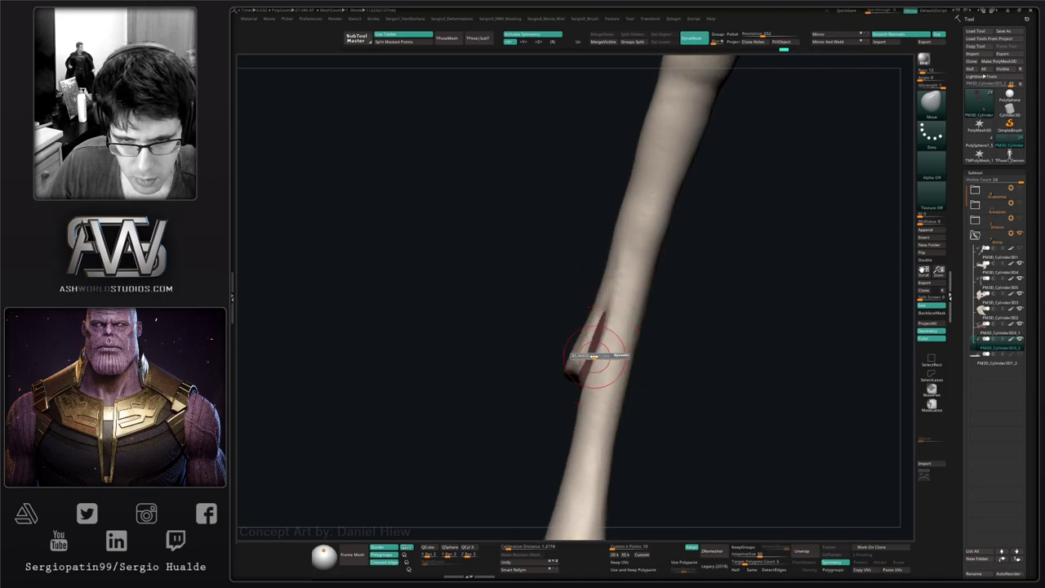
right_click_drag(580, 367, 579, 392)
mouse_move(579, 392)
right_mouse_down("ctrl")
mouse_move(579, 435)
mouse_move(616, 417)
right_mouse_up("ctrl")
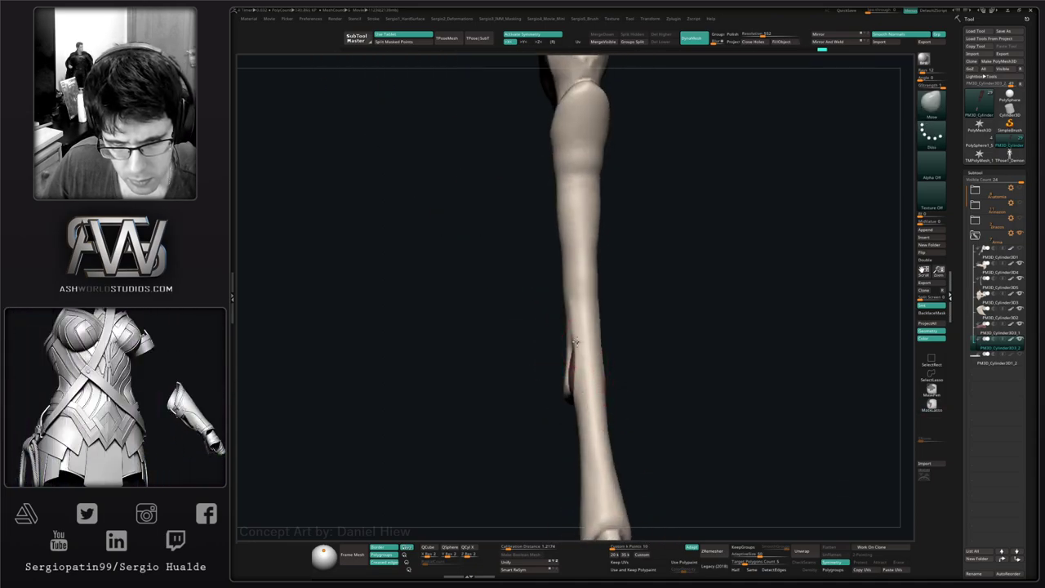
mouse_move(572, 370)
right_mouse_down()
mouse_move(567, 303)
mouse_move(618, 415)
mouse_move(629, 387)
mouse_move(618, 391)
mouse_move(607, 362)
mouse_move(602, 262)
mouse_move(637, 319)
mouse_move(616, 383)
right_mouse_up()
left_click_drag(616, 382, 620, 391, "ctrl")
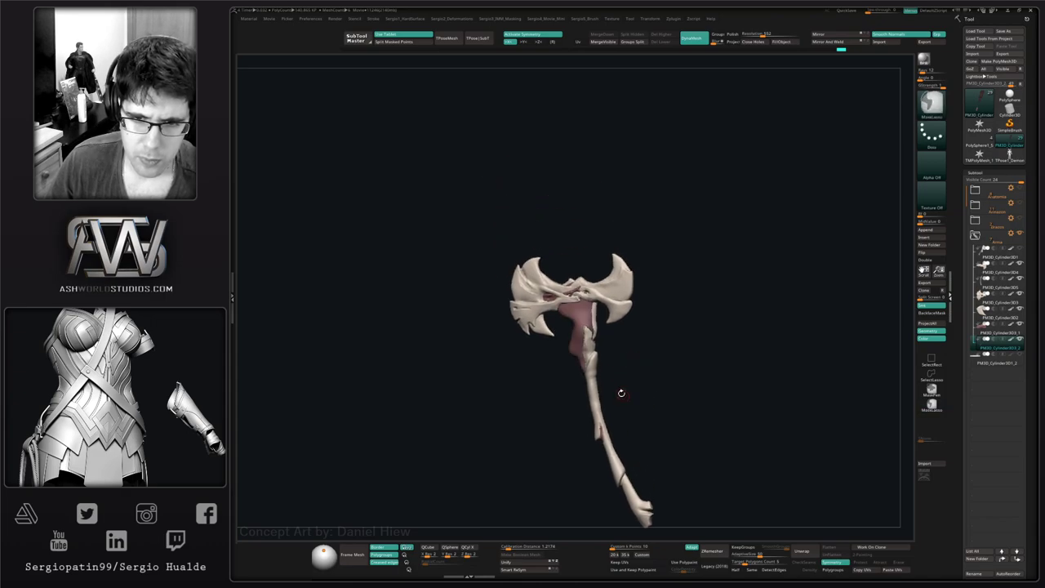
- Examine the axe's overall silhouette and its head from several angles
right_click_drag(591, 332, 630, 419, "ctrl")
mouse_move(629, 328)
right_mouse_down()
mouse_move(650, 340)
mouse_move(621, 367)
mouse_move(618, 335)
mouse_move(594, 324)
mouse_move(600, 302)
right_mouse_up()
mouse_move(635, 347)
right_mouse_down()
mouse_move(659, 343)
mouse_move(636, 346)
right_mouse_up()
right_click_drag(569, 276, 605, 351, "ctrl")
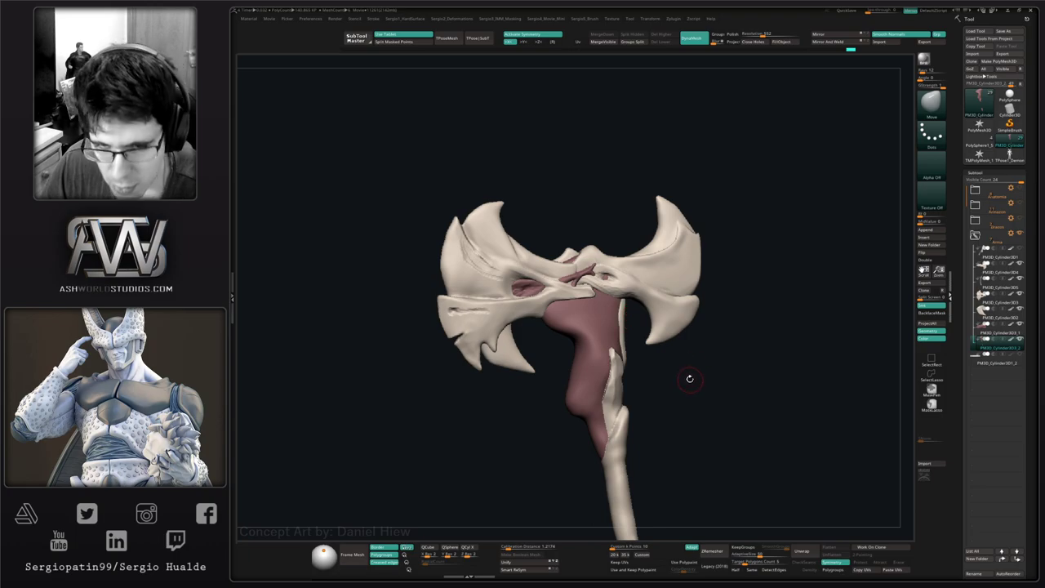
left_click_drag(688, 379, 706, 378)
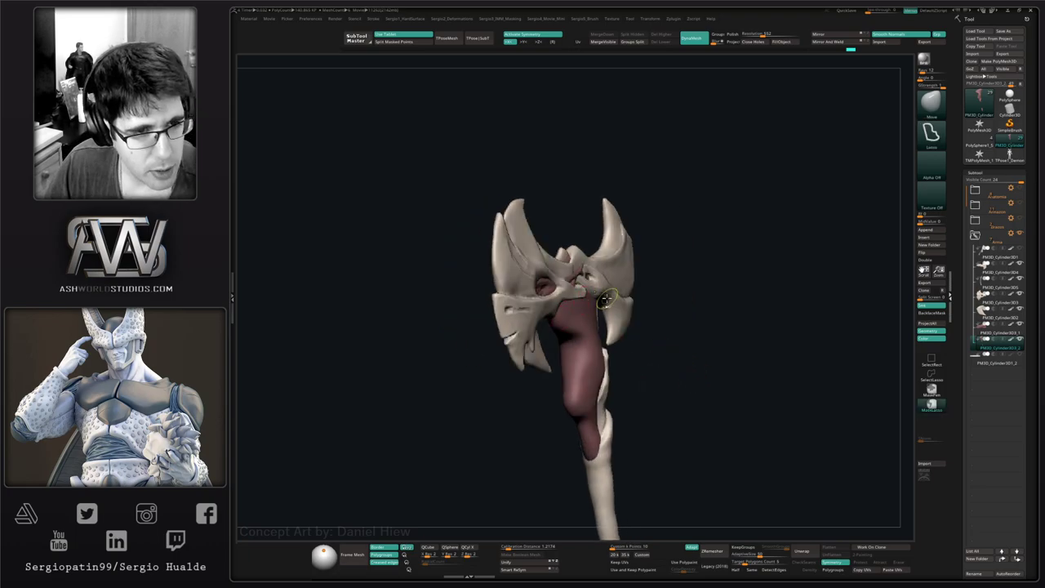
right_click_drag(581, 302, 550, 364, "ctrl")
left_click_drag(551, 366, 558, 349)
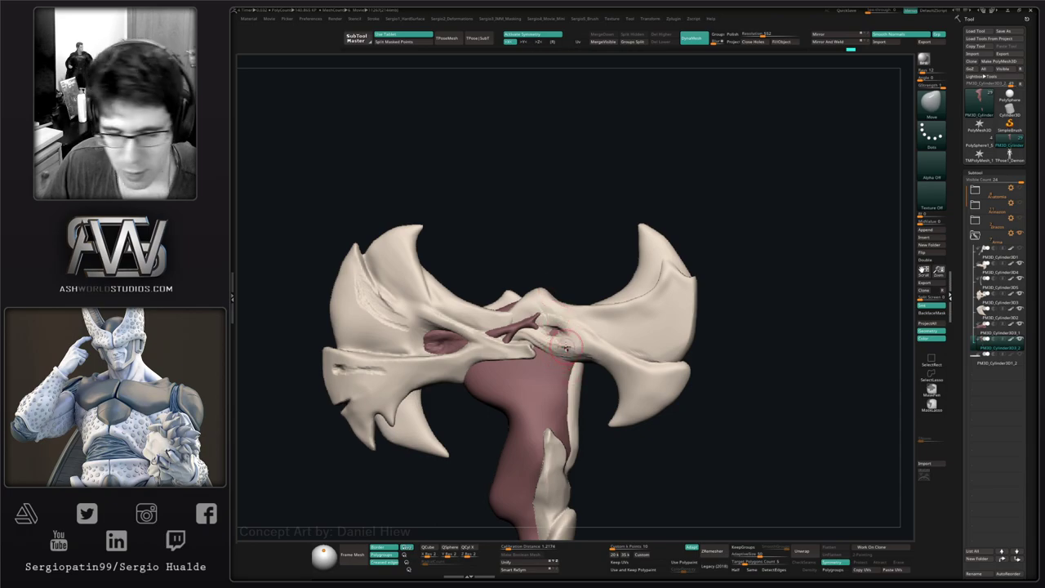
mouse_move(568, 343)
right_mouse_down()
mouse_move(532, 364)
mouse_move(557, 358)
right_mouse_up()
mouse_move(556, 358)
right_mouse_down("ctrl")
mouse_move(530, 306)
mouse_move(581, 247)
mouse_move(545, 328)
right_mouse_up("ctrl")
- Select the curved spike below the toothed blade and pull its tip slightly inward with the Move brush
left_click(510, 368, "alt")
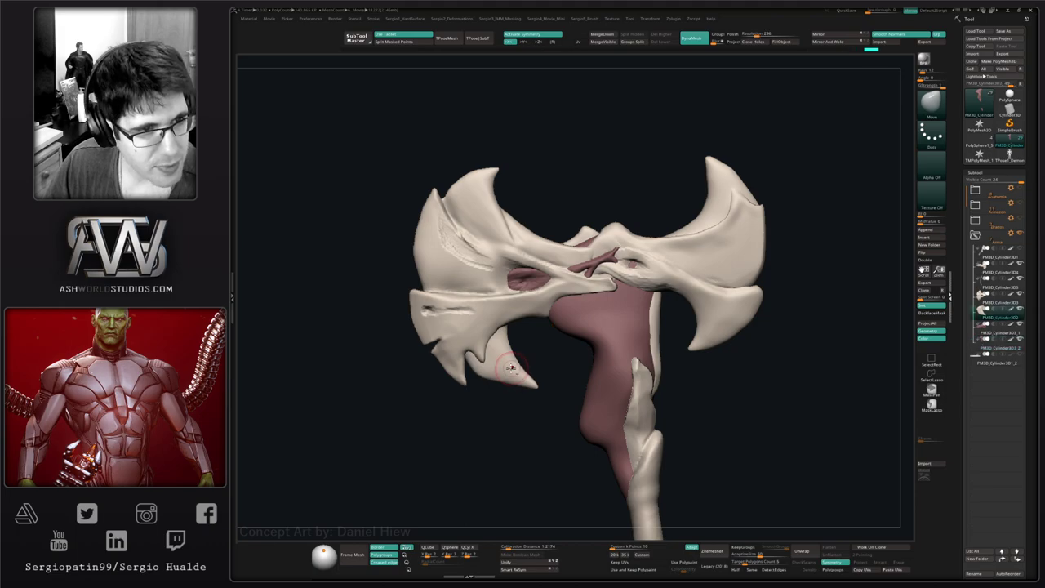
left_click_drag(521, 376, 518, 371)
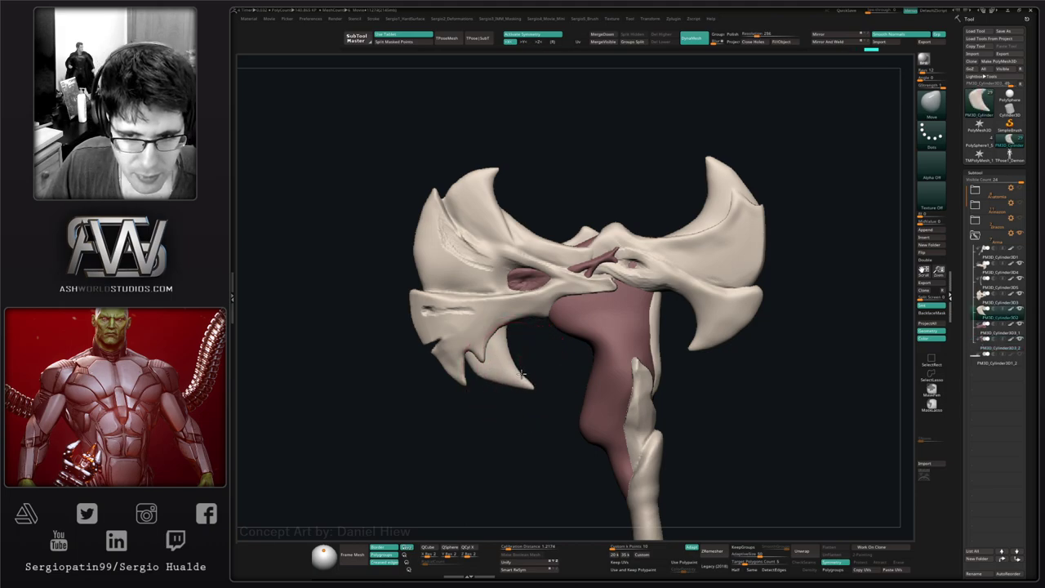
mouse_move(559, 332)
right_mouse_down("alt")
mouse_move(534, 408)
mouse_move(569, 369)
mouse_move(586, 312)
right_mouse_up("alt")
right_click_drag(585, 312, 640, 273, "alt")
right_click_drag(640, 274, 622, 373, "ctrl")
mouse_move(684, 349)
right_mouse_down()
mouse_move(674, 346)
mouse_move(713, 337)
right_mouse_up()
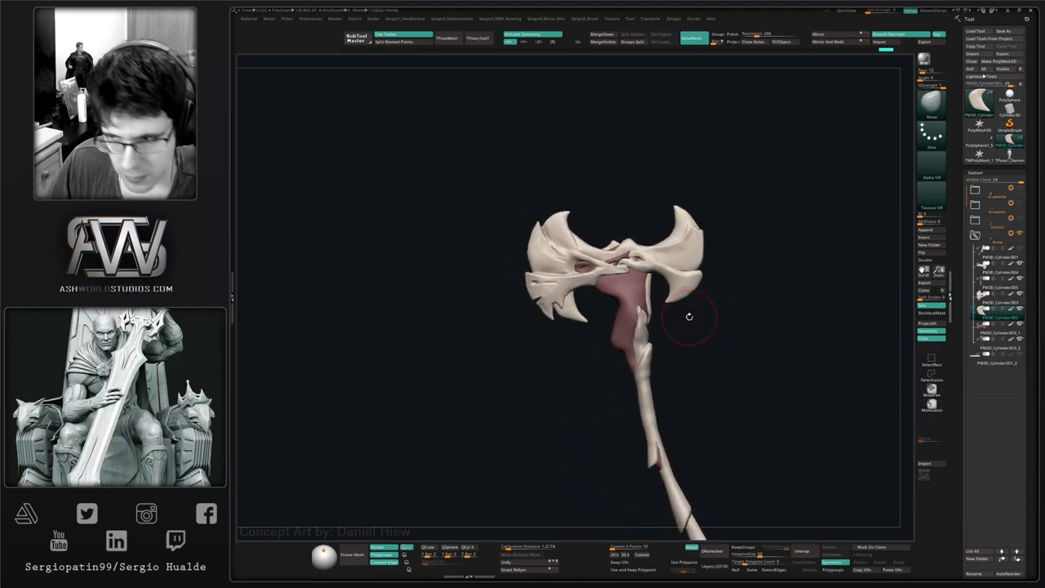
right_click_drag(851, 296, 918, 282, "alt")
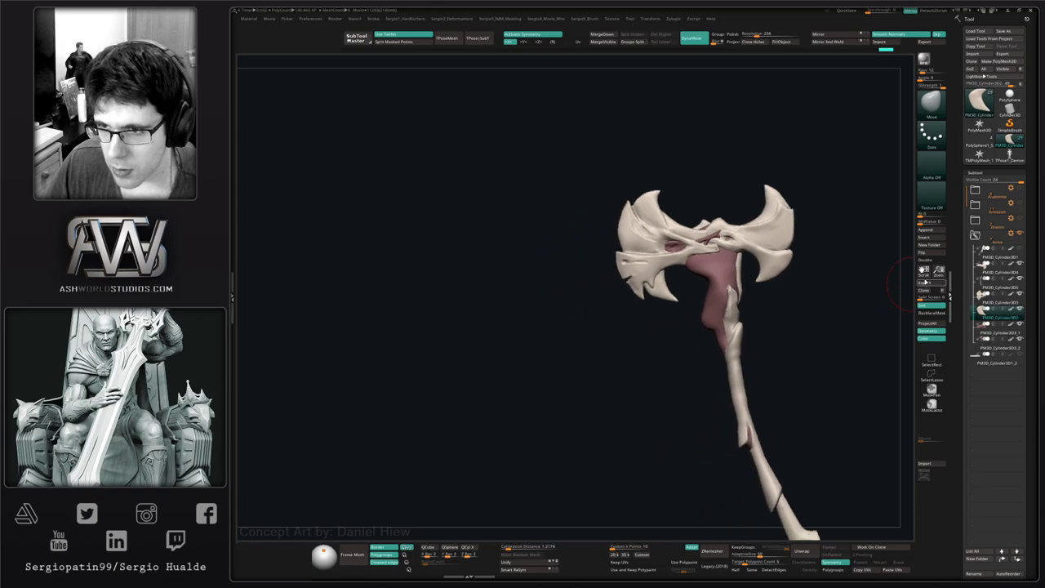
- Compare the original axe block-out with the sculpted bone axe by switching between their subtools
left_click(995, 255)
right_click_drag(831, 325, 695, 343, "alt")
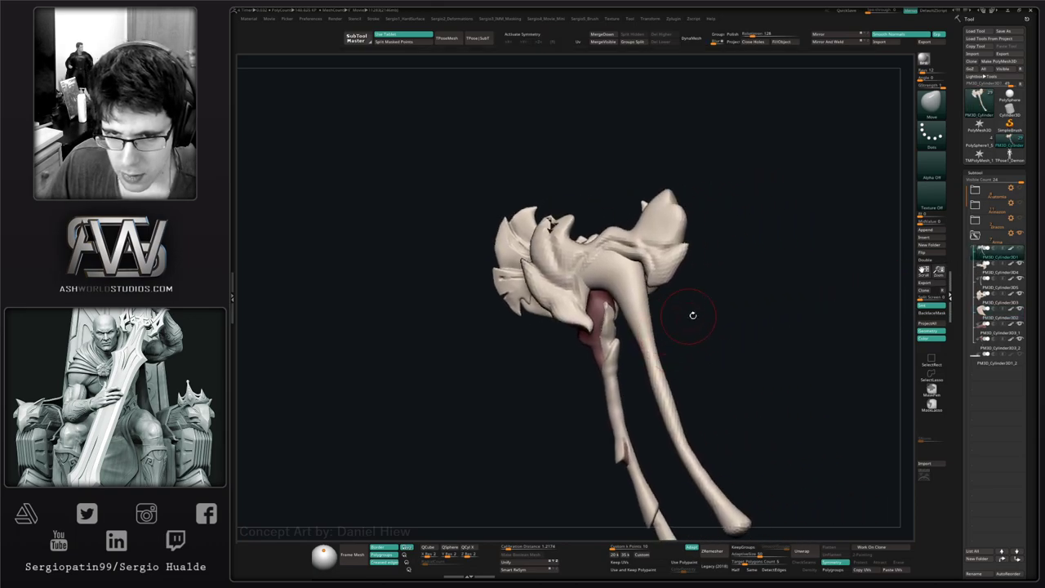
left_click(997, 268)
right_click_drag(781, 295, 739, 297)
right_click_drag(739, 297, 692, 231, "ctrl")
left_click(996, 254)
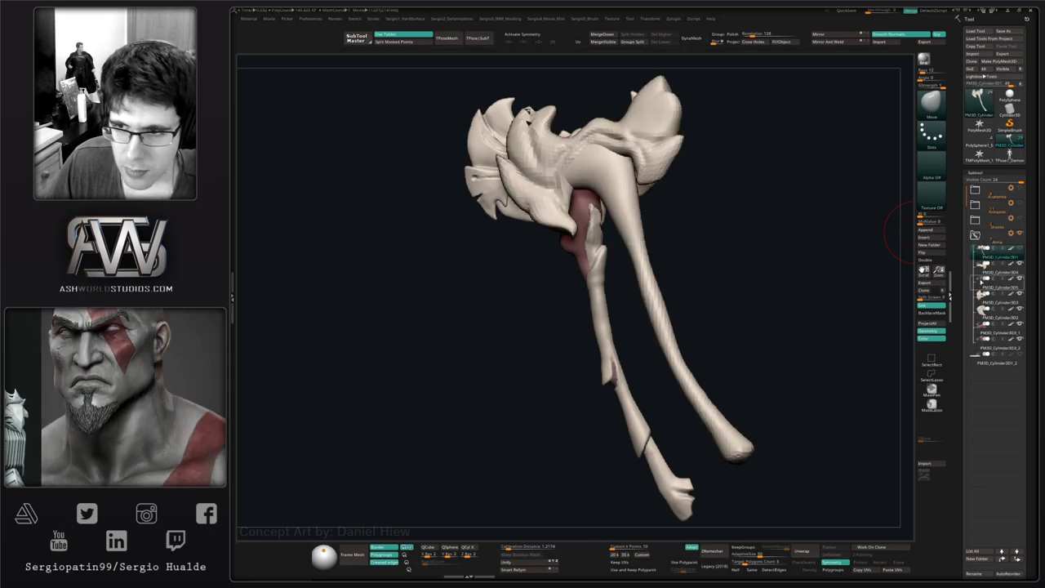
left_click(986, 271)
left_click(992, 259)
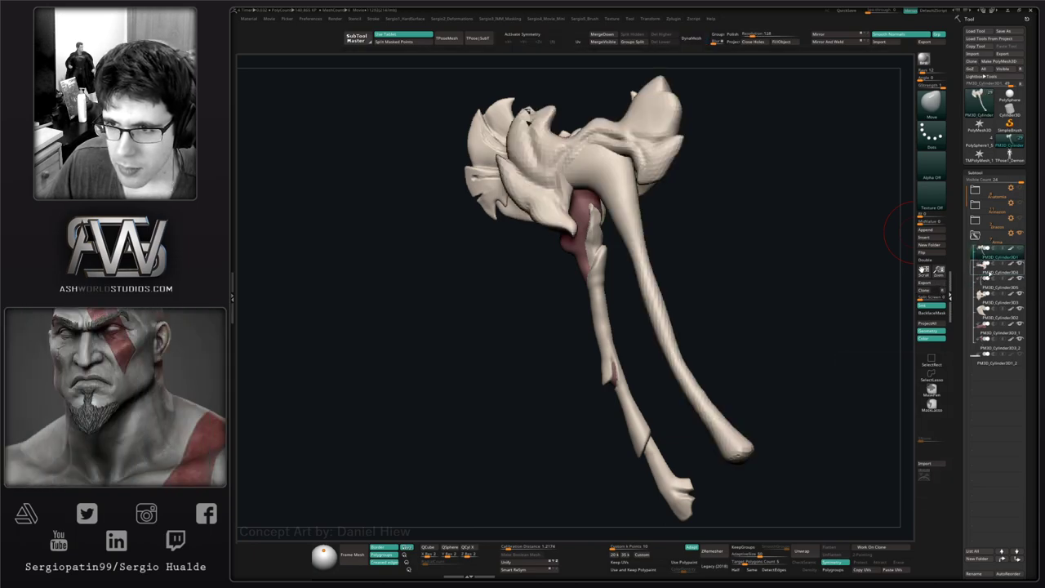
left_click(986, 273)
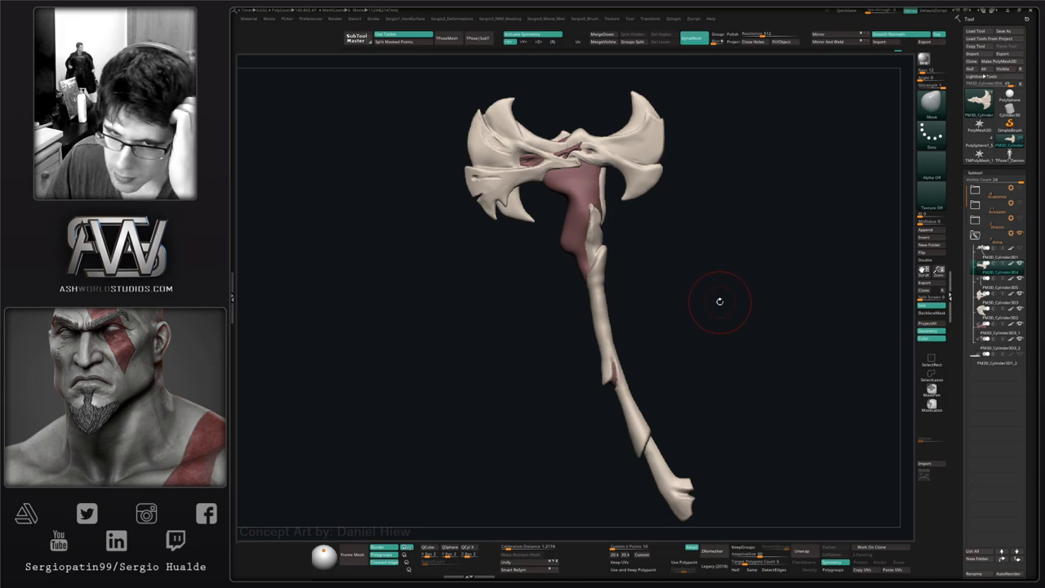
- Place a canvas snapshot of the sculpted axe beside the original block-out to compare the two shapes
right_click_drag(707, 311, 600, 343)
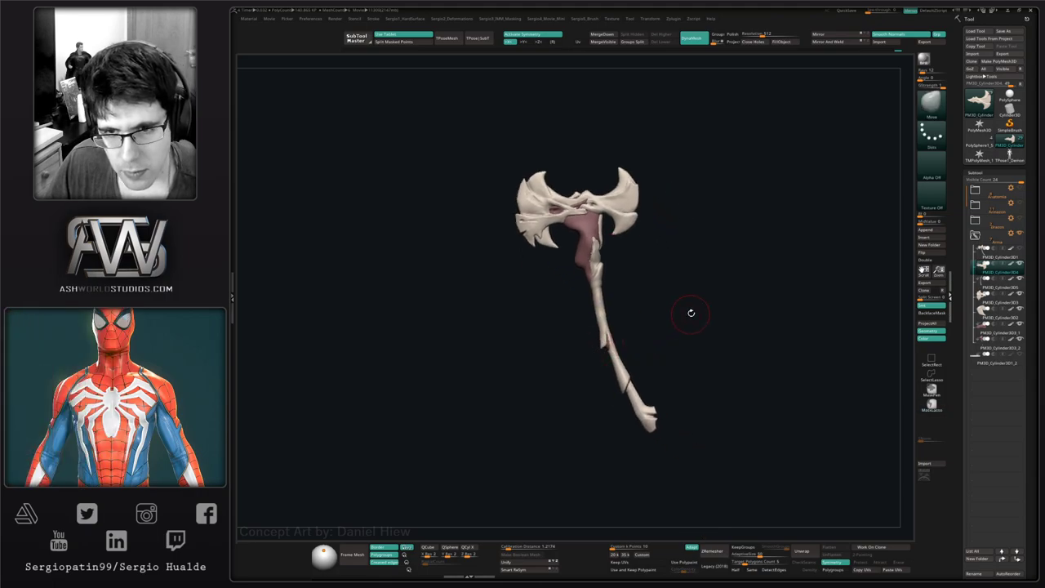
key("ctrl")
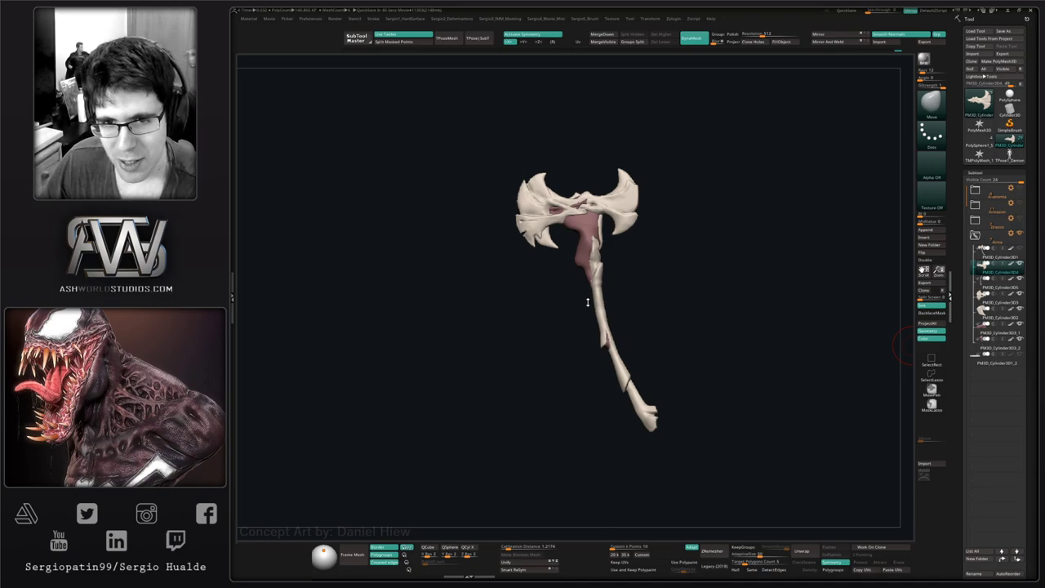
right_click_drag(588, 302, 754, 311)
mouse_move(754, 311)
right_mouse_down("ctrl")
mouse_move(851, 355)
mouse_move(816, 278)
mouse_move(817, 292)
mouse_move(604, 313)
right_mouse_up("ctrl")
key("shift+s")
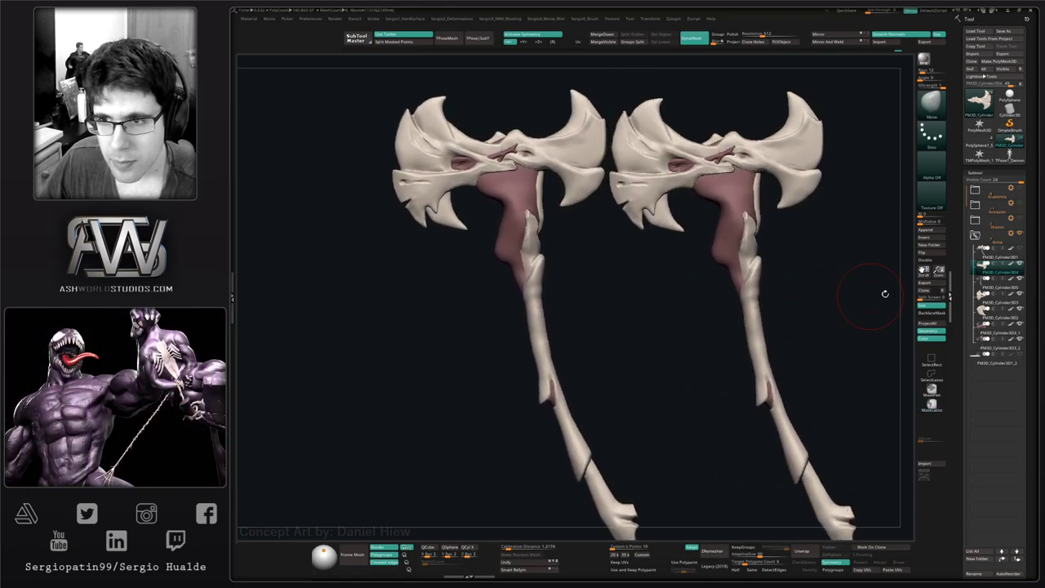
left_click(997, 253)
right_click_drag(674, 289, 633, 329, "alt")
key("ctrl+z")
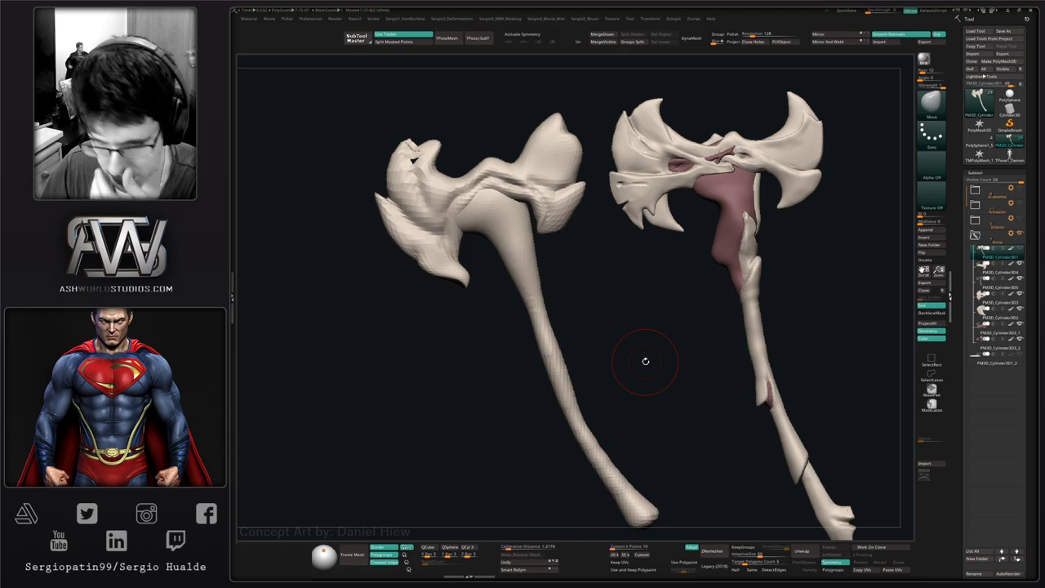
- Clear the snapshots from the canvas and select the bone blade subtool
left_click_drag(663, 341, 716, 352)
key("ctrl+n")
left_click(996, 271)
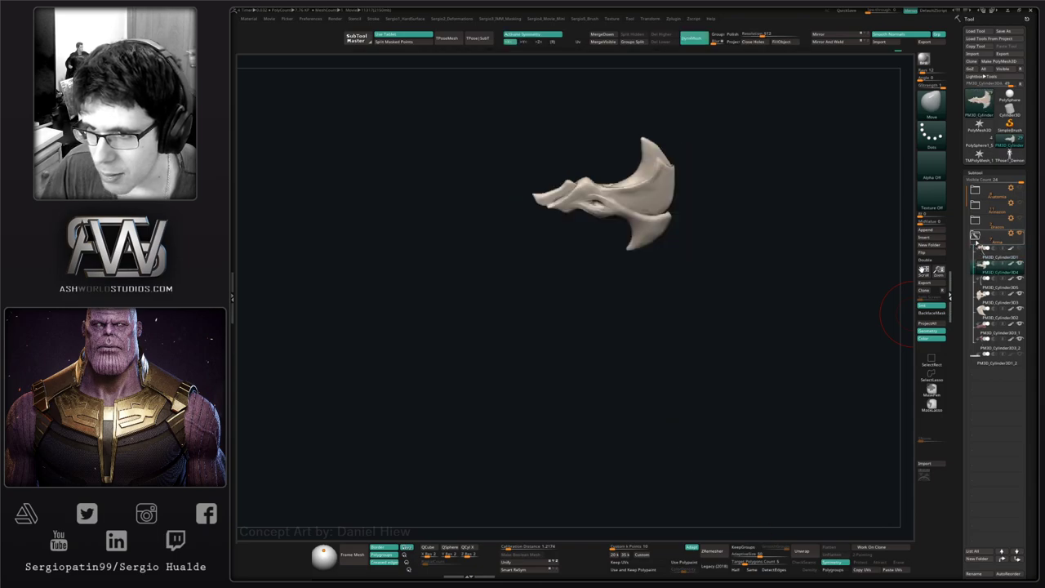
- Collapse and hide the axe's subtool folder, and show the two folders directly above it
left_click(997, 237)
left_click(1019, 233)
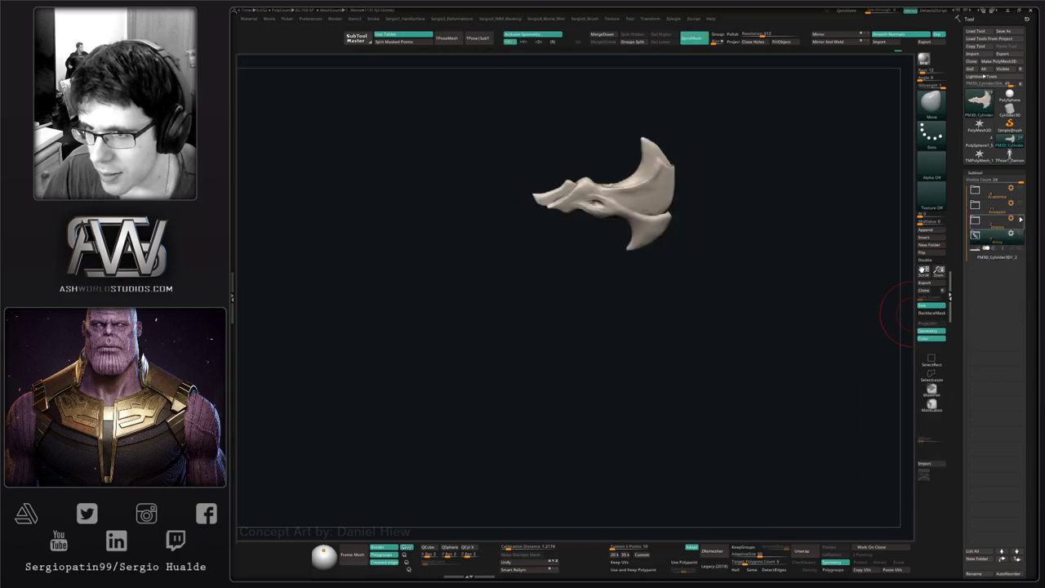
left_click(1020, 219)
left_click(1019, 203)
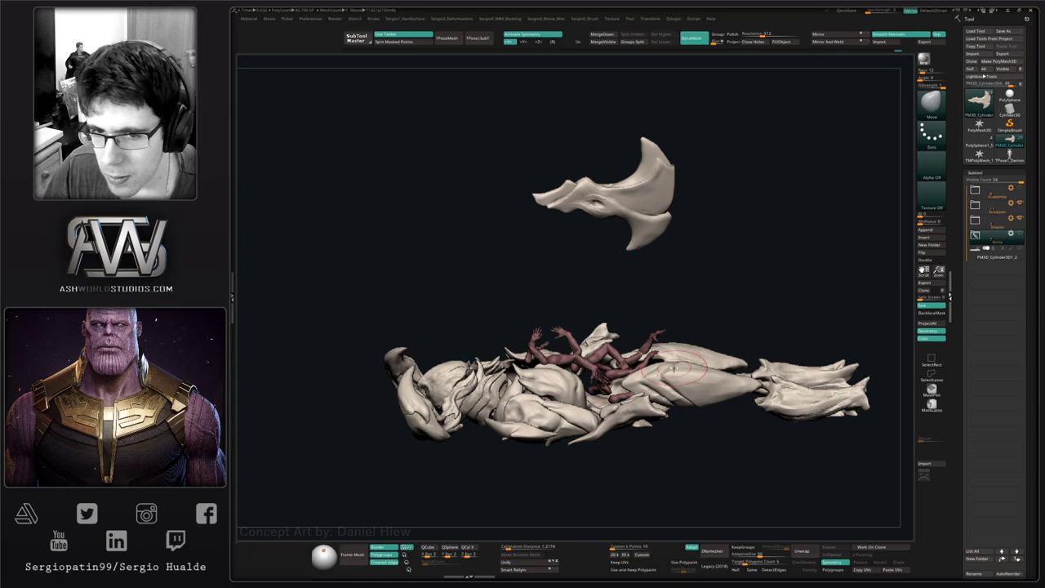
- Turn the model upright, show the Anatomia folder with the flesh body and make it the active folder
left_click_drag(700, 371, 779, 496)
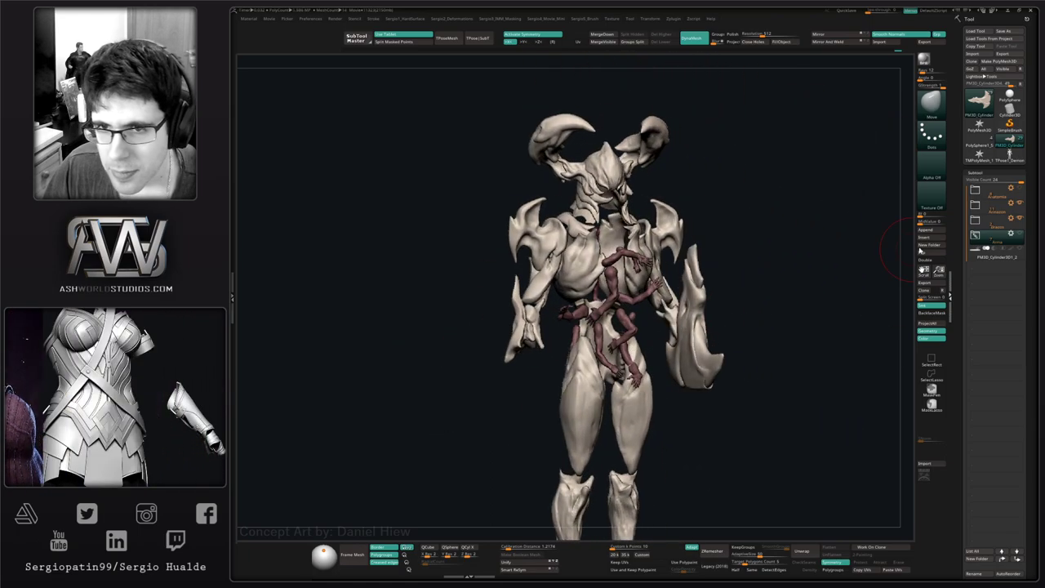
left_click(1019, 189)
left_click(991, 199)
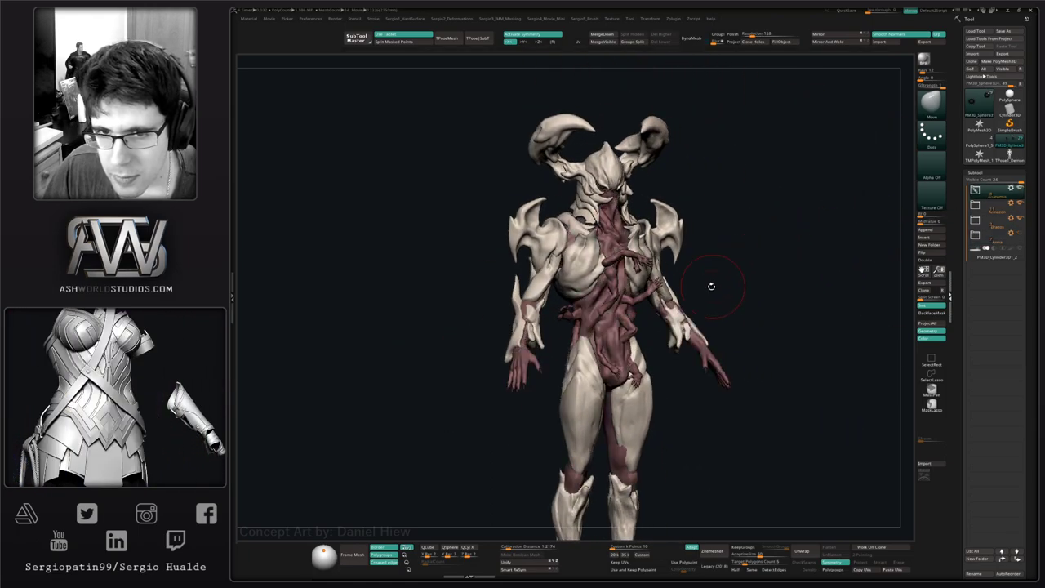
- Check the axe against the full character by showing the Arma folder temporarily and viewing both from different angles
right_click_drag(711, 286, 692, 321, "alt")
right_click_drag(692, 322, 630, 325, "alt")
right_click_drag(630, 325, 649, 322)
left_click(1019, 235)
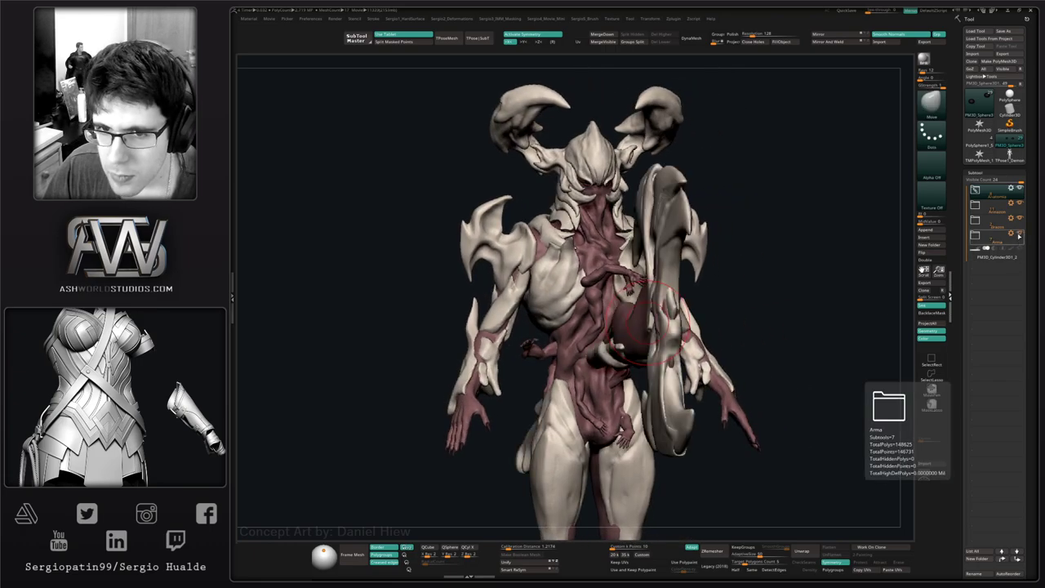
left_click_drag(716, 310, 776, 324)
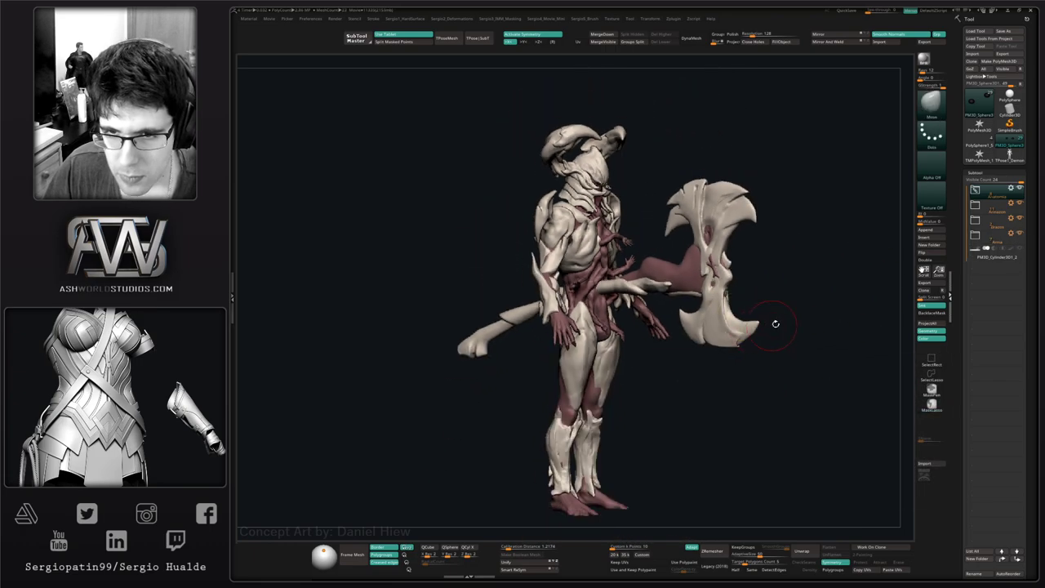
right_click_drag(698, 309, 618, 313)
left_click(1019, 235)
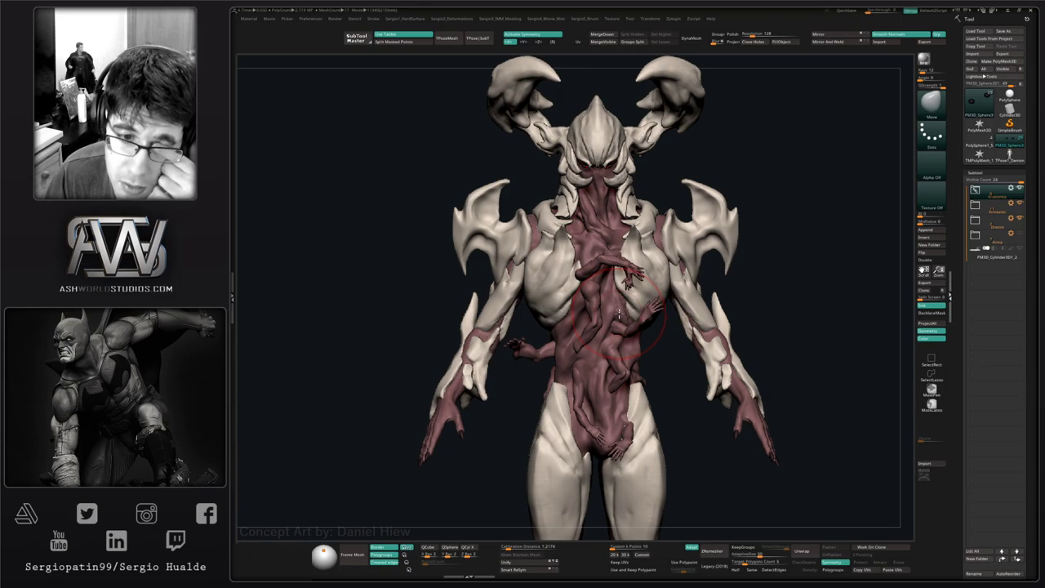
- Isolate the flesh arms and examine the forearms, wrists and hands from several angles, with and without the rest of the character
left_click(454, 401, "alt")
key("alt+s")
mouse_move(453, 415)
right_mouse_down("alt")
mouse_move(498, 378)
mouse_move(500, 415)
mouse_move(480, 436)
mouse_move(457, 432)
right_mouse_up("alt")
left_click_drag(568, 401, 553, 401)
mouse_move(506, 400)
right_mouse_down()
mouse_move(624, 398)
mouse_move(588, 408)
mouse_move(641, 430)
mouse_move(617, 453)
mouse_move(601, 440)
mouse_move(612, 457)
mouse_move(618, 448)
mouse_move(669, 455)
mouse_move(651, 455)
mouse_move(666, 401)
mouse_move(678, 399)
right_mouse_up()
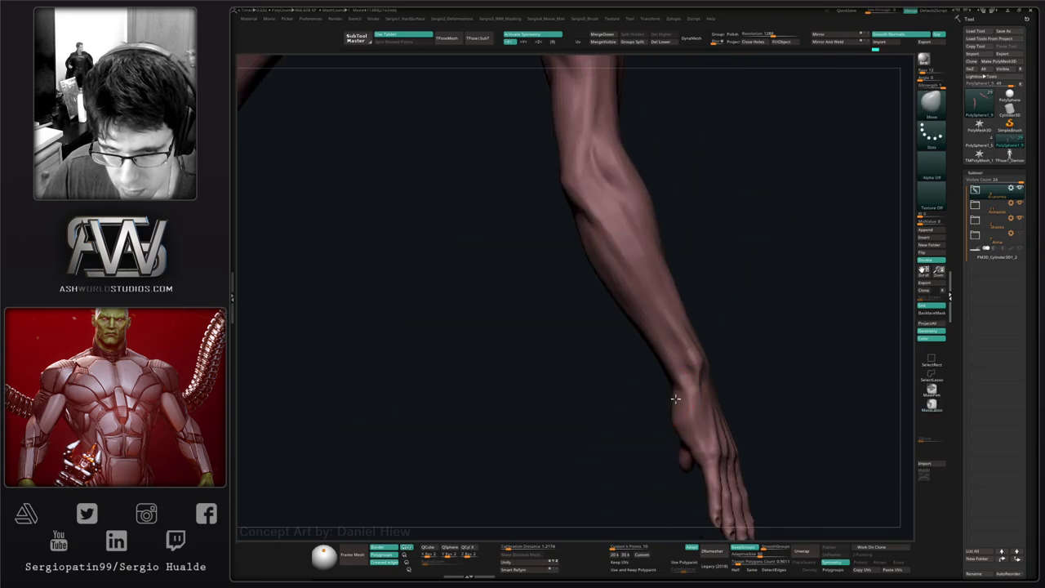
left_click(673, 422)
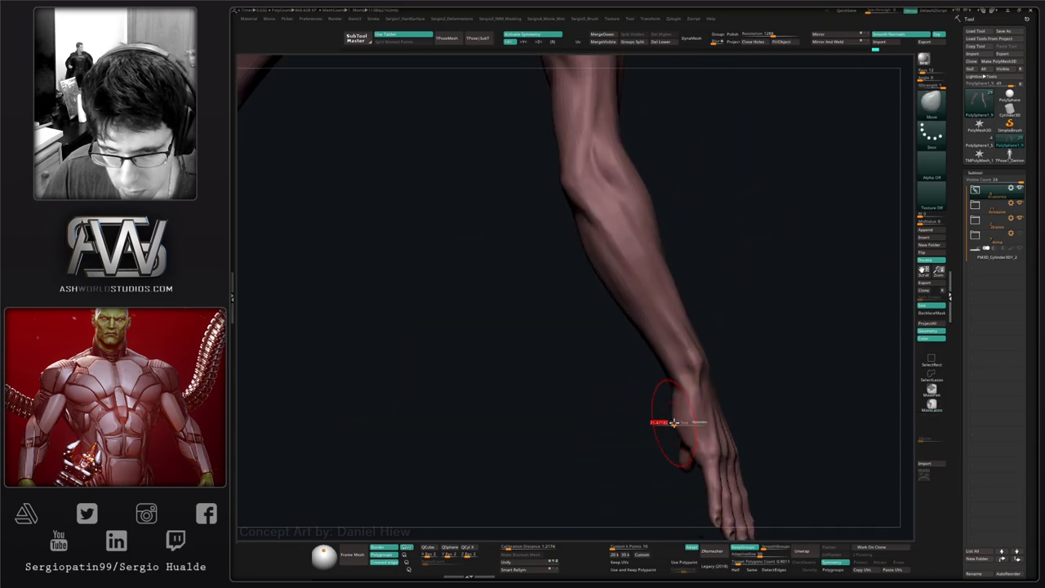
right_click_drag(667, 426, 639, 494)
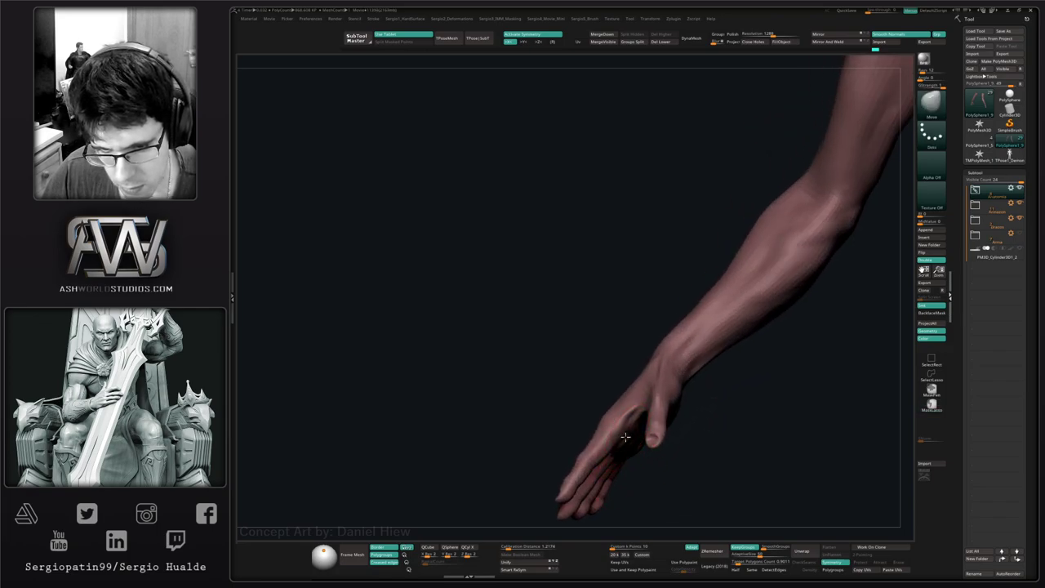
mouse_move(624, 459)
right_mouse_down()
mouse_move(637, 481)
mouse_move(646, 440)
mouse_move(632, 464)
mouse_move(618, 415)
right_mouse_up()
mouse_move(618, 415)
right_mouse_down()
mouse_move(609, 438)
mouse_move(569, 443)
mouse_move(596, 402)
mouse_move(627, 395)
mouse_move(614, 378)
mouse_move(622, 406)
mouse_move(670, 432)
mouse_move(607, 438)
mouse_move(582, 386)
right_mouse_up()
key("alt+shift+s")
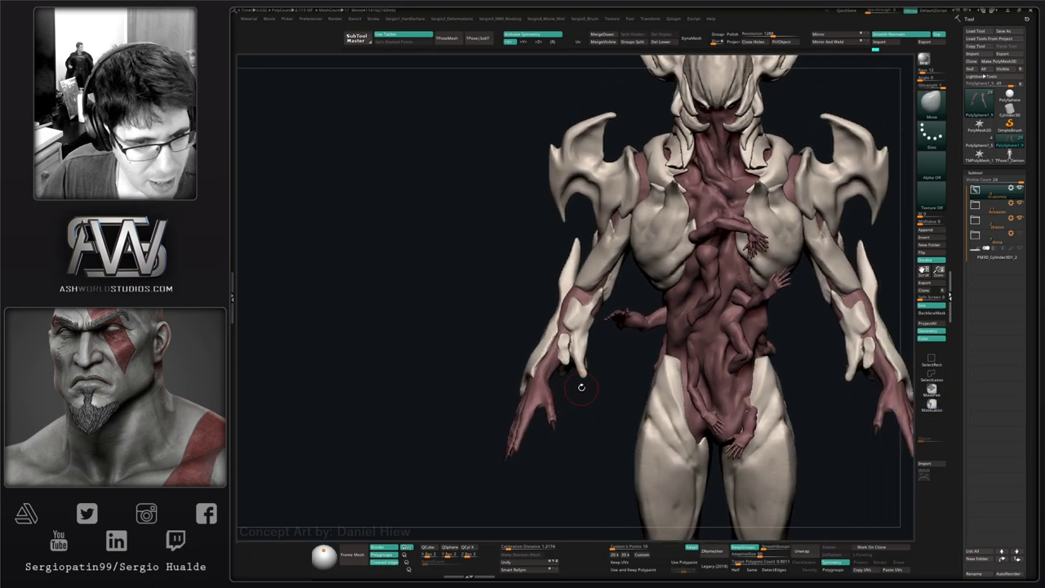
key("alt+s")
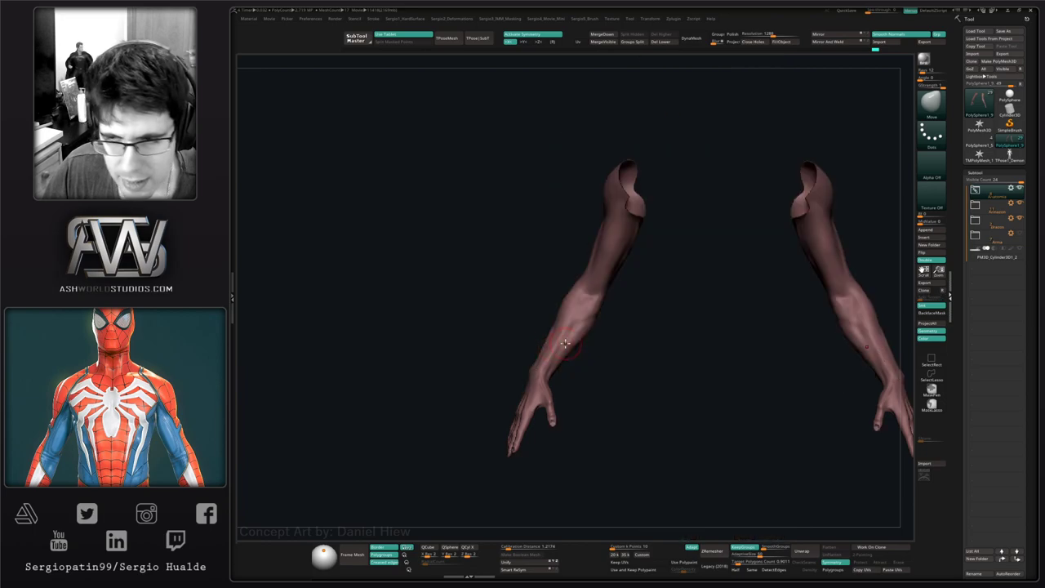
- Expand the Anatomia folder, duplicate the flesh horn subtool (PolySphere1_8) and show the whole character again
left_click(992, 192)
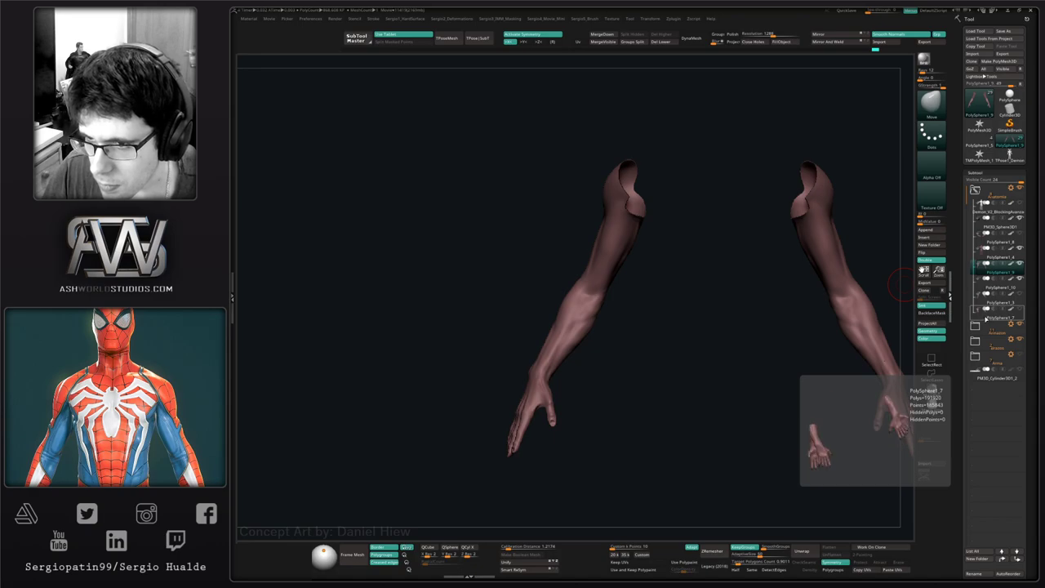
left_click(993, 249)
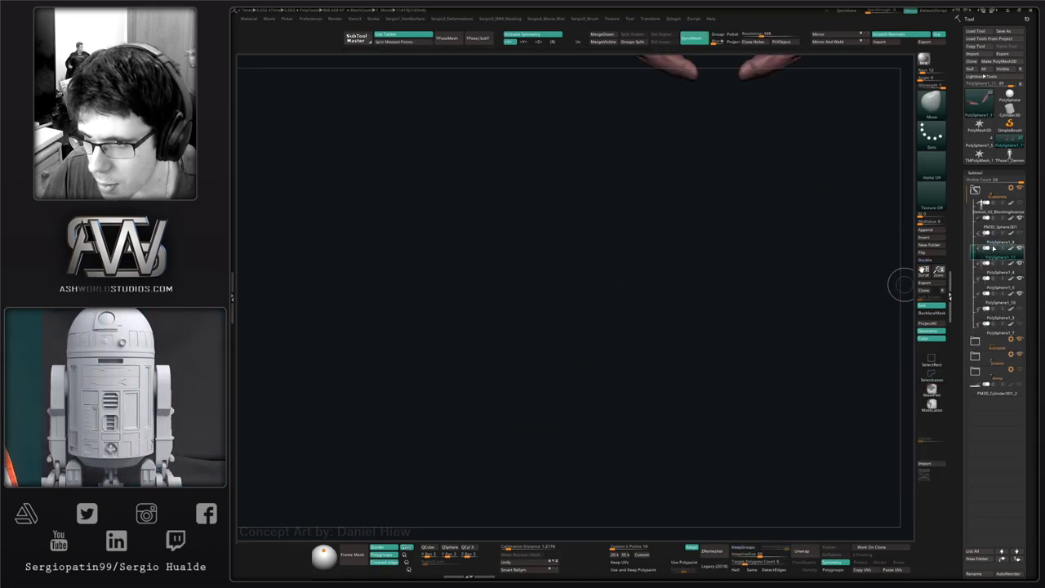
key("f")
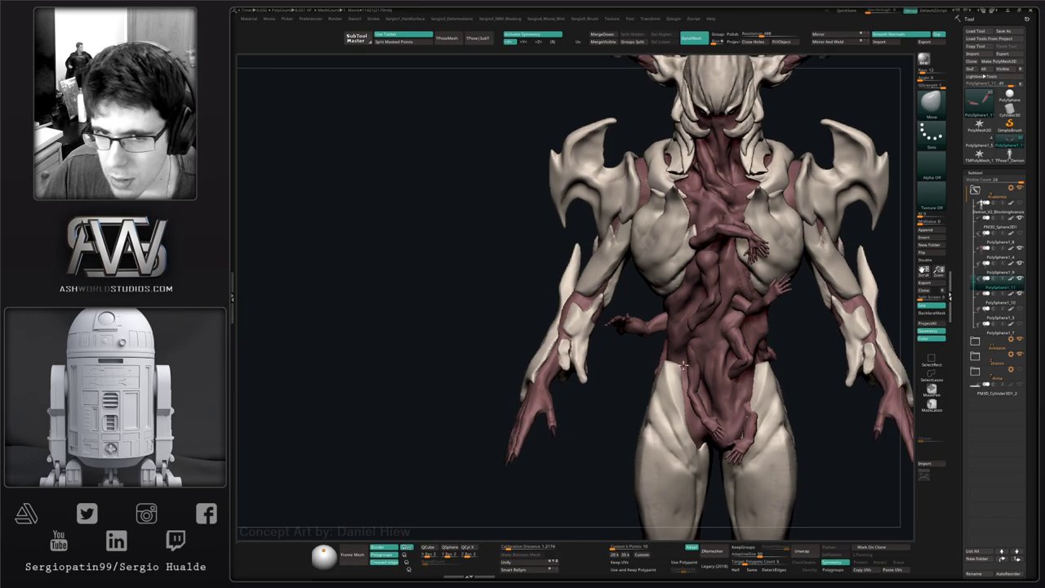
right_click_drag(684, 364, 684, 269, "ctrl")
- Move the duplicated horn pieces symmetrically from the head down to the forearms and rotate them about 88 degrees
key("w")
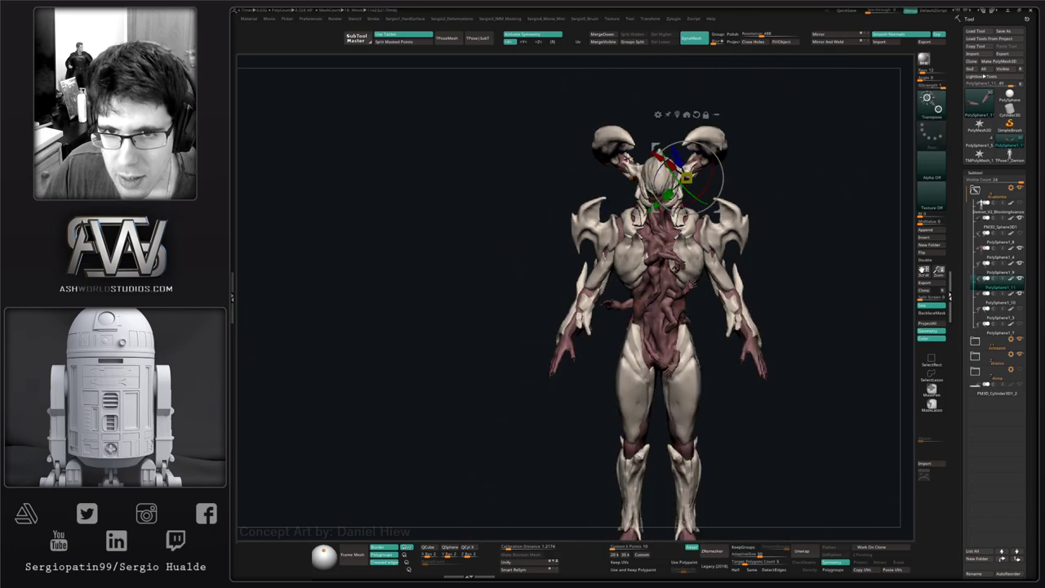
left_click_drag(654, 212, 647, 376, "alt")
key("ctrl+z")
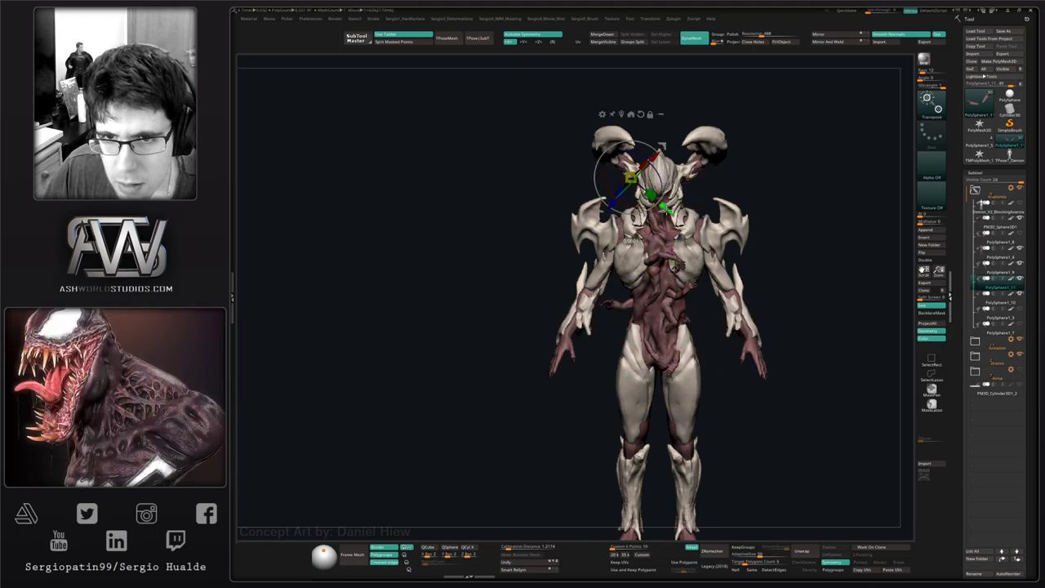
left_click_drag(667, 210, 635, 347)
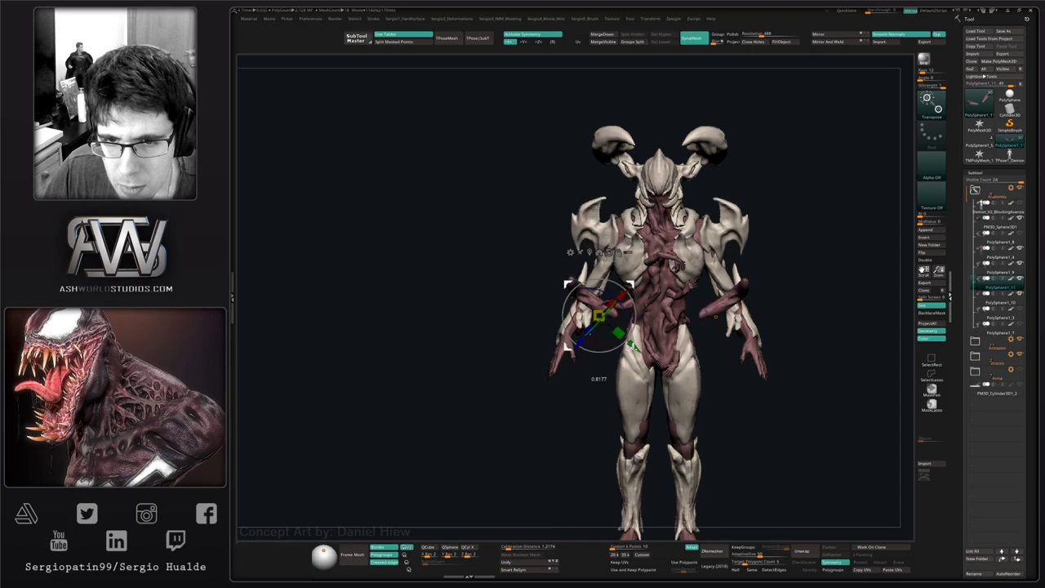
left_click_drag(600, 314, 577, 356)
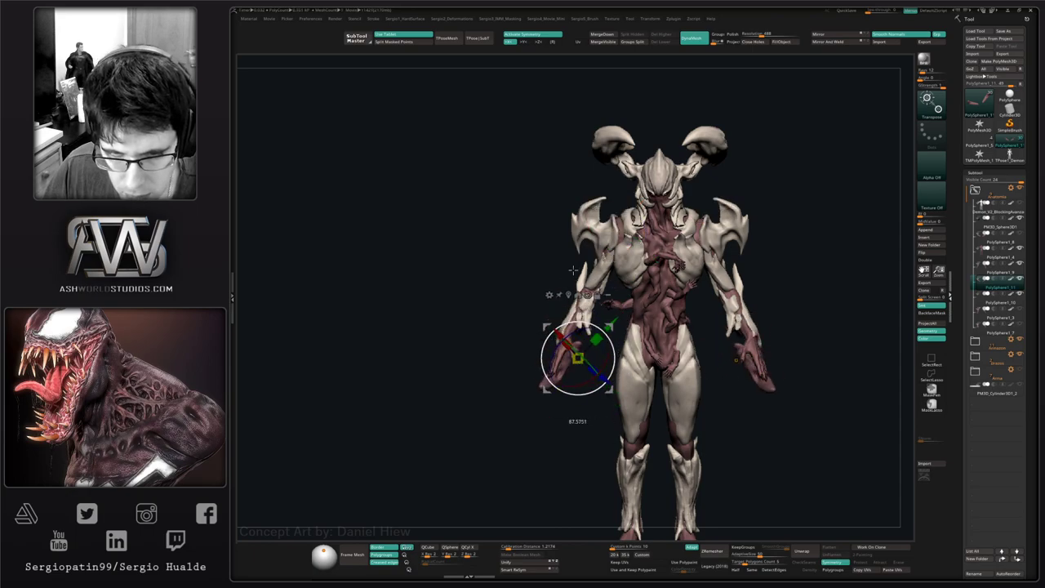
left_click_drag(573, 271, 562, 251)
- Shift the duplicated pieces up along the forearms and check their placement from the side
right_click_drag(577, 330, 614, 346, "ctrl")
left_click_drag(616, 346, 629, 235)
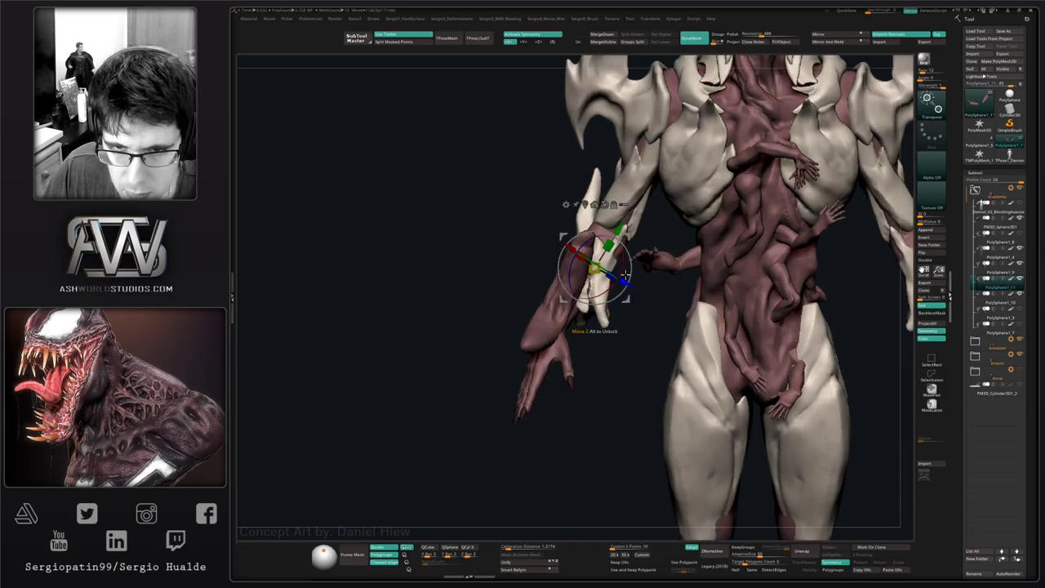
mouse_move(630, 275)
left_mouse_down()
mouse_move(623, 245)
mouse_move(630, 265)
left_mouse_up()
right_click_drag(633, 269, 539, 273)
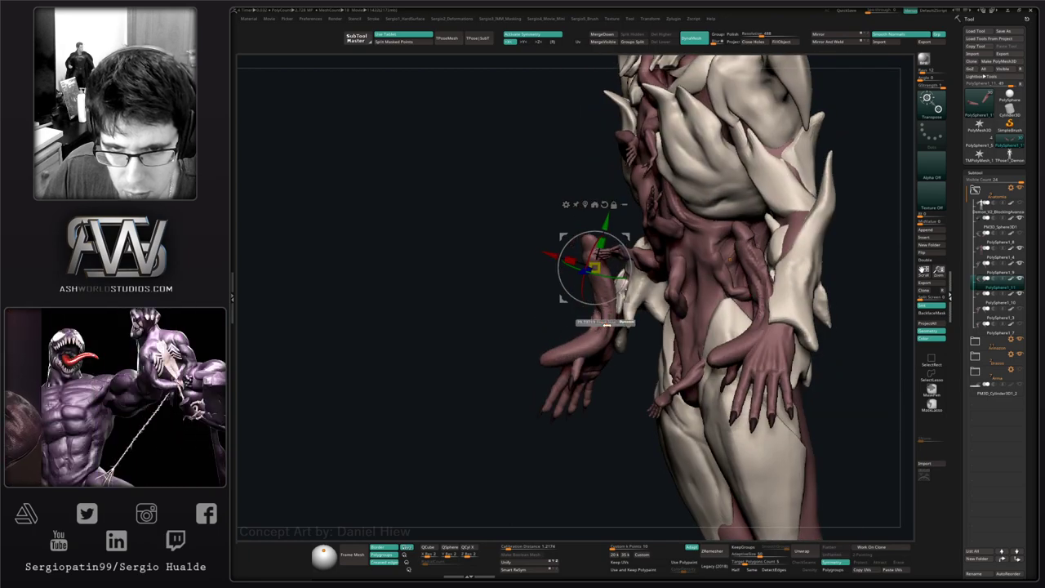
- Cut the duplicated pieces down to a straight tube section and fill them with the flesh colour
key("q")
mouse_move(627, 347)
left_mouse_down("ctrl+shift")
mouse_move(571, 320)
mouse_move(630, 383)
mouse_move(632, 371)
left_mouse_up("ctrl+shift")
key("Delete")
mouse_move(535, 290)
left_mouse_down("ctrl")
mouse_move(563, 318)
mouse_move(674, 346)
left_mouse_up("ctrl")
key("w")
right_click_drag(614, 328, 681, 329)
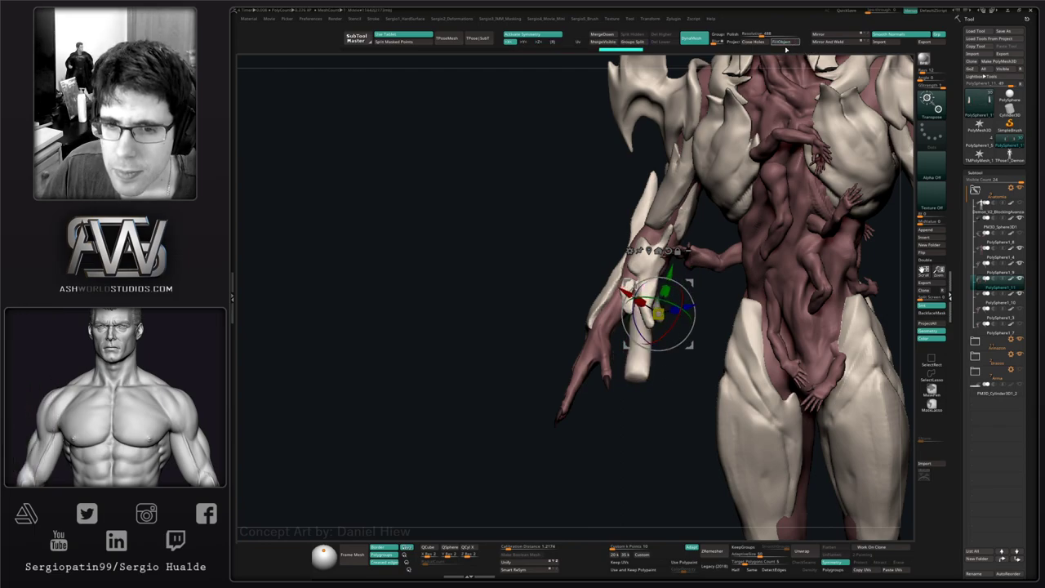
right_click(537, 417)
left_click_drag(492, 401, 590, 349)
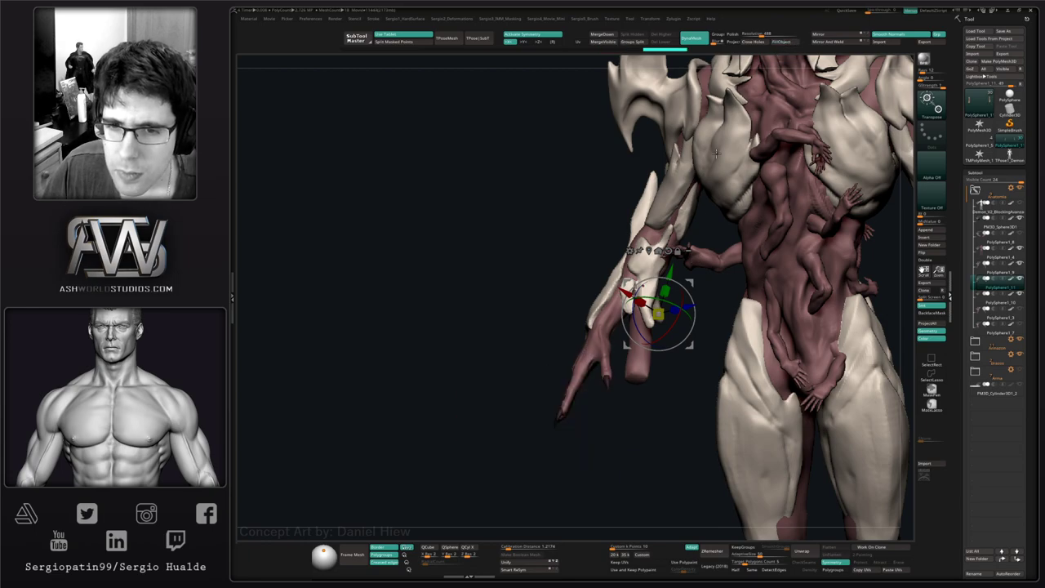
- Reposition the flesh tubes so that they extend beneath the forearms beside the hands
mouse_move(692, 334)
left_mouse_down()
mouse_move(688, 317)
mouse_move(665, 308)
mouse_move(686, 296)
mouse_move(691, 275)
mouse_move(674, 344)
left_mouse_up()
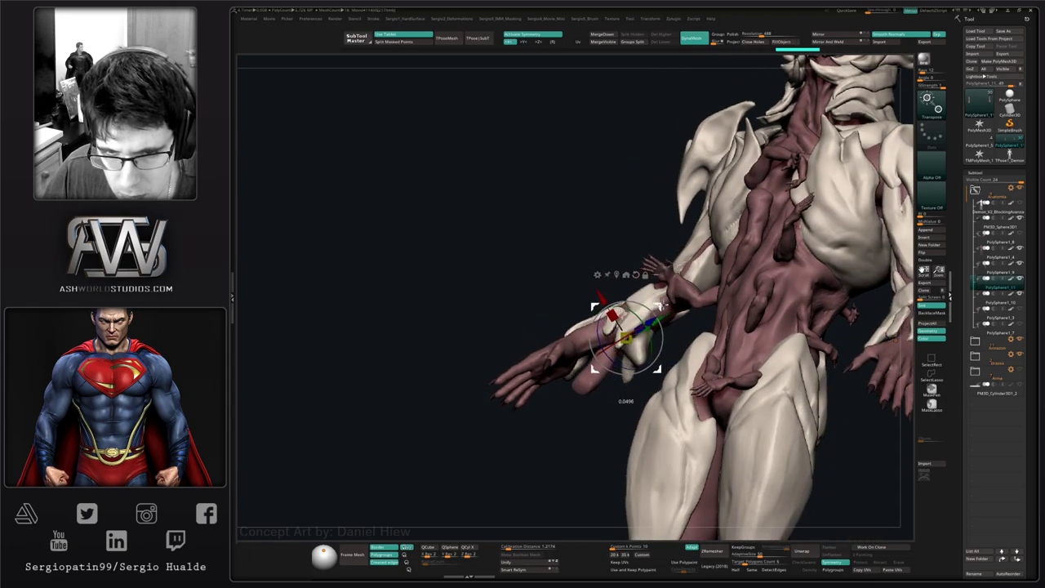
mouse_move(664, 306)
left_mouse_down()
mouse_move(675, 368)
mouse_move(633, 360)
mouse_move(639, 365)
left_mouse_up()
key("q")
right_click_drag(646, 364, 639, 358)
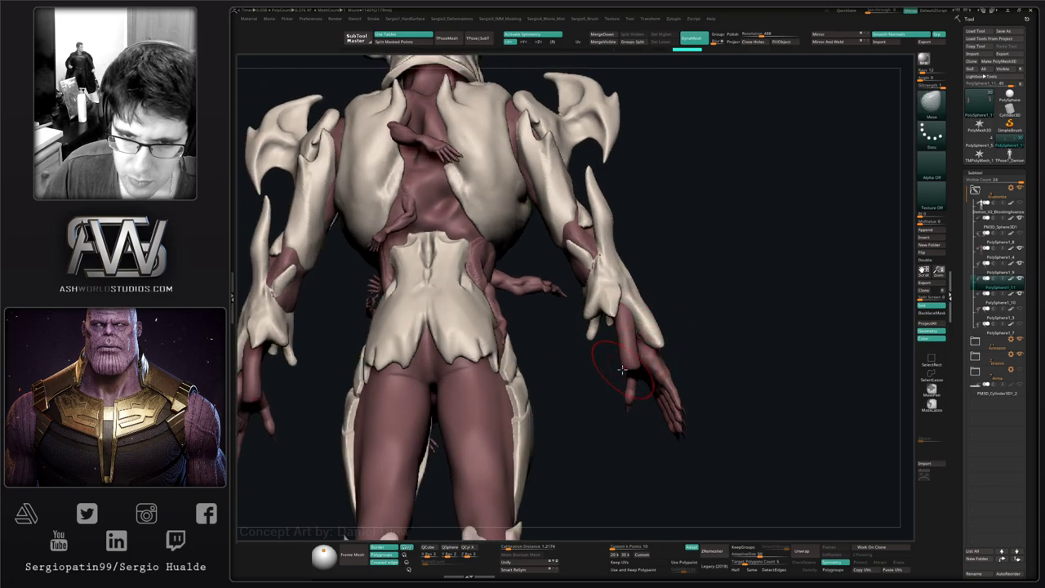
right_click_drag(641, 341, 619, 391, "alt")
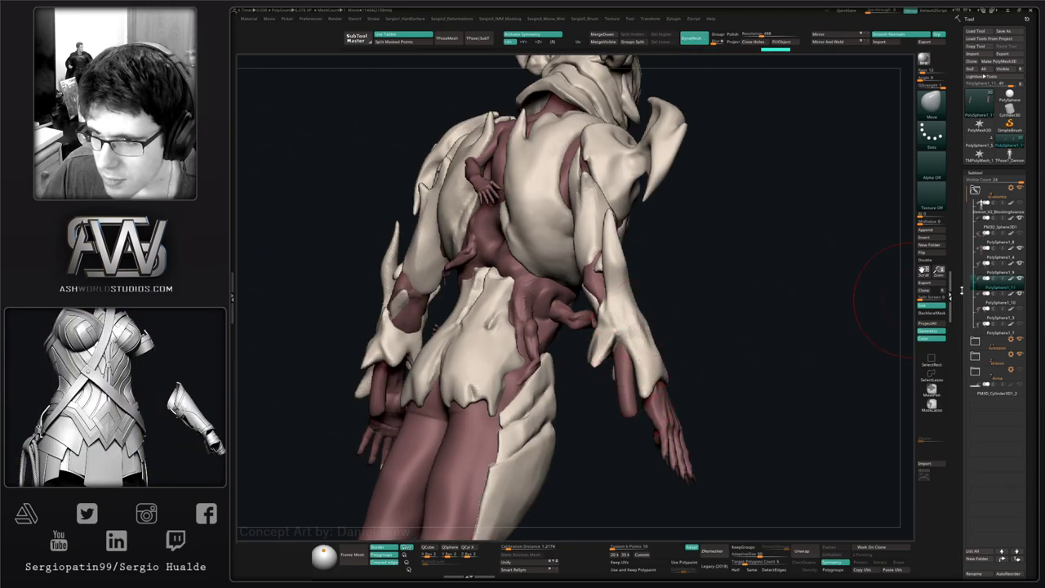
- Hide the armour folder and shape the flesh tubes beneath the forearms with the Move brush
left_click(1017, 344)
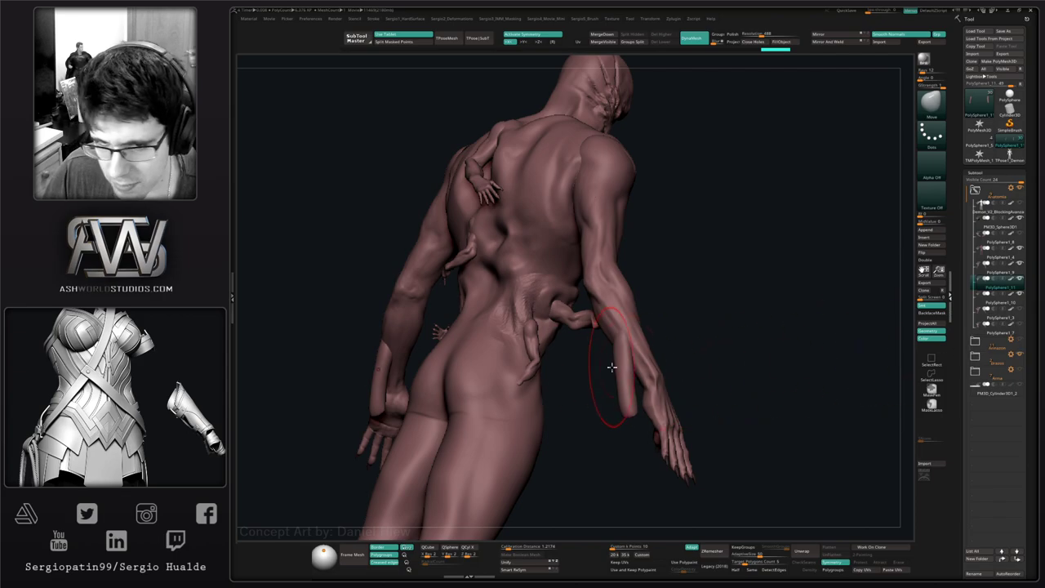
right_click_drag(612, 366, 616, 335)
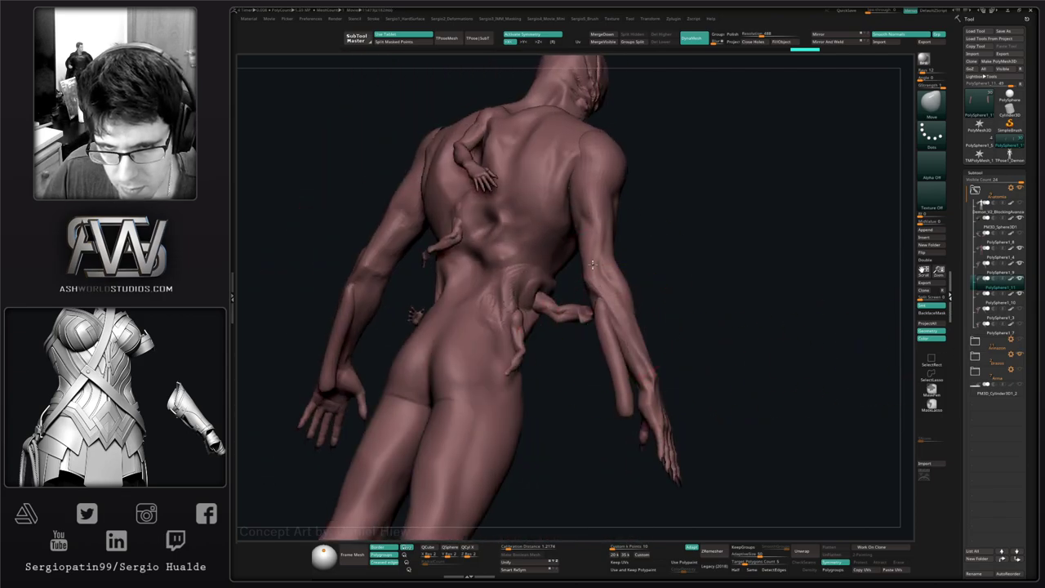
mouse_move(629, 221)
right_mouse_down()
mouse_move(555, 233)
mouse_move(671, 281)
mouse_move(590, 275)
mouse_move(626, 397)
mouse_move(608, 402)
right_mouse_up()
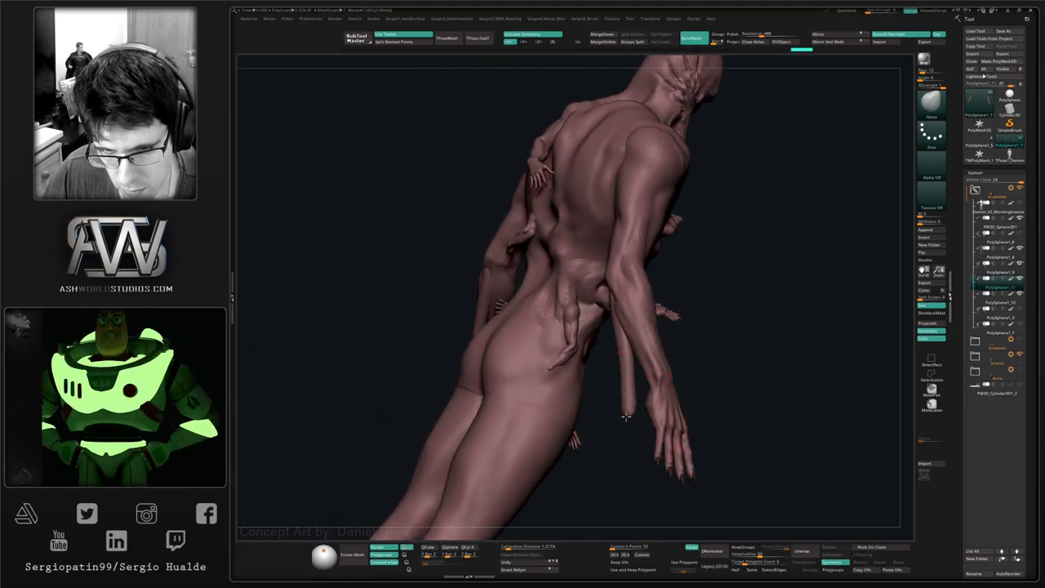
left_click_drag(624, 383, 614, 372)
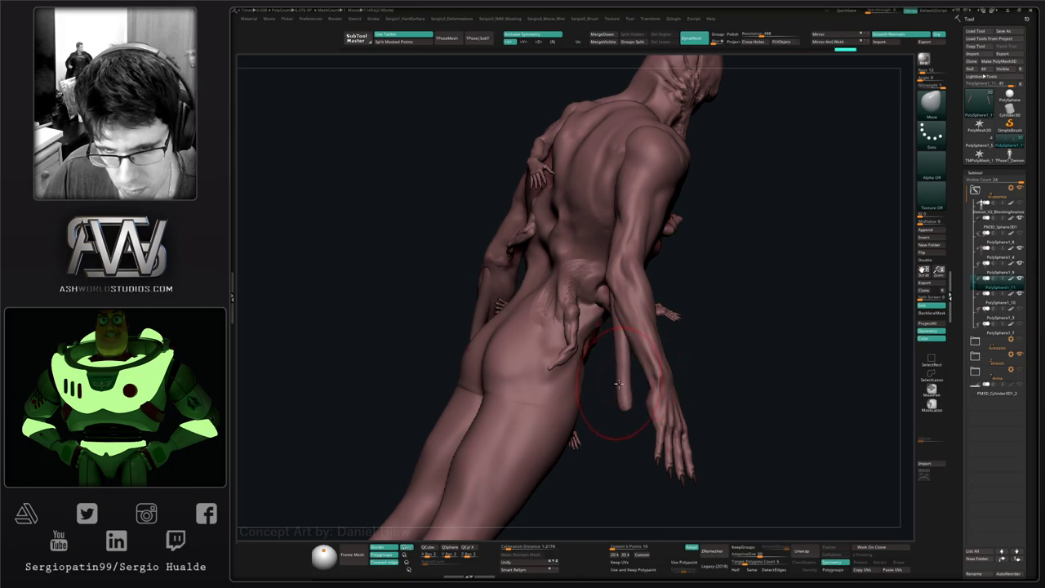
right_click_drag(618, 384, 634, 386)
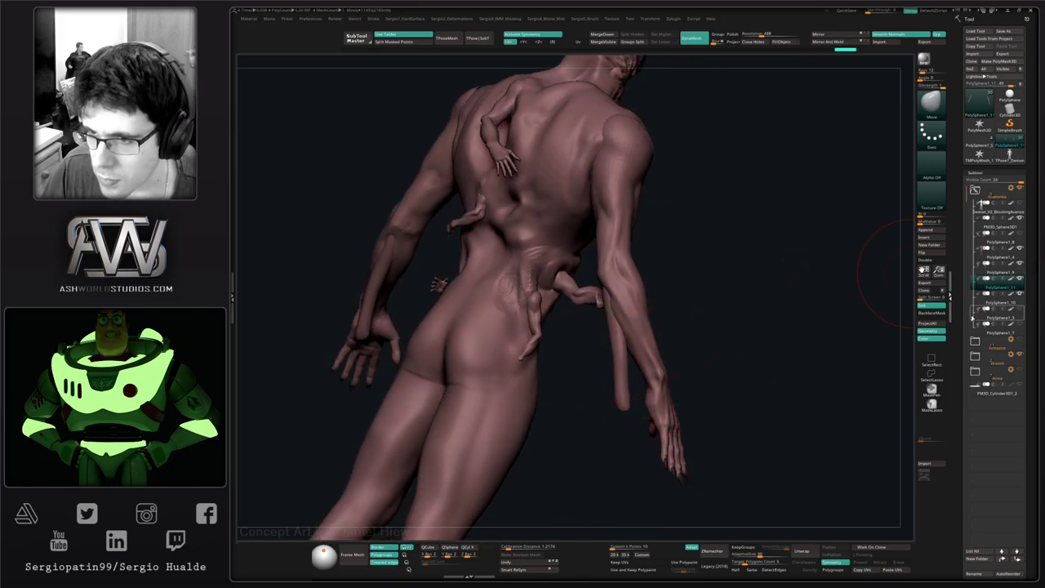
- Find the full arms subtool PolySphere1_3, duplicate it and trim the copy down to just the hands
left_click(987, 271)
key("alt+s")
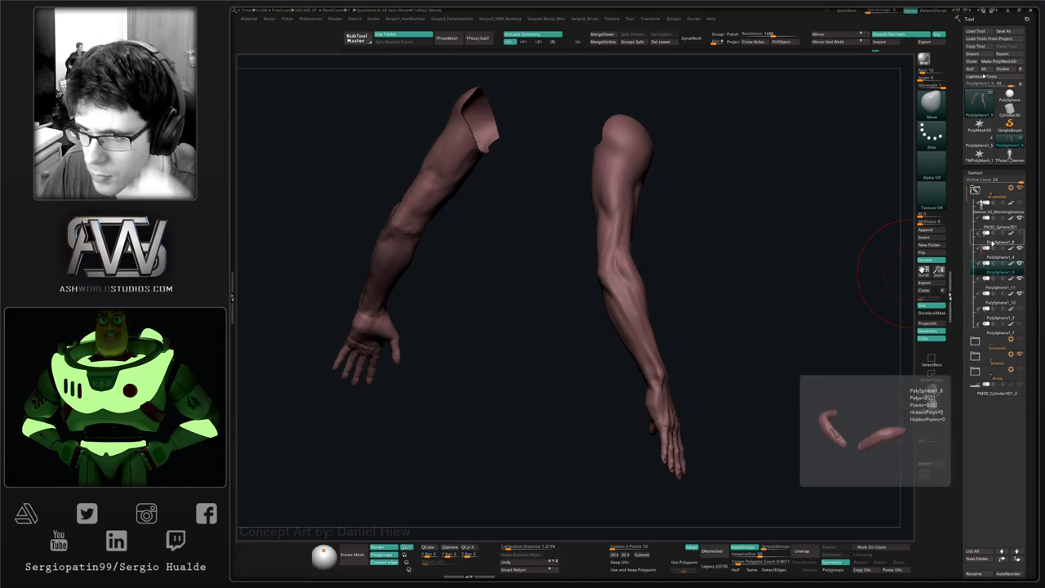
left_click(991, 243)
left_click(991, 316)
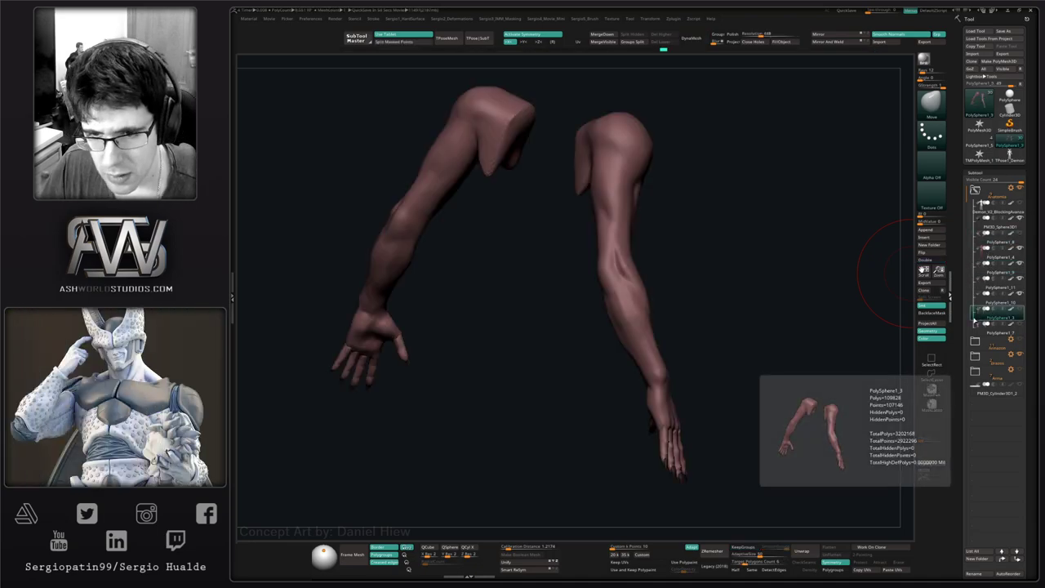
key("ctrl+shift+d")
mouse_move(688, 403)
left_mouse_down("alt")
mouse_move(697, 361)
mouse_move(683, 331)
mouse_move(600, 362)
mouse_move(678, 334)
left_mouse_up("alt")
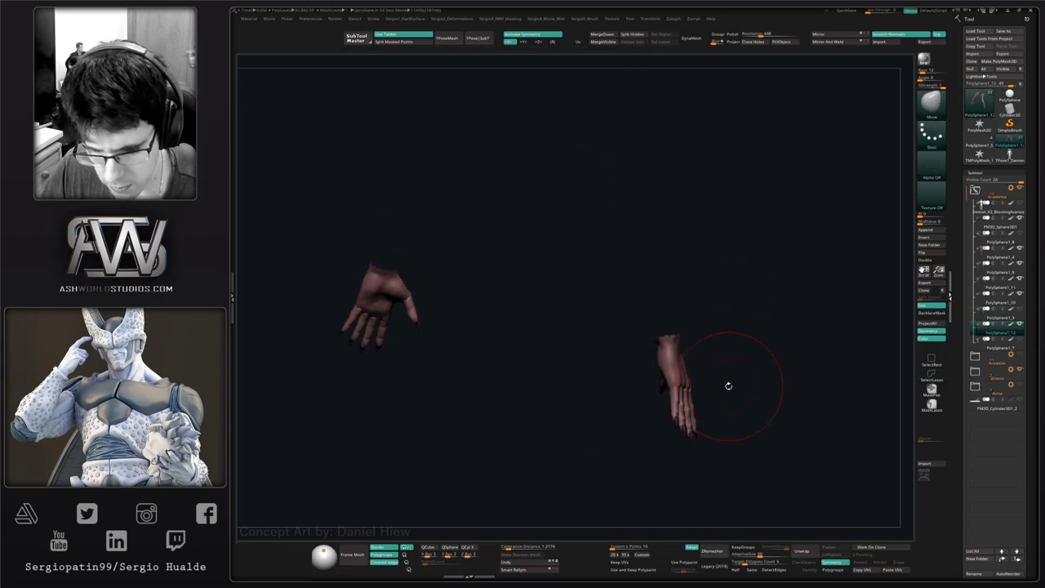
key("alt+d")
- Show the full body again and centre the transform gizmo on the duplicated hands
left_click_drag(728, 386, 627, 383)
key("alt+s")
key("w")
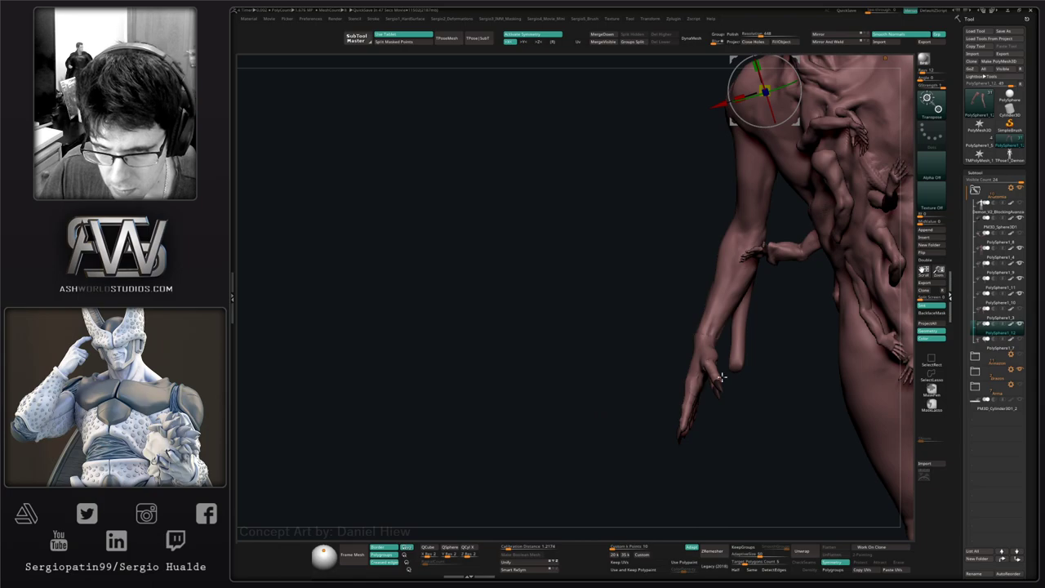
key("alt+s")
left_click(708, 356, "alt")
key("alt+s")
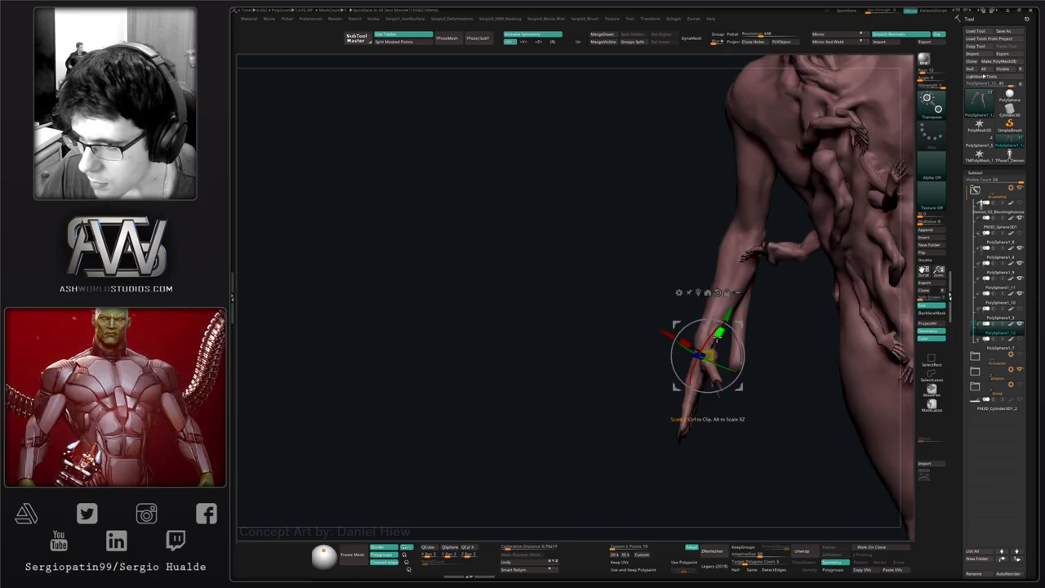
- Rotate the duplicated hands and move them inward so they sit beside the original hands
left_click_drag(717, 333, 724, 310)
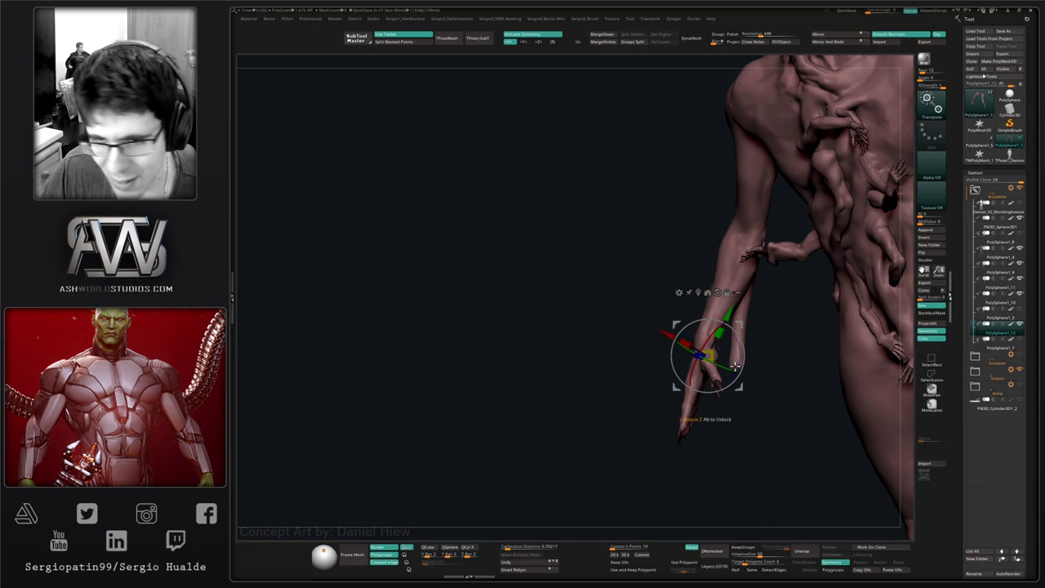
left_click_drag(735, 367, 730, 333)
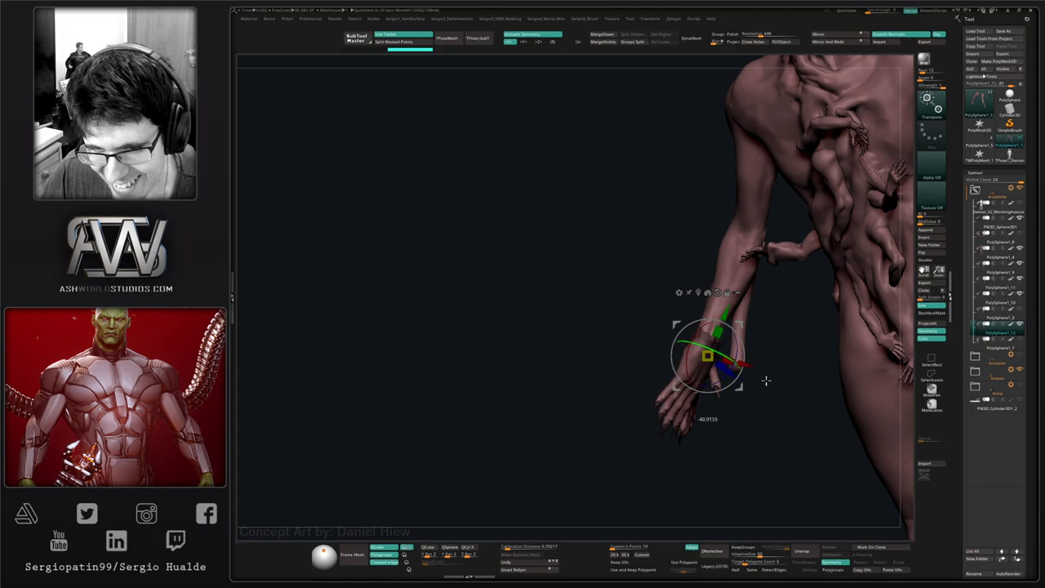
left_click_drag(764, 378, 672, 358)
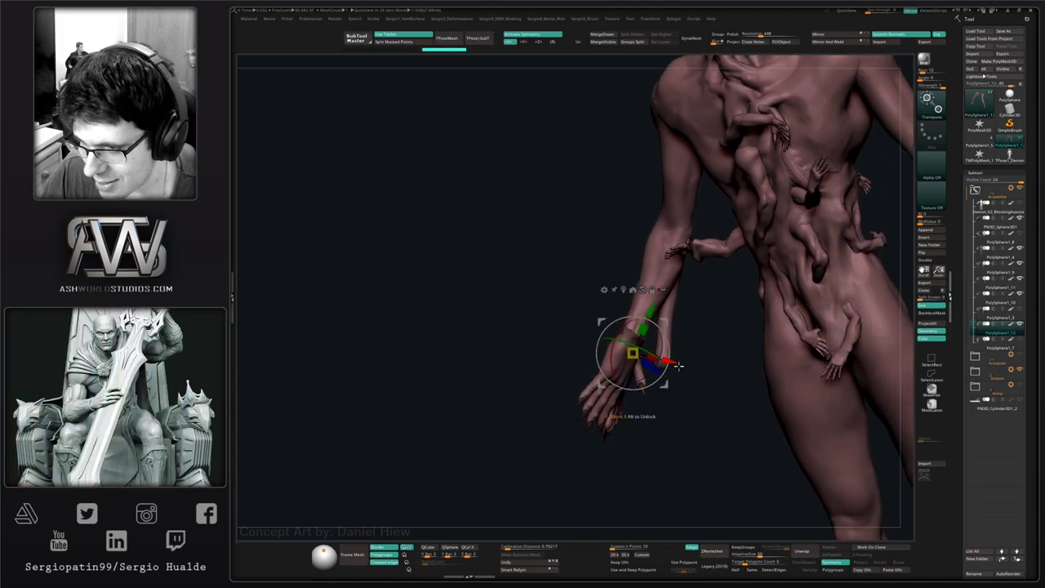
left_click_drag(678, 411, 649, 367)
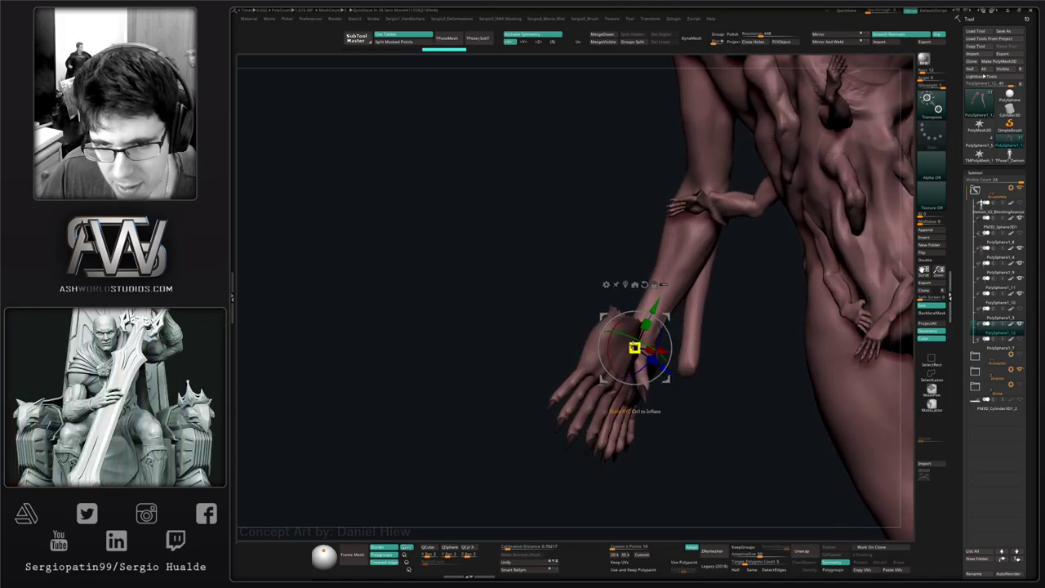
left_click_drag(625, 333, 752, 391)
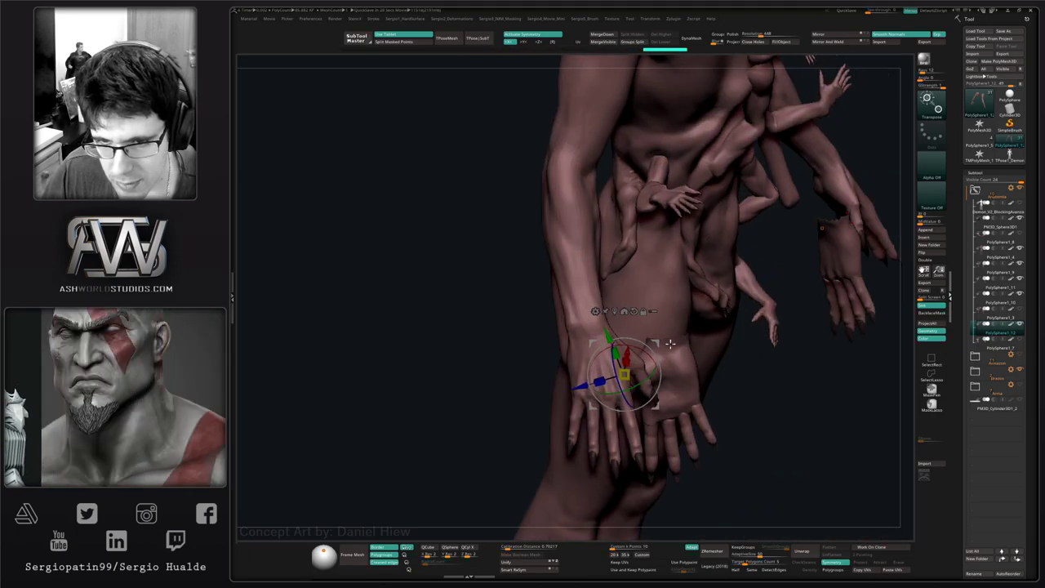
- Refine the angle of the duplicated hands beside the wrists and undo the last sideways transform
mouse_move(652, 342)
left_mouse_down()
mouse_move(590, 341)
mouse_move(621, 375)
mouse_move(662, 373)
mouse_move(587, 373)
mouse_move(659, 349)
left_mouse_up()
left_click_drag(784, 346, 664, 352)
left_click_drag(627, 383, 672, 371)
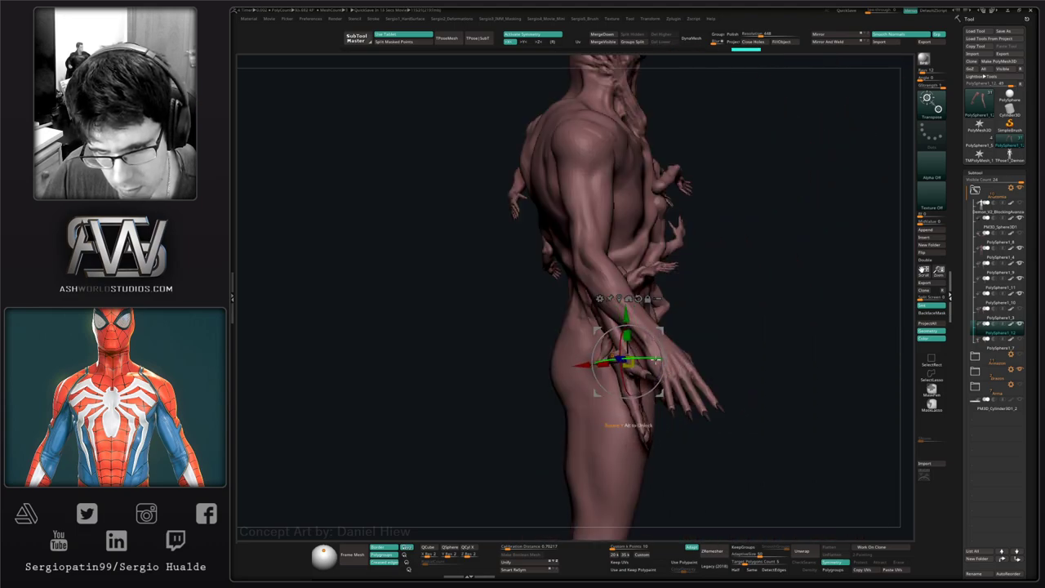
left_click_drag(658, 357, 730, 401)
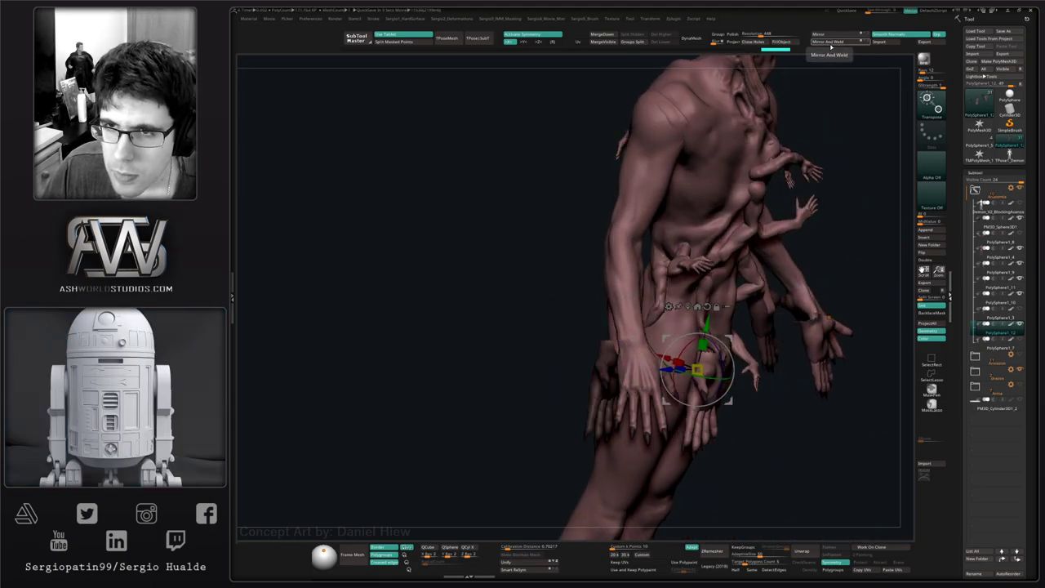
left_click_drag(792, 108, 674, 345)
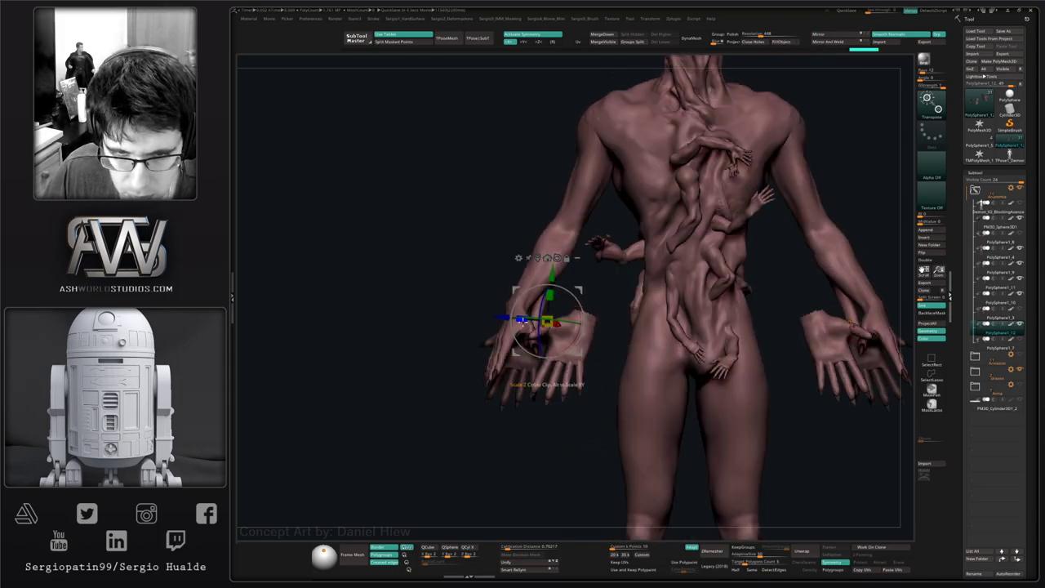
left_click_drag(546, 321, 647, 330)
key("ctrl+z")
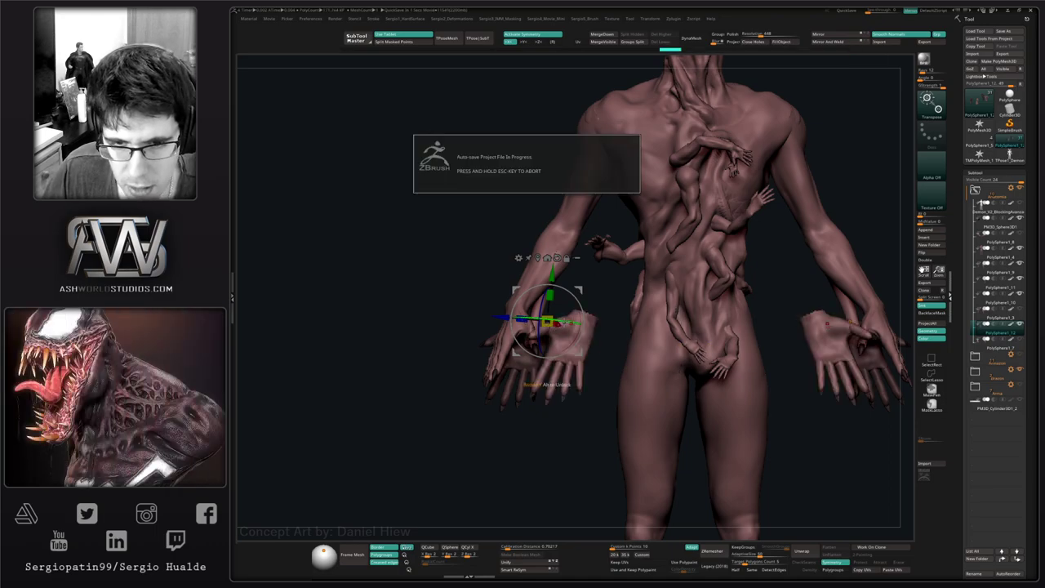
- Rotate and reposition the duplicated hands to line up with the flesh tubes beneath the forearms
left_click_drag(567, 324, 488, 319)
left_click_drag(596, 371, 576, 389)
left_click_drag(562, 405, 554, 335)
left_click_drag(645, 310, 664, 284)
right_click_drag(665, 284, 654, 322)
left_click_drag(654, 323, 627, 328)
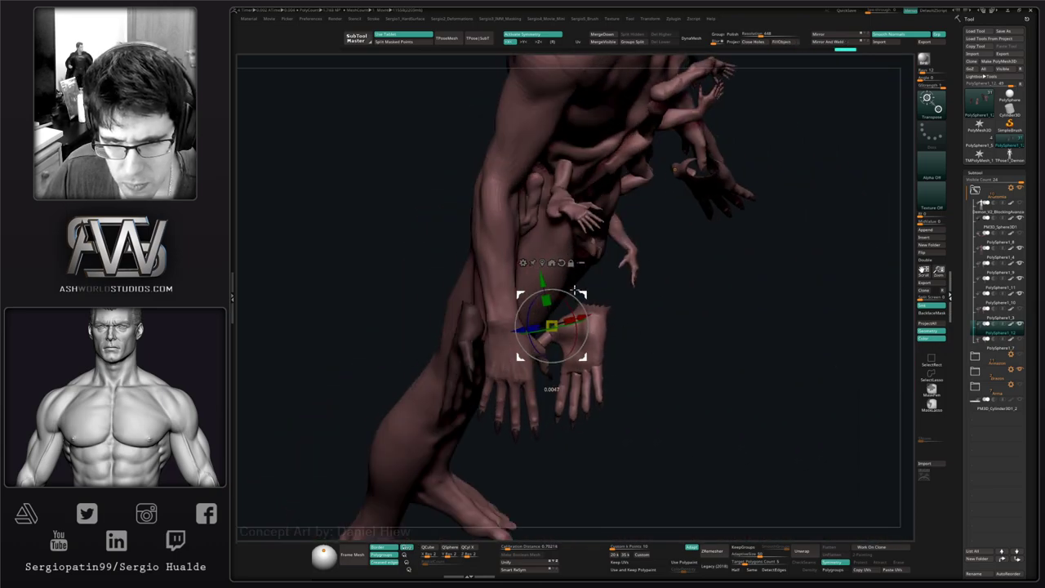
left_click_drag(574, 290, 537, 283)
right_click_drag(671, 343, 594, 346)
left_click_drag(546, 285, 551, 303)
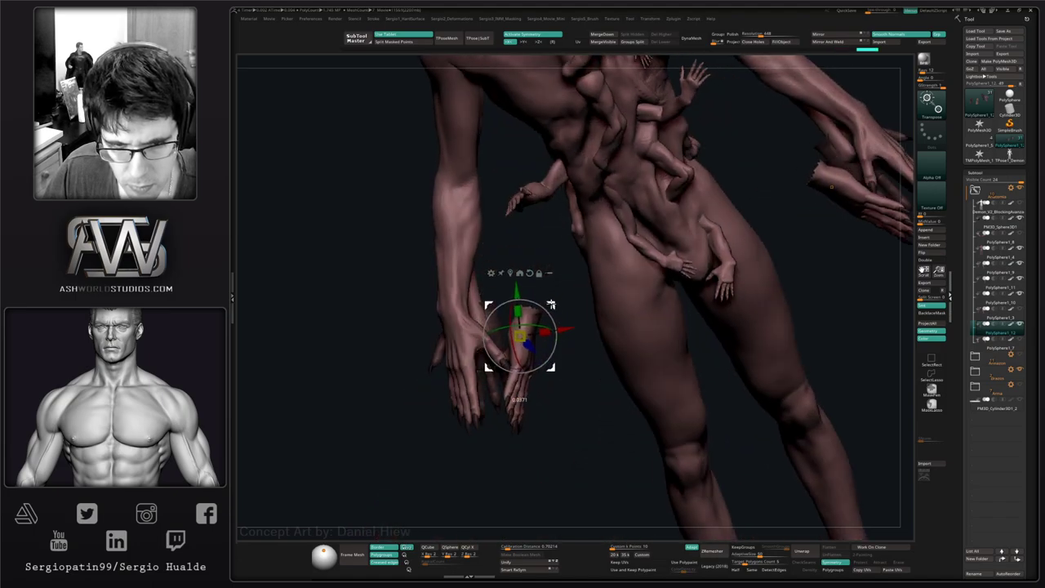
mouse_move(587, 380)
left_mouse_down()
mouse_move(641, 390)
mouse_move(579, 384)
mouse_move(609, 390)
mouse_move(599, 409)
mouse_move(604, 386)
mouse_move(606, 400)
mouse_move(539, 402)
mouse_move(564, 401)
mouse_move(577, 424)
mouse_move(595, 422)
mouse_move(581, 438)
mouse_move(695, 390)
mouse_move(707, 396)
left_mouse_up()
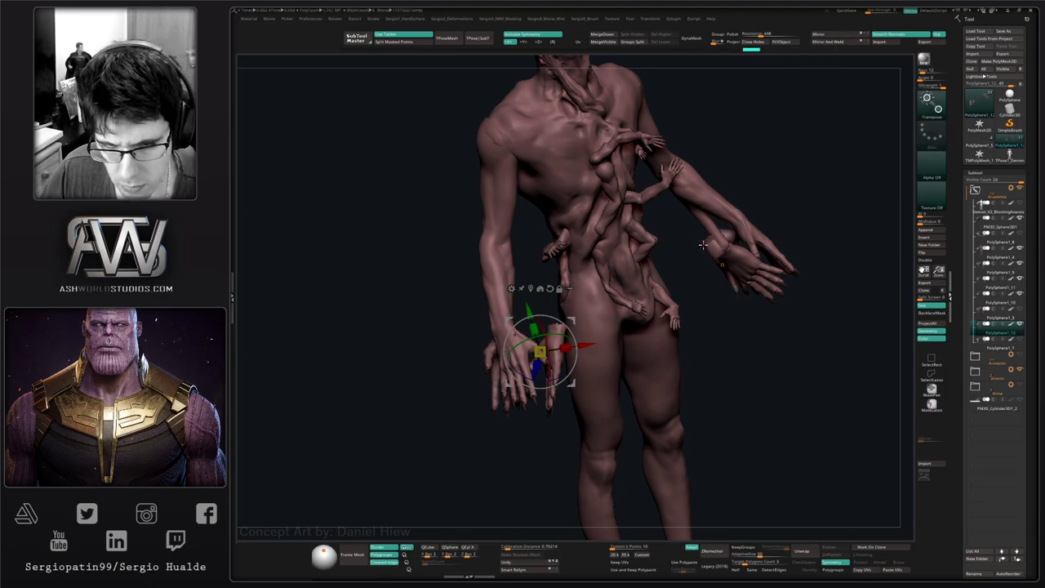
- With symmetry off, move the duplicated hands across to the opposite arm, apply Mirror And Weld and restore symmetry
key("alt+s")
left_click_drag(688, 285, 659, 328)
left_click_drag(602, 368, 792, 376)
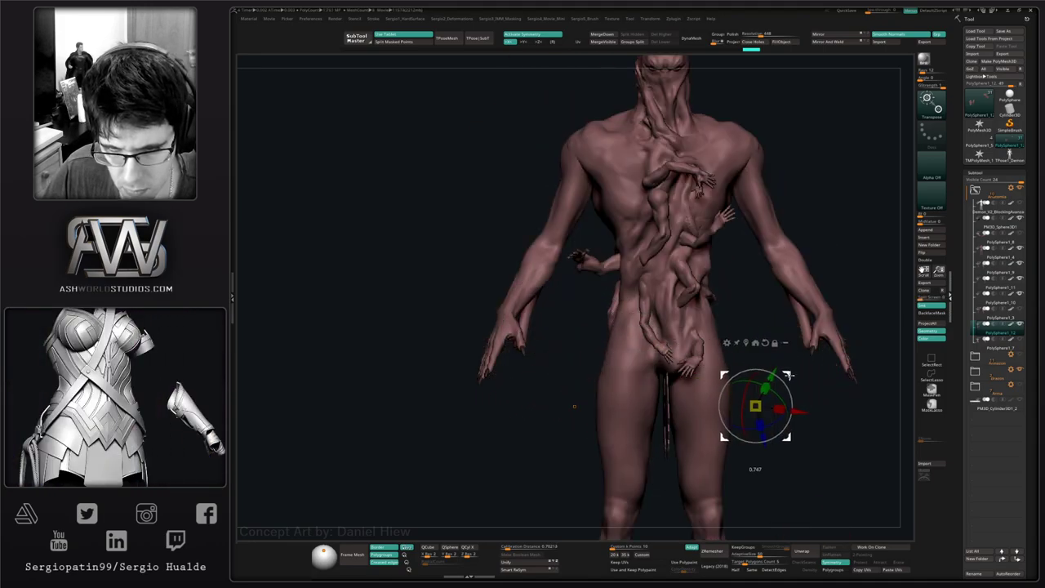
key("ctrl+z")
key("x")
left_click_drag(540, 351, 819, 349)
left_click(824, 44)
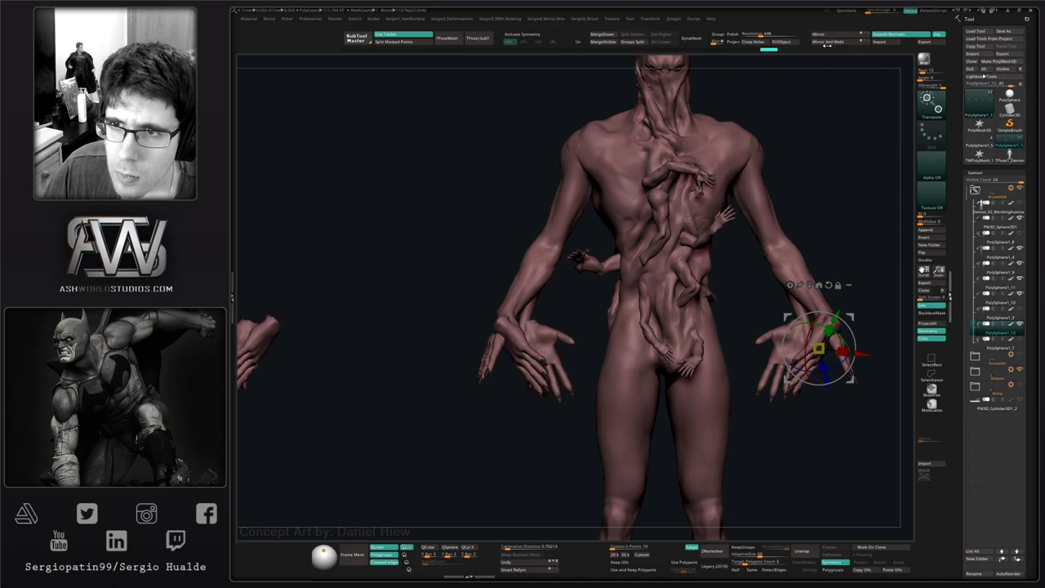
key("x")
- Rotate the mirrored hands at the wrists and hide the stray hands outside the figure with a lasso selection
left_click_drag(723, 303, 490, 314, "alt")
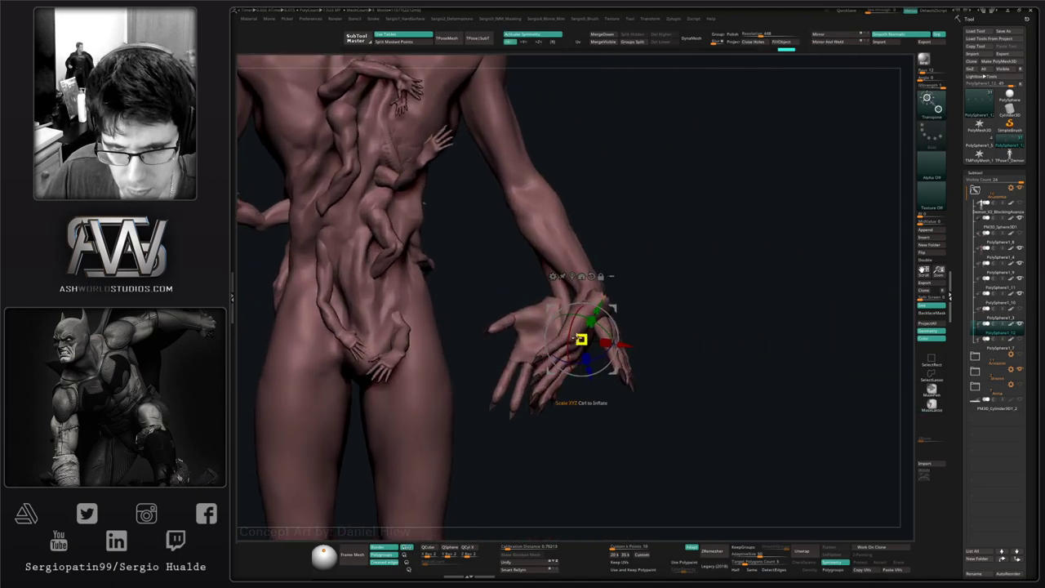
left_click_drag(600, 306, 609, 319)
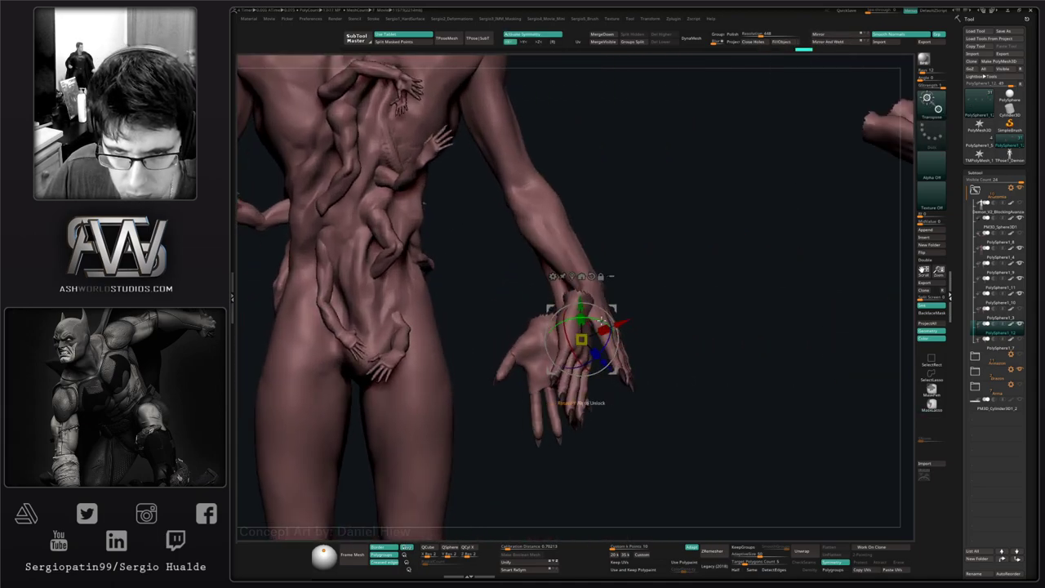
right_click_drag(604, 318, 644, 216, "ctrl")
mouse_move(656, 212)
left_mouse_down("ctrl+alt+shift")
mouse_move(721, 175)
mouse_move(669, 204)
left_mouse_up("ctrl+alt+shift")
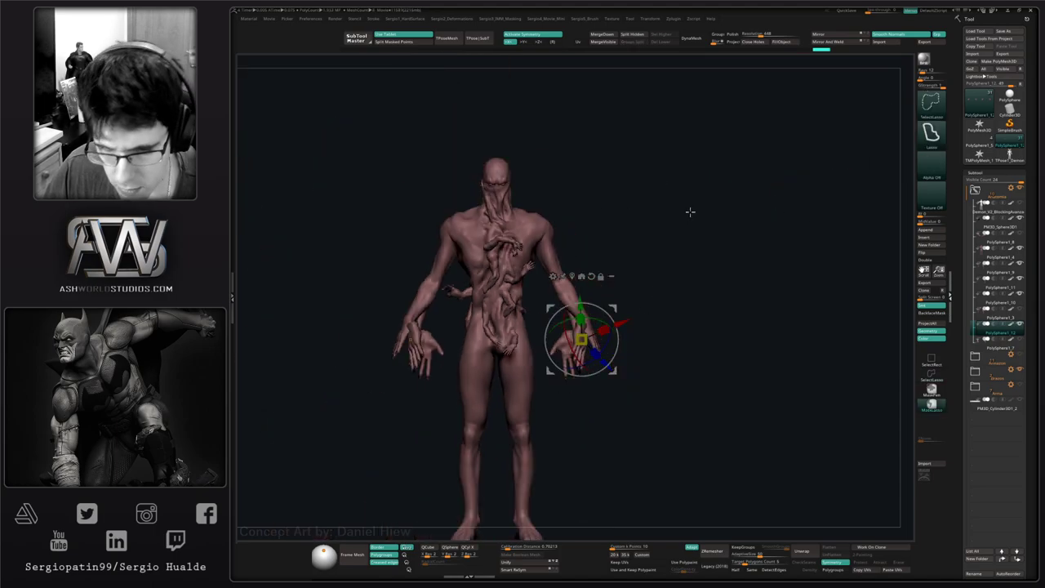
right_click_drag(628, 367, 596, 498, "ctrl")
- Move and rotate the duplicated hands so that they hang beneath the forearms next to the original hands
left_click_drag(604, 321, 427, 368, "ctrl")
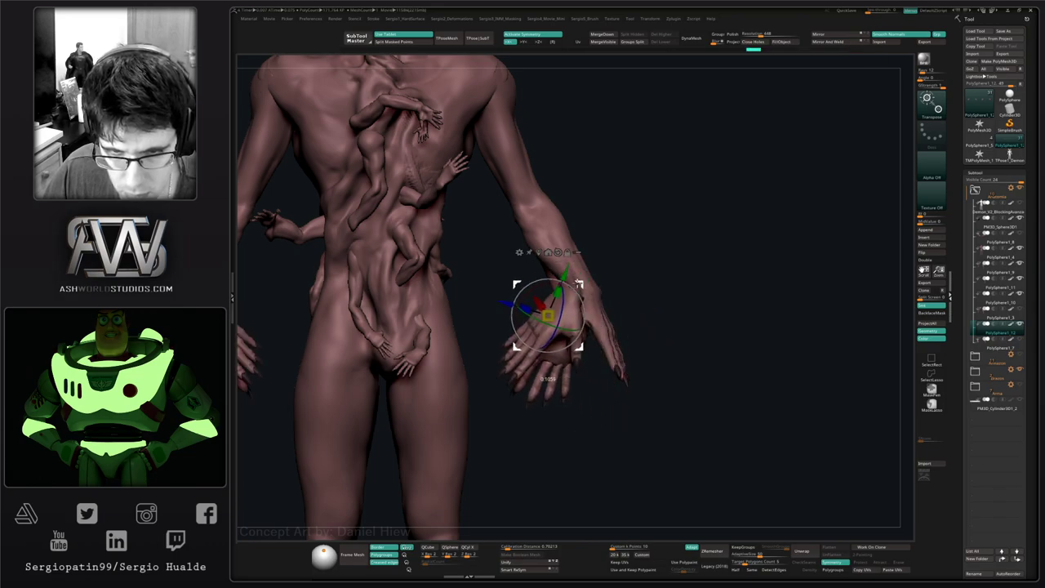
left_click_drag(578, 283, 541, 267)
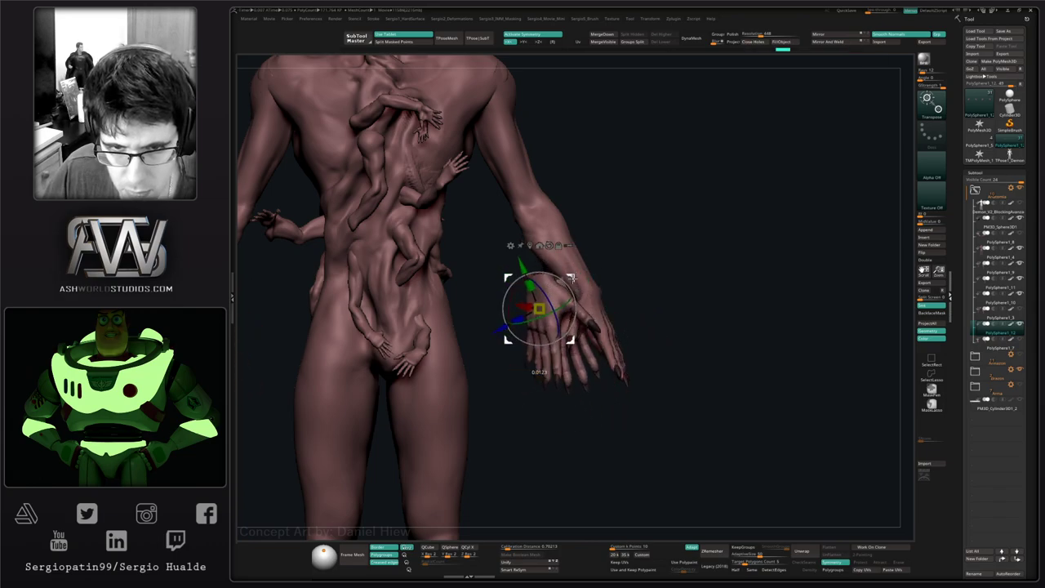
right_click_drag(599, 348, 622, 324, "ctrl")
left_click_drag(622, 324, 509, 353)
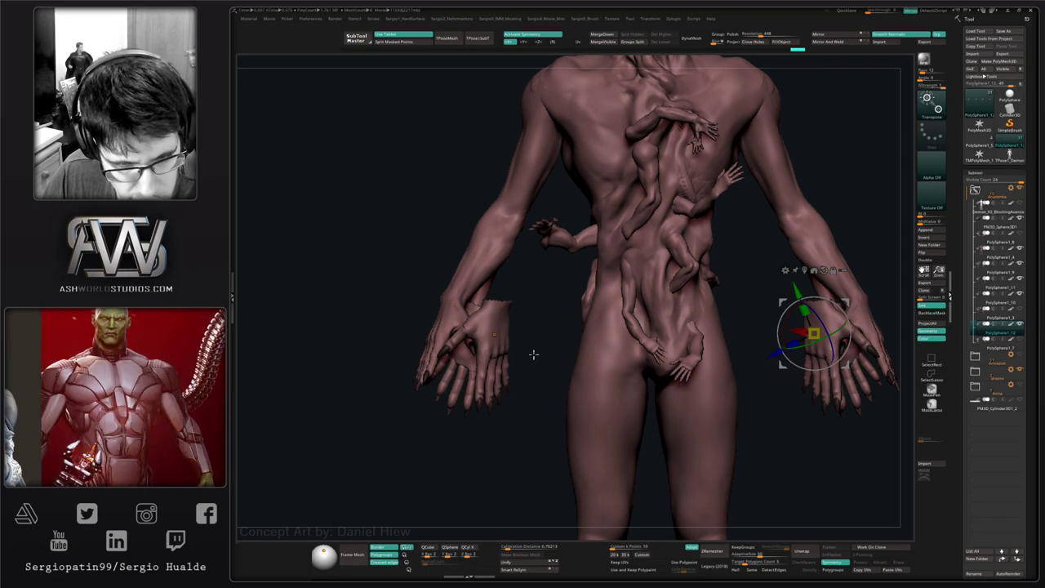
- Isolate the duplicated hands, lasso-mask one hand of each pair and show the full body again
mouse_move(512, 345)
left_mouse_down("alt")
mouse_move(560, 373)
mouse_move(597, 367)
mouse_move(508, 372)
mouse_move(533, 362)
mouse_move(460, 359)
mouse_move(465, 373)
mouse_move(502, 390)
mouse_move(495, 441)
mouse_move(538, 353)
mouse_move(540, 373)
mouse_move(569, 283)
left_mouse_up("alt")
left_click(419, 354)
key("alt+s")
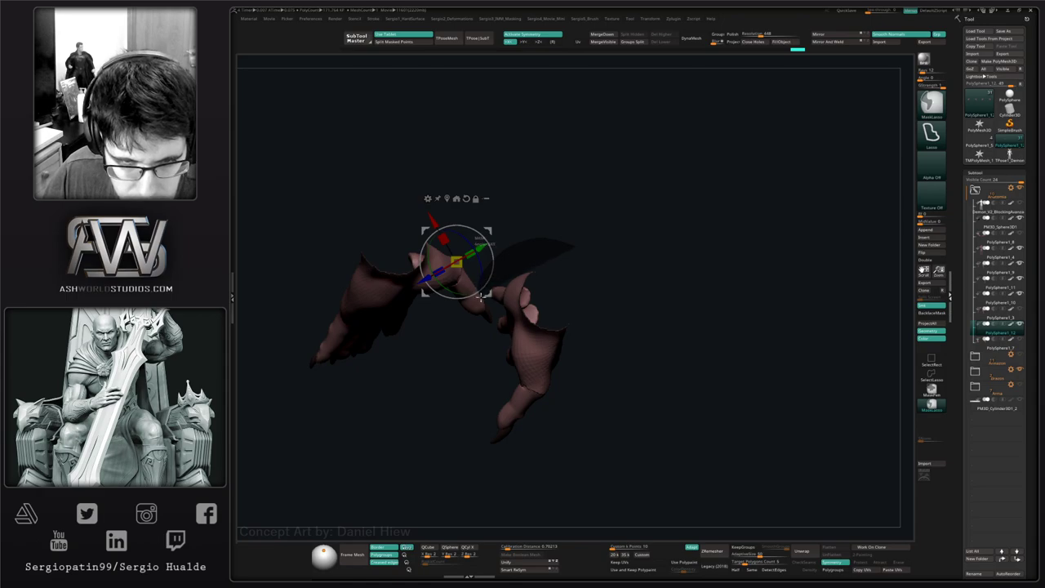
mouse_move(459, 410)
left_mouse_down("ctrl")
mouse_move(551, 303)
mouse_move(495, 332)
mouse_move(487, 432)
mouse_move(479, 332)
mouse_move(443, 390)
mouse_move(461, 275)
left_mouse_up("ctrl")
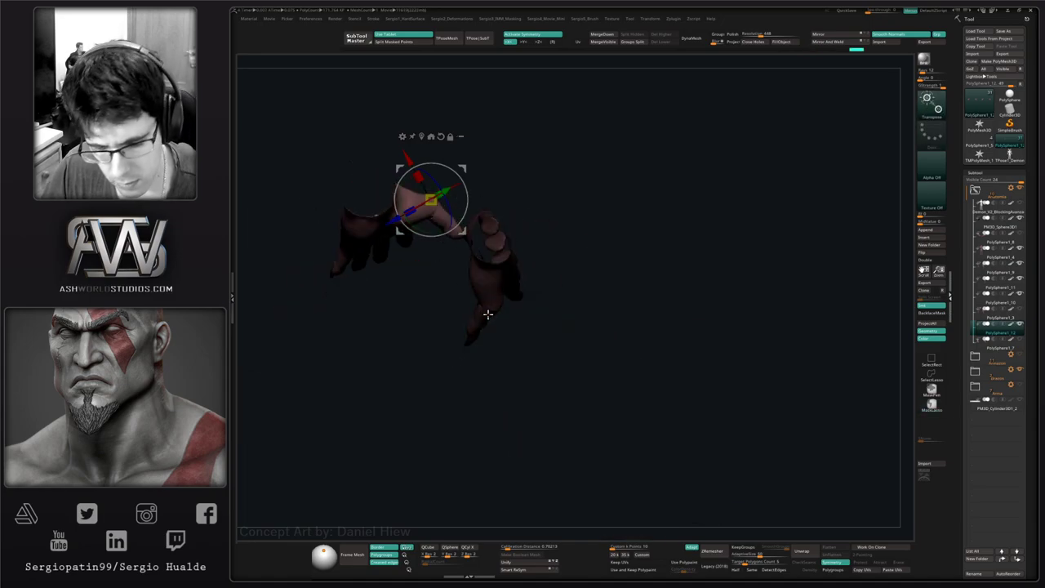
key("shift+f")
left_click_drag(506, 356, 473, 371)
key("shift+f")
key("alt+s")
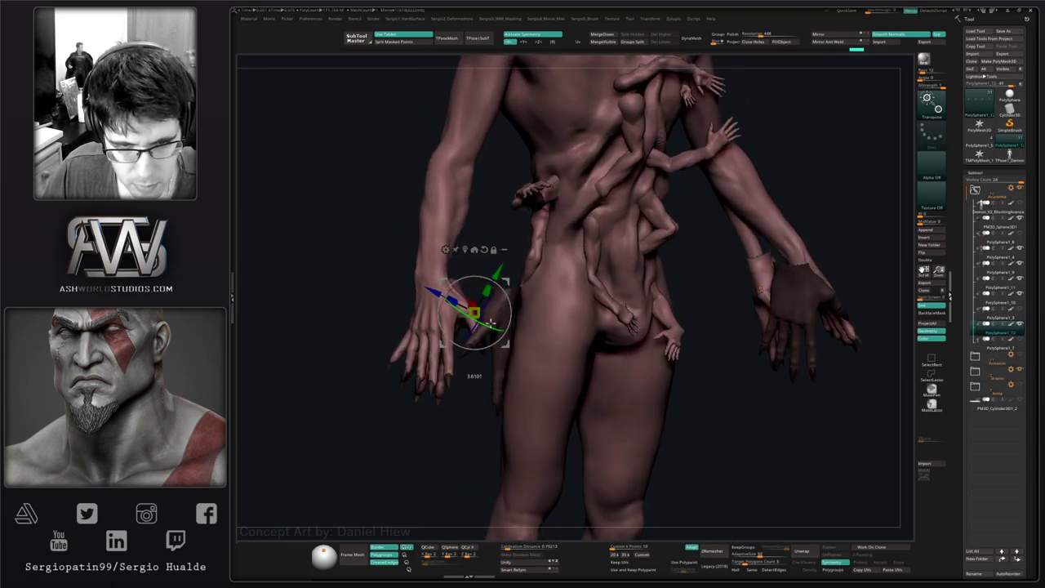
- Rotate and move the unmasked hand of each pair so it tucks in beside the original hand
left_click_drag(490, 323, 482, 263)
left_click_drag(384, 306, 538, 306)
left_click_drag(478, 262, 380, 385)
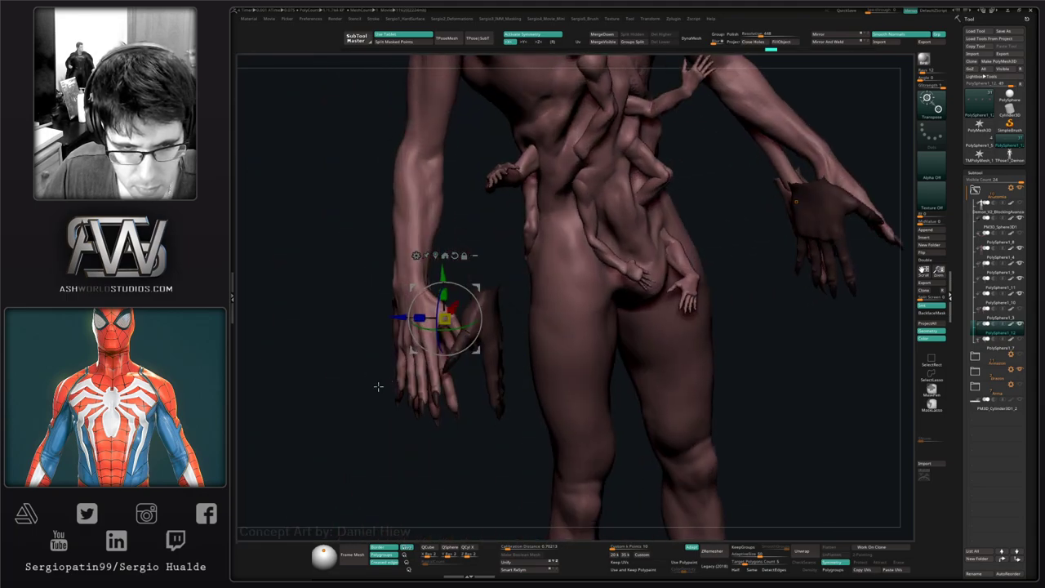
left_click_drag(359, 326, 595, 288)
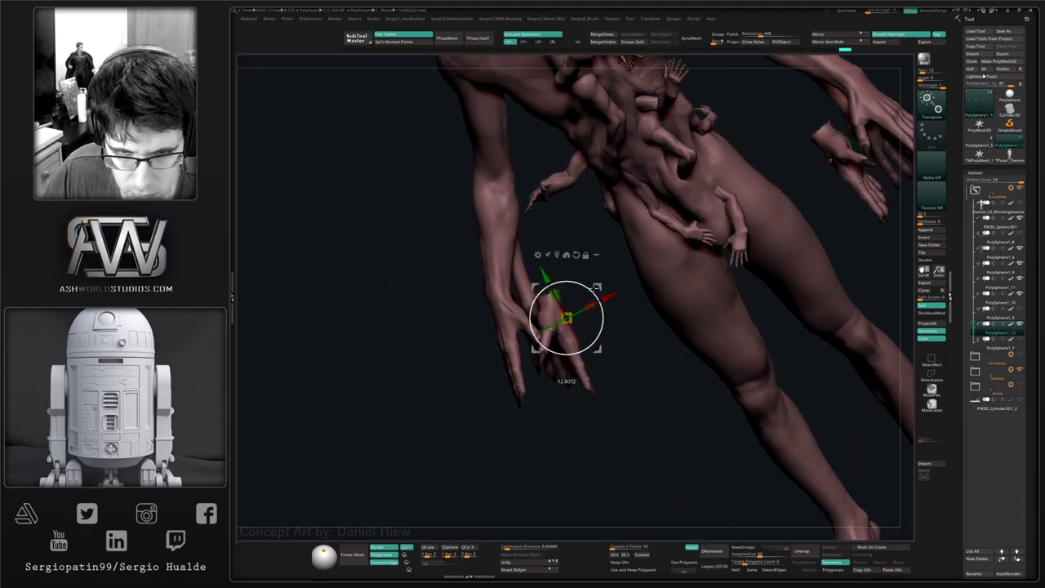
left_click_drag(573, 333, 563, 346)
right_click_drag(545, 328, 588, 302)
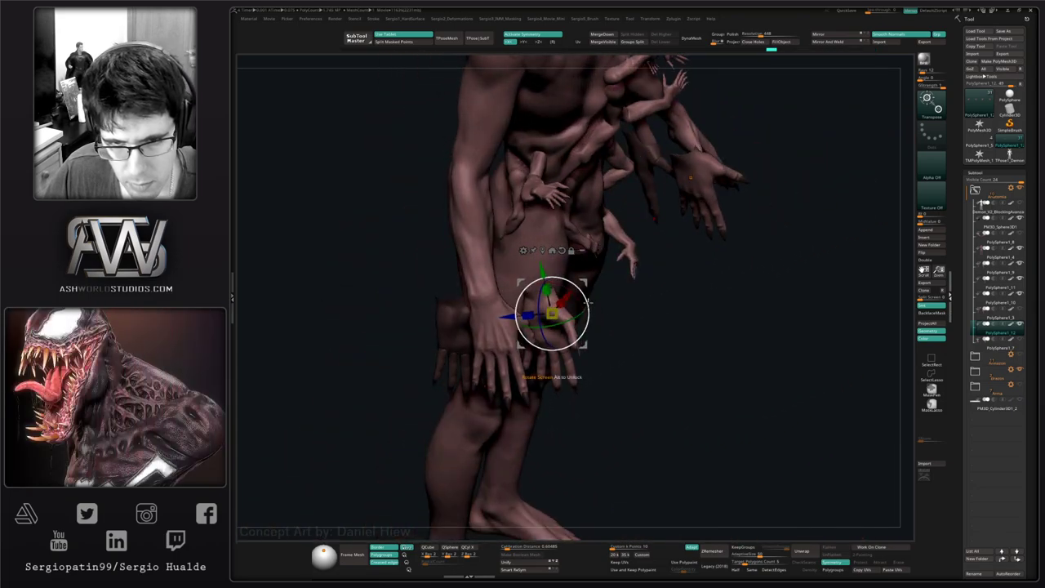
left_click_drag(584, 285, 562, 277)
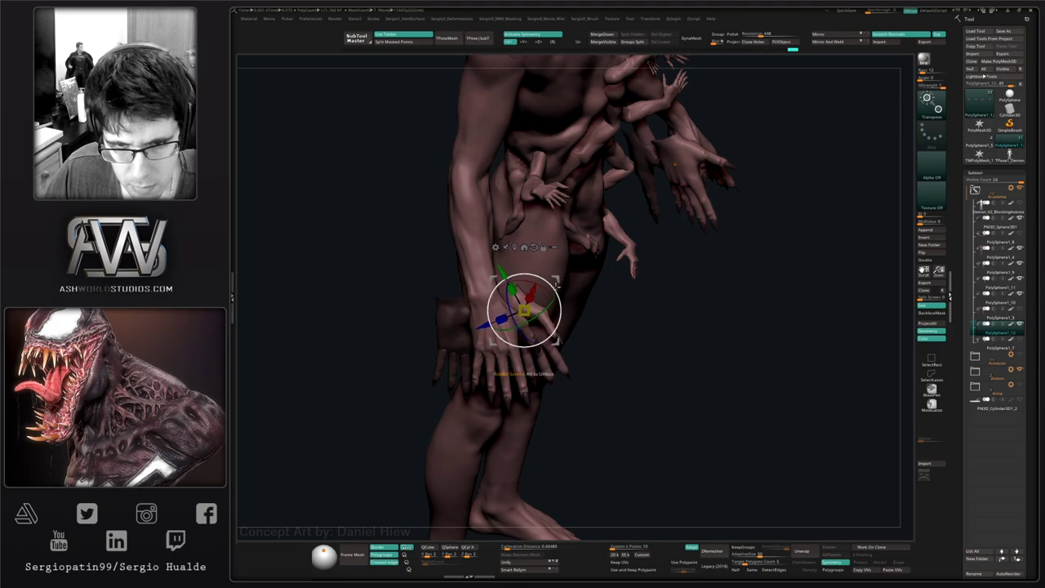
- Invert the mask and shift the other hand of each pair in behind the original wrist
left_click(410, 327, "ctrl")
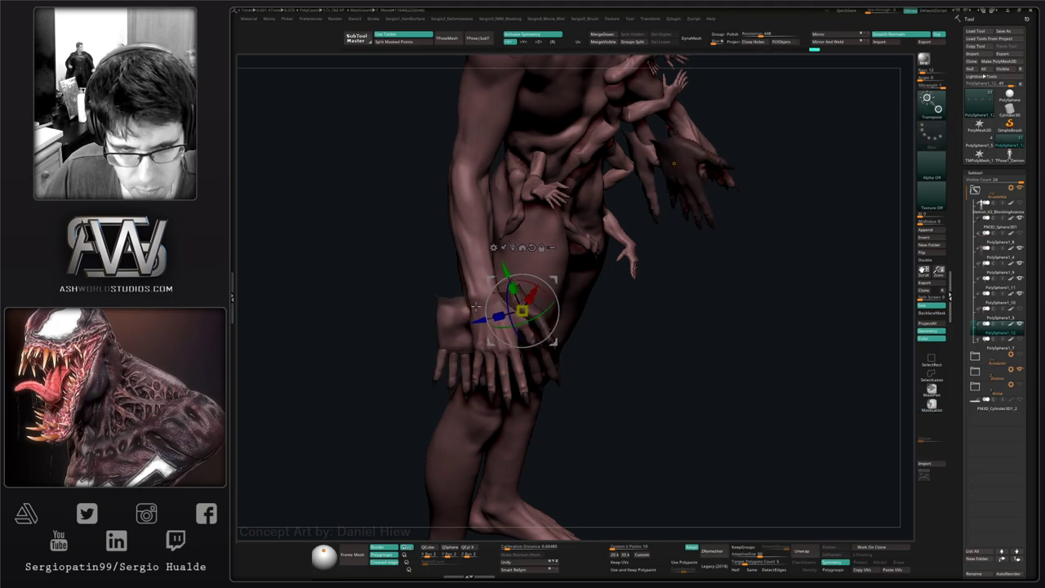
left_click_drag(526, 281, 493, 279)
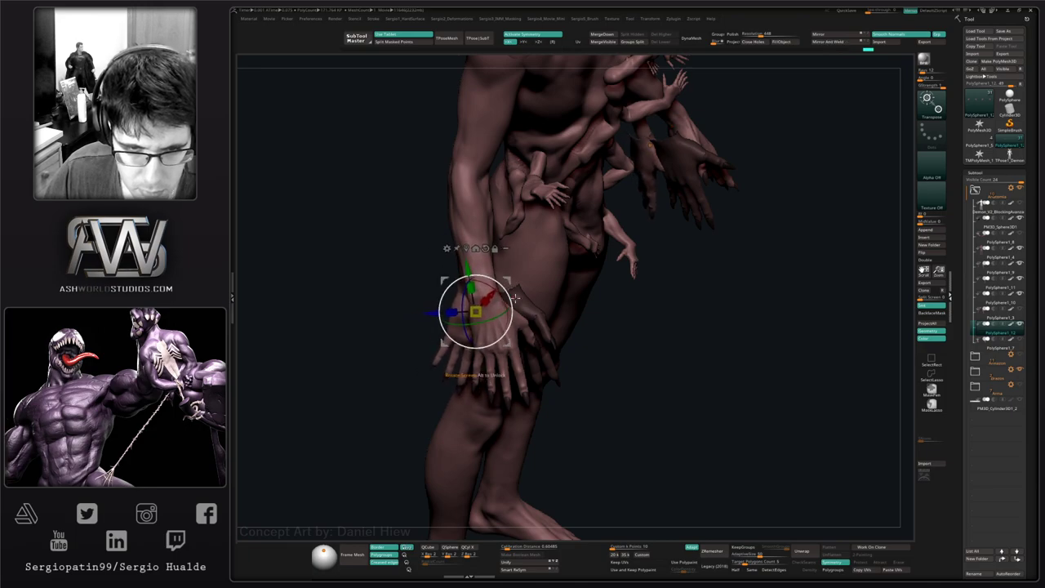
left_click_drag(408, 303, 601, 295)
left_click_drag(735, 298, 595, 294)
left_click_drag(690, 298, 523, 295)
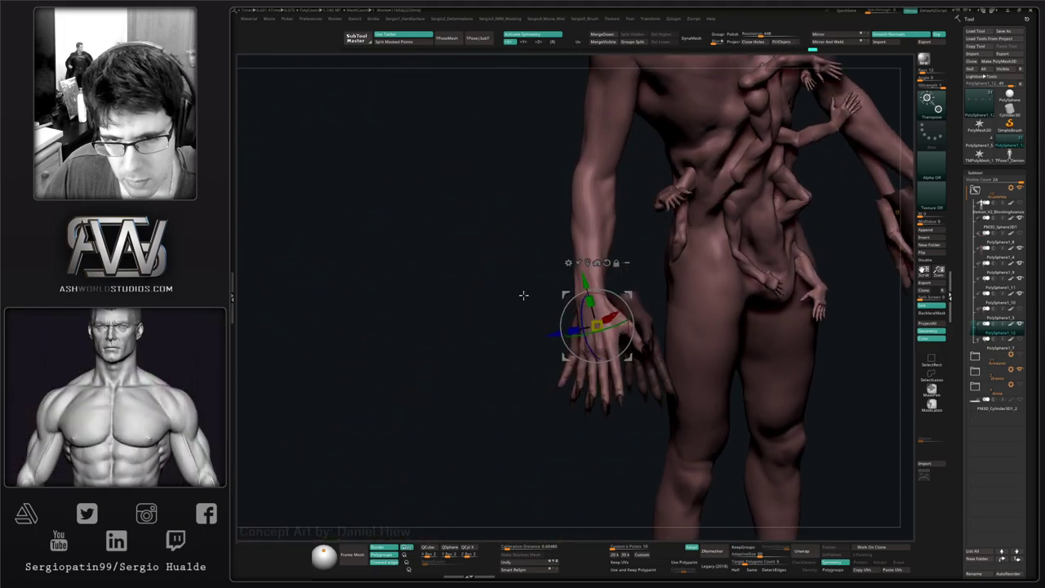
- Fine-tune the placement of the unmasked outer hands so their fingers fan out around the original hands
right_click_drag(524, 295, 502, 286)
key("q")
mouse_move(612, 315)
right_mouse_down()
mouse_move(485, 344)
mouse_move(535, 332)
mouse_move(465, 326)
right_mouse_up()
key("w")
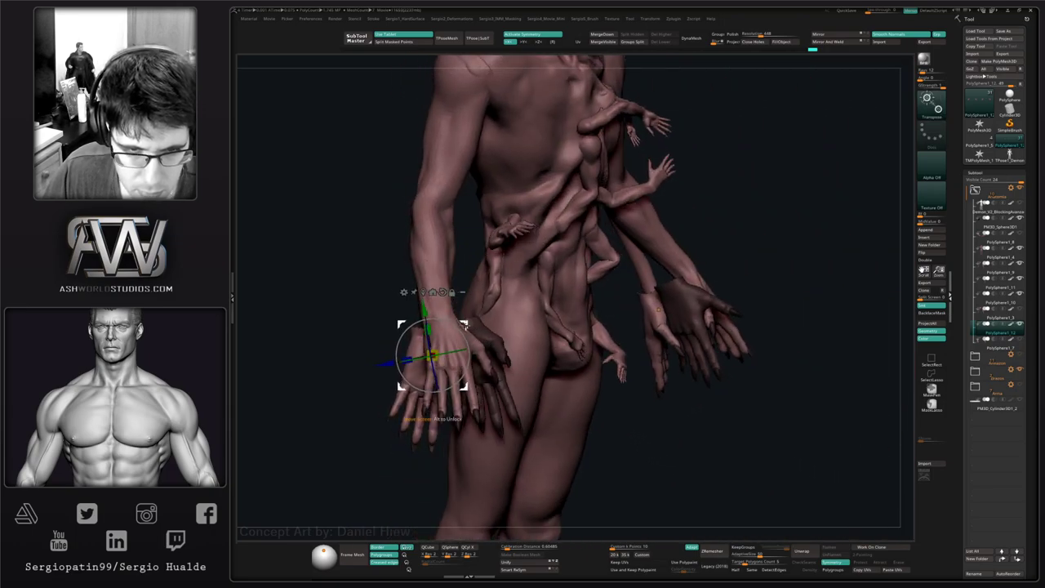
left_click_drag(464, 325, 463, 308)
right_click_drag(473, 305, 583, 295)
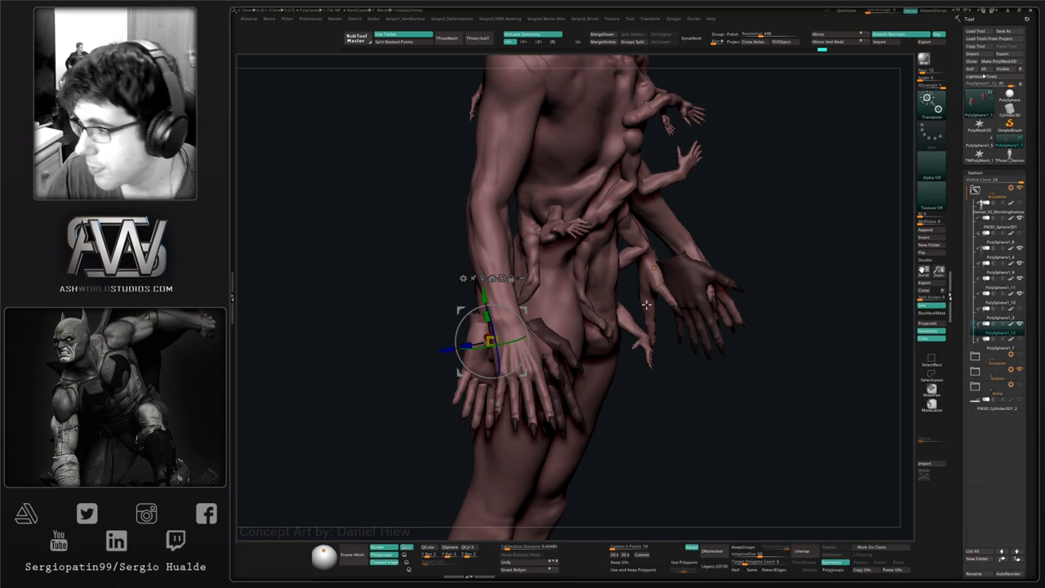
- Isolate the duplicated hands and split the masked hand of each pair into a separate subtool from the unmasked one
left_click(654, 267)
left_click_drag(685, 385, 617, 372)
key("alt+s")
left_click_drag(635, 307, 625, 350, "alt")
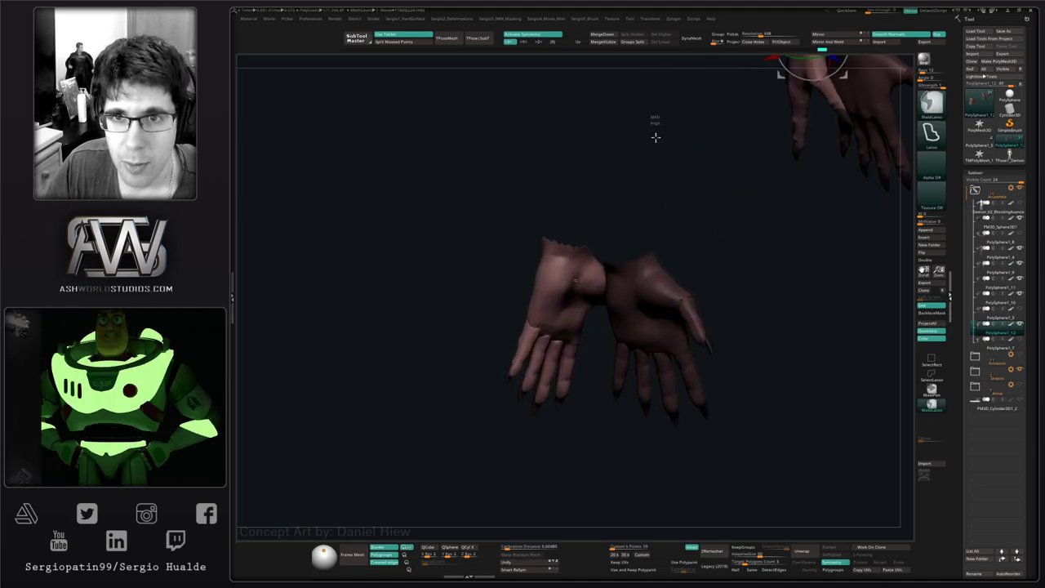
left_click(640, 42)
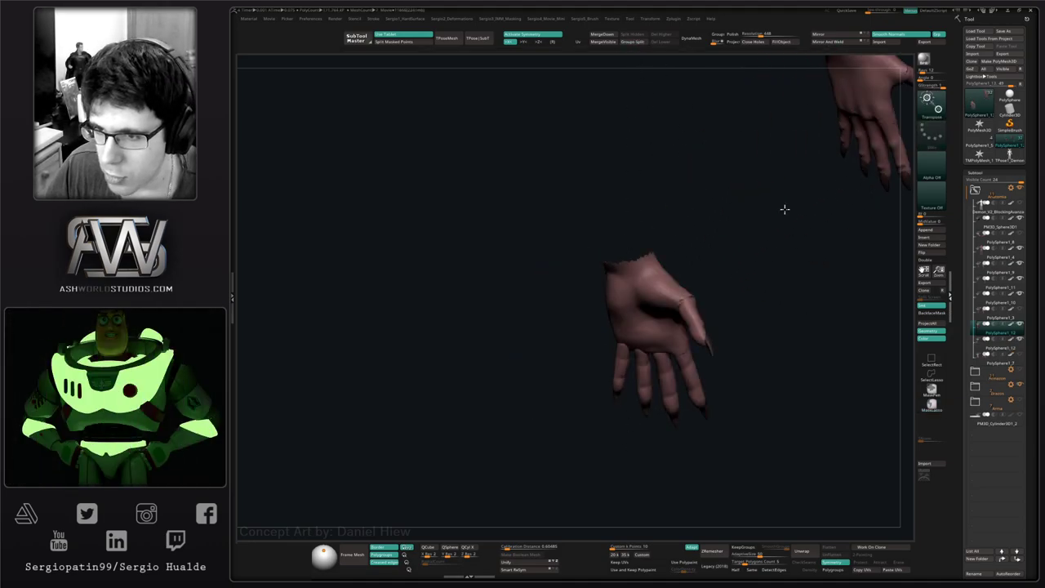
- Select the other split-off hand subtool, mirror and weld it in isolation, and show the full body again
left_click(978, 338)
right_click_drag(746, 390, 603, 362, "ctrl")
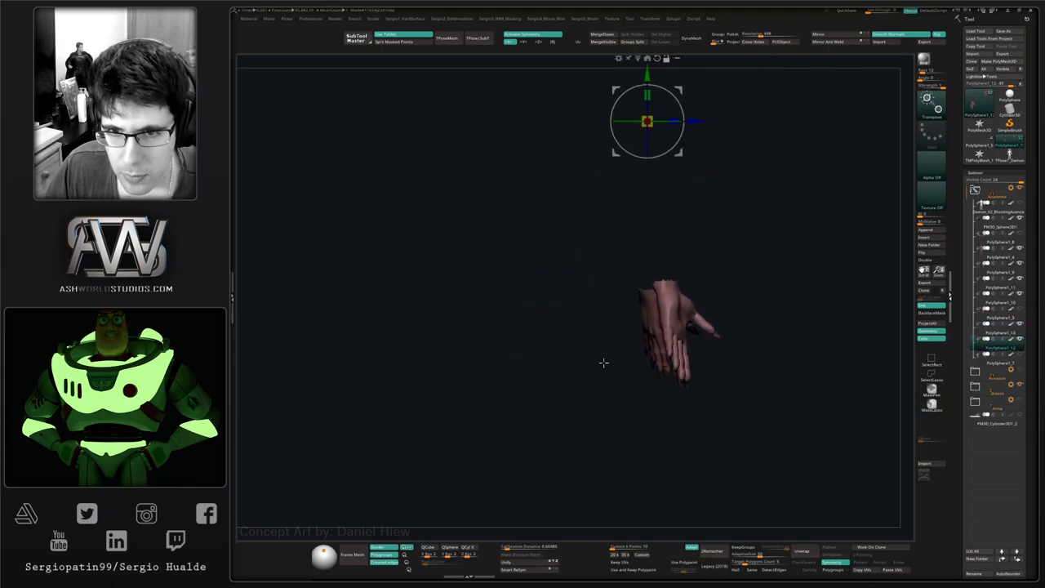
left_click_drag(619, 362, 536, 349)
right_click_drag(537, 349, 590, 297, "ctrl")
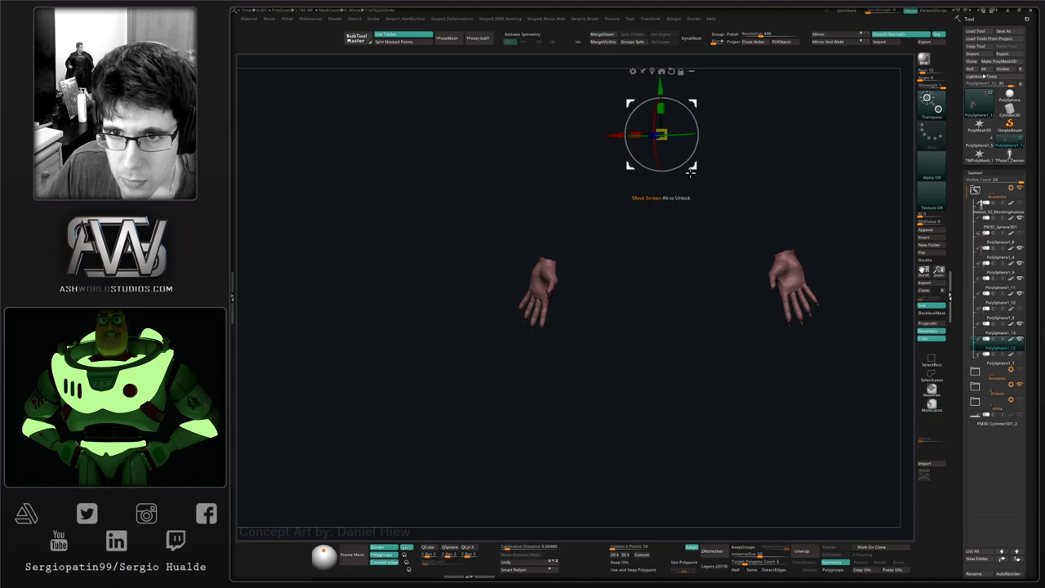
right_click_drag(690, 173, 914, 178, "alt")
left_click(835, 42)
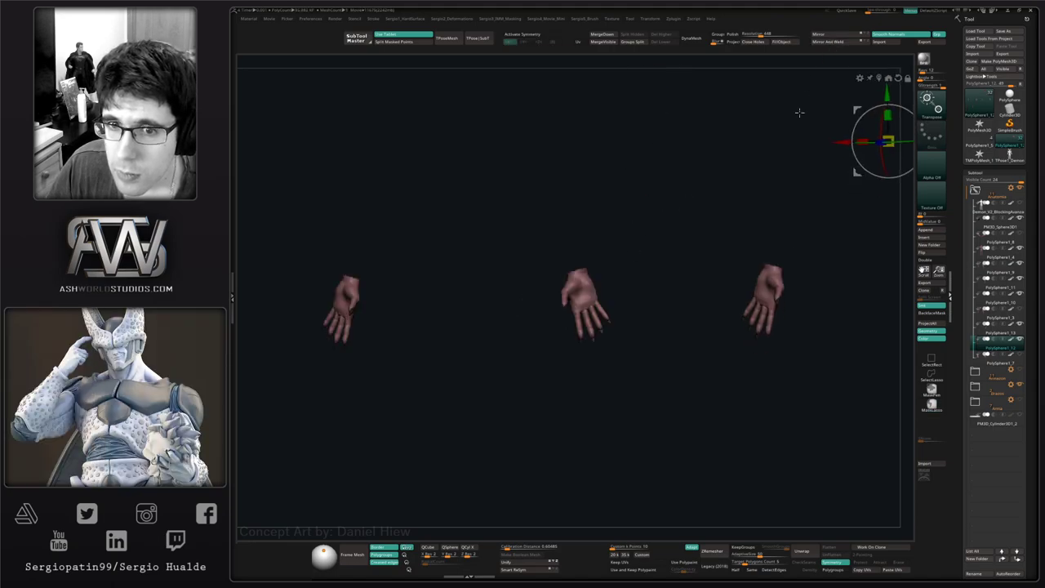
right_click_drag(825, 259, 614, 267, "alt")
left_click_drag(634, 253, 872, 253, "ctrl+alt+shift")
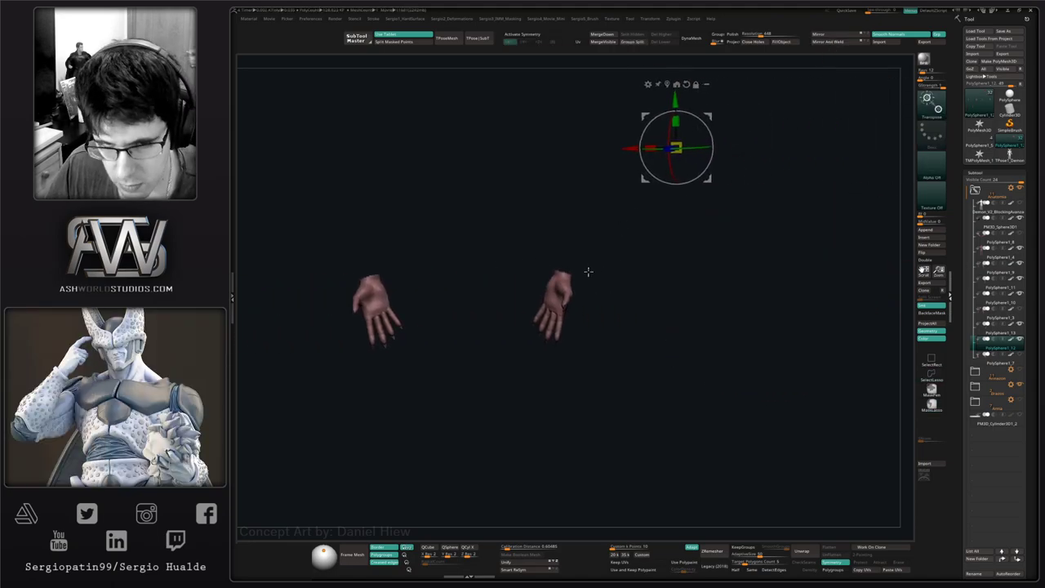
right_click_drag(588, 320, 713, 330, "alt")
key("alt+s")
left_click_drag(831, 191, 818, 170)
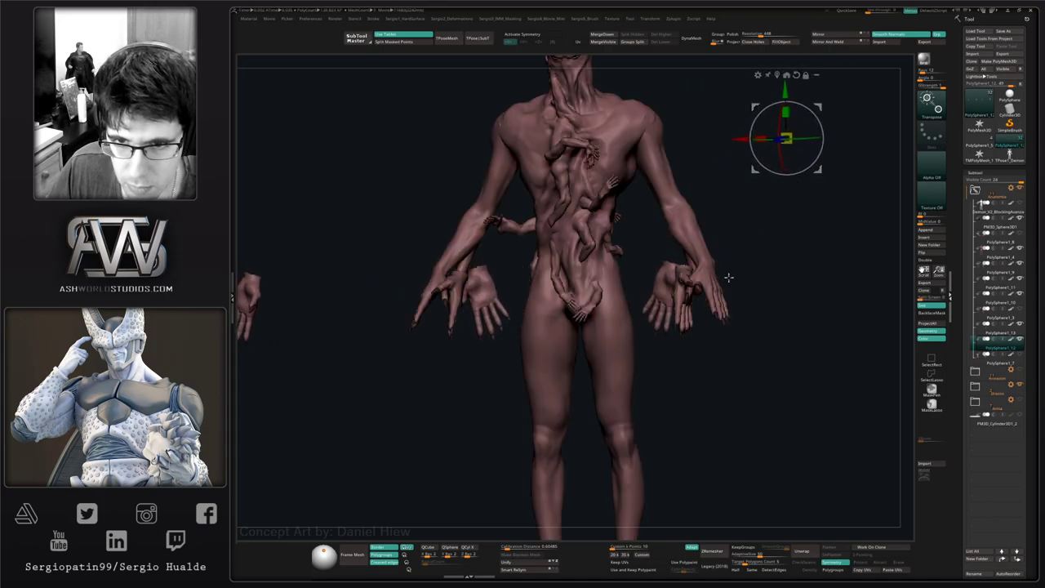
- Try to nudge the inner hand toward the arm and mirror and weld it across the body
left_click(662, 283, "alt")
mouse_move(675, 284)
left_mouse_down()
mouse_move(741, 279)
mouse_move(686, 297)
mouse_move(690, 279)
left_mouse_up()
left_click(835, 42)
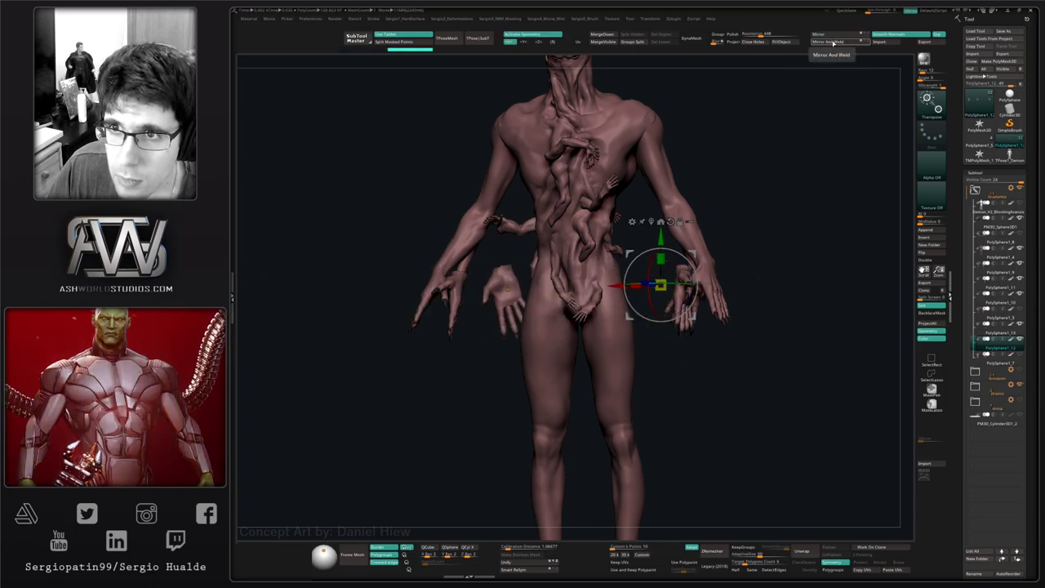
key("ctrl+z")
key("ctrl+z")
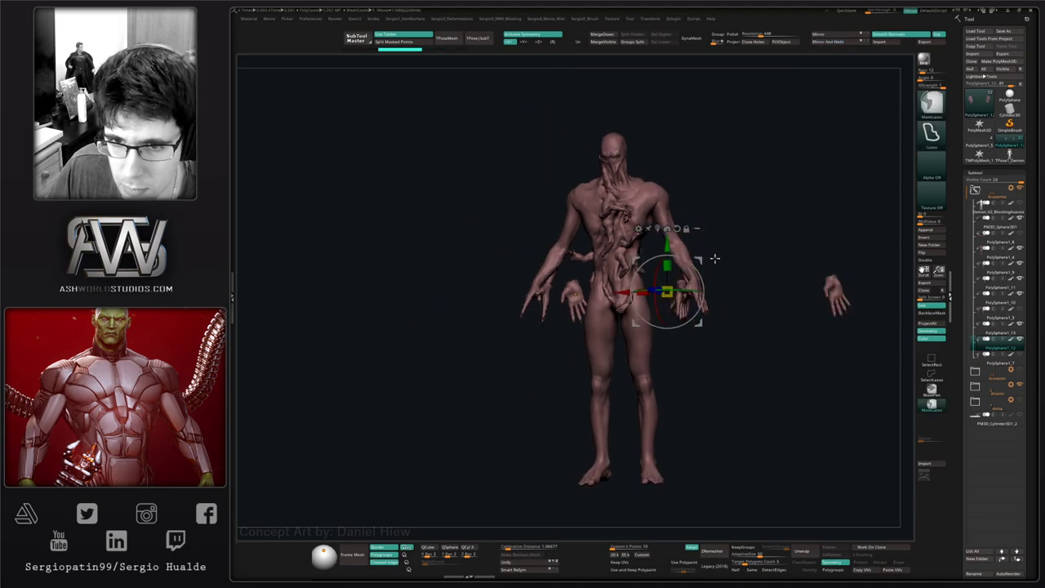
- Repeat Mirror And Weld on the split-off hands until each arm carries one matching inner hand without a stray copy
left_click_drag(712, 258, 705, 314, "alt")
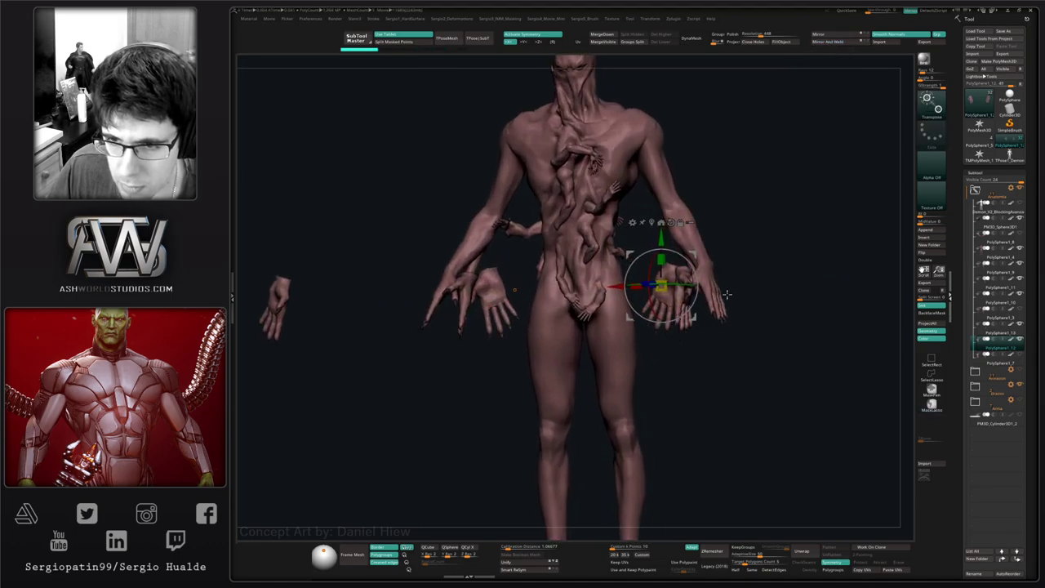
right_click_drag(726, 294, 728, 217, "ctrl")
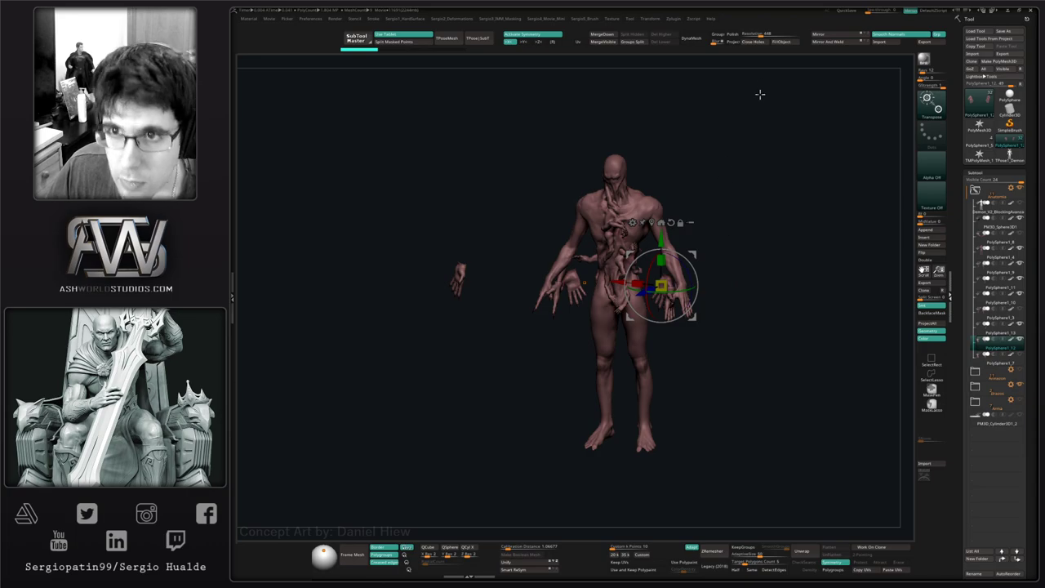
left_click(829, 35)
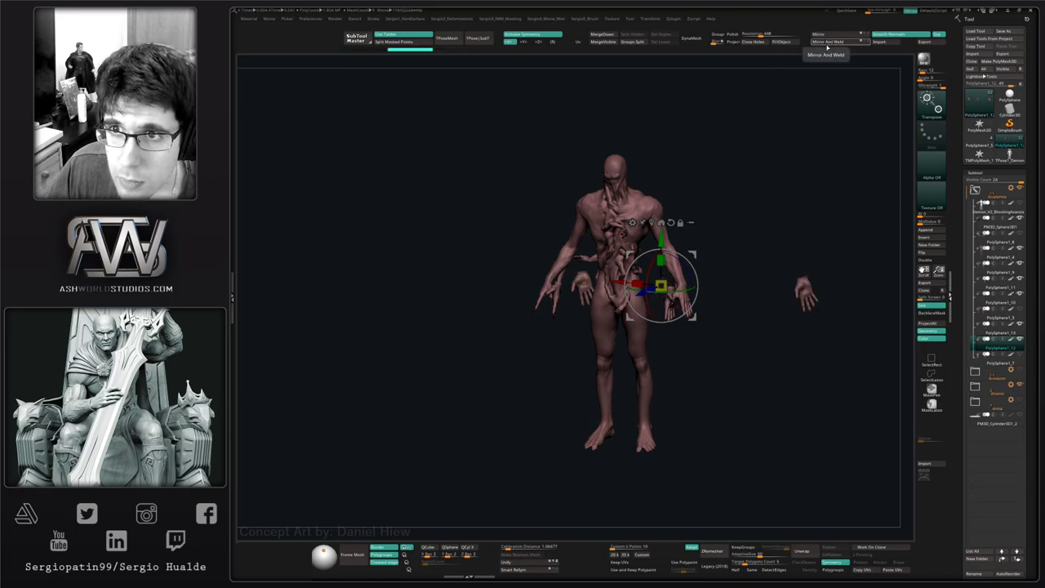
left_click(829, 35)
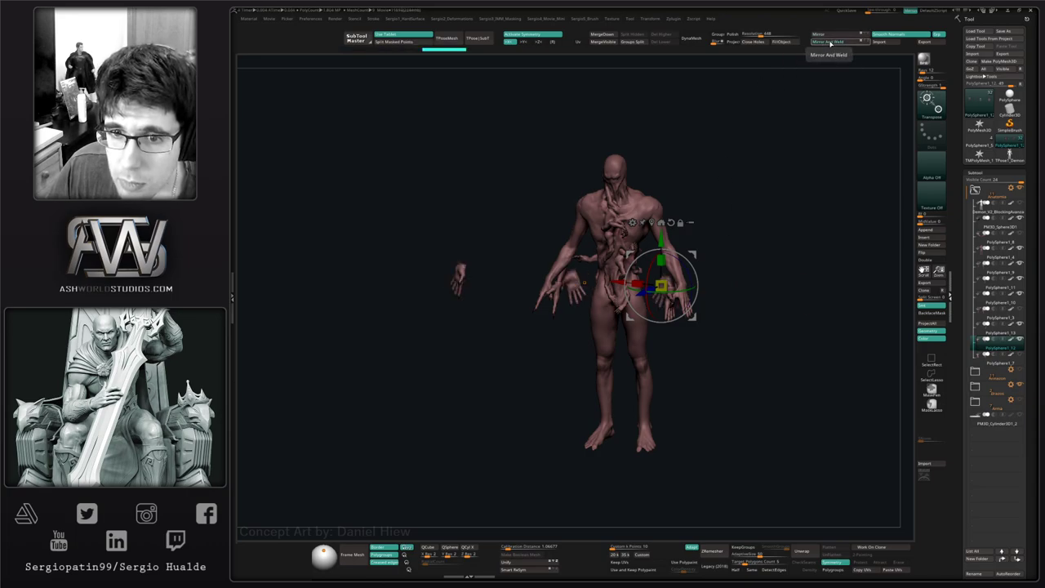
left_click(829, 36)
left_click(829, 35)
left_click(829, 35)
left_click(829, 43)
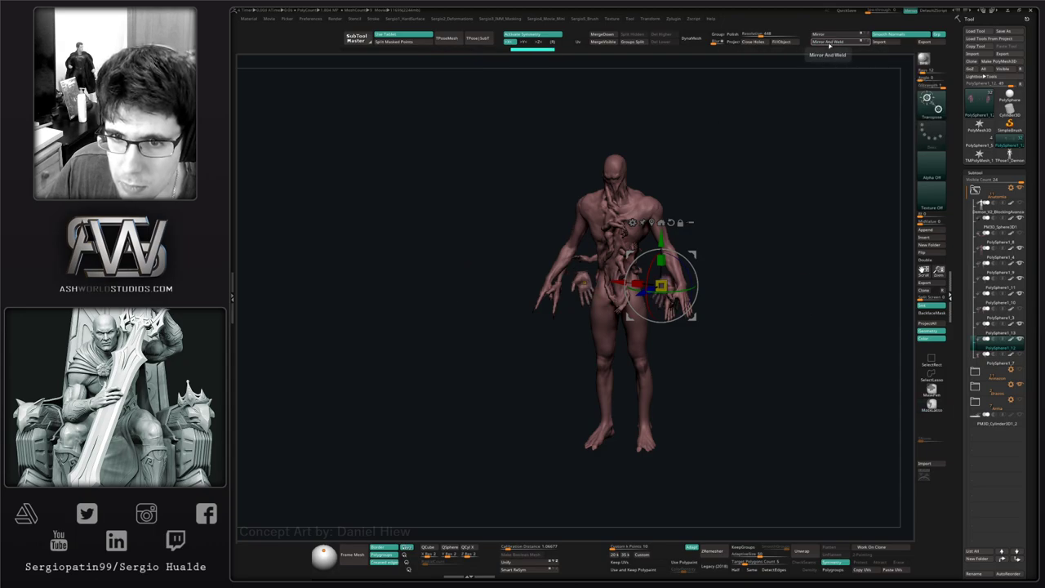
- Rotate the mirrored inner hands and move them outward toward the original wrists
right_click_drag(683, 315, 688, 376, "ctrl")
right_click_drag(677, 318, 696, 312)
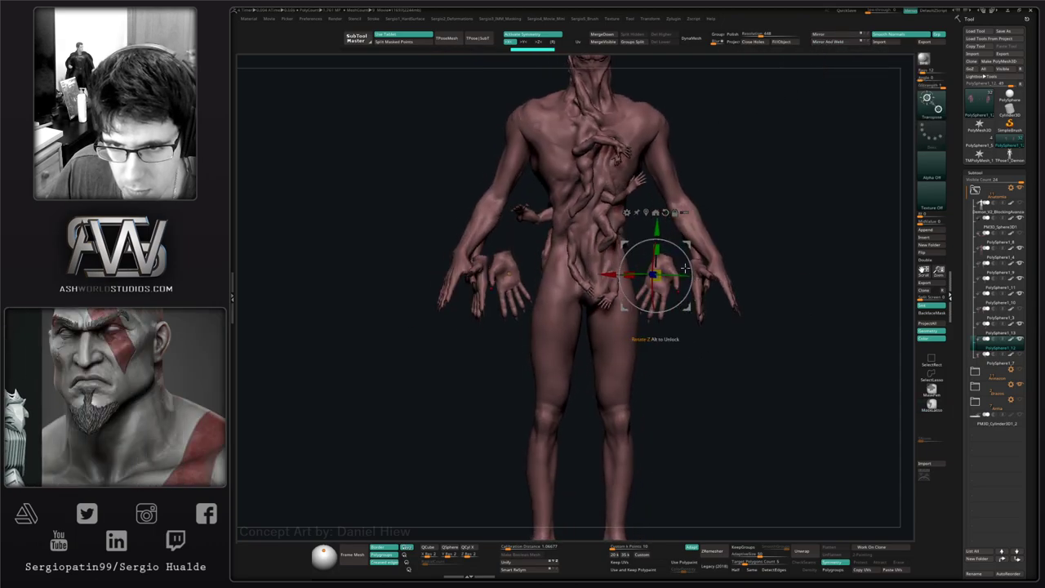
left_click_drag(681, 277, 735, 243)
right_click_drag(774, 248, 662, 244)
left_click_drag(733, 244, 682, 260)
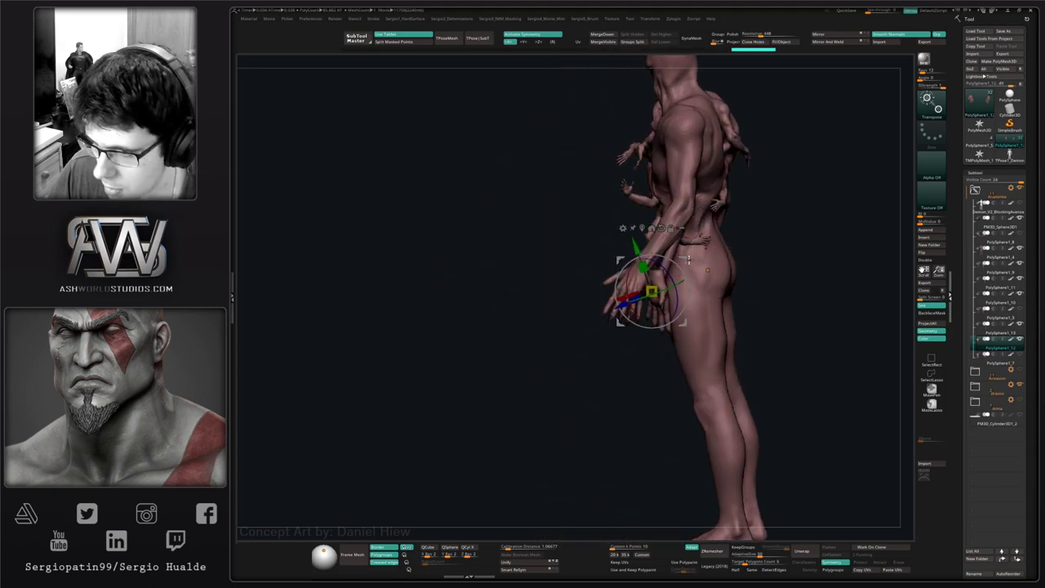
- Fine-tune the extra hands' rotation and position from the side and back so they tuck in behind the wrists
right_click_drag(688, 259, 701, 284, "alt")
left_click_drag(698, 287, 698, 288)
right_click_drag(687, 272, 699, 308)
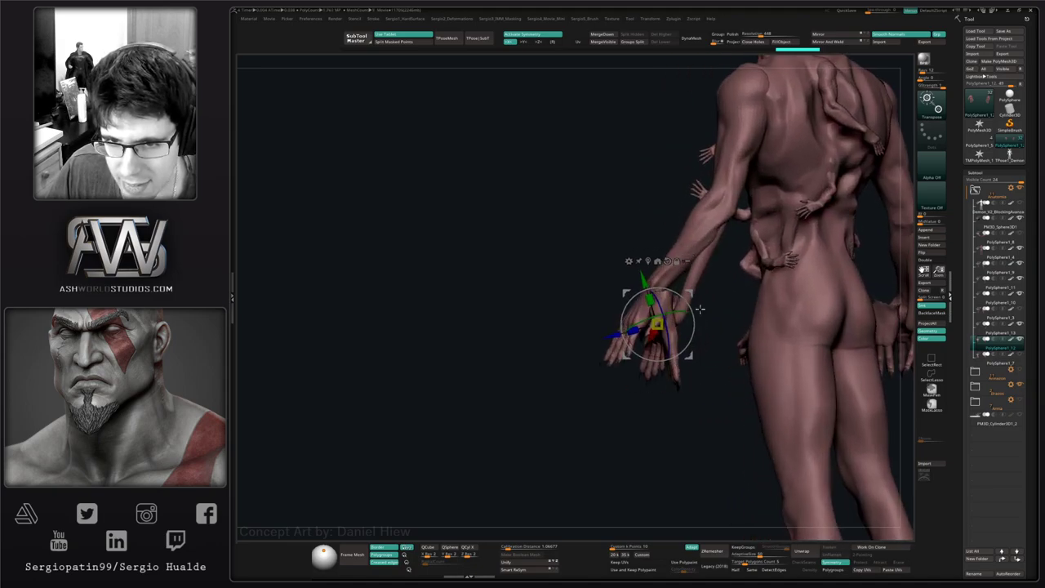
left_click_drag(698, 291, 715, 307)
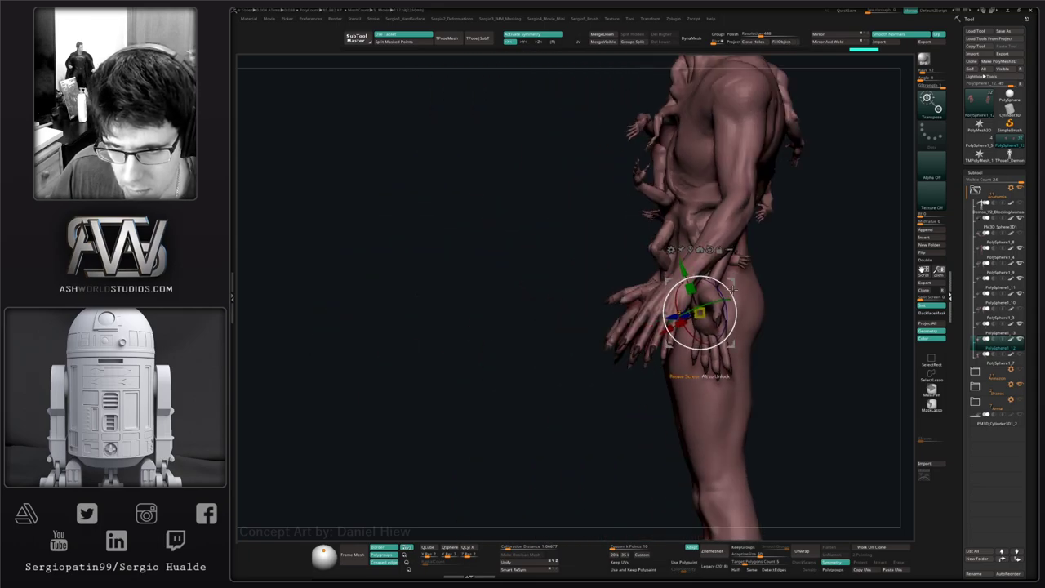
mouse_move(732, 289)
right_mouse_down()
mouse_move(779, 305)
mouse_move(724, 316)
right_mouse_up()
key("q")
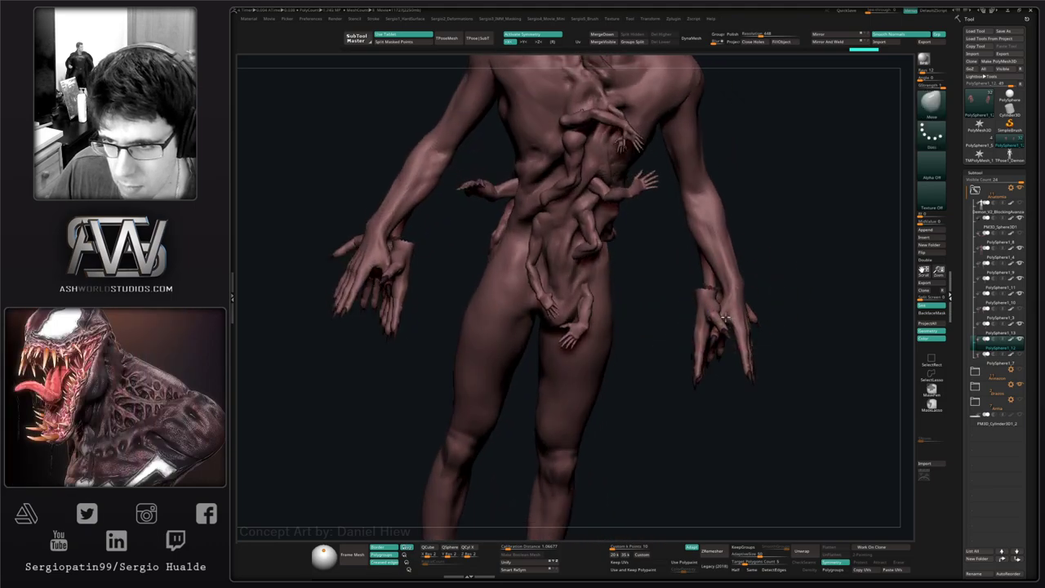
- Select the extra forearm subtool PolySphere1_11 and isolate a single forearm strand
left_click(996, 317)
left_click(972, 361)
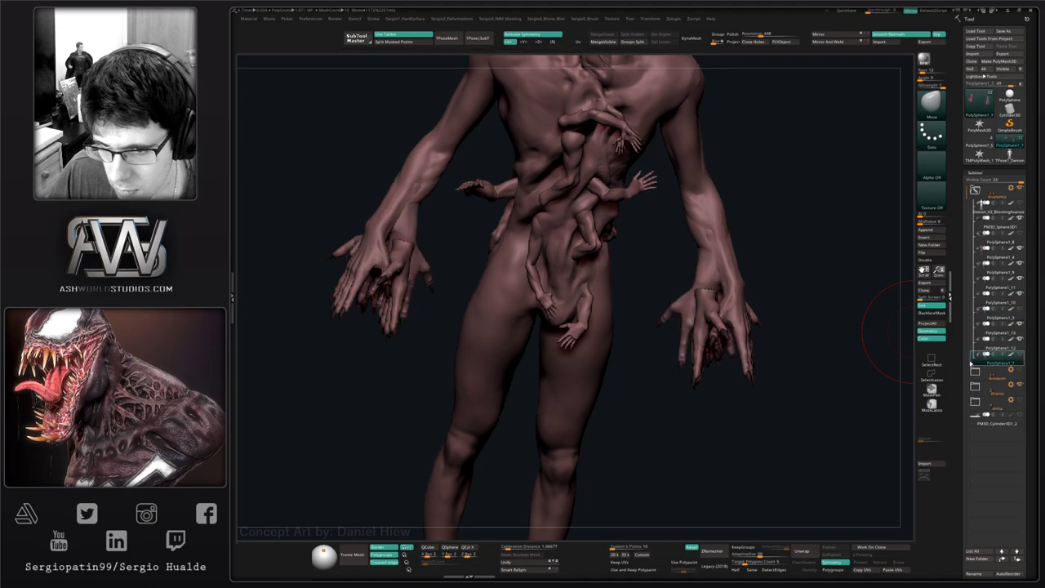
left_click(997, 242)
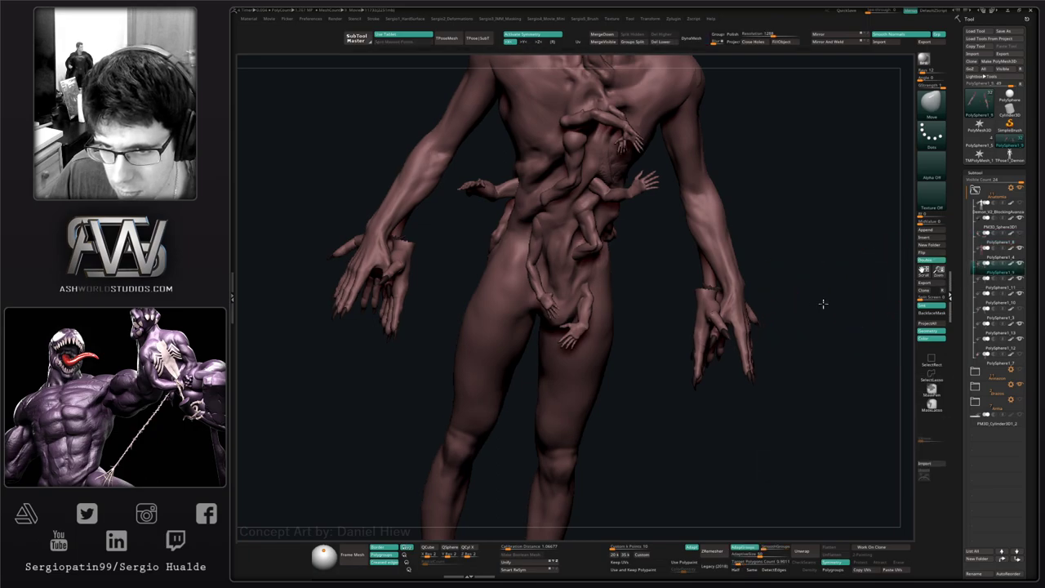
mouse_move(821, 301)
left_mouse_down()
mouse_move(686, 274)
mouse_move(739, 288)
mouse_move(709, 284)
mouse_move(751, 303)
mouse_move(735, 296)
left_mouse_up()
key("s")
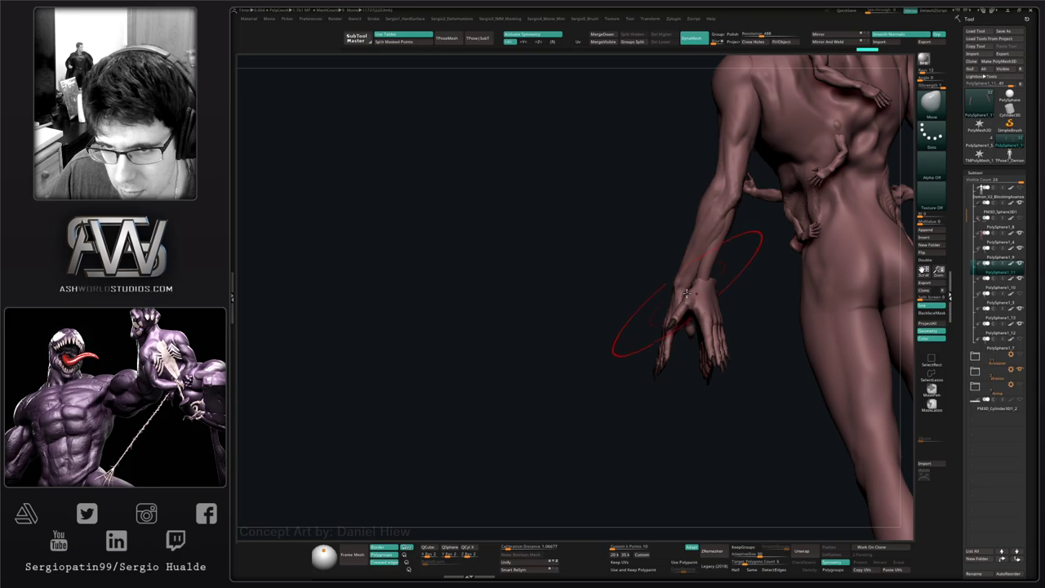
left_click_drag(629, 327, 688, 319)
mouse_move(700, 280)
right_mouse_down("ctrl")
mouse_move(701, 306)
mouse_move(691, 282)
right_mouse_up("ctrl")
key("w")
left_click(690, 281, "ctrl+shift")
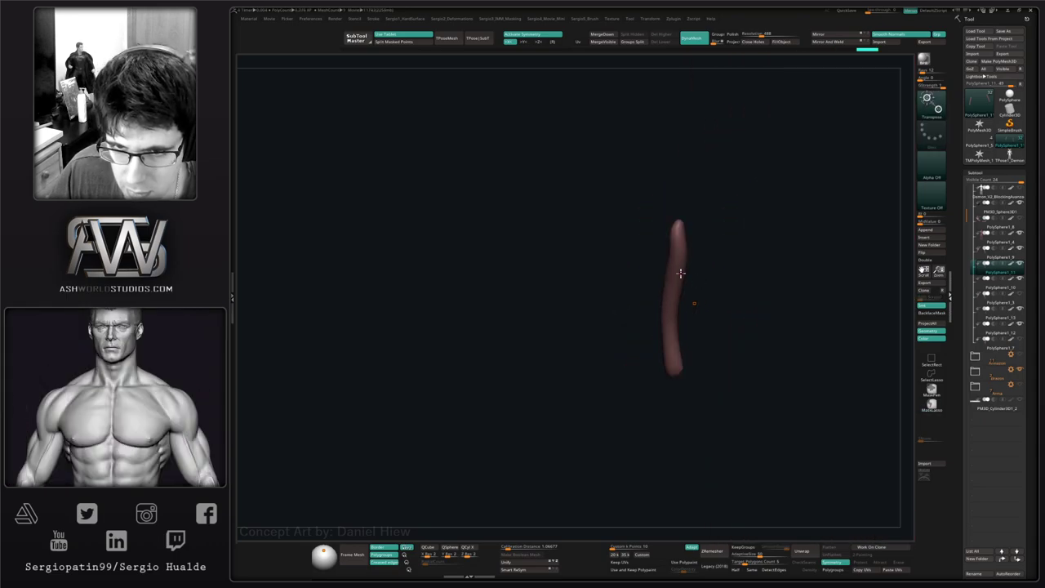
- Duplicate the isolated strand, offset the copy beside the masked original and show the whole forearm again
left_click(680, 274, "alt")
left_click_drag(713, 304, 721, 307, "ctrl")
left_click_drag(722, 254, 719, 247)
left_click(729, 260, "ctrl+shift")
right_click_drag(693, 295, 697, 237)
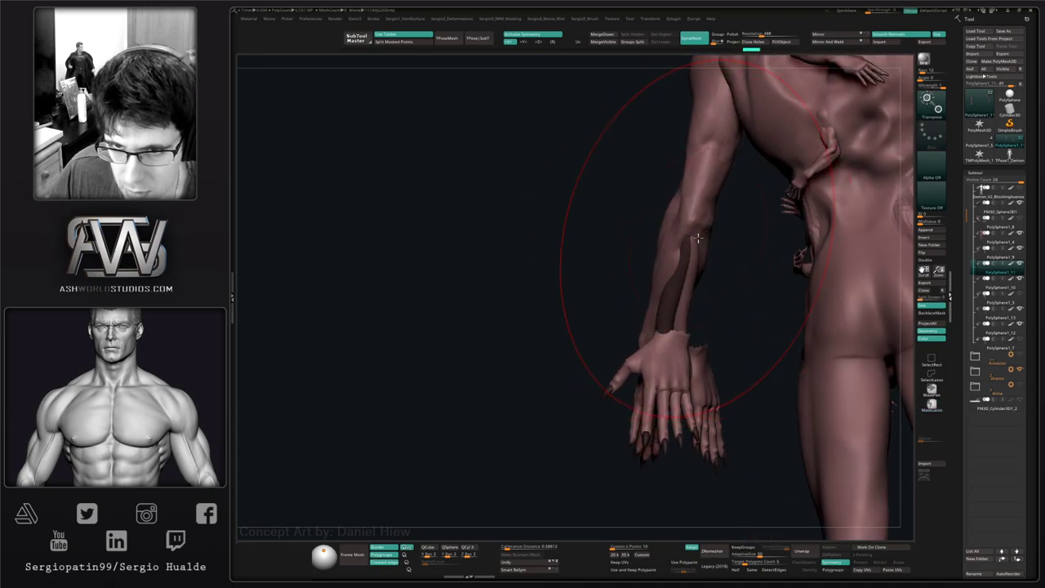
left_click_drag(697, 237, 751, 239)
key("ctrl+z")
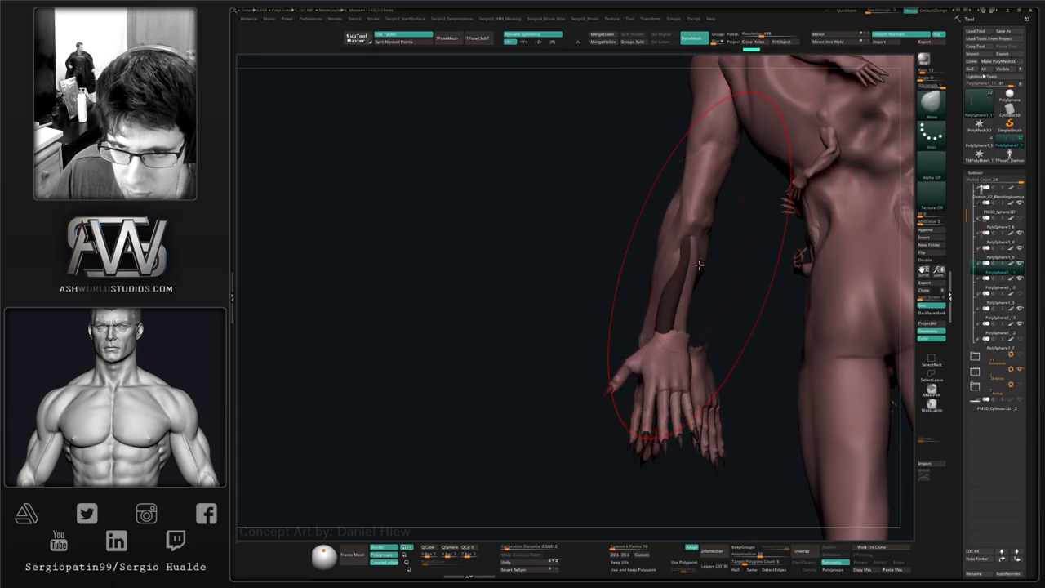
- Clear the strand mask, then shape and smooth the forearm strands toward the extra wrist with Move Topological
mouse_move(679, 321)
right_mouse_down()
mouse_move(672, 352)
mouse_move(682, 360)
mouse_move(671, 369)
mouse_move(683, 371)
mouse_move(653, 364)
right_mouse_up()
key("alt+s")
left_click(653, 354, "ctrl+shift")
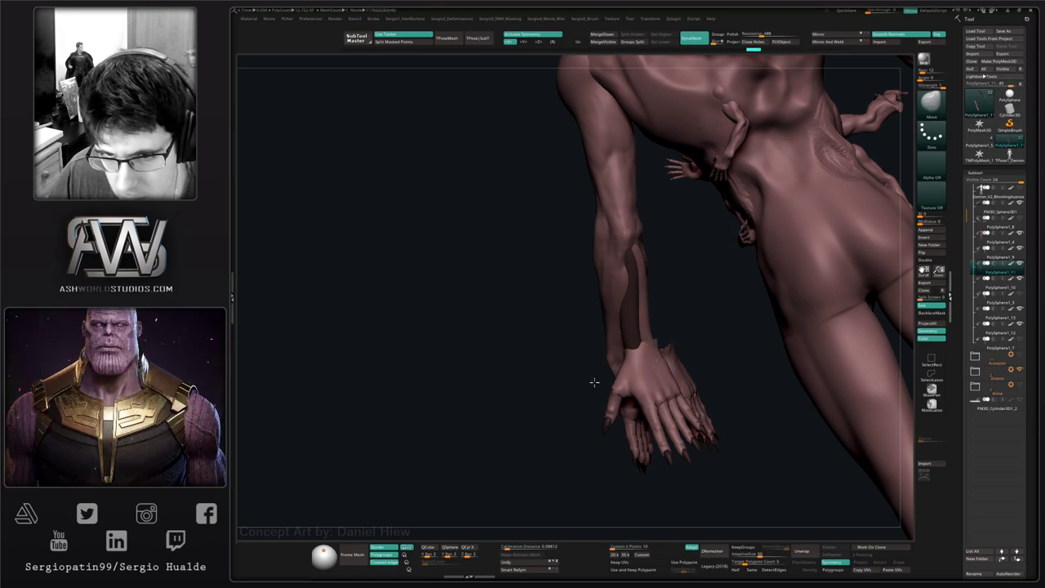
mouse_move(594, 382)
right_mouse_down()
mouse_move(604, 359)
mouse_move(596, 334)
right_mouse_up()
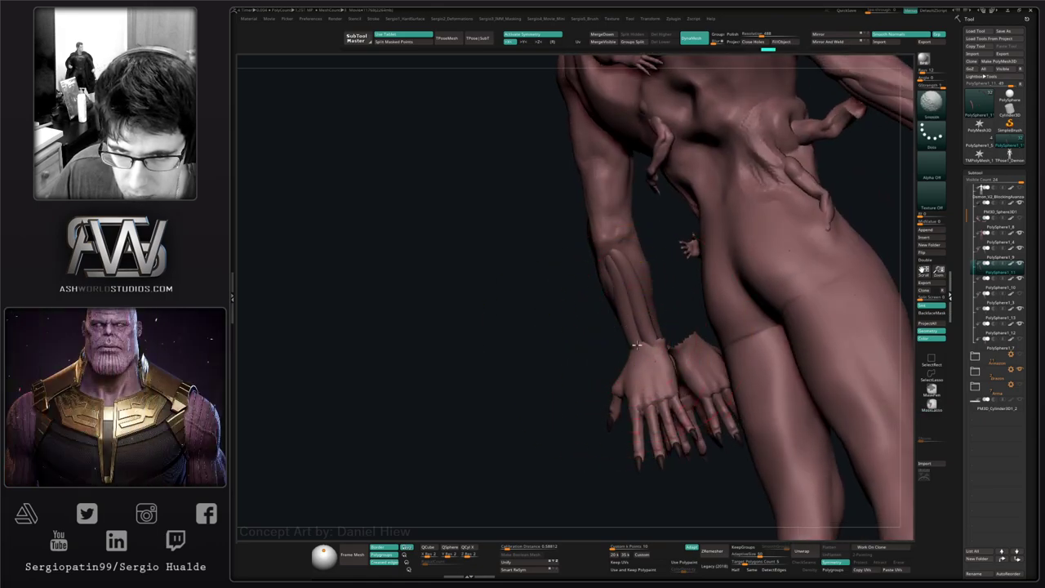
left_click_drag(648, 337, 647, 336)
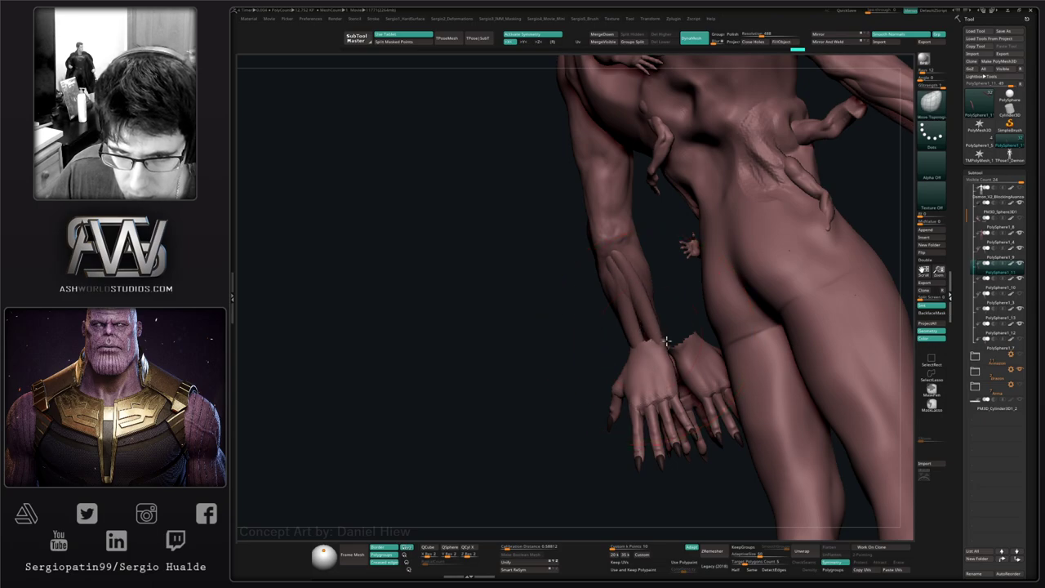
key("shift")
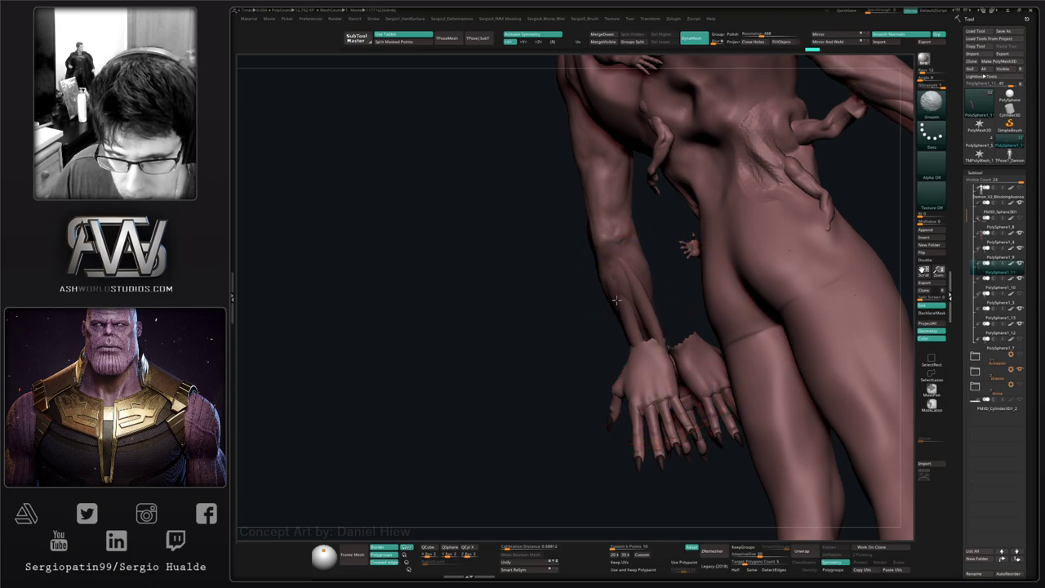
key("shift")
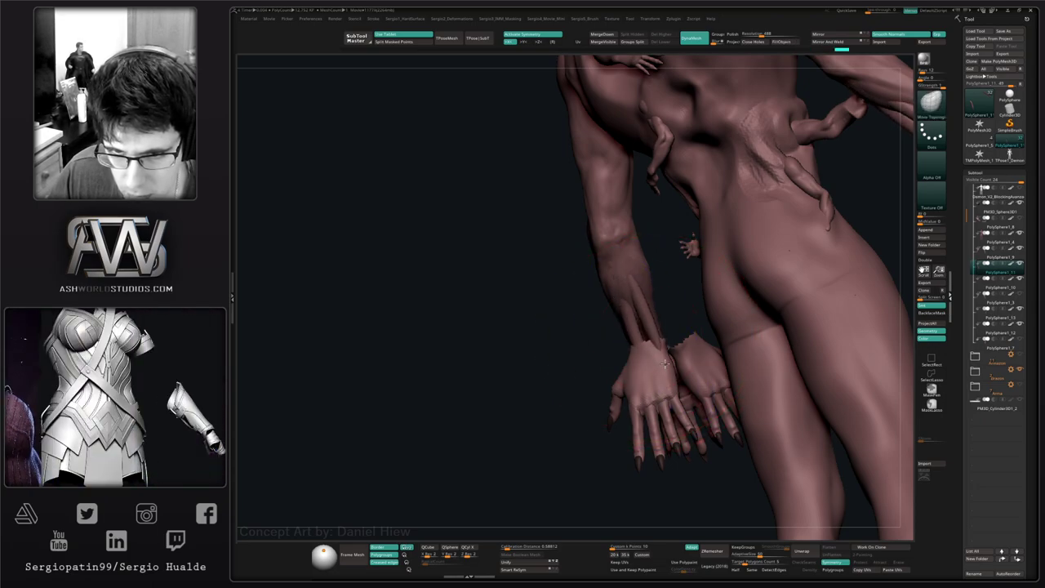
- Pull the strand ends onto the extra hand's wrist from the side, adjusting the brush size to fit the forearm
mouse_move(636, 307)
right_mouse_down()
mouse_move(677, 350)
mouse_move(653, 365)
mouse_move(624, 359)
right_mouse_up()
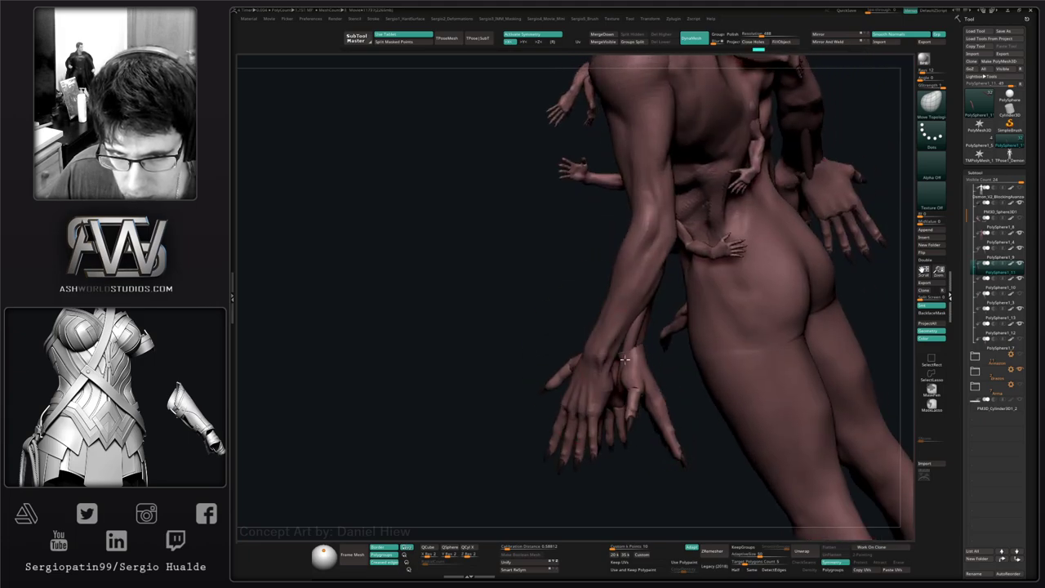
left_click_drag(627, 372, 621, 386)
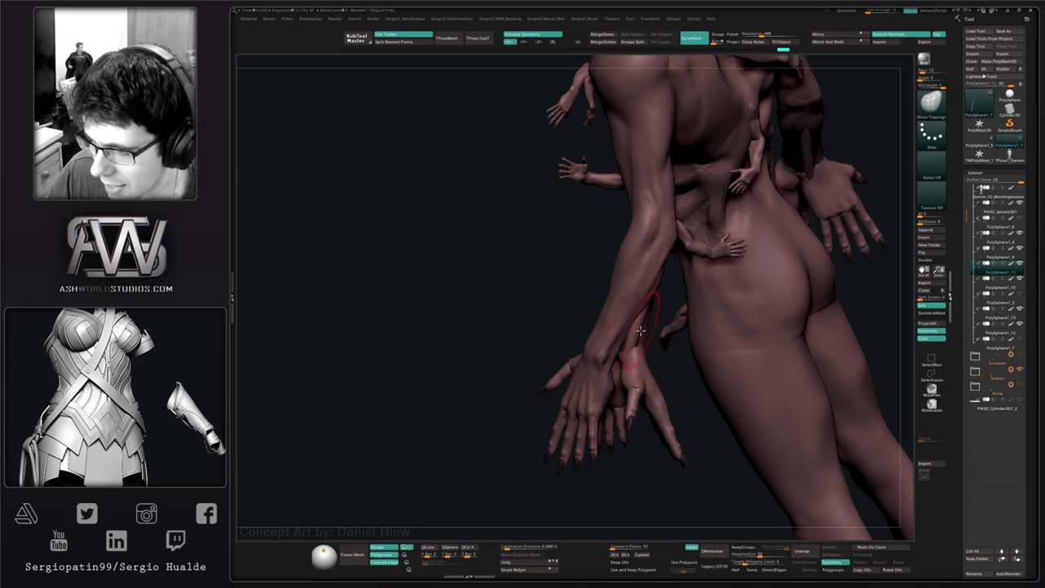
mouse_move(644, 335)
right_mouse_down("alt")
mouse_move(660, 384)
mouse_move(645, 343)
mouse_move(671, 319)
mouse_move(656, 326)
mouse_move(655, 396)
mouse_move(694, 420)
mouse_move(702, 334)
right_mouse_up("alt")
key("alt+s")
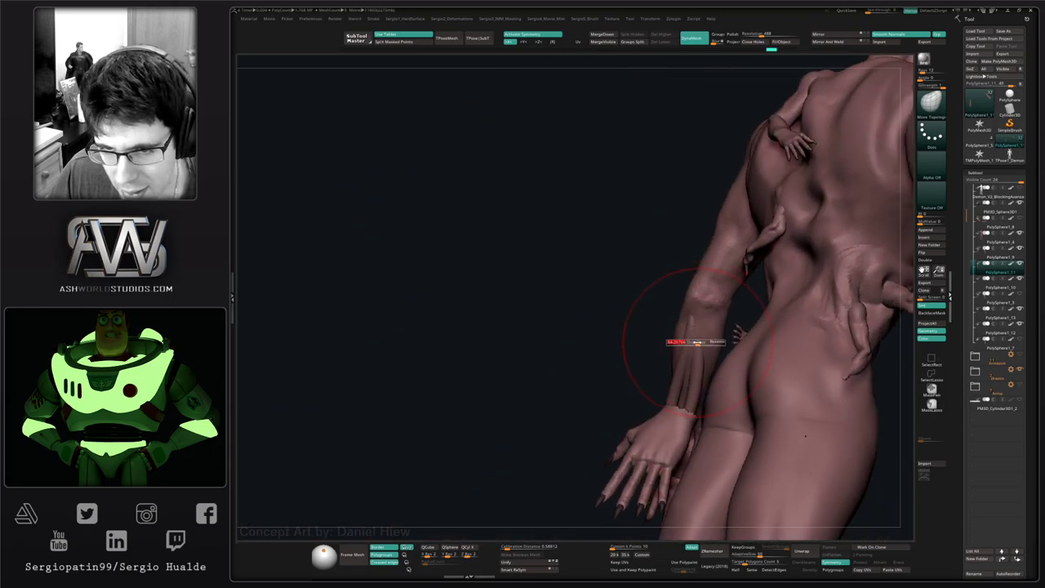
left_click_drag(697, 343, 703, 344)
mouse_move(702, 344)
right_mouse_down()
mouse_move(718, 359)
mouse_move(683, 326)
mouse_move(706, 335)
mouse_move(704, 362)
mouse_move(669, 333)
mouse_move(670, 414)
right_mouse_up()
key("alt+s")
key("alt+s")
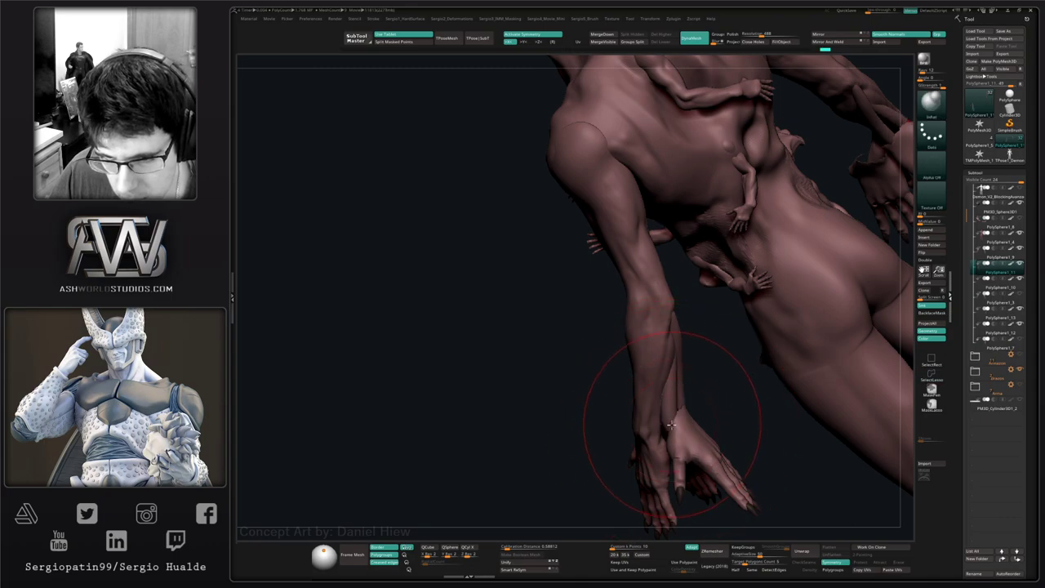
- Reposition the extra forearm strand beneath the main arm with the gizmo, fitting it from the front
key("b")
key("m")
key("t")
mouse_move(681, 439)
right_mouse_down()
mouse_move(673, 424)
mouse_move(711, 408)
mouse_move(660, 411)
mouse_move(674, 396)
right_mouse_up()
key("w")
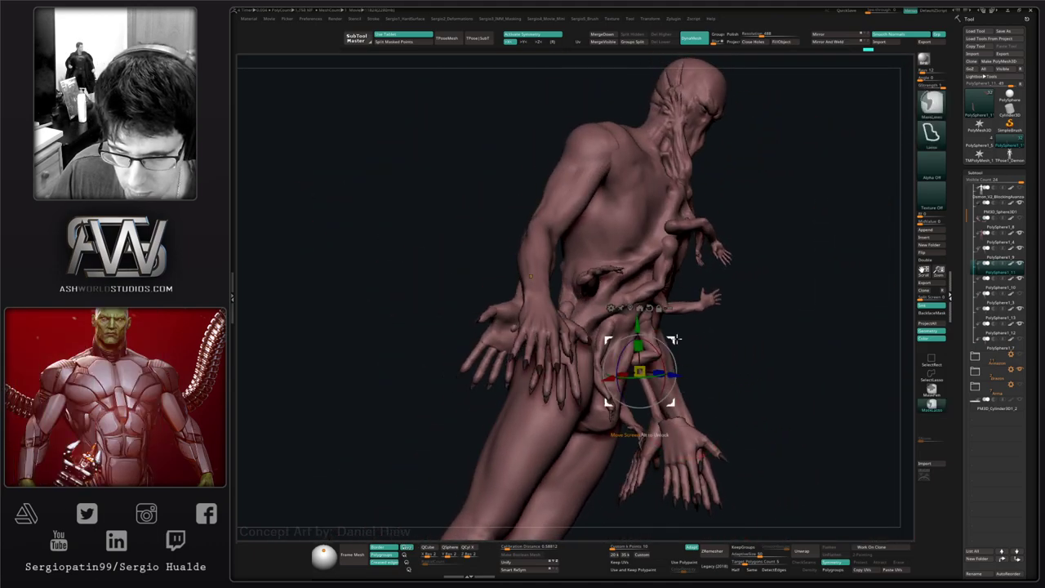
mouse_move(689, 364)
left_mouse_down()
mouse_move(698, 361)
mouse_move(700, 373)
left_mouse_up()
right_click_drag(715, 361, 688, 356)
mouse_move(686, 350)
left_mouse_down()
mouse_move(657, 348)
mouse_move(661, 380)
mouse_move(684, 336)
mouse_move(746, 345)
mouse_move(715, 357)
mouse_move(697, 350)
mouse_move(698, 362)
left_mouse_up()
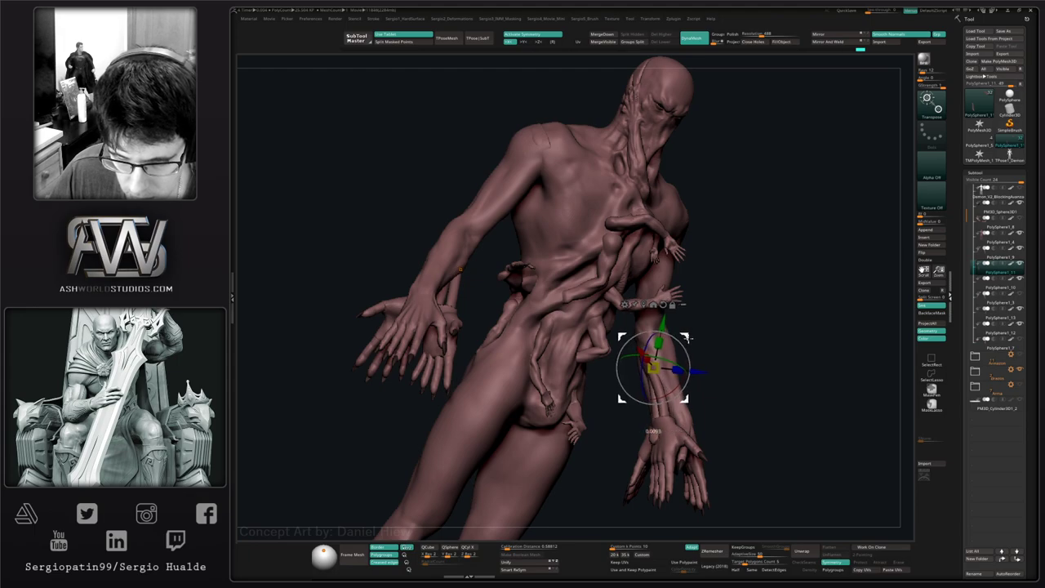
- Pull the forearm strands down to the extra hand's wrist from the front with Move Topological
mouse_move(695, 338)
right_mouse_down()
mouse_move(716, 344)
mouse_move(639, 369)
right_mouse_up()
key("q")
mouse_move(622, 359)
left_mouse_down()
mouse_move(674, 345)
mouse_move(630, 360)
mouse_move(641, 351)
mouse_move(651, 359)
mouse_move(635, 338)
mouse_move(624, 360)
mouse_move(577, 385)
mouse_move(618, 384)
mouse_move(635, 355)
mouse_move(583, 362)
mouse_move(636, 369)
mouse_move(661, 338)
left_mouse_up()
mouse_move(649, 395)
left_mouse_down()
mouse_move(621, 417)
mouse_move(596, 419)
left_mouse_up()
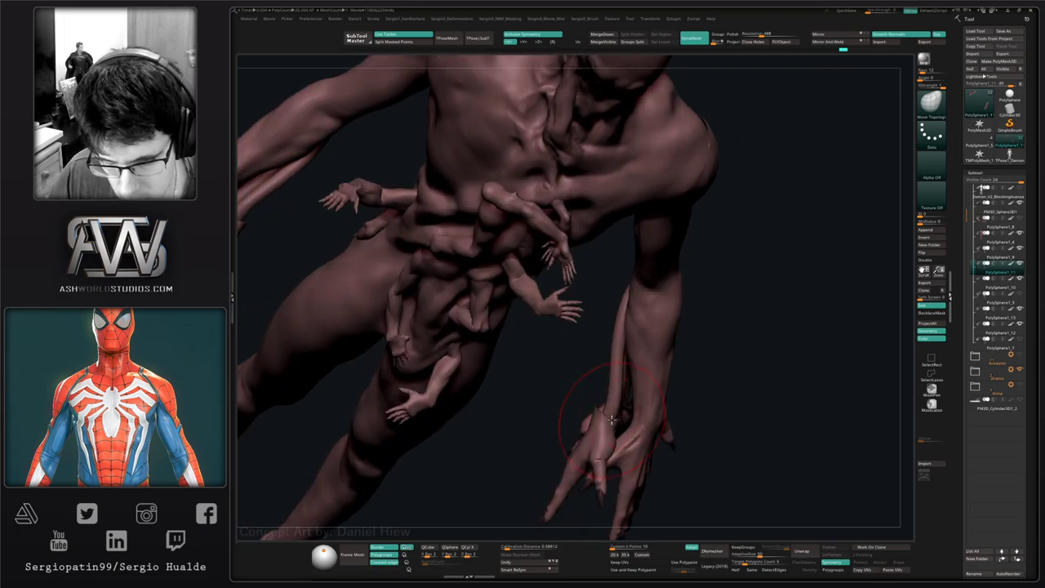
- Isolate the extra hand PolySphere1_13, merge it down with PolySphere1_12 and show the full figure again
left_click(604, 425, "alt")
key("alt+s")
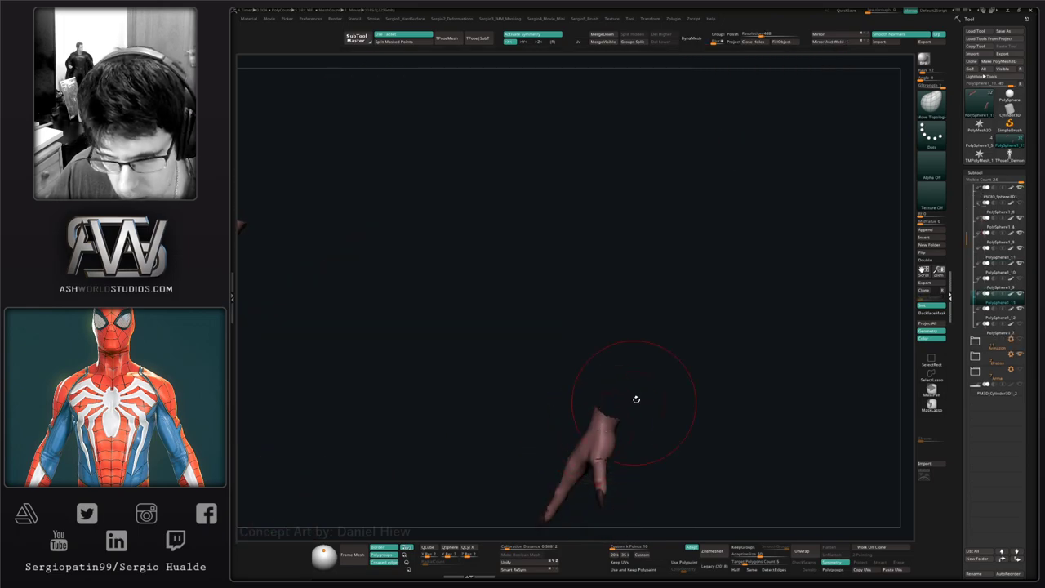
left_click(981, 320)
left_click(982, 303)
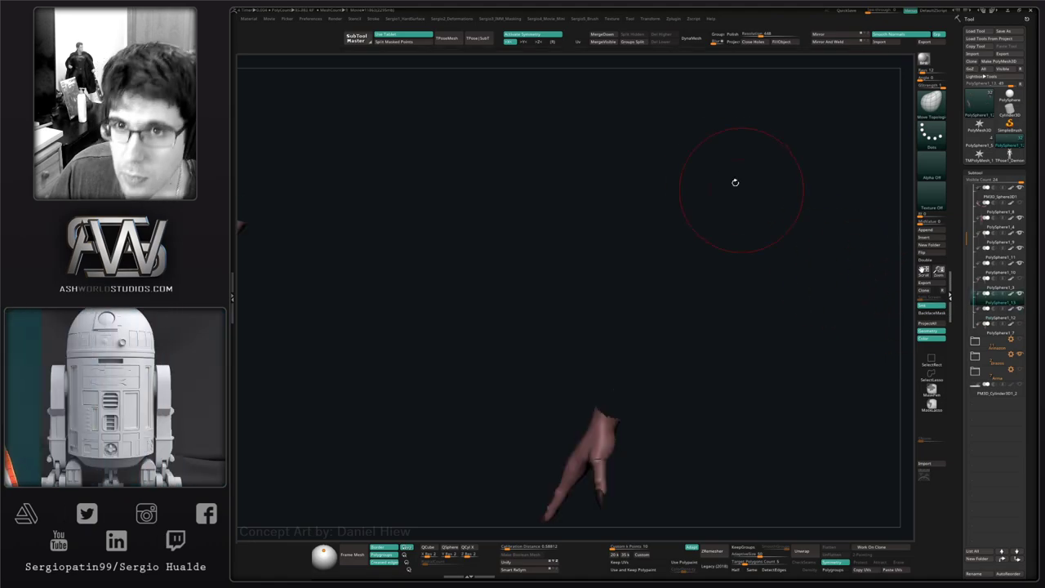
left_click(613, 34)
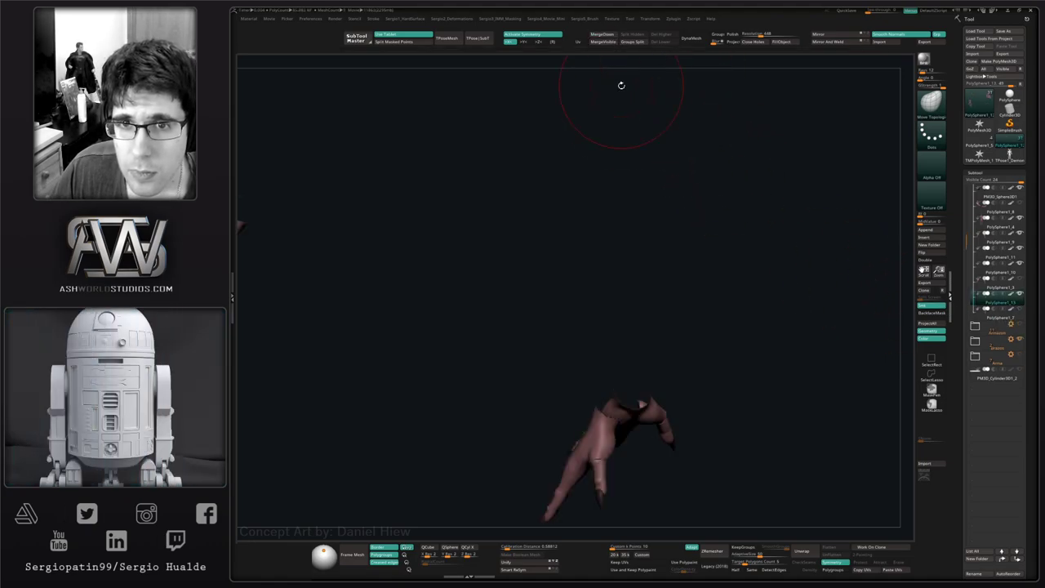
left_click(765, 44)
key("alt+s")
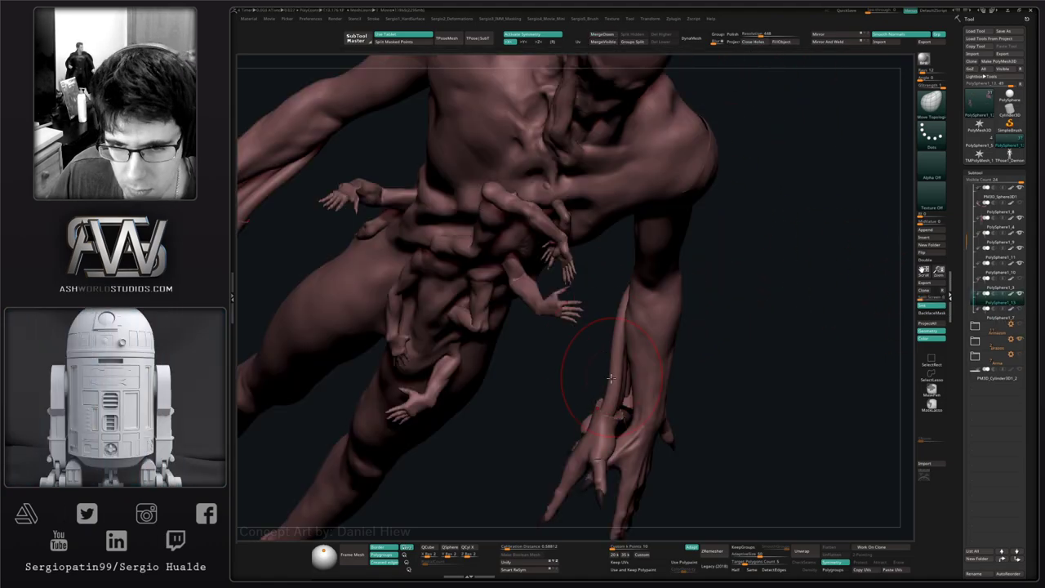
- Select the forearm strands PolySphere1_11, clear their mask and shape them toward the extra wrists from behind
right_click_drag(628, 381, 690, 359)
left_click(590, 433, "alt")
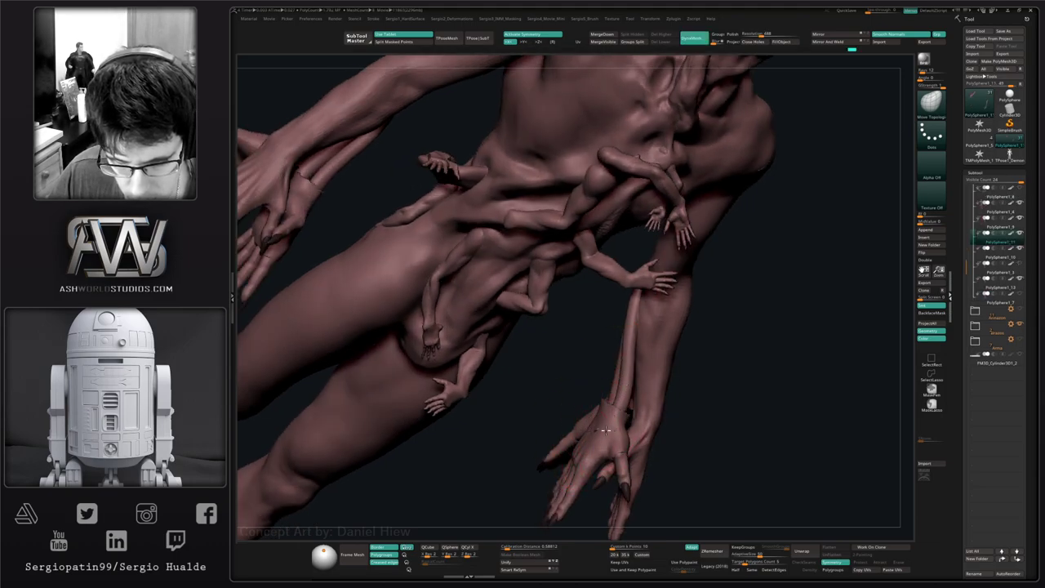
right_click_drag(600, 393, 675, 447)
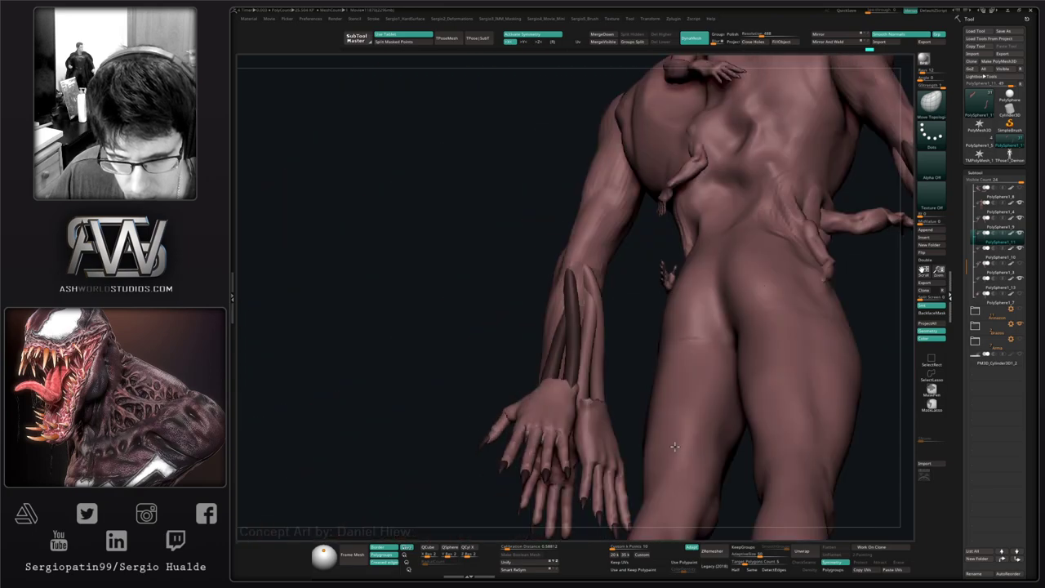
mouse_move(674, 446)
left_mouse_down()
mouse_move(593, 374)
mouse_move(594, 391)
mouse_move(571, 414)
mouse_move(595, 433)
mouse_move(589, 391)
left_mouse_up()
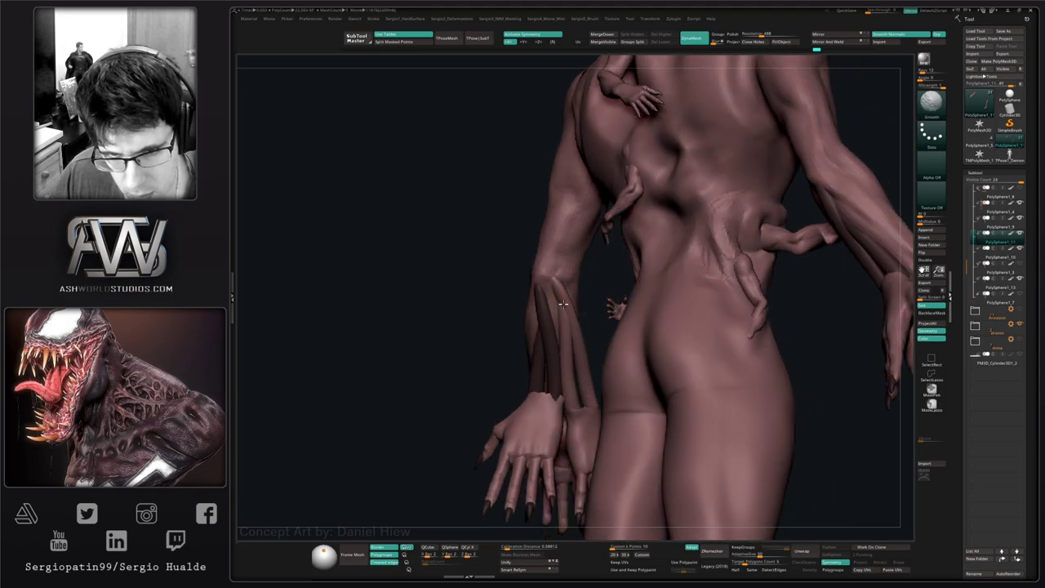
left_click_drag(491, 332, 501, 340, "ctrl")
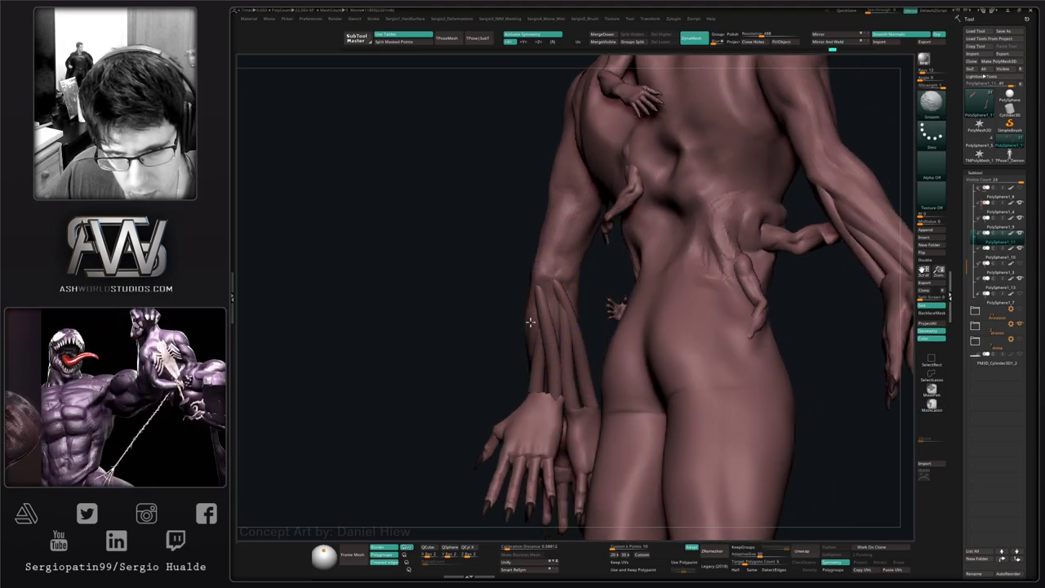
right_click_drag(529, 321, 549, 333)
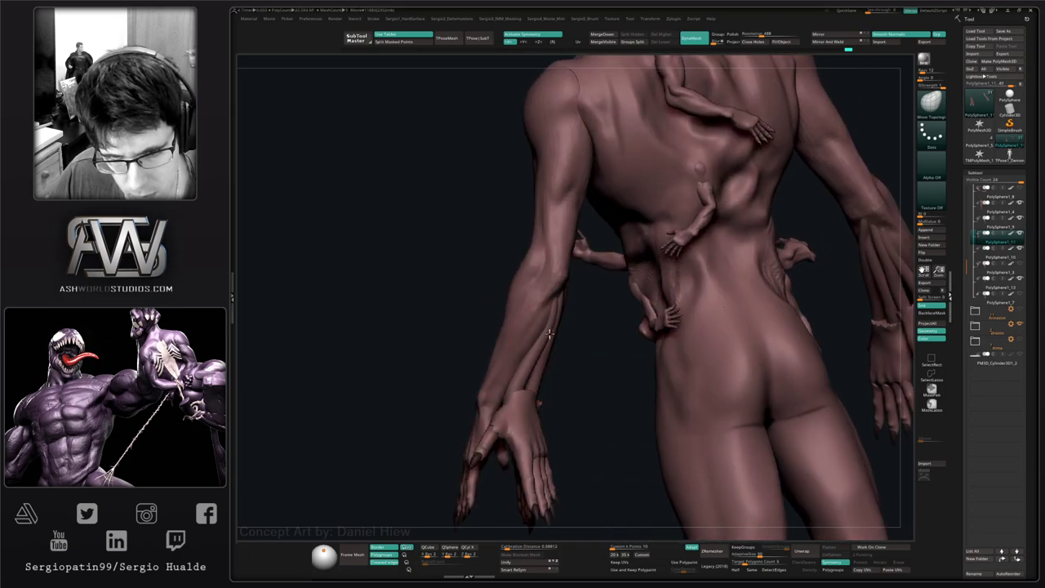
left_click_drag(527, 382, 507, 398)
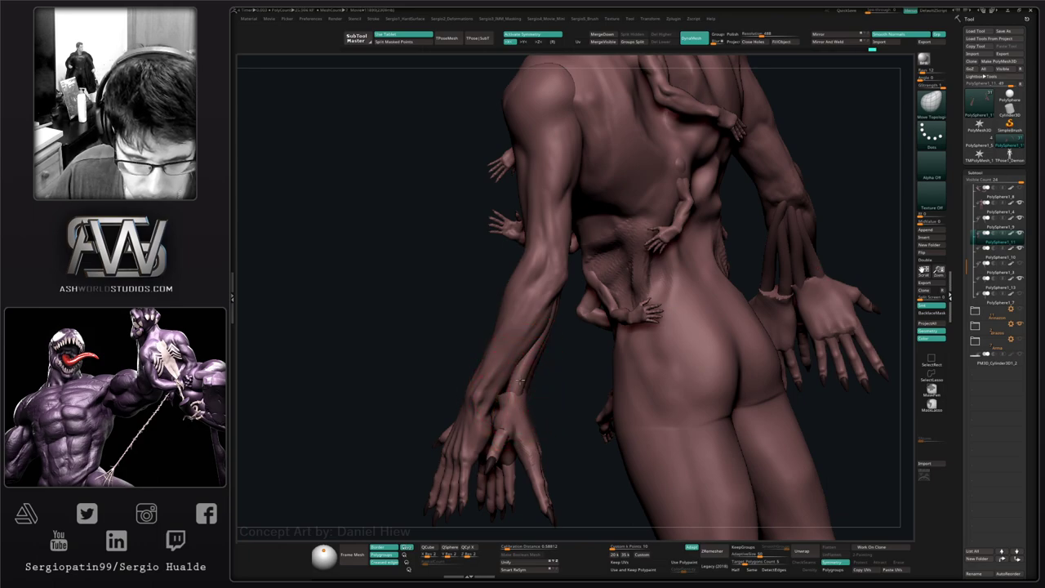
- Isolate the merged extra hands, smooth and reshape their cut wrist ends, then show the whole body
mouse_move(535, 395)
right_mouse_down()
mouse_move(560, 392)
mouse_move(514, 389)
mouse_move(517, 402)
right_mouse_up()
left_click(508, 390, "alt")
key("ctrl+shift+s")
right_click_drag(518, 402, 507, 380, "ctrl")
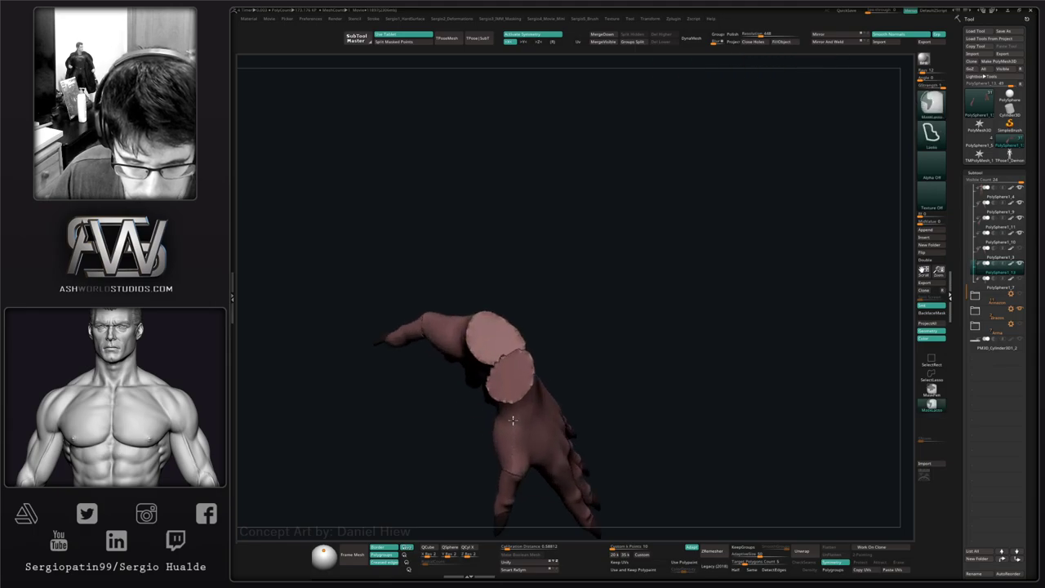
key("b")
key("m")
key("v")
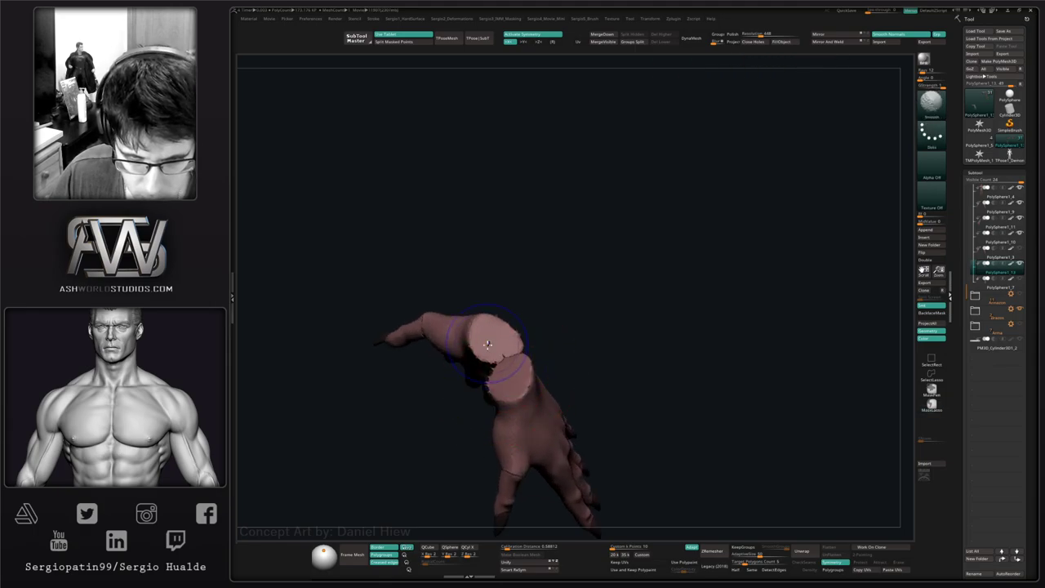
left_click_drag(487, 345, 536, 349)
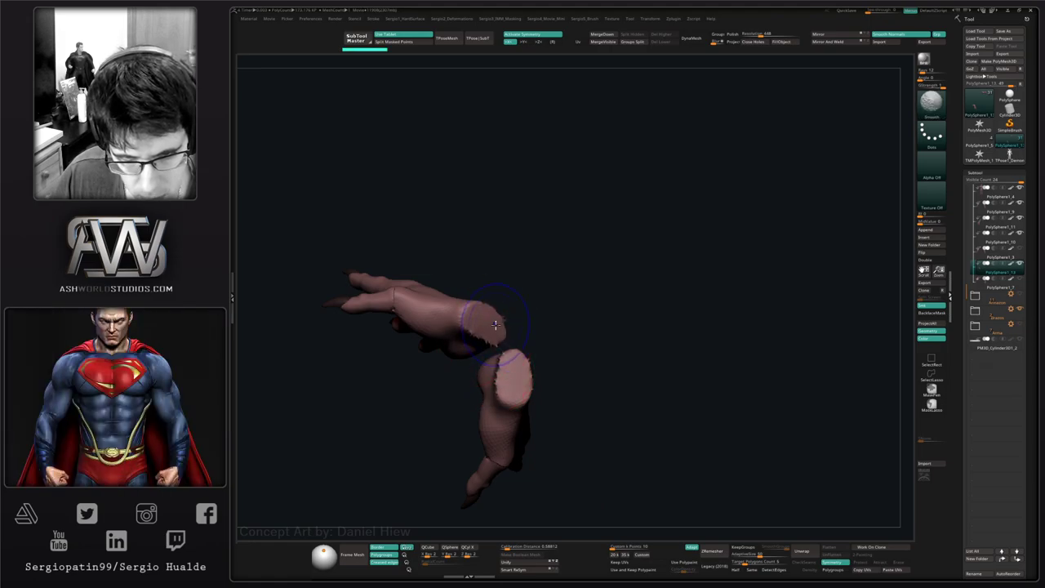
mouse_move(522, 408)
right_mouse_down()
mouse_move(520, 361)
mouse_move(518, 395)
right_mouse_up()
key("ctrl+shift+s")
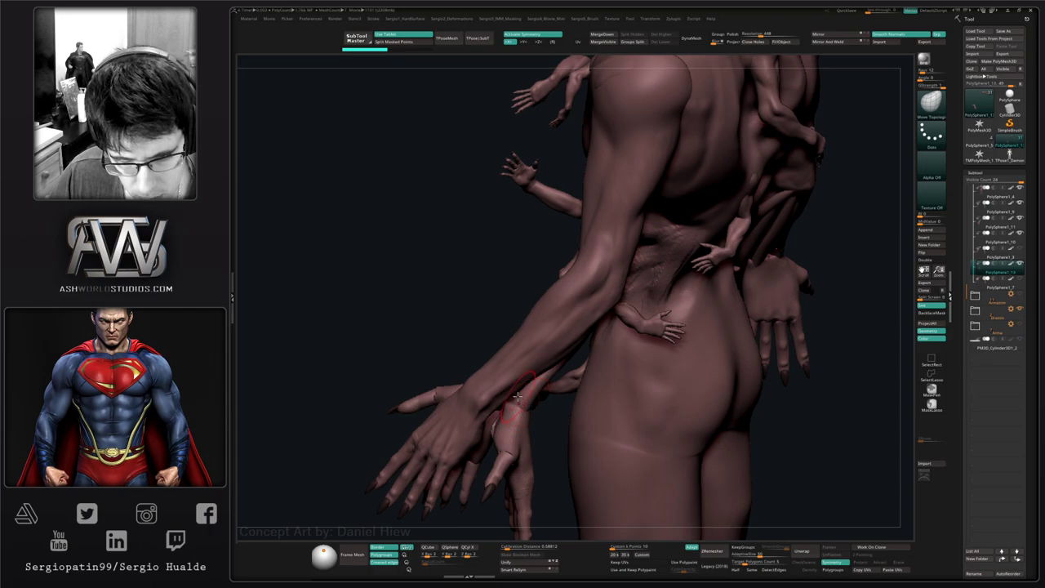
- Adjust the extra hands' wrists with Move Topological so they join the forearm strands, checking them against the full figure
left_click_drag(523, 400, 478, 410)
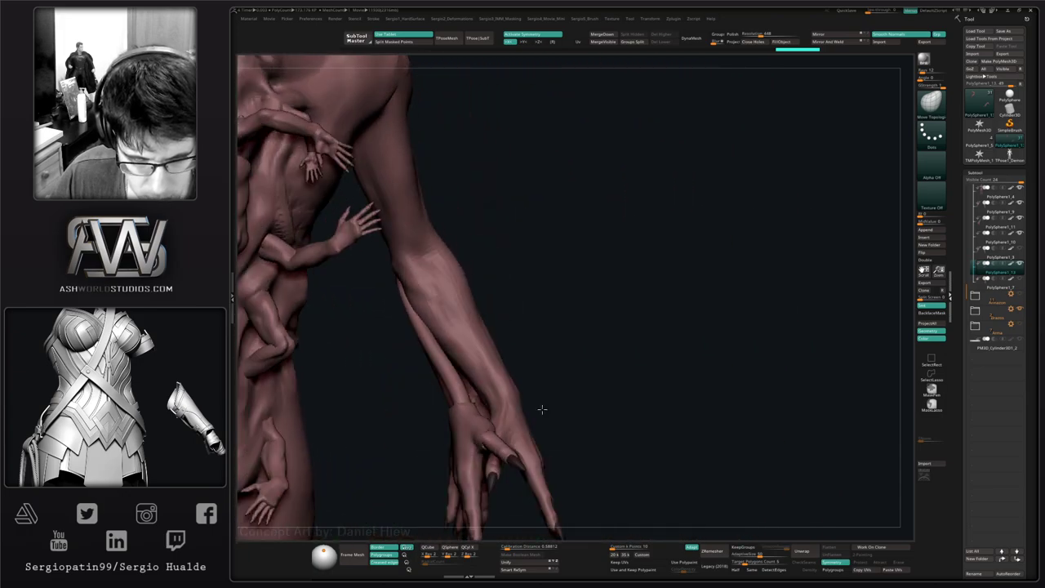
key("ctrl")
mouse_move(468, 349)
right_mouse_down()
mouse_move(490, 387)
mouse_move(563, 412)
right_mouse_up()
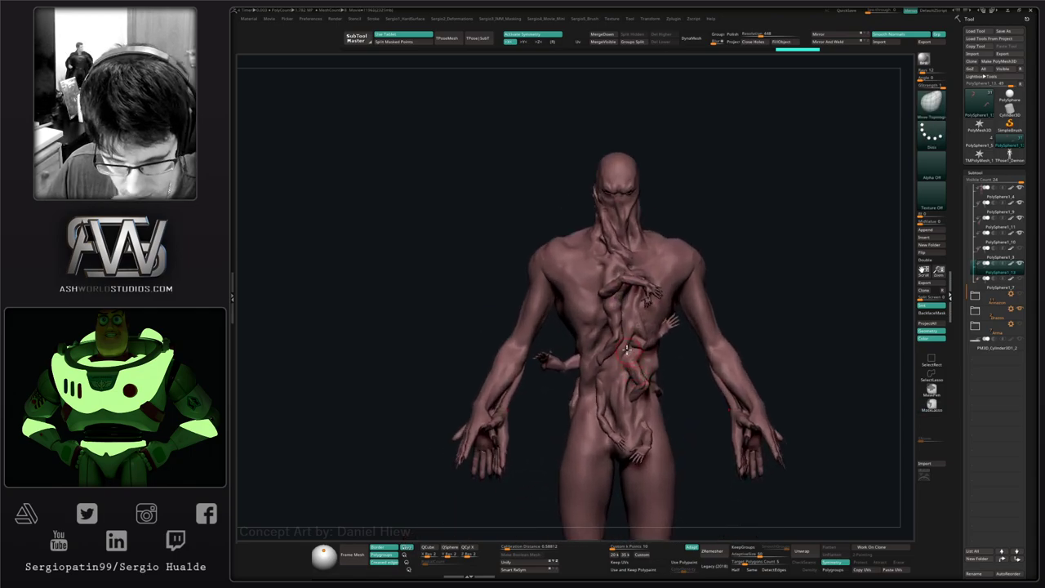
left_click_drag(746, 297, 668, 339)
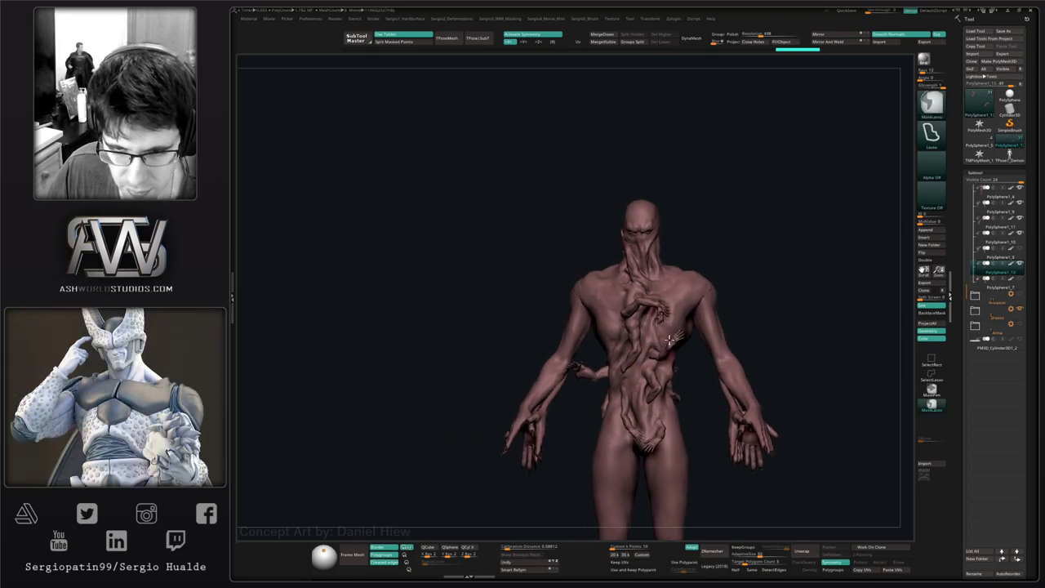
right_click_drag(669, 339, 605, 313, "alt")
- Show the armour folder again, then select and isolate the bone forearm armour
key("alt+s")
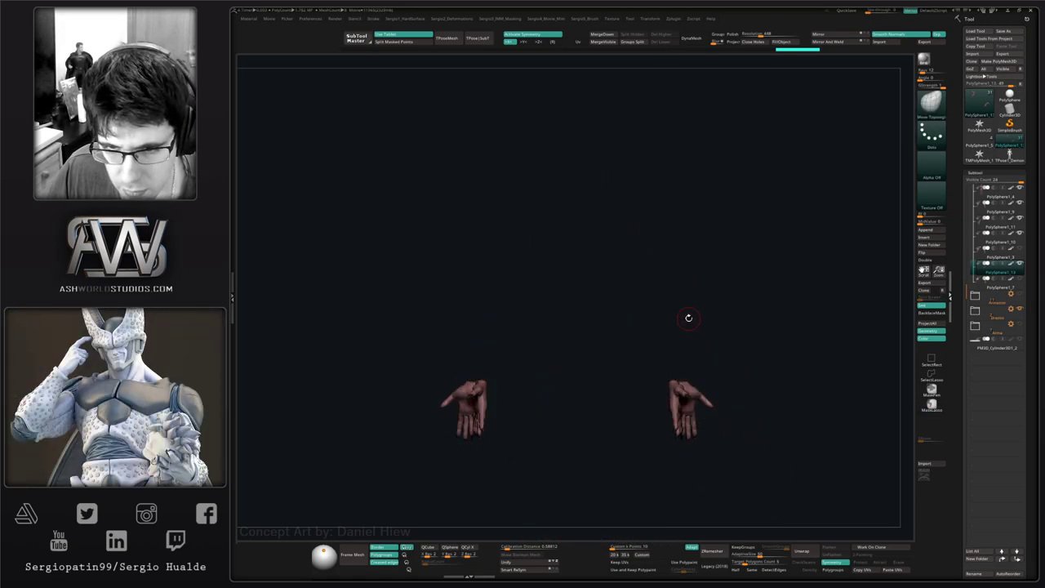
left_click(688, 318, "ctrl+shift")
left_click(1019, 294)
mouse_move(651, 327)
right_mouse_down("alt")
mouse_move(672, 336)
mouse_move(674, 362)
mouse_move(629, 362)
mouse_move(622, 393)
mouse_move(656, 396)
right_mouse_up("alt")
left_click(672, 335, "alt")
left_click(657, 396, "ctrl+shift")
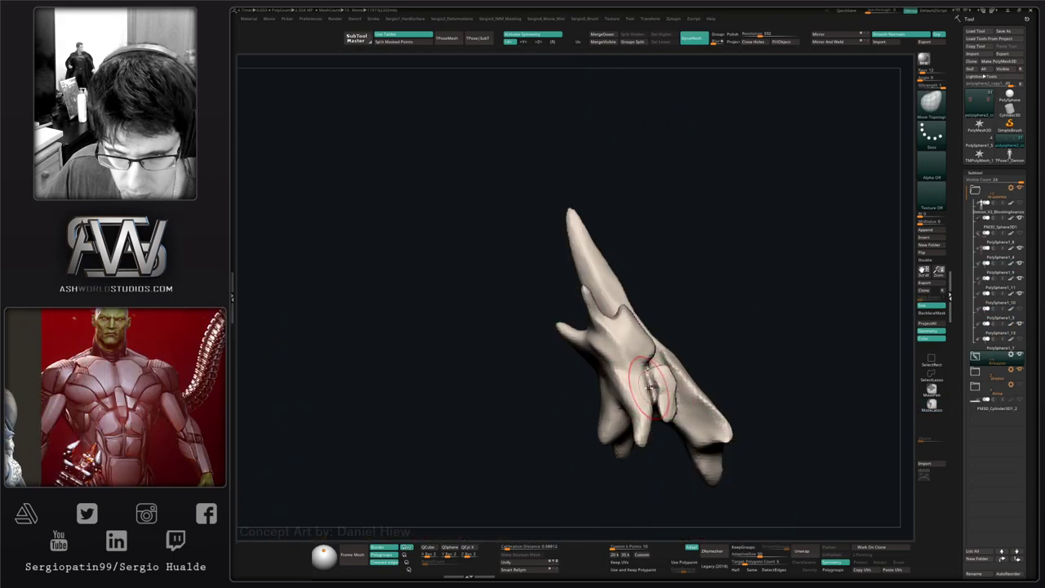
- Mask the forearm armour except for its lower prongs, with the rest of the character shown
mouse_move(657, 396)
left_mouse_down()
mouse_move(674, 450)
mouse_move(679, 386)
left_mouse_up()
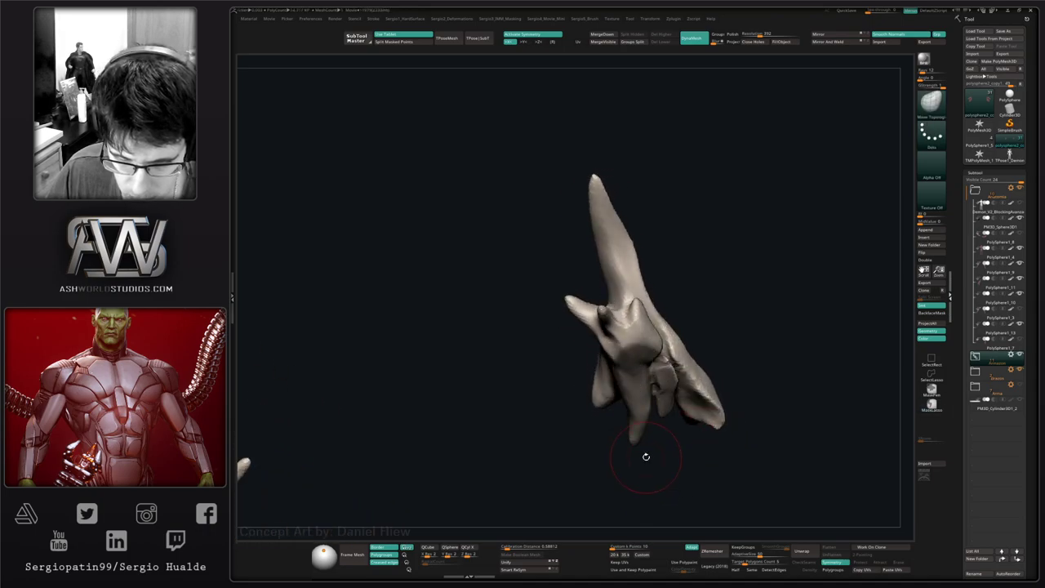
left_click_drag(646, 454, 569, 345)
key("alt+s")
right_click_drag(591, 390, 645, 408)
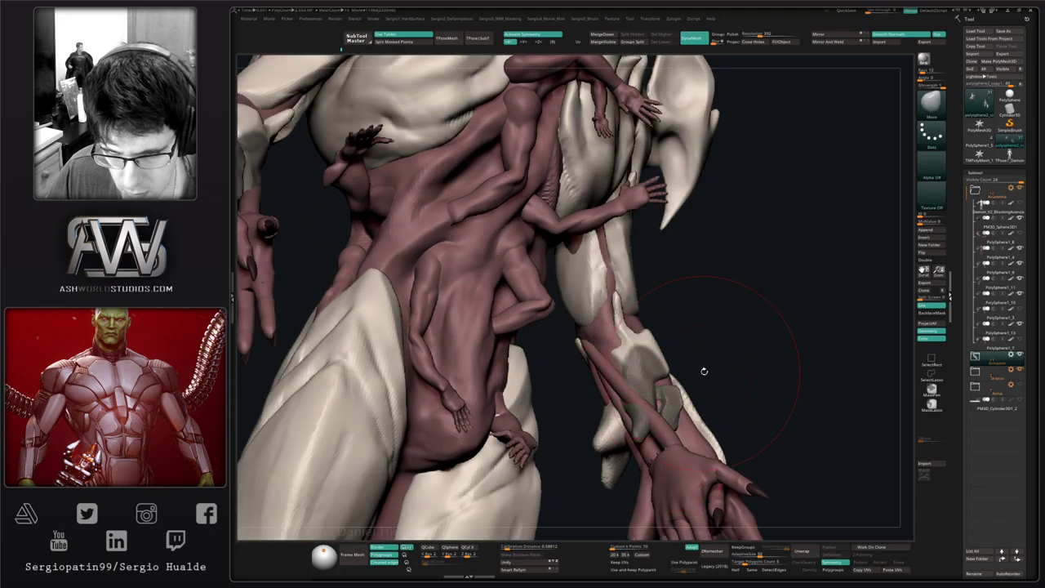
left_click_drag(702, 361, 697, 327)
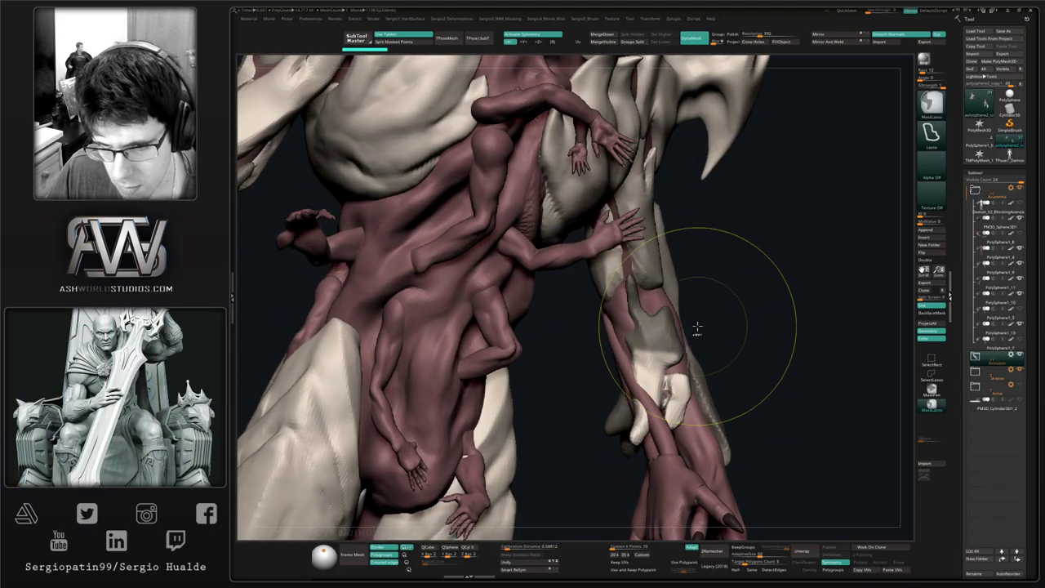
left_click_drag(637, 355, 637, 249, "ctrl")
right_click_drag(621, 294, 592, 304)
- Place the gizmo on the unmasked lower prongs and rotate them over the extra forearm strands, checking the mask in isolation
key("w")
left_click(647, 359, "alt")
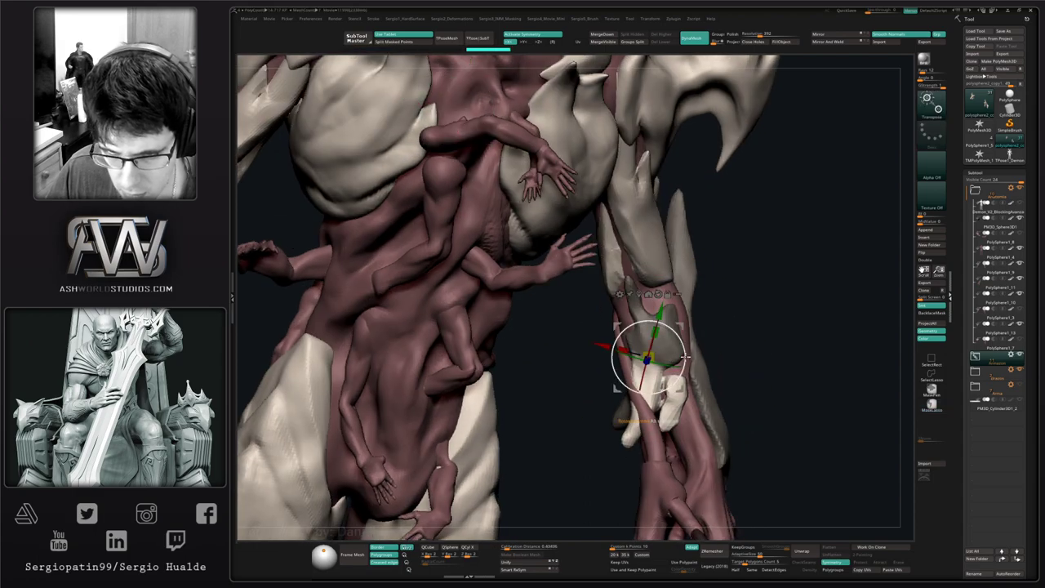
left_click_drag(677, 341, 688, 359)
key("alt+s")
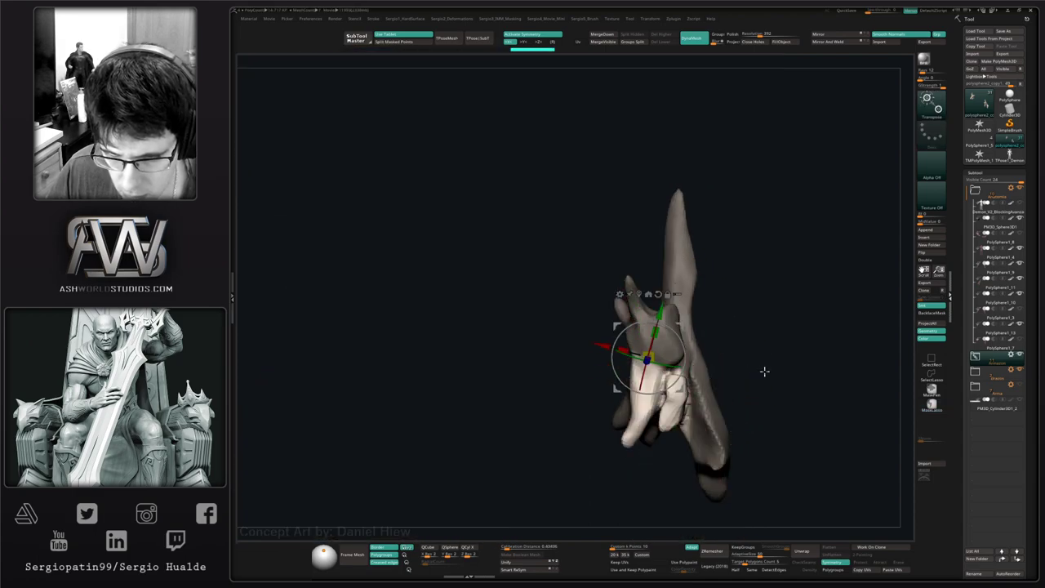
right_click_drag(765, 370, 737, 377)
left_click_drag(736, 376, 715, 357)
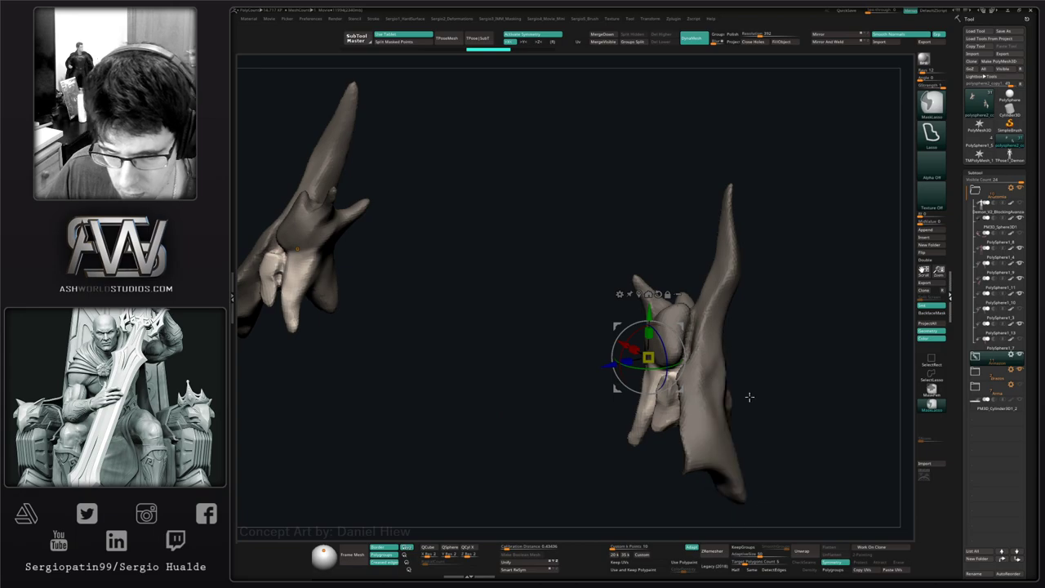
left_click_drag(749, 397, 752, 338)
key("alt+s")
left_click_drag(736, 347, 707, 362)
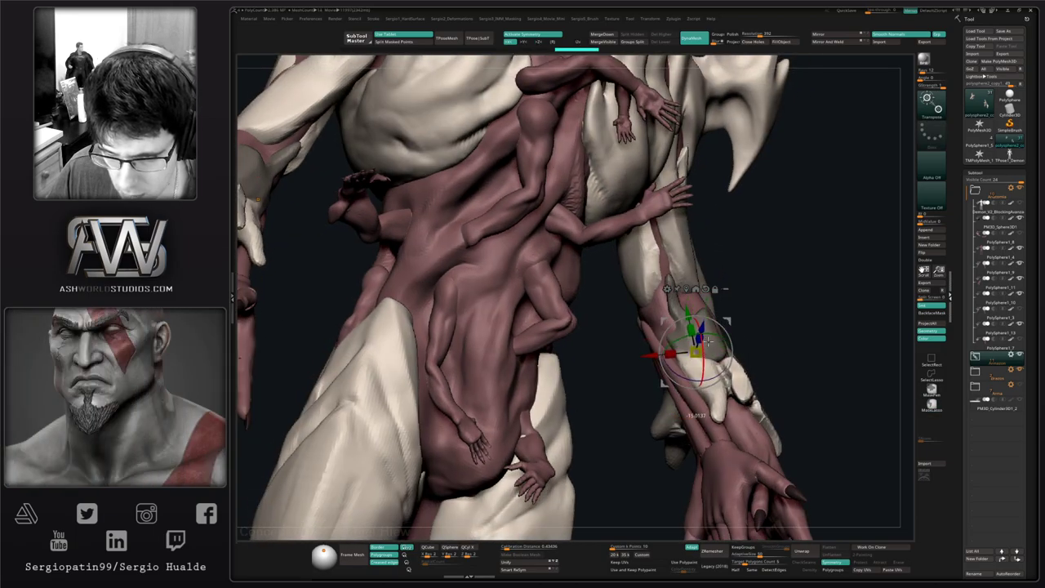
- Refine the placement of the lower armour prongs above the extra wrist with the gizmo from the side
left_click_drag(790, 359, 710, 369)
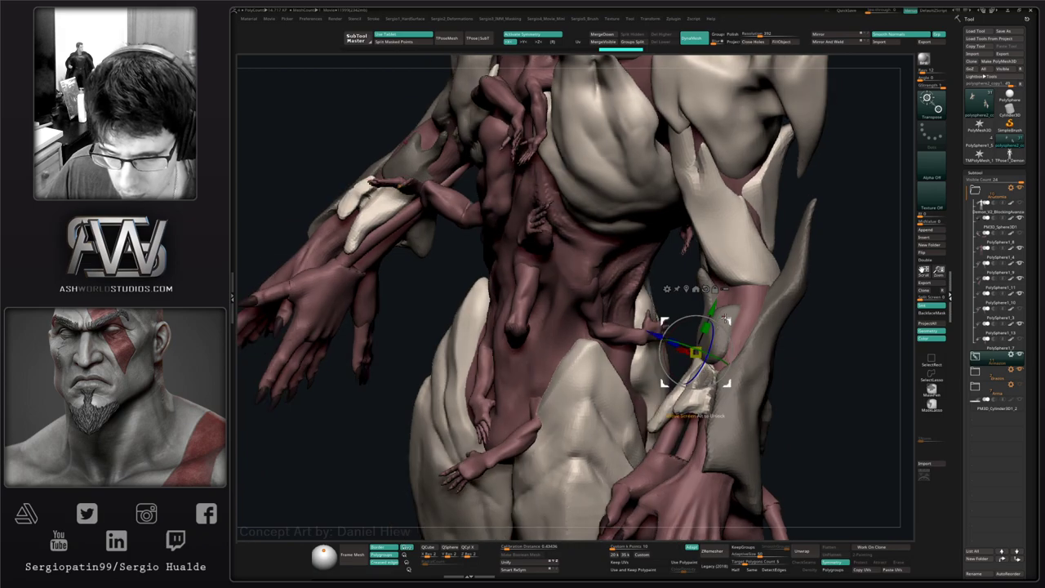
right_click_drag(734, 327, 804, 346)
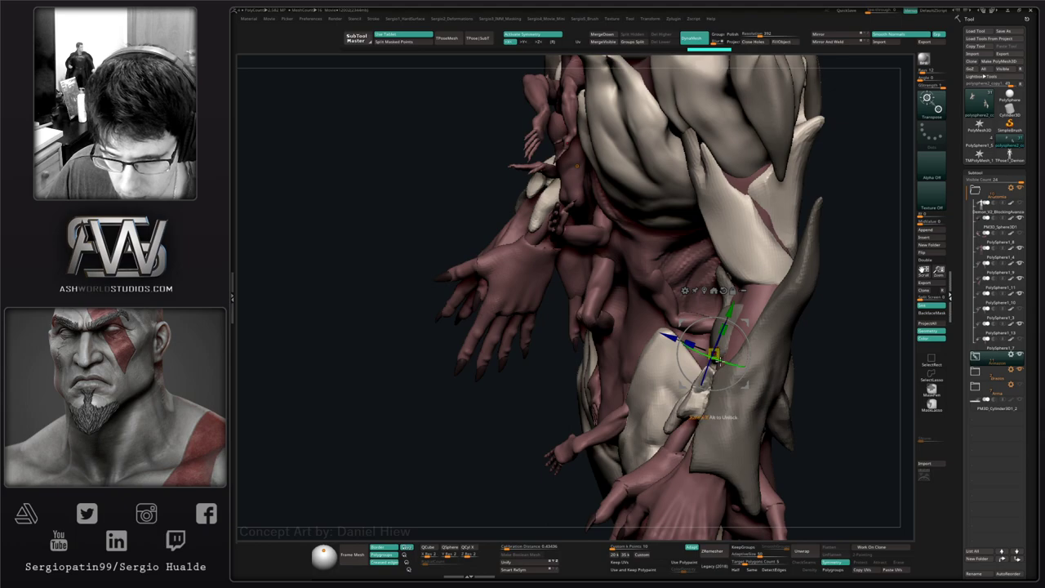
left_click_drag(741, 373, 735, 382)
right_click_drag(718, 383, 804, 400)
key("q")
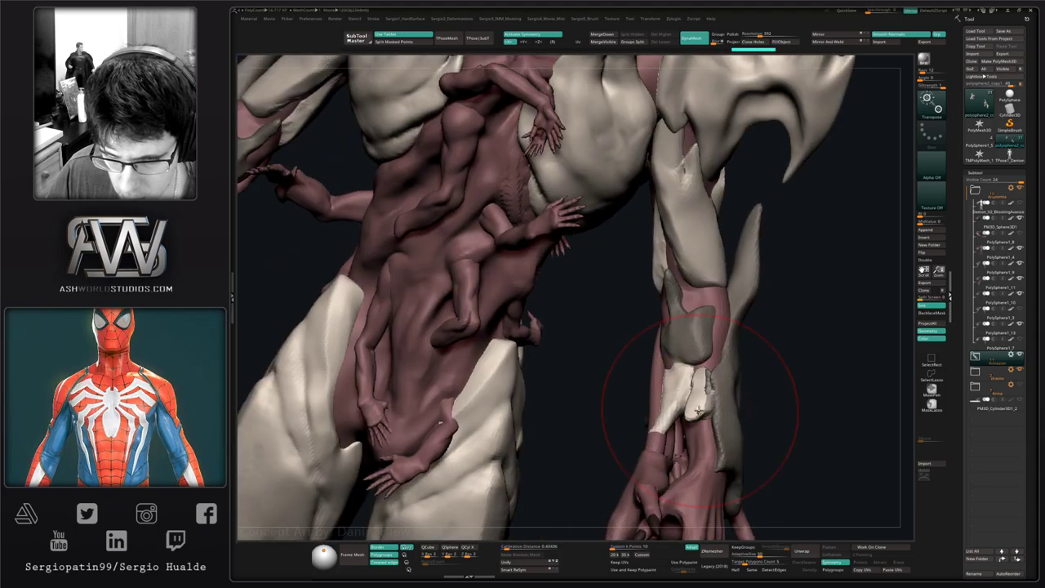
- Reshape the forearm armour prongs with the Move brush so they wrap over the strands, adjusting the brush size
key("s")
left_click_drag(687, 418, 678, 420)
right_click_drag(604, 424, 657, 433)
key("s")
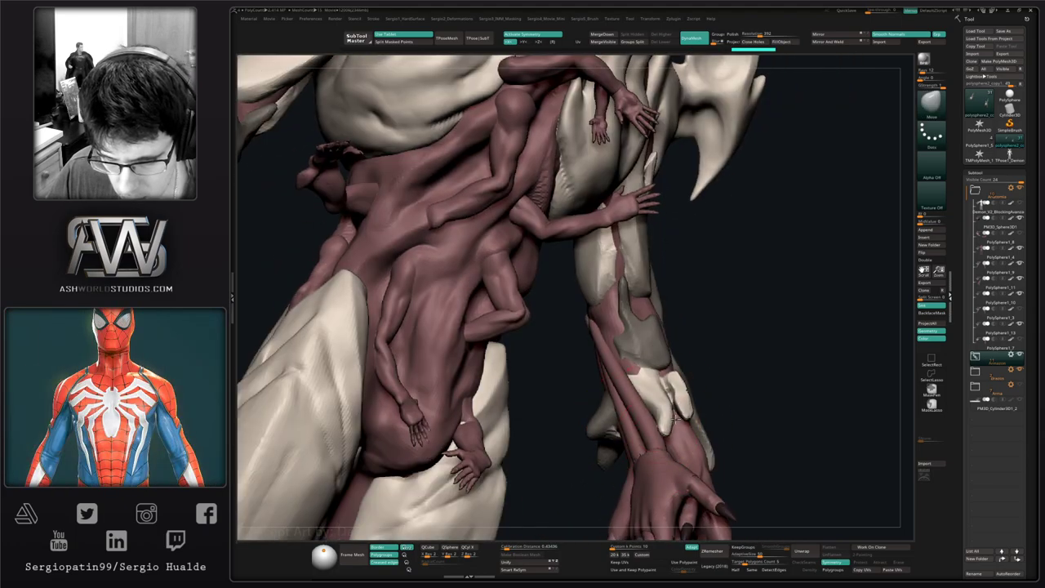
mouse_move(671, 428)
left_mouse_down()
mouse_move(688, 401)
mouse_move(644, 435)
left_mouse_up()
mouse_move(636, 394)
left_mouse_down()
mouse_move(610, 383)
mouse_move(625, 373)
mouse_move(644, 381)
mouse_move(639, 369)
left_mouse_up()
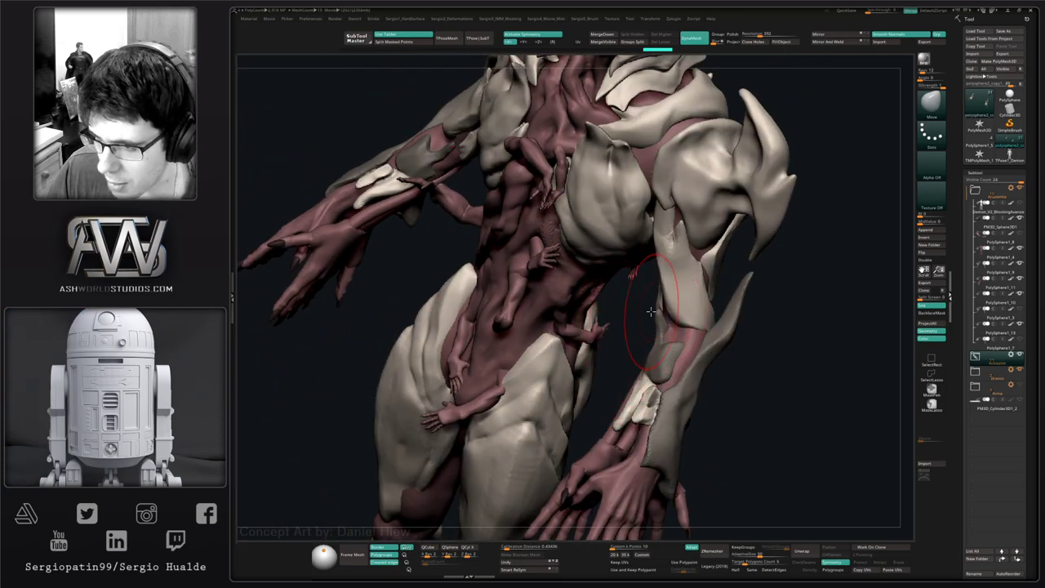
left_click_drag(661, 321, 642, 396)
- Finish adjusting the forearm armour with the Move brush, isolate it and build up its prongs with ClayBuildup
mouse_move(741, 419)
left_mouse_down()
mouse_move(699, 419)
mouse_move(706, 448)
mouse_move(692, 444)
mouse_move(653, 375)
mouse_move(594, 359)
mouse_move(646, 351)
left_mouse_up()
key("alt+s")
key("b")
key("c")
key("b")
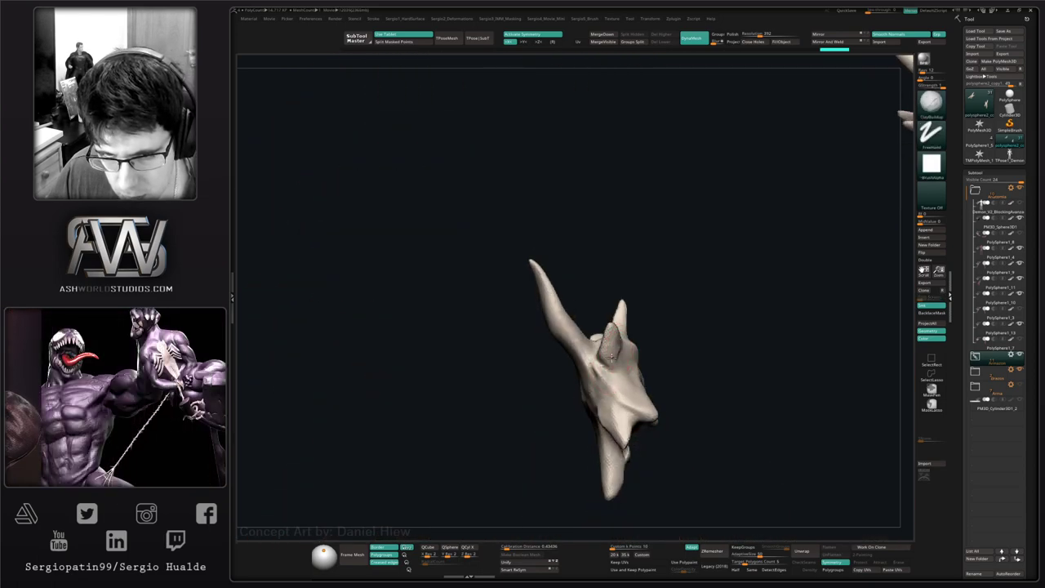
- Reshape the individual prongs of the isolated forearm armour with the Move brush
left_click(633, 356, "ctrl+shift")
key("b")
key("m")
key("v")
left_click_drag(634, 355, 647, 362)
mouse_move(647, 363)
right_mouse_down()
mouse_move(633, 359)
mouse_move(645, 357)
mouse_move(640, 377)
mouse_move(630, 372)
mouse_move(654, 369)
right_mouse_up()
left_click(658, 367, "alt")
key("alt+s")
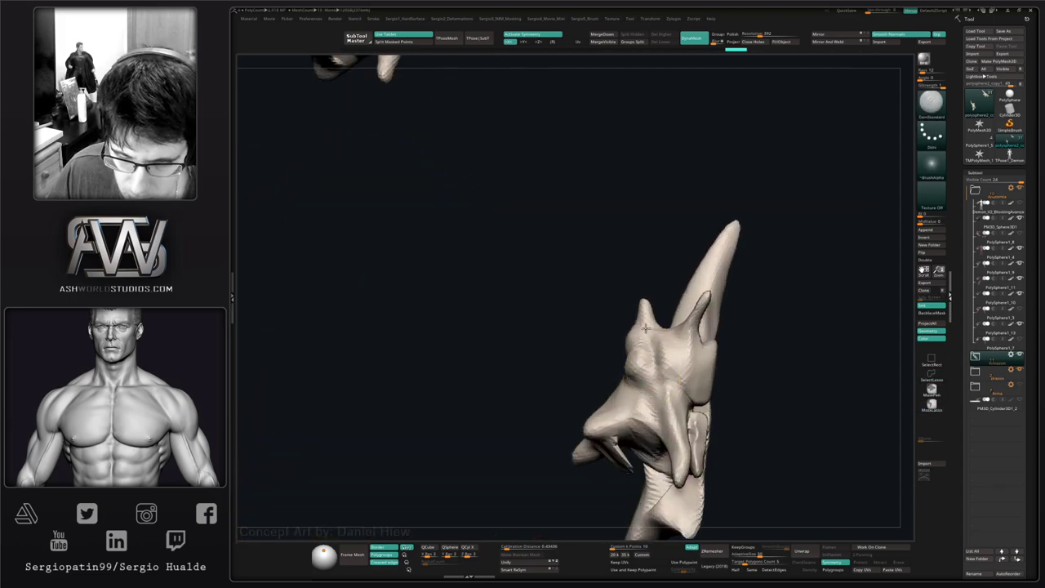
- Add volume to the inner forearm plate with ClayBuildup and smooth it with the whole character shown
key("b")
key("c")
key("b")
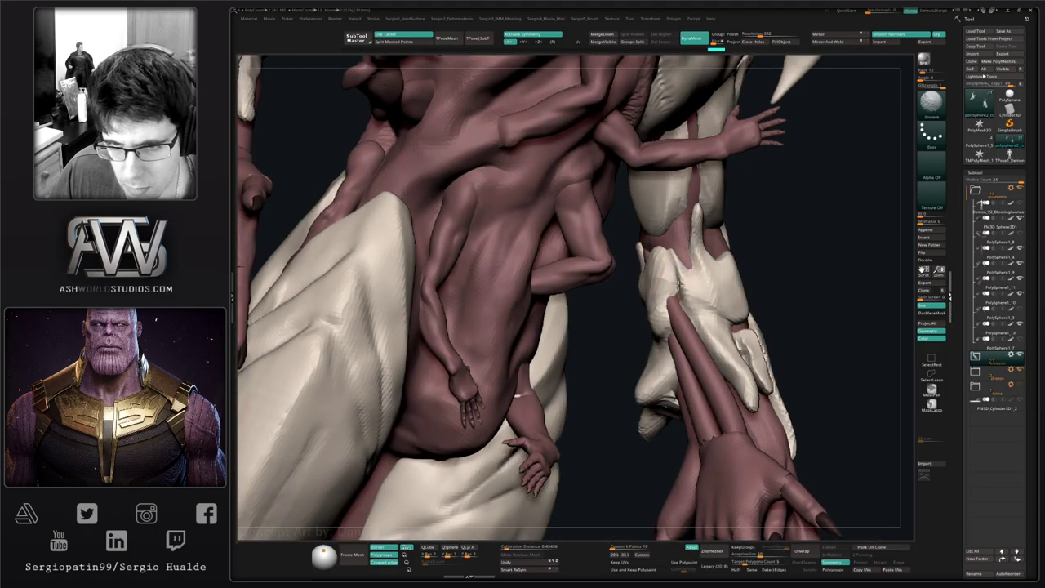
left_click_drag(680, 284, 676, 256)
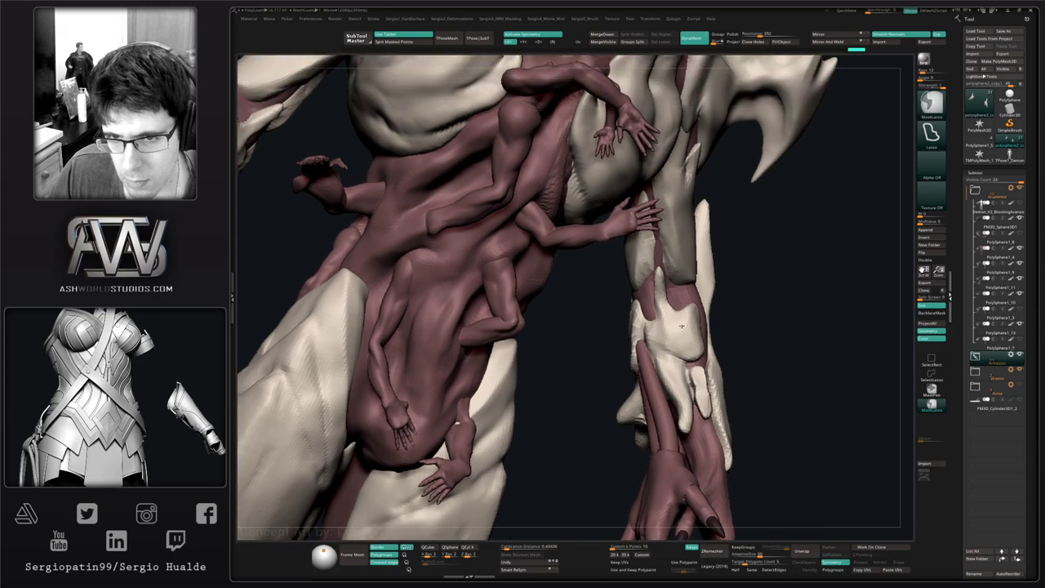
- Reshape the inner forearm plate's upper edge and its gap to the outer plate using Move and Move Topological
key("b")
key("m")
key("v")
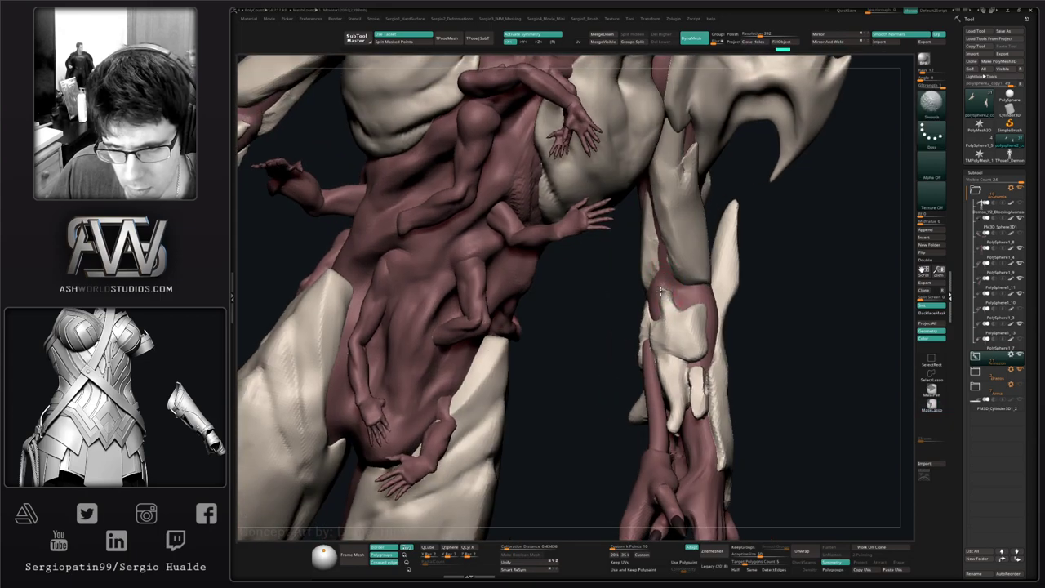
mouse_move(661, 291)
right_mouse_down()
mouse_move(671, 318)
mouse_move(691, 302)
mouse_move(681, 312)
mouse_move(690, 324)
right_mouse_up()
key("s")
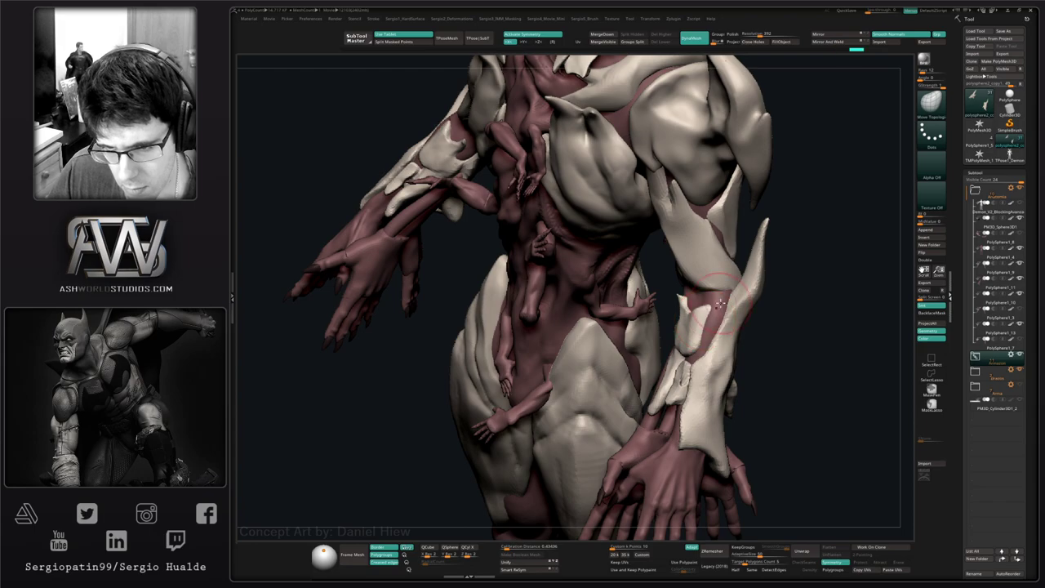
right_click_drag(714, 298, 690, 342)
key("s")
left_click_drag(694, 333, 709, 349)
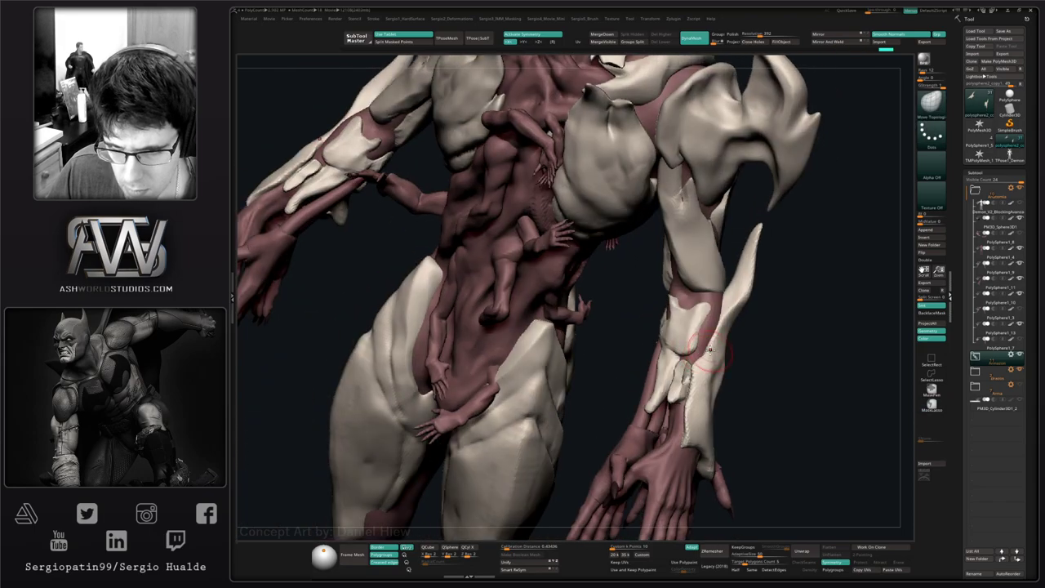
mouse_move(713, 327)
right_mouse_down()
mouse_move(698, 333)
mouse_move(707, 319)
right_mouse_up()
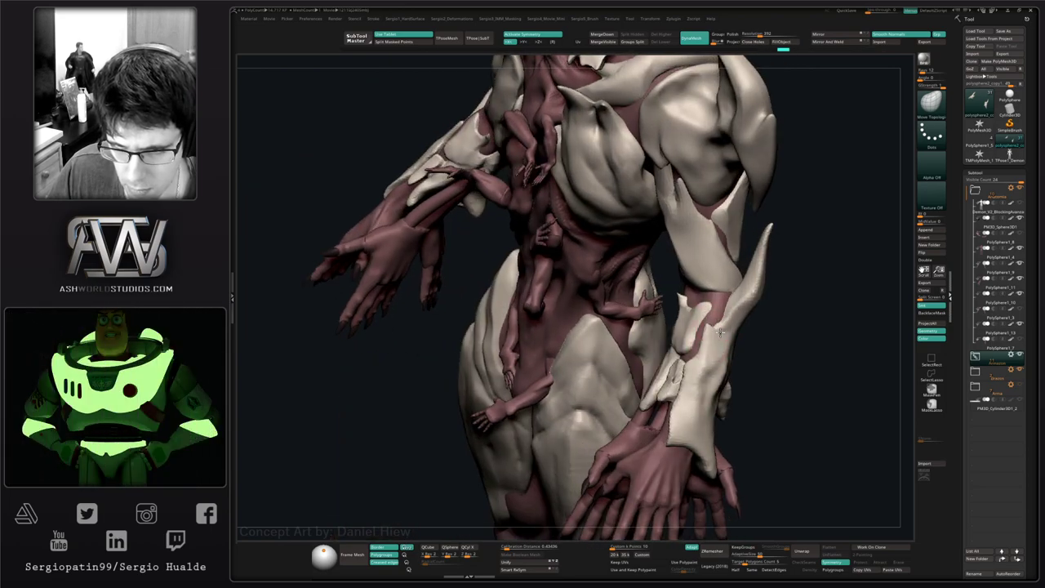
- Pull the outer forearm plate's wrist end into a concave edge with pointed corners using the Move brush
mouse_move(701, 353)
left_mouse_down()
mouse_move(698, 367)
mouse_move(609, 358)
left_mouse_up()
right_click_drag(609, 359, 609, 390, "ctrl")
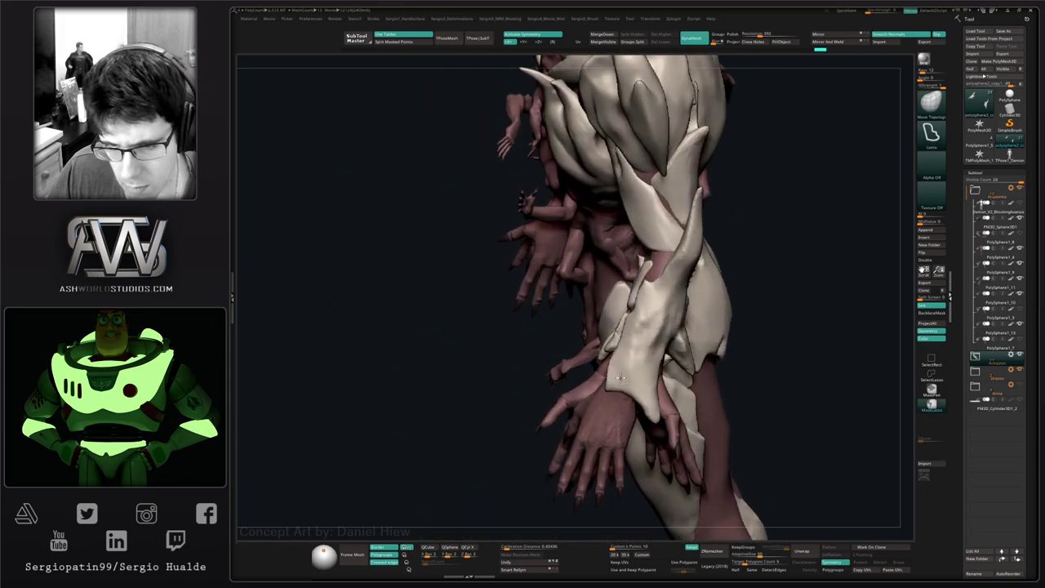
key("b")
key("m")
key("v")
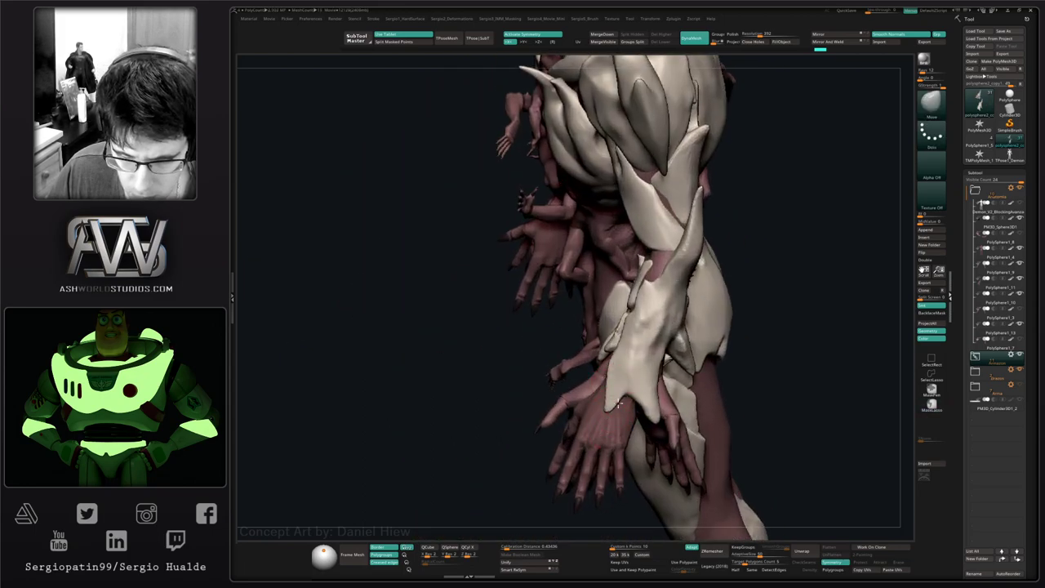
mouse_move(620, 402)
left_mouse_down()
mouse_move(611, 374)
mouse_move(650, 403)
left_mouse_up()
mouse_move(650, 404)
right_mouse_down()
mouse_move(587, 400)
mouse_move(674, 405)
right_mouse_up()
key("s")
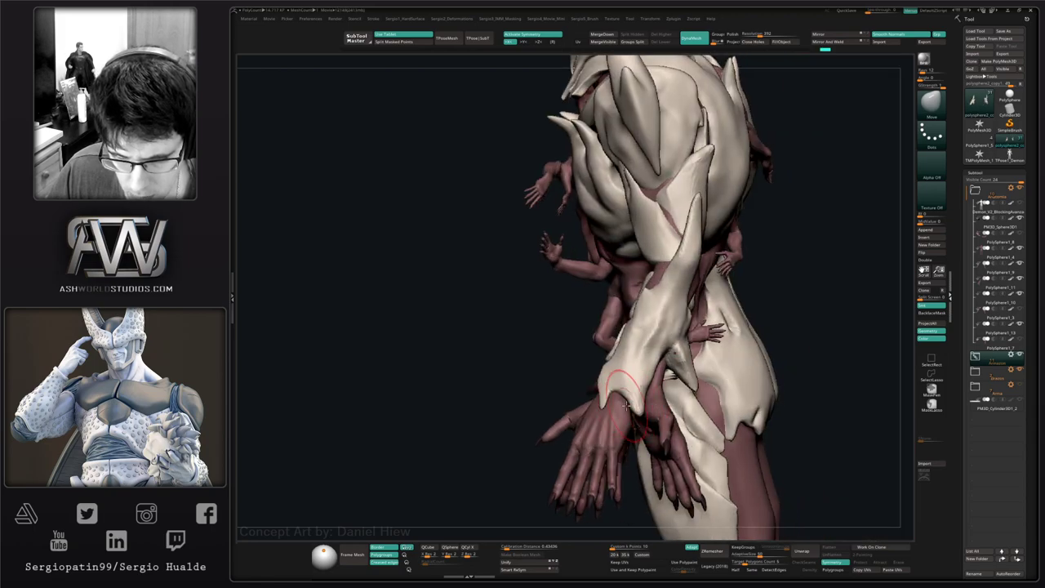
- Refine the outer forearm plate's wrist edge around the hand with the Move brush from several angles
right_click_drag(595, 397, 649, 399)
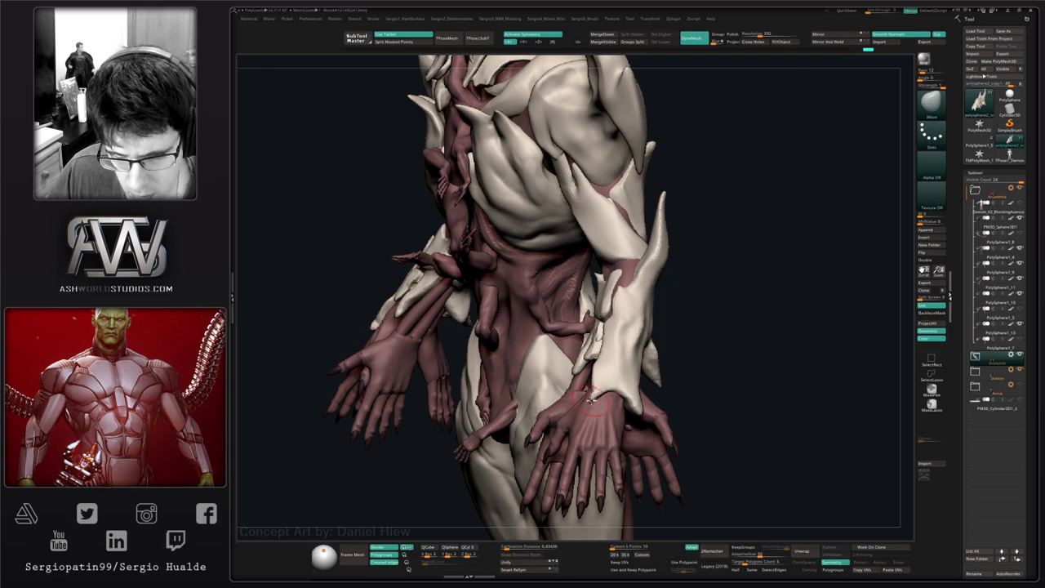
left_click_drag(594, 398, 593, 397)
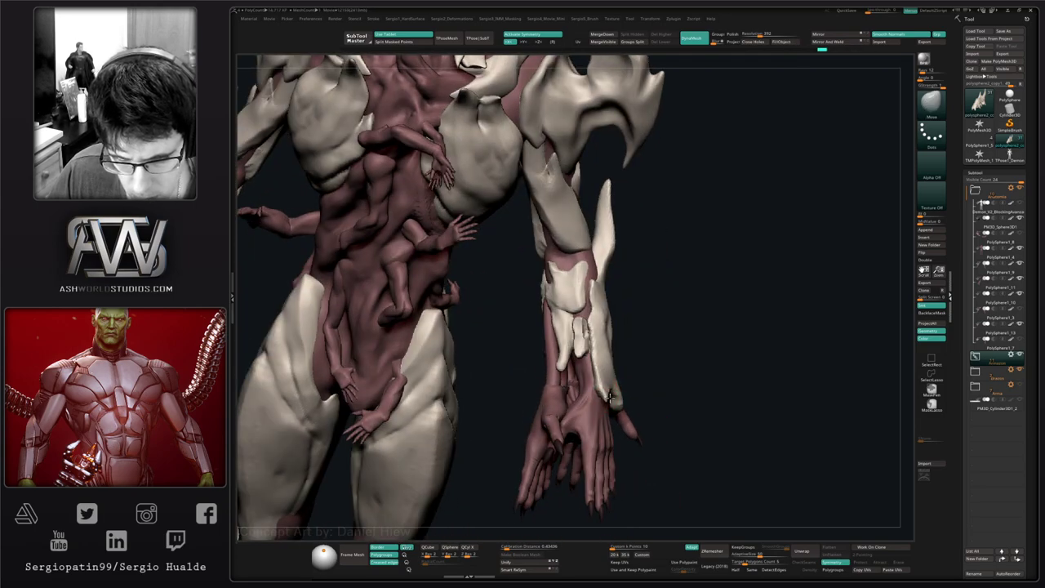
left_click_drag(614, 395, 594, 330)
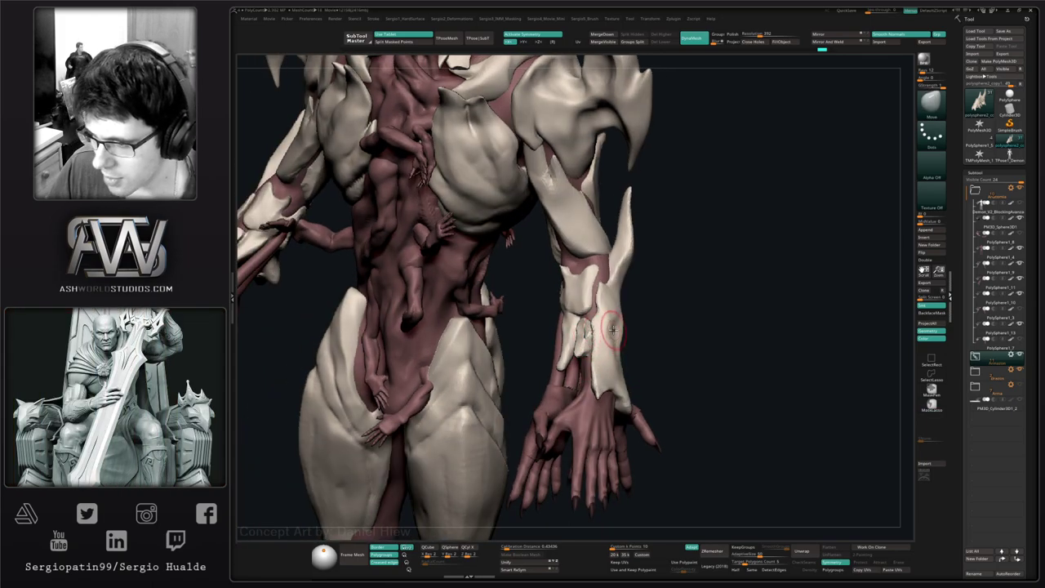
mouse_move(612, 329)
right_mouse_down()
mouse_move(629, 345)
mouse_move(628, 327)
right_mouse_up()
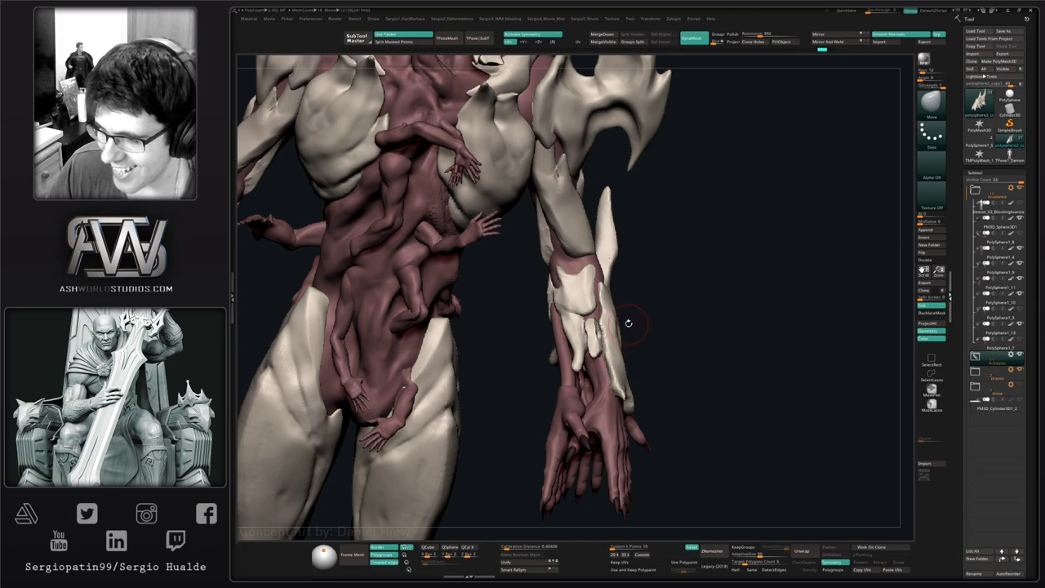
- Build up raised ridges along the outer forearm plate from the wrist points to the elbow spike with ClayBuildup
mouse_move(615, 348)
right_mouse_down()
mouse_move(639, 368)
mouse_move(614, 375)
mouse_move(653, 335)
mouse_move(641, 372)
right_mouse_up()
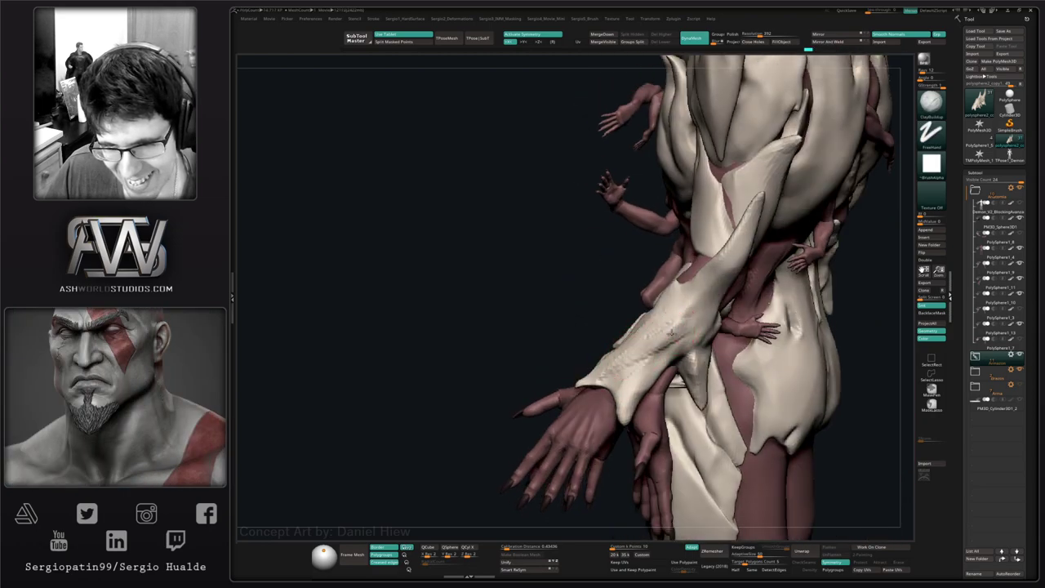
right_click_drag(662, 332, 656, 321)
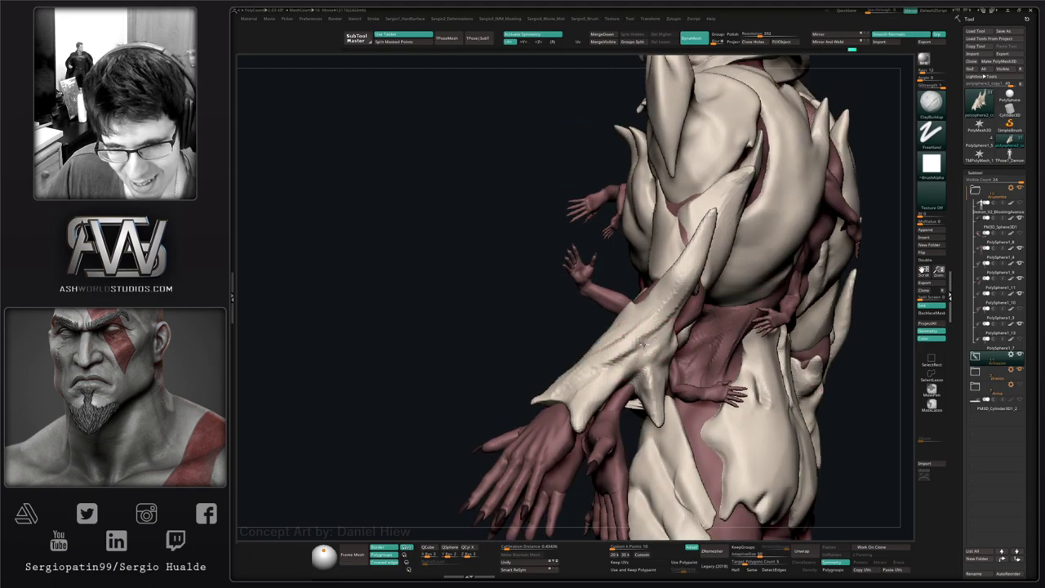
right_click_drag(668, 327, 666, 320)
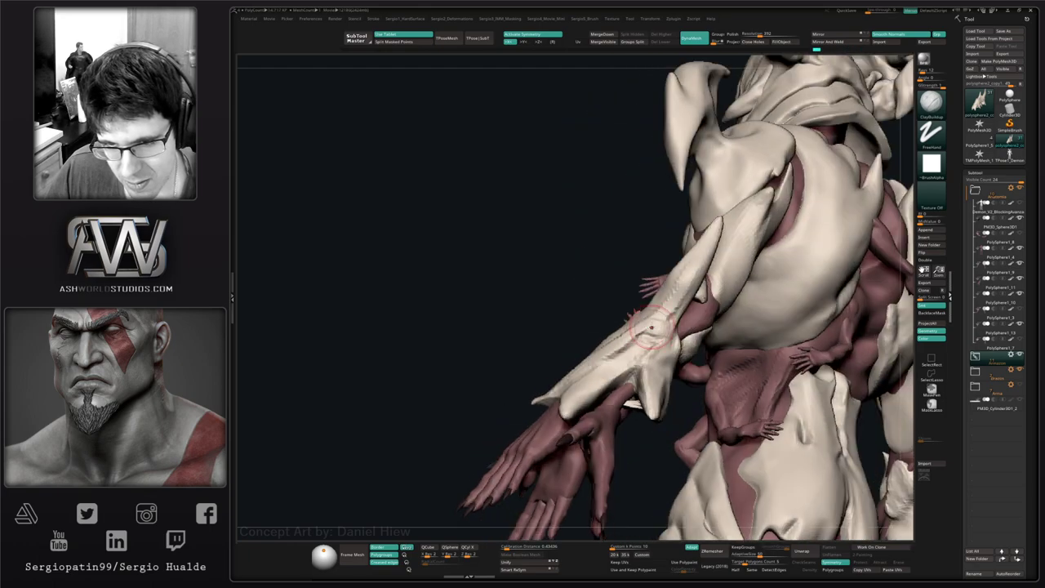
right_click_drag(673, 343, 684, 268)
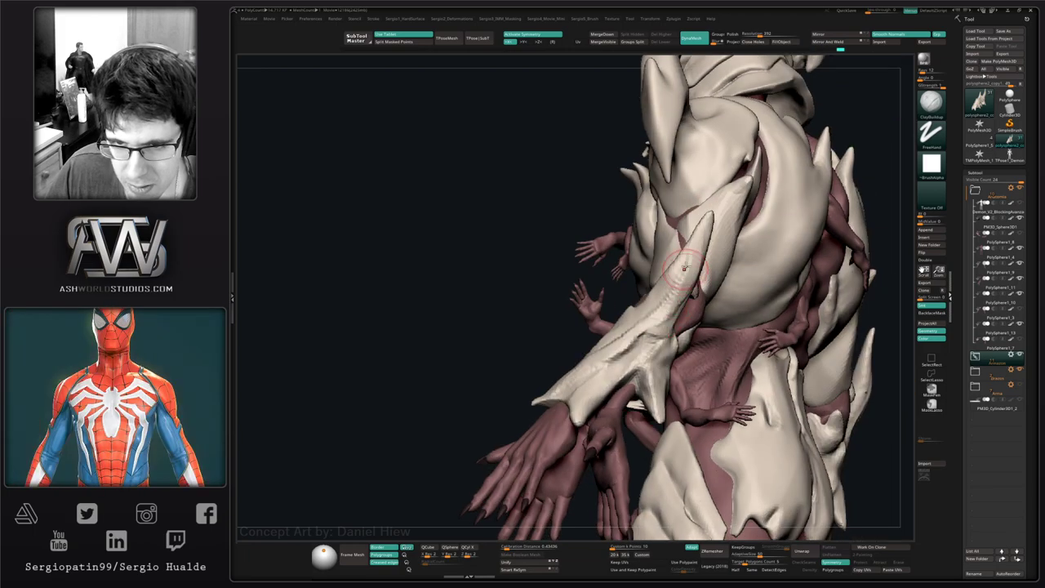
- Reshape the elbow spike of the outer forearm plate with a resized Move brush
right_click_drag(658, 359, 665, 270)
key("b")
key("m")
key("v")
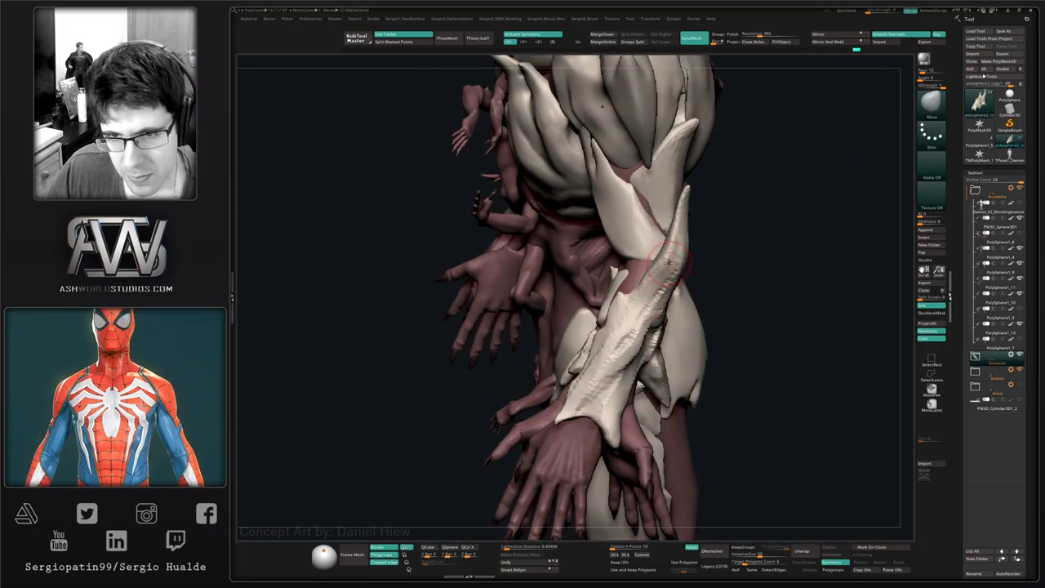
key("s")
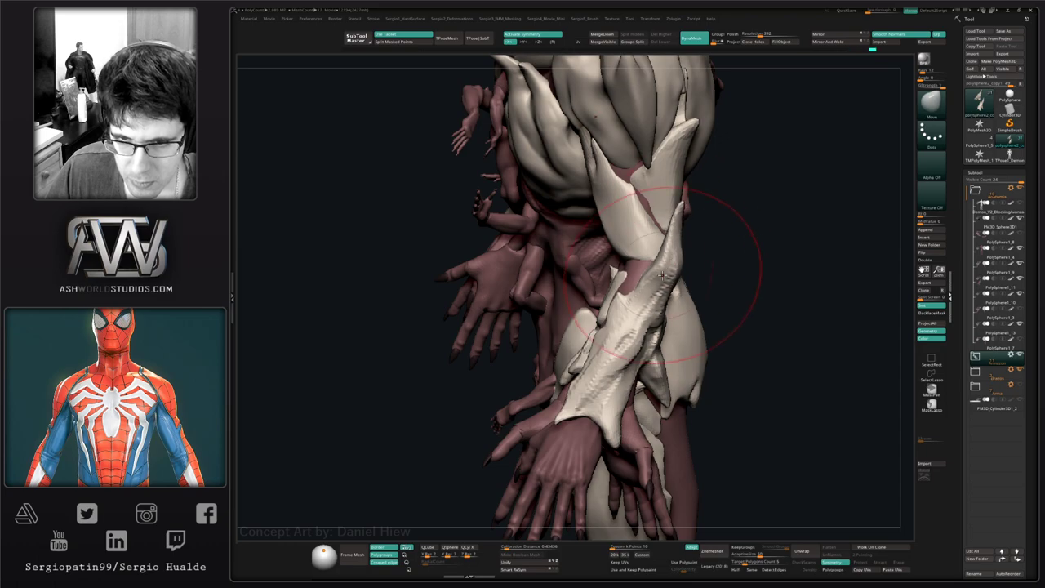
right_click_drag(662, 276, 694, 253)
- Check the whole figure from the front, then select the extra forearm strands beneath the arm and isolate them
right_click_drag(604, 335, 712, 377, "shift")
right_click_drag(711, 377, 698, 339, "ctrl")
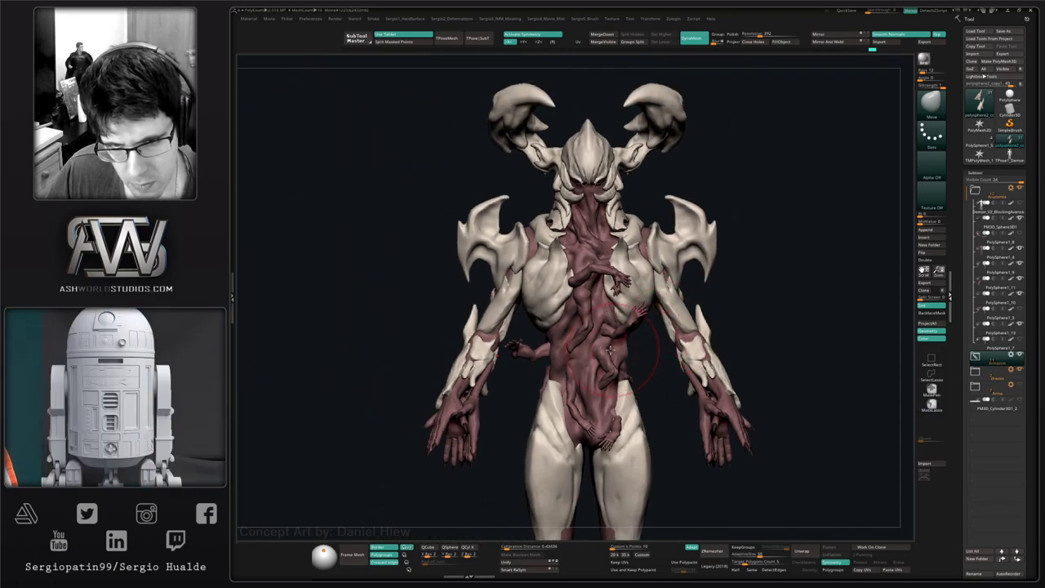
mouse_move(609, 349)
right_mouse_down("alt")
mouse_move(664, 378)
mouse_move(656, 354)
mouse_move(593, 375)
mouse_move(604, 338)
right_mouse_up("alt")
right_click_drag(669, 328, 553, 378)
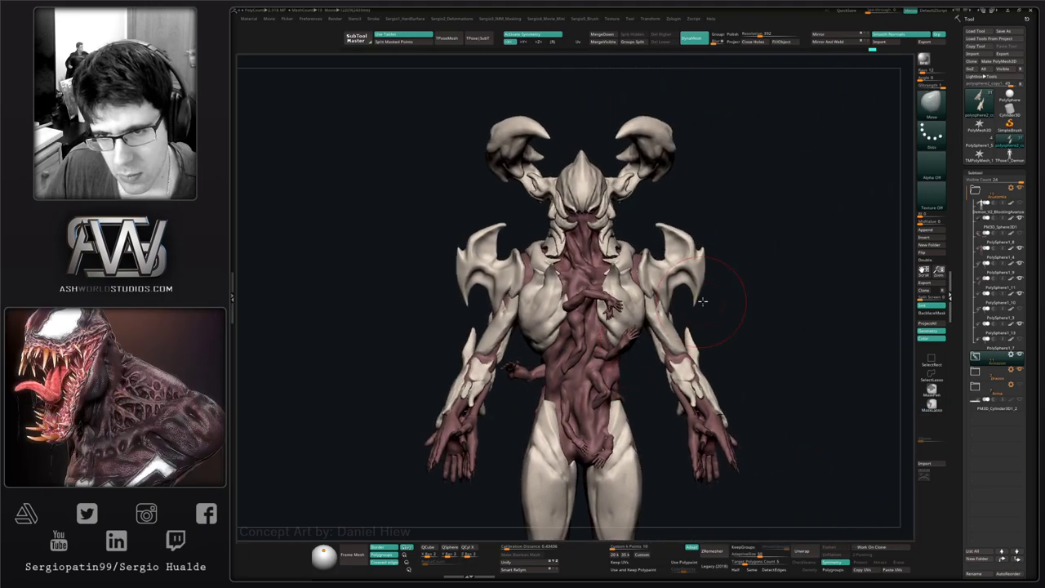
mouse_move(702, 301)
right_mouse_down()
mouse_move(727, 310)
mouse_move(718, 289)
mouse_move(696, 318)
mouse_move(704, 419)
mouse_move(677, 371)
right_mouse_up()
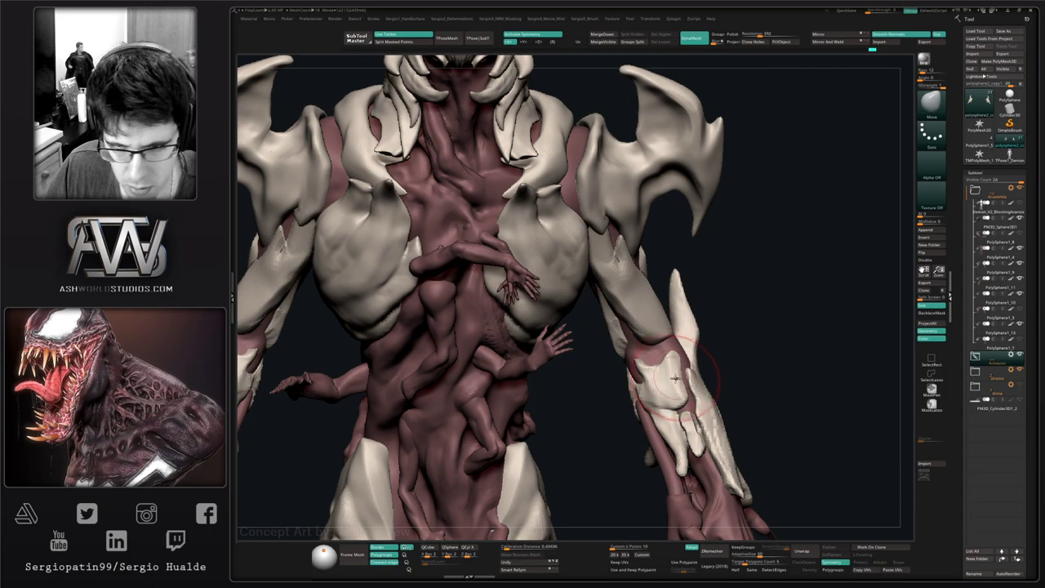
left_click(661, 399, "alt")
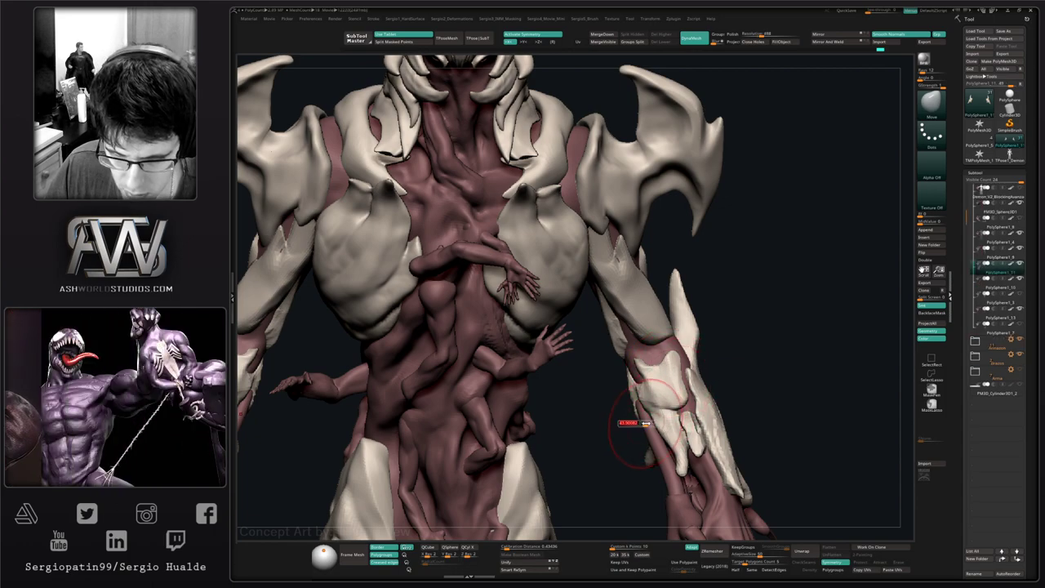
key("alt+s")
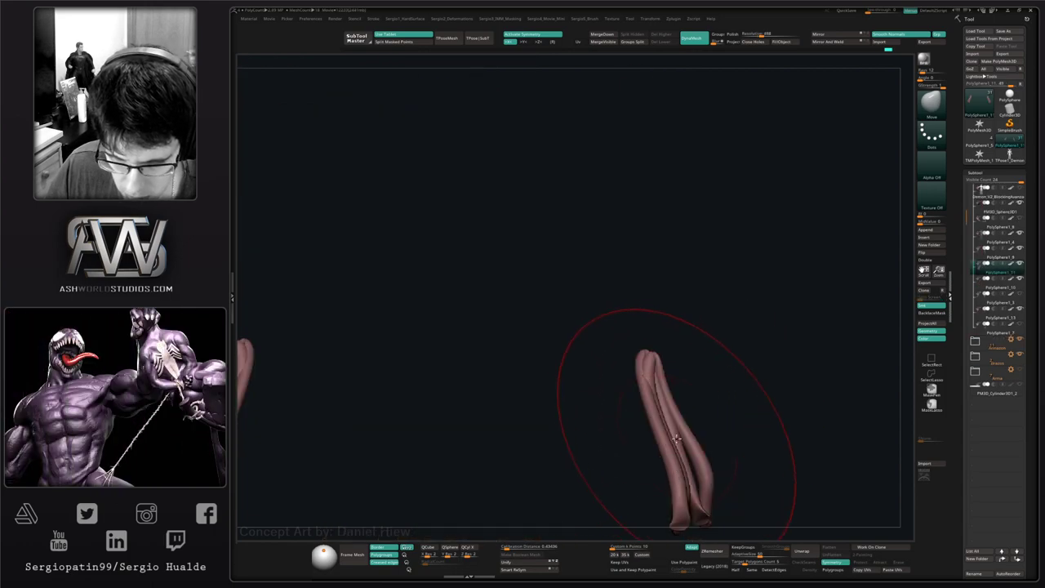
- Reshape the isolated forearm strands with a resized Move brush and show the full character again
key("s")
left_click_drag(664, 414, 658, 415)
right_click_drag(659, 408, 678, 380)
key("alt+s")
right_click_drag(563, 382, 628, 375)
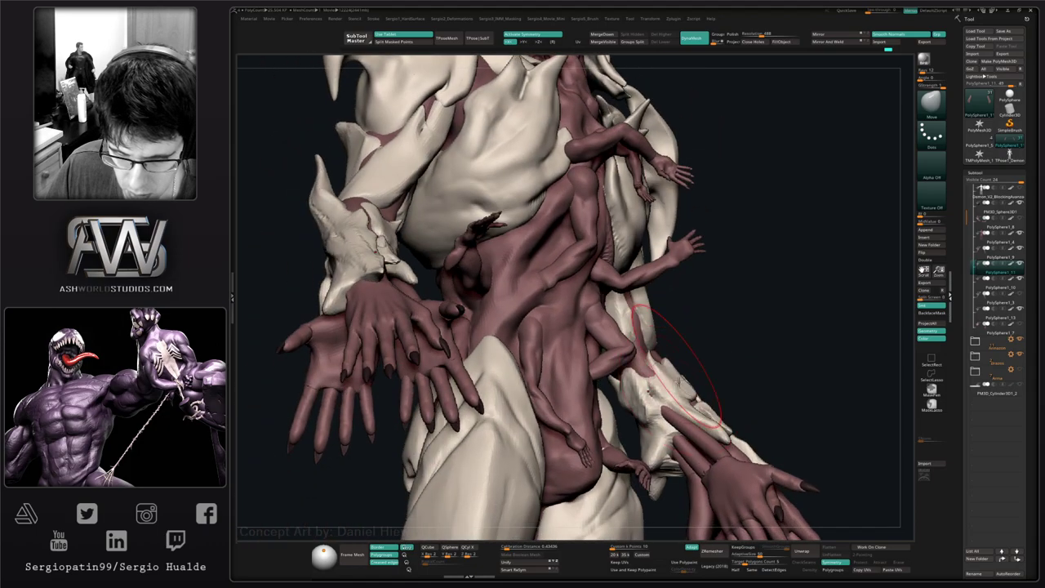
- Hide the armour folder and reshape the extra forearm strands against the bare arm with the Move brush
left_click(1020, 341)
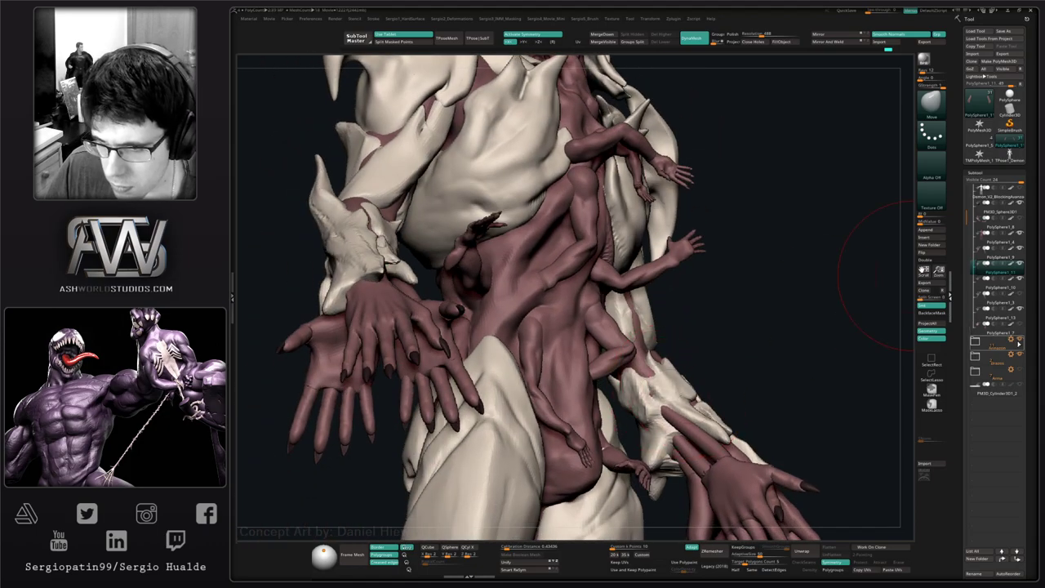
left_click(1021, 340)
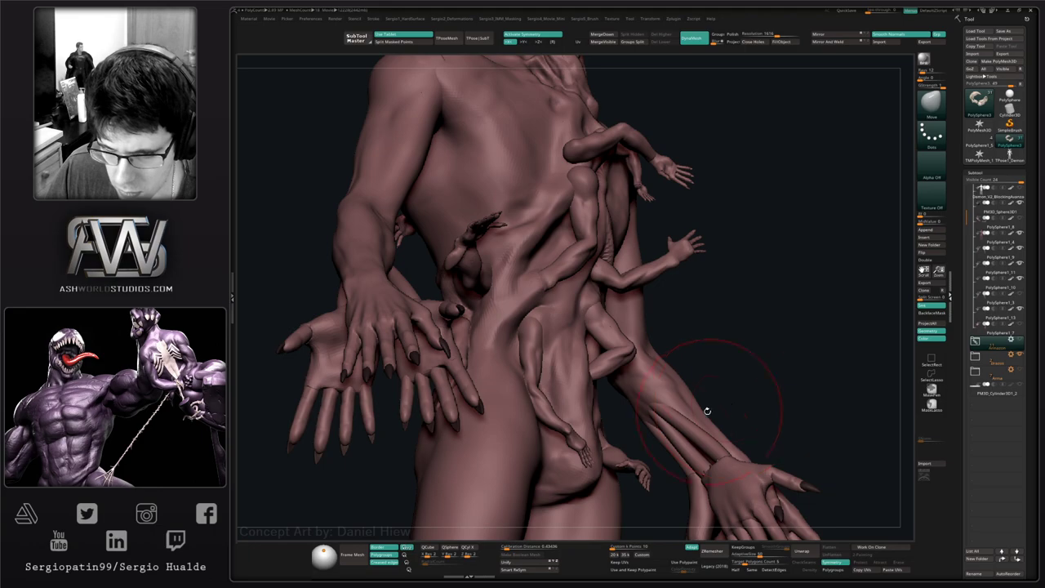
right_click_drag(705, 410, 750, 349)
left_click(816, 342, "alt")
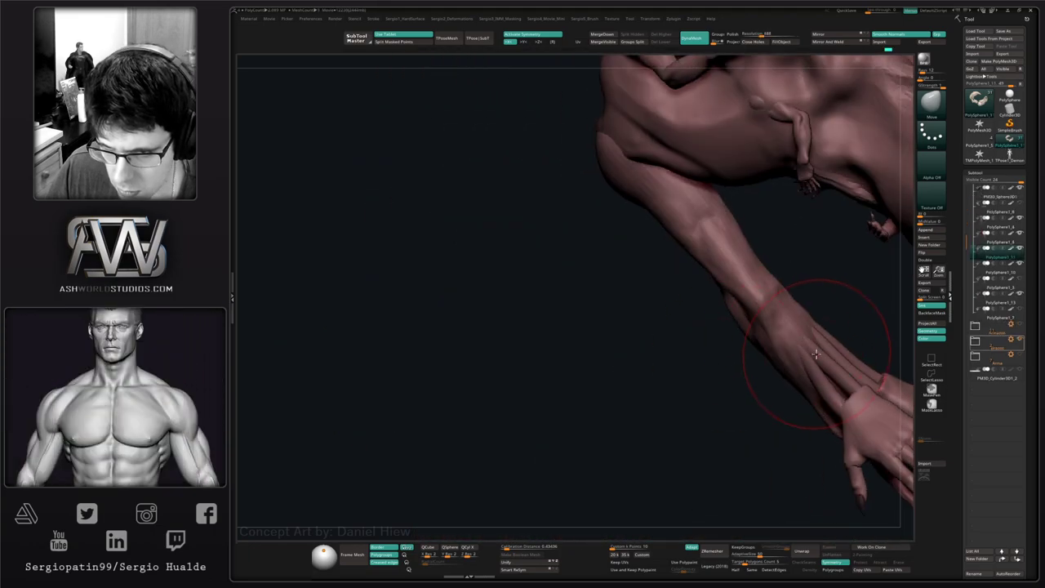
right_click_drag(816, 341, 820, 323)
left_click_drag(820, 319, 818, 326)
mouse_move(808, 337)
right_mouse_down()
mouse_move(772, 368)
mouse_move(789, 378)
mouse_move(750, 355)
right_mouse_up()
right_click_drag(774, 391, 781, 312)
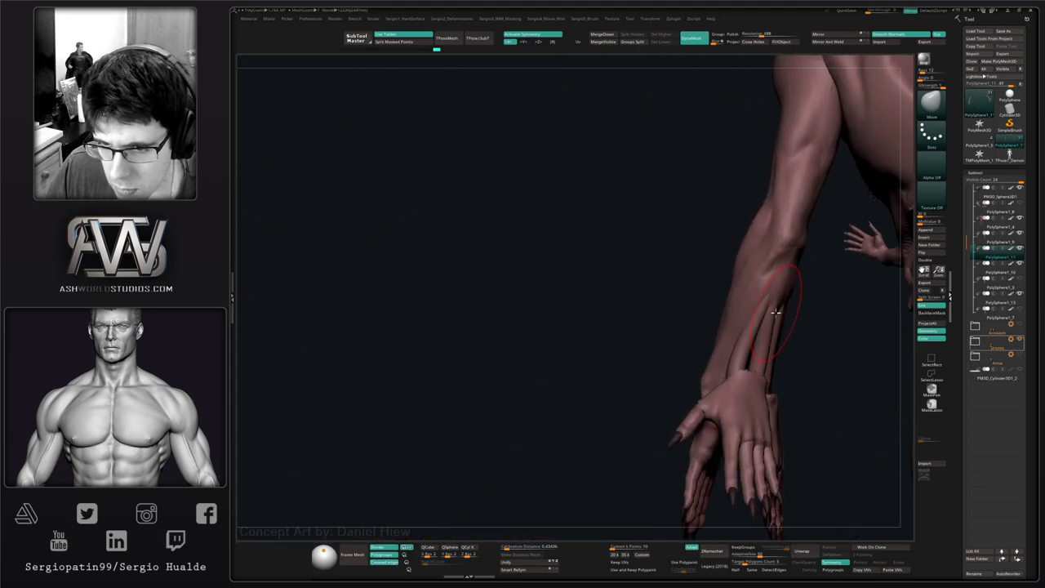
- Adjust the extra forearm strands with the Move Topological brush and show the armour folder again
mouse_move(757, 376)
right_mouse_down()
mouse_move(769, 362)
mouse_move(746, 373)
mouse_move(775, 369)
mouse_move(749, 368)
mouse_move(747, 342)
mouse_move(793, 367)
mouse_move(768, 383)
mouse_move(800, 385)
mouse_move(811, 362)
right_mouse_up()
key("b")
key("m")
key("t")
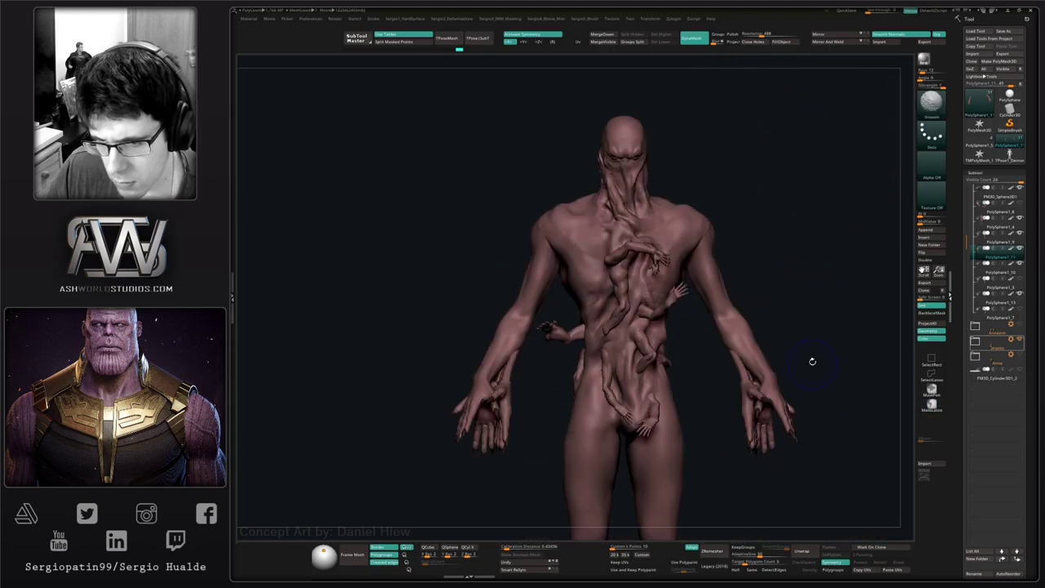
left_click(1019, 325)
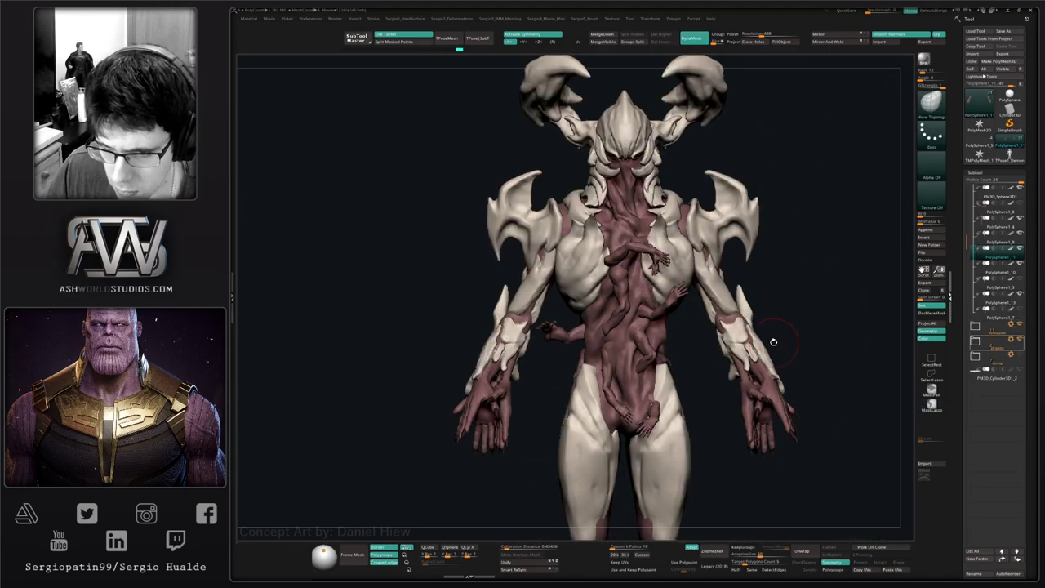
- Select the forearm armour and mask its outer plate in isolation, leaving the lower prong by the extra wrist unmasked
left_click(749, 357, "alt")
right_click_drag(742, 367, 753, 400, "ctrl")
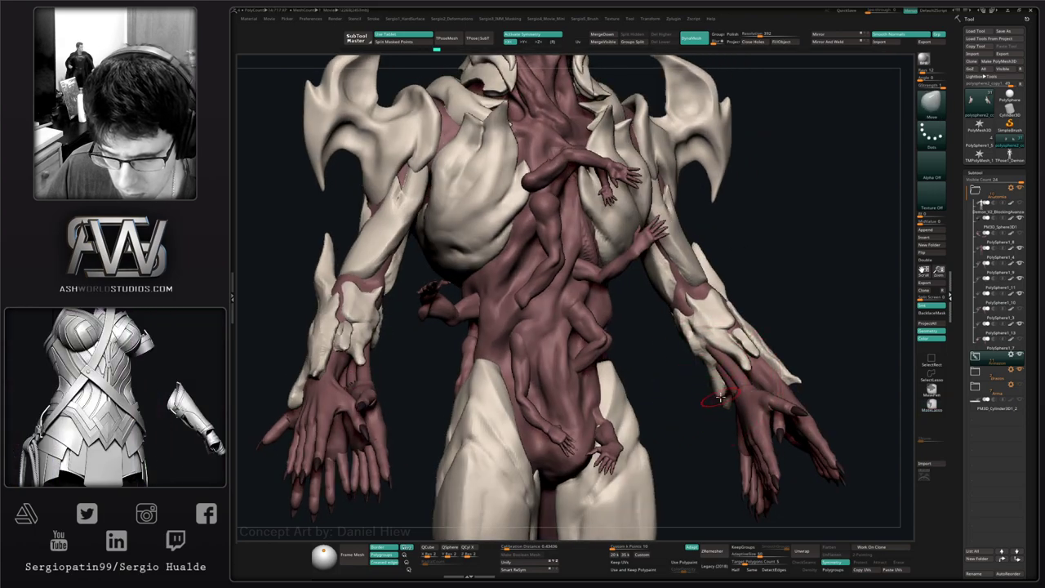
mouse_move(718, 398)
right_mouse_down()
mouse_move(742, 381)
mouse_move(729, 398)
mouse_move(739, 371)
mouse_move(751, 378)
mouse_move(758, 390)
mouse_move(734, 412)
mouse_move(699, 392)
mouse_move(713, 395)
mouse_move(700, 410)
mouse_move(730, 412)
right_mouse_up()
key("alt+s")
left_click_drag(728, 413, 703, 414)
key("alt+s")
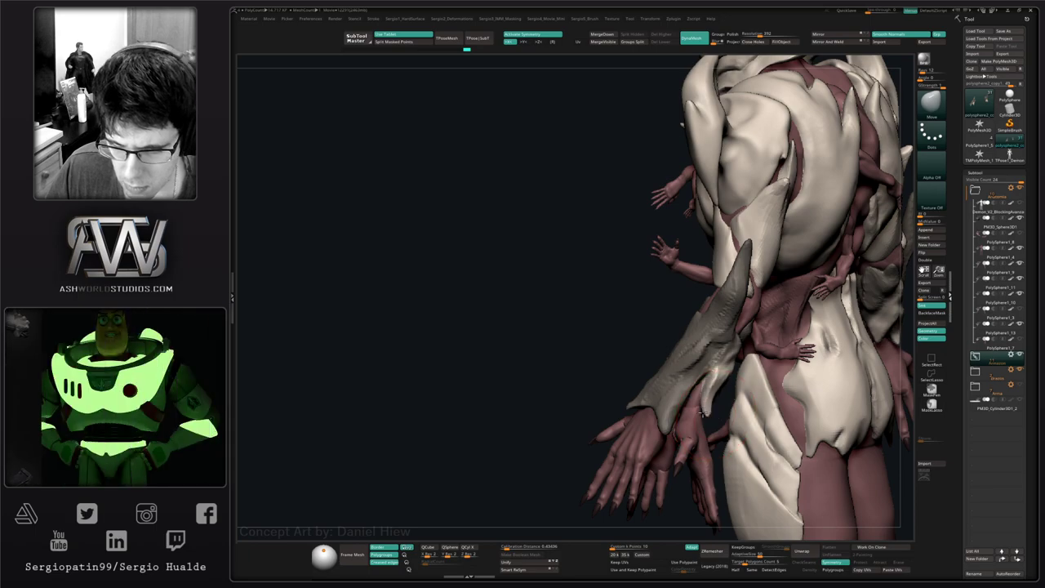
- Examine the full character from front, side and three-quarter views to check the forearm armour and clustered hands
mouse_move(702, 413)
right_mouse_down()
mouse_move(723, 374)
mouse_move(726, 398)
mouse_move(707, 380)
mouse_move(729, 416)
mouse_move(765, 429)
mouse_move(737, 367)
right_mouse_up()
key("ctrl")
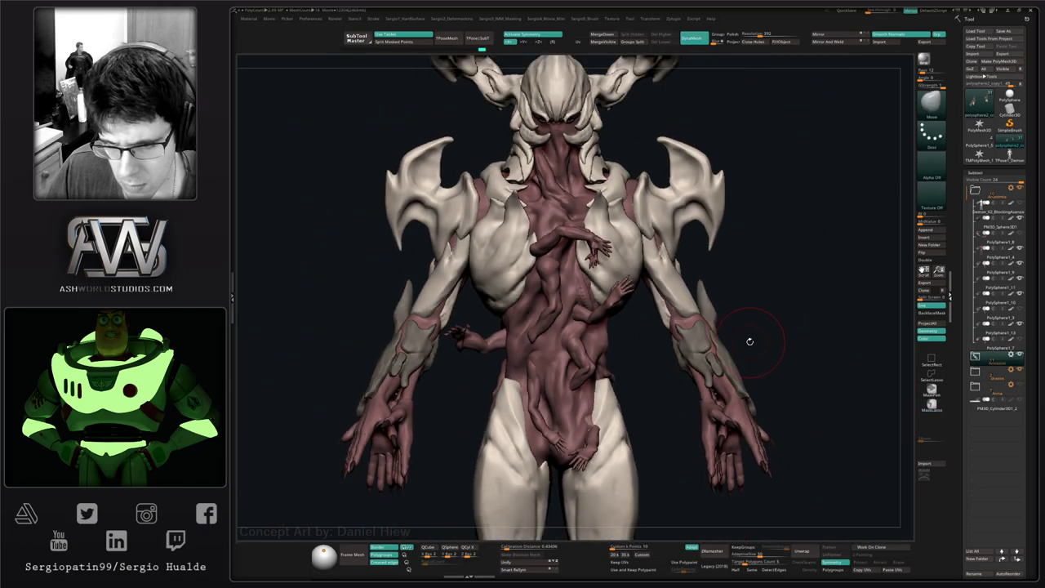
mouse_move(748, 342)
right_mouse_down()
mouse_move(755, 357)
mouse_move(683, 353)
right_mouse_up()
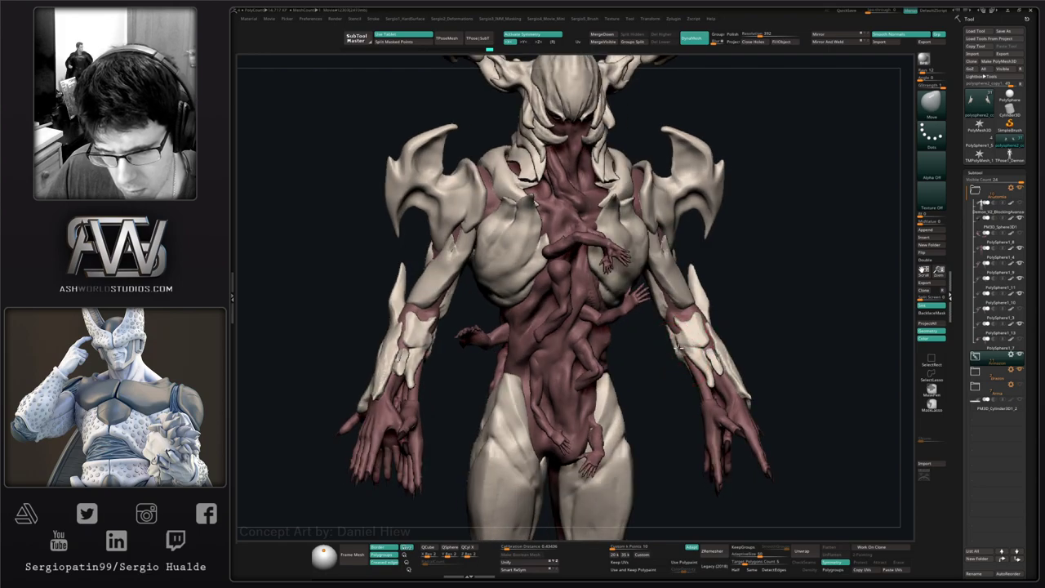
right_click_drag(681, 348, 653, 393, "ctrl")
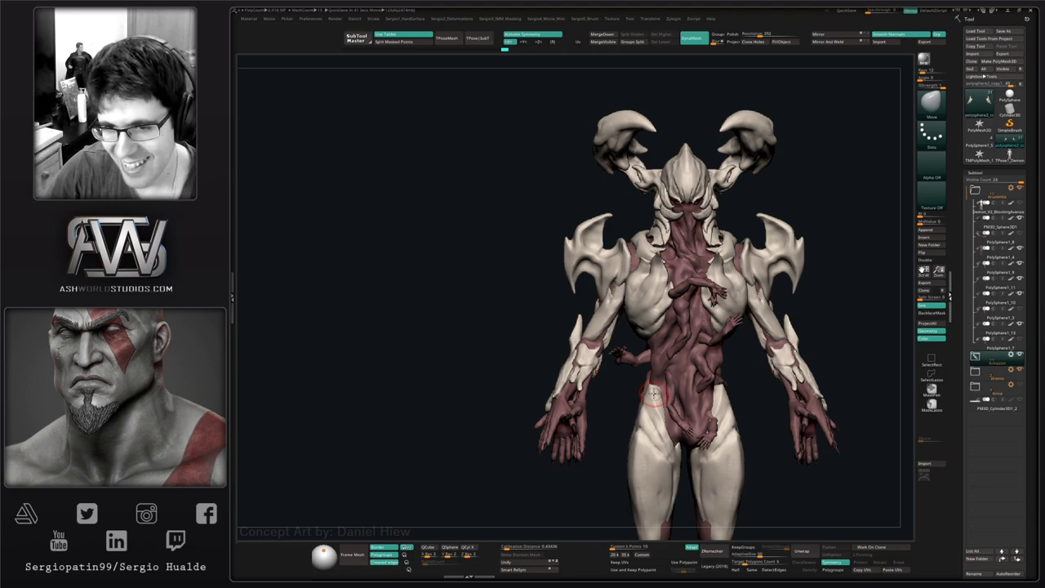
left_click_drag(857, 287, 774, 313)
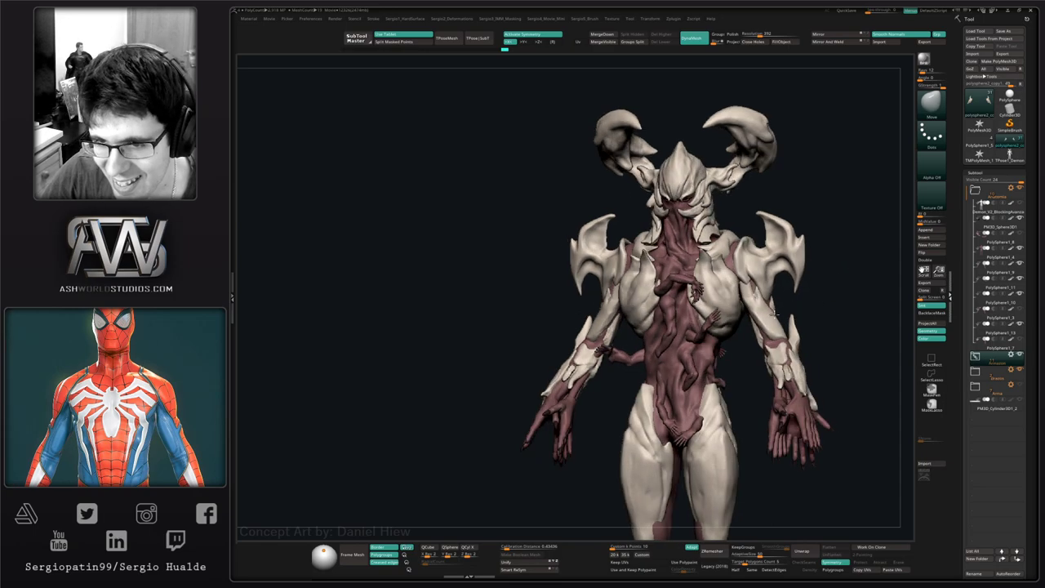
right_click_drag(775, 313, 624, 262)
left_click_drag(611, 280, 599, 339, "alt")
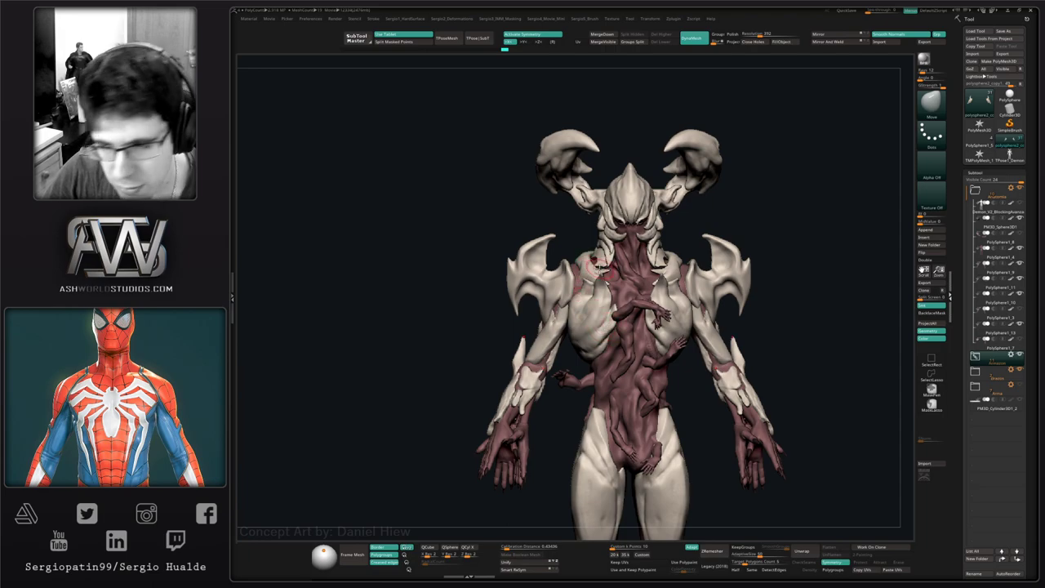
right_click_drag(596, 324, 630, 339)
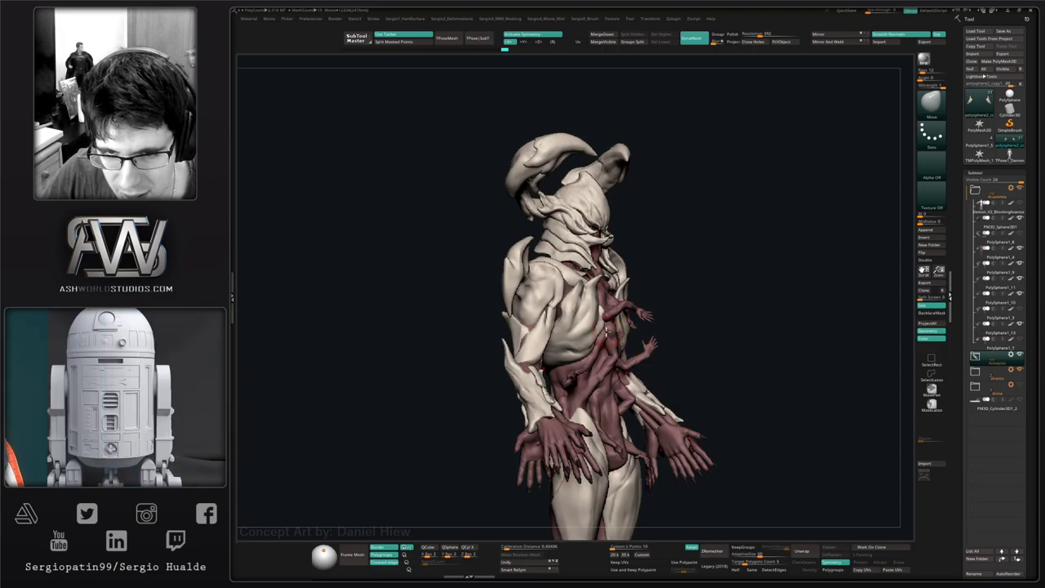
right_click_drag(563, 342, 709, 346)
mouse_move(534, 320)
right_mouse_down("alt")
mouse_move(564, 343)
mouse_move(673, 346)
mouse_move(542, 331)
right_mouse_up("alt")
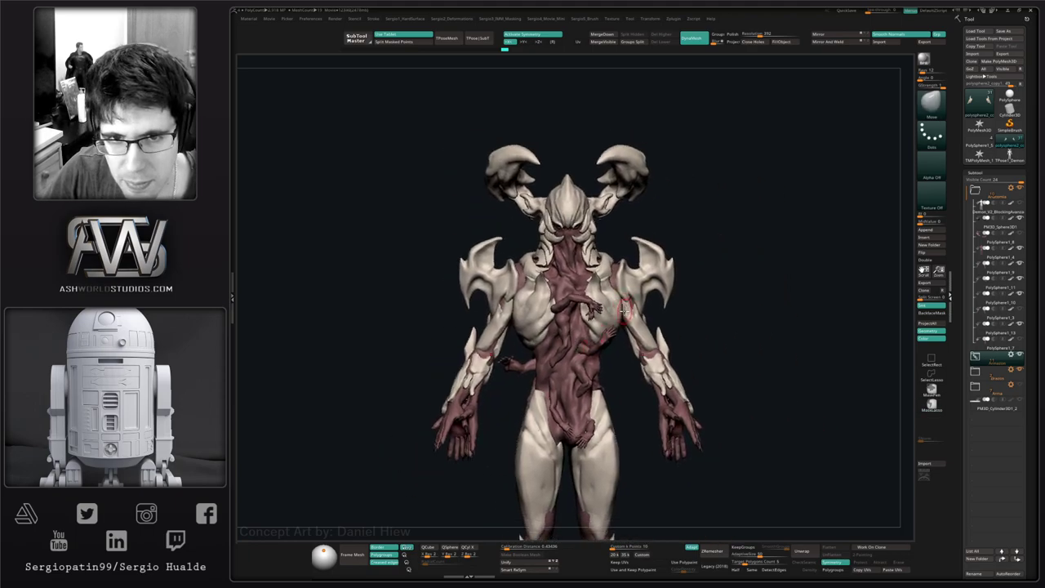
right_click_drag(626, 326, 657, 327)
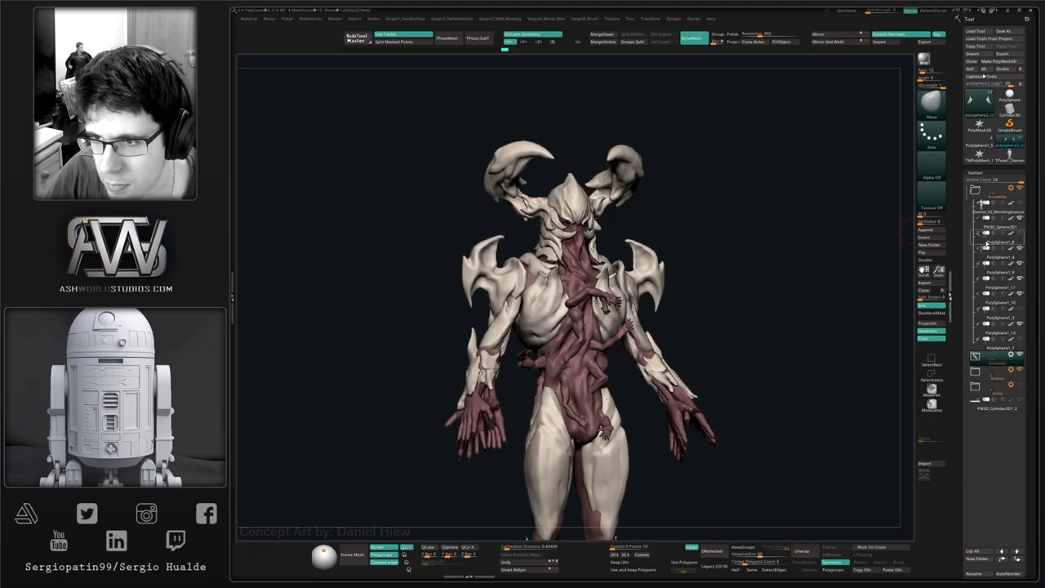
- Select the thigh armour and reshape its lower ends above the knees with an enlarged Move brush
left_click(991, 243)
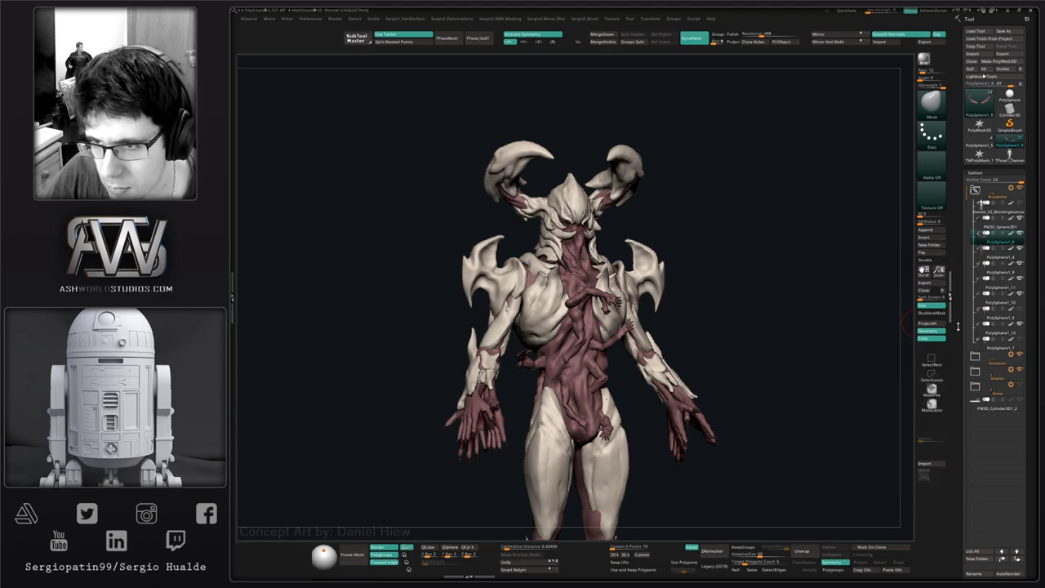
right_click_drag(584, 427, 634, 345, "alt")
right_click_drag(627, 380, 607, 270, "alt")
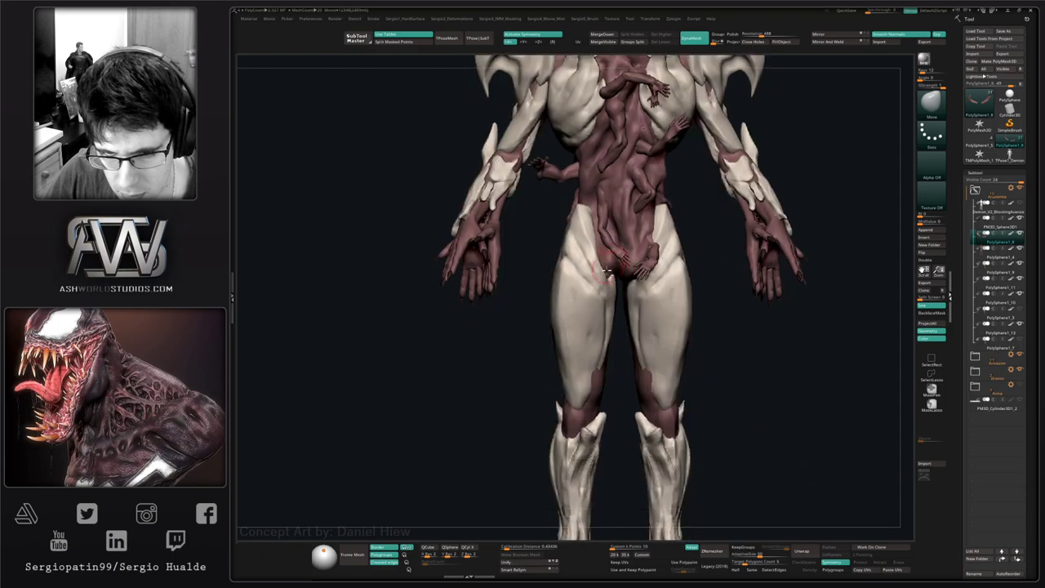
left_click(587, 334, "alt")
right_click_drag(605, 345, 534, 339, "alt")
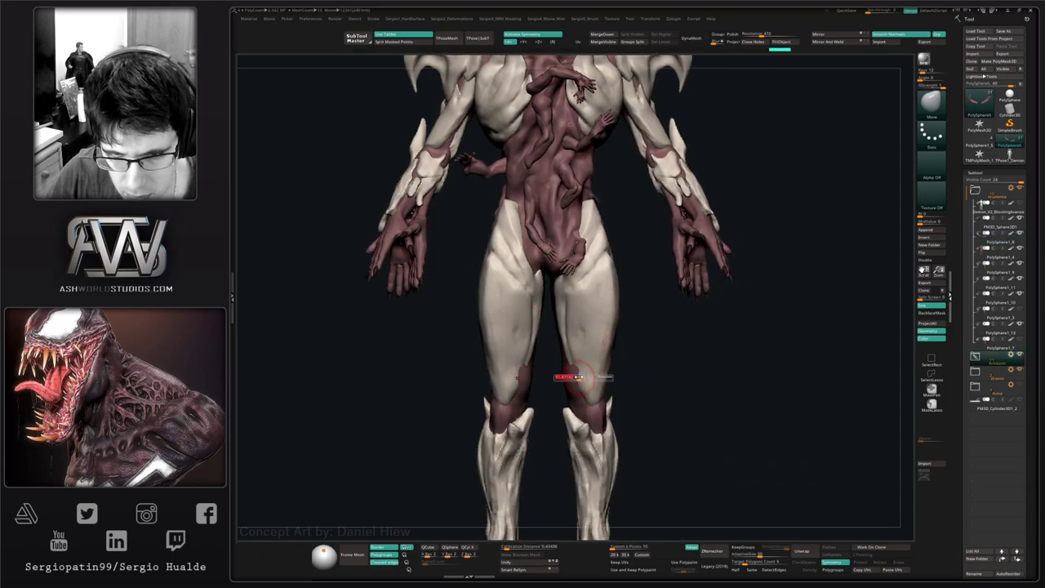
mouse_move(577, 377)
right_mouse_down()
mouse_move(562, 368)
mouse_move(583, 400)
mouse_move(593, 386)
right_mouse_up()
key("s")
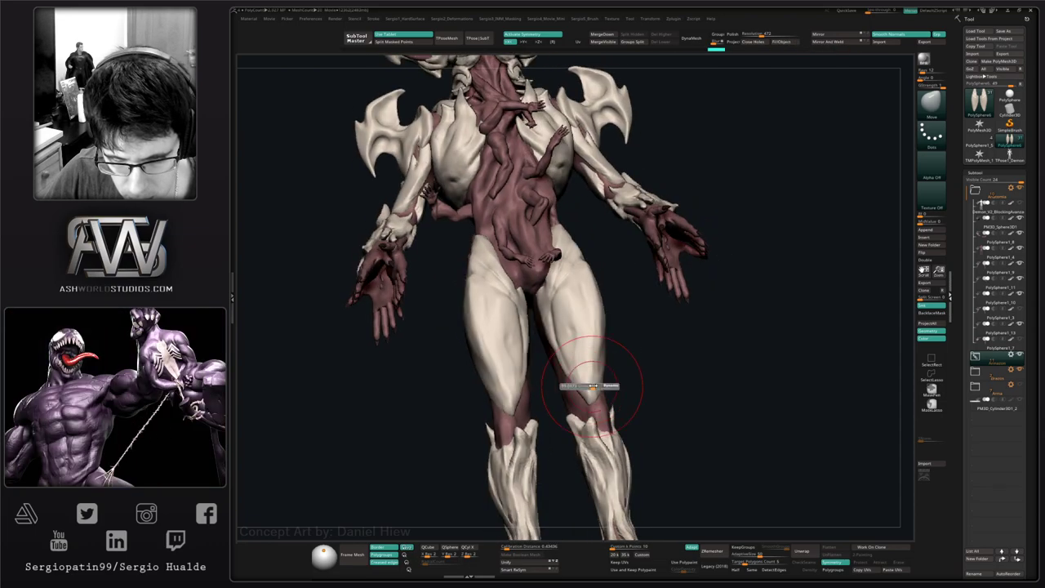
left_click_drag(593, 386, 601, 386)
right_click_drag(600, 388, 588, 384)
left_click_drag(589, 383, 593, 384)
right_click_drag(593, 383, 618, 367)
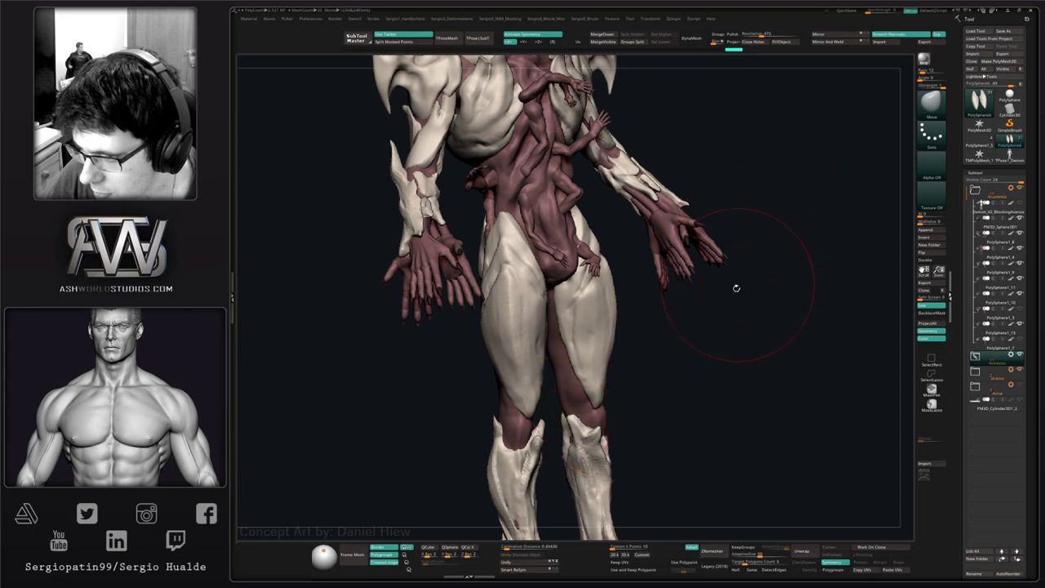
left_click_drag(688, 364, 646, 444)
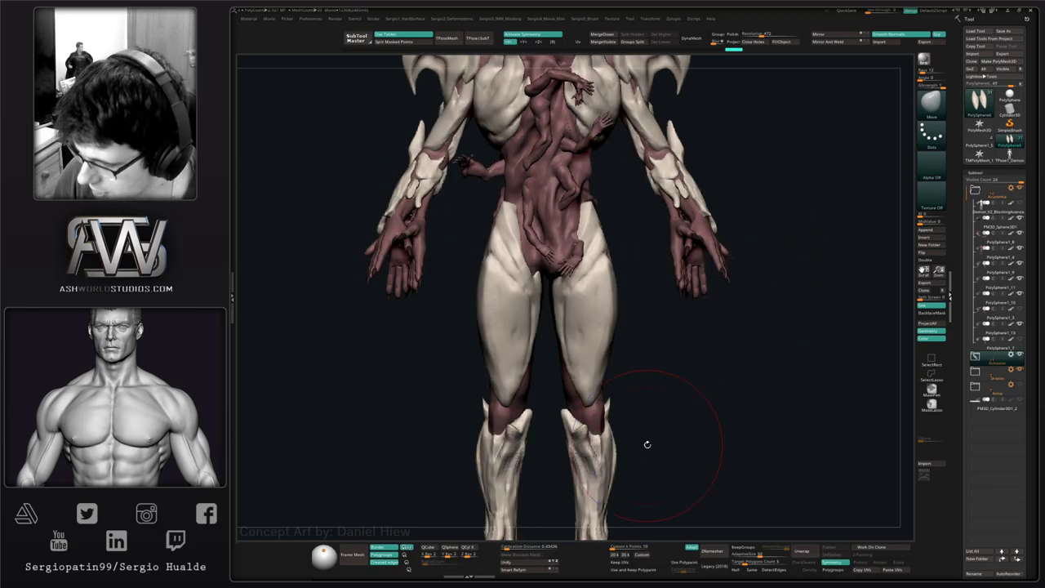
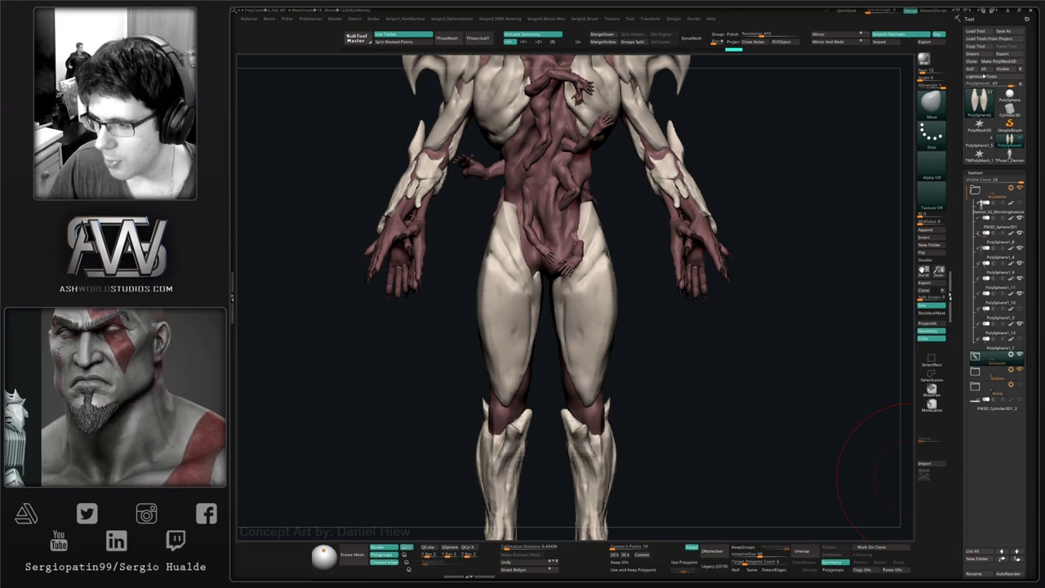
- Build soft volume on the front of the thigh armour with the Standard brush
left_click_drag(640, 354, 618, 351)
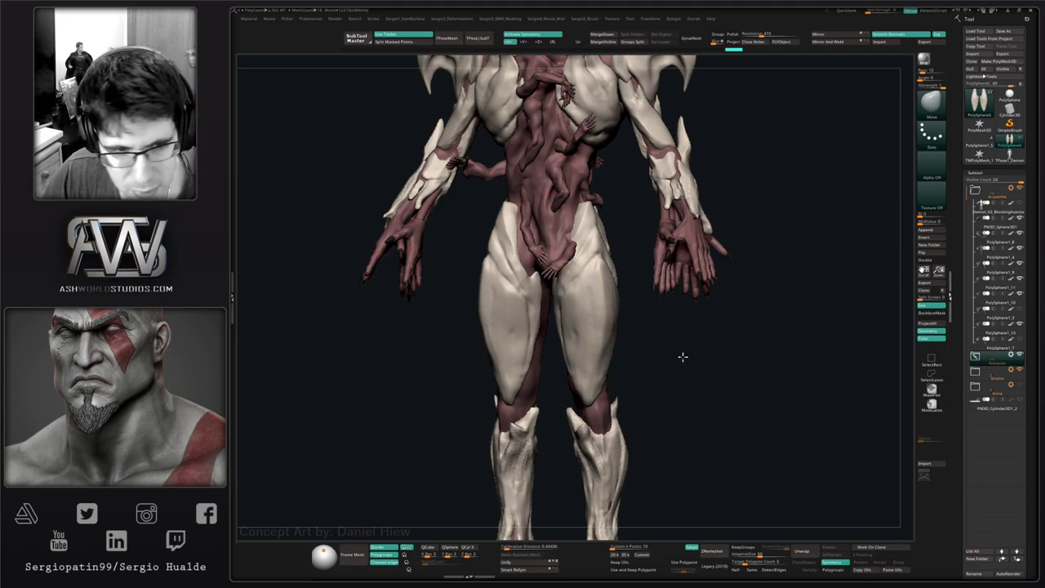
right_click_drag(680, 356, 581, 337)
right_click_drag(600, 303, 589, 311, "ctrl")
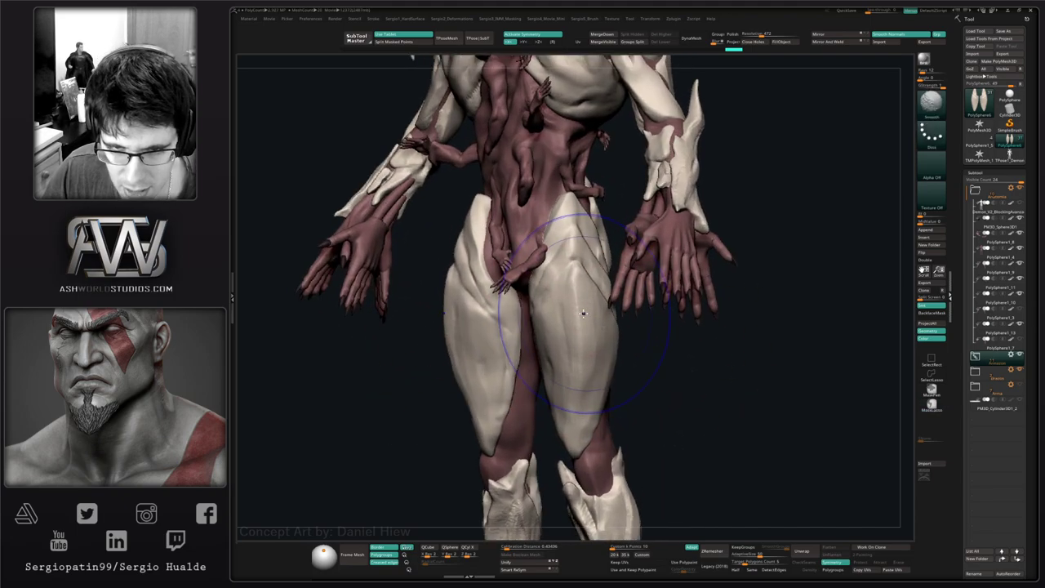
key("b")
key("s")
key("t")
key("s")
left_click_drag(586, 319, 572, 317)
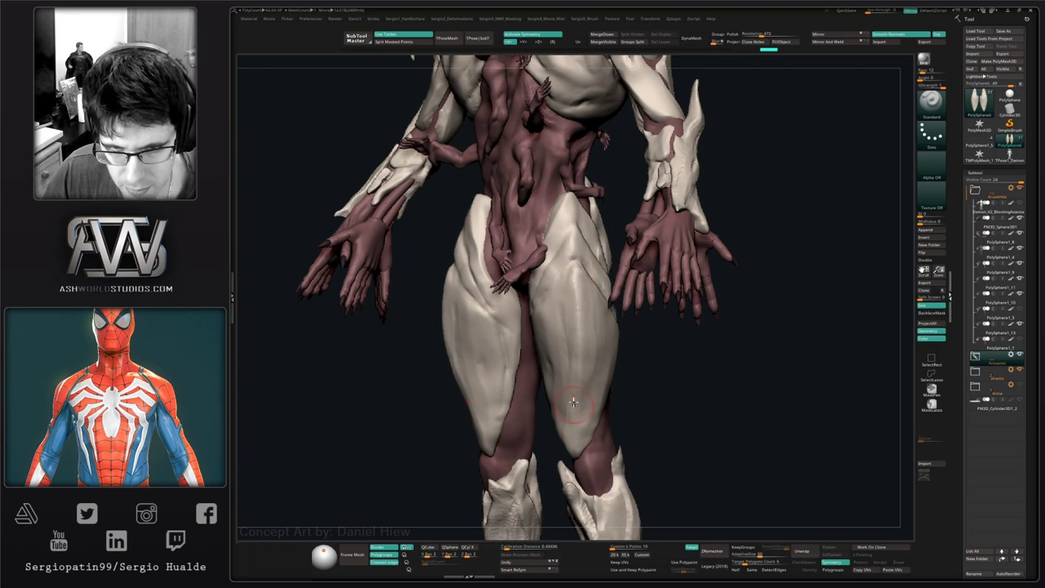
- Carve creases down the upper front and outer side of the thigh armour with the DamStandard brush
mouse_move(580, 312)
right_mouse_down()
mouse_move(566, 319)
mouse_move(565, 310)
right_mouse_up()
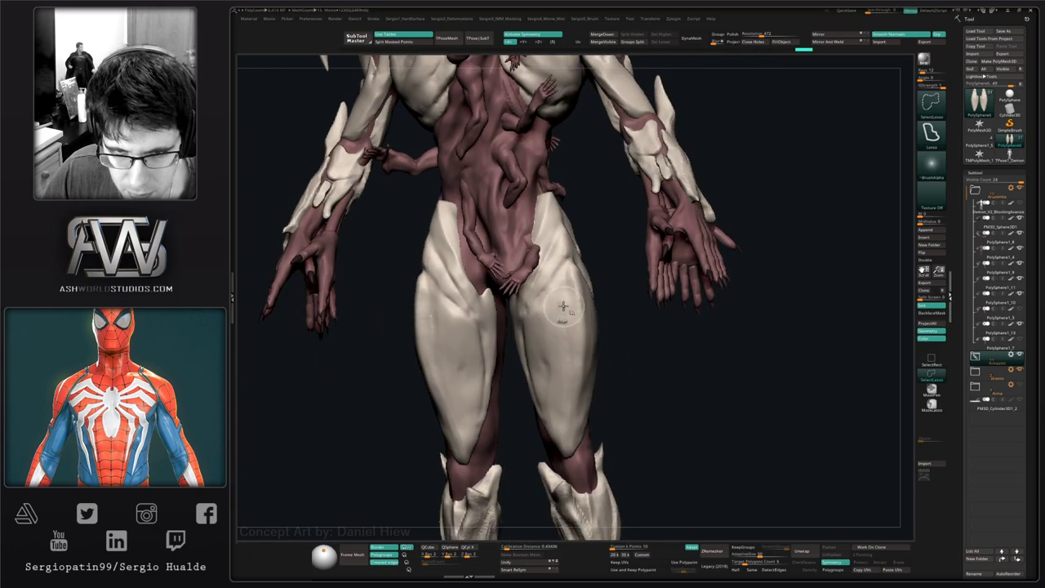
key("b")
key("d")
key("s")
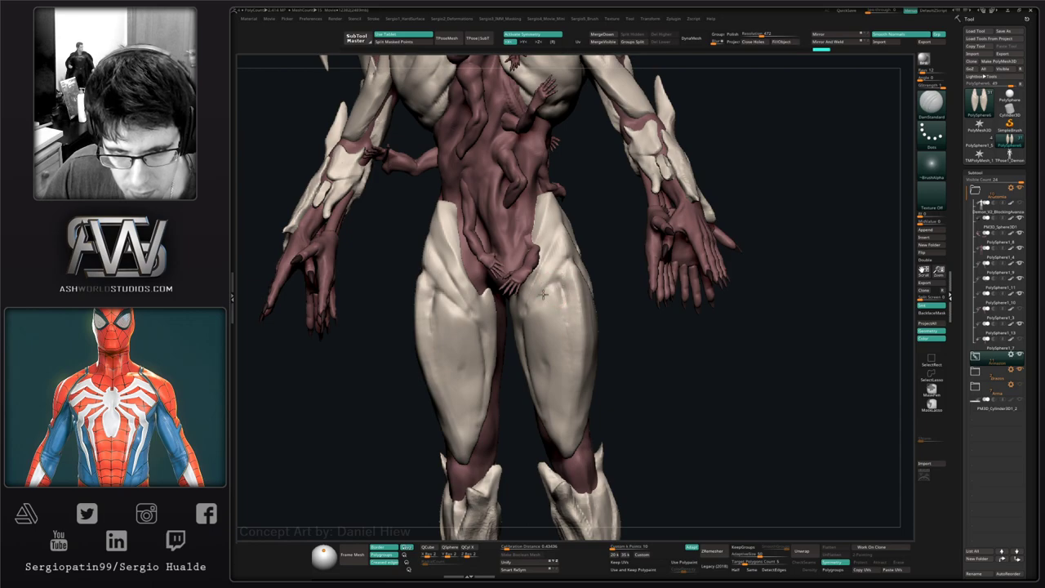
mouse_move(560, 275)
right_mouse_down()
mouse_move(590, 308)
mouse_move(567, 295)
right_mouse_up()
left_click_drag(569, 283, 562, 362)
right_click_drag(582, 404, 597, 375)
left_click_drag(600, 370, 603, 391)
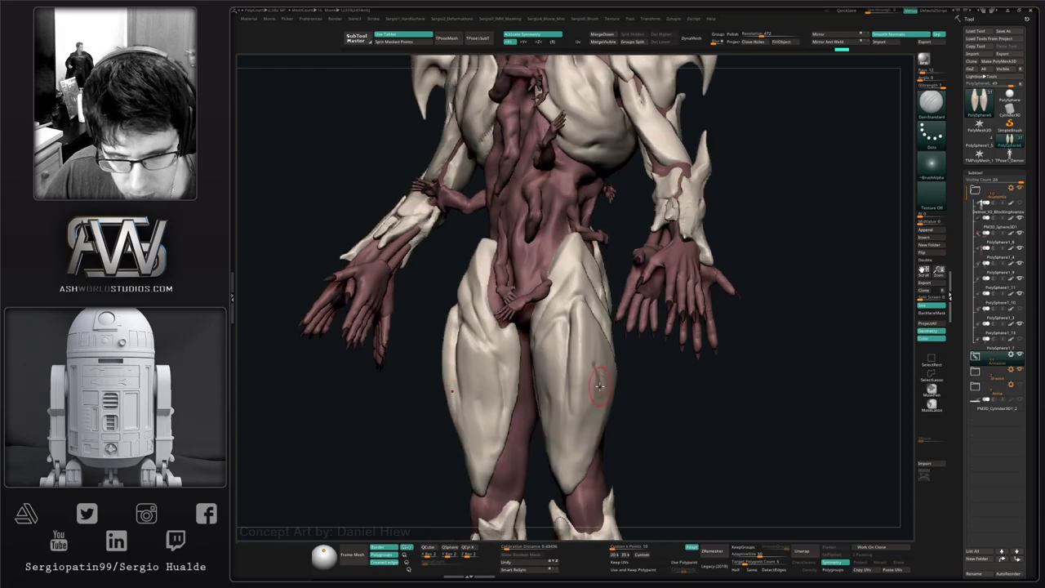
- Adjust the contour of the thigh armour's front and inner edge with the Move brush
right_click_drag(602, 386, 584, 348)
key("b")
key("m")
key("v")
left_click_drag(583, 348, 541, 418)
right_click_drag(535, 408, 581, 377, "alt")
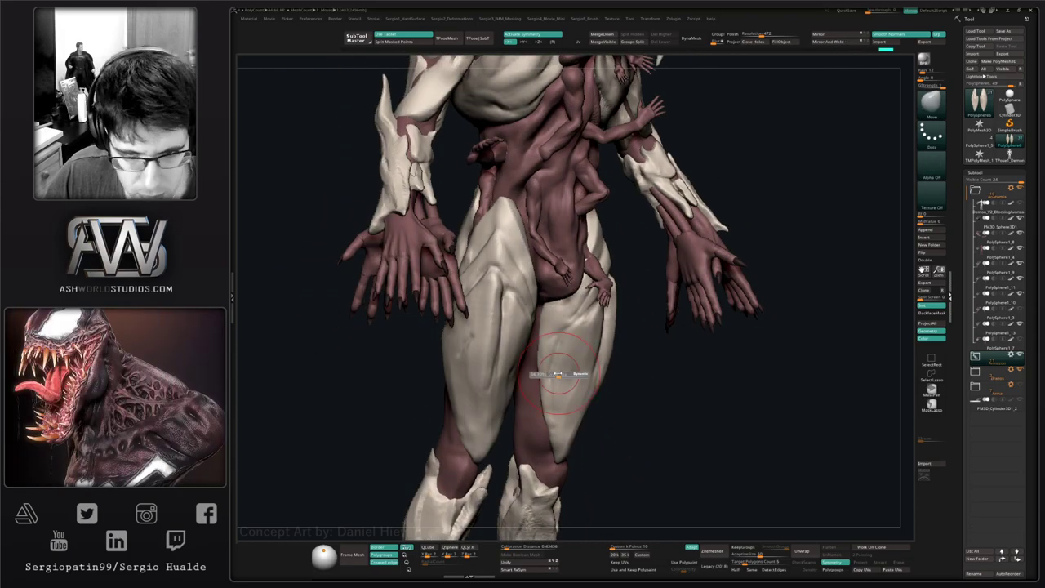
- Deepen the long creases on the thigh armour's front, outer side and hip area with the DamStandard brush
right_click_drag(571, 310, 574, 326)
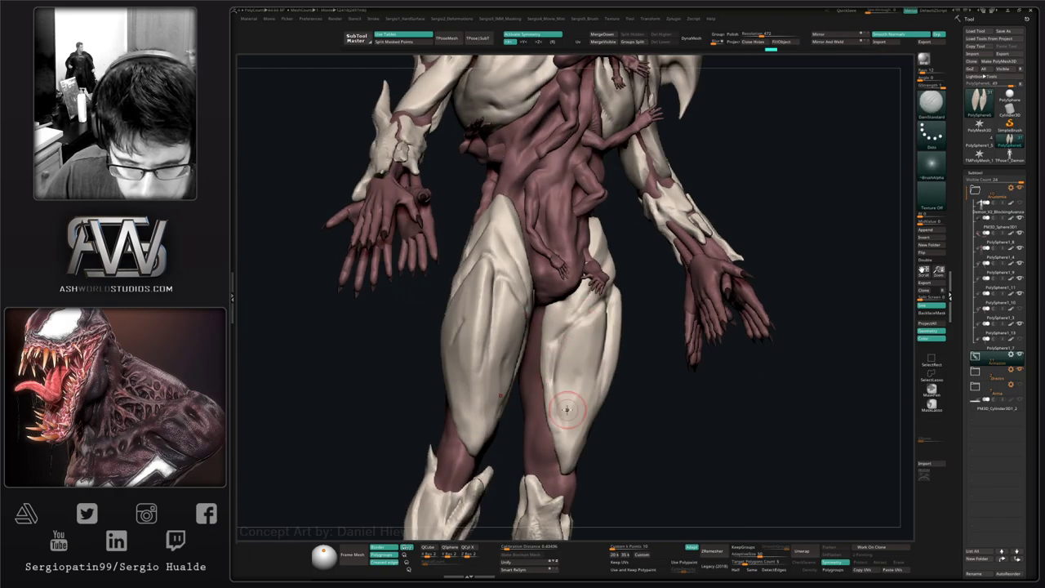
left_click_drag(555, 370, 558, 341)
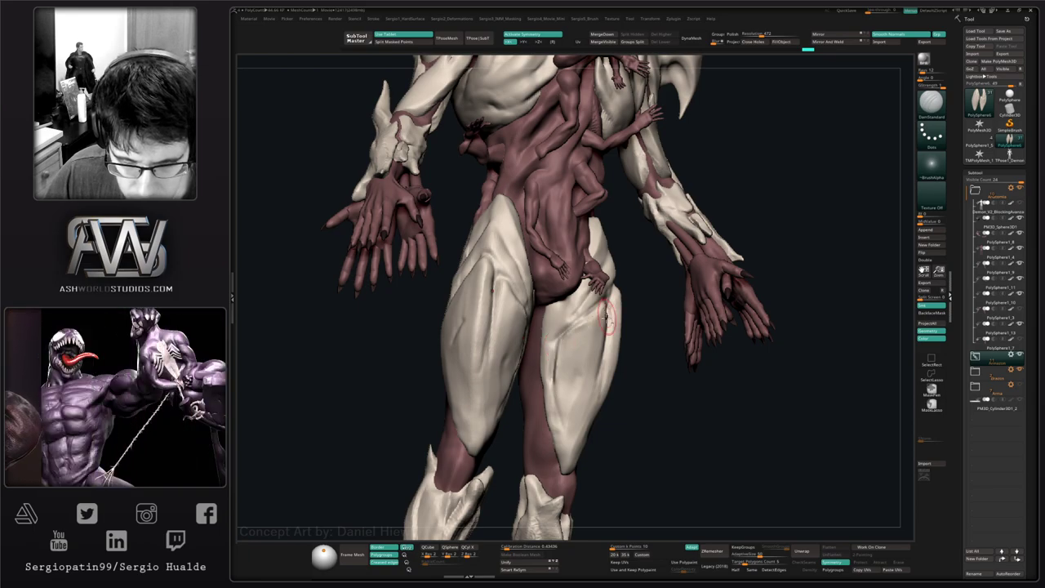
right_click_drag(605, 317, 586, 323)
left_click_drag(591, 315, 615, 304)
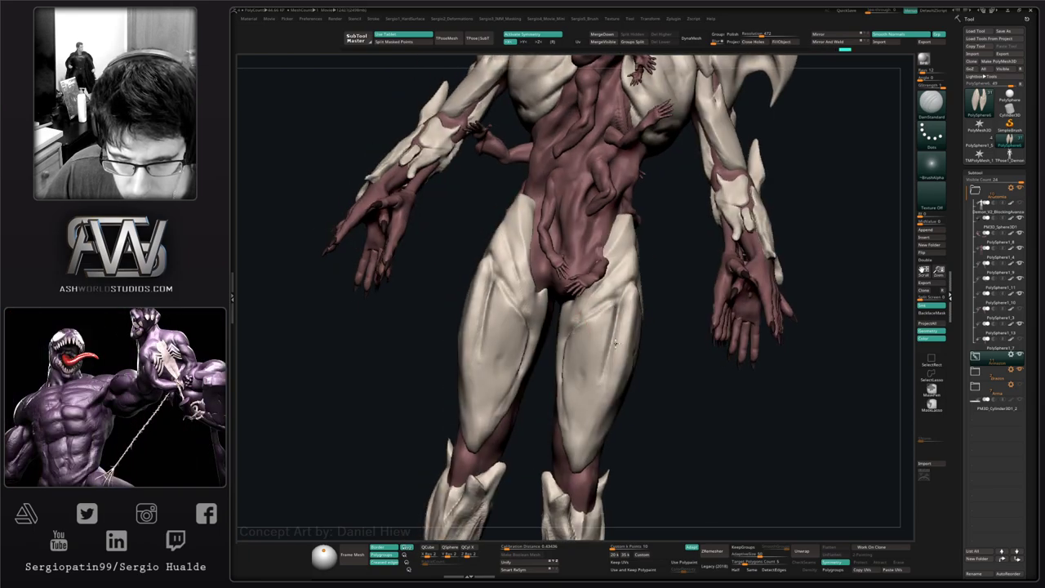
mouse_move(618, 323)
right_mouse_down()
mouse_move(648, 353)
mouse_move(647, 297)
right_mouse_up()
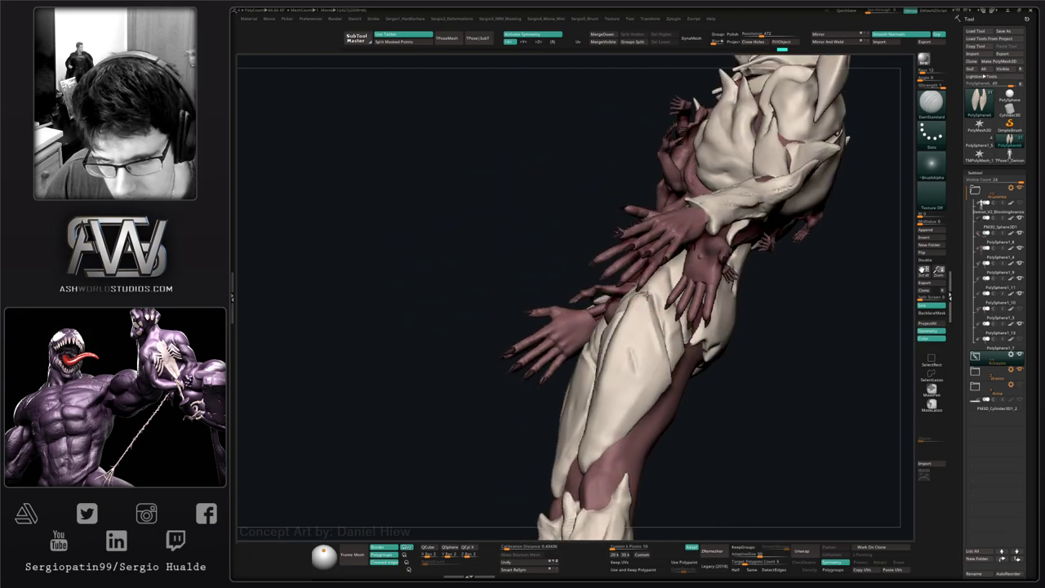
mouse_move(647, 297)
left_mouse_down()
mouse_move(670, 377)
mouse_move(608, 437)
left_mouse_up()
mouse_move(605, 444)
right_mouse_down()
mouse_move(655, 446)
mouse_move(644, 424)
right_mouse_up()
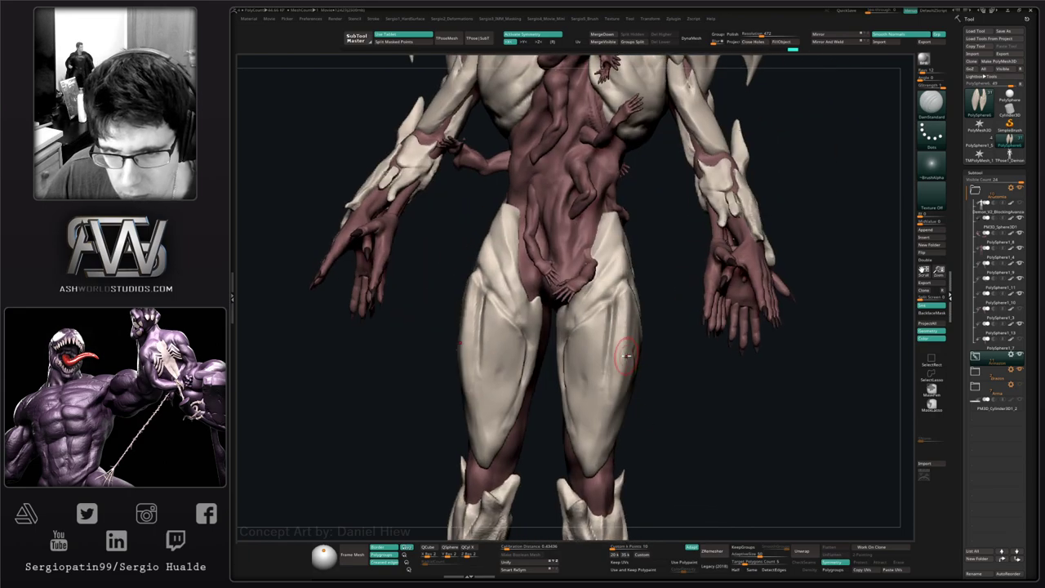
right_click_drag(626, 356, 622, 420, "alt")
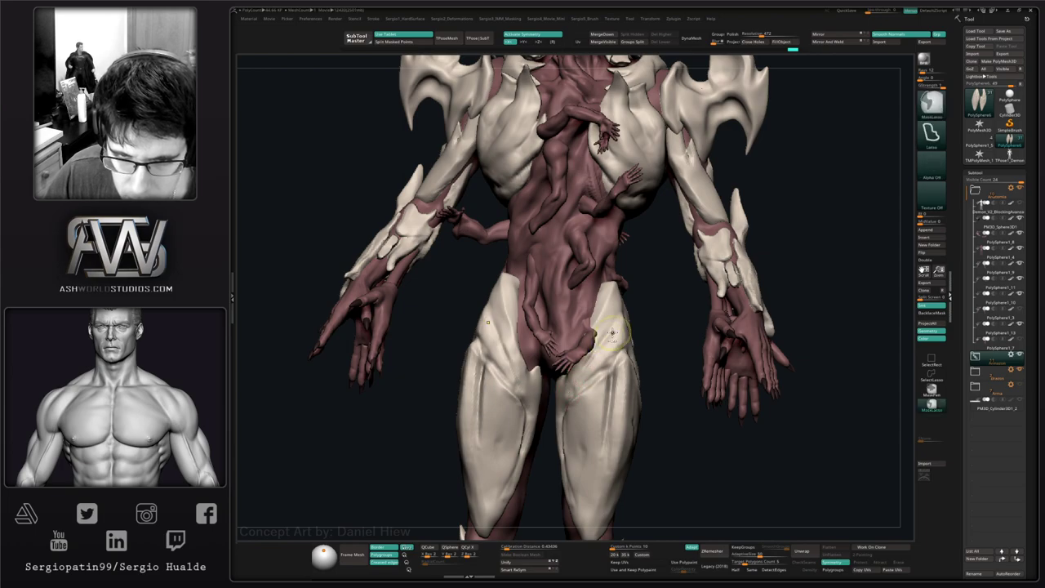
left_click_drag(614, 328, 564, 397)
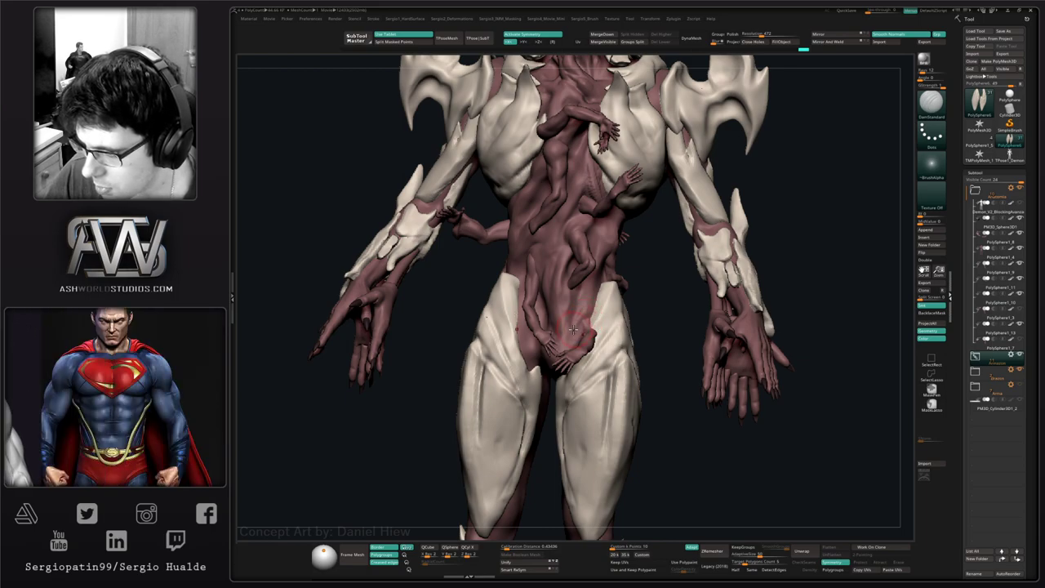
- Isolate the thigh armour and carve its diagonal creases down toward the inner lobe with the DamStandard brush
right_click_drag(612, 341, 589, 388)
key("alt+s")
left_click_drag(609, 310, 570, 401)
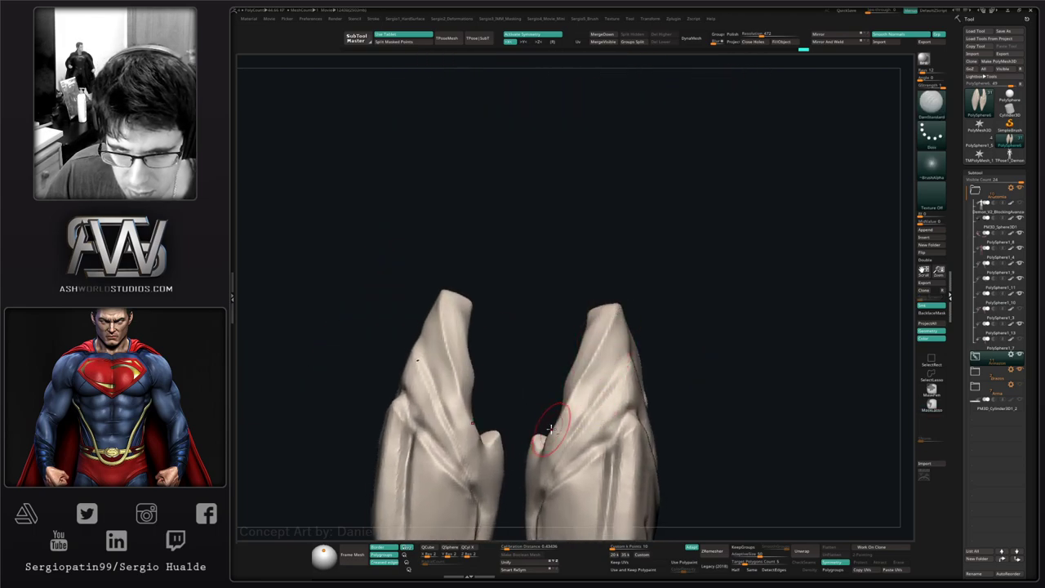
mouse_move(551, 420)
right_mouse_down()
mouse_move(579, 406)
mouse_move(565, 416)
right_mouse_up()
left_click_drag(567, 418, 560, 477)
mouse_move(563, 440)
right_mouse_down("alt")
mouse_move(617, 322)
mouse_move(615, 334)
right_mouse_up("alt")
left_click_drag(613, 328, 621, 291, "alt")
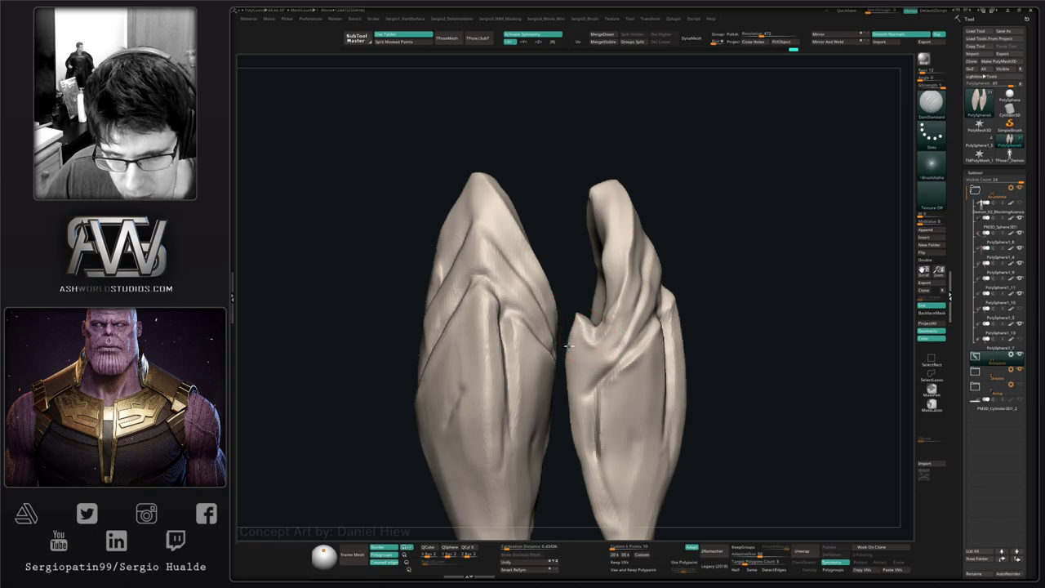
right_click_drag(582, 491, 572, 343)
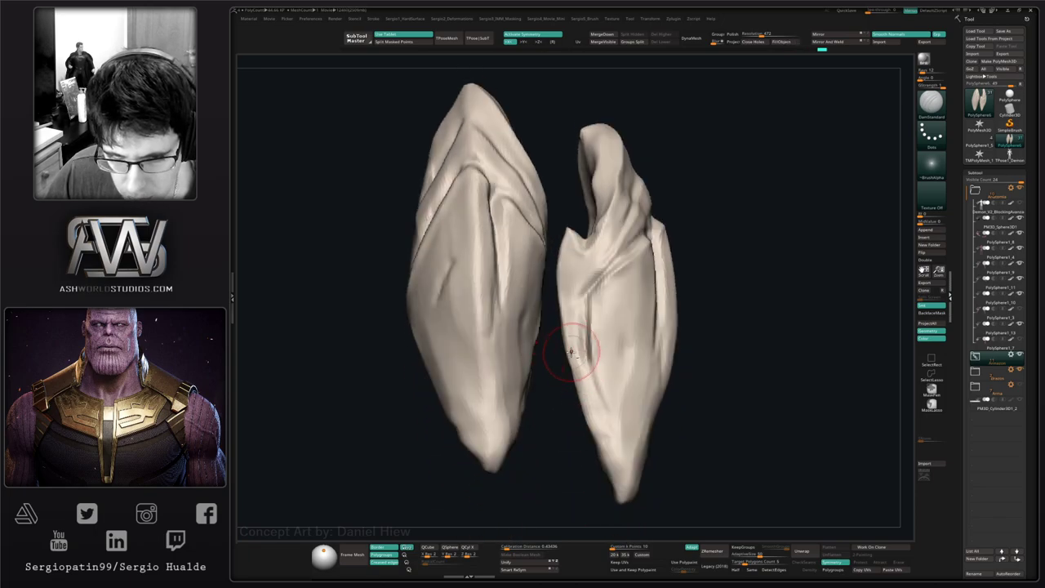
right_click_drag(625, 482, 641, 506)
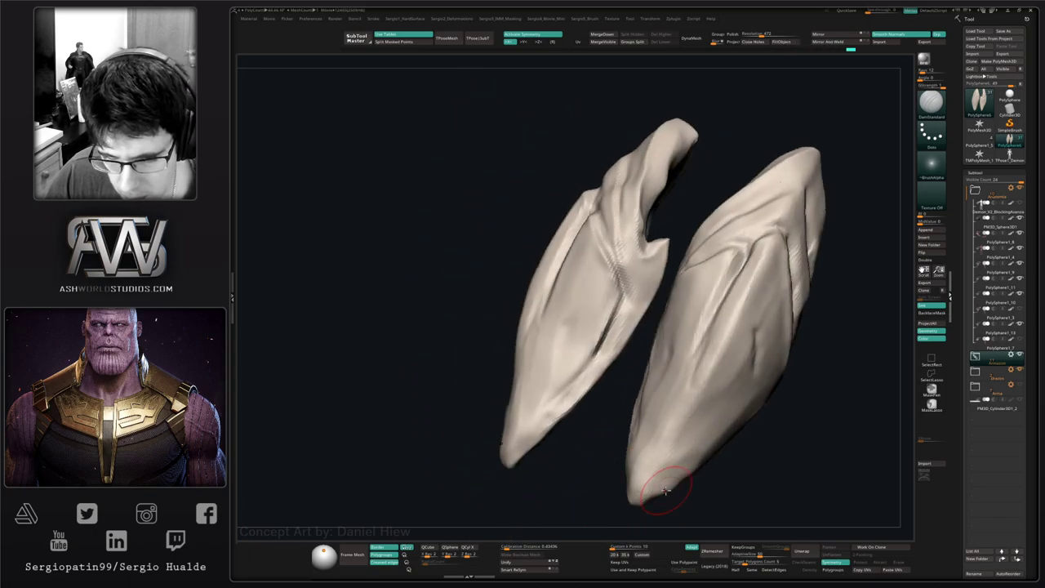
- Thicken the edge of the thigh armour's lower end with the Inflat brush
mouse_move(683, 447)
right_mouse_down()
mouse_move(648, 397)
mouse_move(631, 431)
right_mouse_up()
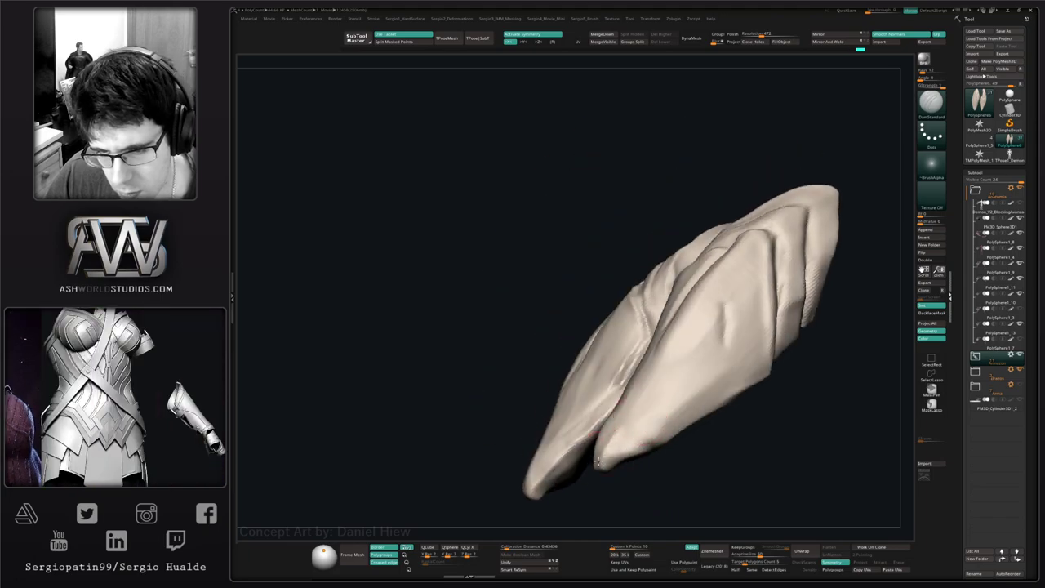
mouse_move(716, 410)
right_mouse_down()
mouse_move(654, 443)
mouse_move(714, 387)
right_mouse_up()
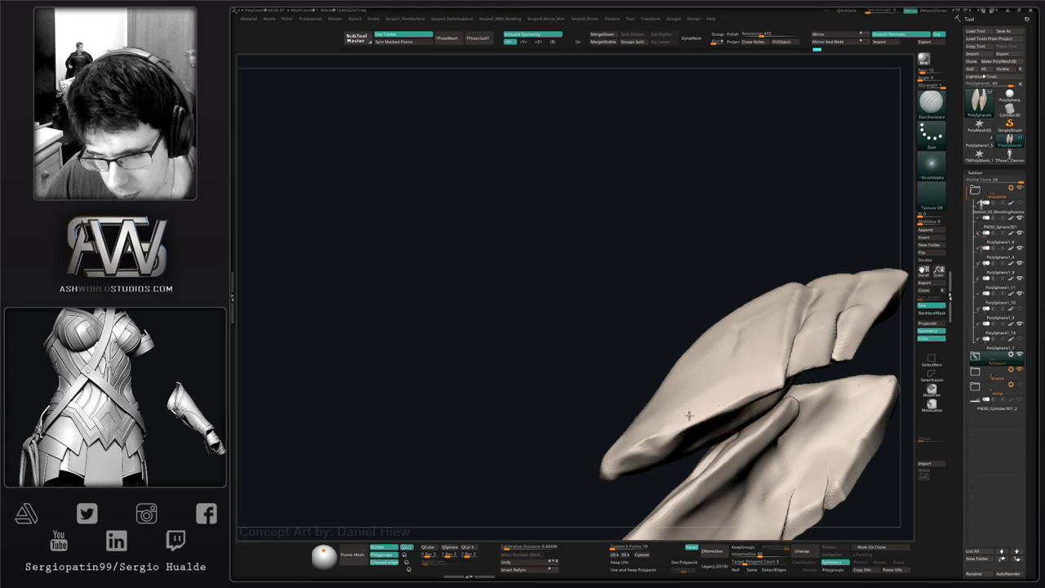
right_click_drag(700, 426, 676, 360)
key("b")
key("i")
key("n")
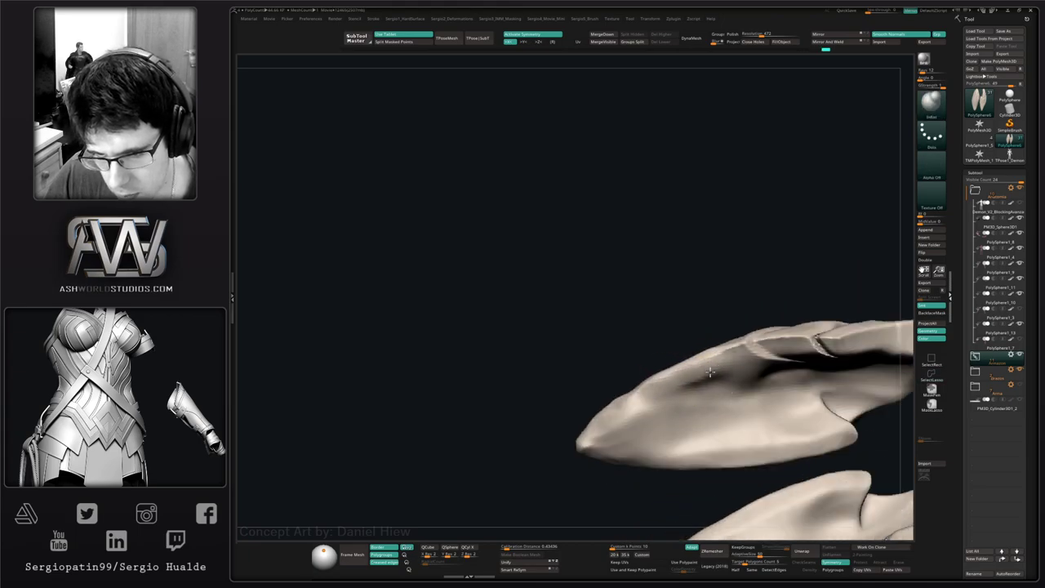
mouse_move(704, 400)
right_mouse_down()
mouse_move(718, 435)
mouse_move(707, 451)
mouse_move(689, 359)
mouse_move(713, 425)
right_mouse_up()
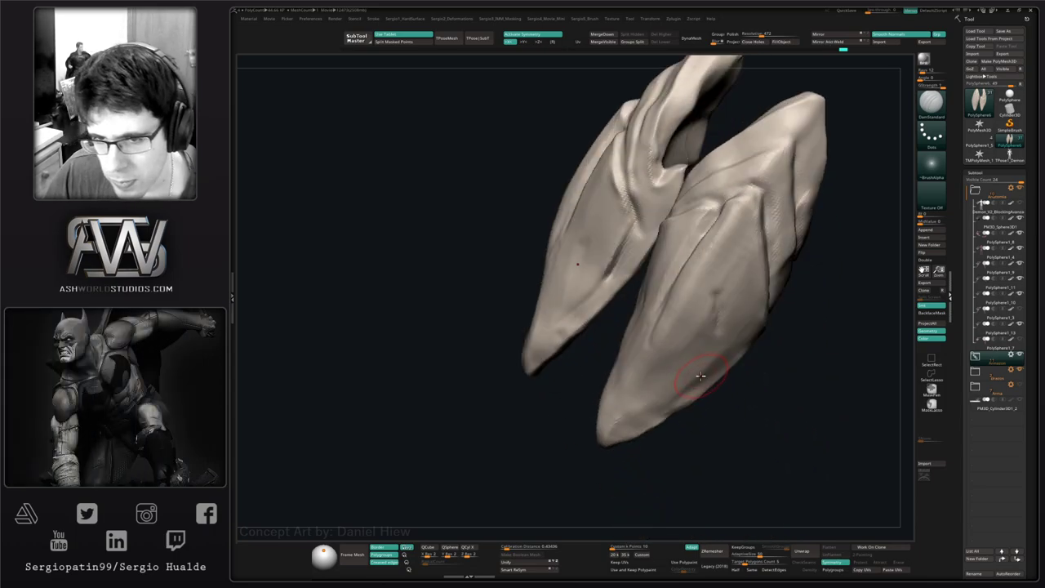
mouse_move(700, 375)
right_mouse_down("ctrl")
mouse_move(699, 326)
mouse_move(704, 374)
right_mouse_up("ctrl")
- Add volume to the pointed lower tip of the thigh armour with the Clay brush
key("b")
key("c")
key("l")
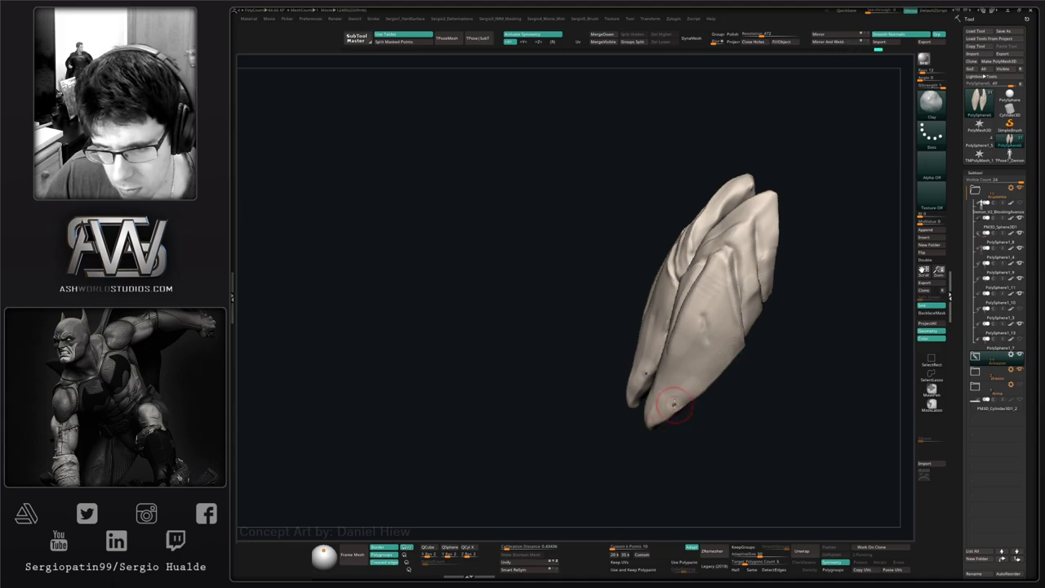
left_click_drag(674, 404, 671, 408)
right_click_drag(671, 400, 695, 377)
left_click_drag(669, 378, 658, 387)
right_click_drag(658, 387, 670, 378)
- Refine the silhouette of the thigh armour's lower tip with the Move brush
key("b")
key("m")
key("v")
key("s")
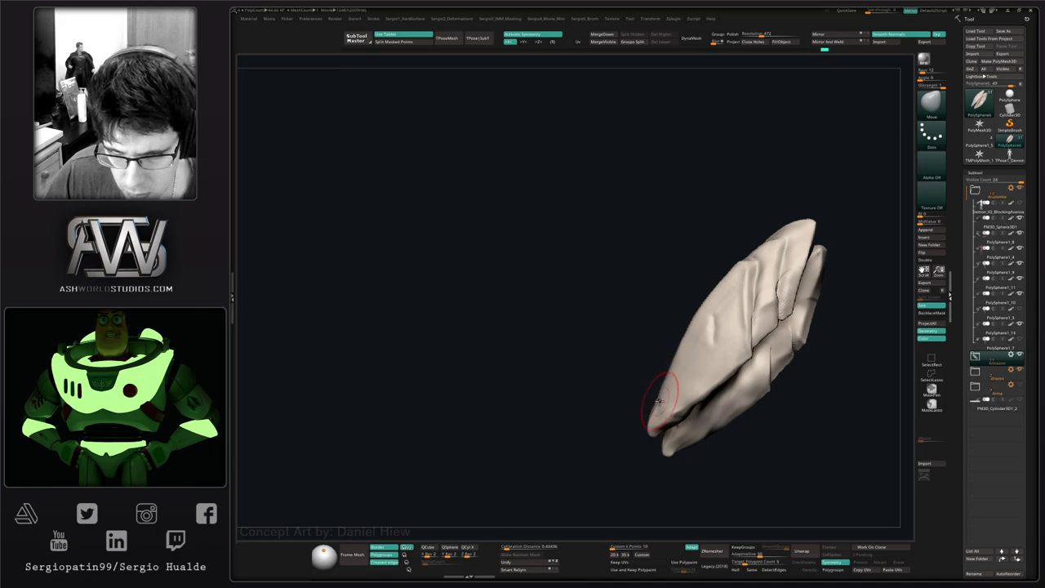
mouse_move(682, 357)
right_mouse_down()
mouse_move(721, 375)
mouse_move(730, 361)
mouse_move(701, 345)
mouse_move(648, 372)
right_mouse_up()
mouse_move(648, 372)
right_mouse_down("ctrl")
mouse_move(653, 425)
mouse_move(655, 386)
right_mouse_up("ctrl")
- Extend the diagonal crease under the pointed inner lobe out to the thigh armour's inner edge with the DamStandard brush
key("b")
key("d")
key("s")
left_click_drag(656, 366, 639, 372)
right_click_drag(639, 372, 626, 368)
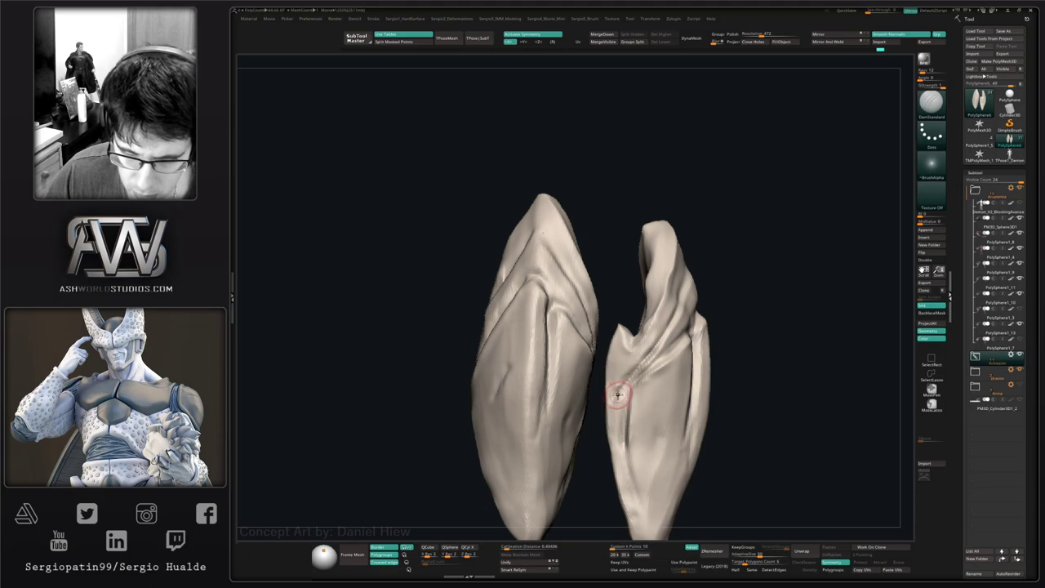
mouse_move(602, 447)
right_mouse_down()
mouse_move(648, 355)
mouse_move(620, 375)
right_mouse_up()
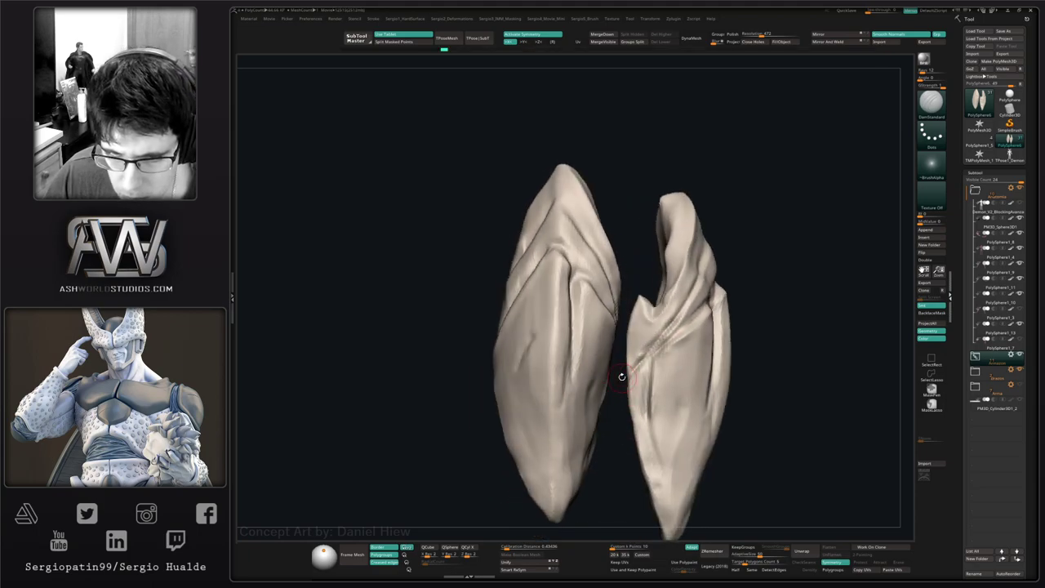
- Mask everything except the thigh armour's pointed inner lobe, reshape the lobe with the Move brush, and clear the mask
key("ctrl")
mouse_move(650, 351)
left_mouse_down("ctrl")
mouse_move(664, 313)
mouse_move(626, 278)
mouse_move(614, 360)
left_mouse_up("ctrl")
left_click(623, 374, "ctrl")
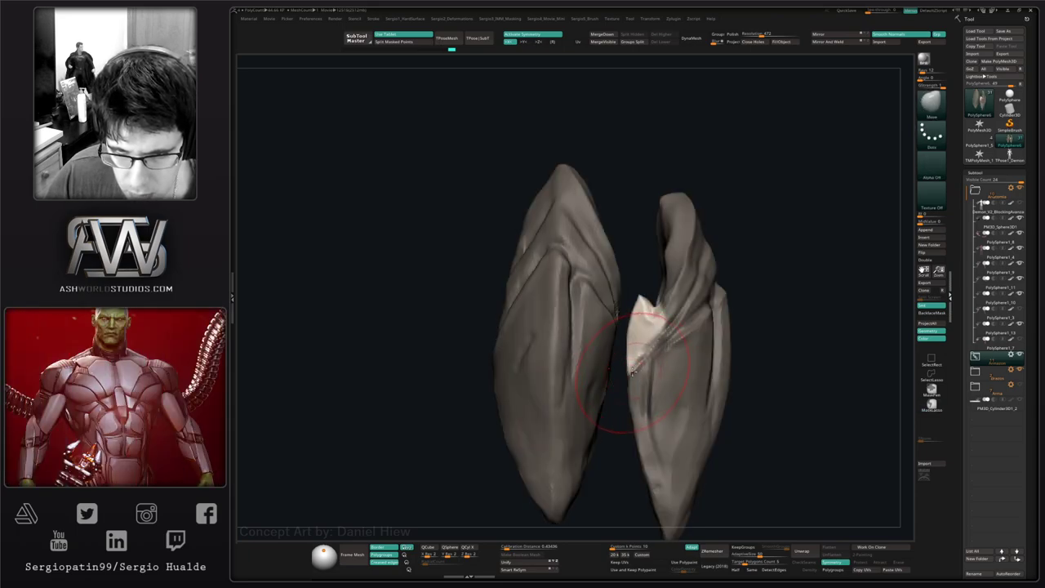
mouse_move(625, 368)
right_mouse_down()
mouse_move(653, 372)
mouse_move(638, 361)
mouse_move(654, 355)
right_mouse_up()
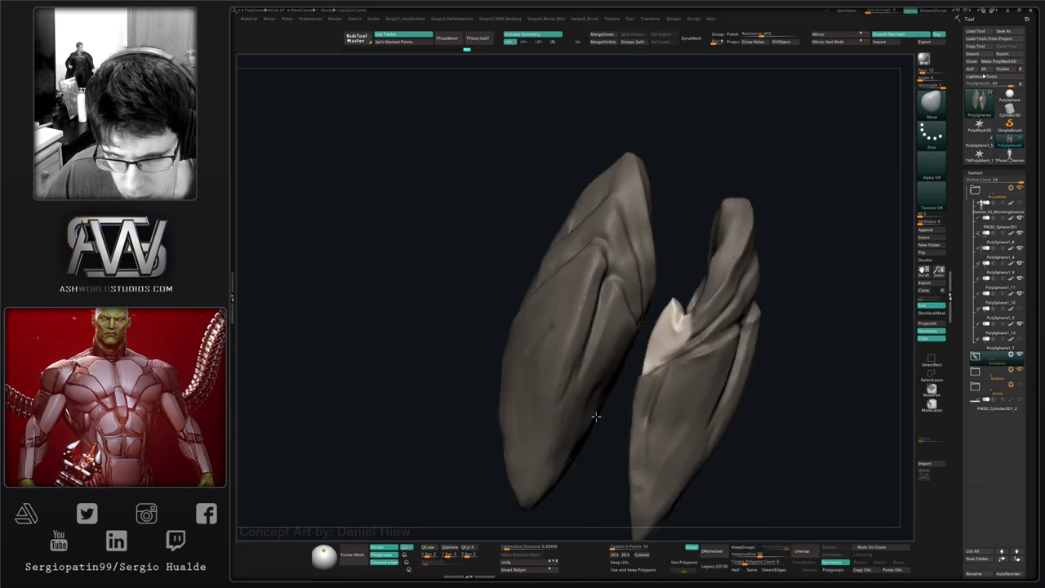
left_click_drag(661, 348, 674, 333)
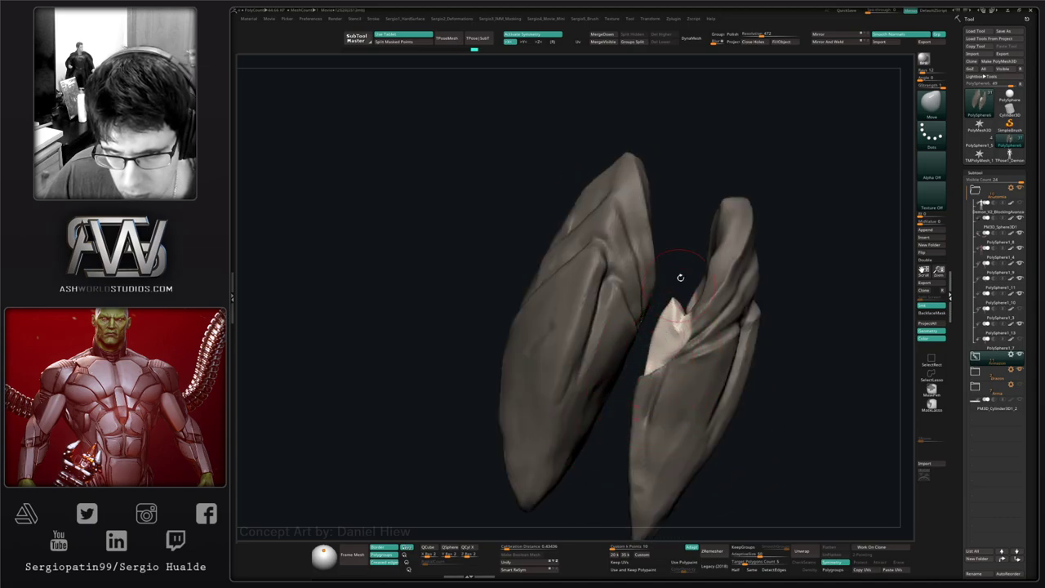
left_click_drag(679, 278, 684, 284, "ctrl")
- Sculpt and smooth the thigh armour's inner edge just below the lobe's crease with the Standard brush
mouse_move(684, 284)
right_mouse_down("ctrl")
mouse_move(675, 332)
mouse_move(704, 322)
mouse_move(678, 343)
mouse_move(653, 390)
right_mouse_up("ctrl")
key("b")
key("s")
key("t")
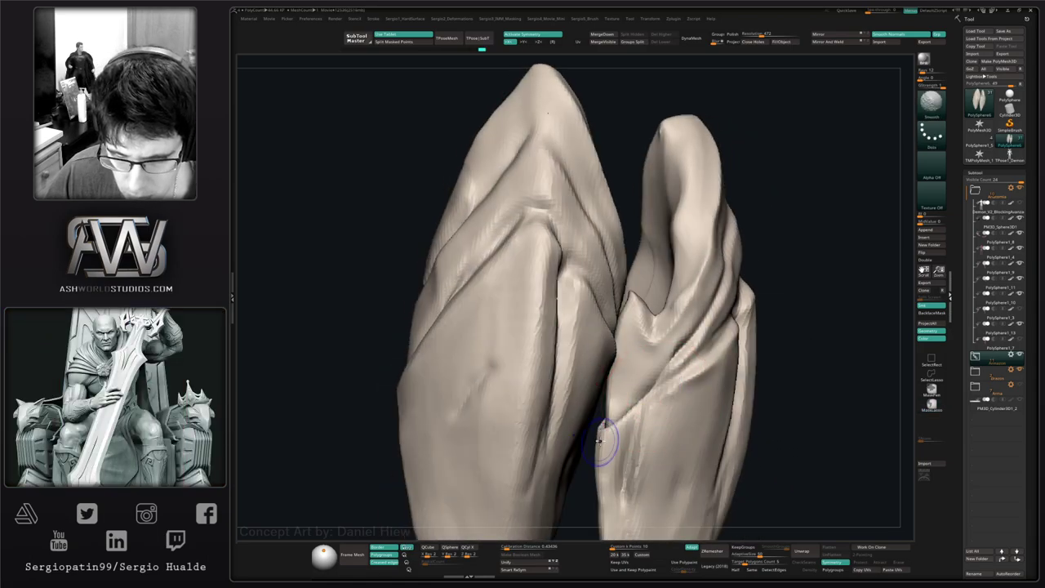
mouse_move(612, 435)
left_mouse_down("alt")
mouse_move(677, 366)
mouse_move(606, 428)
left_mouse_up("alt")
right_click_drag(627, 440, 637, 402, "ctrl")
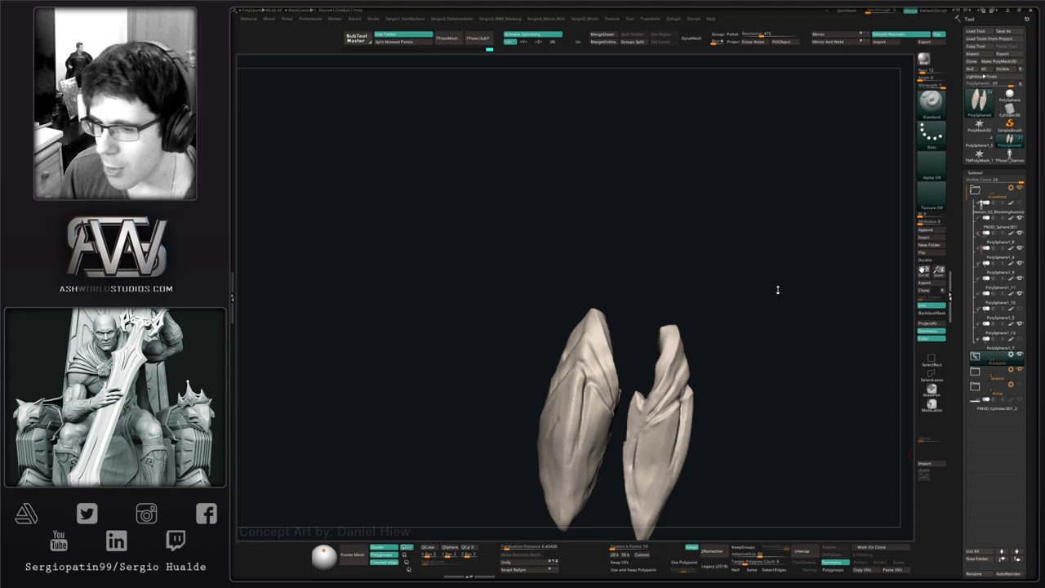
- Show the whole character and examine the thigh armour against the body from front and three-quarter views
left_click(711, 310, "ctrl+shift")
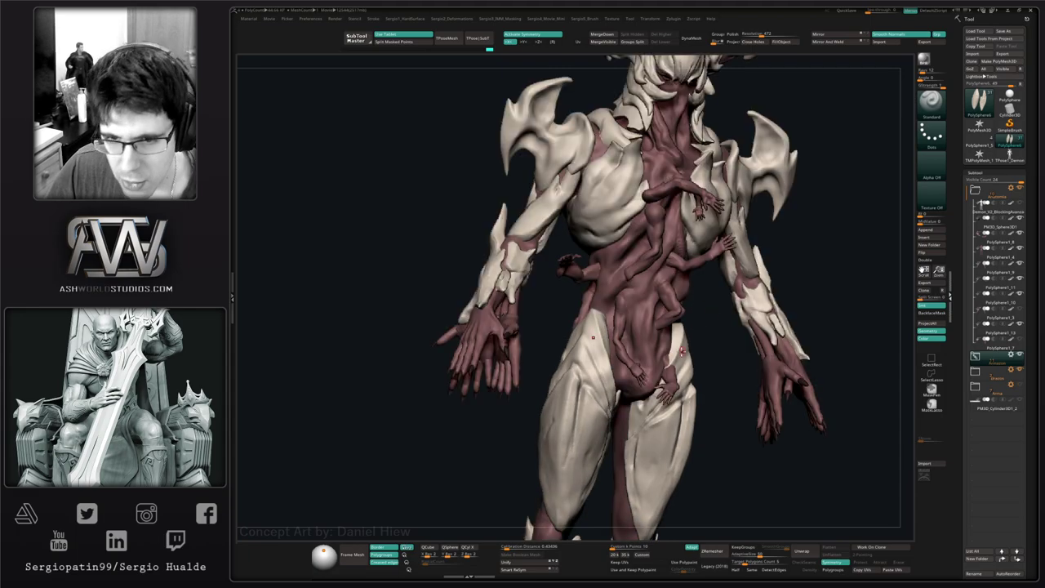
right_click_drag(661, 346, 643, 351, "shift")
right_click_drag(643, 351, 617, 350, "alt")
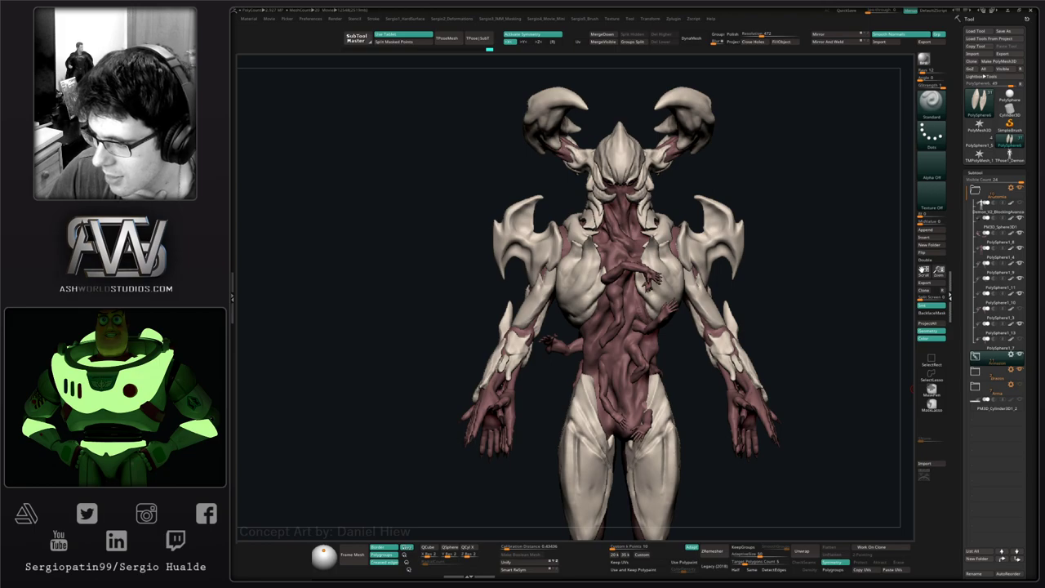
left_click_drag(852, 383, 836, 374)
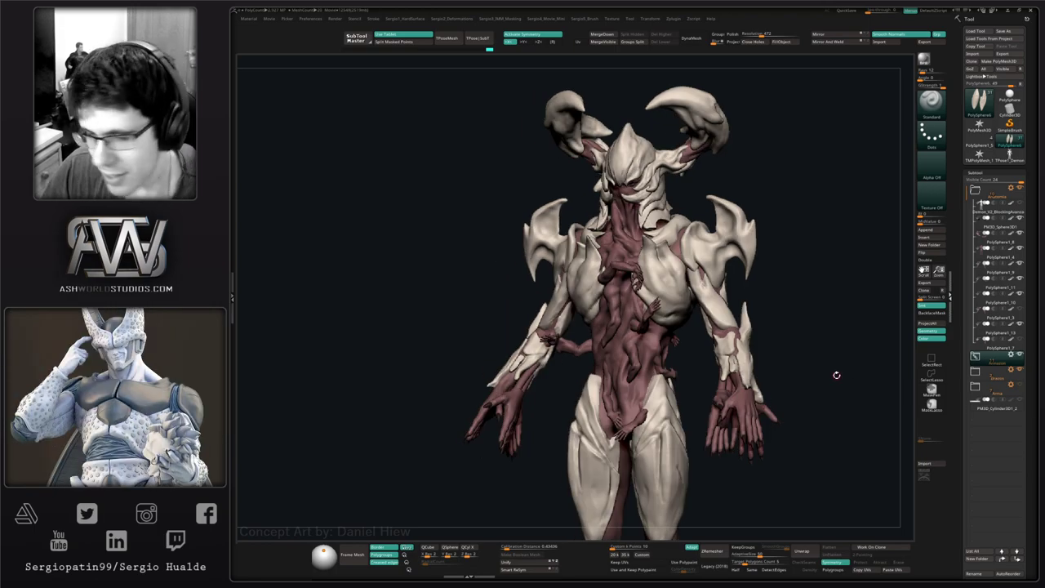
left_click_drag(783, 289, 719, 305)
right_click_drag(719, 304, 691, 323, "alt")
right_click_drag(685, 282, 654, 279, "alt")
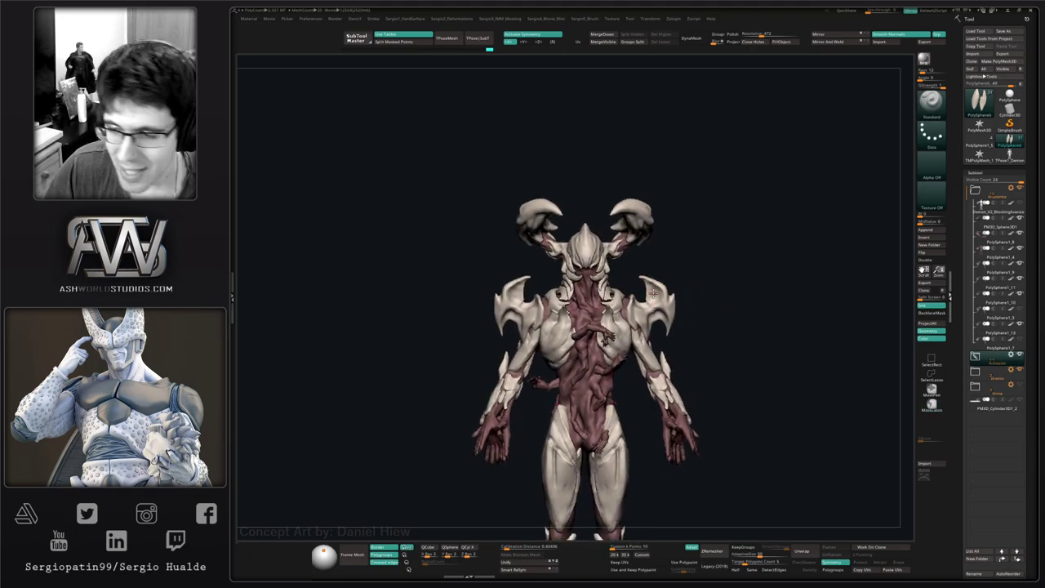
left_click_drag(716, 345, 704, 343)
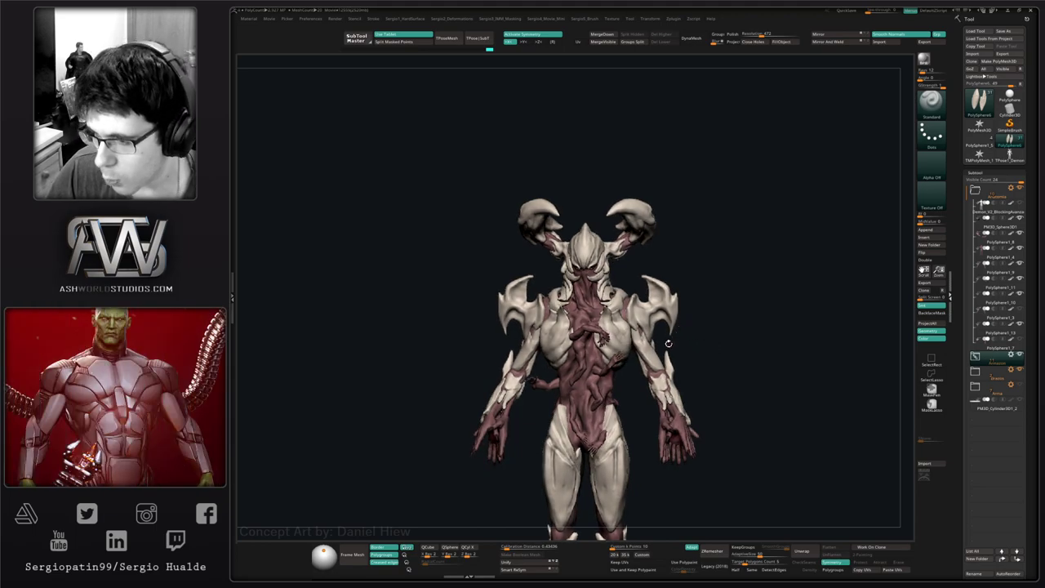
left_click_drag(715, 322, 684, 328)
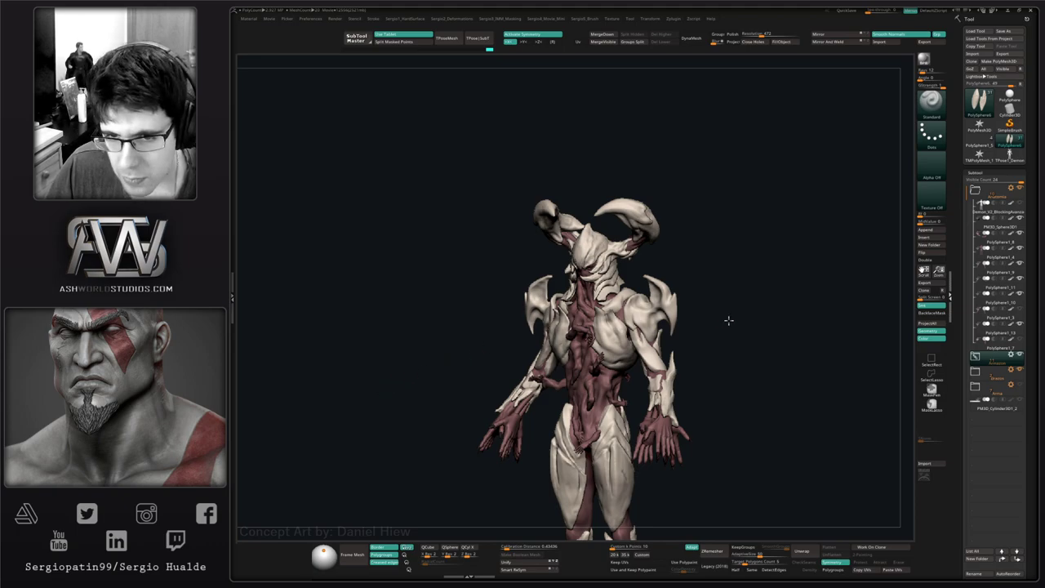
left_click_drag(728, 320, 721, 320)
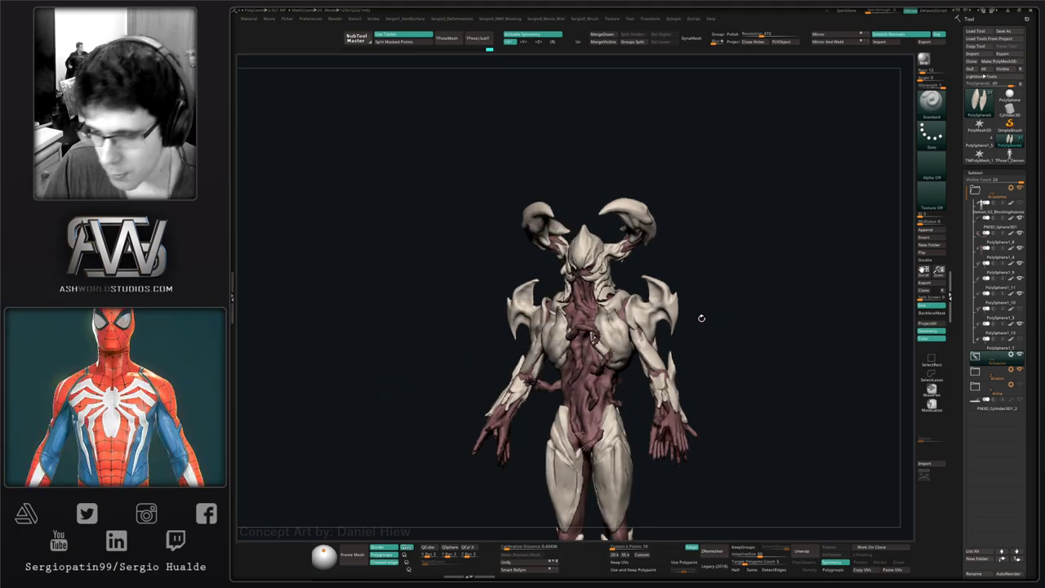
- Isolate the thigh armour and fill out the surface and rim of its pointed upper end with the Clay brush
key("alt+s")
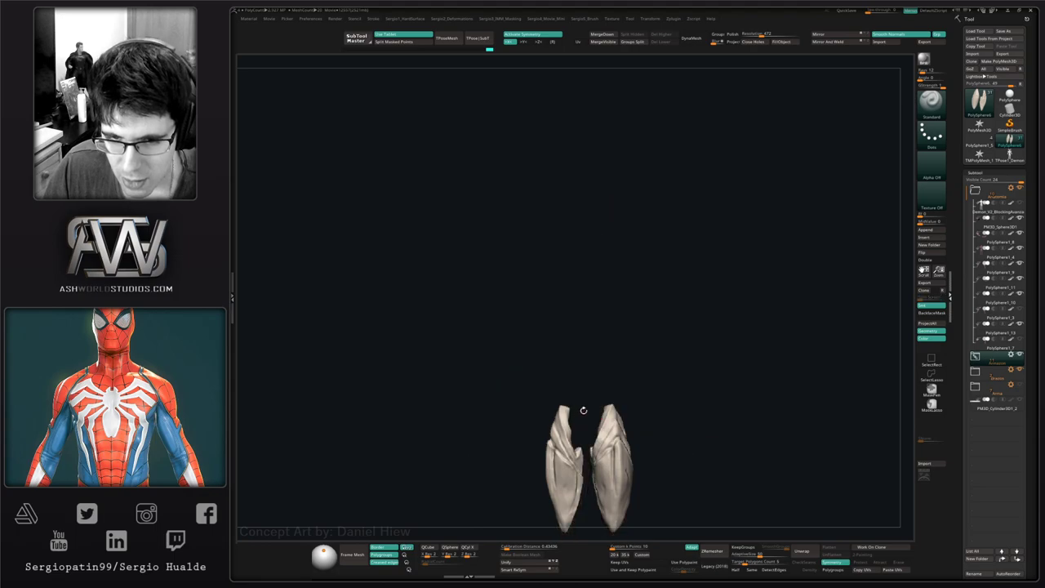
mouse_move(604, 358)
left_mouse_down()
mouse_move(550, 404)
mouse_move(610, 358)
left_mouse_up()
key("b")
key("c")
key("l")
right_click_drag(626, 377, 630, 360)
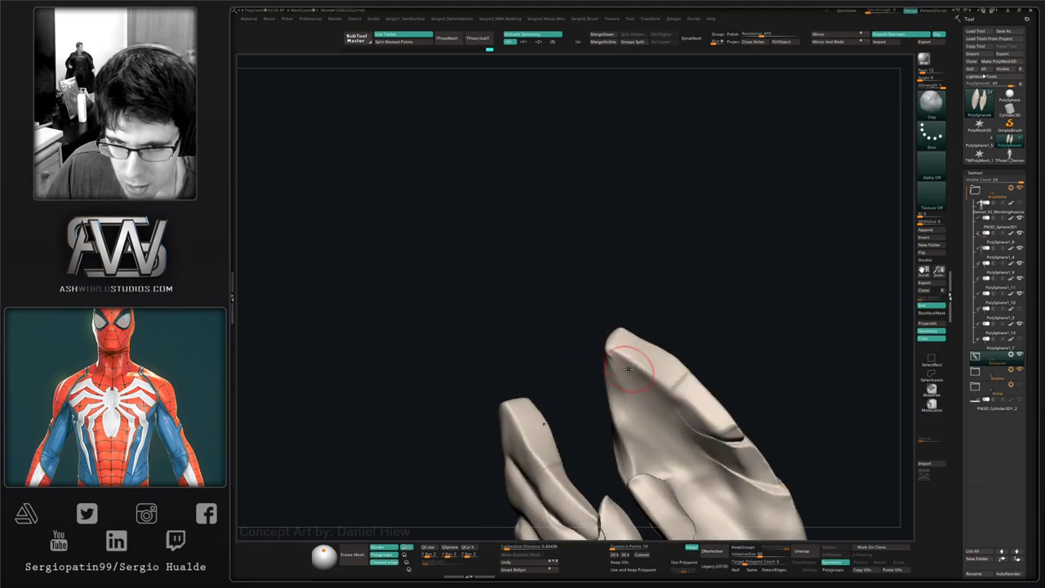
mouse_move(627, 359)
left_mouse_down()
mouse_move(628, 382)
mouse_move(639, 360)
mouse_move(666, 382)
left_mouse_up()
right_click_drag(630, 385, 640, 373)
key("s")
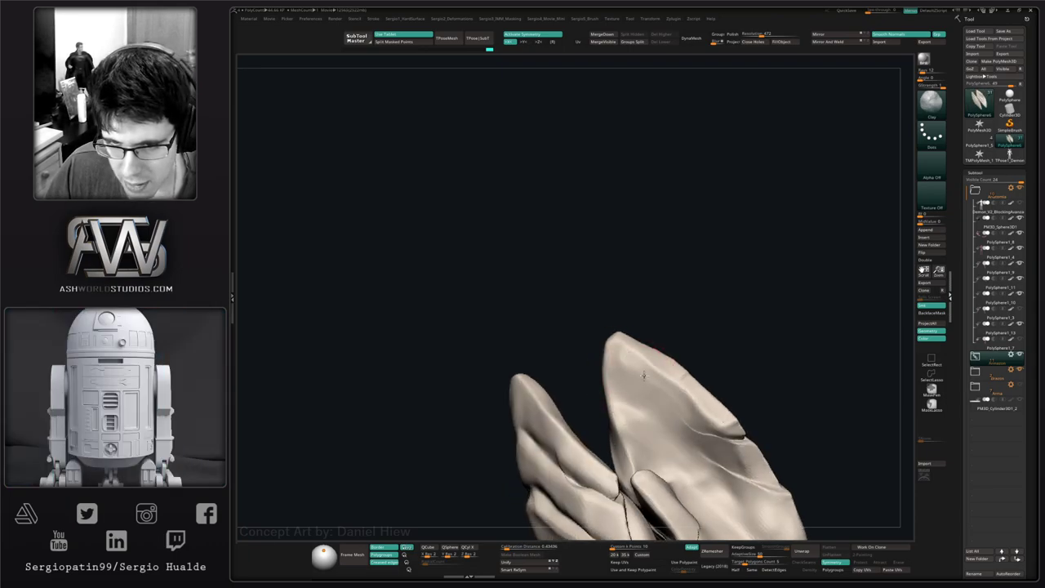
mouse_move(654, 396)
left_mouse_down()
mouse_move(704, 425)
mouse_move(662, 400)
mouse_move(692, 419)
mouse_move(634, 407)
mouse_move(660, 373)
mouse_move(614, 360)
left_mouse_up()
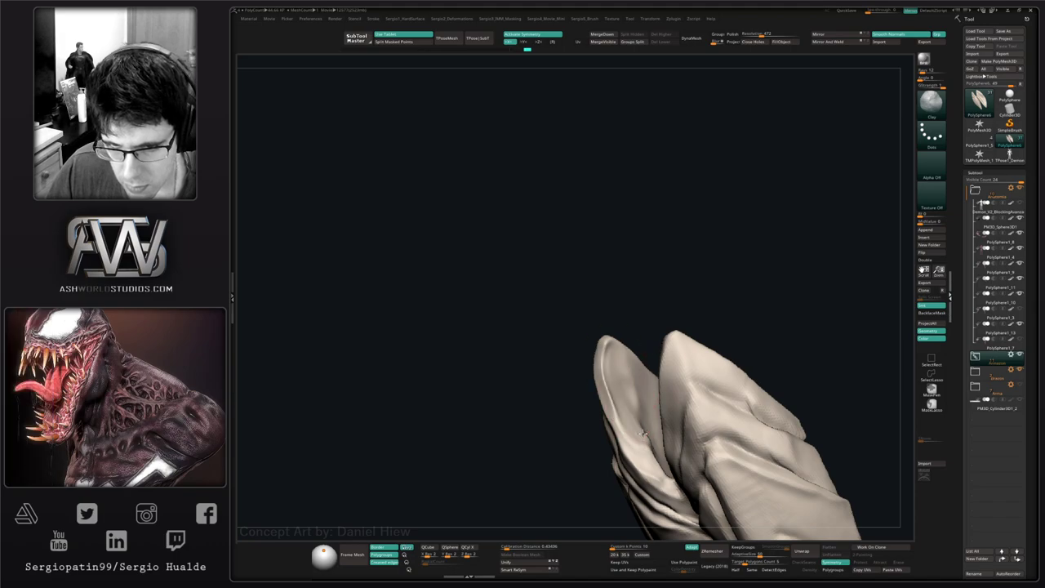
mouse_move(642, 419)
right_mouse_down()
mouse_move(622, 432)
mouse_move(636, 446)
mouse_move(620, 324)
right_mouse_up()
- Build up the diagonal folds on the upper front of the thigh armour with the ClayBuildup brush
key("alt+shift+s")
right_click_drag(634, 438, 600, 376)
key("b")
key("c")
key("b")
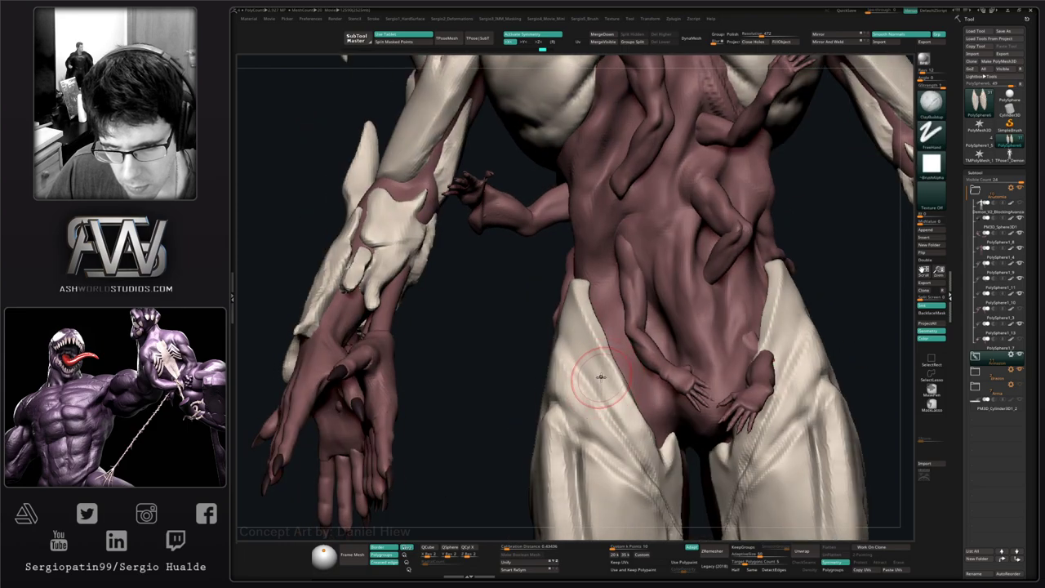
key("alt+shift+s")
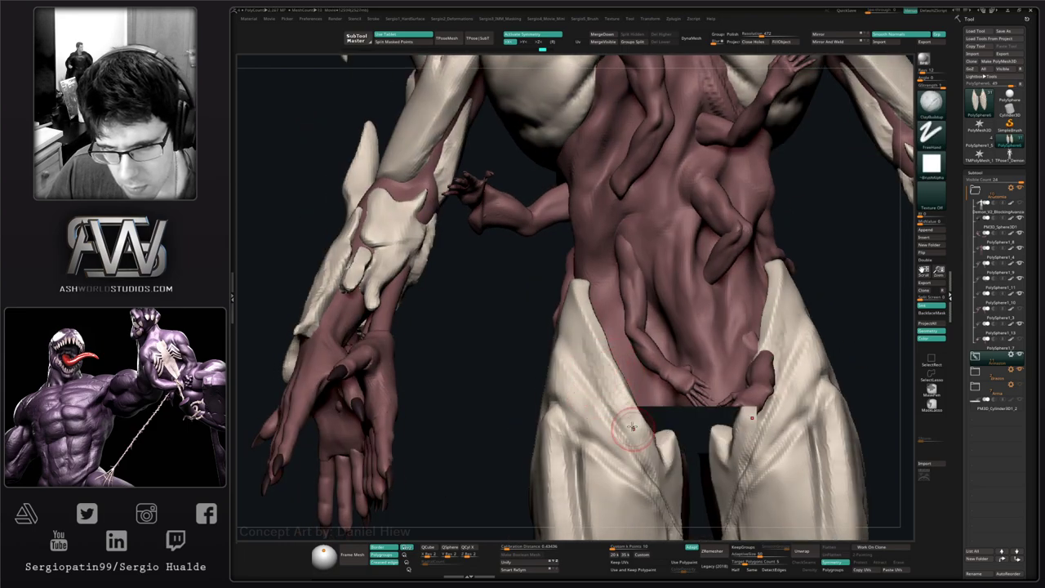
- Flatten the built-up clay on the isolated thigh armour's upper front with the TrimDynamic brush
mouse_move(629, 425)
right_mouse_down()
mouse_move(579, 442)
mouse_move(613, 400)
right_mouse_up()
key("b")
key("t")
key("d")
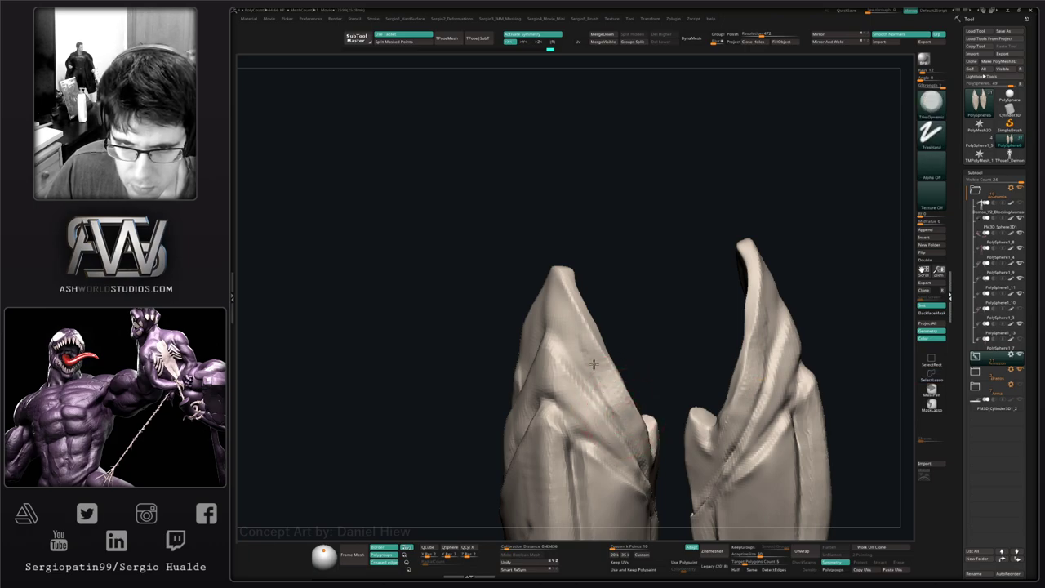
- Adjust the contour and folds of the thigh armour's upper half with the Move brush
key("b")
key("m")
key("v")
right_click_drag(593, 364, 604, 378)
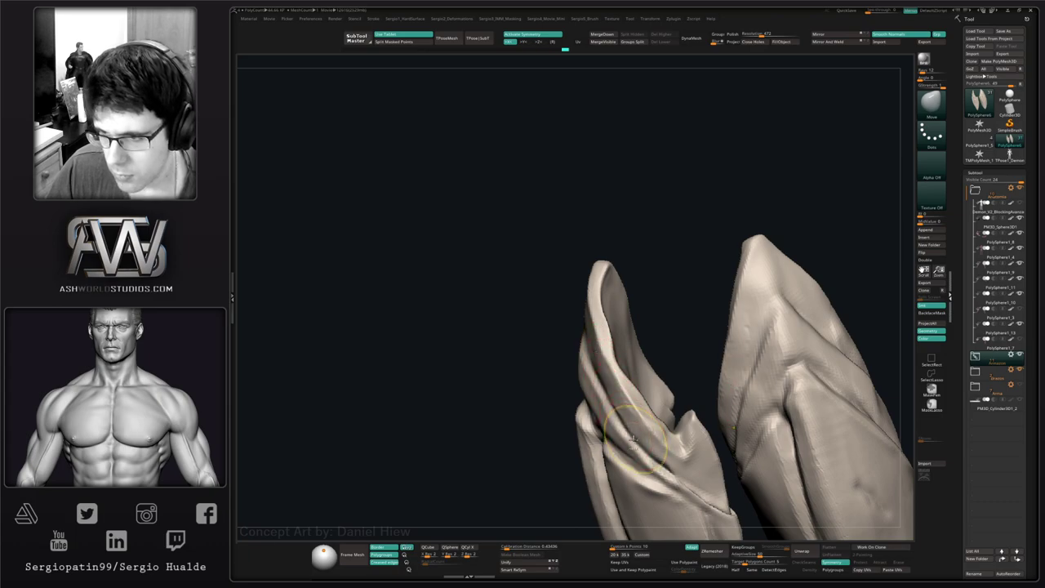
right_click_drag(634, 439, 602, 421, "ctrl")
right_click_drag(602, 420, 603, 352, "ctrl")
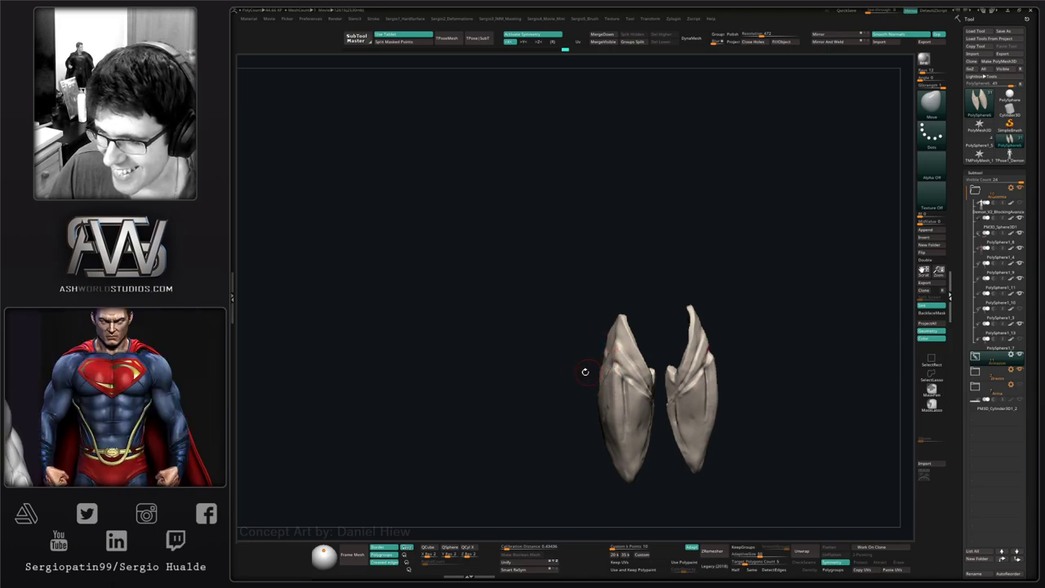
right_click_drag(607, 364, 627, 390)
mouse_move(627, 390)
right_mouse_down()
mouse_move(570, 374)
mouse_move(632, 376)
mouse_move(548, 335)
right_mouse_up()
mouse_move(549, 315)
right_mouse_down("ctrl")
mouse_move(577, 396)
mouse_move(570, 377)
right_mouse_up("ctrl")
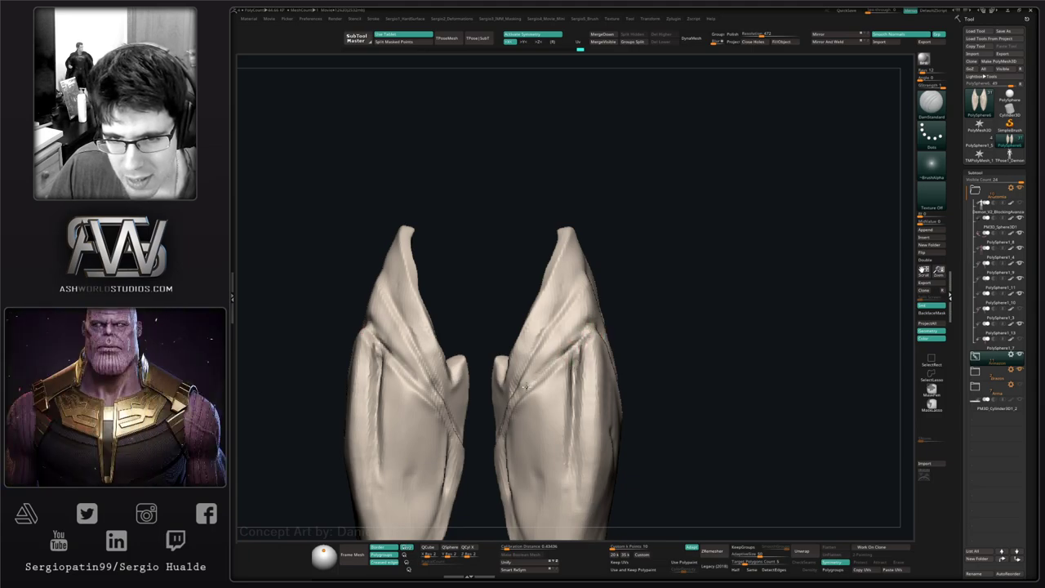
- Try to flatten the diagonal folds on the thigh armour's upper front with the TrimDynamic brush
key("b")
key("t")
key("d")
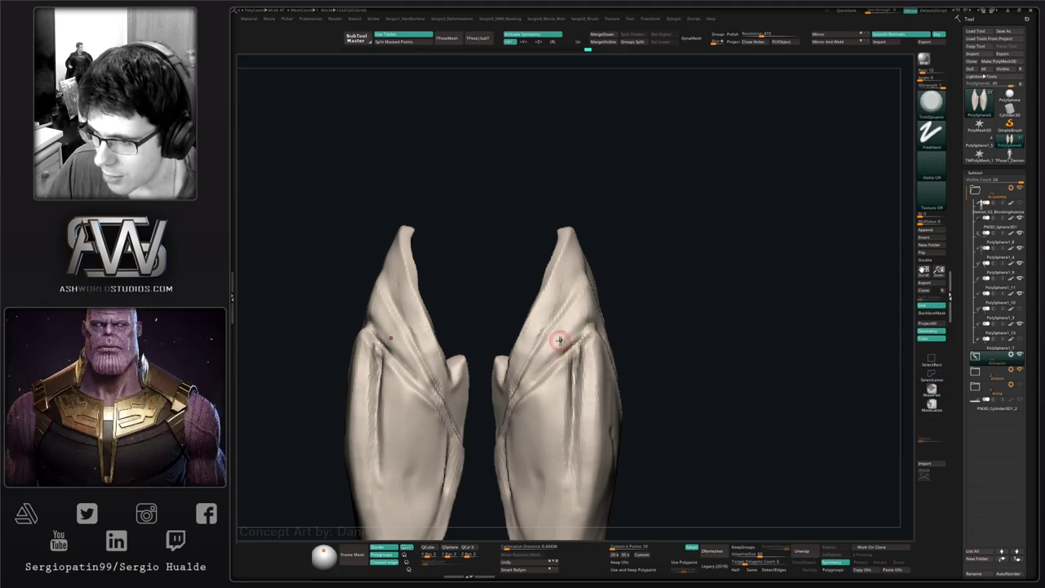
right_click_drag(559, 341, 602, 340, "alt")
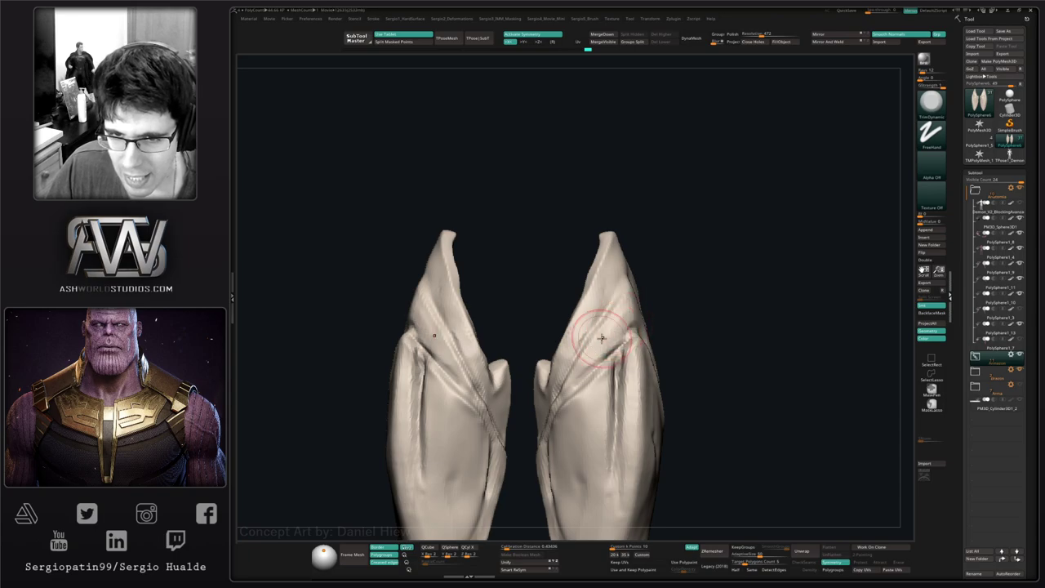
left_click_drag(597, 356, 580, 369)
key("ctrl+z")
- Mask the main plate of the thigh armour below the upper folds with MaskLasso, trimming the mask along the fold edge
mouse_move(645, 355)
right_mouse_down()
mouse_move(624, 364)
mouse_move(651, 385)
right_mouse_up()
mouse_move(641, 321)
left_mouse_down("ctrl")
mouse_move(663, 364)
mouse_move(672, 312)
left_mouse_up("ctrl")
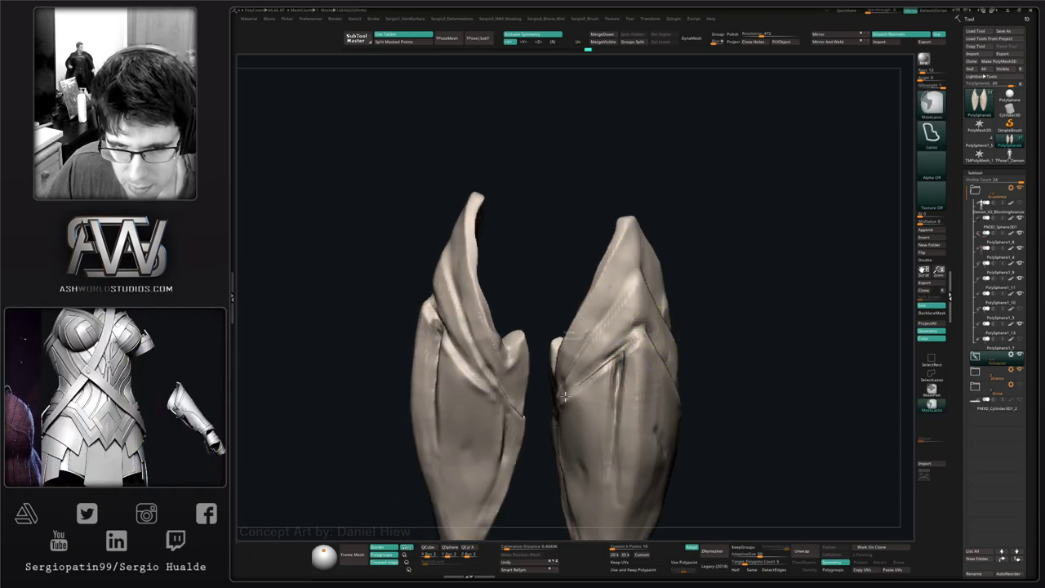
mouse_move(565, 396)
left_mouse_down("ctrl")
mouse_move(588, 527)
mouse_move(694, 435)
mouse_move(708, 377)
left_mouse_up("ctrl")
mouse_move(707, 383)
right_mouse_down()
mouse_move(660, 419)
mouse_move(641, 375)
right_mouse_up()
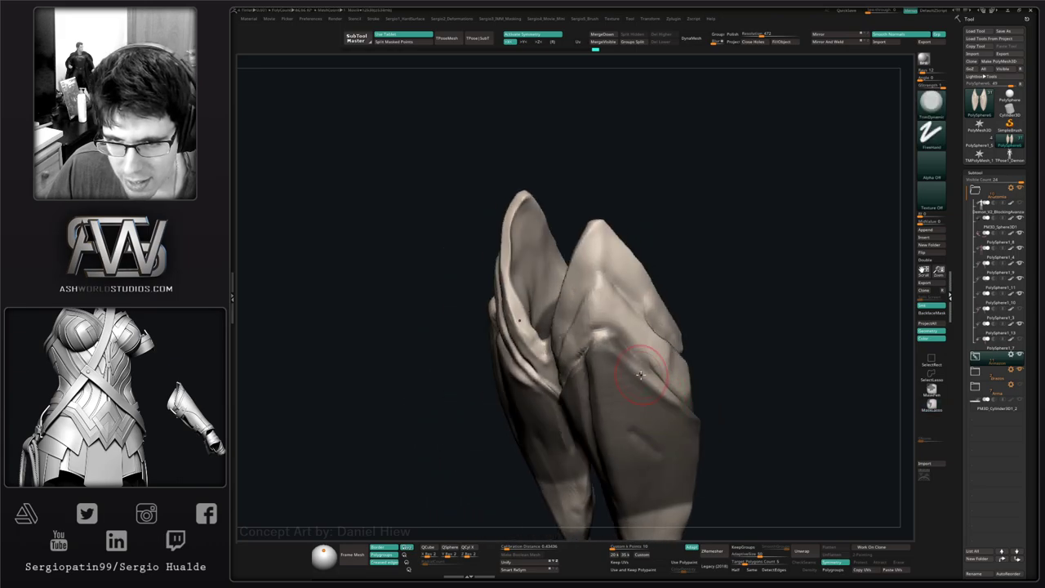
key("ctrl")
mouse_move(721, 434)
left_mouse_down("ctrl")
mouse_move(622, 343)
mouse_move(679, 422)
left_mouse_up("ctrl")
mouse_move(670, 375)
left_mouse_down("ctrl+alt")
mouse_move(627, 319)
mouse_move(612, 328)
mouse_move(648, 365)
left_mouse_up("ctrl+alt")
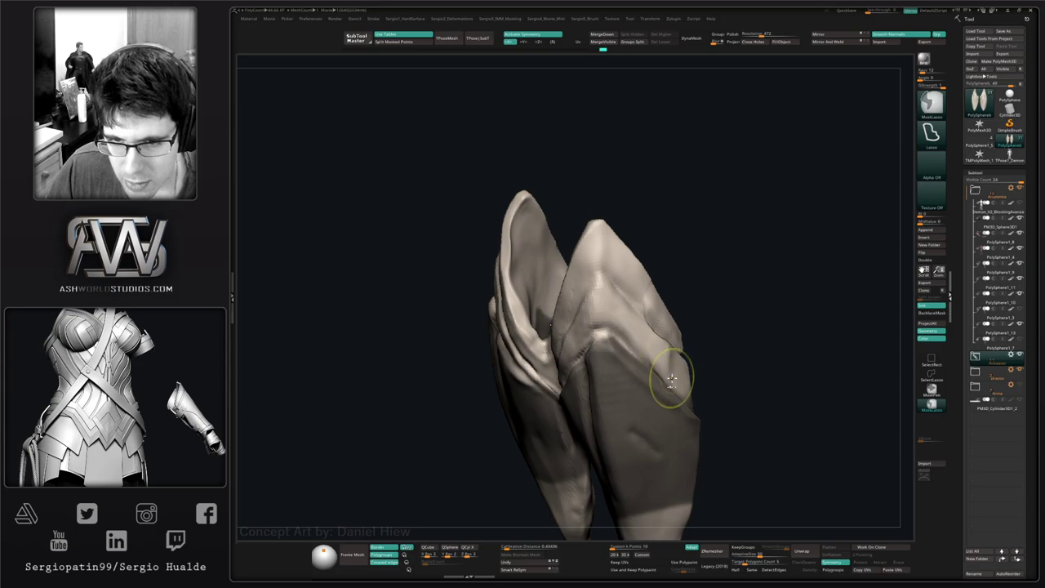
right_click_drag(672, 380, 683, 367)
- Raise the unmasked diagonal folds on the thigh armour's upper front with the Standard brush
mouse_move(630, 308)
left_mouse_down()
mouse_move(589, 341)
mouse_move(554, 401)
left_mouse_up()
mouse_move(557, 404)
right_mouse_down()
mouse_move(604, 413)
mouse_move(542, 412)
mouse_move(575, 374)
mouse_move(567, 361)
mouse_move(588, 390)
mouse_move(558, 385)
right_mouse_up()
key("ctrl")
key("1")
left_click_drag(599, 364, 567, 384)
left_click_drag(604, 351, 547, 395)
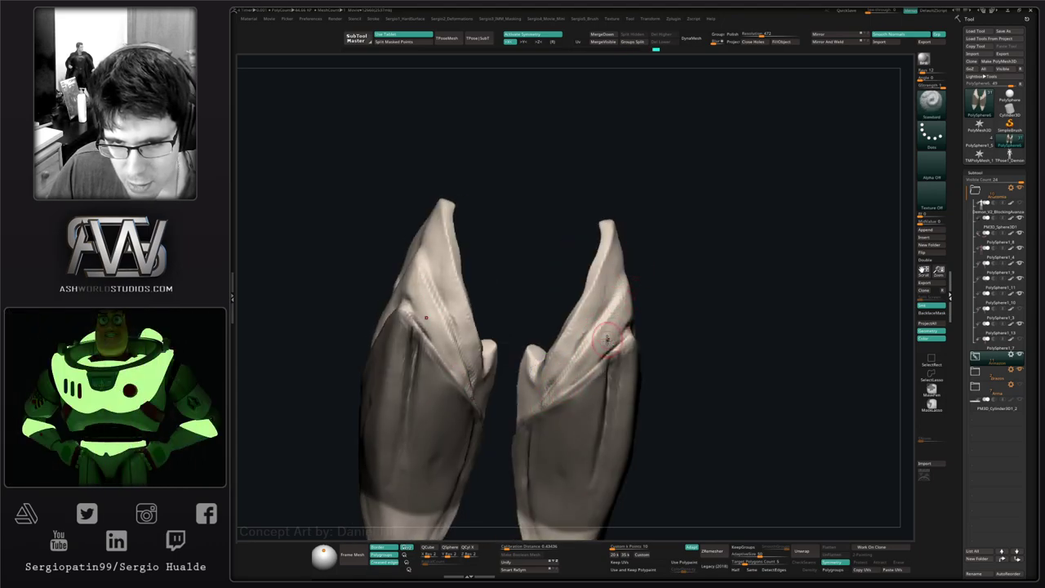
- Fill out the lowest upper fold along the masked plate's edge with the Clay brush
mouse_move(607, 339)
right_mouse_down()
mouse_move(567, 380)
mouse_move(631, 321)
mouse_move(560, 419)
mouse_move(583, 364)
mouse_move(581, 391)
mouse_move(602, 361)
mouse_move(648, 395)
right_mouse_up()
key("b")
key("c")
key("l")
left_click_drag(636, 392, 706, 472)
mouse_move(653, 405)
right_mouse_down("alt")
mouse_move(620, 385)
mouse_move(598, 392)
mouse_move(565, 367)
right_mouse_up("alt")
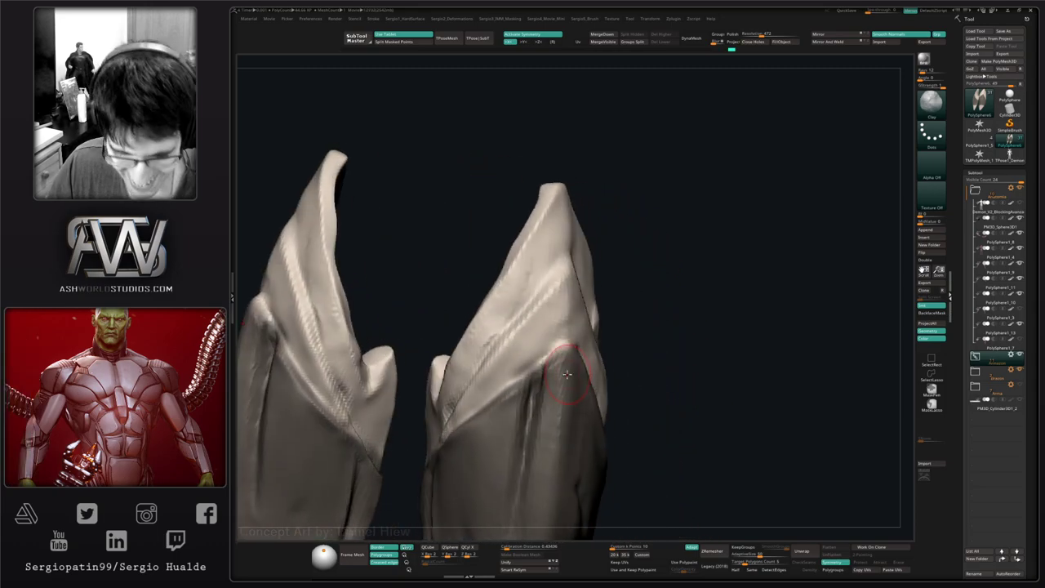
- Flatten the built-up upper folds of the thigh armour with the TrimDynamic brush
key("b")
key("t")
key("d")
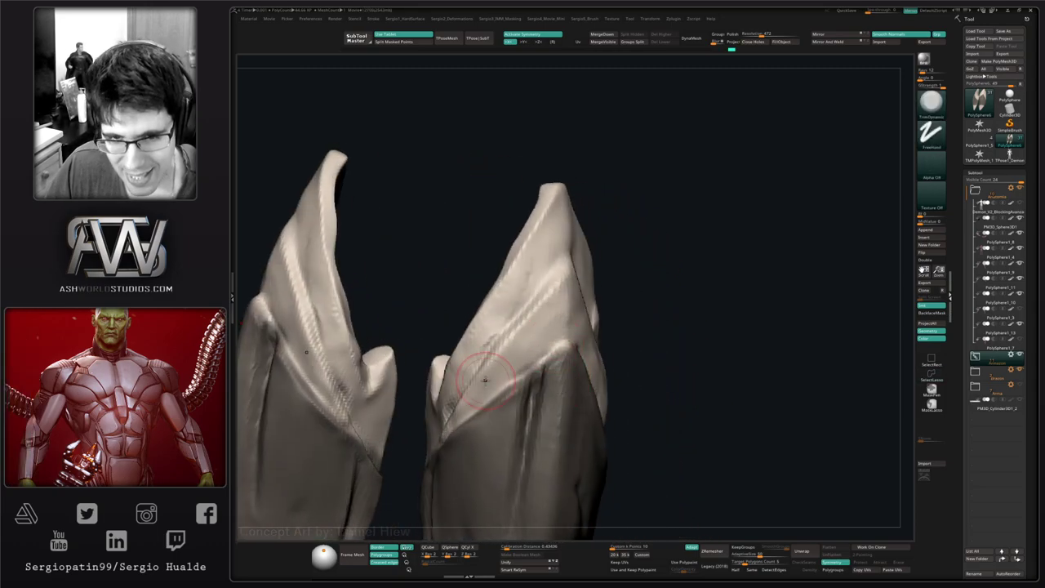
right_click_drag(543, 359, 571, 347)
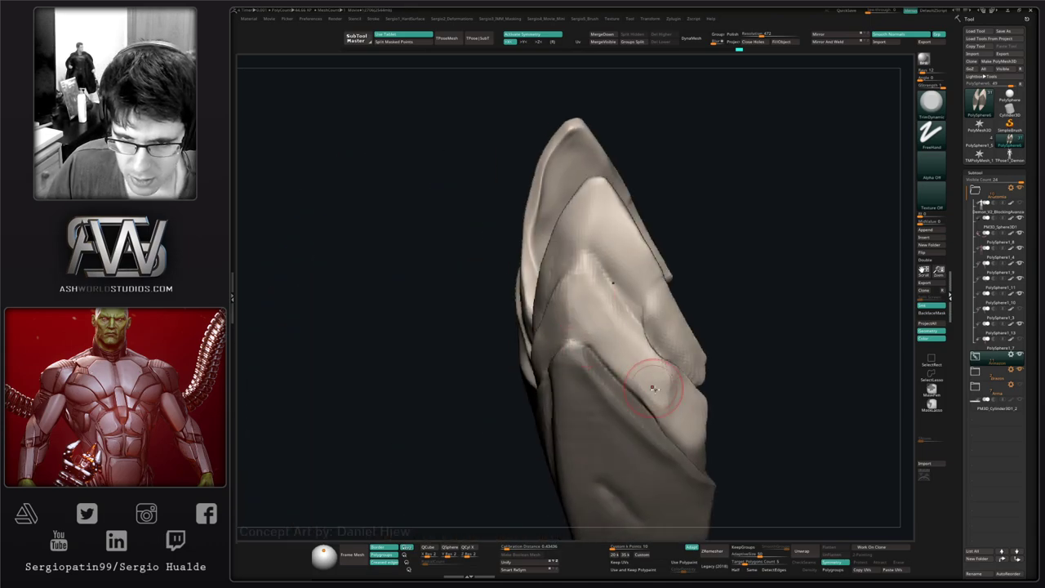
- Sculpt the crease between the upper folds on the thigh armour's outer side with the Standard brush and smooth it
mouse_move(653, 387)
right_mouse_down()
mouse_move(670, 408)
mouse_move(676, 400)
mouse_move(611, 410)
right_mouse_up()
key("b")
key("s")
key("t")
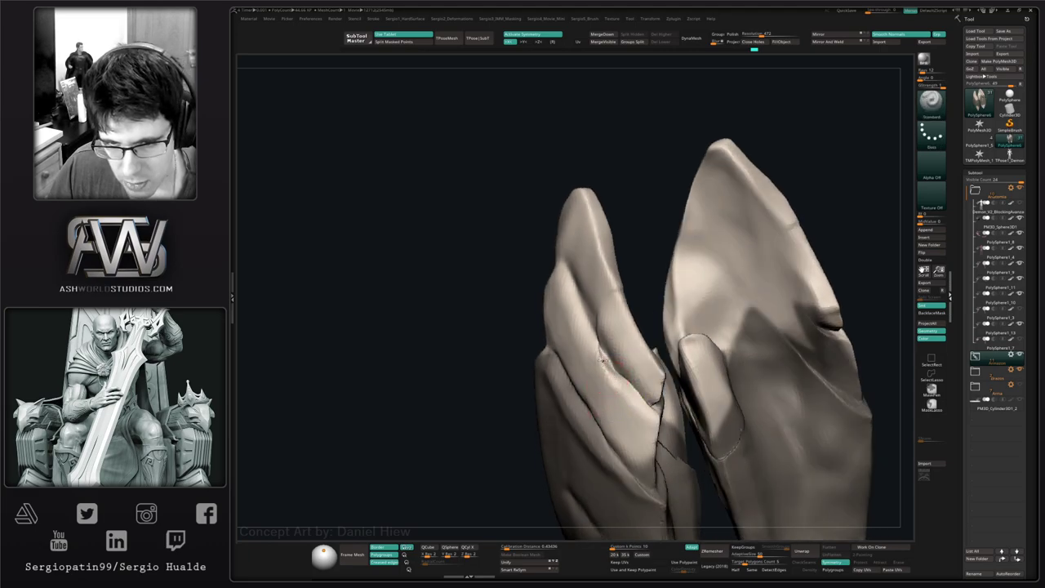
key("shift")
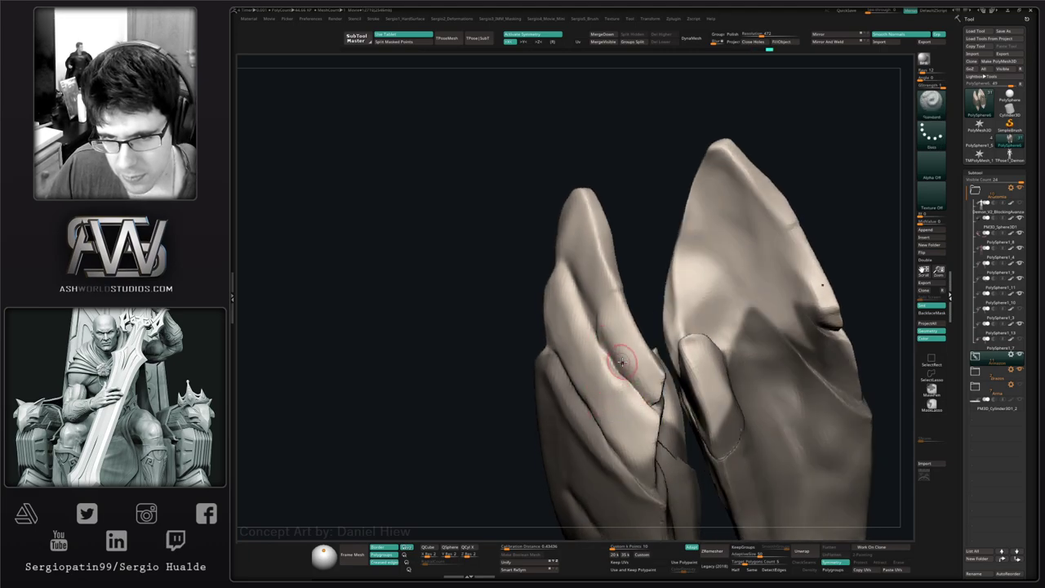
right_click_drag(622, 361, 626, 374)
left_click_drag(626, 374, 626, 392)
mouse_move(626, 392)
right_mouse_down()
mouse_move(639, 363)
mouse_move(623, 327)
mouse_move(623, 368)
right_mouse_up()
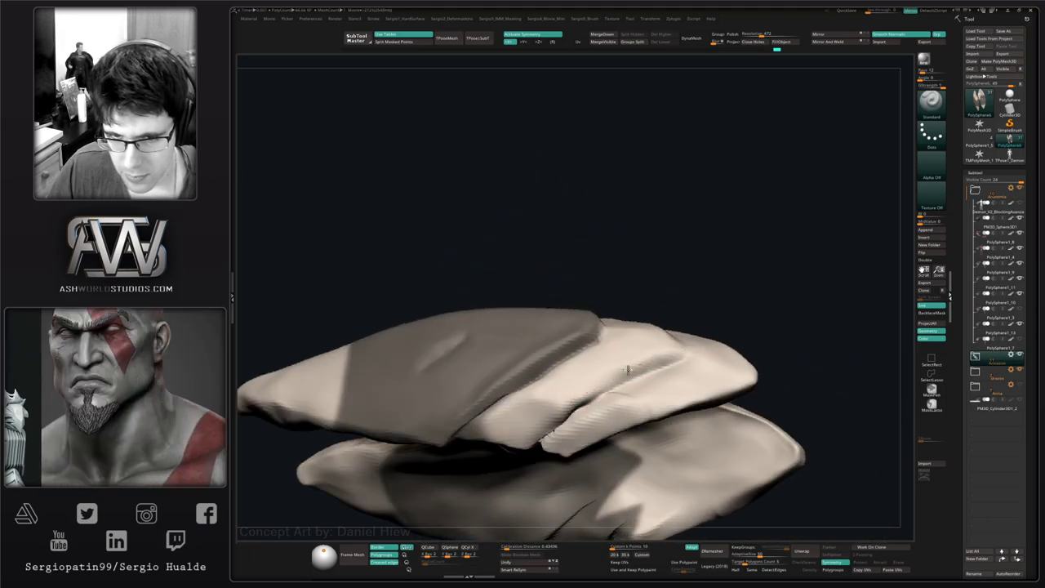
- Extend the fold creases from the thigh armour's outer edge toward its pointed tip, then show the whole character again
right_click_drag(574, 404, 643, 360)
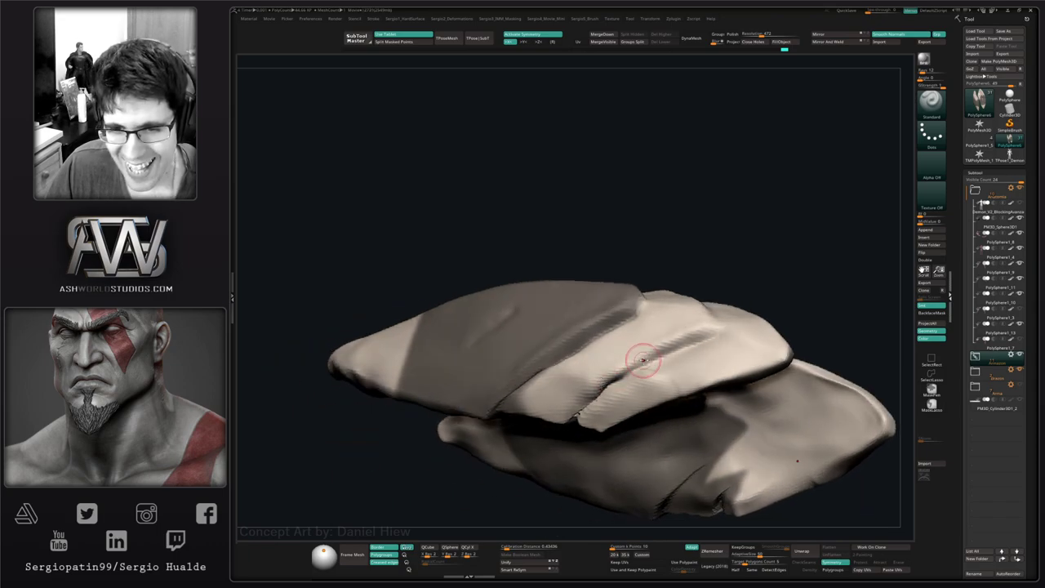
right_click_drag(585, 396, 643, 315)
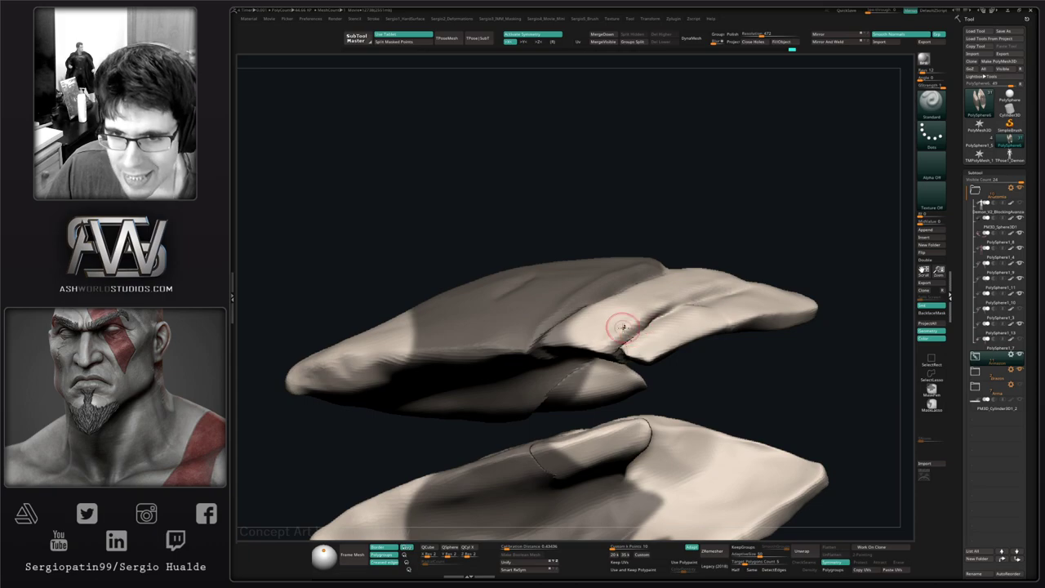
left_click_drag(623, 326, 736, 295)
mouse_move(723, 288)
right_mouse_down()
mouse_move(695, 347)
mouse_move(686, 337)
right_mouse_up()
left_click_drag(665, 320, 736, 271)
mouse_move(683, 343)
right_mouse_down()
mouse_move(653, 314)
mouse_move(627, 349)
mouse_move(635, 335)
mouse_move(618, 327)
mouse_move(612, 357)
right_mouse_up()
mouse_move(660, 389)
right_mouse_down()
mouse_move(684, 443)
mouse_move(737, 373)
mouse_move(694, 357)
right_mouse_up()
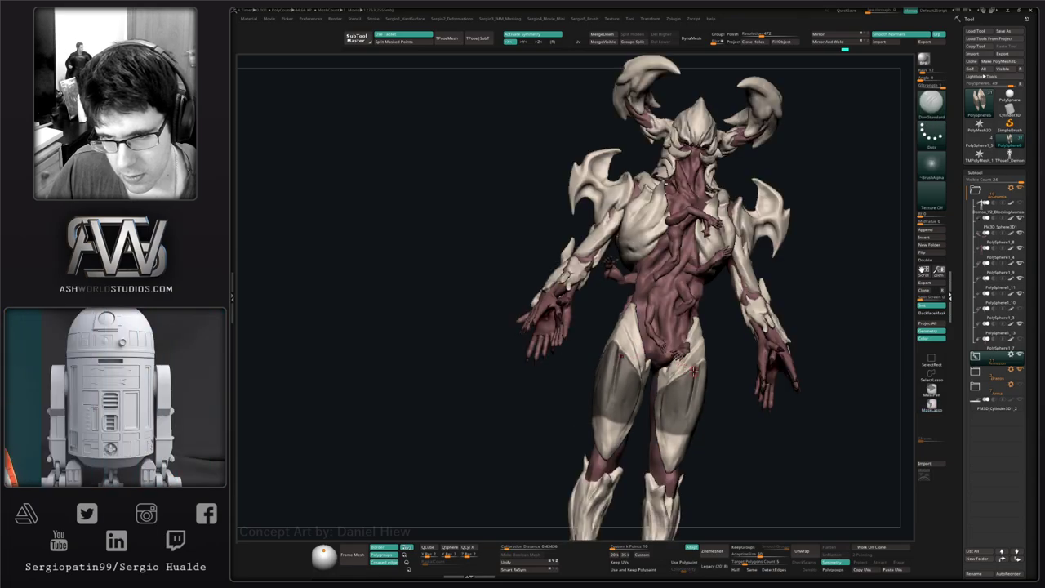
- Isolate the body with symmetry on and adjust its hip contour with the Move brush
mouse_move(702, 392)
right_mouse_down()
mouse_move(734, 427)
mouse_move(673, 478)
right_mouse_up()
left_click(625, 406, "alt")
mouse_move(625, 406)
right_mouse_down()
mouse_move(567, 411)
mouse_move(560, 380)
right_mouse_up()
key("b")
key("m")
key("v")
key("s")
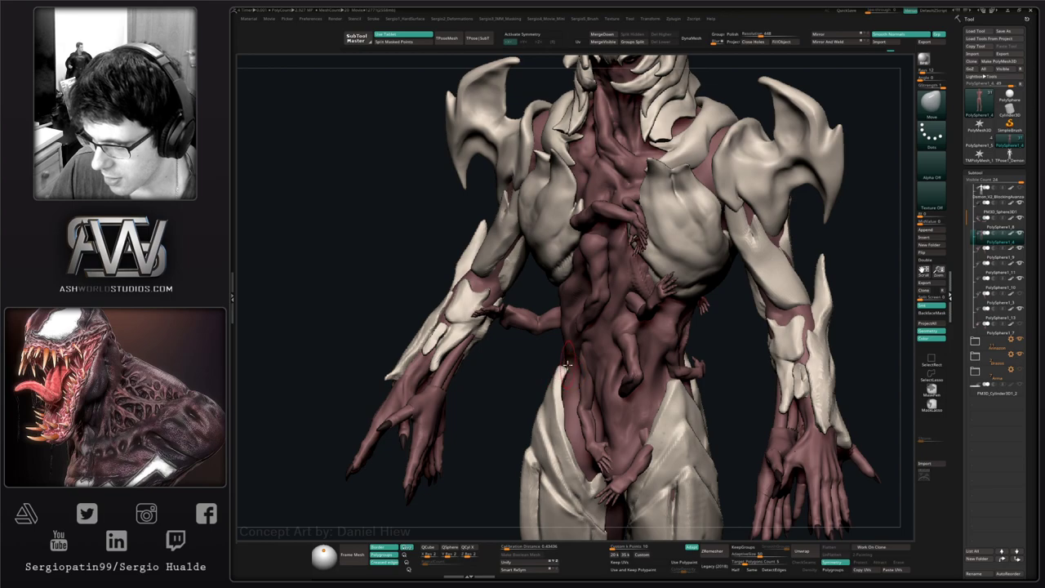
right_click_drag(567, 375, 572, 390)
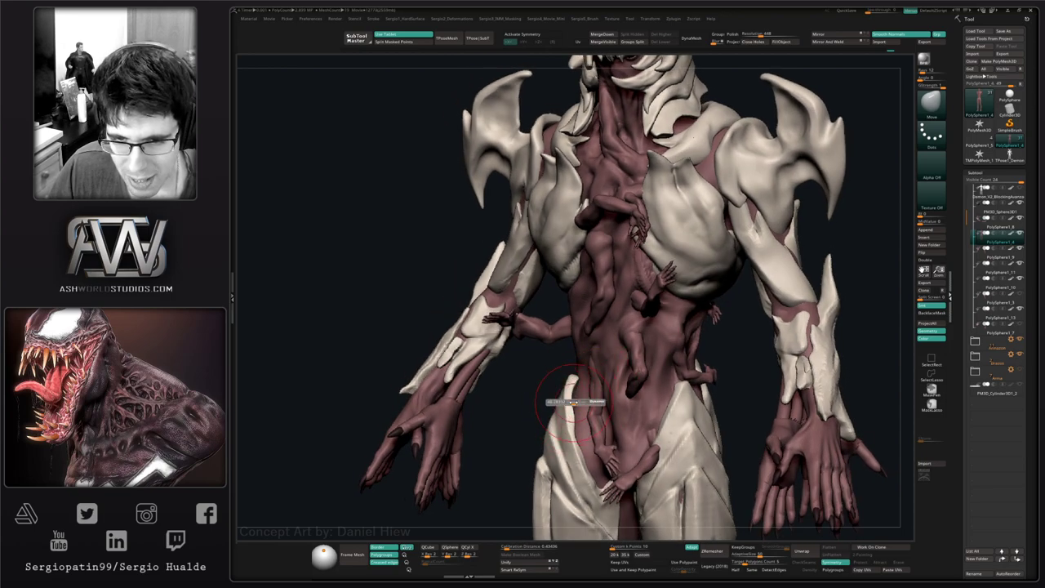
mouse_move(562, 398)
right_mouse_down()
mouse_move(584, 398)
mouse_move(594, 378)
mouse_move(589, 391)
mouse_move(575, 384)
mouse_move(595, 378)
mouse_move(535, 374)
right_mouse_up()
key("x")
key("alt+s")
left_click_drag(513, 333, 505, 323)
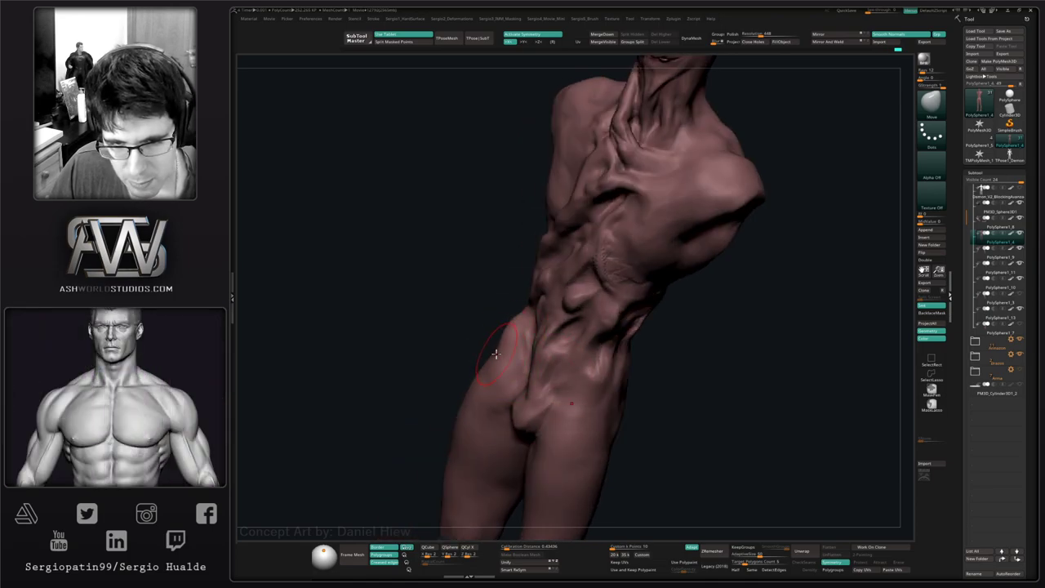
- Flatten the front of the body's hip with the TrimDynamic brush and smooth it
right_click_drag(496, 355, 522, 369)
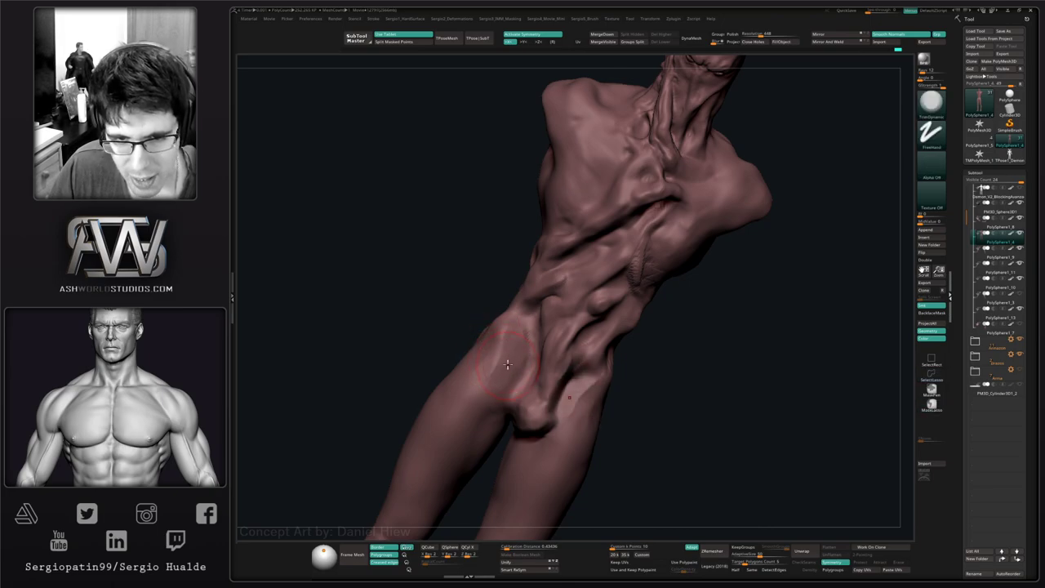
right_click_drag(507, 364, 499, 359)
left_click_drag(511, 351, 519, 333, "shift")
right_click_drag(612, 425, 593, 426)
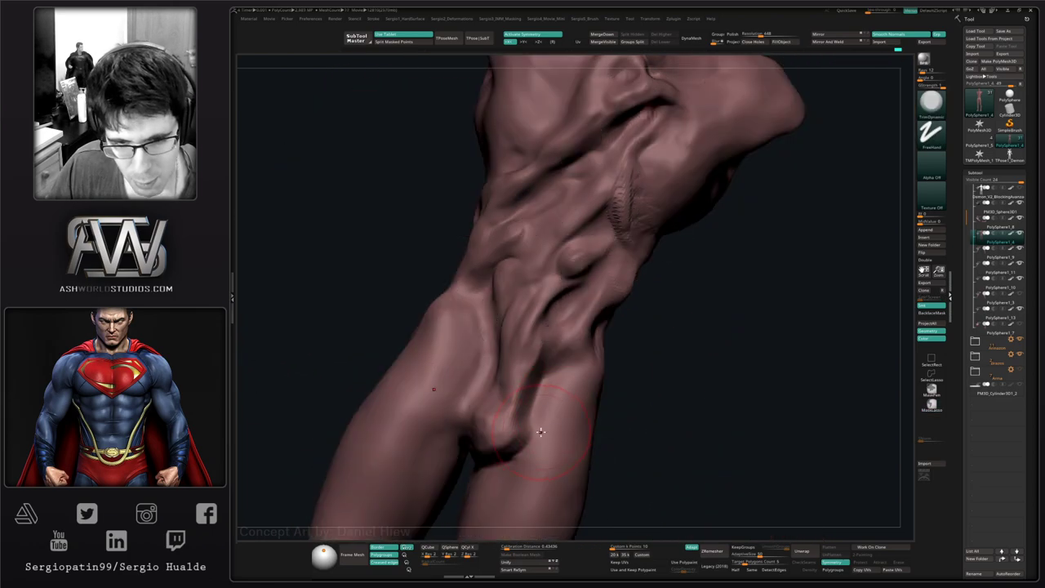
- Switch symmetry off and rework the crease between groin and thigh with the ClayBuildup brush
key("b")
key("c")
key("b")
key("s")
left_click_drag(546, 421, 539, 421)
key("x")
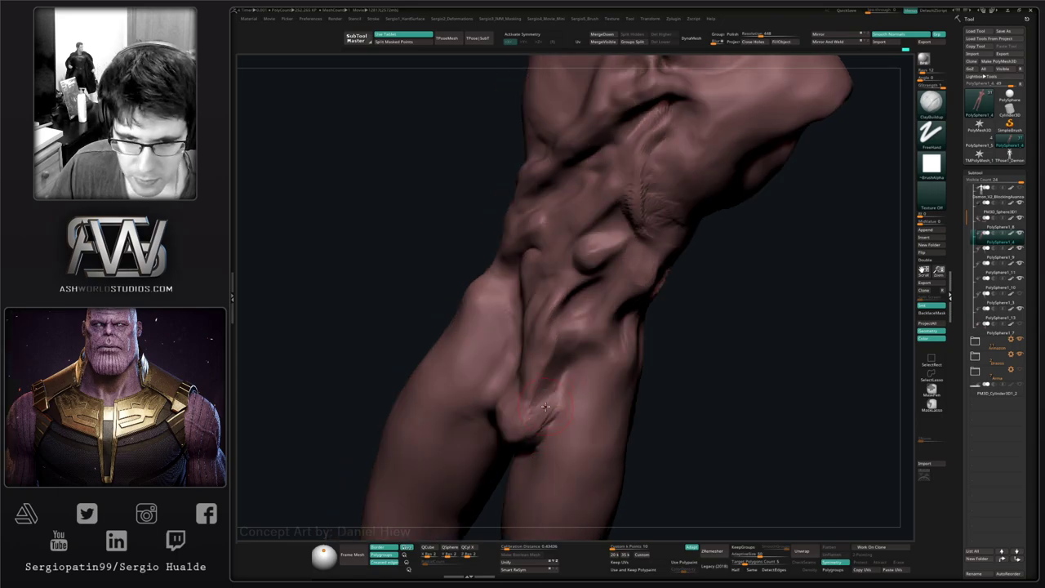
right_click_drag(521, 440, 534, 413)
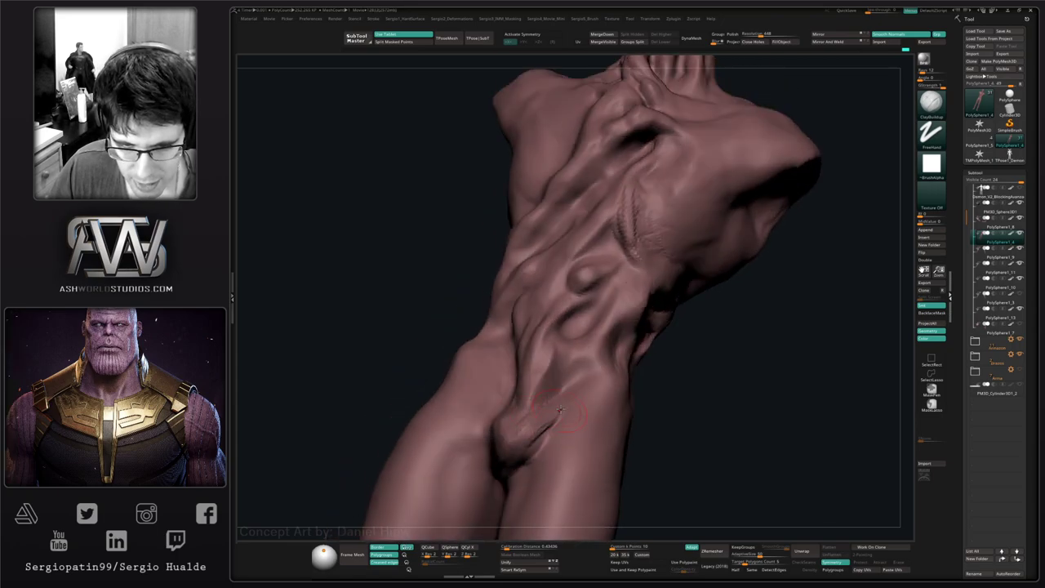
- Define and smooth the body's groin folds, then leave the isolated view
mouse_move(518, 472)
right_mouse_down()
mouse_move(492, 459)
mouse_move(581, 374)
right_mouse_up()
key("shift")
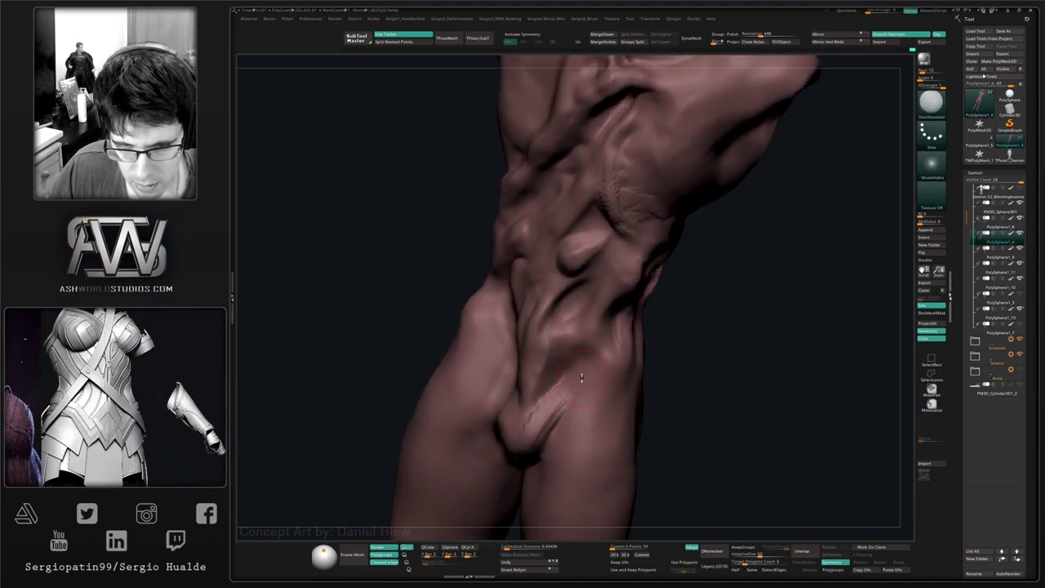
key("shift")
mouse_move(550, 455)
right_mouse_down()
mouse_move(586, 382)
mouse_move(533, 434)
right_mouse_up()
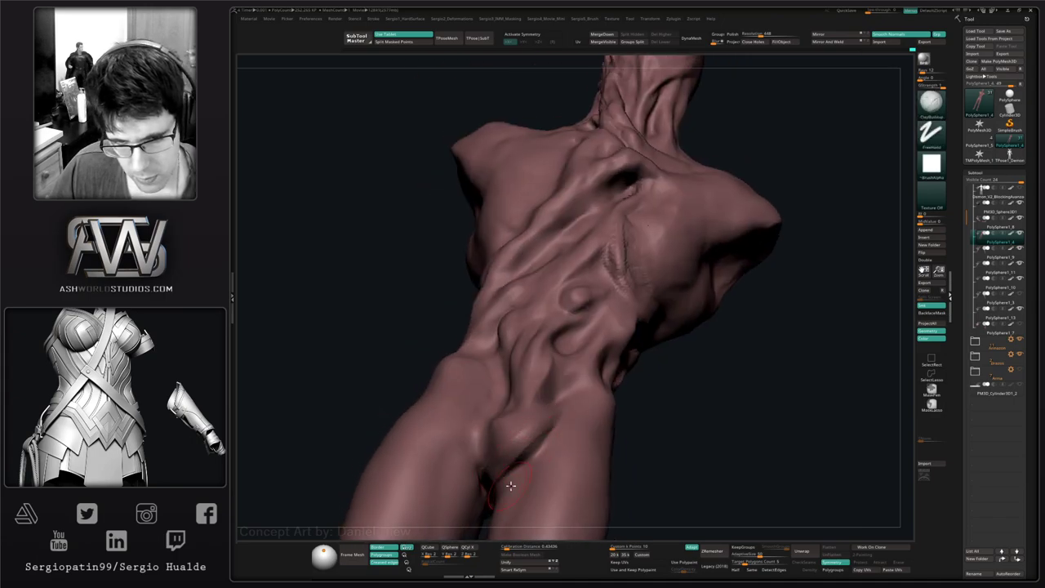
right_click_drag(510, 486, 481, 420)
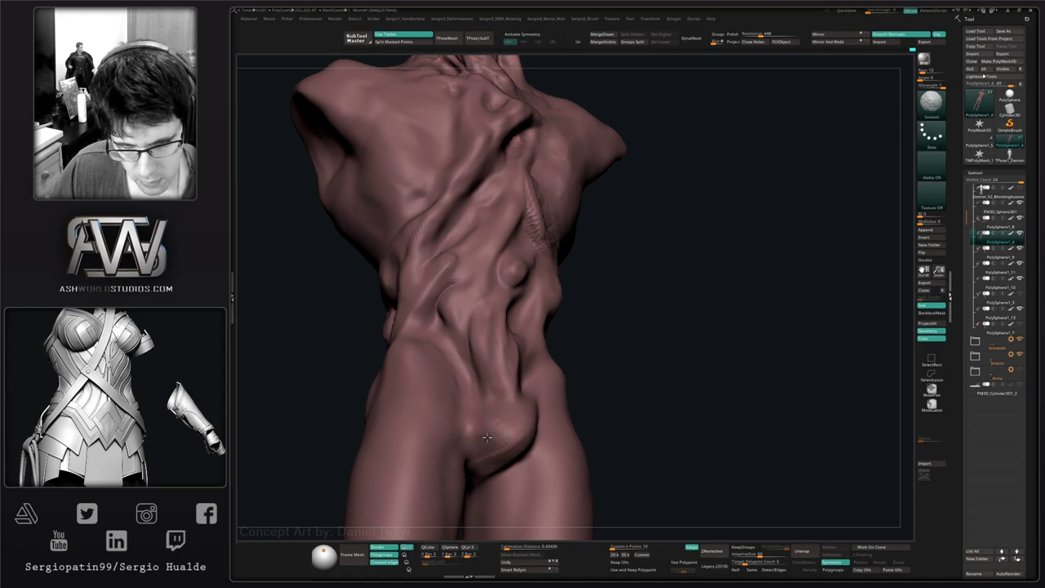
key("shift")
right_click_drag(480, 455, 596, 349)
key("alt+s")
- Select the rear pelvis armour and reshape its upper edge into a central dip between two raised points with the Move brush
right_click_drag(596, 350, 571, 393, "ctrl")
left_click(561, 325, "alt")
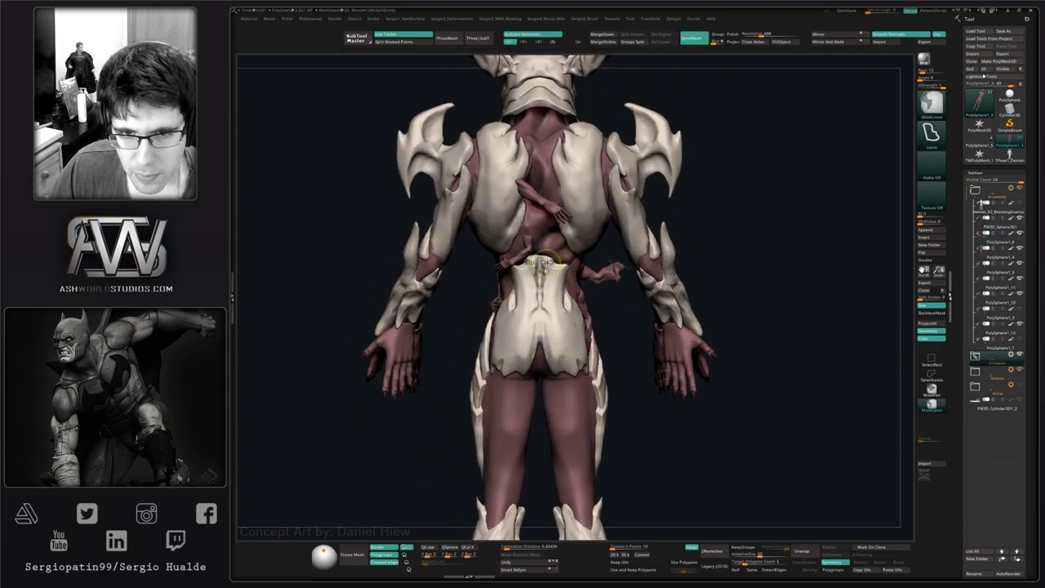
right_click_drag(561, 325, 559, 342, "ctrl")
right_click_drag(560, 343, 531, 384, "alt")
right_click_drag(580, 359, 543, 351)
key("b")
key("m")
key("v")
key("s")
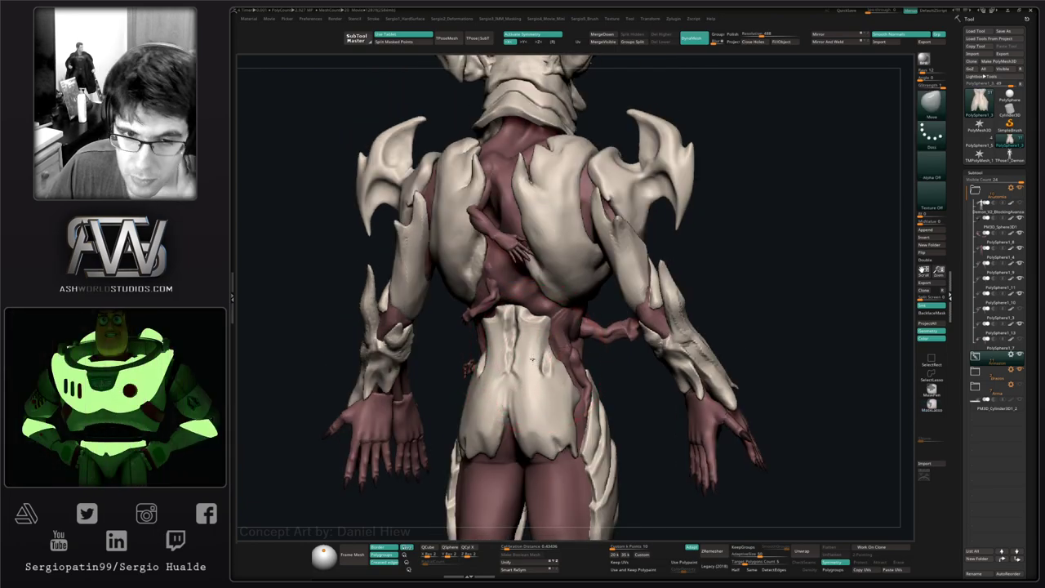
right_click_drag(531, 356, 518, 319)
mouse_move(548, 351)
right_mouse_down()
mouse_move(524, 331)
mouse_move(553, 357)
right_mouse_up()
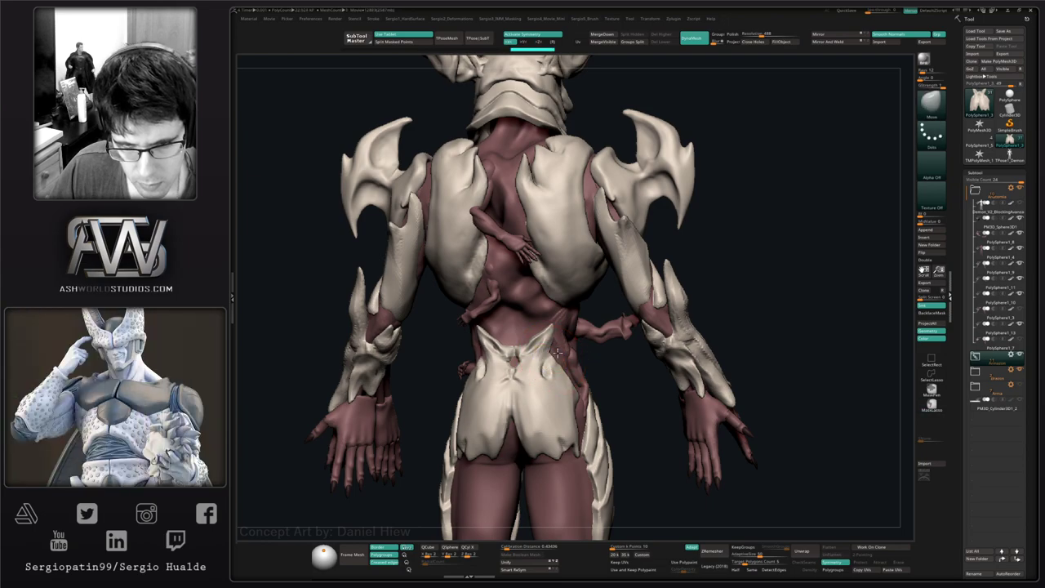
mouse_move(556, 350)
right_mouse_down()
mouse_move(585, 366)
mouse_move(558, 363)
right_mouse_up()
mouse_move(559, 364)
right_mouse_down("ctrl")
mouse_move(530, 351)
mouse_move(548, 382)
right_mouse_up("ctrl")
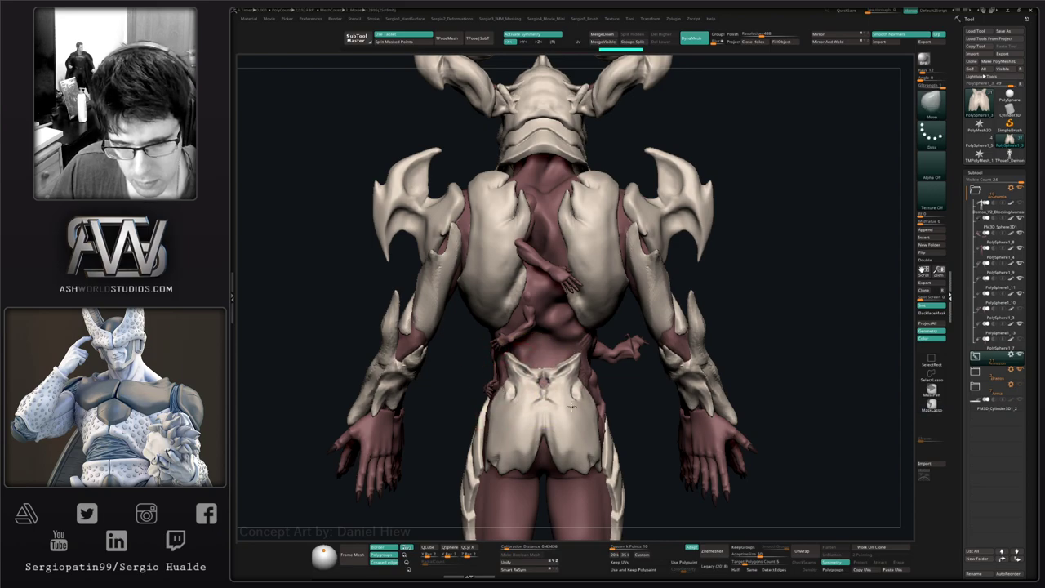
- Carve notches into the upper sides of the rear pelvis armour with the ClayBuildup brush
right_click_drag(571, 406, 522, 412)
key("b")
key("c")
key("b")
left_click_drag(571, 392, 604, 399)
mouse_move(583, 400)
right_mouse_down()
mouse_move(635, 393)
mouse_move(589, 397)
right_mouse_up()
- Shape the edges of the rear pelvis armour's side notches with the Move brush
key("b")
key("m")
key("v")
left_click_drag(596, 397, 595, 383)
right_click_drag(597, 383, 608, 395)
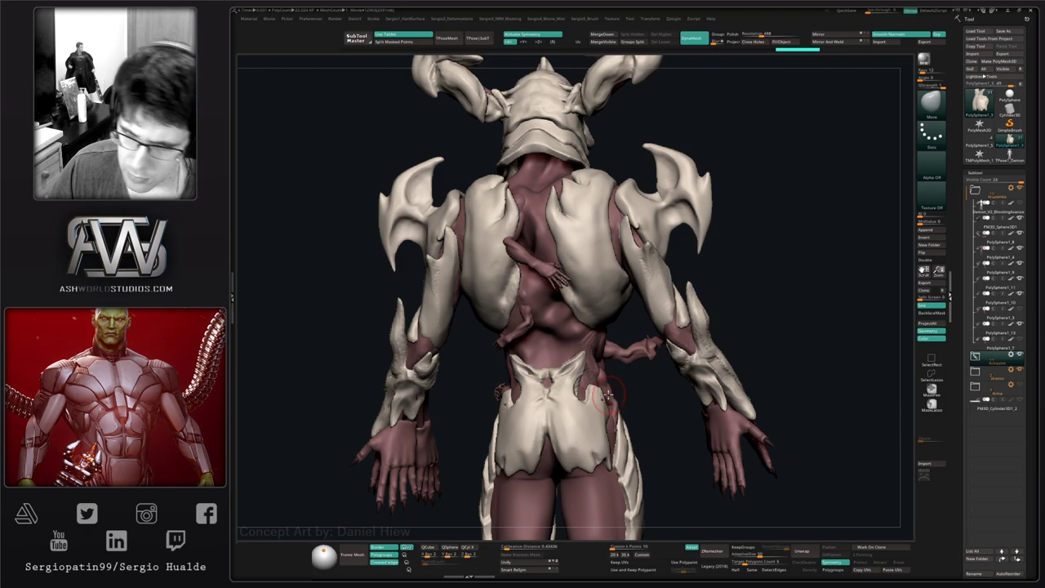
left_click_drag(599, 397, 594, 413)
mouse_move(594, 413)
right_mouse_down("ctrl")
mouse_move(590, 364)
mouse_move(627, 369)
right_mouse_up("ctrl")
right_click_drag(627, 369, 625, 402, "ctrl")
left_click_drag(509, 389, 516, 398)
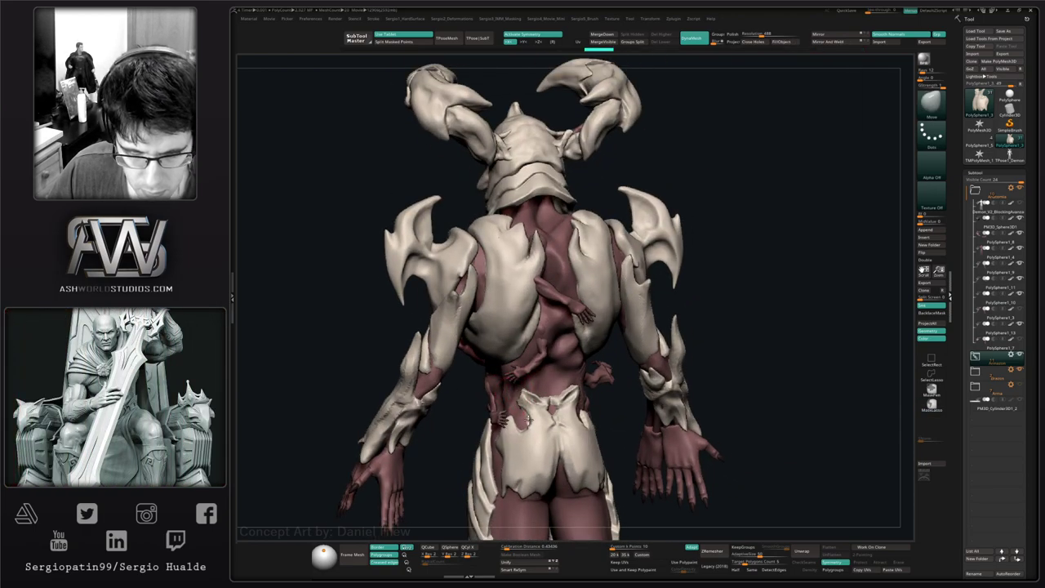
- Refine the rear pelvis armour's upper points with the Move brush from several angles and remesh it with DynaMesh
right_click_drag(528, 419, 452, 415)
left_click_drag(514, 390, 509, 395)
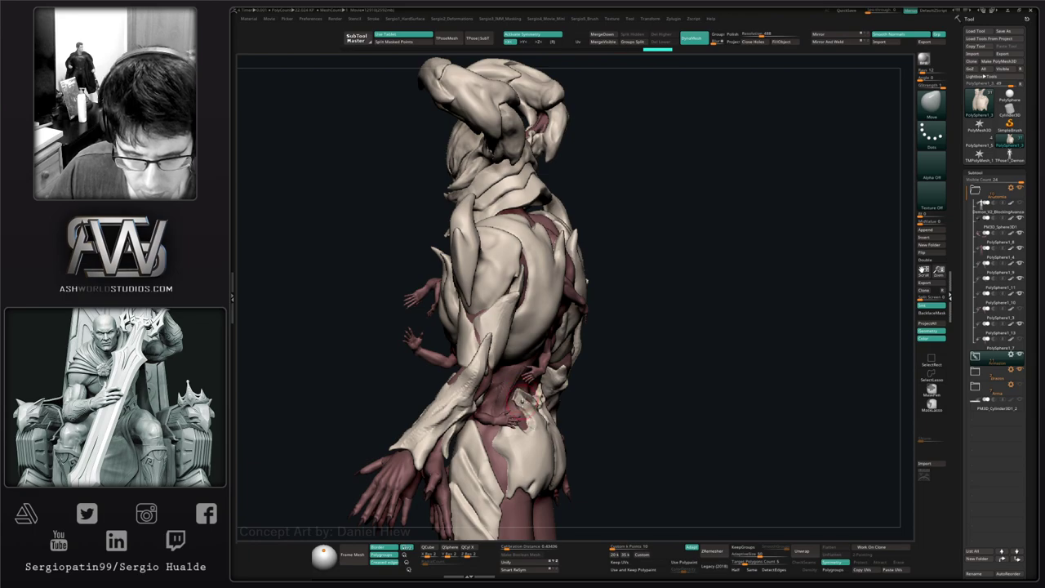
mouse_move(509, 395)
right_mouse_down()
mouse_move(571, 351)
mouse_move(577, 392)
right_mouse_up()
left_click_drag(576, 379, 590, 368)
left_click_drag(681, 371, 706, 396, "ctrl")
key("ctrl+shift+s")
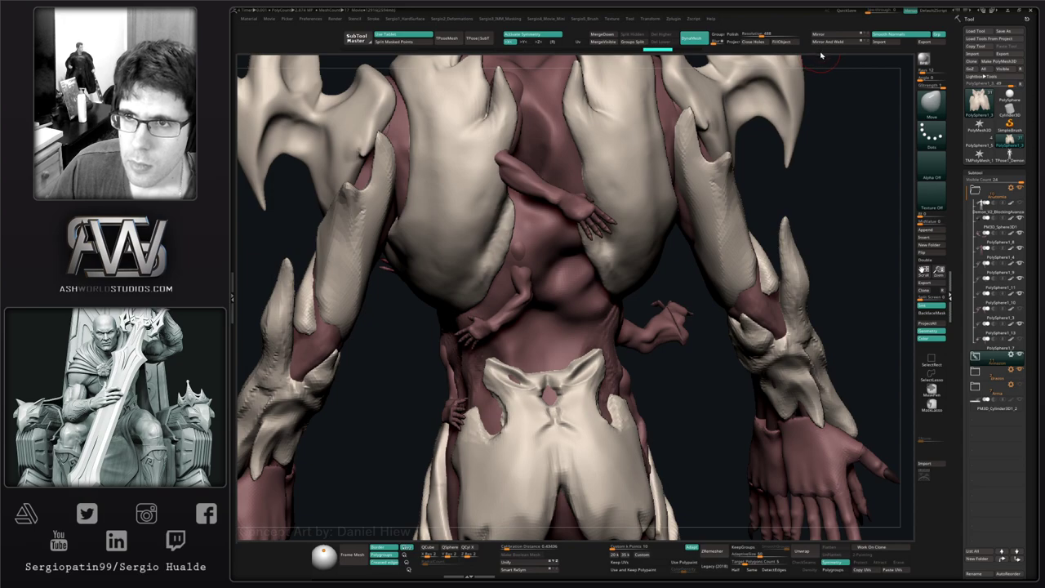
- Carve the centre of the rear pelvis armour's upper edge into an open notch with the ClayBuildup brush
key("b")
key("c")
key("b")
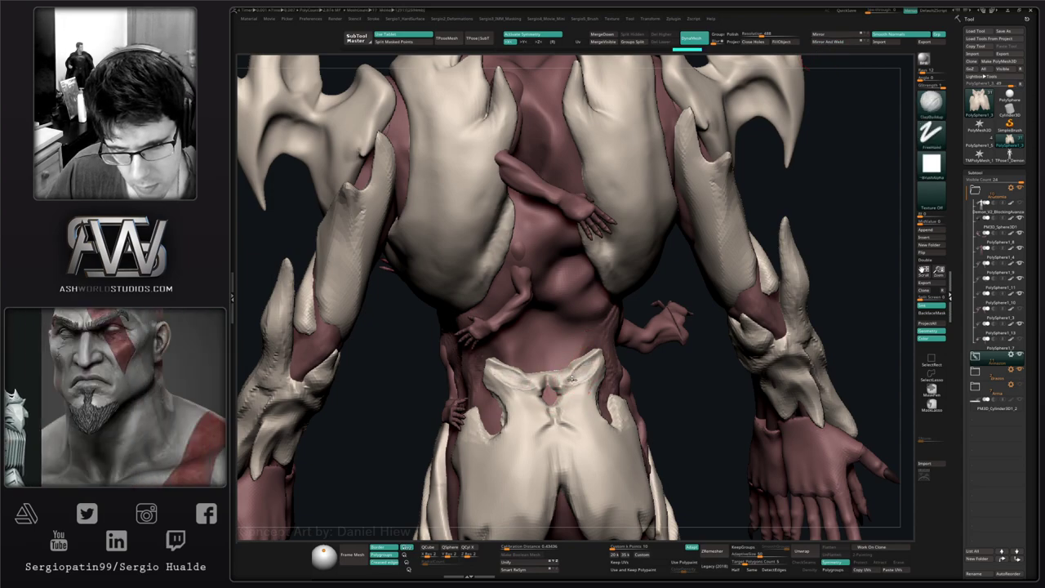
mouse_move(576, 375)
left_mouse_down()
mouse_move(550, 382)
mouse_move(571, 369)
mouse_move(560, 408)
left_mouse_up()
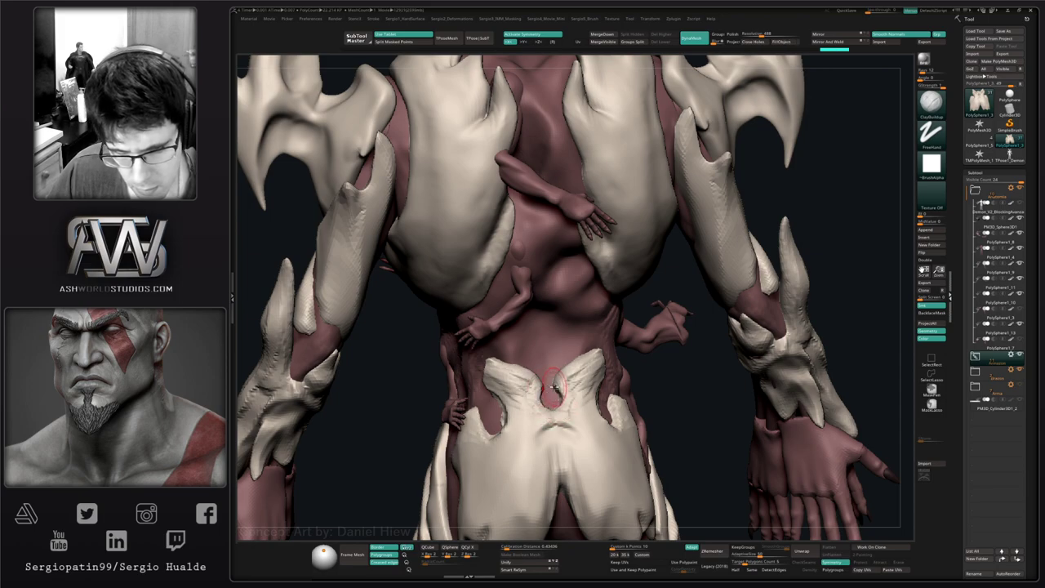
- Adjust the edge of the rear pelvis armour's central upper notch with the Move brush
key("b")
key("m")
key("v")
mouse_move(546, 390)
left_mouse_down()
mouse_move(533, 396)
mouse_move(549, 403)
left_mouse_up()
mouse_move(548, 403)
right_mouse_down("ctrl")
mouse_move(550, 359)
mouse_move(558, 491)
right_mouse_up("ctrl")
- Sculpt an inverted-V ridge running down from the rear pelvis armour's central notch over both buttocks with the ClayBuildup brush
key("b")
key("c")
key("b")
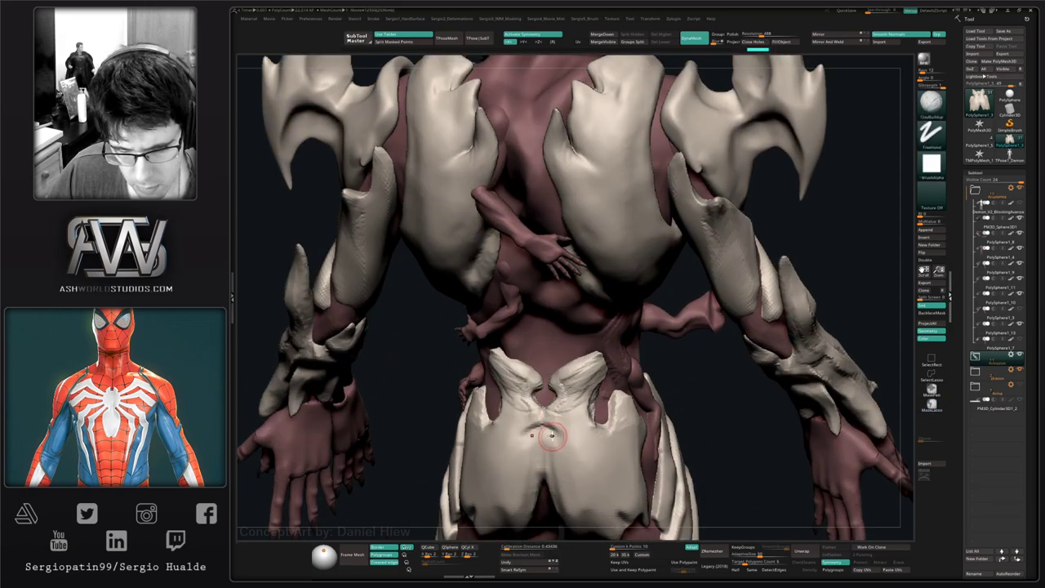
mouse_move(551, 436)
left_mouse_down()
mouse_move(527, 432)
mouse_move(571, 429)
mouse_move(565, 439)
mouse_move(589, 493)
mouse_move(575, 440)
mouse_move(553, 422)
mouse_move(576, 485)
left_mouse_up()
mouse_move(552, 446)
left_mouse_down()
mouse_move(540, 450)
mouse_move(564, 482)
left_mouse_up()
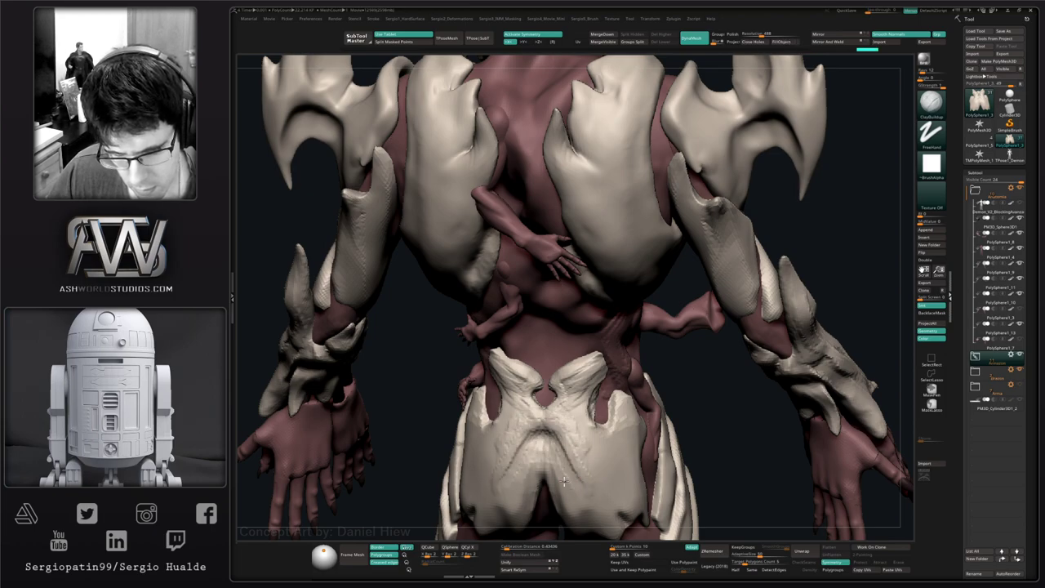
mouse_move(571, 495)
right_mouse_down("ctrl")
mouse_move(563, 457)
mouse_move(553, 455)
mouse_move(557, 346)
right_mouse_up("ctrl")
right_click_drag(557, 347, 549, 387, "ctrl")
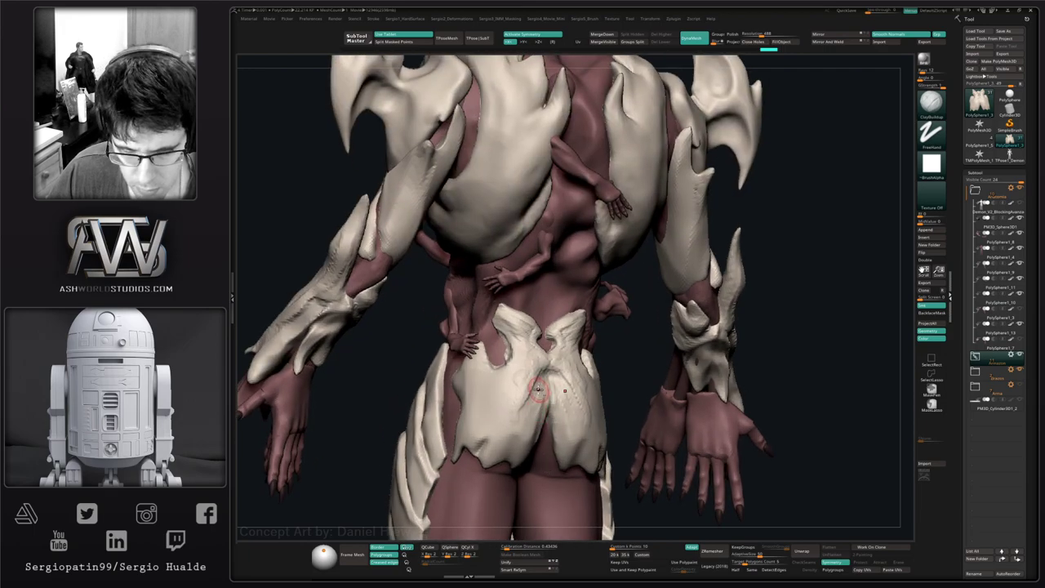
left_click_drag(555, 377, 583, 434)
right_click_drag(582, 435, 523, 425)
left_click_drag(552, 387, 523, 420)
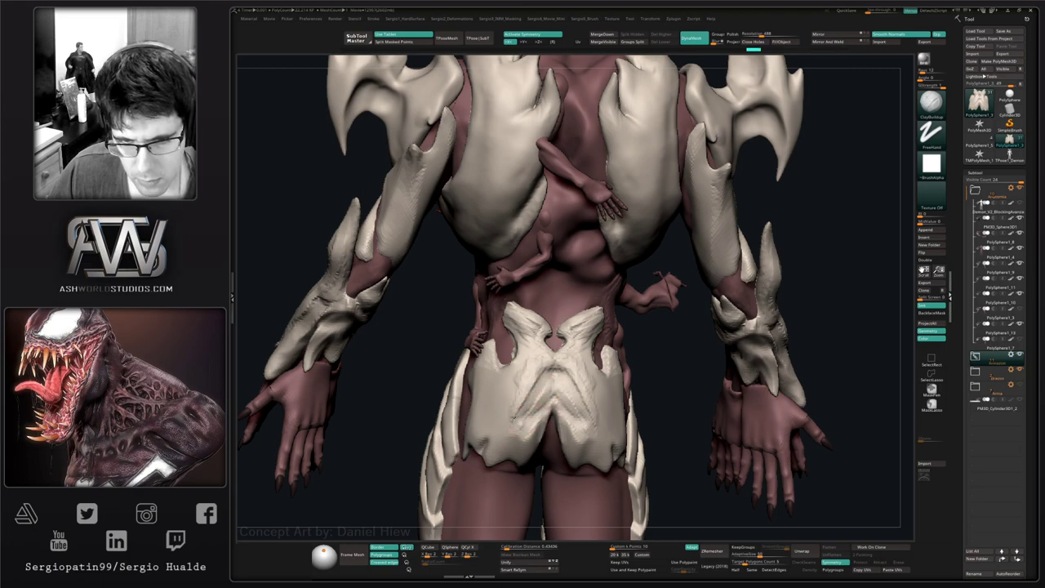
left_click_drag(548, 384, 526, 417)
- Sharpen the crease just below the rear pelvis armour's central notch with the DamStandard brush
key("b")
key("d")
key("s")
mouse_move(542, 379)
left_mouse_down()
mouse_move(508, 419)
mouse_move(551, 362)
mouse_move(540, 380)
left_mouse_up()
mouse_move(564, 401)
right_mouse_down()
mouse_move(580, 424)
mouse_move(538, 401)
right_mouse_up()
- Reshape the outer part of the rear pelvis armour's lower edge with the Move brush
key("b")
key("c")
key("b")
right_click_drag(496, 428, 536, 431)
key("b")
key("m")
key("v")
left_click_drag(499, 438, 510, 436)
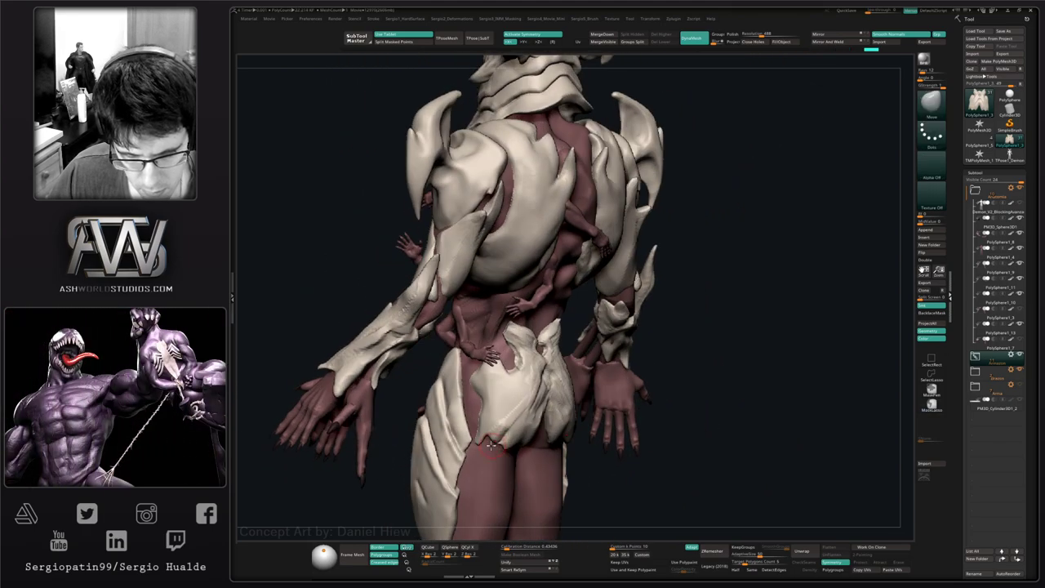
- Build up diagonal bone relief across the rear pelvis armour's buttock plates with the ClayBuildup brush
key("b")
key("c")
key("b")
mouse_move(498, 391)
left_mouse_down()
mouse_move(485, 379)
mouse_move(491, 400)
mouse_move(583, 429)
mouse_move(569, 422)
left_mouse_up()
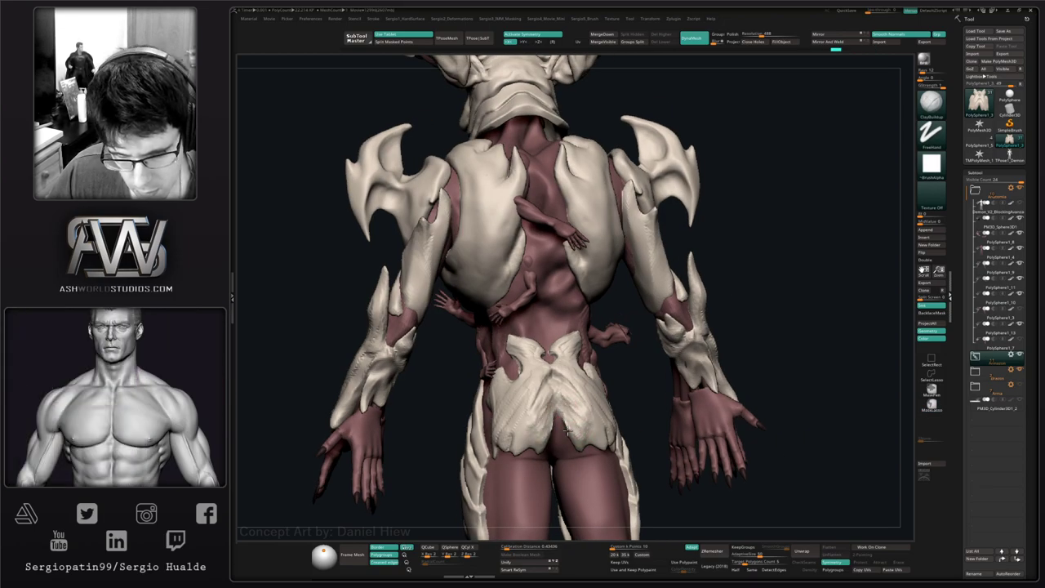
right_click_drag(568, 430, 554, 417)
- Shape the rear pelvis armour's inner lower edges and cheek surface with the Move brush and smoothing
key("b")
key("m")
key("v")
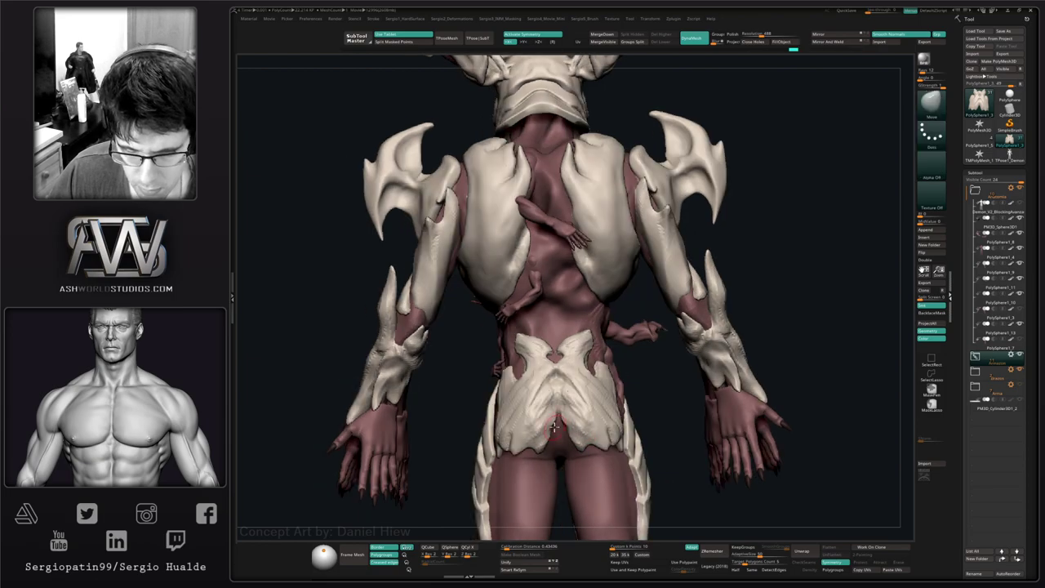
key("shift")
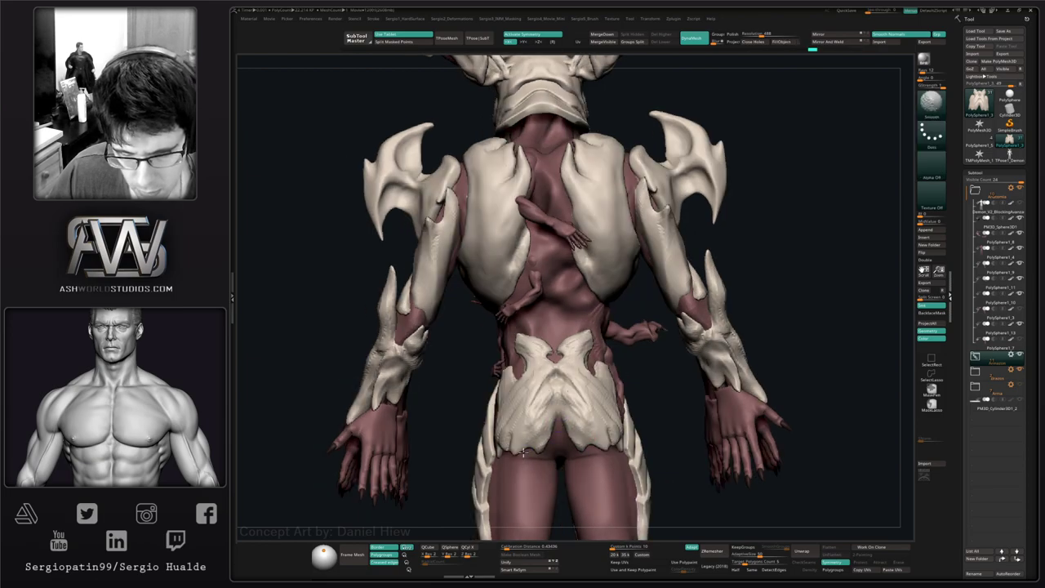
mouse_move(524, 452)
right_mouse_down()
mouse_move(593, 448)
mouse_move(542, 444)
mouse_move(550, 455)
mouse_move(527, 396)
mouse_move(600, 411)
right_mouse_up()
left_click_drag(522, 382, 517, 370)
key("shift")
mouse_move(553, 398)
right_mouse_down()
mouse_move(514, 395)
mouse_move(532, 401)
mouse_move(518, 411)
right_mouse_up()
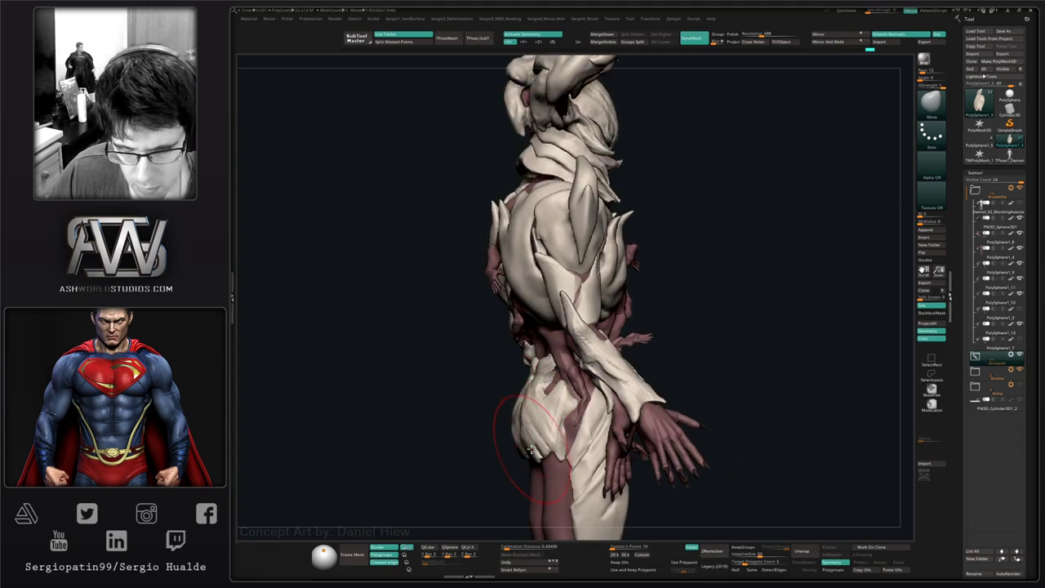
- Refine the rear pelvis armour's side profile and lower points with the Move brush from the side and below
key("s")
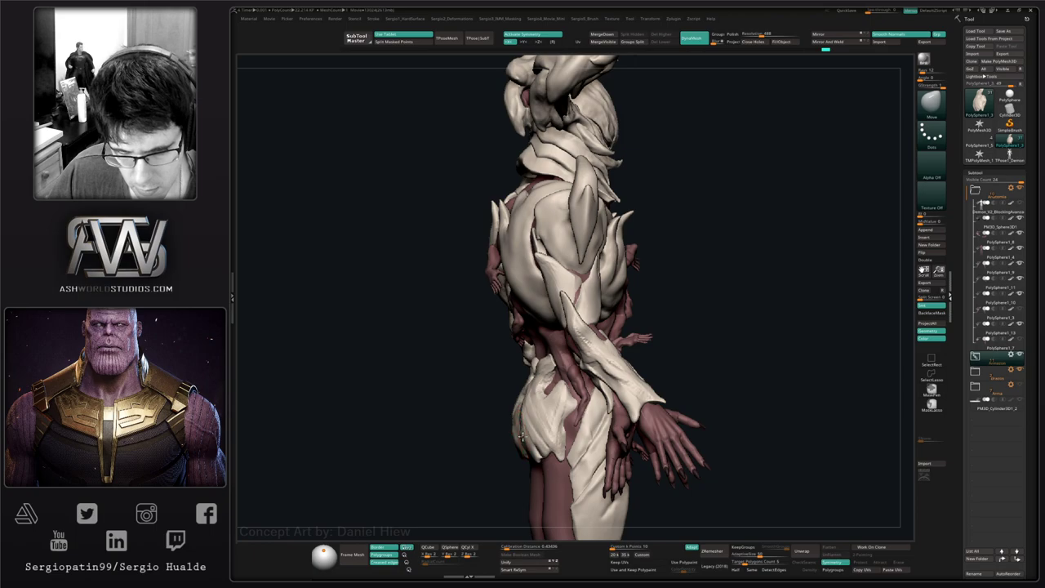
mouse_move(521, 435)
right_mouse_down()
mouse_move(514, 441)
mouse_move(541, 454)
mouse_move(530, 493)
mouse_move(522, 454)
mouse_move(538, 392)
mouse_move(493, 422)
mouse_move(579, 396)
right_mouse_up()
key("b")
key("c")
key("b")
key("b")
key("m")
key("v")
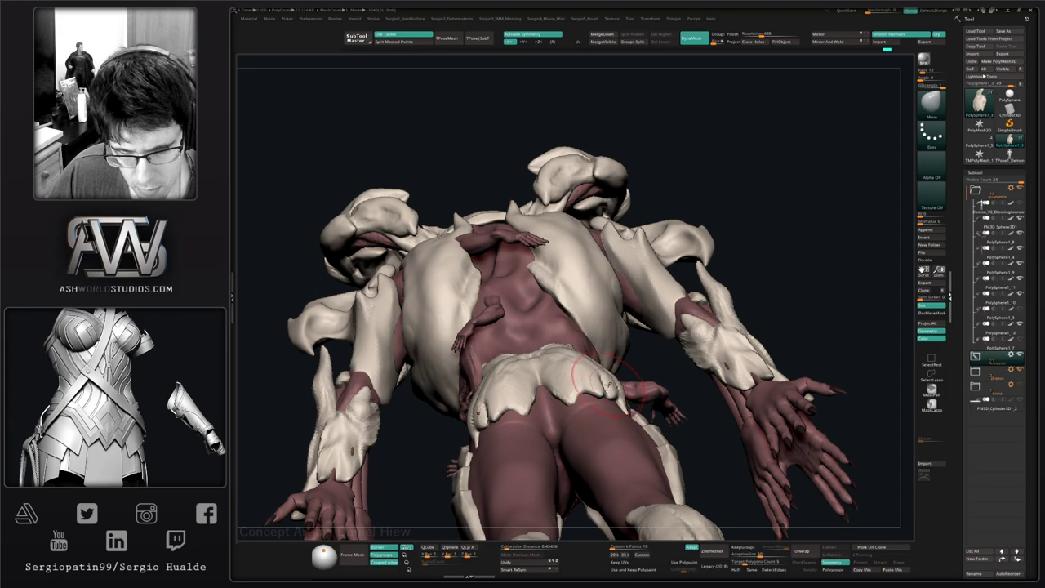
right_click_drag(592, 356, 610, 371)
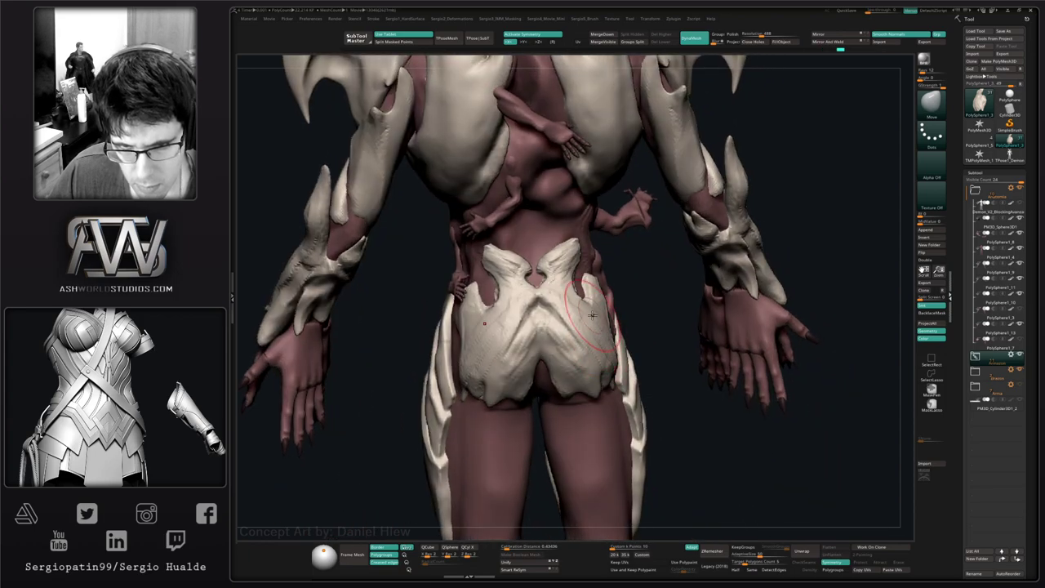
- Adjust the rear pelvis armour's outer silhouette against the whole figure with the Move brush
mouse_move(596, 346)
right_mouse_down()
mouse_move(616, 363)
mouse_move(608, 330)
mouse_move(564, 364)
mouse_move(587, 382)
mouse_move(574, 387)
mouse_move(624, 383)
right_mouse_up()
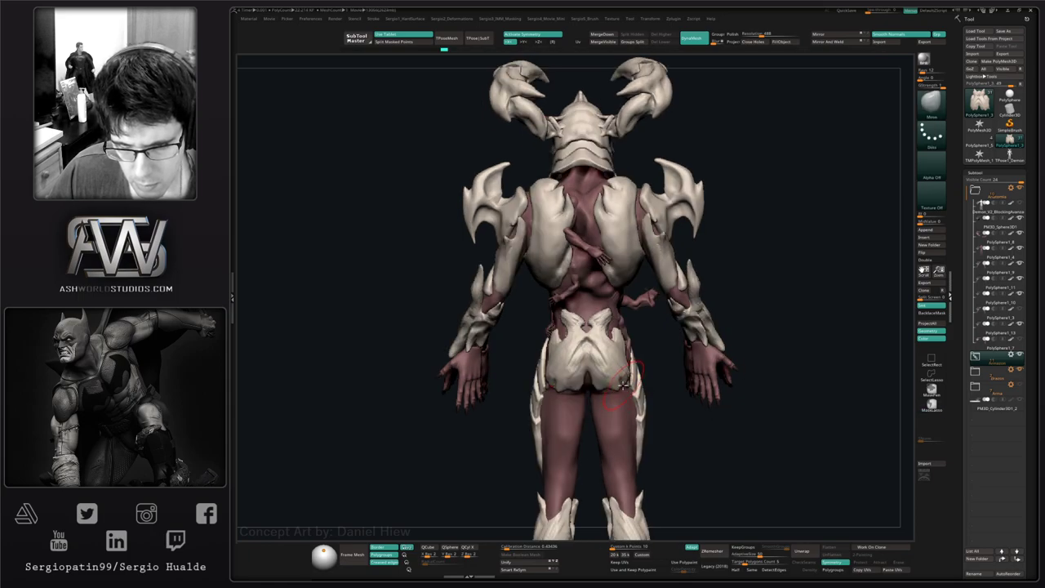
right_click_drag(624, 387, 576, 392)
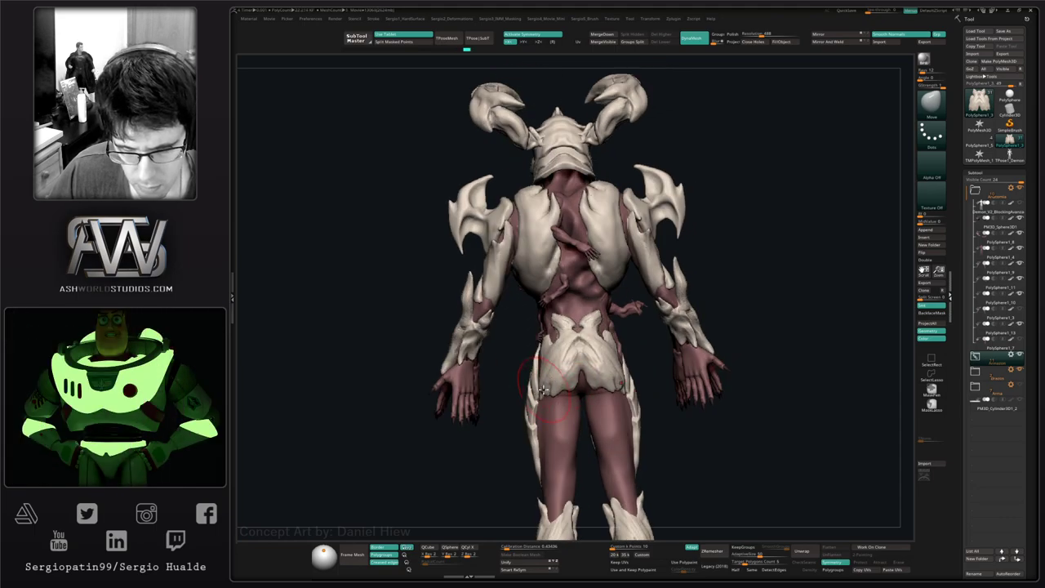
mouse_move(541, 390)
right_mouse_down()
mouse_move(588, 384)
mouse_move(553, 400)
right_mouse_up()
left_click_drag(544, 373, 545, 375)
mouse_move(571, 376)
right_mouse_down()
mouse_move(548, 373)
mouse_move(557, 341)
mouse_move(547, 355)
right_mouse_up()
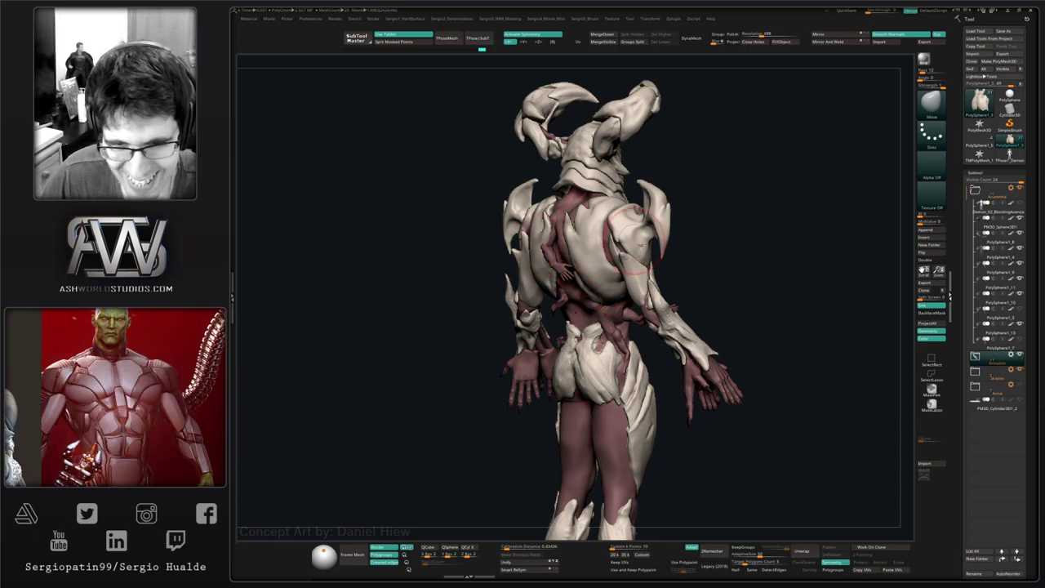
- Collapse the expanded anatomy folder in the subtool list with the whole figure in view
left_click_drag(755, 298, 709, 362)
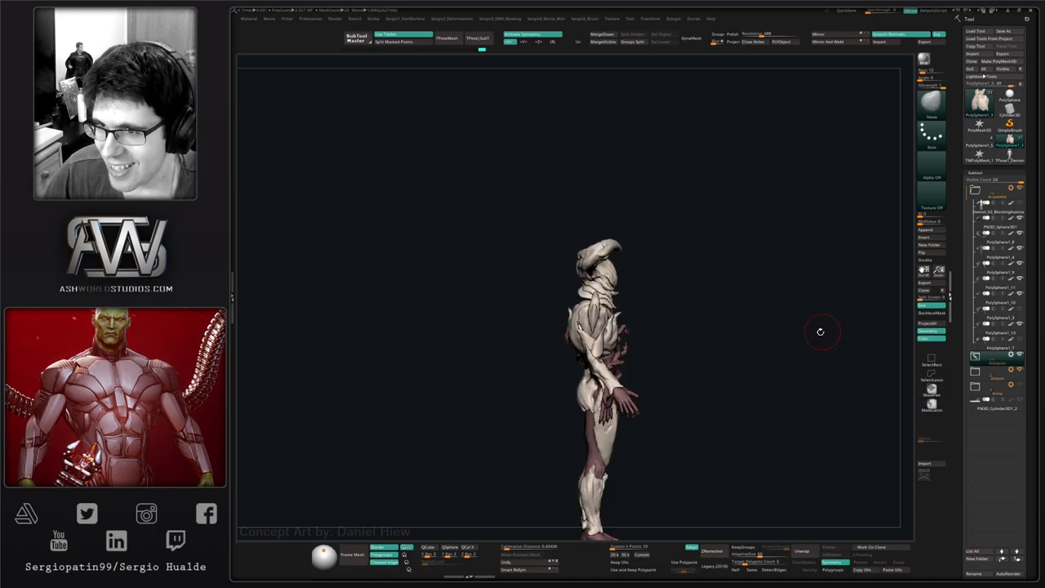
left_click_drag(792, 357, 787, 318, "alt")
left_click(975, 190)
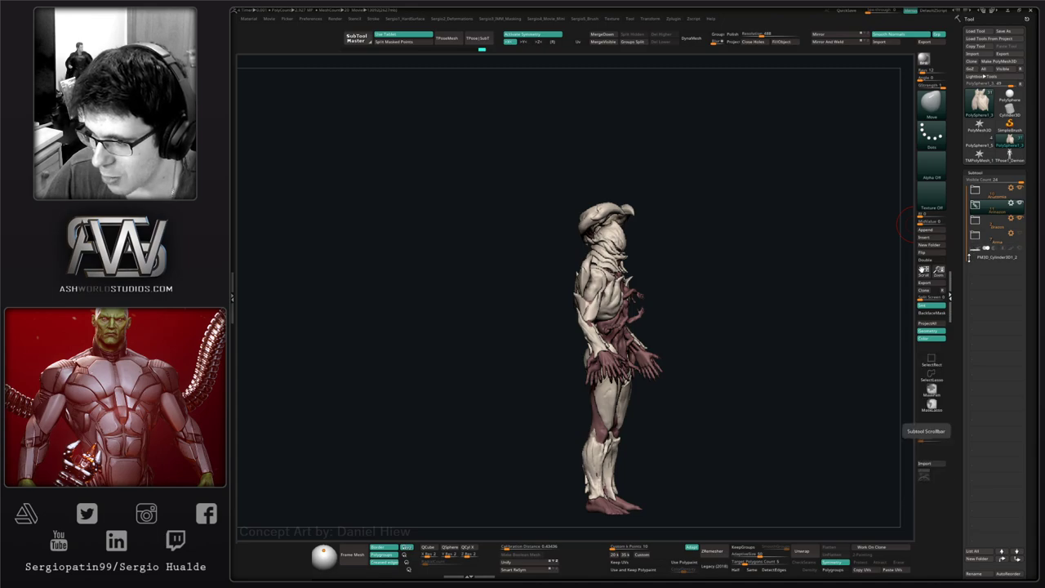
left_click_drag(786, 348, 763, 338)
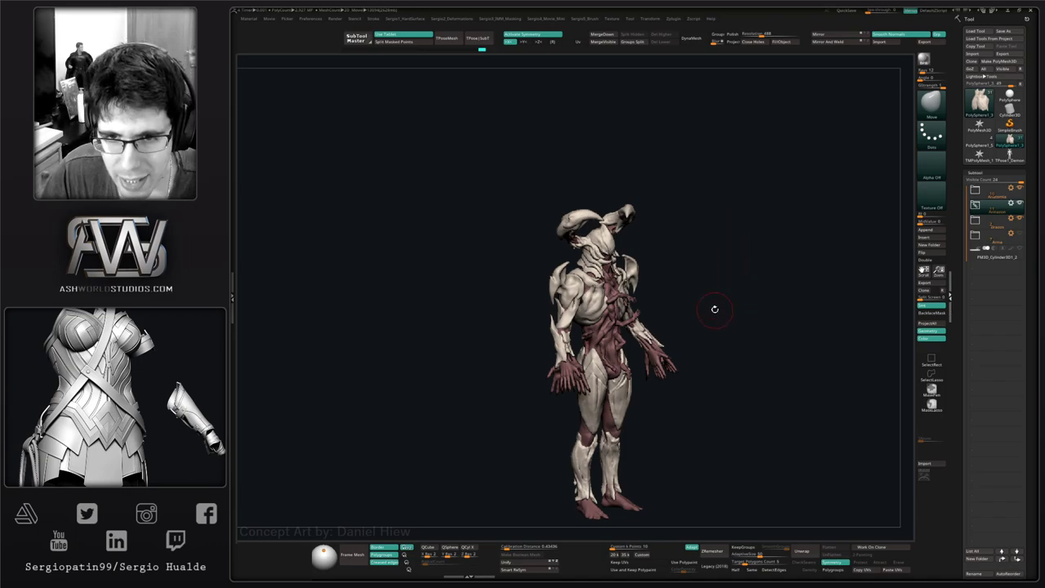
- Examine the full character's armour and body proportions from the front, legs and back
right_click_drag(715, 309, 608, 315)
right_click_drag(665, 407, 667, 338, "alt")
right_click_drag(667, 384, 739, 410)
right_click_drag(739, 410, 739, 445, "ctrl")
right_click_drag(653, 481, 678, 282, "alt")
right_click_drag(624, 441, 563, 418)
right_click_drag(698, 209, 702, 433, "alt")
right_click_drag(600, 302, 604, 334, "alt")
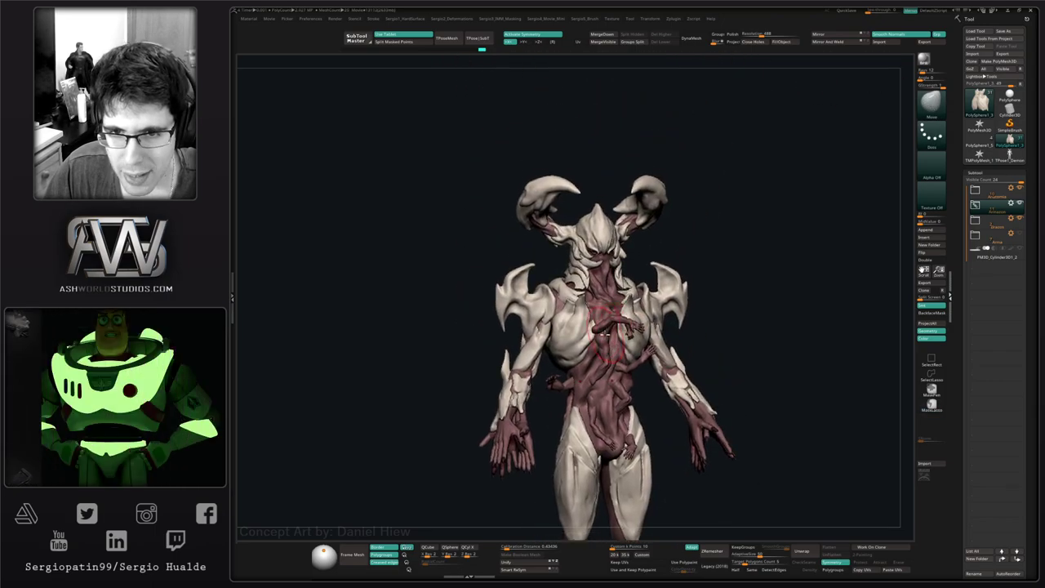
left_click_drag(604, 333, 538, 439)
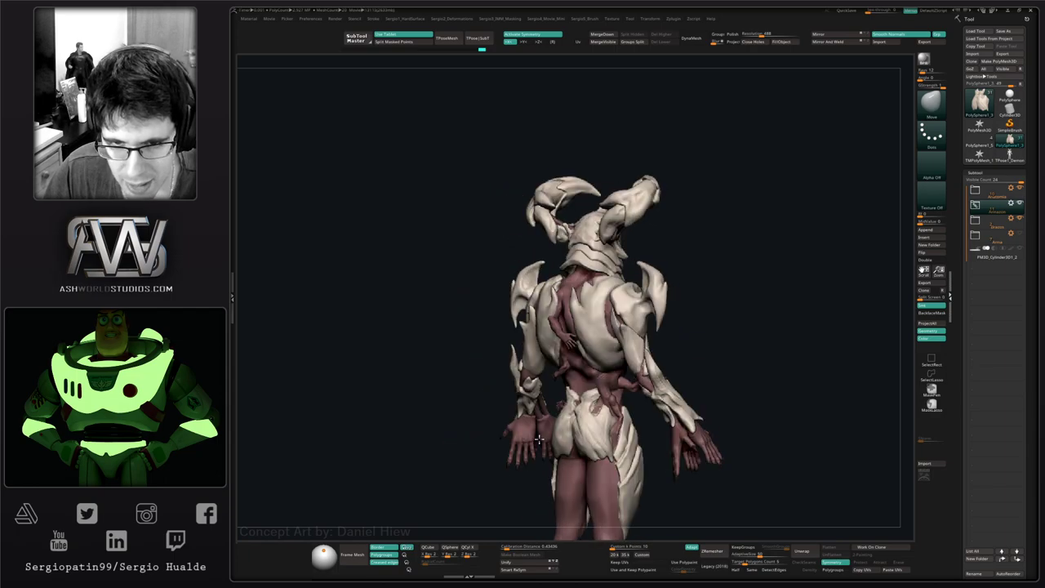
- Select the forearm armour and adjust its shape near the wrist with the Move brush
mouse_move(539, 439)
right_mouse_down()
mouse_move(490, 404)
mouse_move(589, 428)
mouse_move(625, 466)
mouse_move(637, 436)
mouse_move(551, 369)
right_mouse_up()
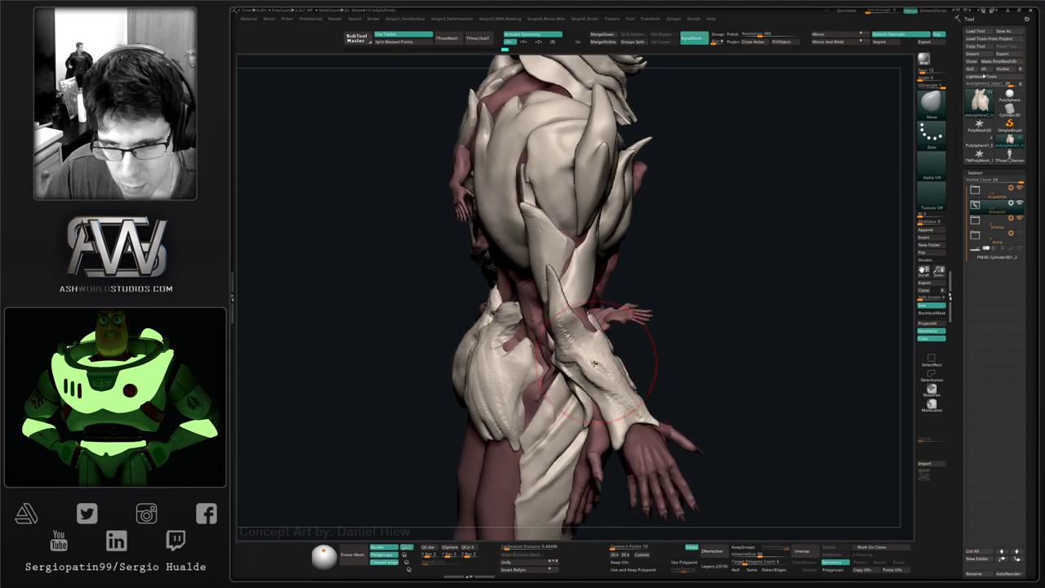
left_click_drag(595, 364, 580, 385)
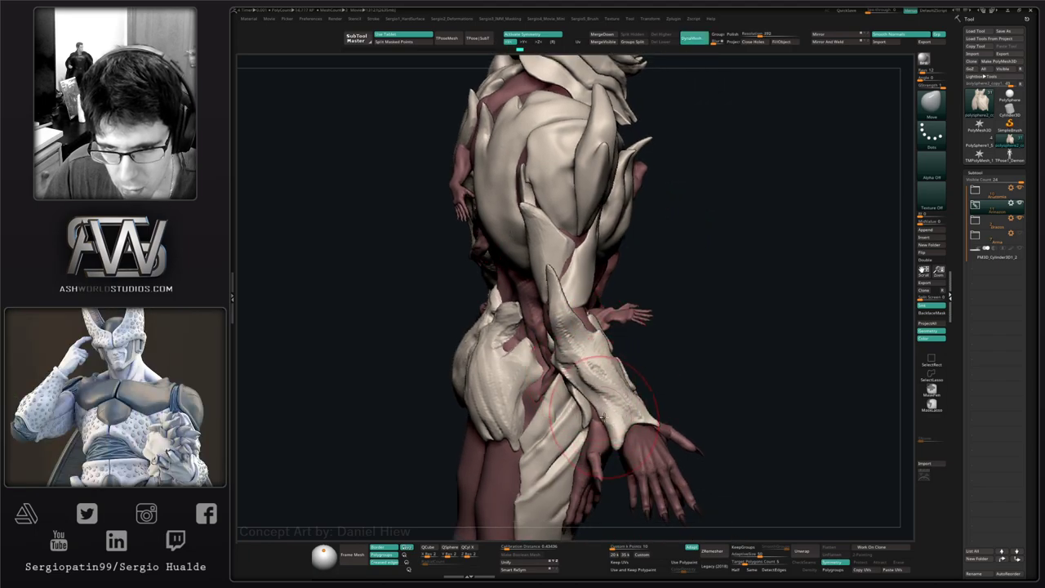
mouse_move(644, 465)
right_mouse_down()
mouse_move(539, 445)
mouse_move(600, 440)
mouse_move(585, 378)
mouse_move(473, 378)
right_mouse_up()
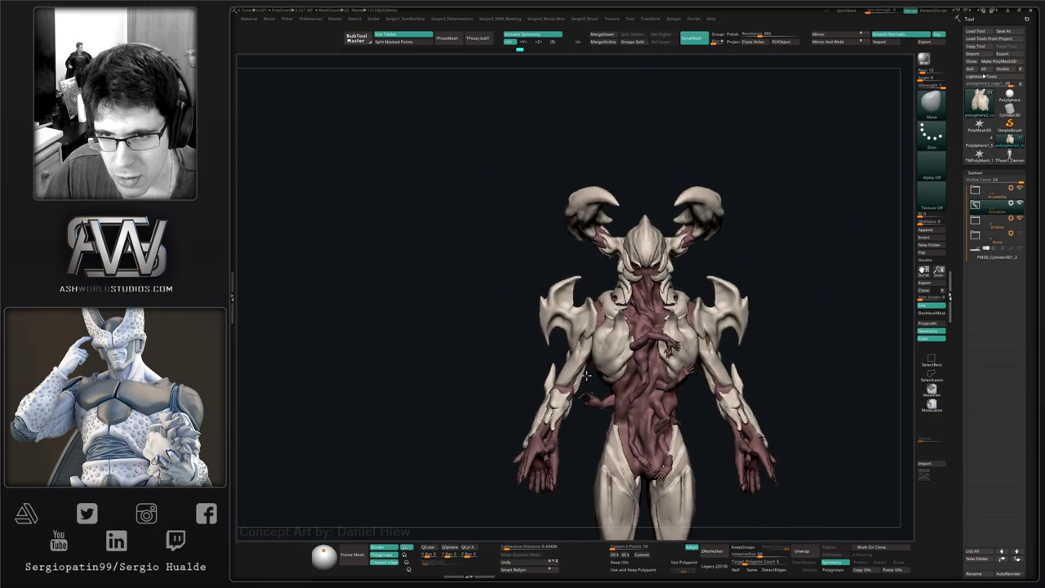
- Show the axe's subtool folder together with the full character
right_click_drag(577, 353, 594, 236, "alt")
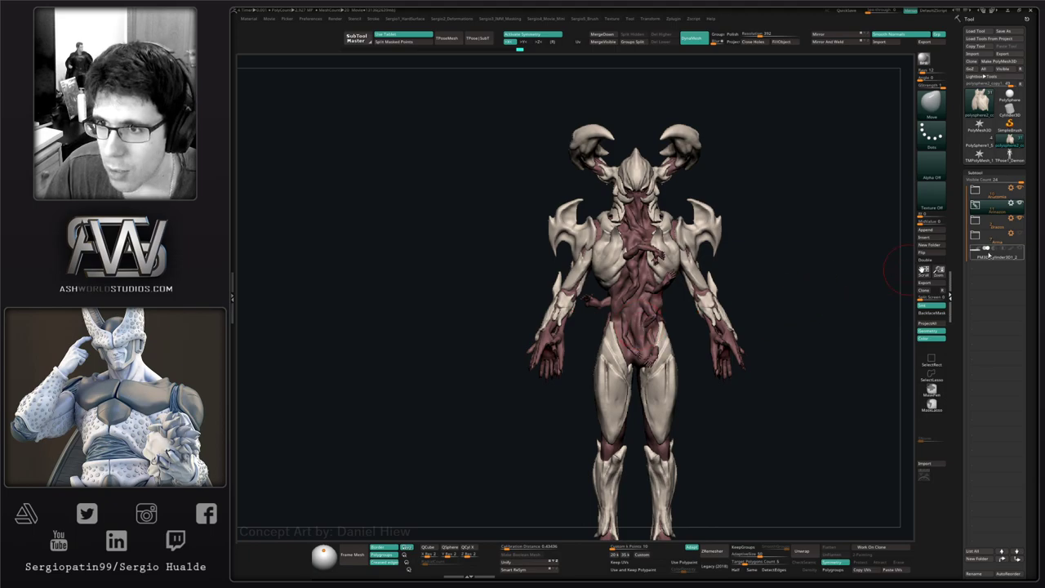
left_click(1019, 234)
right_click_drag(682, 322, 832, 315, "ctrl")
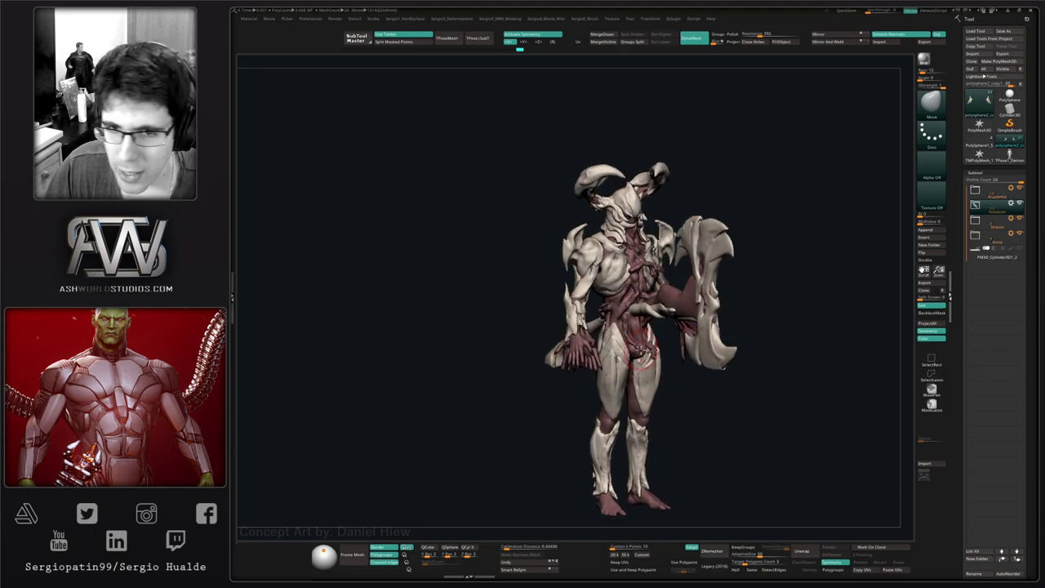
mouse_move(641, 351)
right_mouse_down()
mouse_move(695, 346)
mouse_move(627, 360)
mouse_move(667, 334)
mouse_move(605, 295)
right_mouse_up()
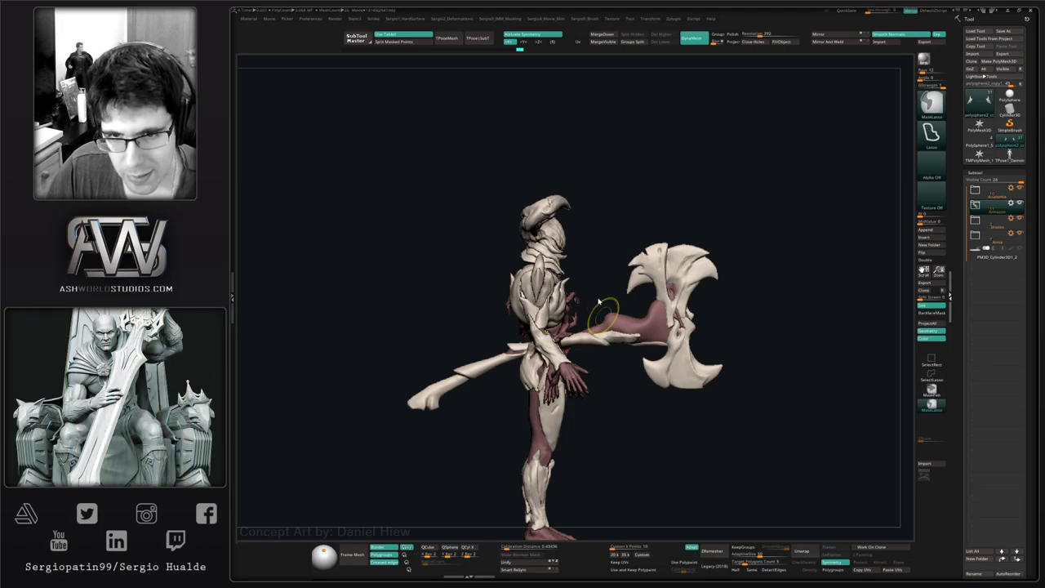
key("4")
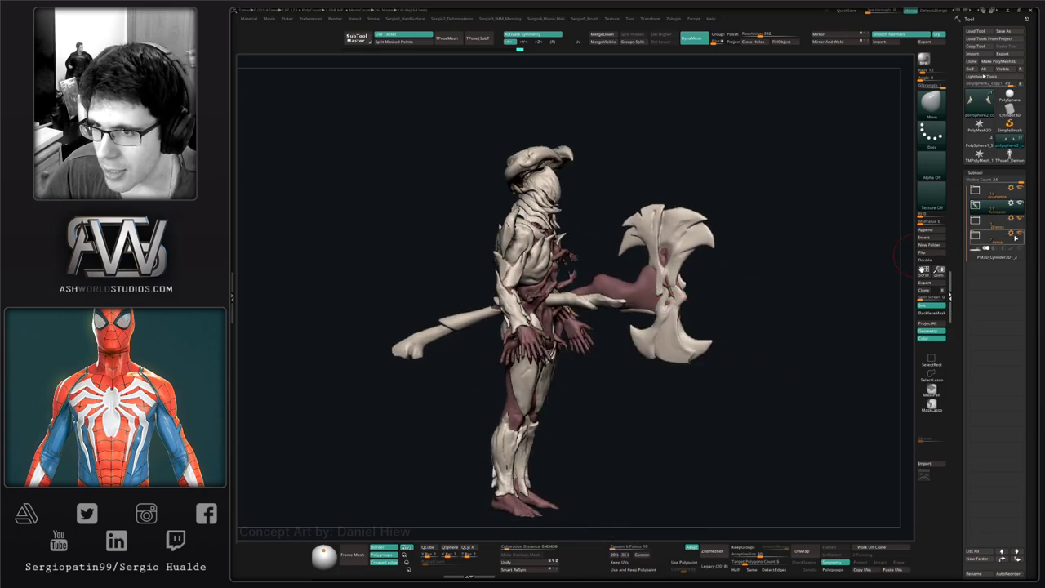
- Apply Transpose Set to the axe folder and move the axe sideways beside the character's right hand with symmetry off
left_click(1011, 233)
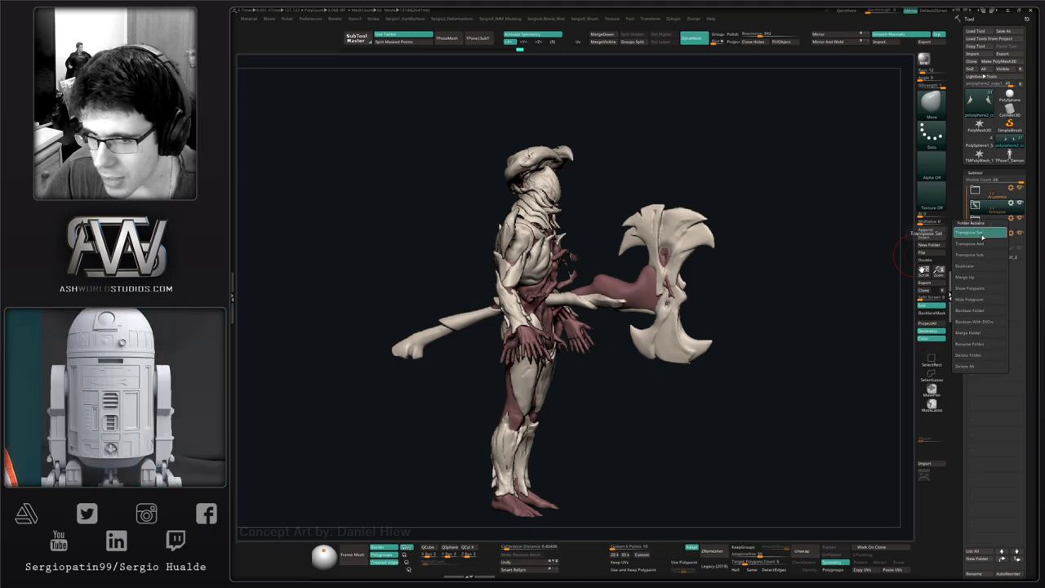
left_click(981, 234)
left_click_drag(756, 325, 640, 310, "shift")
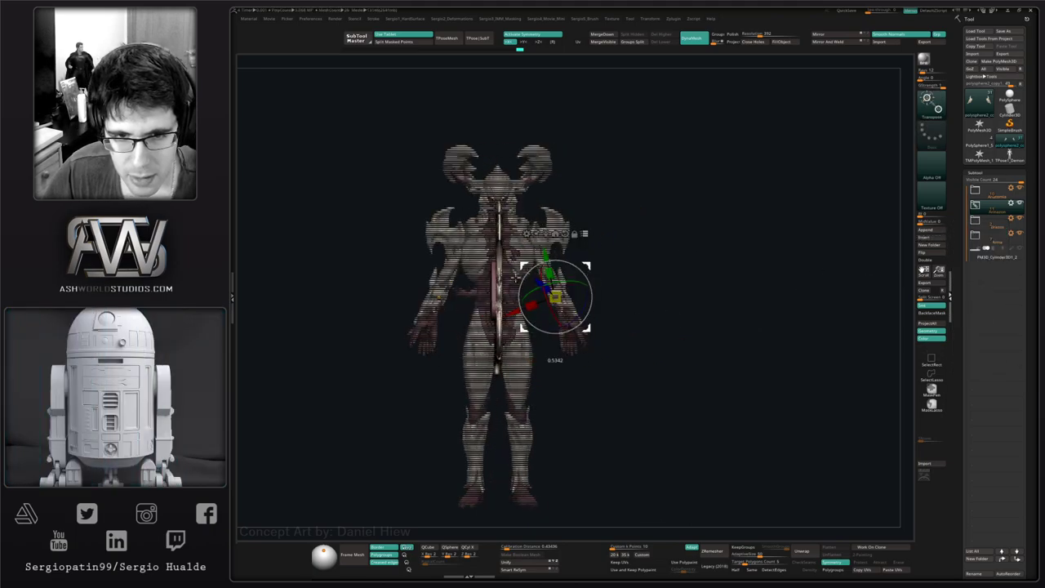
key("ctrl")
left_click_drag(587, 266, 503, 292)
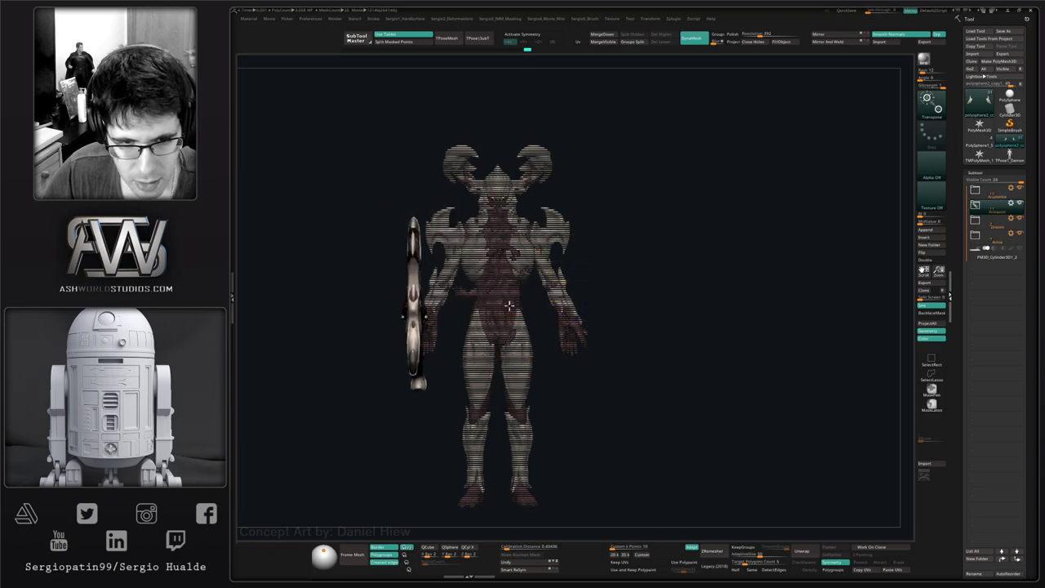
right_click_drag(508, 305, 619, 322)
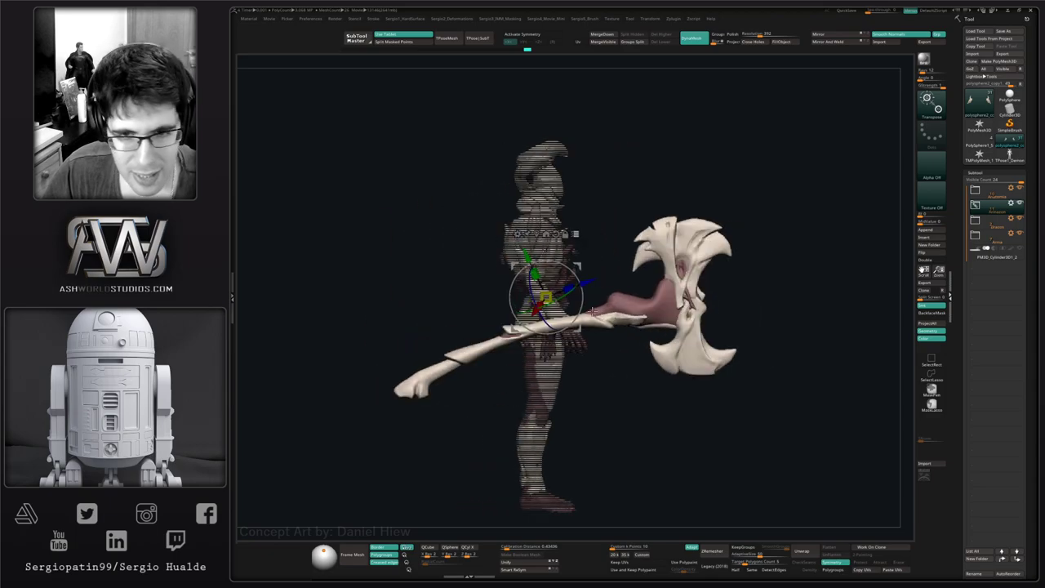
- Rotate the axe so its blade tilts down in front and its shaft angles through the character's right hand
left_click_drag(600, 313, 576, 325)
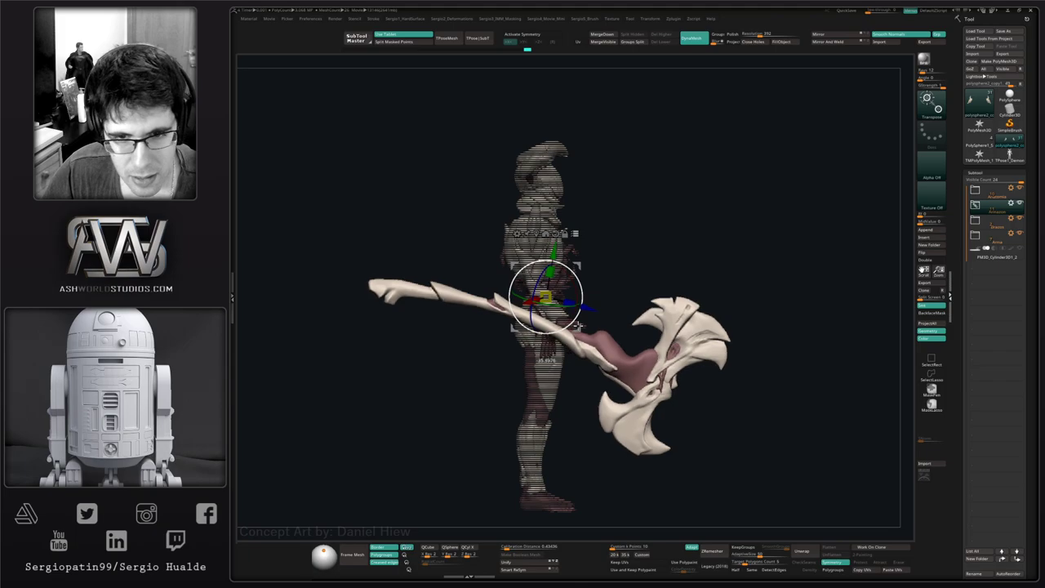
left_click_drag(539, 274, 553, 270)
mouse_move(626, 284)
left_mouse_down()
mouse_move(582, 292)
mouse_move(658, 292)
mouse_move(515, 256)
left_mouse_up()
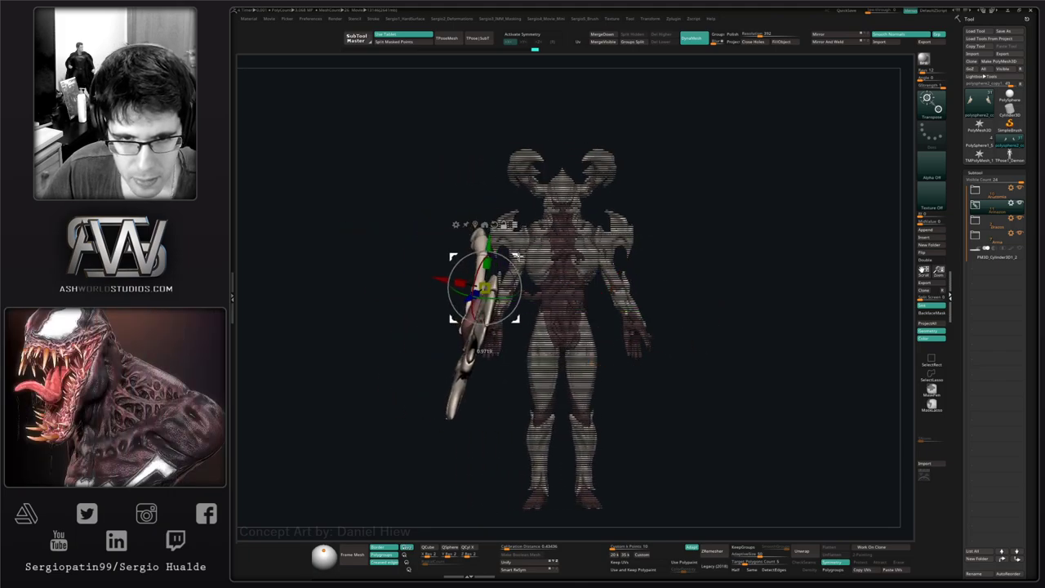
mouse_move(473, 284)
left_mouse_down()
mouse_move(499, 320)
mouse_move(590, 318)
left_mouse_up()
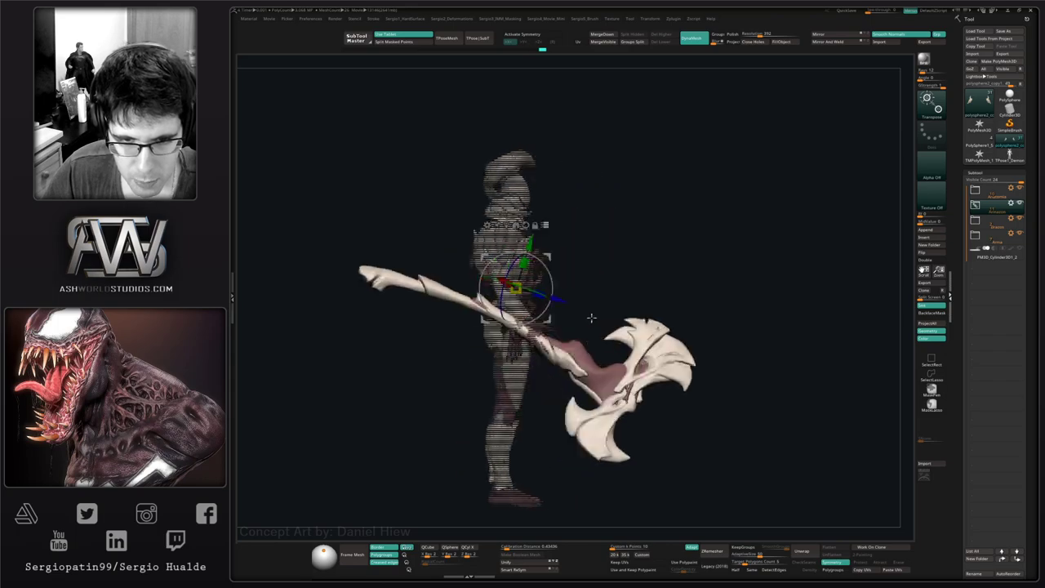
mouse_move(551, 281)
left_mouse_down()
mouse_move(562, 270)
mouse_move(515, 292)
mouse_move(563, 267)
mouse_move(680, 308)
left_mouse_up()
key("q")
right_click_drag(680, 308, 645, 285, "ctrl")
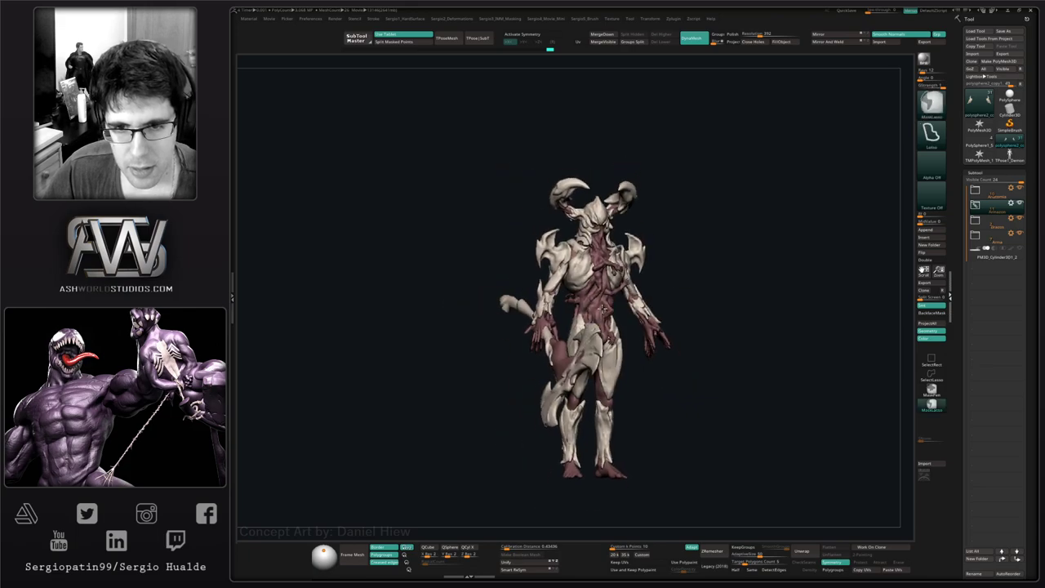
- Examine the axe's placement against the character from several angles
right_click_drag(531, 310, 608, 327)
mouse_move(608, 328)
left_mouse_down()
mouse_move(581, 365)
mouse_move(624, 335)
mouse_move(597, 326)
mouse_move(598, 349)
left_mouse_up()
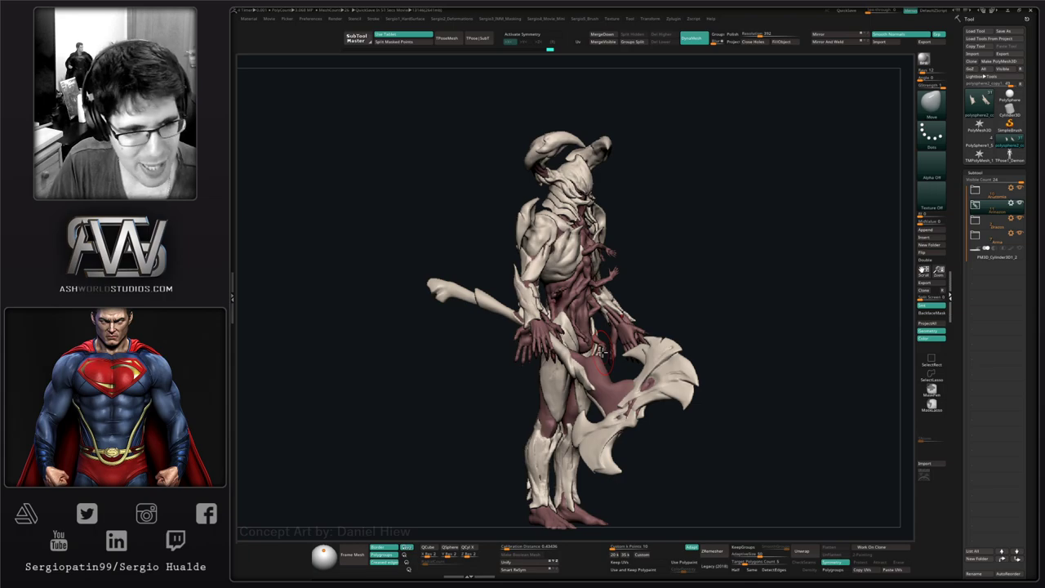
right_click_drag(634, 327, 571, 332)
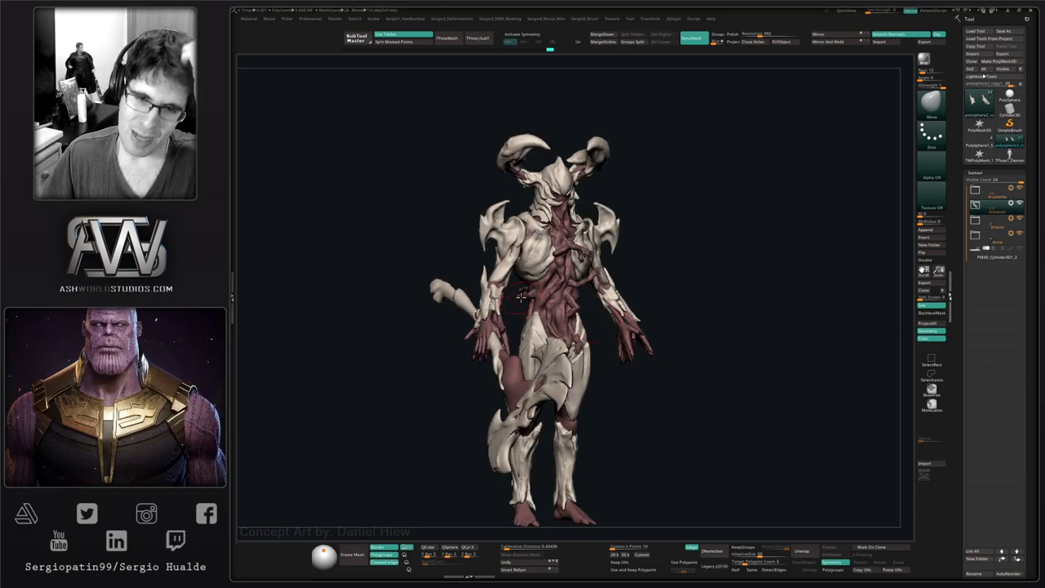
right_click_drag(520, 295, 569, 319)
right_click_drag(553, 248, 594, 297, "ctrl")
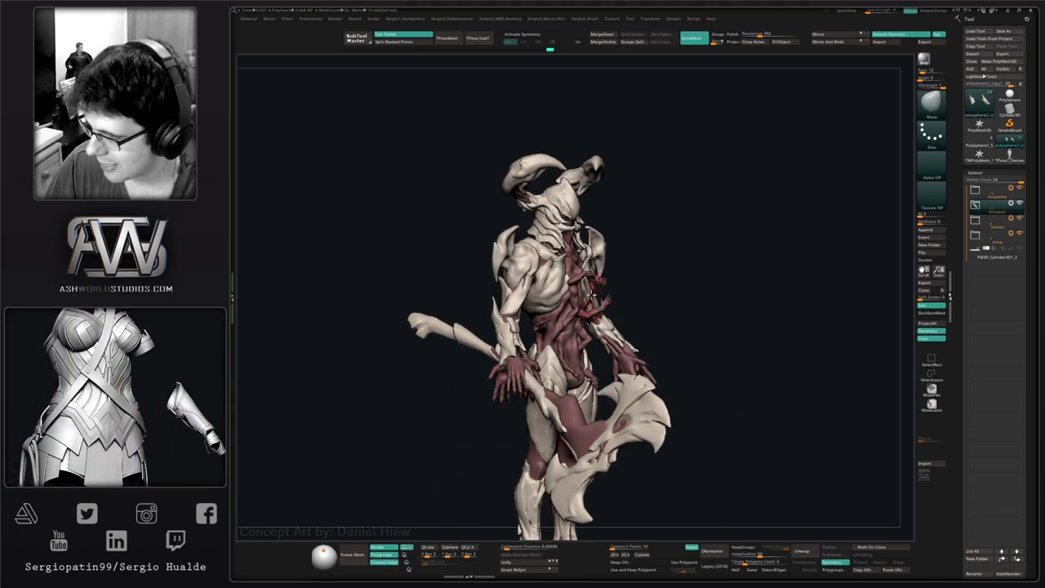